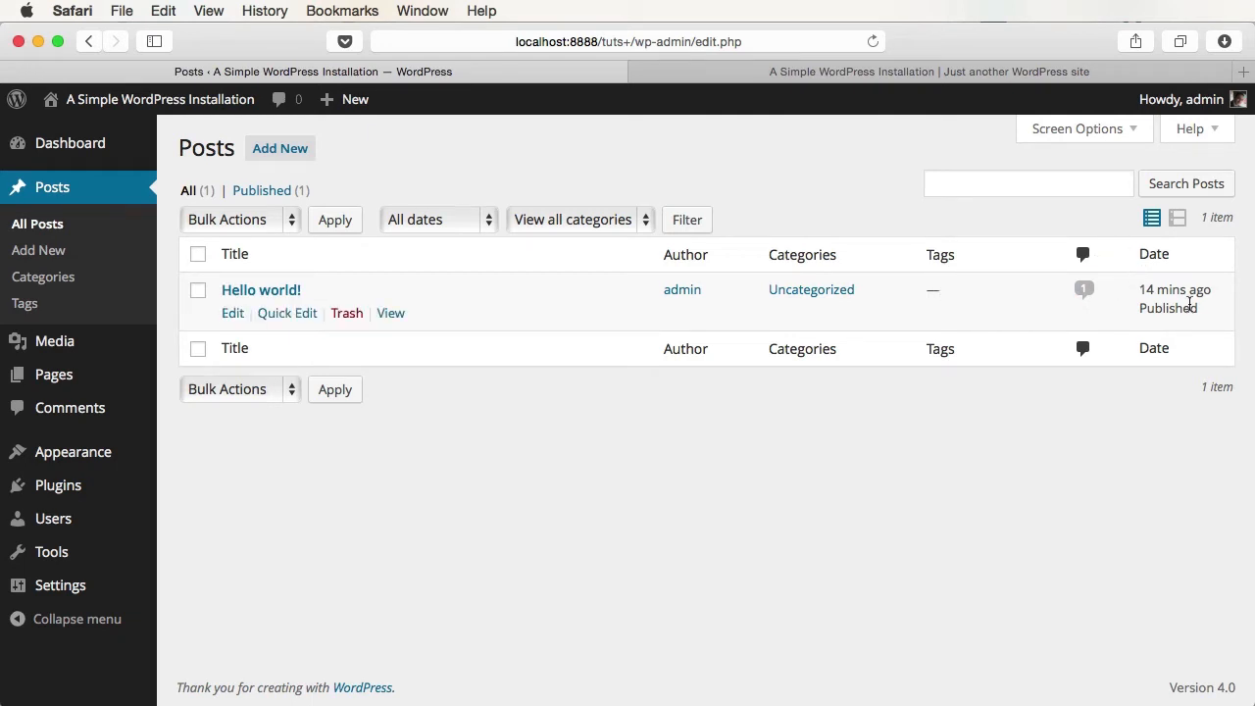
- Switch the Posts list to Excerpt View, then back to List View
click(1177, 217)
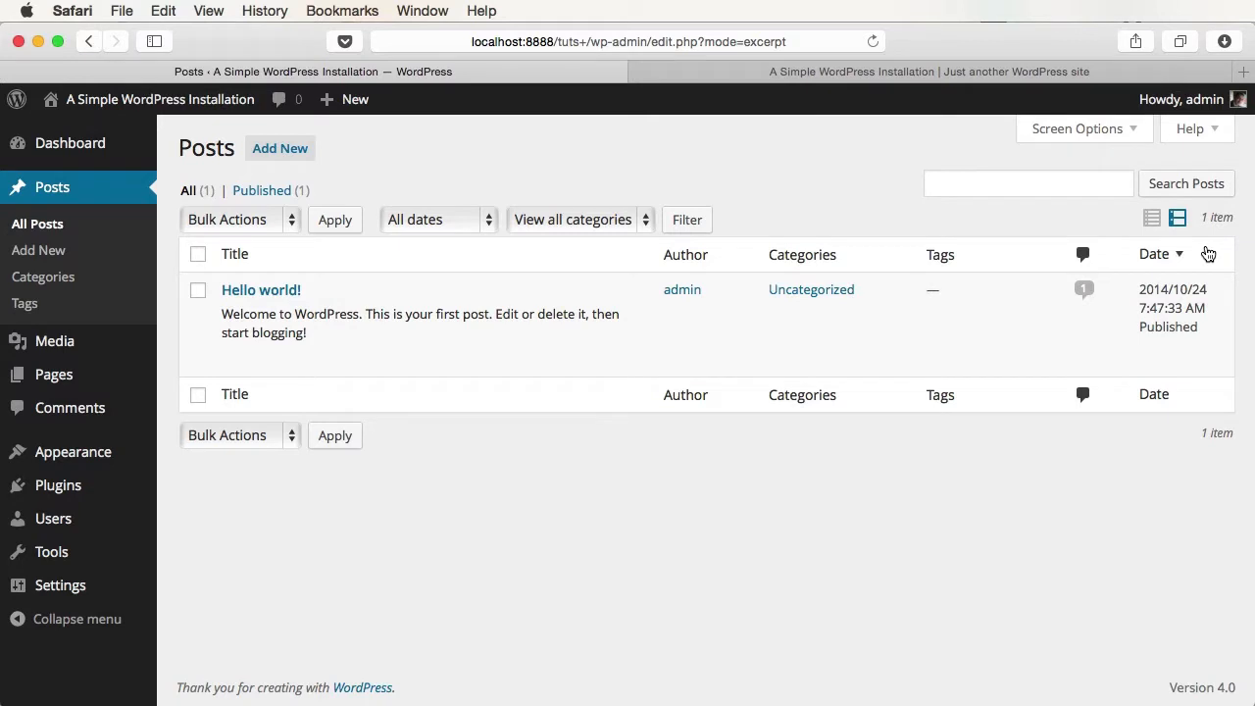
click(1151, 216)
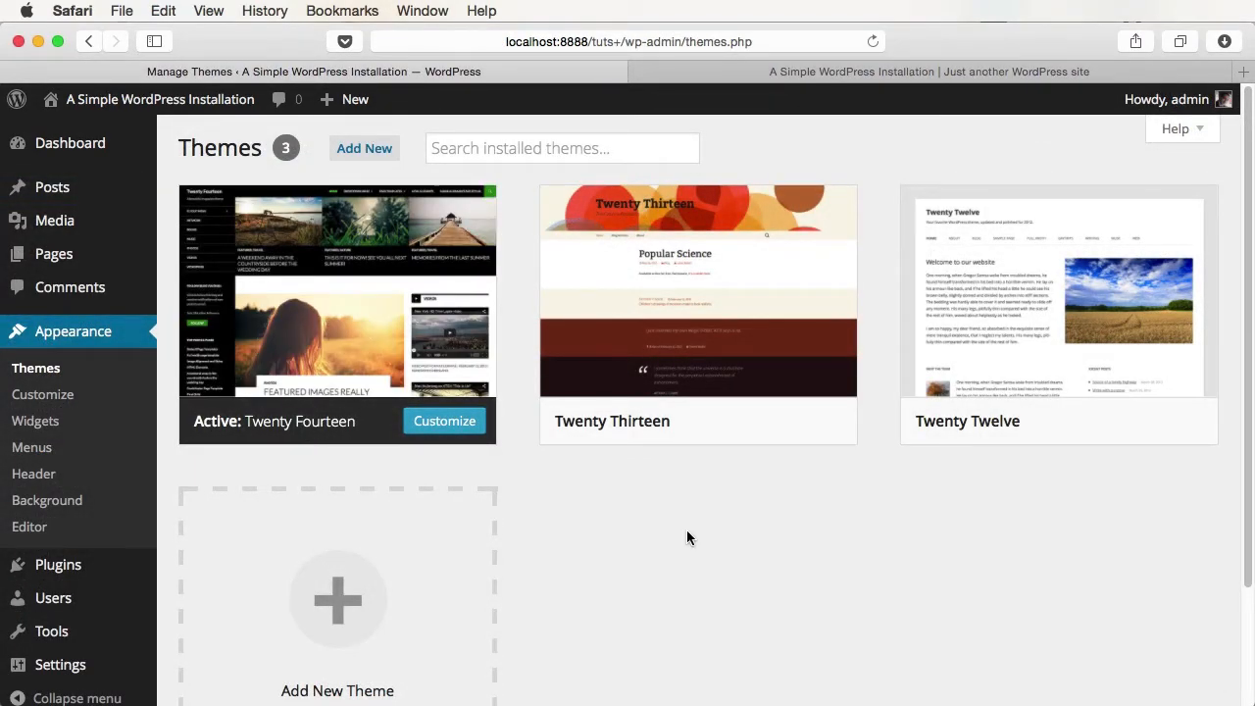
- Activate Twenty Thirteen, then reload and scroll the site front page to preview it
click(715, 65)
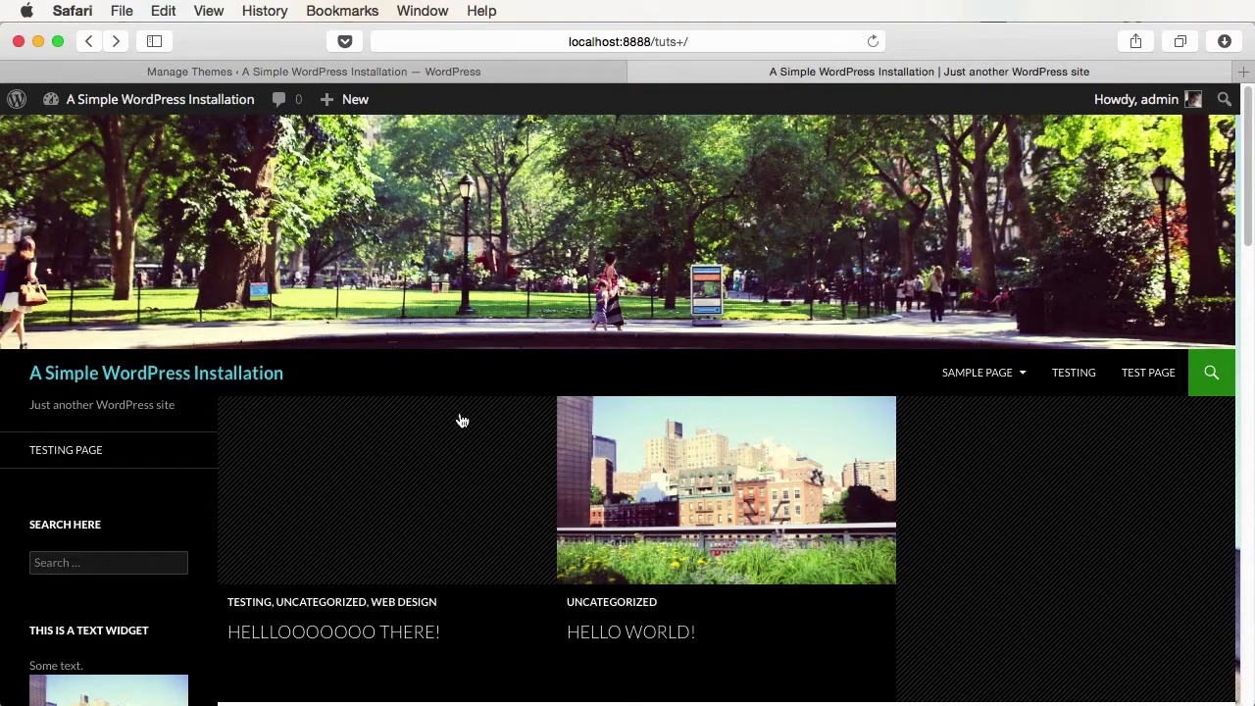
click(323, 72)
click(709, 421)
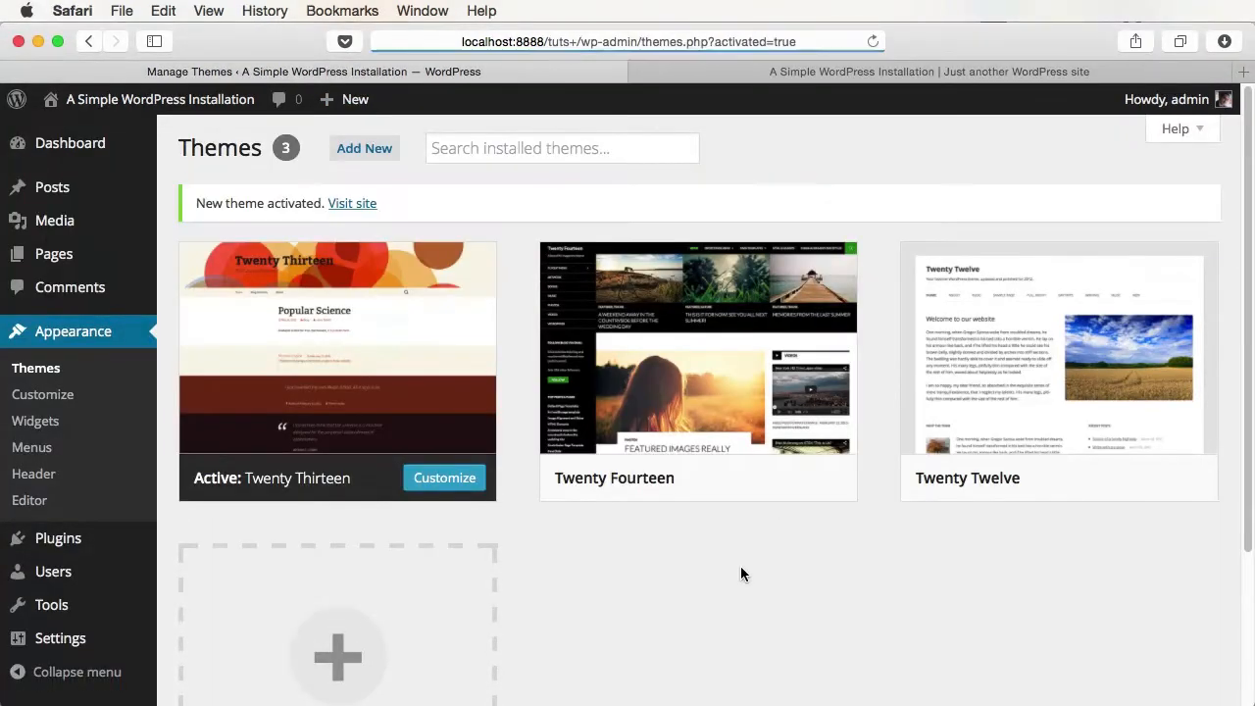
click(921, 71)
key(super+r)
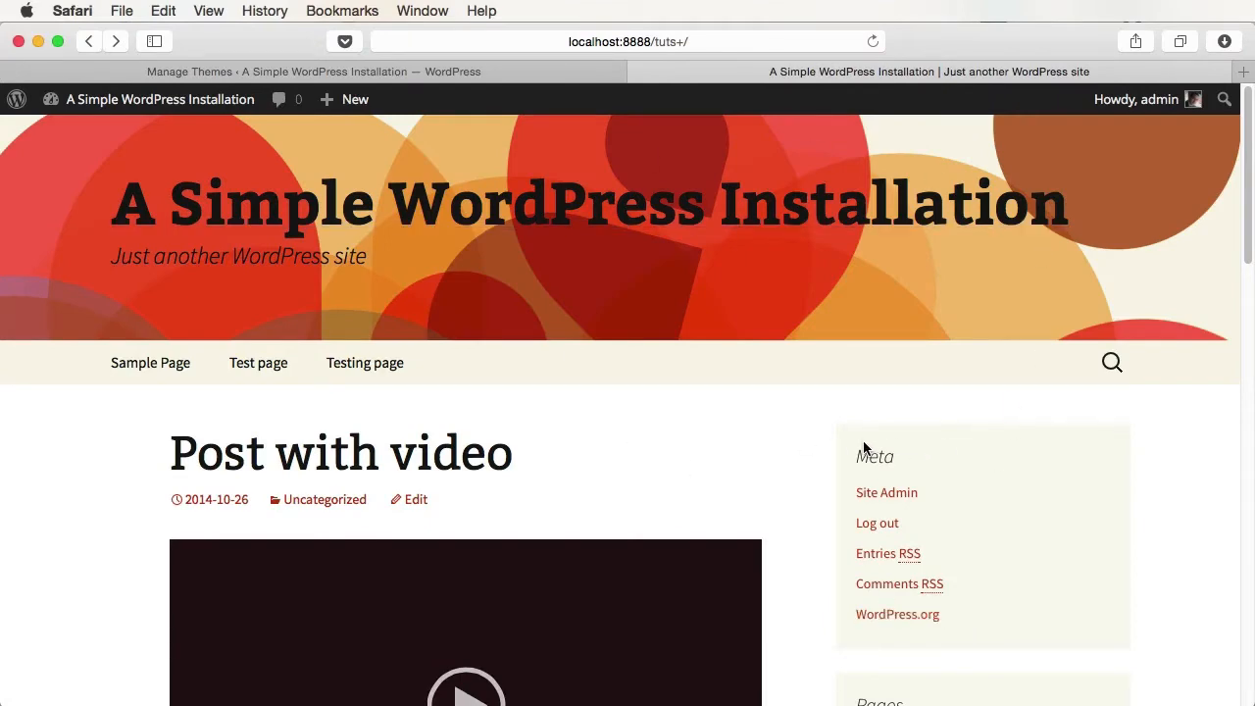
scroll(822, 470, down, 15)
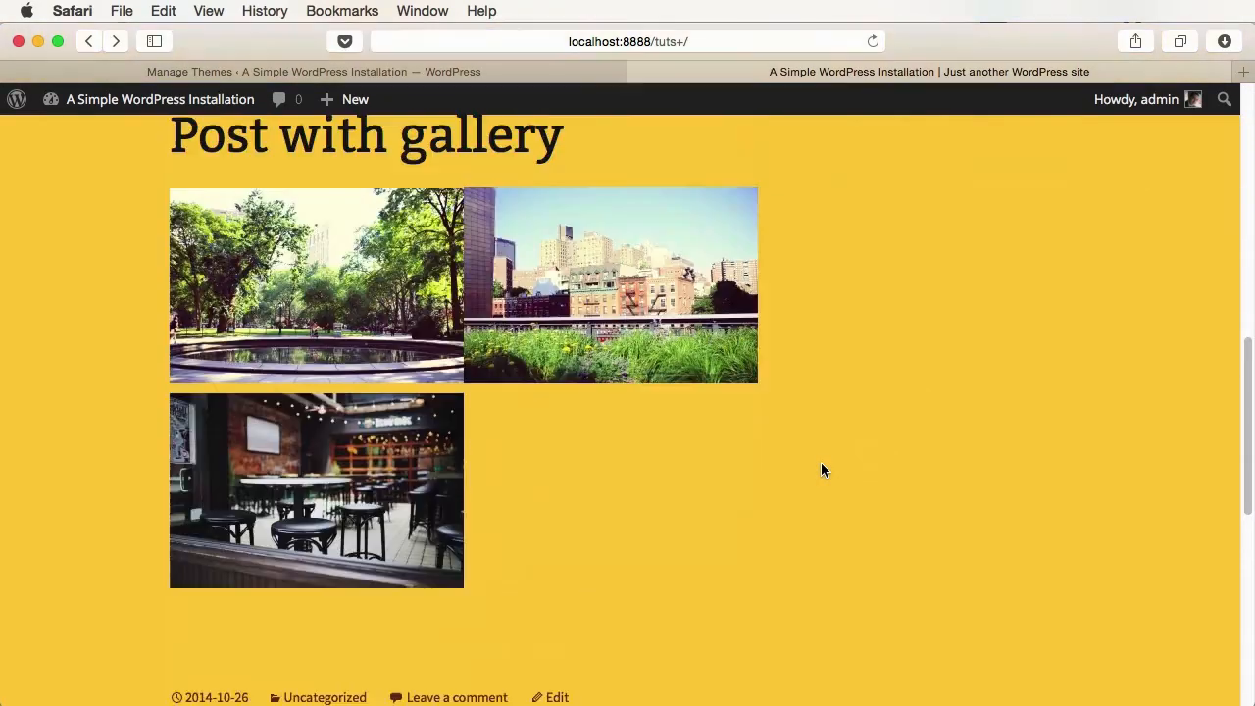
scroll(647, 539, down, 10)
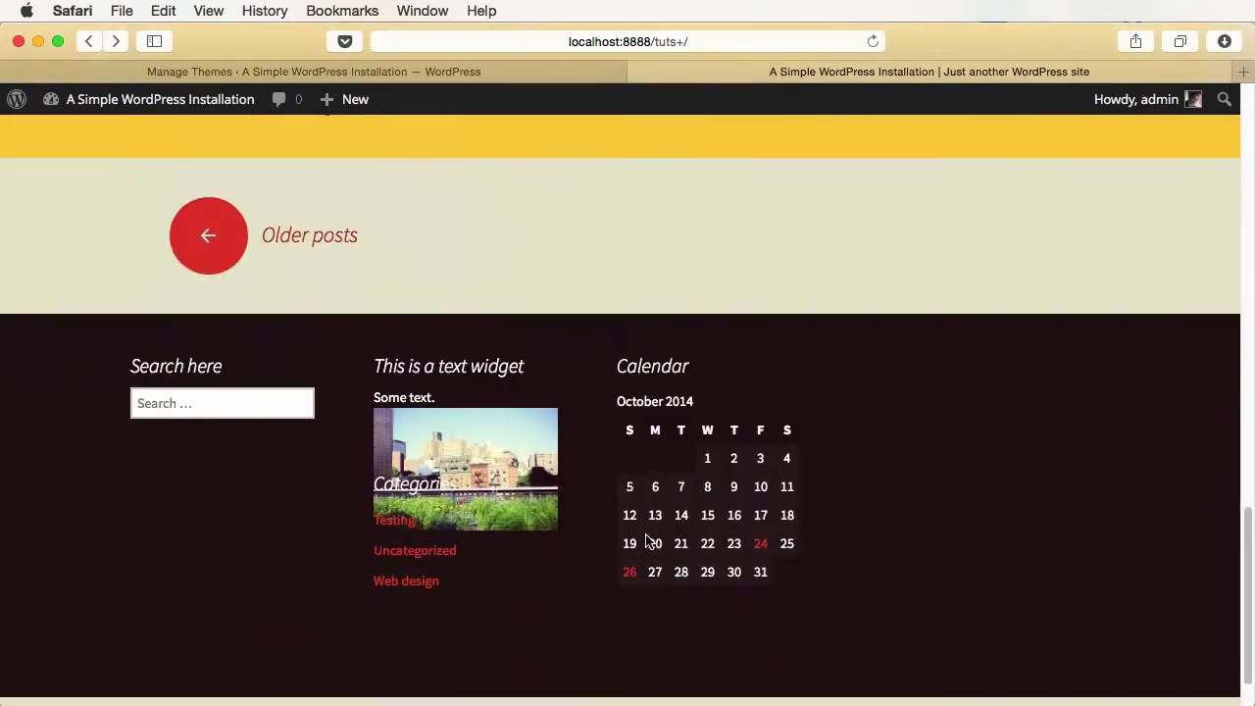
- Activate Twenty Twelve and reload the front page to see it
key(ctrl+Tab)
click(1064, 480)
click(967, 73)
key(super+r)
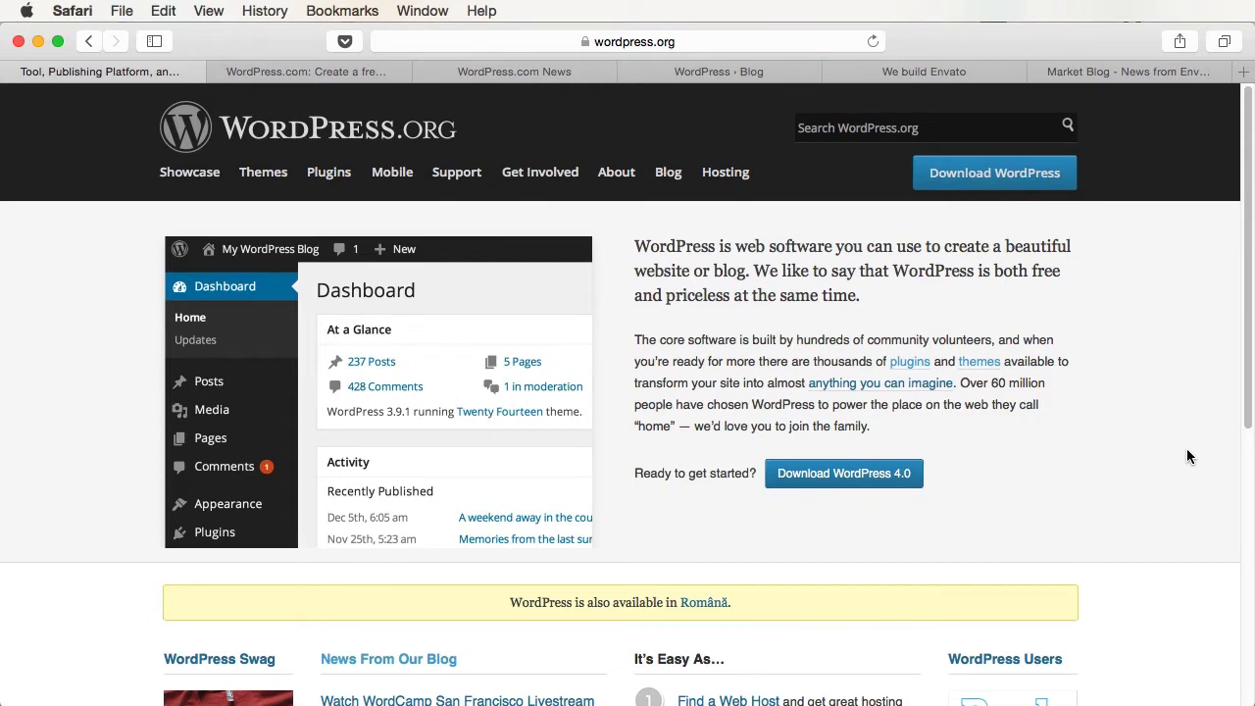
- Scroll the WordPress.com News posts down to the 2014 footer, then switch to the WordPress.org news tab
click(528, 74)
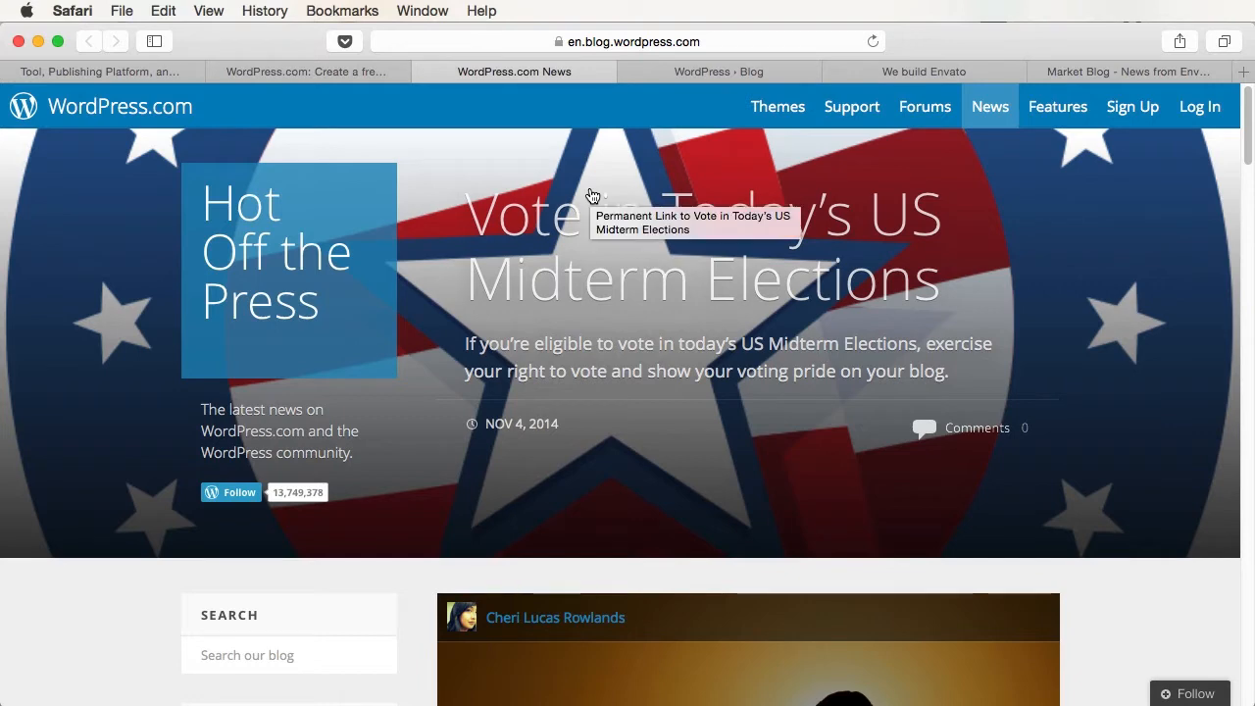
scroll(591, 195, down, 5)
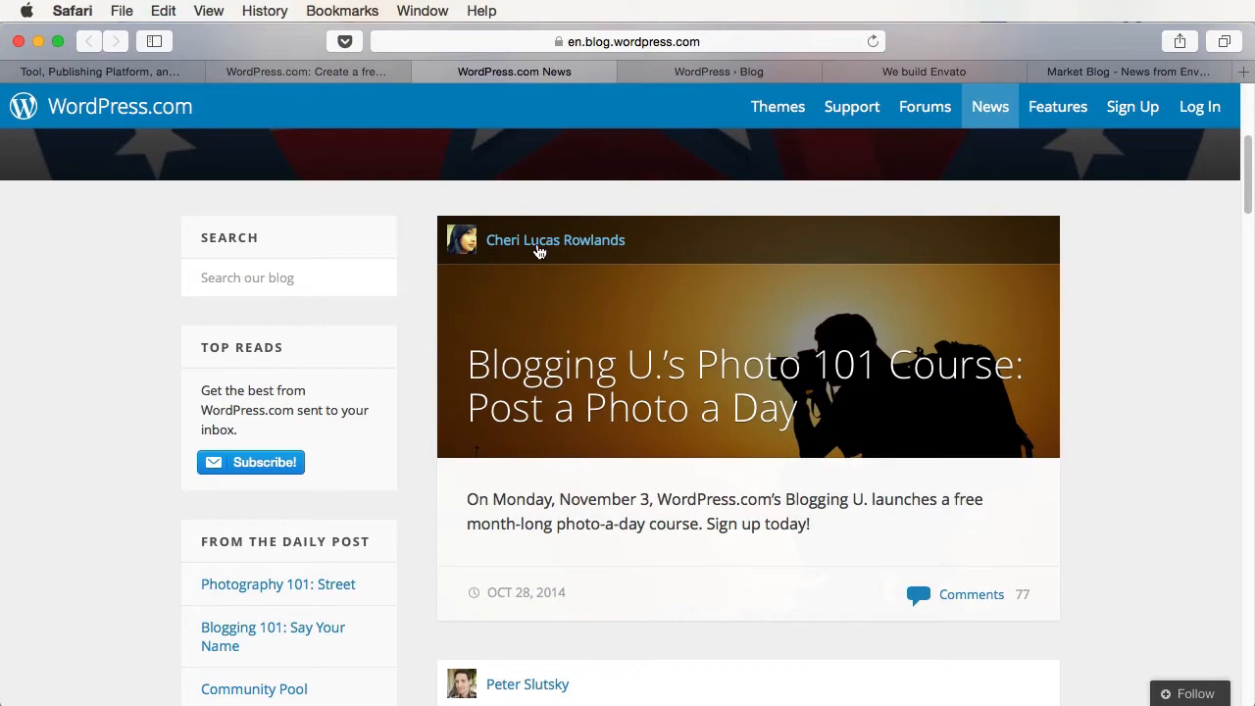
scroll(539, 252, down, 15)
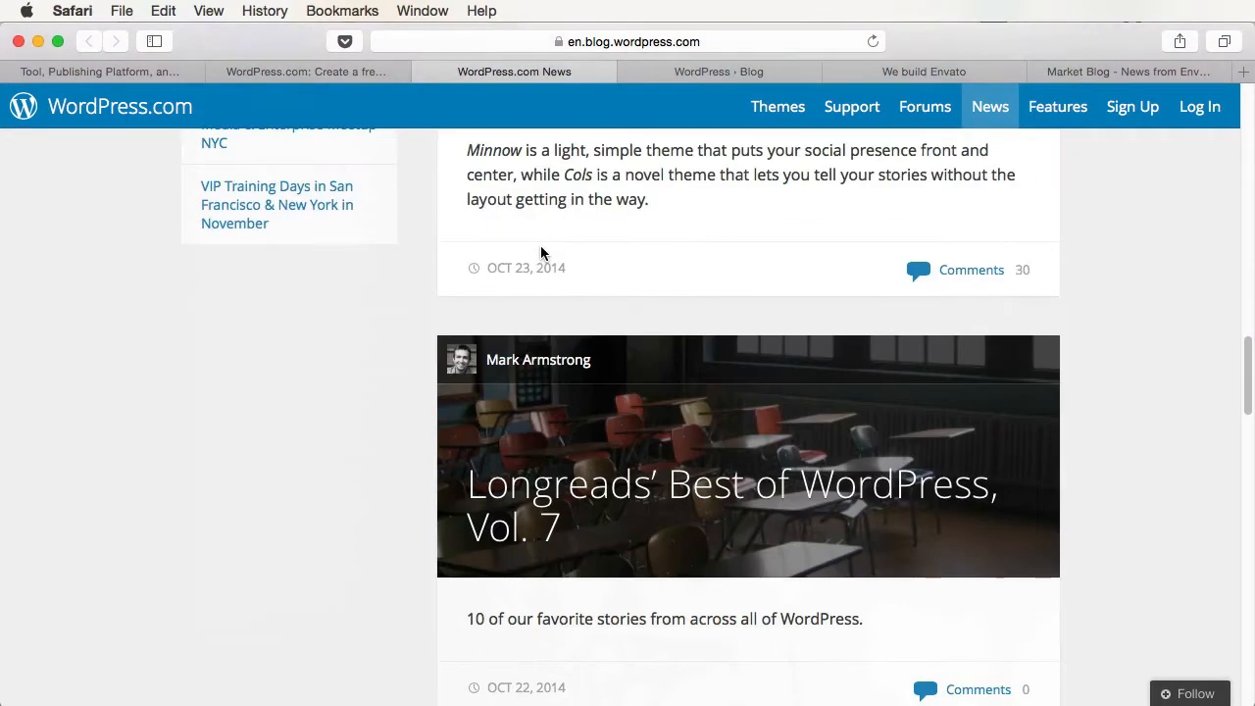
scroll(540, 253, down, 5)
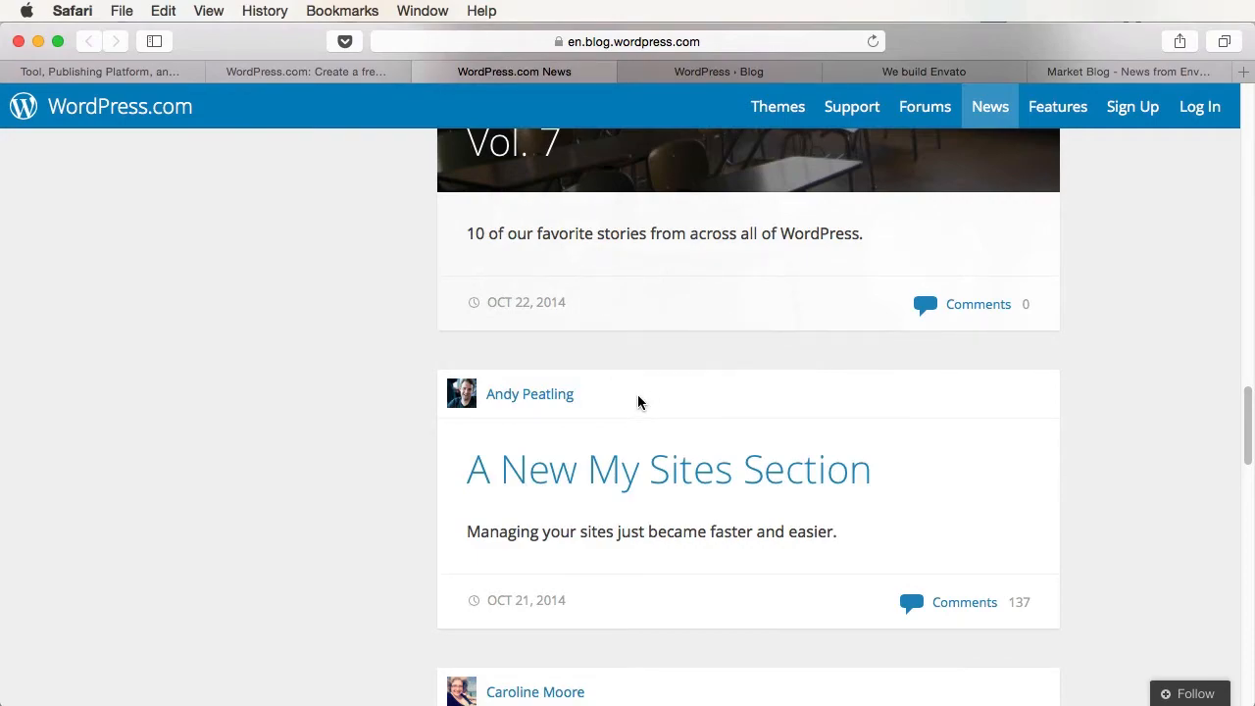
scroll(638, 397, up, 15)
scroll(638, 396, up, 2)
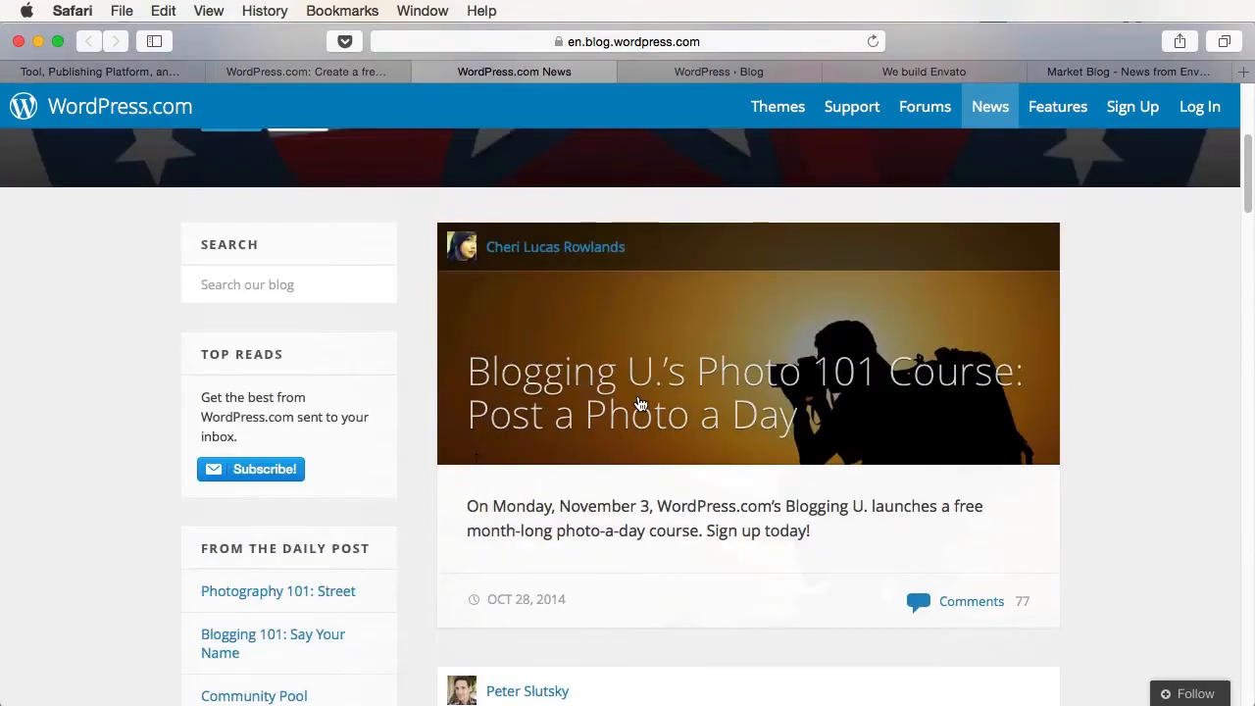
scroll(639, 397, down, 20)
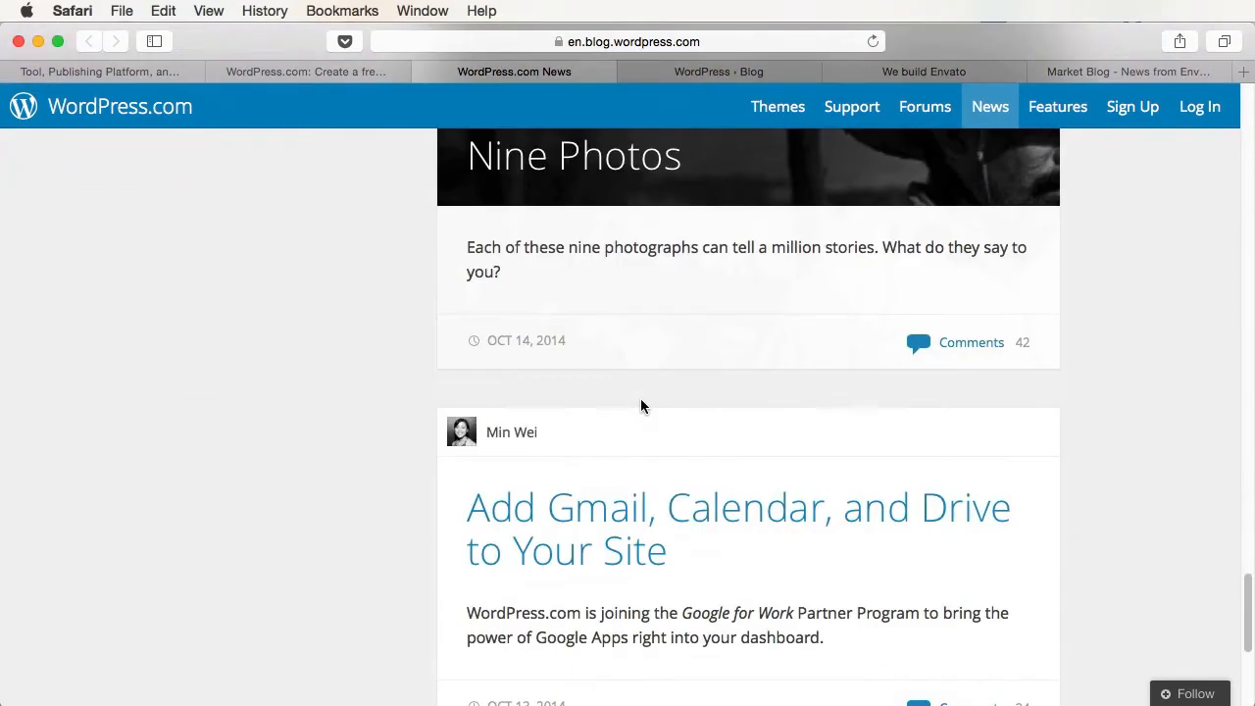
scroll(640, 404, down, 5)
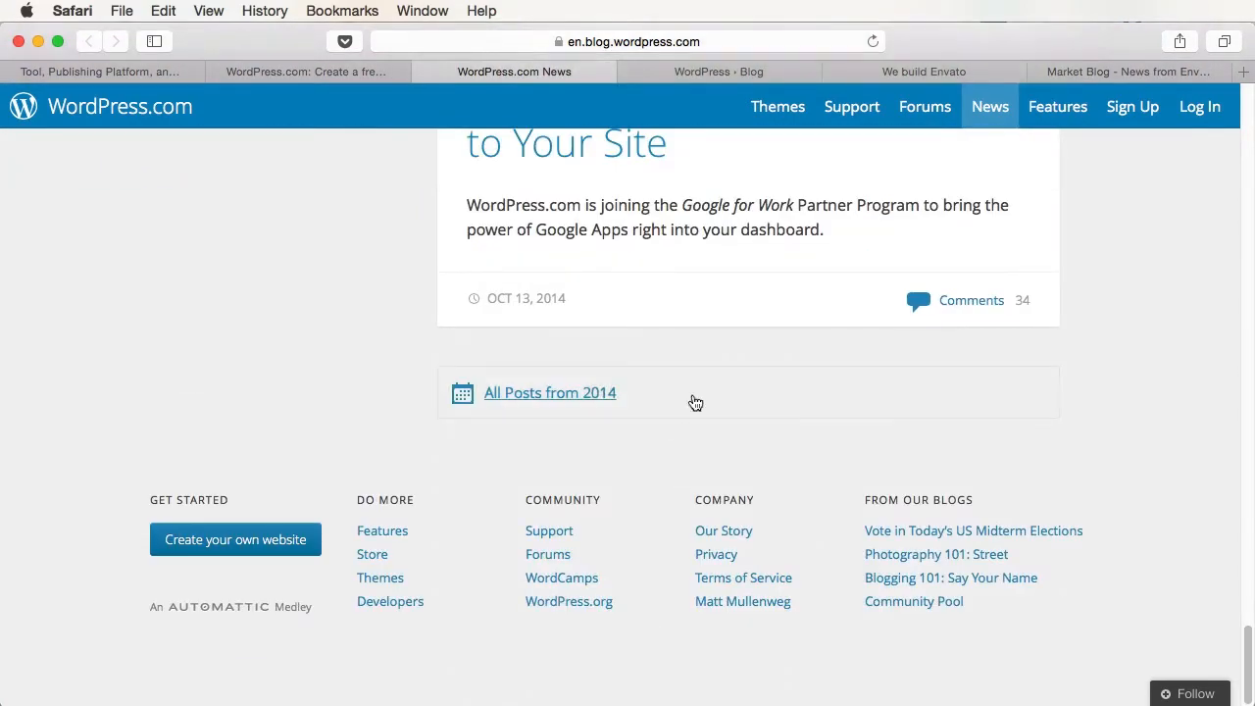
click(629, 71)
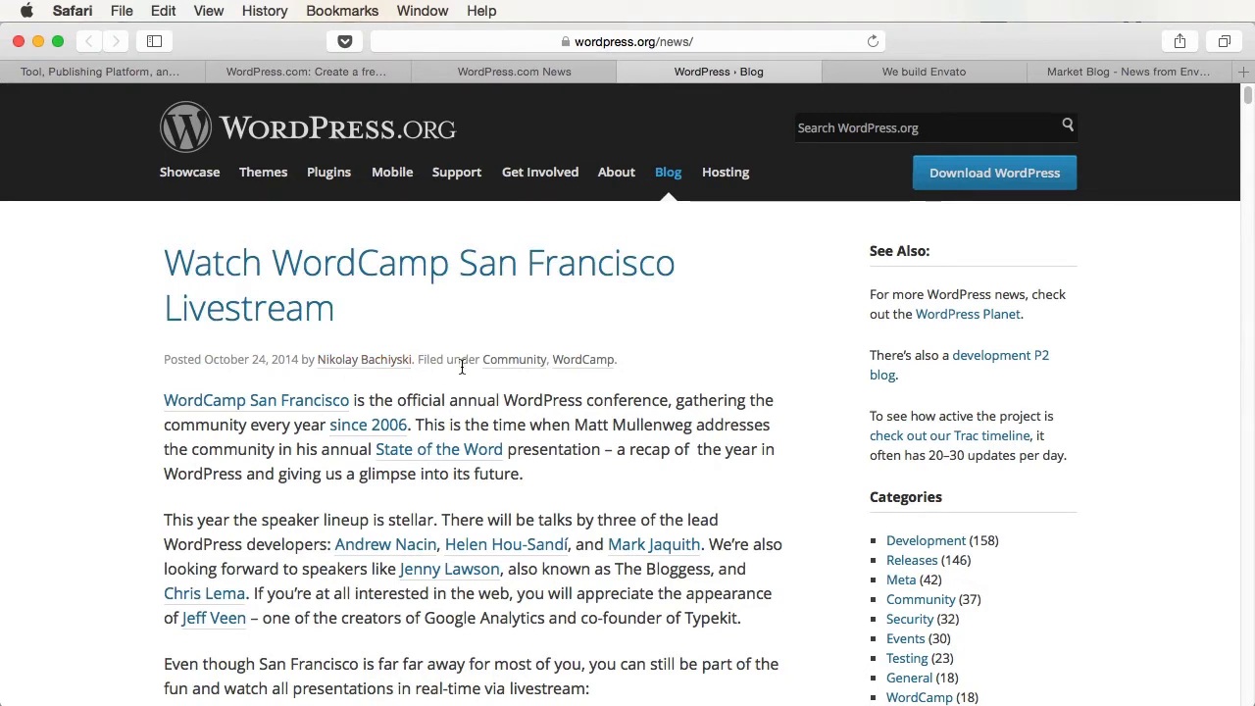
- Scroll to the bottom of the WordPress.org blog and go to the Older Posts page
scroll(462, 367, down, 1)
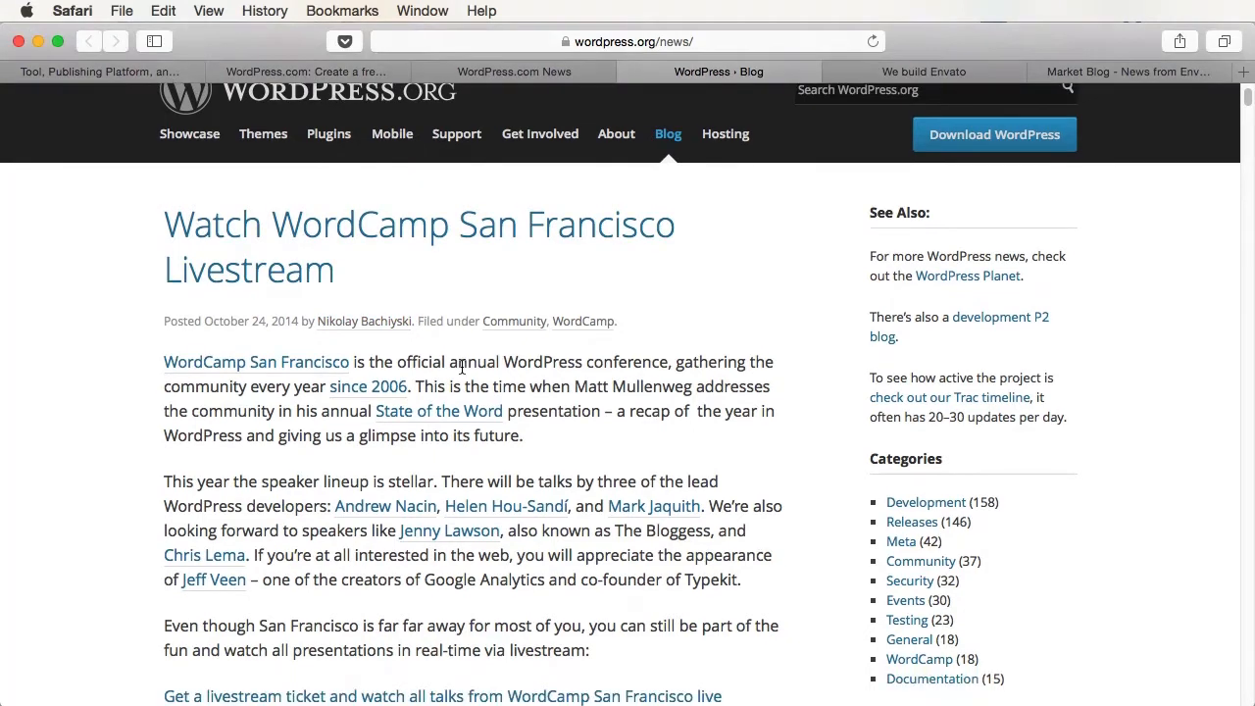
scroll(462, 368, down, 1)
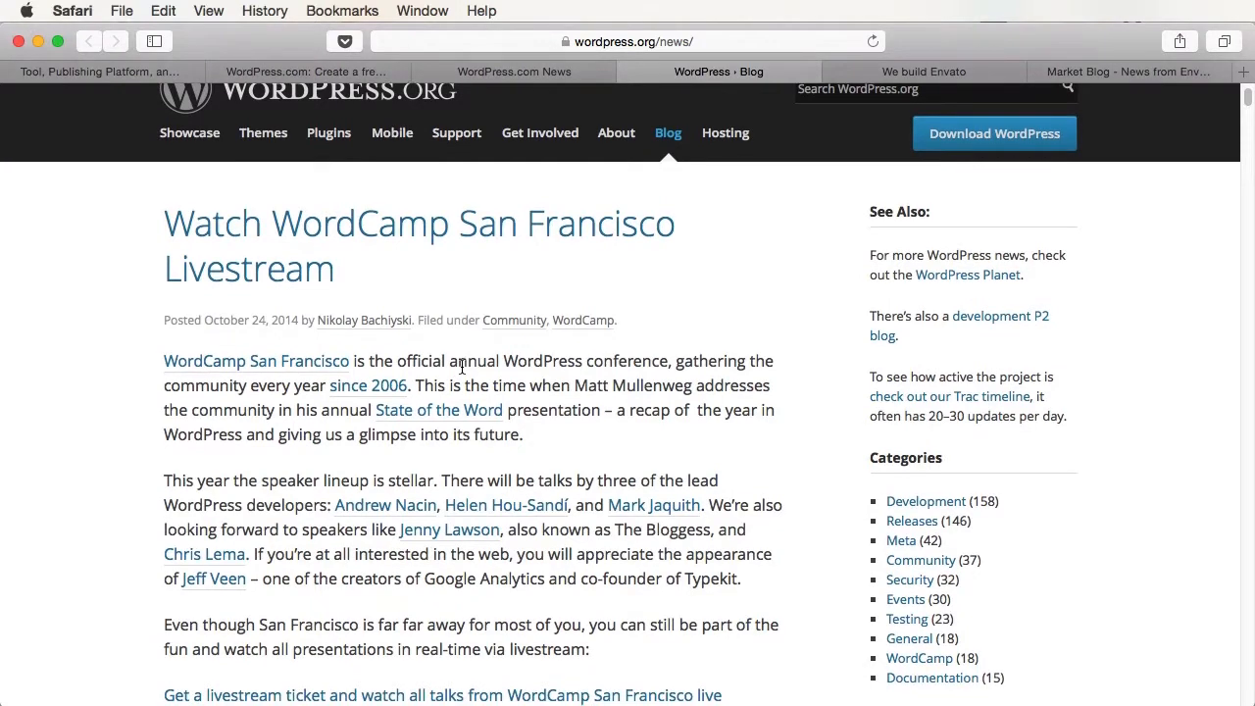
scroll(462, 367, down, 2)
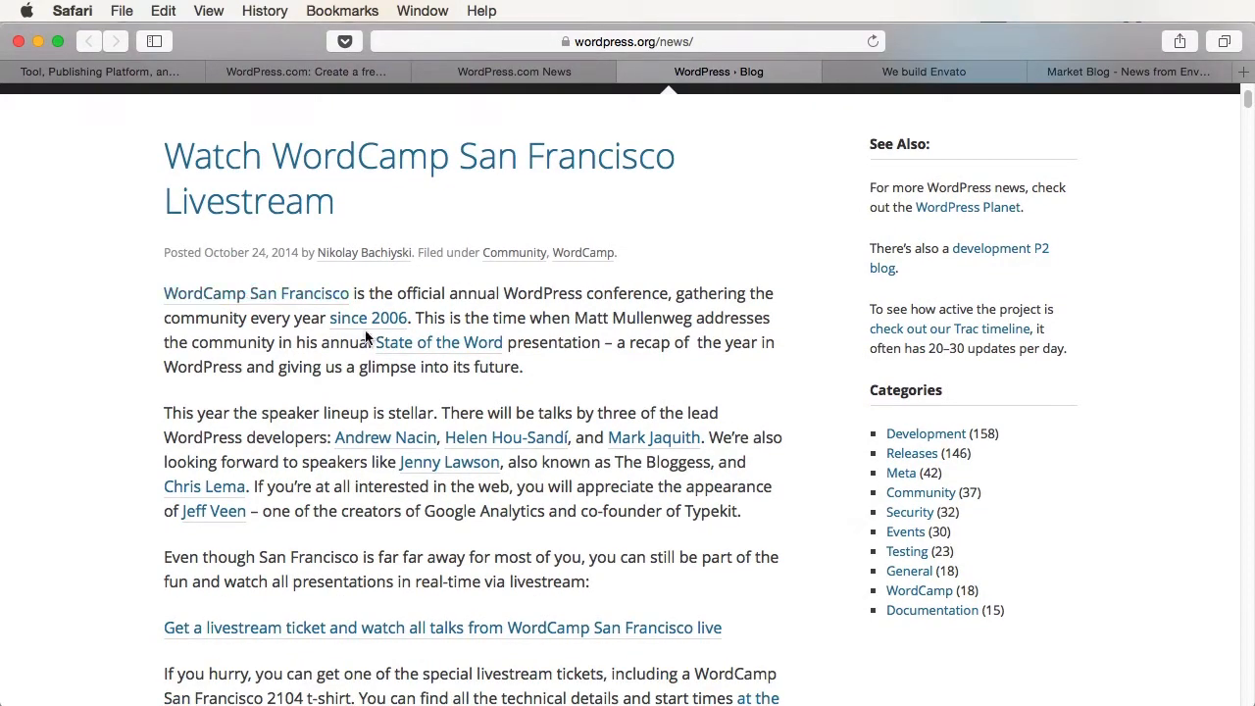
scroll(363, 364, down, 5)
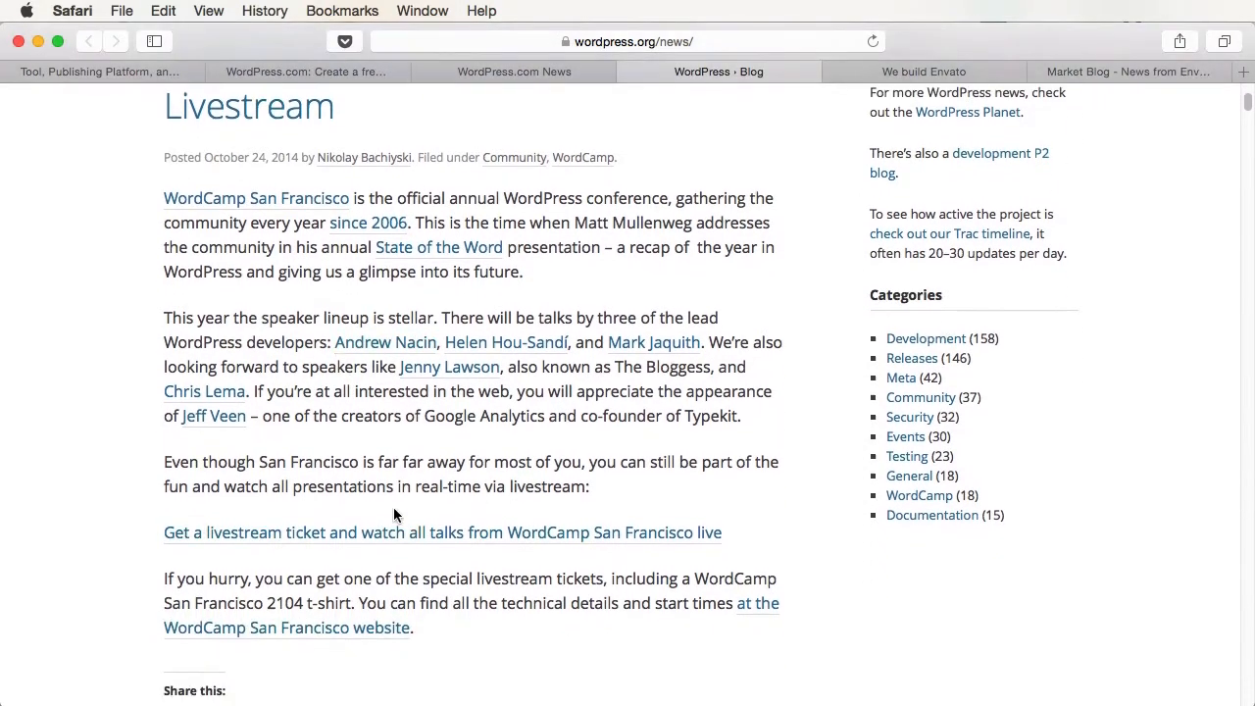
scroll(393, 507, down, 8)
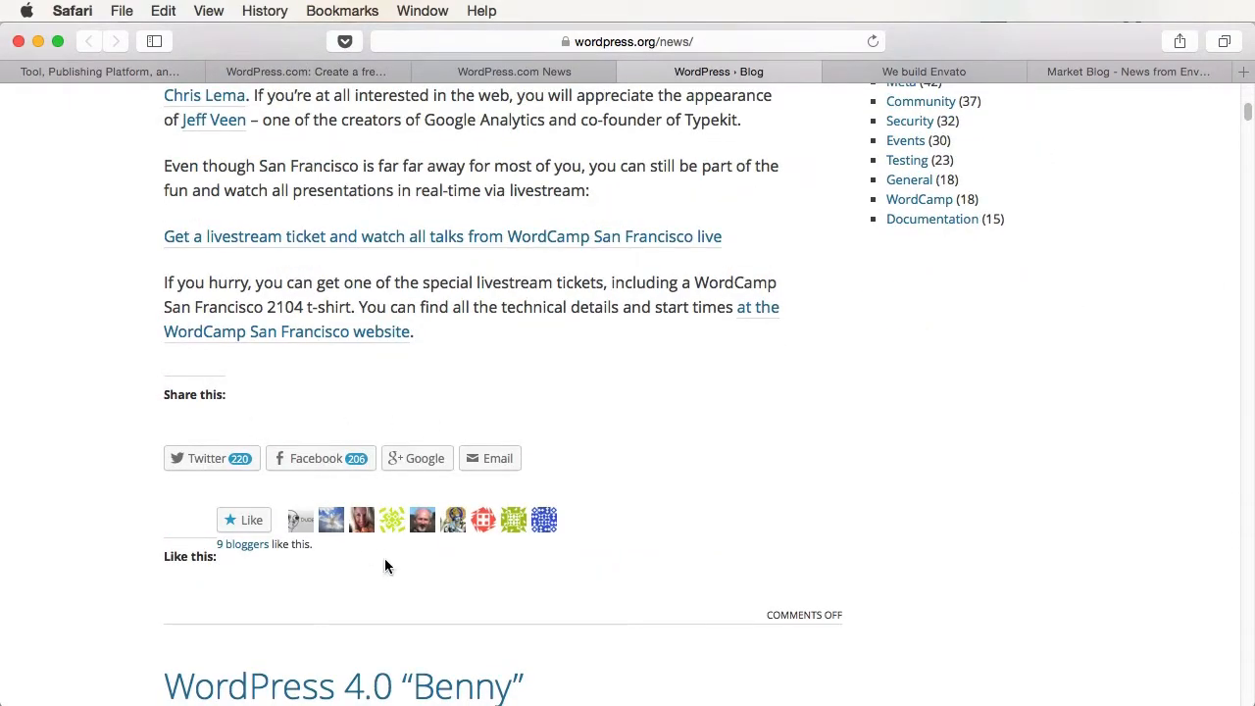
scroll(538, 497, down, 20)
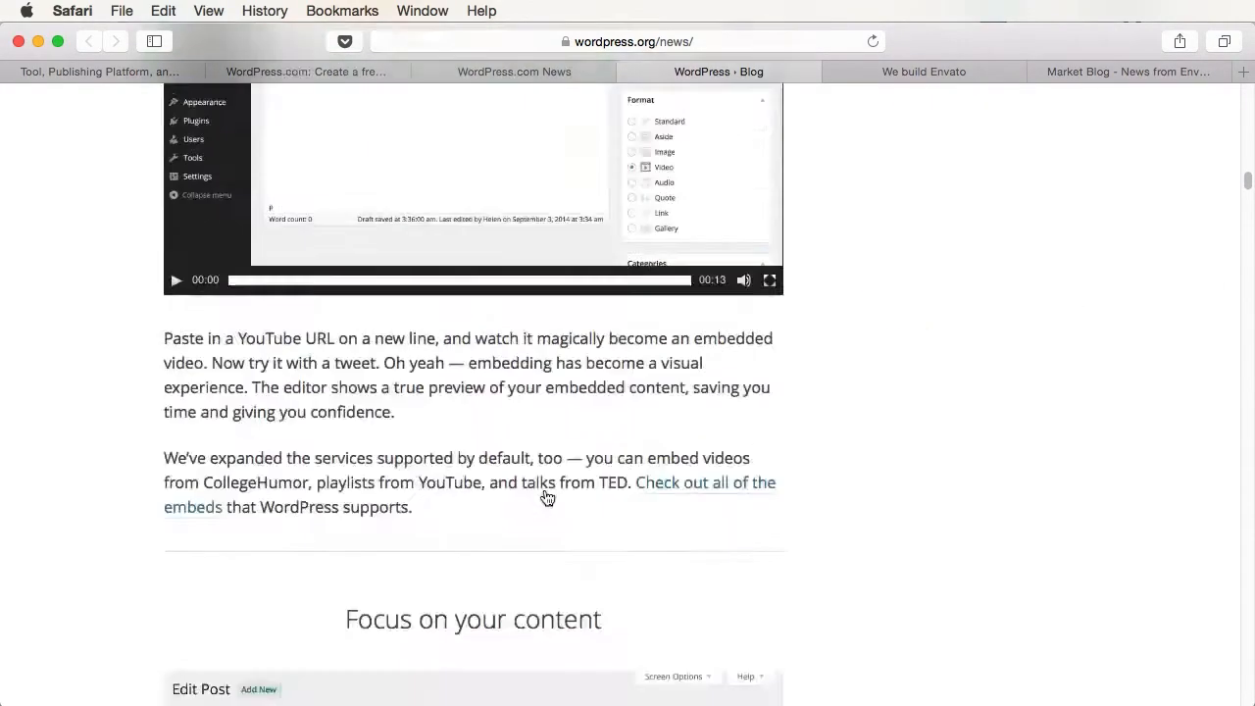
scroll(545, 500, down, 20)
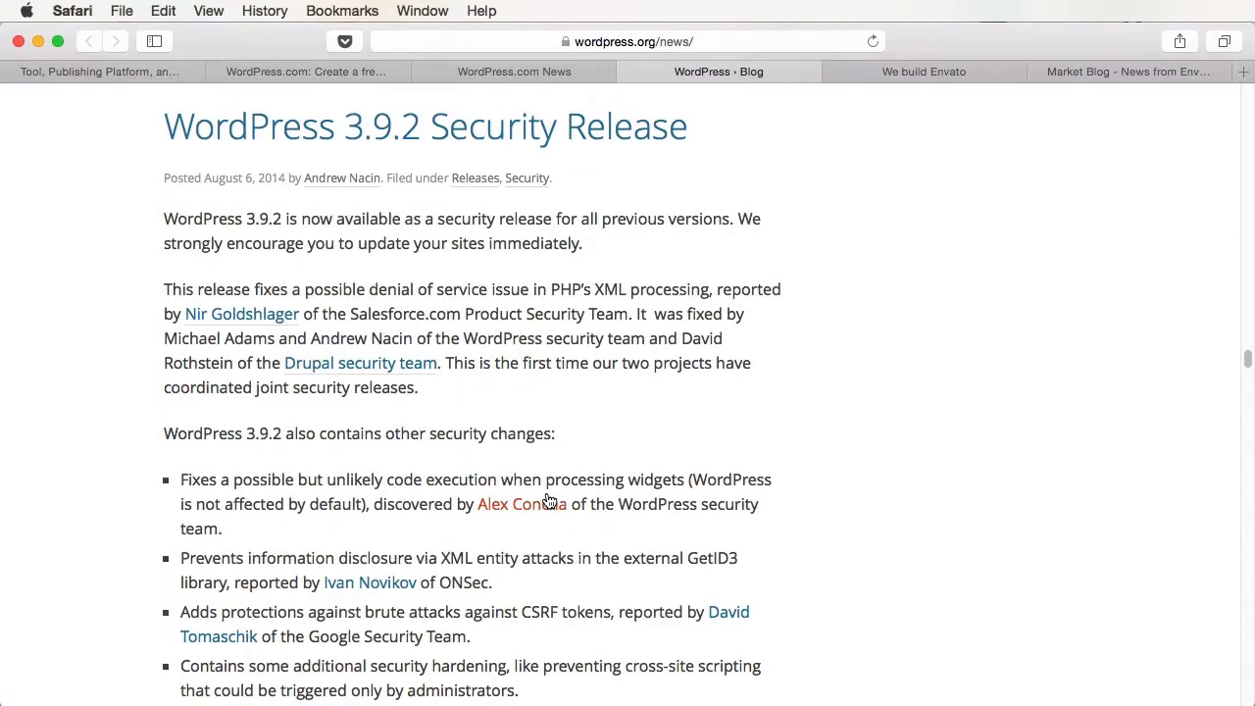
scroll(549, 501, down, 2)
scroll(547, 493, down, 20)
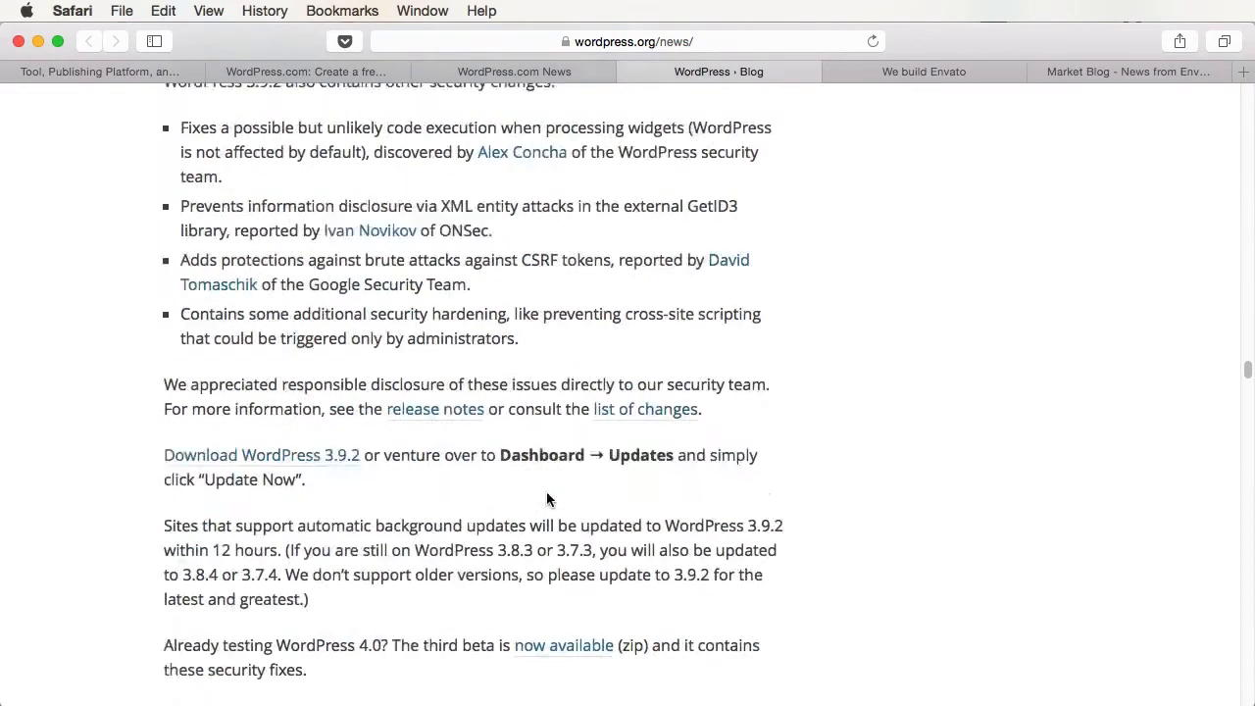
scroll(547, 493, down, 20)
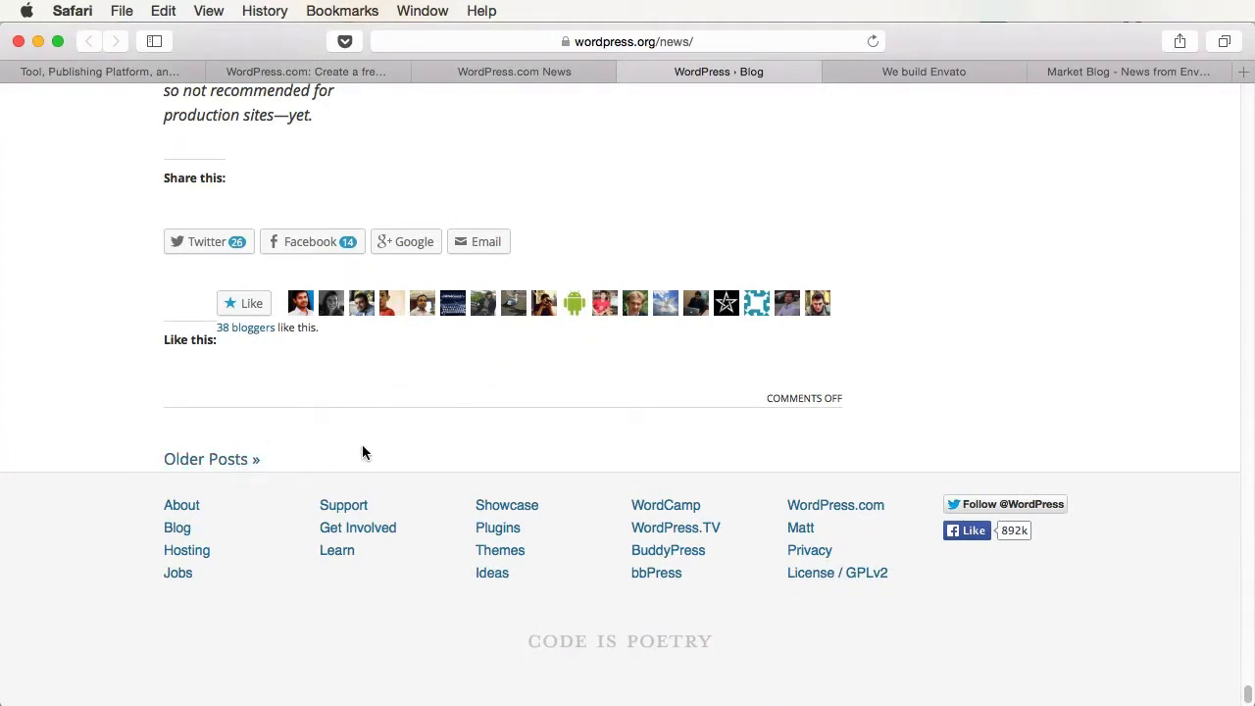
click(243, 466)
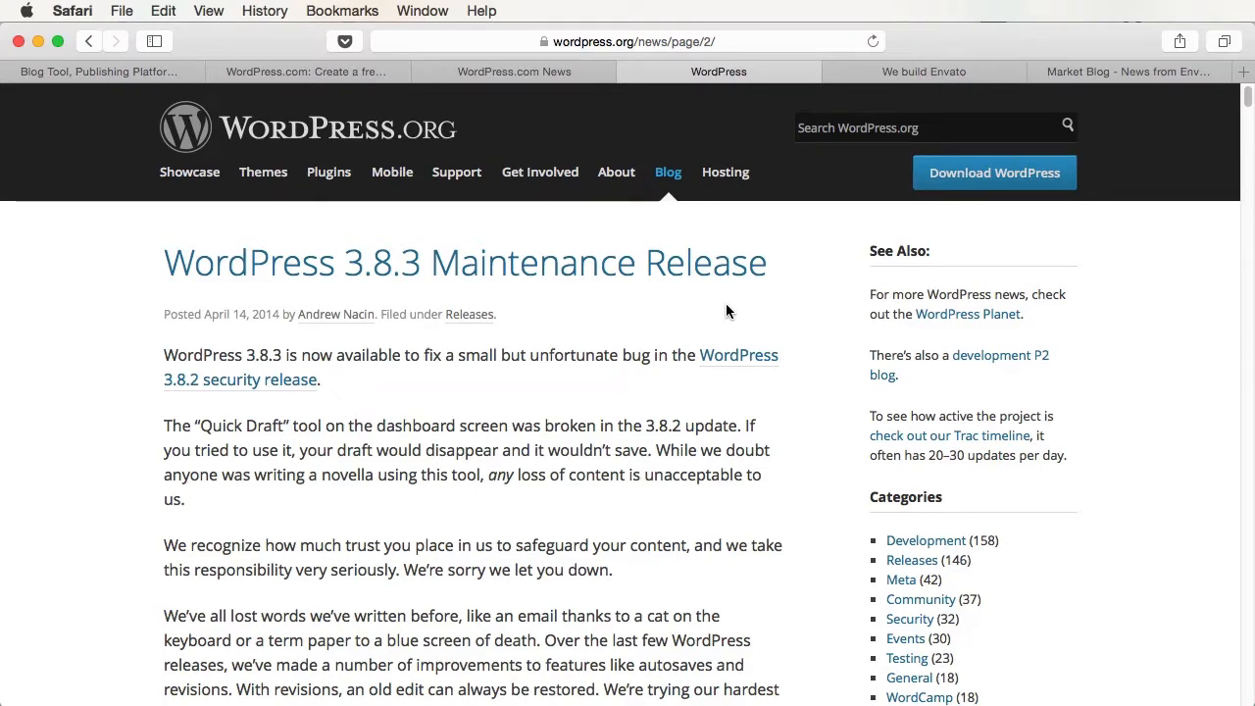
- Skim the We build Envato blog, then switch to the Envato Market Blog tab
click(980, 73)
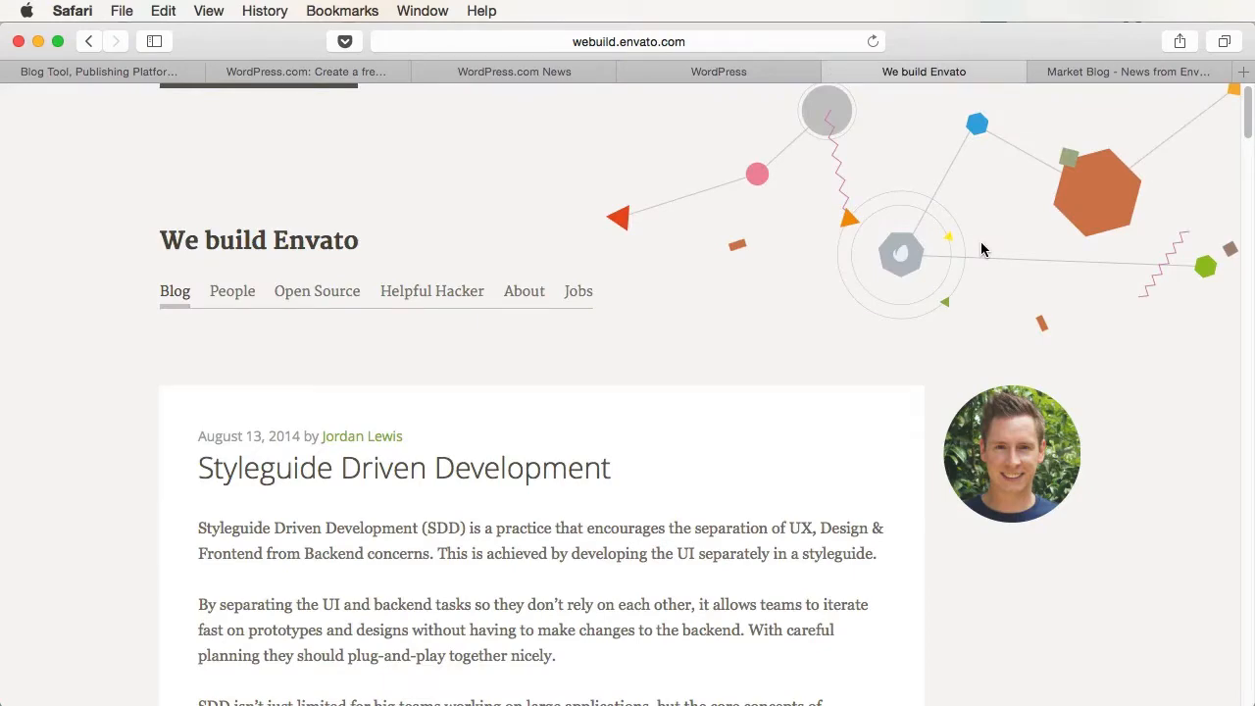
scroll(762, 468, down, 5)
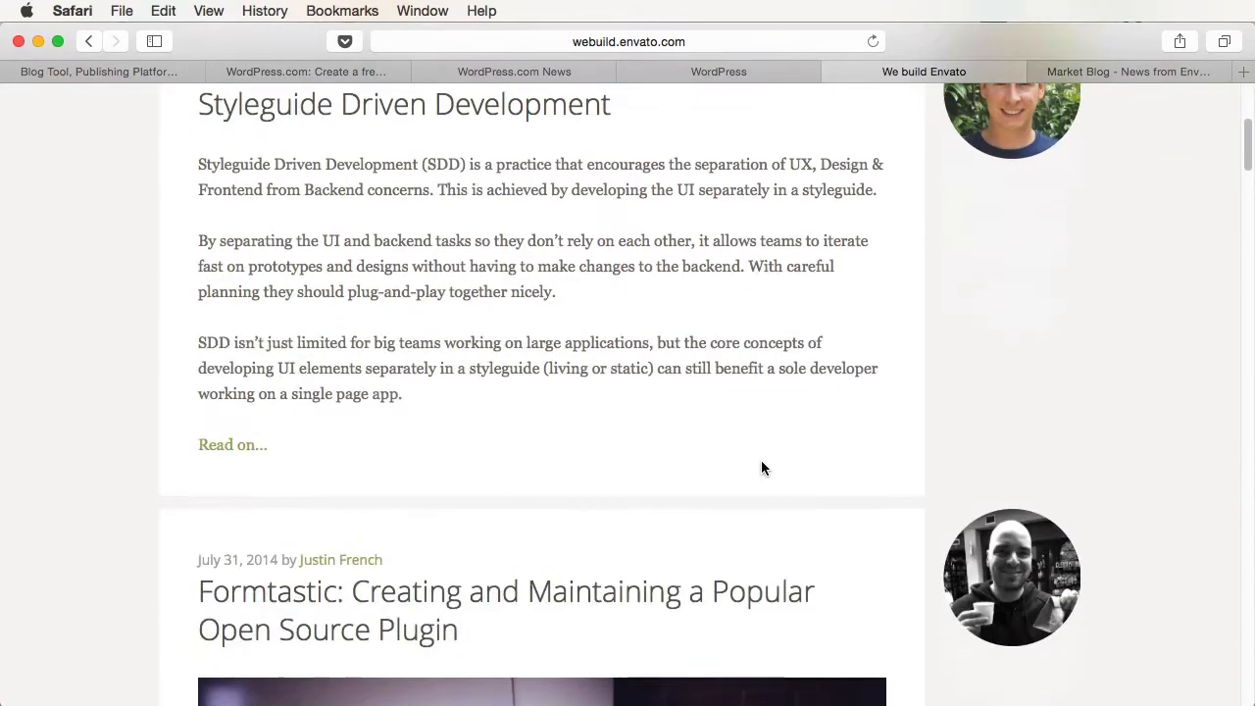
scroll(762, 468, up, 1)
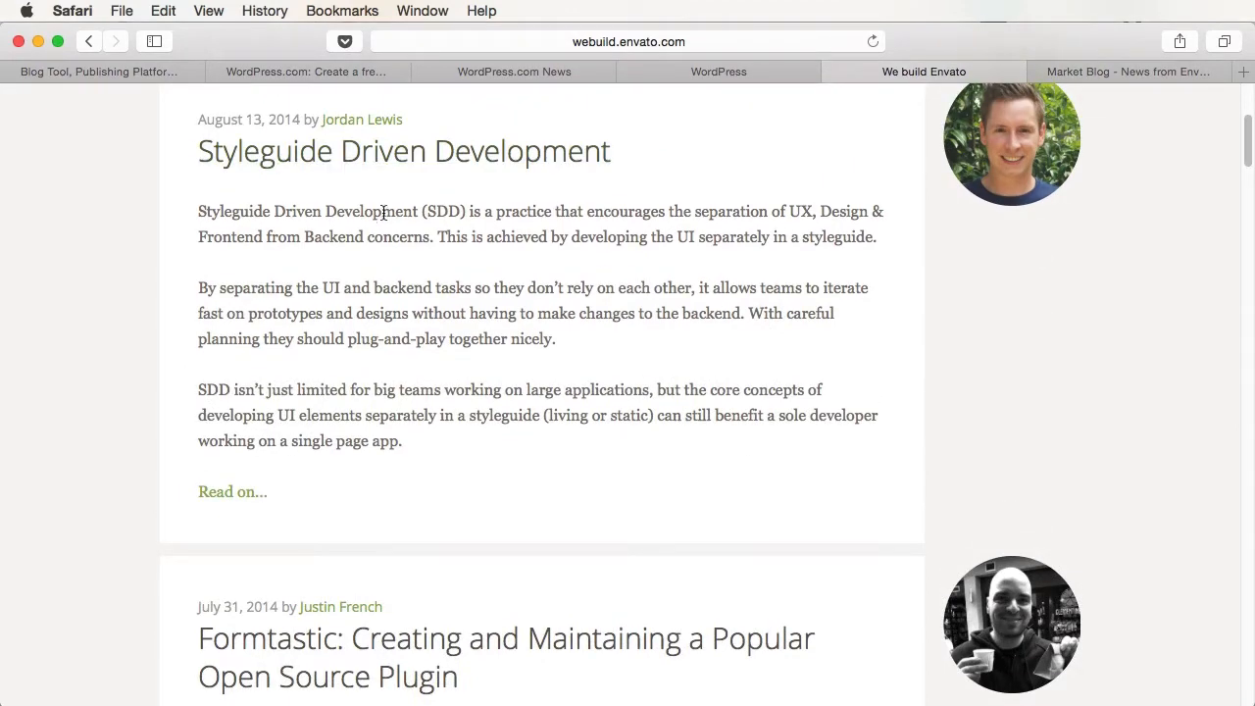
scroll(747, 422, down, 7)
scroll(747, 422, down, 20)
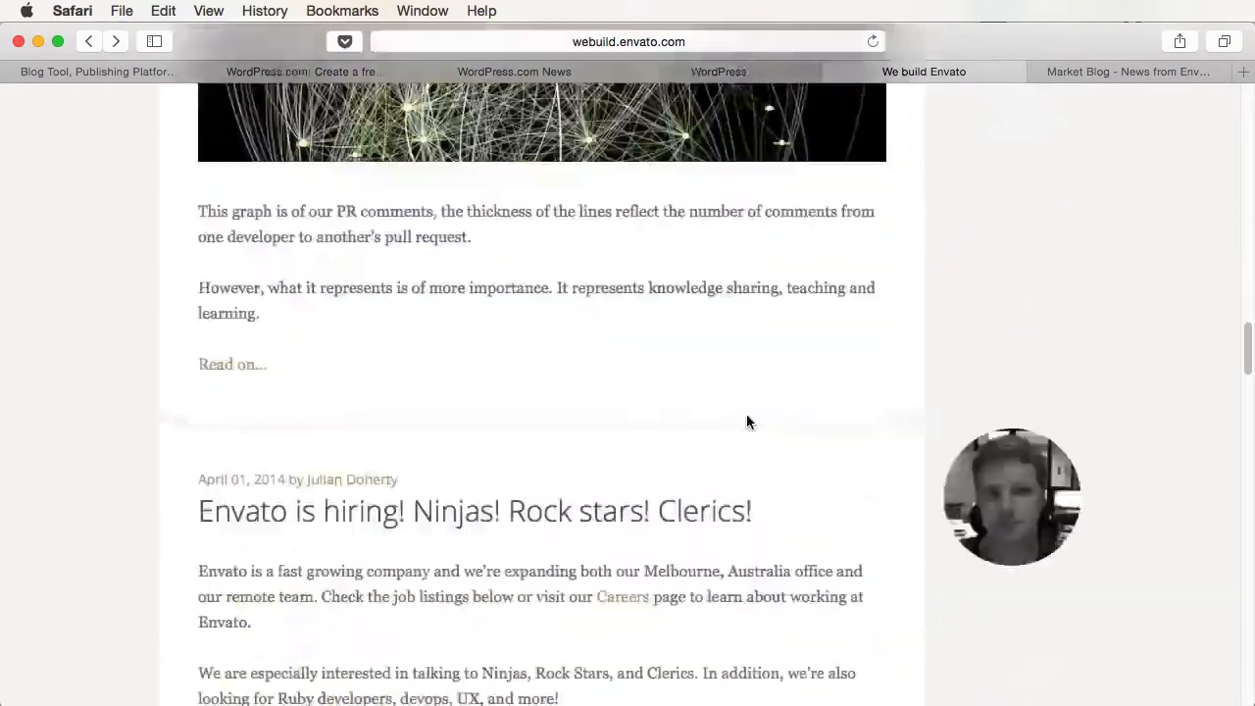
scroll(747, 421, down, 20)
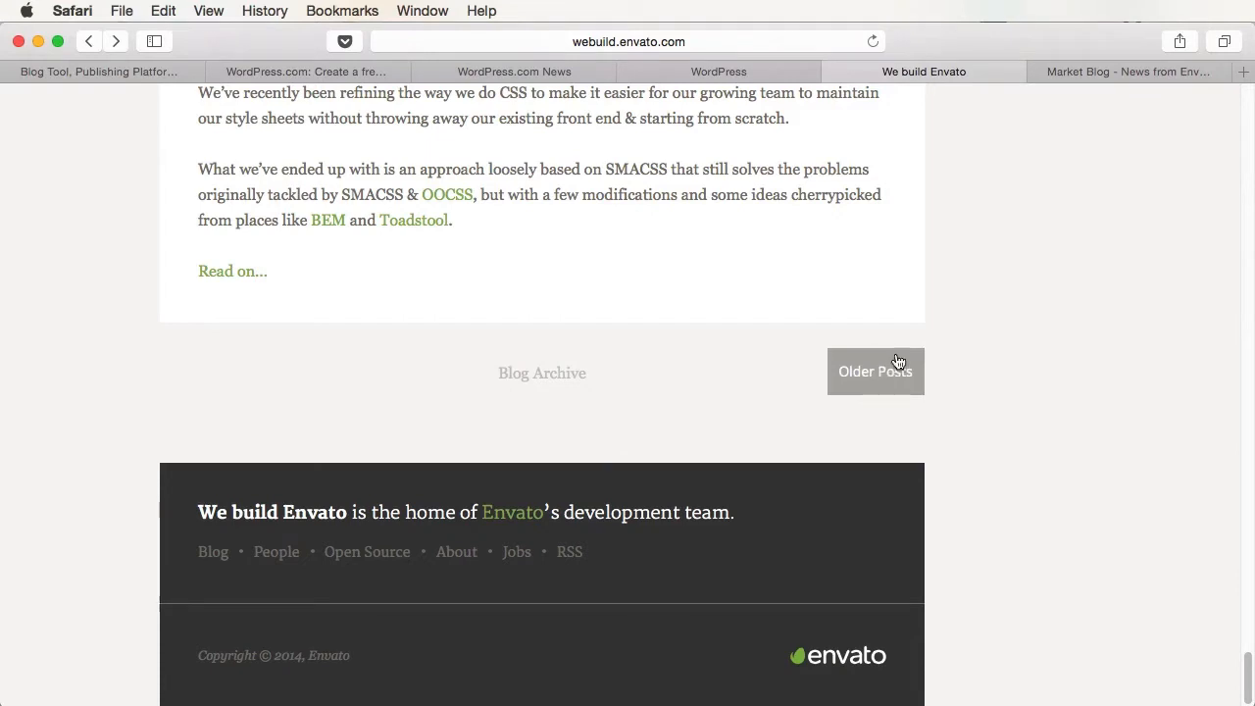
click(1111, 69)
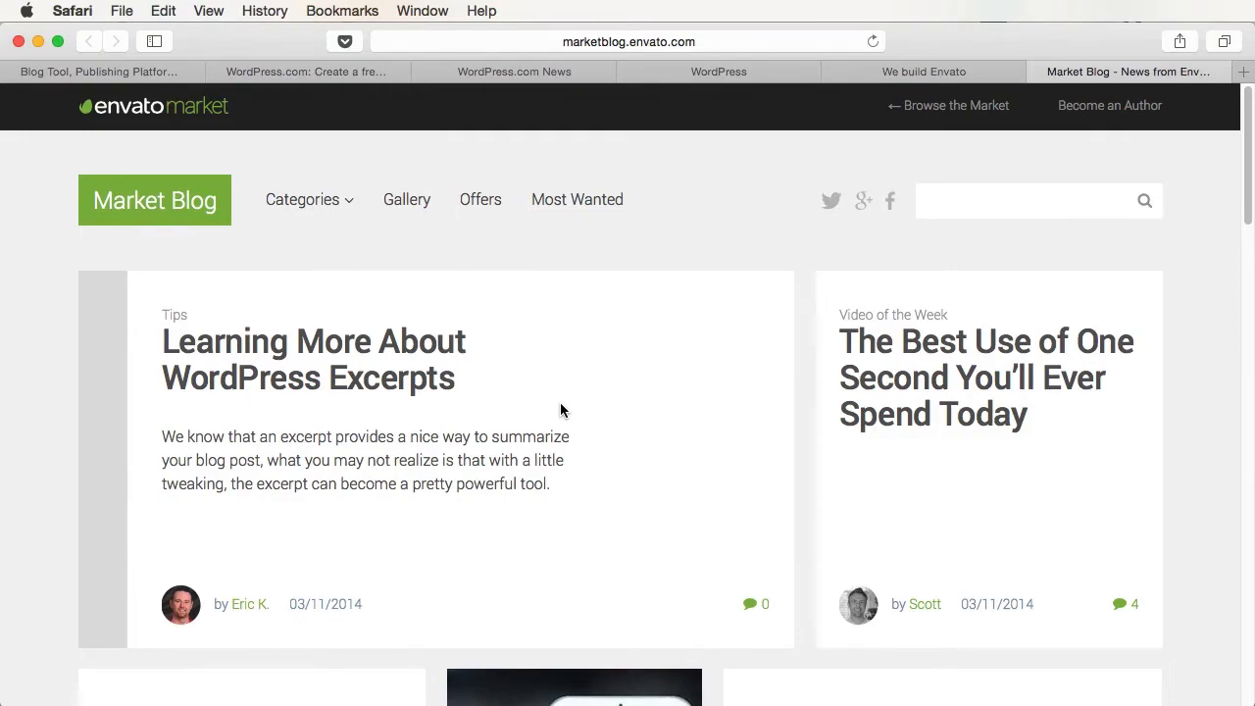
- Go to page 2 of the Market Blog and scroll back to its top
scroll(561, 410, down, 20)
scroll(563, 412, up, 3)
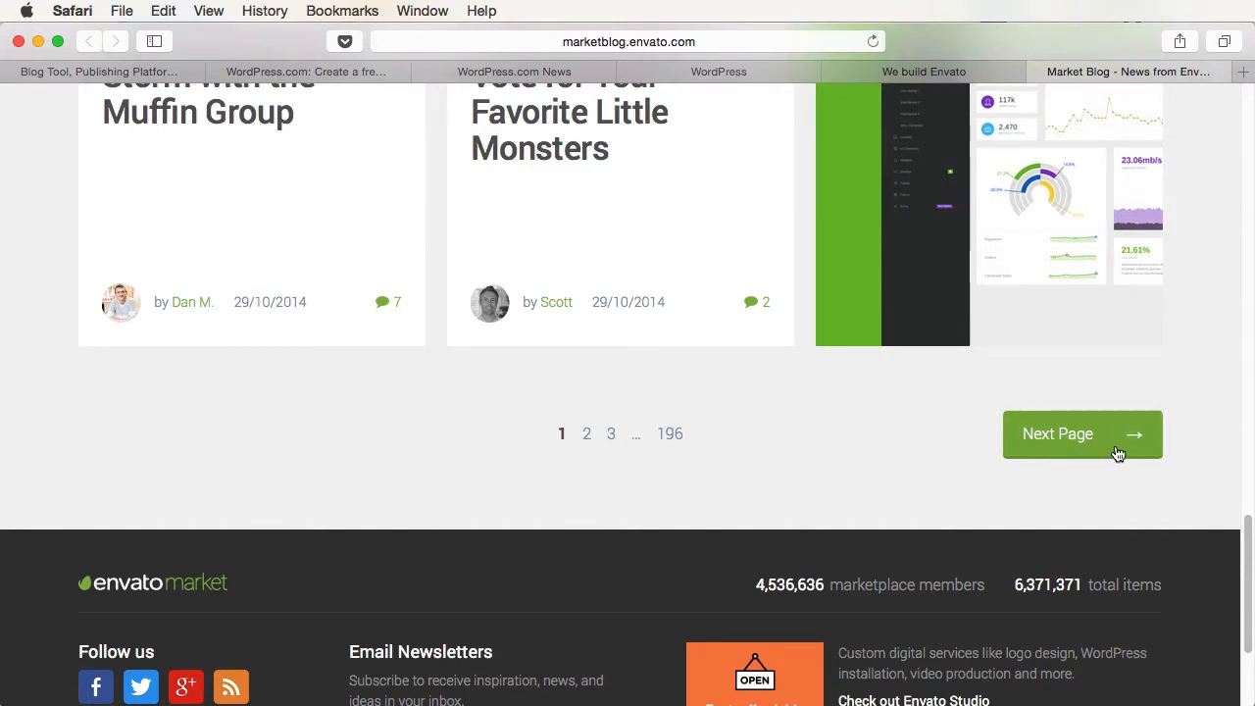
click(1056, 447)
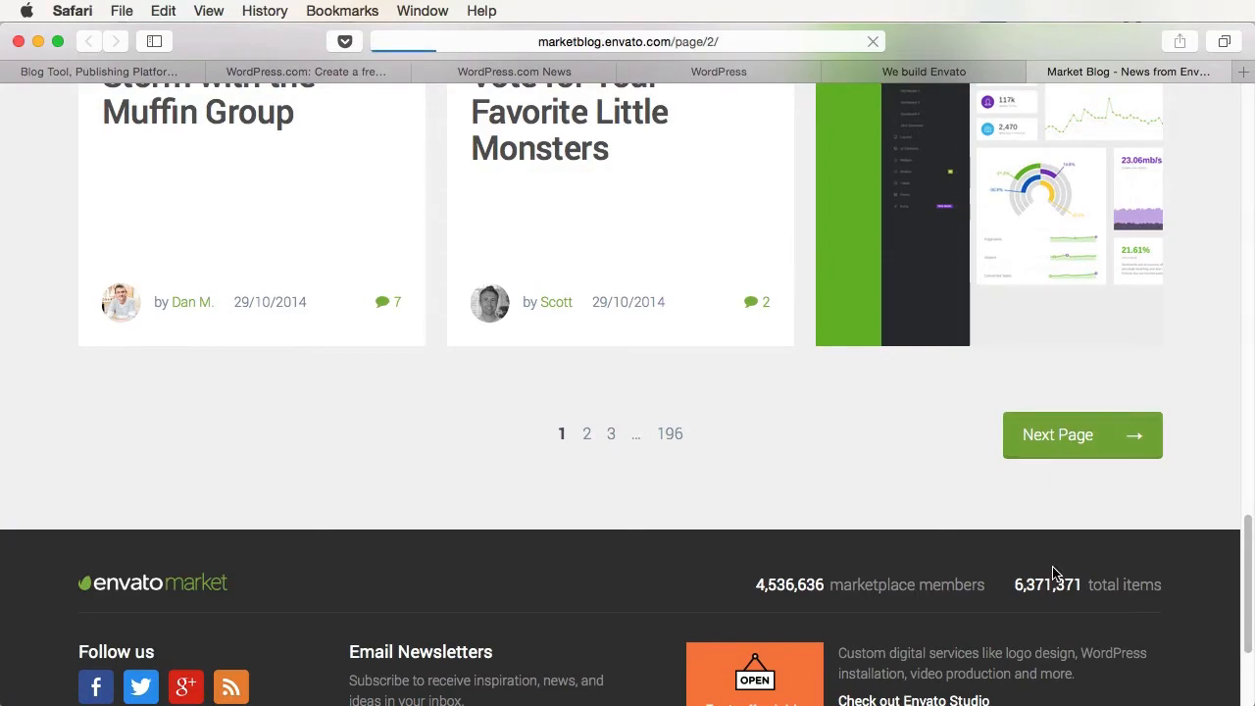
scroll(1054, 572, down, 20)
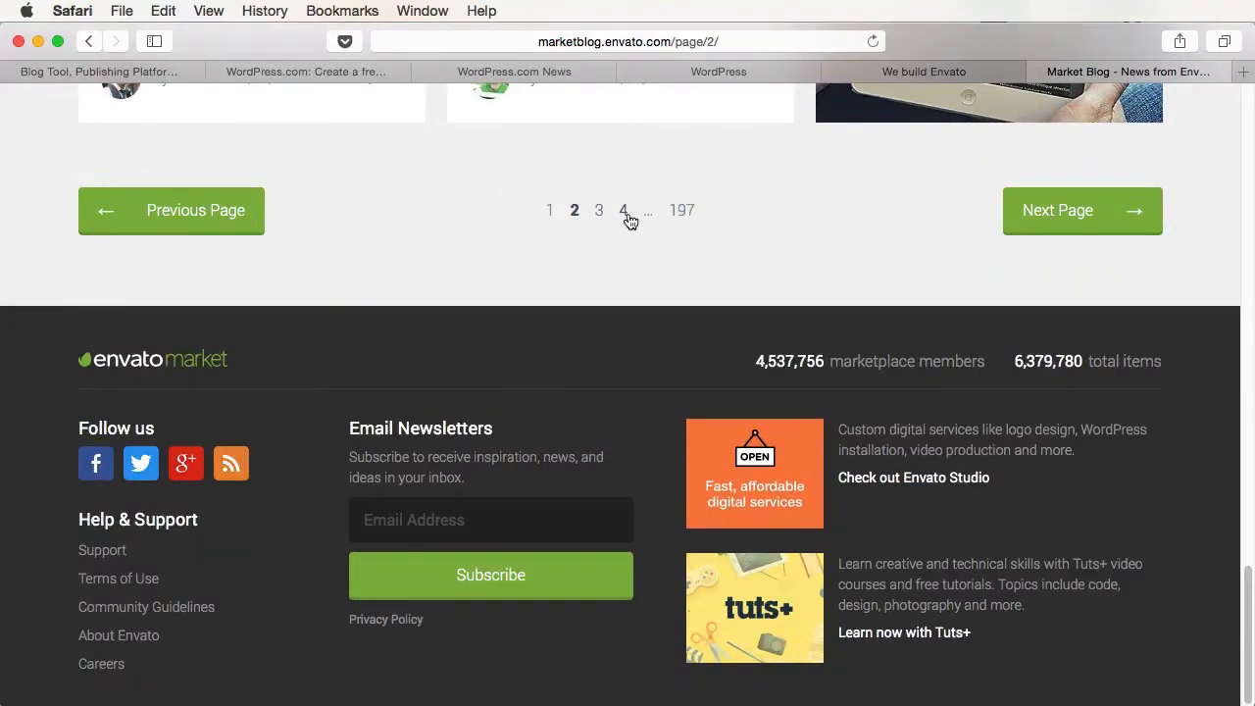
scroll(664, 263, up, 20)
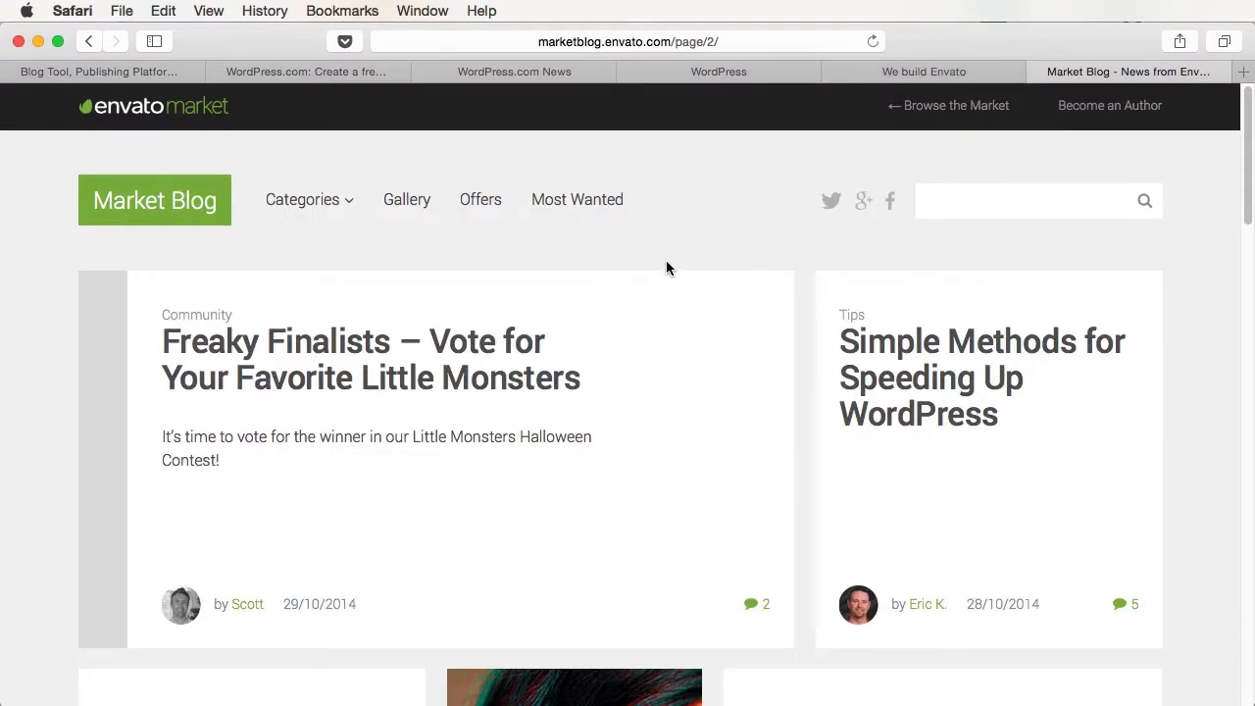
- Scroll through the WordPress.com News posts, then return to the WordPress.org blog tab
click(507, 76)
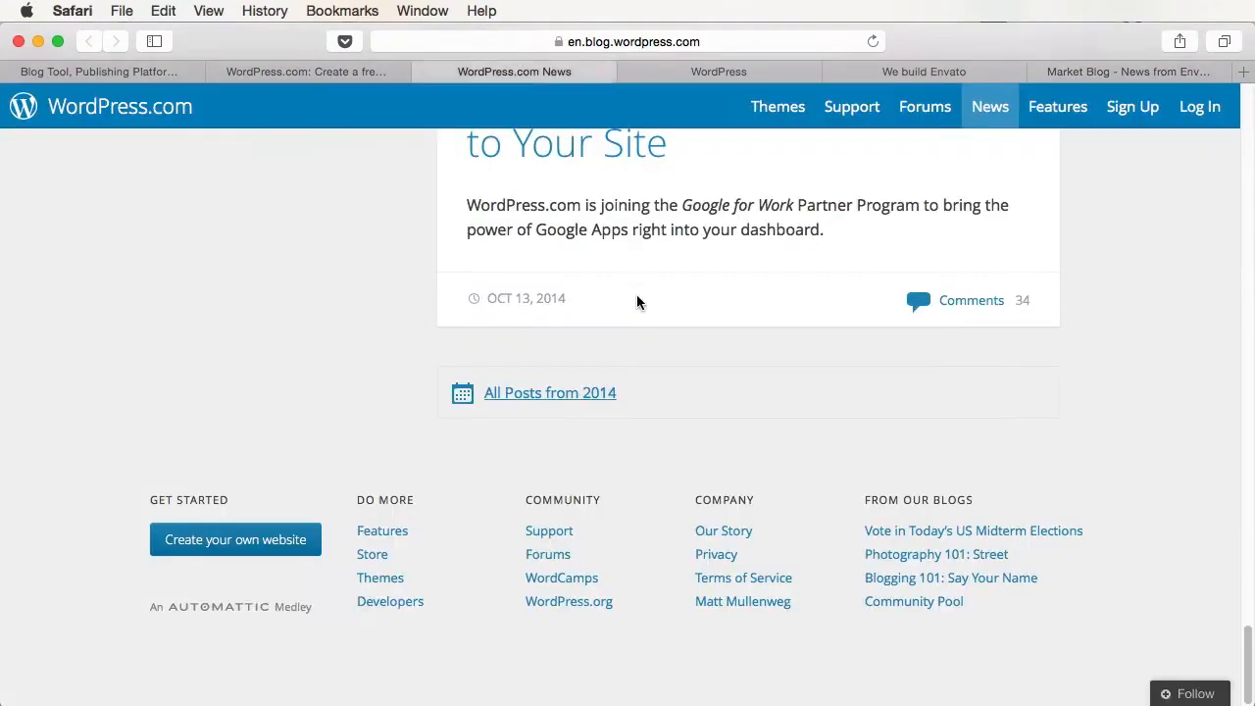
scroll(637, 302, up, 20)
scroll(640, 302, down, 3)
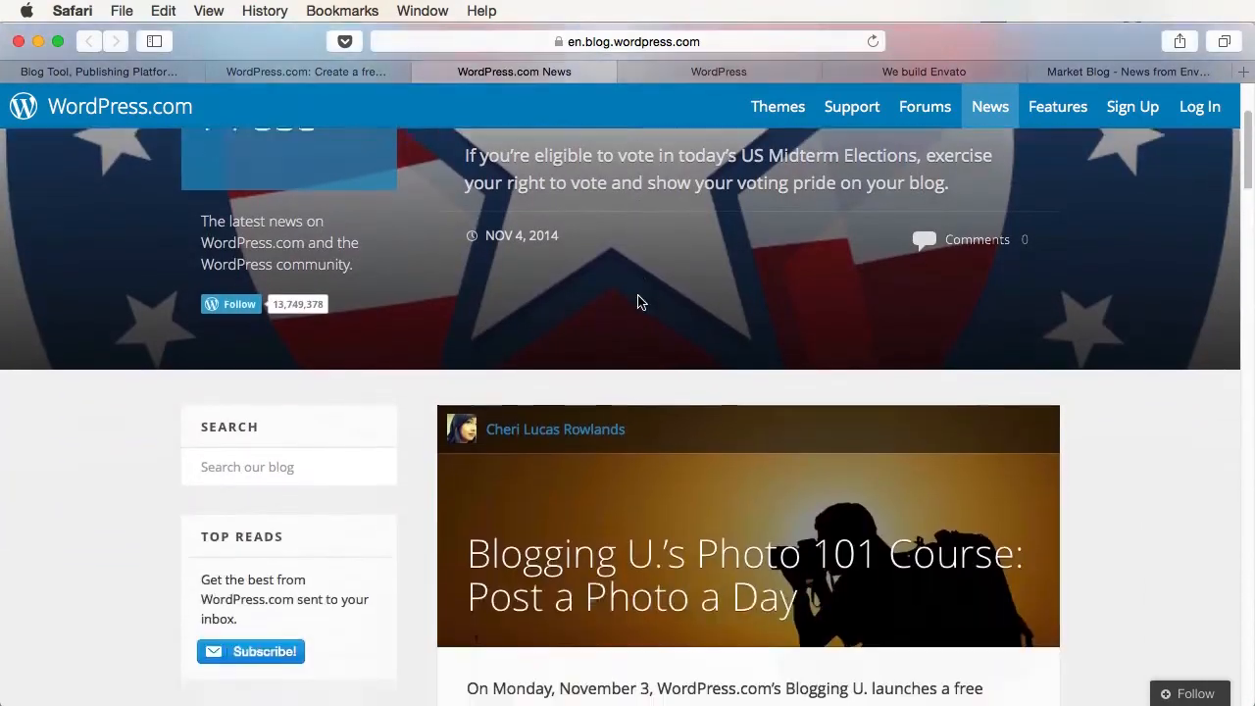
scroll(637, 302, down, 5)
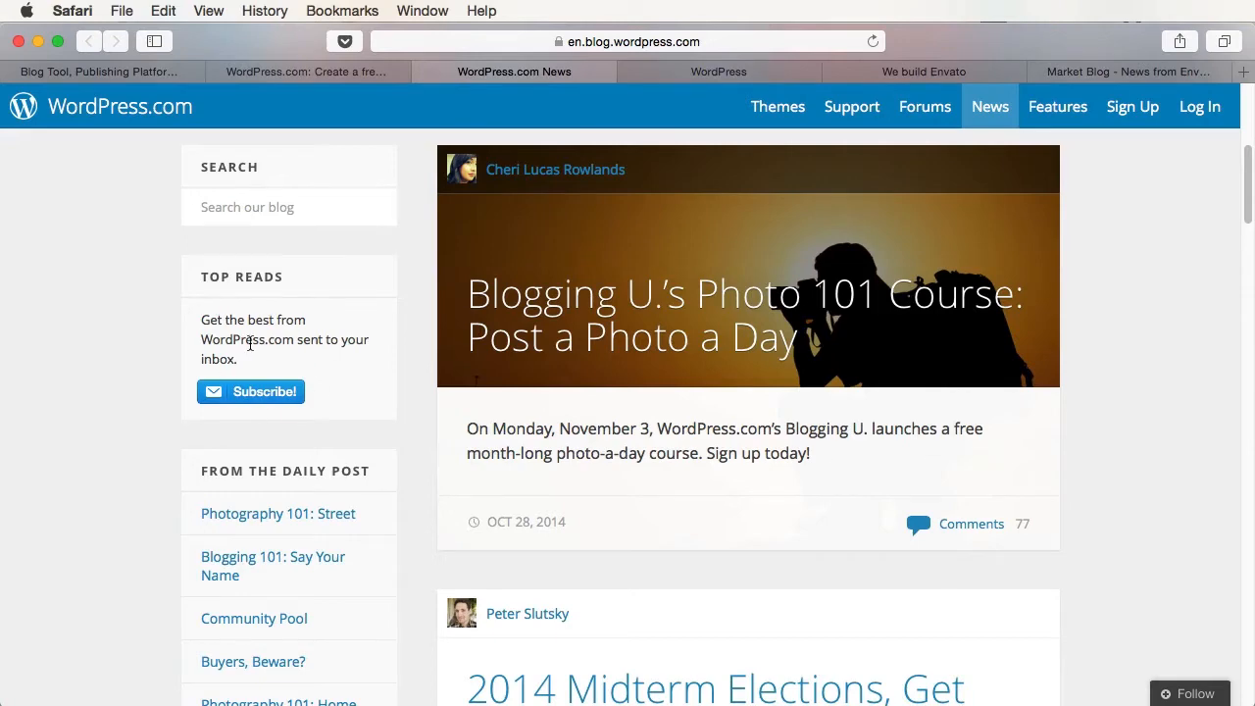
scroll(250, 343, down, 5)
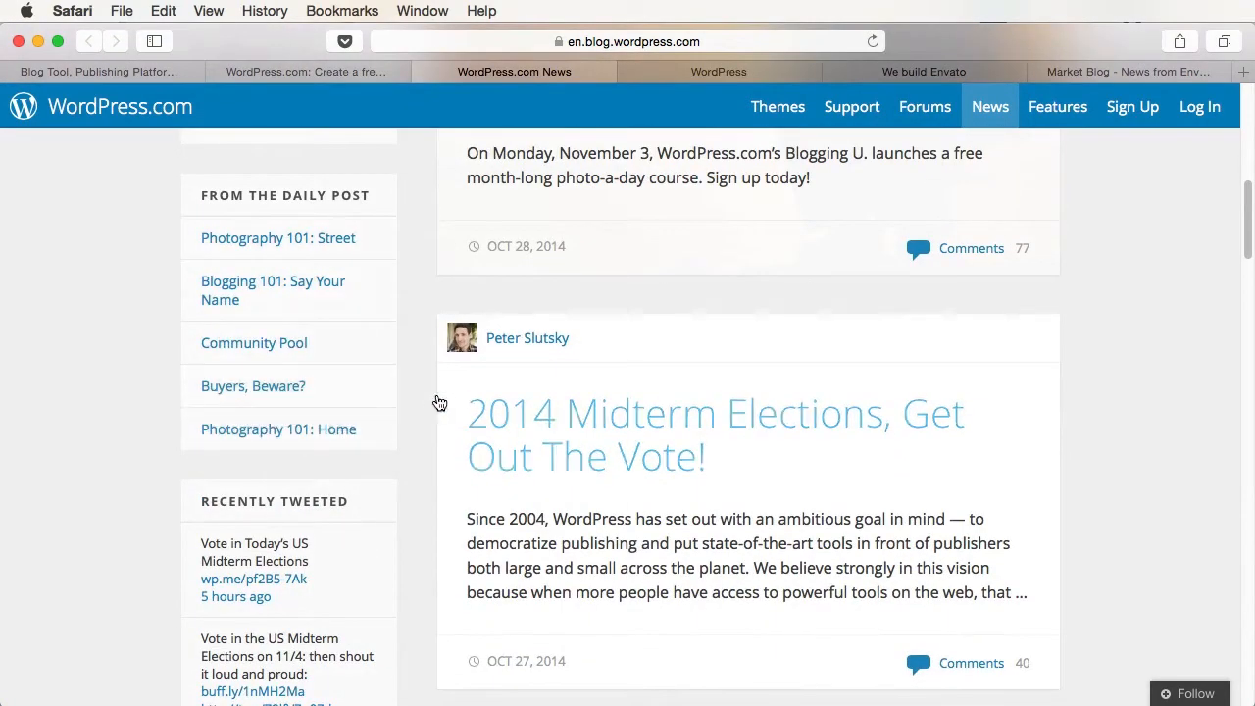
scroll(439, 403, down, 9)
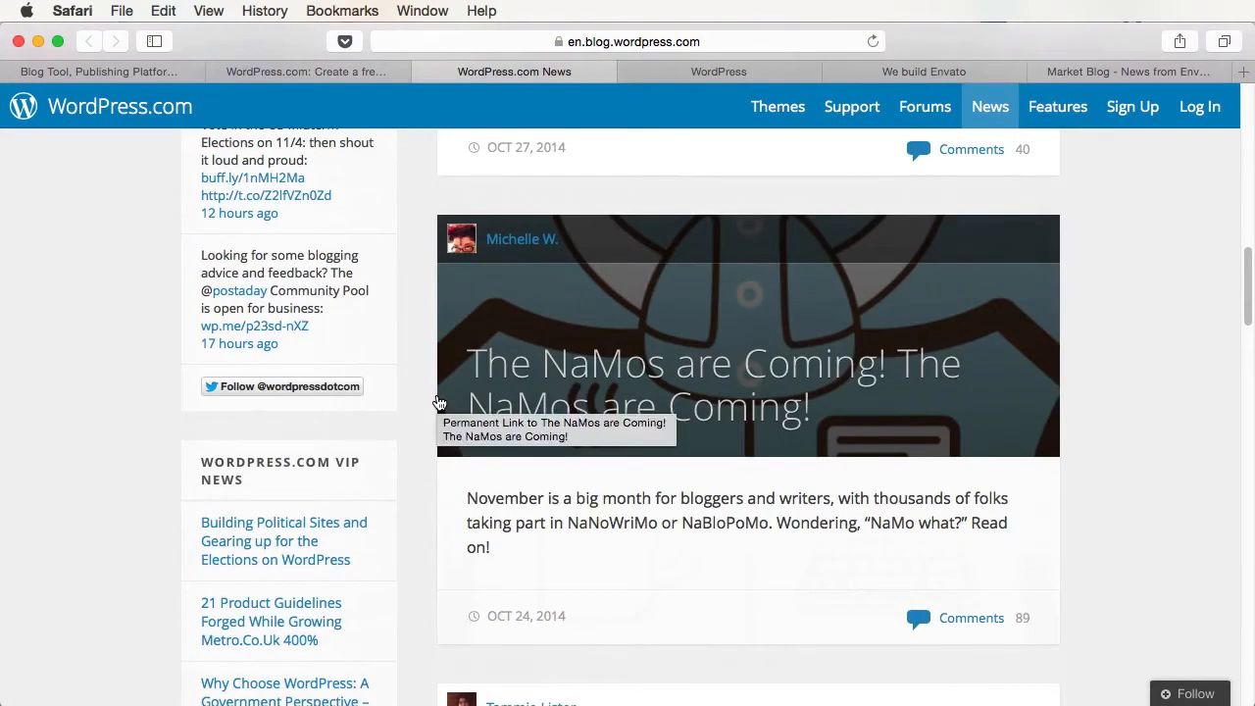
click(720, 74)
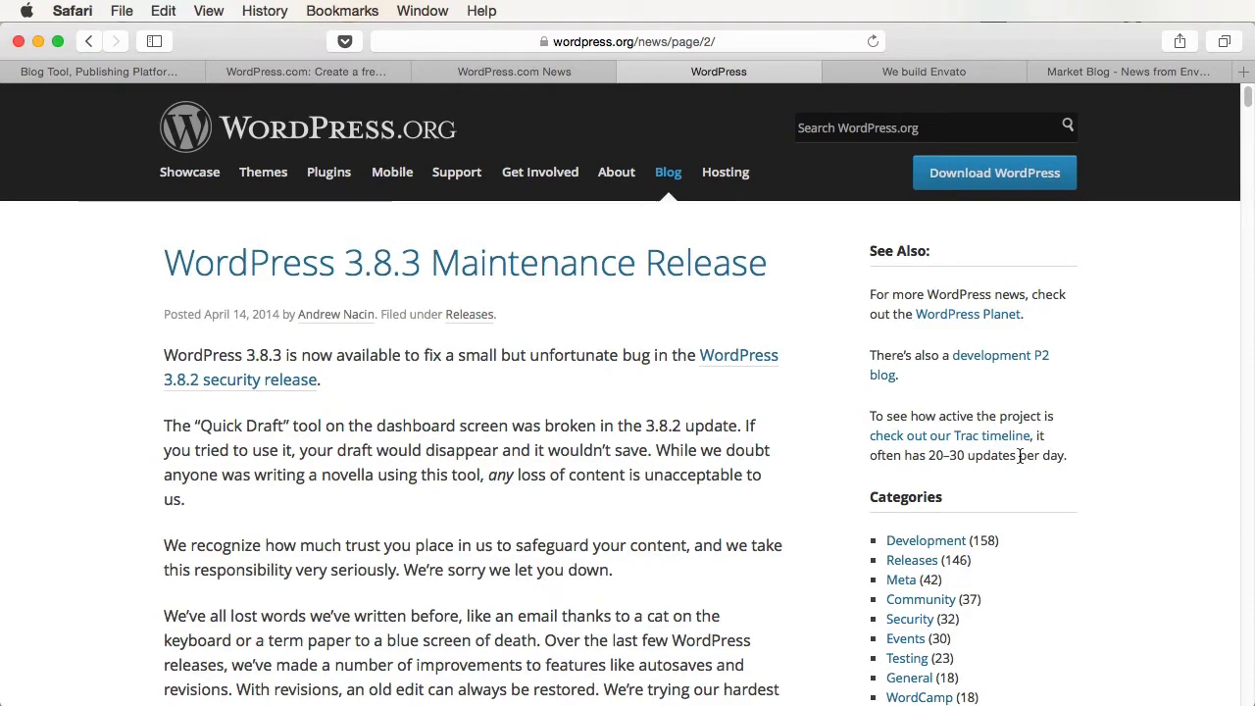
- View the wordpress.org tab, then the 'WordPress.com: Create a free website' tab
click(69, 73)
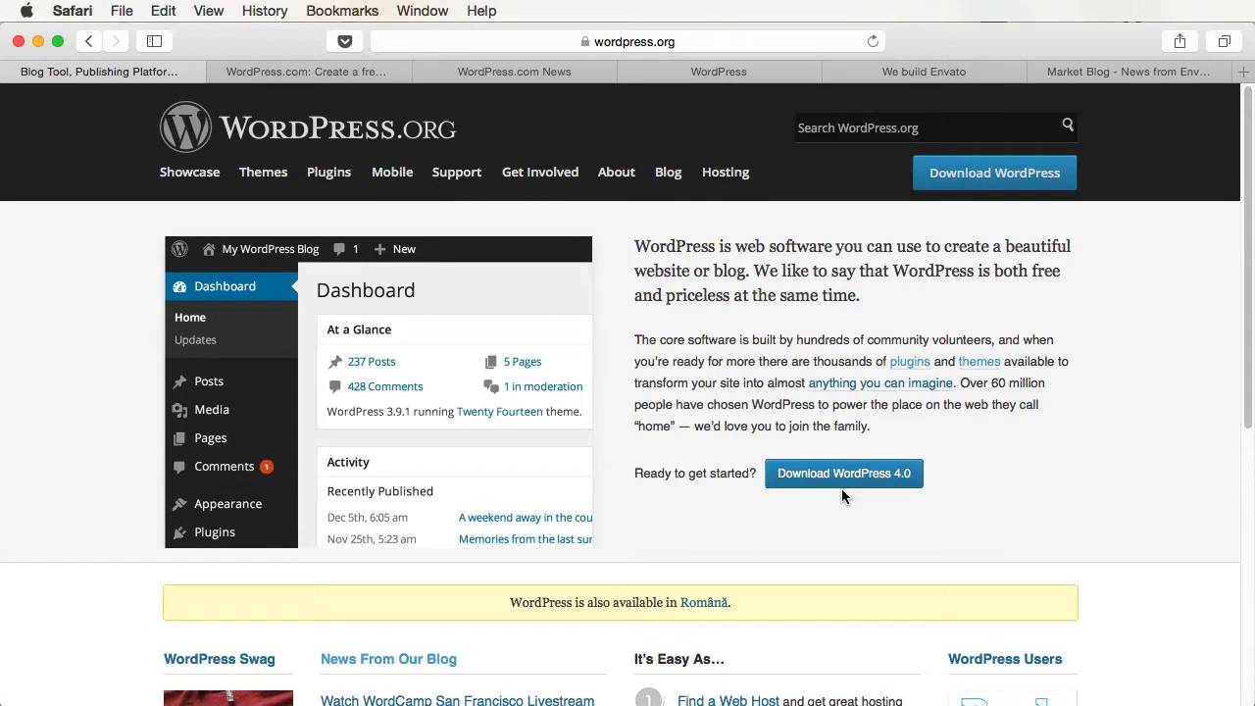
click(323, 72)
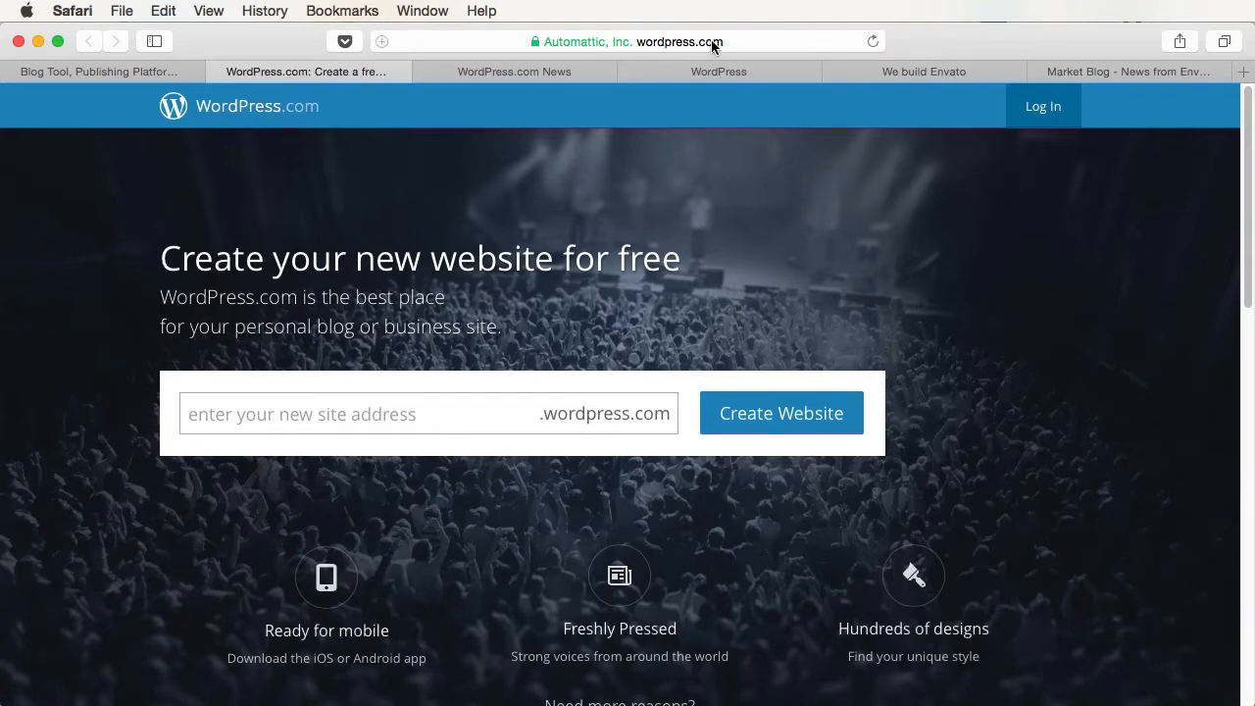
- Enter using-wordpress as the new site address and submit it to start signup
click(314, 419)
text(using-wordpress)
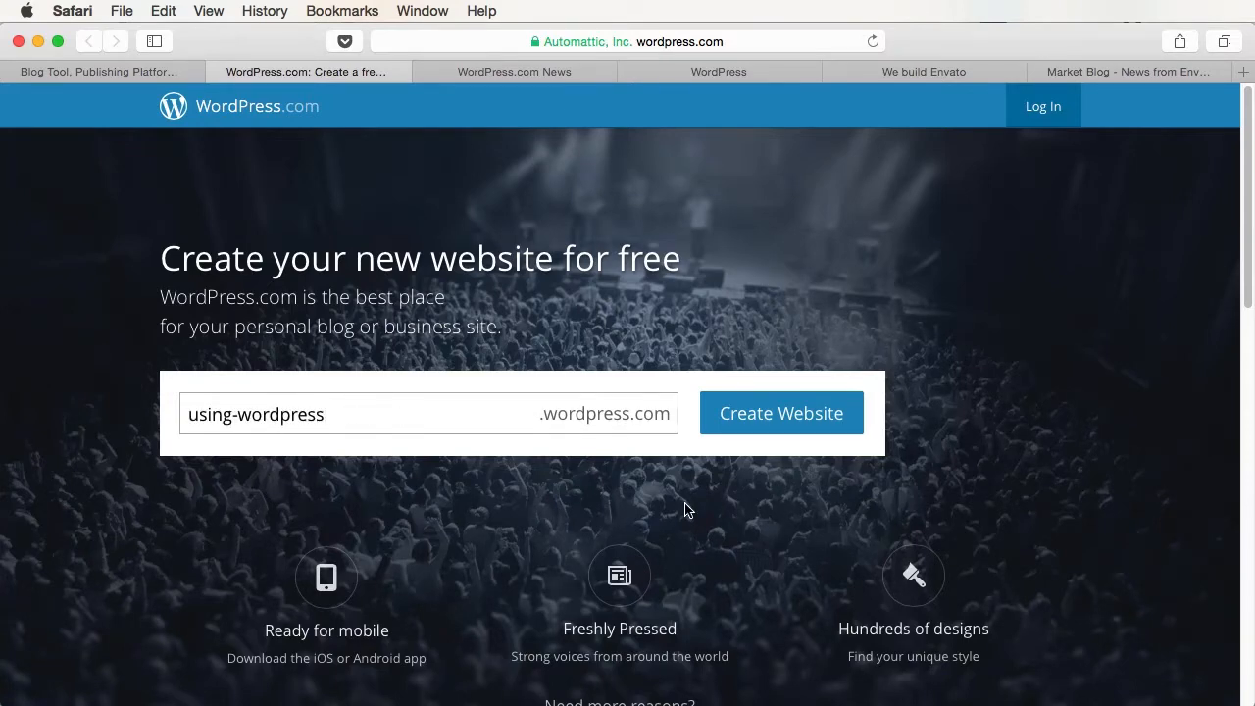
key(super+z)
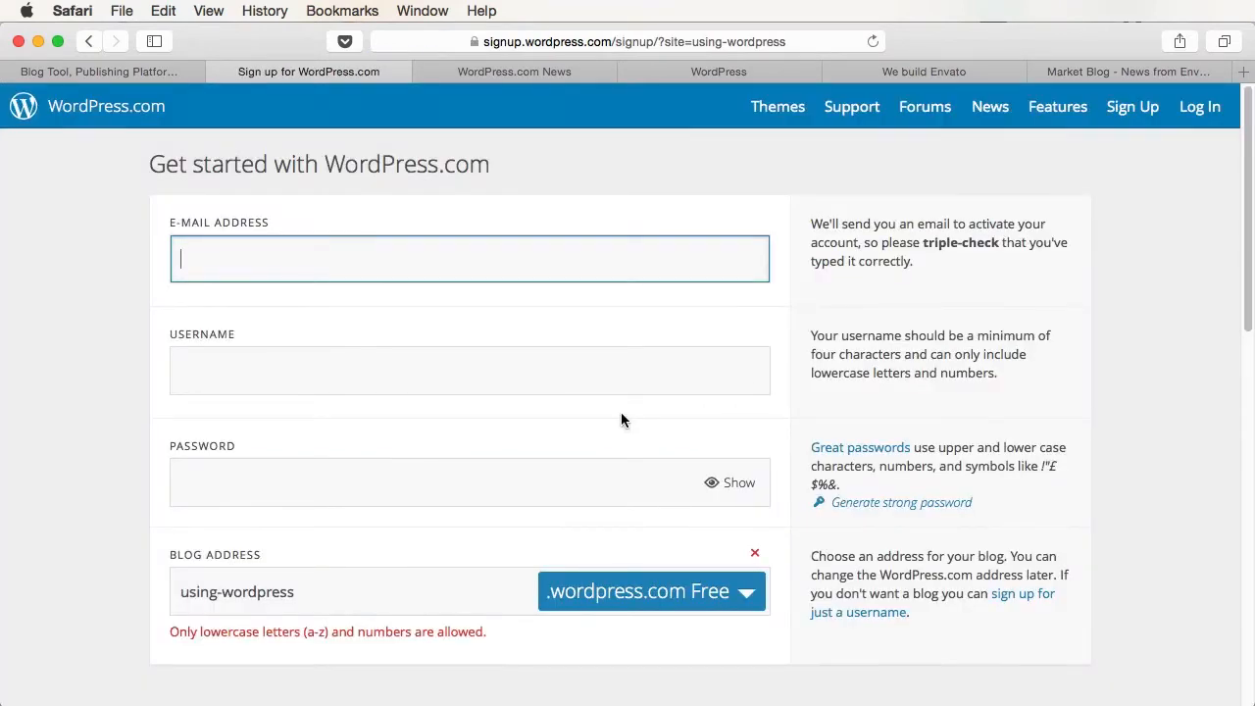
scroll(620, 419, down, 5)
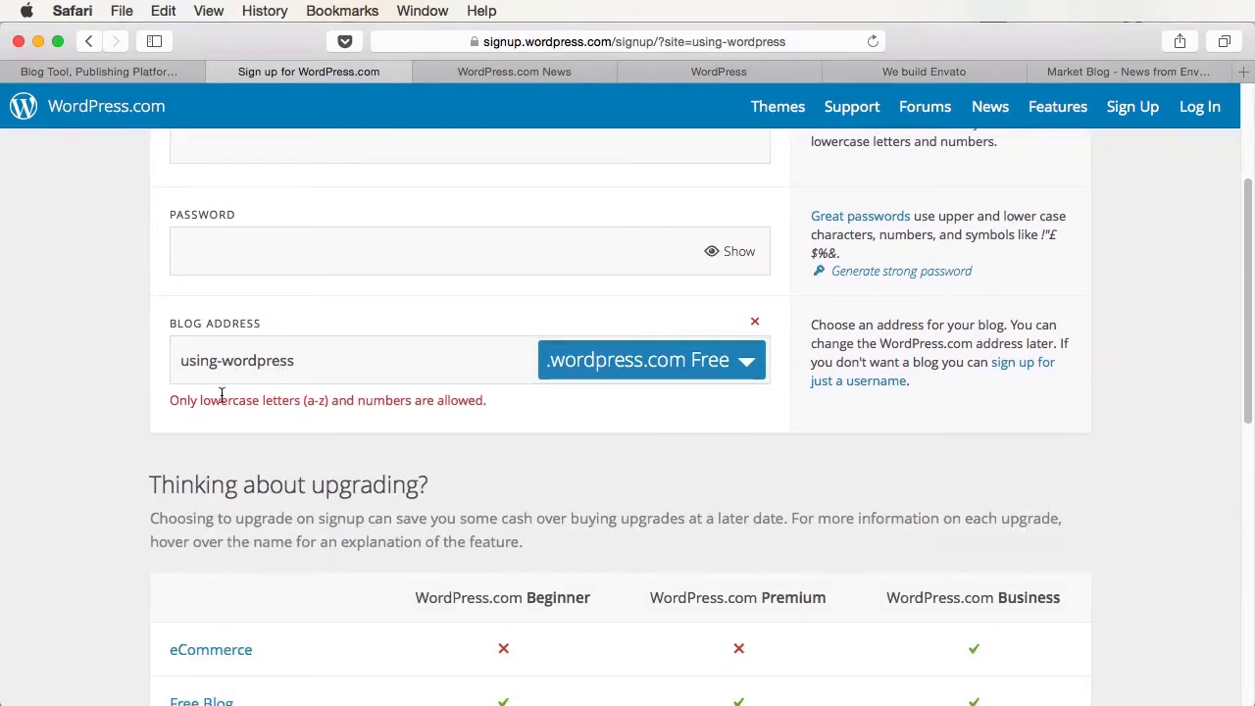
- Change the blog address to onusingwordpress so it shows as available
click(225, 363)
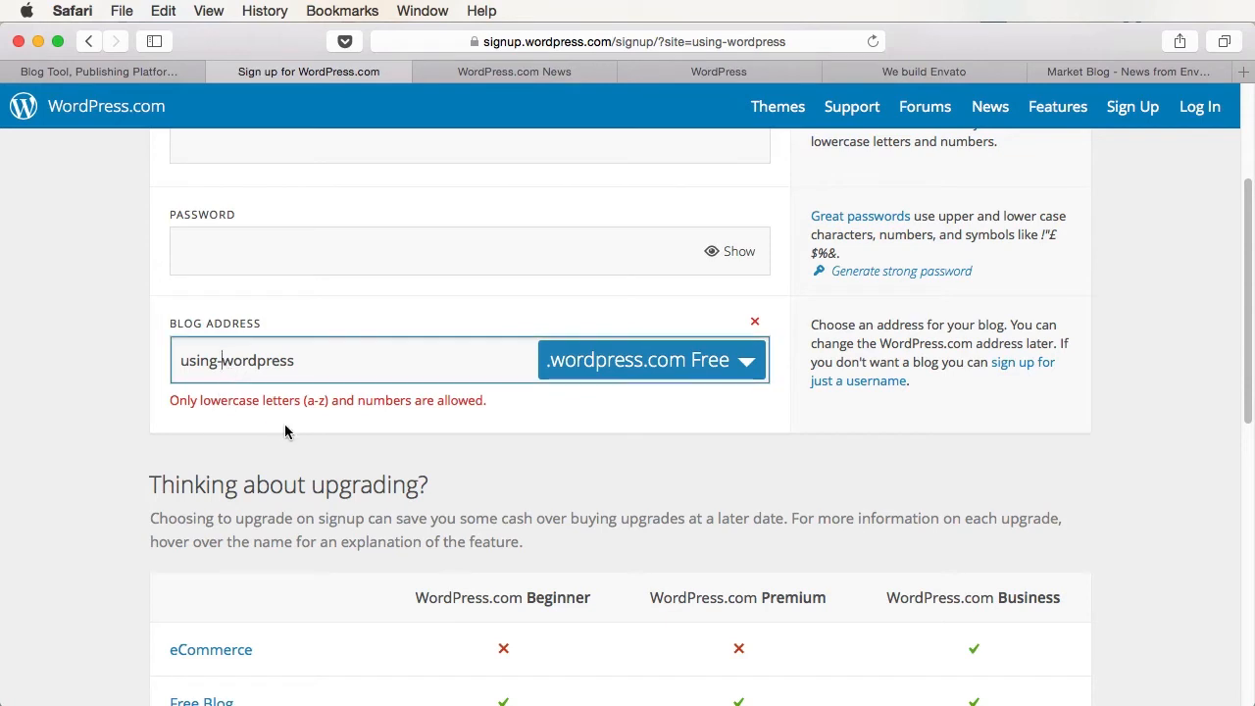
key(BackSpace)
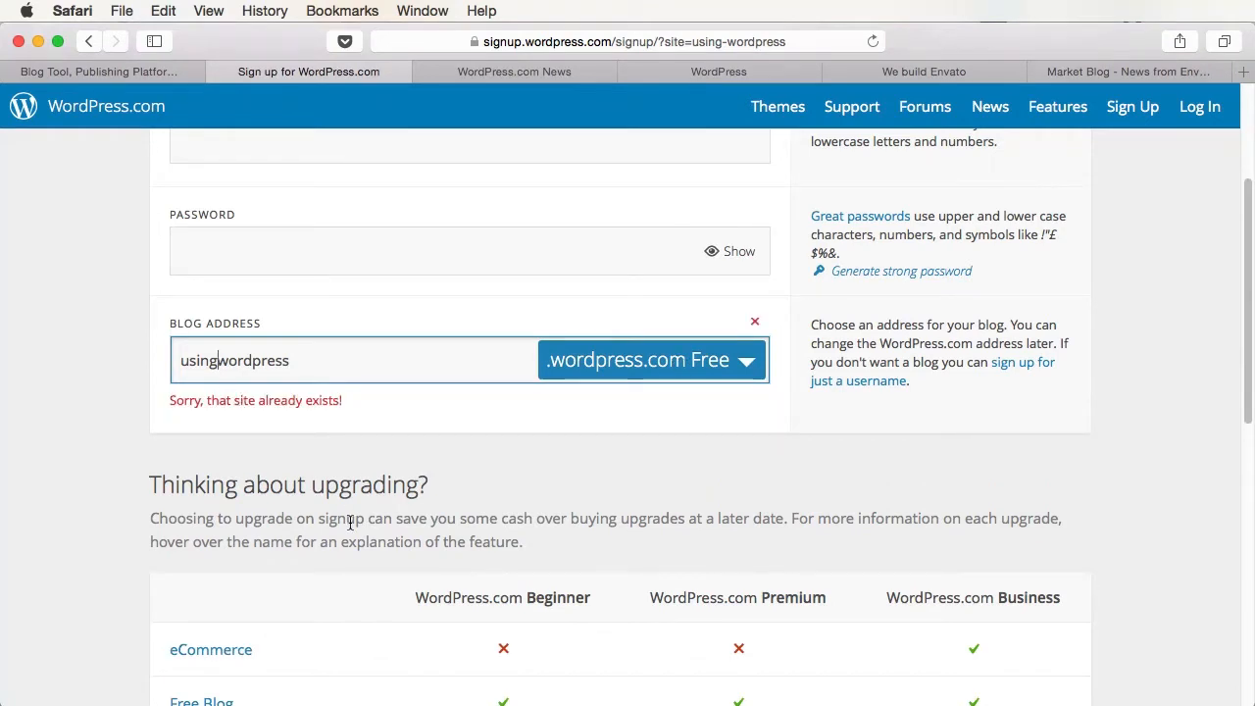
click(319, 374)
key(super+a)
key(Left)
text(on)
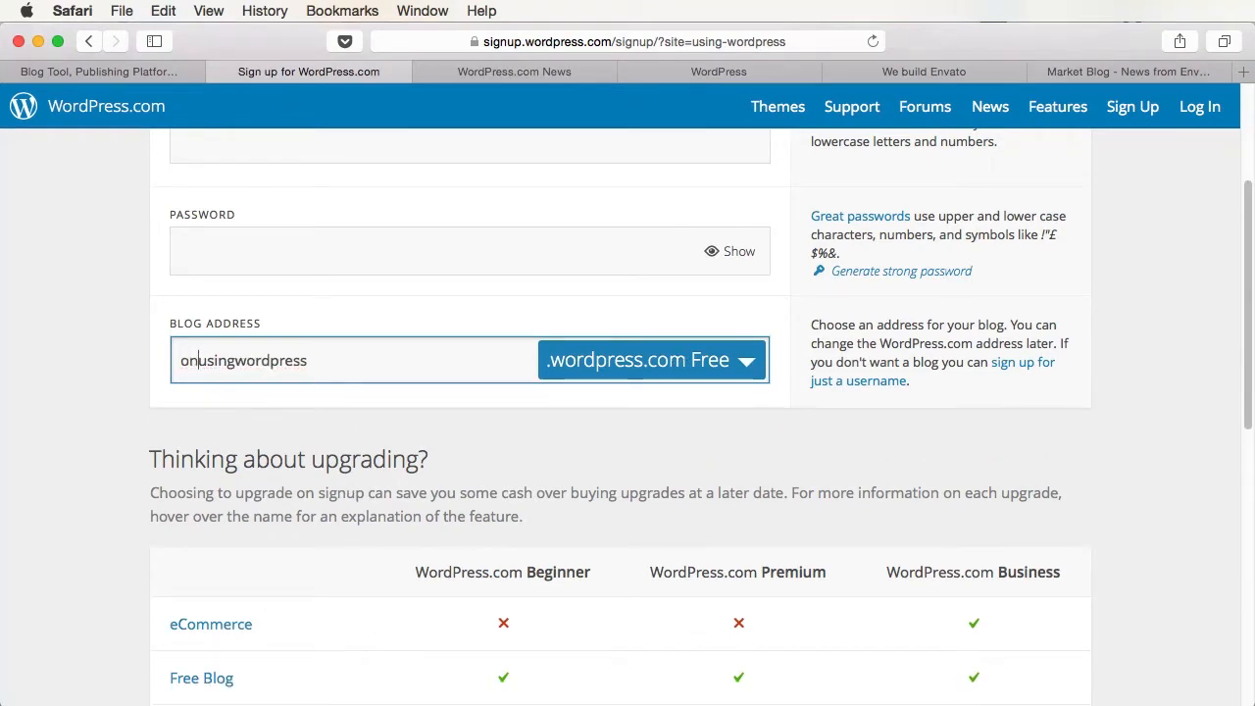
click(479, 556)
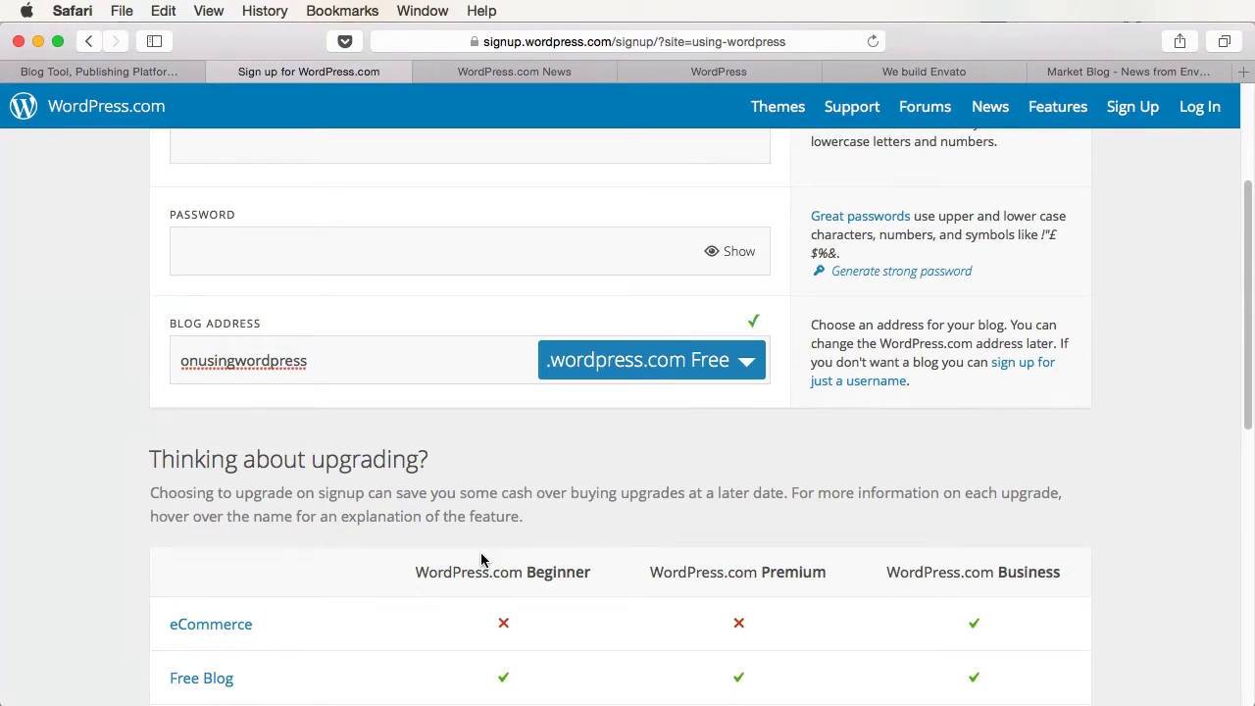
scroll(480, 560, down, 1)
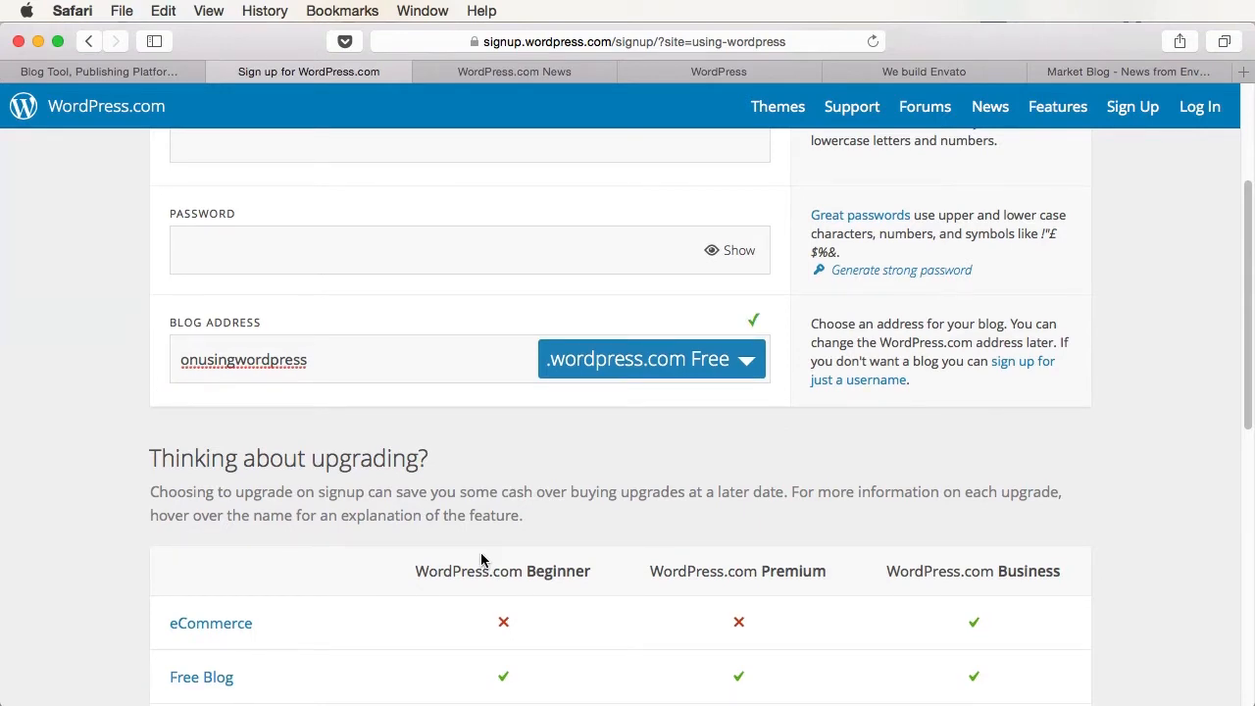
scroll(481, 560, down, 2)
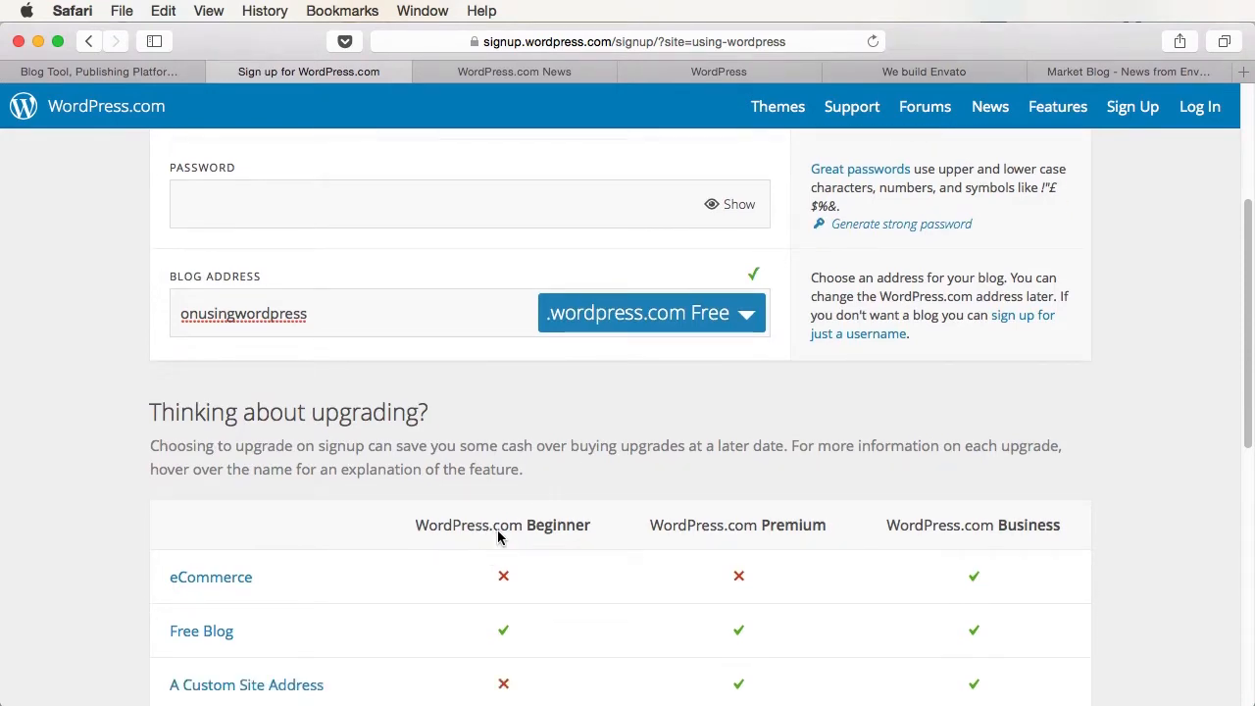
- Review the domain options keeping the free address, scan the plan table, then leave signup
click(692, 313)
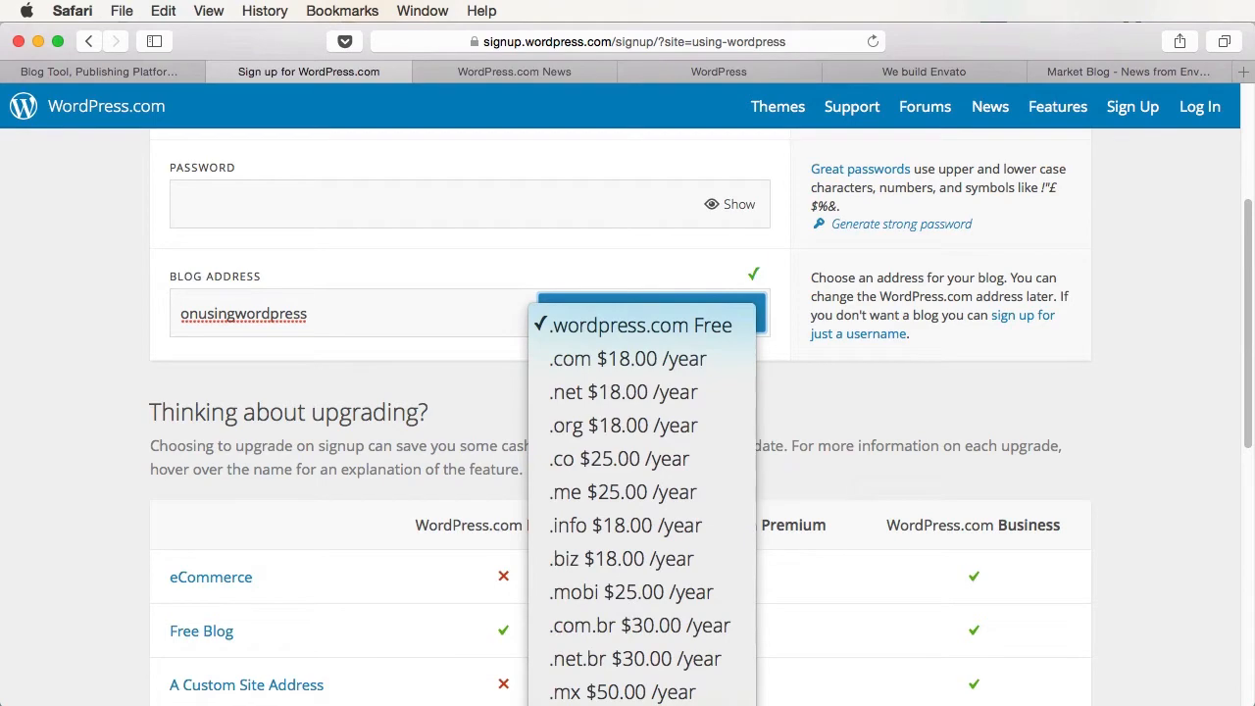
click(883, 441)
scroll(734, 457, down, 5)
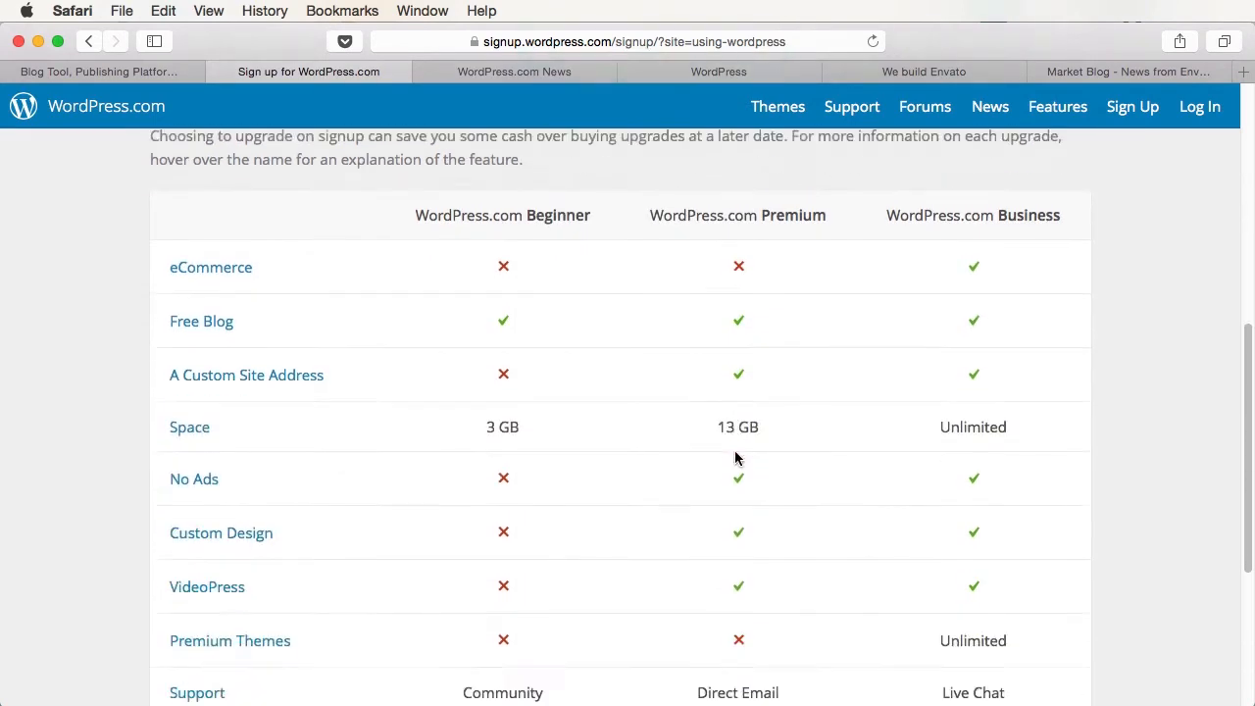
scroll(735, 457, down, 5)
scroll(591, 372, up, 10)
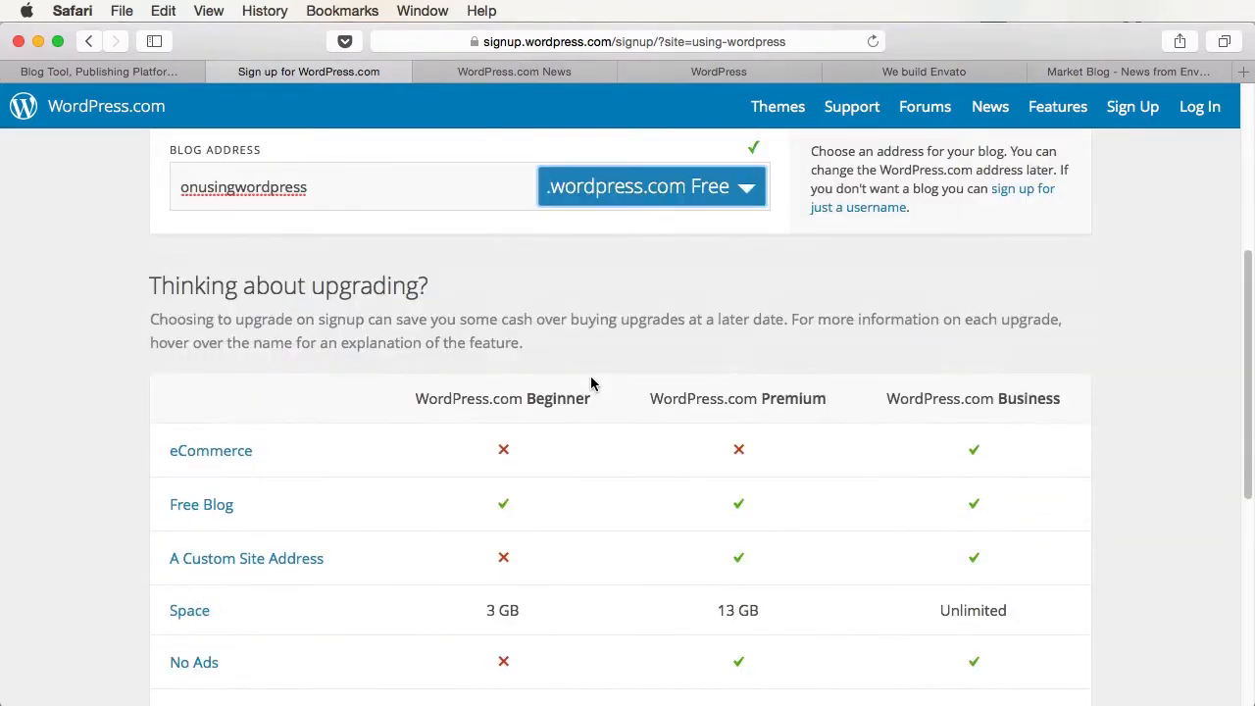
scroll(593, 385, up, 7)
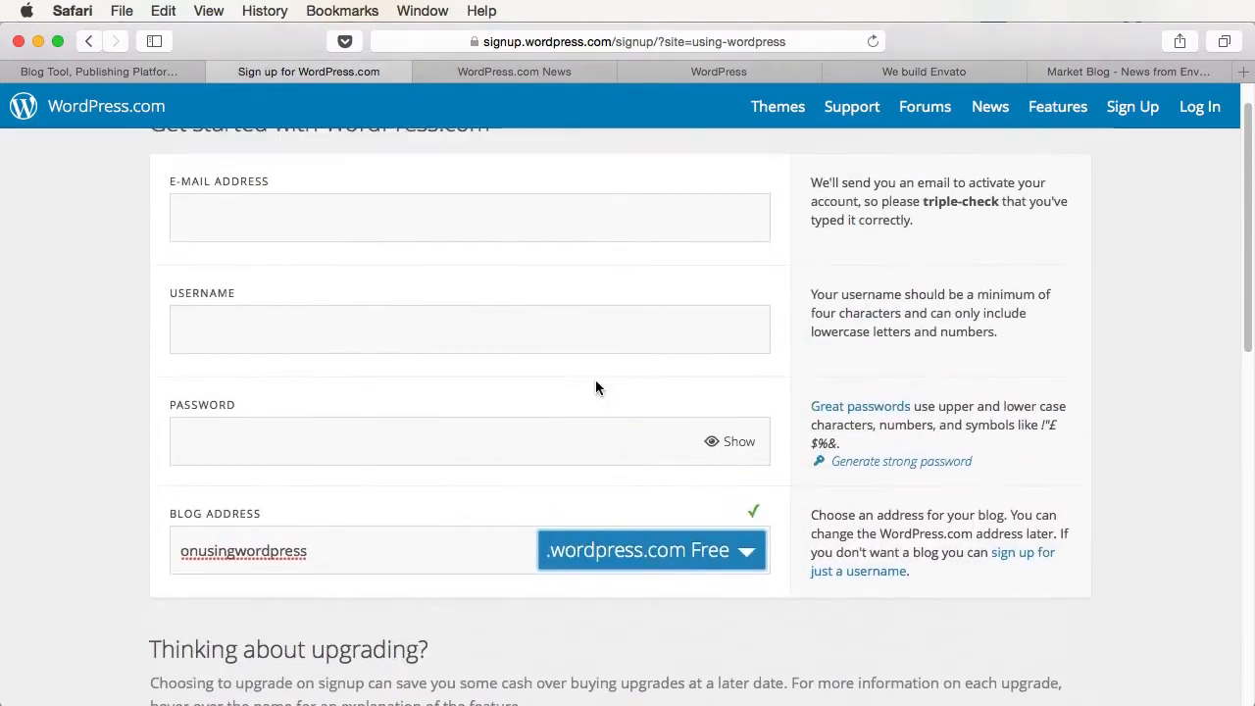
scroll(596, 388, up, 1)
click(597, 389)
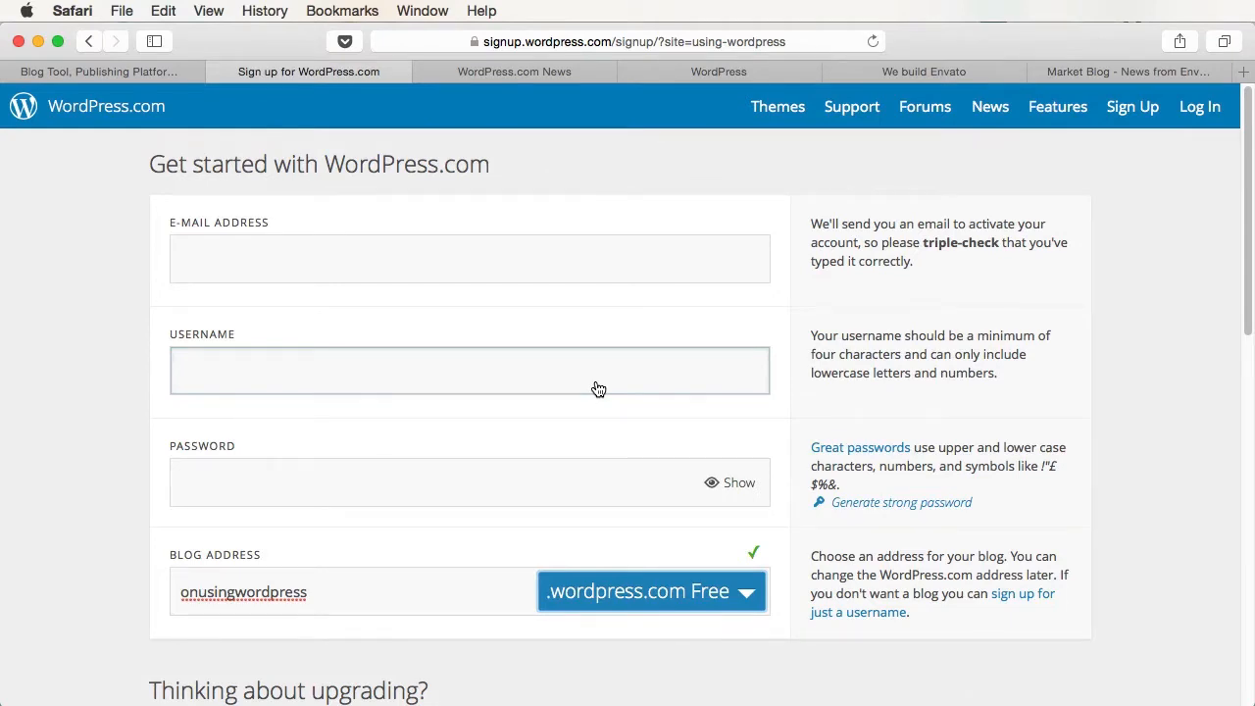
click(40, 71)
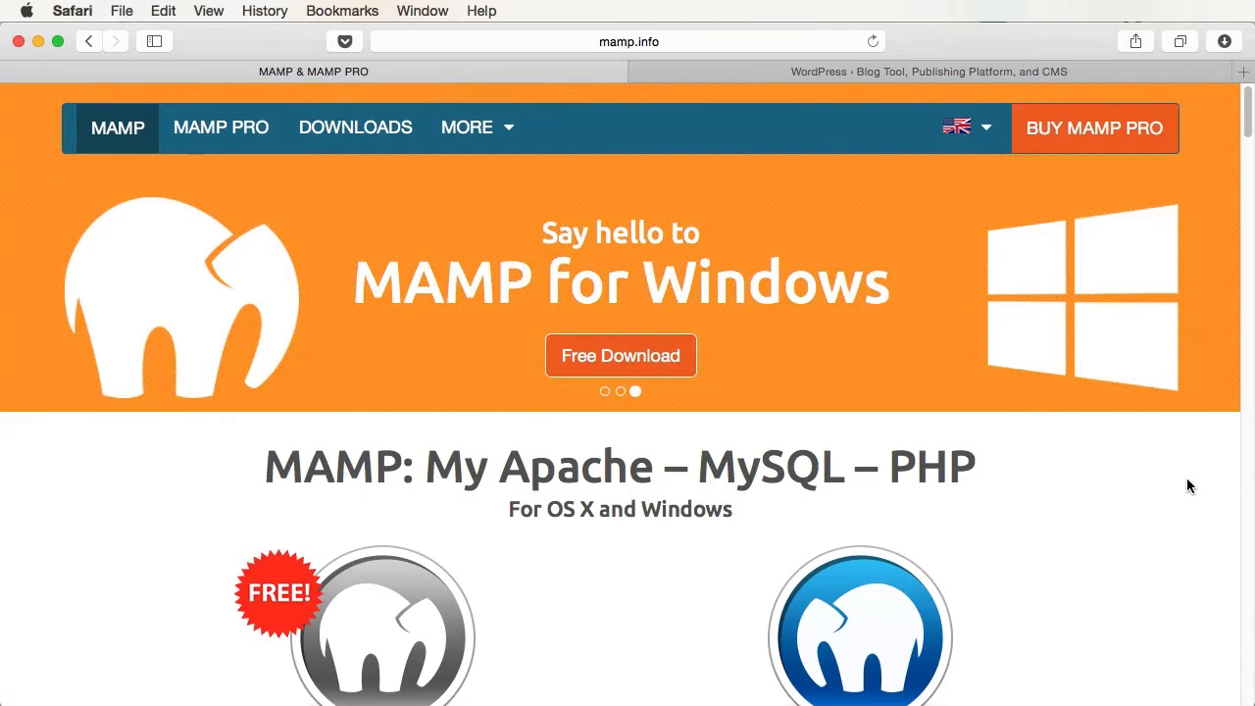
- Browse the MAMP site's downloads, open the MAMP for Windows page in its own tab, and return to the MAMP homepage
click(1057, 76)
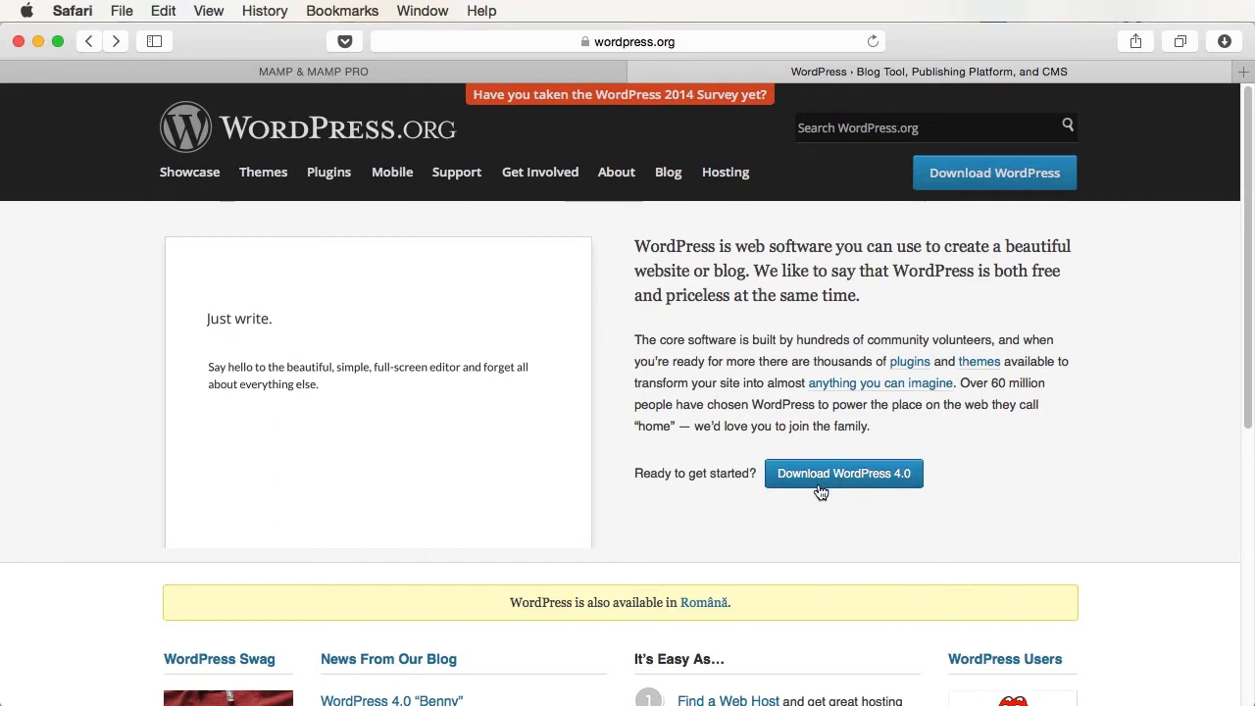
click(359, 75)
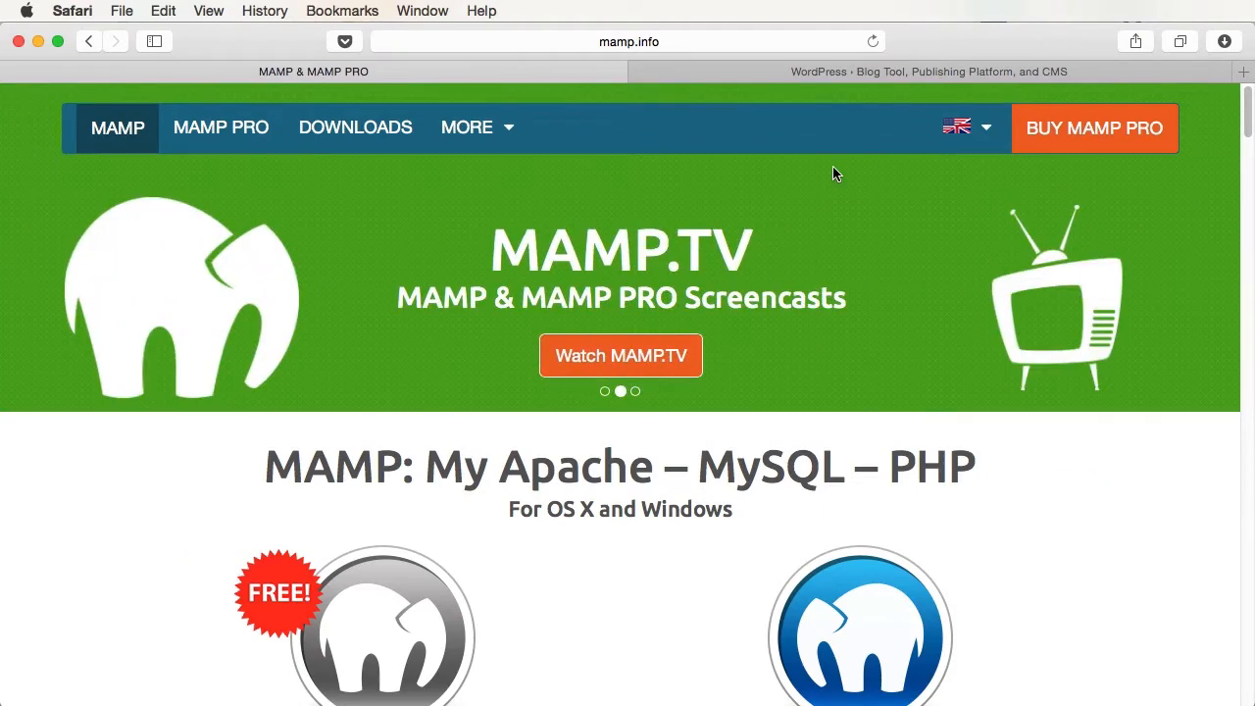
scroll(833, 166, down, 1)
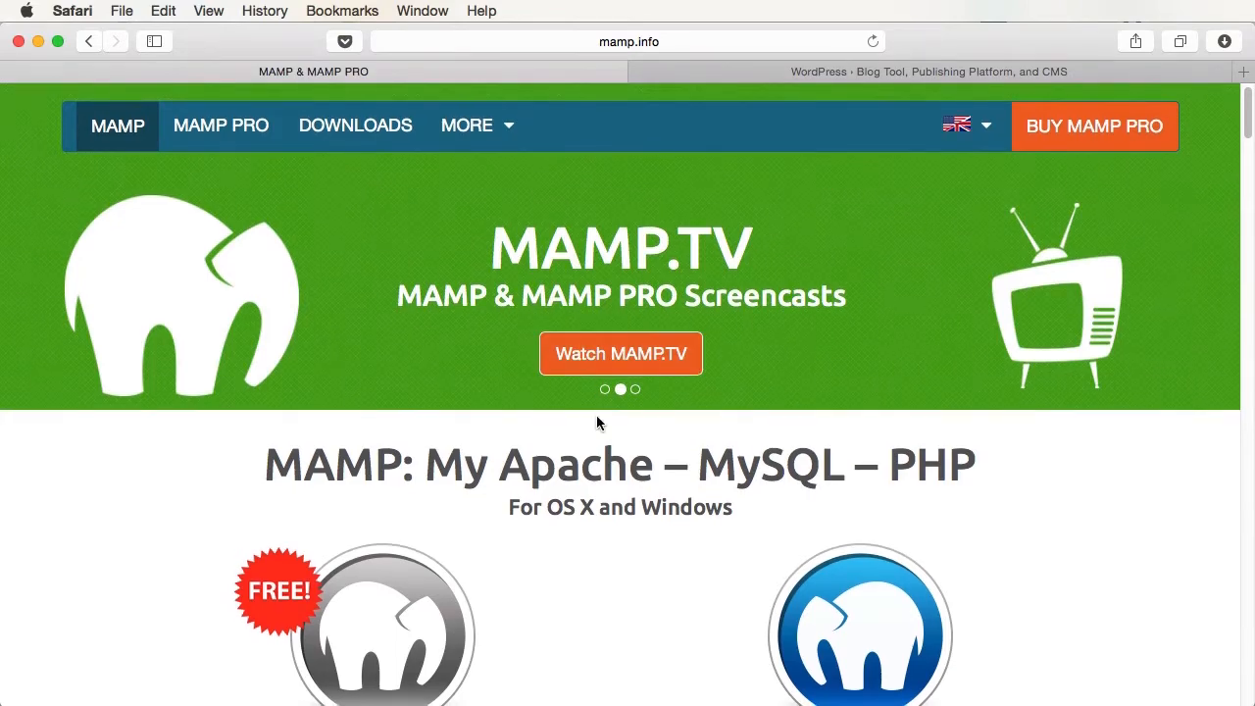
click(605, 389)
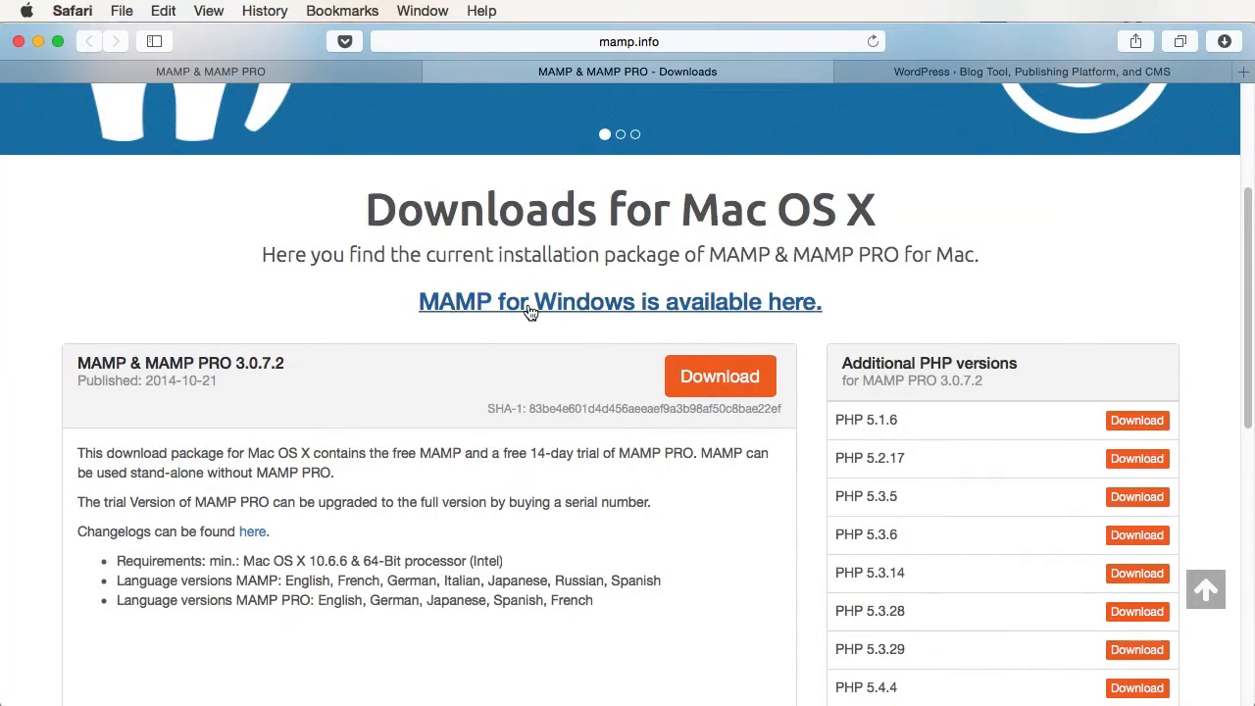
click(638, 314)
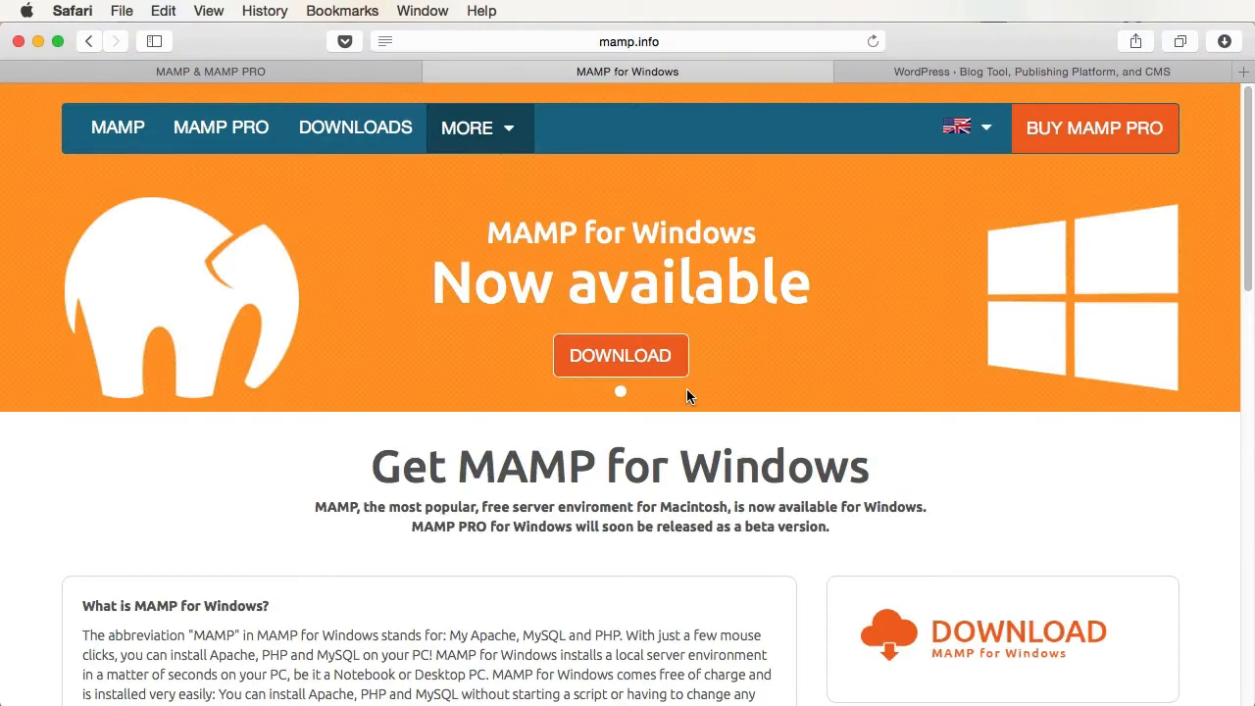
key(ctrl+shift+Tab)
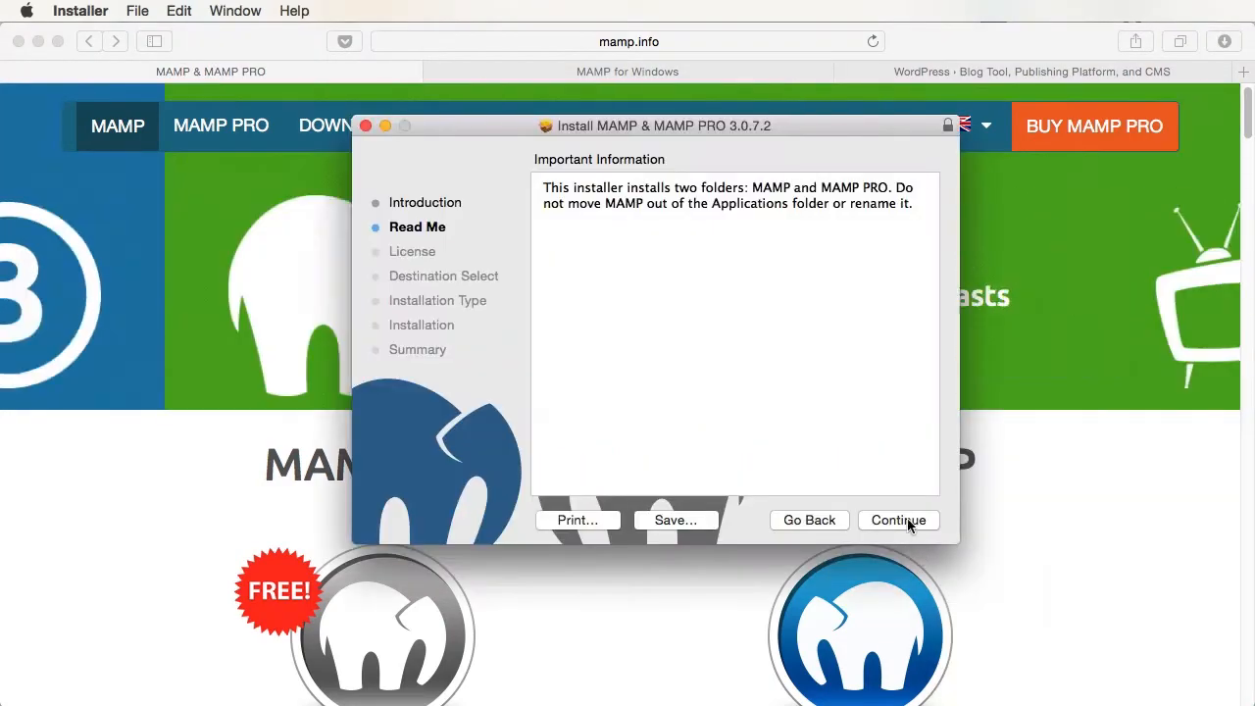
- Run the MAMP & MAMP PRO 3.0.7.2 installer: accept the license, install for all users on Macintosh HD, and authorize with the admin password
click(907, 517)
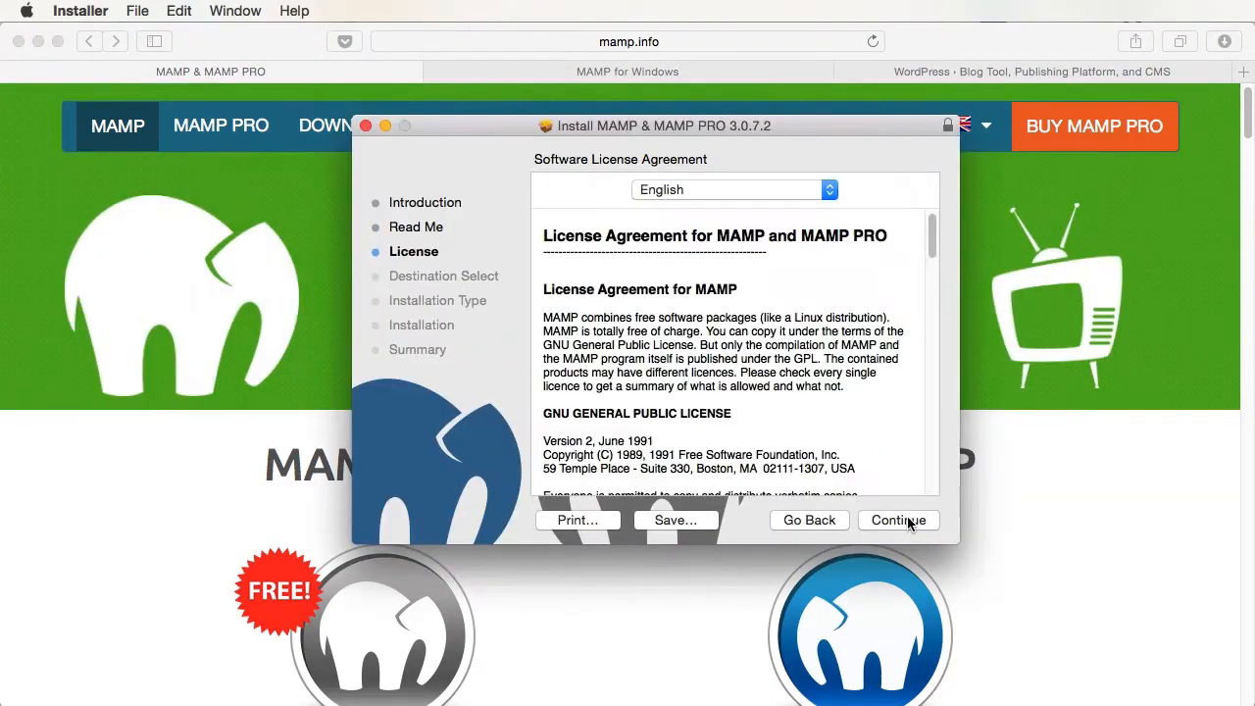
click(907, 516)
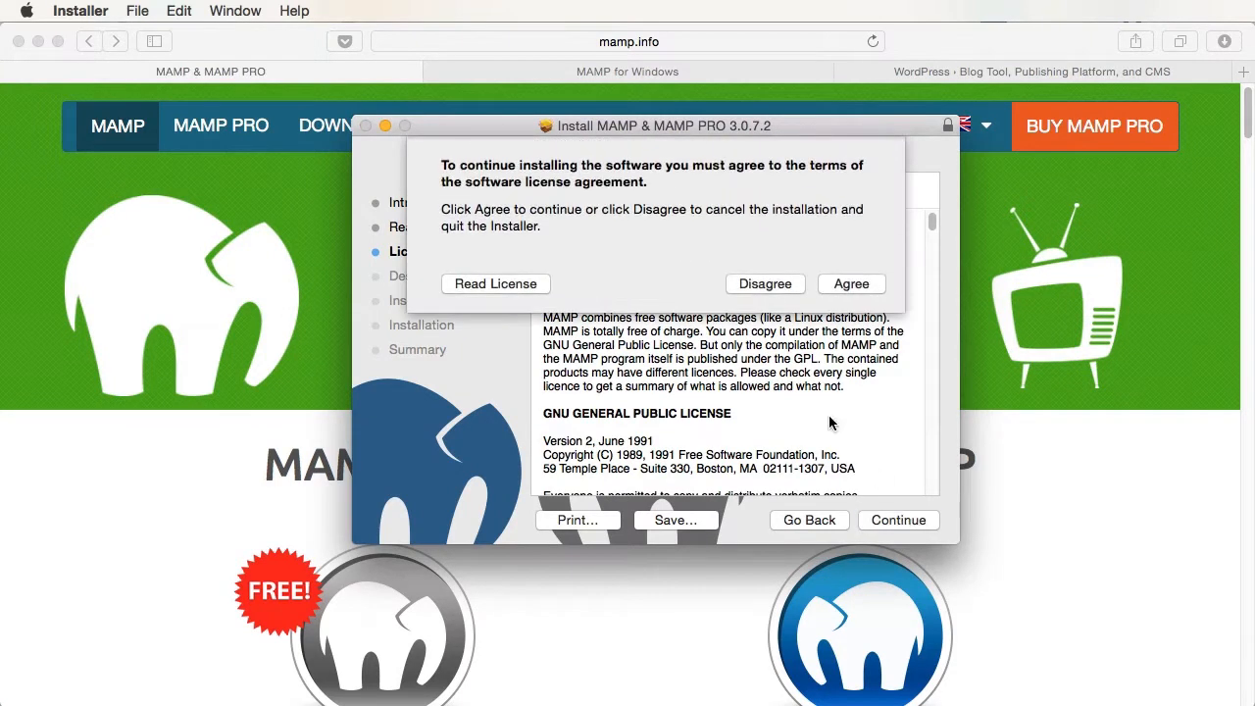
click(851, 283)
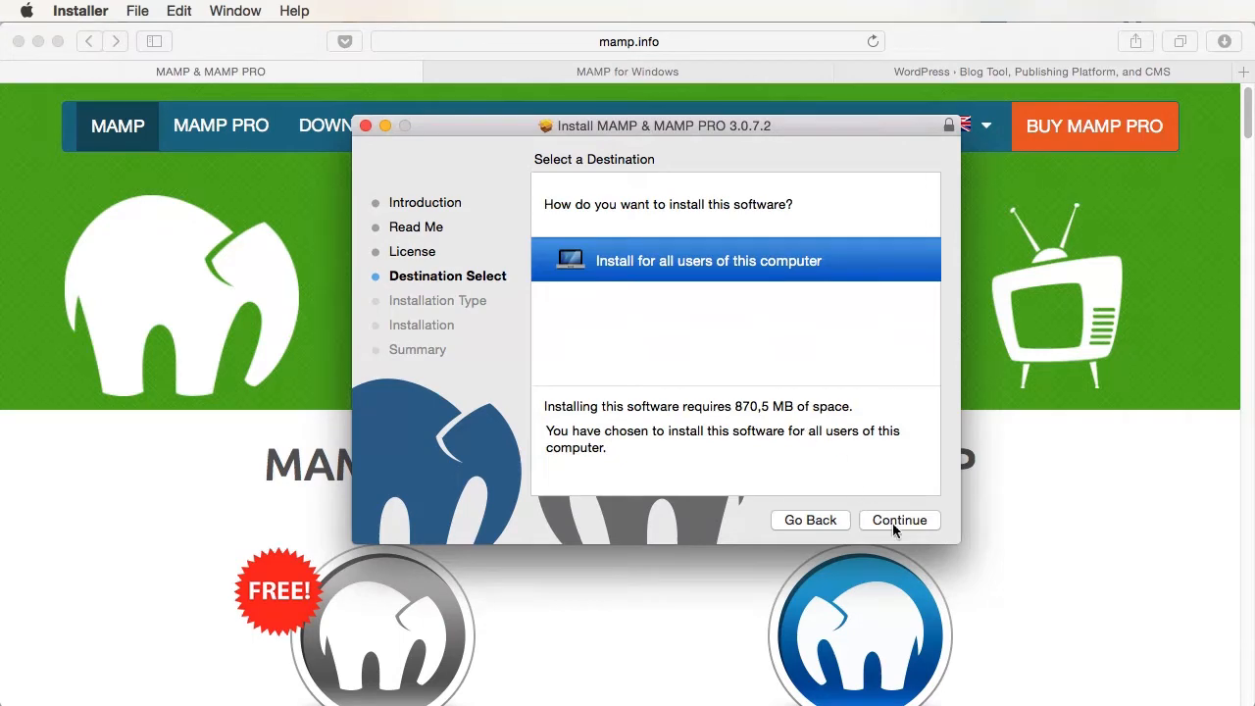
click(895, 522)
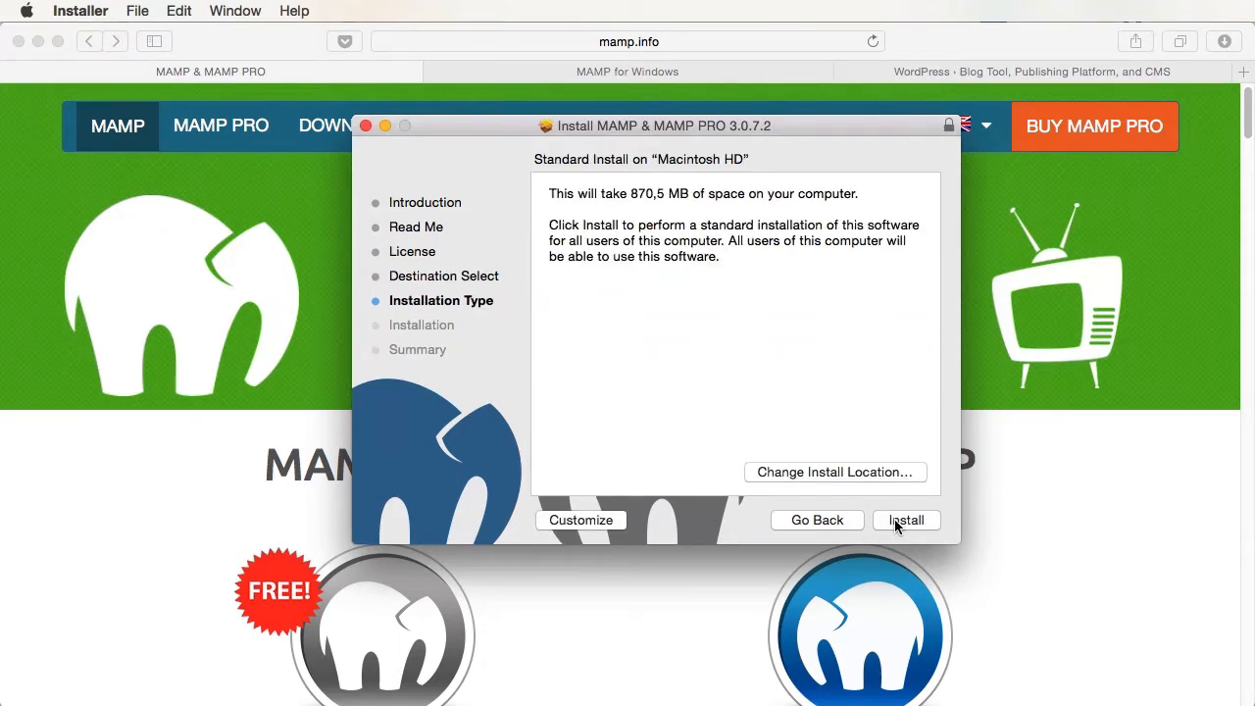
click(895, 519)
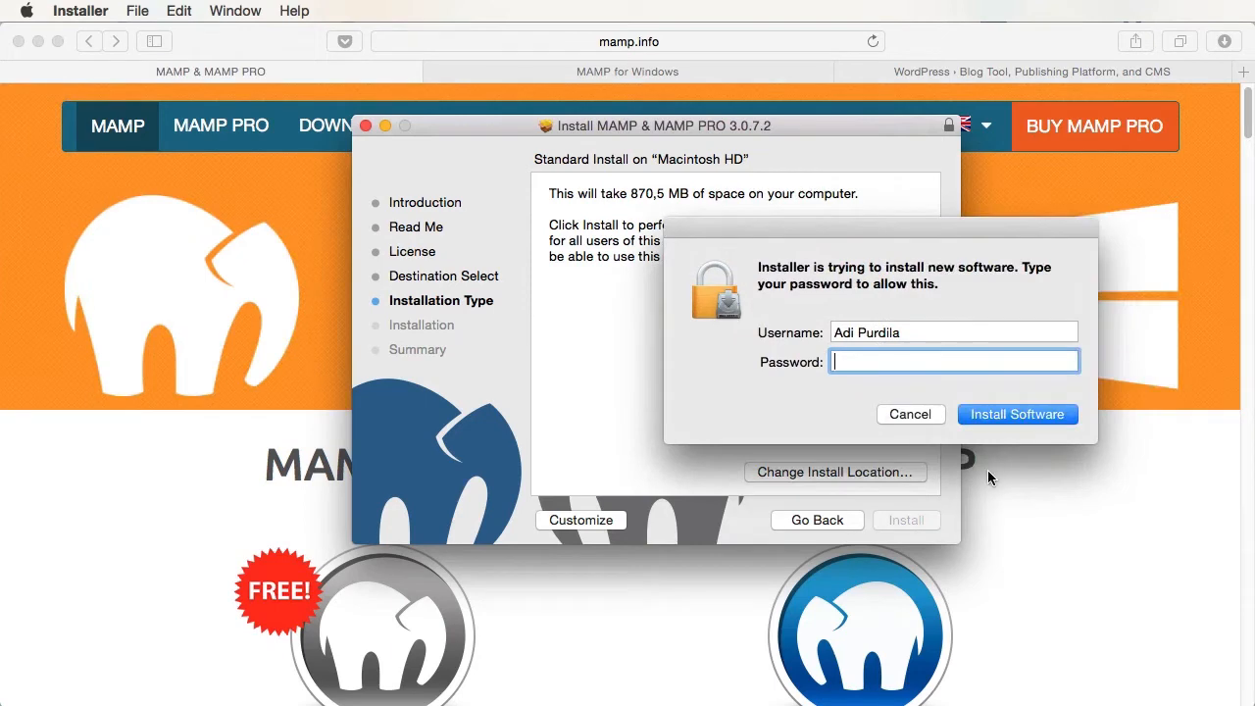
key(Return)
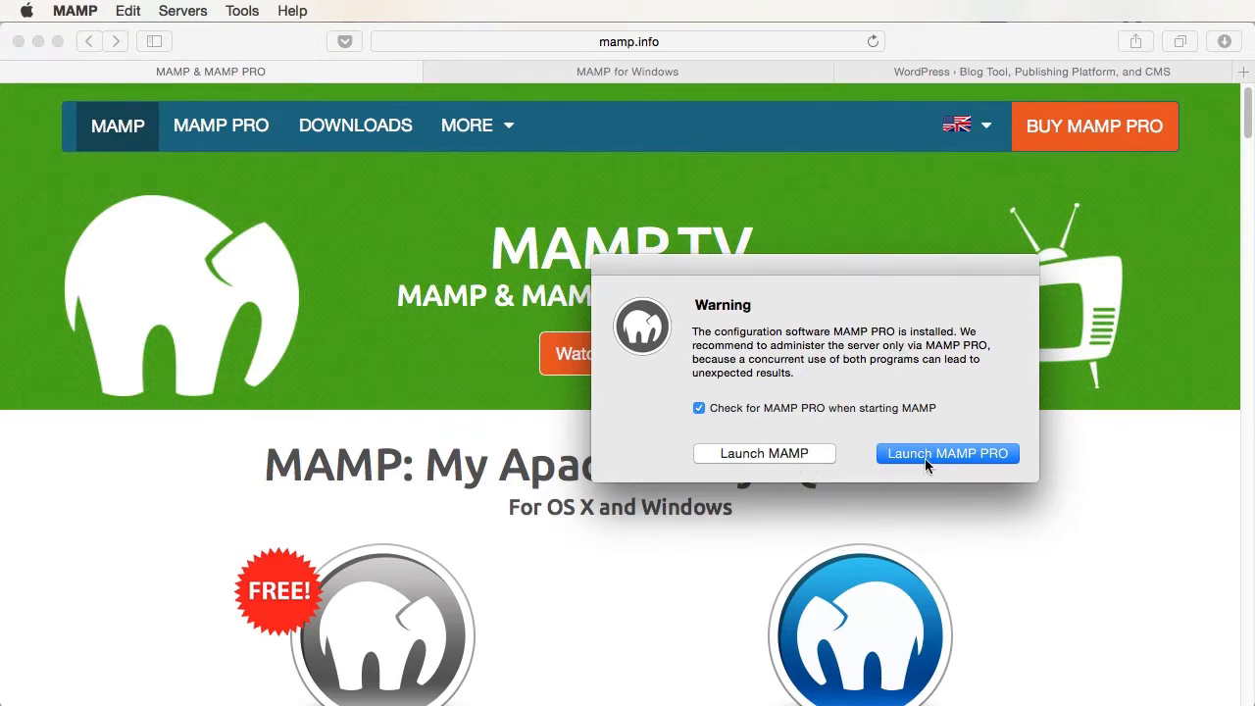
- Launch the free MAMP rather than MAMP PRO and start its Apache and MySQL servers
click(763, 454)
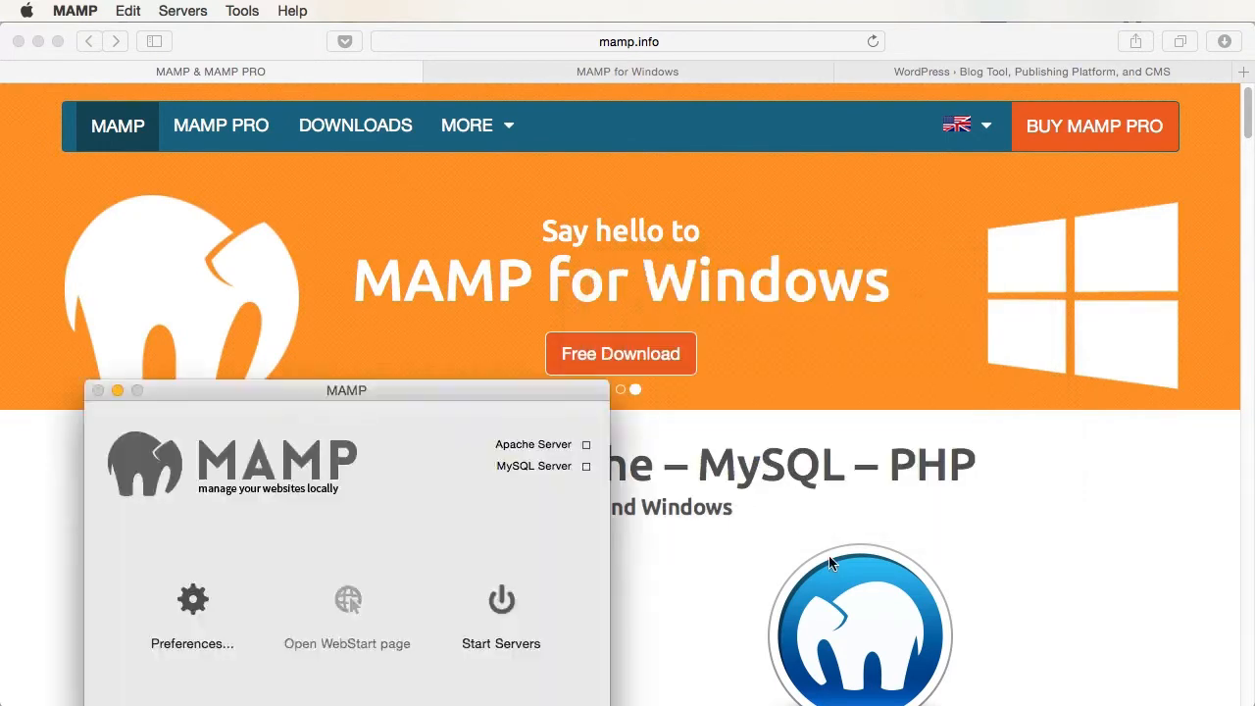
drag(515, 384, 951, 179)
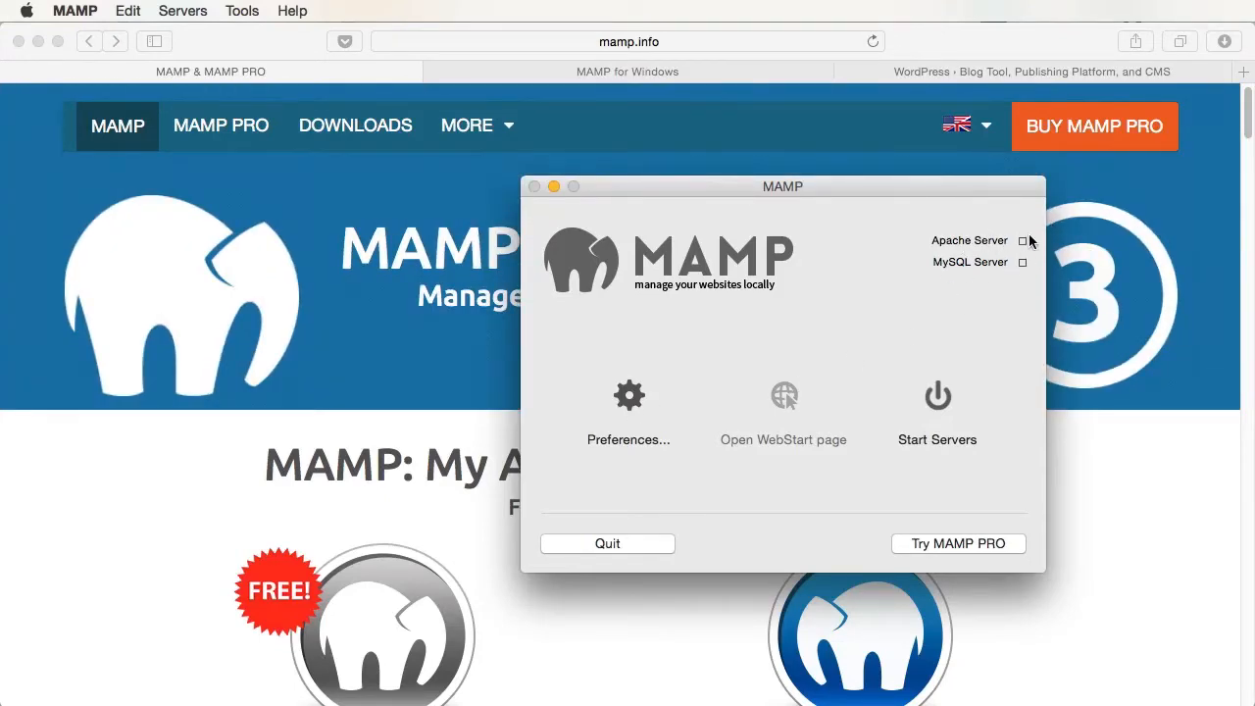
click(939, 400)
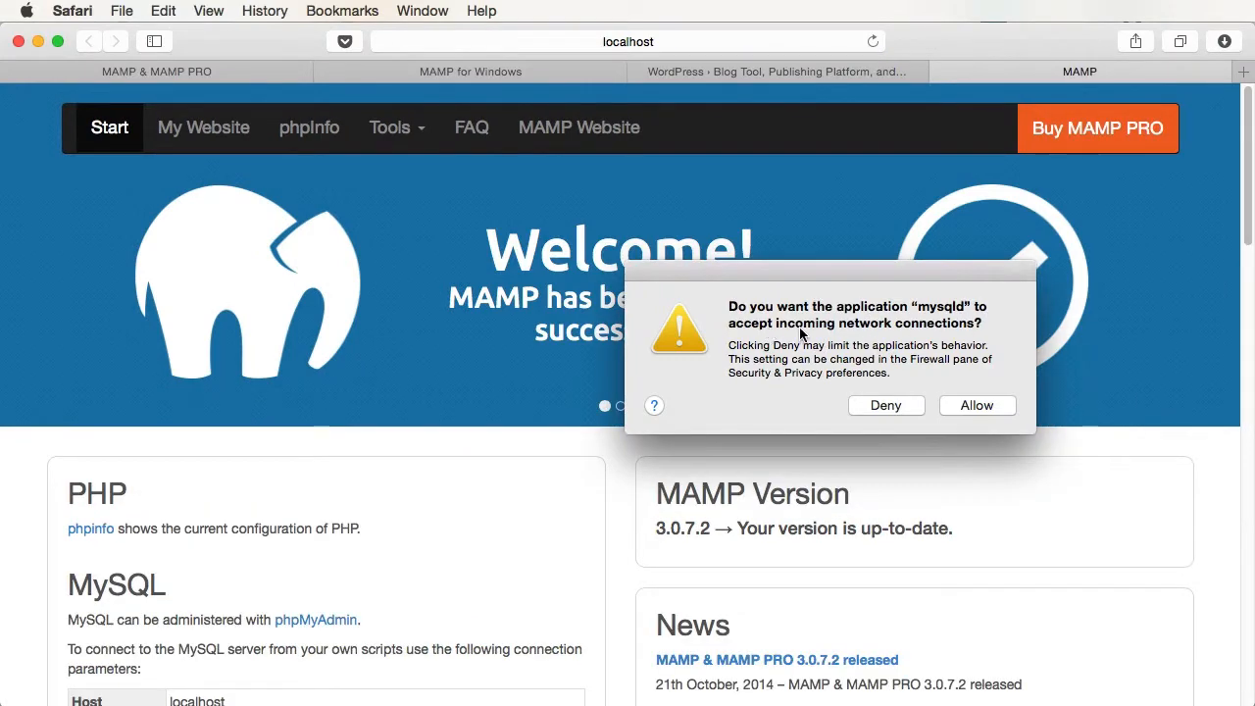
- Allow mysqld incoming connections, close the MAMP start page, and bring the MAMP control window forward
click(978, 404)
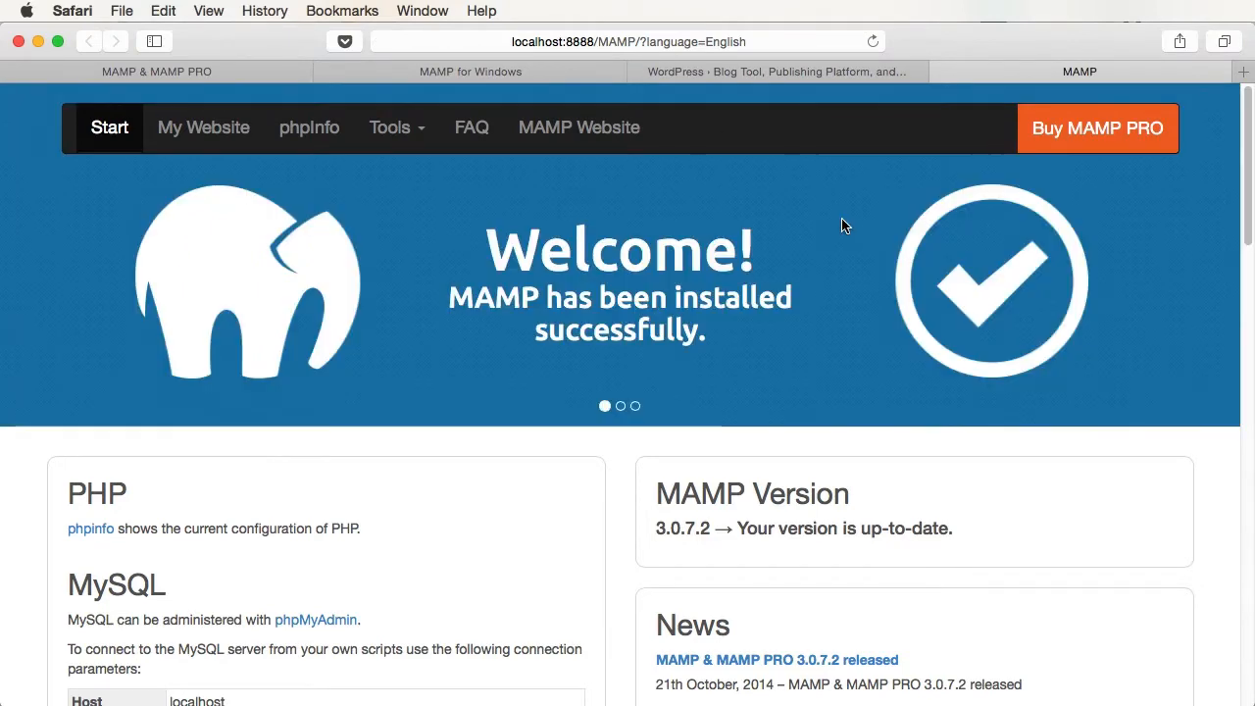
key(super+w)
key(super+Tab)
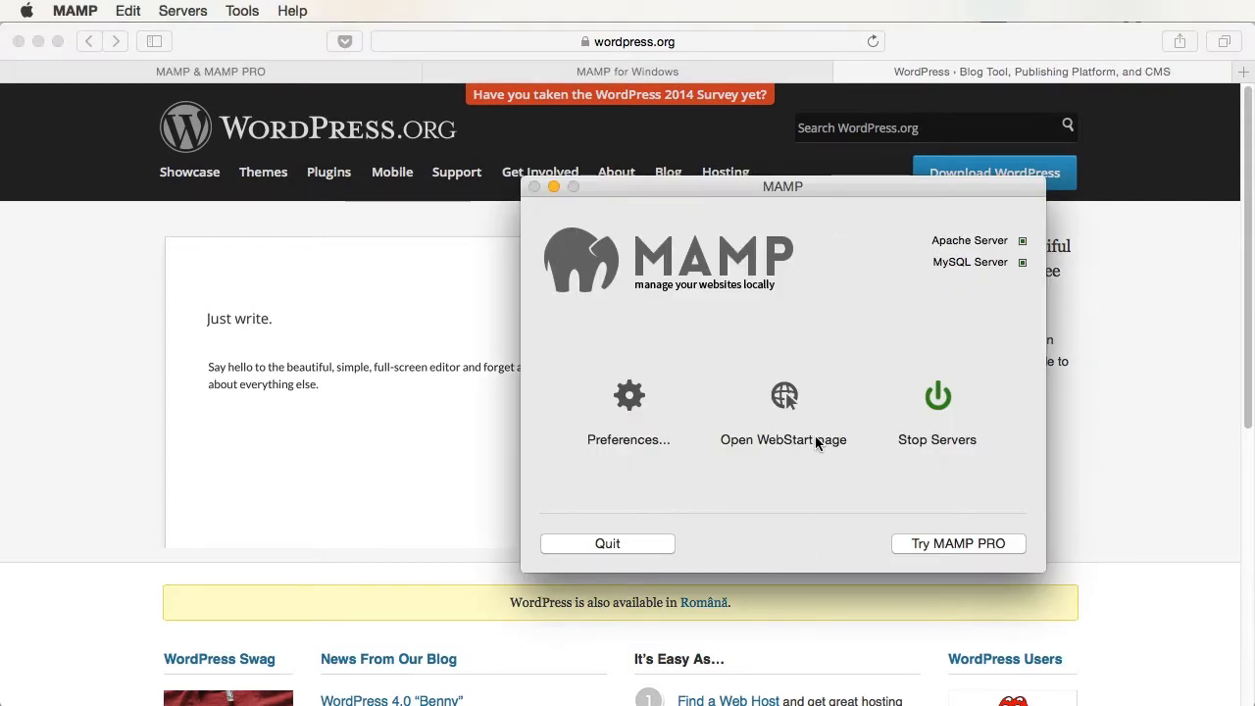
- Go to wordpress.org and download the WordPress 4.0 .zip package
click(785, 399)
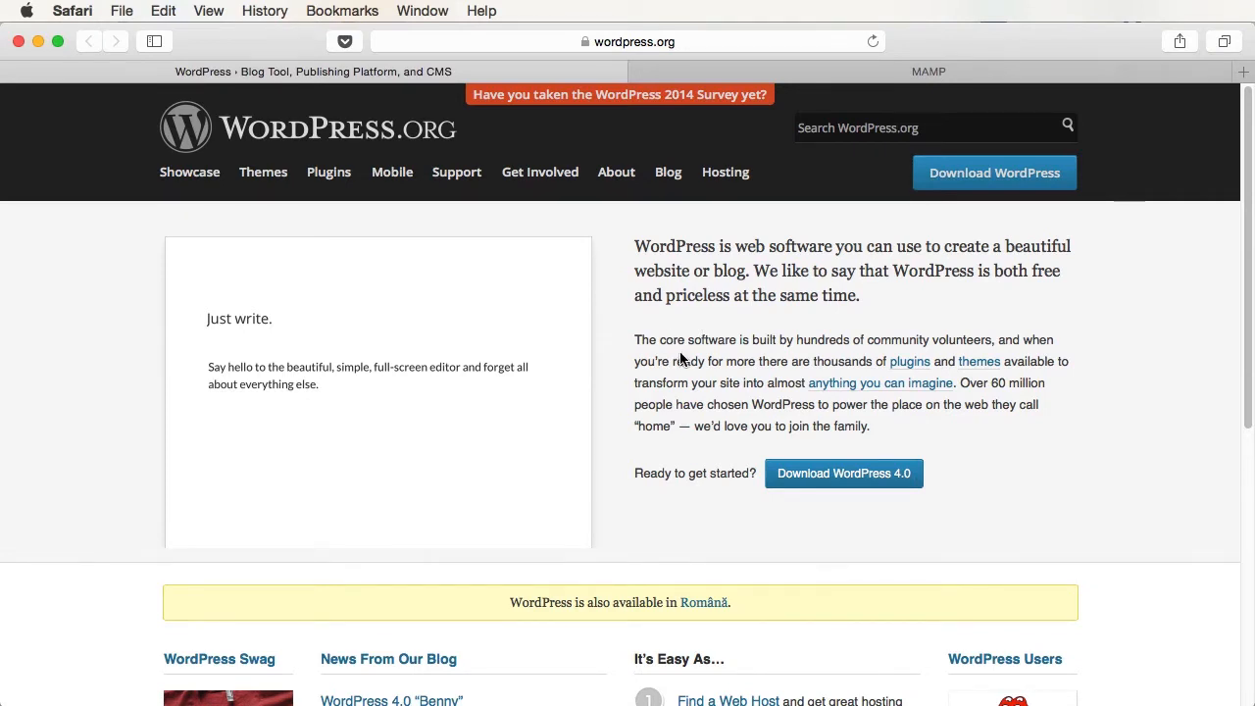
click(836, 475)
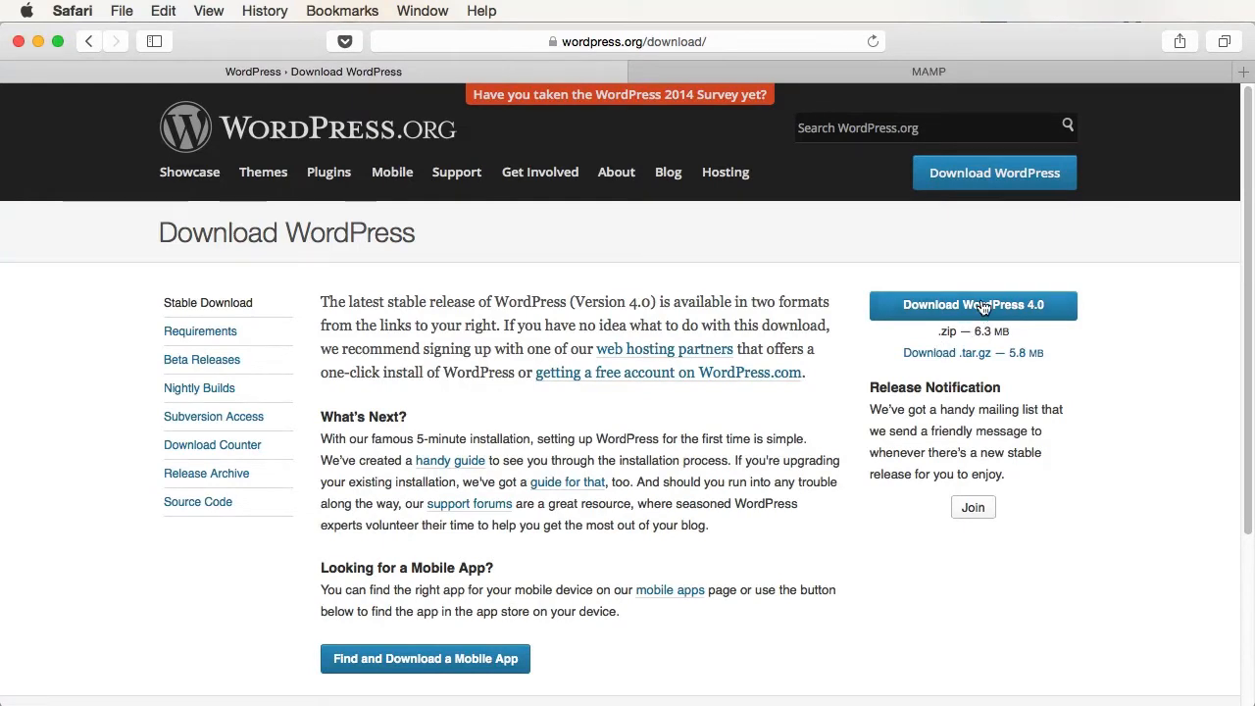
click(991, 346)
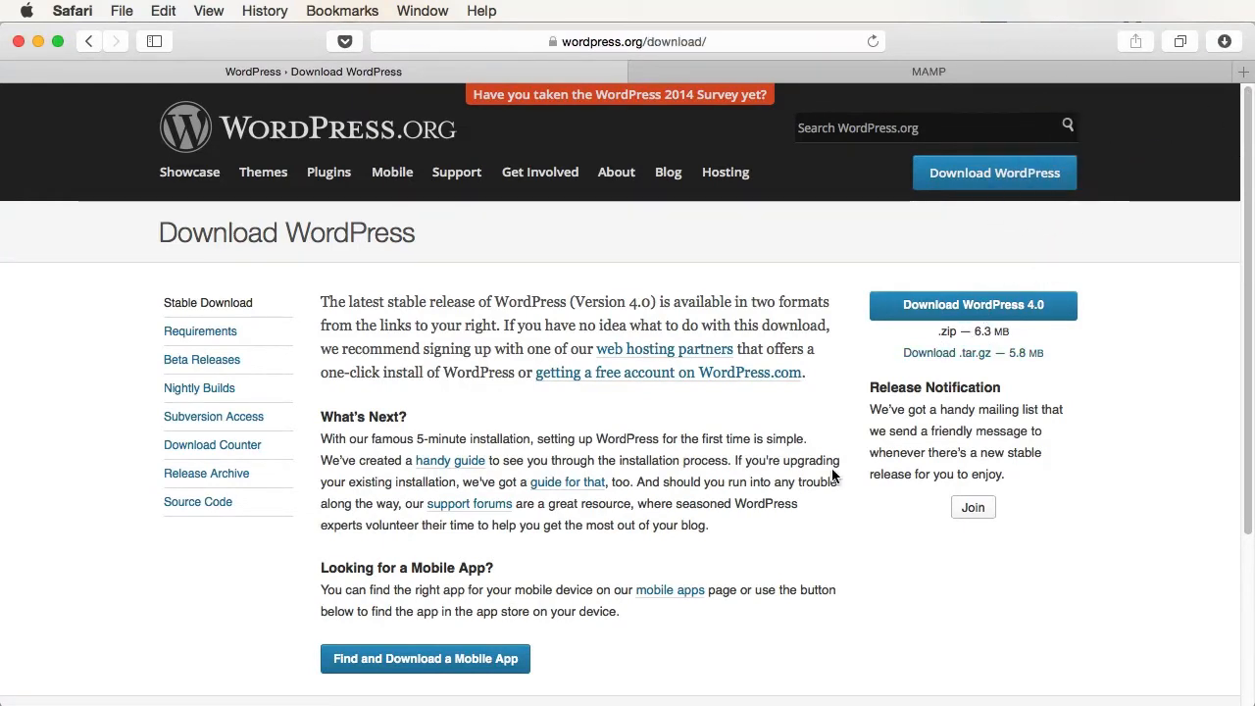
- Unzip wordpress-4.0.zip and select all files in the extracted wordpress folder
key(super+Tab)
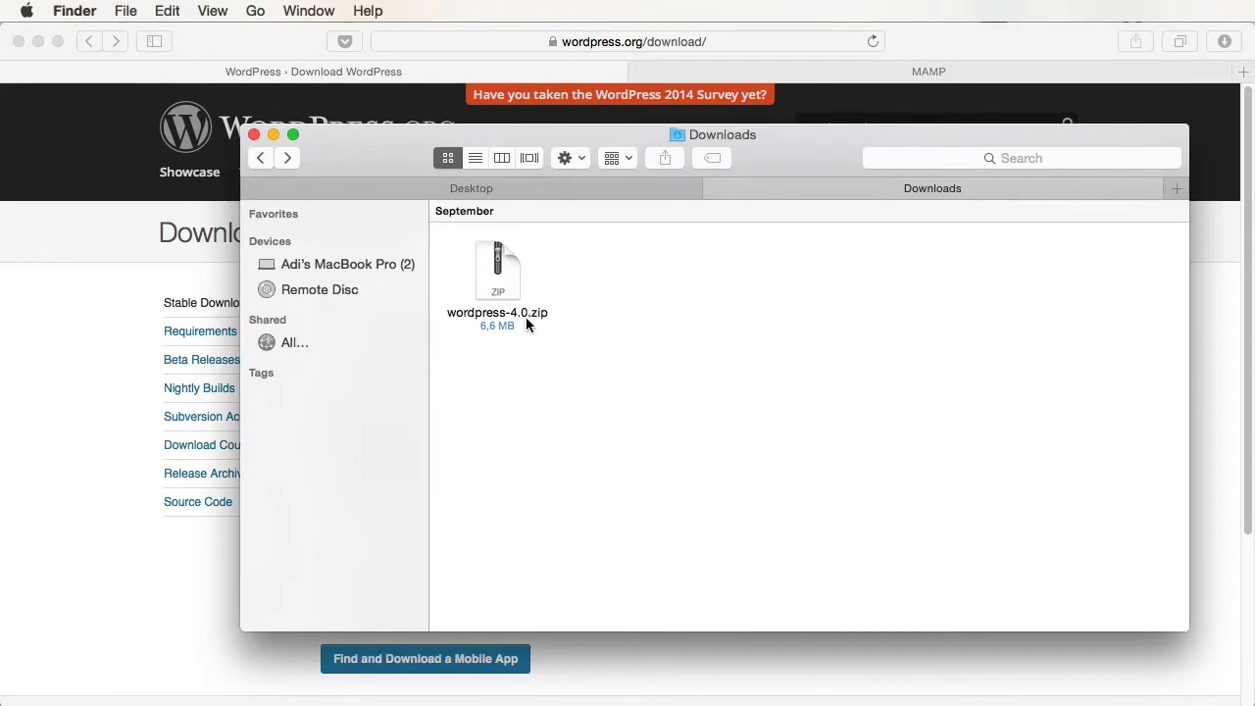
double_click(507, 274)
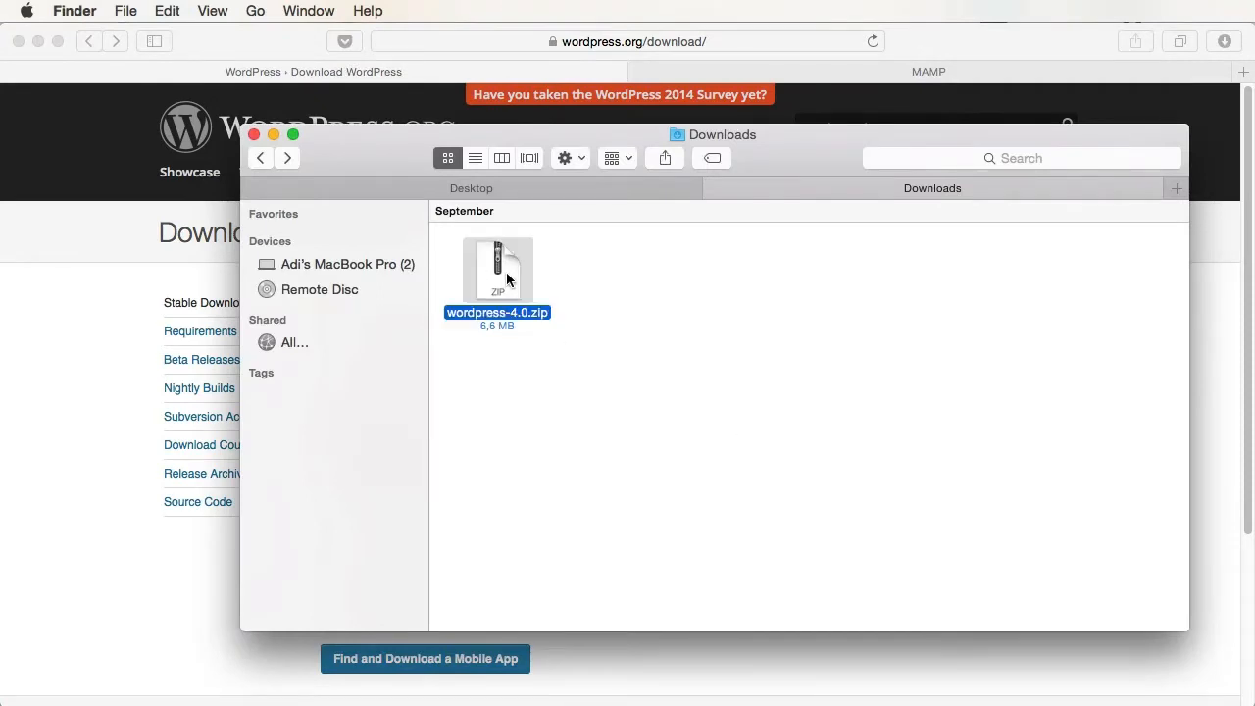
double_click(498, 279)
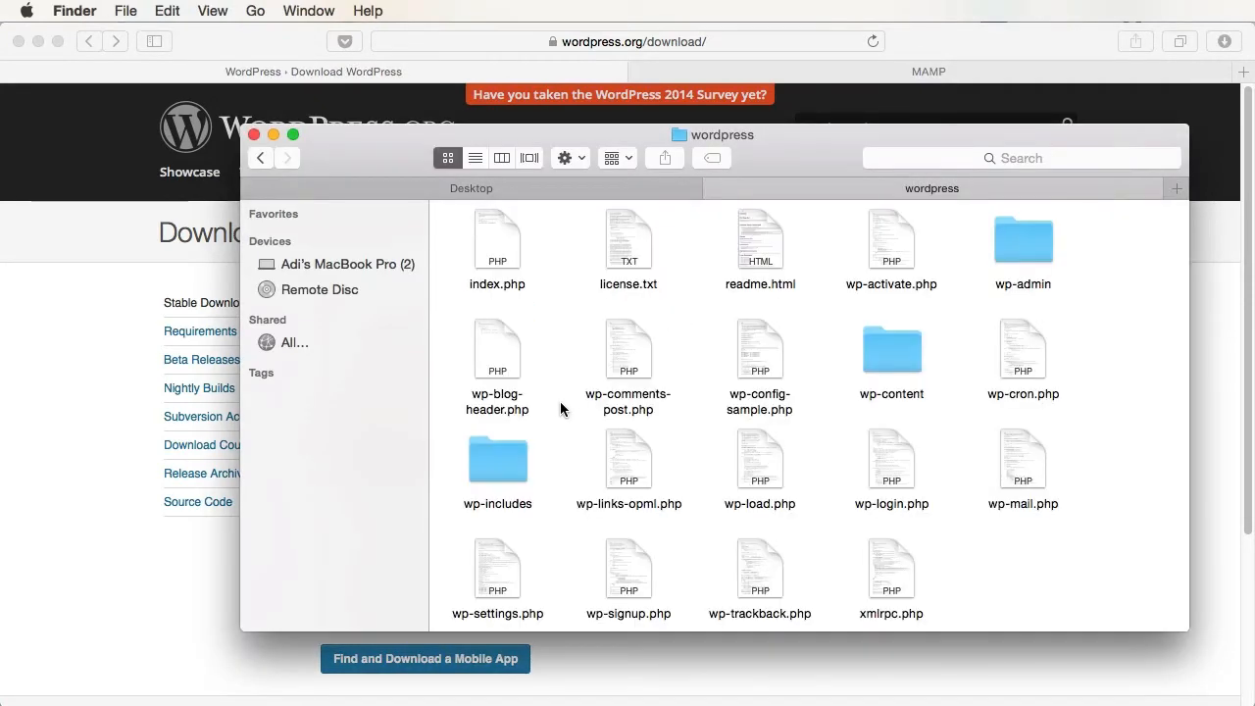
key(super+a)
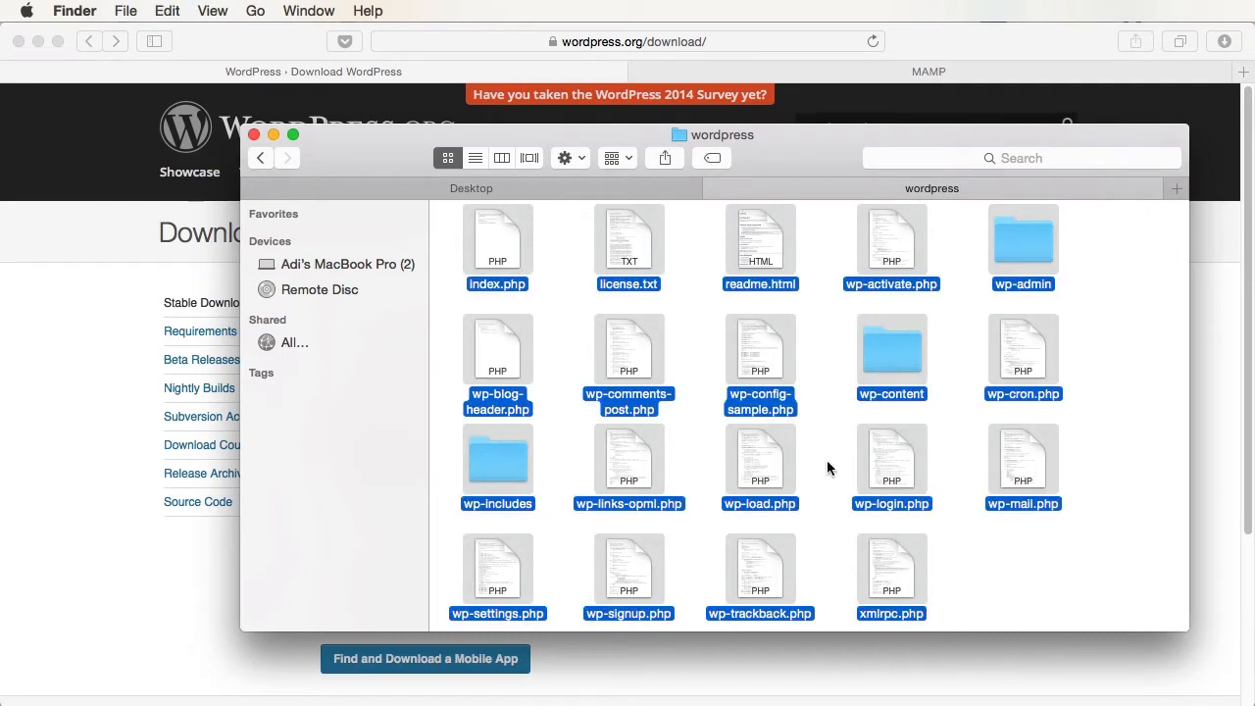
- Create a new folder named tuts+ inside MAMP's htdocs folder and open it
click(511, 188)
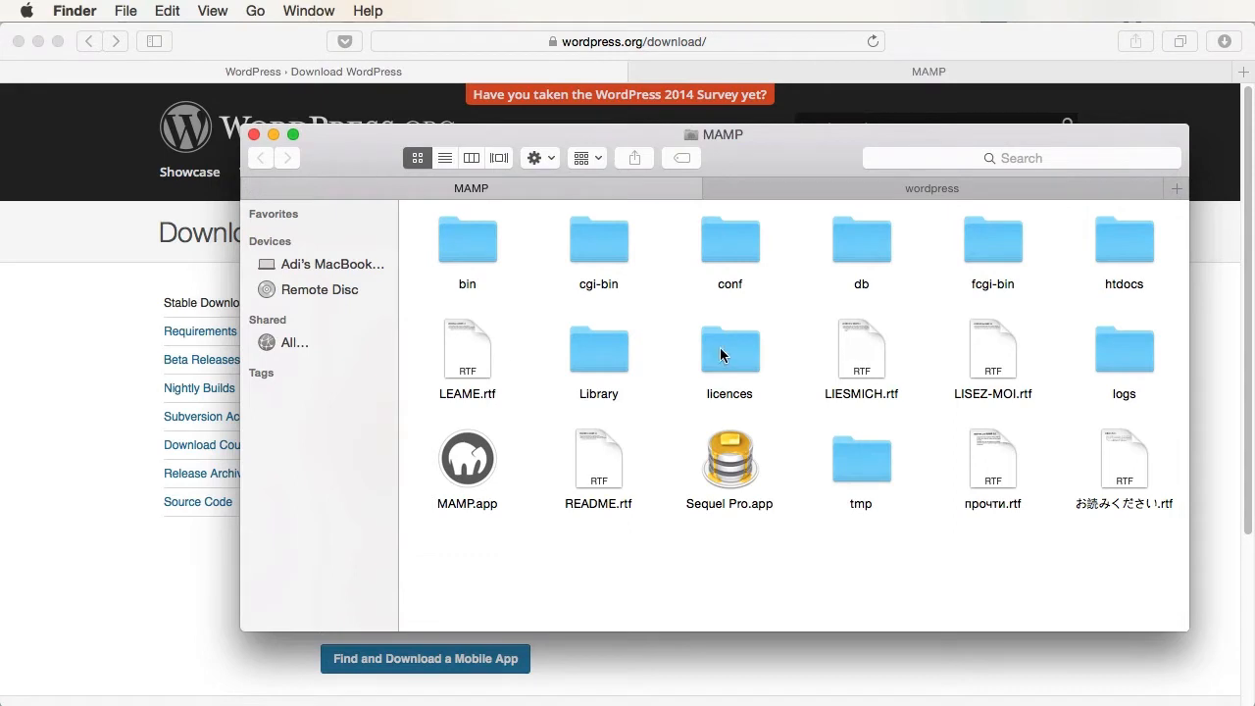
double_click(1111, 253)
right_click(616, 271)
click(626, 274)
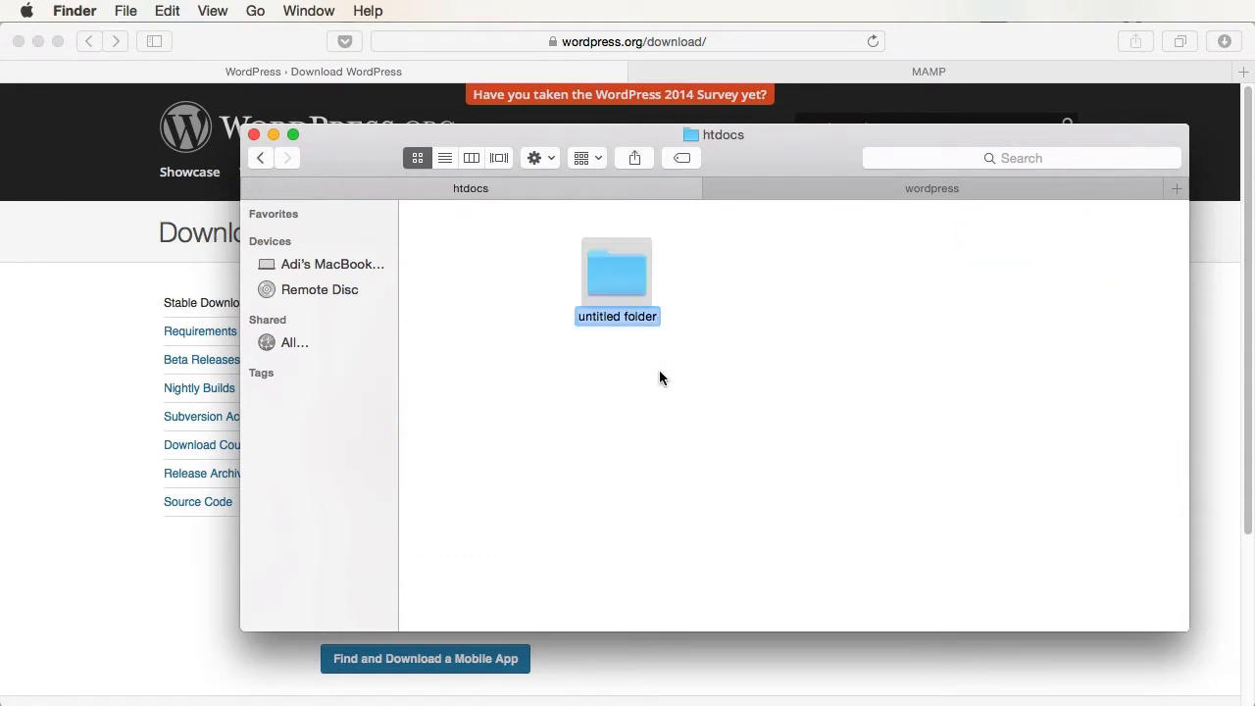
text(tuts)
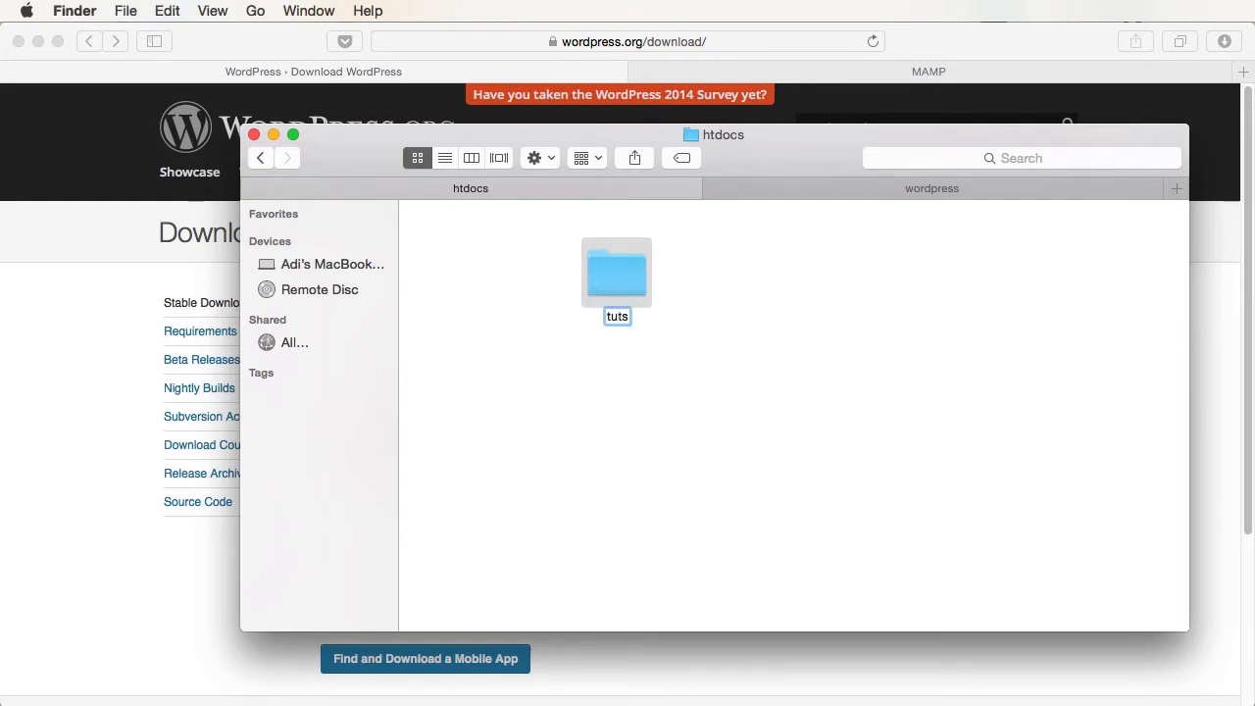
text(+)
key(Return)
key(cmd+Down)
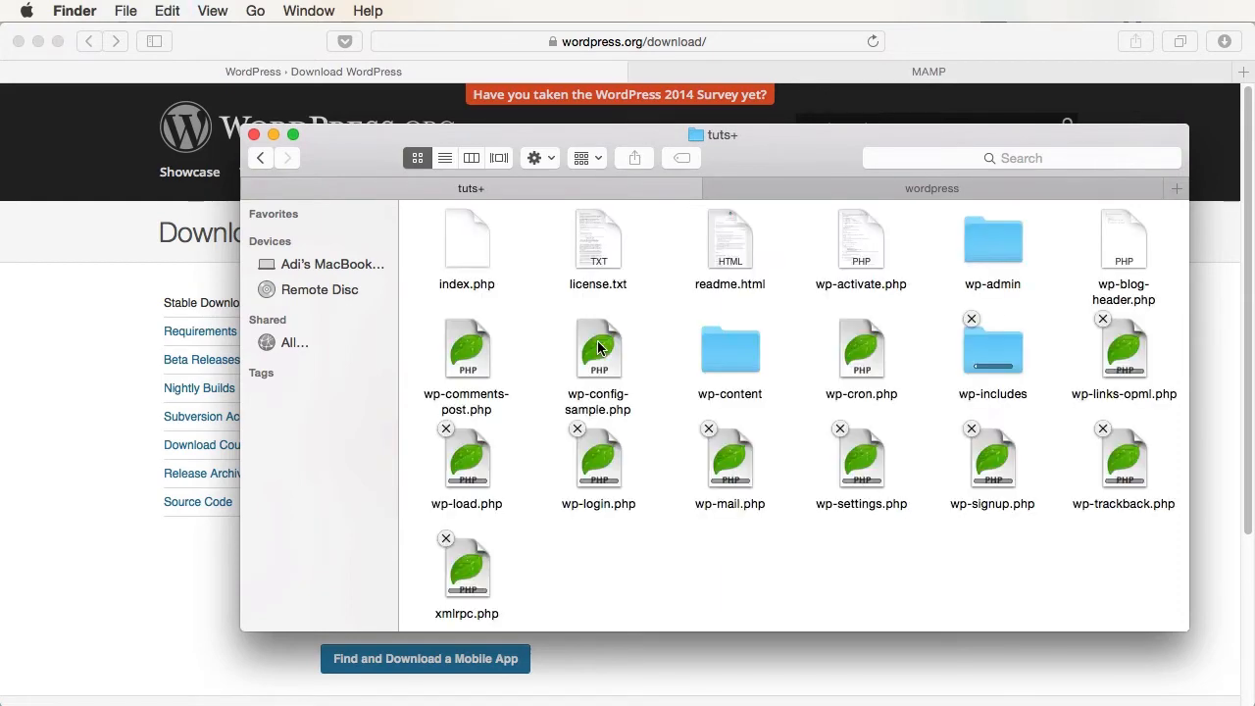
- Check that the WordPress files, including wp-config-sample.php, are in the tuts+ folder
click(951, 190)
click(626, 186)
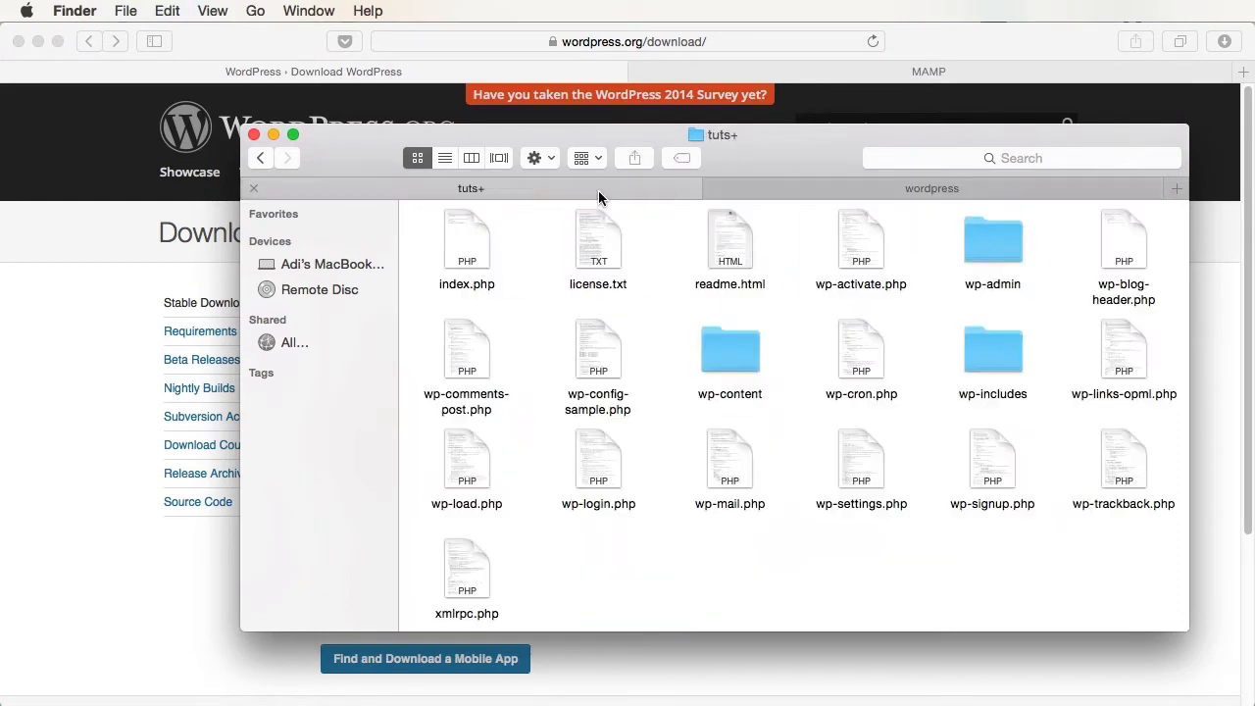
click(649, 407)
click(658, 429)
- Open phpMyAdmin from the MAMP start page's Tools menu and show its Databases page
key(super+Up)
key(super+Up)
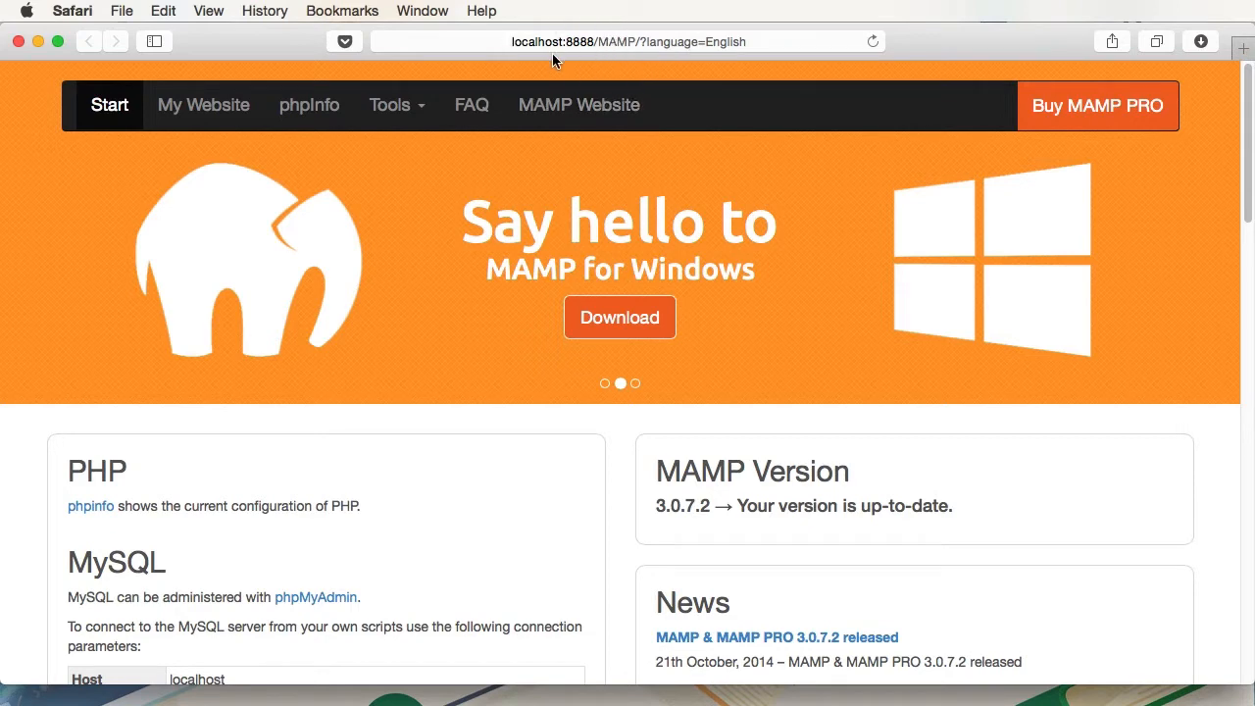
click(408, 106)
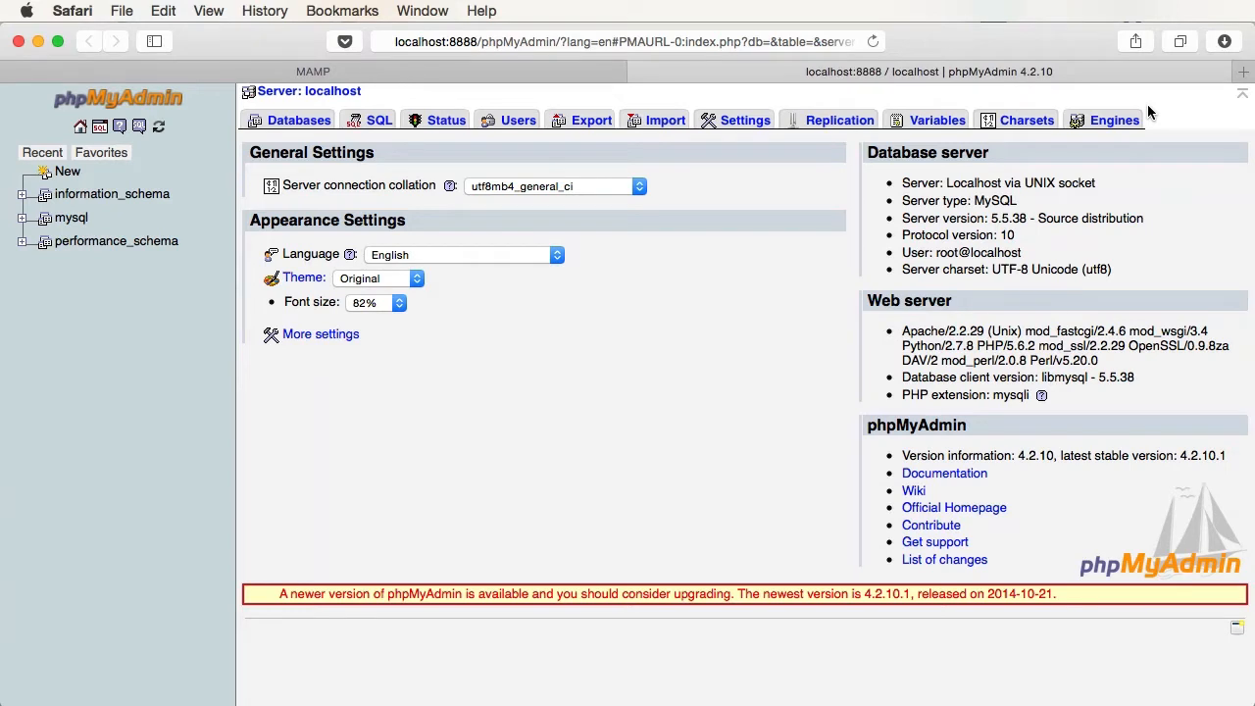
click(295, 125)
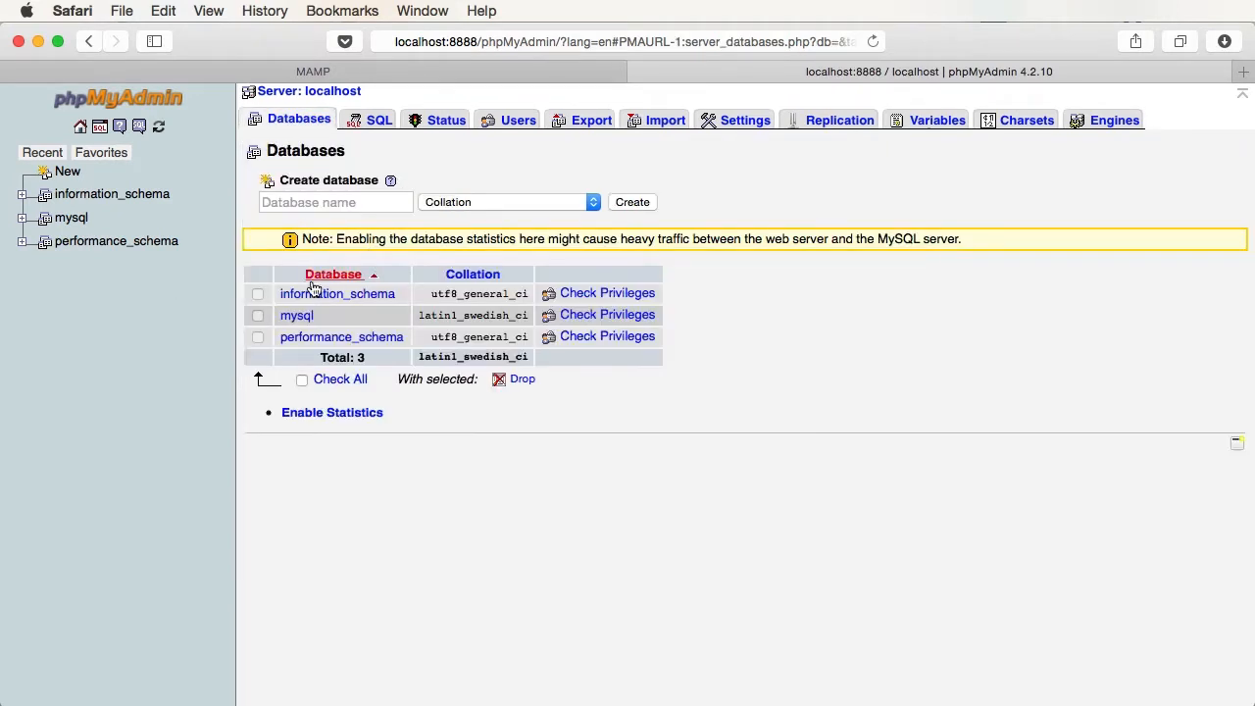
- Create a database named wordpress40 in phpMyAdmin, then bring the tuts+ folder forward
click(298, 204)
text(wordp)
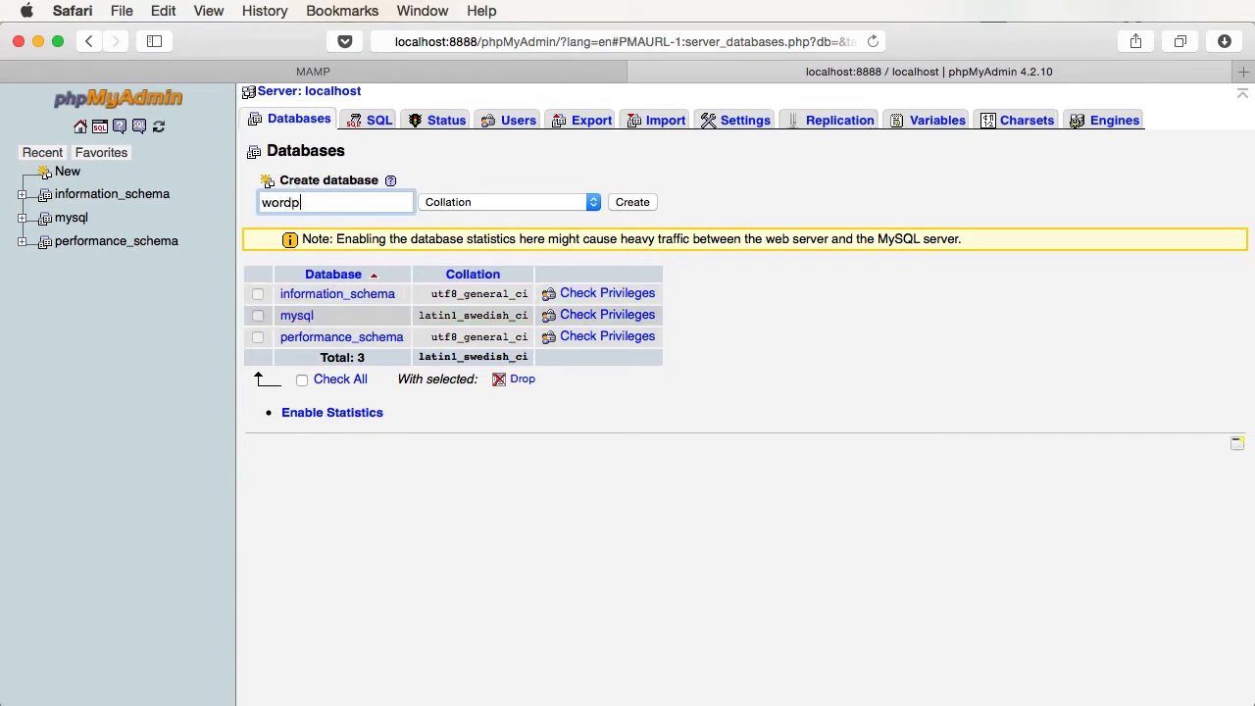
text(ress40)
click(620, 203)
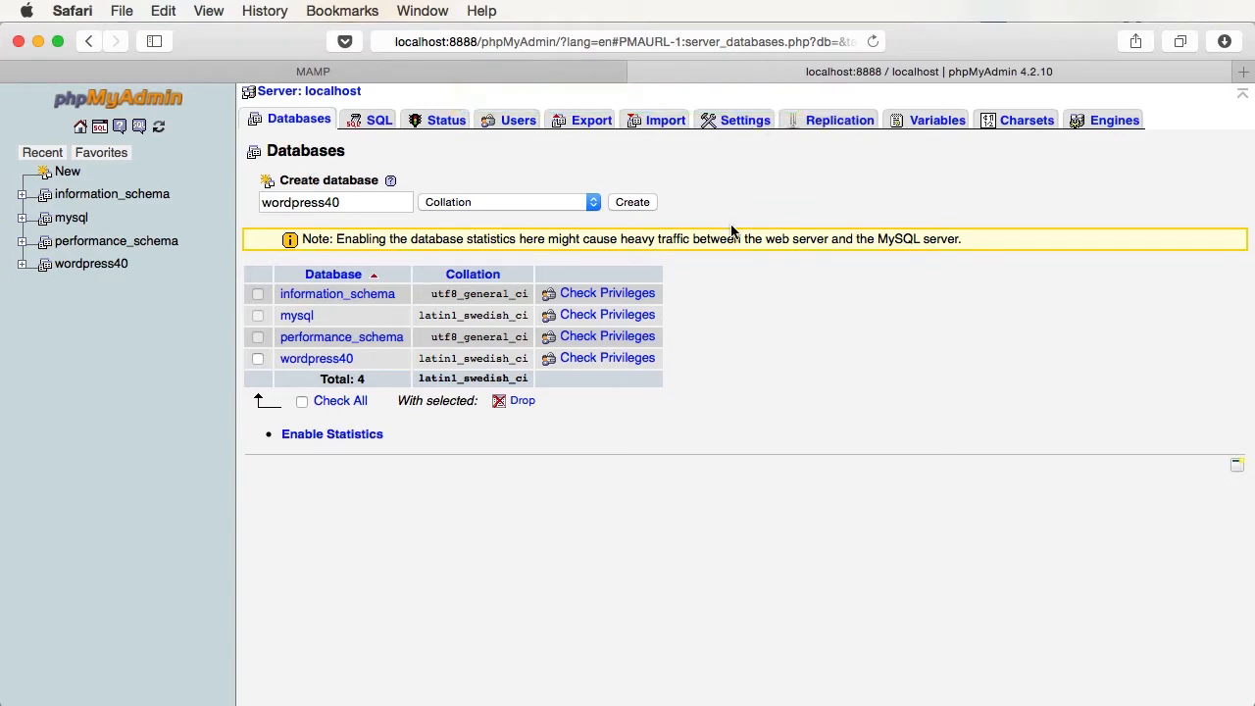
key(super+Tab)
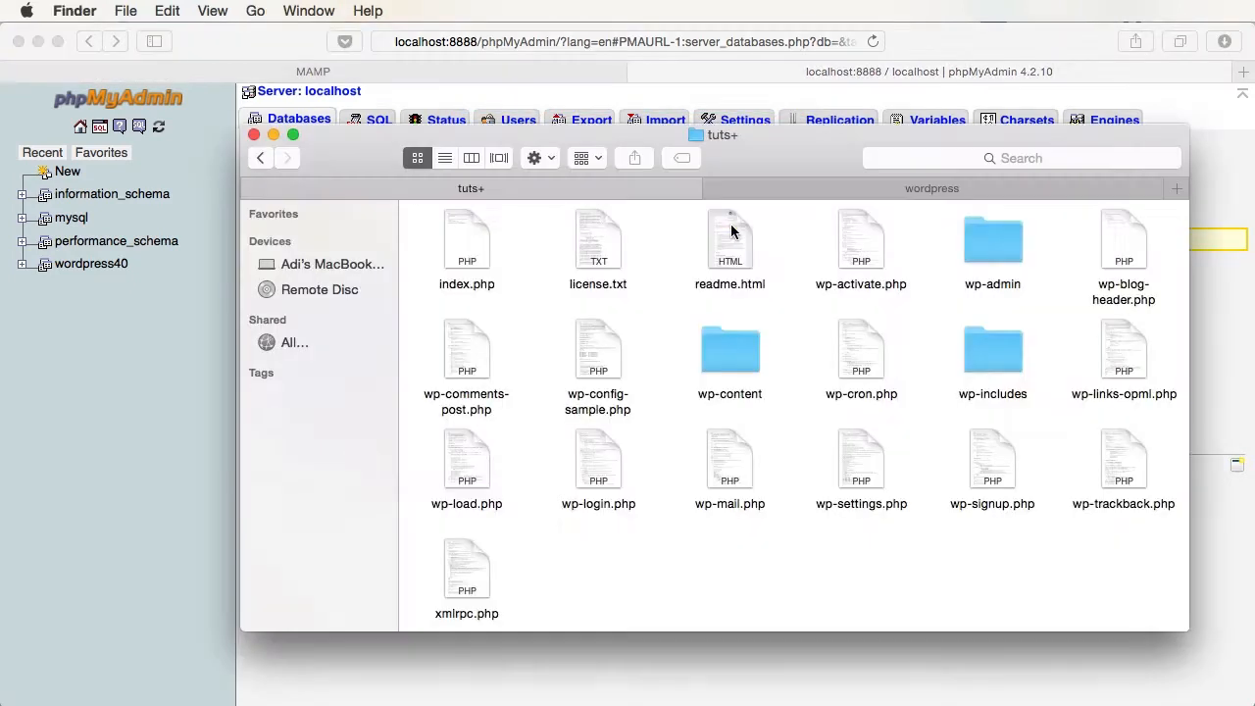
- Open wp-config-sample.php in Sublime Text 2 and set DB_NAME to wordpress40
double_click(593, 405)
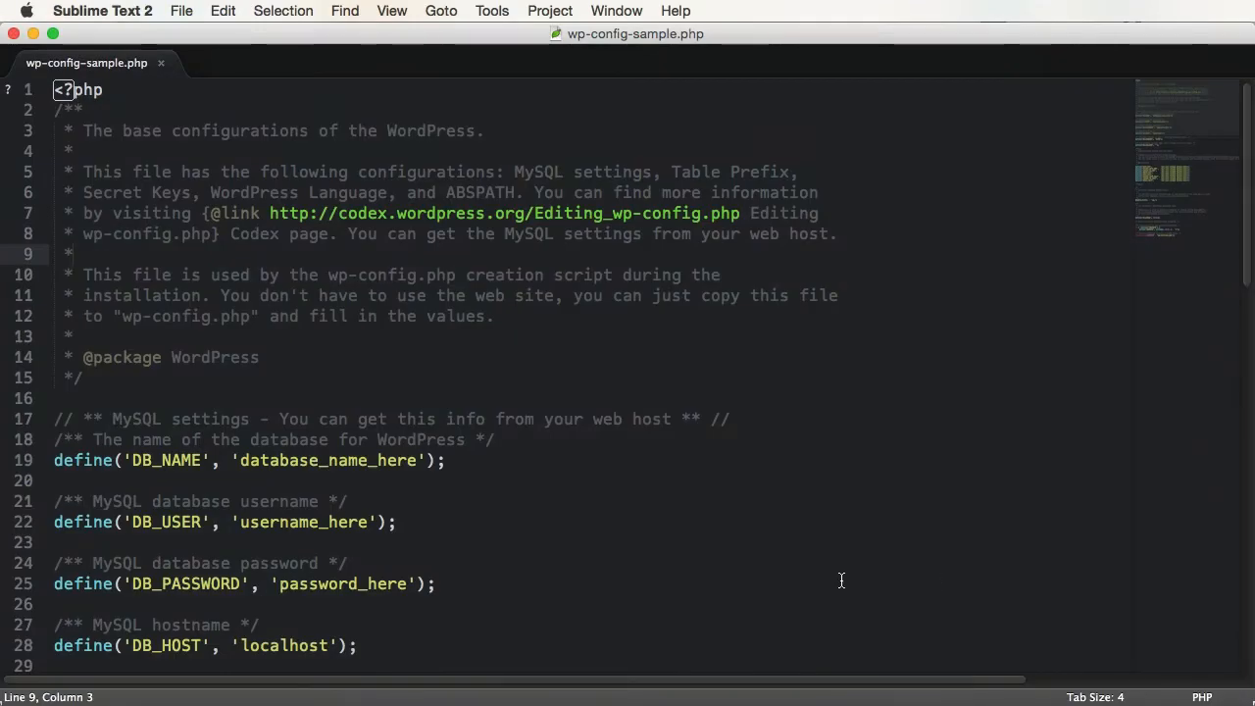
scroll(361, 345, down, 4)
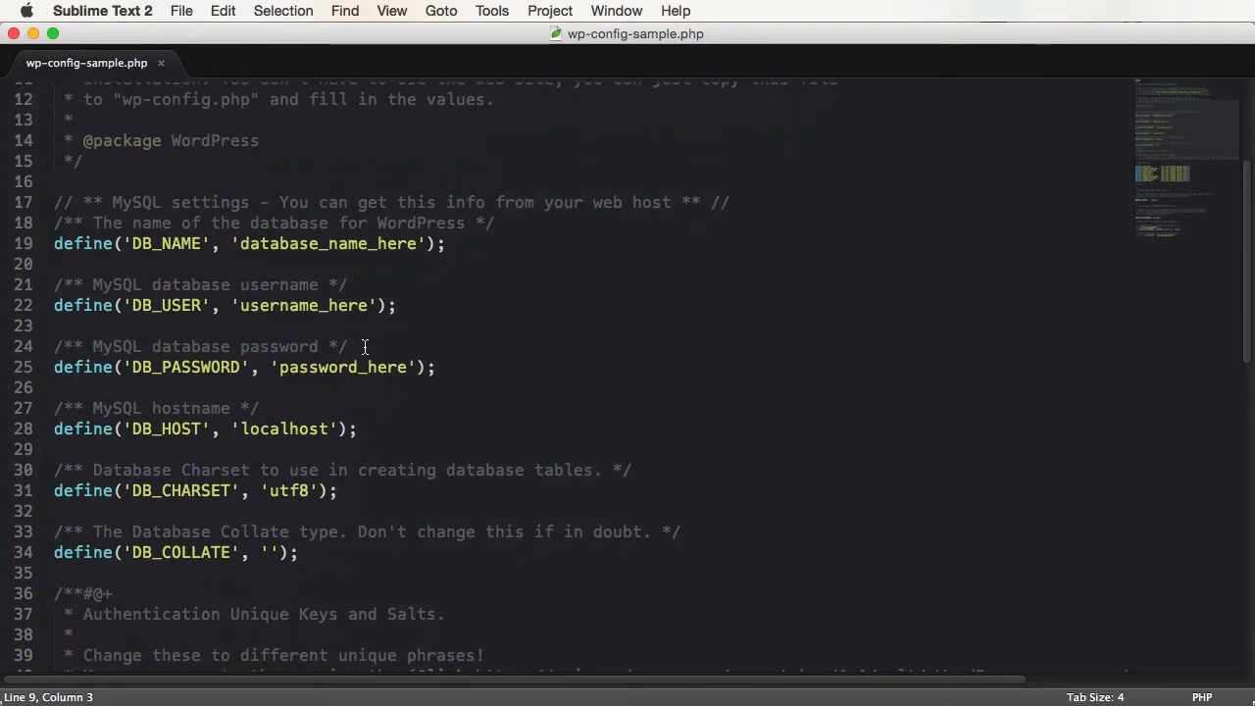
double_click(350, 245)
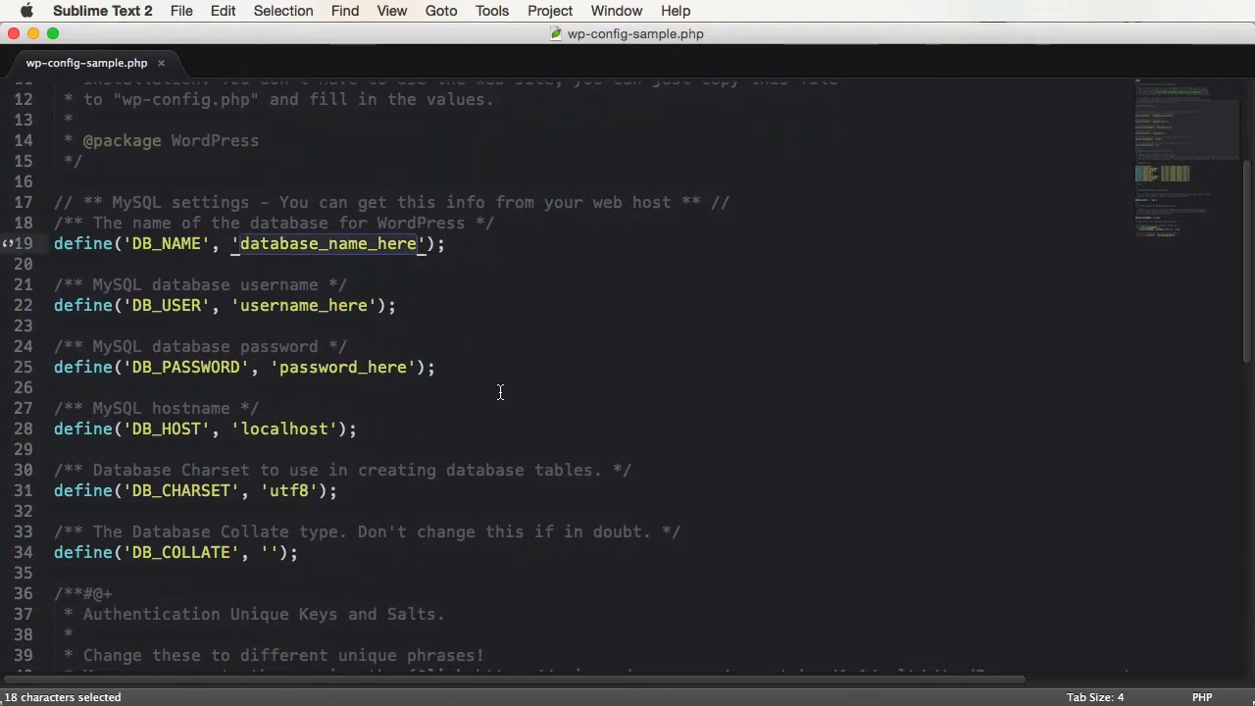
text(wordpress40)
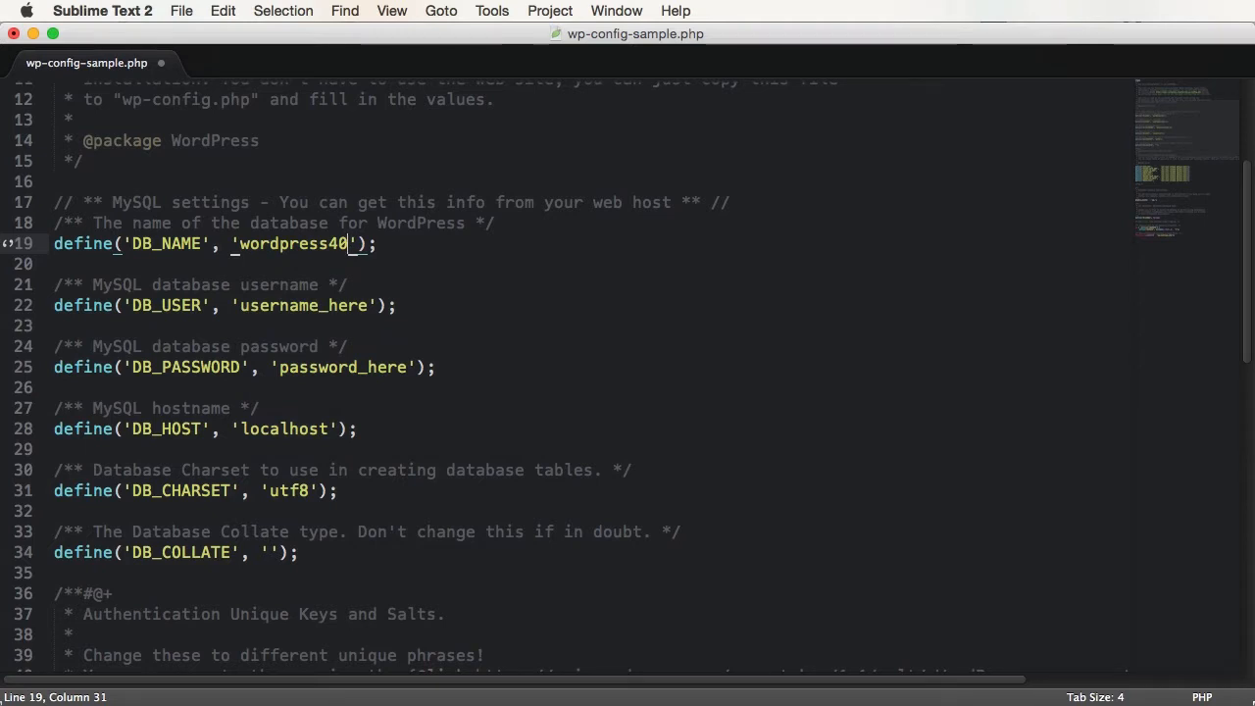
- Set DB_USER to root and fill in the database password for DB_PASSWORD
double_click(304, 305)
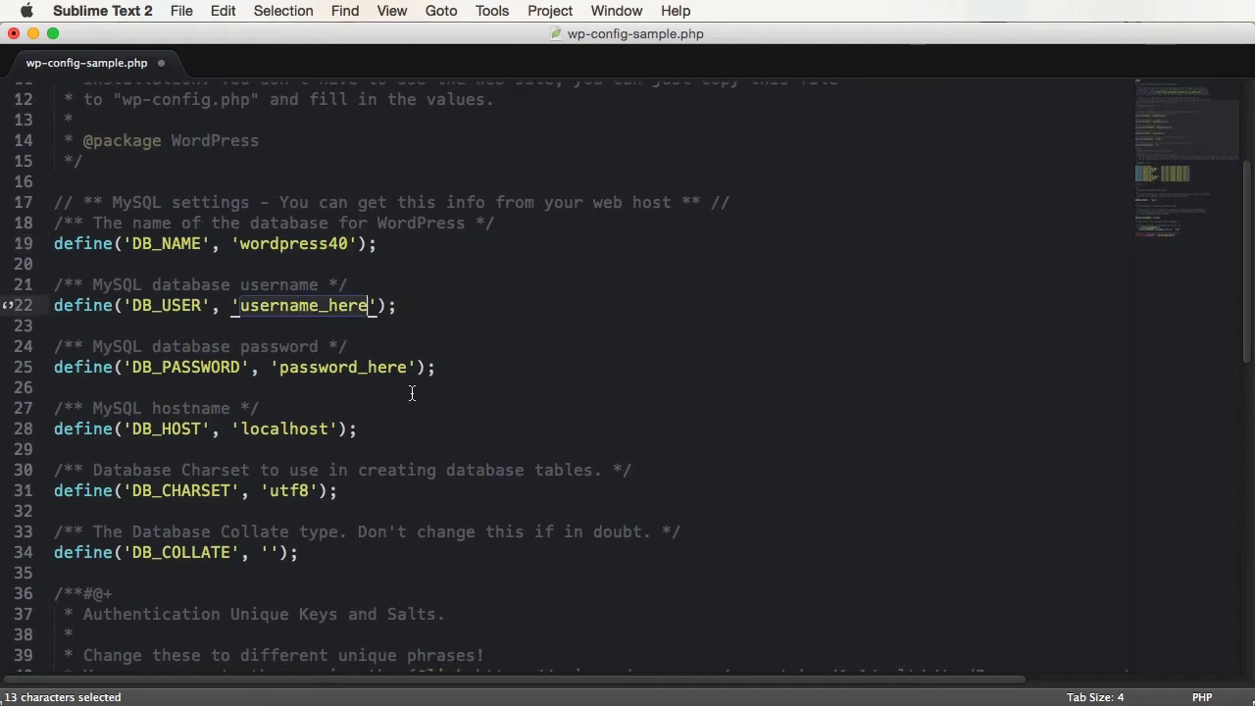
text(root)
key(Escape)
key(Down)
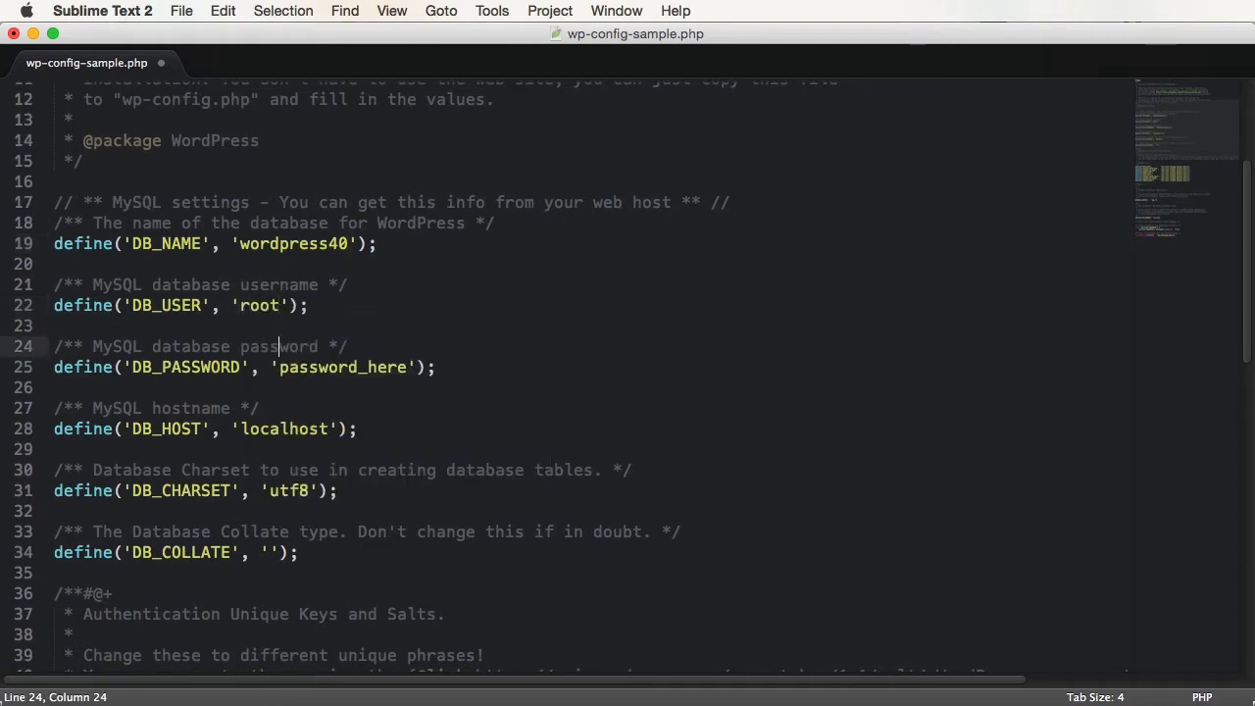
key(Down)
key(alt+Right)
key(alt+shift+Left)
text(root)
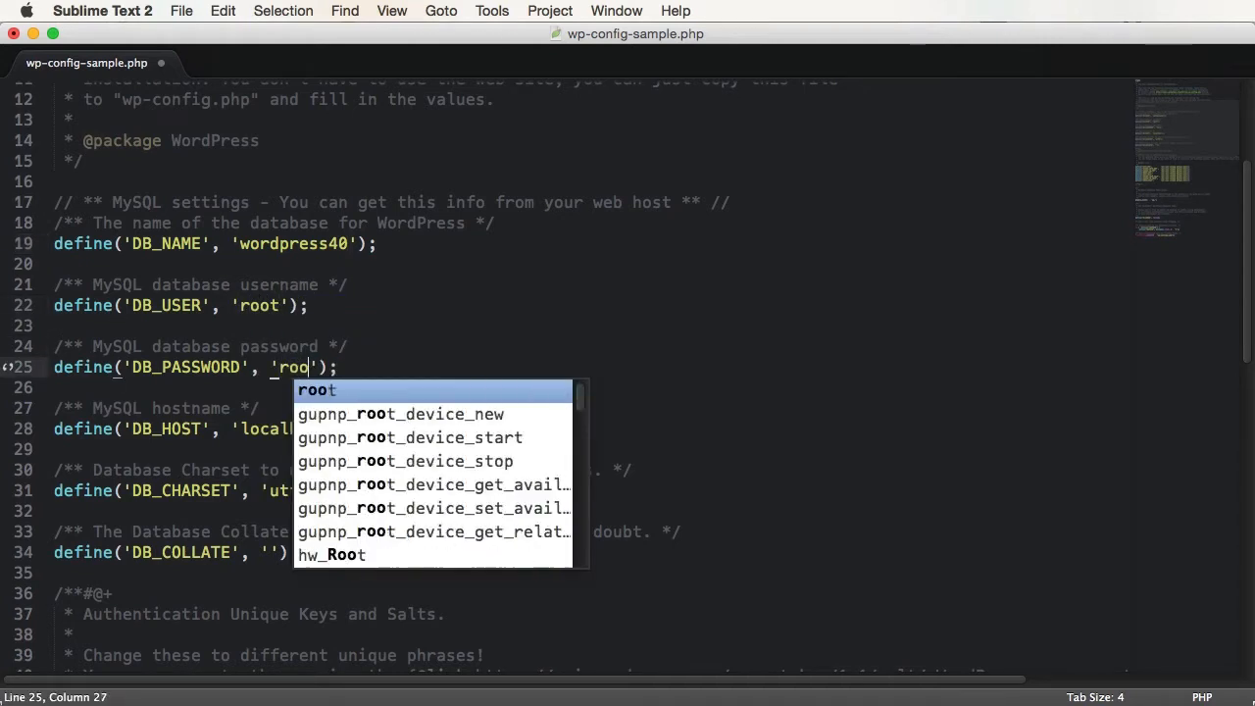
key(Escape)
- Save the edited config file and return to phpMyAdmin in Safari
key(super+s)
key(super+Tab)
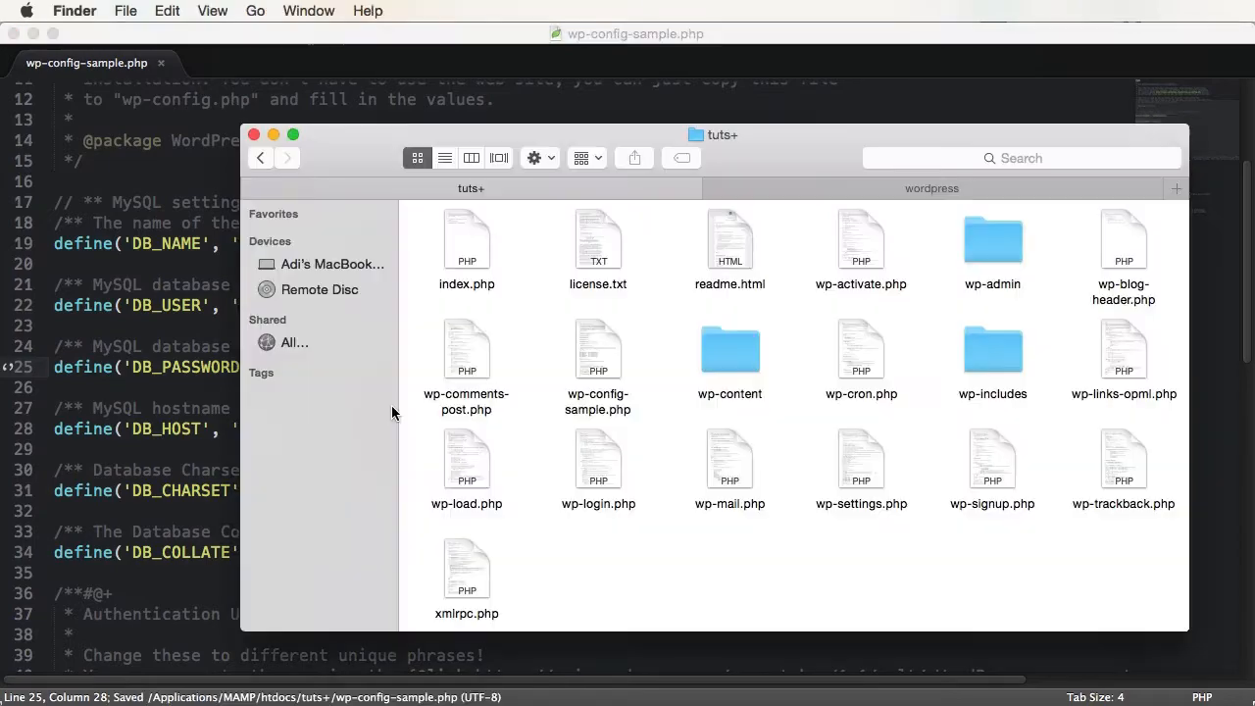
key(super+Tab)
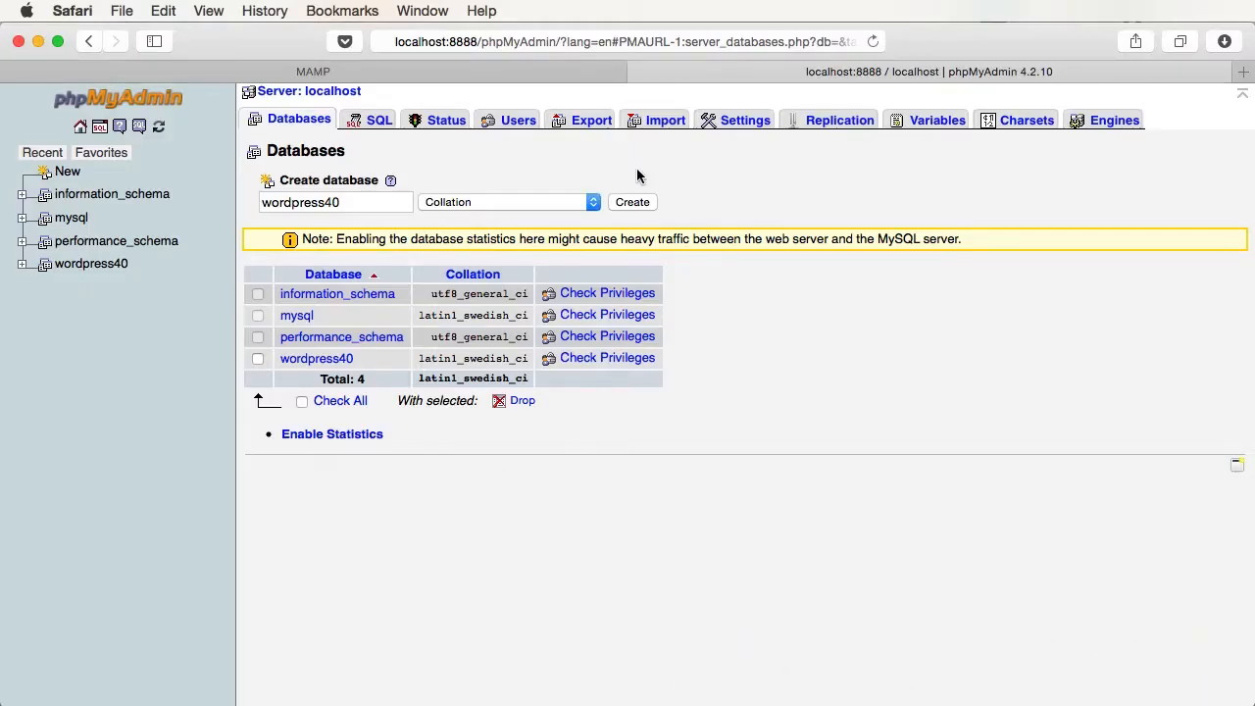
- Verify root on localhost has ALL PRIVILEGES in phpMyAdmin's Users overview, then return to wp-config-sample.php's authentication keys
click(522, 124)
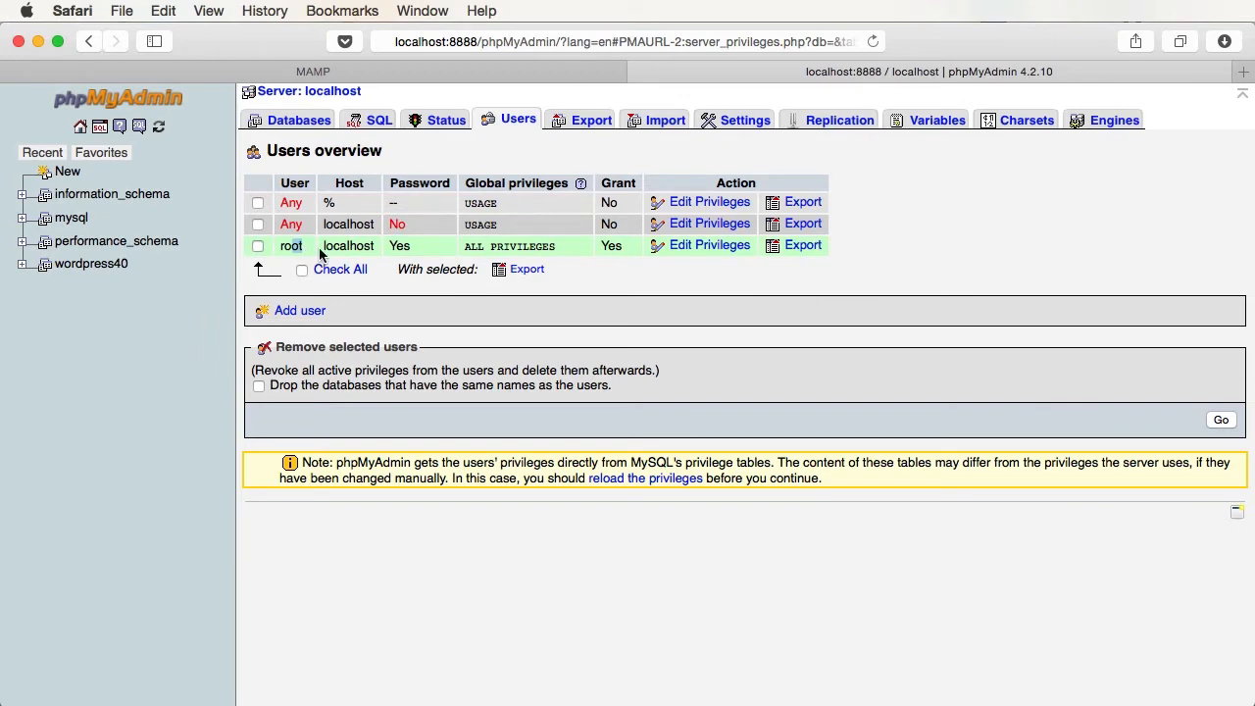
drag(494, 246, 526, 245)
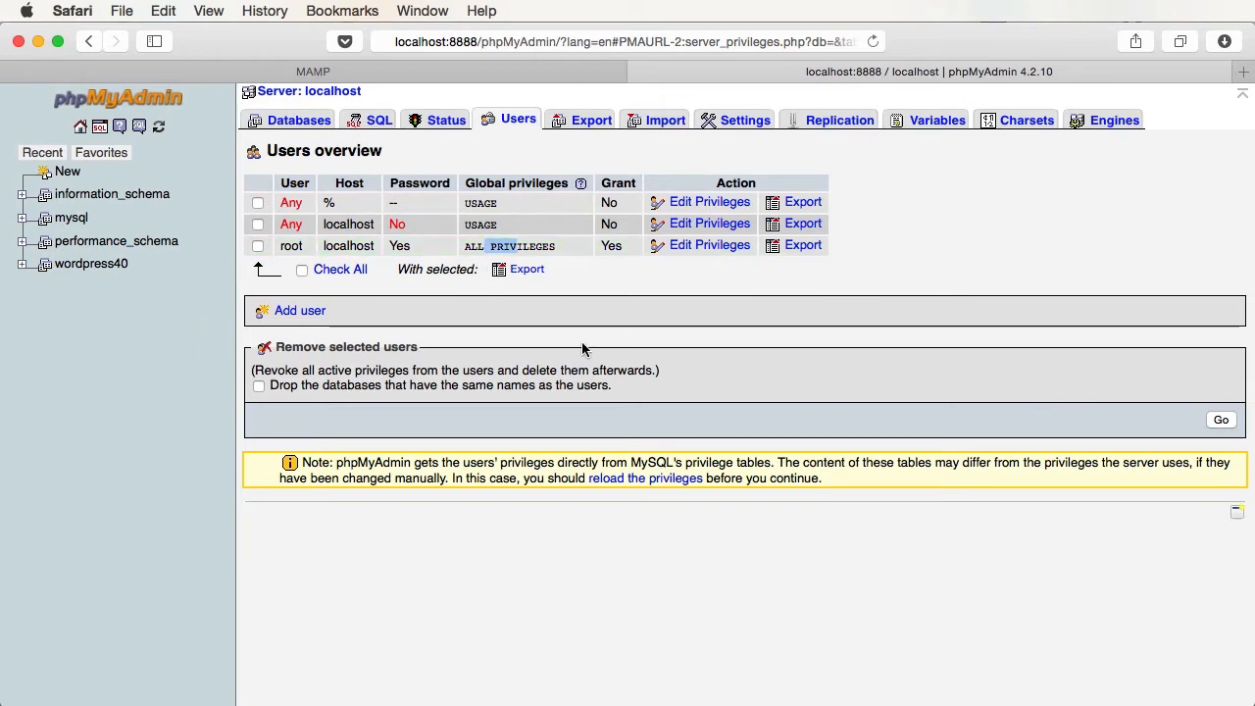
key(super+Tab)
scroll(510, 441, down, 6)
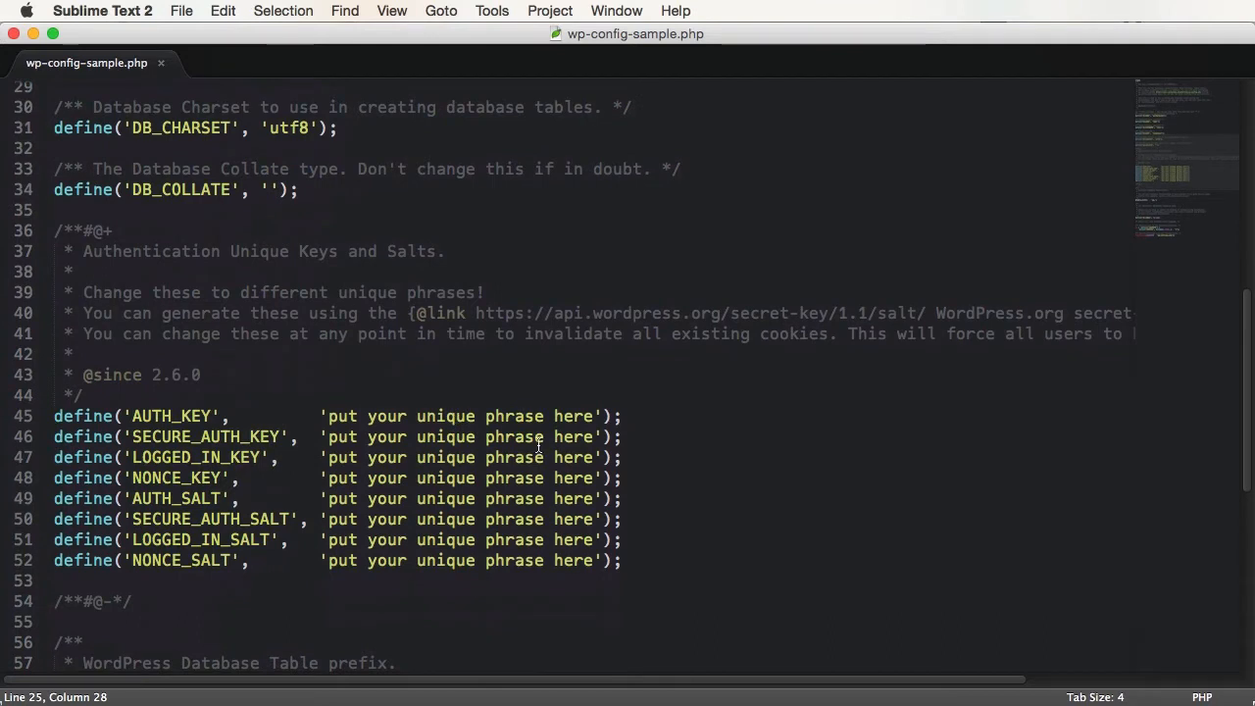
- Copy the eight freshly generated authentication keys and salts from the secret-key generator page
click(583, 416)
shift+click(337, 418)
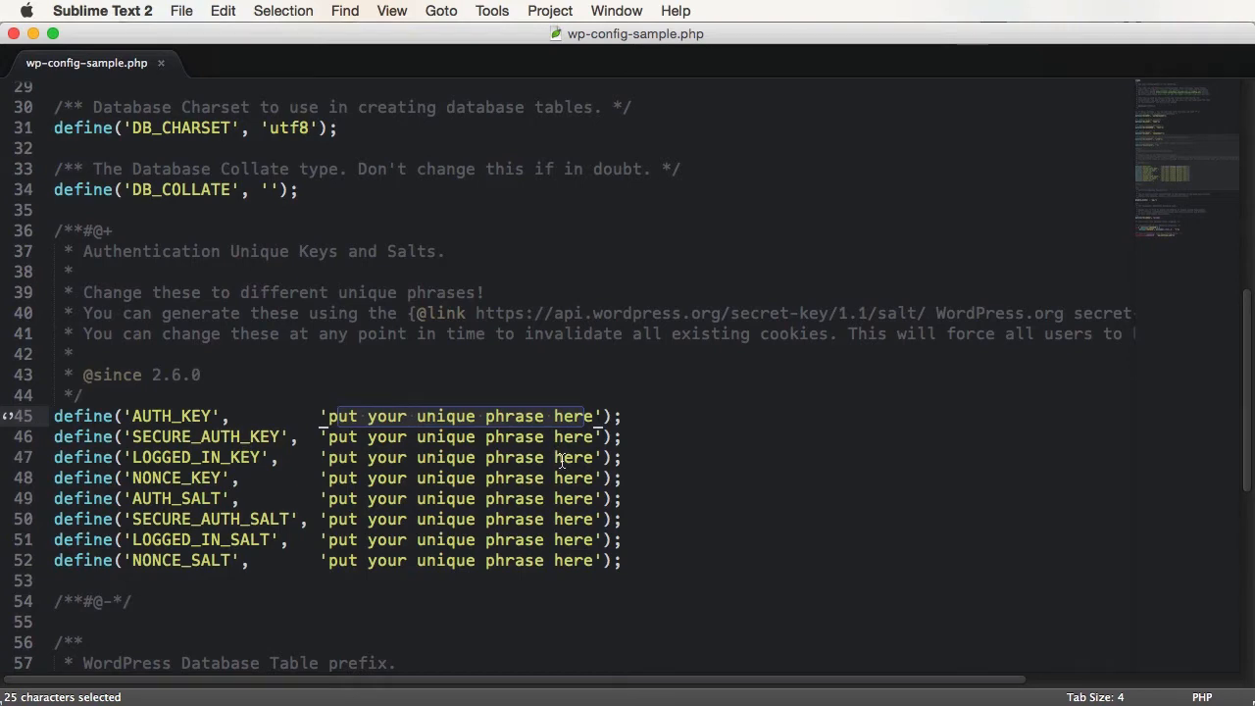
click(476, 314)
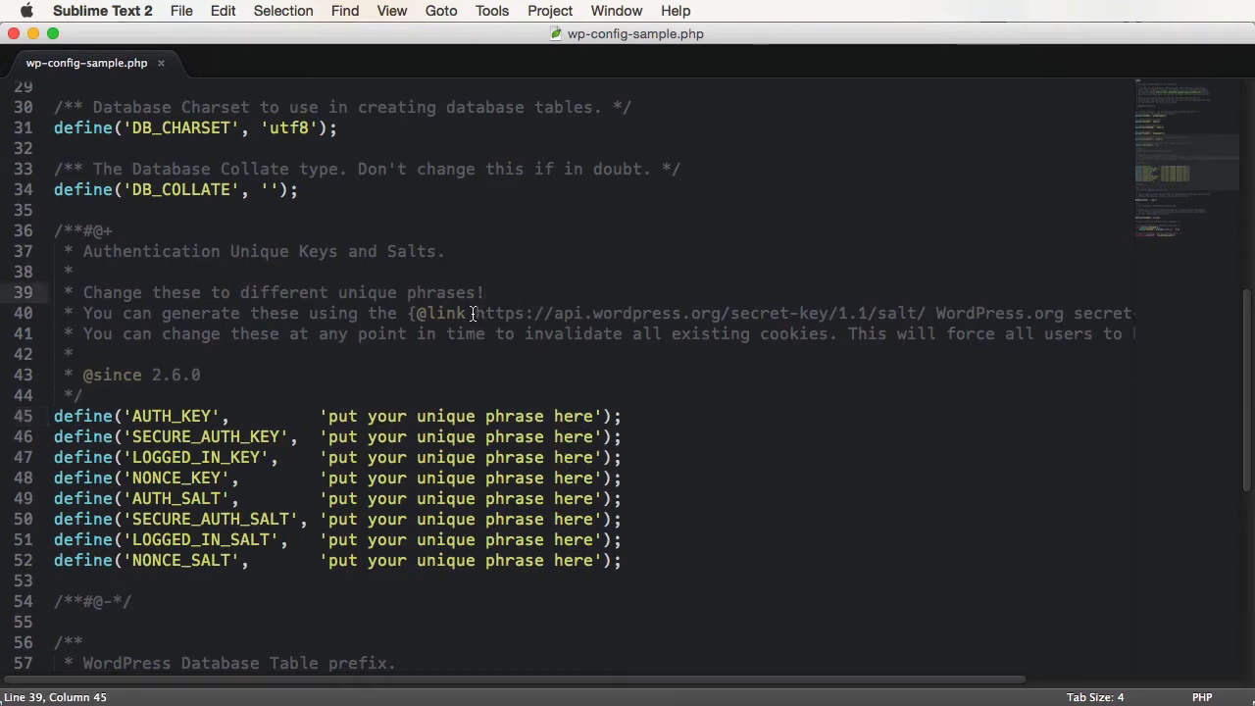
drag(477, 314, 821, 312)
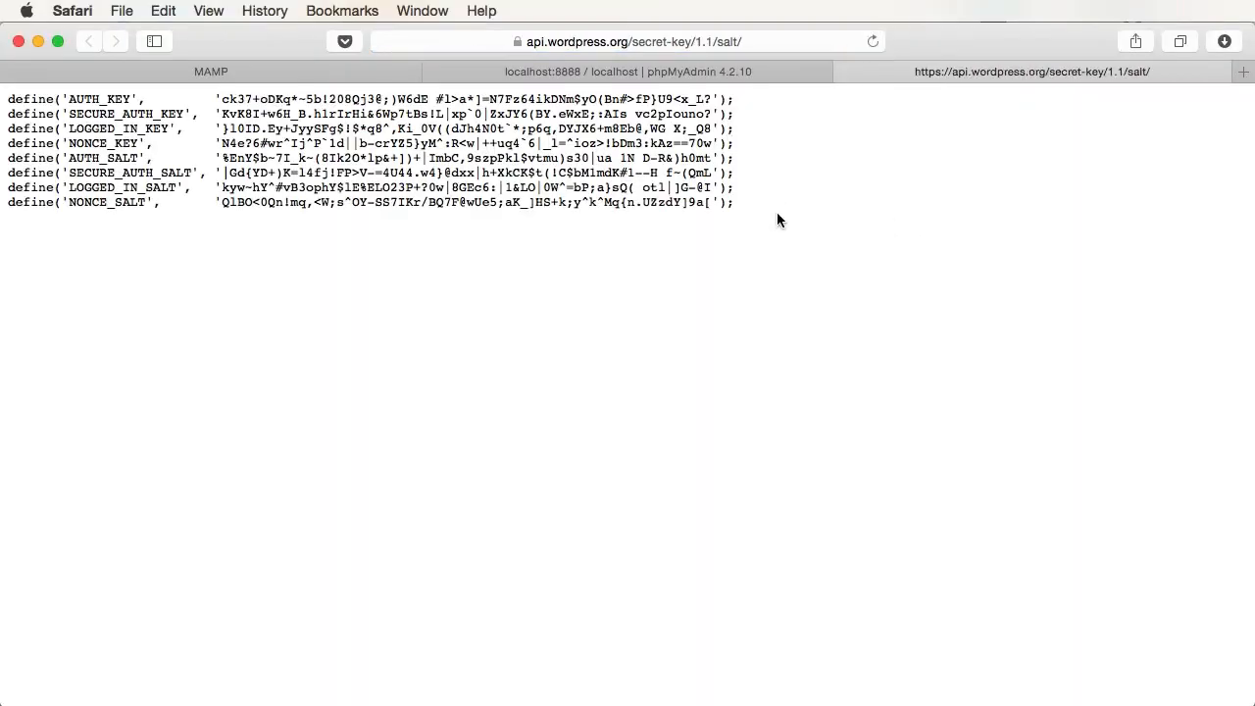
drag(735, 203, 2, 77)
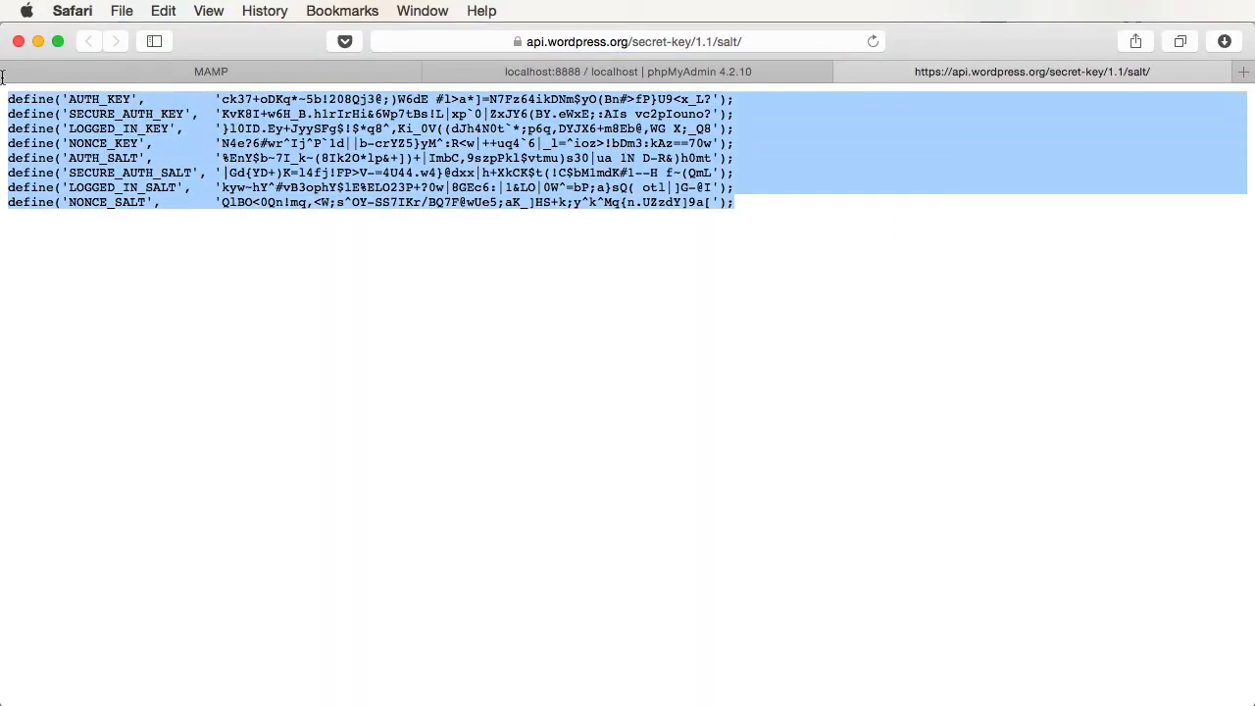
key(super+Tab)
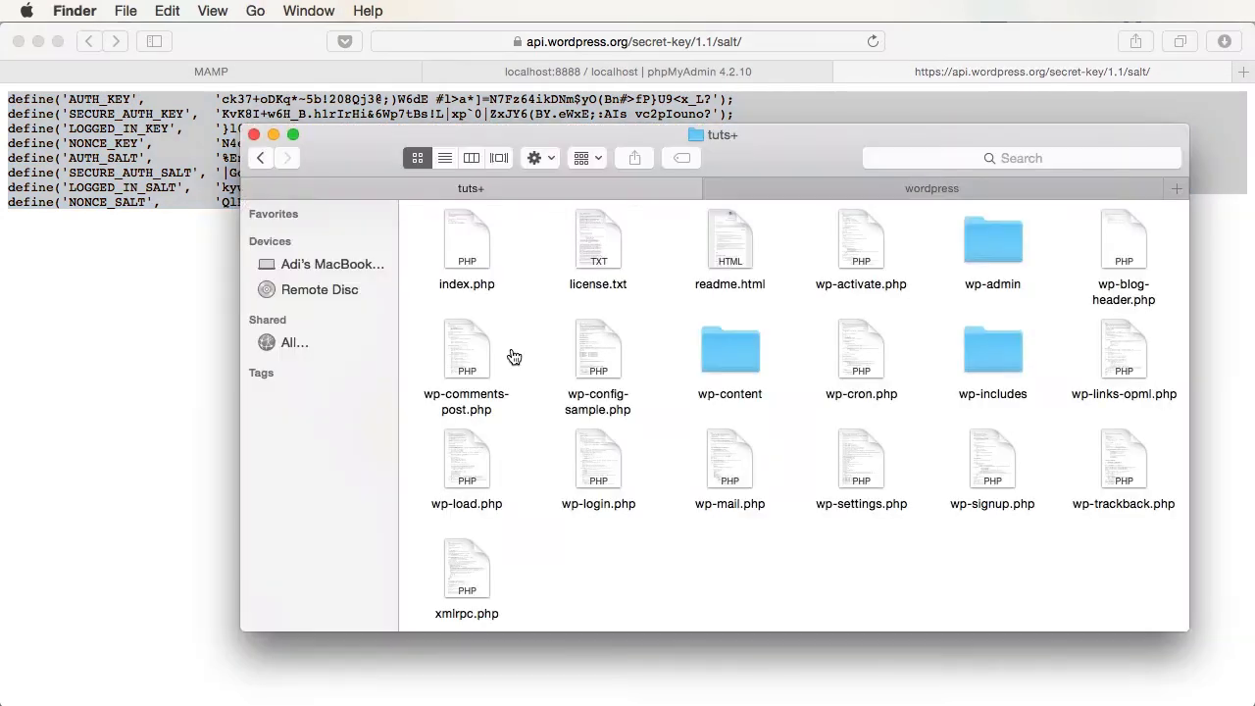
- Replace the placeholder key lines 45–52 with the generated ones, save, and close Sublime Text
key(super+Tab)
click(437, 417)
key(super+l)
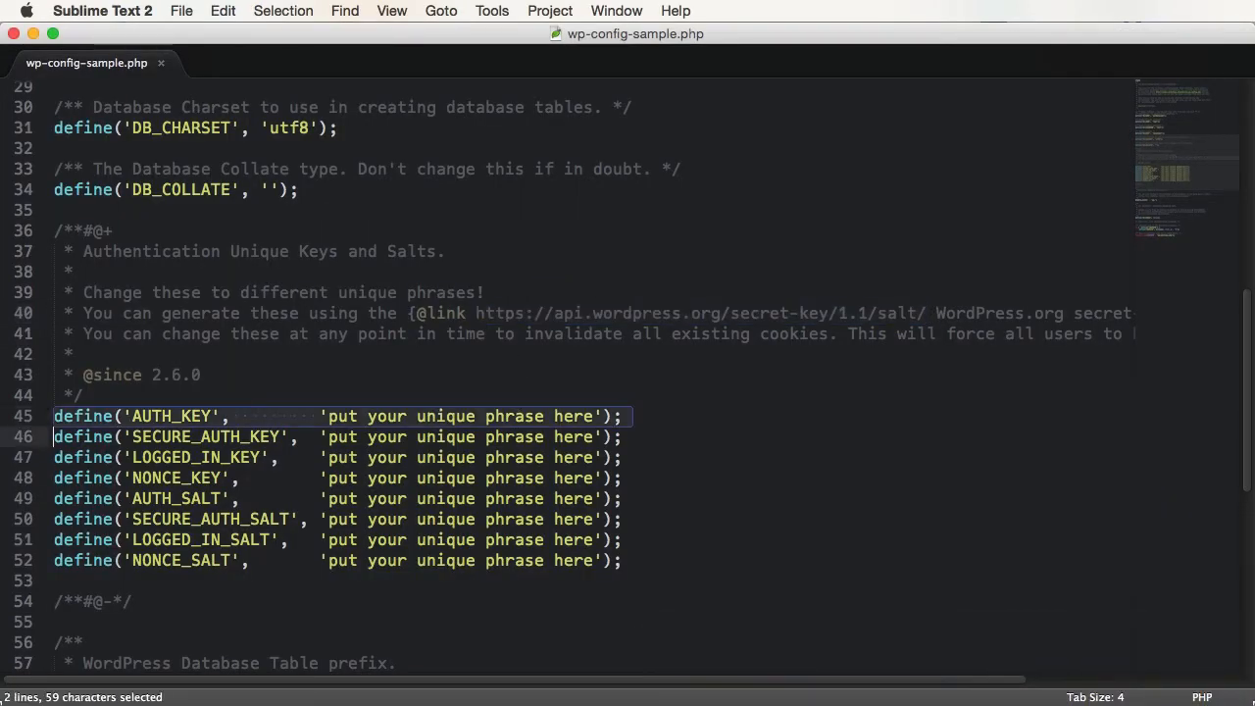
key(super+l)
key(super+l)
key(super+l)
key(super+l)
key(super+l)
key(super+l)
key(super+l)
text(define('AUTH_KEY',         'ck37+oDKq*~5b!208Qj3@;)W6dE #l>a*]=N7Fz64ikDNm$yO(Bn#>fP}U9<x_L?'); define('SECURE_AUTH_KEY',  'KvK8I+w6H_B.h1rIrHi&6Wp7tBs!L|xp`0|ZxJY6(BY.eWxE;:AIs vc2pIouno?'); define('LOGGED_IN_KEY',    '}l0ID.Ey+JyySFg$!$*q8^,Ki_0V((dJh4N0t`*;p6q,DYJX6+m8Eb@,WG X;_Q8'); define('NONCE_KEY',        'N4e?6#wr^Ij^P`1d||b-crYZ5}yM^:R<w|++uq4`6|_l=^ioz>!bDm3:kAz==70w'); define('AUTH_SALT',        '%EnY$b~7I_k~(8Ik20*lp&+])+|ImbC,9szpPkl$vtmu)s30|ua 1N D-R&)h0mt'); define('SECURE_AUTH_SALT', '|Gd{YD+)K=l4fj!FP>V-=4U44.w4}@dxx|h+XkCK$t(!C$bM1mdK#1--H f~(QmL'); define('LOGGED_IN_SALT',   'kyw~hY^#vB3ophY$lE%ELO23P+?0w|8GEc6:|1&LO|0W^=bP;a}sQ( otl|]G-@I'); define('NONCE_SALT',       'QlBO<0Qn!mq,<W;s^OY-SS7IKr/BQ7F@wUe5;aK_]HS+k;y^k^Mq{n.UZzdY]9a[');)
key(super+s)
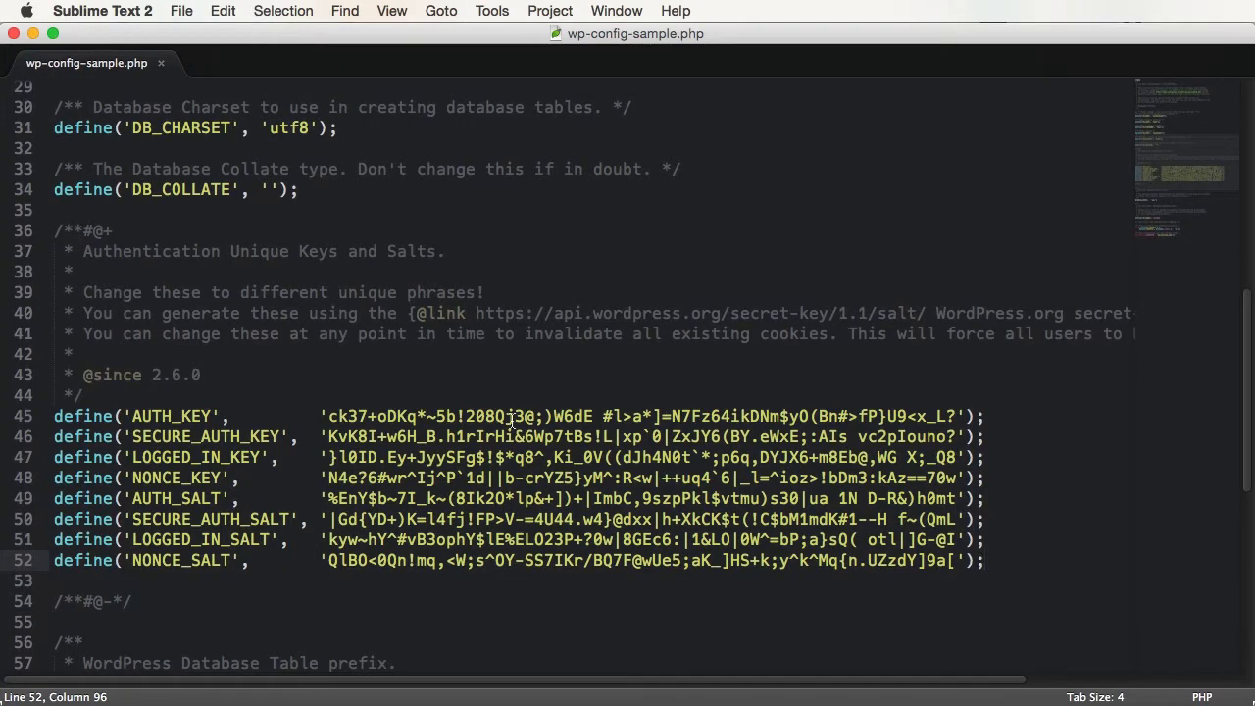
click(13, 34)
click(673, 438)
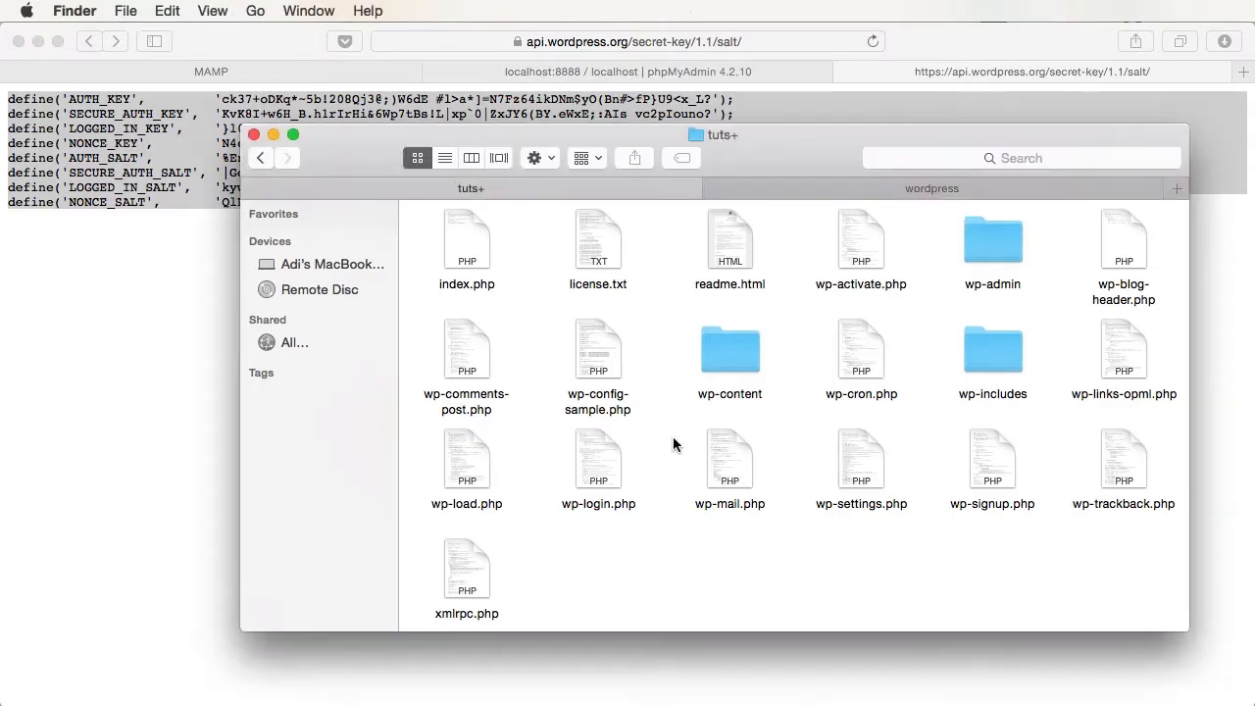
- Rename wp-config-sample.php to wp-config.php in the tuts+ folder
click(618, 402)
key(Return)
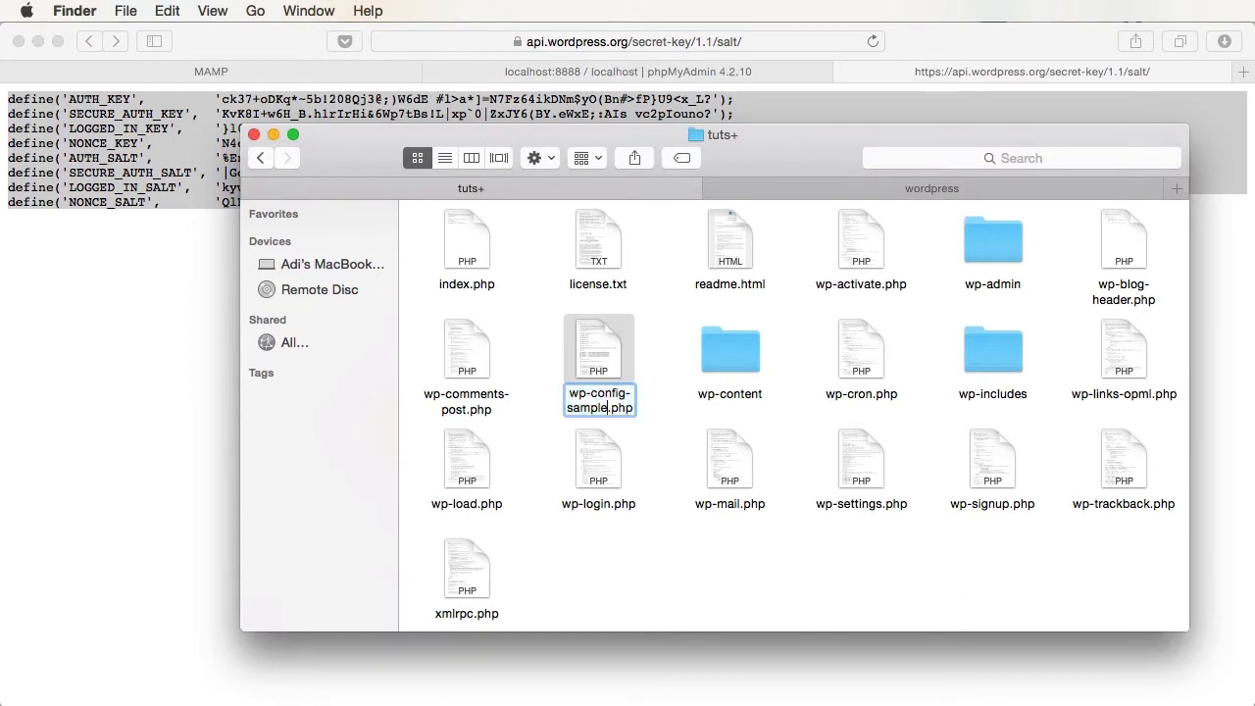
text(wp-config)
key(Return)
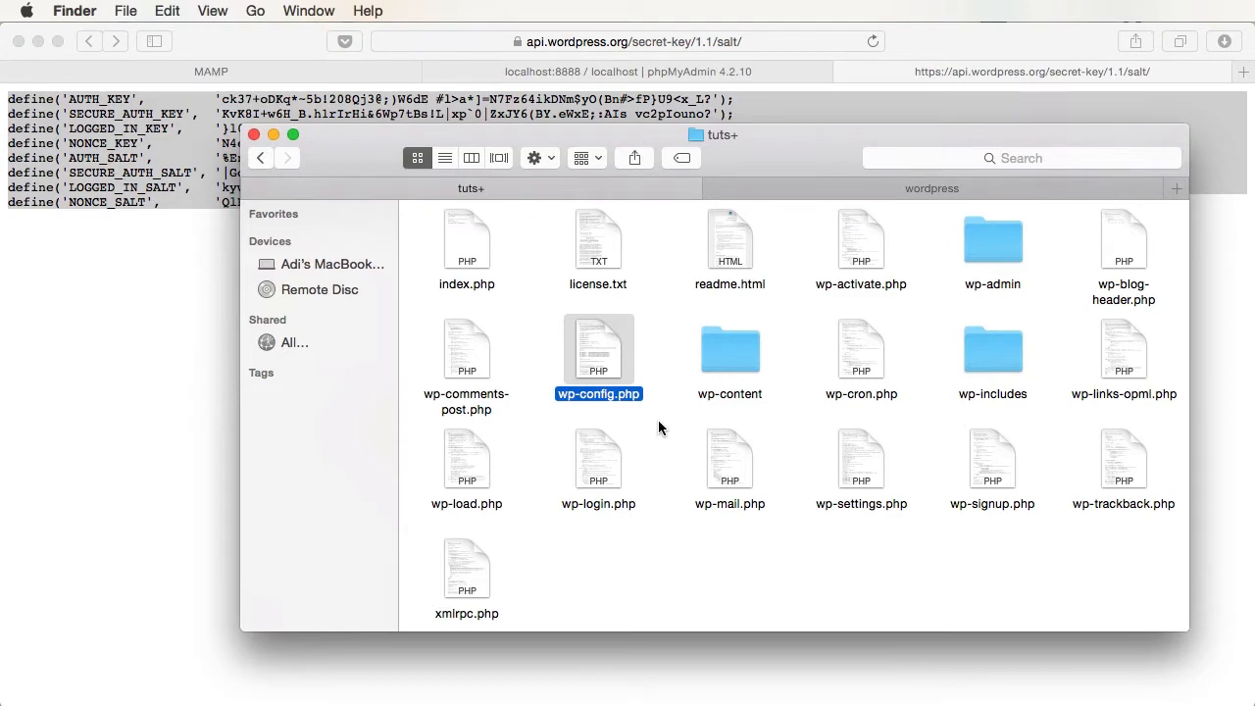
- Close the secret-key generator and MAMP welcome tabs in Safari
key(super+Tab)
key(super+w)
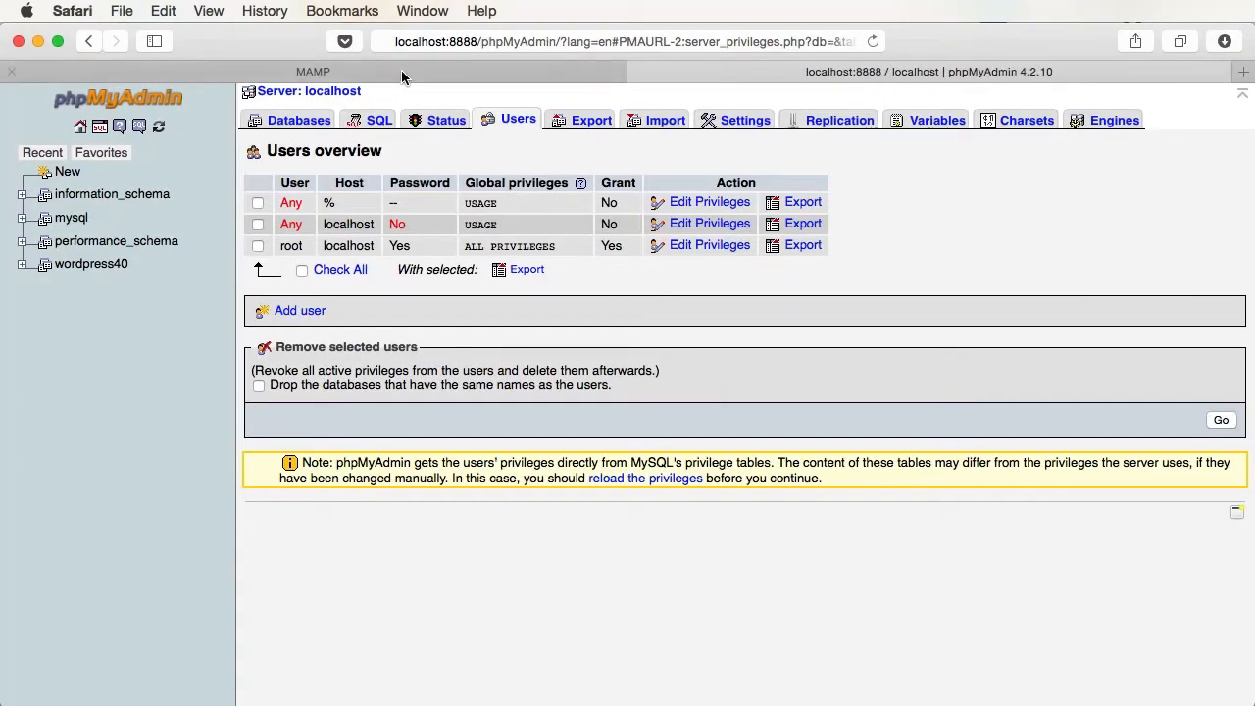
key(ctrl+shift+Tab)
key(super+w)
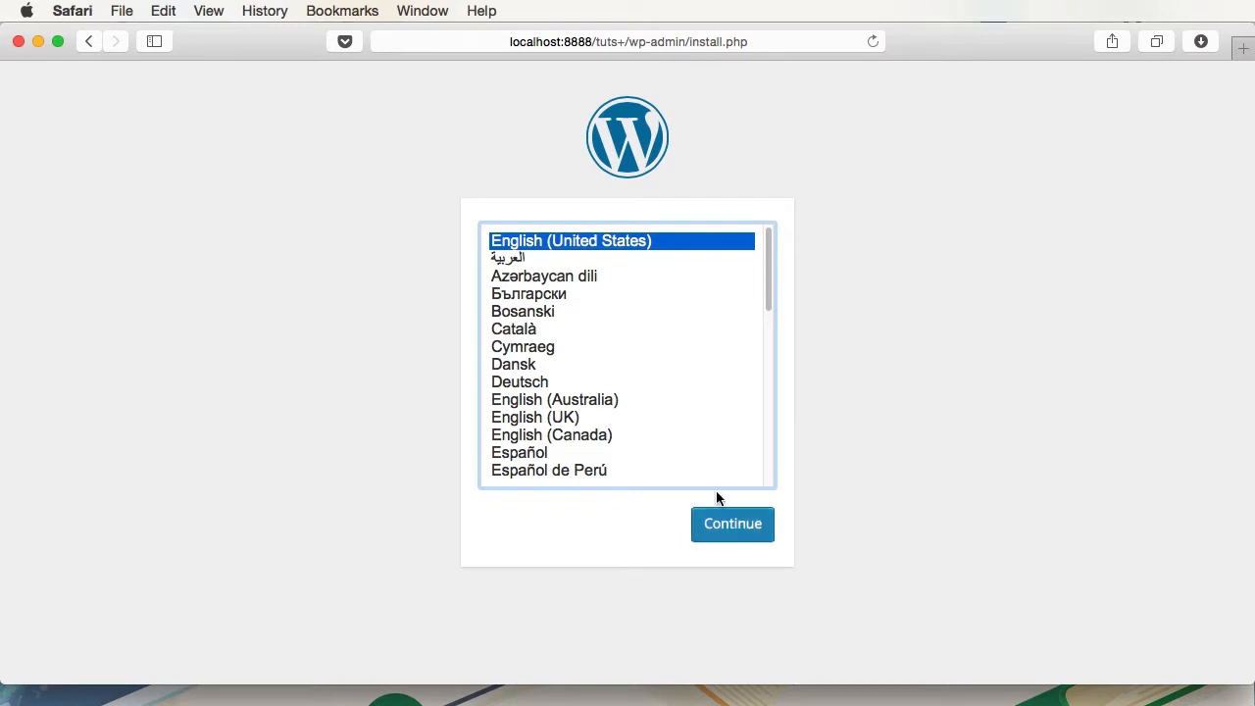
- Choose English (United States), title the site 'A Simple WordPress Installation', user admin, with password entered twice
click(750, 534)
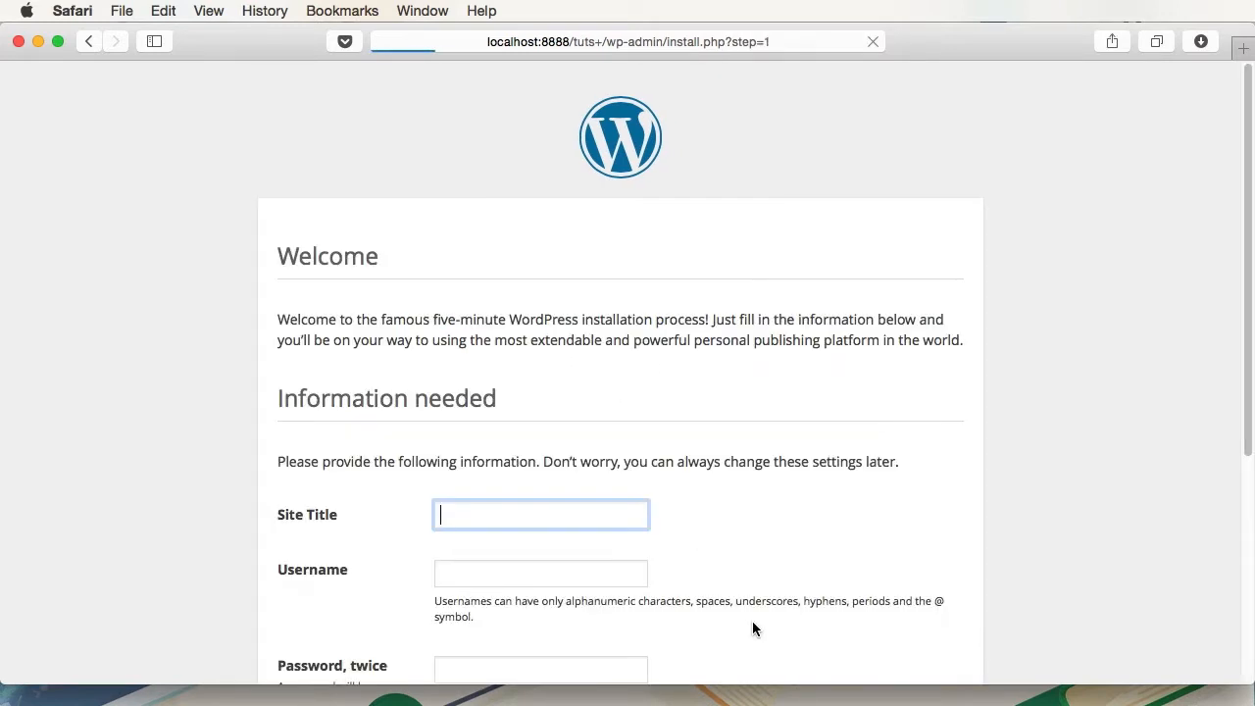
scroll(759, 419, down, 4)
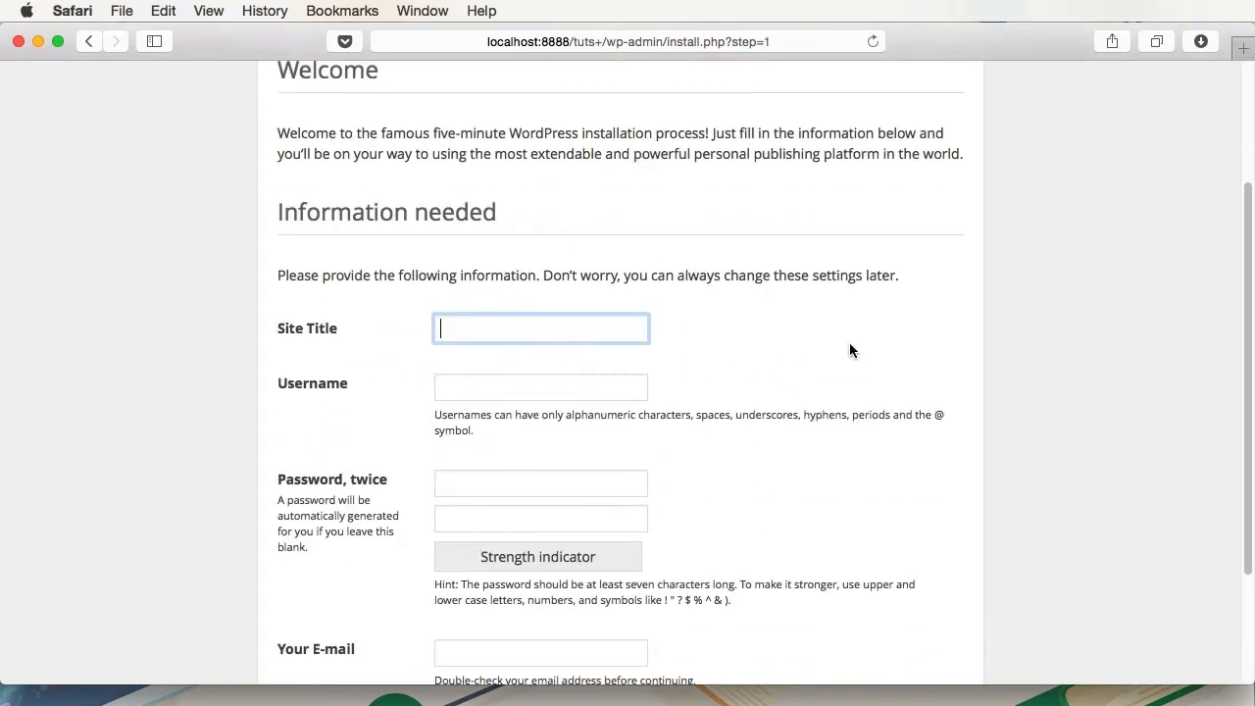
text(A Simple WordP)
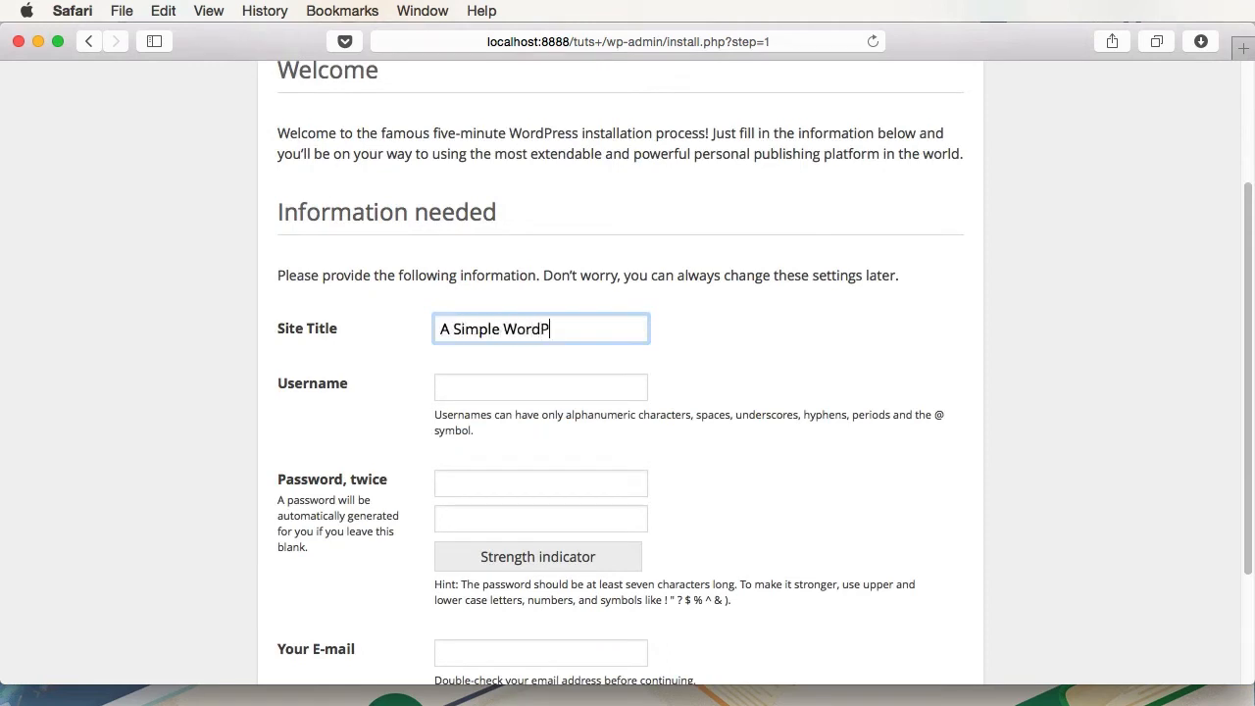
text(ress Installation)
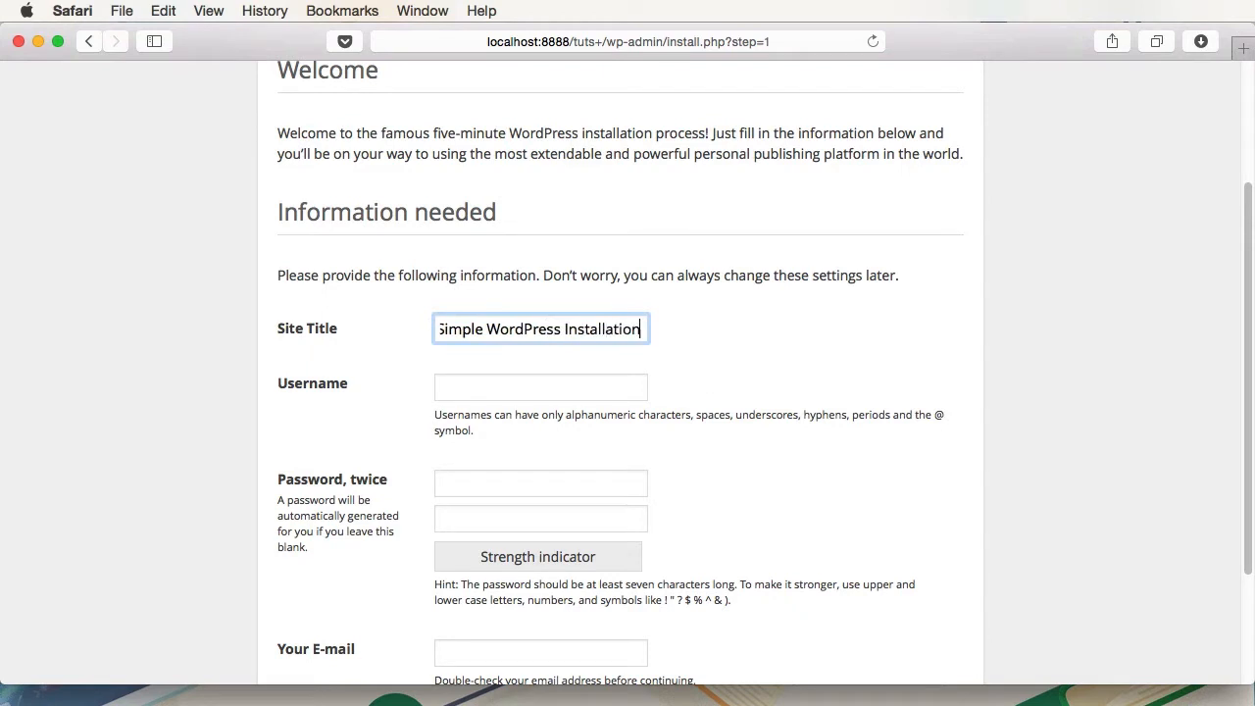
key(Tab)
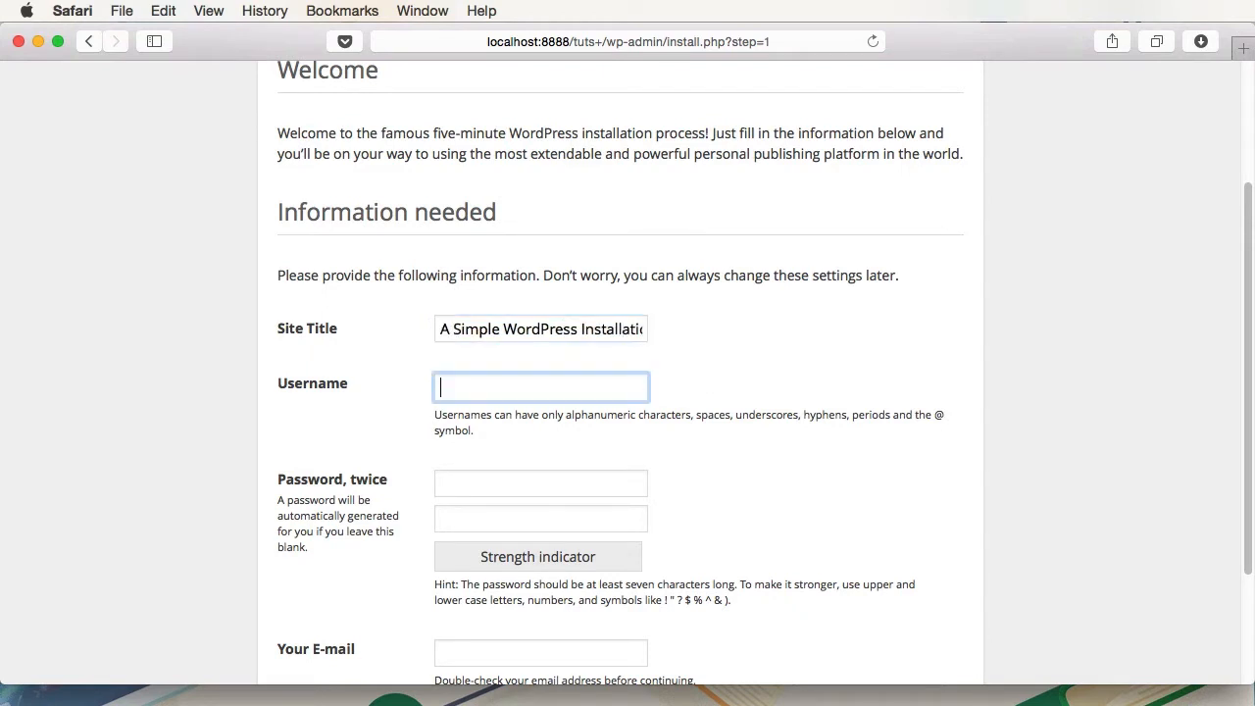
text(admin)
key(Tab)
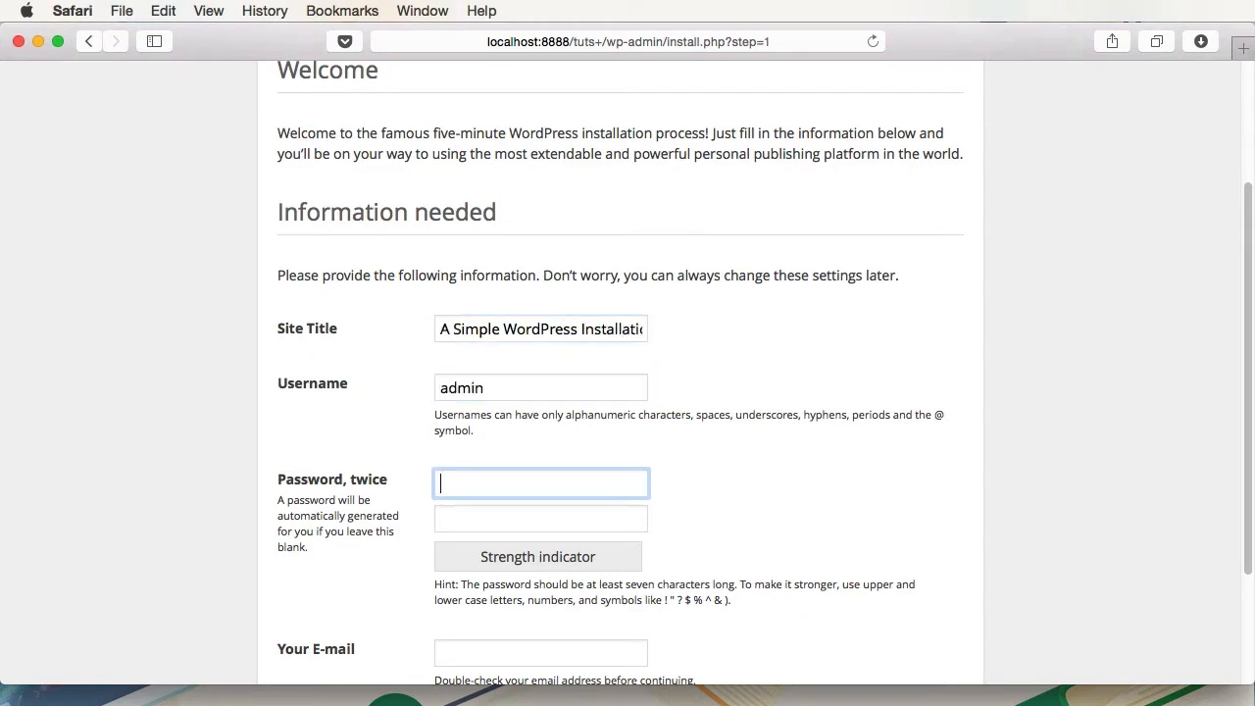
text(abc)
key(Tab)
text(abc)
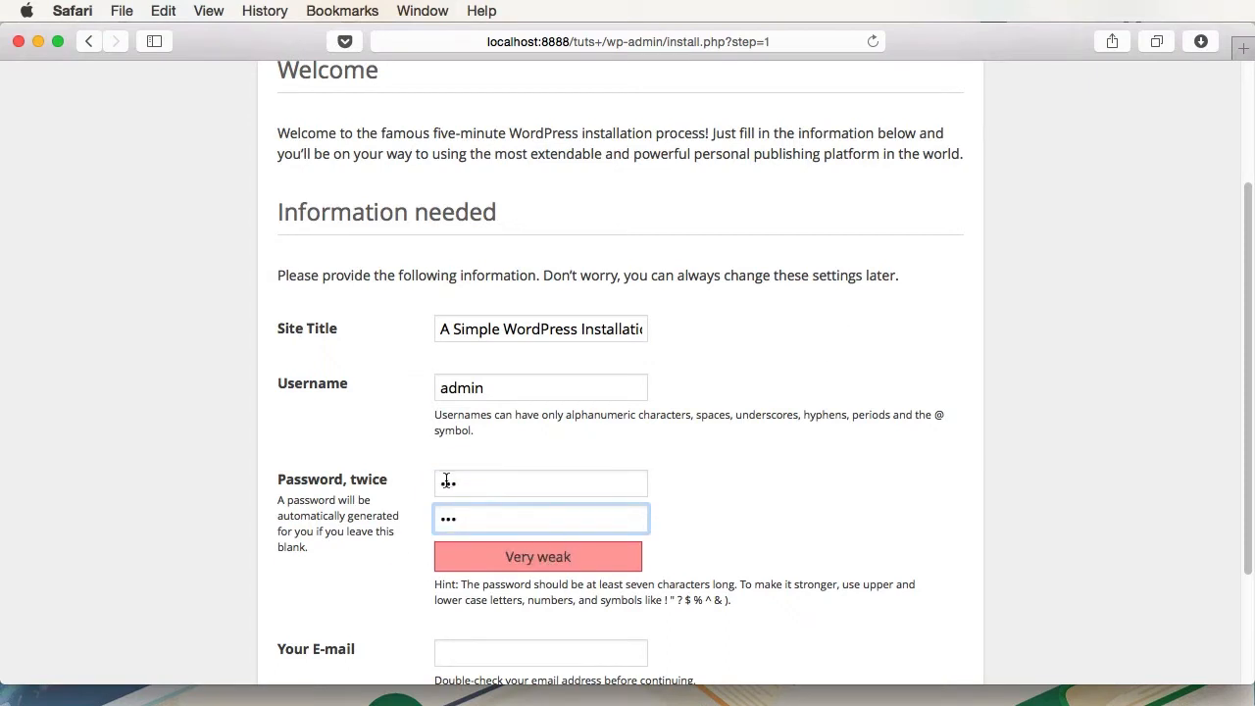
- Paste the admin e-mail address, turn off search engine indexing, and run the installation
scroll(520, 490, down, 5)
click(525, 495)
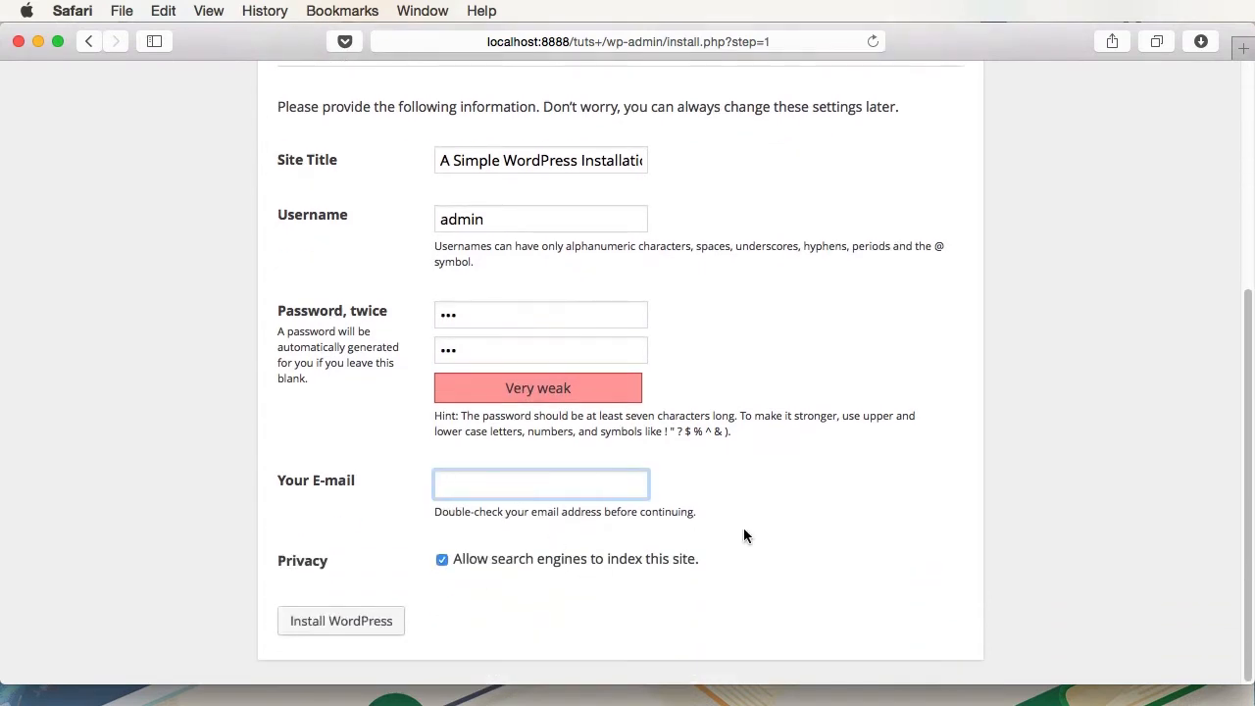
key(super+v)
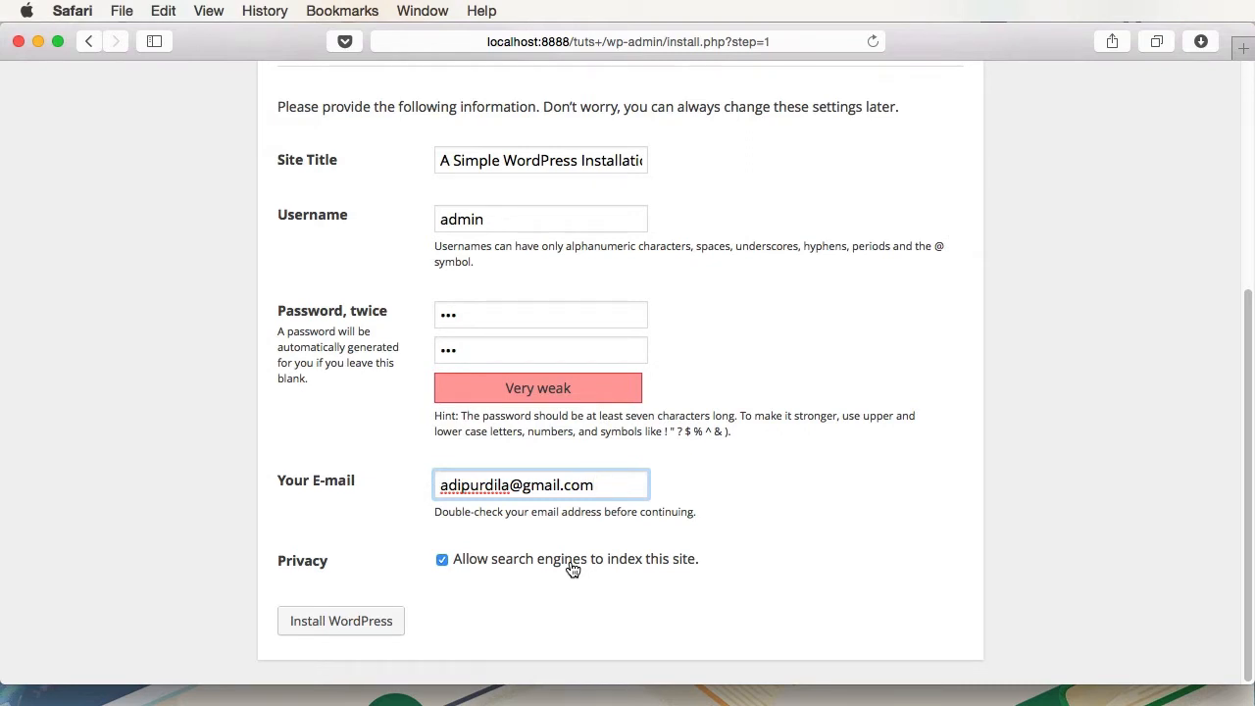
click(492, 564)
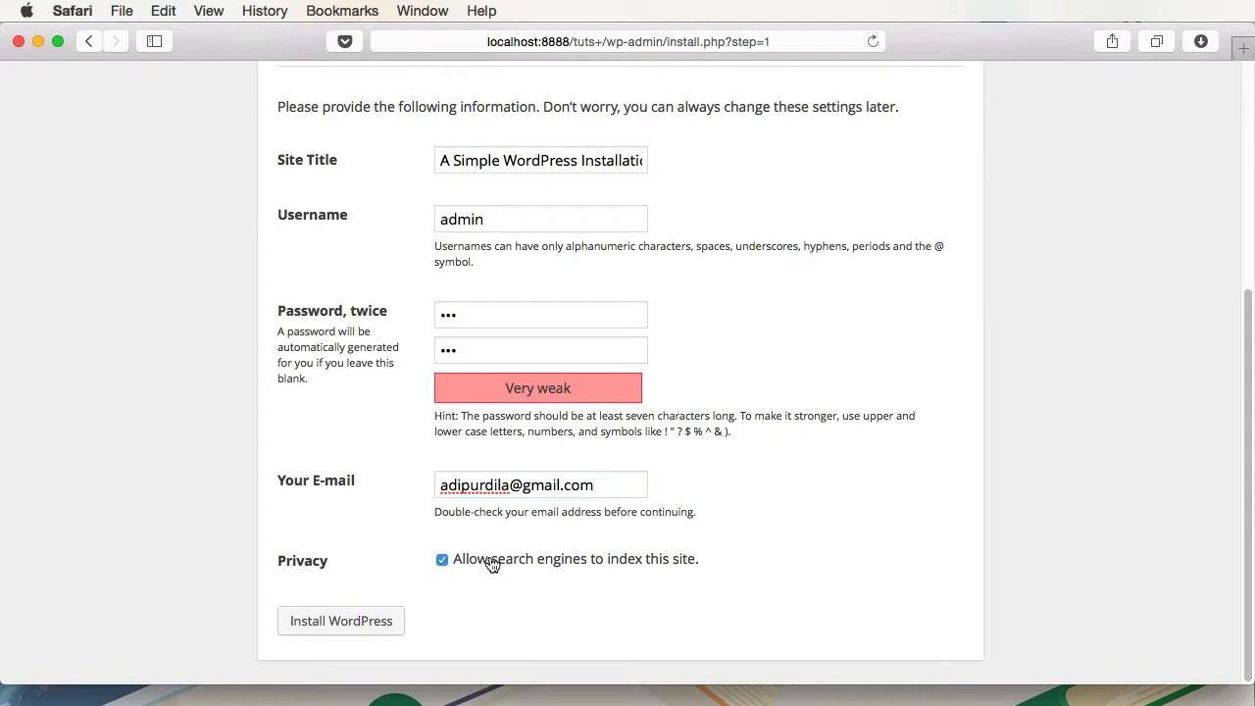
click(333, 632)
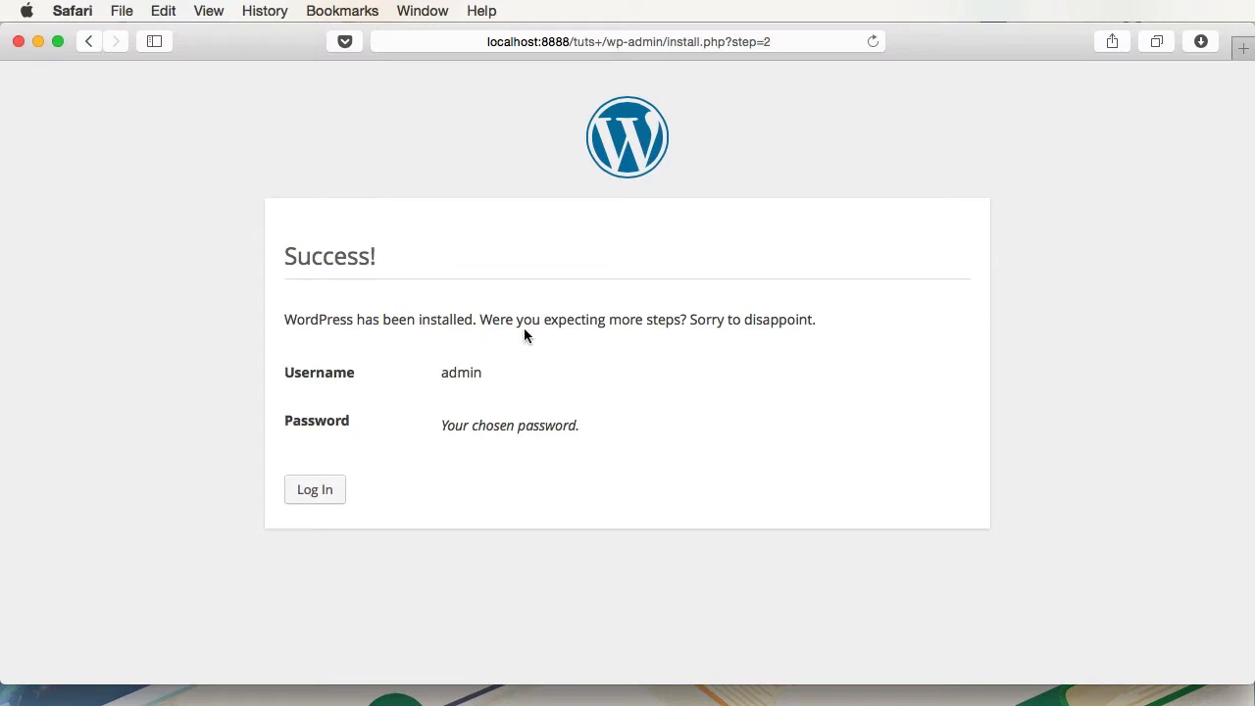
- Log in to the new local site as admin with the chosen password
click(320, 494)
text(admin)
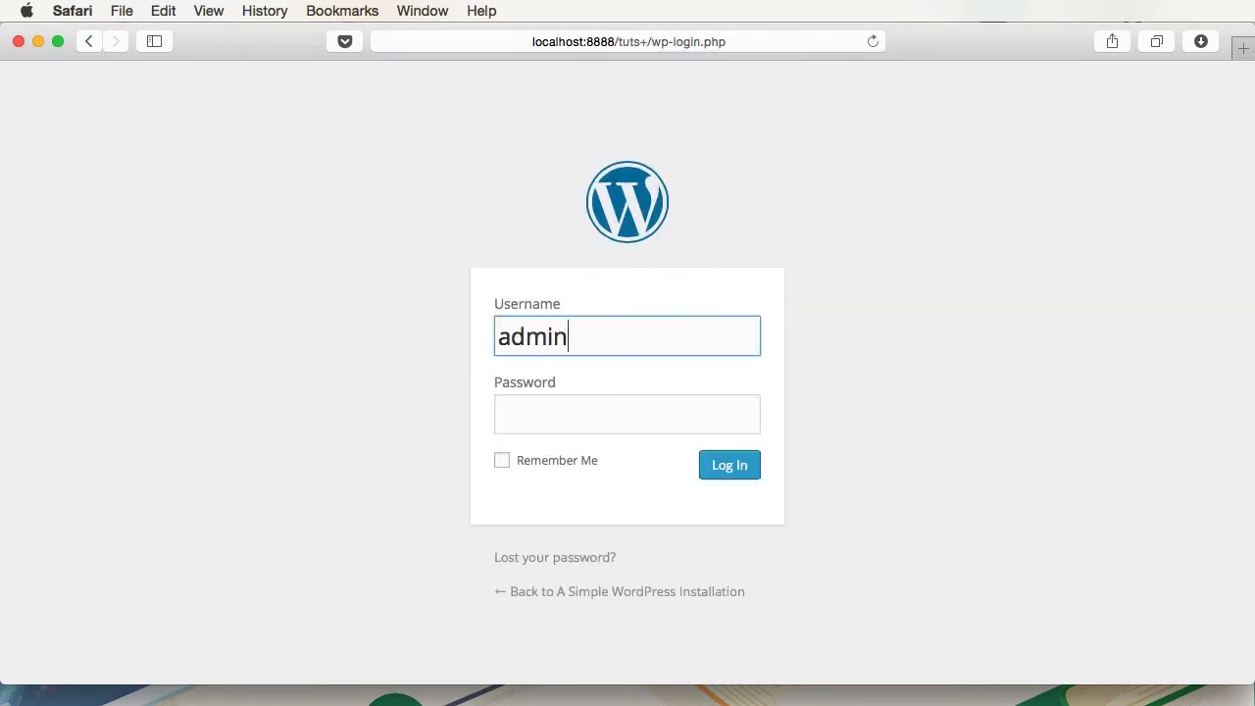
key(Tab)
text(•••)
key(Return)
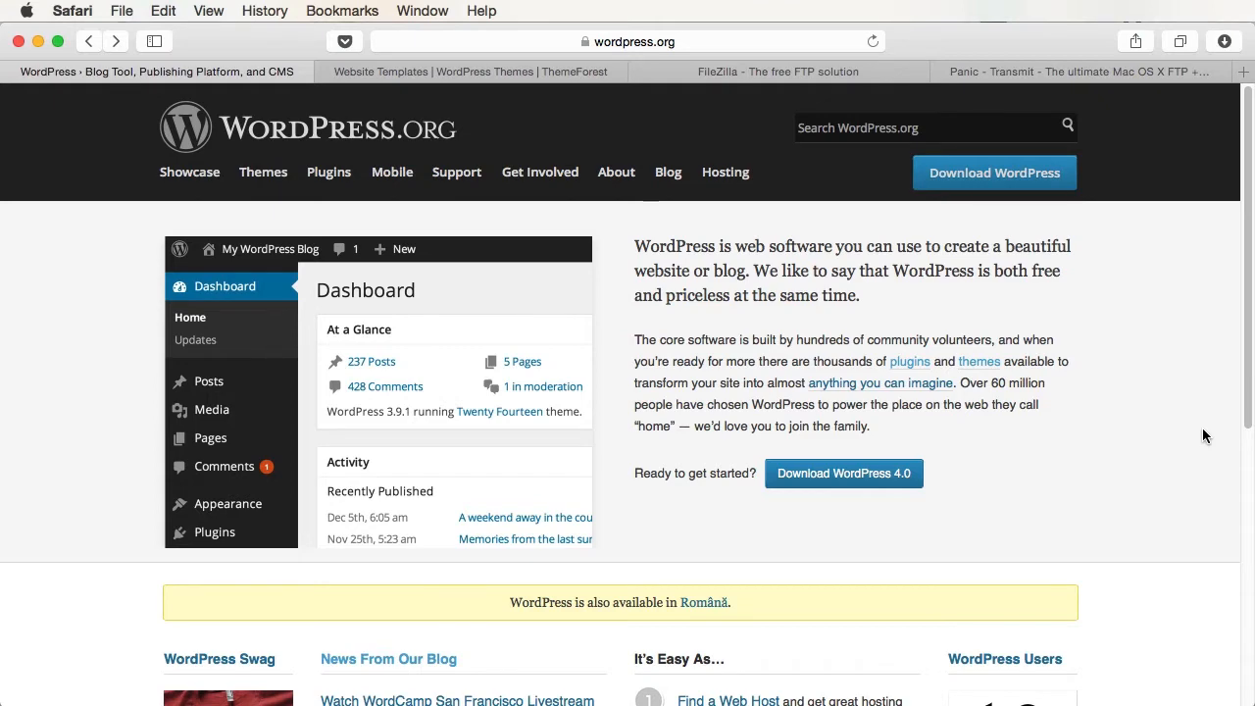
- Scroll ThemeForest's hosting partners list to Media Temple and open its MT30TUTS offer
click(388, 71)
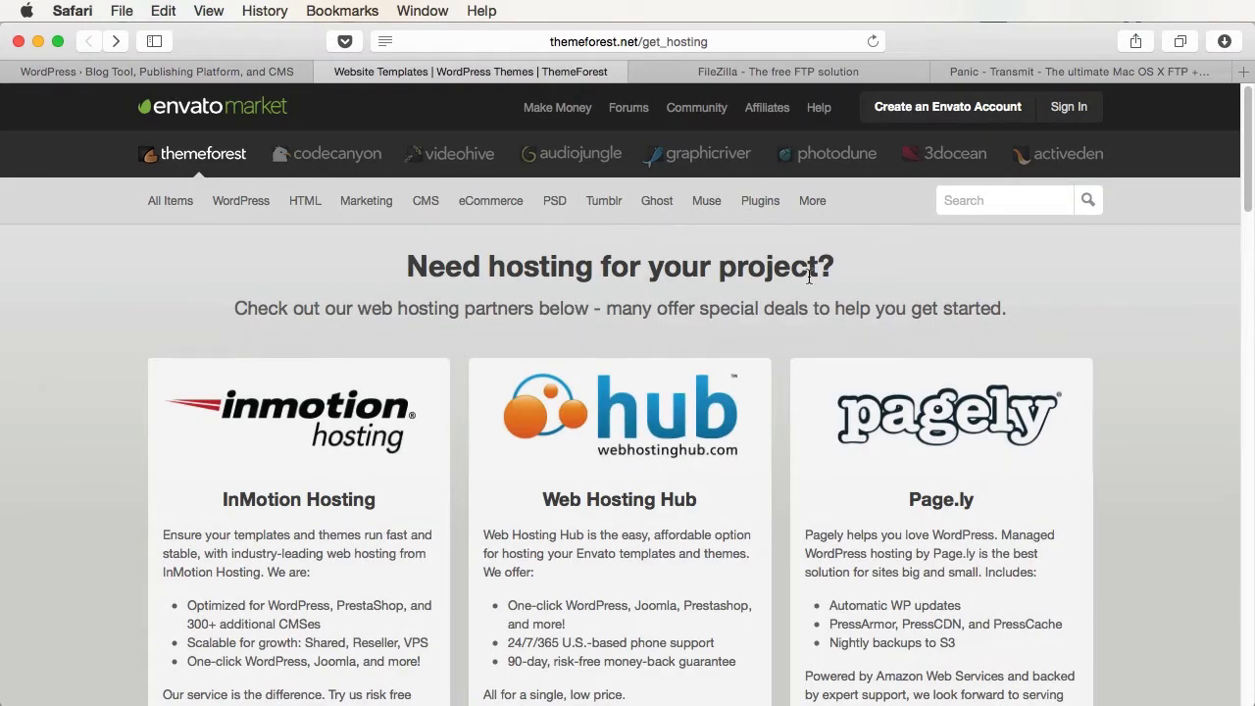
scroll(541, 529, down, 10)
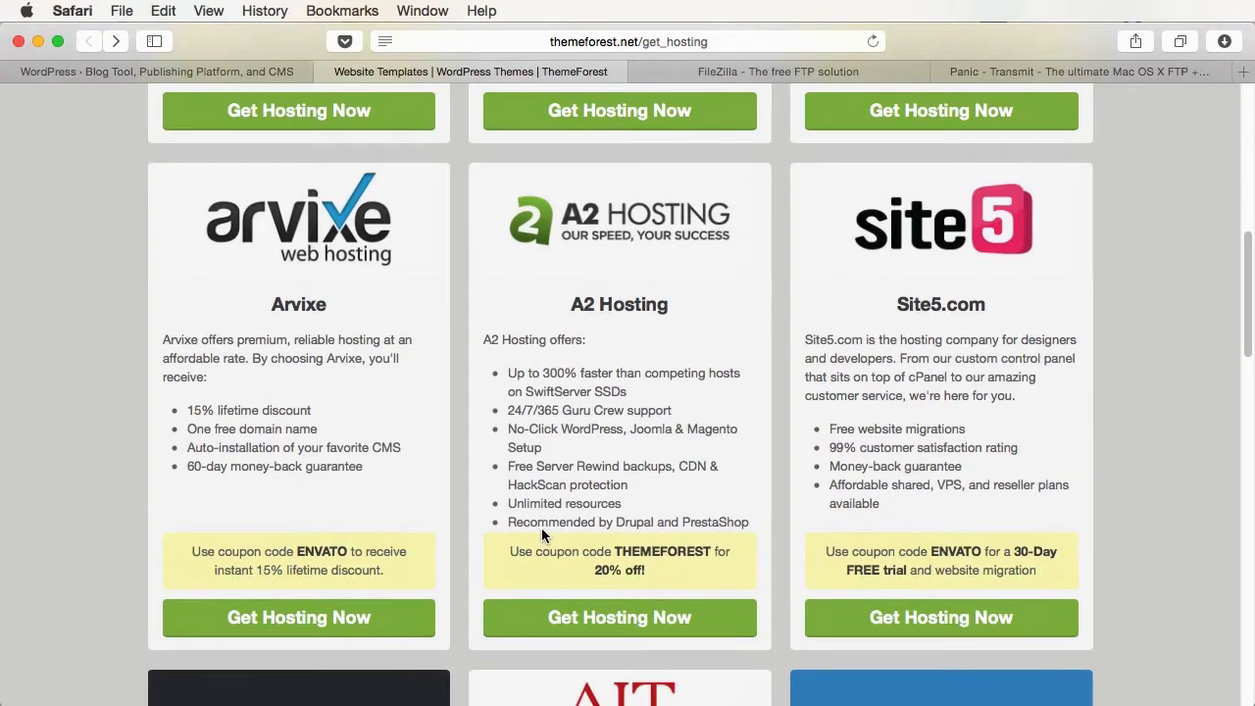
scroll(603, 536, down, 1)
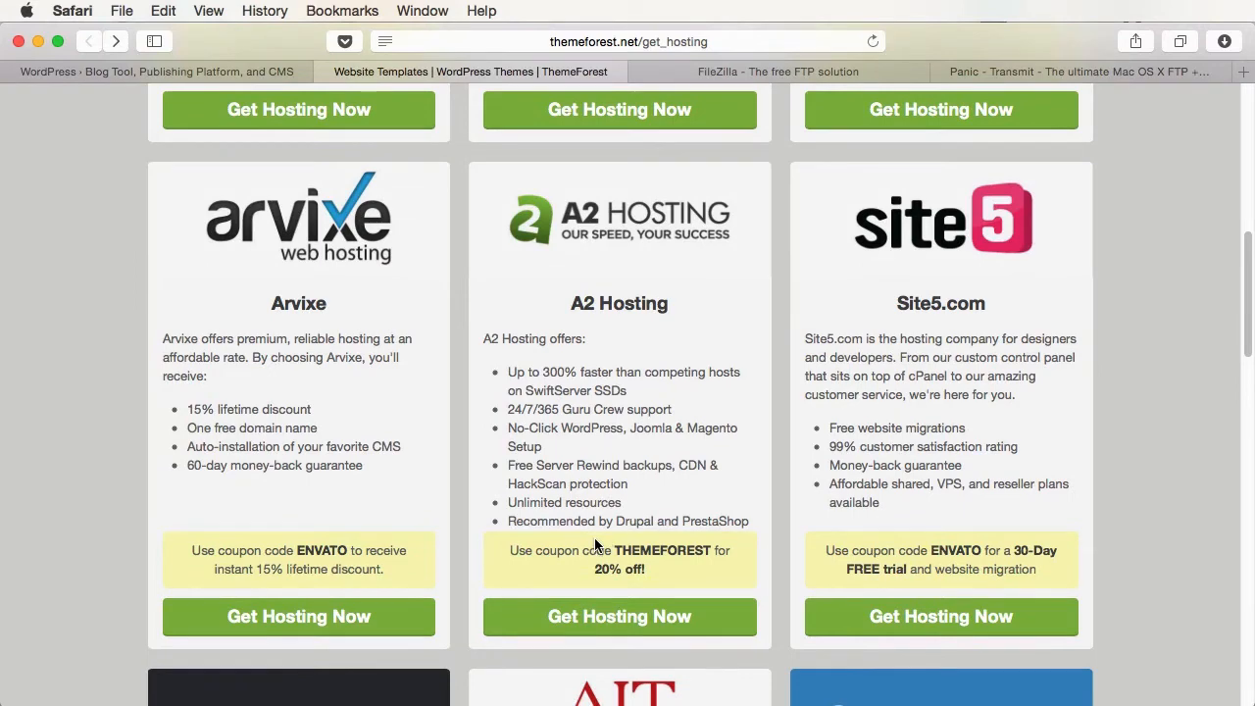
scroll(587, 544, up, 6)
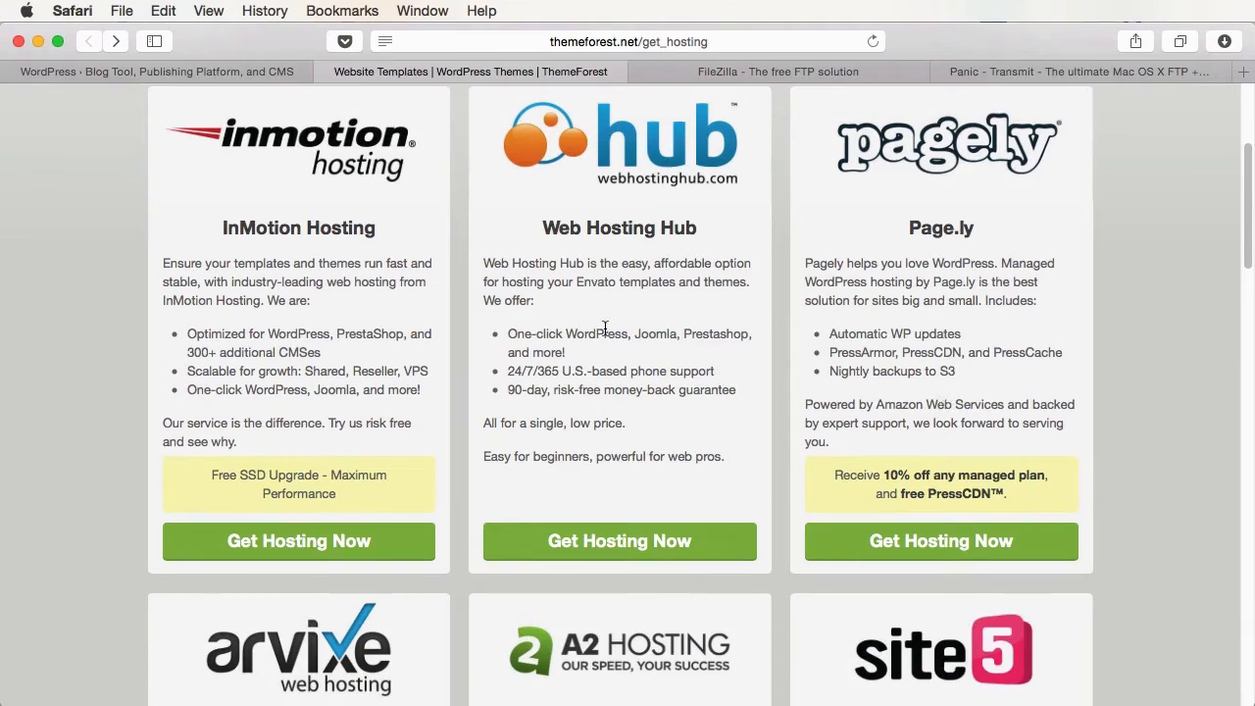
scroll(599, 449, down, 5)
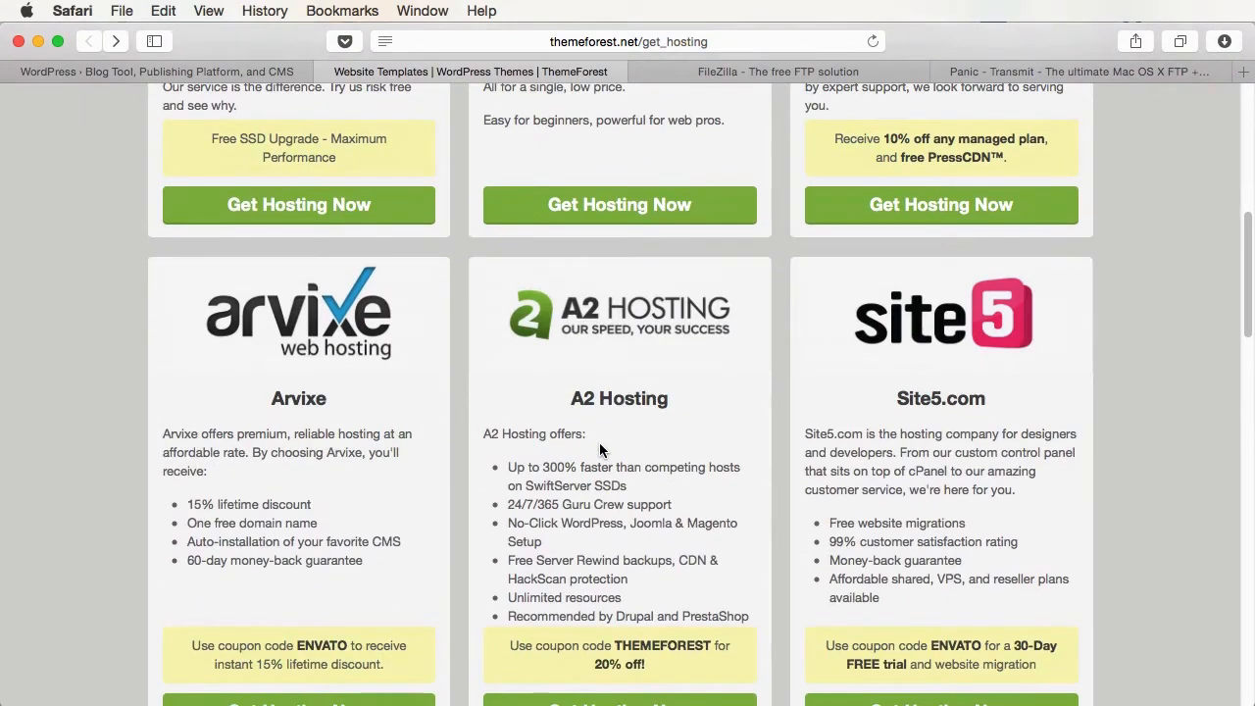
scroll(600, 442, up, 2)
scroll(599, 443, down, 10)
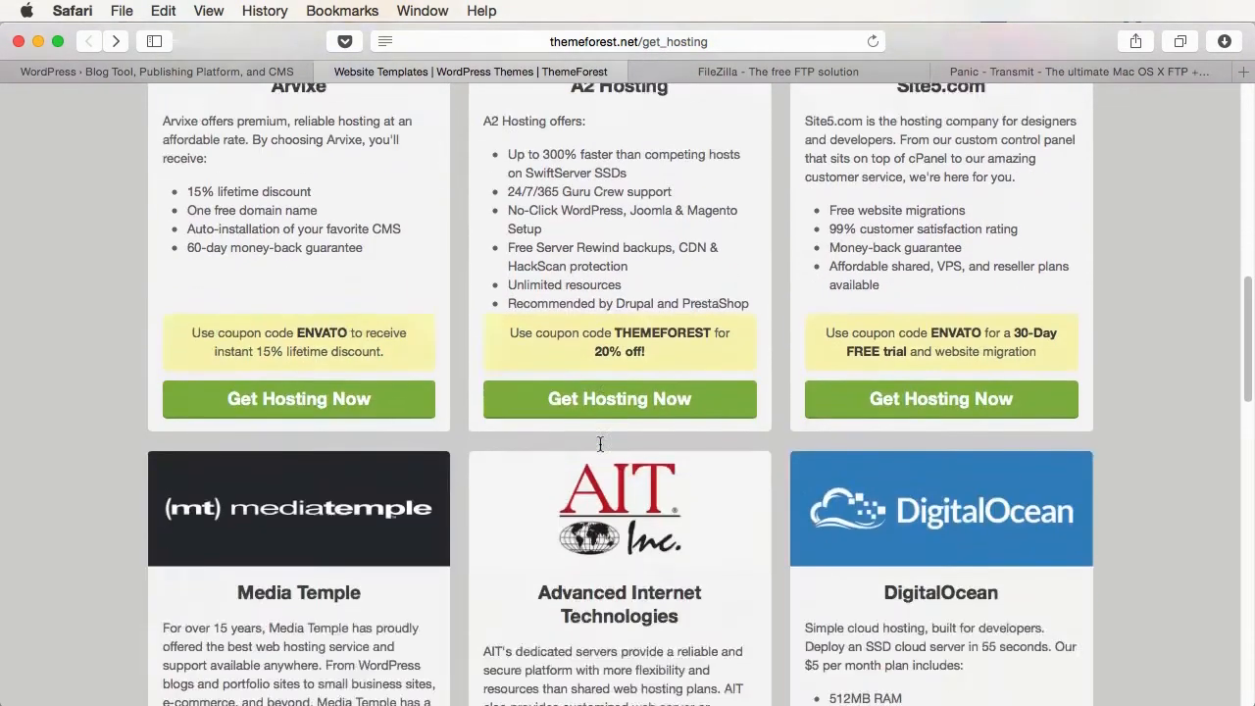
scroll(601, 449, down, 1)
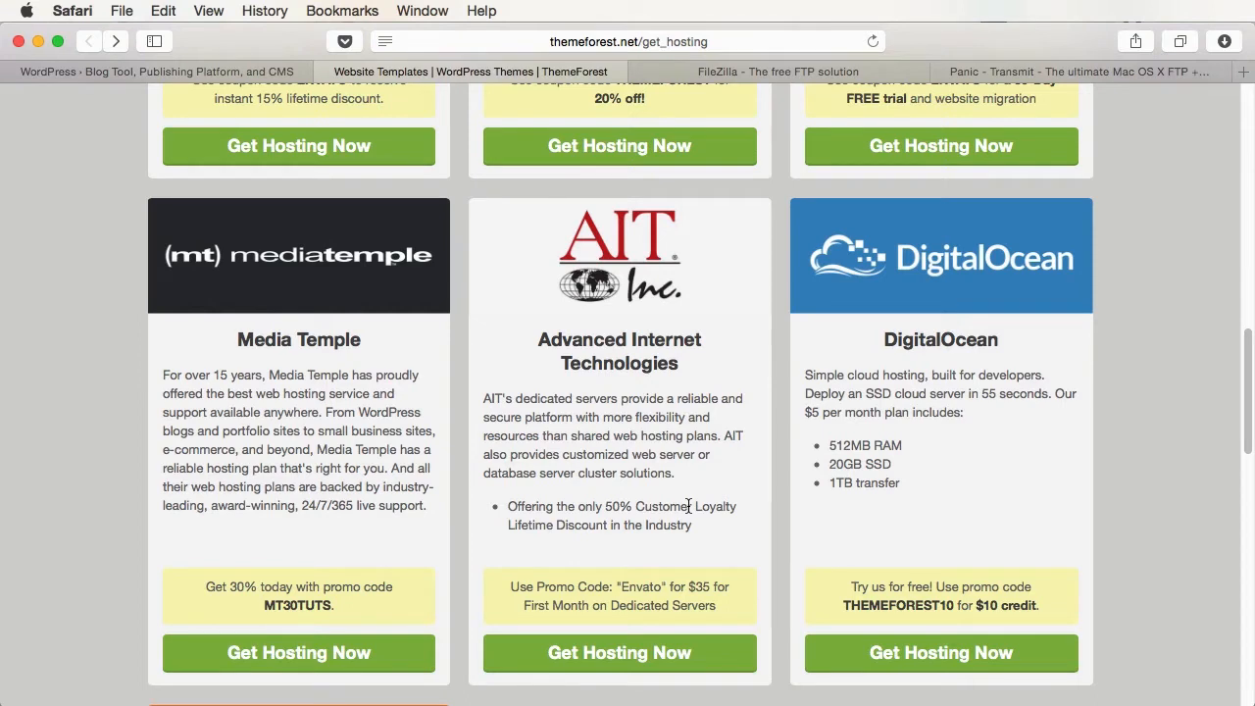
click(288, 653)
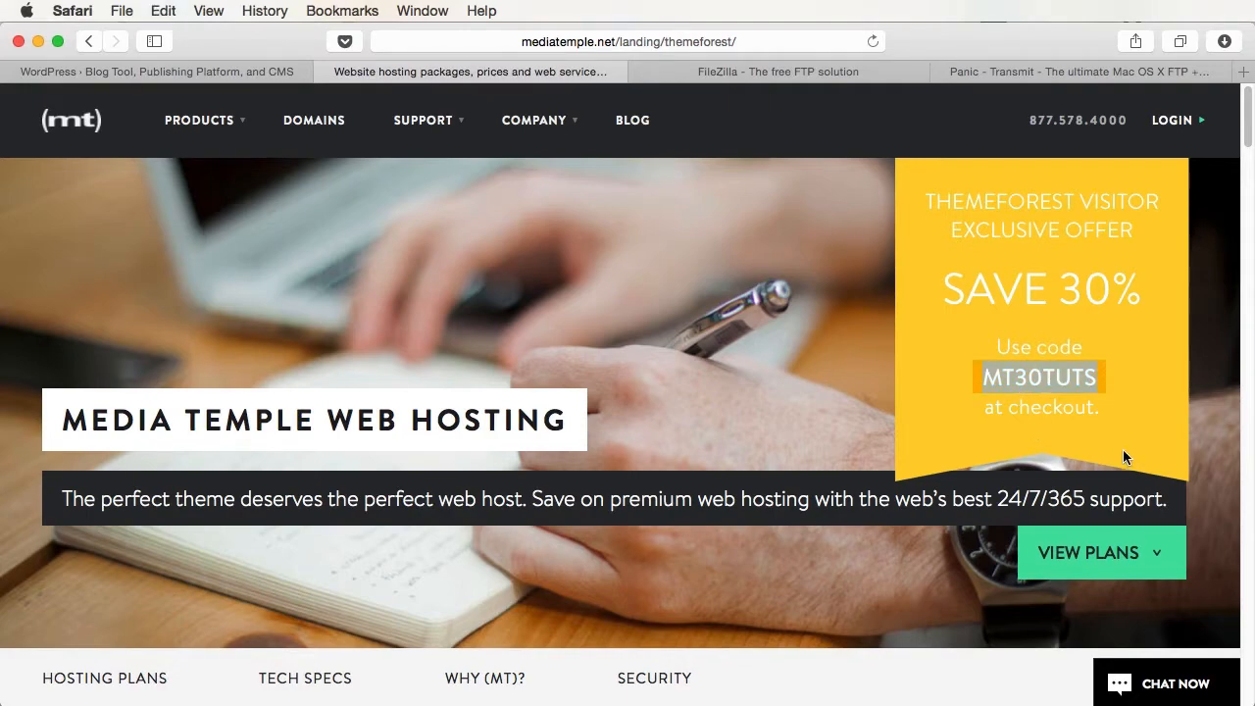
- Scroll down to Hosting Plans and choose the $20/mo Grid shared hosting plan
scroll(524, 442, down, 10)
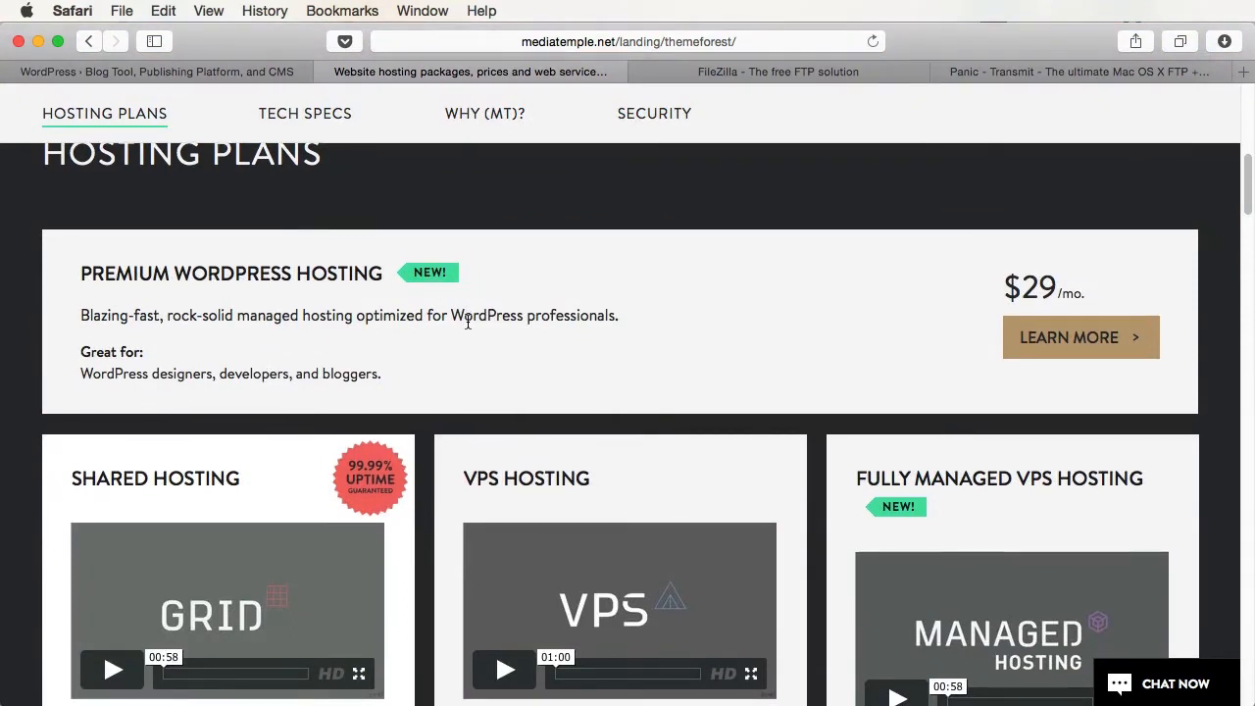
scroll(1019, 407, down, 5)
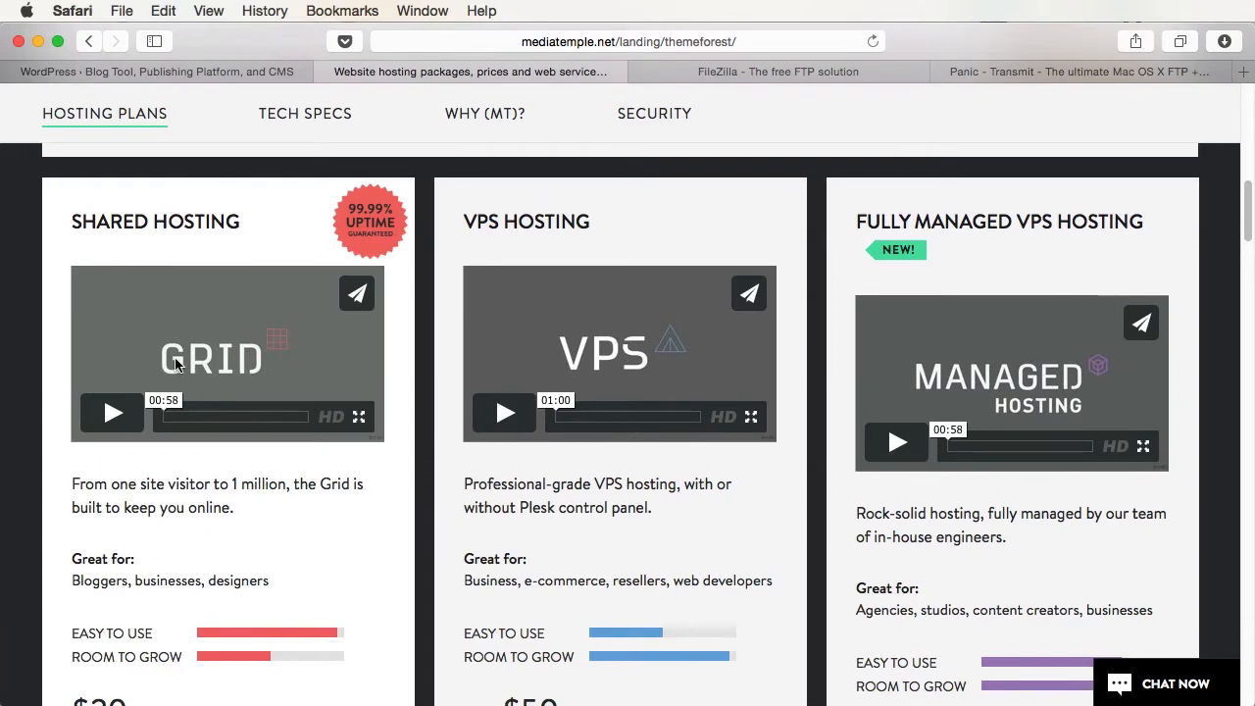
scroll(214, 374, down, 5)
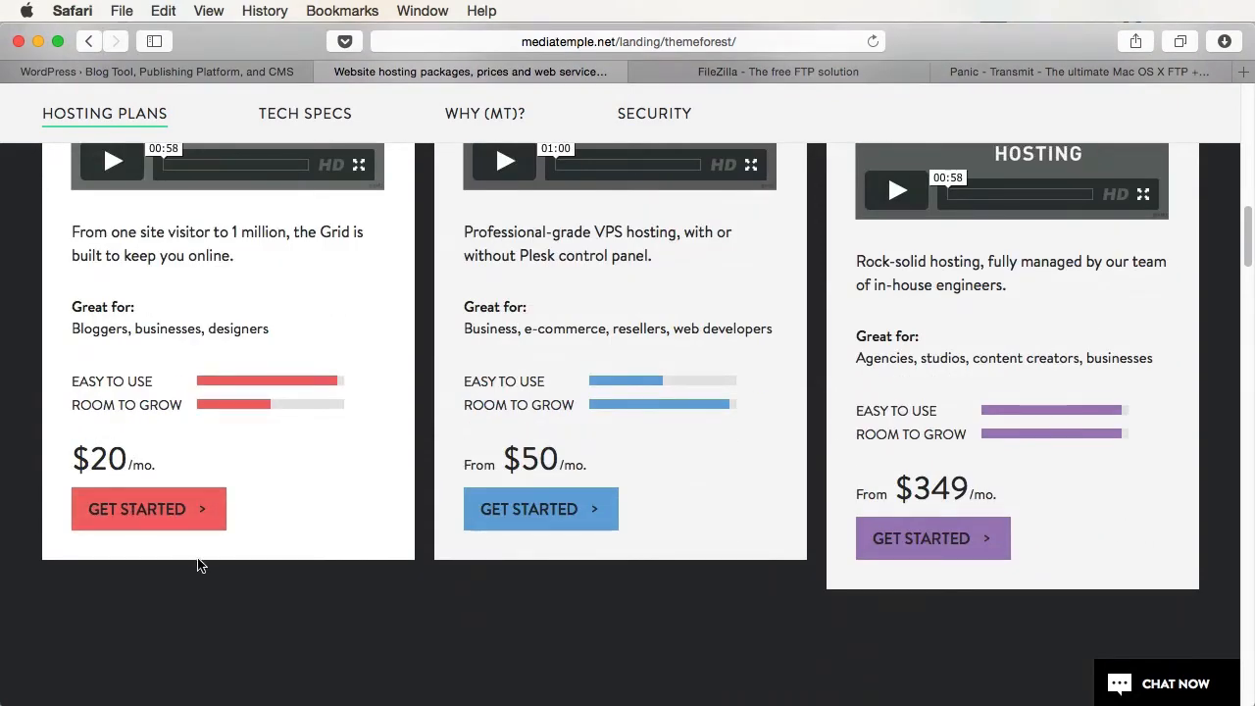
click(191, 514)
scroll(224, 625, down, 4)
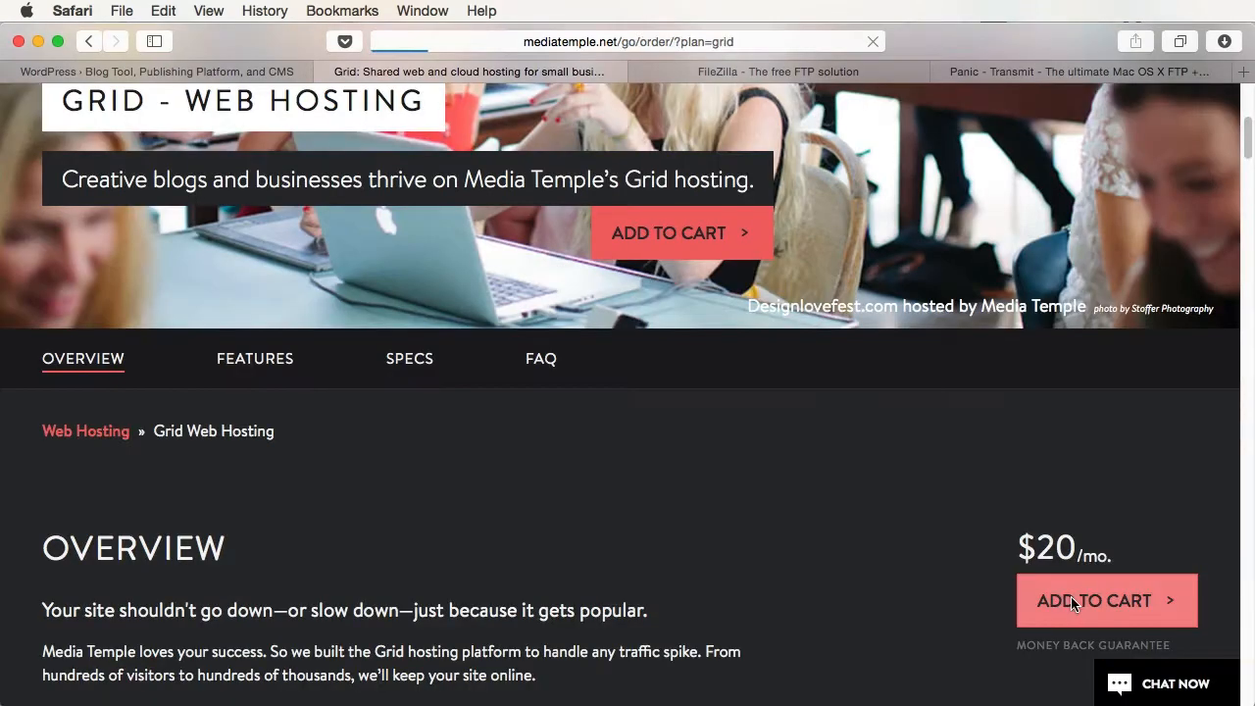
- Add Grid hosting to the cart with domain onusingwordpress.com and continue the order
click(1073, 598)
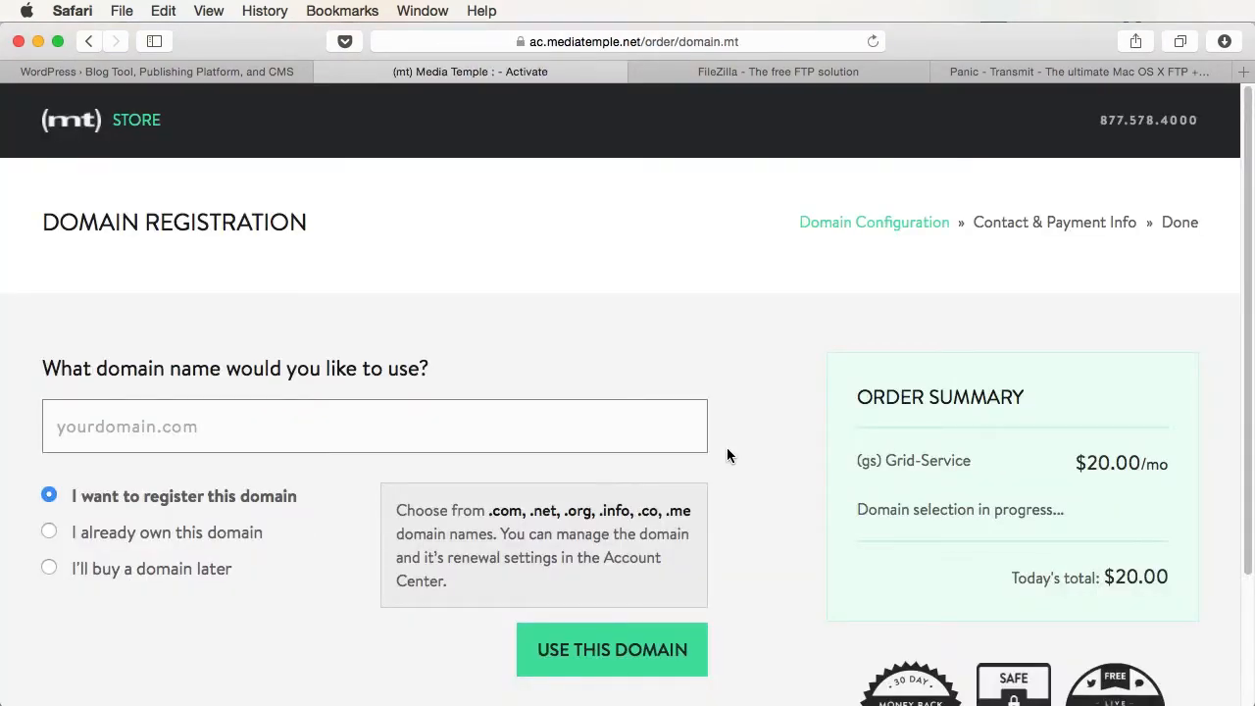
text(onusingw)
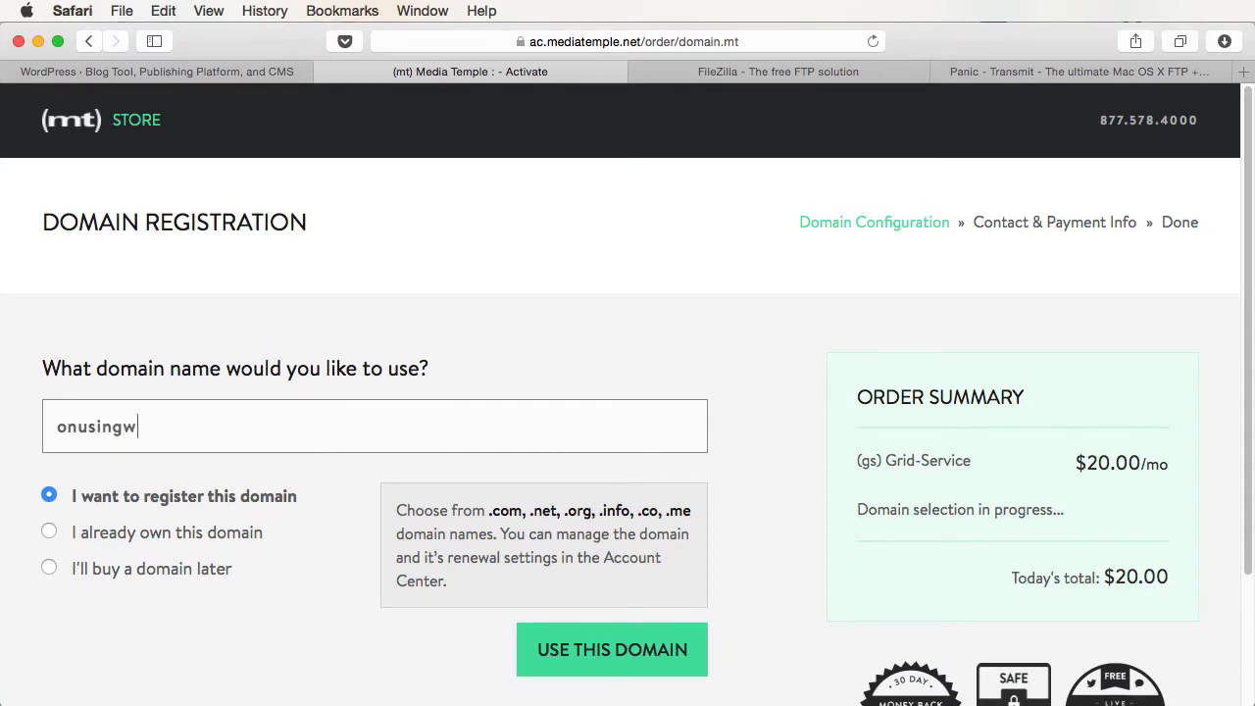
text(ordpress.com)
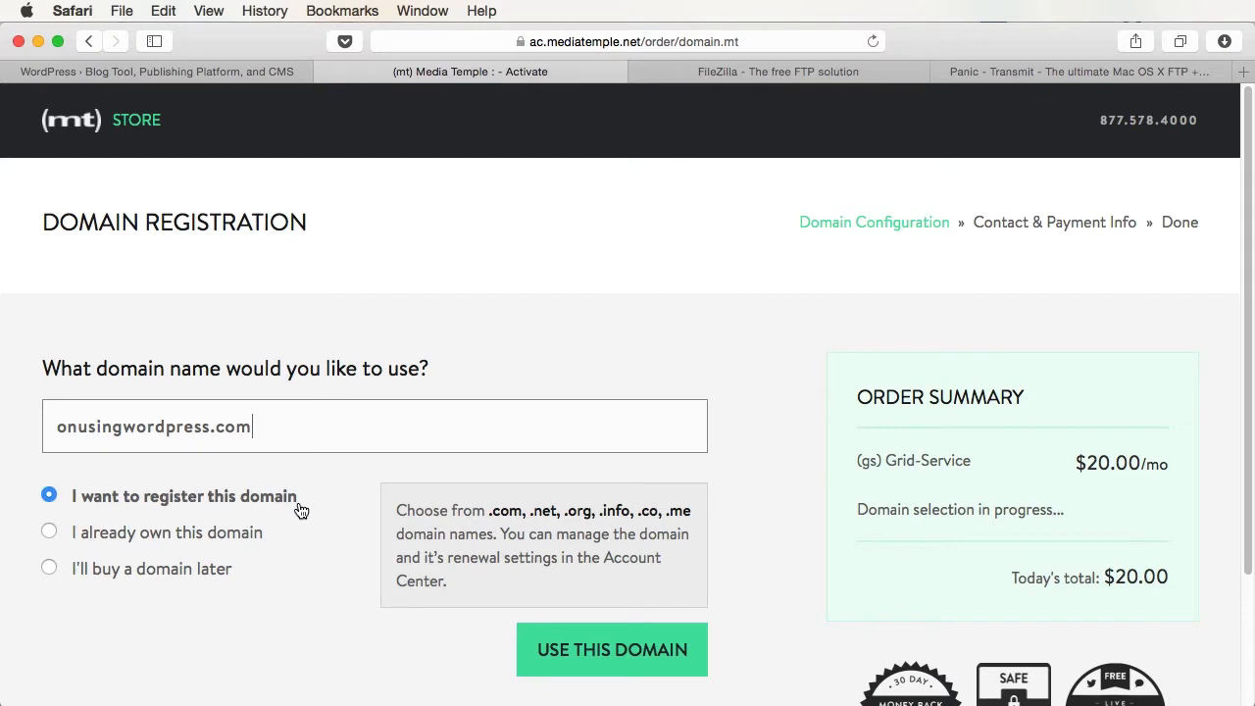
key(Return)
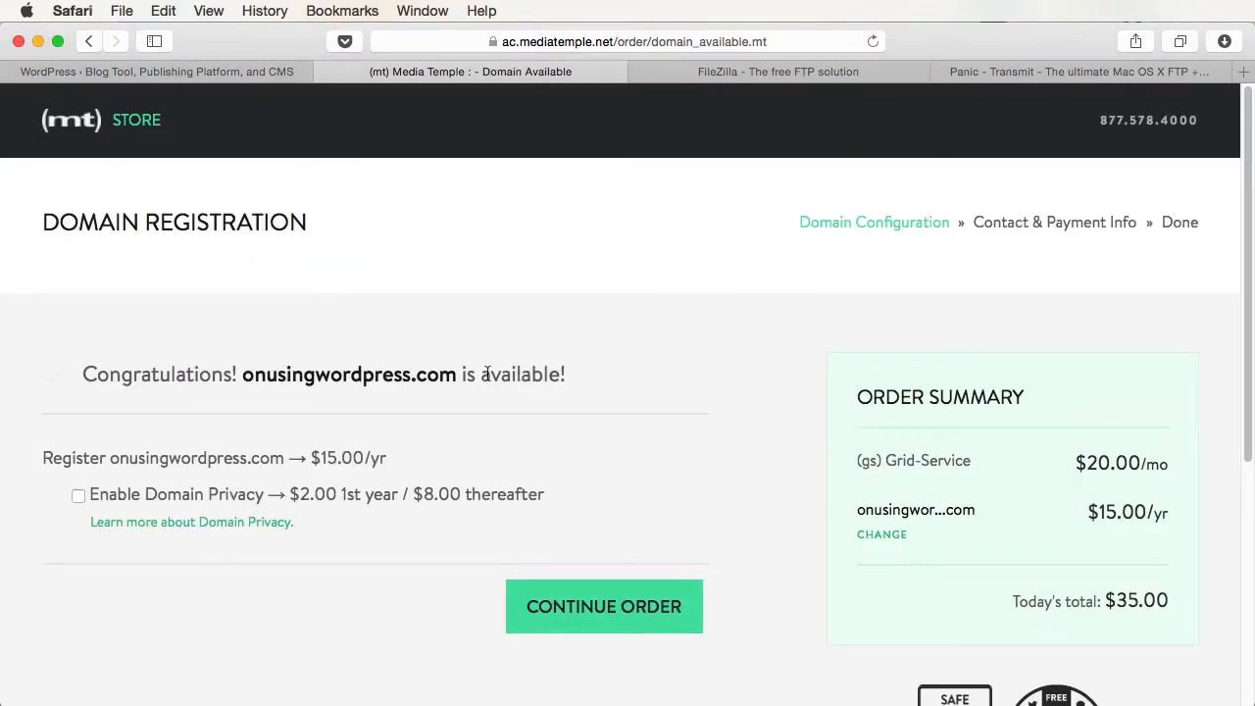
scroll(549, 294, down, 5)
click(631, 213)
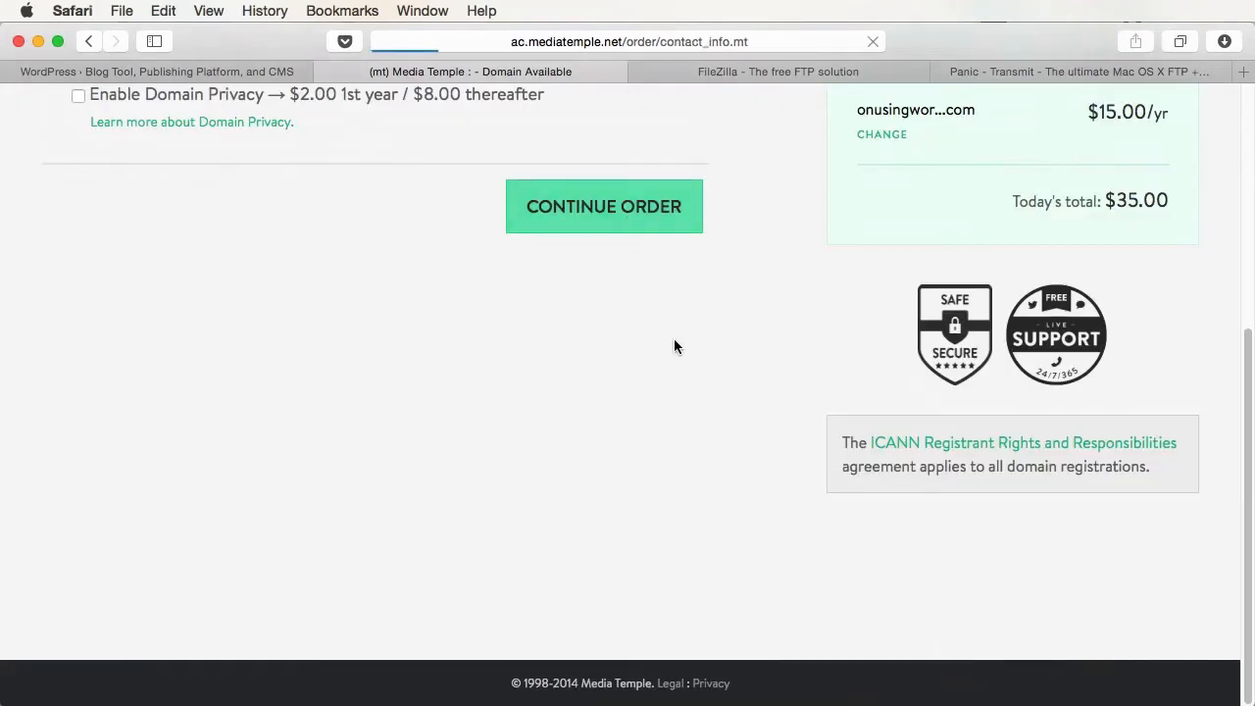
scroll(675, 348, down, 2)
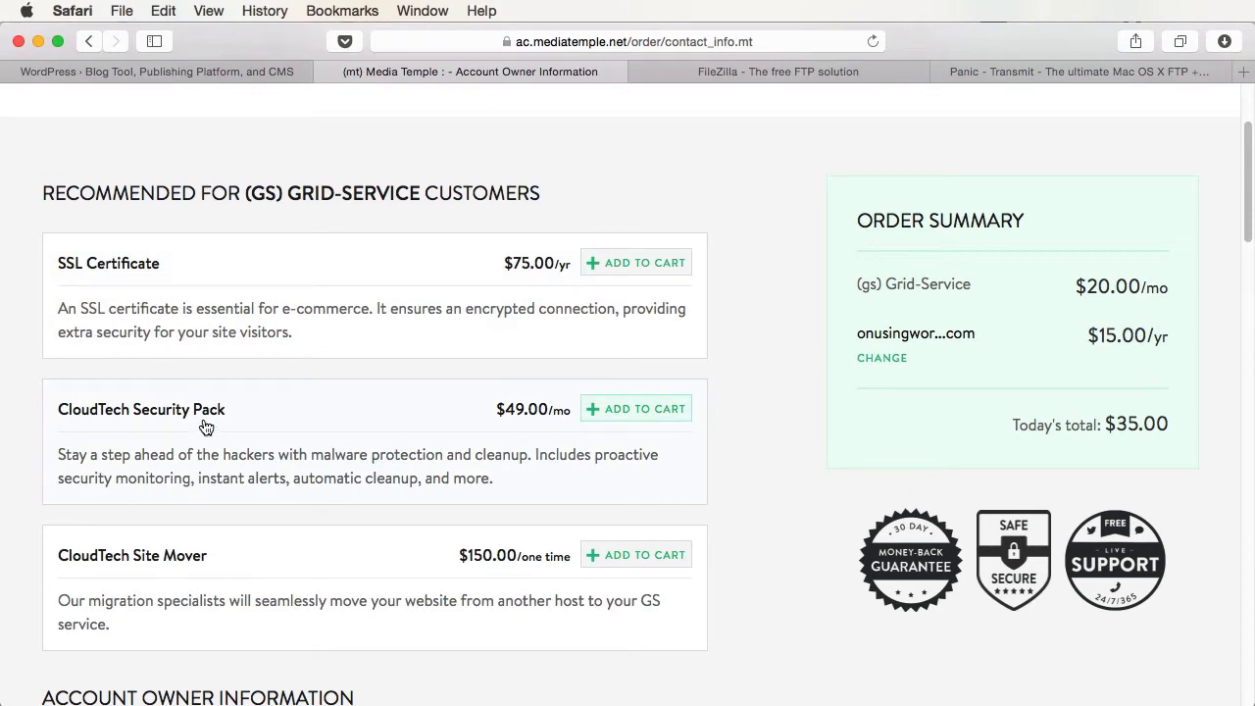
- Fill in the account owner details, paste promo code MT30TUTS, and check out
scroll(446, 475, down, 8)
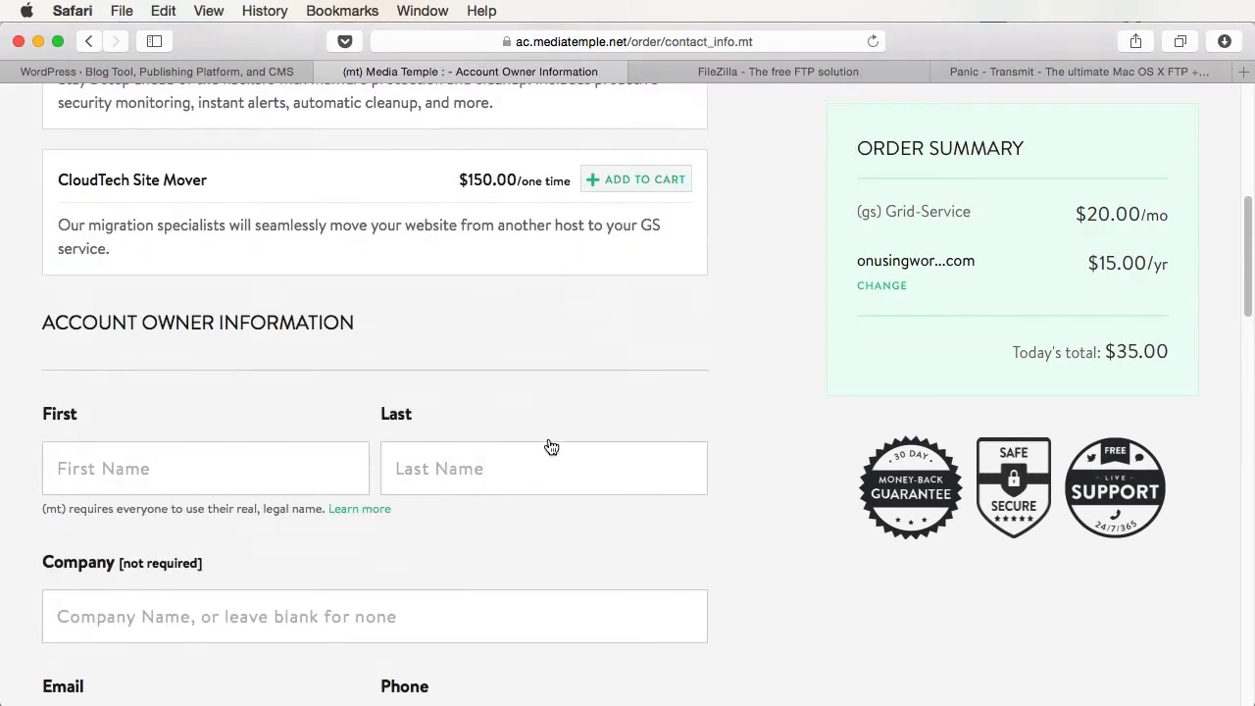
scroll(413, 490, down, 2)
click(319, 397)
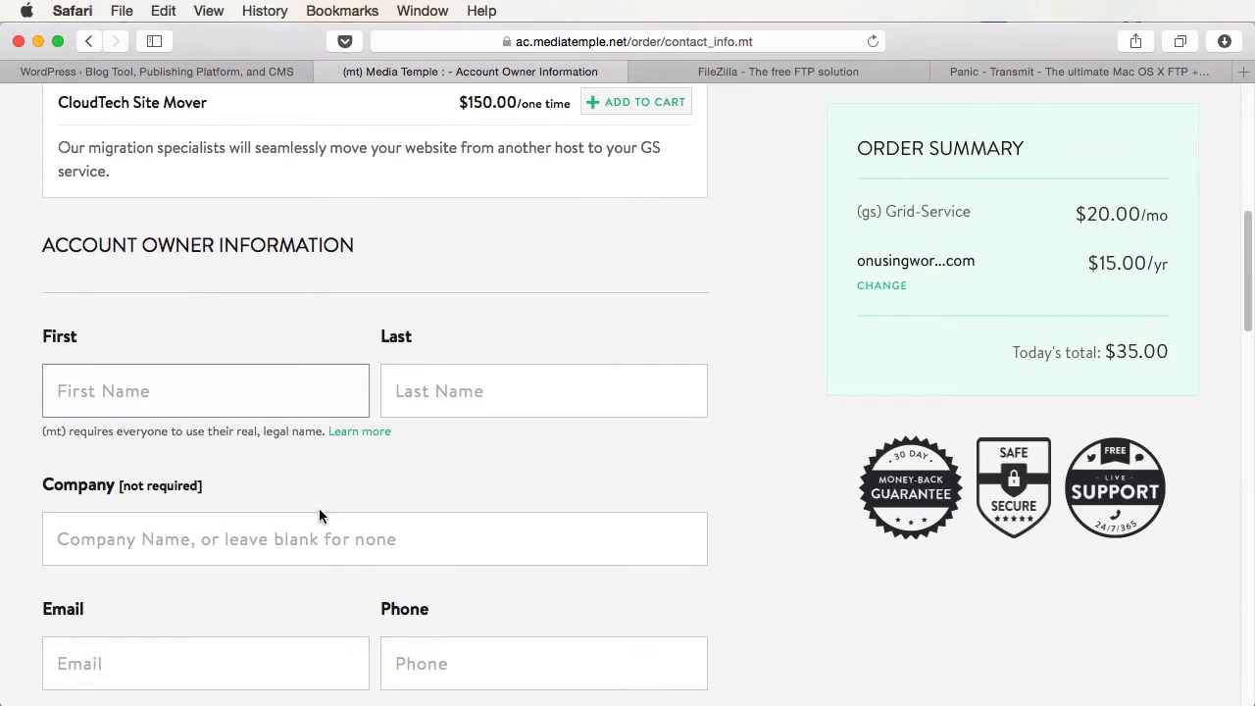
scroll(295, 515, down, 15)
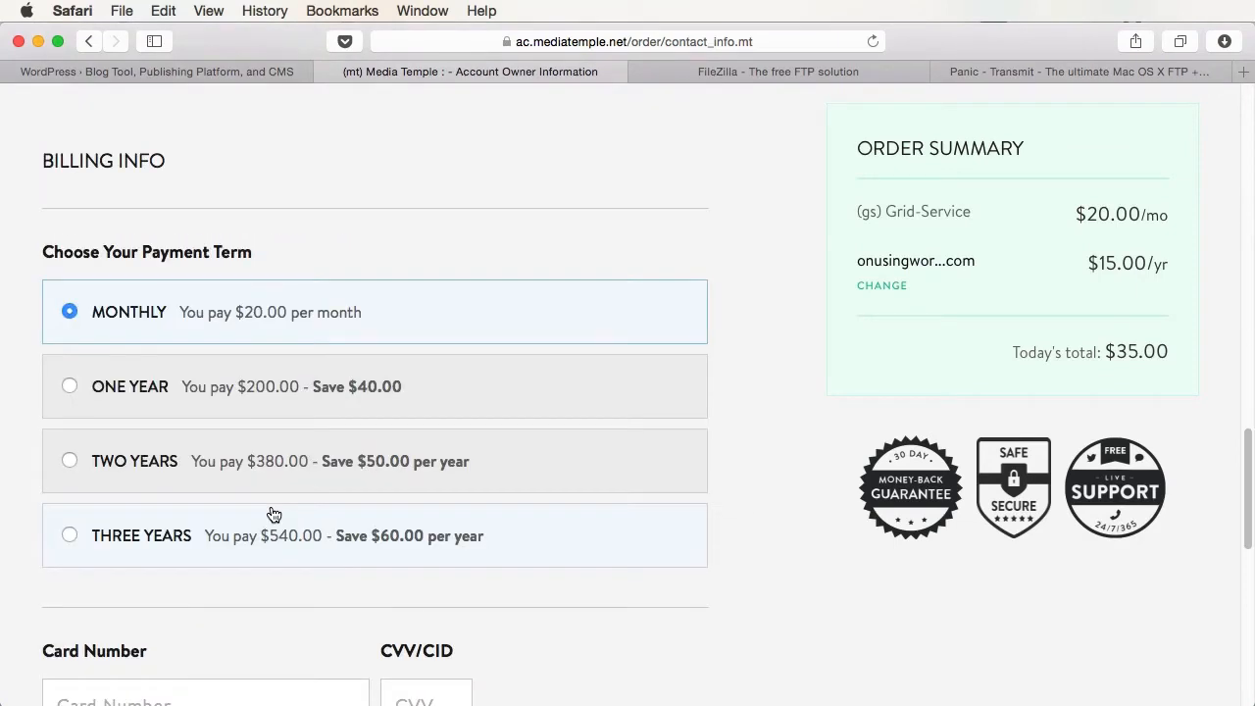
scroll(265, 444, down, 2)
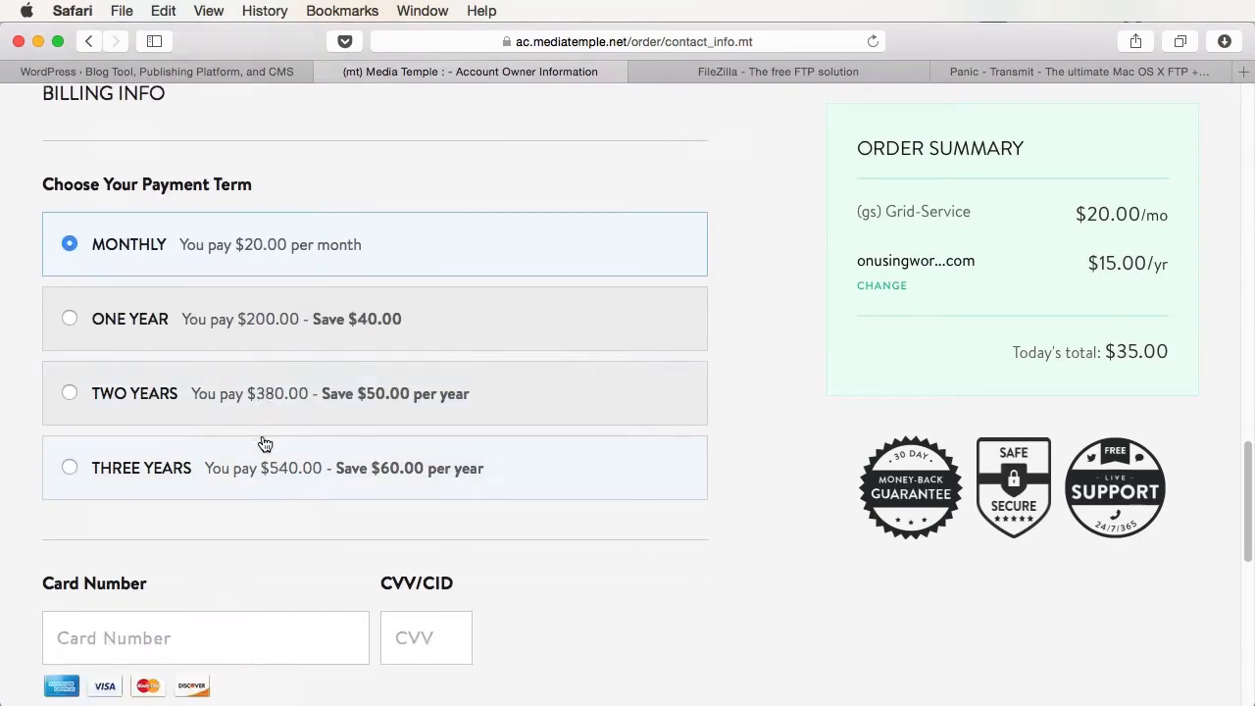
scroll(265, 444, down, 5)
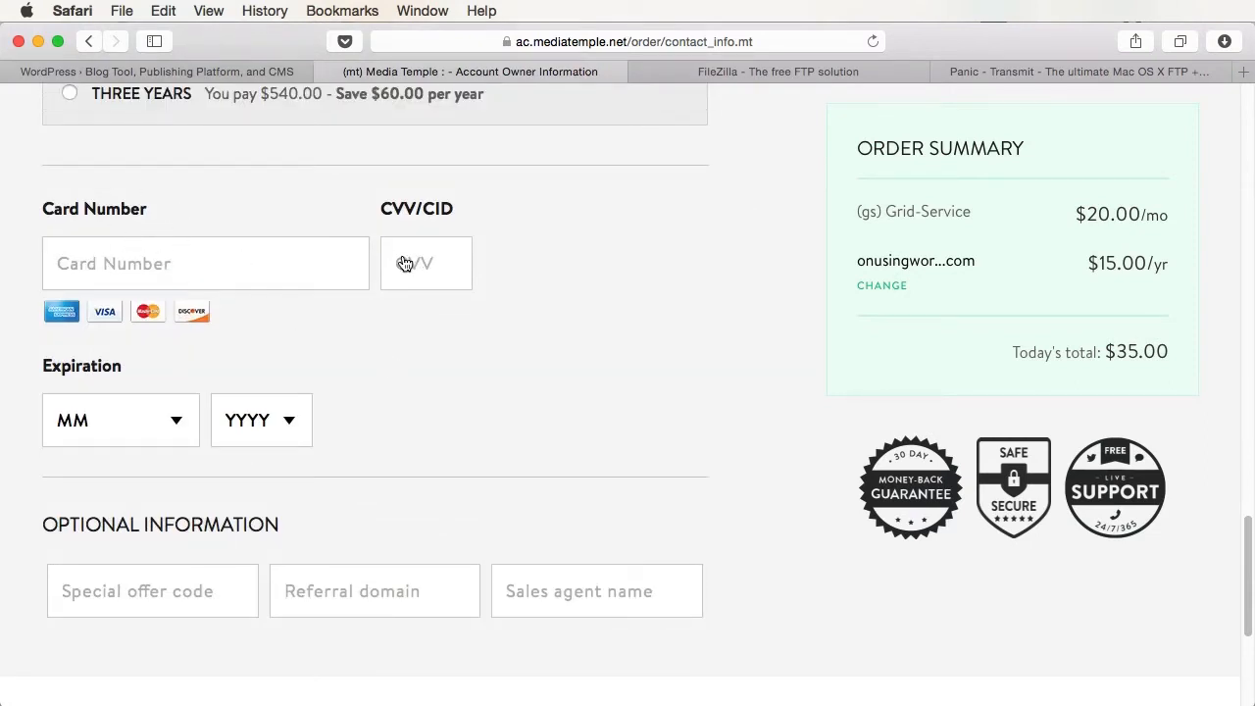
click(142, 591)
text(MT30TUTS)
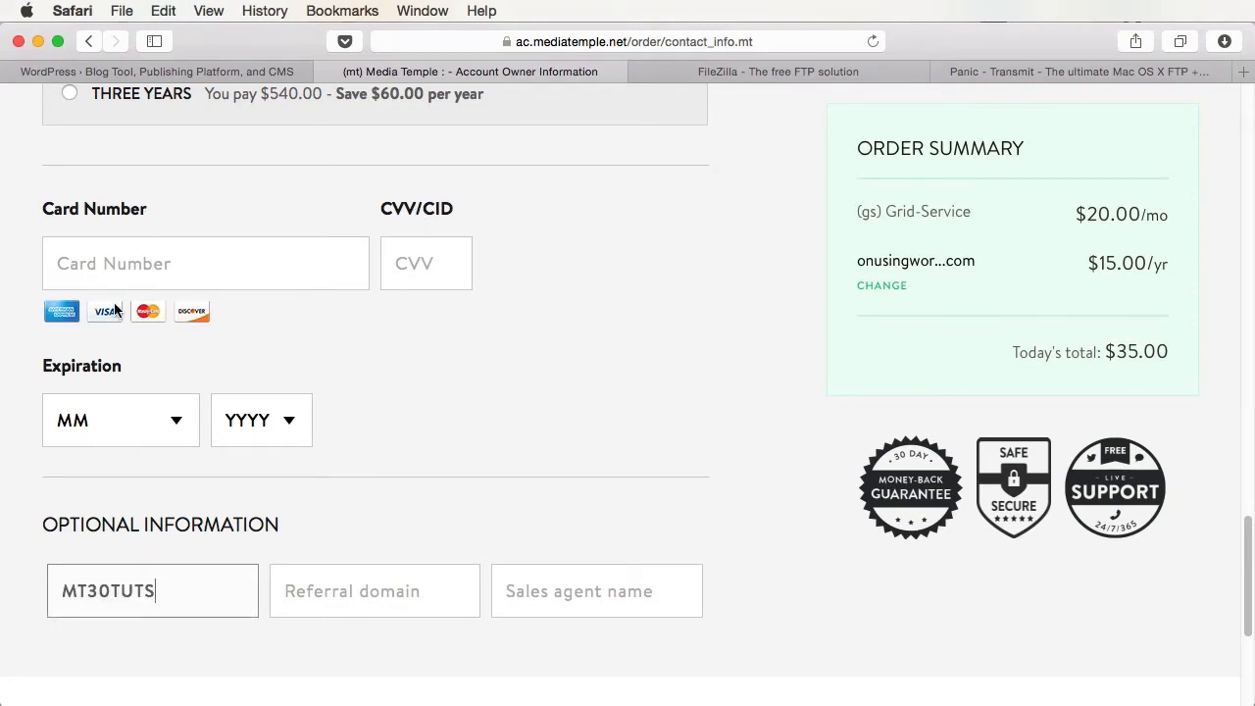
scroll(114, 310, down, 5)
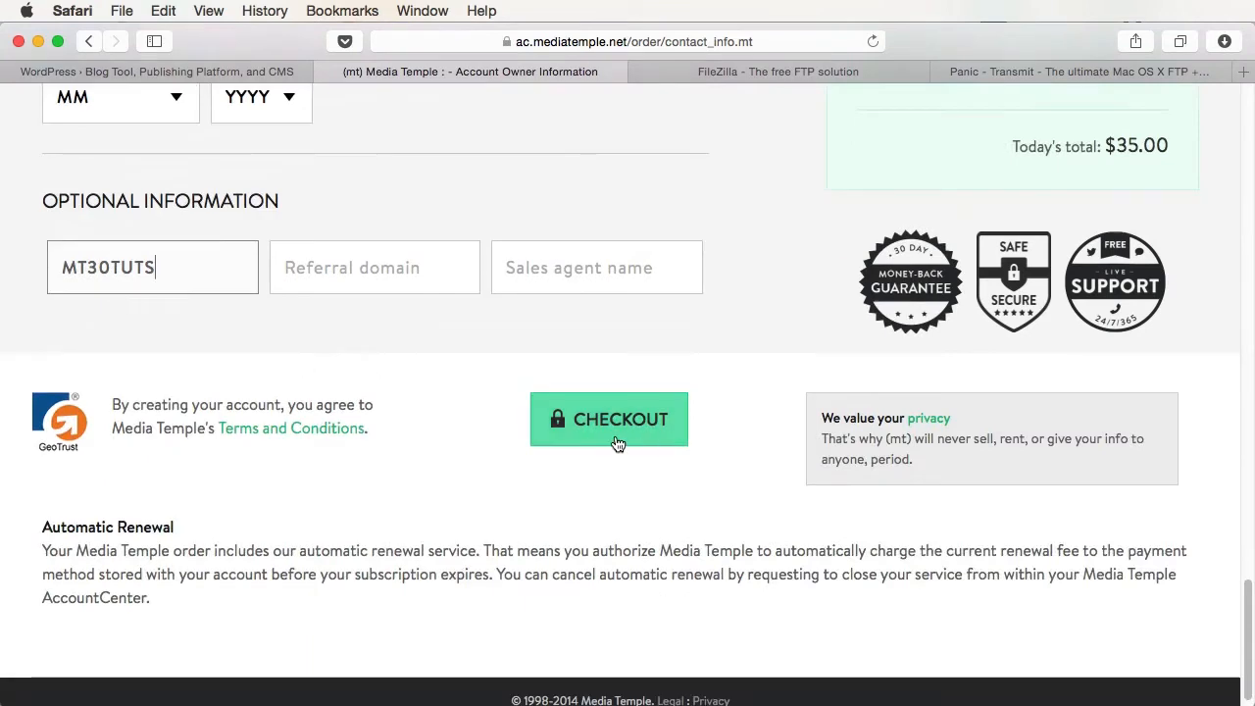
click(617, 445)
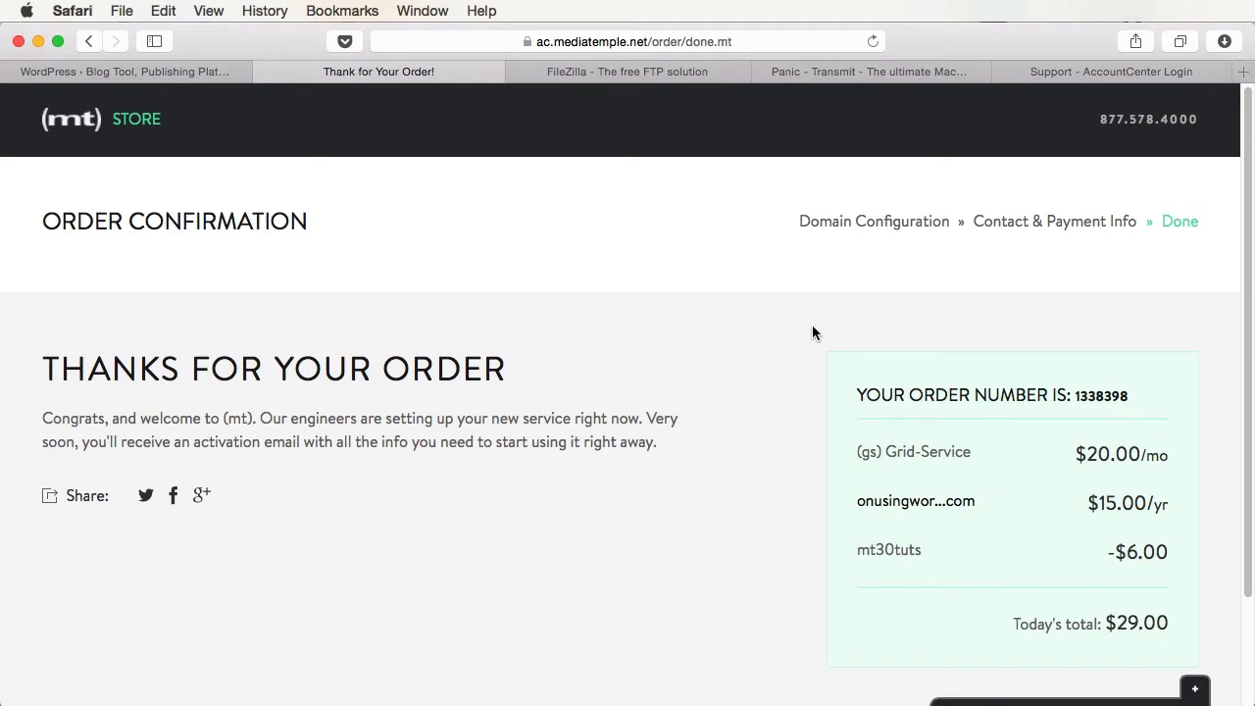
- Set a new AccountCenter password, then sign in from the main login page
click(1064, 71)
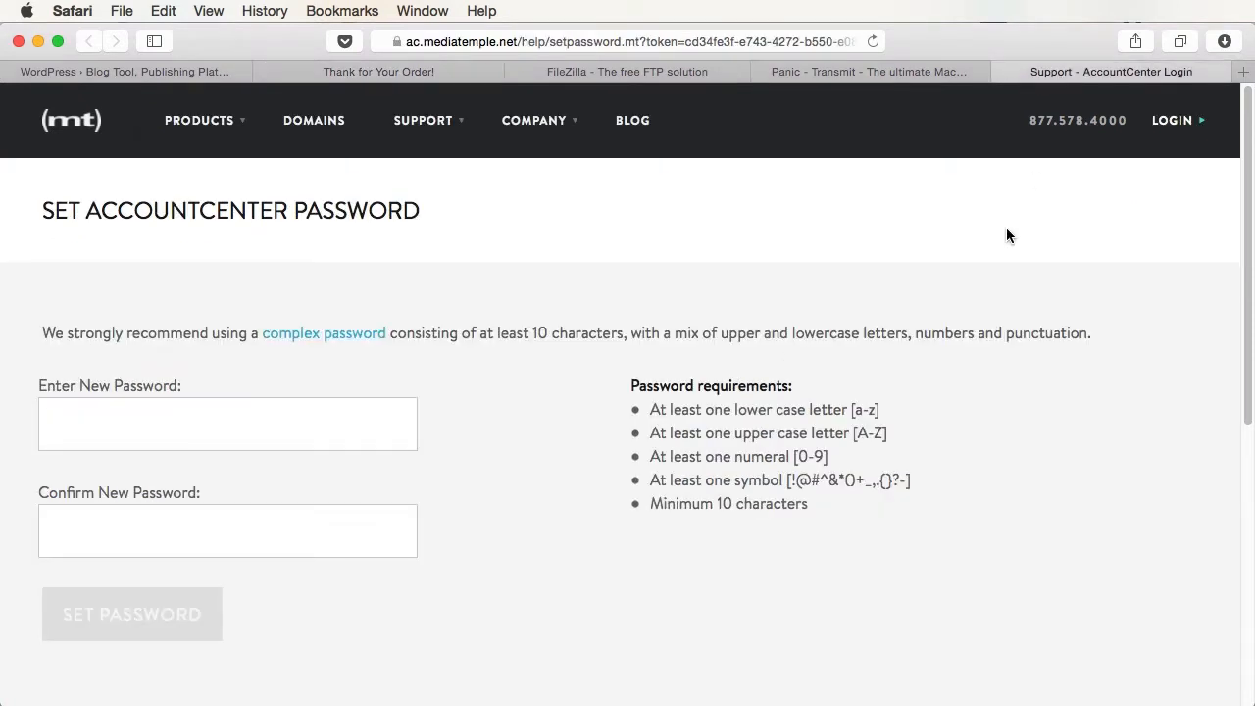
click(255, 432)
text(••)
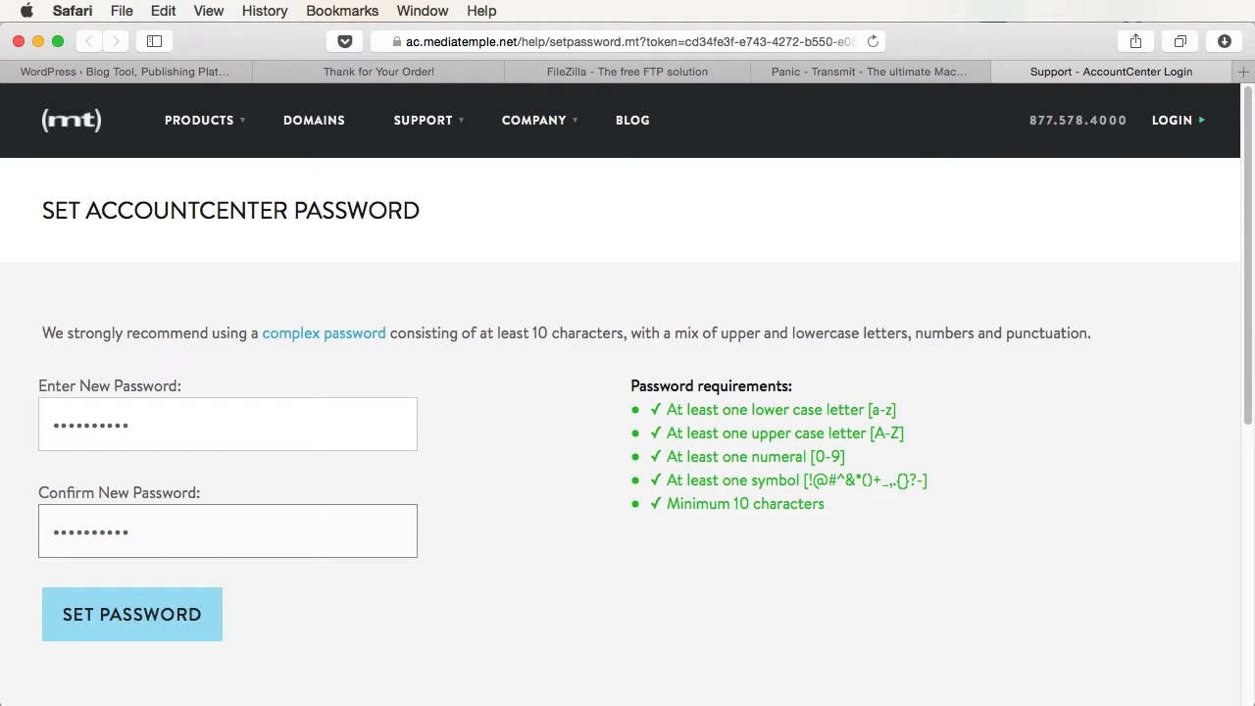
click(134, 595)
click(217, 462)
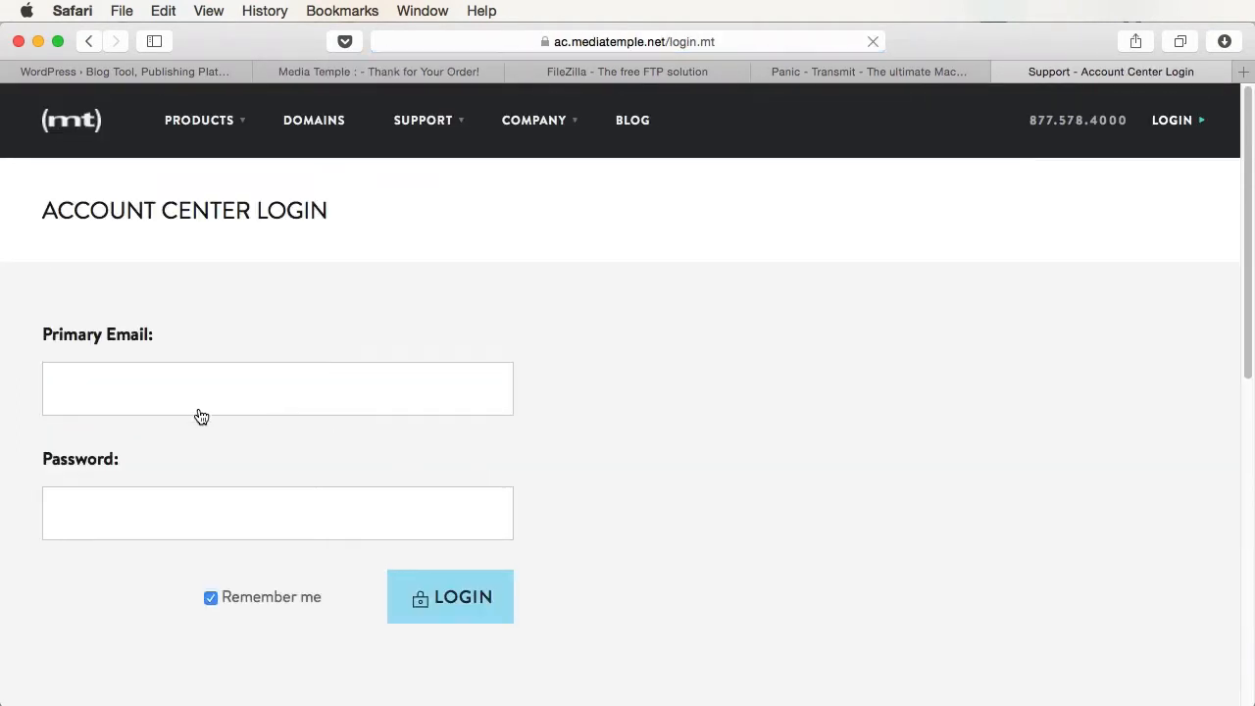
click(176, 389)
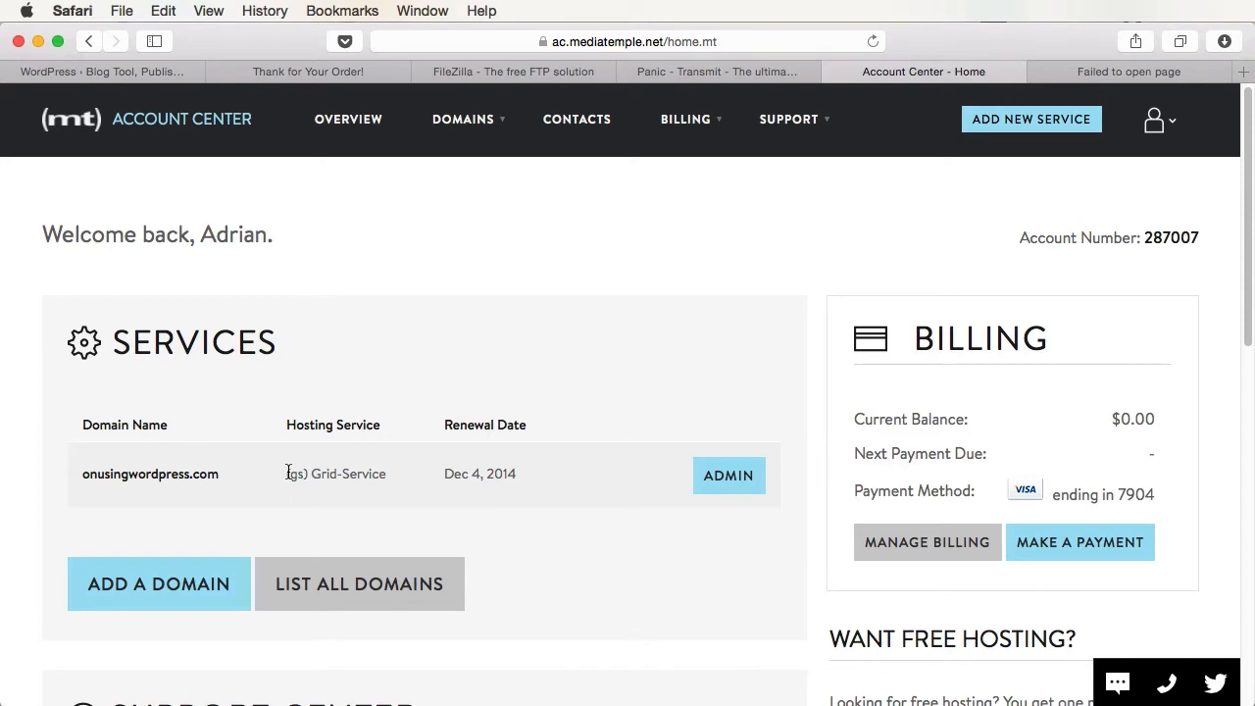
- Browse onusingwordpress.com's GRID Control Panel sections, then check whether the domain's page loads
click(715, 491)
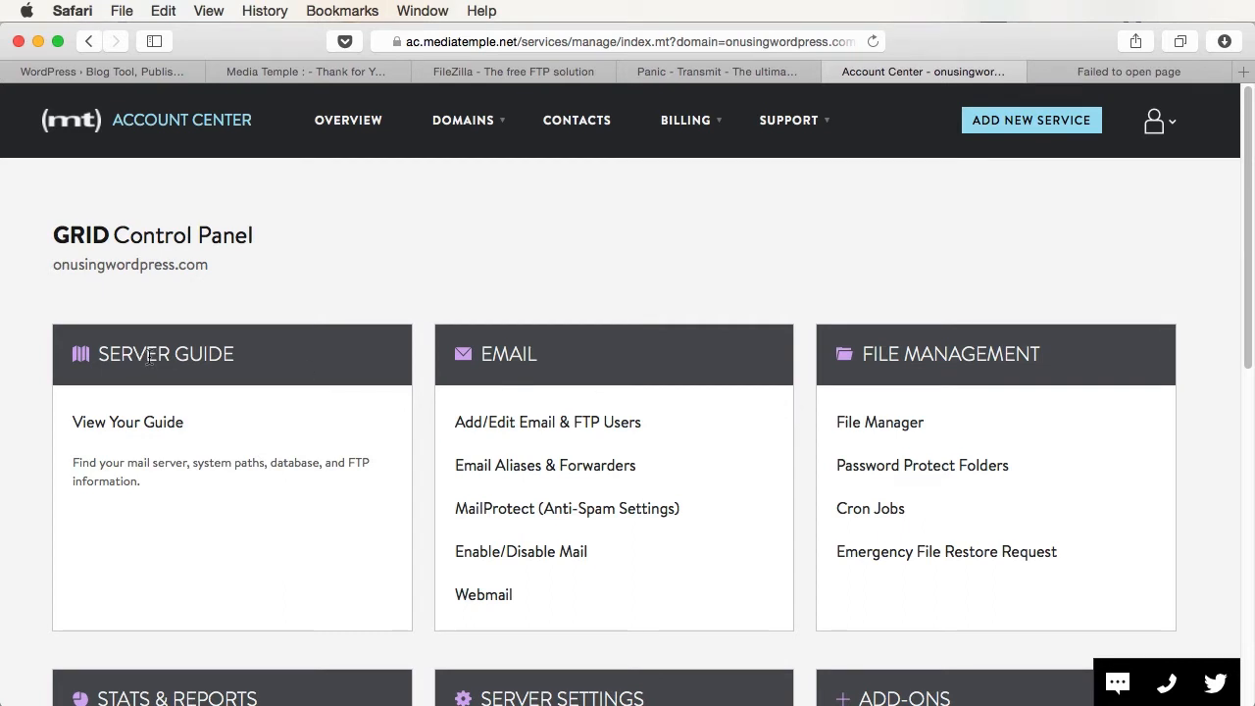
scroll(235, 359, down, 2)
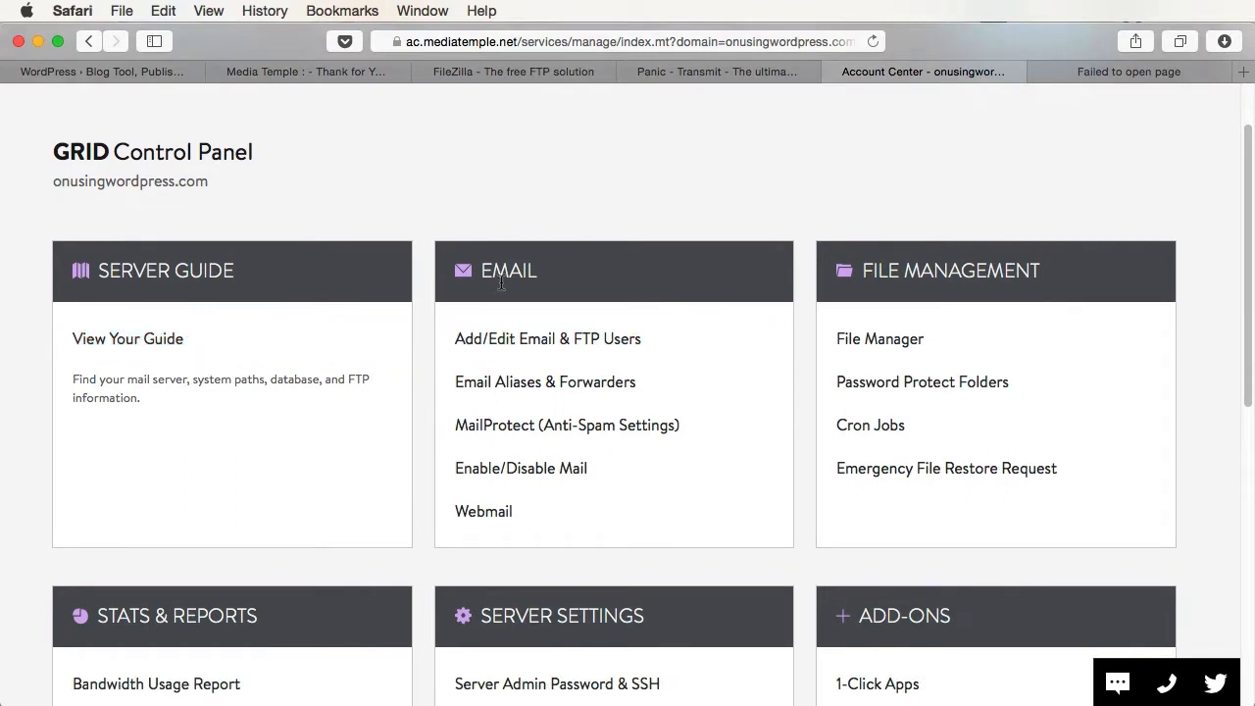
scroll(897, 461, down, 4)
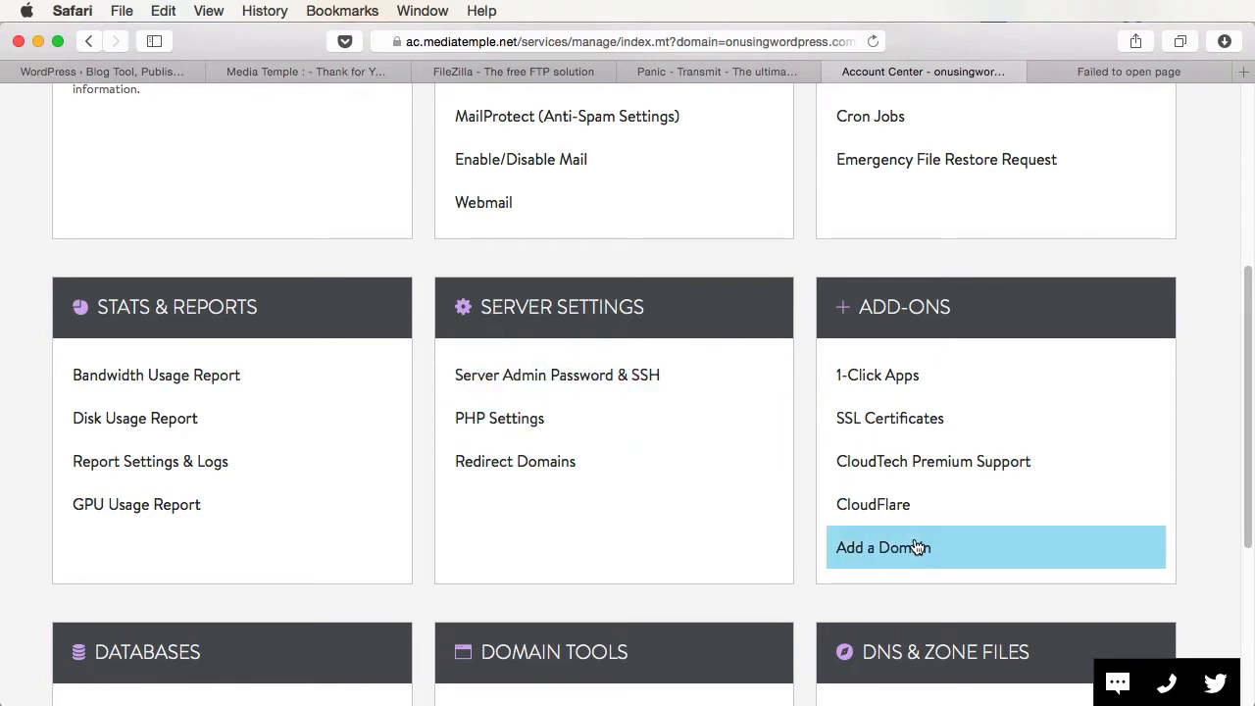
scroll(917, 547, down, 5)
scroll(661, 403, down, 1)
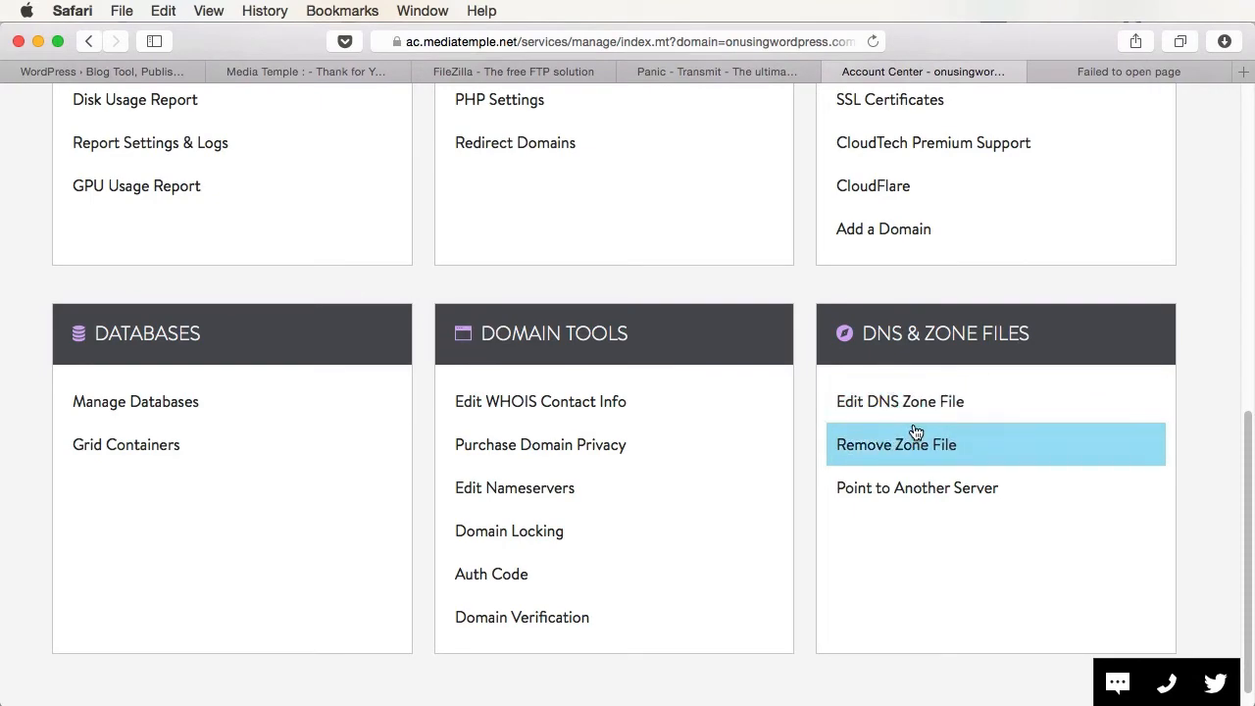
scroll(914, 425, up, 12)
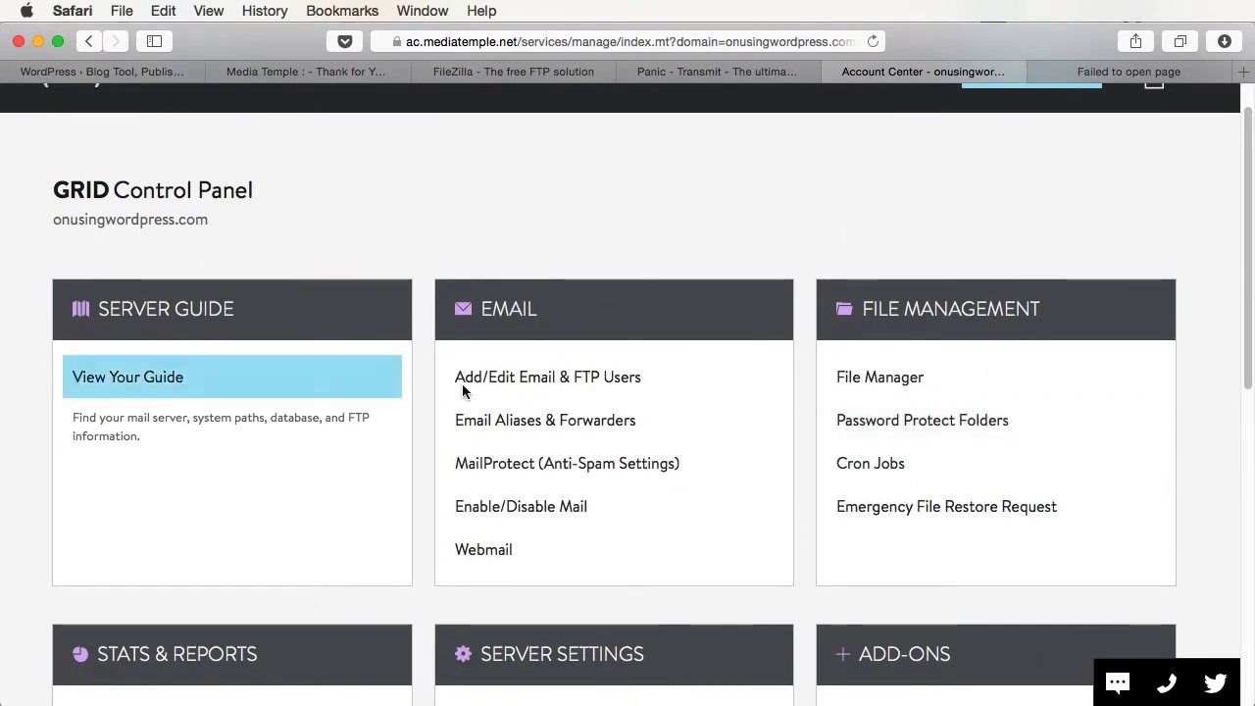
scroll(462, 384, down, 2)
scroll(498, 405, down, 6)
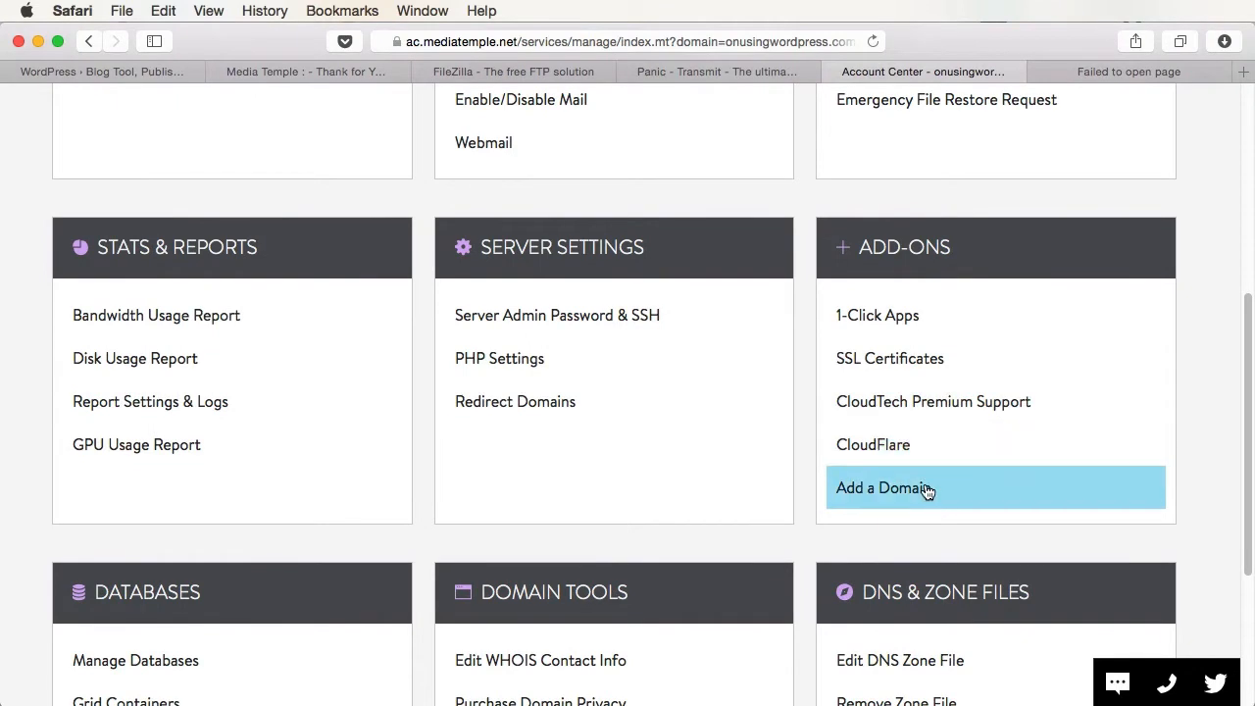
scroll(925, 490, up, 8)
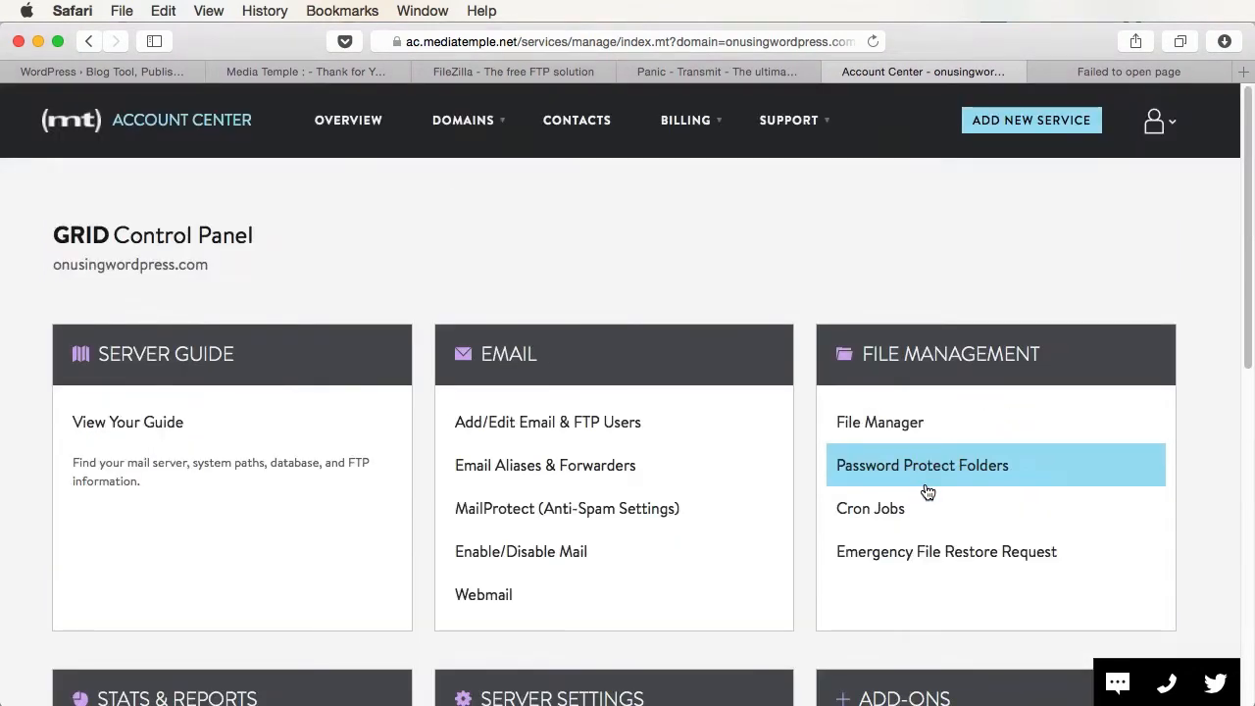
click(1128, 72)
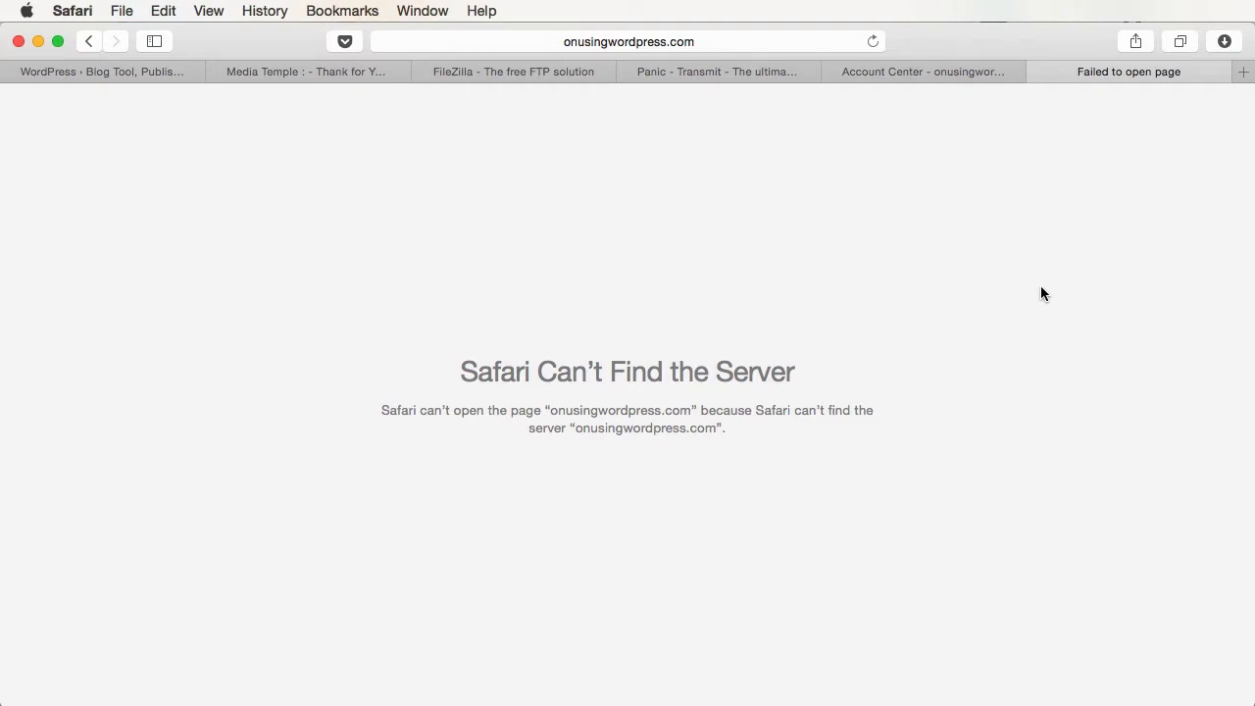
- Switch back to the Account Center tab and scroll the GRID Control Panel toward Add-Ons
click(952, 72)
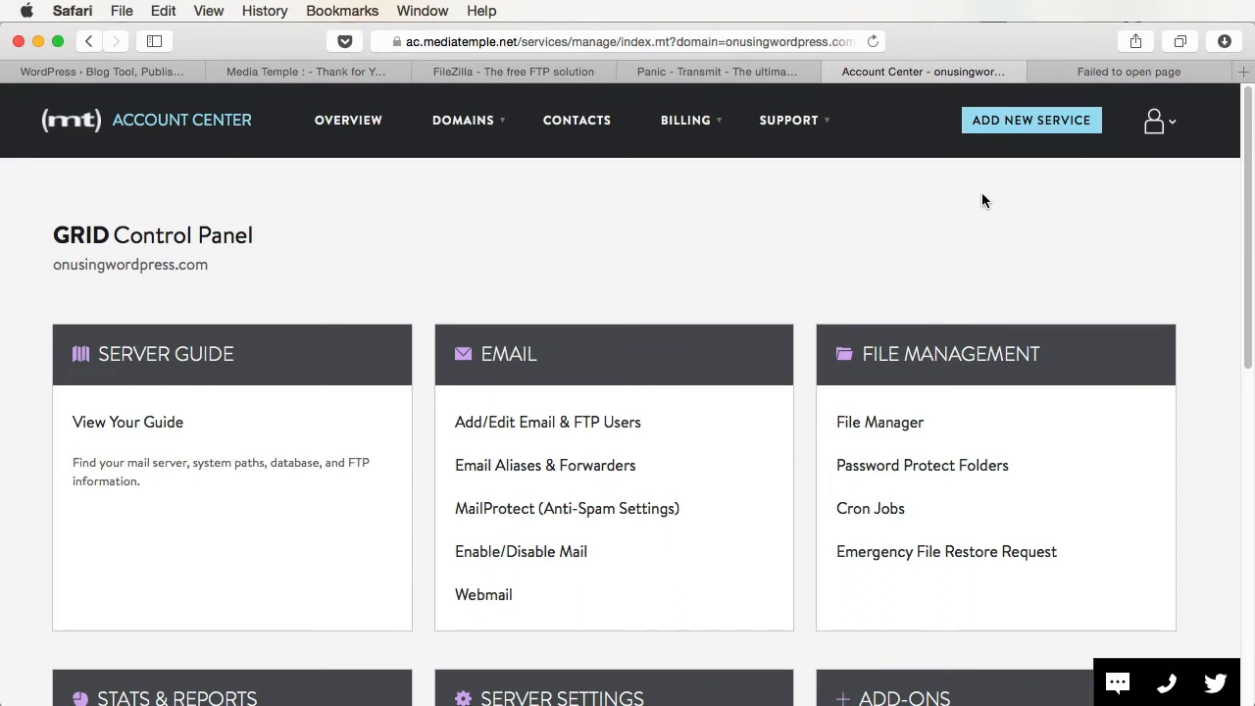
scroll(984, 200, down, 5)
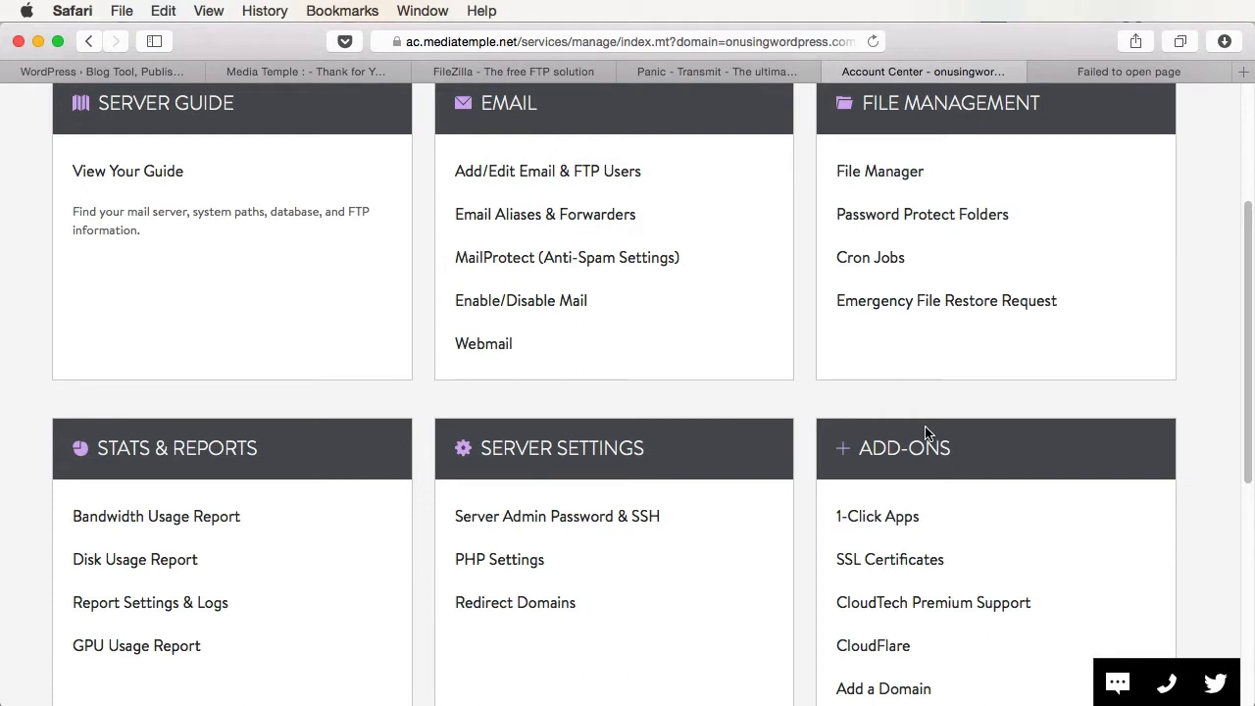
- Open 1-Click Apps and try adding a new app, which requires a database user first
click(882, 528)
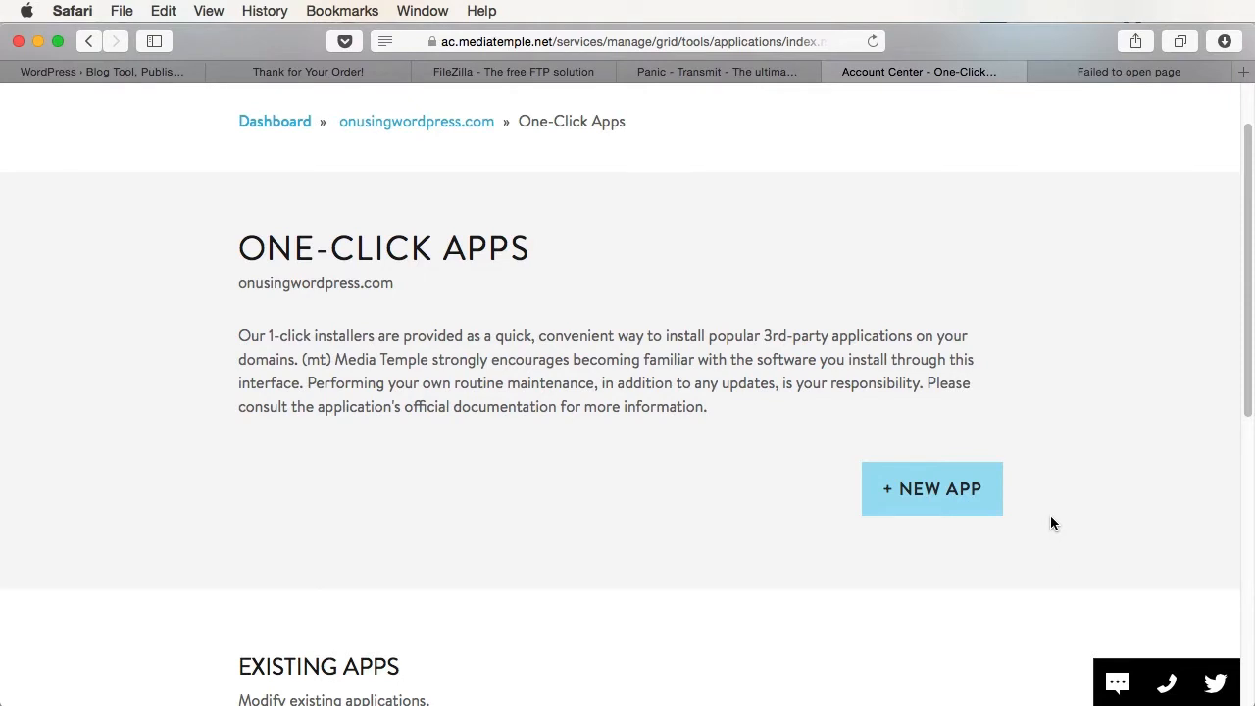
scroll(1055, 429, down, 5)
scroll(1054, 430, up, 3)
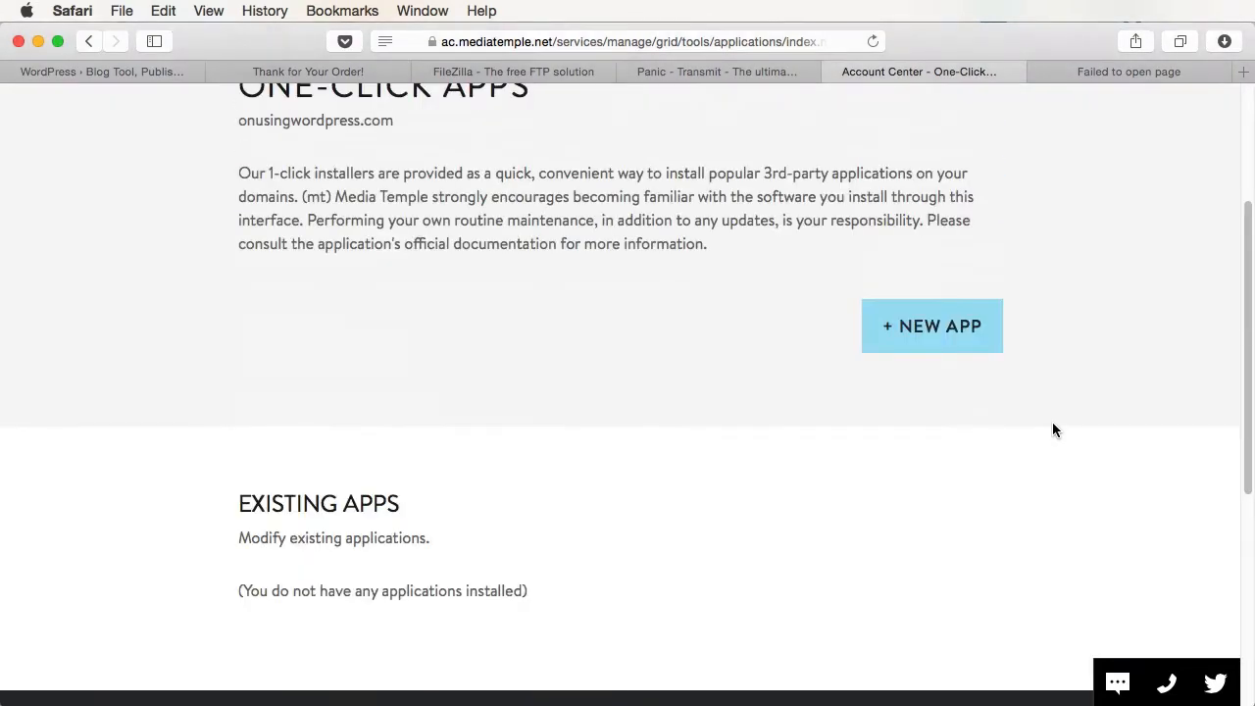
click(925, 326)
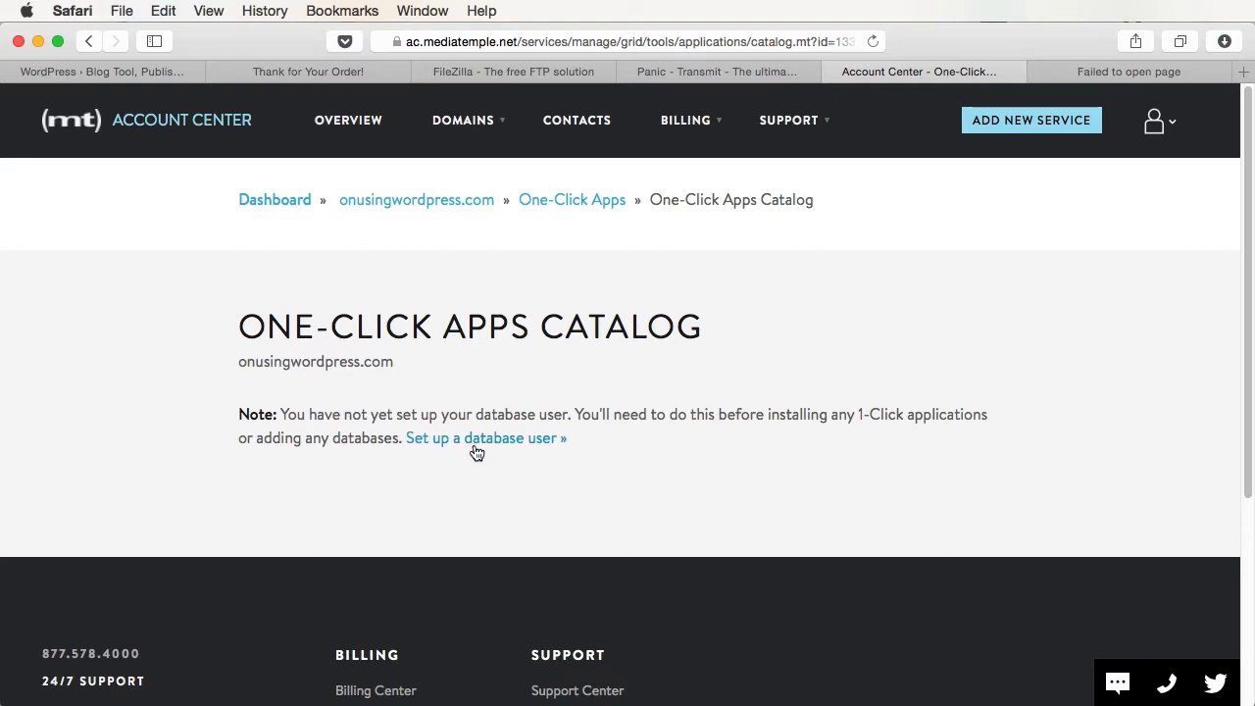
- Open the Dashboard in a new tab and go to Manage Databases for the domain
right_click(284, 206)
click(392, 209)
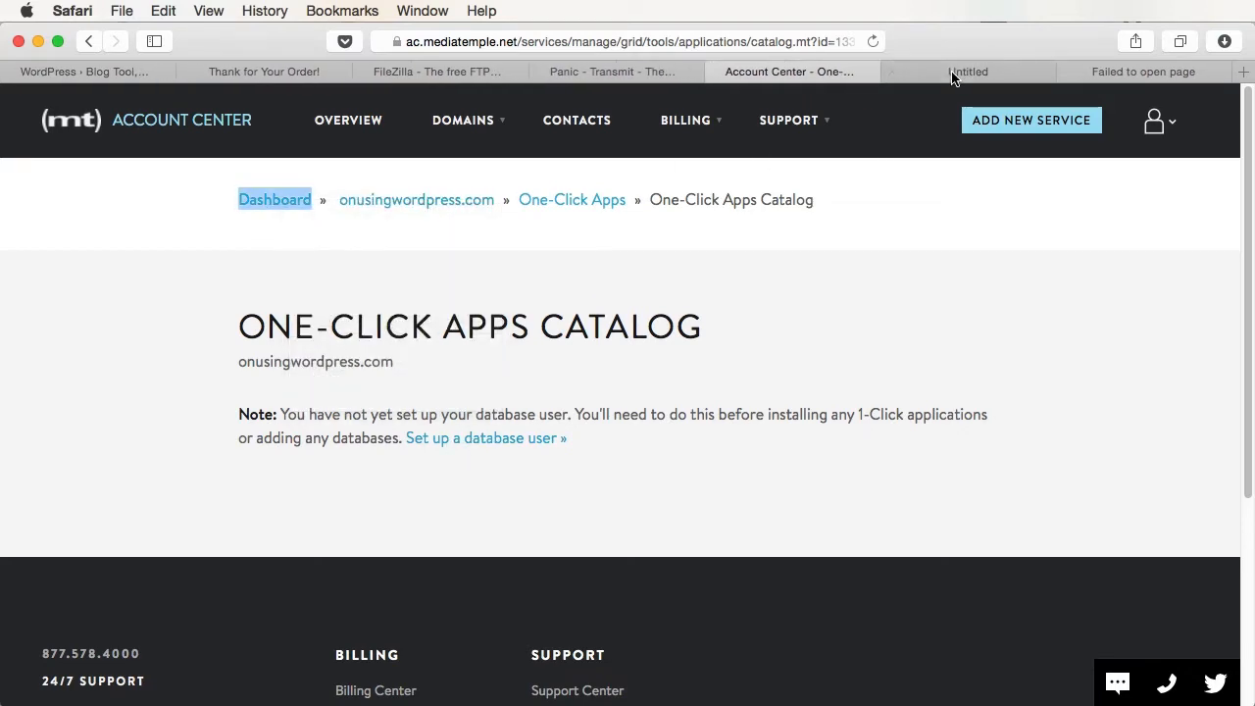
click(944, 72)
scroll(698, 530, down, 10)
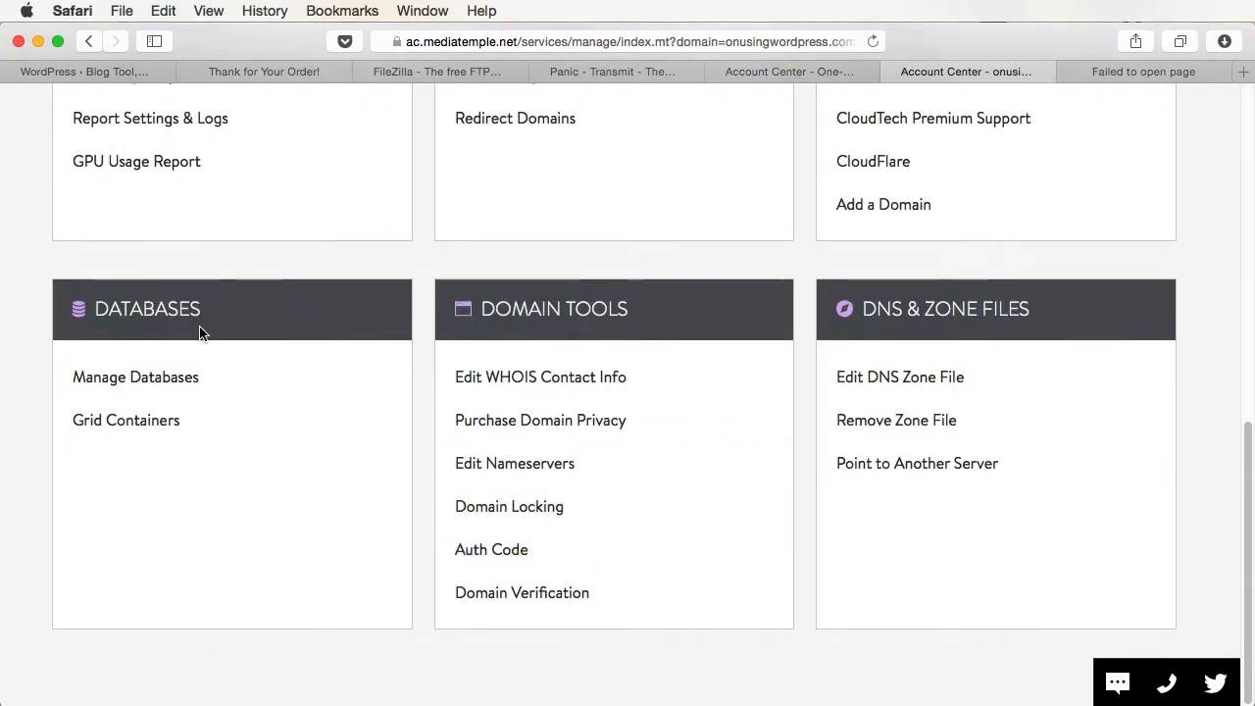
click(175, 378)
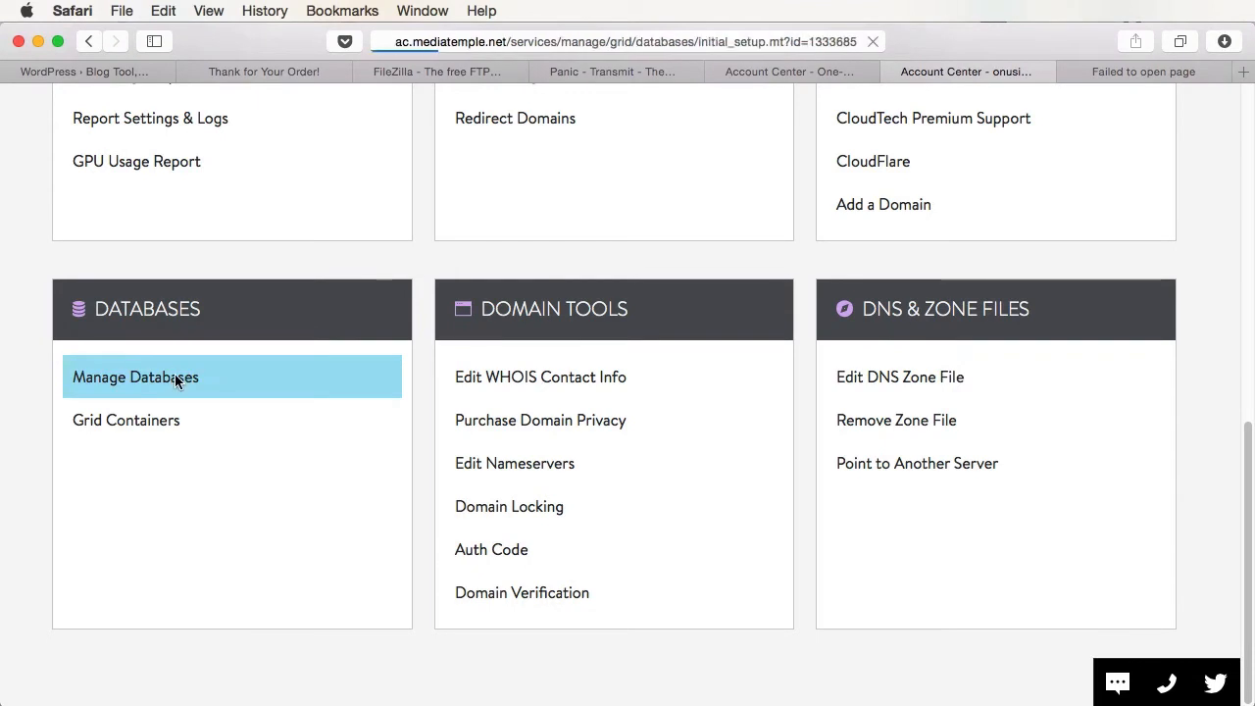
- Create the database user by pasting and confirming its password
scroll(757, 417, down, 3)
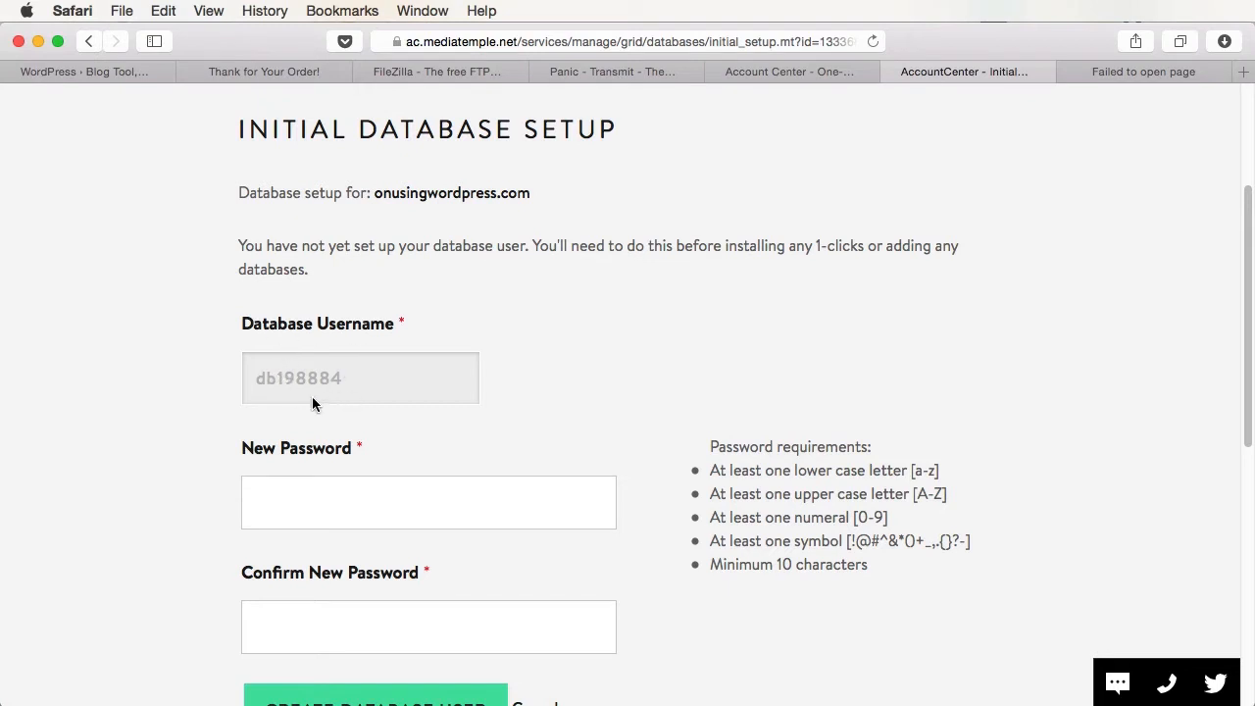
click(308, 517)
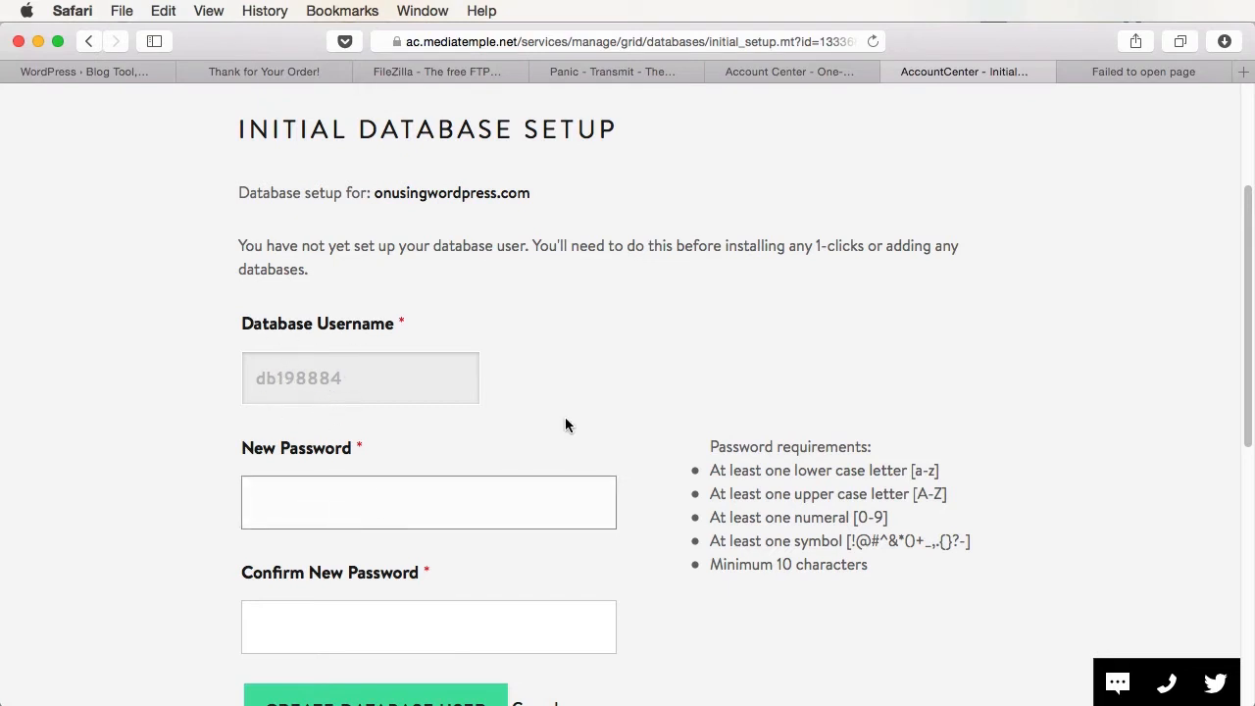
scroll(569, 423, down, 2)
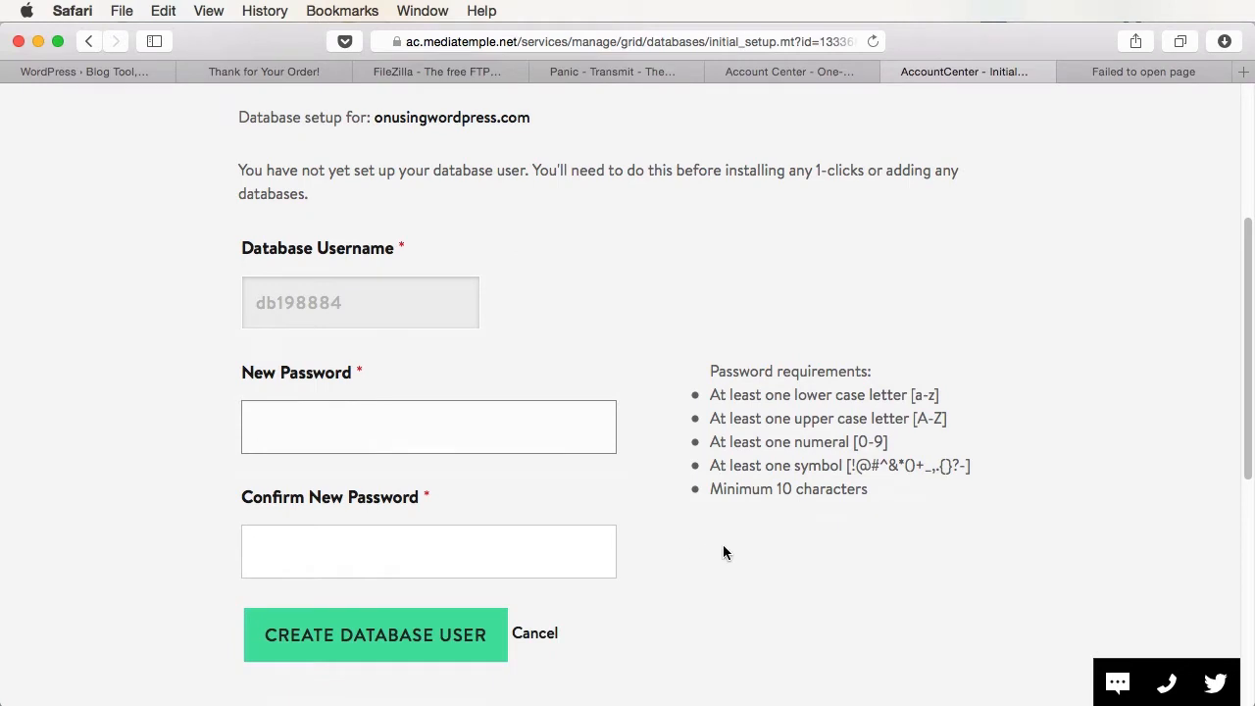
key(super+v)
key(Tab)
key(super+v)
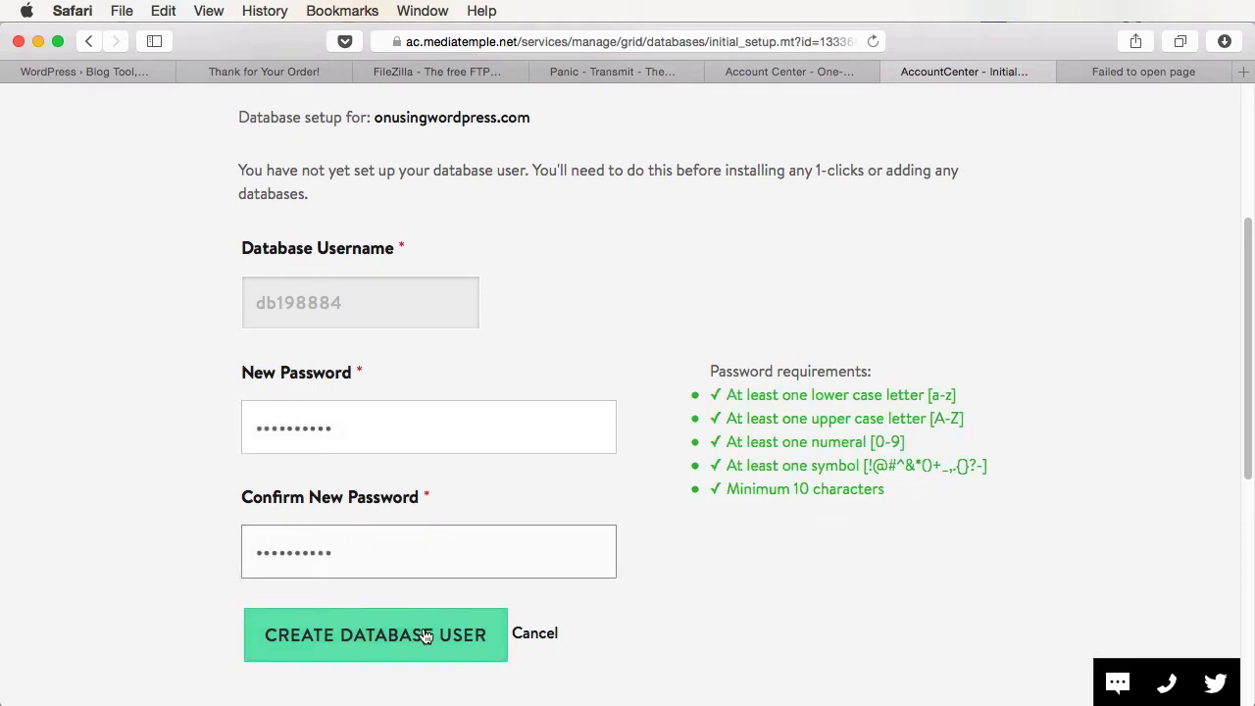
click(423, 635)
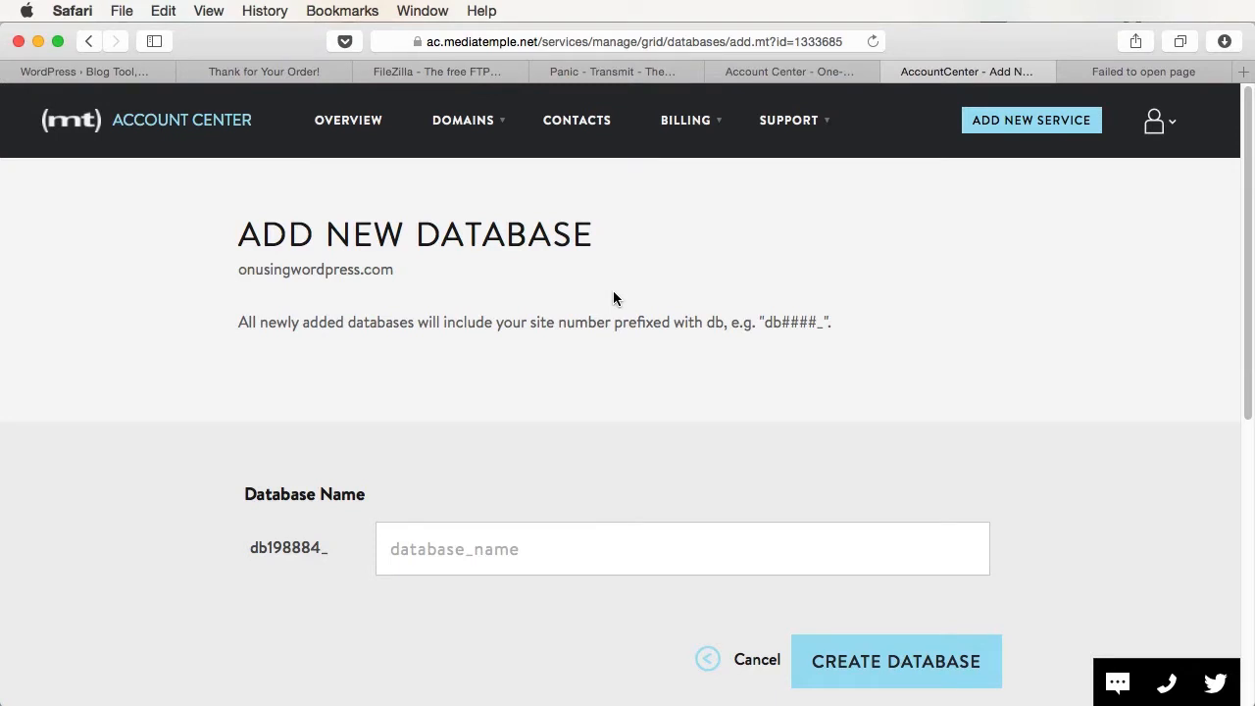
- Name the new database 'tutsplus' and create it
click(470, 565)
text(tutsplus)
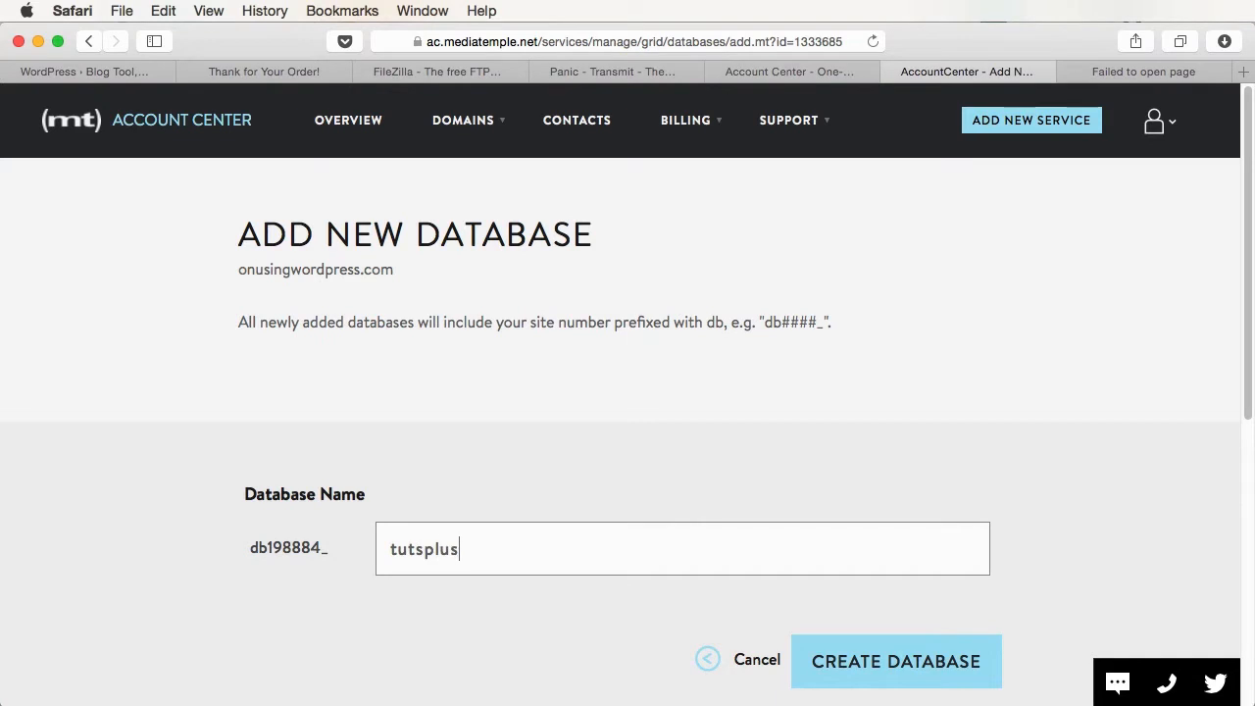
scroll(802, 586, down, 3)
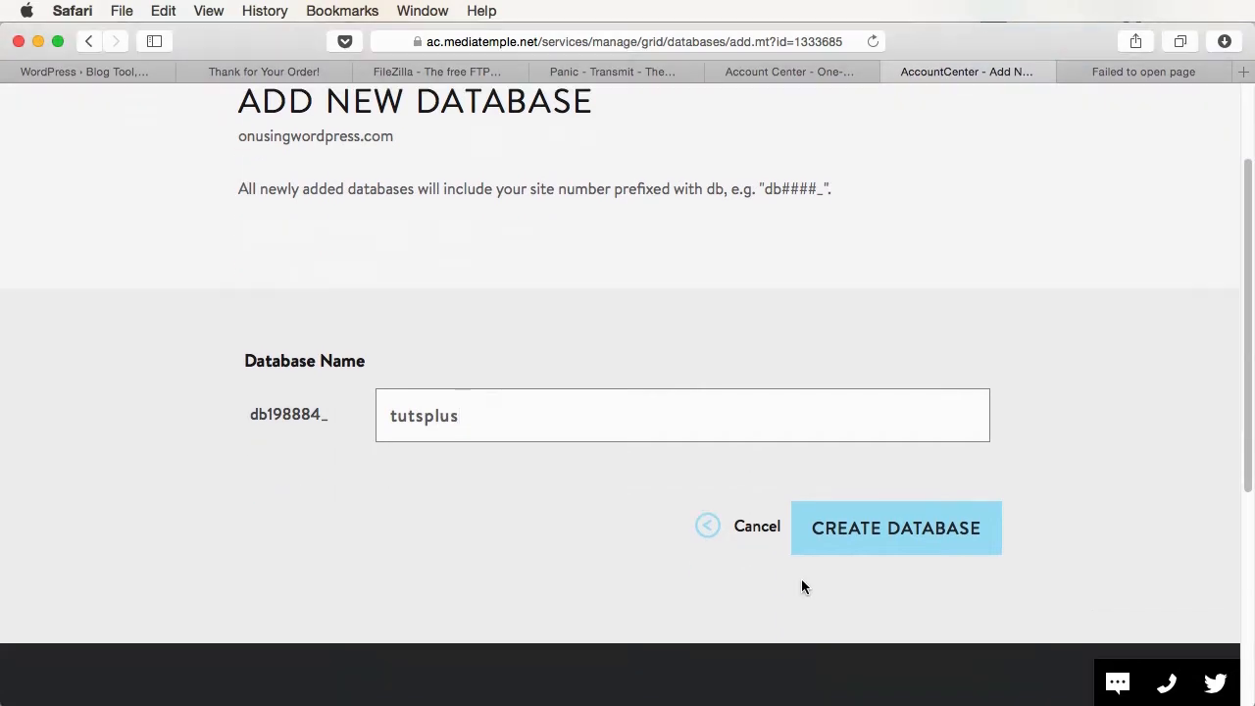
click(877, 527)
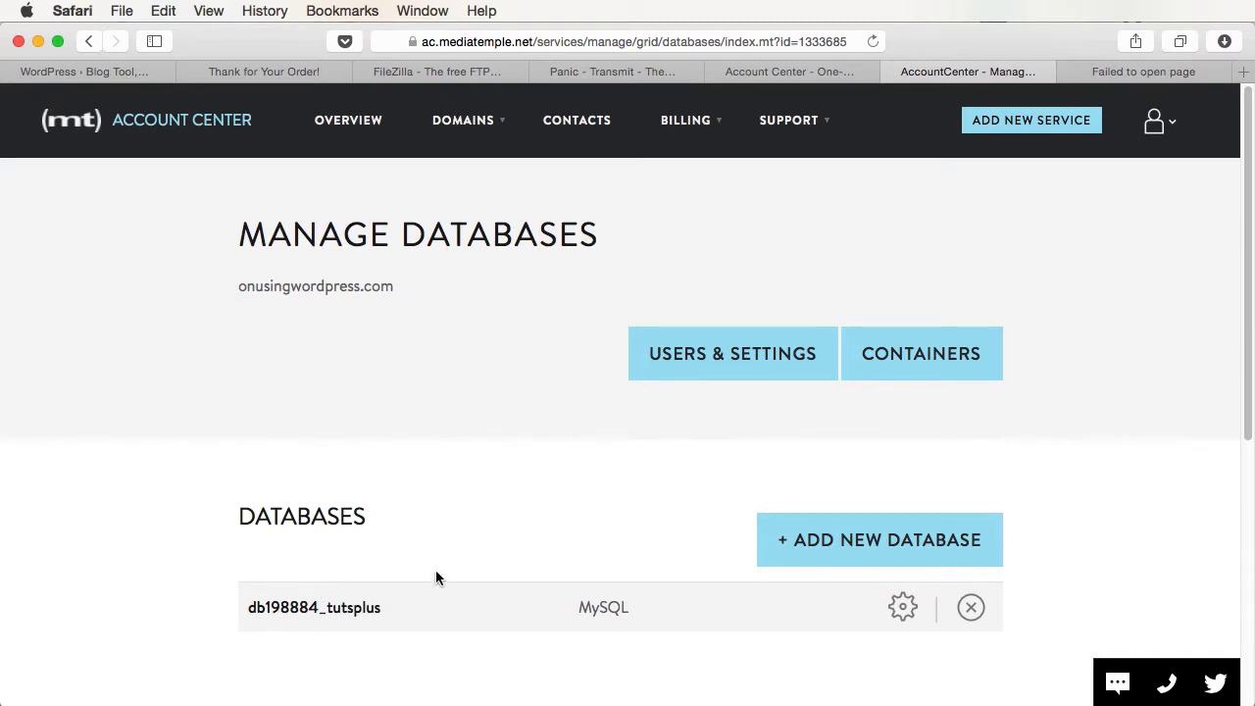
- Reload the One-Click Apps Catalog and add WordPress 4.0 to onusingwordpress.com
click(796, 74)
key(super+r)
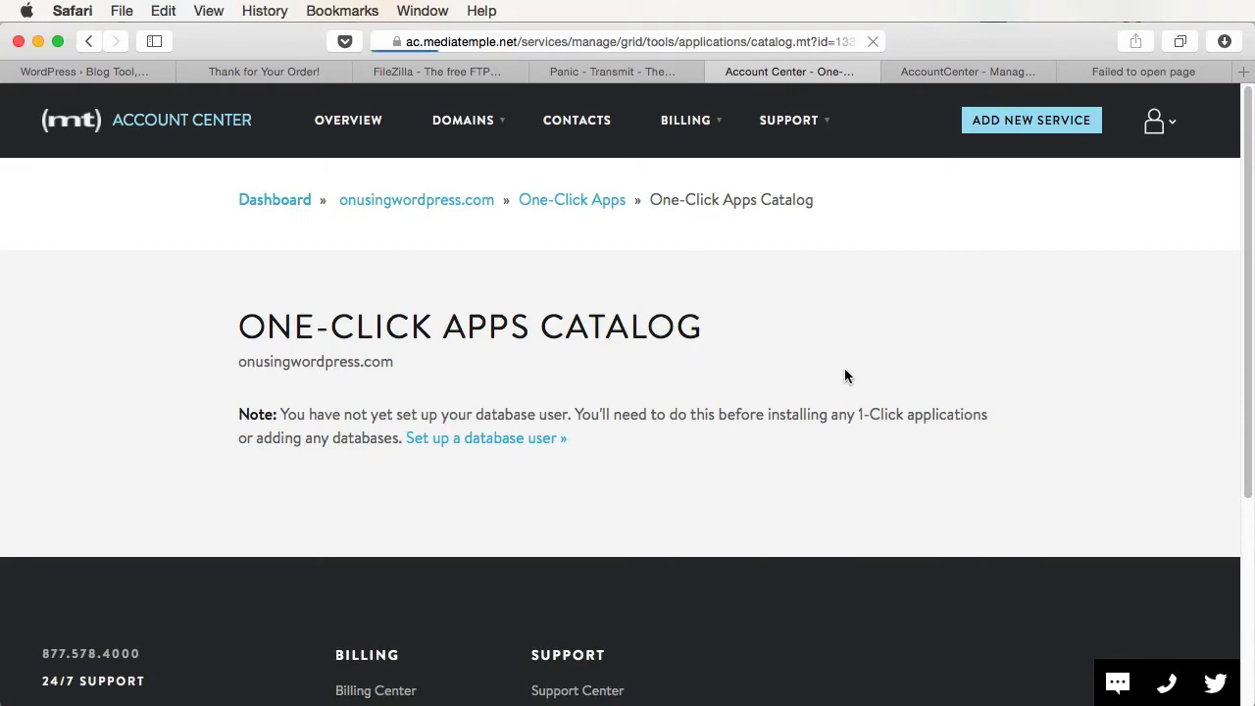
scroll(702, 384, down, 4)
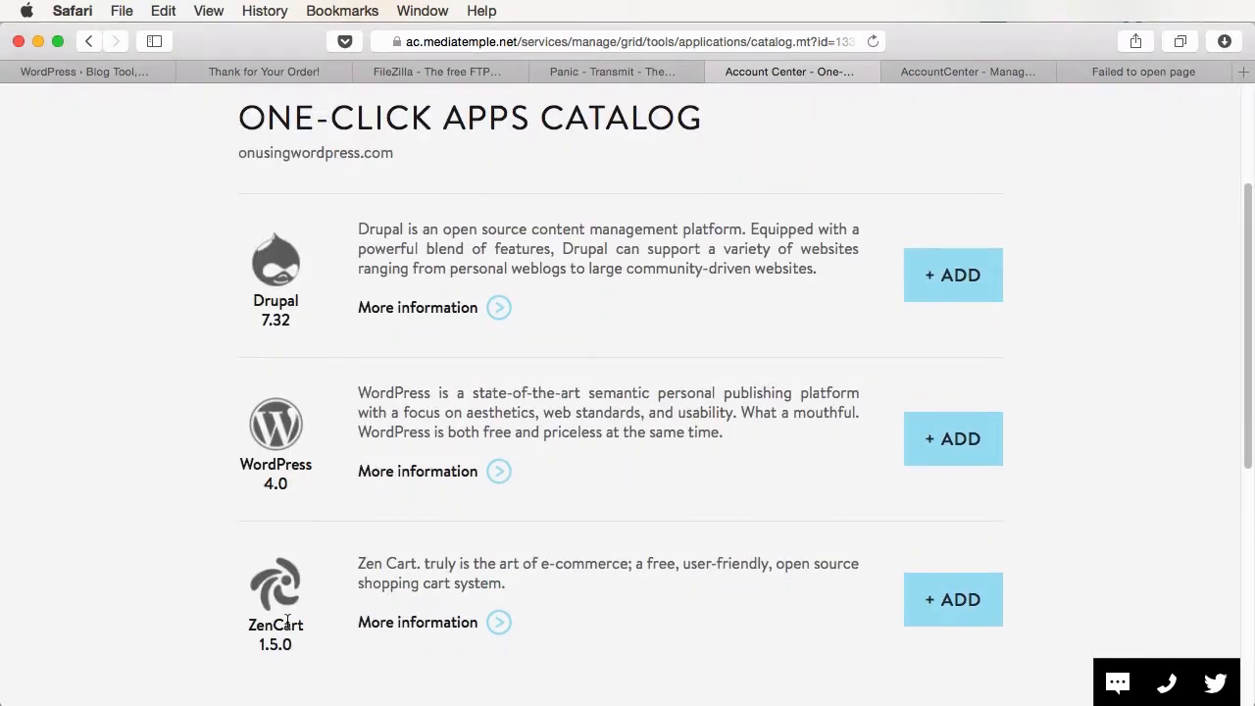
click(965, 449)
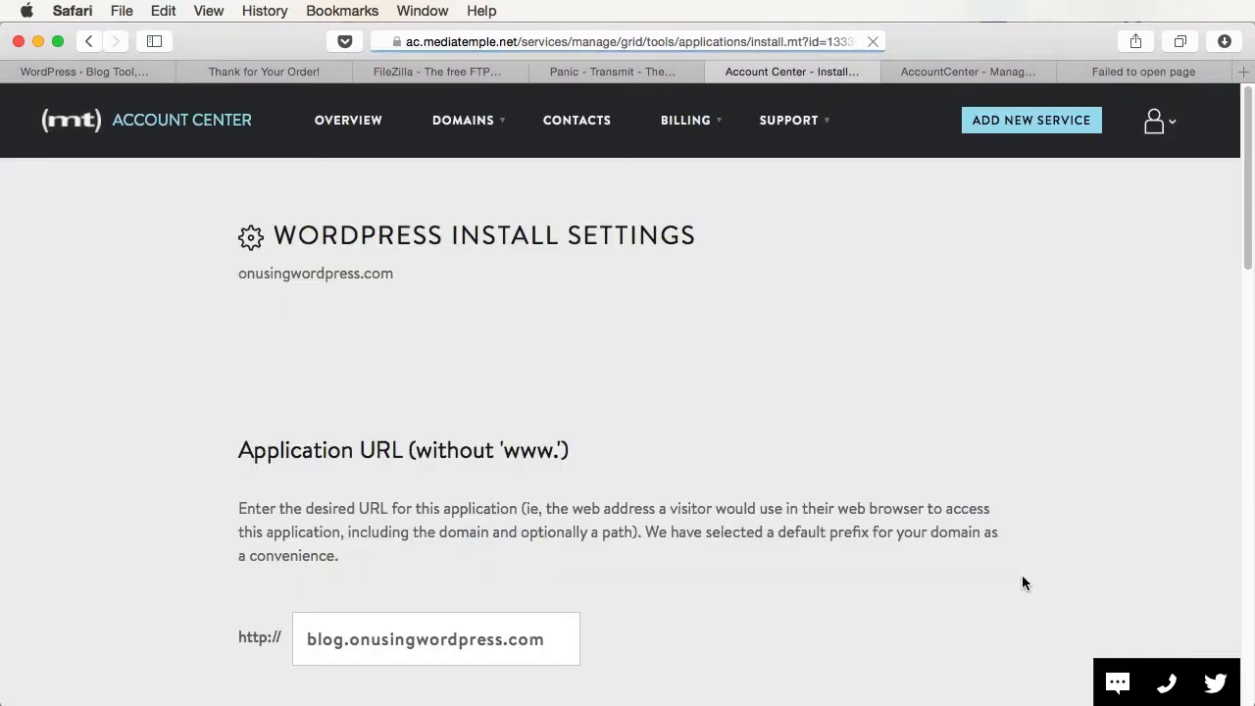
scroll(1021, 578, down, 3)
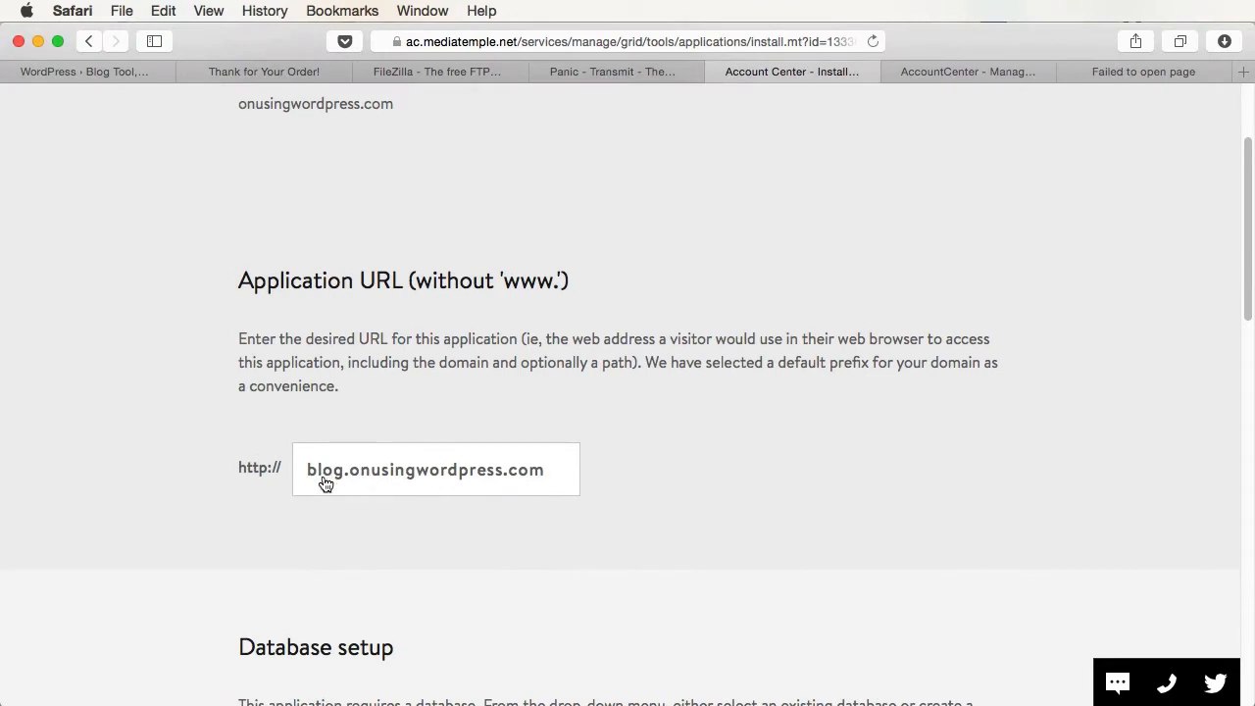
scroll(717, 532, down, 6)
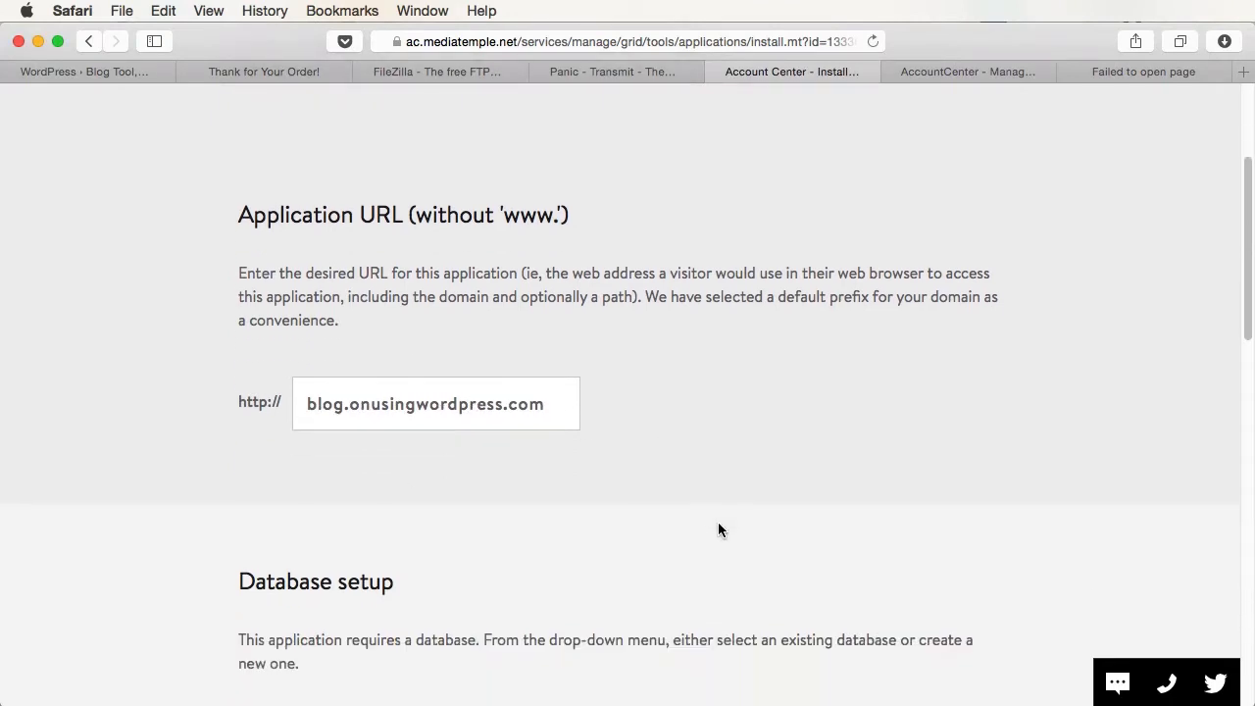
- Choose the tutsplus database, keep the wp_ prefix, and install at blog.onusingwordpress.com
click(402, 486)
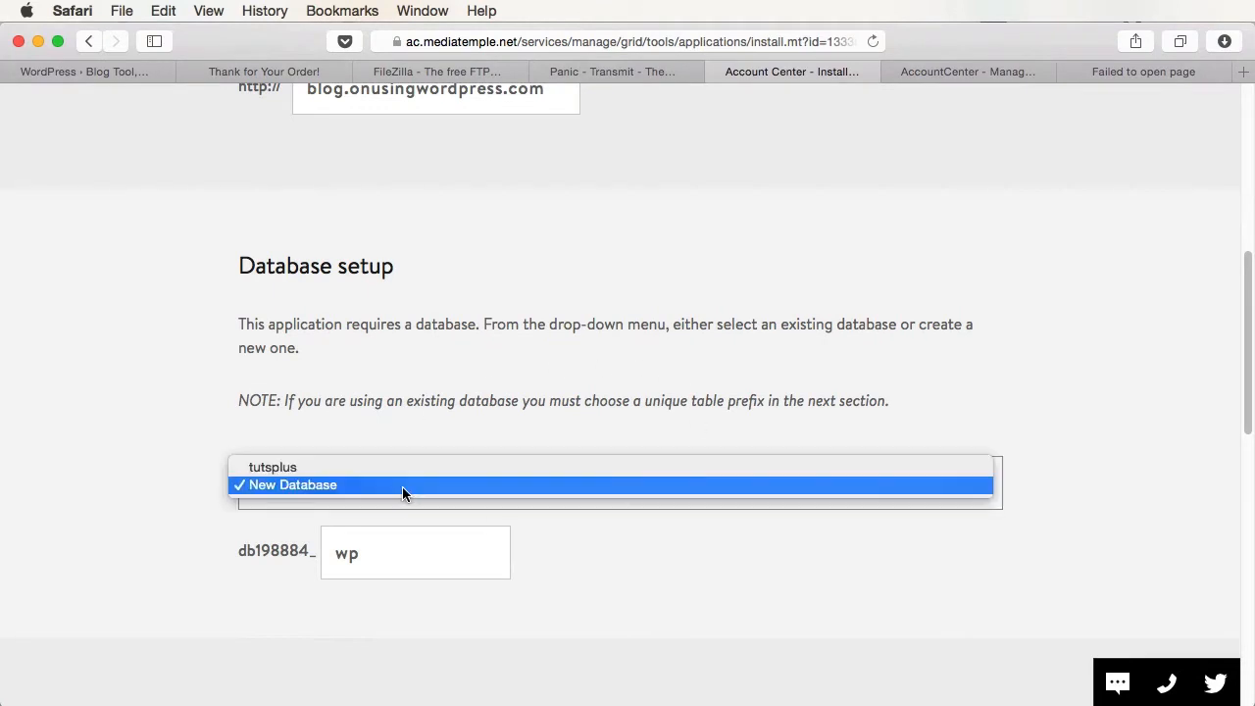
click(399, 481)
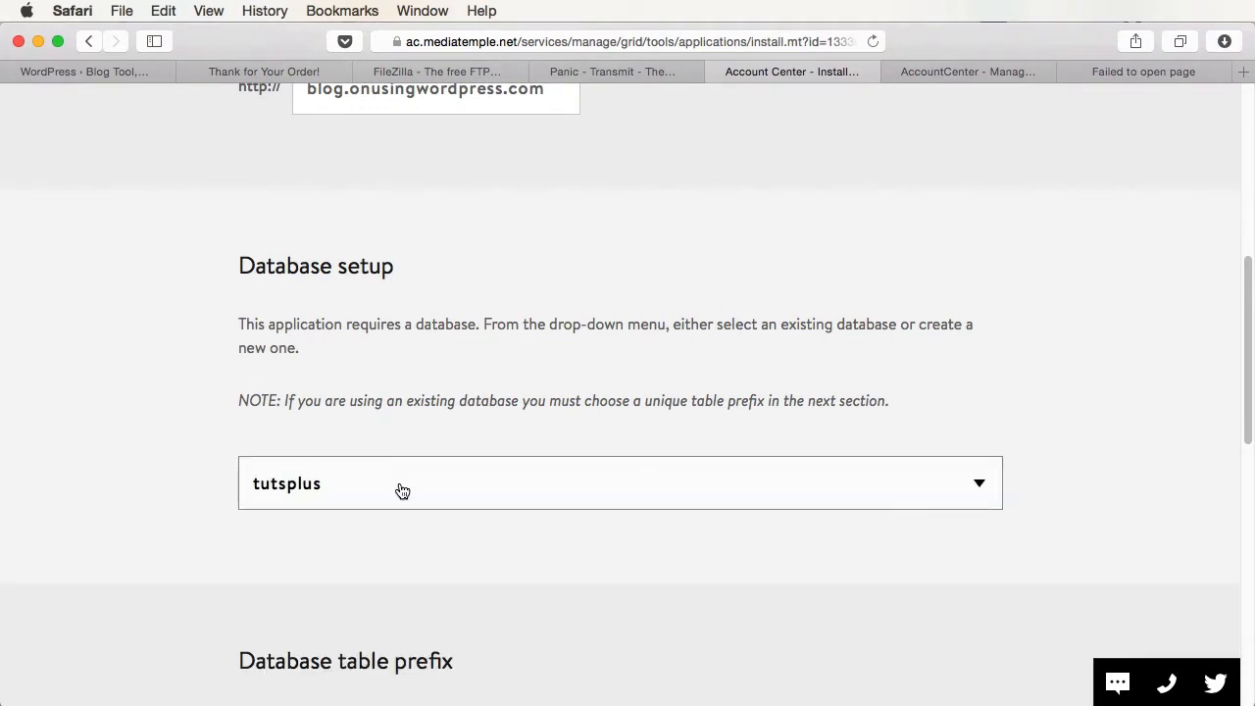
scroll(570, 583, down, 8)
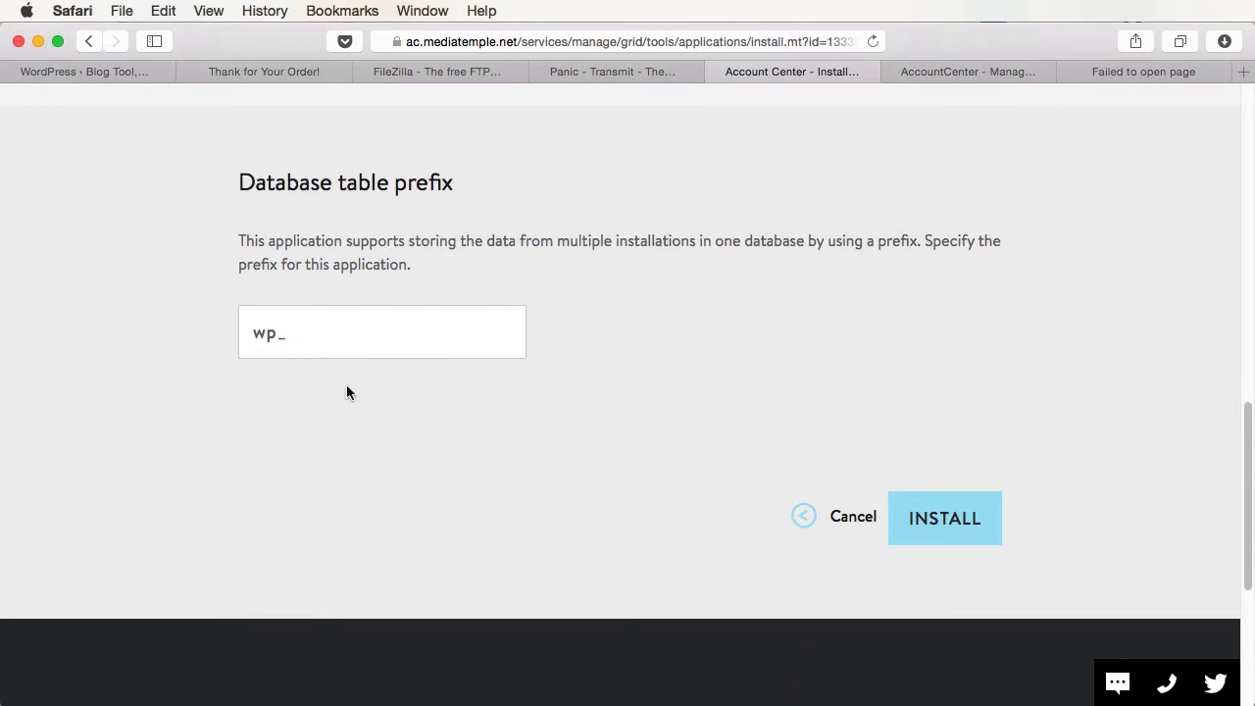
click(971, 525)
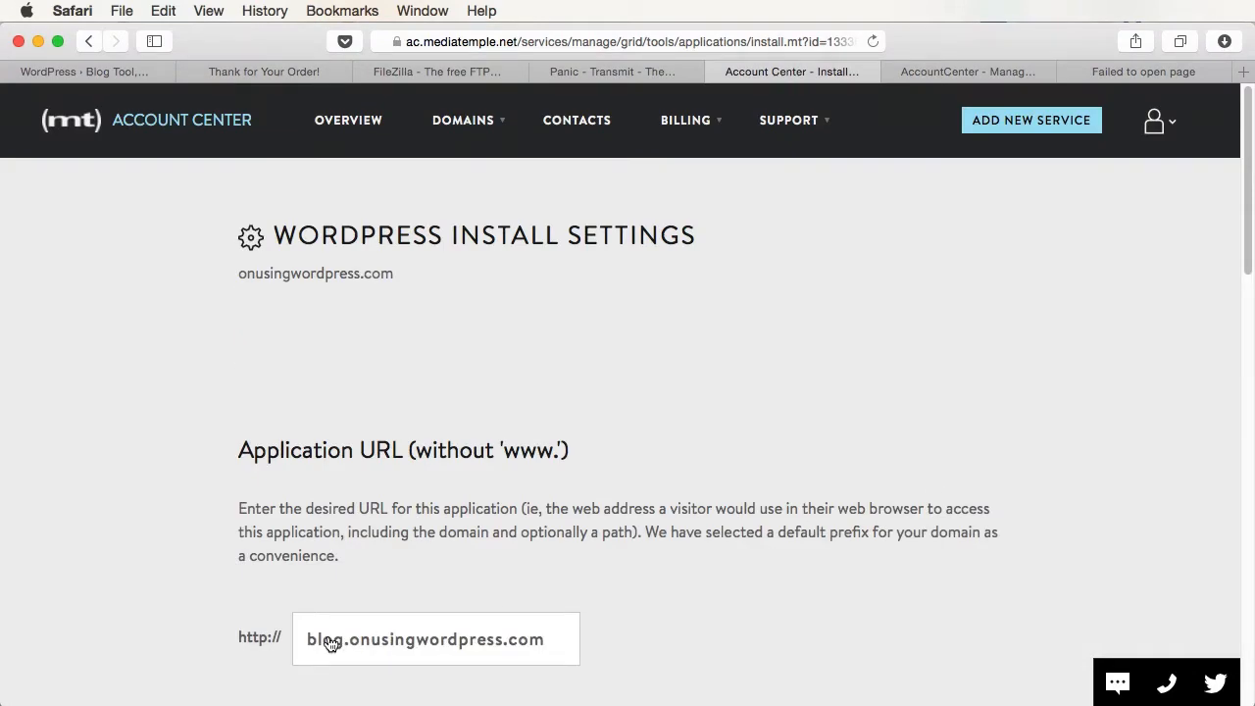
drag(307, 643, 345, 643)
click(723, 447)
scroll(722, 448, down, 15)
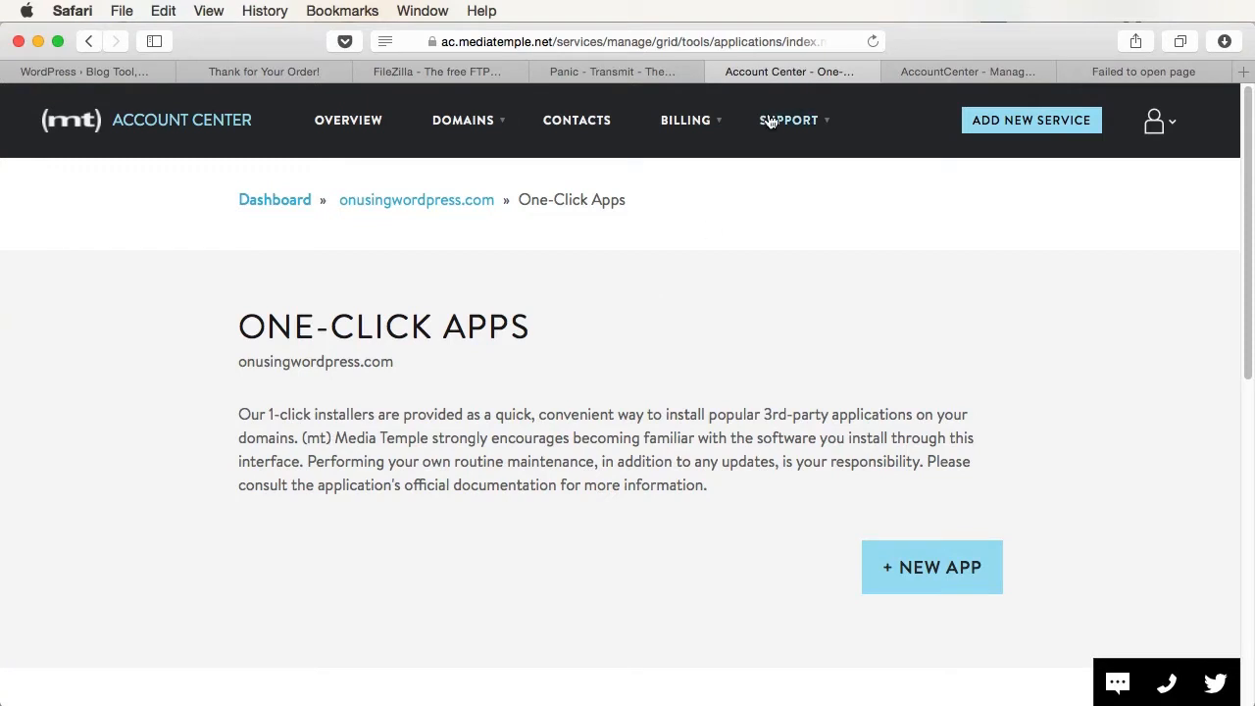
- From the account dashboard, open the domain's GRID Control Panel and its Server Guide
click(277, 200)
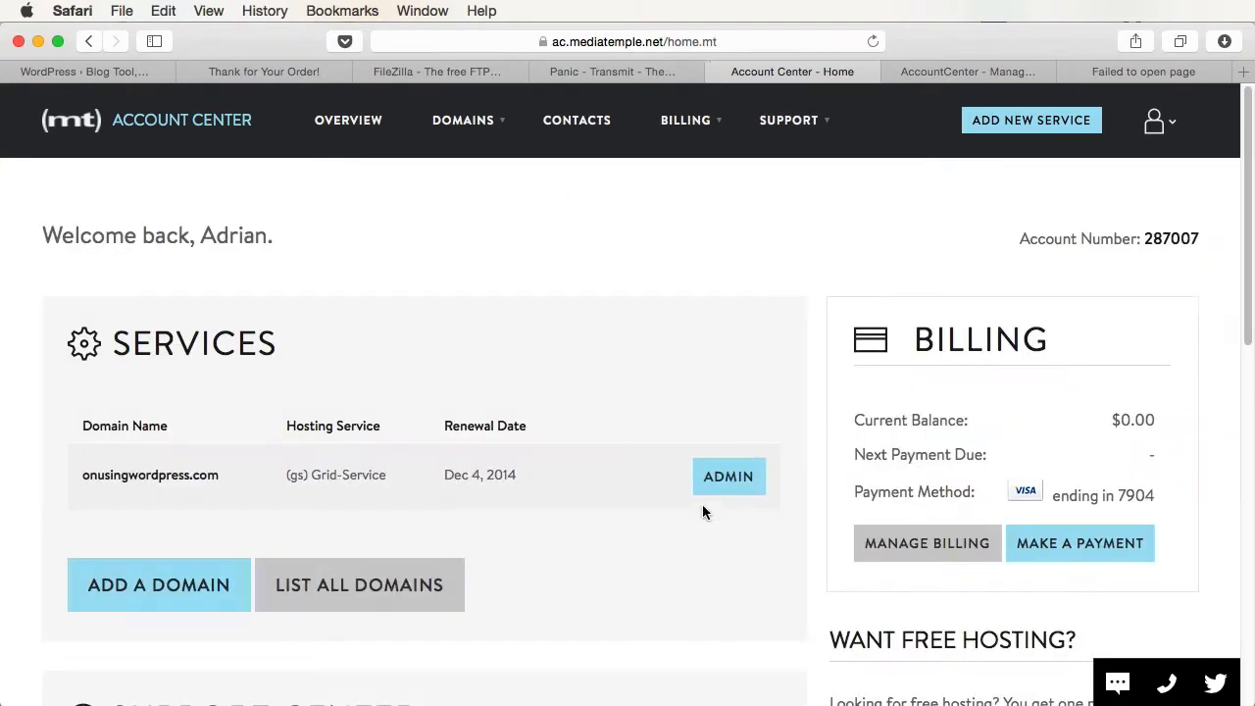
click(728, 477)
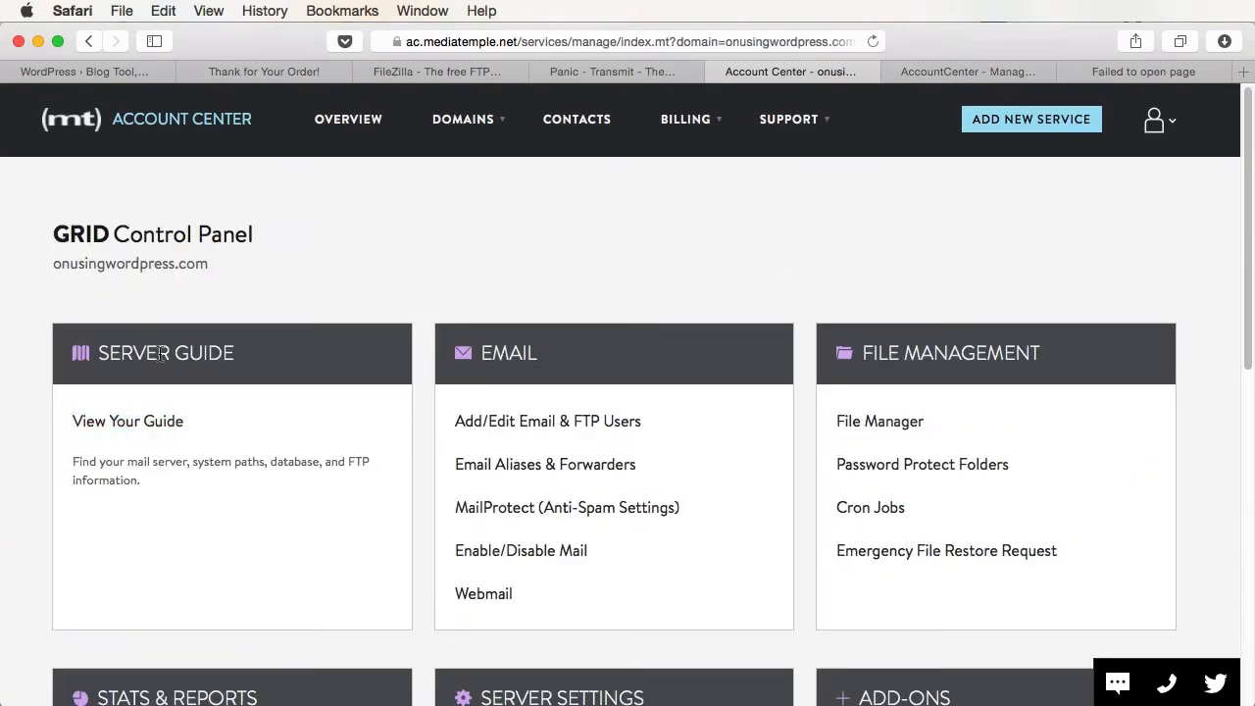
click(140, 432)
scroll(810, 438, down, 3)
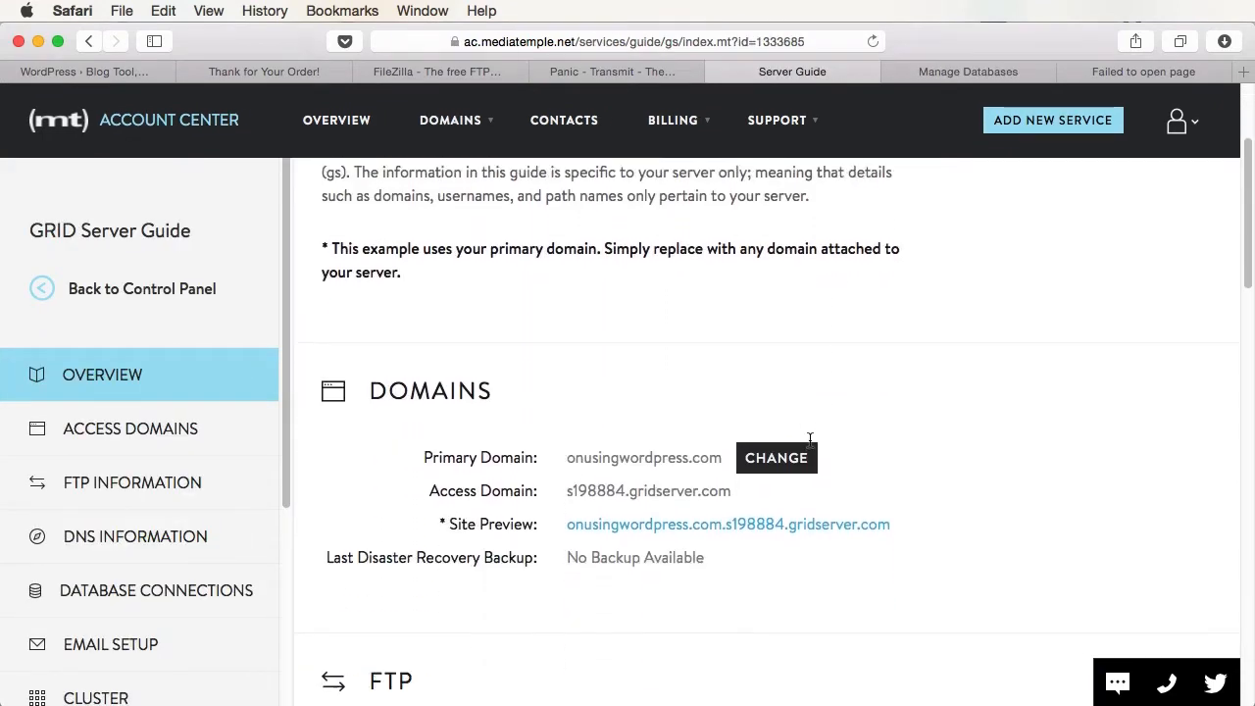
scroll(810, 446, down, 4)
scroll(633, 397, down, 2)
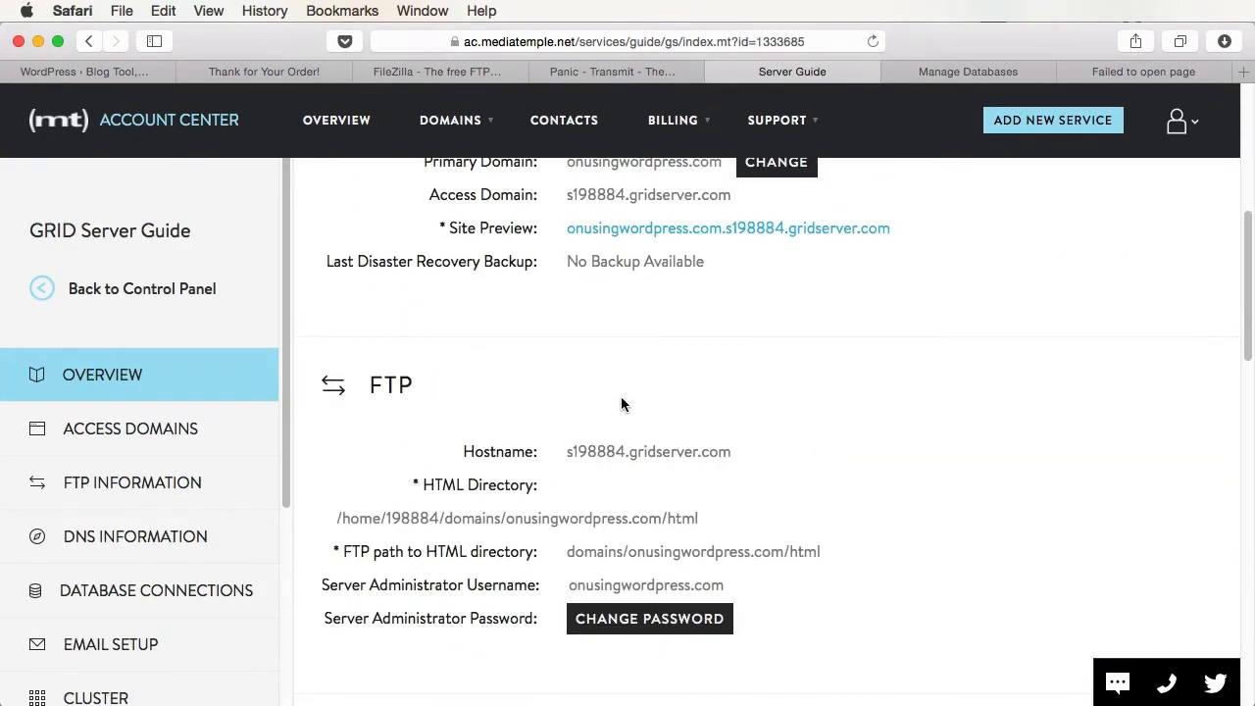
scroll(621, 404, down, 3)
scroll(622, 426, down, 1)
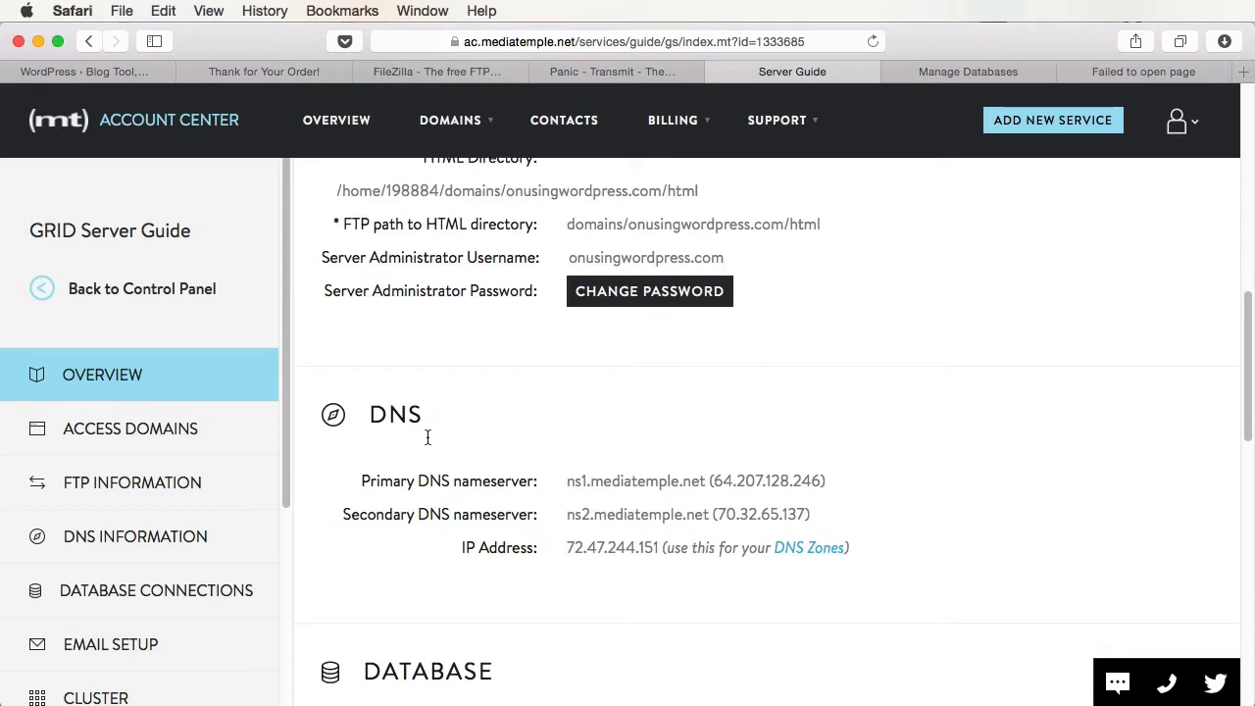
scroll(720, 502, down, 5)
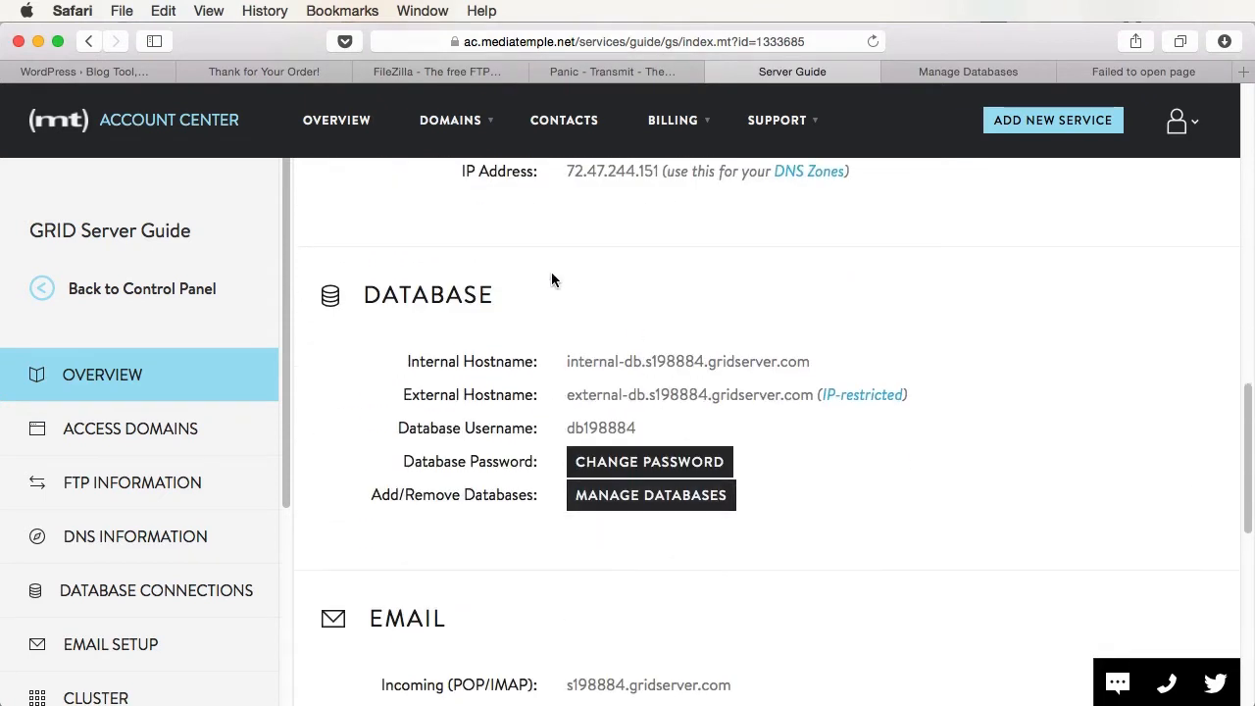
- Highlight the database username, then open the guide's FTP Information page
drag(572, 427, 686, 471)
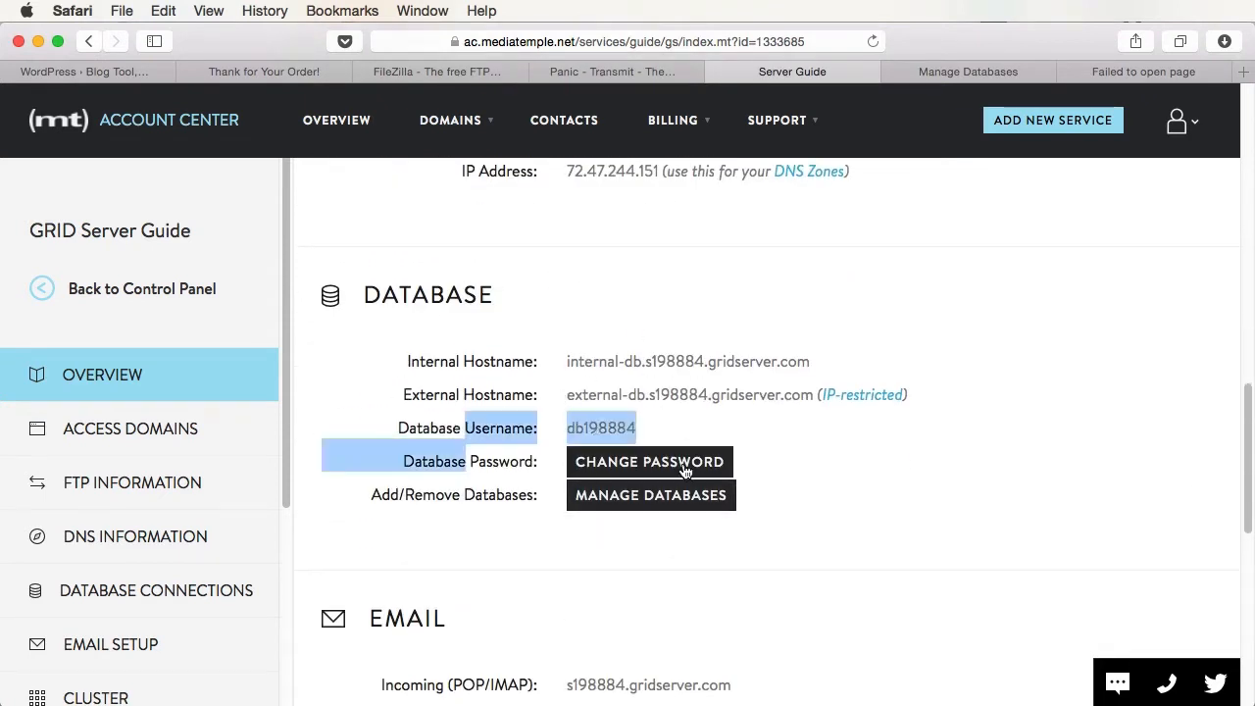
scroll(845, 481, down, 4)
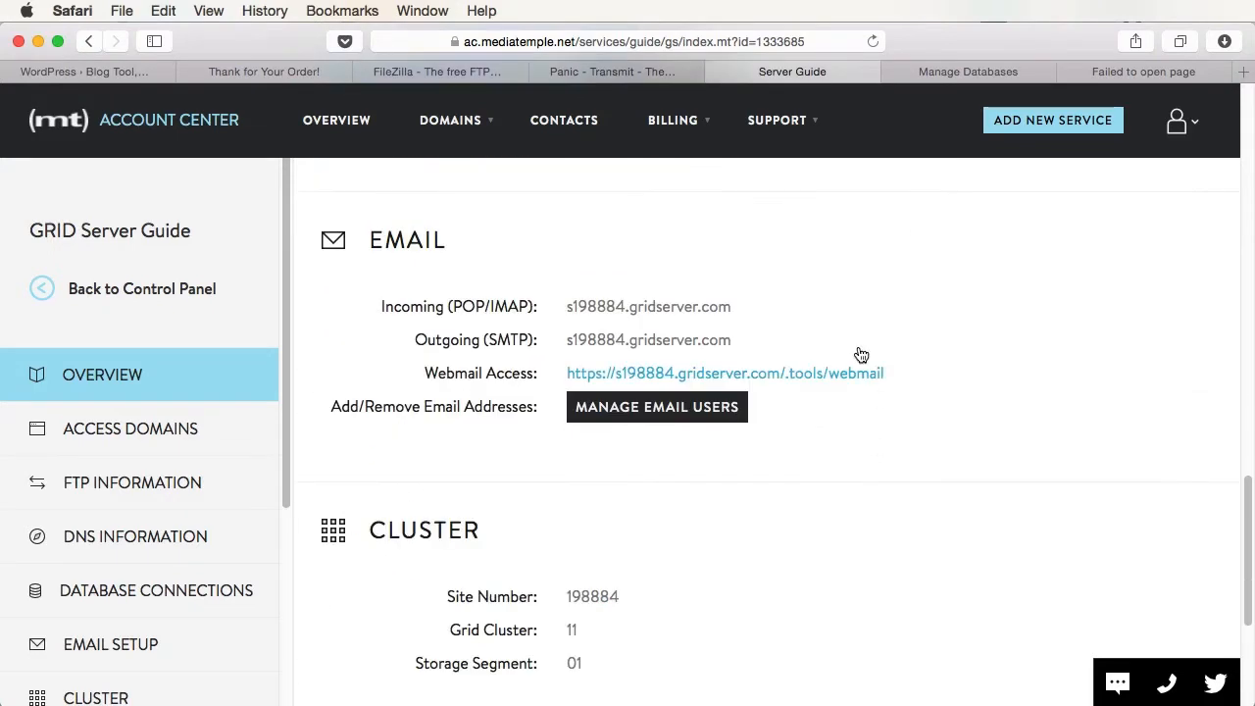
scroll(647, 502, down, 4)
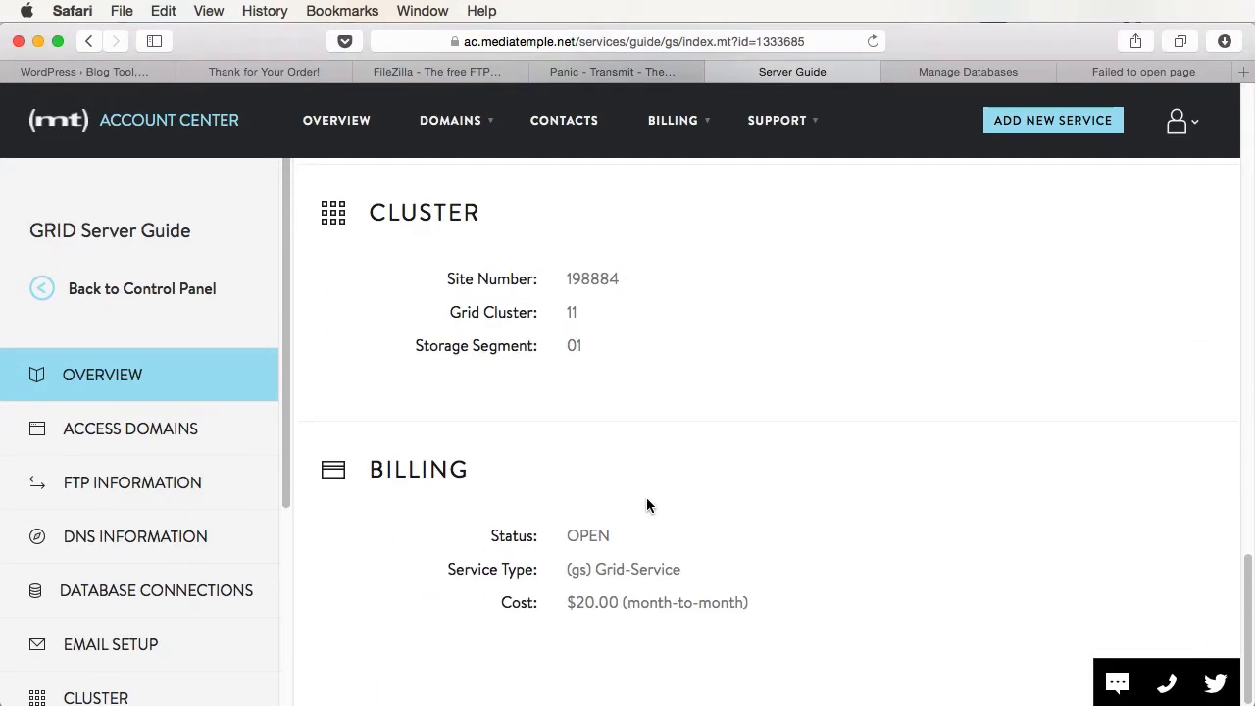
click(196, 489)
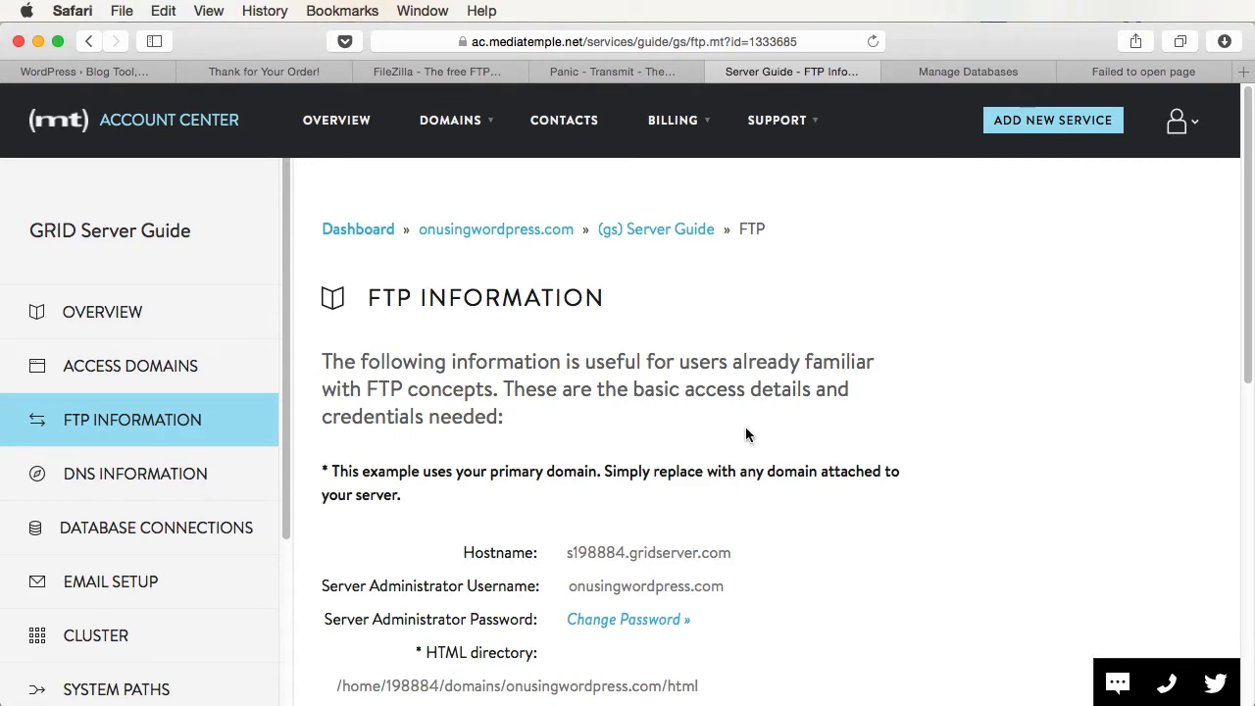
- Compare the FileZilla and Panic Transmit websites, return to the Server Guide, then switch to FileZilla
click(470, 75)
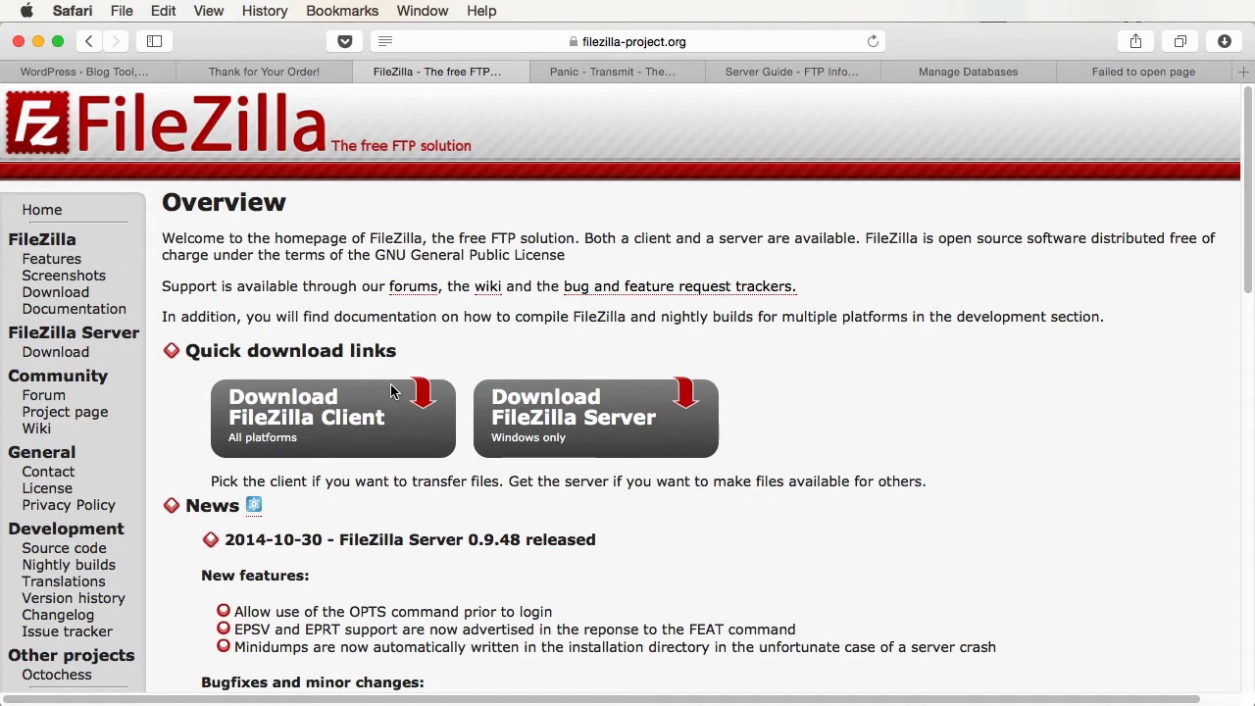
click(636, 69)
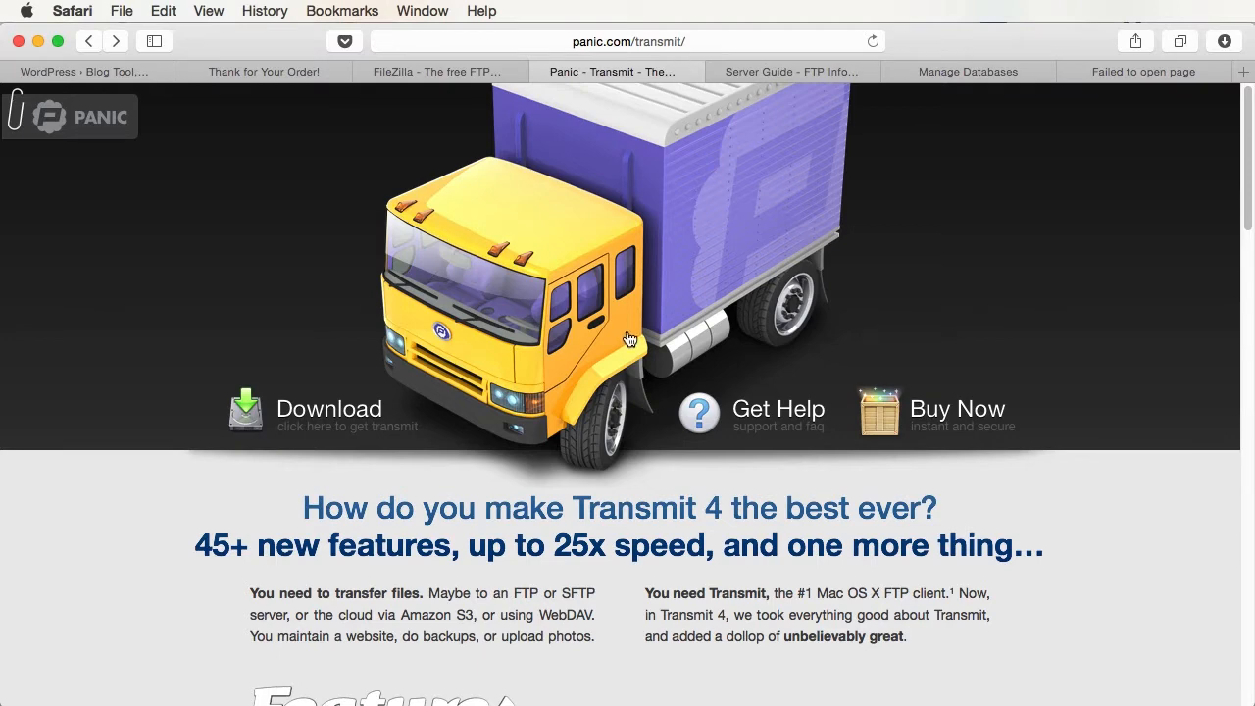
click(447, 73)
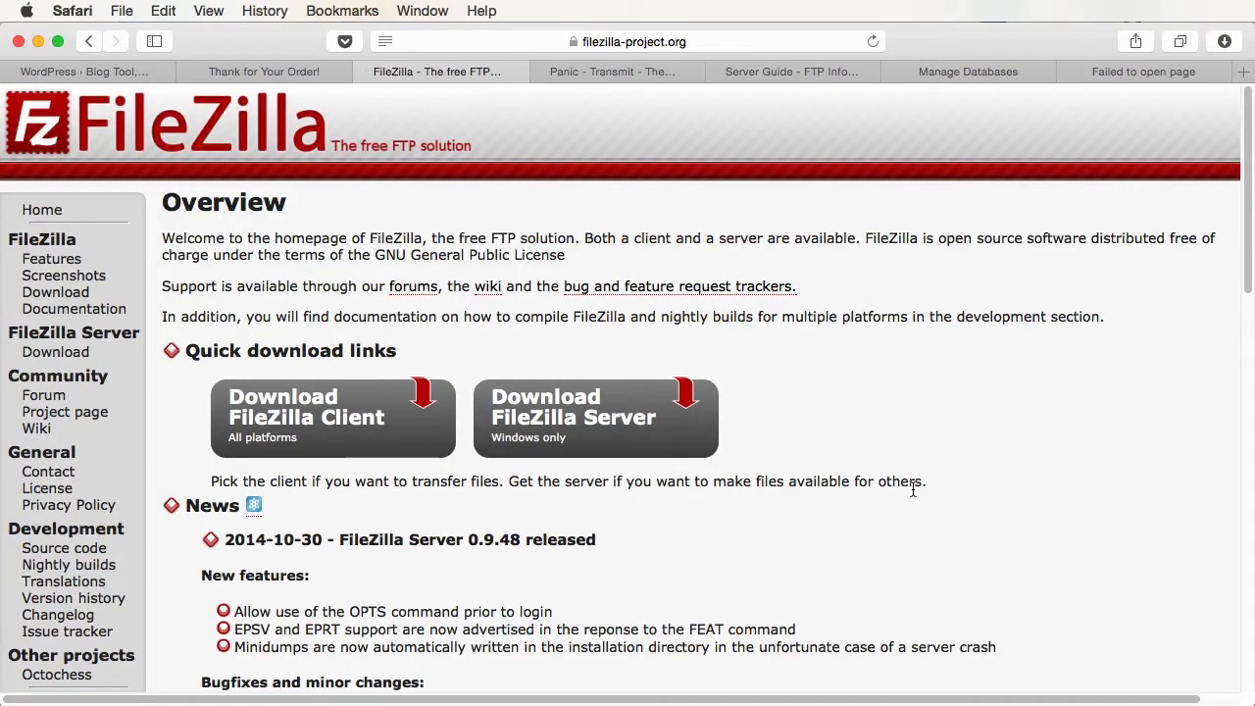
click(792, 72)
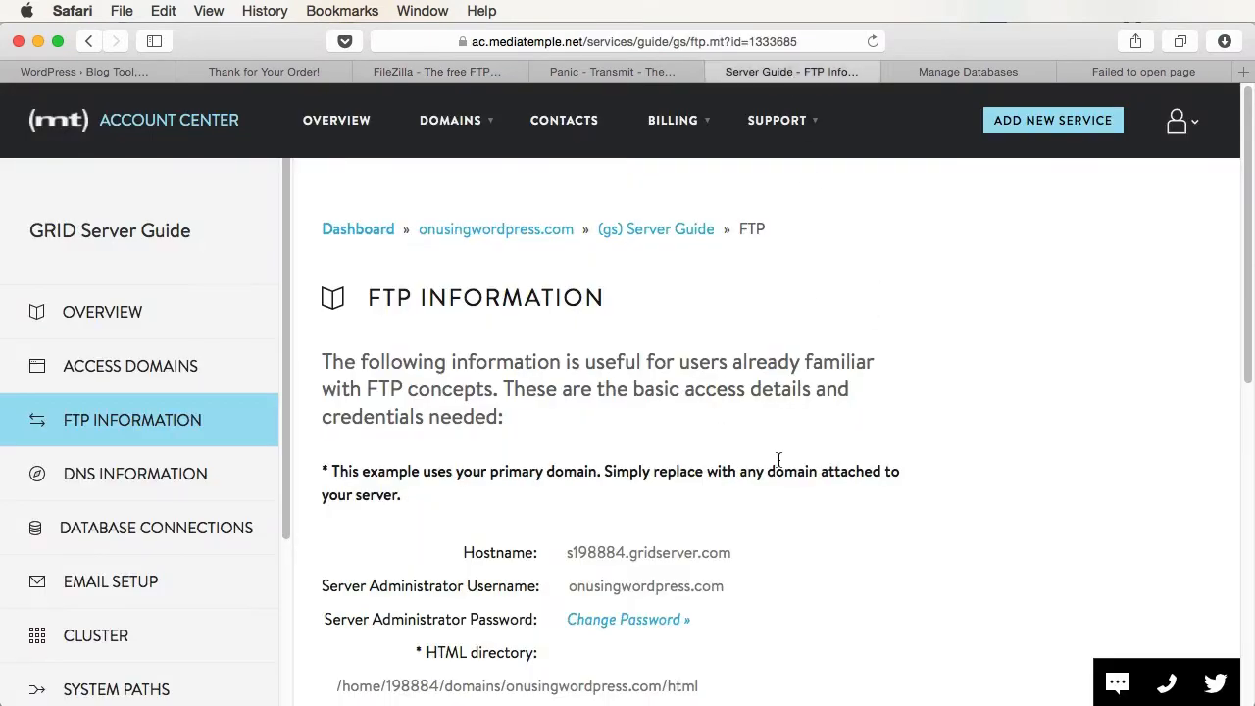
scroll(908, 294, down, 2)
key(super+Tab)
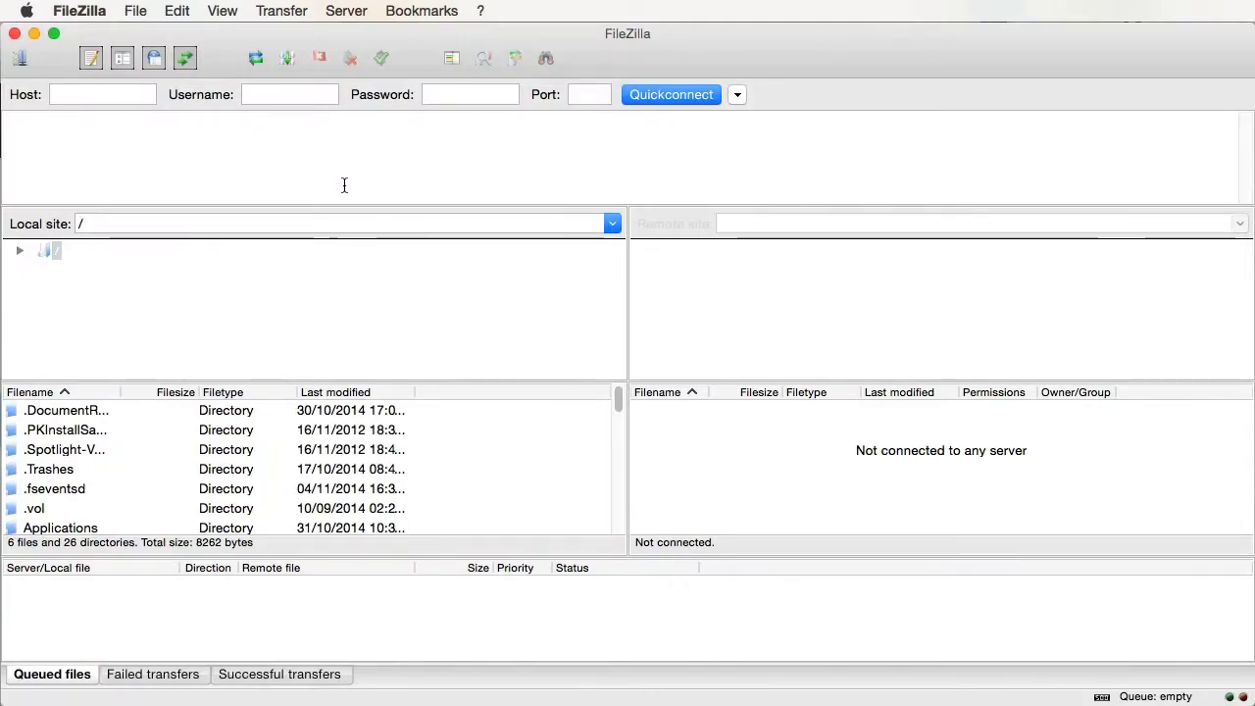
- Copy the FTP hostname from the Server Guide into FileZilla's Host field
click(88, 95)
click(274, 97)
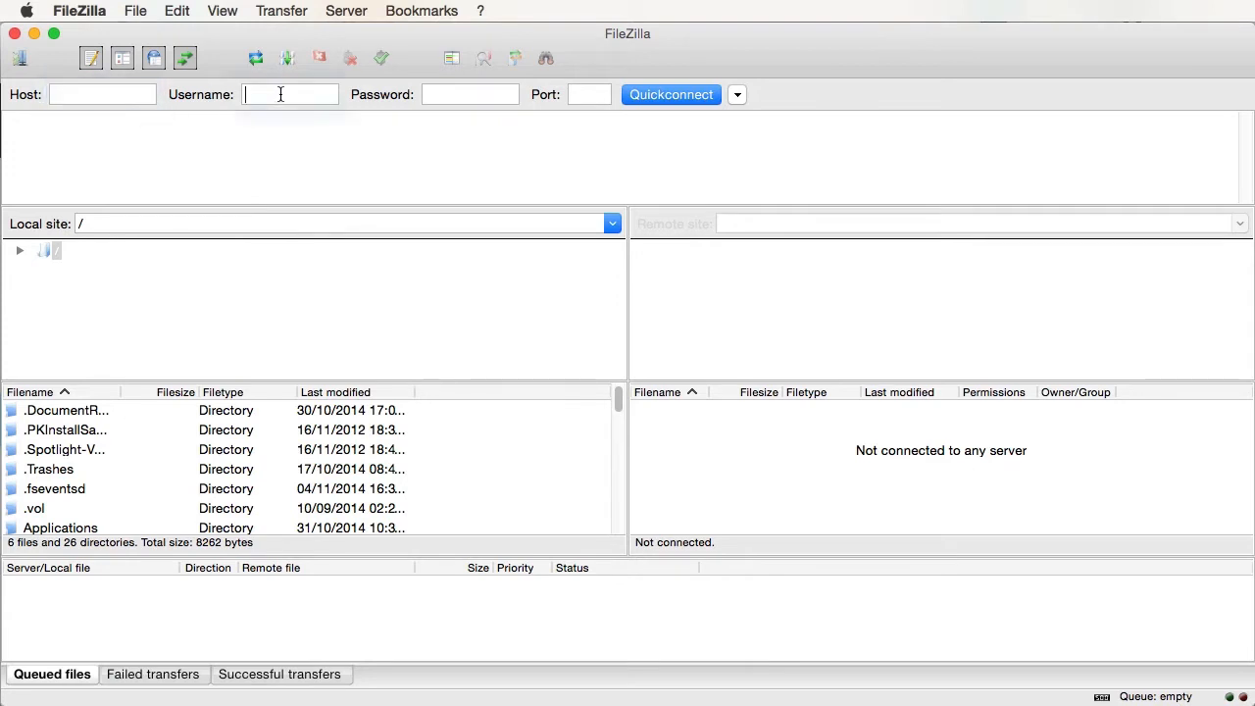
click(481, 94)
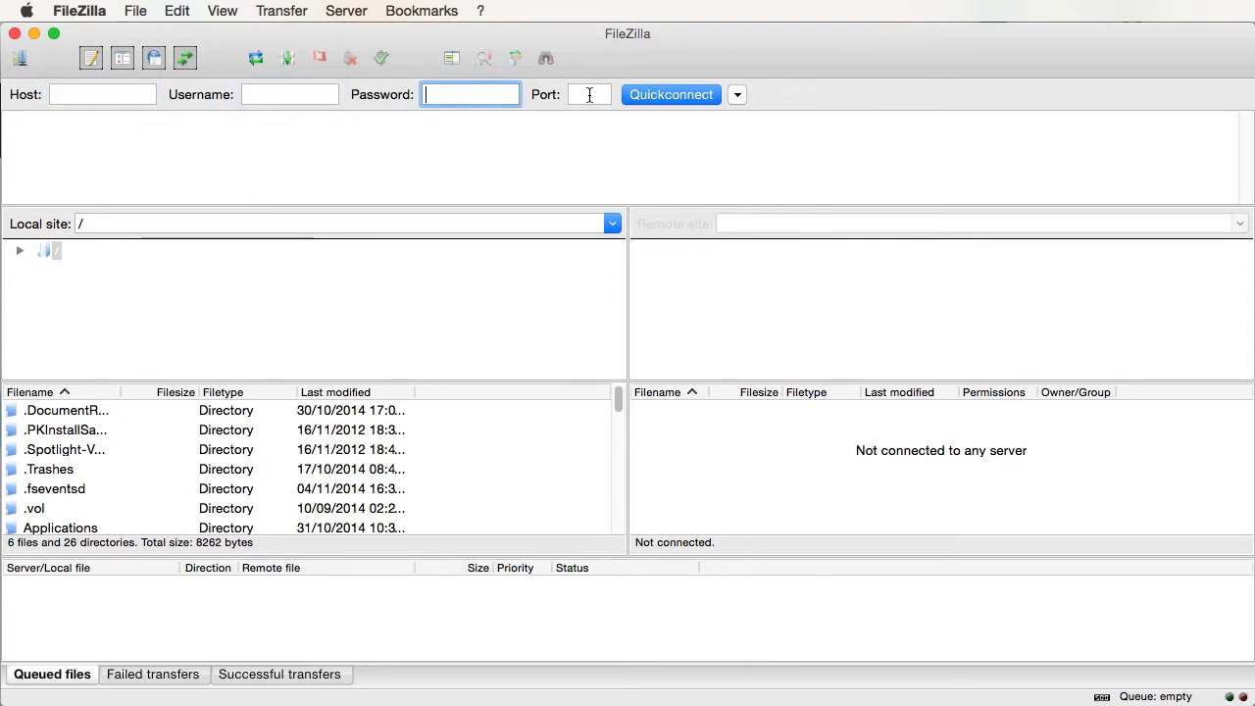
key(super+Tab)
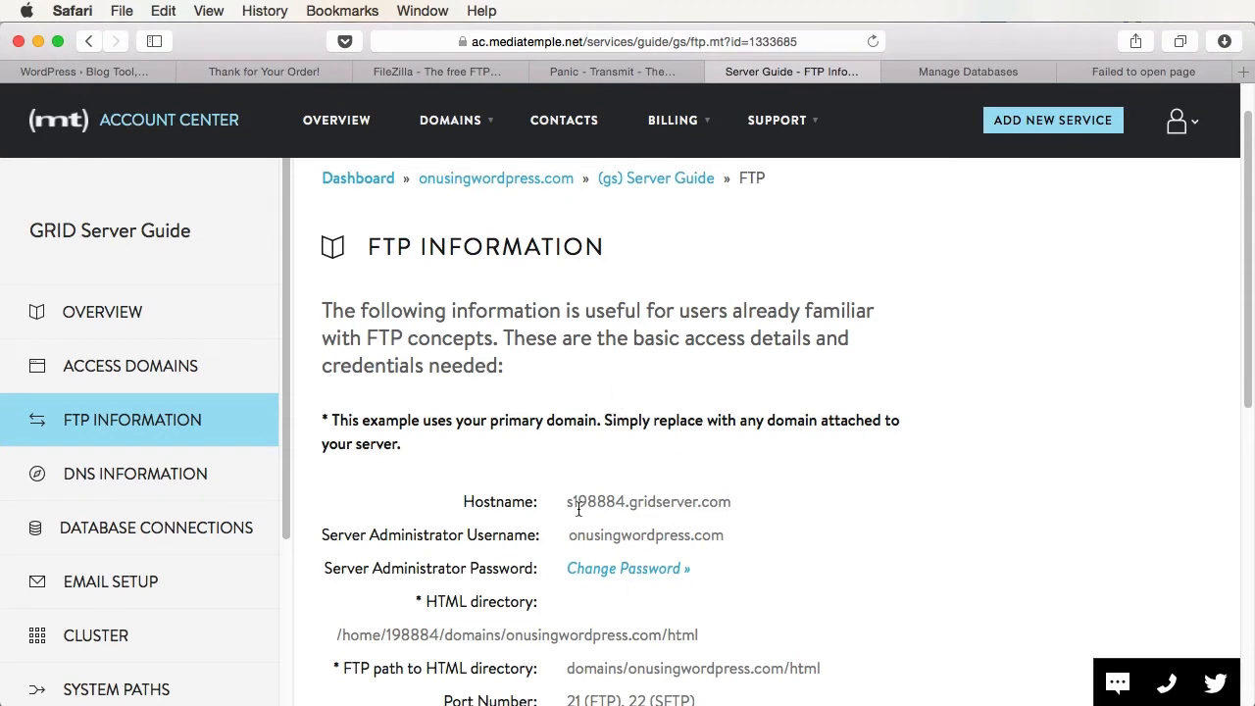
drag(568, 501, 741, 502)
key(super+c)
key(super+Tab)
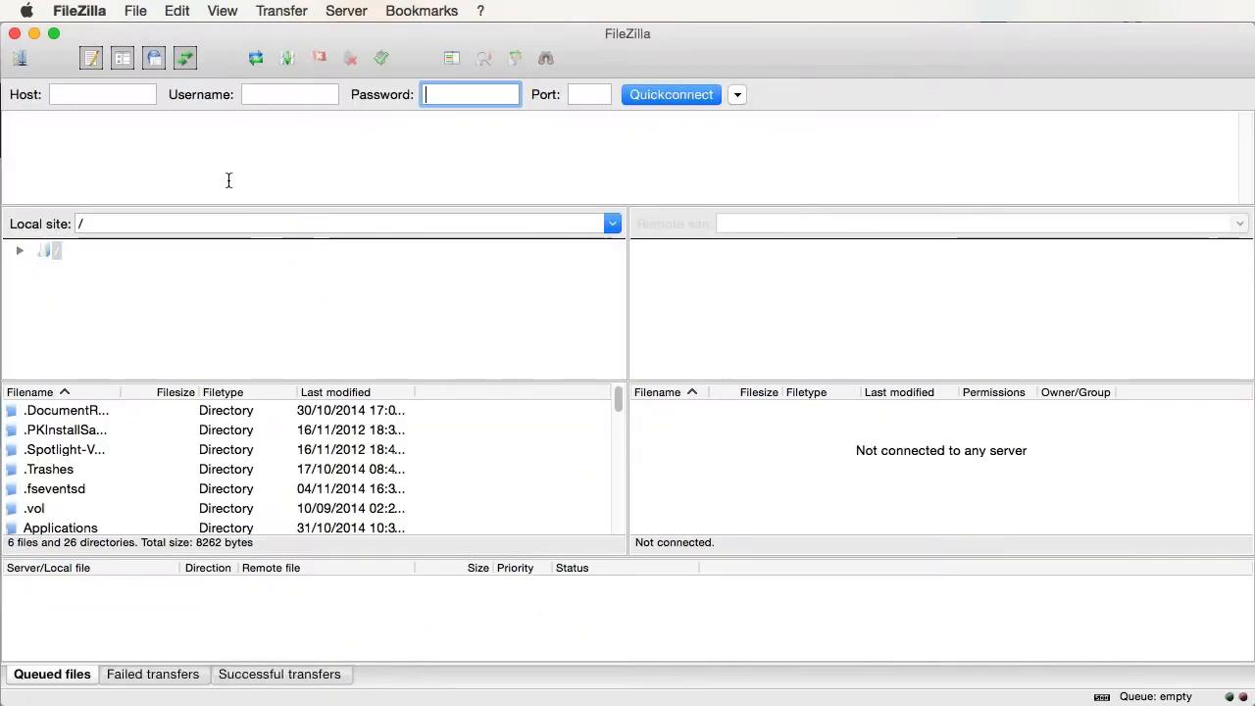
click(81, 92)
key(super+v)
key(Tab)
- Copy in the server administrator username and paste the password into FileZilla
key(super+Tab)
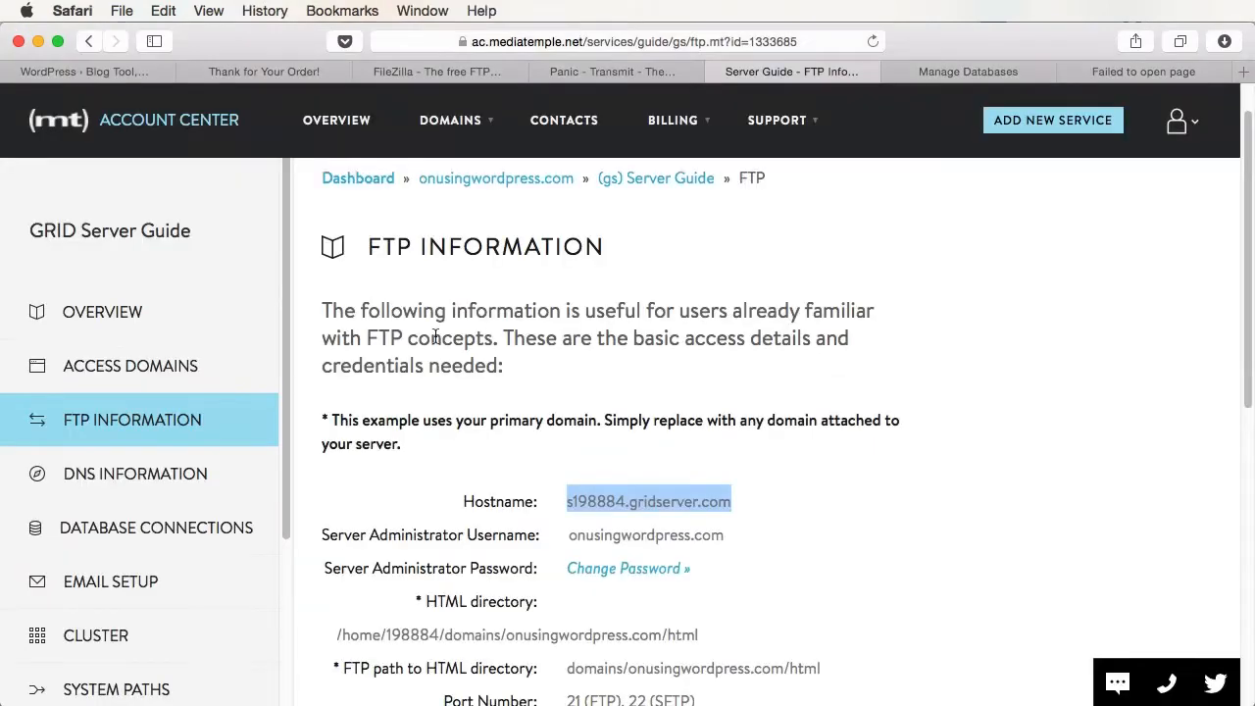
drag(634, 551, 632, 535)
key(super+c)
key(super+Tab)
key(super+v)
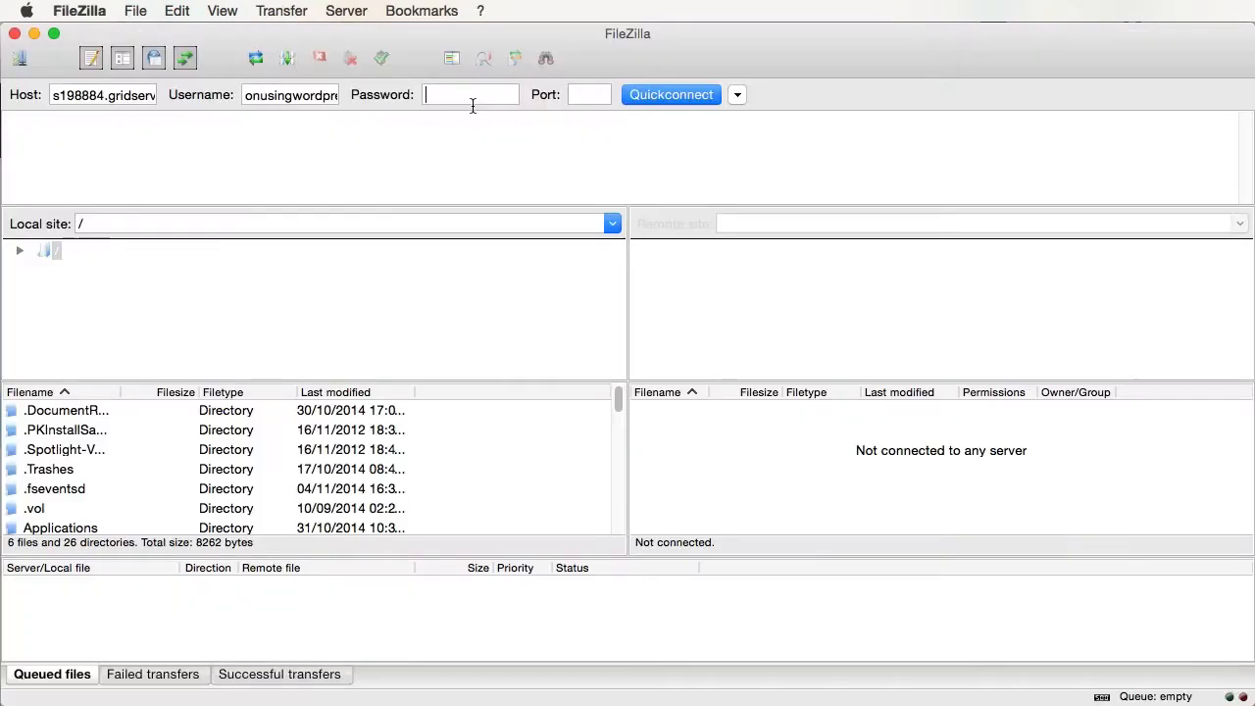
click(471, 96)
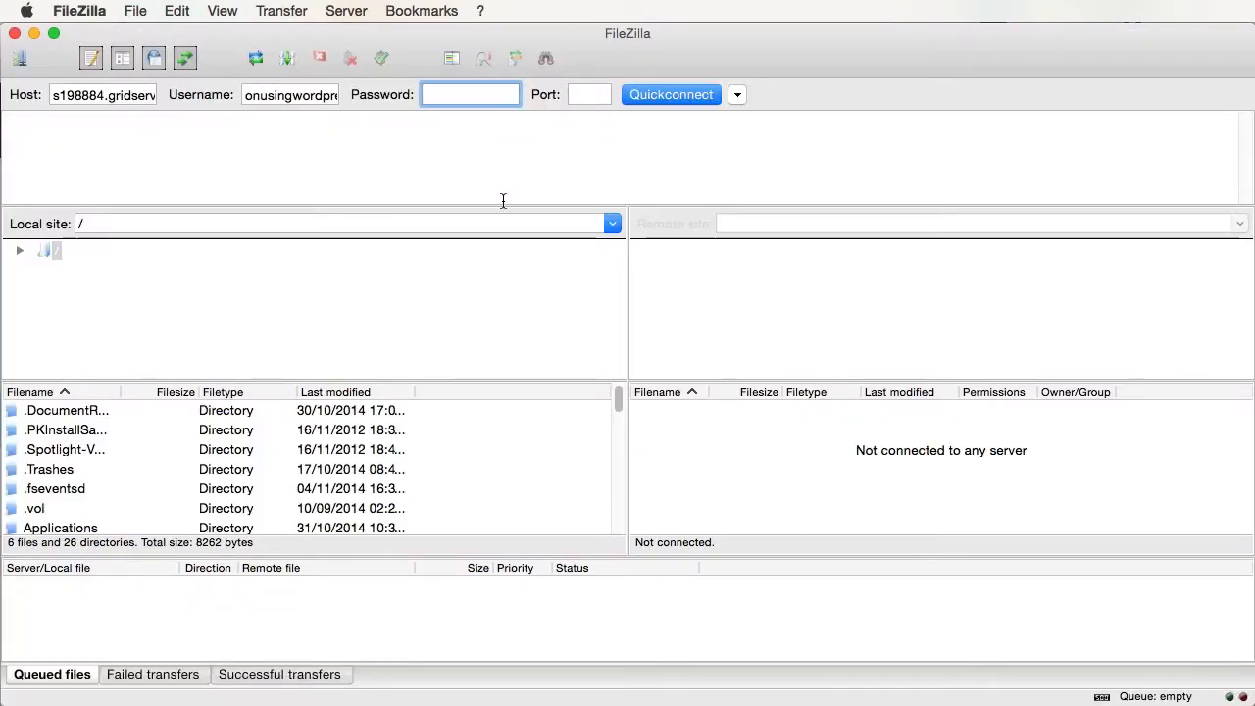
key(super+v)
click(587, 94)
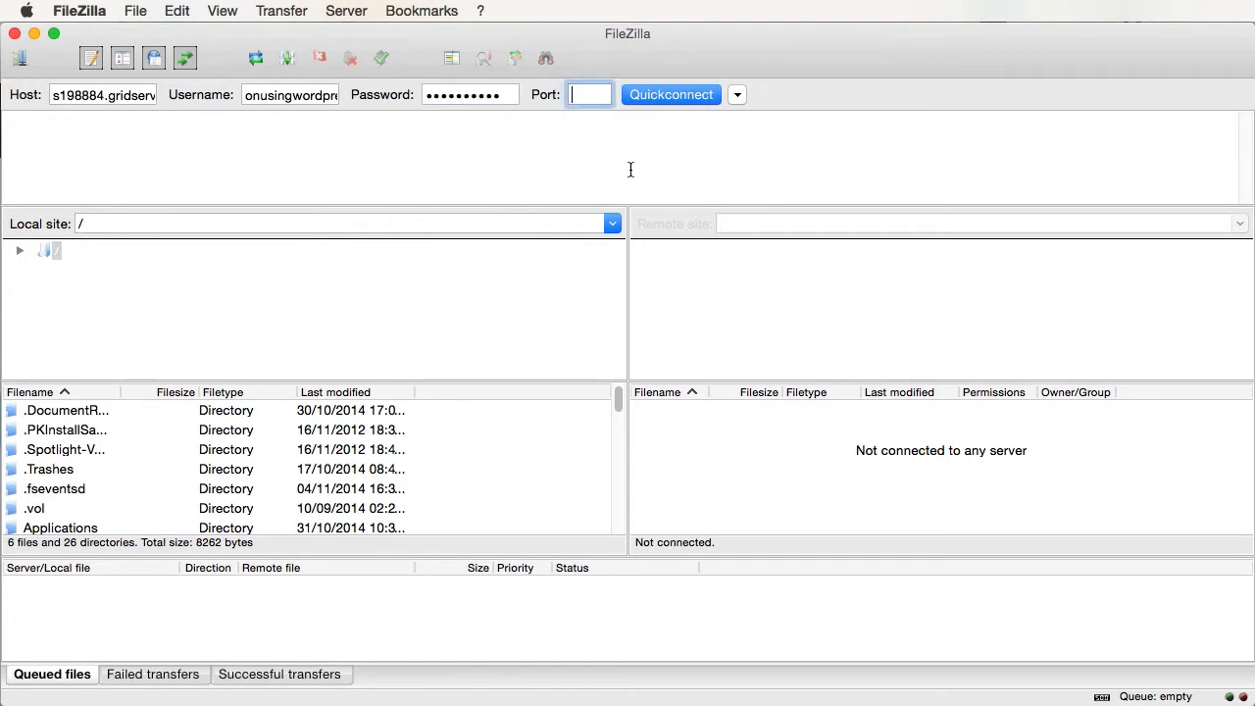
- Double-check the FTP details in Safari, then Quickconnect to the Grid server
key(super+Tab)
scroll(676, 603, down, 1)
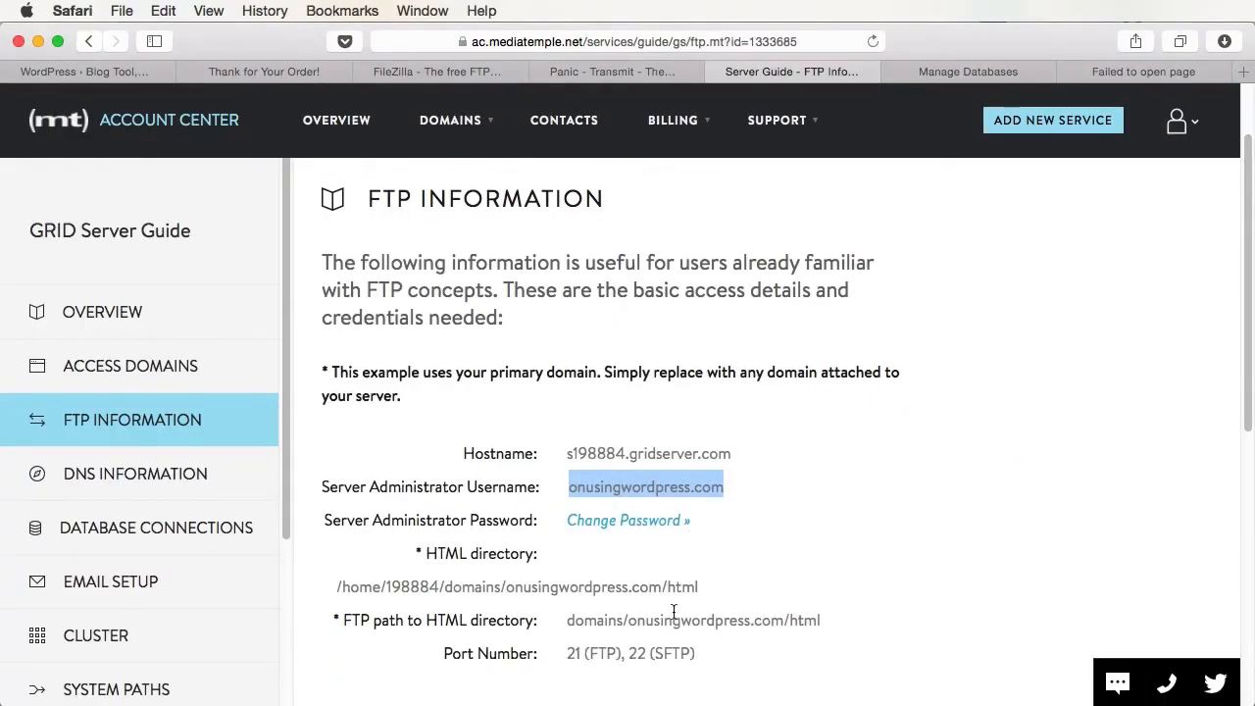
scroll(631, 532, up, 2)
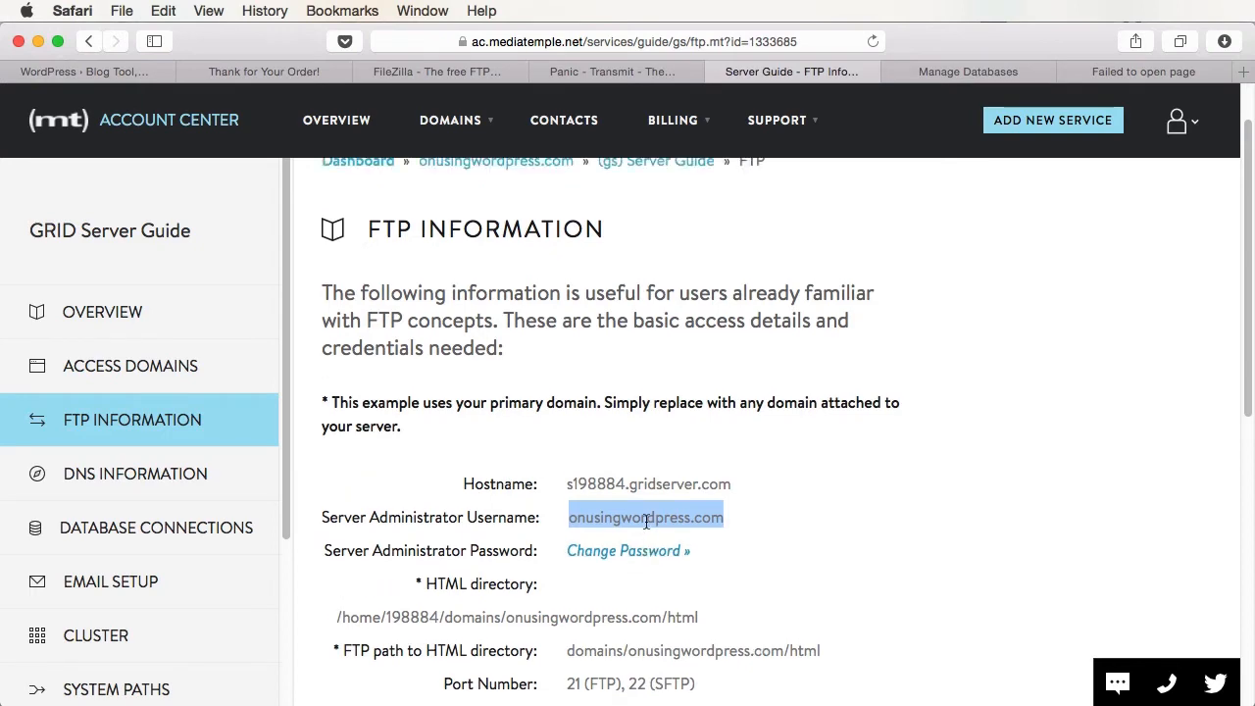
key(super+Tab)
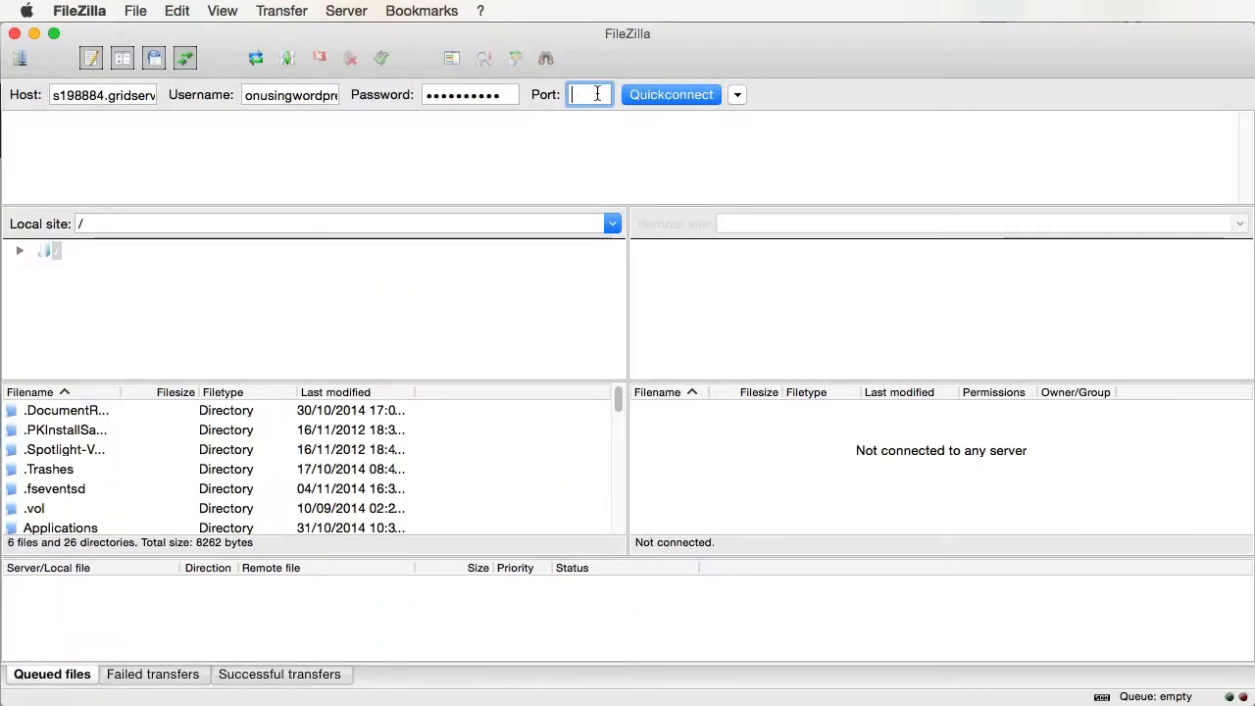
click(684, 95)
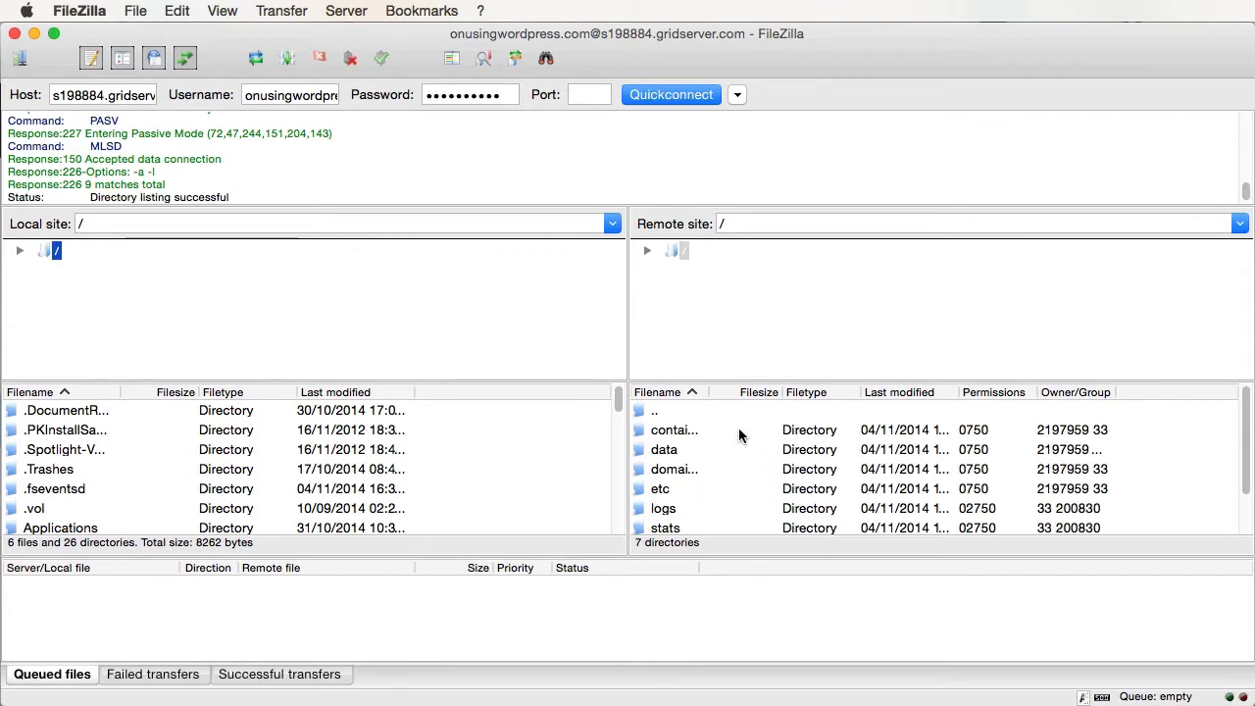
- Browse the remote pane to domains > onusingwordpress.com > html, showing images and index.html
scroll(738, 429, down, 2)
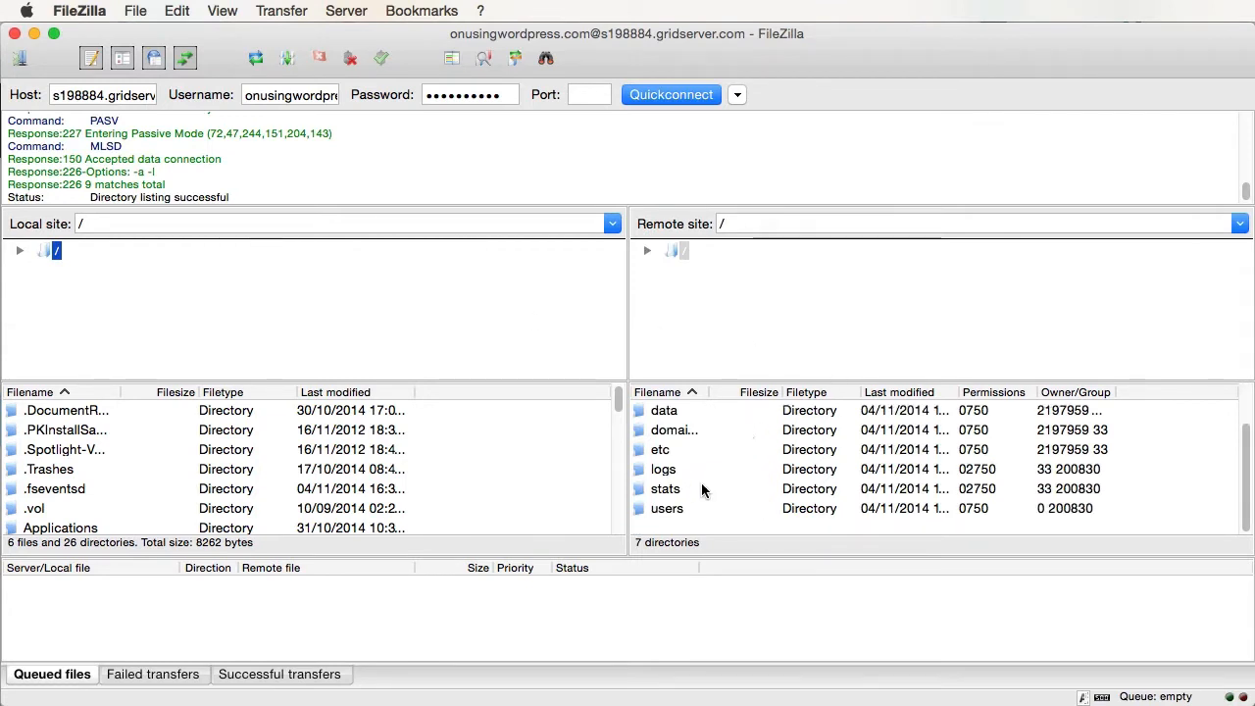
scroll(701, 483, up, 2)
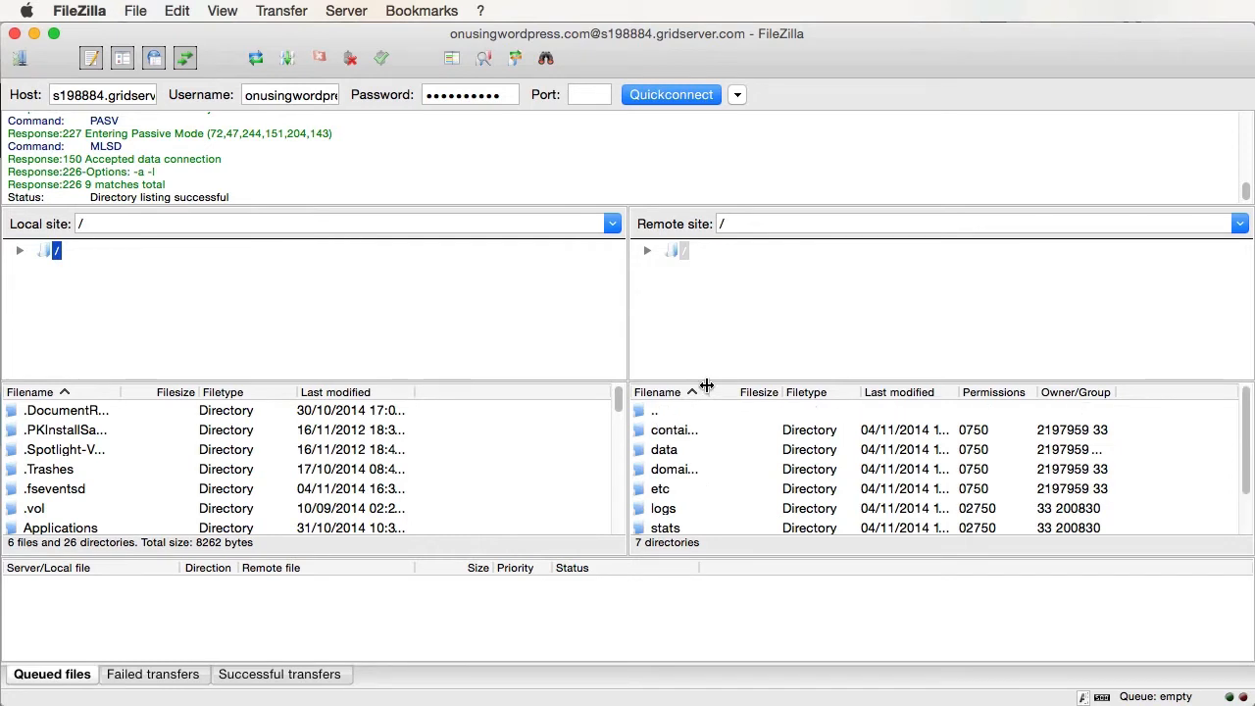
drag(708, 392, 841, 392)
click(676, 469)
double_click(676, 470)
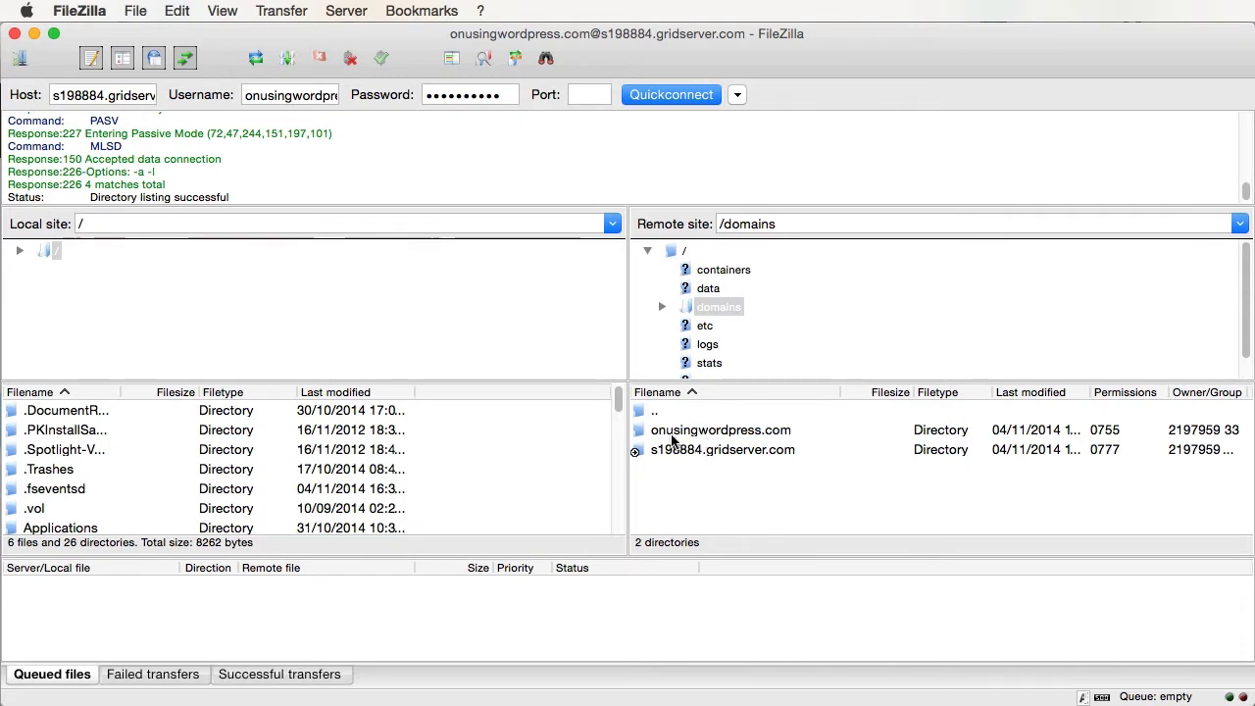
double_click(763, 437)
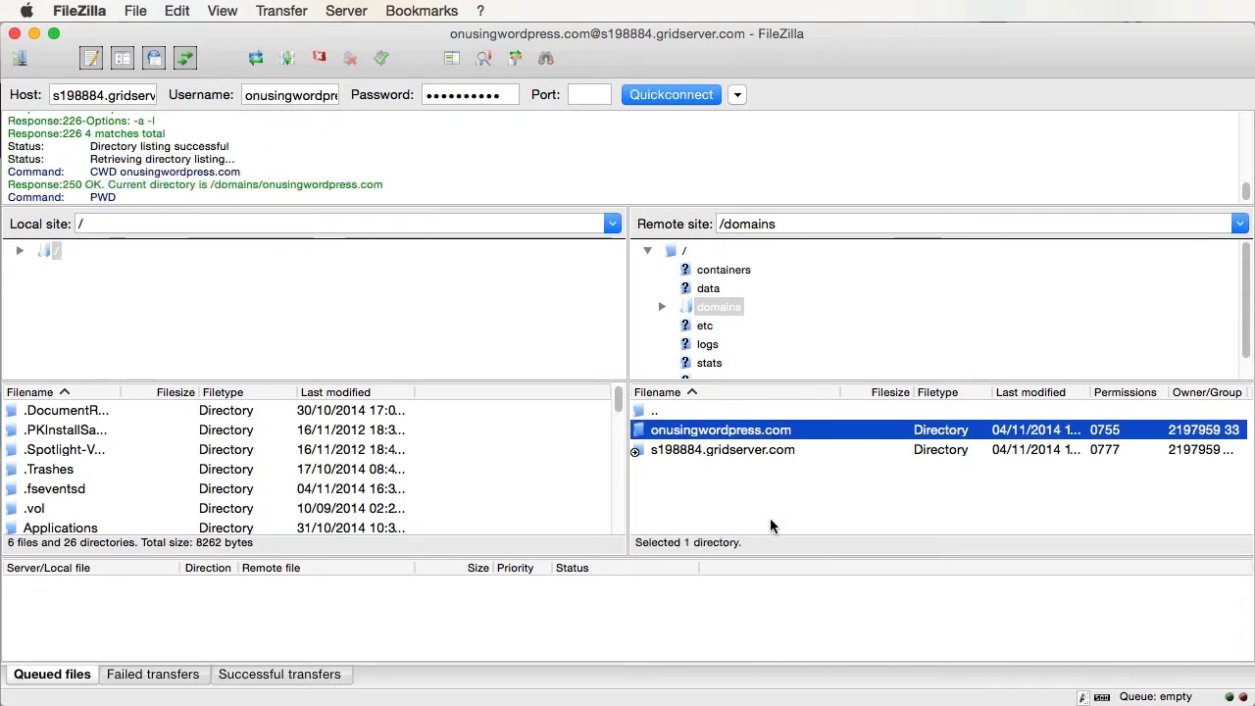
double_click(761, 449)
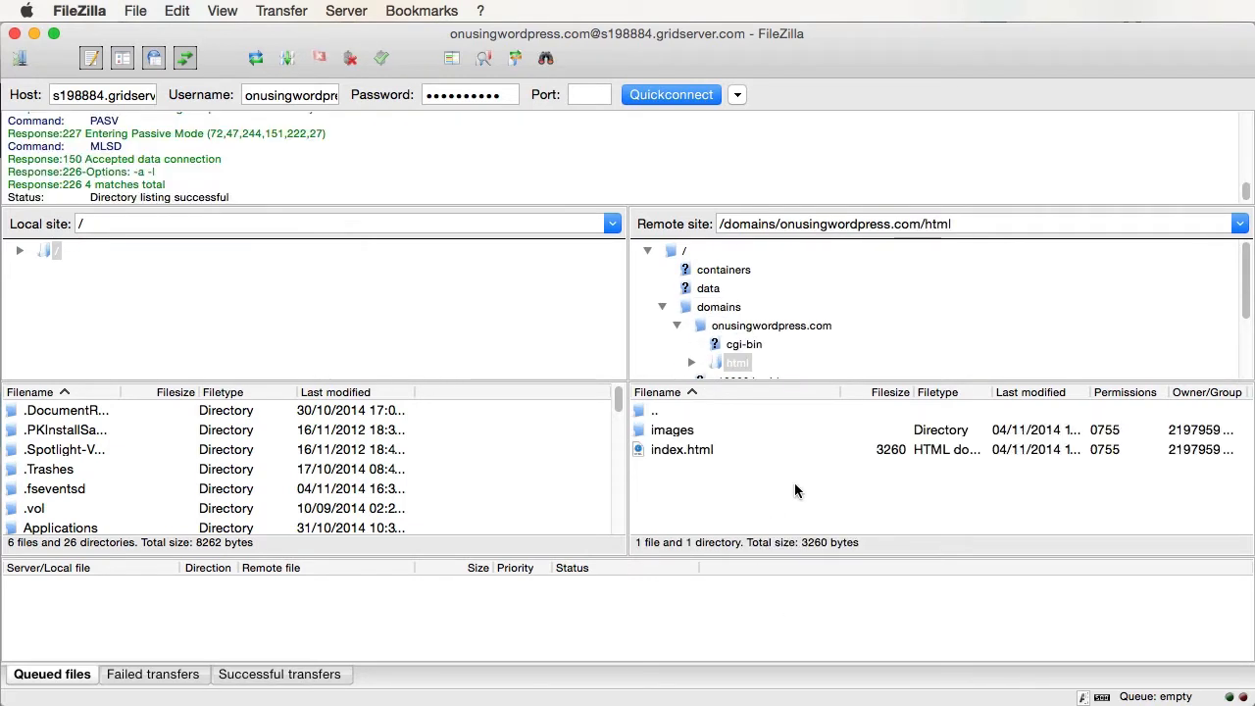
click(693, 431)
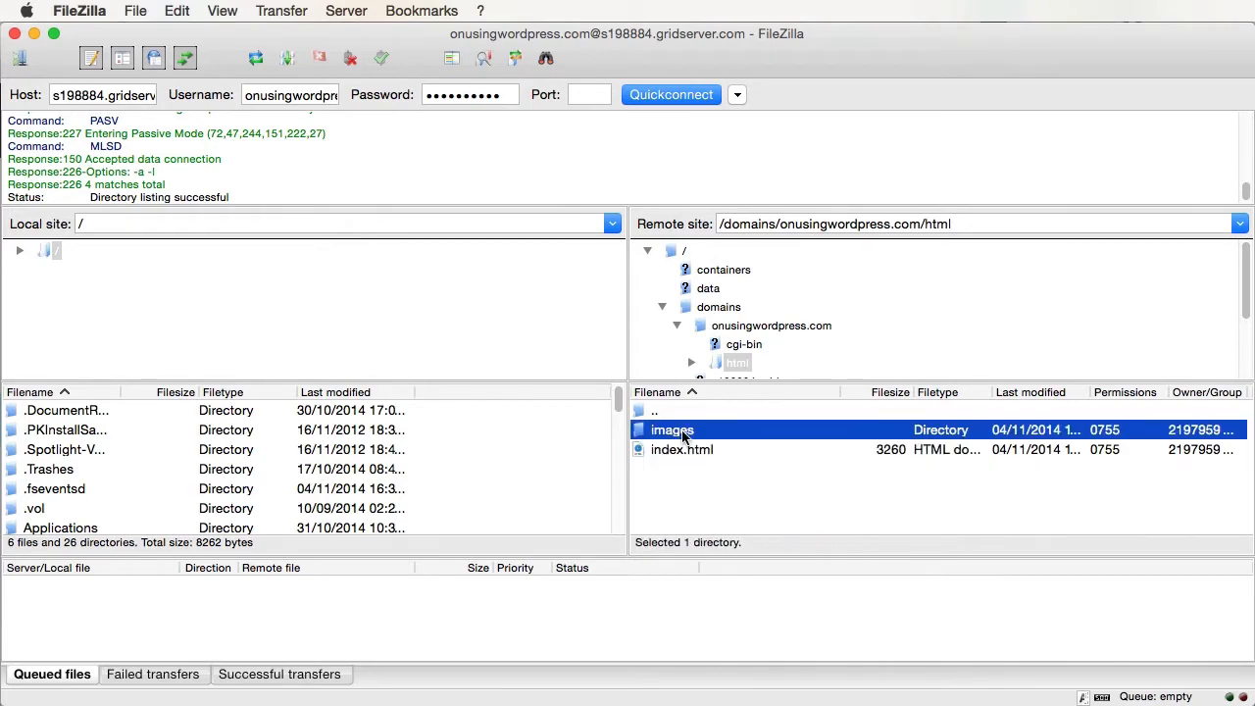
click(696, 472)
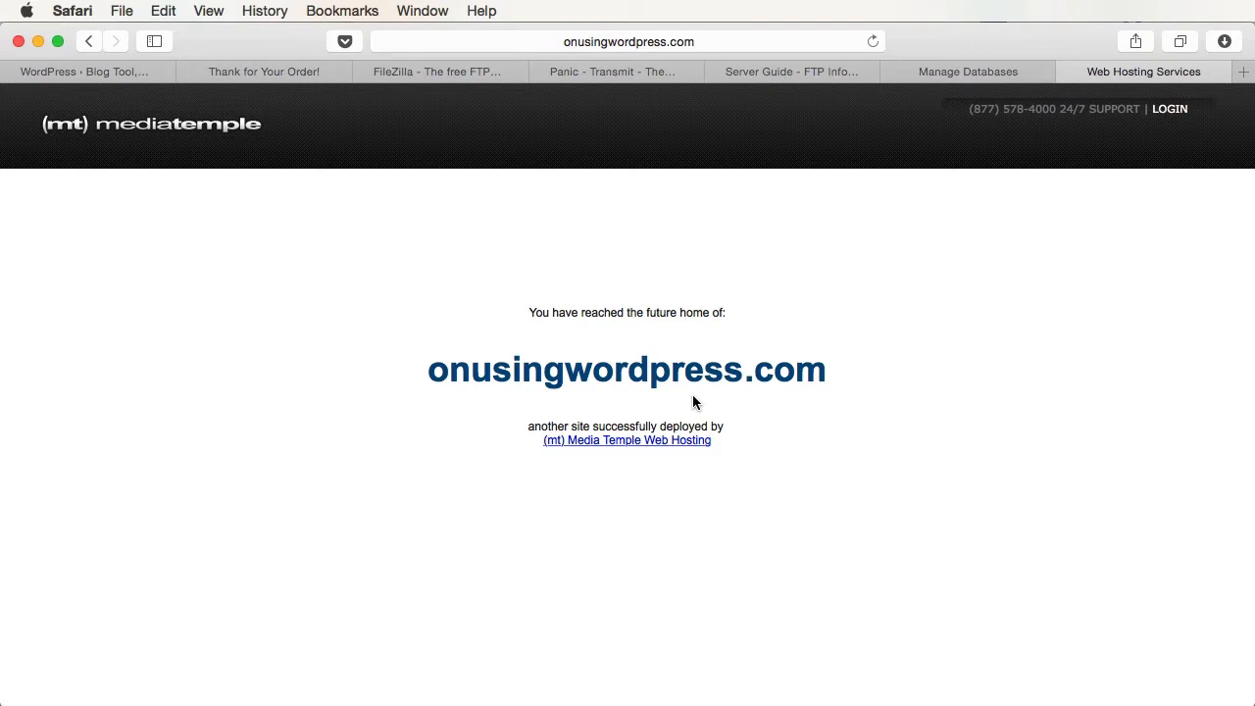
- Switch to the WordPress.org tab in Safari
click(128, 75)
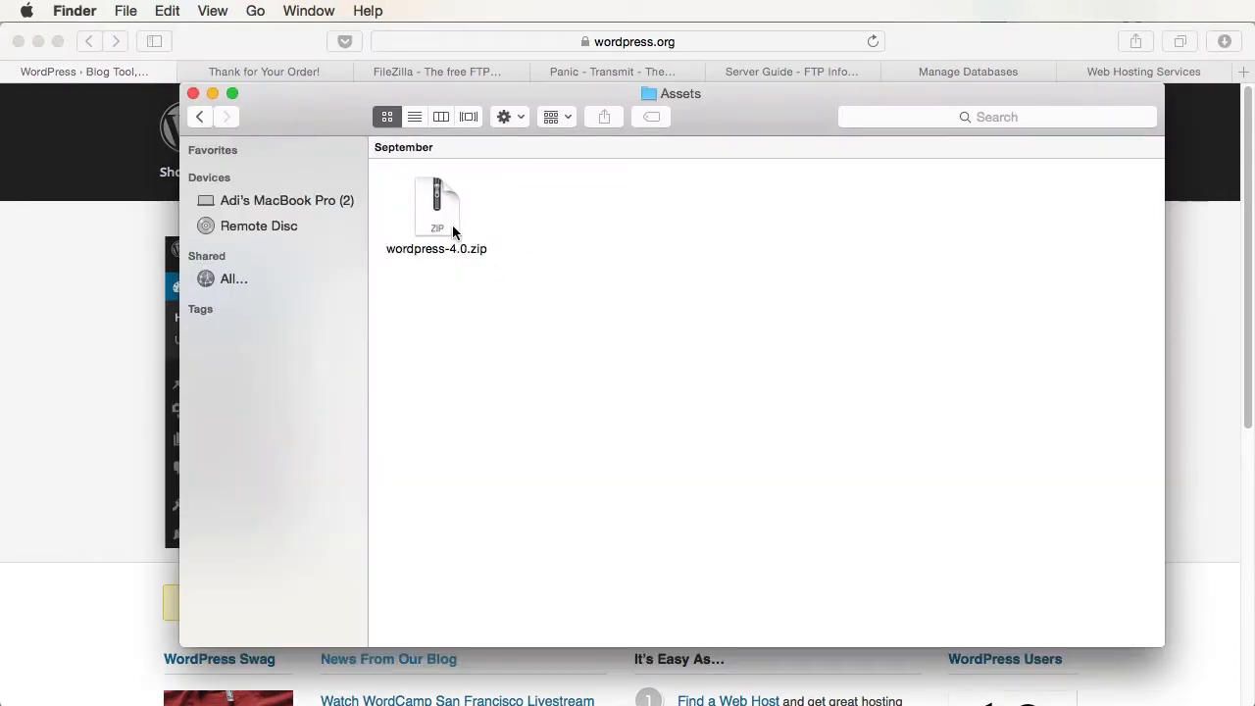
- Expand wordpress-4.0.zip in the Assets folder and move the zip archive to the Trash
click(438, 206)
double_click(437, 206)
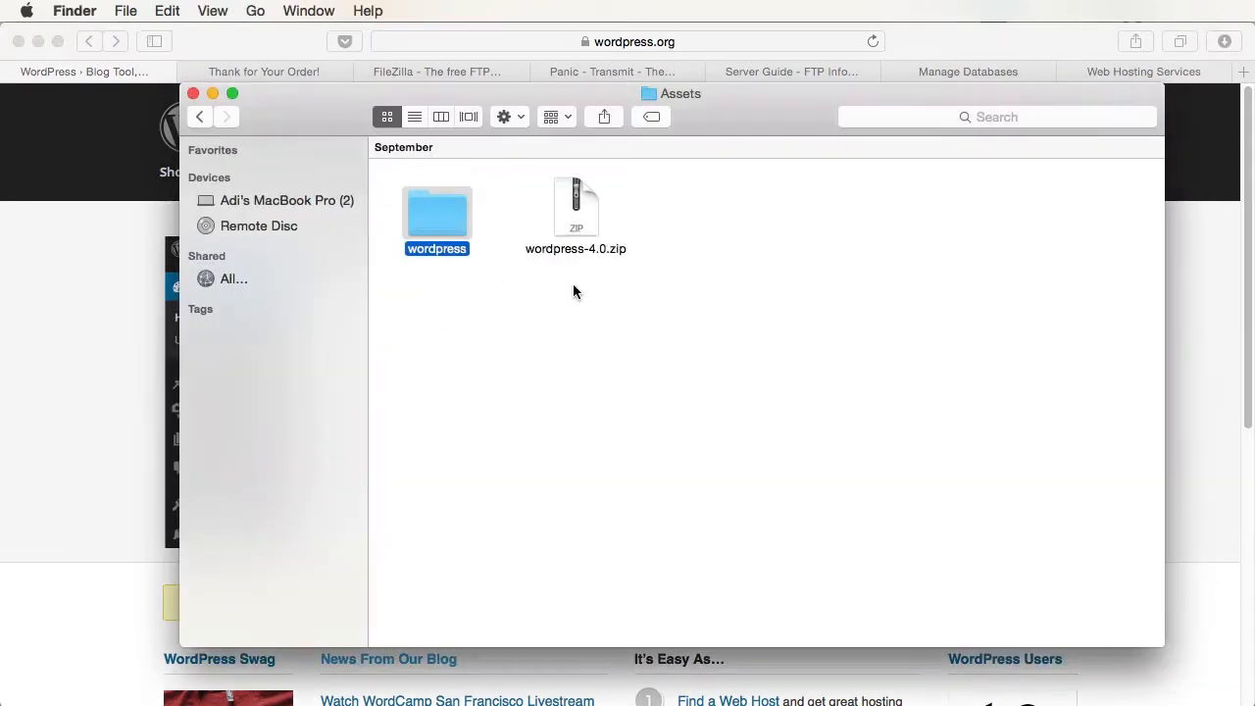
right_click(573, 209)
click(642, 275)
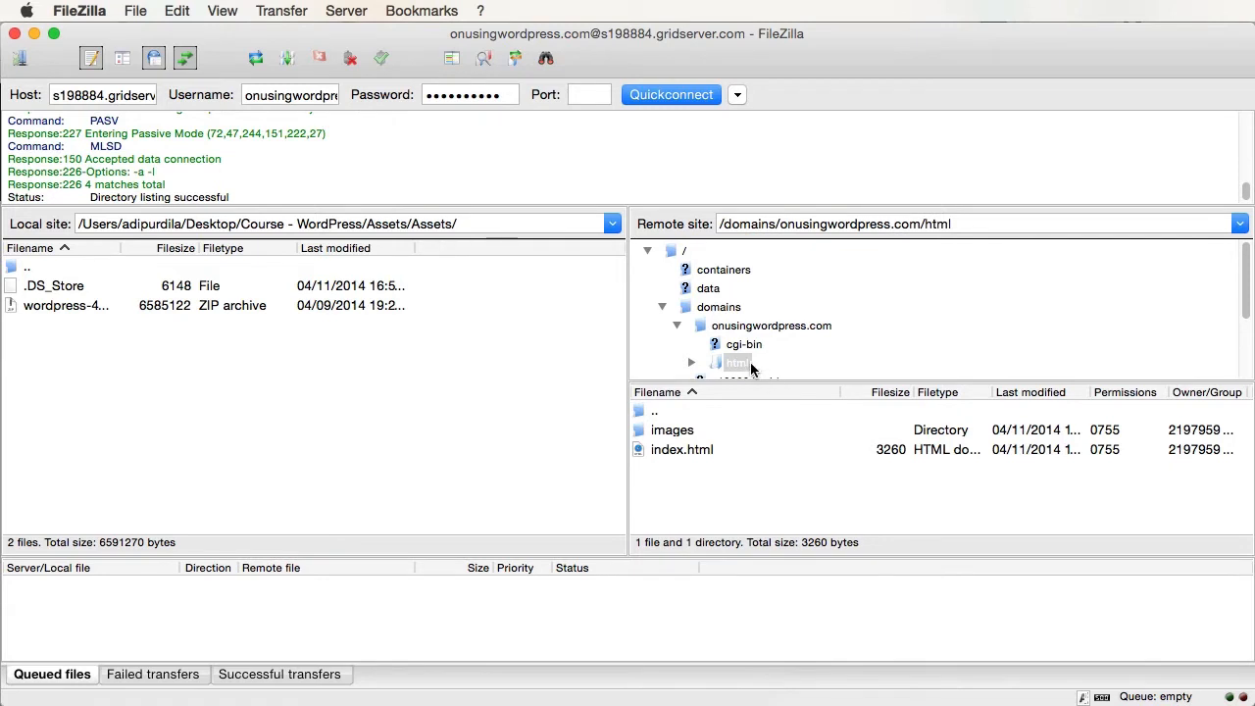
- Delete the images folder and index.html from the remote html folder
click(673, 432)
shift+click(668, 449)
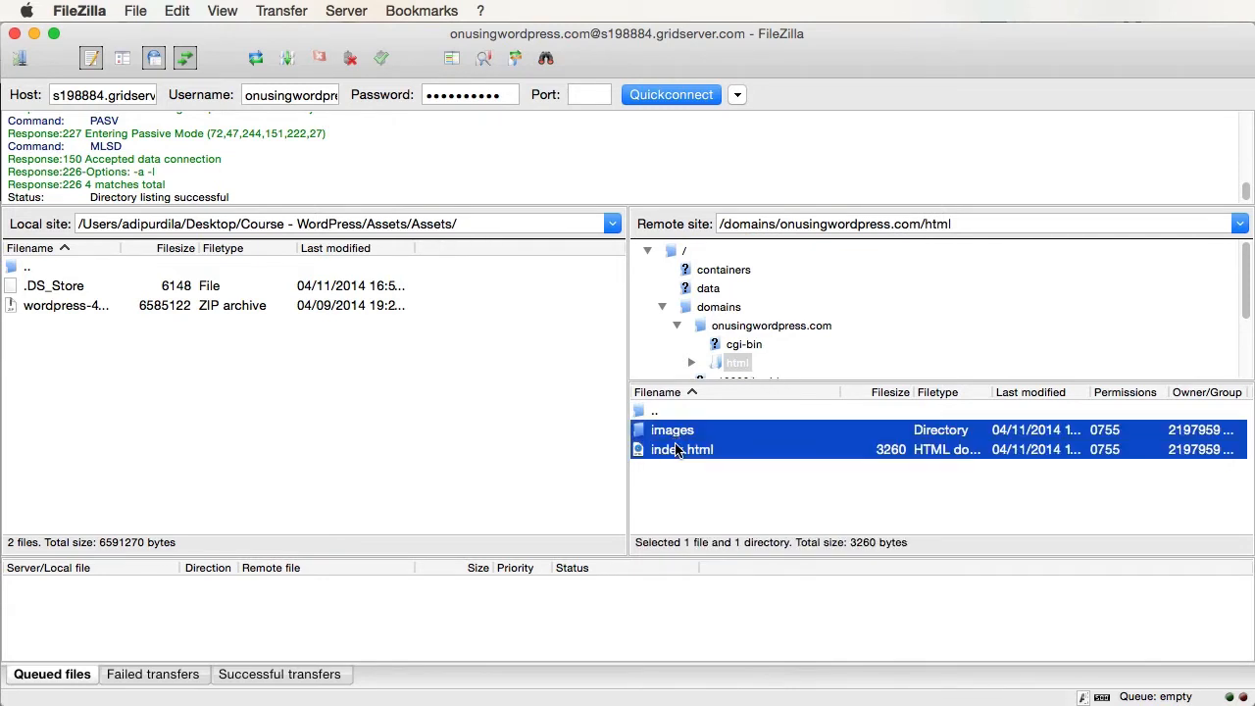
right_click(670, 432)
click(745, 592)
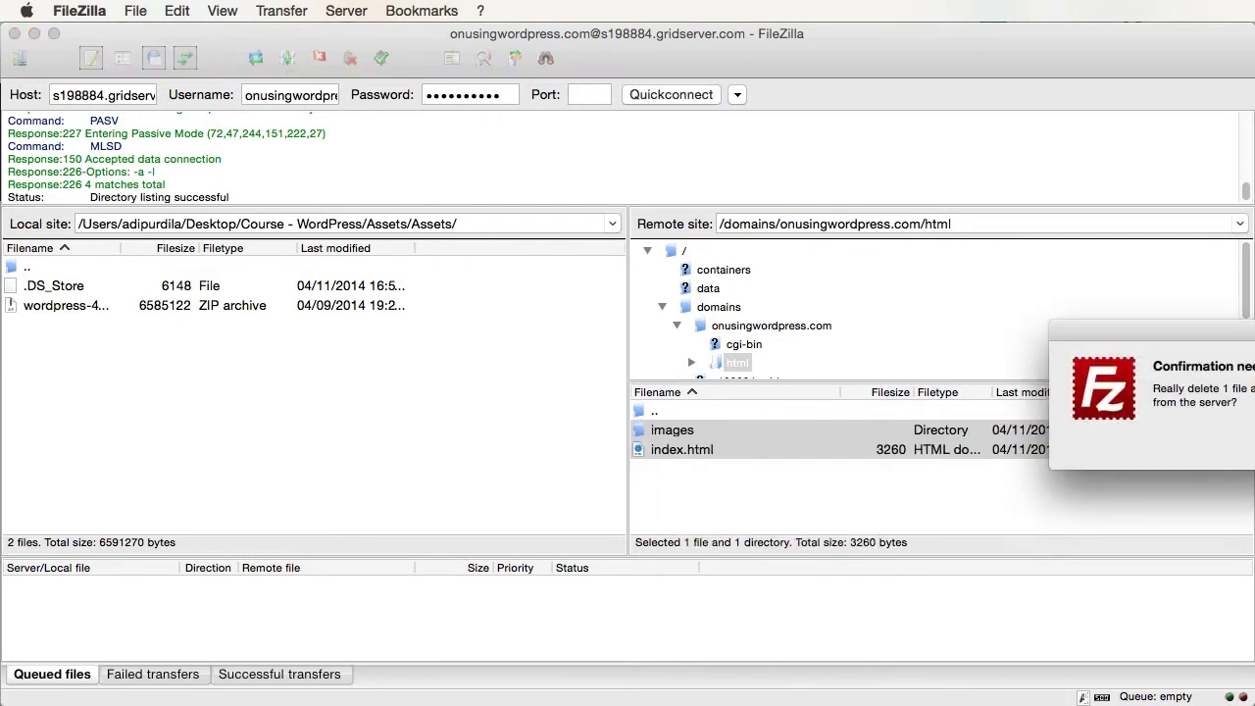
key(Return)
- Reload onusingwordpress.com in Safari to check the change, then return to FileZilla
key(super+Tab)
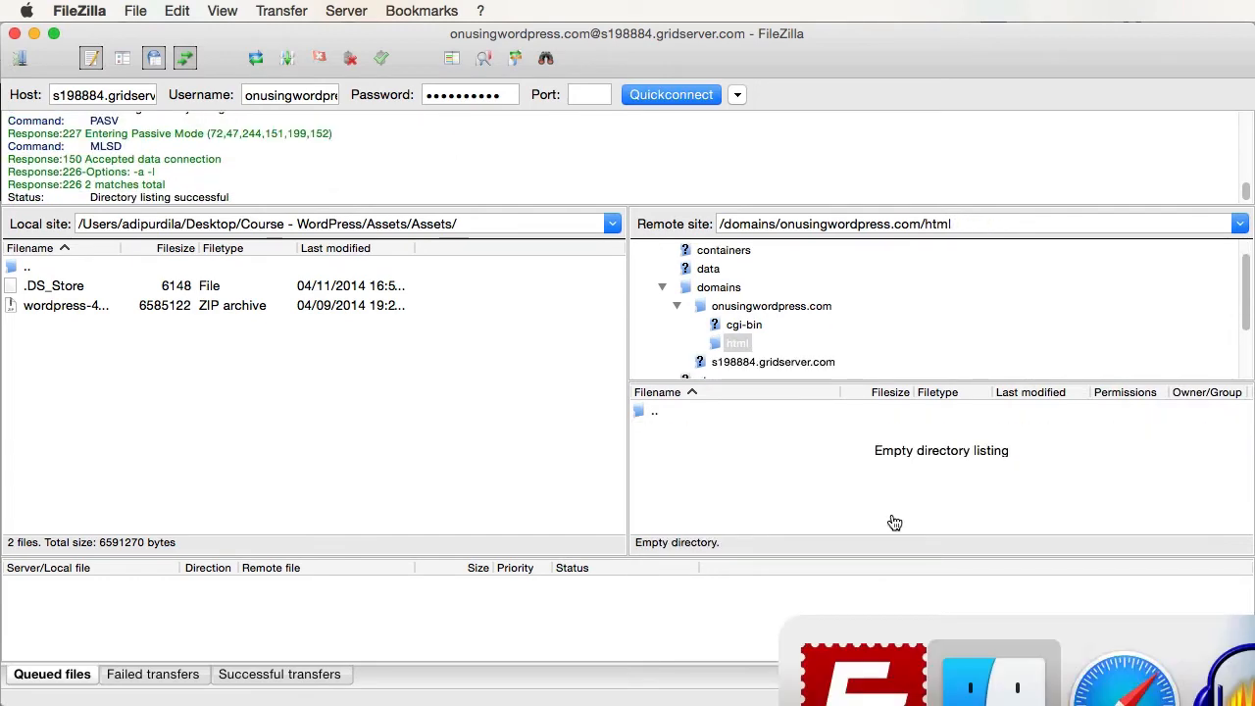
click(1174, 698)
click(1108, 75)
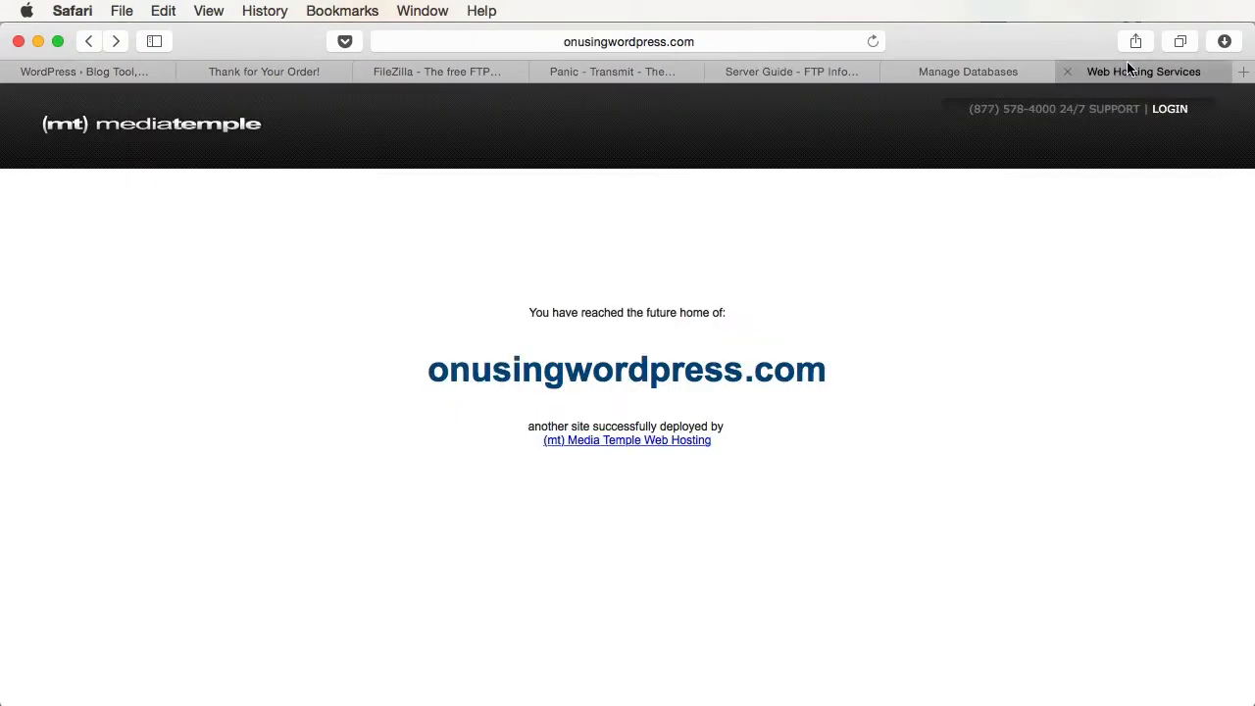
key(super+r)
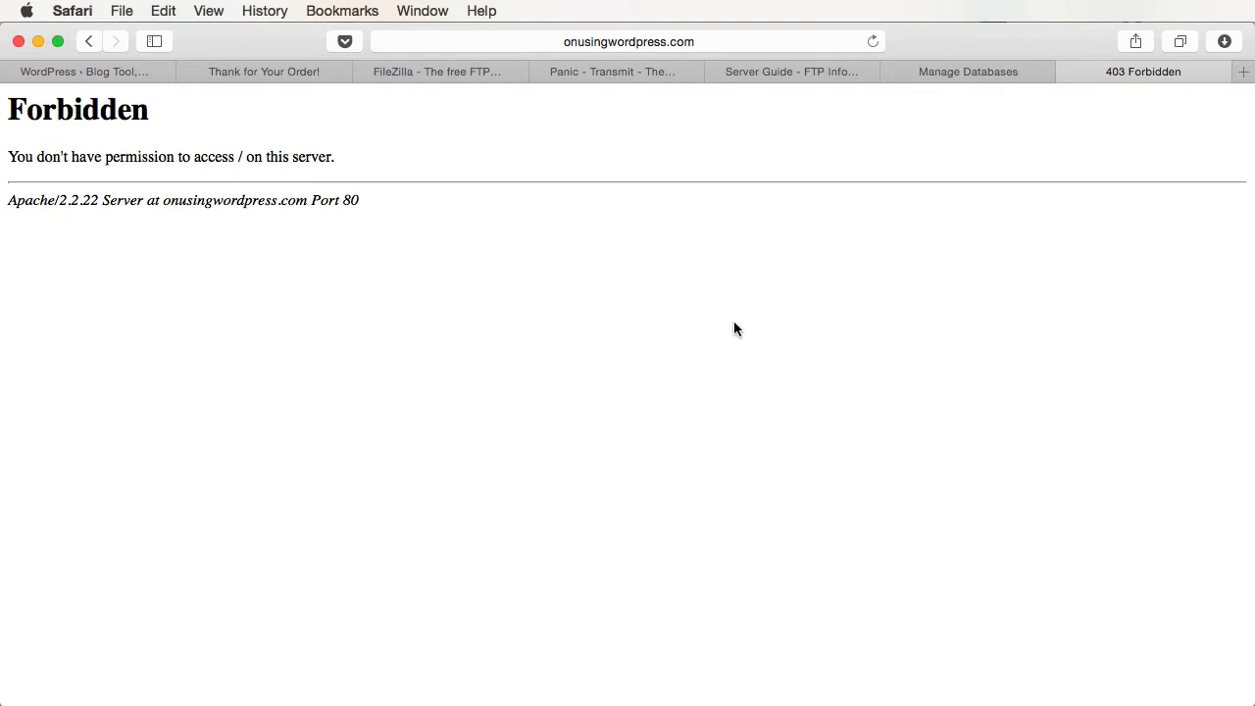
key(super+Tab)
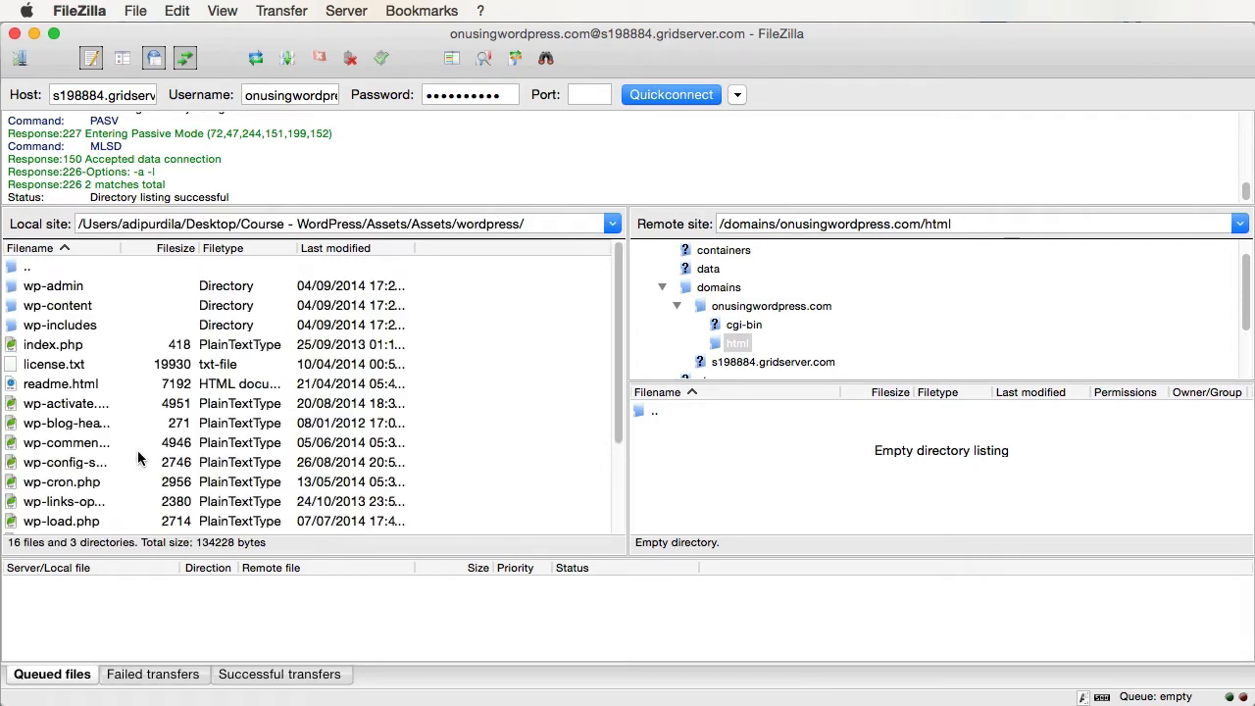
- Upload all local WordPress files and folders into the remote html folder
click(98, 403)
key(super+a)
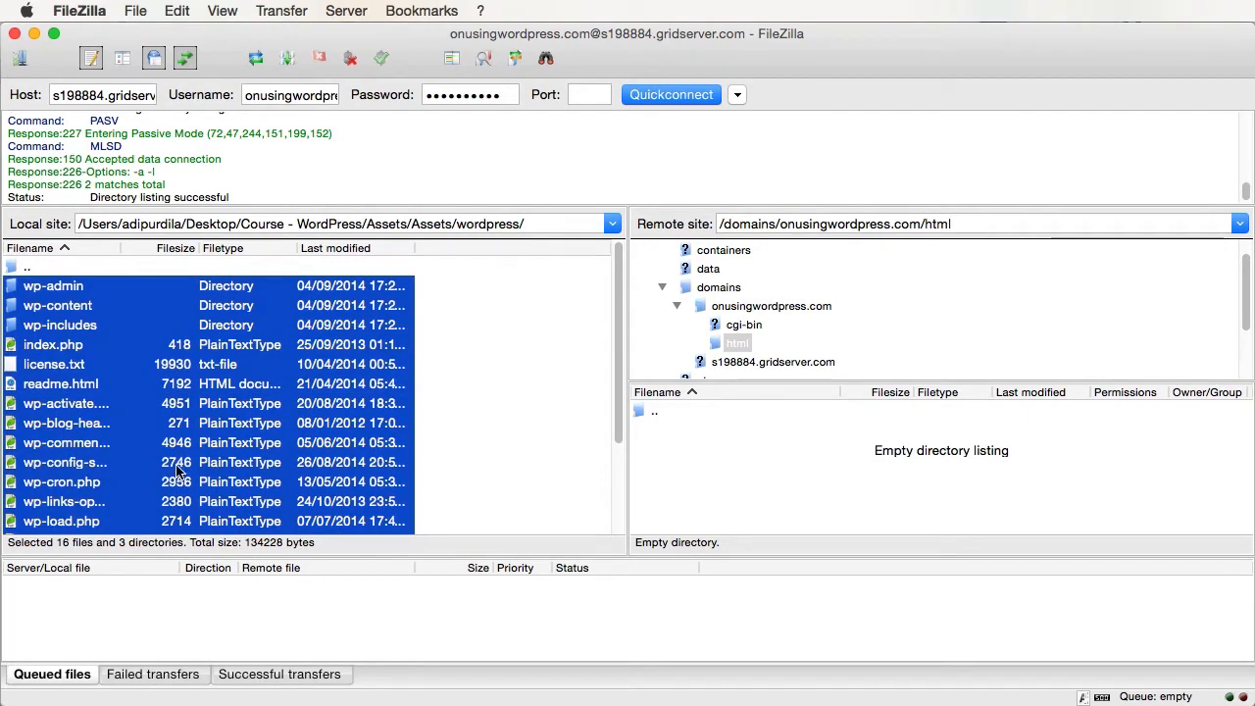
click(176, 425)
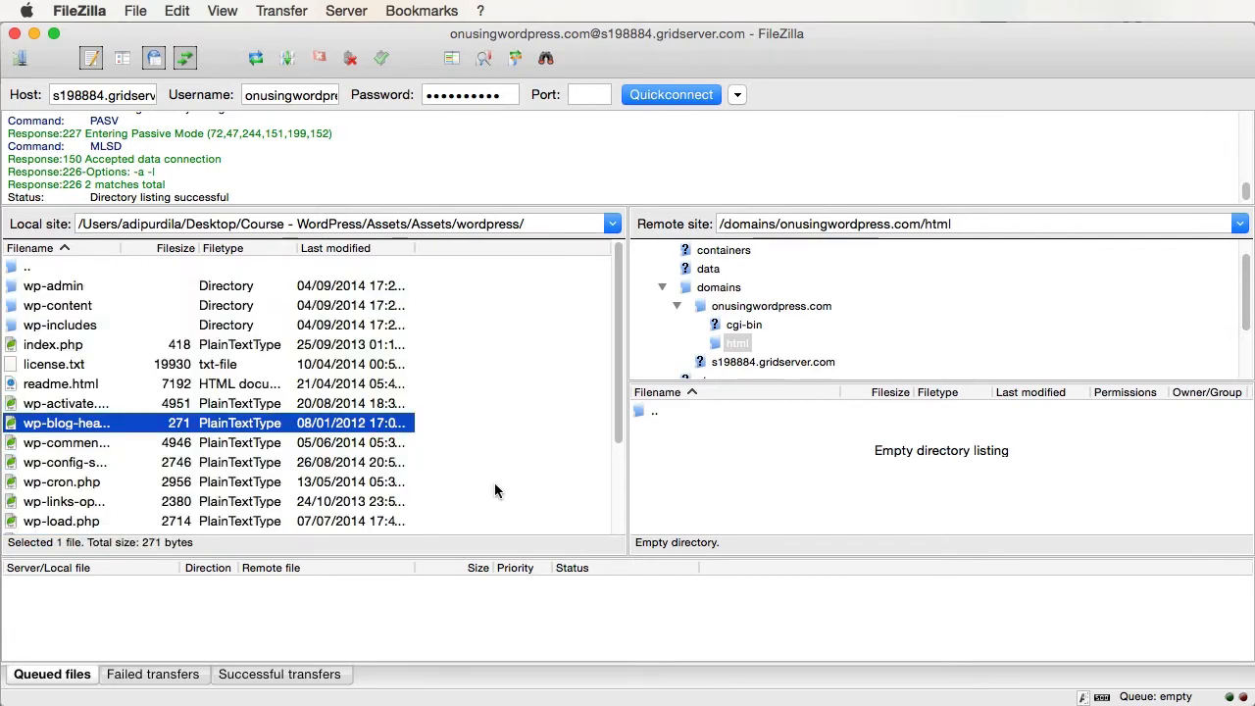
key(super+a)
drag(71, 417, 808, 519)
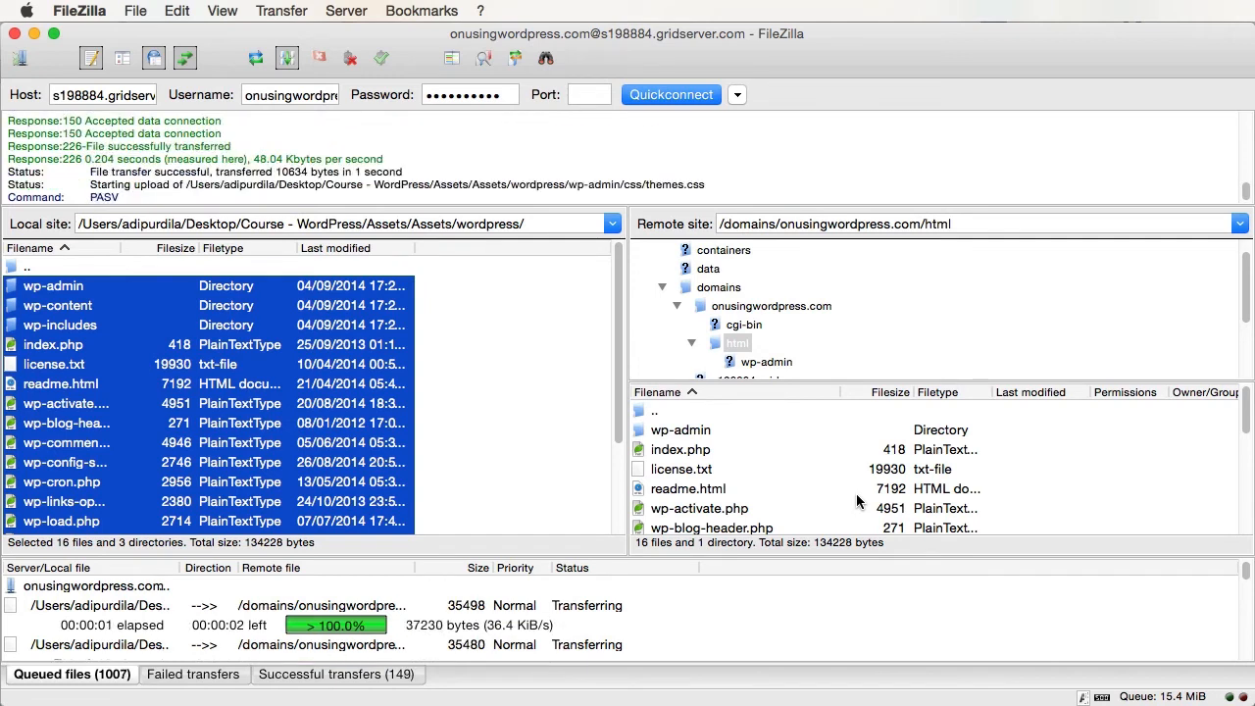
click(594, 475)
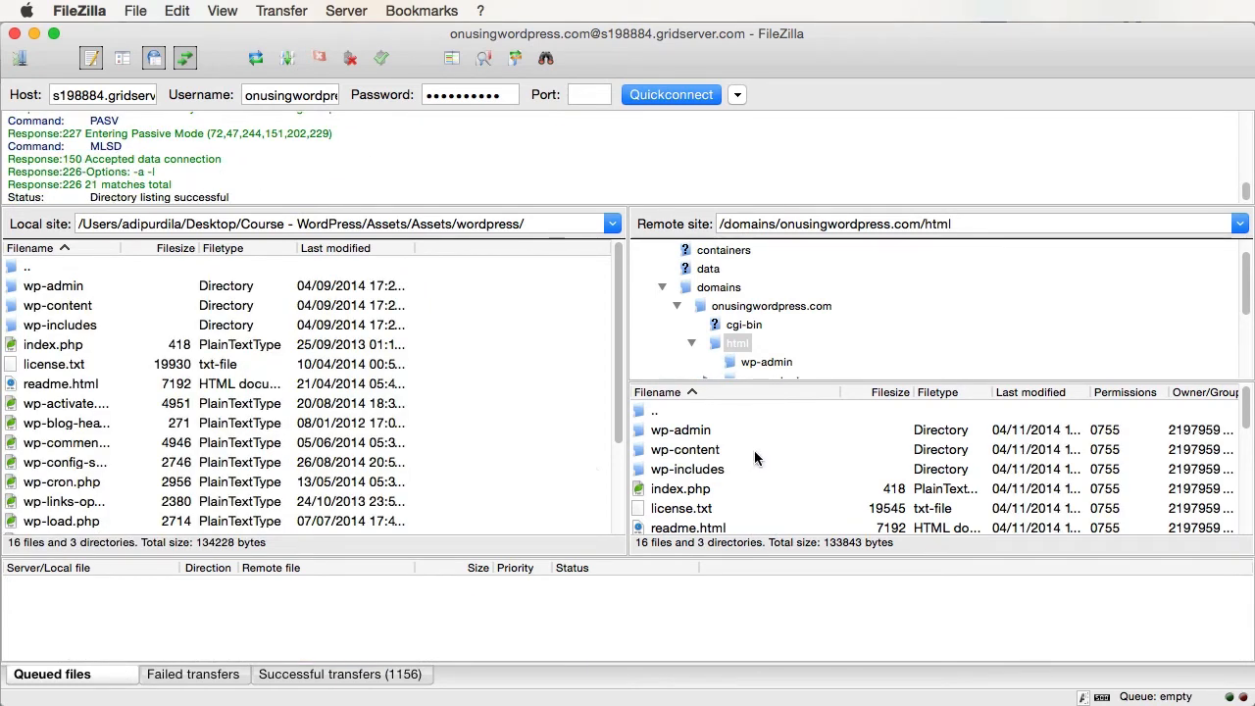
scroll(754, 450, down, 1)
scroll(754, 450, down, 3)
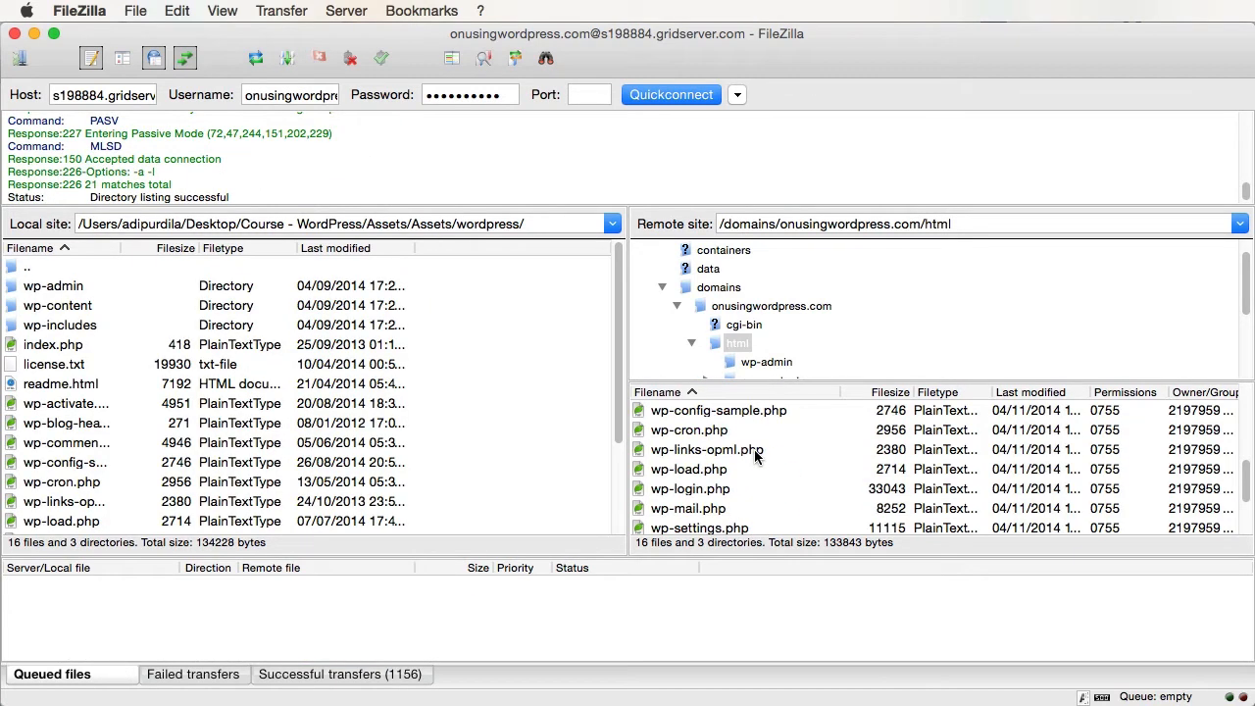
scroll(751, 454, up, 1)
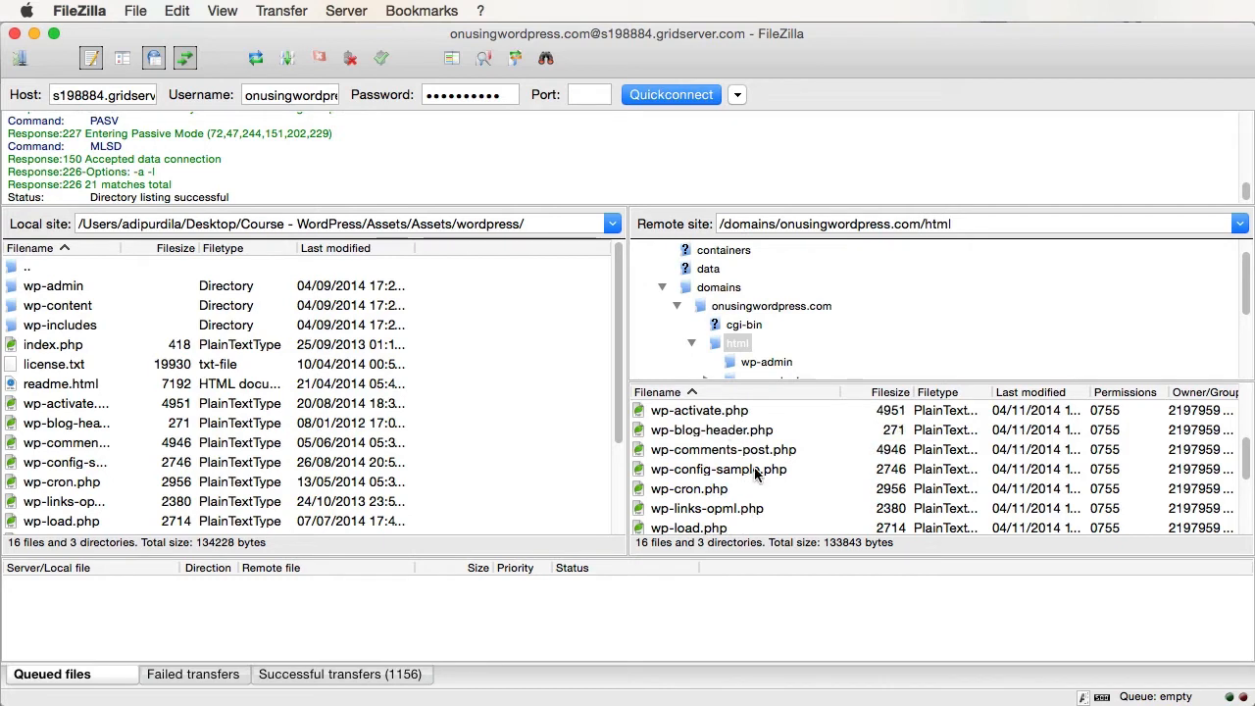
- Rename the server's wp-config-sample.php to wp-config.php and select the downloaded local copy
click(699, 472)
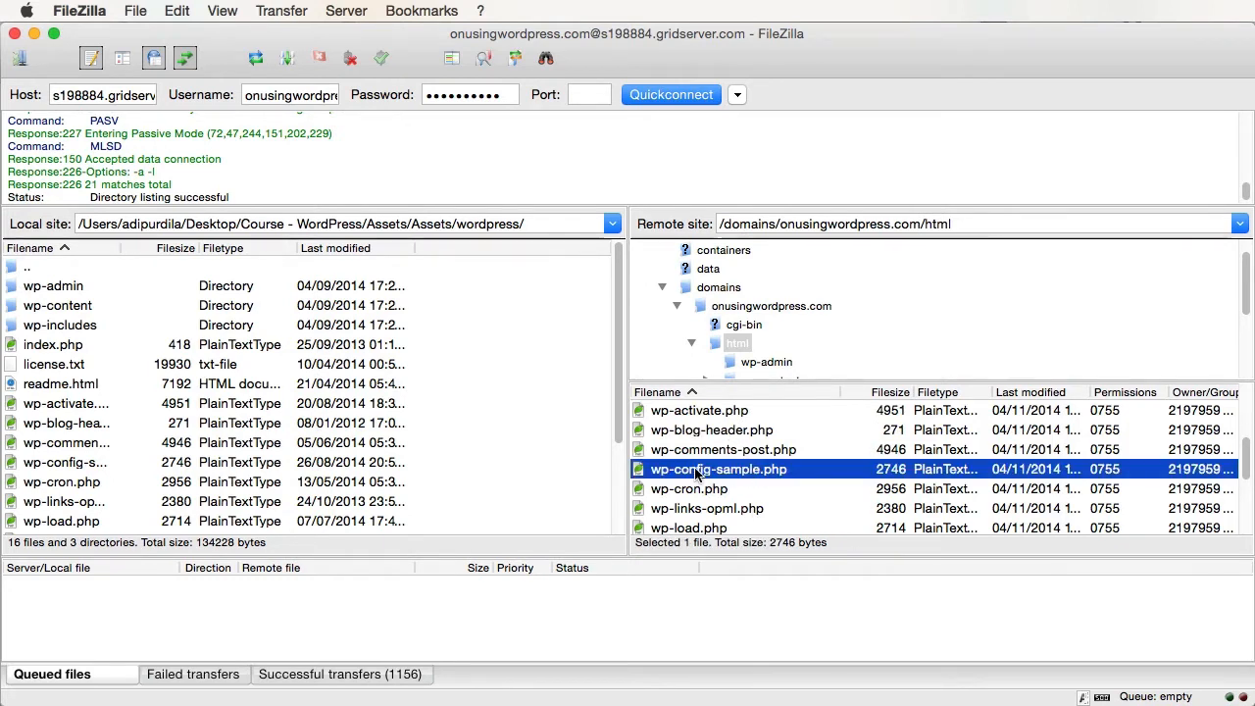
right_click(696, 473)
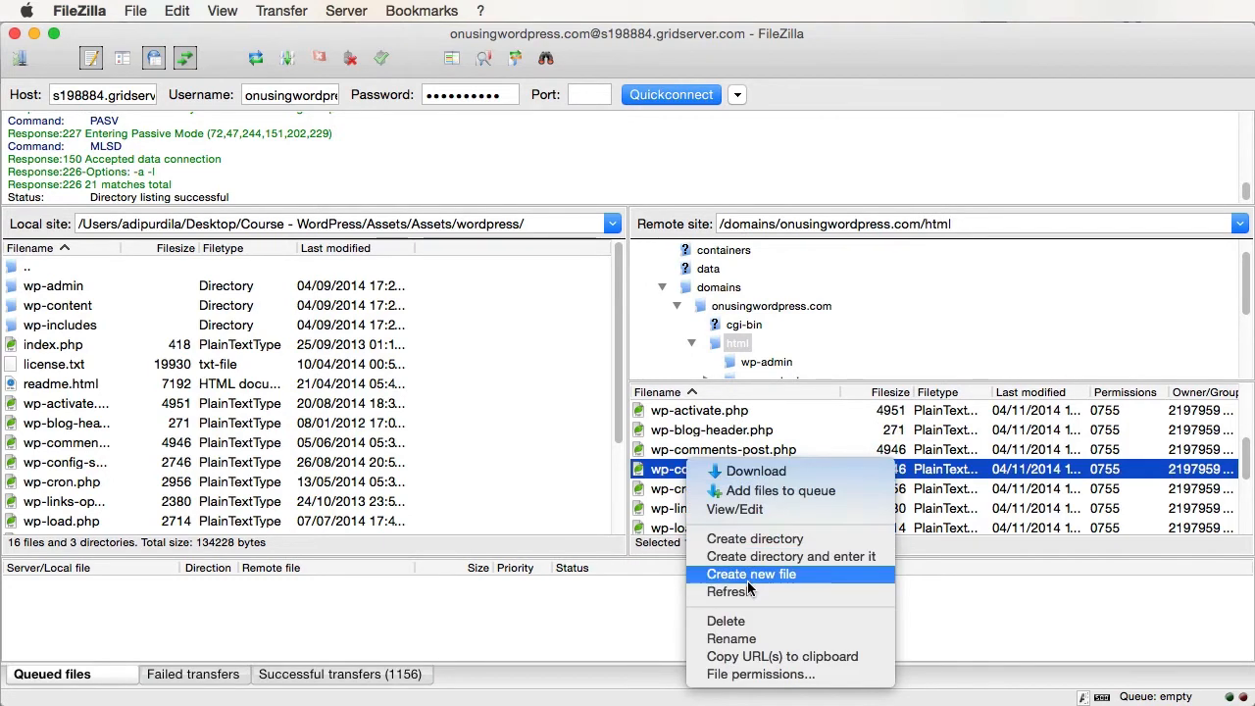
click(743, 639)
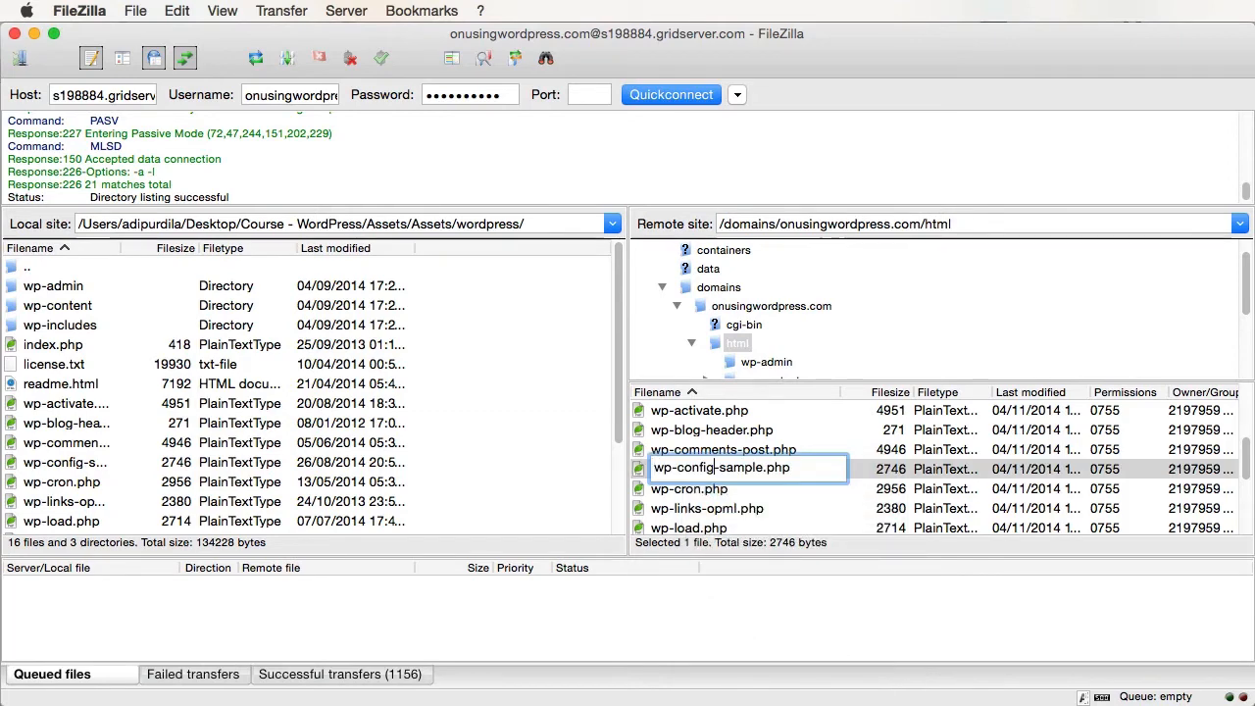
drag(714, 467, 763, 468)
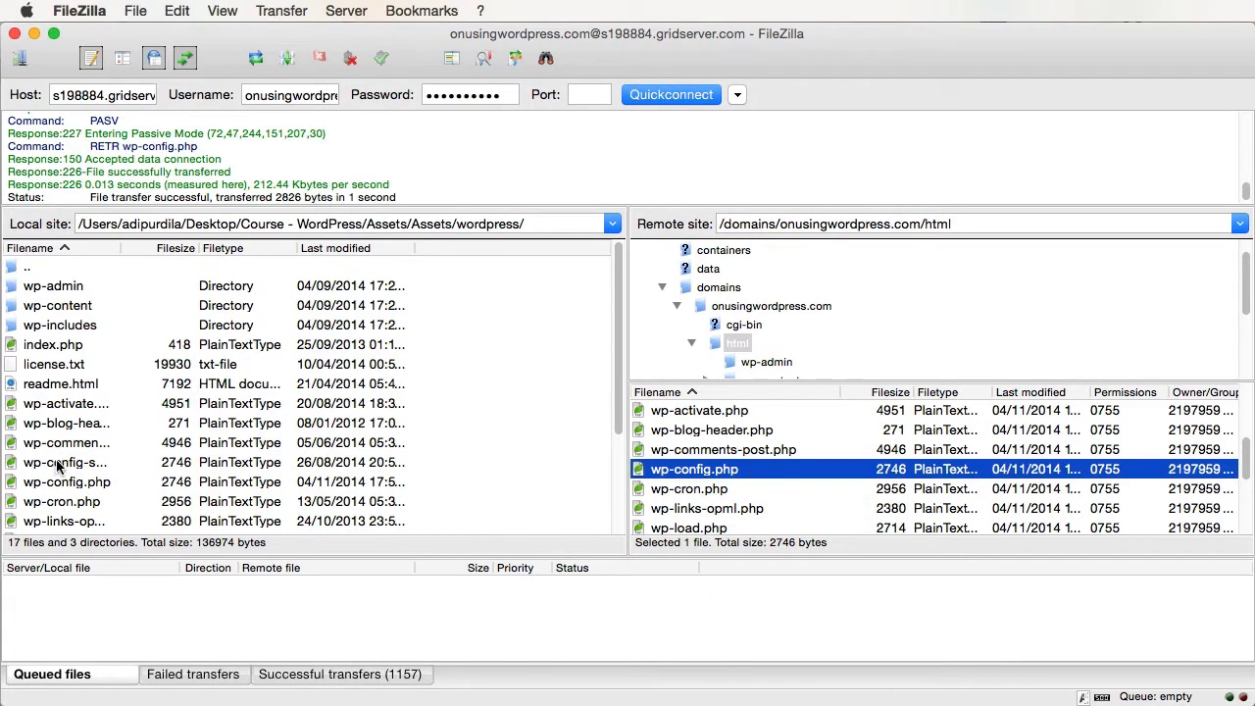
click(84, 466)
click(86, 482)
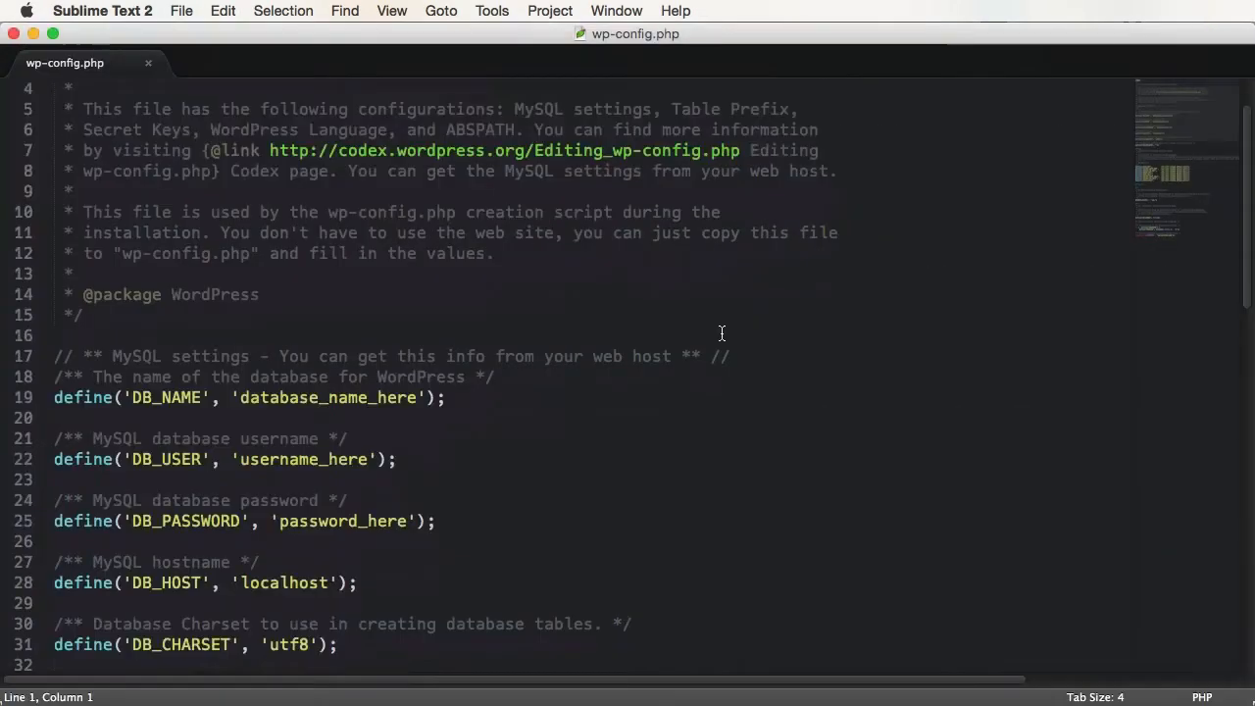
- Replace the DB_NAME placeholder with the database name copied from the Media Temple database list
scroll(723, 334, down, 2)
double_click(342, 283)
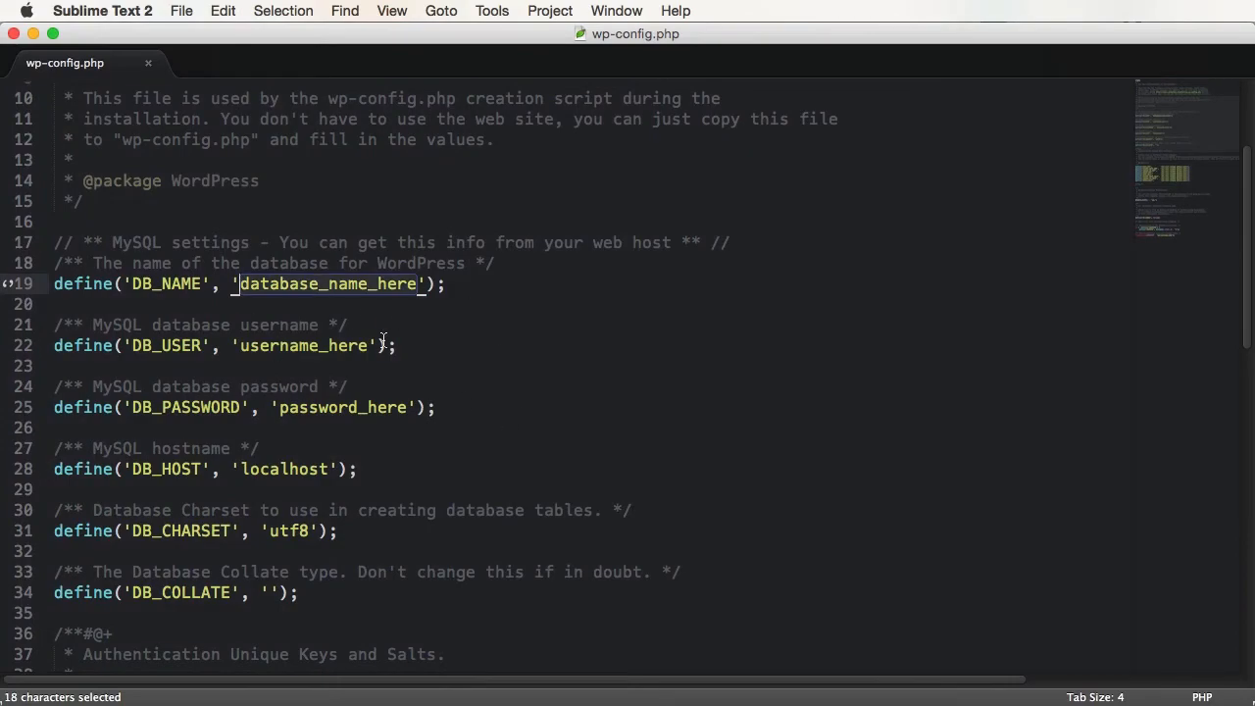
key(super+Tab)
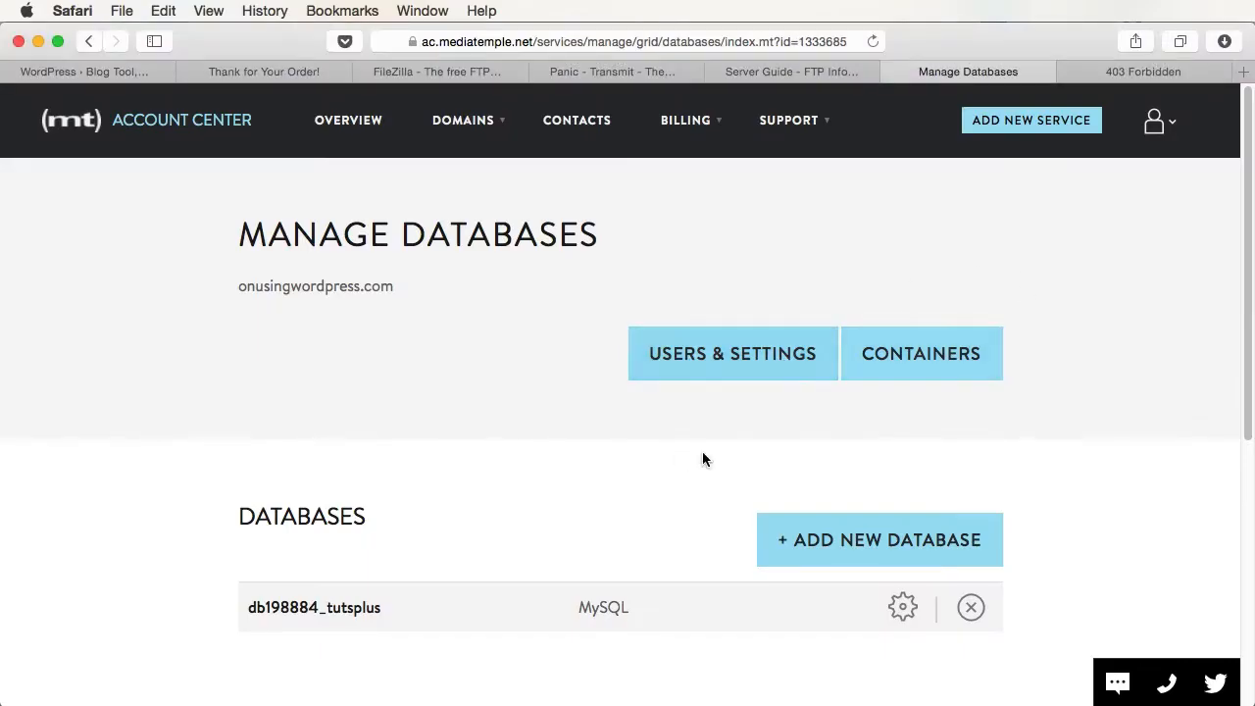
drag(387, 608, 242, 607)
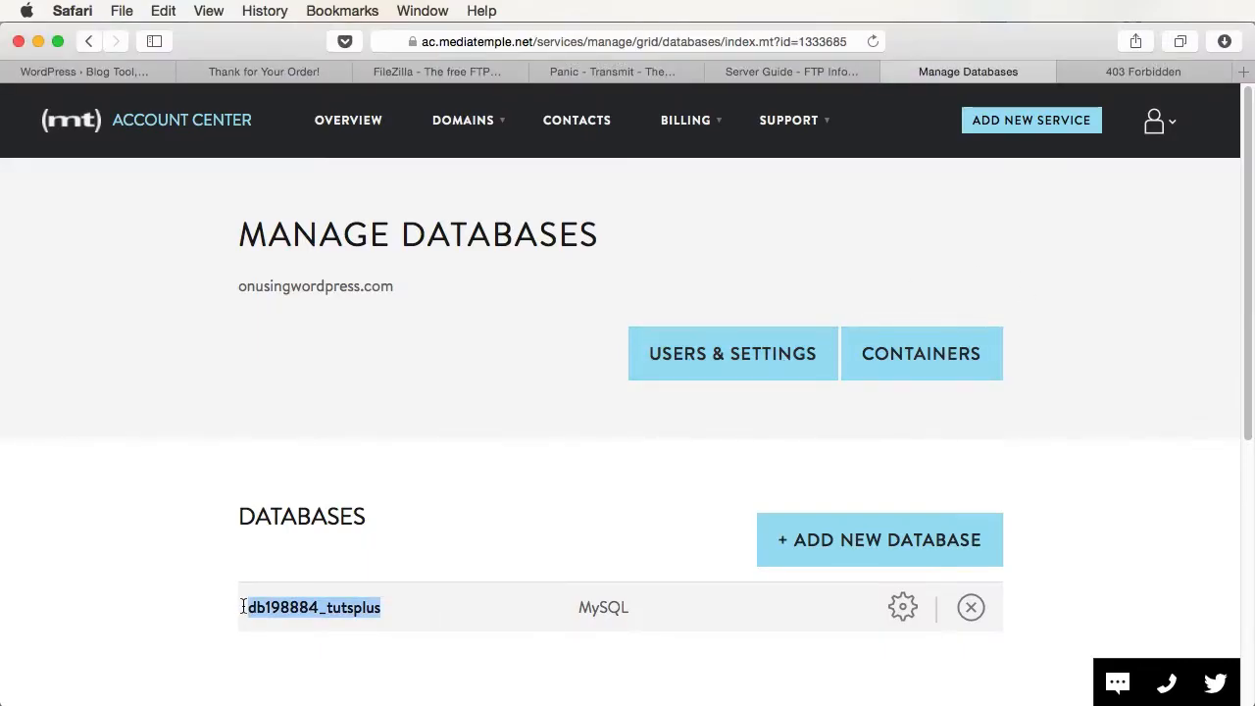
key(super+c)
key(super+Tab)
key(super+v)
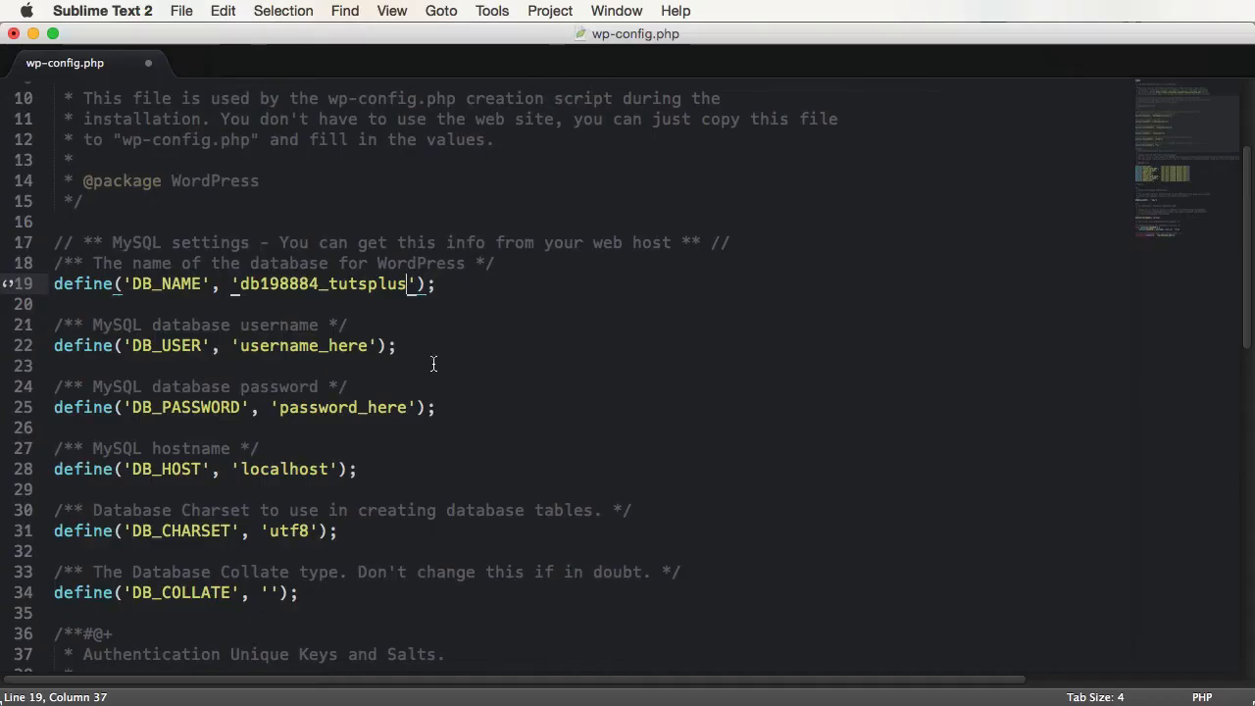
- Paste the database user into DB_USER, then select the password placeholder and security-key lines
click(318, 282)
shift+click(243, 288)
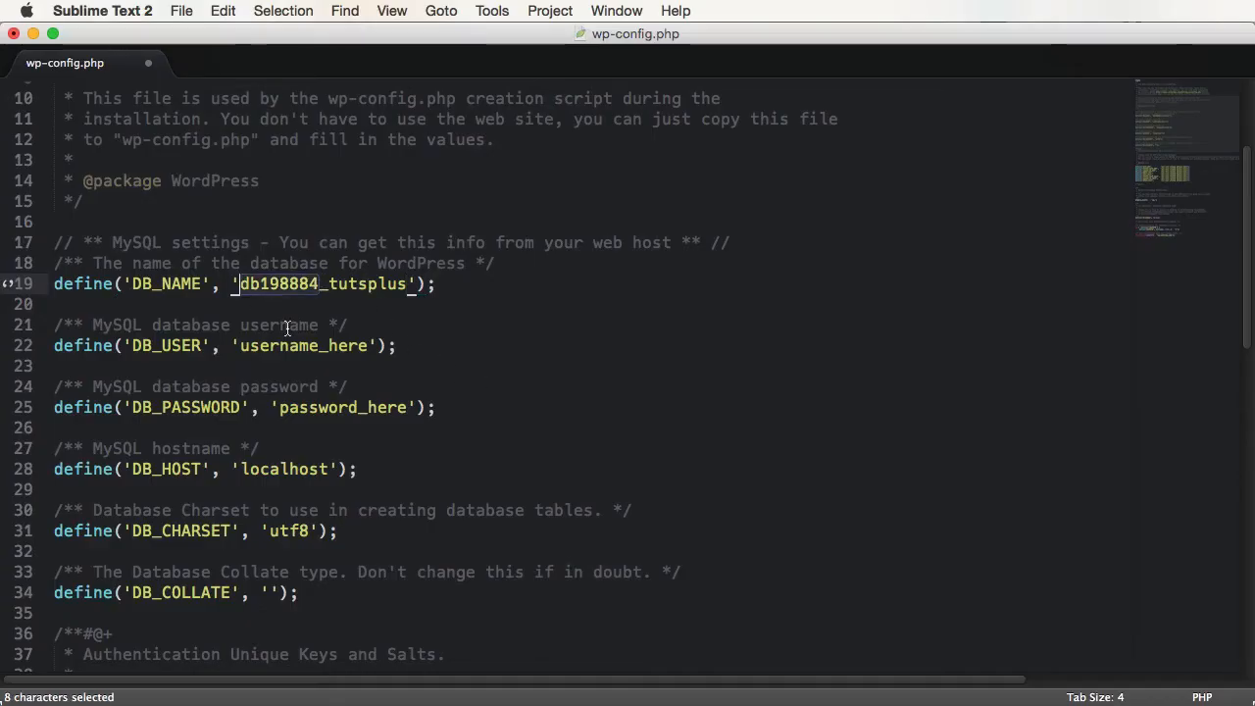
key(super+c)
double_click(300, 345)
key(super+v)
double_click(343, 407)
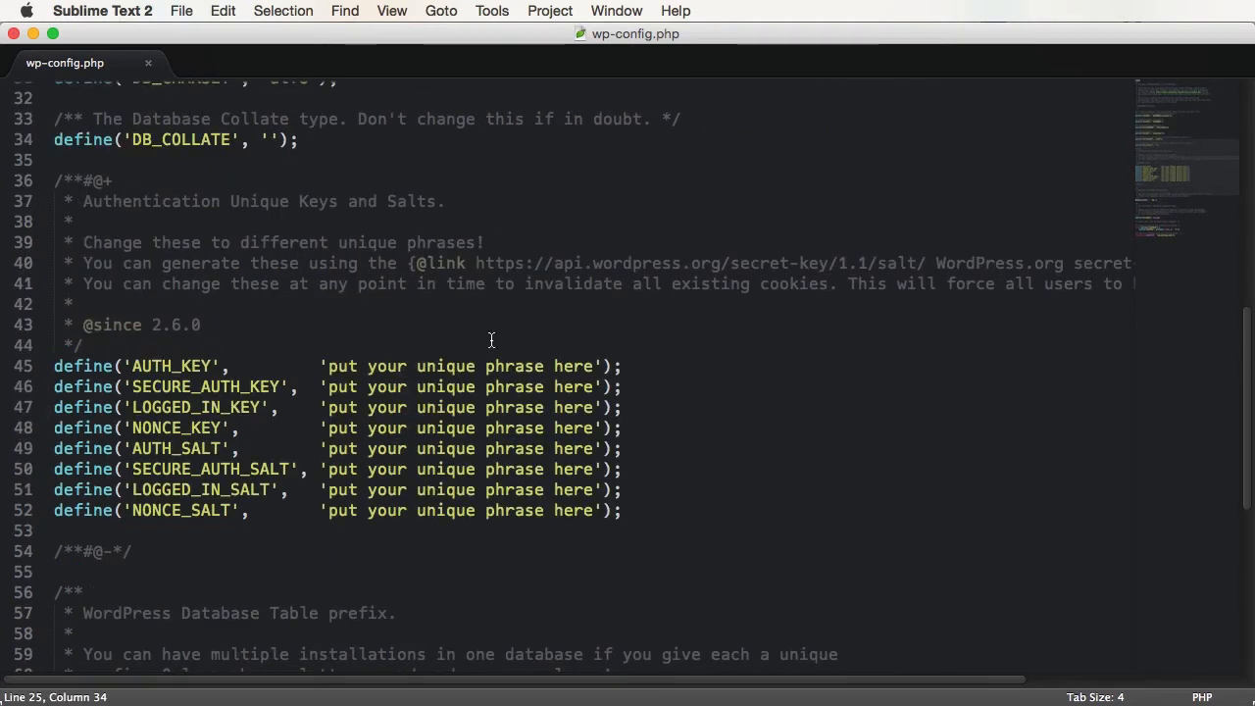
click(477, 263)
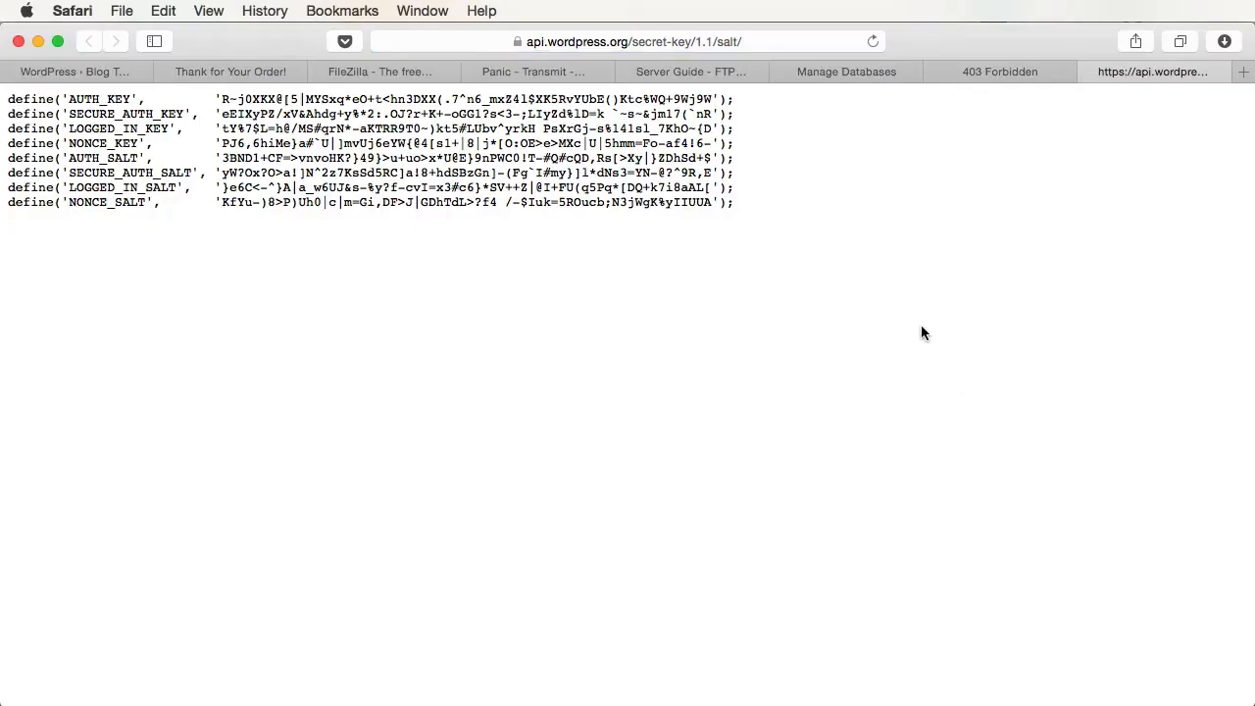
key(super+a)
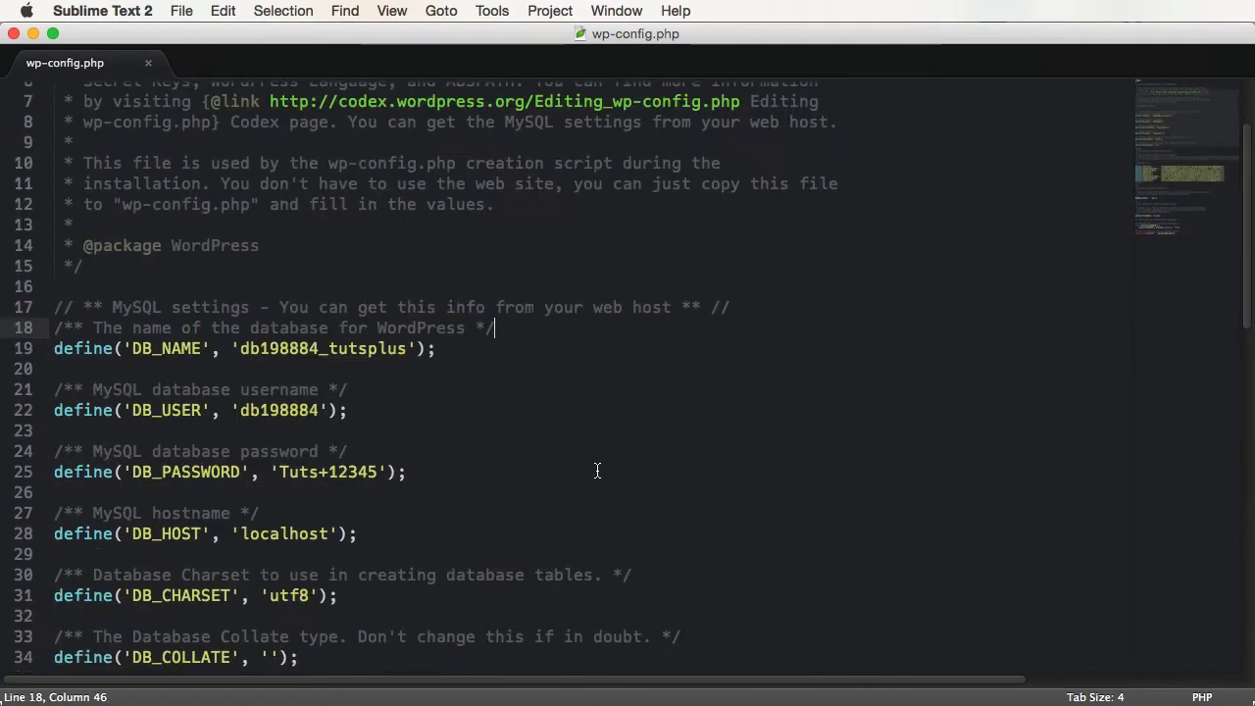
- Replace localhost in DB_HOST with the internal hostname from Media Temple's Database Connections details
double_click(282, 534)
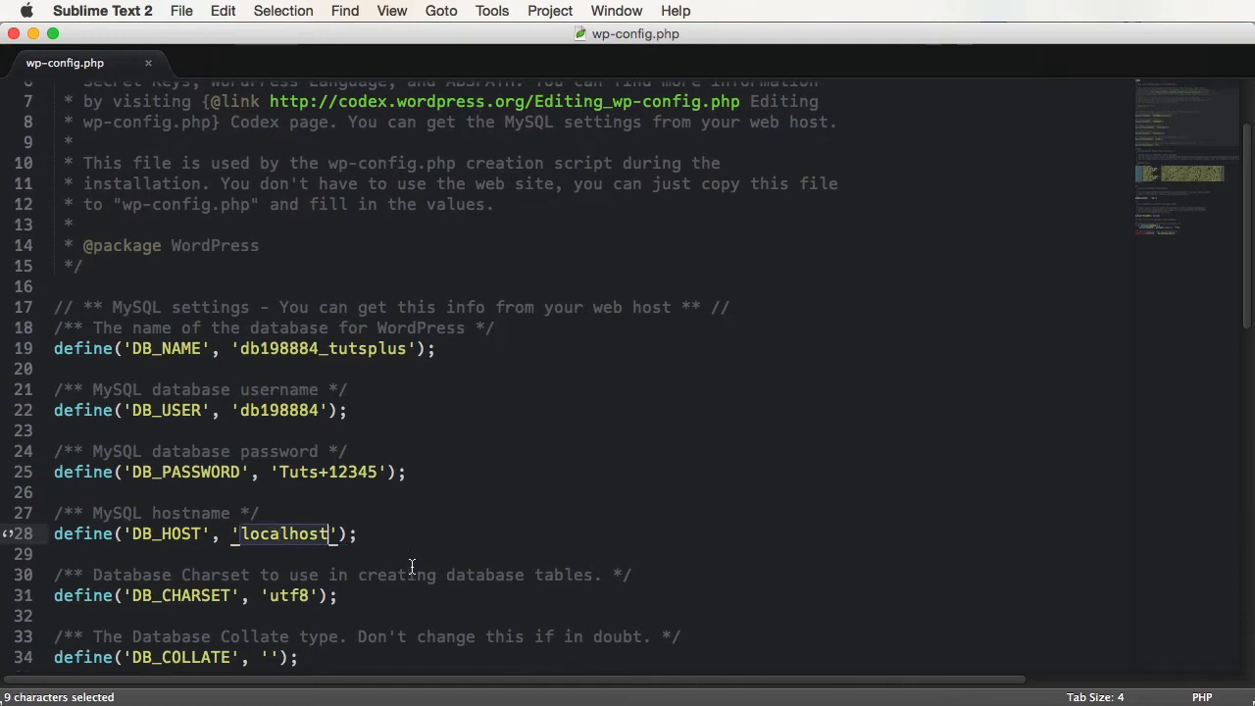
key(super+Tab)
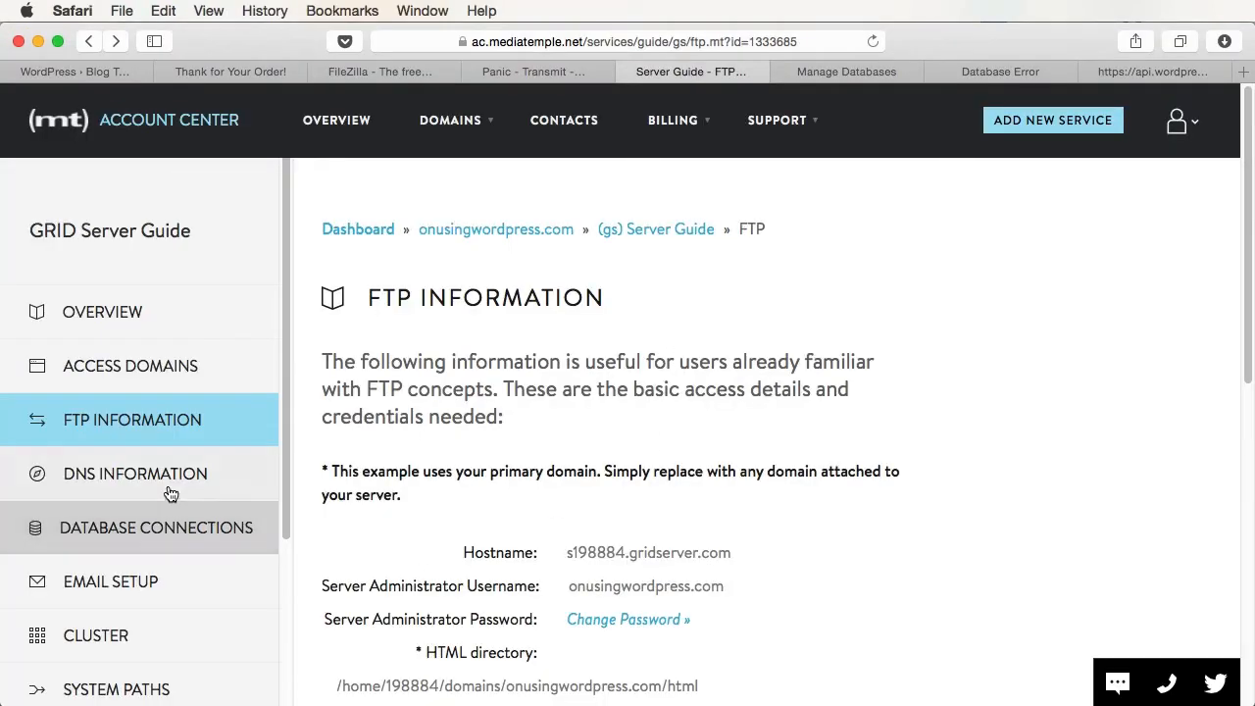
click(260, 530)
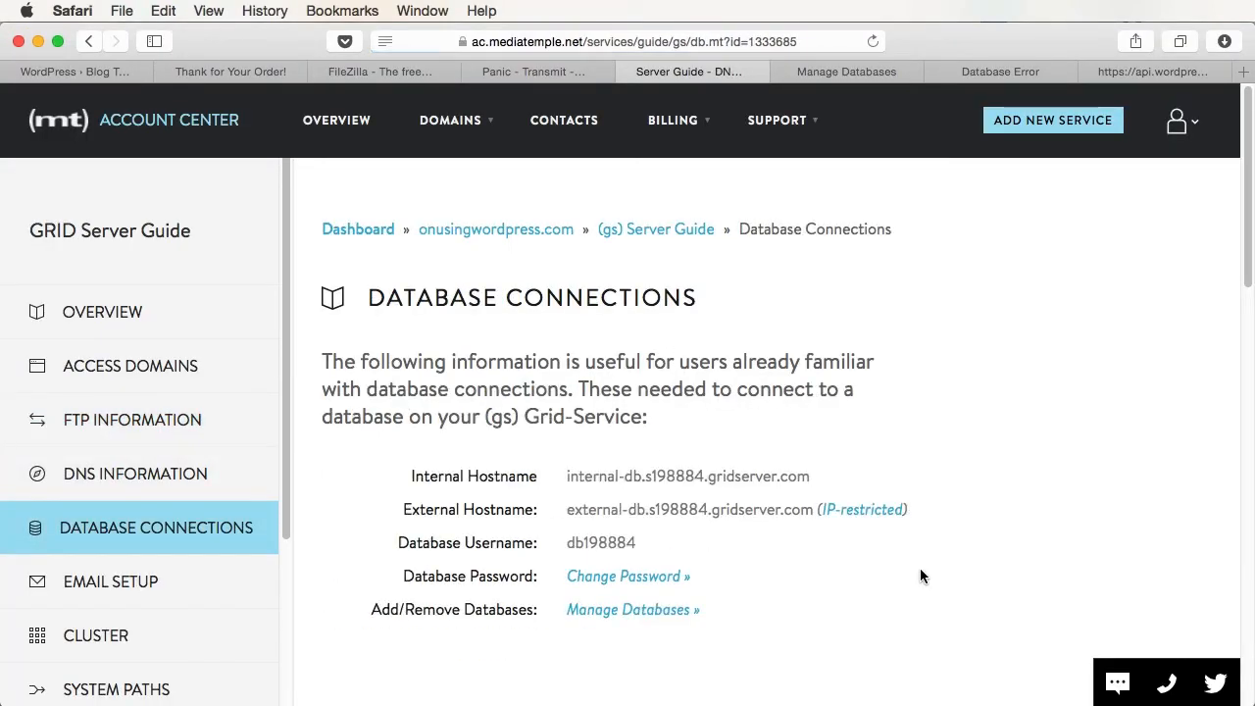
drag(562, 478, 809, 476)
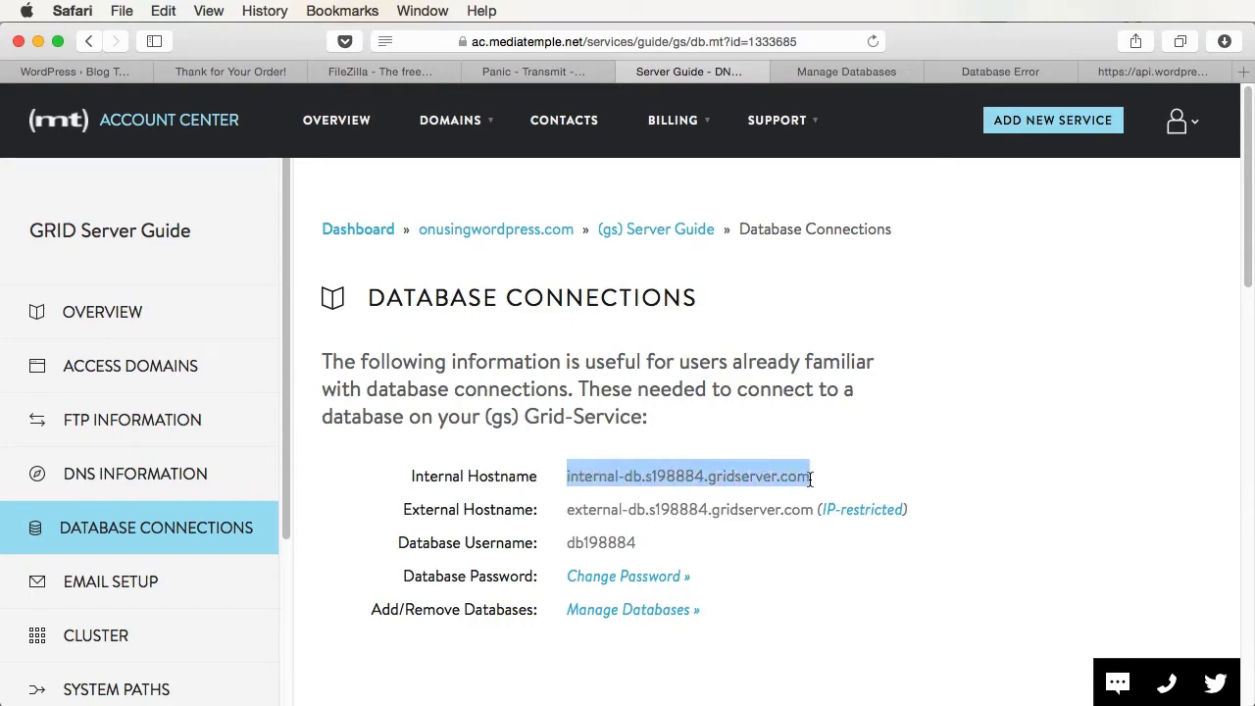
key(super+c)
key(super+Tab)
key(super+v)
- Save wp-config.php, upload it to the server, and reload the site to start installation
key(super+s)
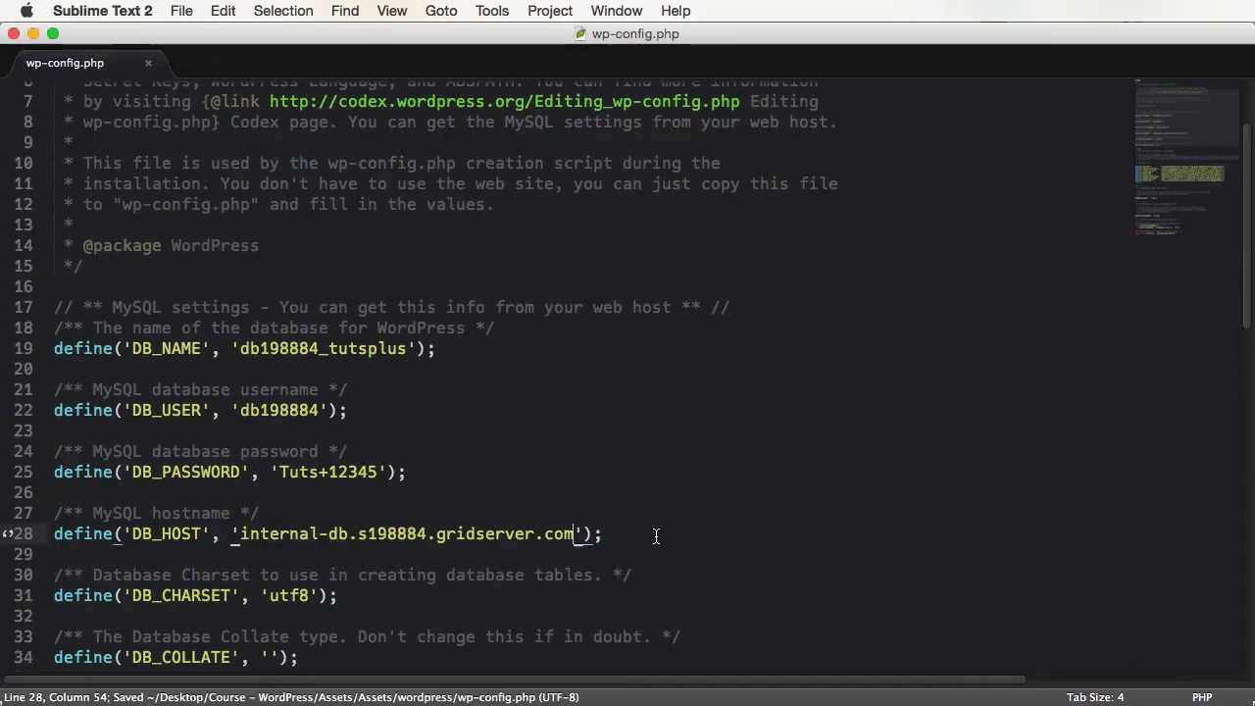
key(super+Tab)
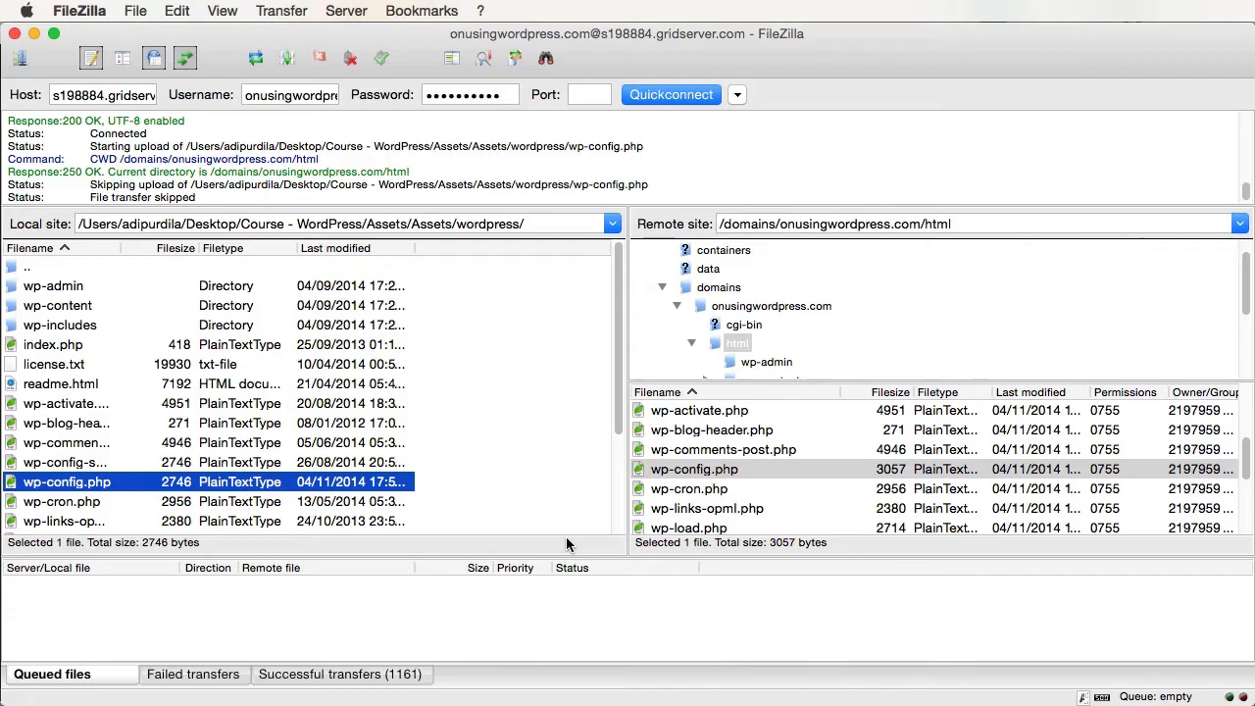
key(Return)
key(Return)
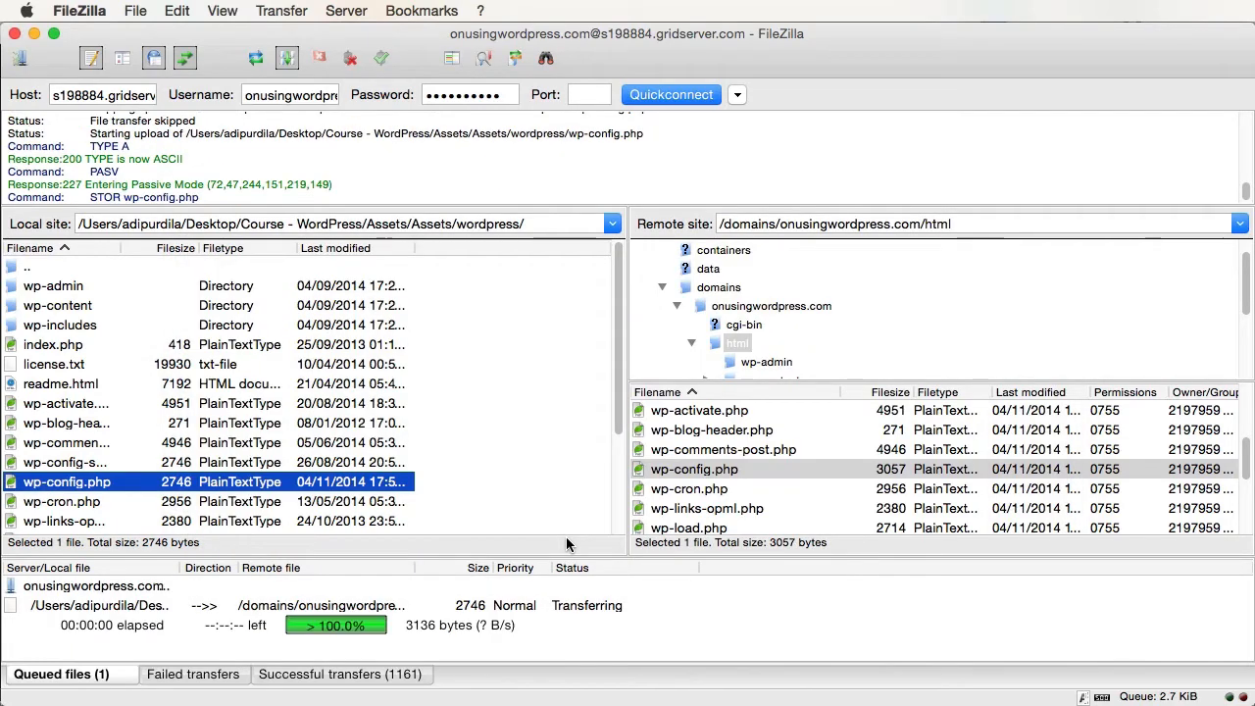
key(super+Tab)
key(ctrl+Tab)
key(ctrl+Tab)
key(super+r)
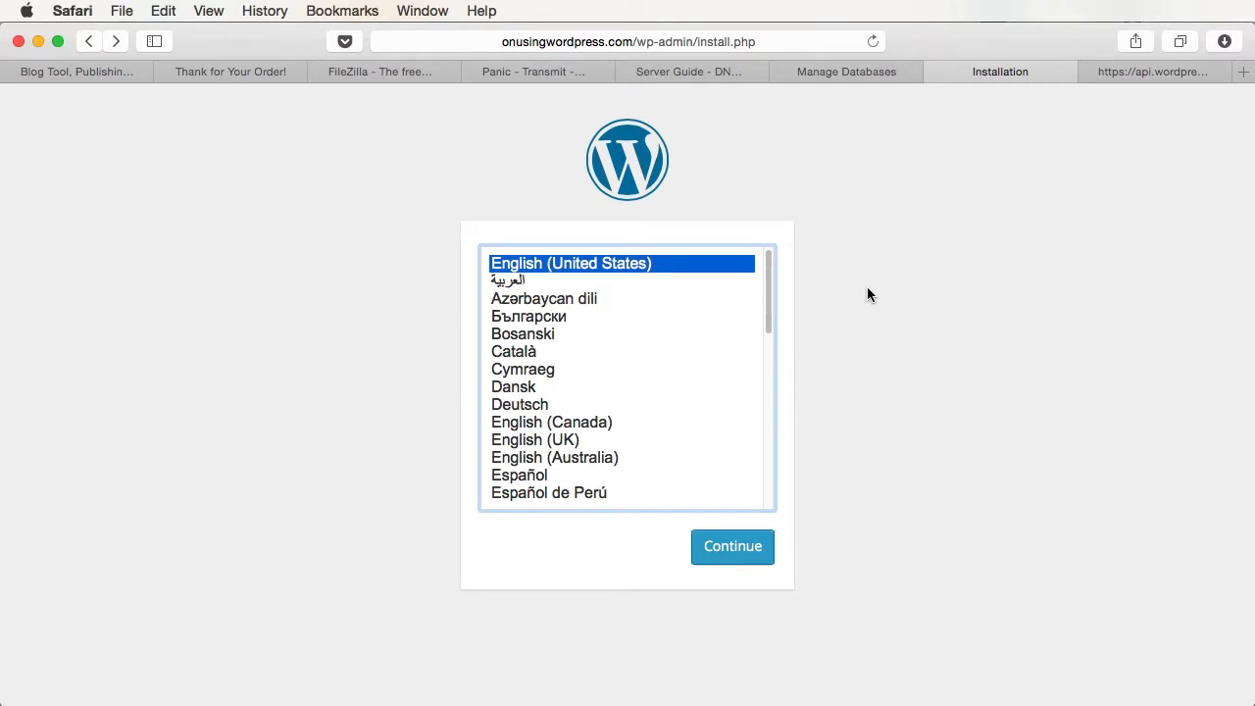
- Choose English (United States), install WordPress as the Hello WordPress site, and log in
click(725, 546)
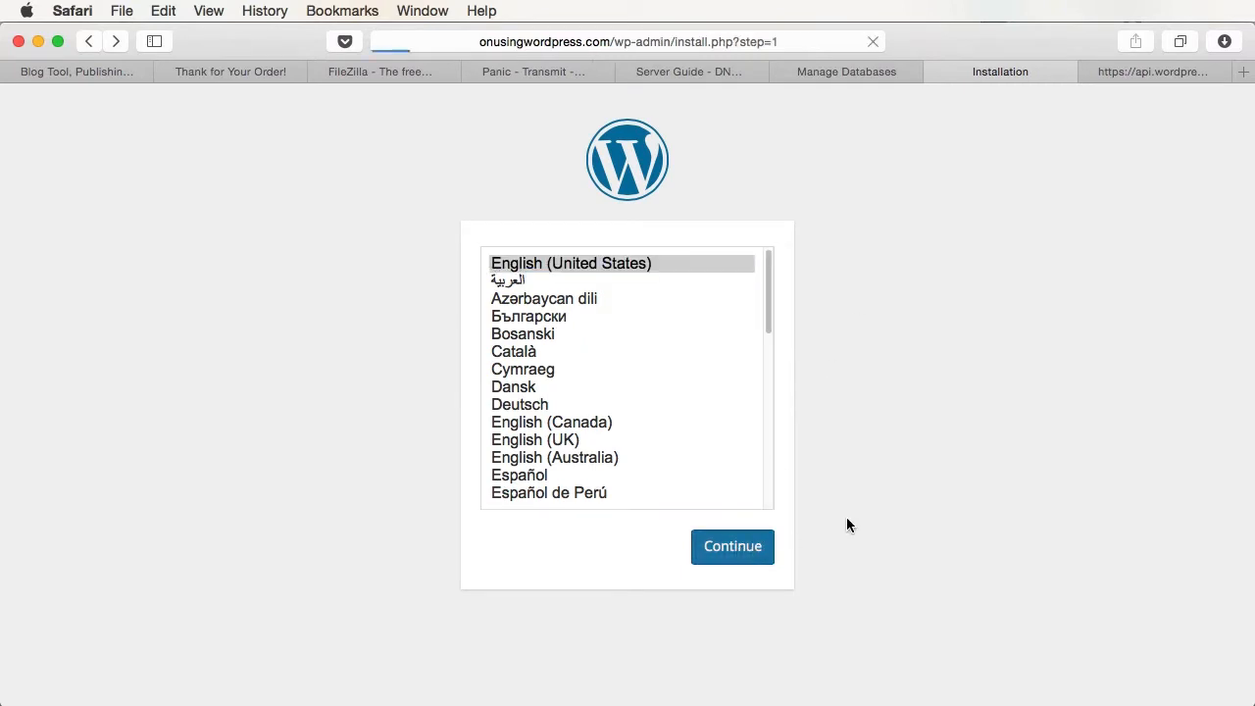
scroll(657, 402, down, 4)
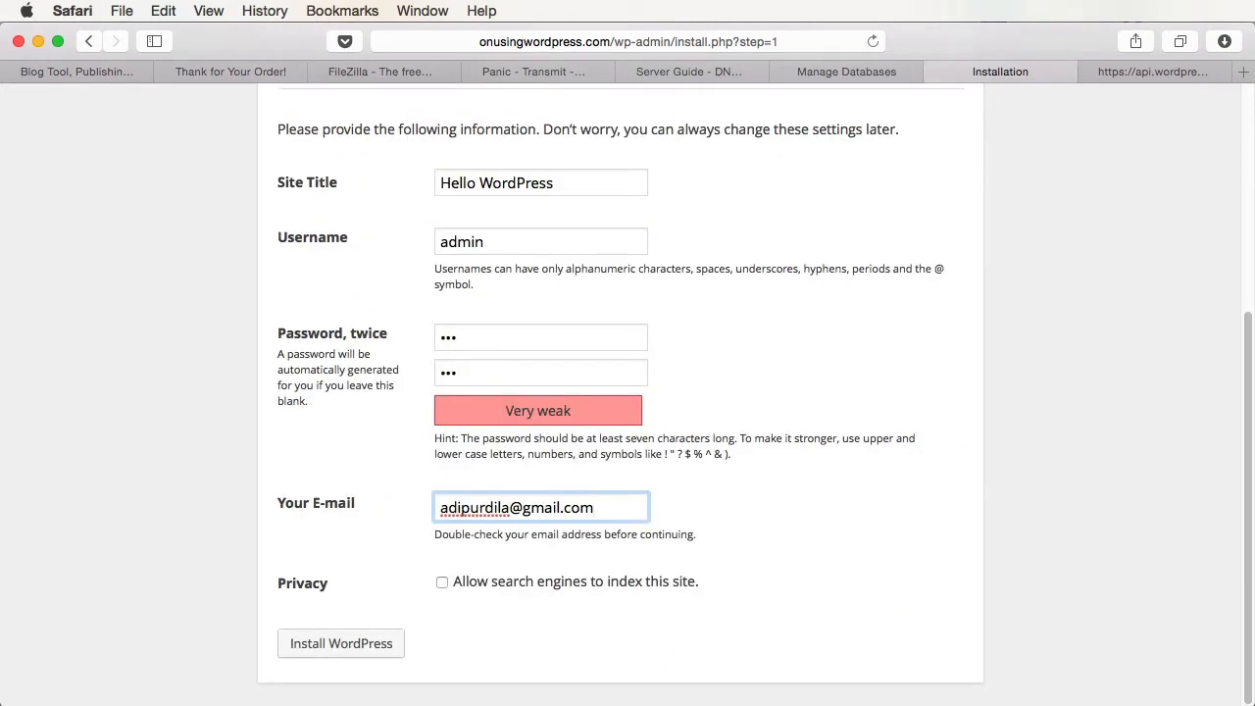
click(299, 643)
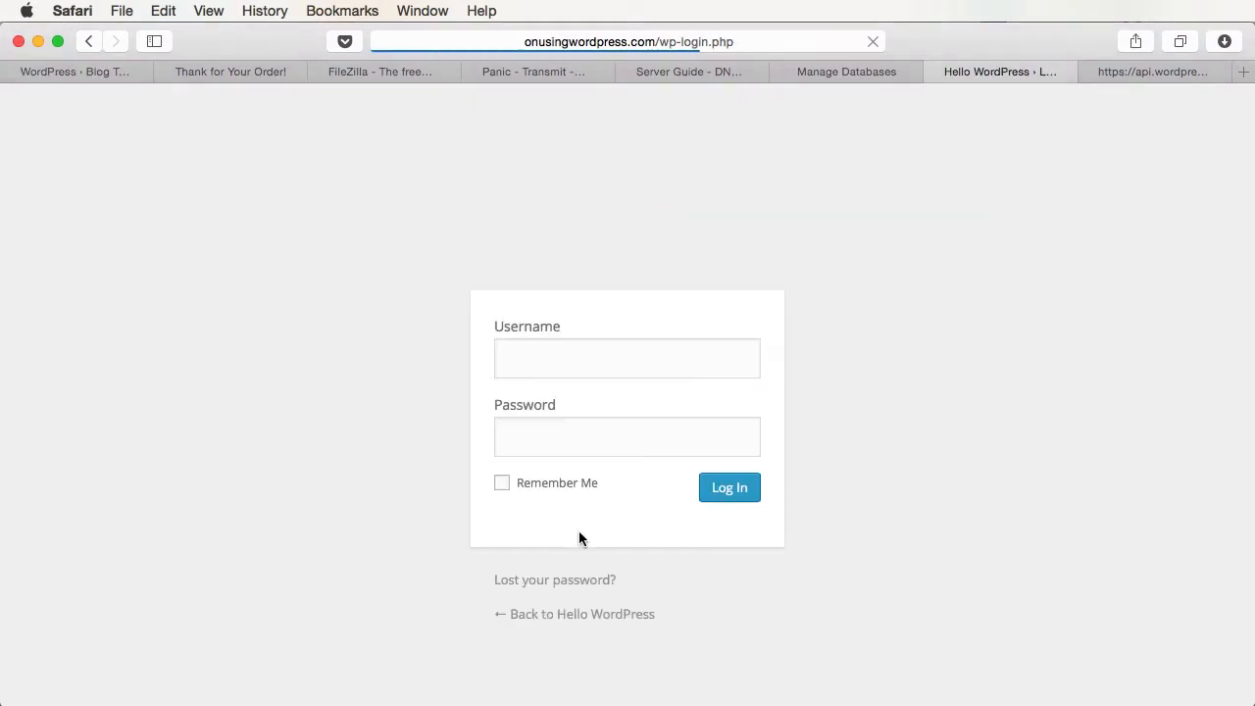
text(a)
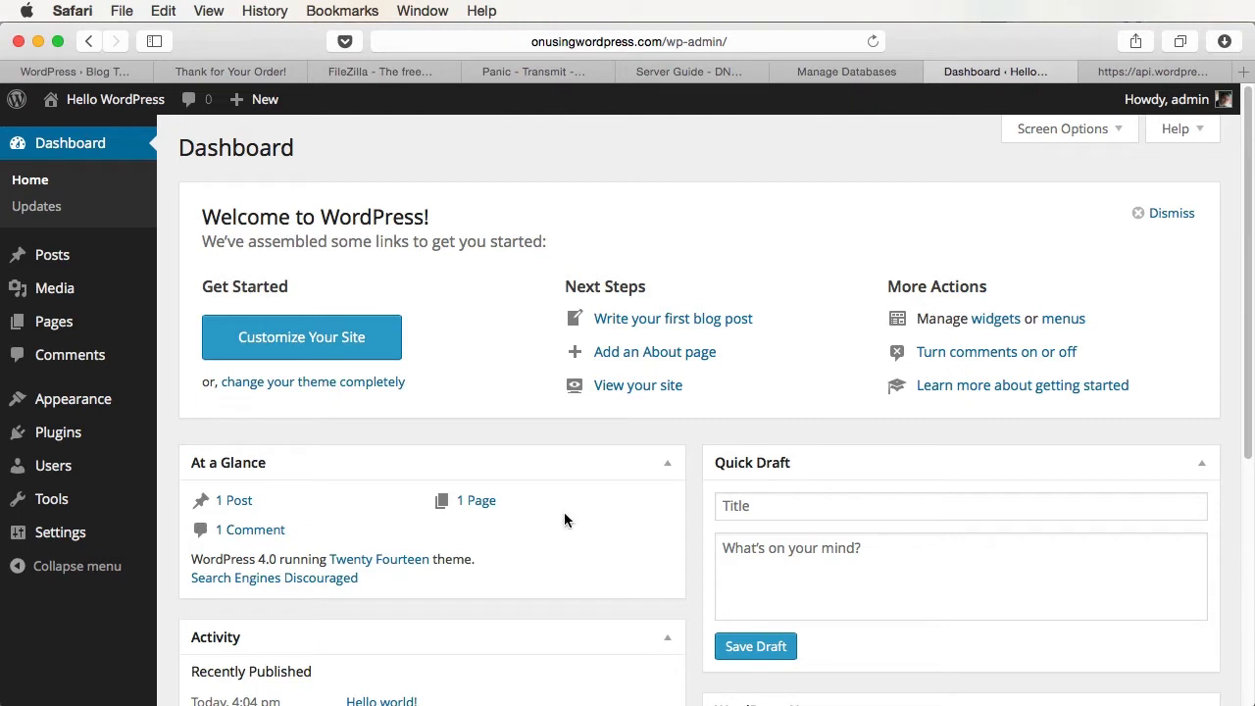
- Open the live site in a new tab to see its Hello world! post
right_click(128, 99)
click(167, 114)
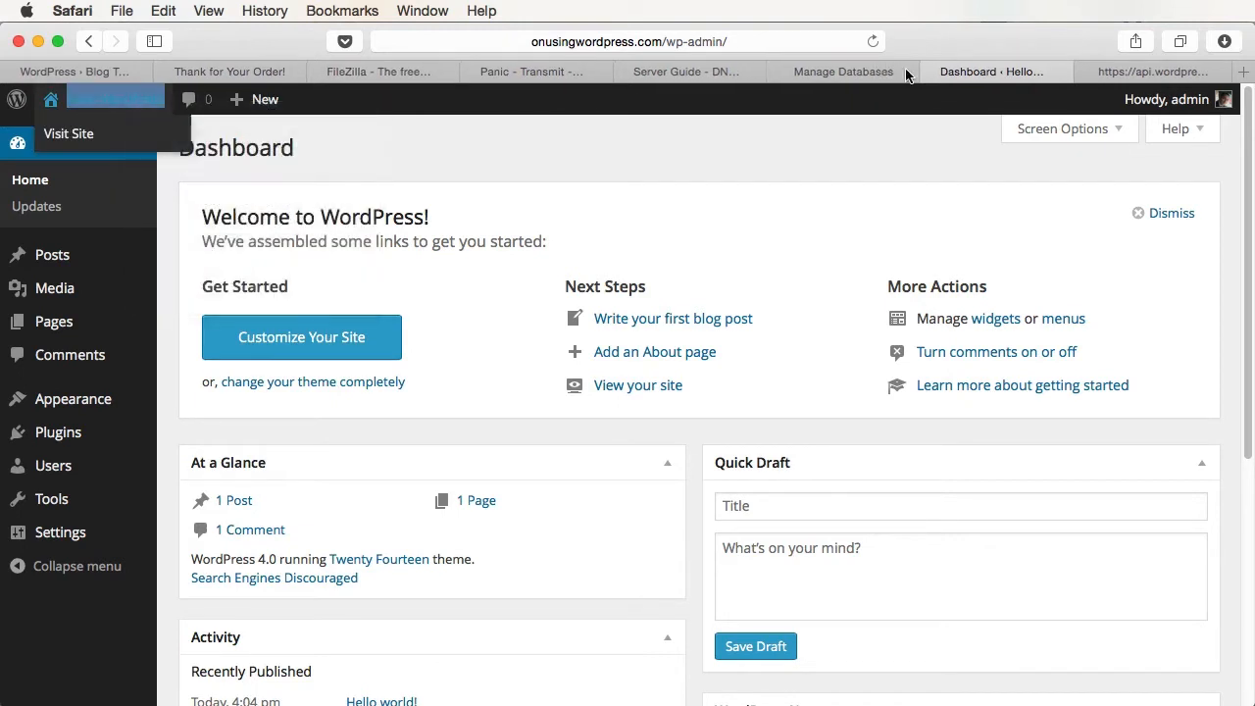
click(1026, 74)
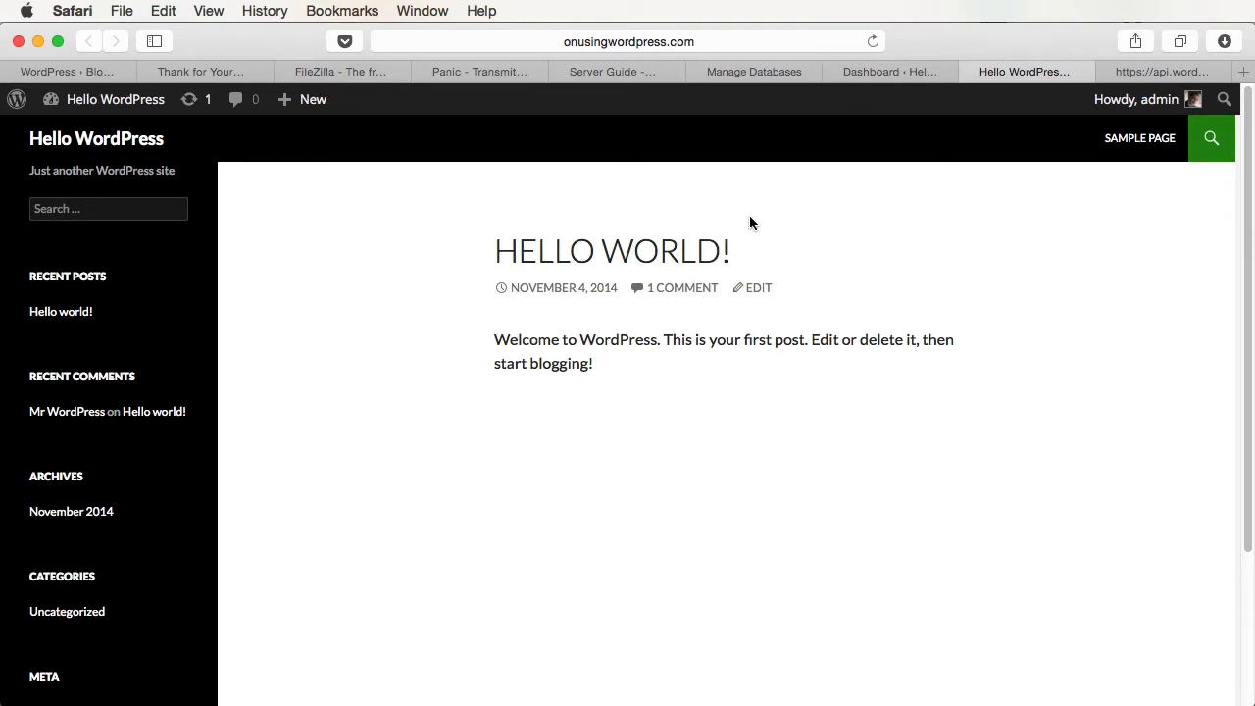
- From the Manage Databases tab, reopen the onusingwordpress.com GRID Control Panel and scroll to Add-ons
click(742, 74)
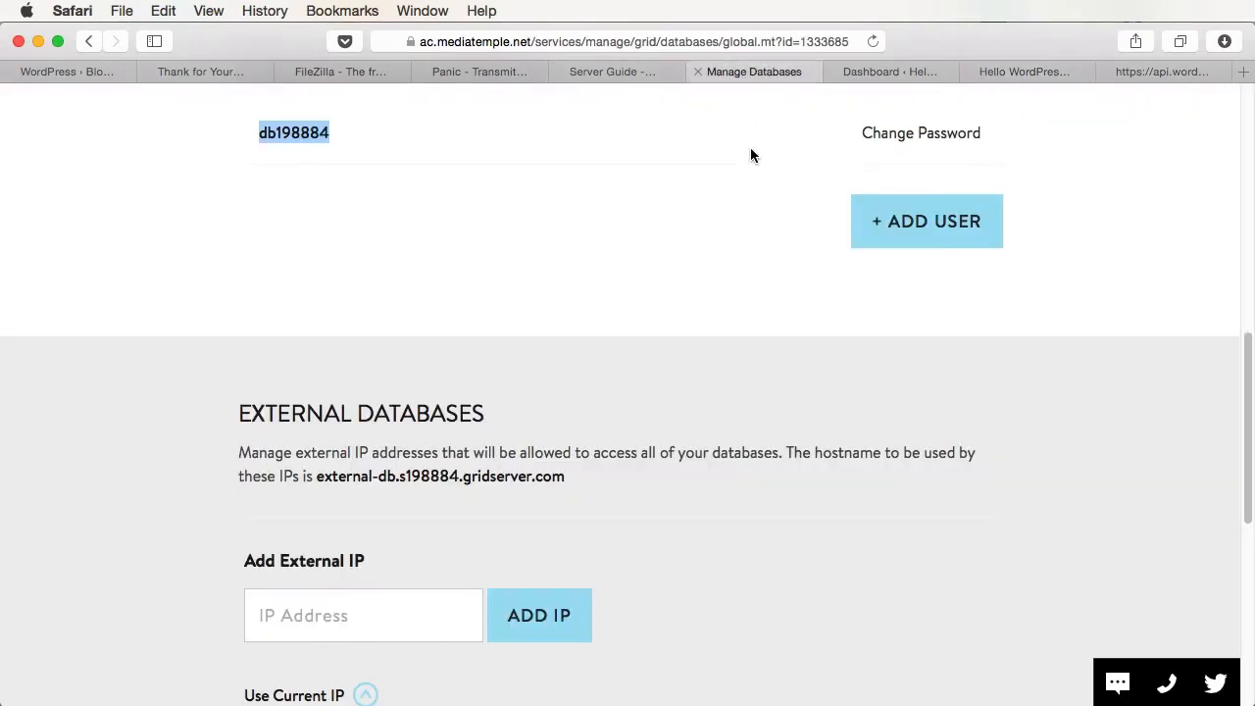
scroll(751, 194, up, 8)
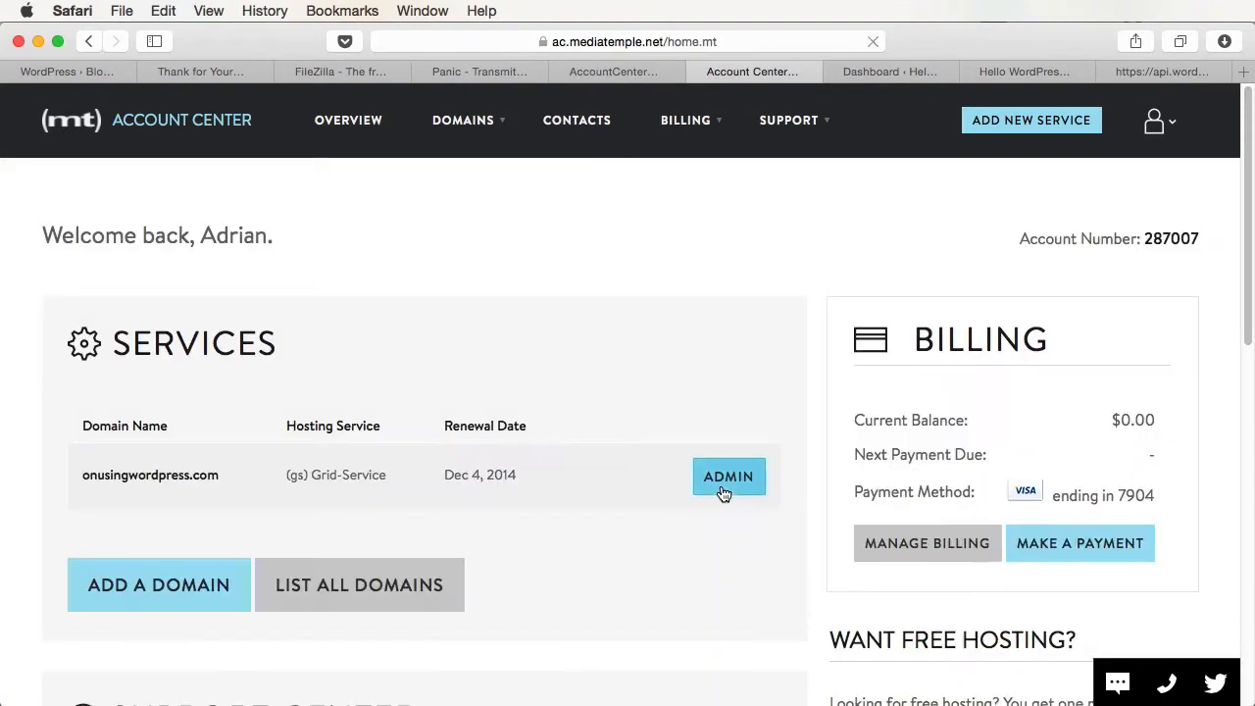
click(723, 480)
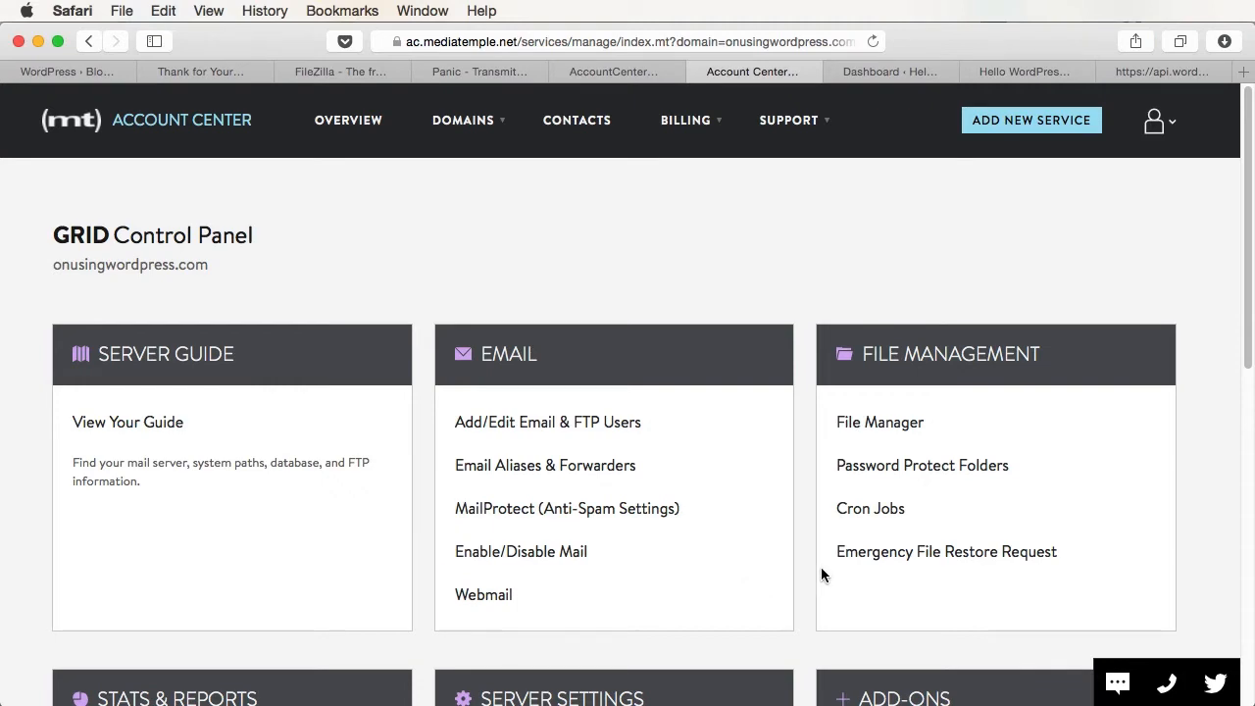
scroll(853, 504, down, 5)
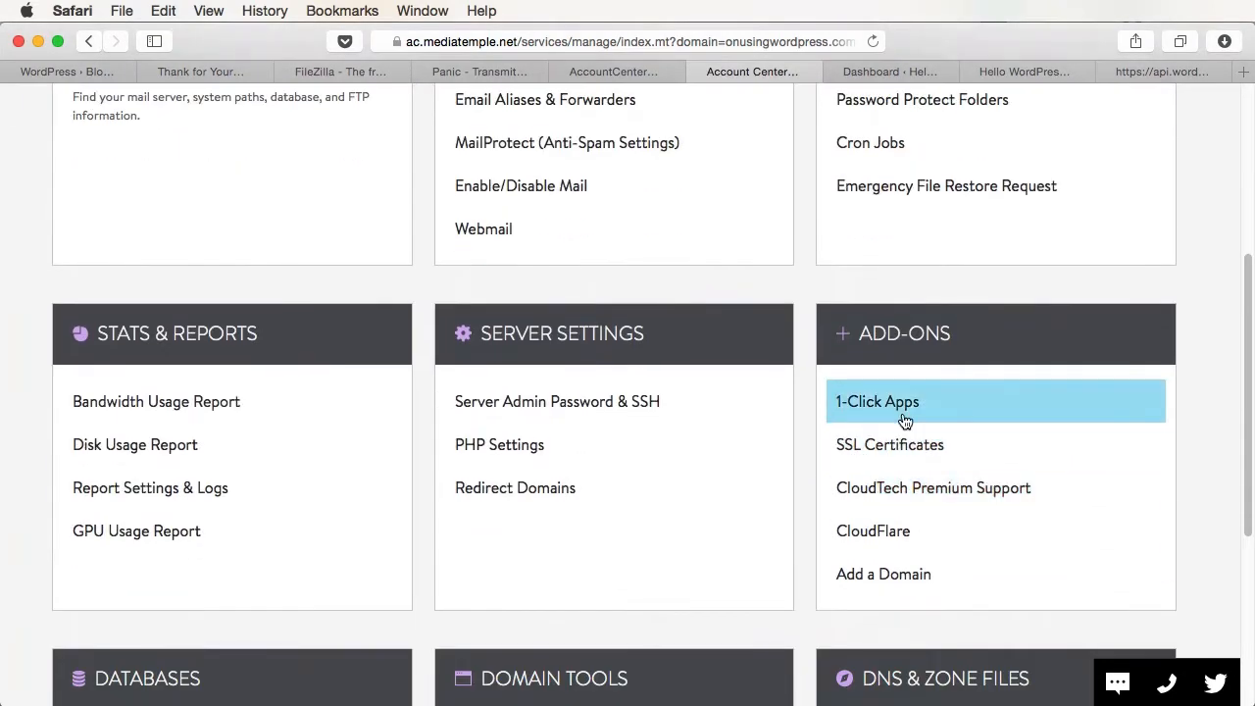
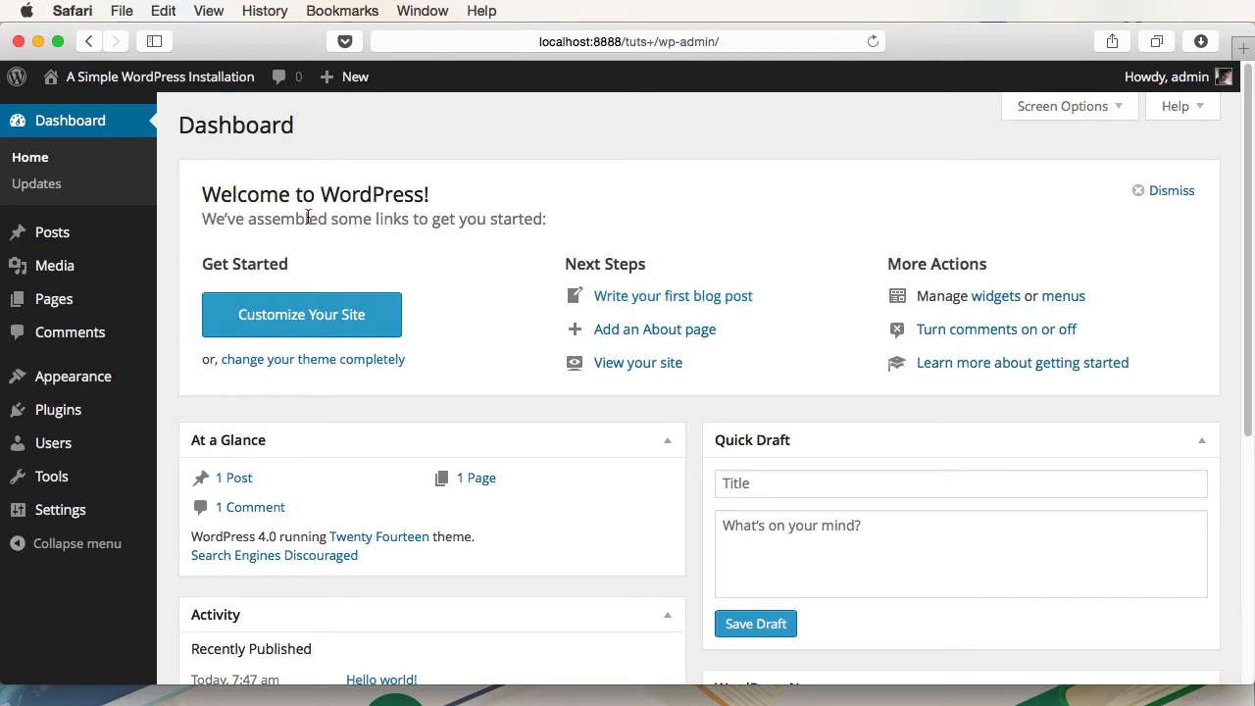
- Open the public site in a new tab from the site-name menu, view it, then return to the Dashboard
mouse_move(152, 91)
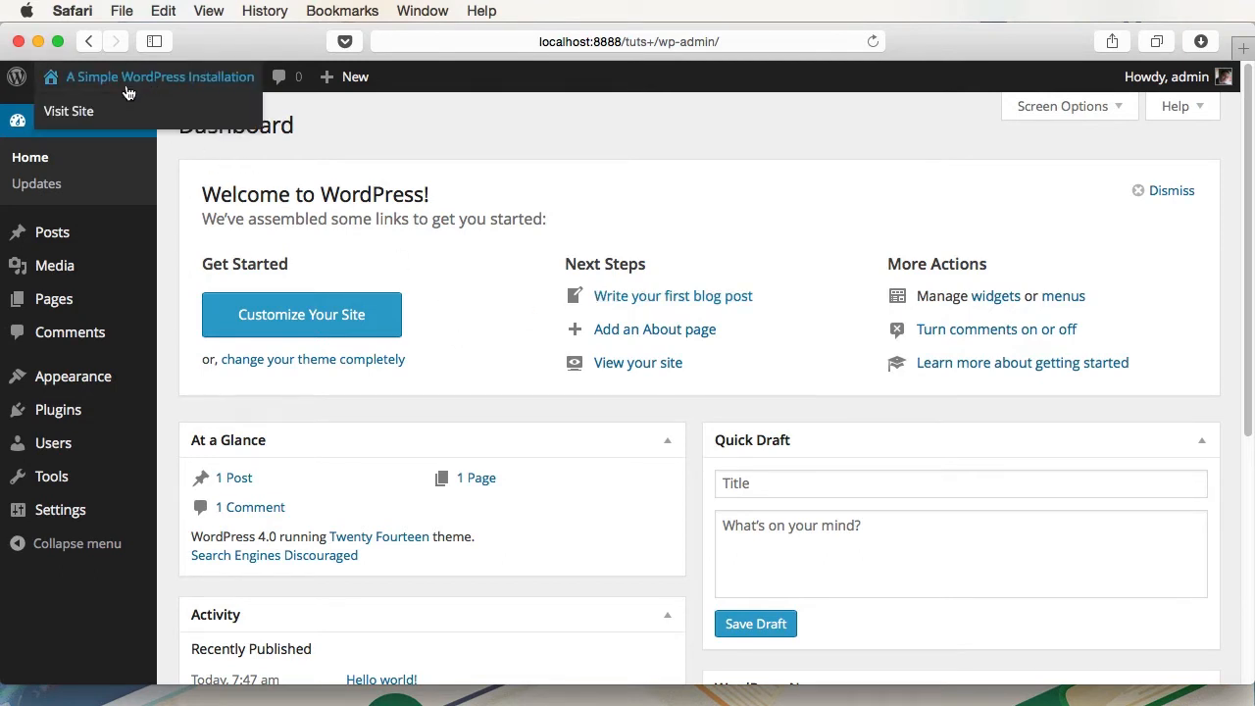
super+click(82, 116)
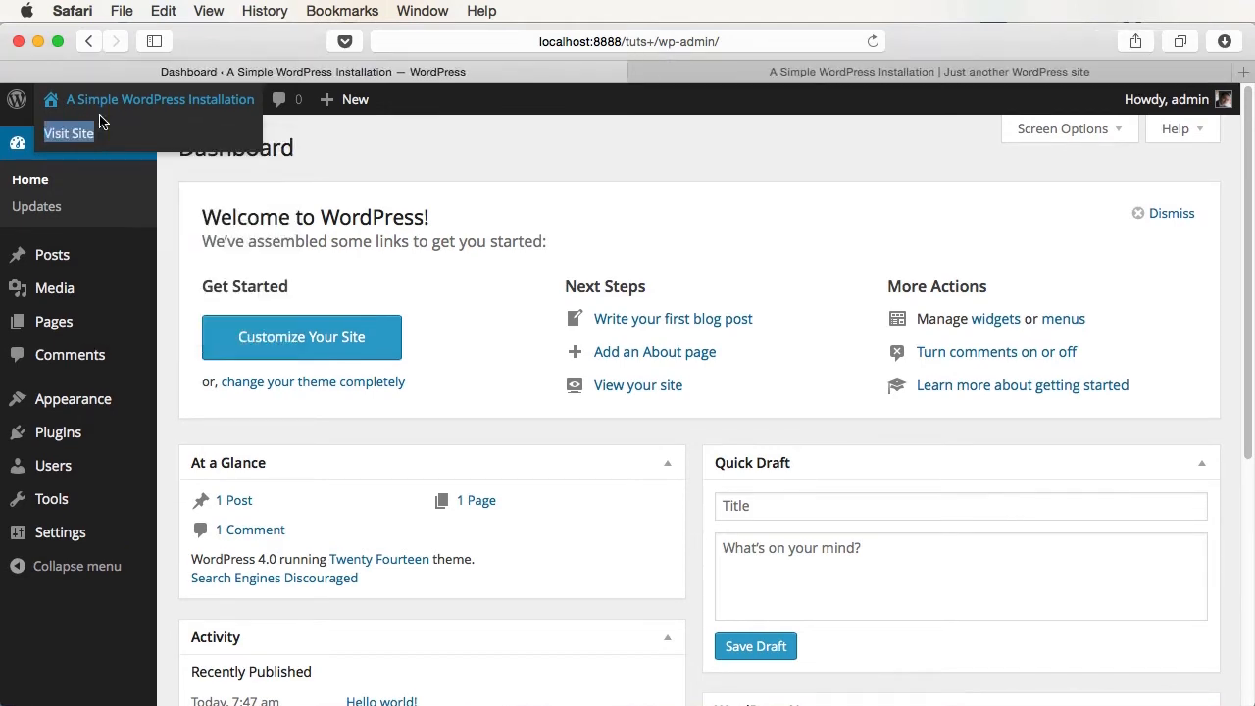
click(827, 73)
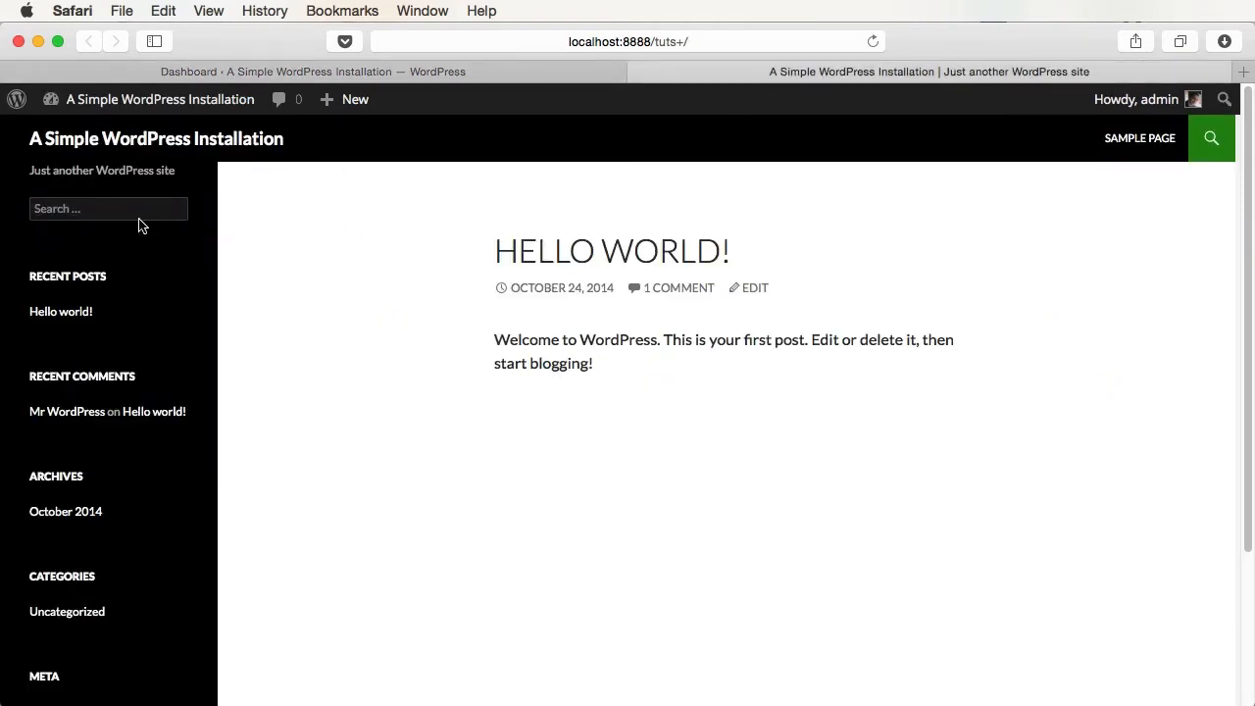
scroll(769, 430, down, 5)
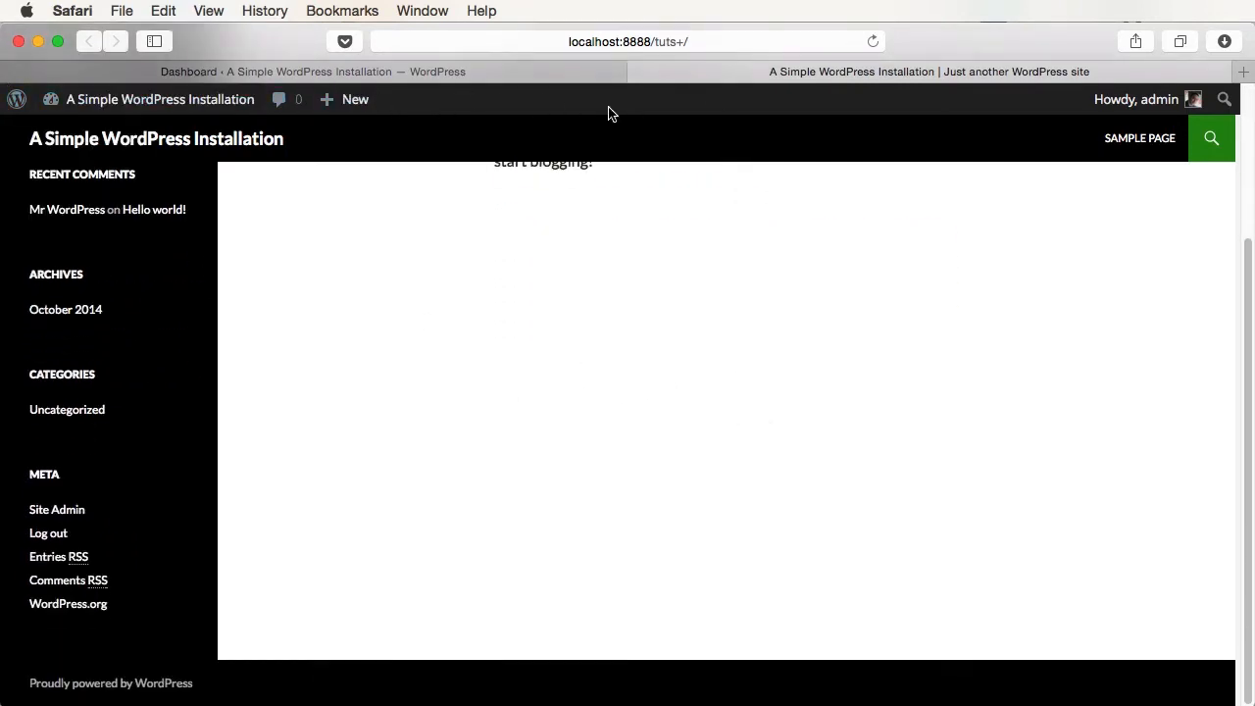
scroll(608, 118, up, 5)
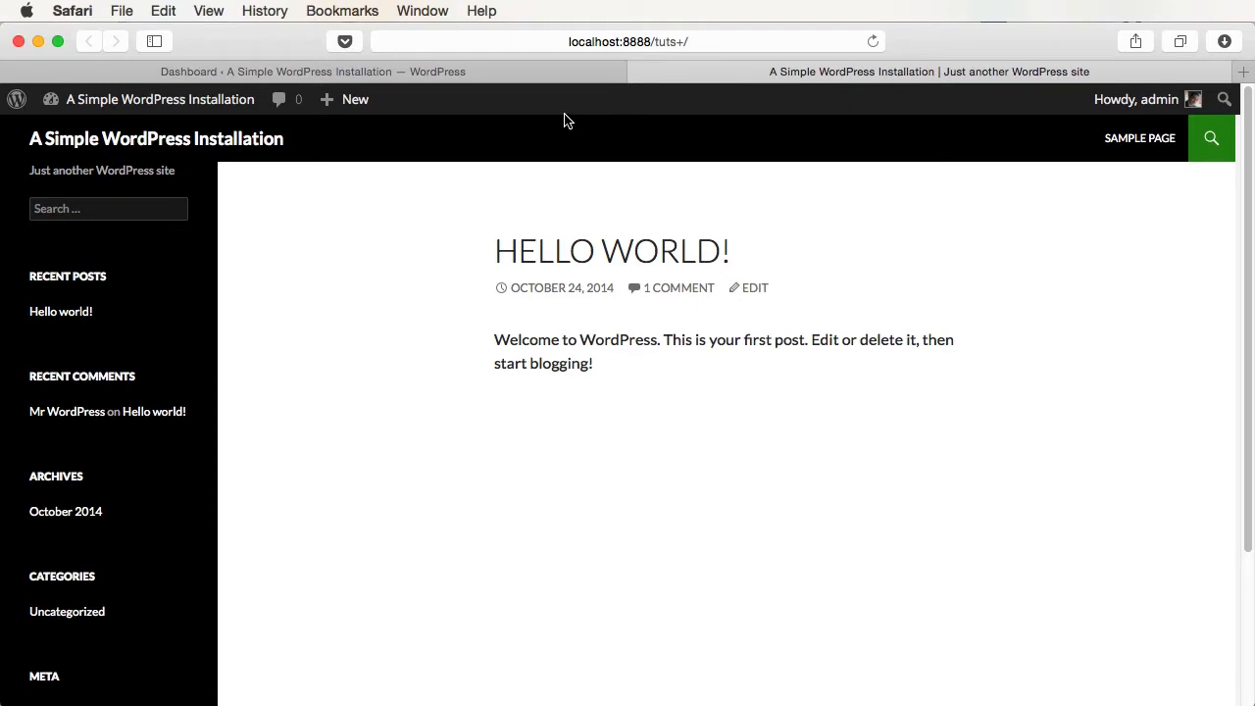
mouse_move(365, 107)
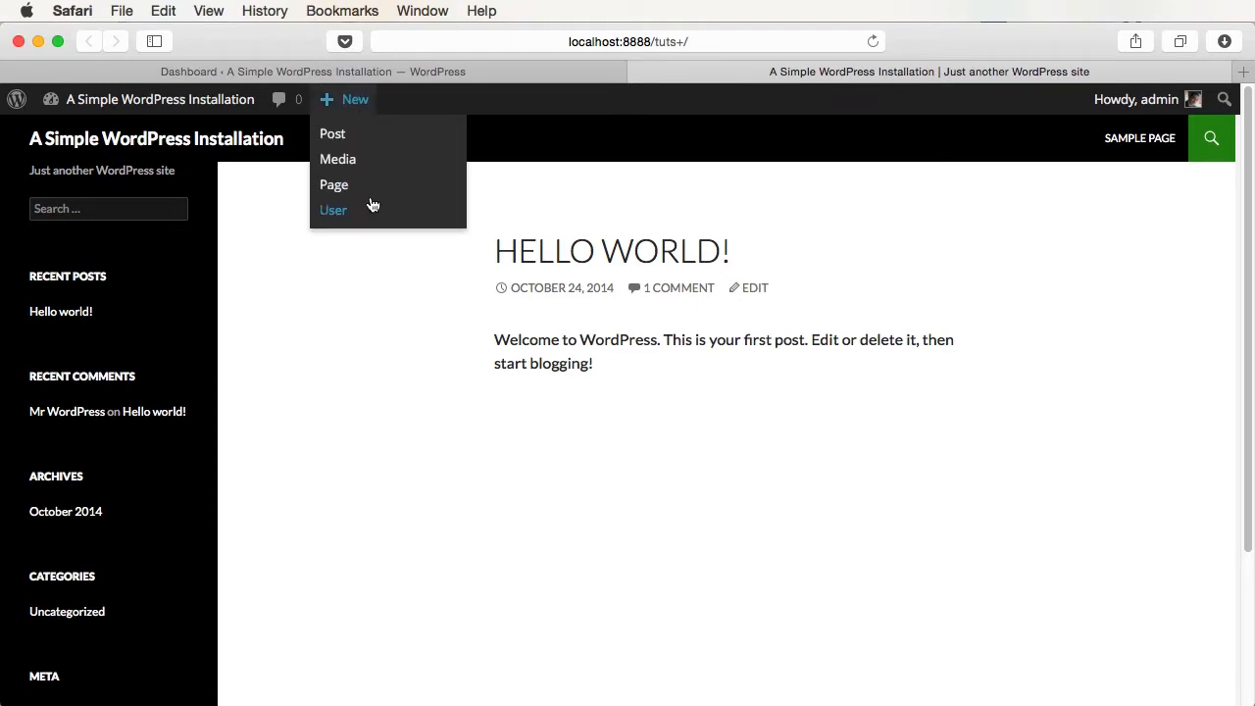
key(ctrl+shift+Tab)
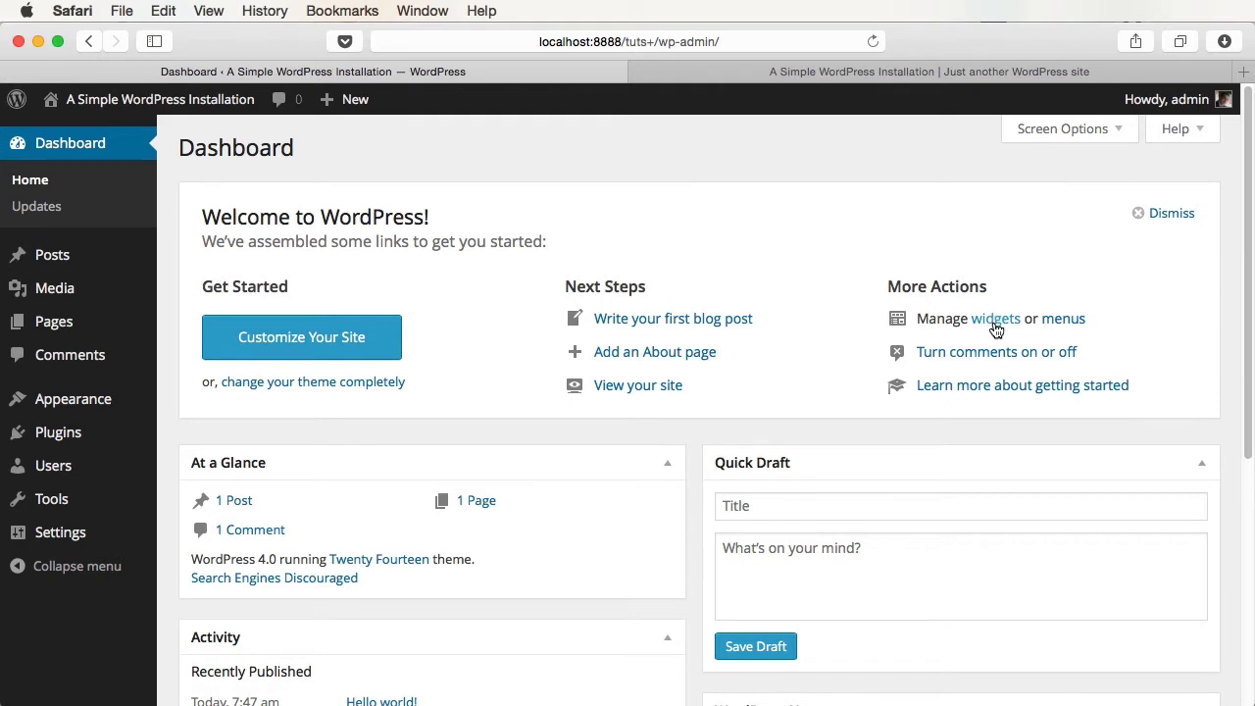
- Dismiss the Welcome panel from the Dashboard
scroll(981, 319, down, 2)
scroll(984, 322, up, 2)
click(1166, 219)
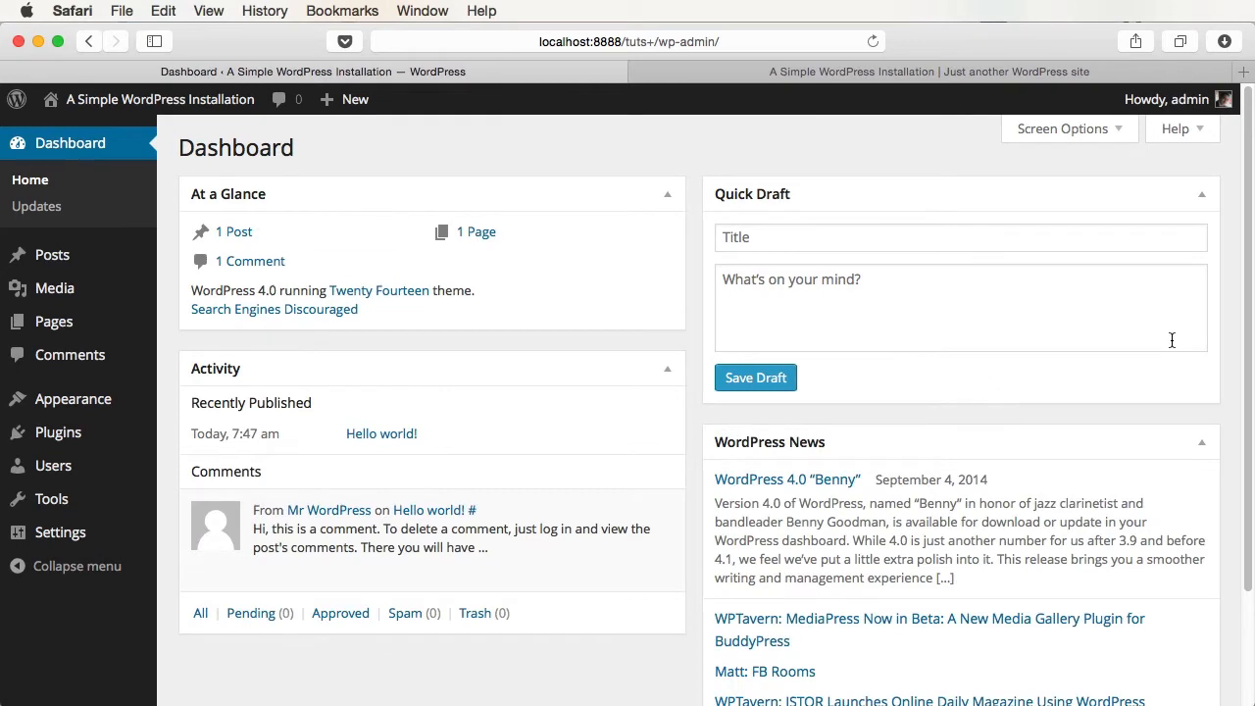
scroll(519, 241, down, 4)
scroll(519, 242, up, 4)
- Move At a Glance to the top of the right column and Quick Draft under Activity
click(671, 200)
click(672, 200)
drag(555, 188, 966, 362)
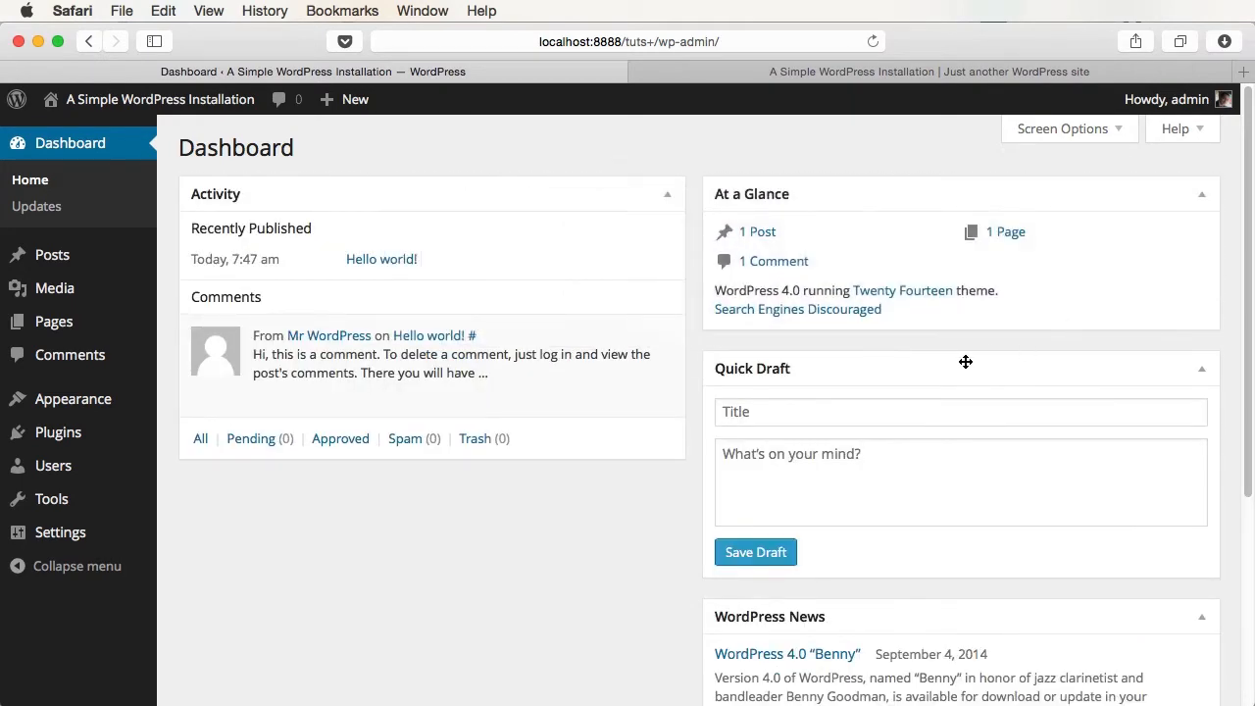
drag(835, 370, 402, 500)
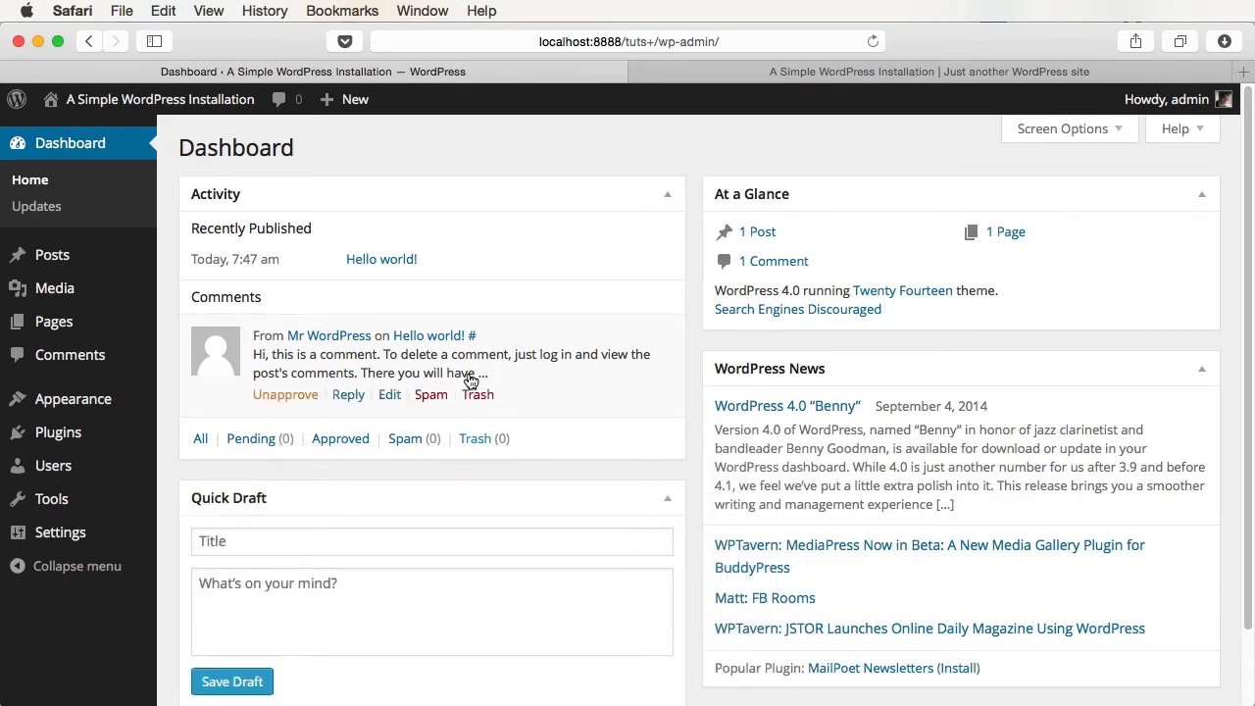
- Collapse the admin sidebar to icons, then expand it back to full width
click(56, 568)
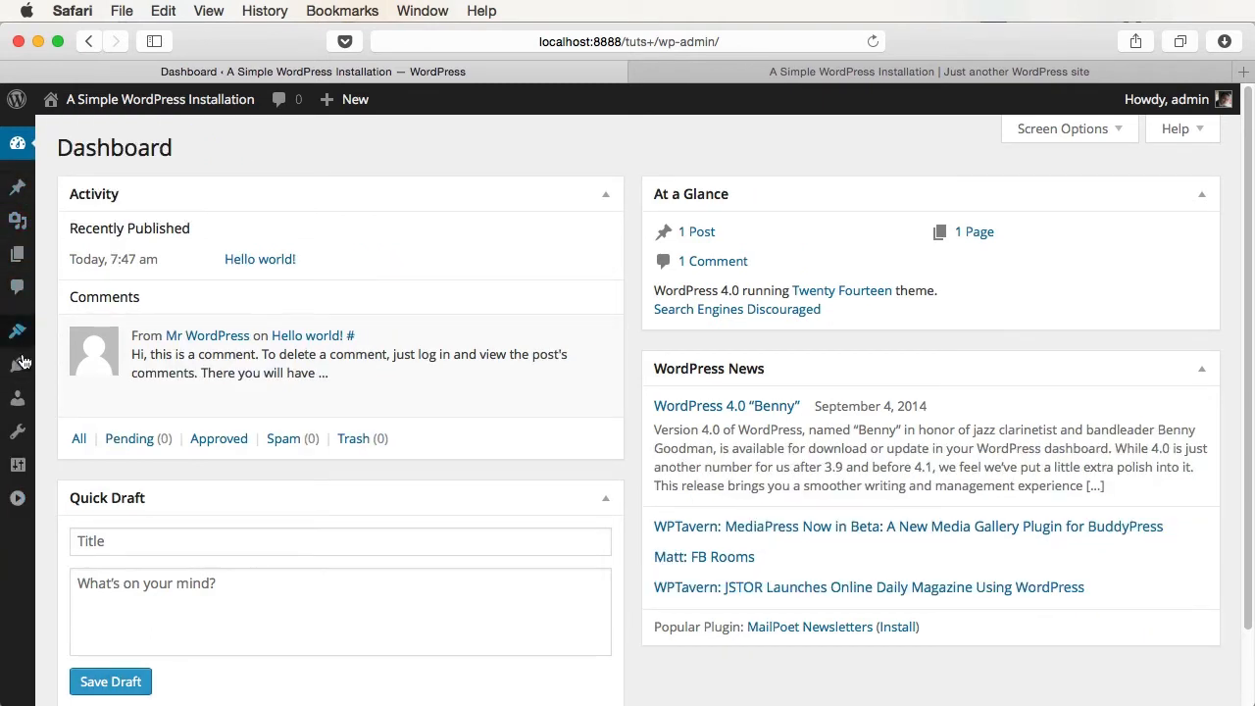
click(18, 498)
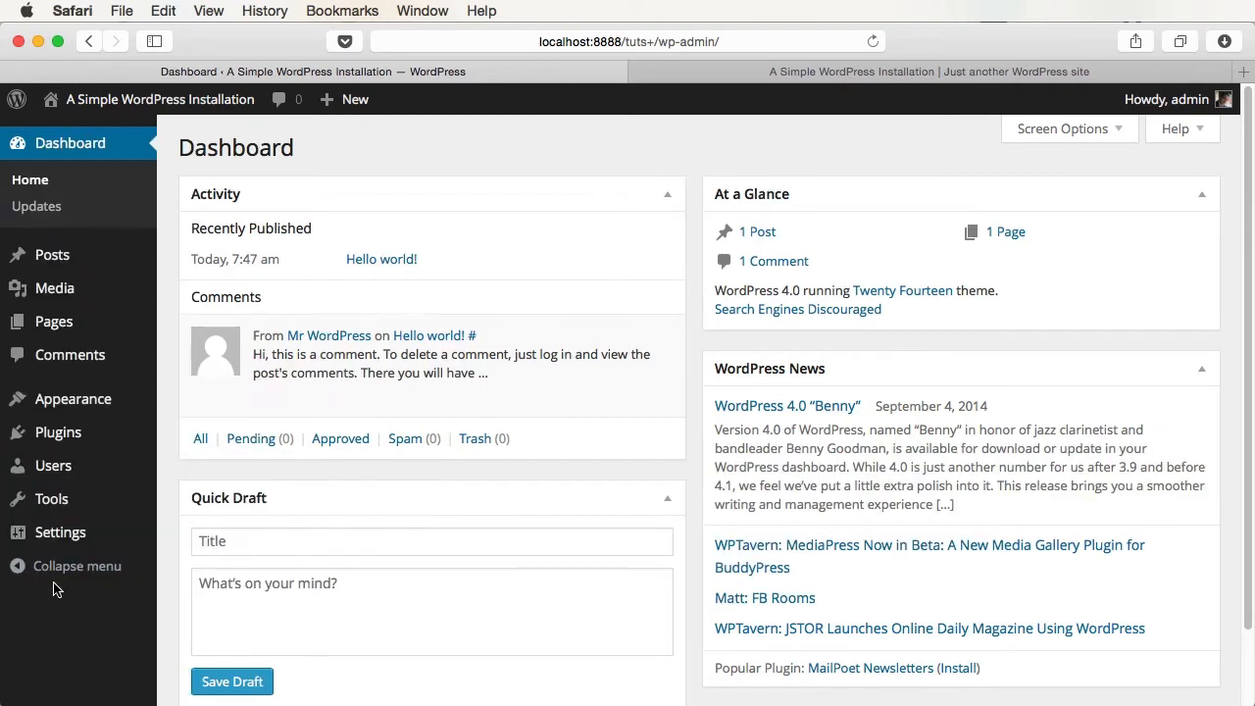
mouse_move(49, 393)
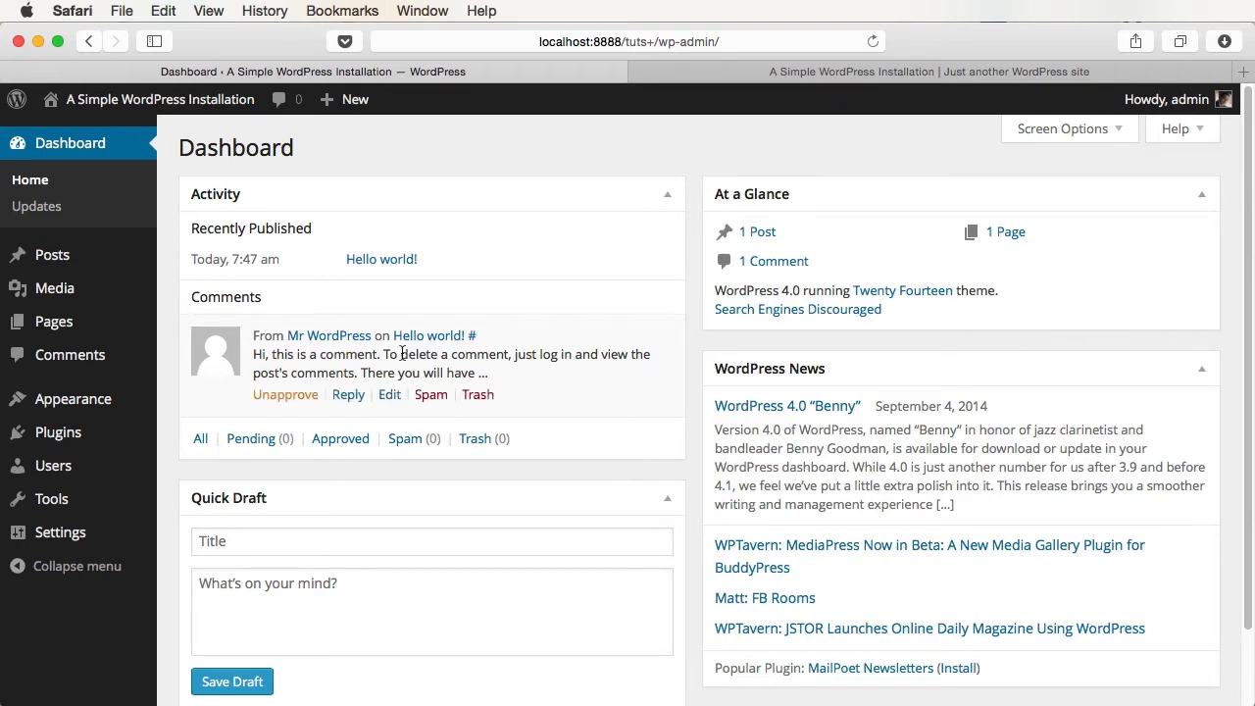
scroll(402, 353, down, 2)
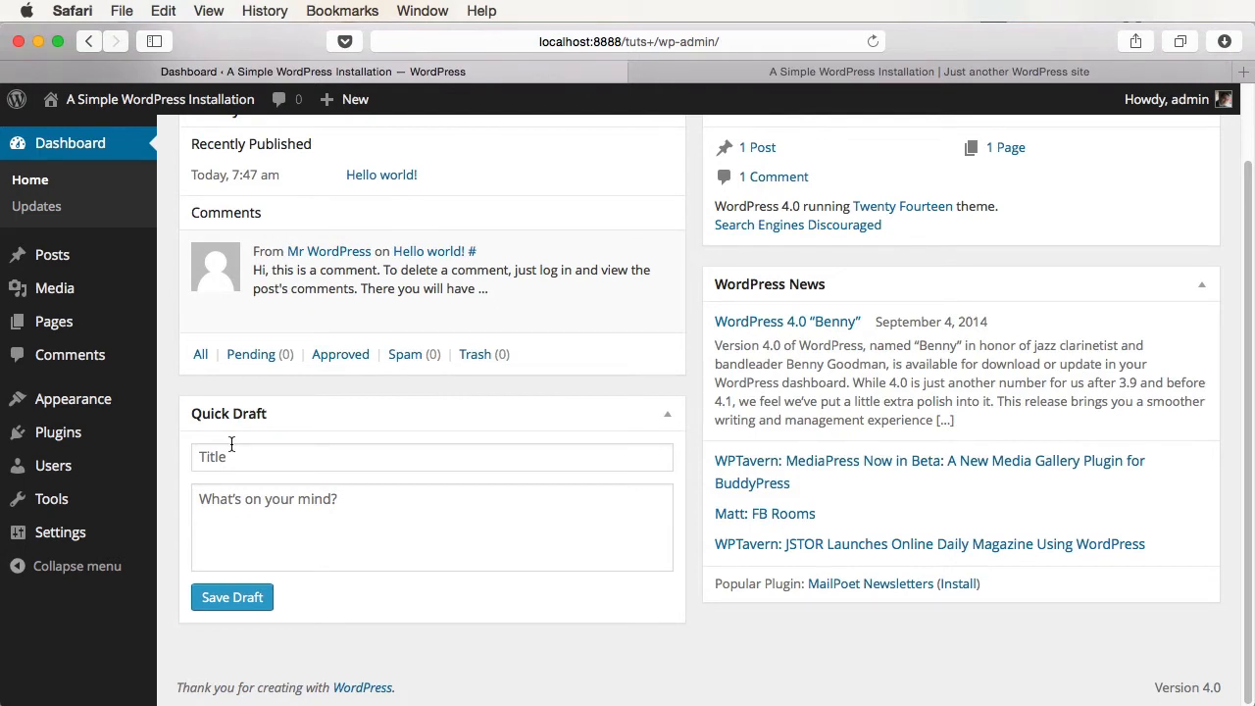
click(269, 499)
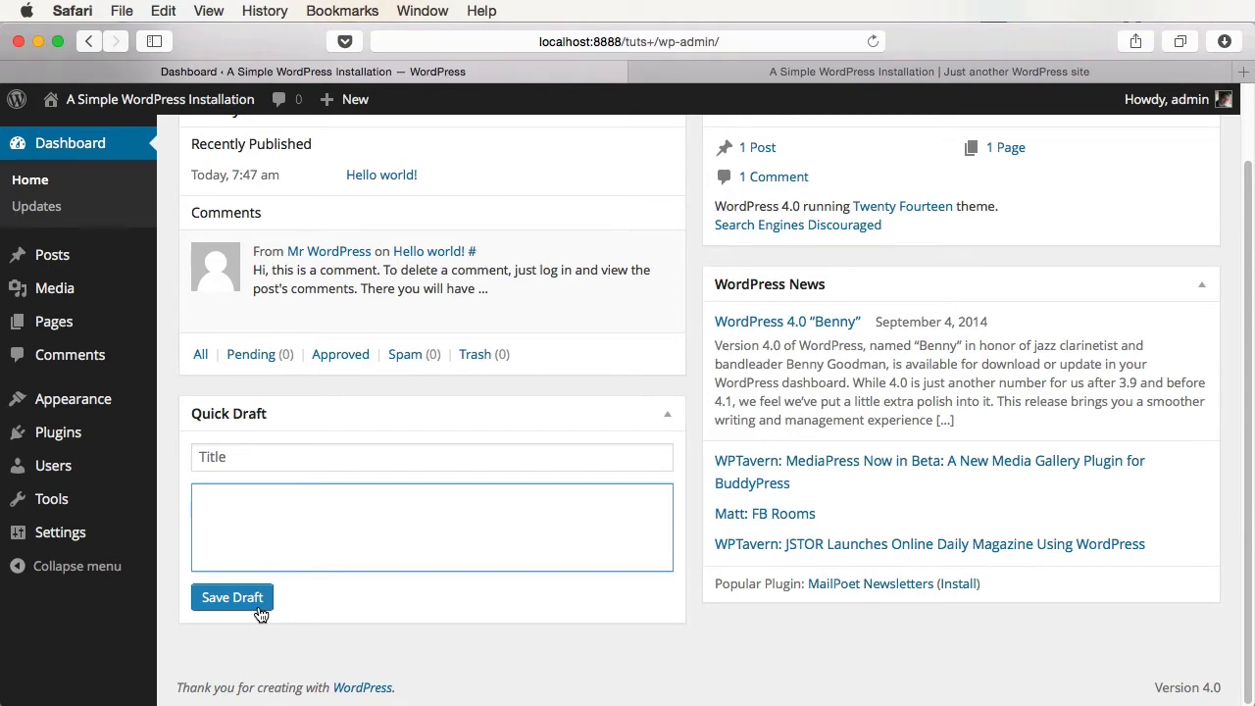
scroll(512, 476, up, 2)
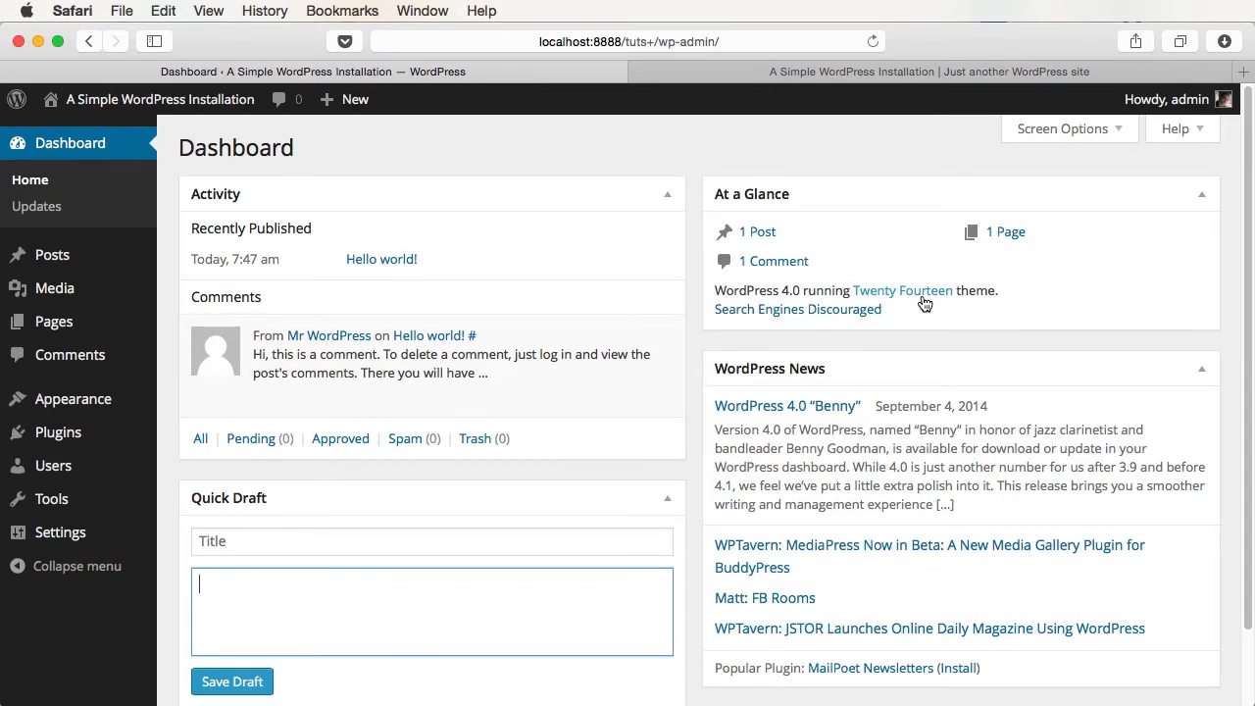
scroll(917, 298, down, 3)
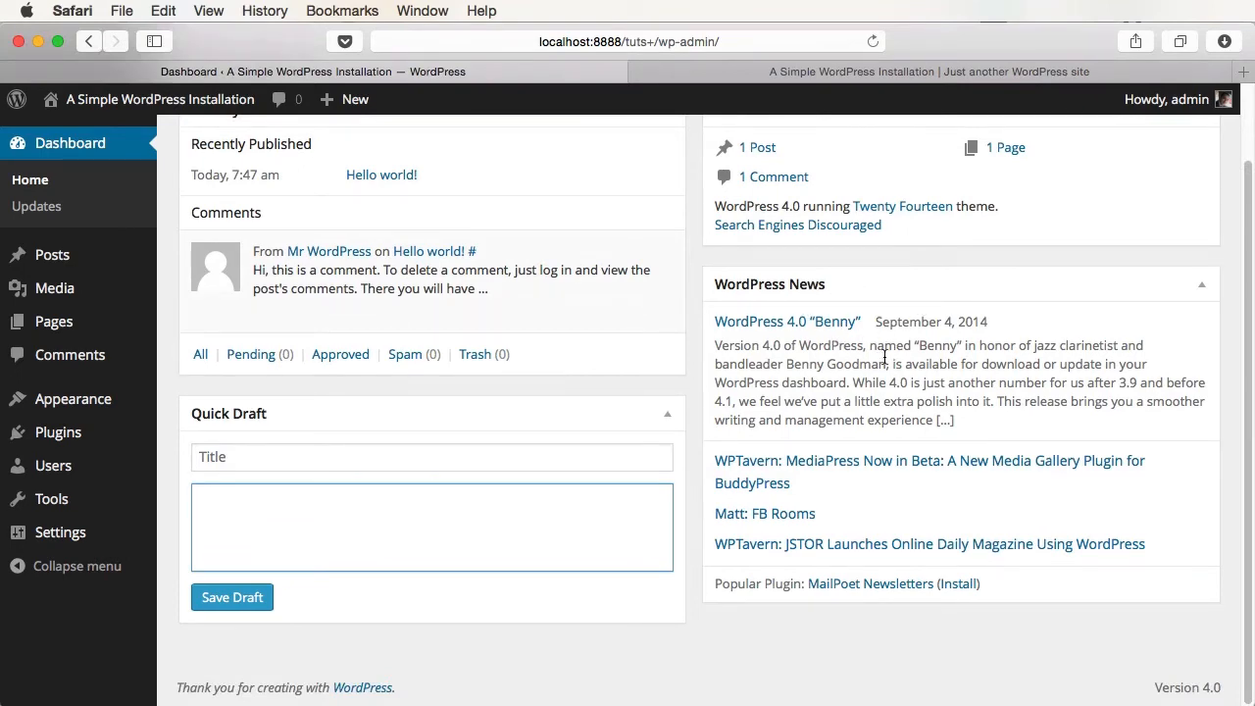
scroll(884, 358, up, 3)
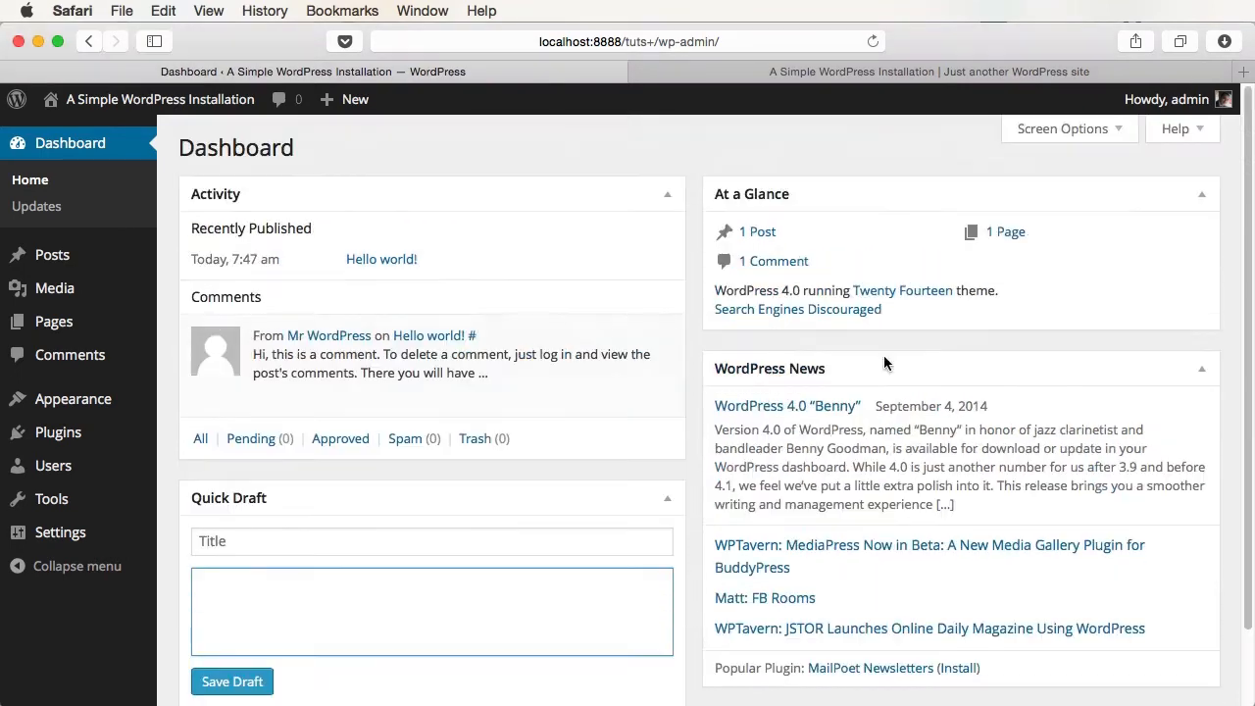
- In Screen Options, hide WordPress News, then re-show and dismiss the Welcome panel
click(1119, 131)
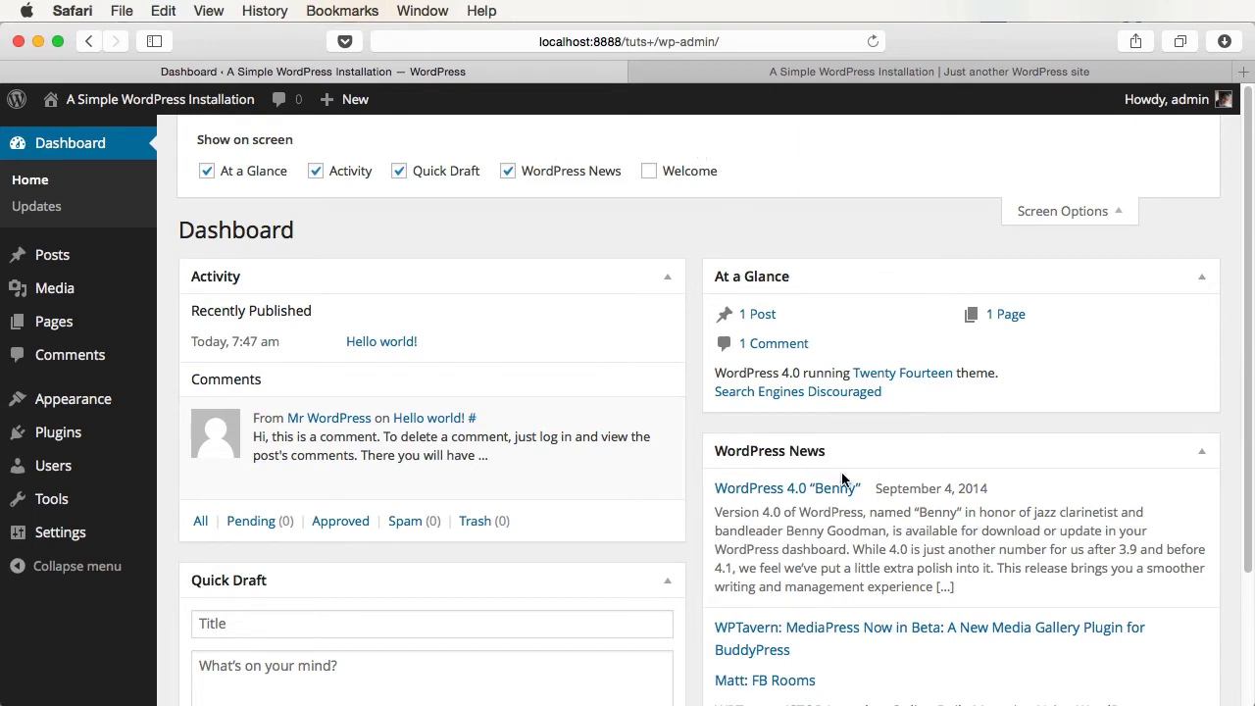
click(508, 171)
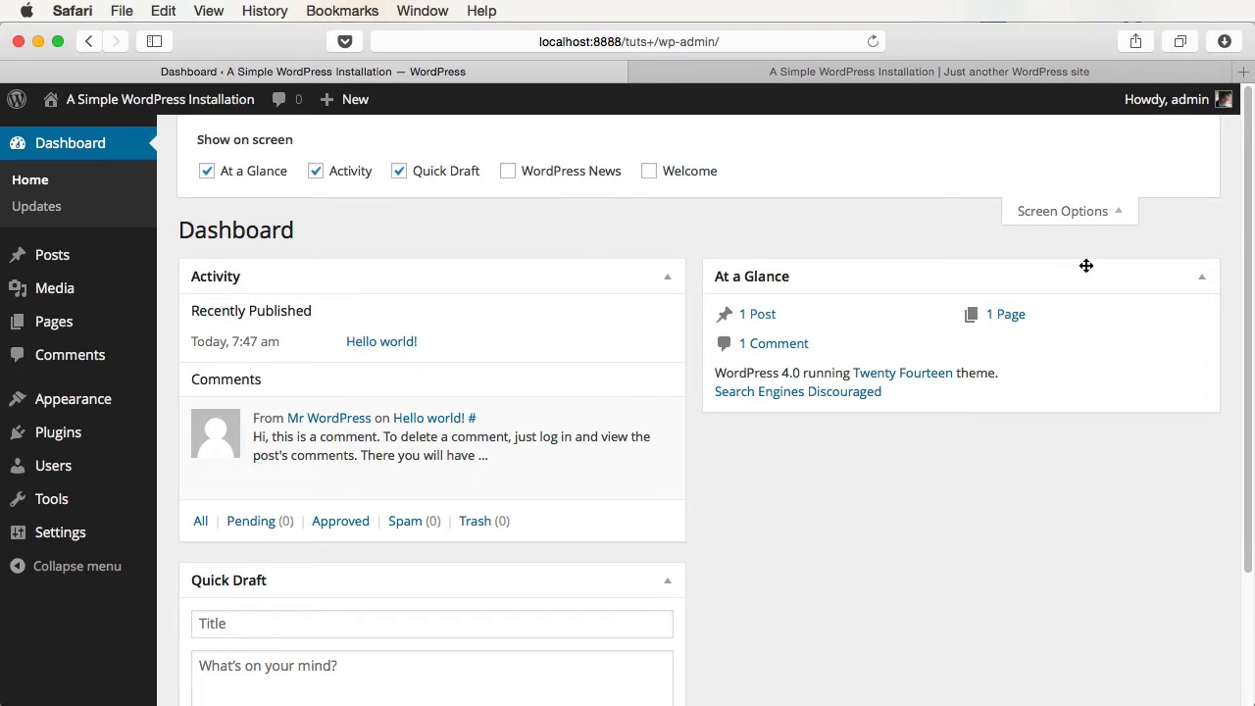
click(649, 171)
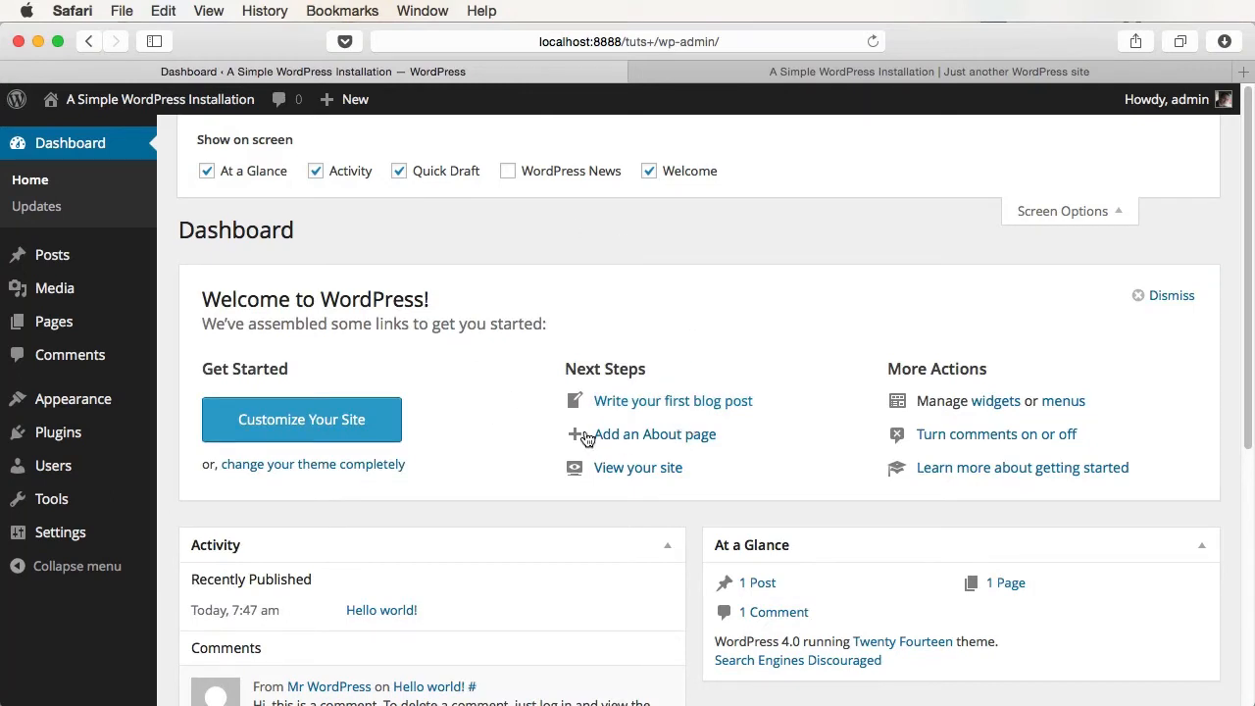
click(1168, 296)
click(1090, 212)
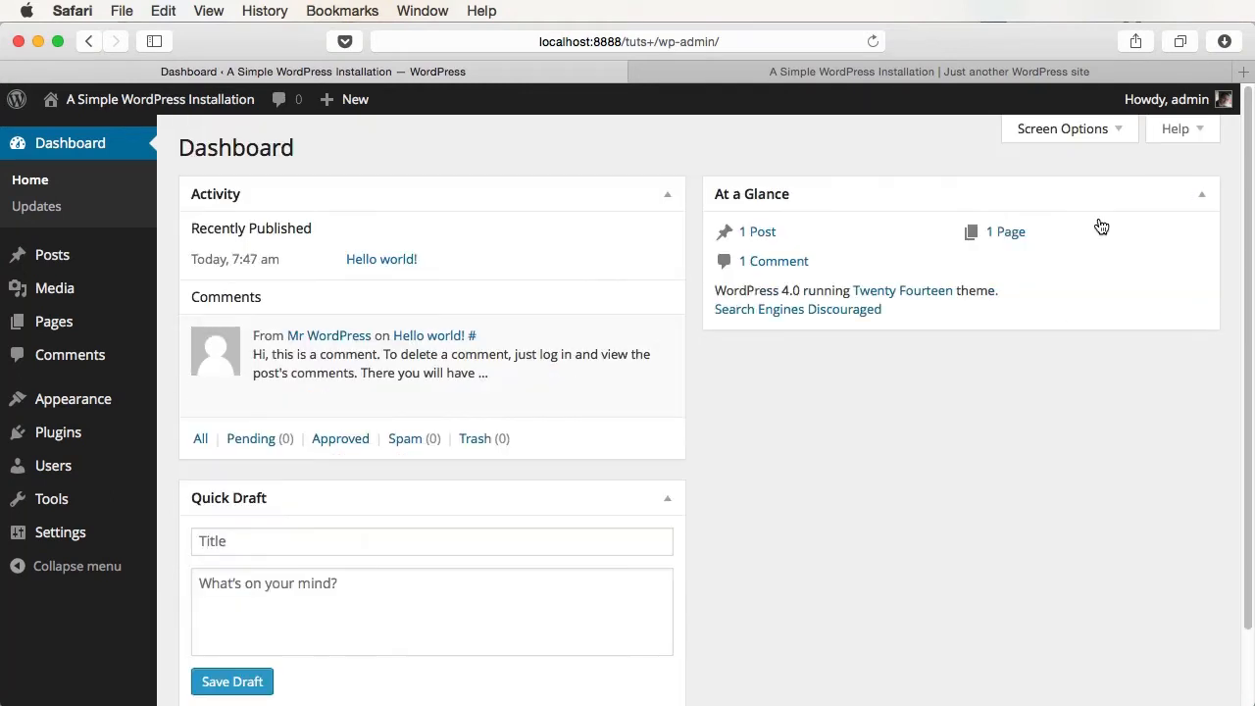
- View the Dashboard Help overview, close it, and switch to the public site tab
click(1199, 138)
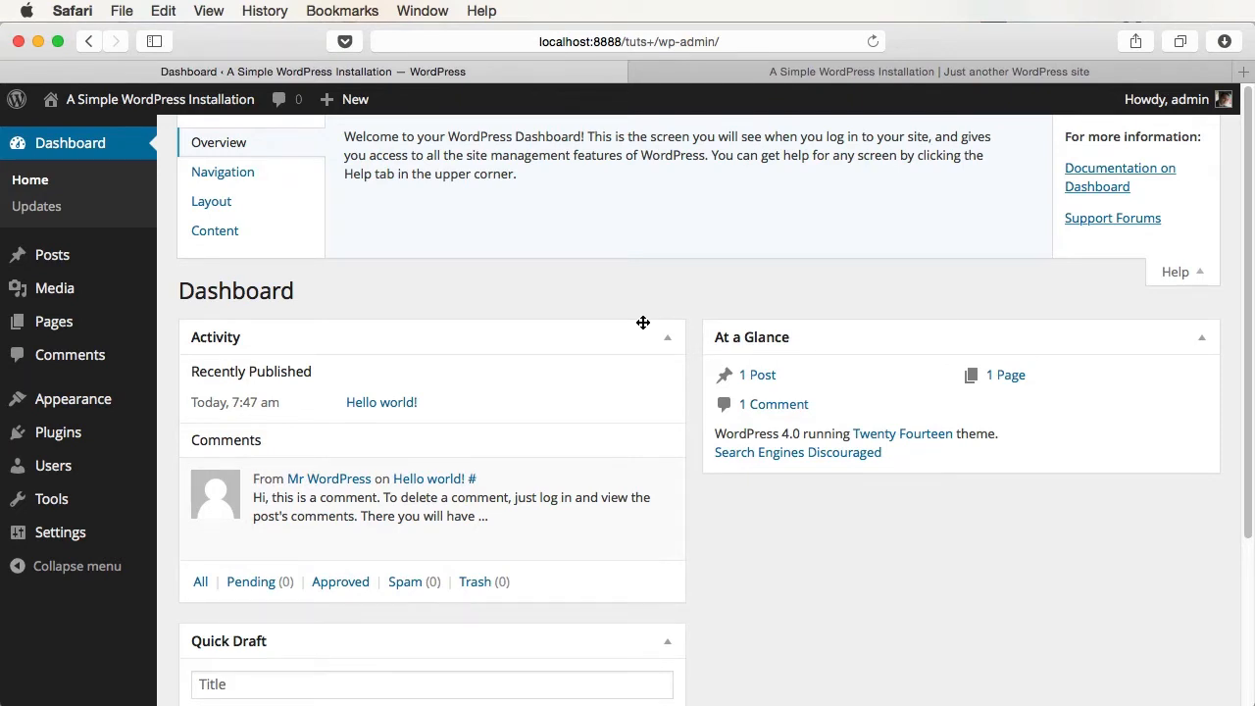
click(1180, 278)
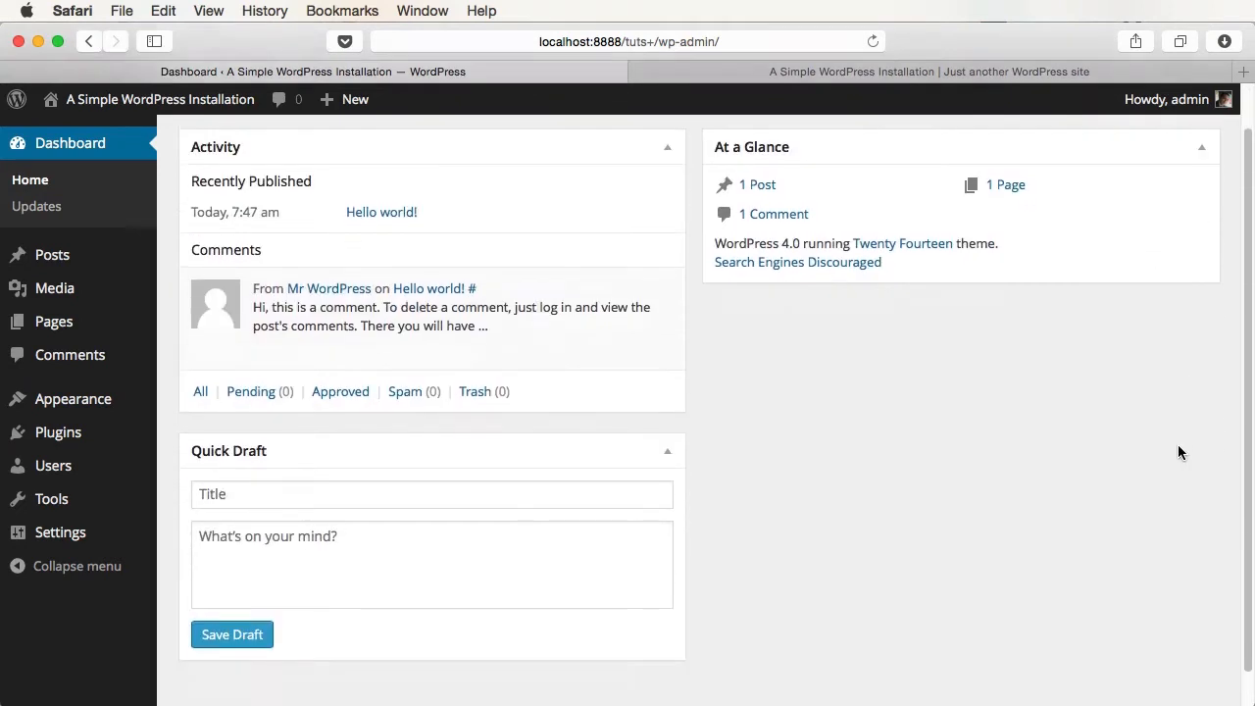
scroll(1178, 451, down, 2)
scroll(1177, 451, up, 3)
click(817, 71)
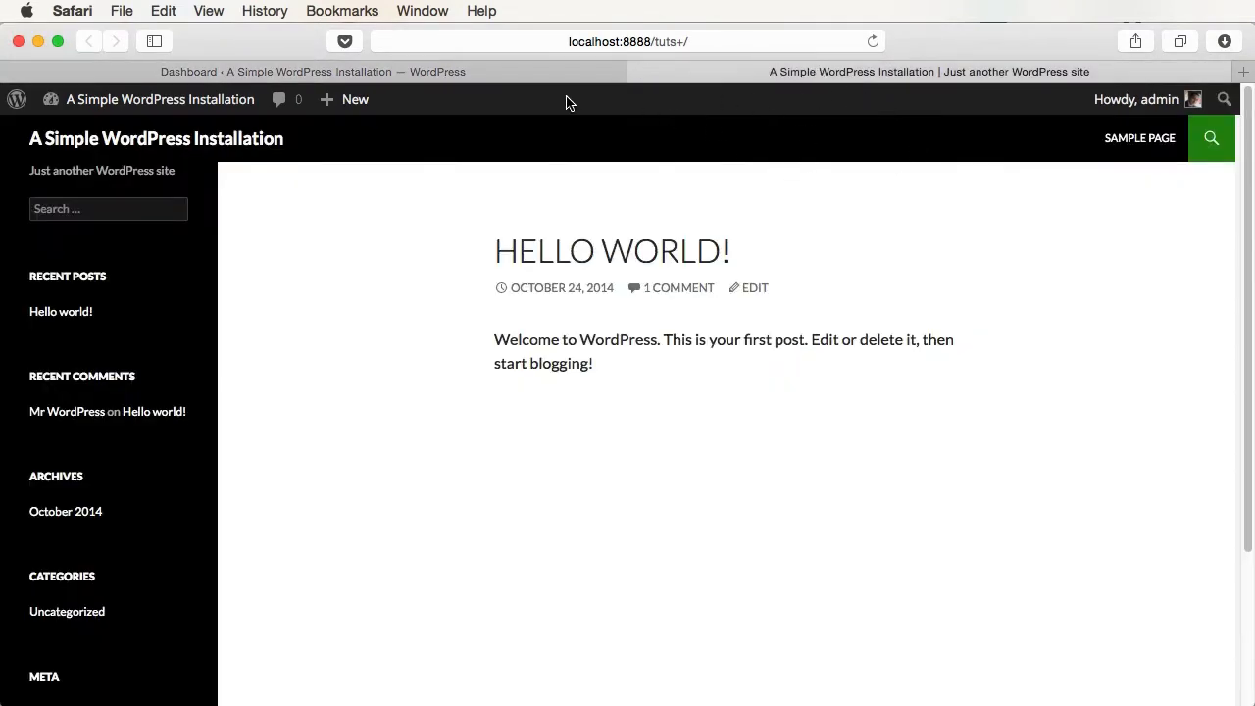
- Switch between the admin and public site tabs, ending on the admin Dashboard
click(492, 75)
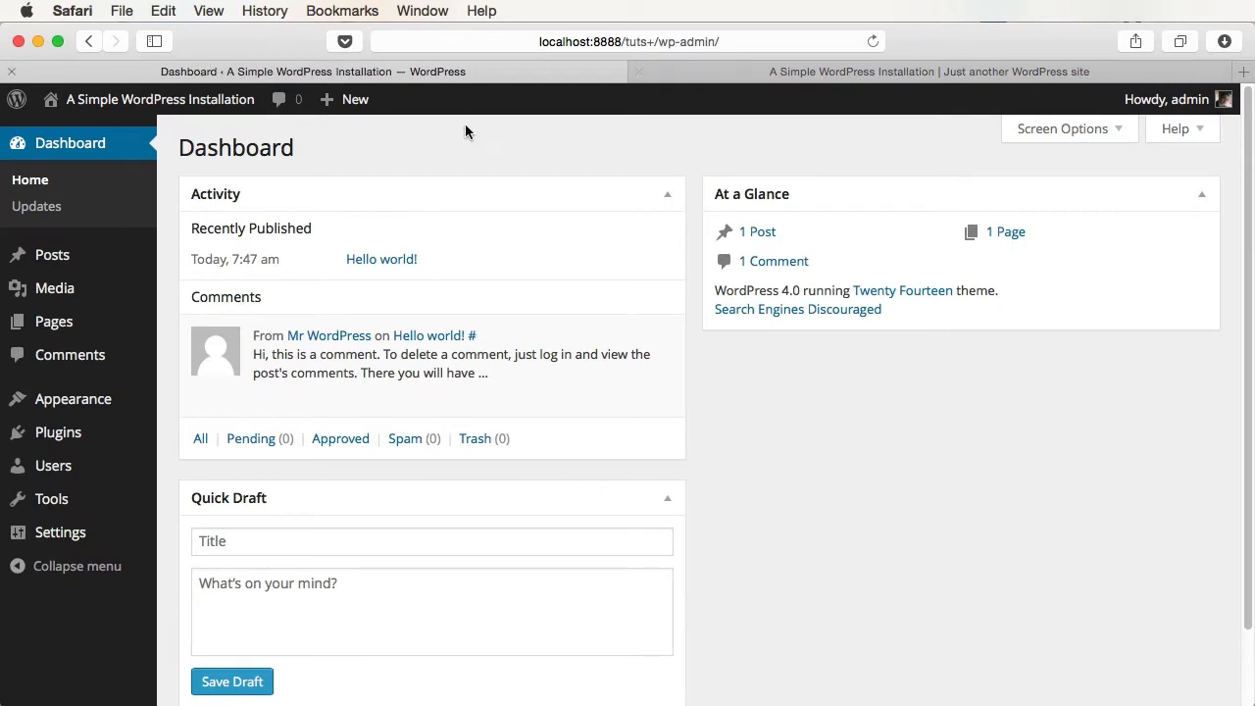
click(854, 74)
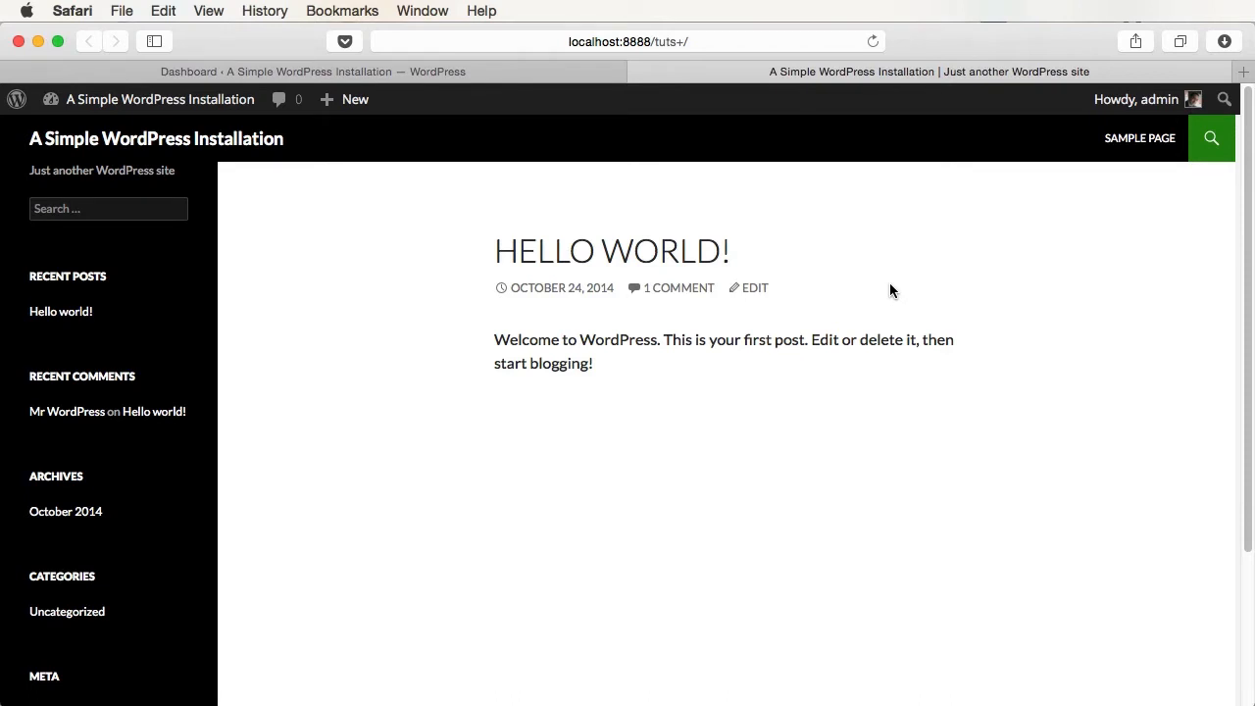
key(ctrl+shift+Tab)
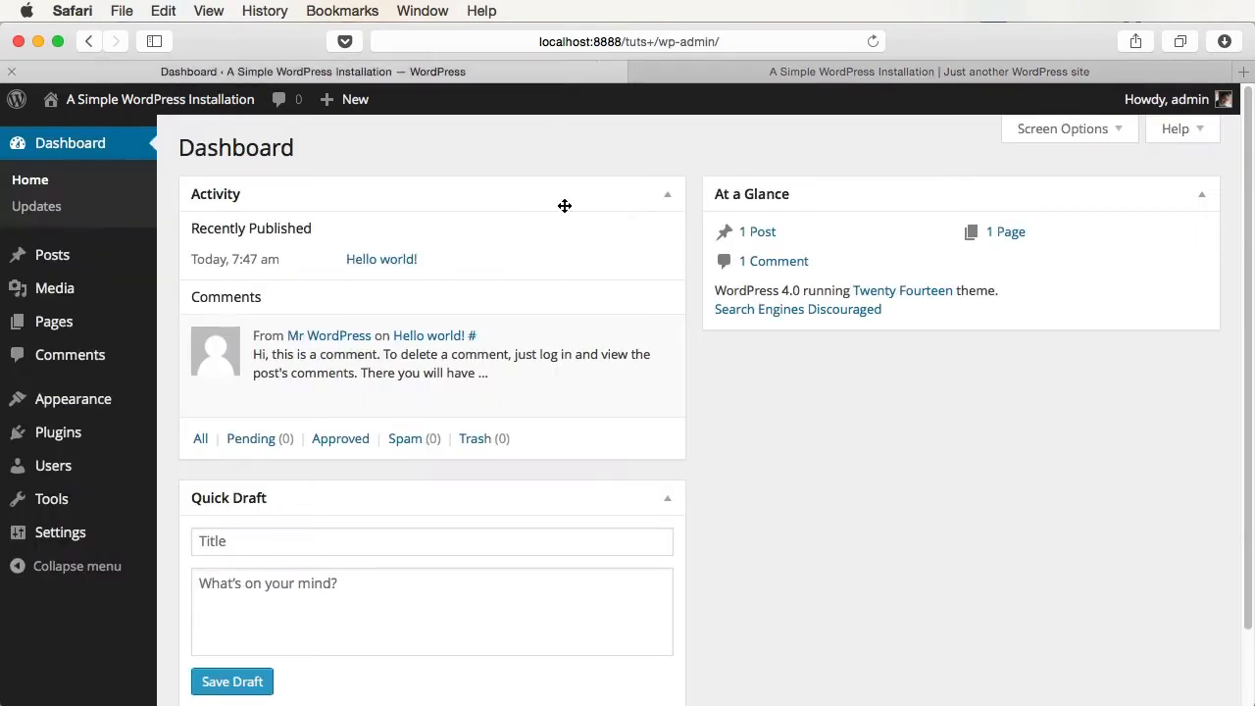
- Open the WordPress Updates page and review its up-to-date status for plugins and themes
click(26, 208)
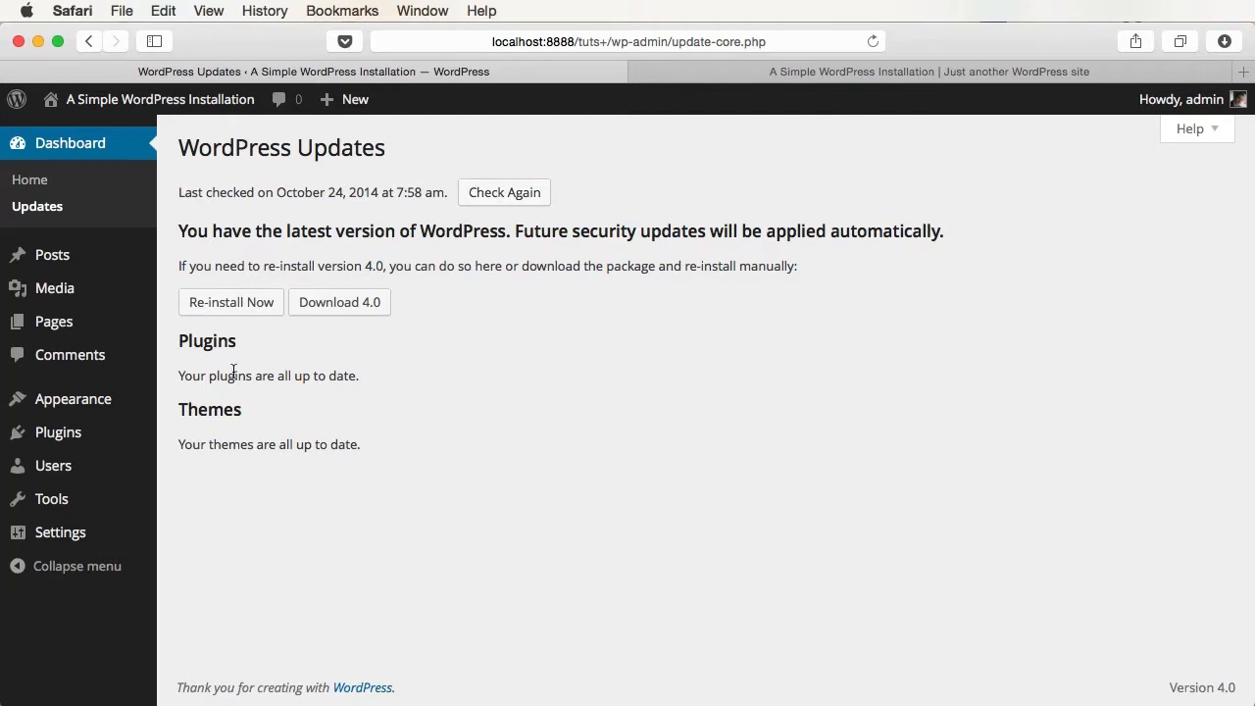
drag(209, 340, 290, 338)
drag(253, 376, 386, 437)
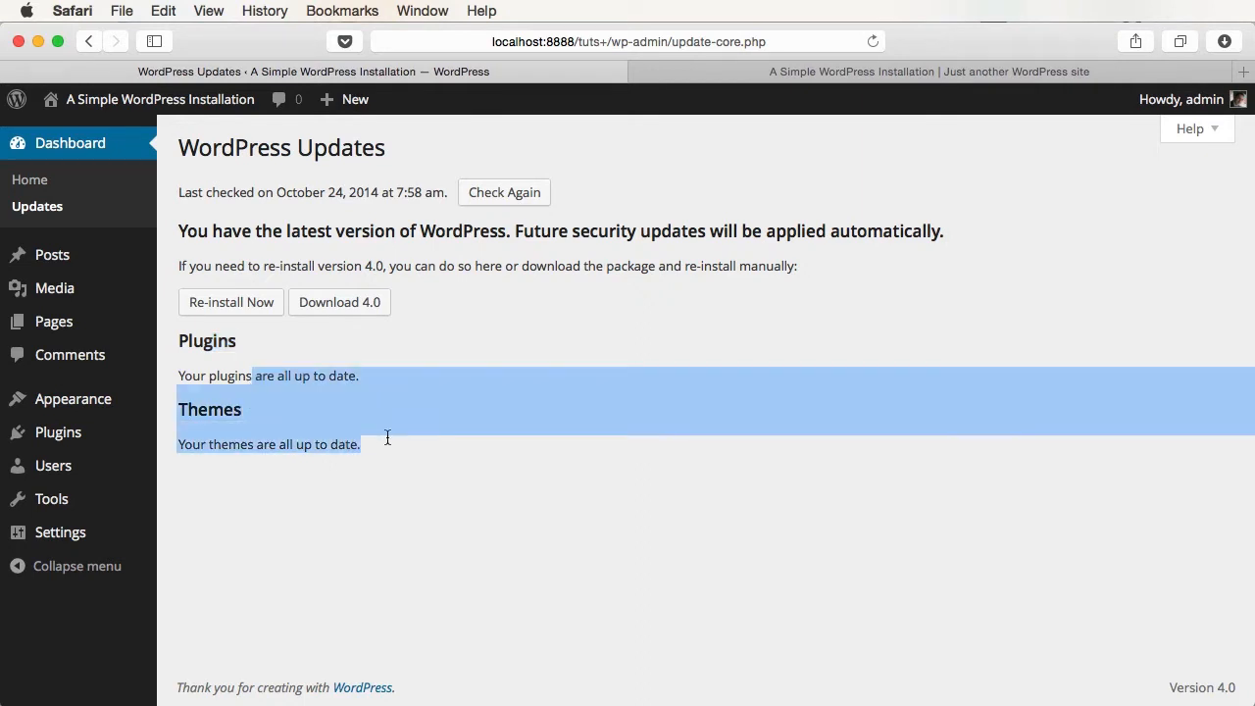
click(427, 582)
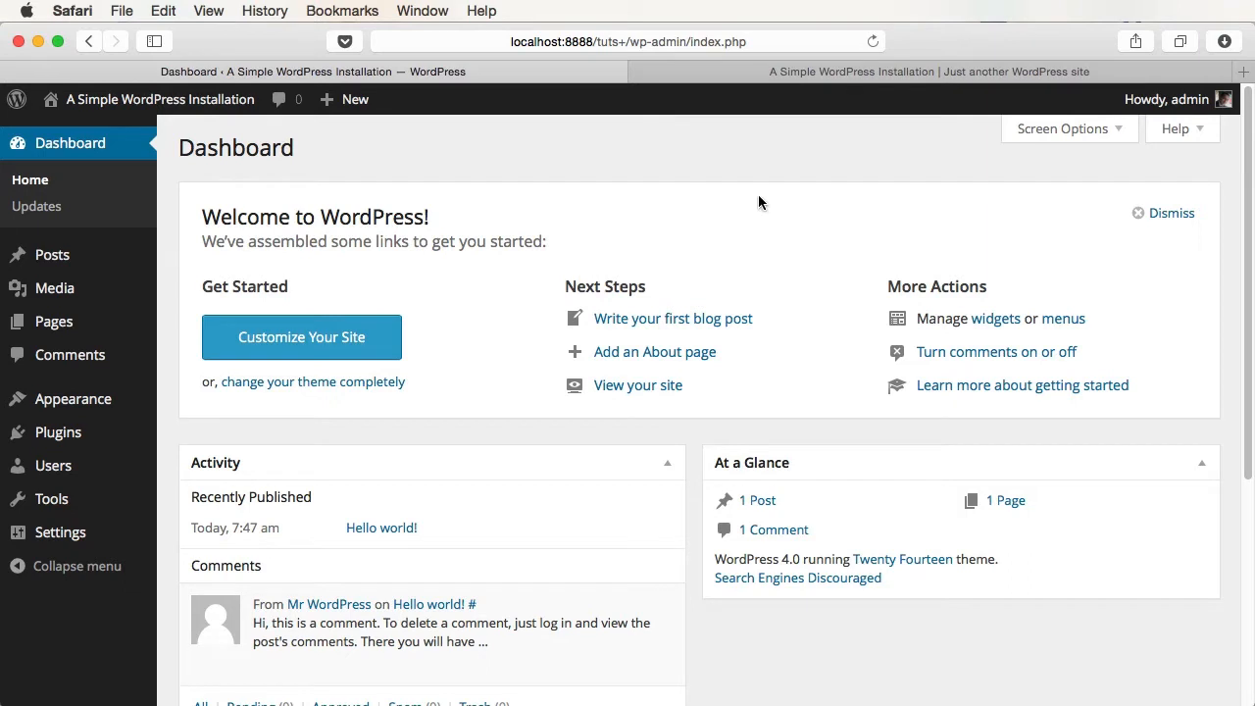
- Open All Posts from the Posts item in the admin sidebar
mouse_move(68, 269)
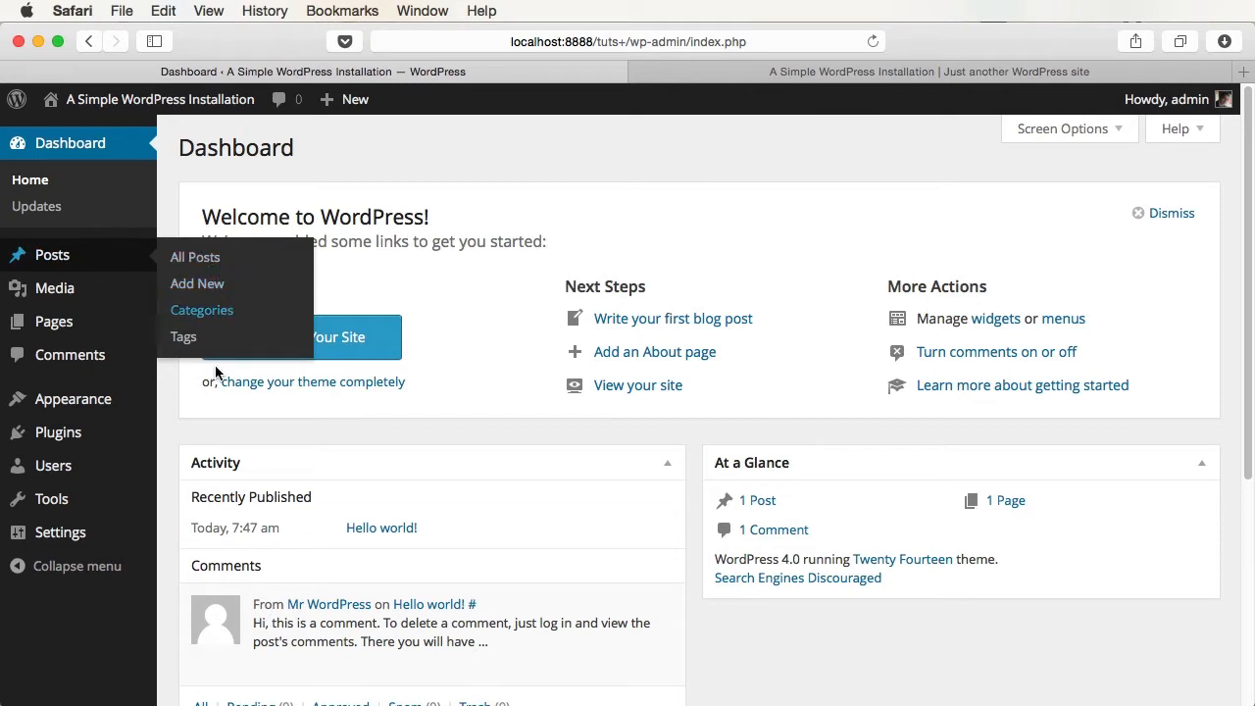
click(54, 261)
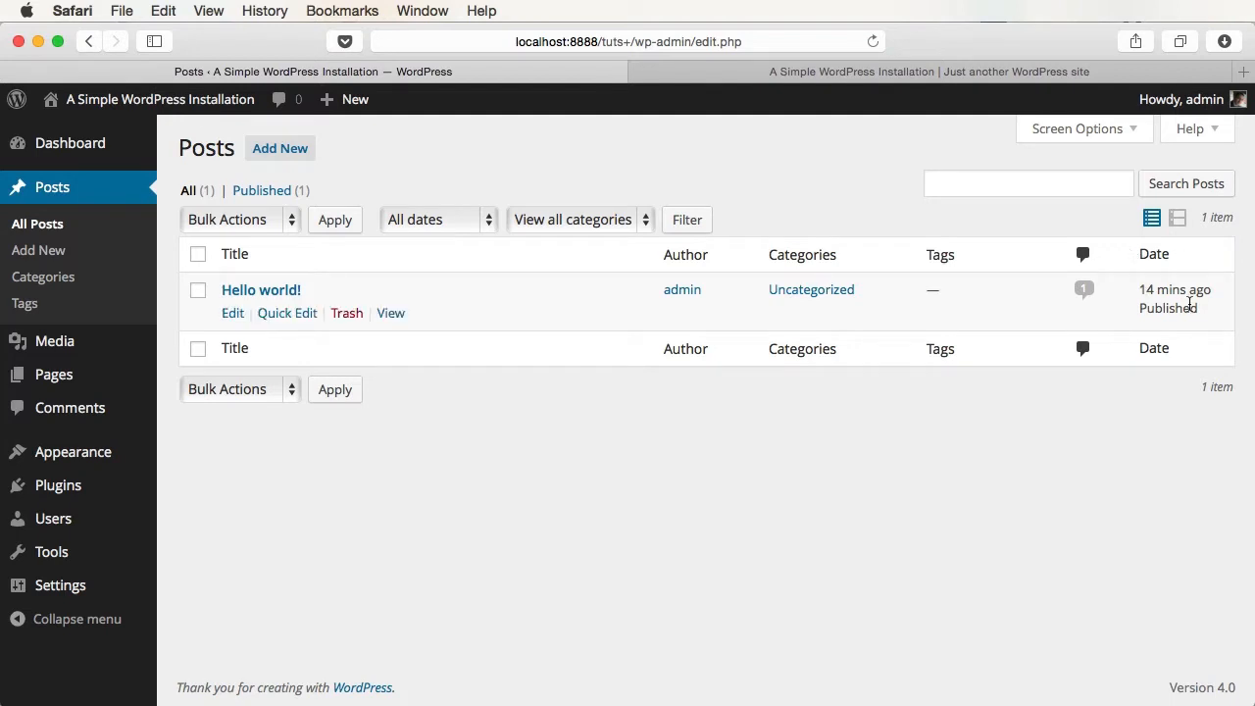
click(1178, 217)
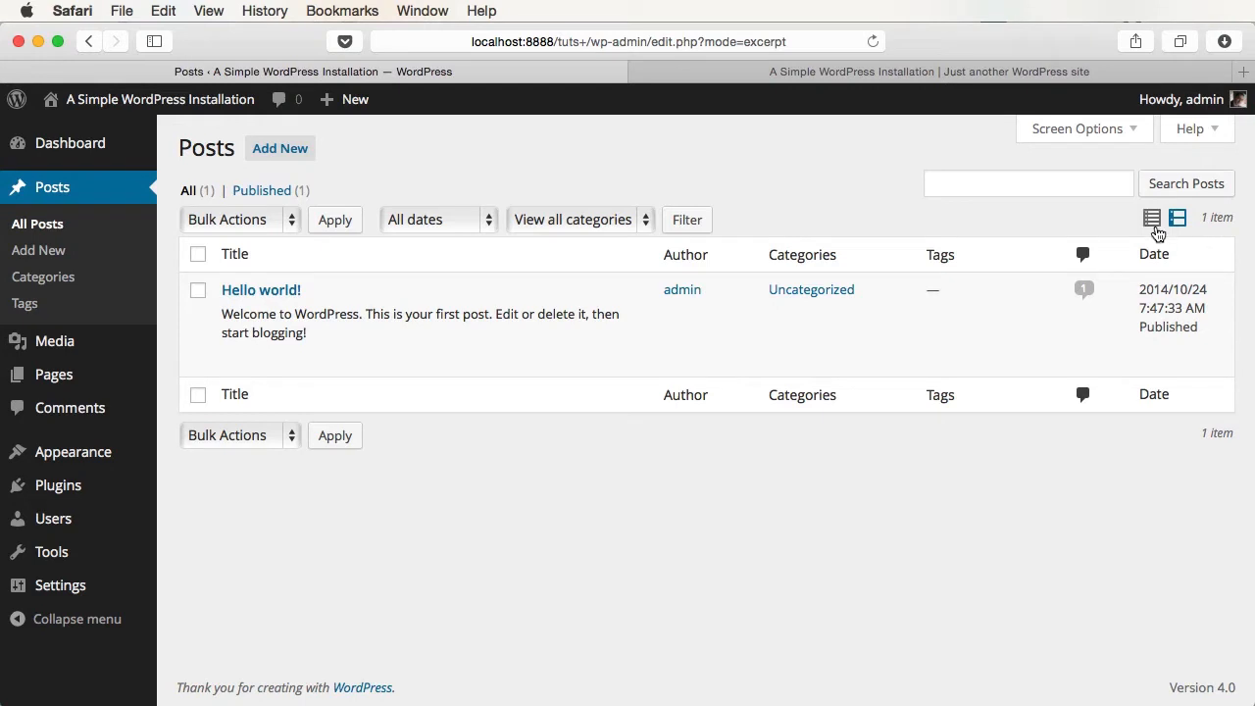
click(1152, 220)
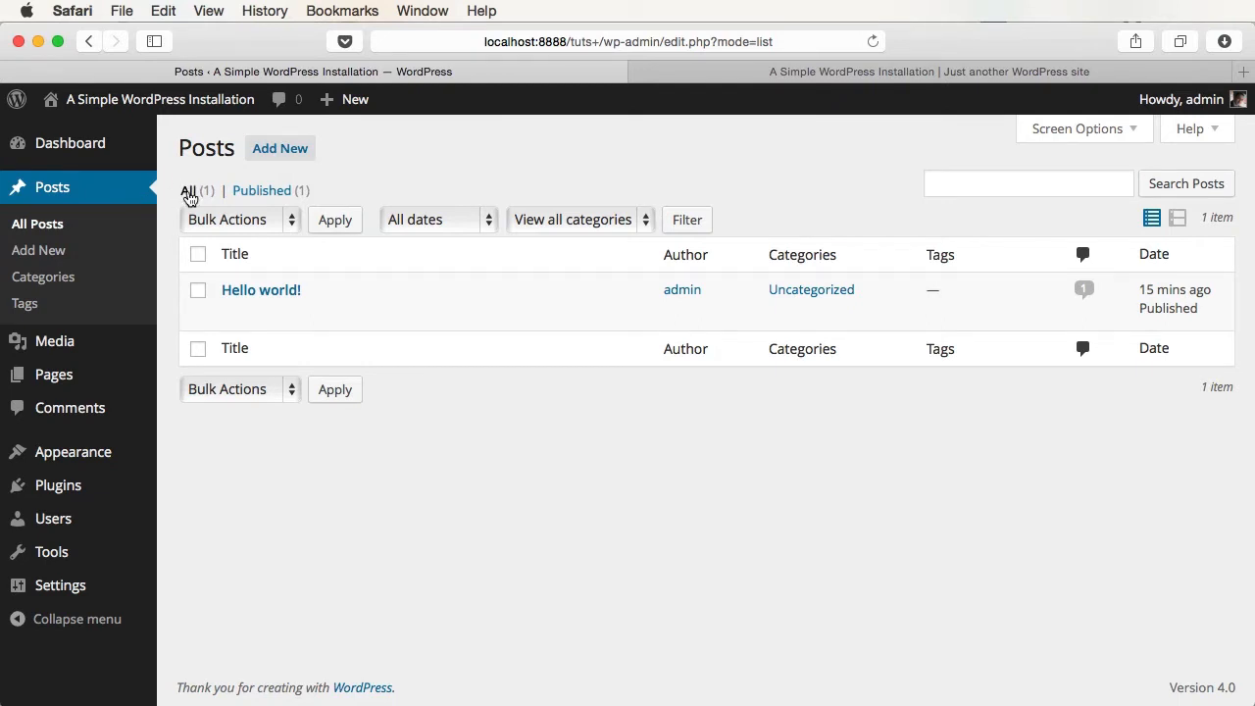
- Filter the posts list to October 2014 and the Uncategorized category
mouse_move(288, 286)
click(437, 219)
click(434, 250)
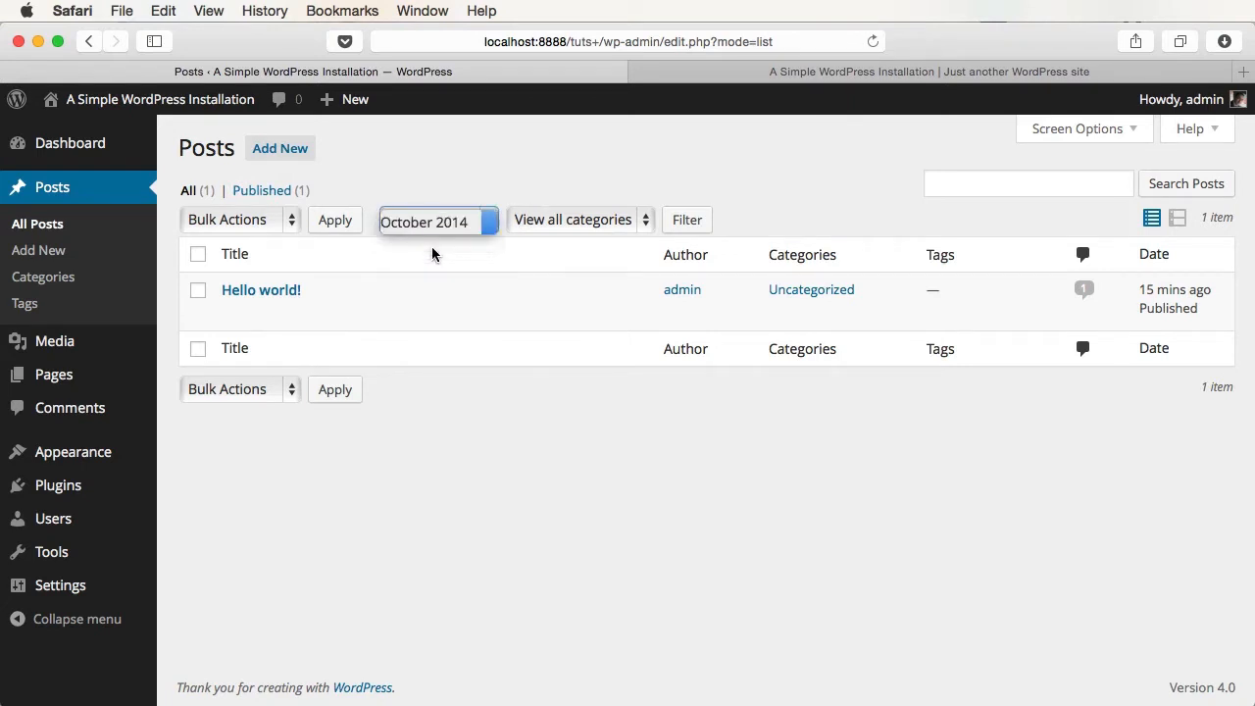
click(583, 217)
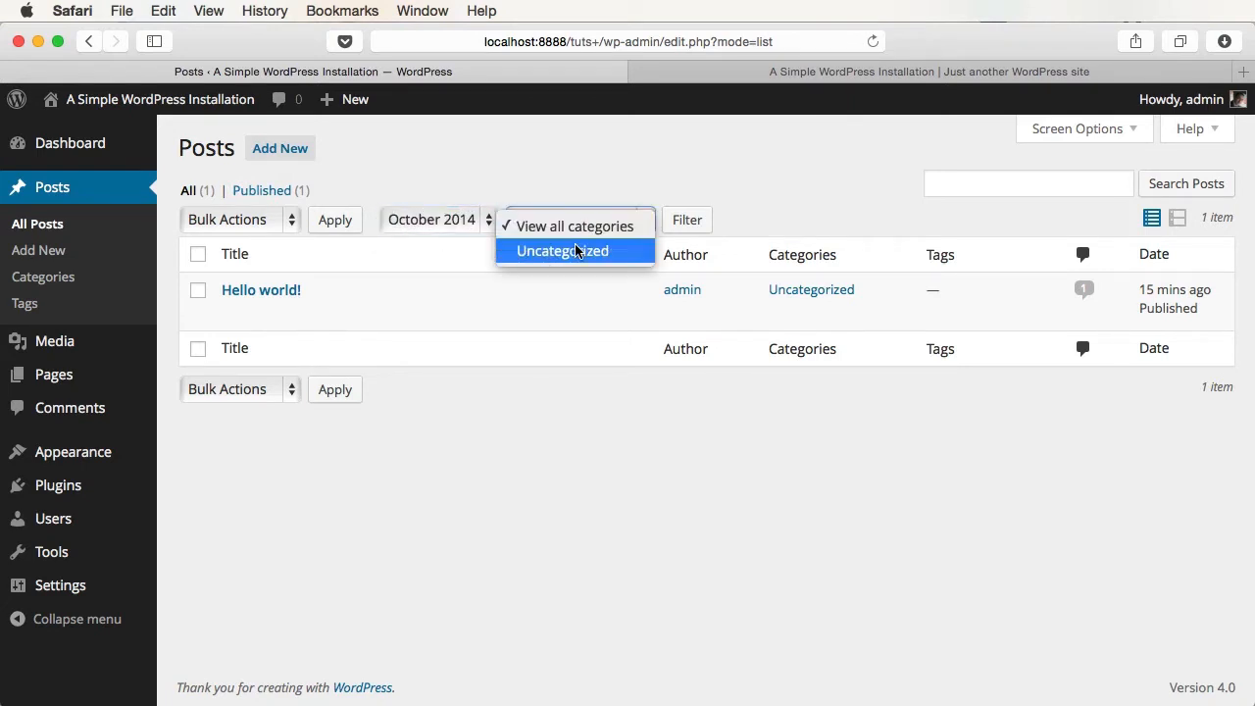
click(577, 253)
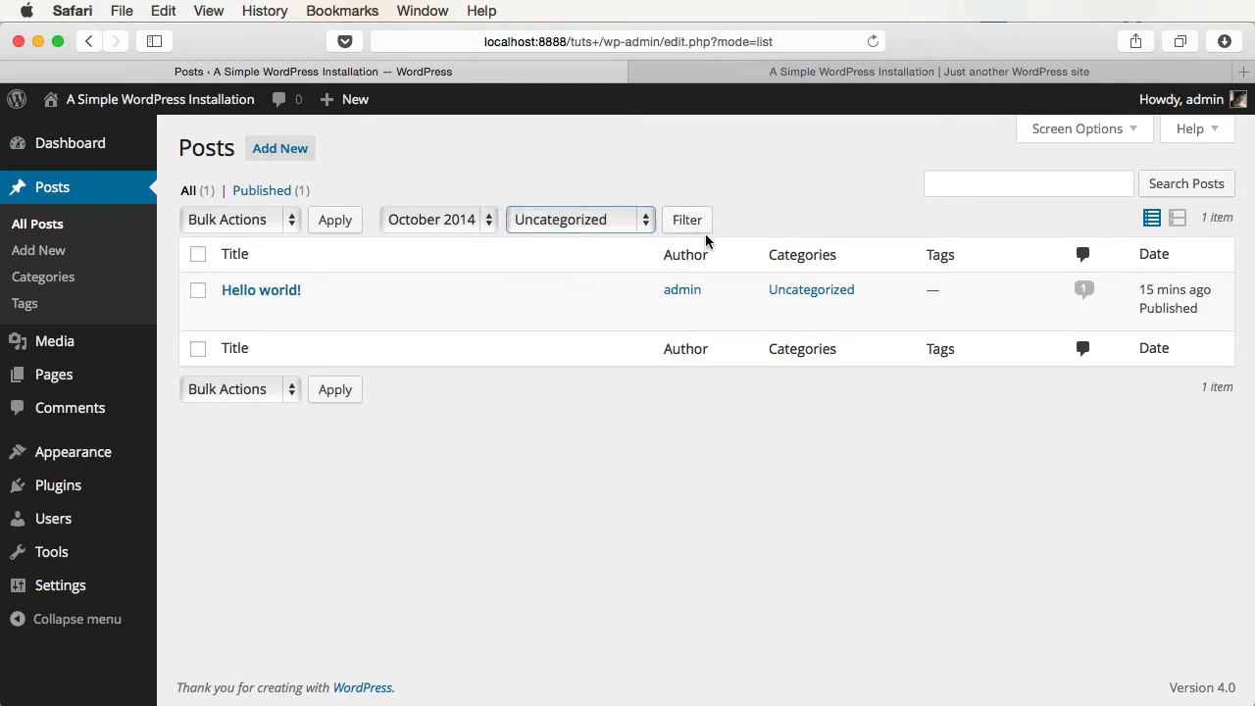
- Search posts for 'dsddasdasdas', see No posts found, and go back to the full list
click(971, 185)
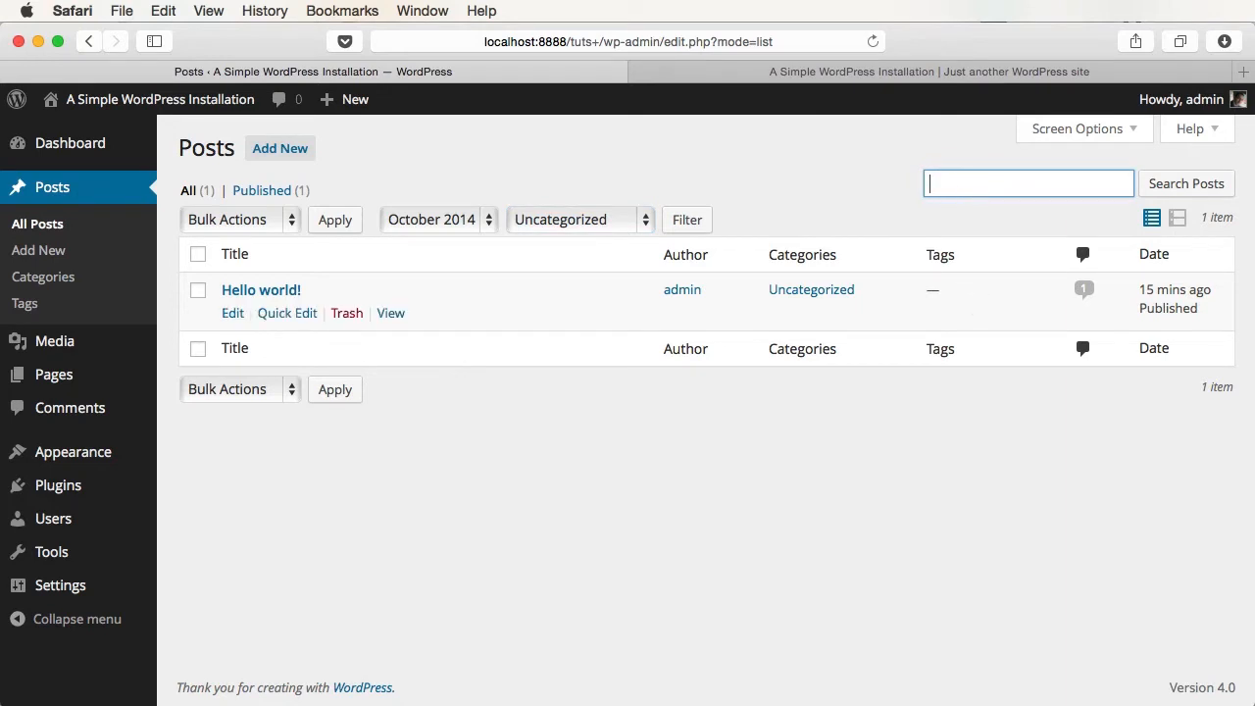
text(dsd)
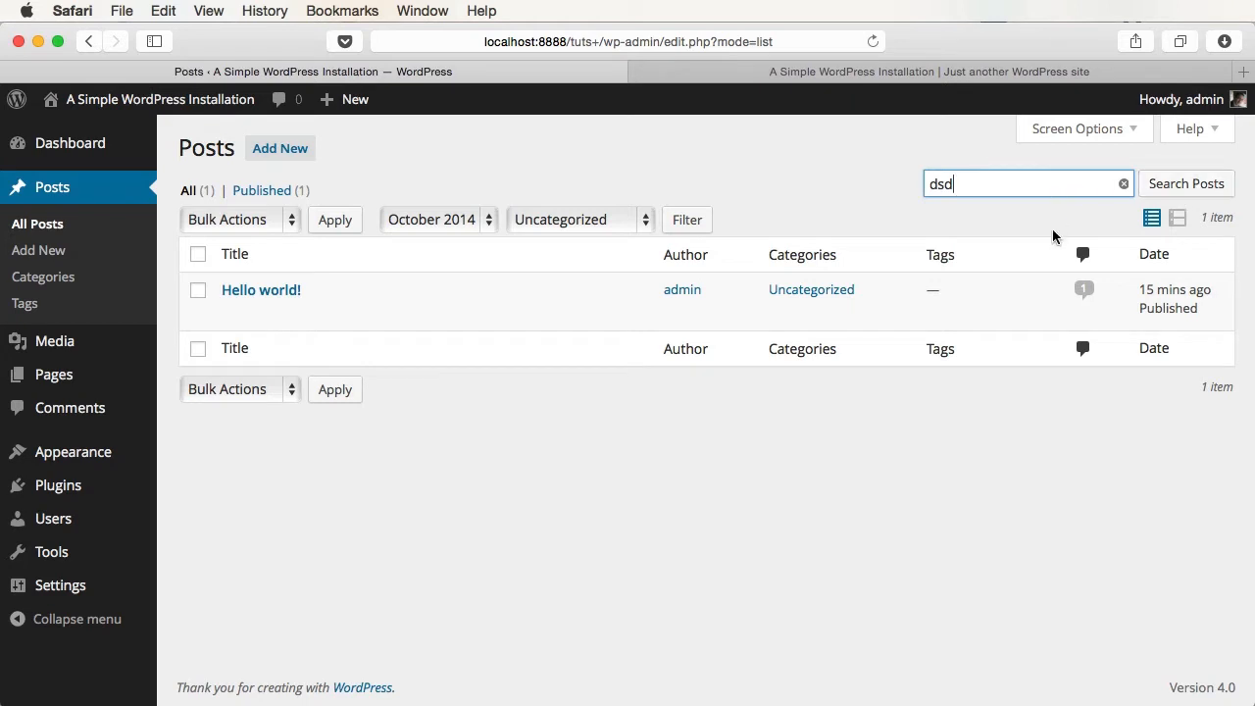
text(dasdasdas)
click(1182, 184)
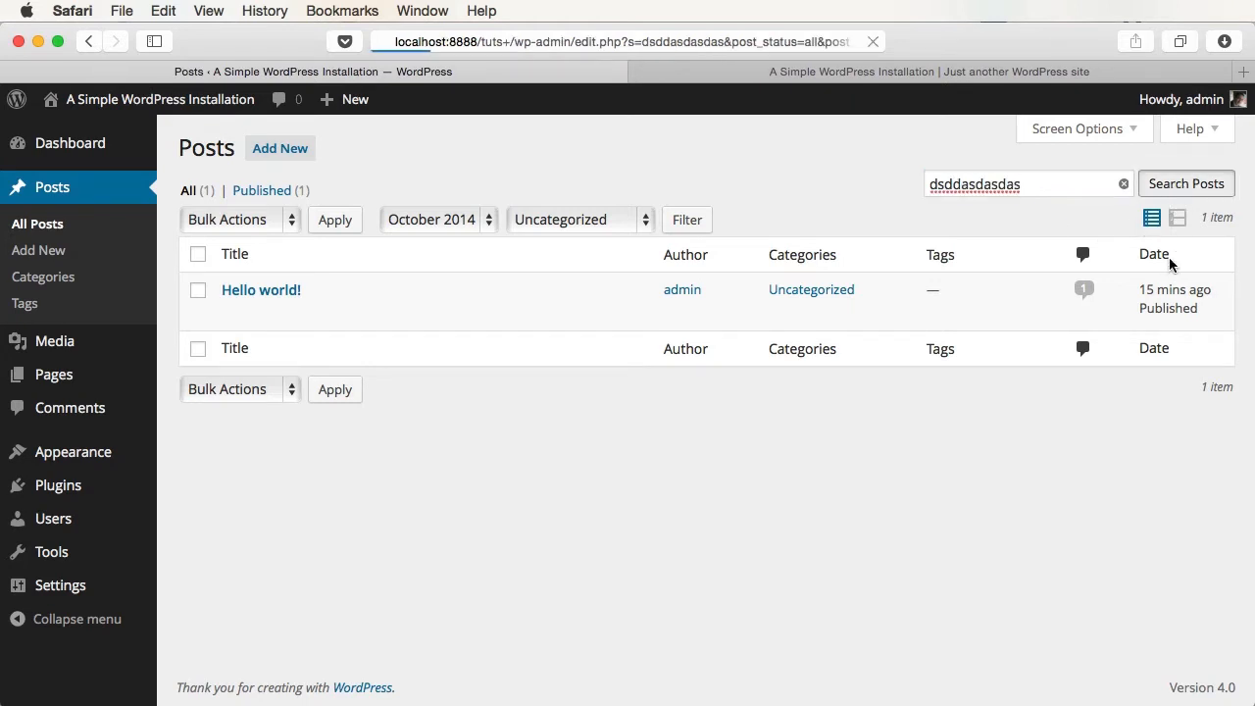
drag(291, 294, 192, 289)
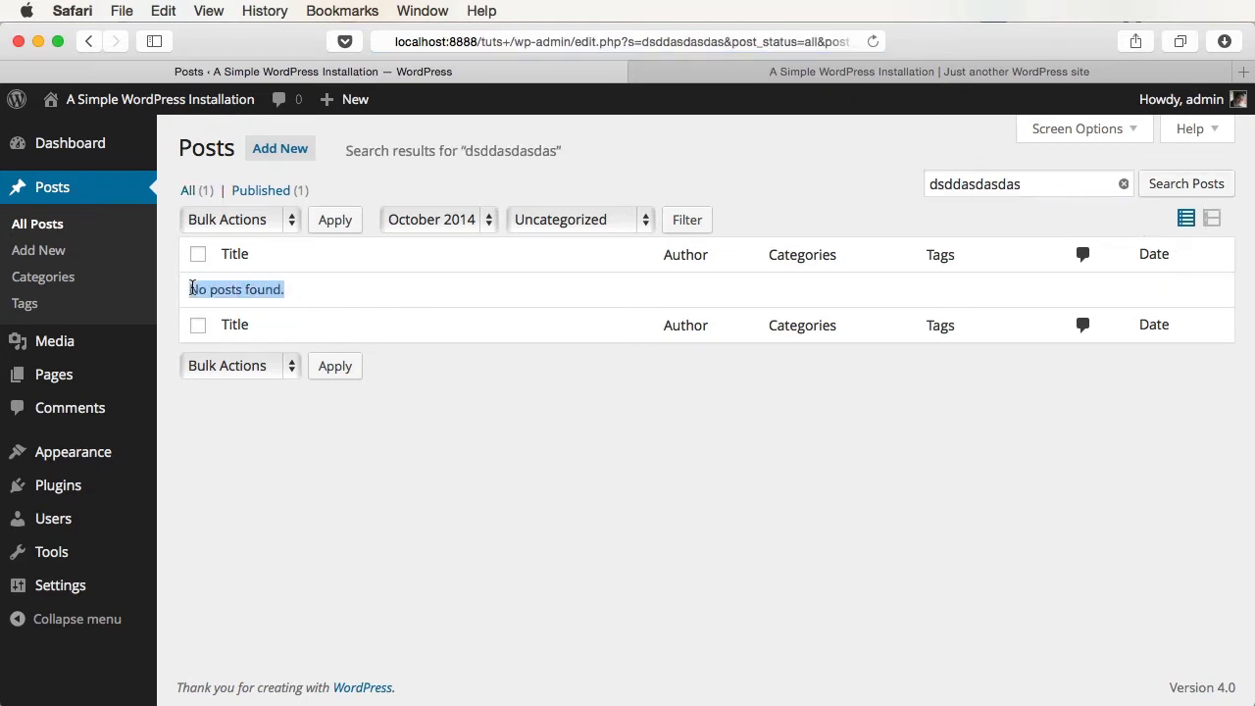
click(474, 487)
key(super+Left)
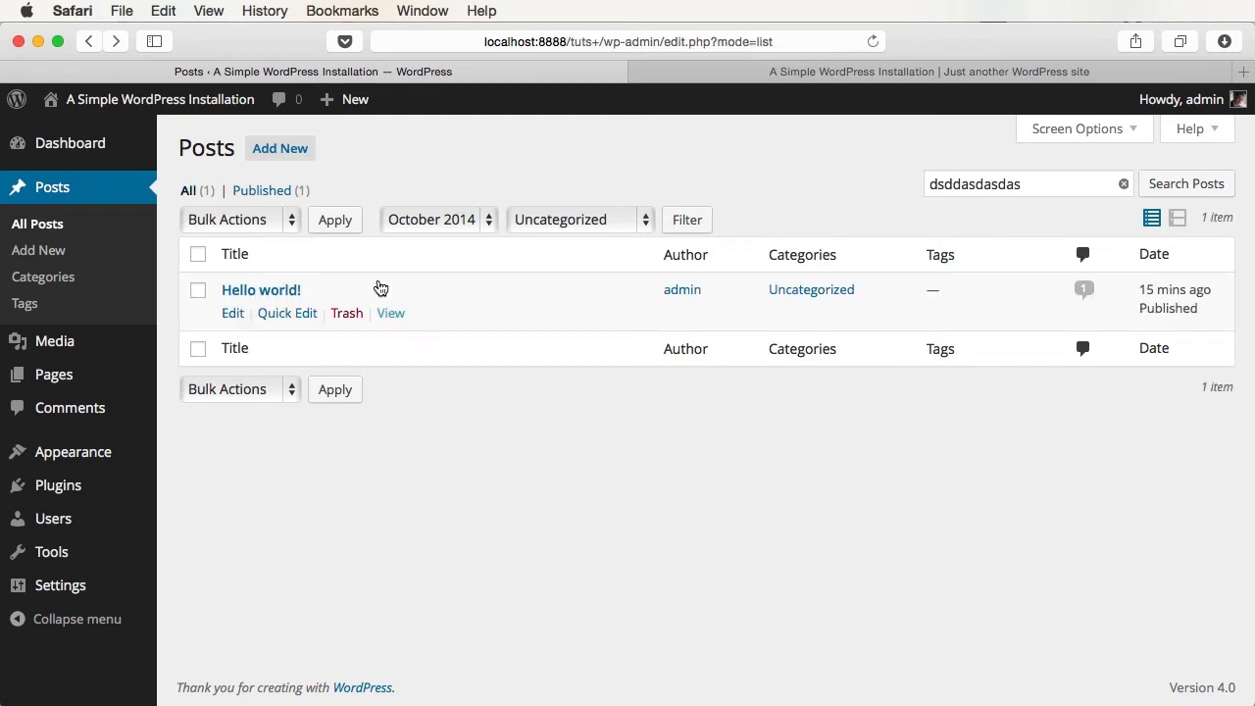
- Tick Hello world! and all posts, close bulk actions unused, clear the search, and start a new post
click(198, 290)
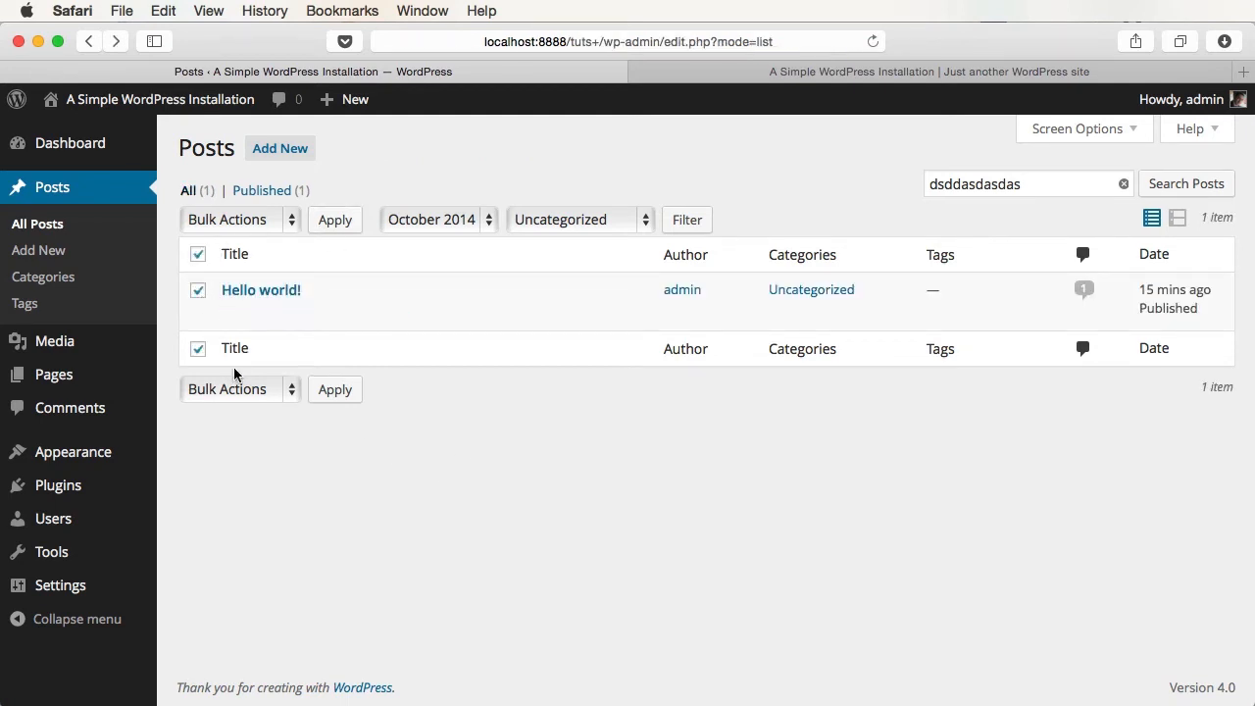
click(198, 256)
click(198, 257)
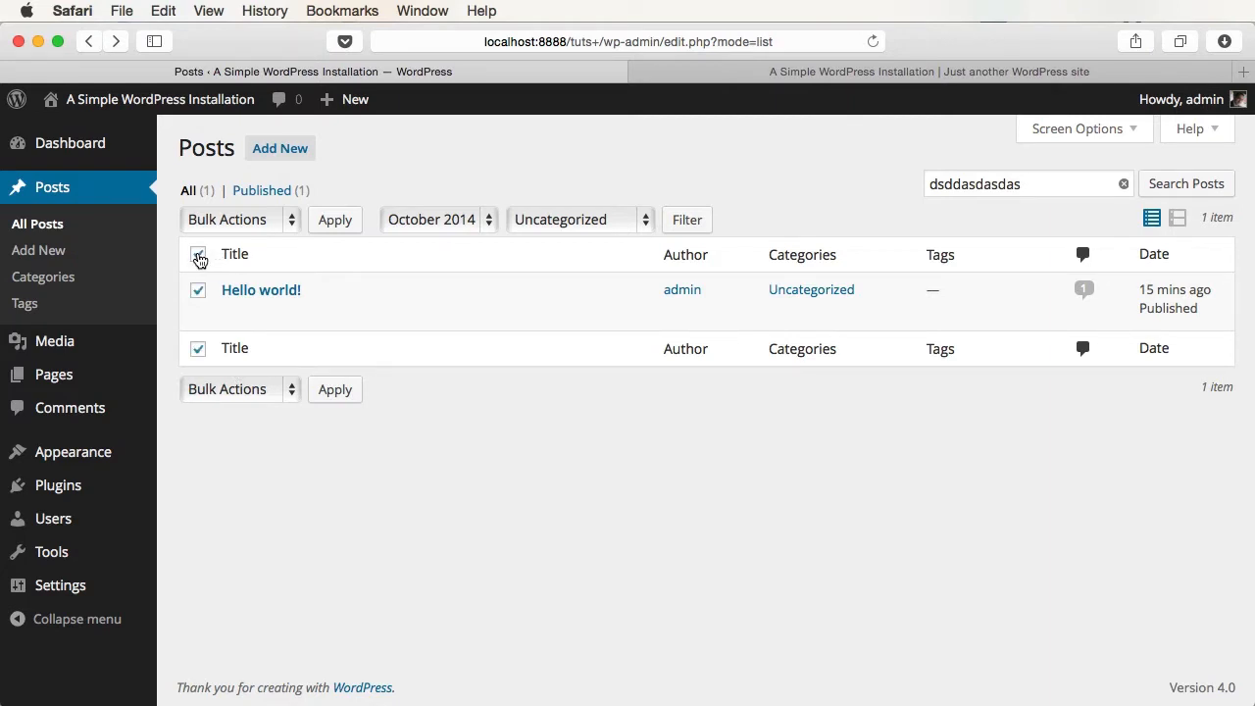
click(275, 227)
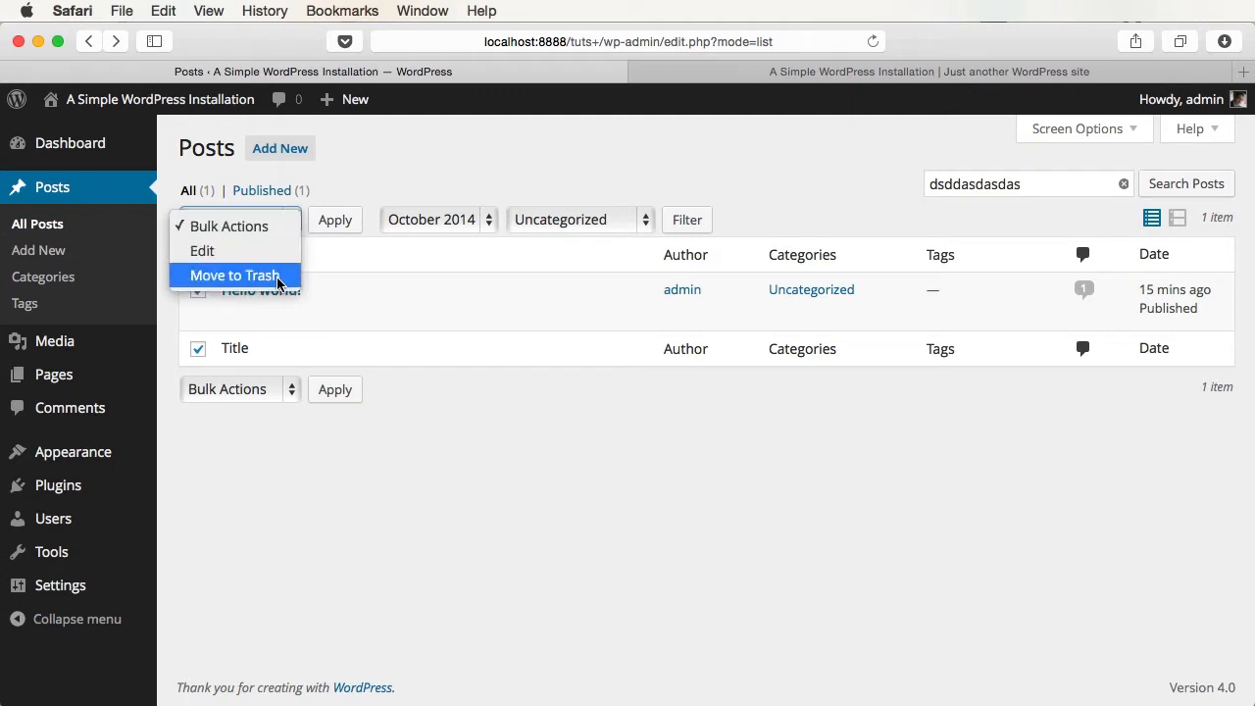
click(614, 539)
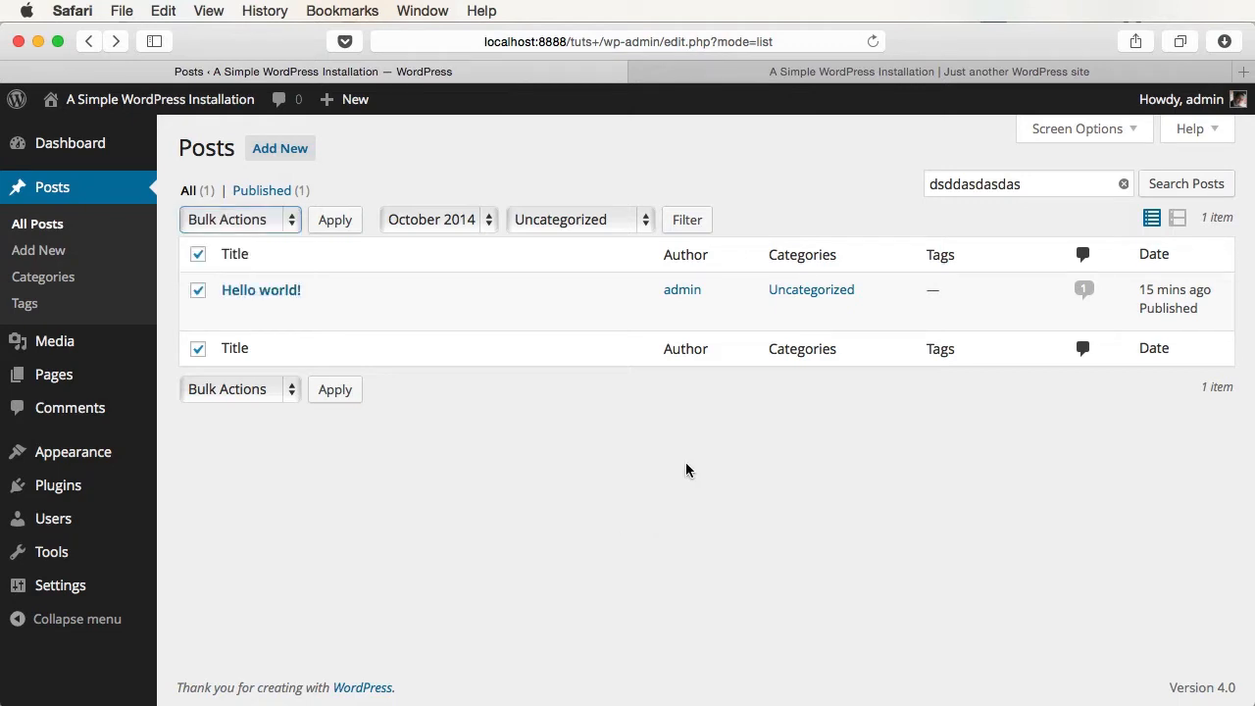
click(1124, 184)
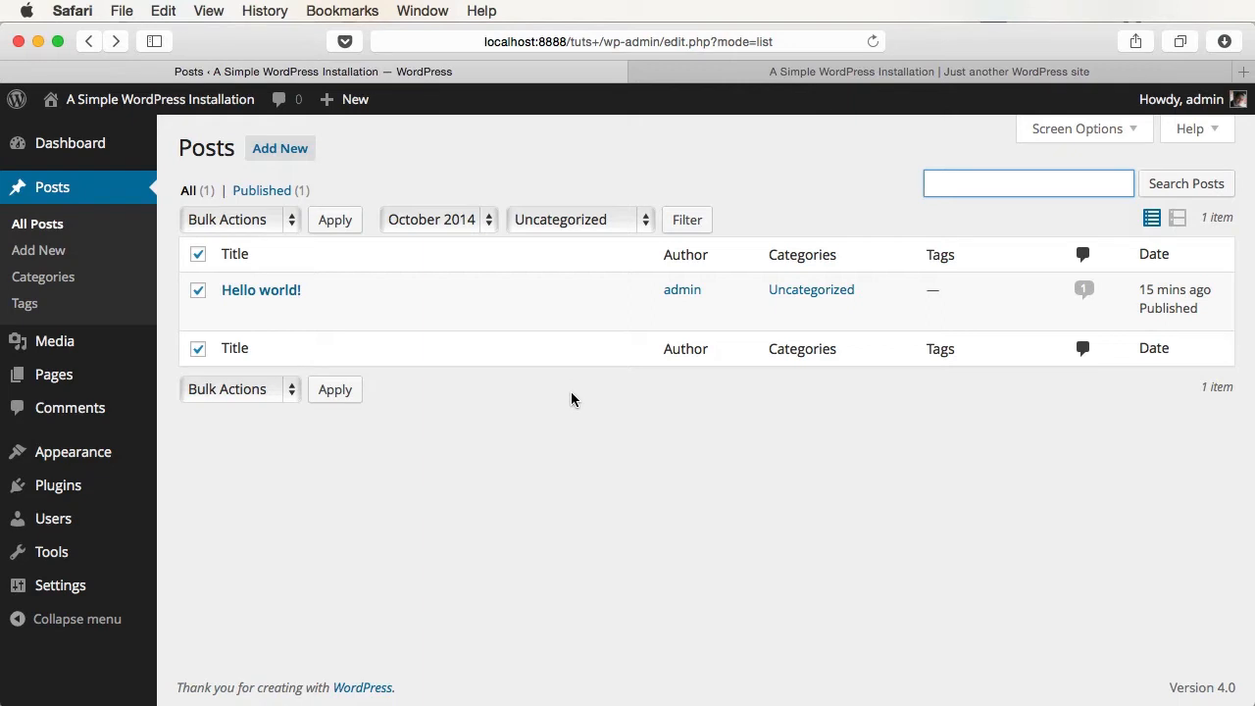
click(298, 156)
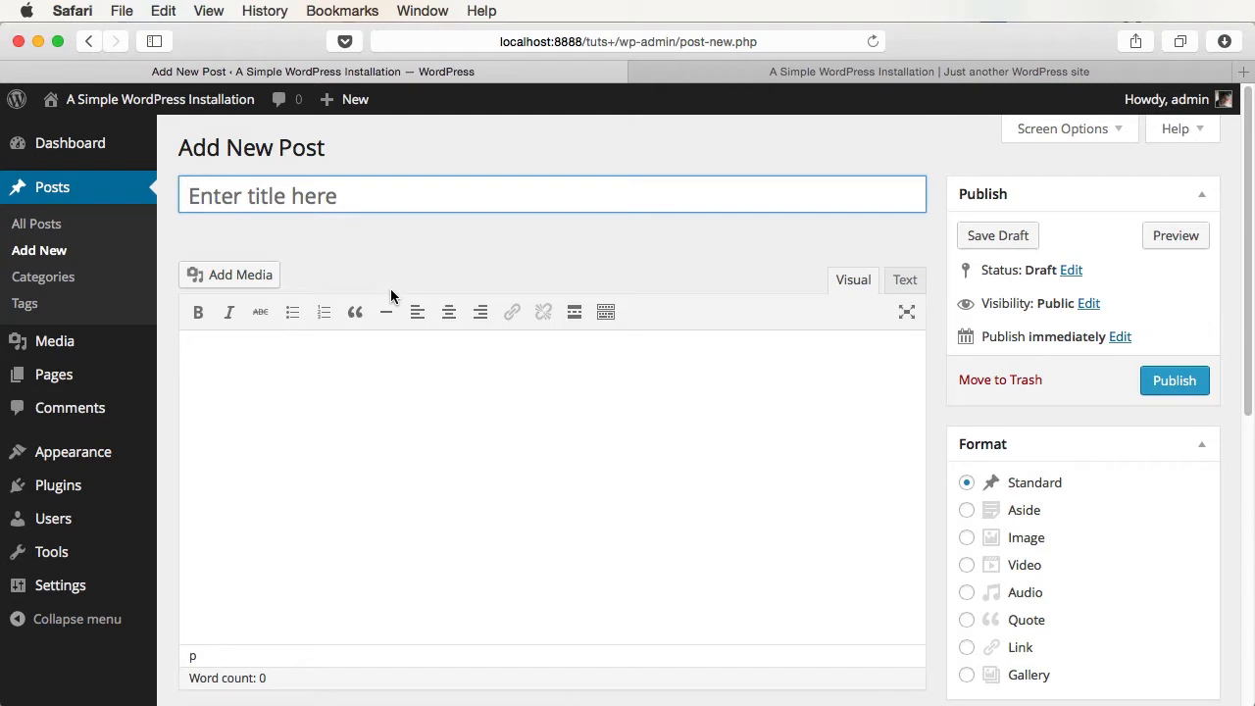
- Return to the Dashboard, view the site's front page, then open a blank Add New Post editor
click(69, 143)
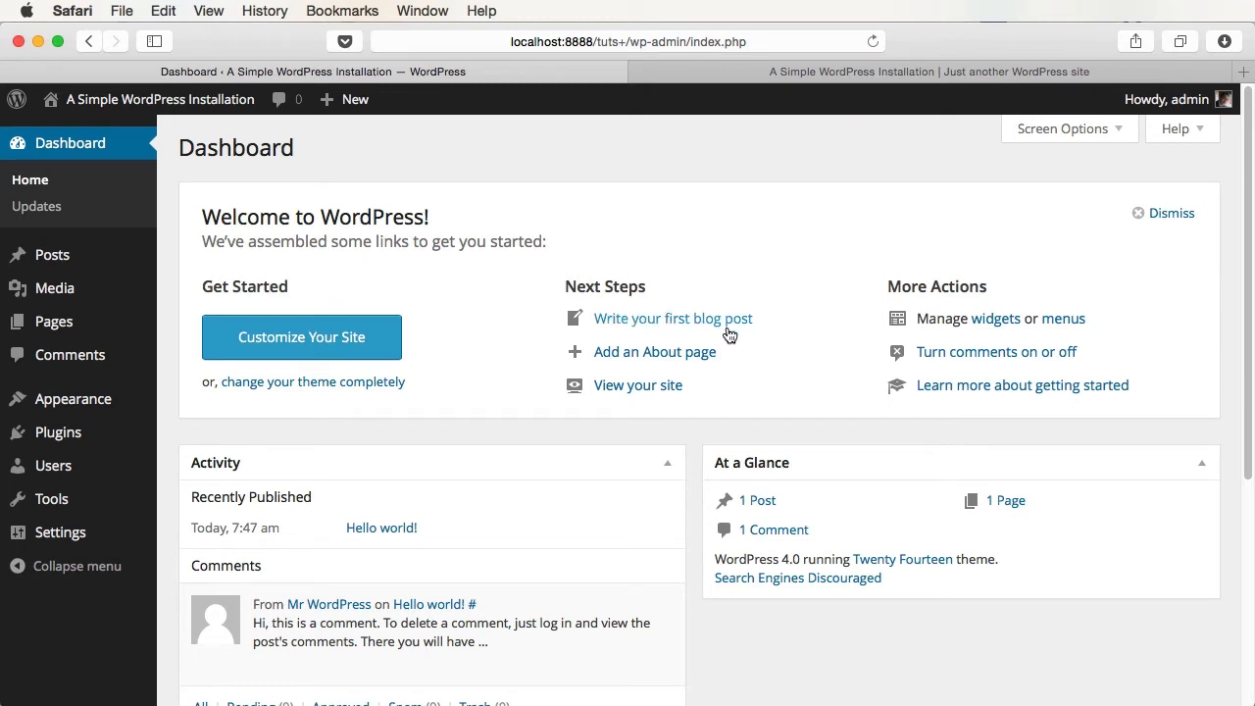
mouse_move(348, 102)
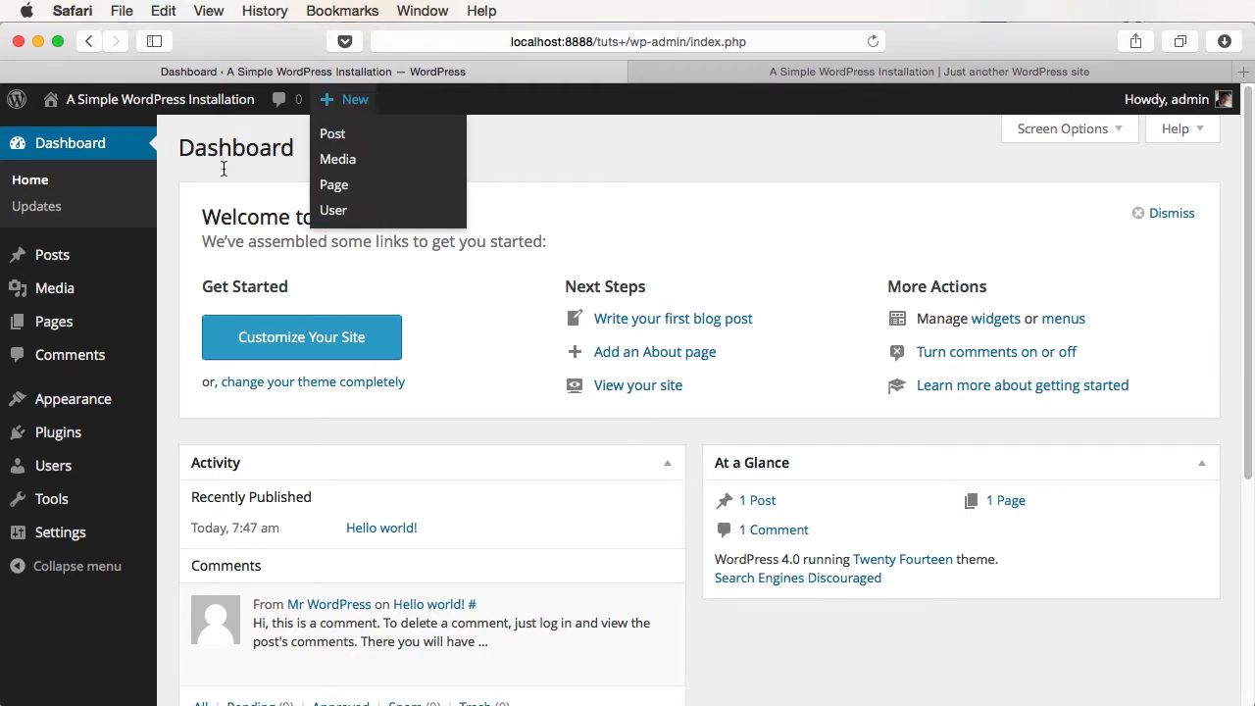
mouse_move(92, 258)
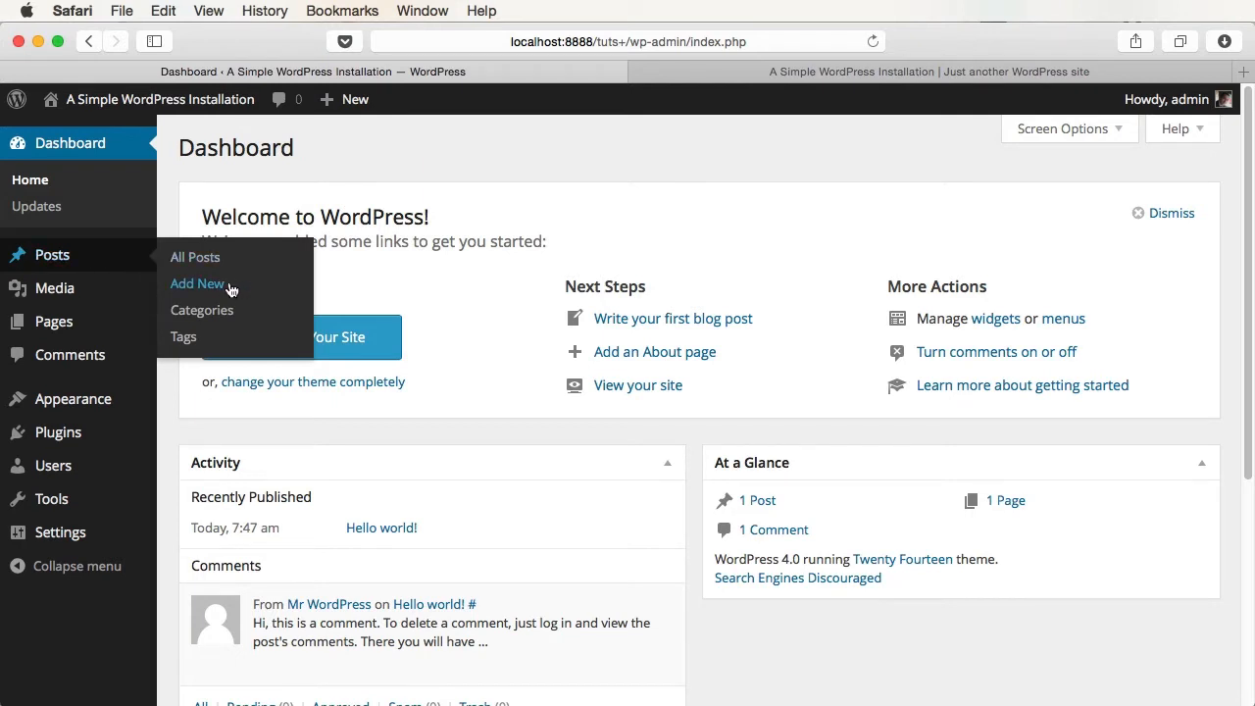
click(865, 62)
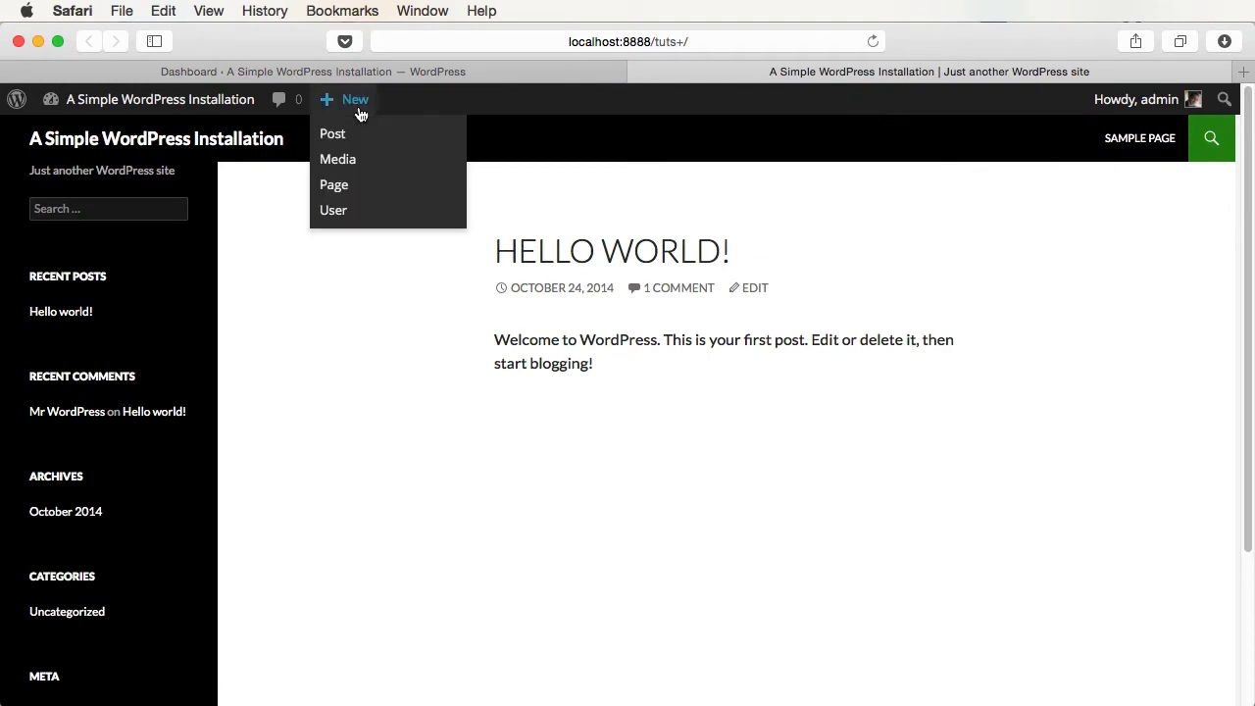
click(364, 74)
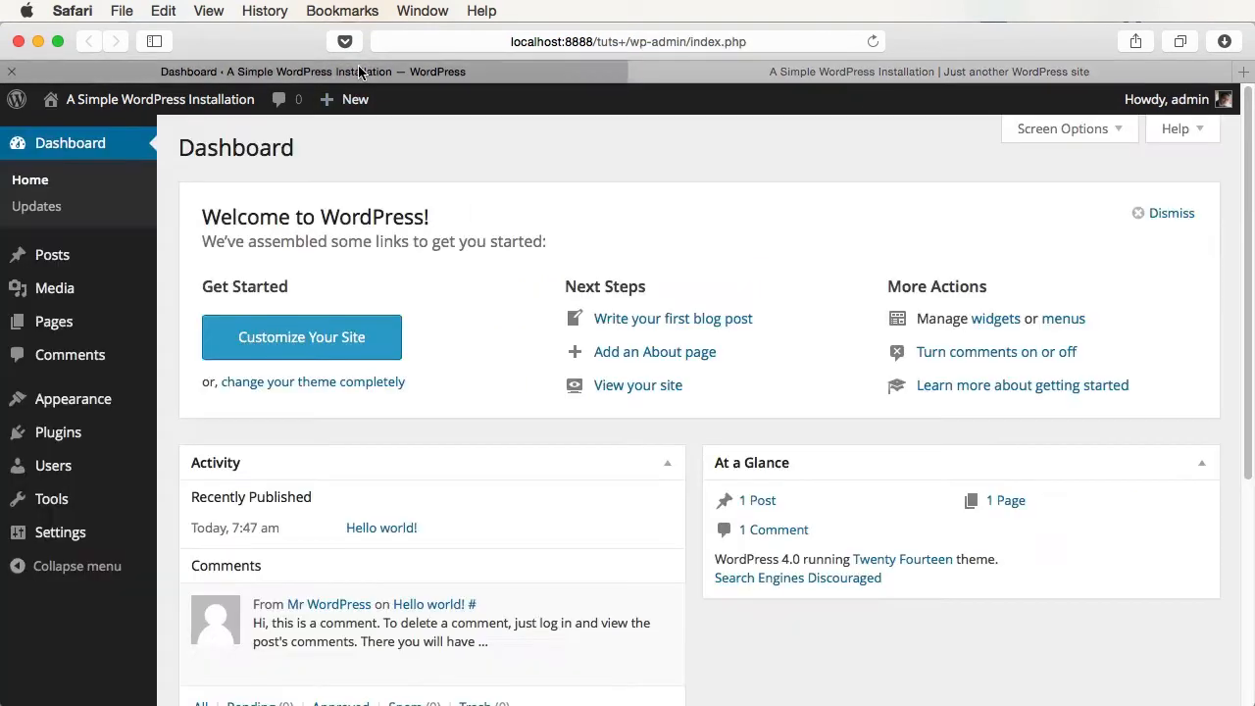
mouse_move(51, 271)
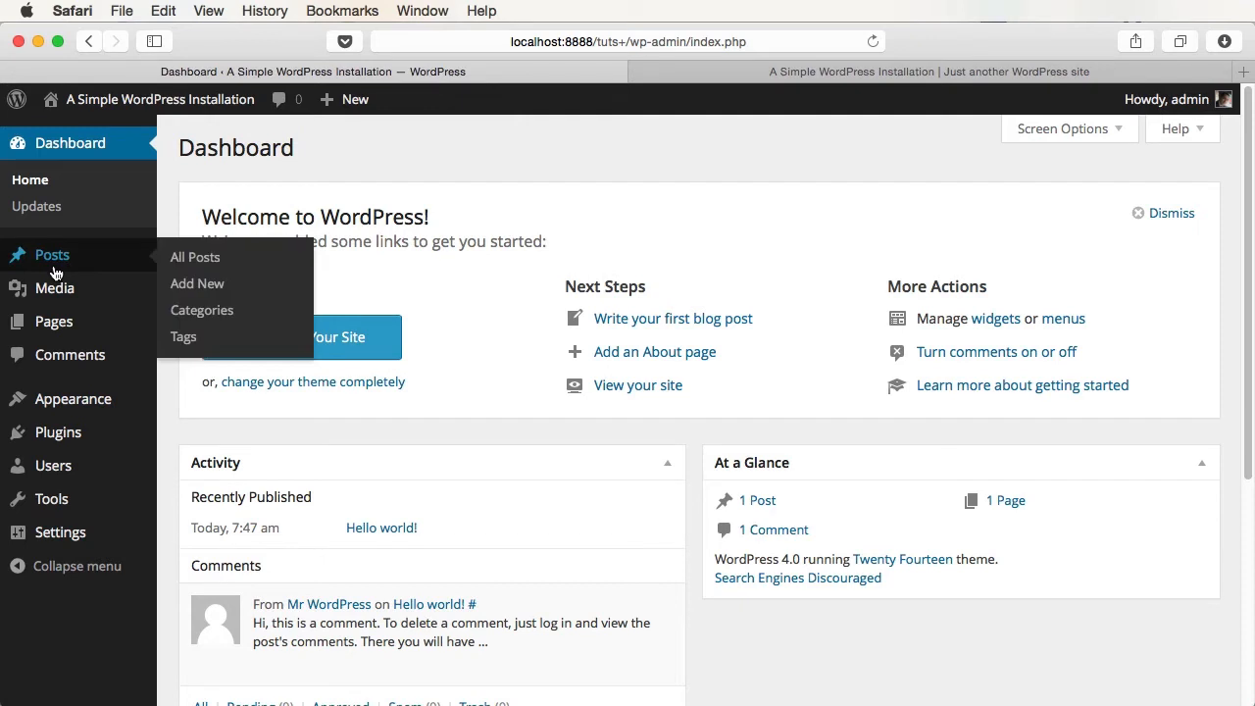
click(197, 284)
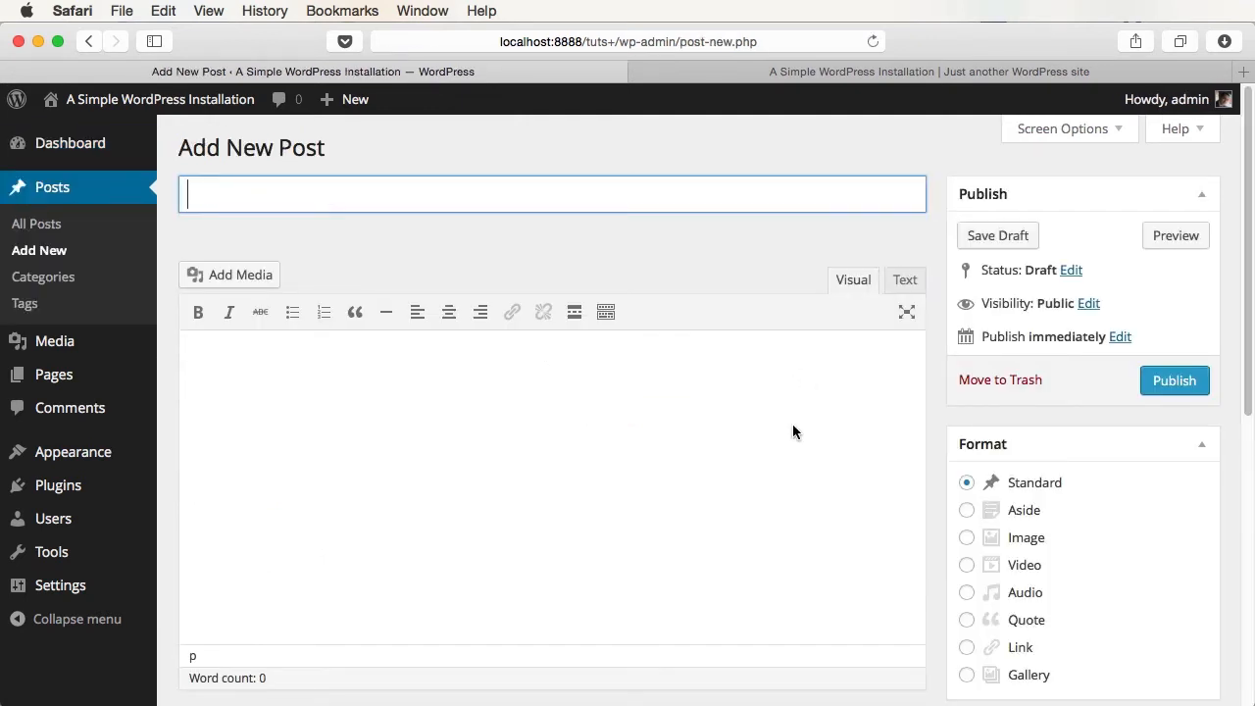
- Title the post 'Hellloooooo there!', write 'Hi. This is my first post!', and choose the Aside format
text(Hellloooooo there!)
click(781, 552)
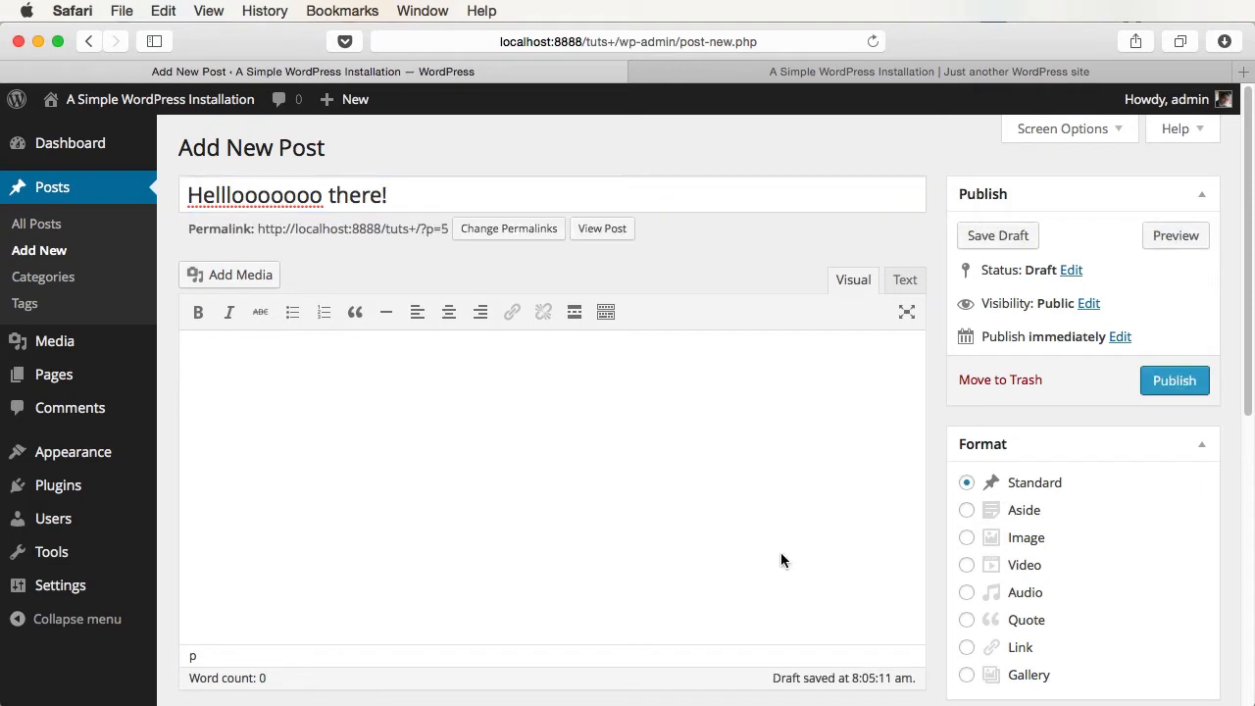
text(Hi. This is my first post!)
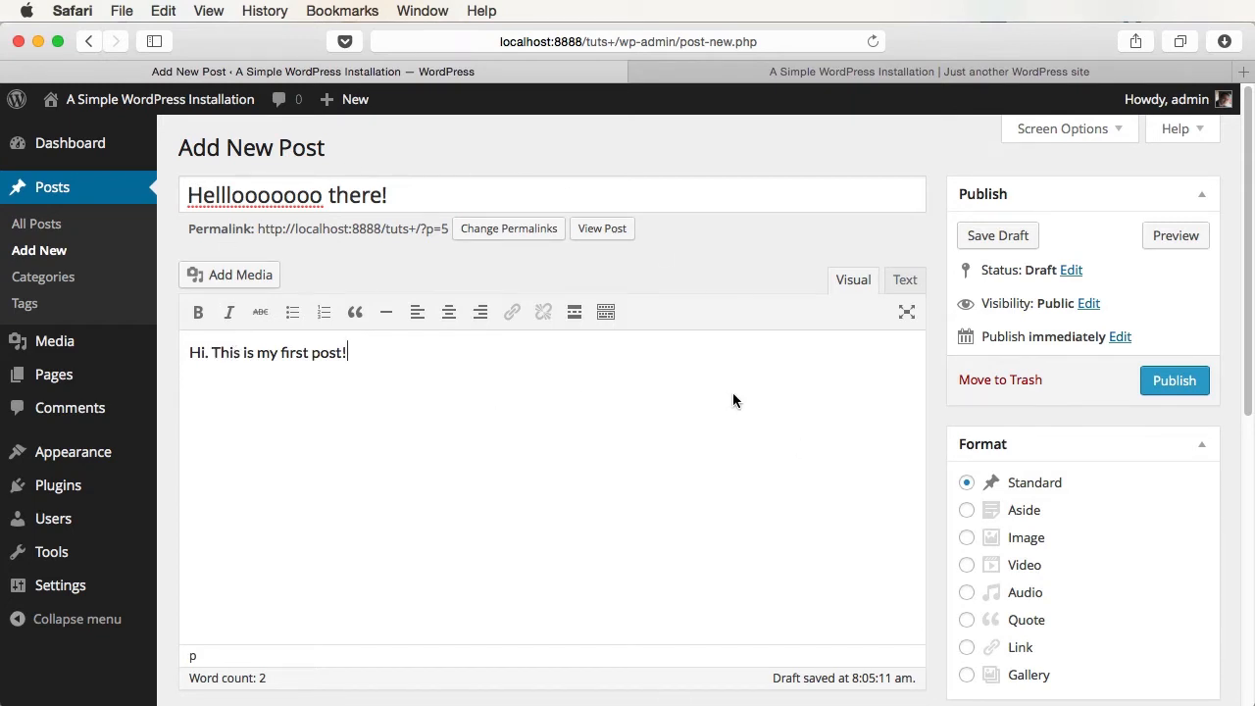
scroll(882, 421, down, 5)
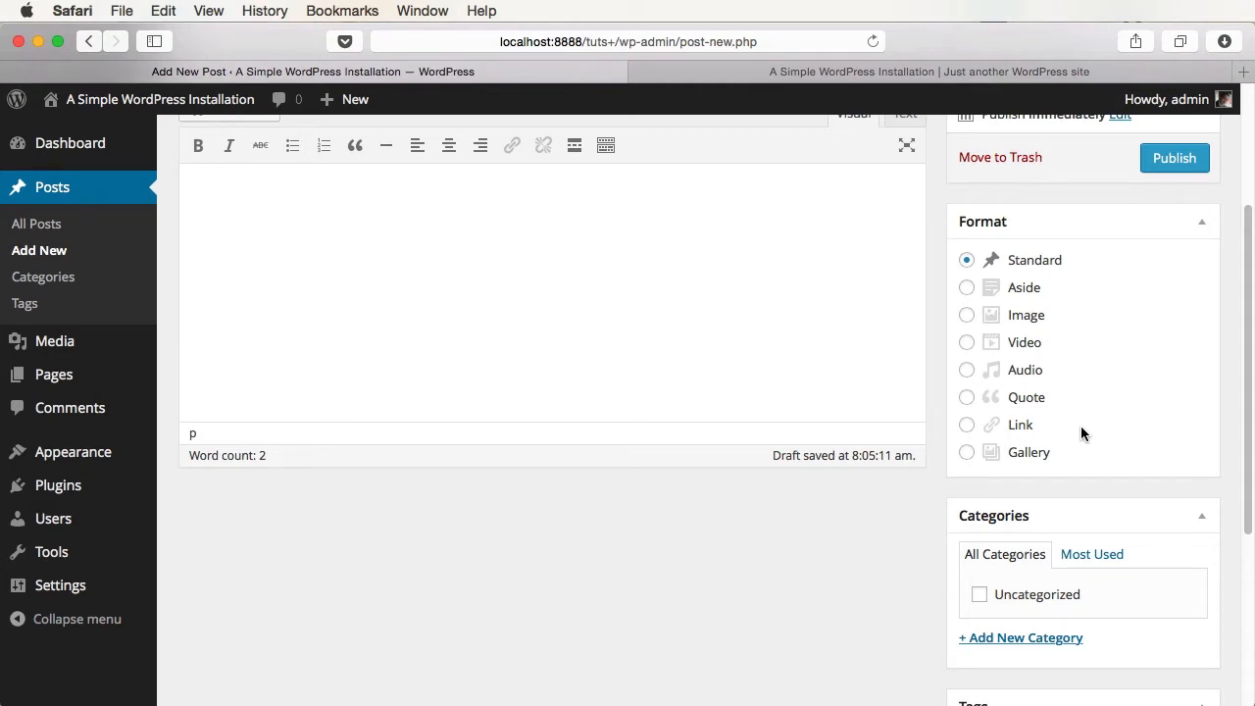
click(1034, 292)
- Switch the format back to Standard and create a new category named 'Testing'
click(1020, 262)
scroll(1074, 410, down, 5)
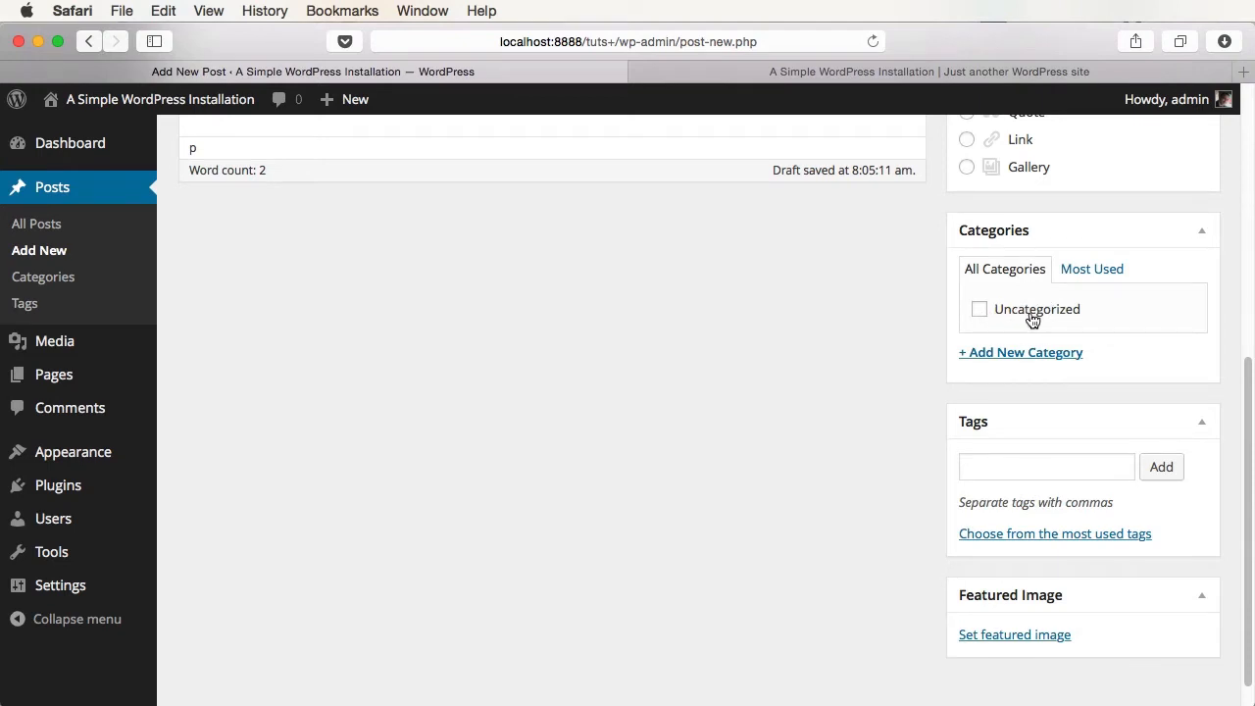
click(1055, 355)
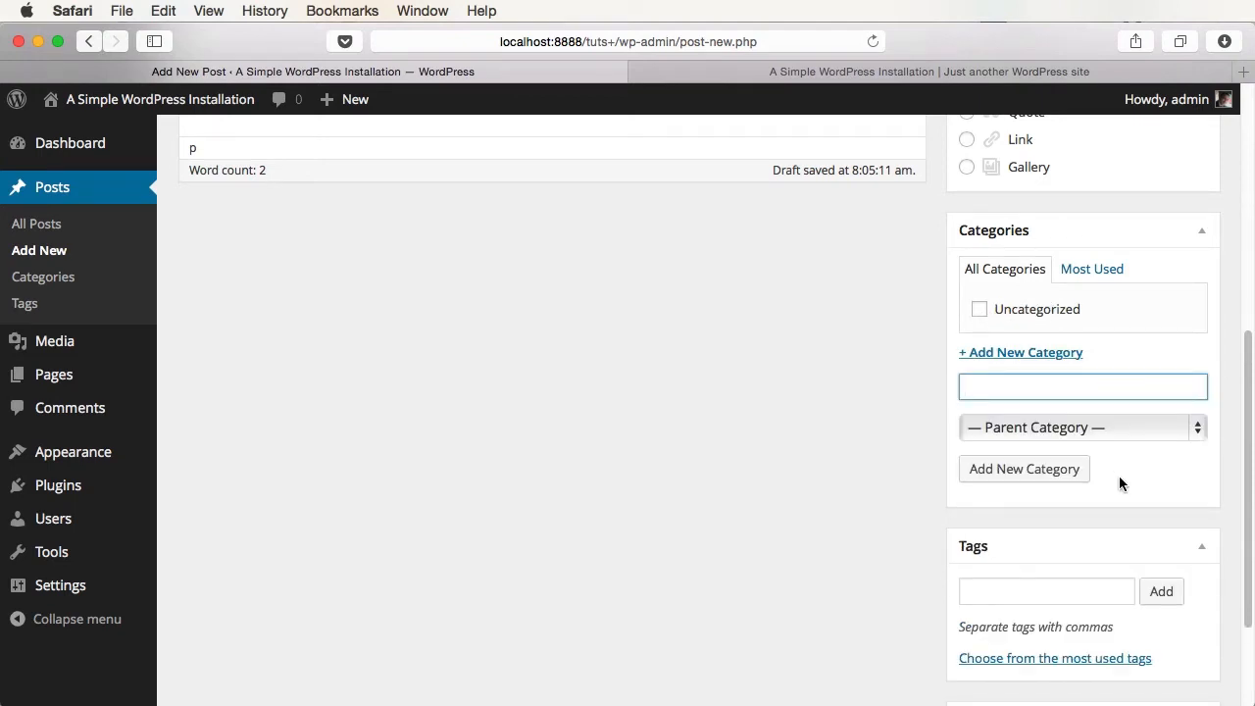
text(Testing)
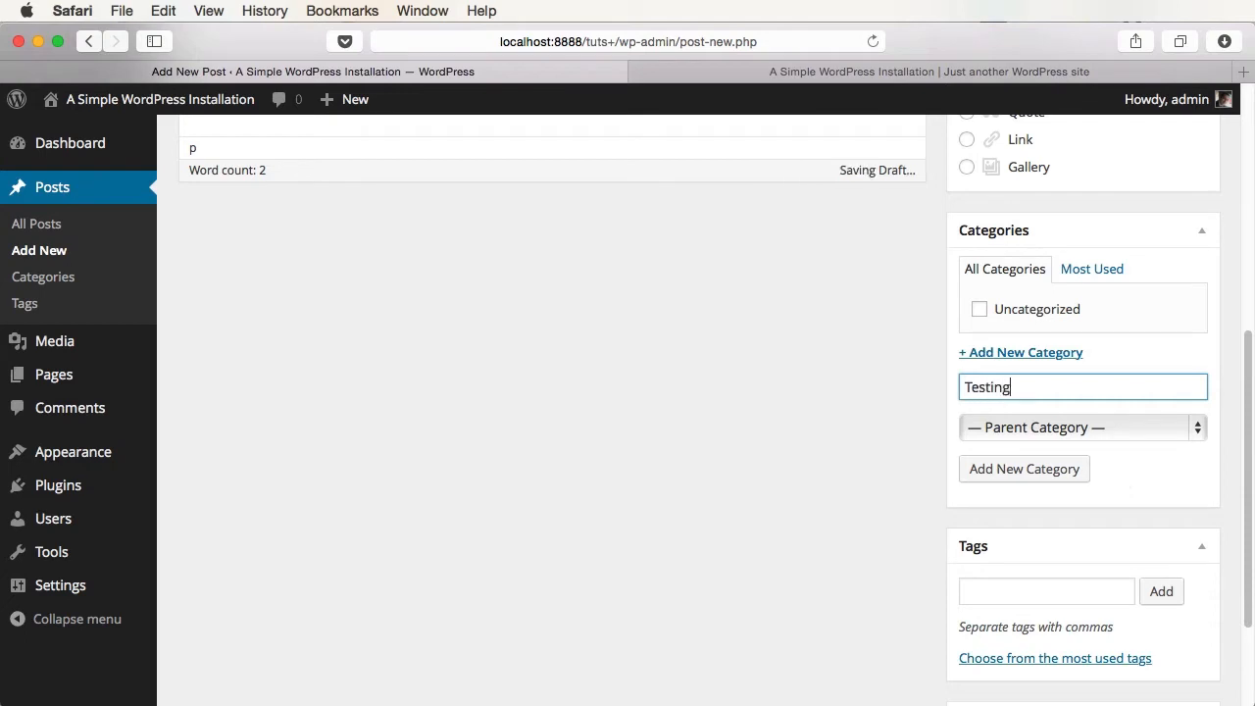
click(1049, 475)
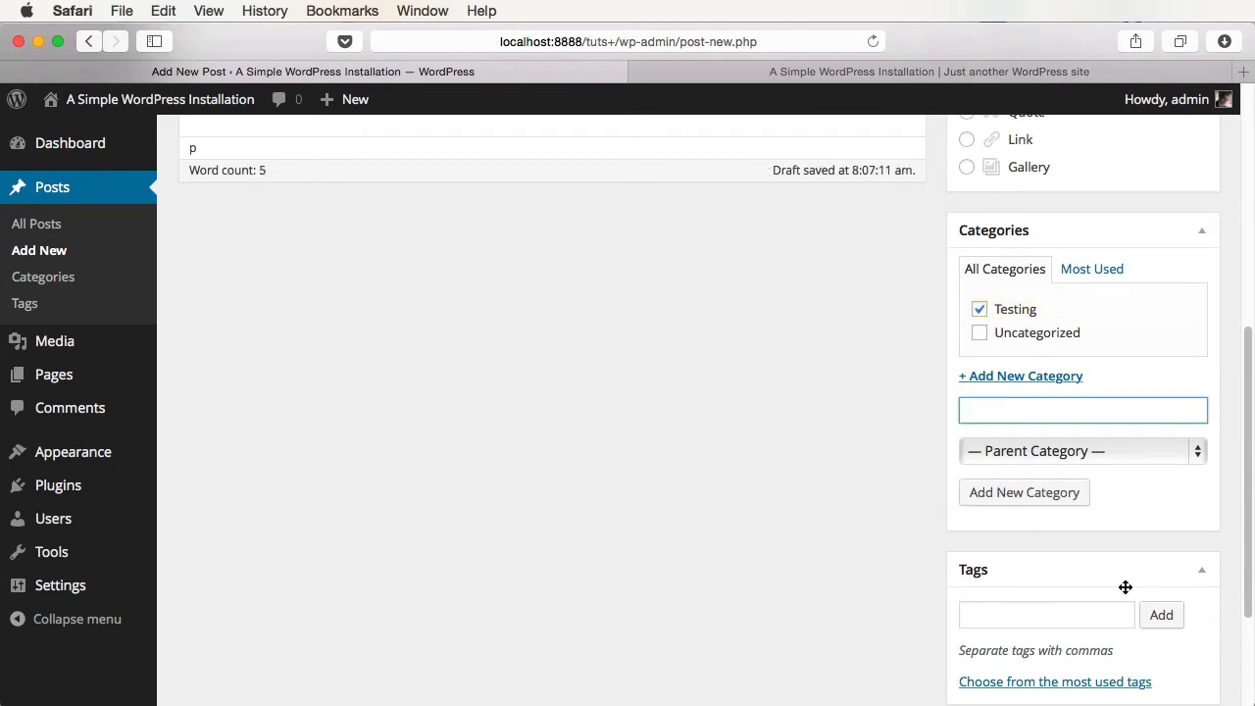
- Create the 'Web design' category under parent Testing and also tick Uncategorized
text(Web design)
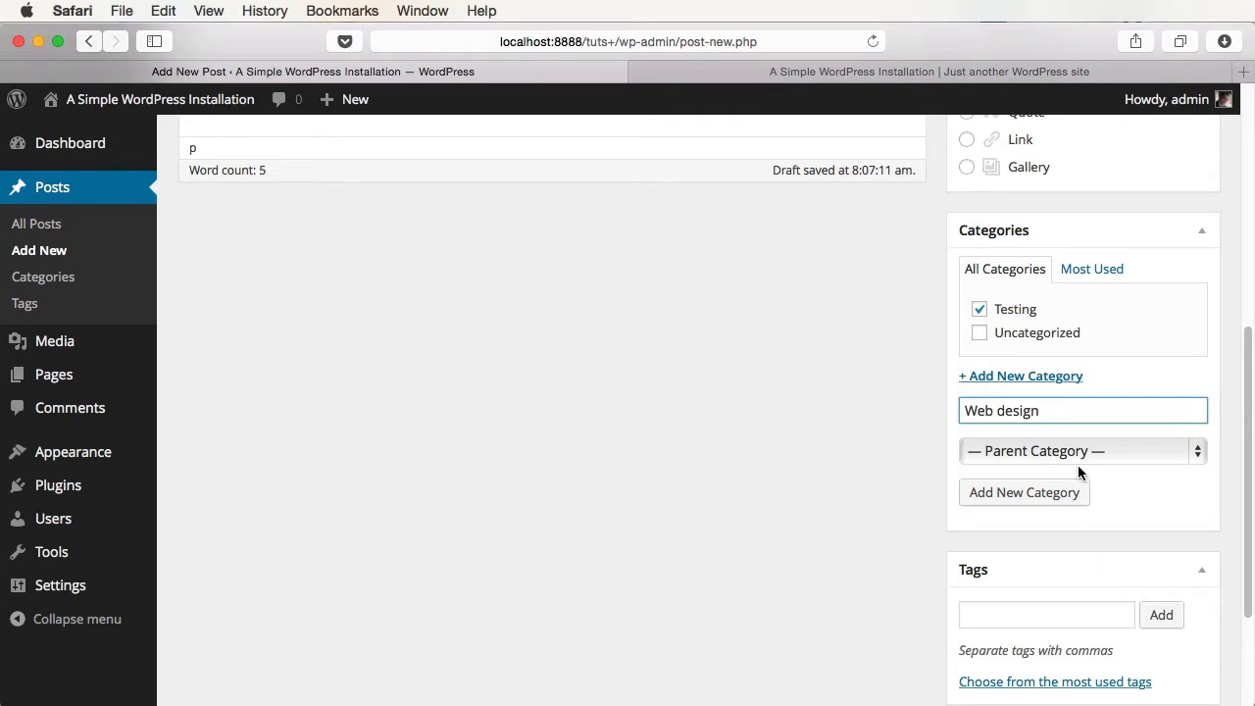
click(1045, 449)
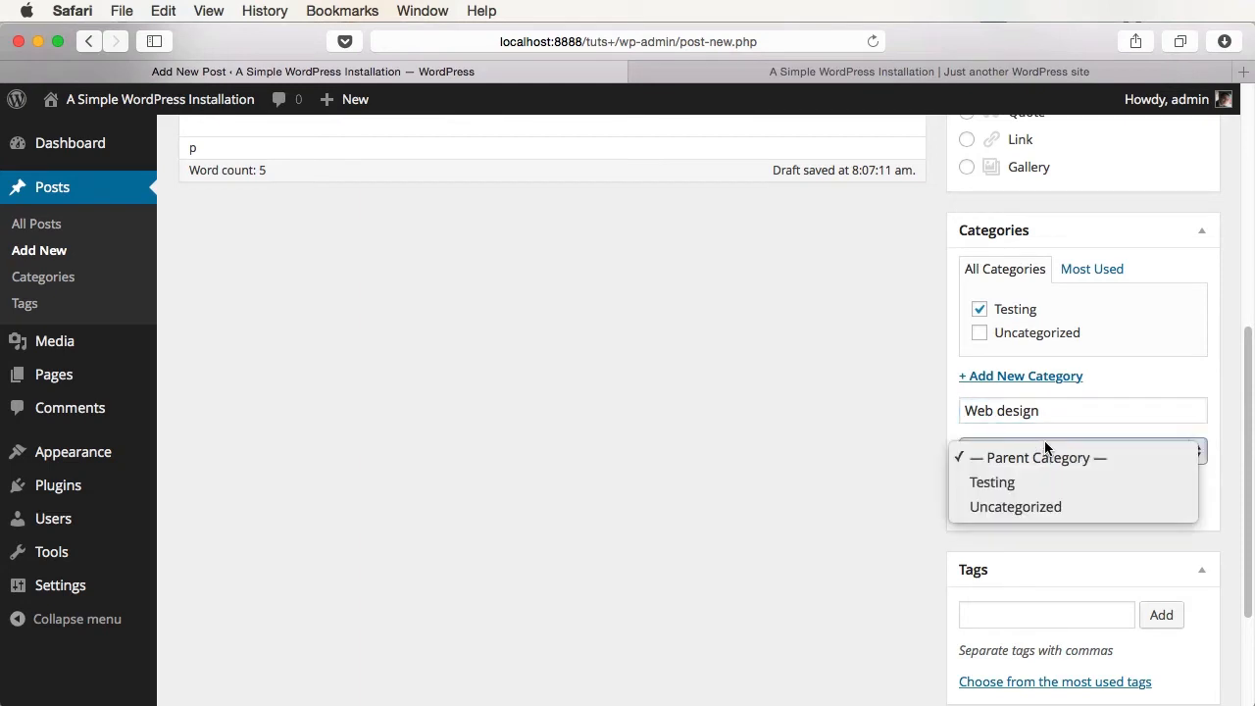
click(1031, 482)
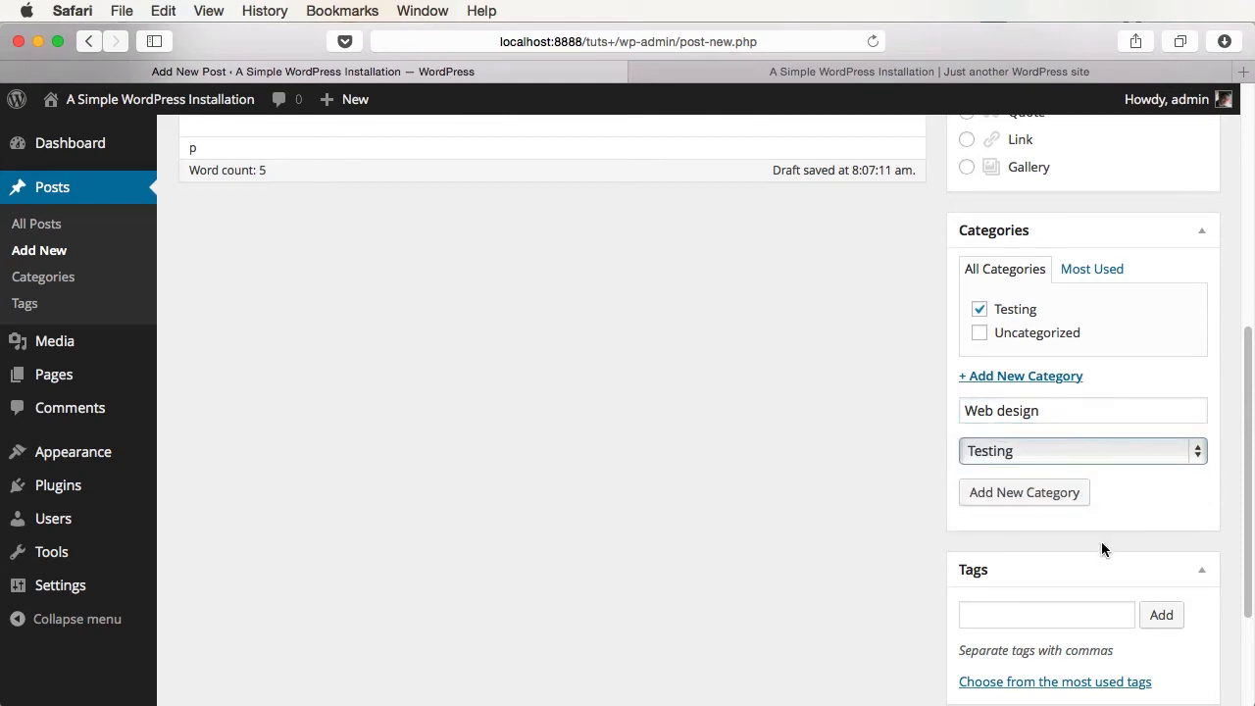
click(1065, 497)
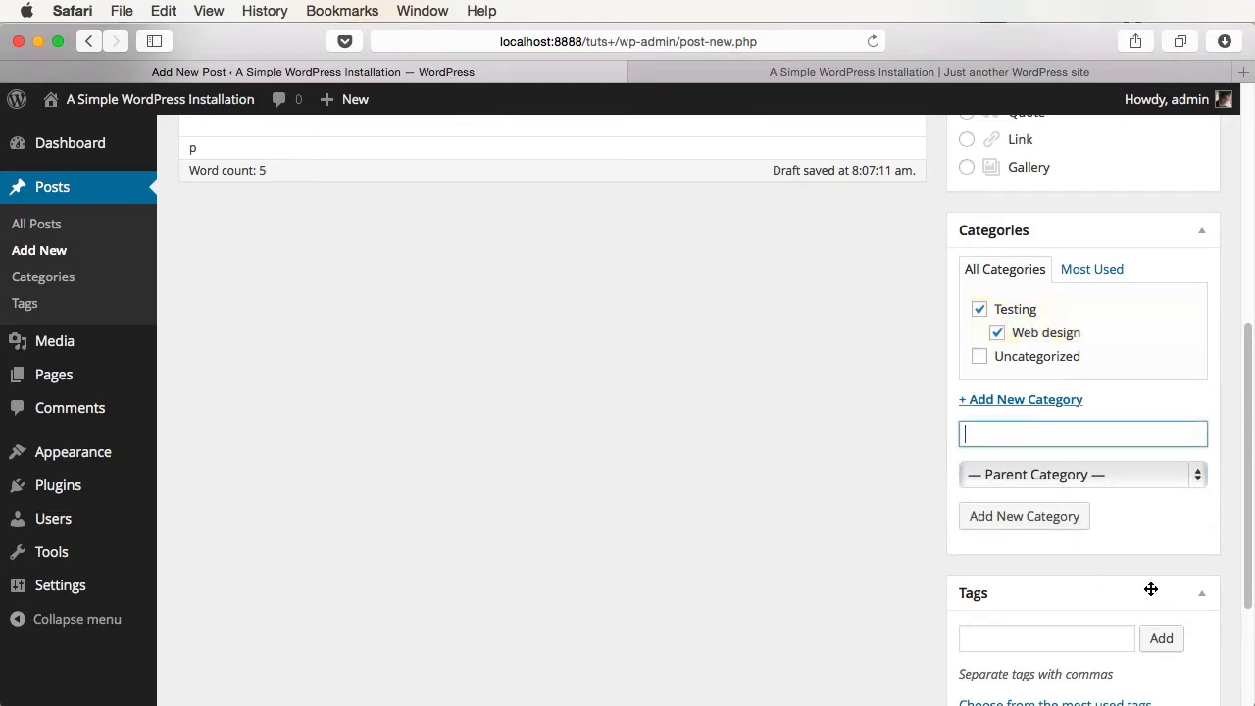
click(1025, 356)
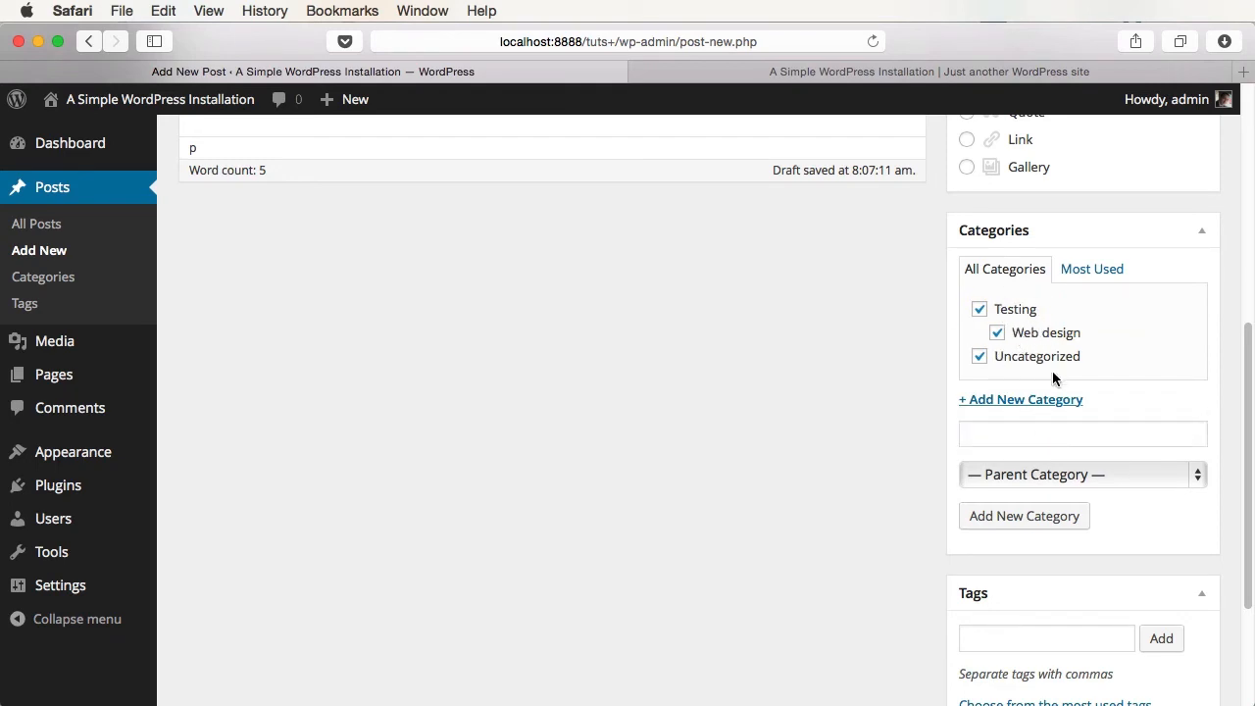
- Add the tags 'recipe' and 'lobster', remove lobster, then show the most used tags
scroll(1061, 375, down, 5)
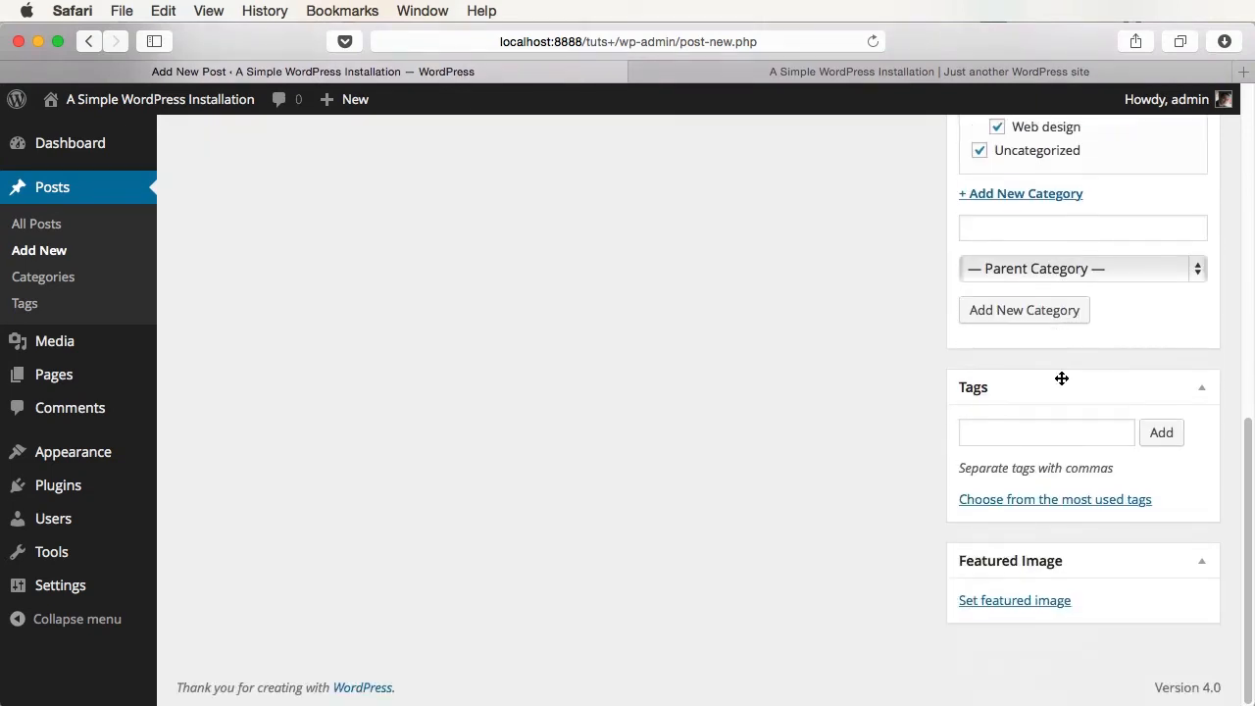
click(1064, 424)
text(recipe)
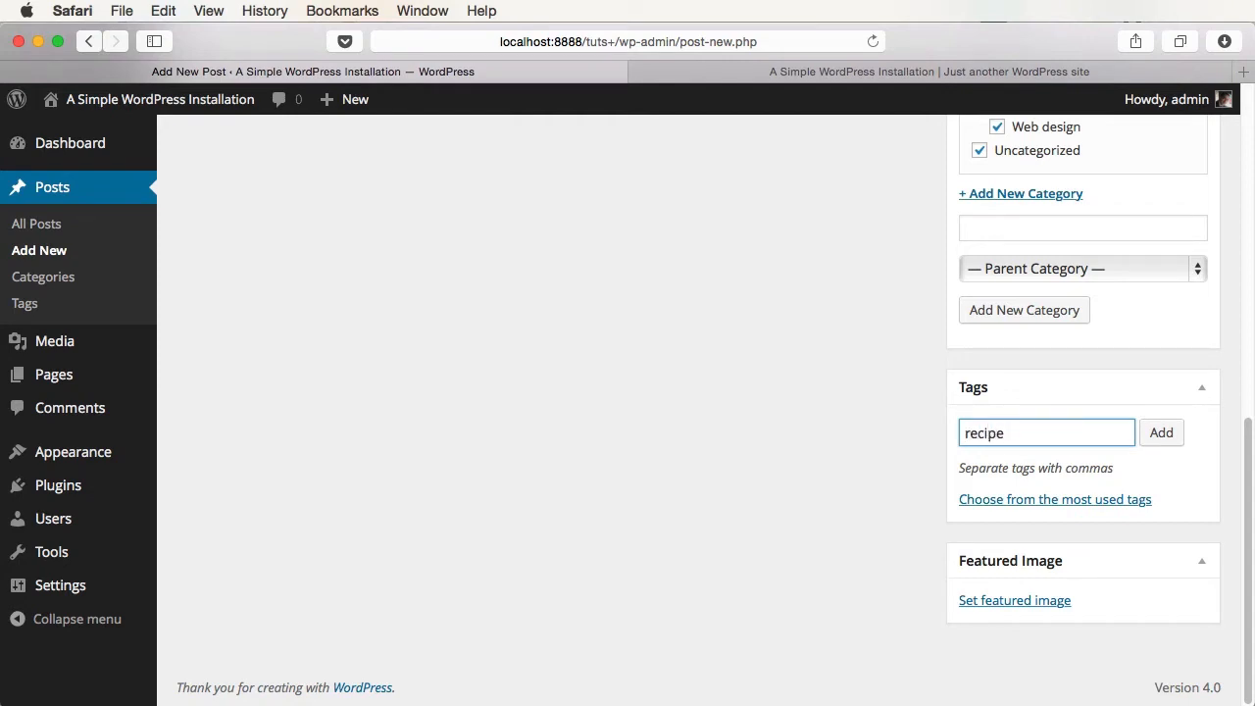
text(, lobster)
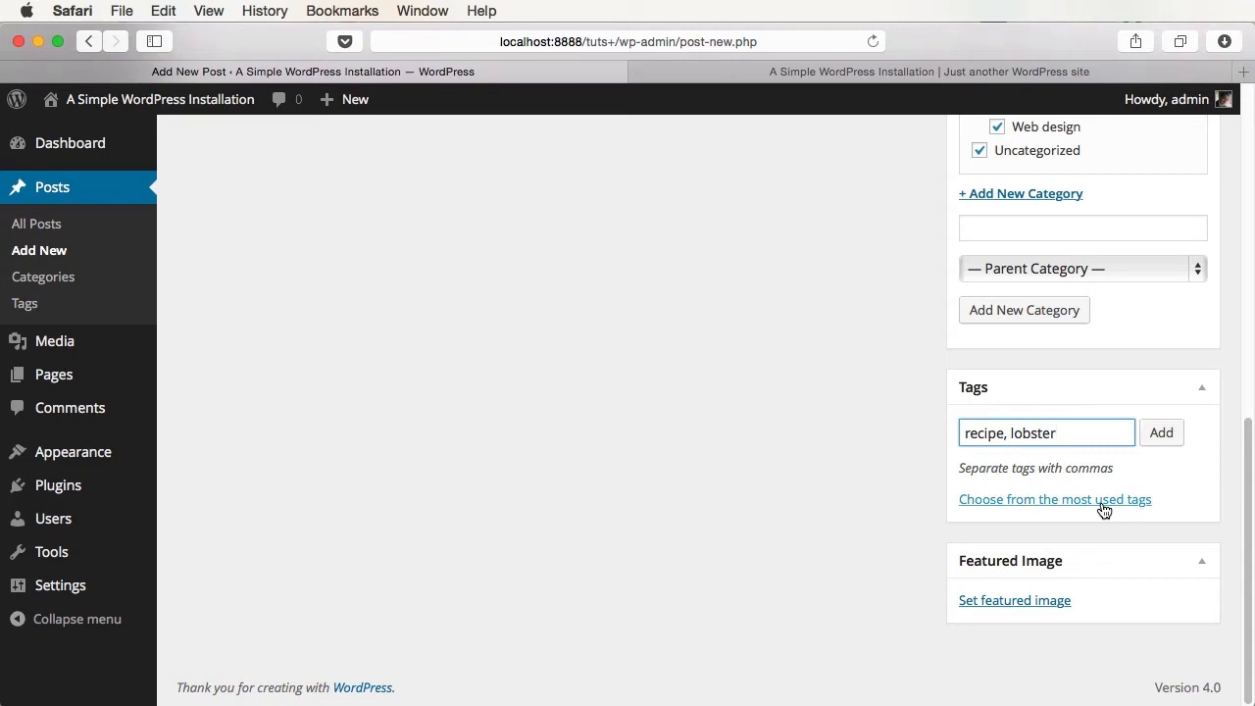
click(1161, 433)
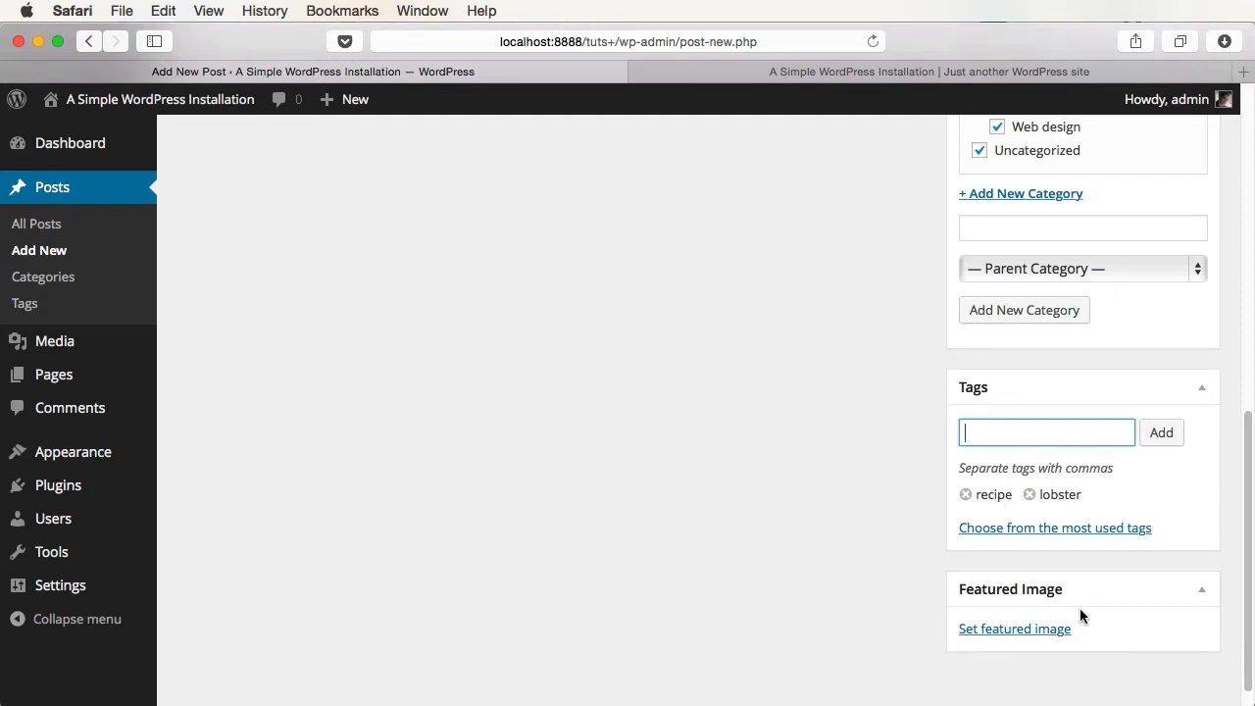
click(1028, 494)
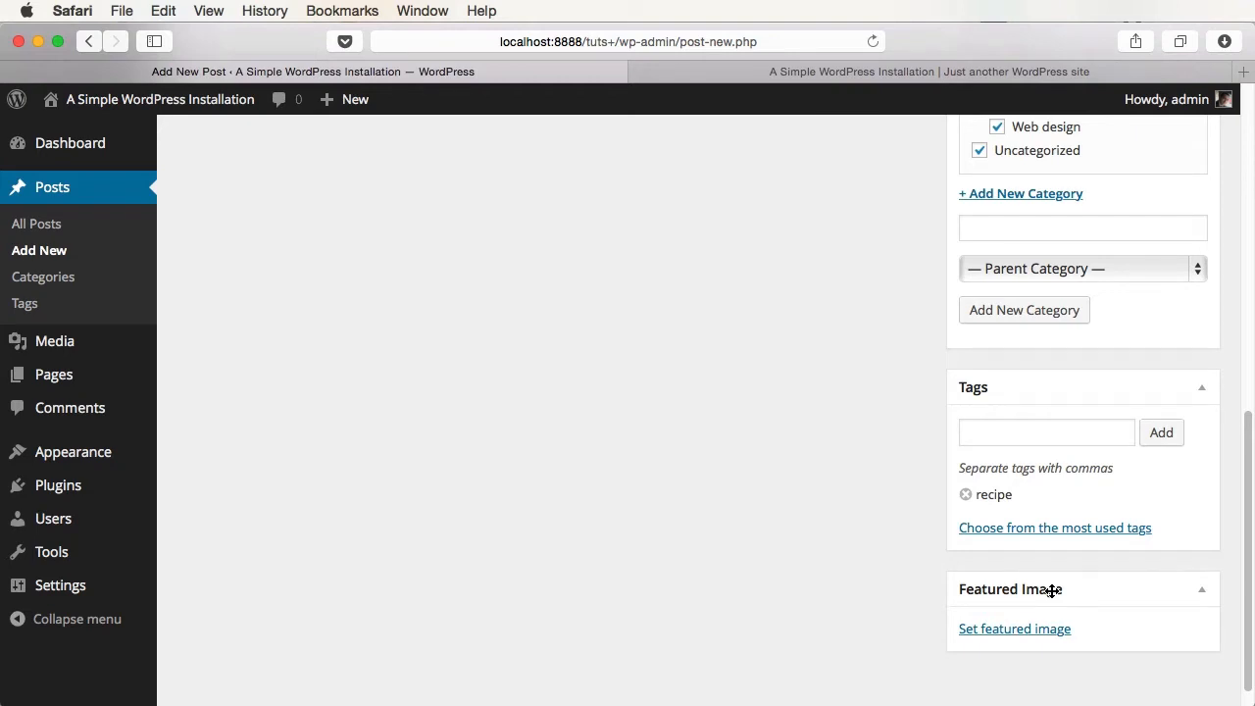
click(1069, 533)
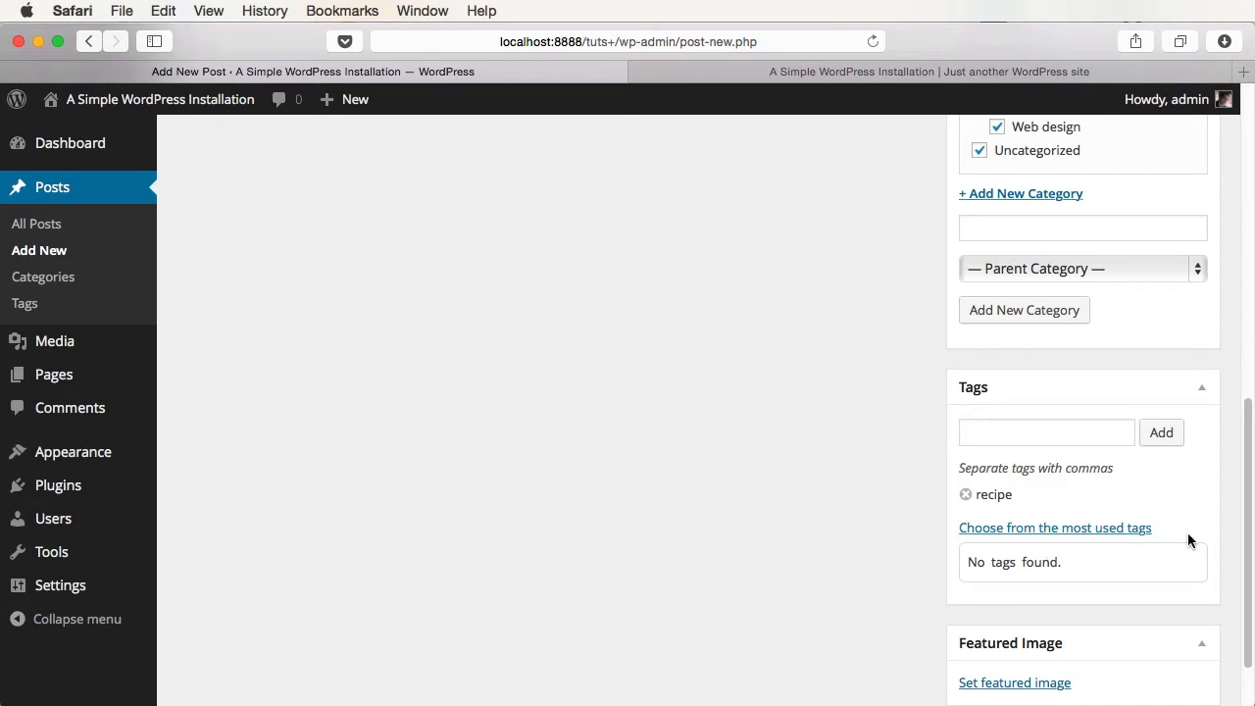
scroll(1187, 538, down, 2)
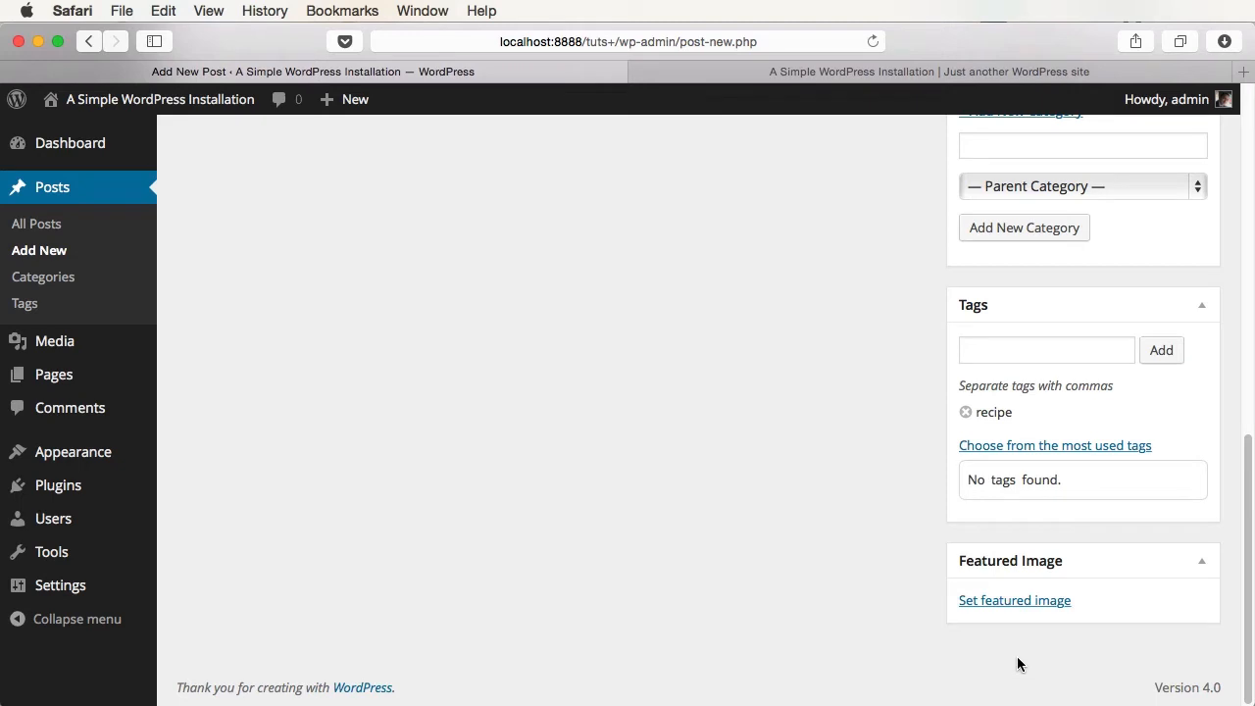
click(1037, 601)
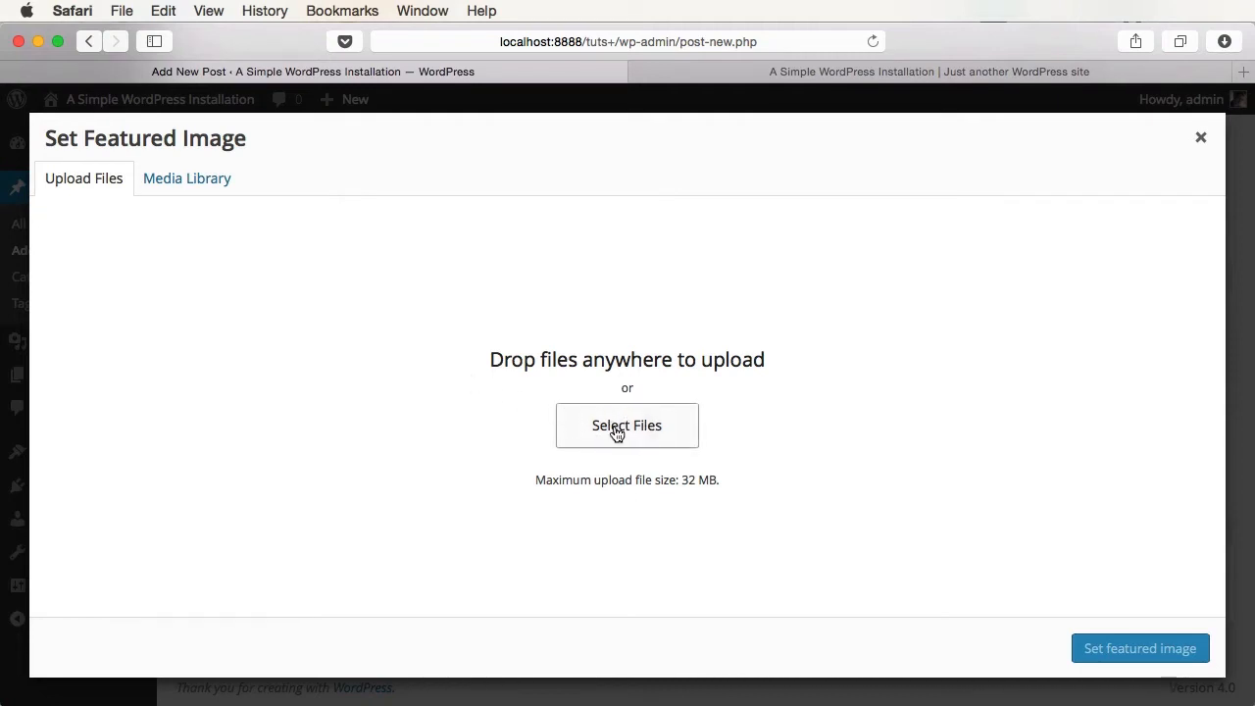
click(206, 175)
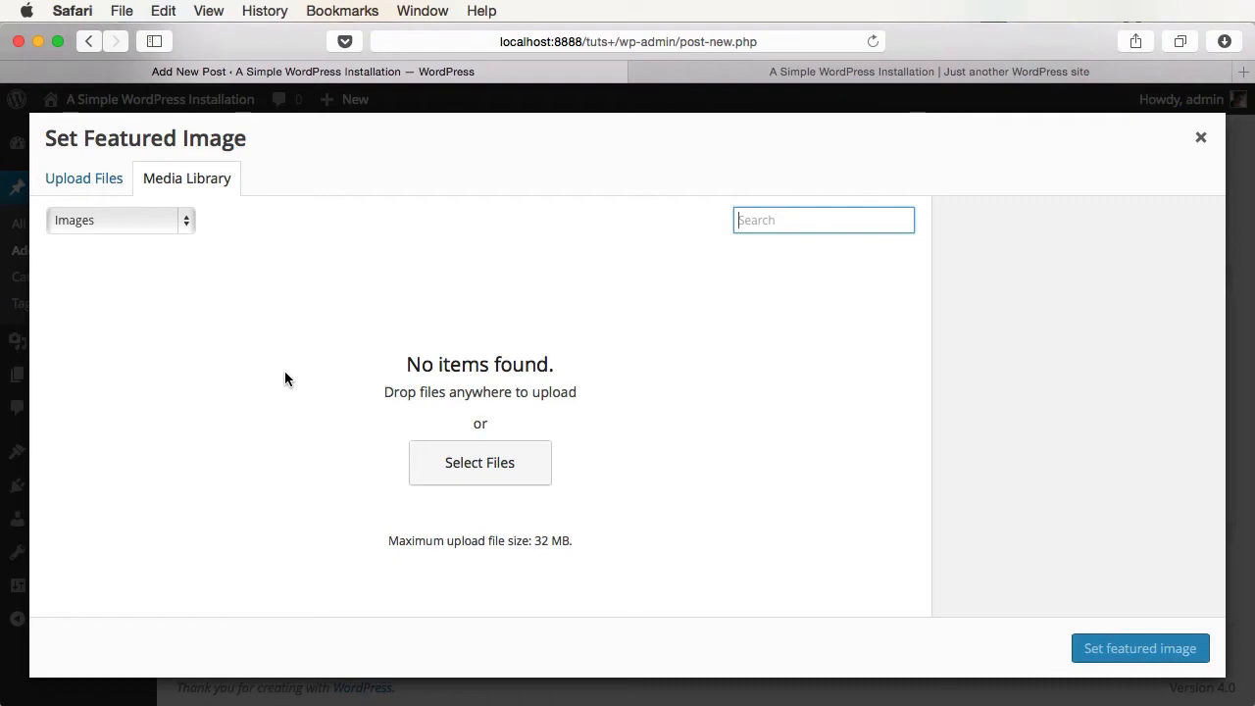
key(Escape)
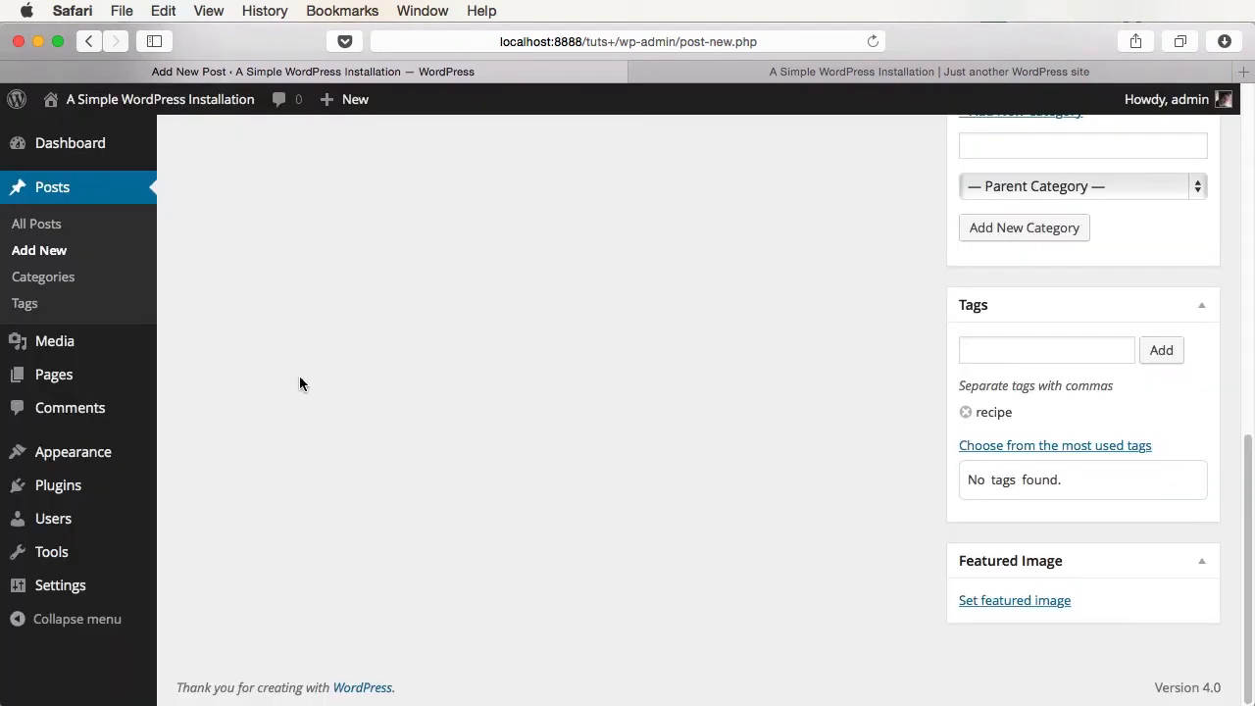
scroll(473, 476, up, 10)
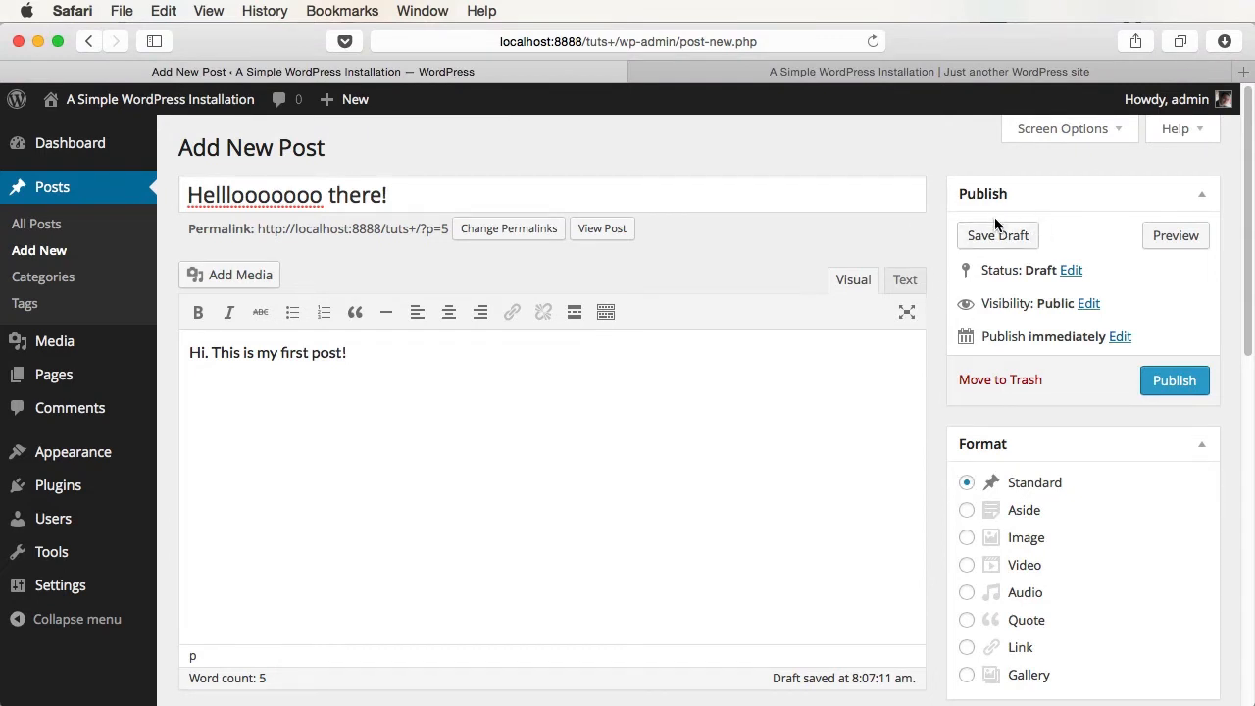
- Preview the post, then add a second paragraph reading 'WordPress is really nice!'
click(1194, 245)
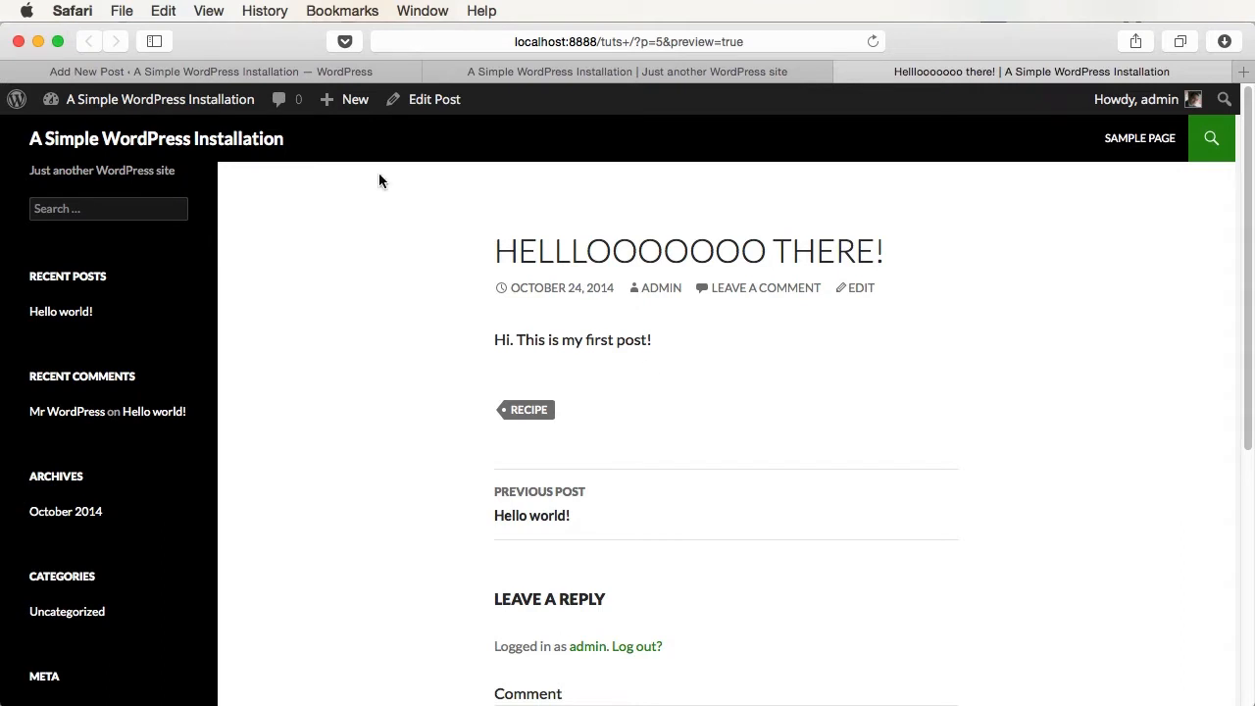
click(343, 72)
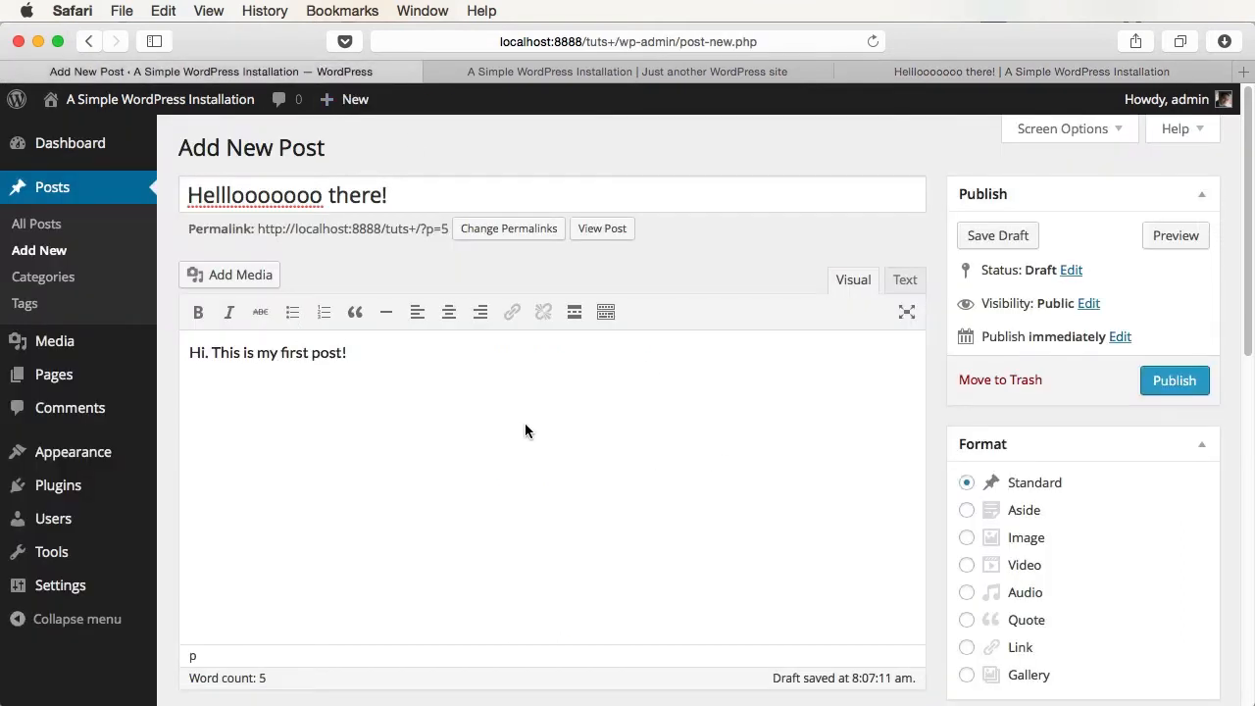
key(Return)
text(WordPress is really nice!)
- Preview the updated post to confirm the new paragraph shows below the first line
click(1175, 235)
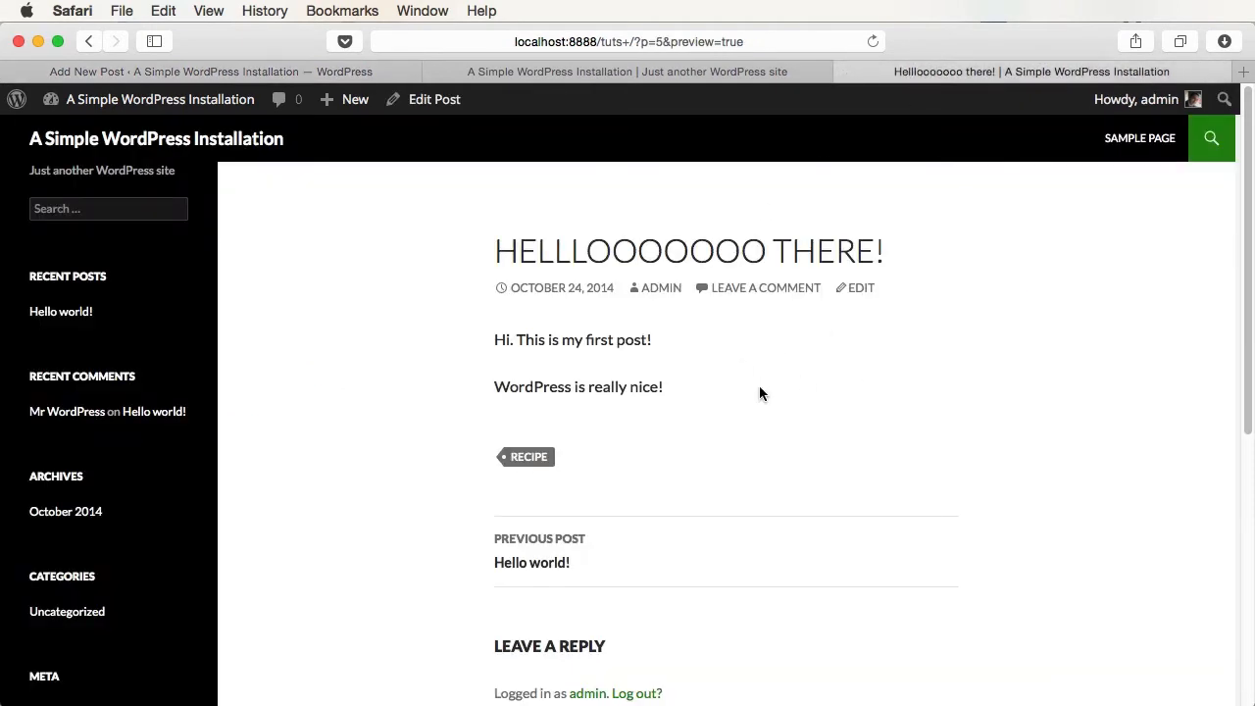
drag(534, 386, 664, 387)
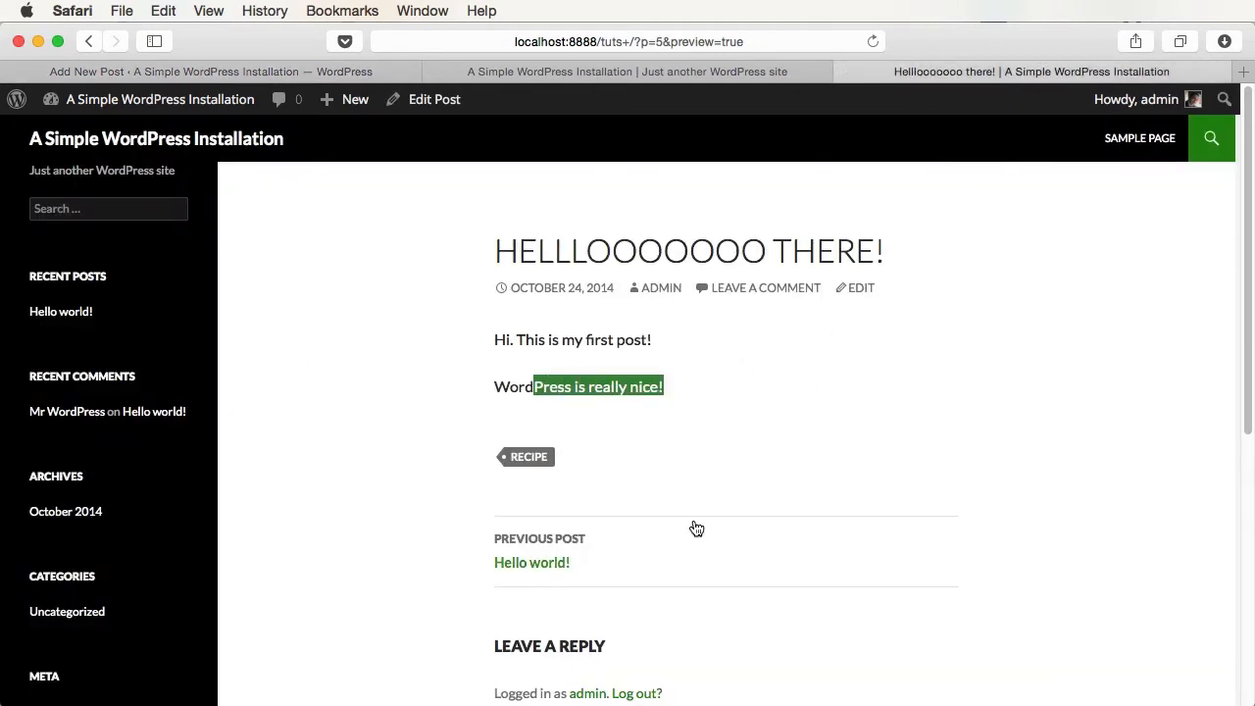
click(693, 509)
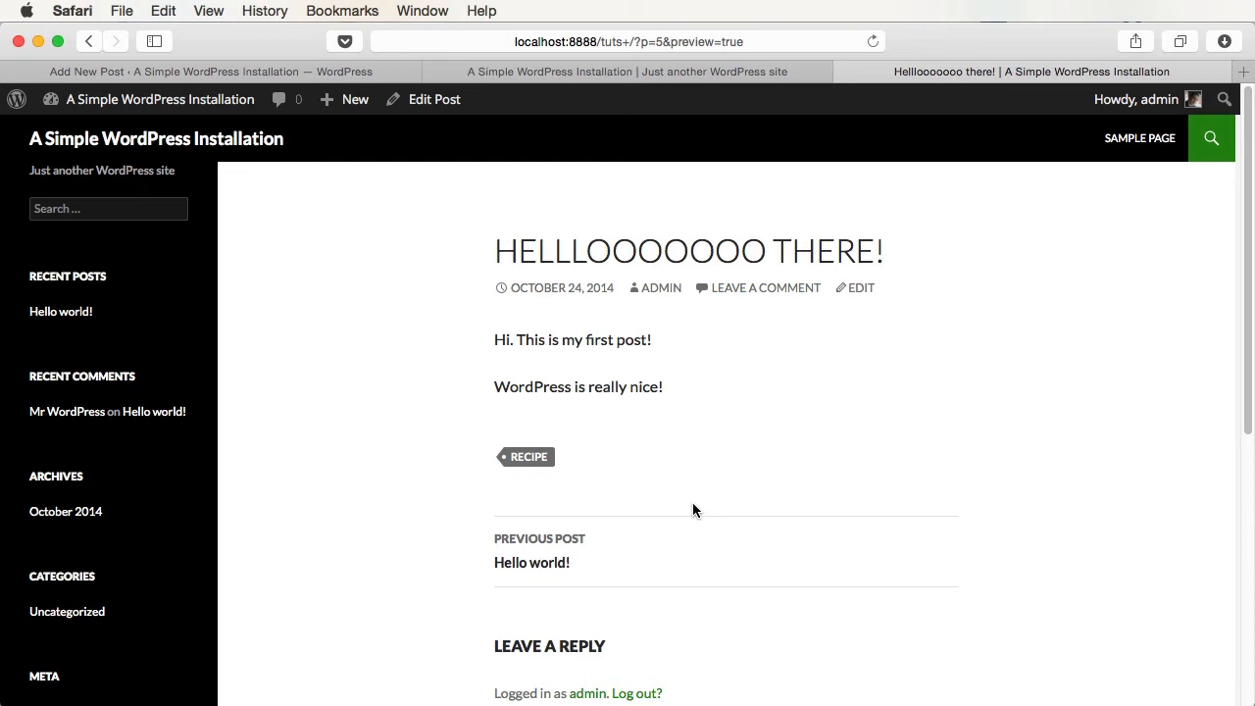
click(282, 74)
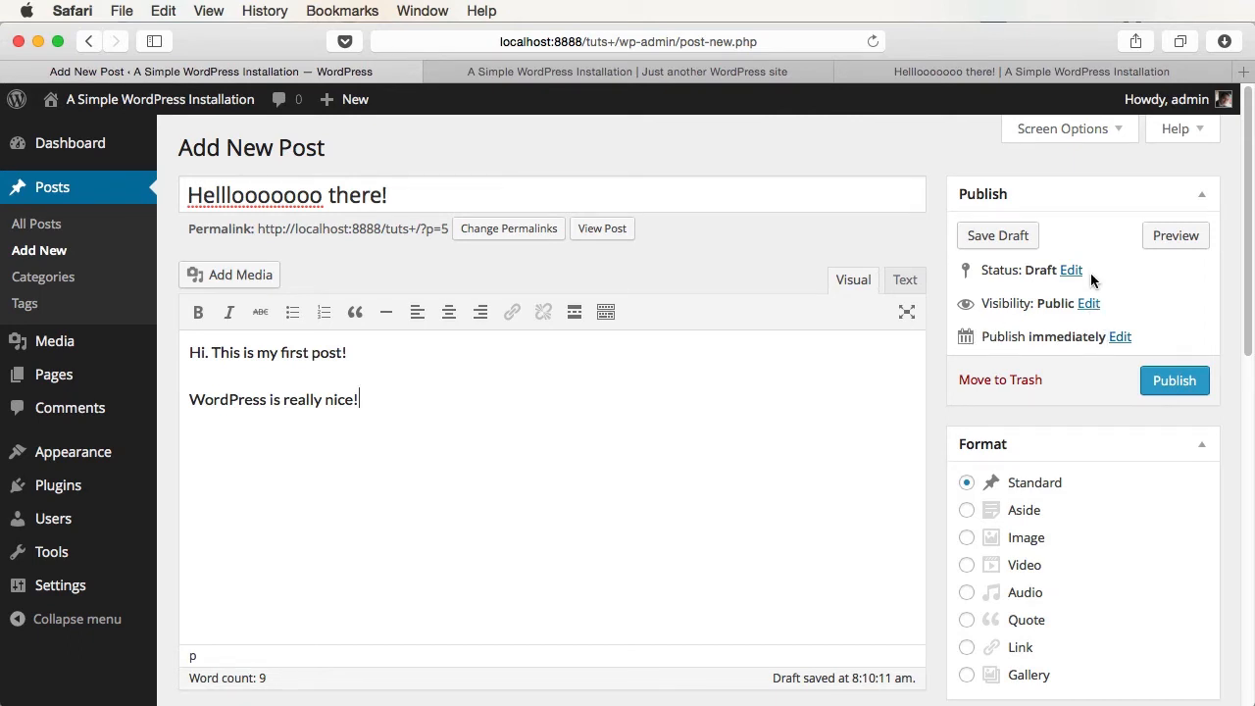
click(1090, 304)
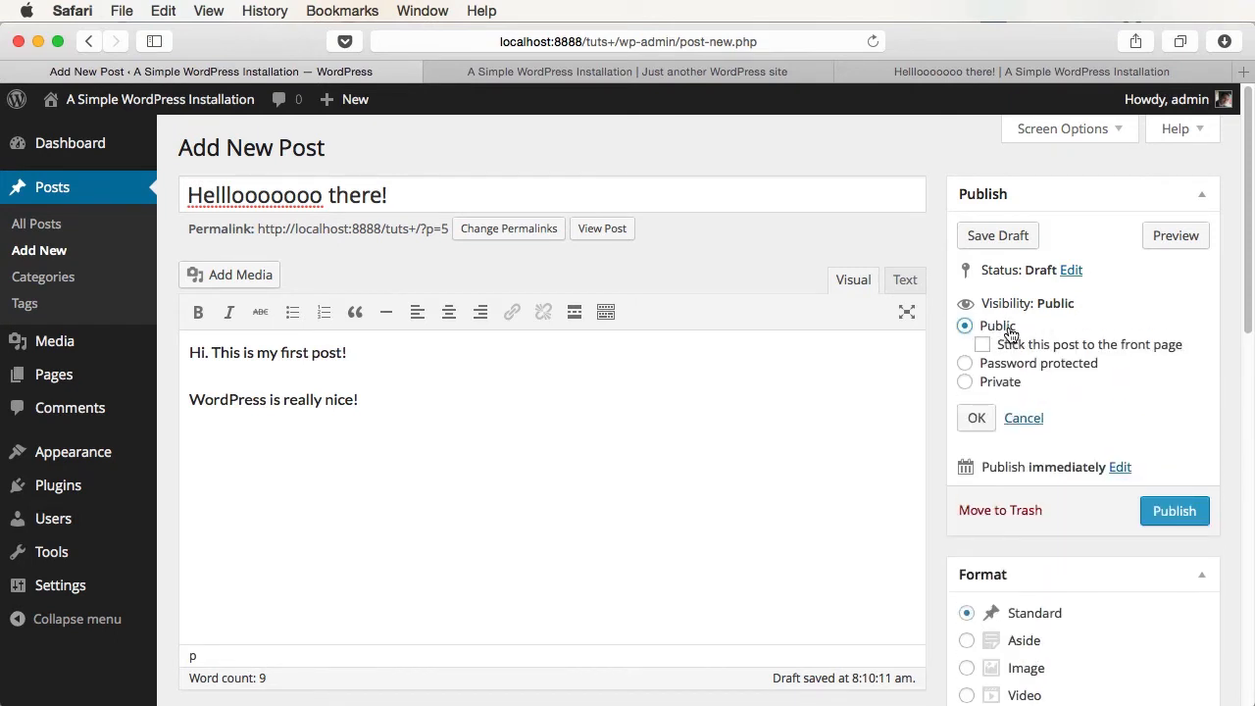
click(1020, 364)
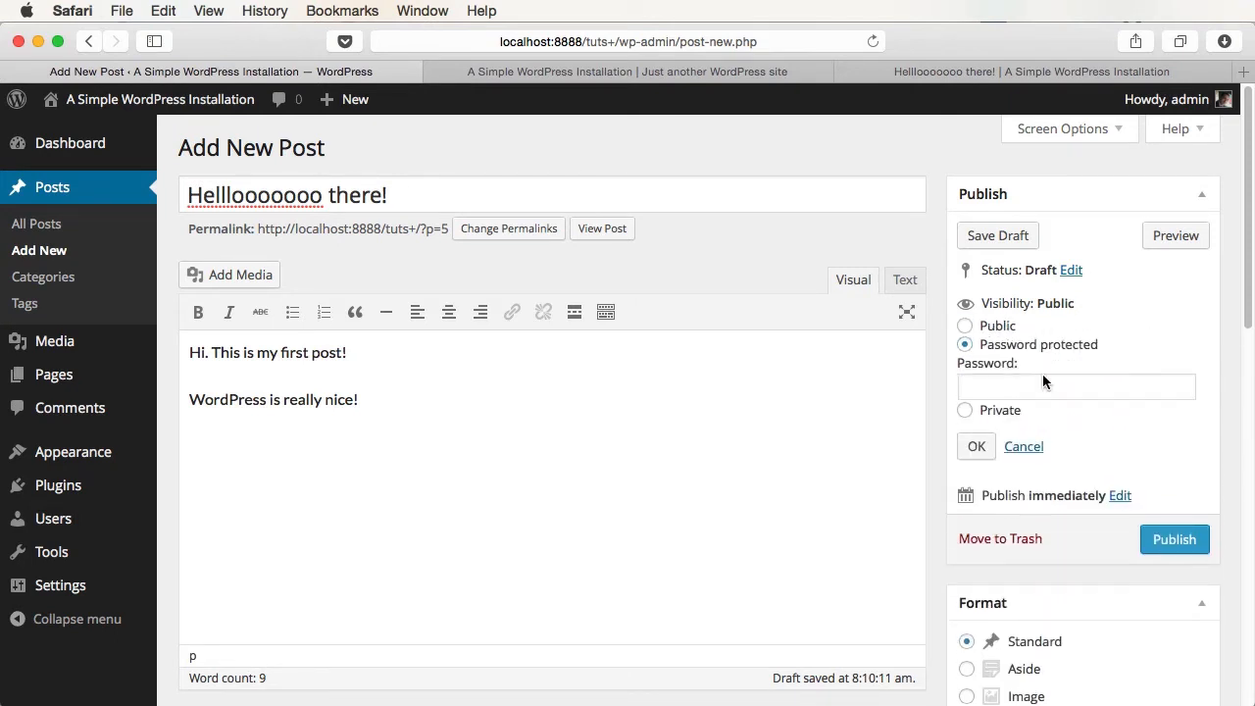
click(1055, 387)
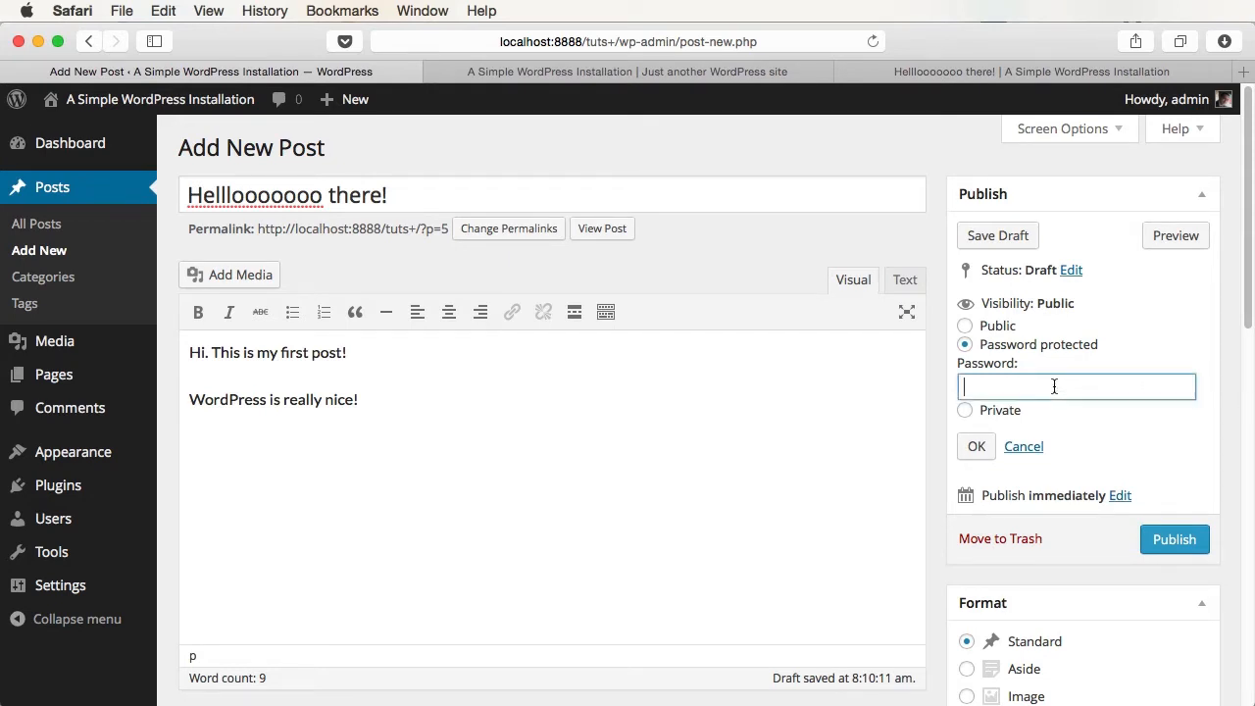
click(996, 412)
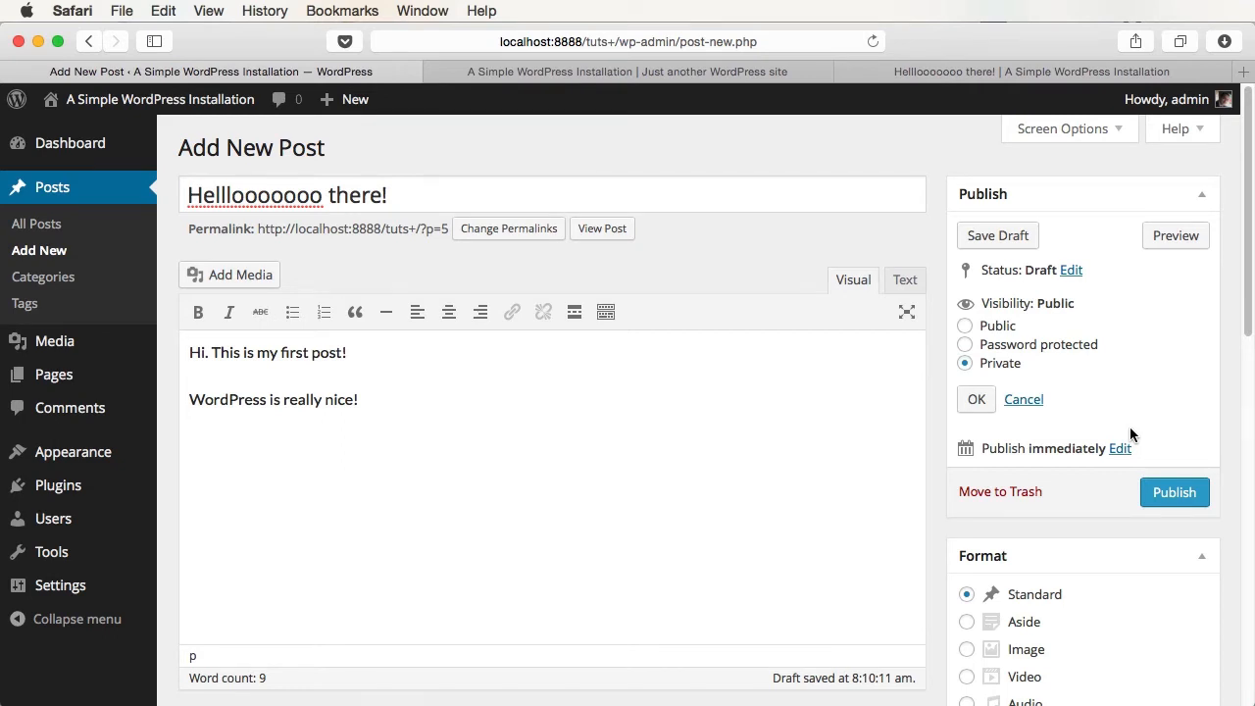
click(998, 327)
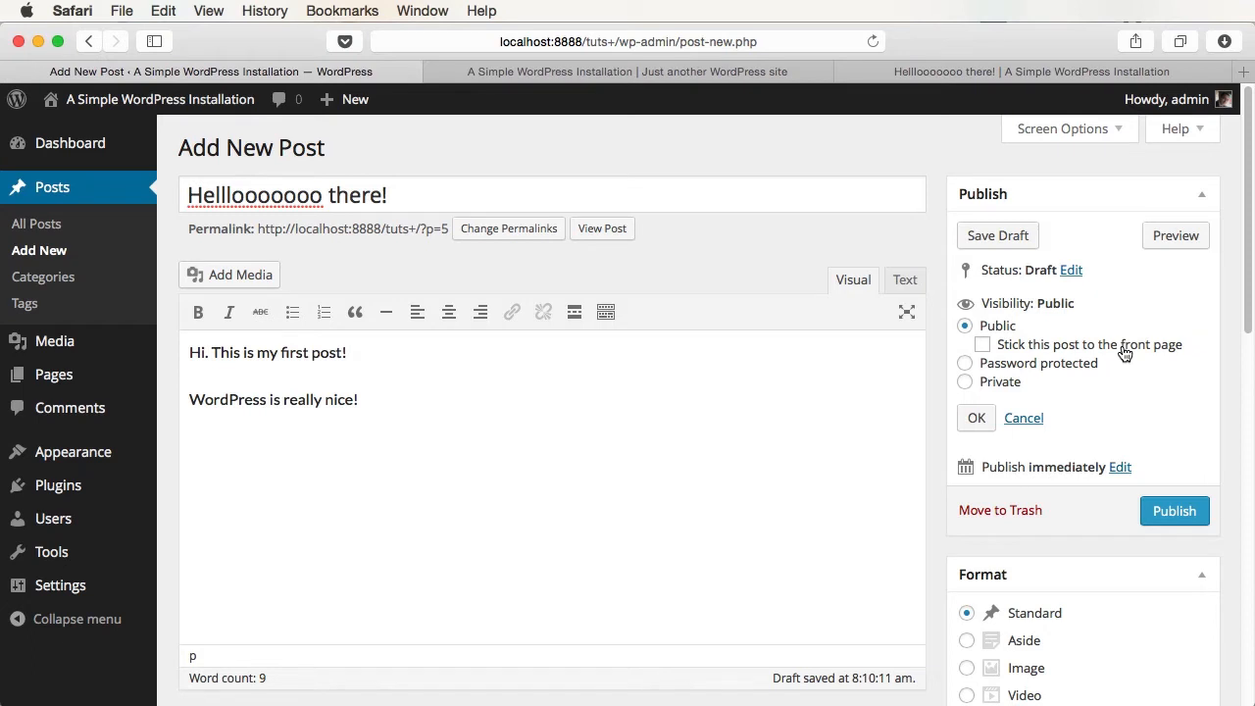
click(1024, 418)
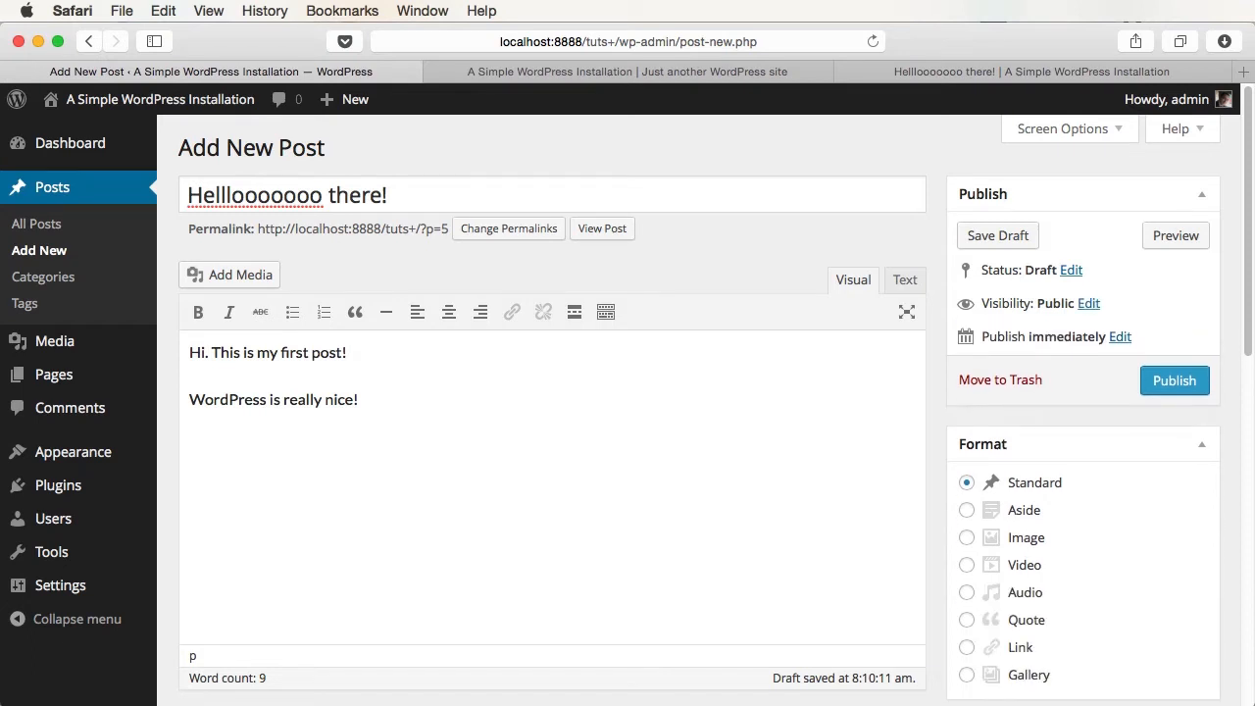
- Leave the publish time unchanged at immediately and publish the post
click(1120, 337)
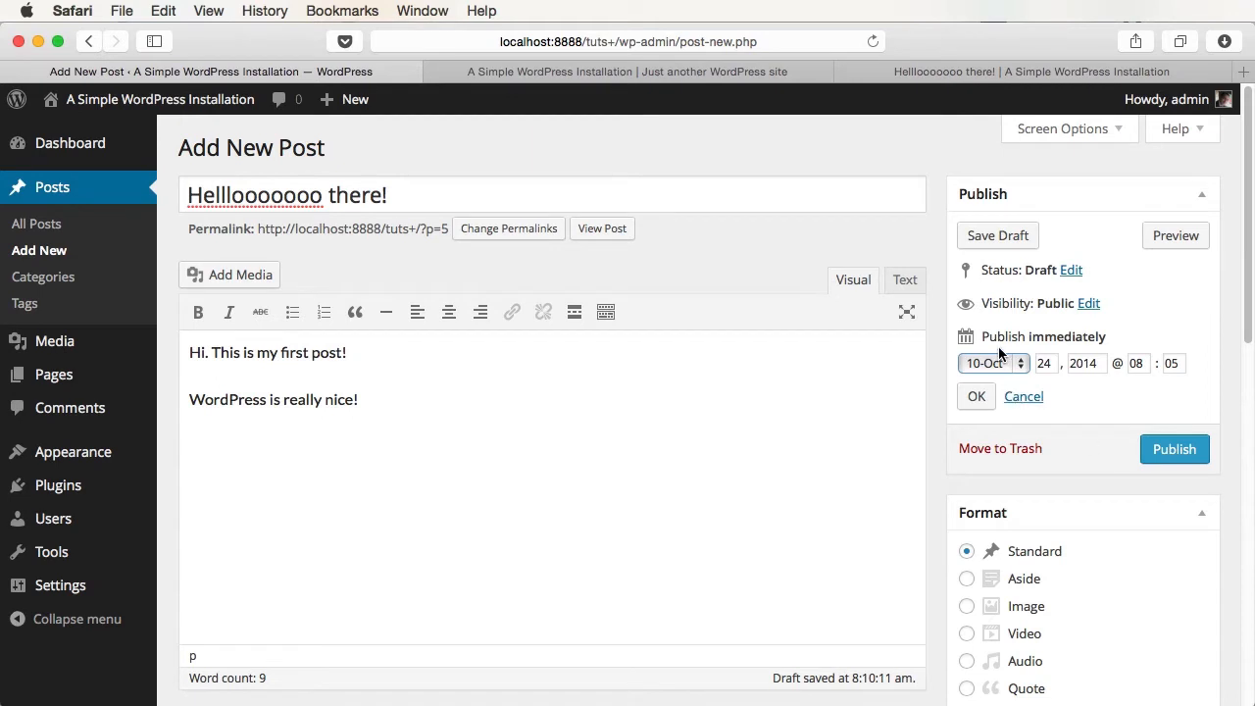
click(981, 396)
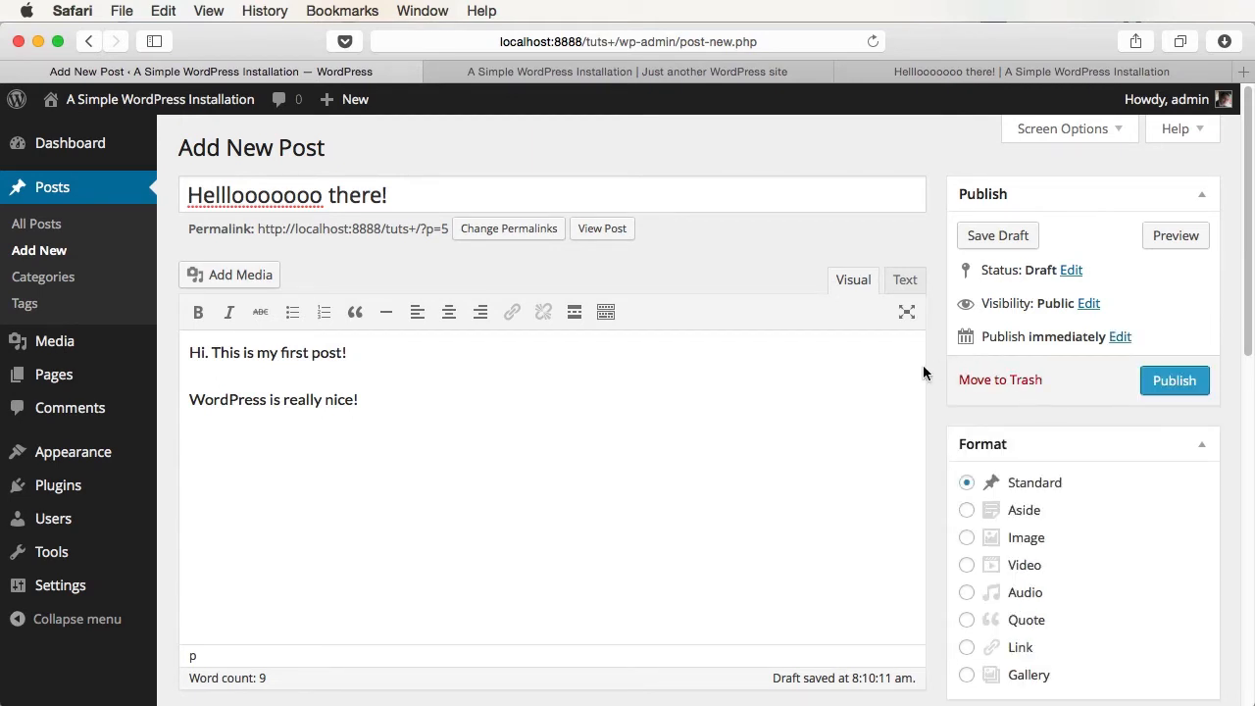
click(1173, 387)
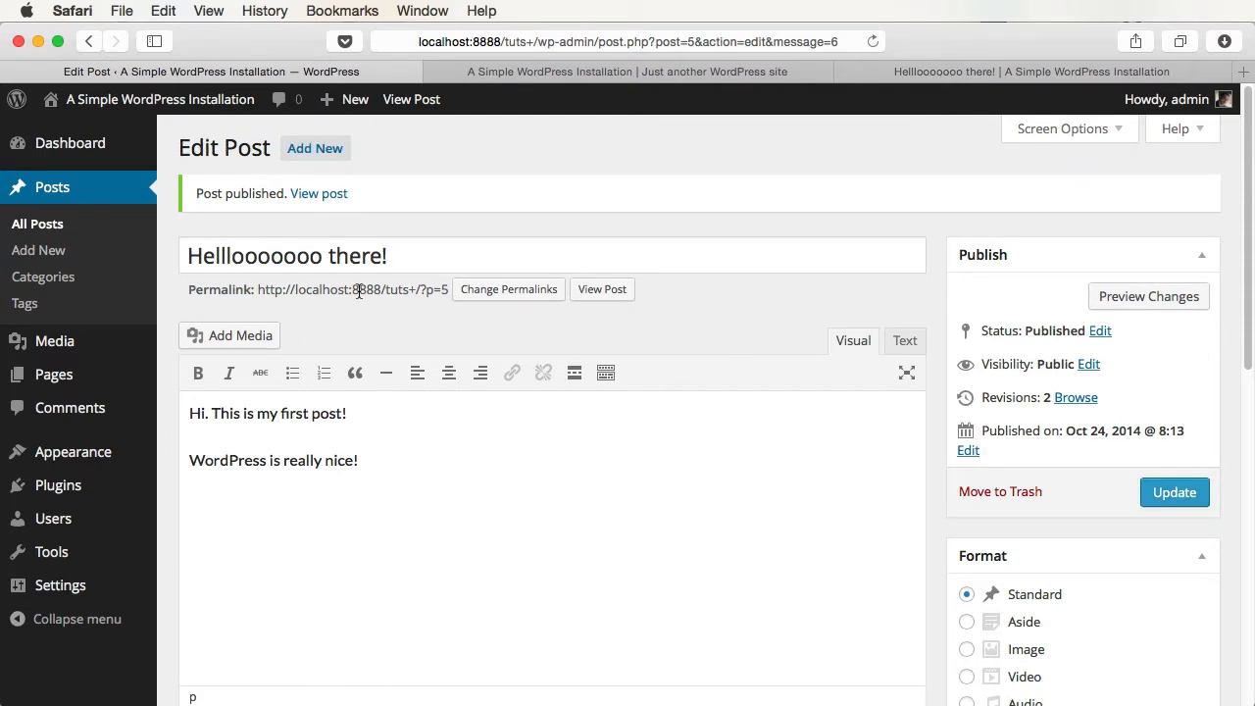
- Check the published post on the site's front page, then open the All Posts list
key(ctrl+Tab)
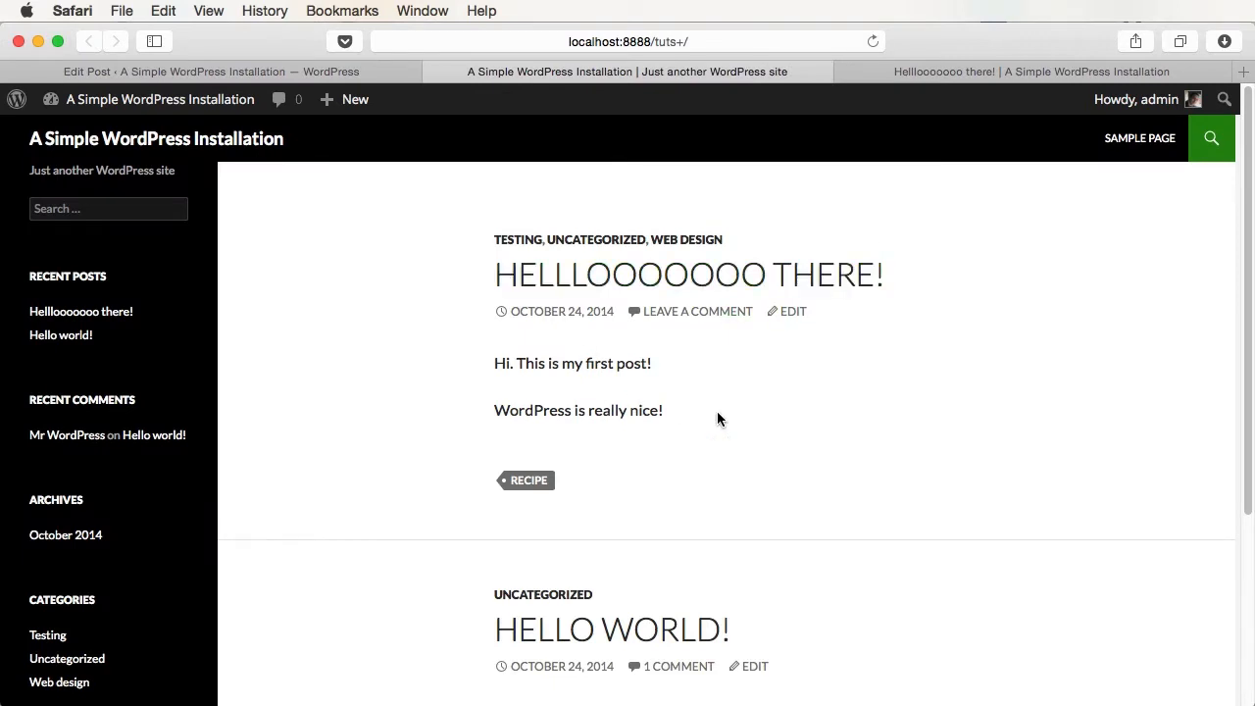
scroll(717, 412, down, 3)
scroll(716, 412, up, 3)
click(272, 72)
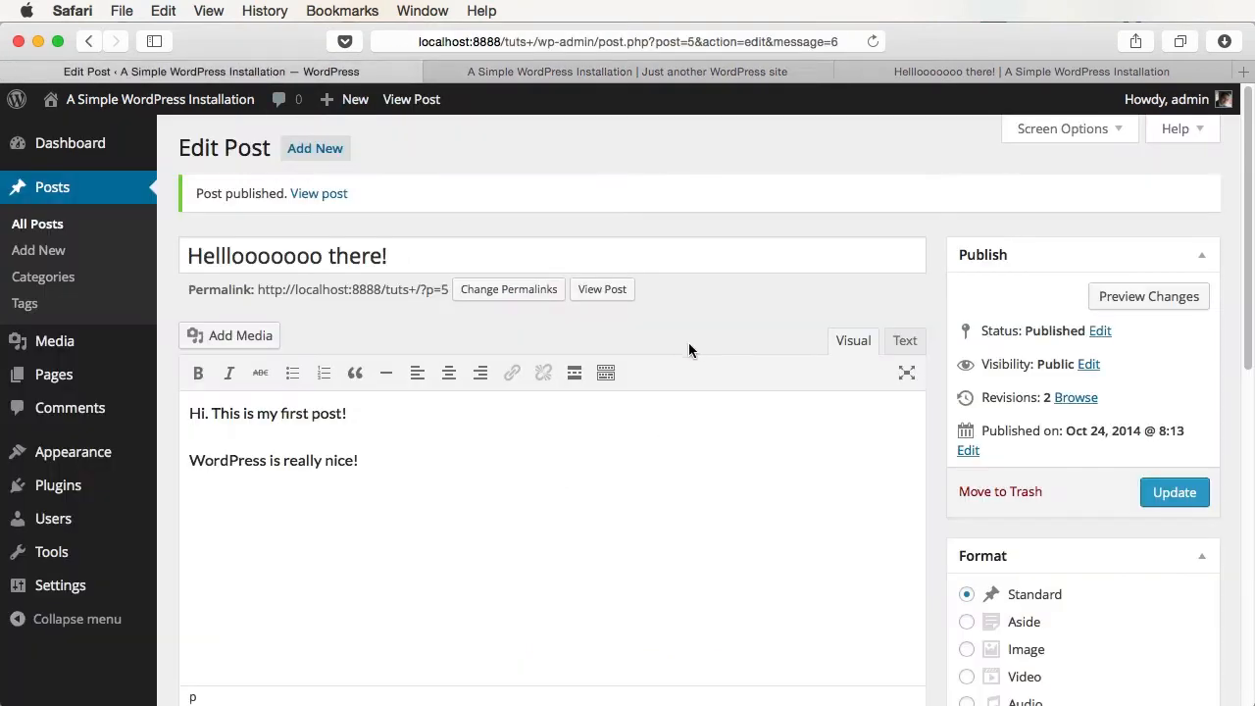
click(37, 226)
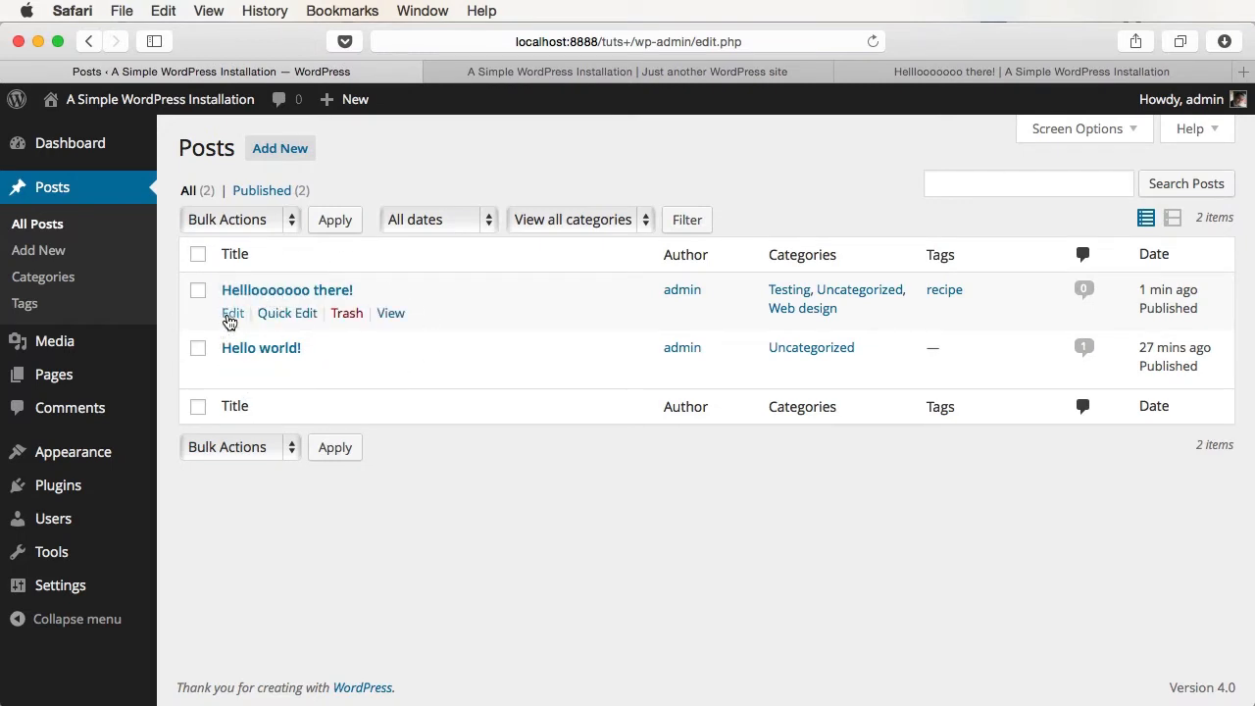
- Add a 'Hello!' paragraph between the first post's two lines and update it
click(286, 313)
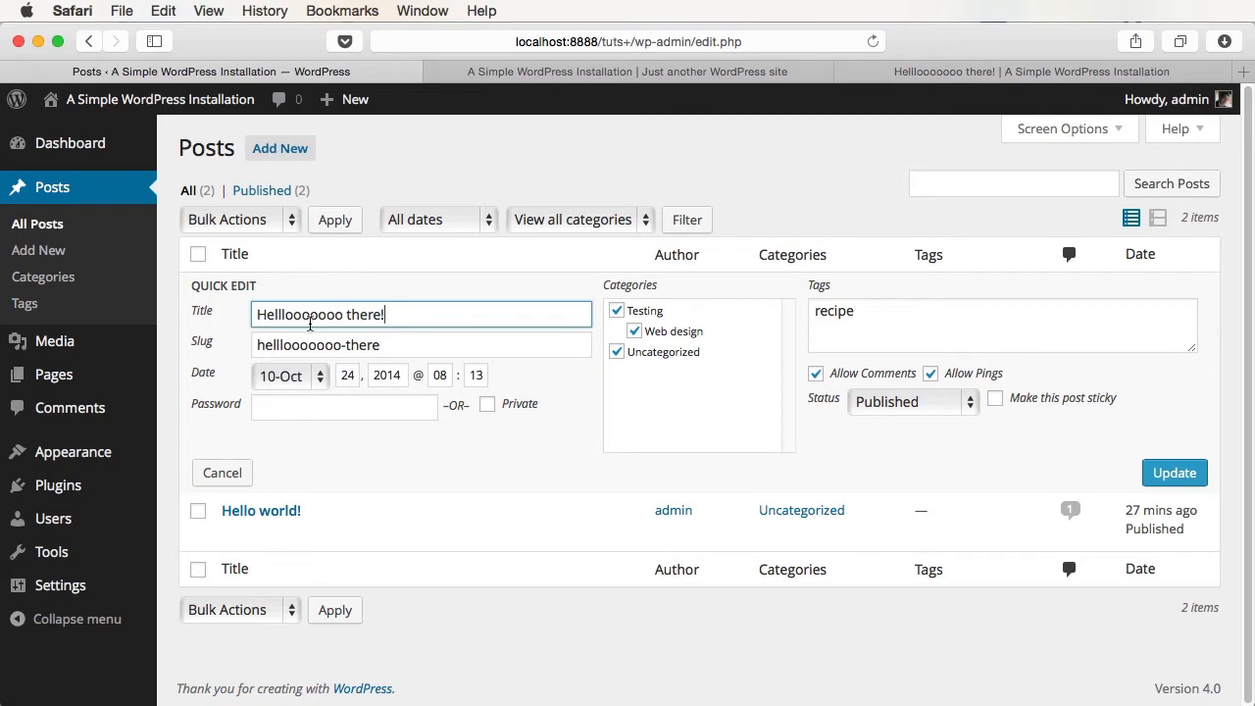
drag(309, 314, 475, 324)
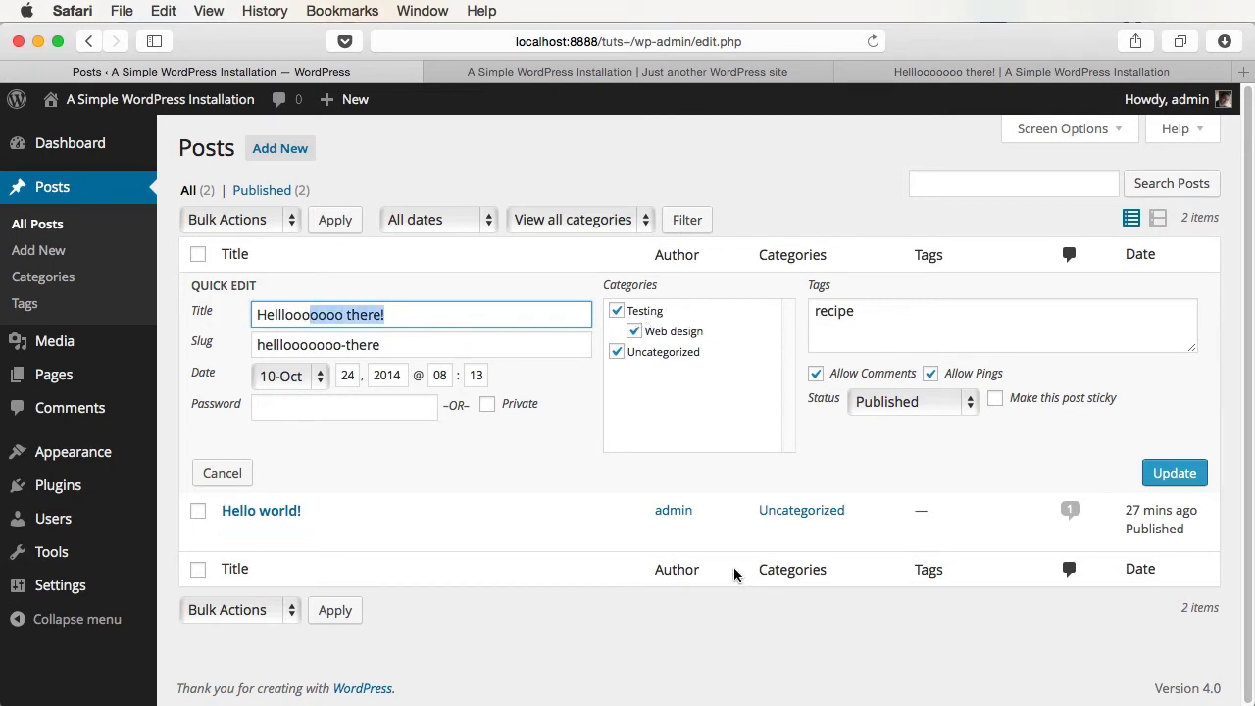
click(222, 475)
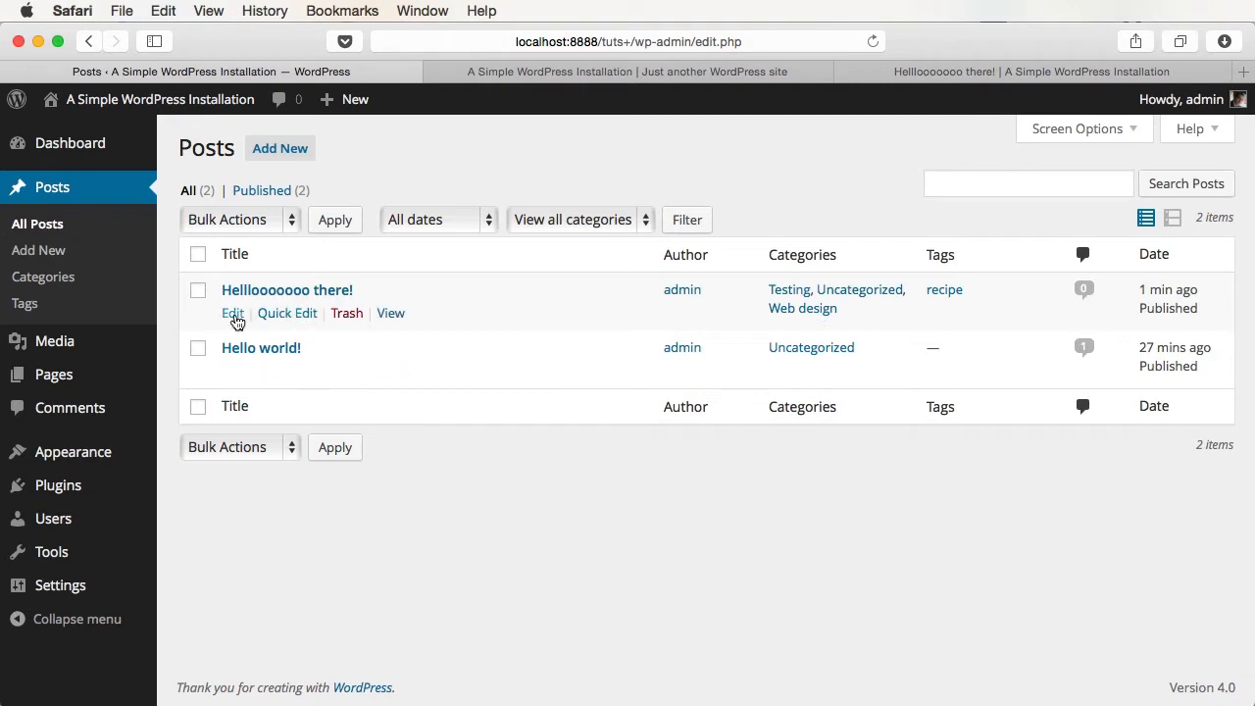
click(232, 313)
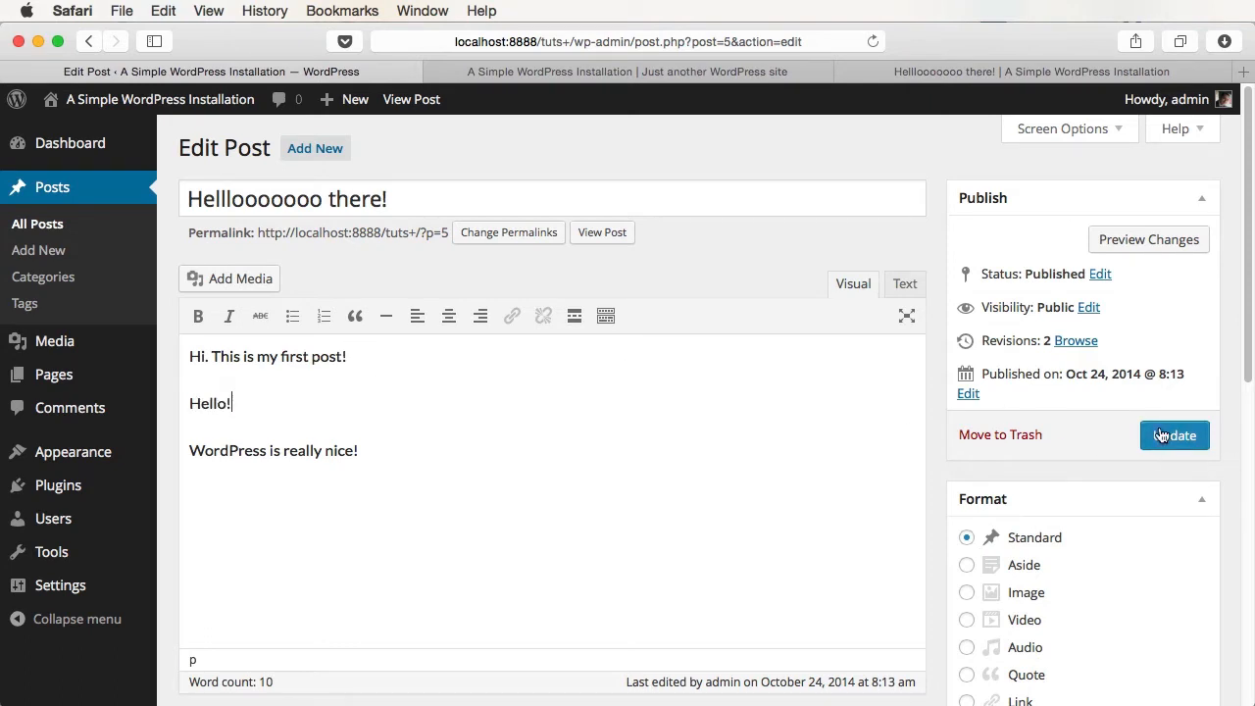
click(1164, 438)
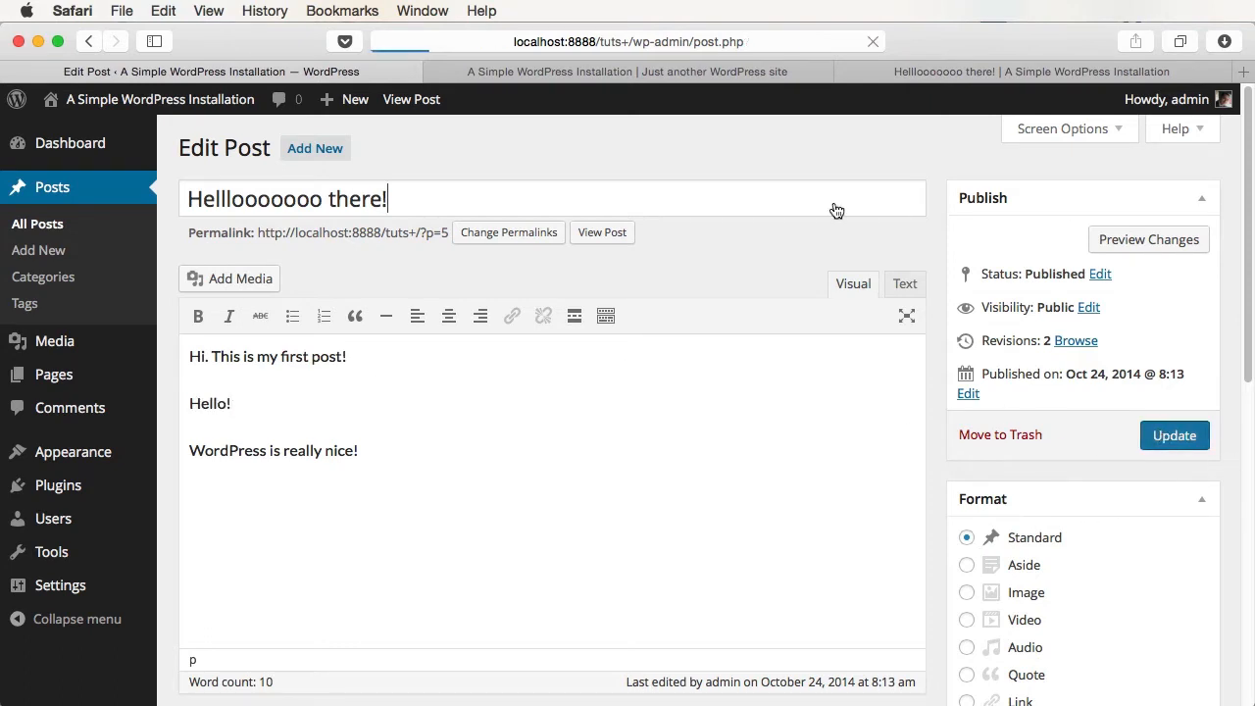
- Reload the front page to confirm the Hello! line, then return to All Posts
click(684, 73)
key(super+r)
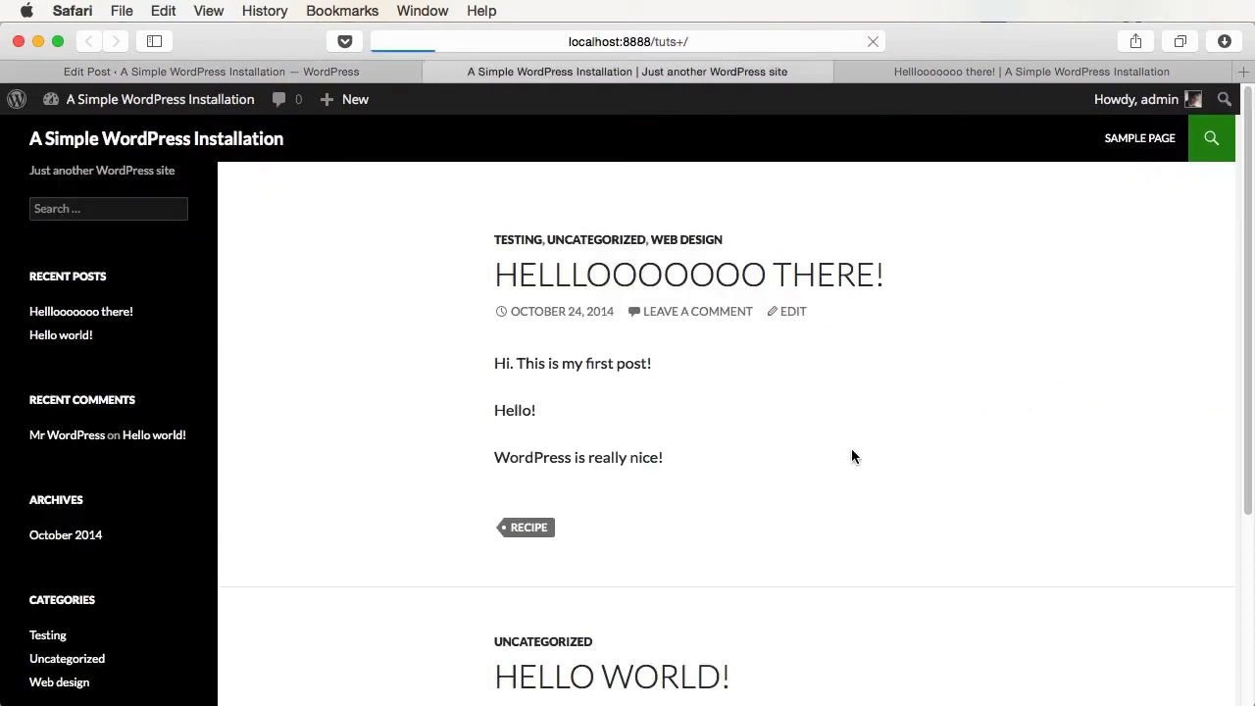
click(318, 72)
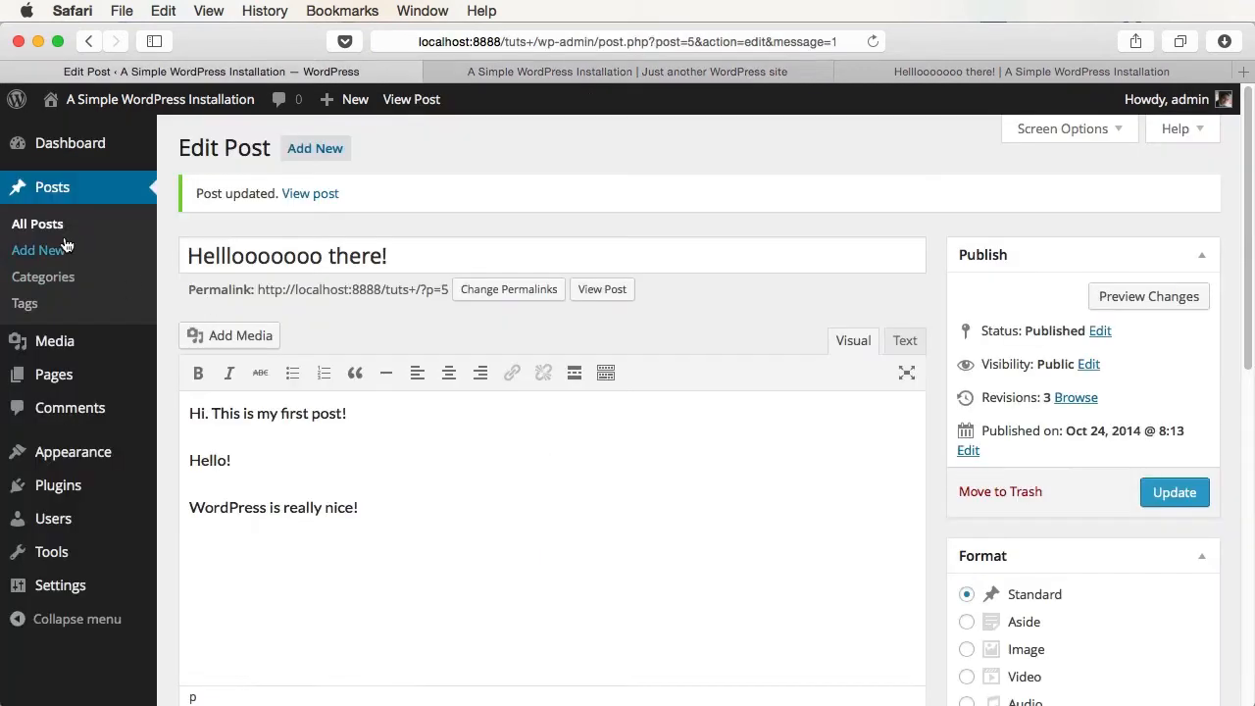
click(56, 228)
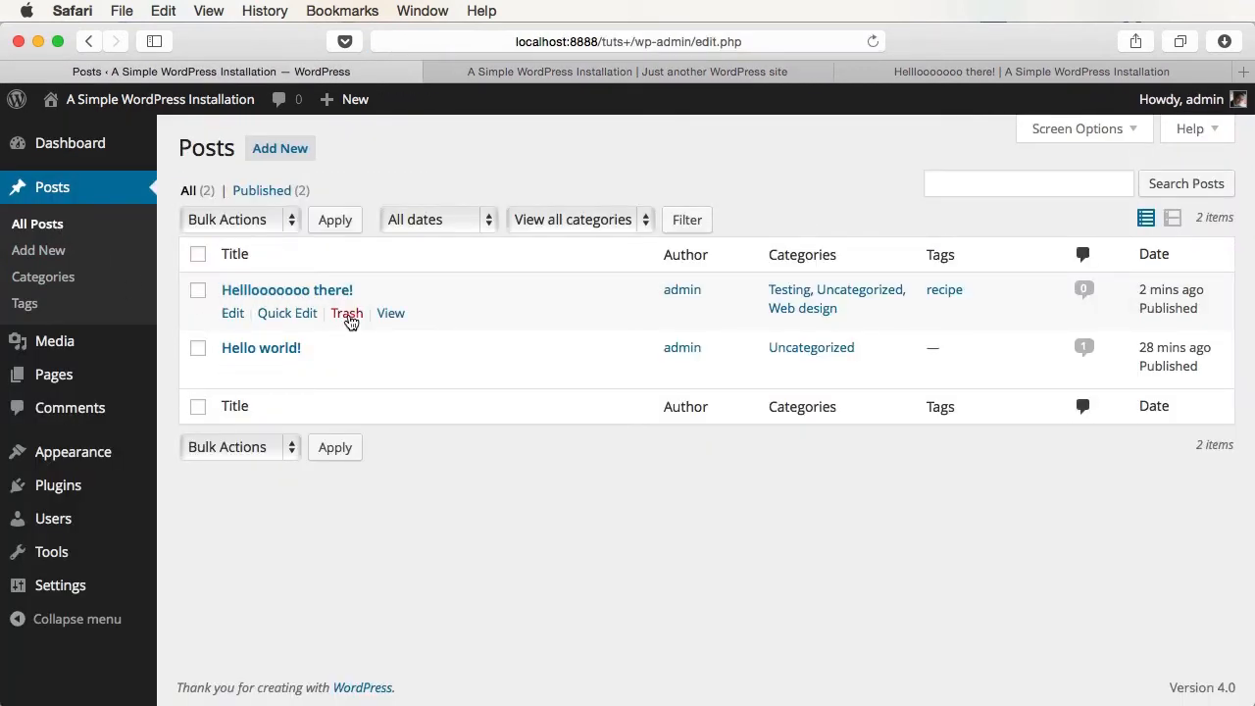
click(330, 290)
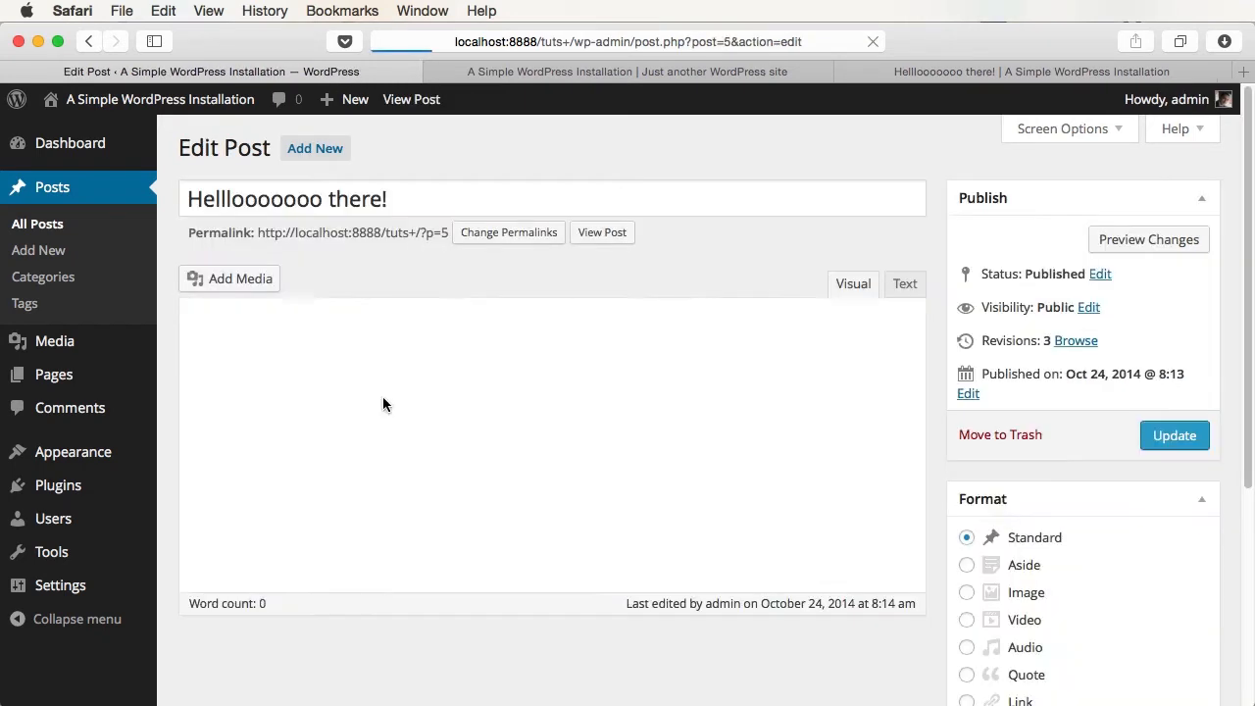
click(1002, 437)
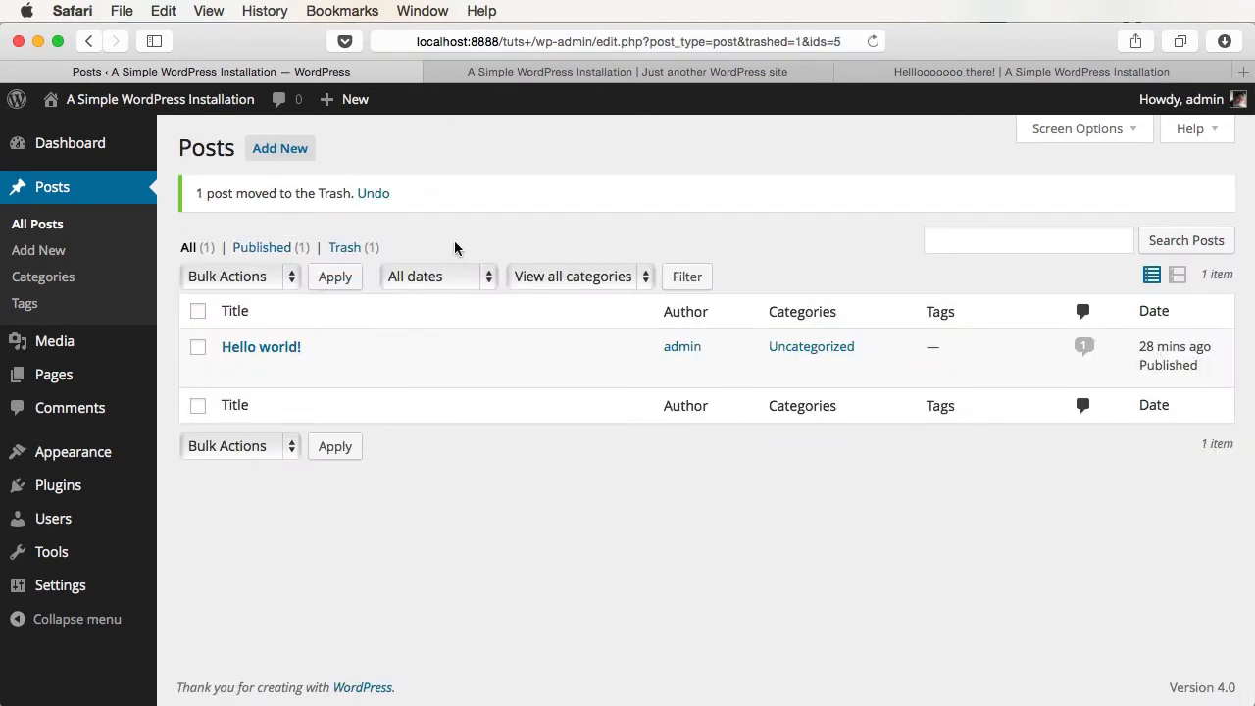
mouse_move(230, 365)
click(348, 248)
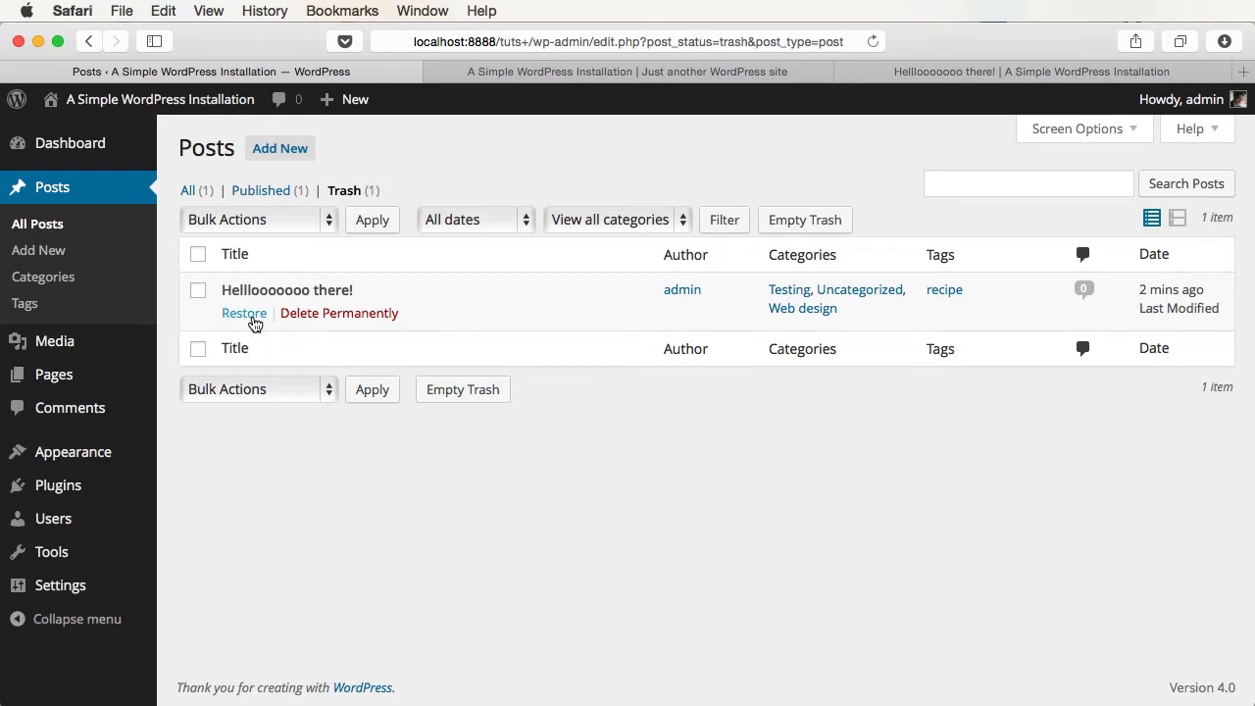
click(251, 315)
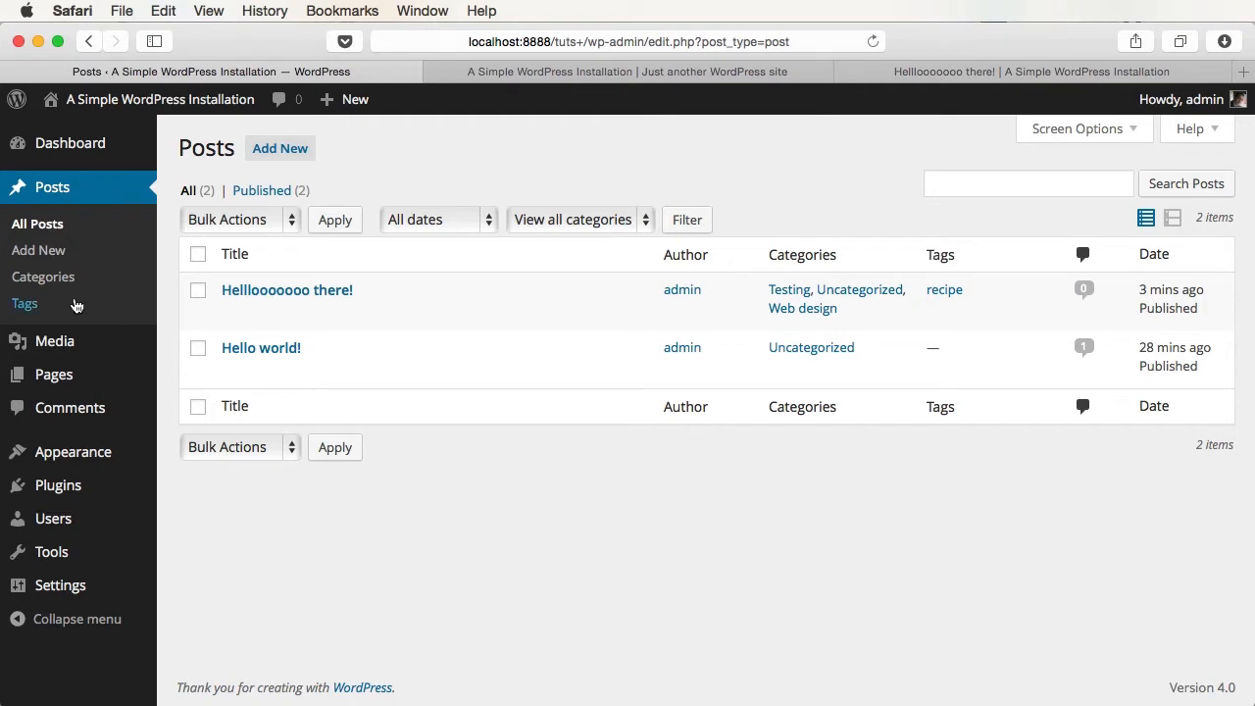
- Add a category named PHP with the description 'This is the PHP description.'
click(66, 280)
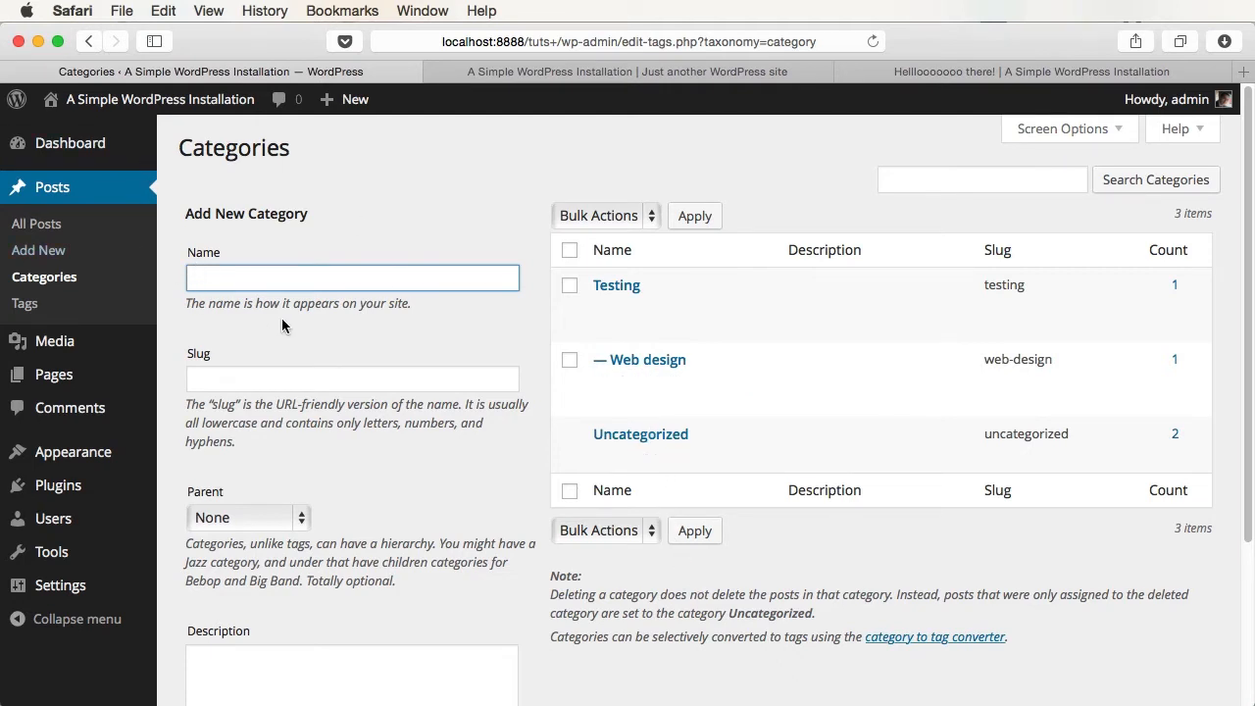
text(PHP)
scroll(262, 456, down, 5)
click(214, 450)
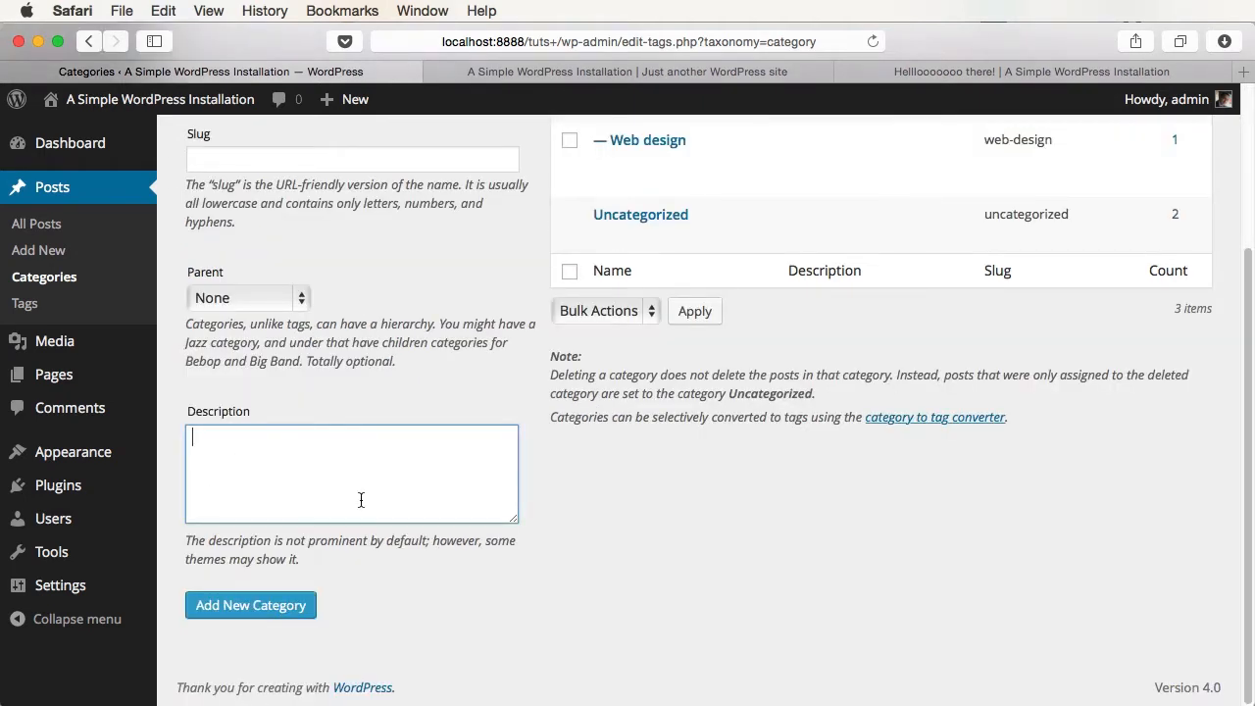
text(This is the PHP description.)
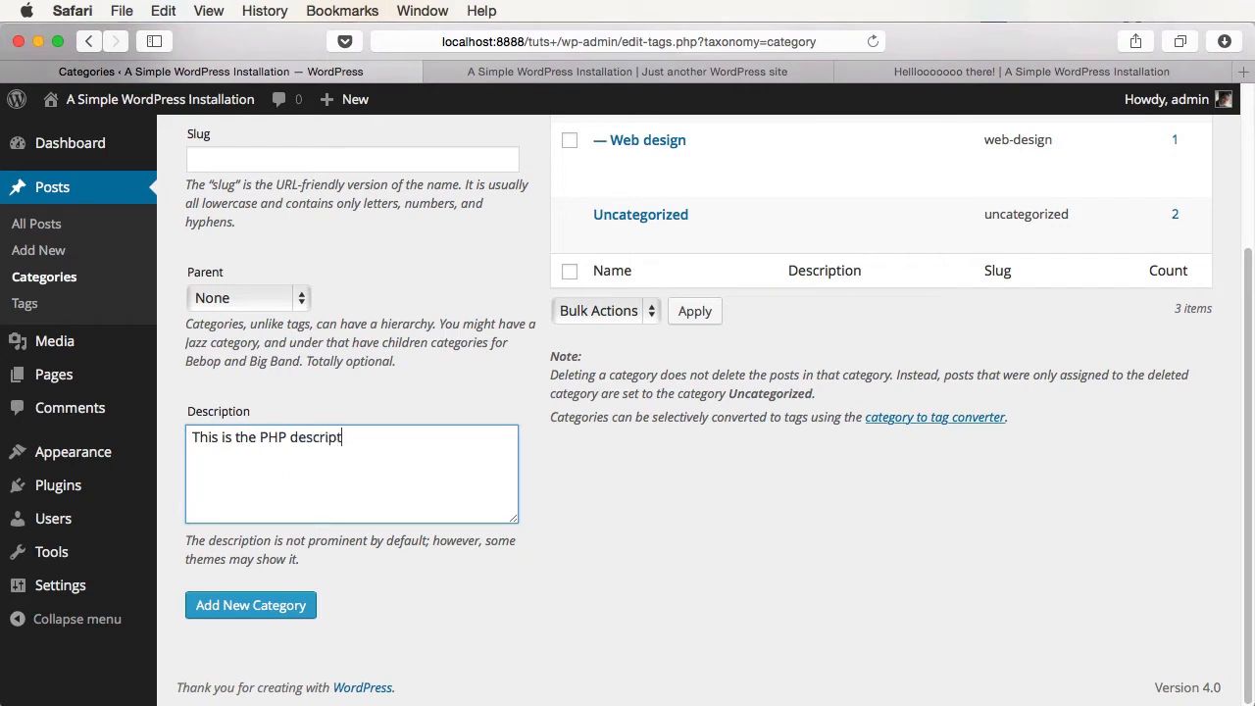
click(235, 605)
- Try the bulk actions list and tick the PHP and Testing categories
scroll(665, 586, up, 5)
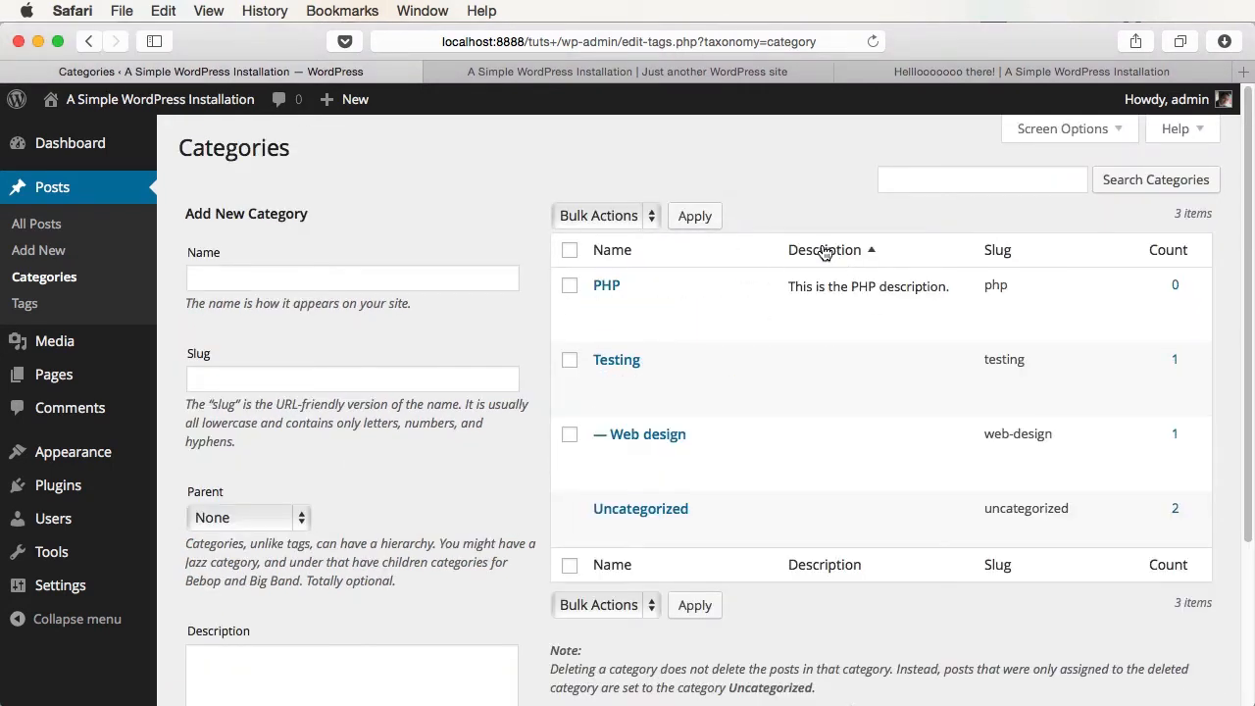
drag(796, 285, 966, 284)
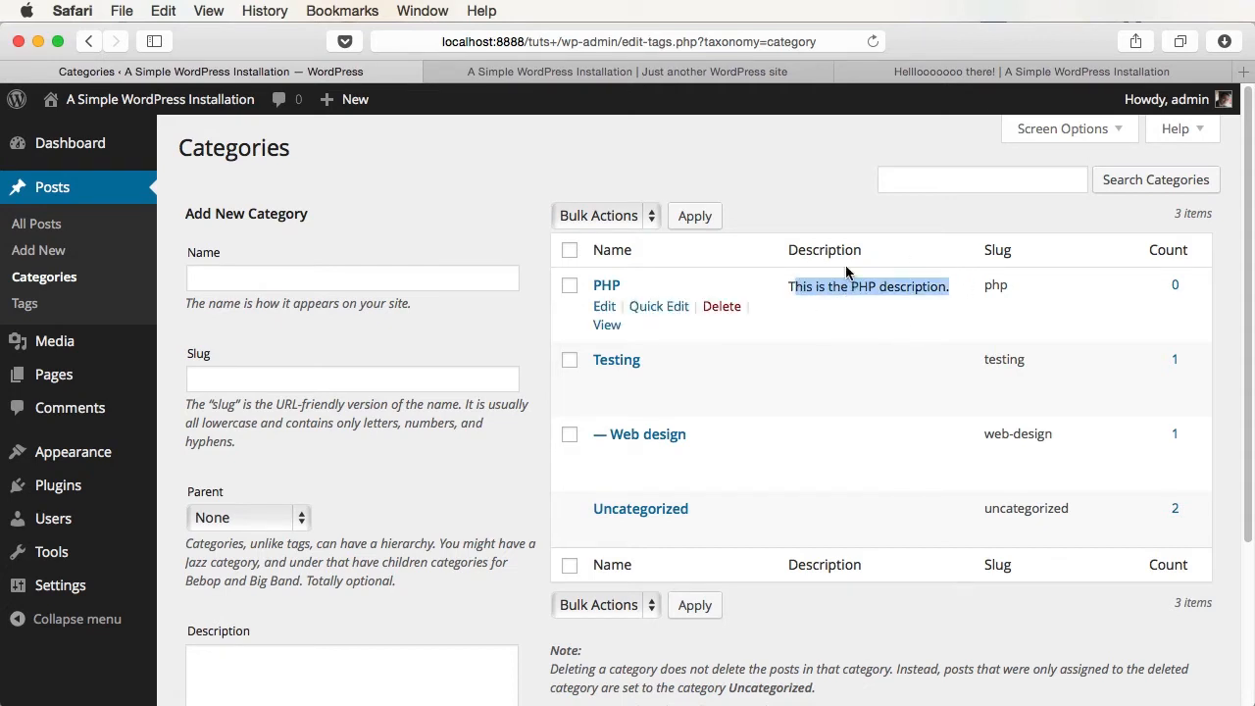
click(602, 218)
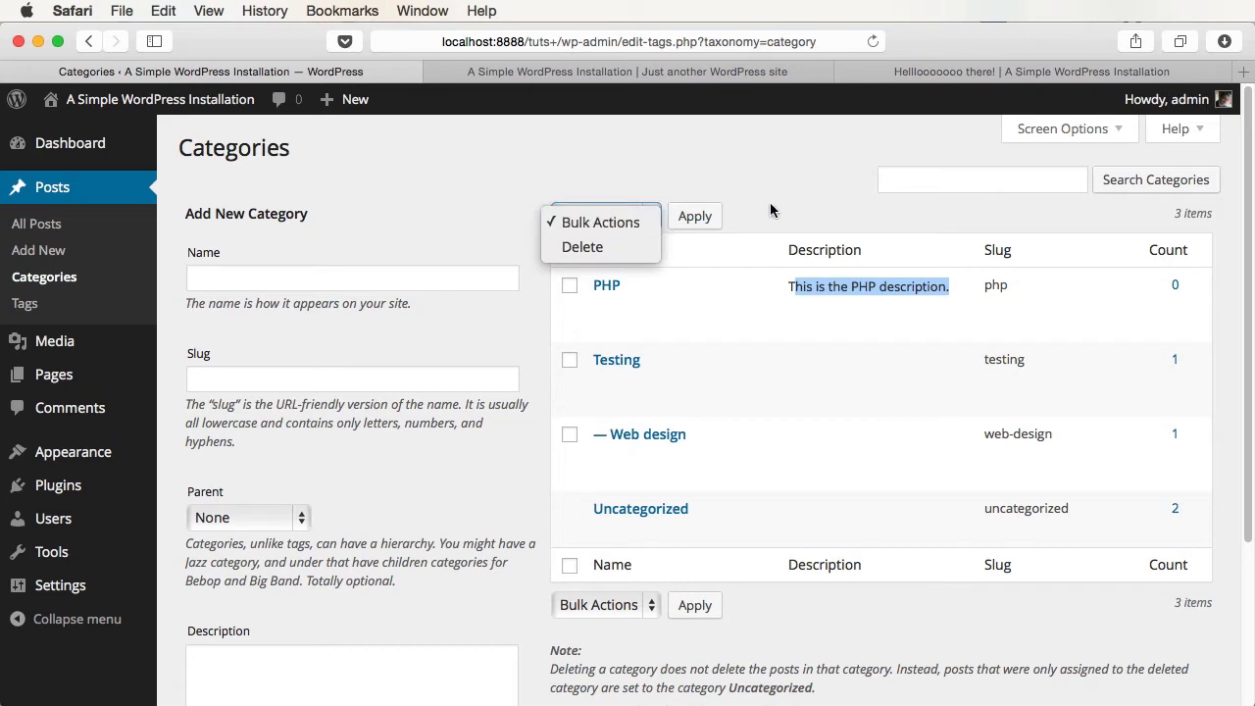
click(602, 221)
click(570, 285)
click(569, 360)
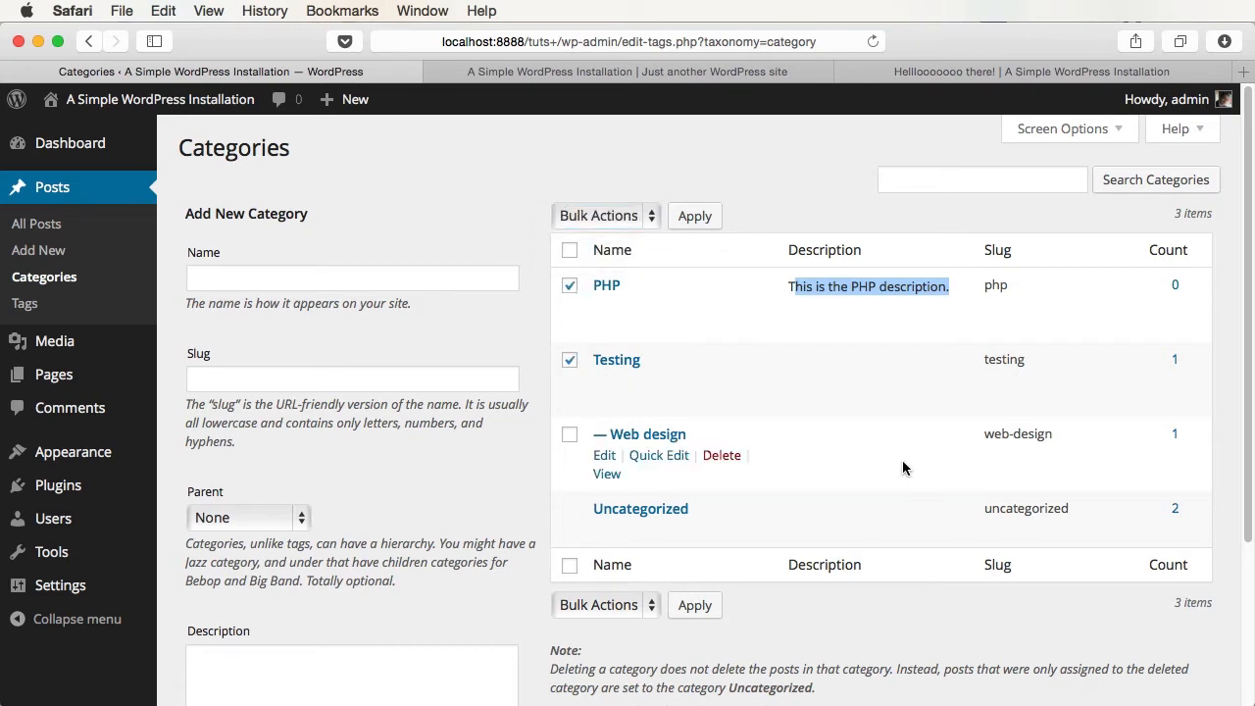
- Search the categories for 'php', clear the search, and open Quick Edit on Testing
click(922, 180)
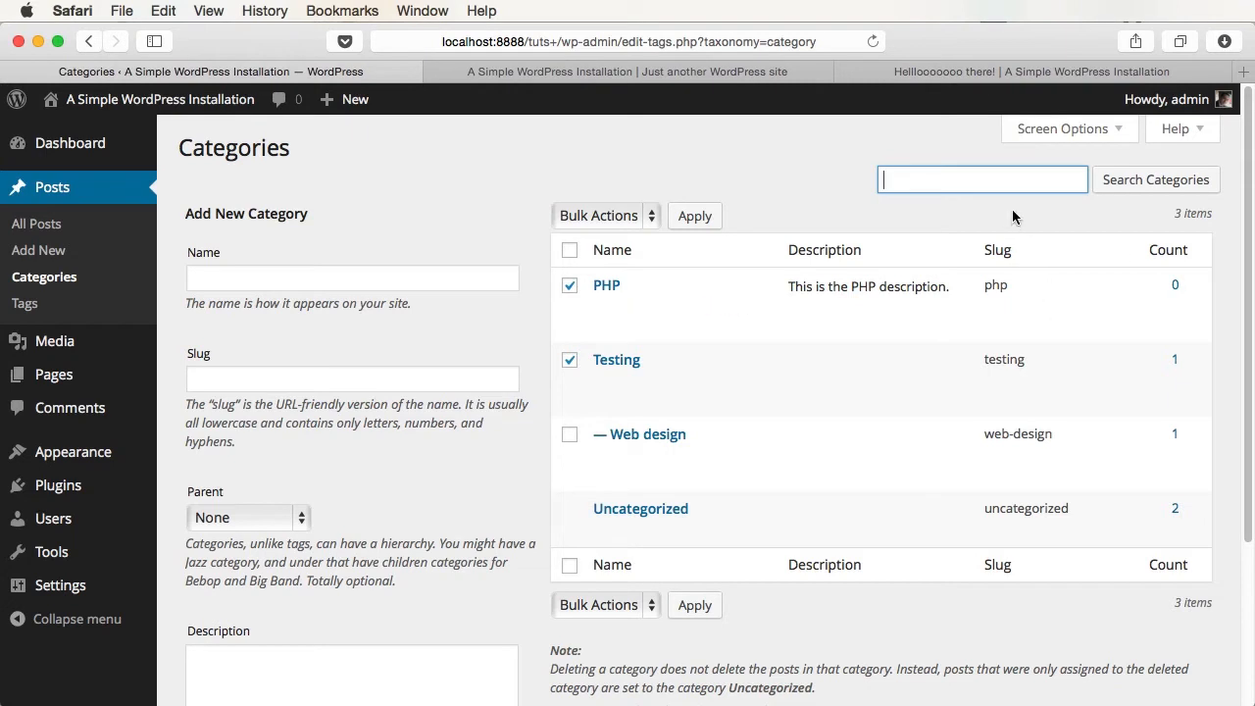
text(php)
key(Return)
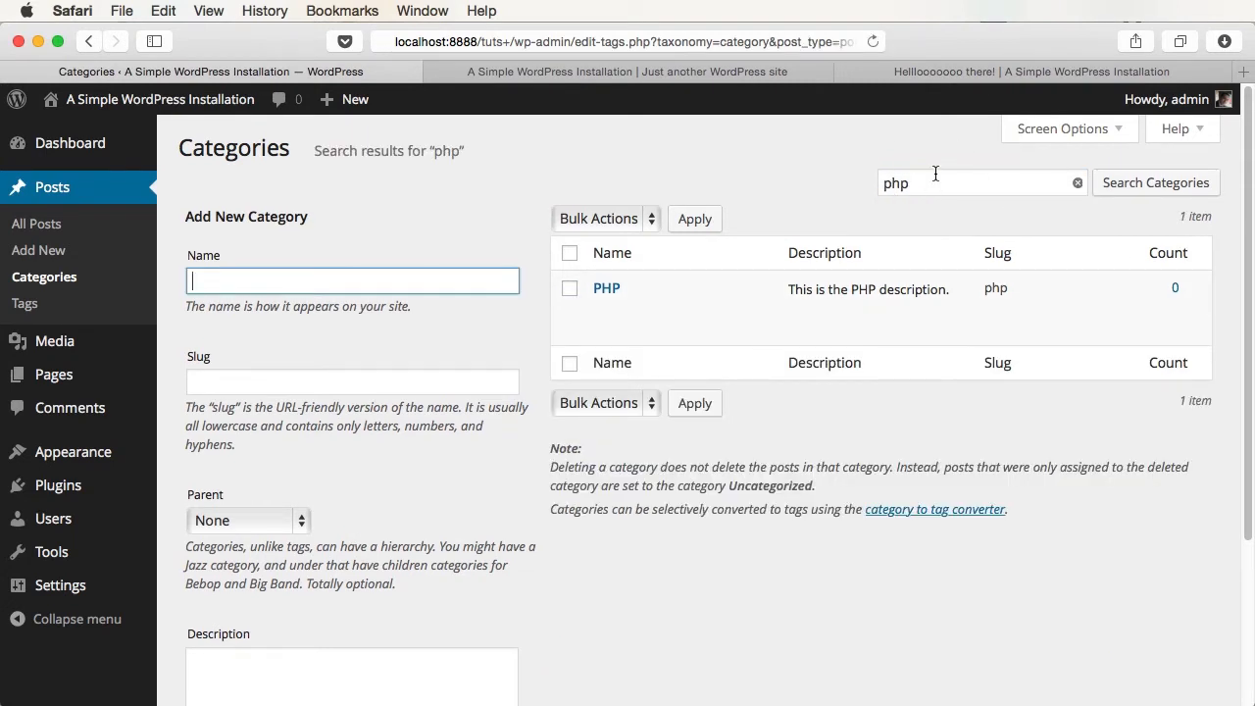
click(1078, 182)
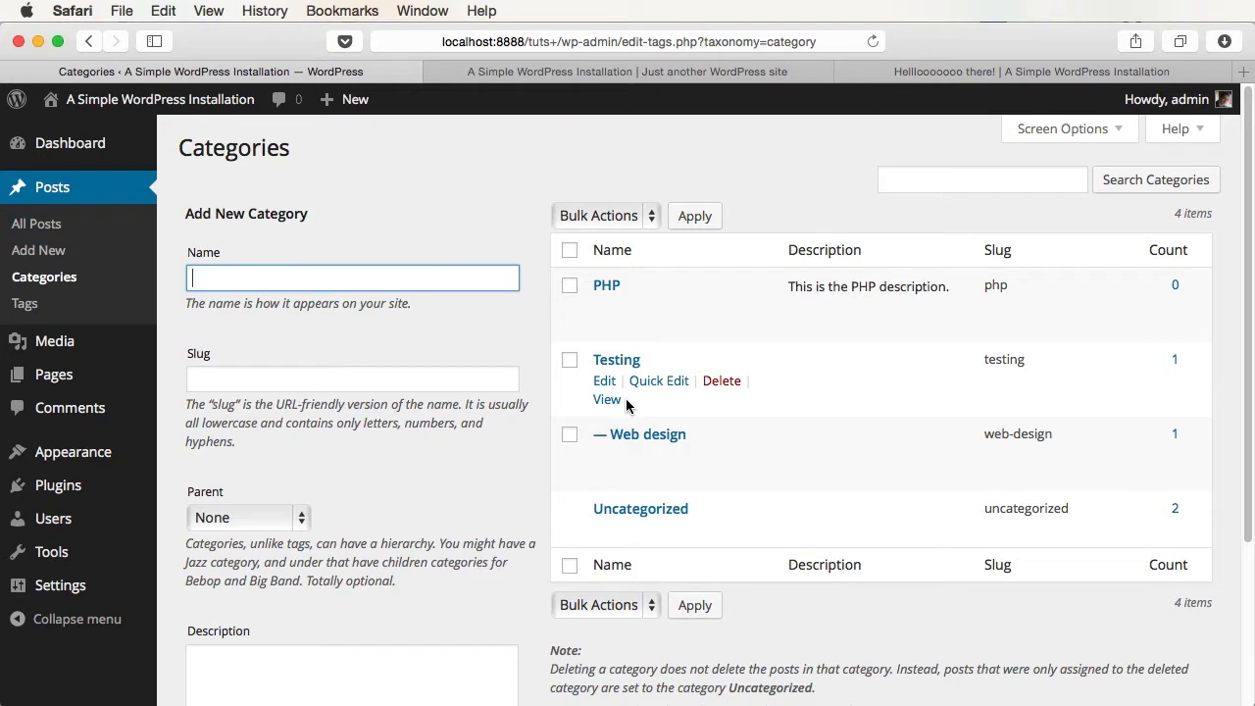
click(643, 385)
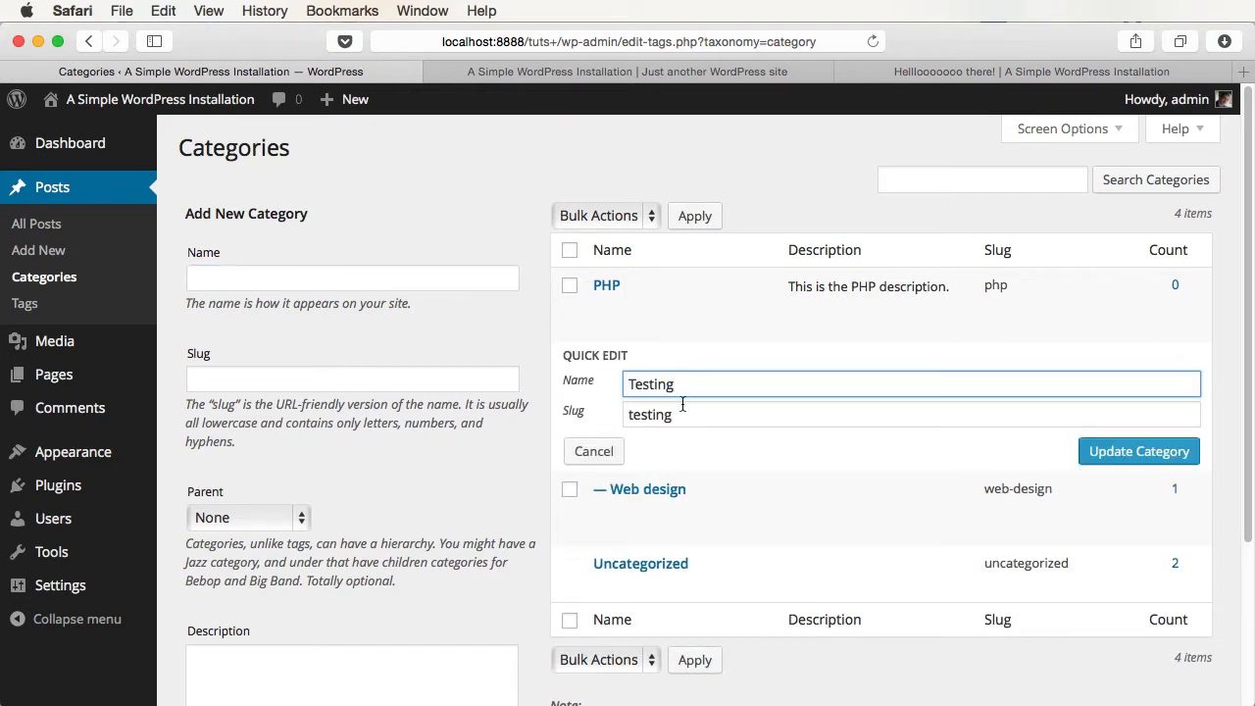
- After viewing the Web design archive, set the Testing category's parent to PHP
key(Escape)
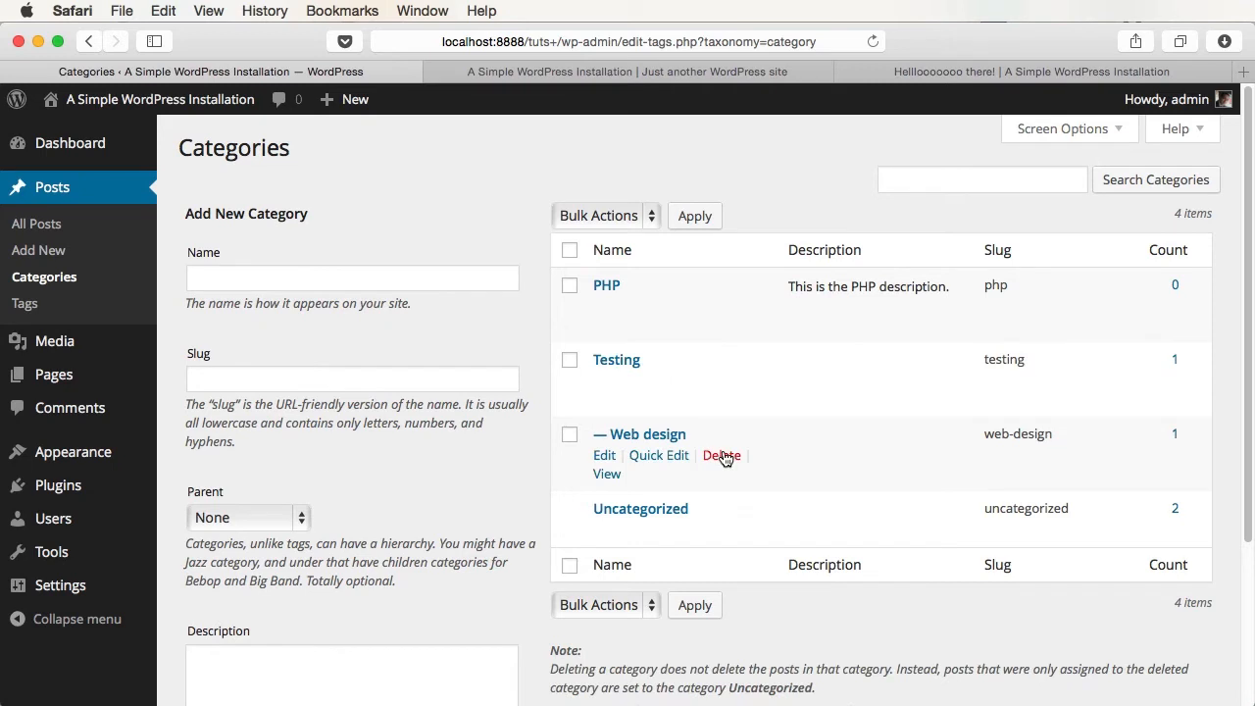
click(608, 475)
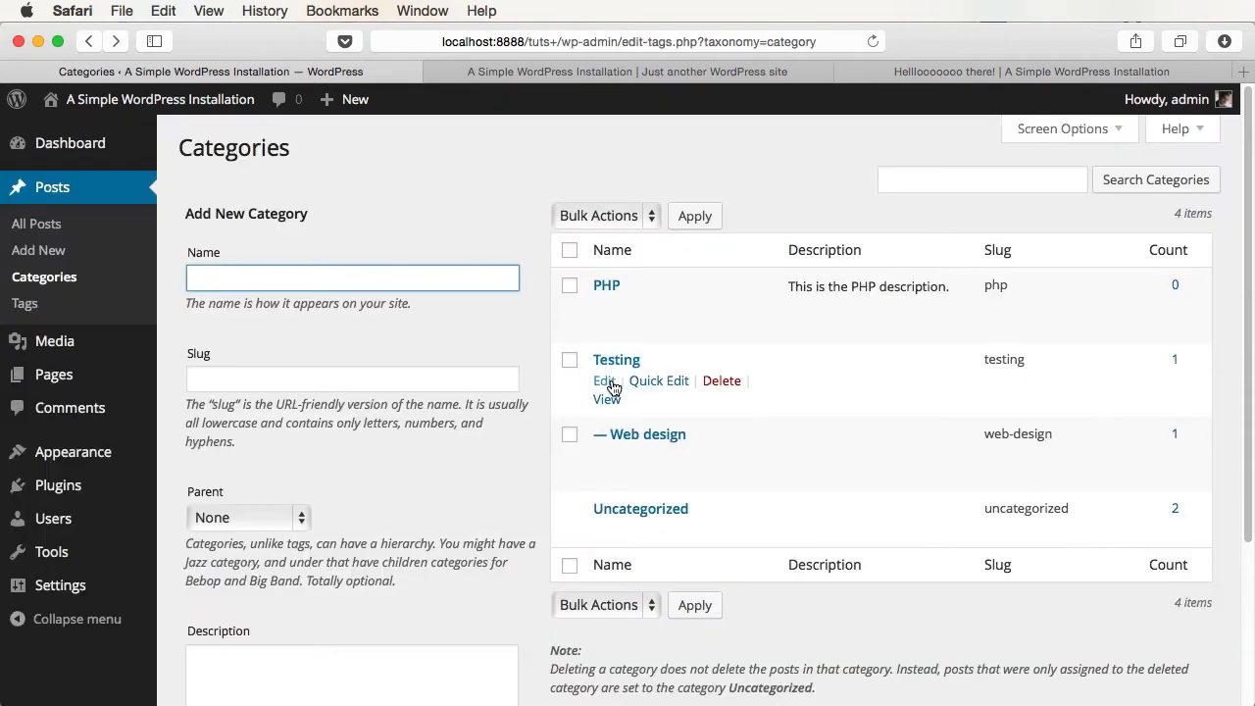
click(598, 382)
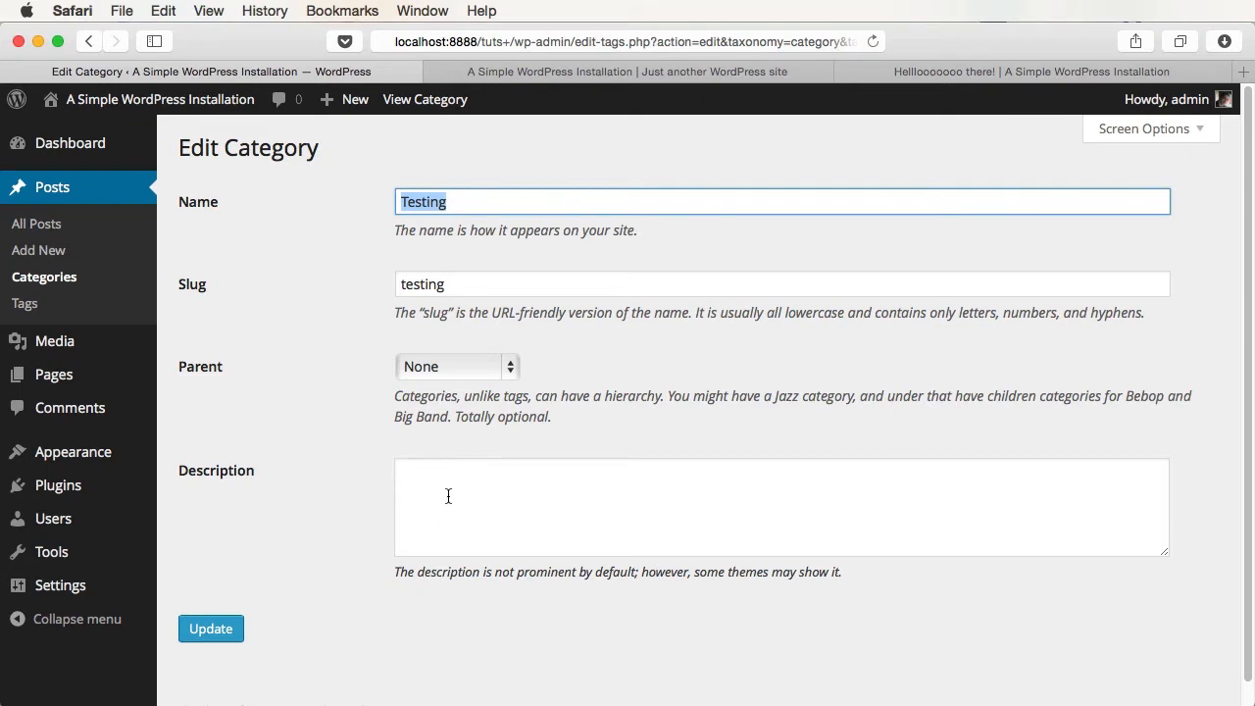
click(446, 372)
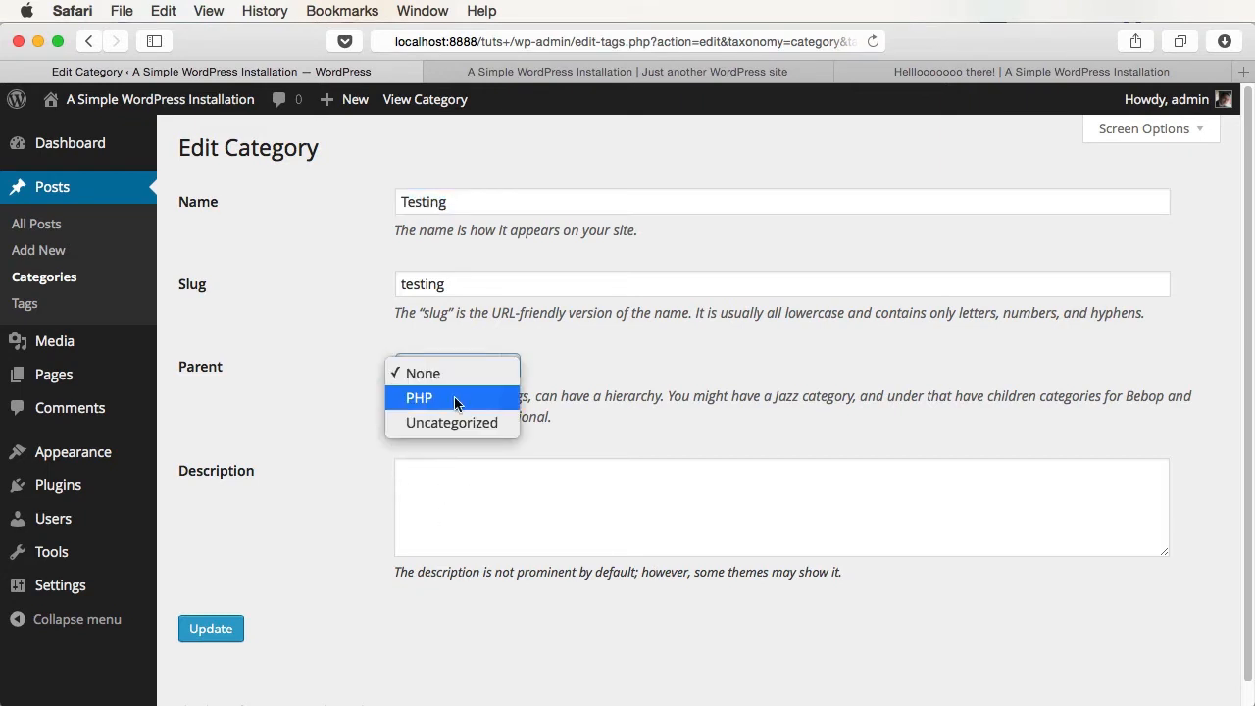
click(454, 399)
click(233, 628)
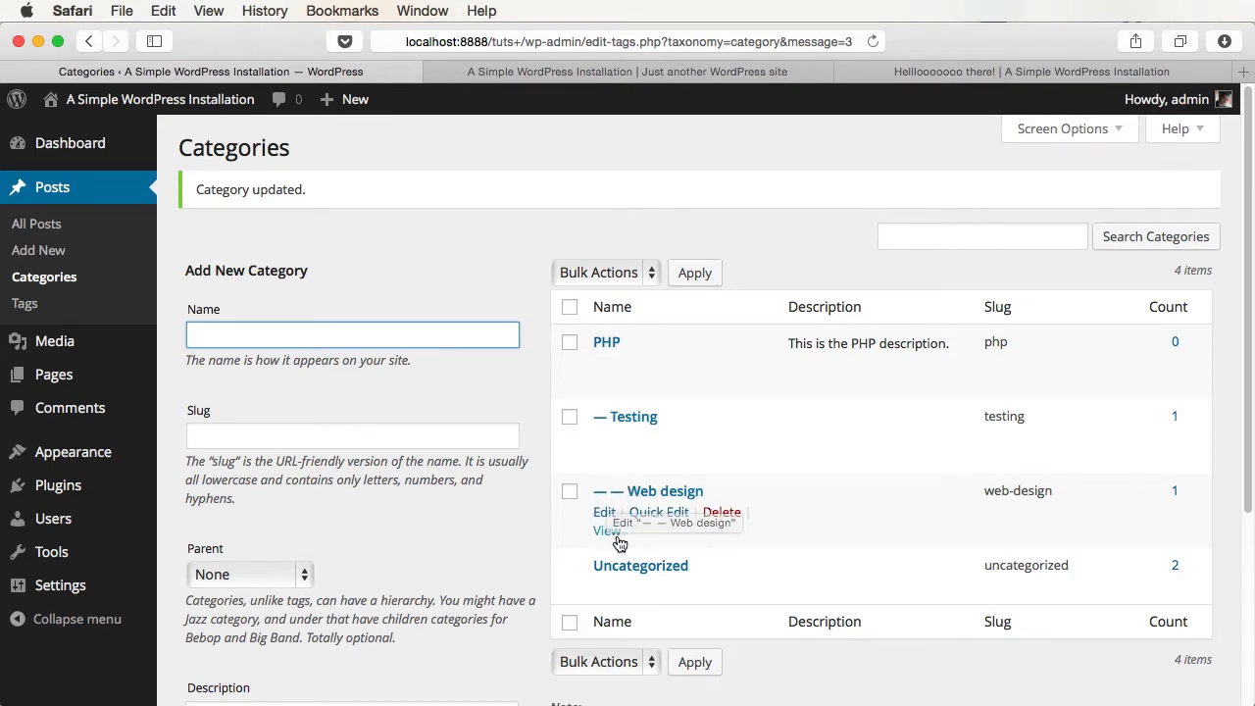
click(25, 303)
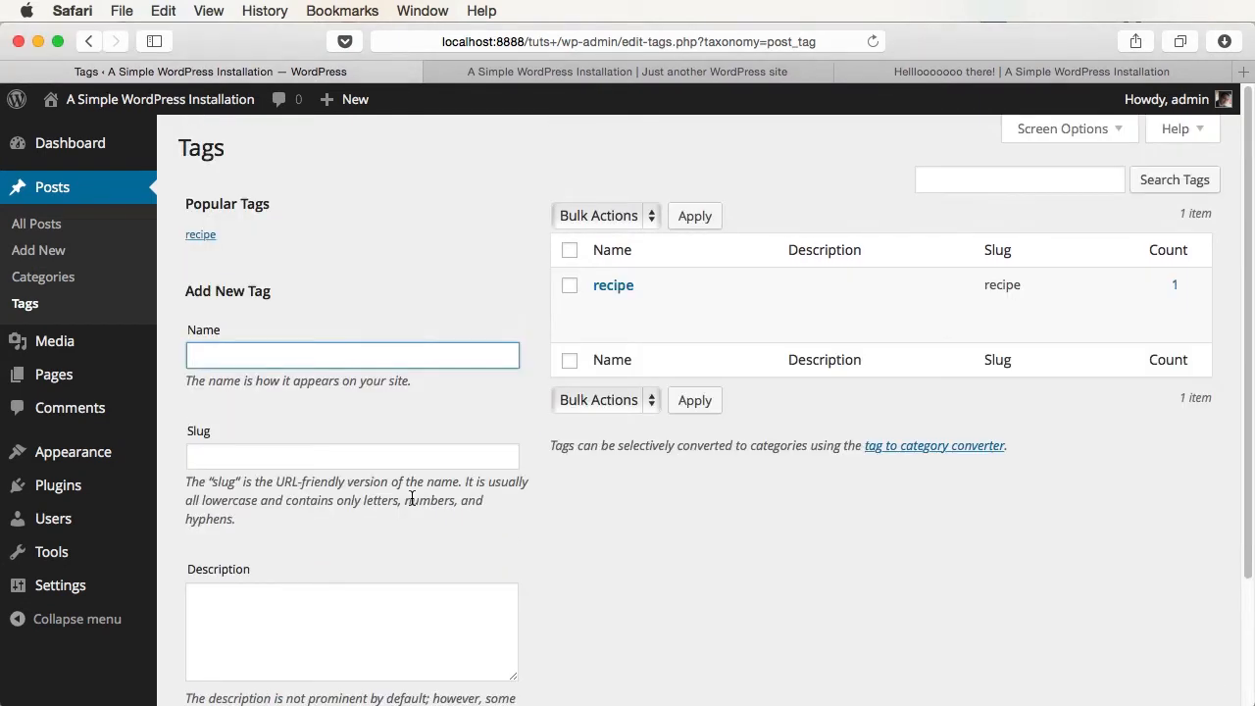
- Add a tag named 'curry' with the description 'description'
text(curry)
scroll(406, 505, down, 3)
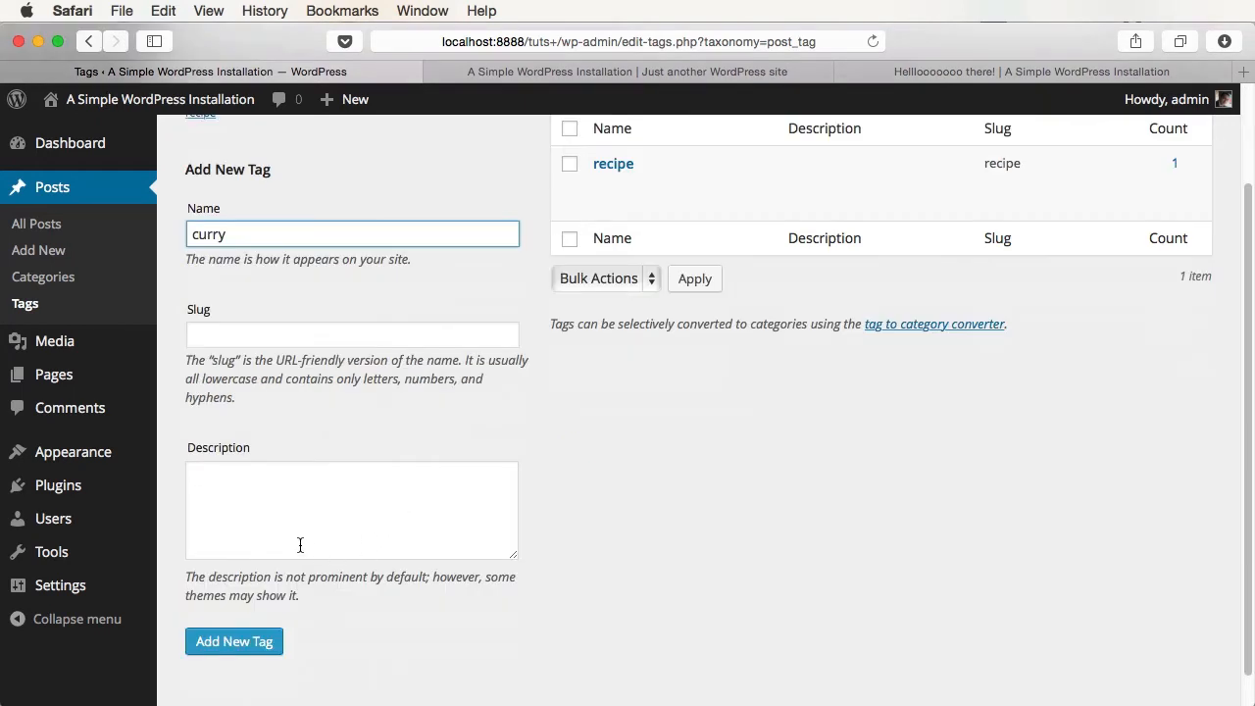
click(300, 546)
text(description)
click(236, 647)
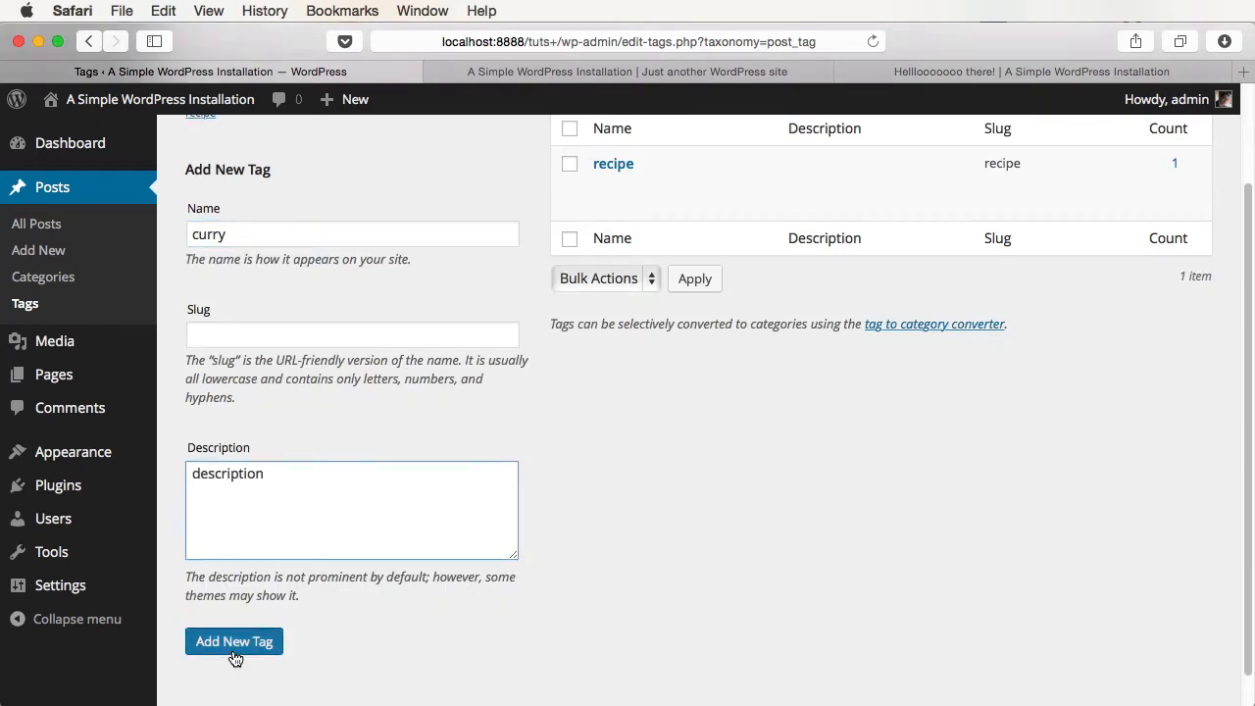
scroll(994, 467, up, 3)
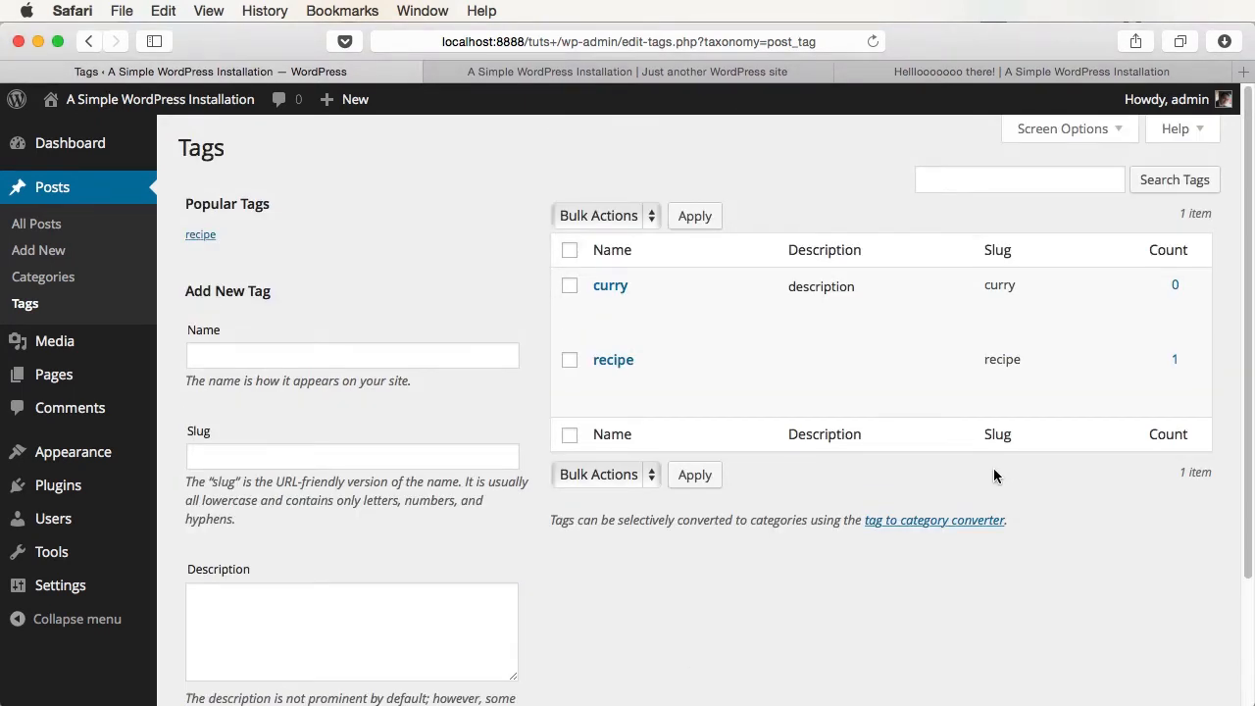
mouse_move(1075, 411)
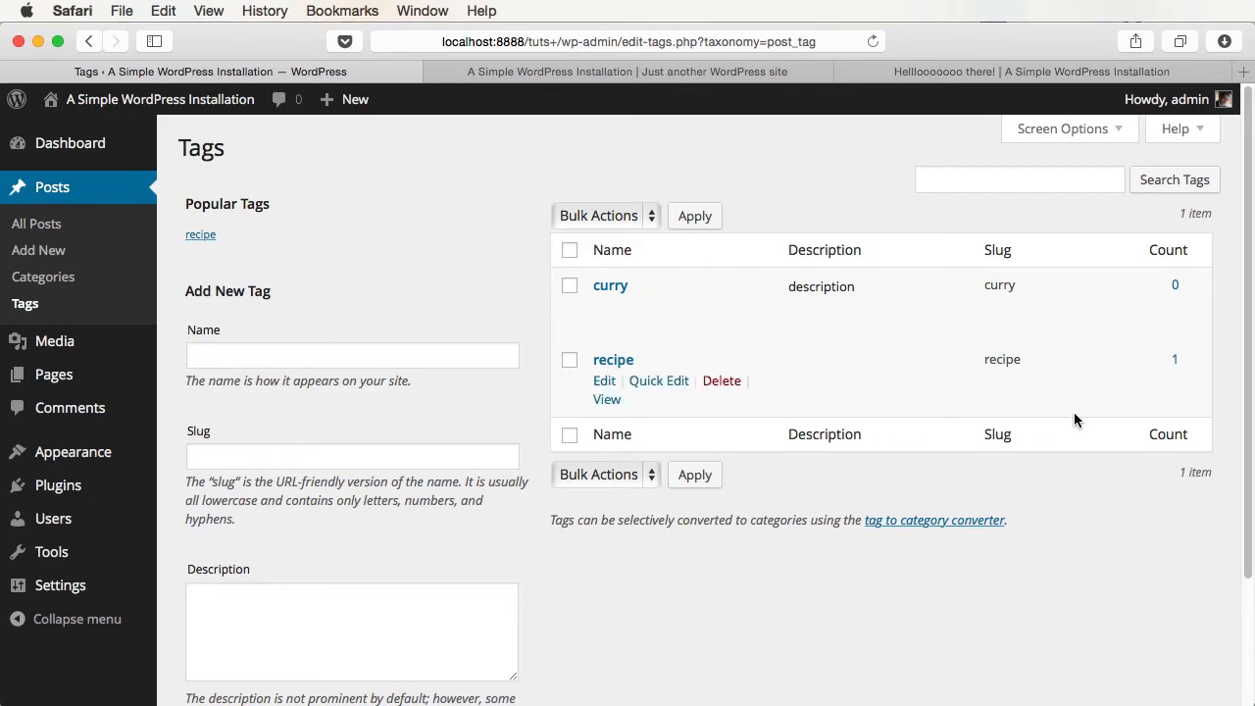
- Start a new post and attach the existing curry tag from the 'cu' suggestion
mouse_move(1173, 284)
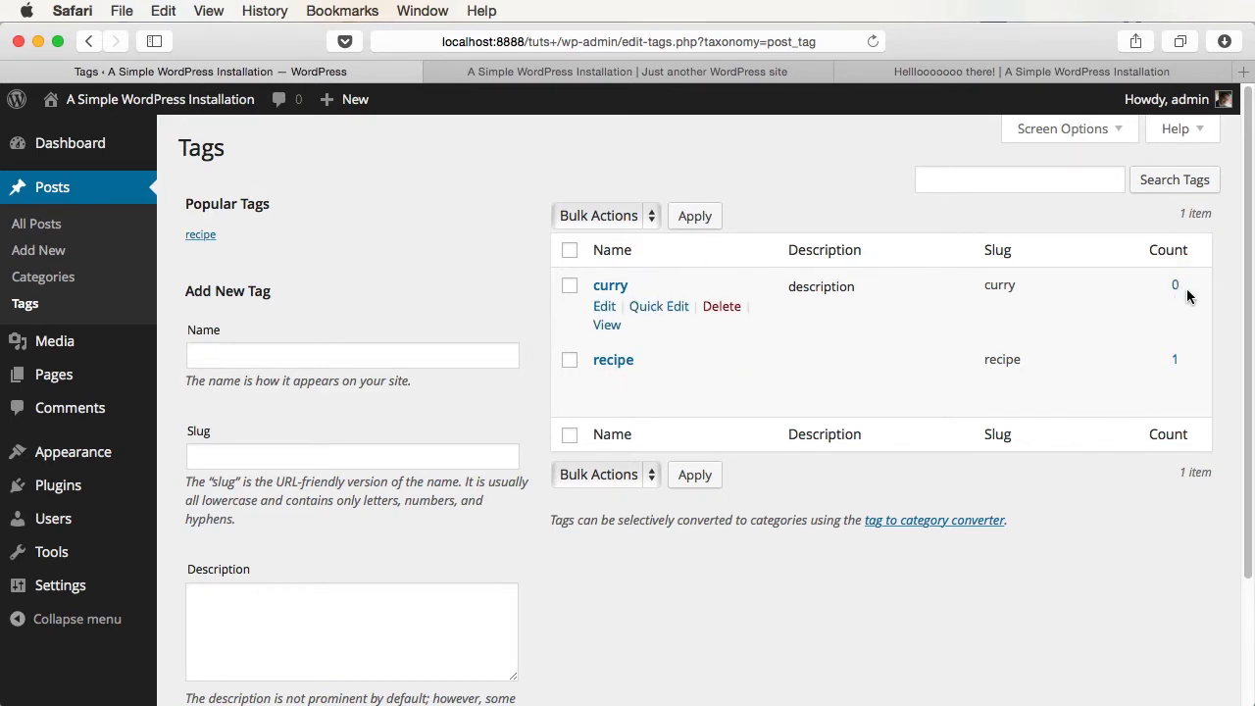
mouse_move(1151, 346)
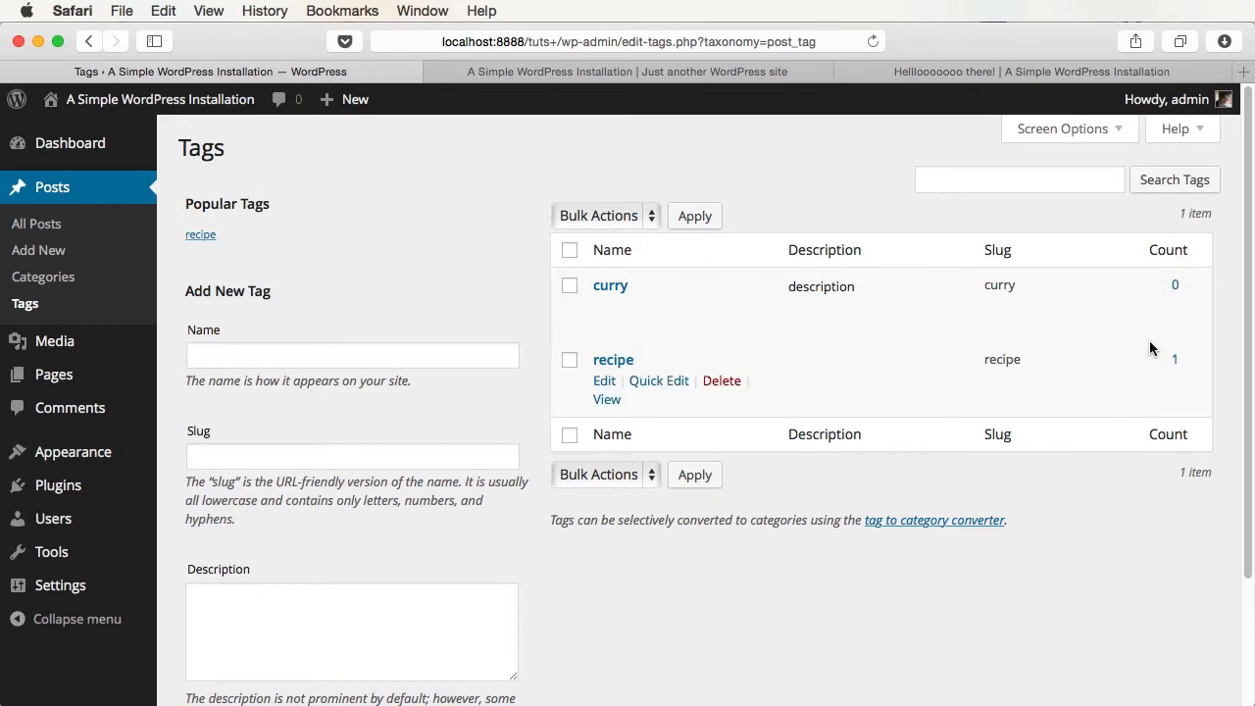
click(62, 252)
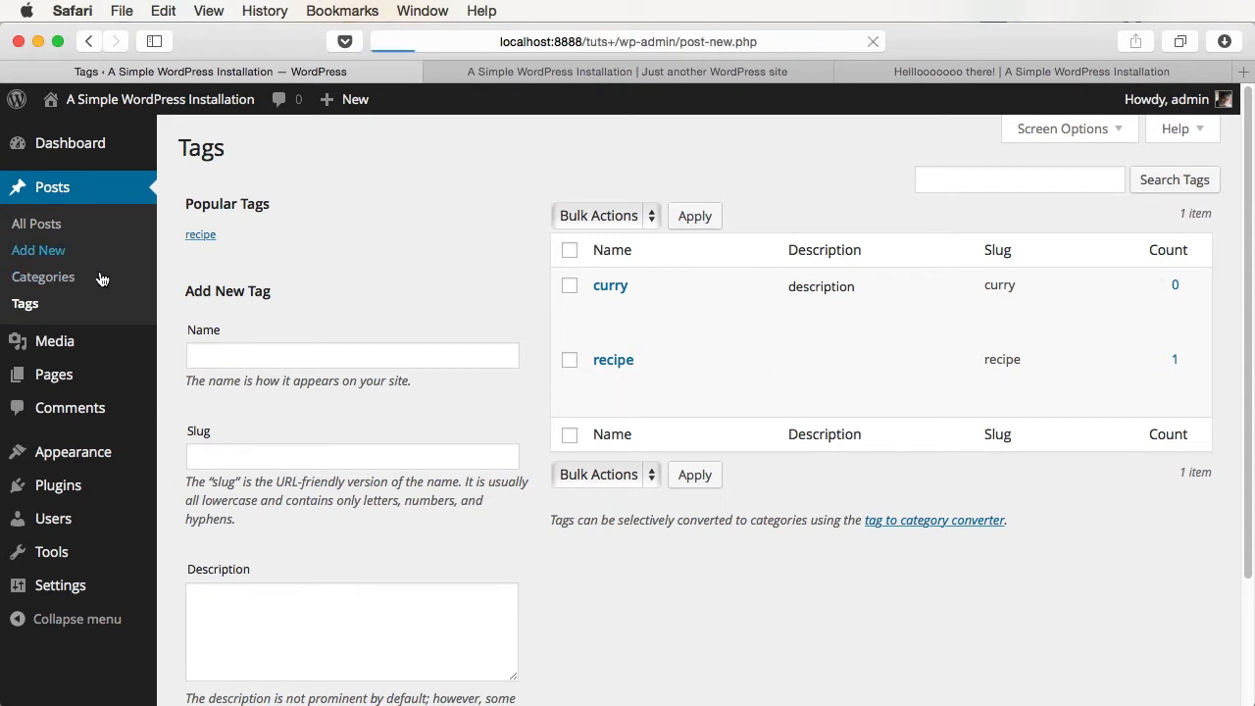
scroll(930, 446, down, 10)
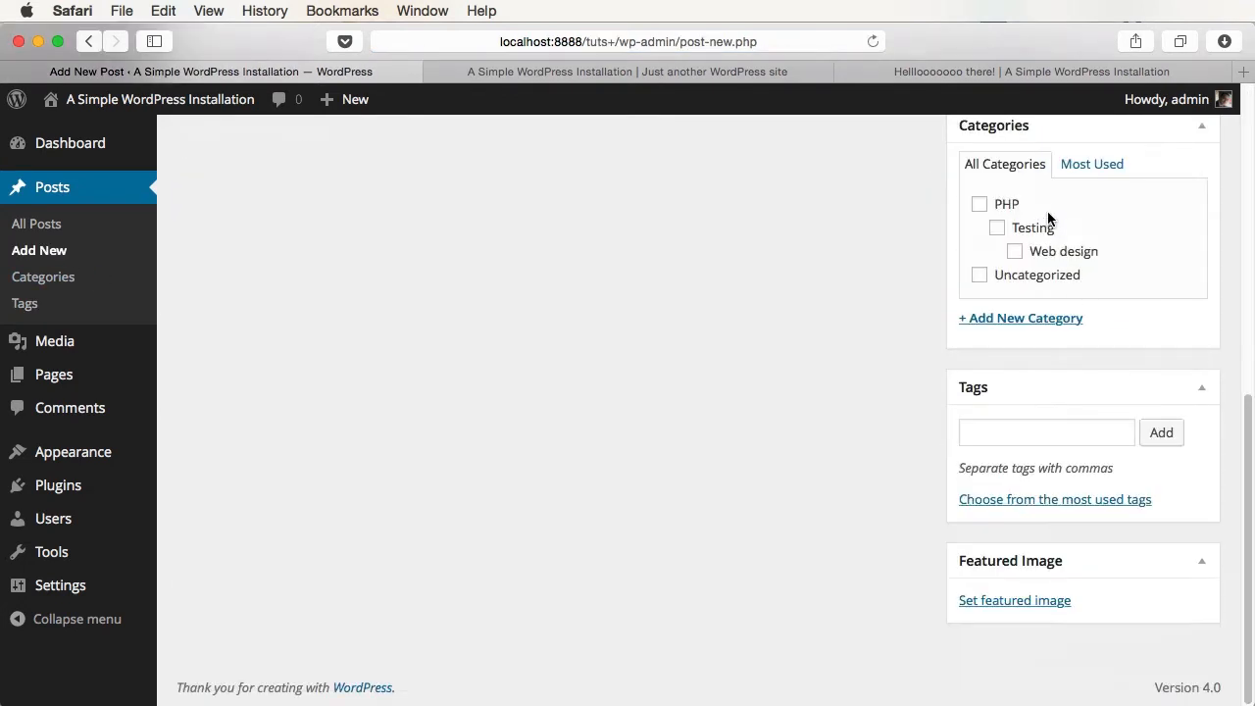
click(976, 433)
text(cu)
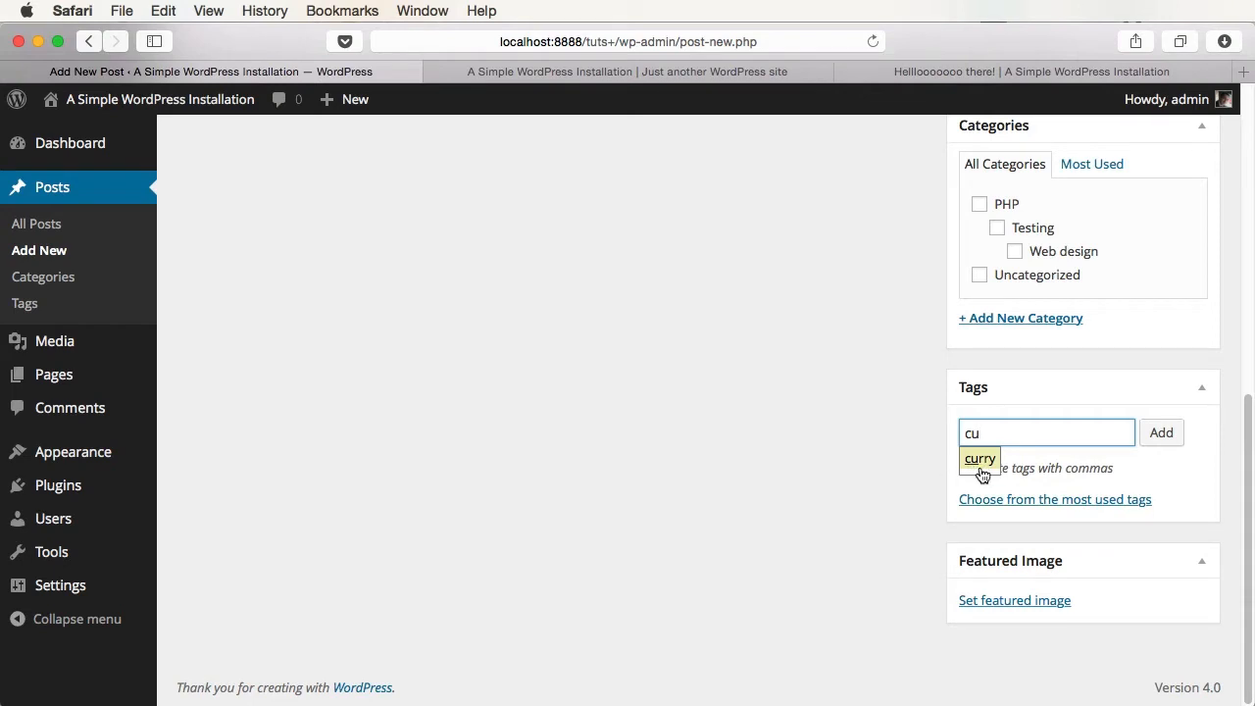
click(981, 463)
scroll(1140, 574, up, 10)
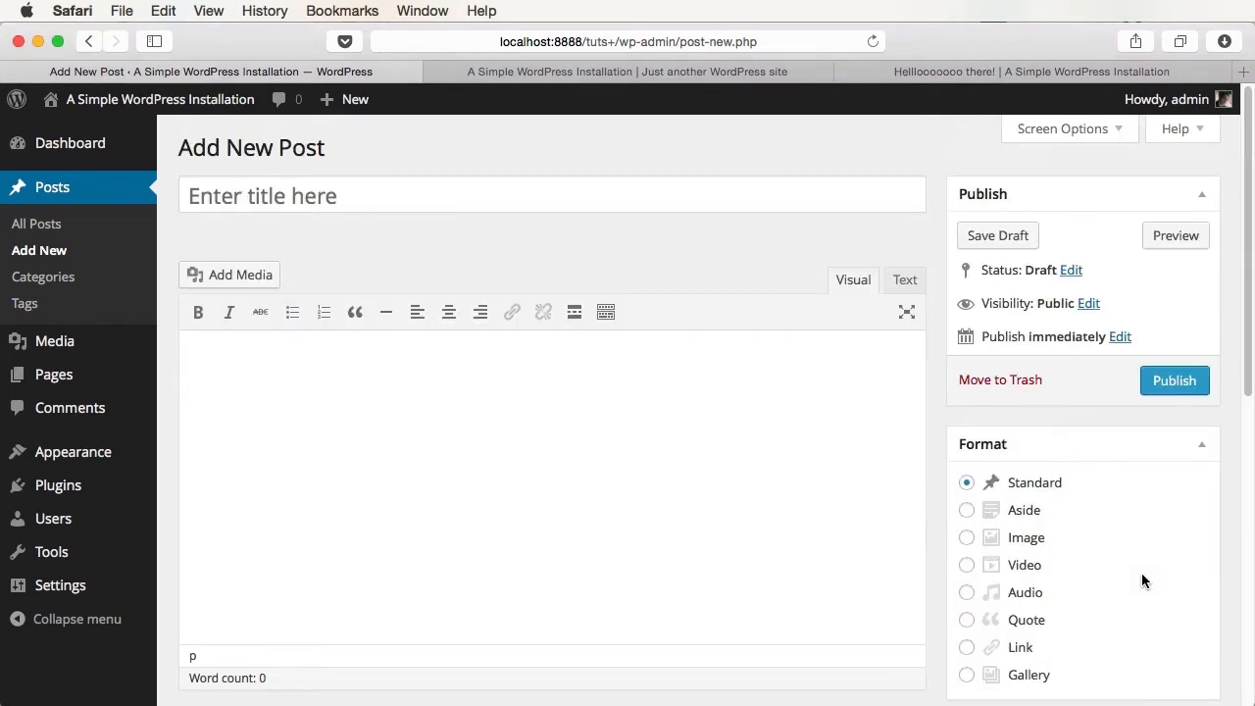
click(86, 192)
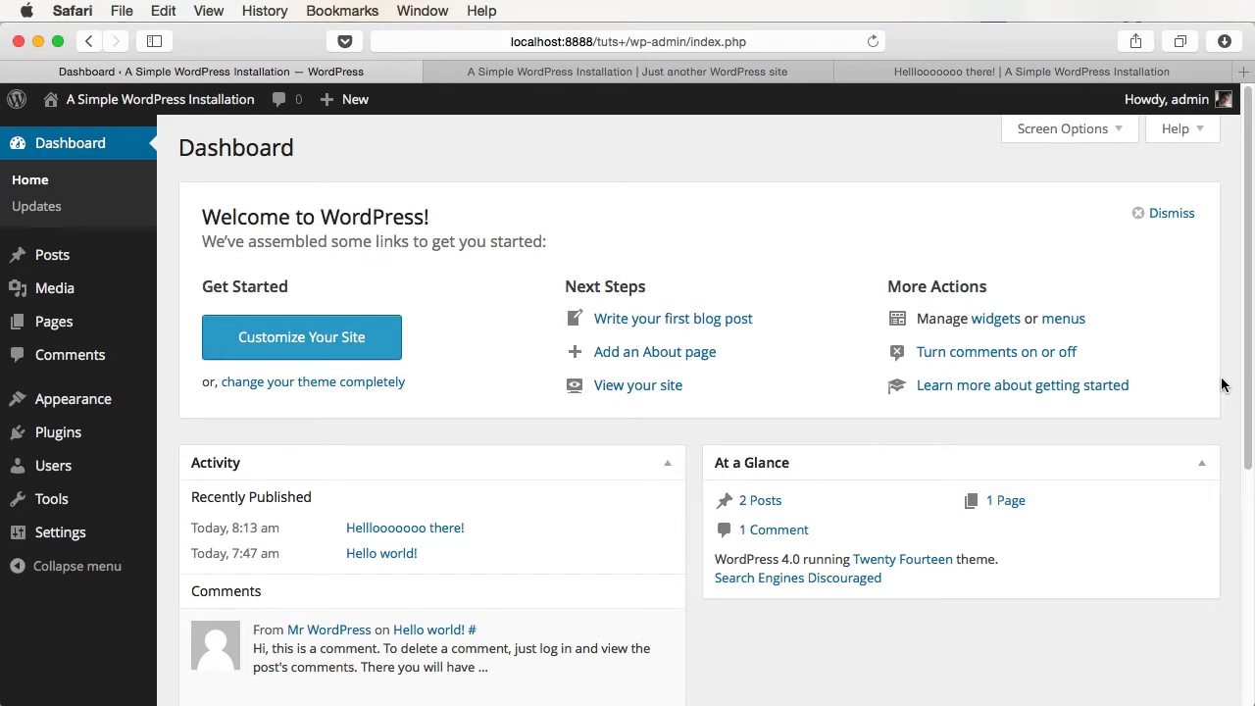
- Open the All Pages list, showing only Sample Page, and start a new page
mouse_move(5, 326)
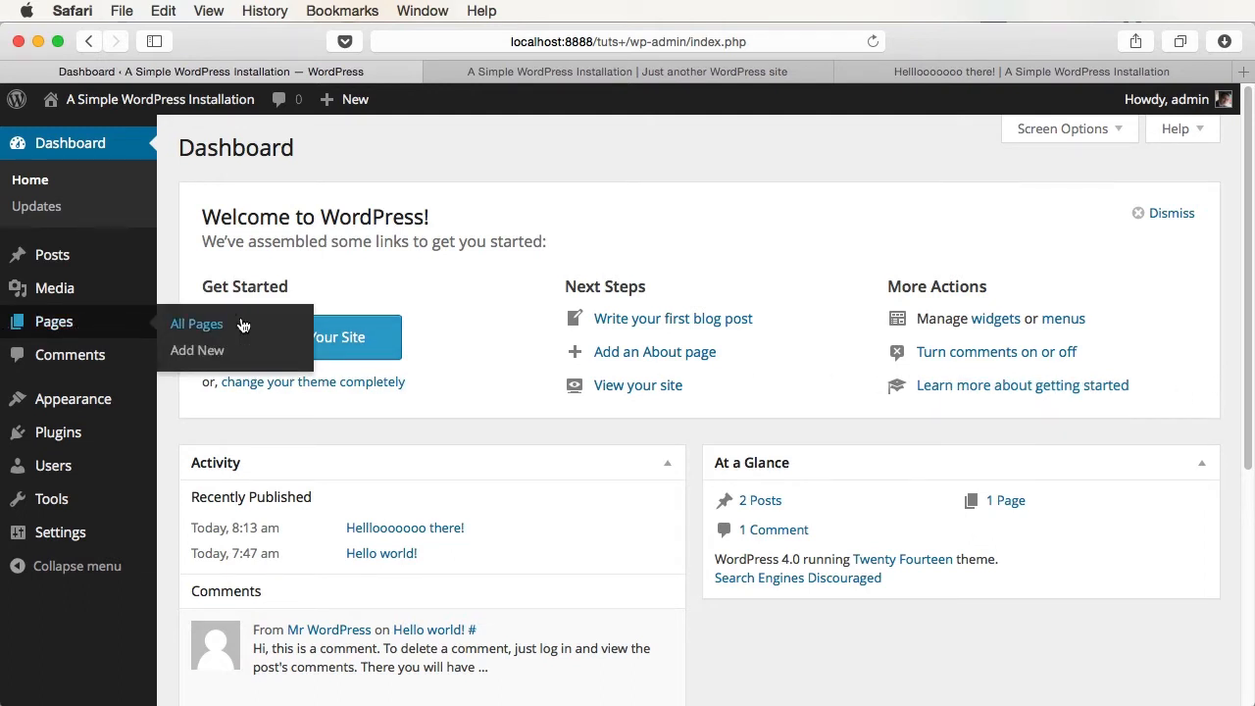
click(196, 324)
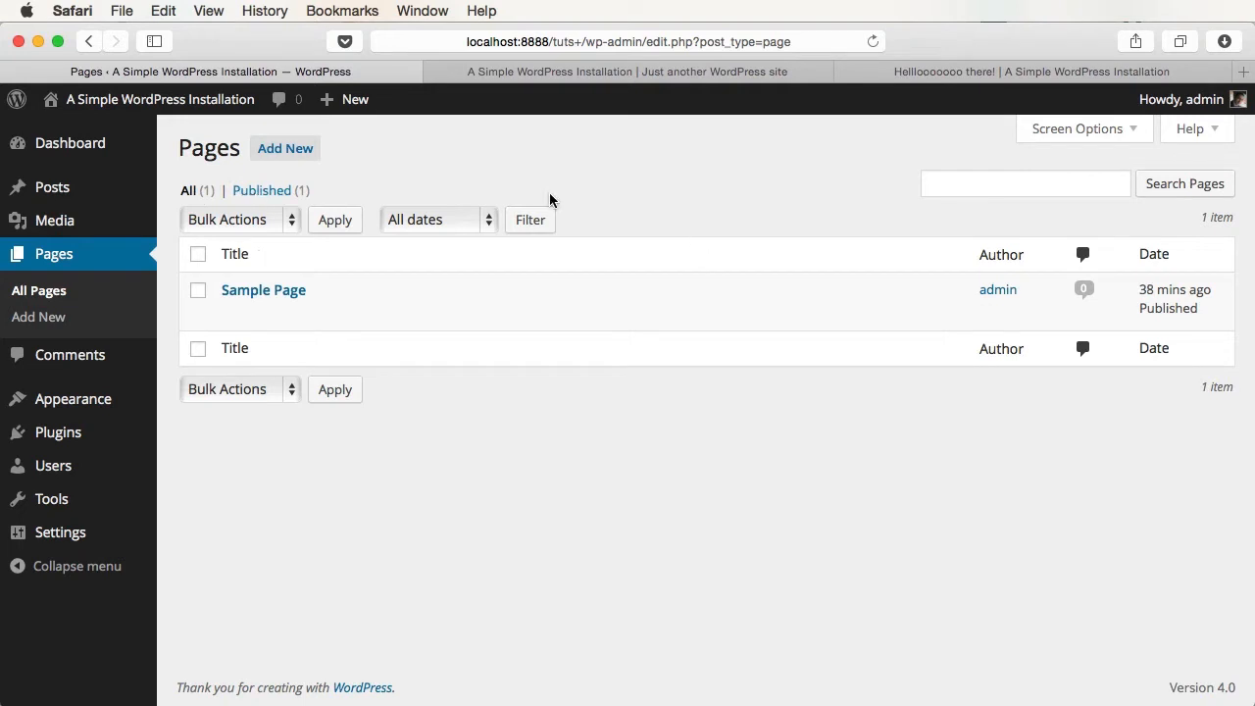
click(310, 149)
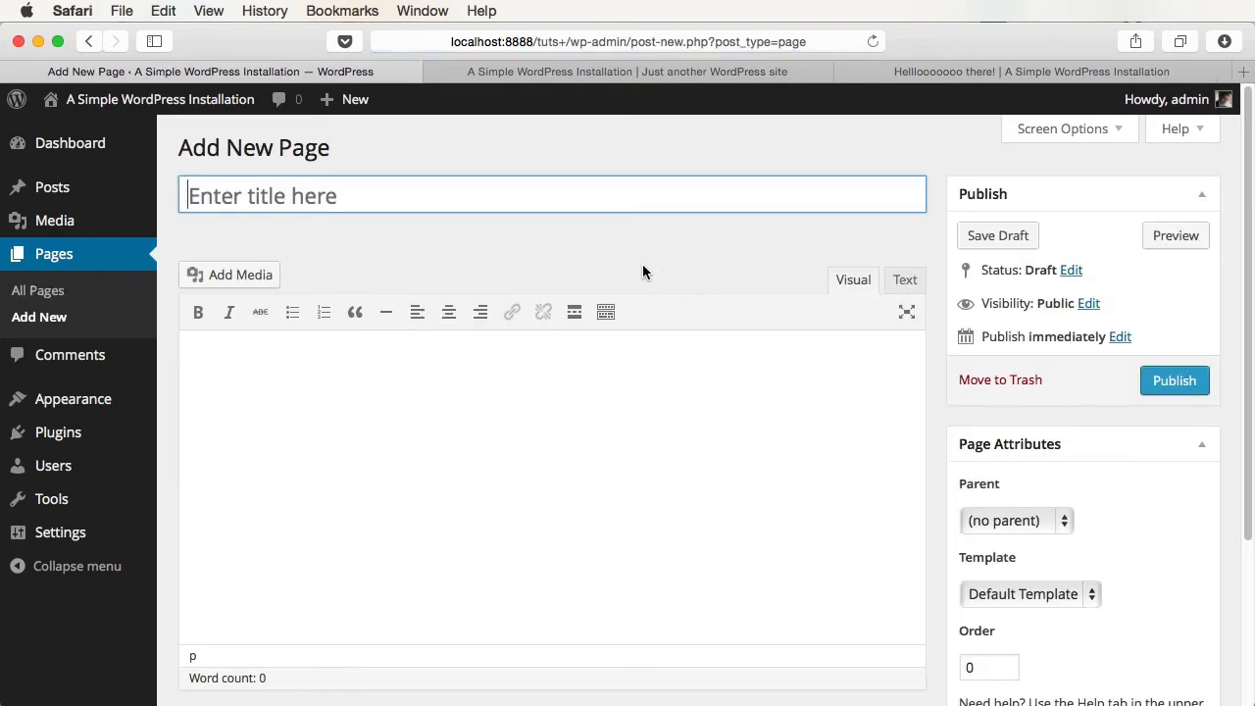
- Title the new page 'Test page' with body text 'Hello. This is a test page.'
text(Test page)
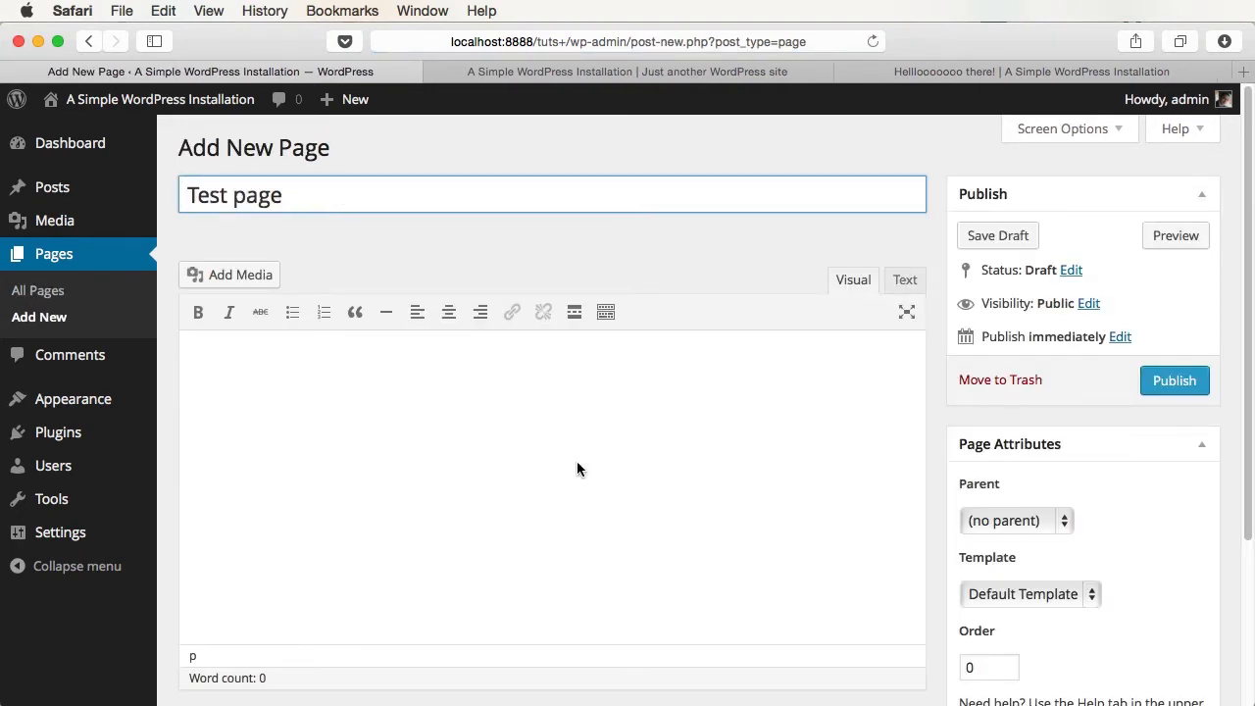
click(555, 490)
text(Hello. Thi)
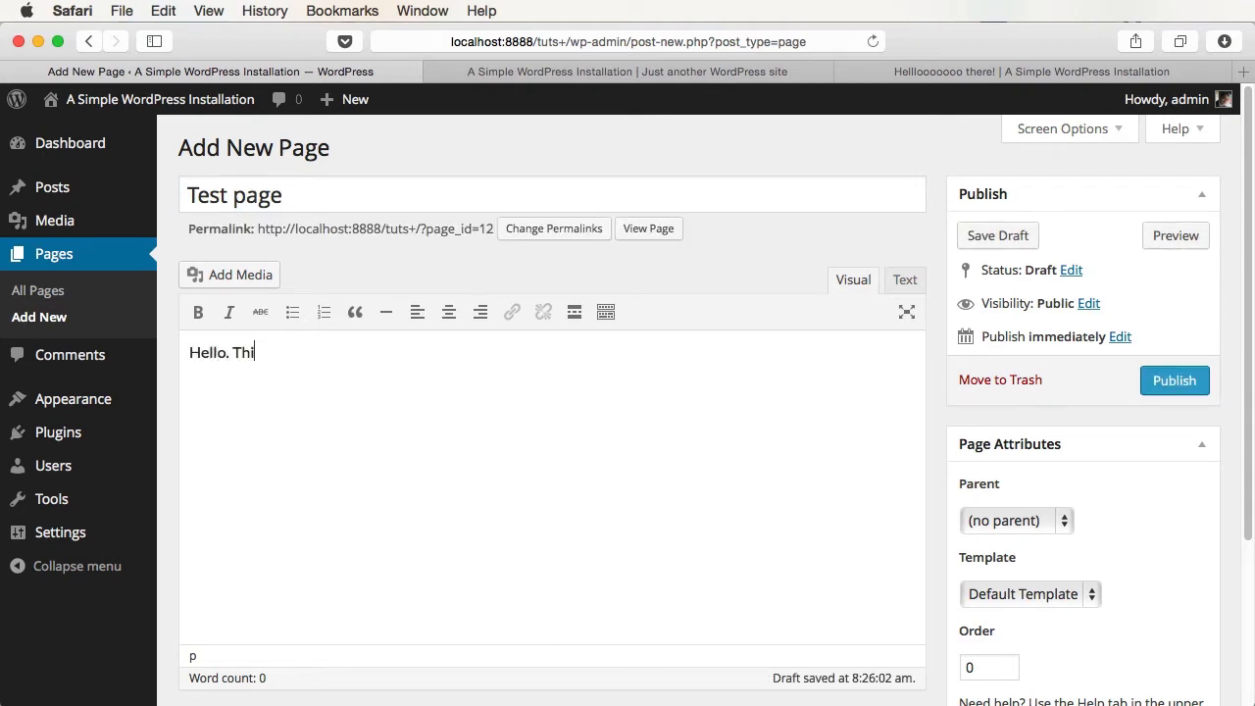
text(s is a test page.)
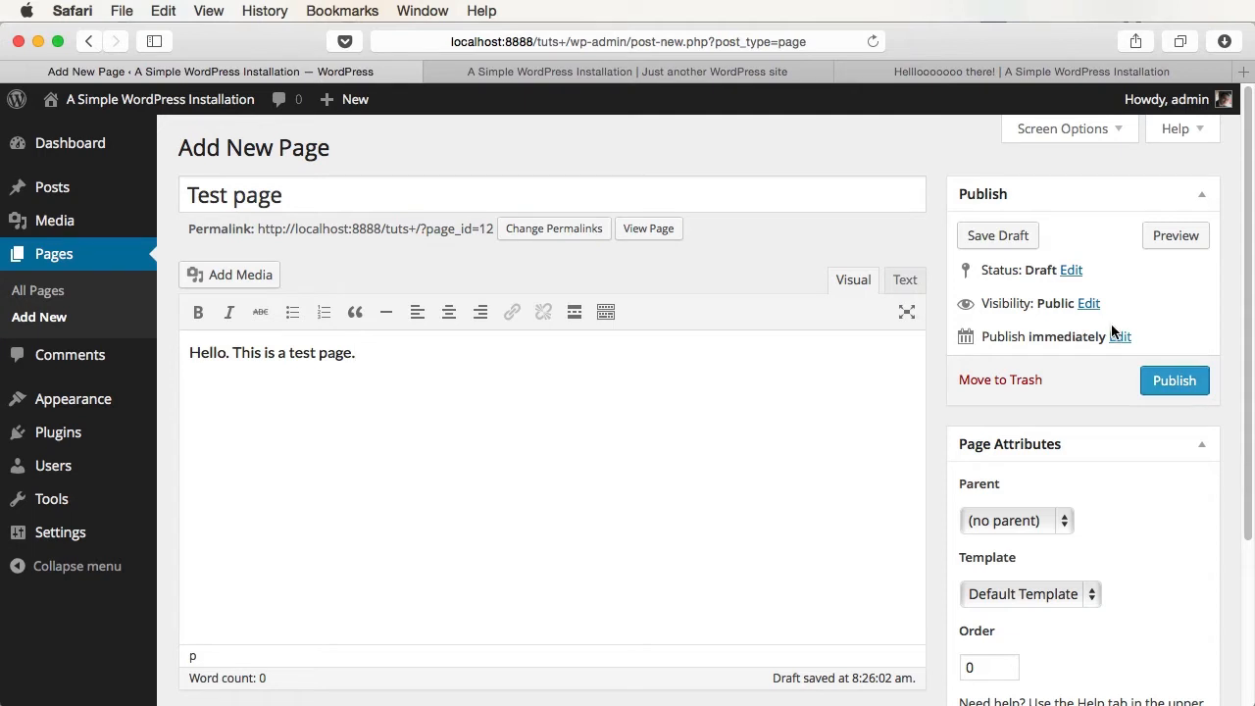
- Review the page's visibility and publish date settings, leaving them public and immediate
click(1089, 304)
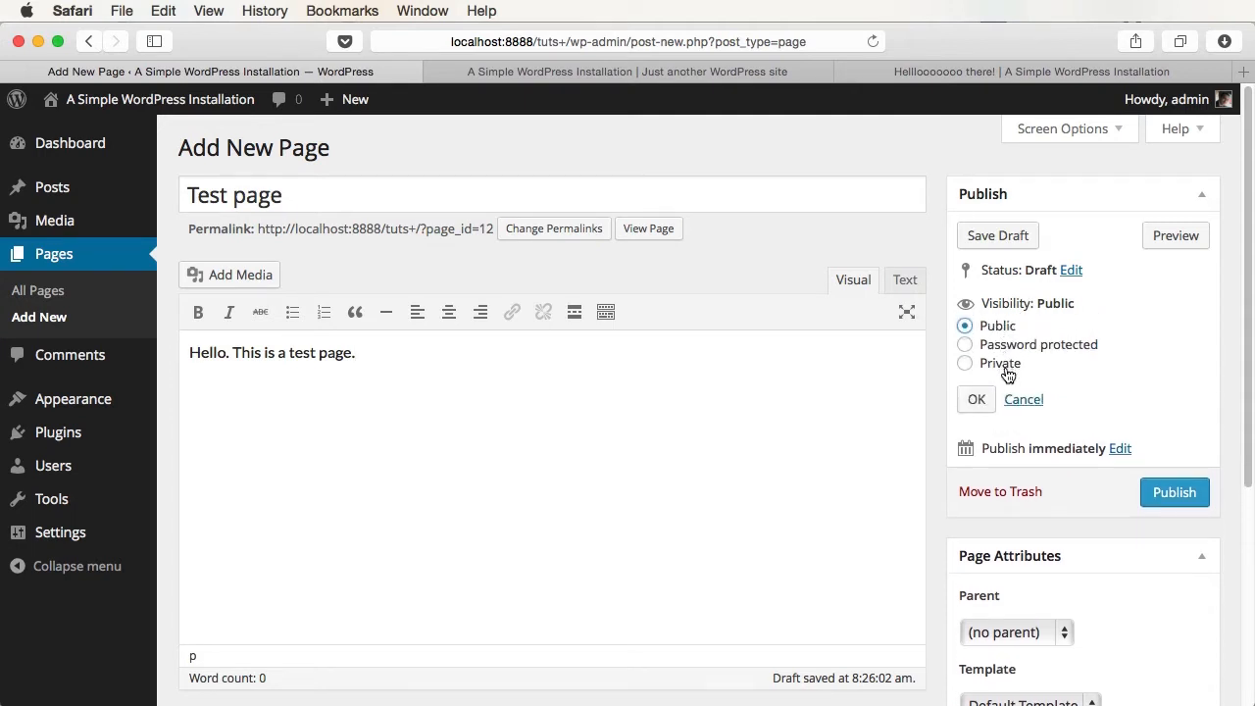
click(1023, 399)
click(1094, 336)
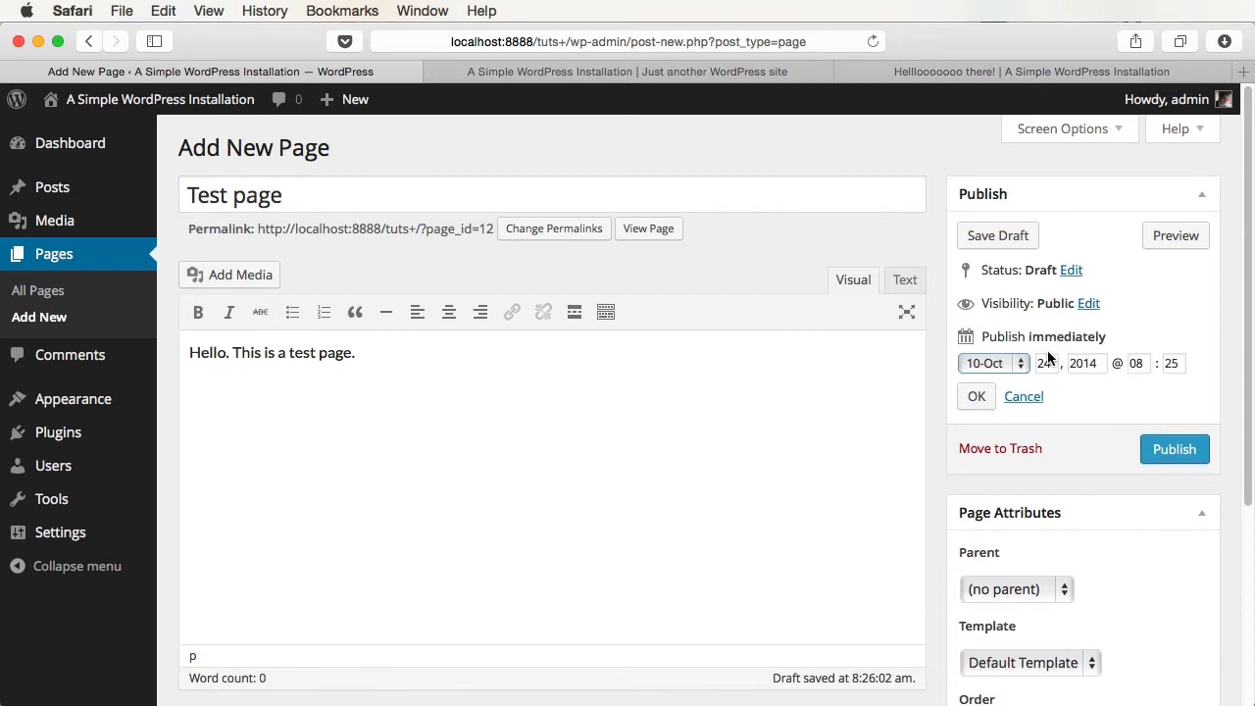
click(1035, 397)
scroll(1091, 432, down, 5)
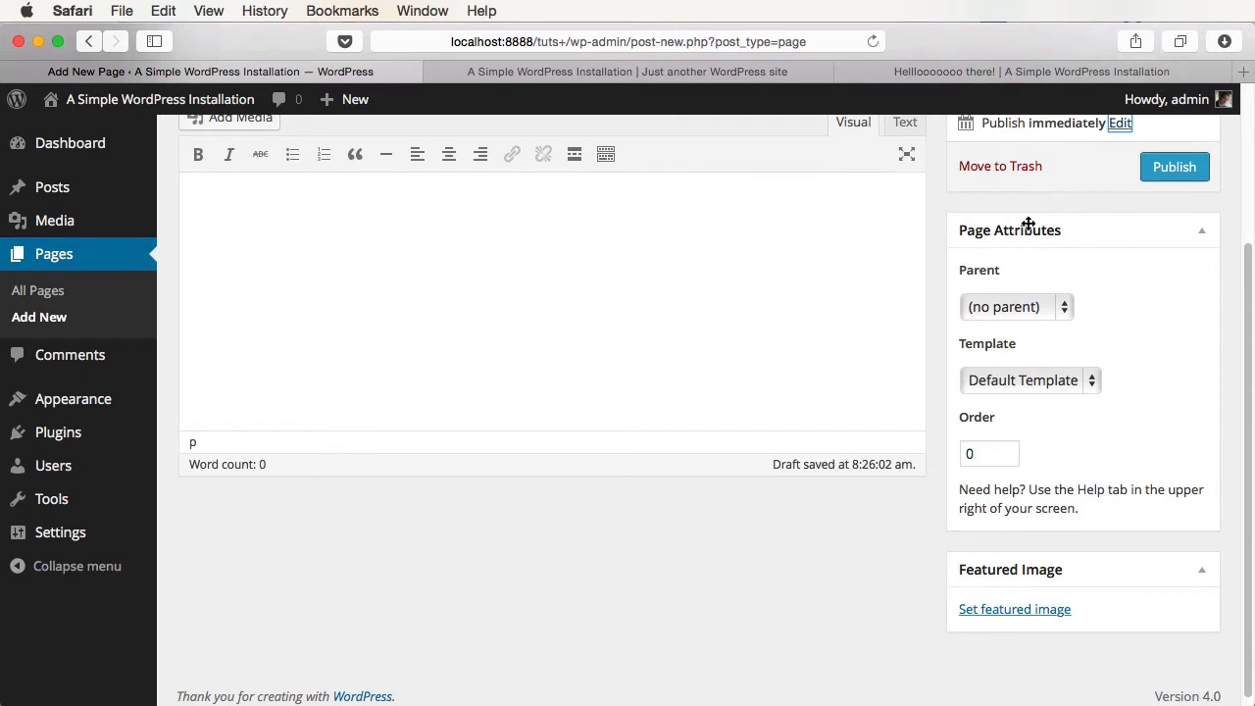
- Set the Test page's parent to Sample Page, keep Default Template, and publish it
click(1025, 307)
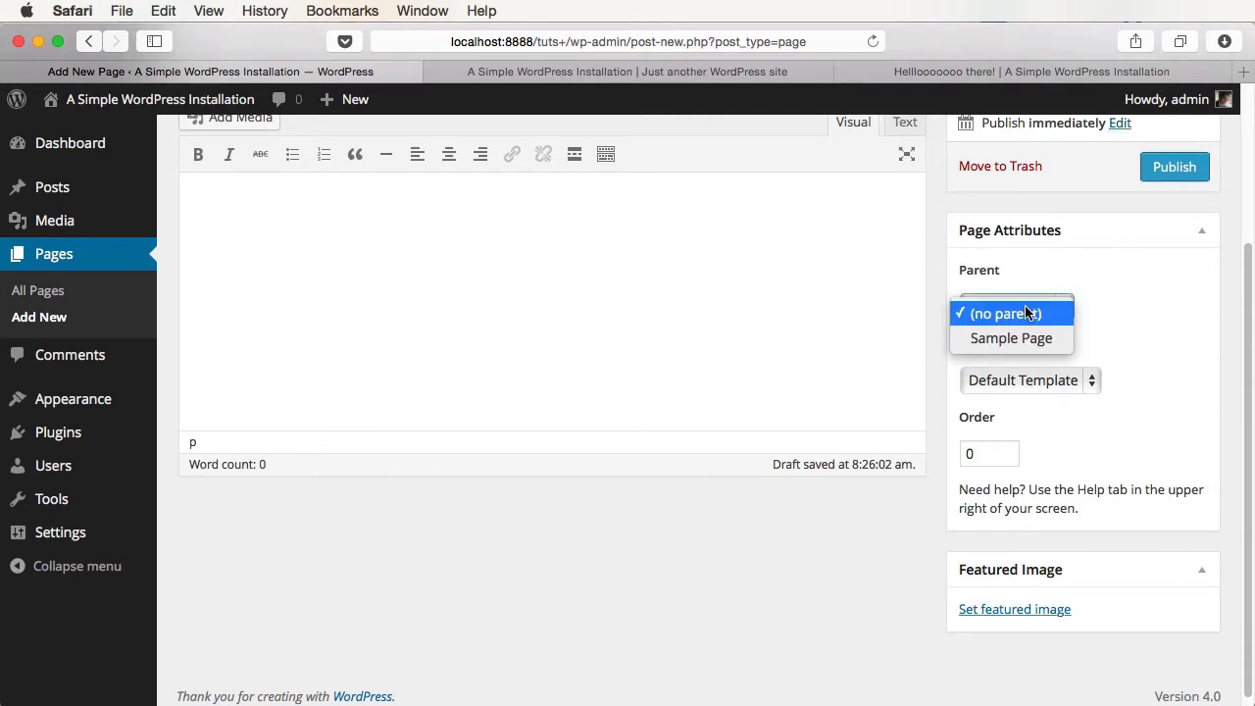
click(1032, 336)
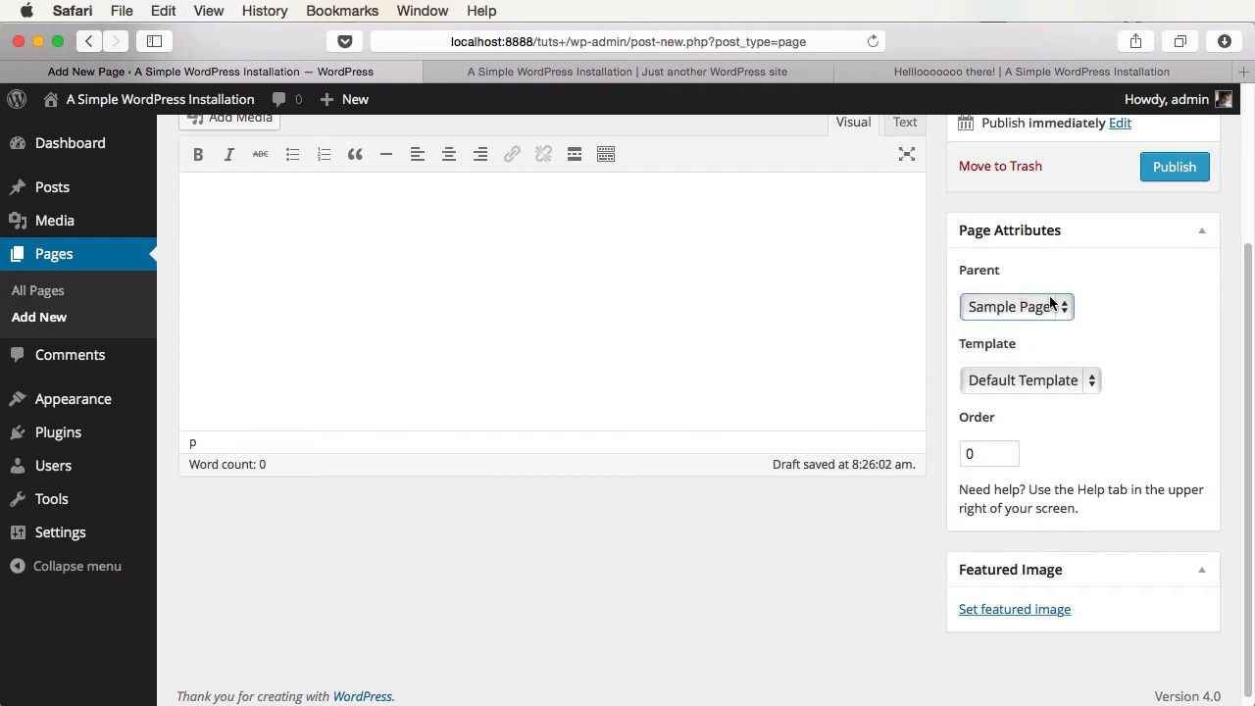
scroll(1057, 306, up, 3)
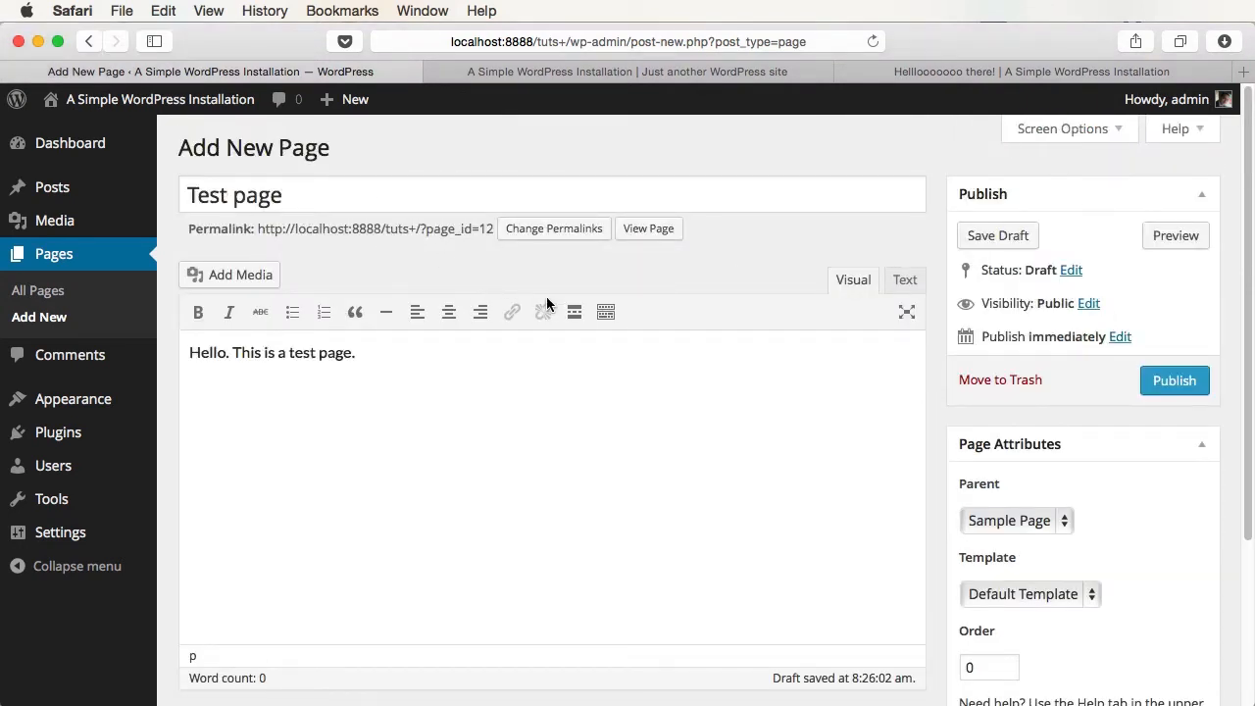
scroll(550, 299, down, 5)
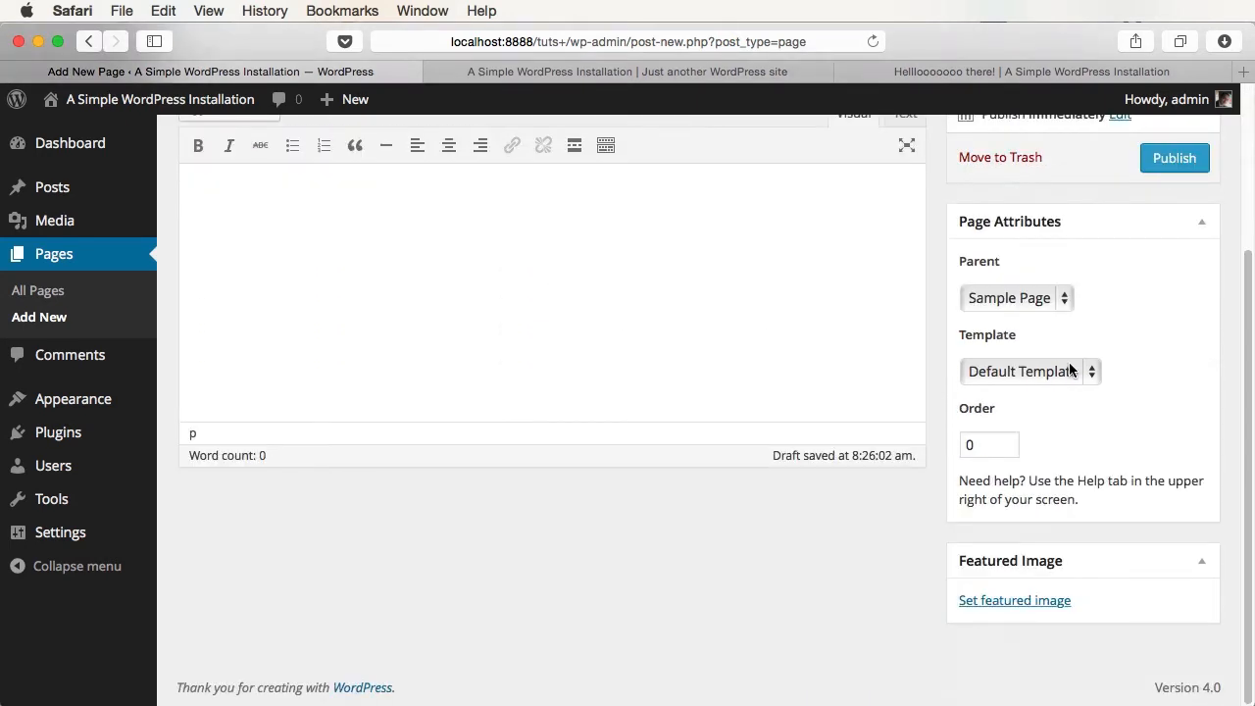
click(1031, 381)
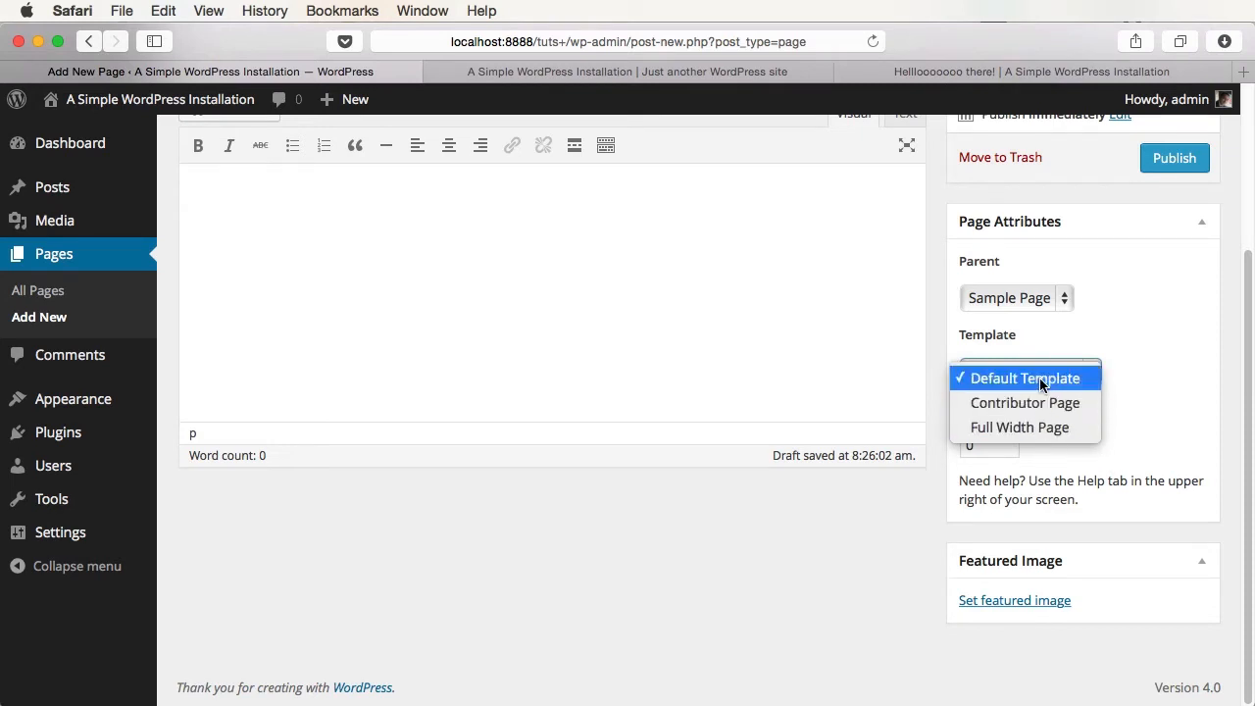
key(Escape)
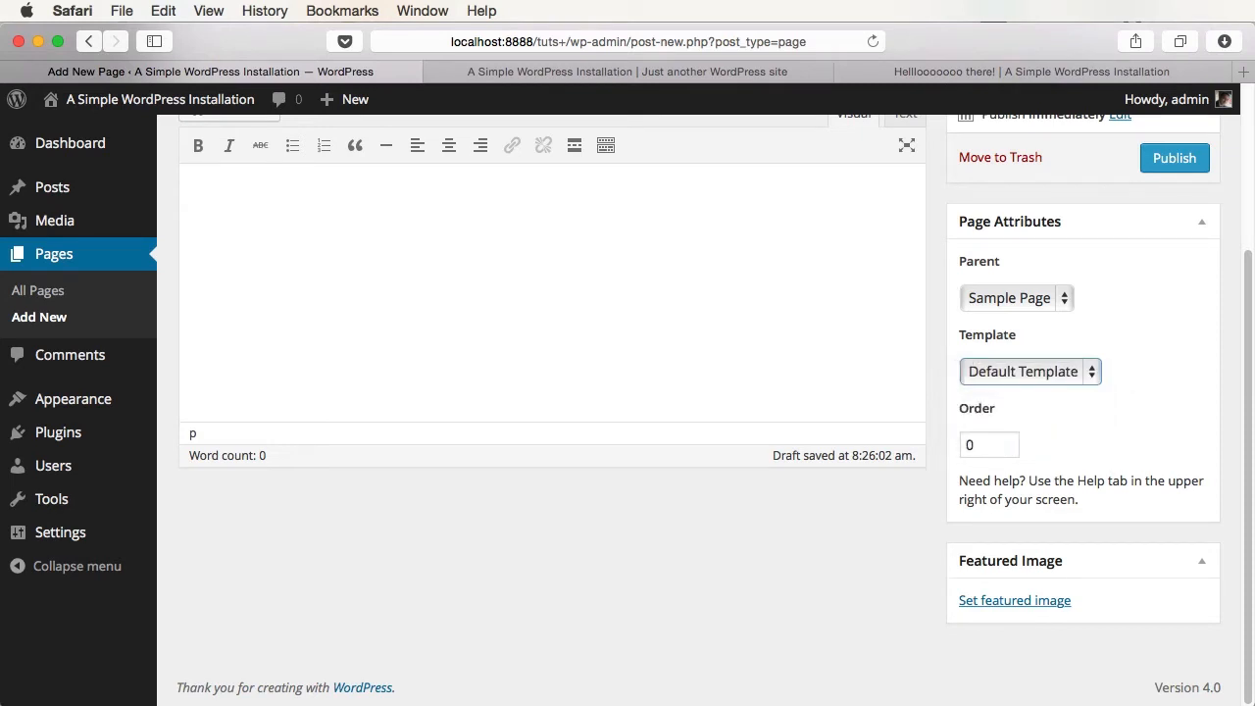
scroll(1135, 406, up, 5)
click(1192, 382)
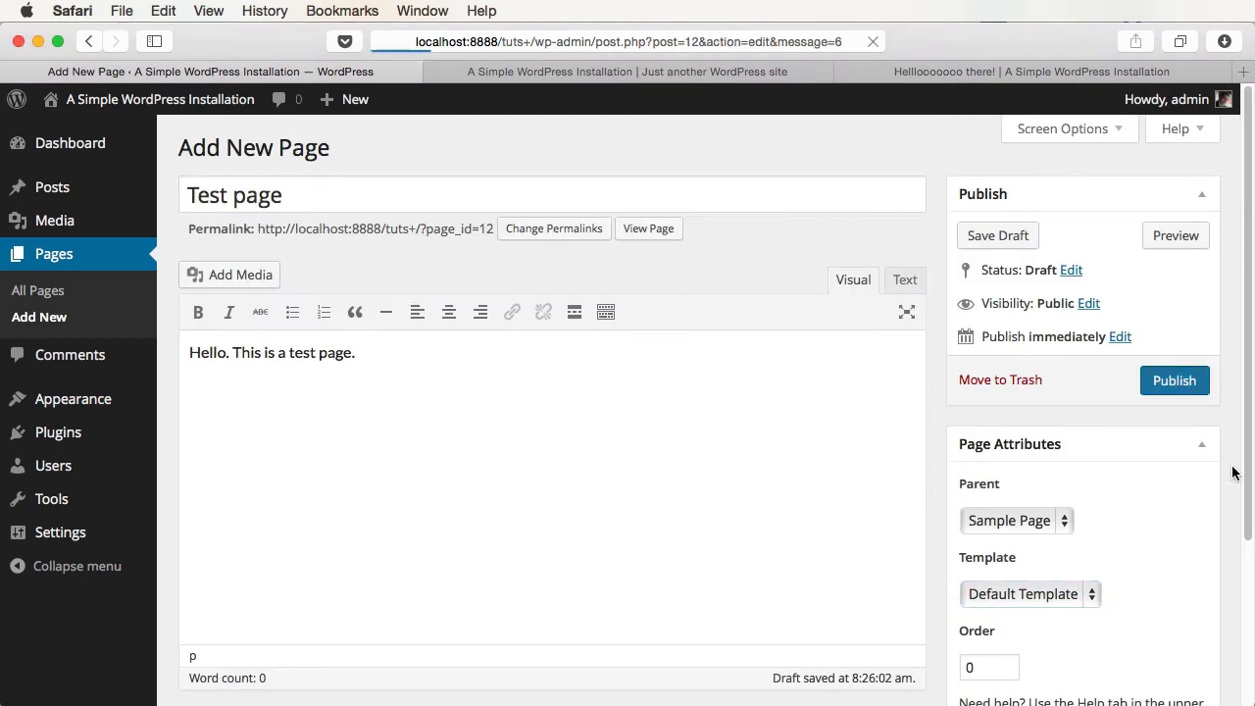
- Reload the live site and open Test Page from the Sample Page menu
click(665, 76)
key(super+r)
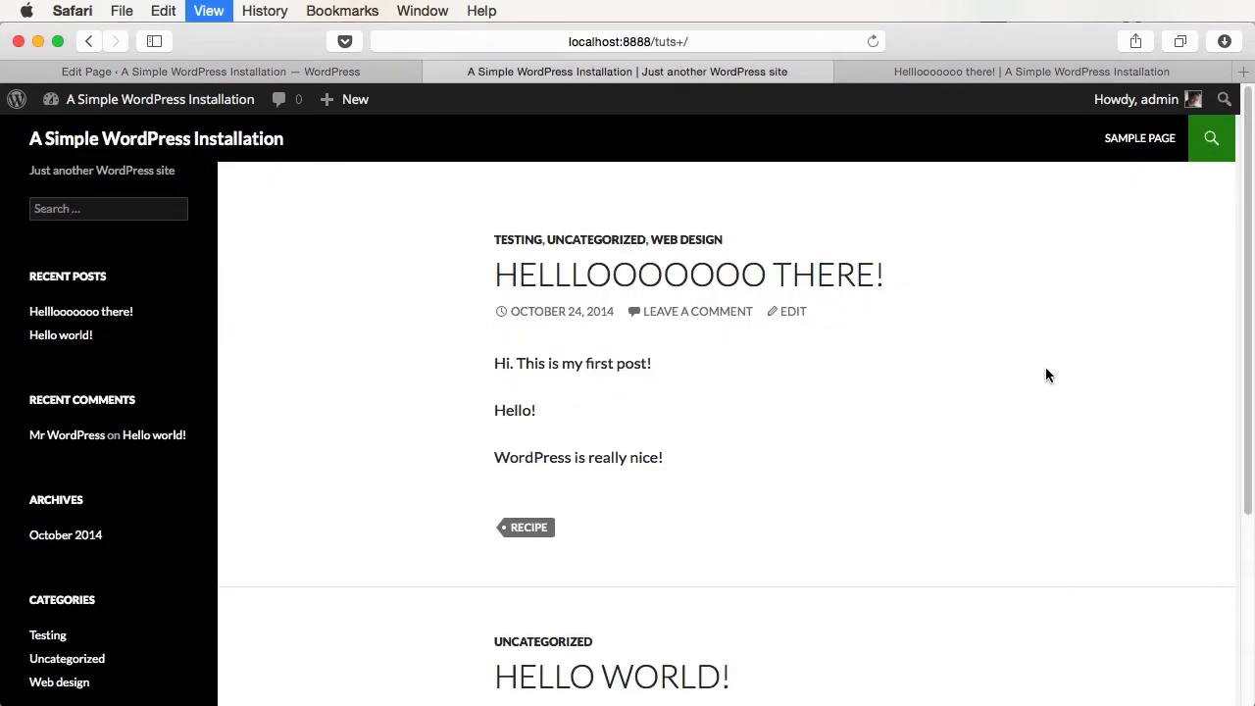
mouse_move(1133, 147)
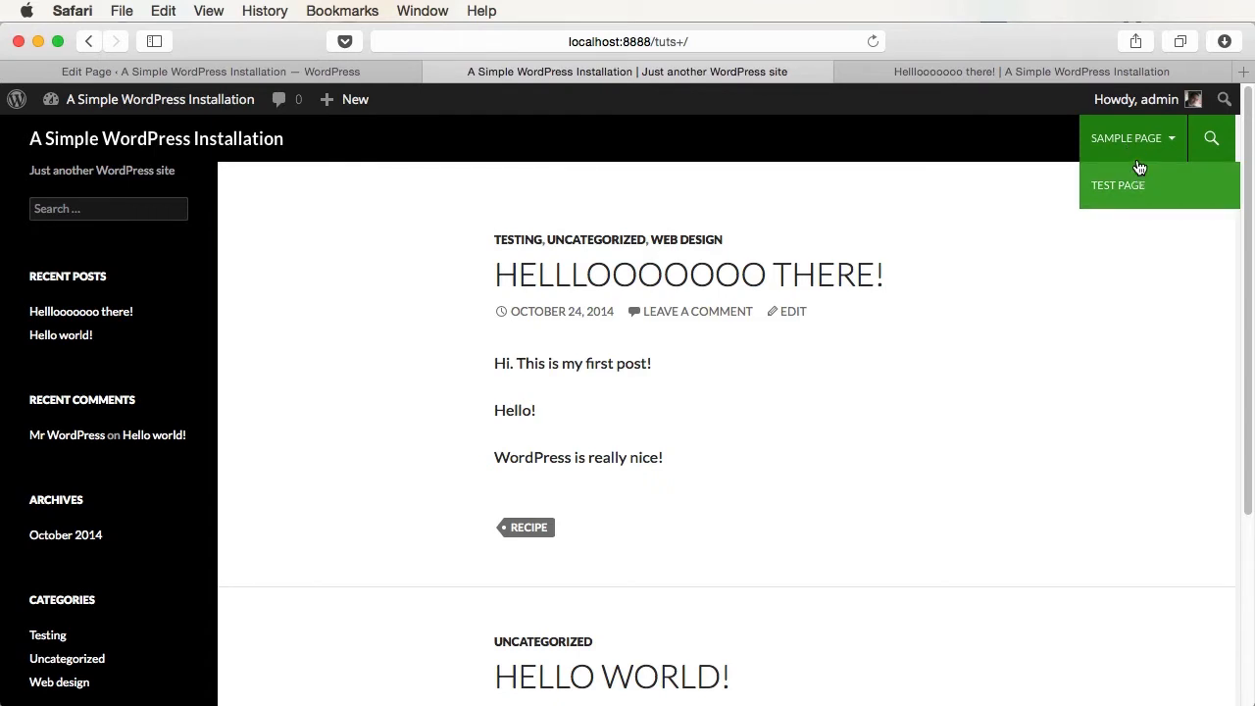
click(1168, 201)
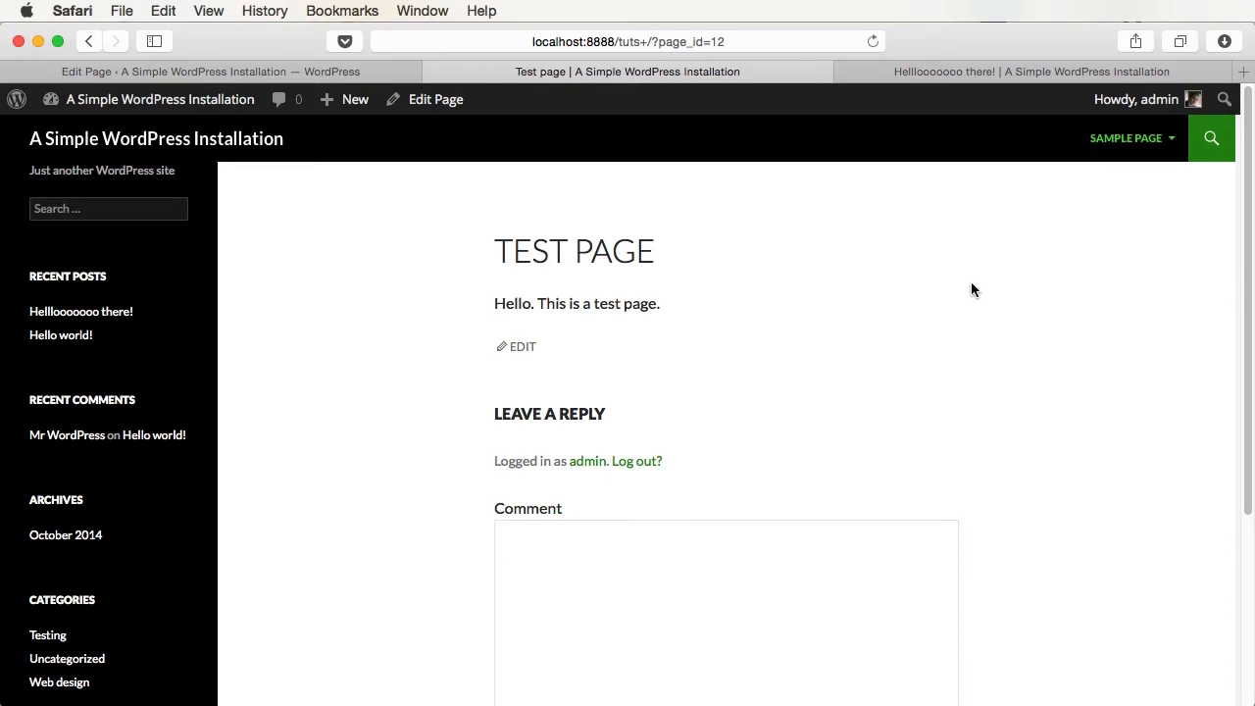
- Change the Test page's parent to (no parent) and update the page
click(218, 72)
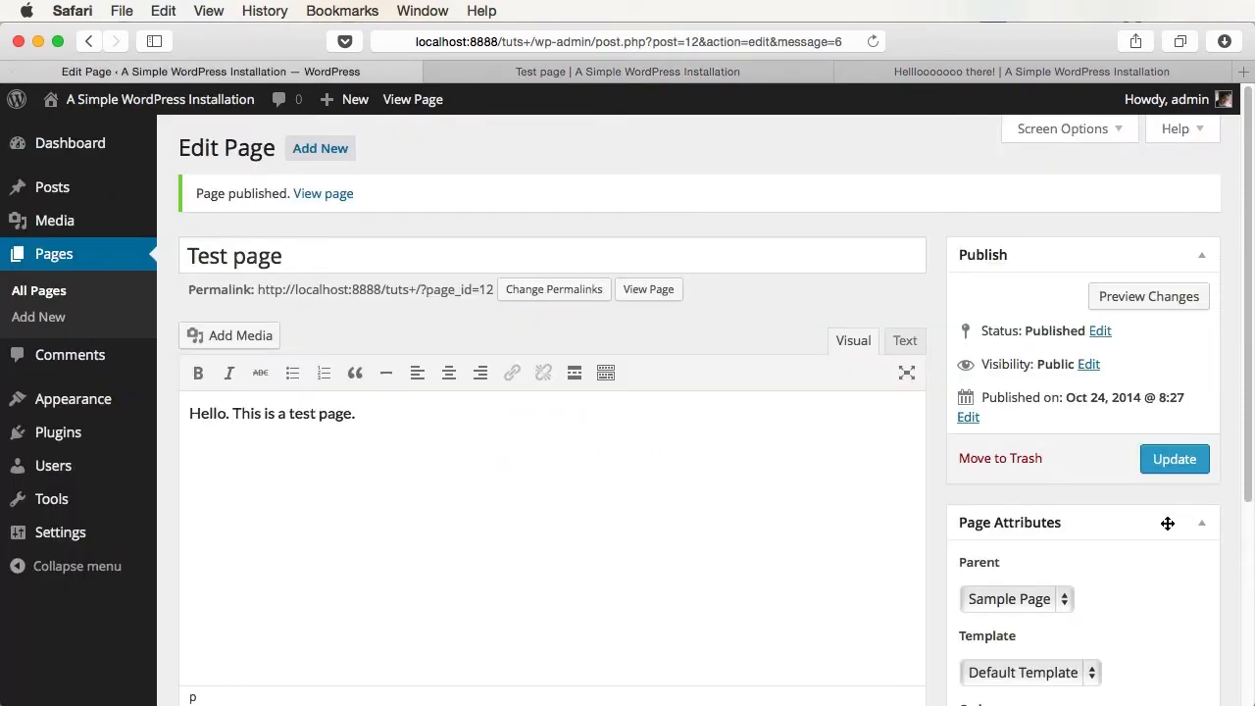
click(1006, 598)
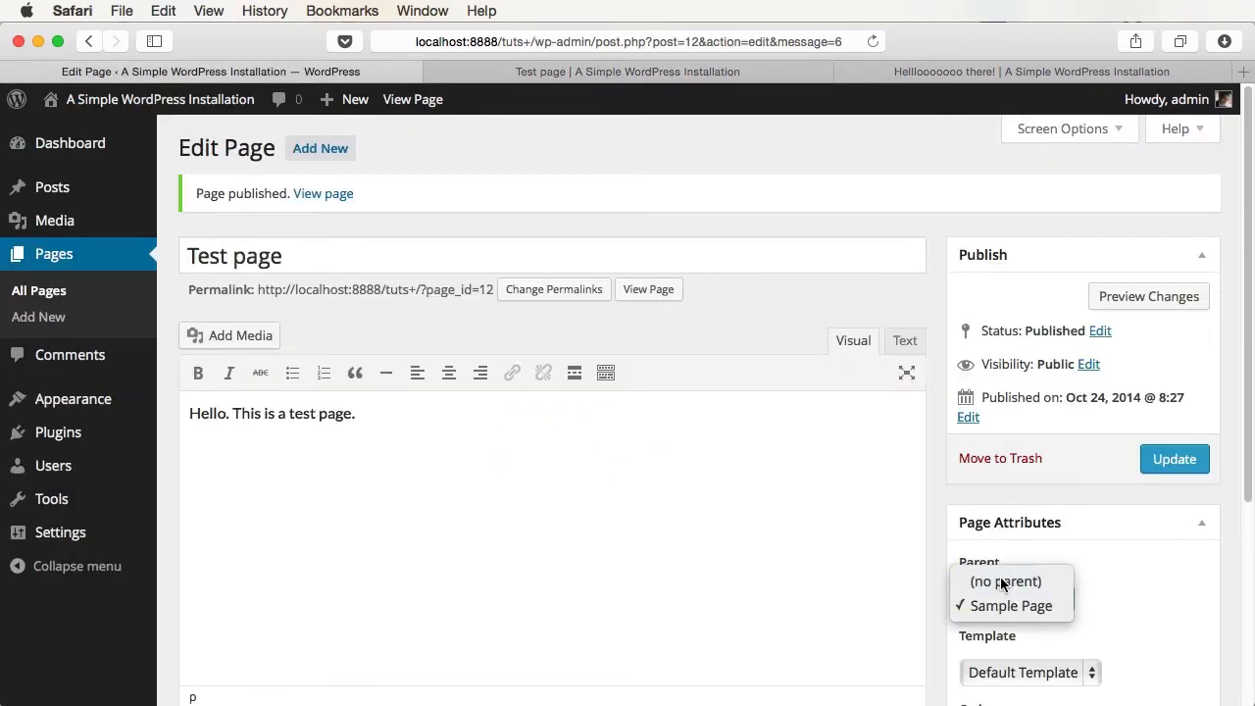
click(1004, 582)
click(1172, 459)
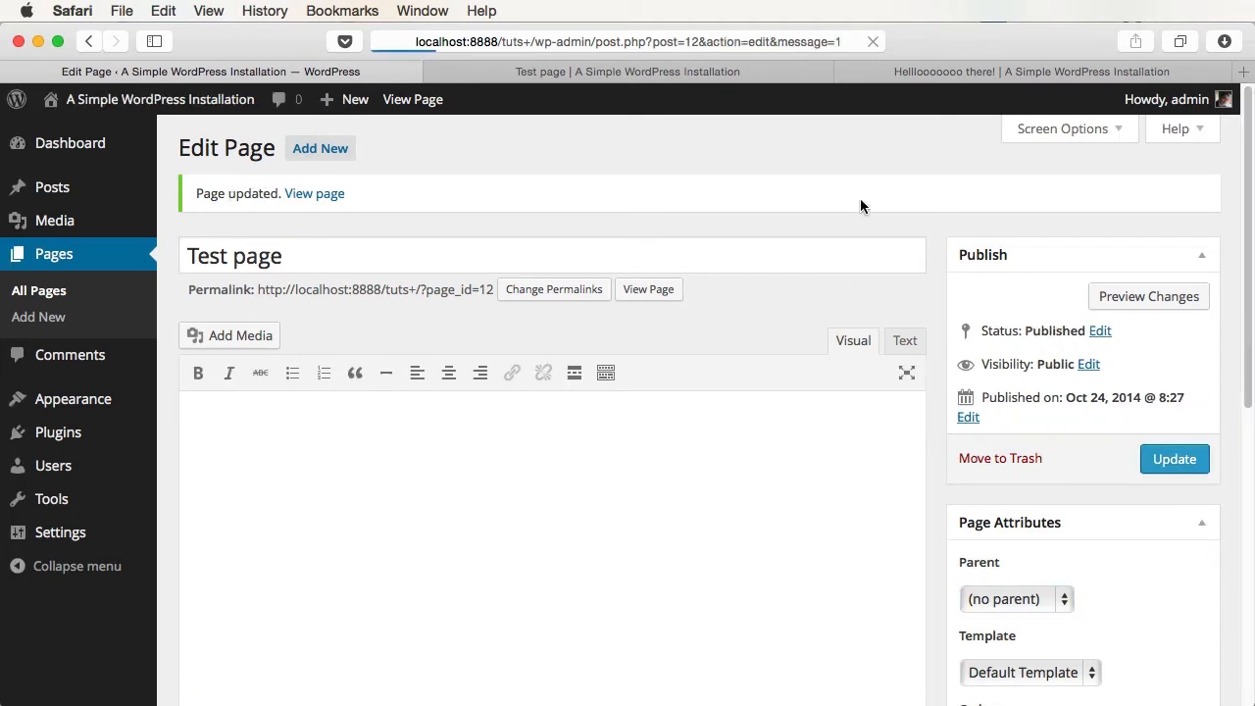
- Reload the live site and open Sample Page, then the top-level Test Page menu item
click(664, 73)
key(super+r)
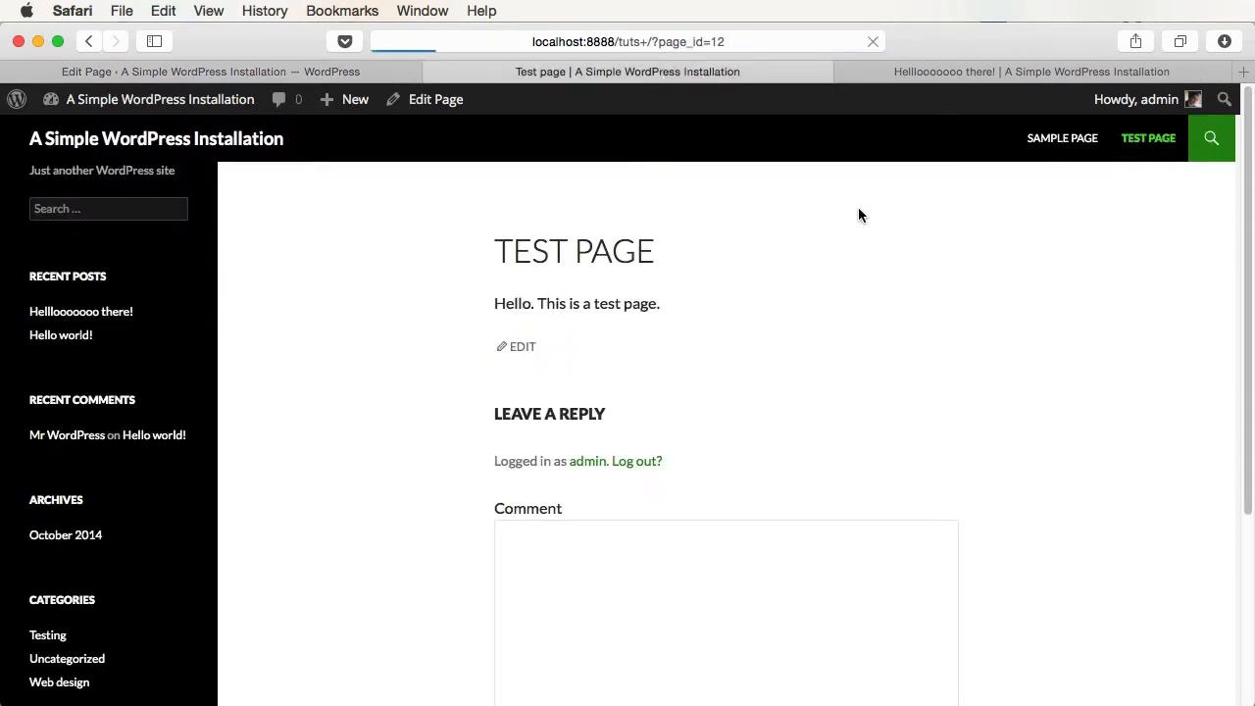
click(1068, 162)
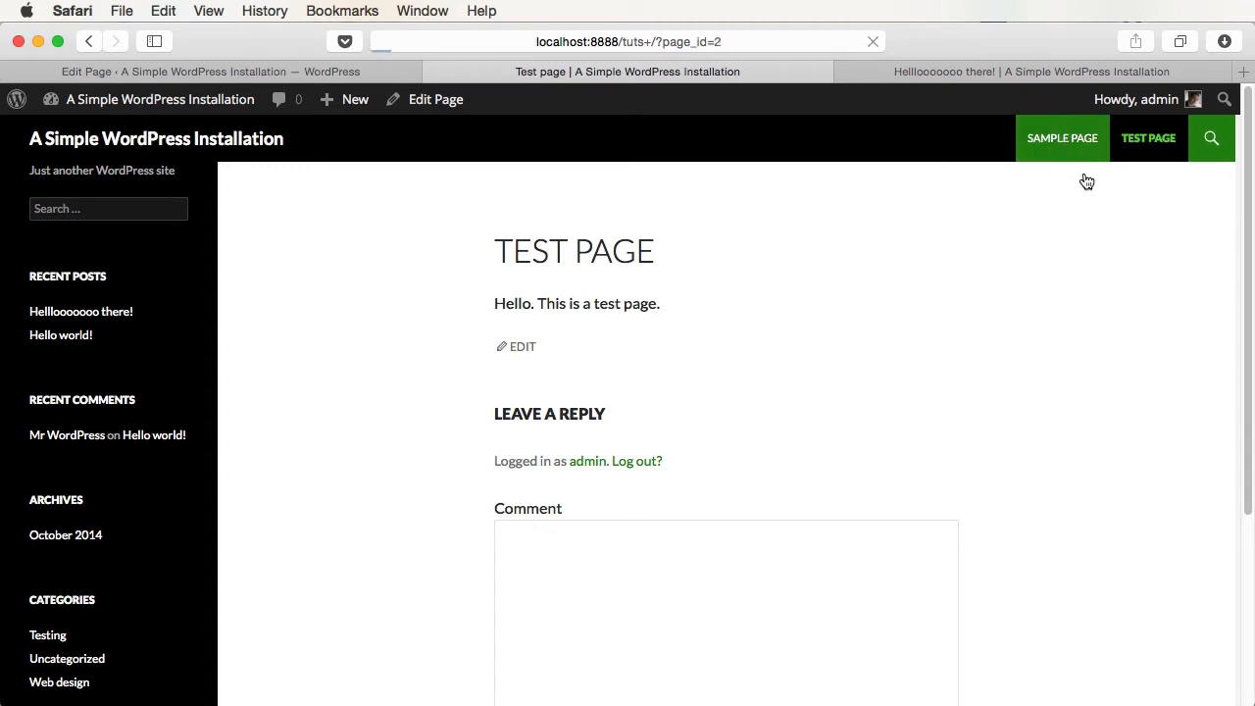
click(1137, 148)
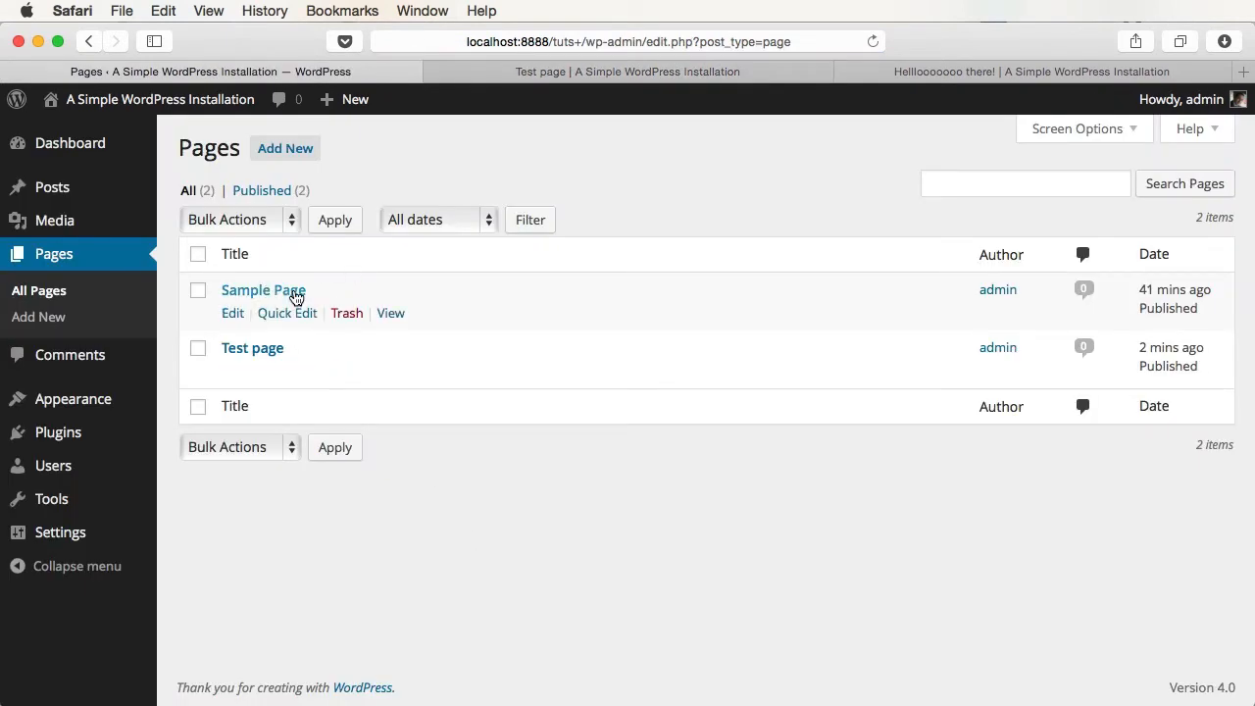
- Open Quick Edit for Sample Page and cancel it without changes
click(278, 314)
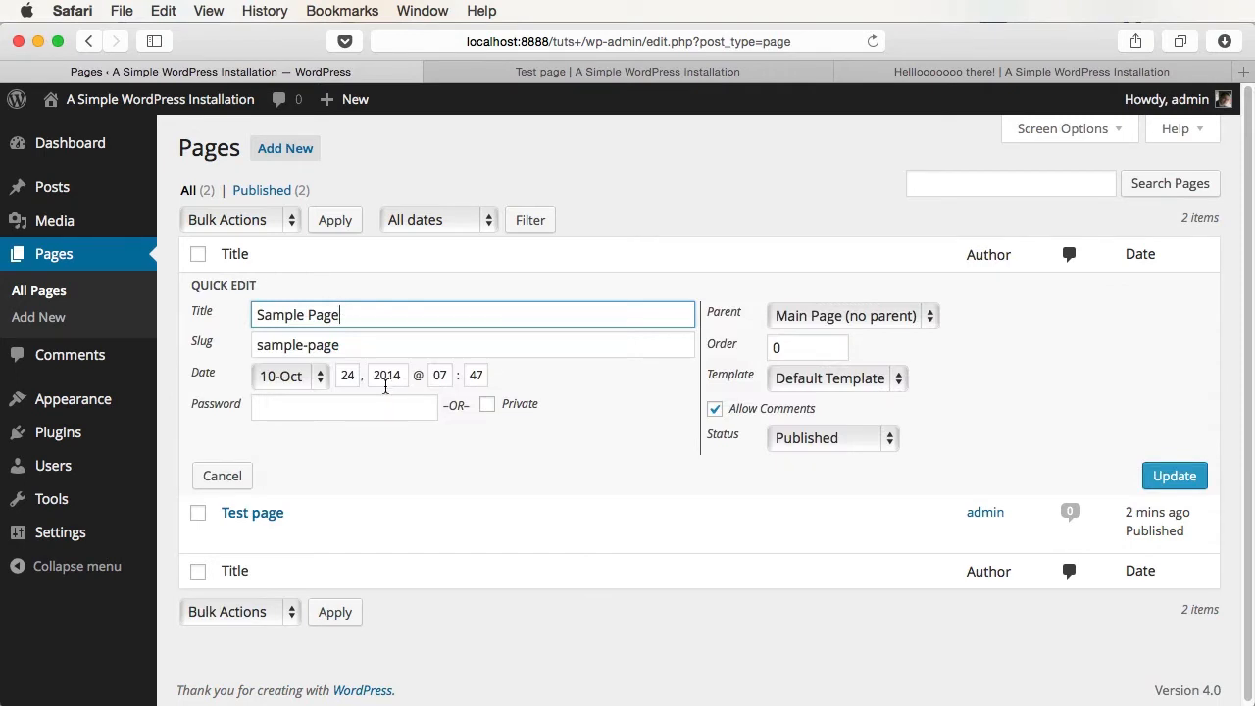
key(Escape)
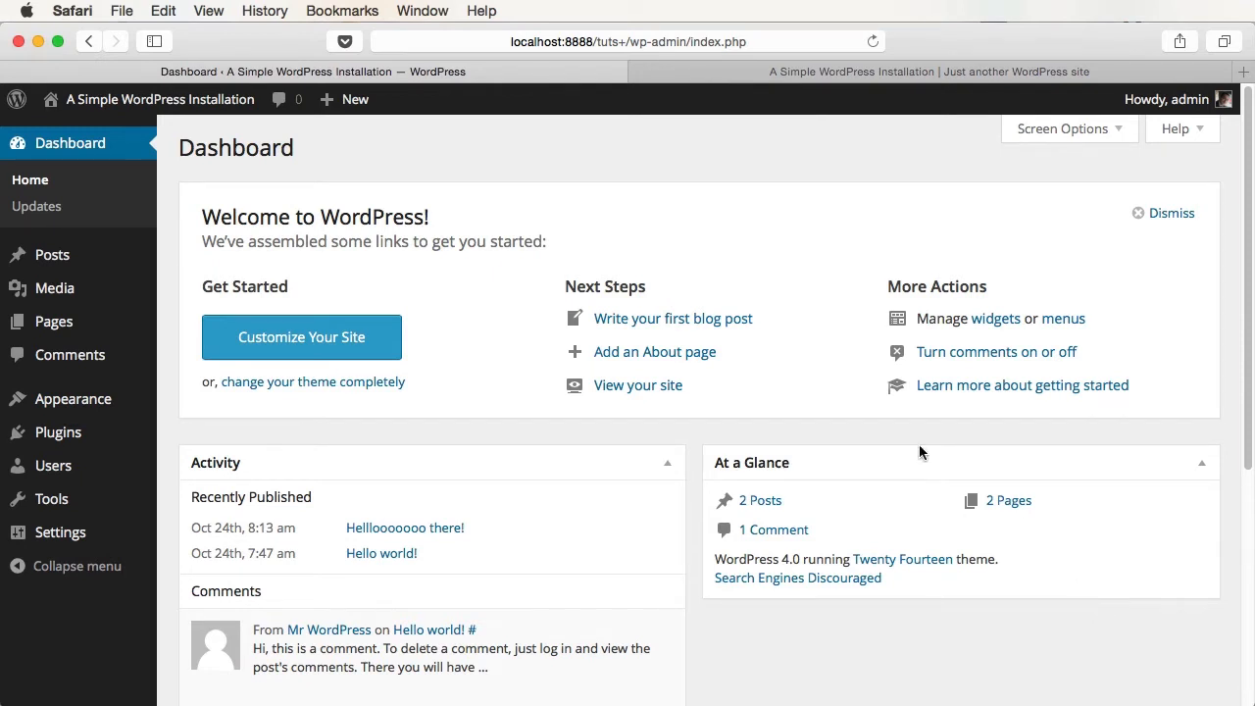
- Create a new post from + New > Post in the admin bar
mouse_move(363, 101)
click(338, 133)
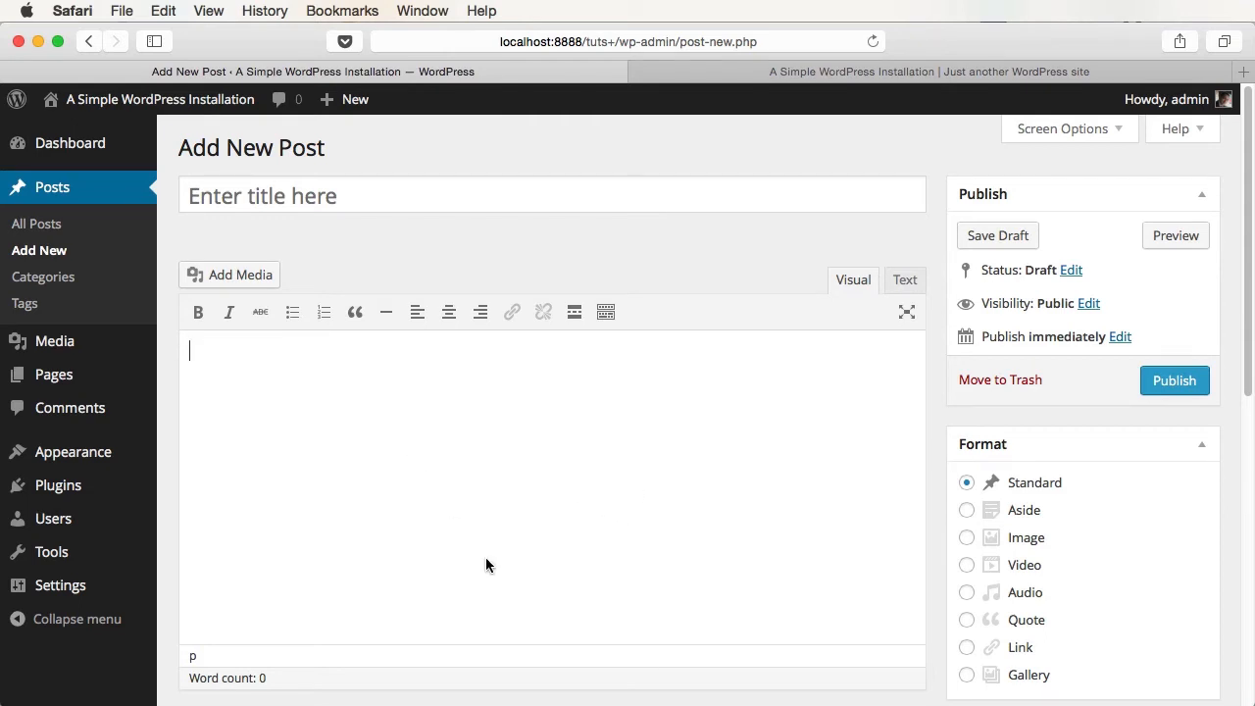
- Paste 'This is a basic paragraph.' into the post body and start a new line
text(This is a basic paragraph.)
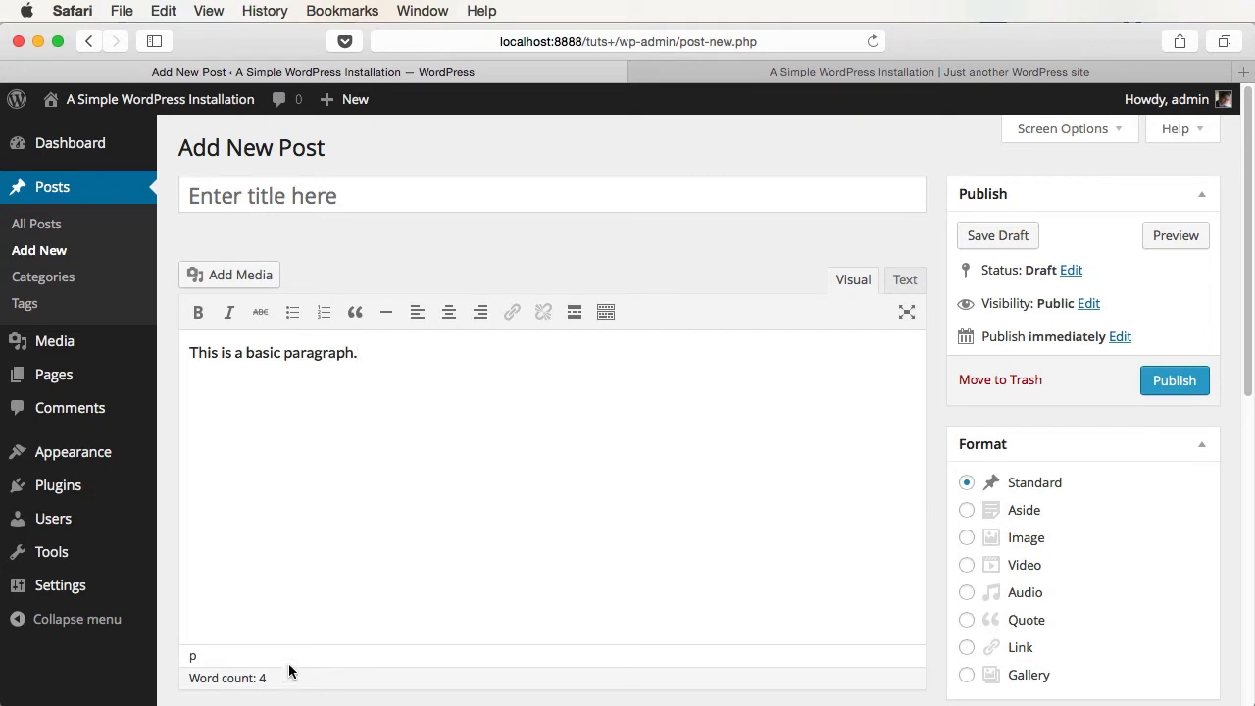
click(901, 284)
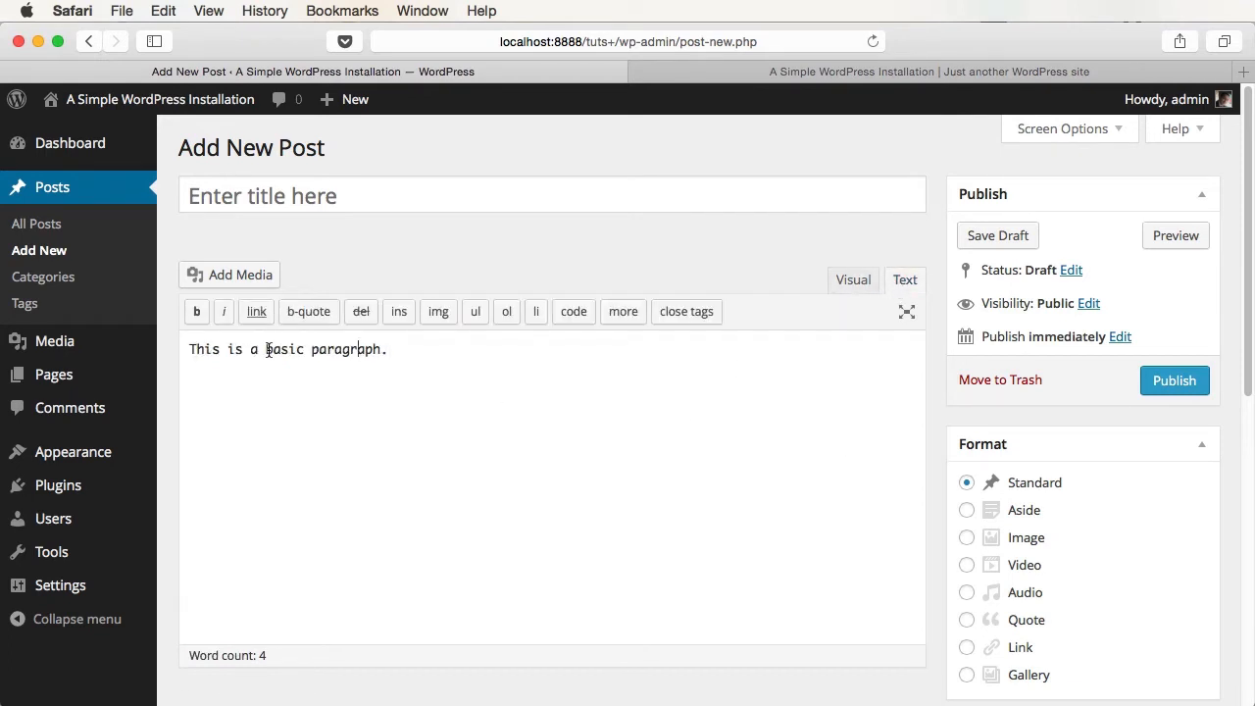
click(846, 283)
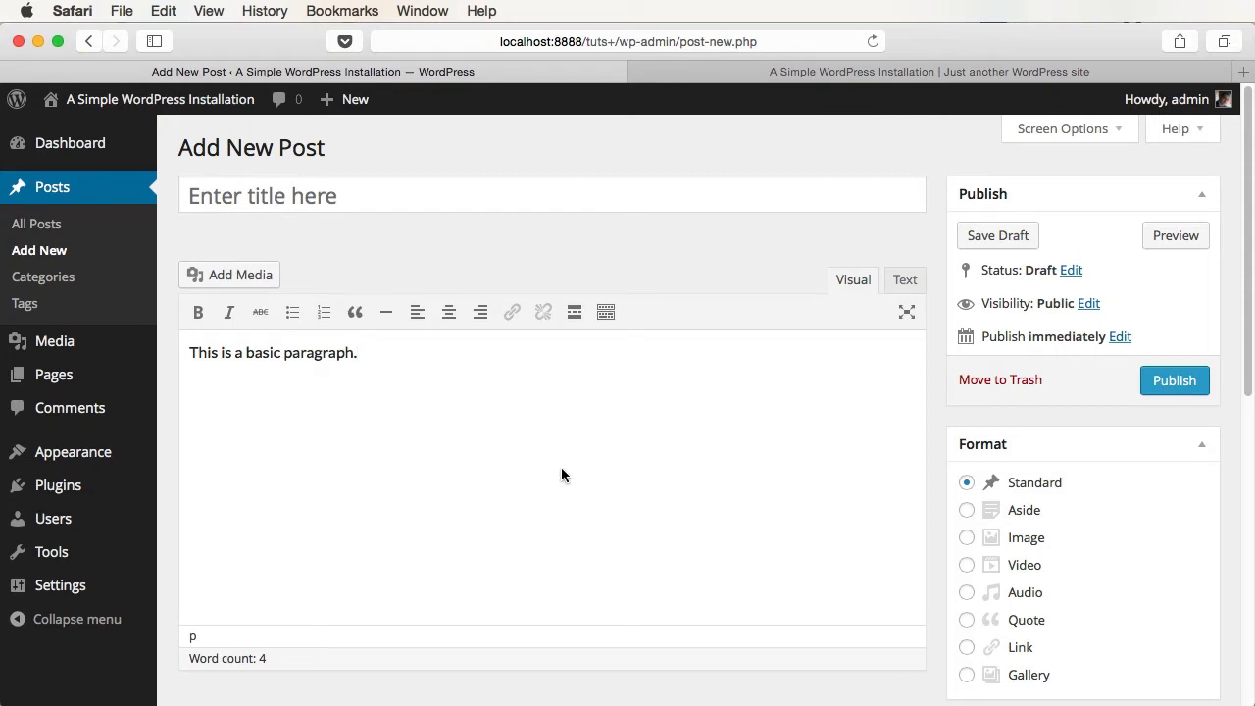
key(Return)
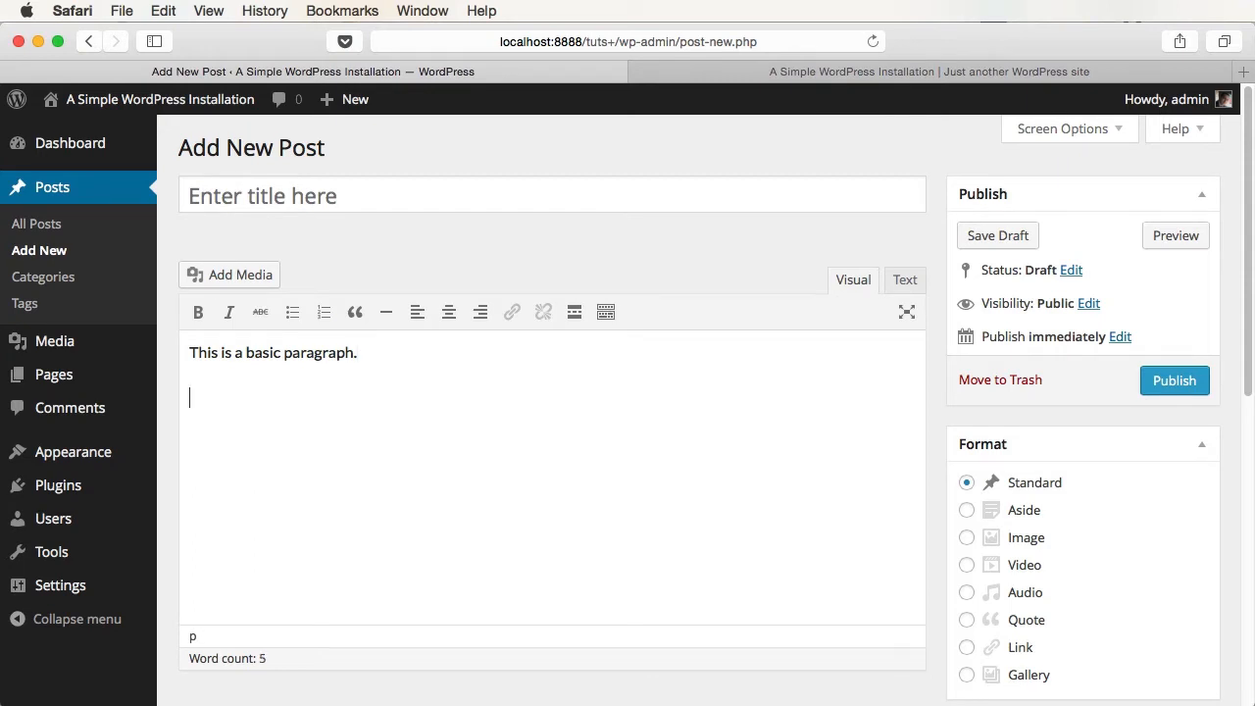
- Add a bulleted list: This is list item 1, This is list item 2, This is list item 3
click(293, 312)
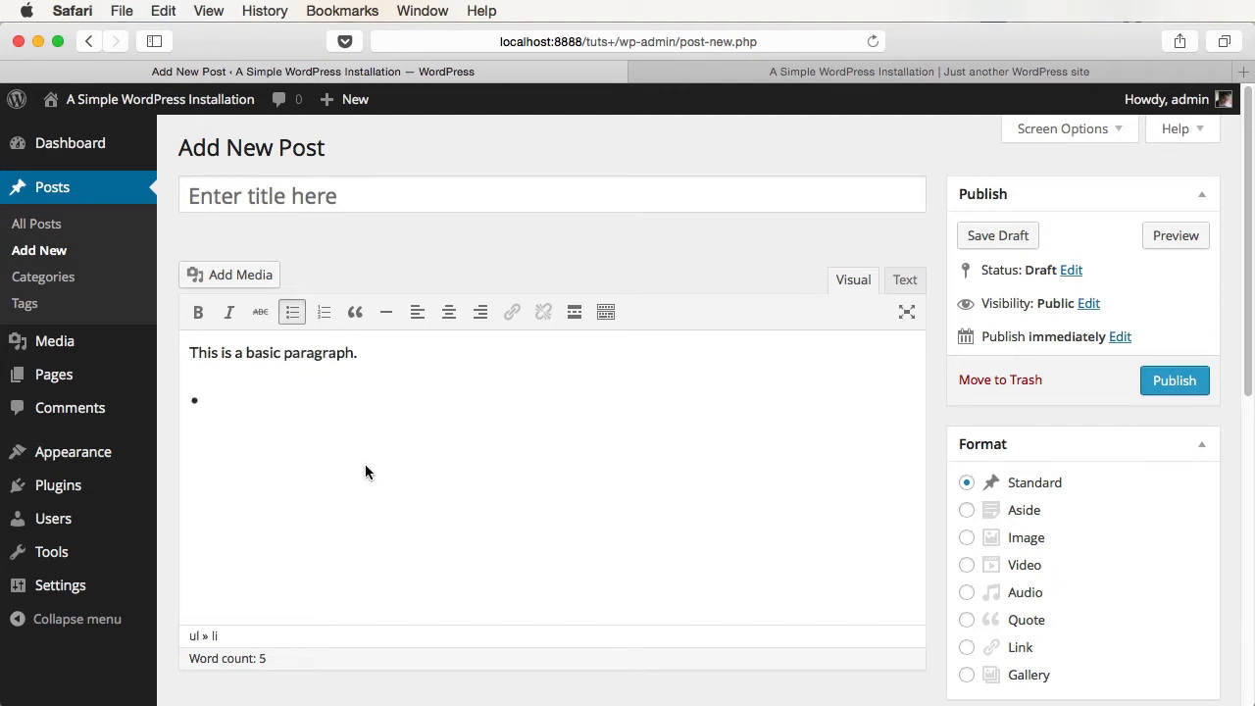
text(This is list item 1)
key(Return)
text(This is list item 2)
key(Return)
text(This is list item 3)
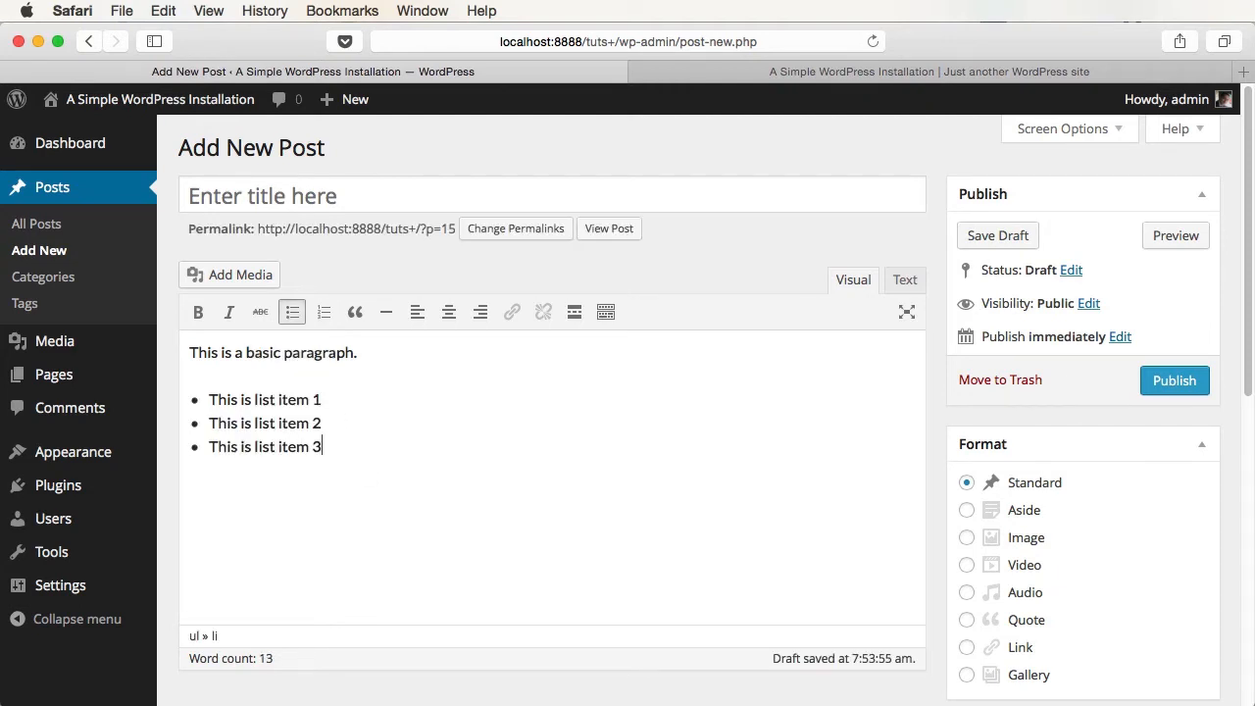
- In the Text view, change the list's <ul> and </ul> tags to <ol> and </ol>
click(903, 281)
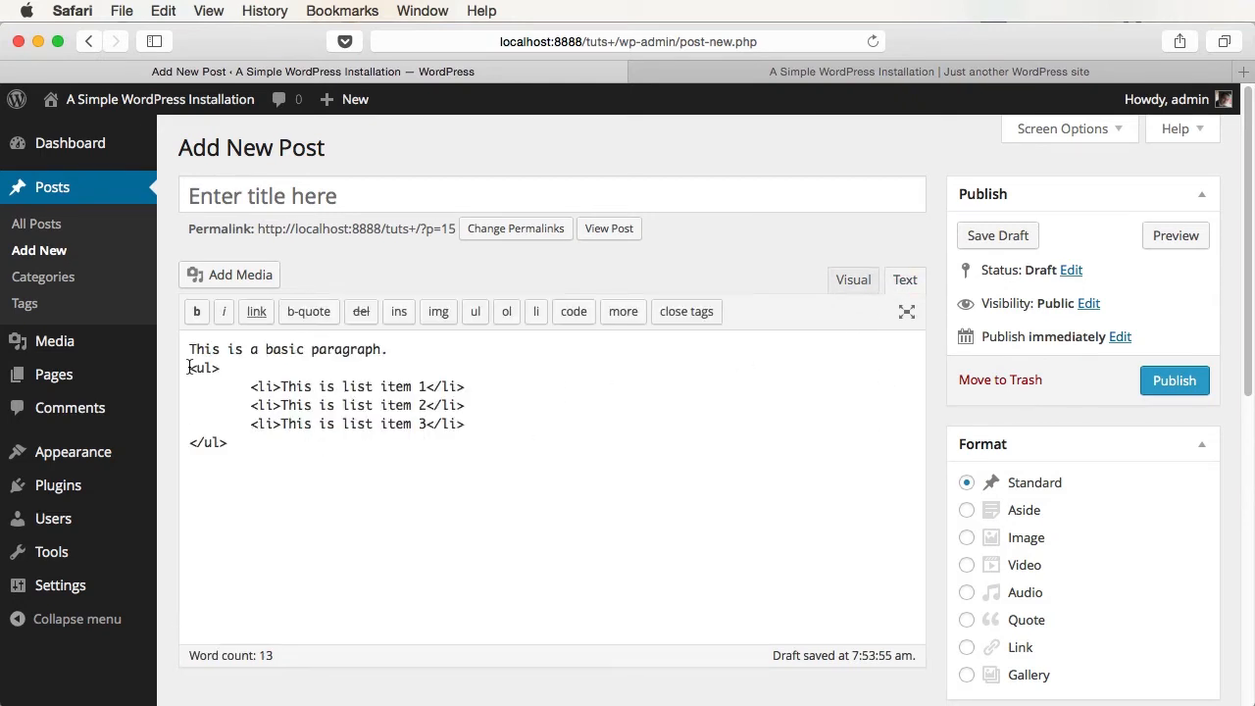
drag(190, 368, 465, 424)
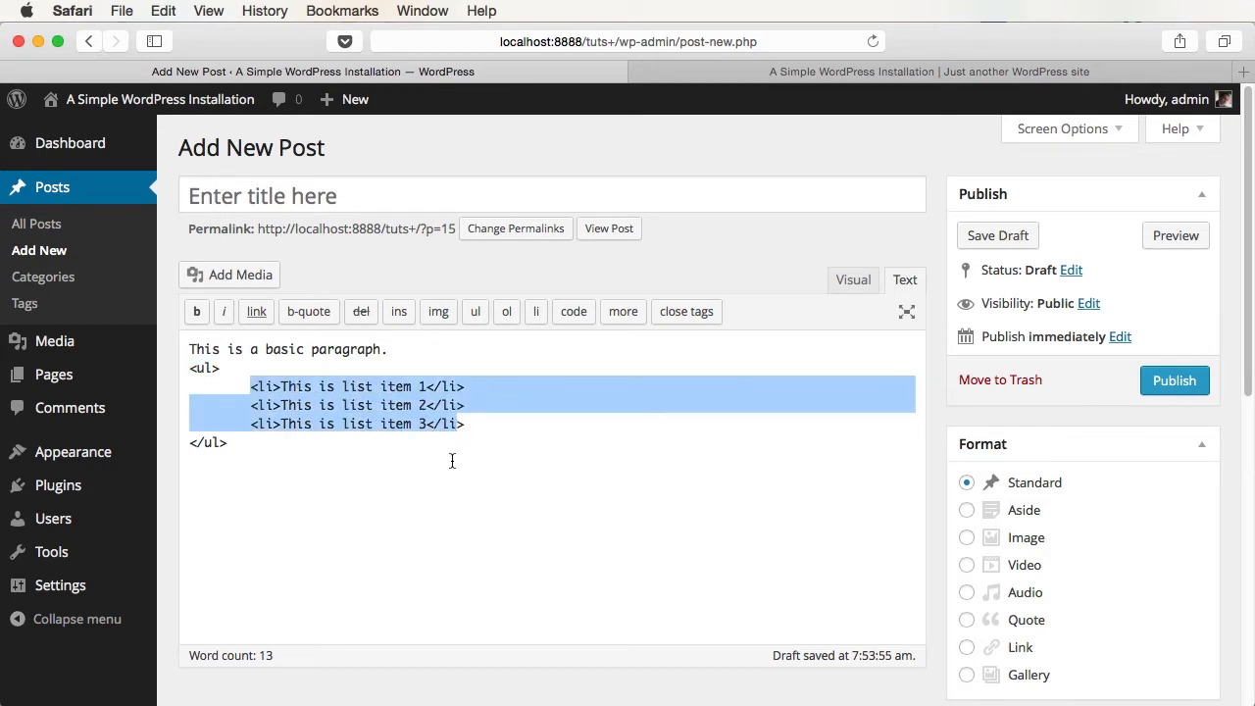
click(853, 280)
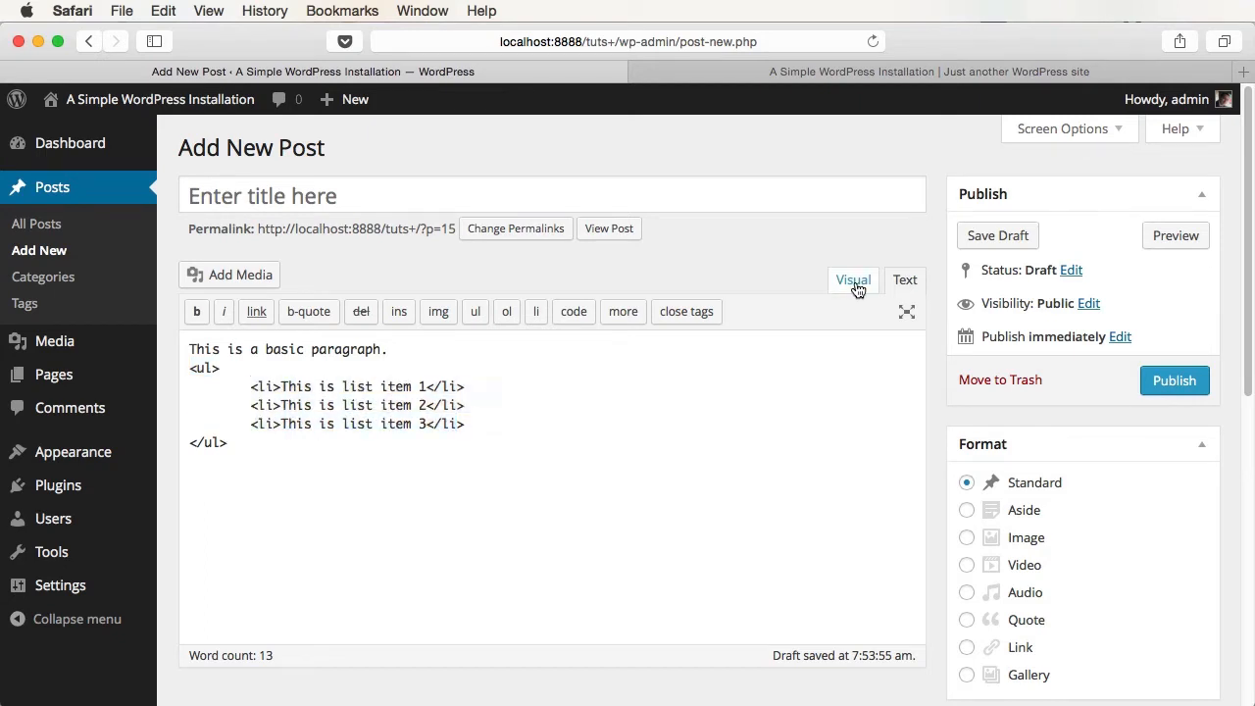
click(904, 280)
drag(196, 368, 206, 368)
text(o)
drag(203, 442, 211, 443)
text(o)
click(852, 280)
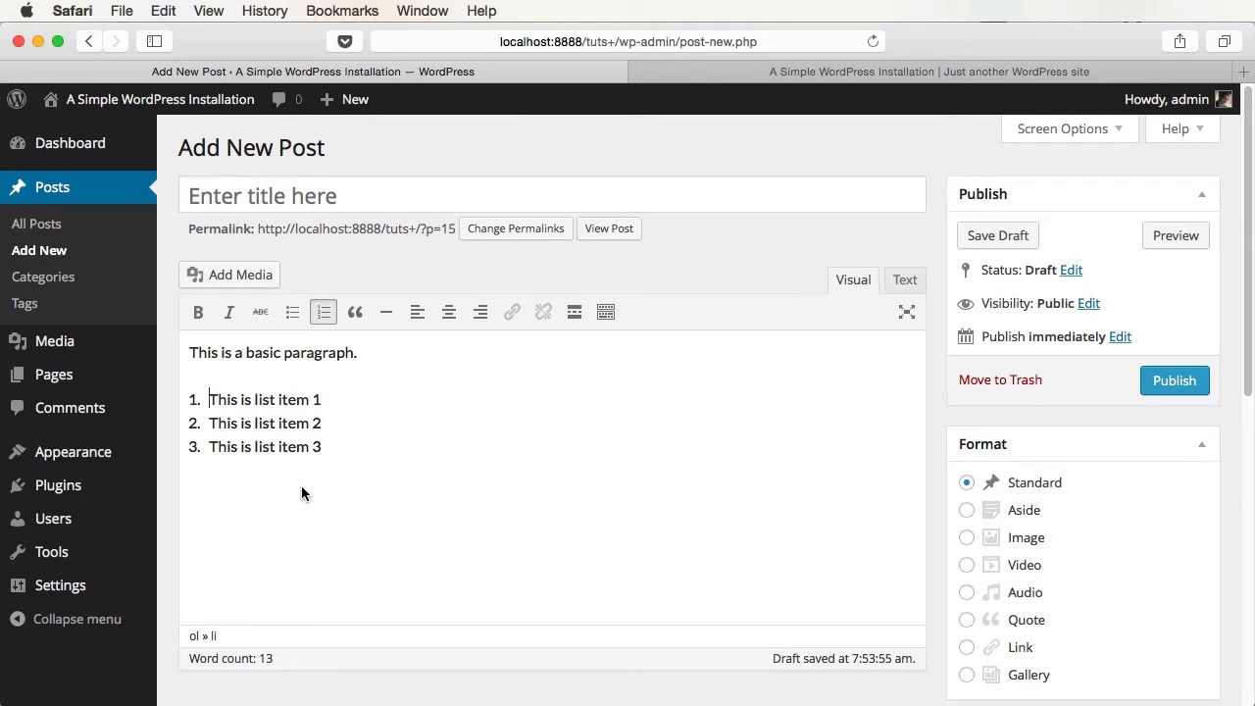
click(298, 199)
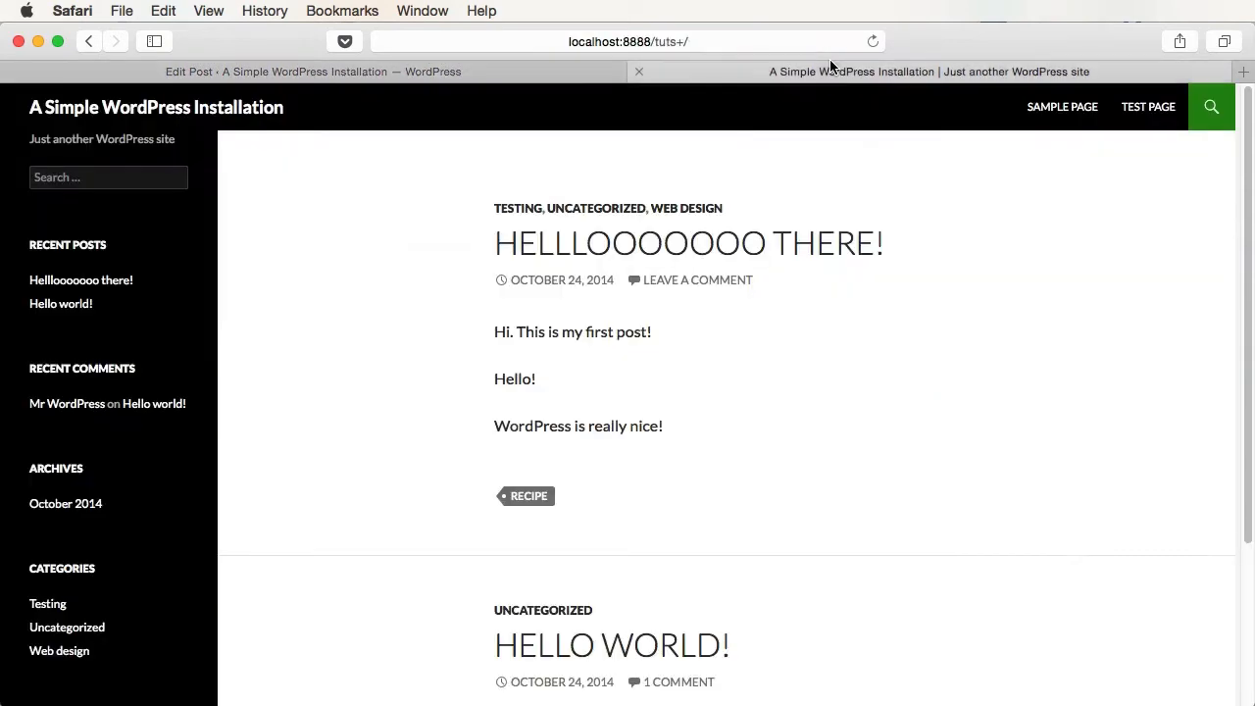
- Compare the published post's paragraph and numbered list on the live site with the editor
key(super+r)
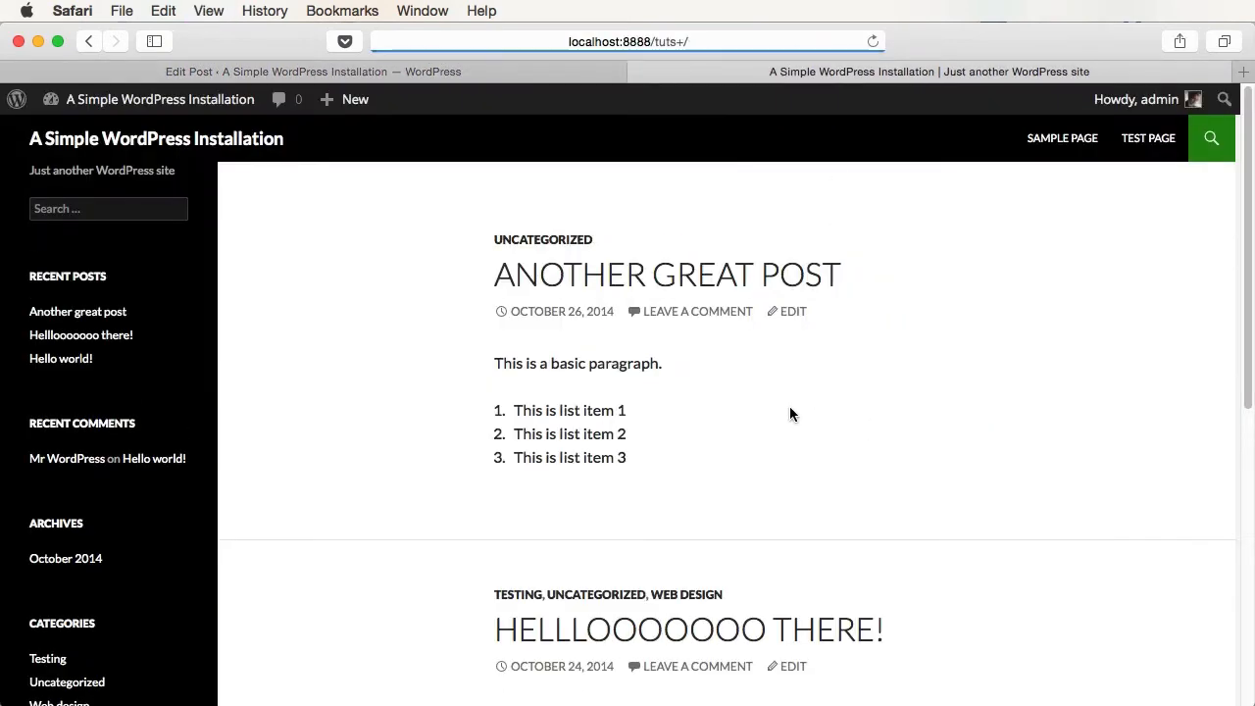
click(400, 72)
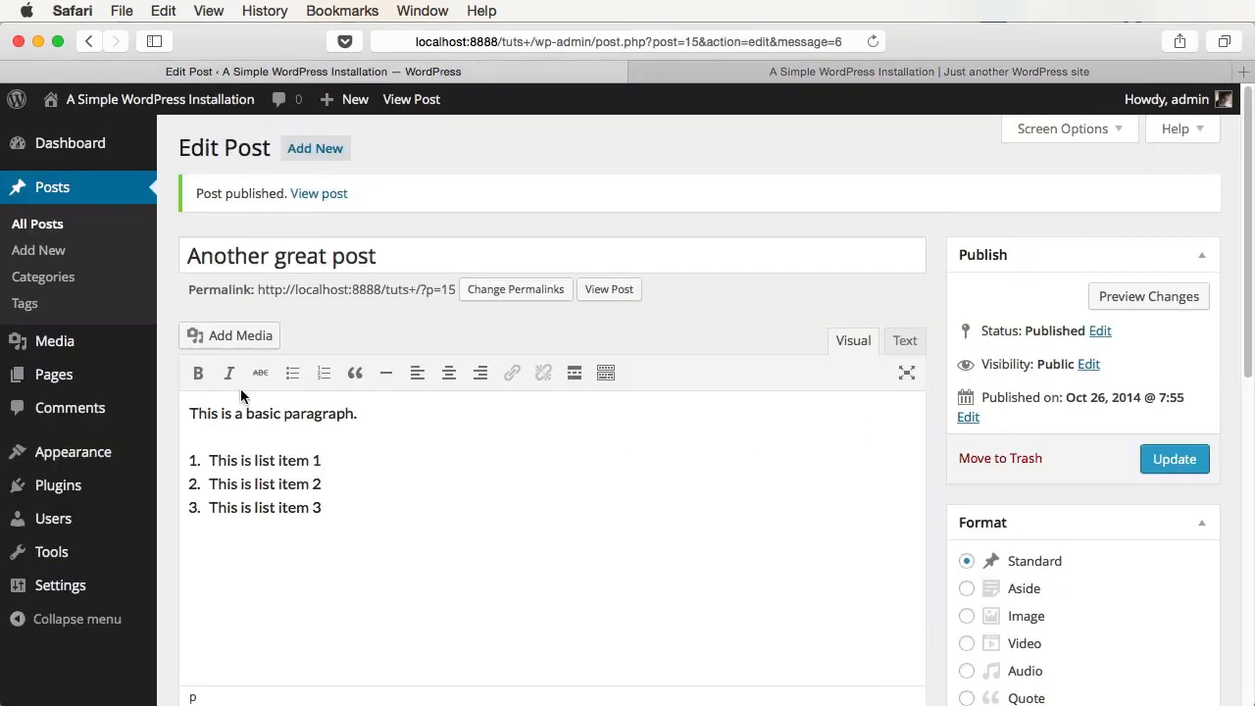
click(775, 78)
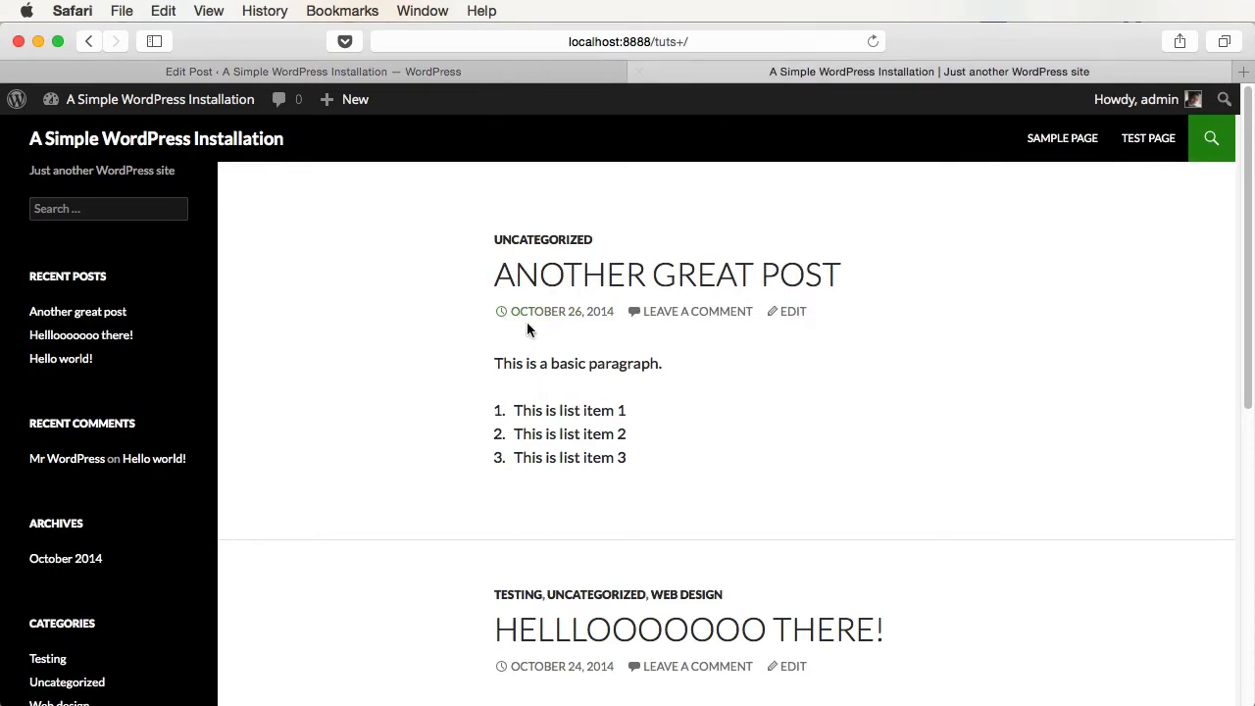
drag(495, 362, 650, 451)
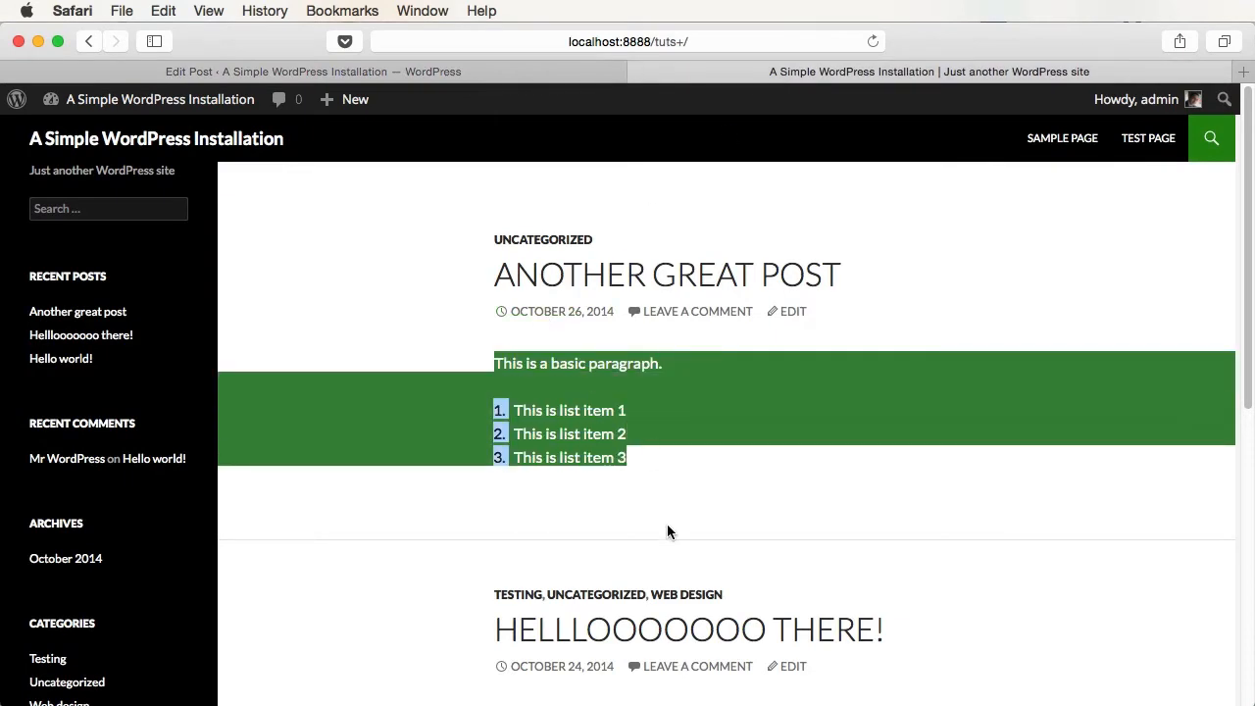
click(314, 71)
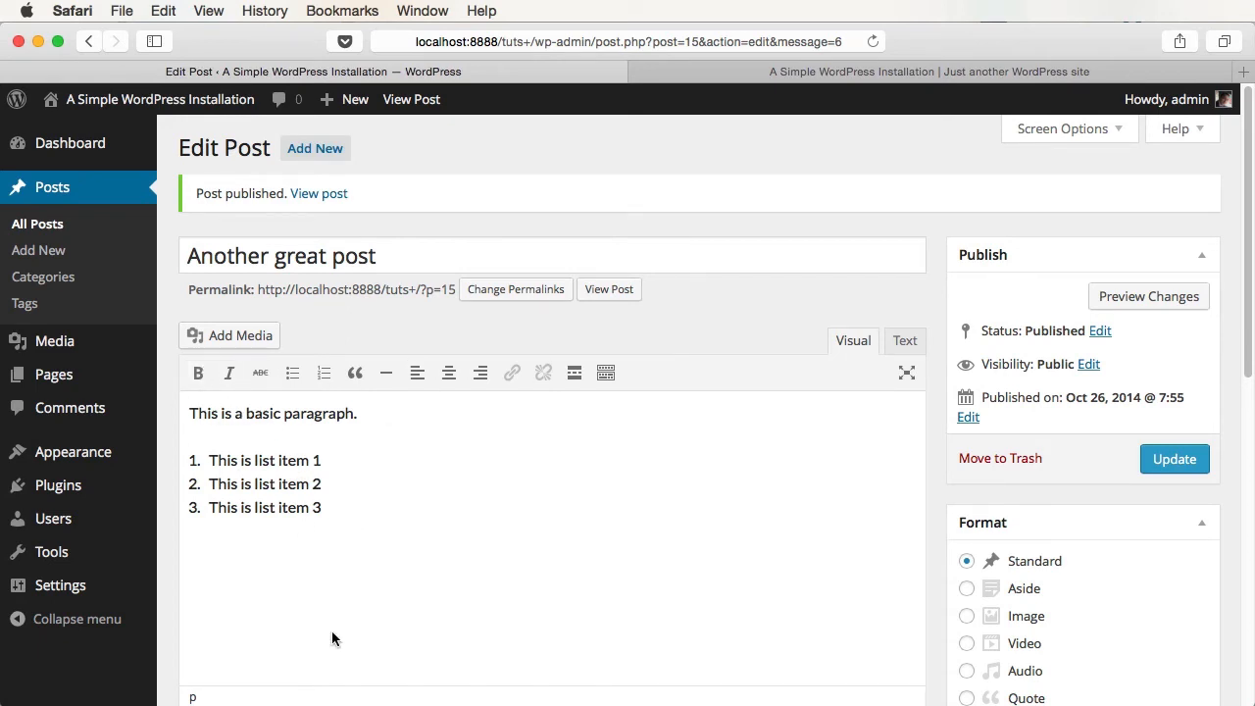
- Make 'asic paragraph.' in the first paragraph bold, italic and struck through
click(332, 499)
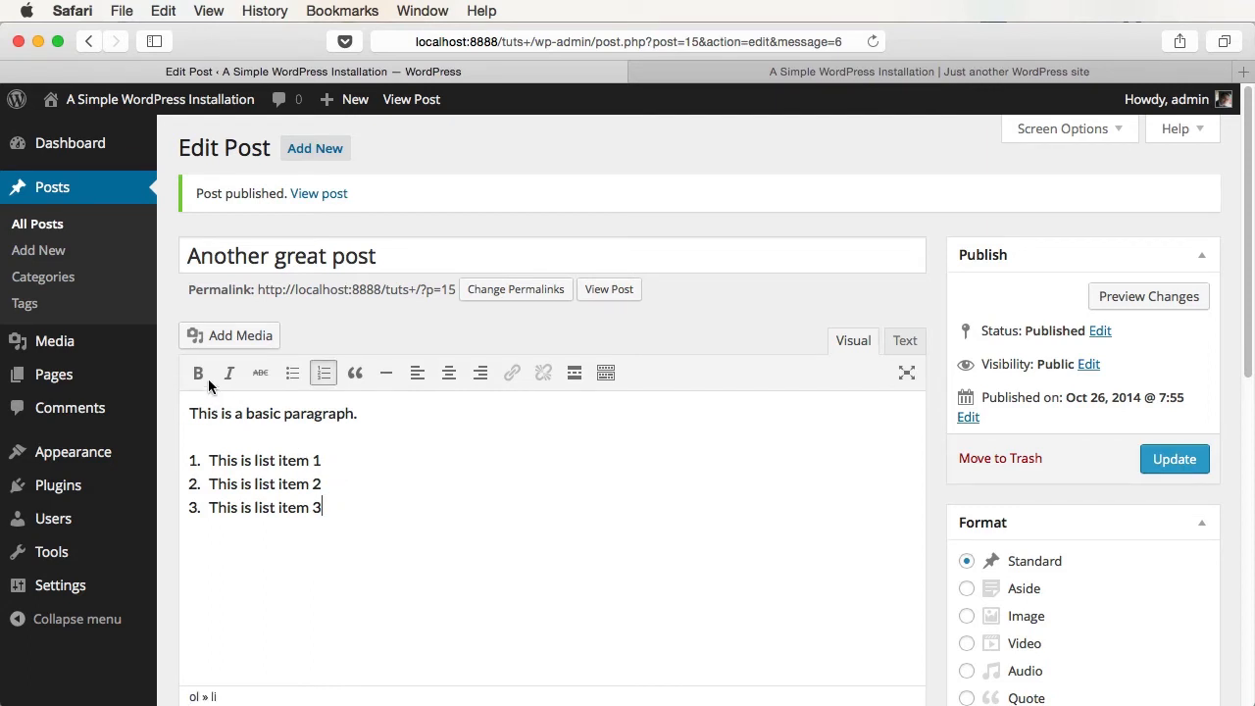
drag(253, 419, 359, 416)
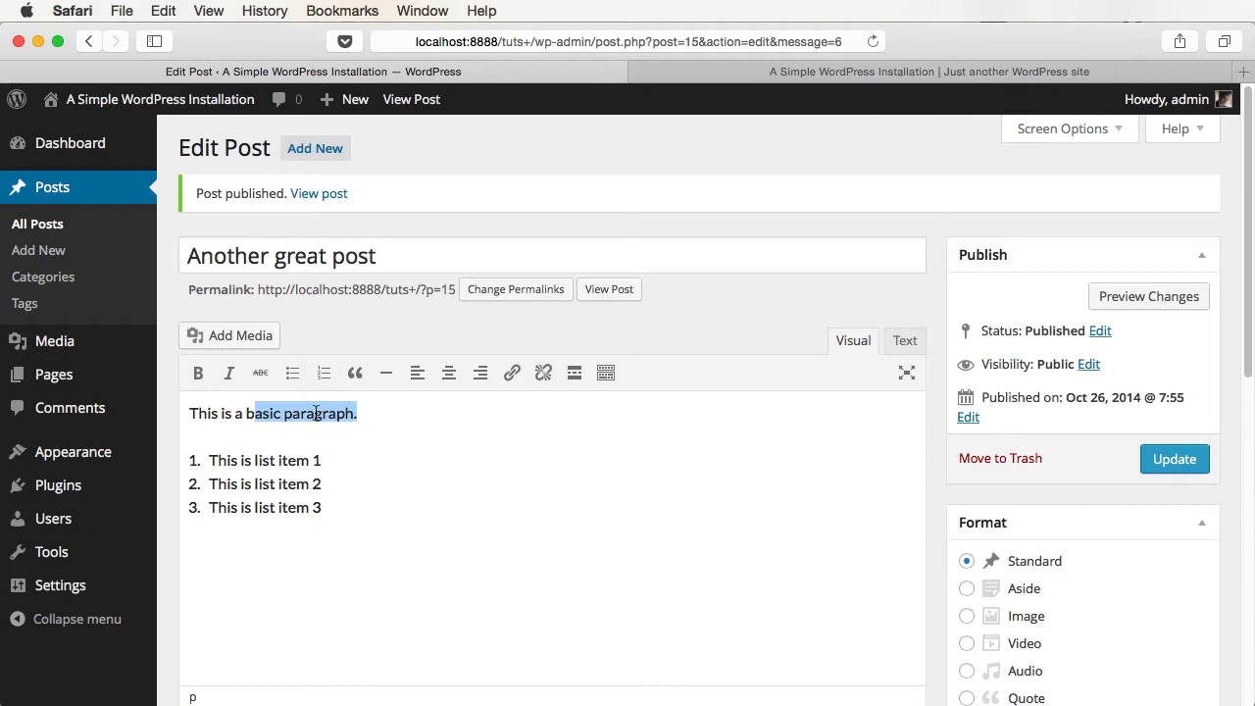
click(198, 377)
click(229, 374)
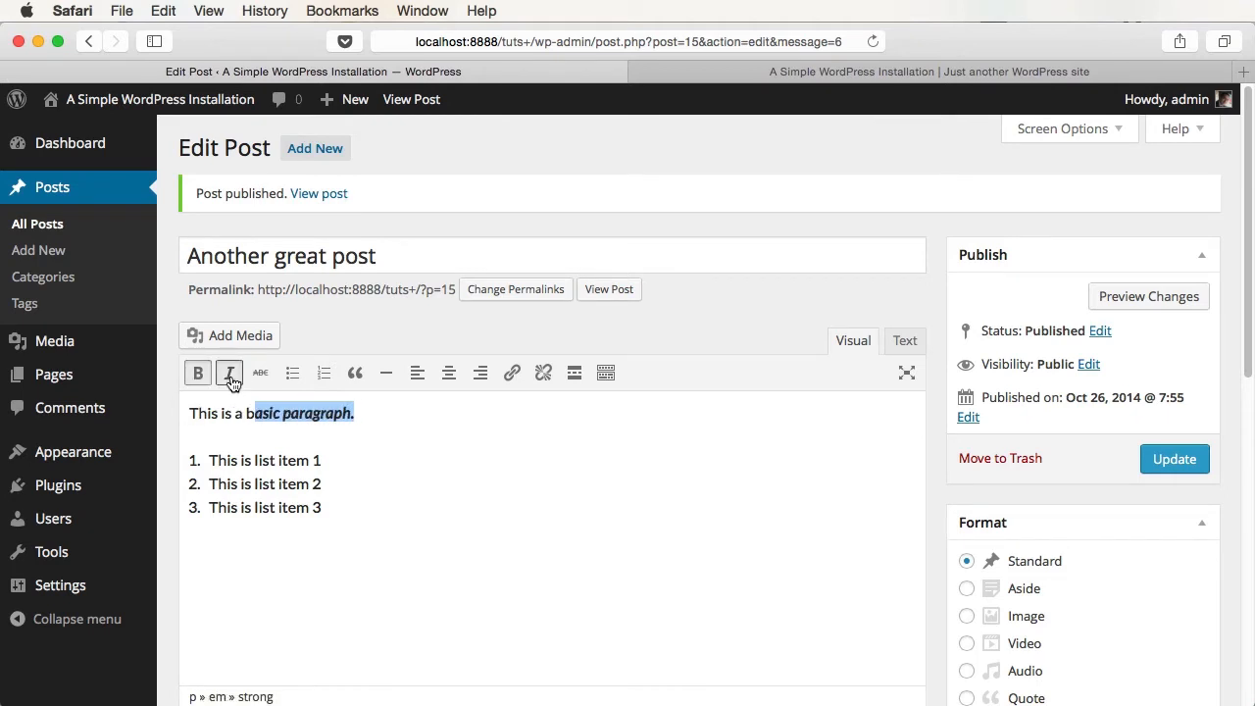
click(260, 375)
click(290, 460)
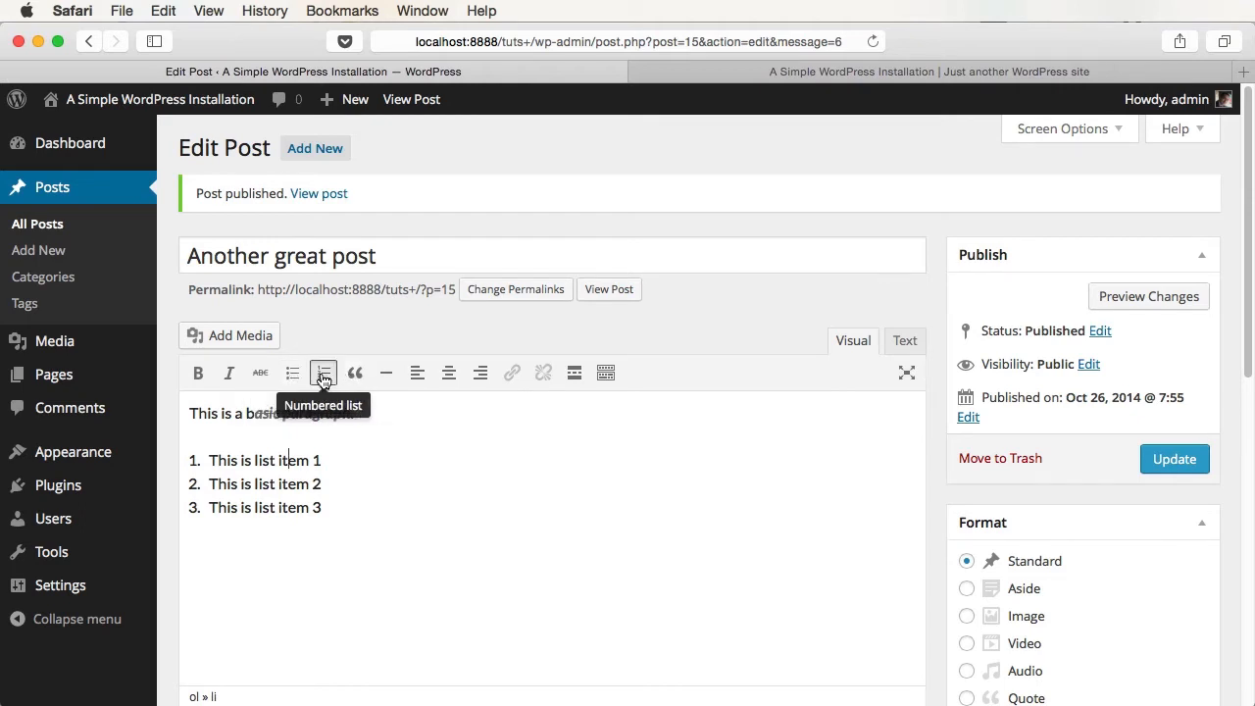
- Add a 'This is a quote.' line after the list formatted as a blockquote
click(409, 572)
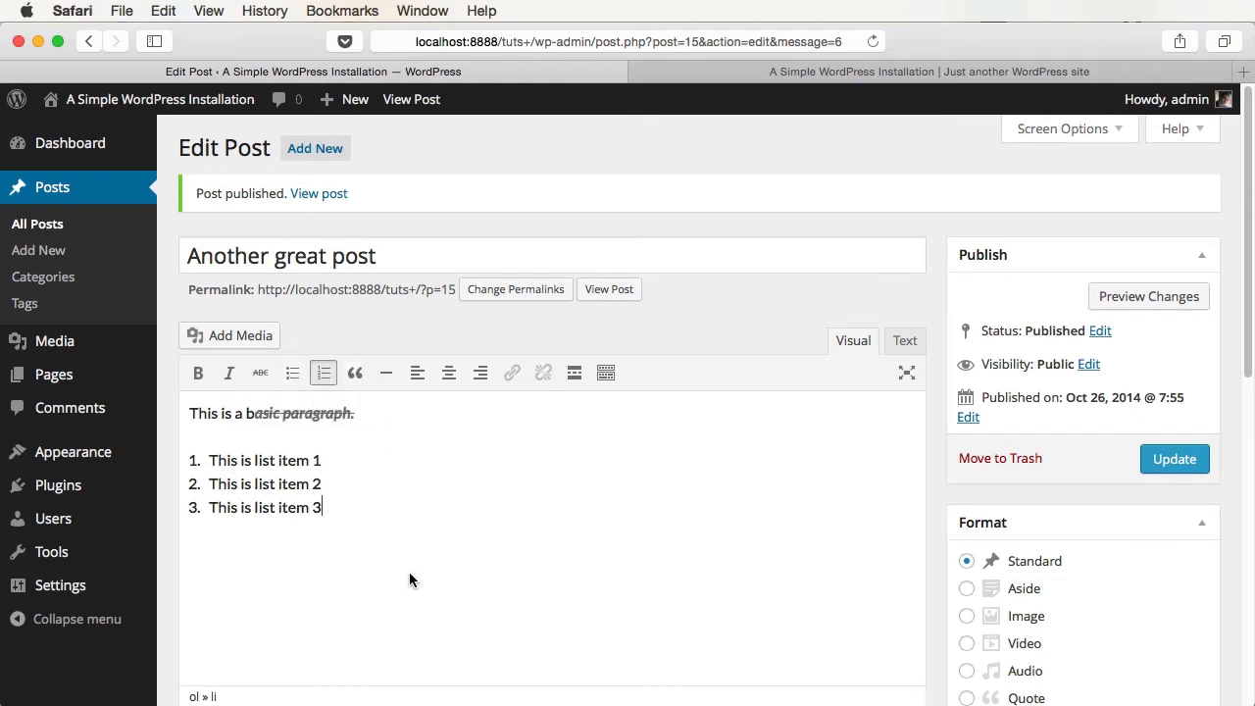
key(Return)
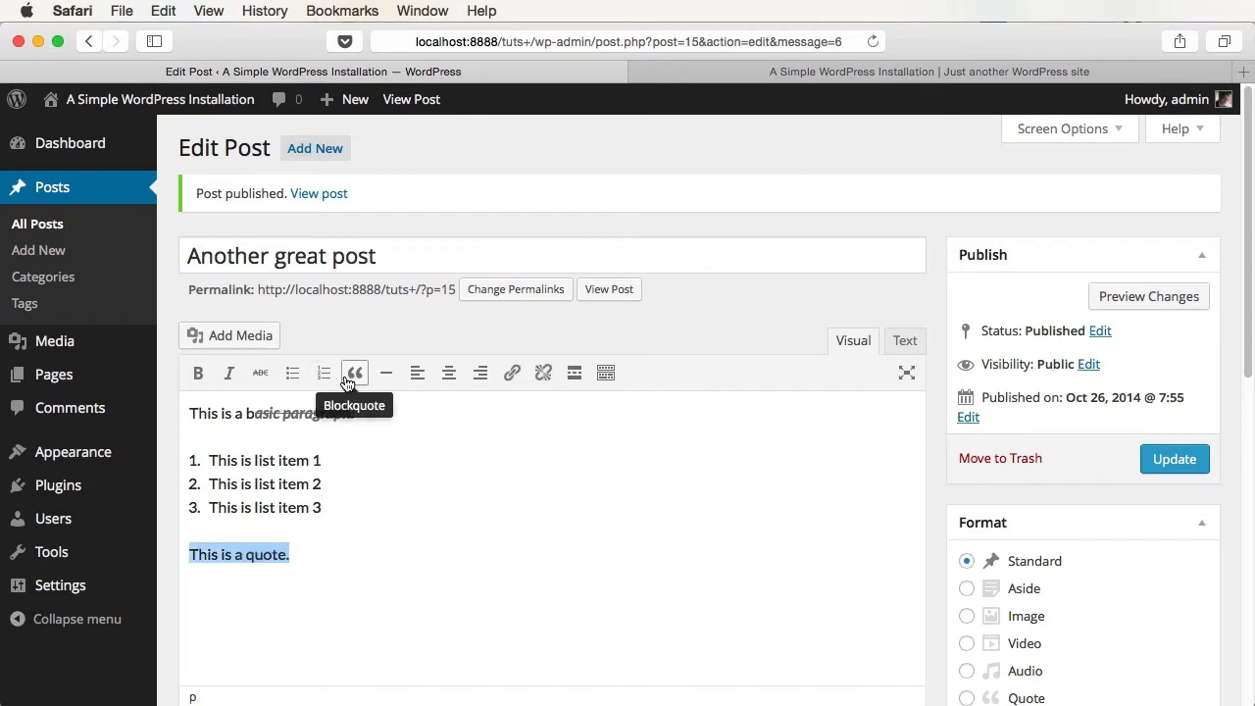
click(348, 382)
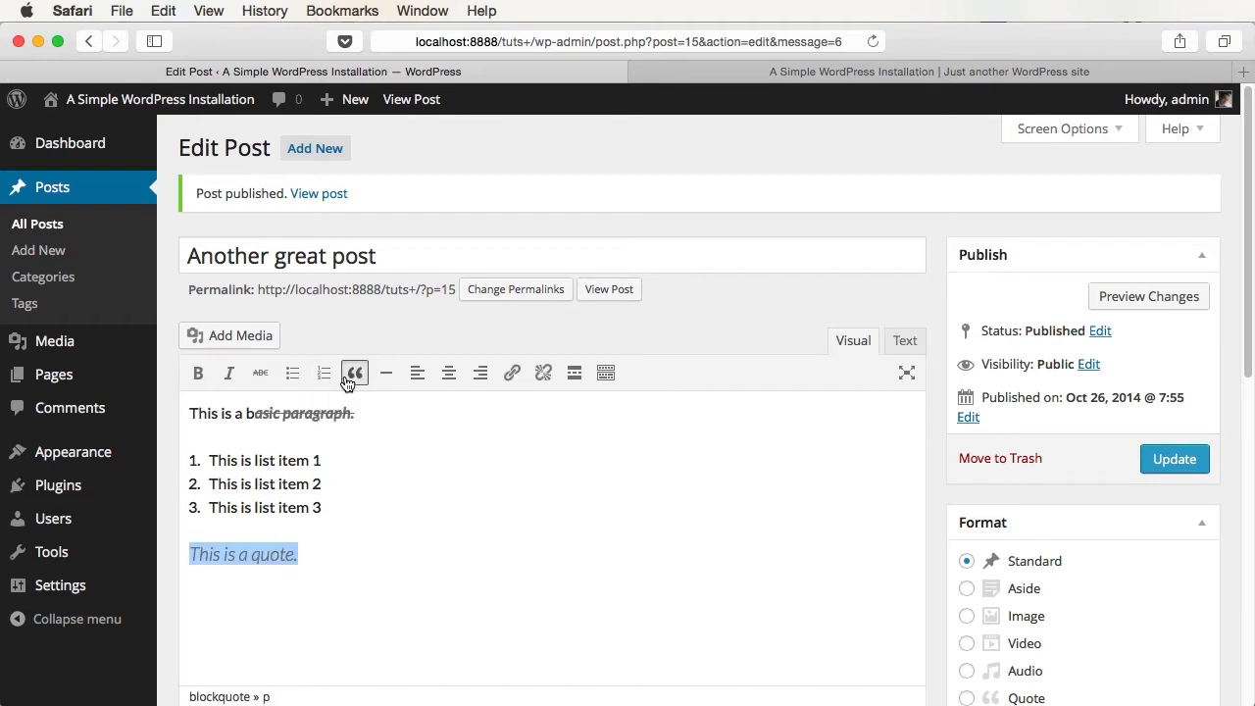
click(355, 576)
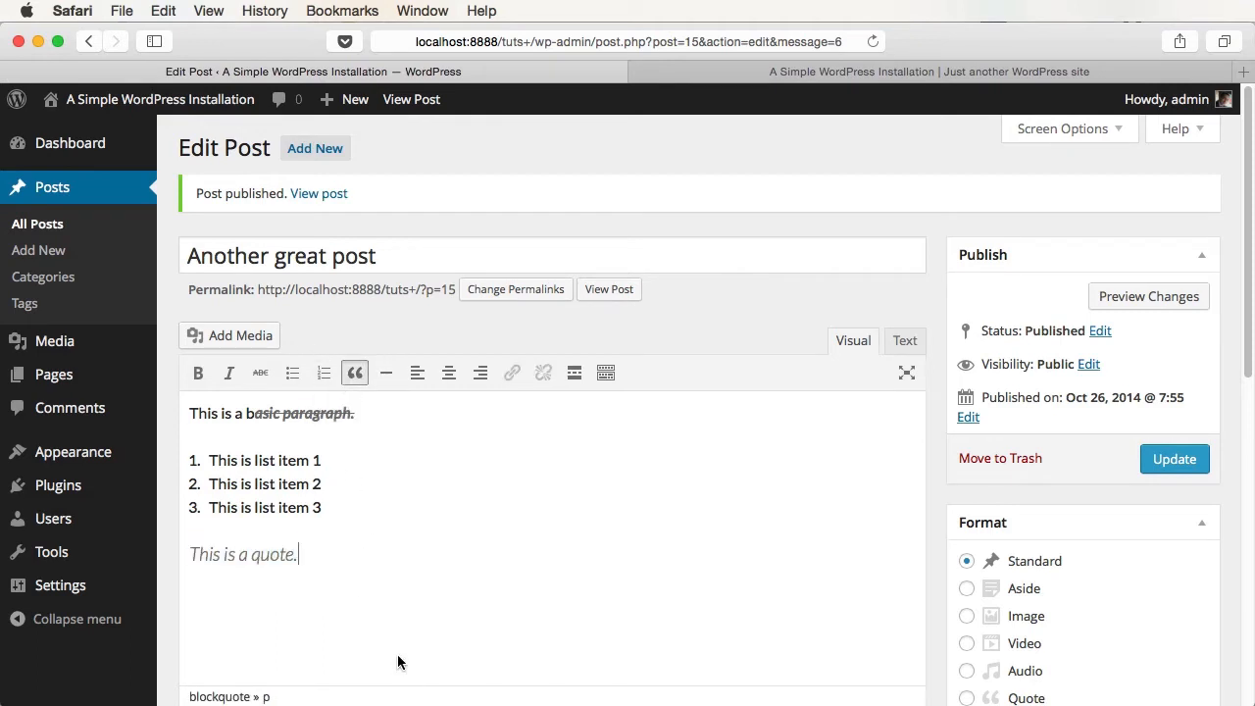
- Update the post and check the result on the live site
click(1157, 463)
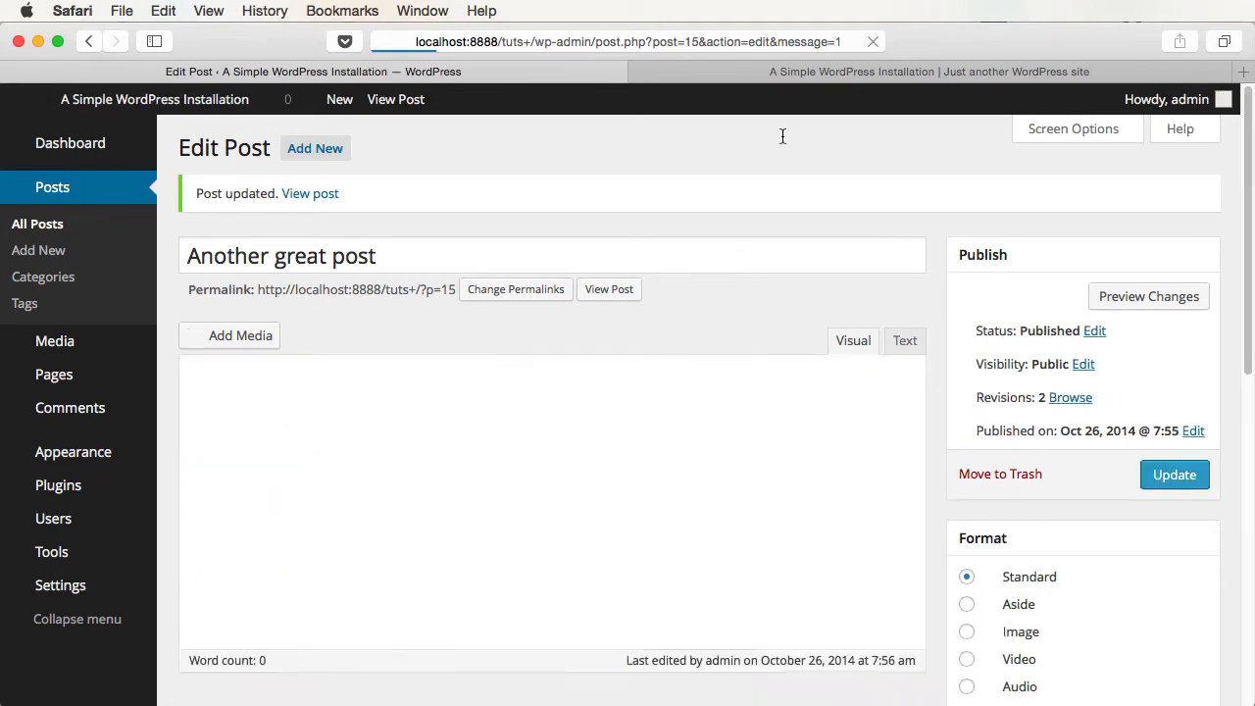
click(795, 71)
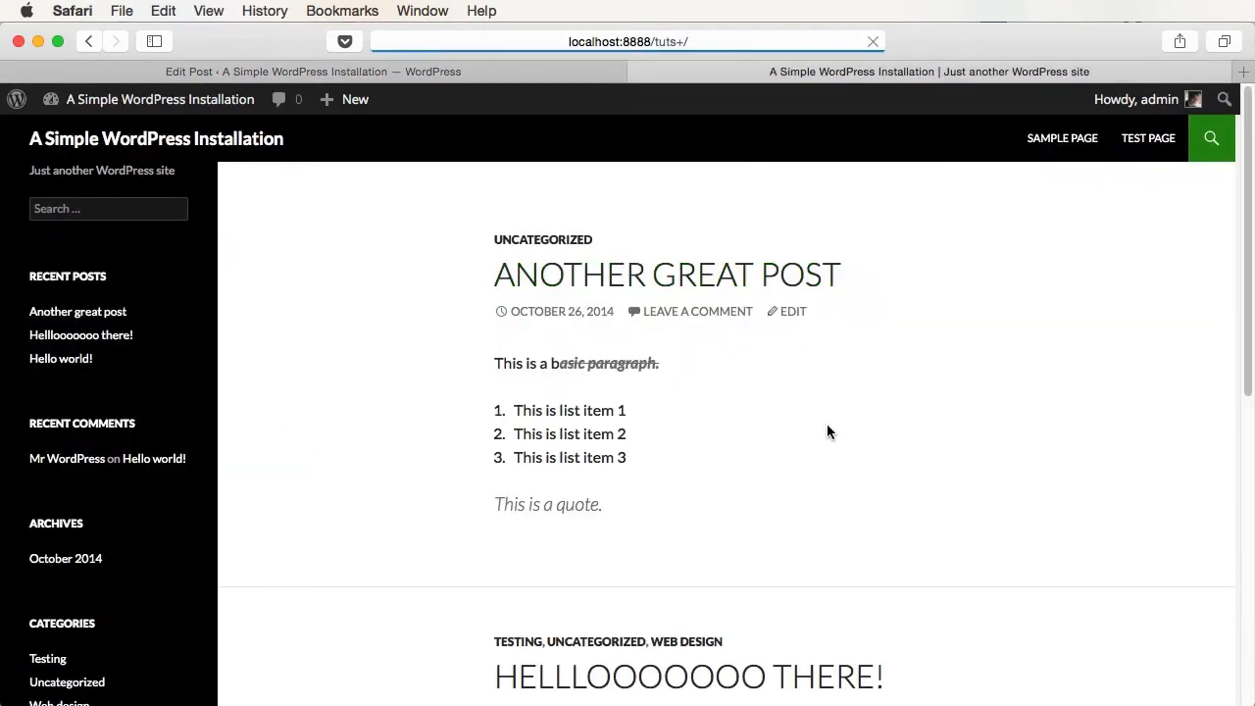
click(462, 65)
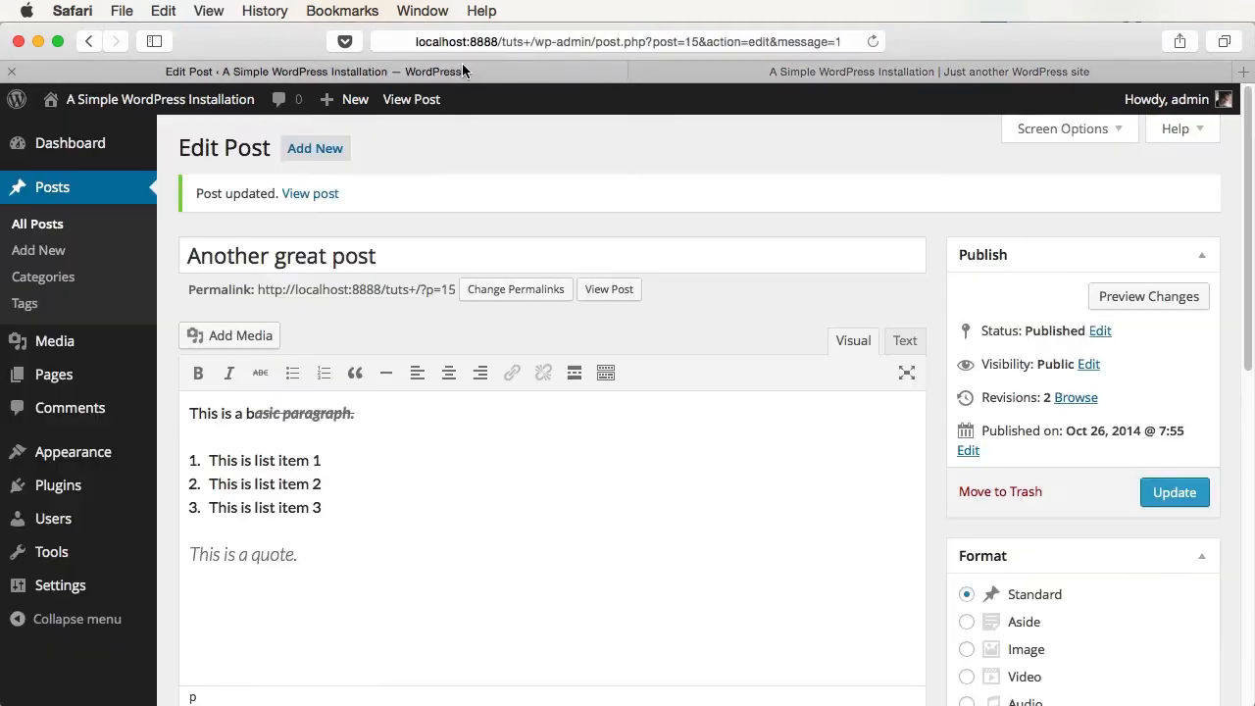
key(Return)
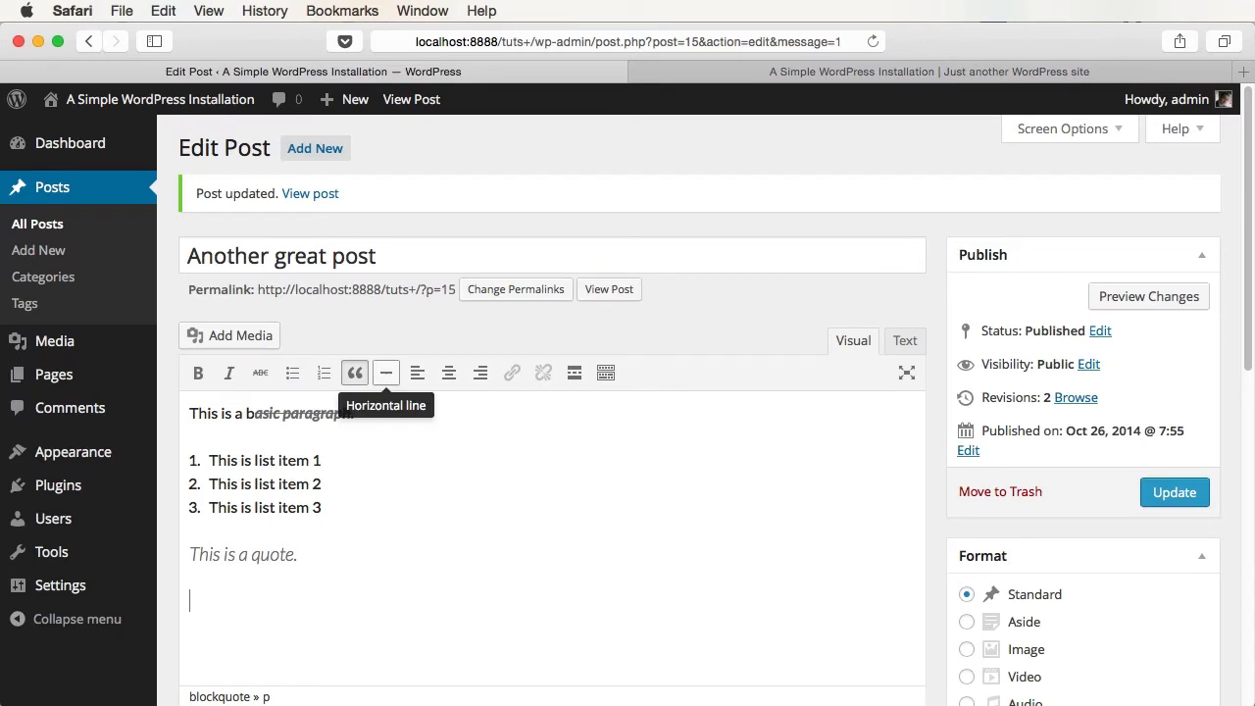
- Insert a horizontal rule and a normal, non-quoted line 'This is a link'
click(386, 374)
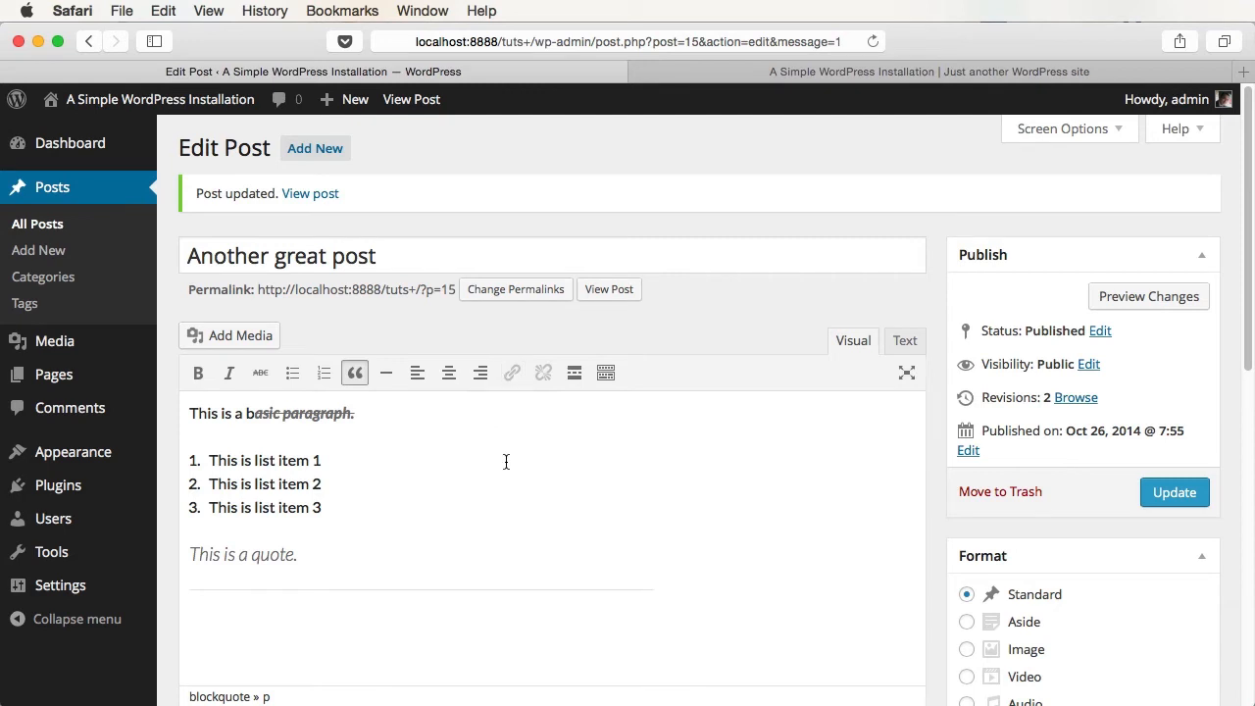
text(This is a link)
key(super+shift+Left)
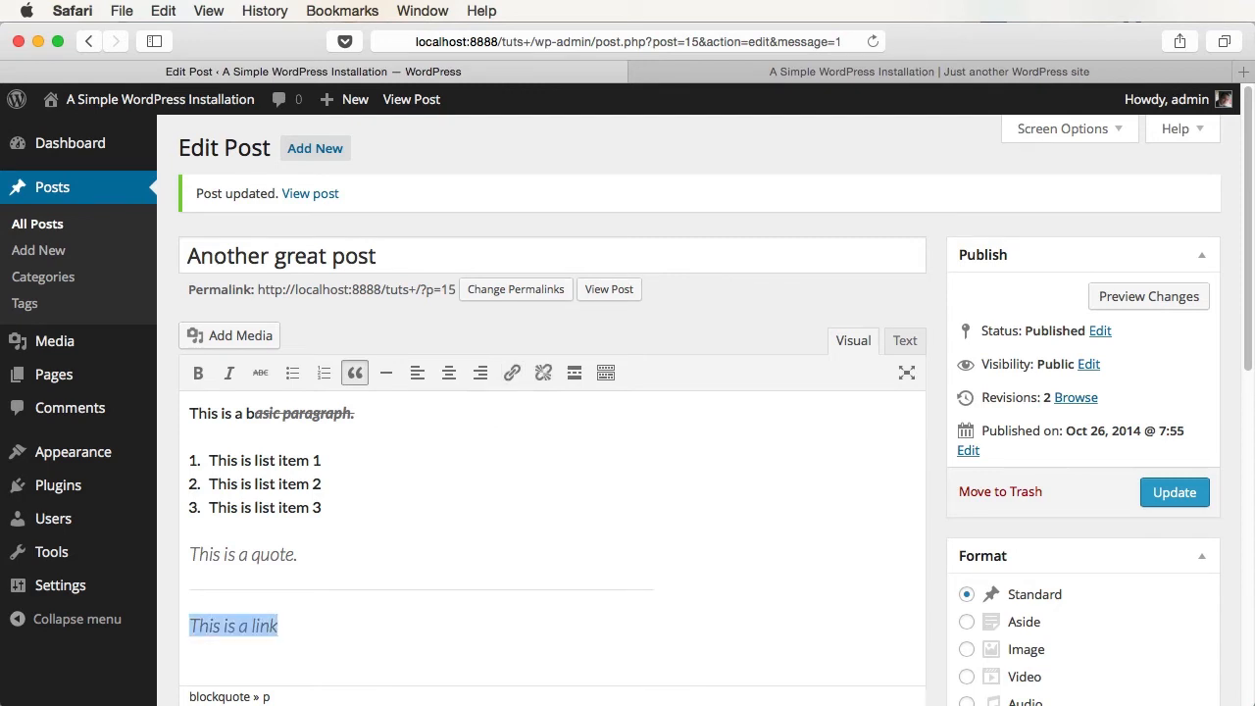
click(355, 372)
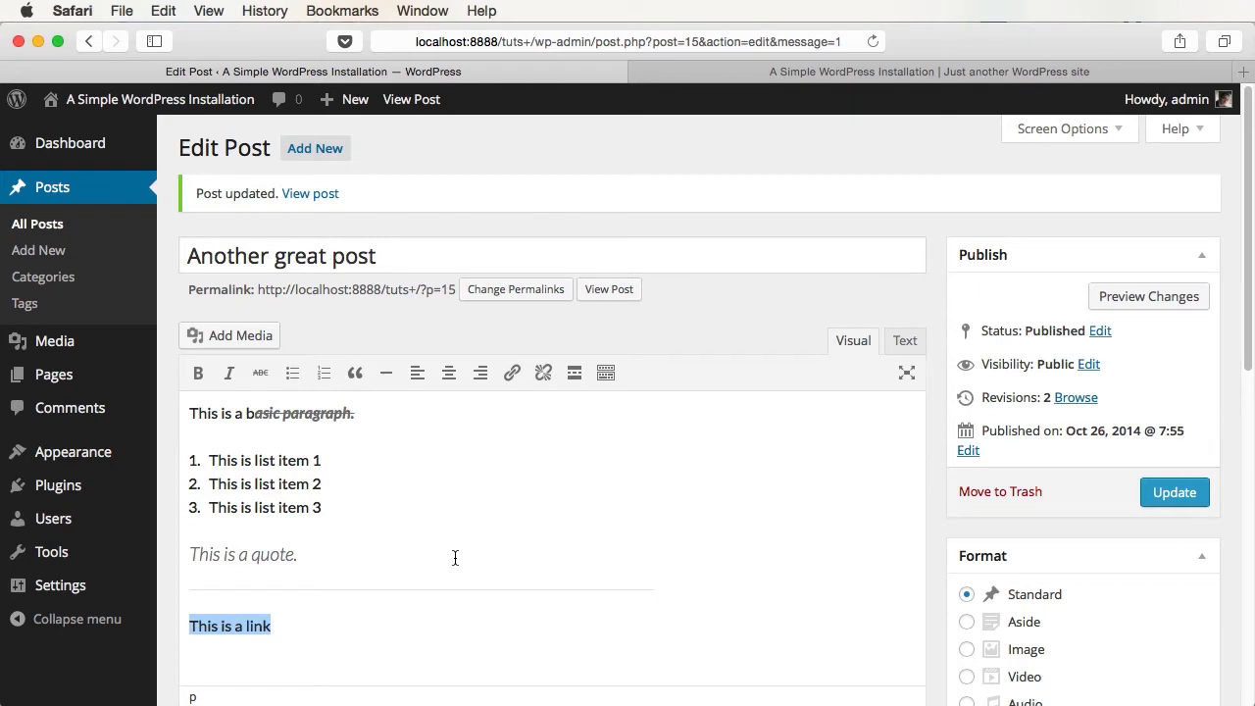
click(511, 373)
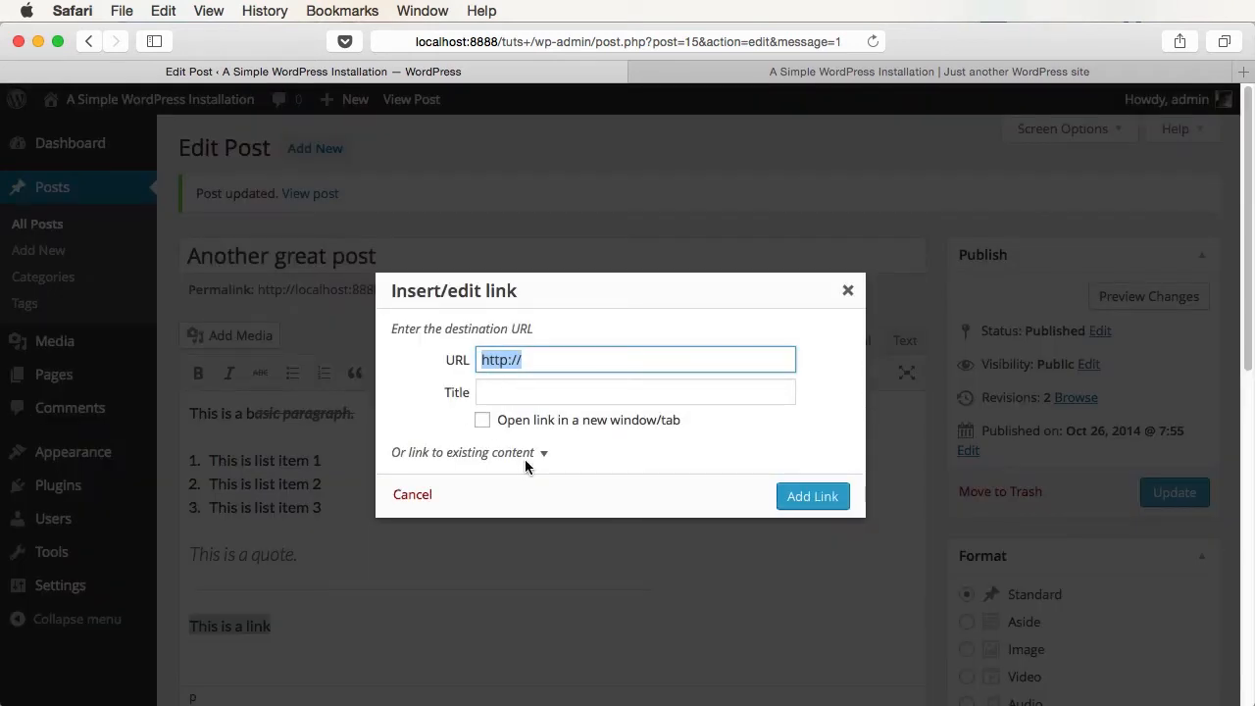
key(Right)
text(tuts)
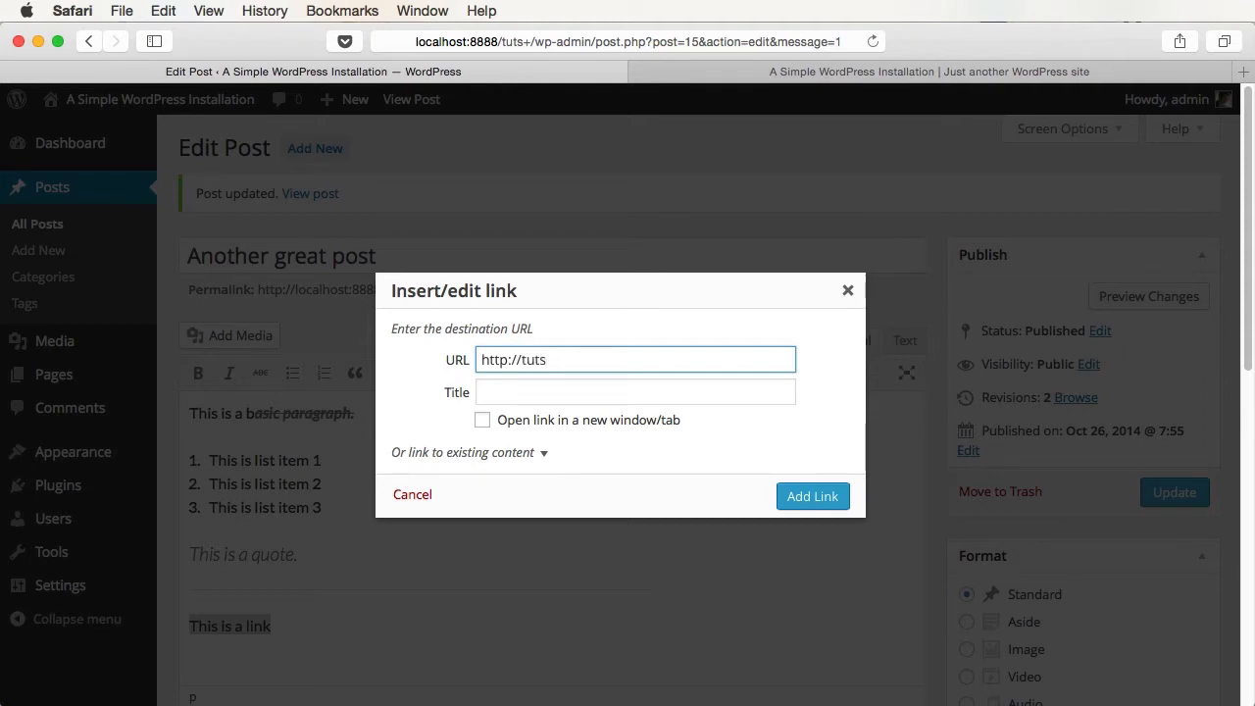
text(plus.com)
click(515, 394)
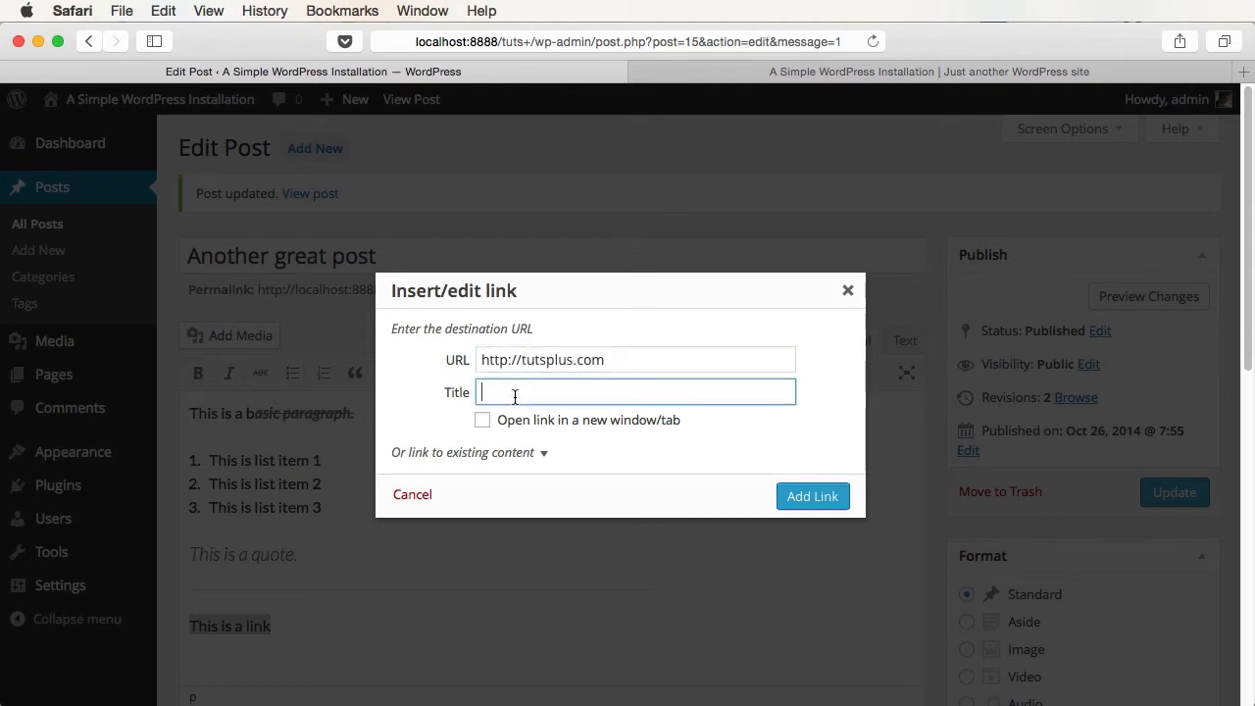
text(Tuts+)
click(542, 453)
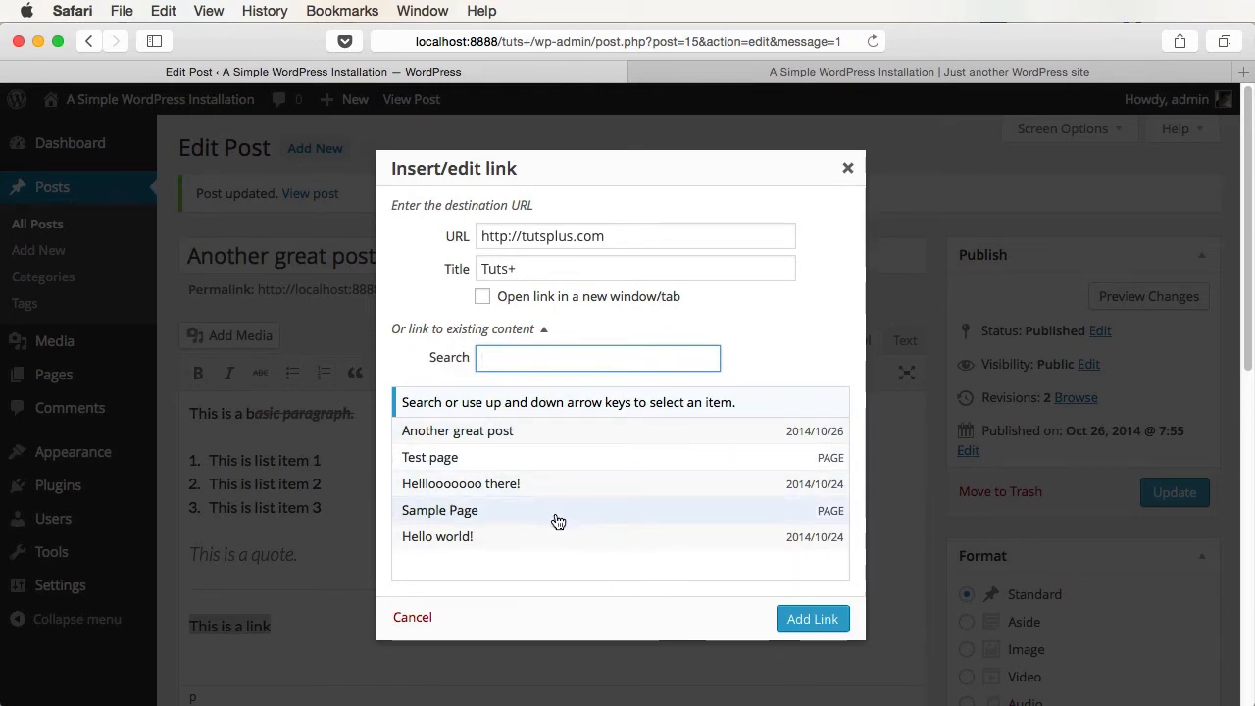
click(815, 619)
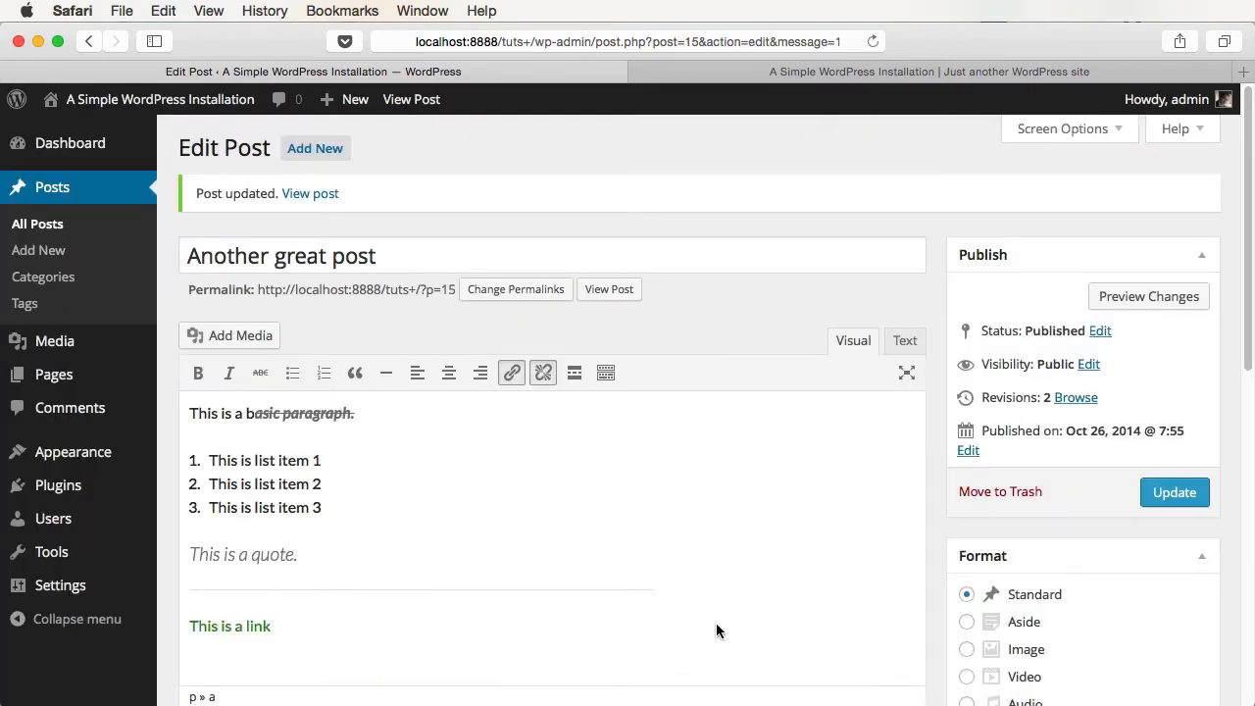
- Save the post with the new link and follow the link on the live site
scroll(980, 549, down, 1)
click(1182, 466)
click(730, 70)
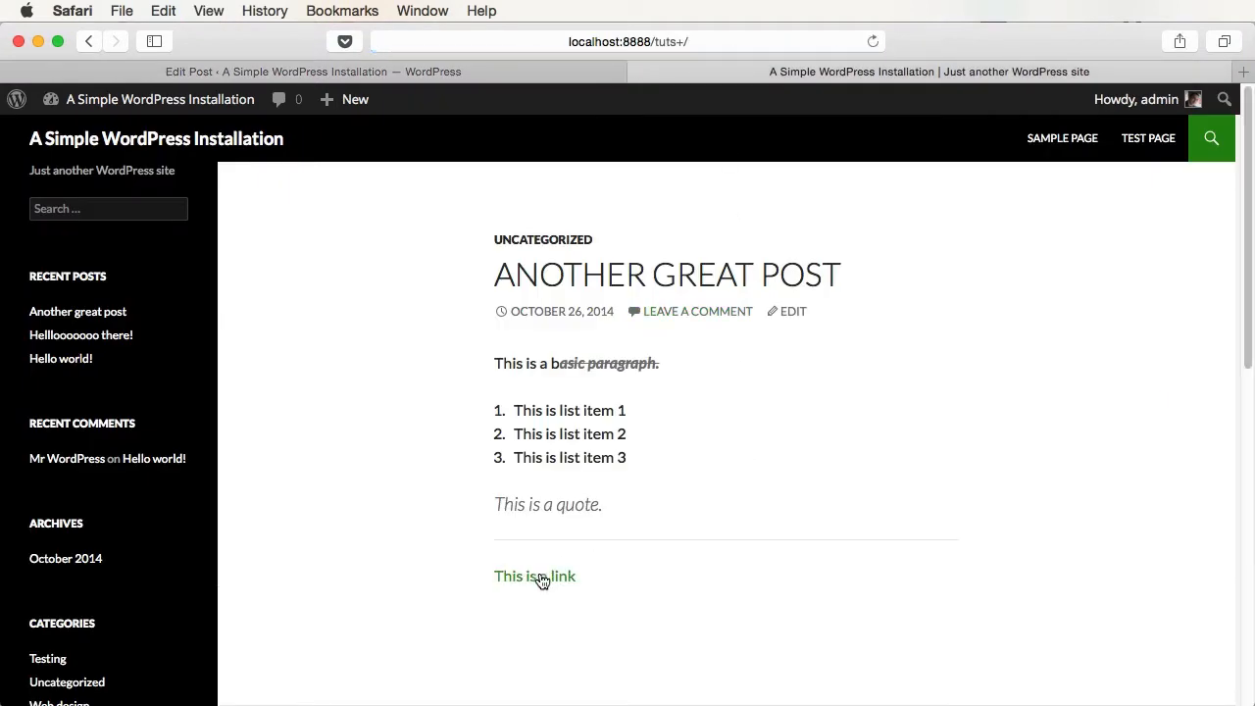
click(541, 580)
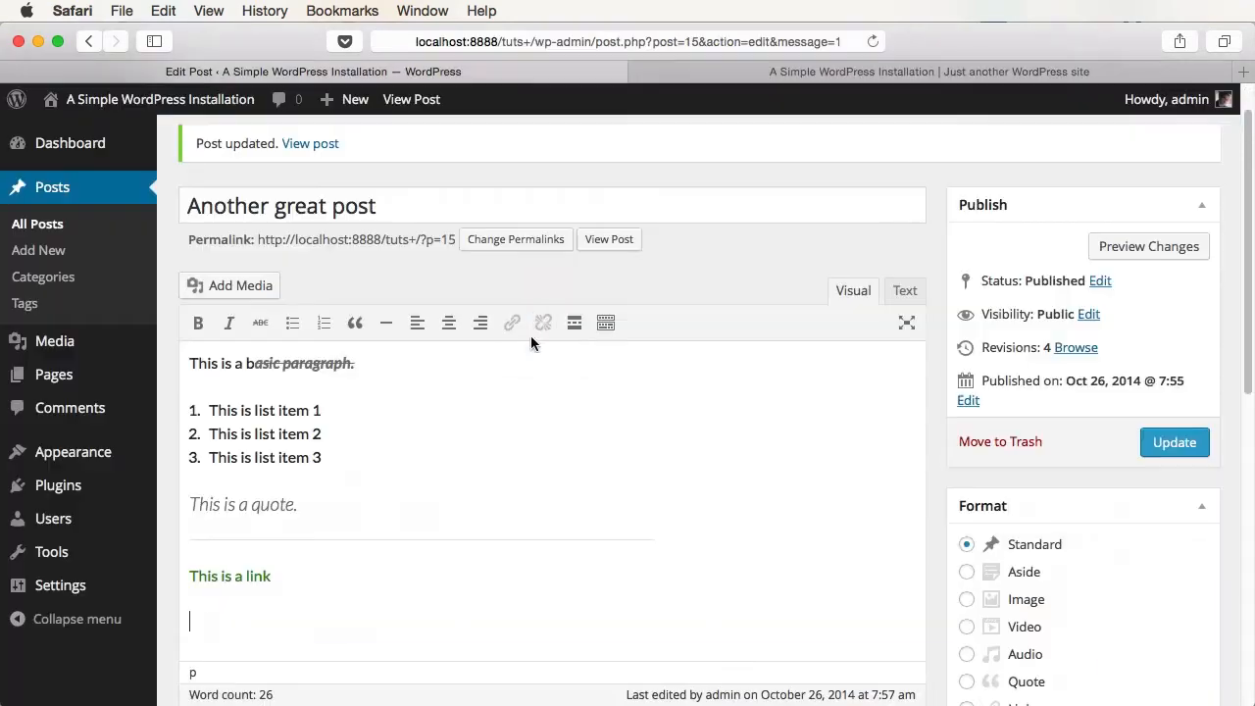
- Remove the link from the text and save the post again
click(248, 576)
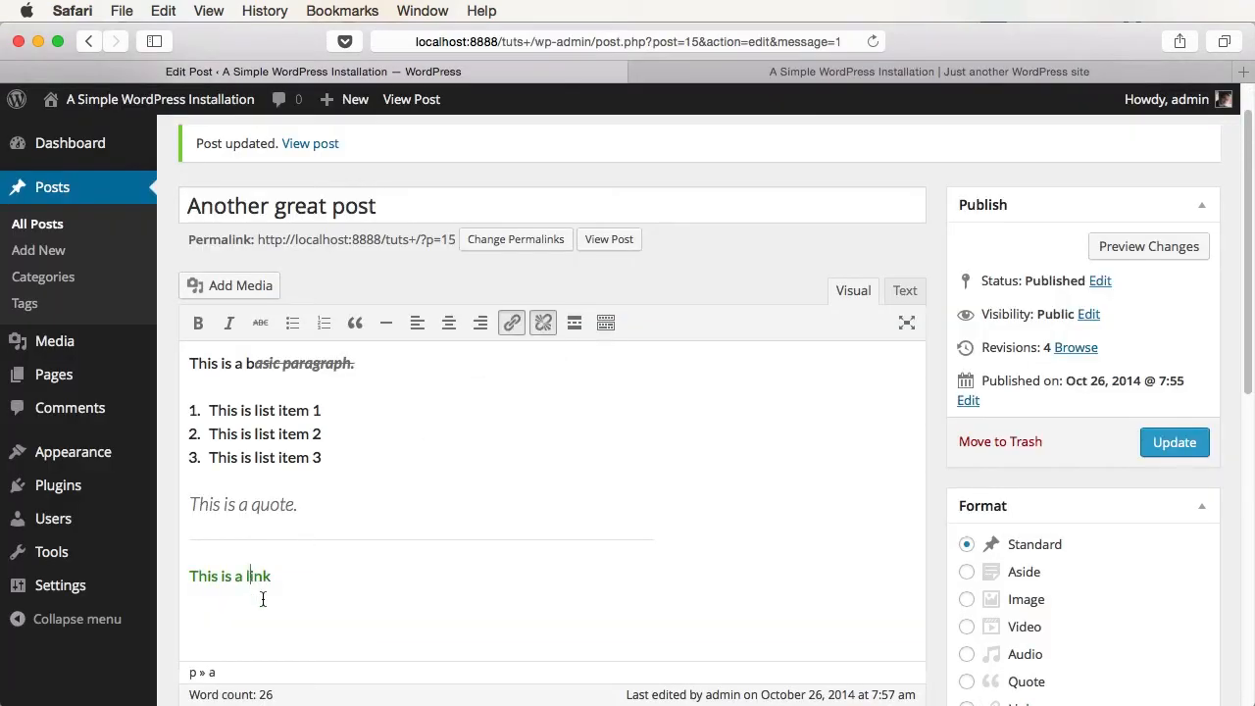
click(546, 323)
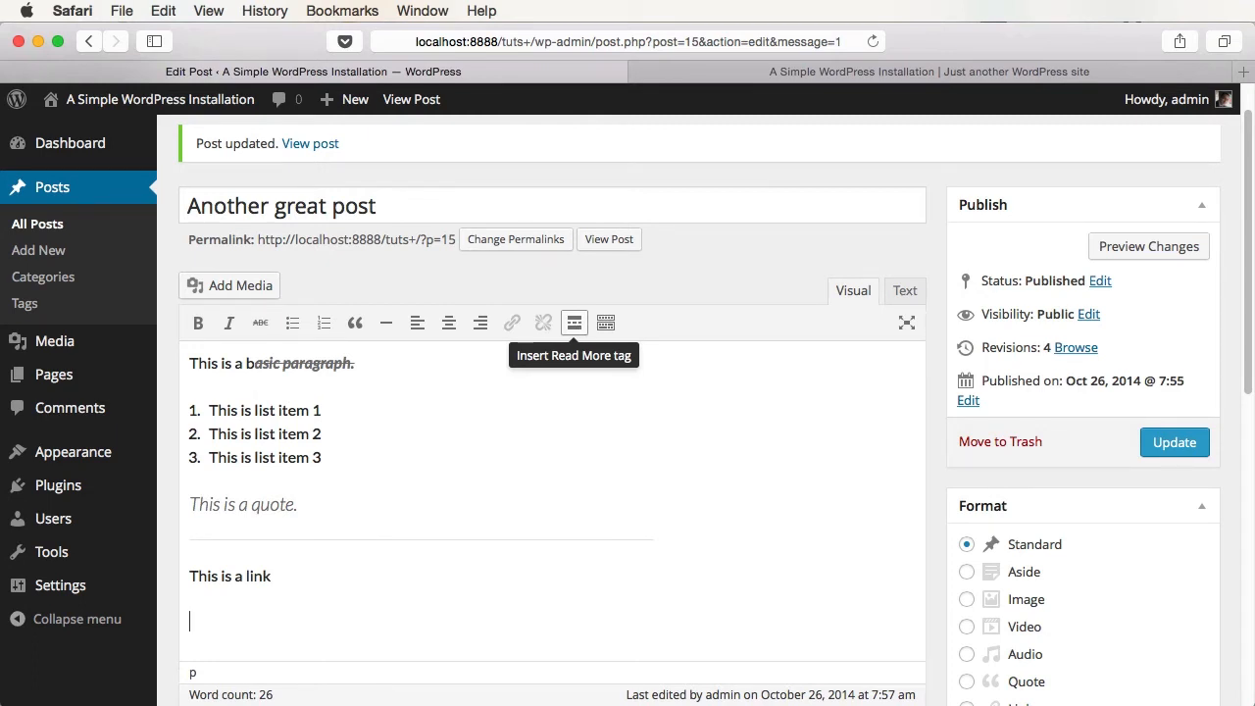
click(1175, 442)
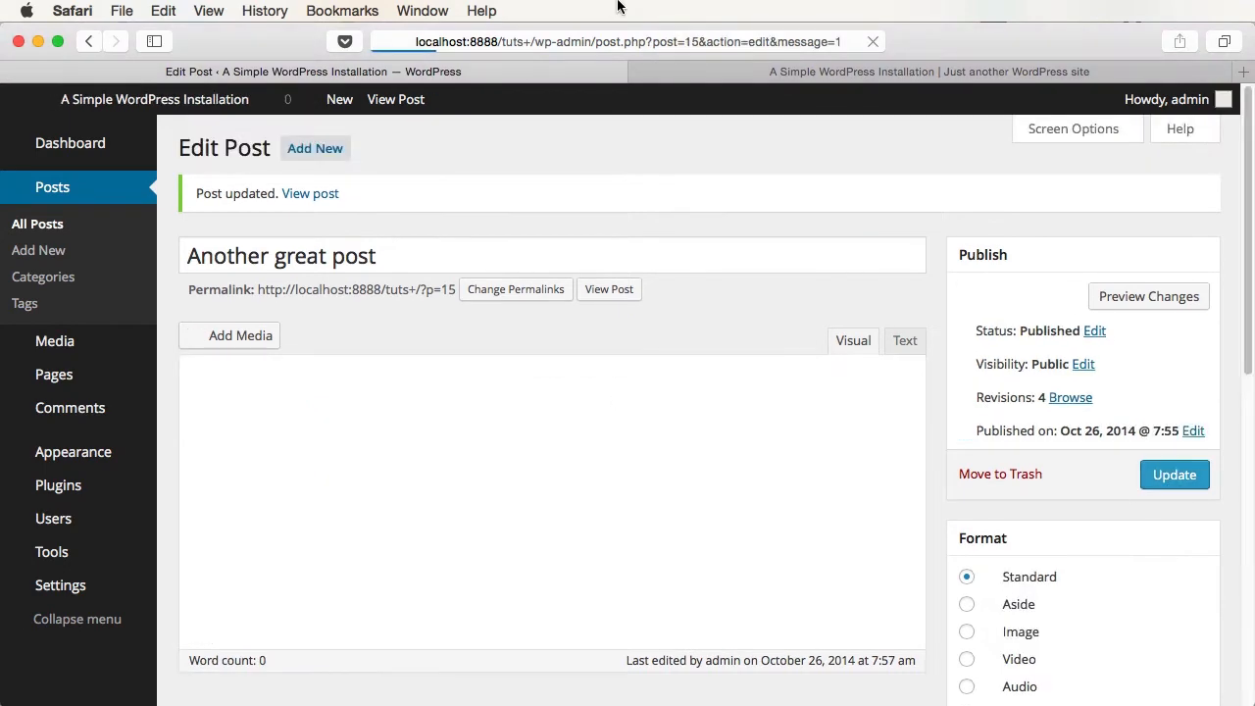
- Reload the live site to review the updated post, then go back to editing it
click(774, 71)
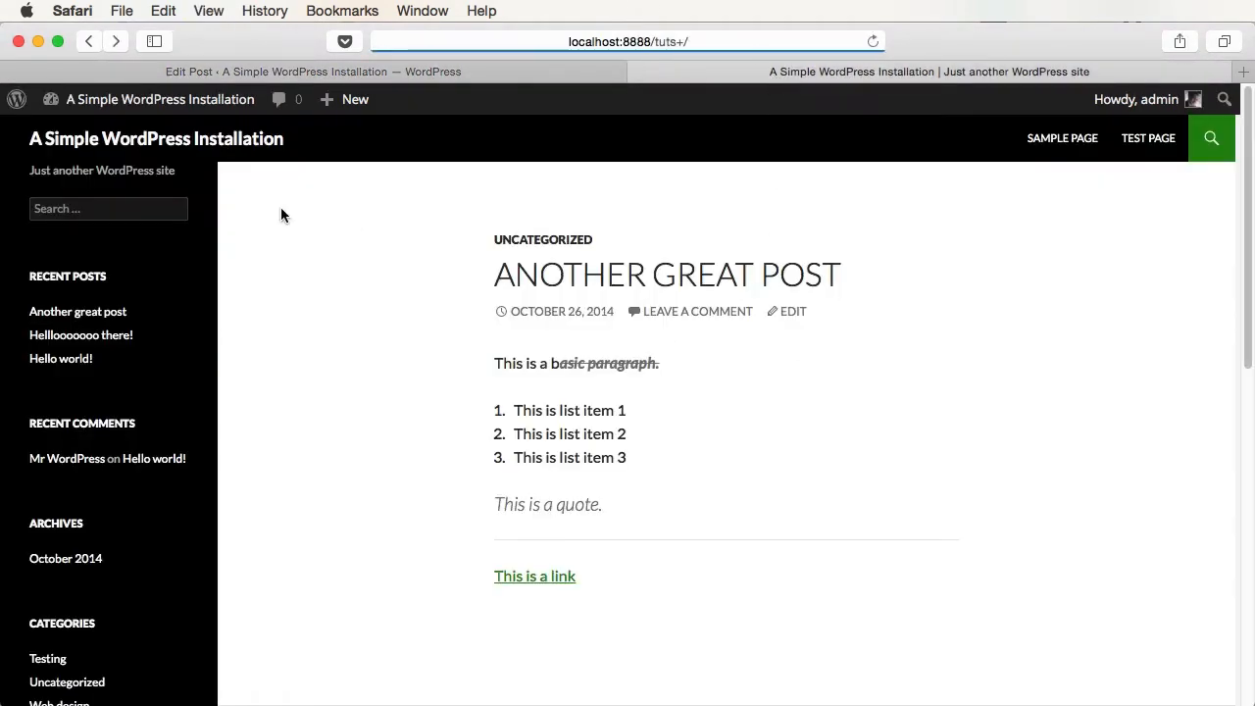
key(super+r)
scroll(860, 468, down, 10)
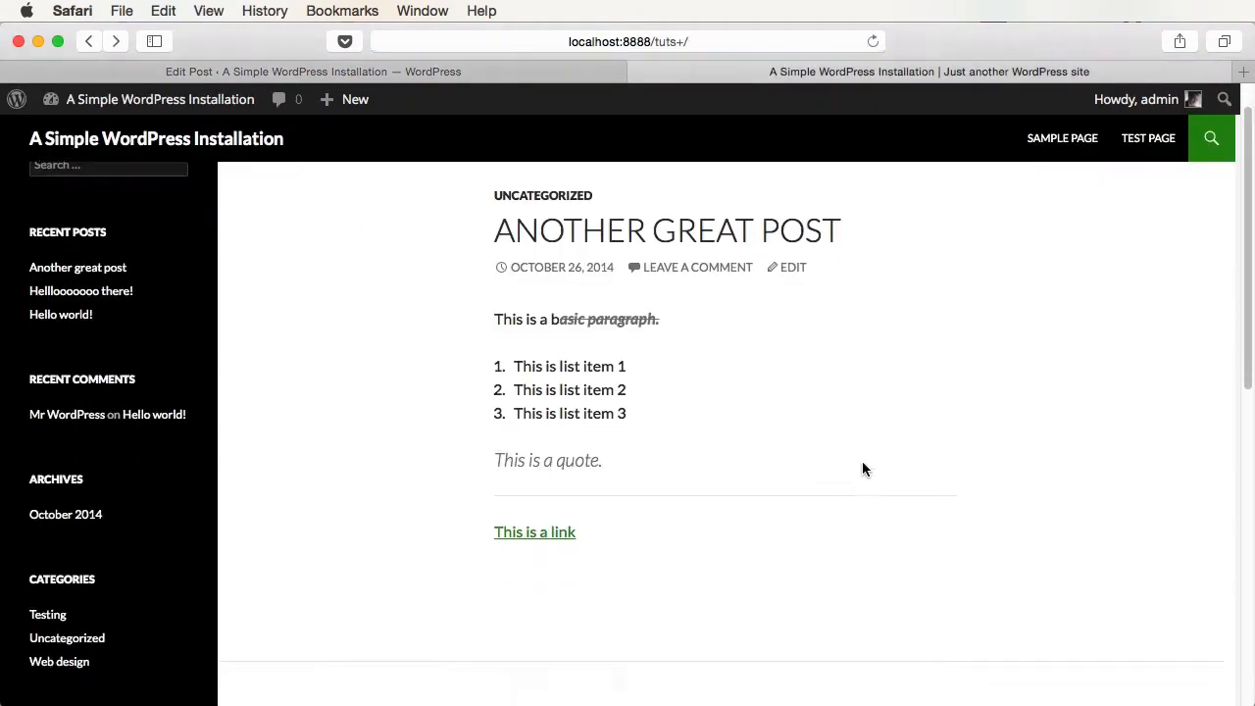
scroll(863, 463, down, 5)
scroll(863, 463, up, 15)
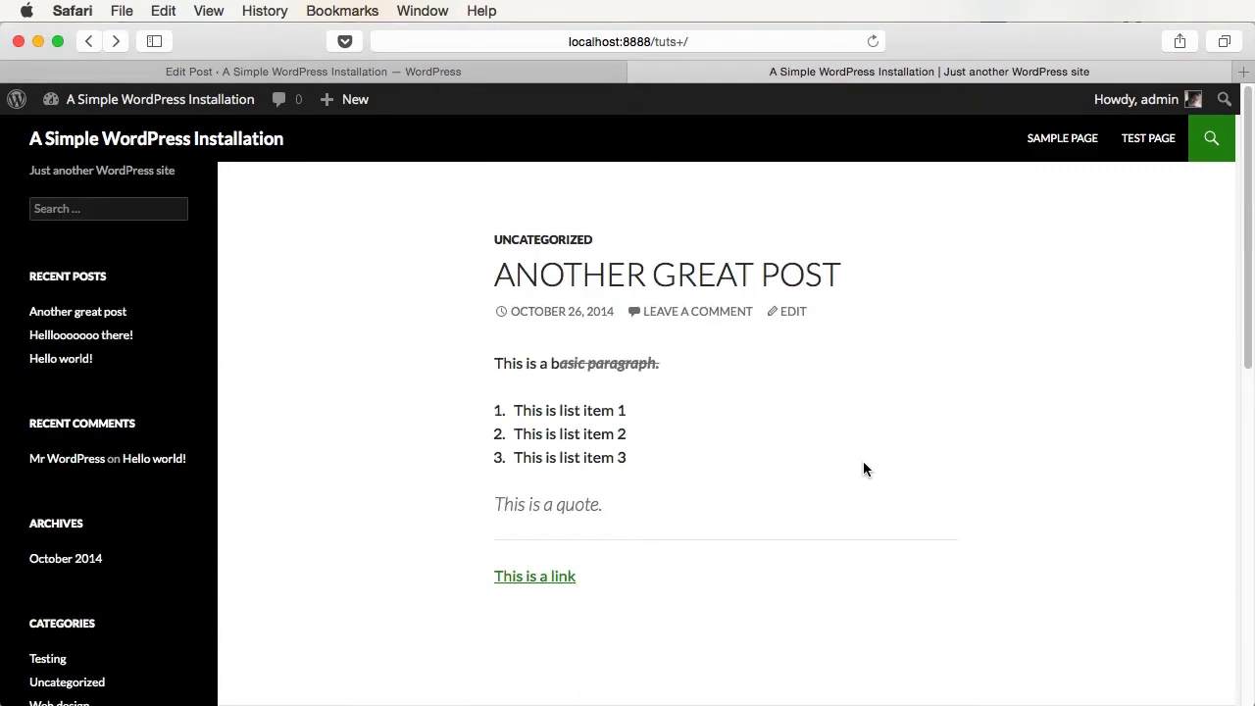
scroll(863, 463, down, 15)
scroll(863, 469, up, 15)
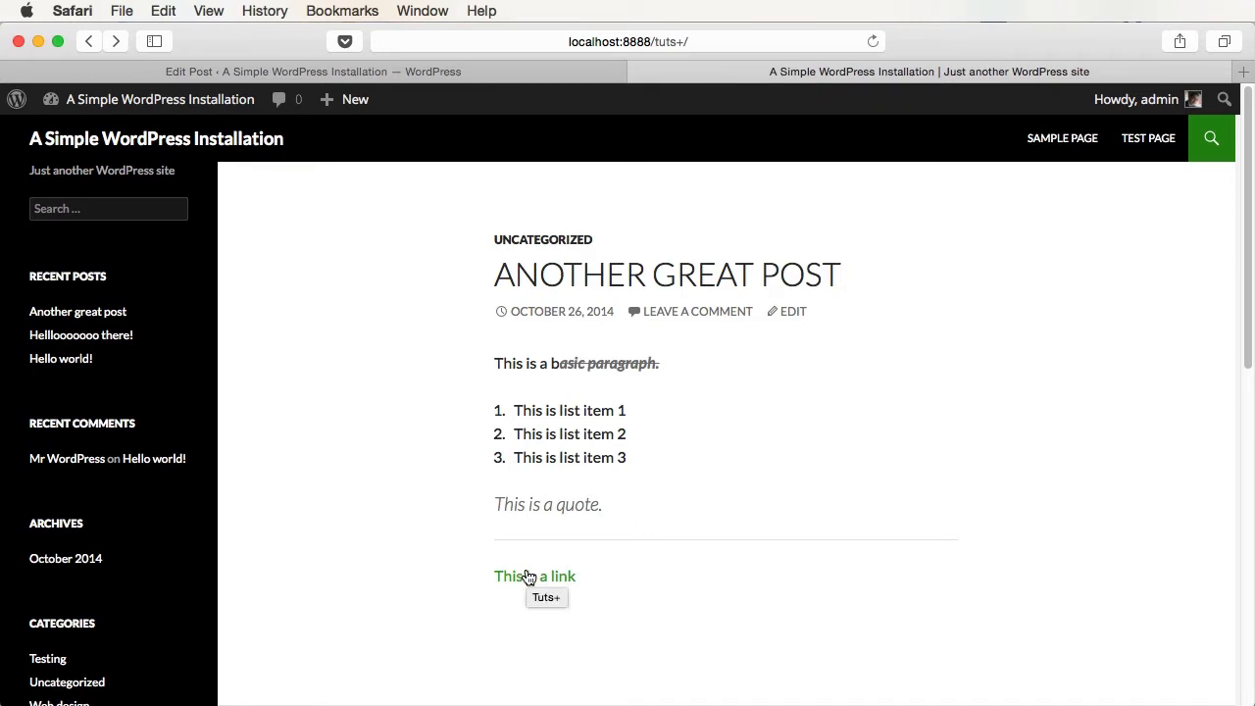
drag(510, 363, 655, 368)
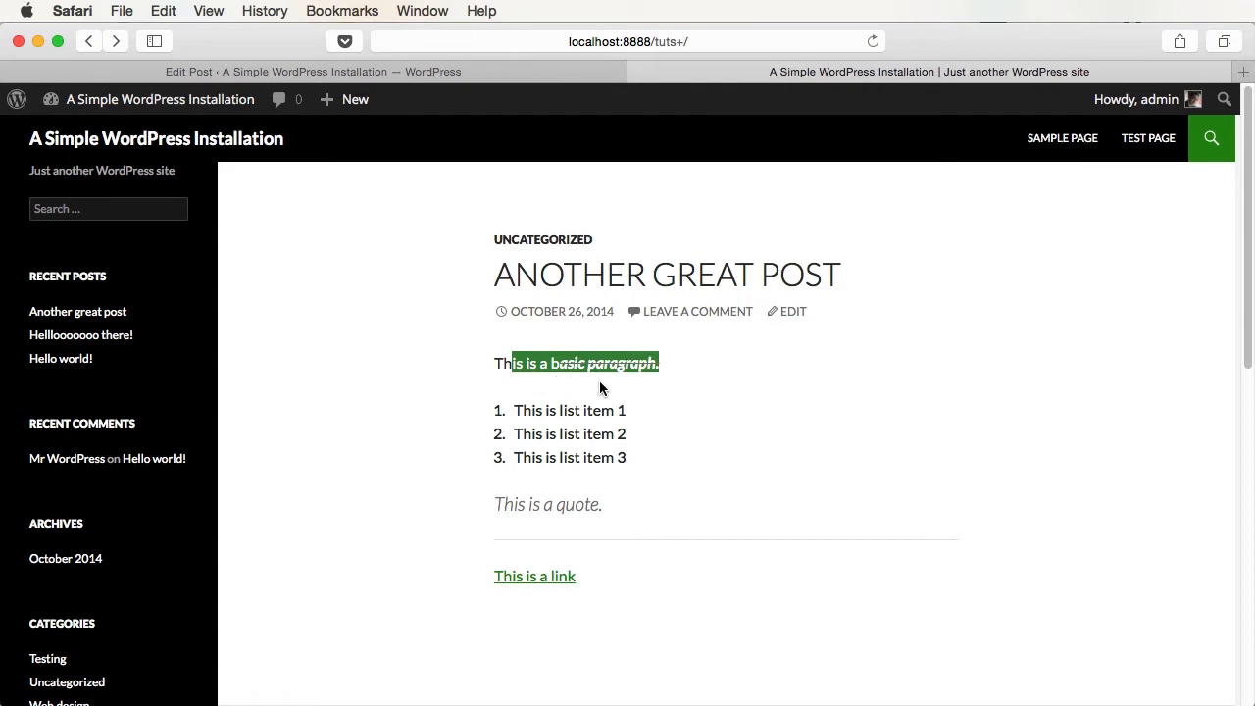
click(457, 73)
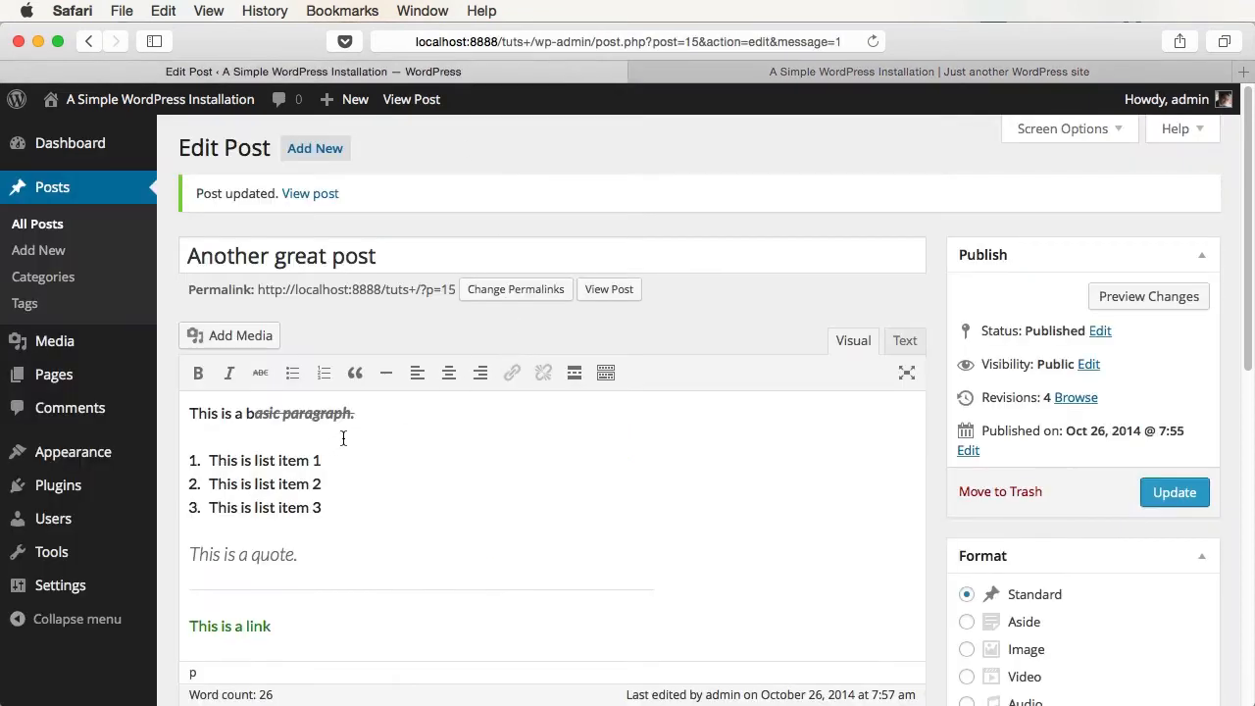
- Insert a More tag on a new line after the first paragraph and update the post
click(371, 424)
key(Return)
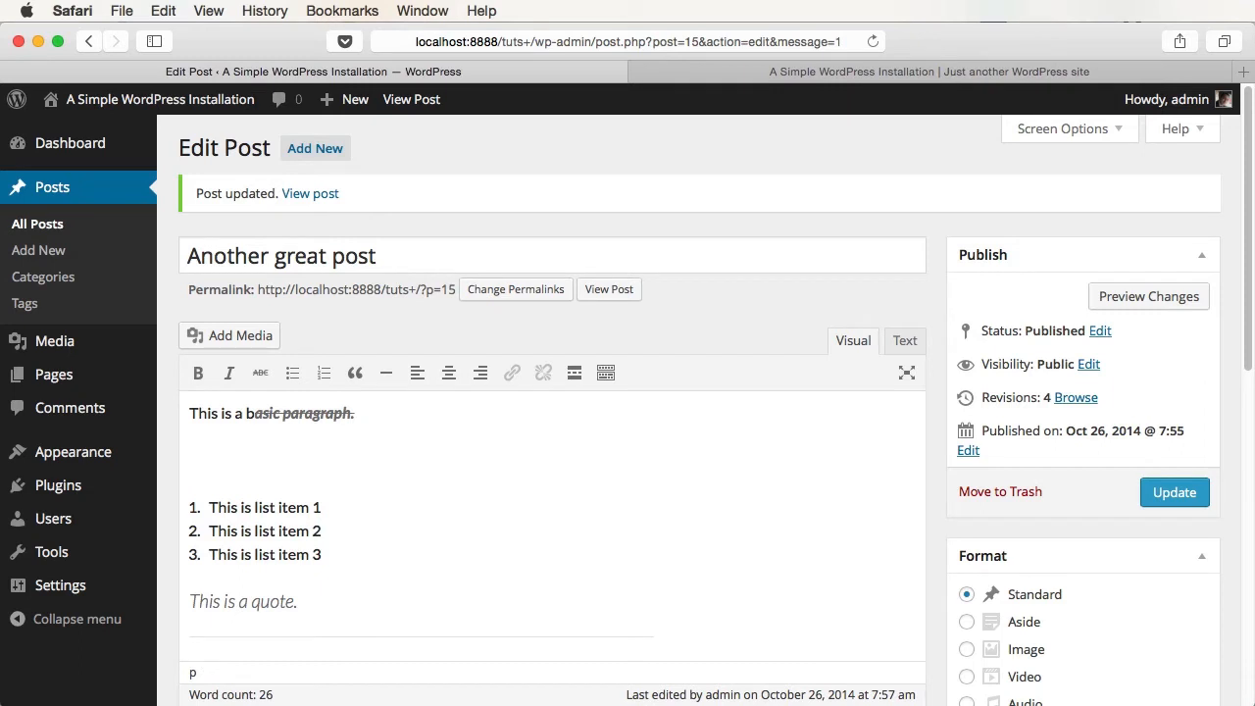
click(580, 383)
click(1174, 492)
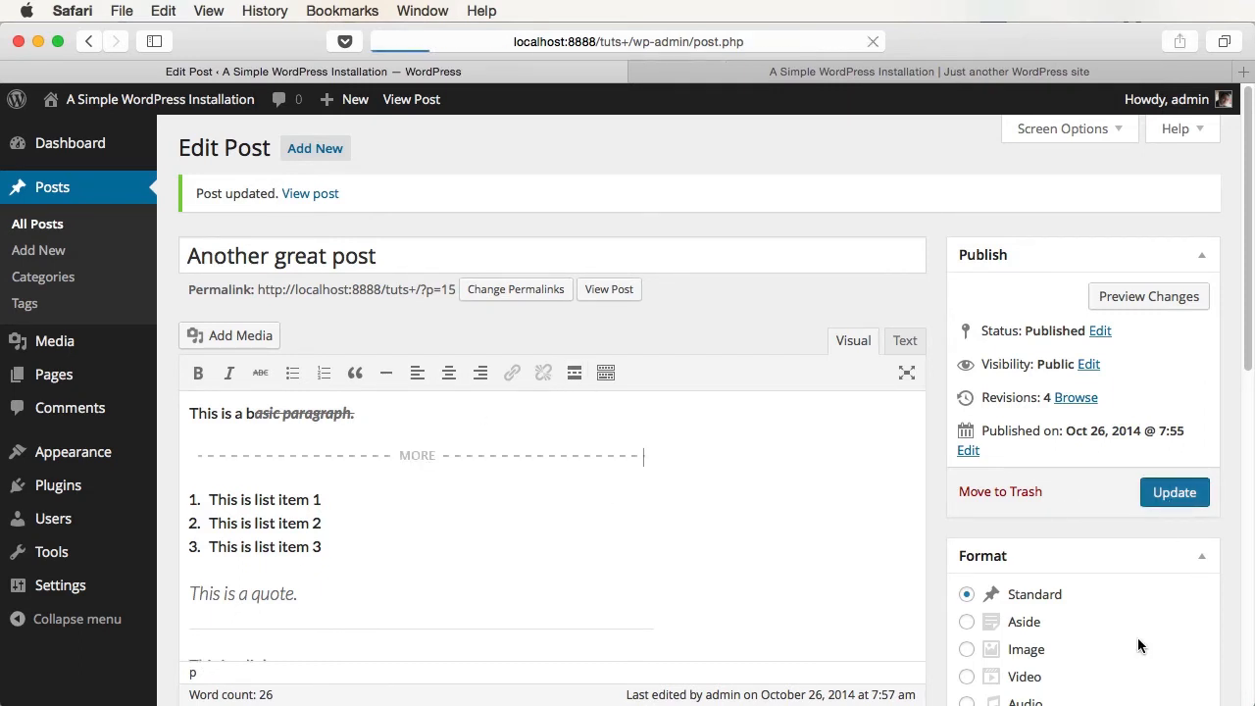
- Inspect the more-tag line in the post's HTML source view
click(897, 348)
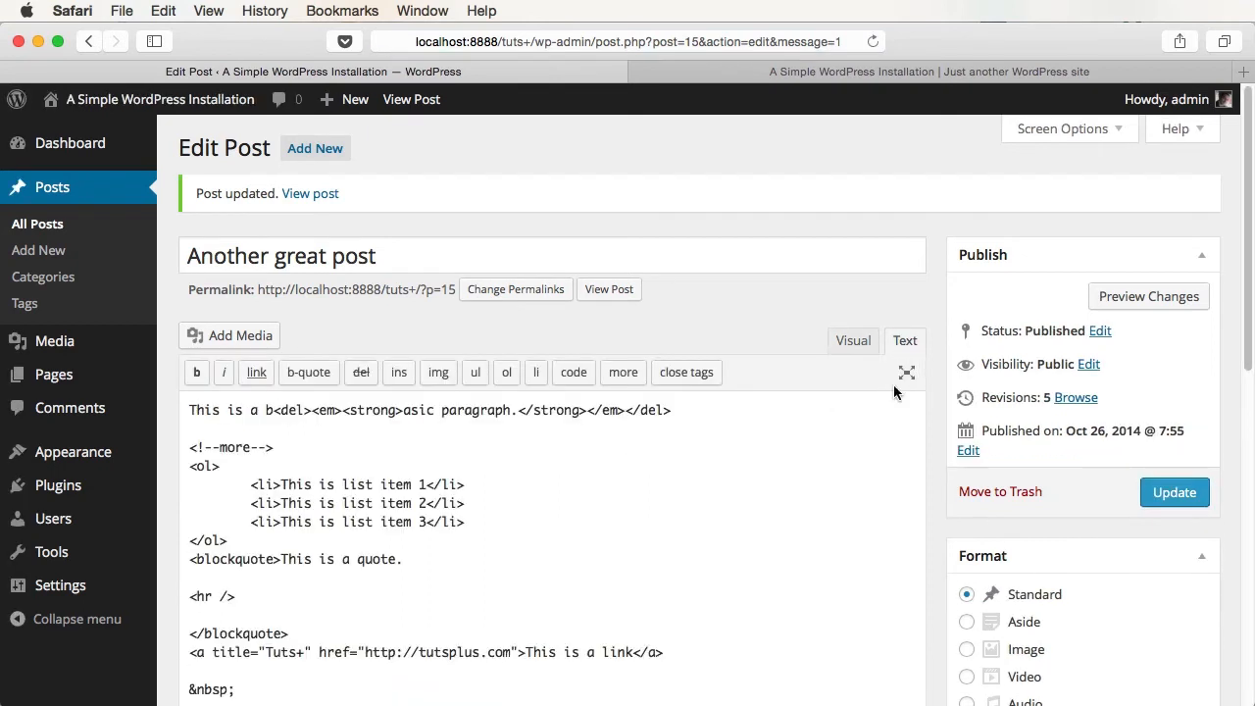
click(276, 447)
key(super+shift+Left)
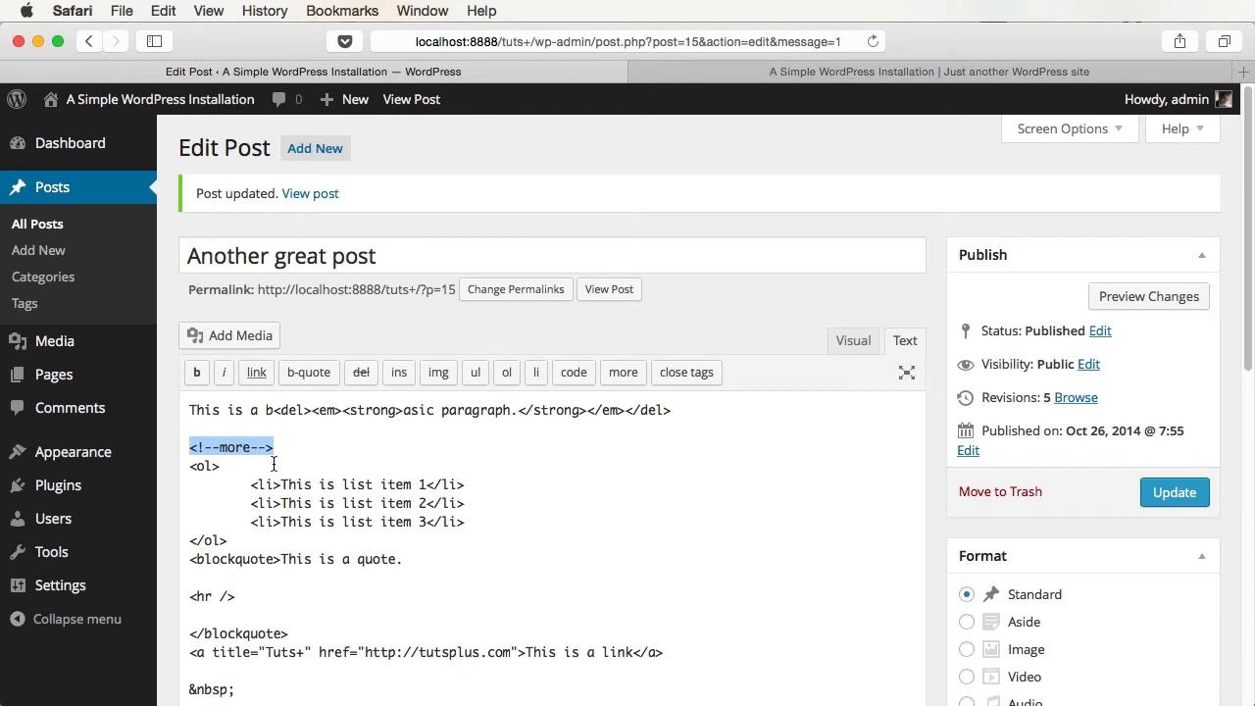
- Reload the live site, check the excerpt, open the full post, and return to editing
click(704, 80)
key(super+r)
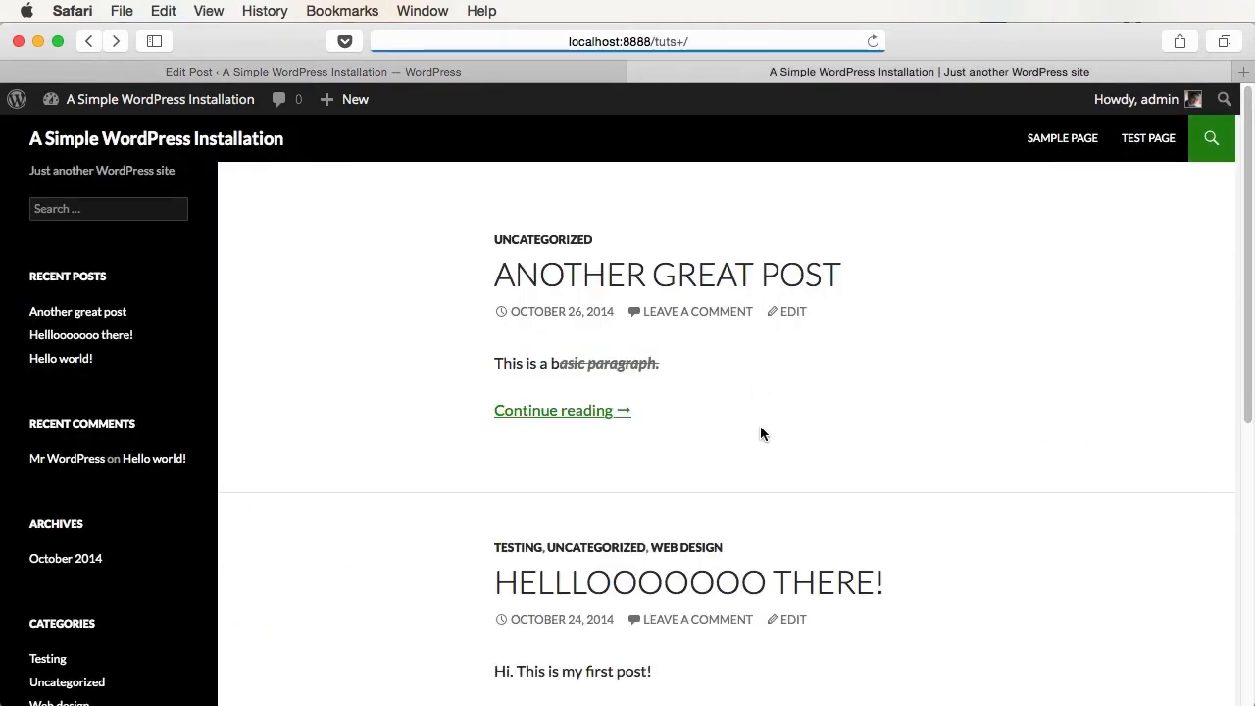
drag(511, 364, 682, 366)
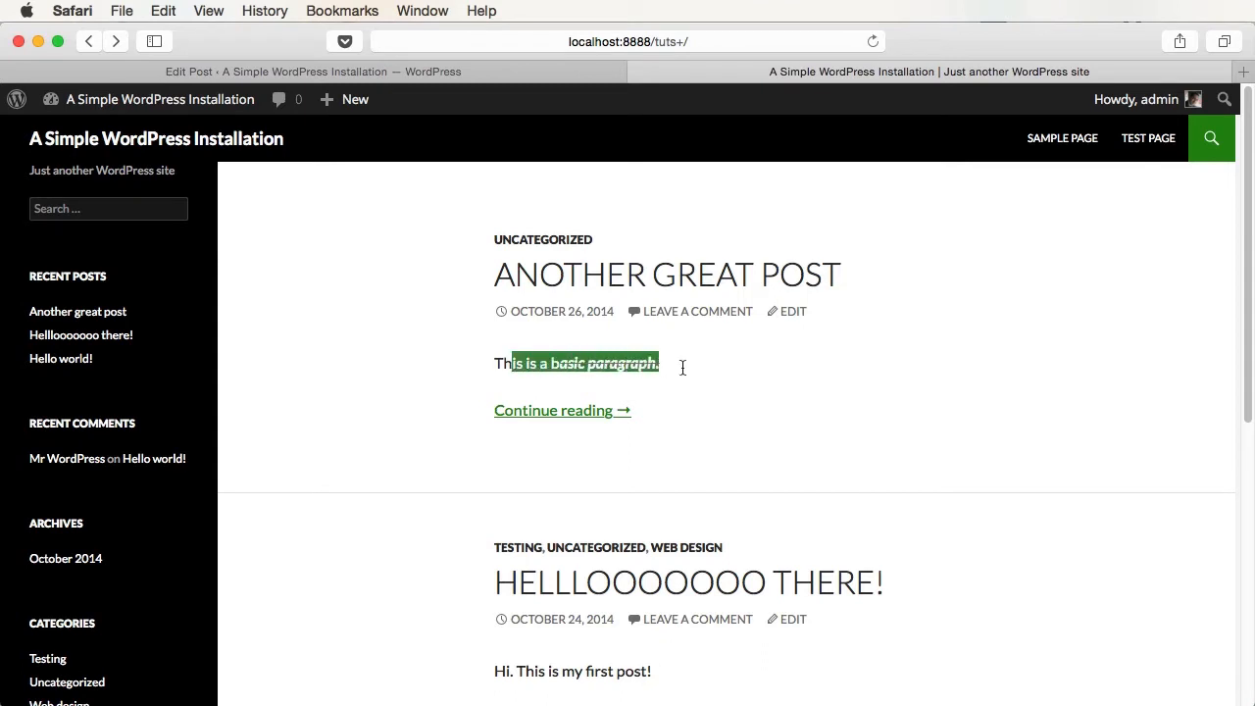
click(680, 378)
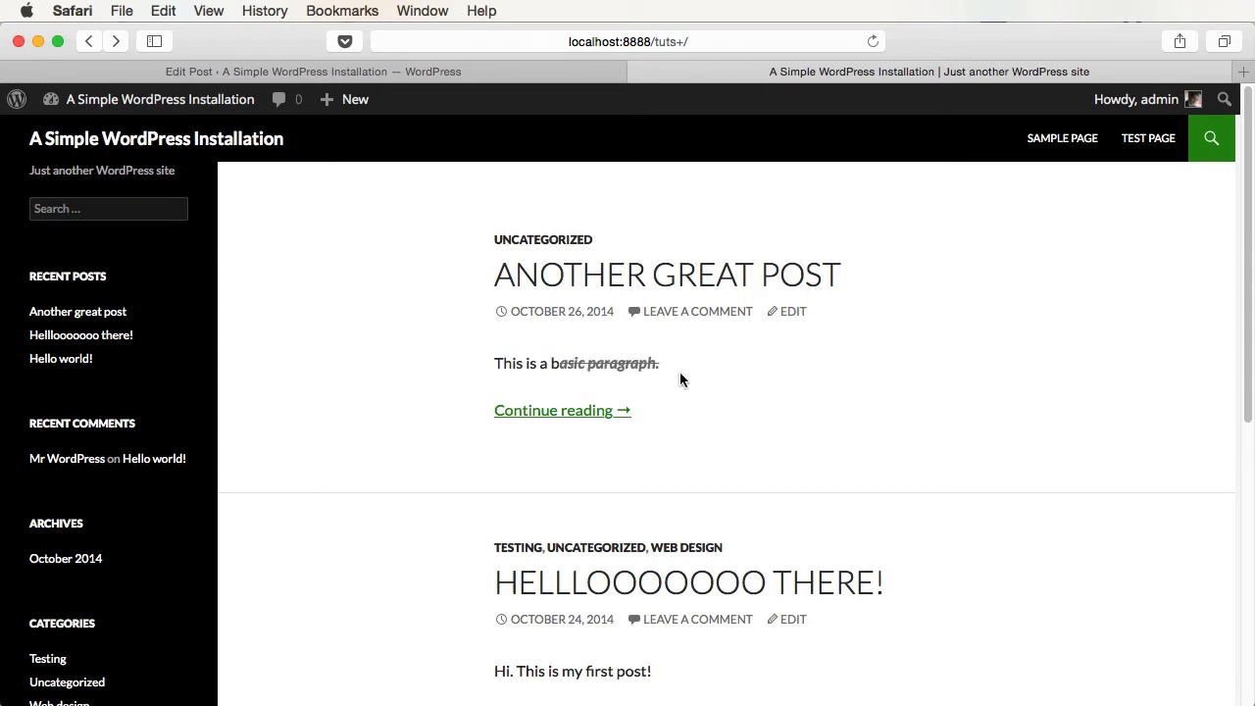
click(535, 410)
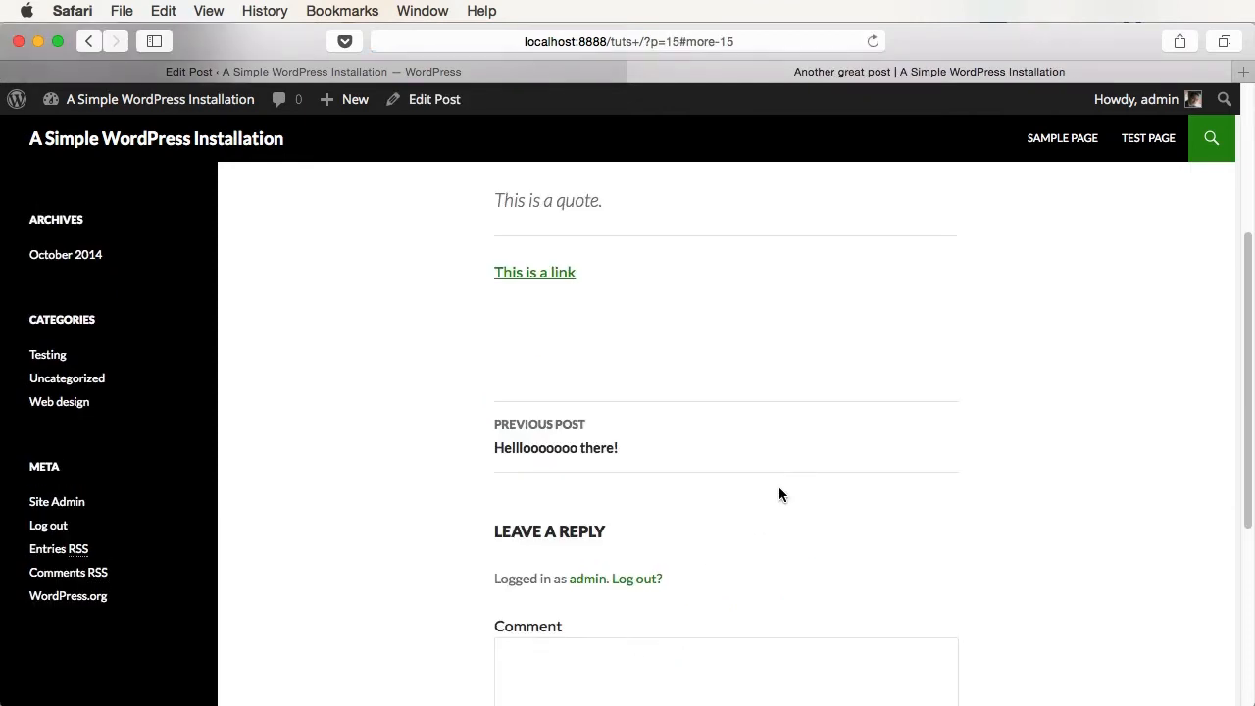
scroll(778, 495, up, 5)
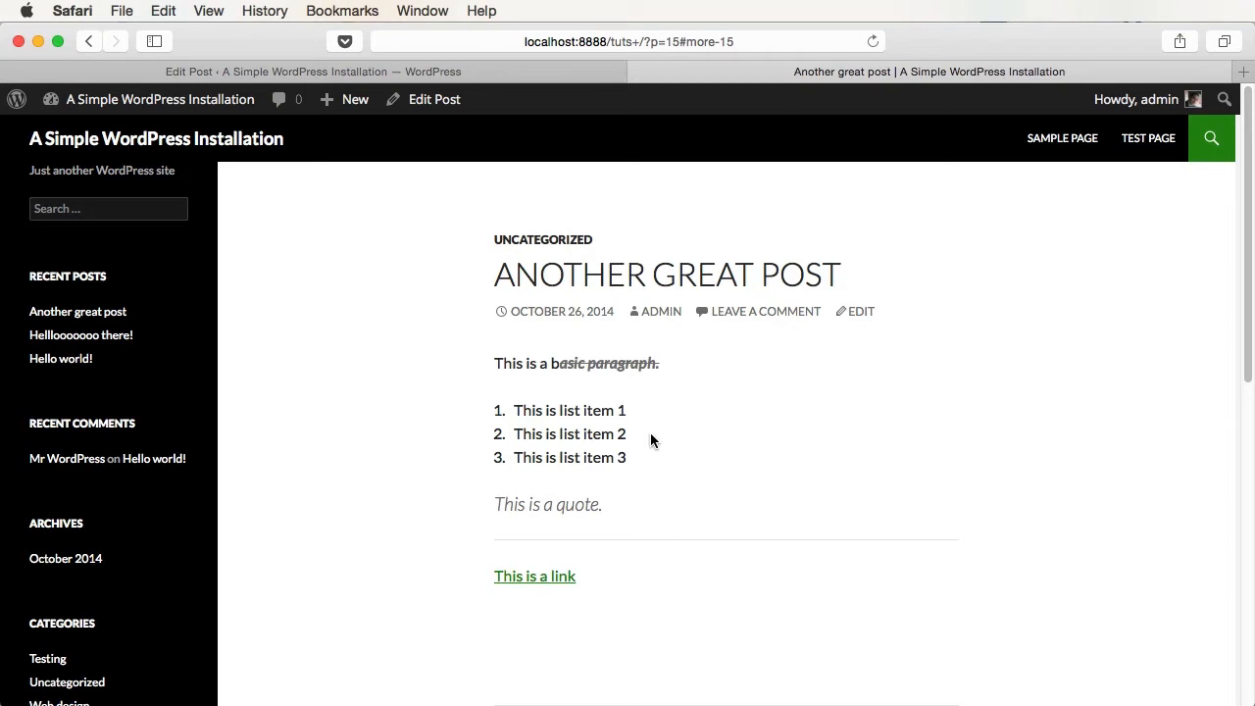
click(516, 74)
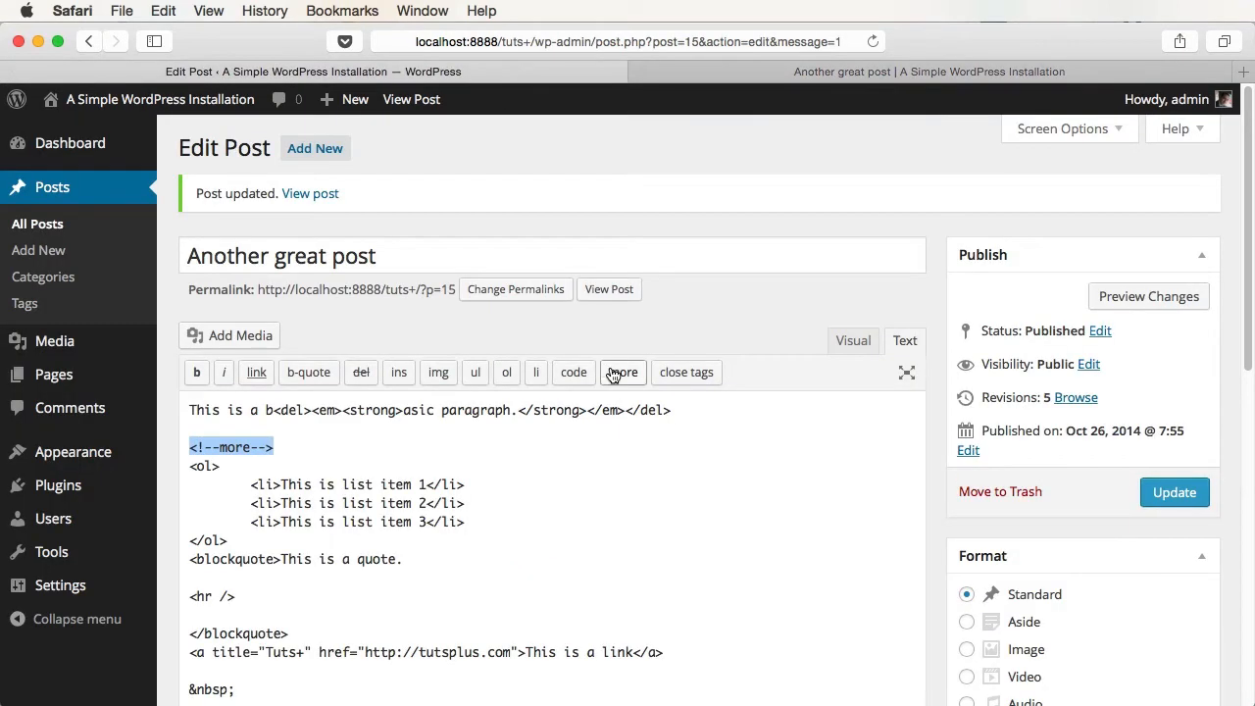
- Switch to the Visual editor, show the second toolbar row, and open the Paragraph format dropdown
click(853, 340)
scroll(511, 544, down, 3)
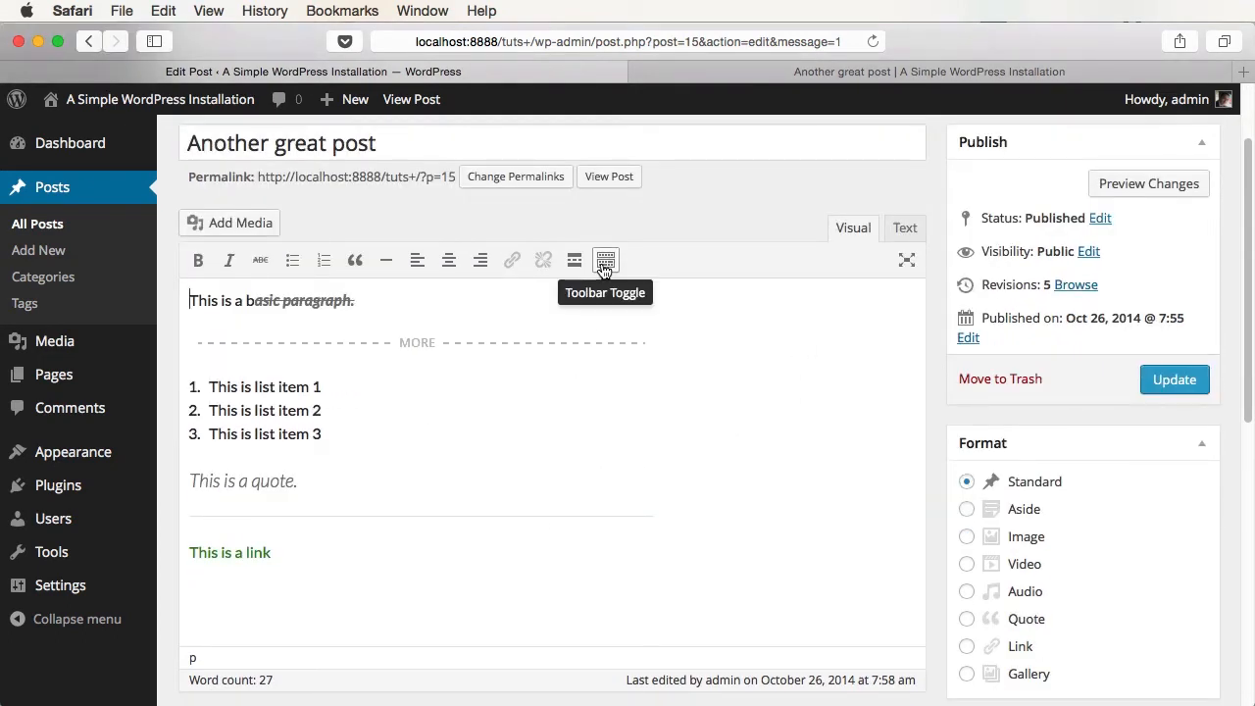
click(605, 267)
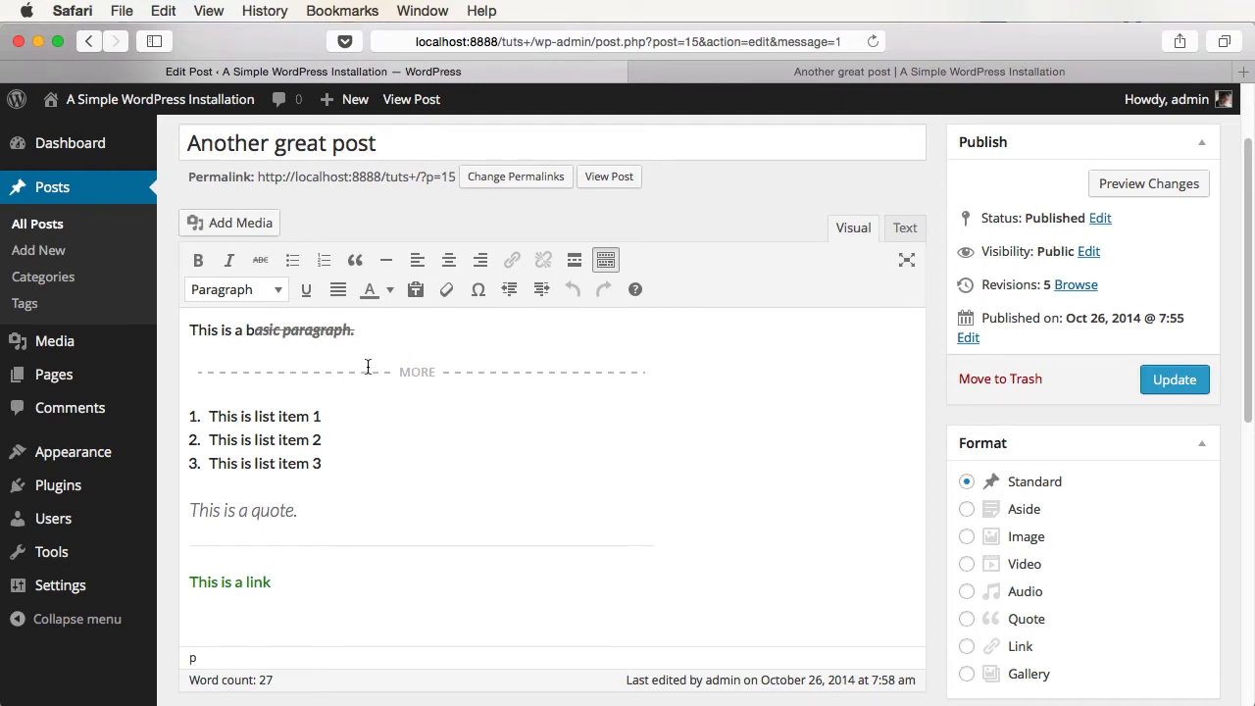
click(287, 329)
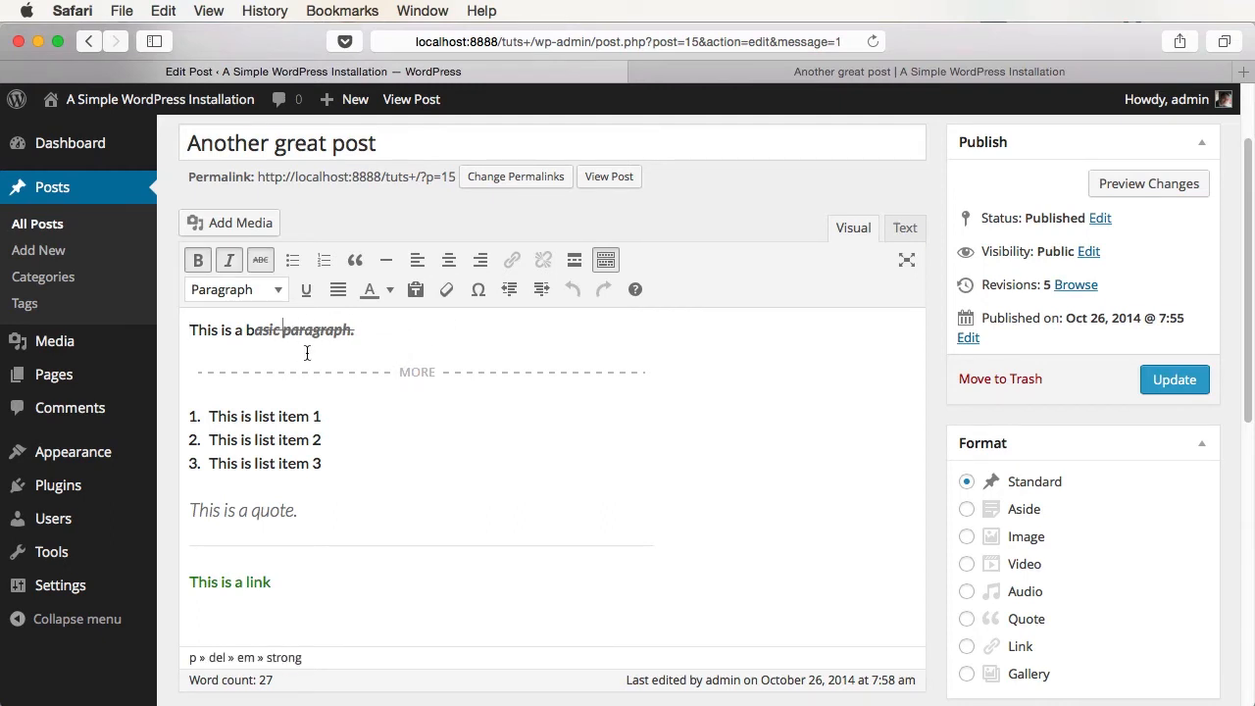
click(265, 291)
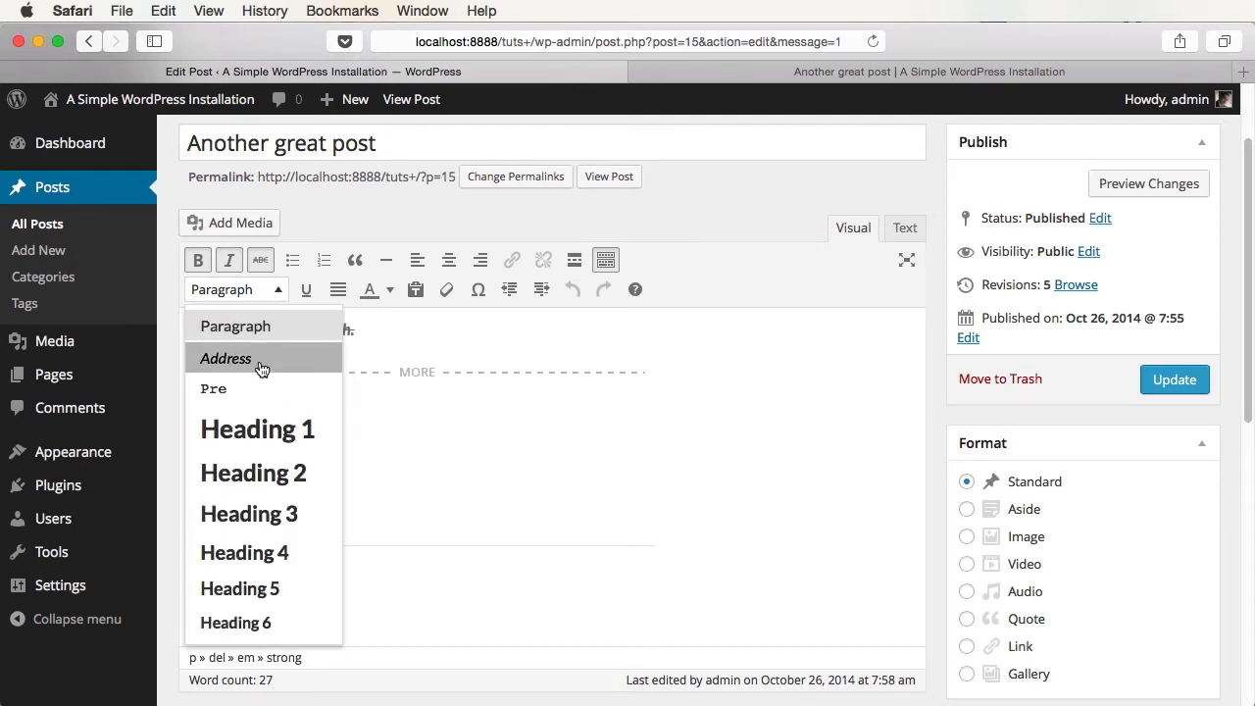
- Add 'Page title' at the top as a Heading 1 and remove the empty line below it
scroll(272, 523, down, 3)
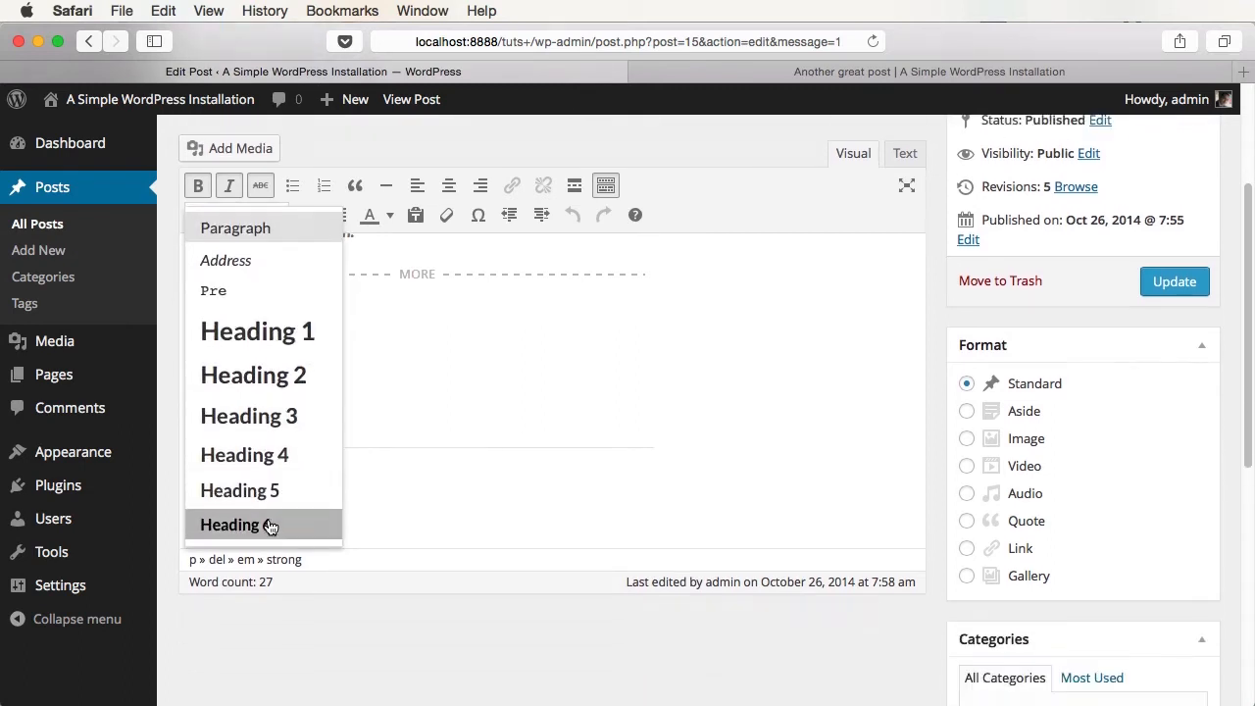
text(Page ti)
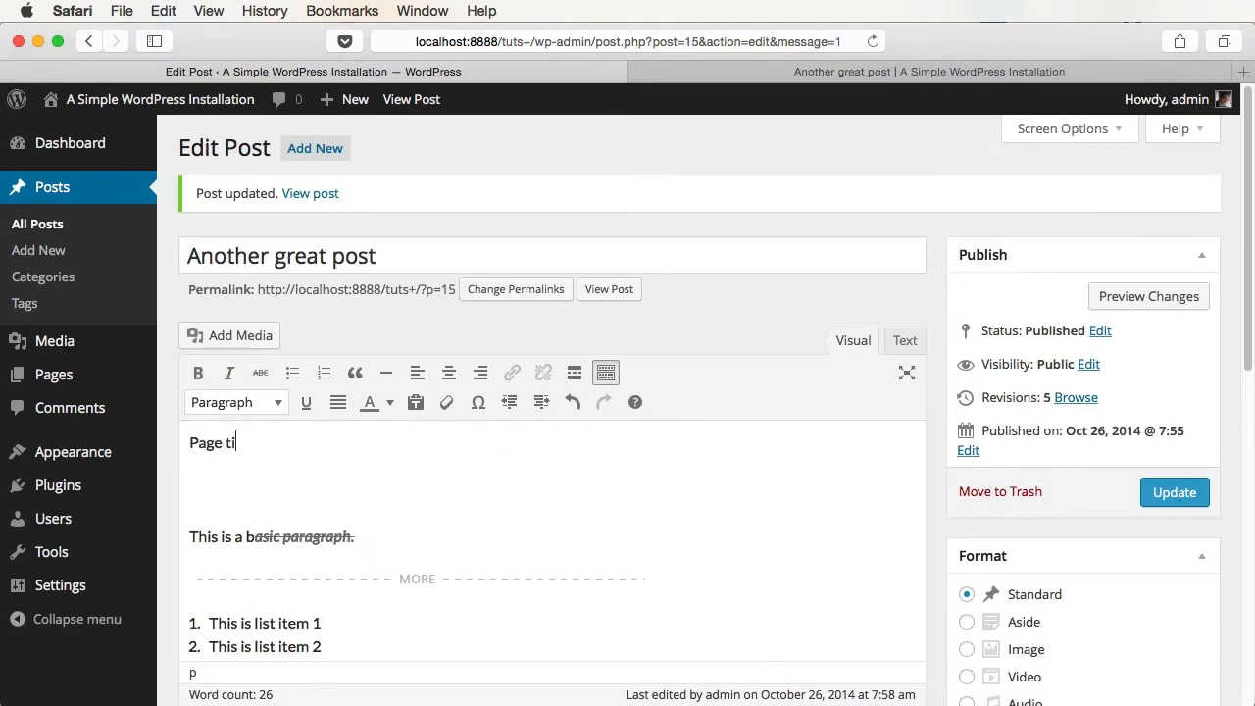
text(tle)
key(shift+Home)
click(255, 406)
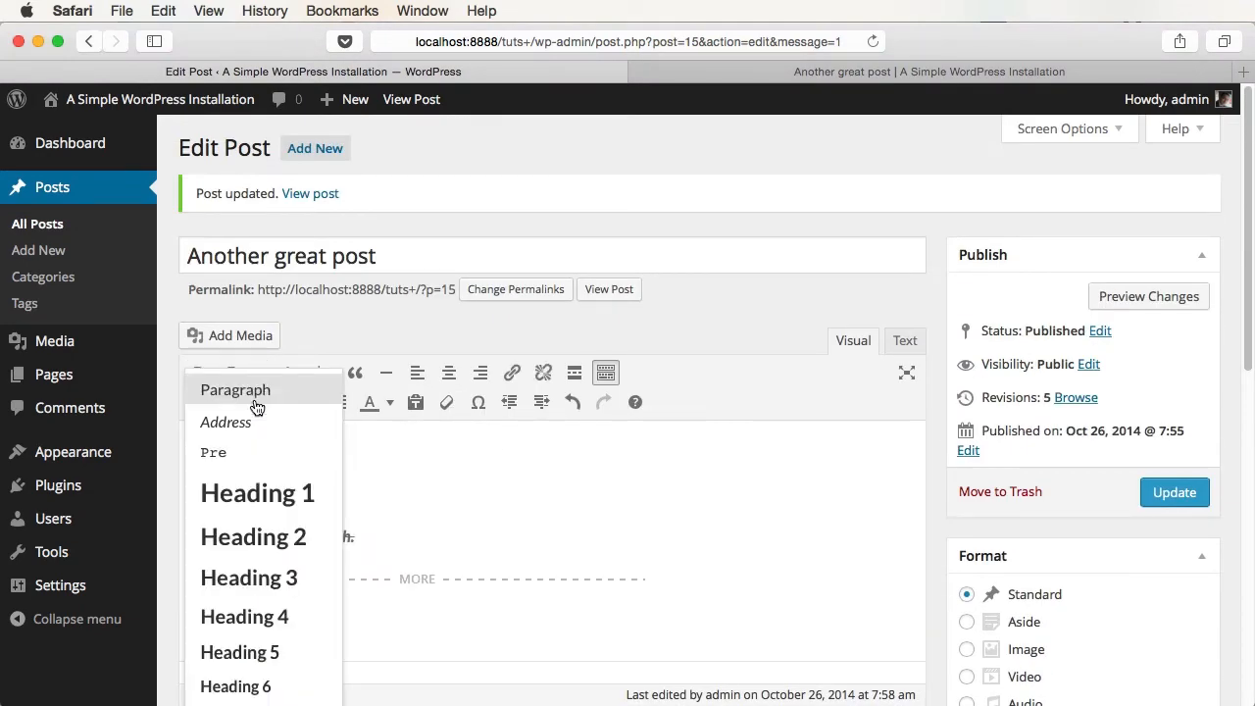
click(253, 490)
click(332, 516)
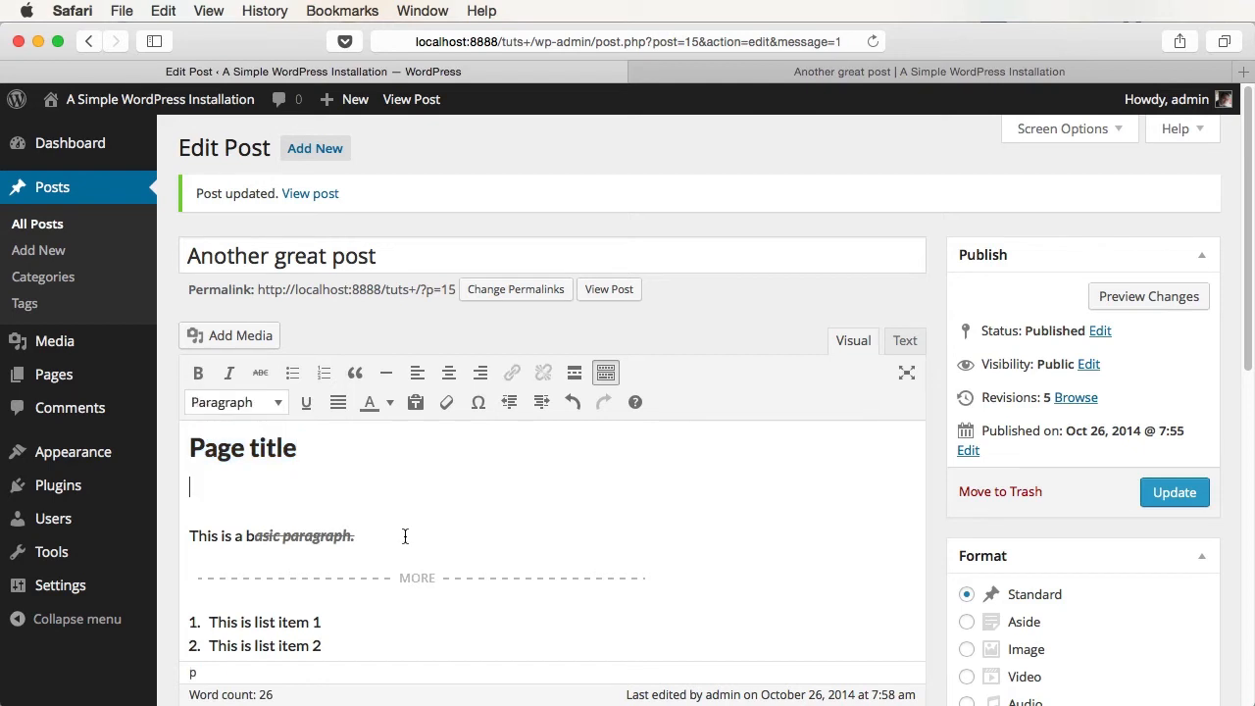
key(BackSpace)
- Paste 'A smaller title' as Heading 3 plus a paragraph after 'This is a link', then update
scroll(330, 541, down, 4)
click(330, 541)
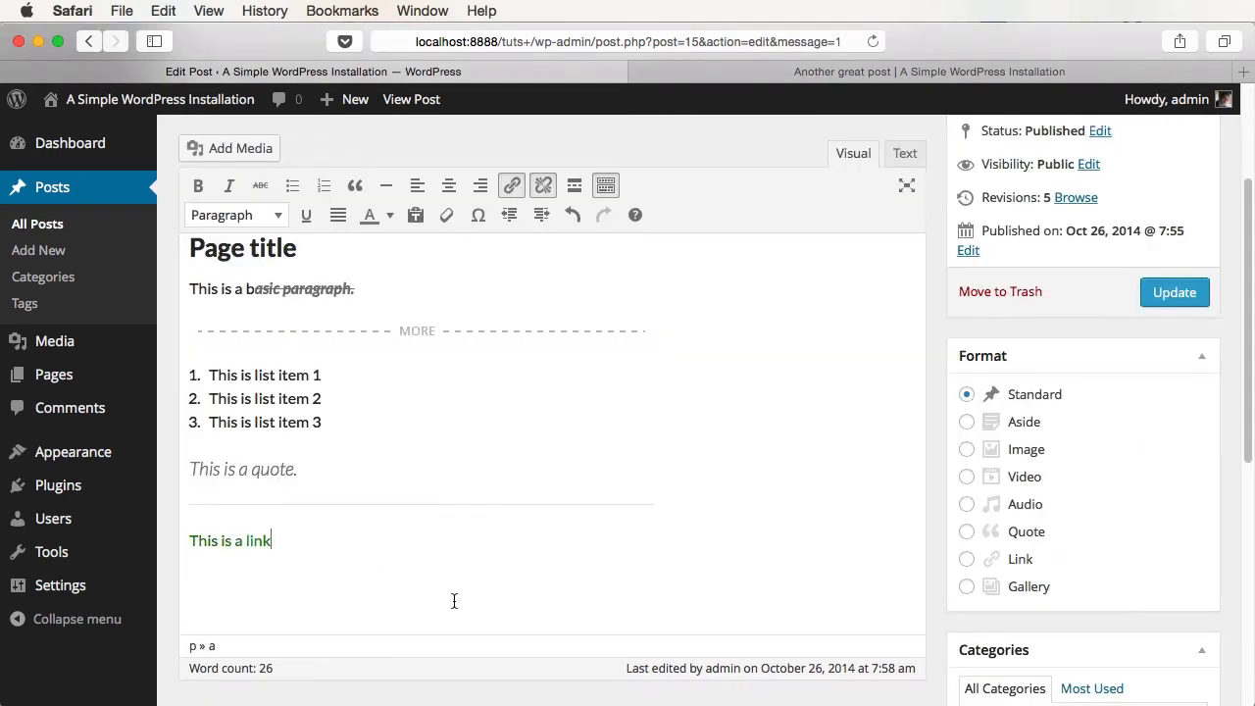
key(Return)
text(A smaller title Followed by a paragraph.)
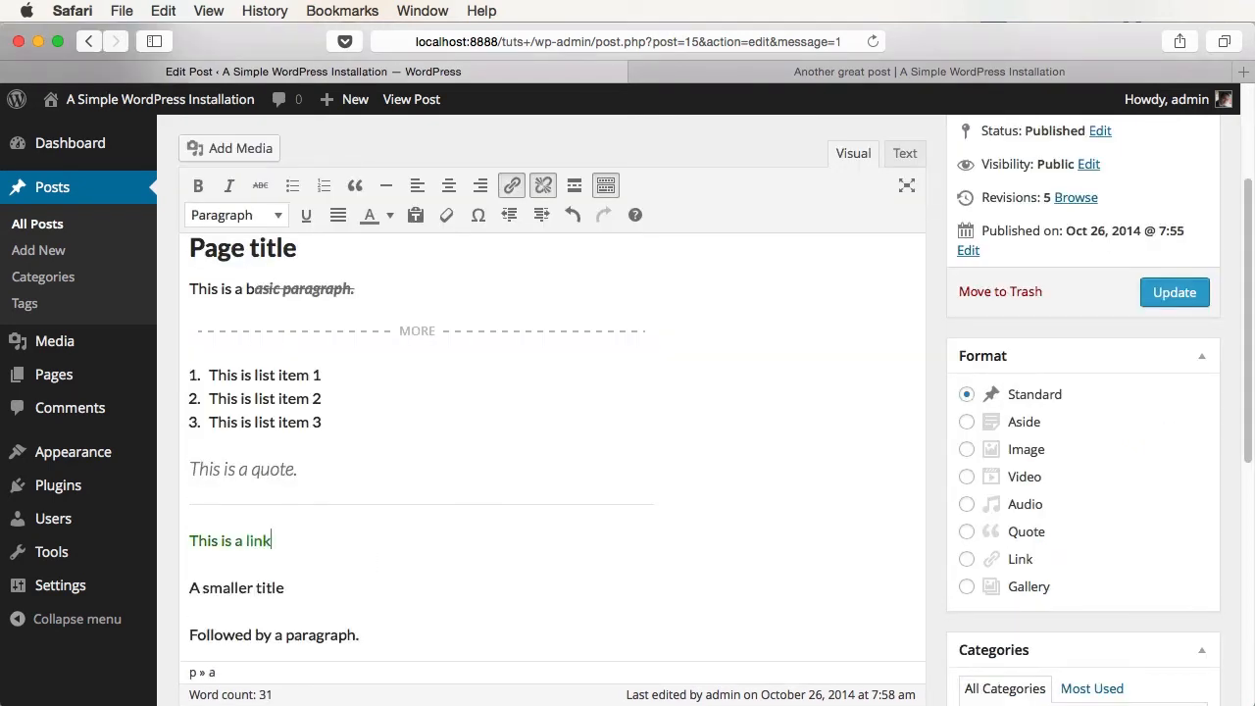
triple_click(282, 588)
click(233, 226)
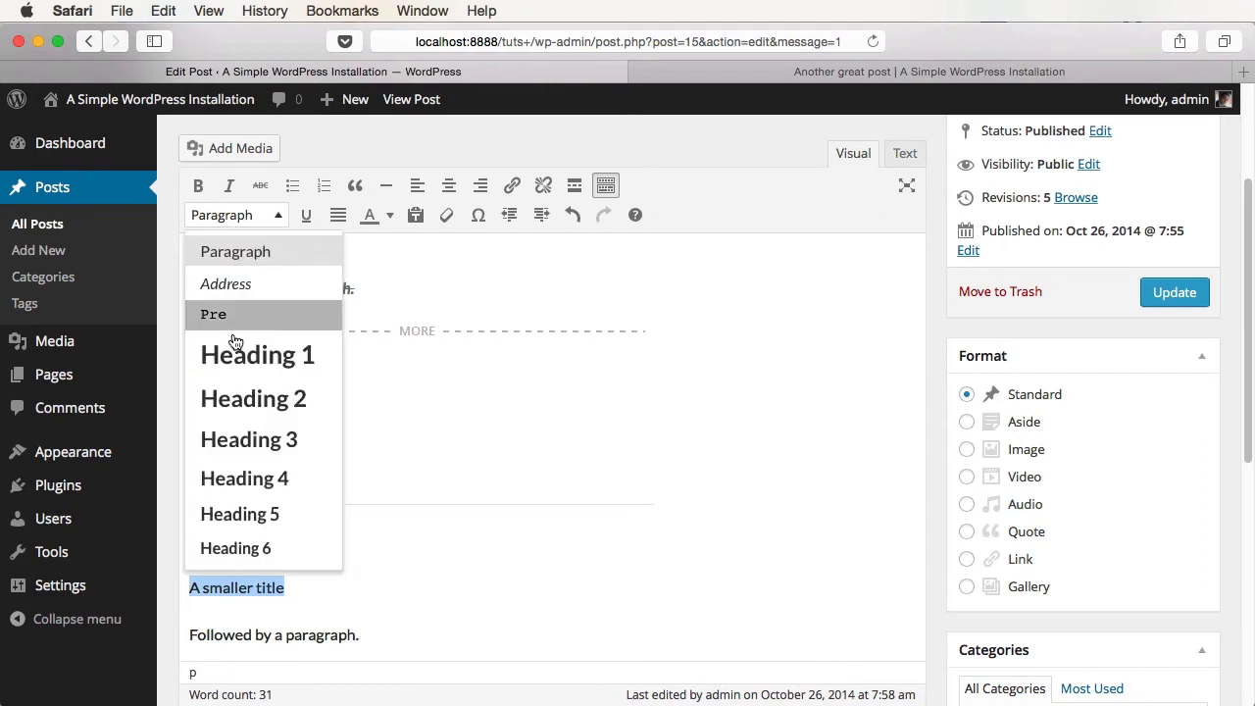
click(241, 440)
click(368, 636)
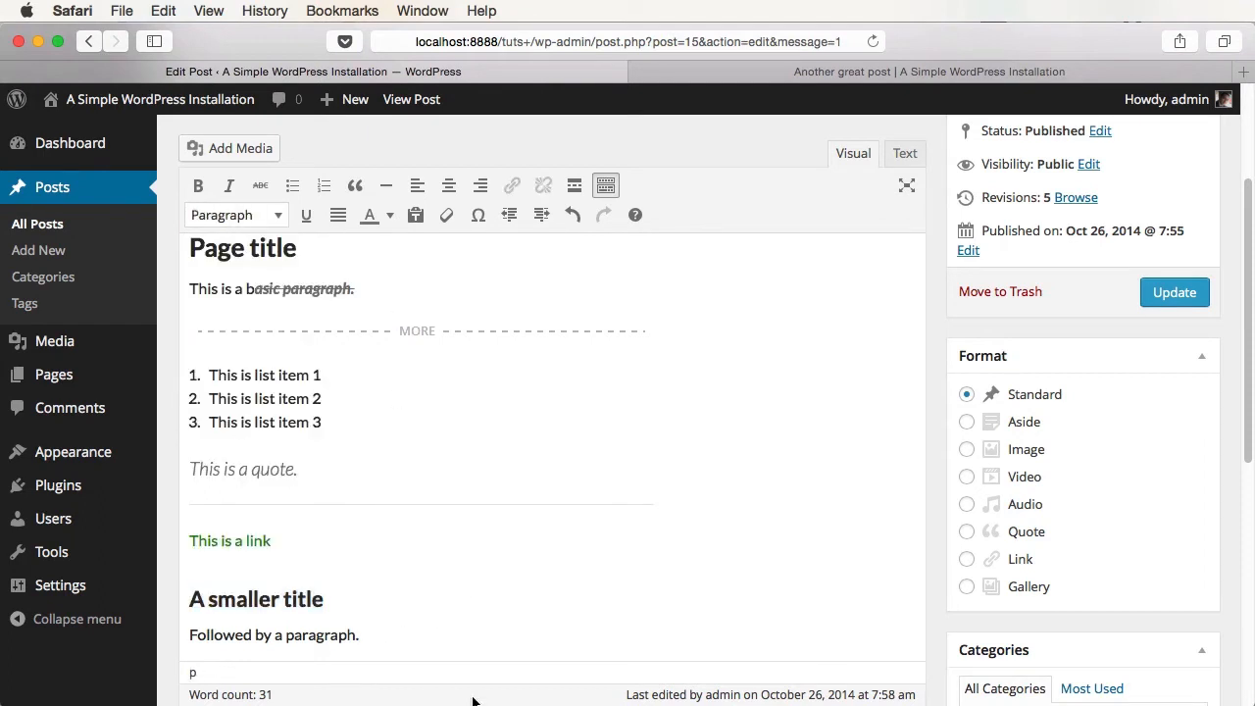
click(1174, 294)
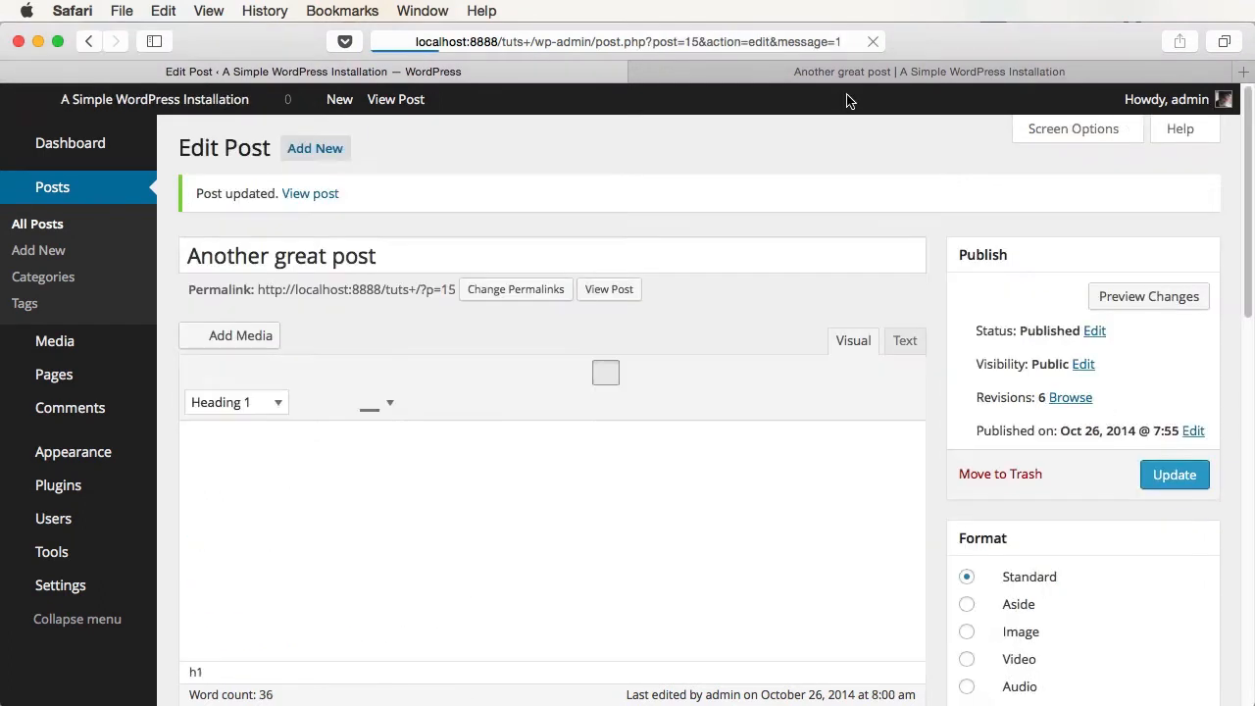
click(849, 73)
key(super+r)
drag(536, 364, 667, 360)
scroll(649, 434, down, 1)
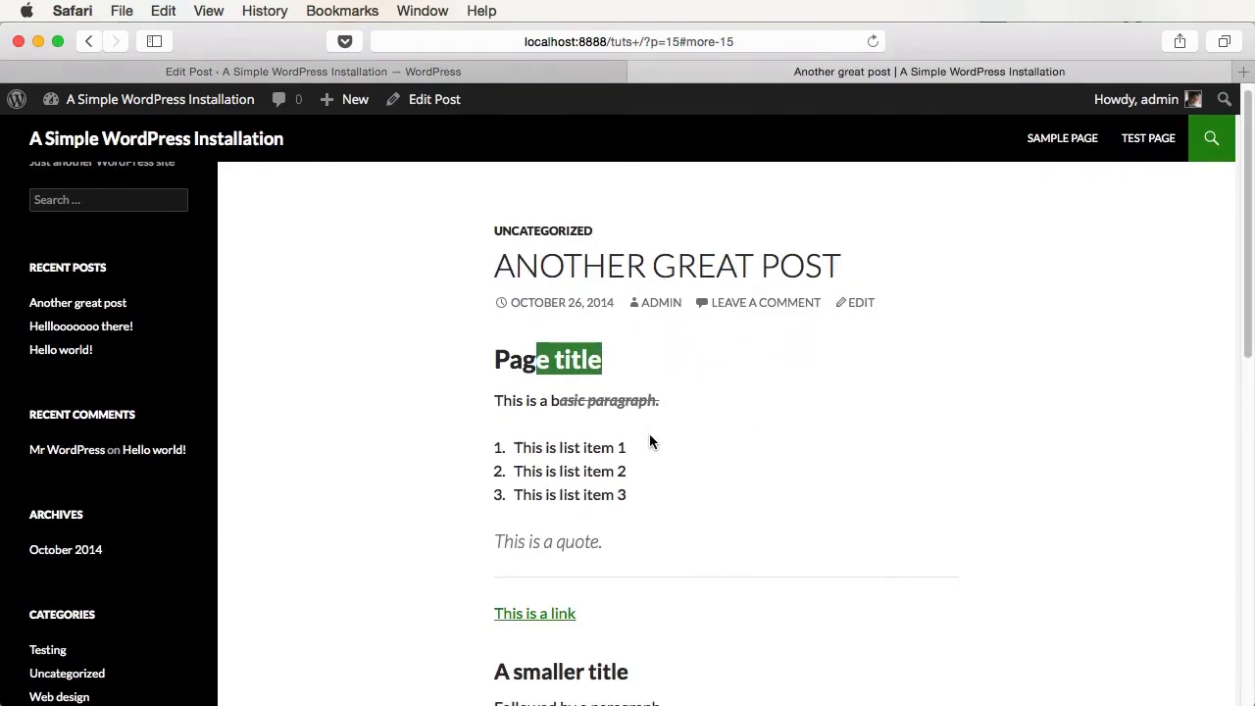
drag(544, 671, 630, 672)
scroll(726, 573, down, 5)
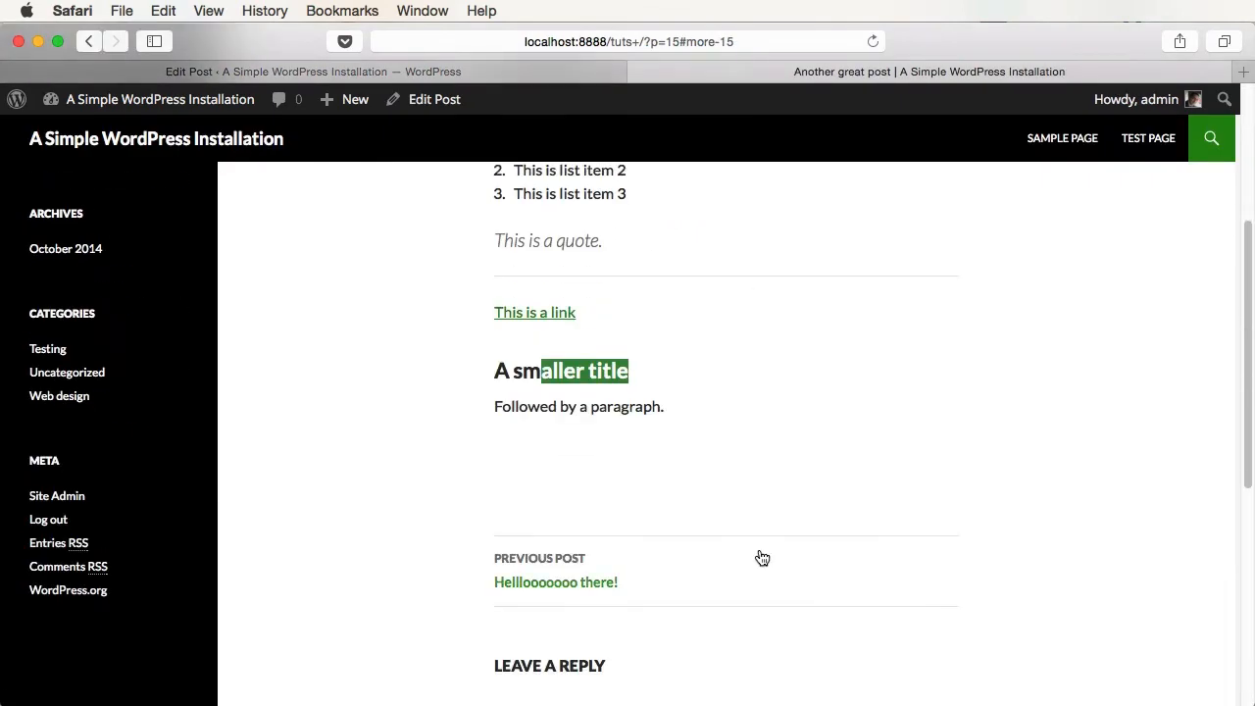
click(529, 73)
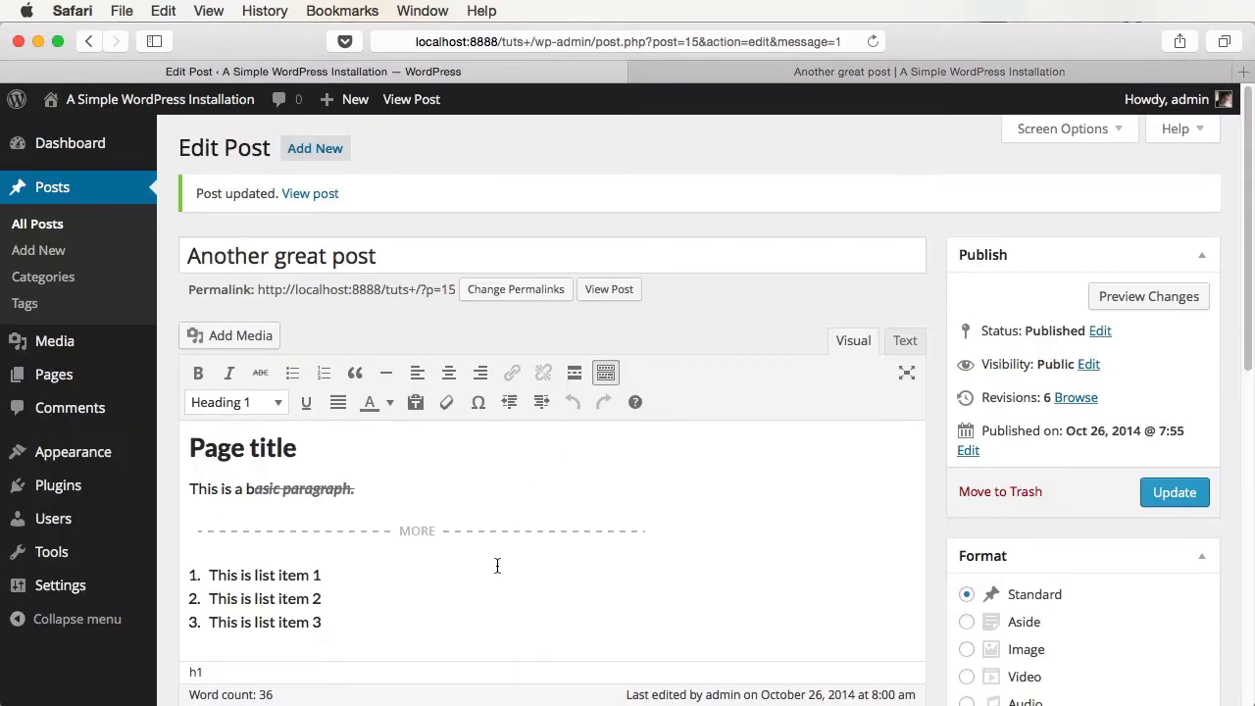
- Open the custom text colour picker, cancel it without applying a colour, and return to 'Page title'
click(323, 470)
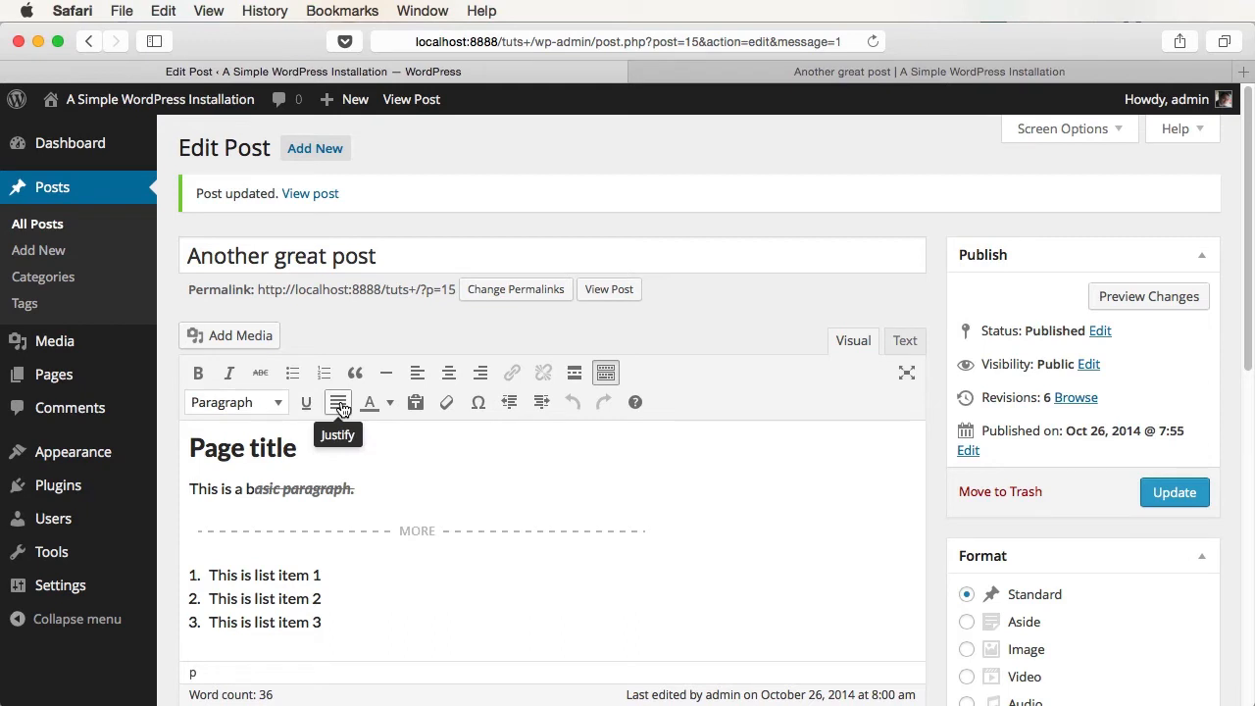
click(391, 403)
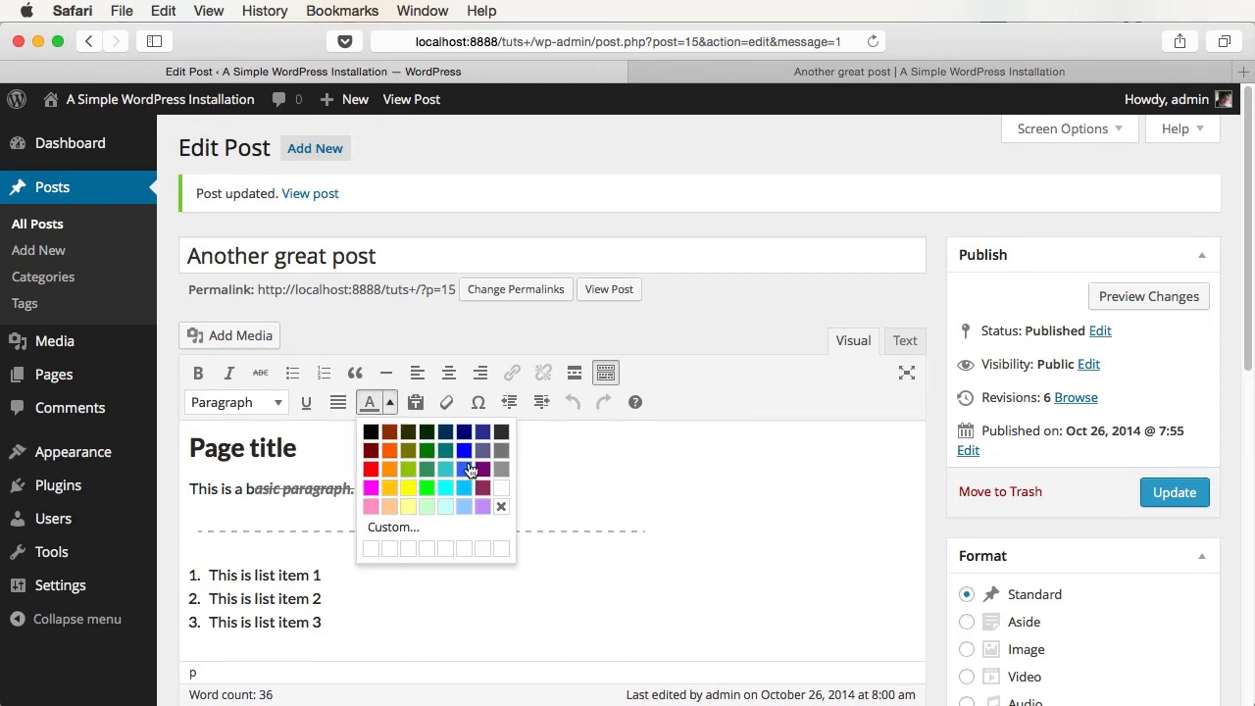
click(406, 529)
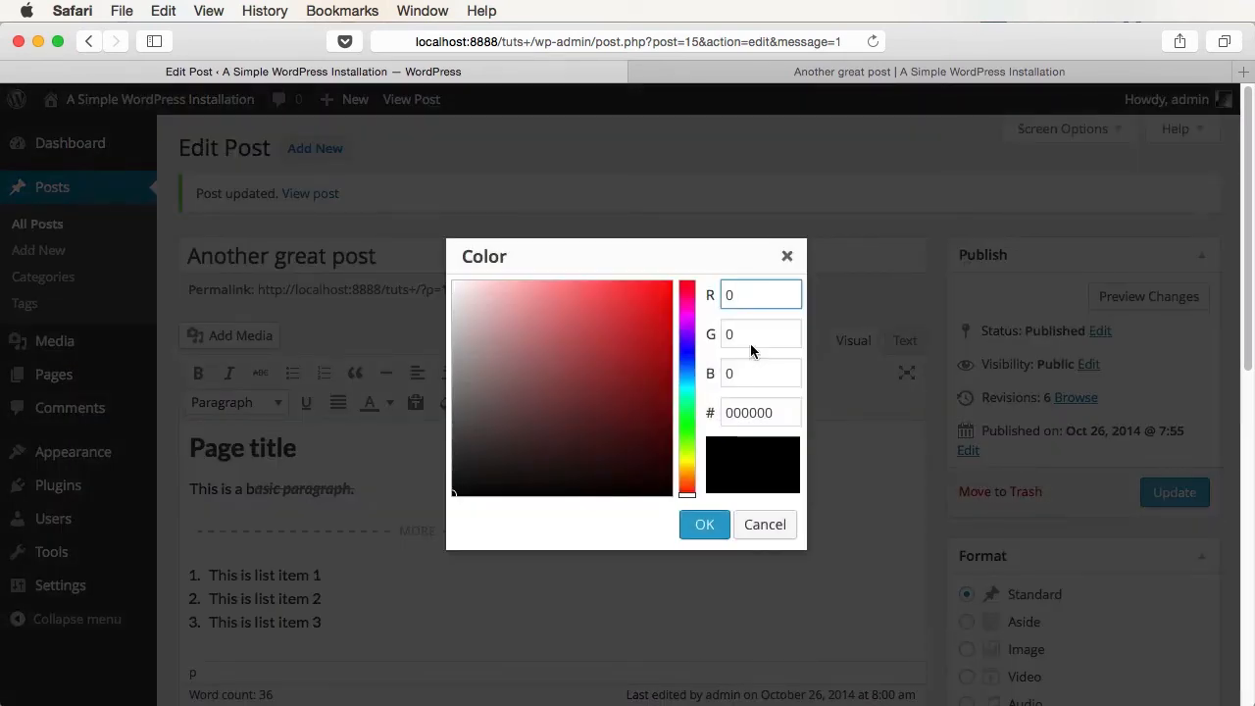
click(764, 526)
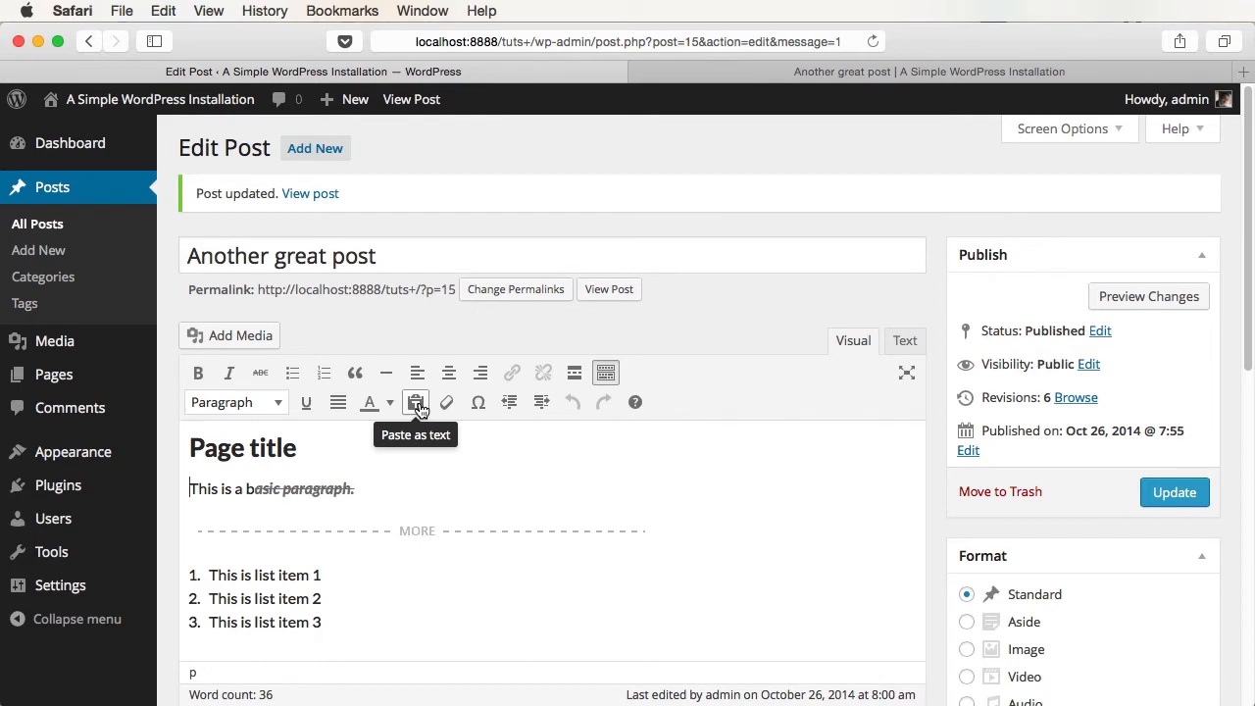
click(448, 447)
scroll(448, 451, down, 2)
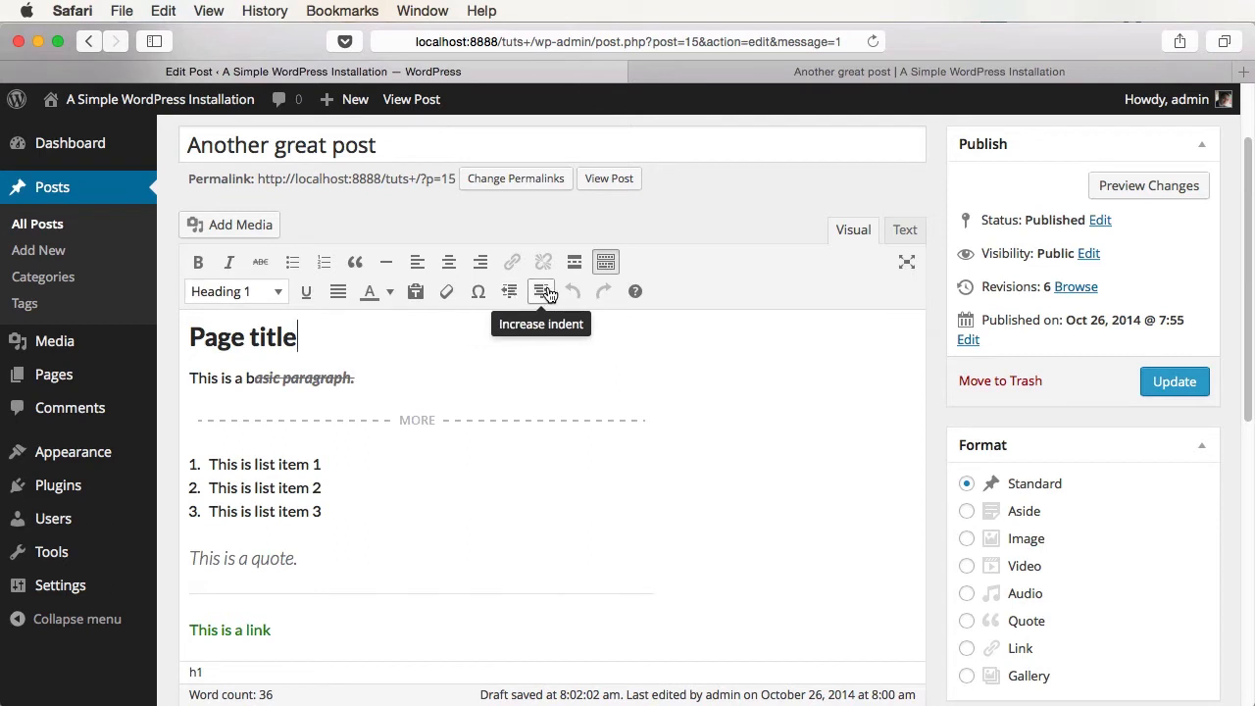
- Add a new list item 'Subitem' after list item 1 and select it
click(339, 477)
key(Return)
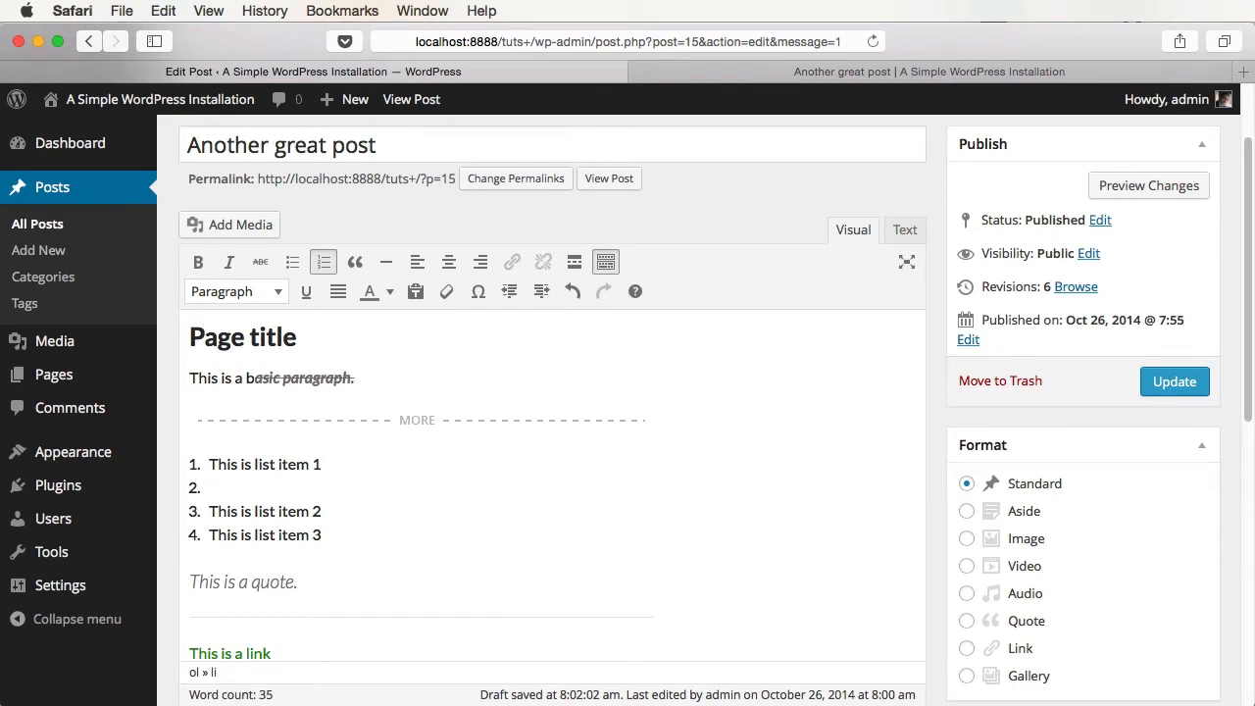
text(Subitem)
key(super+Left)
key(shift+super+Right)
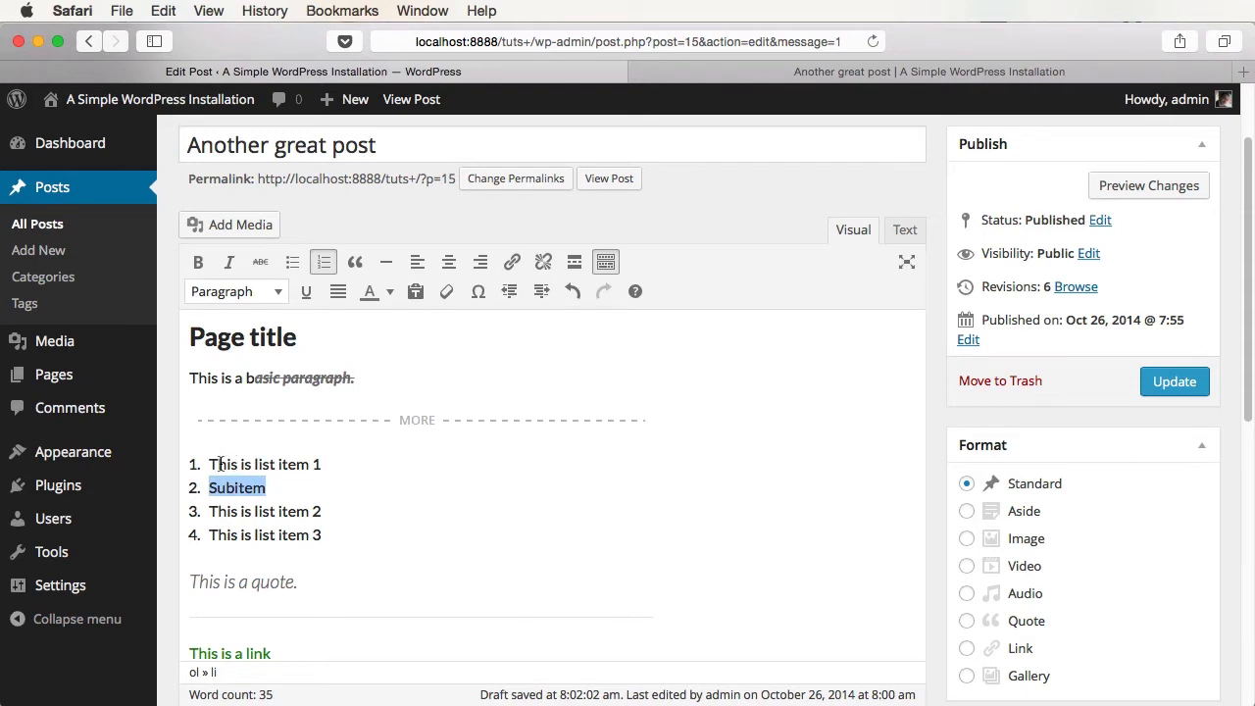
- Try indenting and outdenting Subitem, view the keyboard shortcuts, and delete the Subitem text
click(541, 291)
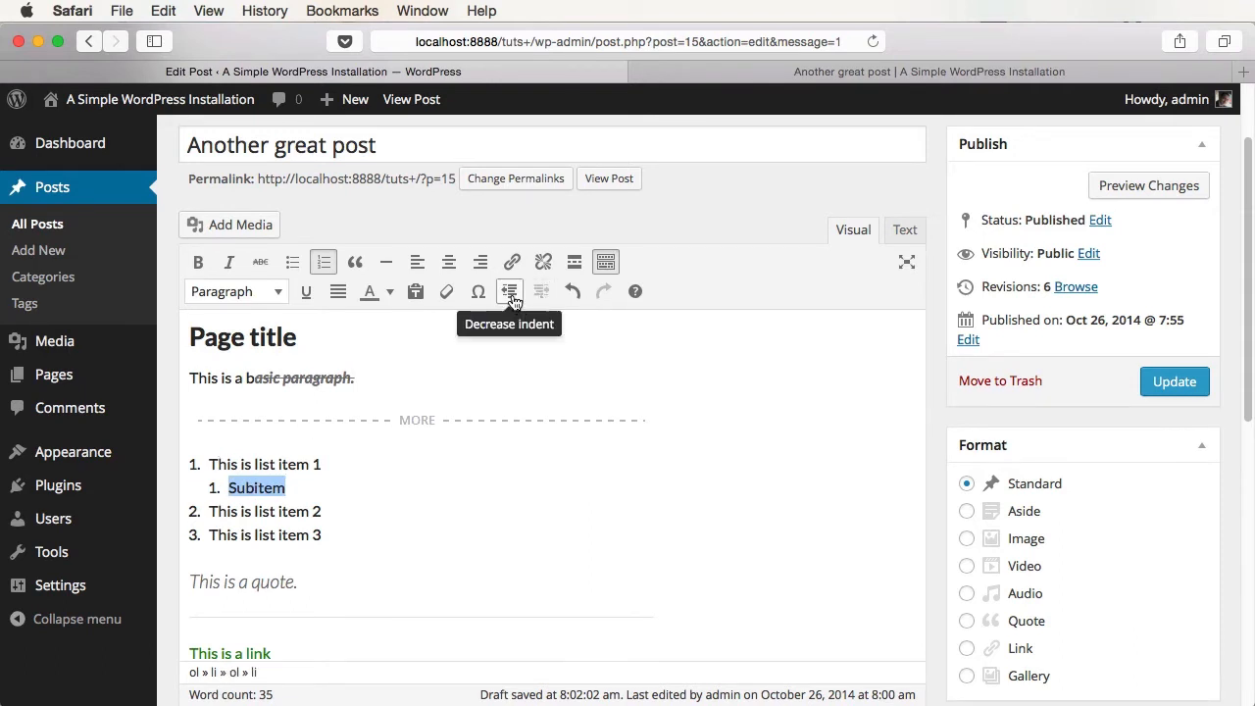
click(510, 293)
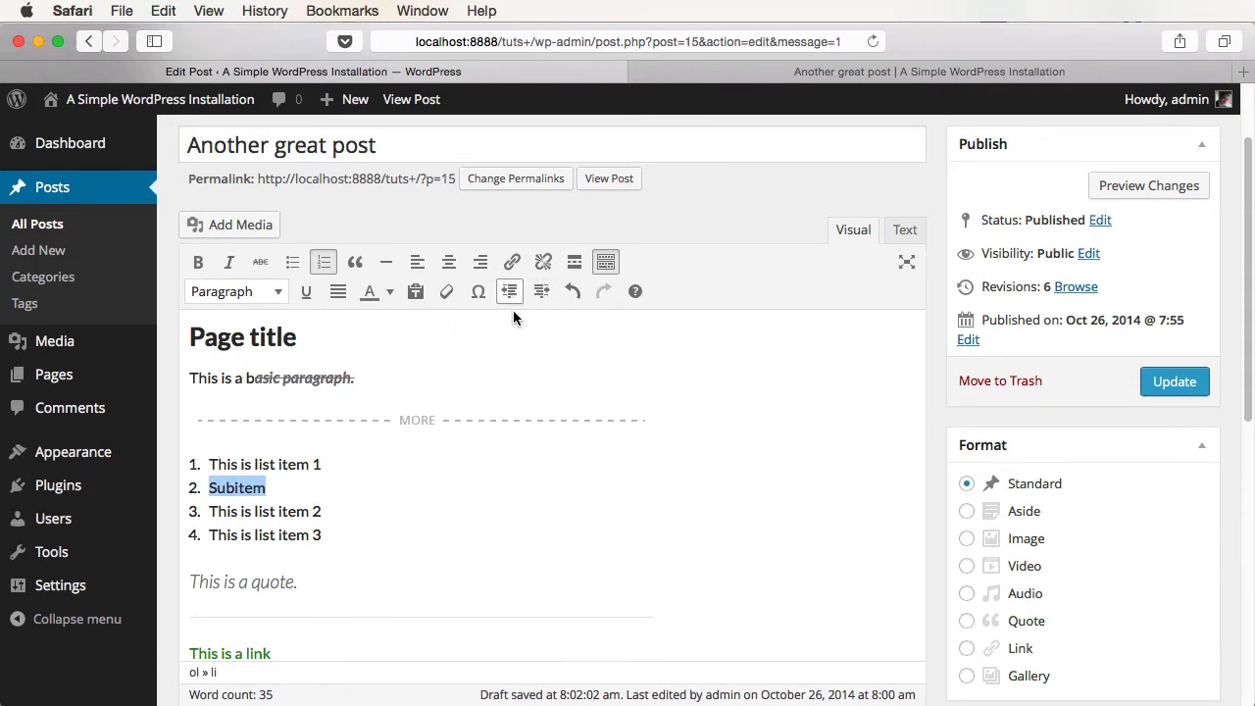
click(633, 293)
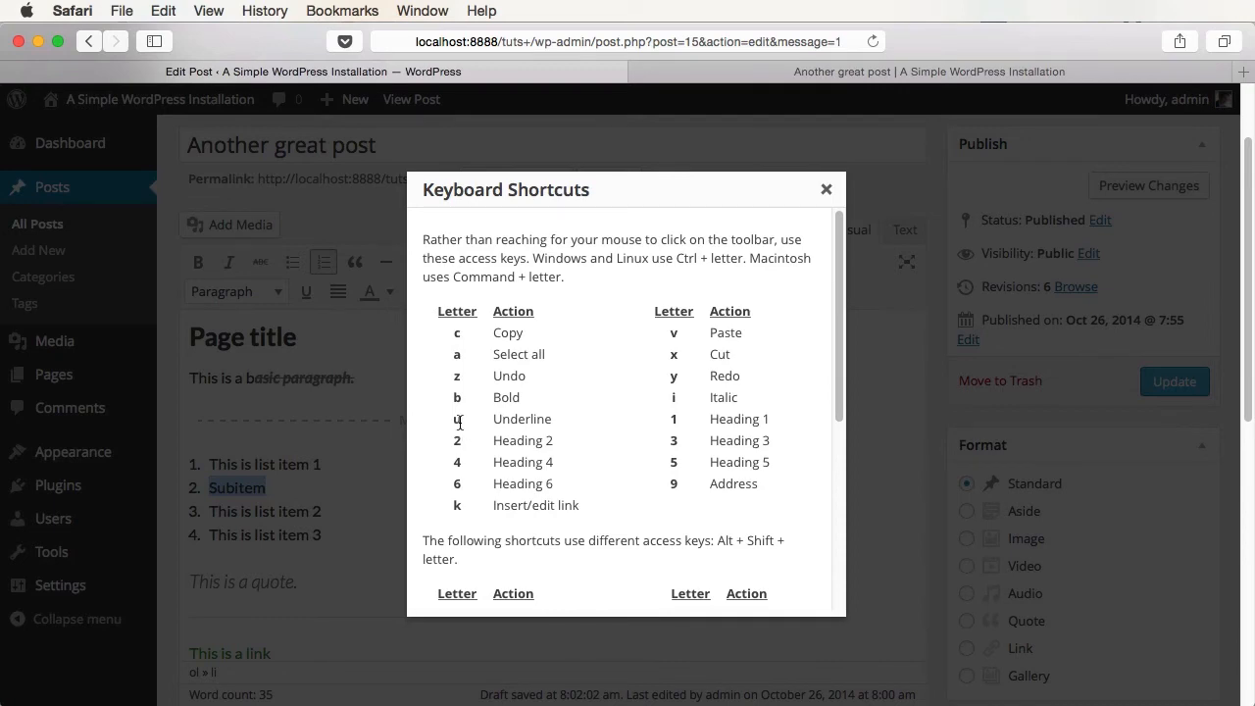
key(BackSpace)
click(826, 189)
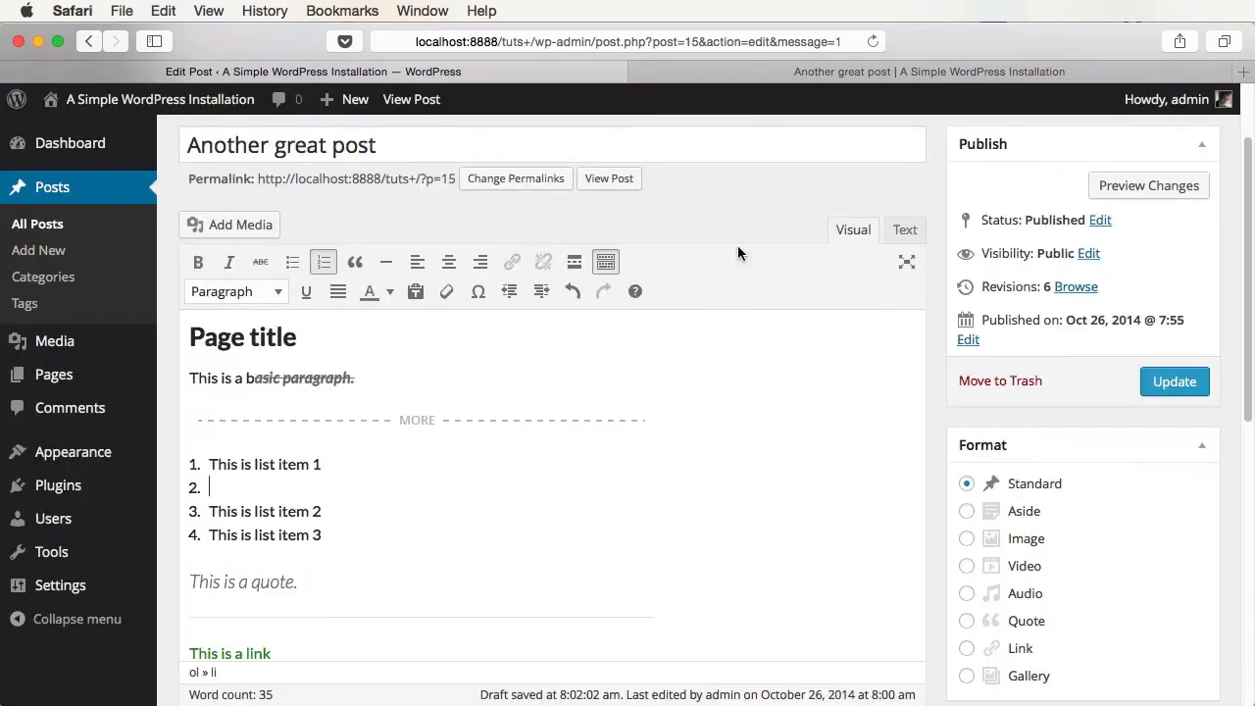
- Underline and bold 'wed by a paragr' in the closing 'Followed by a paragraph.' sentence
scroll(360, 445, down, 6)
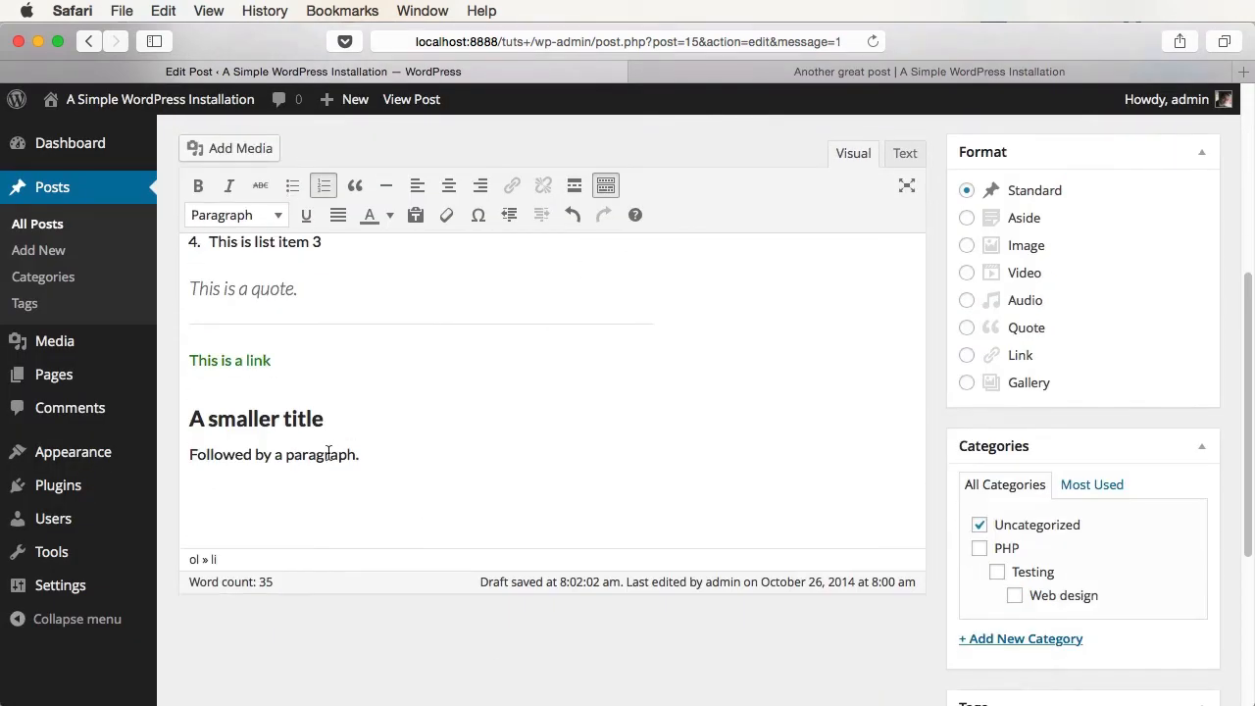
drag(330, 454, 224, 454)
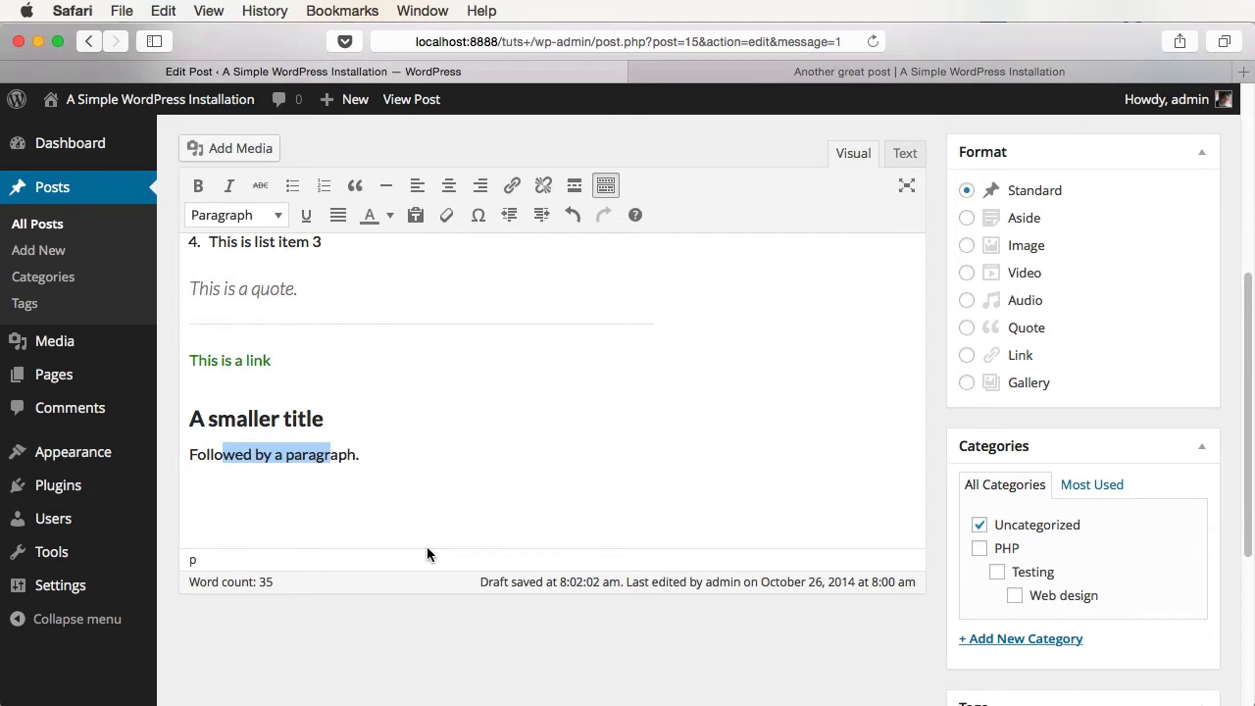
key(super+u)
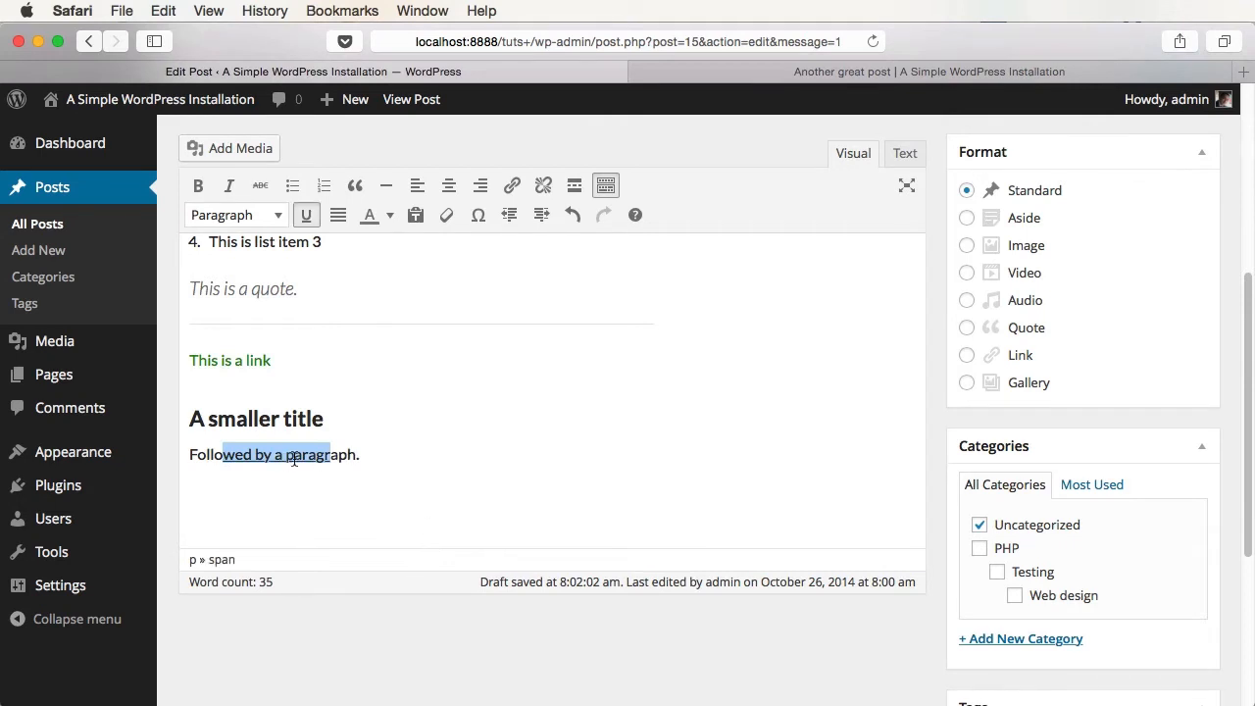
key(super+b)
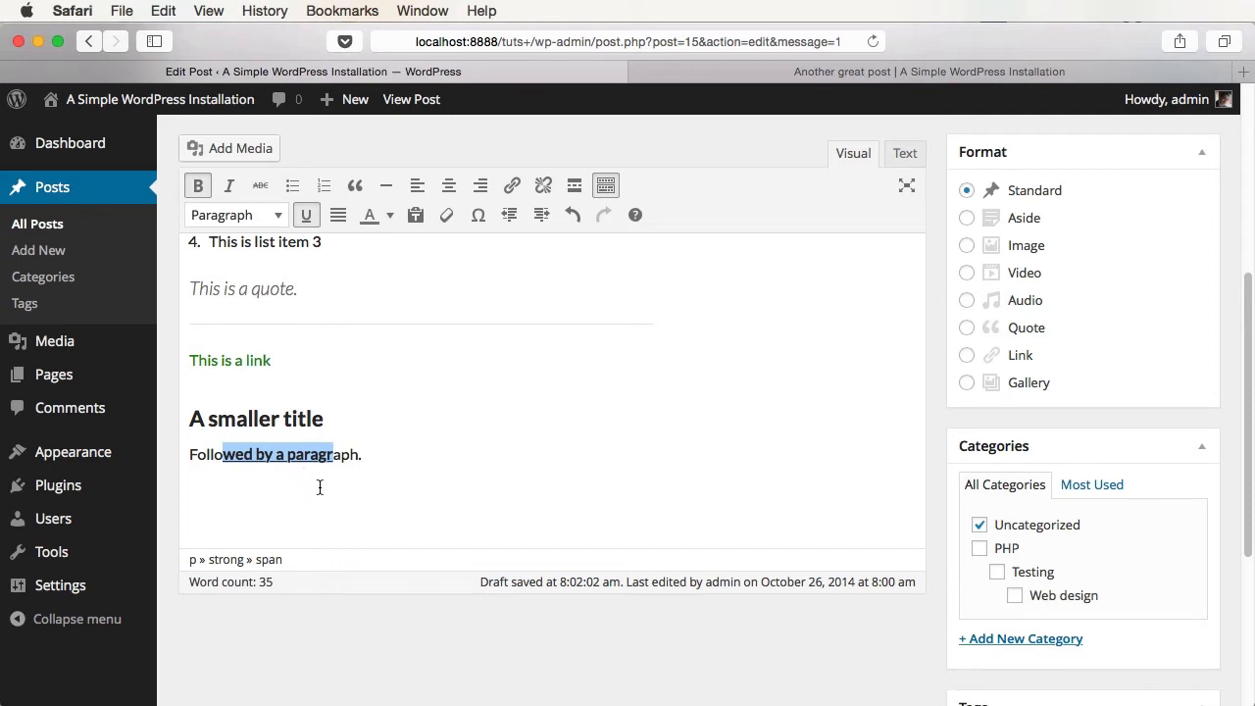
click(487, 465)
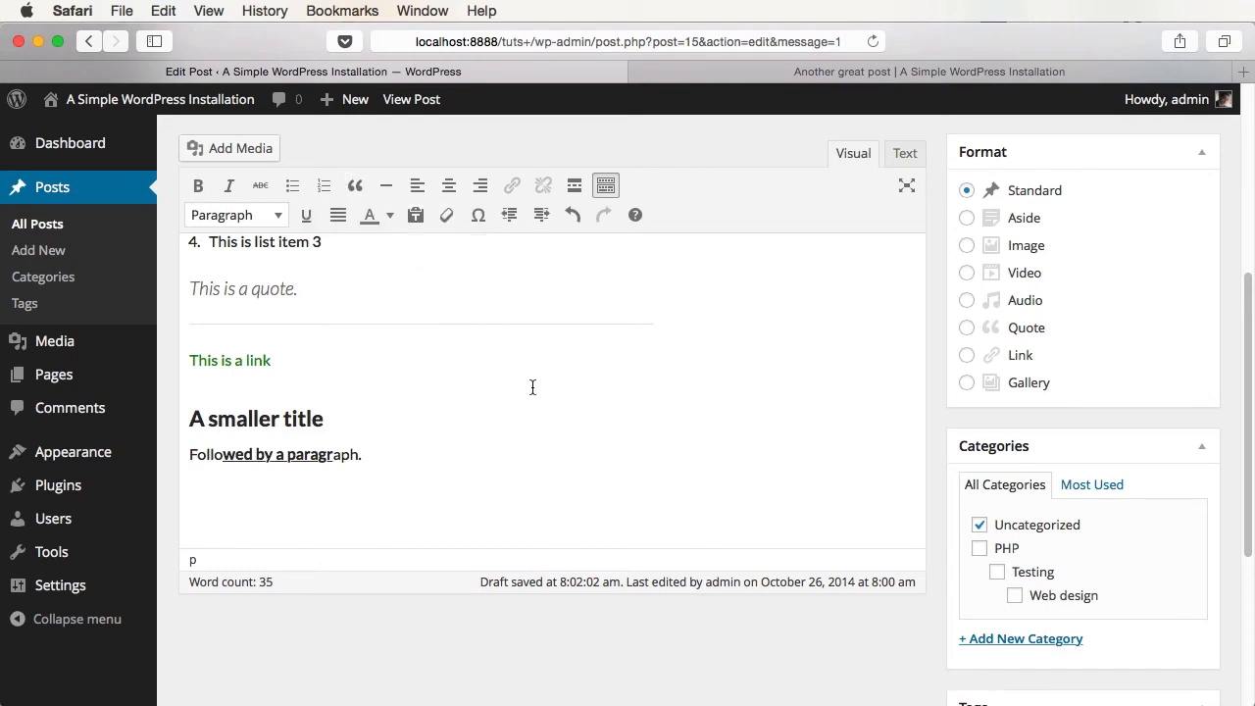
click(905, 152)
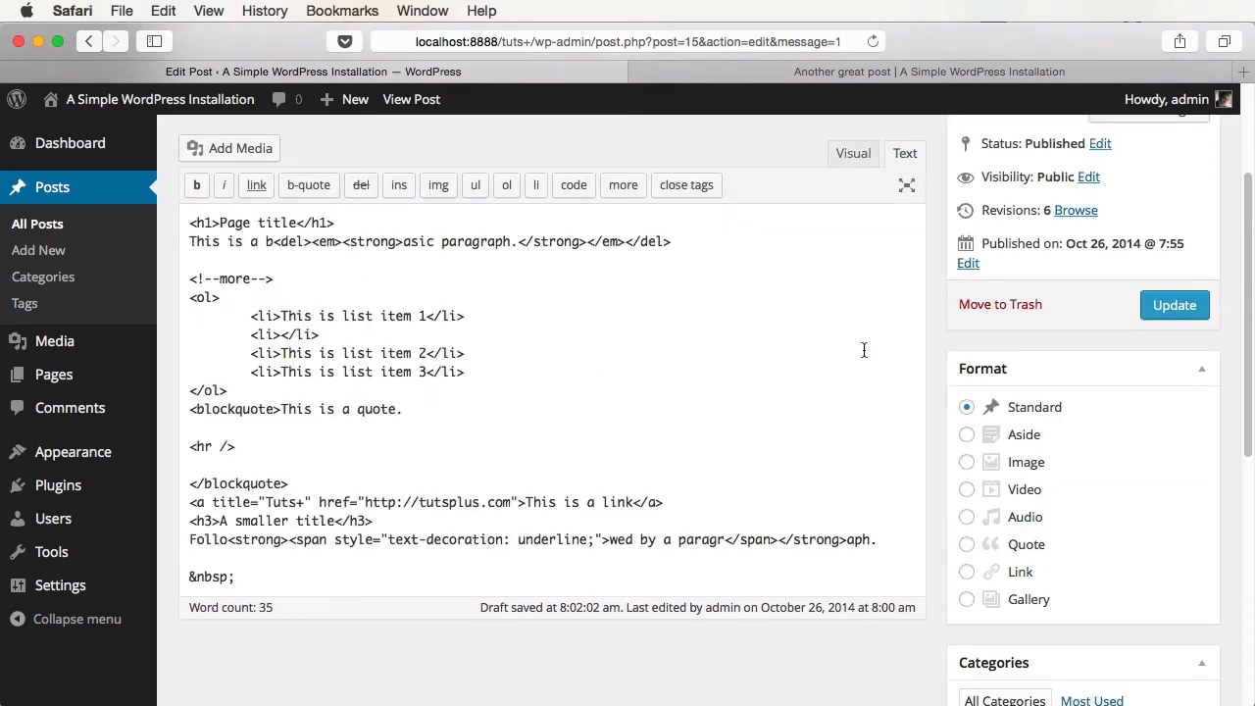
scroll(498, 457, down, 2)
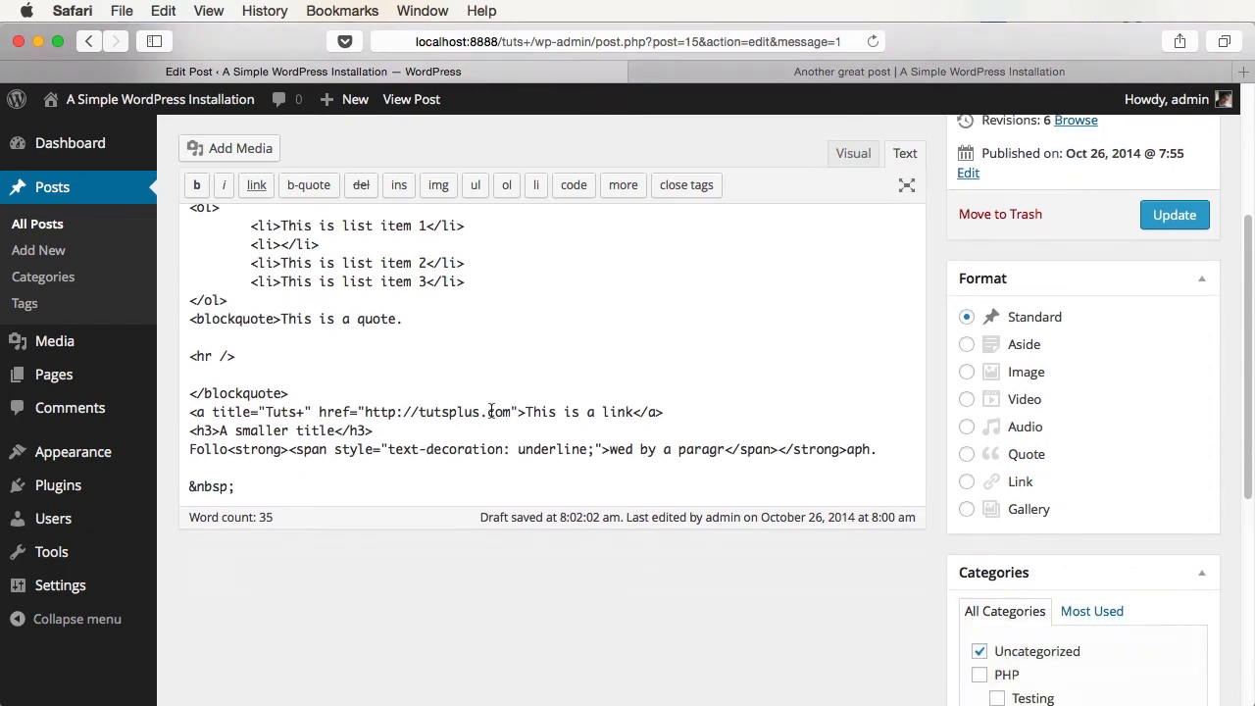
scroll(491, 412, up, 3)
click(298, 529)
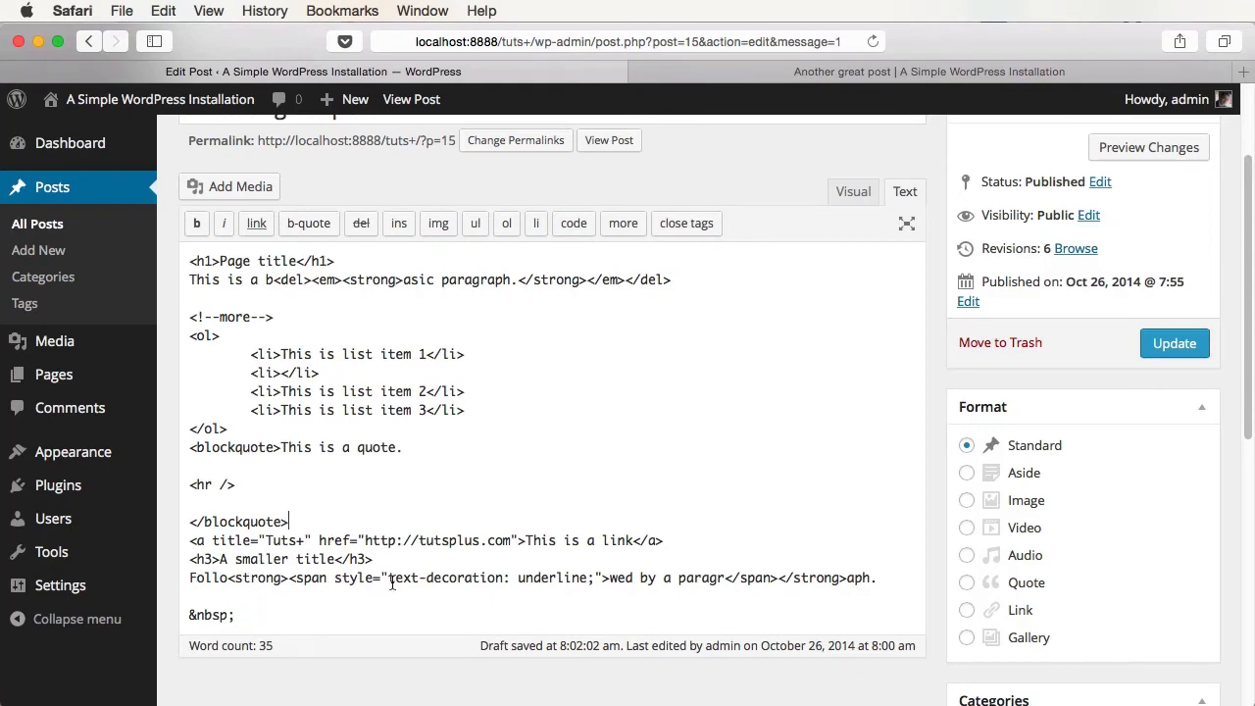
scroll(392, 583, down, 2)
scroll(394, 580, up, 3)
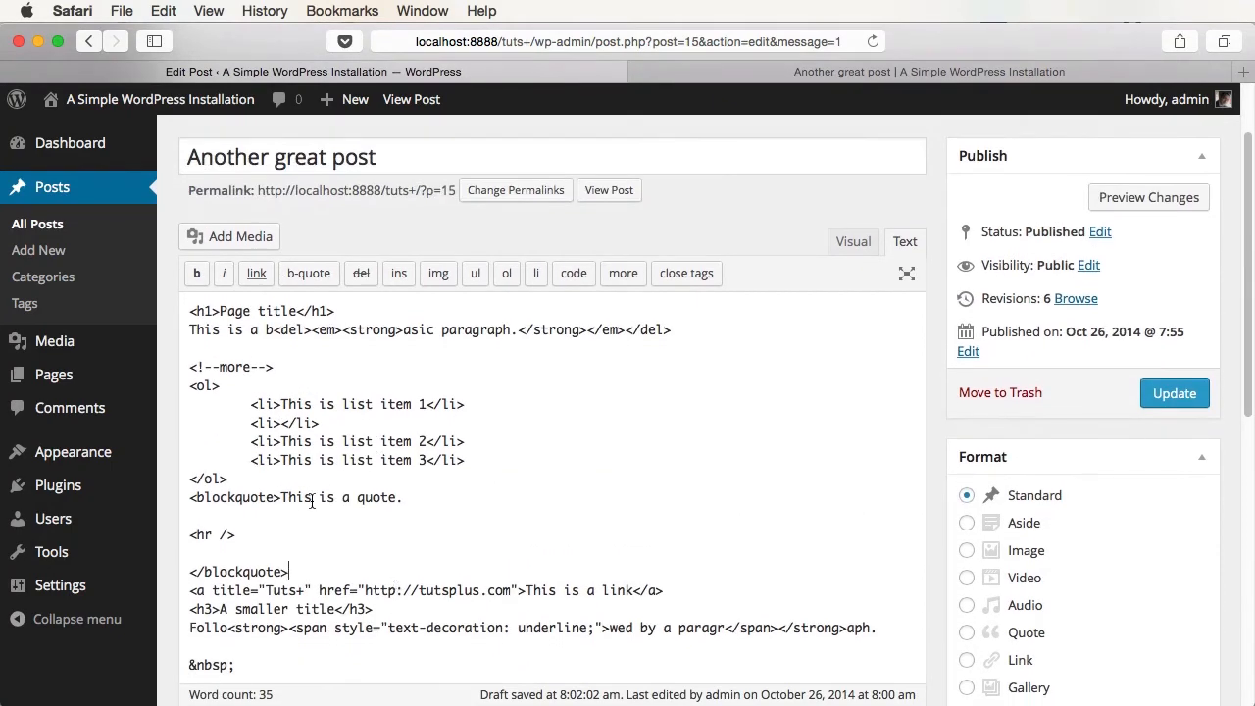
drag(305, 499, 431, 500)
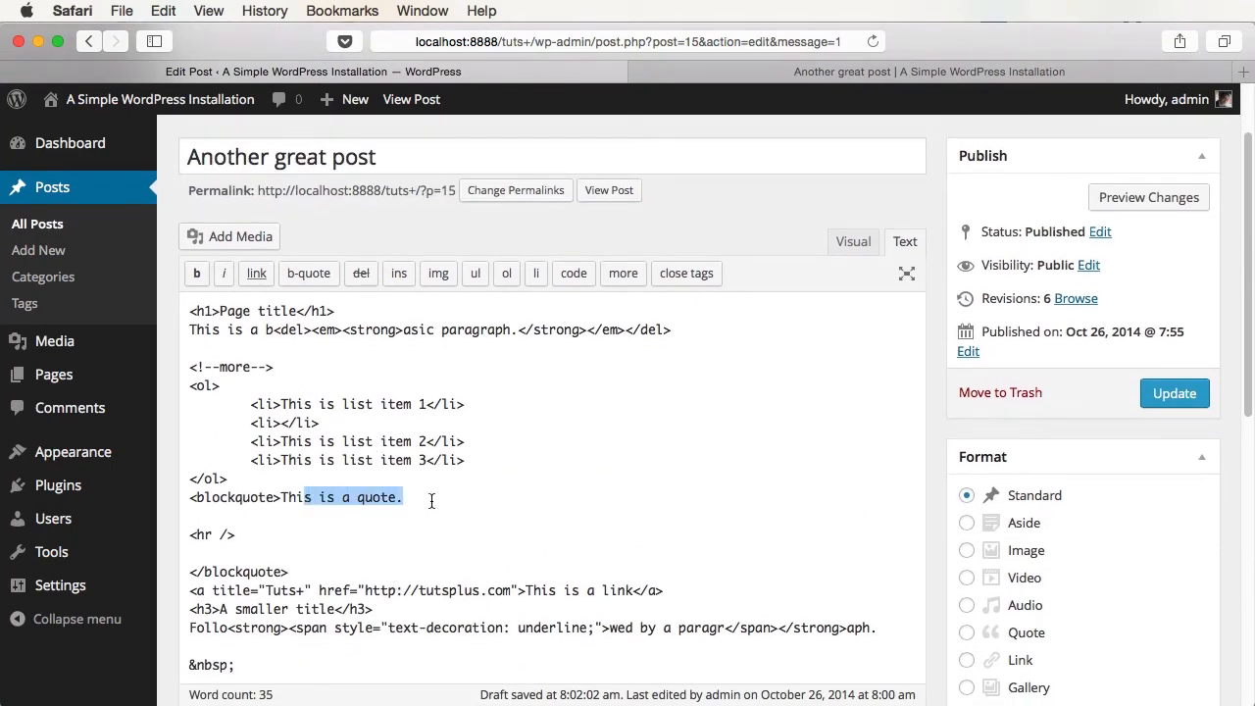
click(257, 276)
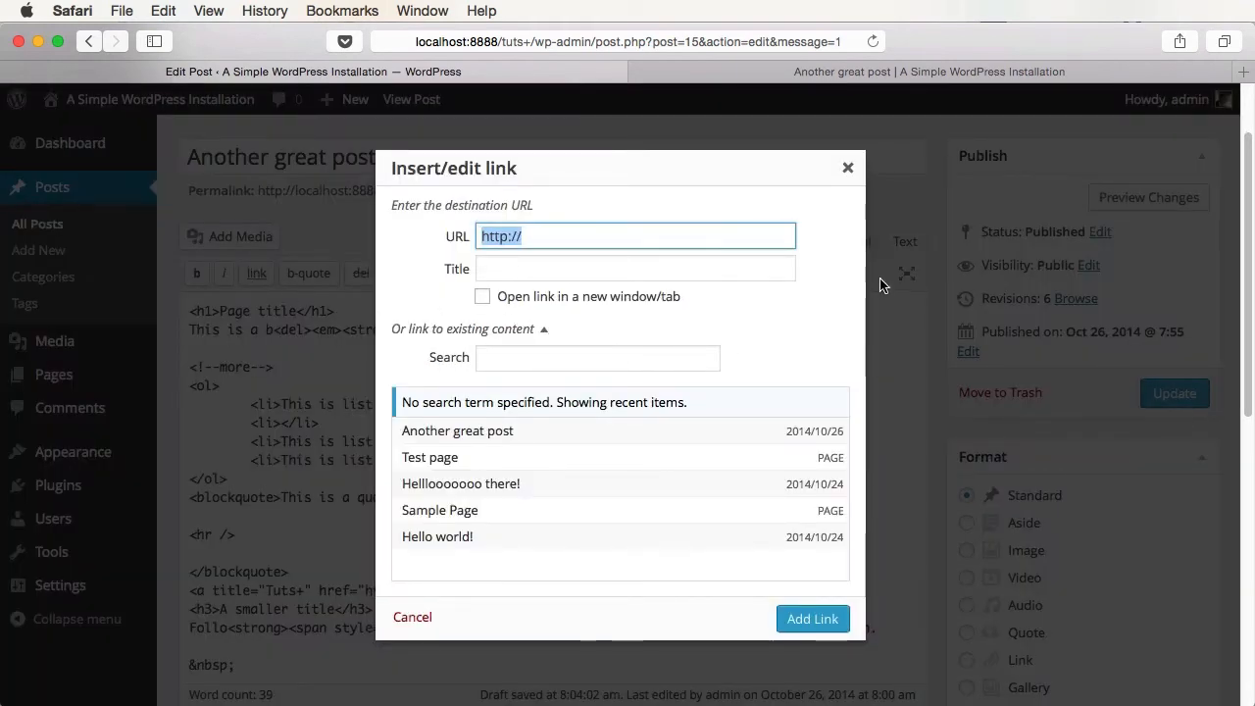
key(Escape)
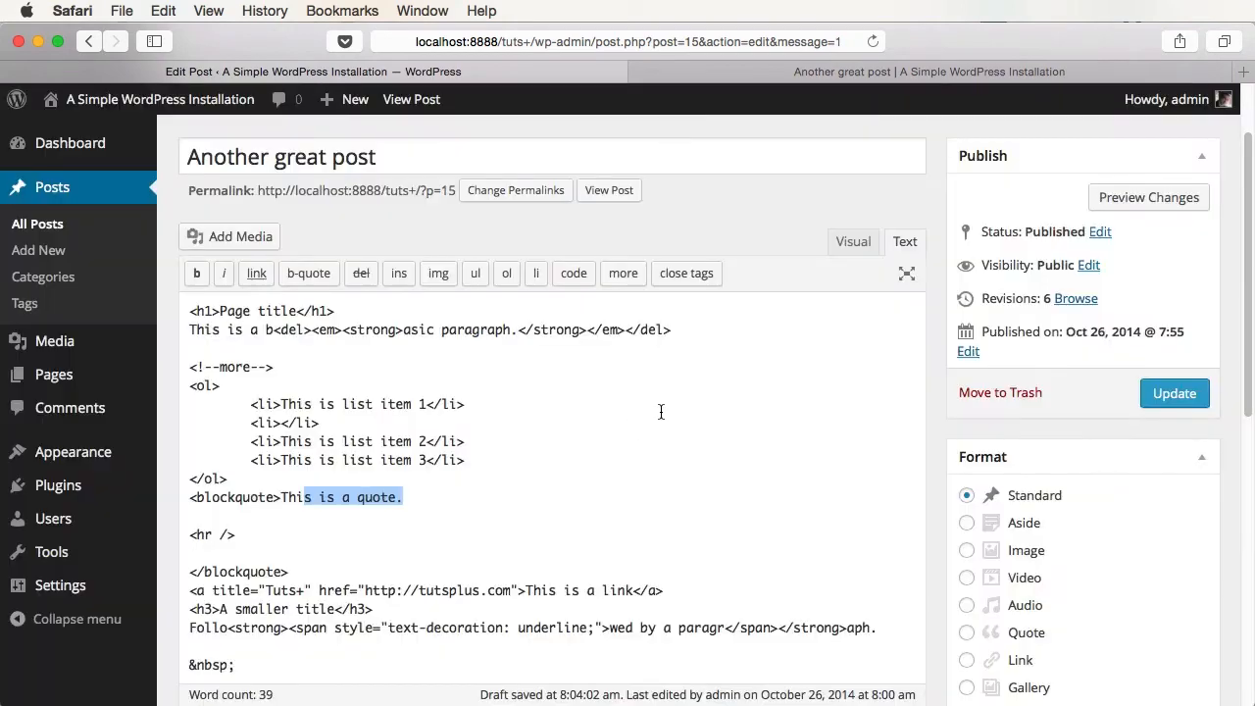
click(851, 243)
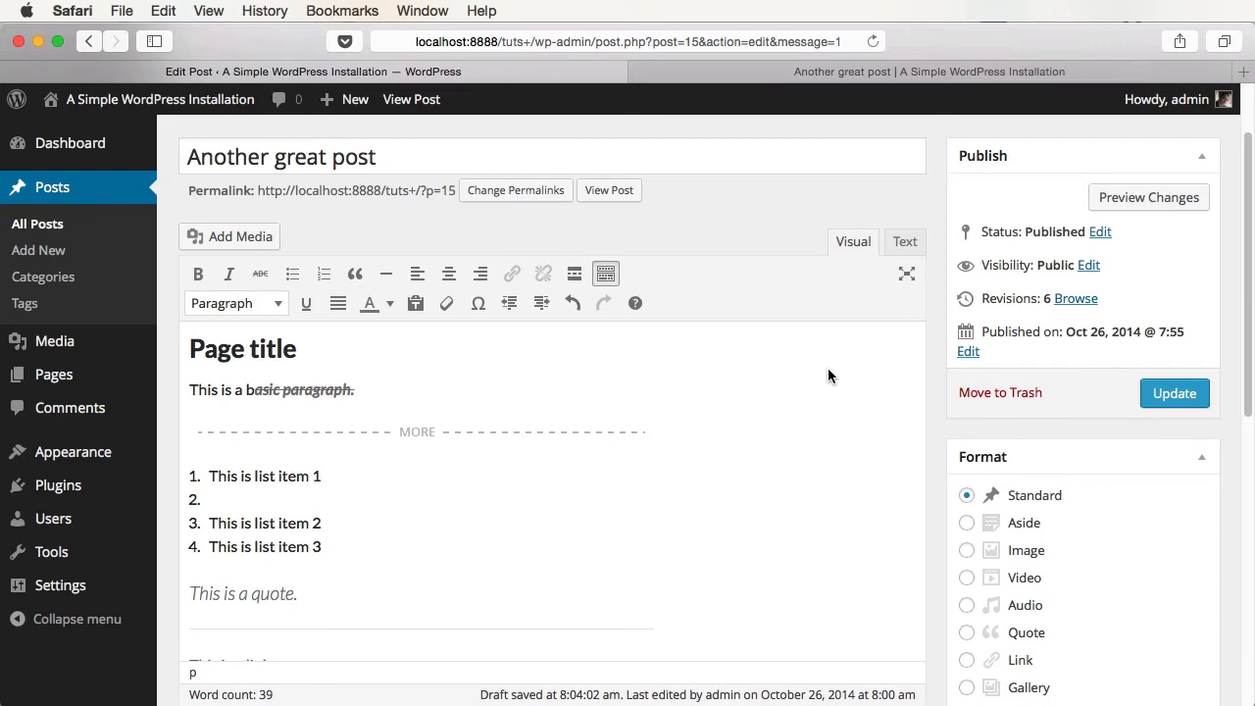
click(908, 276)
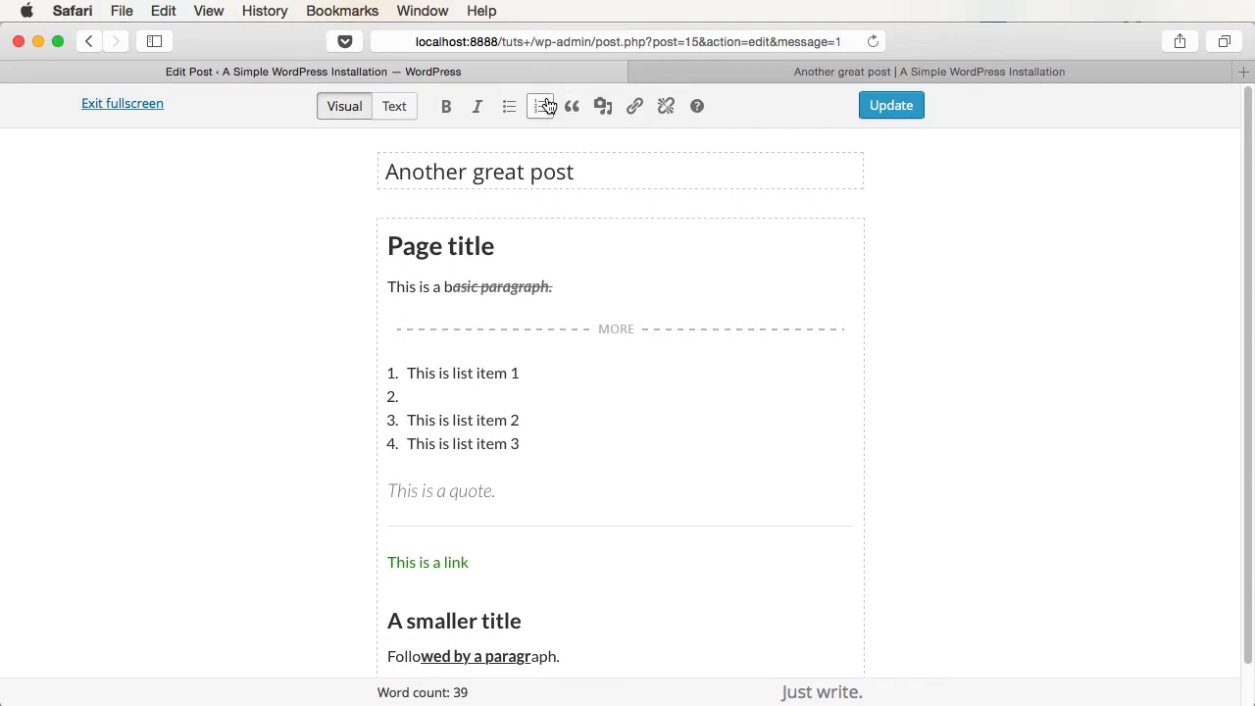
scroll(619, 385, down, 1)
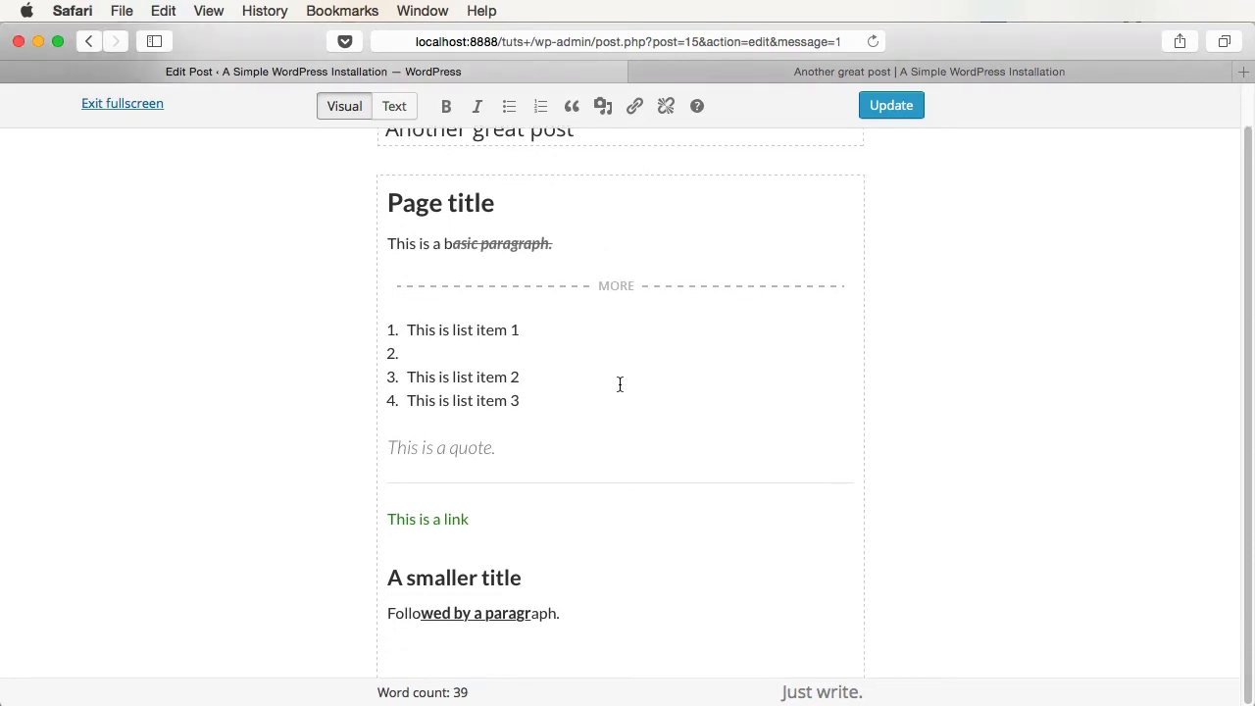
scroll(620, 385, up, 1)
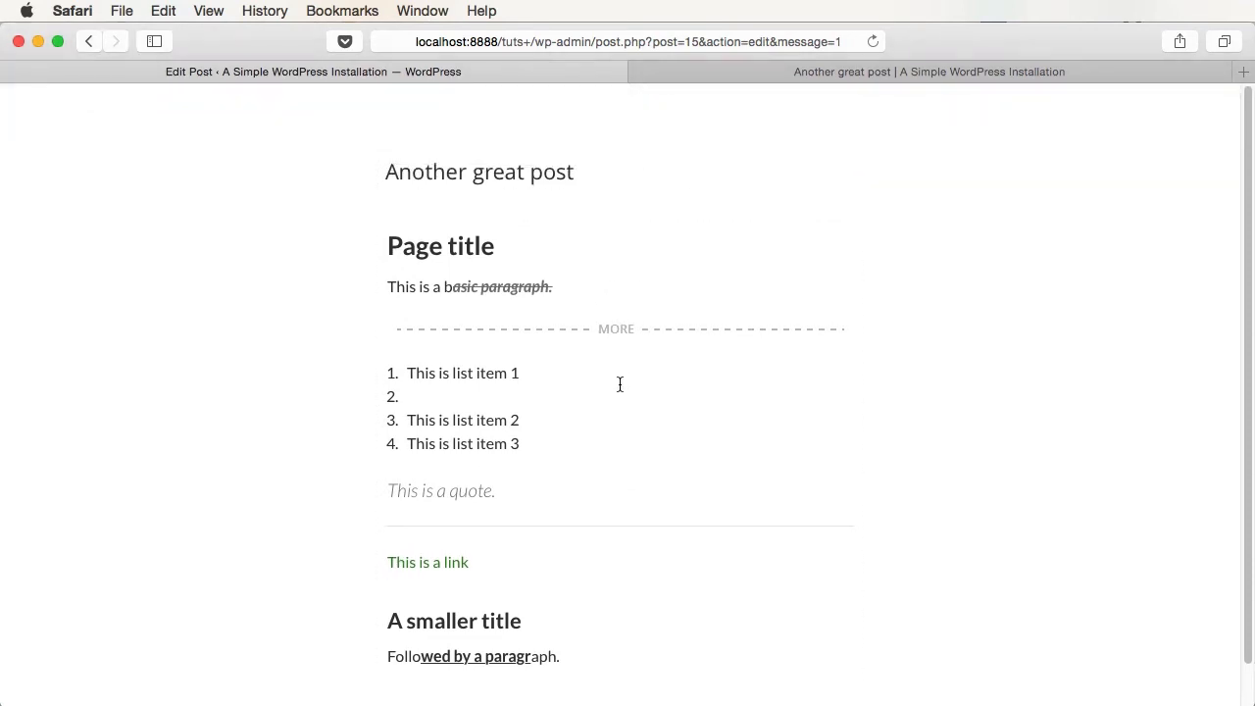
click(115, 105)
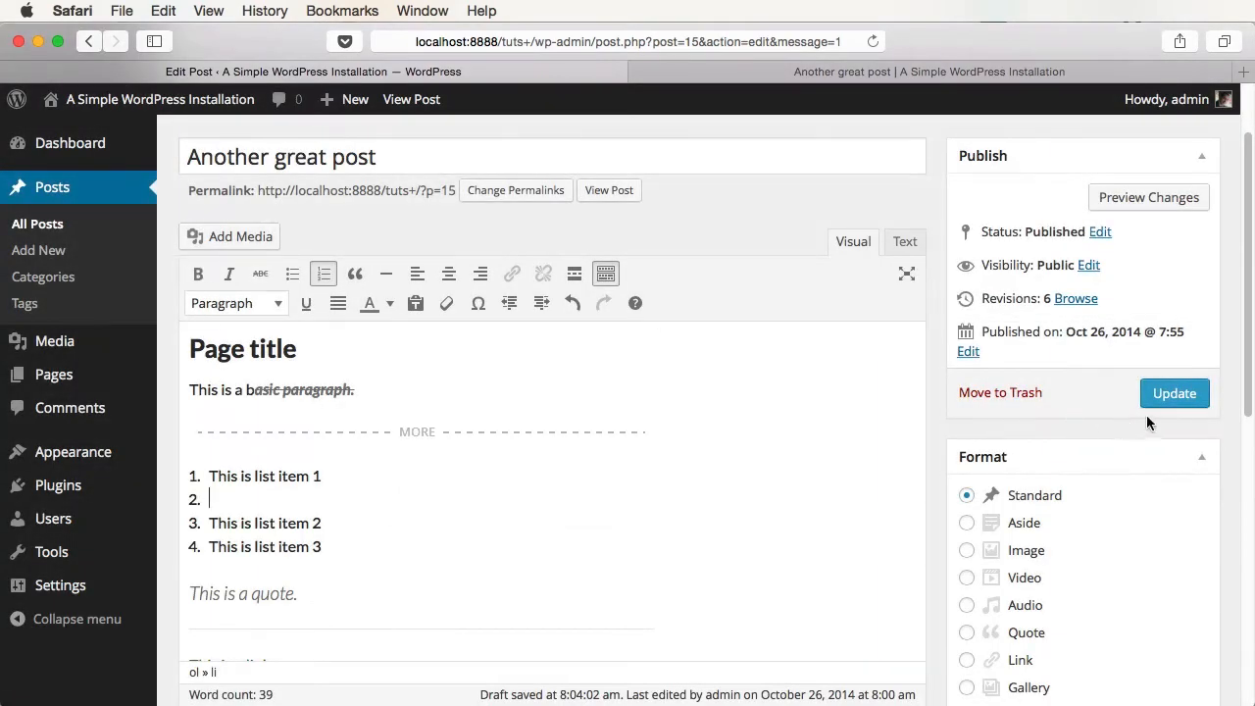
- Update the post and reload the 'Another great post' tab to see the changes live
click(1162, 395)
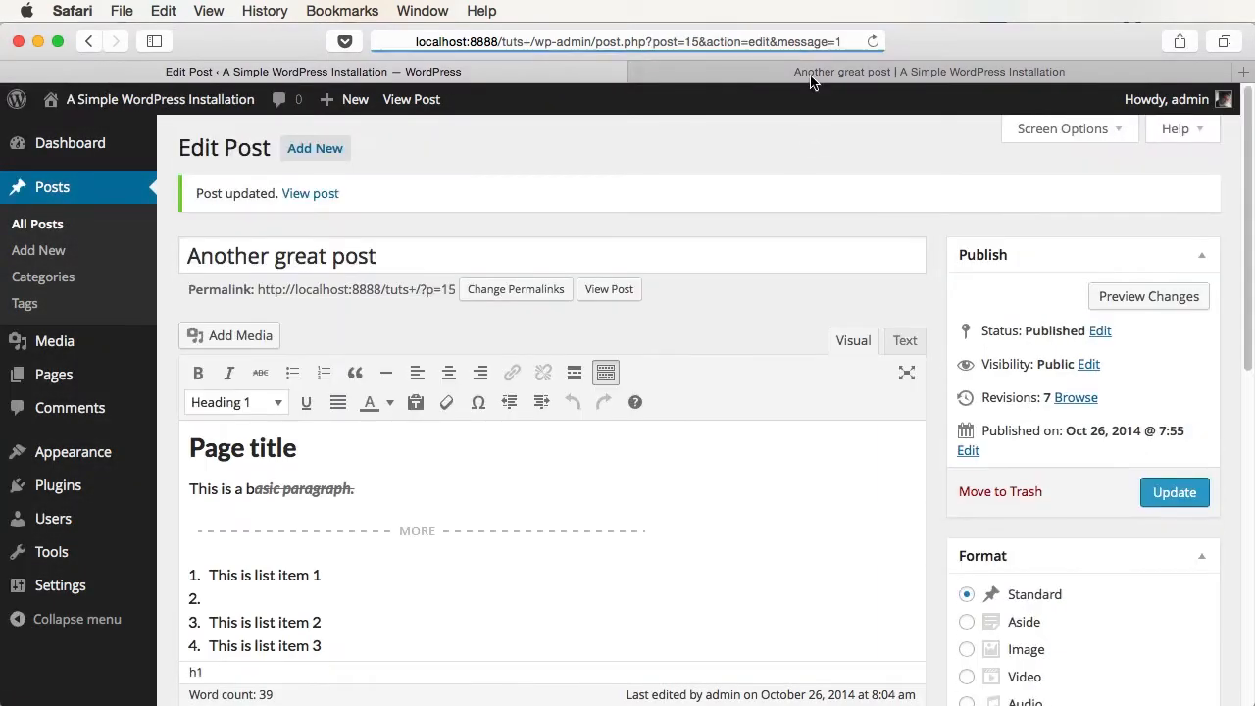
click(811, 76)
key(super+r)
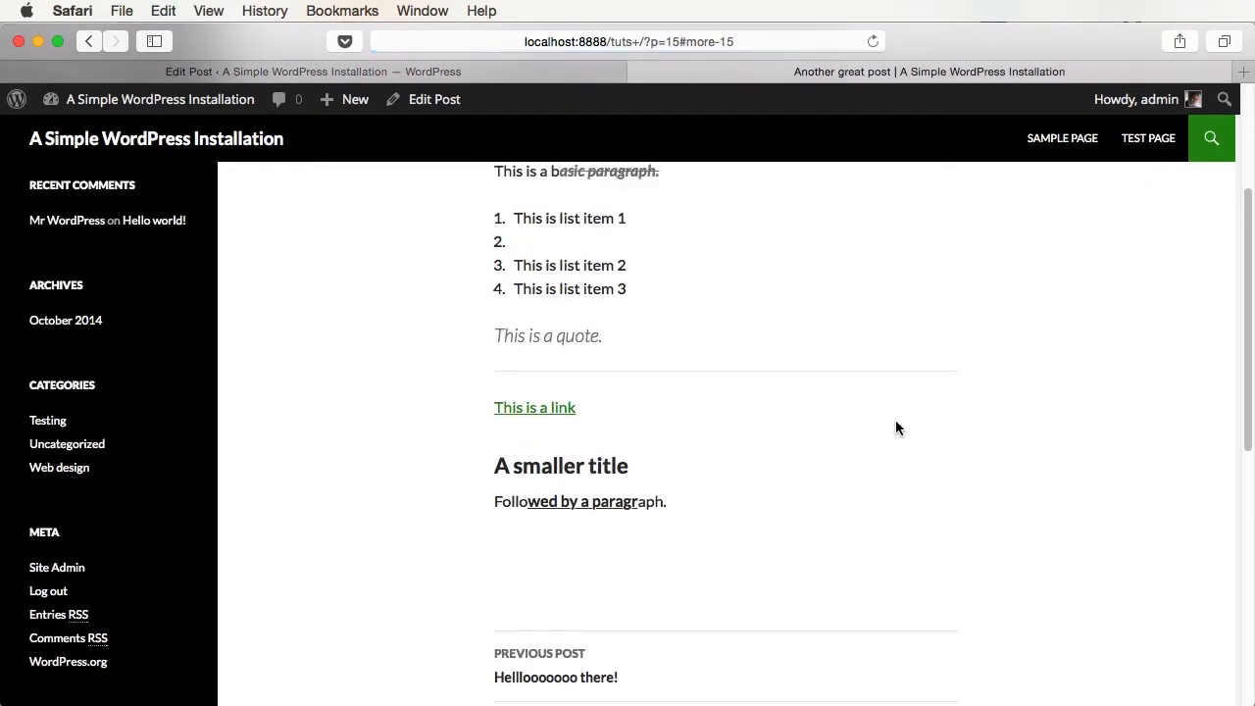
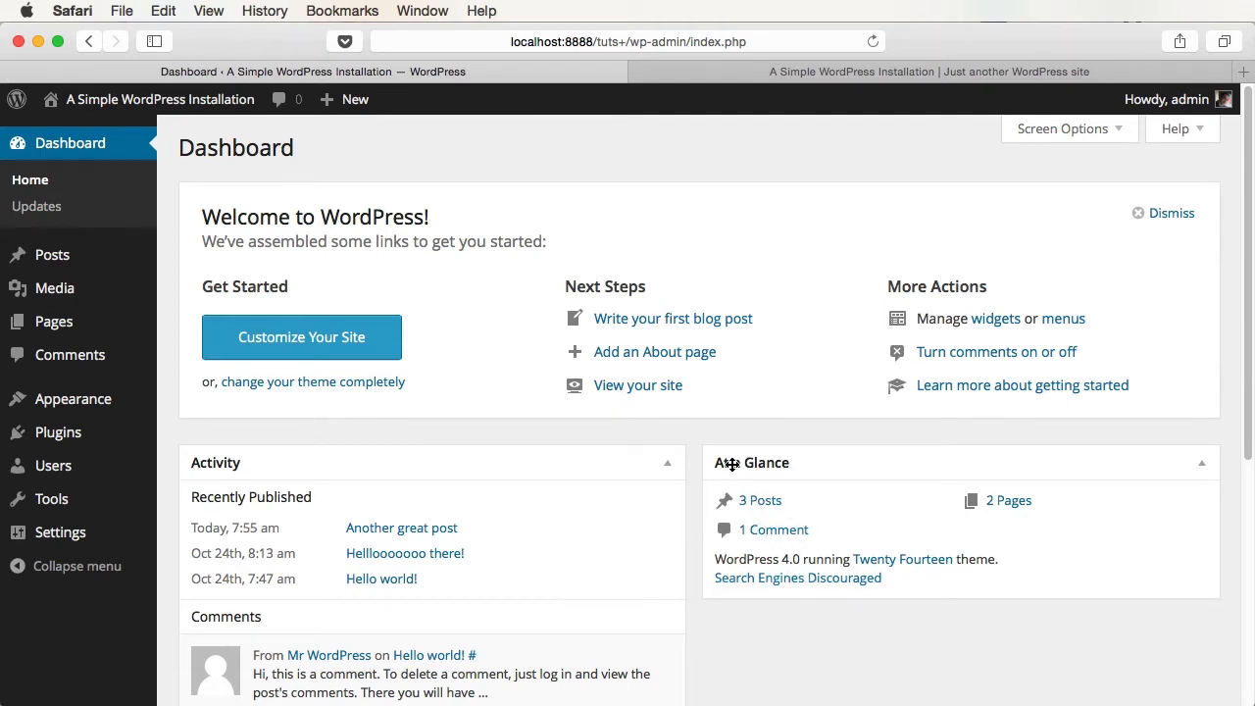
- Open the Comments list from At a Glance, then switch to the public site tab
click(781, 532)
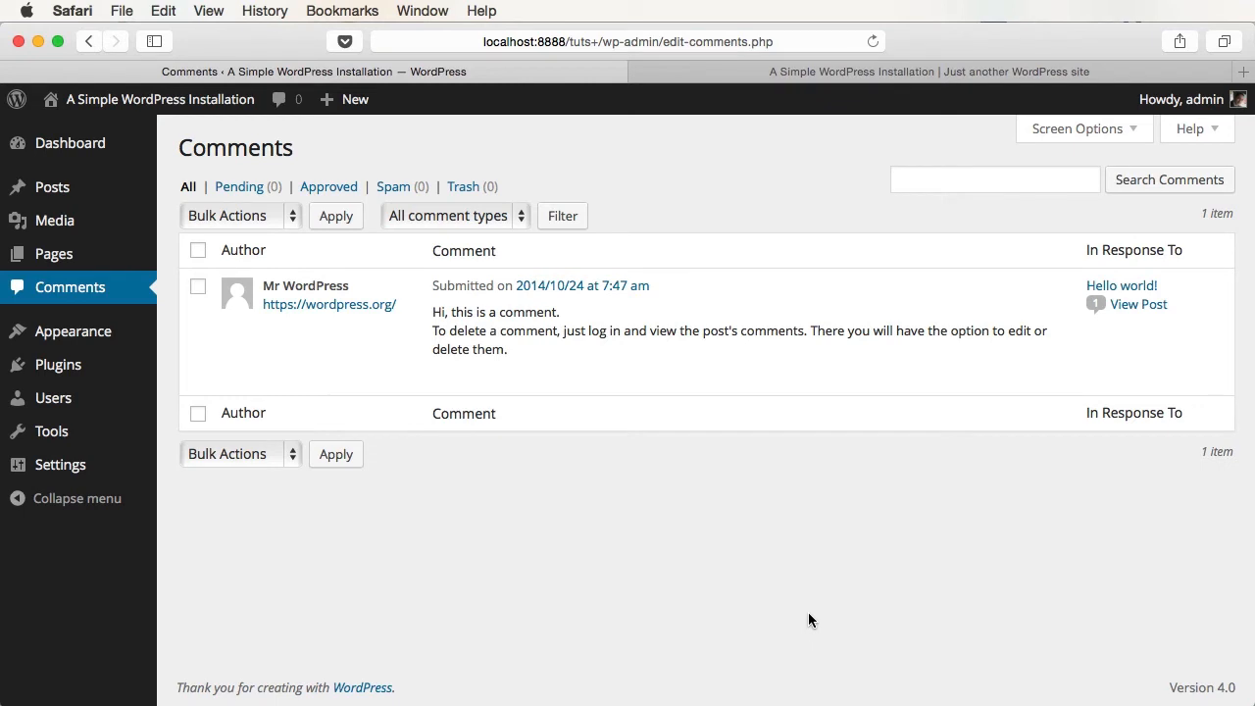
mouse_move(490, 308)
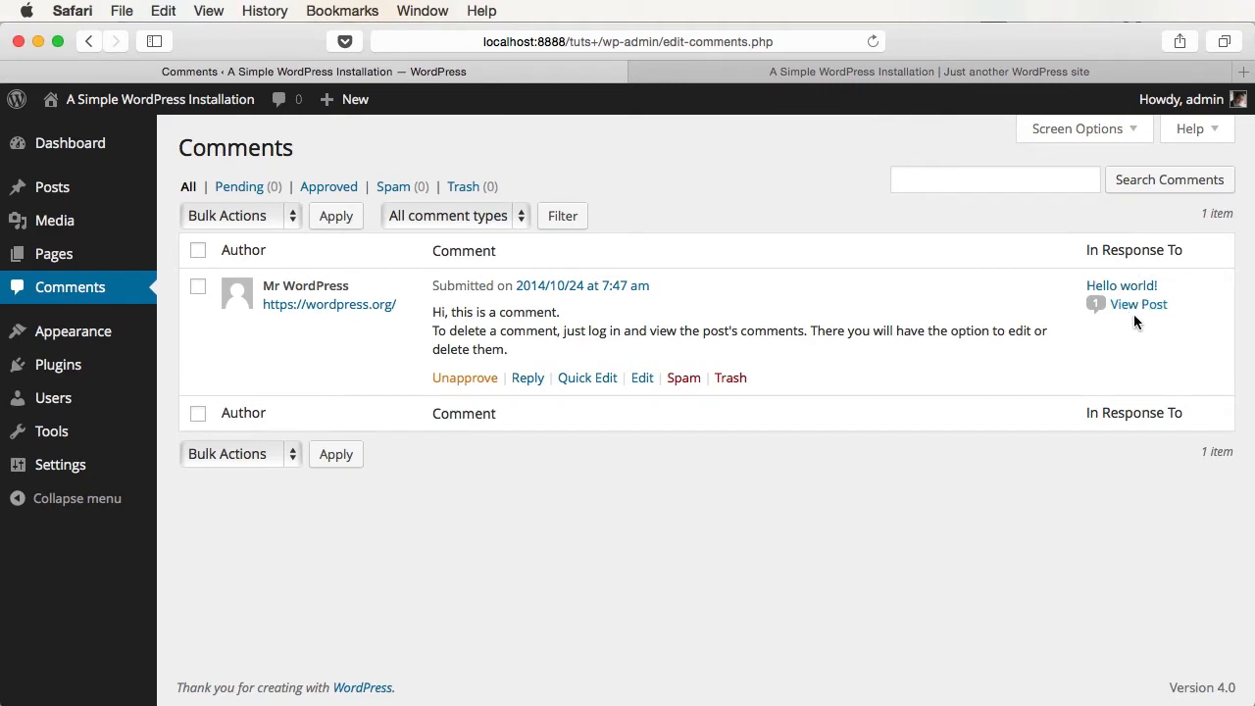
click(851, 70)
- On the site, open Hello world!'s '1 Comment' link and reply form, then return to admin Comments
scroll(826, 368, down, 10)
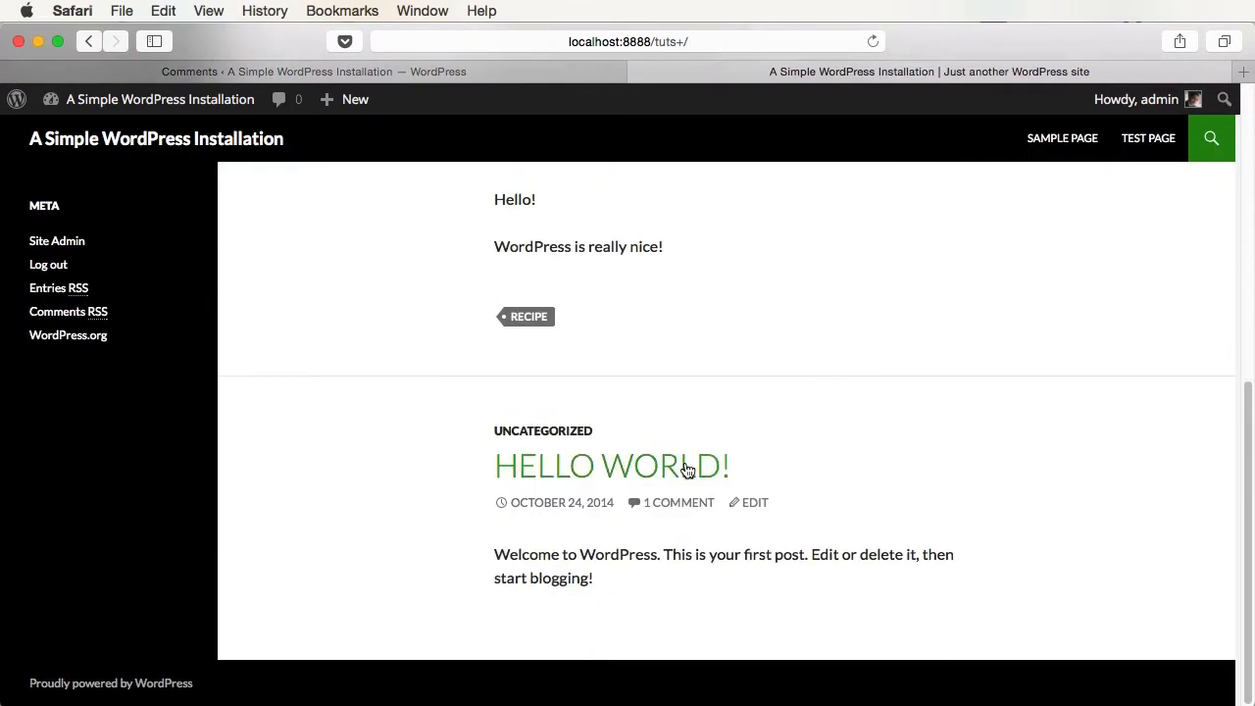
click(675, 511)
scroll(933, 523, up, 4)
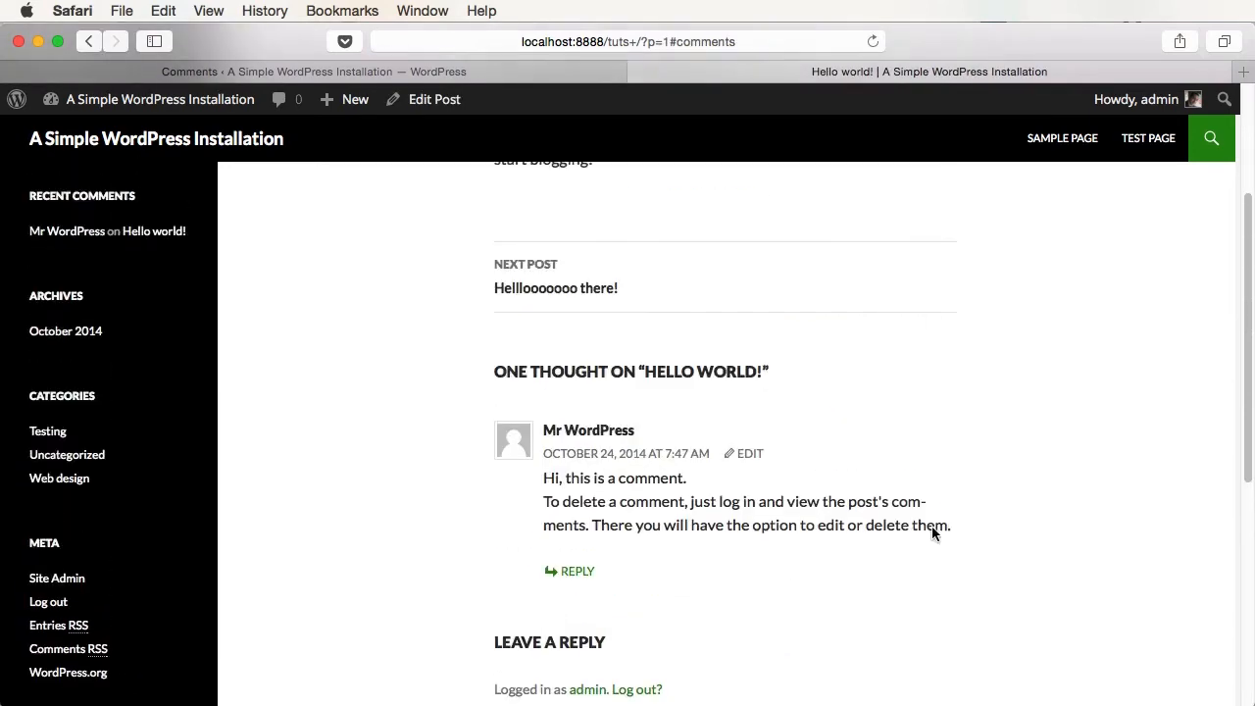
scroll(932, 529, up, 3)
scroll(694, 557, down, 3)
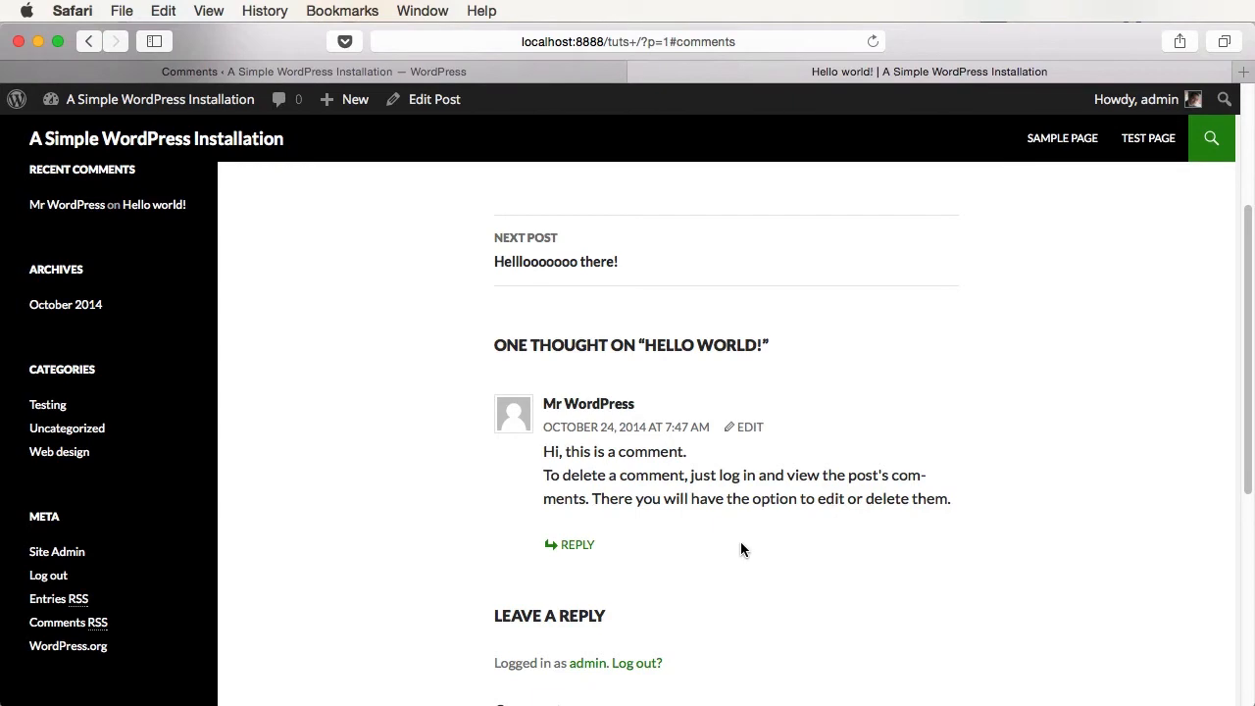
scroll(774, 544, down, 3)
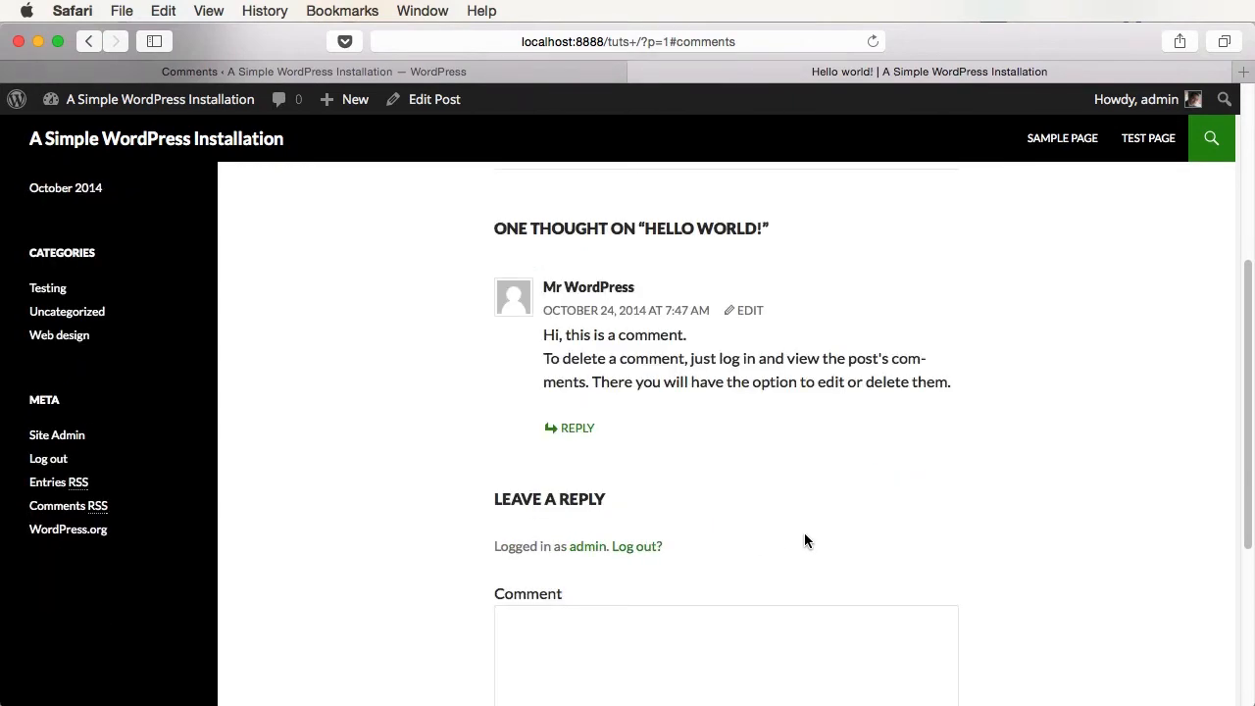
scroll(715, 430, down, 5)
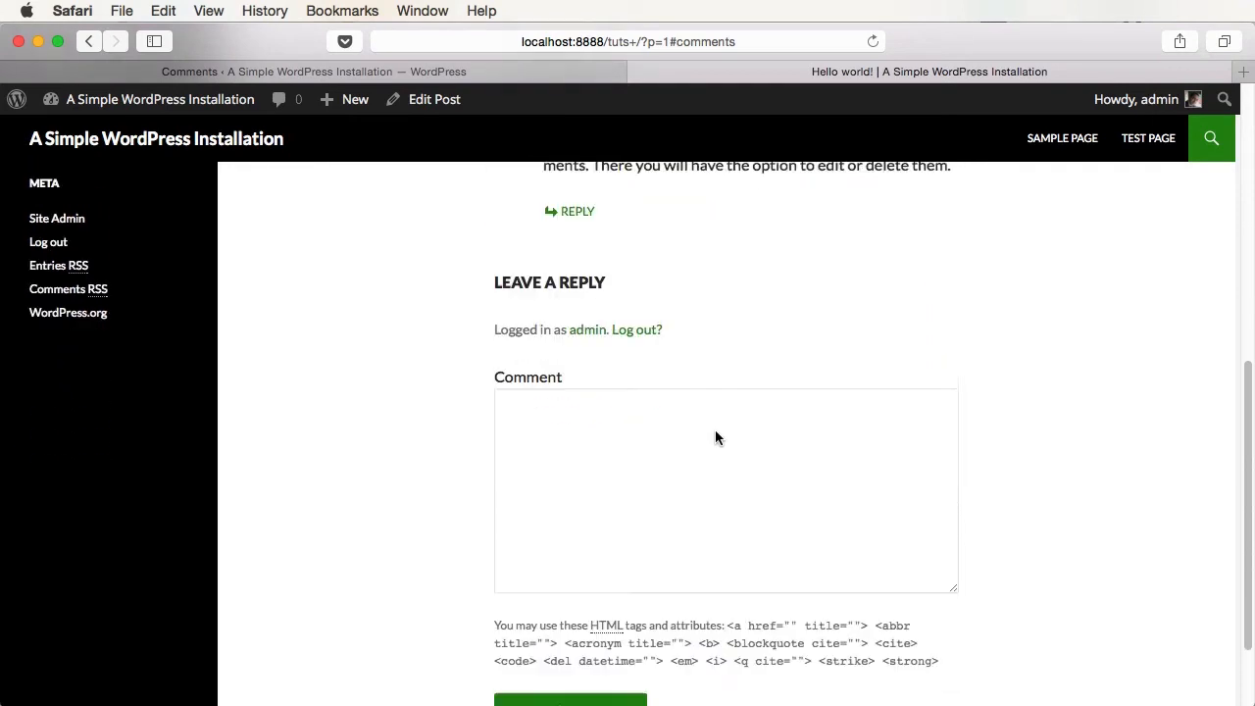
scroll(716, 433, down, 2)
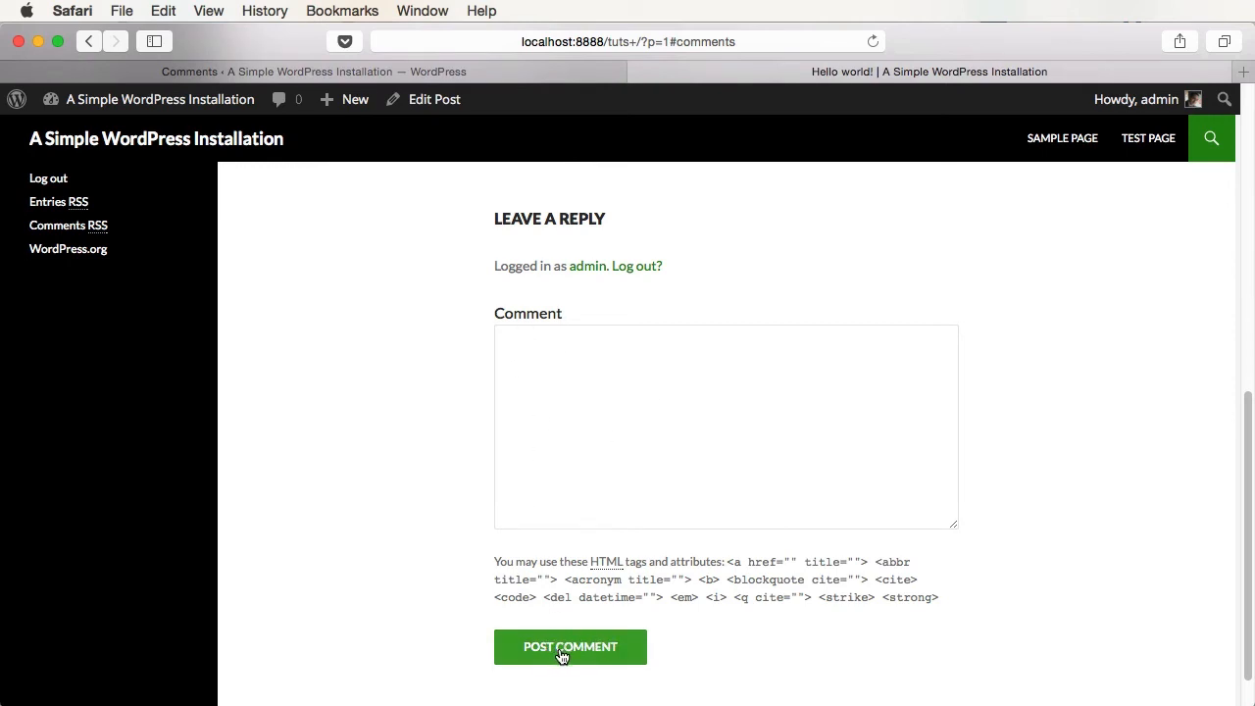
click(451, 73)
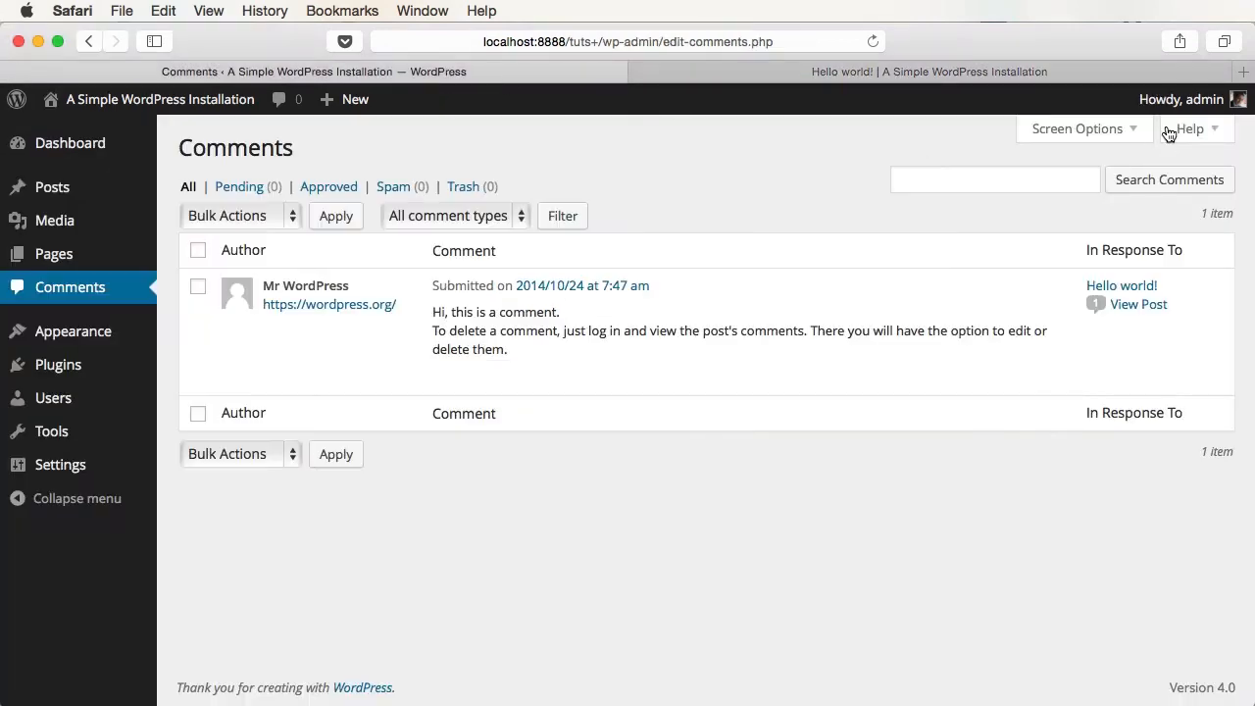
- Log out of the admin account and reload Hello world! as a visitor
mouse_move(1177, 104)
click(1117, 196)
click(894, 78)
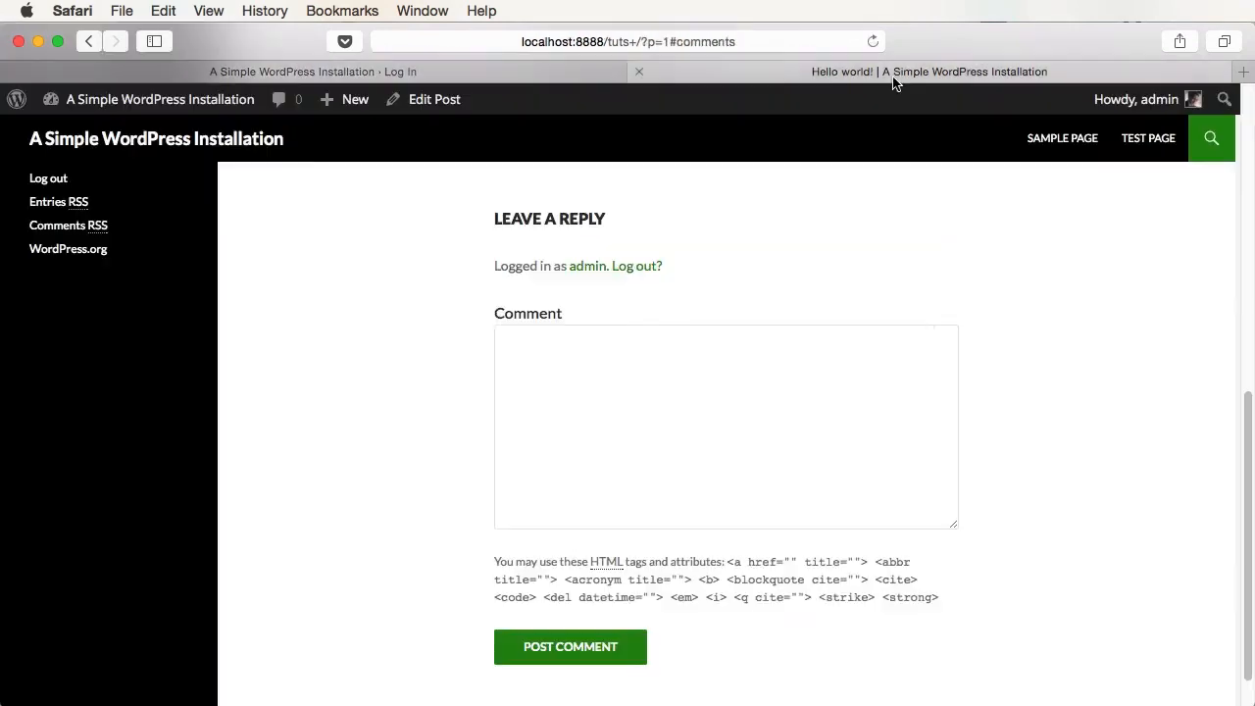
key(super+r)
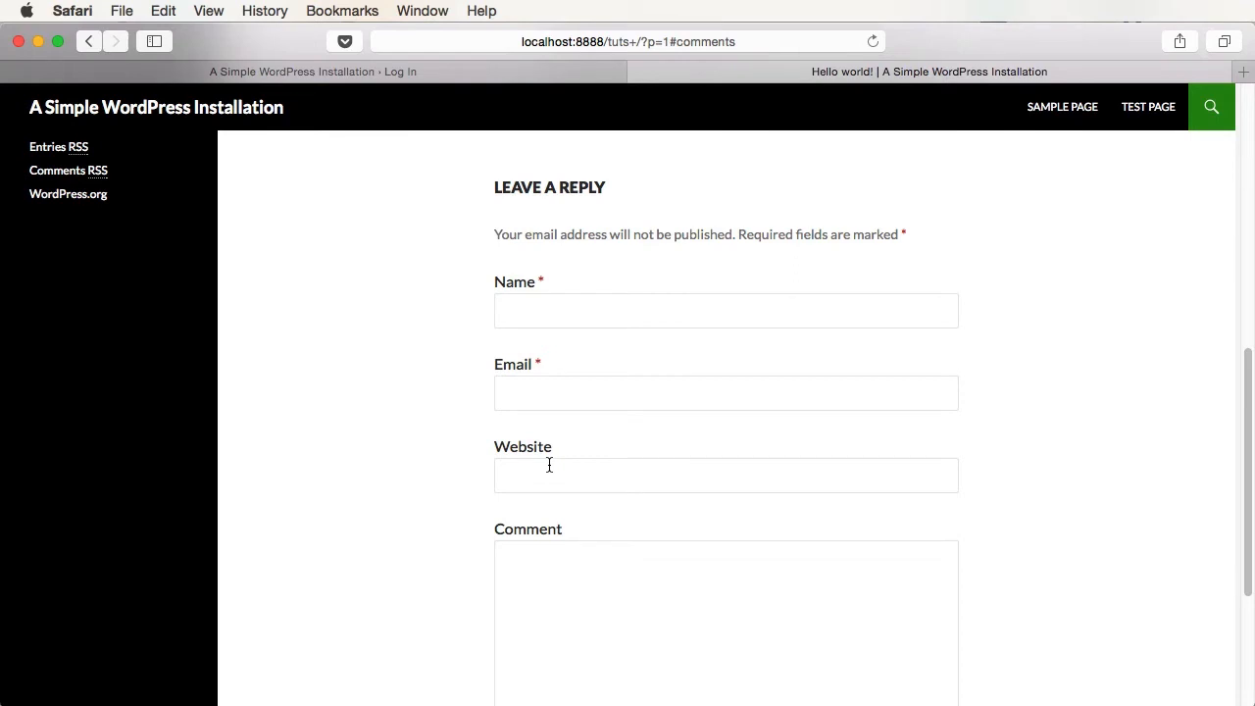
- Review the Leave a Reply form, highlighting the allowed HTML tags note
scroll(549, 465, down, 4)
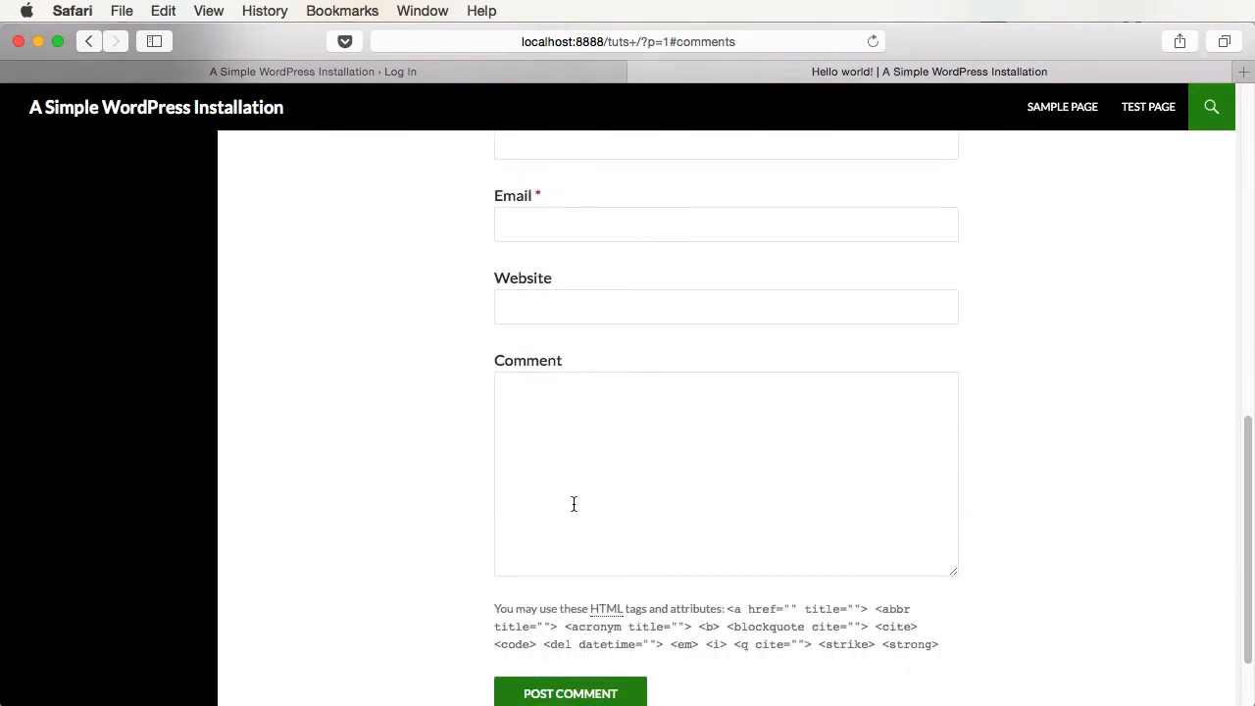
drag(494, 609, 944, 658)
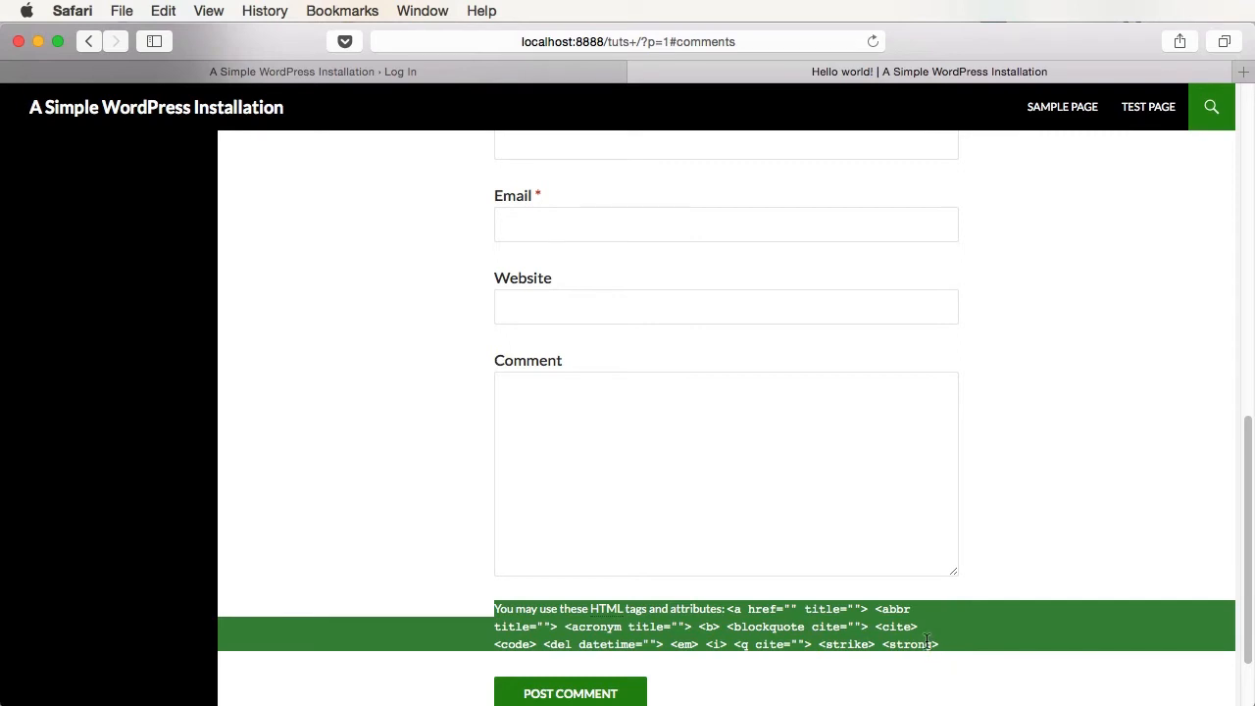
click(909, 619)
scroll(909, 620, up, 1)
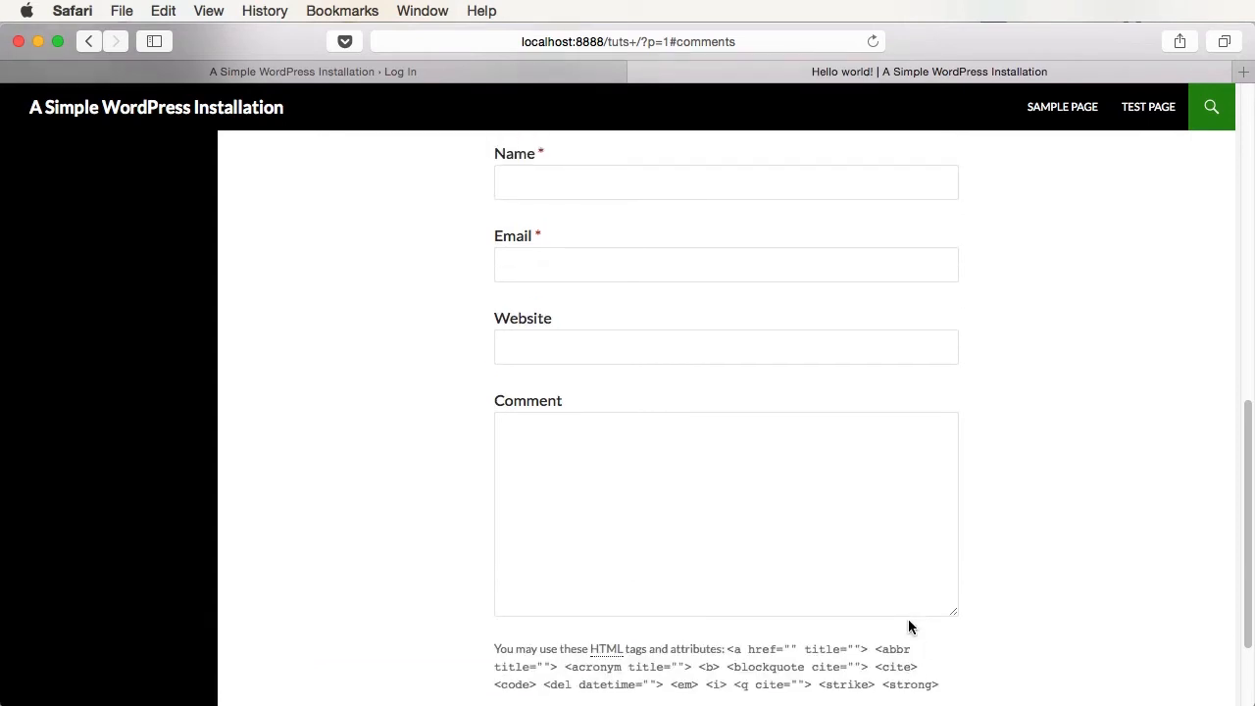
scroll(907, 620, up, 5)
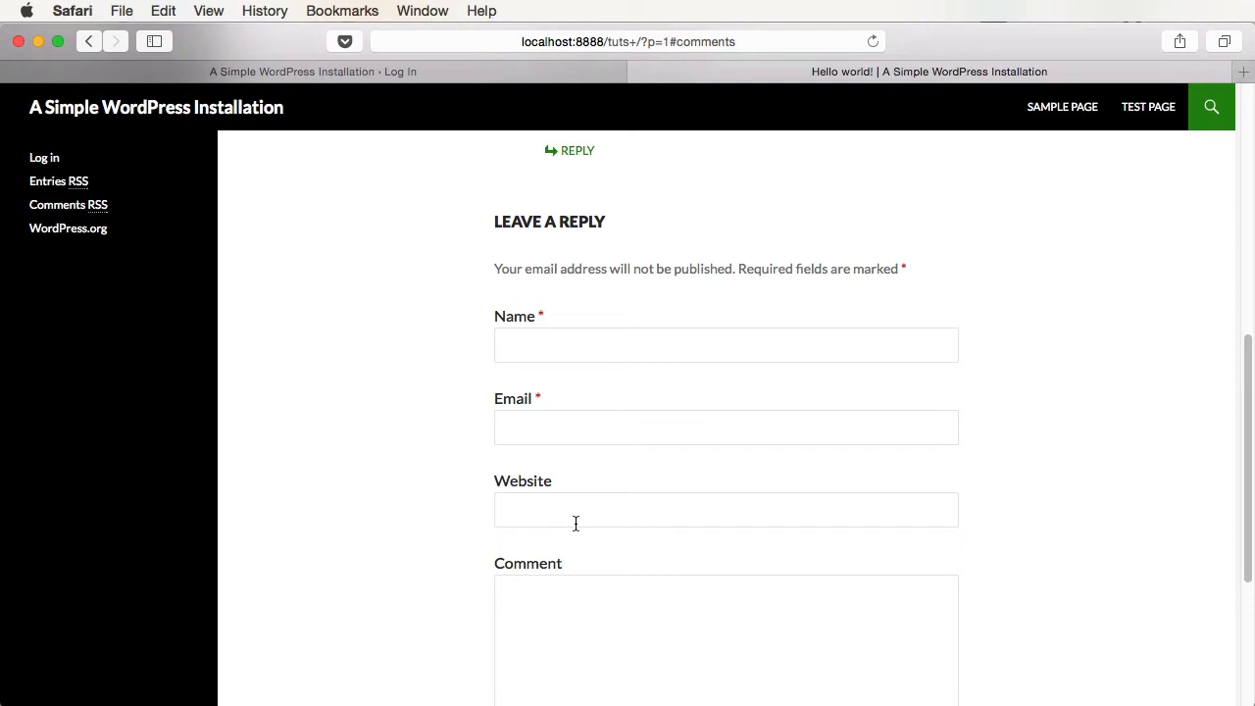
scroll(624, 526, down, 1)
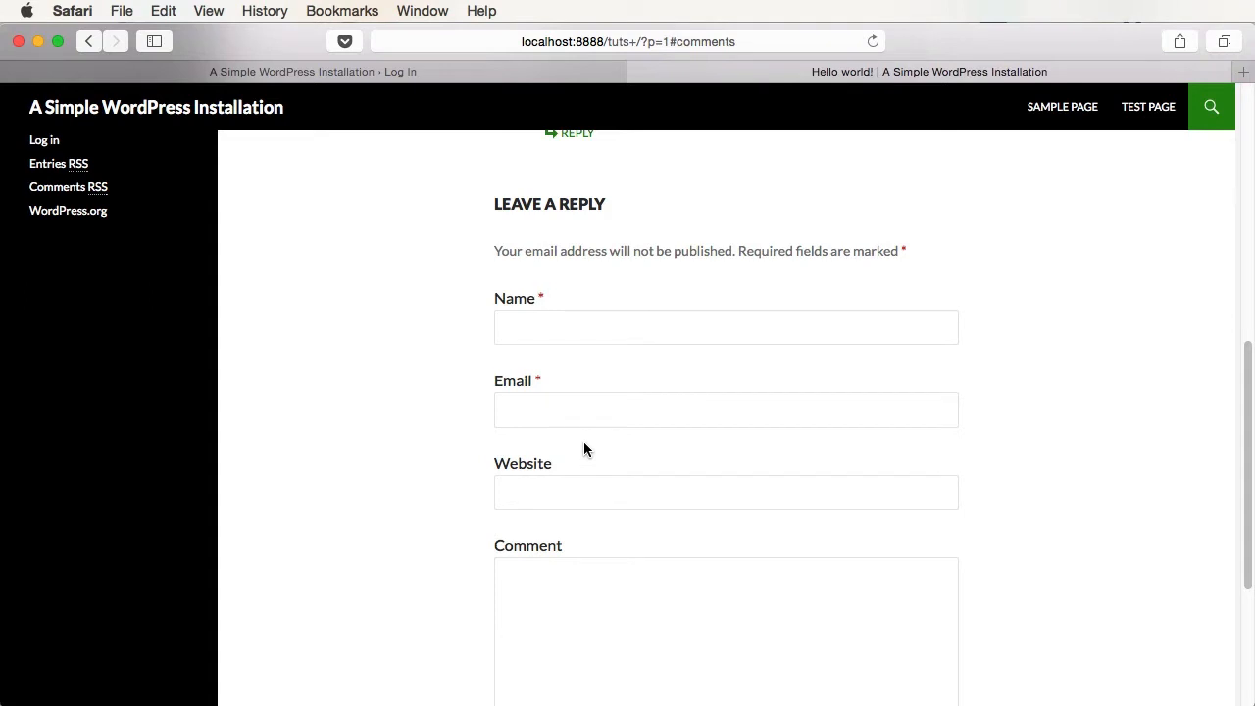
click(560, 326)
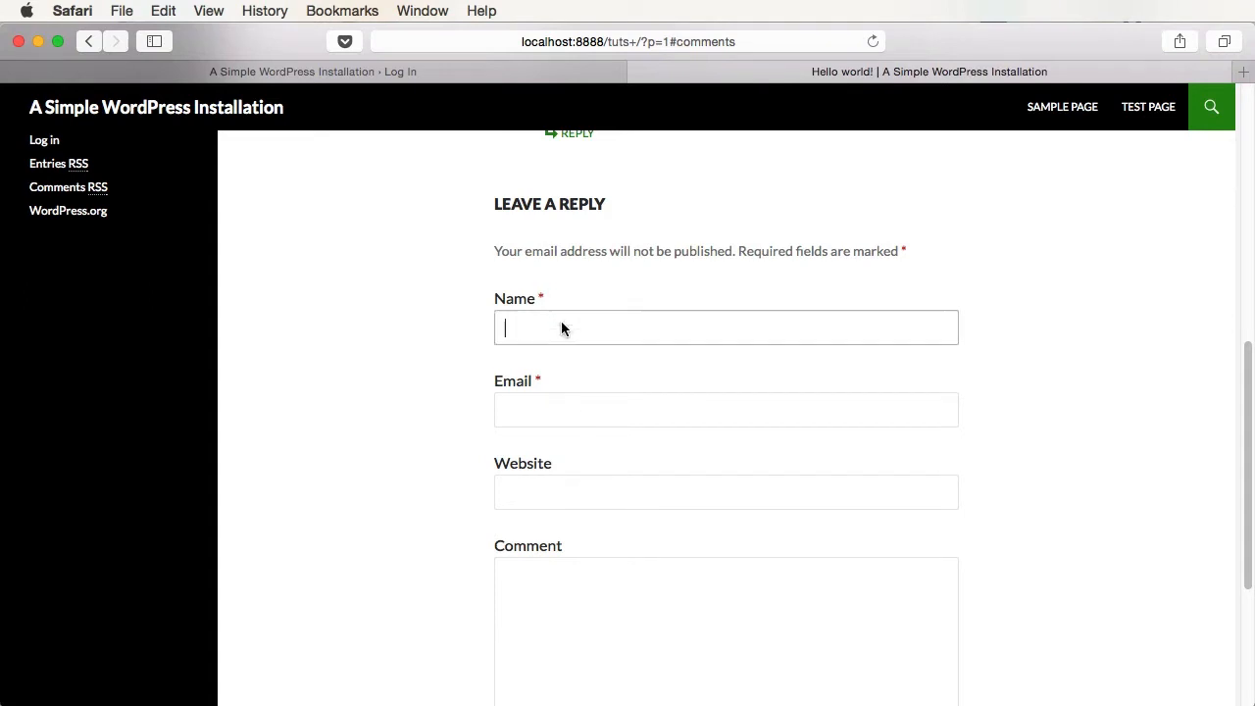
text(Adi)
key(Tab)
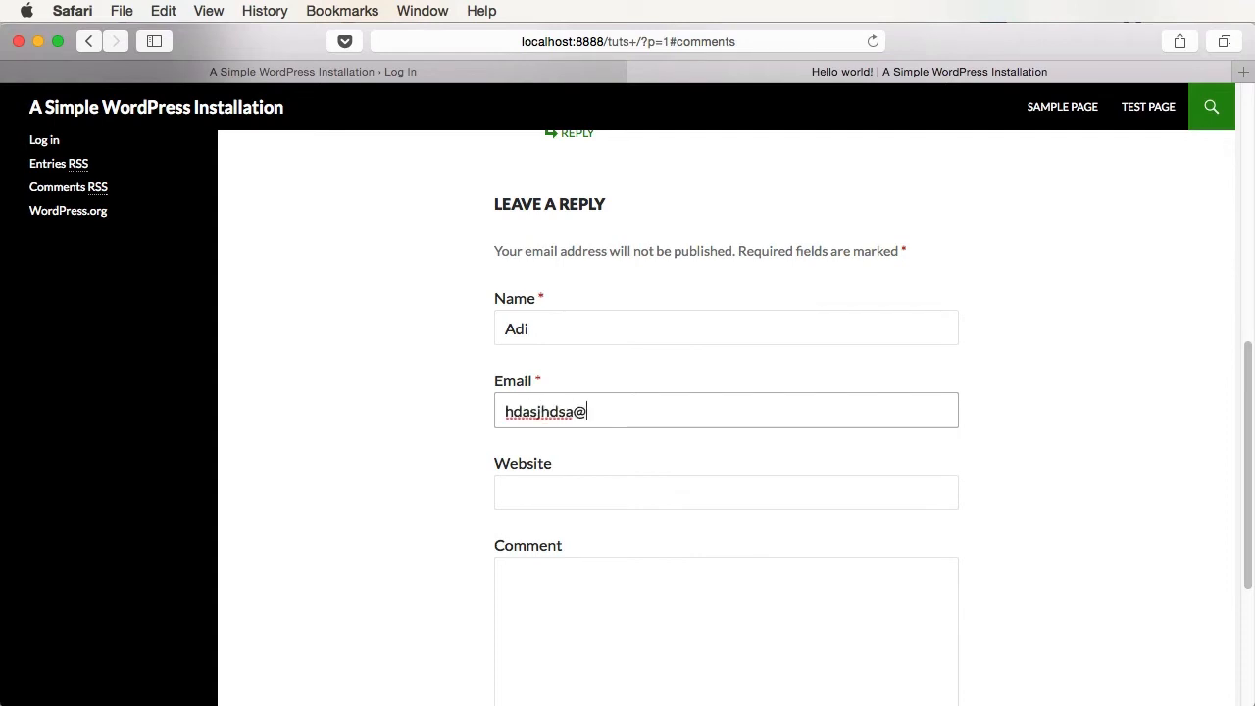
key(Tab)
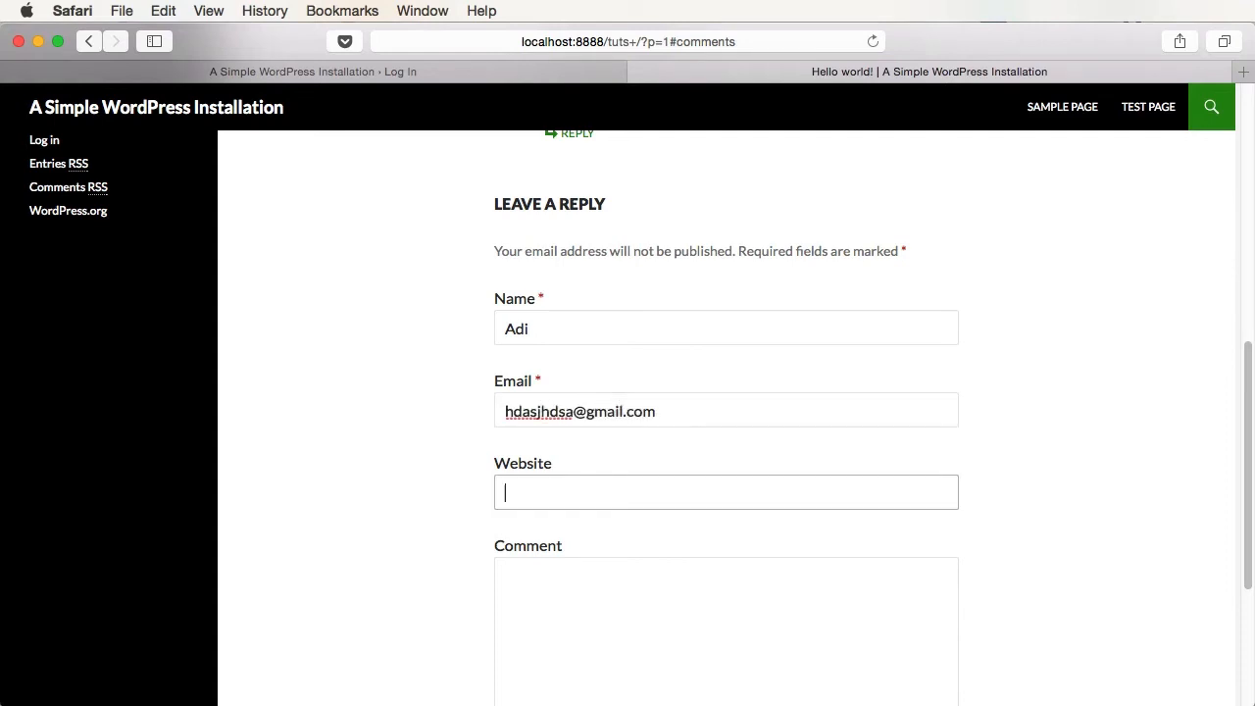
text(http://tutsplus.com)
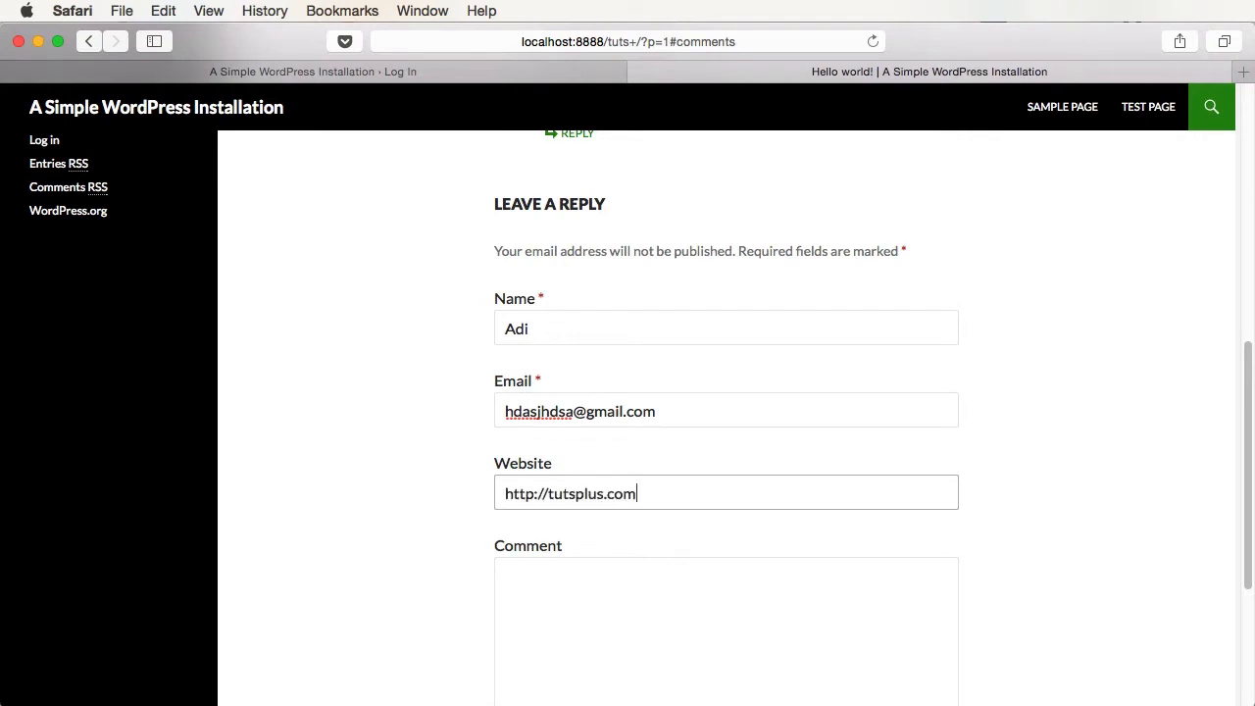
key(Tab)
text(Hello! )
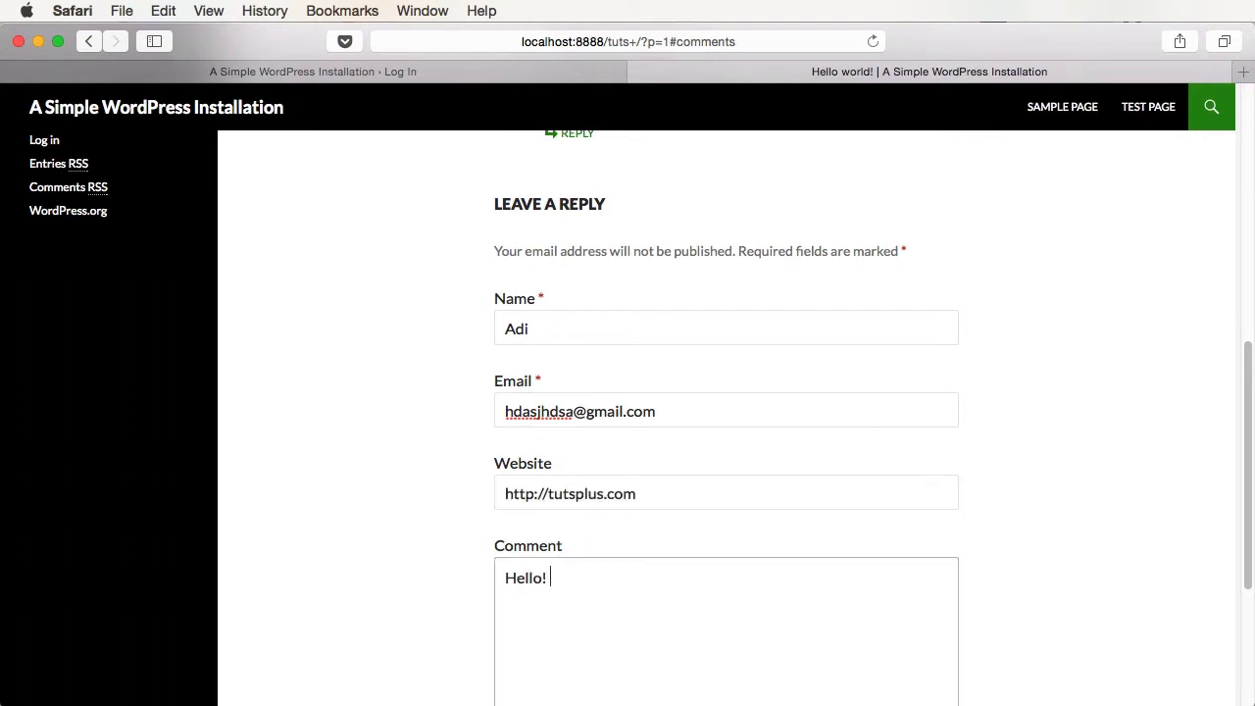
text(This is my firts)
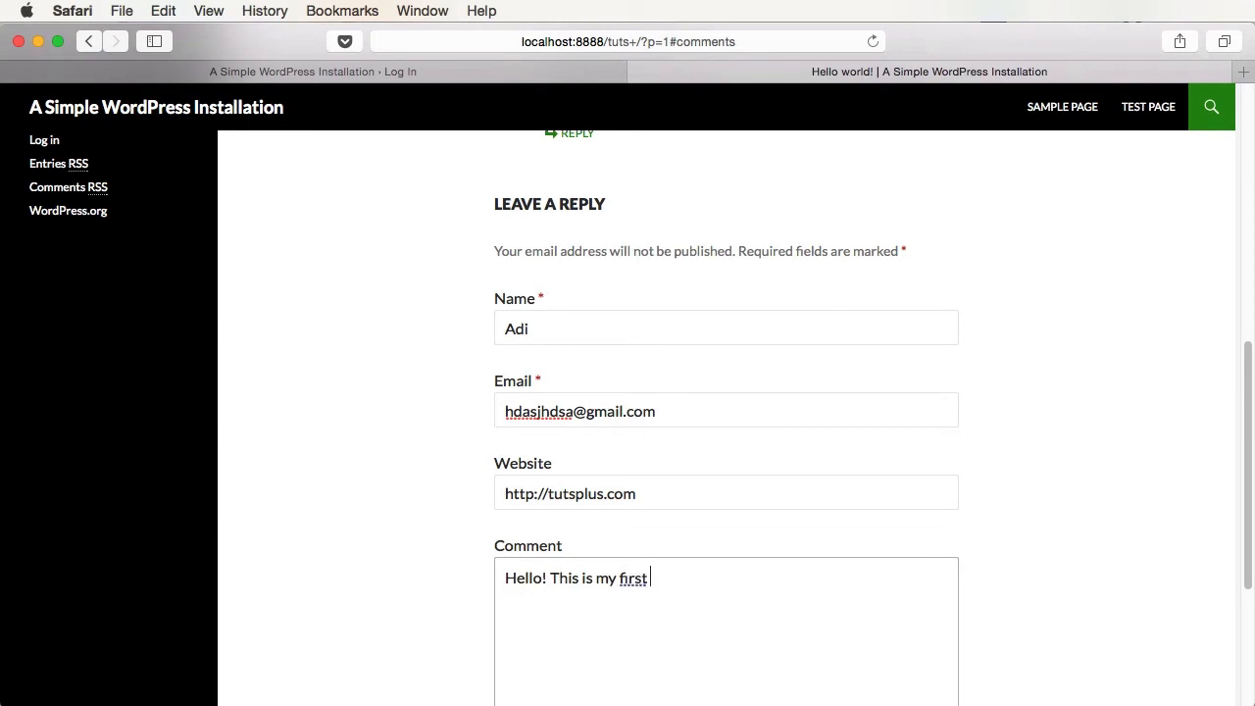
key(BackSpace)
key(BackSpace)
text(st comment!)
- Post the comment and locate its awaiting moderation notice
scroll(630, 390, down, 5)
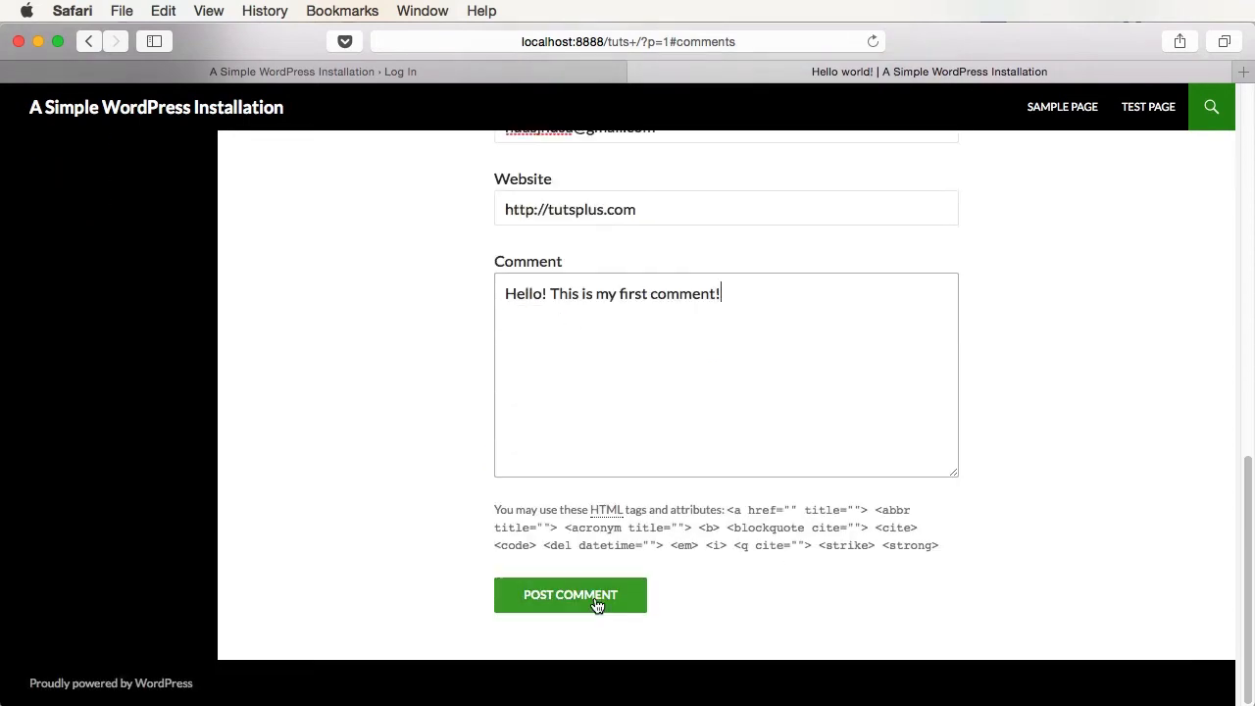
click(597, 599)
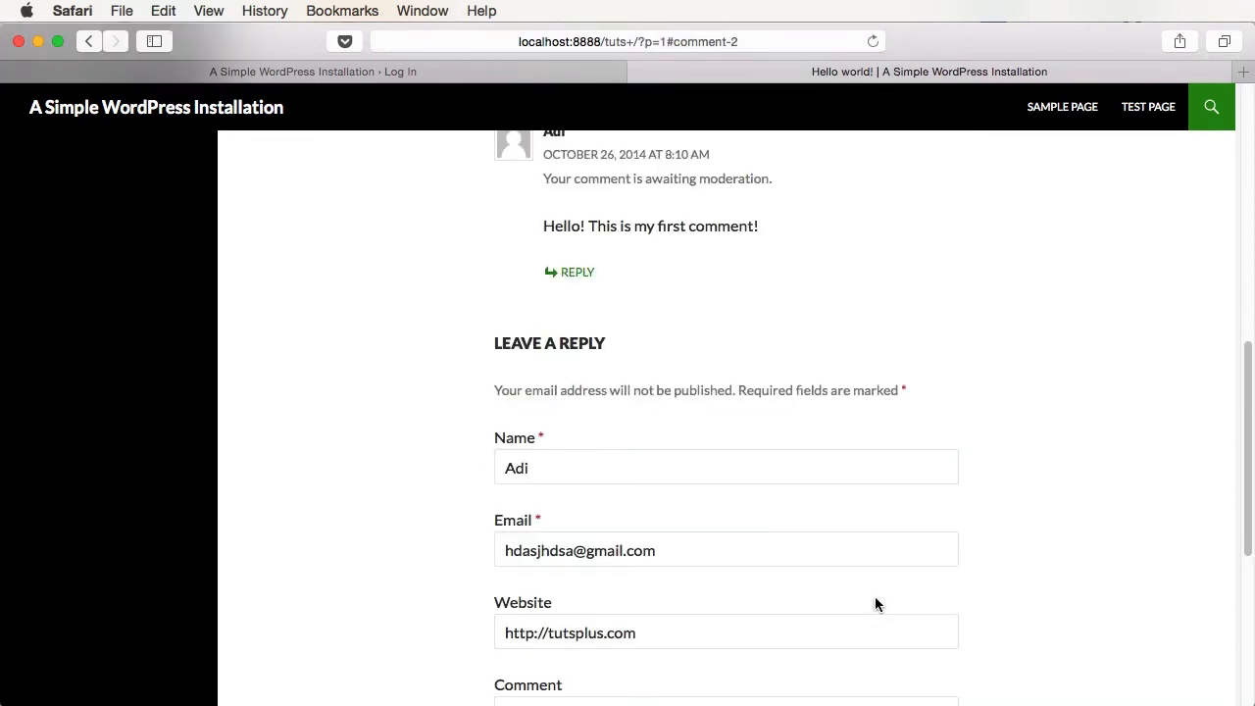
scroll(935, 579, up, 5)
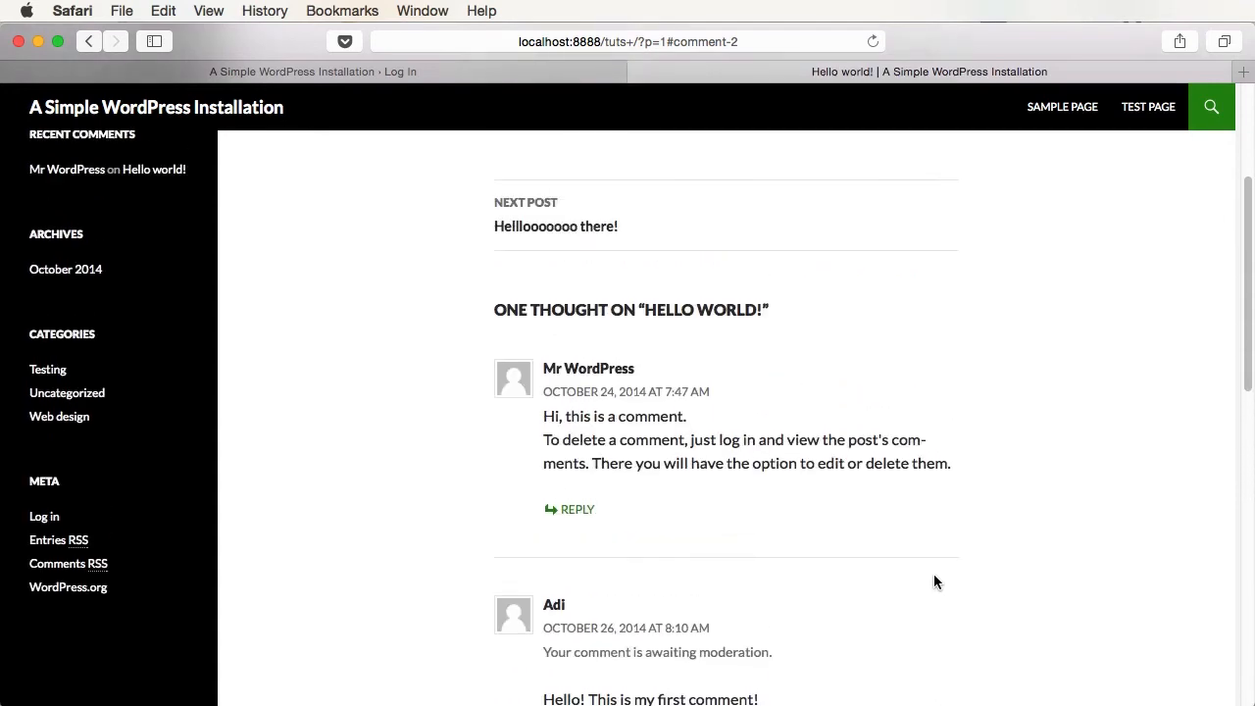
scroll(933, 579, down, 1)
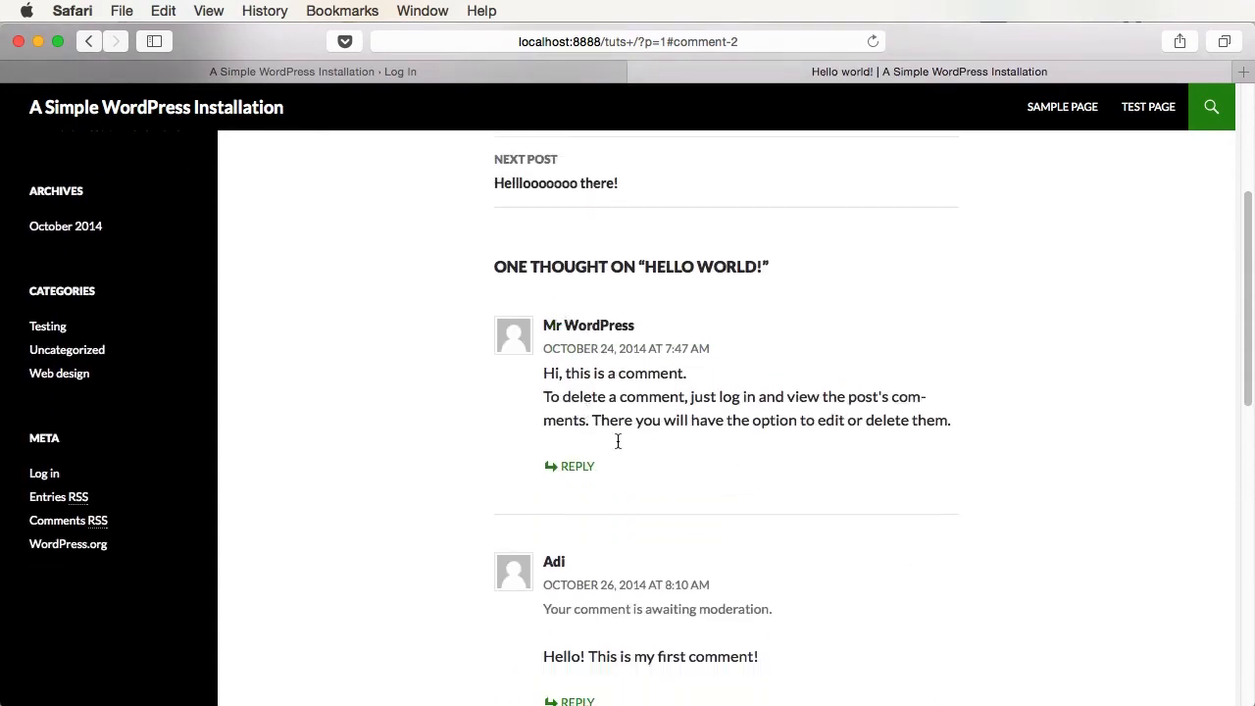
scroll(618, 441, down, 3)
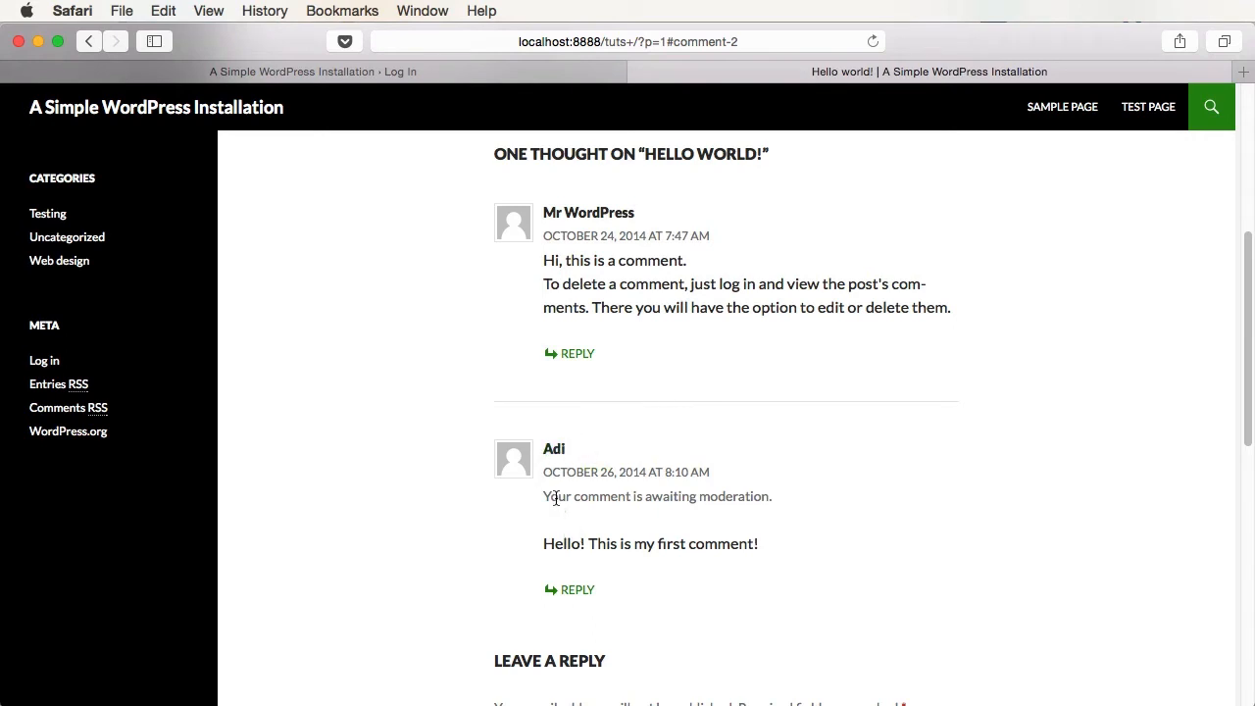
drag(555, 498, 774, 517)
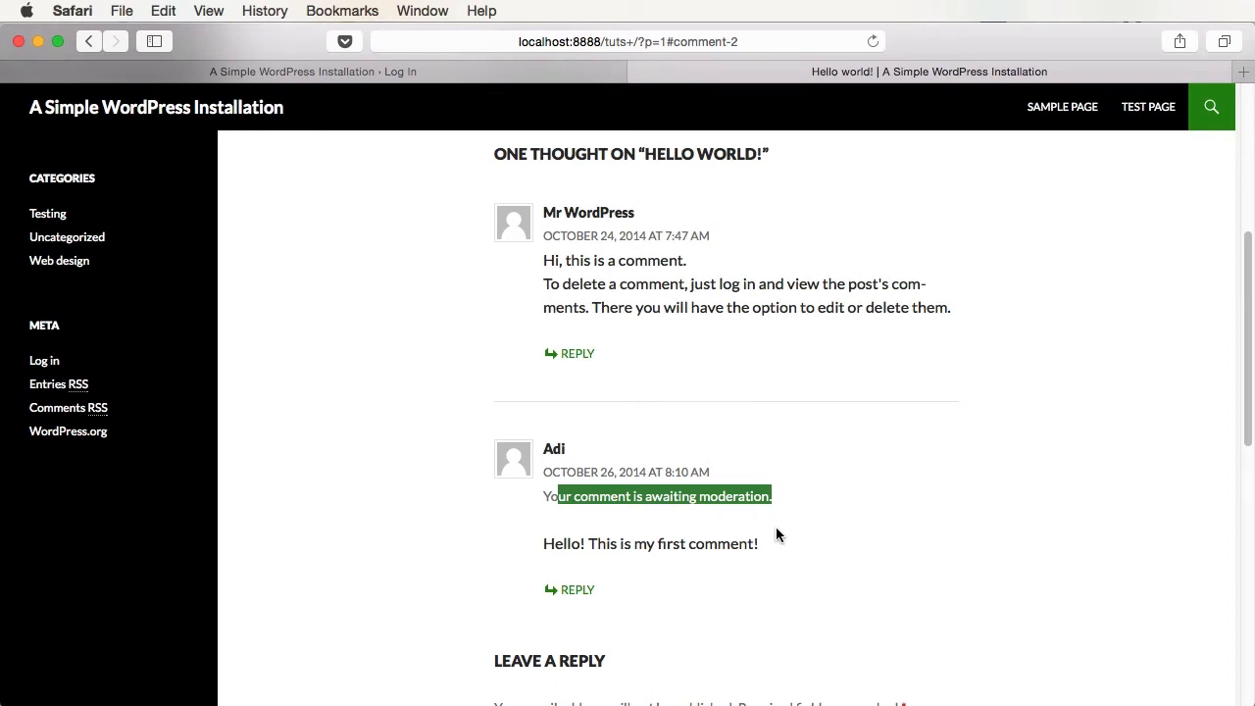
- Open the admin Comments list and try Quick Edit and Edit on the pending comment
click(421, 71)
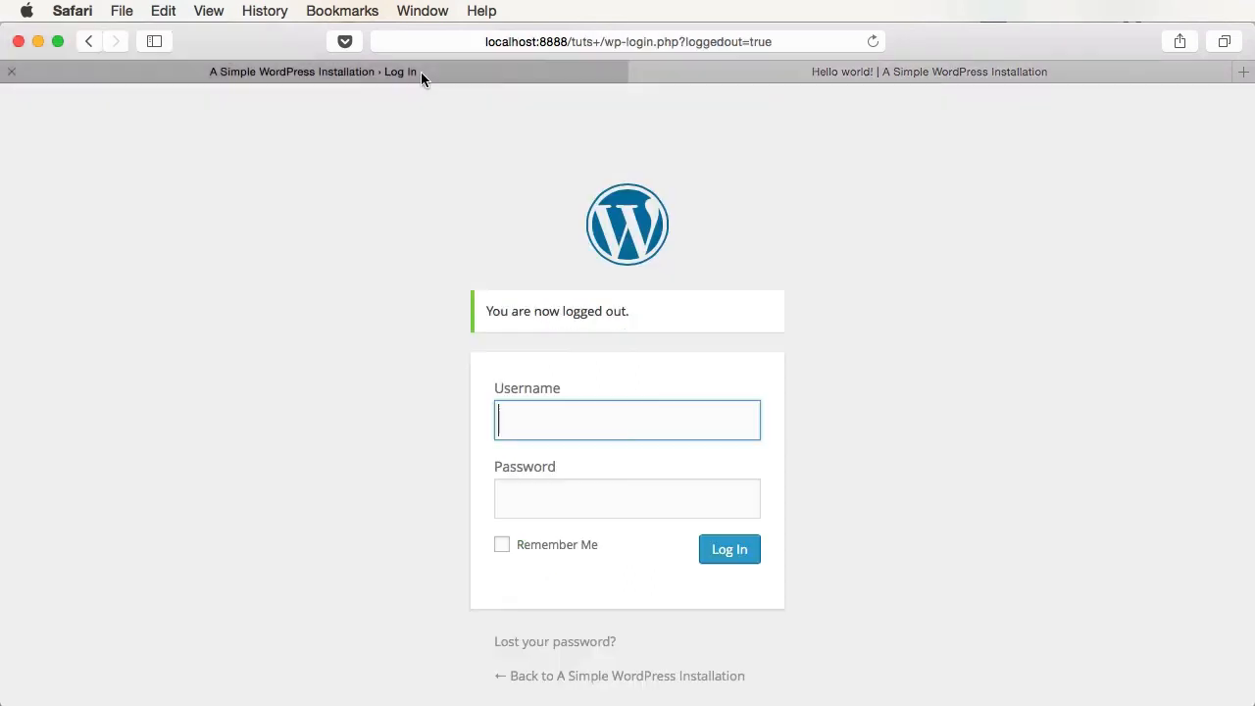
text(a)
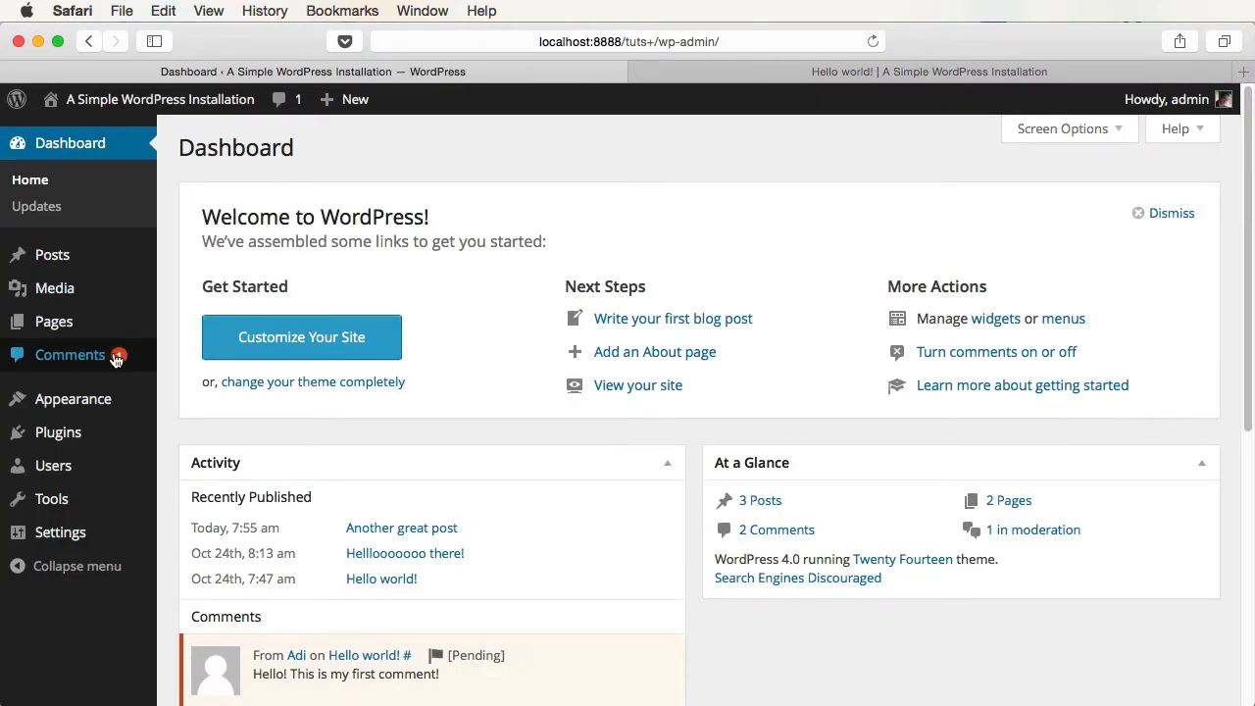
click(286, 104)
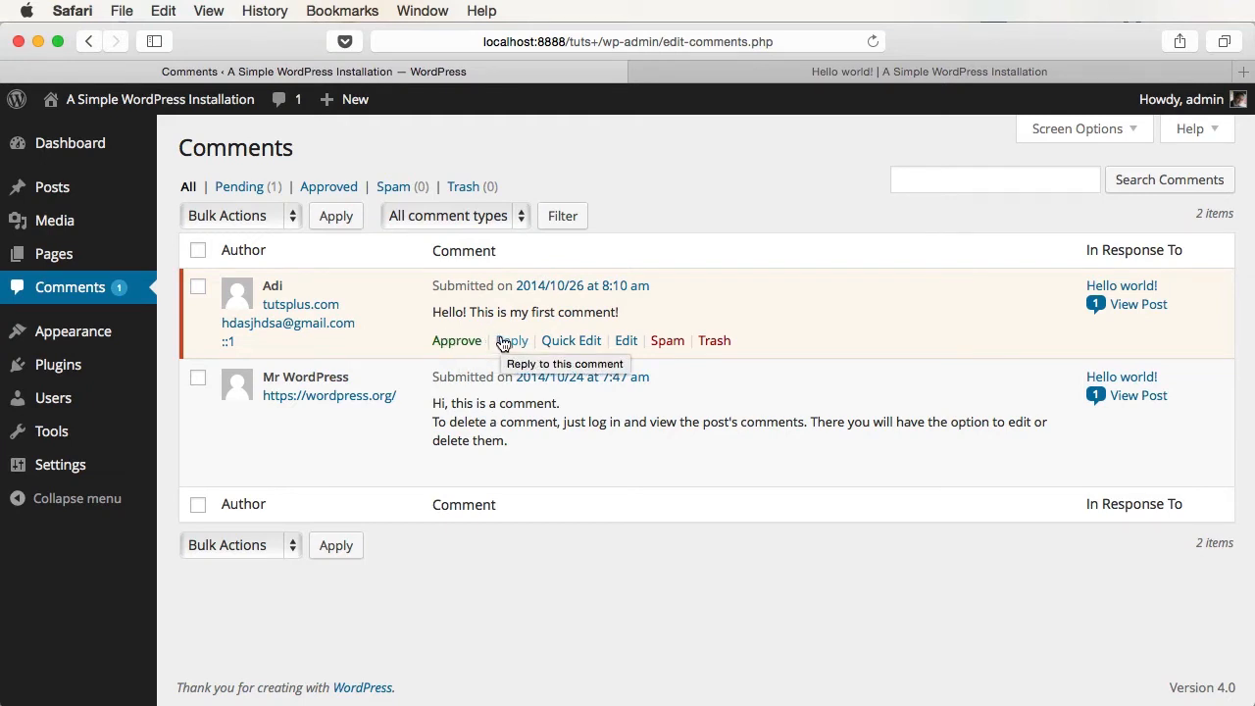
click(558, 342)
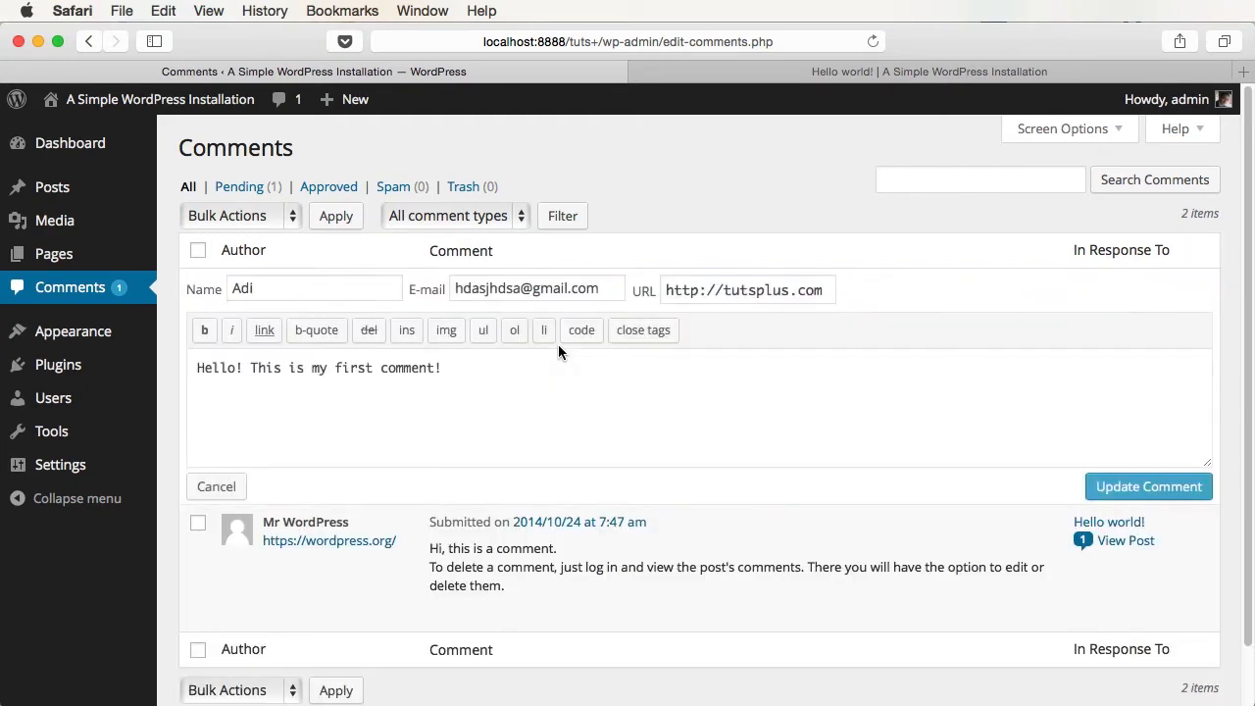
key(Escape)
click(622, 340)
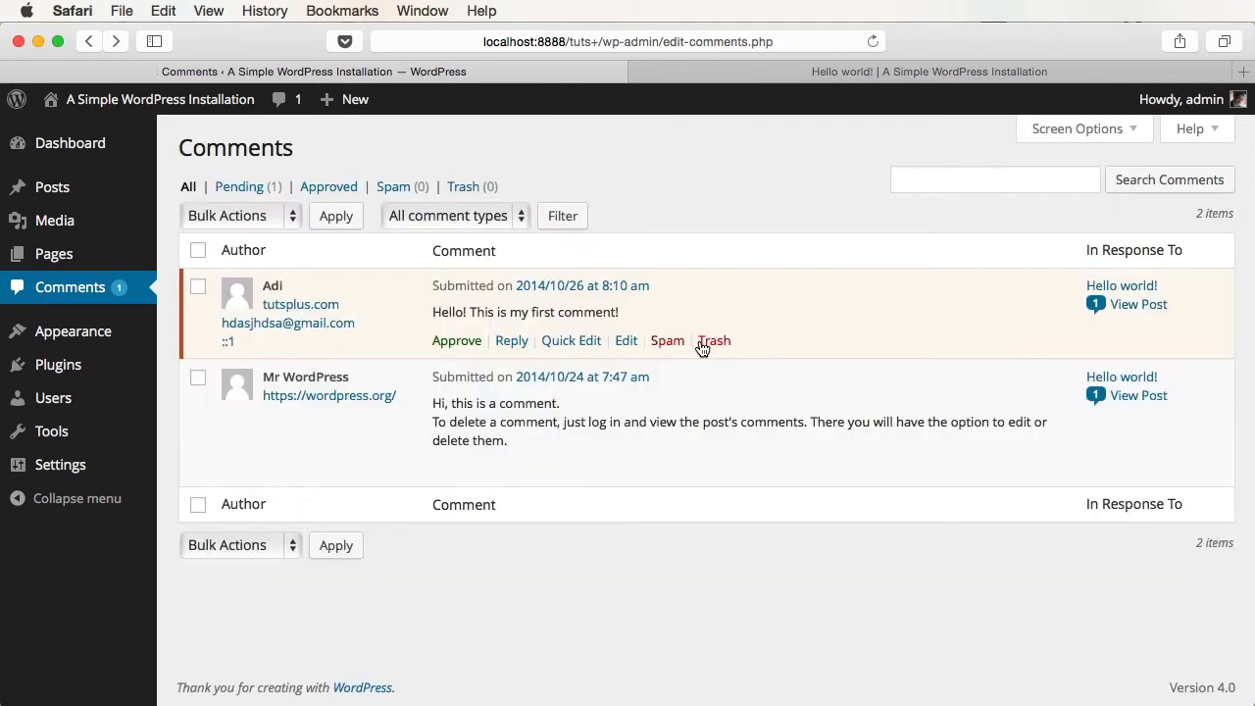
- Approve the pending first comment and reload Hello world! to see it published
click(453, 339)
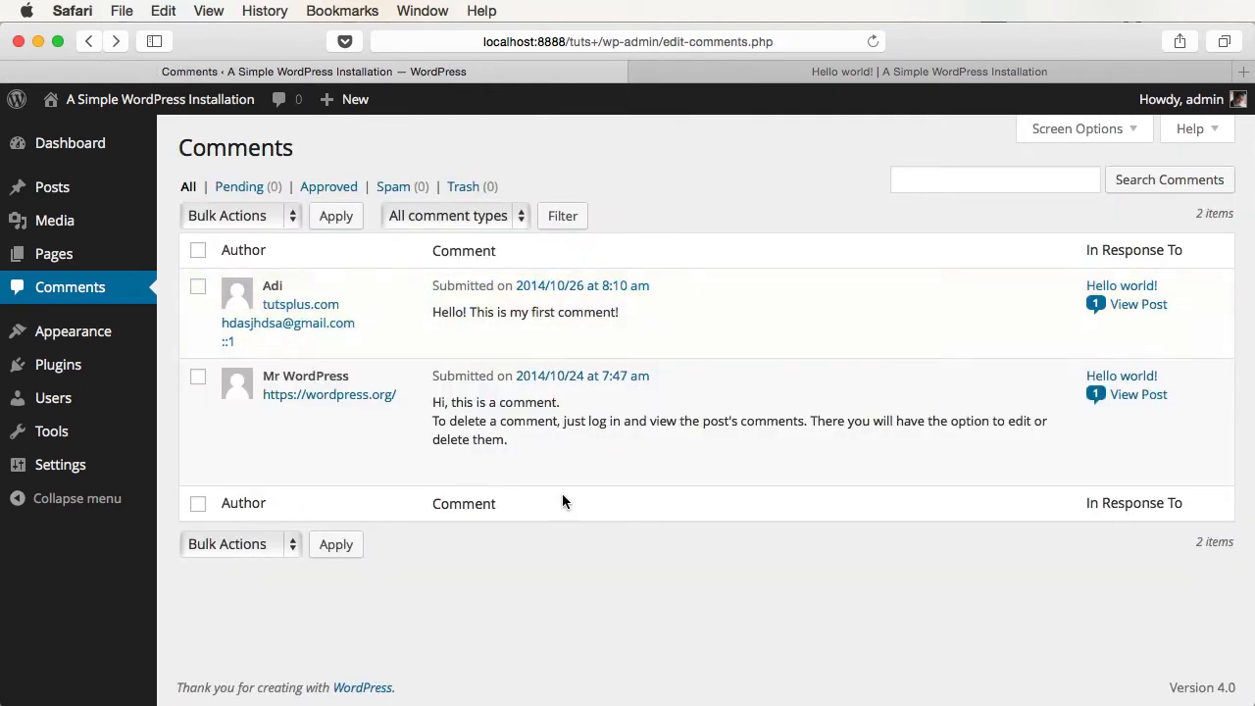
click(787, 78)
key(super+r)
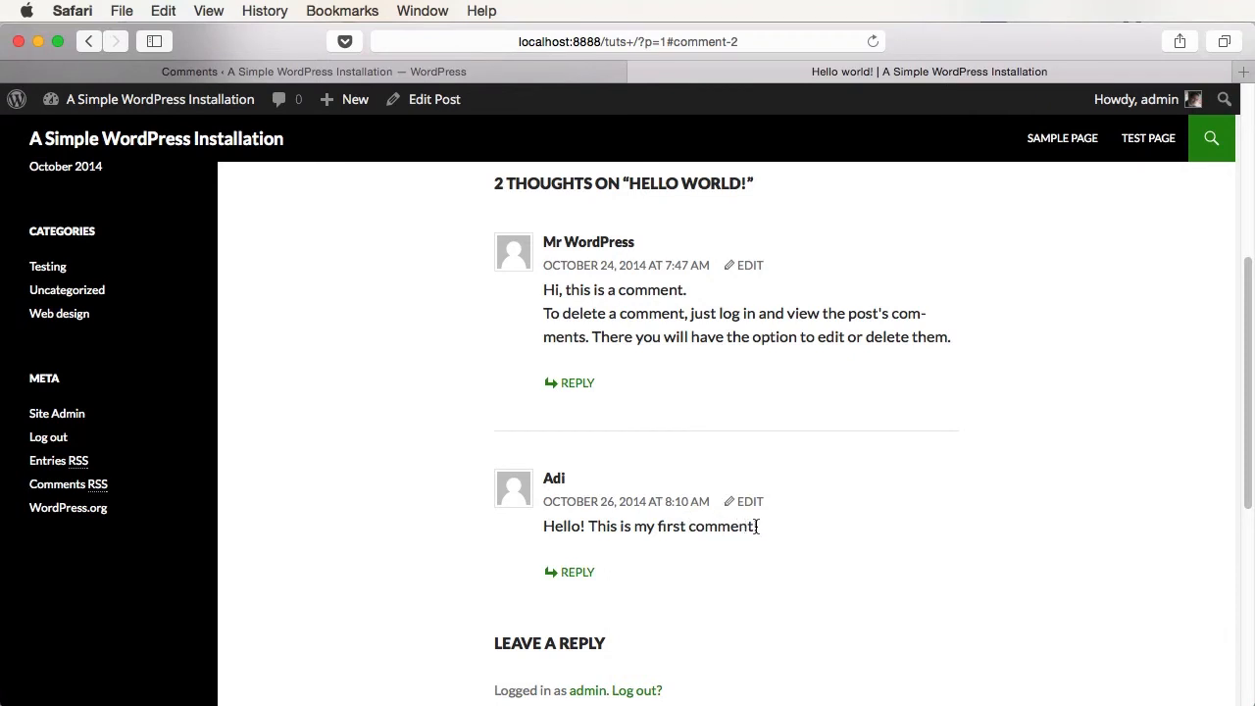
- Unapprove the Mr WordPress comment and reload Hello world! to see one comment
click(490, 72)
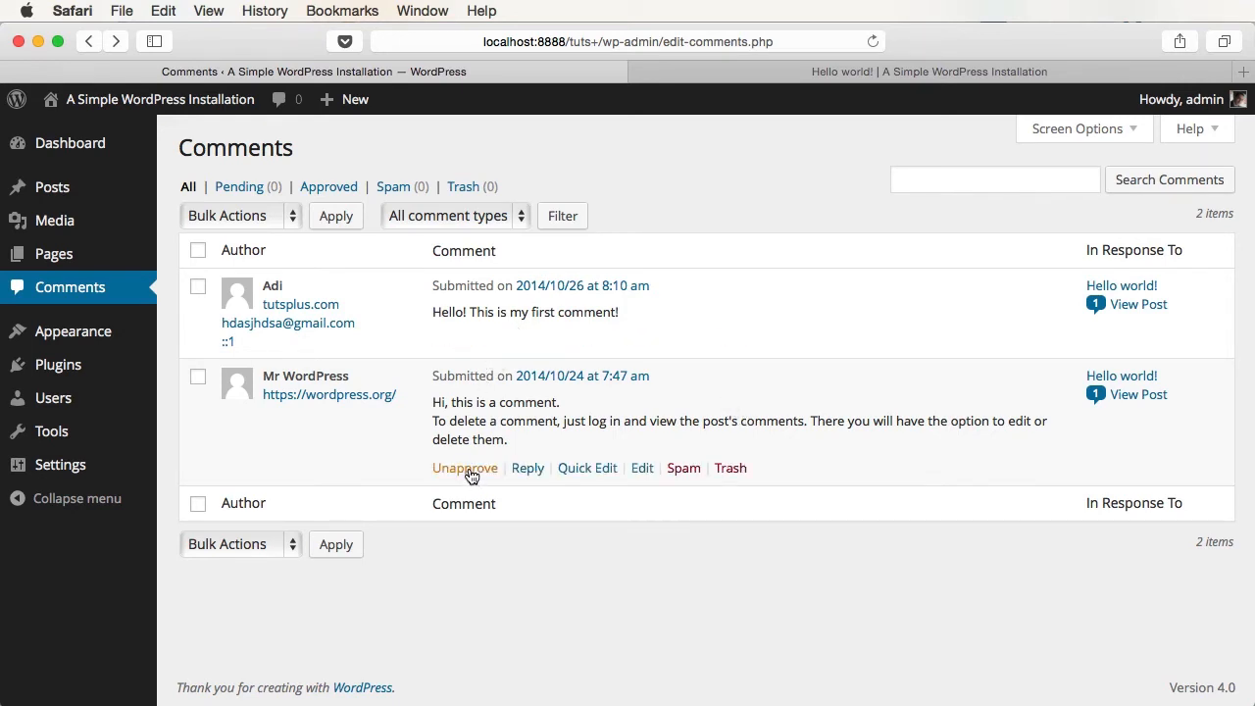
click(469, 468)
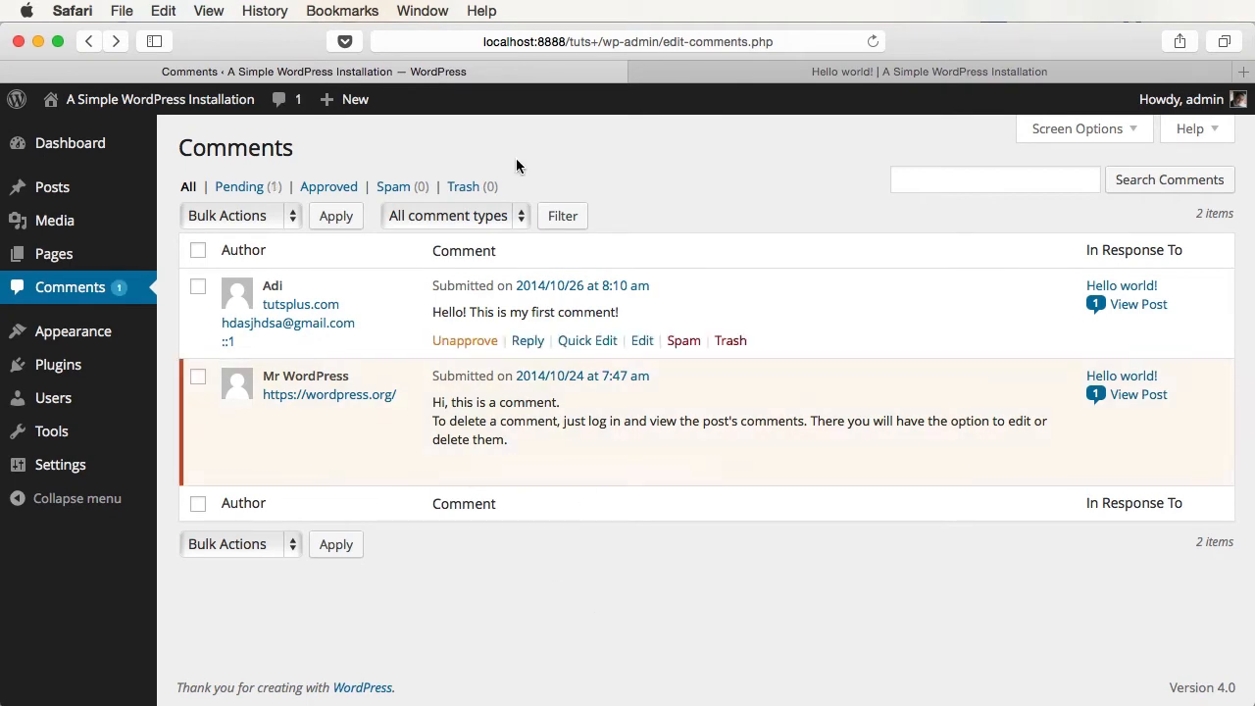
click(759, 73)
key(super+r)
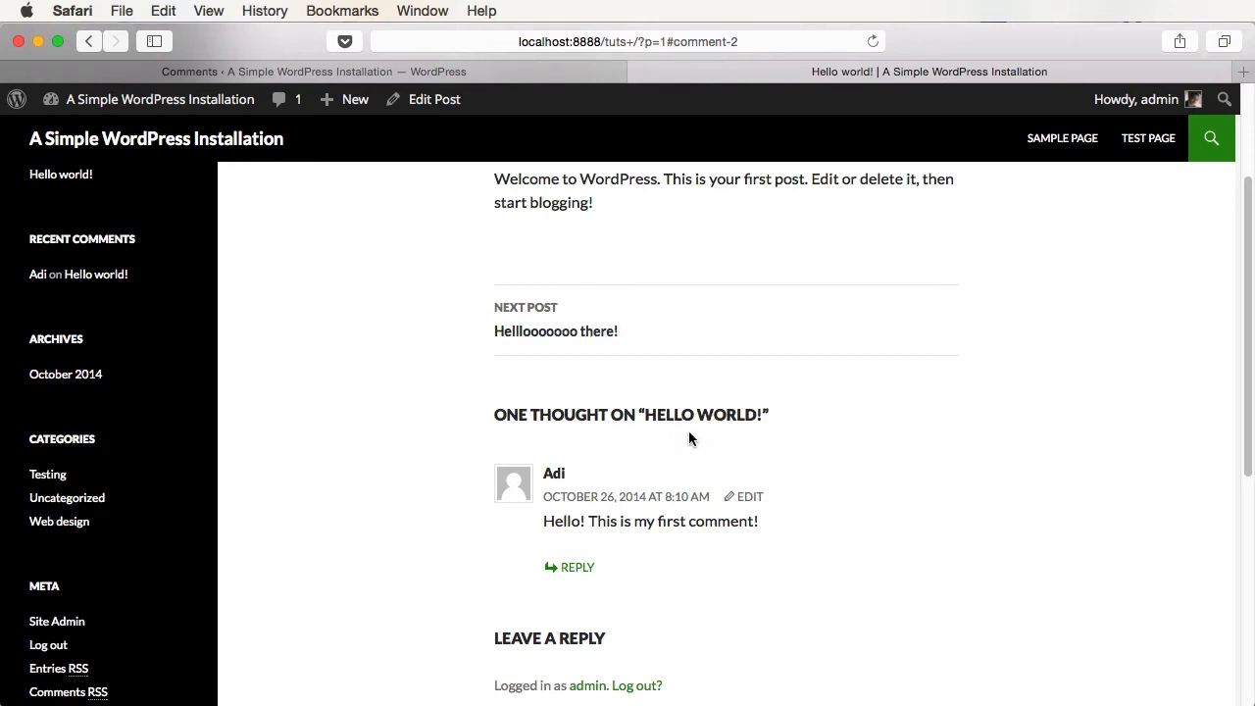
scroll(689, 432, down, 2)
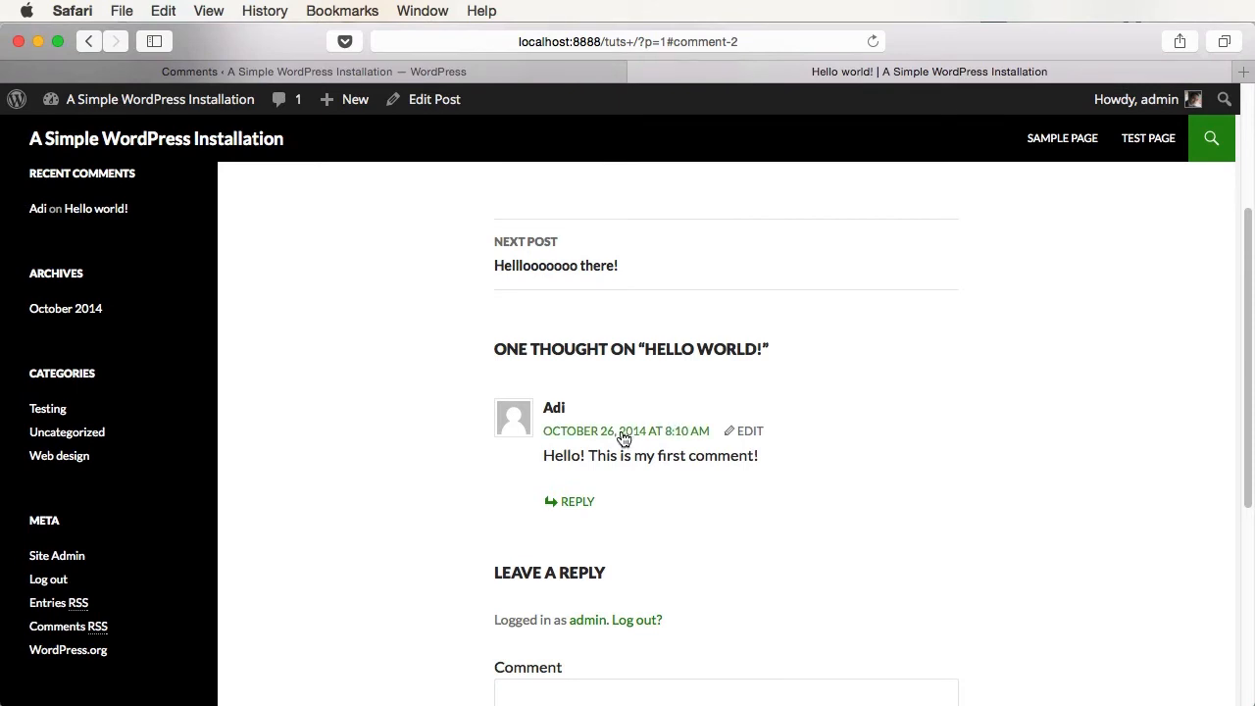
scroll(577, 452, down, 2)
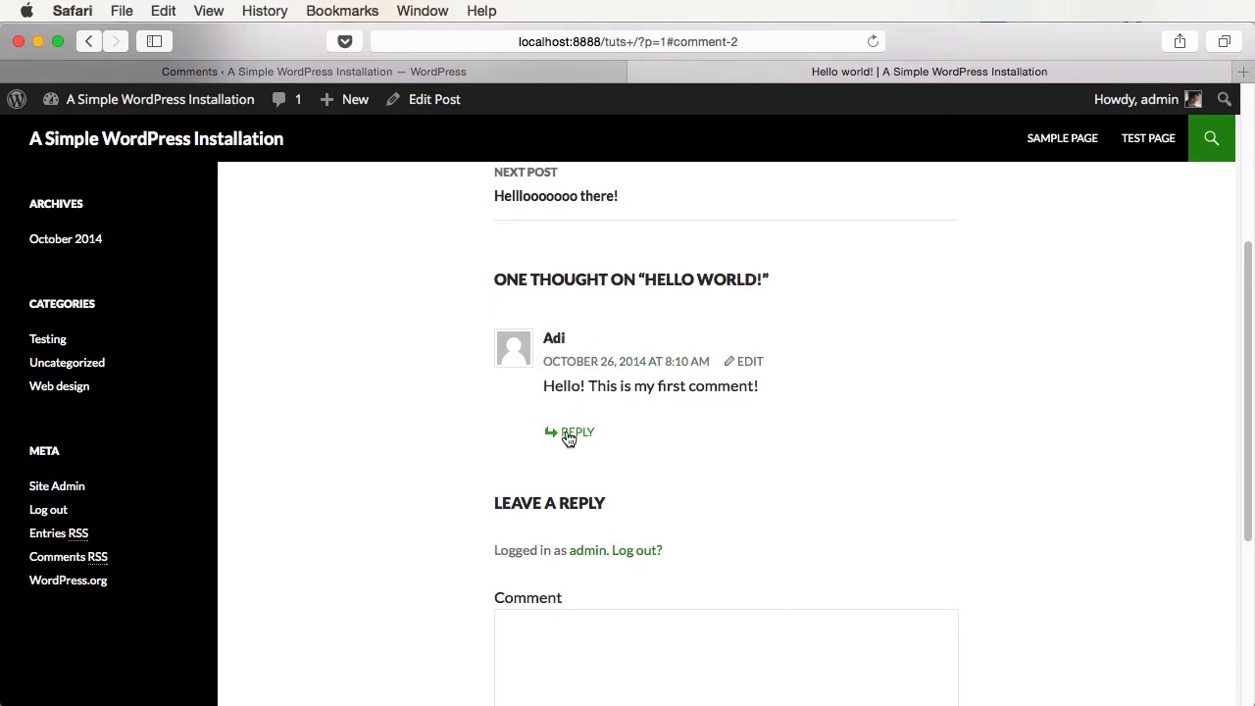
- Post a 'Hello!' reply to the visitor's first comment
click(568, 435)
scroll(686, 491, down, 2)
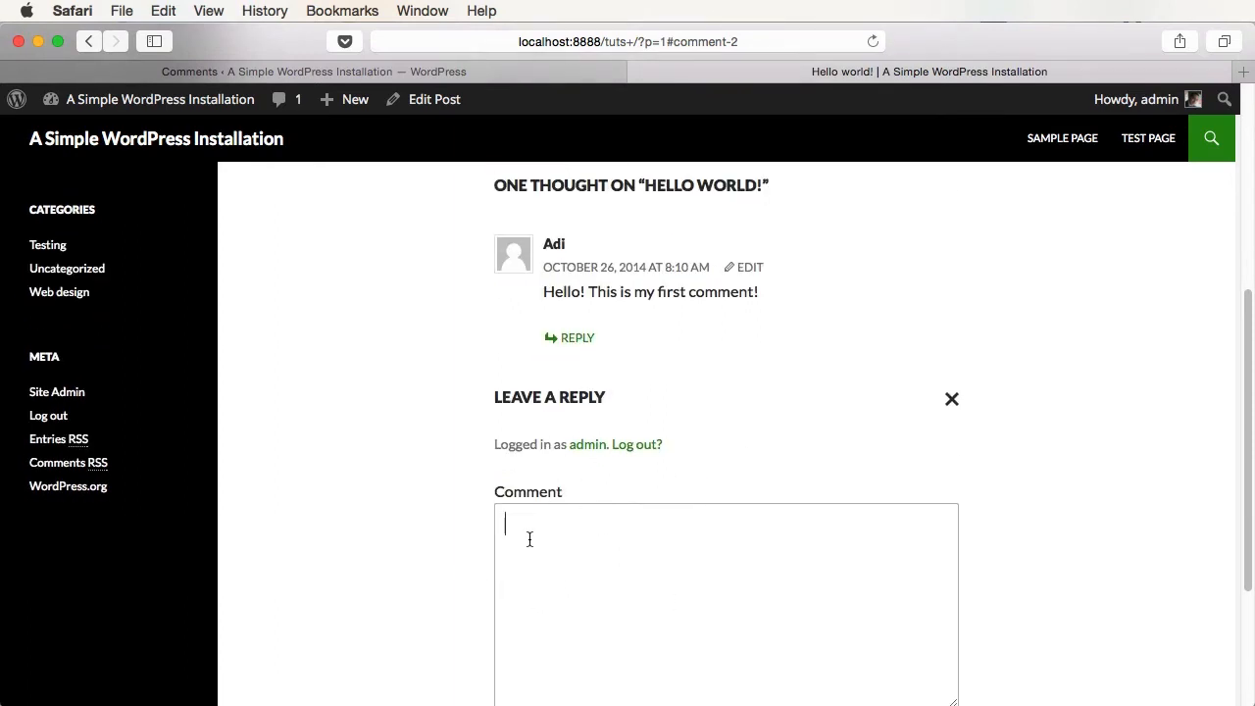
text(Hello!)
scroll(792, 540, down, 1)
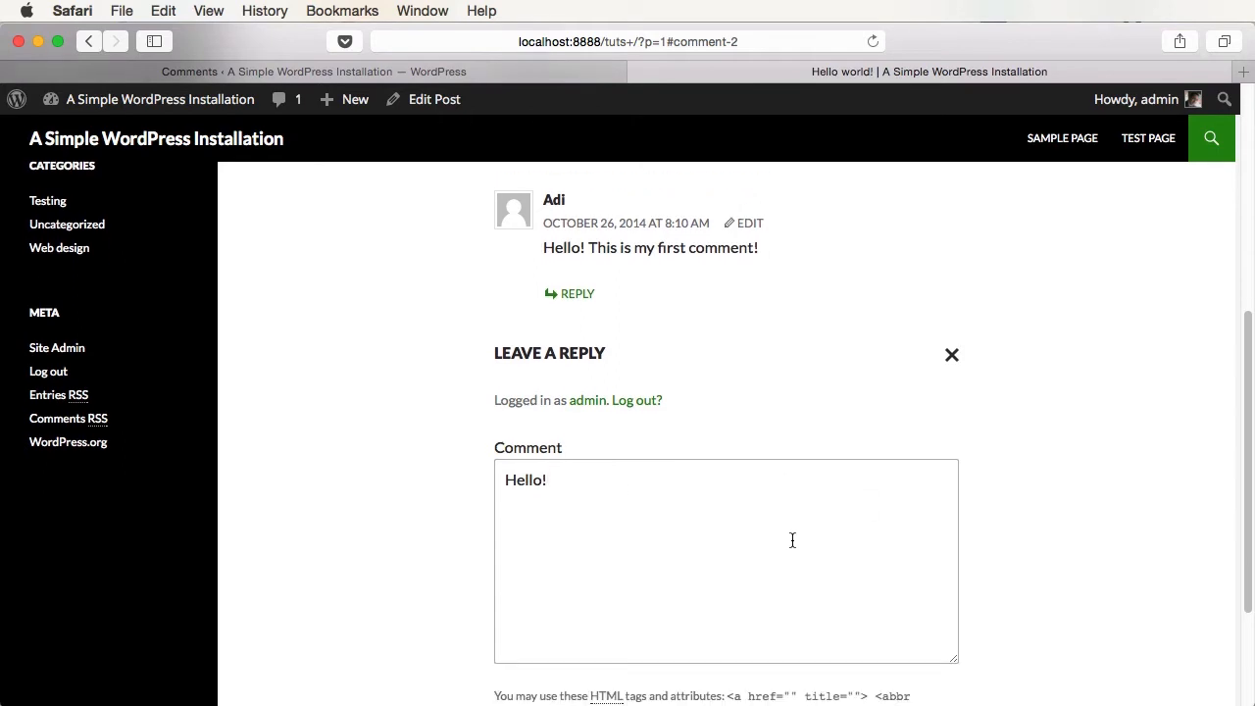
scroll(793, 540, down, 1)
click(601, 700)
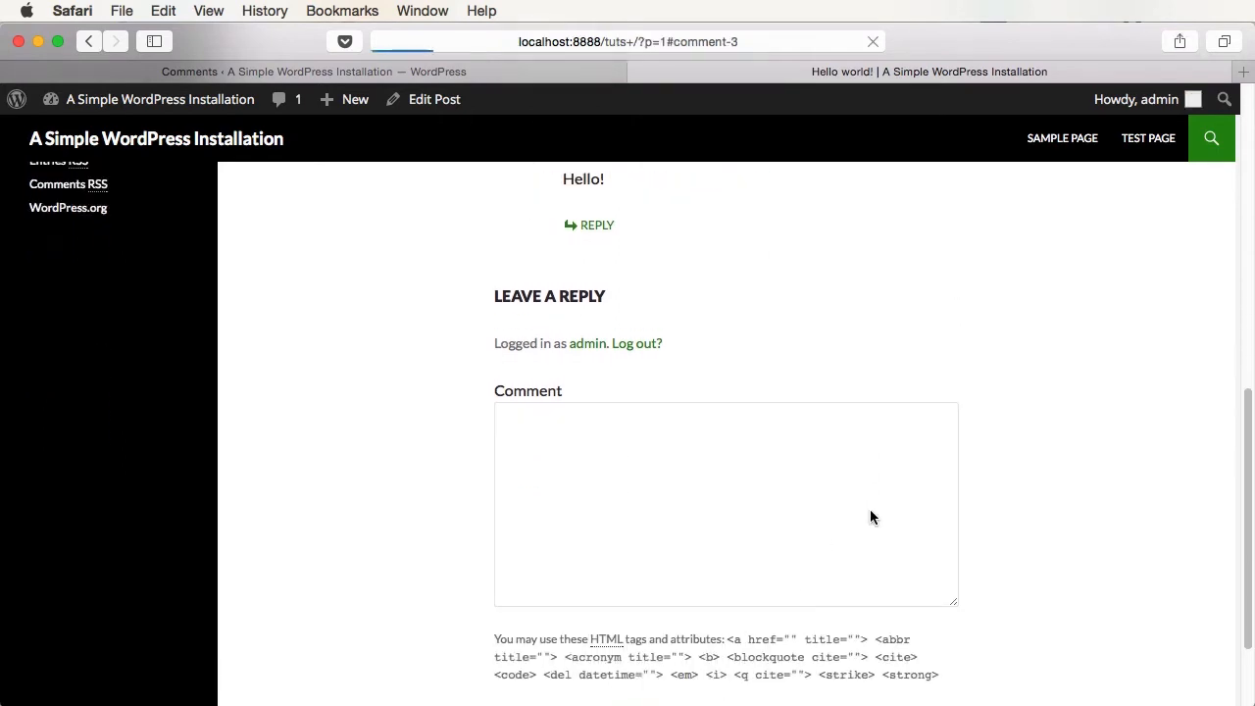
scroll(867, 495, up, 5)
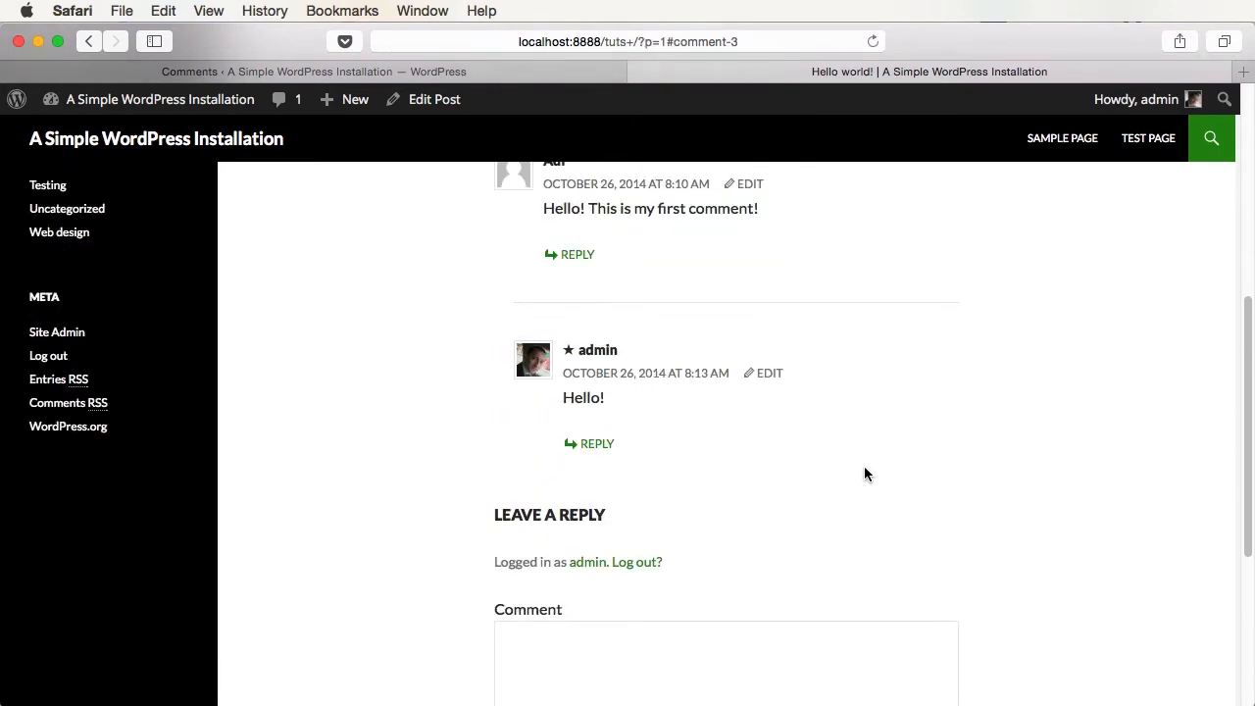
scroll(864, 474, up, 2)
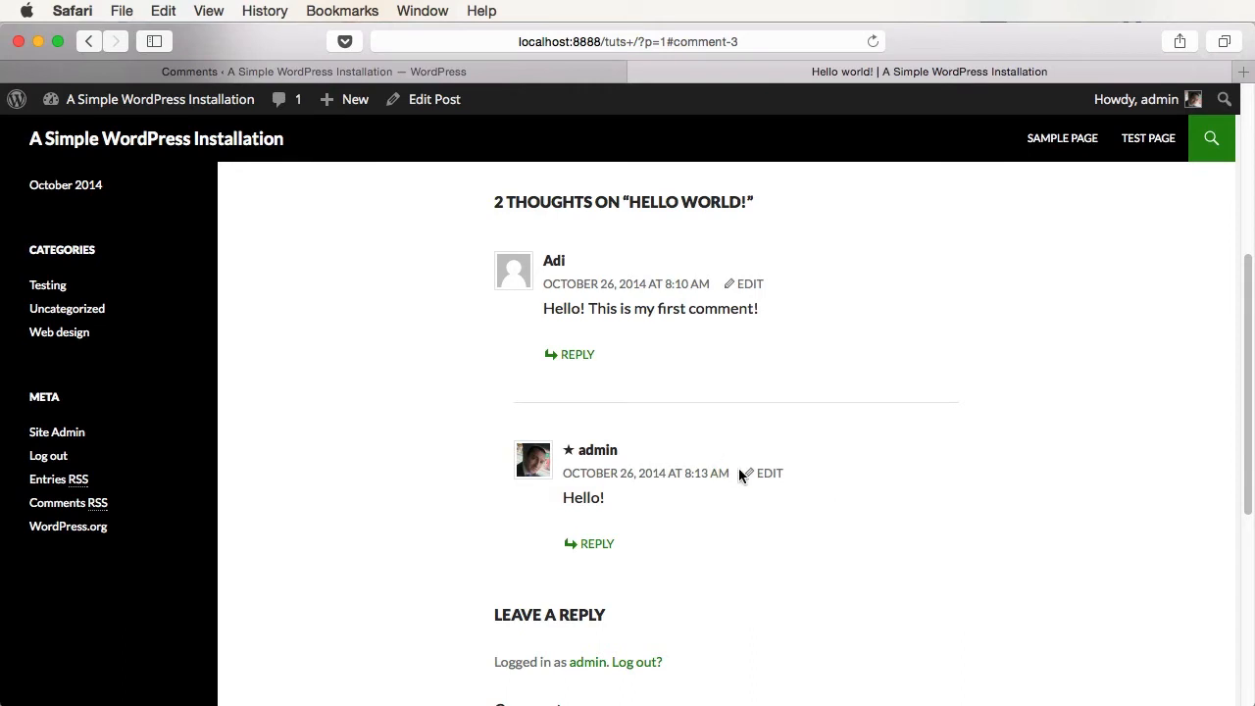
- Edit the reply to add 'Some more text!' and save it
click(769, 479)
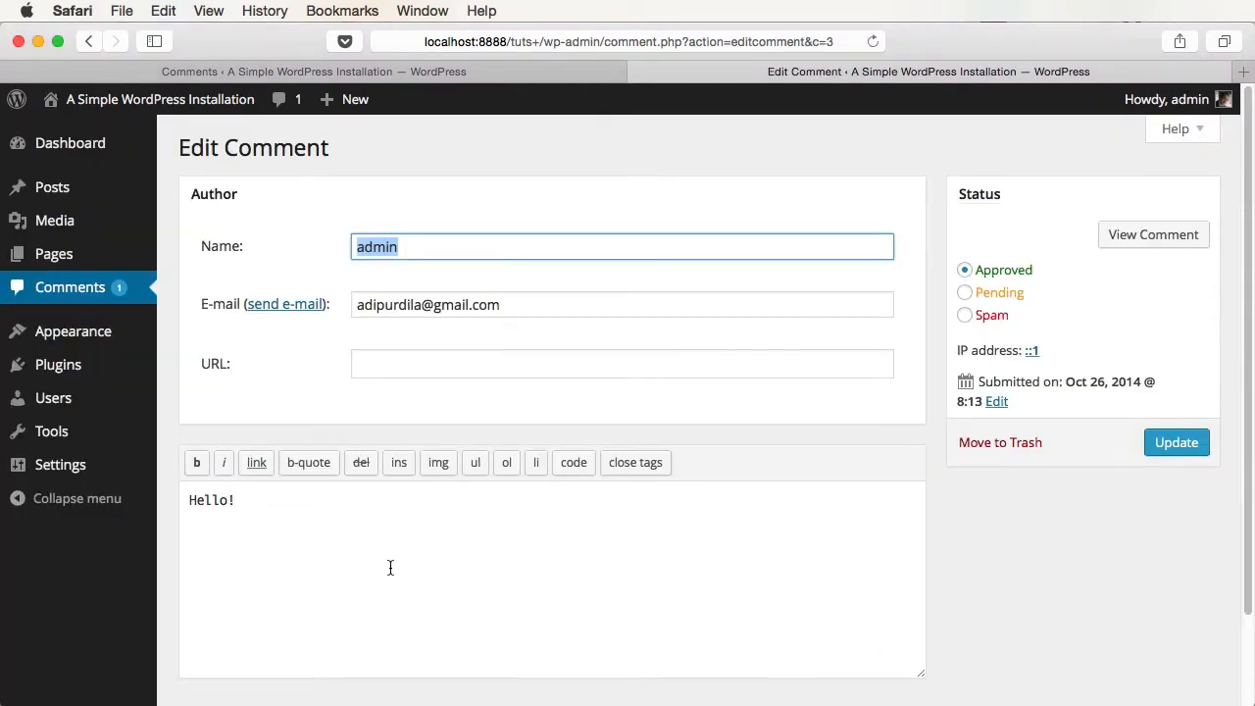
click(422, 586)
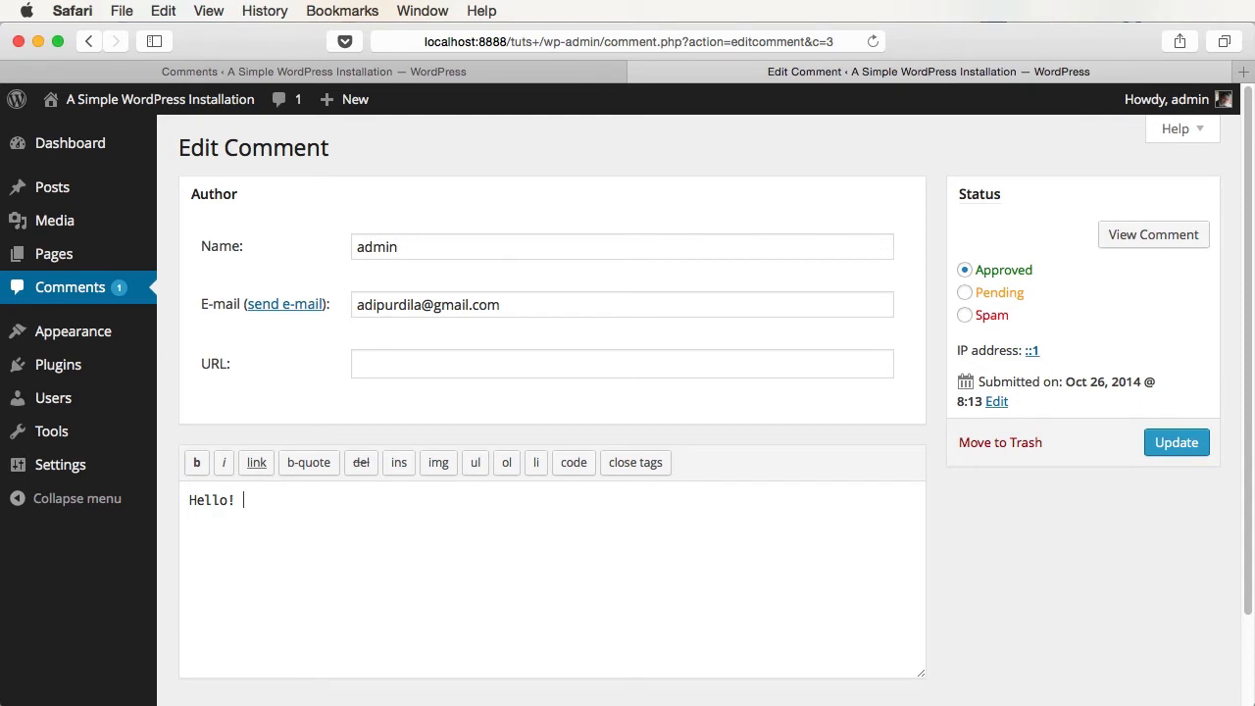
text(Some more text!)
click(1175, 444)
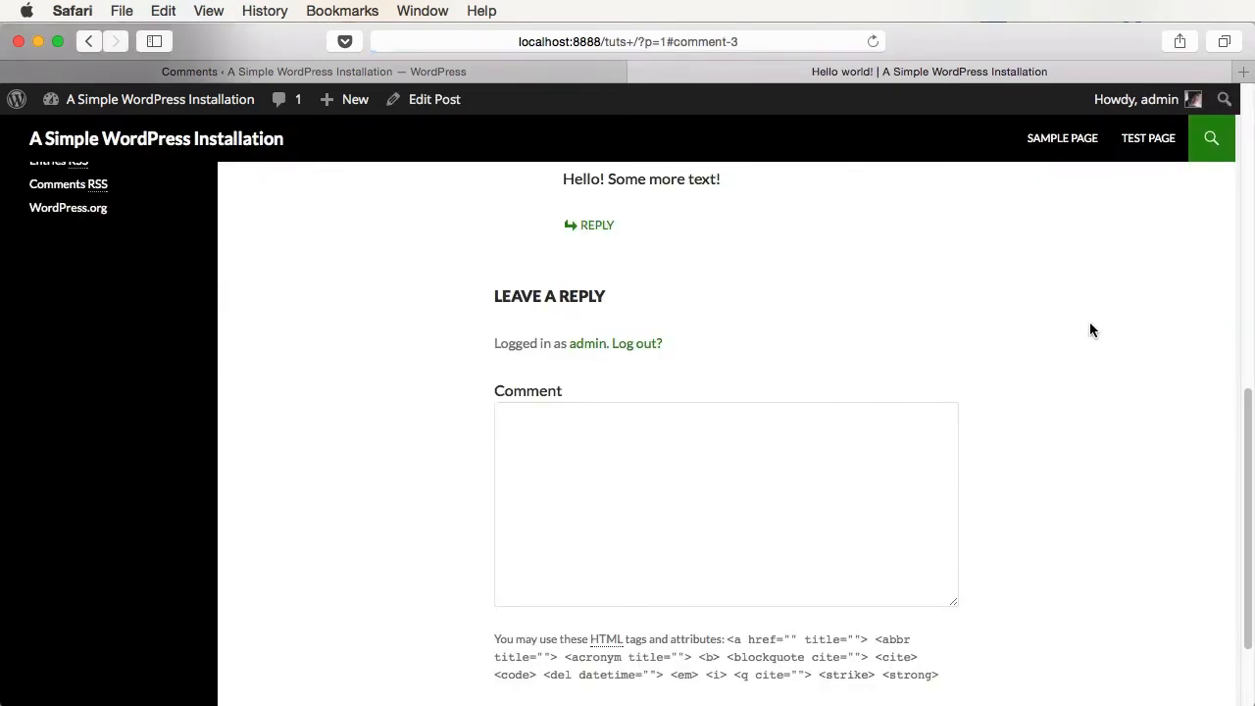
- Post the comment 'Wow, this is a great page!' on the Sample Page
scroll(804, 490, up, 4)
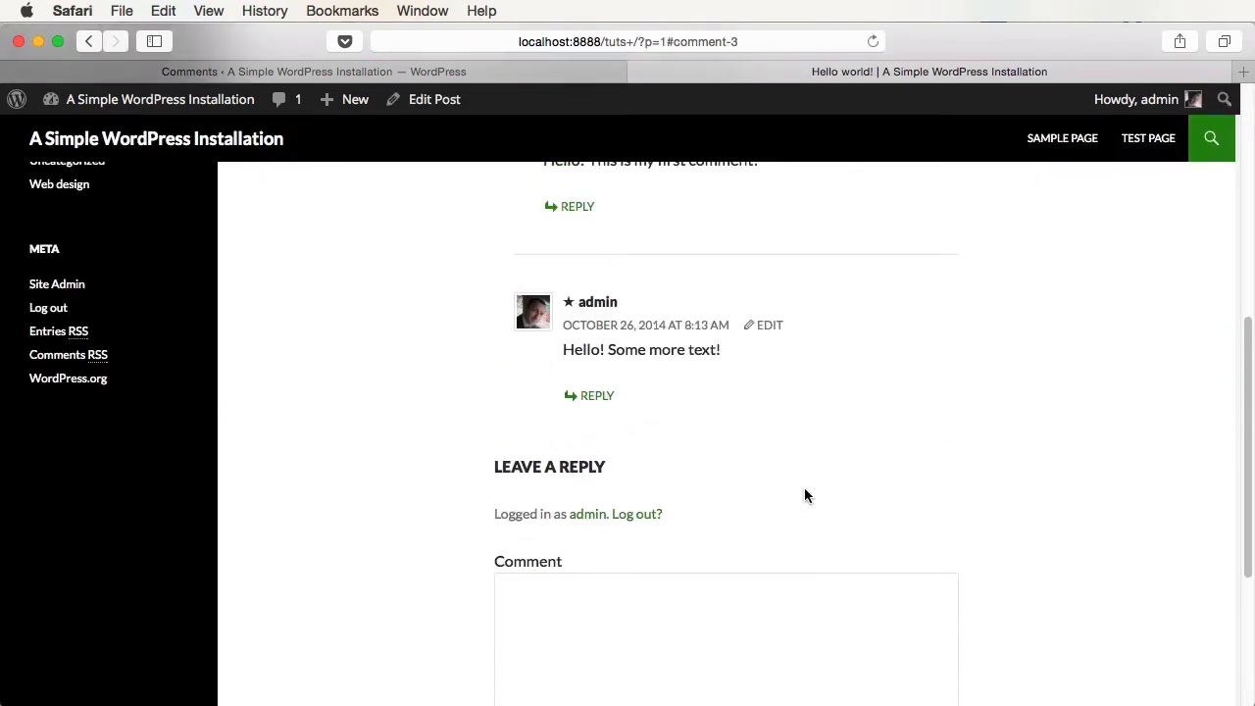
scroll(804, 495, up, 10)
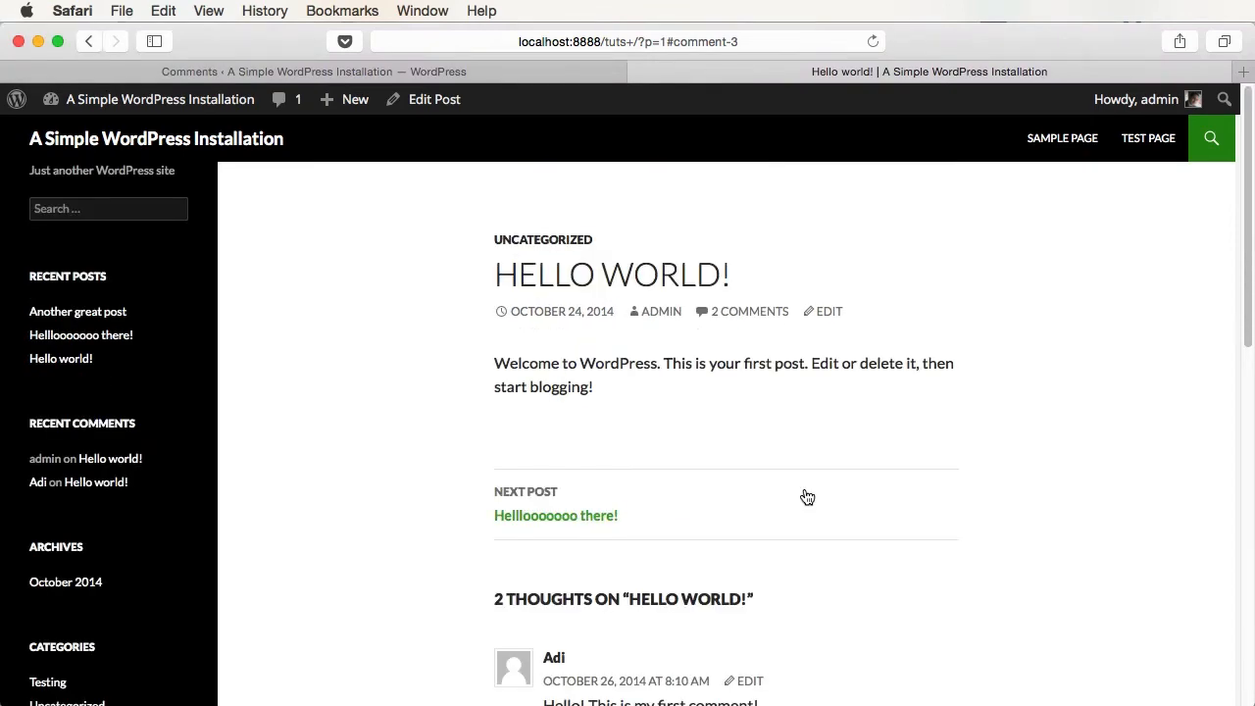
click(1066, 142)
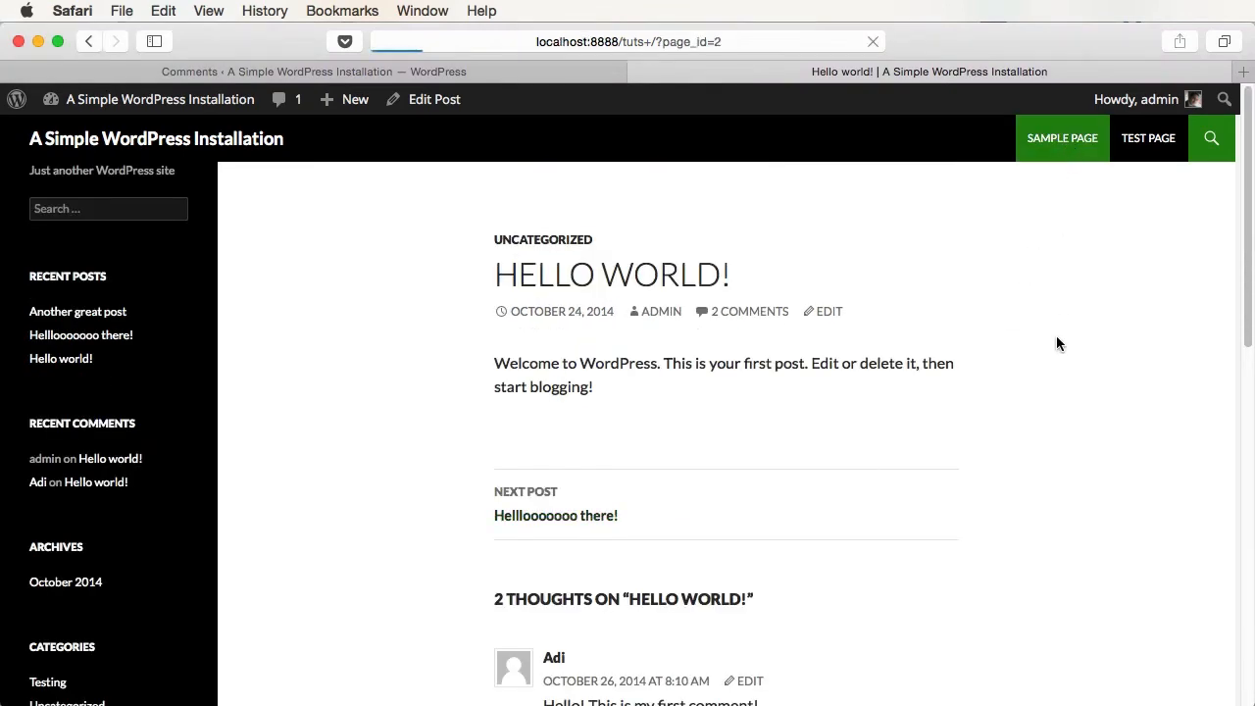
scroll(1030, 382, down, 10)
scroll(992, 417, up, 1)
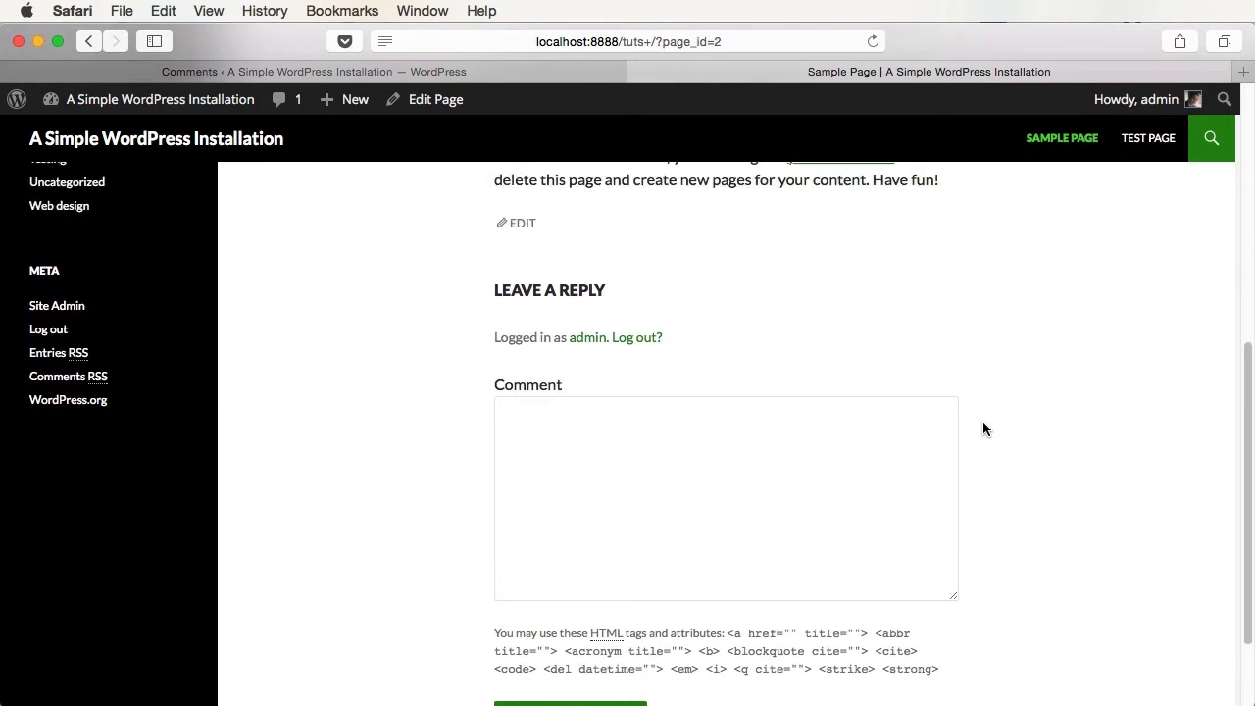
scroll(982, 423, up, 1)
scroll(982, 422, down, 3)
click(725, 422)
text(Wow, this is a gre)
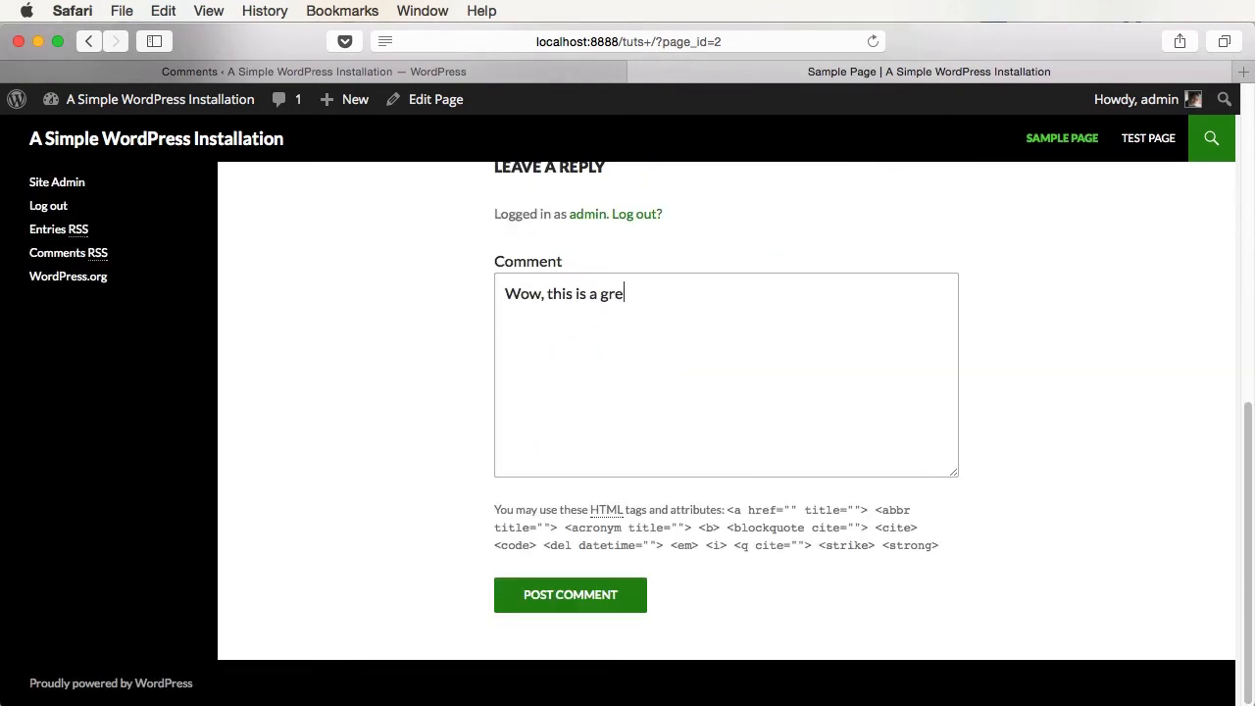
text(at page!)
click(582, 605)
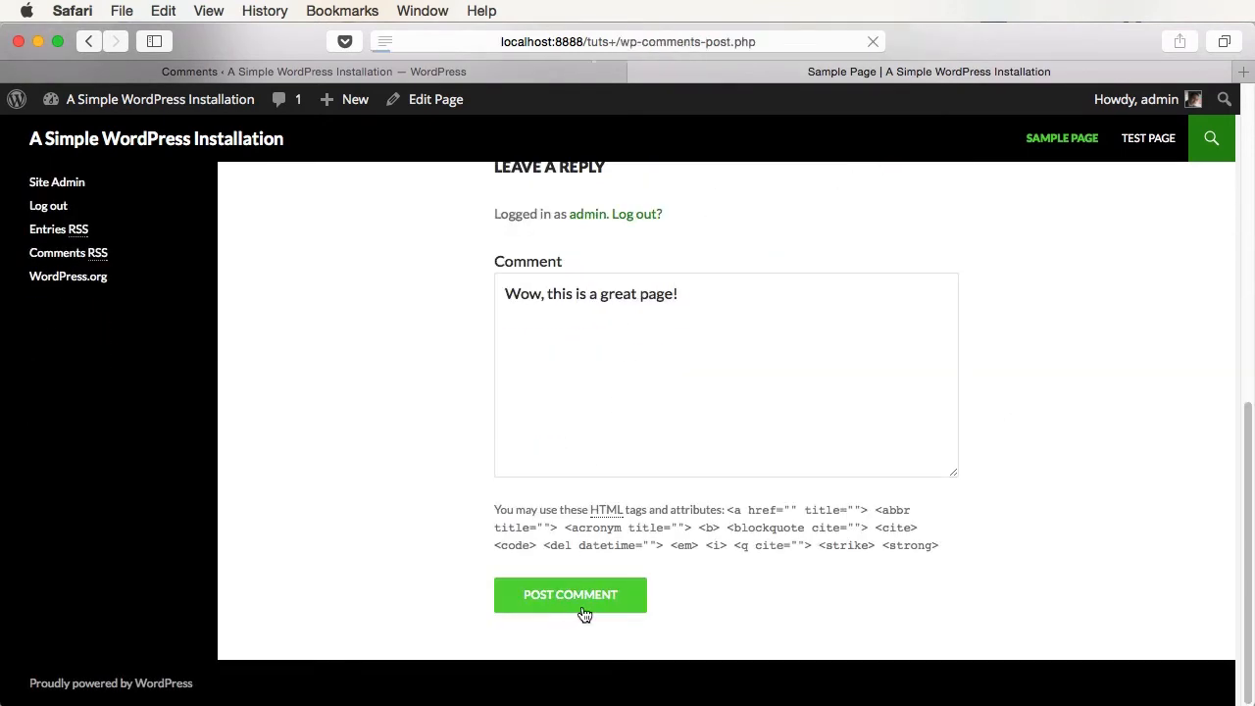
scroll(921, 422, up, 5)
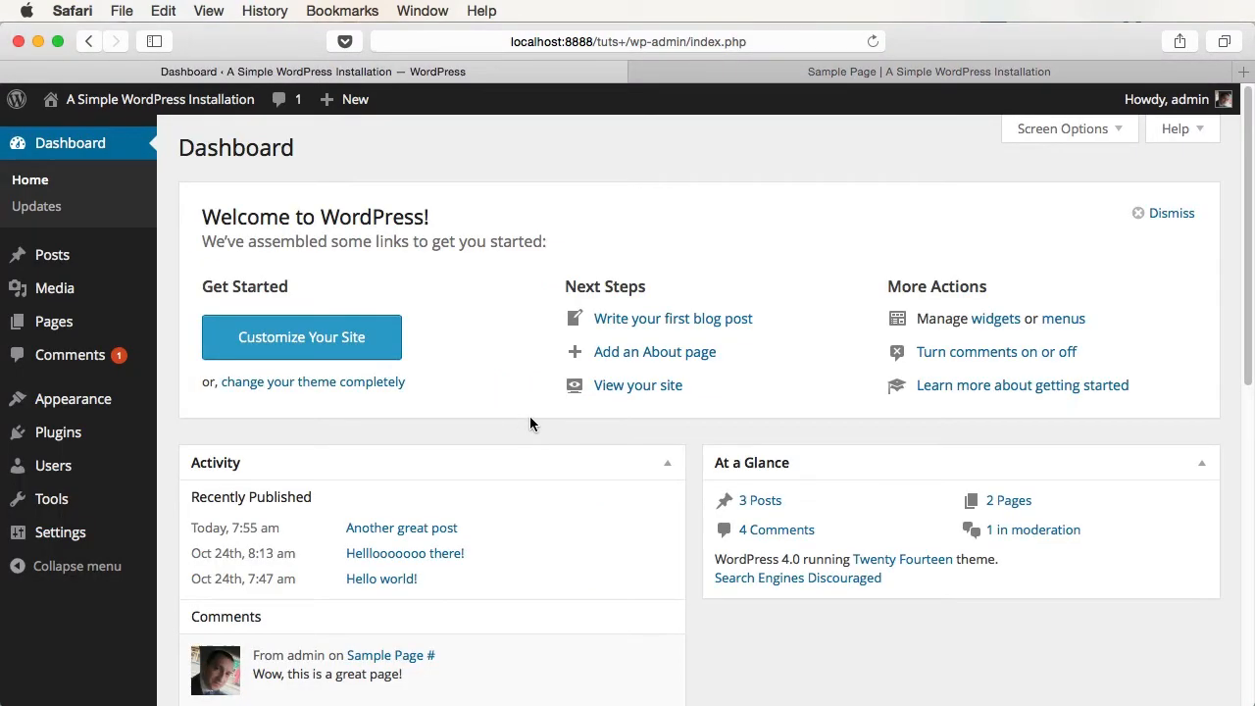
- Open the list of 4 comments and re-approve the Mr WordPress comment
click(776, 537)
scroll(890, 697, down, 2)
mouse_move(560, 498)
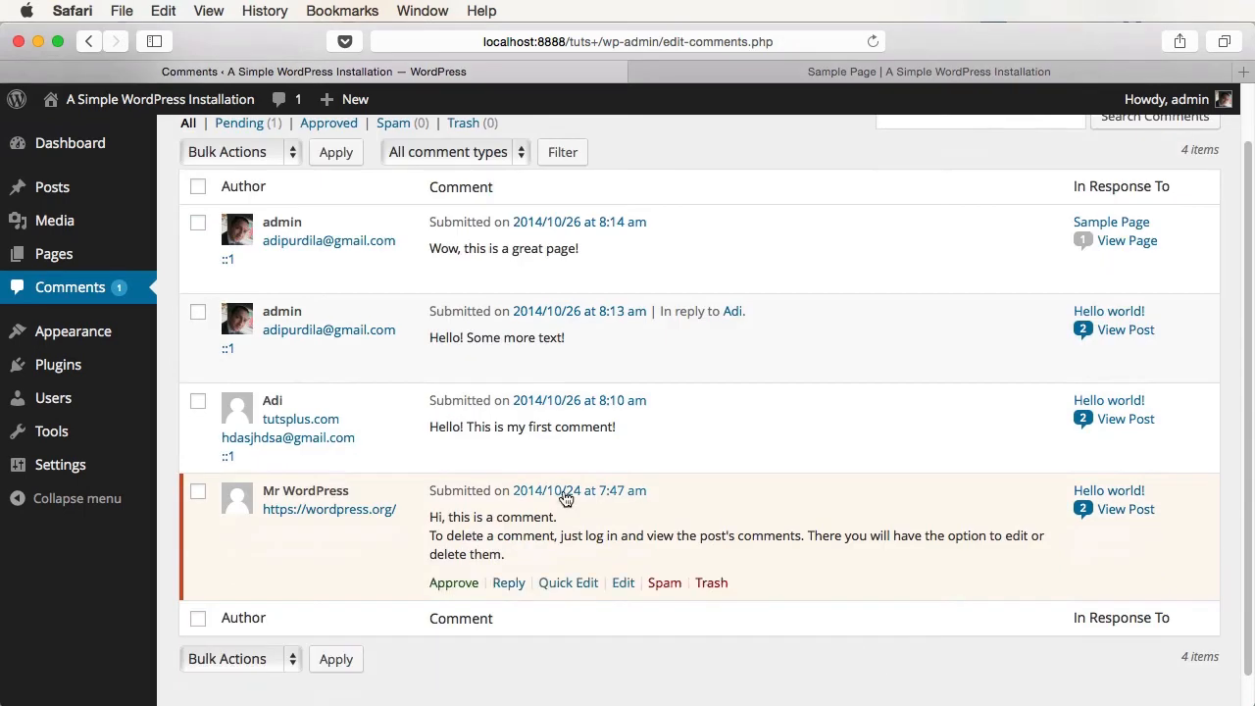
click(454, 582)
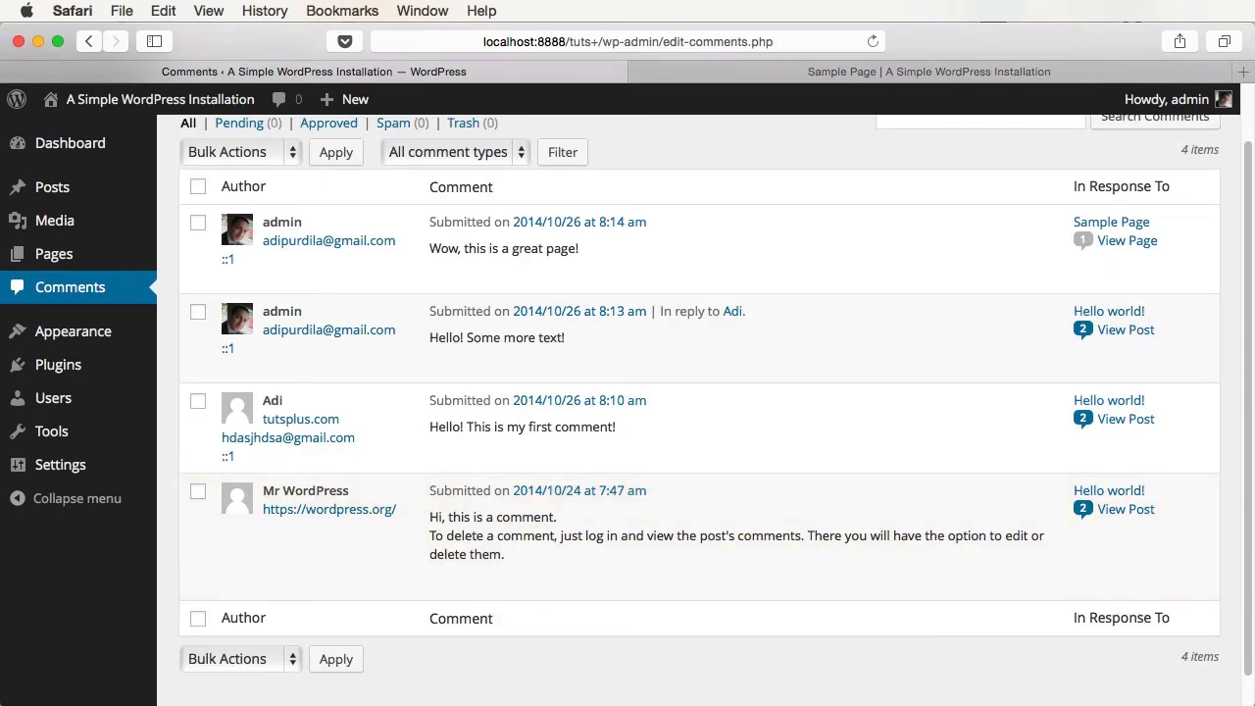
- Trash the visitor's first comment, then restore it from the Trash view
scroll(681, 561, up, 1)
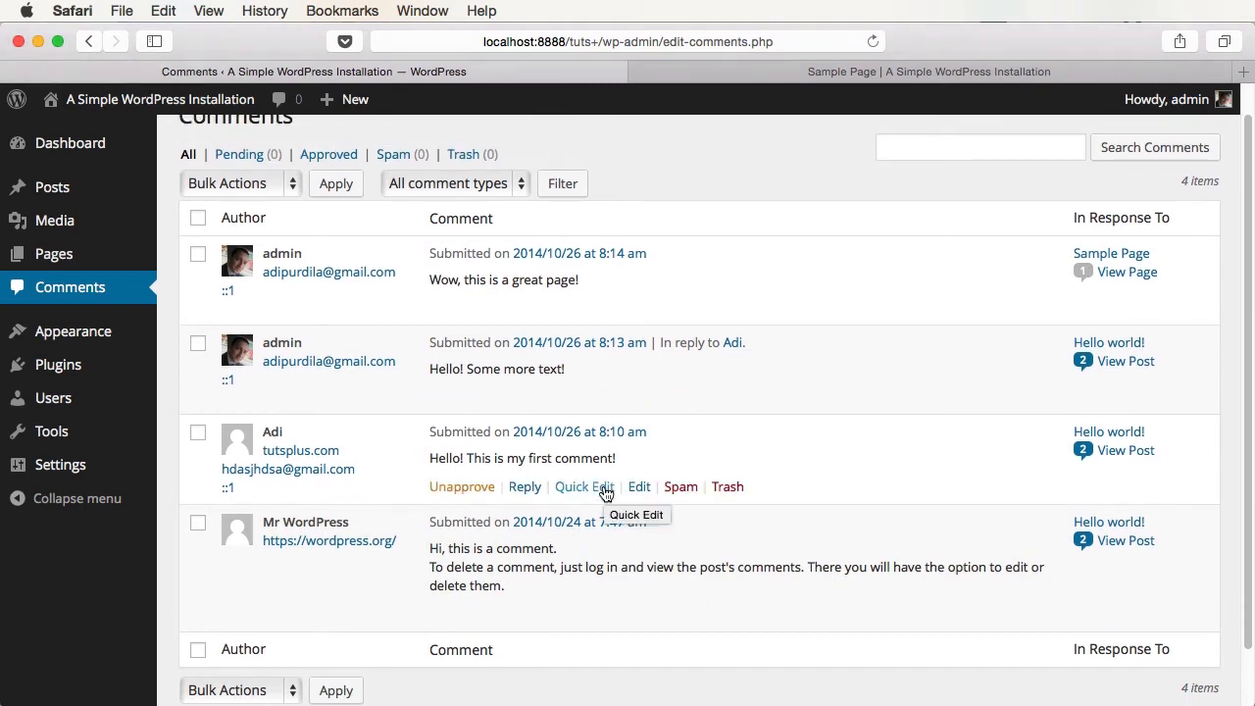
click(727, 487)
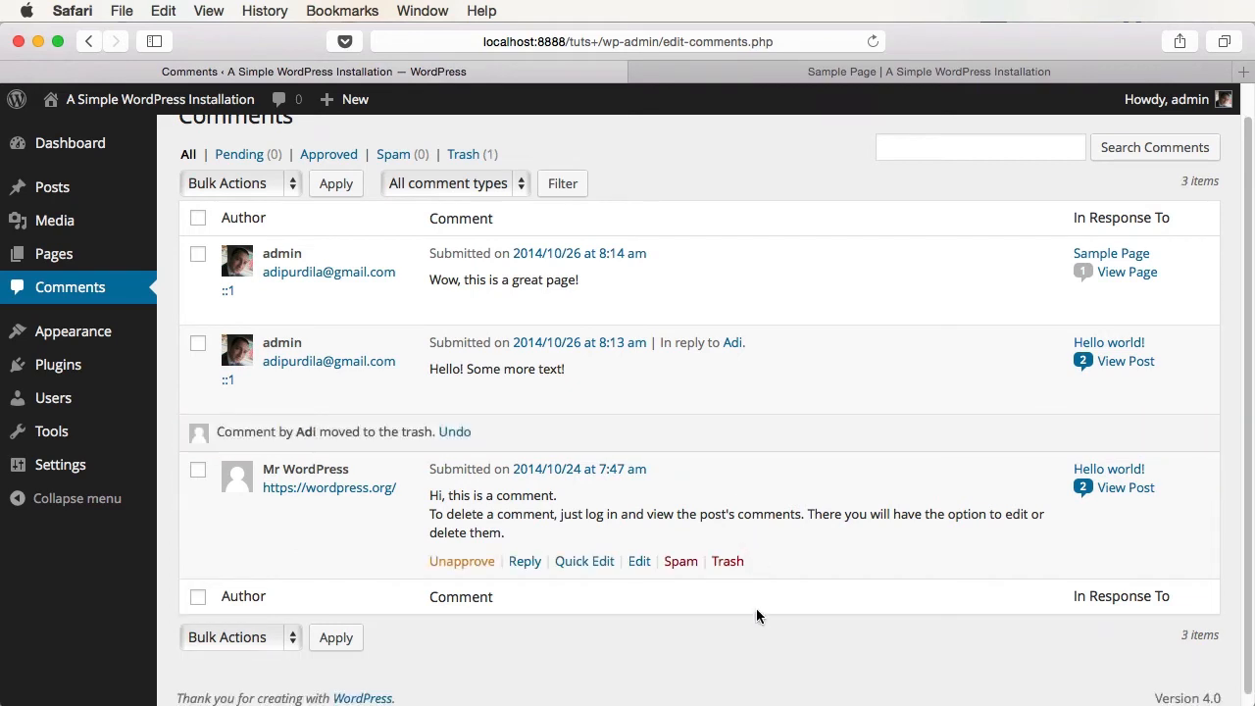
click(467, 156)
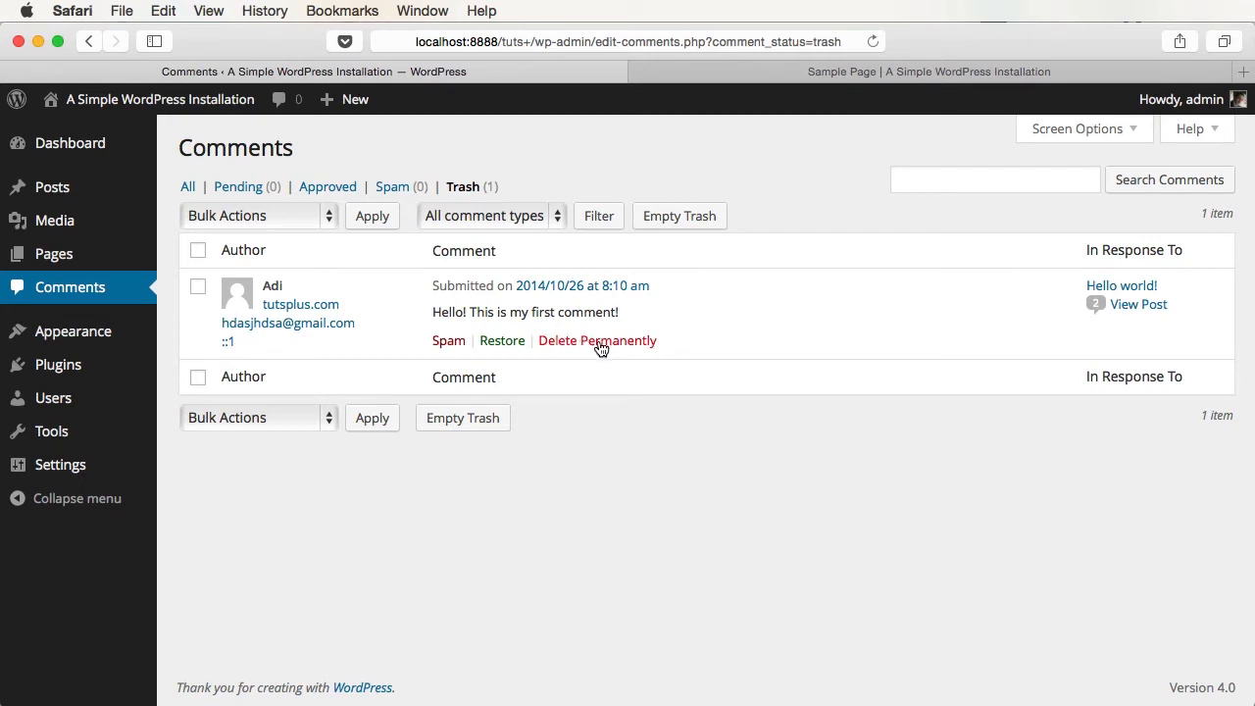
click(502, 340)
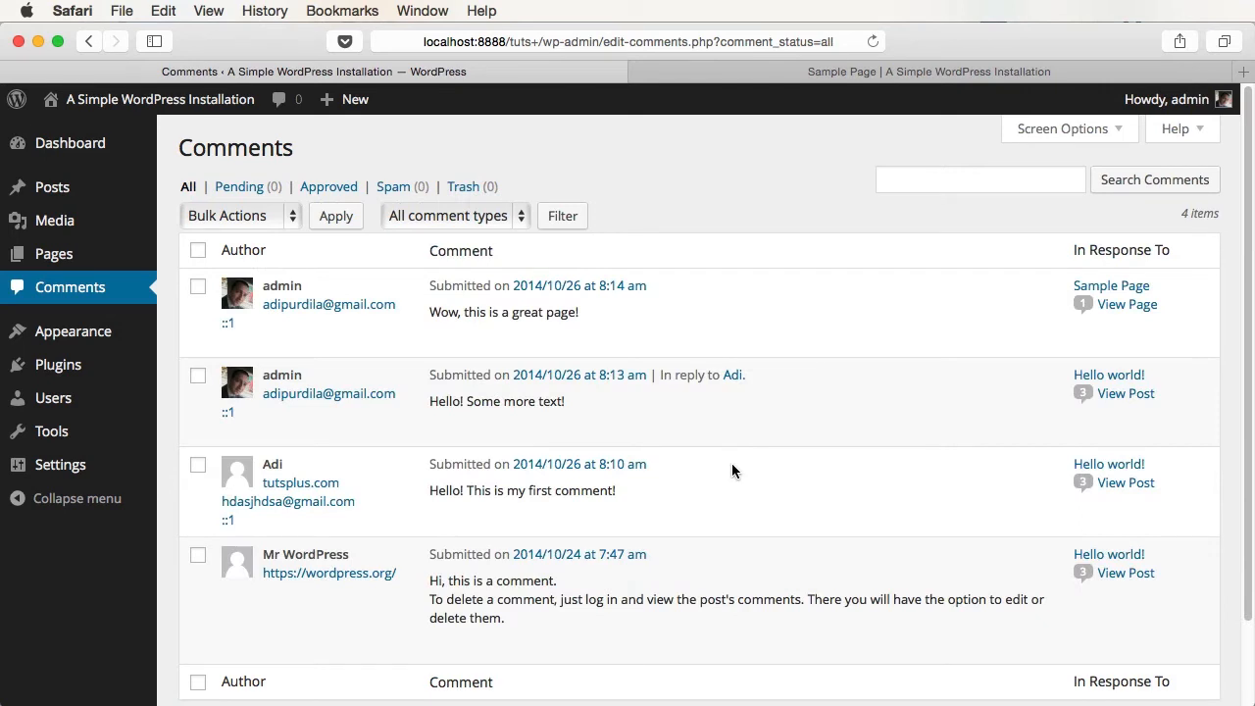
mouse_move(730, 473)
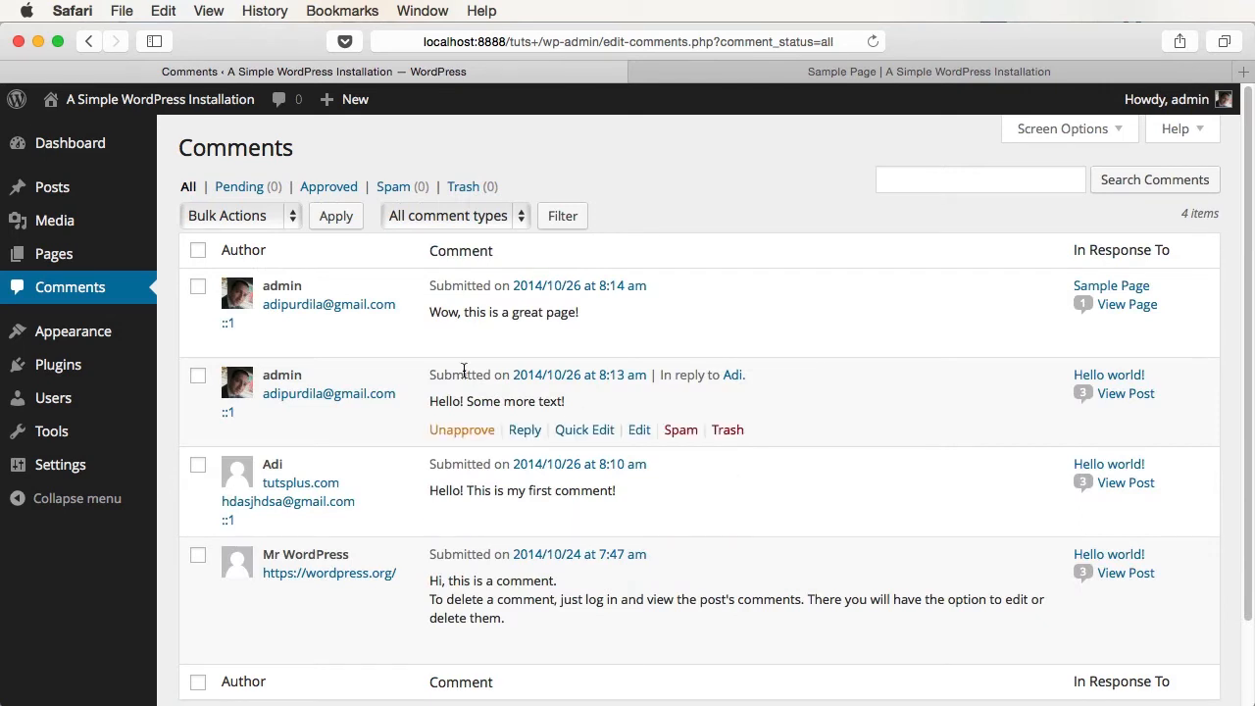
click(94, 196)
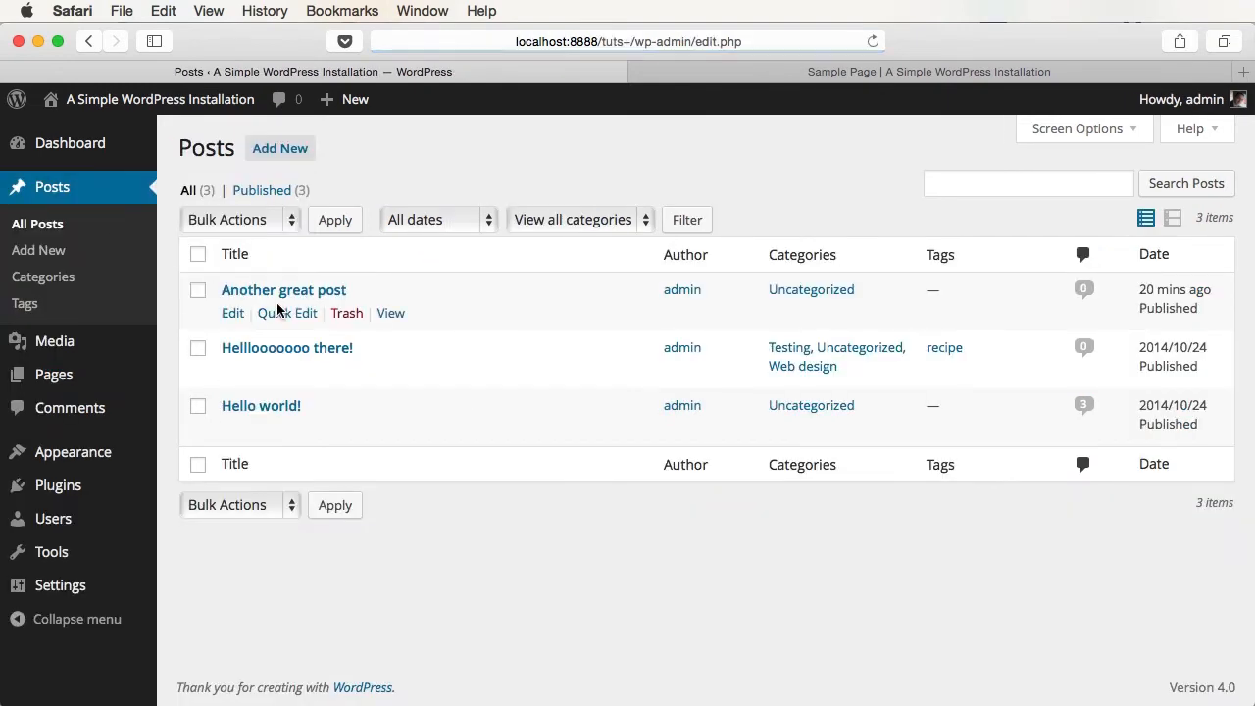
- Open Another great post and enable the Comments and Discussion boxes in Screen Options
mouse_move(285, 422)
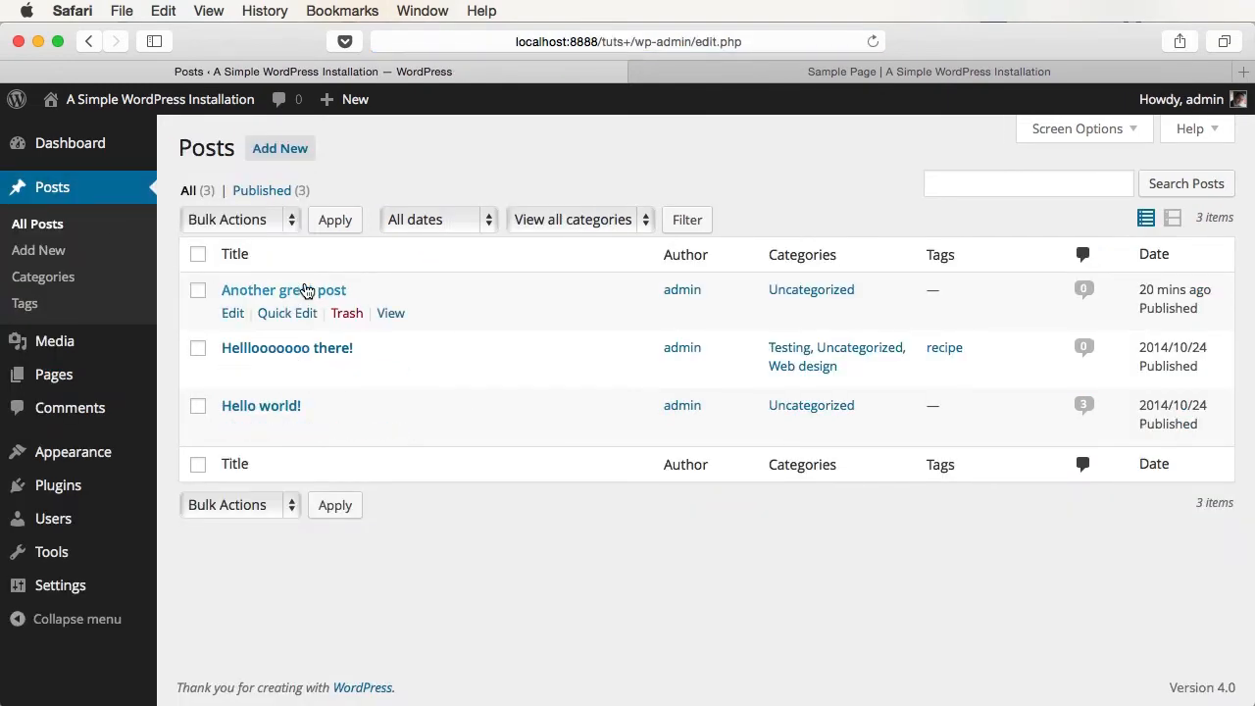
click(319, 290)
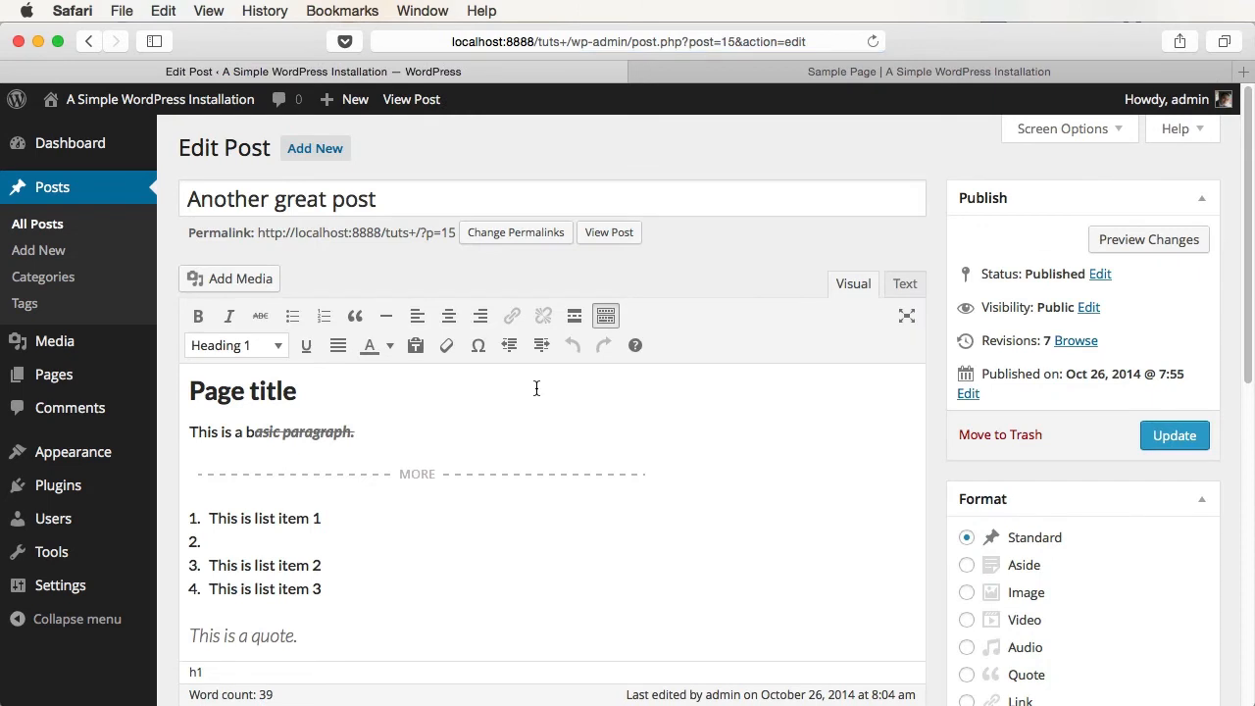
click(1095, 135)
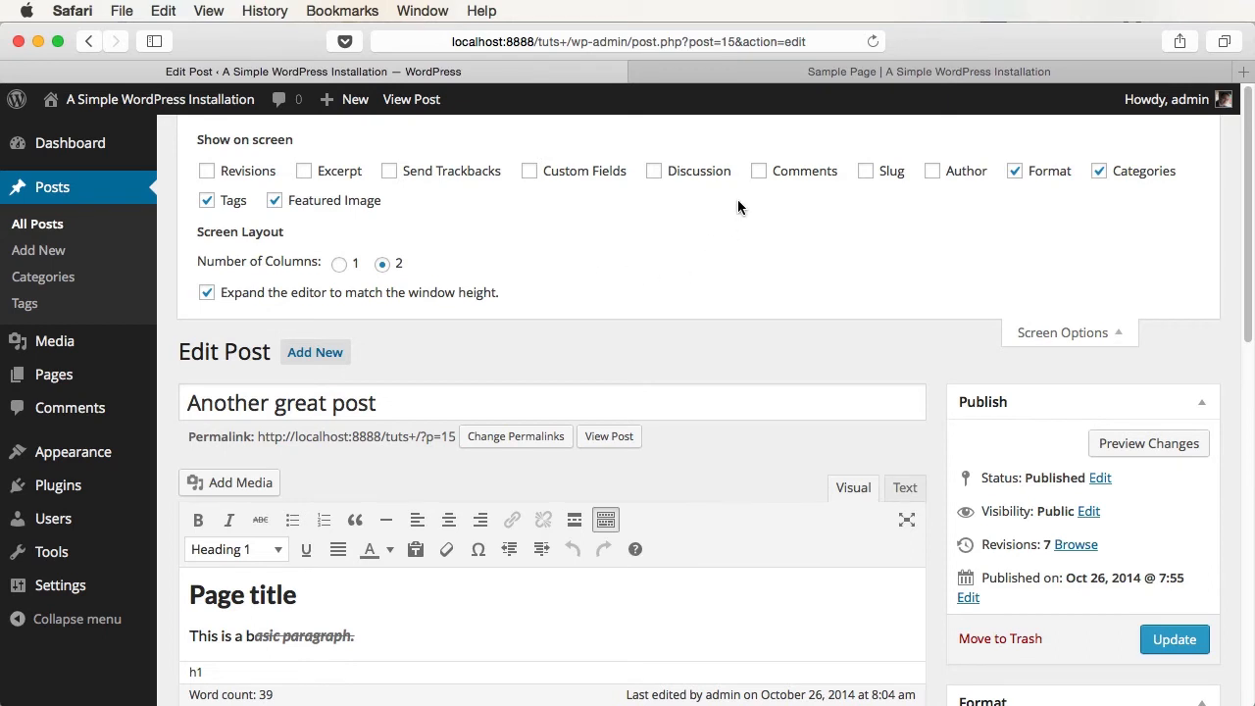
click(808, 176)
click(694, 183)
- Uncheck Allow comments in Discussion and update the post
scroll(781, 314, down, 10)
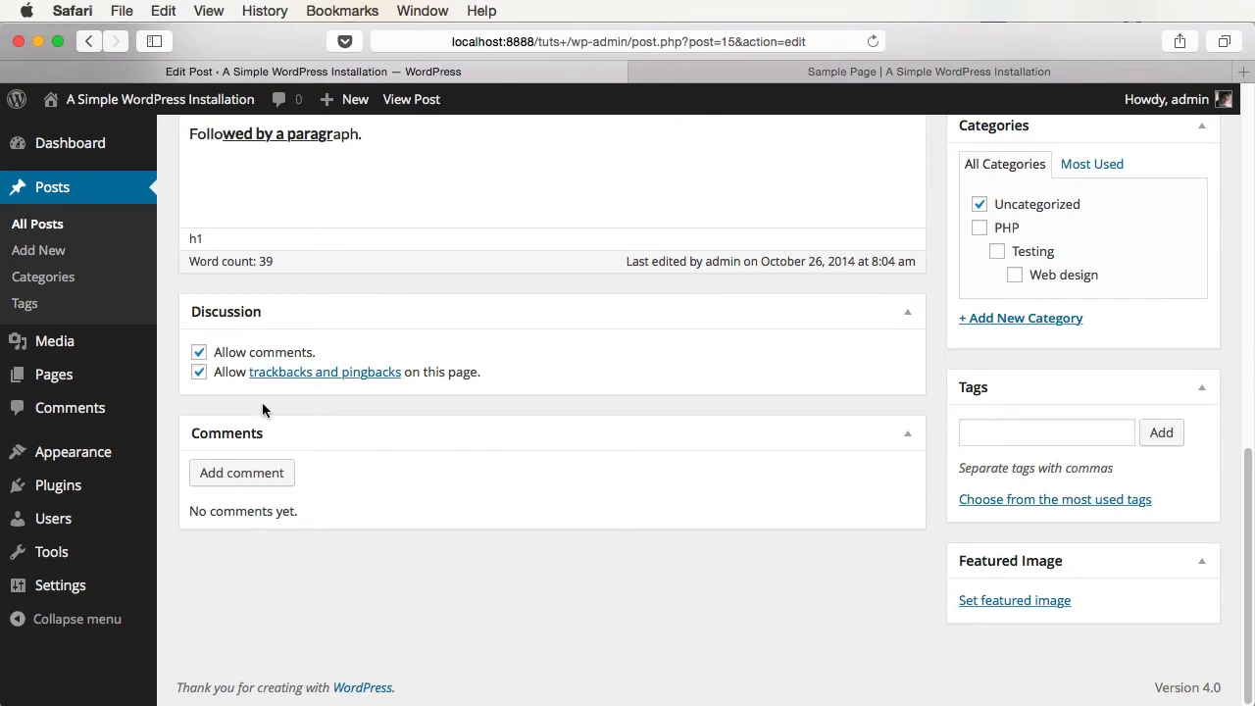
click(239, 353)
scroll(730, 560, up, 10)
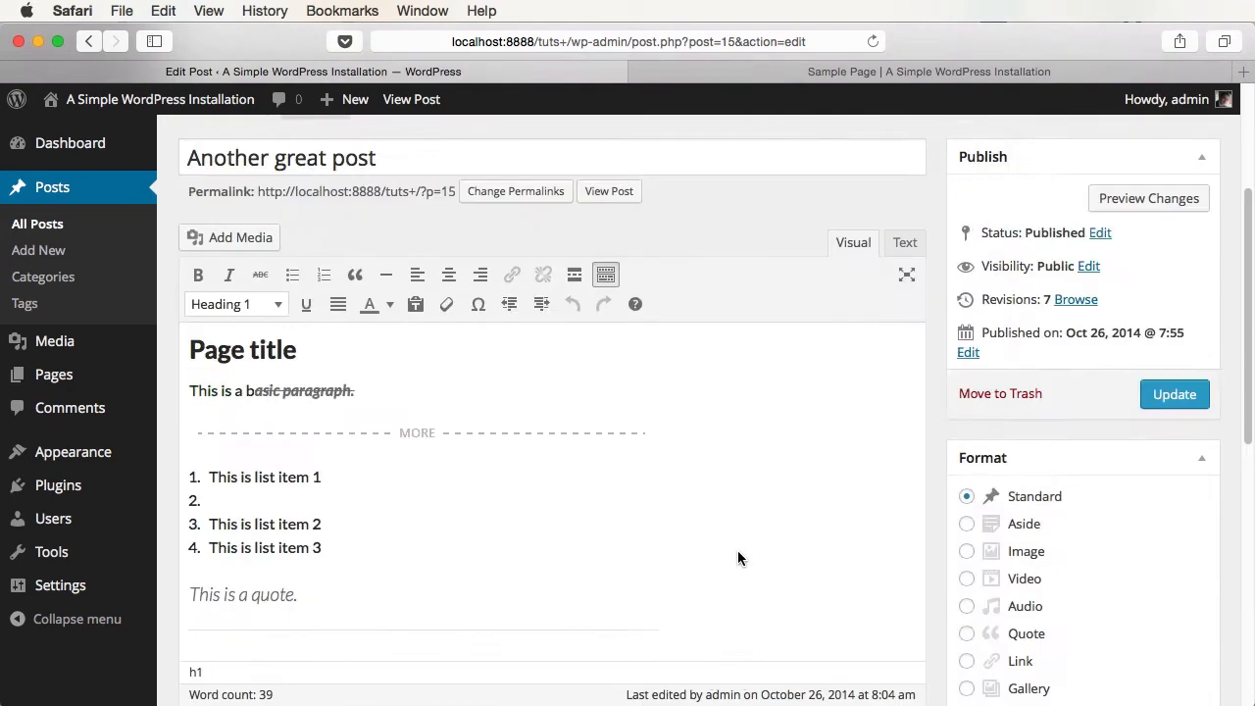
click(1174, 504)
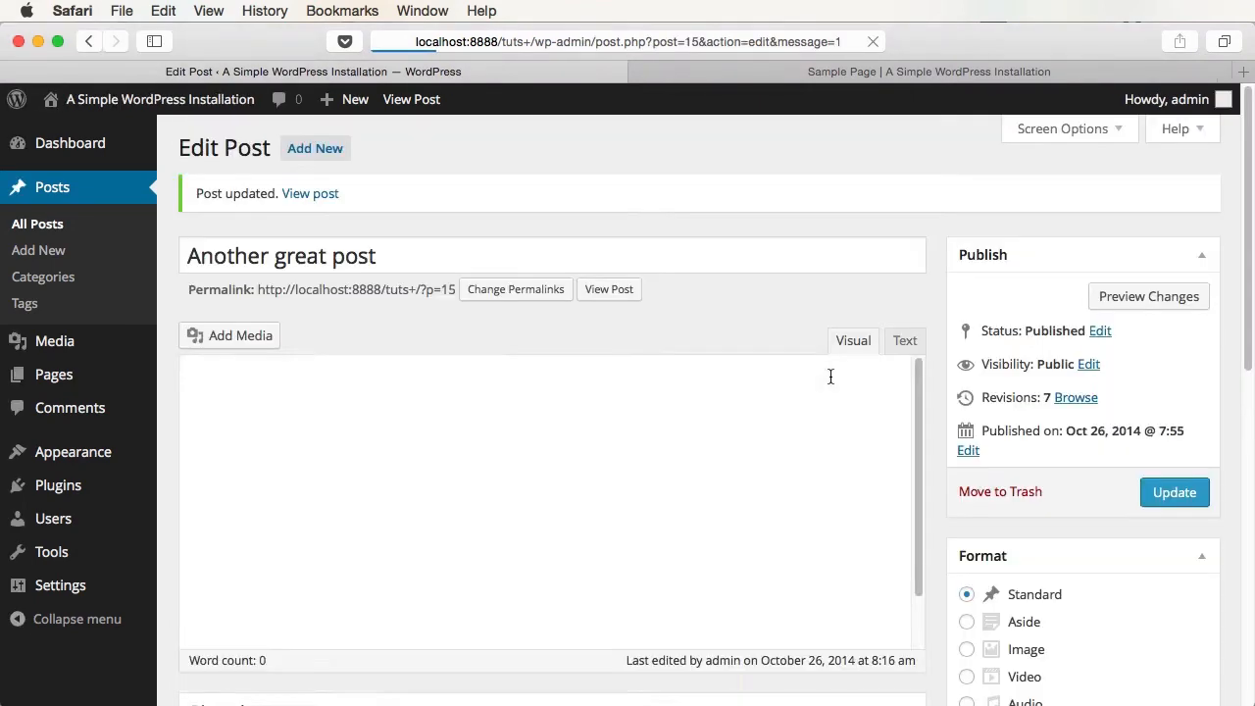
- Open Another great post on the live site and scroll through it
click(840, 72)
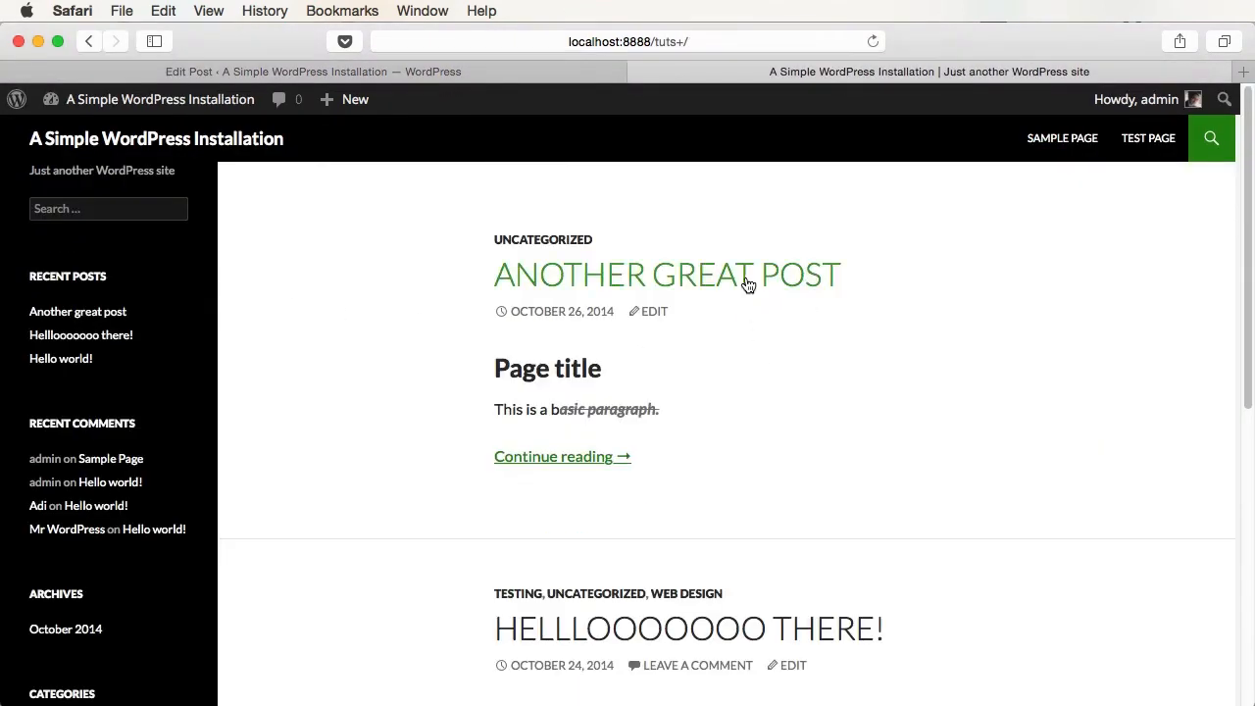
click(748, 280)
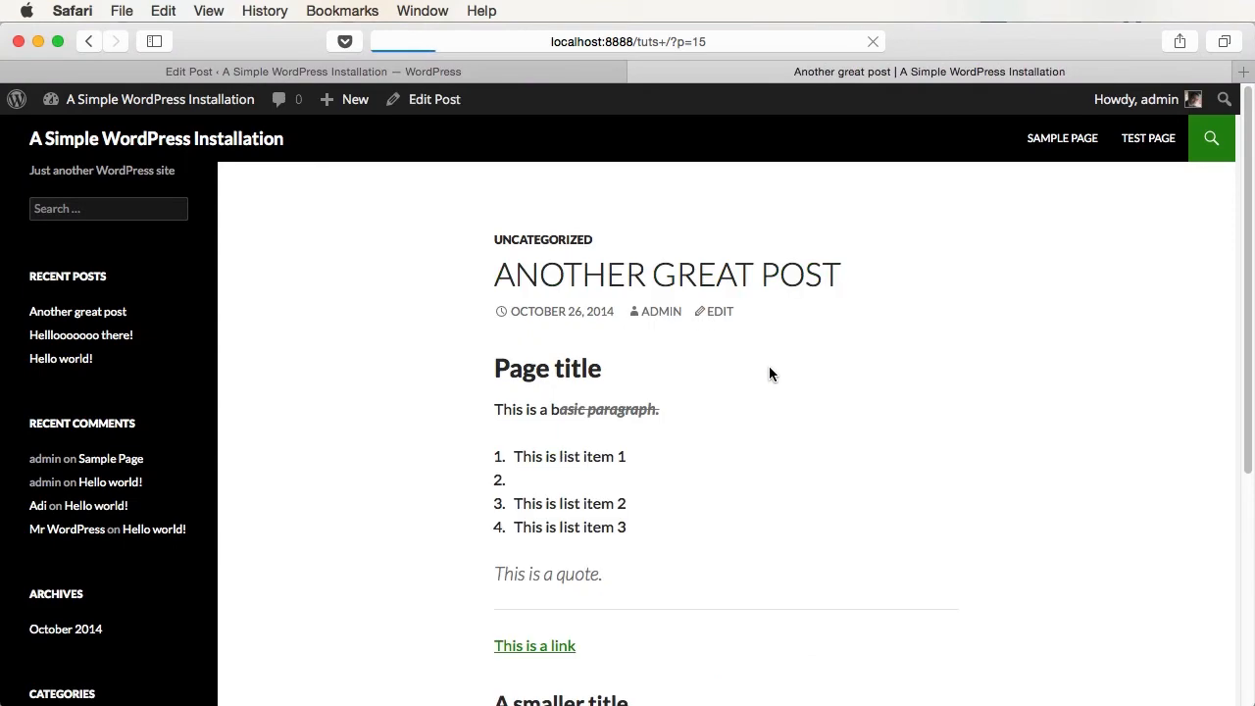
scroll(781, 407, down, 5)
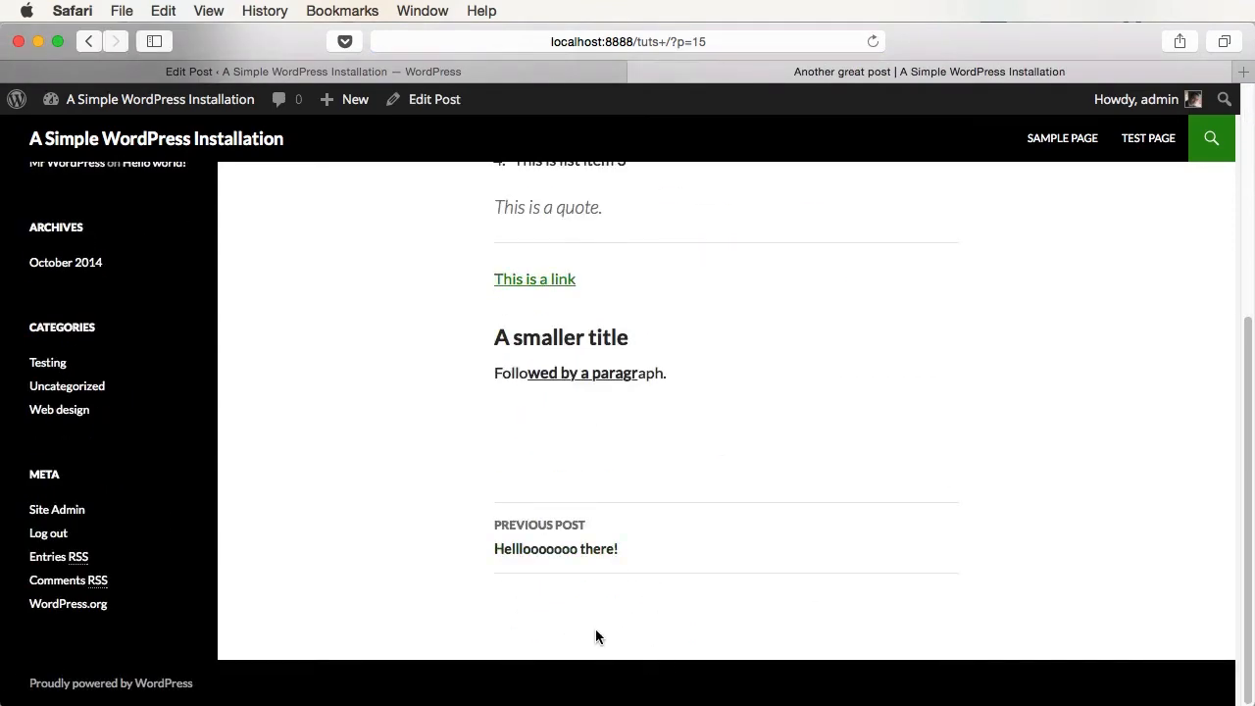
- Check Allow comments on Another great post and update it
key(ctrl+shift+Tab)
scroll(371, 419, down, 10)
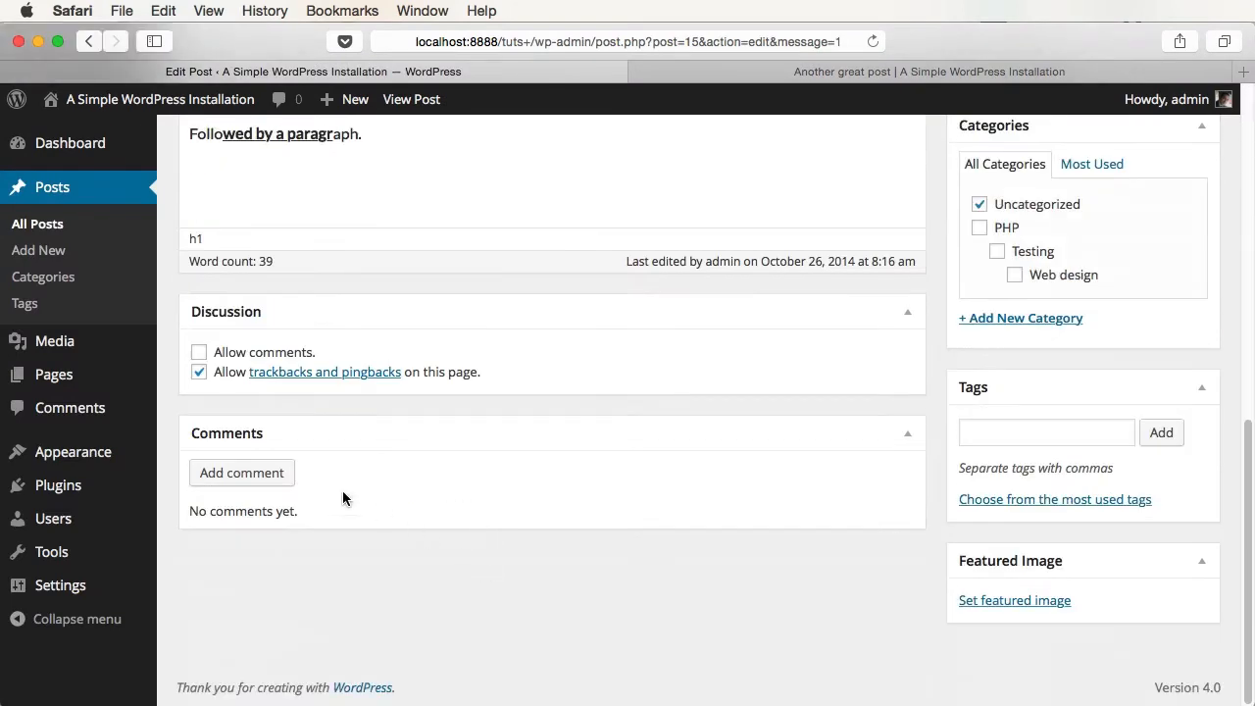
click(246, 354)
scroll(975, 382, up, 10)
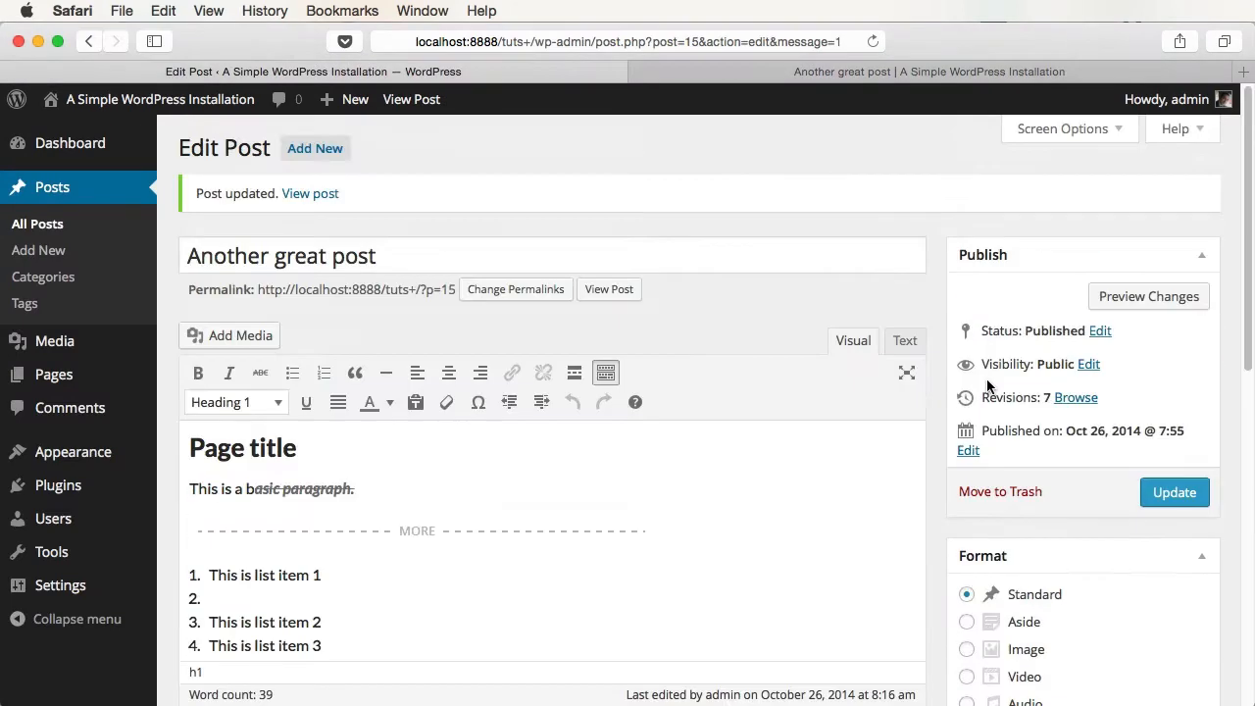
click(1175, 495)
- Reload the live post to confirm the comment form now appears
click(939, 75)
key(super+r)
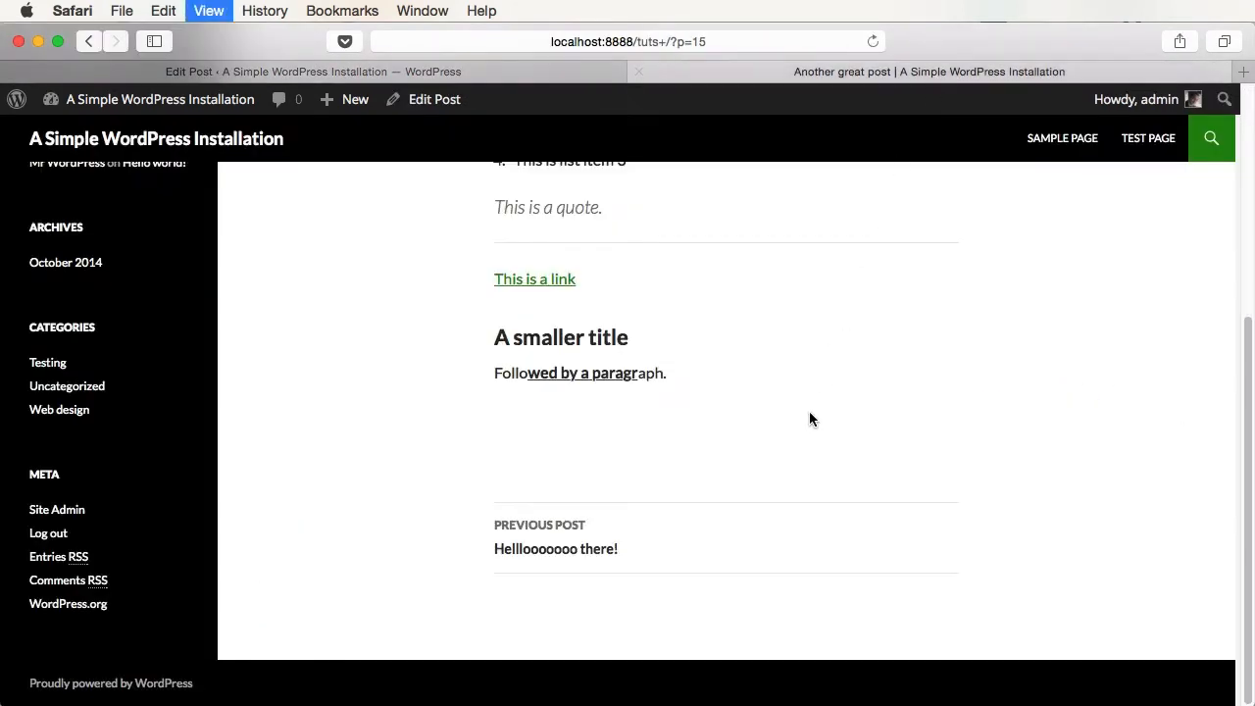
scroll(808, 417, down, 5)
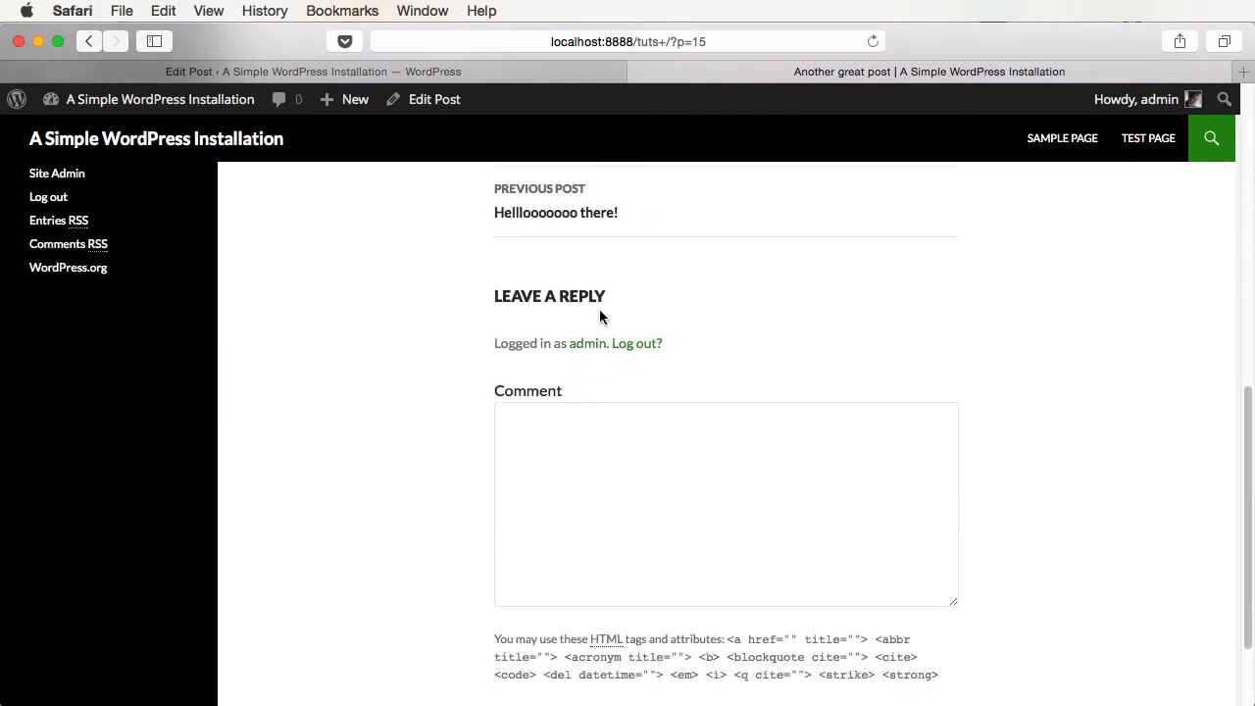
click(536, 76)
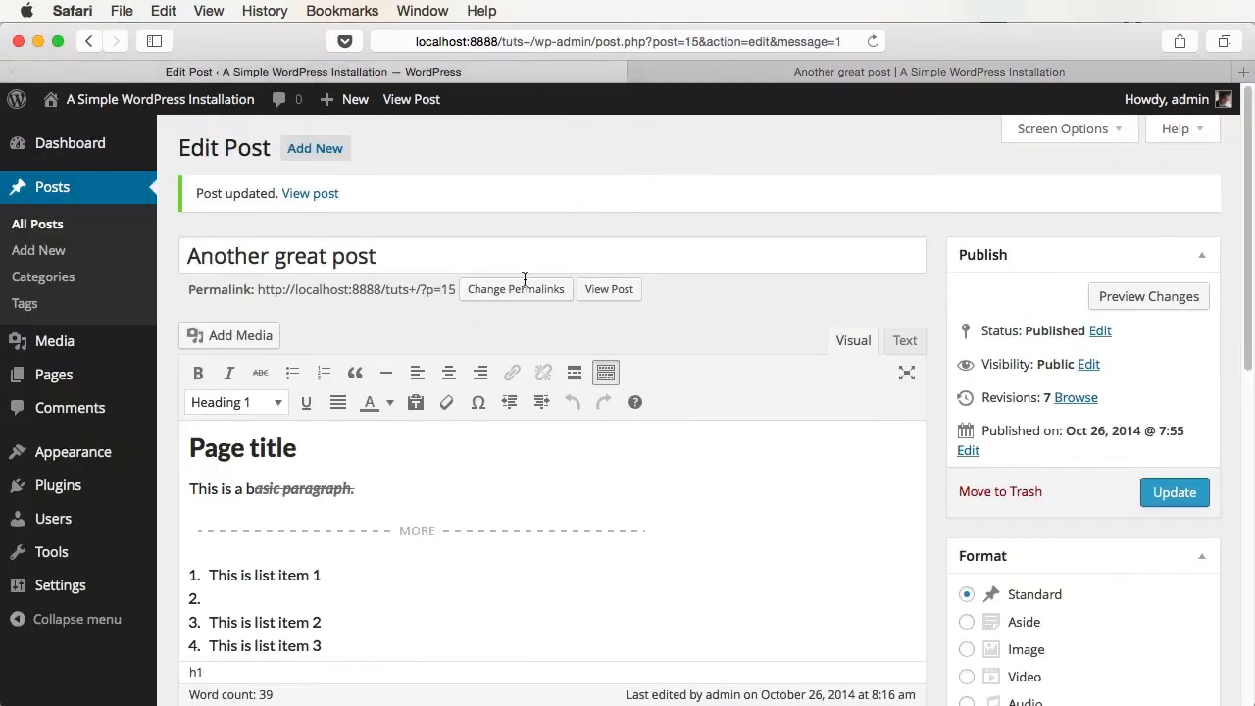
- Show the Discussion box on the Sample Page editor, uncheck Allow comments and update
click(91, 385)
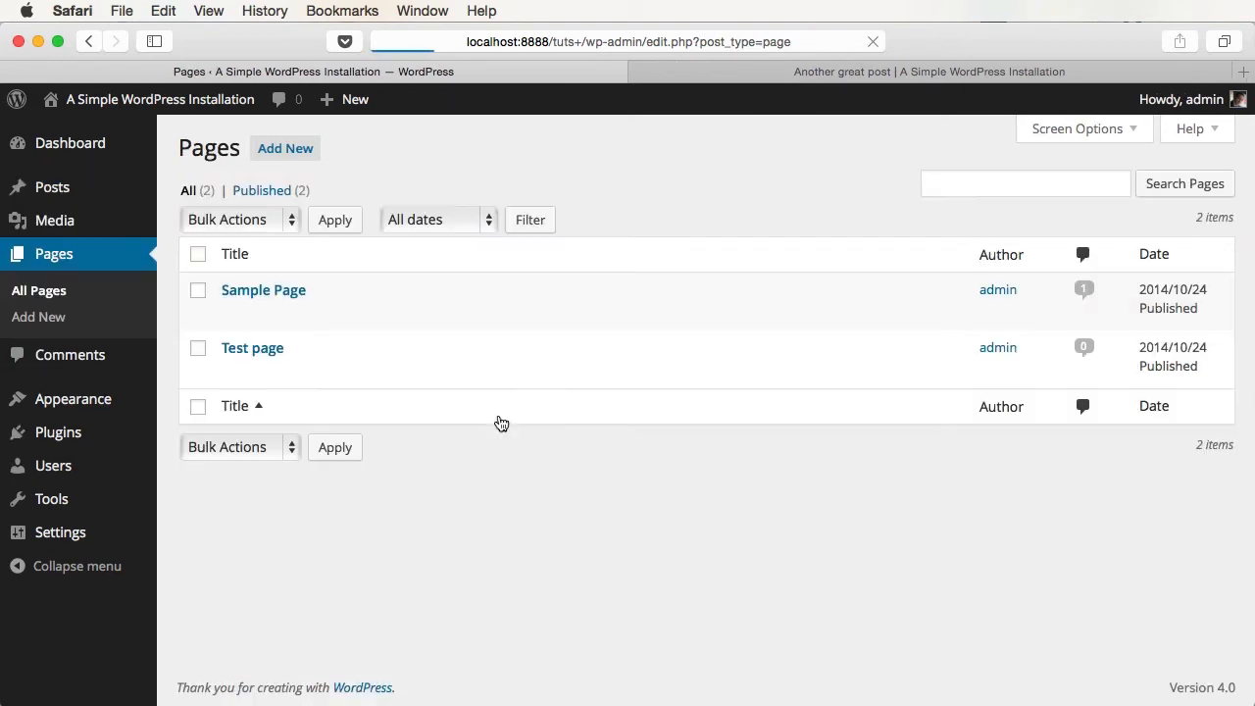
click(294, 290)
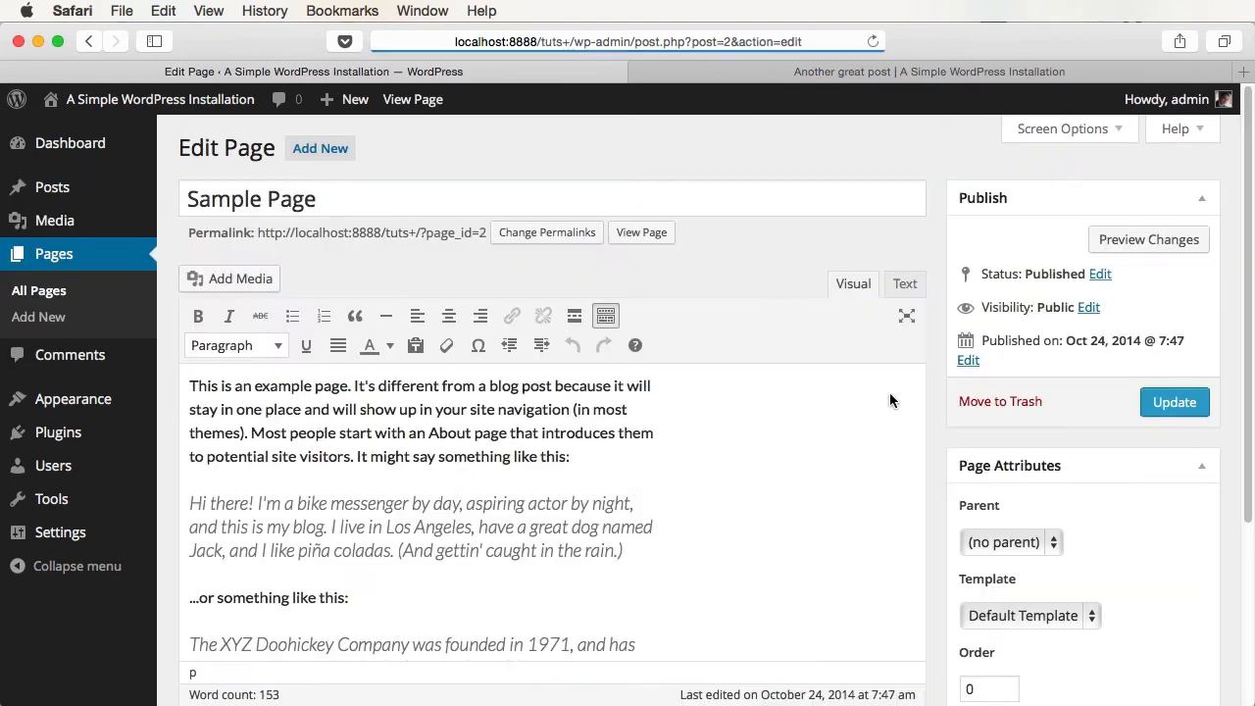
click(1055, 139)
click(647, 176)
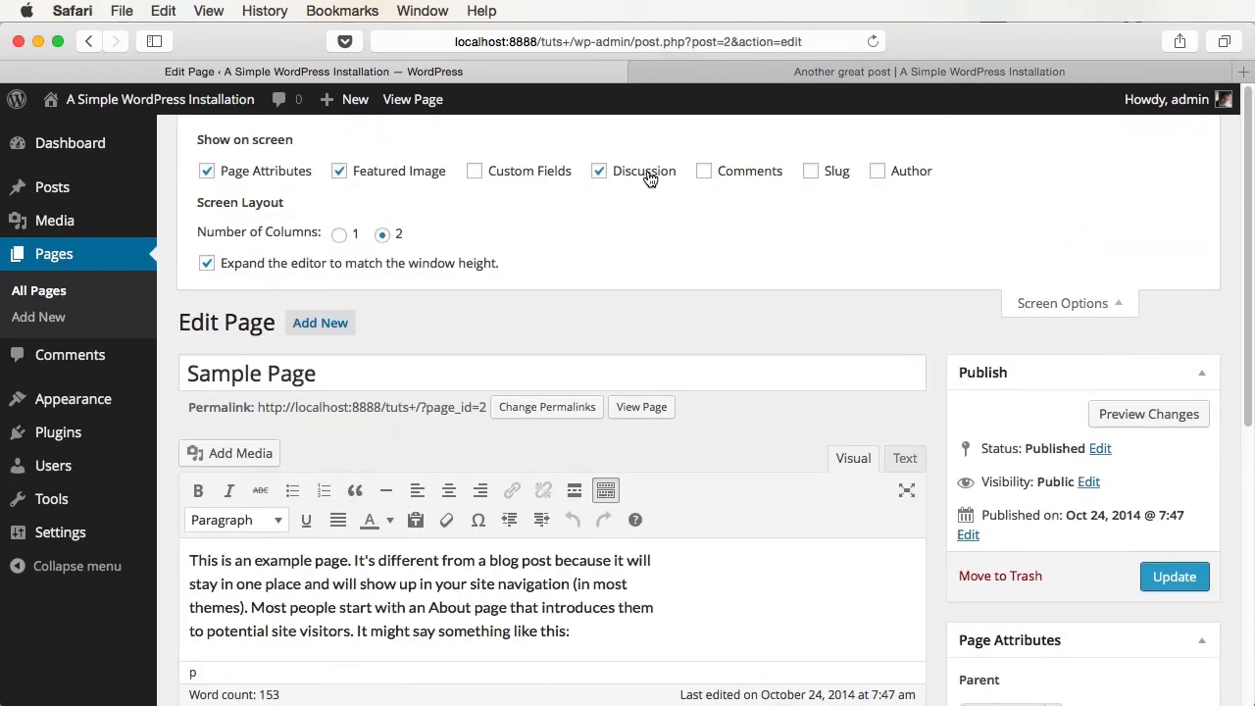
scroll(947, 566, down, 10)
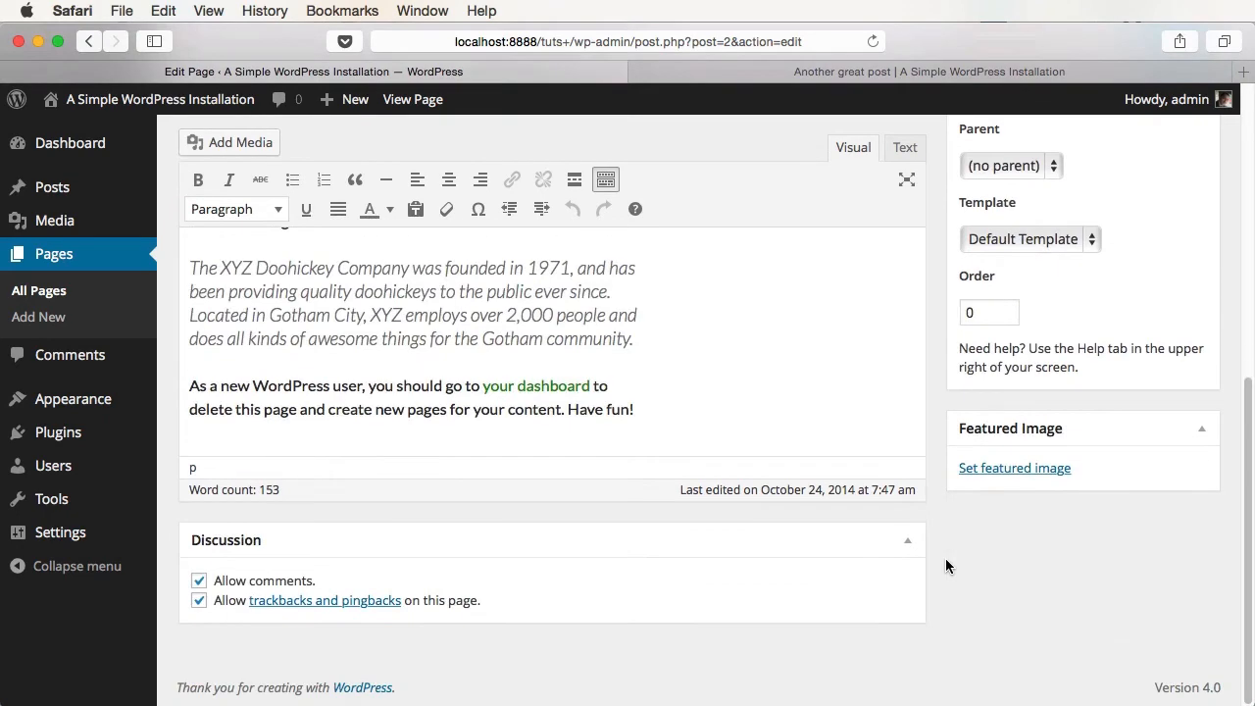
click(261, 582)
scroll(1037, 337, up, 10)
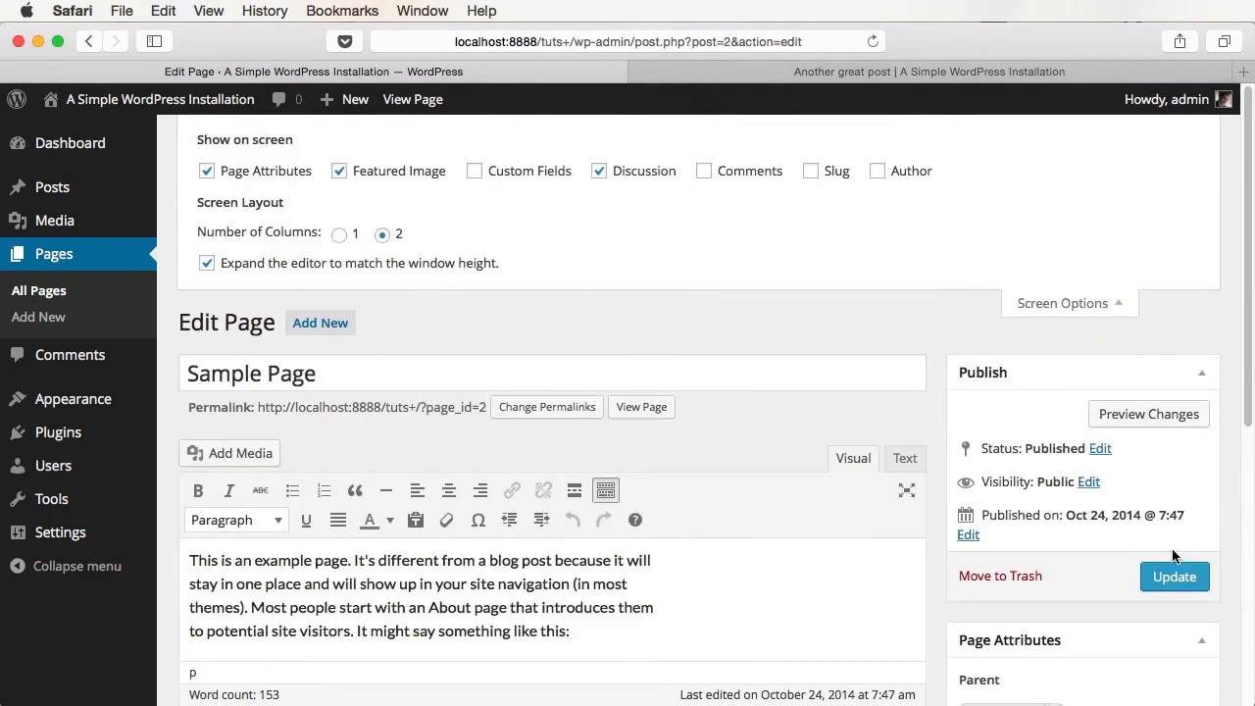
click(1172, 497)
- View the live Sample Page and highlight its 'Comments are closed.' notice
click(913, 75)
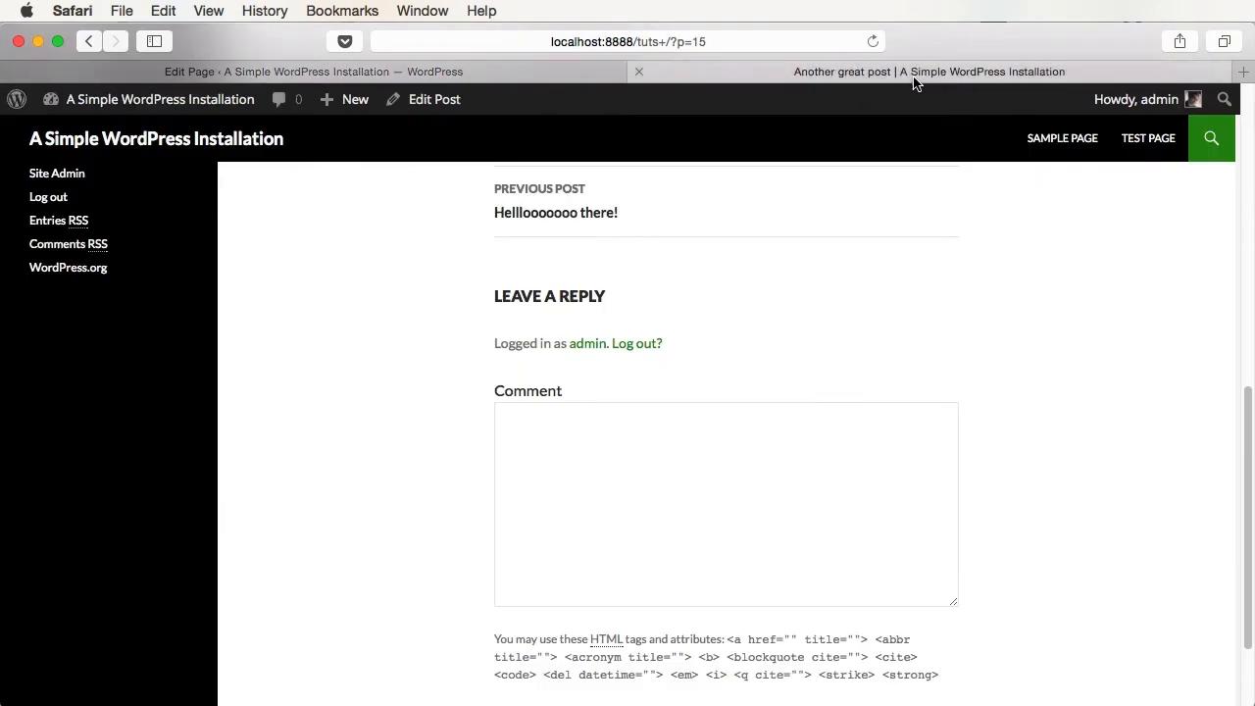
click(1062, 137)
scroll(999, 589, down, 5)
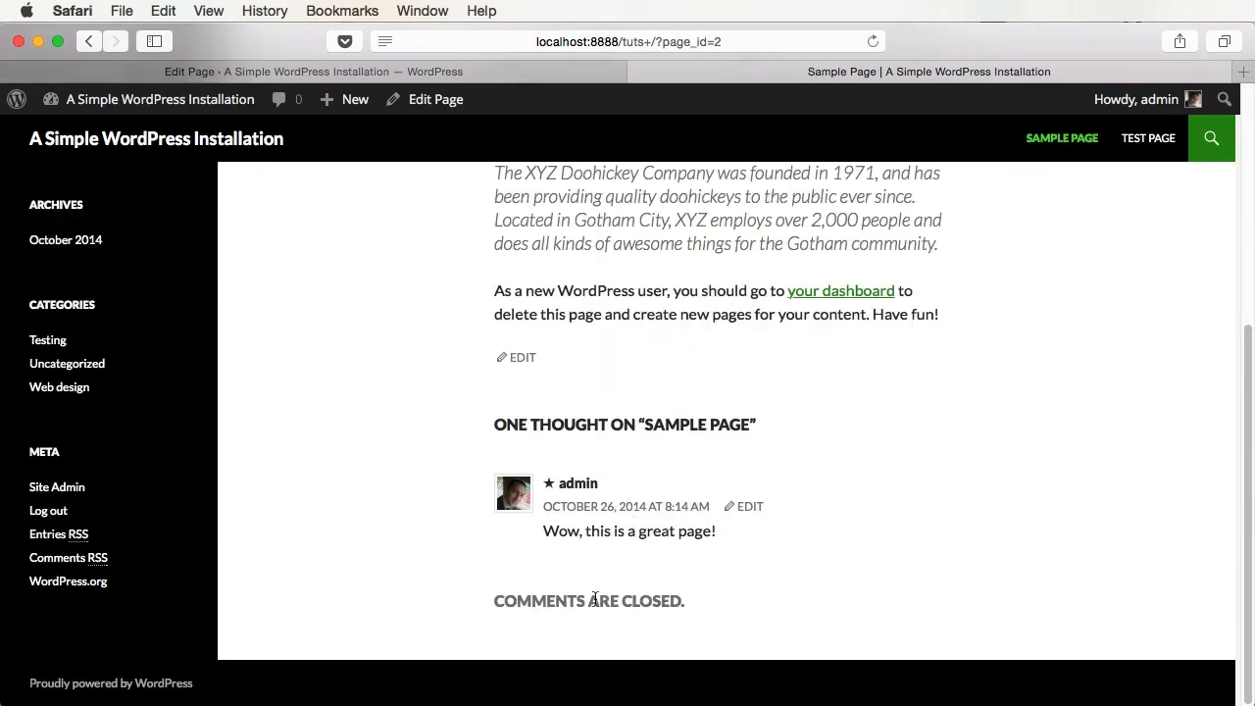
drag(530, 600, 695, 593)
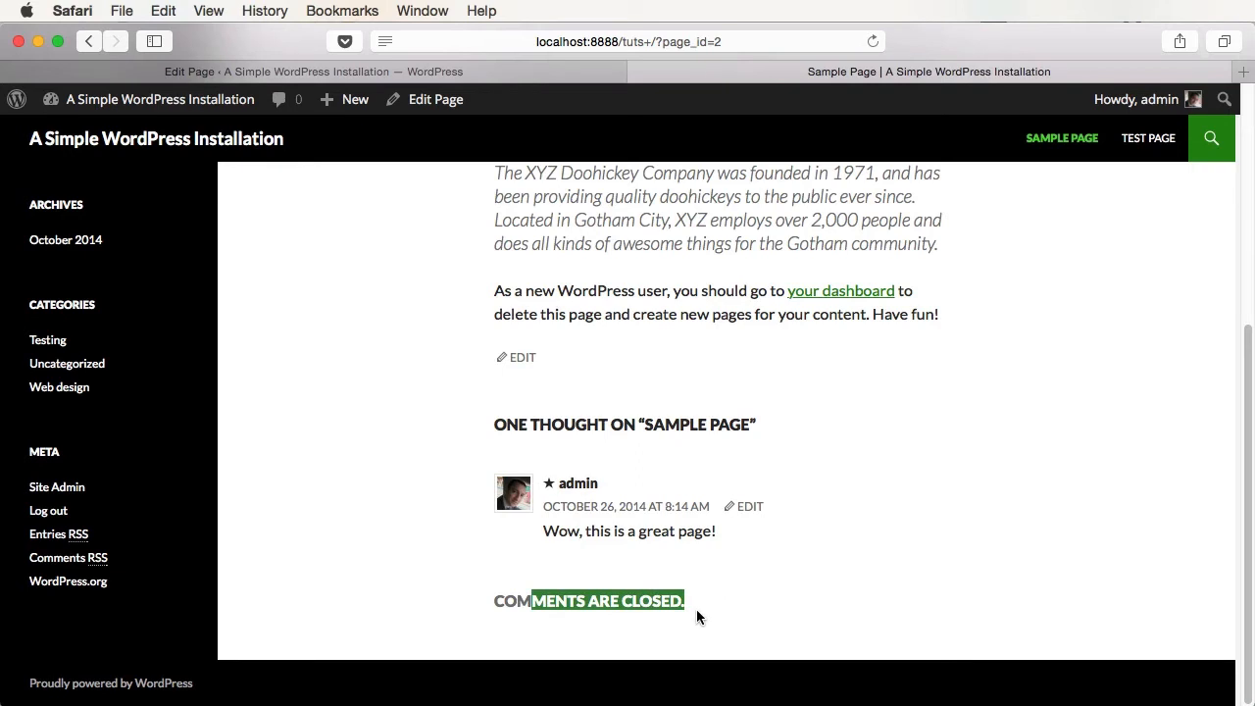
key(ctrl+shift+Tab)
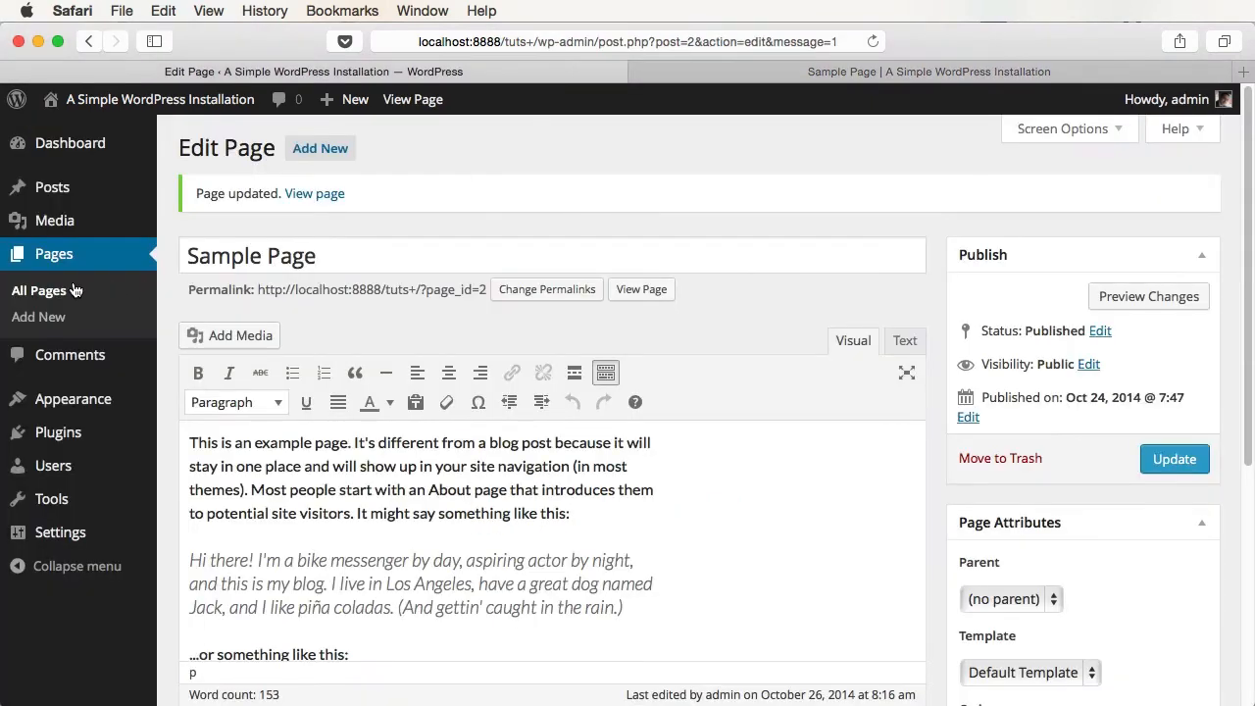
- Set Another great post's visibility to Password protected with a password, update it, and load the site home page
click(61, 187)
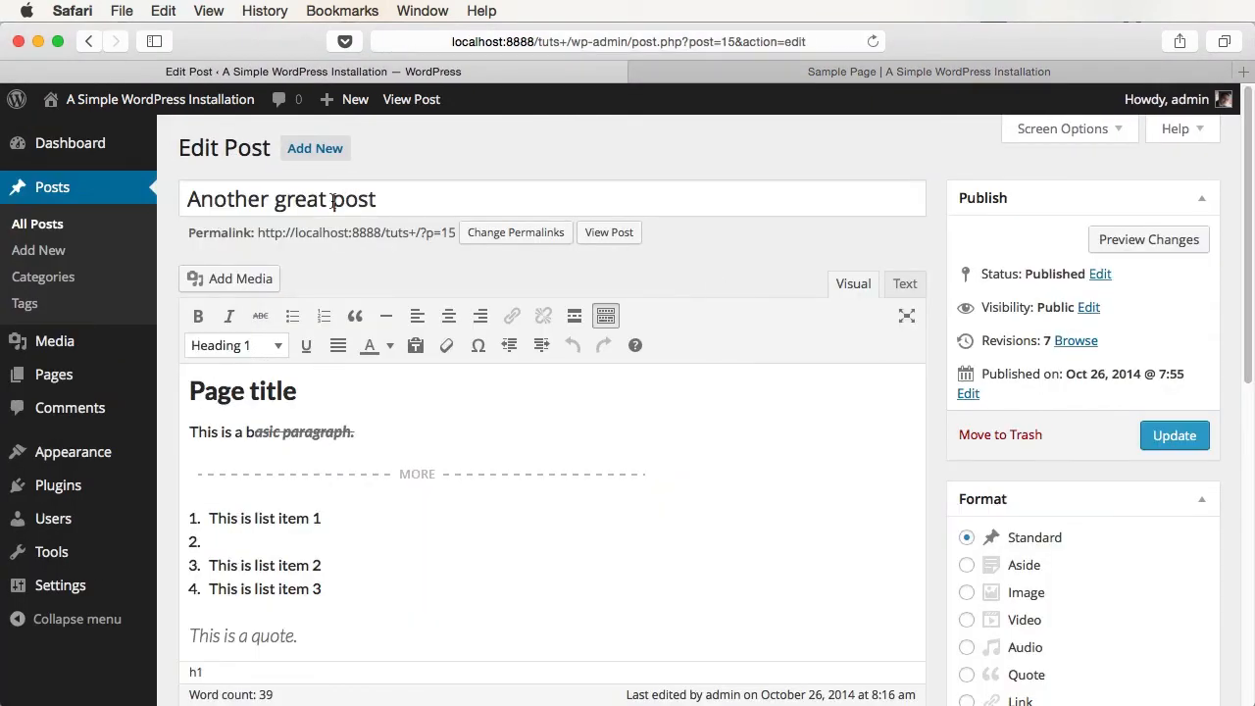
click(1089, 308)
click(1036, 364)
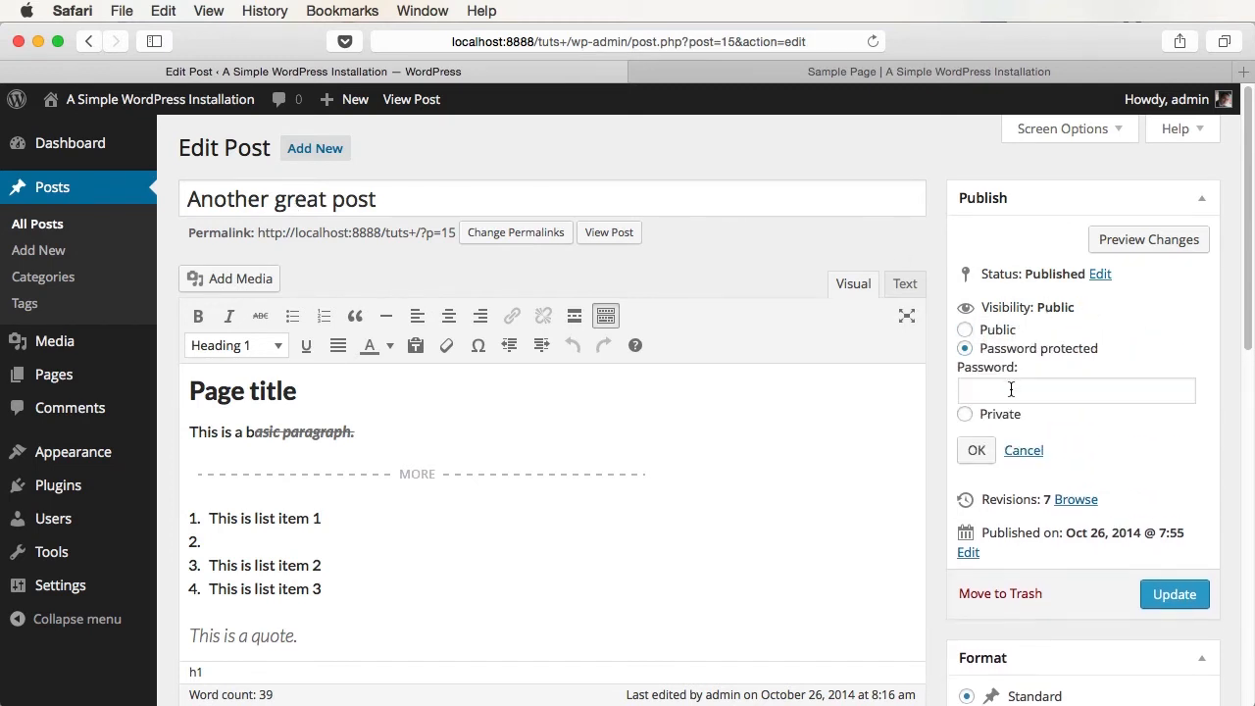
click(1011, 389)
text(123)
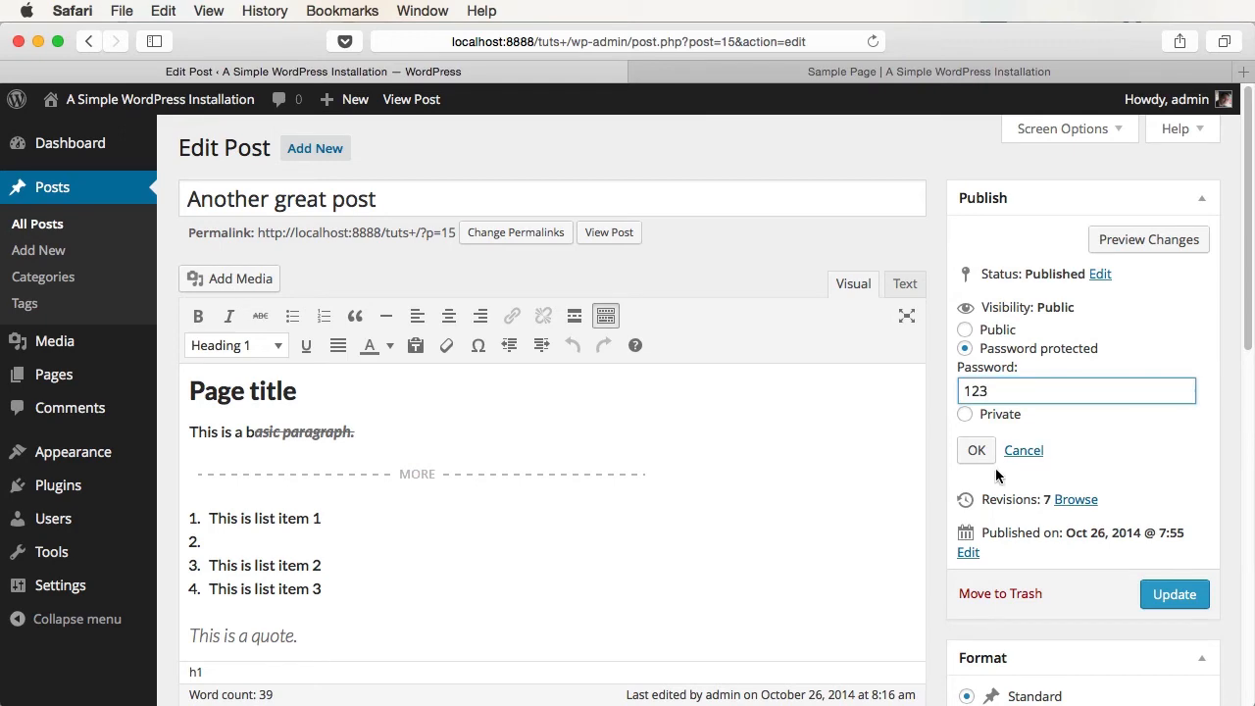
click(977, 450)
click(1175, 435)
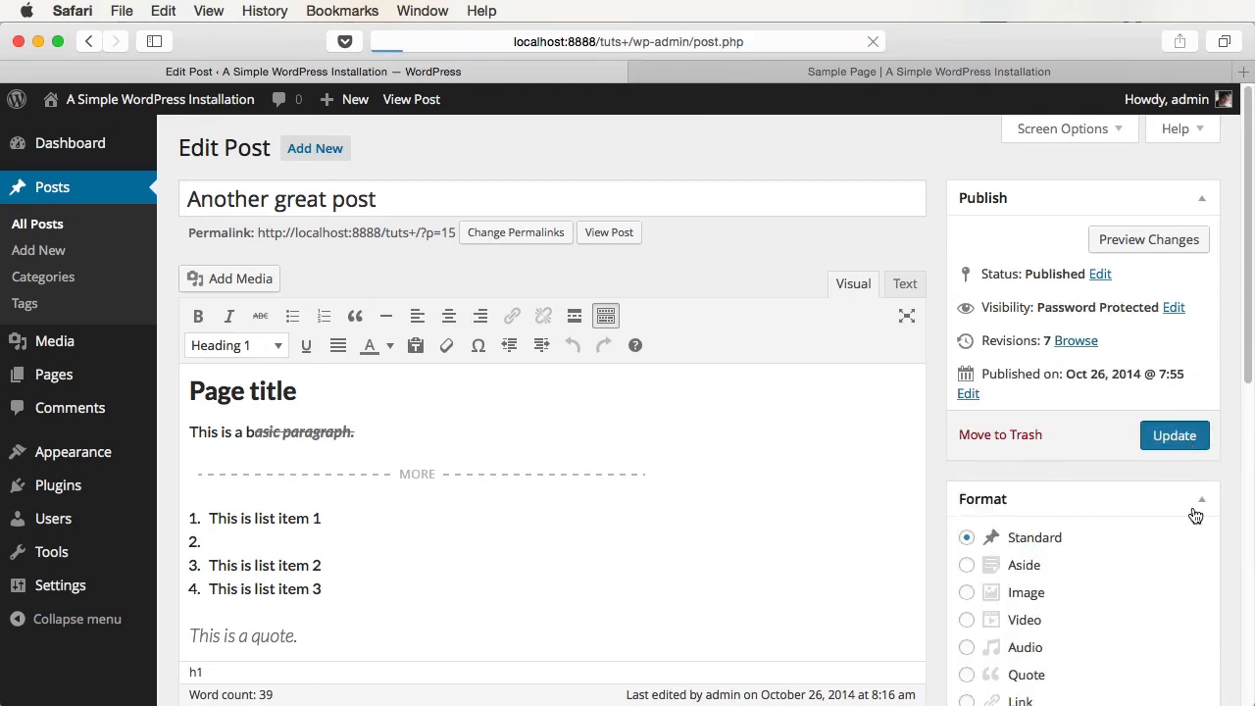
key(ctrl+Tab)
click(107, 143)
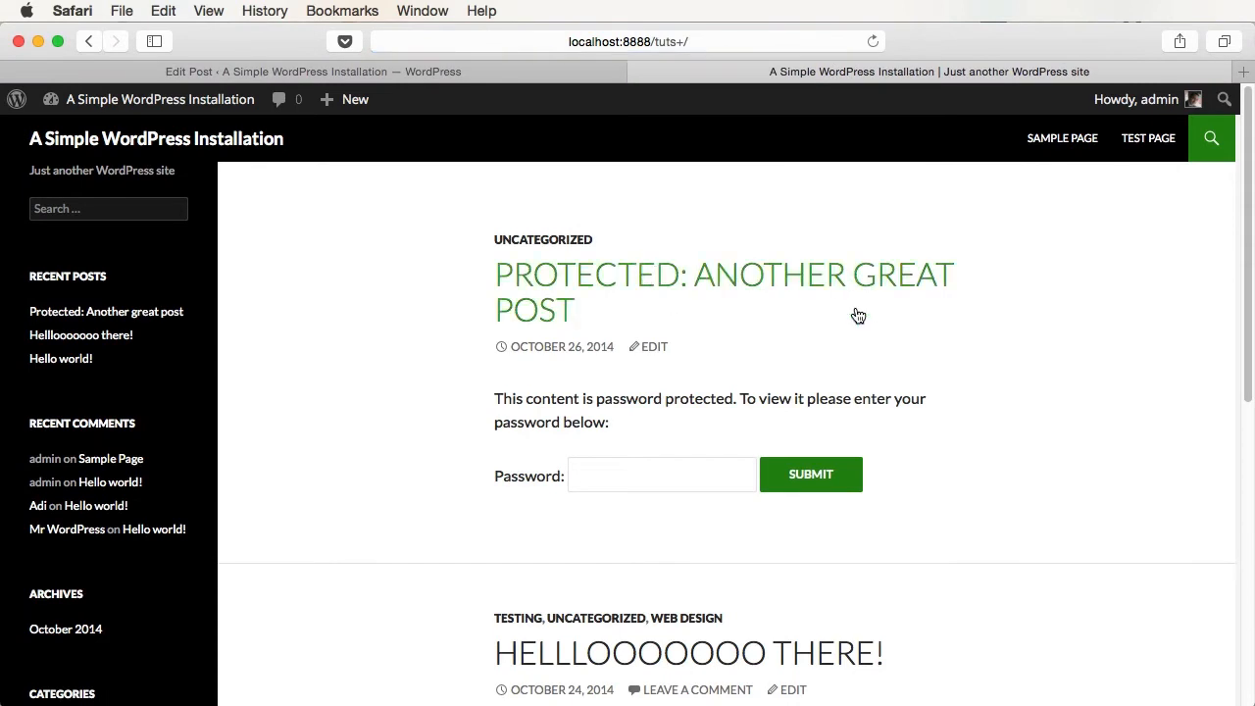
- Open the protected Another great post on the live site and unlock it with its password
click(629, 297)
scroll(958, 469, down, 3)
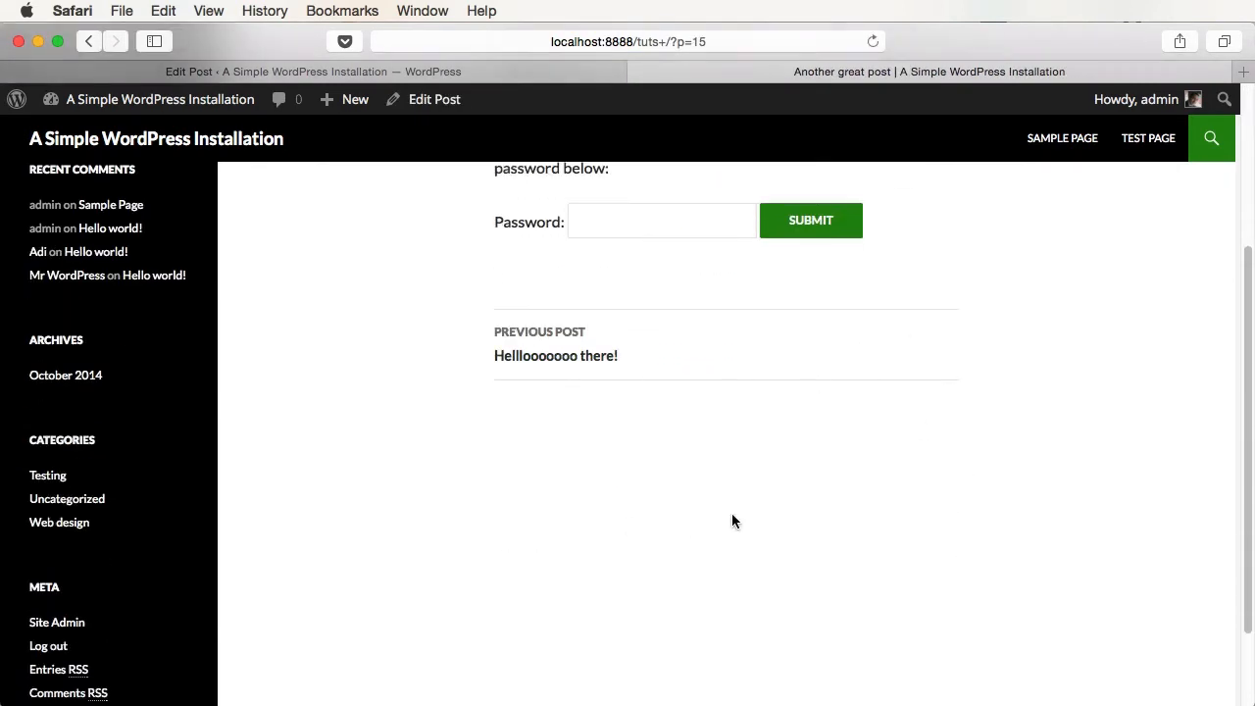
scroll(654, 573, up, 3)
click(594, 467)
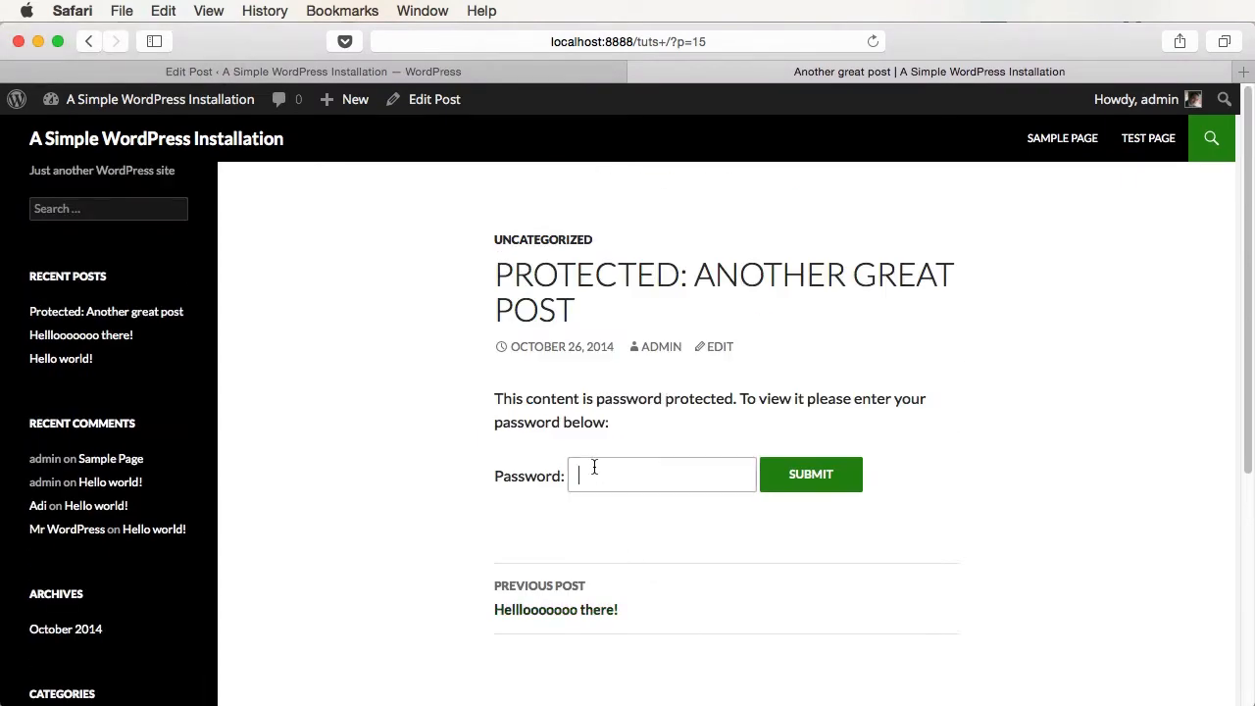
text(•••)
click(808, 478)
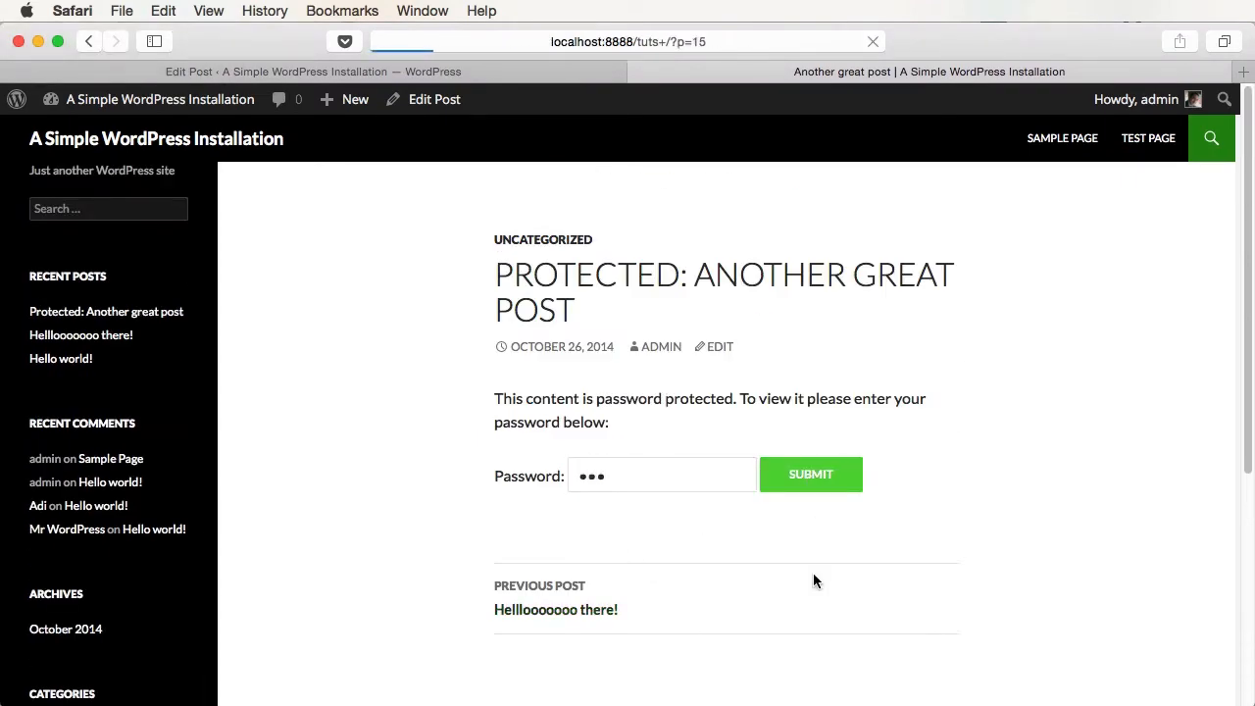
scroll(813, 576, down, 10)
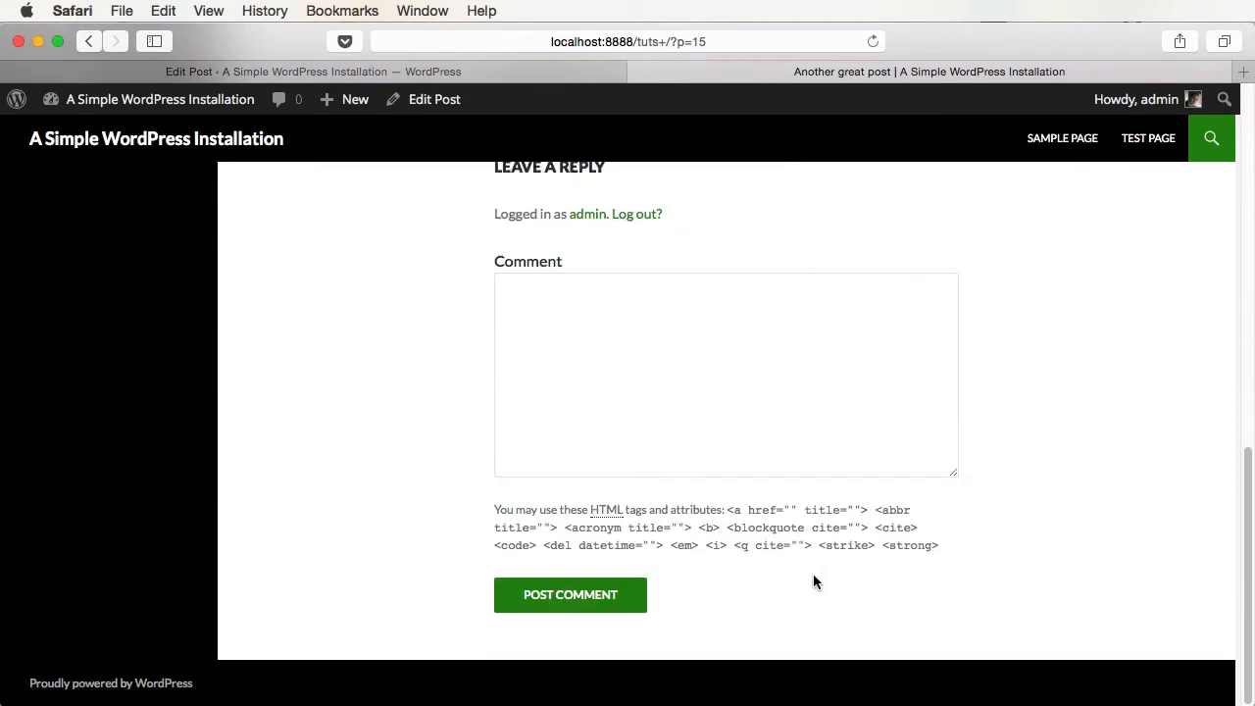
scroll(813, 582, up, 15)
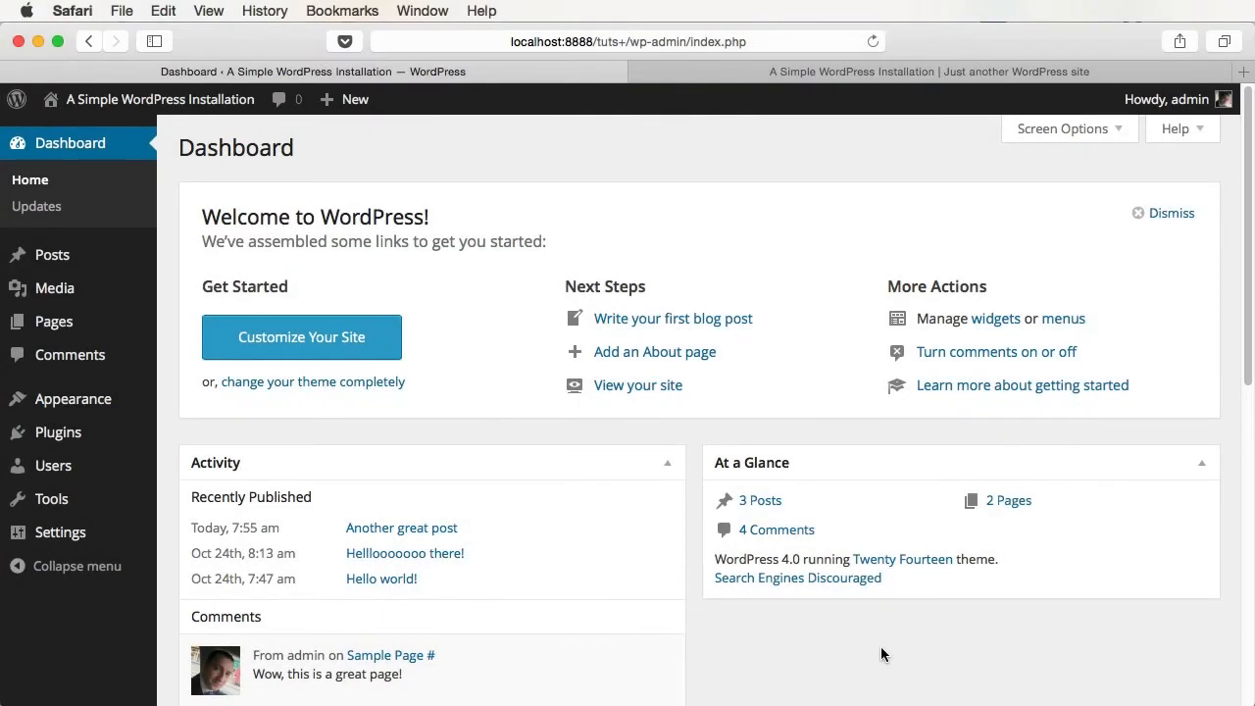
mouse_move(70, 306)
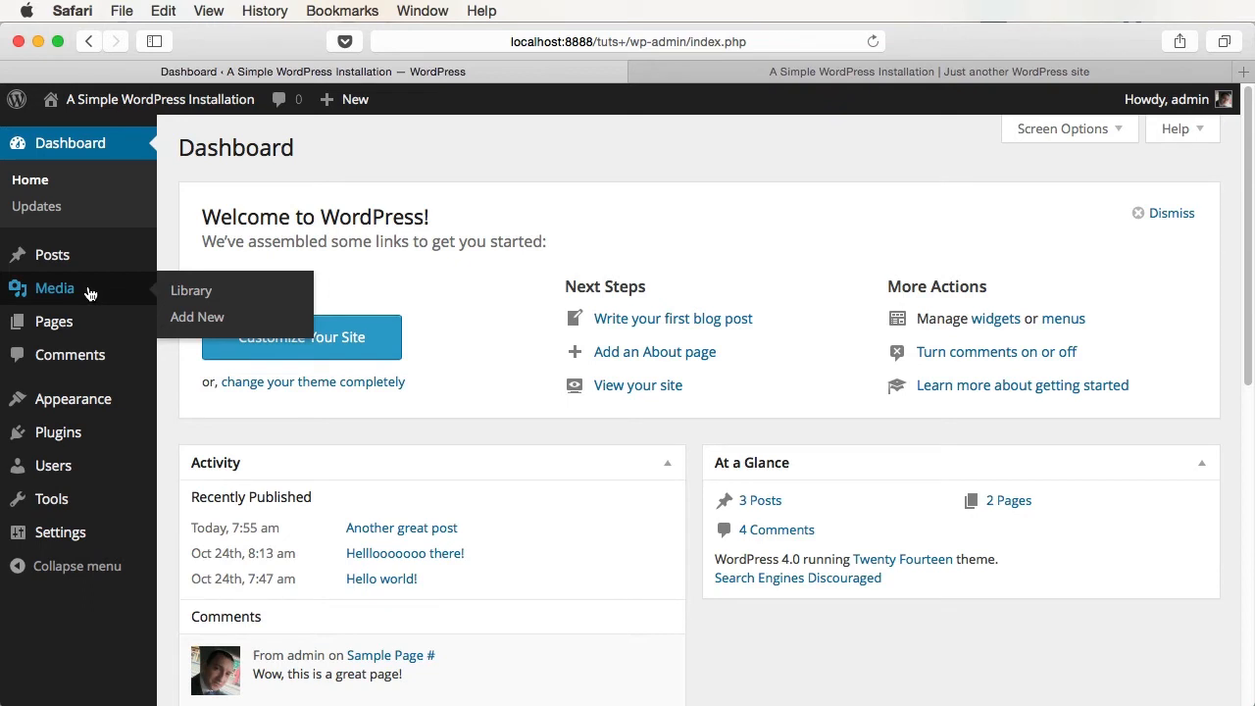
- Upload city-1.jpg, city-2.jpg and city-3.jpg to the Media Library, then open city-3.jpg's details
click(189, 290)
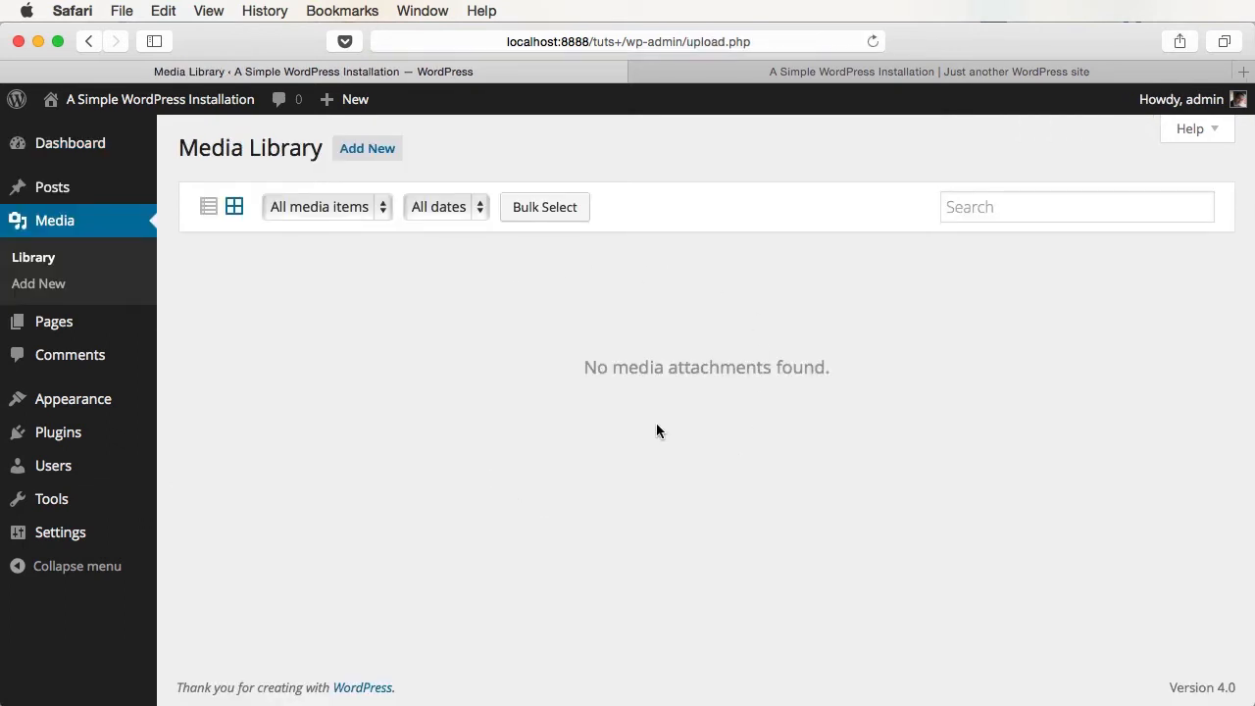
click(376, 154)
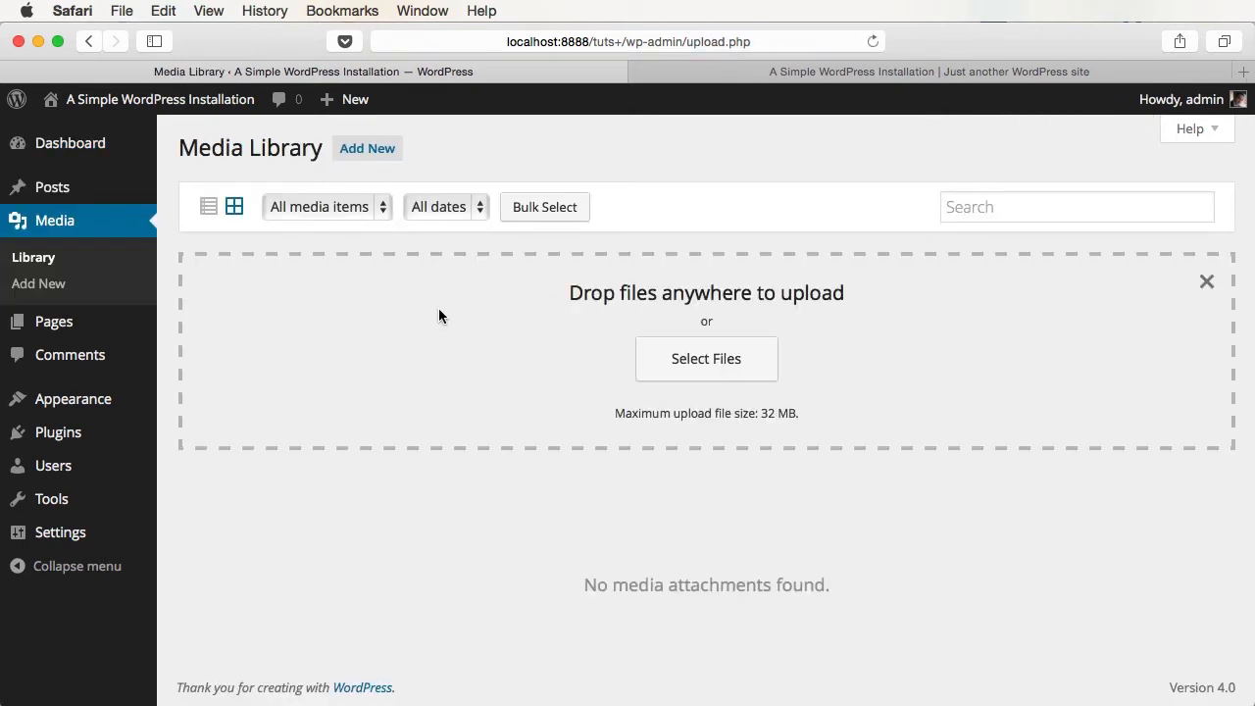
click(694, 361)
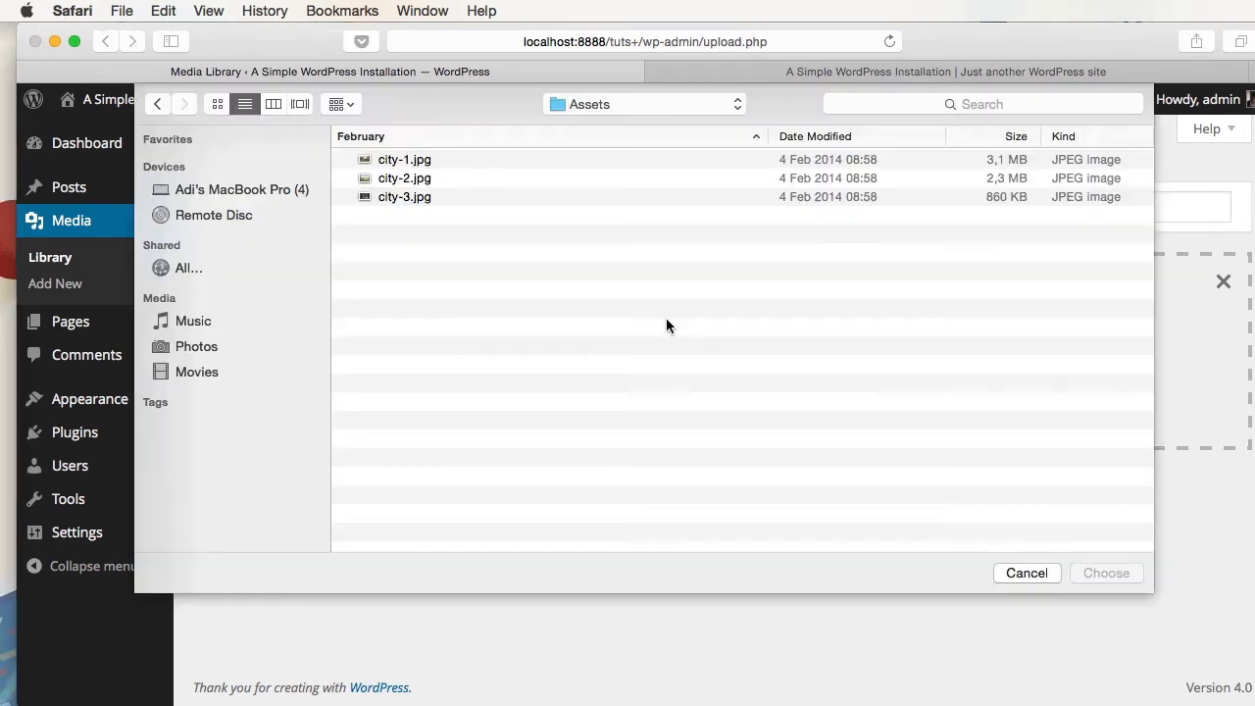
double_click(417, 162)
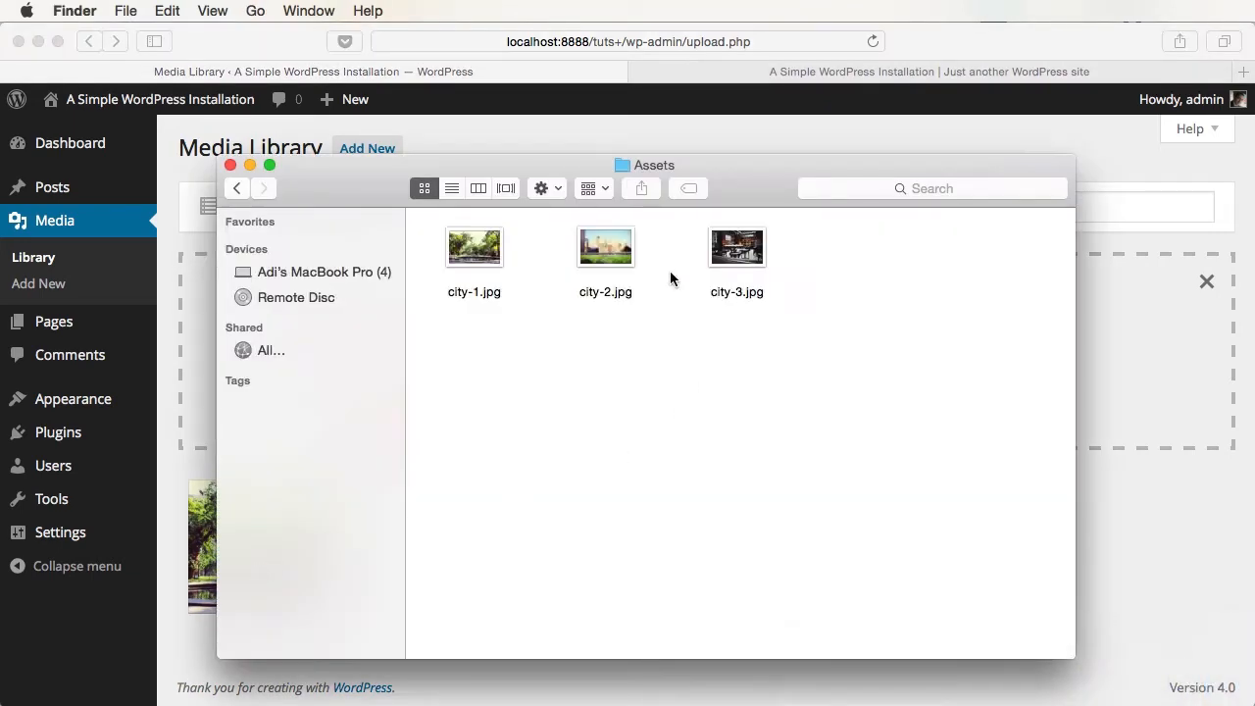
drag(553, 376, 710, 297)
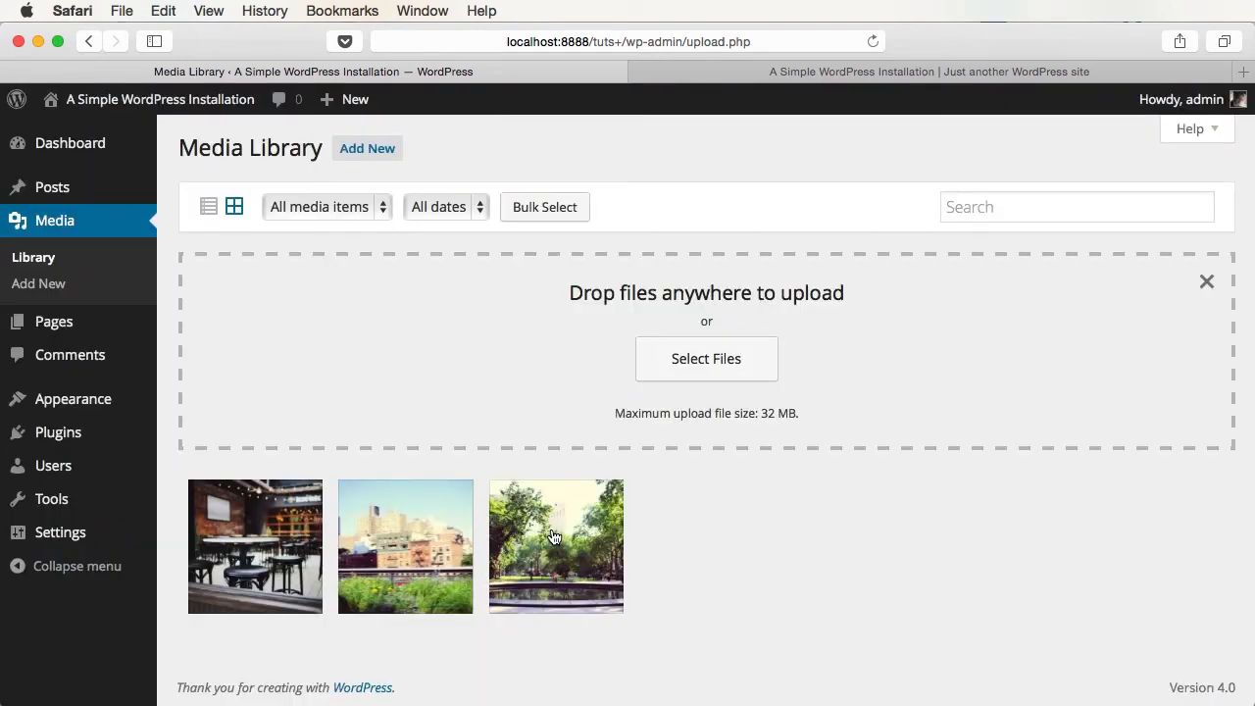
click(253, 551)
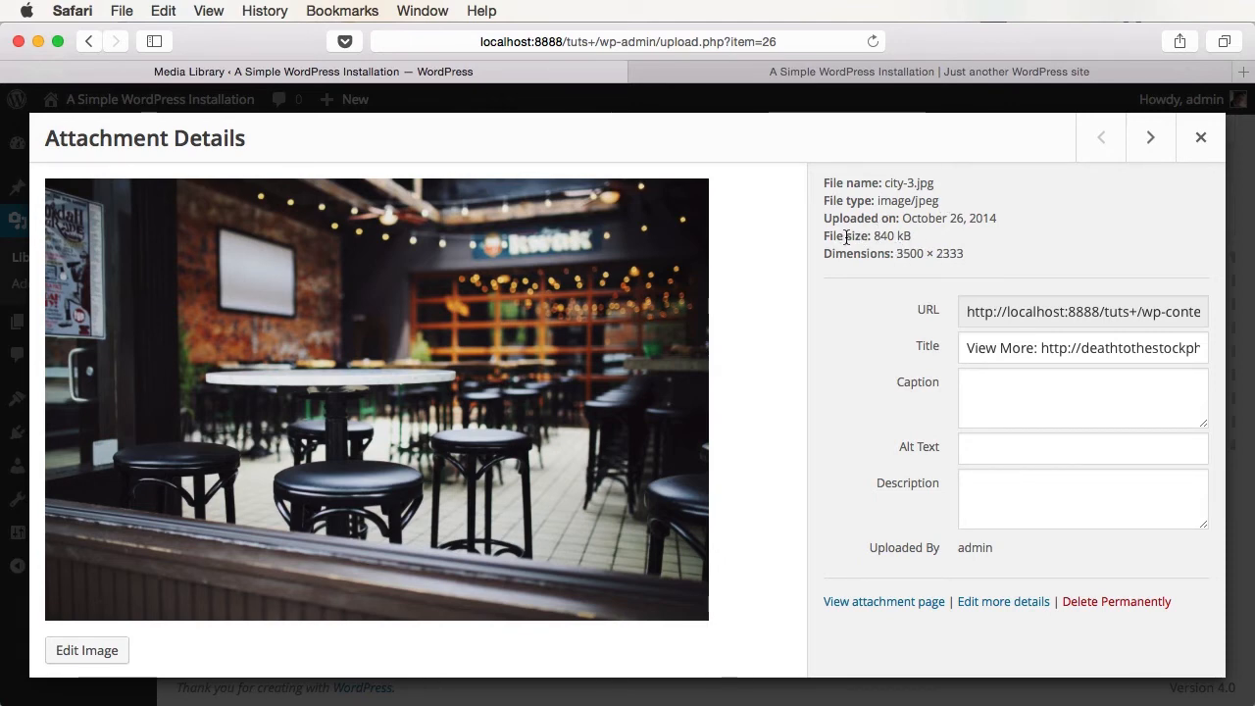
- Browse the attachment details through to the city-1.jpg park photo
click(1151, 137)
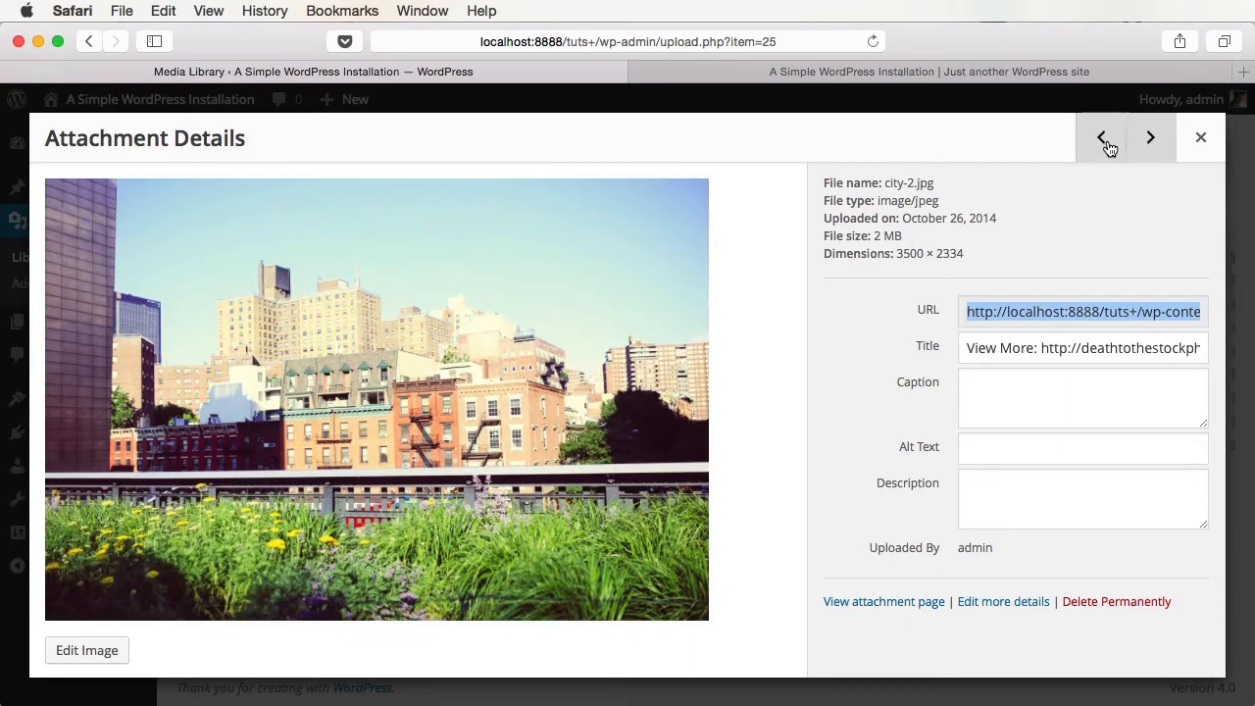
click(1113, 142)
click(1151, 138)
click(1151, 137)
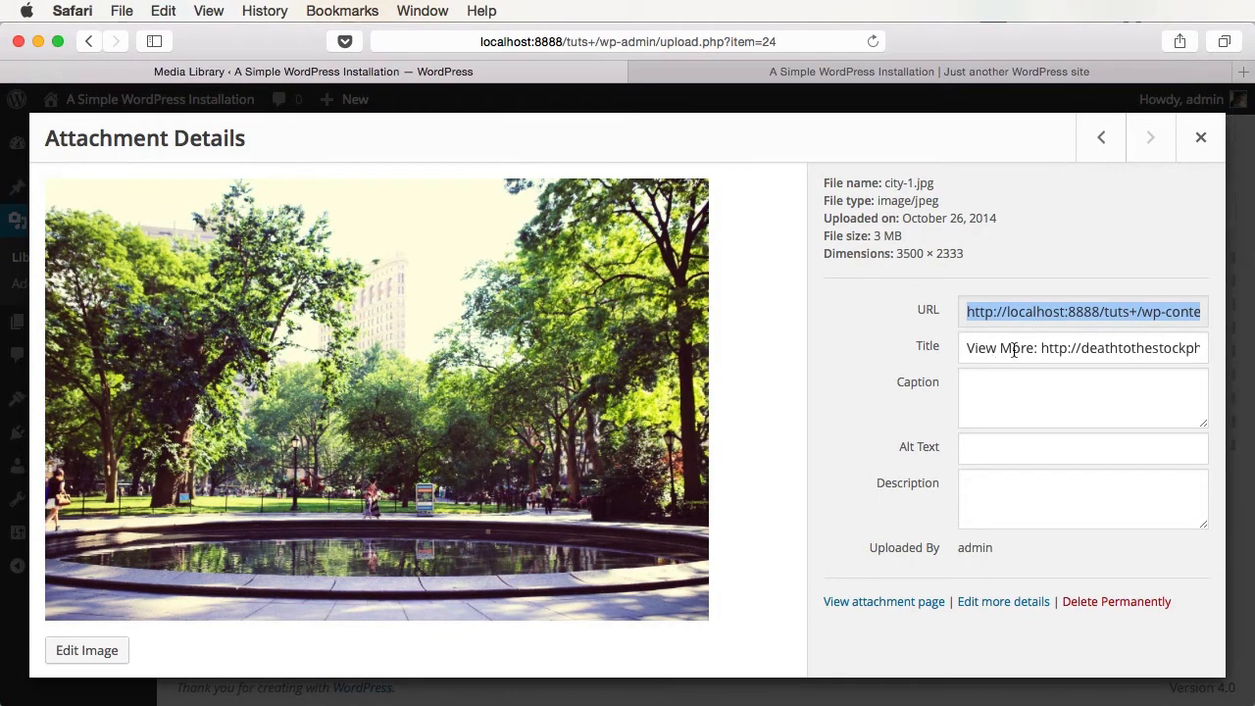
- Enter caption 'Nice park!', alt text 'Round' and description 'Round fountain inside a park'
click(993, 377)
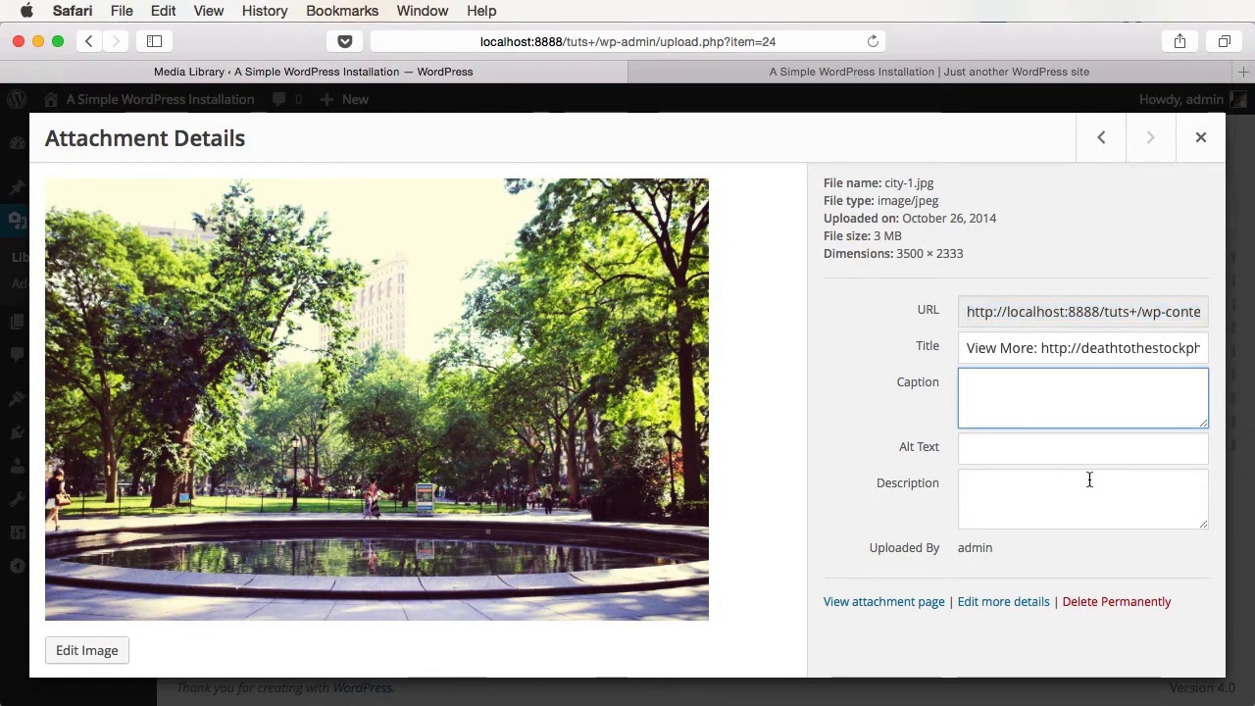
text(Nice park!)
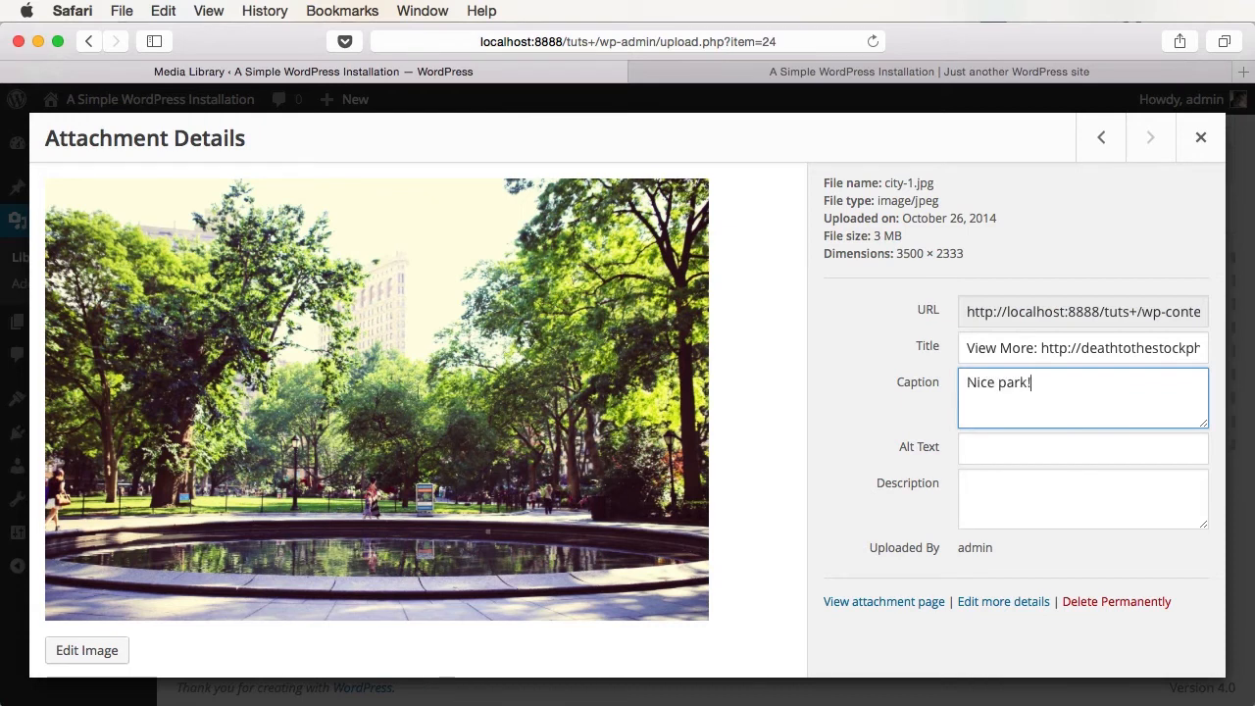
click(1093, 448)
text(Round)
click(1108, 504)
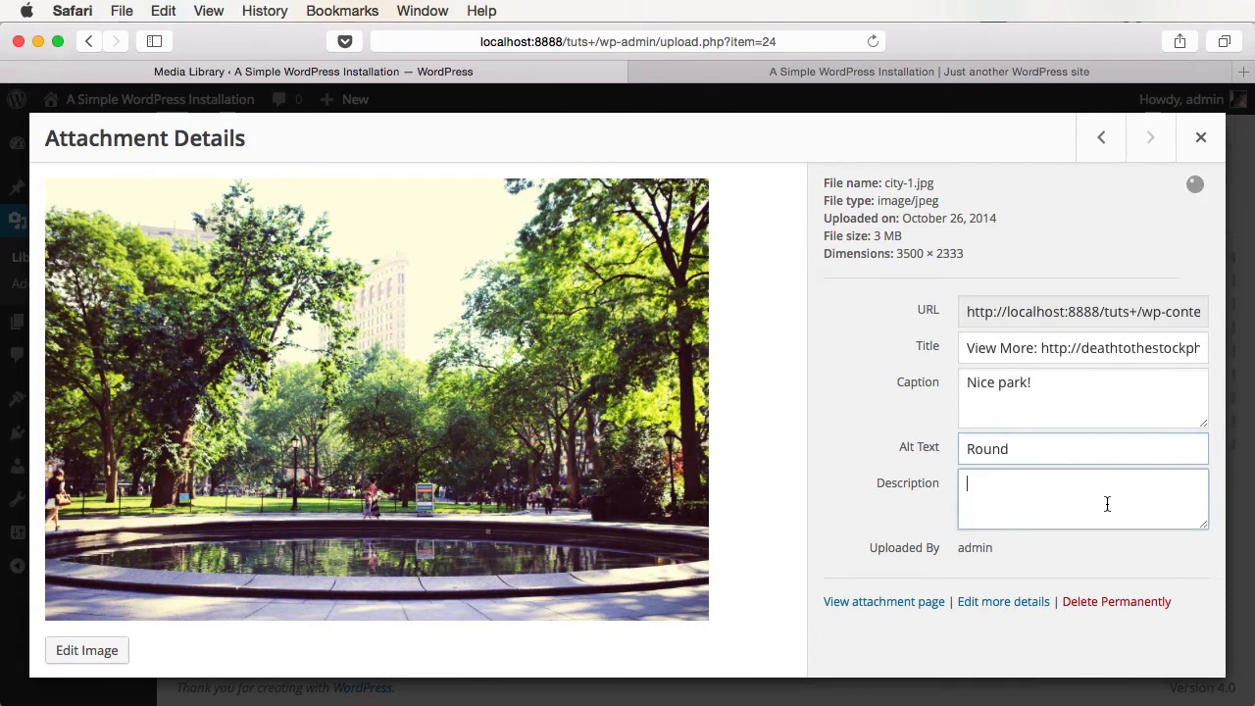
text(Round fountain inside a park)
click(1071, 258)
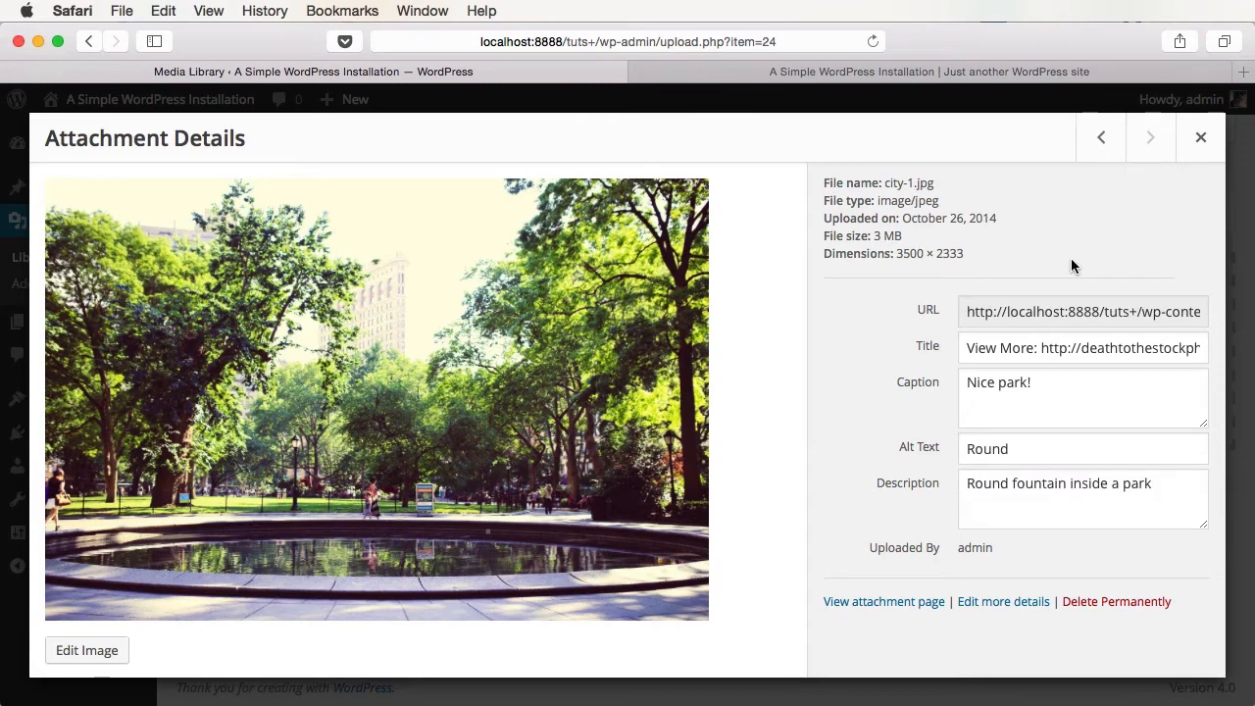
- Check the neighbouring image's details, then close Attachment Details back to the library
click(1102, 139)
click(1151, 139)
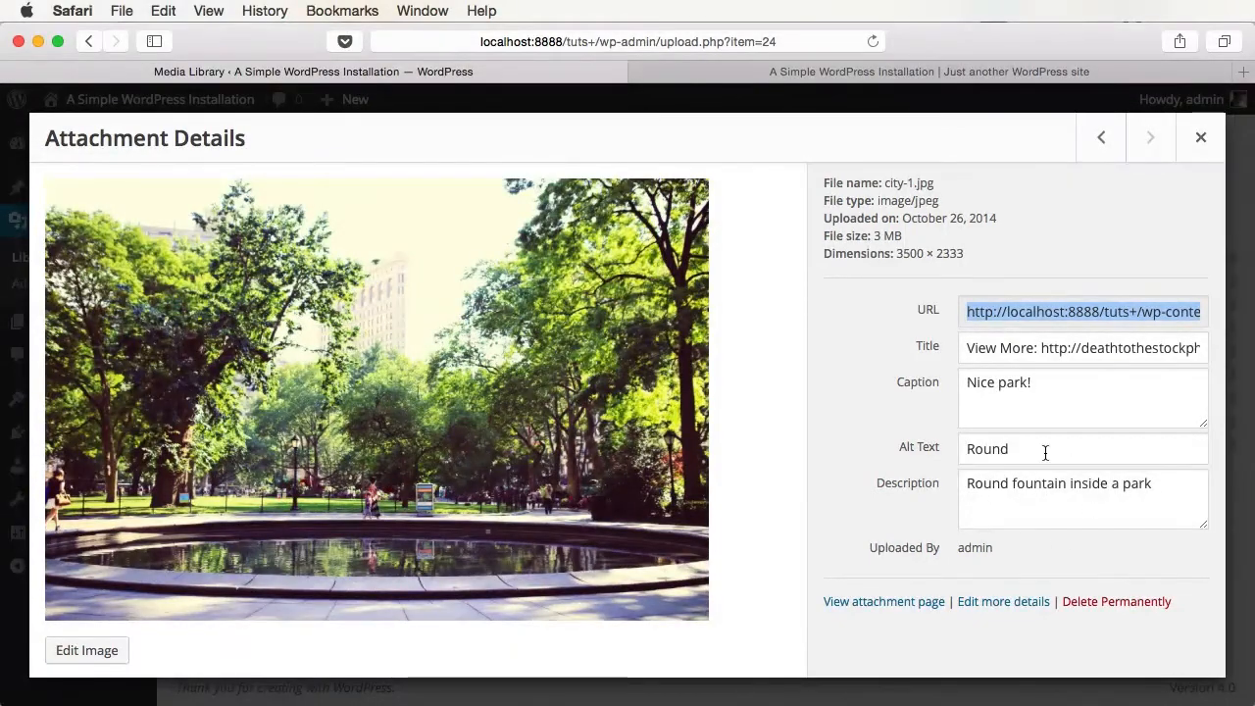
click(1201, 137)
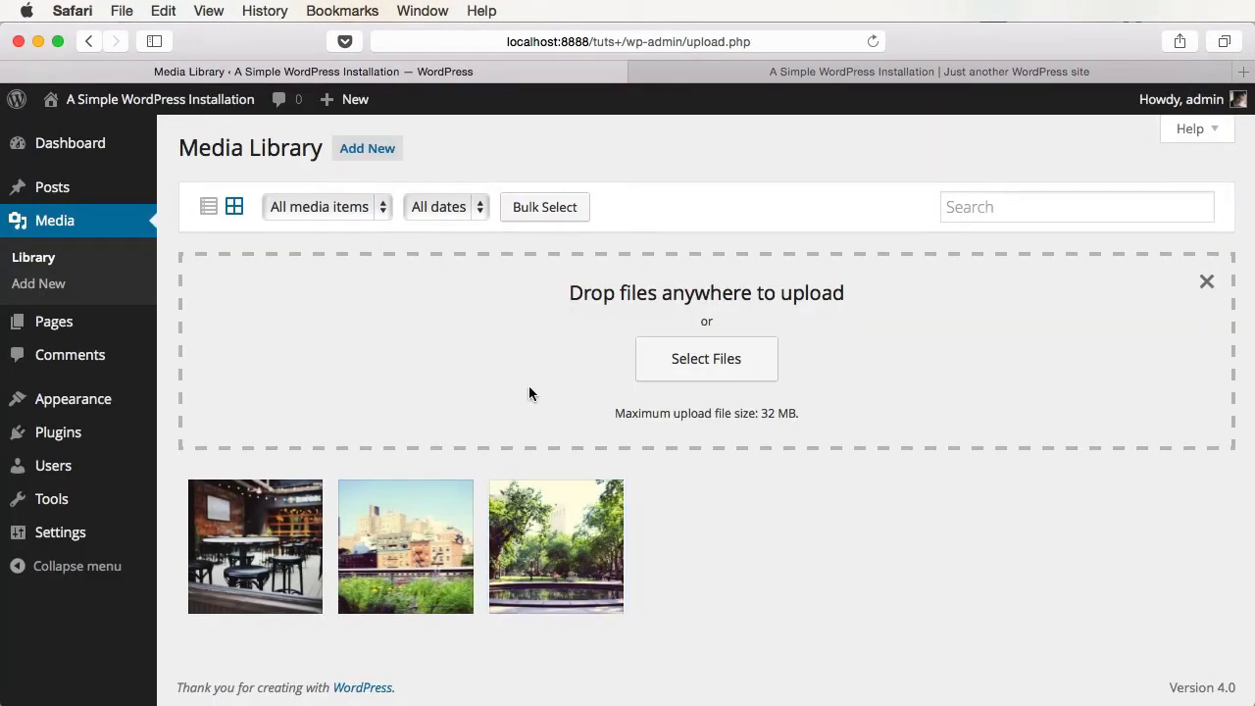
- Toggle the Media Library between list and grid views, inspect its type and date filters, then go to Posts
click(240, 209)
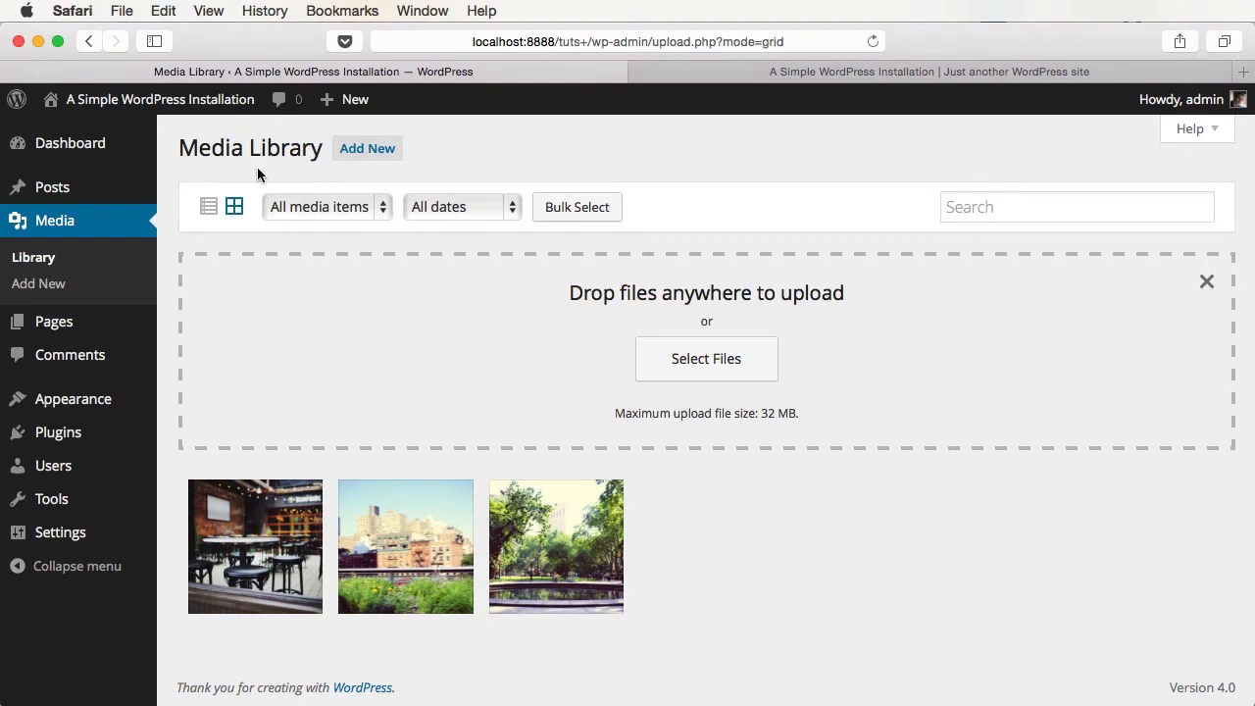
click(211, 212)
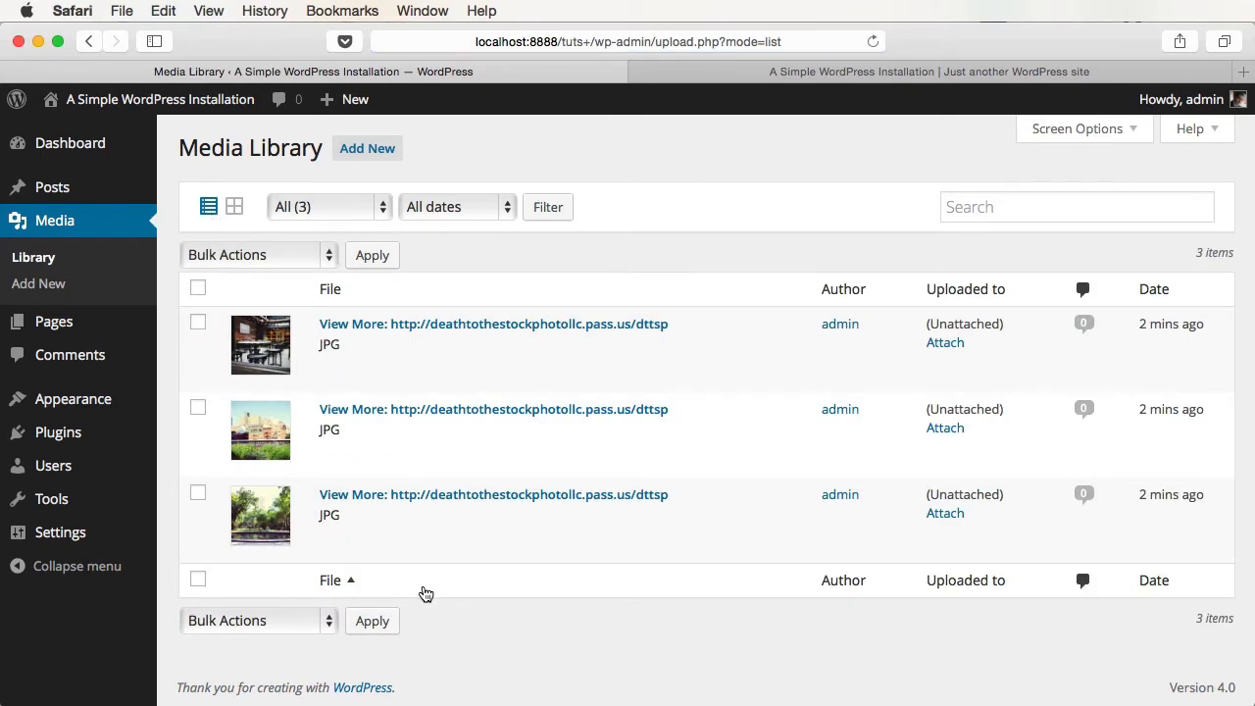
click(233, 206)
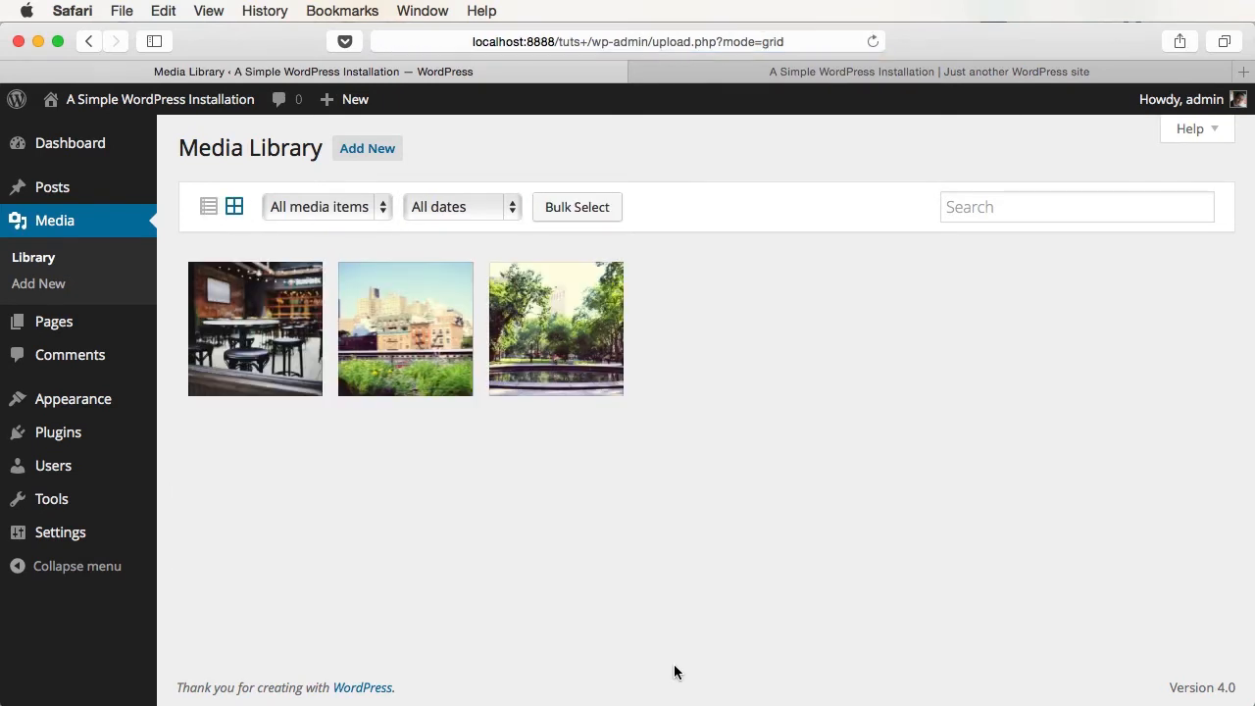
click(373, 207)
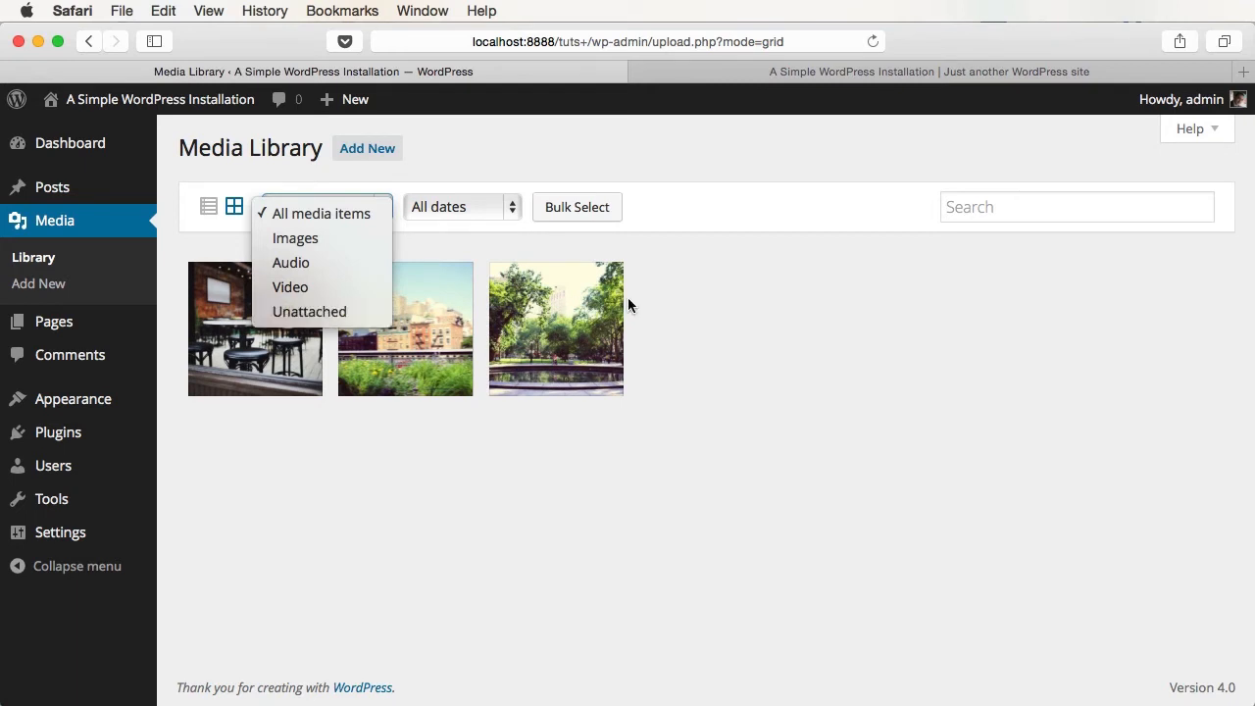
click(460, 207)
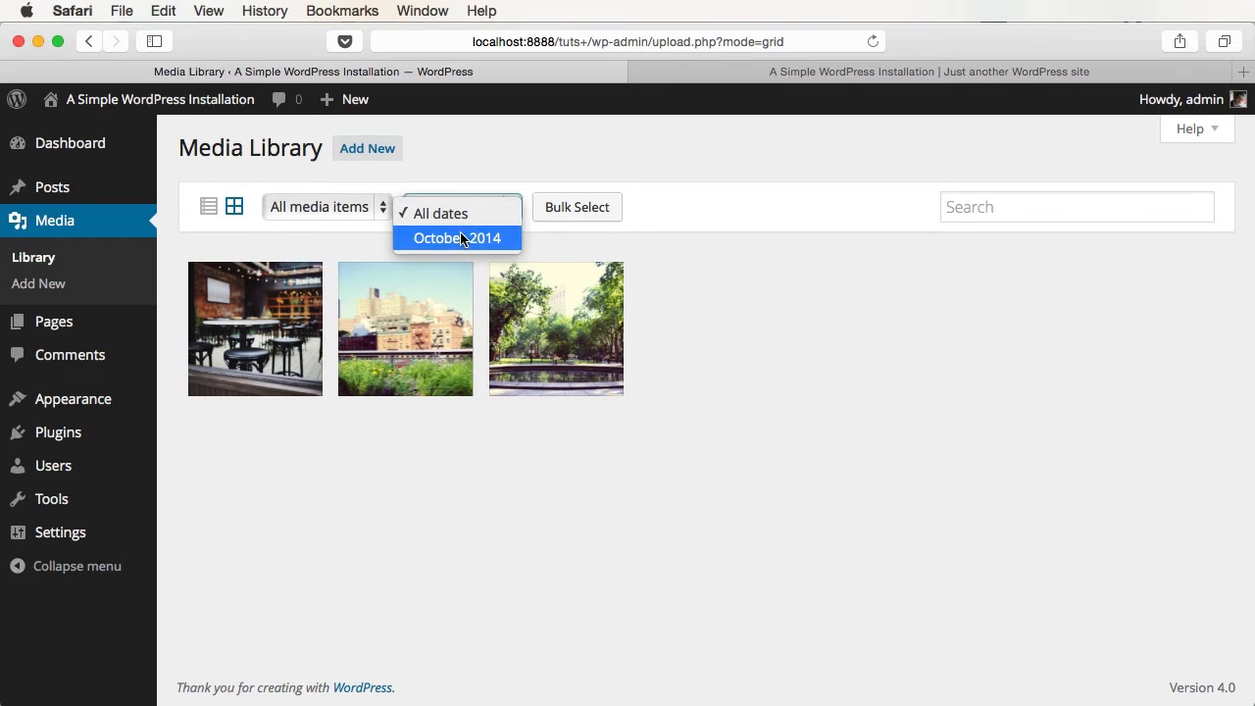
click(808, 321)
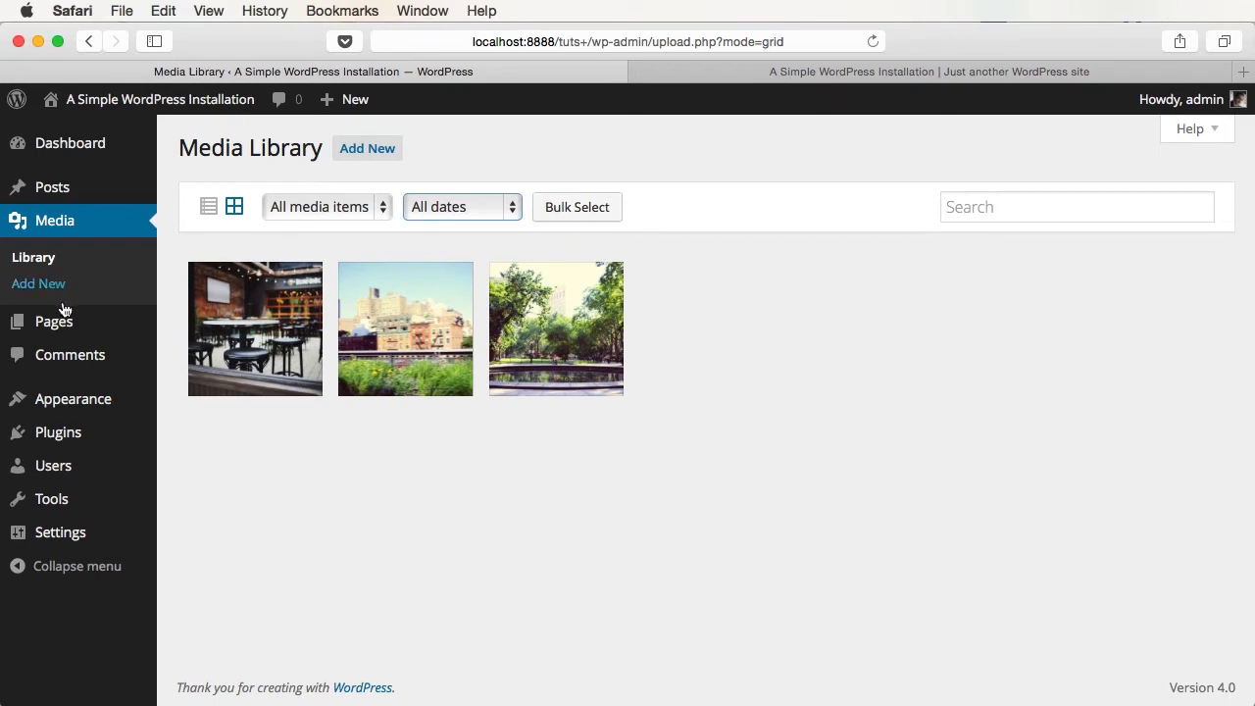
click(70, 187)
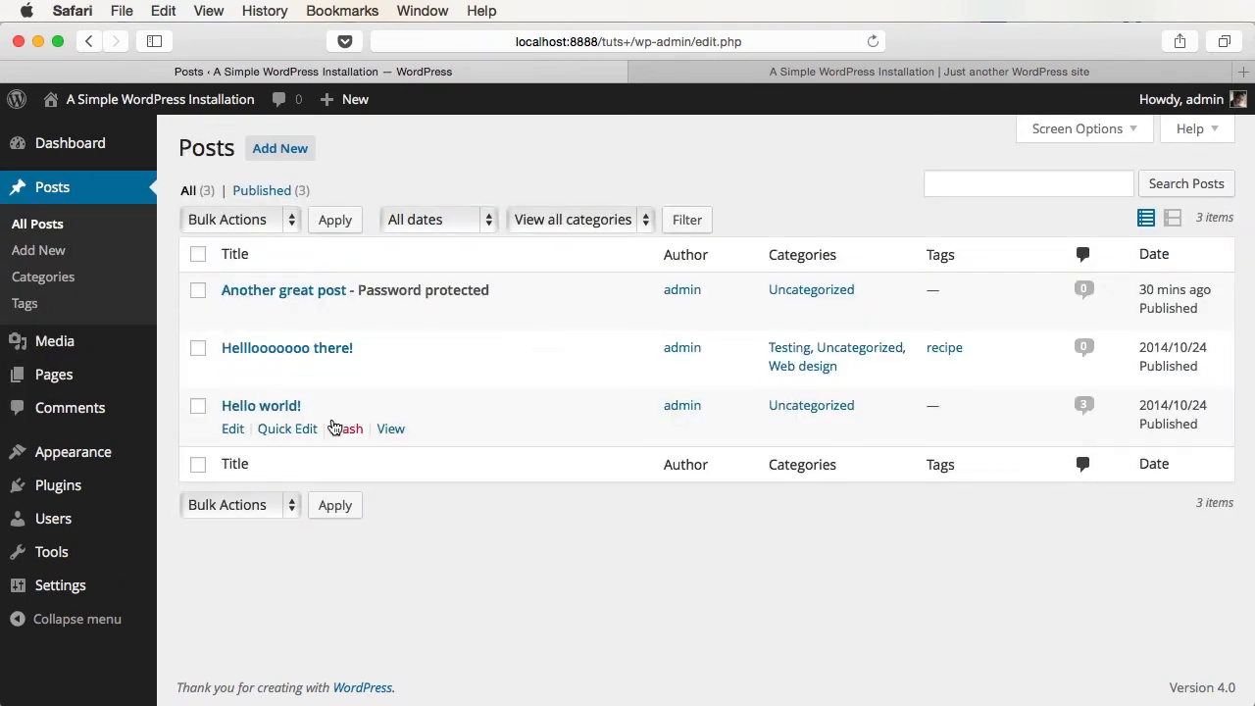
- Set city-2.jpg as the featured image of Hello world! and update the post
click(275, 403)
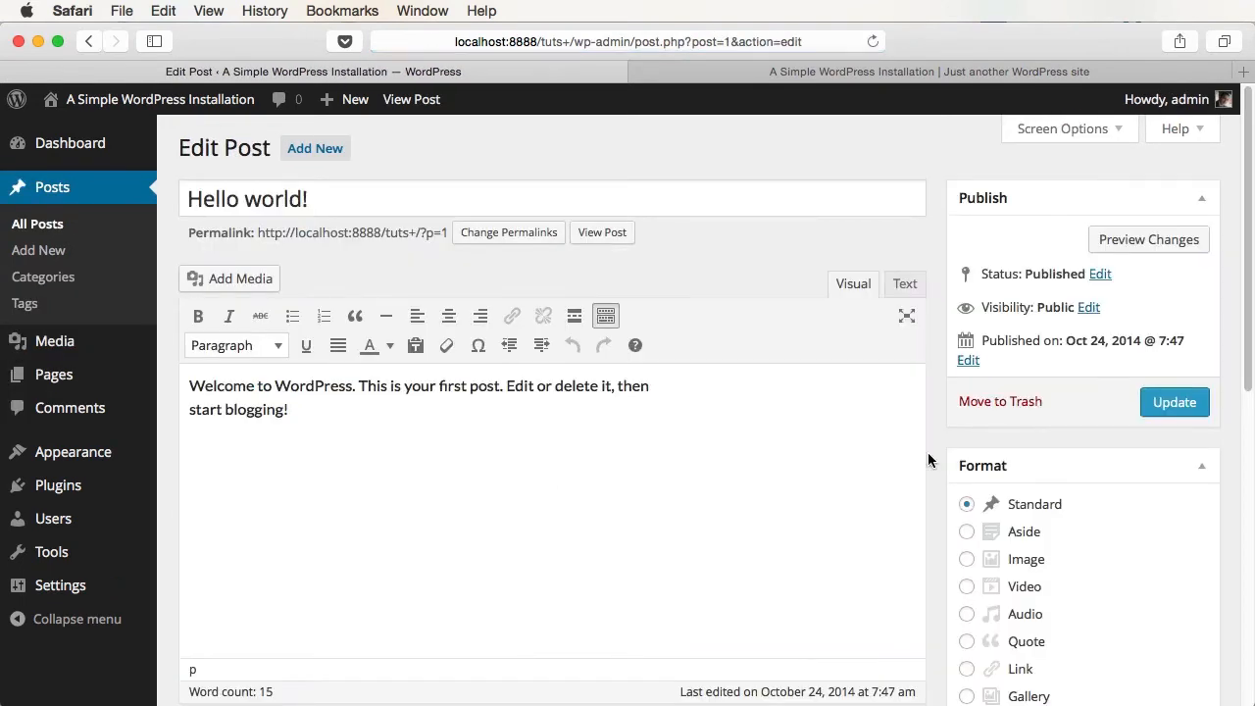
scroll(1145, 454, down, 10)
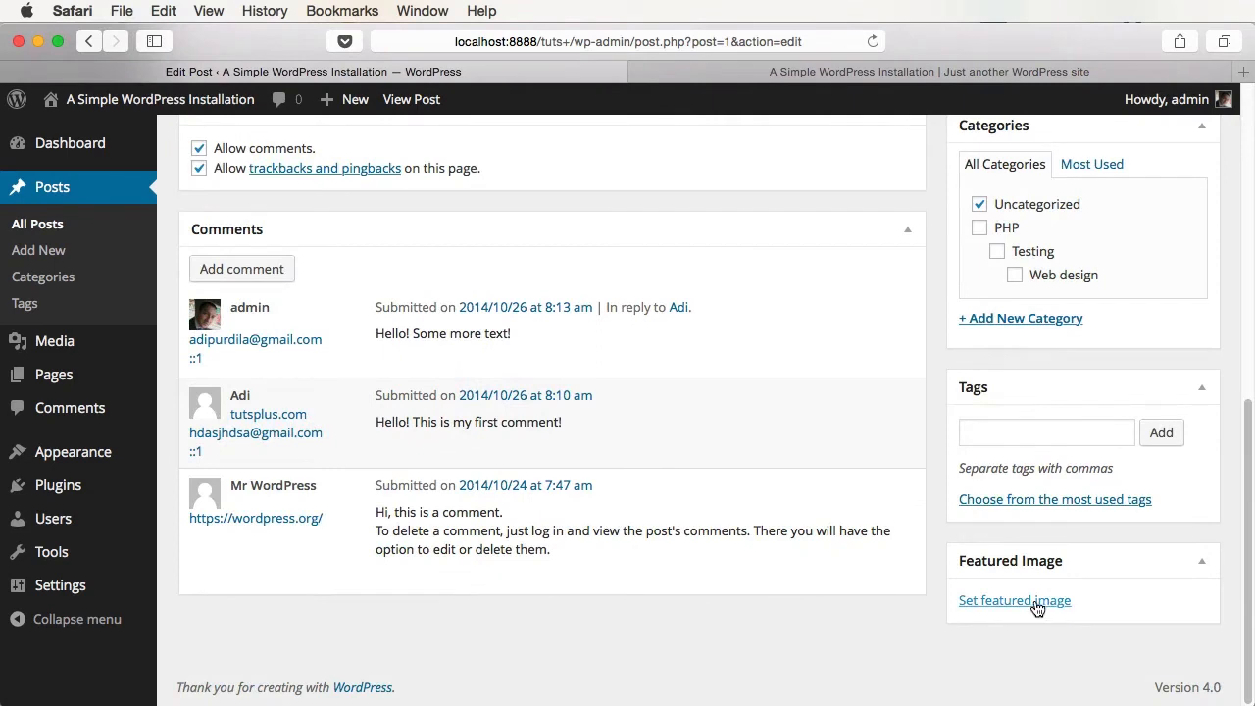
click(1020, 602)
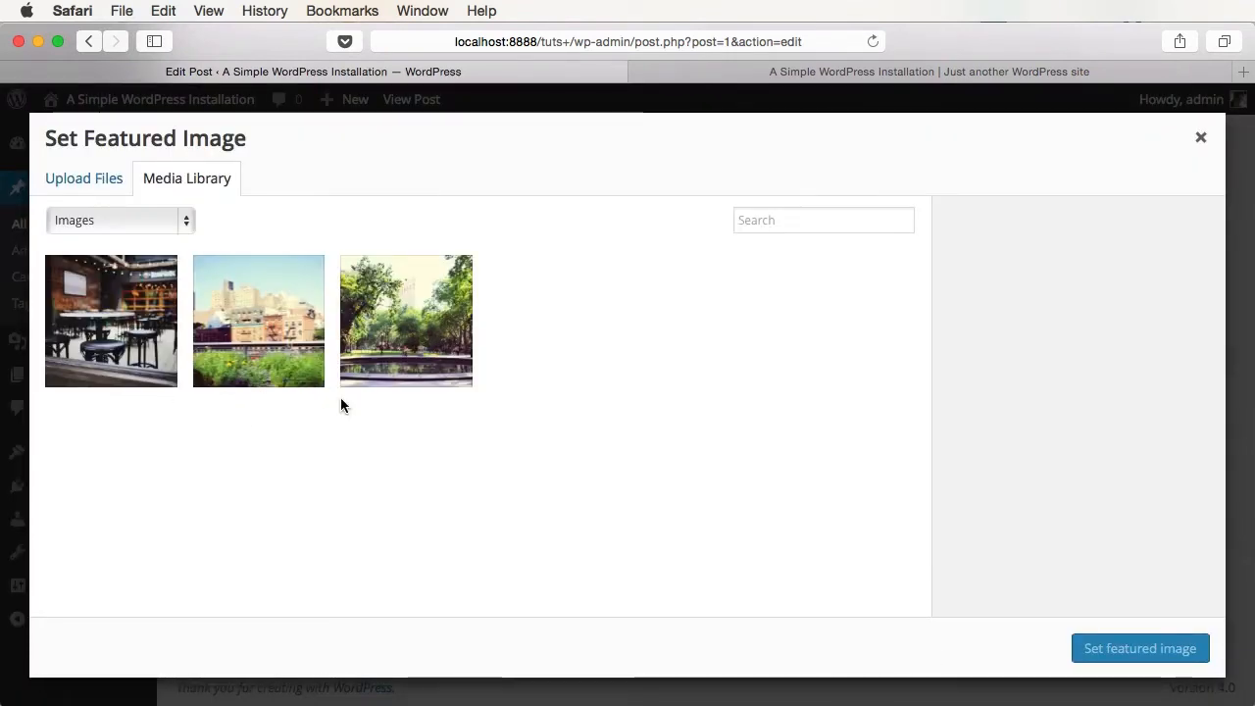
click(284, 353)
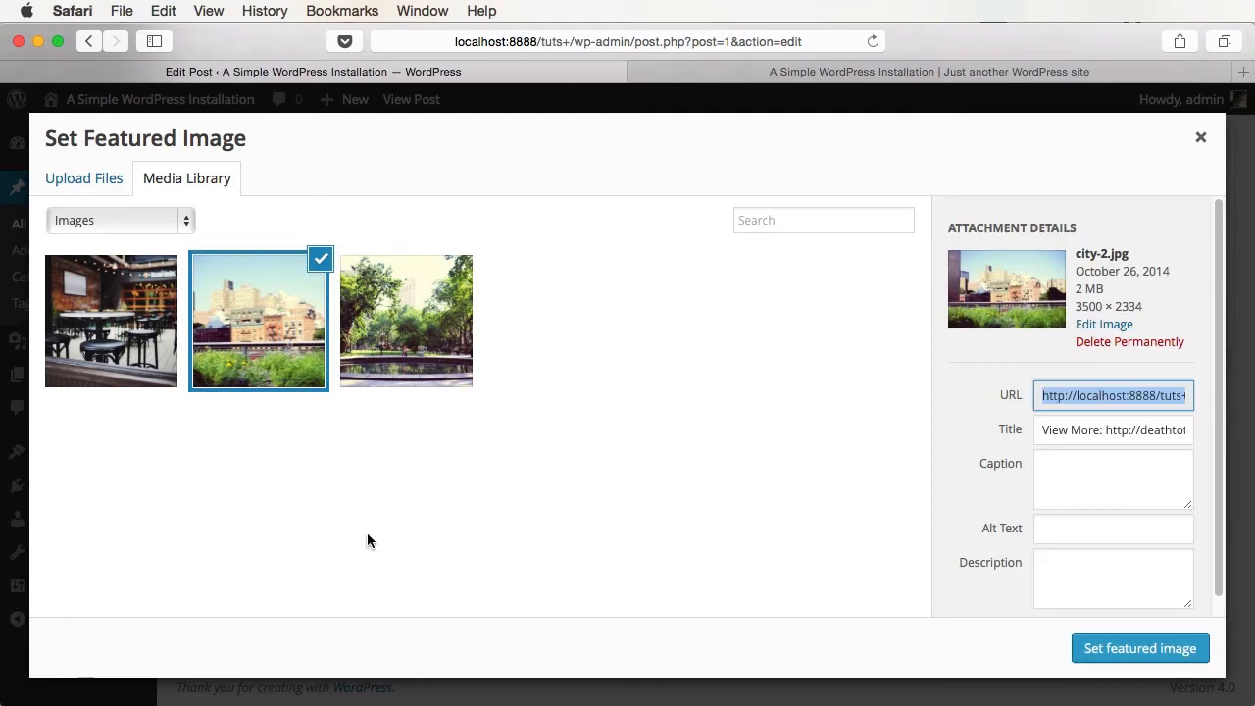
click(1118, 650)
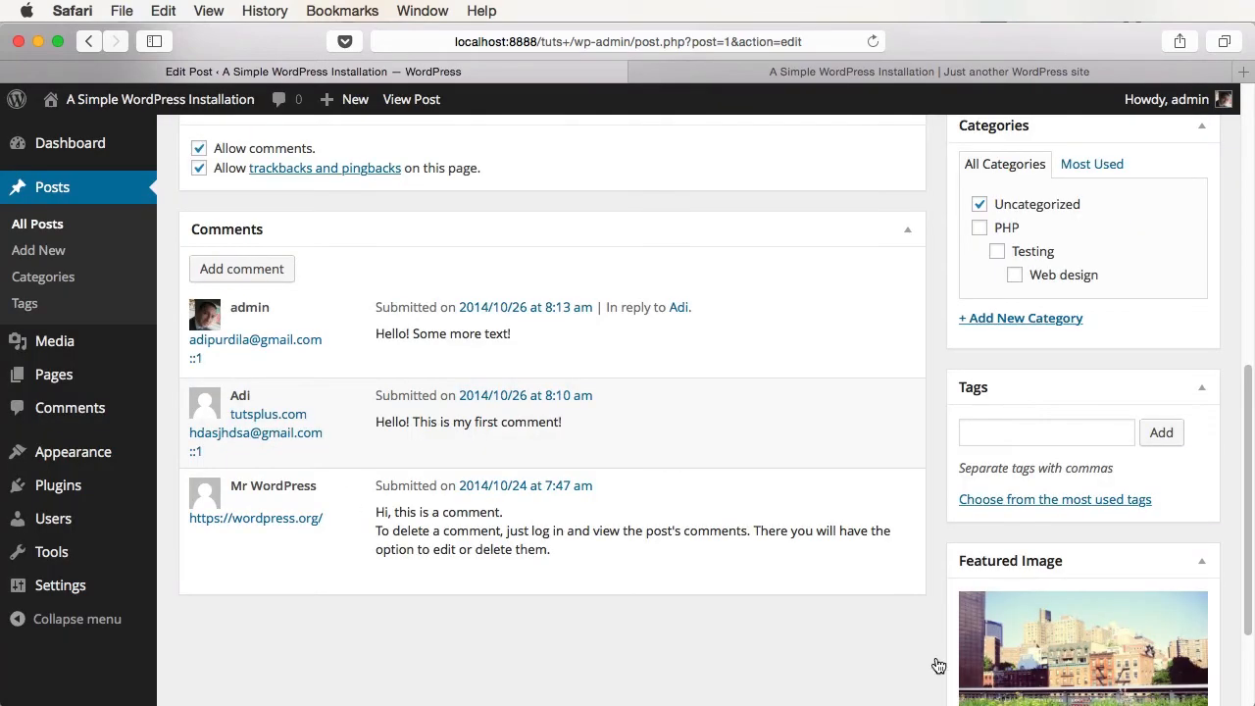
scroll(938, 666, down, 3)
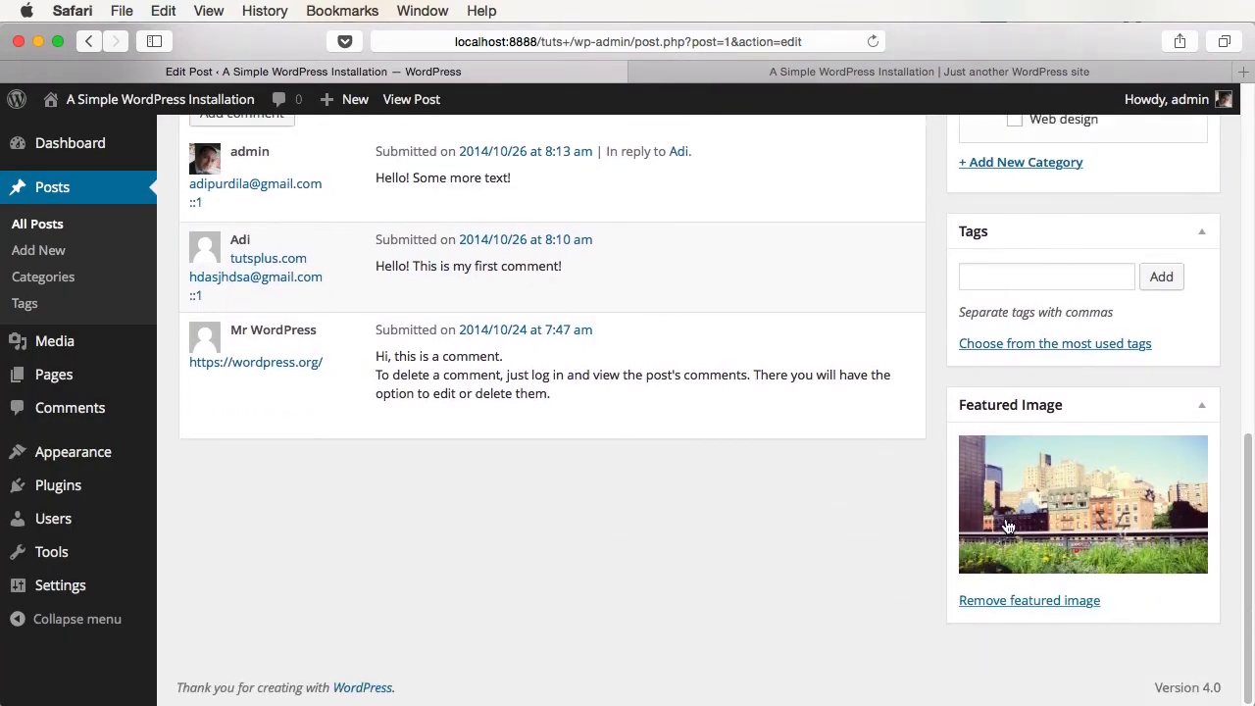
scroll(1007, 526, up, 10)
click(1150, 410)
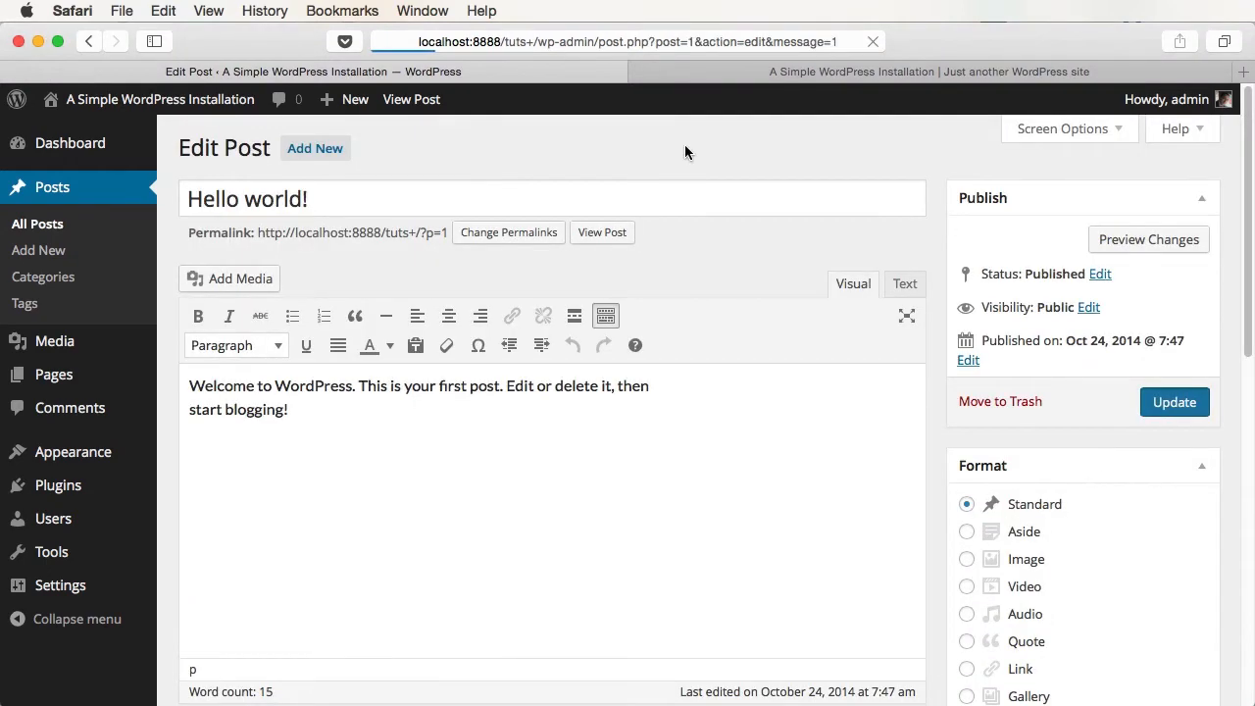
- Reload the front page, open Hello world! to see its featured image, then return to the editor
click(785, 71)
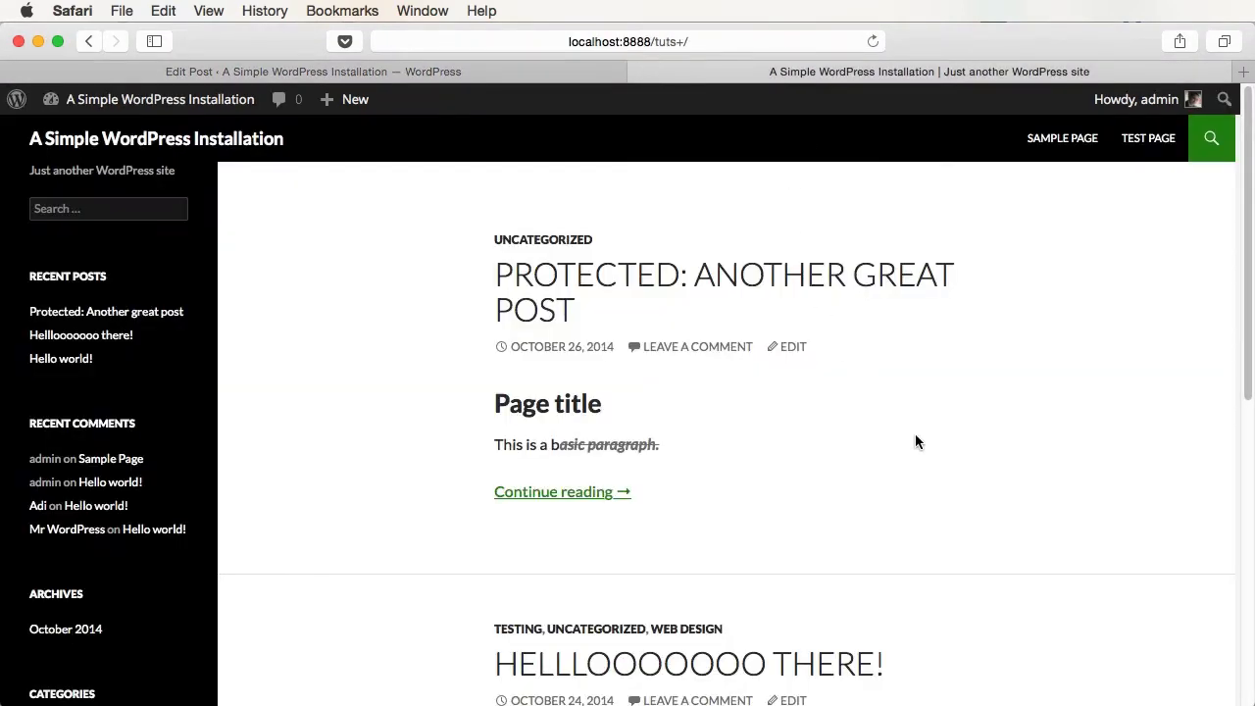
key(super+r)
scroll(1004, 389, down, 10)
scroll(1004, 389, down, 1)
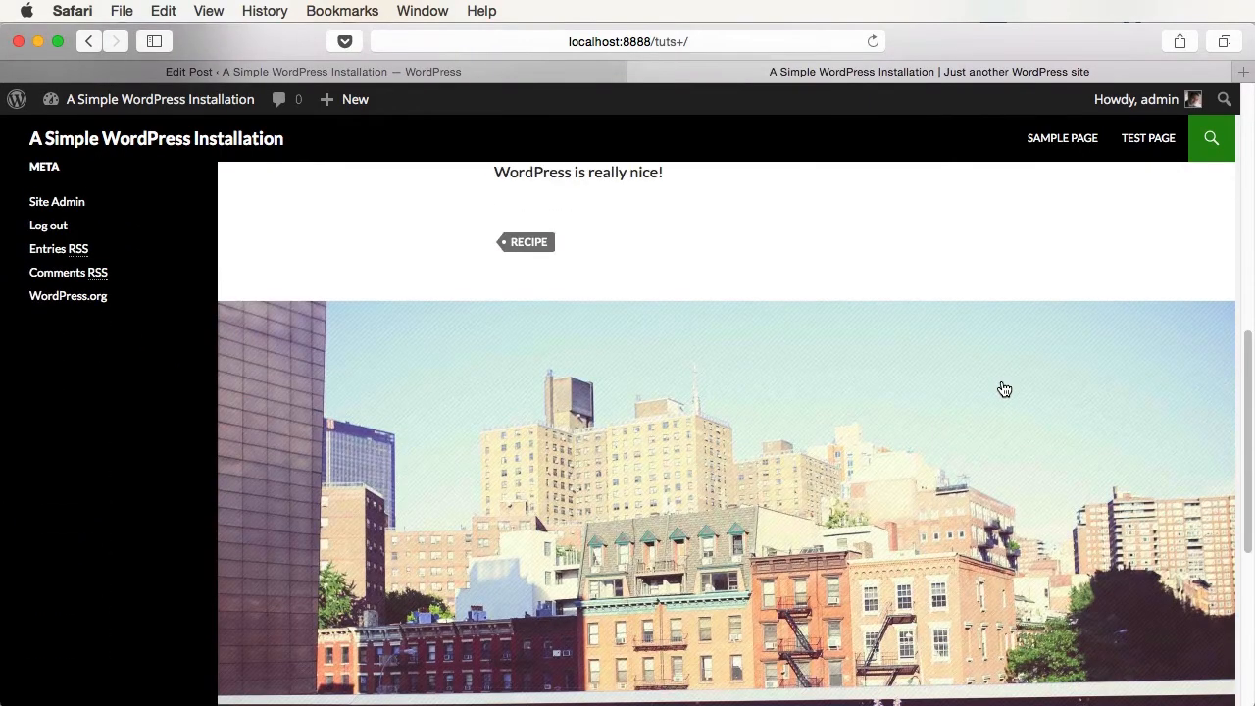
scroll(1004, 389, down, 8)
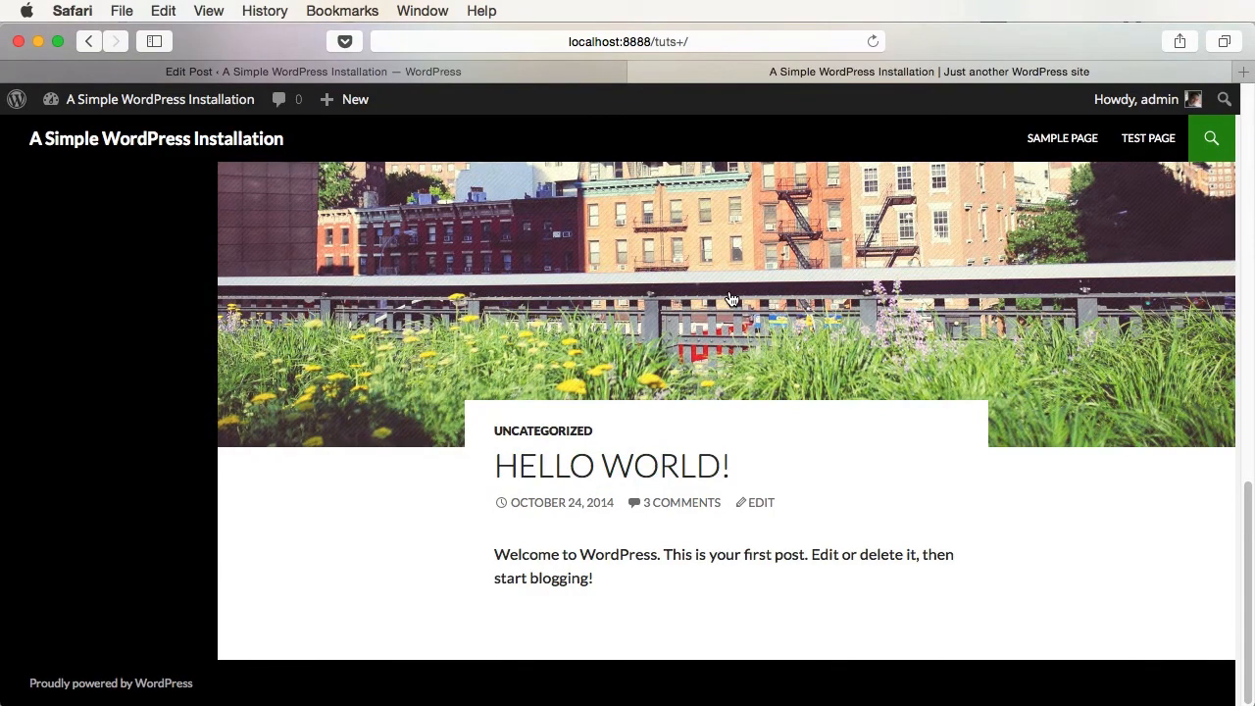
click(731, 299)
scroll(817, 506, down, 5)
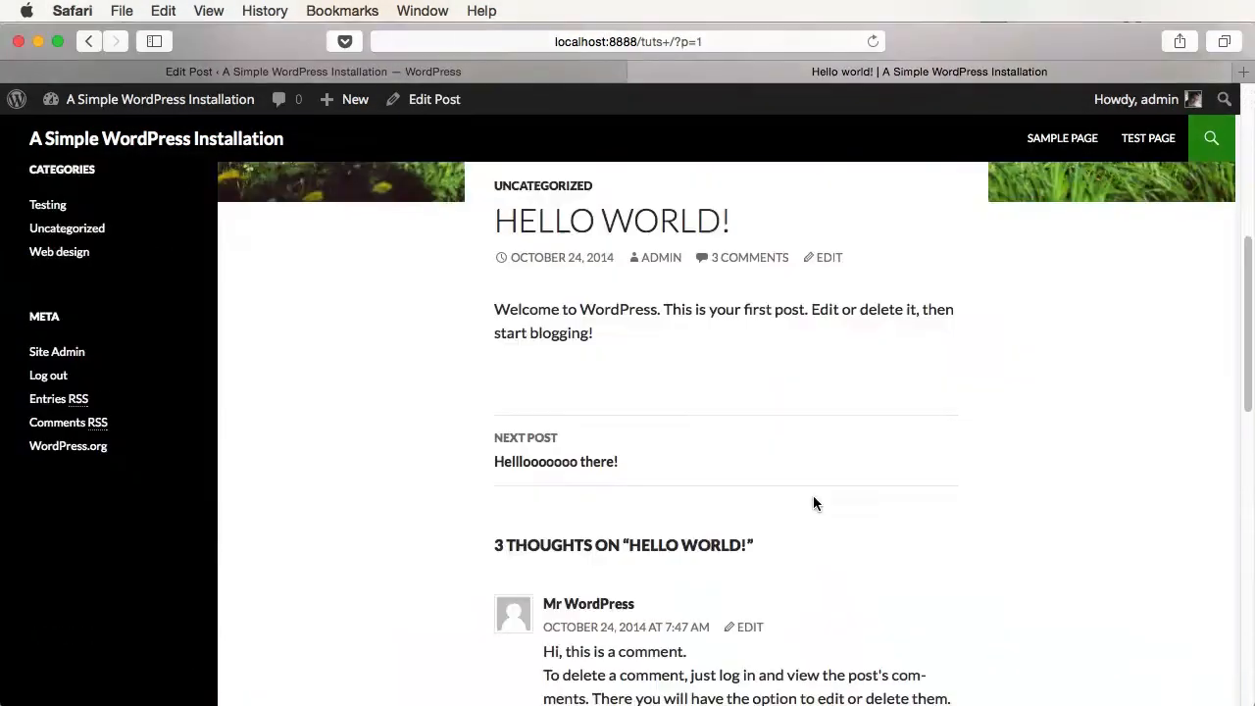
scroll(813, 503, down, 5)
click(323, 71)
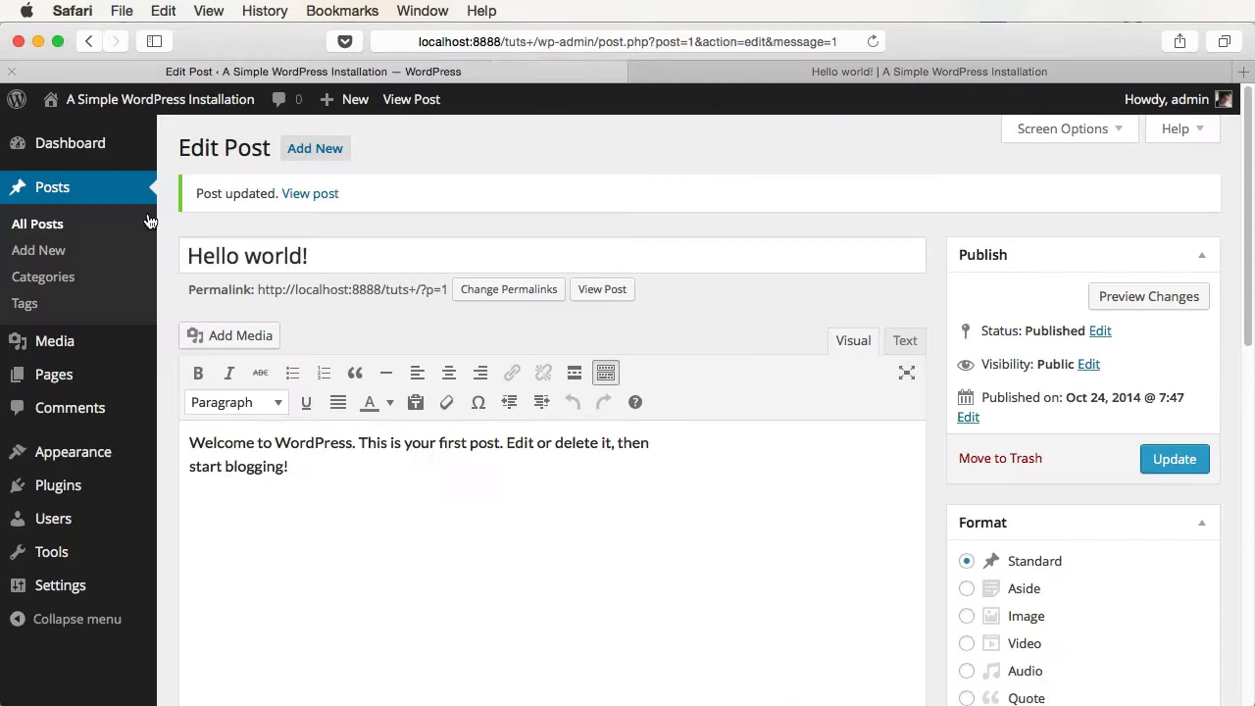
- Set city-3.jpg as the featured image of Another great post and update it
click(39, 225)
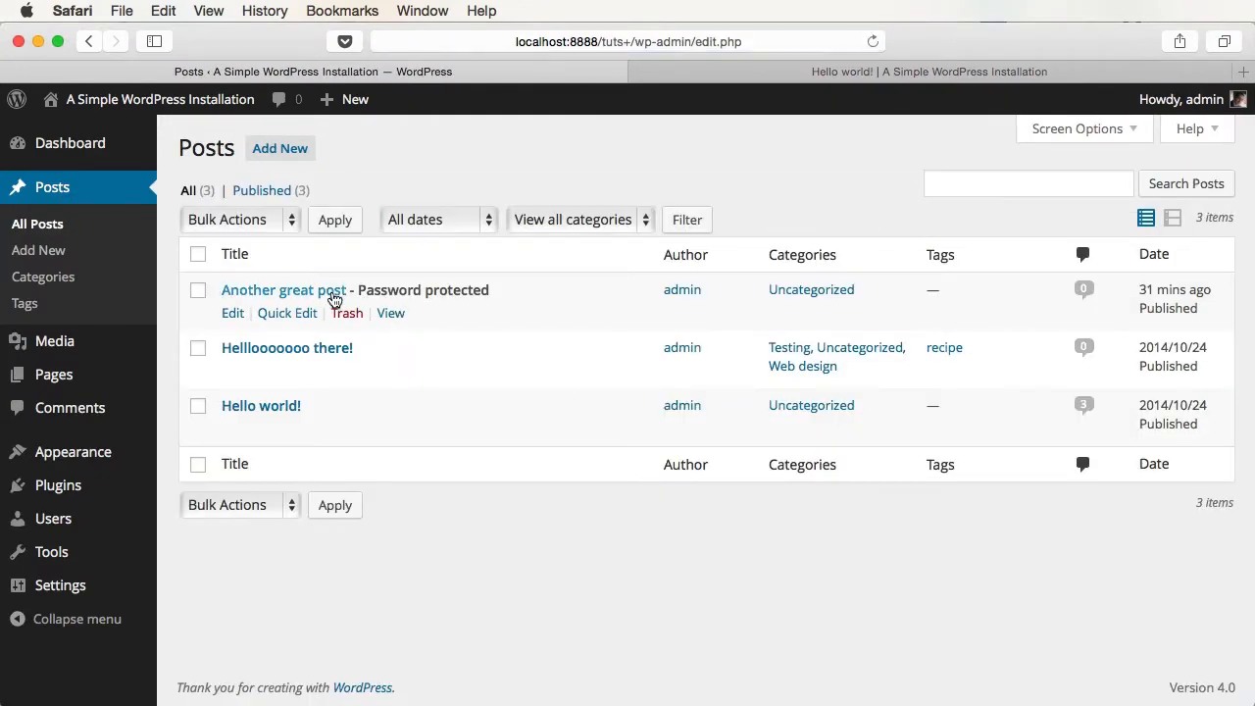
click(334, 295)
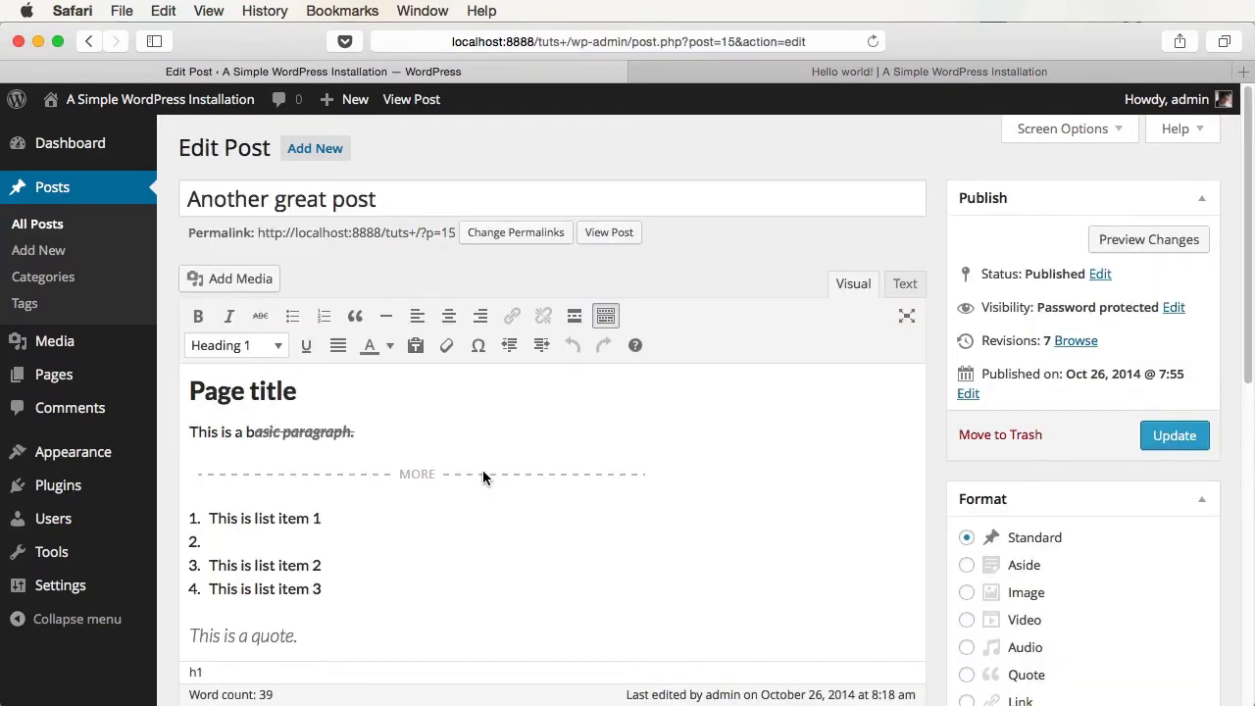
scroll(1165, 502, down, 10)
click(1066, 625)
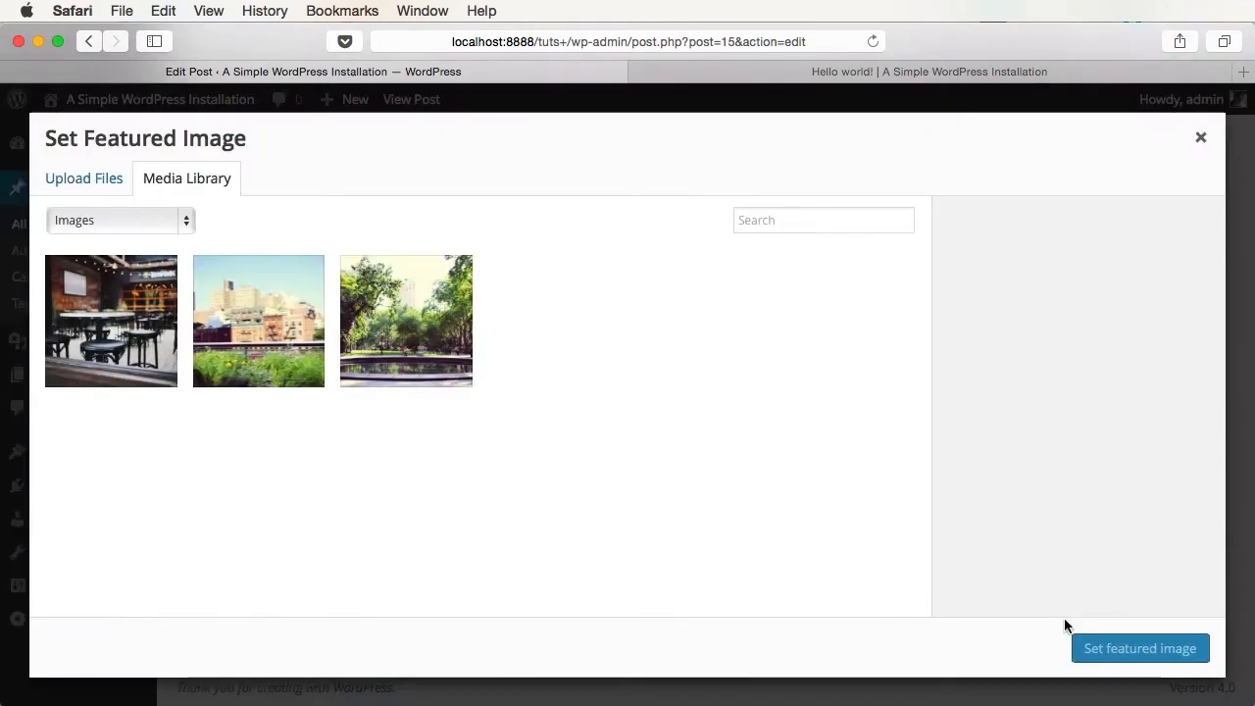
click(110, 324)
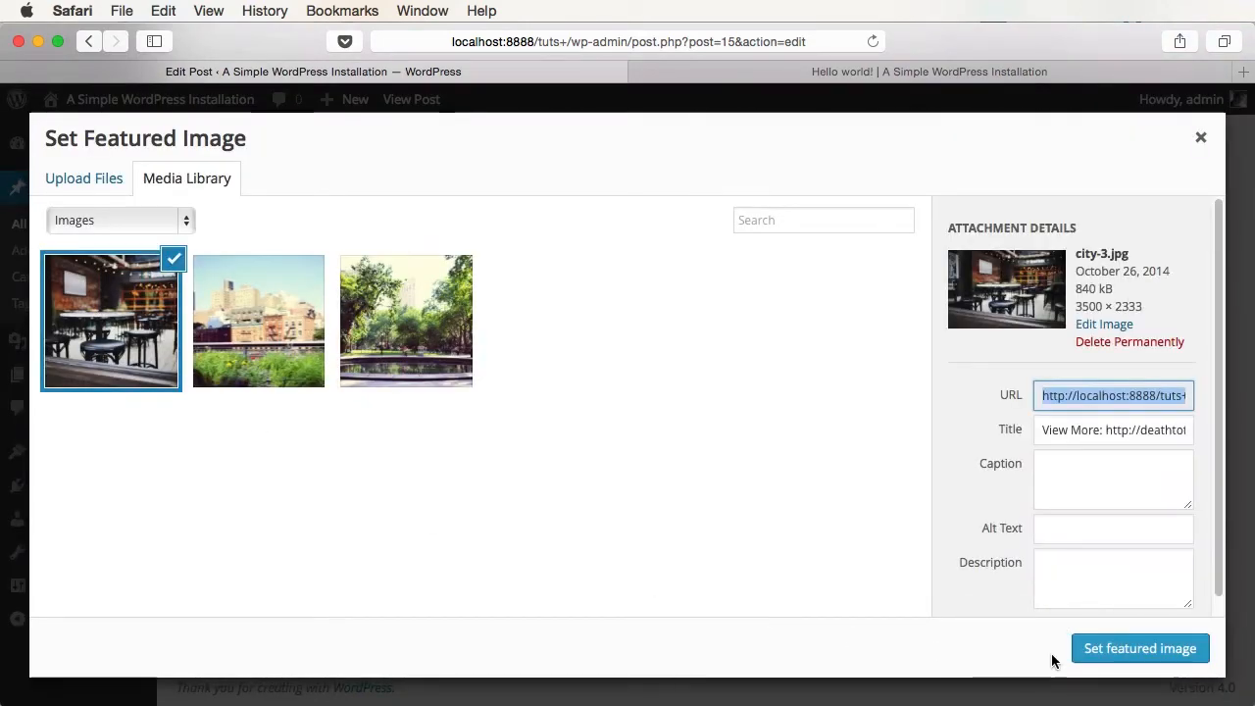
click(1124, 650)
scroll(1128, 342, up, 10)
click(1172, 443)
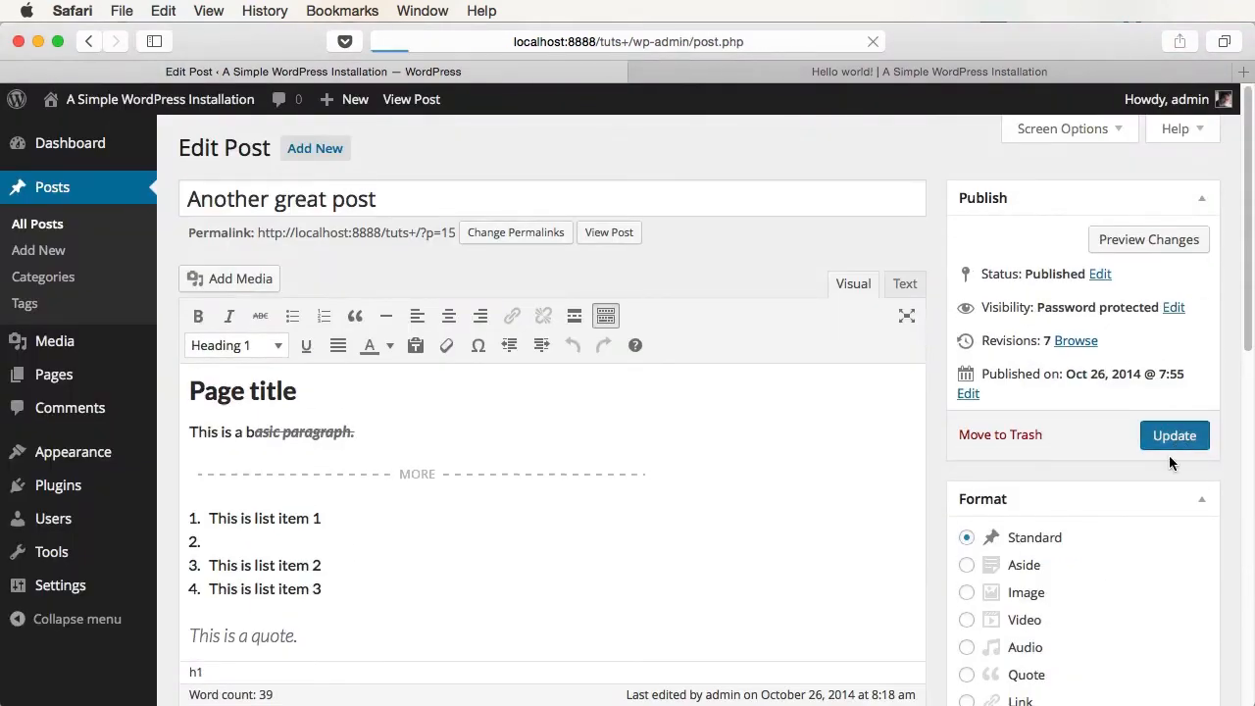
- Check the live home page, then return to the All Posts list
click(777, 72)
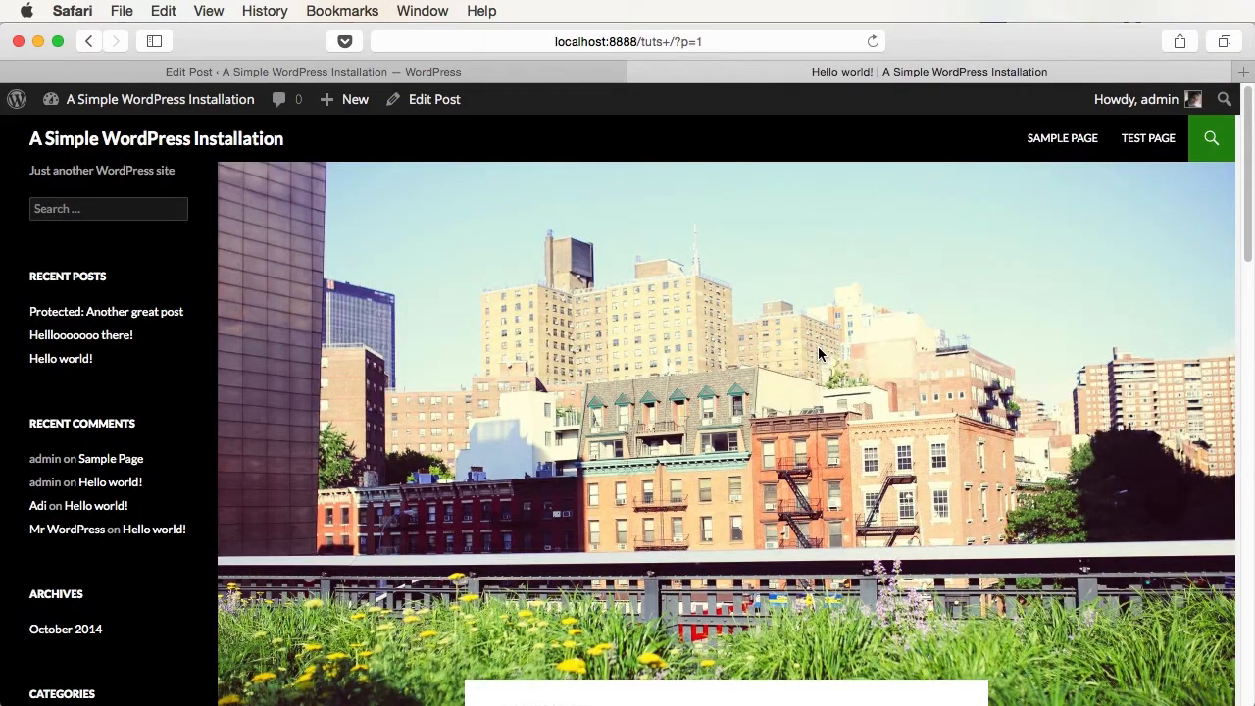
click(159, 135)
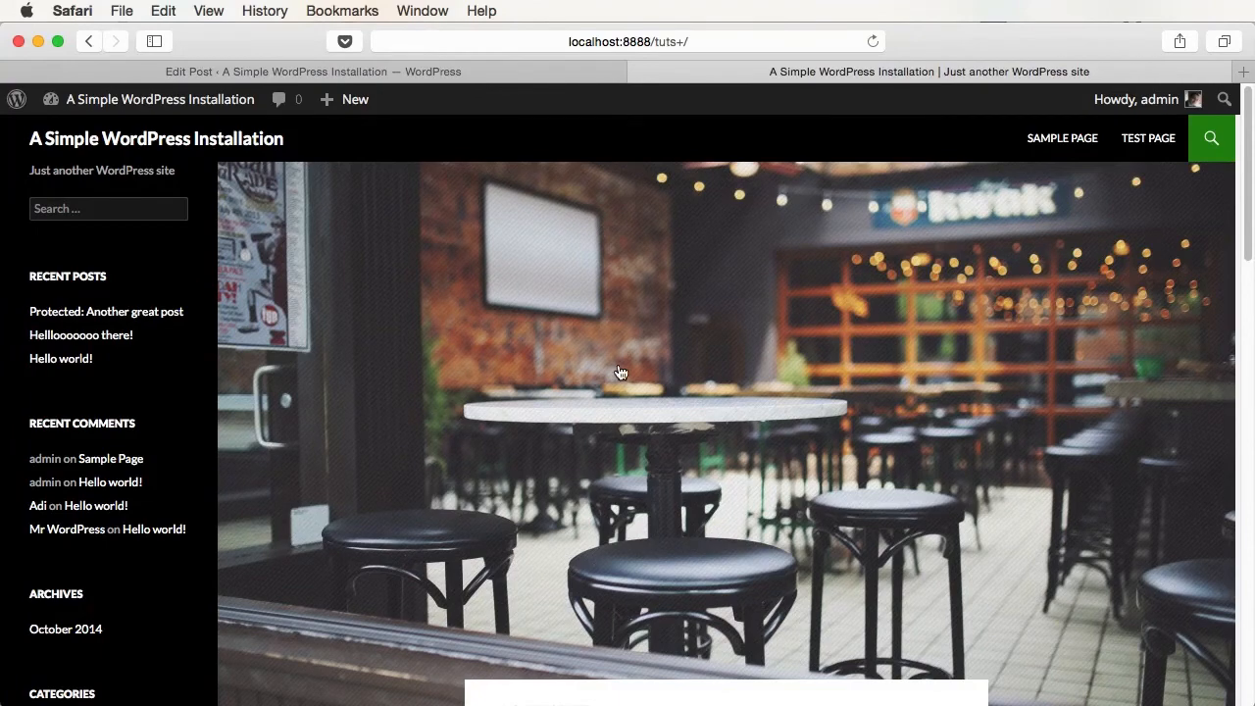
scroll(621, 372, down, 5)
scroll(623, 373, up, 5)
click(522, 68)
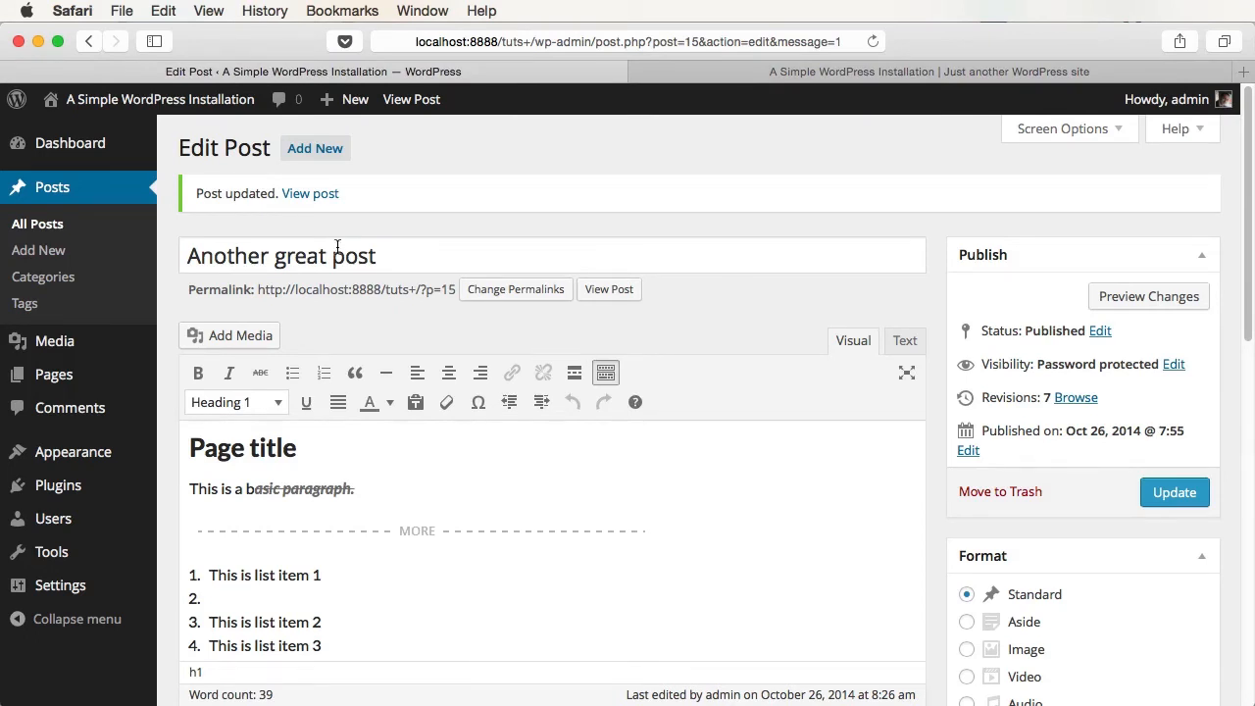
click(42, 224)
- Open the Helllooooooo there! post and delete its Hello! line
click(312, 351)
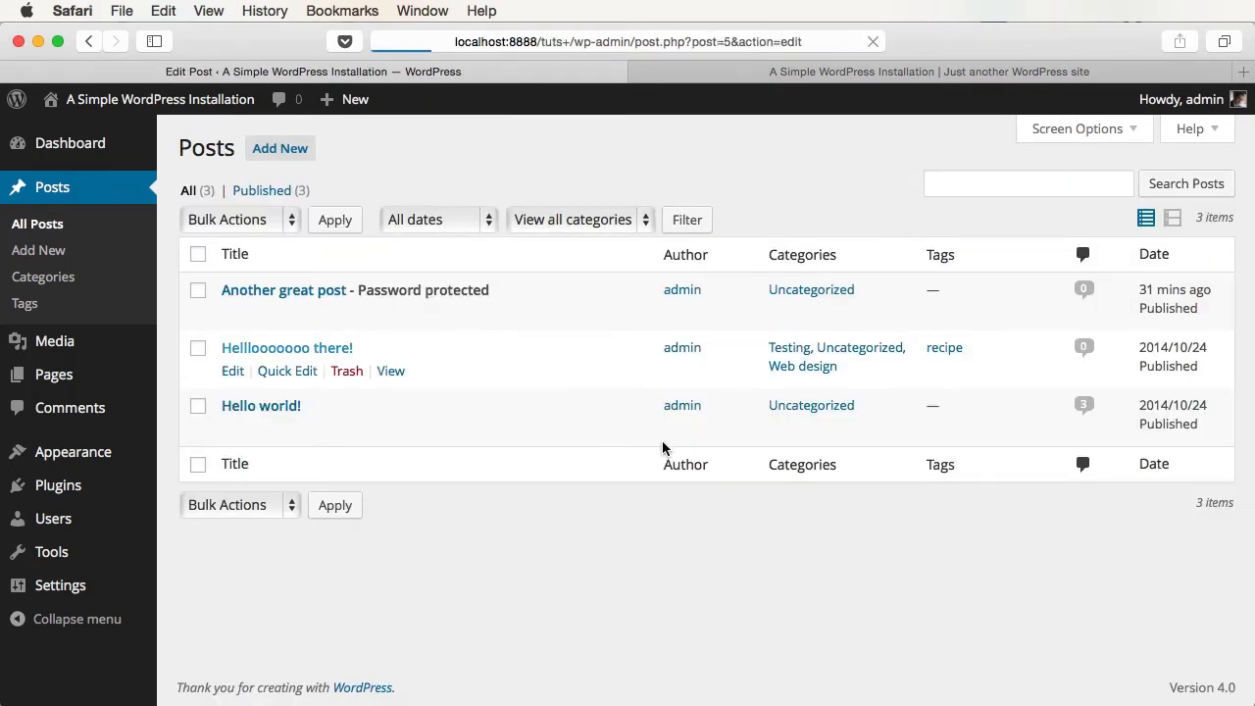
scroll(954, 512, down, 10)
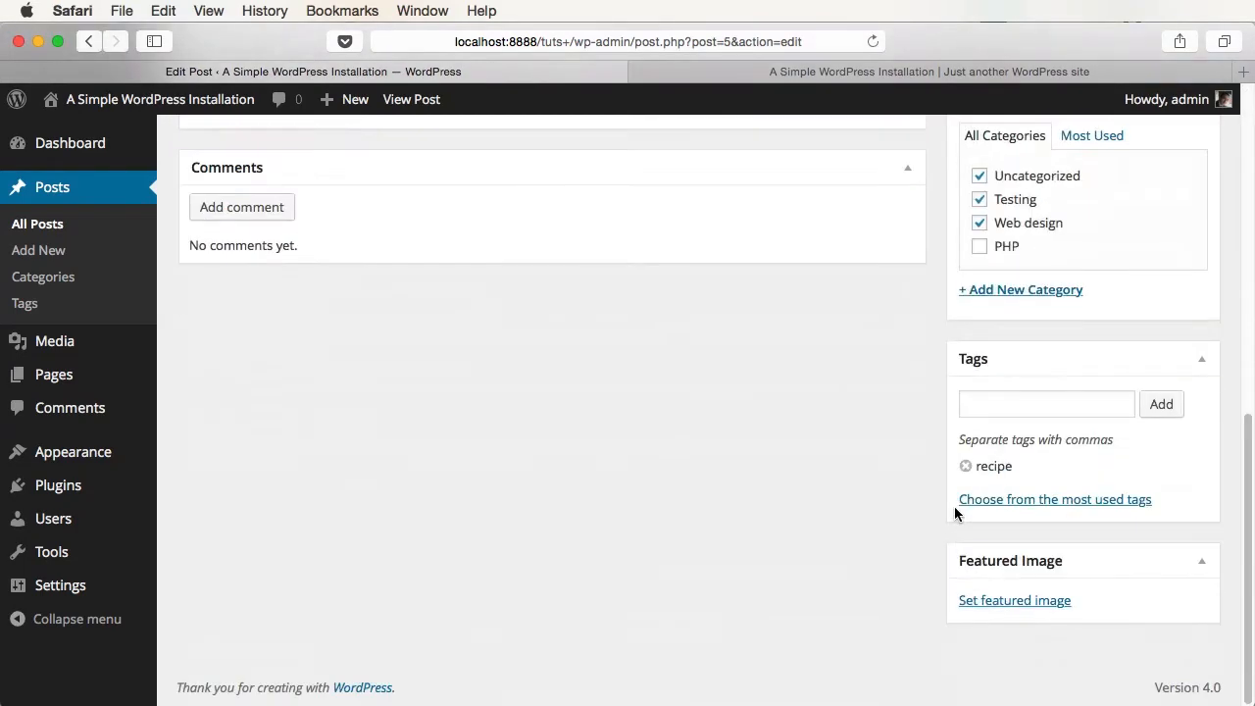
scroll(780, 426, up, 10)
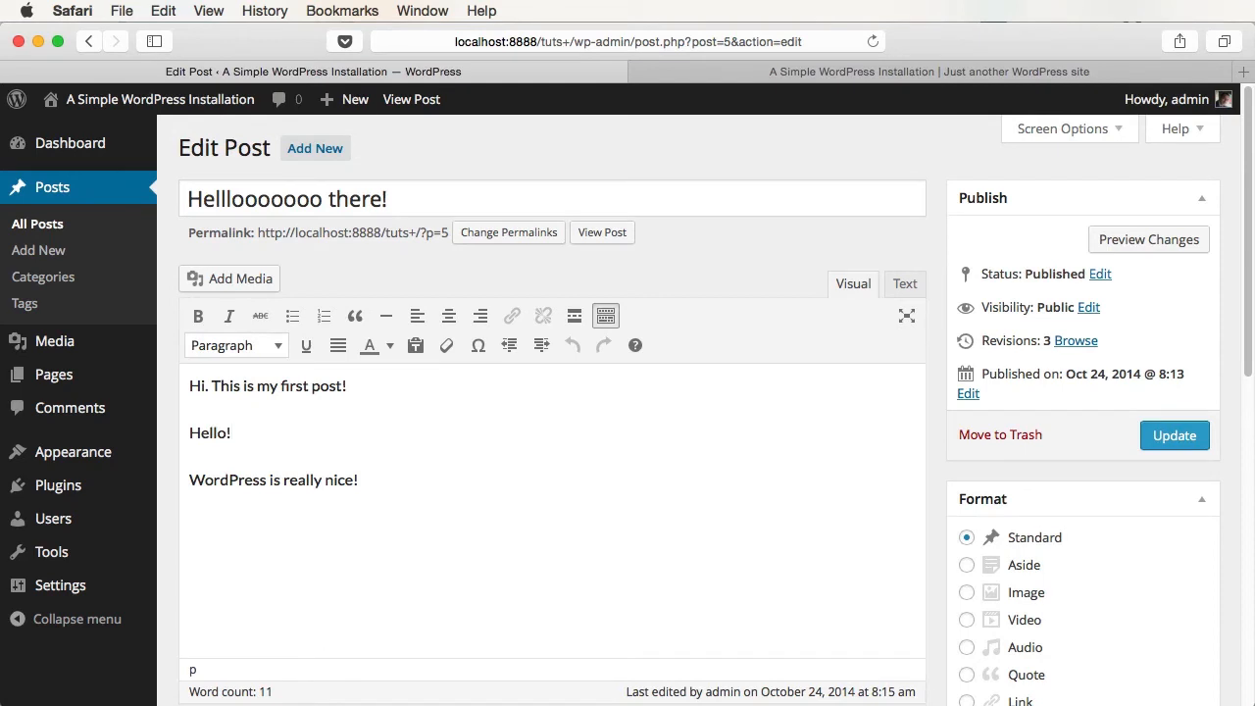
key(super+shift+Left)
key(BackSpace)
- Insert the city-1.jpg park photo with its 'Nice park!' caption and update the post
click(240, 279)
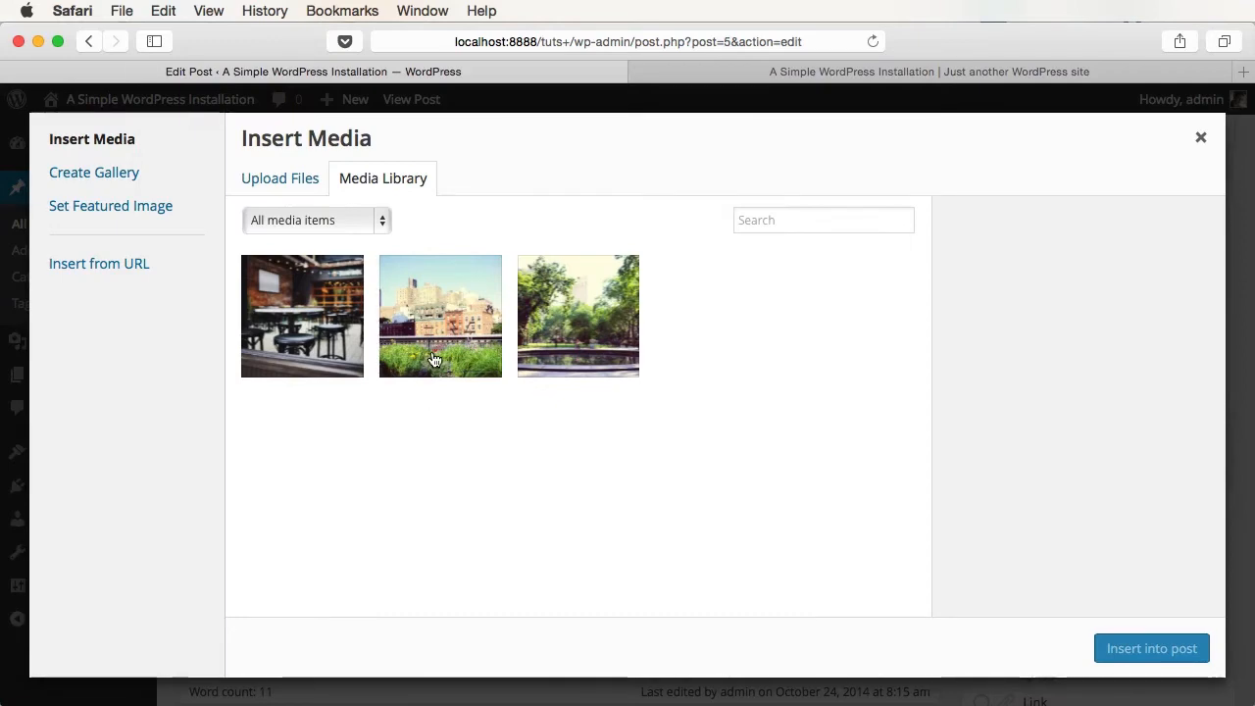
click(595, 332)
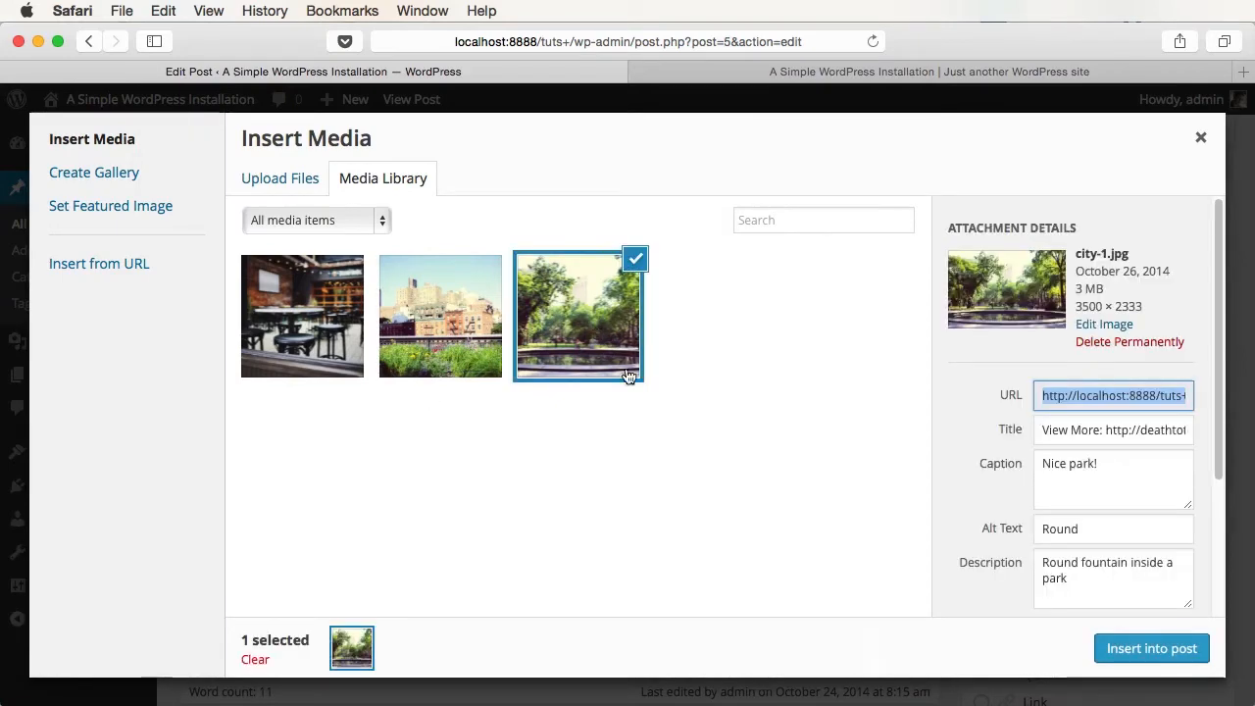
click(1149, 649)
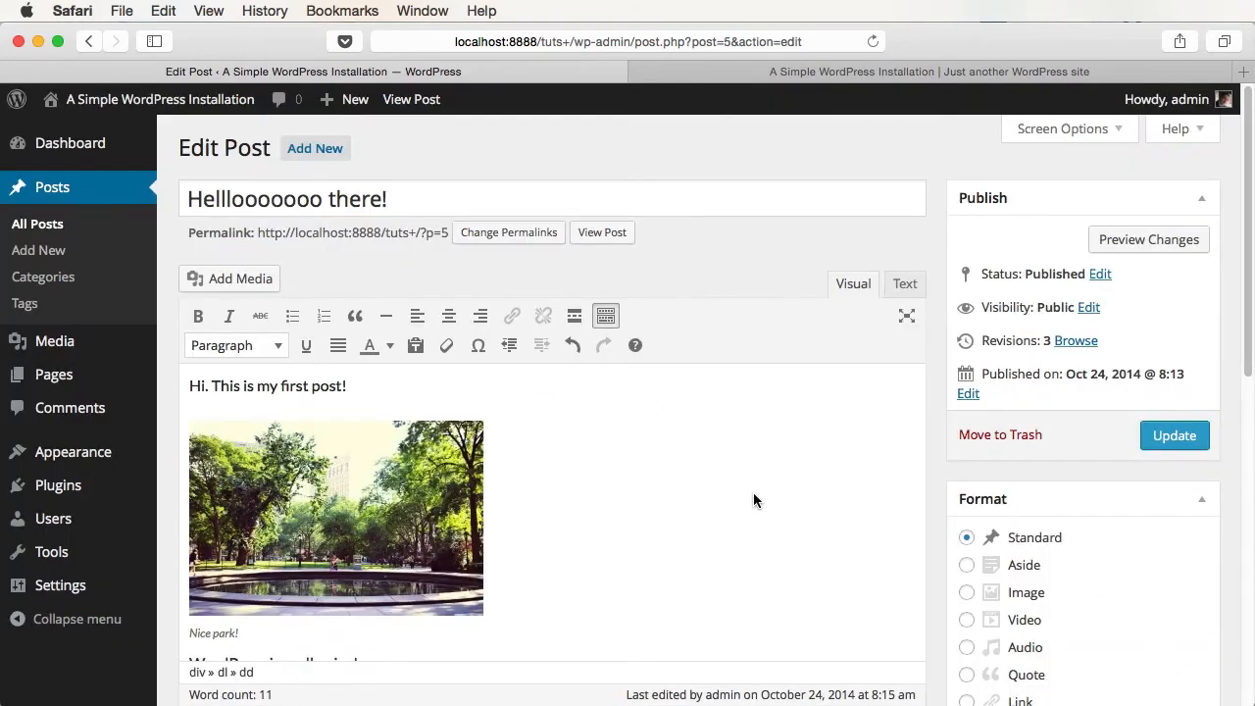
scroll(565, 504, down, 1)
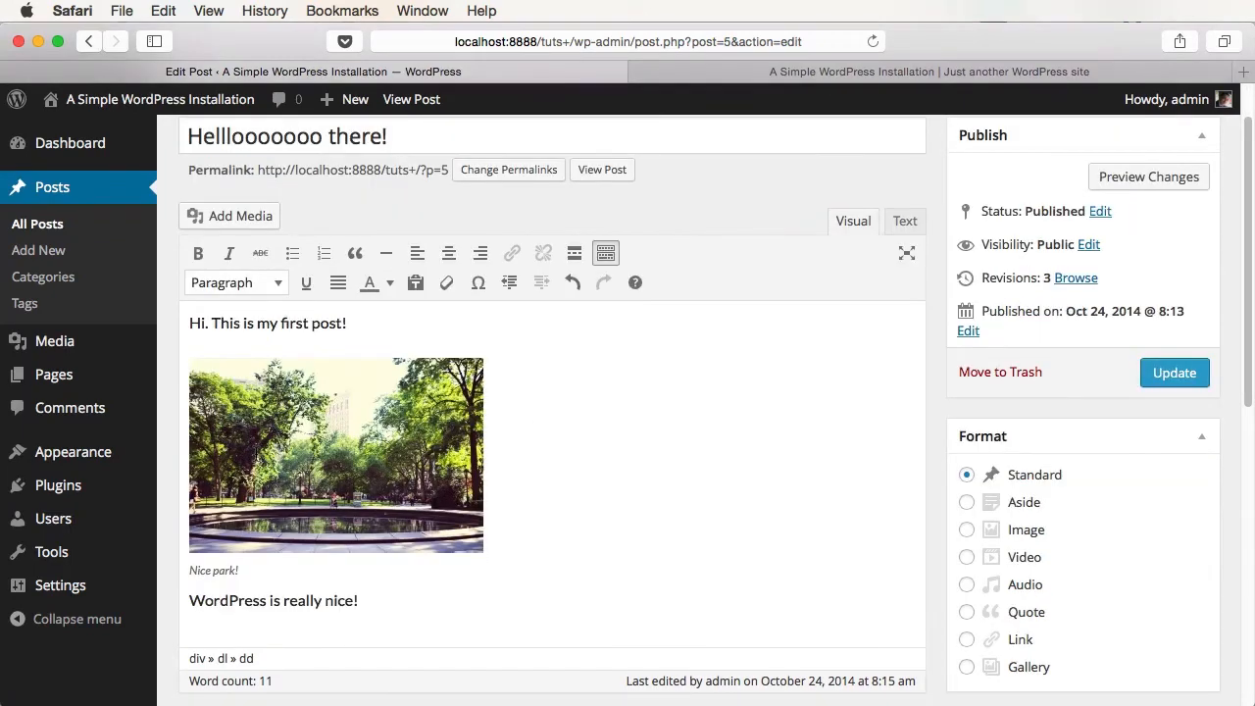
drag(245, 572, 187, 573)
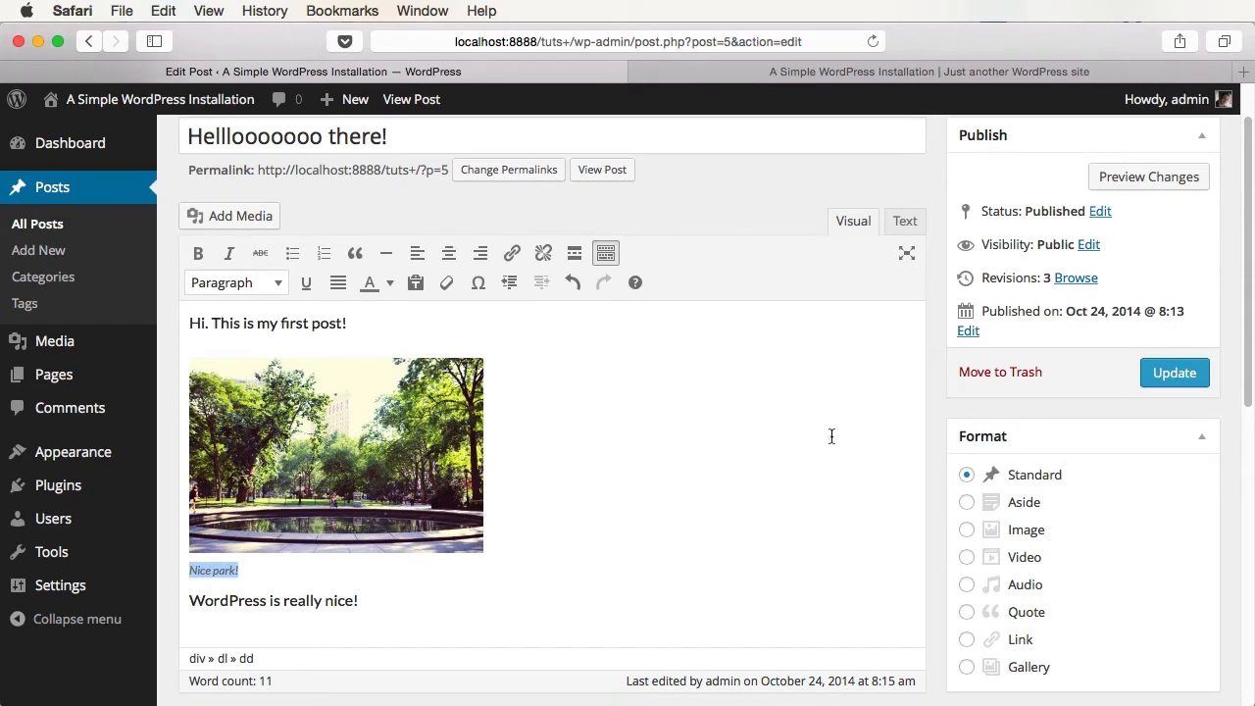
click(1172, 373)
- View the park photo full size on the live post, then start a new post
key(ctrl+Tab)
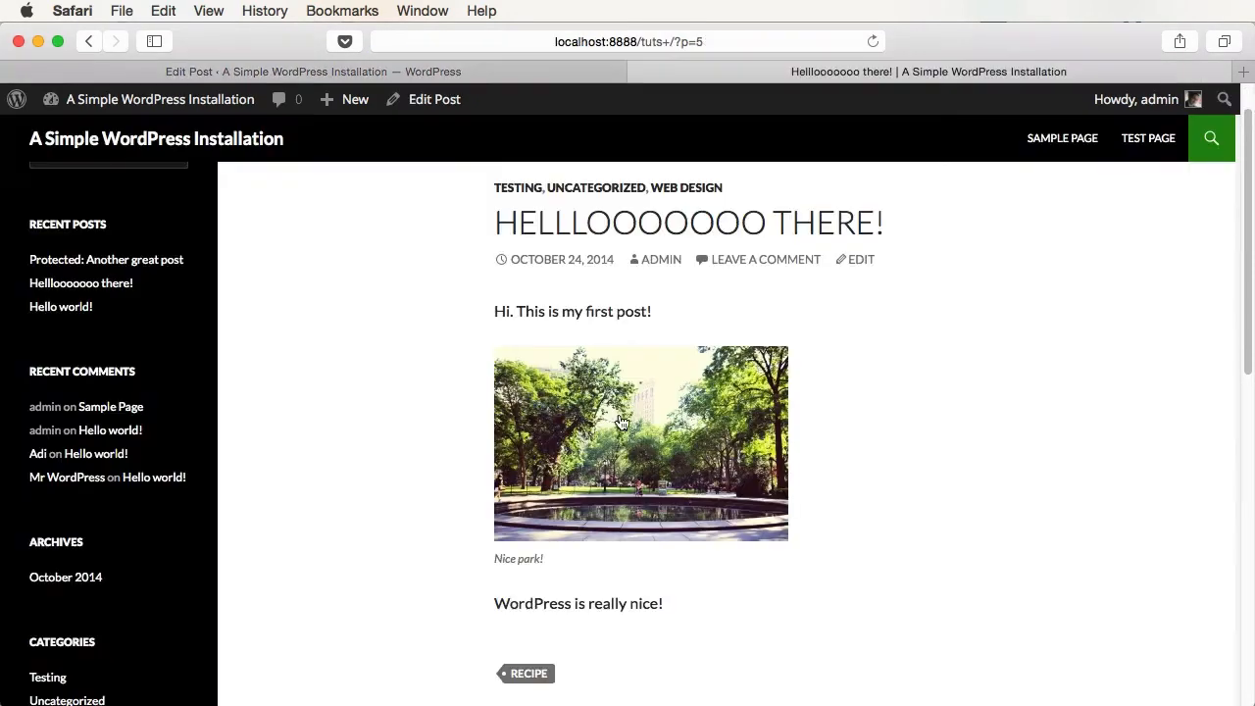
click(591, 412)
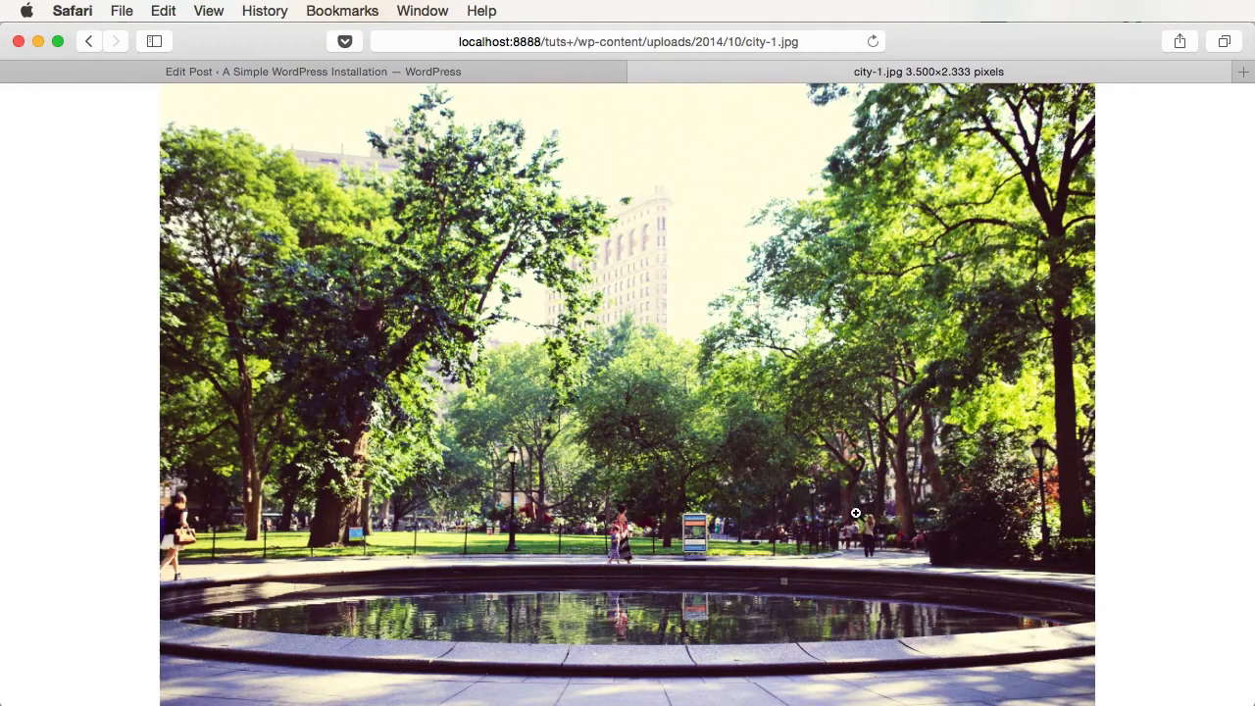
click(685, 431)
click(674, 302)
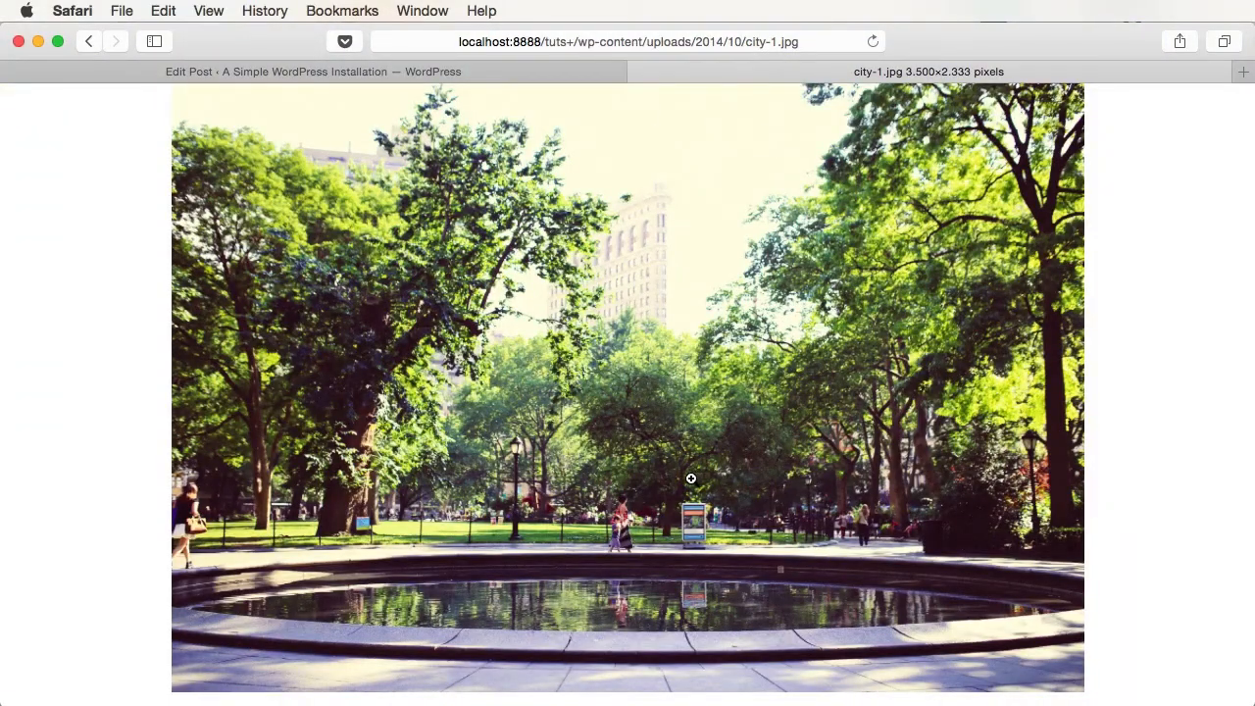
click(314, 71)
click(314, 146)
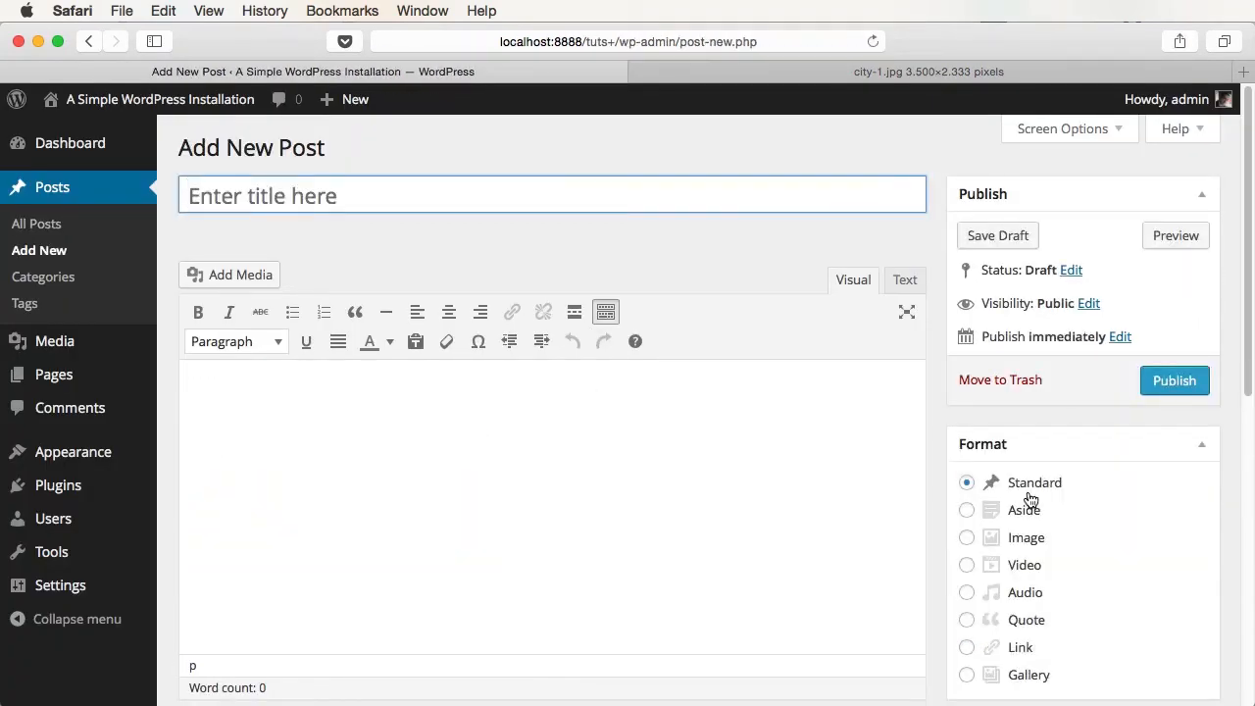
- Publish an Image-format post titled 'Post with image format' with the café photo city-3.jpg inserted
click(1029, 546)
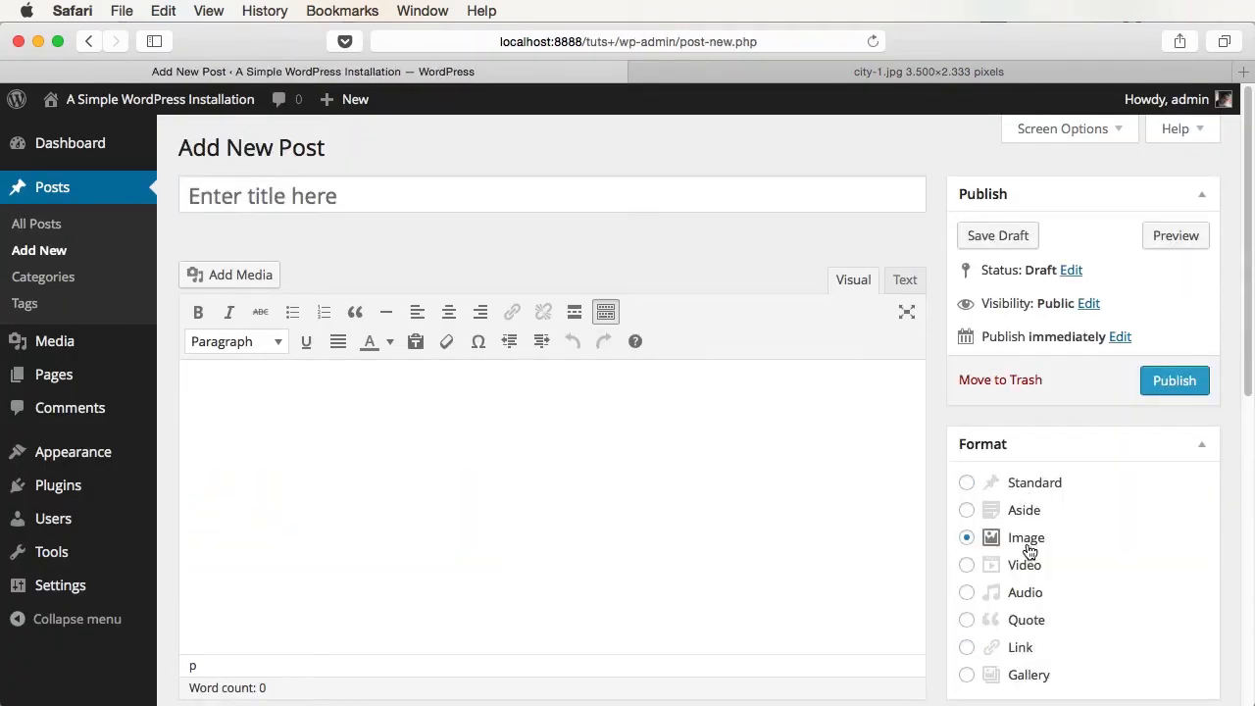
click(302, 202)
text(Post wi)
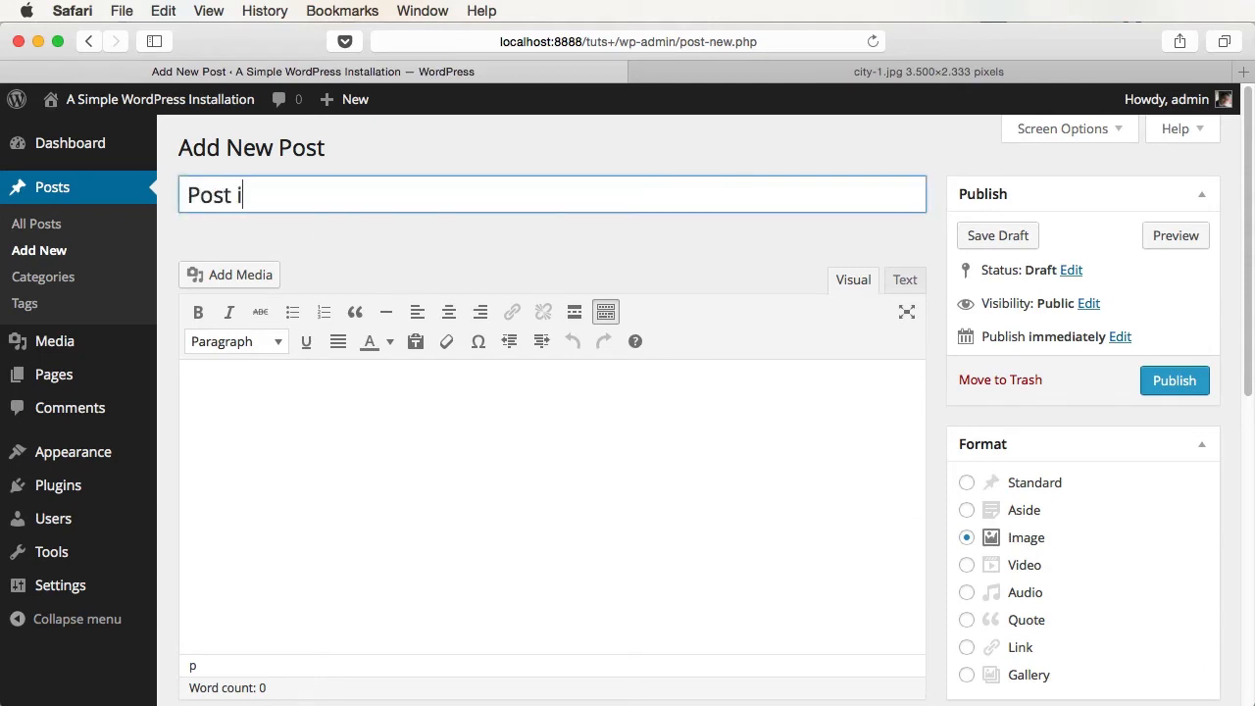
text(th image format)
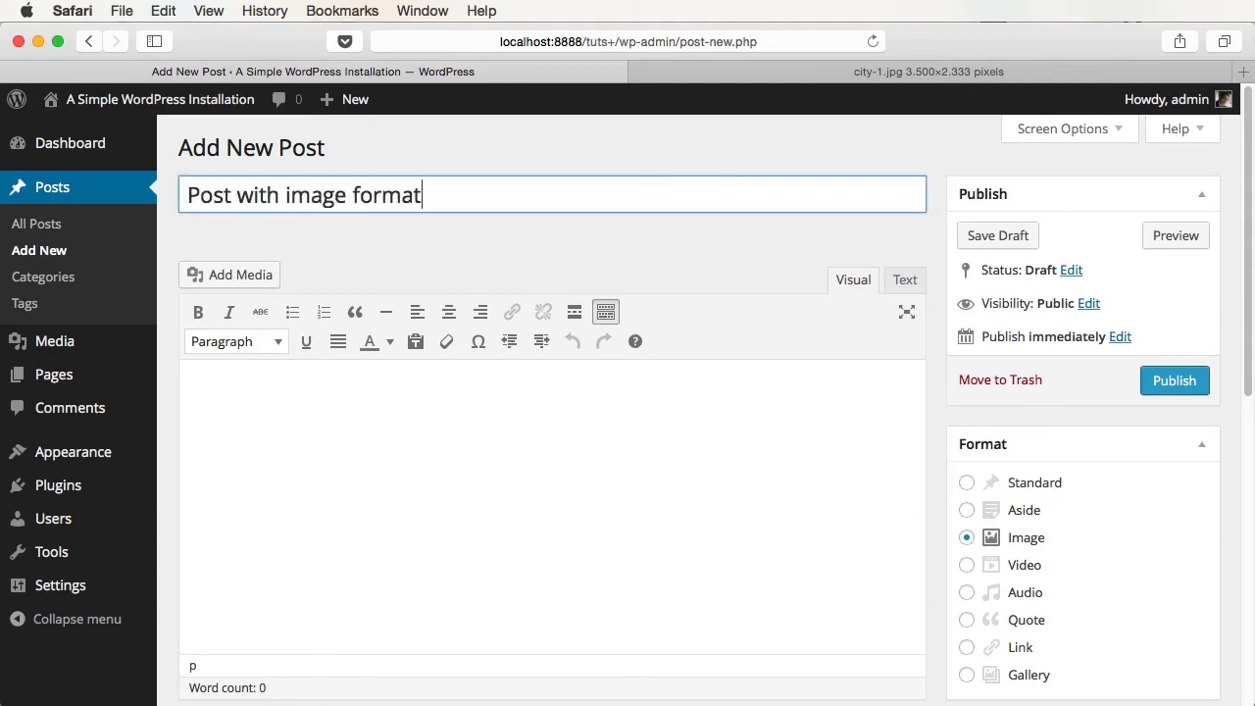
key(Tab)
click(251, 281)
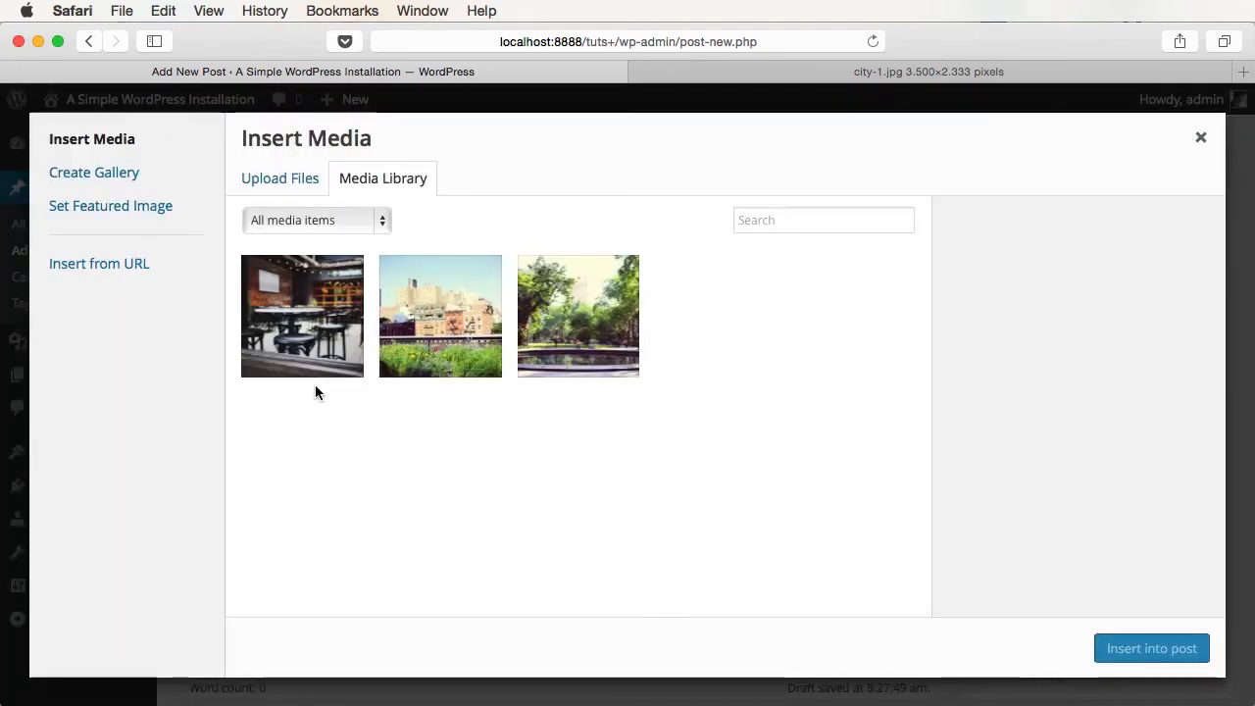
click(331, 337)
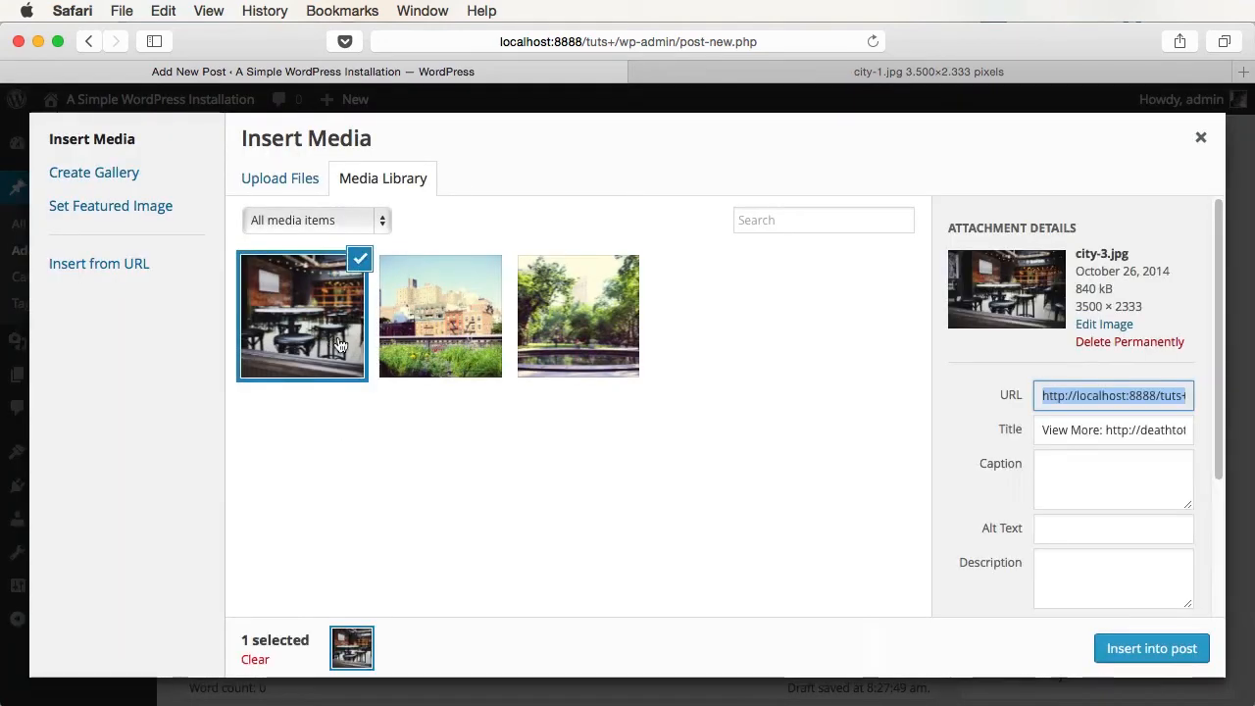
click(1152, 647)
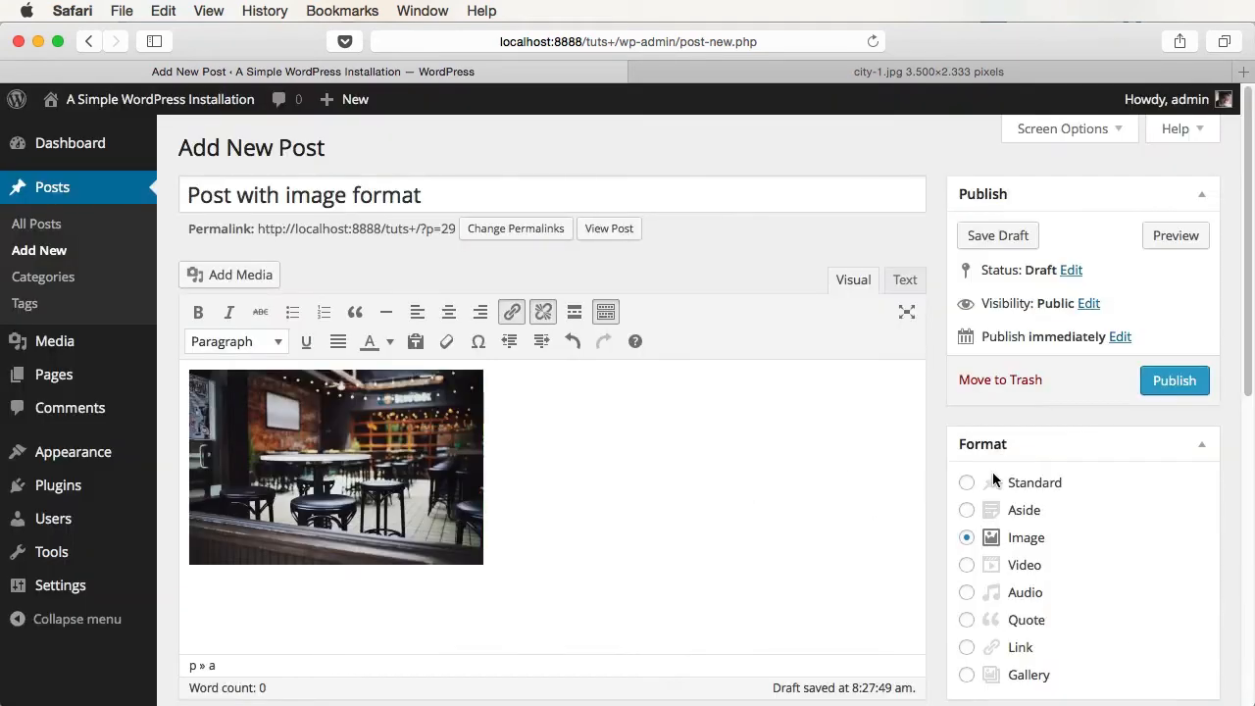
click(1165, 391)
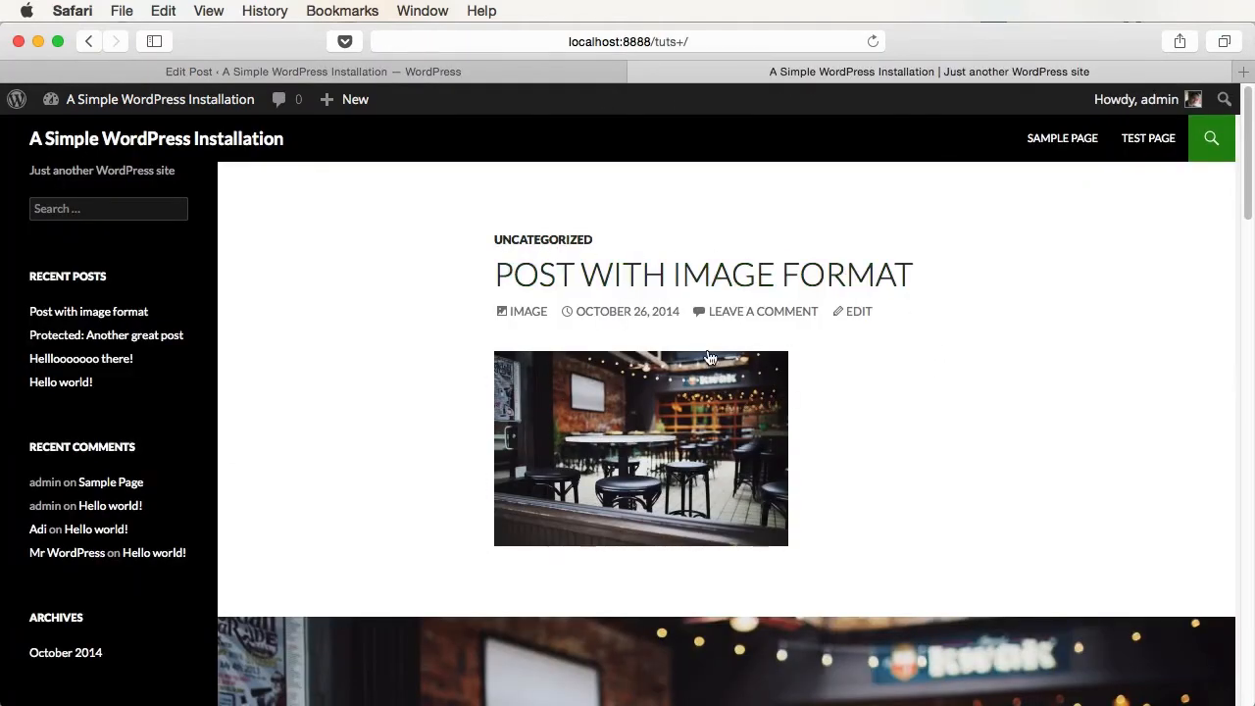
- View the new post on the live site, then return to the post editor
click(683, 276)
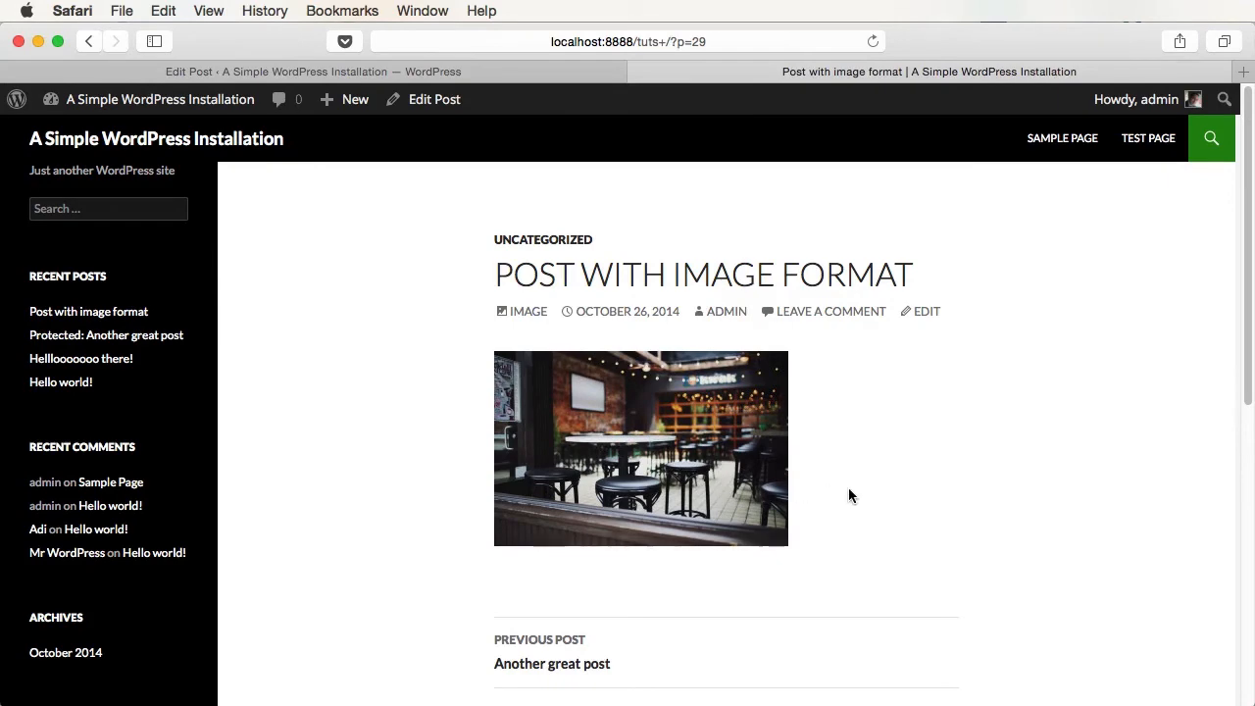
key(super+bracketleft)
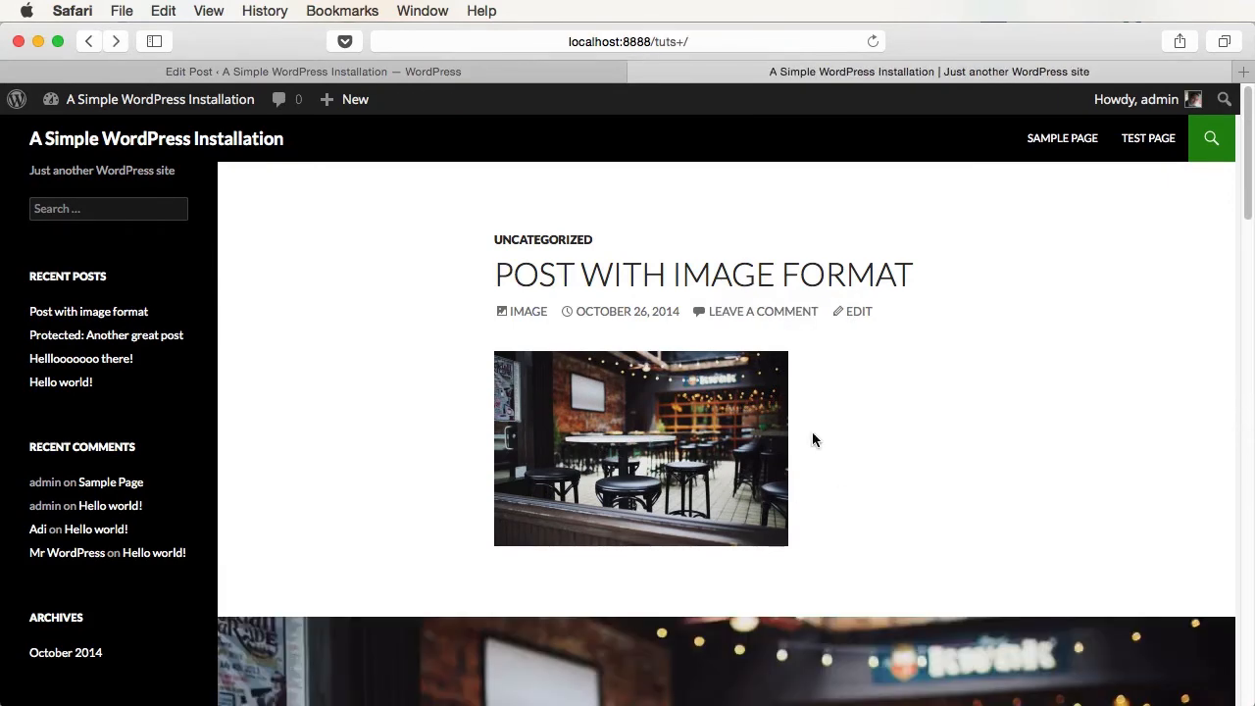
click(459, 79)
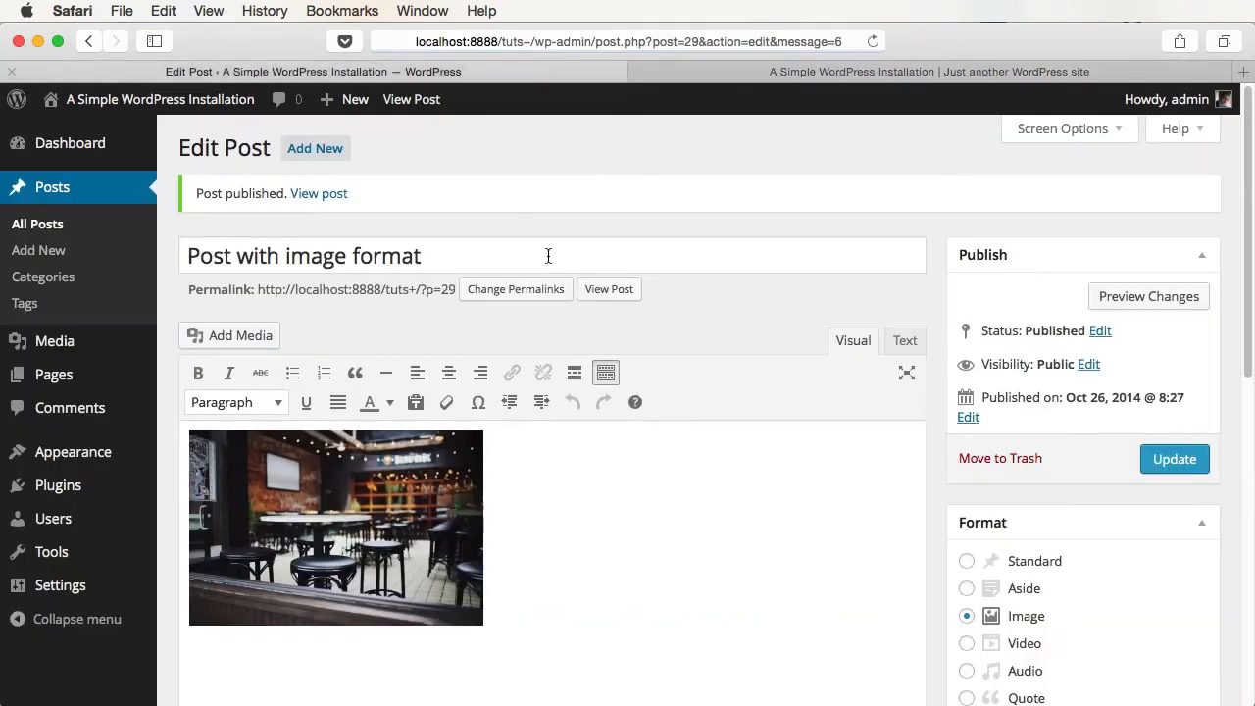
- Publish a new post with the park, city and restaurant images inserted
click(334, 160)
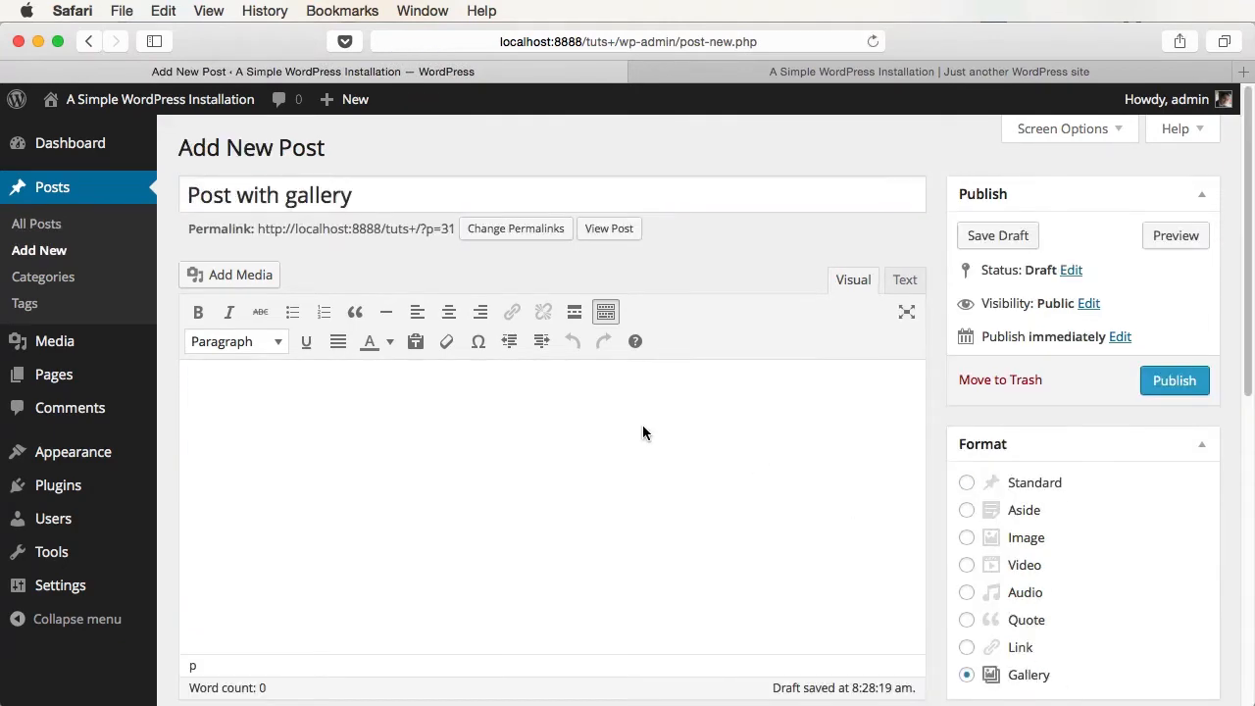
click(243, 276)
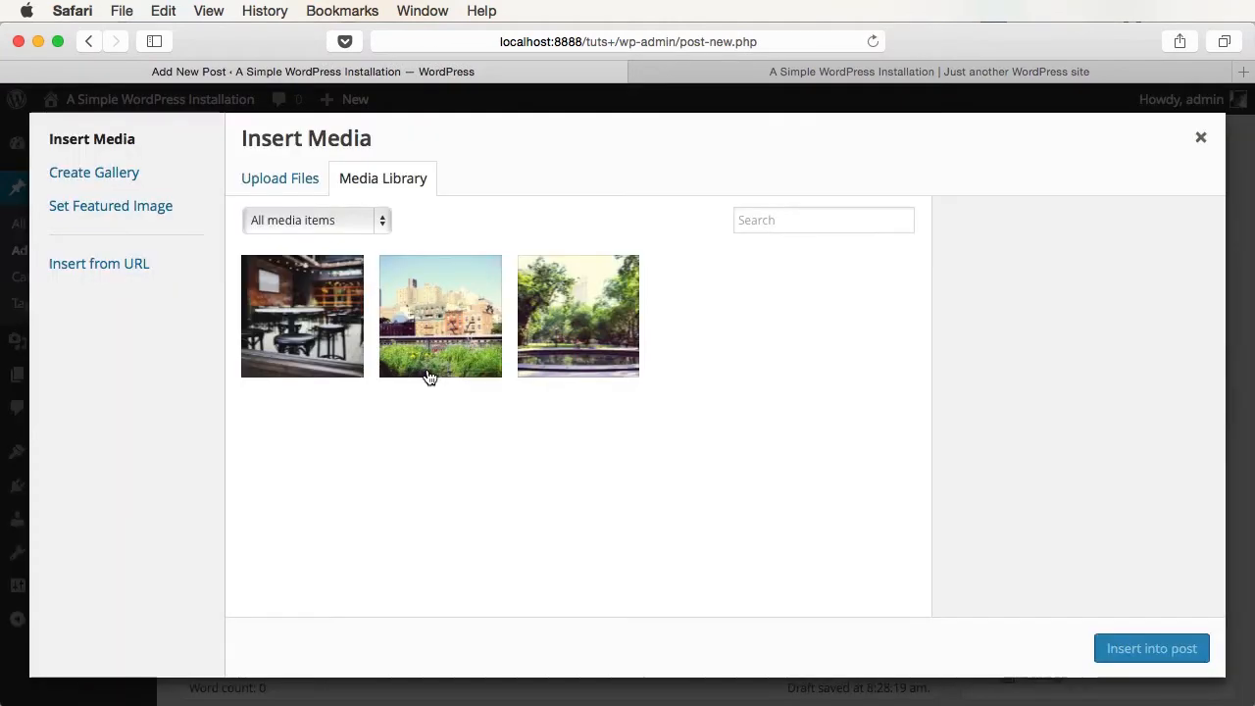
click(549, 323)
click(441, 324)
click(310, 363)
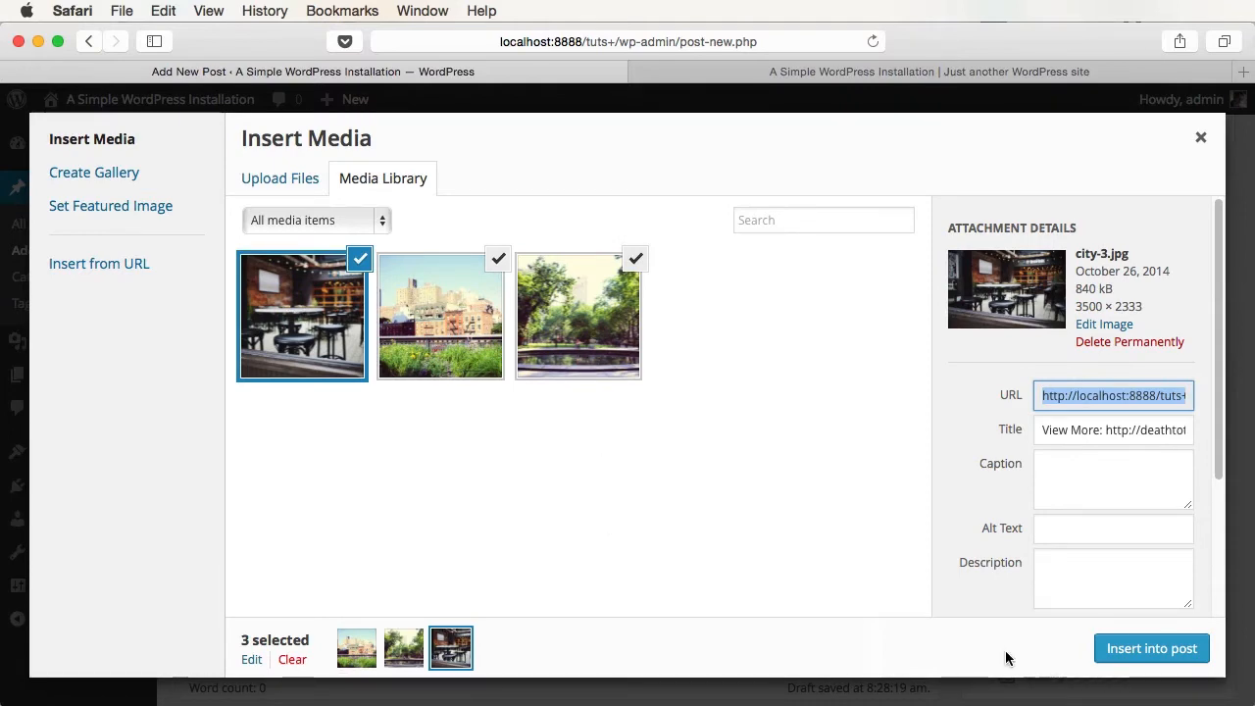
click(1147, 649)
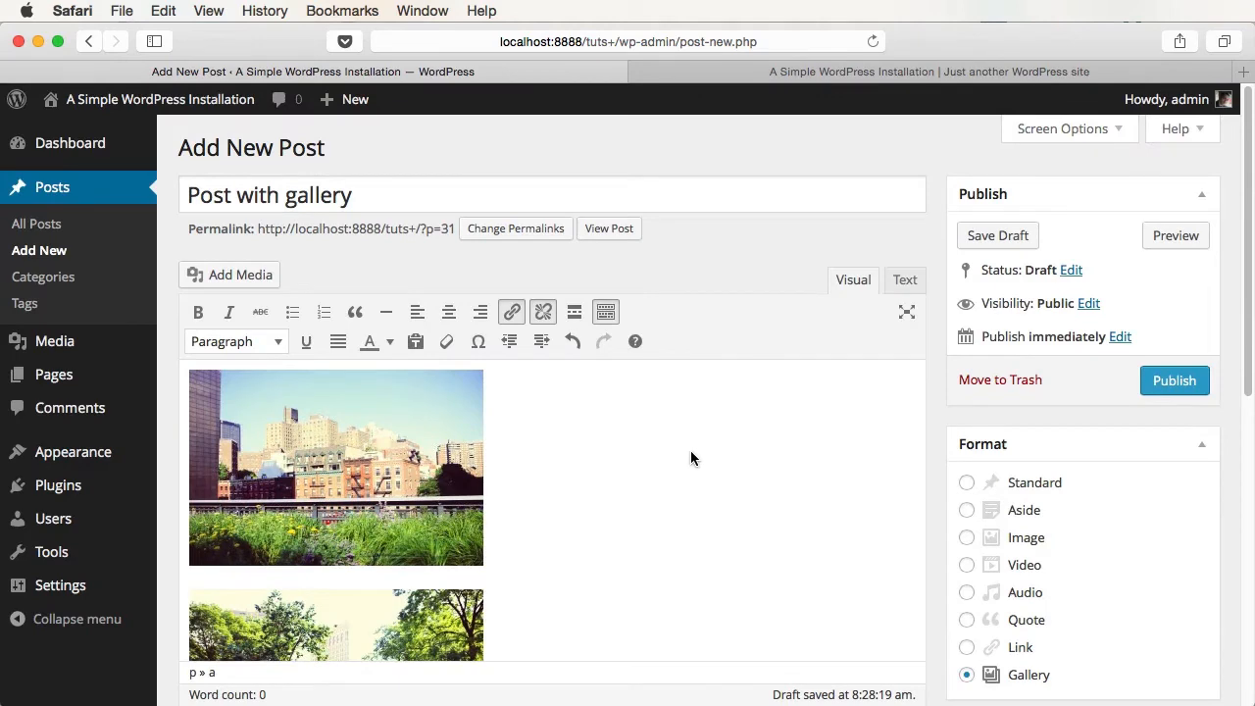
click(1174, 381)
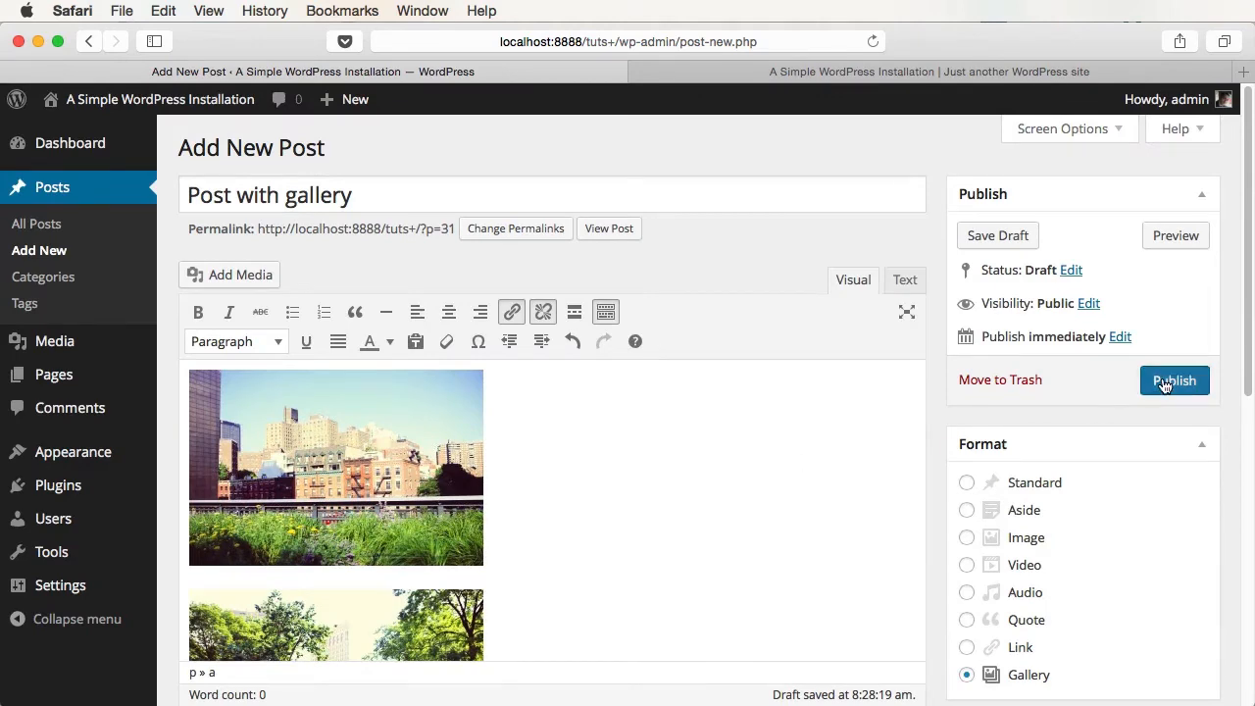
- Check the published gallery post on the live site
click(785, 74)
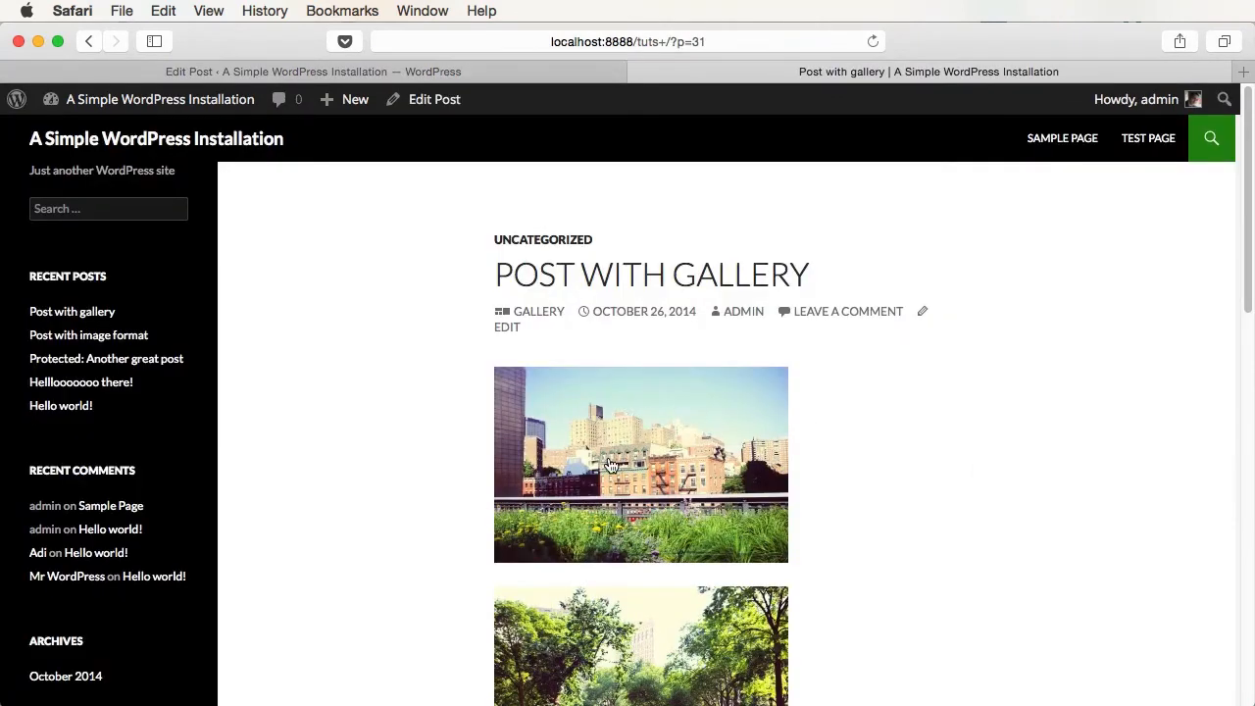
scroll(790, 476, down, 10)
scroll(790, 476, up, 10)
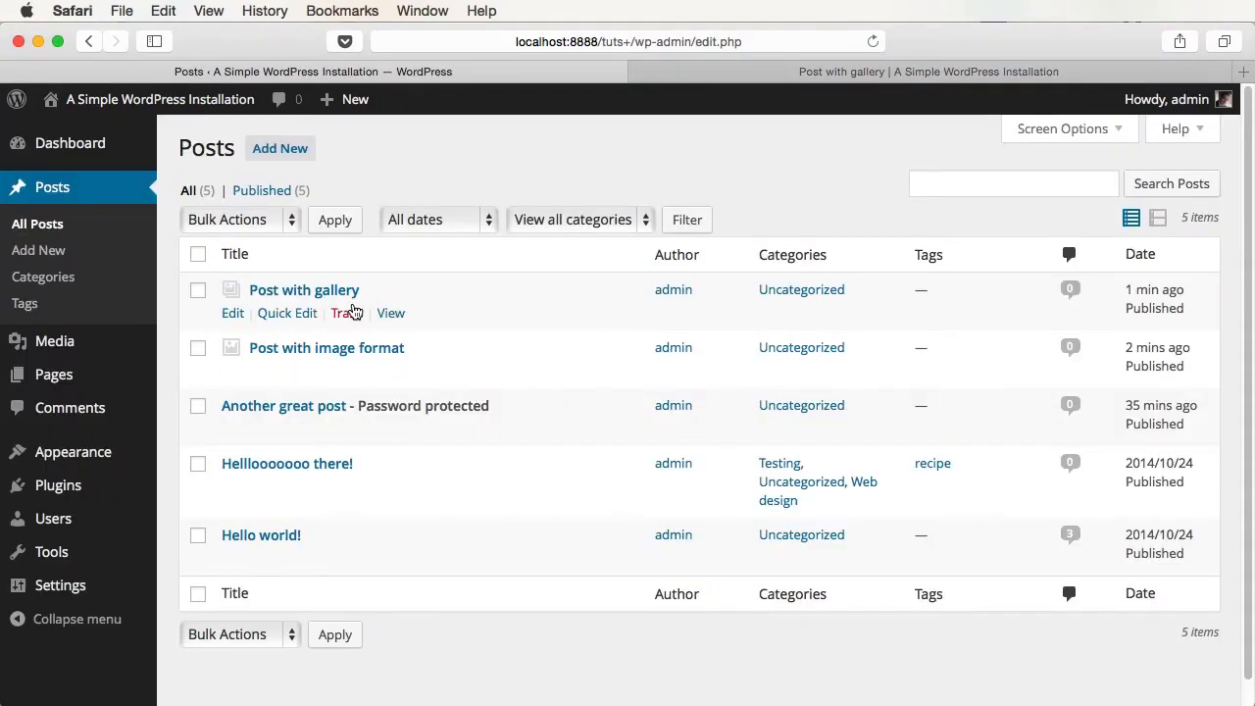
- Open 'Post with gallery' for editing and remove the park and restaurant images
click(323, 289)
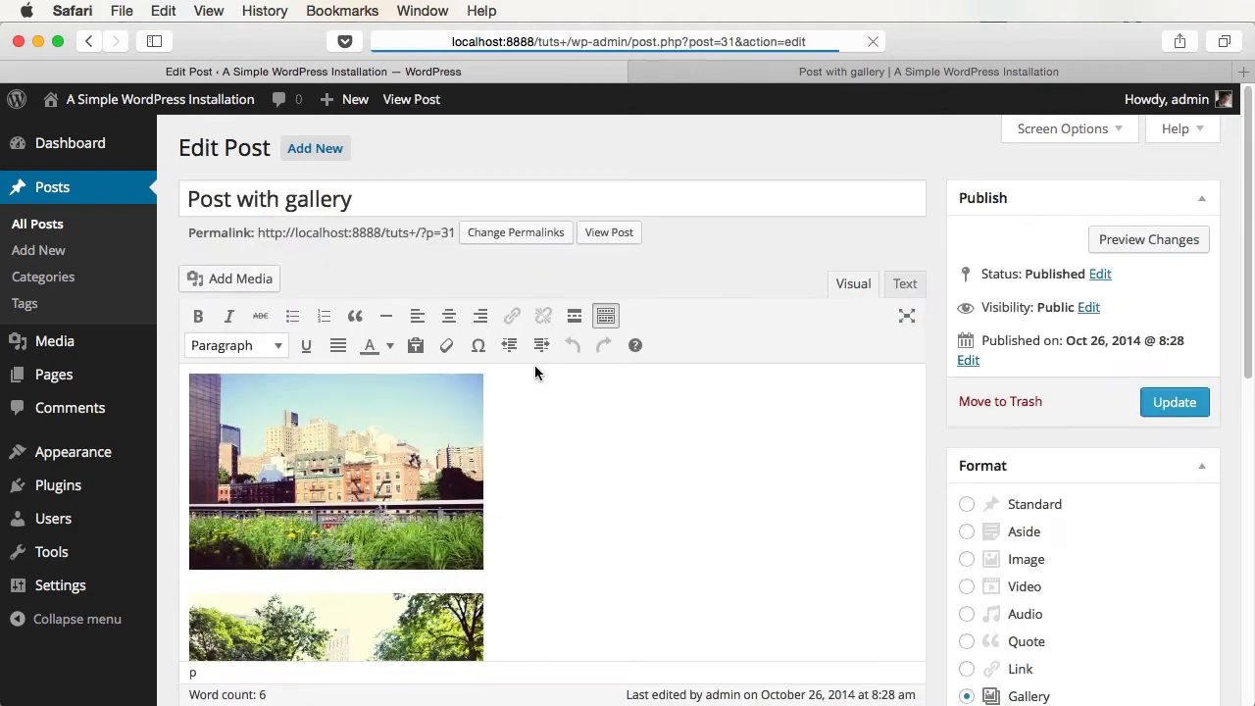
scroll(535, 368, down, 5)
click(386, 510)
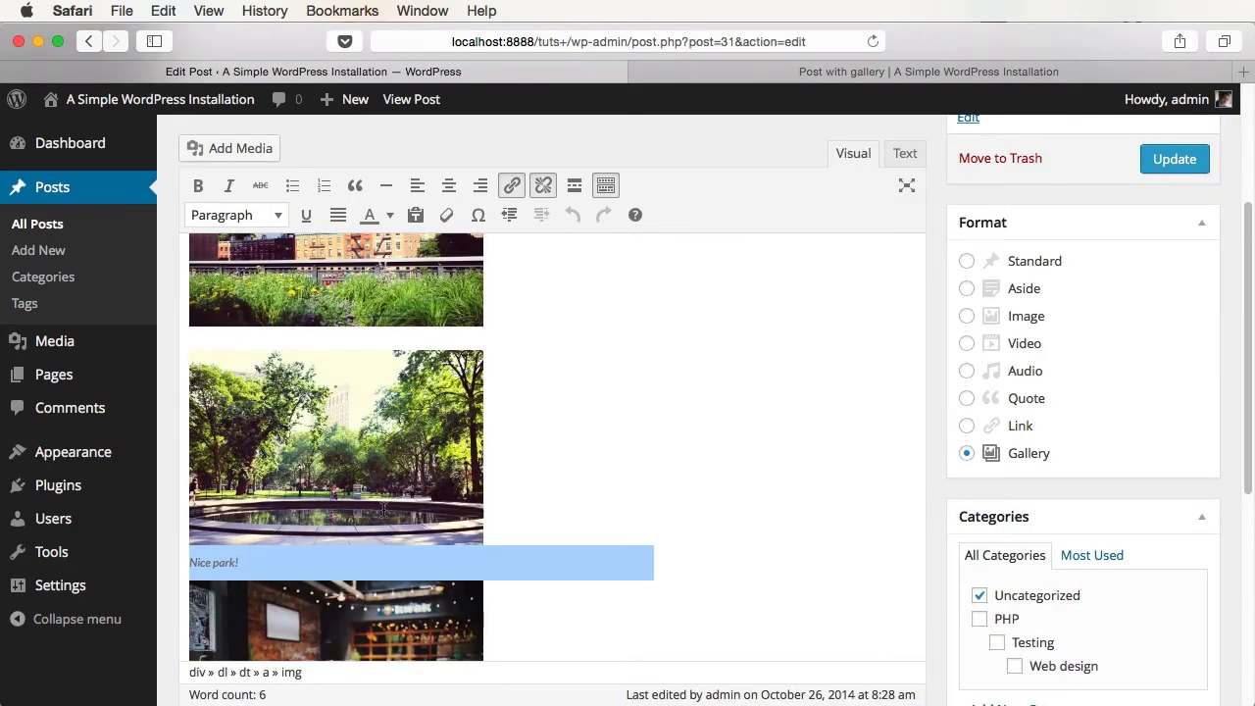
click(253, 373)
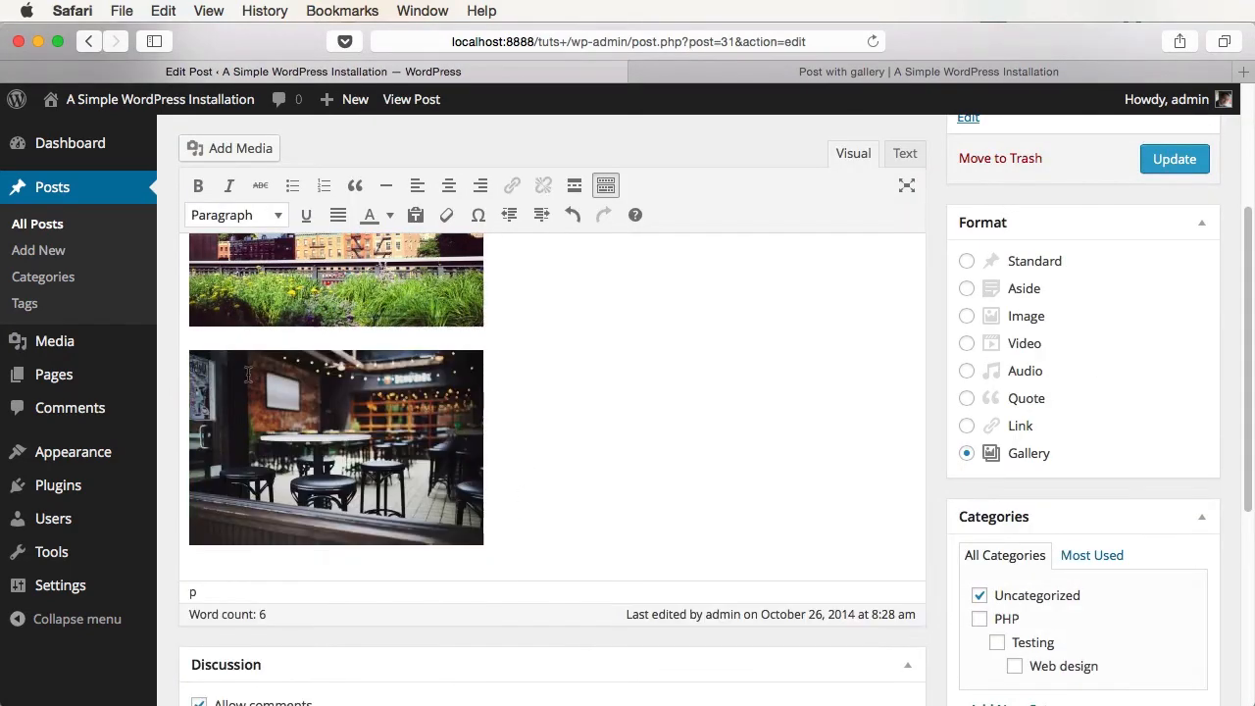
click(260, 388)
click(253, 373)
scroll(358, 371, up, 5)
- Resize the city image to about 400 px, clear stray text, then remove the city image too
click(287, 468)
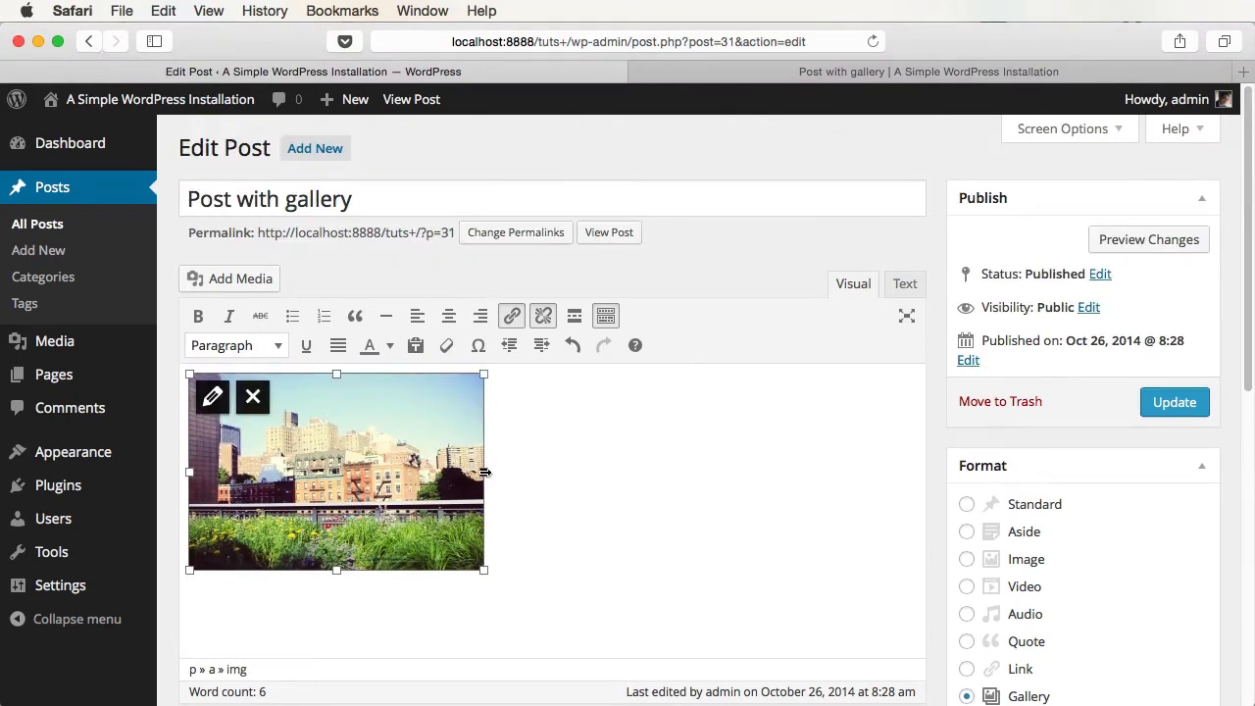
drag(485, 473, 580, 477)
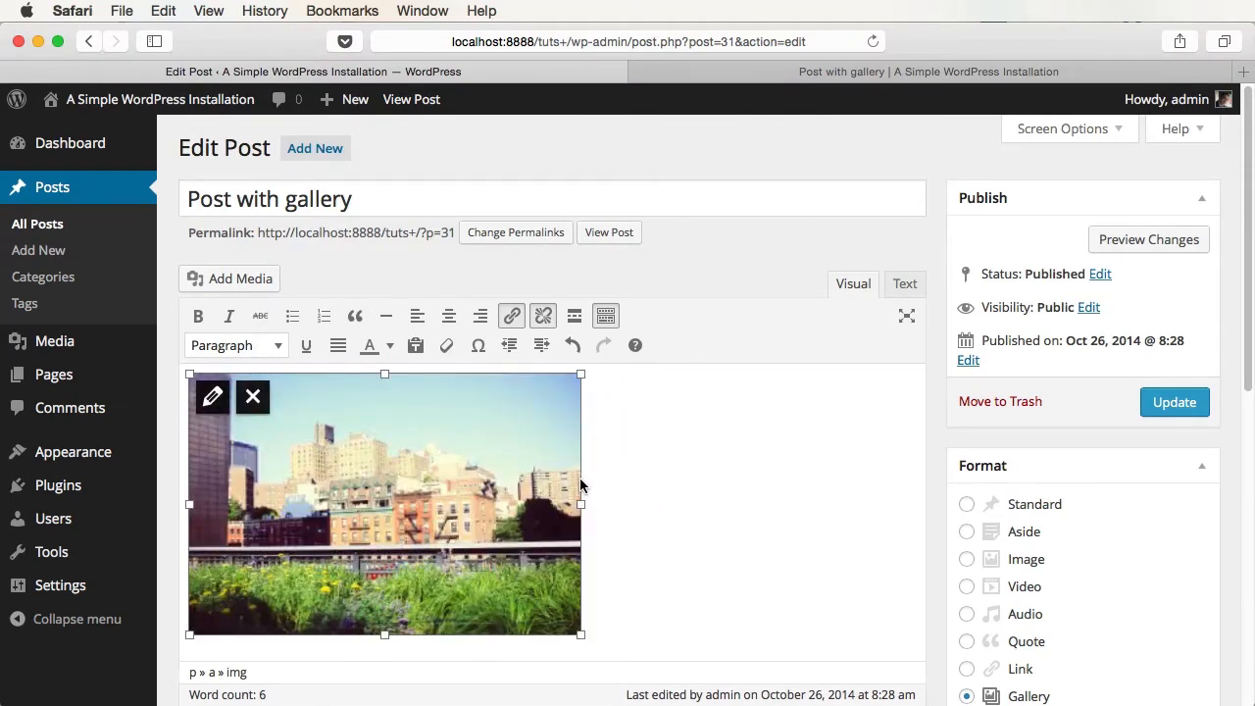
click(647, 441)
text(dsds)
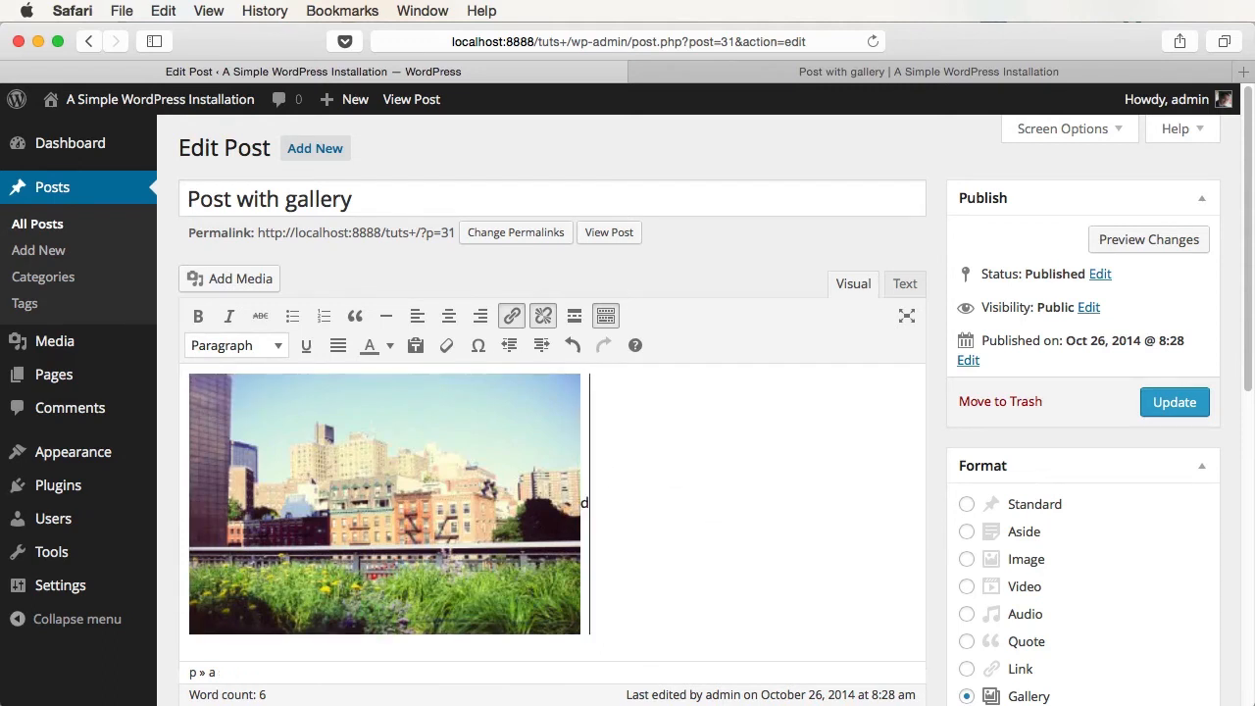
key(BackSpace)
key(BackSpace)
key(BackSpace)
key(BackSpace)
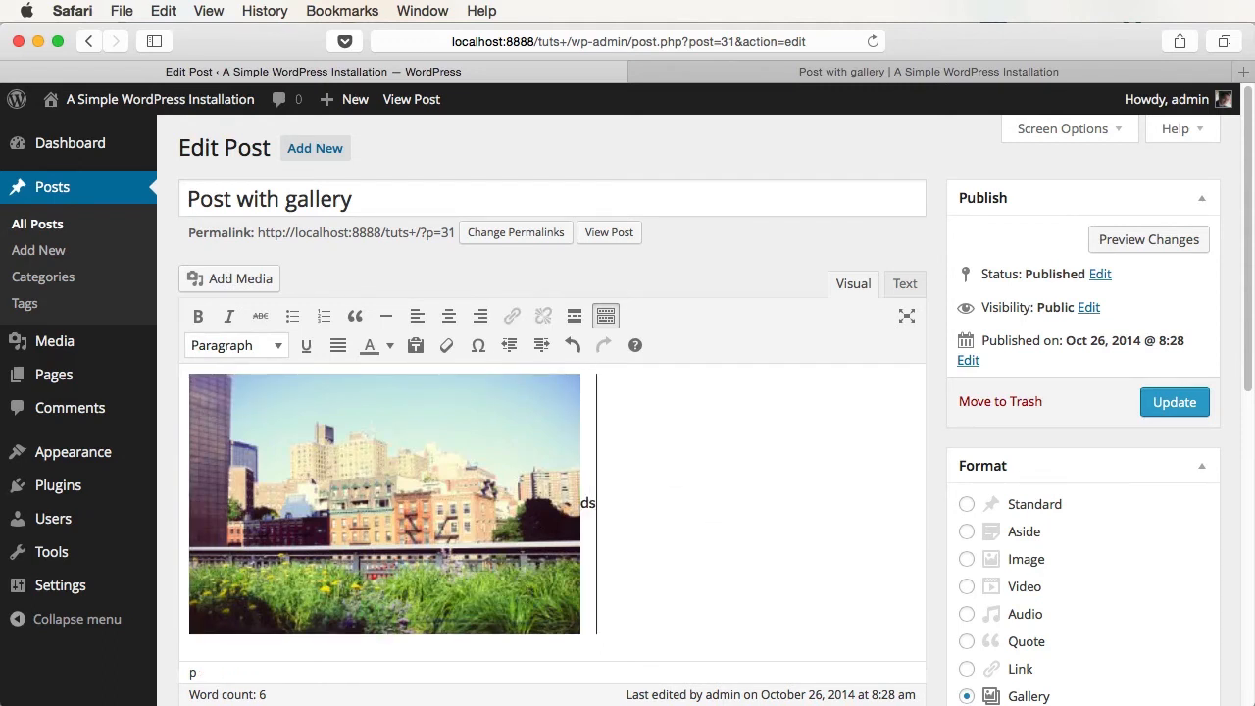
click(408, 490)
click(257, 410)
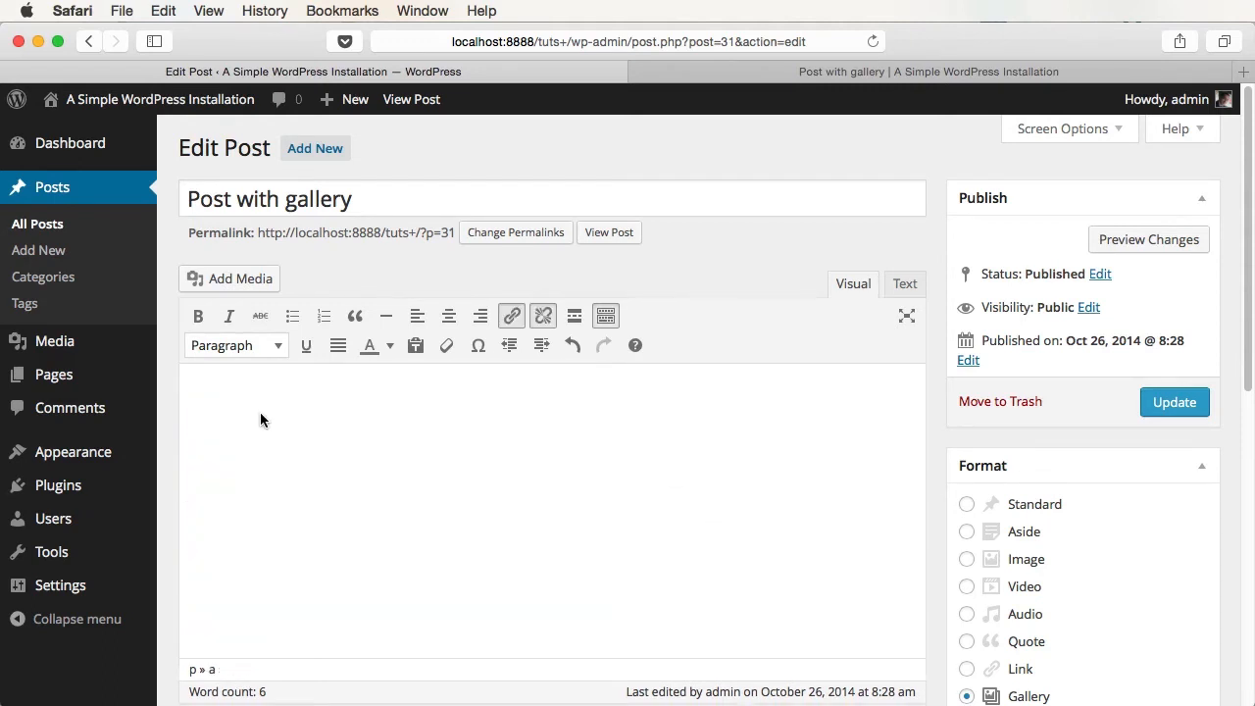
- Insert the three city image files again, with the park photo first
key(super+Tab)
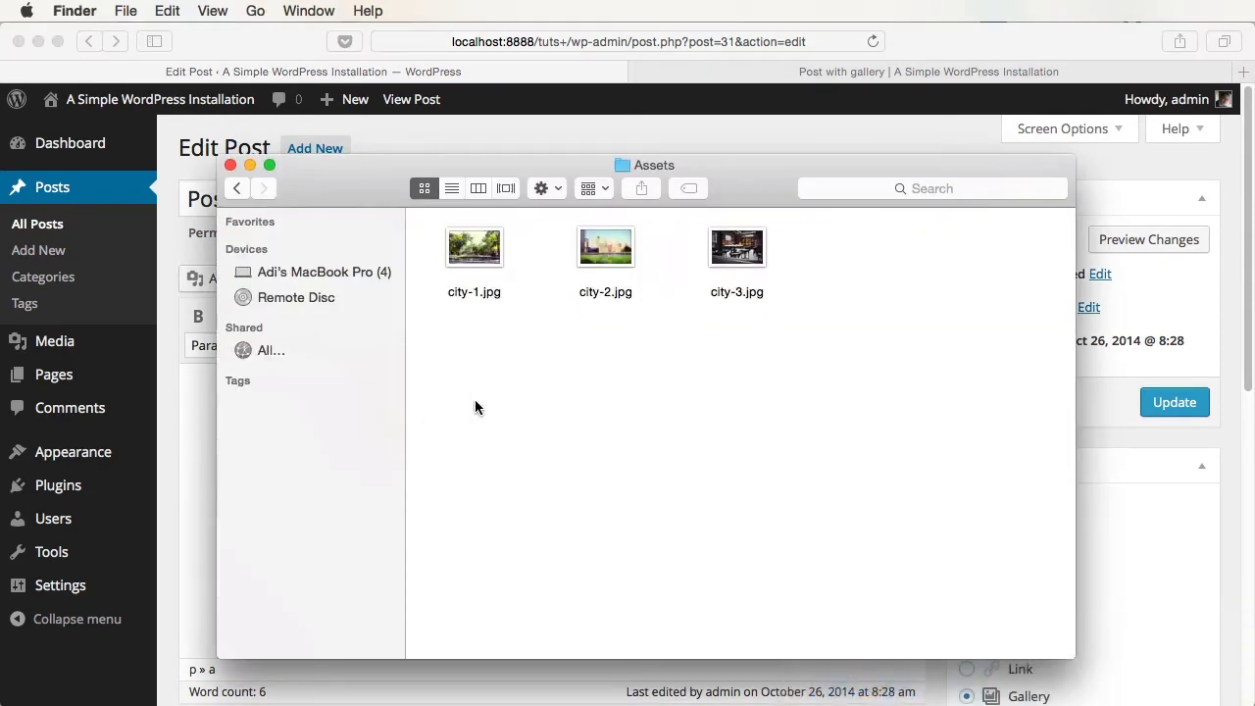
drag(793, 392, 415, 488)
key(super+Tab)
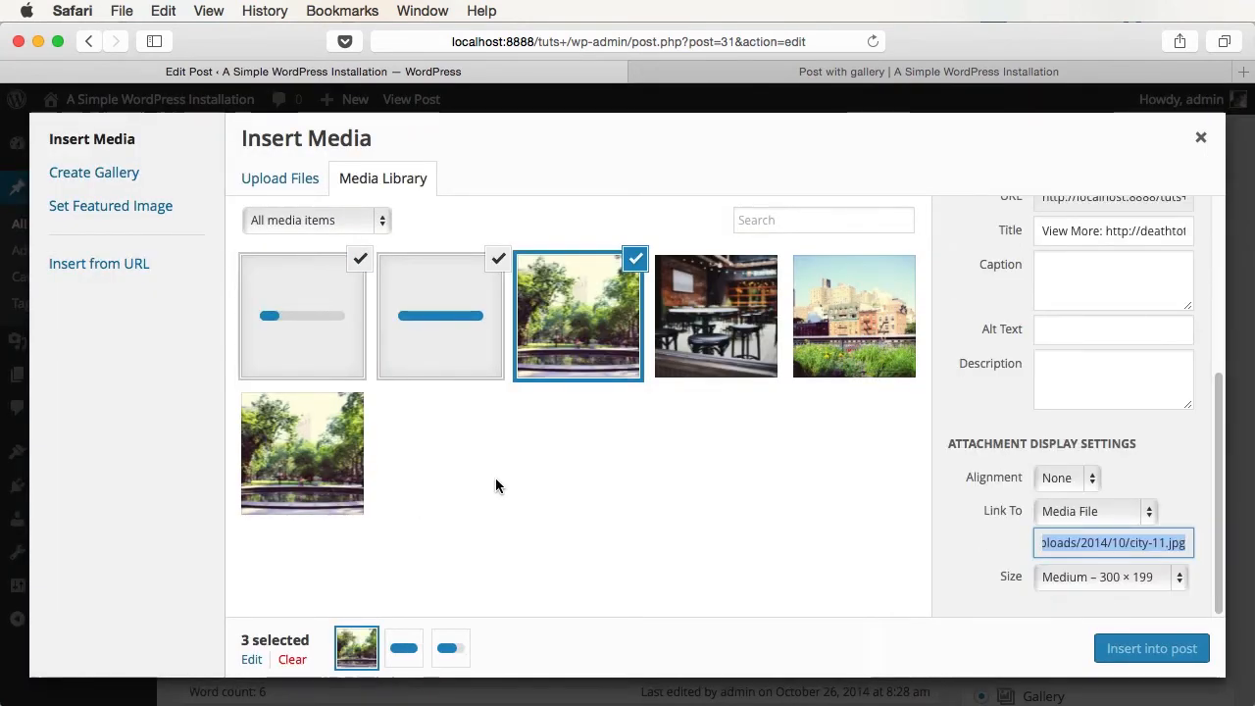
click(1164, 651)
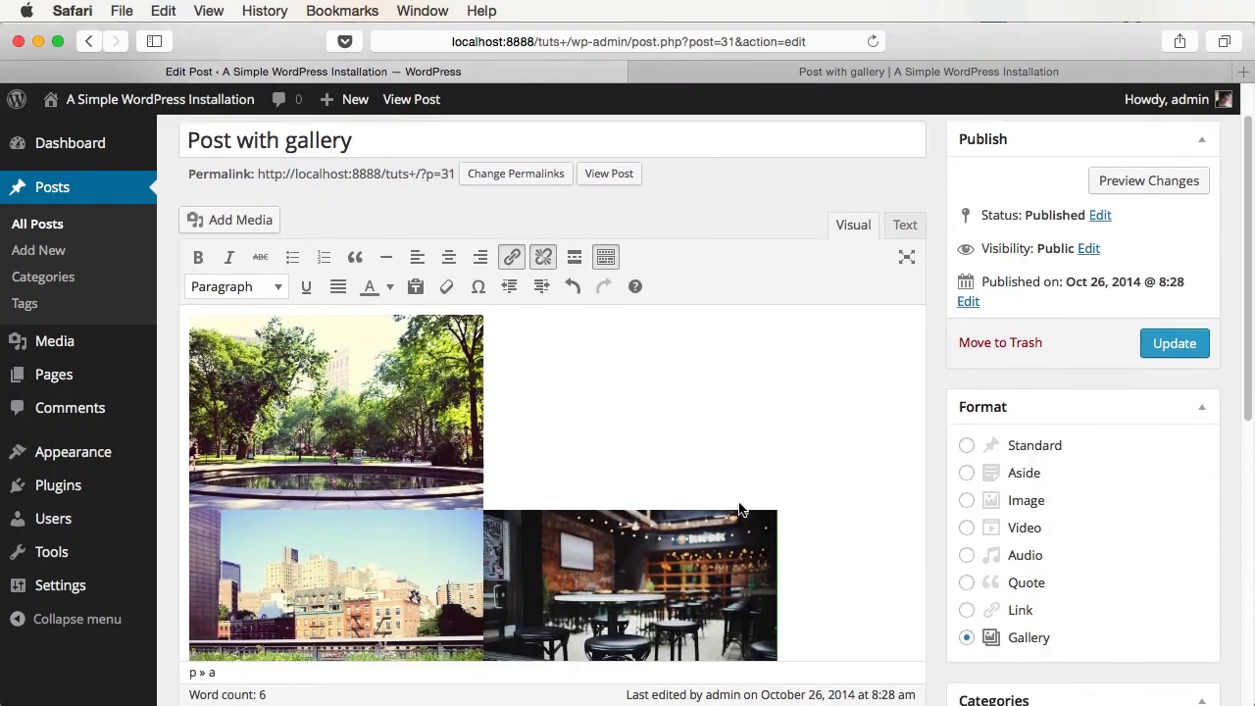
scroll(738, 508, down, 5)
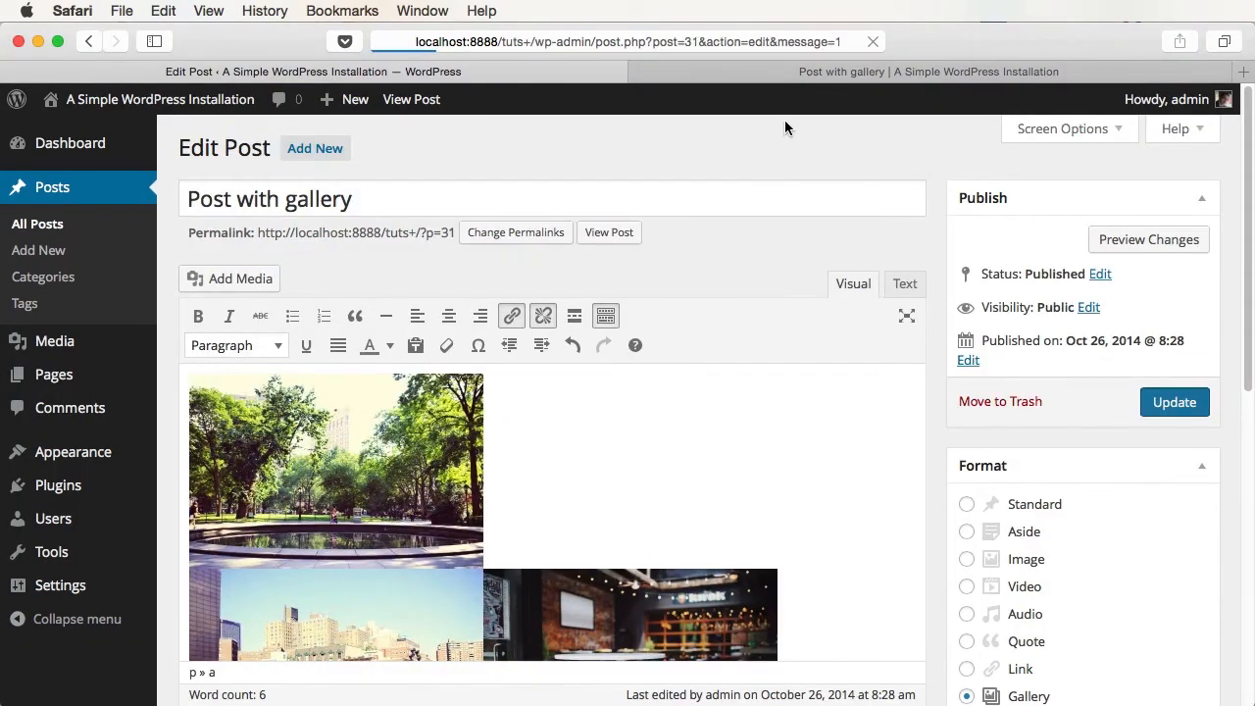
- Scroll through the updated gallery post on the live site
click(785, 71)
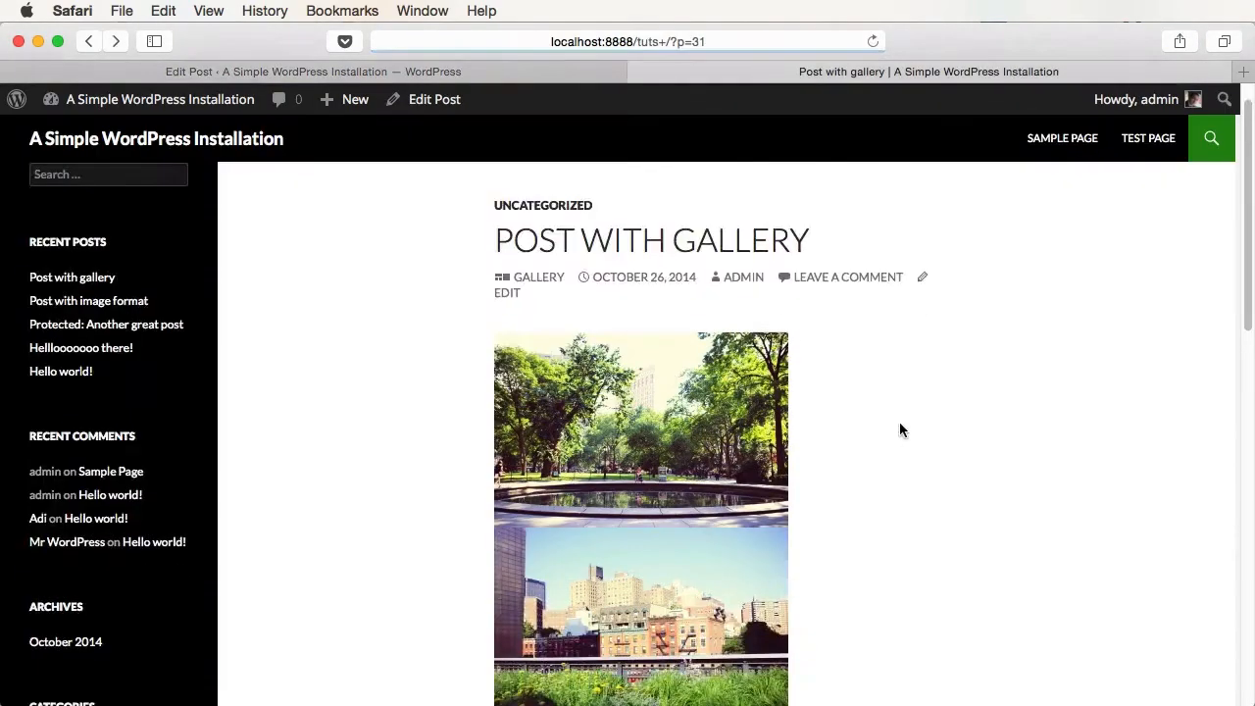
scroll(899, 428, down, 5)
scroll(769, 436, up, 1)
scroll(769, 435, up, 3)
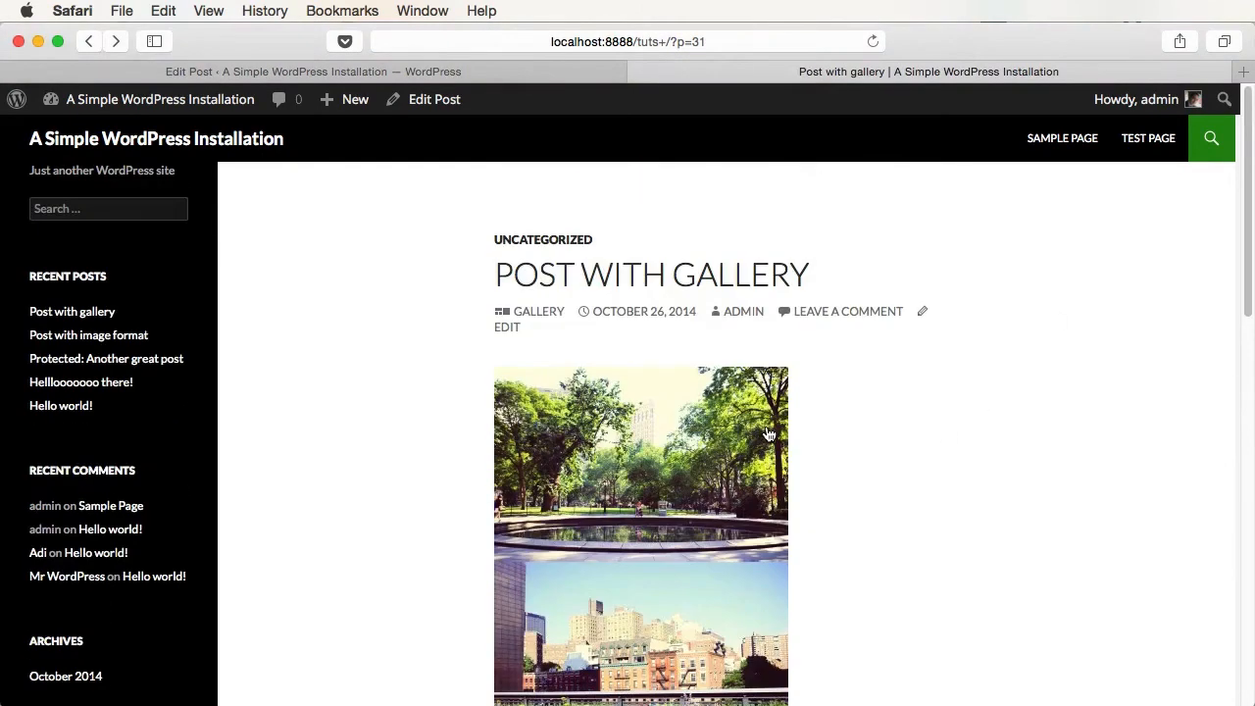
scroll(768, 436, down, 5)
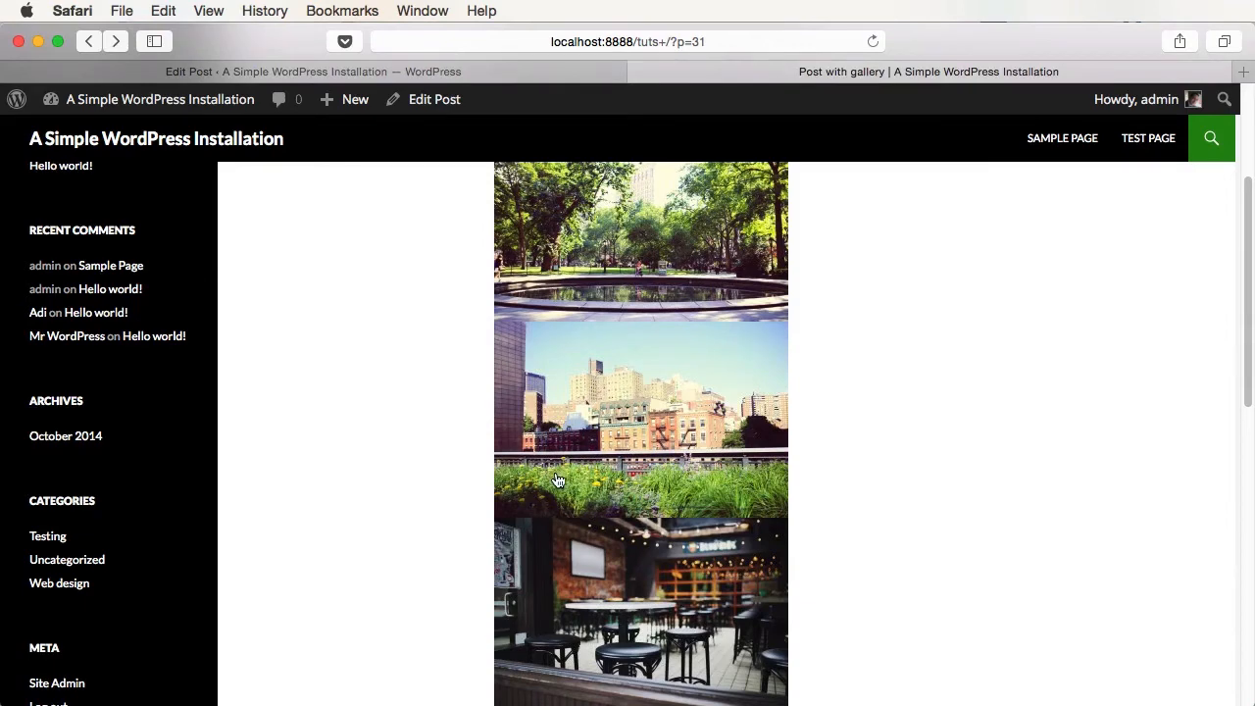
scroll(767, 631, up, 1)
scroll(767, 631, up, 4)
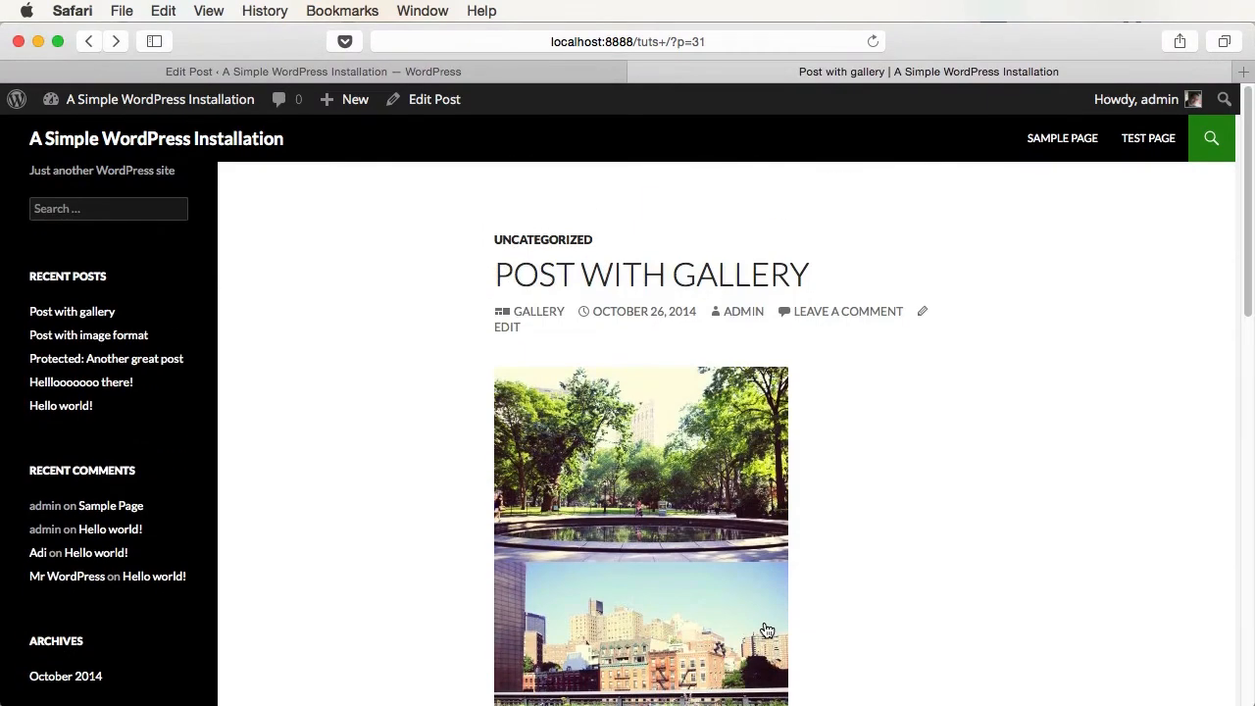
- Upload the video 7.mp4 to the media library from Finder
click(444, 79)
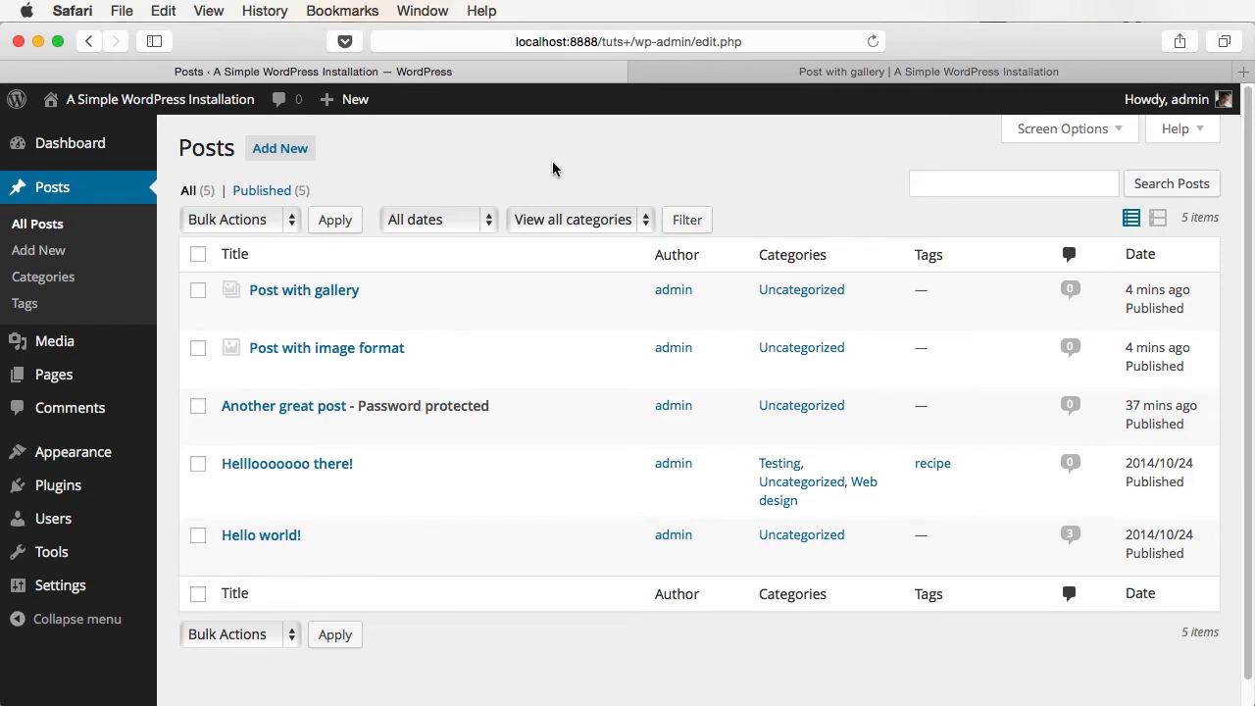
mouse_move(46, 356)
click(235, 376)
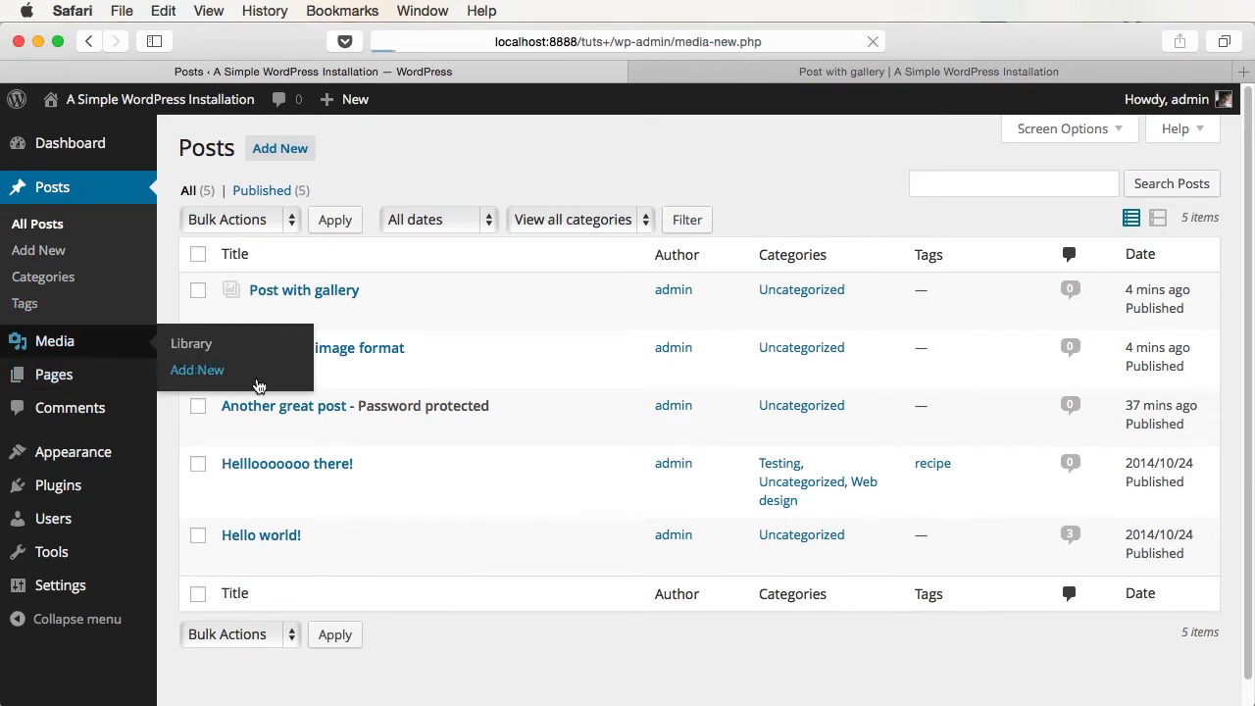
key(super+Tab)
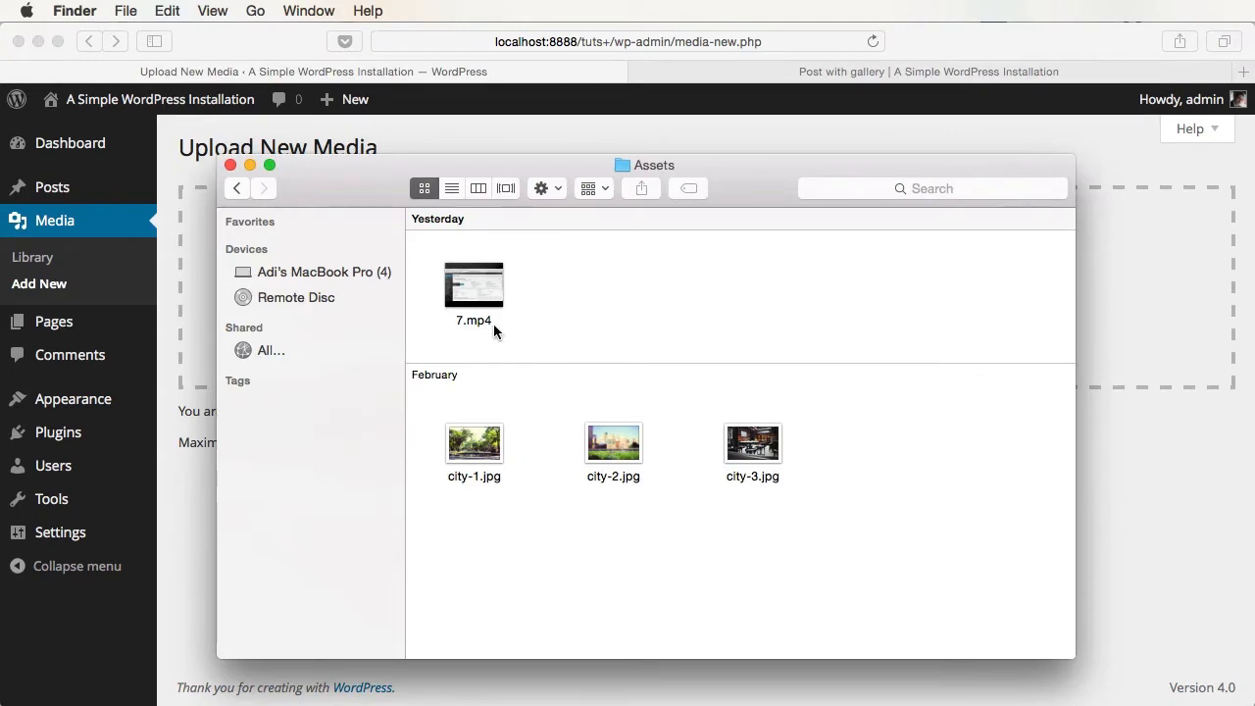
drag(493, 324, 726, 378)
key(super+Tab)
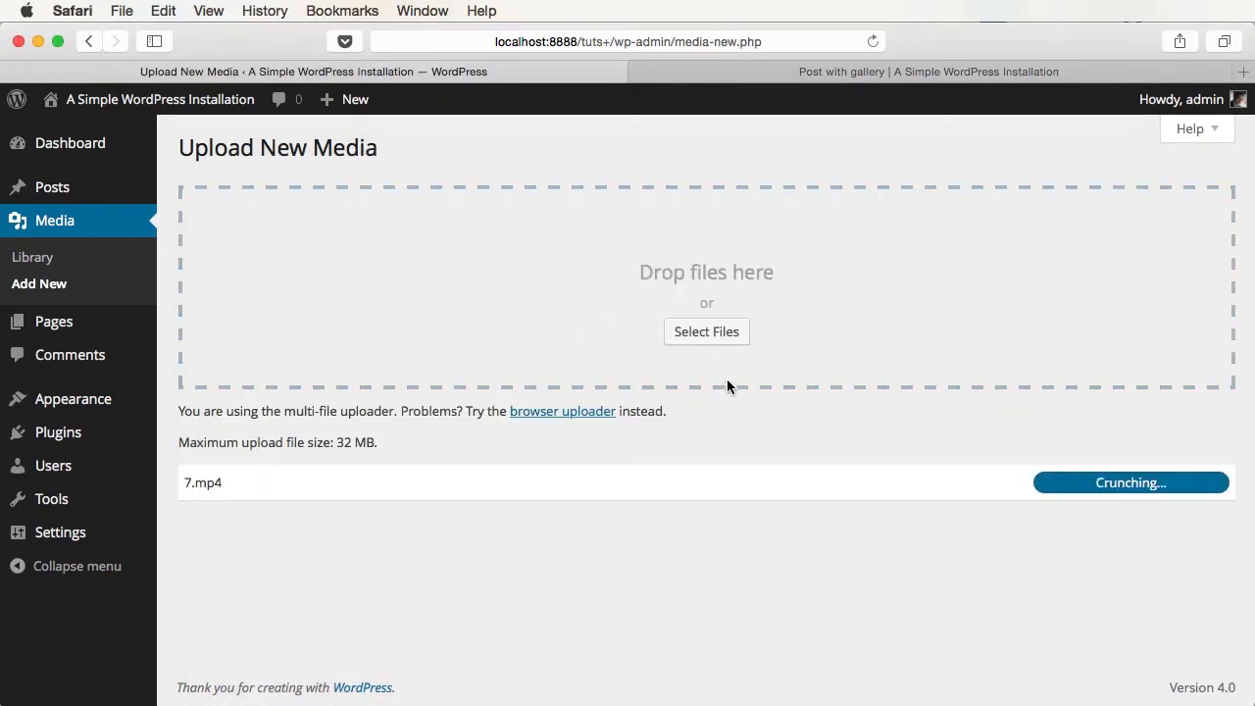
- Publish 'Post with video' embedding 7.mp4 with the caption 'This is a video'
click(104, 193)
text(Post )
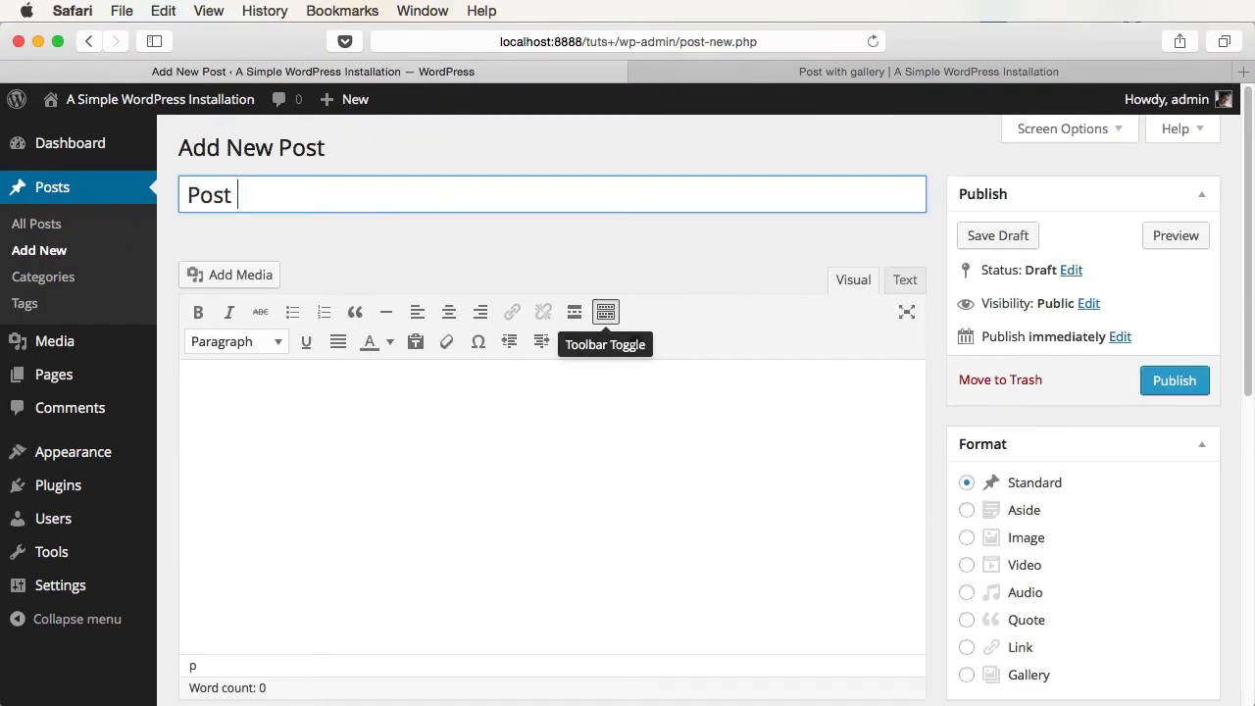
text(with video)
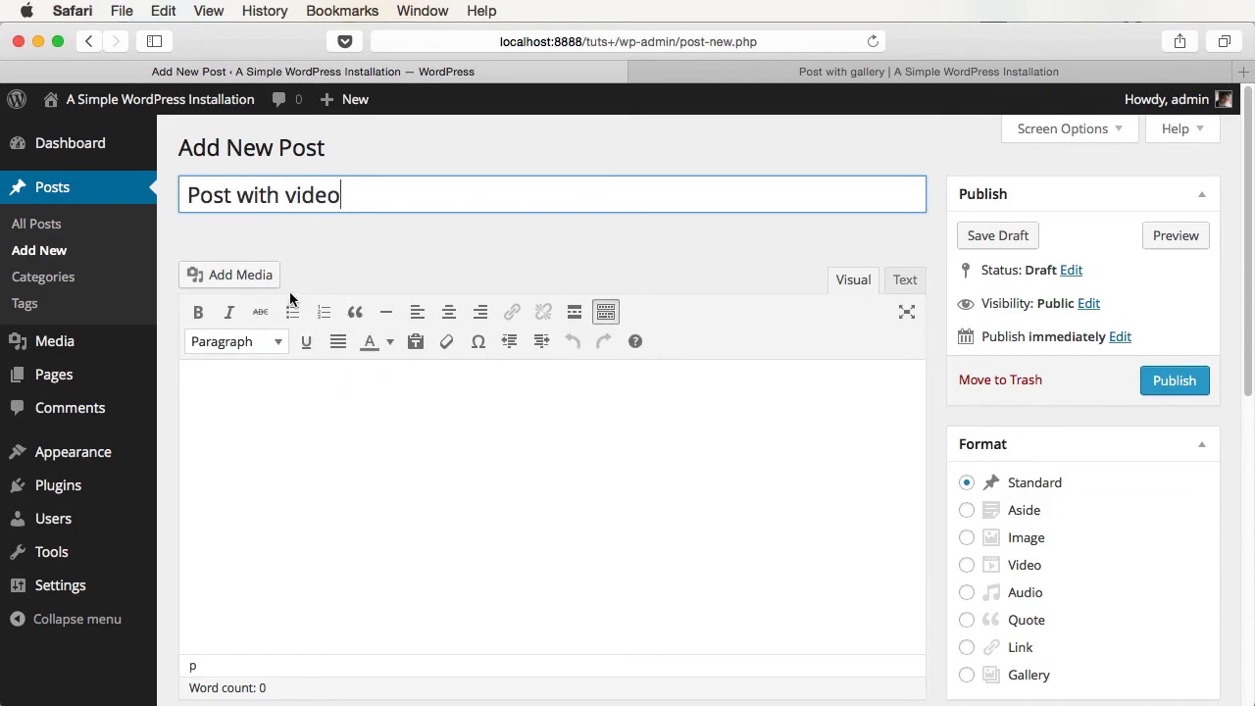
click(235, 276)
click(287, 318)
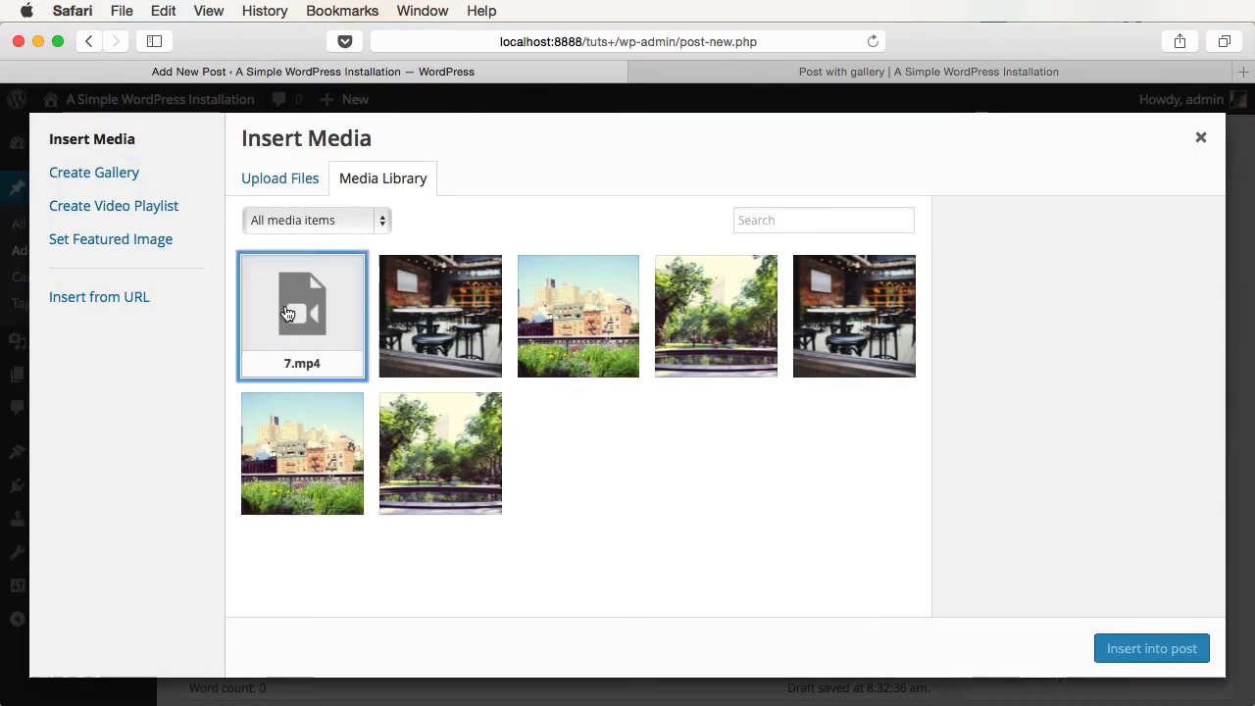
click(1084, 480)
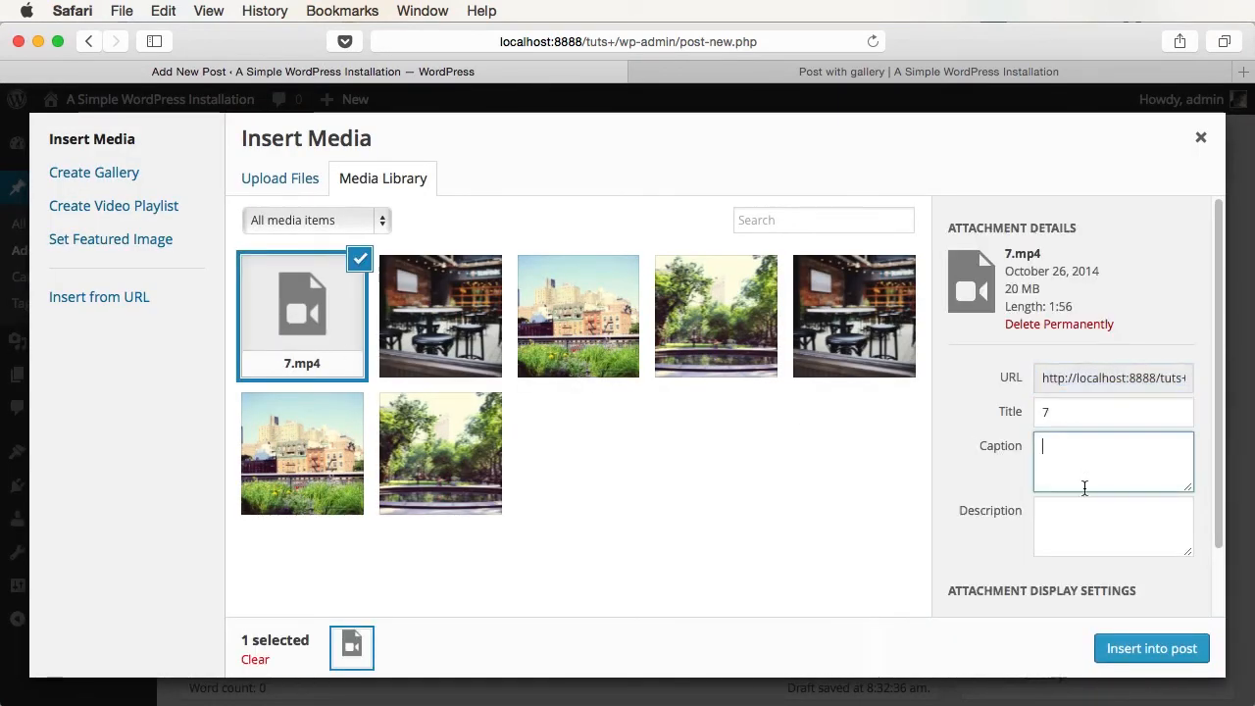
text(This is a video)
click(1122, 522)
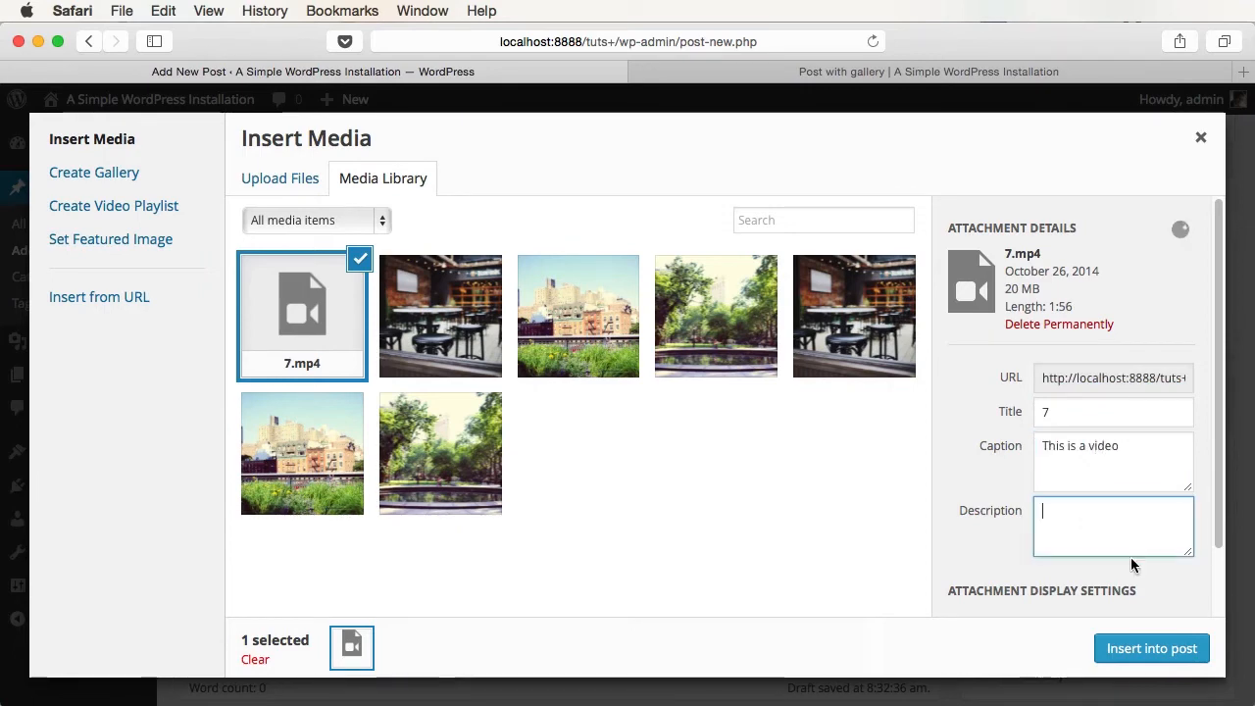
click(1152, 648)
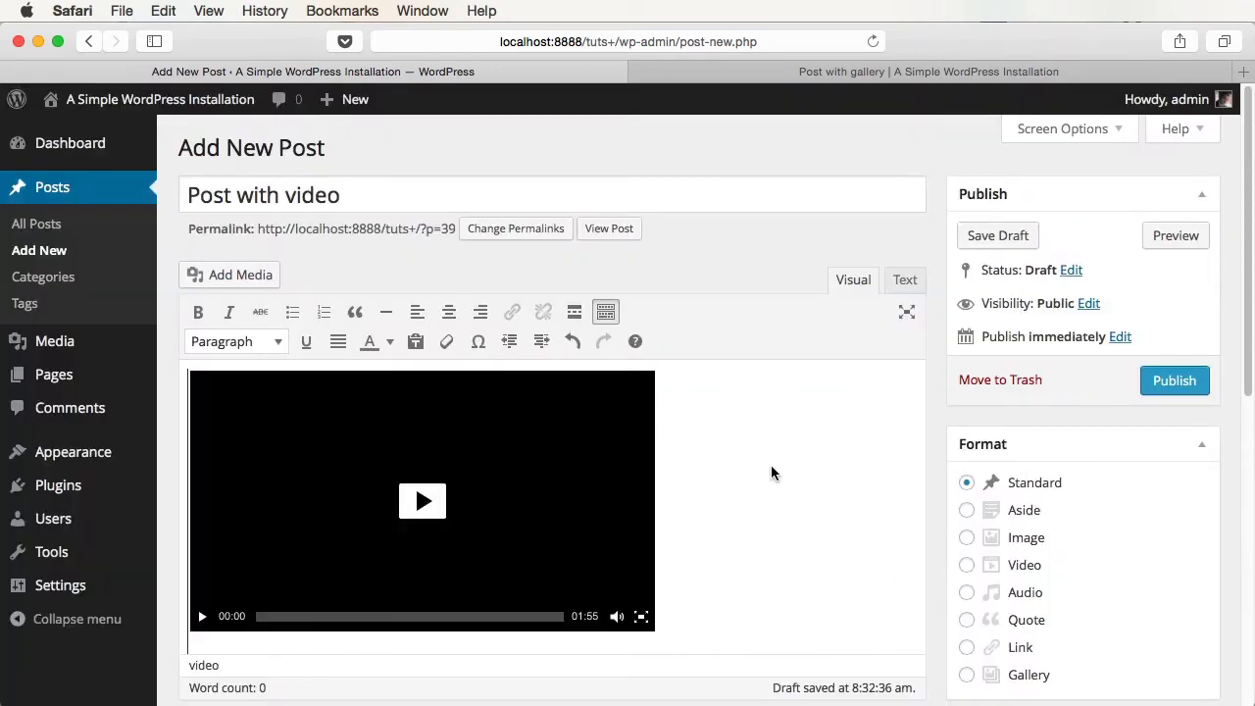
click(1174, 381)
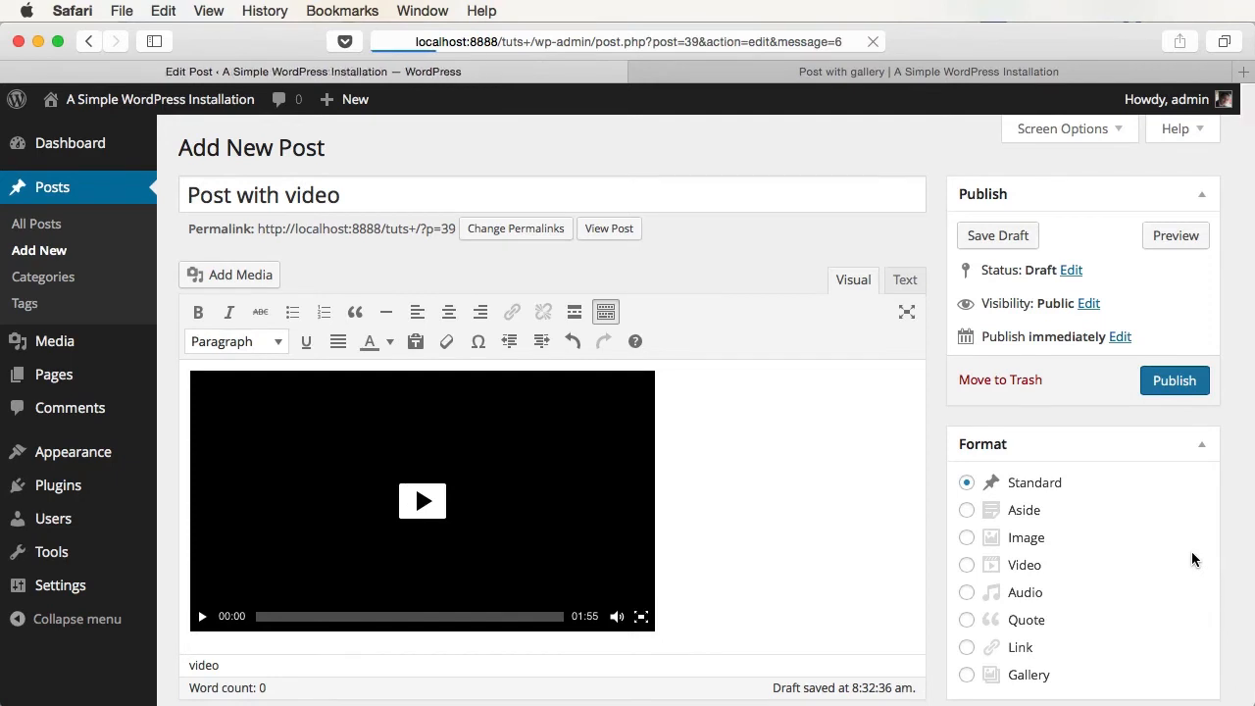
- Play the video on the live home page, then return to the post editor
key(ctrl+Tab)
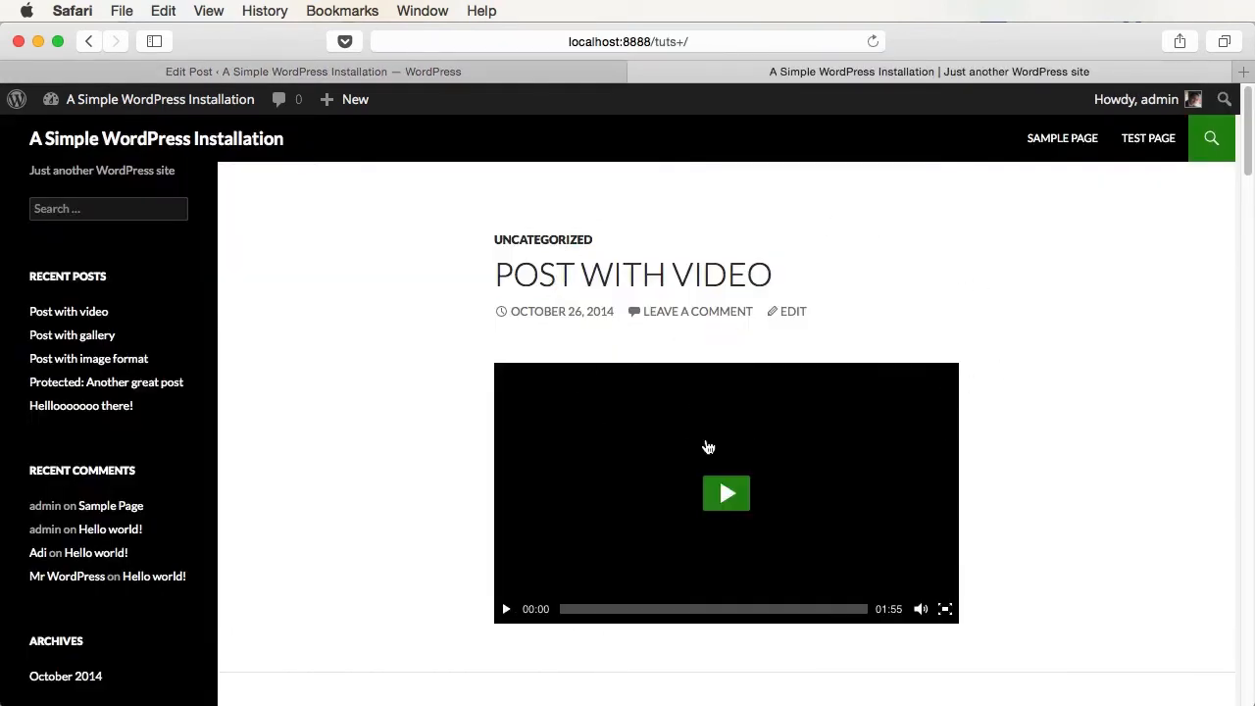
click(736, 502)
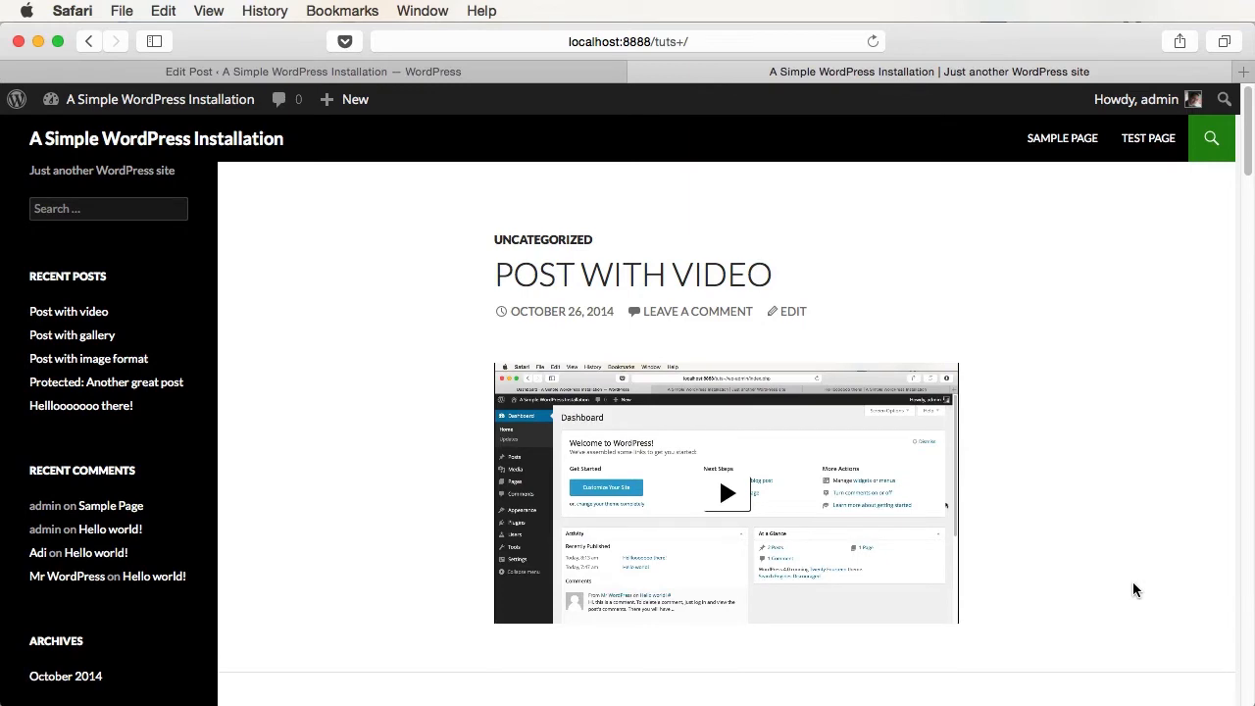
click(490, 73)
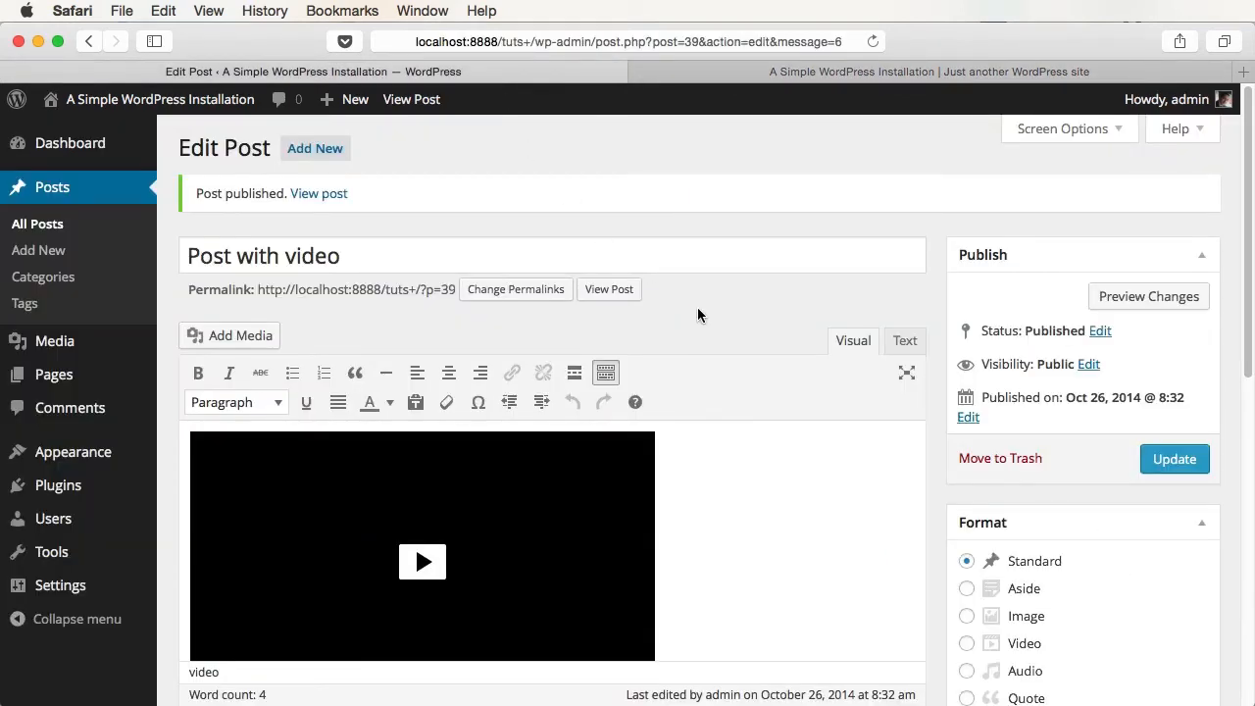
- Set the bar interior photo as the Sample Page's featured image
click(57, 375)
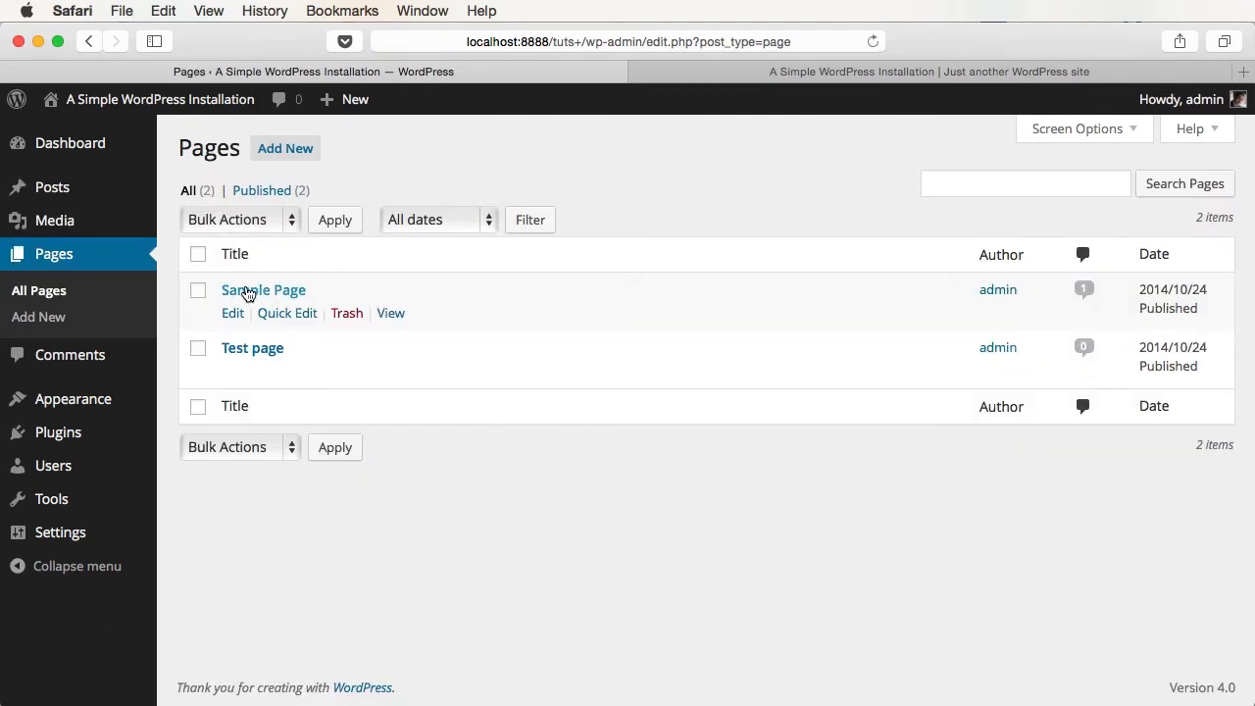
click(246, 291)
scroll(545, 504, down, 8)
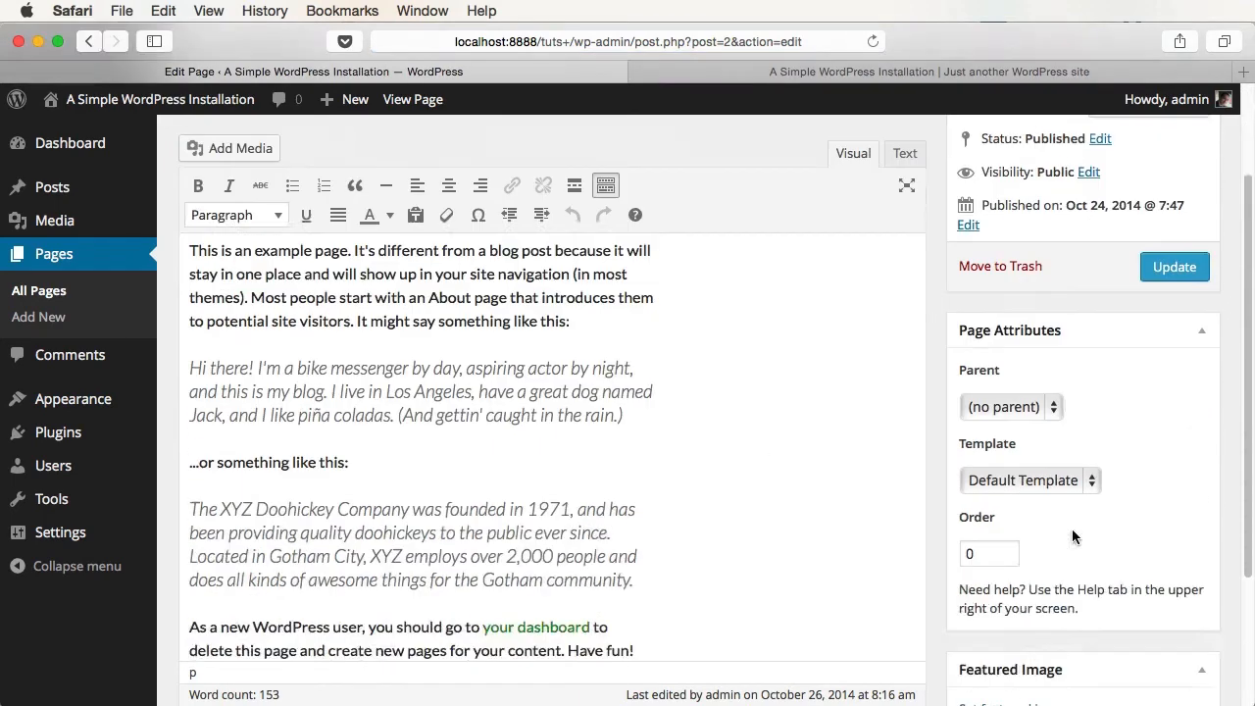
click(1024, 469)
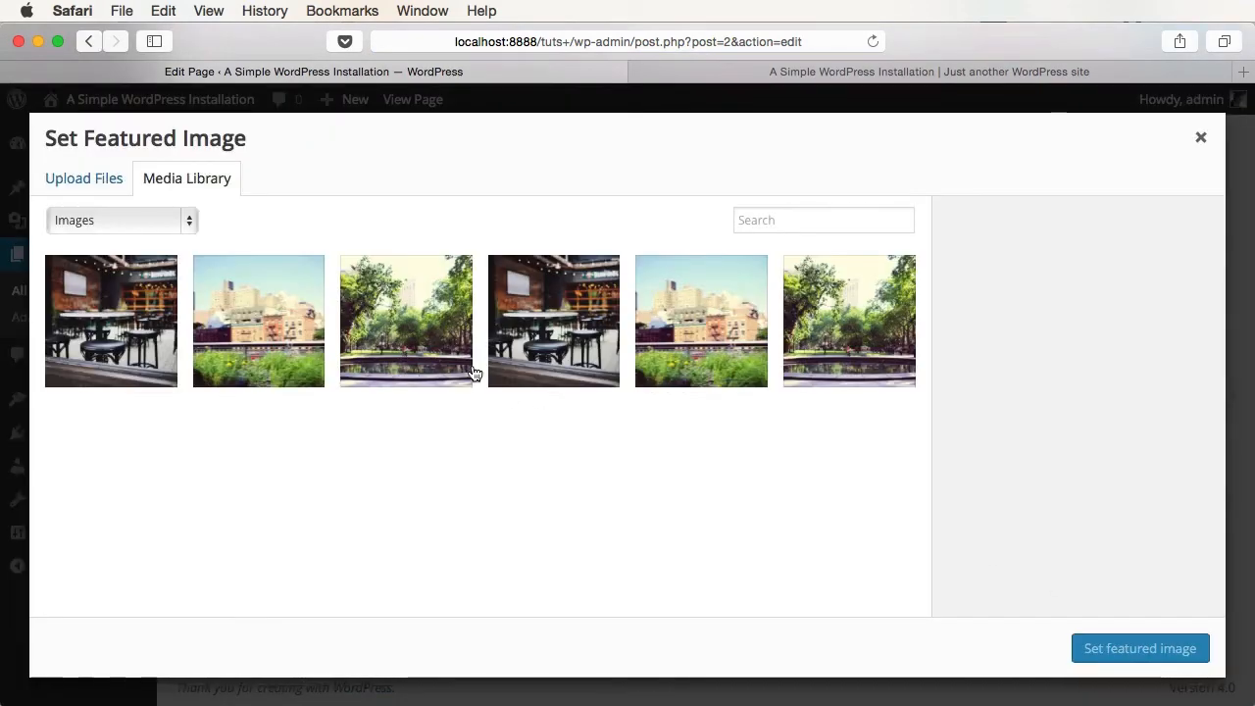
click(549, 381)
click(1128, 651)
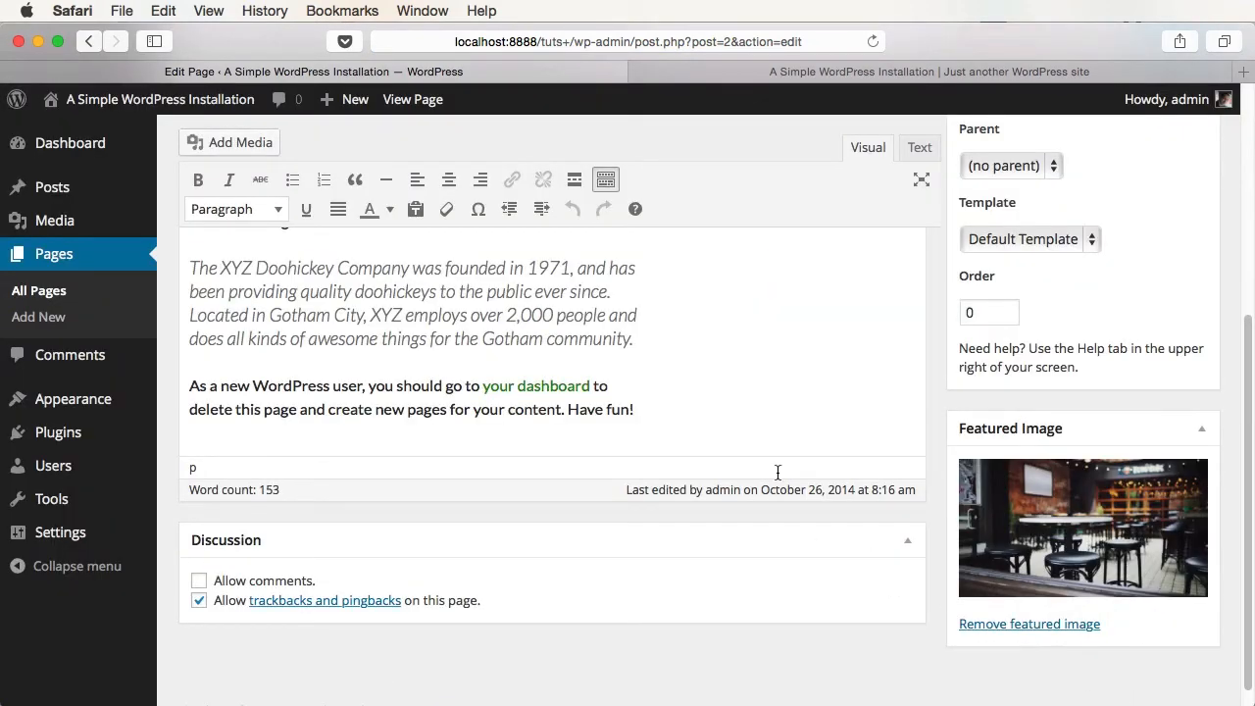
- Start a new paragraph after 'Have fun!' and choose city-2.jpg from the media library
key(Return)
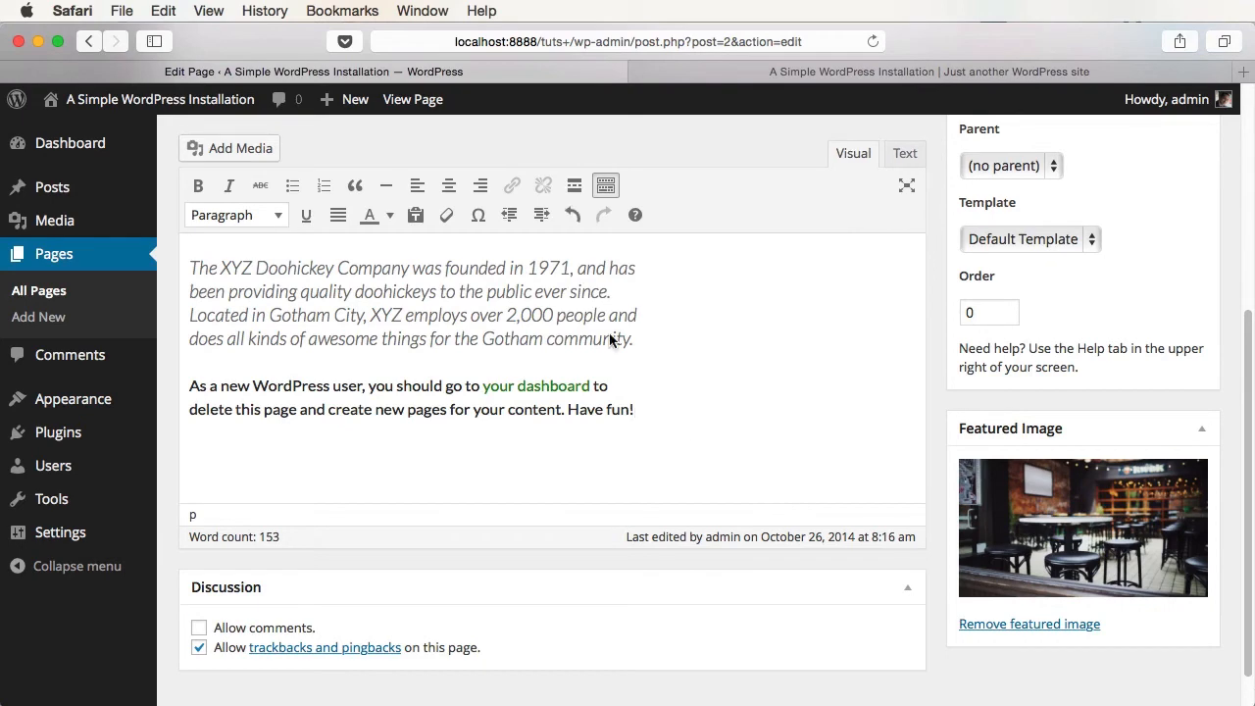
click(270, 149)
click(302, 453)
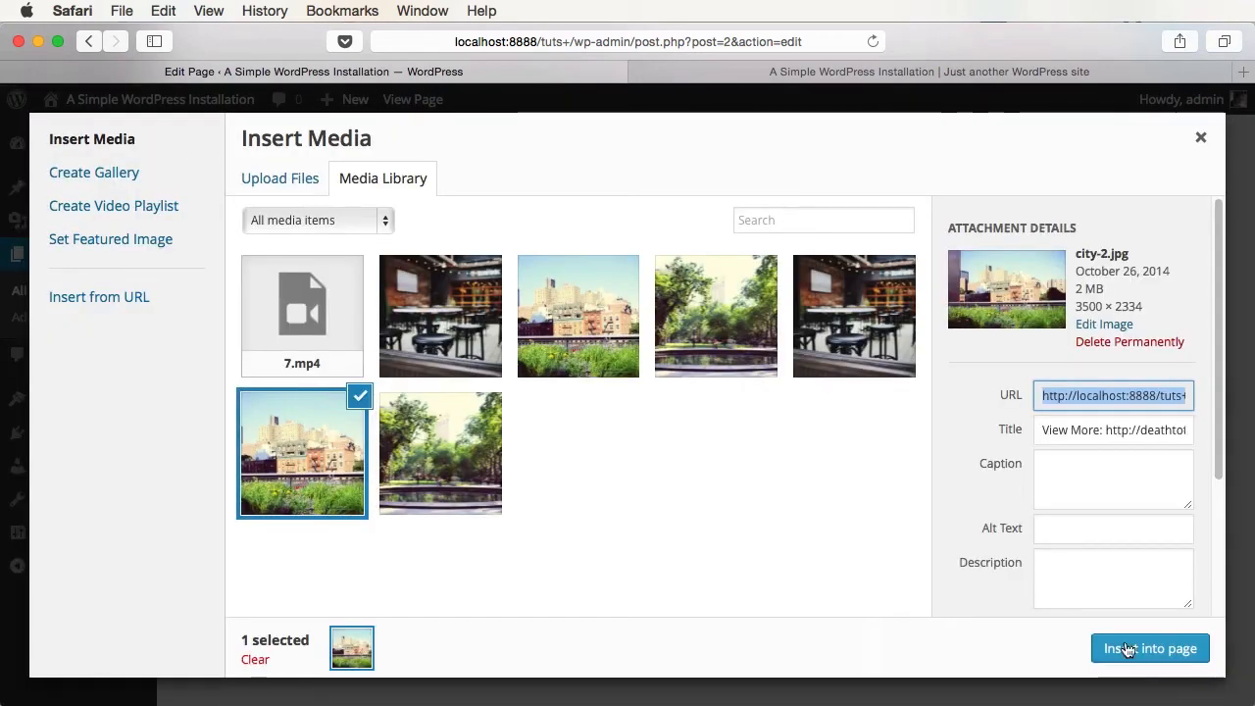
- Insert the city-2 photo and set it to Align Center at Large size (474 × 315)
click(1128, 649)
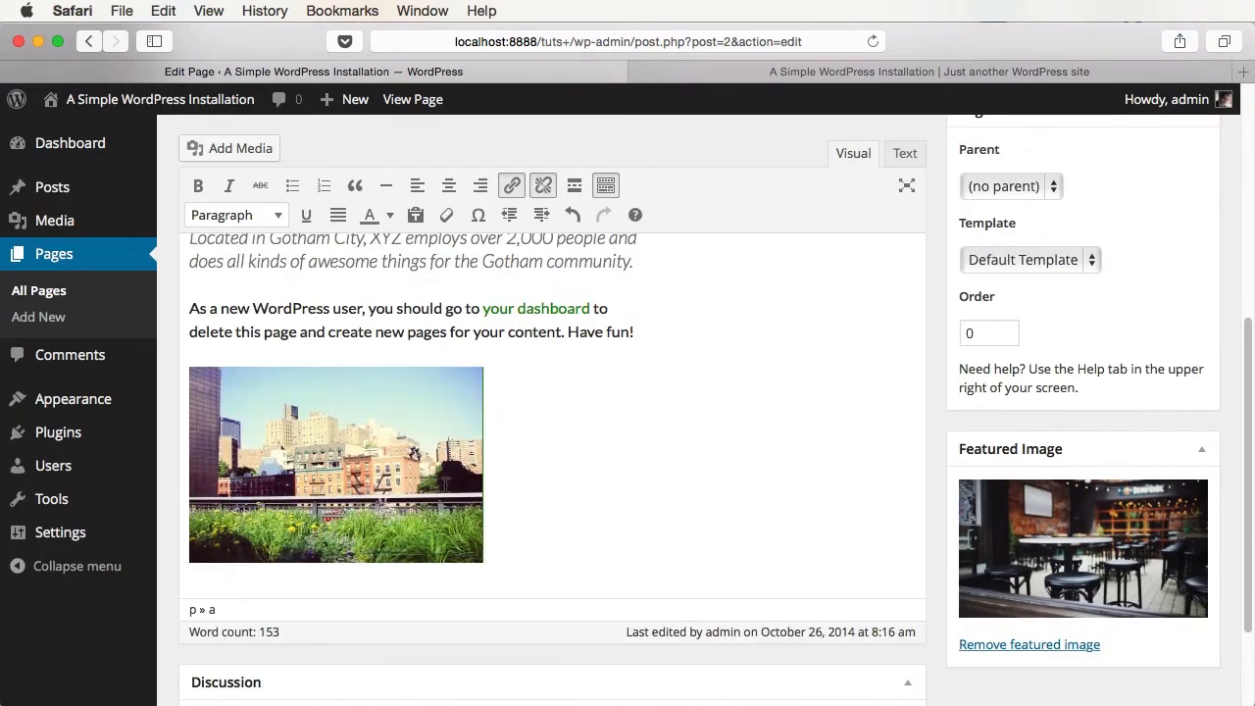
click(446, 484)
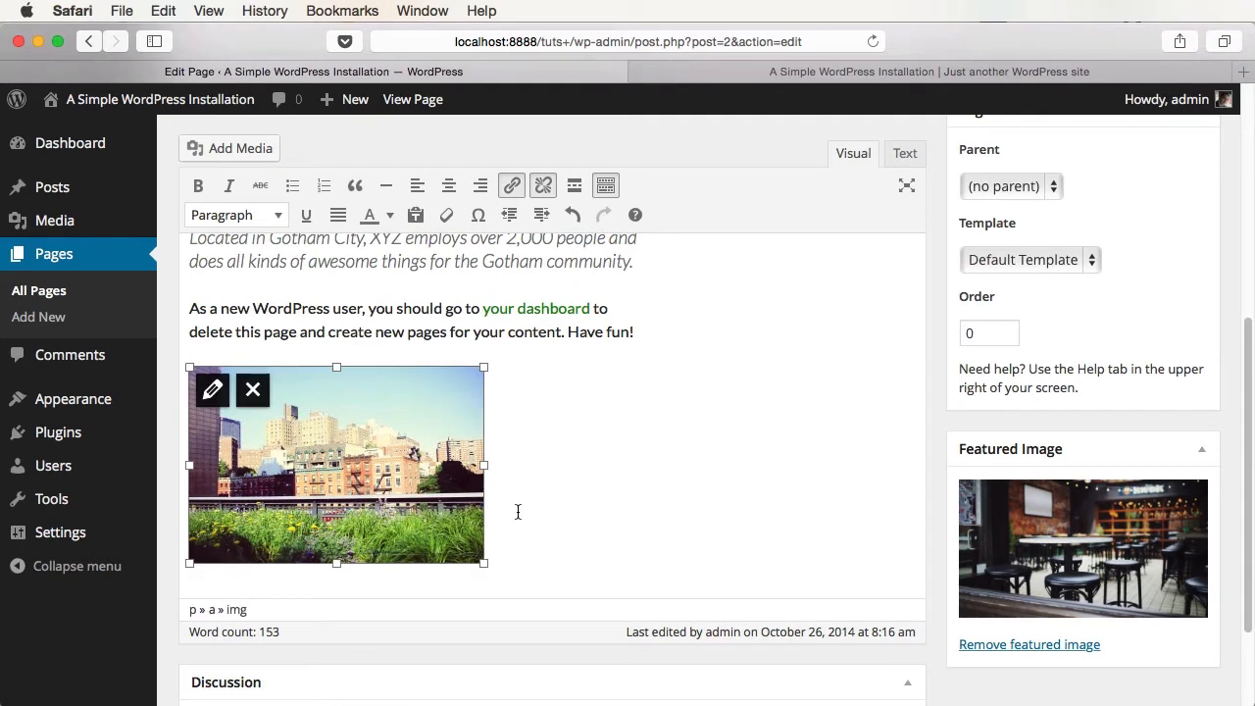
click(213, 390)
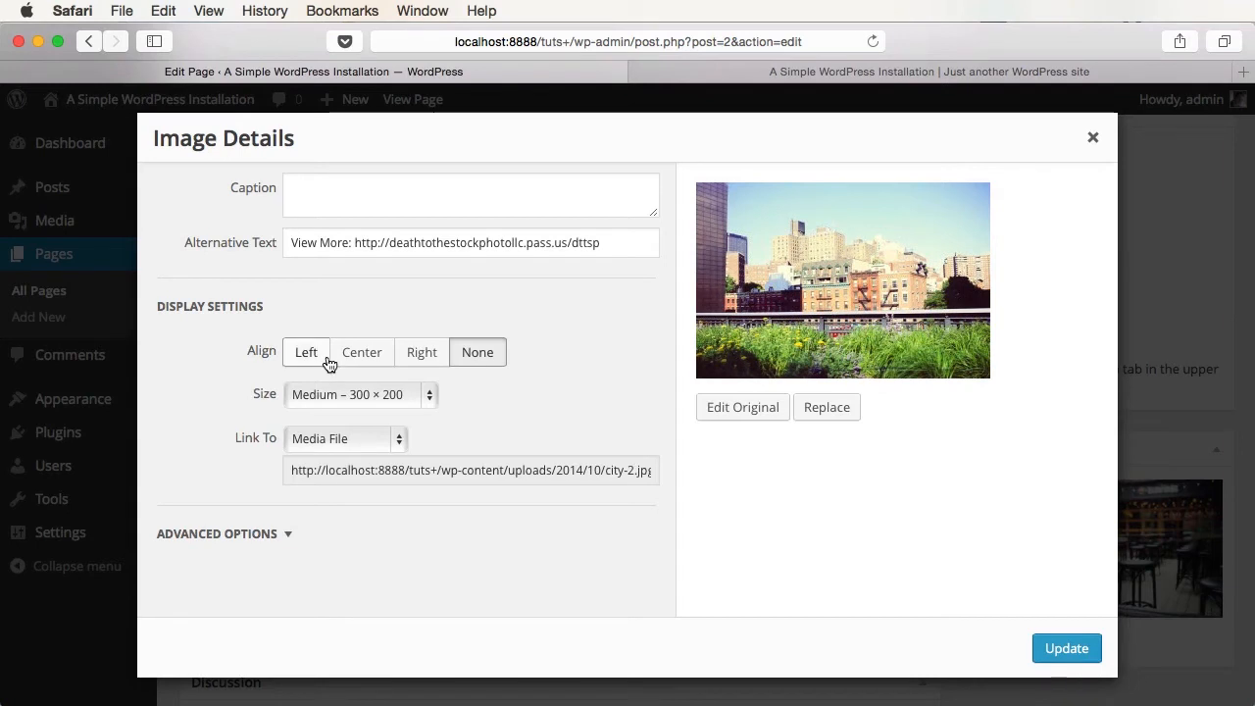
click(372, 361)
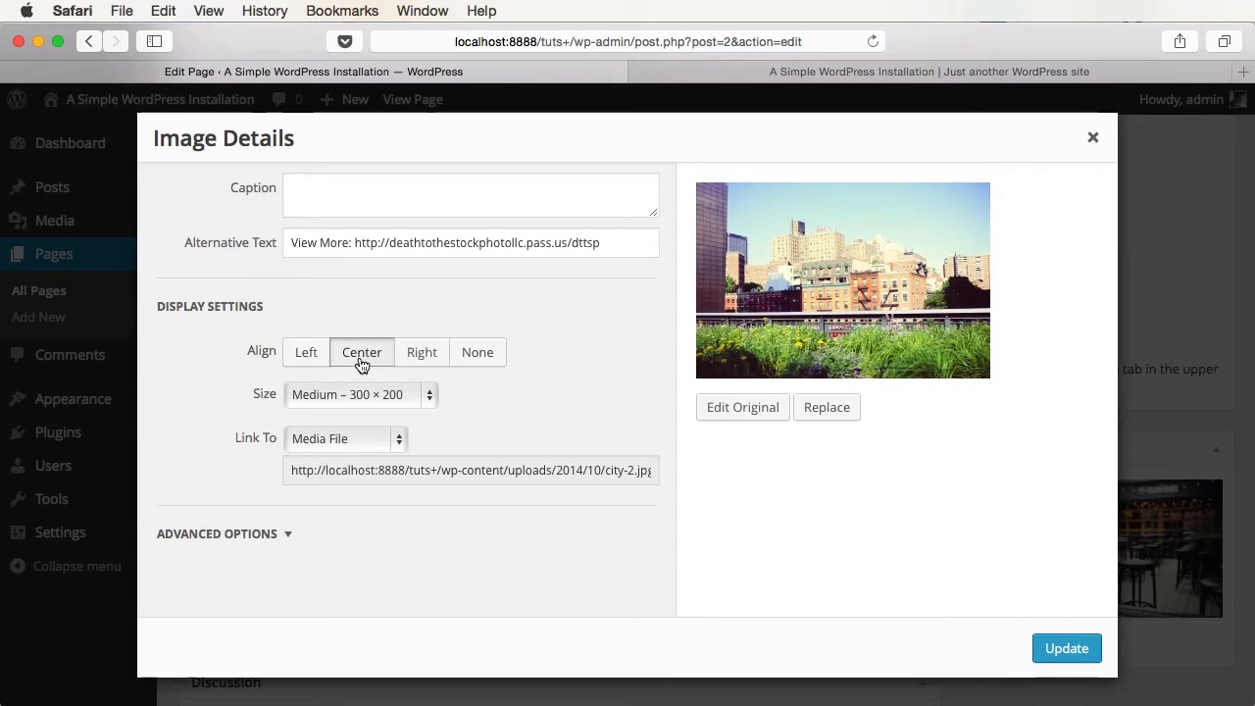
click(385, 397)
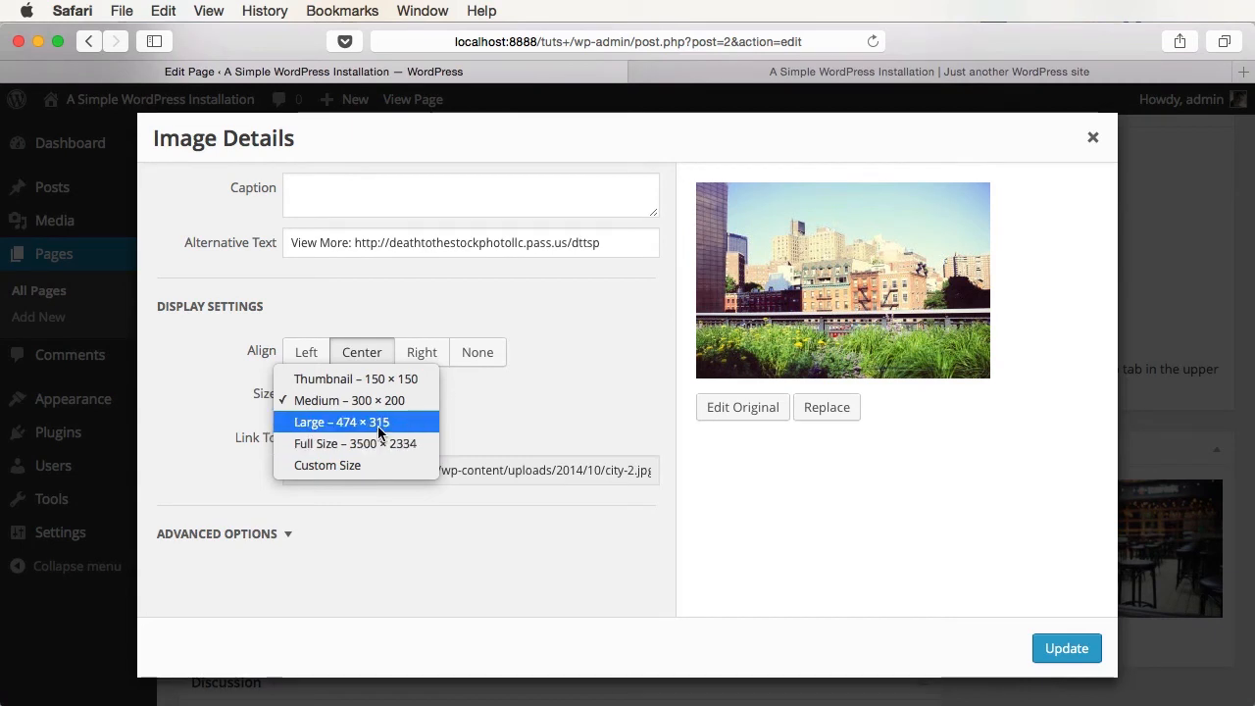
click(377, 426)
- Keep the link to Media File, apply the image settings, and update the Sample Page
click(357, 441)
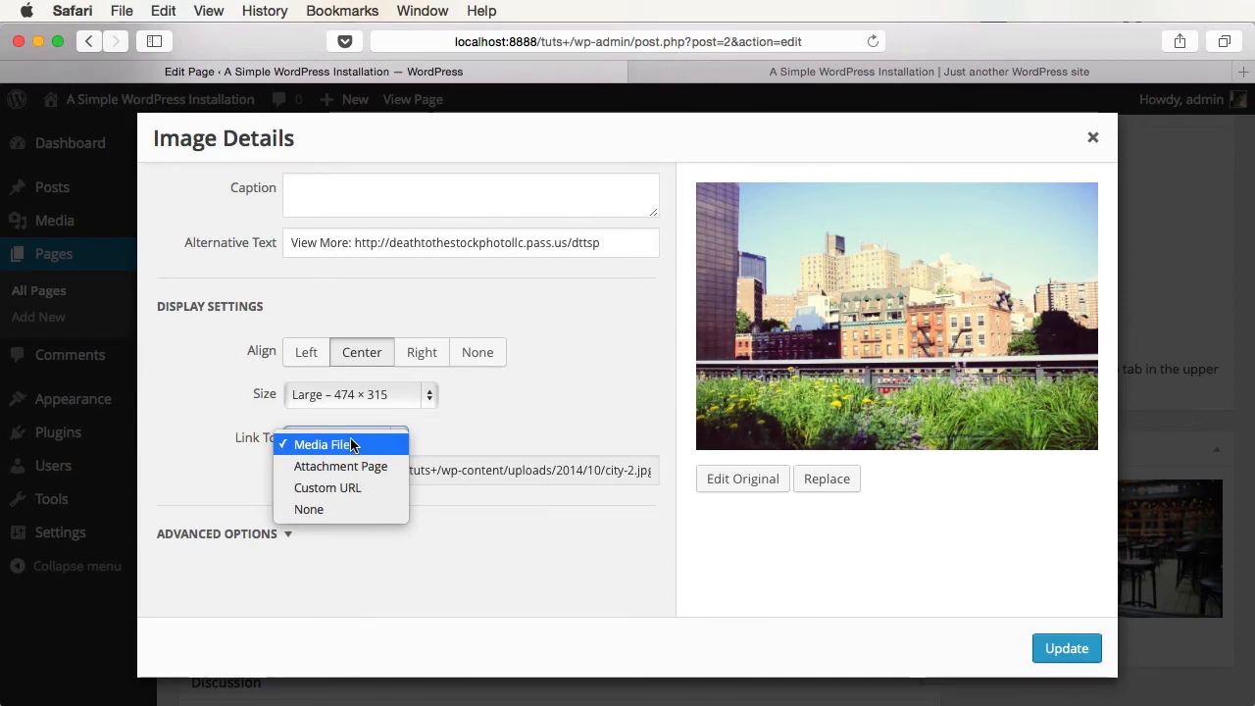
click(617, 522)
click(284, 538)
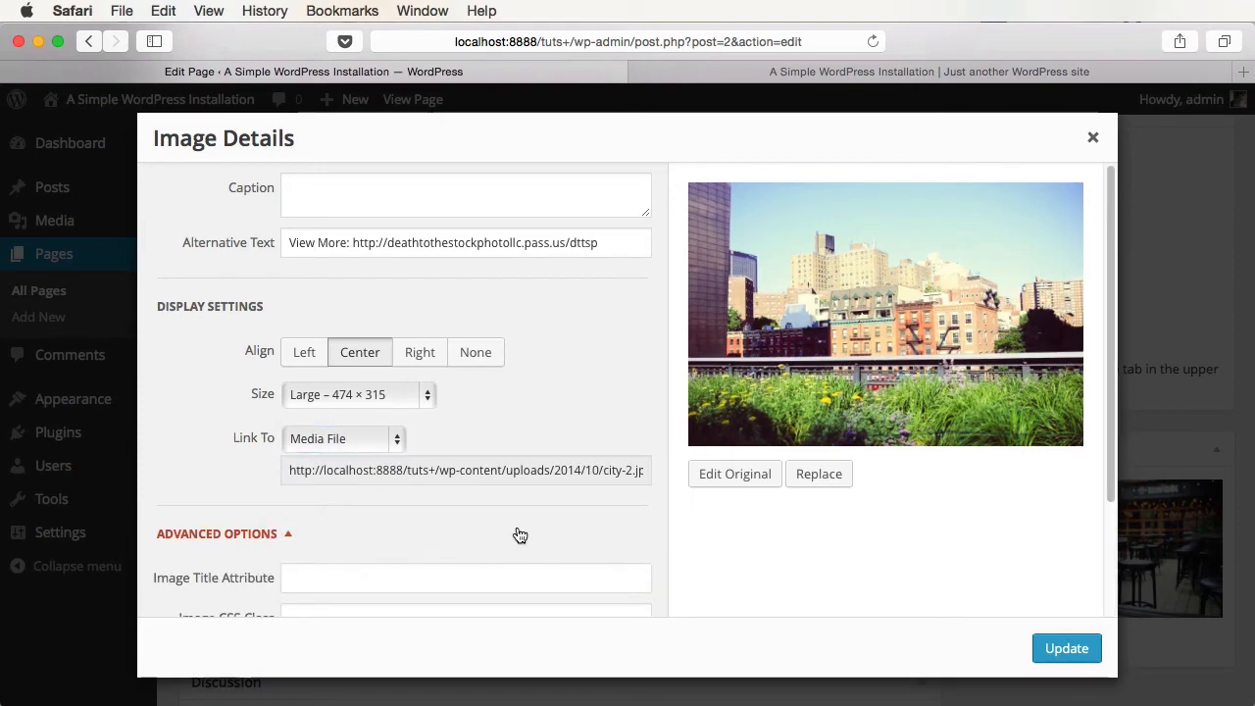
scroll(549, 496, down, 3)
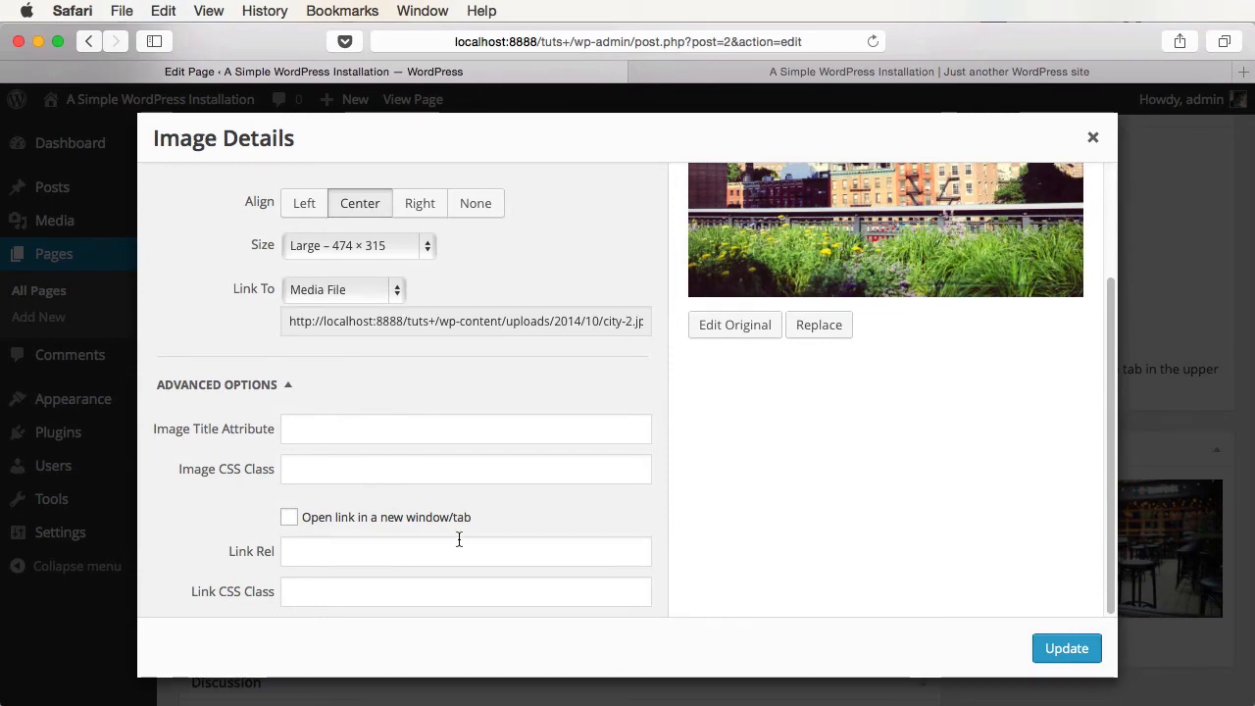
click(1059, 647)
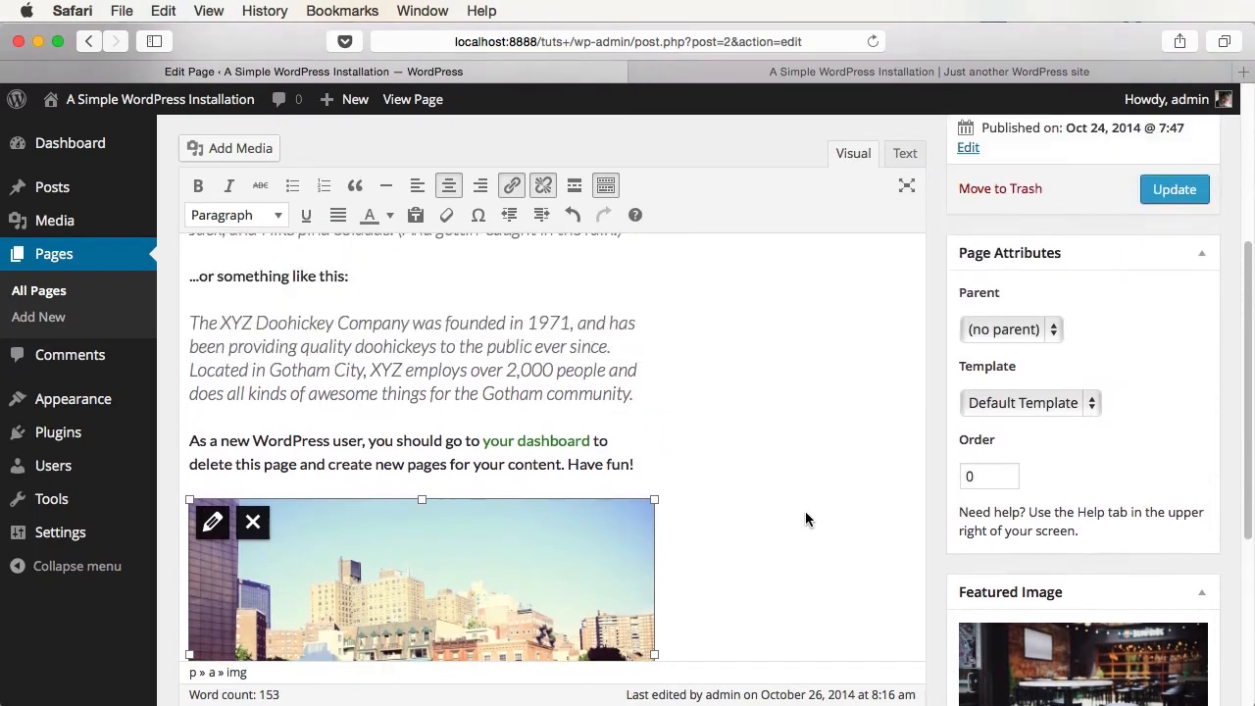
click(1175, 189)
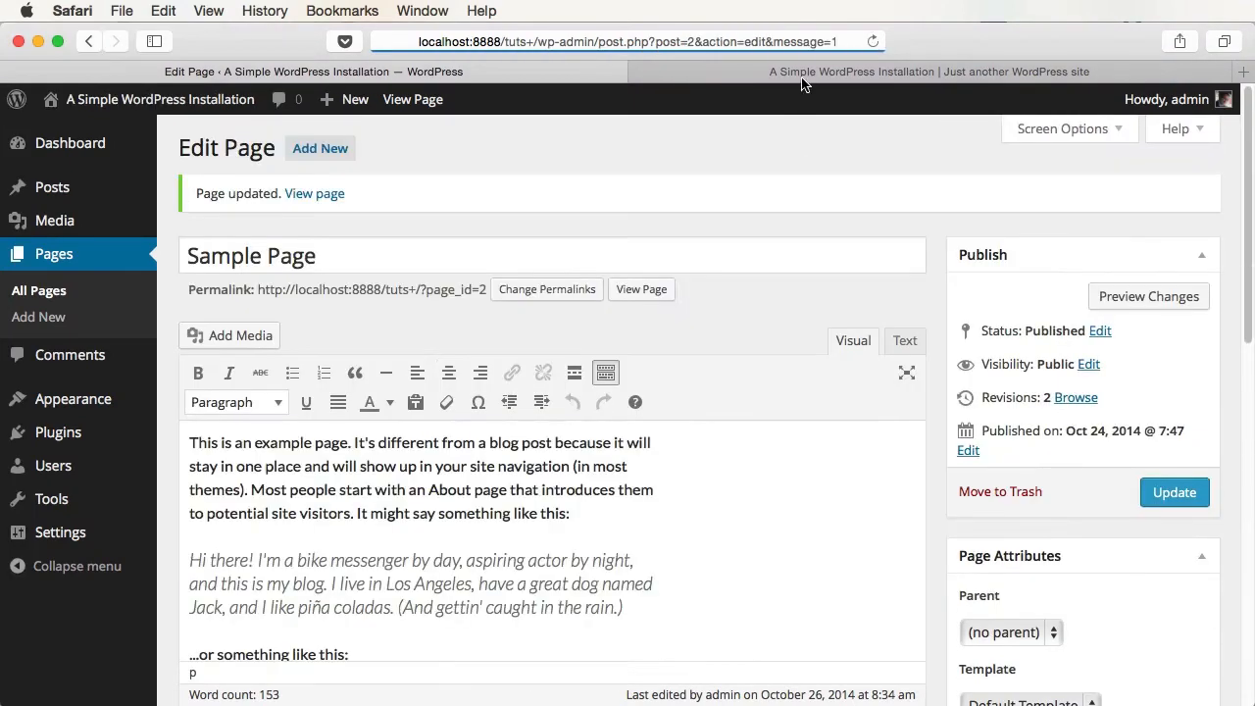
- Open the Sample Page on the live site and scroll past the bar photo header and city photo
click(981, 72)
click(1041, 142)
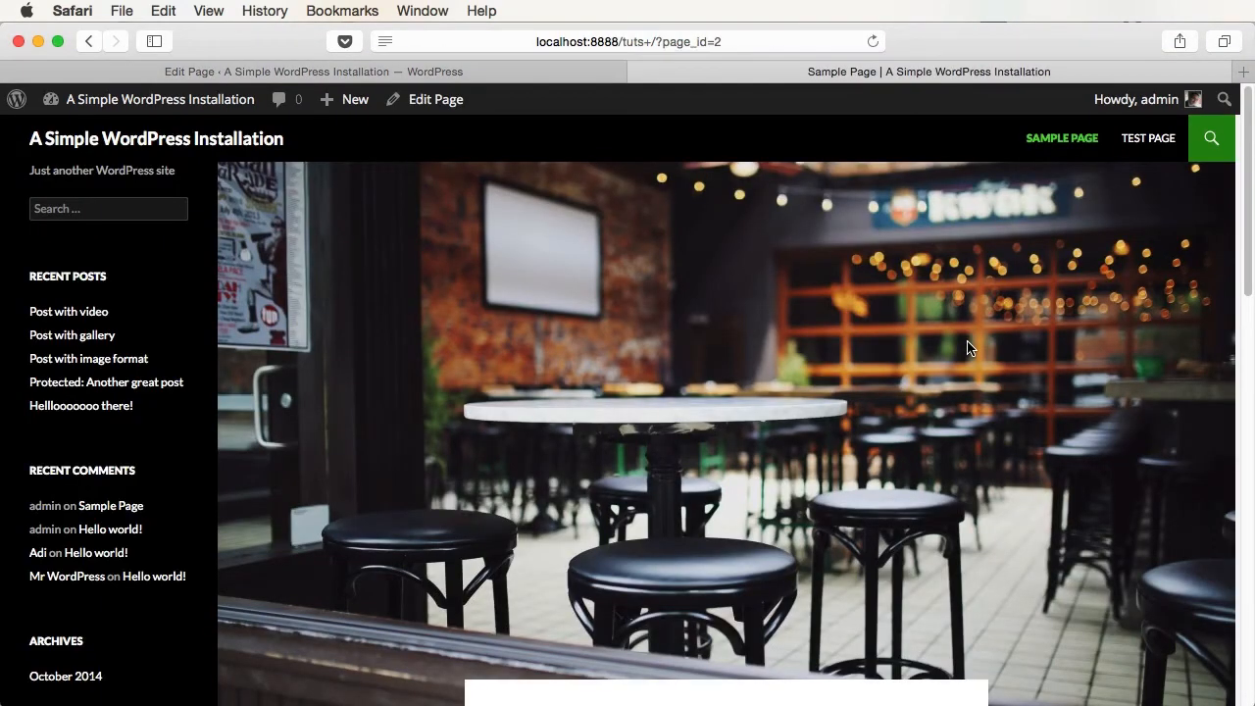
scroll(966, 348, down, 5)
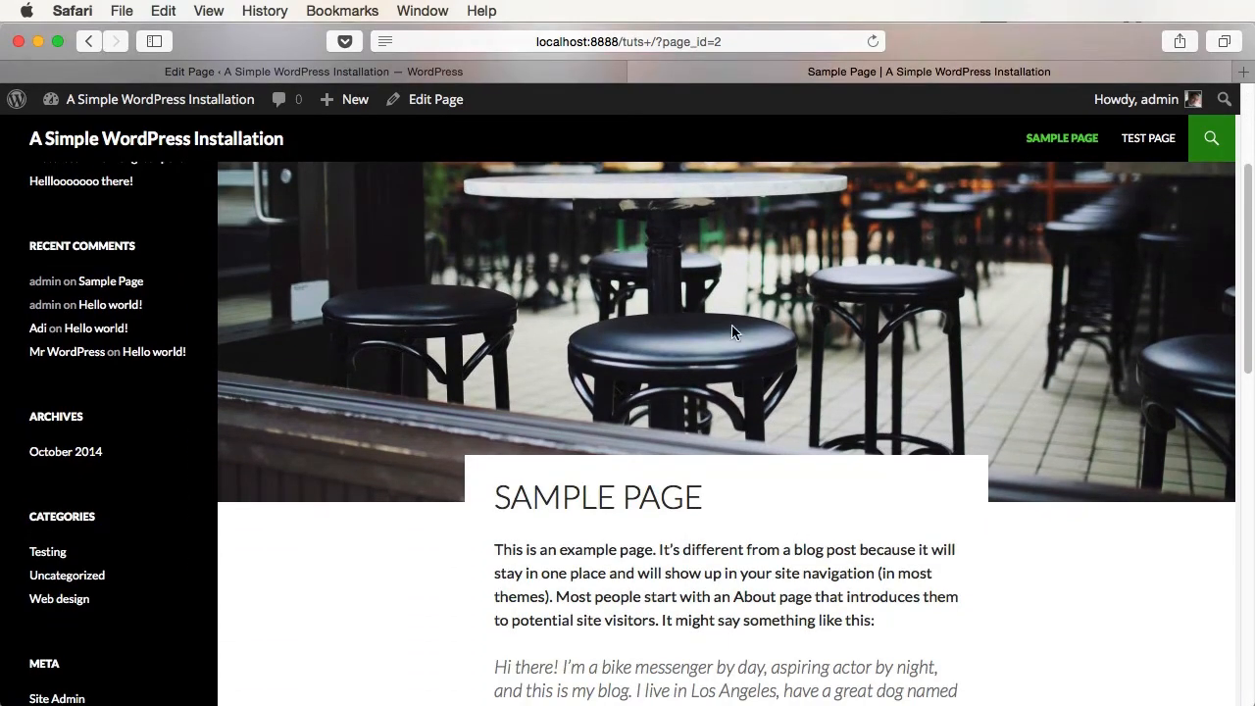
scroll(596, 344, down, 12)
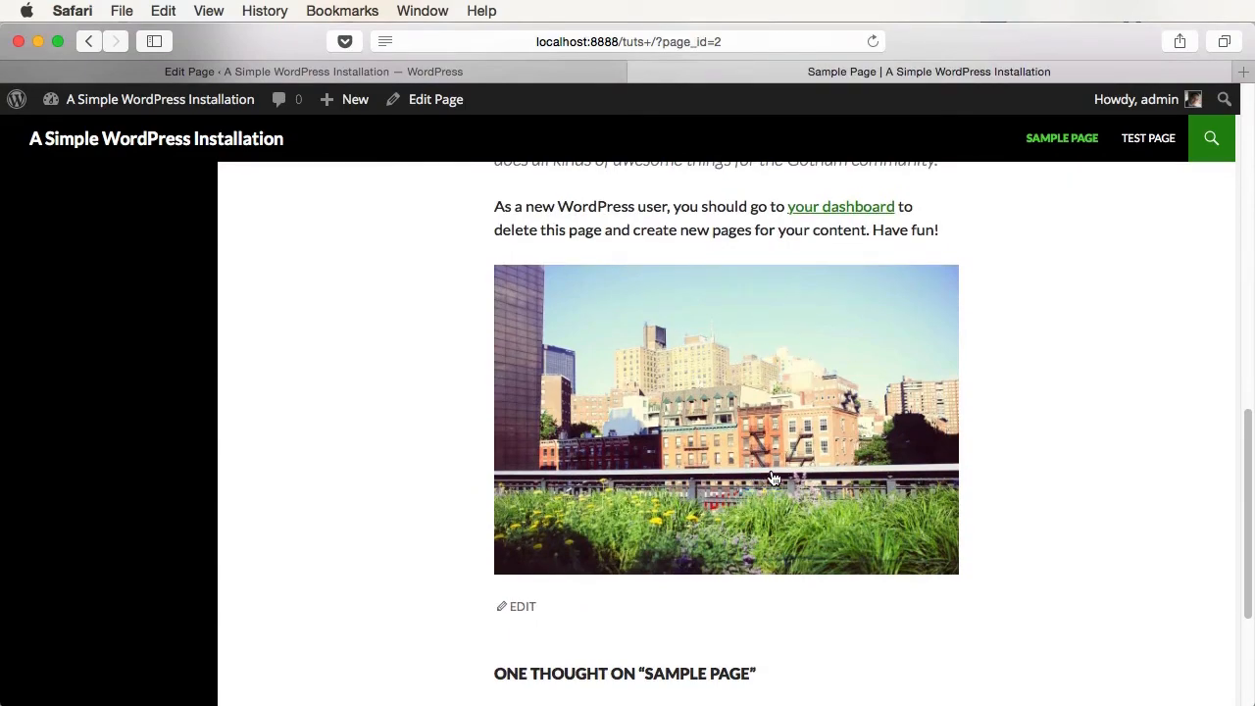
scroll(713, 467, up, 2)
scroll(713, 468, up, 15)
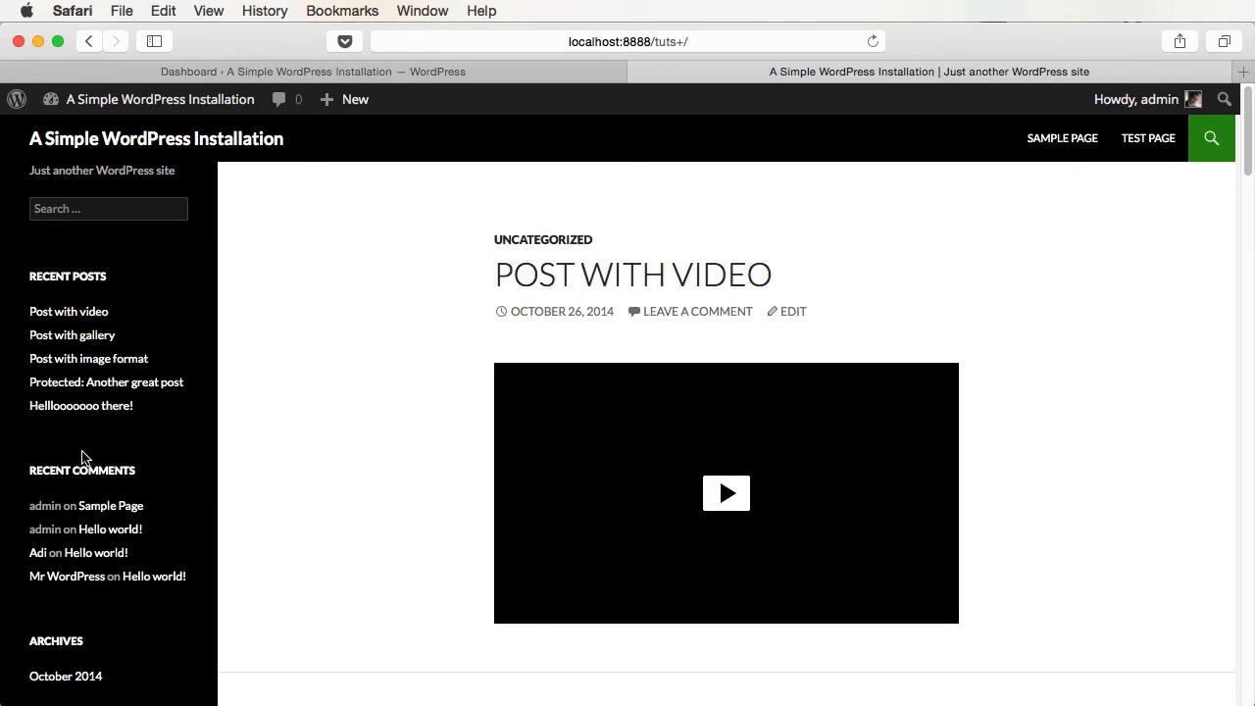
- Inspect the sidebar's search box, Recent Posts heading and Meta section, then go back to the Dashboard
click(67, 214)
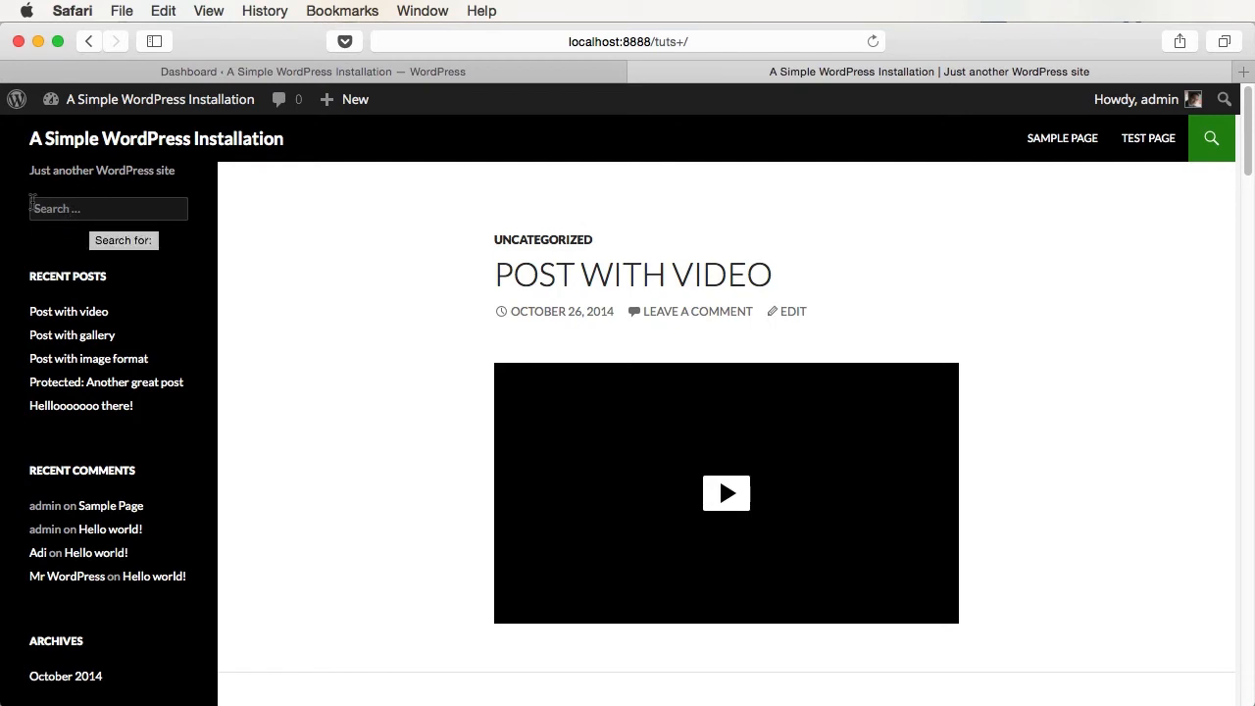
click(63, 239)
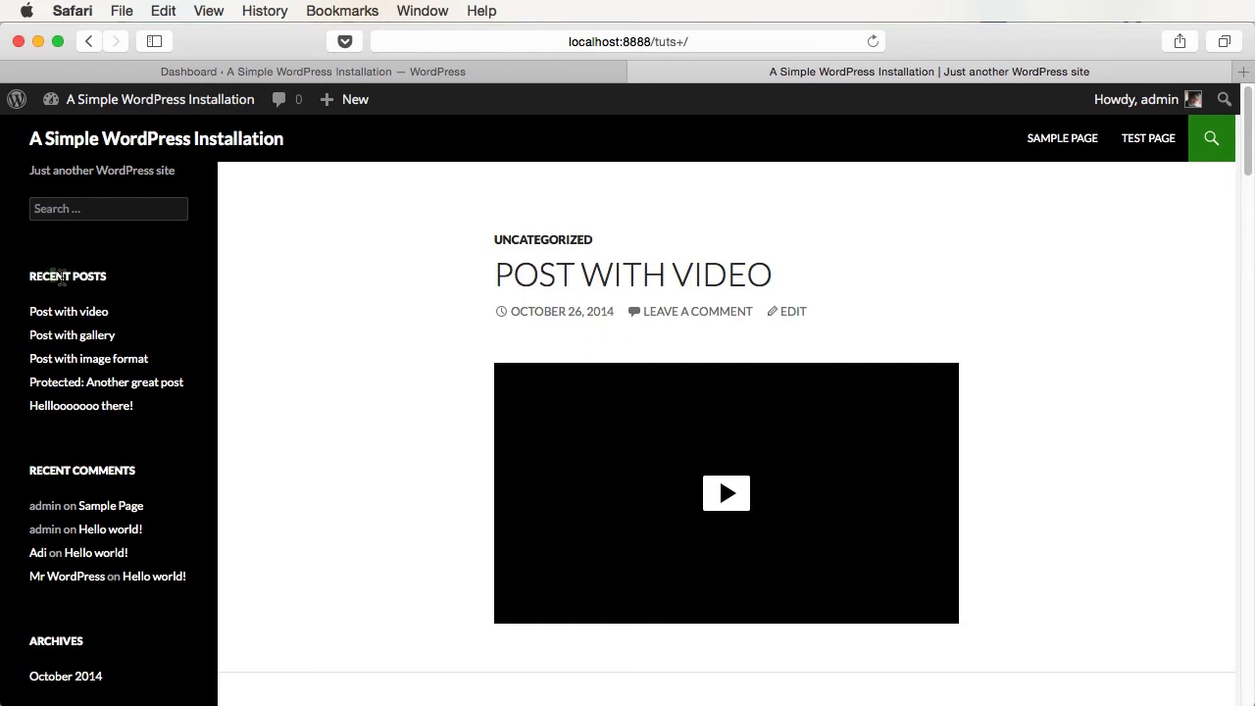
drag(49, 277, 111, 278)
scroll(179, 415, down, 3)
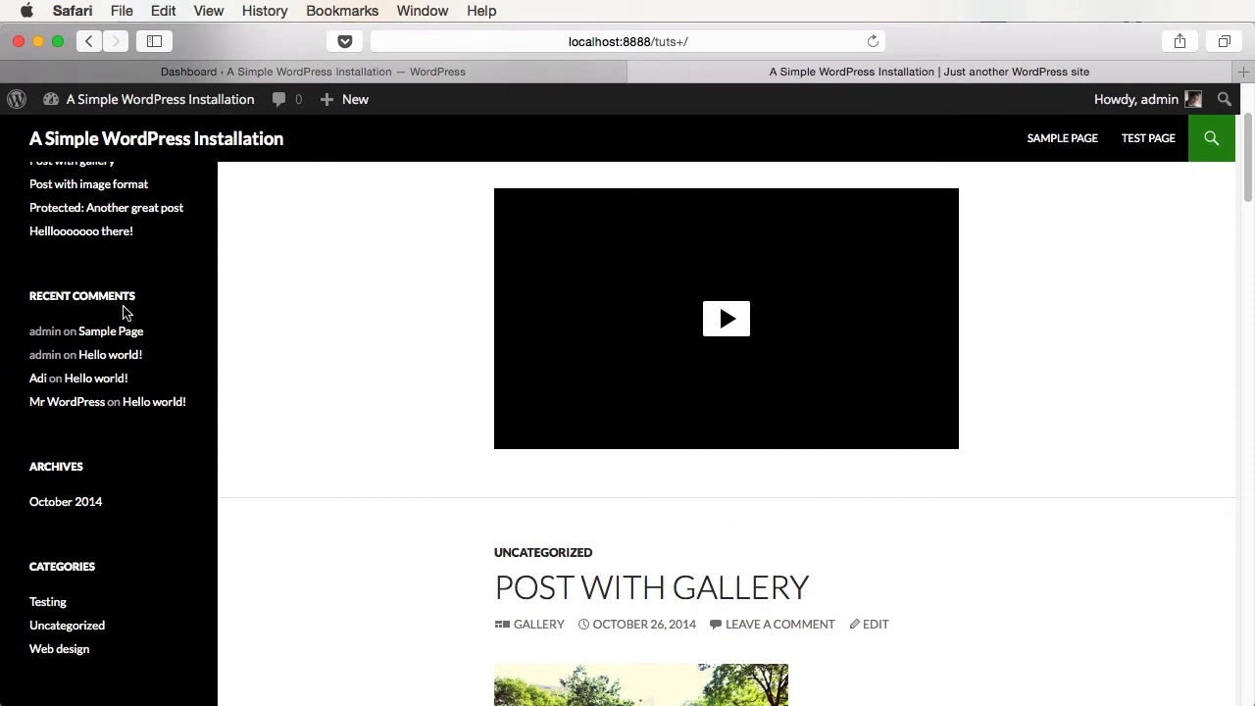
scroll(78, 485, down, 4)
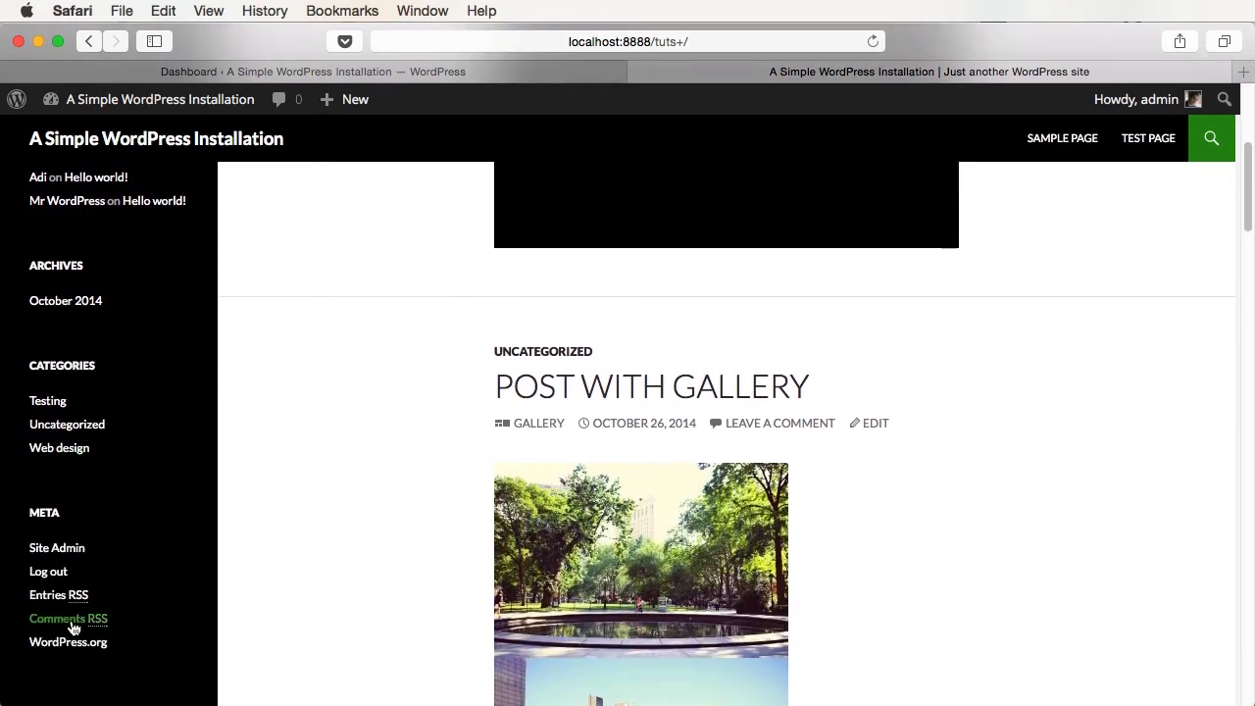
scroll(73, 627, up, 7)
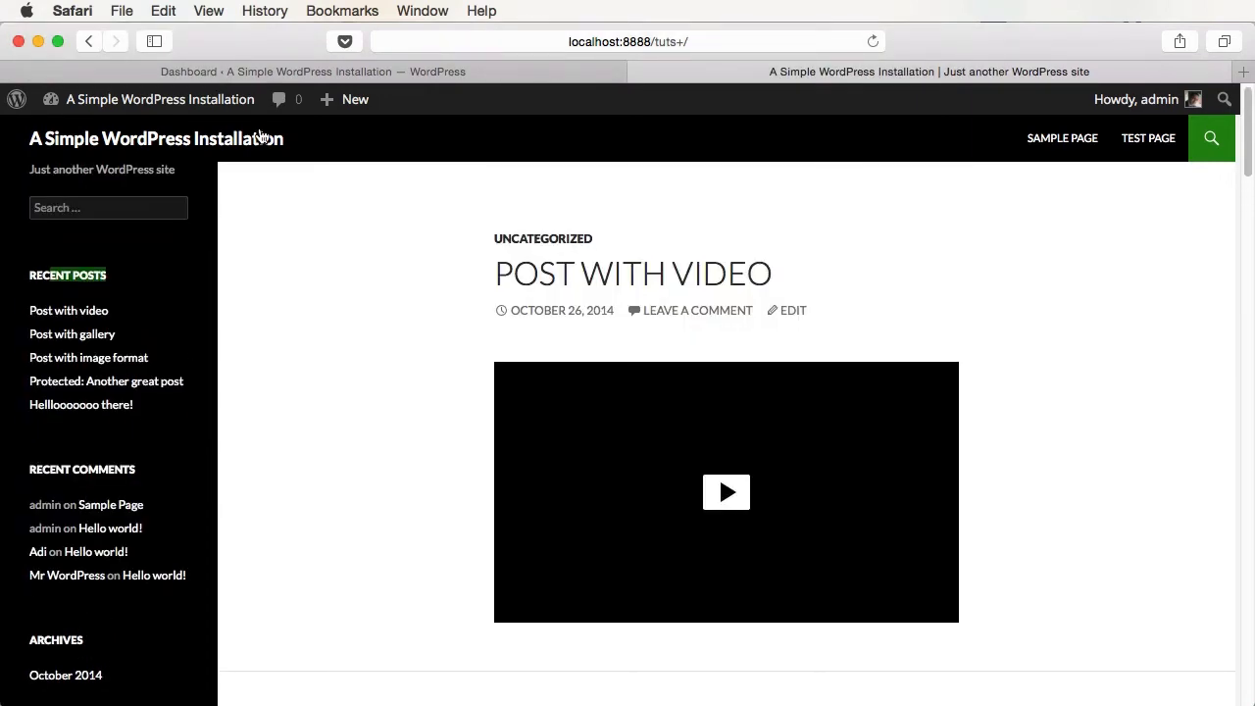
click(321, 73)
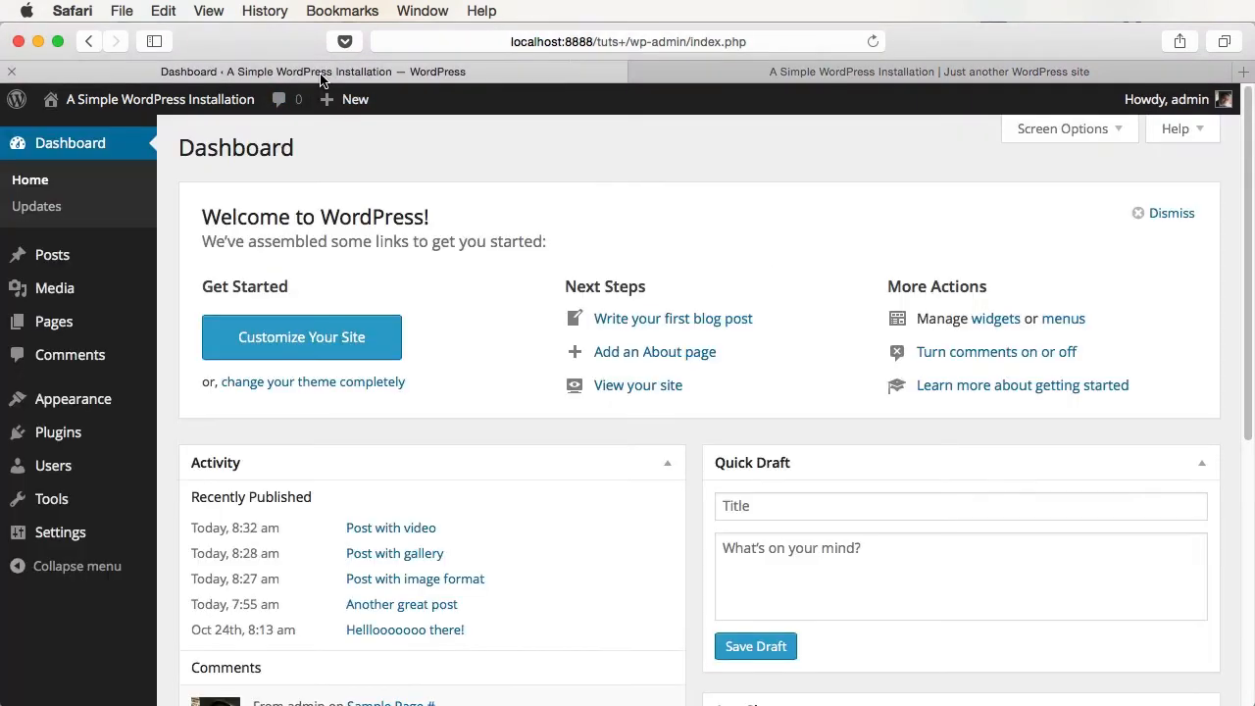
- Open the Widgets page and compare it with the live site's front page
mouse_move(77, 401)
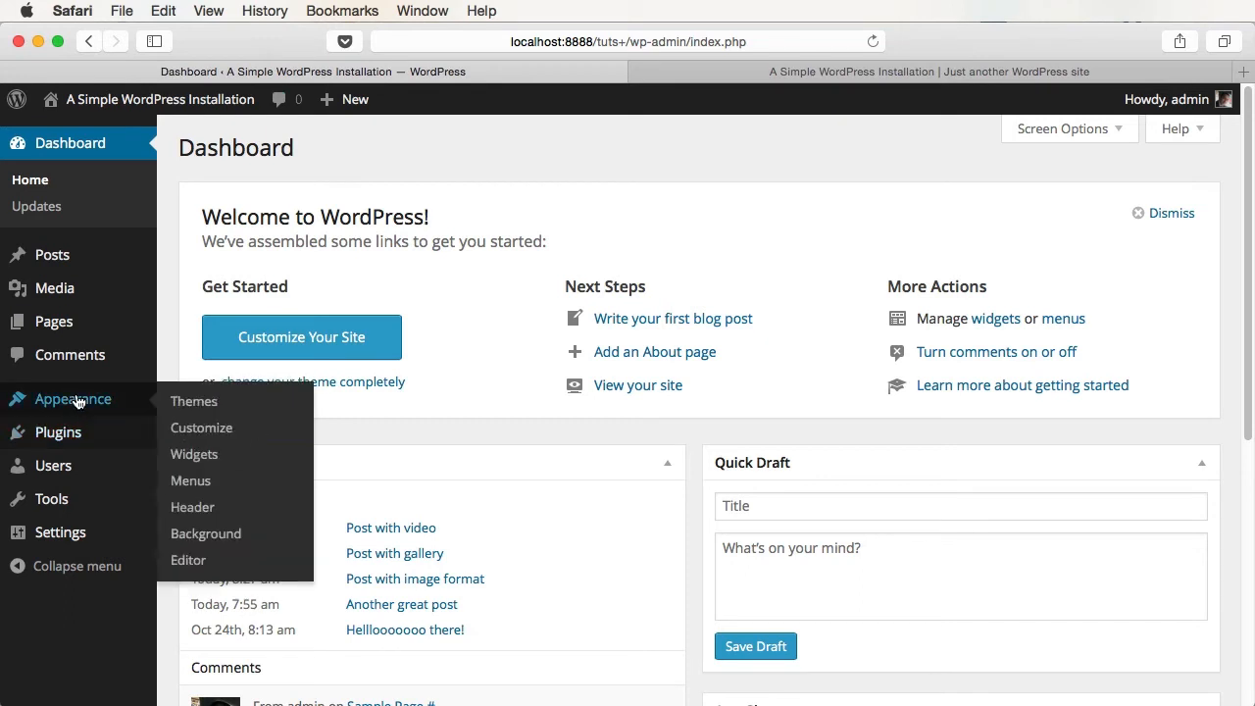
click(194, 454)
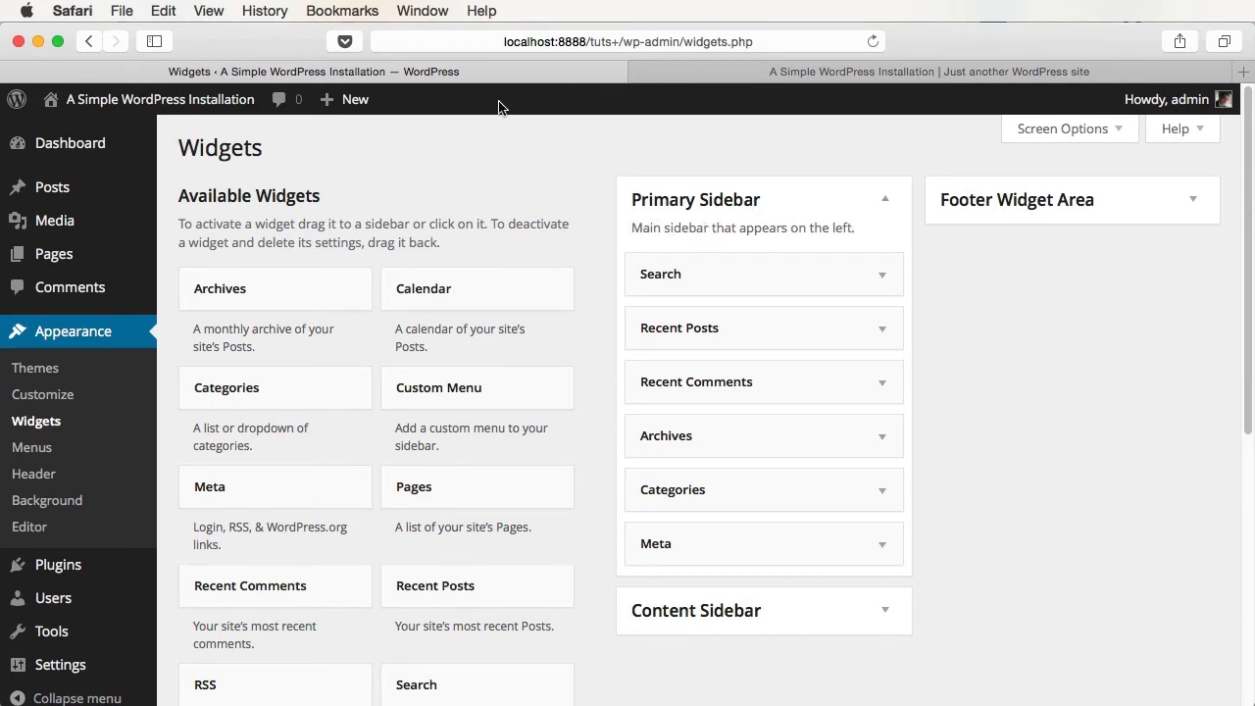
click(813, 73)
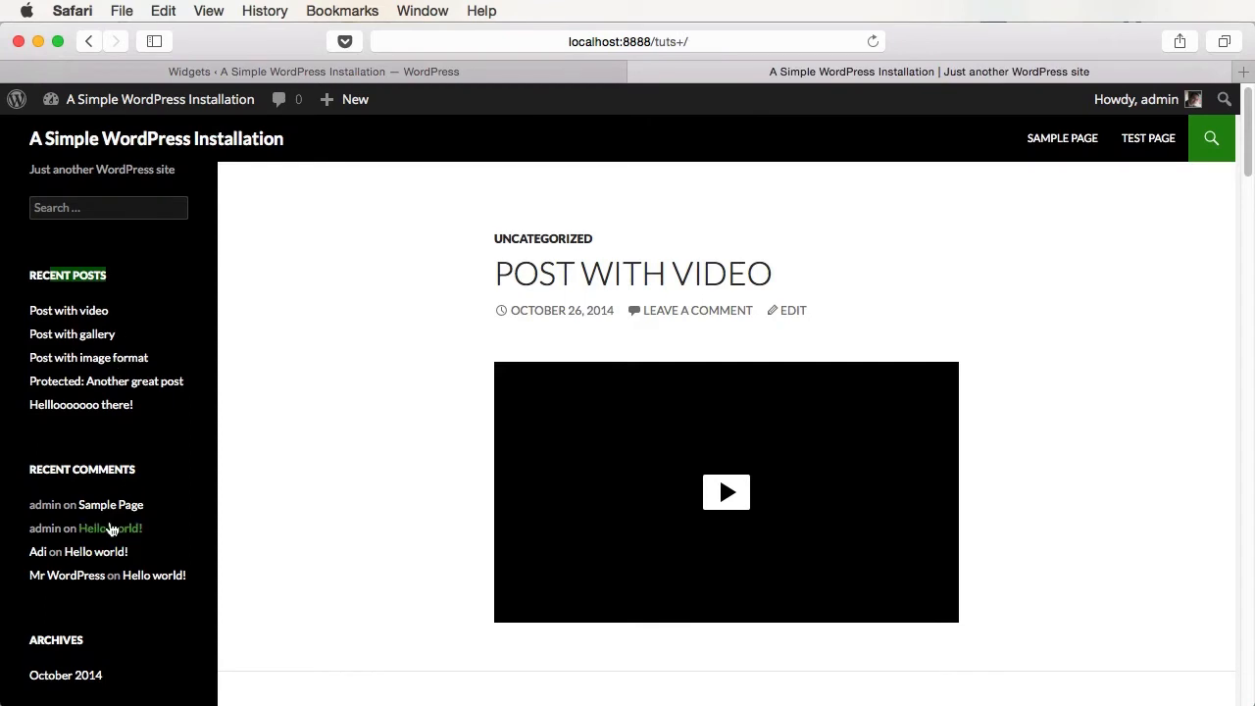
click(404, 74)
- Expand Content Sidebar and Footer Widget Area to read their descriptions, checking the live site
click(887, 618)
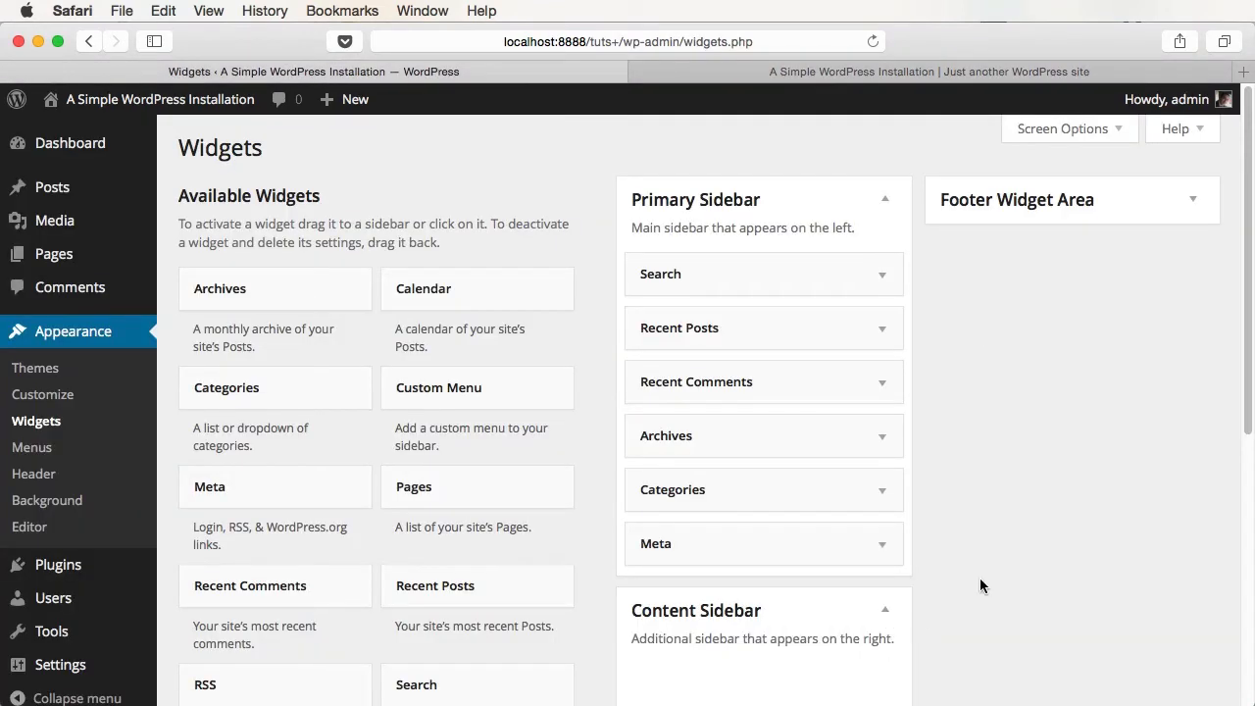
scroll(994, 442, down, 3)
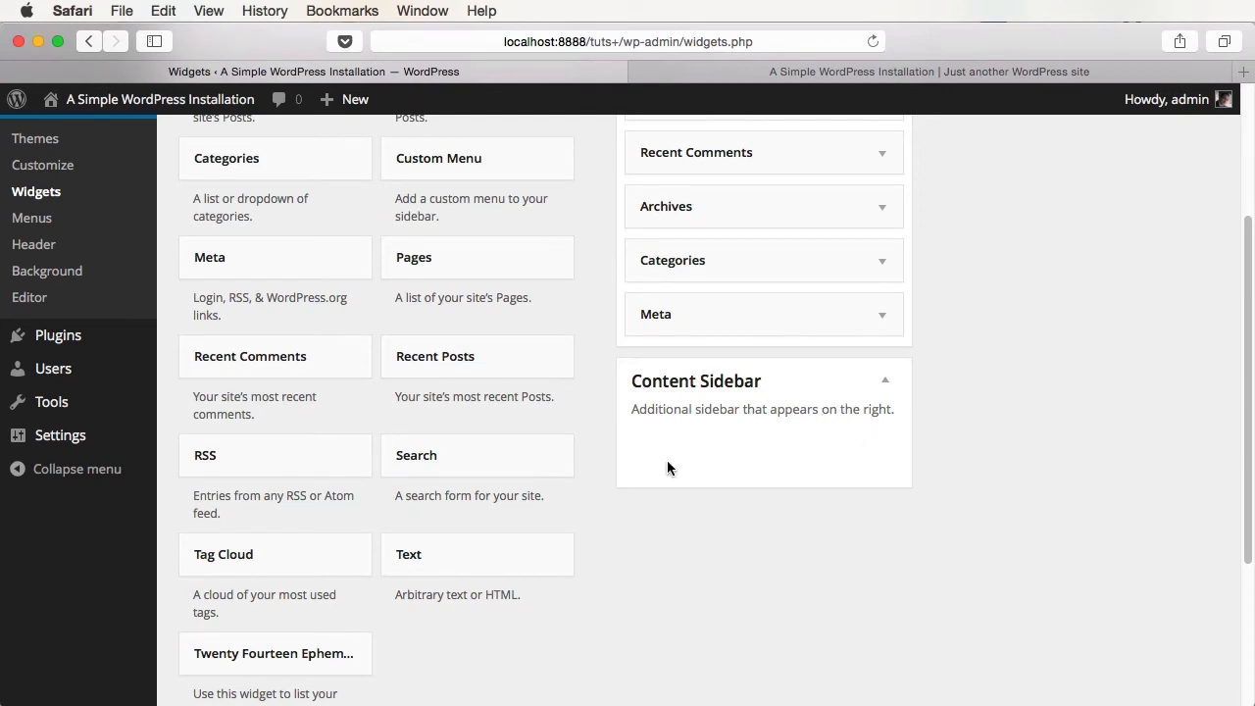
scroll(688, 492, up, 5)
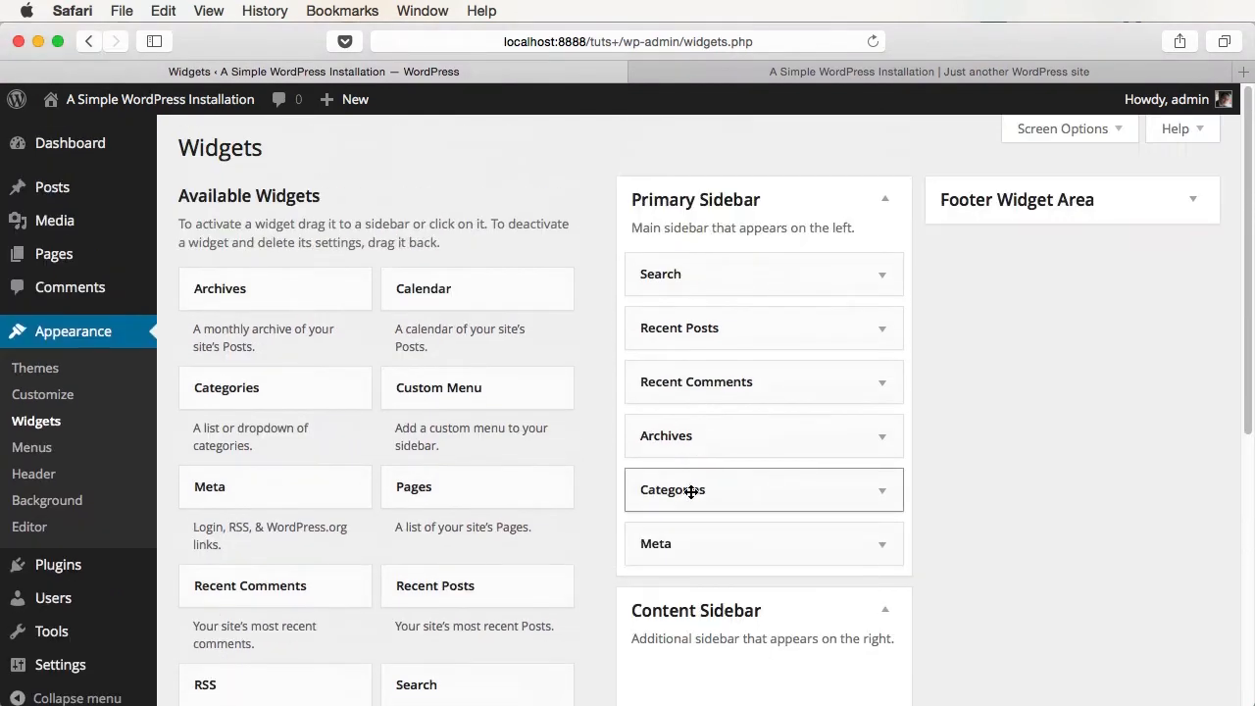
click(1193, 200)
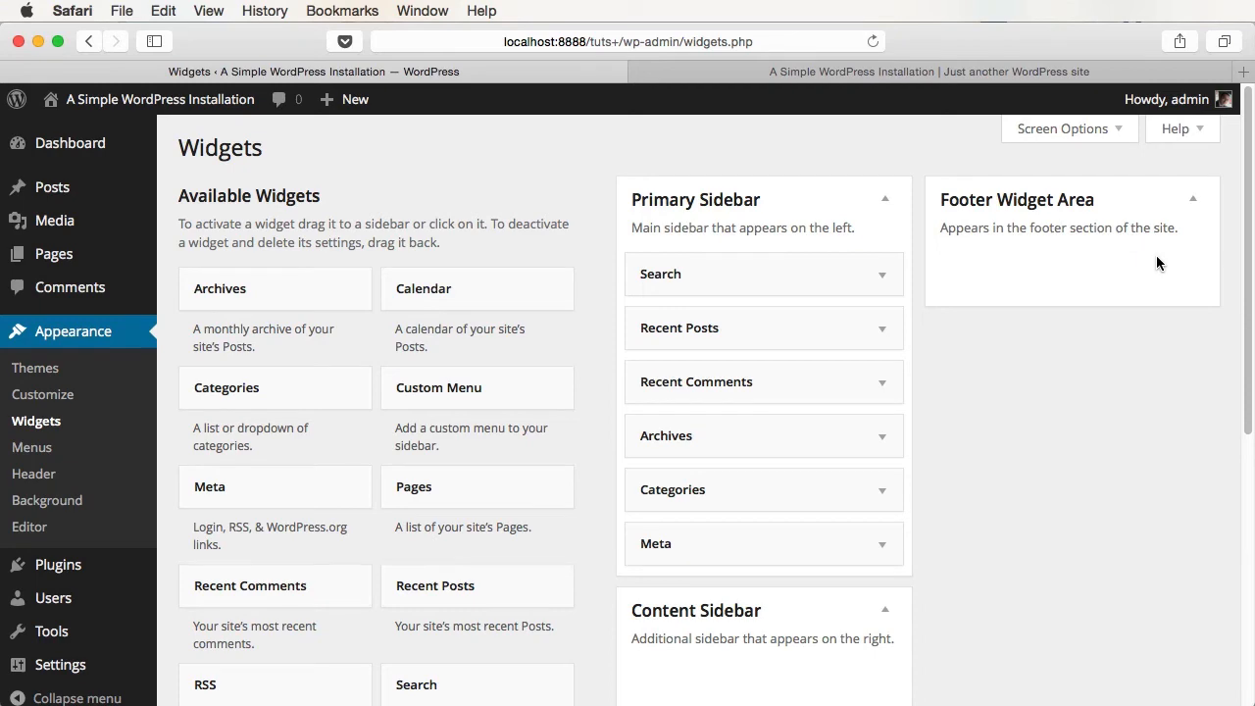
key(ctrl+Tab)
scroll(876, 457, down, 10)
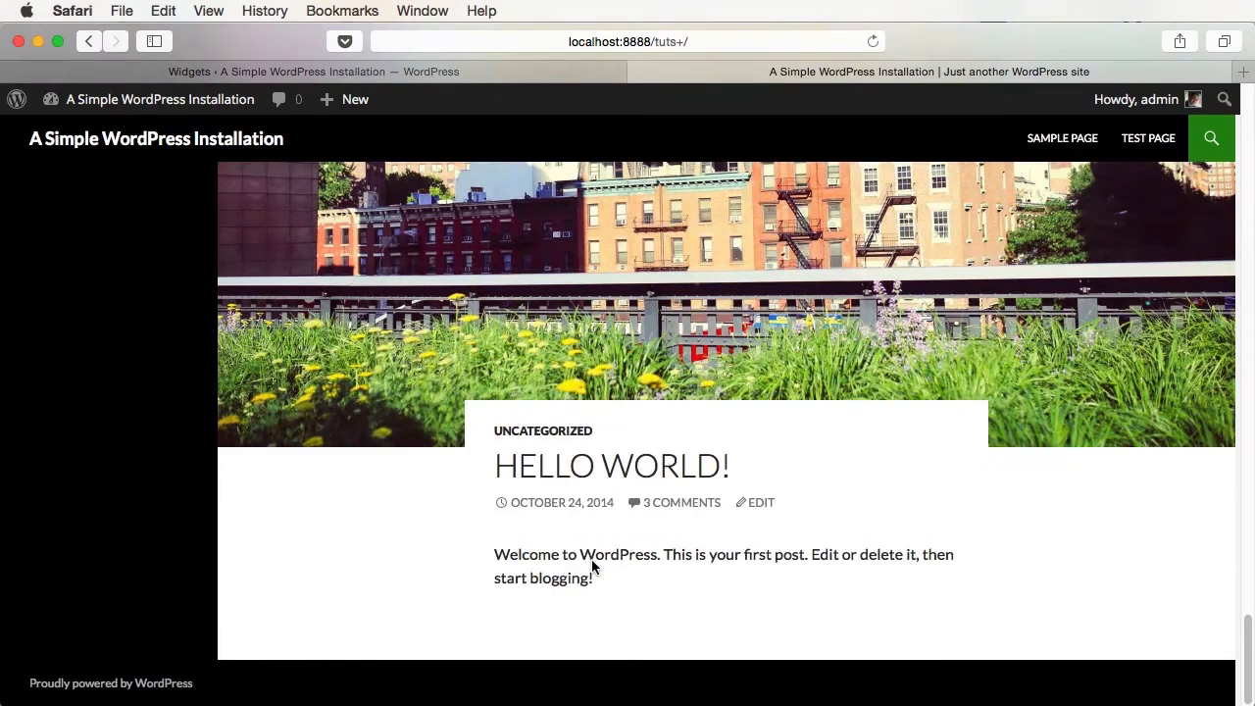
key(ctrl+Tab)
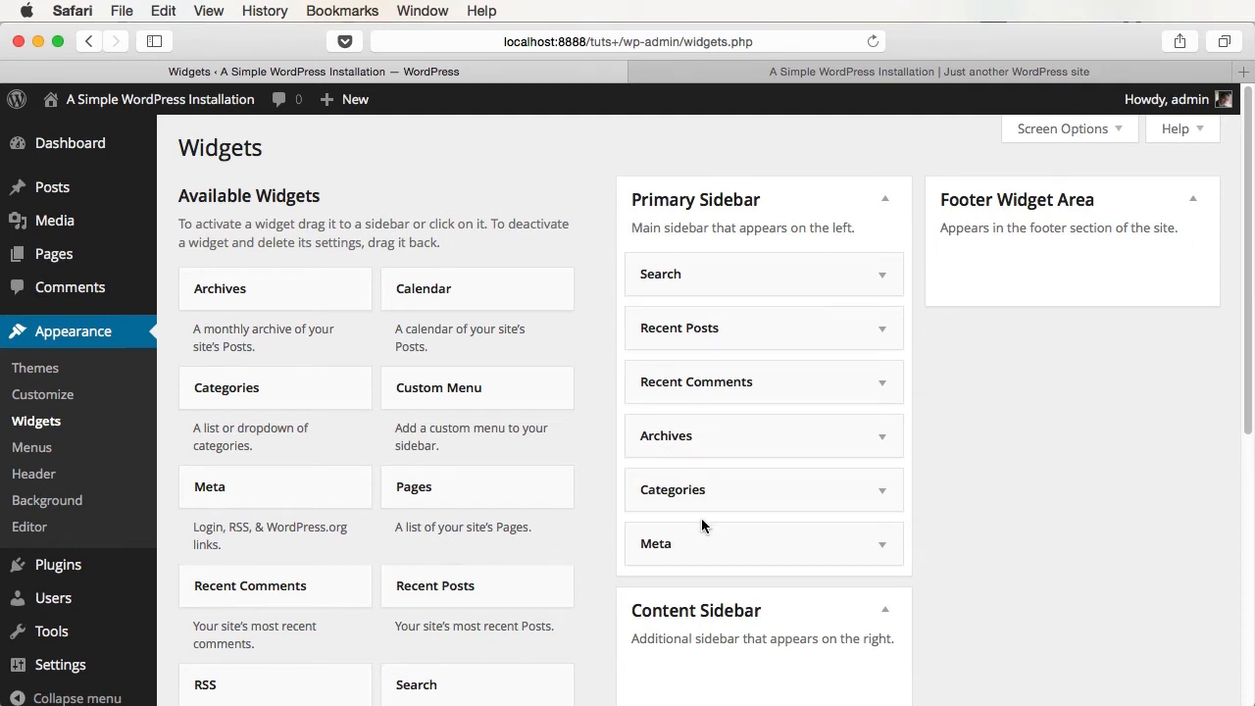
key(ctrl+Tab)
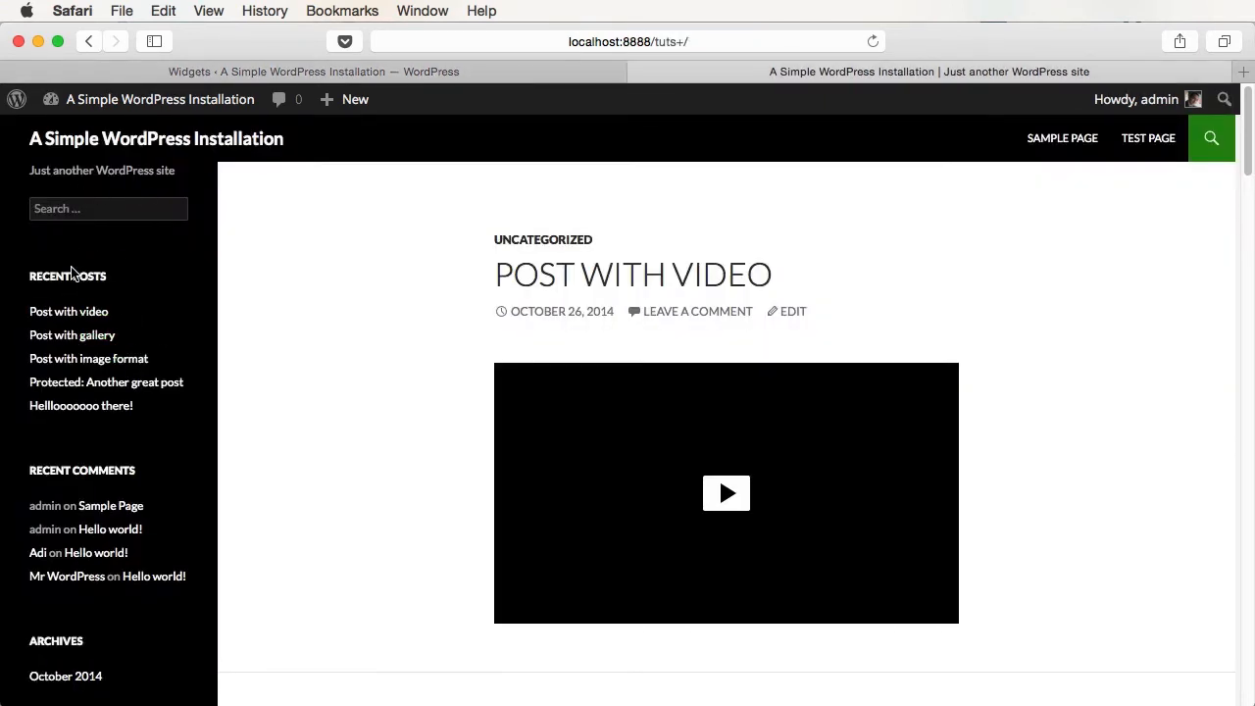
click(554, 77)
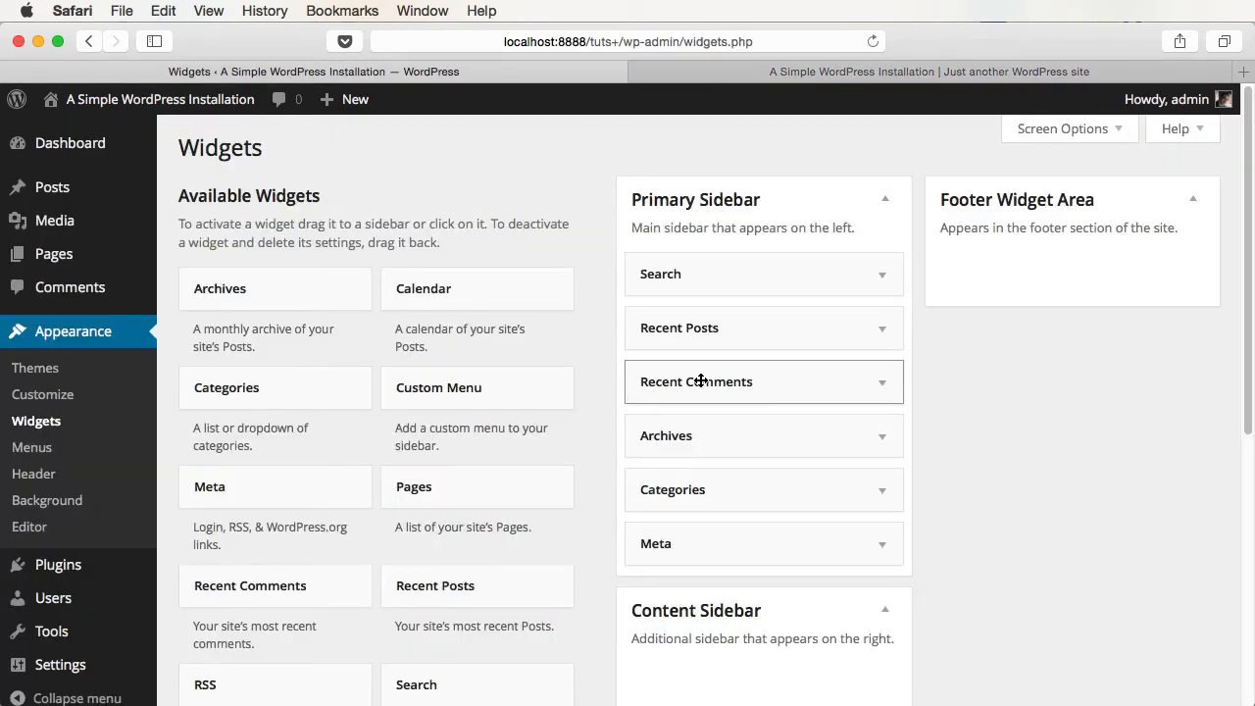
- Move Recent Comments to the top of the Primary Sidebar and check the order on the site
drag(776, 383, 767, 270)
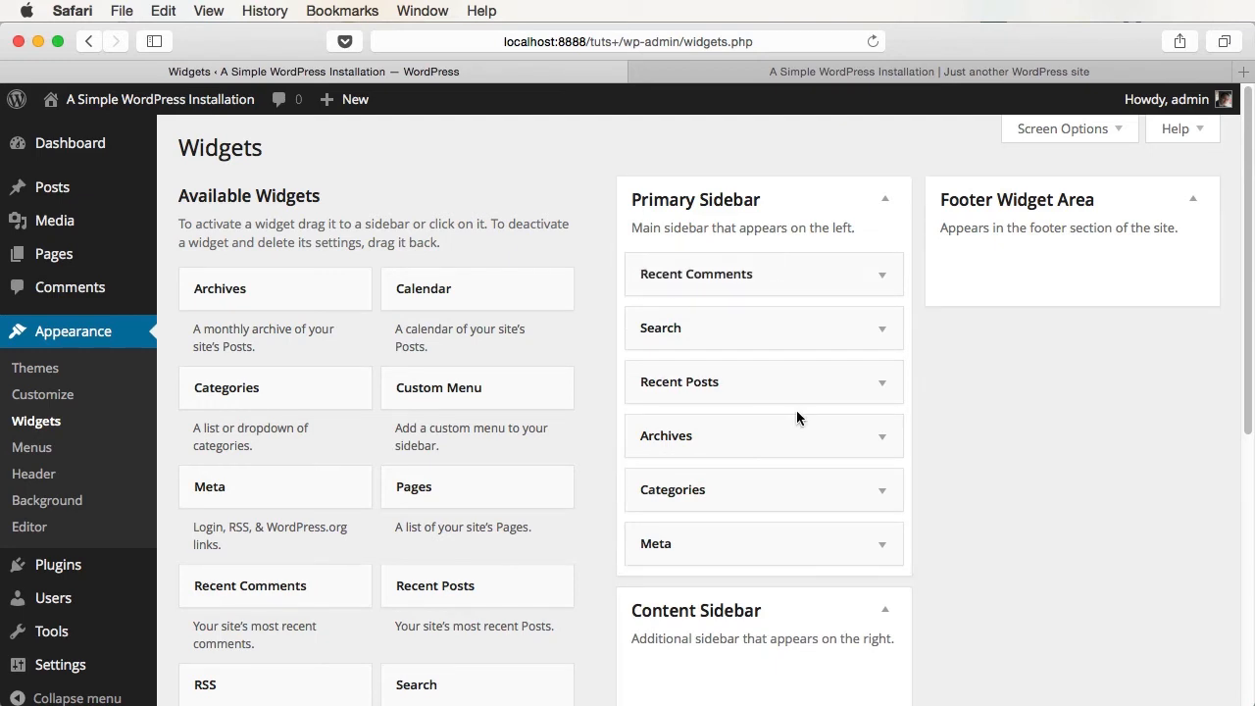
click(862, 77)
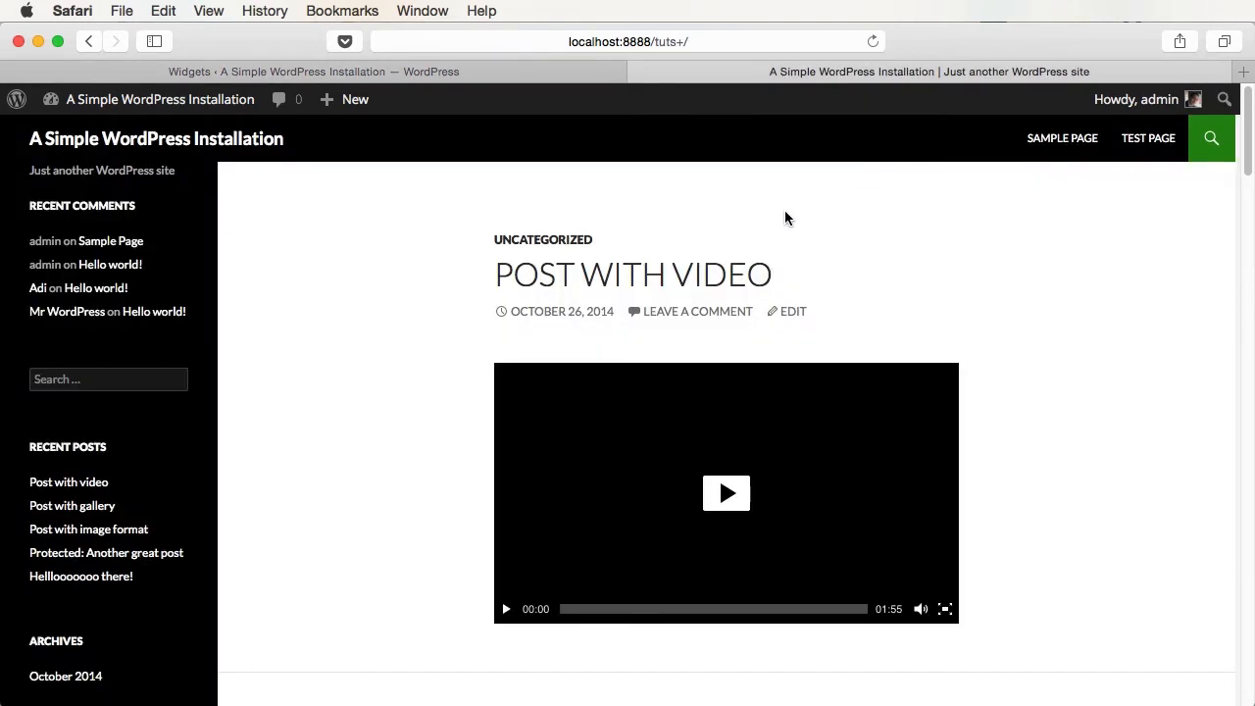
click(373, 72)
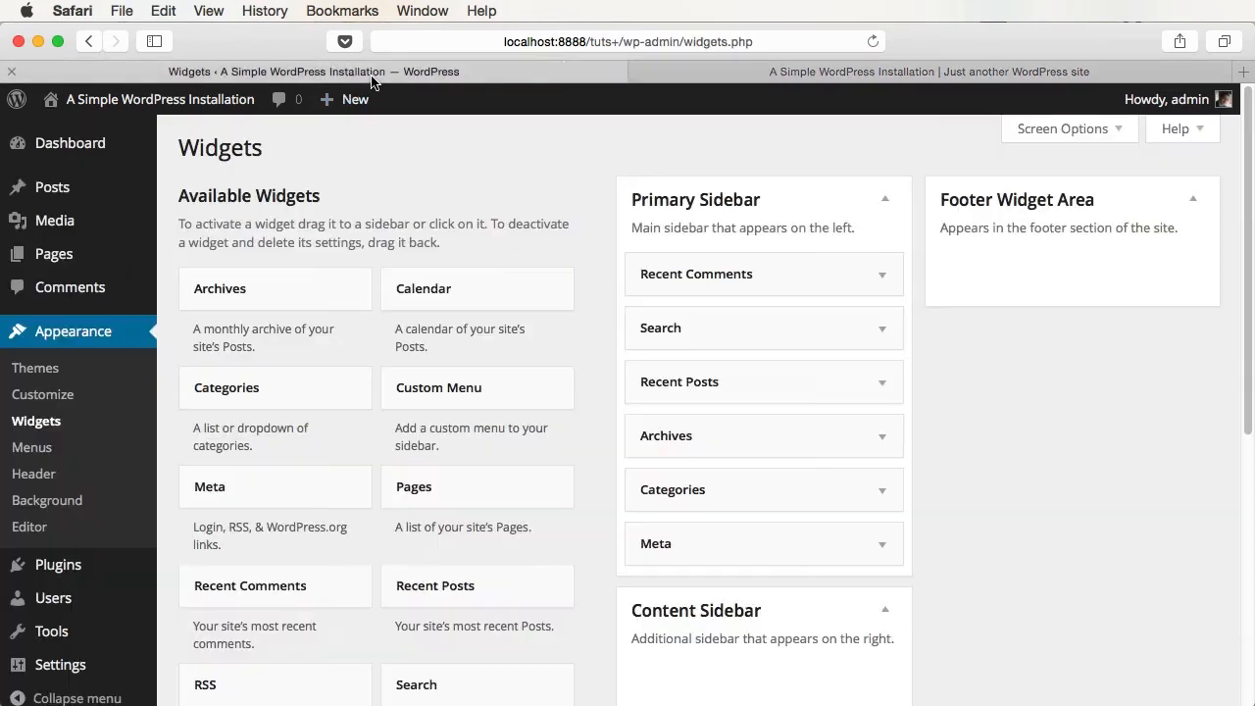
- Delete the Recent Comments widget and reload the live site to confirm it's gone
click(882, 277)
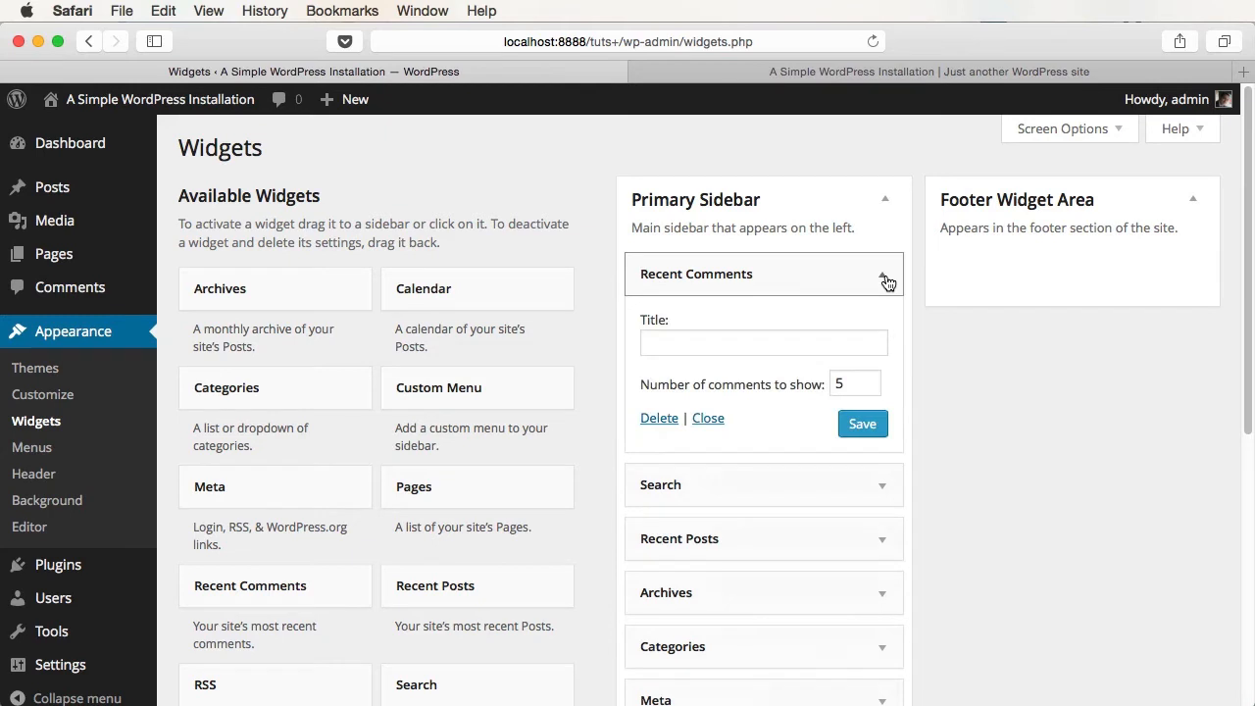
click(660, 418)
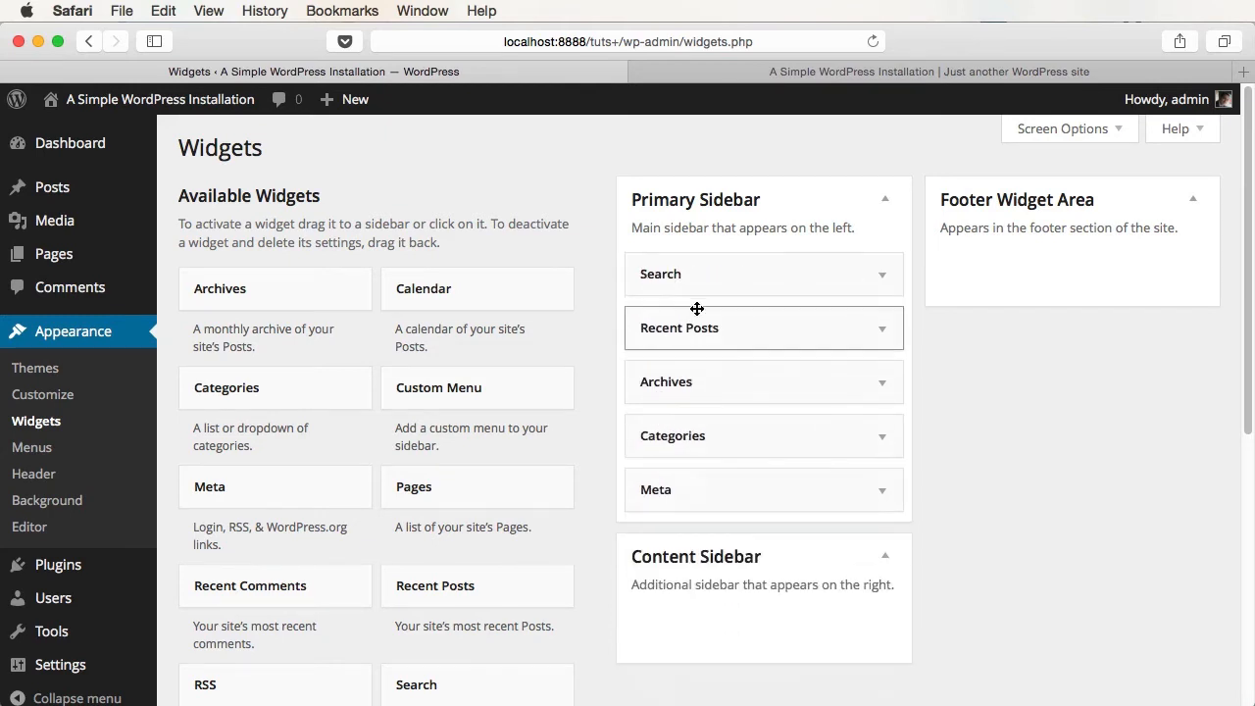
click(796, 77)
key(super+r)
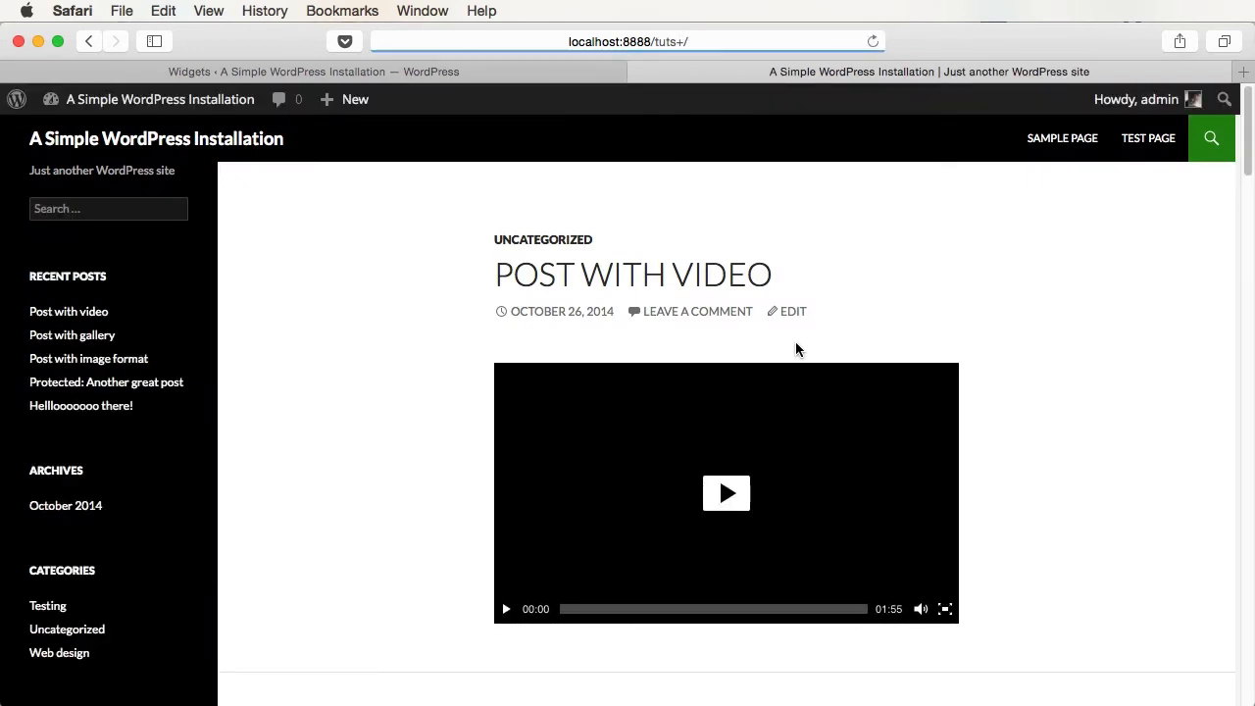
- Title the sidebar's Search widget 'Search here' and save it
click(519, 76)
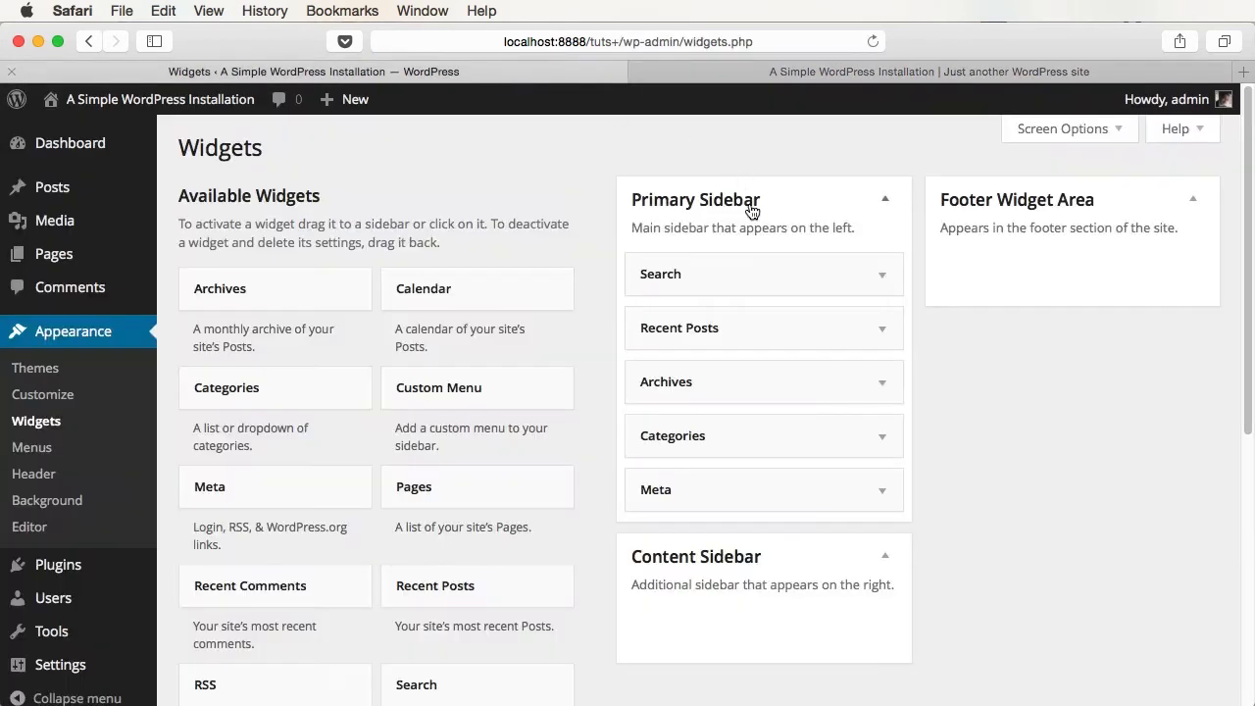
click(886, 278)
click(687, 343)
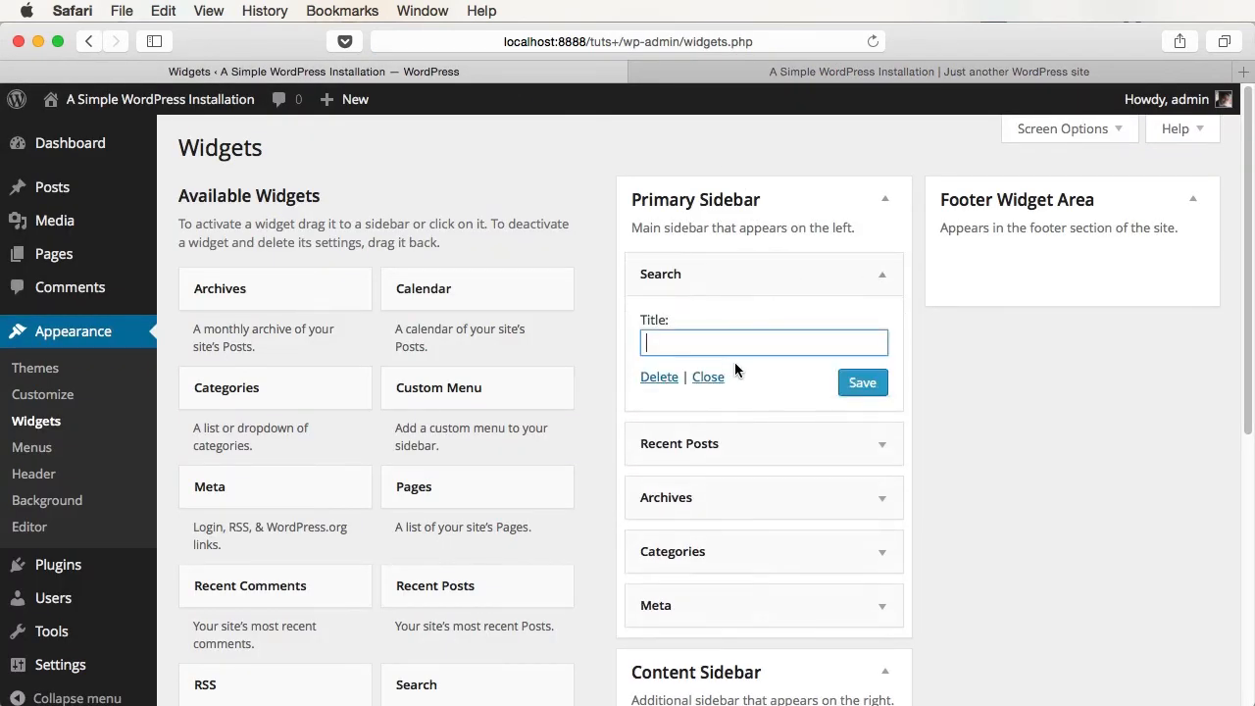
text(Search here)
click(862, 382)
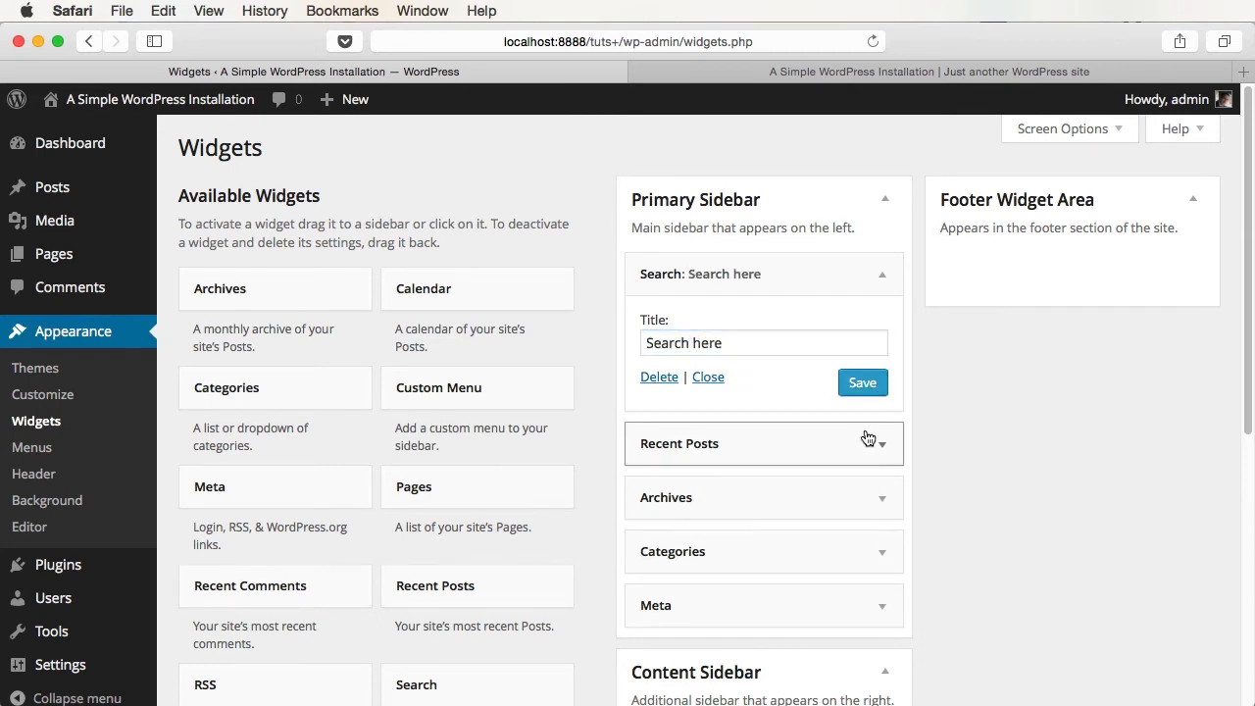
- Reload the live site to confirm the 'Search here' heading, then return to the widgets
click(863, 72)
key(super+r)
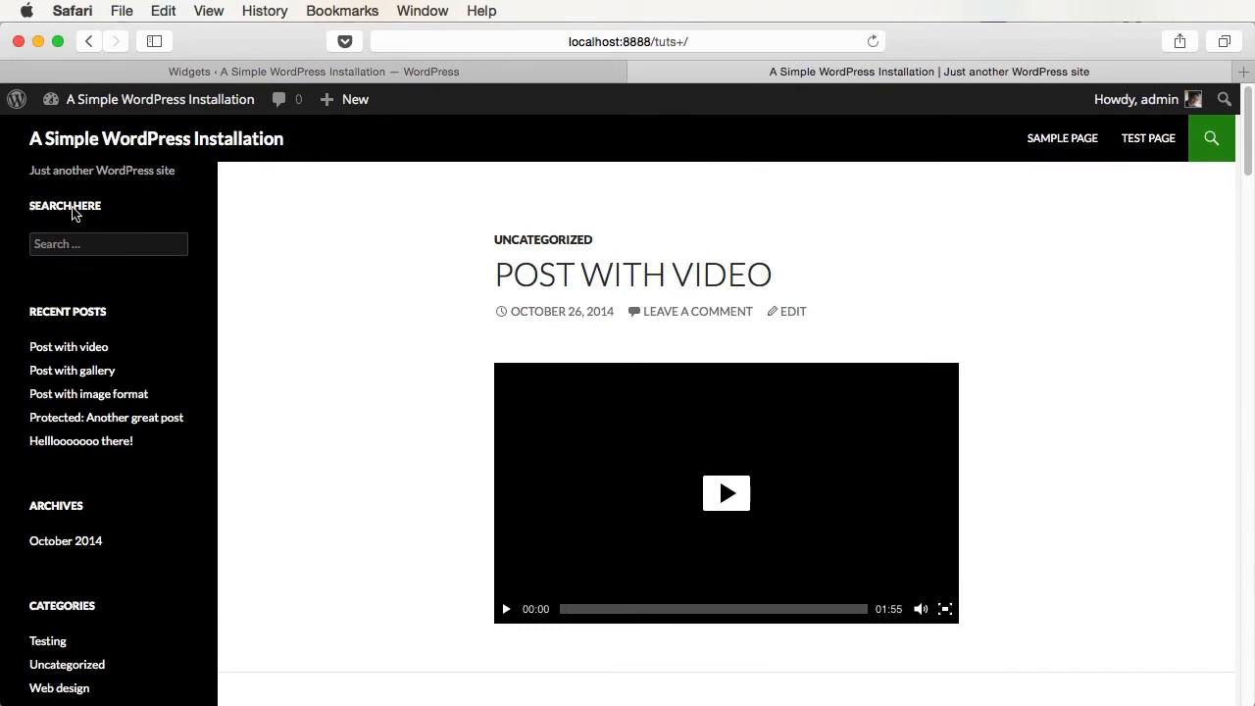
key(ctrl+shift+Tab)
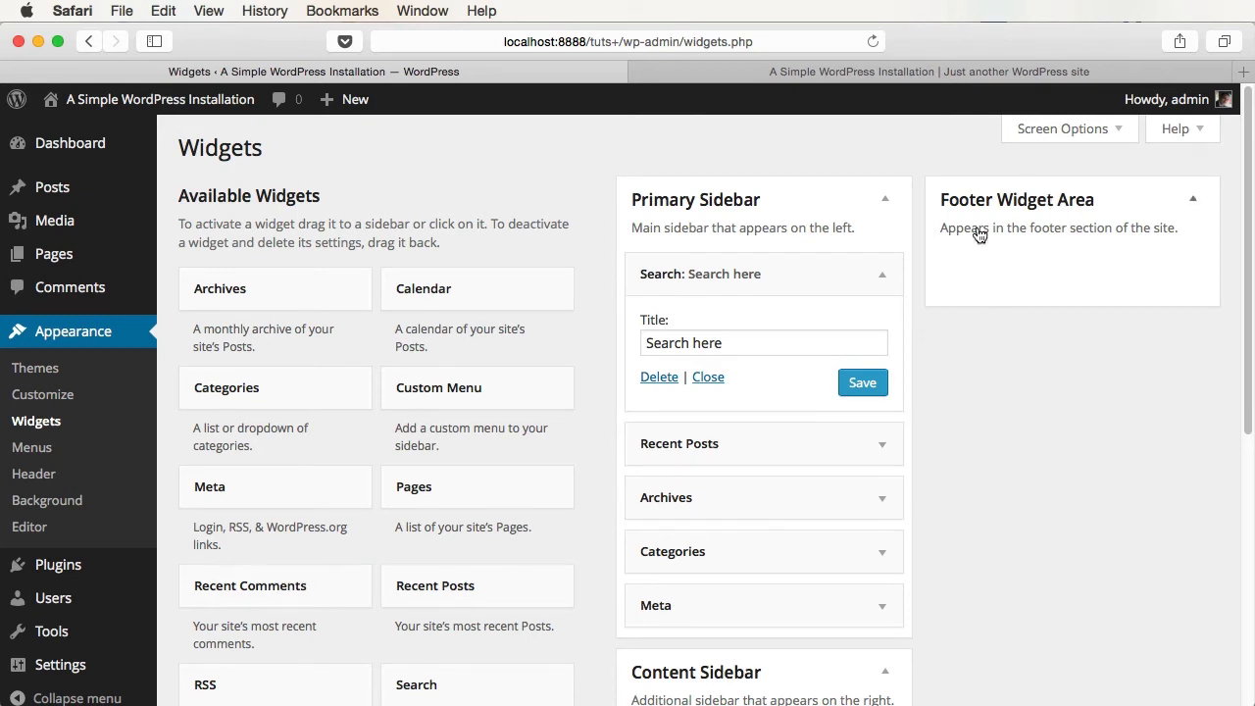
- Move Recent Posts and Archives into the Footer Widget Area and check the site's footer
drag(756, 445, 1042, 248)
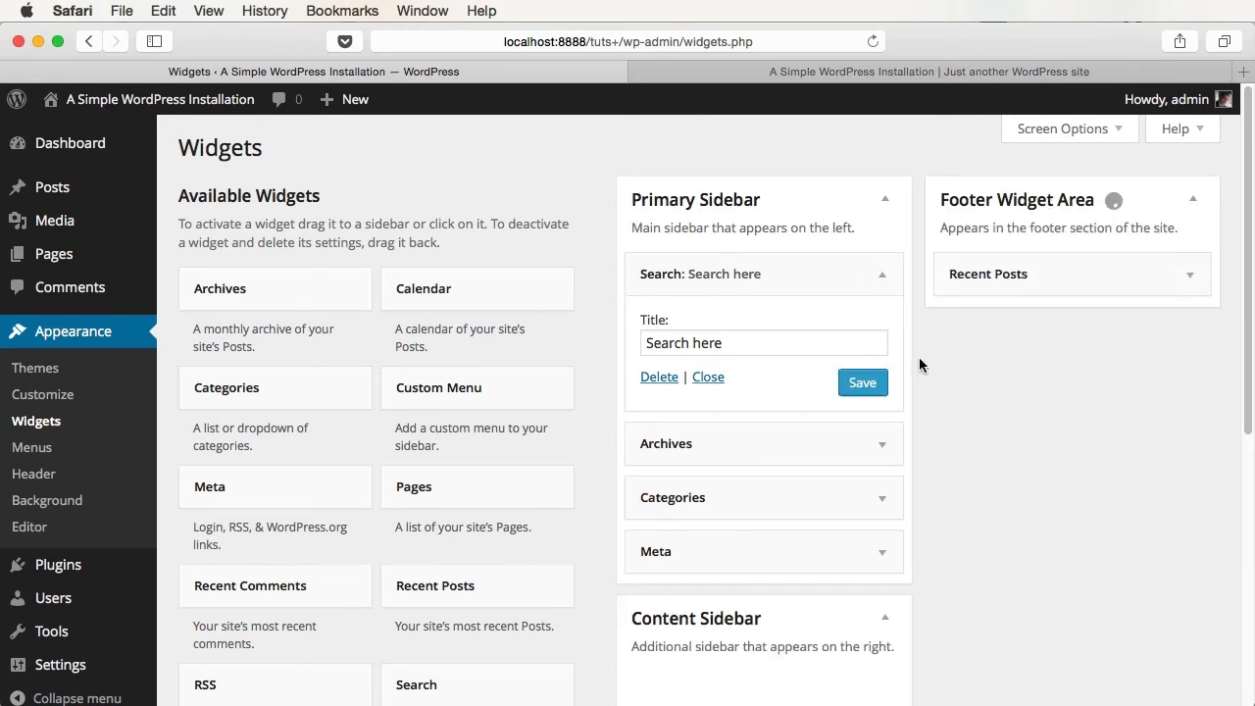
drag(770, 451, 1051, 300)
click(853, 74)
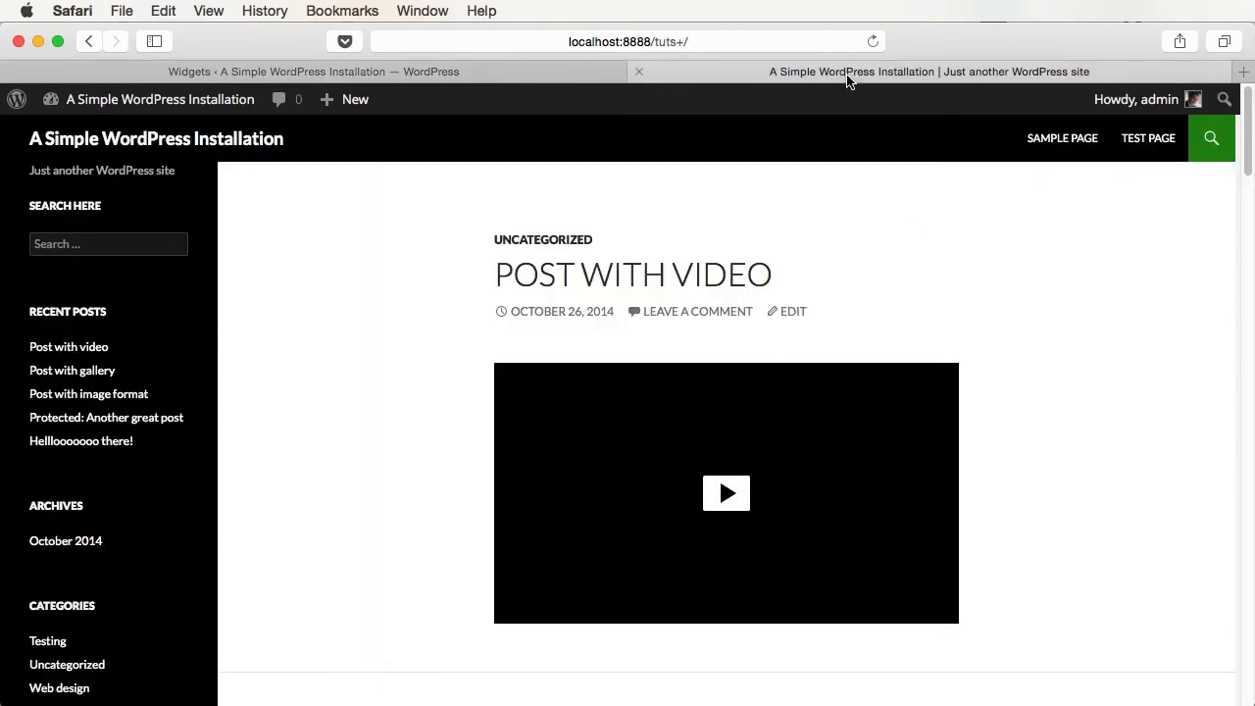
key(super+r)
scroll(1051, 420, down, 20)
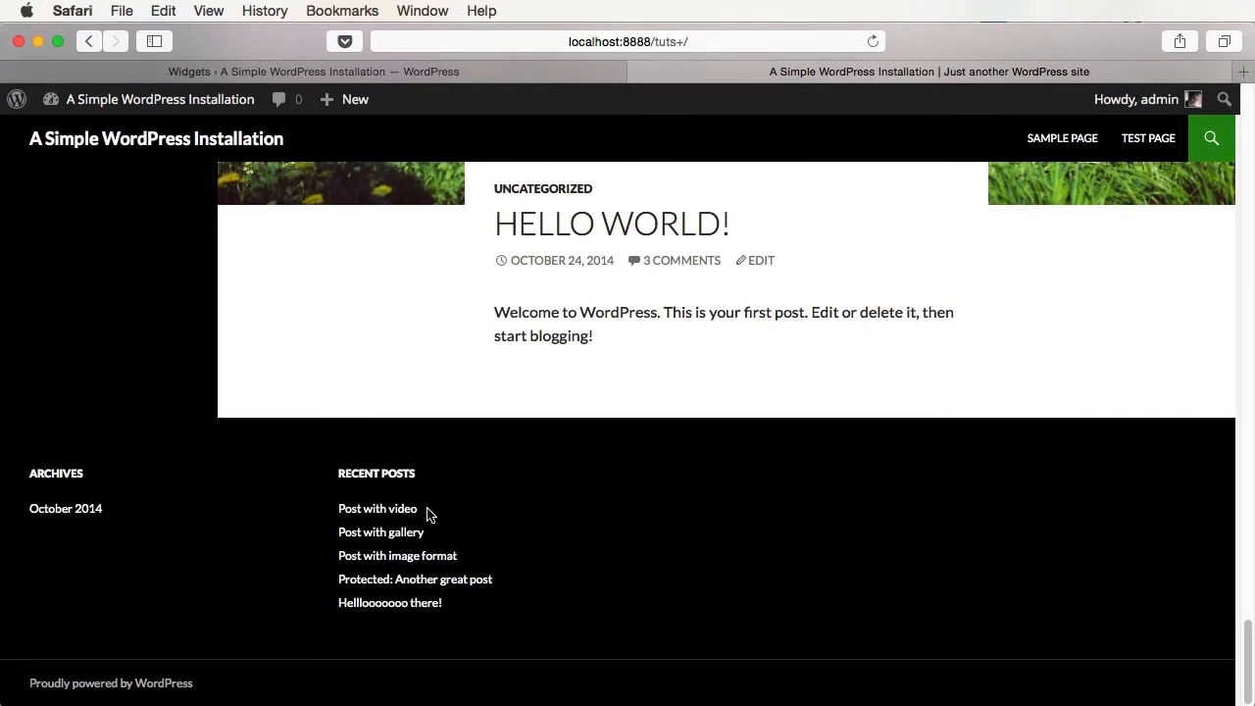
click(378, 72)
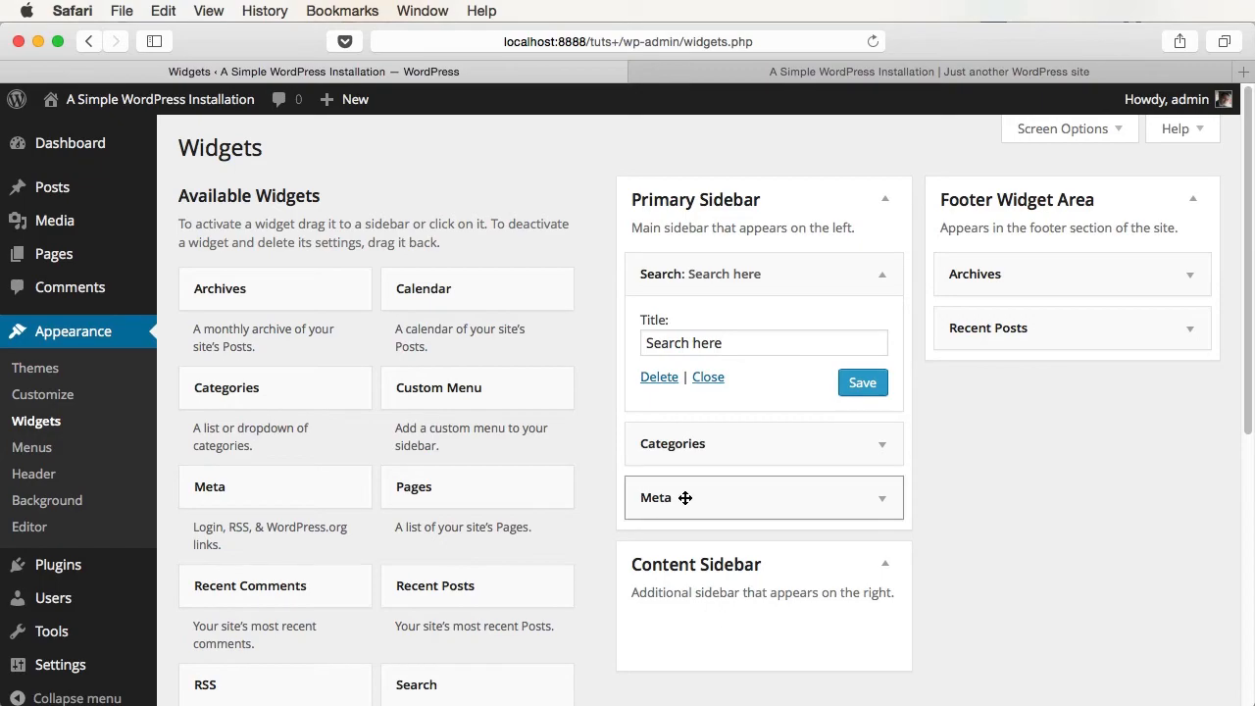
- Move Meta into the Content Sidebar and confirm it appears on the right of the site
drag(686, 497, 781, 512)
key(ctrl+Tab)
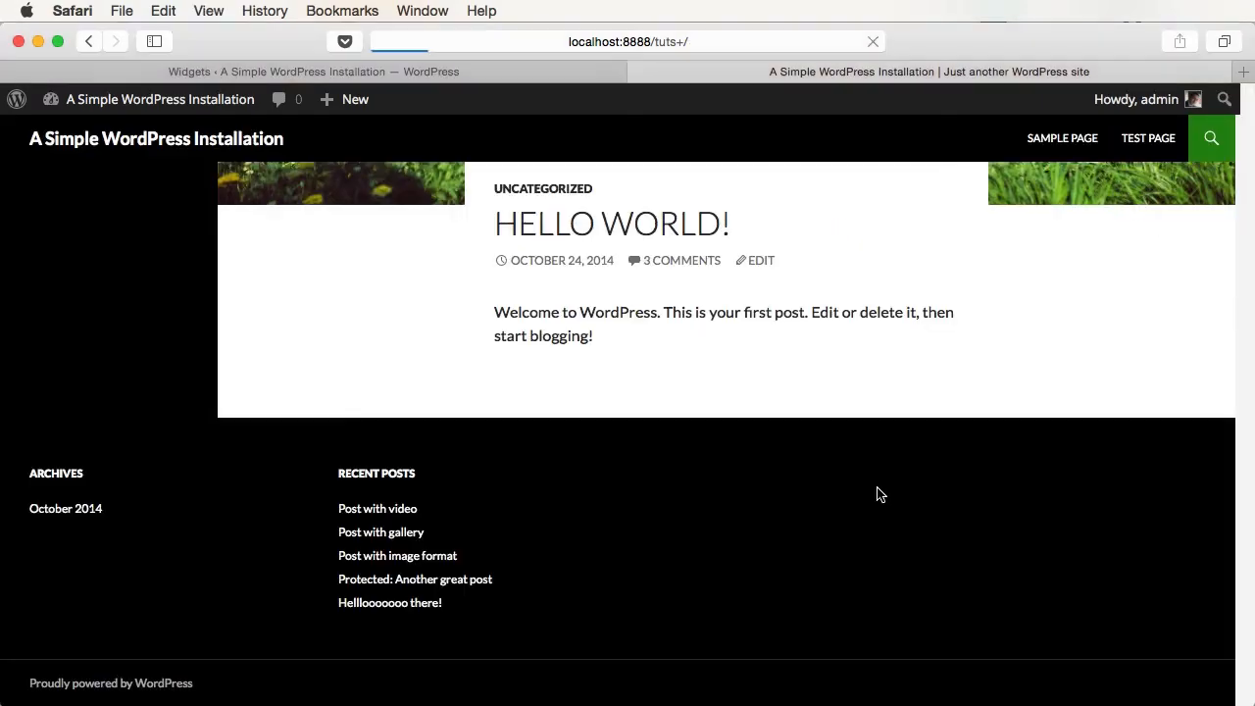
key(super+r)
scroll(877, 495, up, 15)
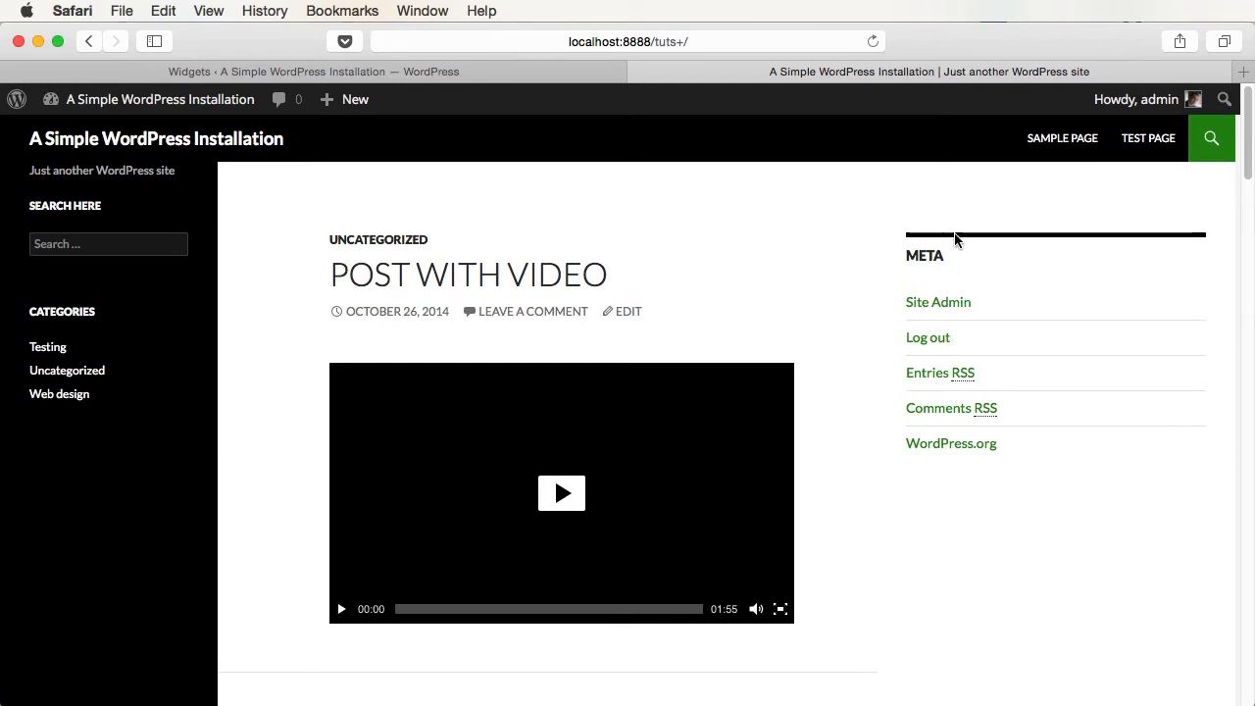
drag(918, 255, 978, 253)
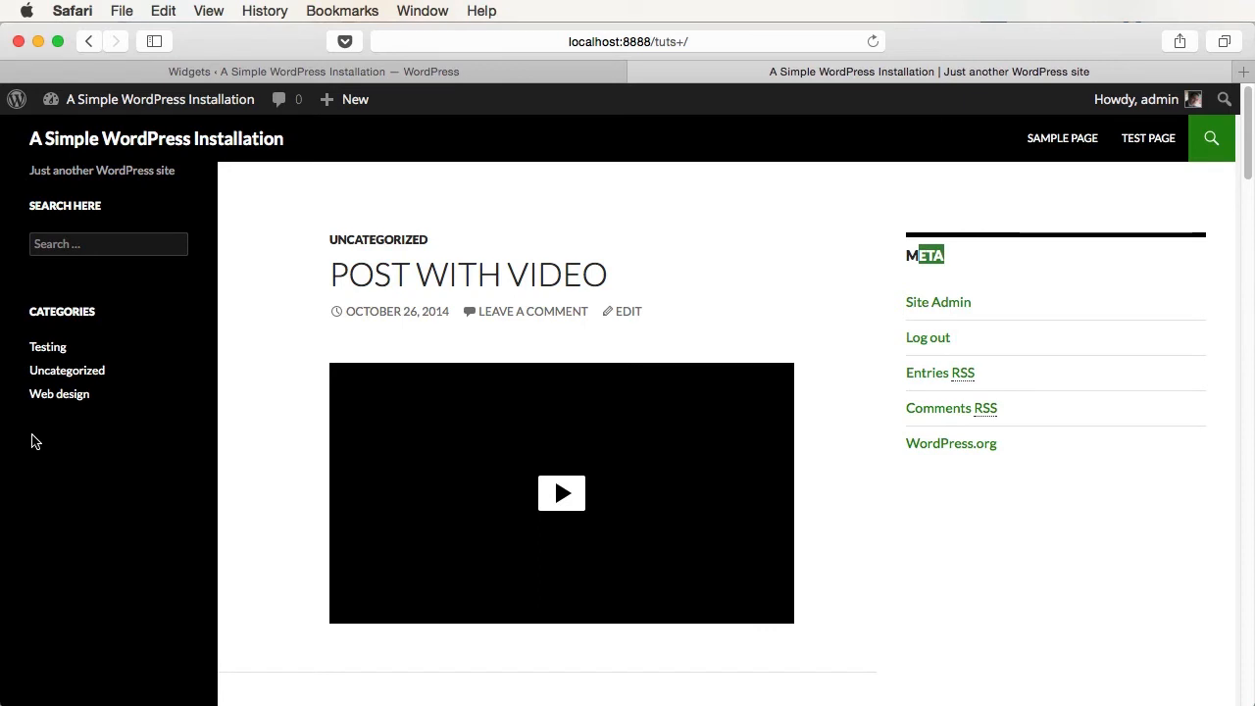
click(313, 72)
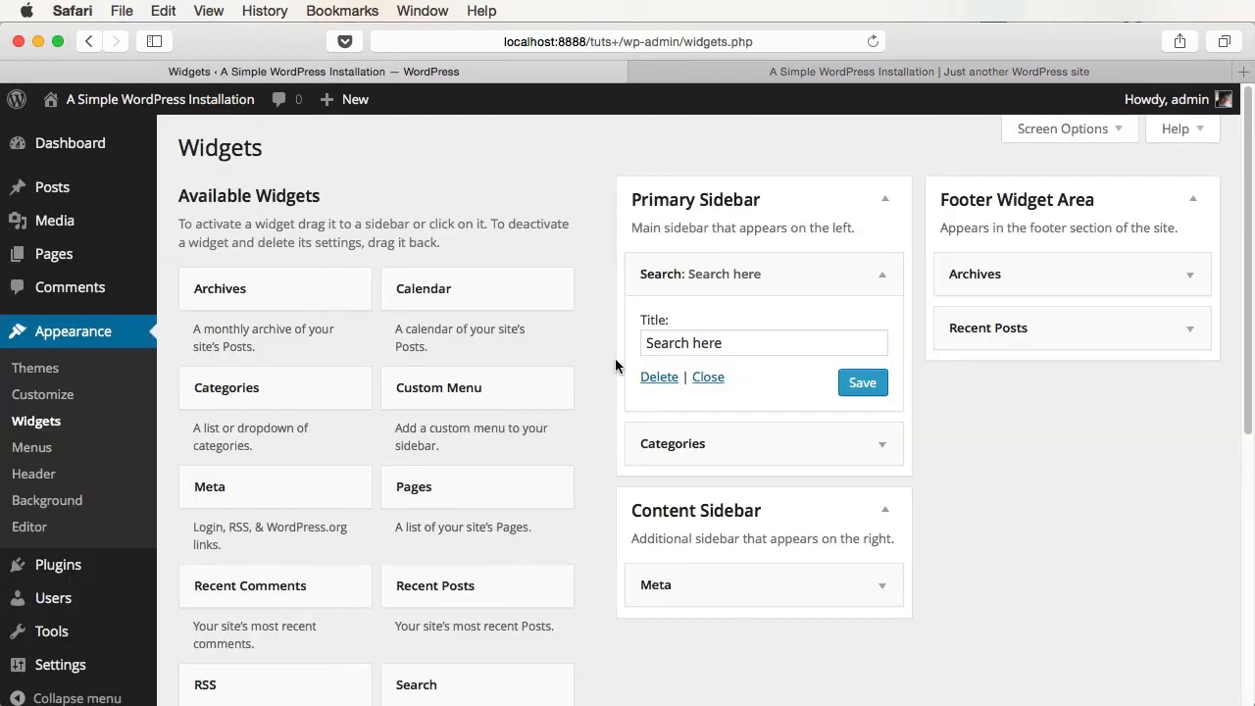
- Add a Calendar widget titled 'Calendar' to the top of the Primary Sidebar
scroll(485, 324, down, 1)
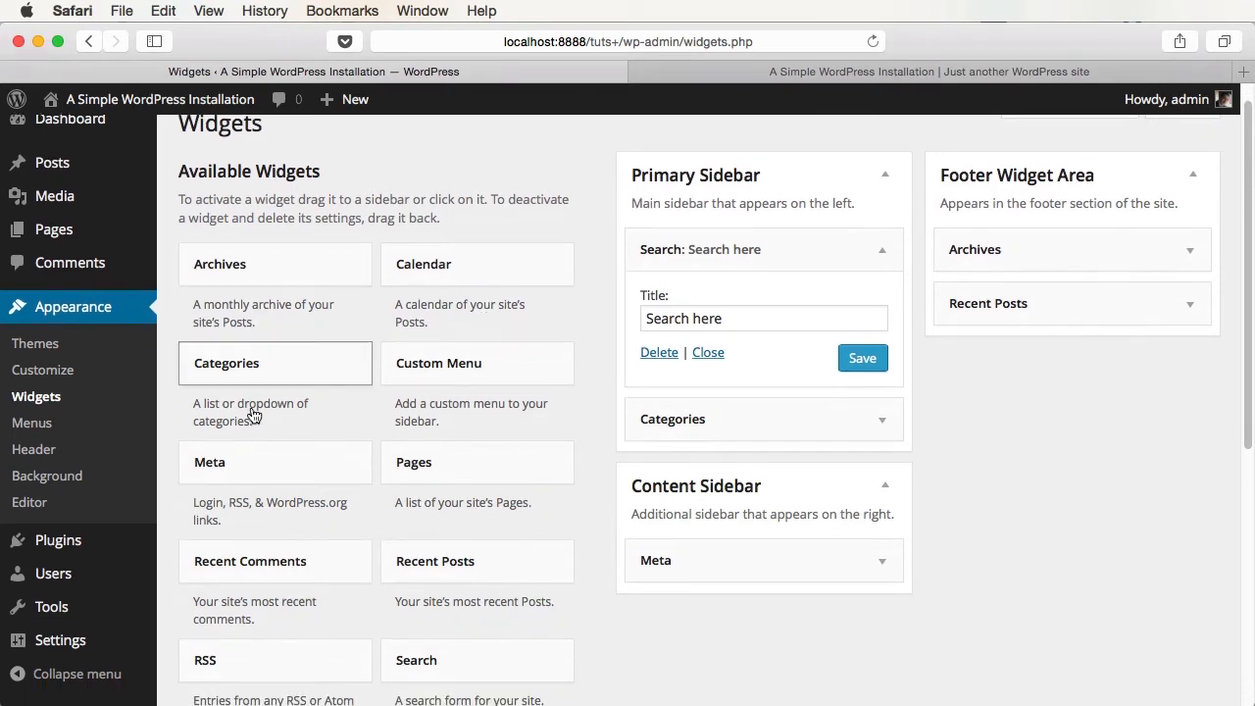
scroll(548, 533, down, 5)
scroll(549, 534, up, 6)
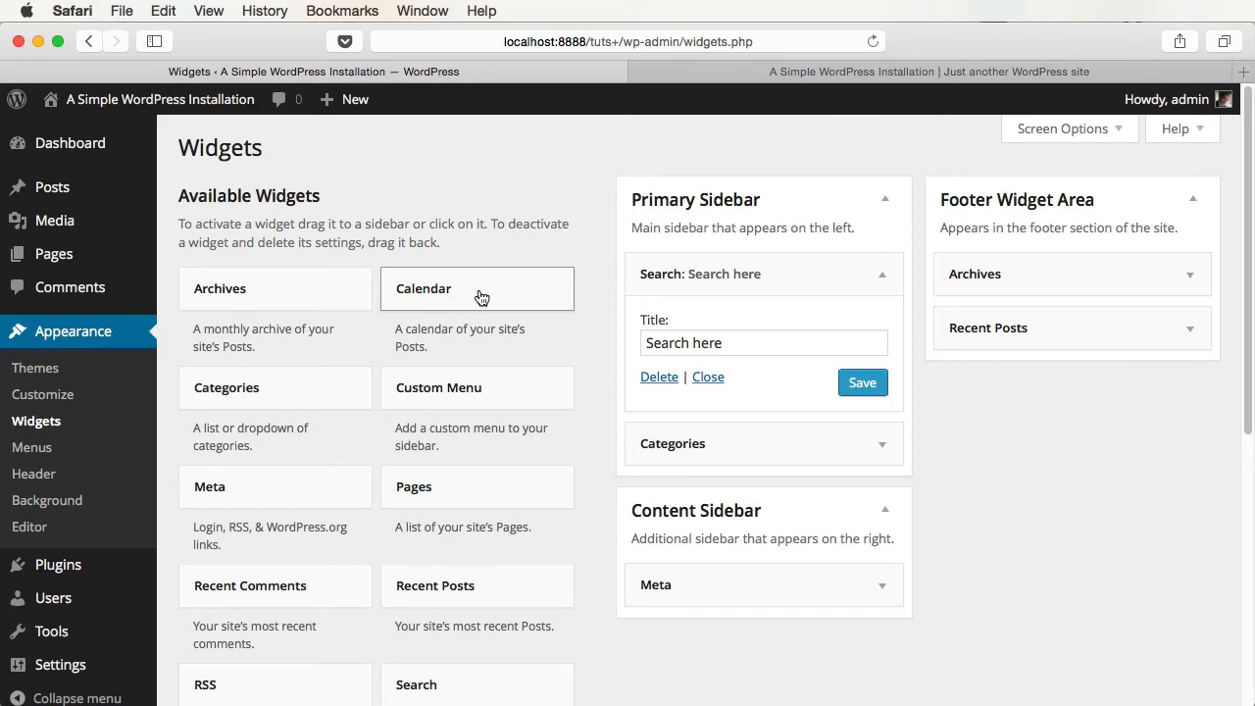
drag(480, 297, 722, 259)
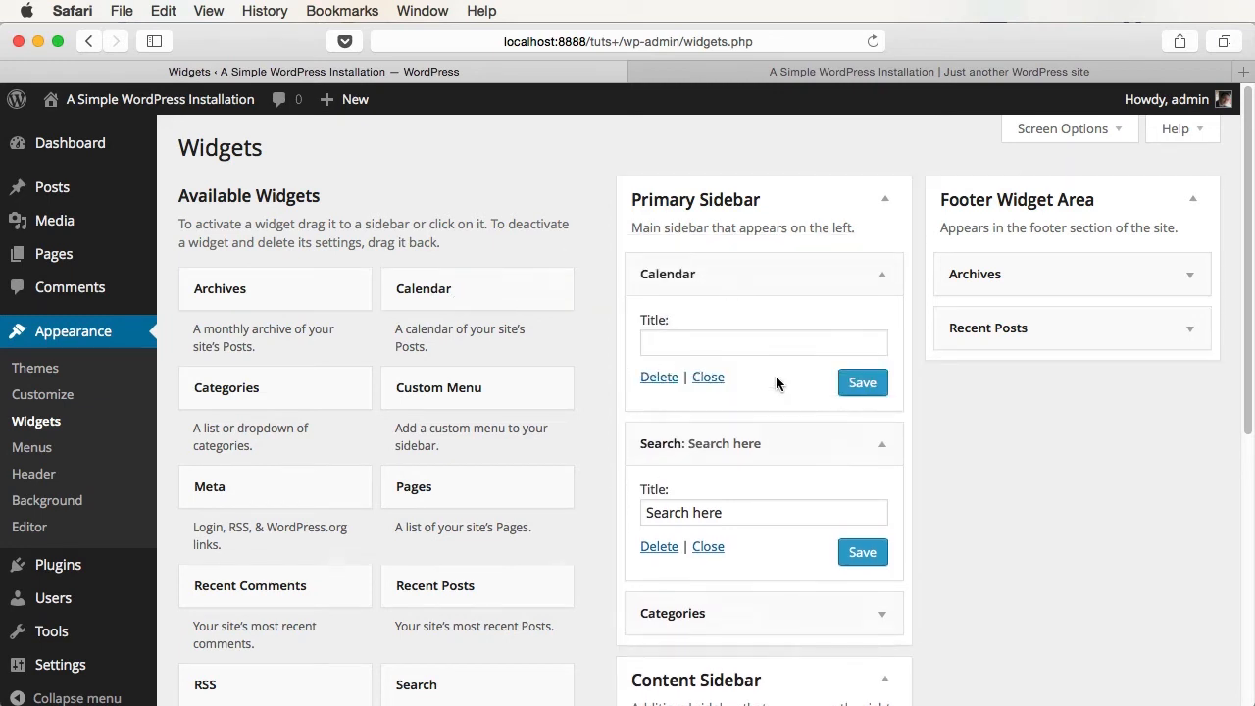
text(Calendar)
key(Return)
- Reload the live site to see the October 2014 calendar, then return to the Widgets page
click(916, 69)
key(super+r)
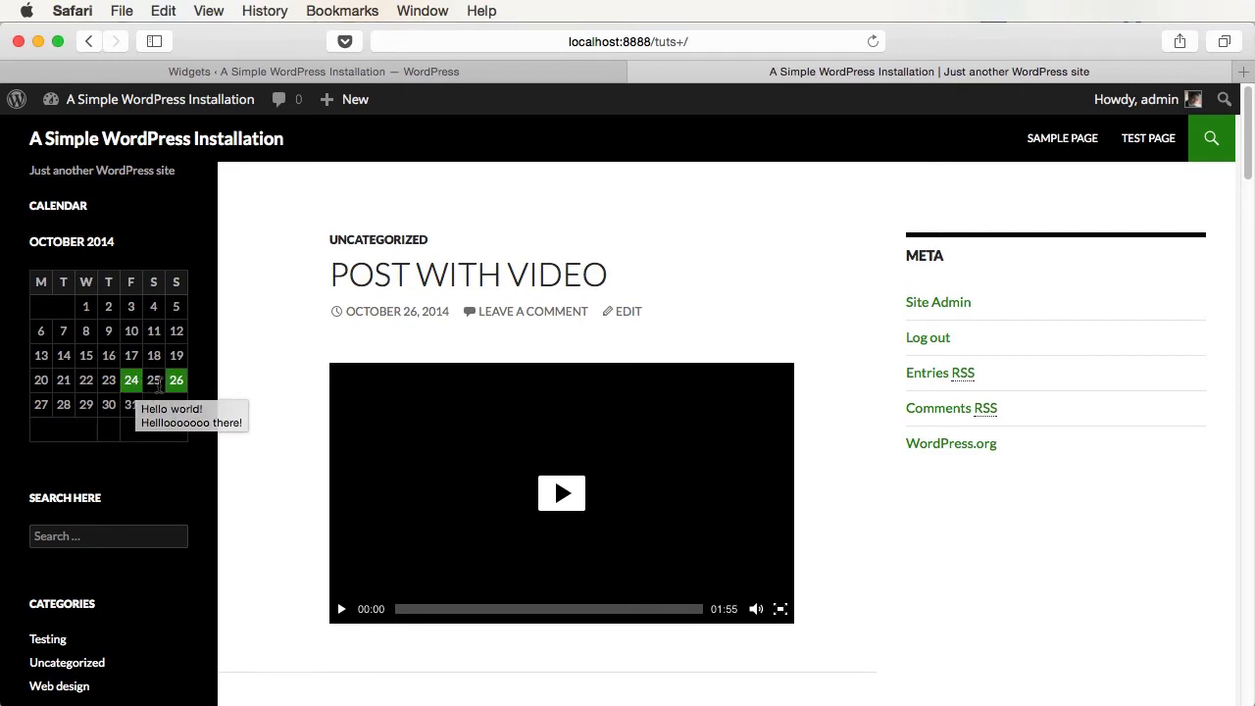
mouse_move(171, 391)
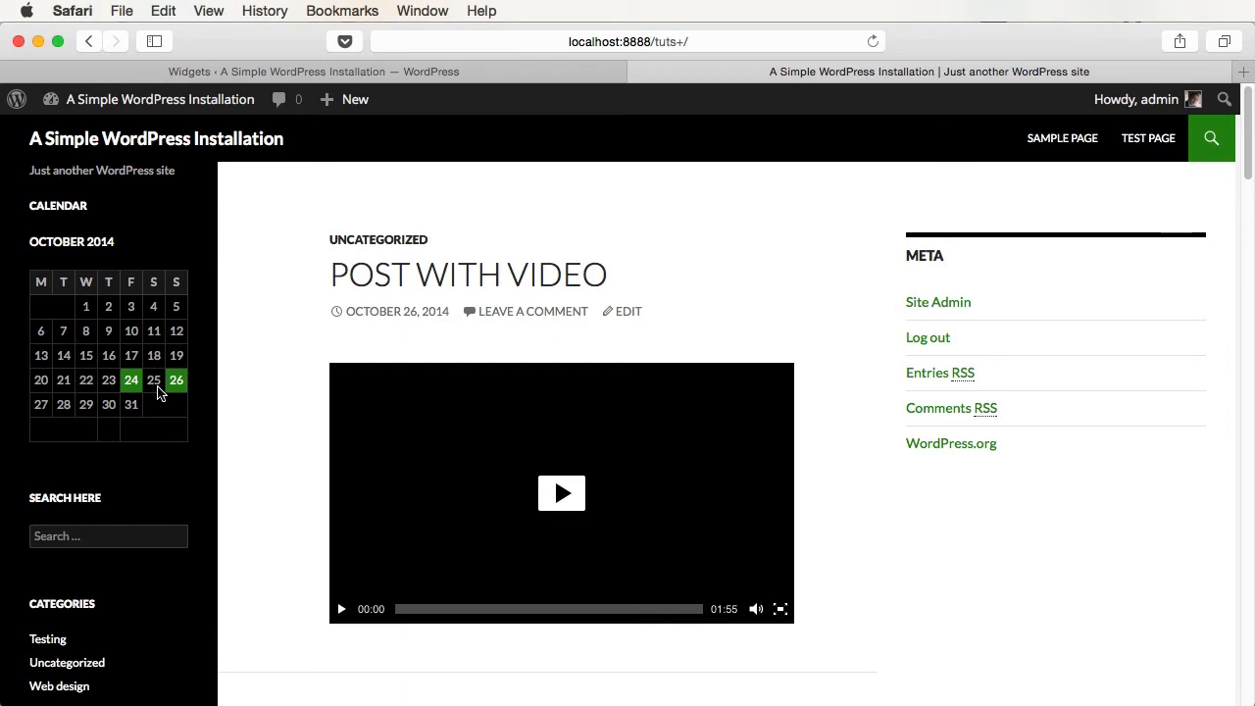
key(ctrl+shift+Tab)
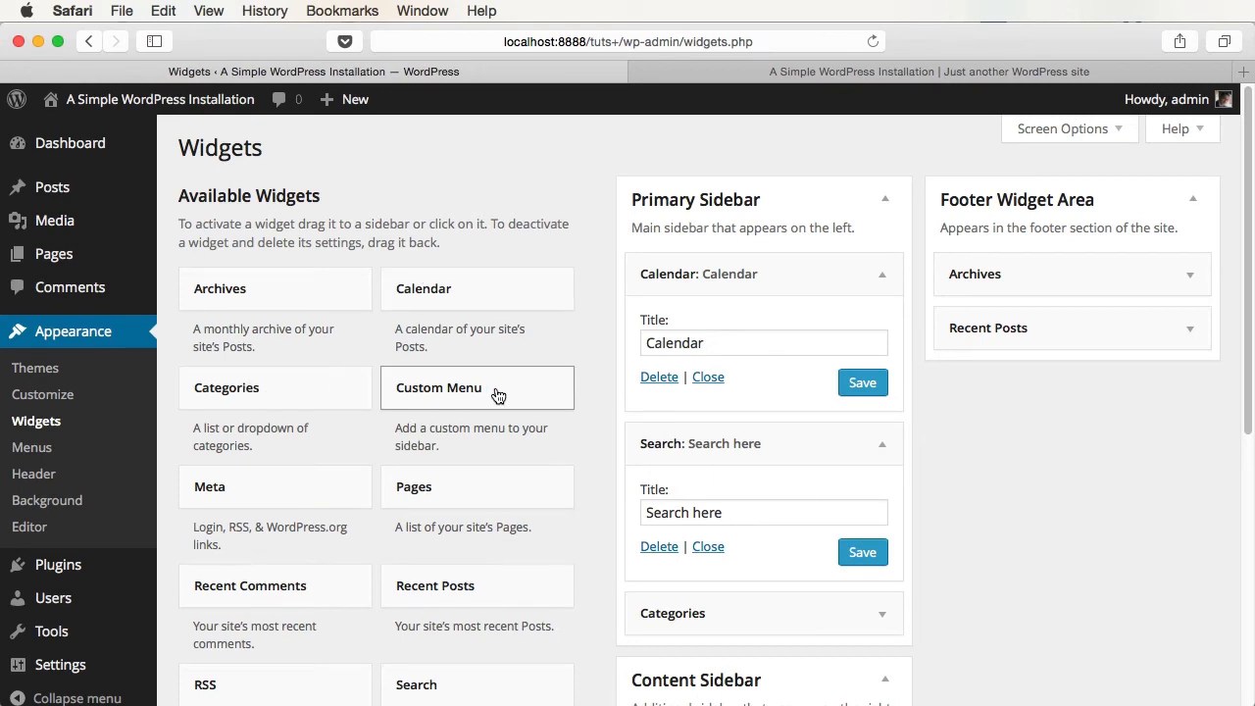
- Add a Twenty Fourteen Ephemera widget below Categories titled 'My Galleries' with Gallery post format
scroll(497, 393, down, 3)
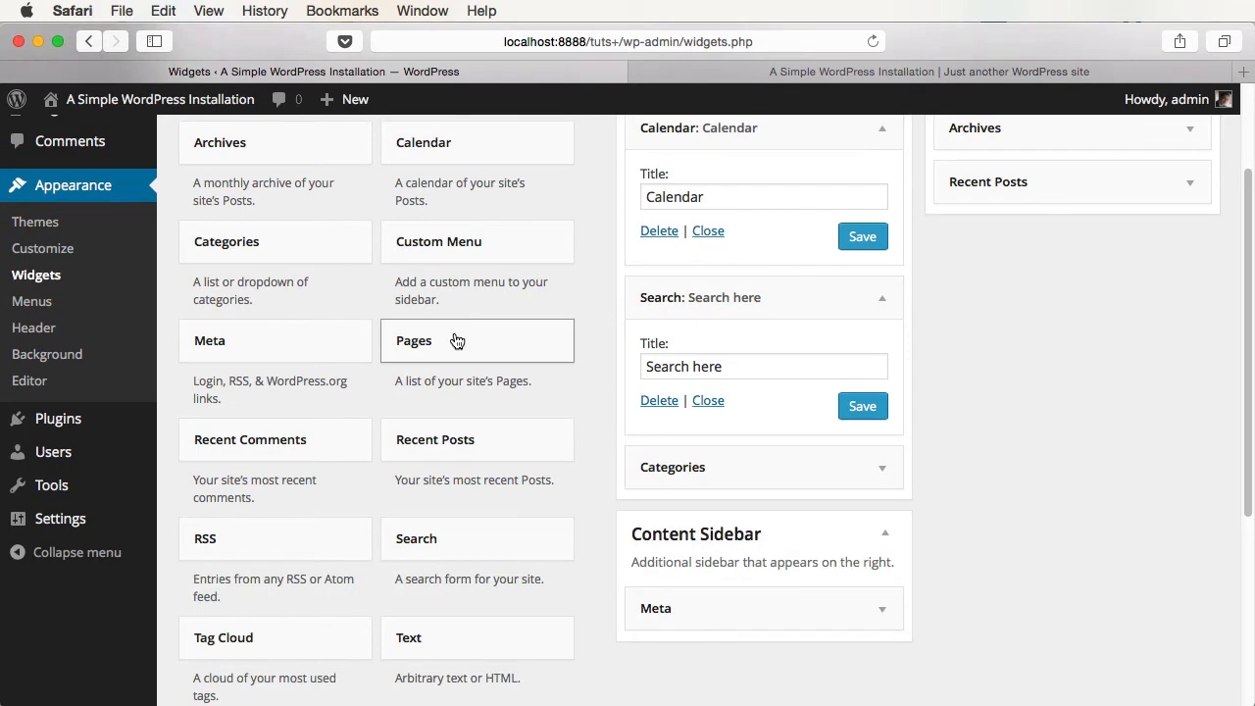
scroll(392, 363, down, 2)
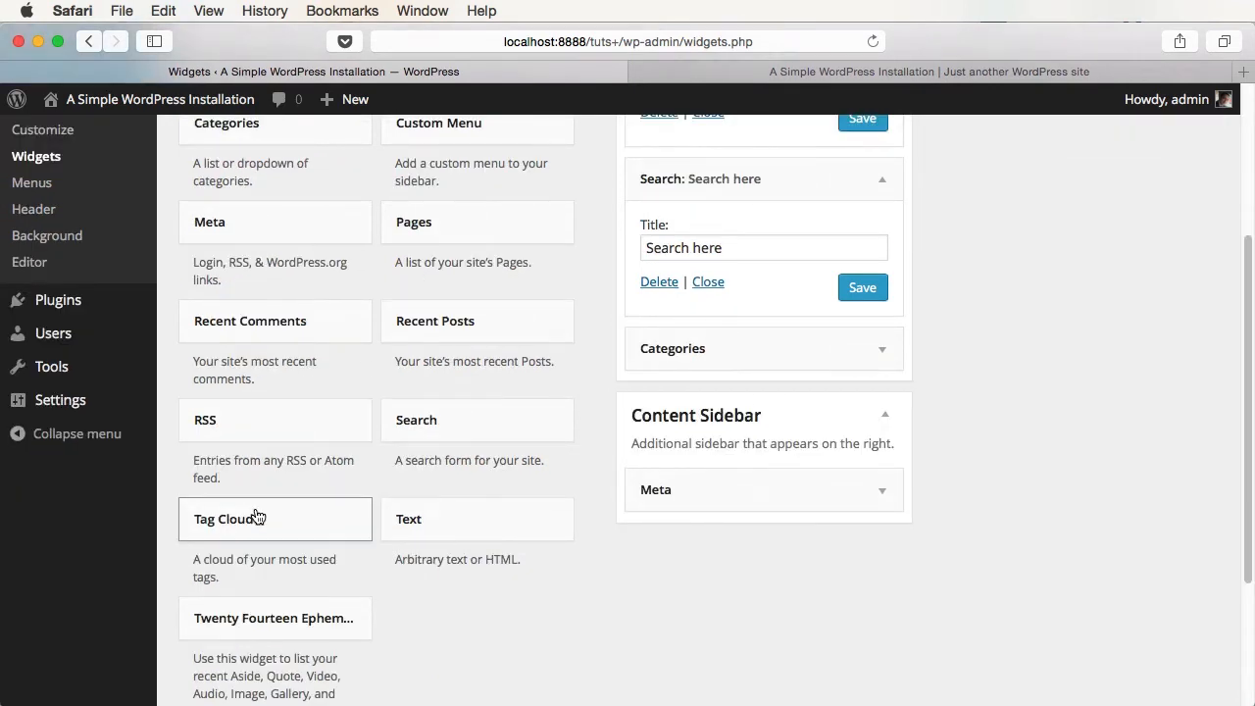
scroll(284, 637, down, 3)
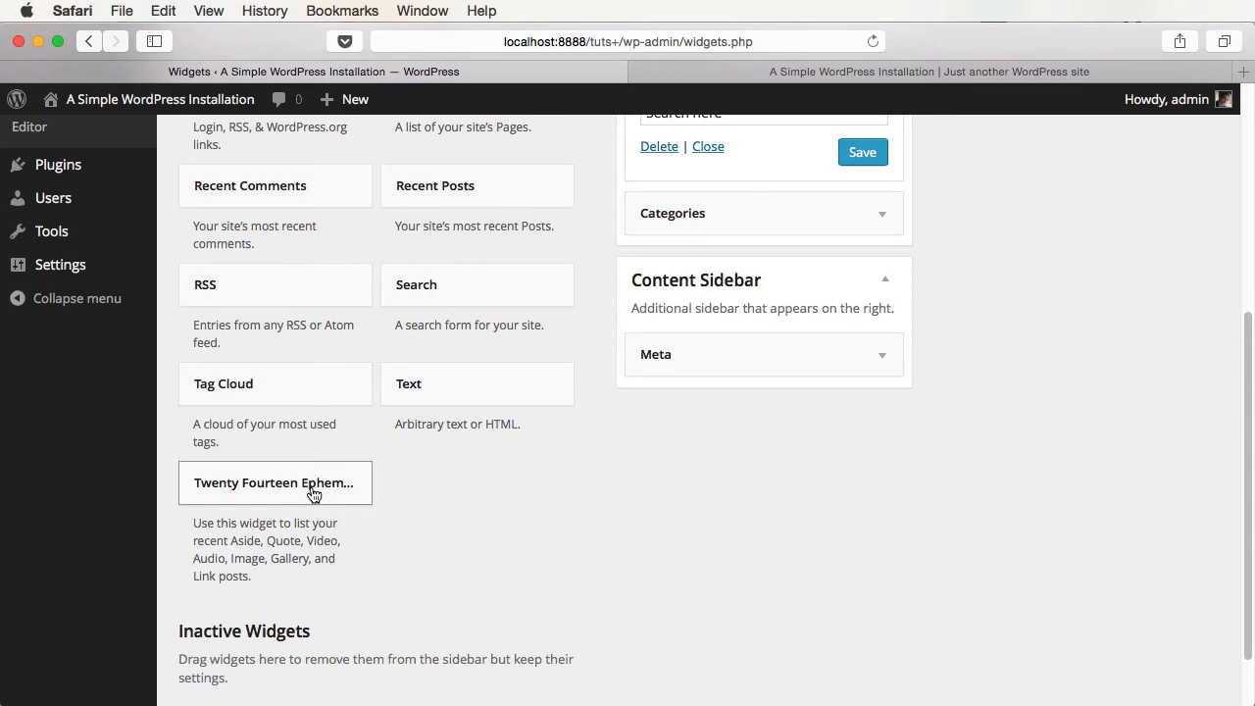
drag(330, 491, 748, 257)
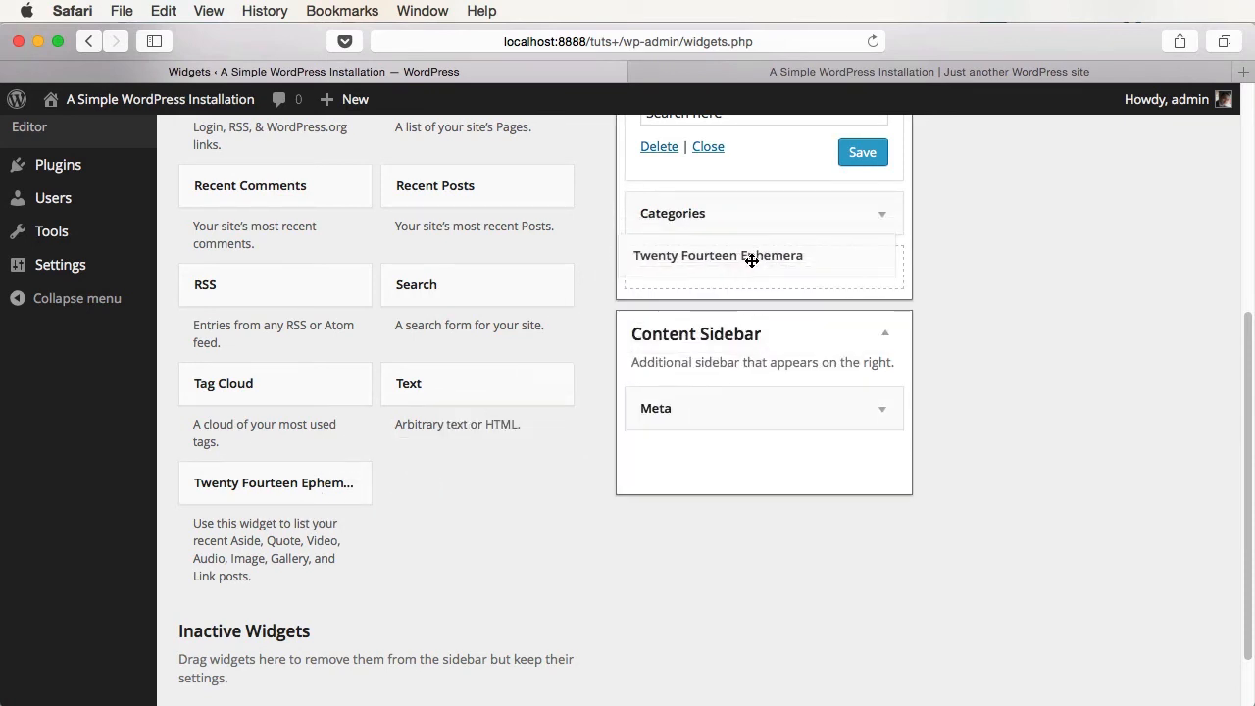
click(693, 338)
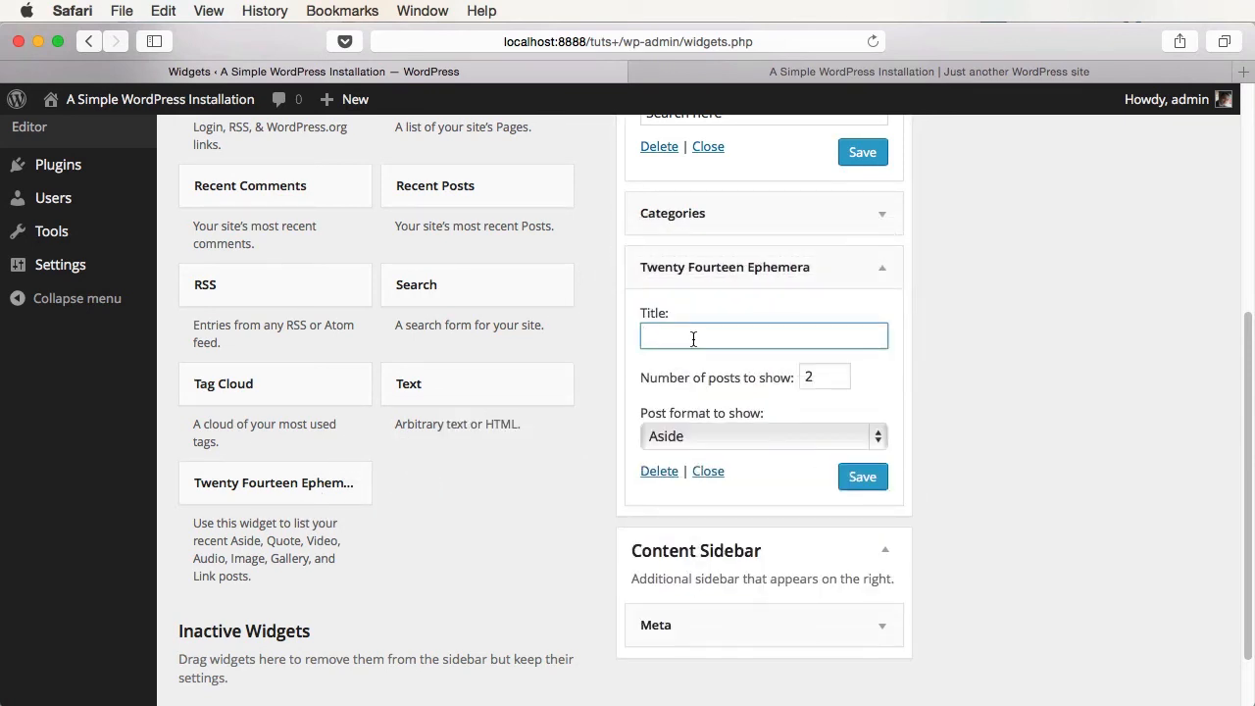
text(My Galleries)
click(757, 439)
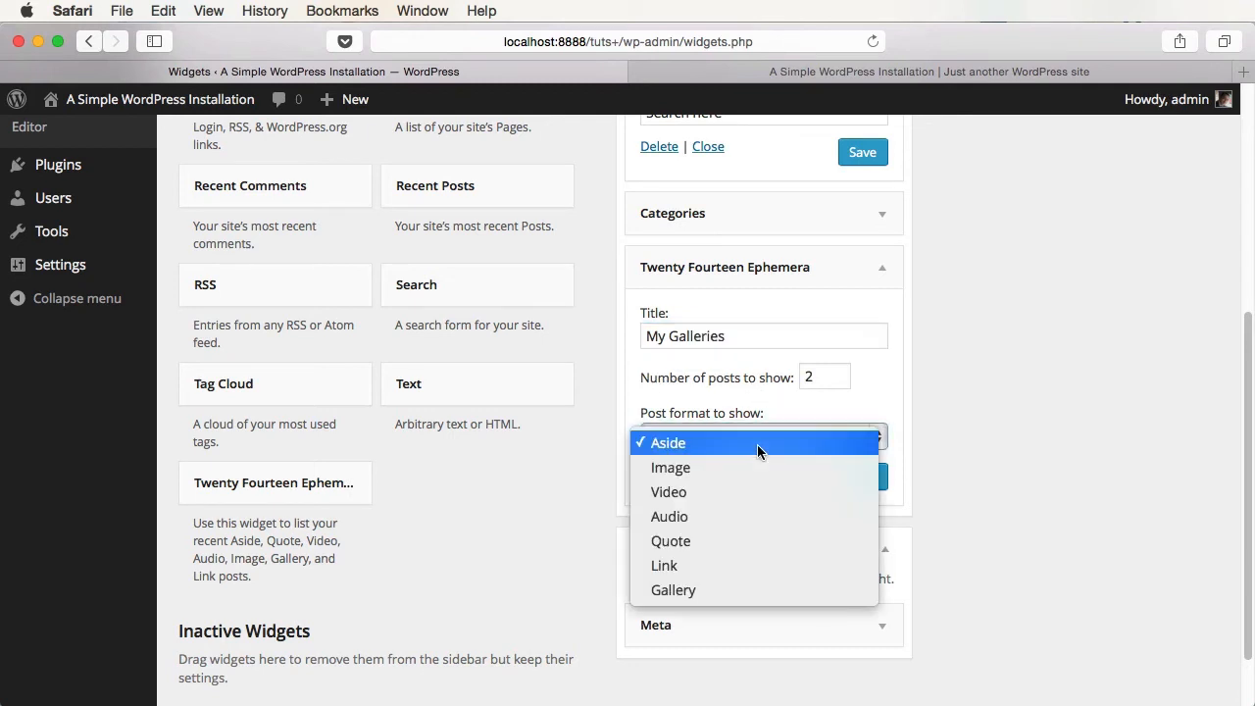
click(727, 592)
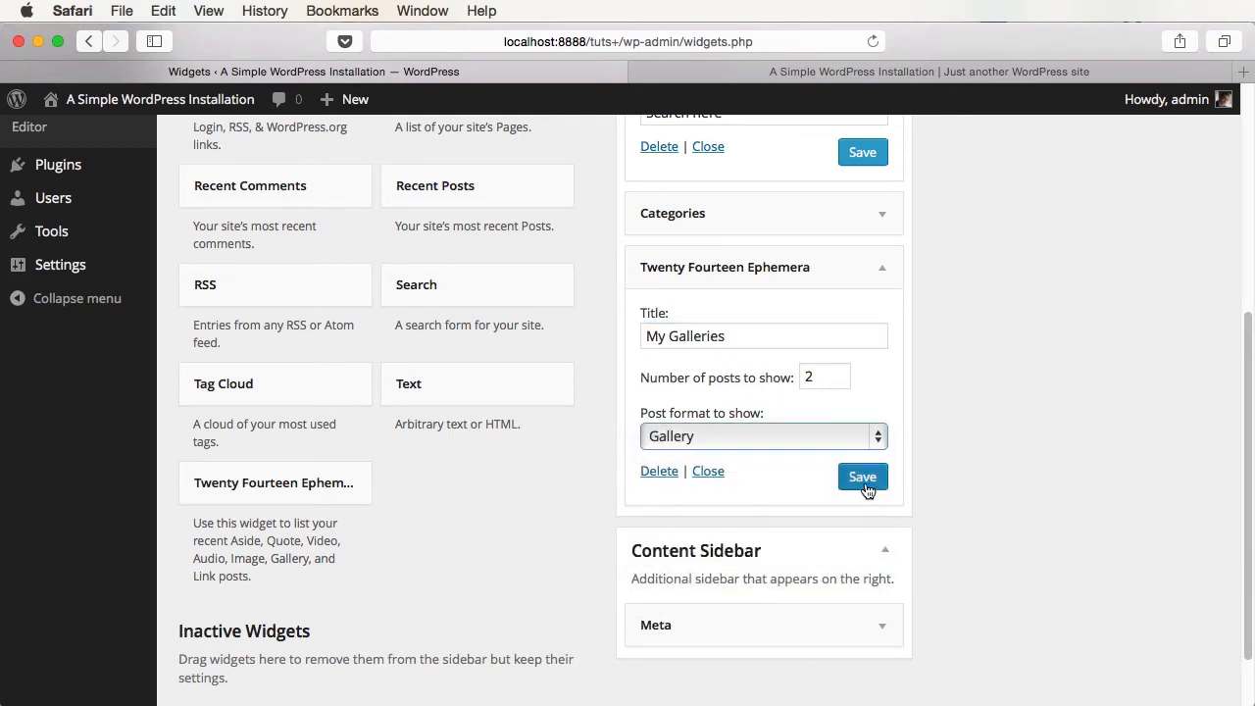
click(865, 479)
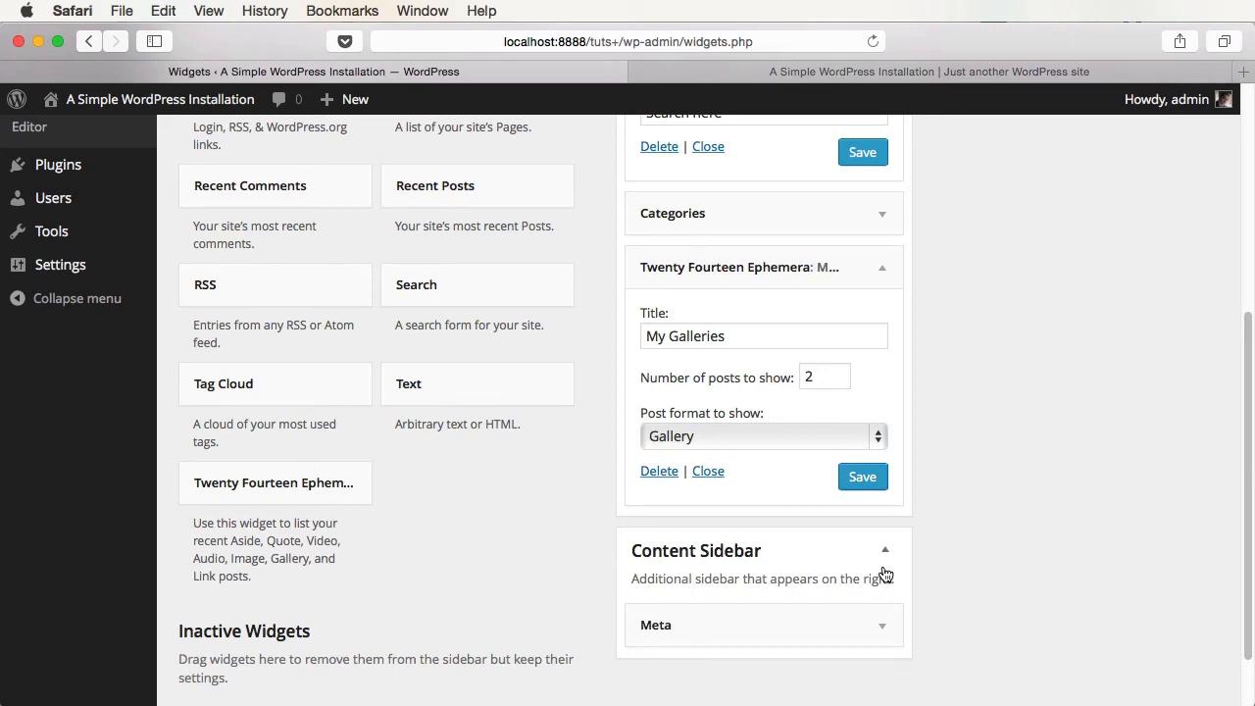
- Check the My Galleries widget on the live site's front page, then return to Widgets
click(882, 75)
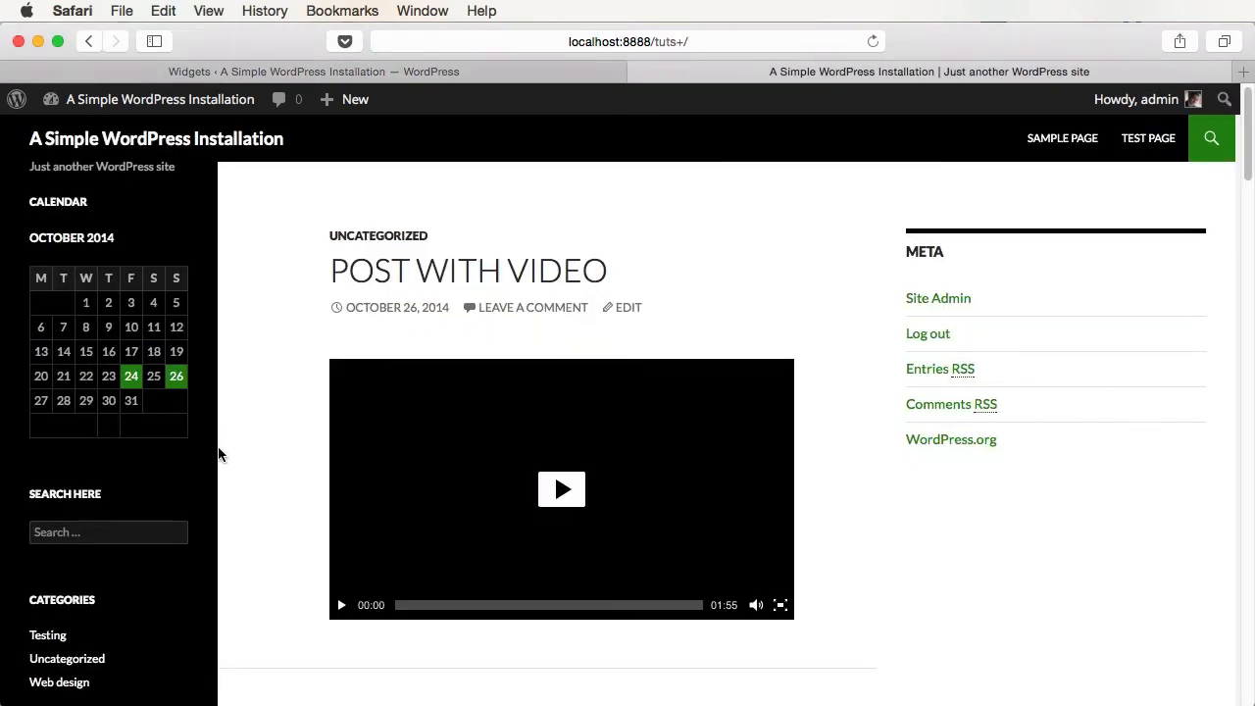
scroll(222, 451, down, 5)
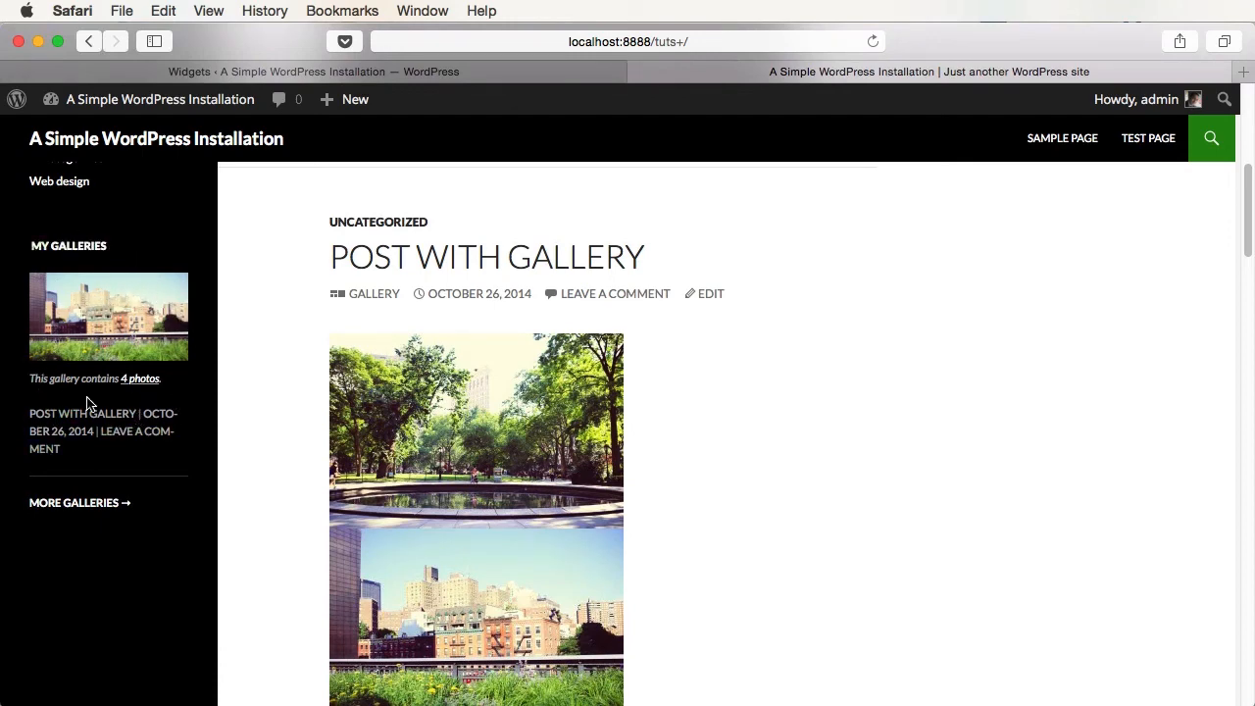
click(400, 72)
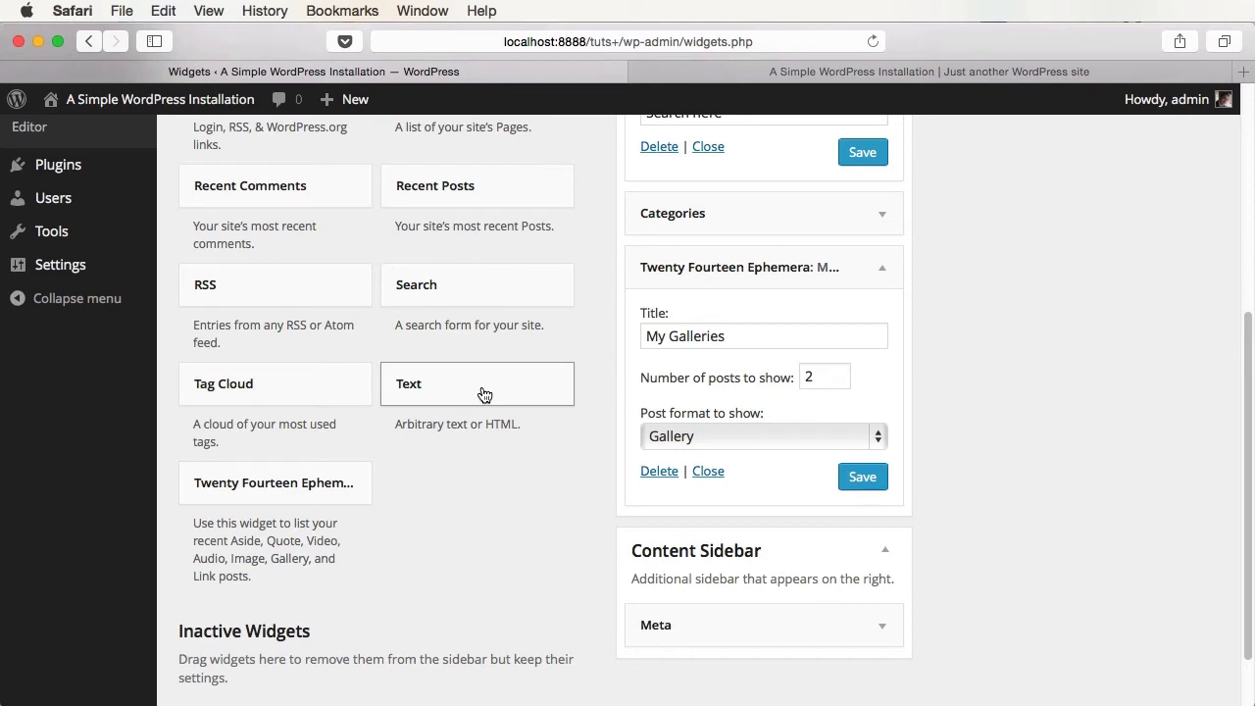
- Add a Text widget below Search titled 'This is a text widget' with body 'Some text.'
drag(480, 396, 719, 295)
click(652, 358)
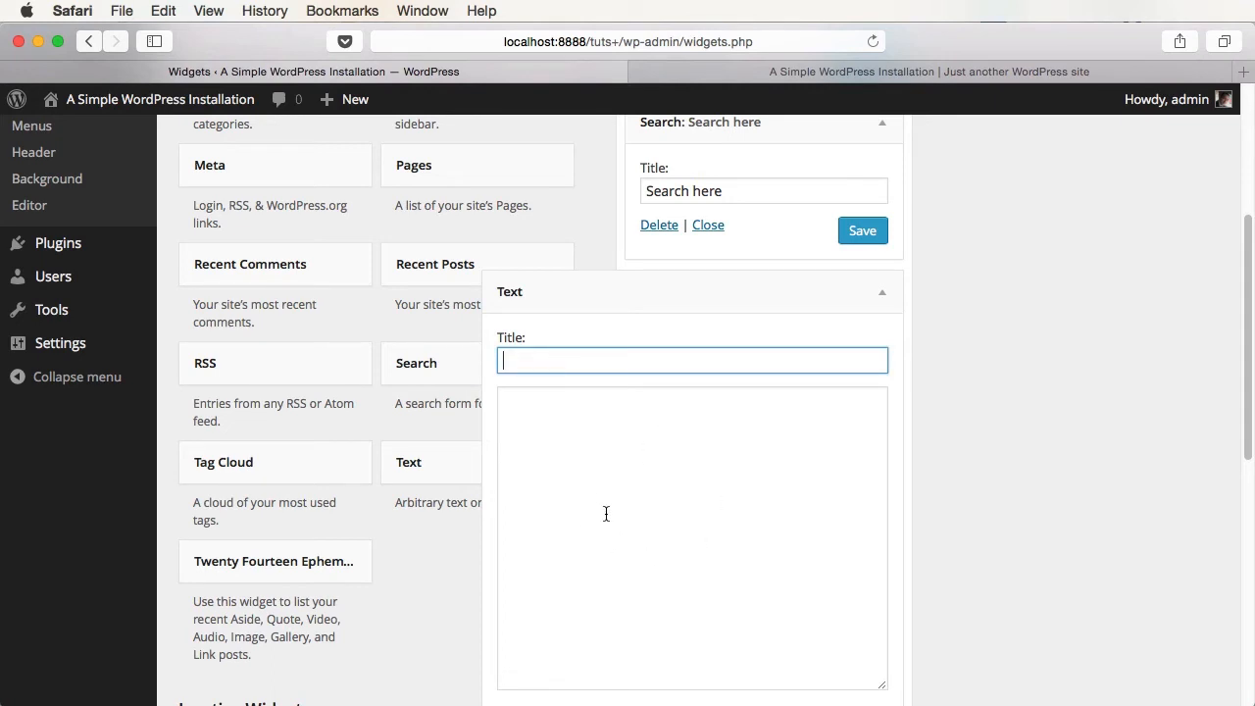
text(This is a text wid)
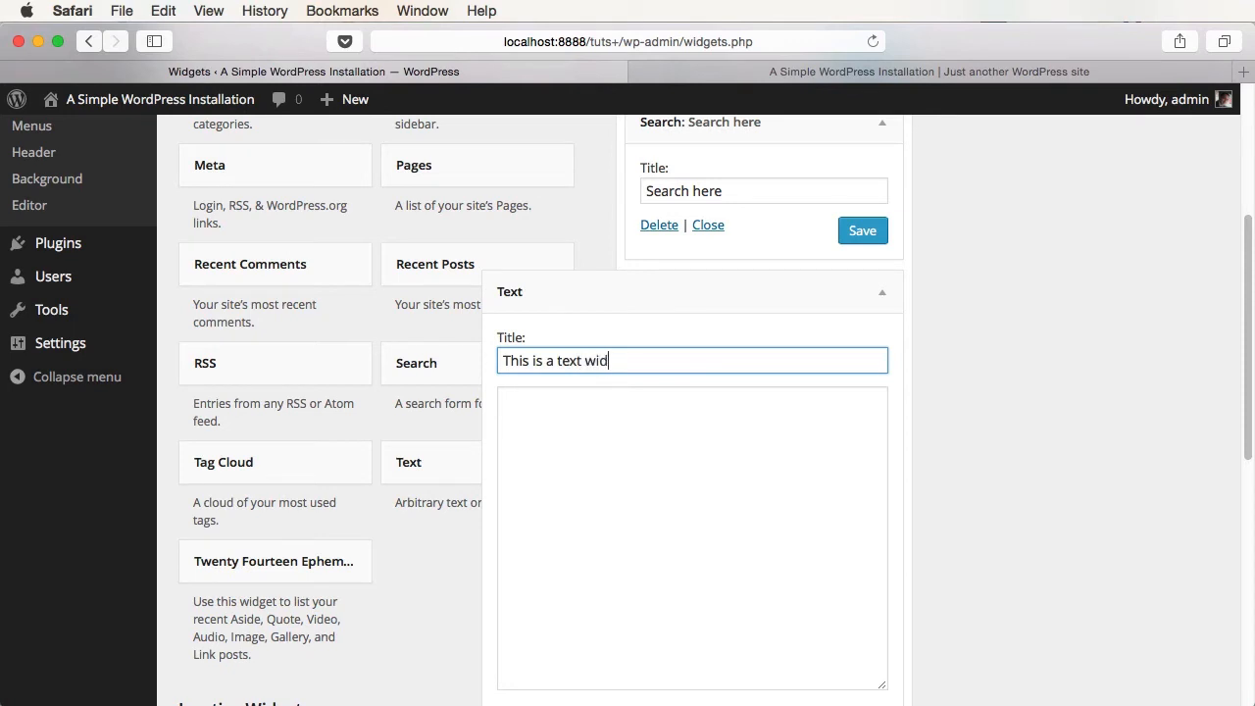
text(gets)
key(BackSpace)
click(653, 533)
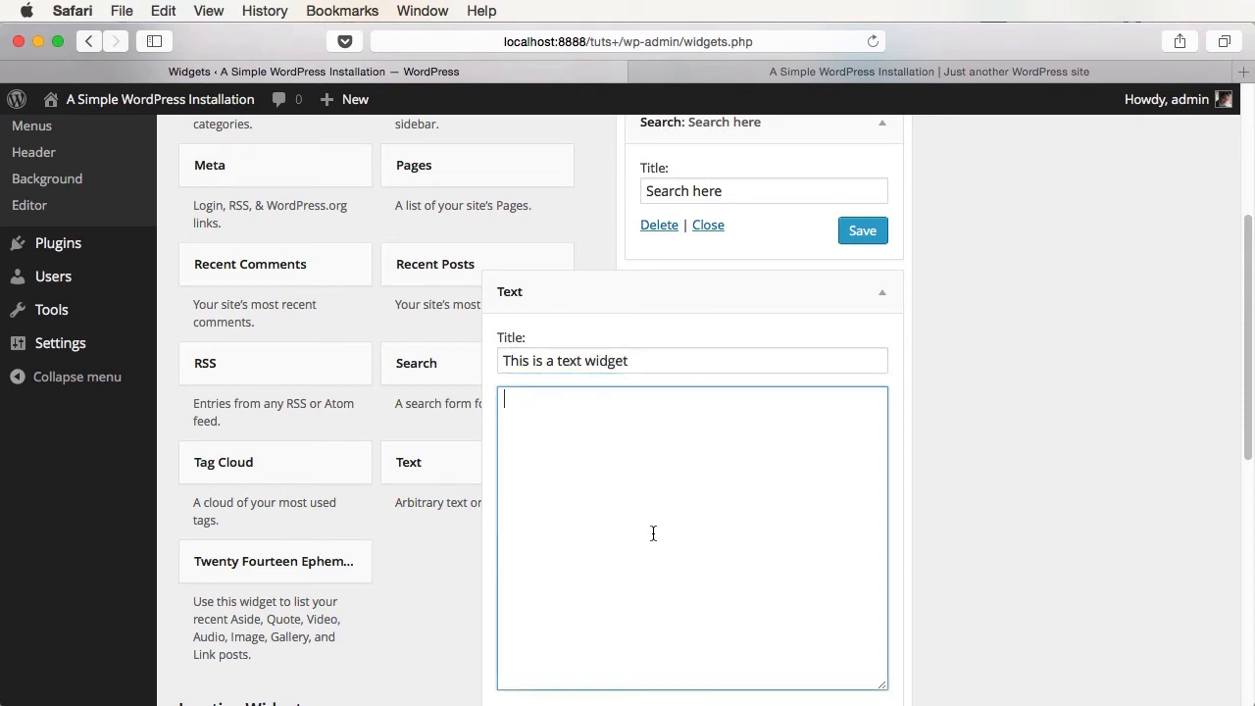
text(Some text.)
- Copy the city-21.jpg photo's file URL from the Media Library in a new tab
scroll(206, 284, up, 6)
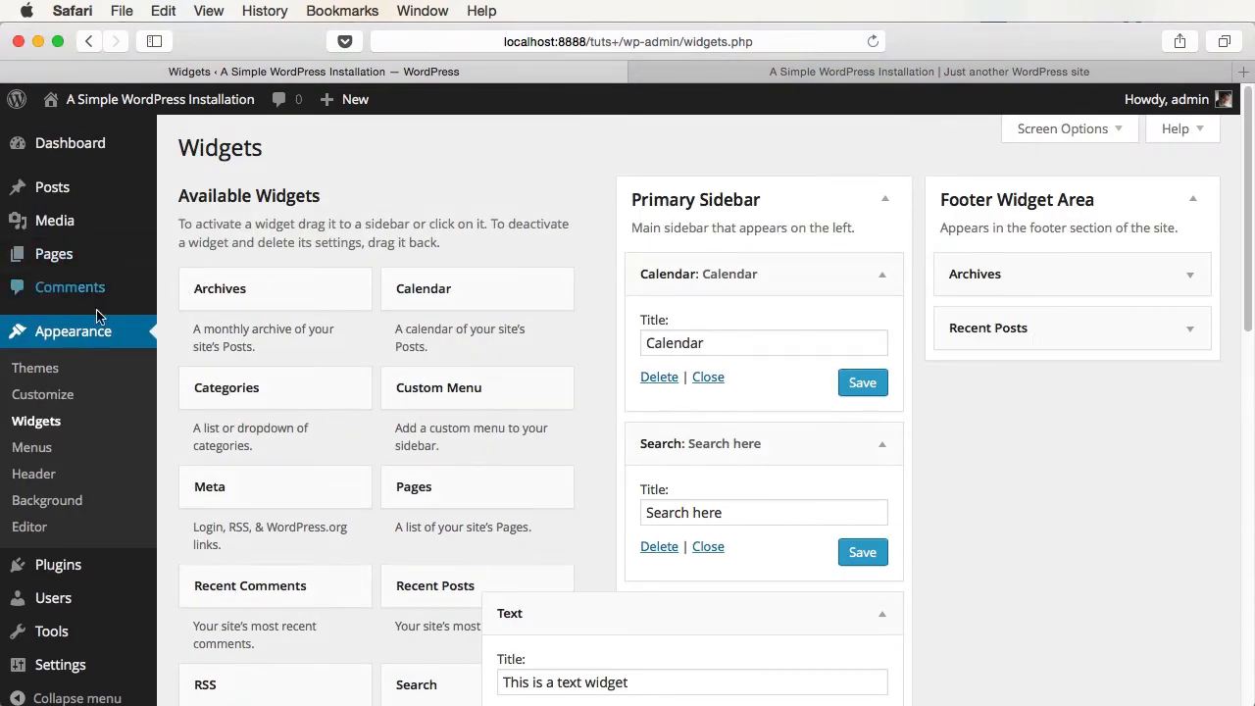
right_click(89, 227)
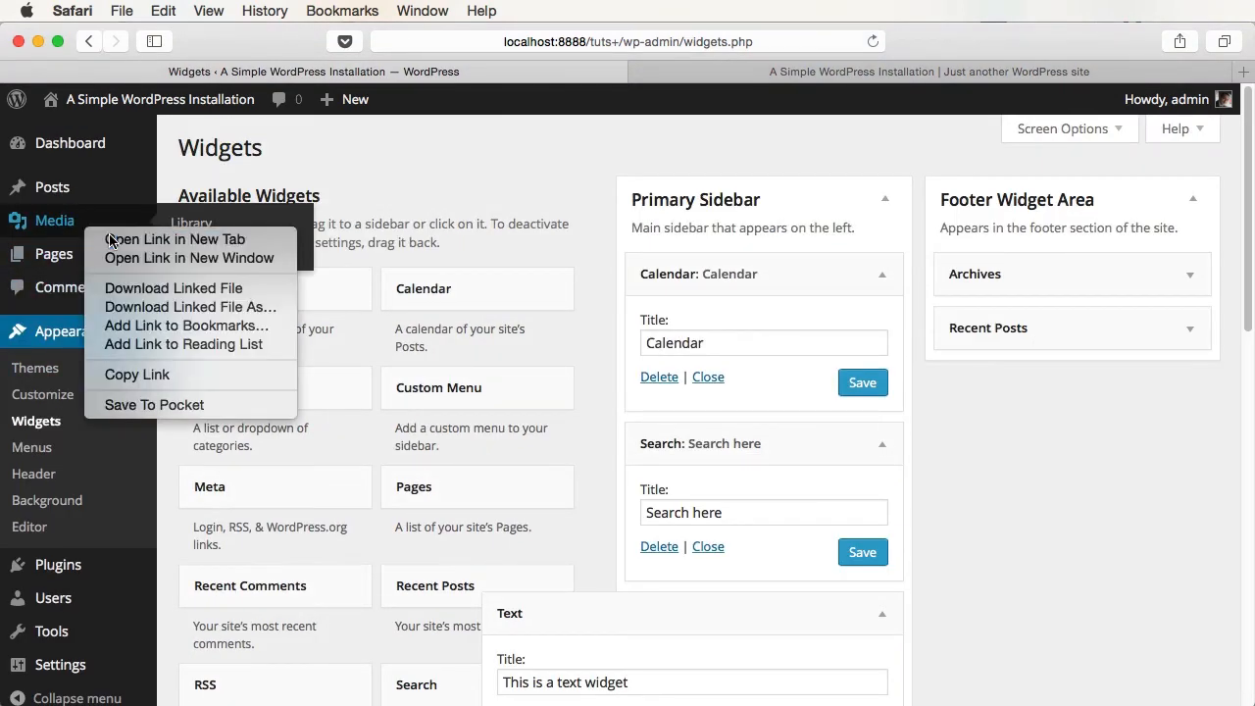
click(110, 240)
click(628, 72)
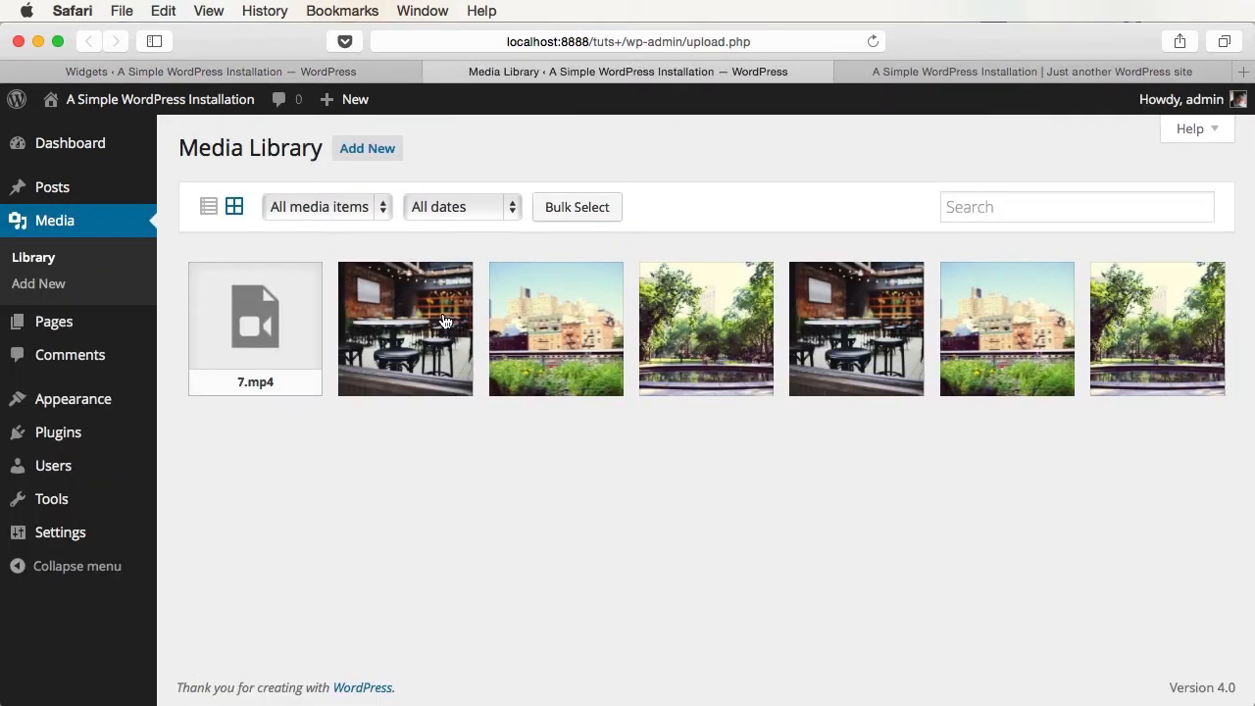
click(575, 313)
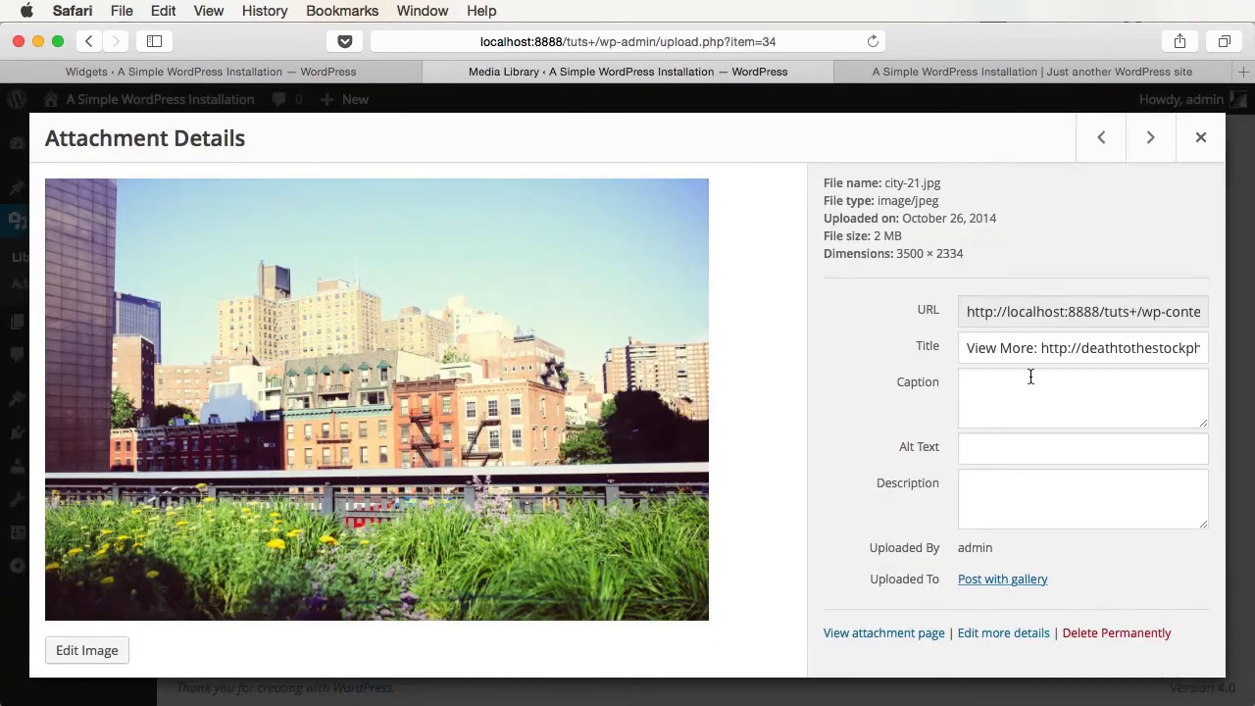
click(1026, 309)
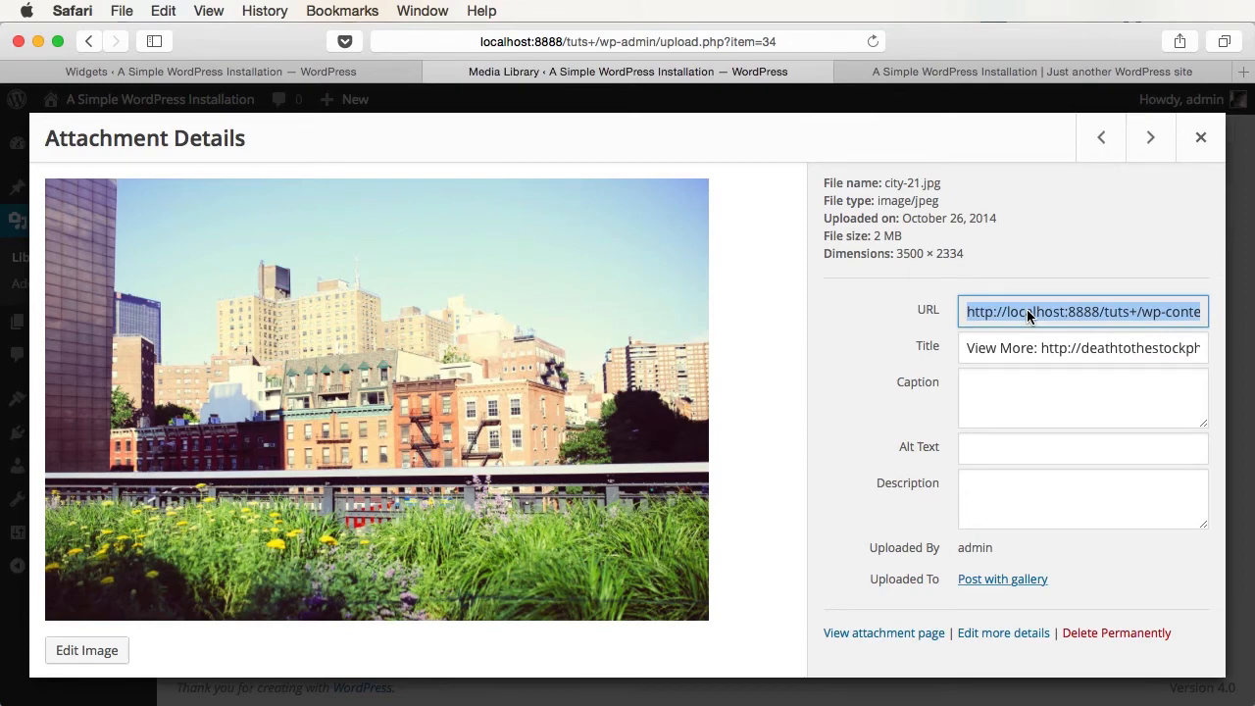
click(1199, 142)
- Insert an img tag with the copied photo URL into the widget text and save it
text(<>)
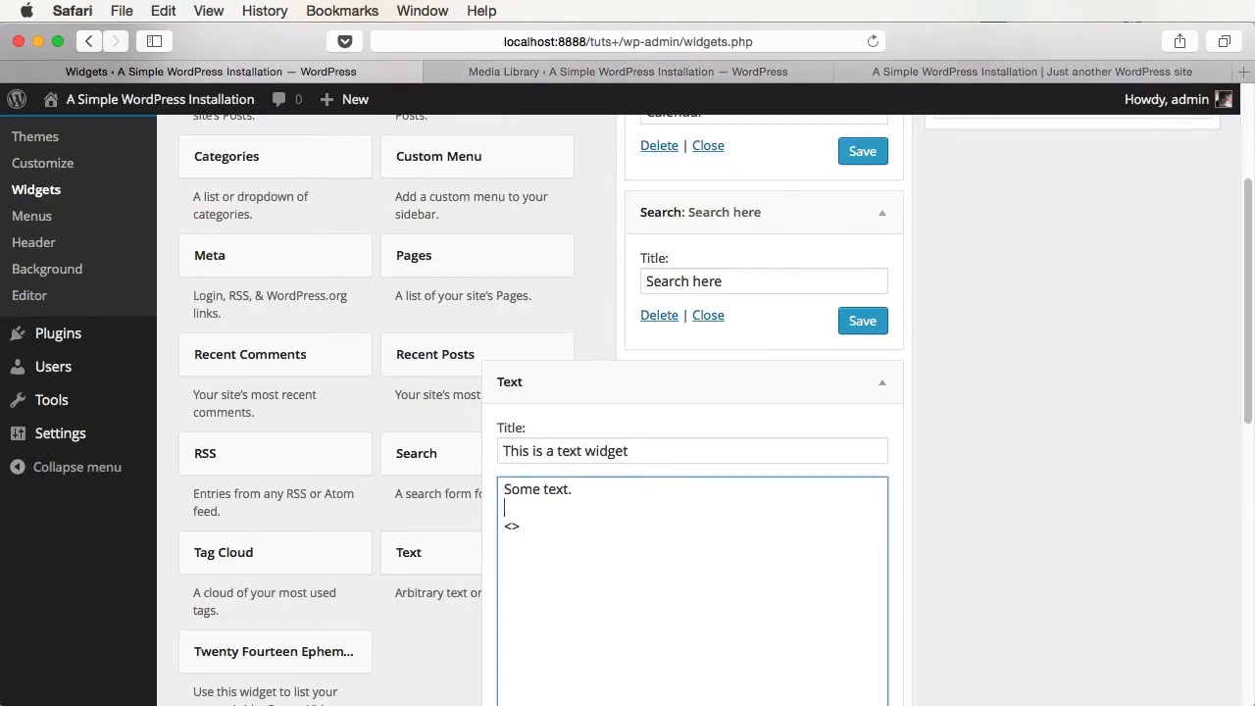
text(img src=")
text(")
key(Left)
text(http://localhost:8888/tuts+/wp-content/uploads/2014/10/city-21.jpg)
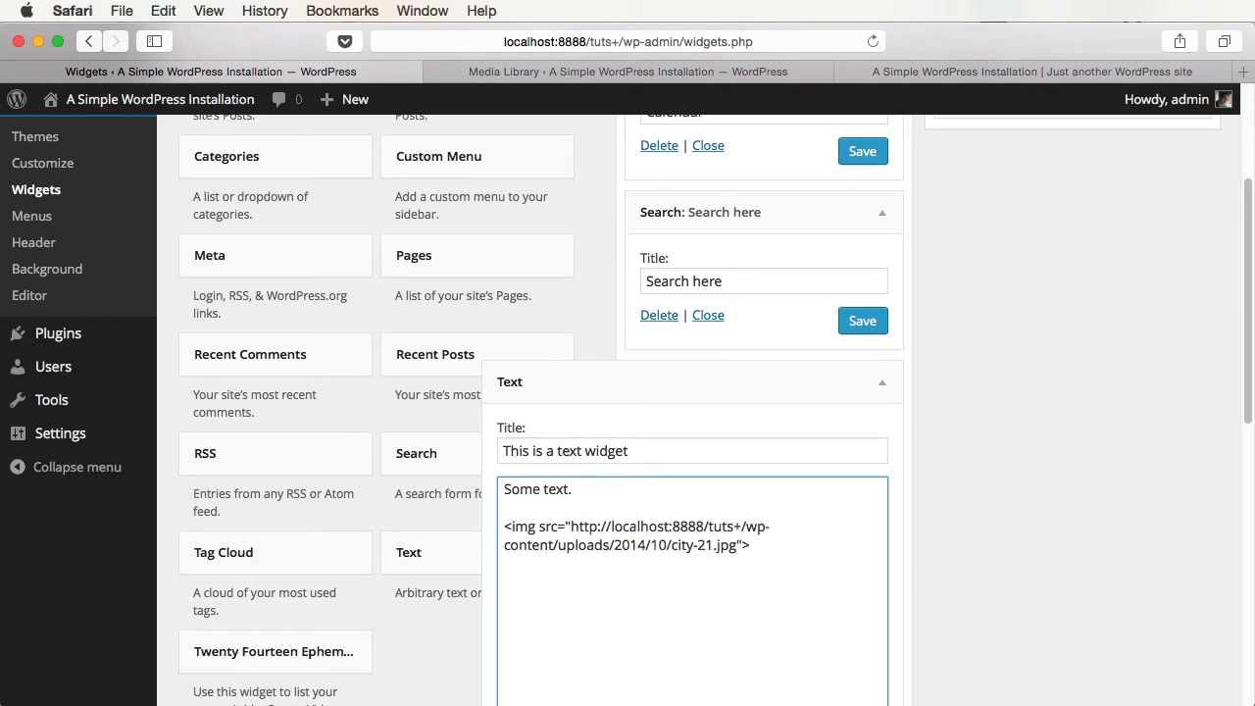
scroll(917, 581, down, 10)
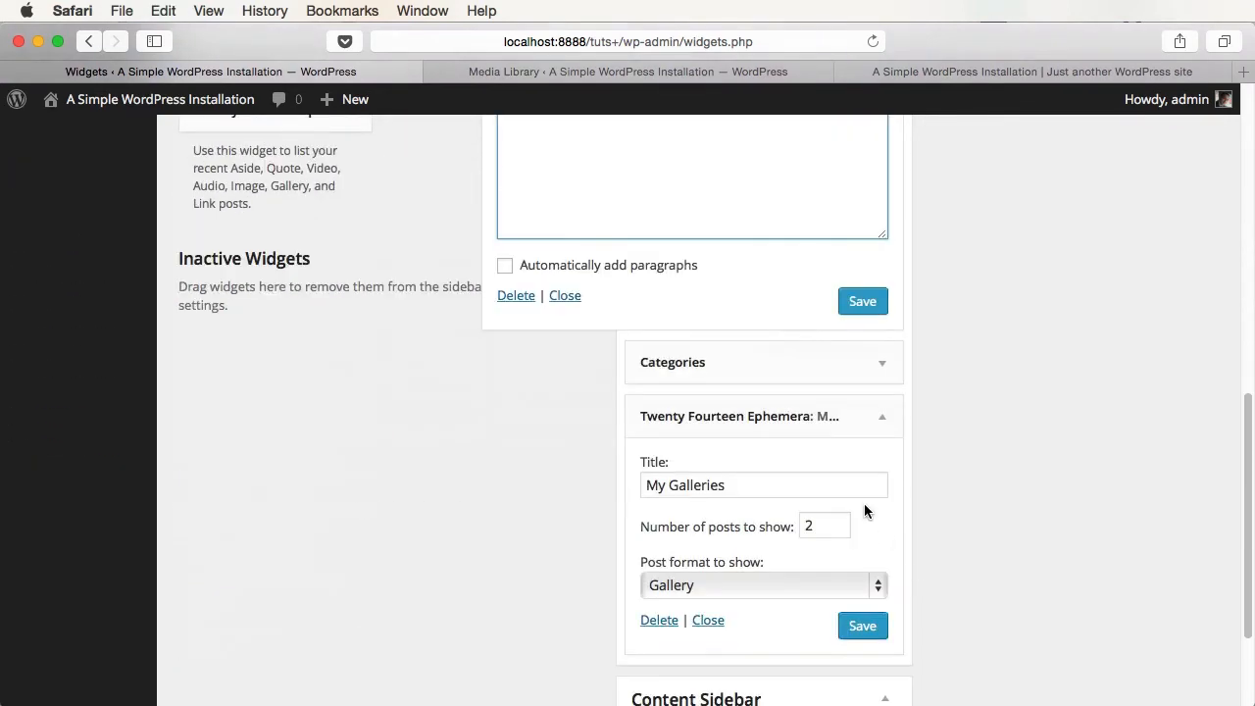
click(849, 306)
- Reload the live site to view the new text widget with the city photo
click(735, 73)
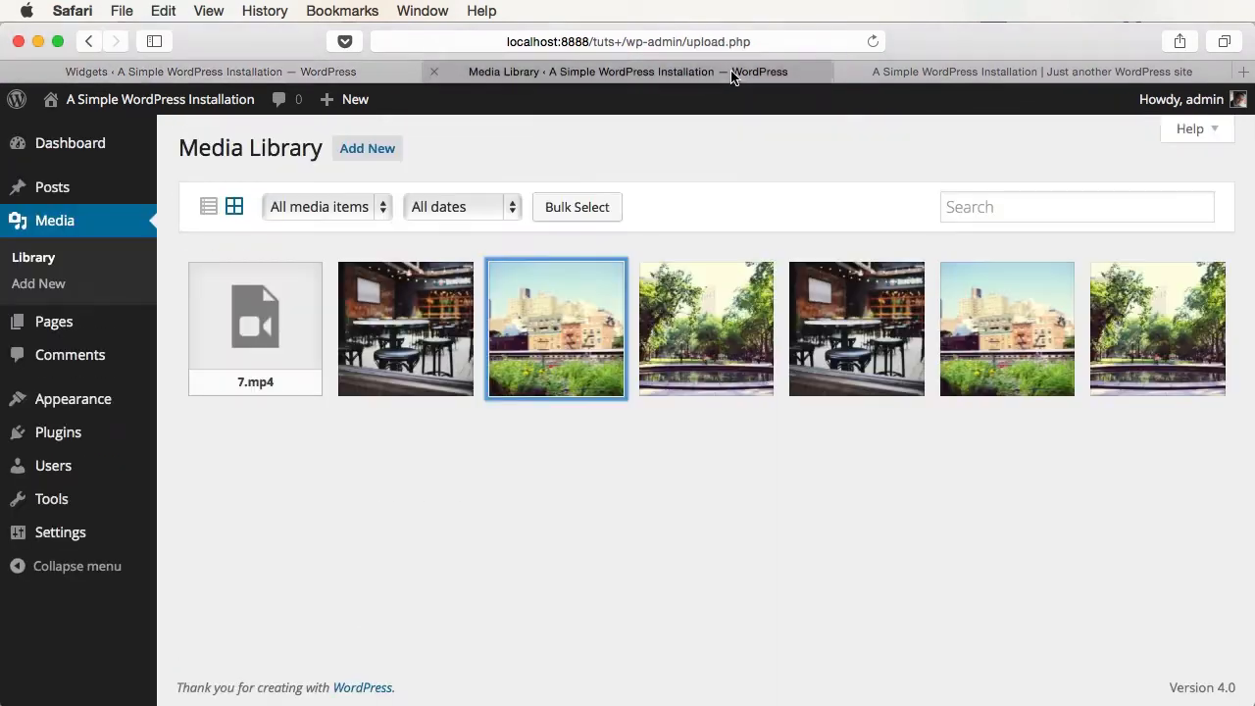
click(978, 64)
key(super+r)
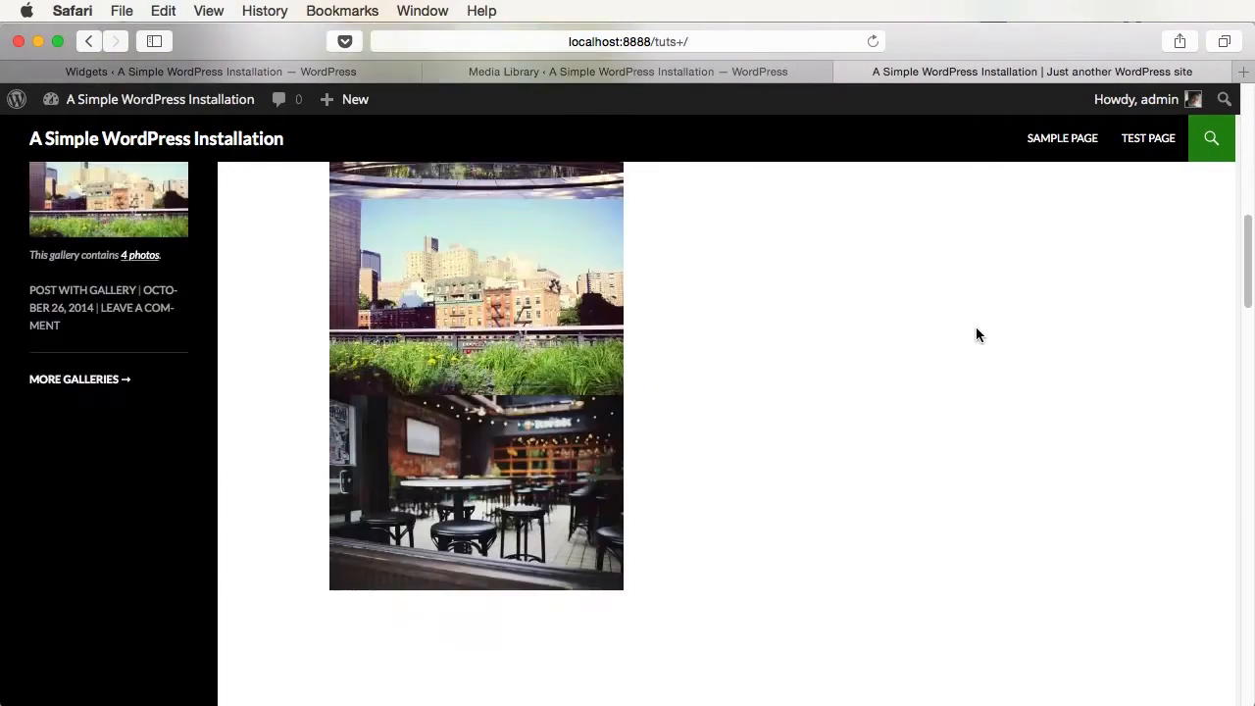
scroll(977, 327, up, 2)
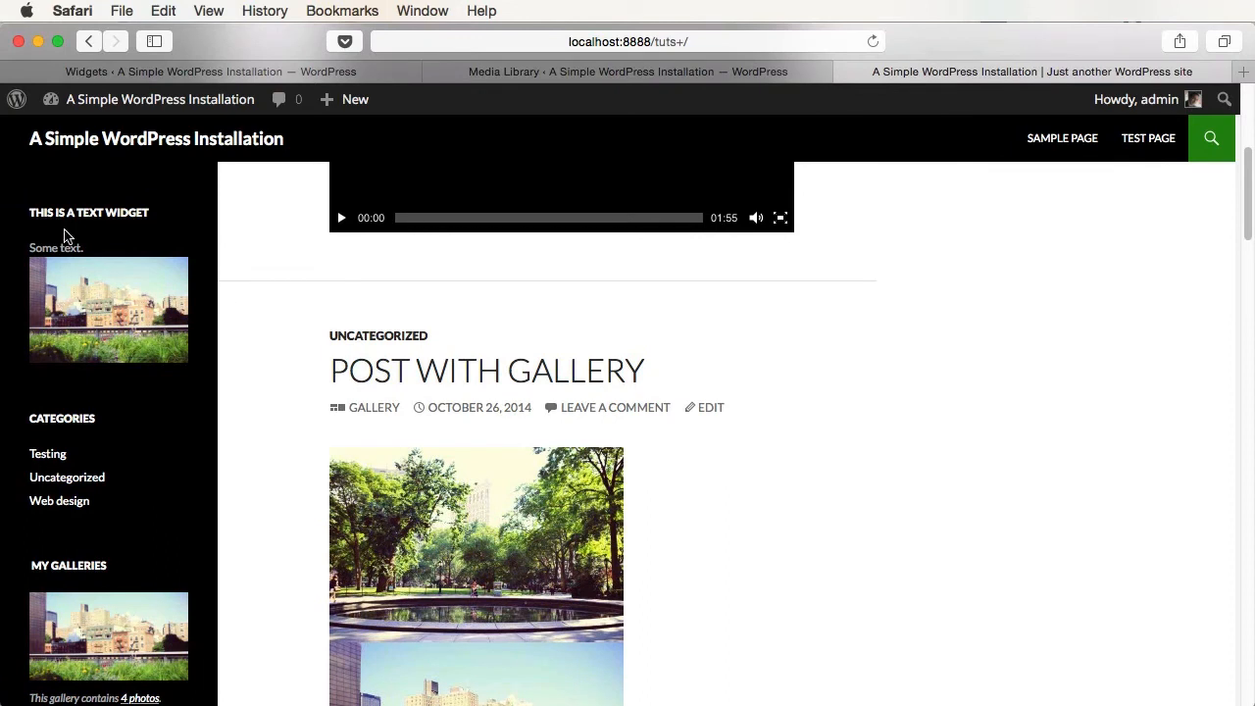
drag(42, 247, 98, 260)
scroll(107, 337, up, 8)
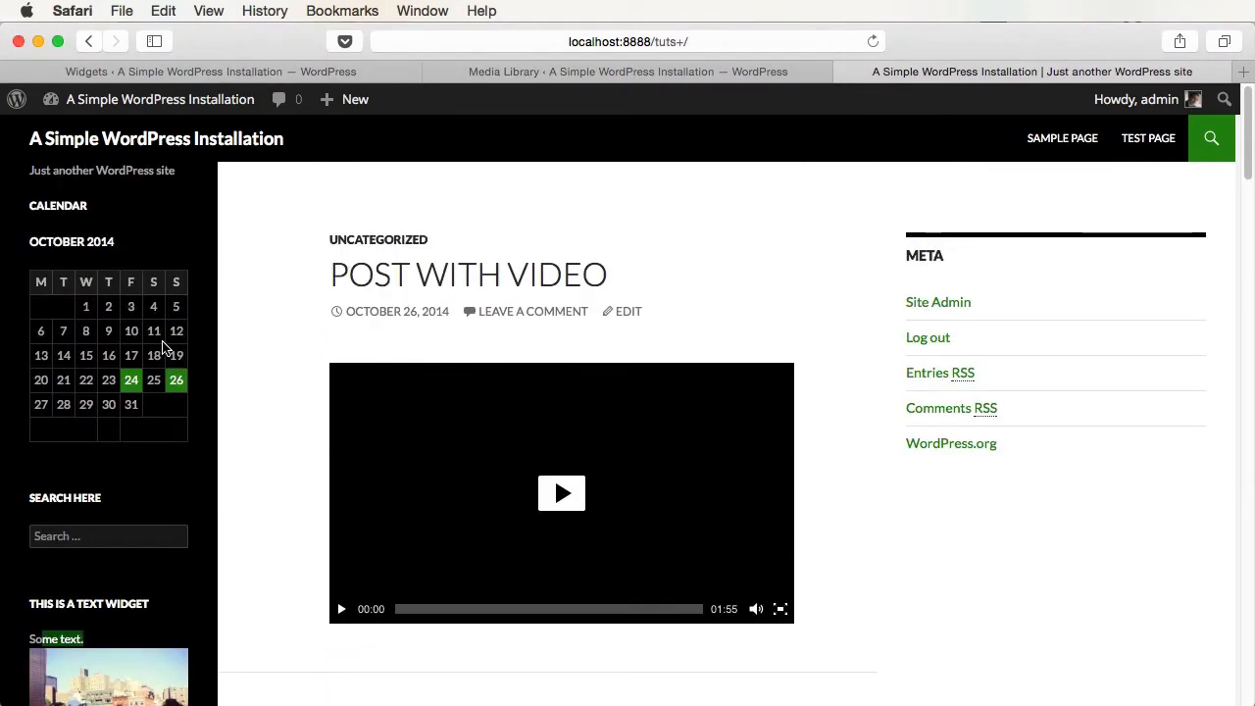
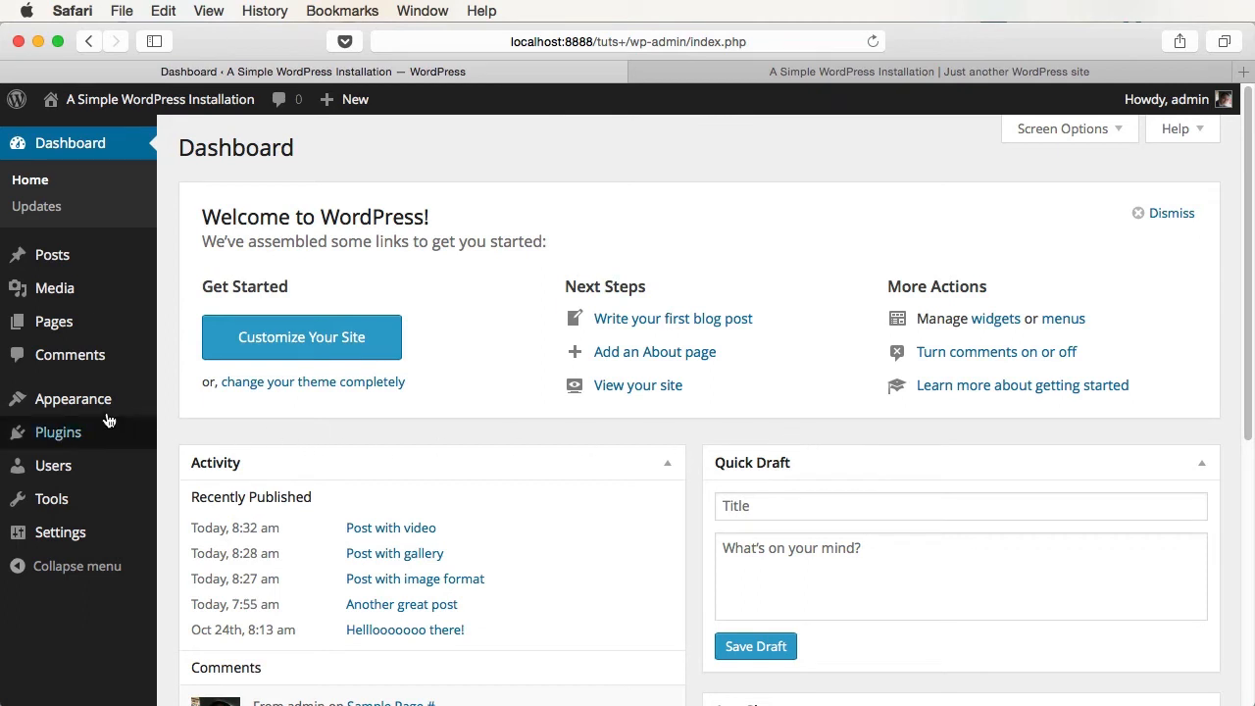
- Open Appearance > Menus and glance at the site's current front page
mouse_move(61, 403)
click(216, 486)
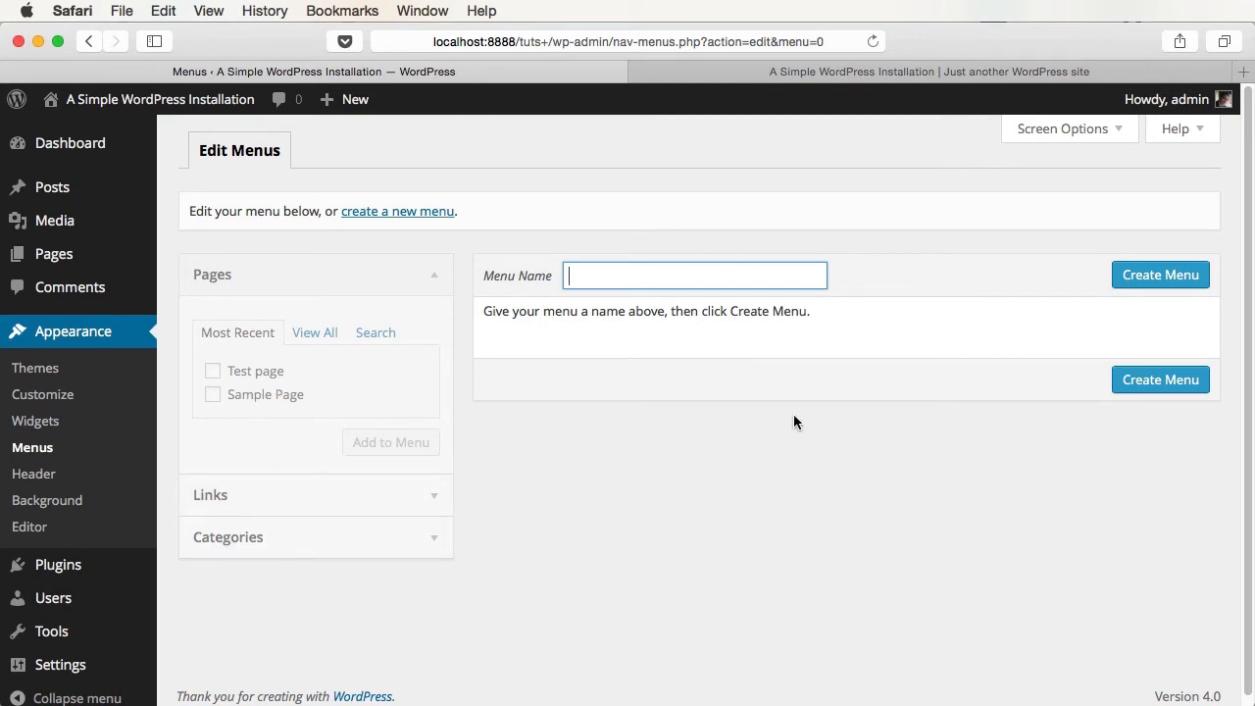
click(860, 73)
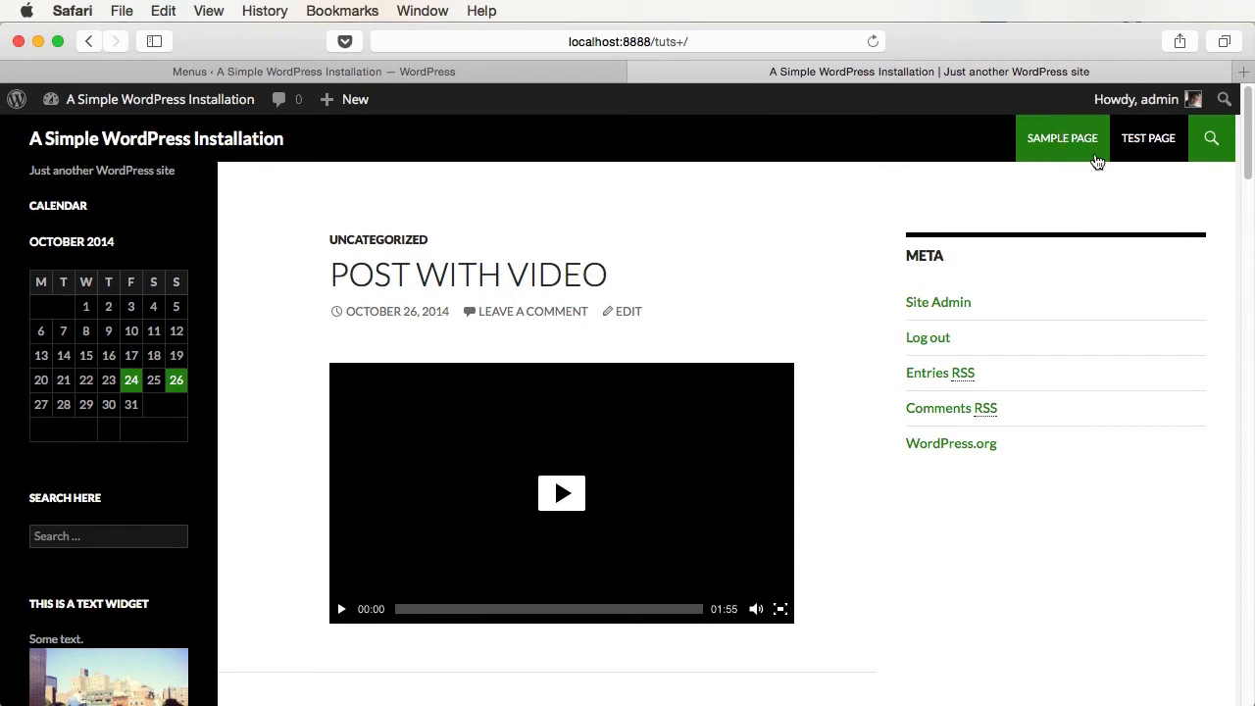
click(461, 75)
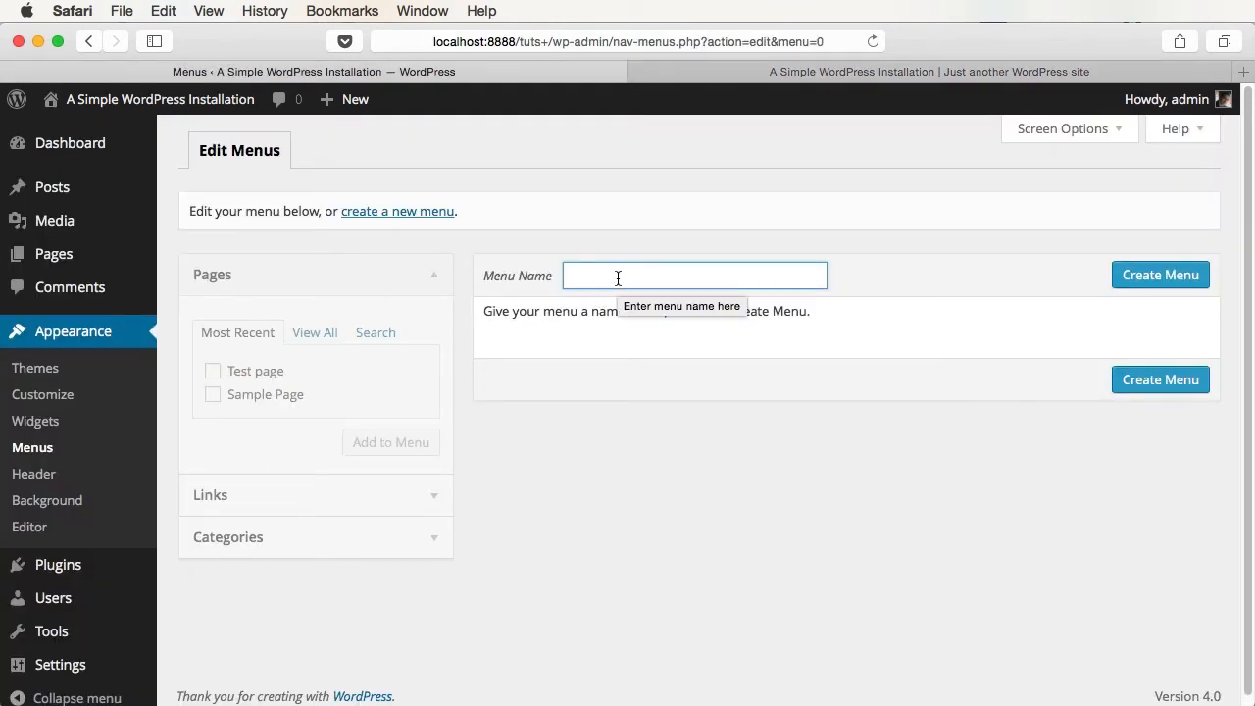
- Create a menu named 'Main menu' containing Sample Page and save it
text(Main menu)
key(Return)
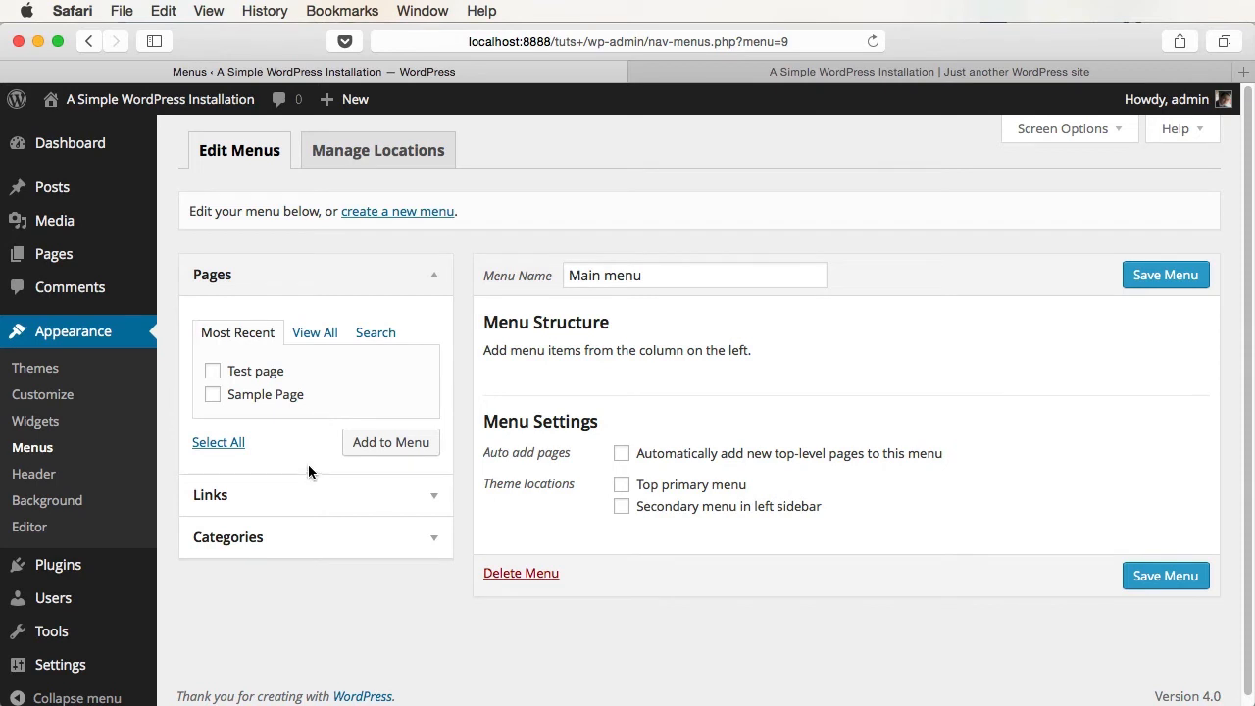
click(214, 395)
click(406, 443)
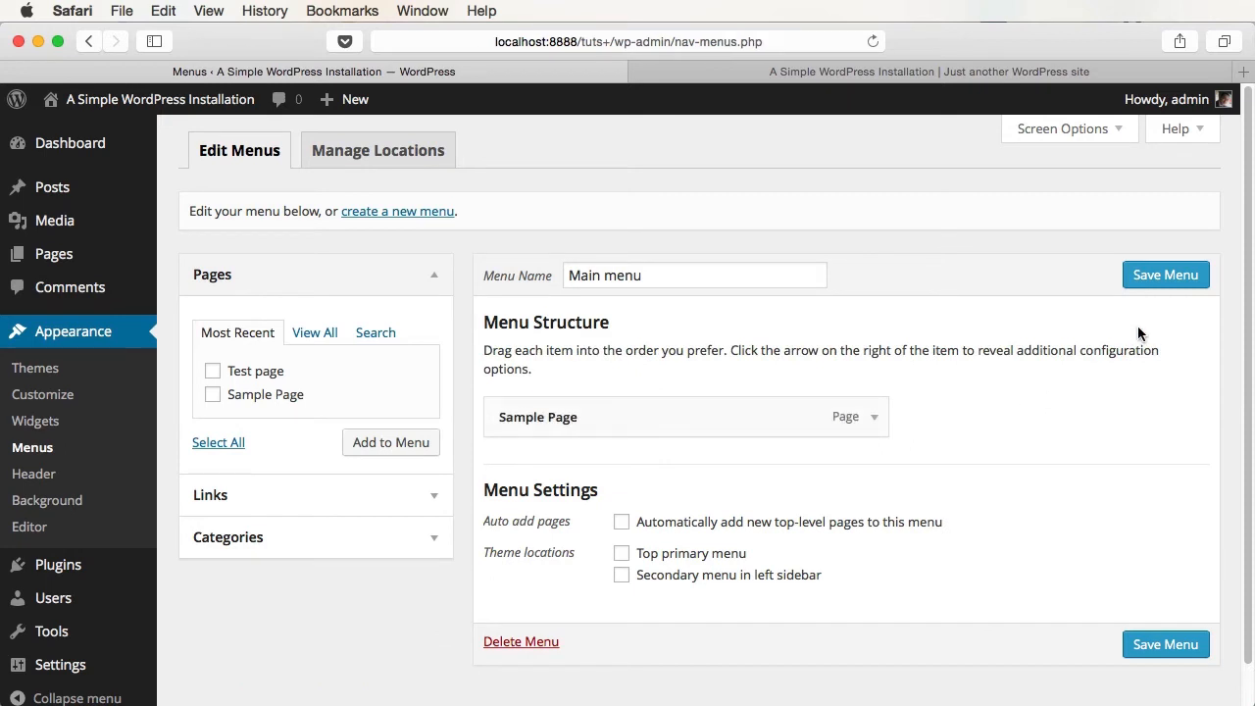
click(1166, 276)
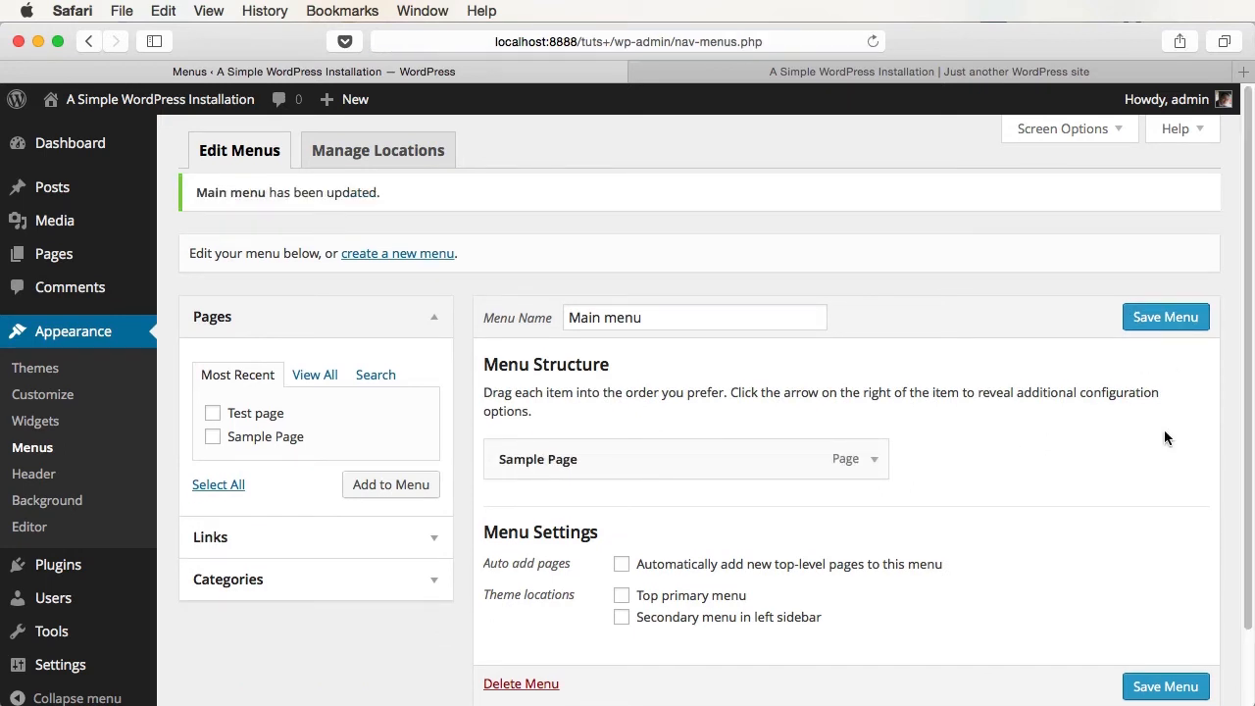
click(386, 154)
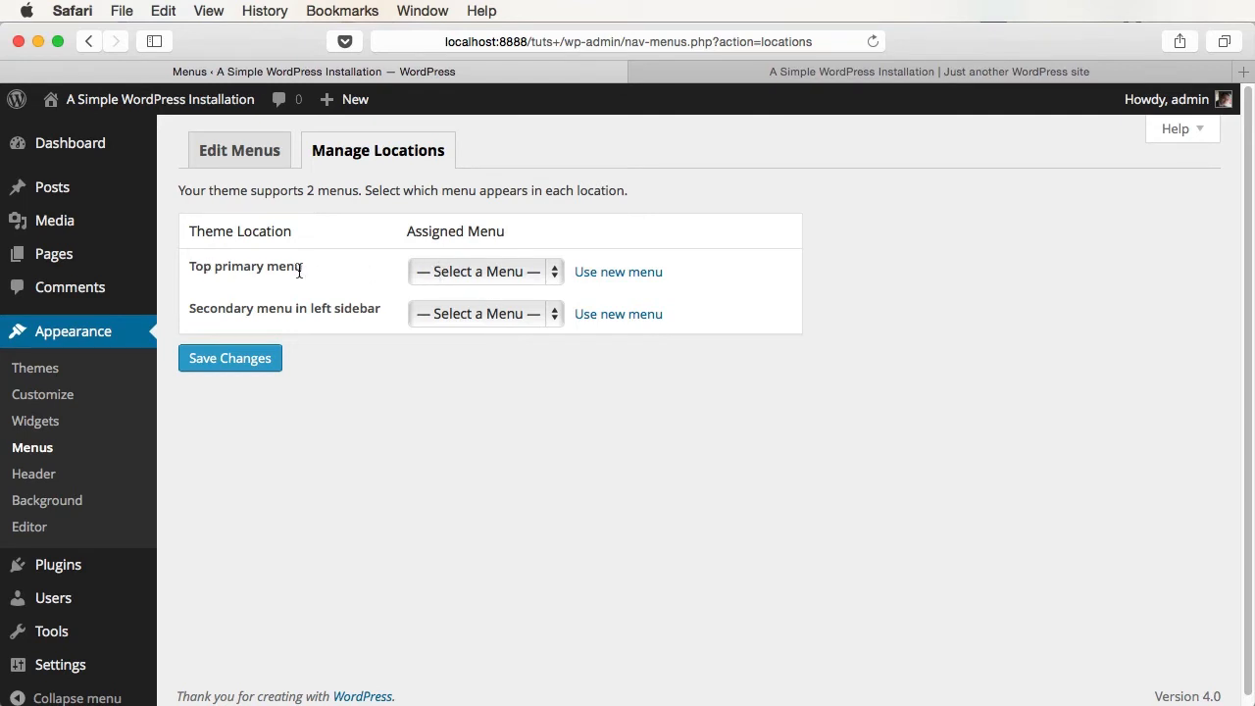
- Assign Main menu to the Top primary menu location, save, and check the site's navigation
key(ctrl+Tab)
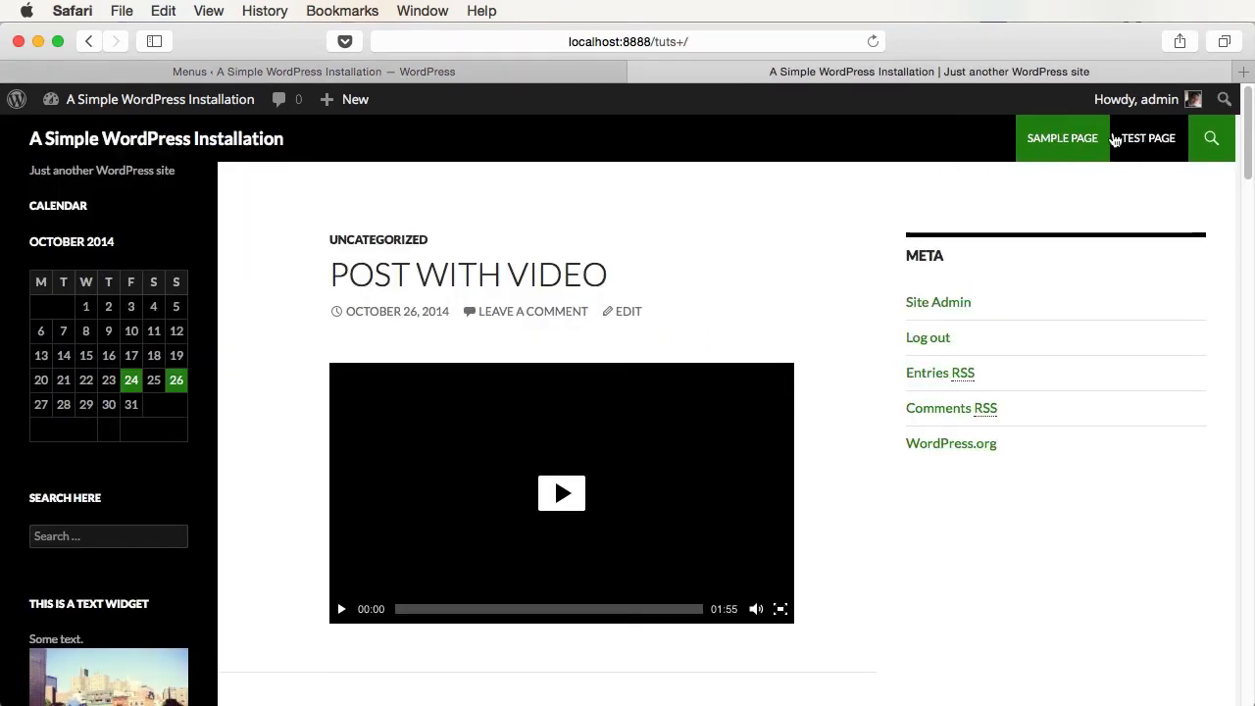
click(519, 75)
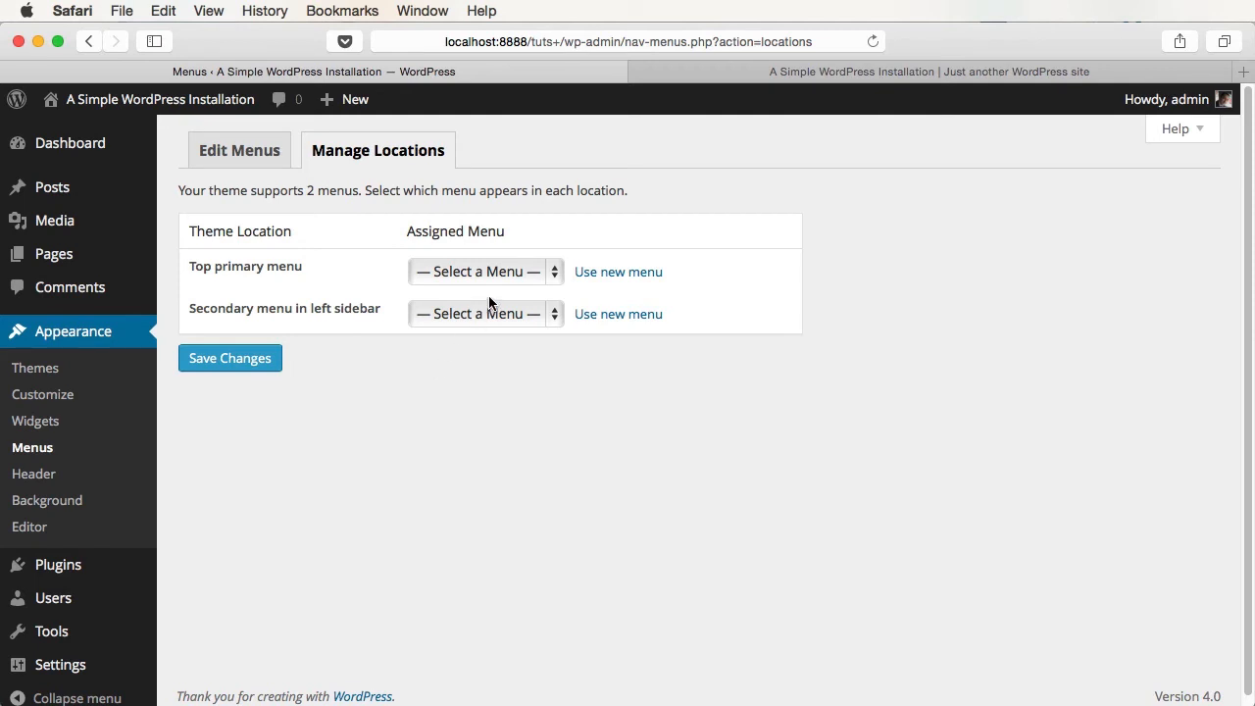
click(245, 153)
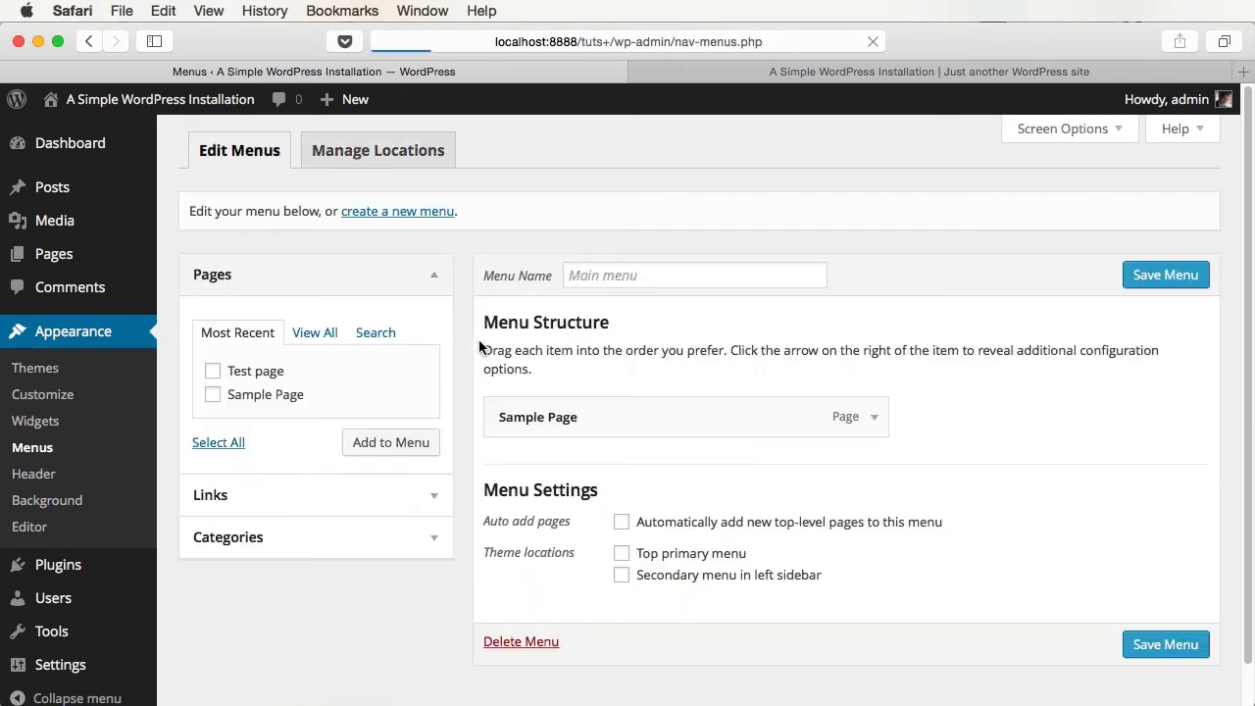
click(397, 149)
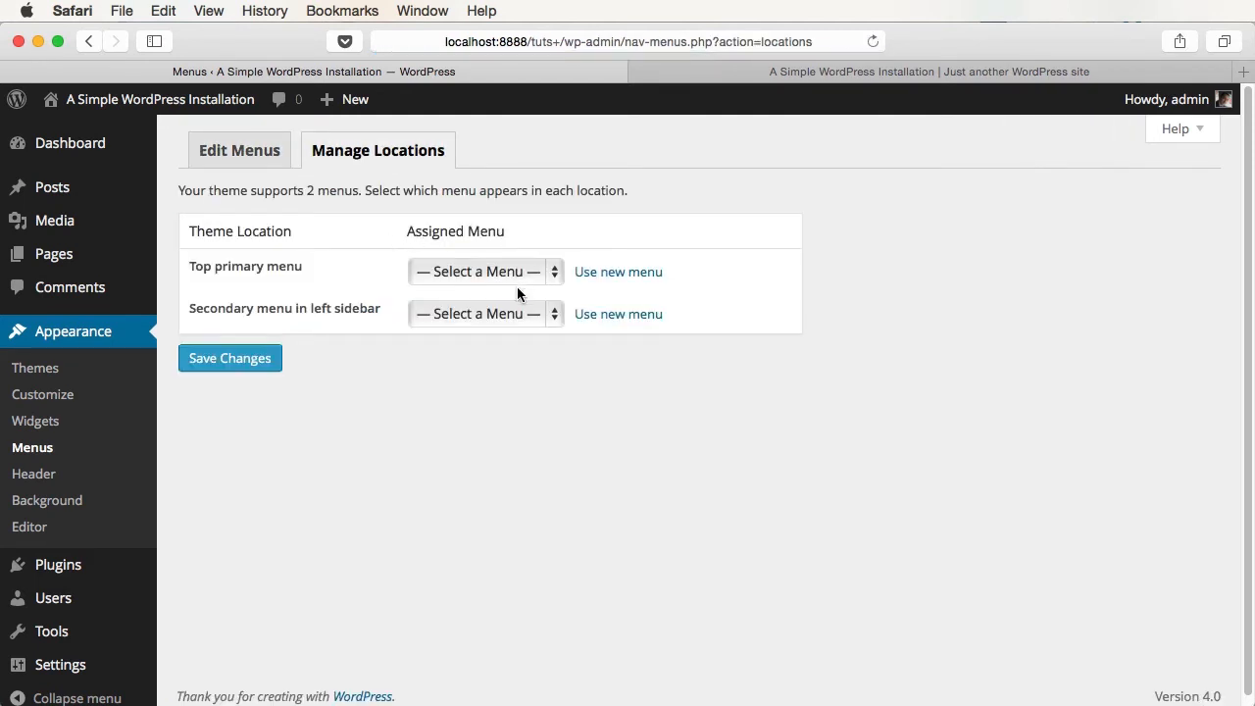
click(507, 278)
click(507, 295)
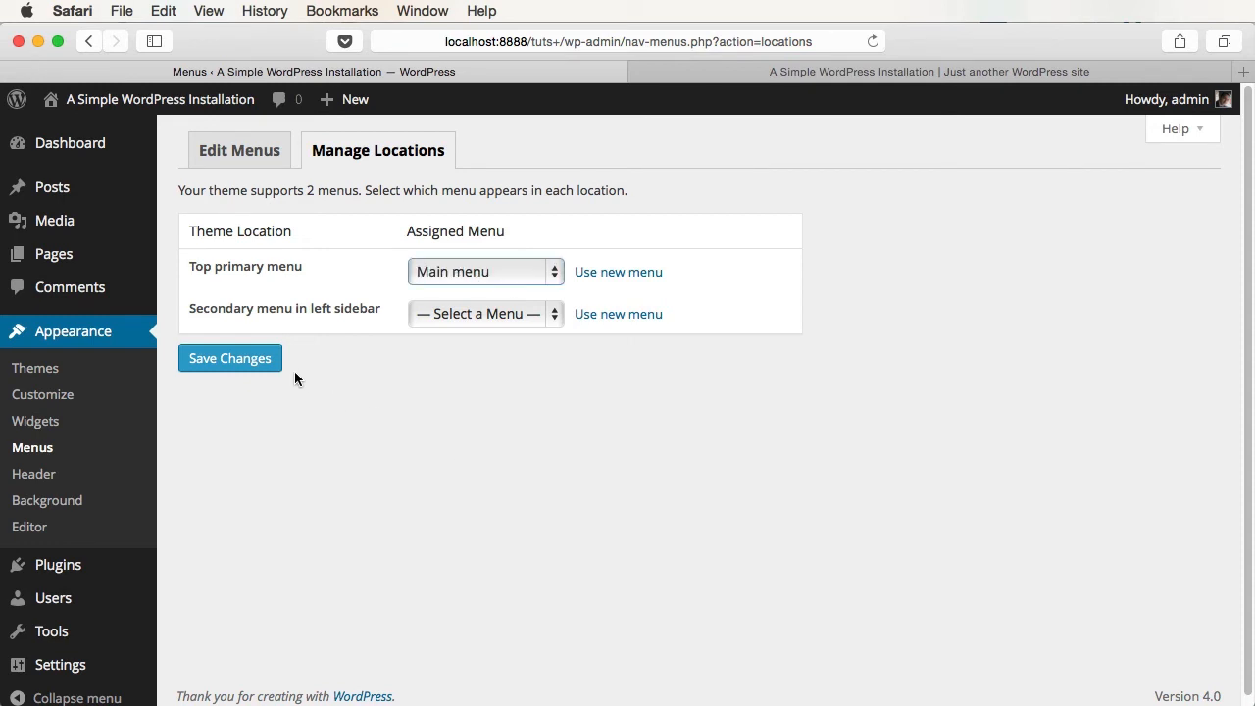
click(262, 364)
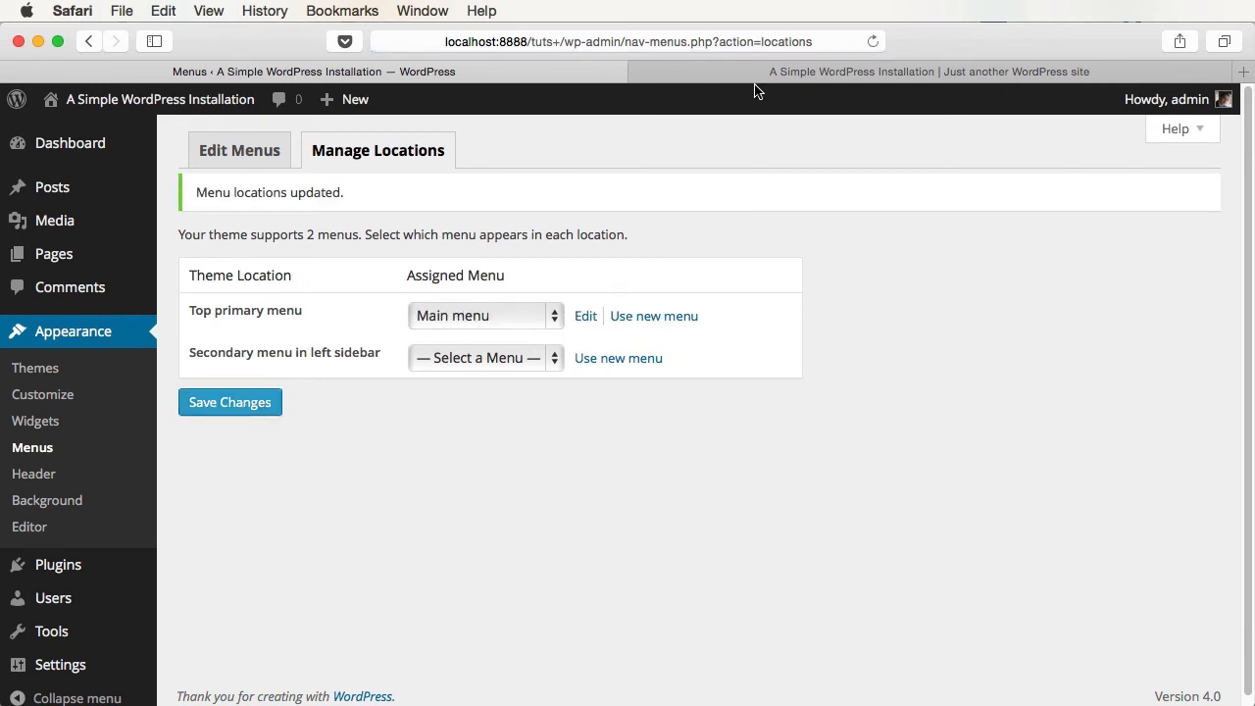
click(759, 79)
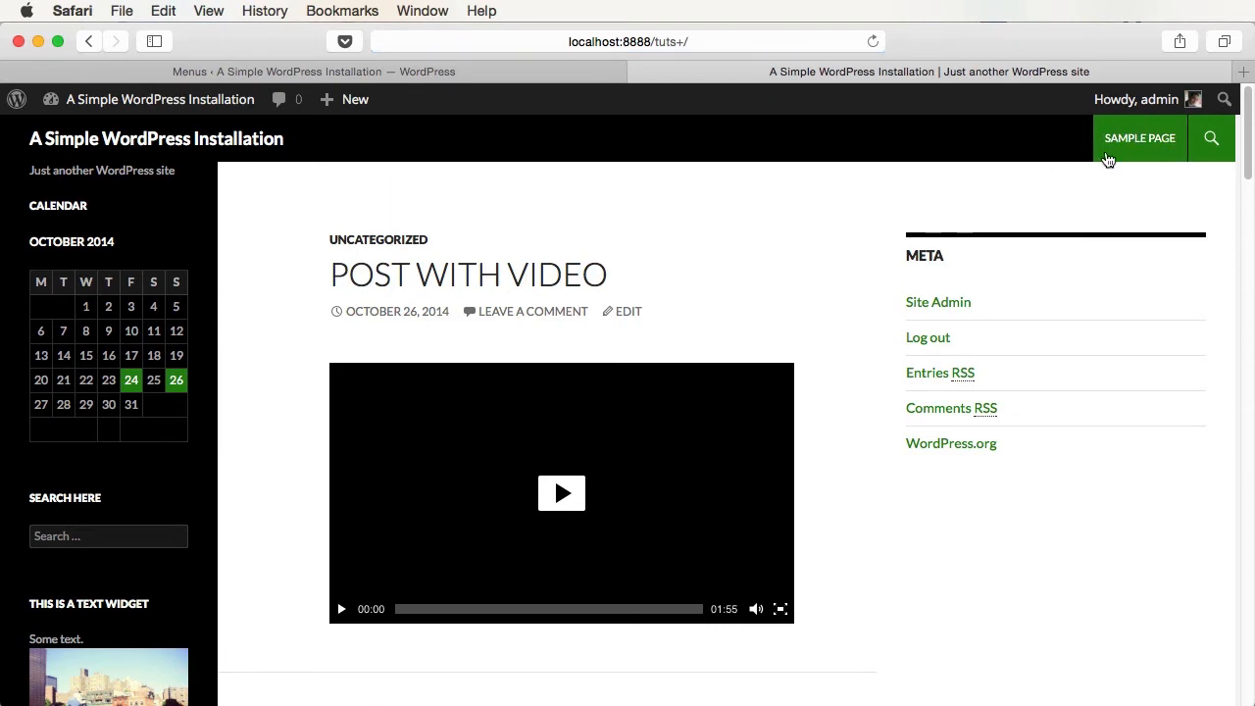
click(403, 78)
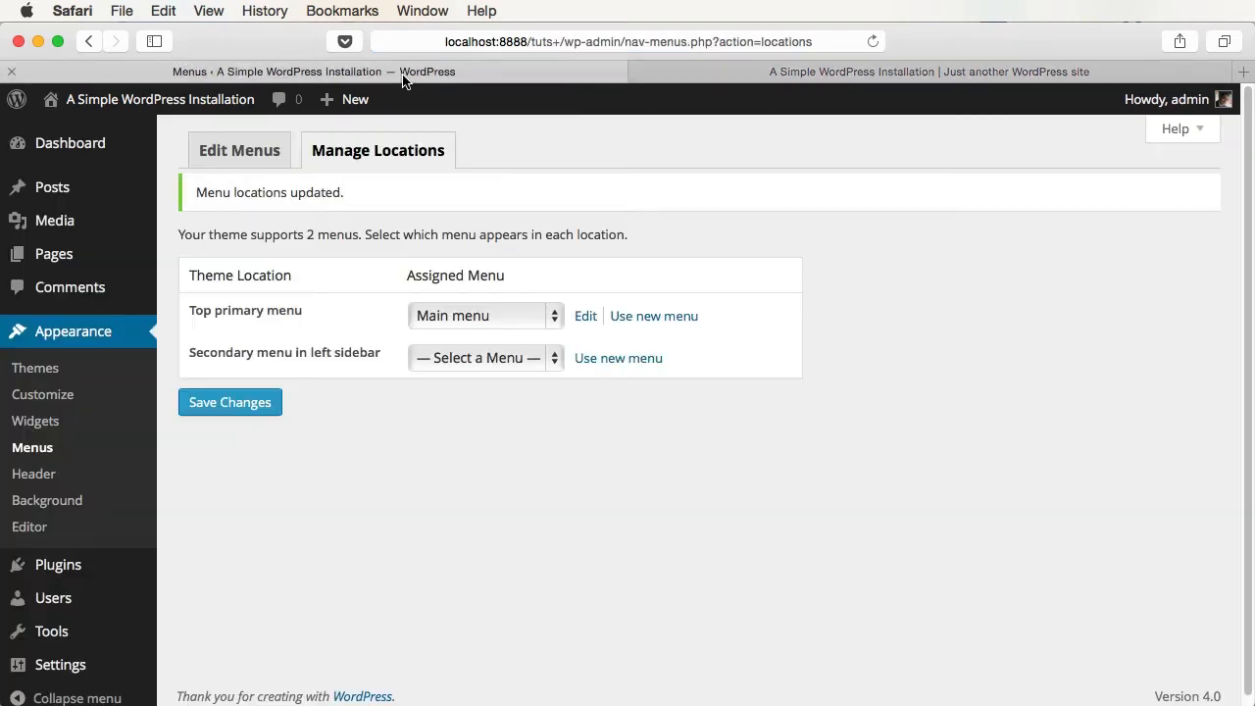
- Add Test page to Main menu, save, and reload the site to see it
click(257, 148)
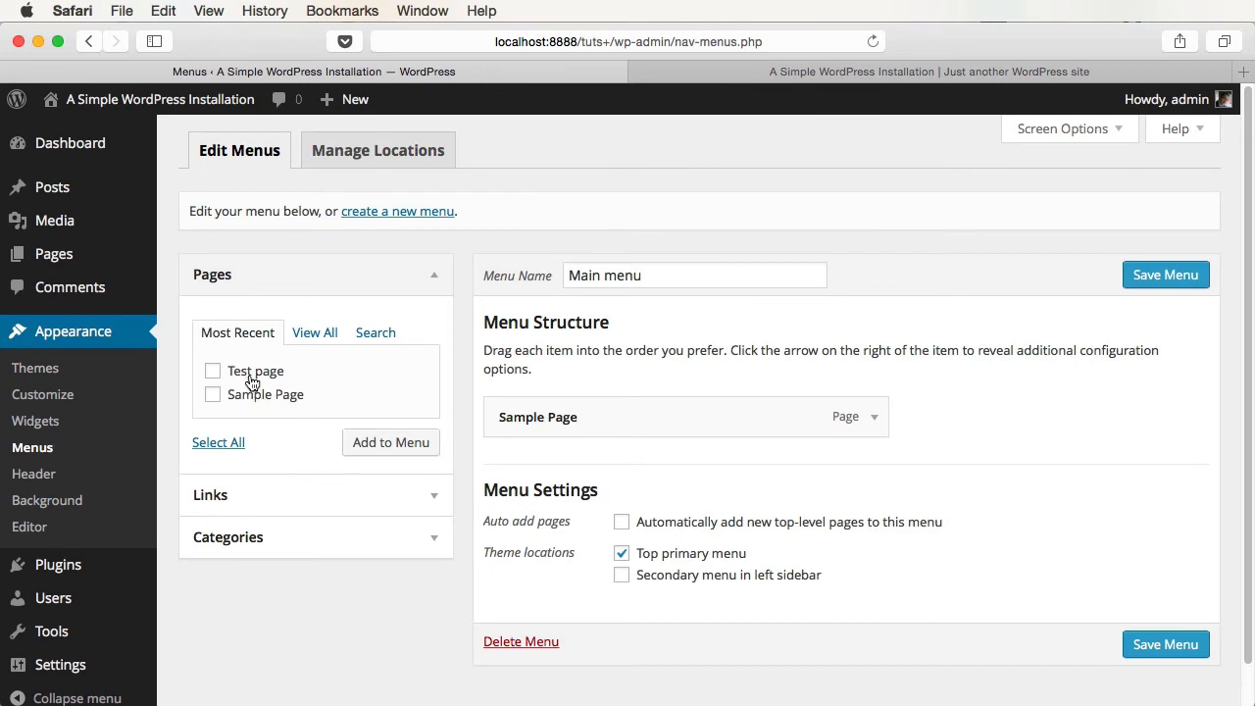
click(251, 377)
click(387, 442)
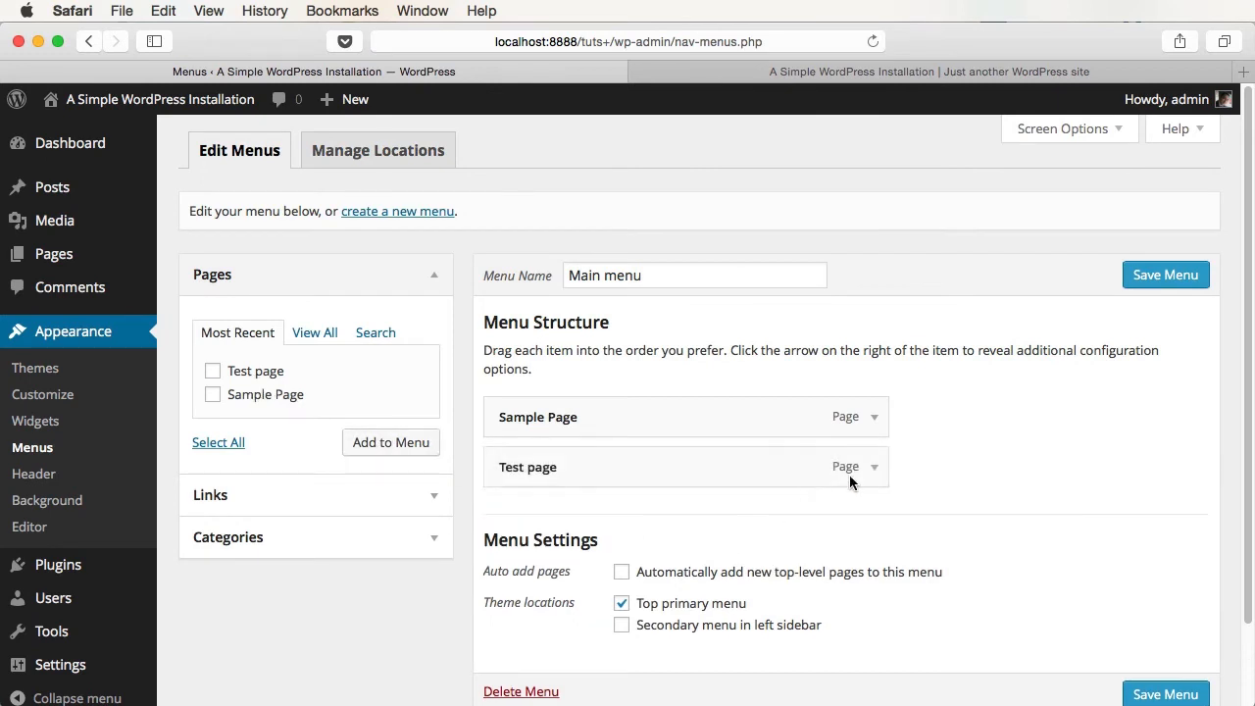
click(1167, 275)
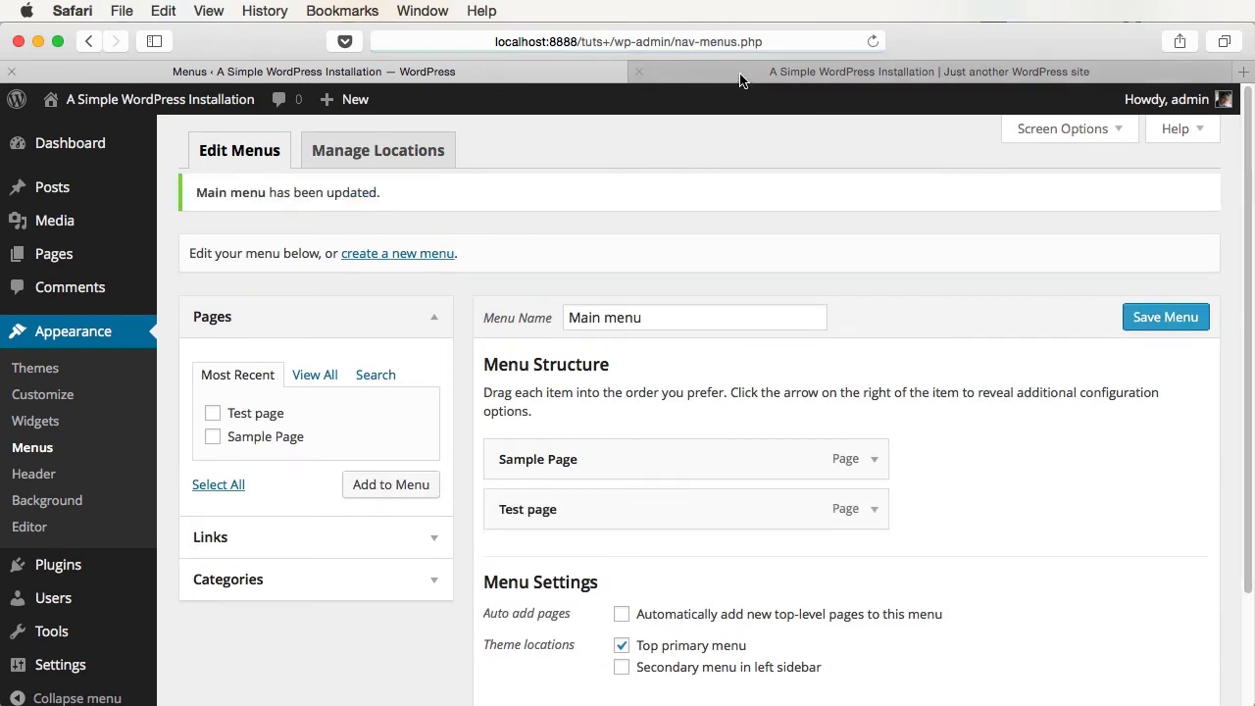
click(741, 77)
key(super+r)
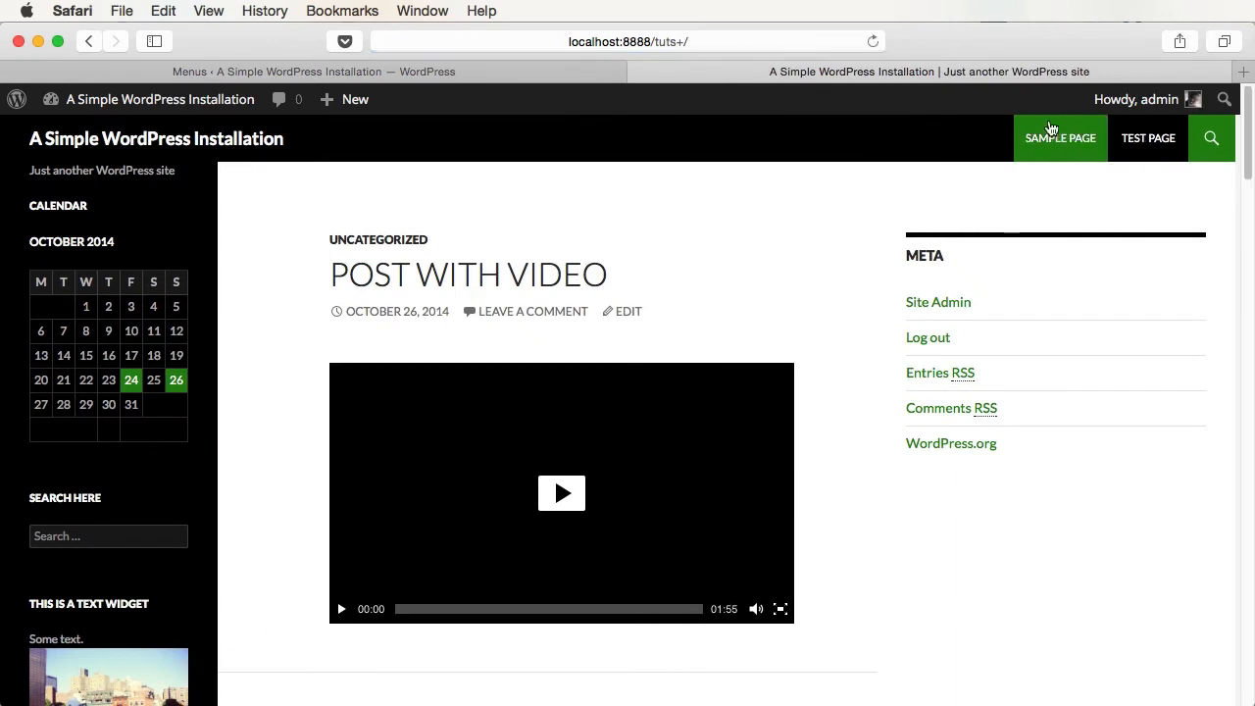
click(581, 74)
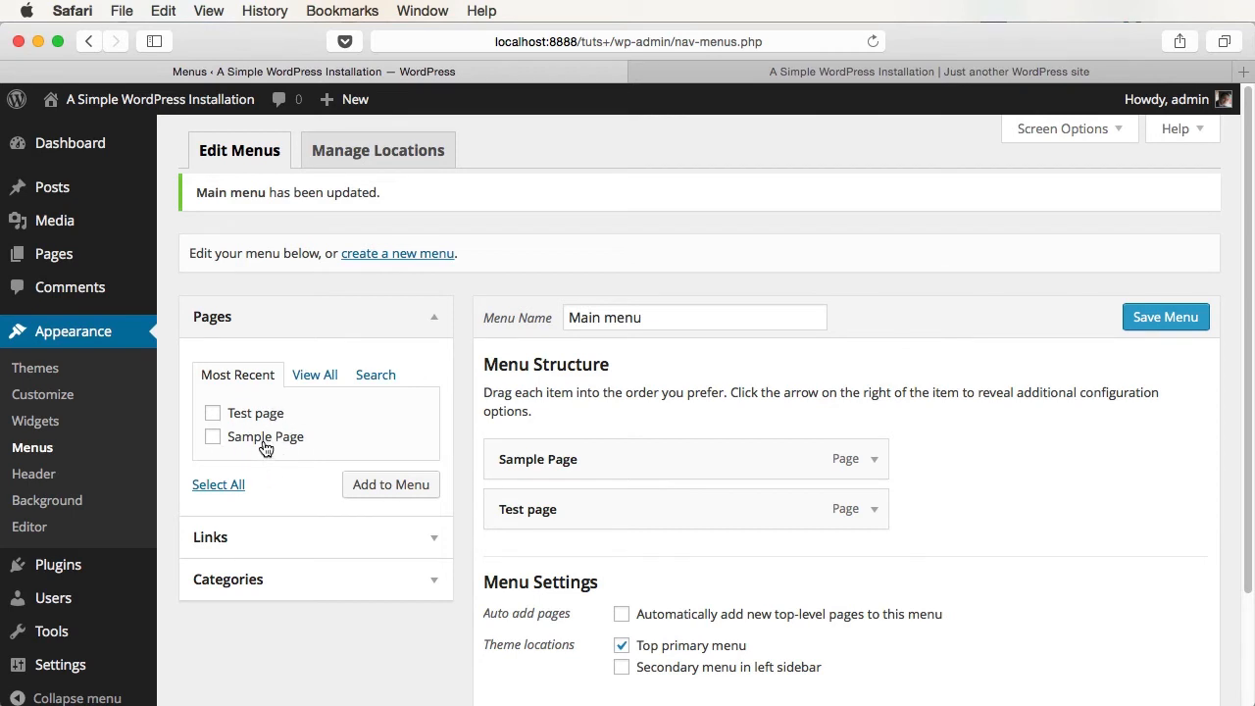
- Add a Tuts+ custom link to Main menu, save, and view the site navigation
click(426, 539)
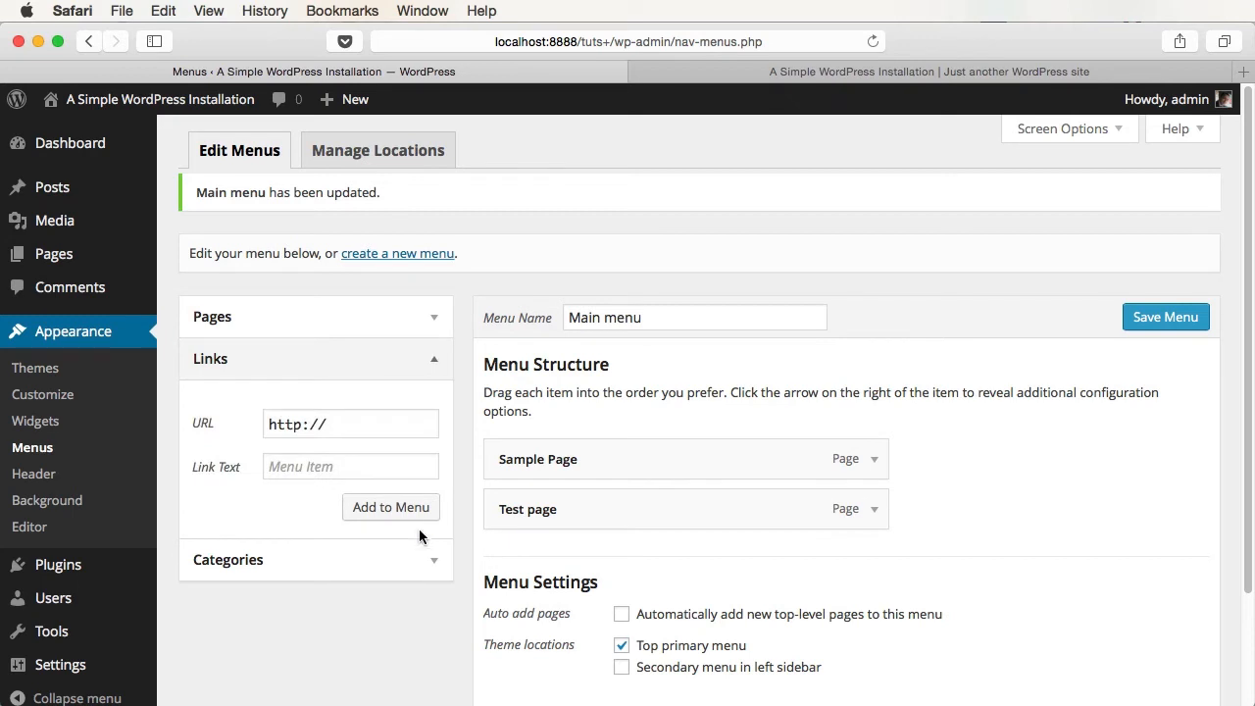
click(355, 429)
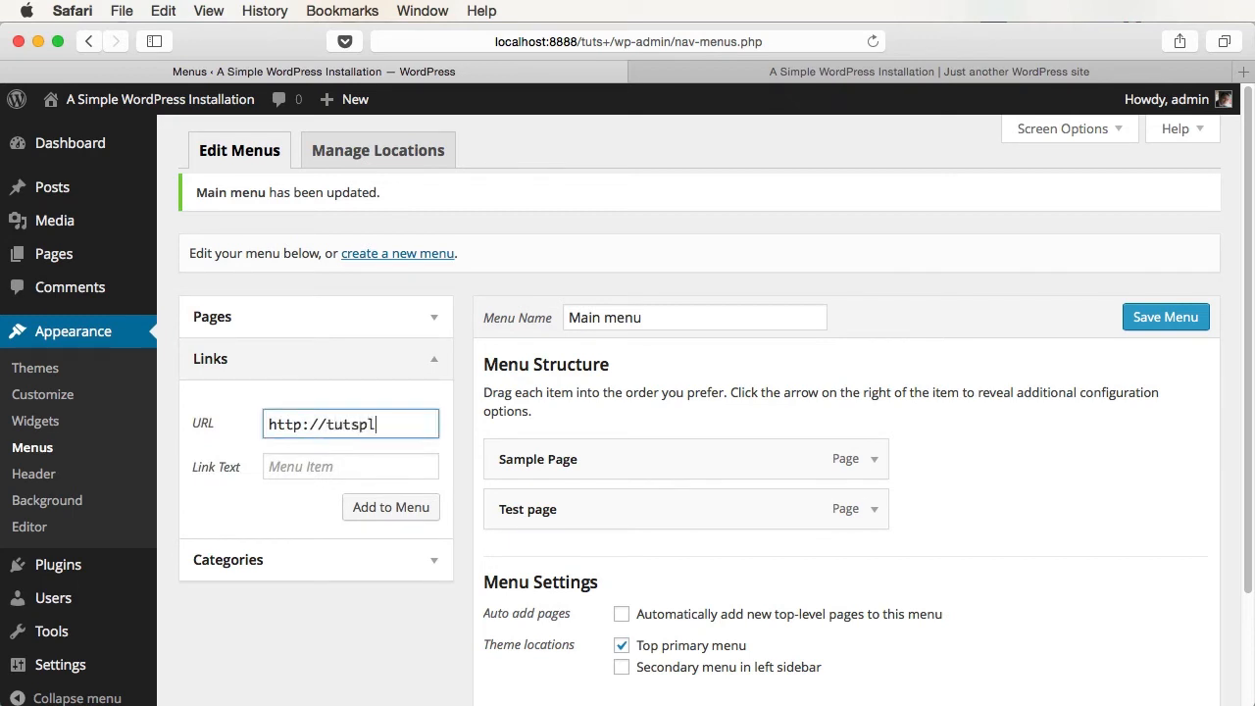
key(Tab)
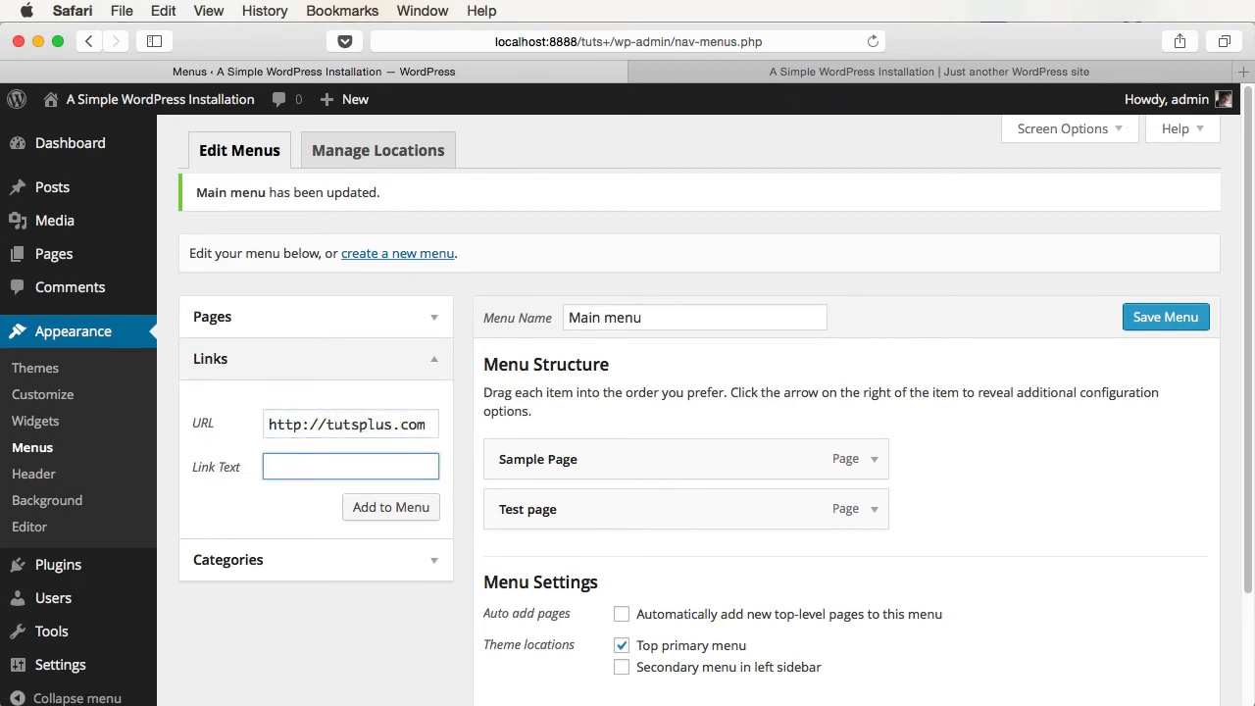
click(404, 507)
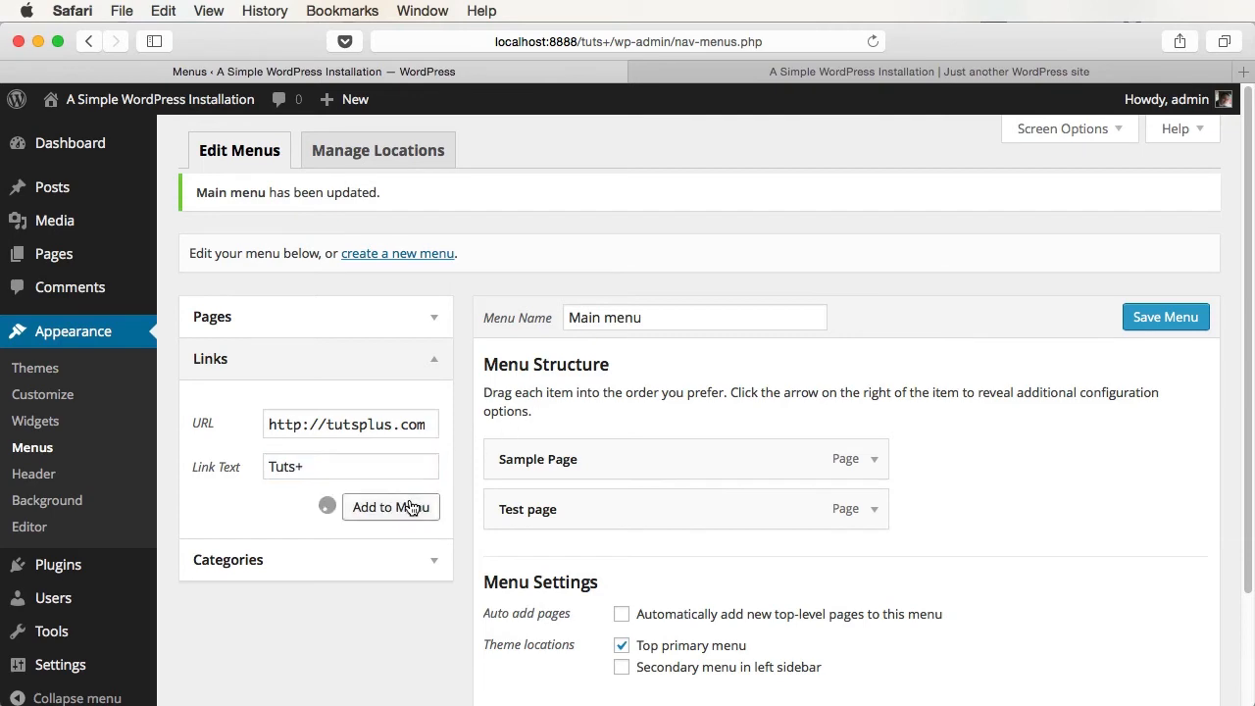
click(1128, 324)
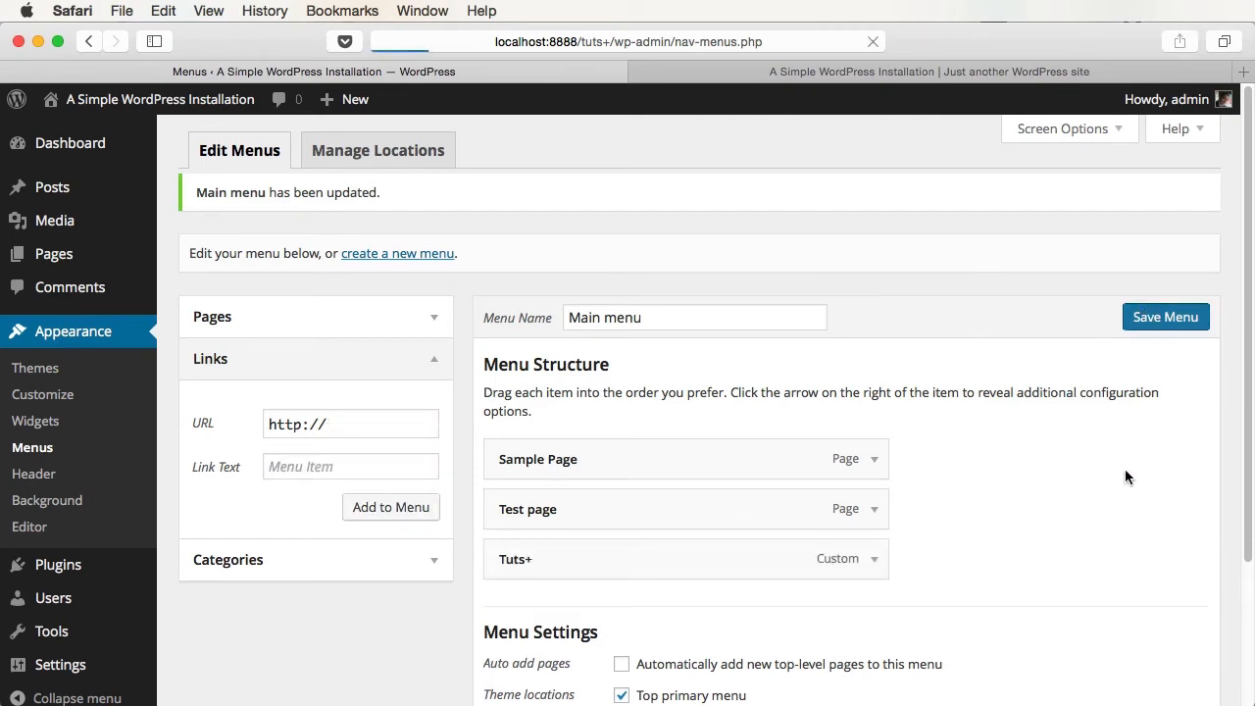
click(787, 73)
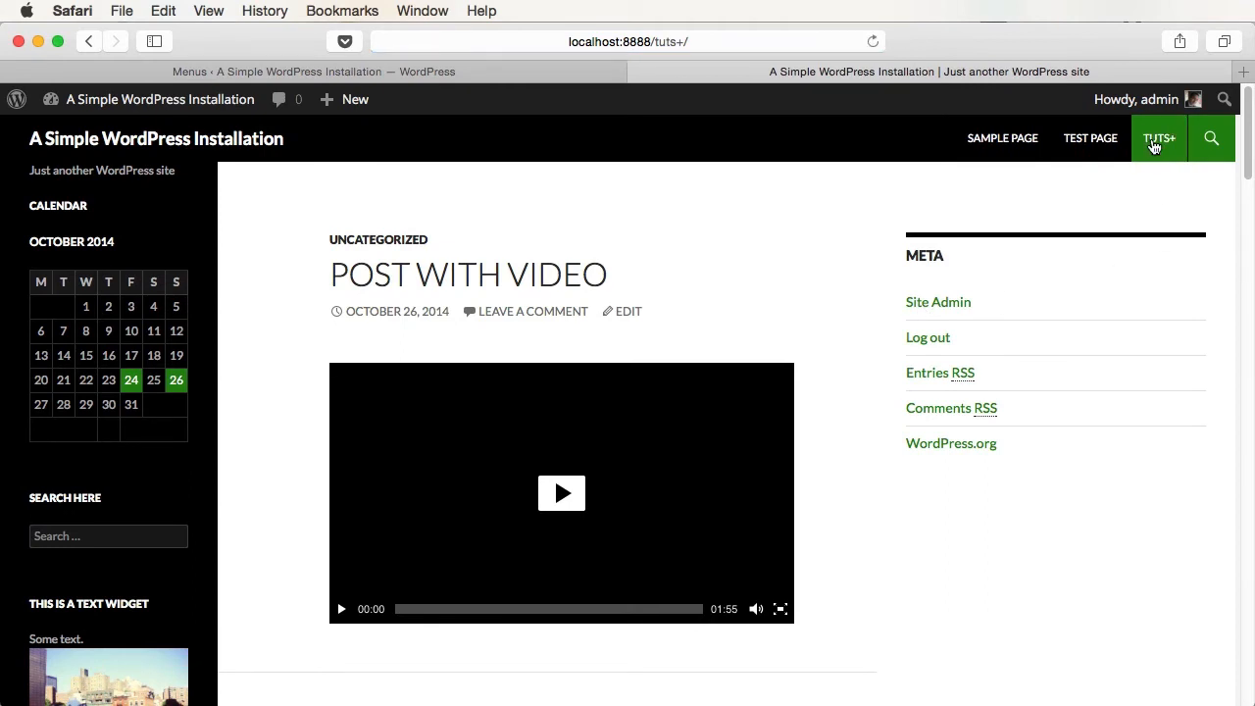
click(549, 72)
- Add the Testing and Web design categories to the menu and open both from the site nav
click(423, 585)
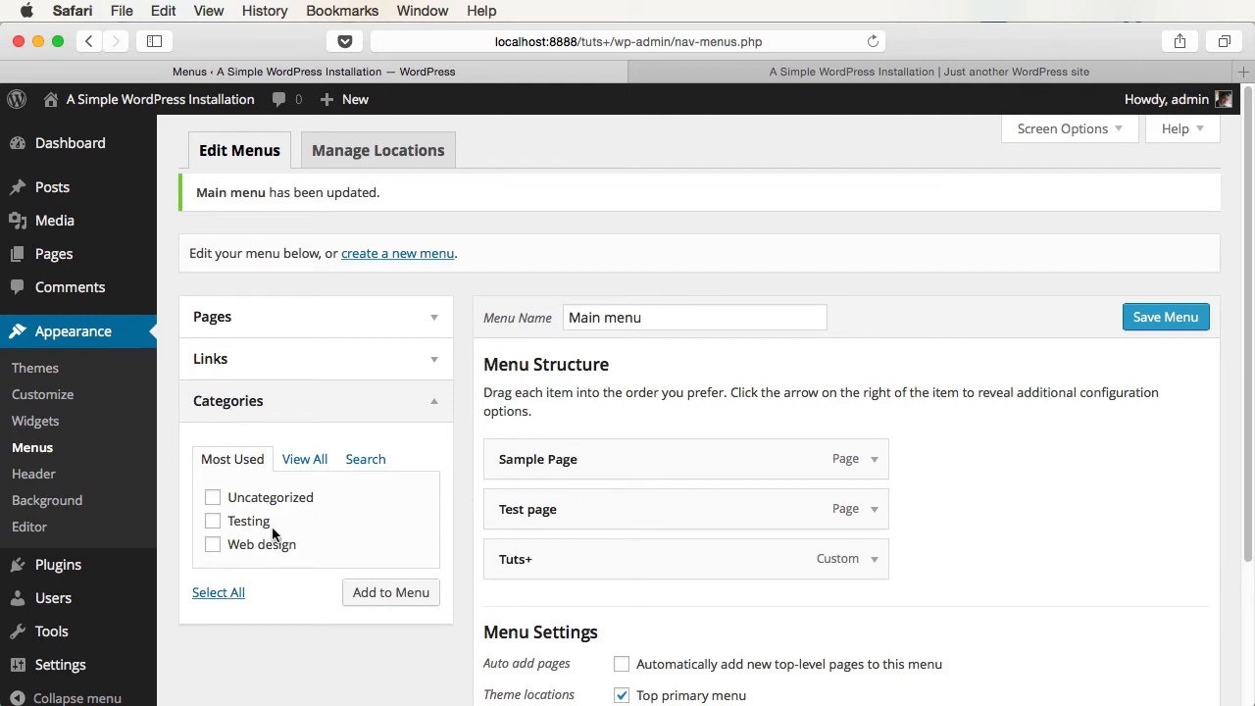
click(245, 526)
click(253, 549)
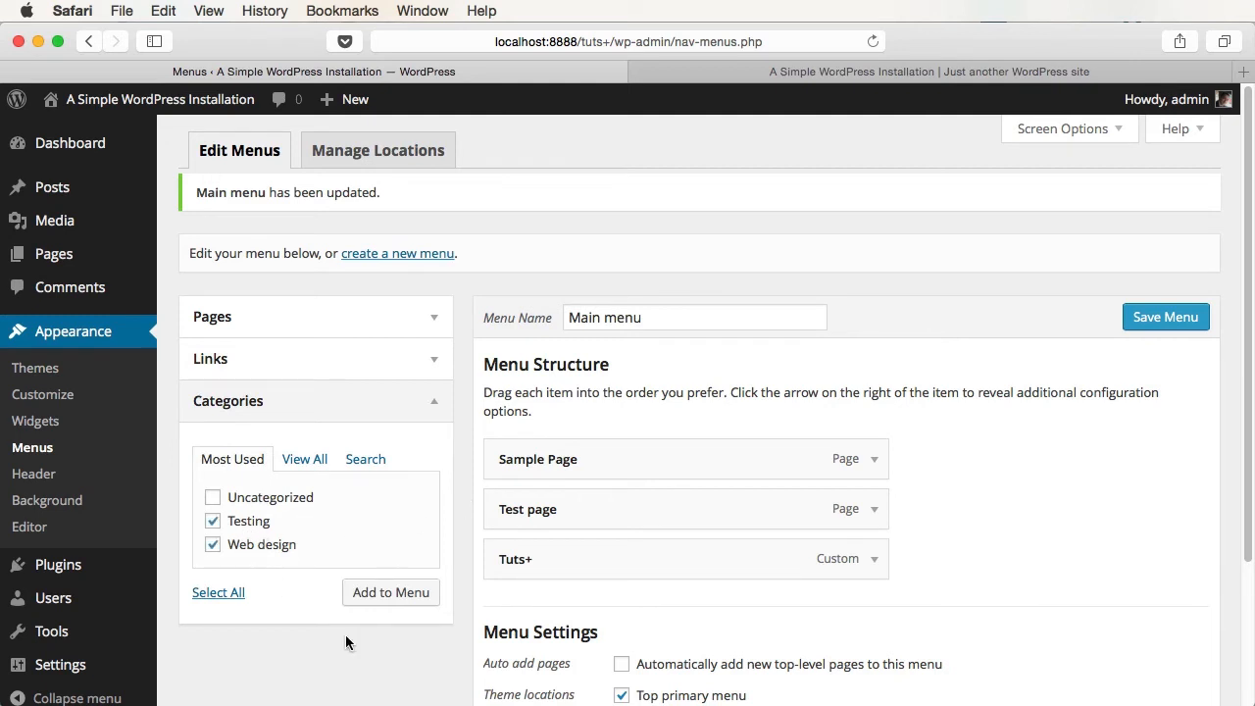
click(390, 592)
click(1166, 317)
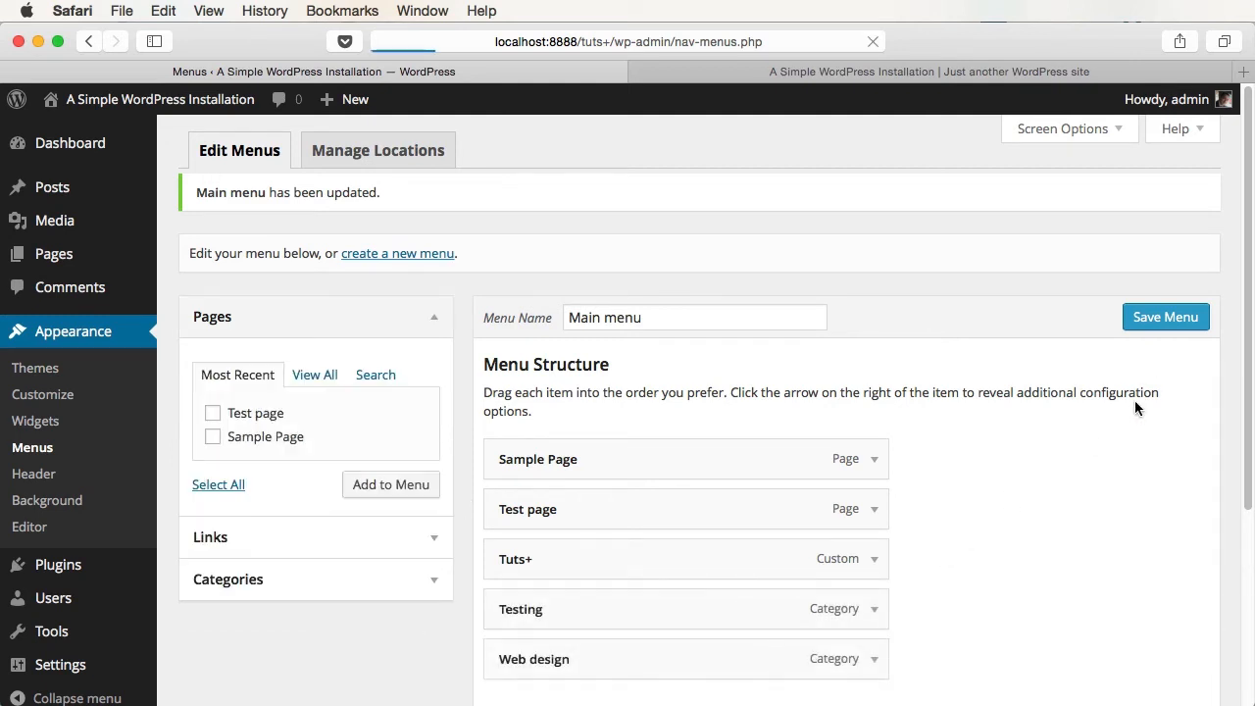
click(902, 71)
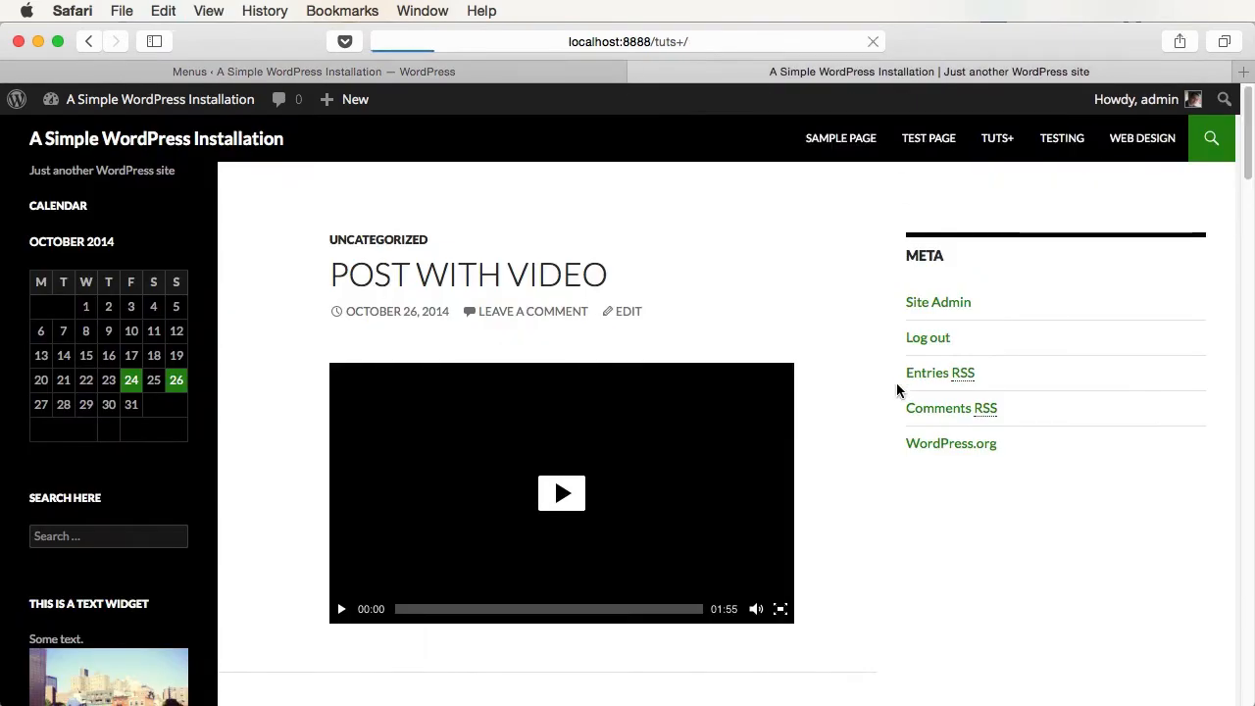
click(1062, 139)
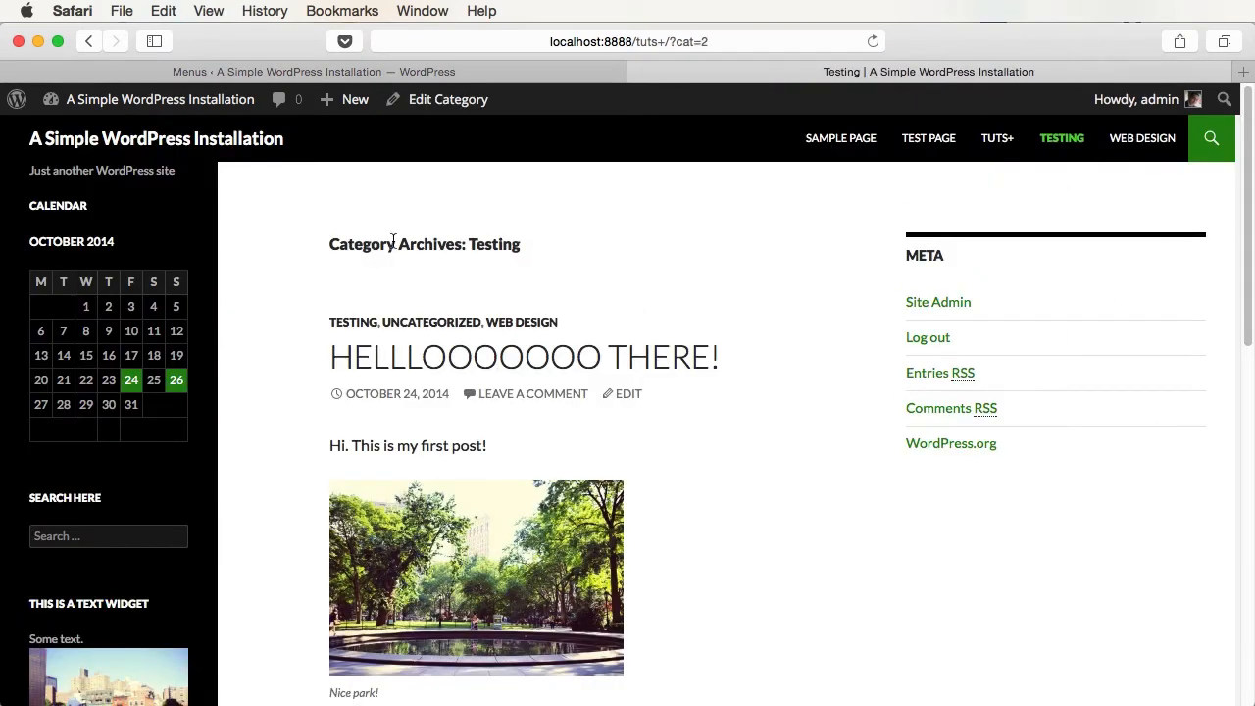
click(1142, 138)
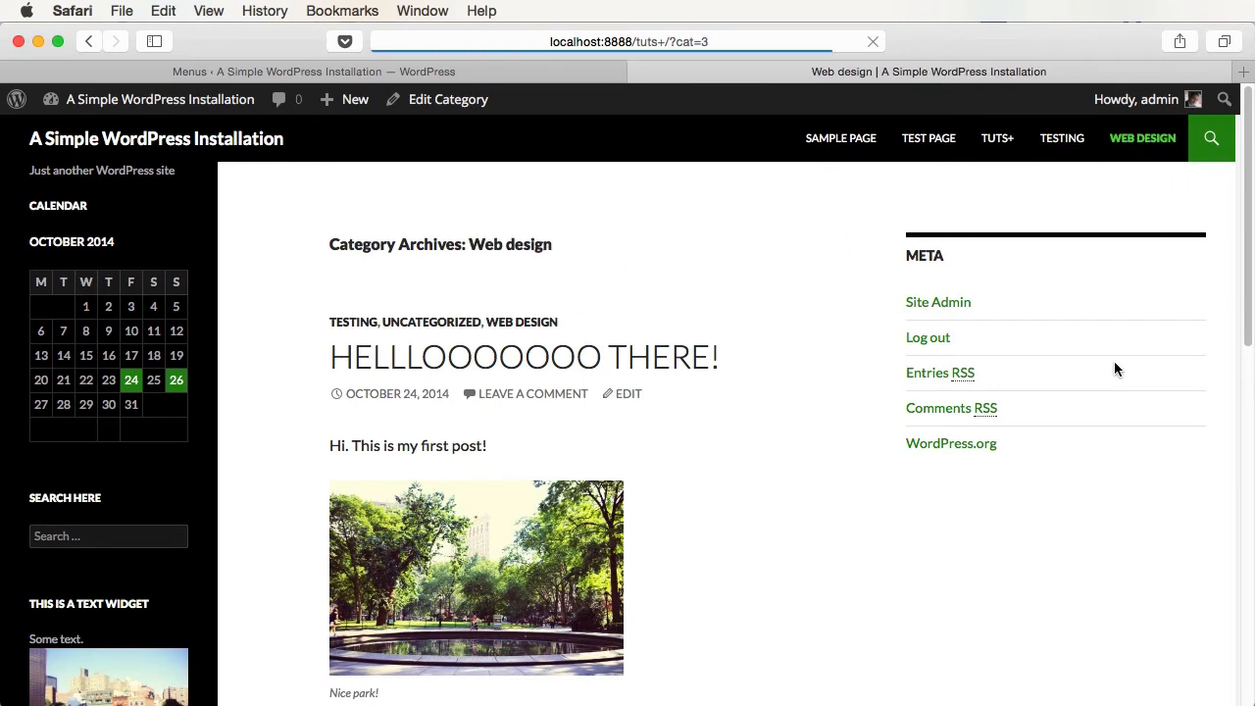
key(ctrl+shift+Tab)
- Reorder the menu items, moving Web design and Testing up below Sample Page, and check the site
scroll(776, 425, down, 3)
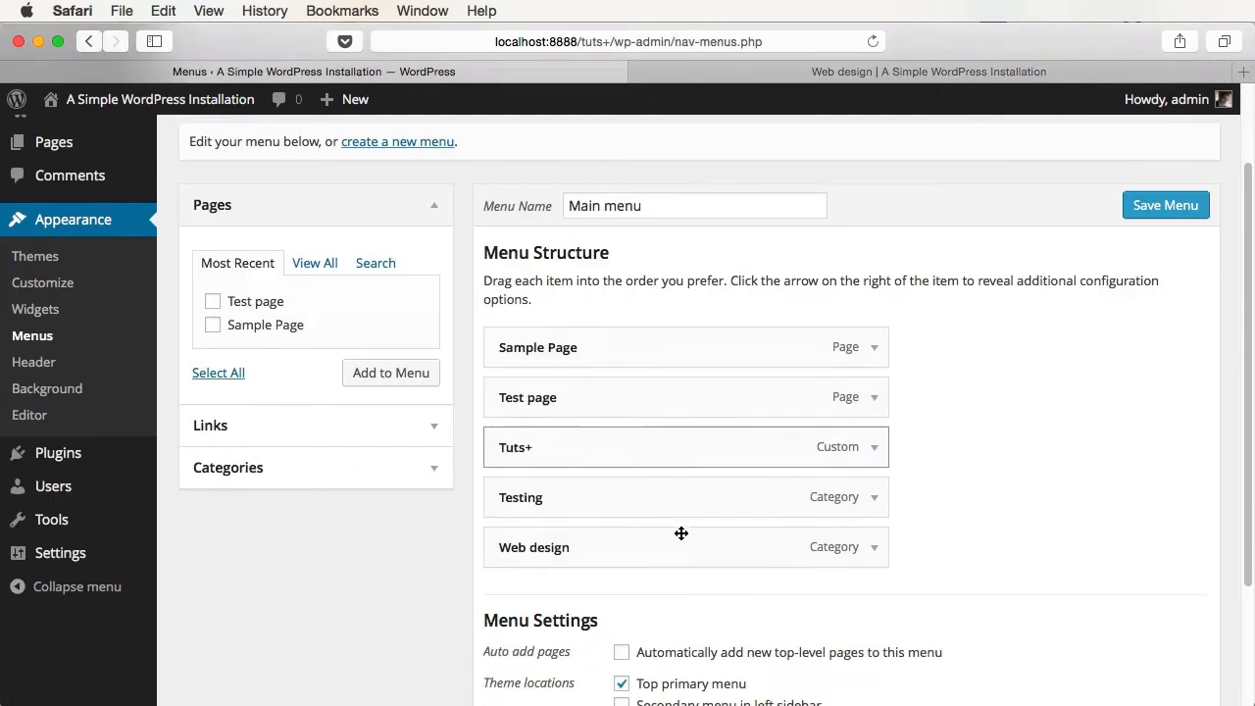
drag(597, 507, 588, 387)
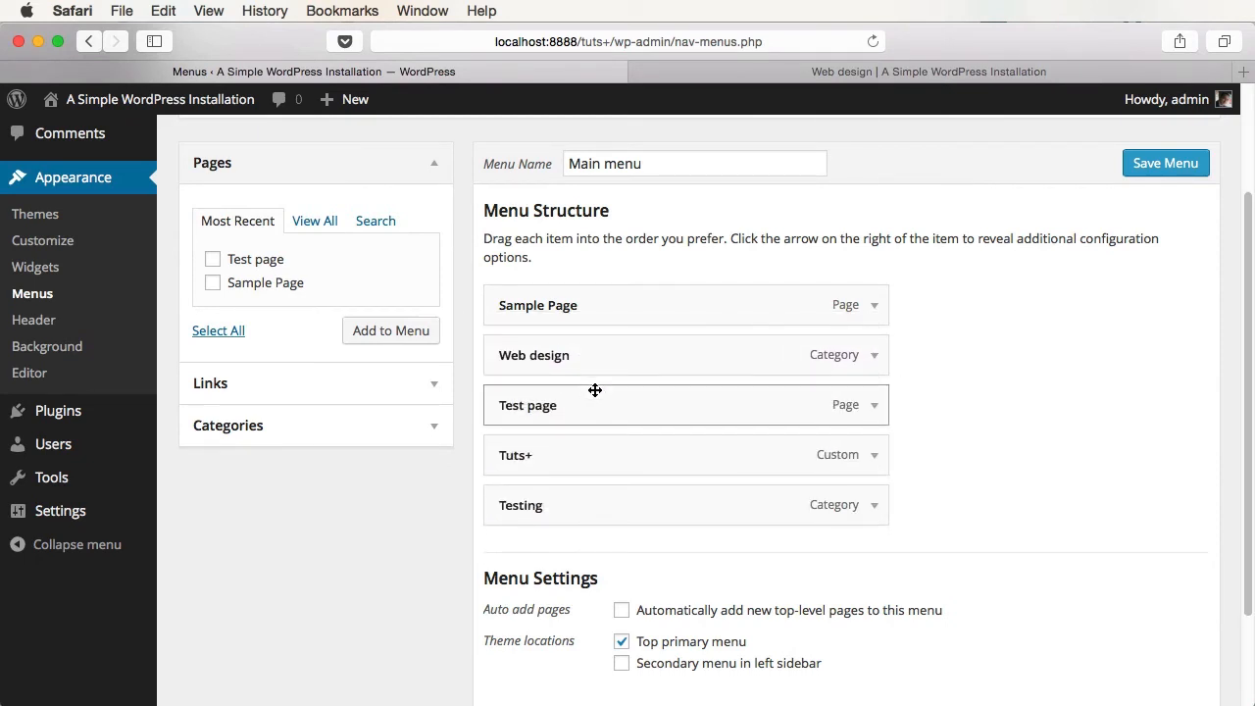
drag(552, 507, 502, 413)
key(ctrl+Tab)
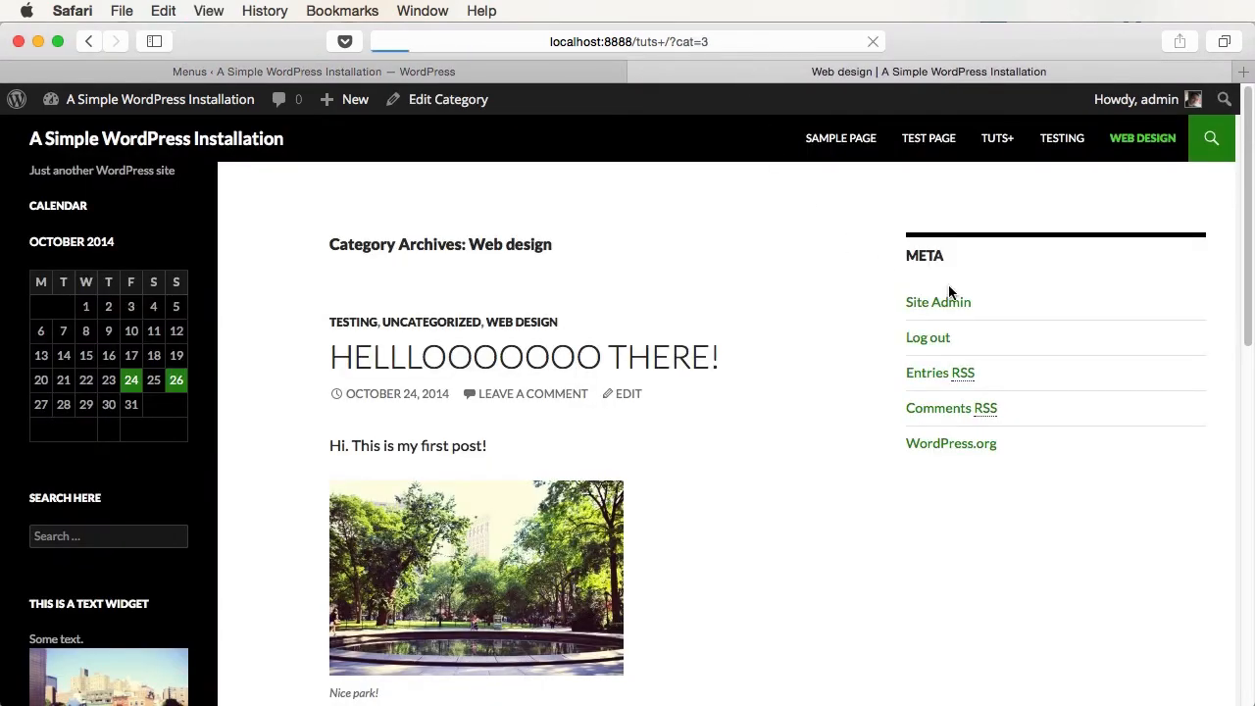
key(super+r)
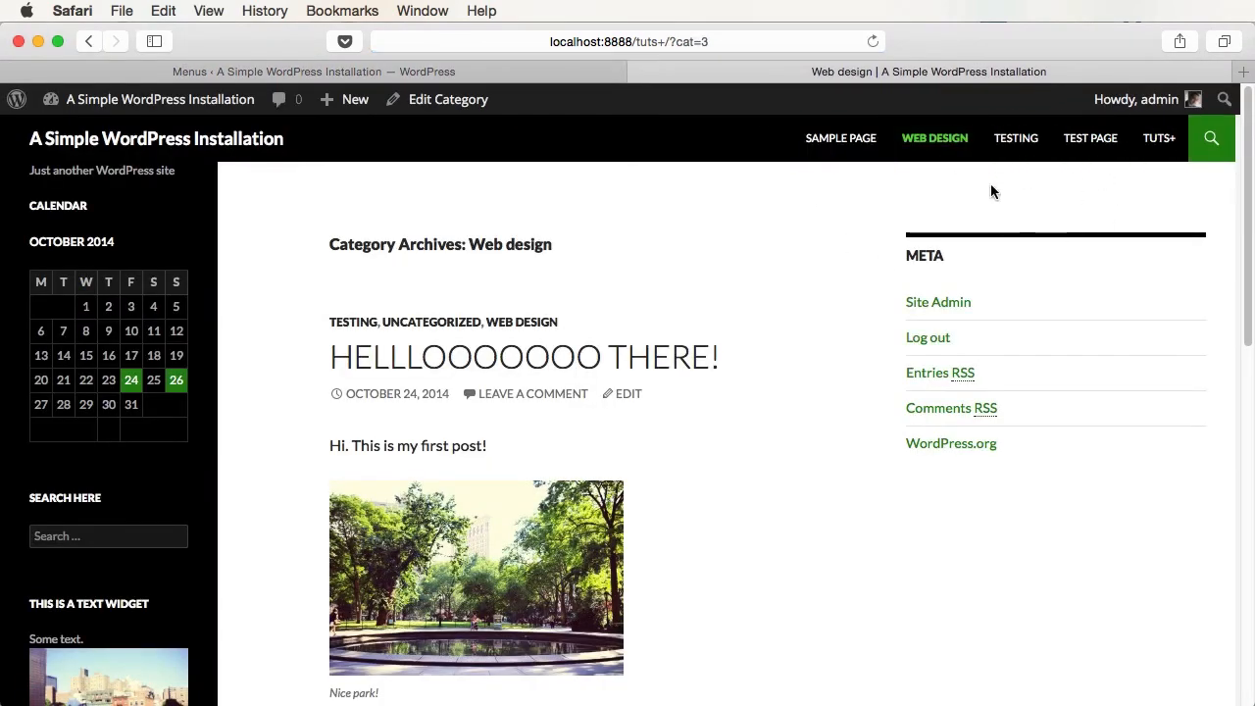
click(509, 78)
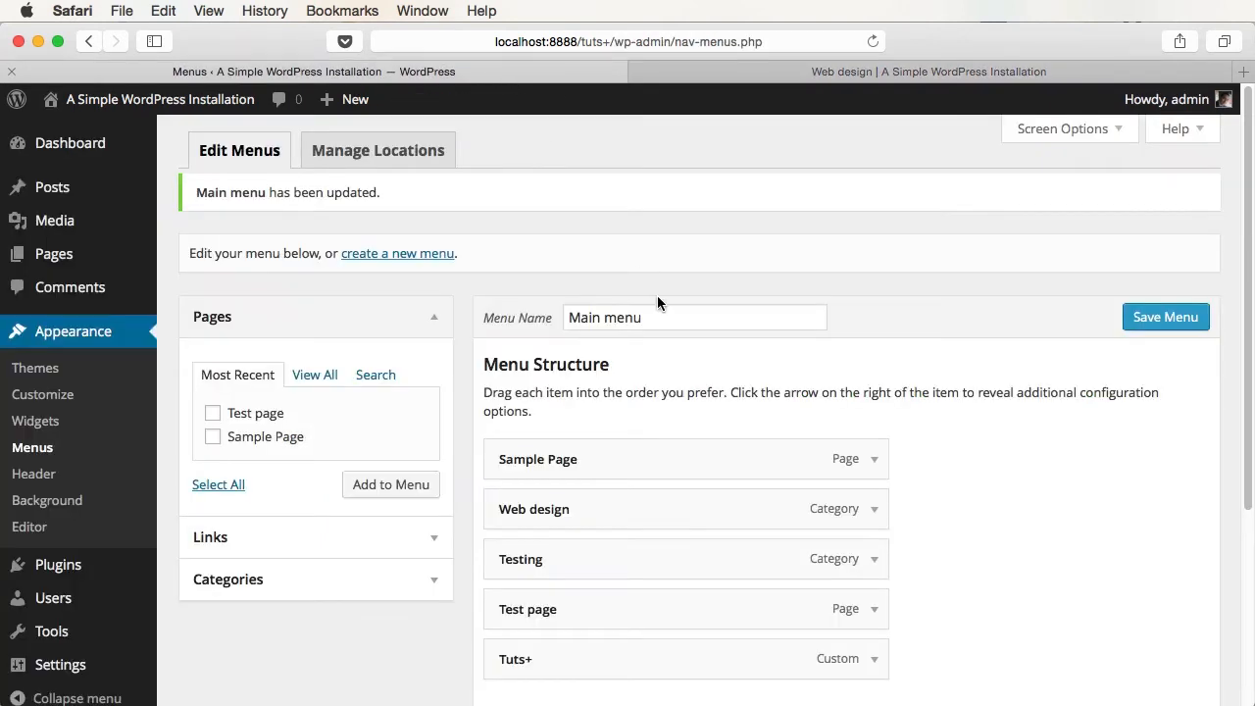
- Nest Tuts+ under Sample Page and Web design under Tuts+, save, and check the dropdown
scroll(796, 400, down, 3)
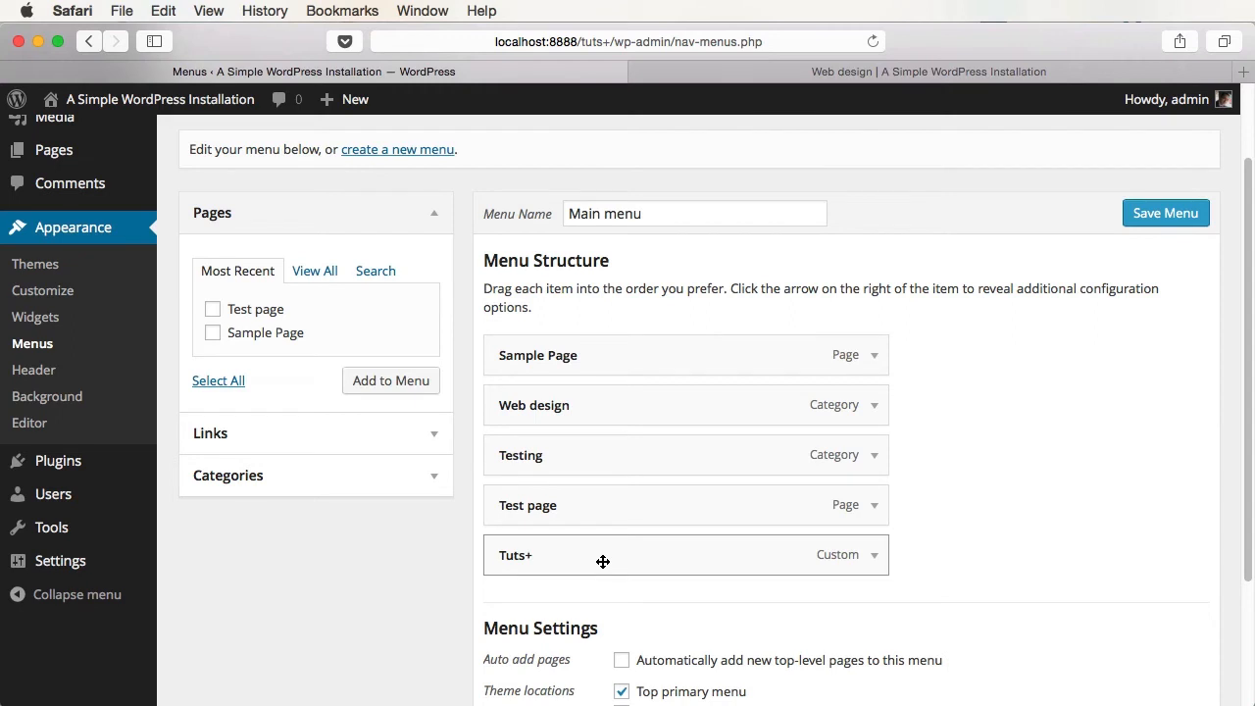
drag(603, 560, 616, 419)
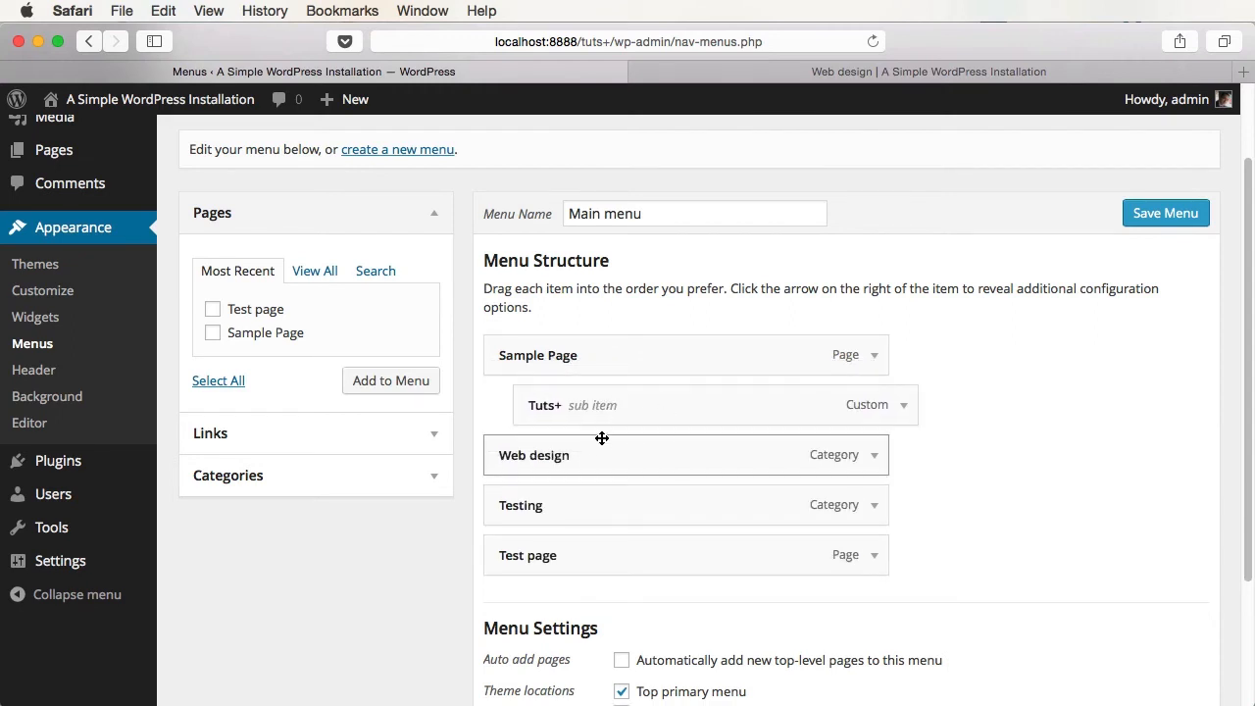
drag(590, 471, 634, 470)
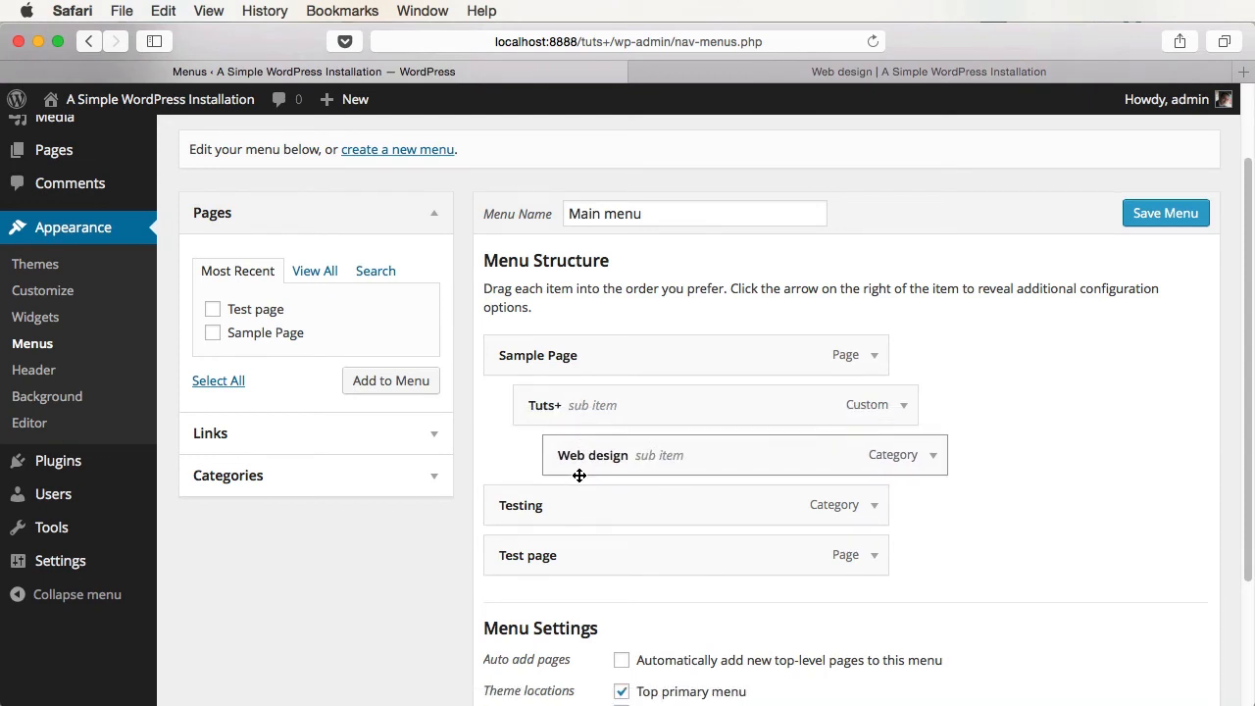
click(1169, 214)
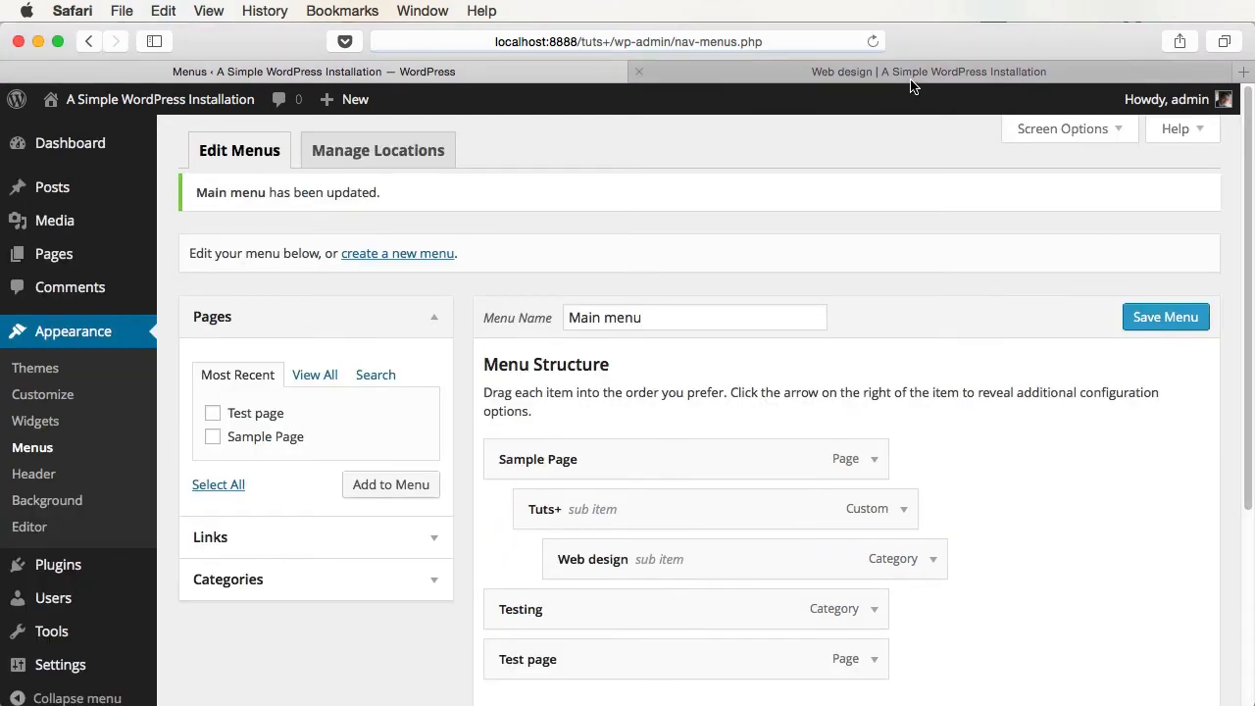
click(916, 73)
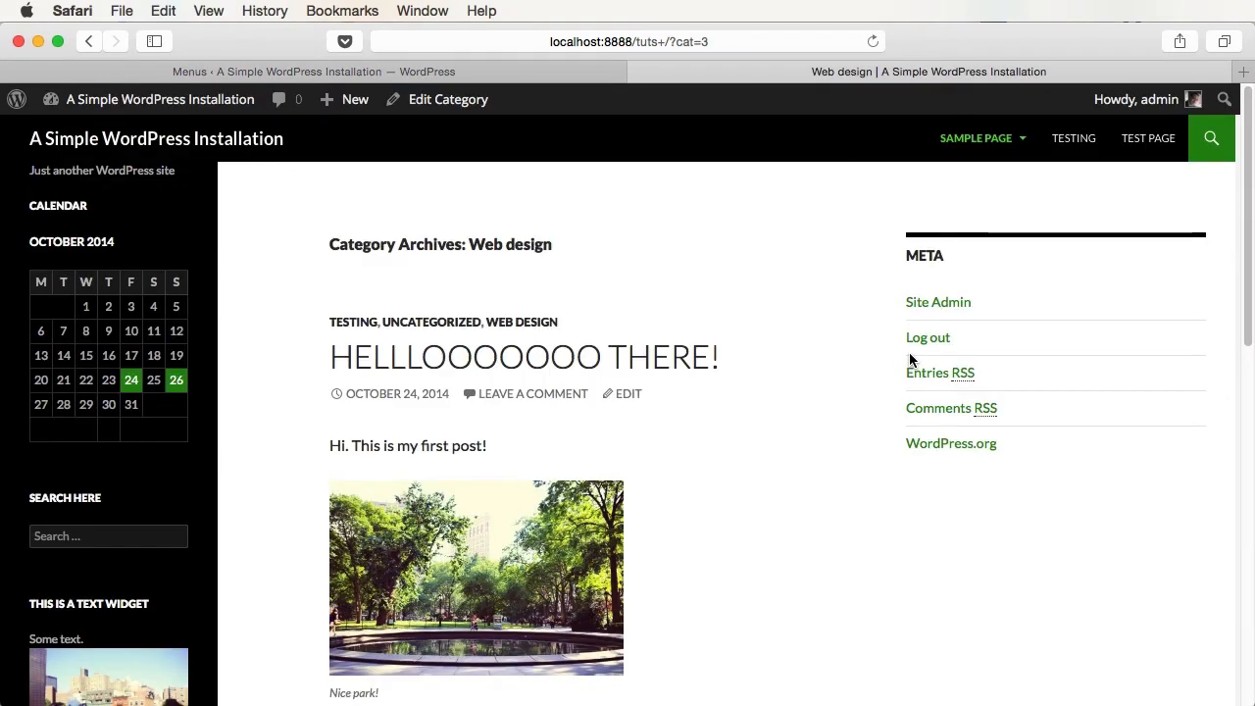
mouse_move(987, 131)
mouse_move(980, 197)
click(477, 73)
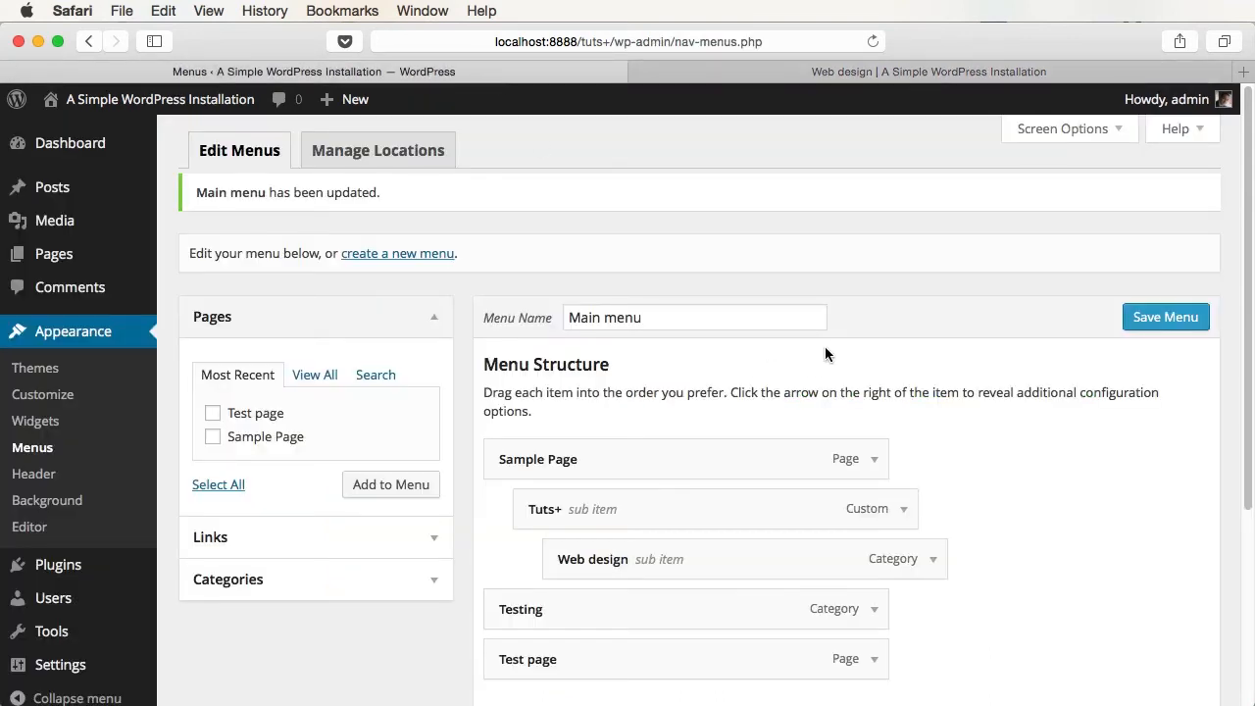
- Create and save a new empty menu named Testing
click(392, 257)
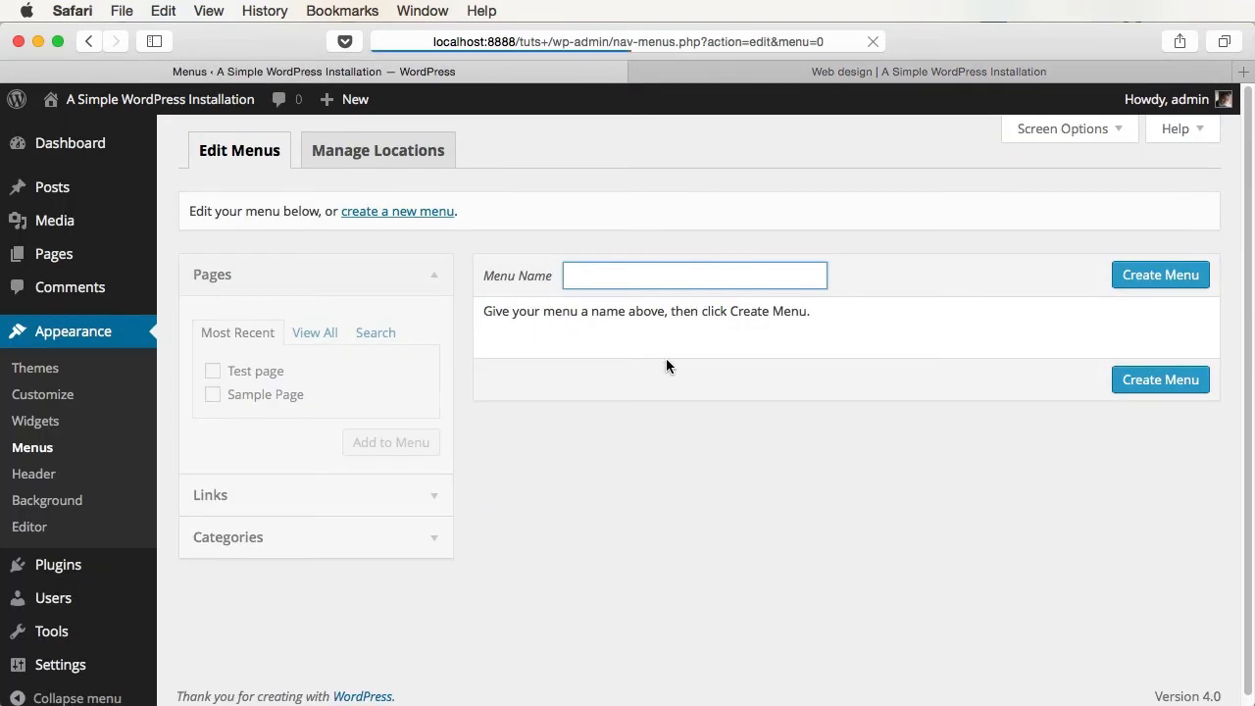
text(Testing)
key(Return)
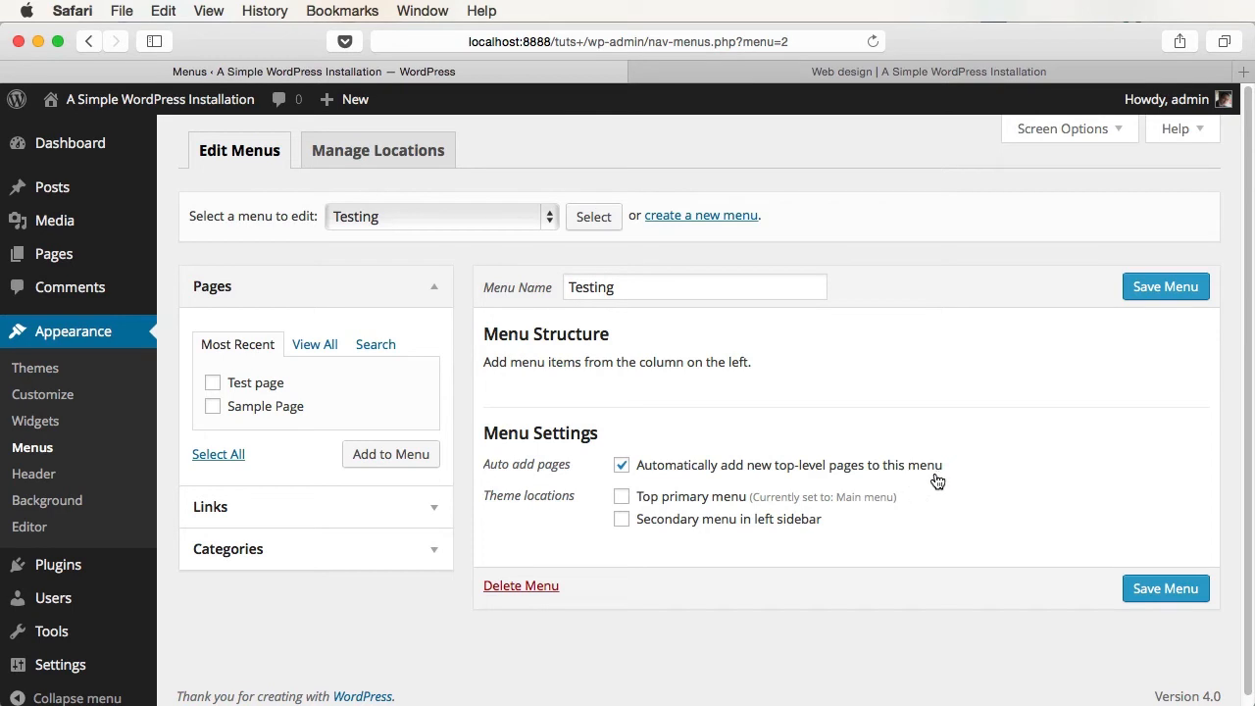
click(1132, 589)
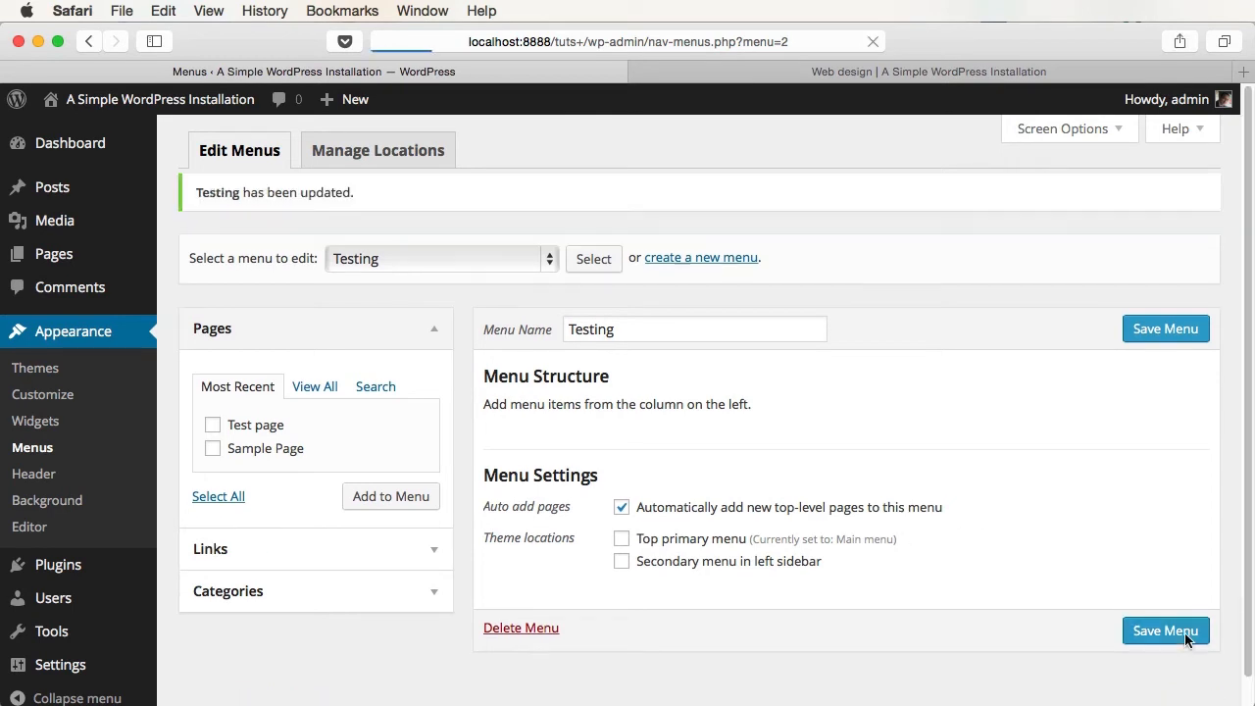
- Assign the Testing menu to the Top primary menu location, save, and view the site
click(386, 152)
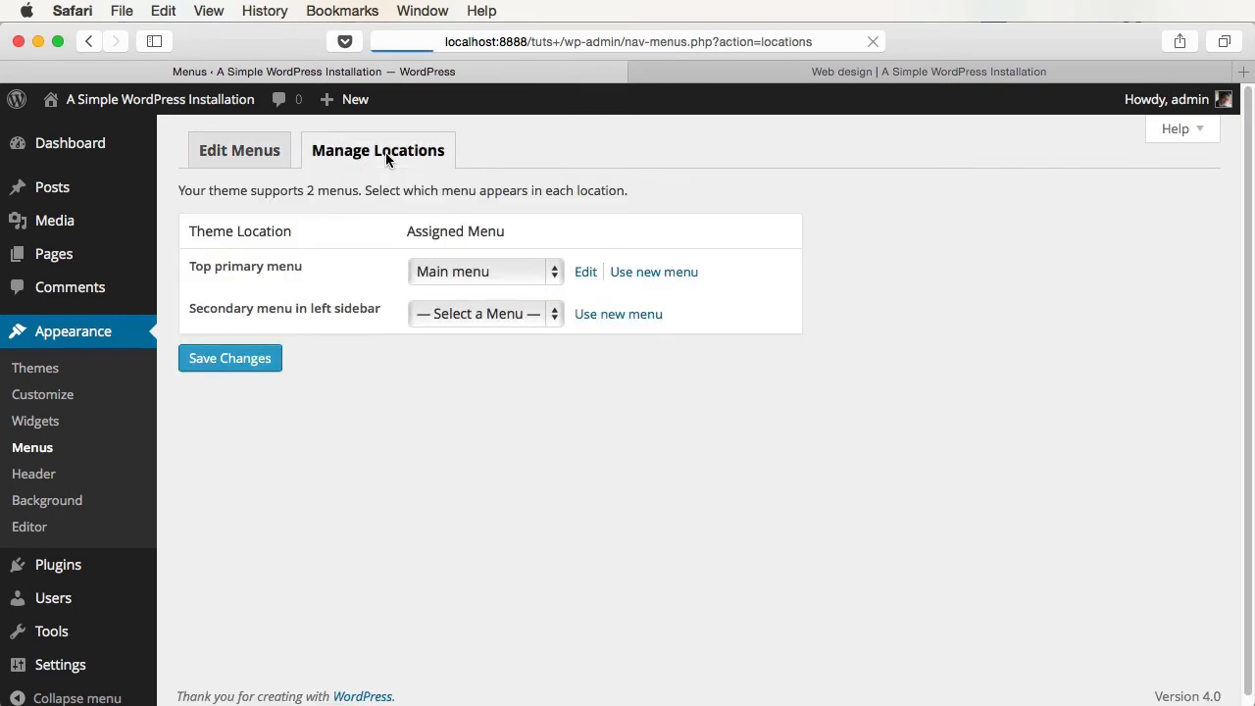
click(468, 272)
click(468, 303)
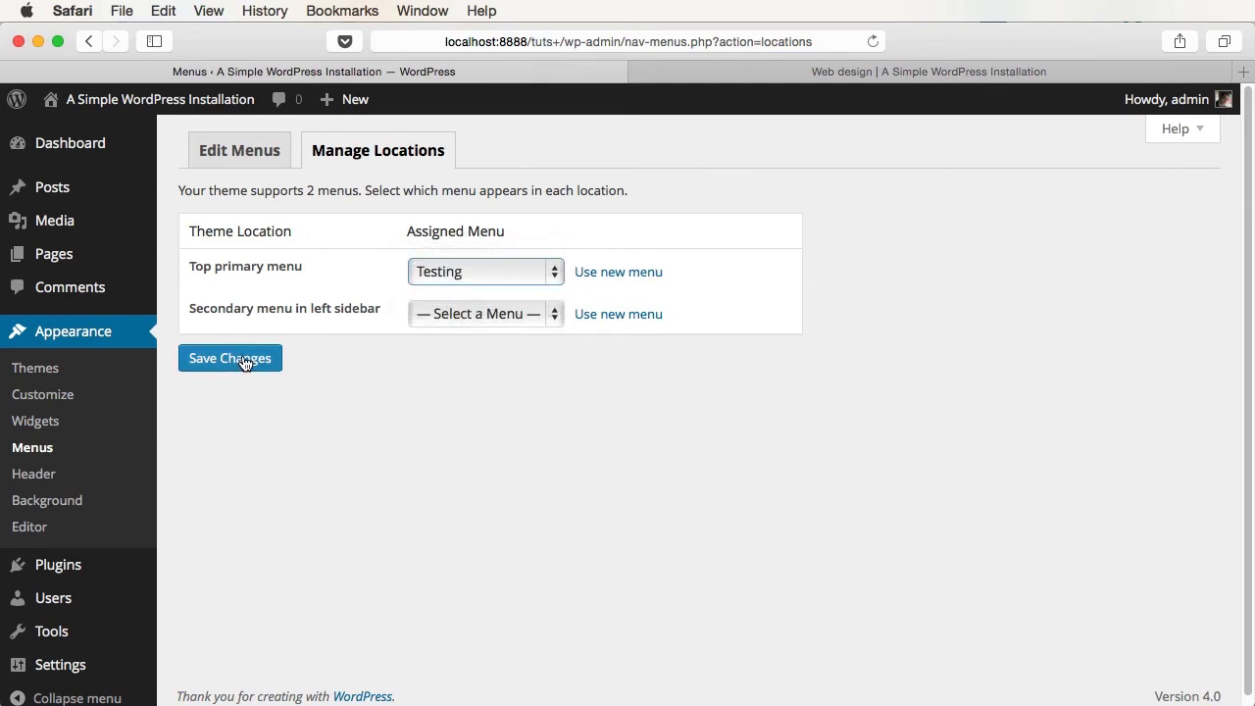
click(245, 360)
click(890, 71)
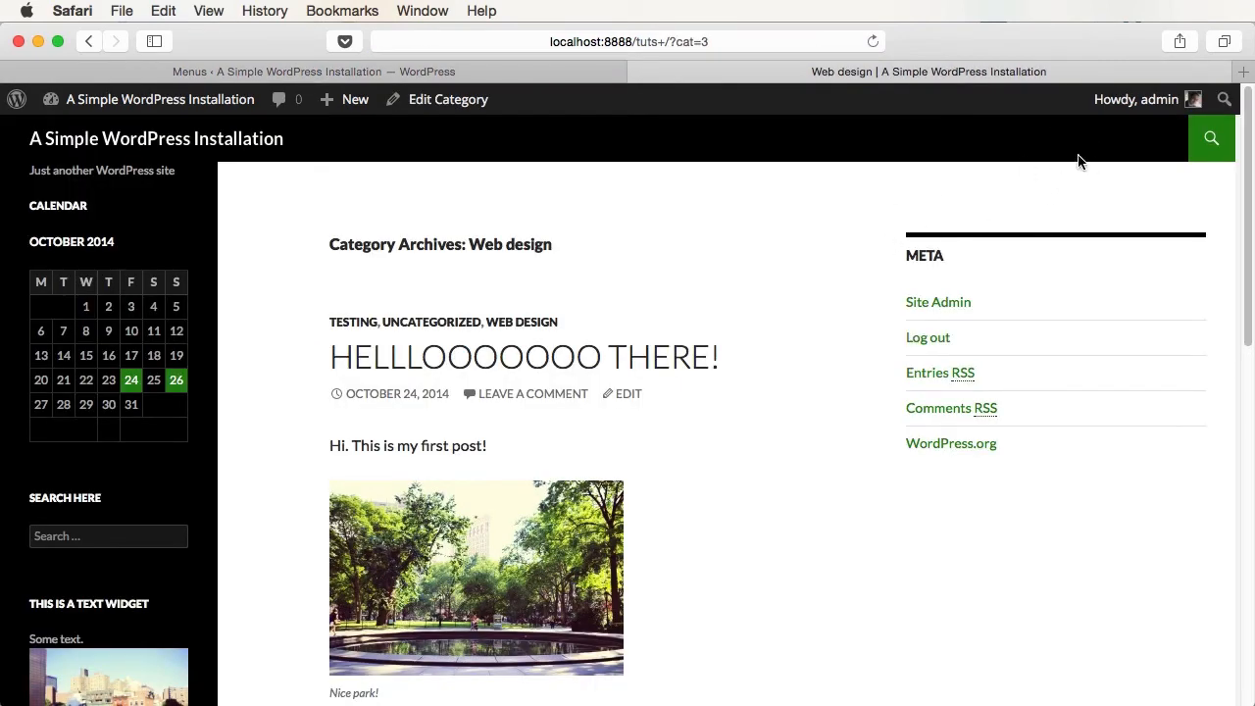
click(471, 75)
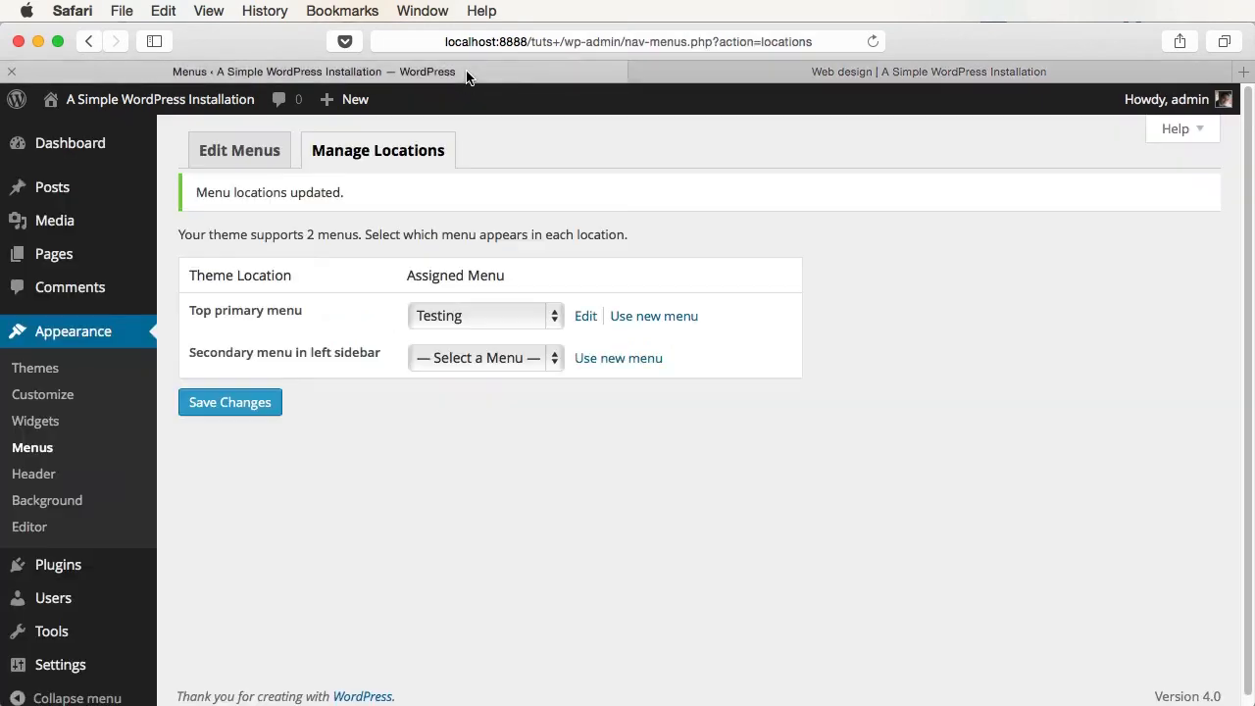
click(54, 255)
- Publish a new page titled Testing page and reload the site to see it in the menu
click(285, 148)
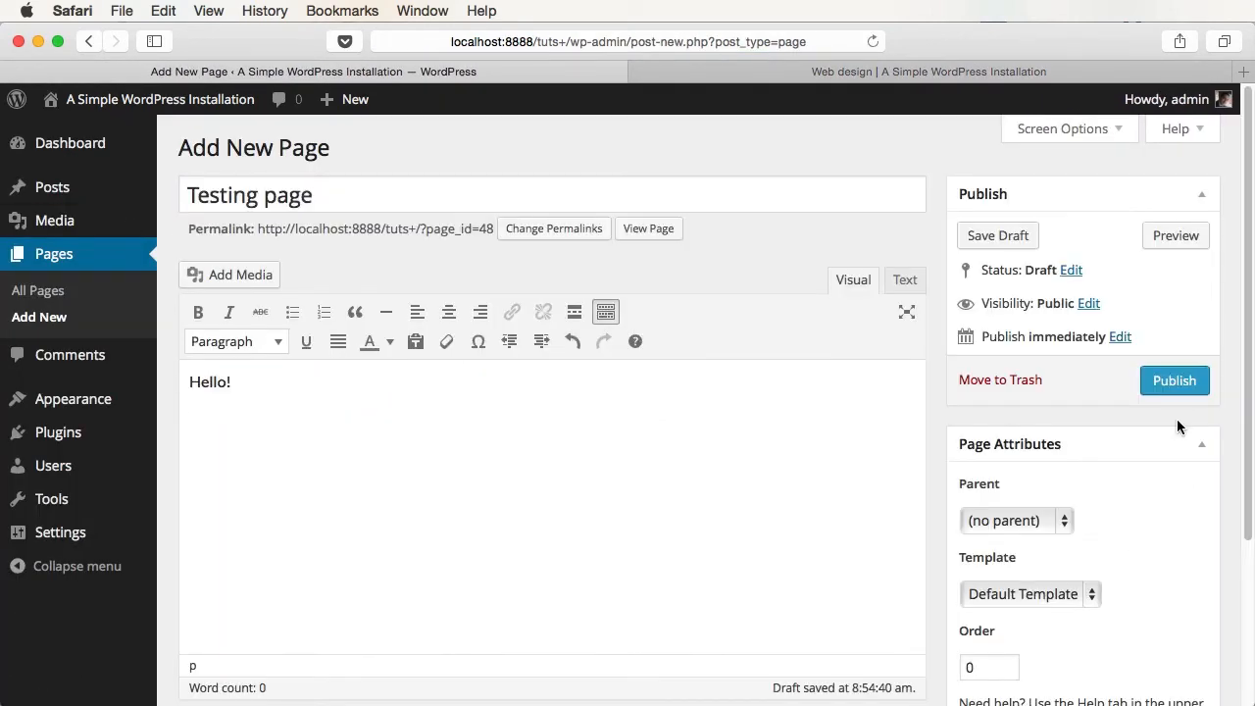
click(1175, 381)
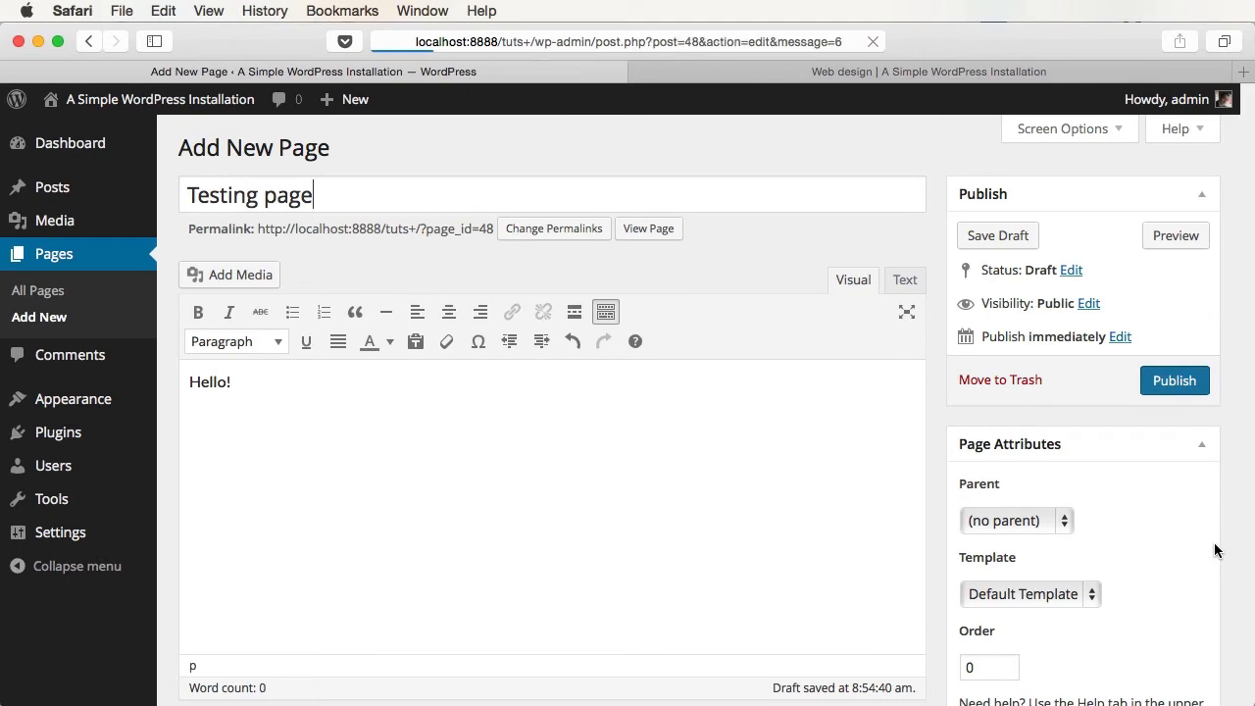
click(871, 79)
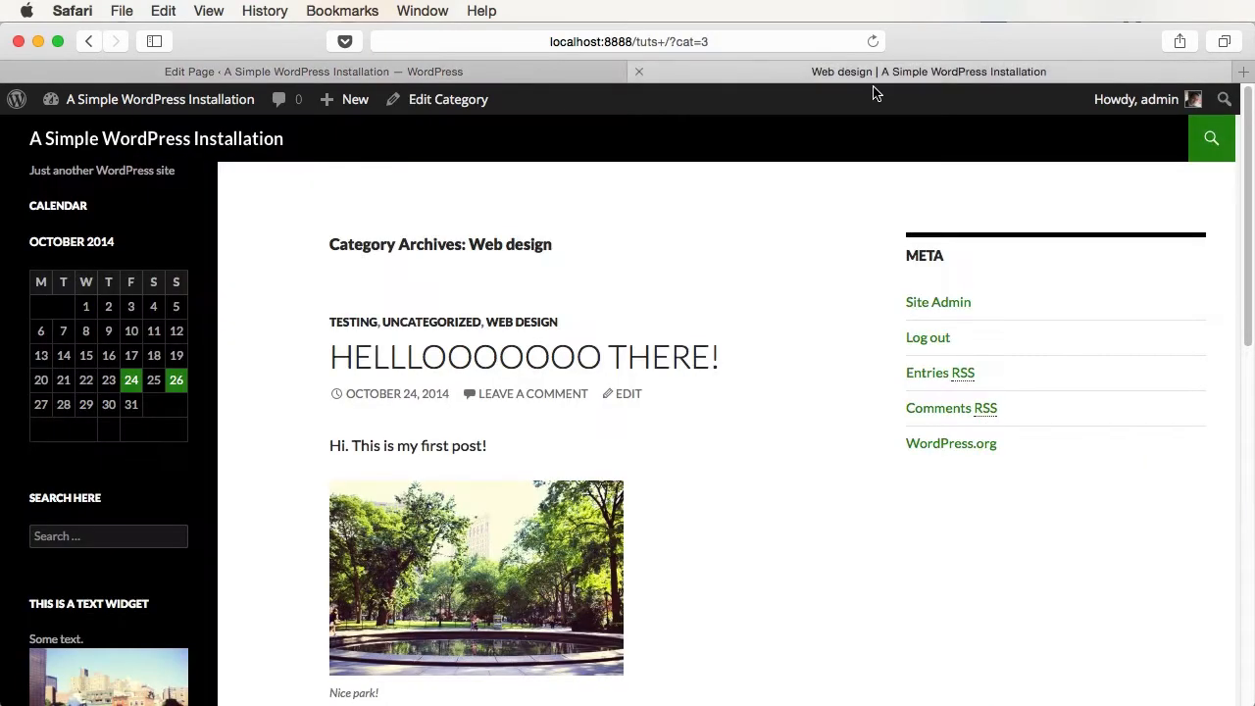
key(super+r)
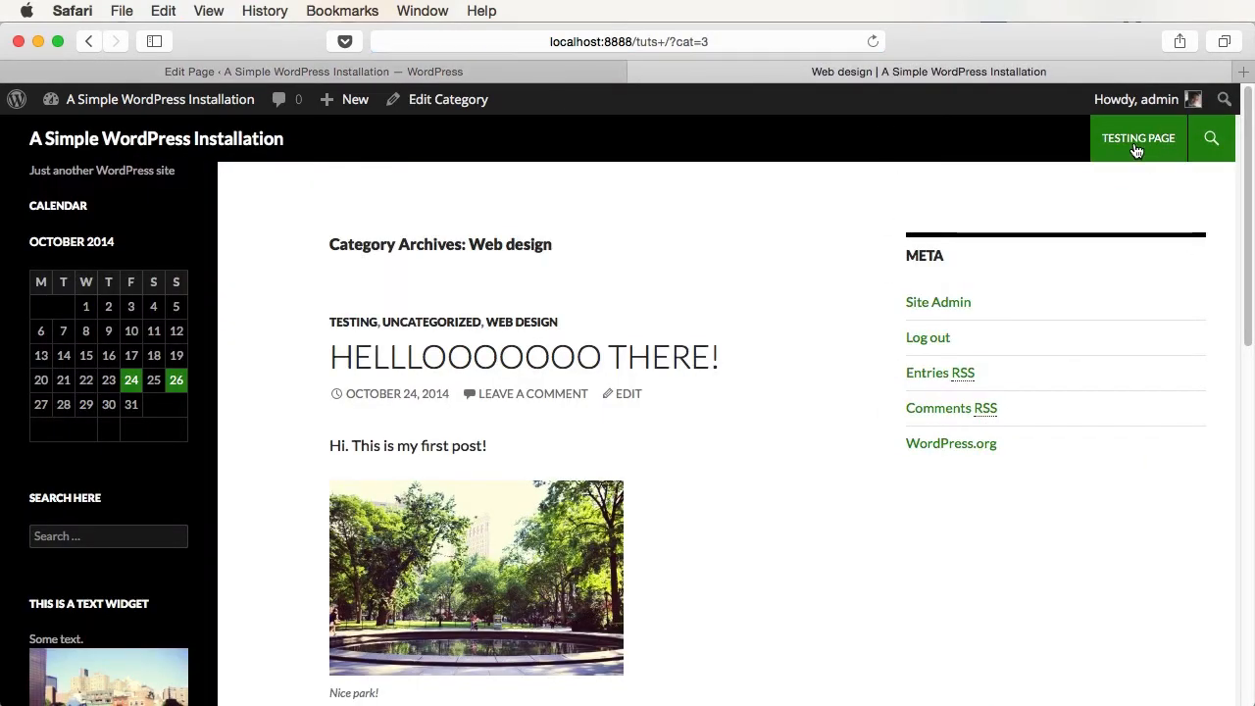
key(ctrl+shift+Tab)
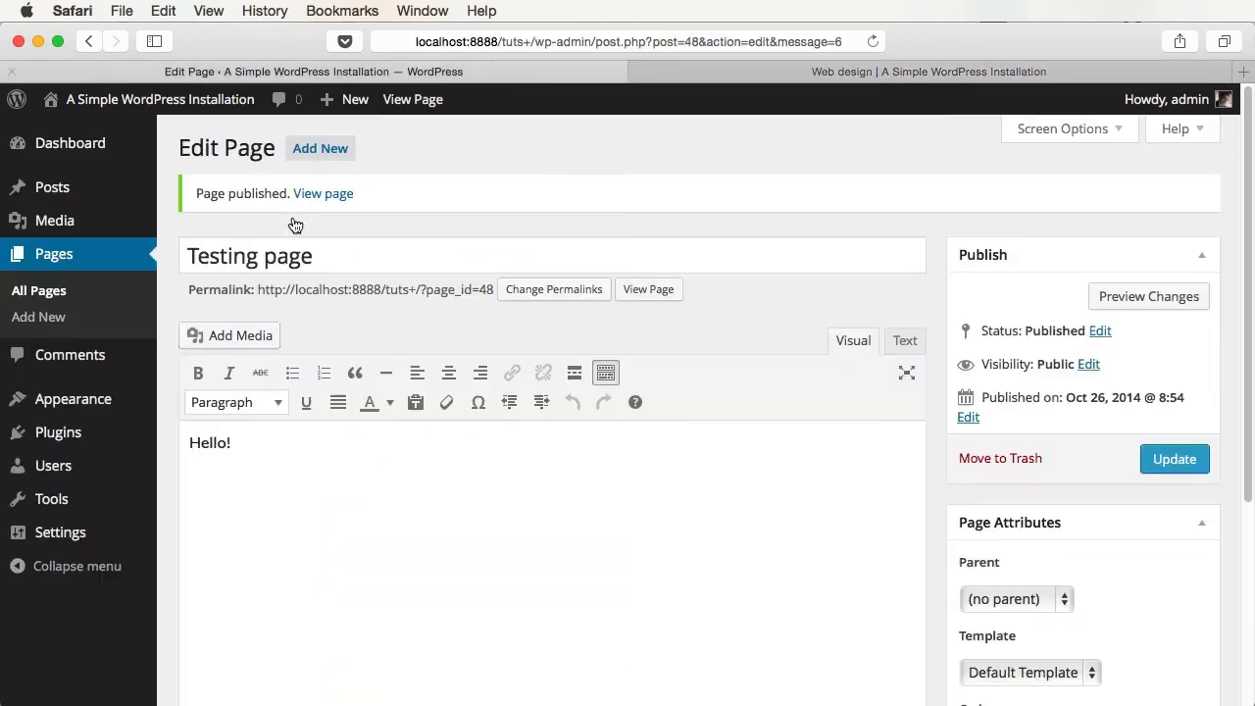
mouse_move(98, 243)
click(238, 477)
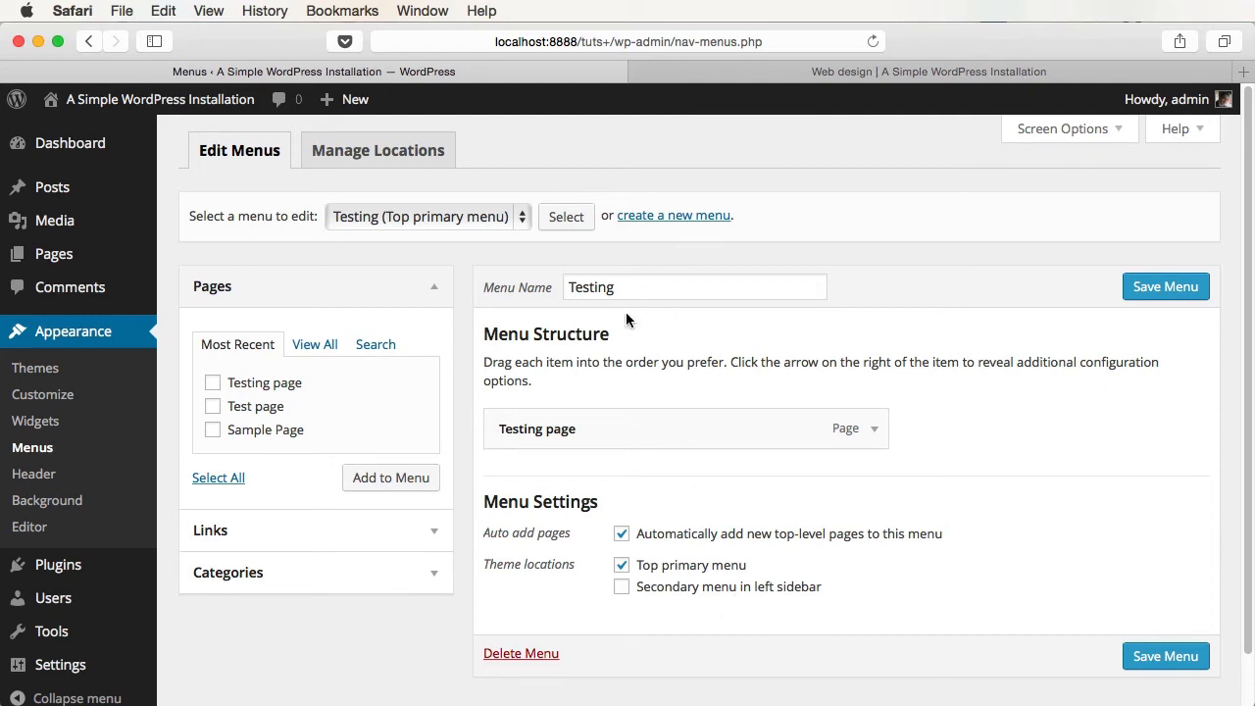
- Remove Testing from the Top primary menu location, save, and reload the site
click(675, 568)
click(1149, 663)
click(823, 70)
key(super+r)
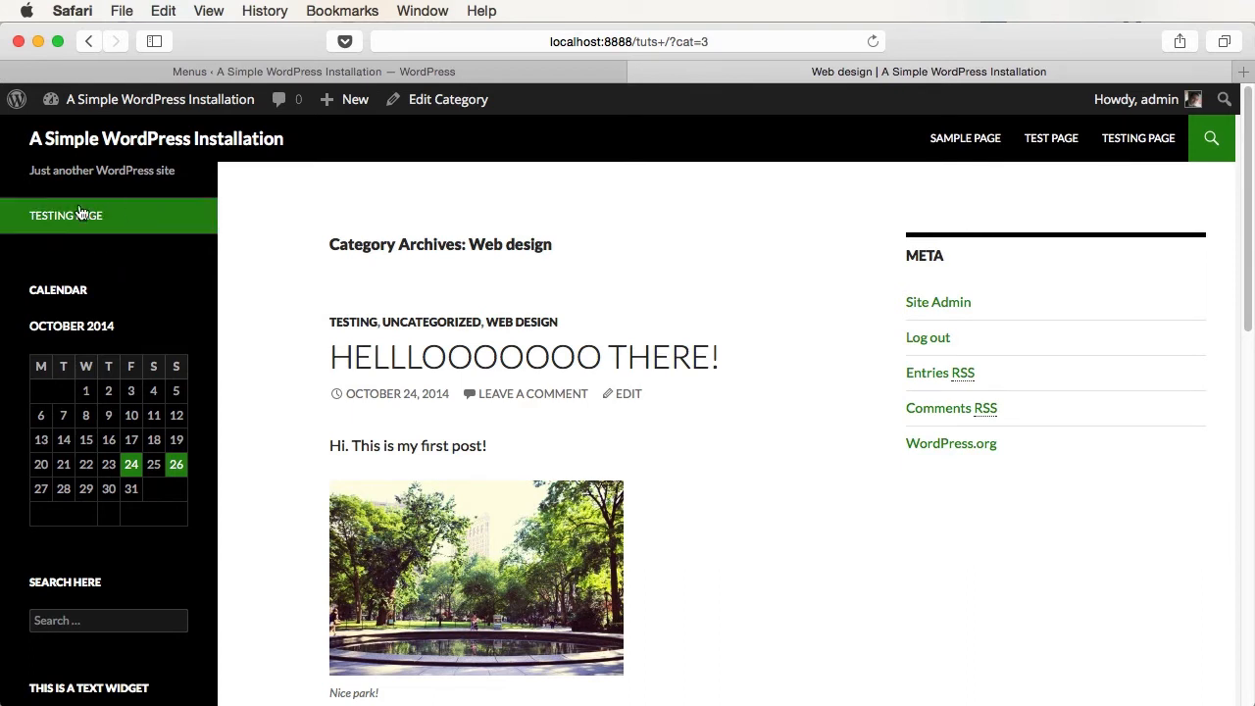
click(356, 74)
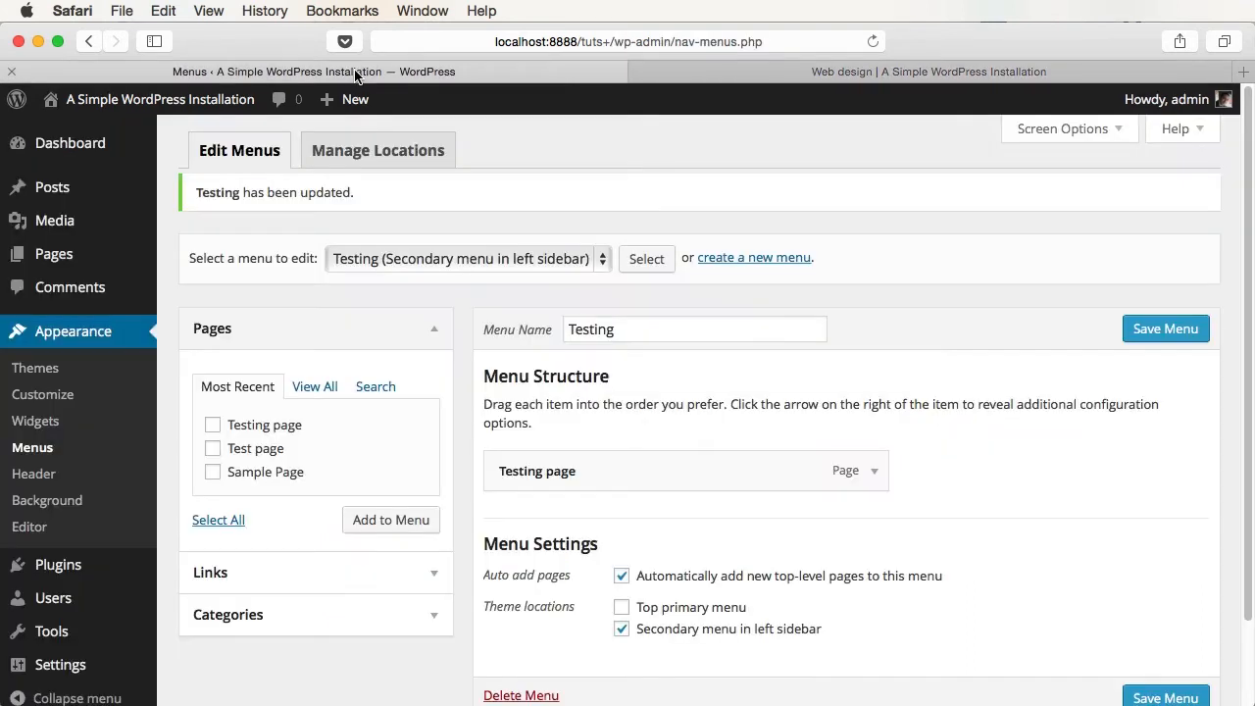
- Load Main menu, assign it to Top primary menu, save, and check the site's dropdown
click(524, 258)
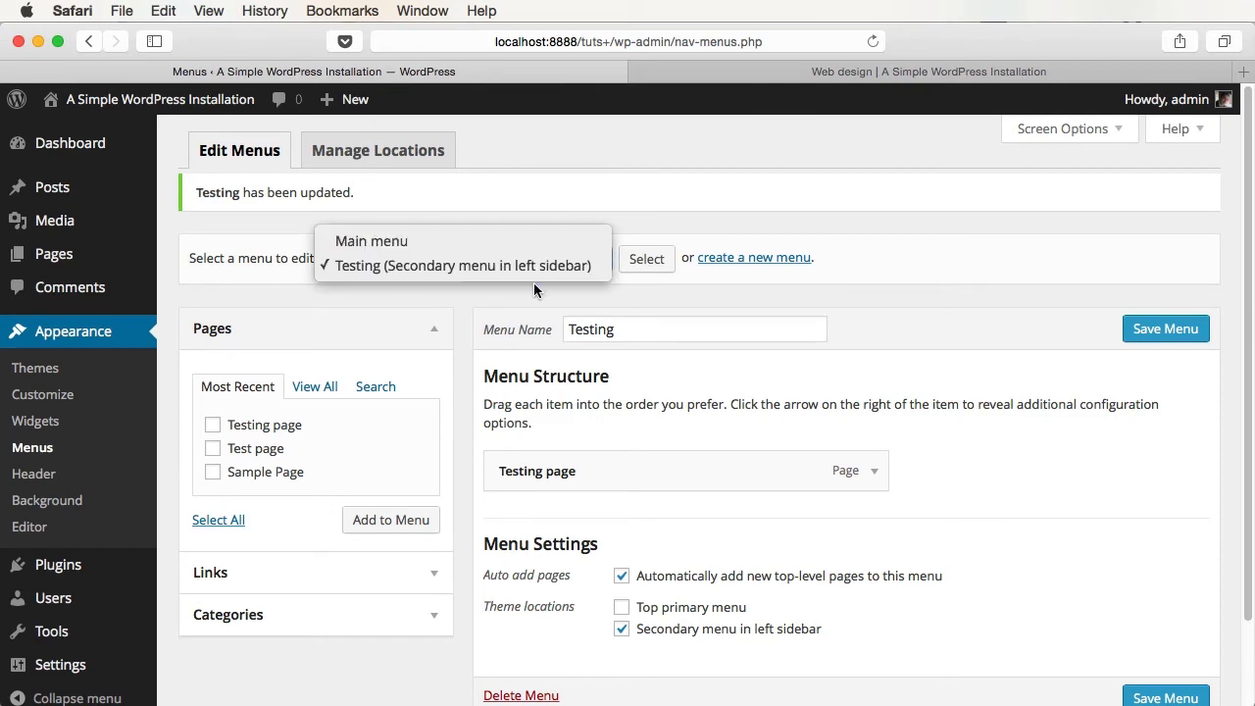
click(519, 240)
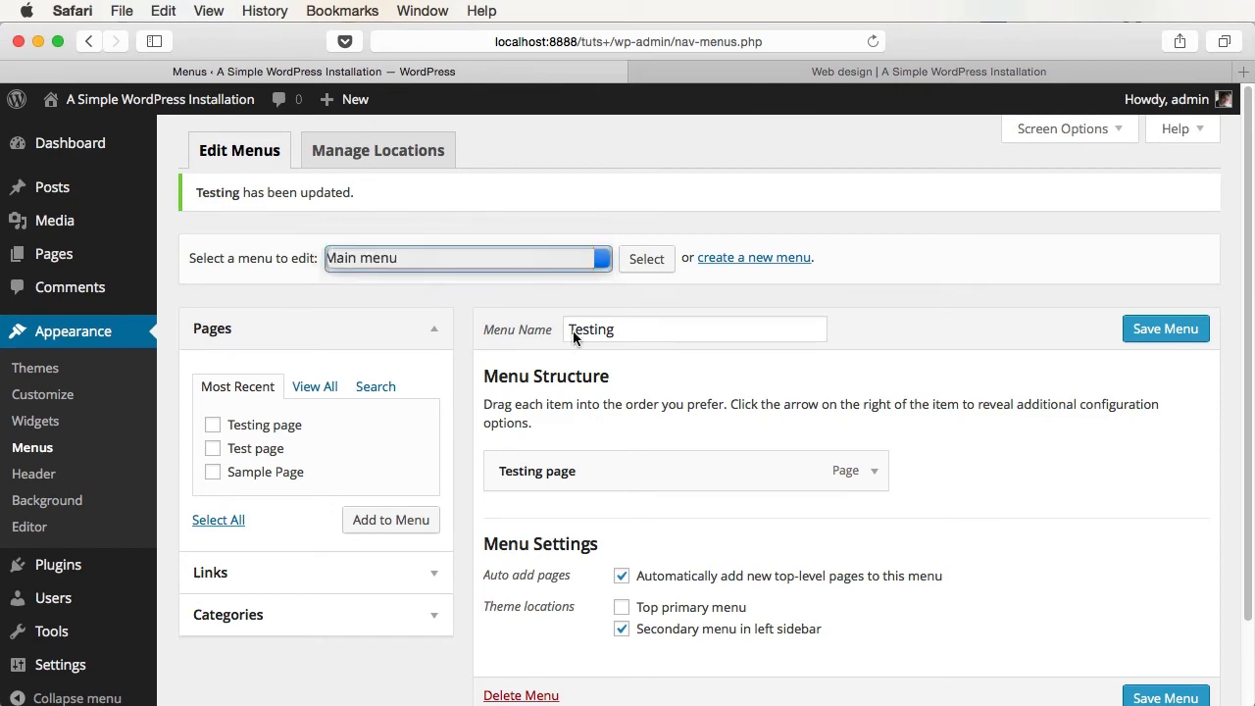
click(649, 260)
scroll(782, 545, down, 5)
click(654, 512)
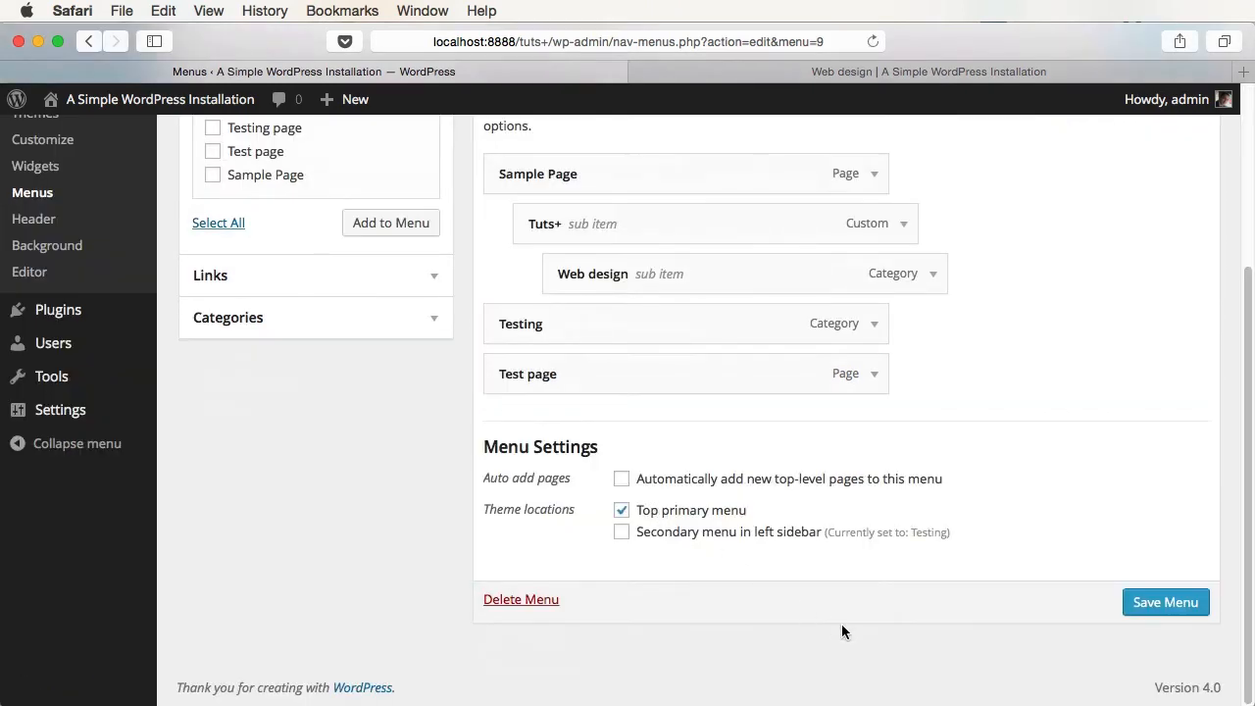
click(1157, 602)
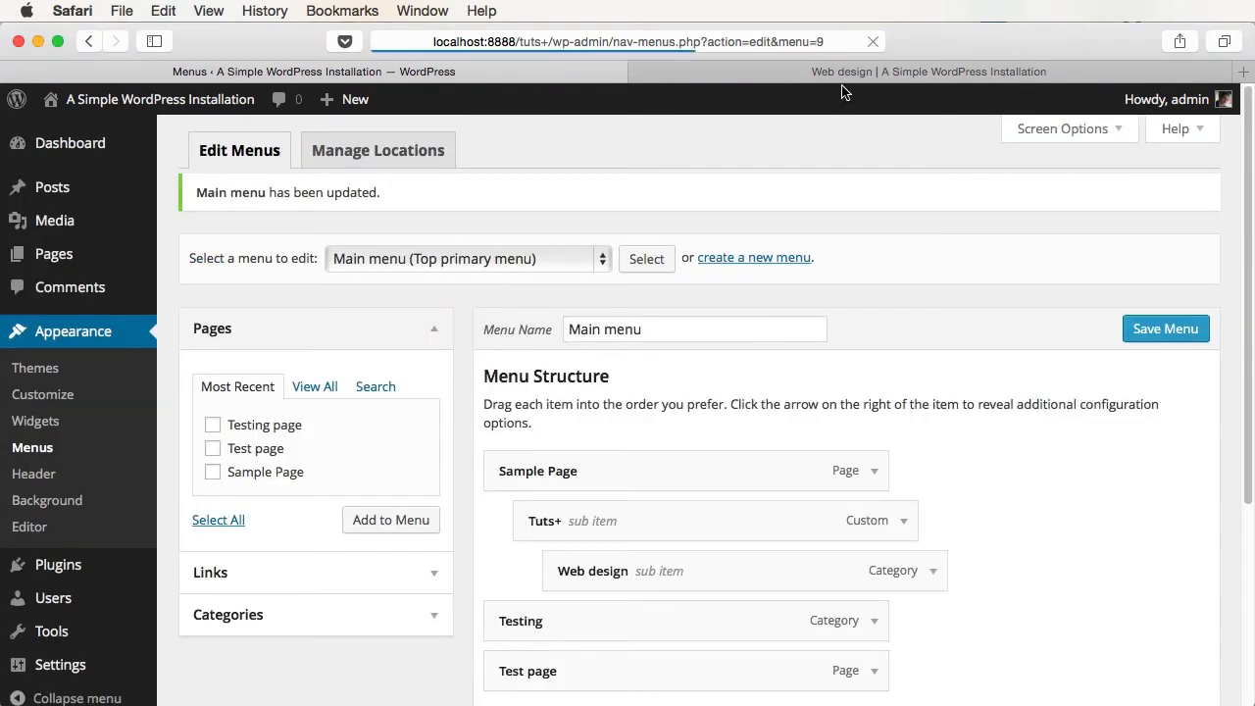
click(845, 75)
key(super+r)
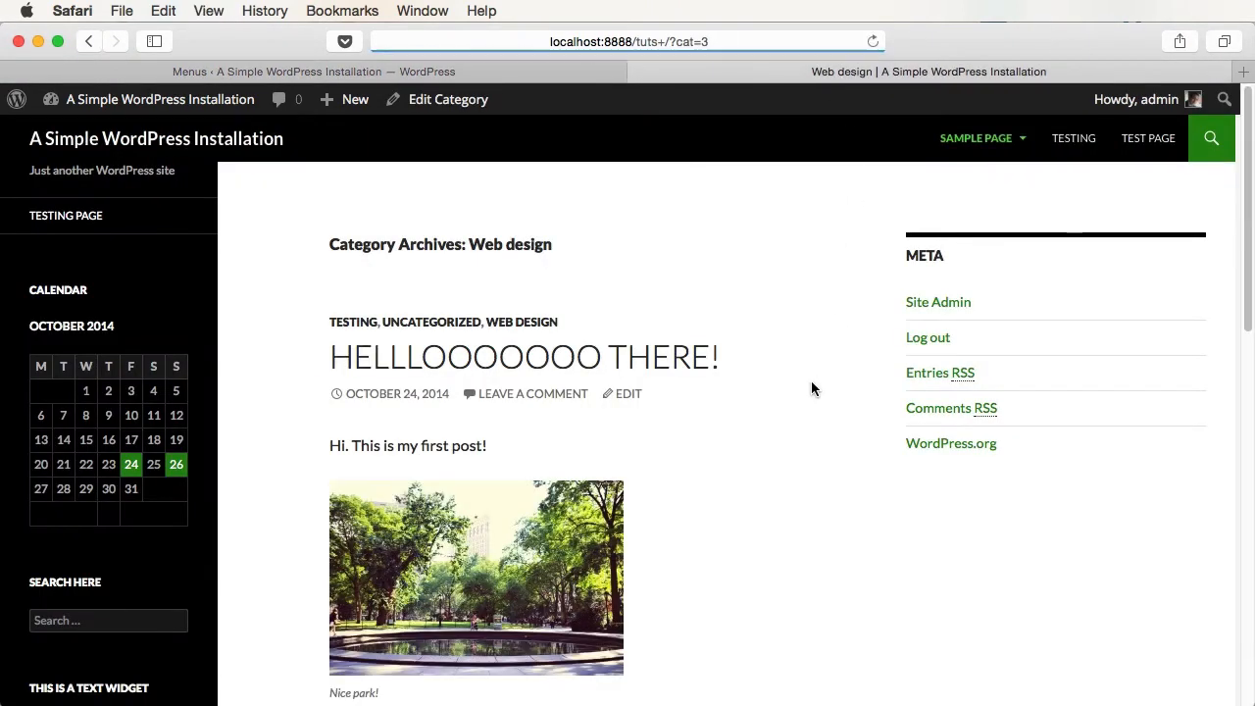
mouse_move(1020, 138)
mouse_move(1020, 196)
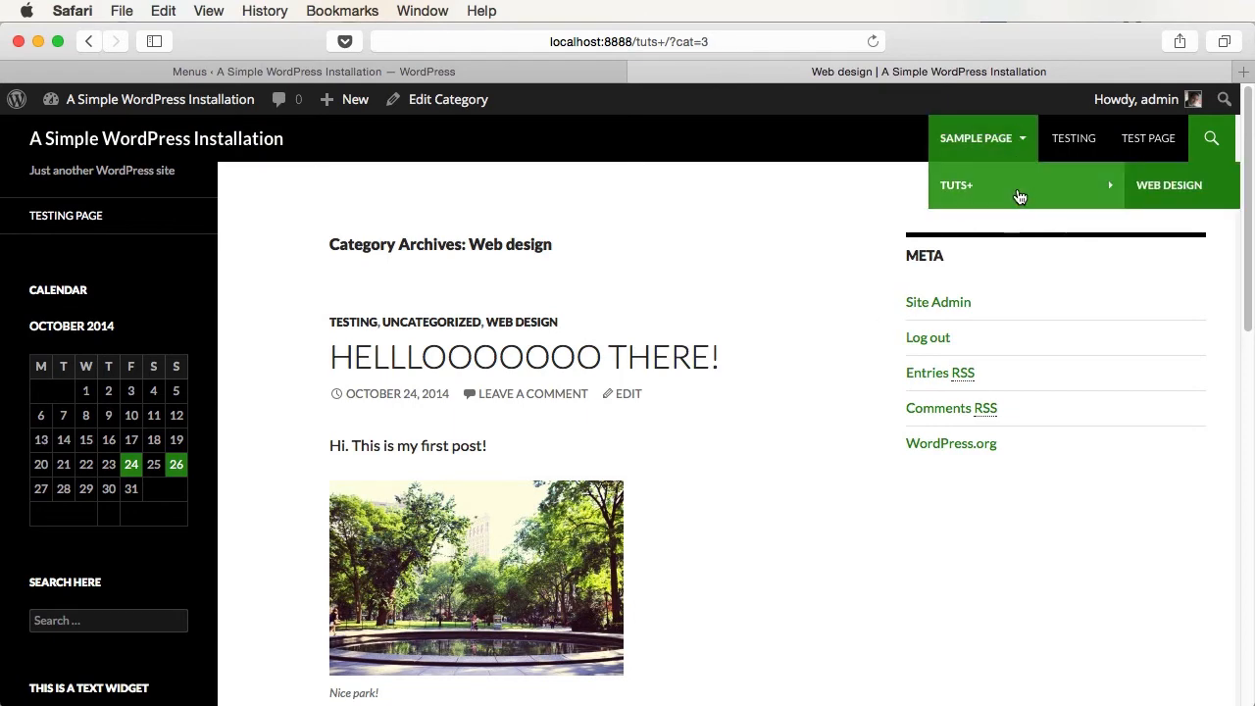
click(588, 72)
- Also assign Main menu to the Secondary menu in left sidebar, save, and reload the site
scroll(1015, 467, down, 5)
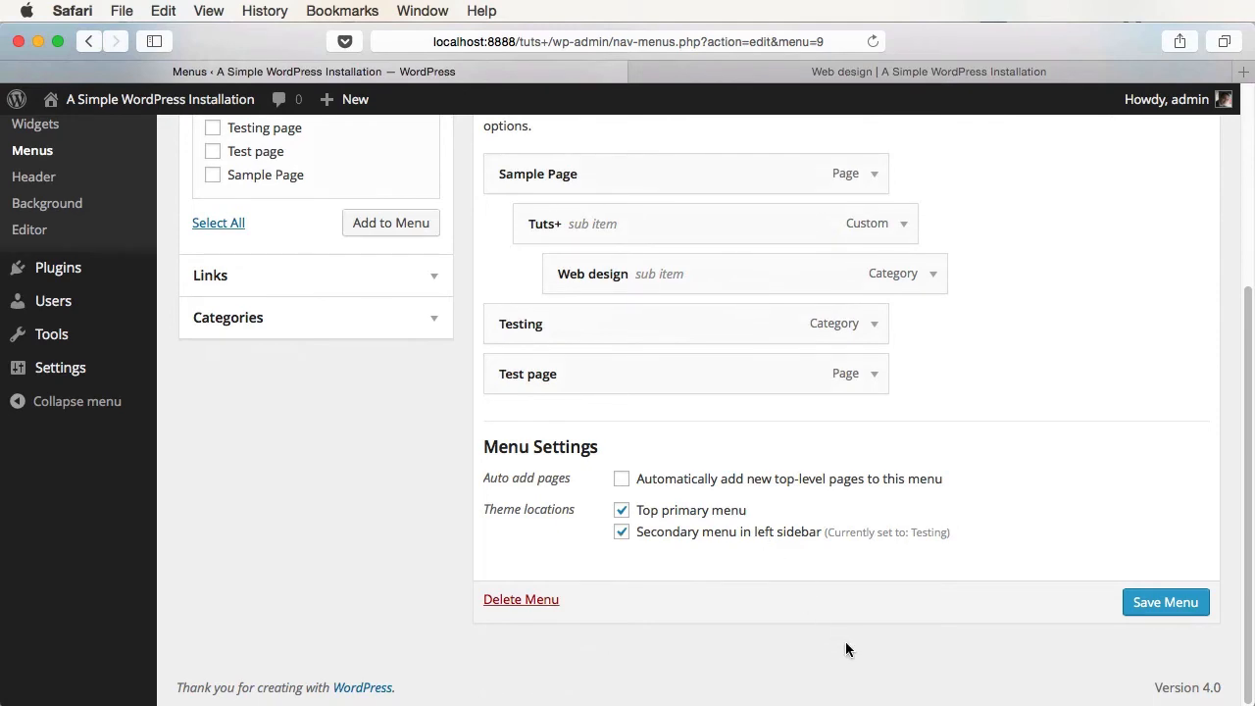
click(1157, 605)
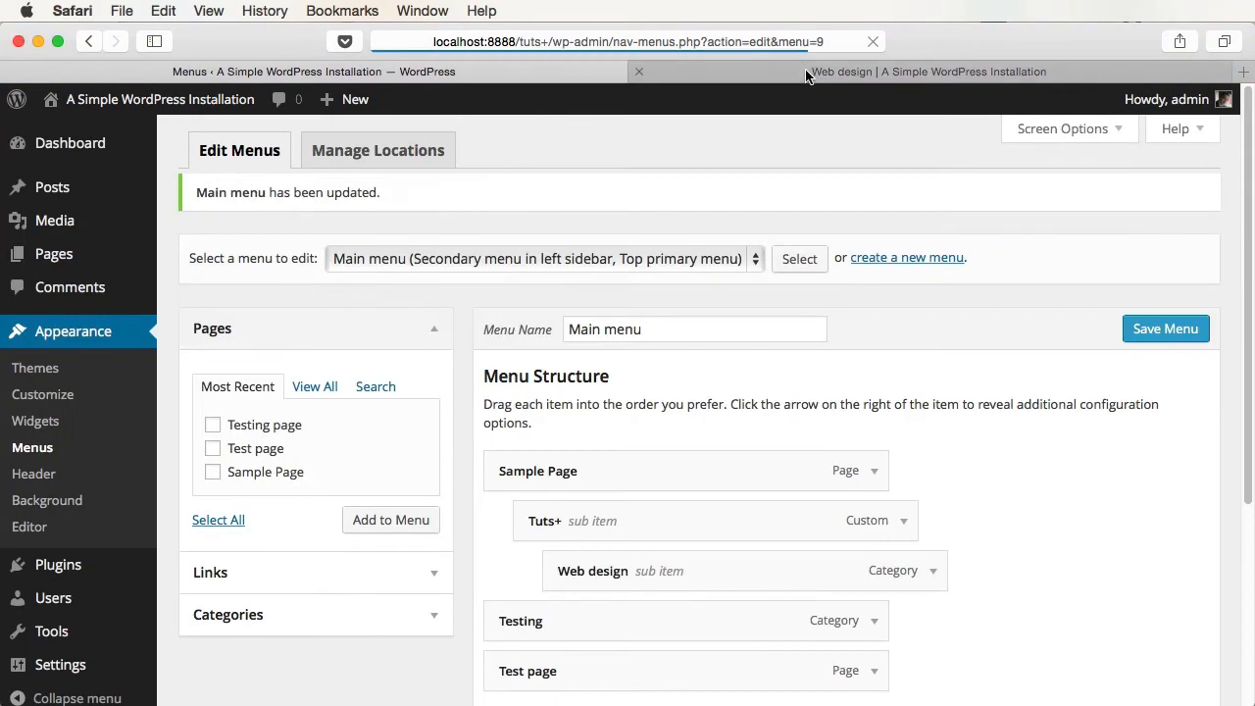
click(814, 71)
key(super+r)
mouse_move(164, 223)
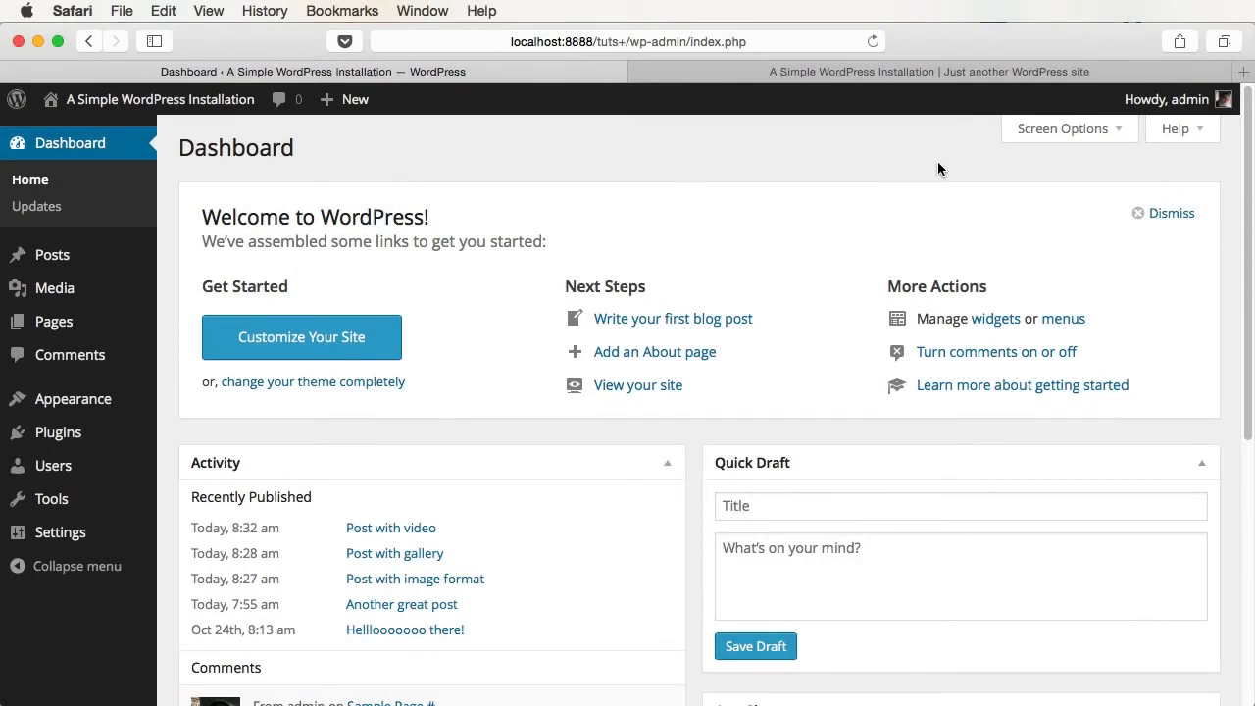
- Review the live site's home page, then go back to the admin Dashboard
click(882, 73)
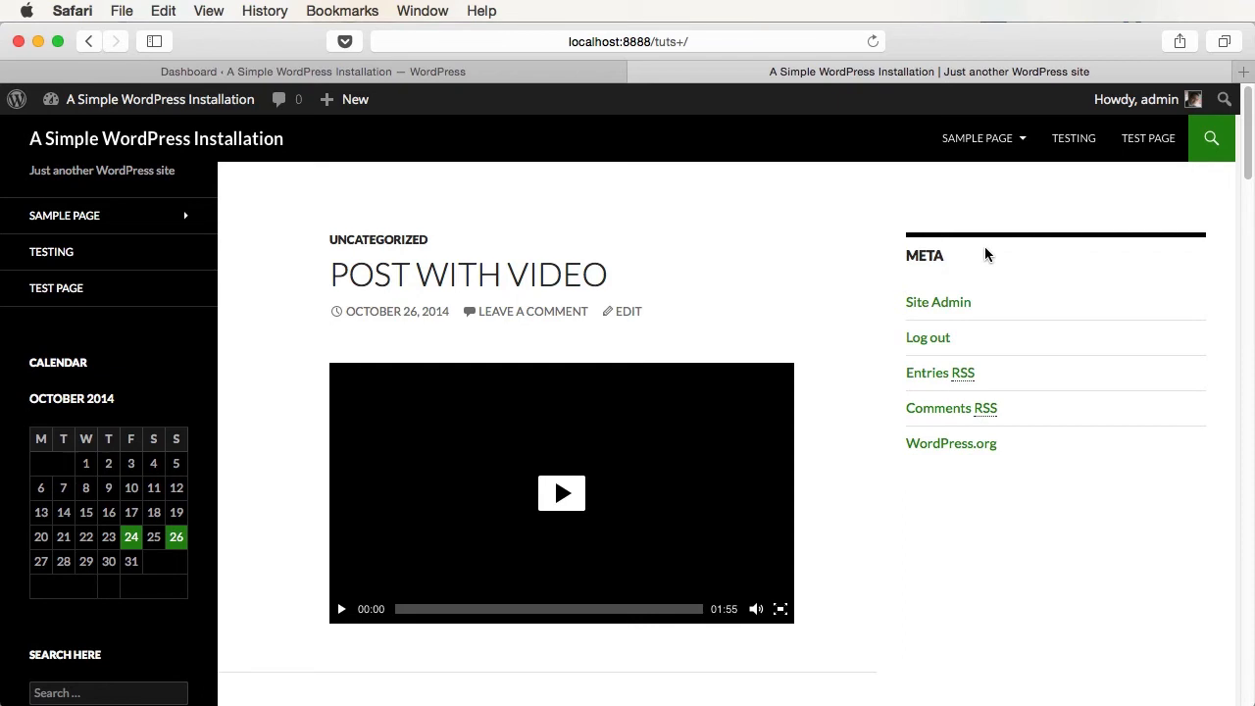
key(ctrl+shift+Tab)
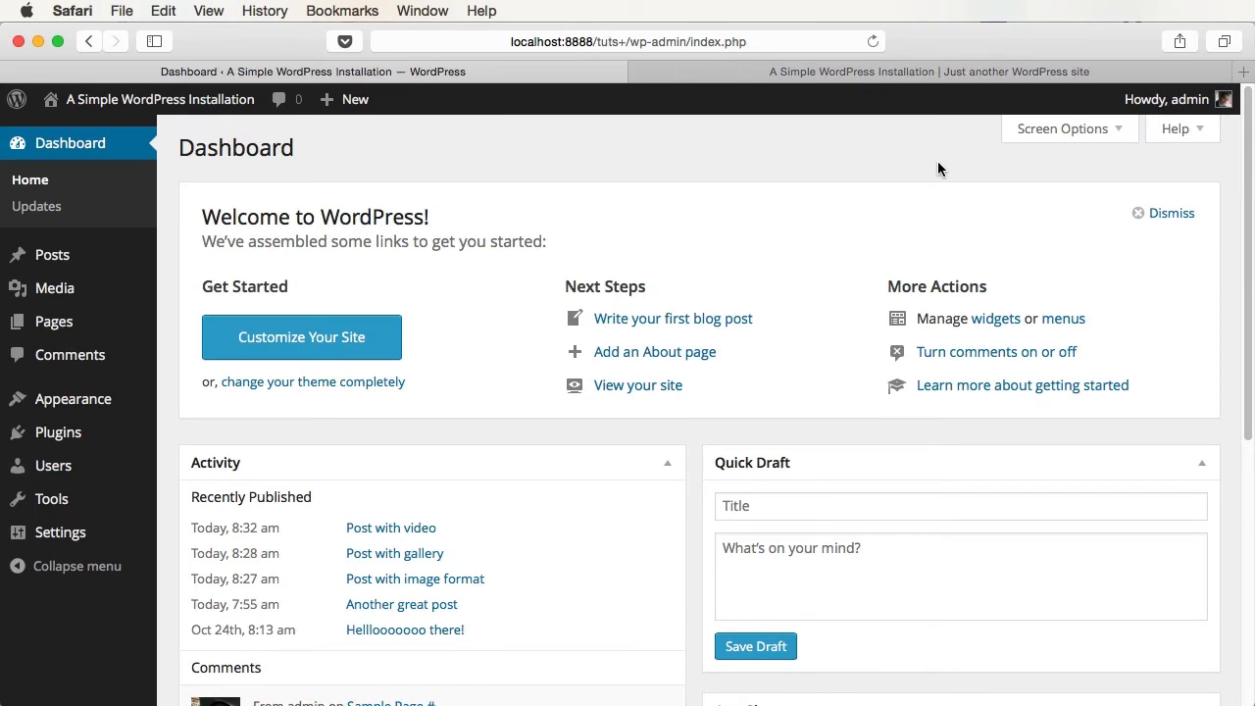
click(888, 74)
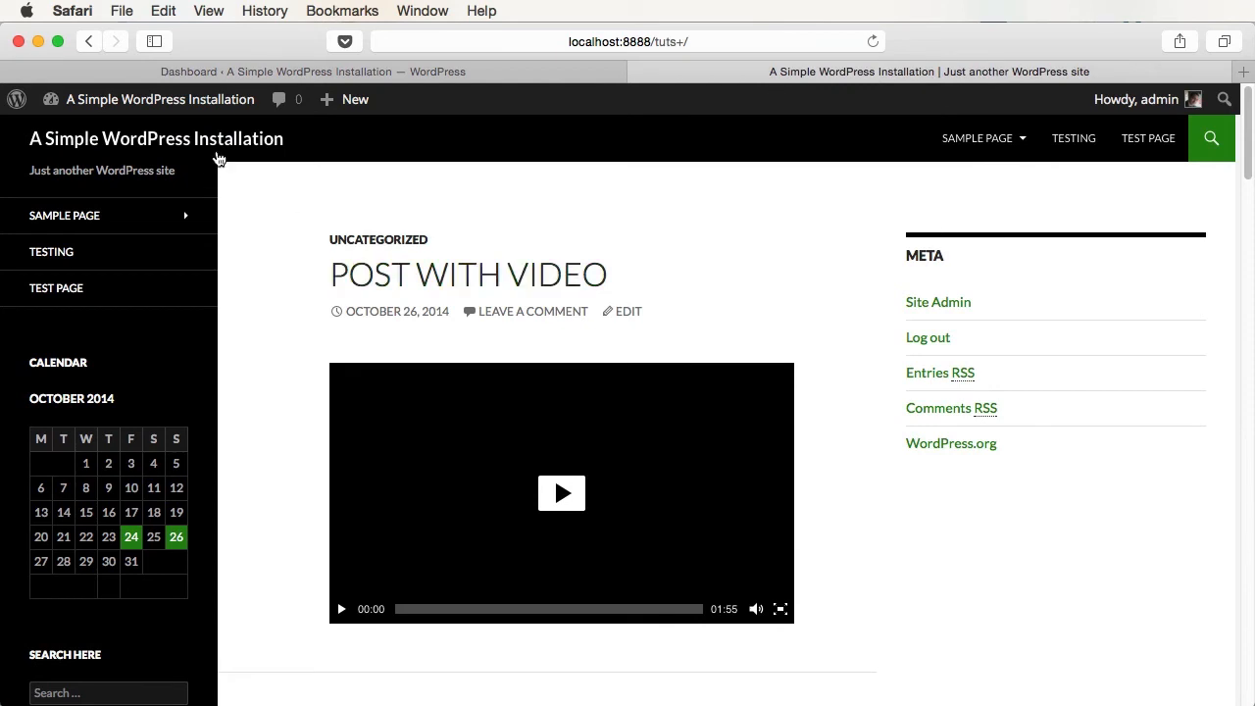
mouse_move(194, 106)
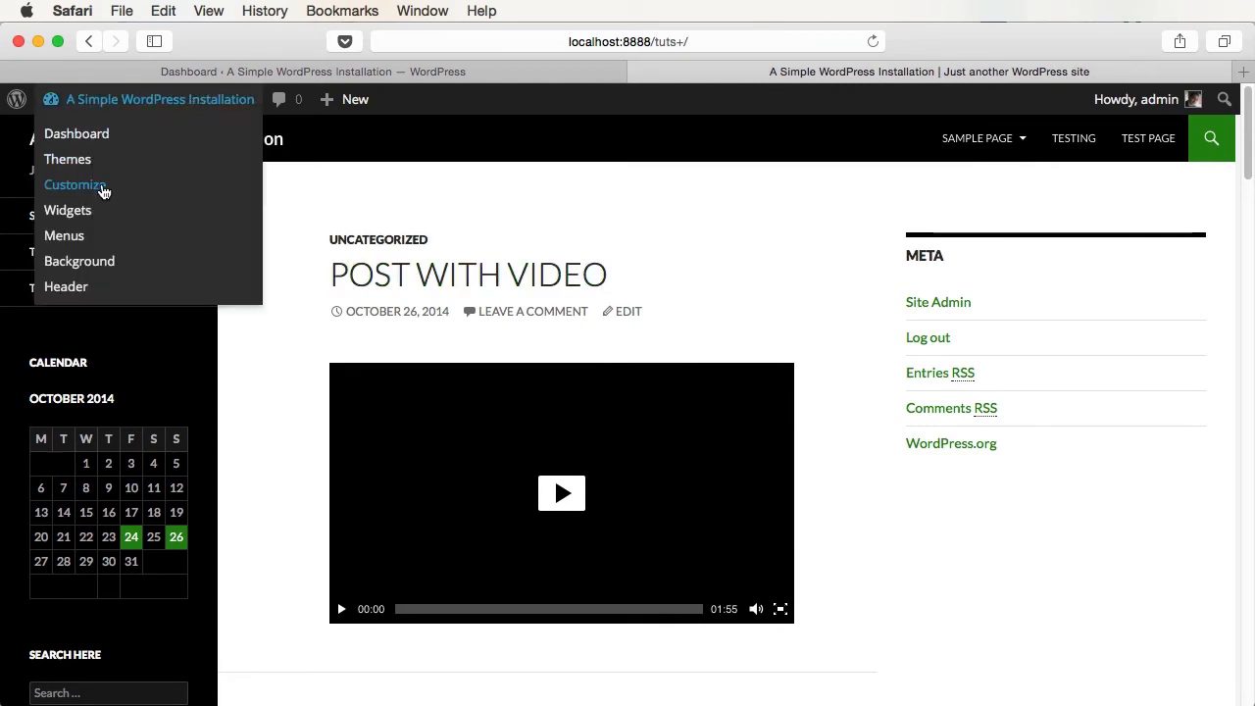
click(465, 74)
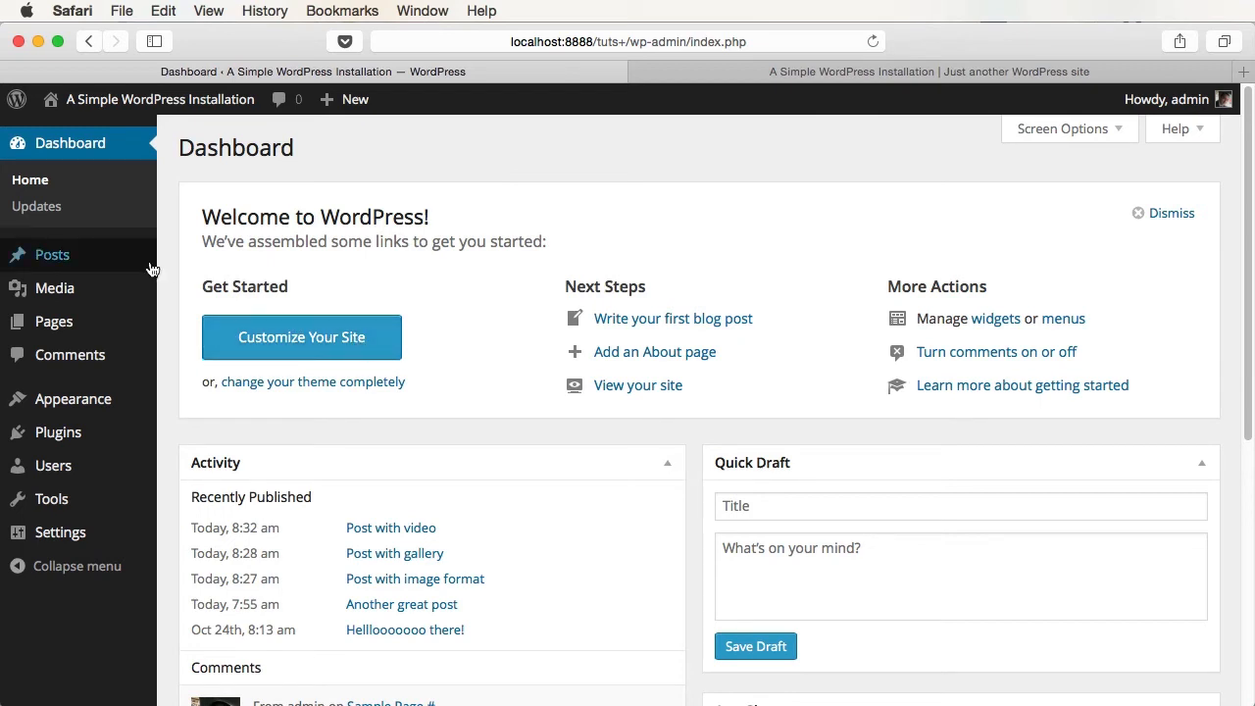
- Open the Twenty Fourteen theme Customizer via Appearance > Customize
mouse_move(117, 400)
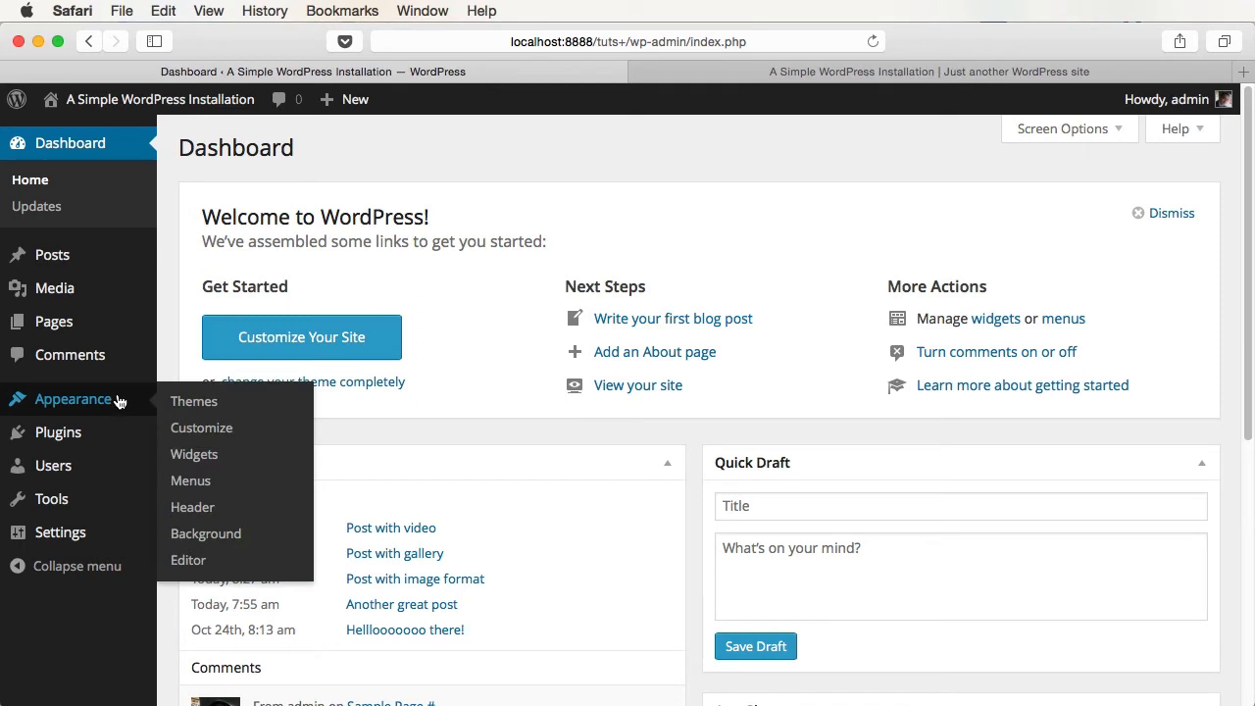
click(201, 429)
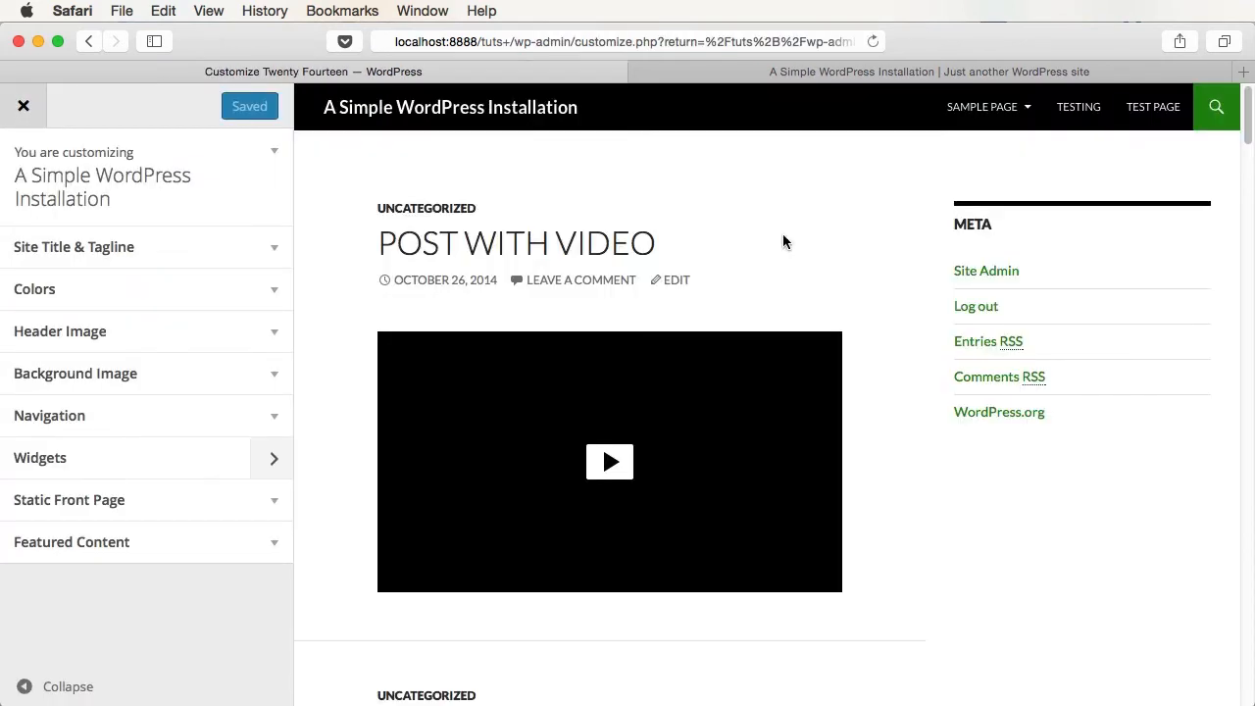
mouse_move(712, 373)
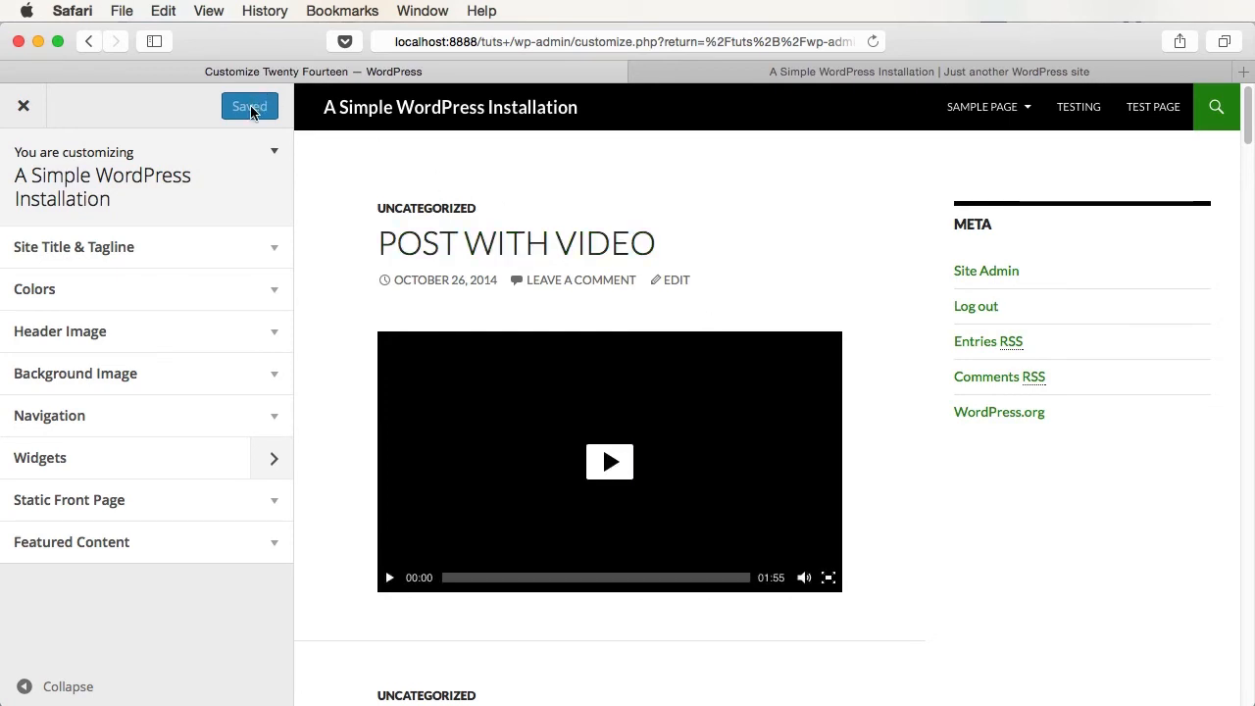
- Try out edits to the site title and the title/tagline display toggle, then publish
click(246, 257)
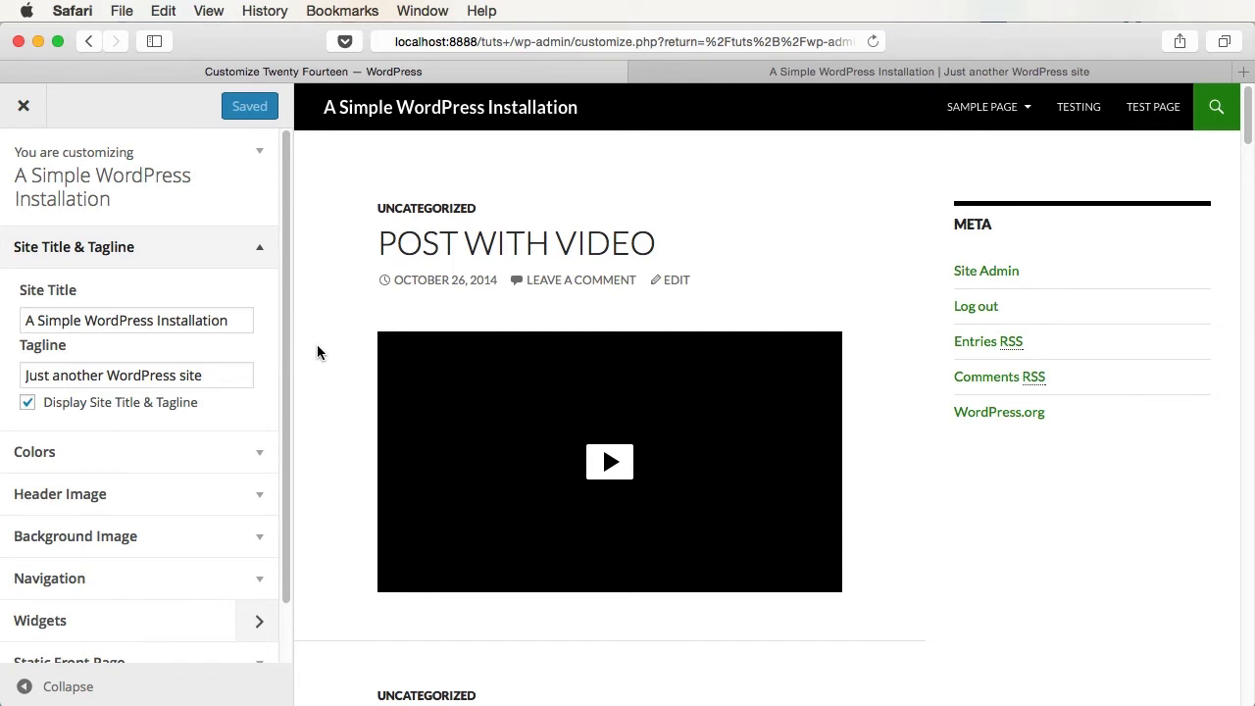
drag(65, 322, 241, 322)
click(243, 322)
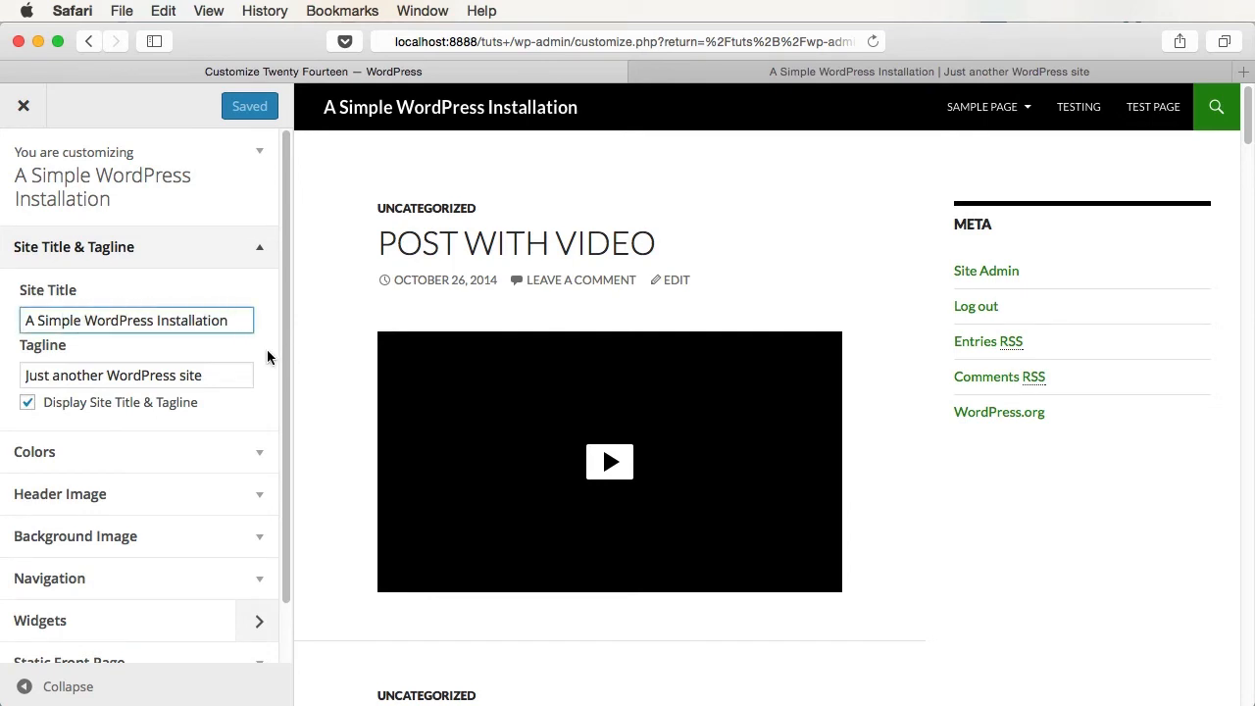
text(1)
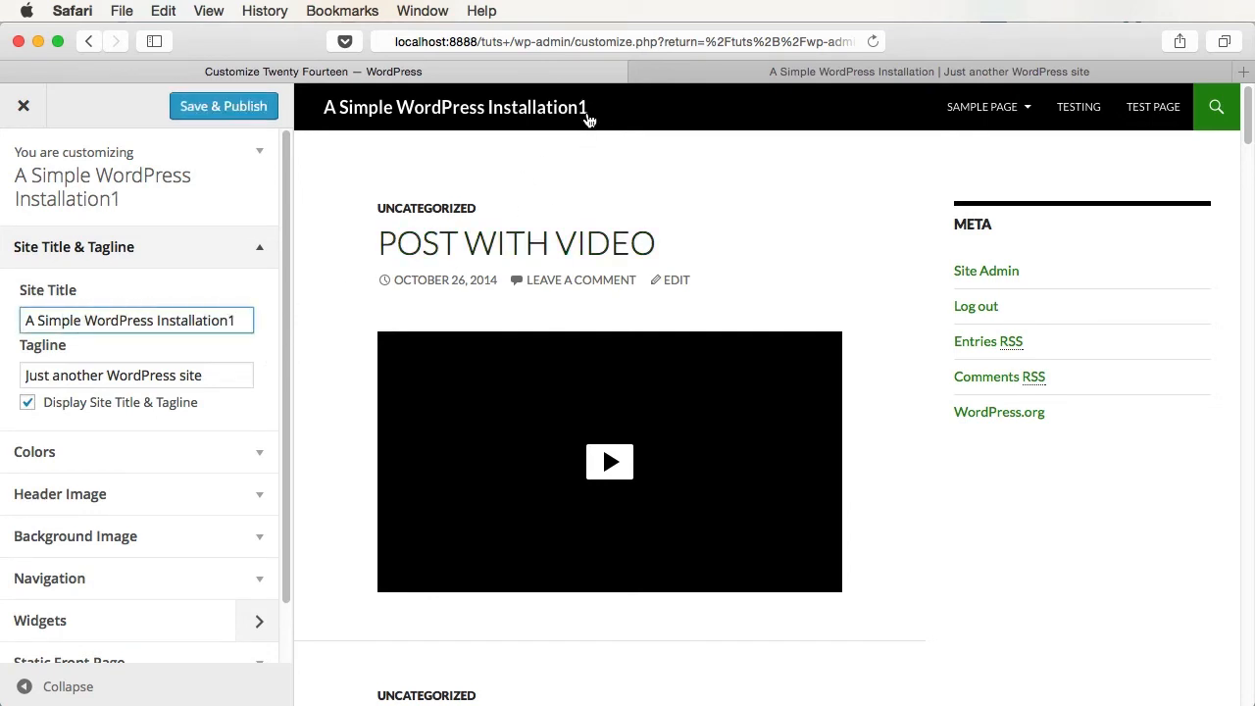
key(BackSpace)
click(110, 413)
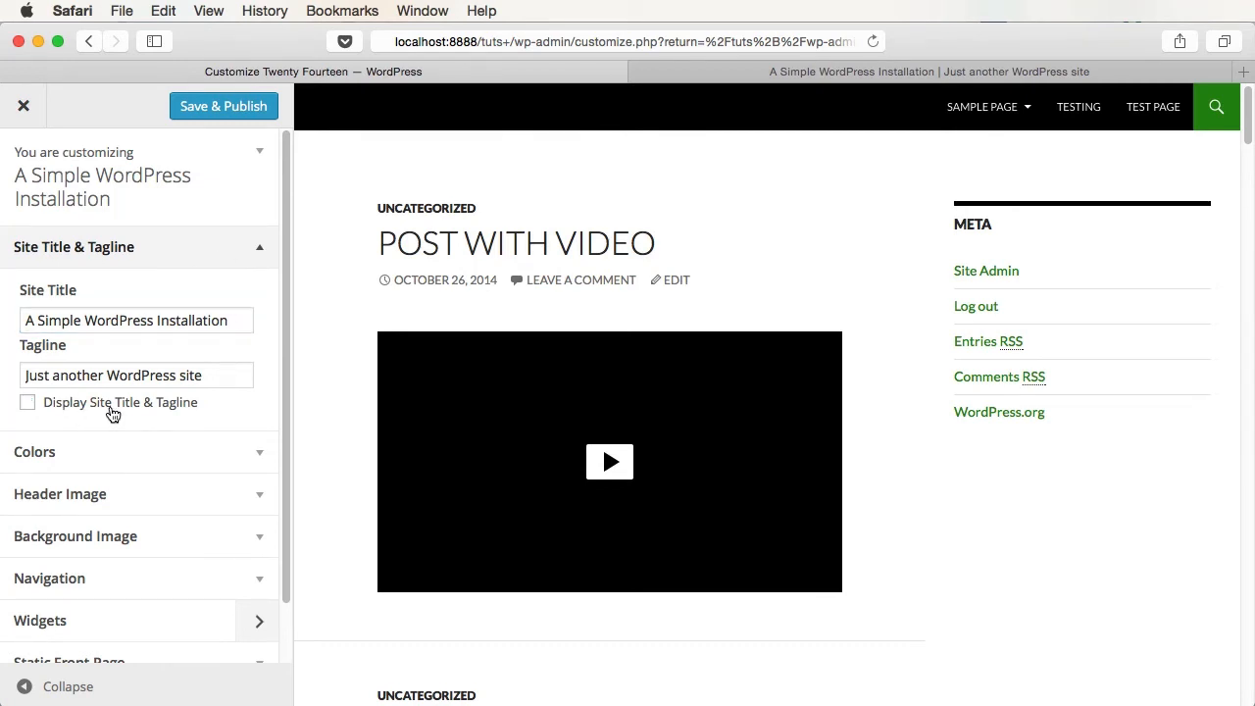
click(109, 412)
click(217, 108)
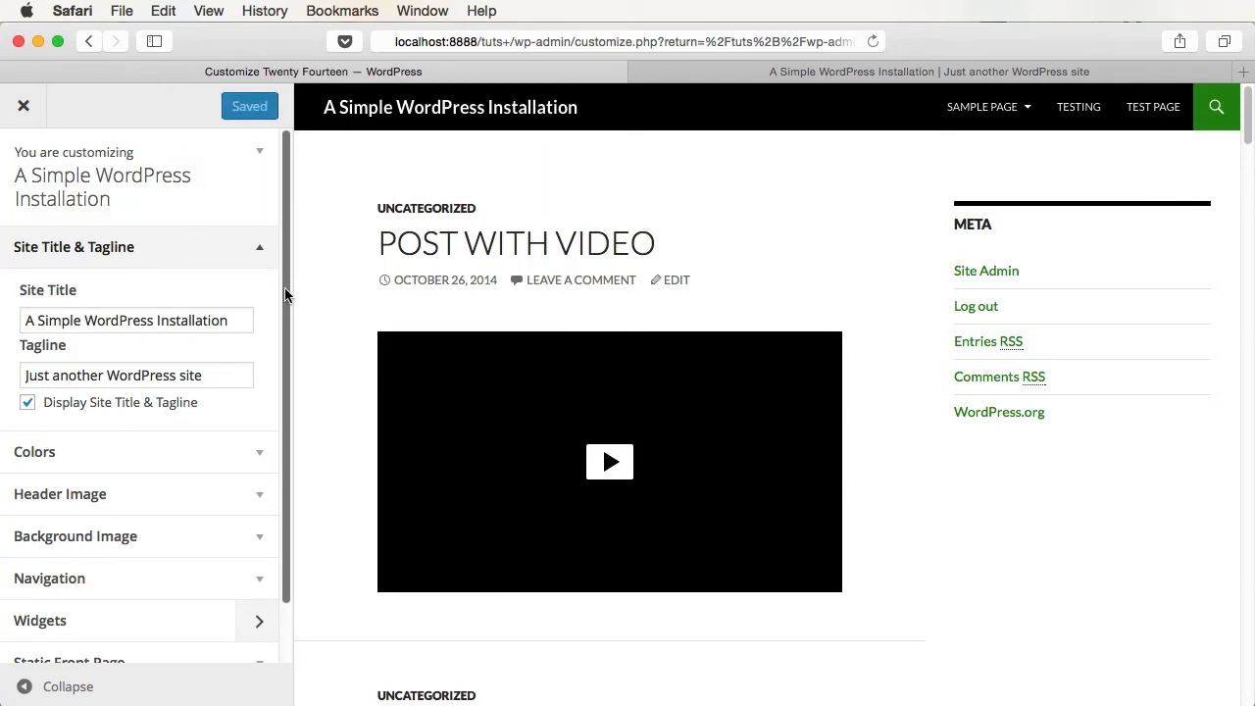
- Set the site title colour to cyan #38d5ed, publish, and open the header image library
scroll(245, 353, down, 2)
click(263, 392)
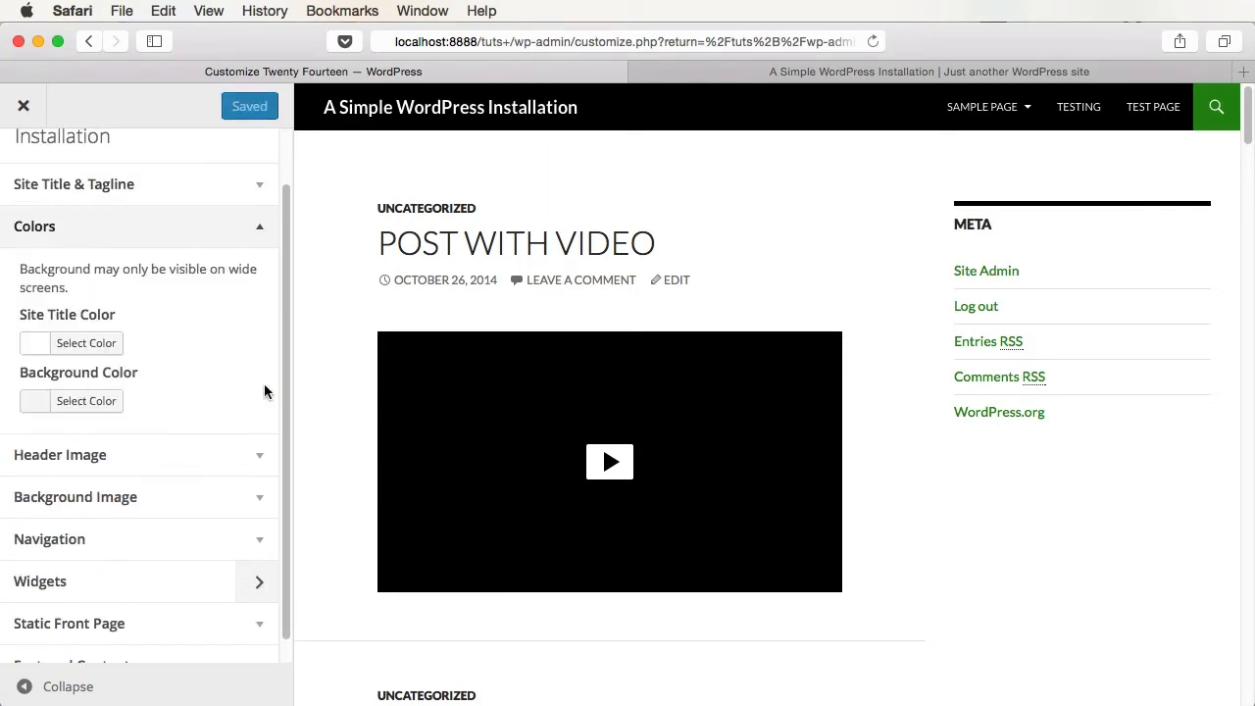
click(83, 345)
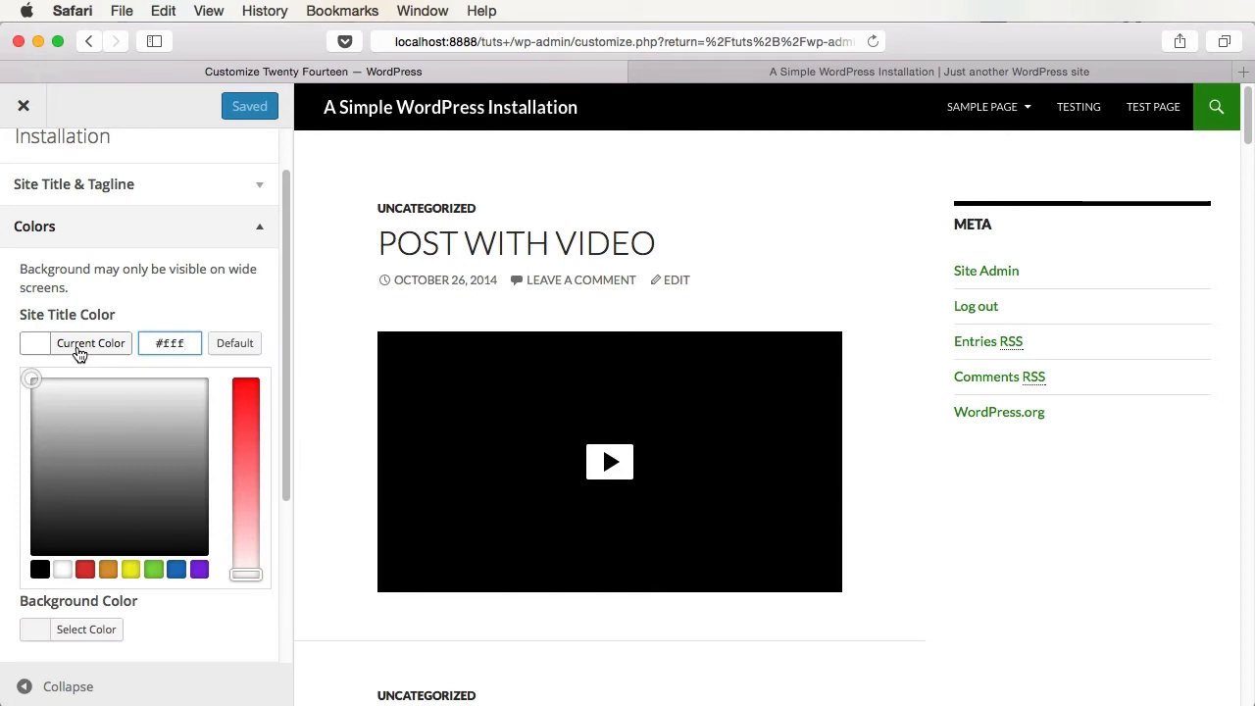
drag(243, 438, 243, 397)
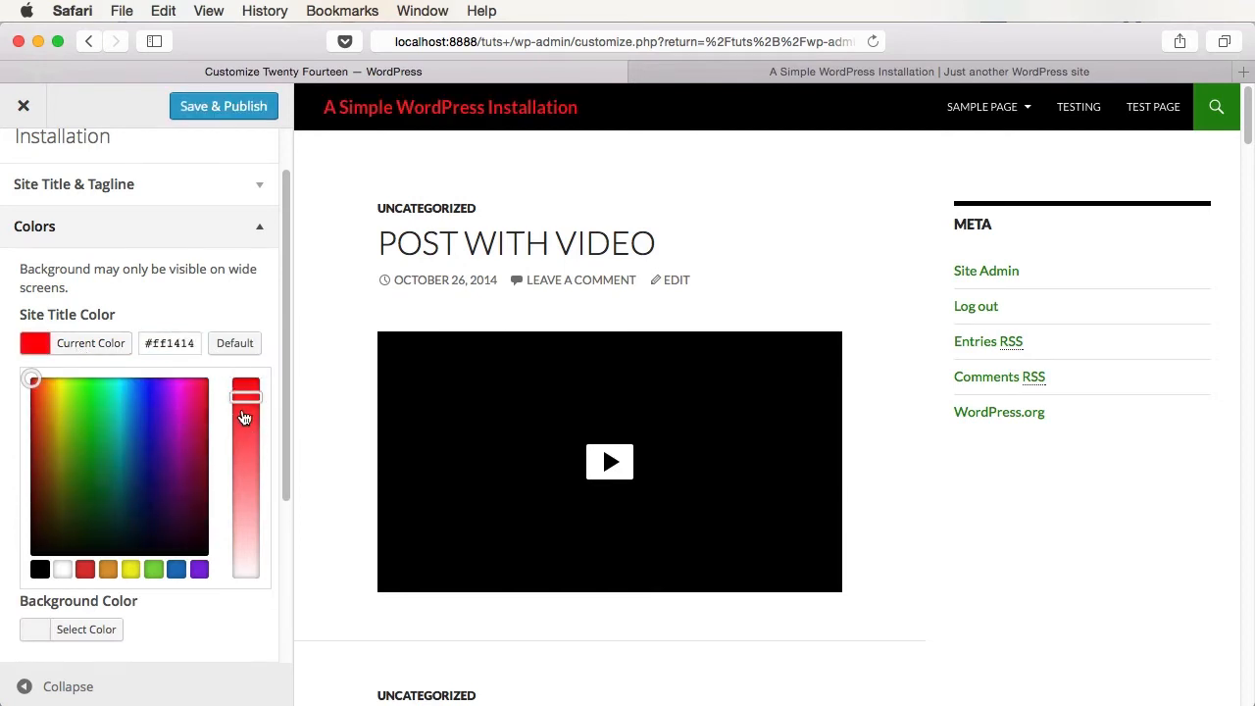
drag(147, 461, 124, 390)
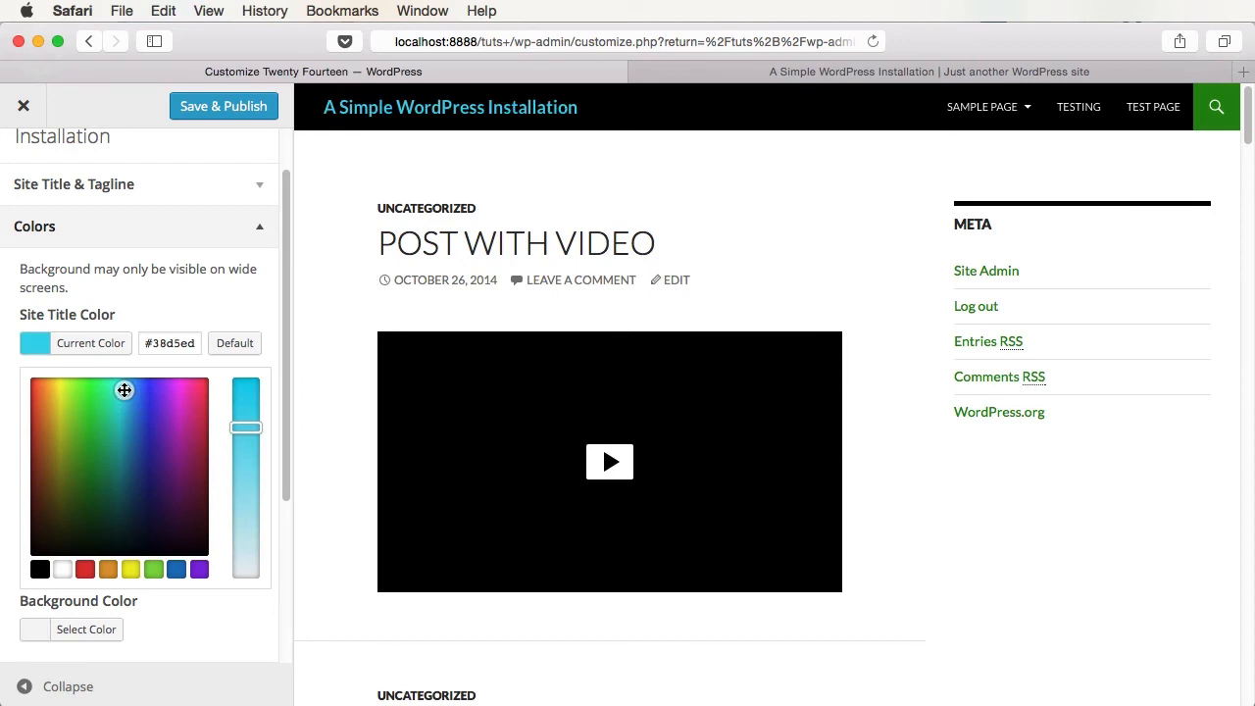
click(223, 106)
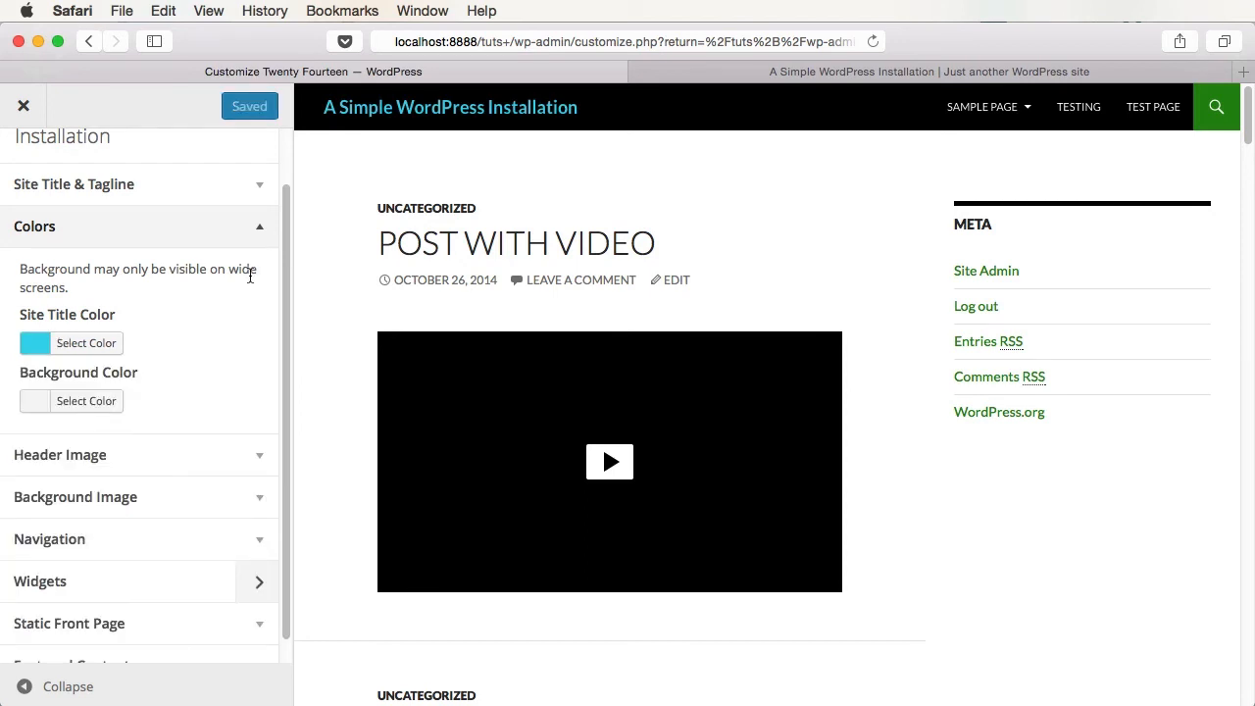
click(47, 348)
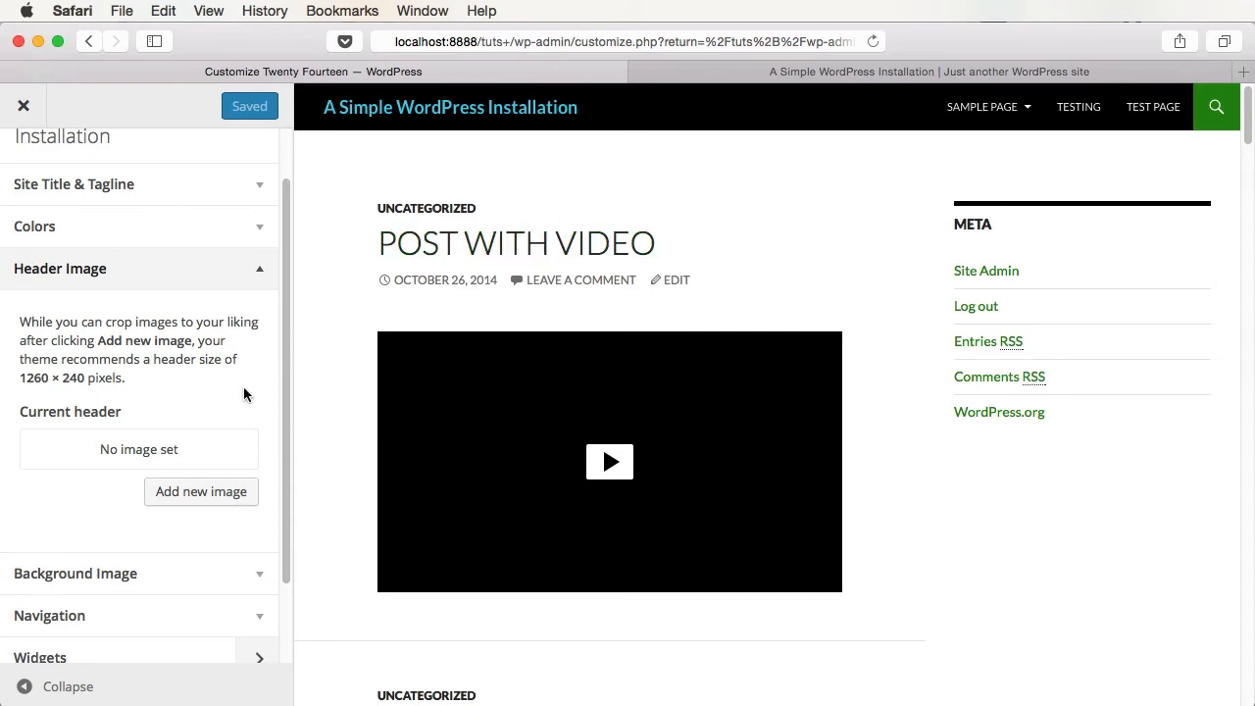
click(201, 492)
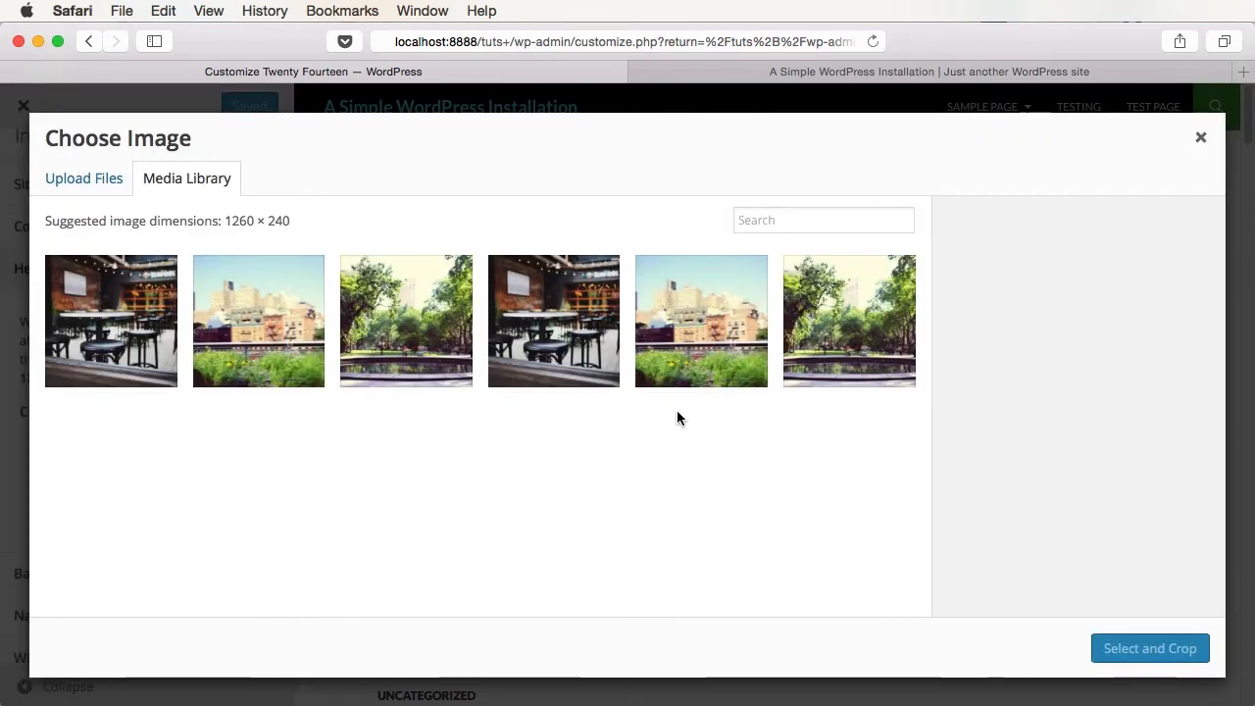
- Crop city-11.jpg to its lower strip and set it as the header image
click(412, 359)
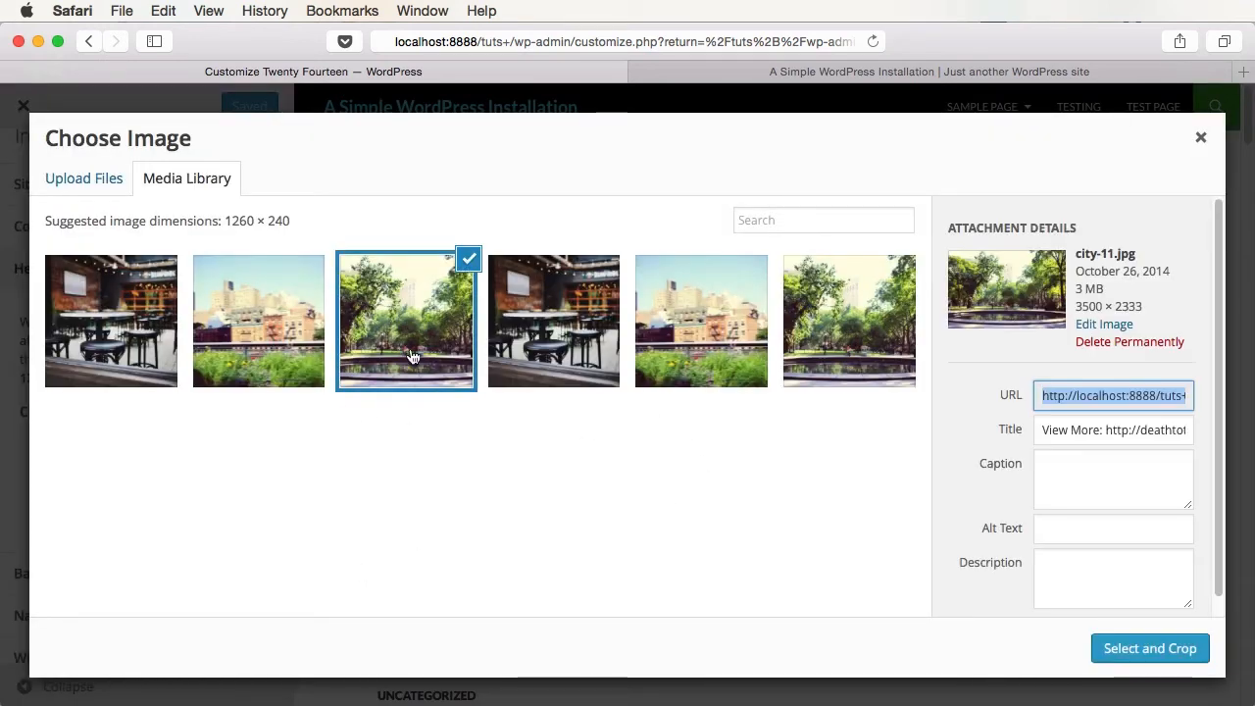
click(1149, 649)
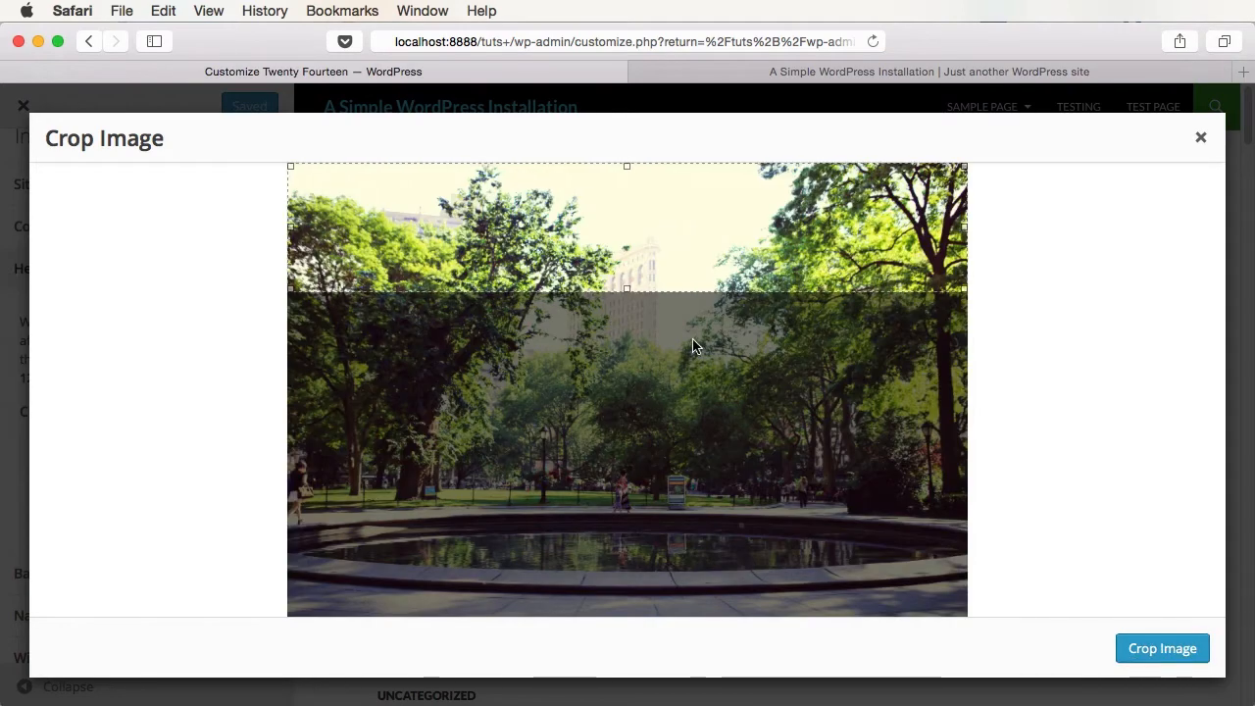
drag(654, 214, 656, 447)
click(1162, 648)
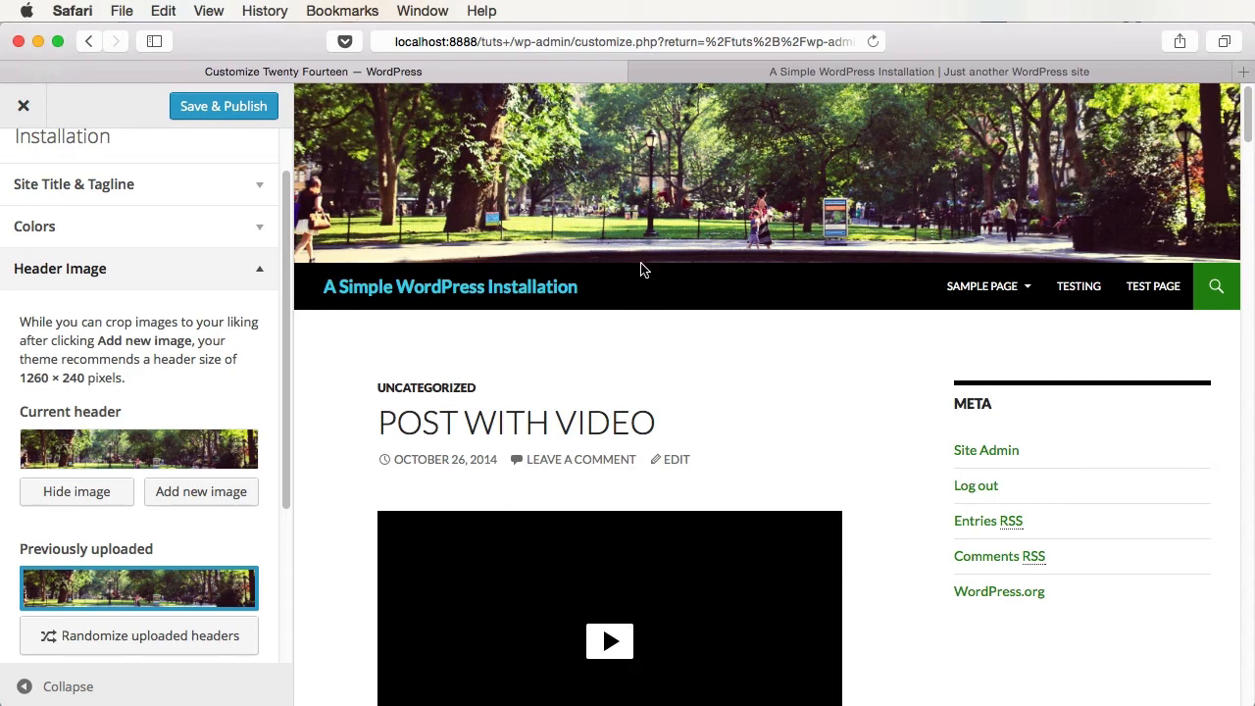
scroll(204, 402, down, 2)
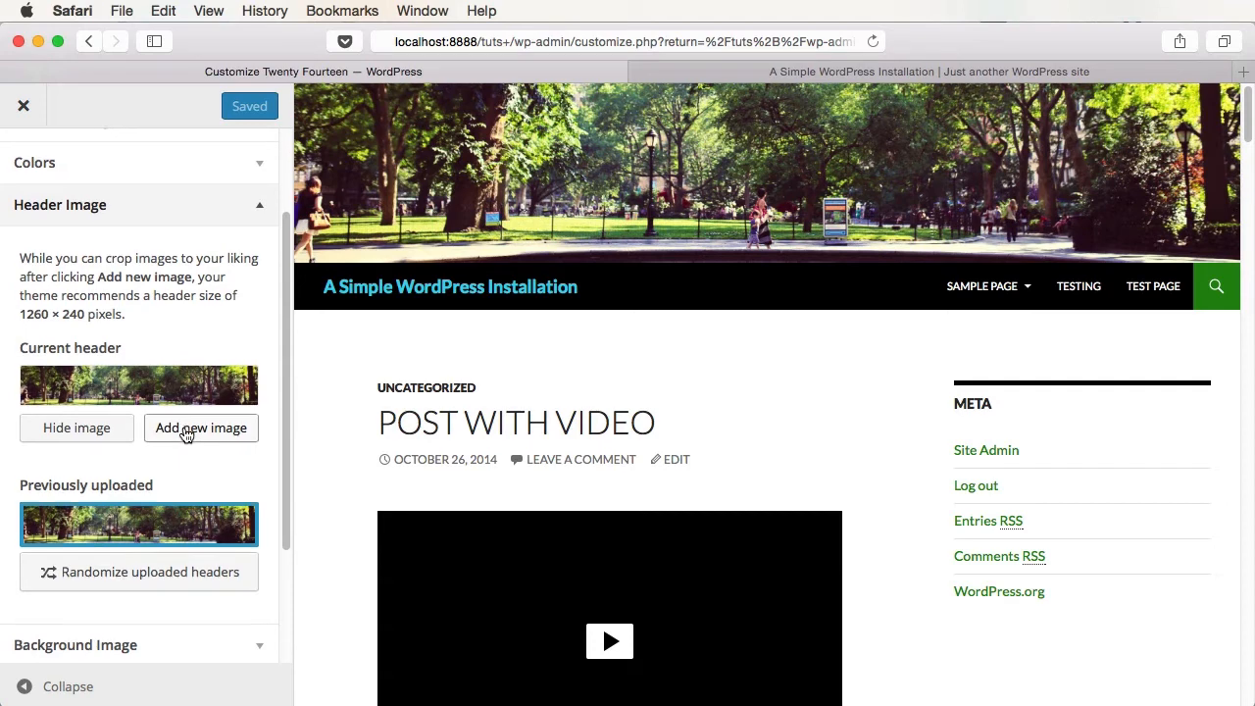
scroll(191, 451, down, 4)
- Upload city-2.jpg as the site's tiled background image
click(206, 481)
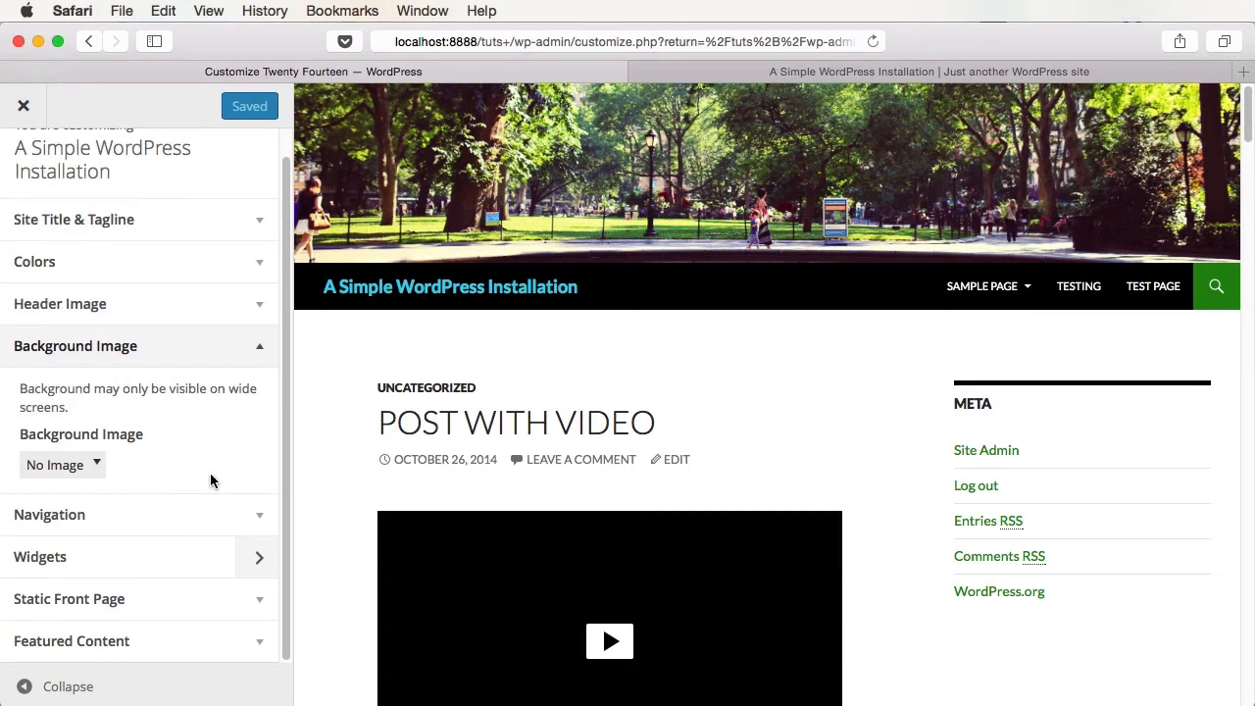
click(95, 470)
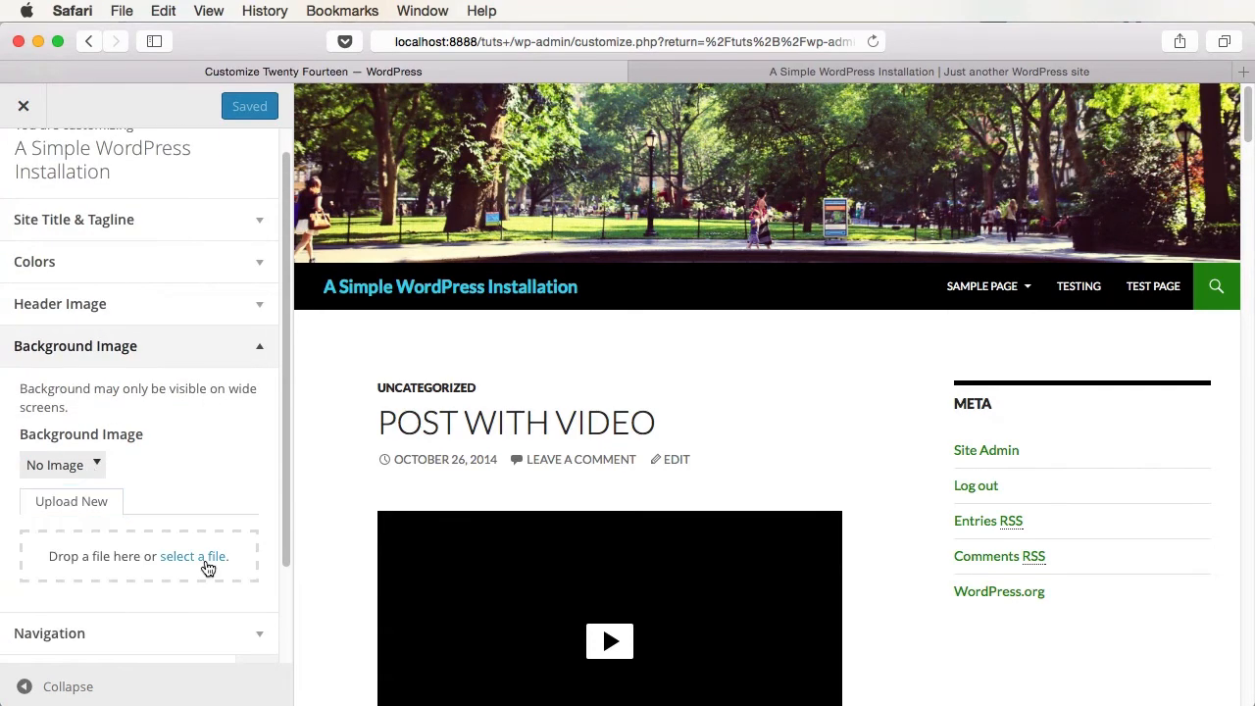
click(206, 559)
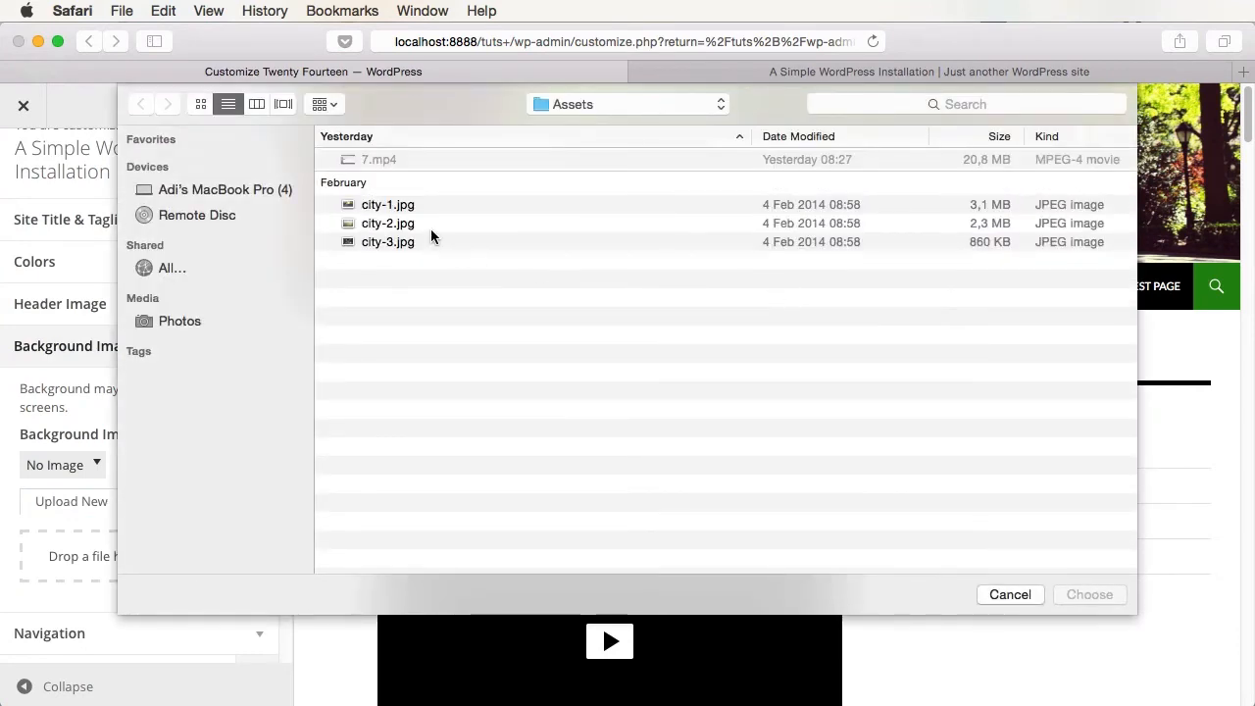
double_click(430, 226)
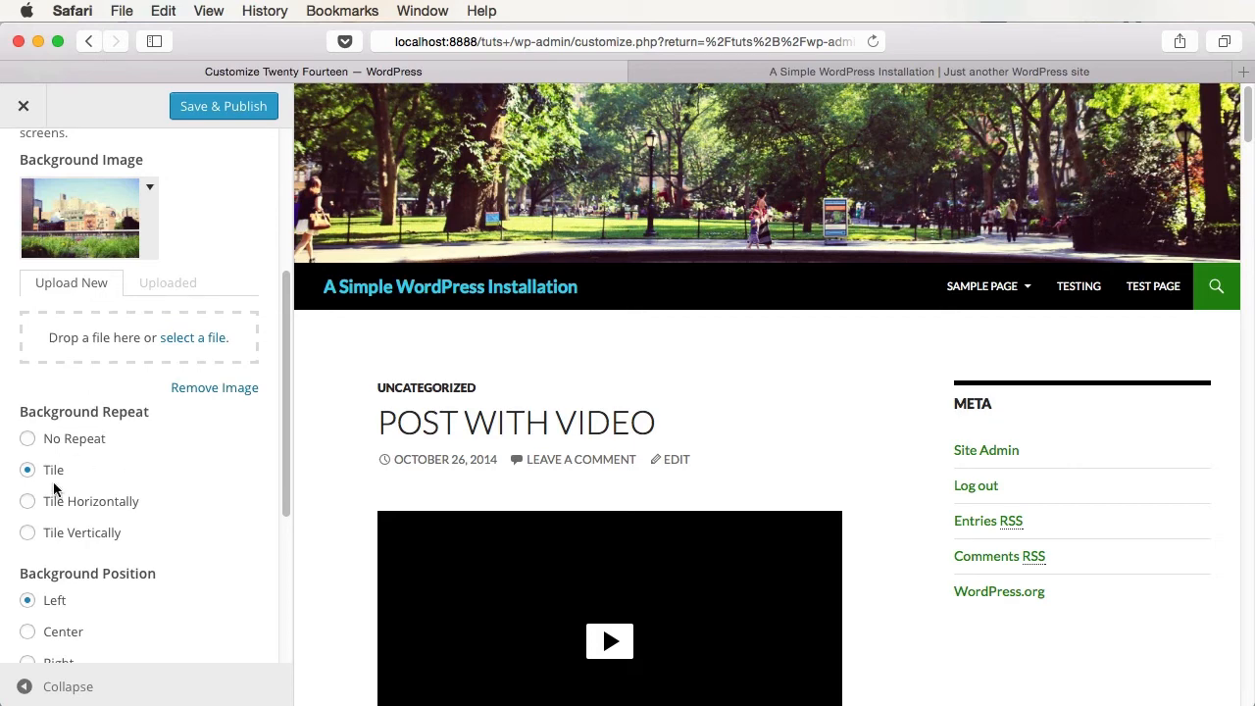
scroll(236, 563, down, 4)
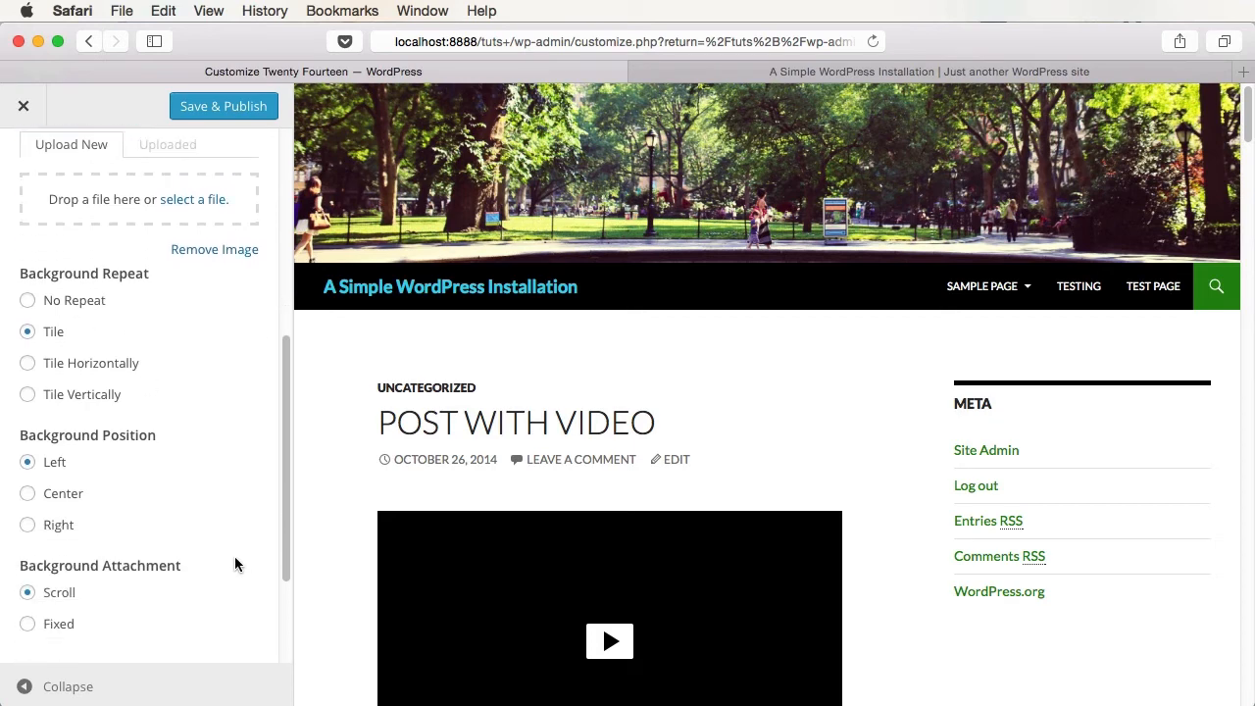
scroll(308, 512, down, 2)
scroll(235, 344, down, 4)
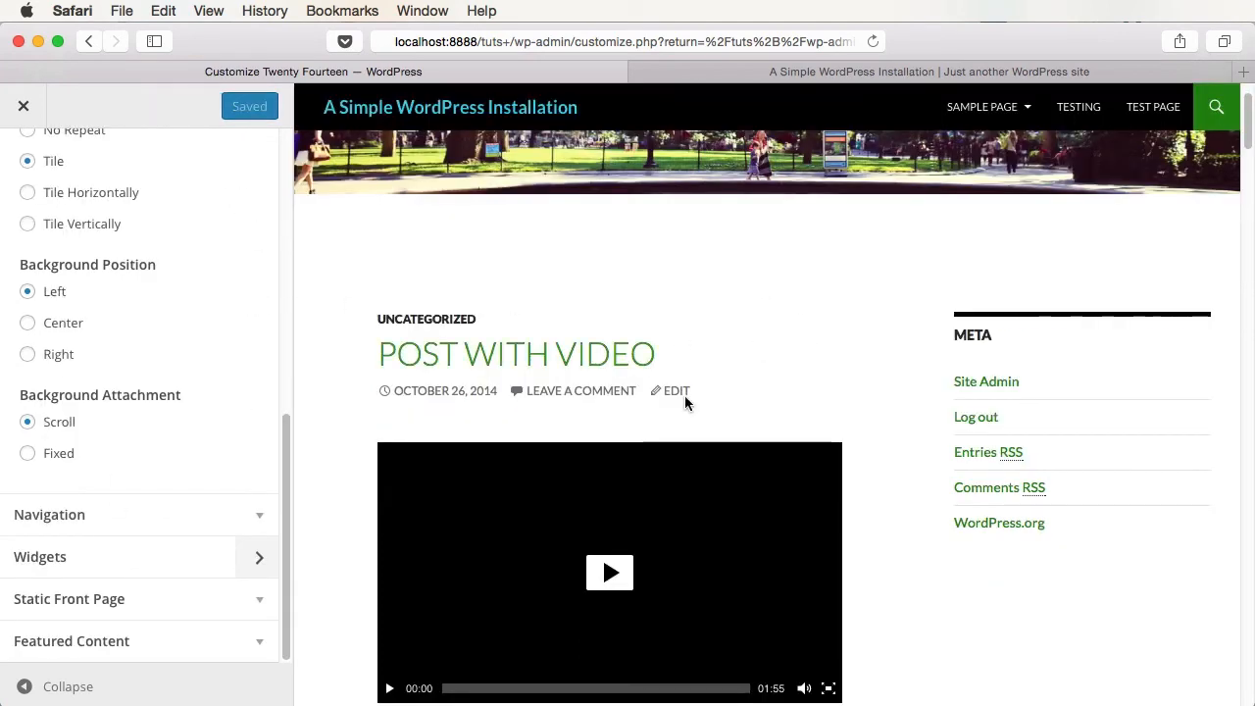
scroll(600, 355, up, 2)
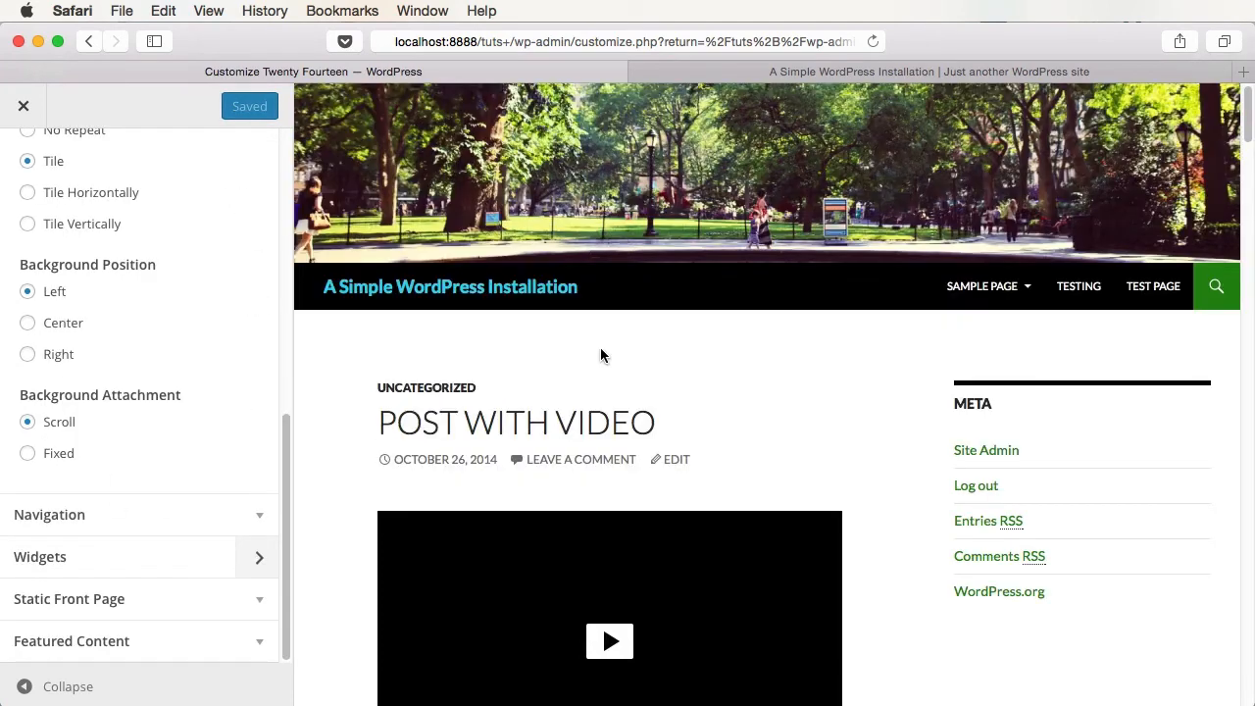
- Reload the live site and scroll it to inspect the tiled background
click(807, 75)
key(super+r)
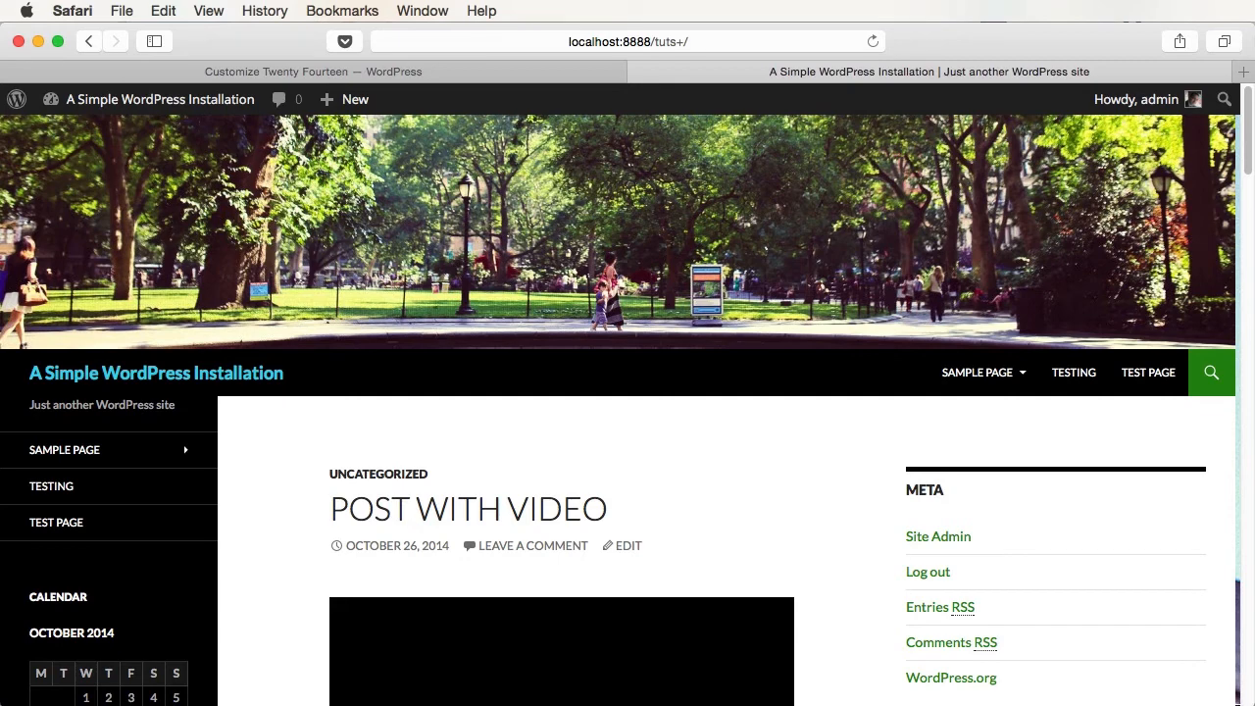
drag(1253, 392, 1254, 392)
drag(1254, 41, 1000, 34)
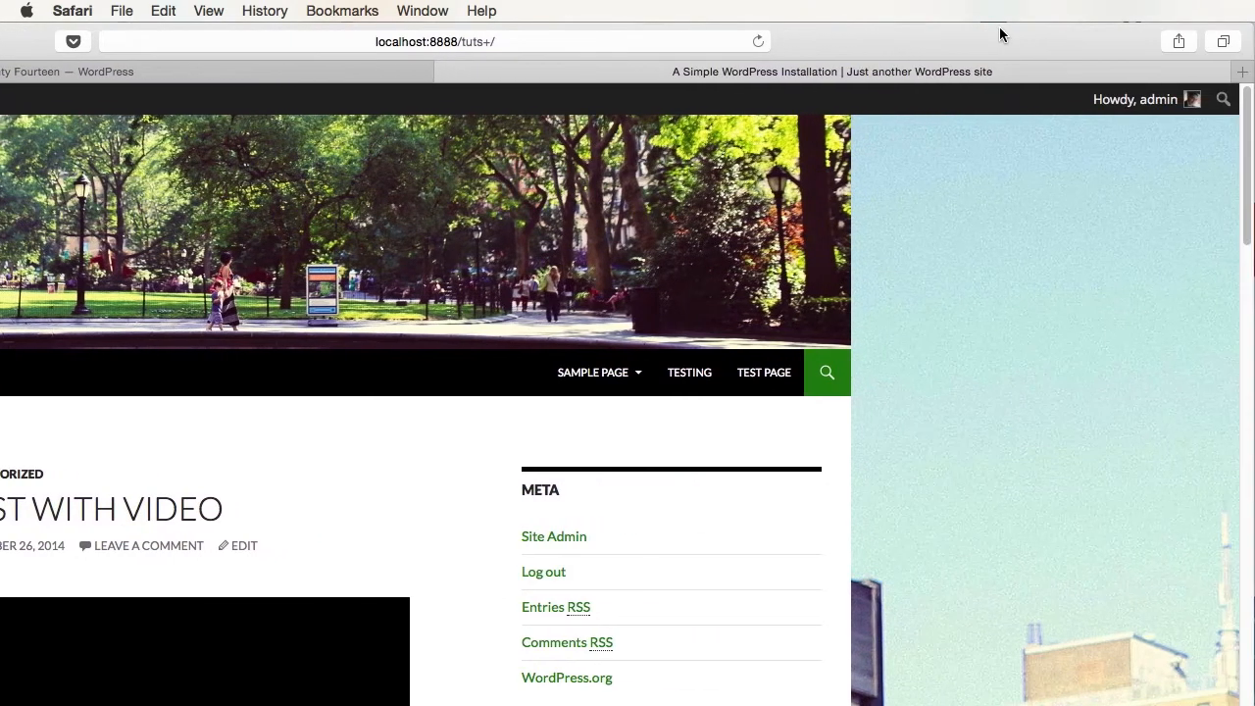
scroll(1002, 336, down, 4)
scroll(1002, 333, down, 12)
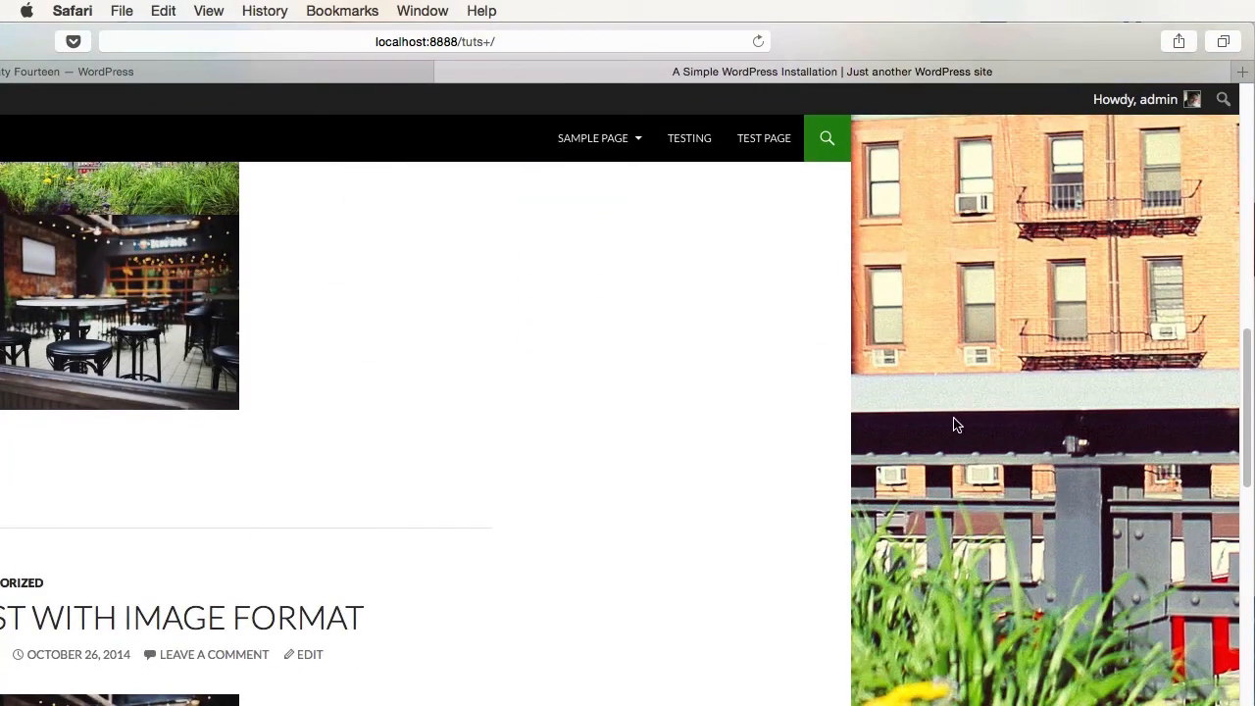
- Set Background Repeat to No Repeat and Attachment to Fixed, then publish
click(323, 77)
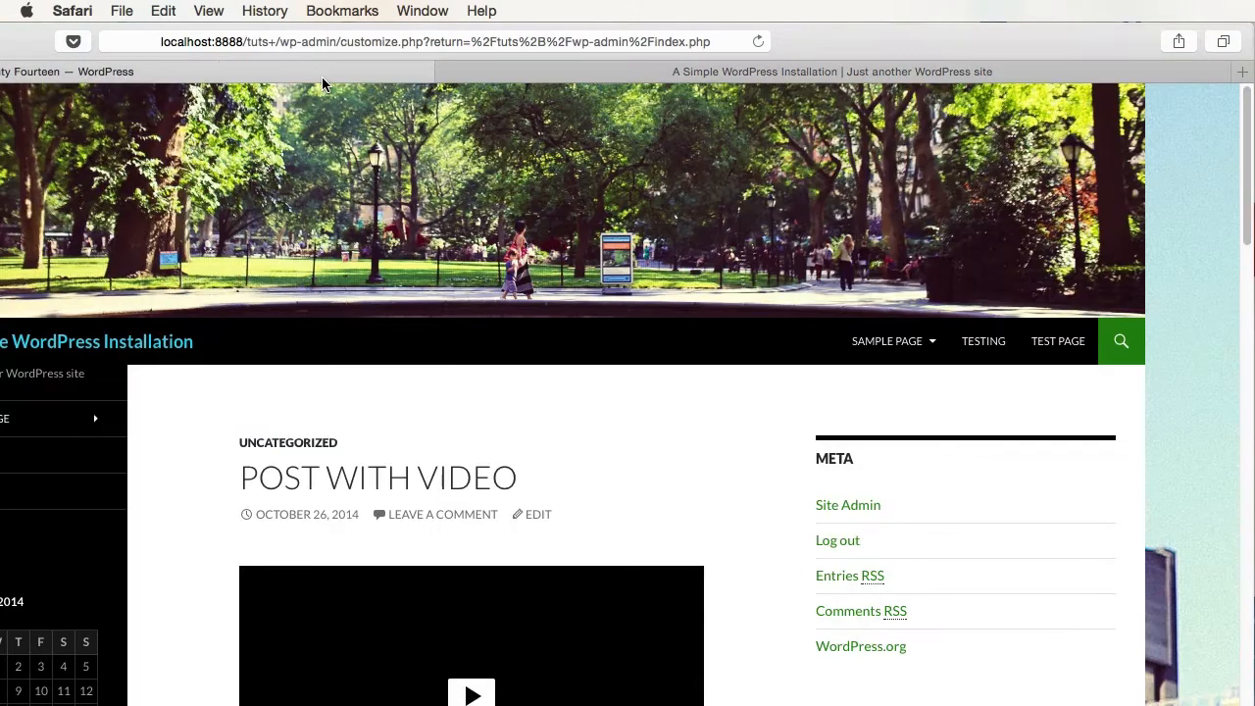
drag(823, 29, 1208, 32)
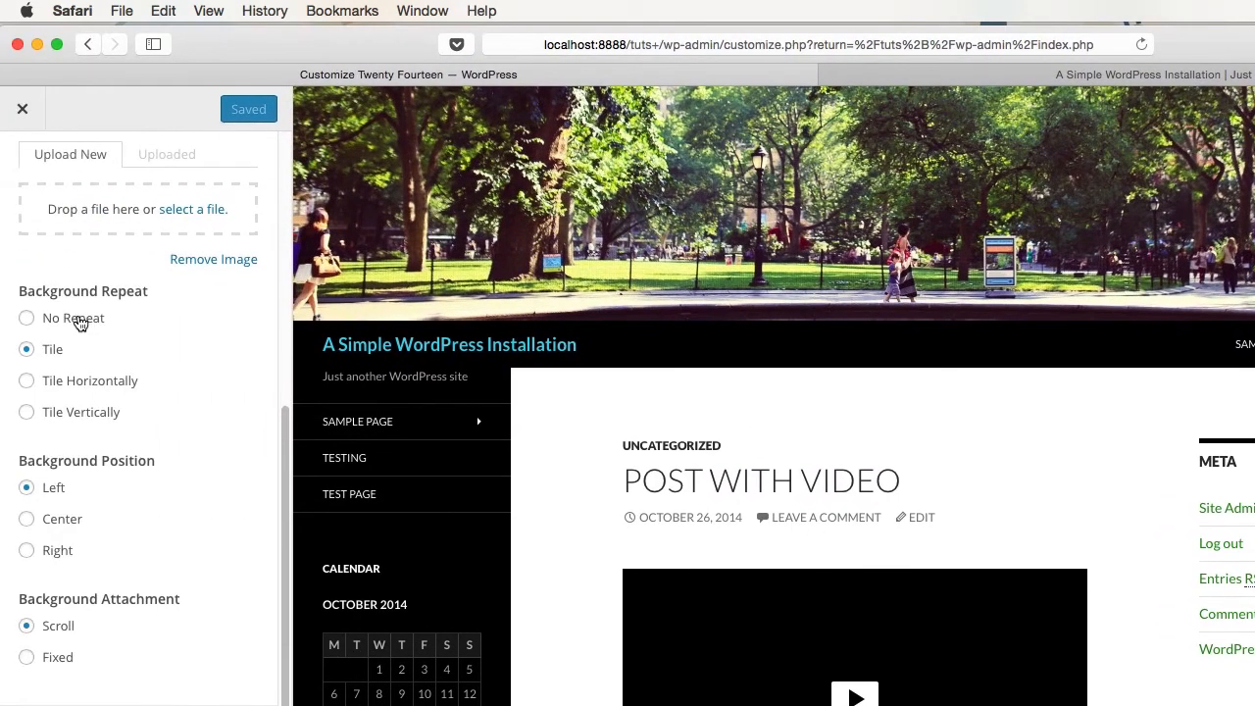
click(80, 326)
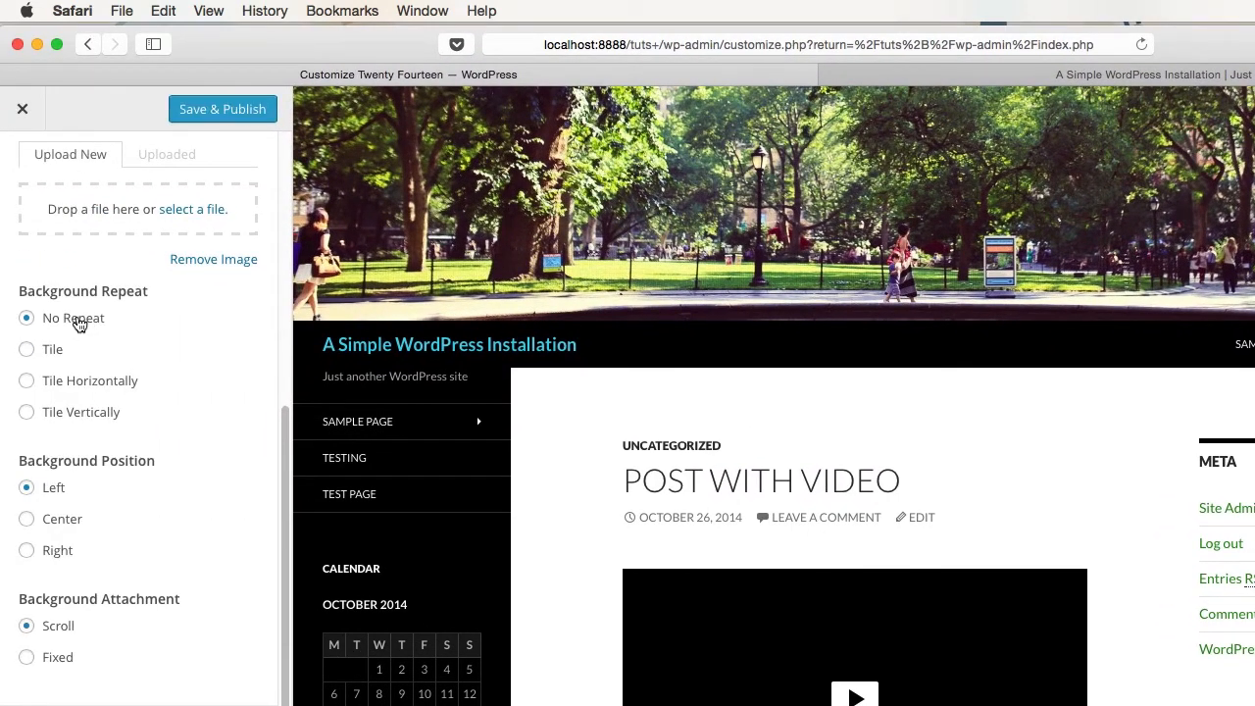
click(57, 659)
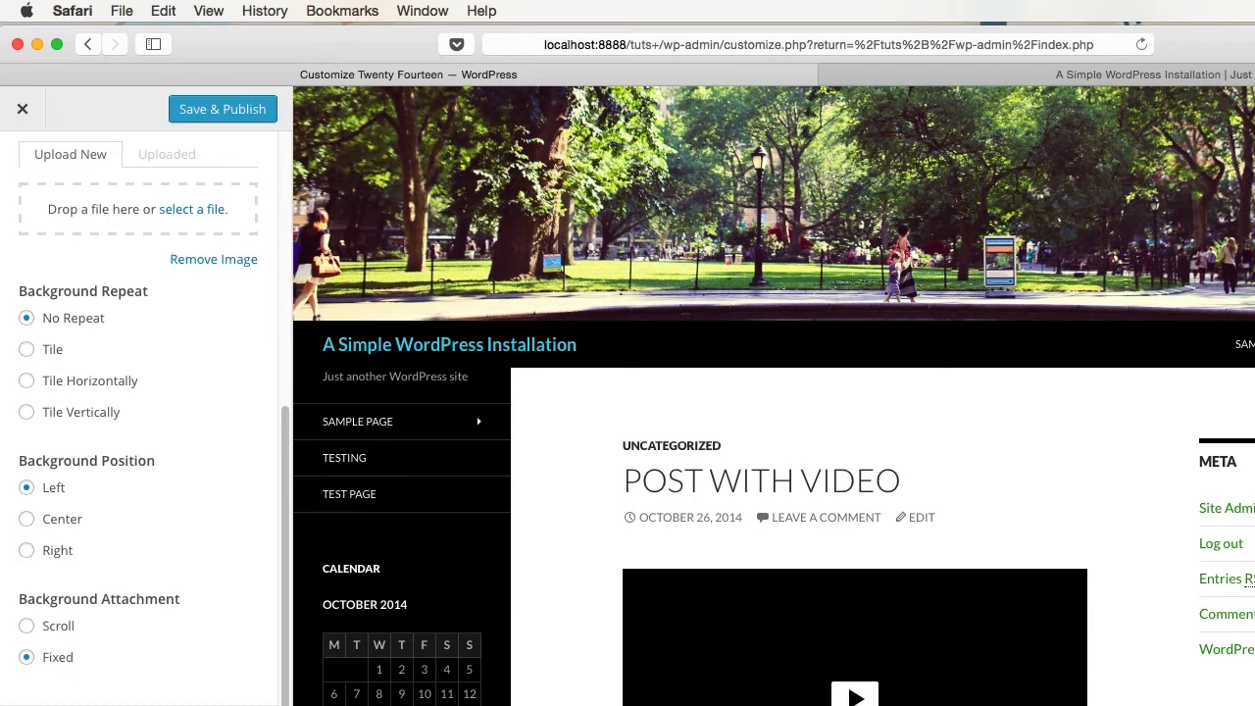
click(224, 110)
- Reload the live site and scroll to verify the fixed, non-repeating background
drag(1254, 33, 876, 31)
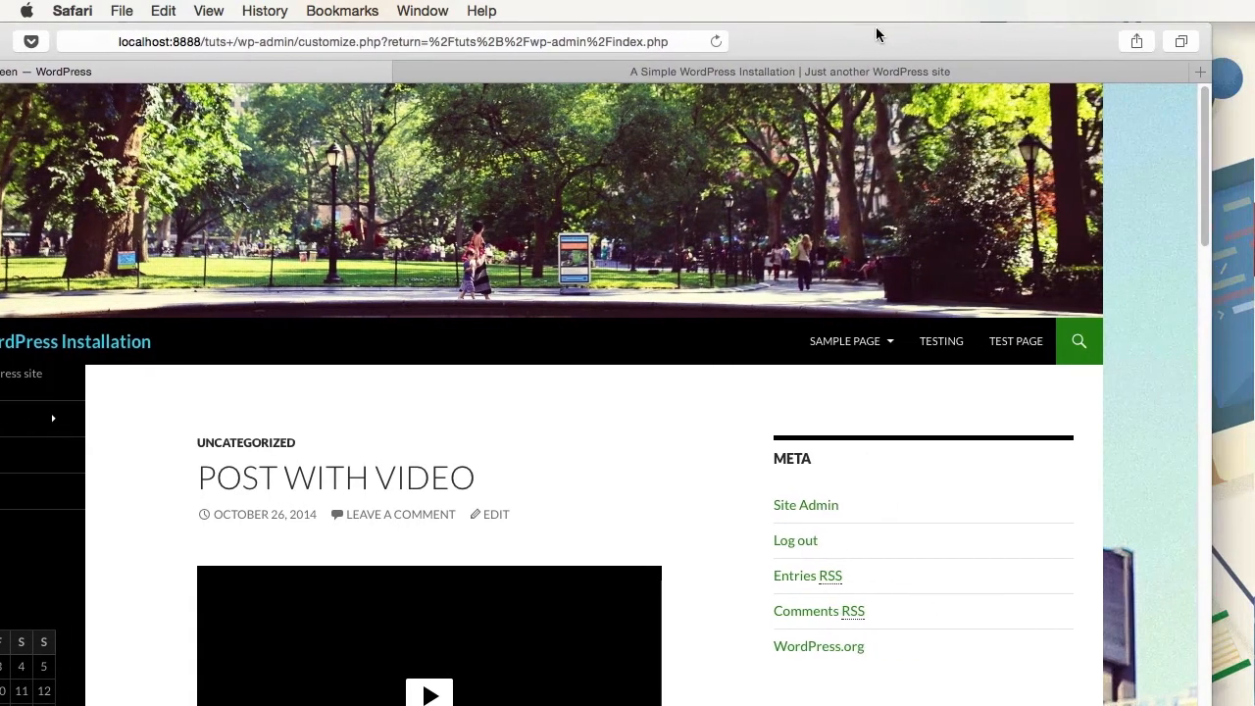
click(772, 70)
key(super+r)
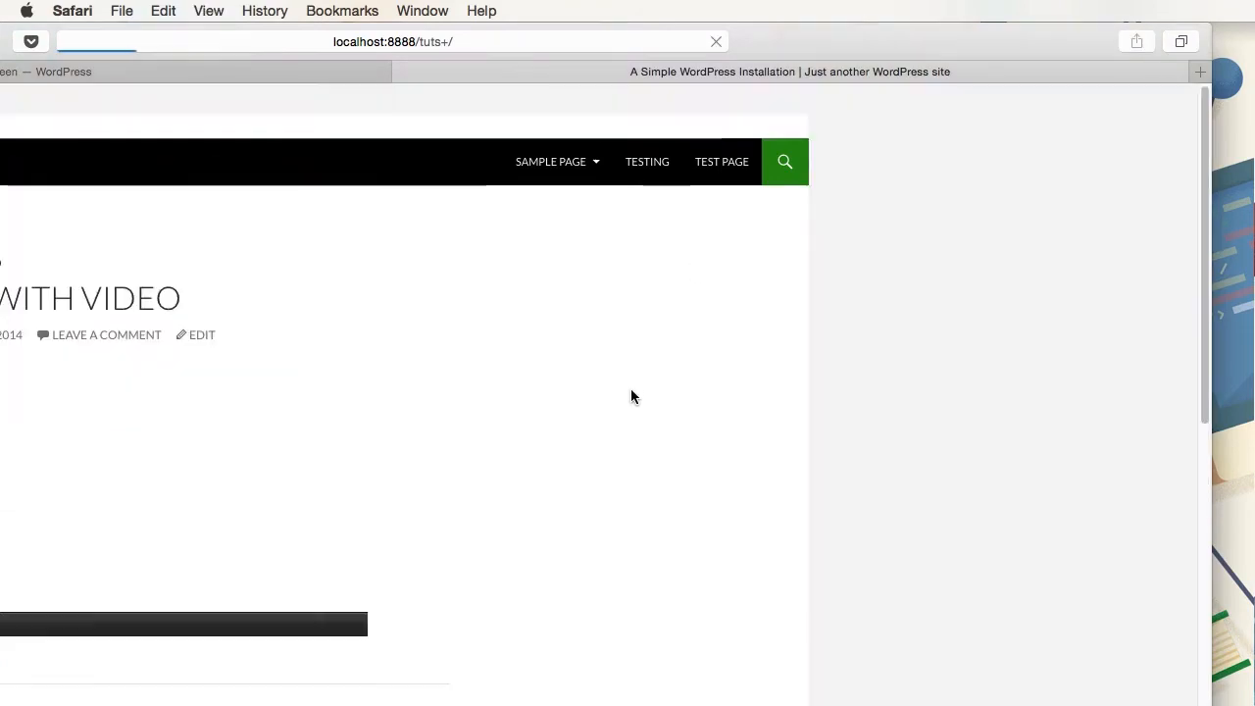
scroll(773, 399, up, 4)
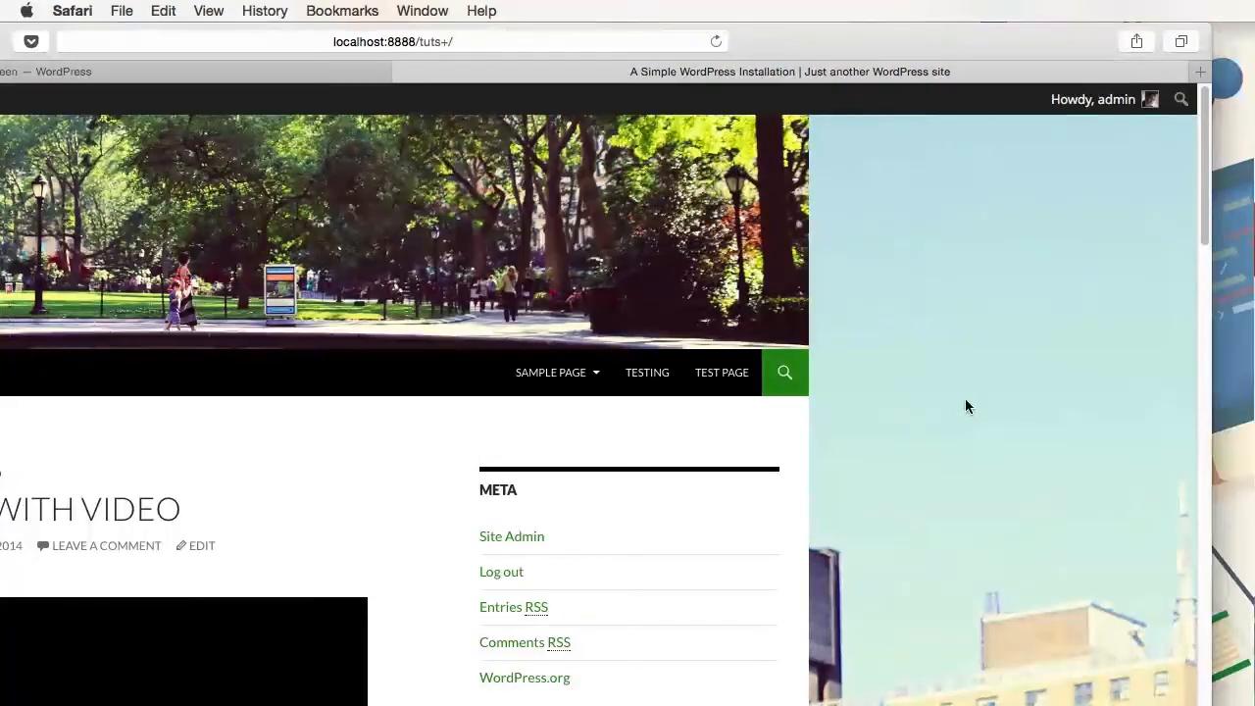
scroll(965, 398, down, 10)
scroll(942, 365, down, 10)
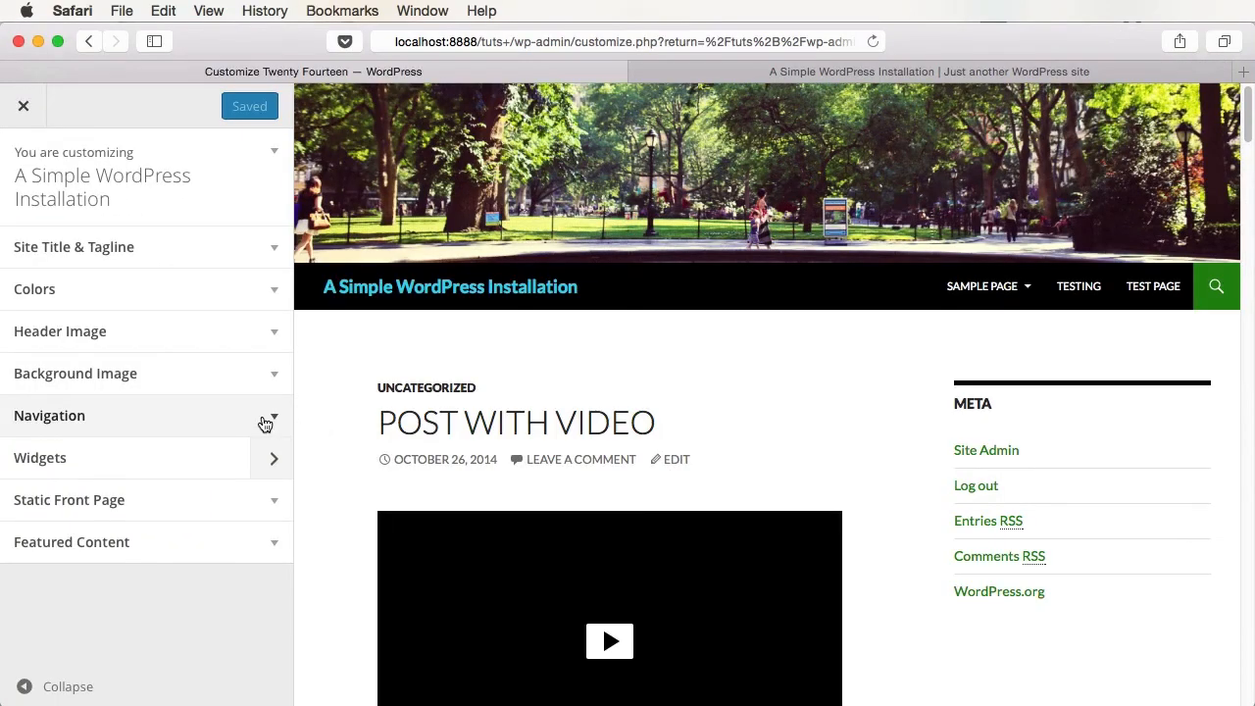
- Keep Main menu as the top primary menu, assign Testing to the left sidebar's secondary menu, and publish
click(264, 424)
scroll(140, 406, down, 3)
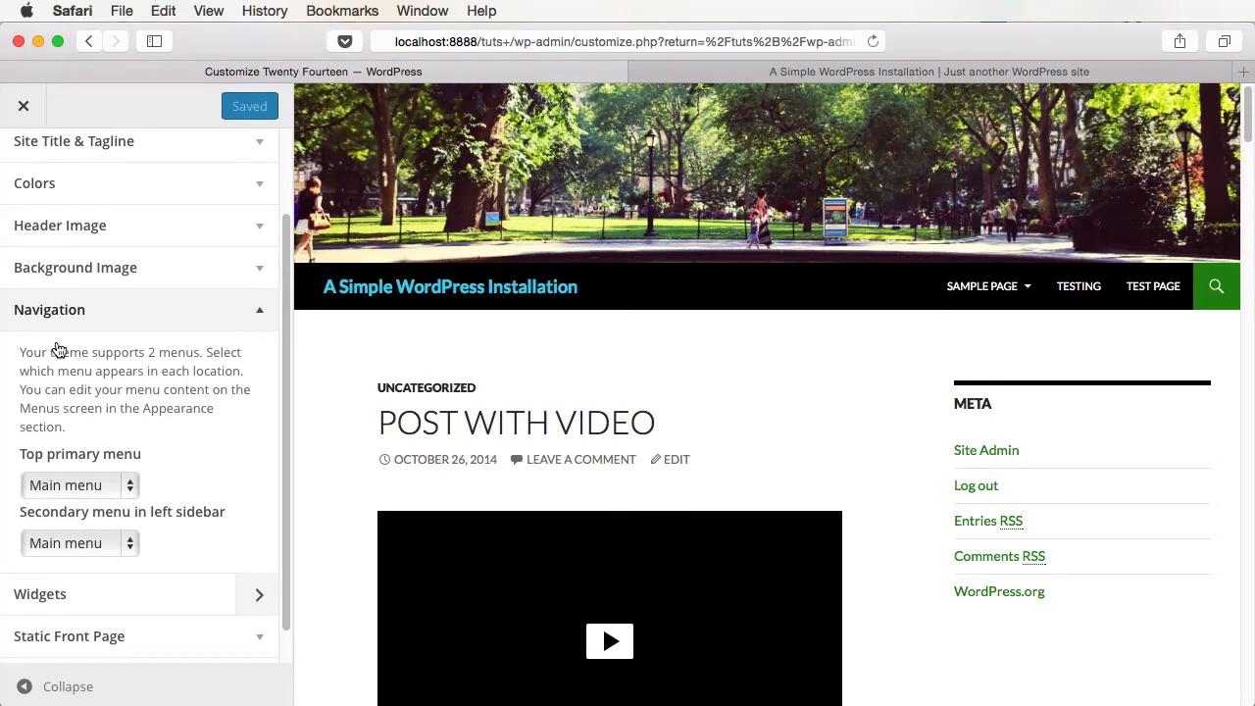
click(93, 485)
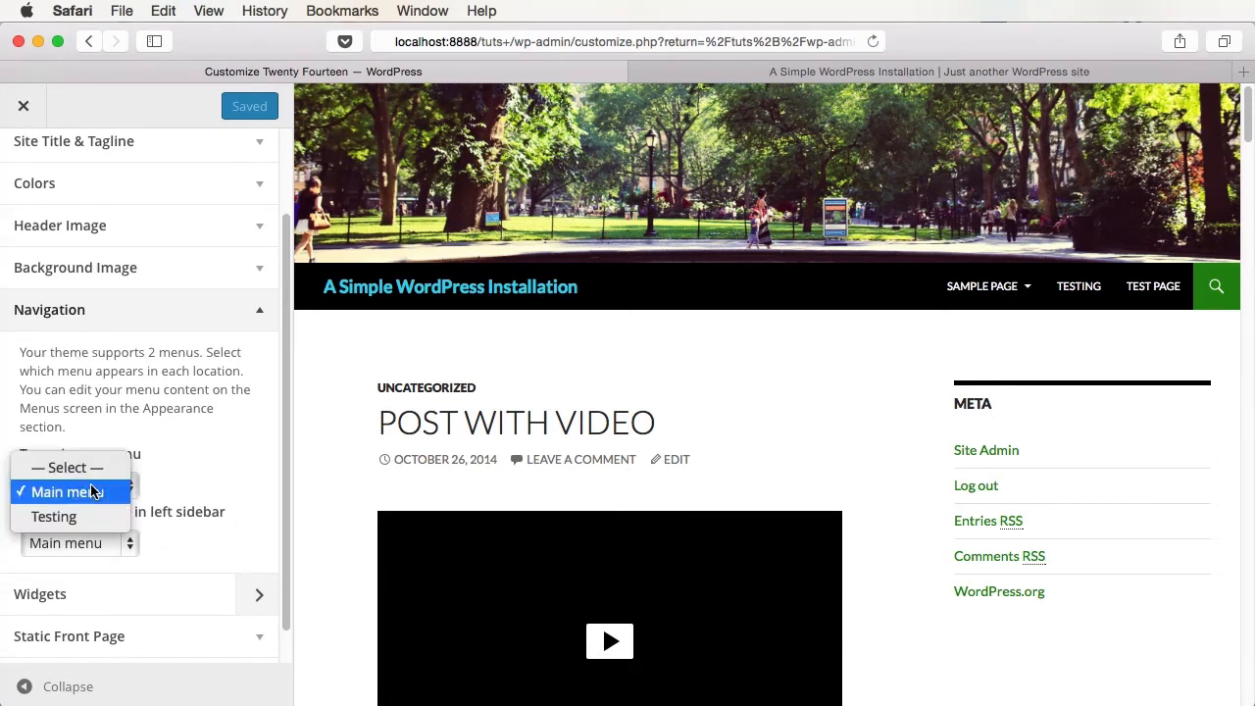
click(249, 482)
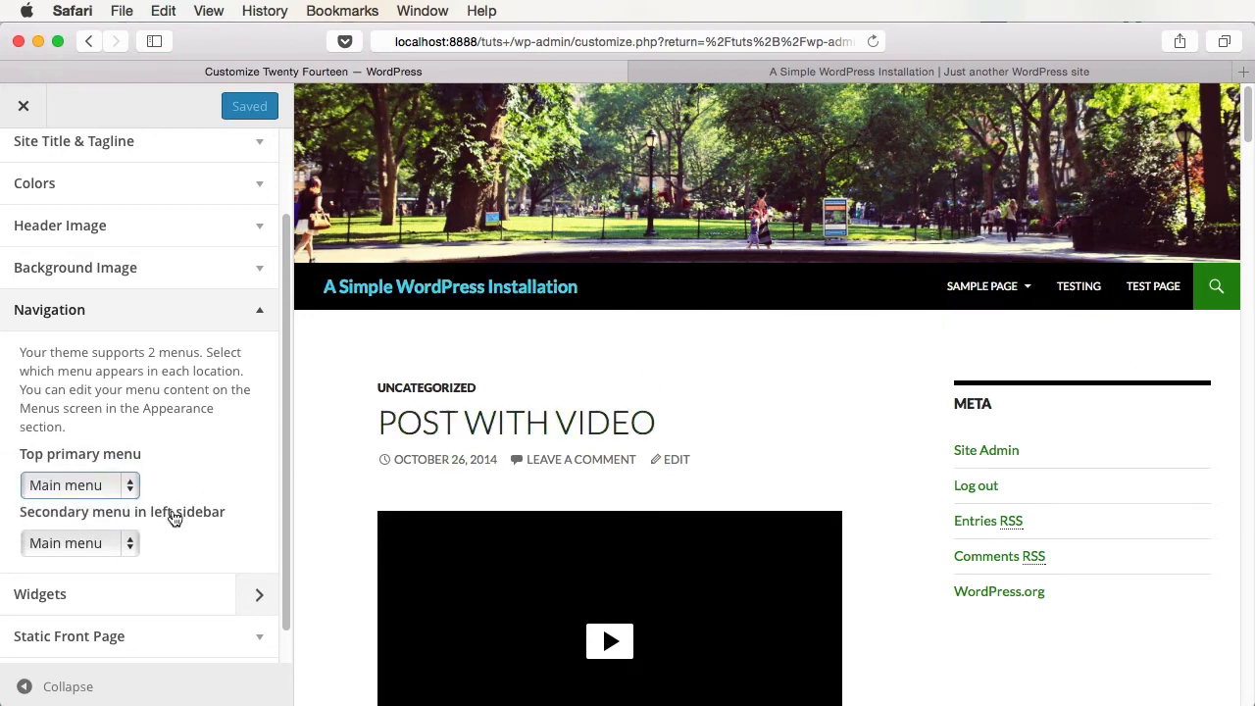
click(102, 542)
click(95, 571)
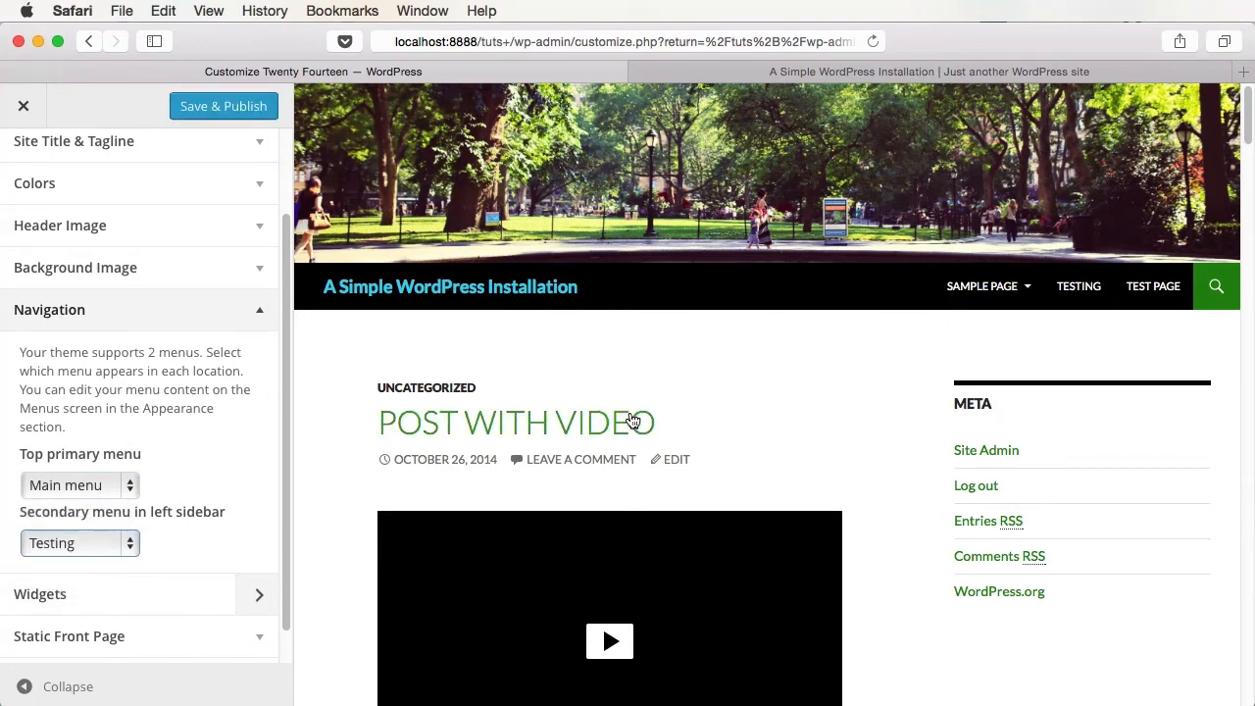
click(243, 108)
click(263, 315)
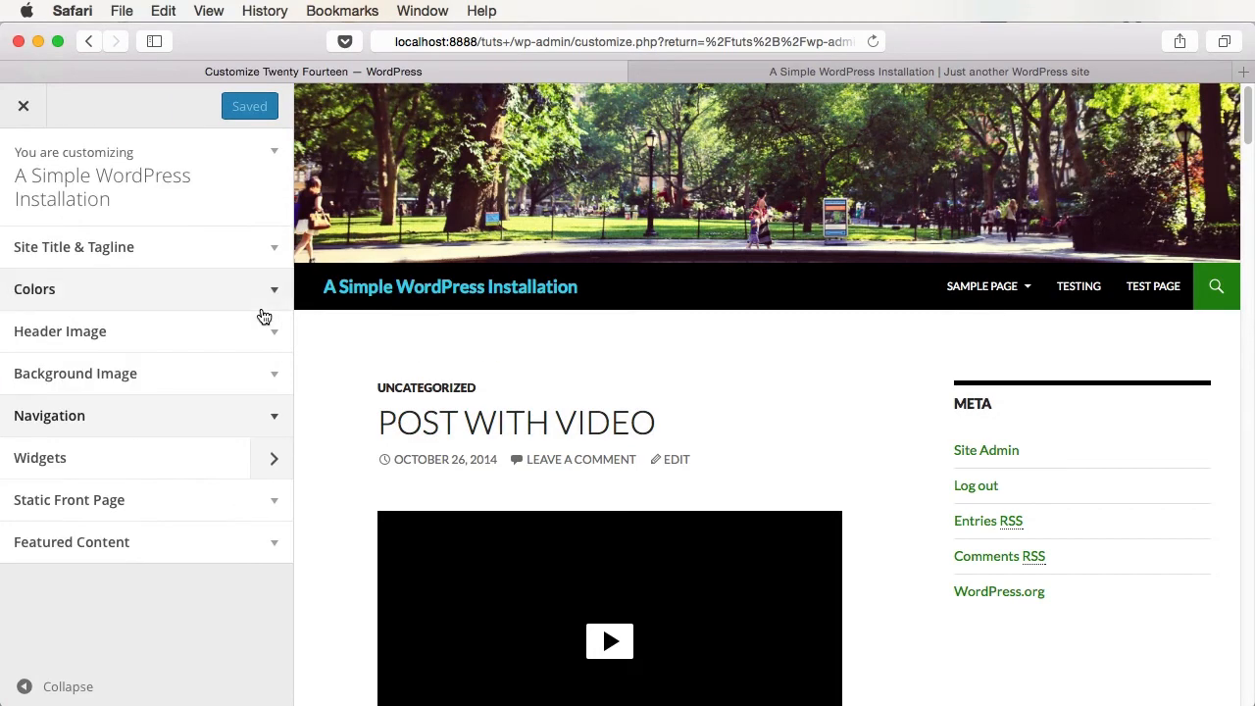
- Move the Calendar widget below the Text widget in the Primary Sidebar
click(224, 469)
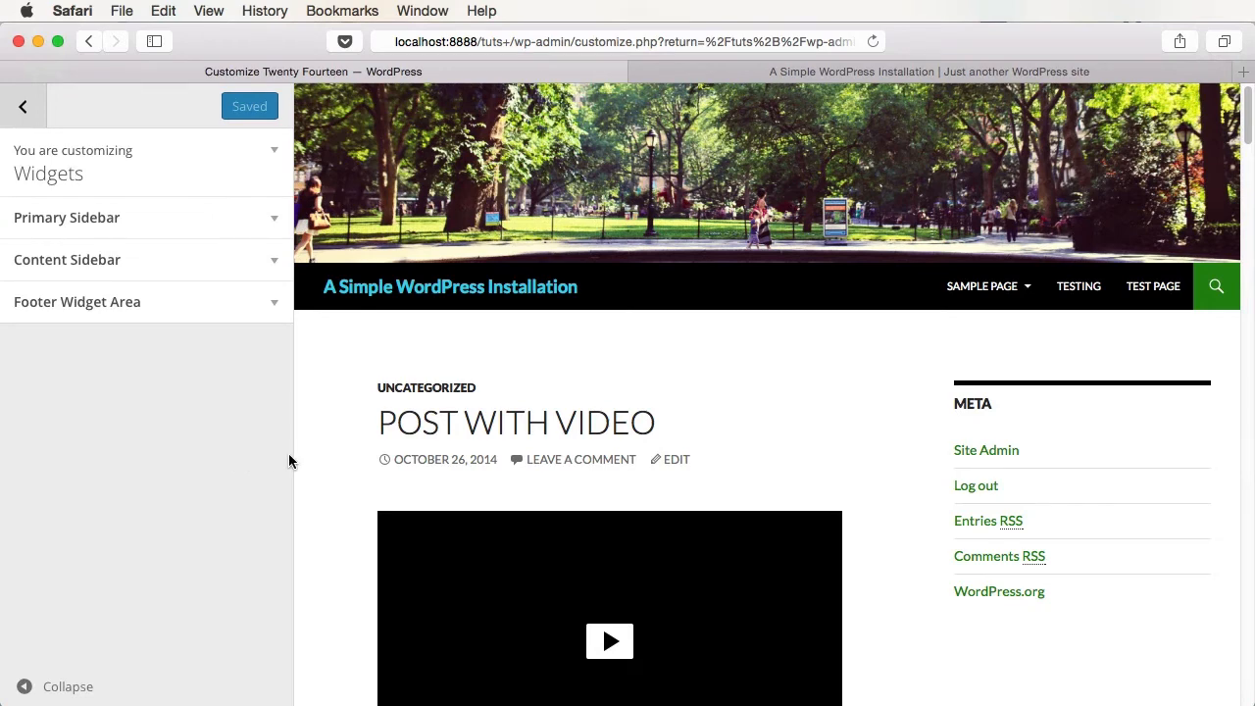
click(247, 221)
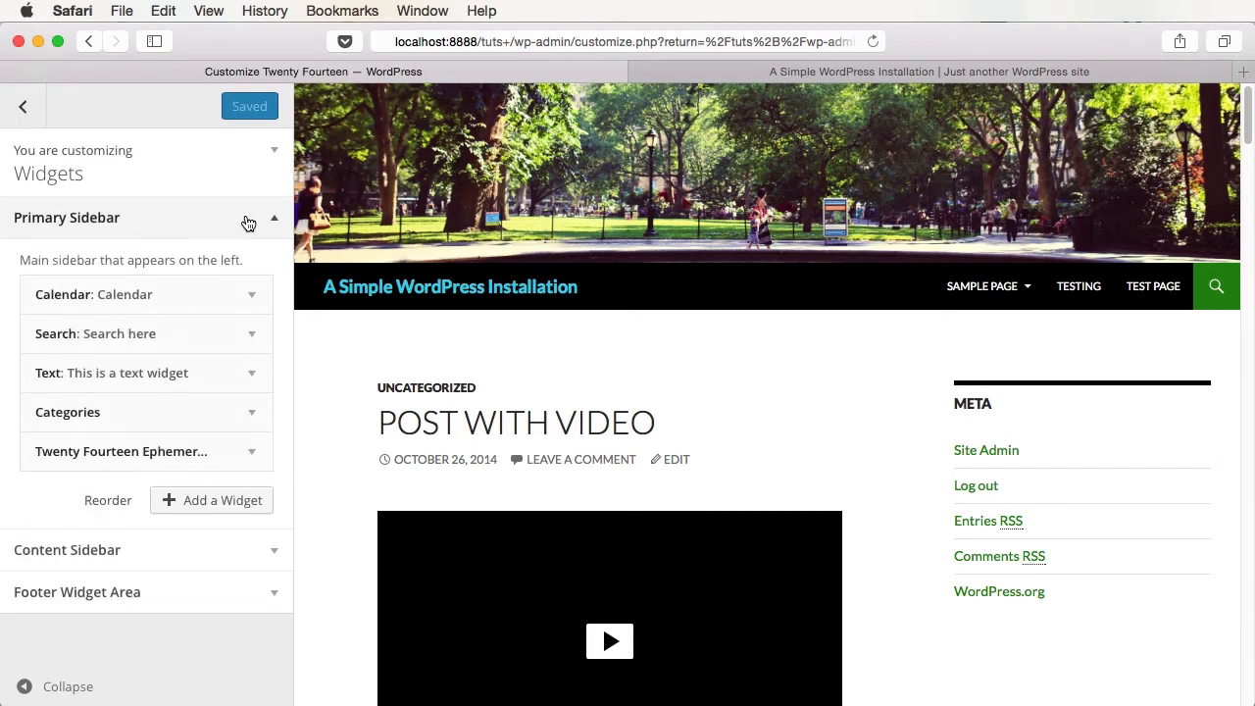
drag(171, 291, 166, 380)
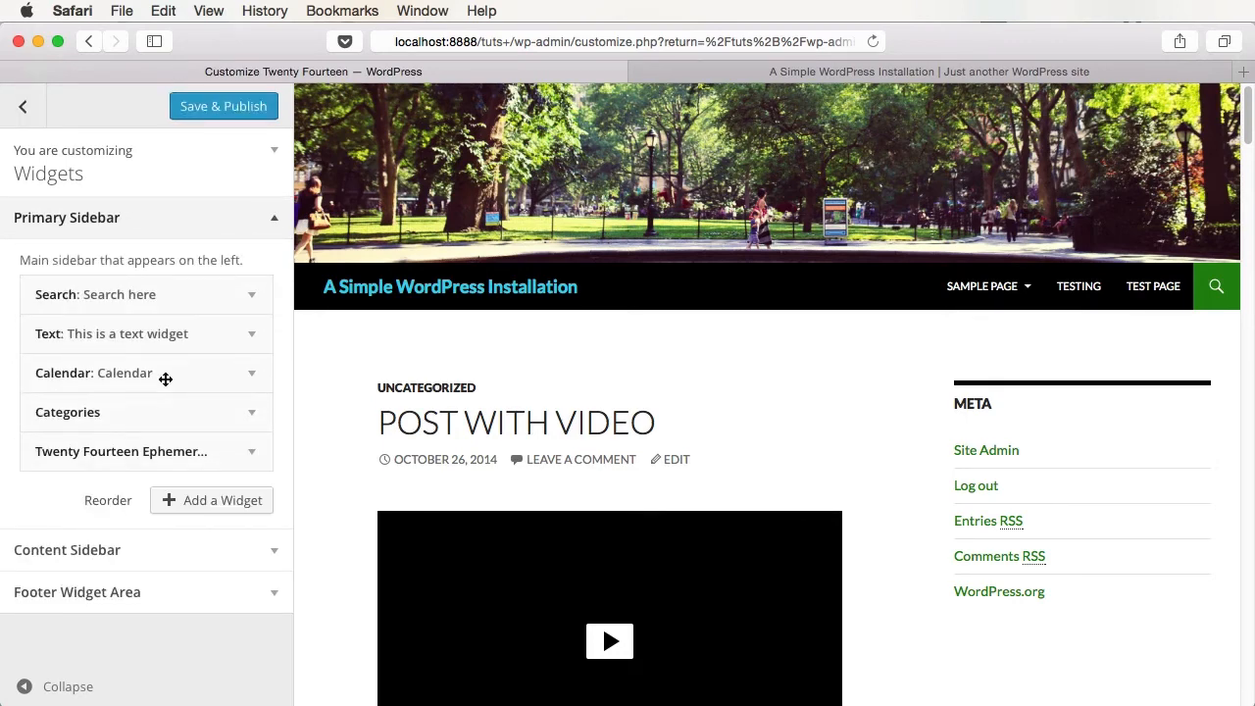
- Add a Pages widget to the Content Sidebar
click(218, 504)
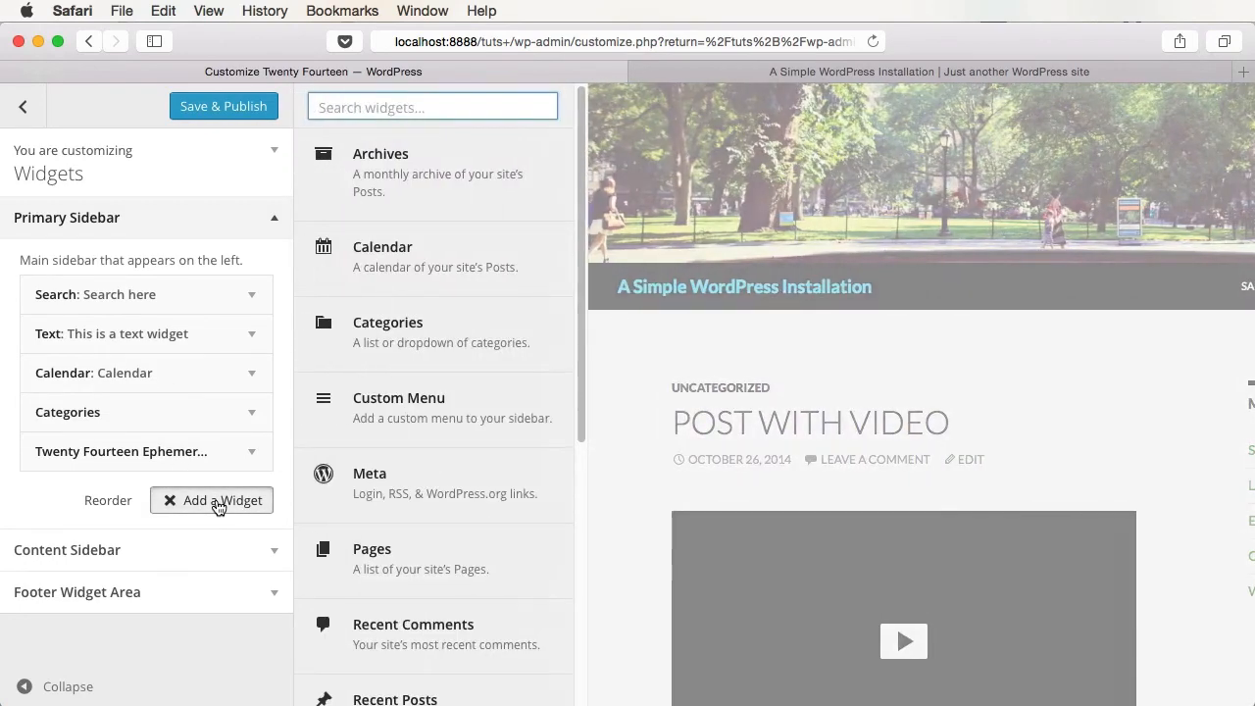
scroll(451, 221, down, 10)
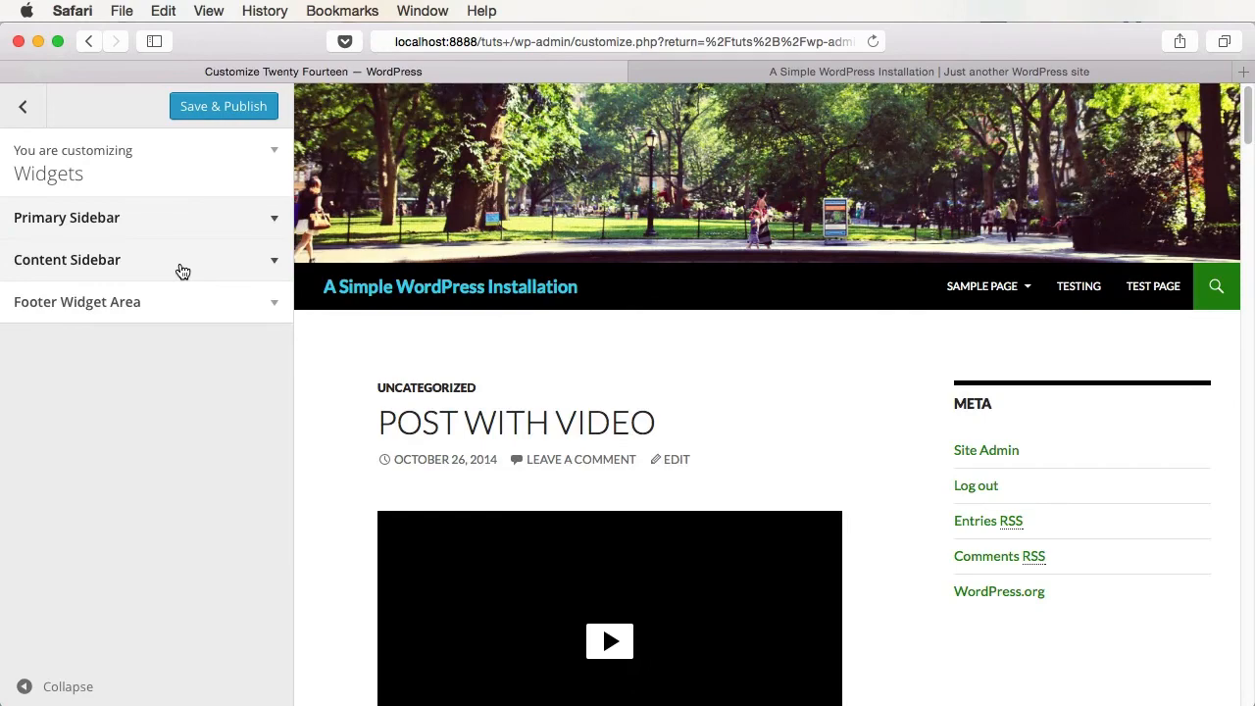
click(183, 270)
click(205, 404)
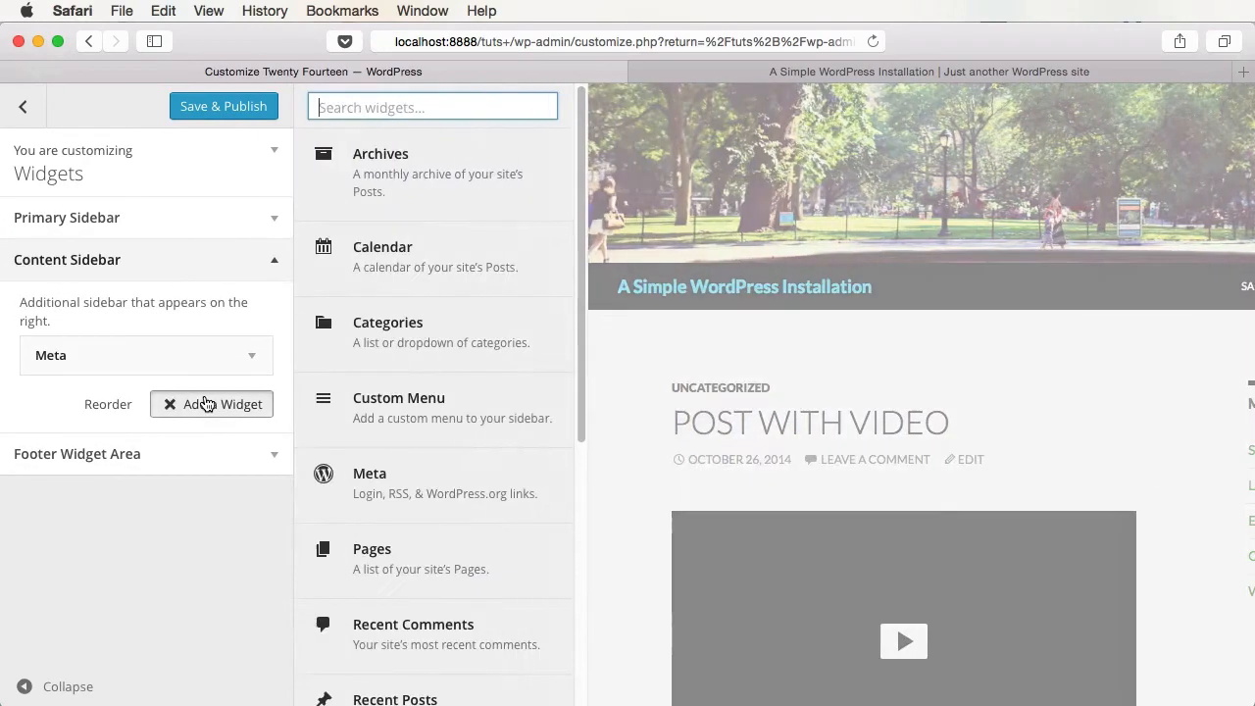
click(406, 552)
scroll(1010, 480, down, 5)
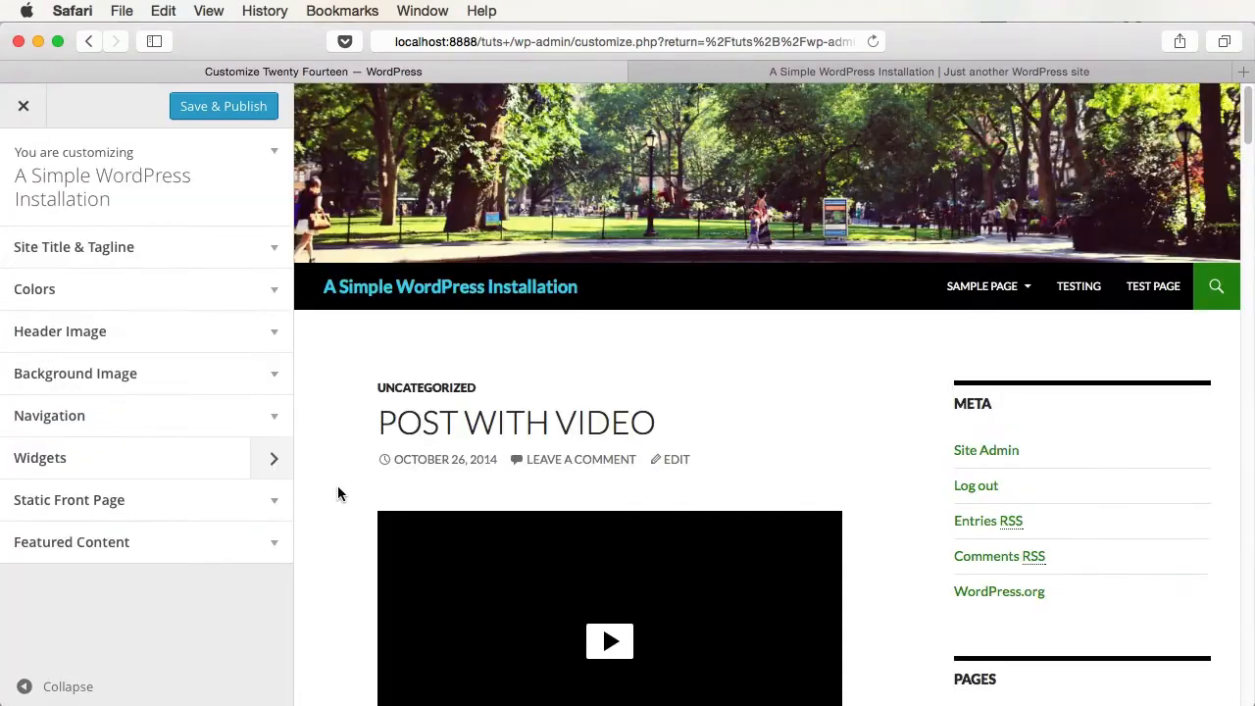
- Make the front page display a static page
click(278, 504)
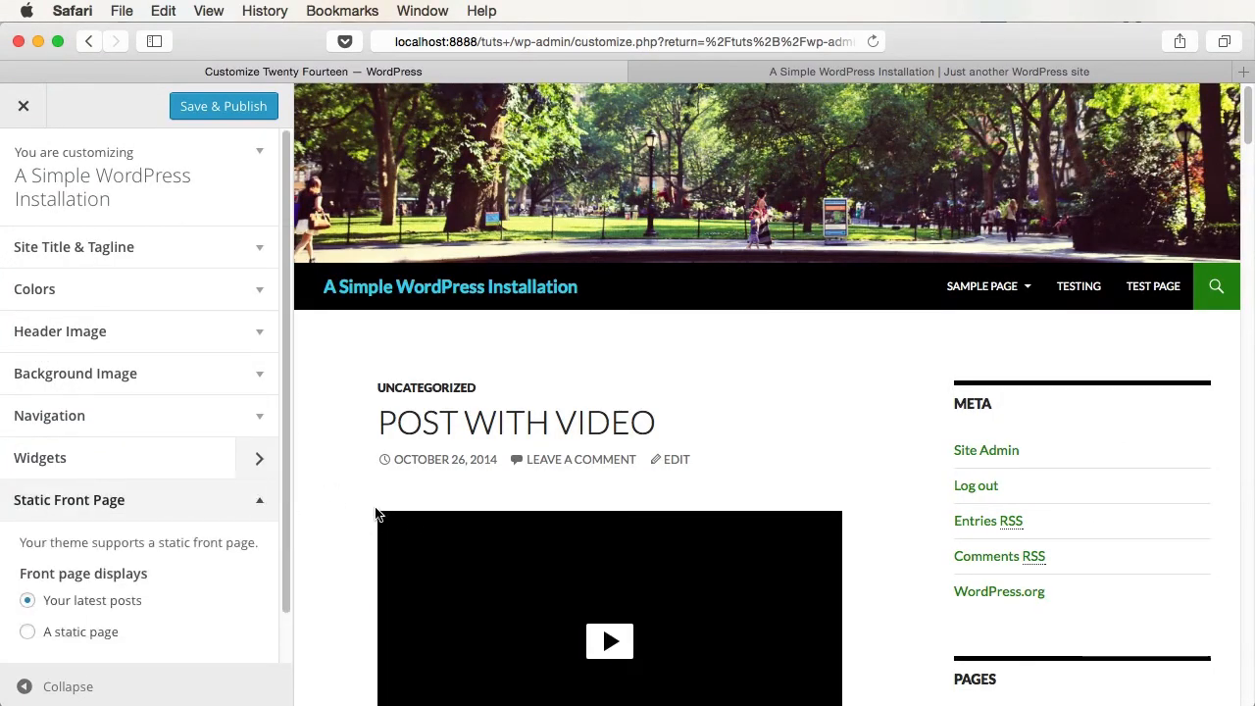
scroll(370, 509, down, 1)
scroll(371, 510, up, 1)
scroll(203, 554, down, 1)
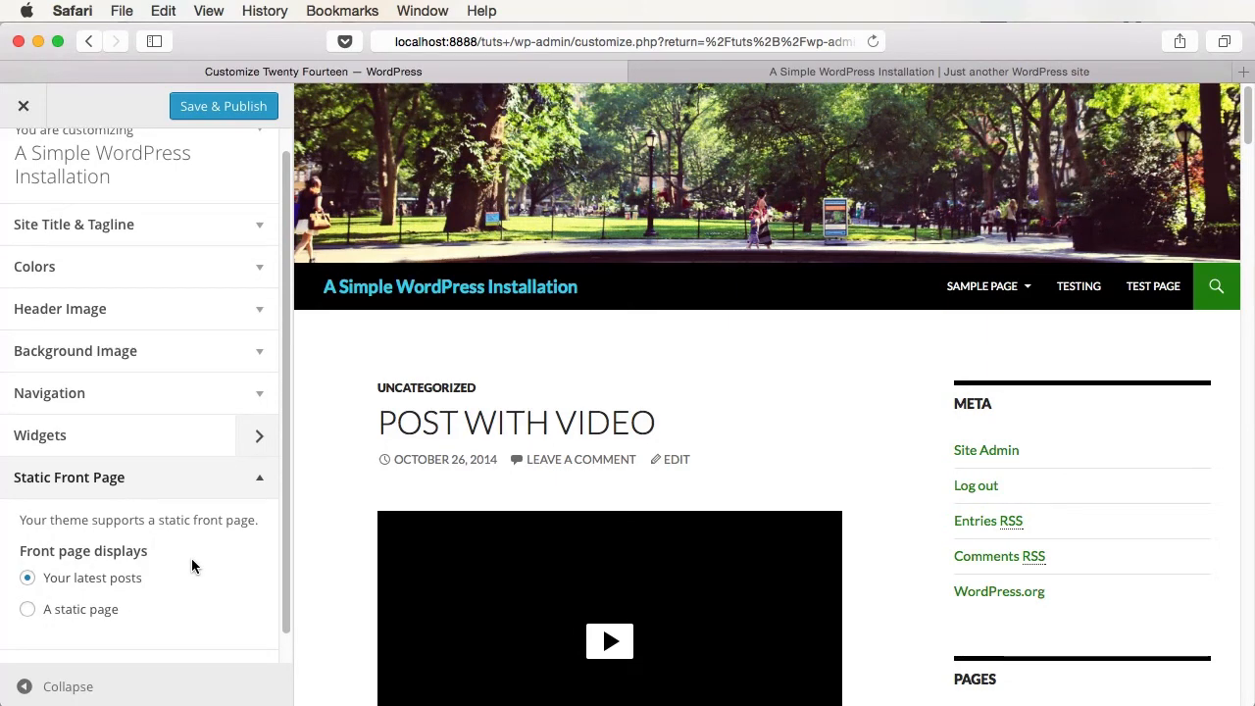
click(91, 611)
scroll(202, 600, down, 3)
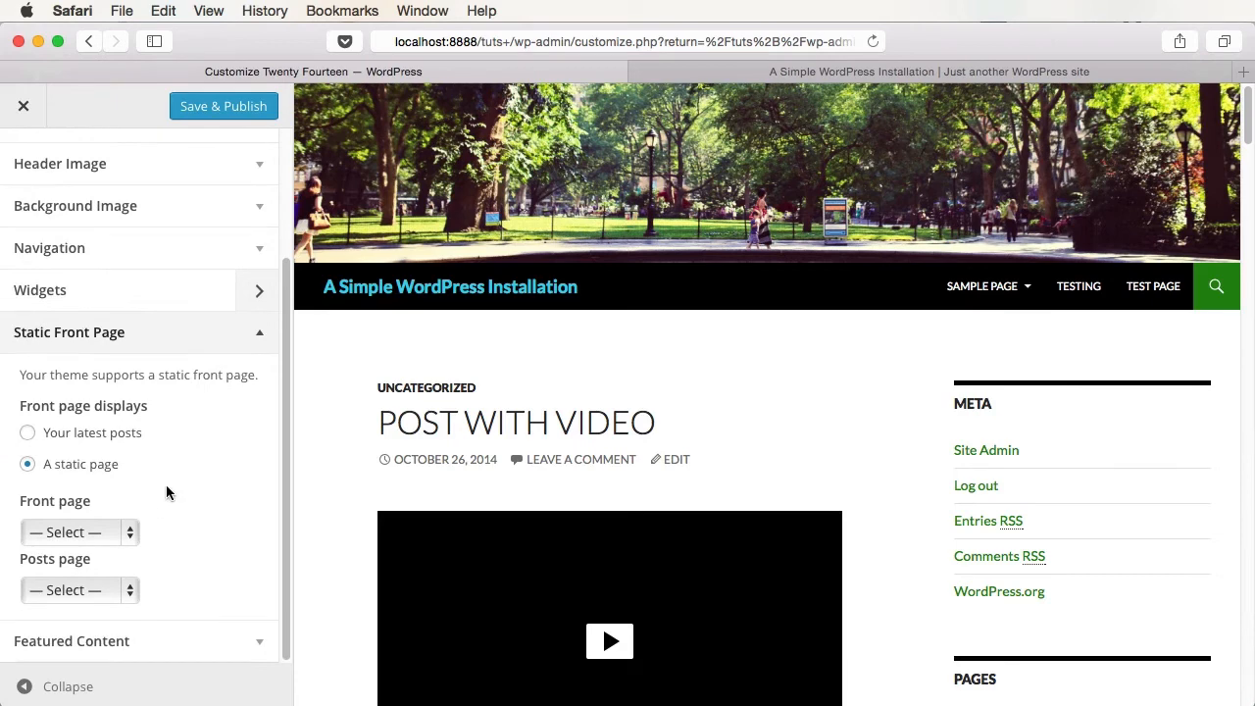
- Set Front page to Sample Page and Posts page to Test page, then publish and view the live site
click(110, 533)
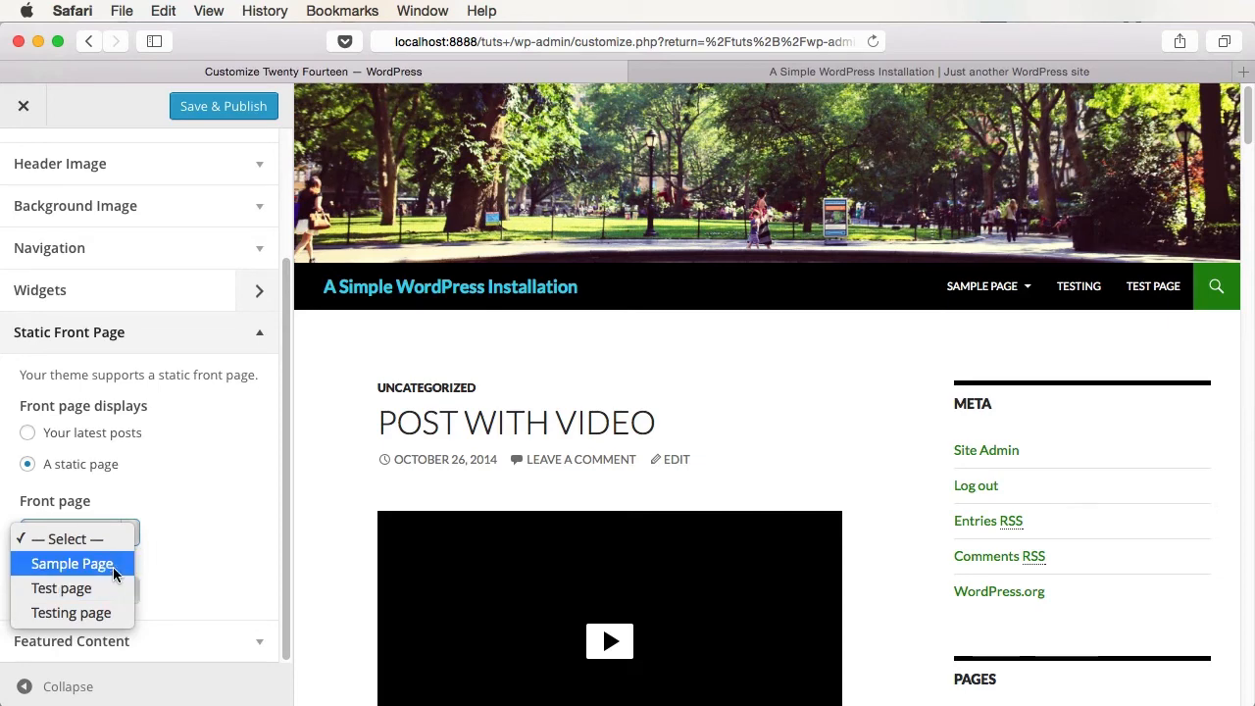
click(107, 572)
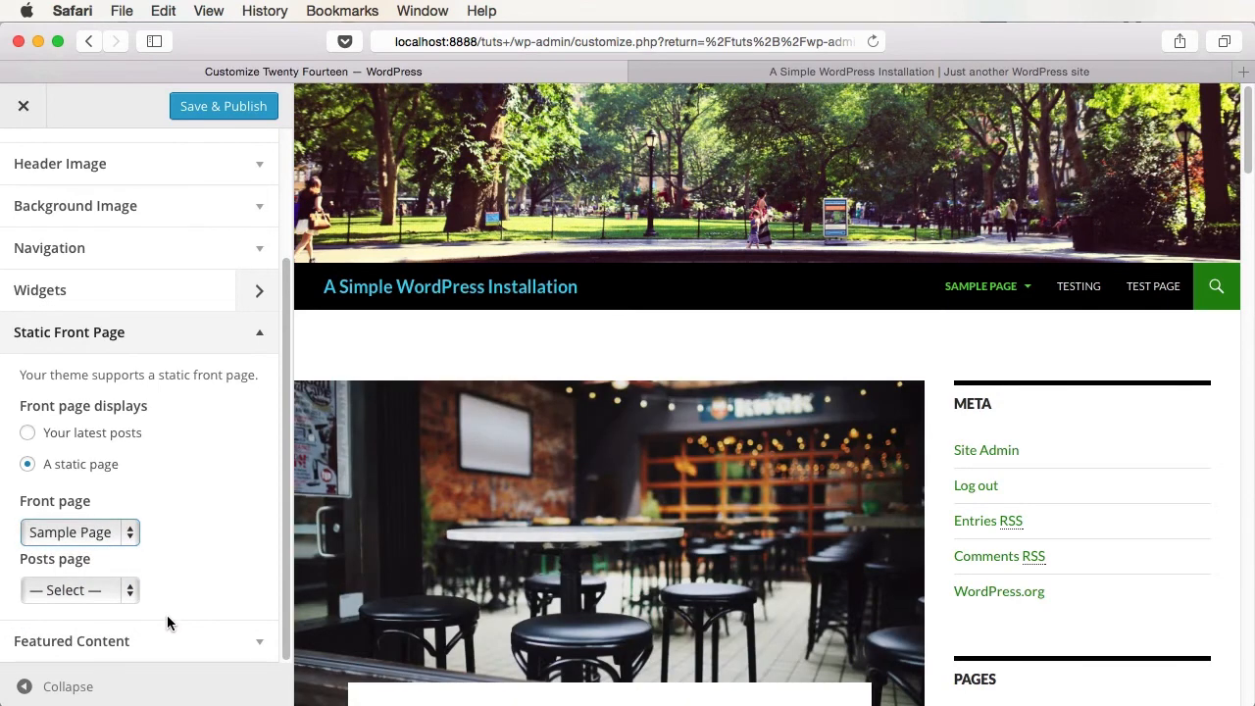
drag(137, 604, 135, 602)
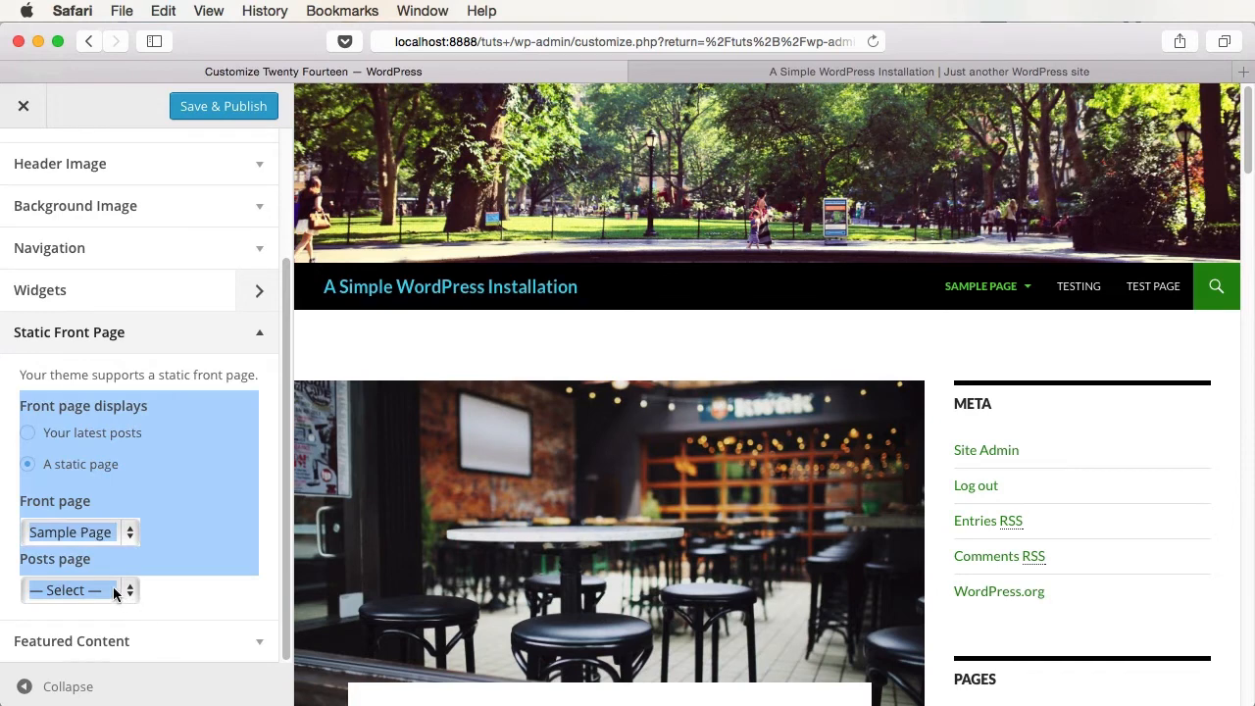
click(116, 591)
click(60, 645)
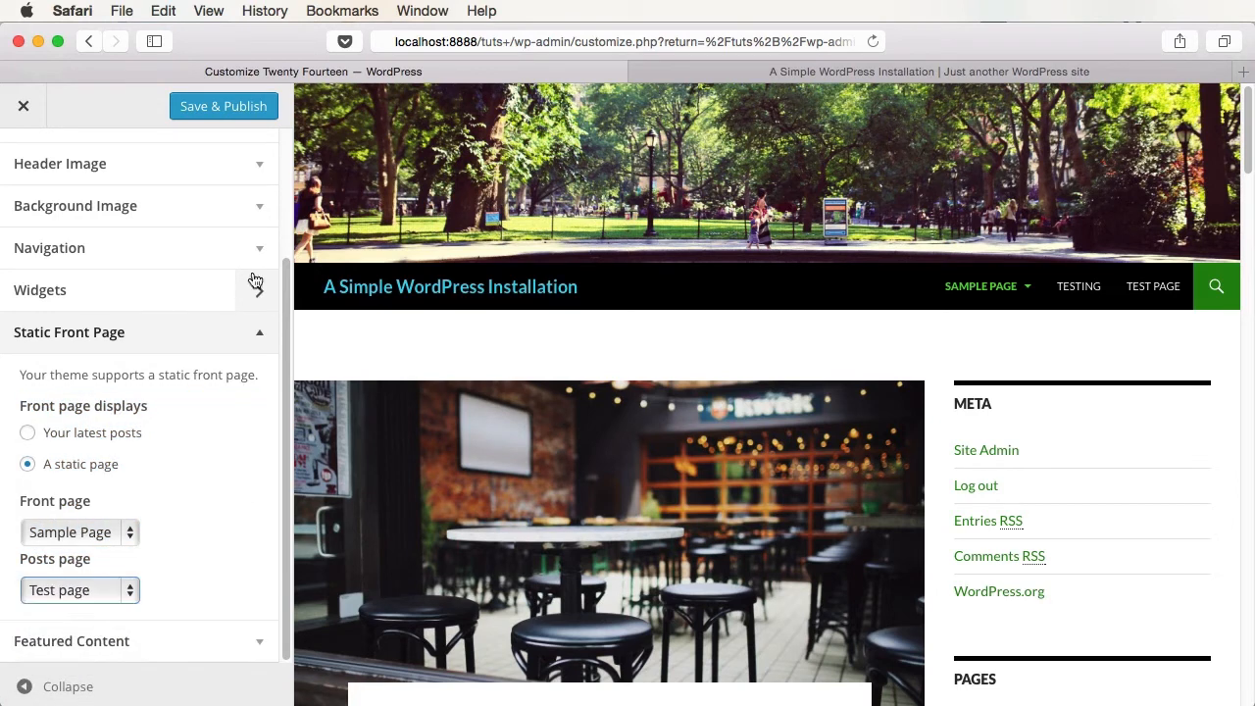
click(258, 106)
click(894, 74)
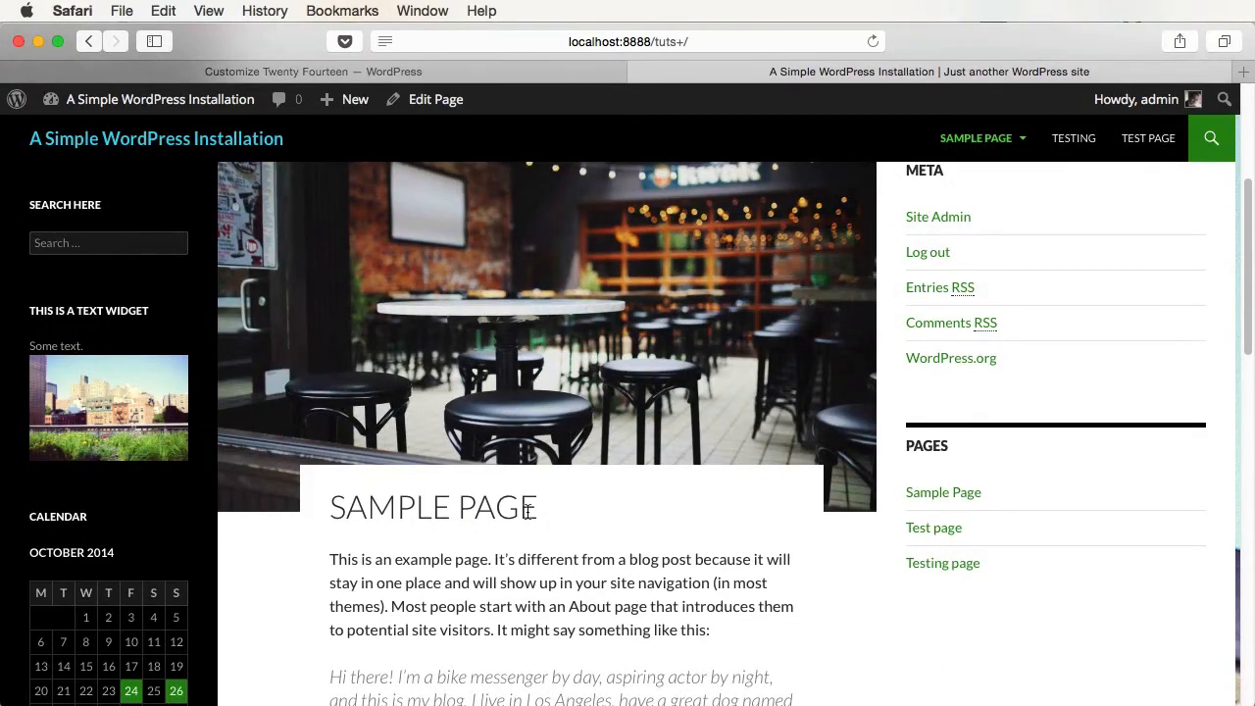
- Check Sample Page on the home, then confirm Test page lists the latest posts, starting with Post with video
scroll(617, 497, down, 5)
scroll(618, 496, down, 10)
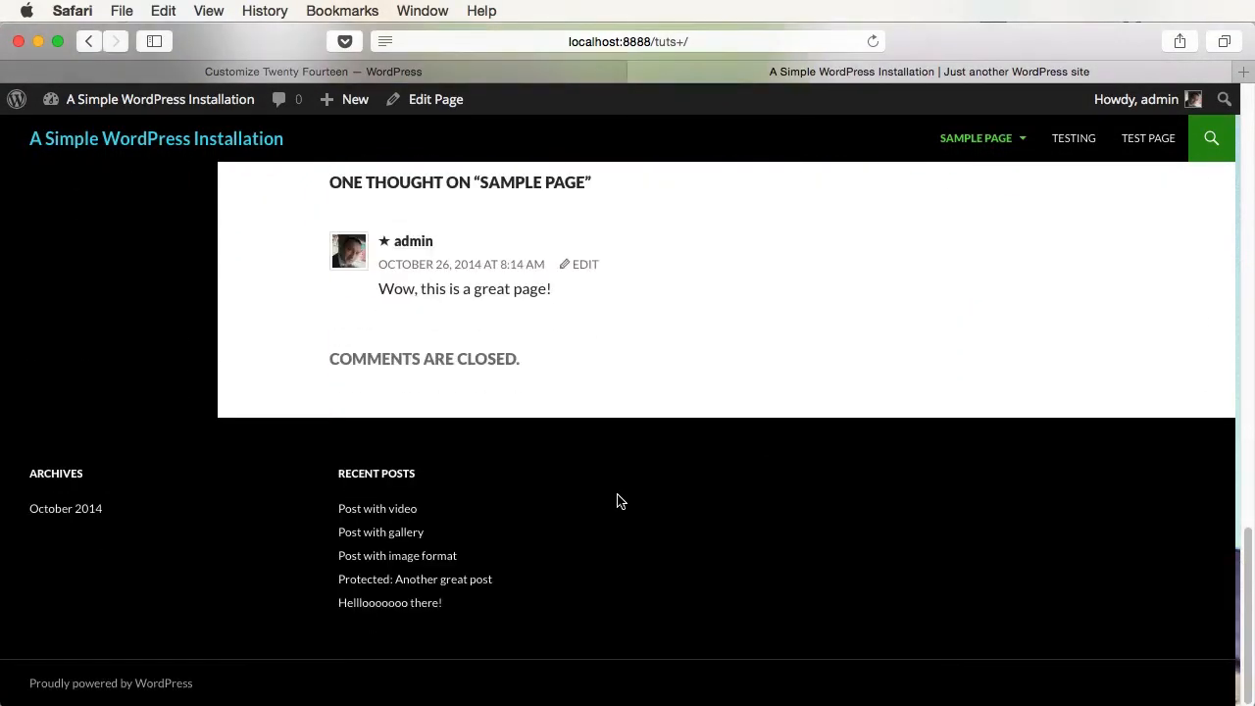
scroll(617, 502, up, 20)
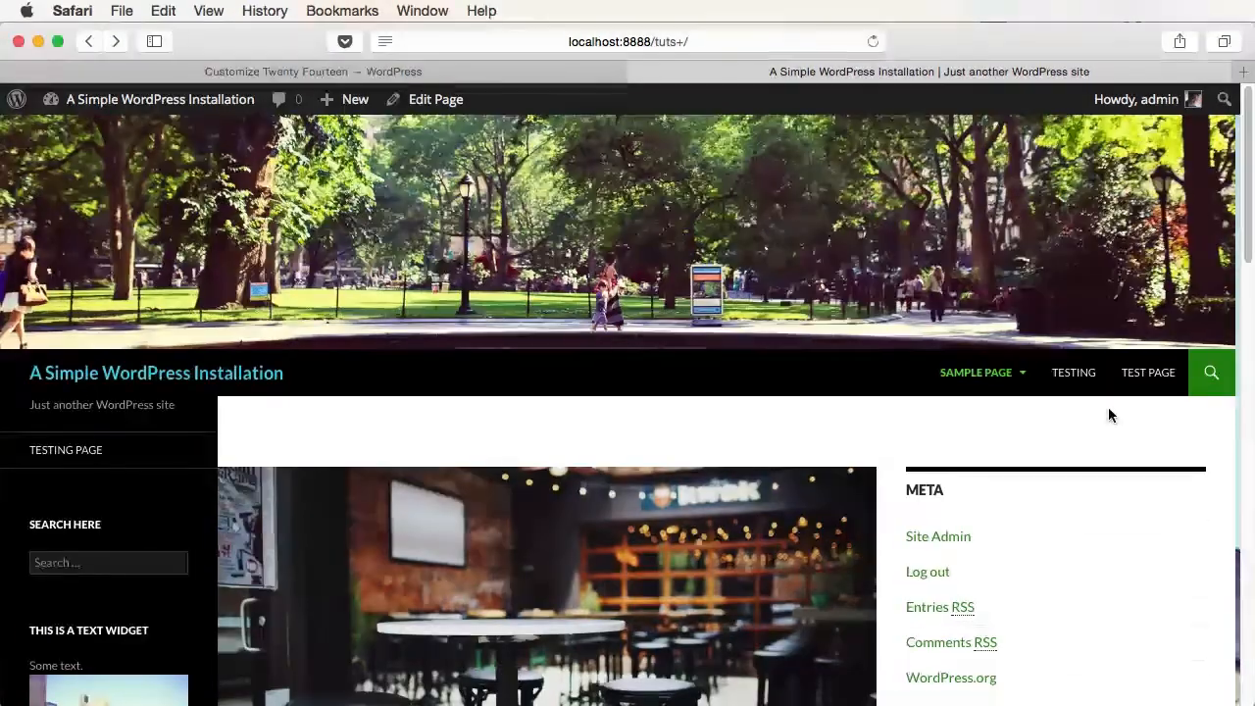
click(1118, 390)
scroll(886, 485, down, 10)
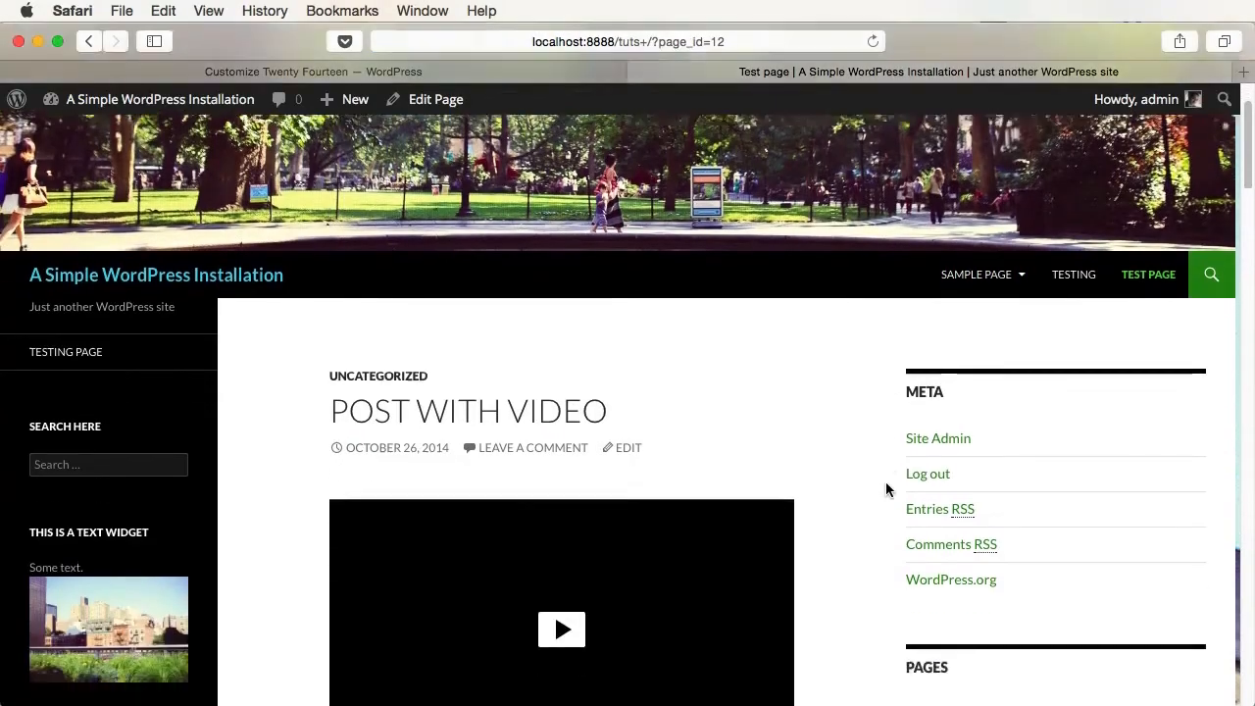
scroll(886, 489, down, 15)
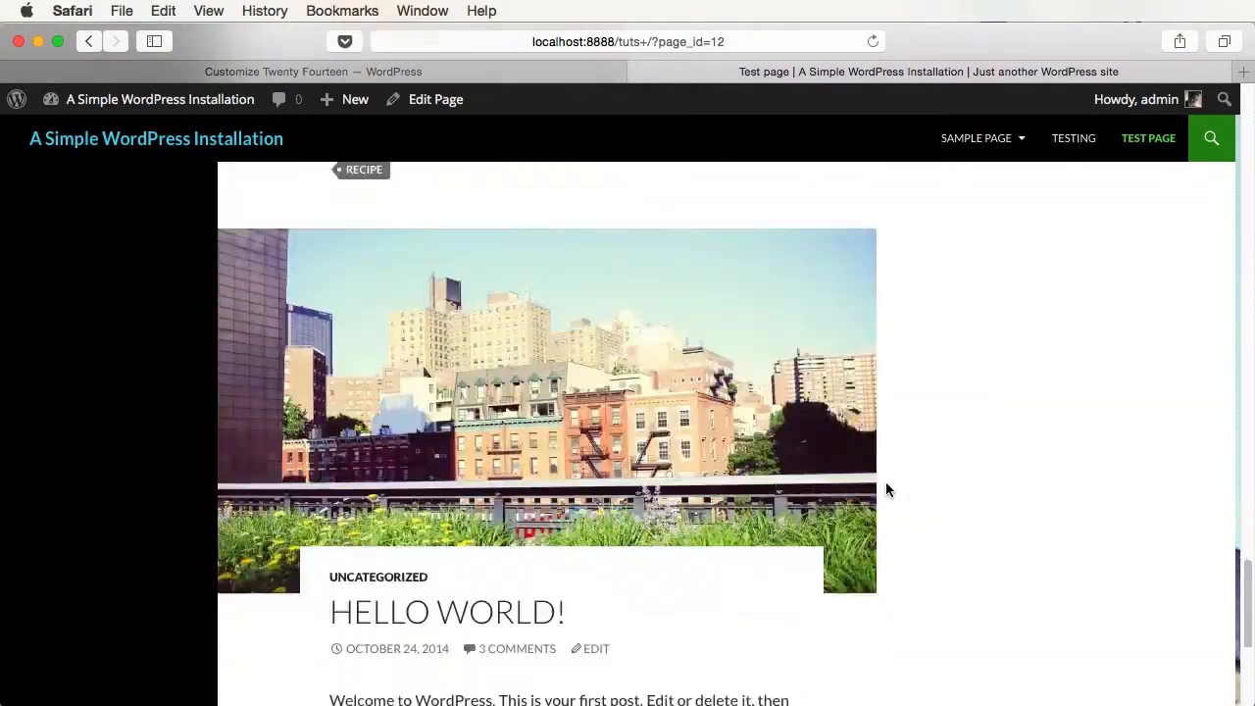
scroll(886, 489, up, 20)
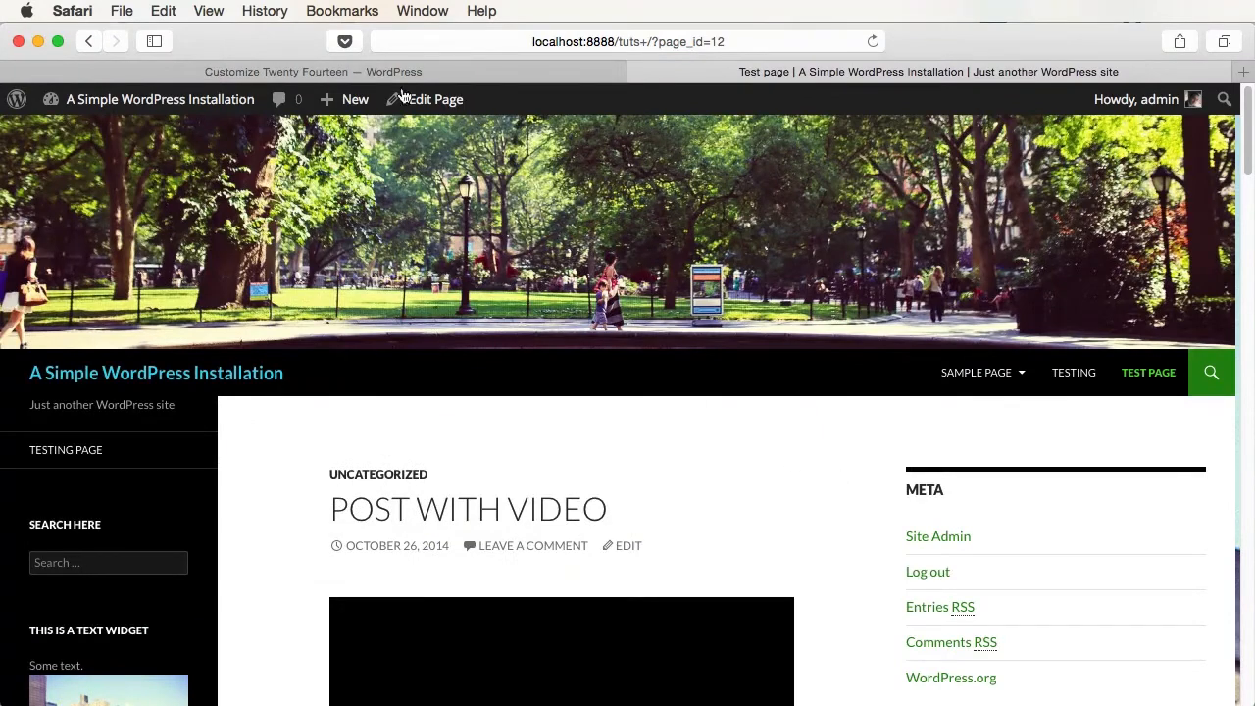
click(399, 72)
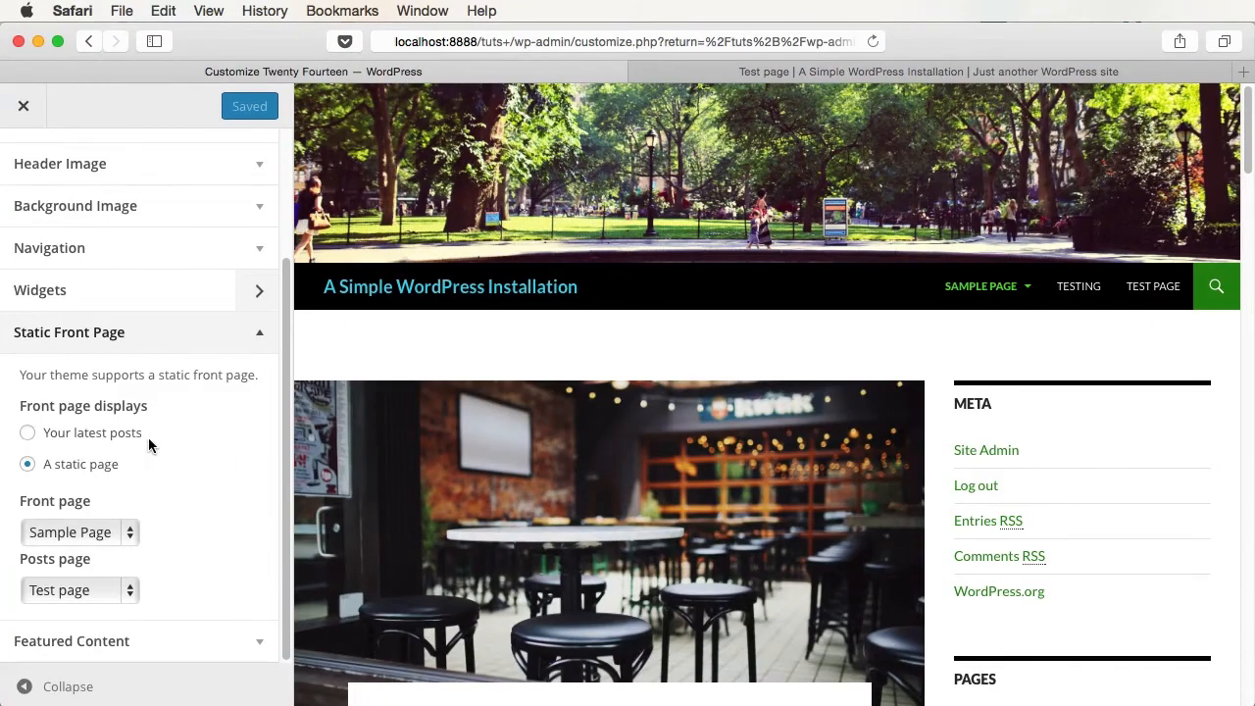
- Set the front page back to Your latest posts, publish, and expand Featured Content
click(104, 442)
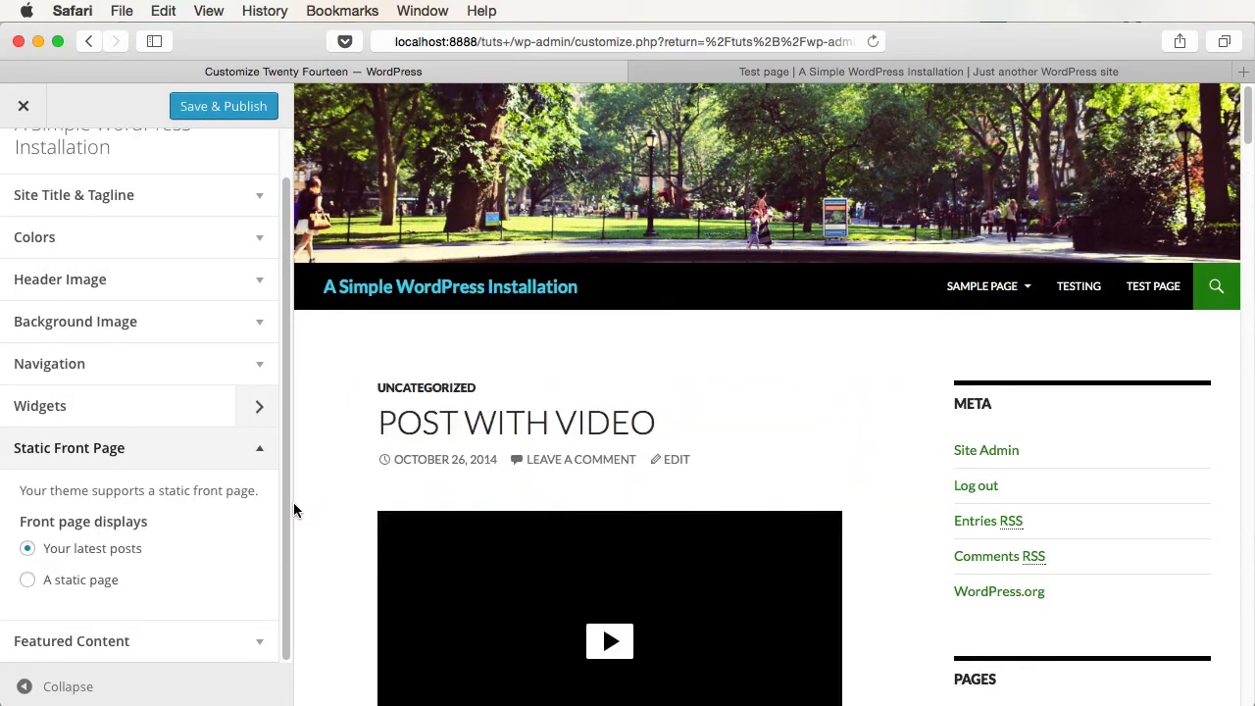
click(221, 106)
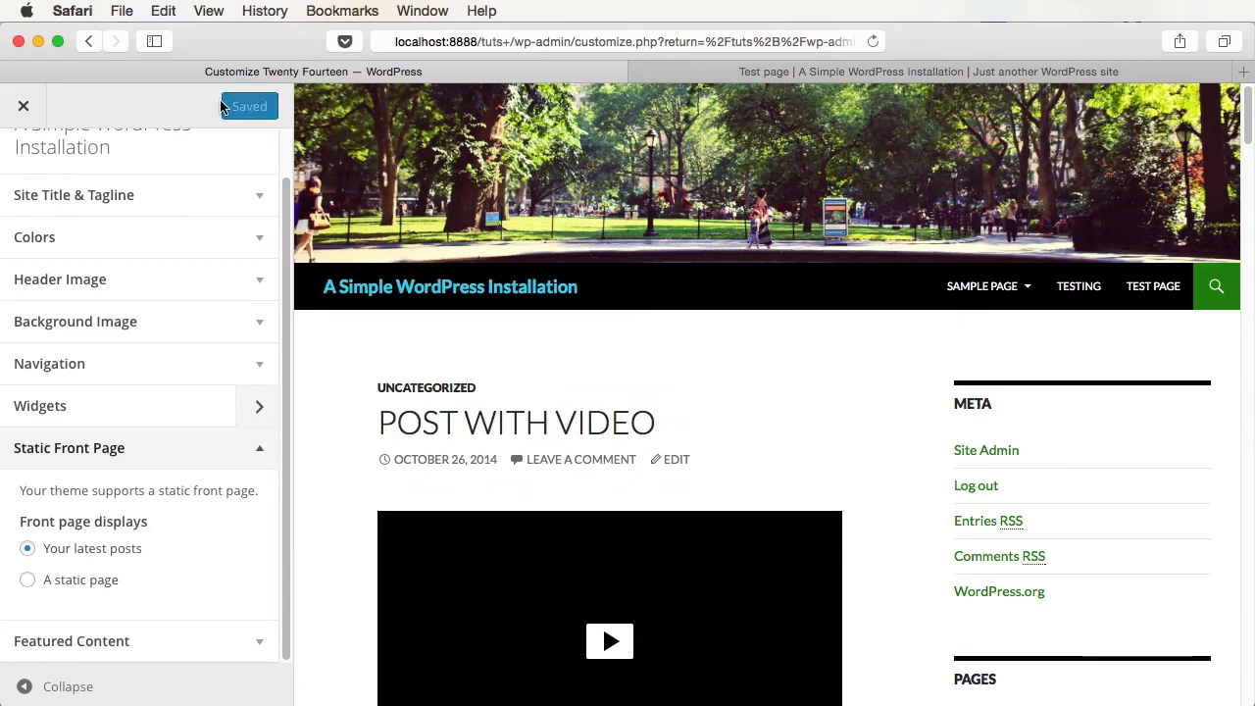
click(249, 639)
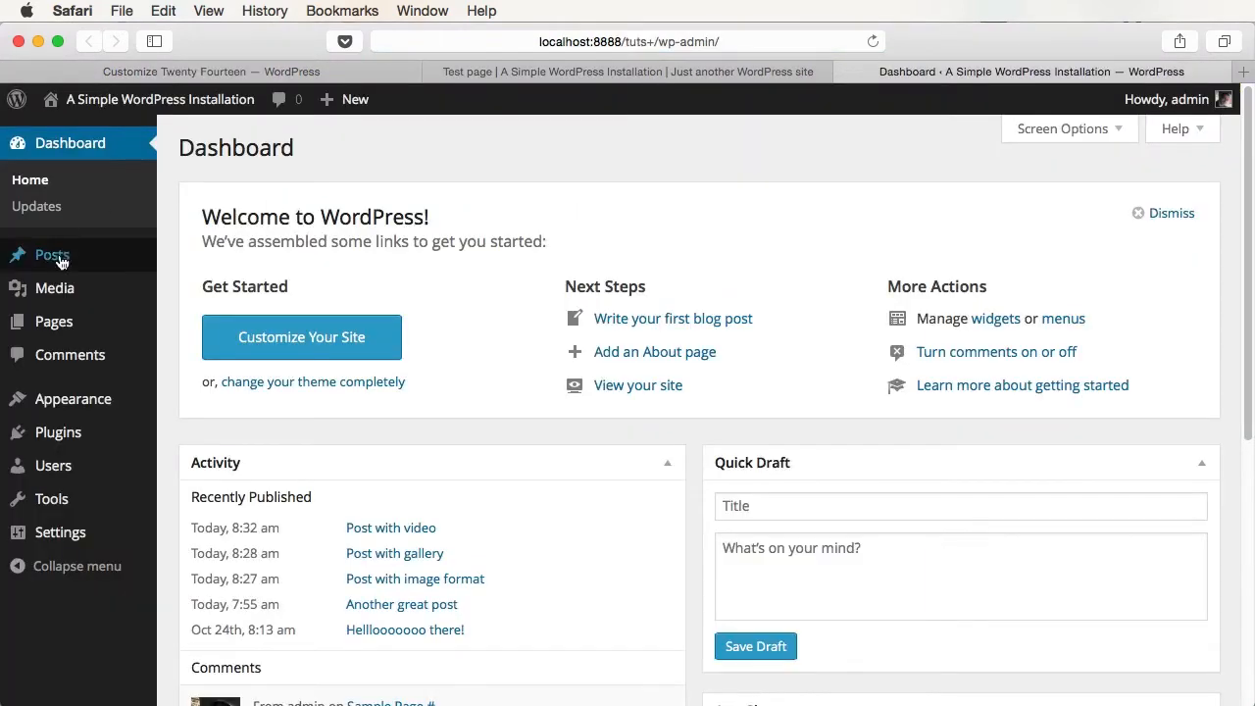
- Add the 'featured' tag to the Hello world! post and update it
click(58, 257)
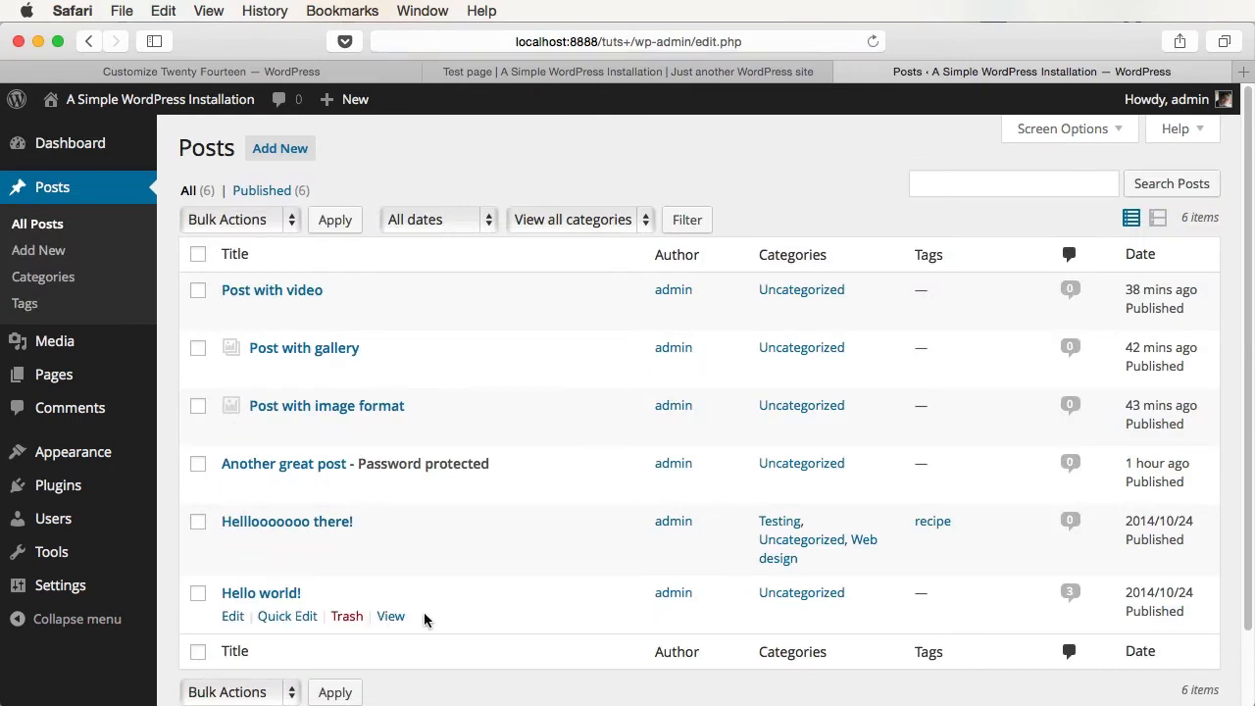
scroll(423, 618, down, 1)
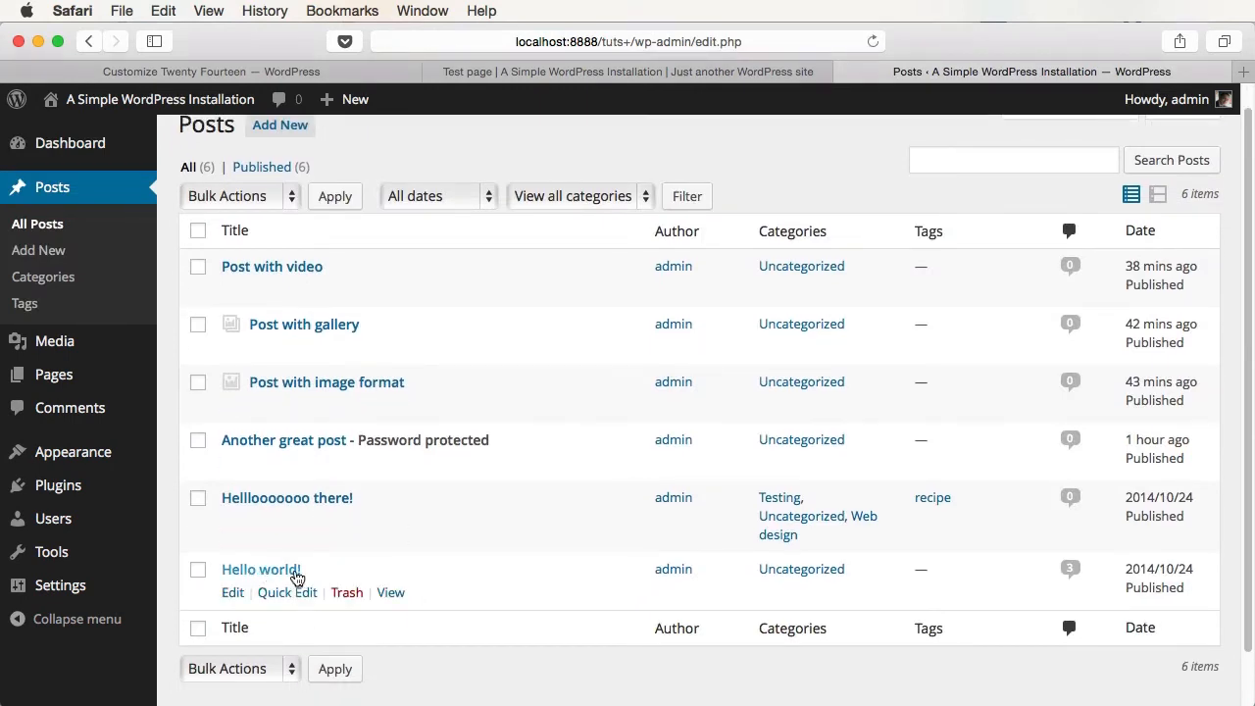
click(272, 573)
click(1022, 276)
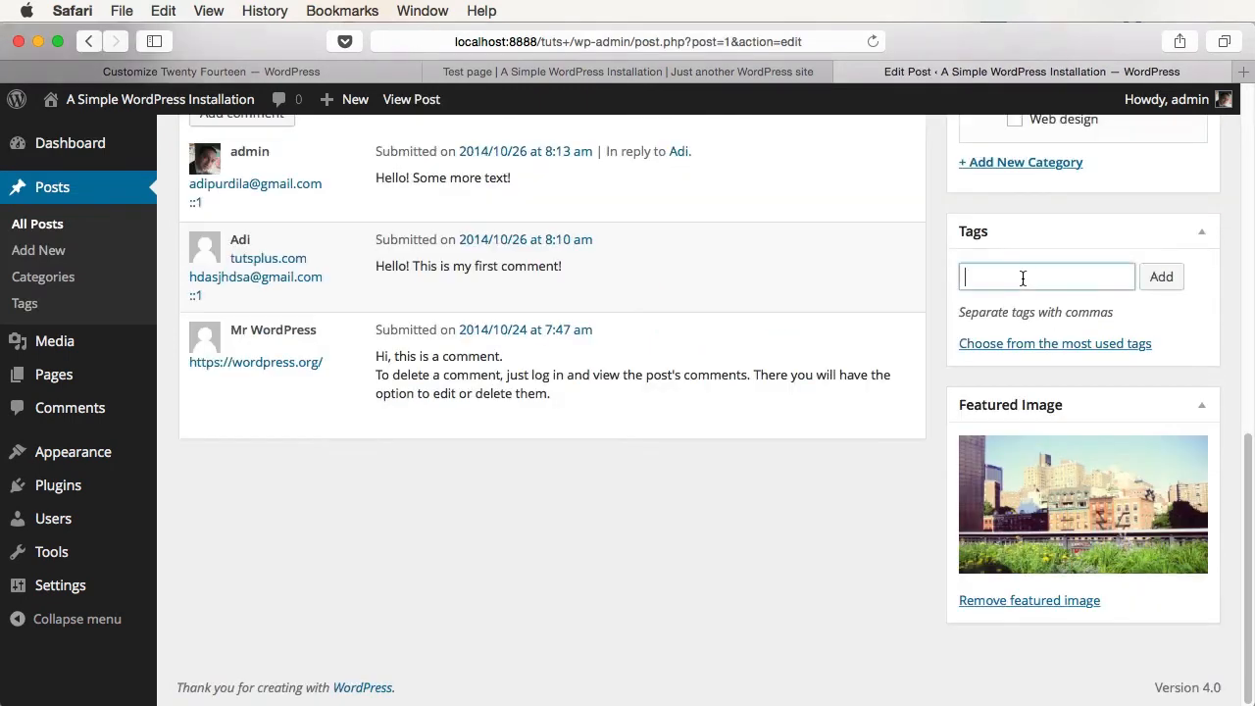
text(featured)
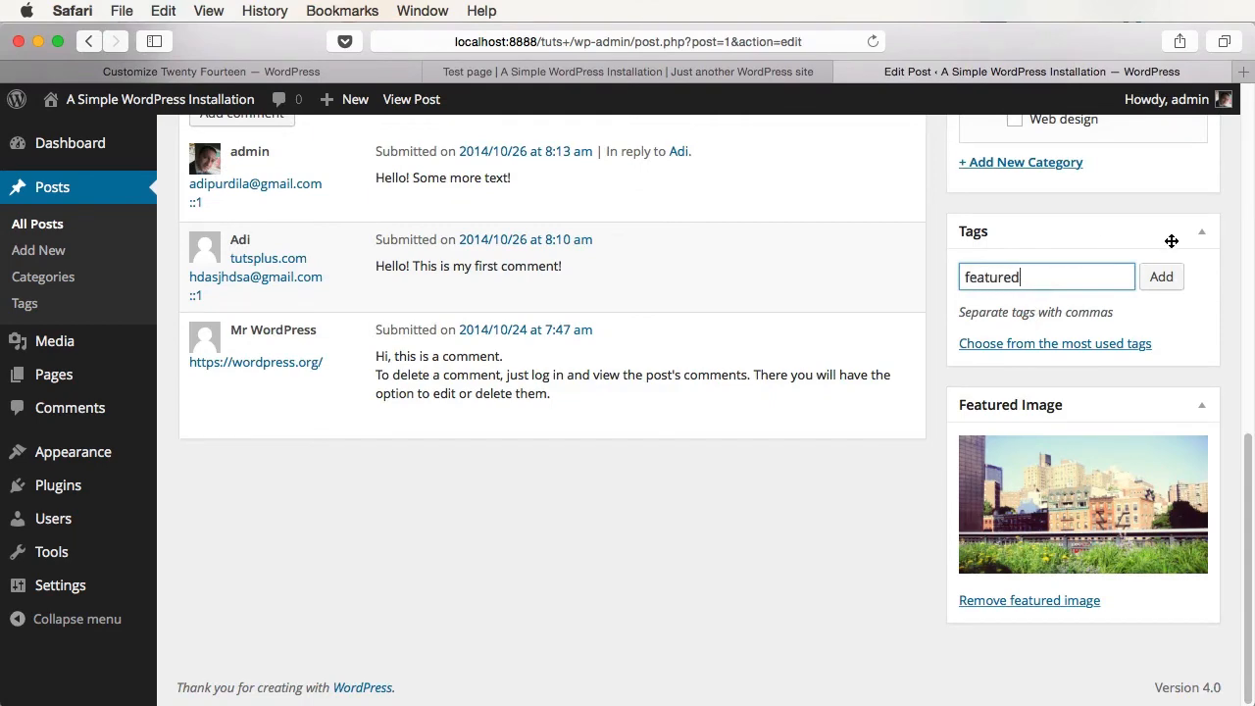
click(1162, 276)
scroll(1191, 334, up, 10)
click(1175, 402)
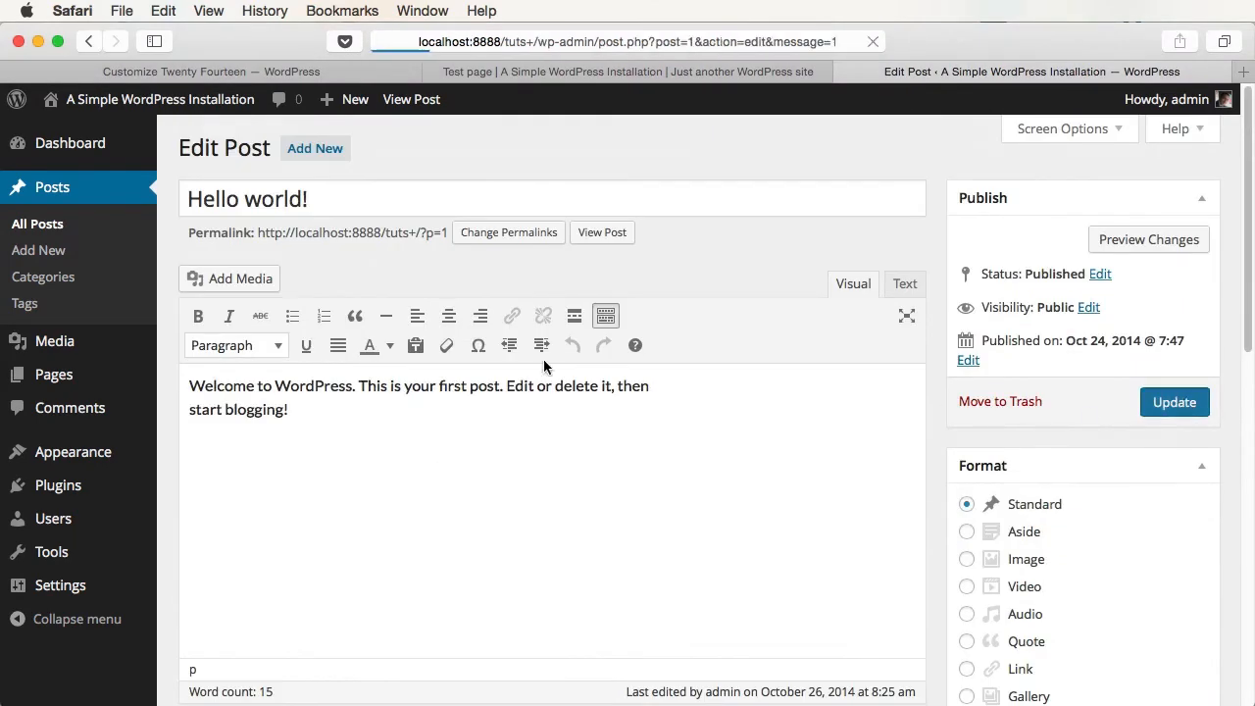
- Add the 'featured' tag to the Hellloooooo there! post, update it, and return to the site tab
click(29, 225)
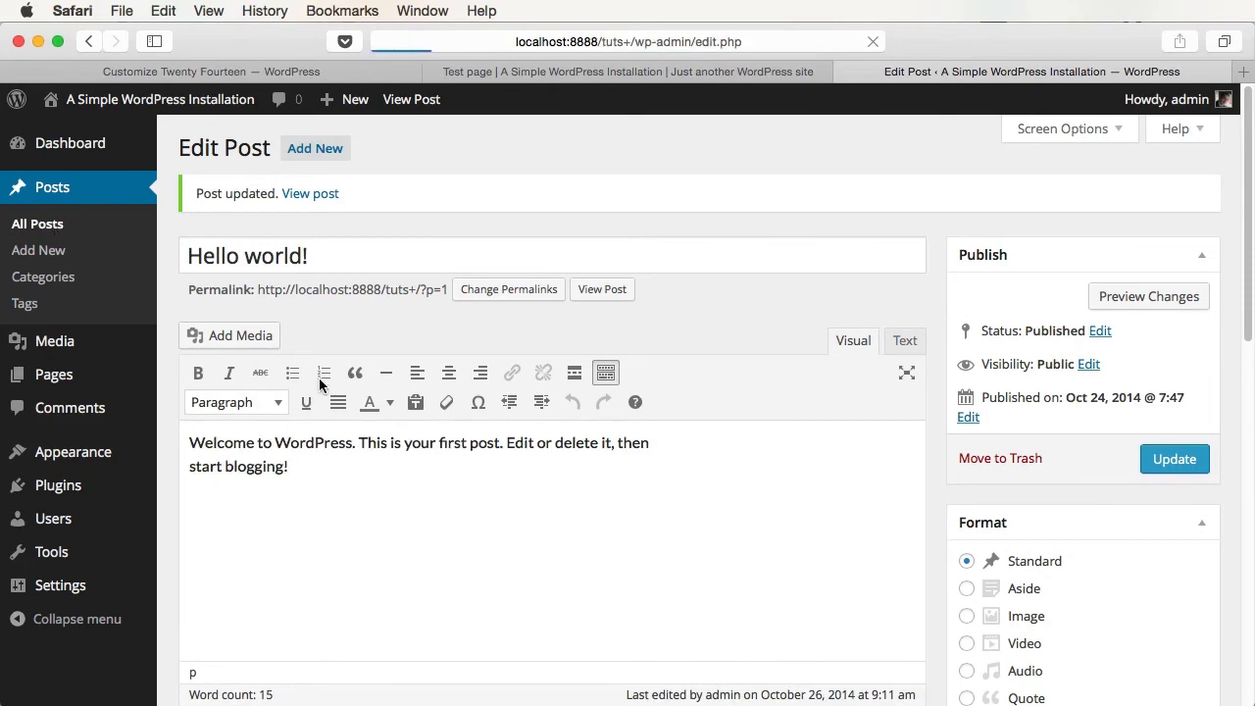
click(300, 522)
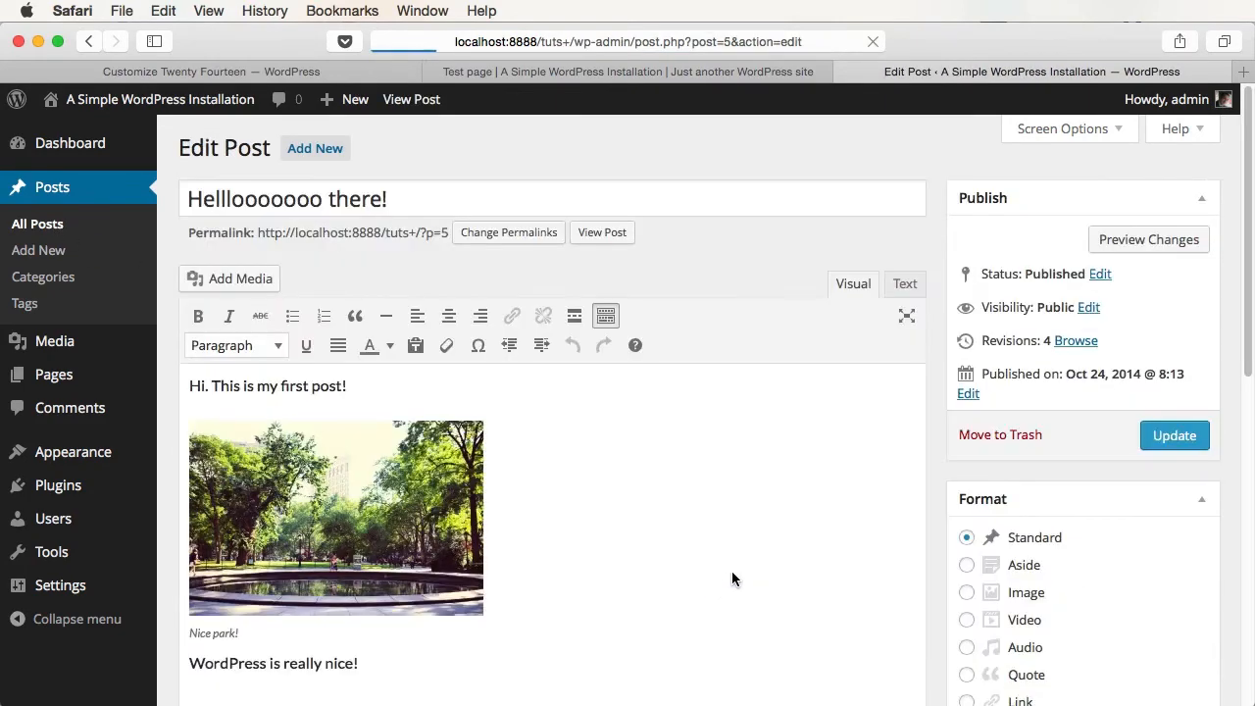
scroll(1155, 597, down, 5)
click(1020, 578)
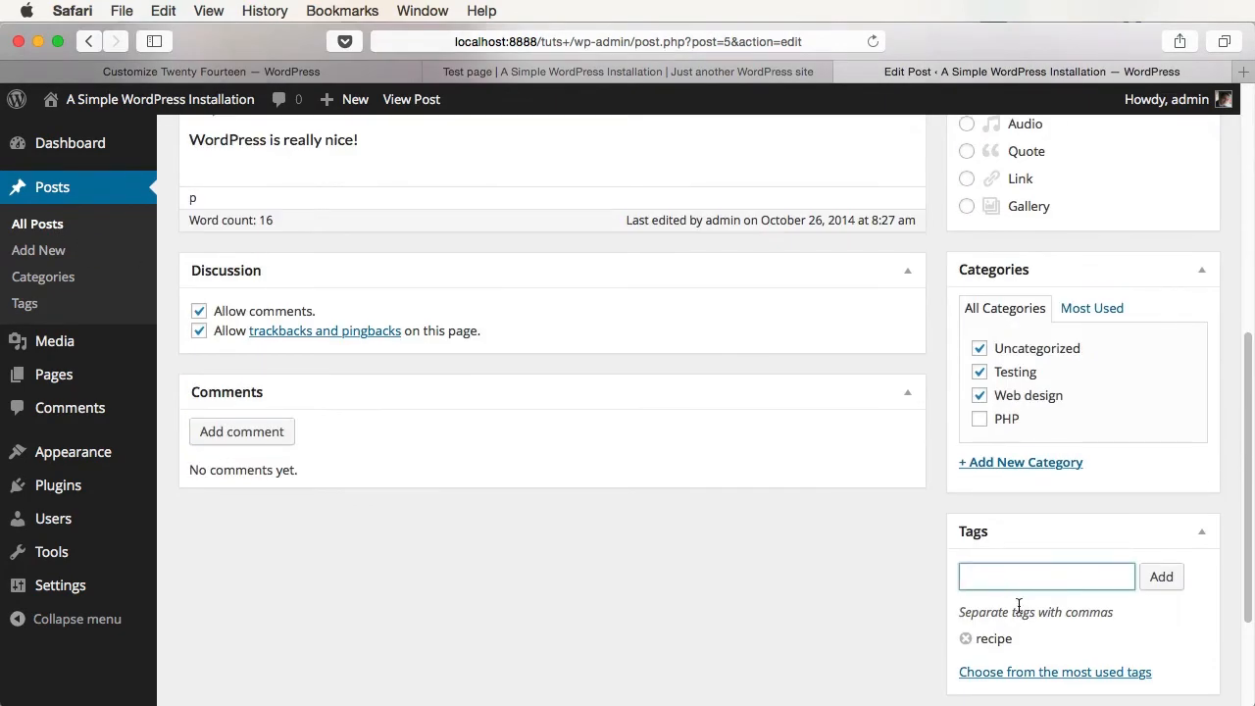
text(featured)
click(1161, 578)
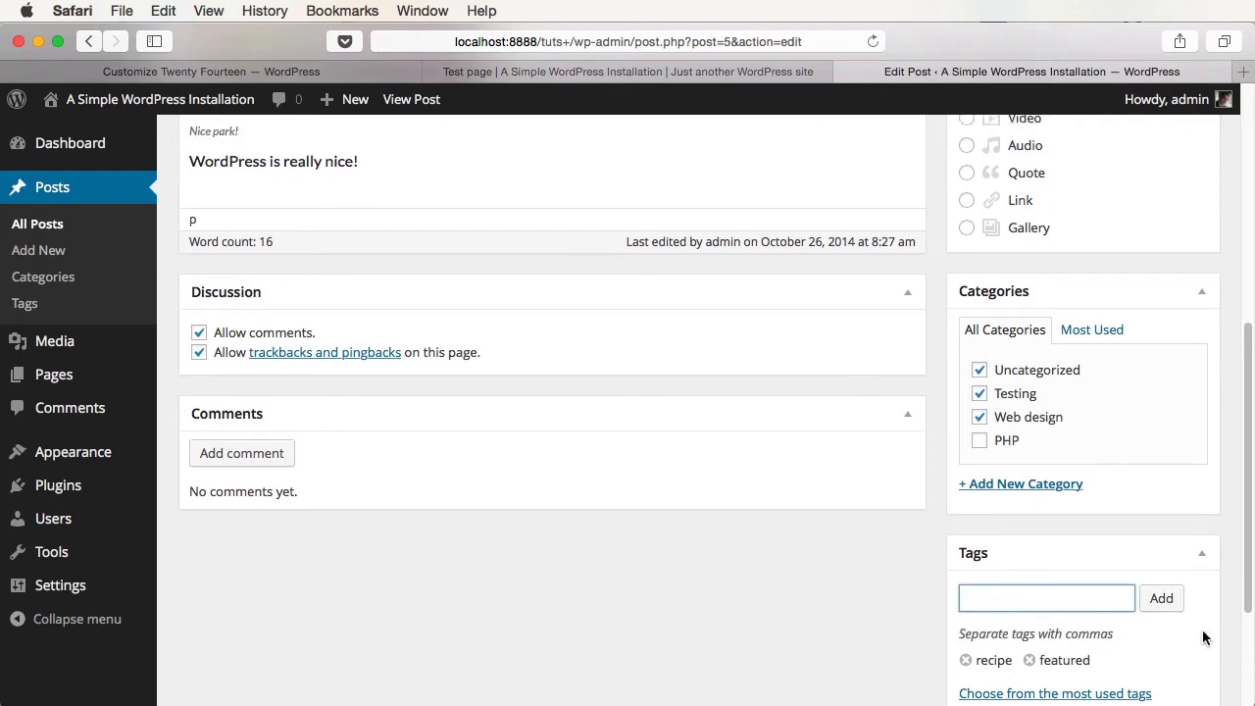
scroll(1204, 638, up, 6)
click(1175, 435)
key(ctrl+shift+Tab)
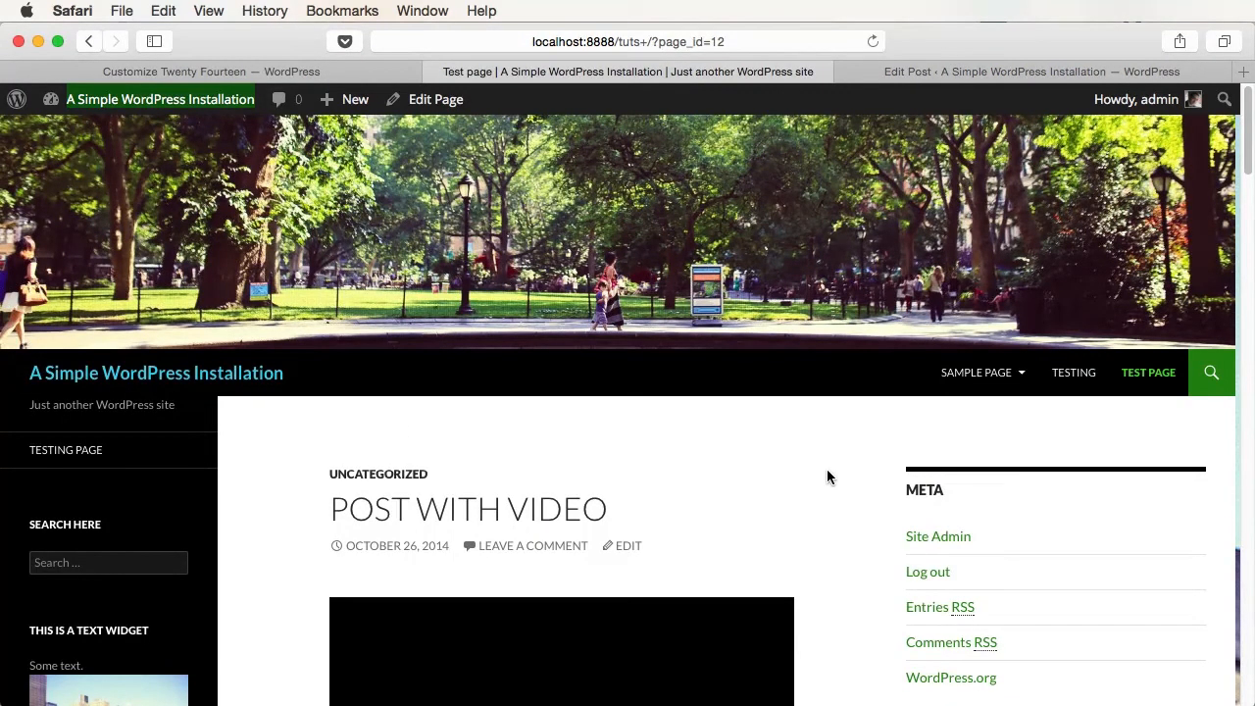
- Go to the site home page and scroll to the top to view the featured posts
click(211, 377)
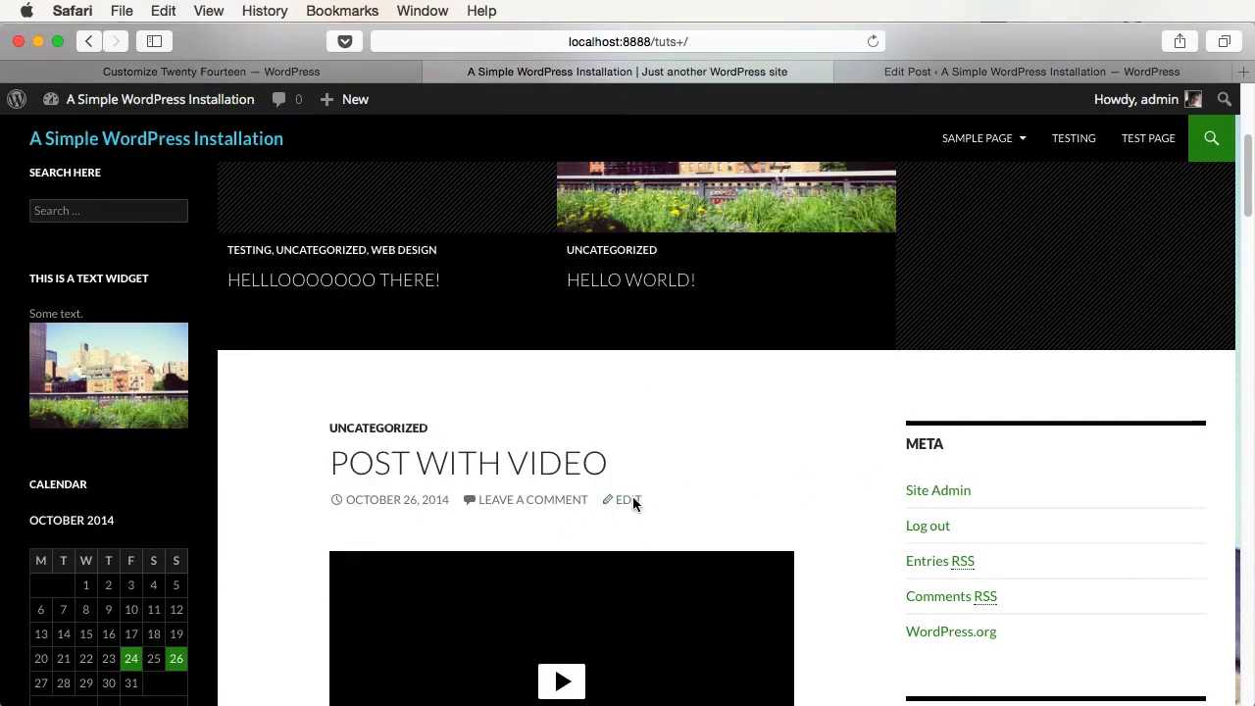
scroll(726, 520, up, 5)
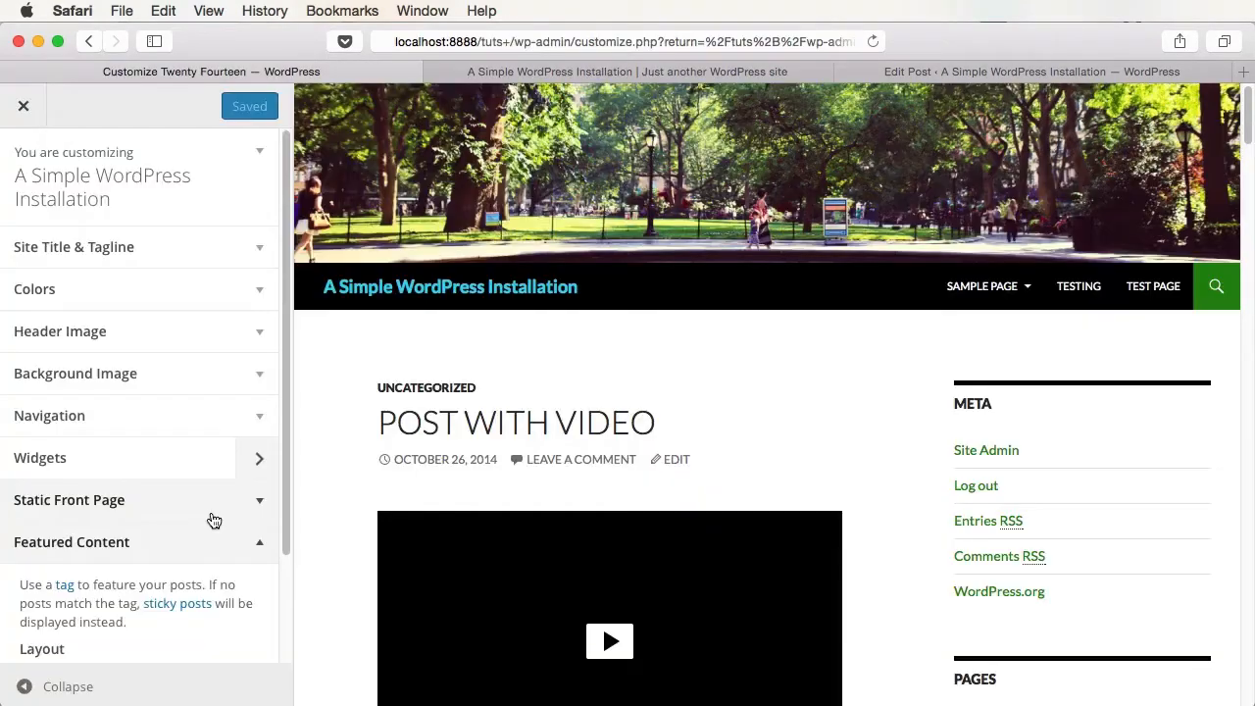
- Collapse Featured Content, briefly preview full-width, then exit the Customizer to the Dashboard
click(262, 550)
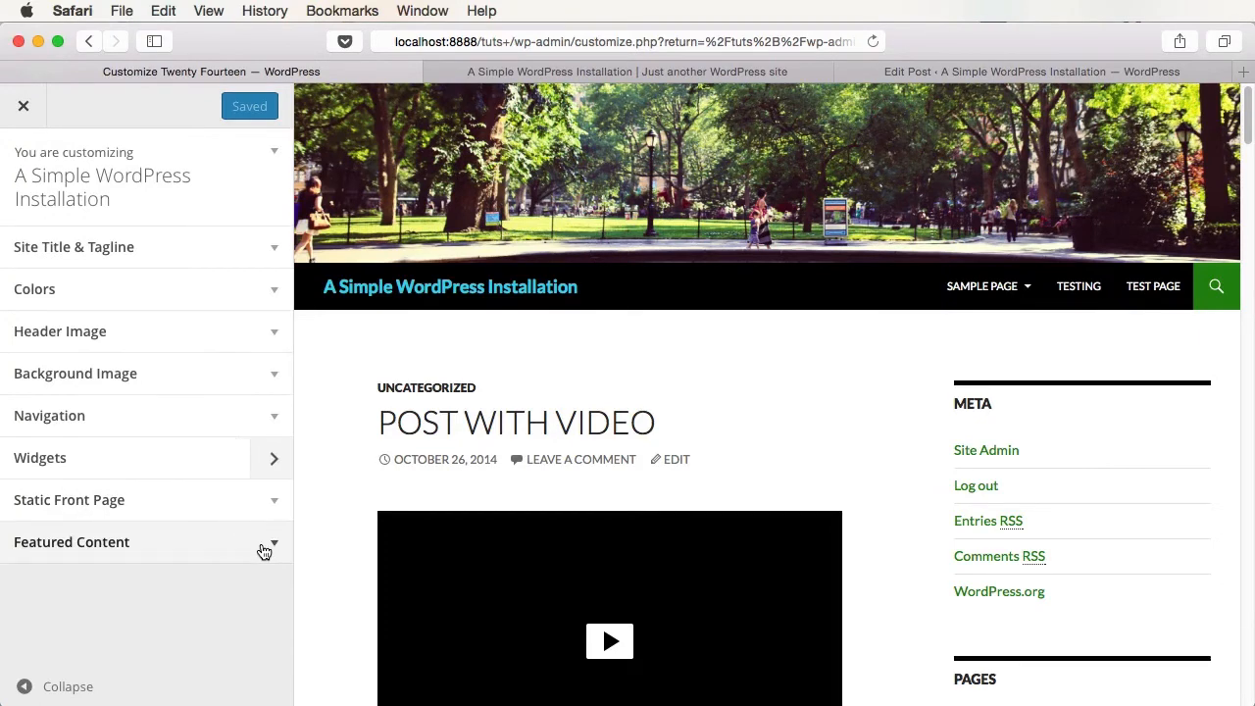
click(23, 687)
scroll(601, 343, down, 5)
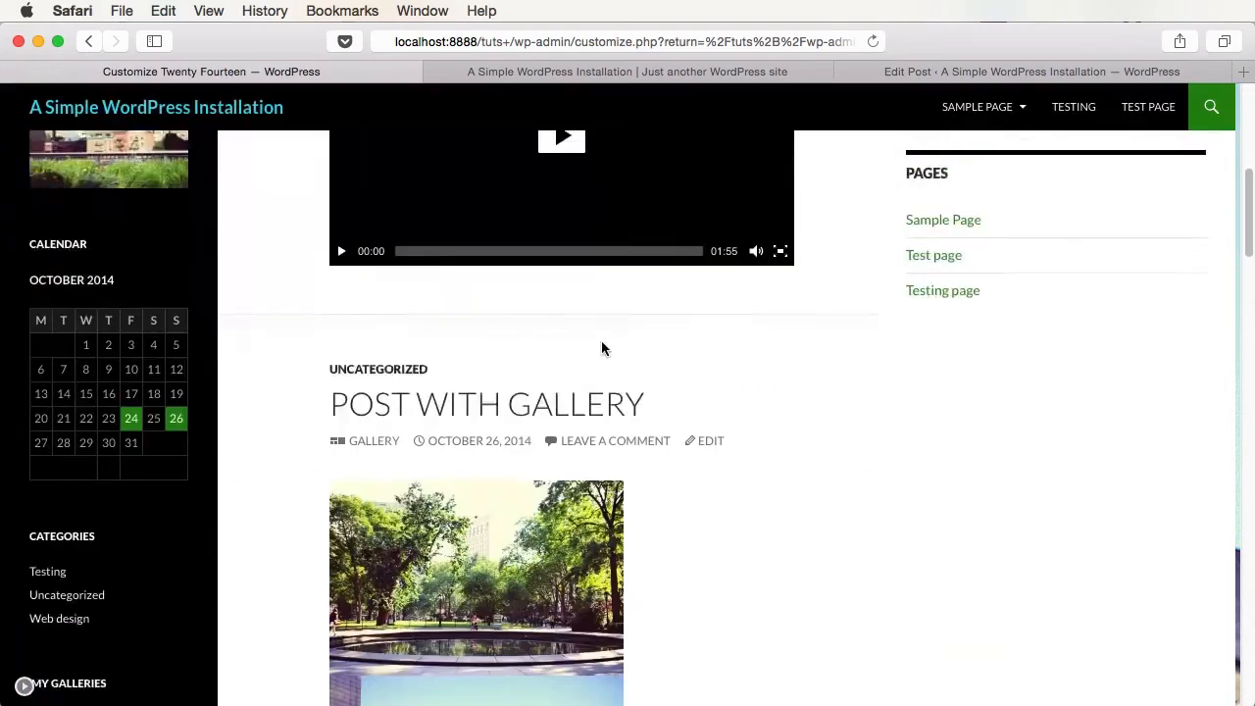
scroll(605, 348, up, 5)
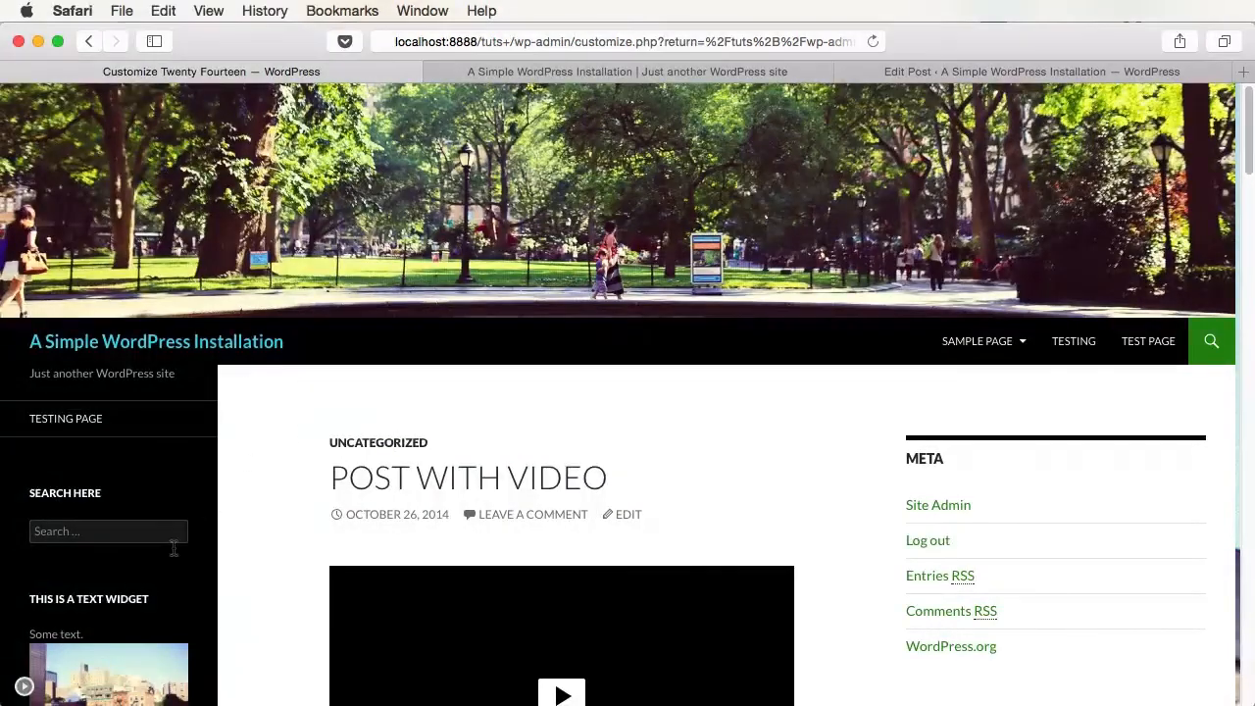
click(23, 687)
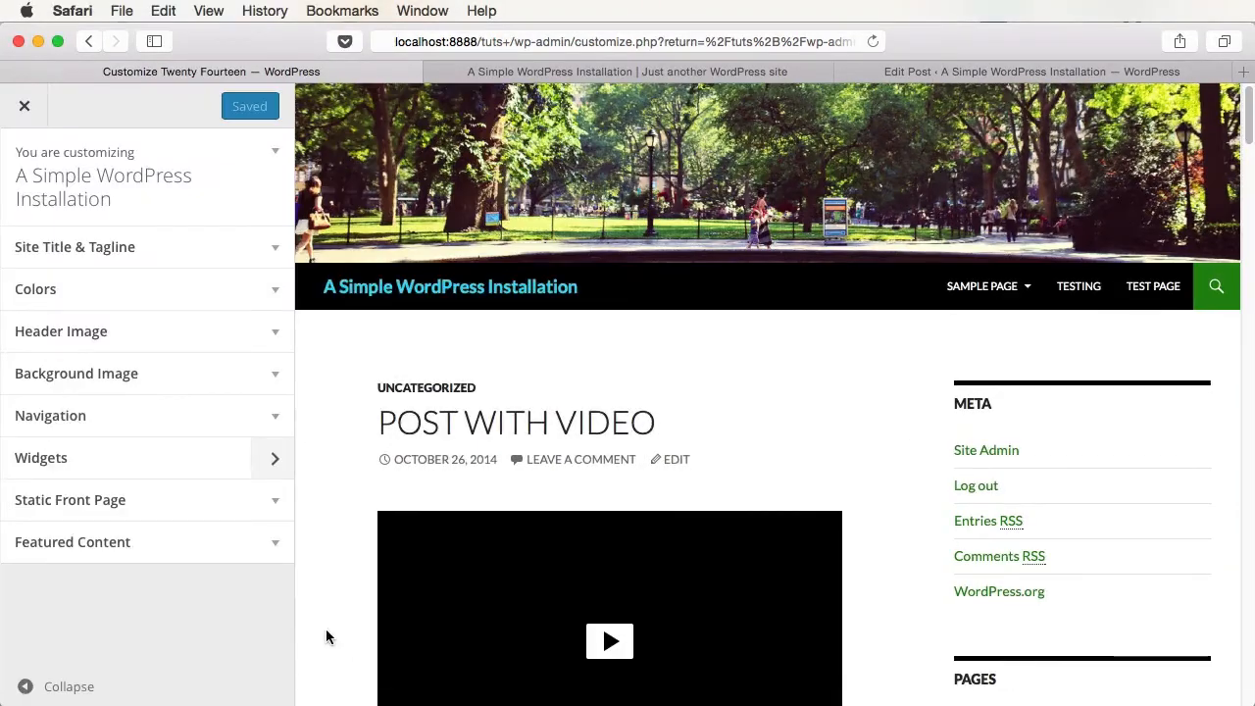
click(24, 106)
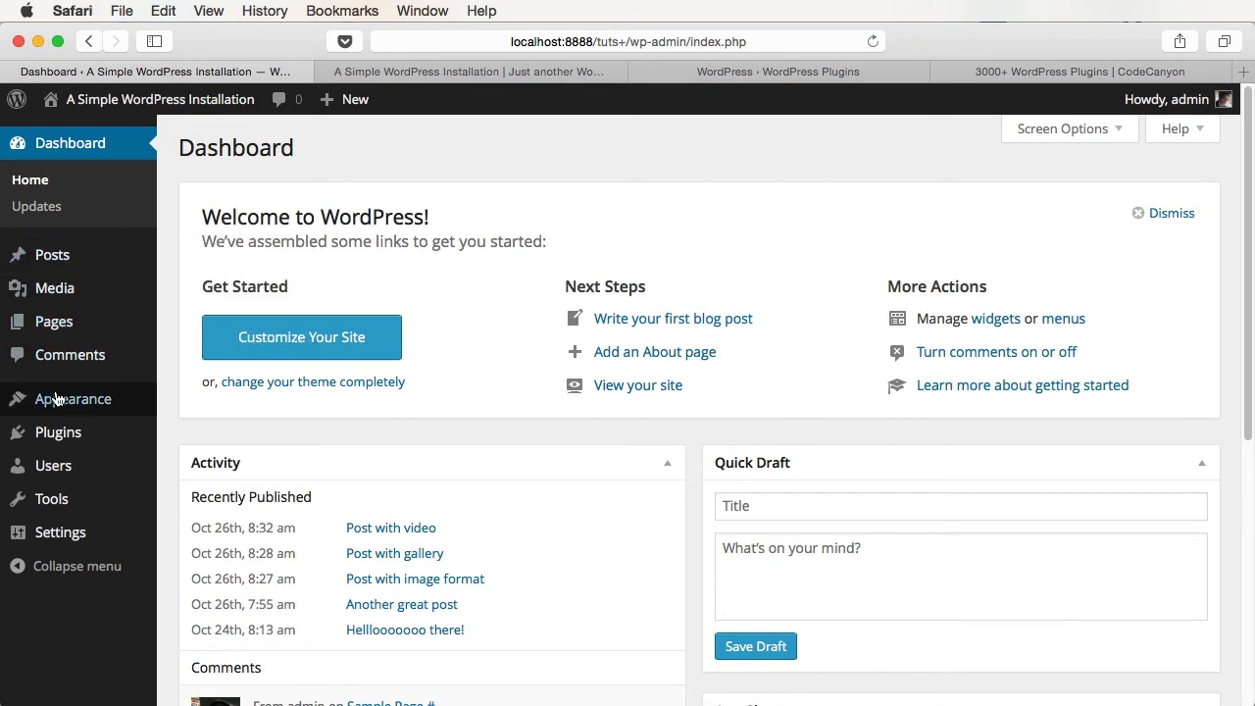
- Activate Hello Dolly, reload to see a new lyric, then deactivate it again
click(57, 435)
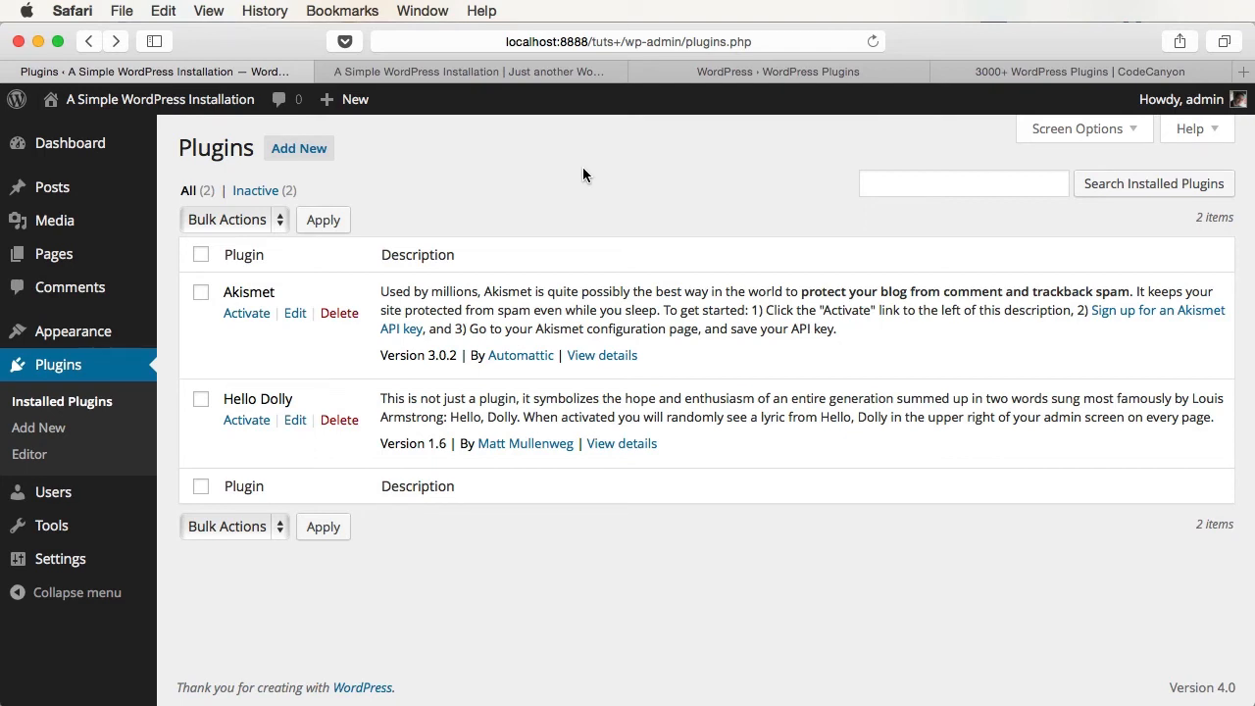
click(247, 420)
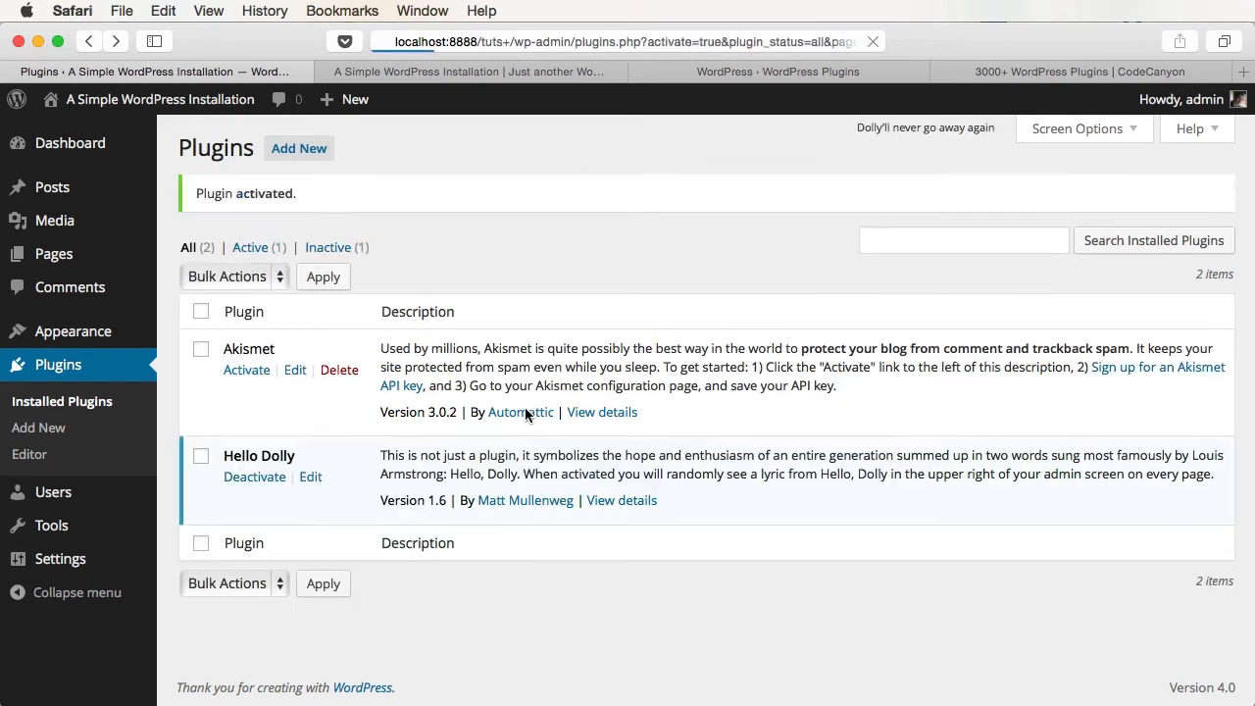
drag(850, 128, 982, 134)
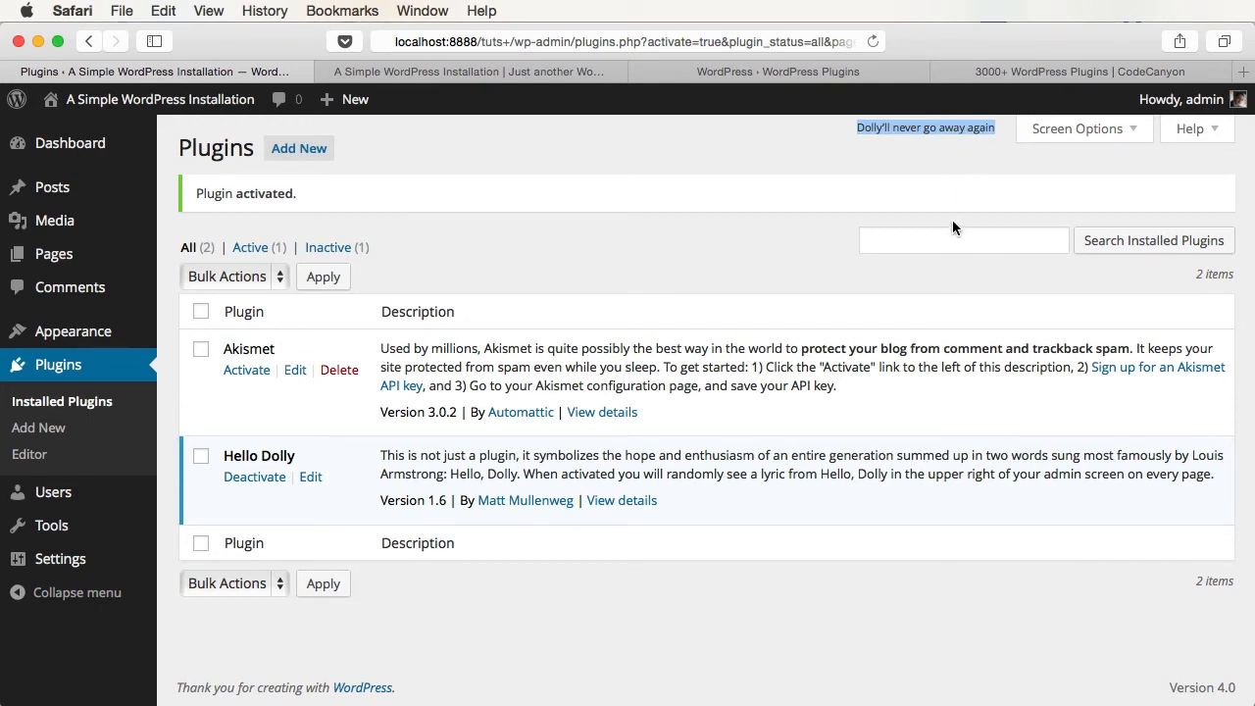
key(super+r)
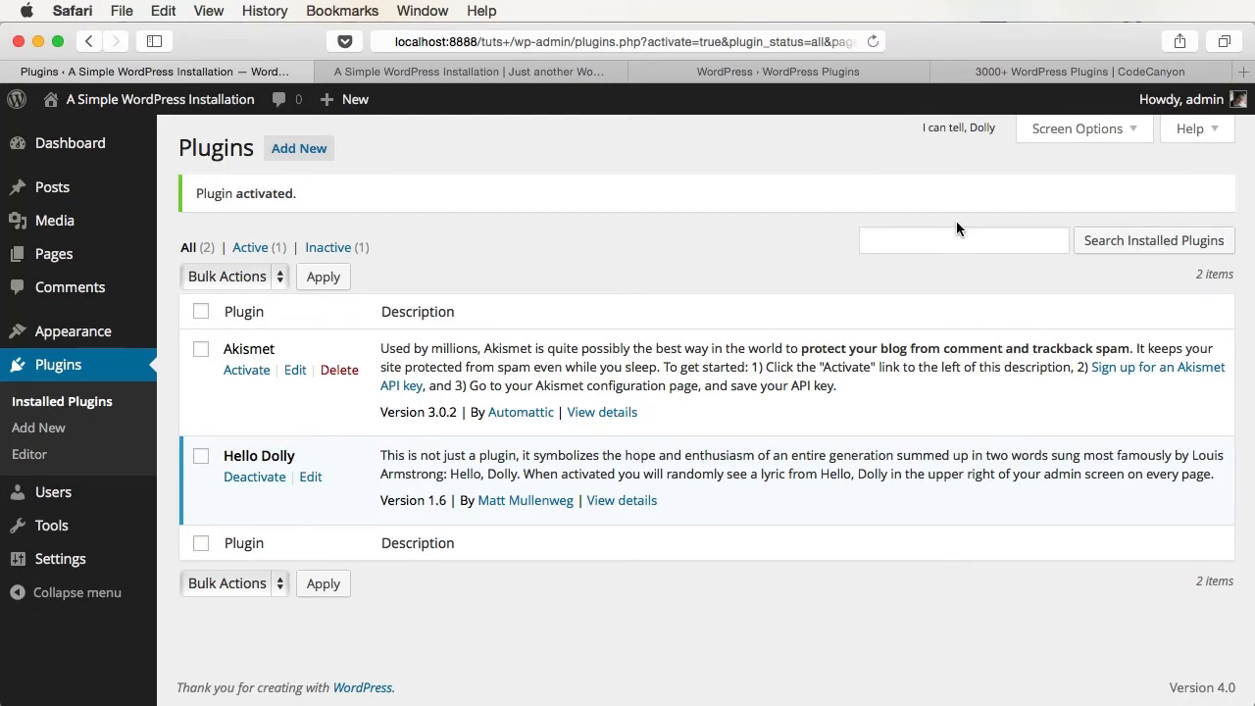
click(254, 478)
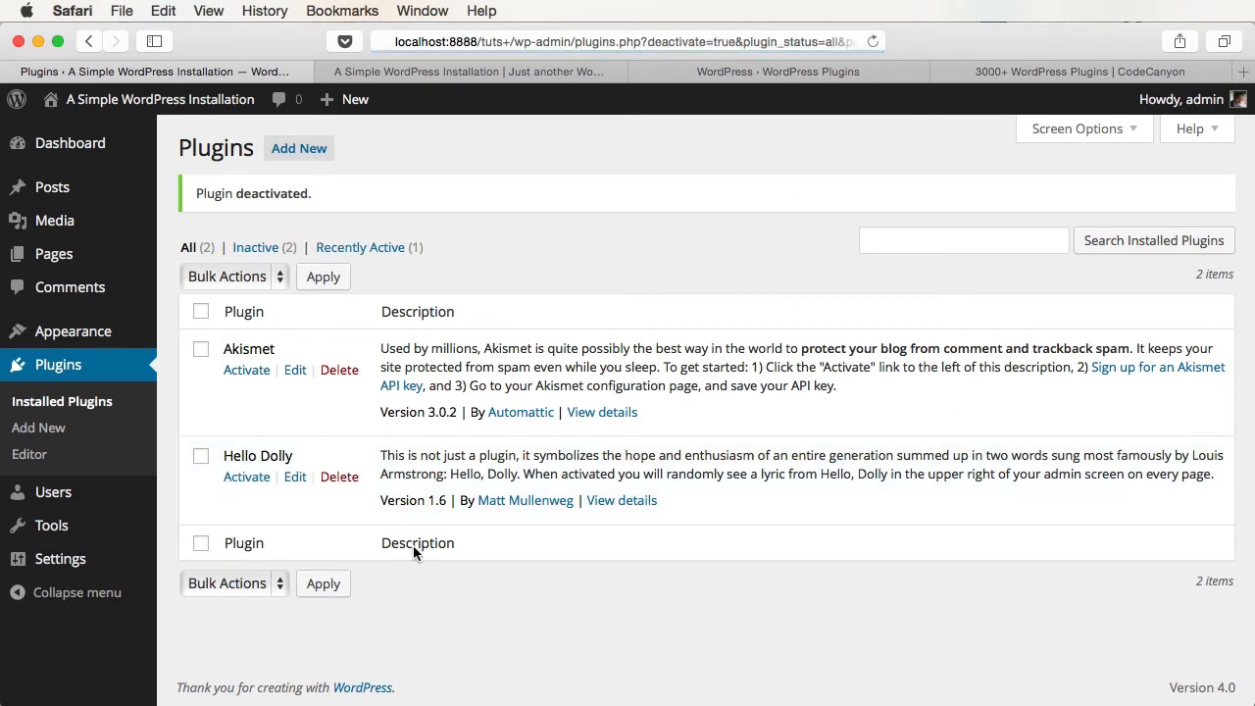
click(340, 478)
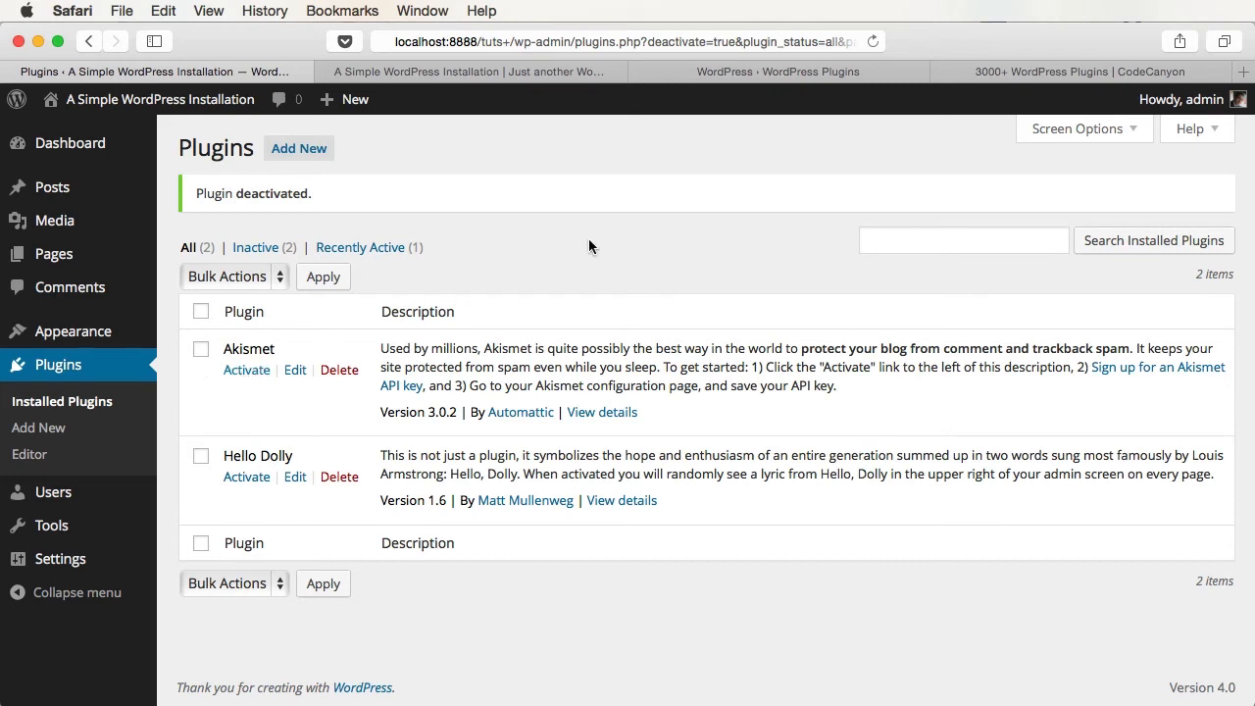
- Browse Featured plugins, switch to Popular, and start installing WordPress SEO by Yoast
click(299, 148)
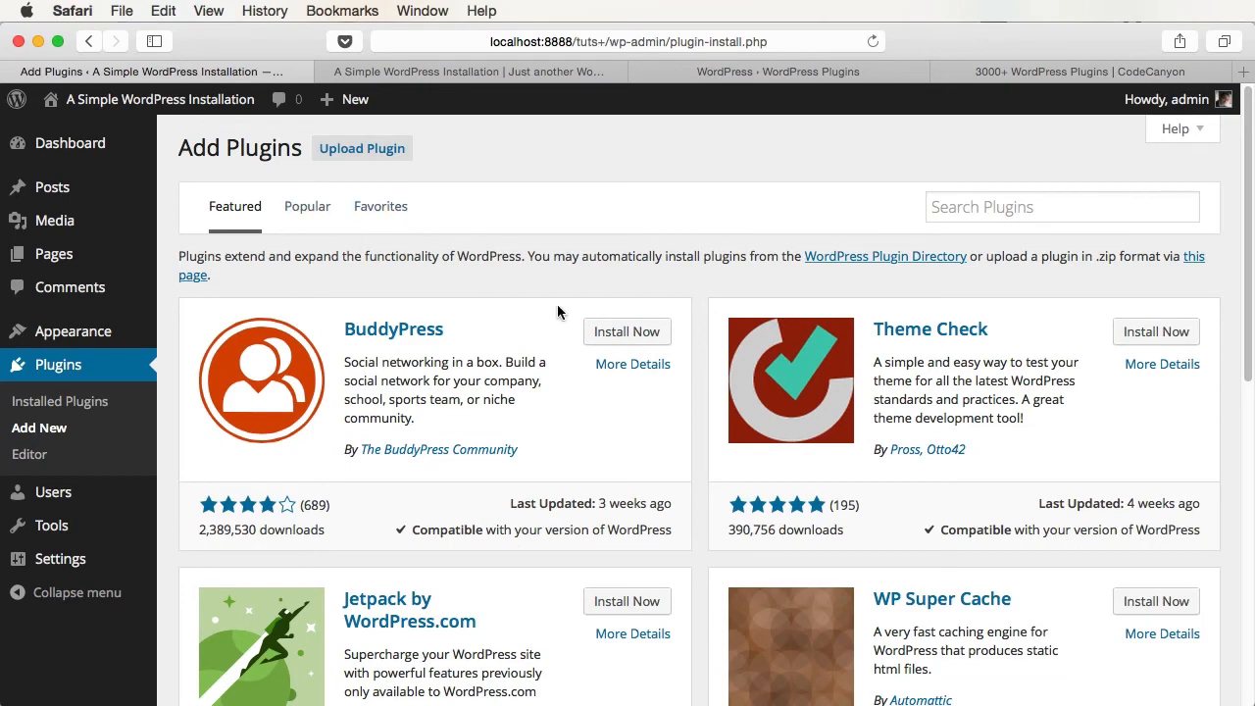
scroll(585, 339, down, 3)
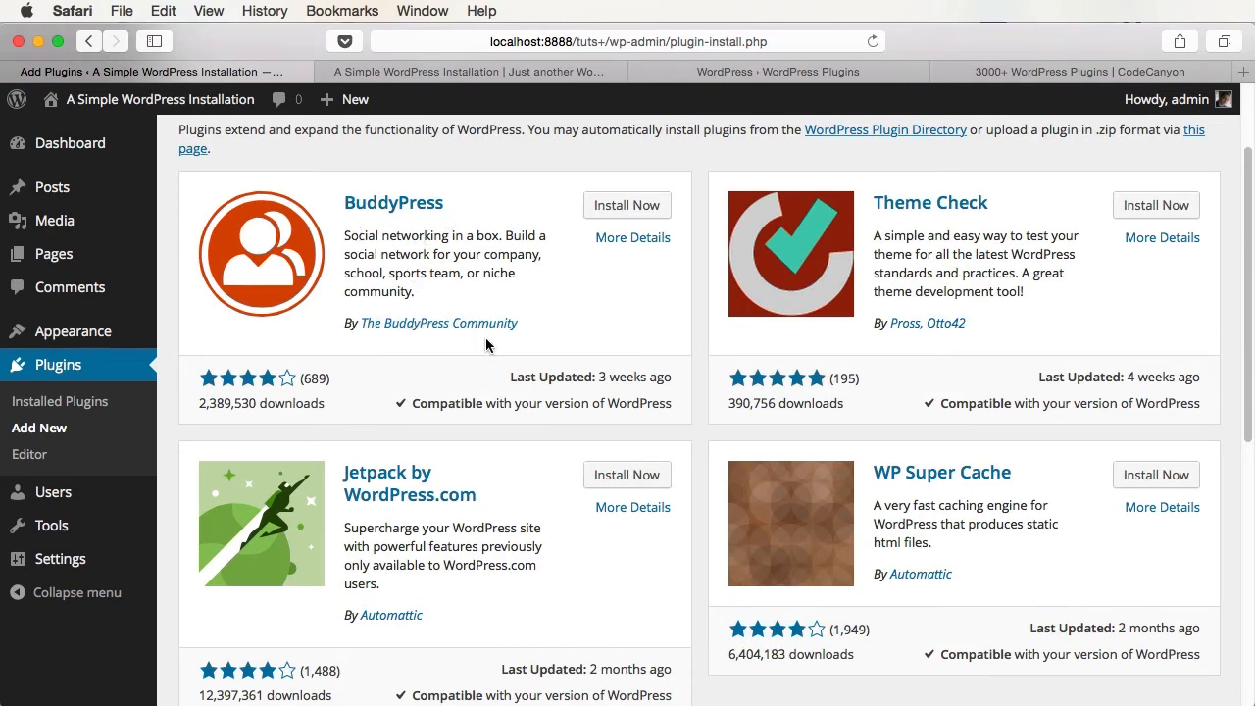
scroll(485, 337, down, 4)
scroll(486, 338, down, 8)
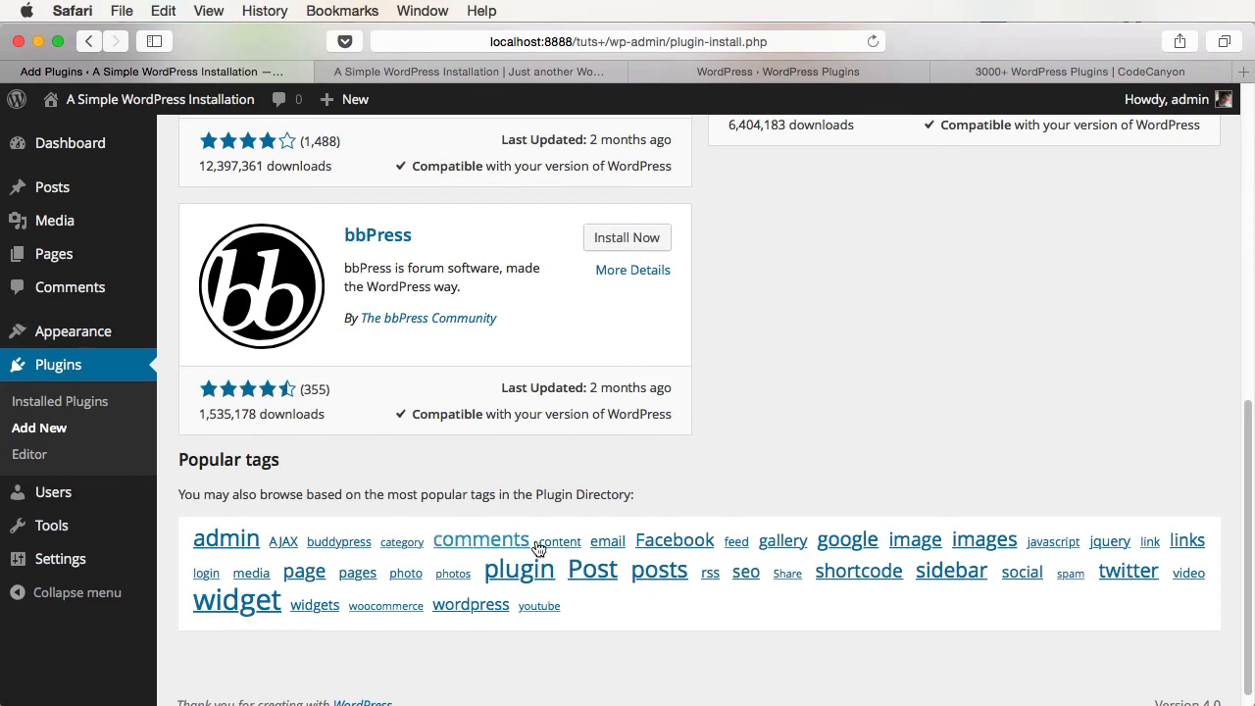
scroll(594, 554, down, 2)
scroll(598, 549, up, 20)
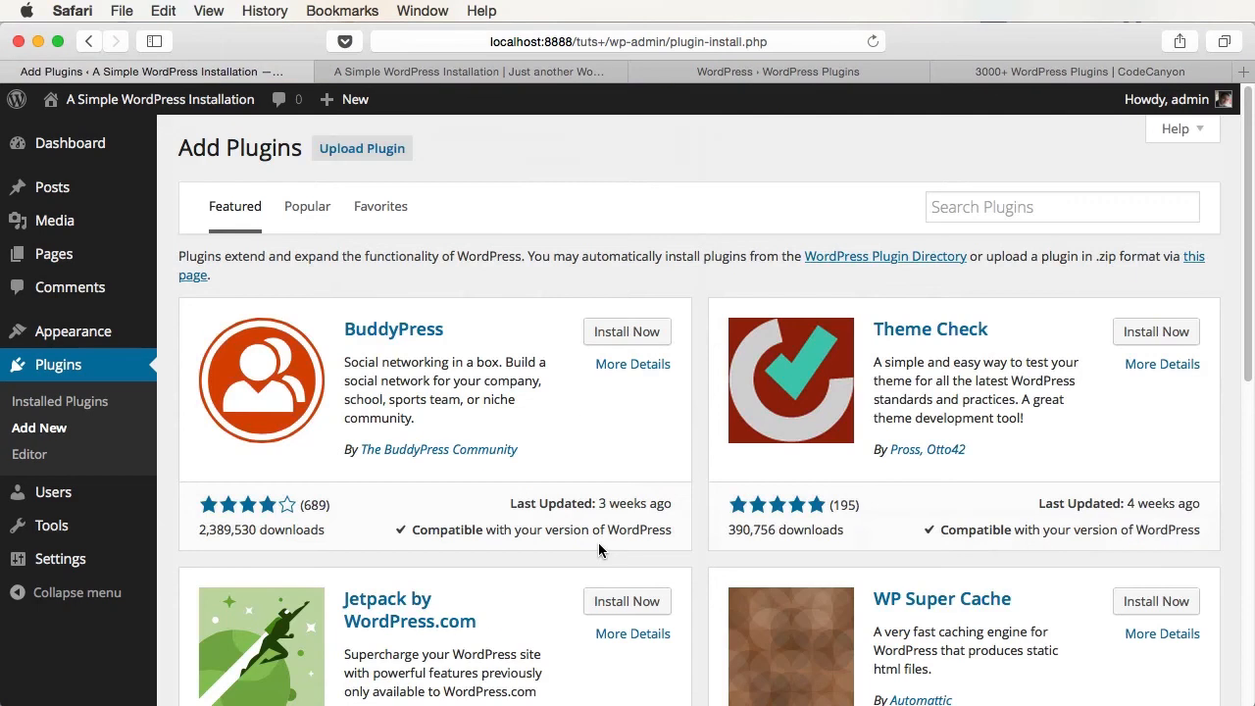
click(977, 210)
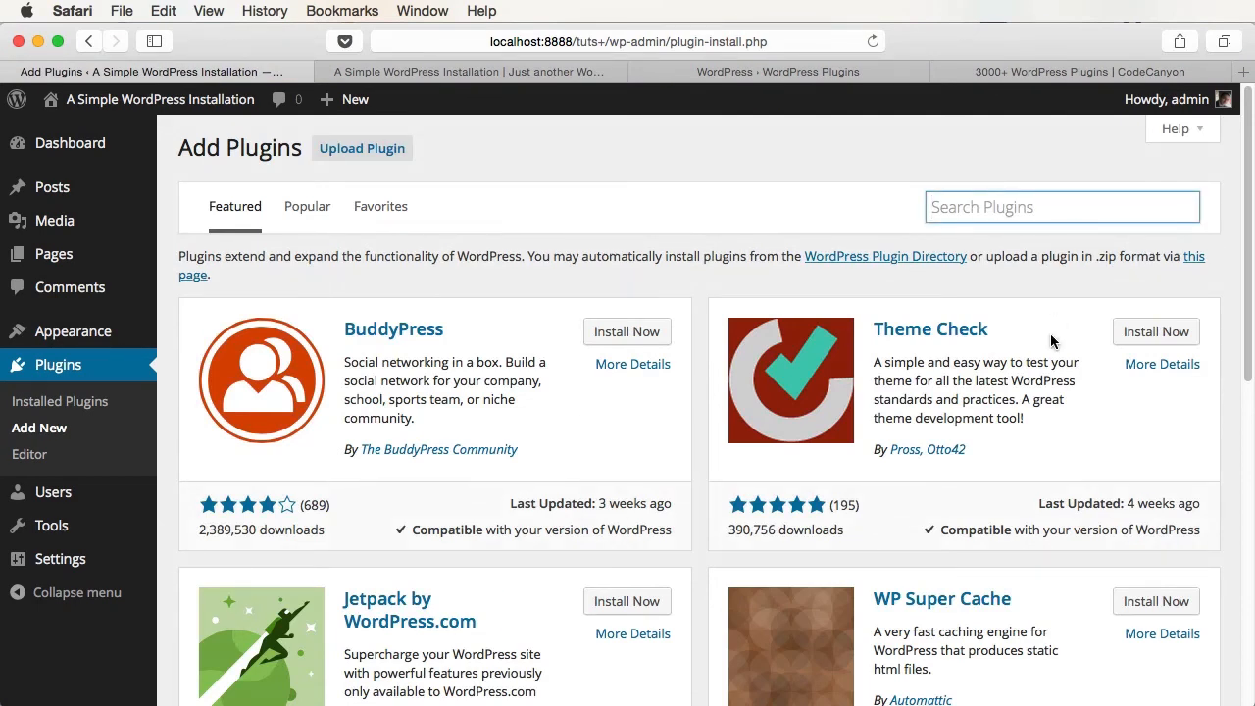
click(308, 210)
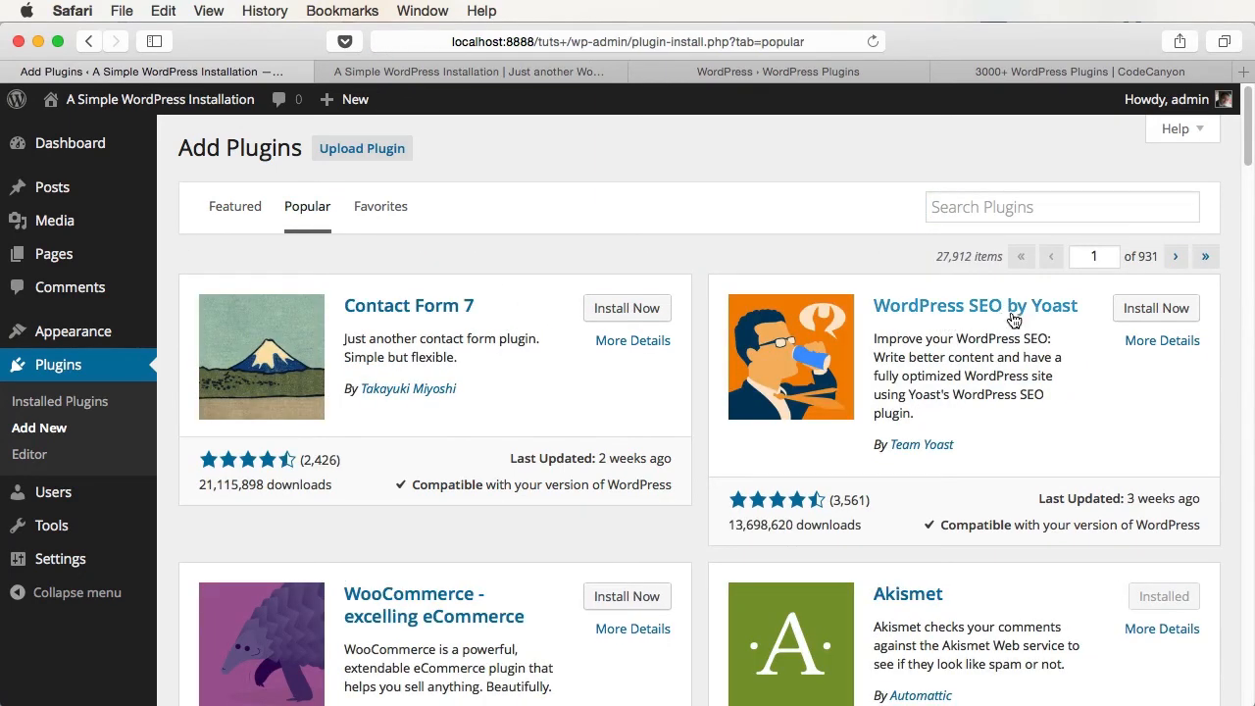
click(1133, 308)
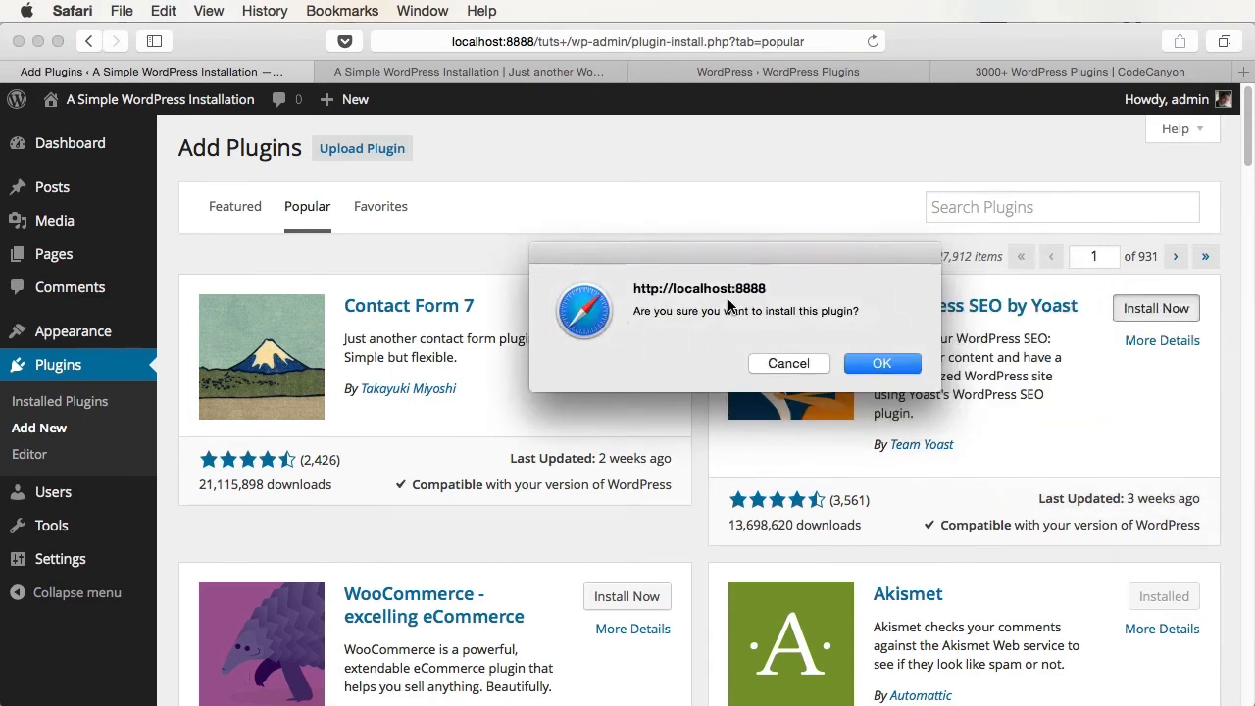
- Confirm the WordPress SEO by Yoast install, activate it, and view the new SEO menu
click(881, 364)
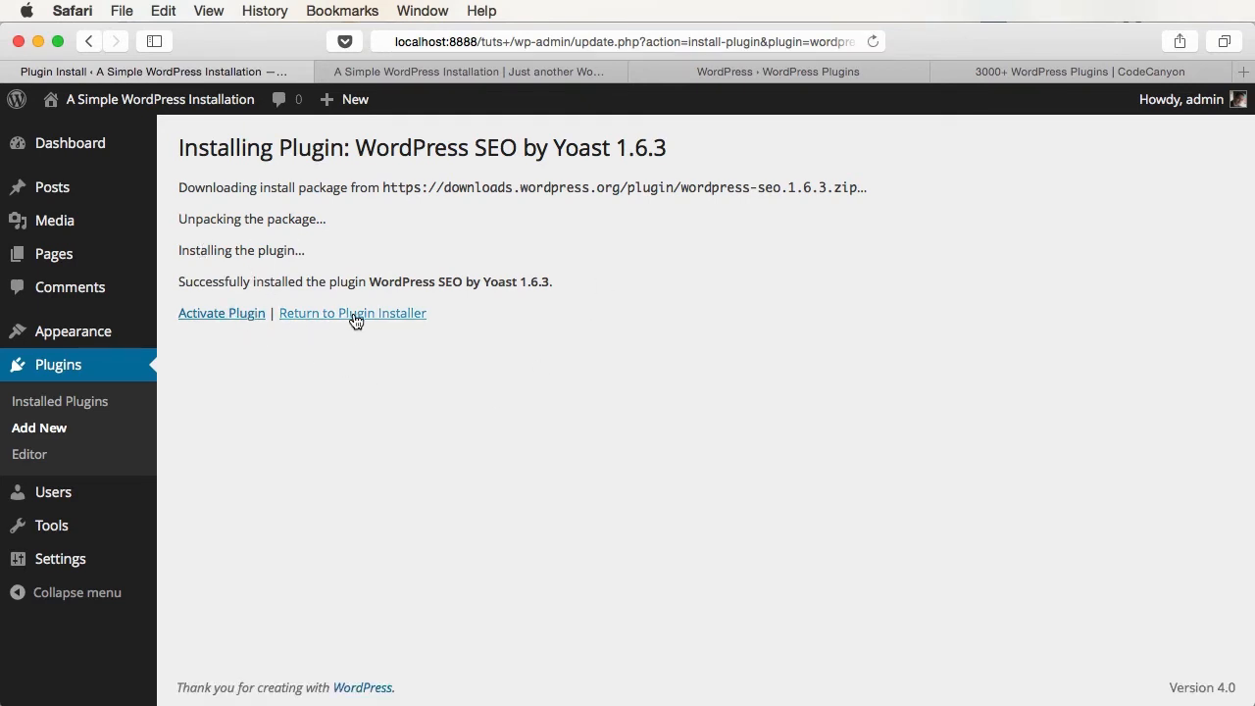
click(234, 316)
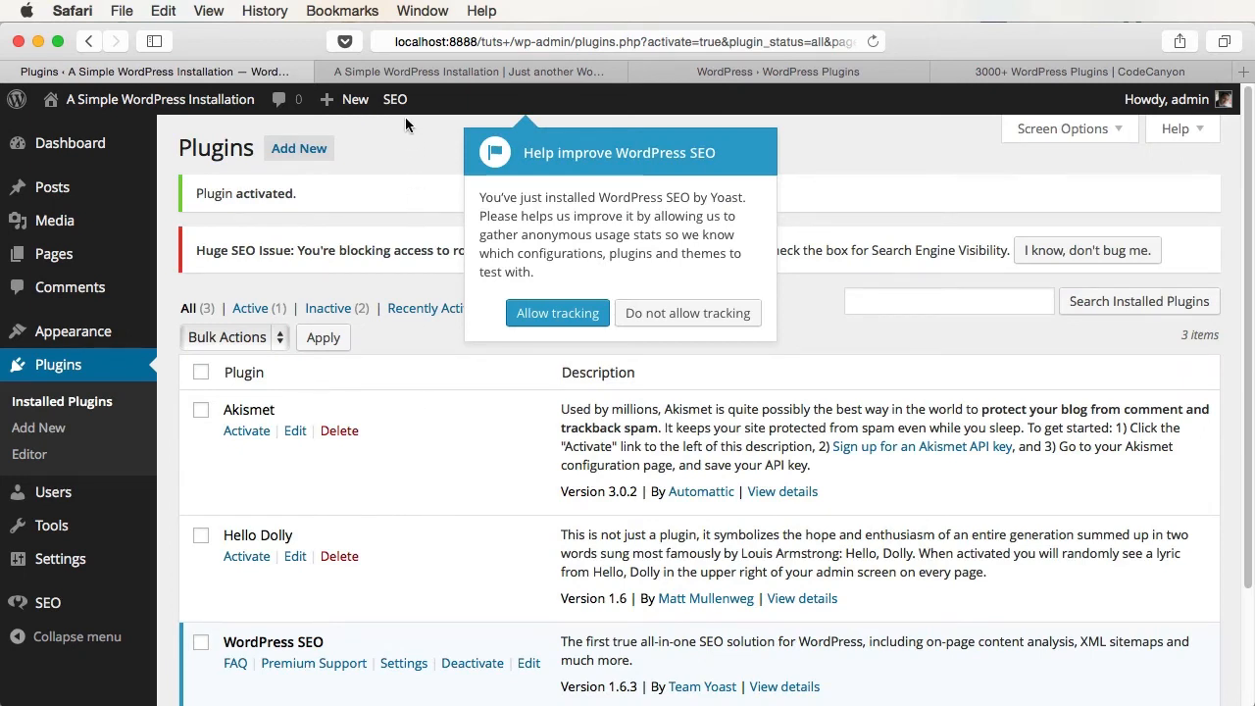
mouse_move(405, 113)
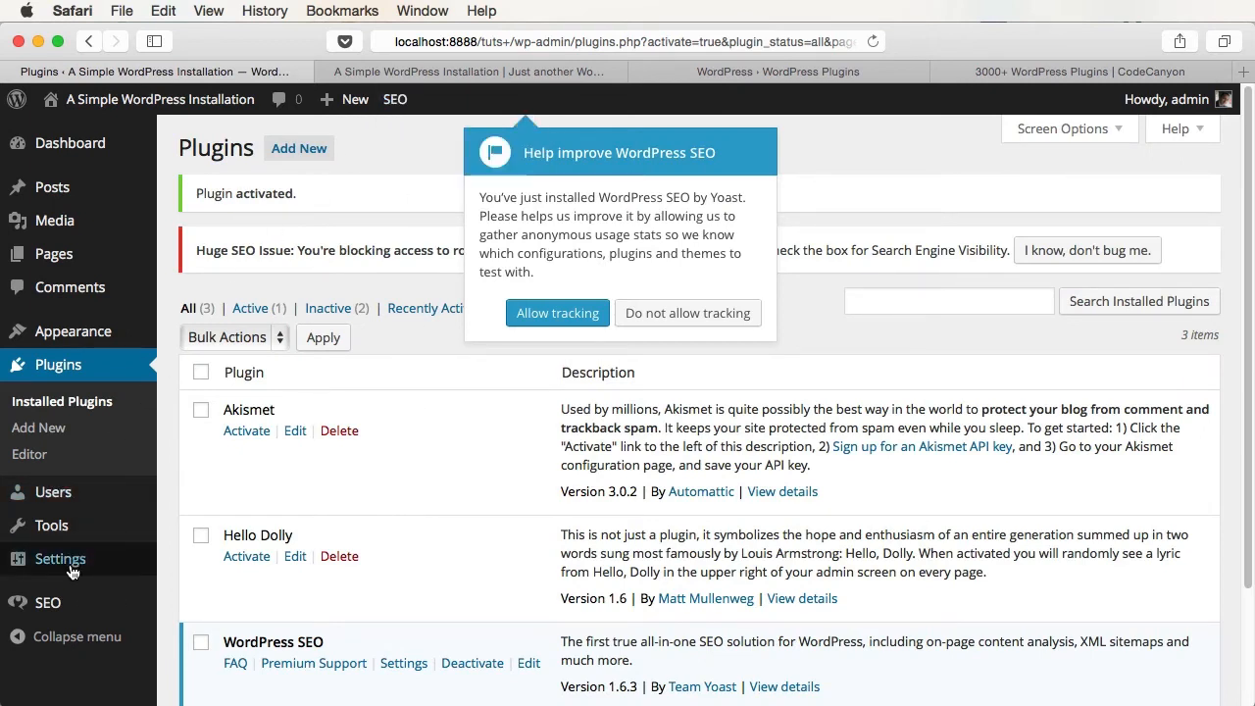
mouse_move(70, 609)
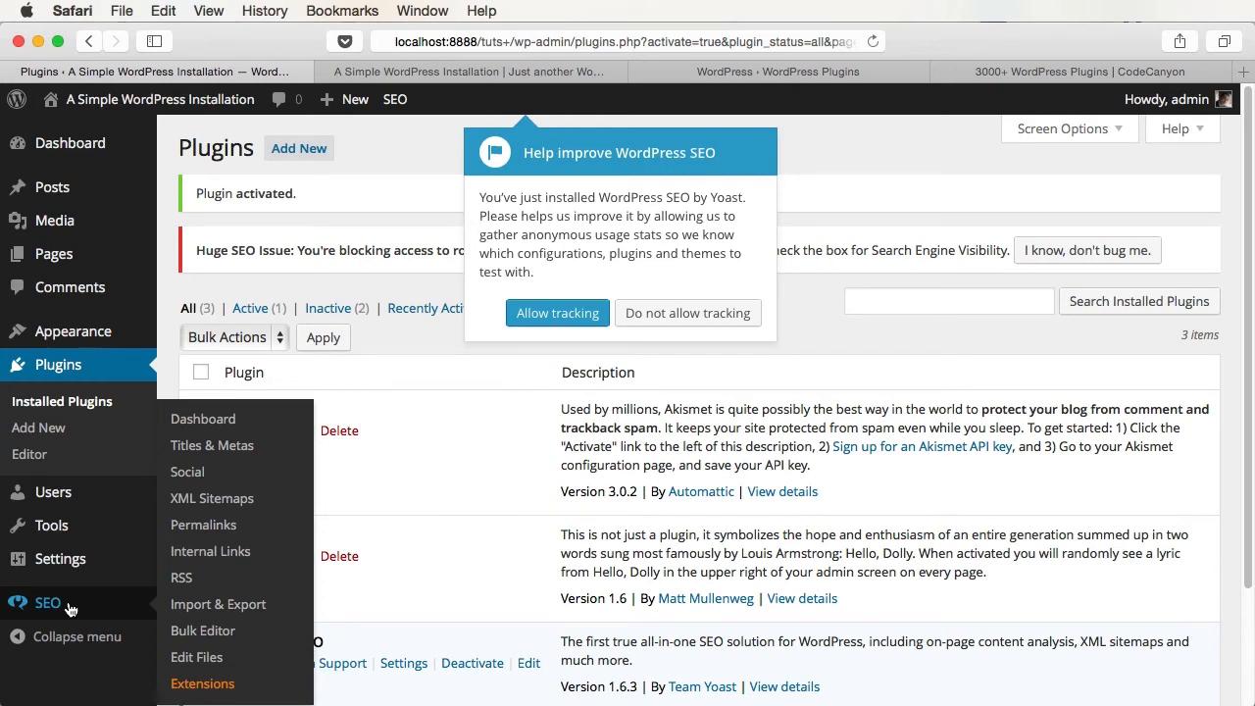
- Open the Yoast SEO dashboard, dismiss the help-improve prompt, and skim the General Settings
click(201, 419)
click(687, 314)
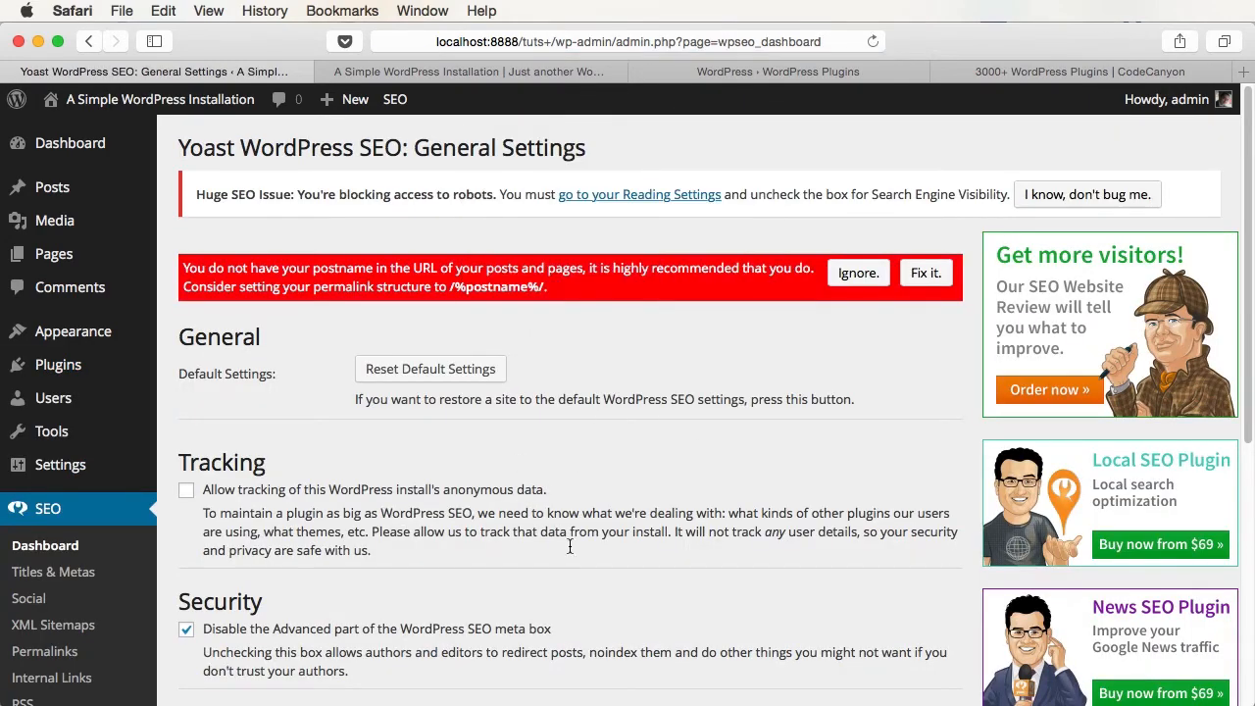
scroll(581, 525, down, 2)
scroll(579, 517, down, 5)
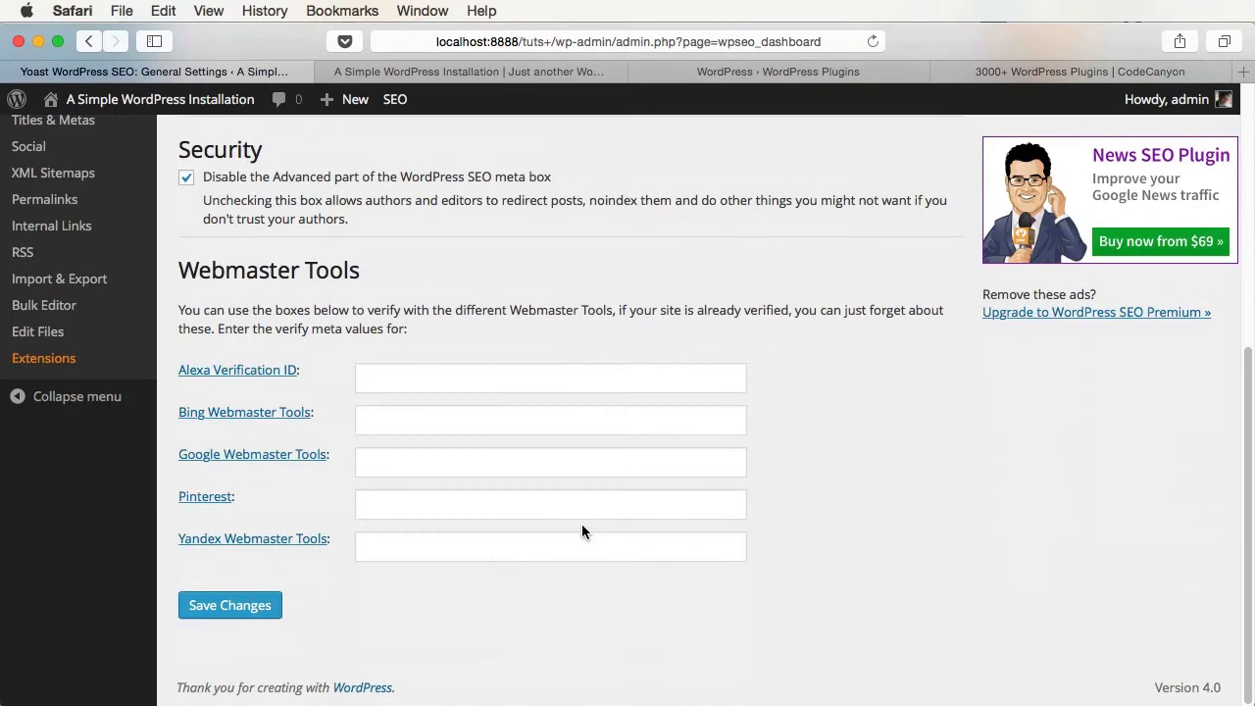
scroll(583, 527, up, 6)
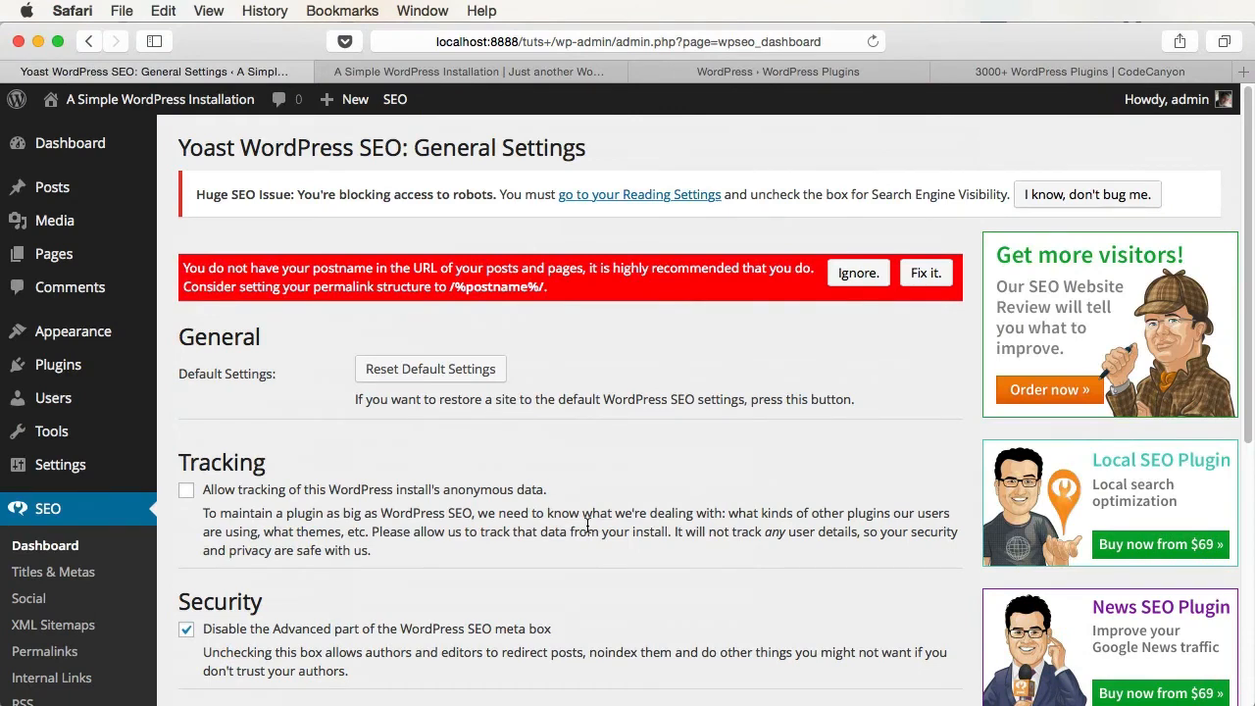
- Check the WordPress.org plugin directory and site front page, then return to the Plugins list
click(827, 78)
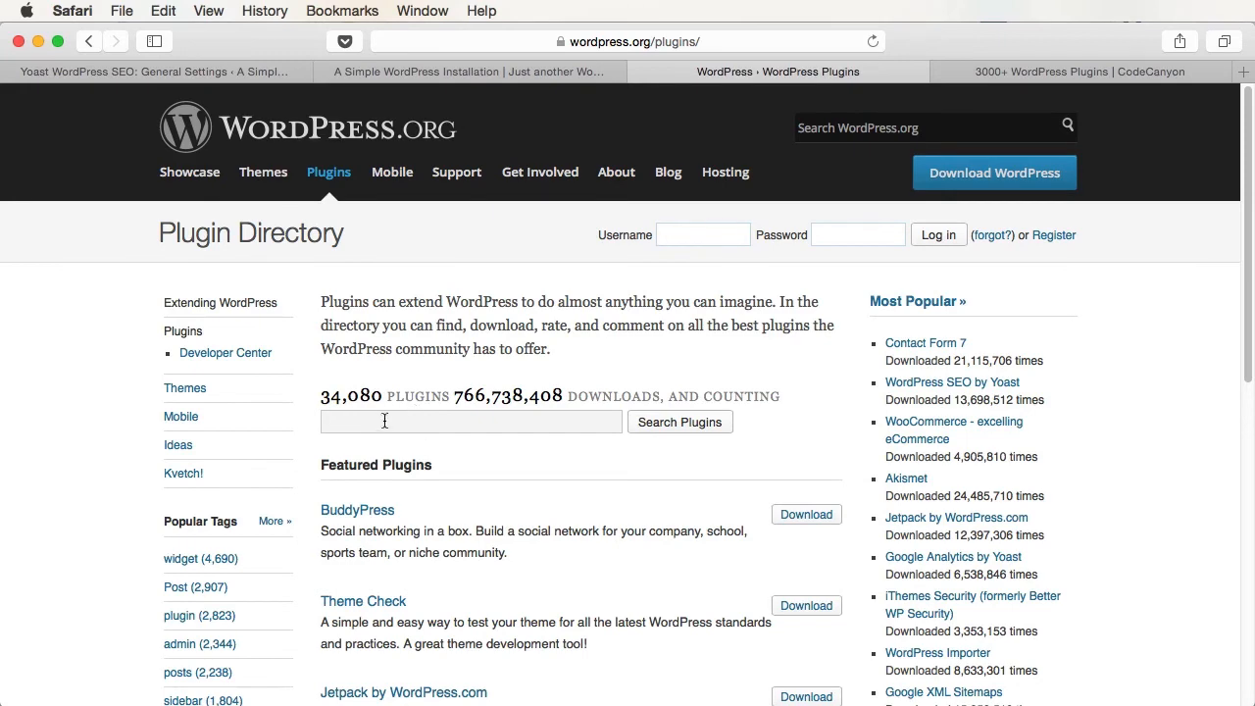
click(437, 69)
click(196, 79)
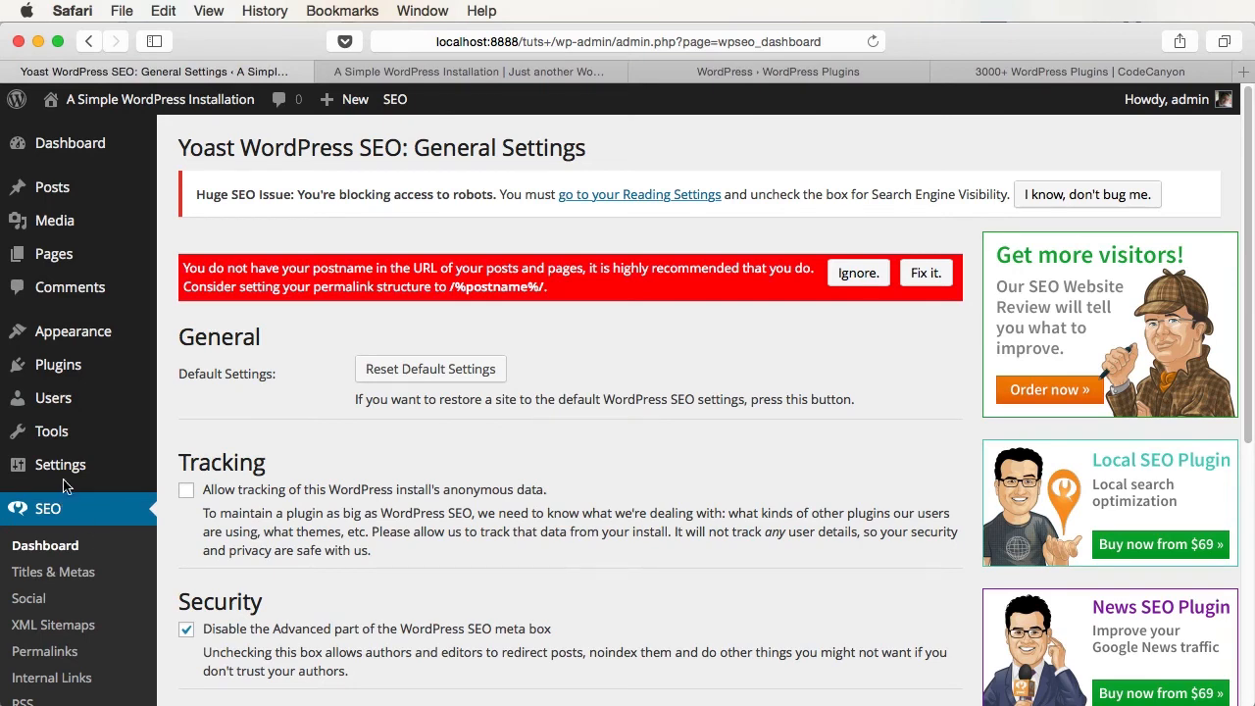
click(58, 364)
- Look at the Add New page's Upload Plugin .zip option, then go back to Featured
click(300, 148)
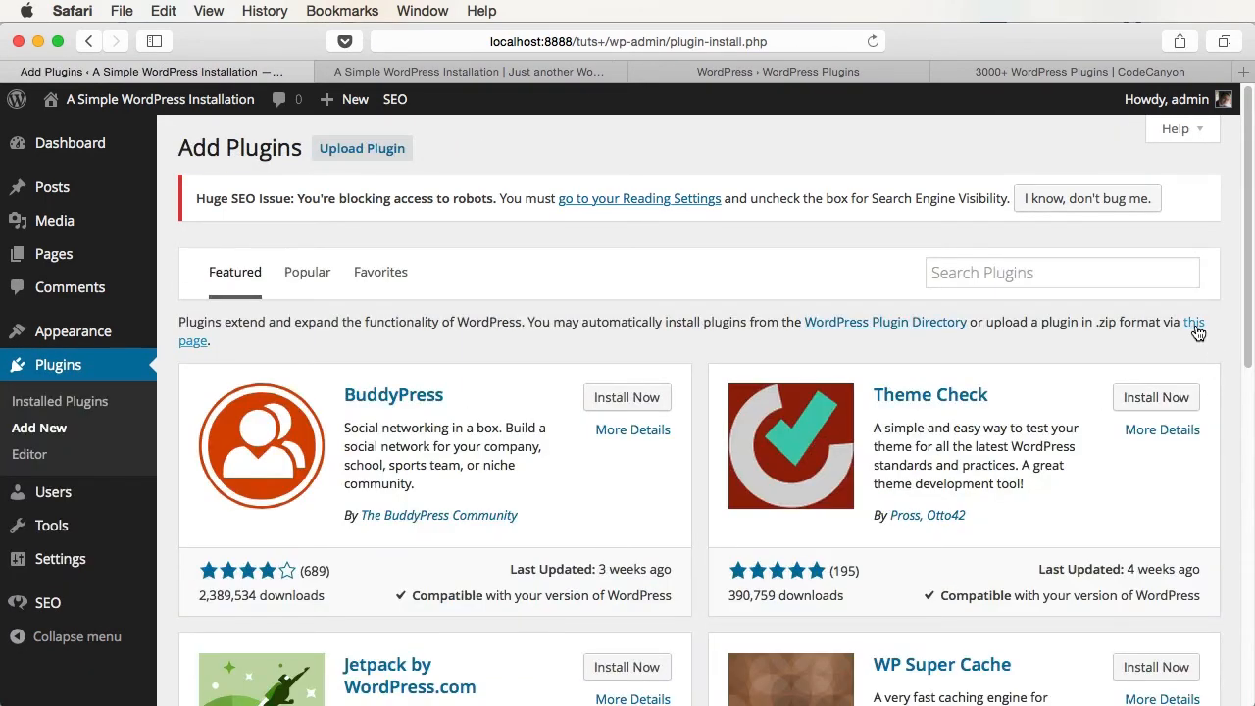
click(1195, 324)
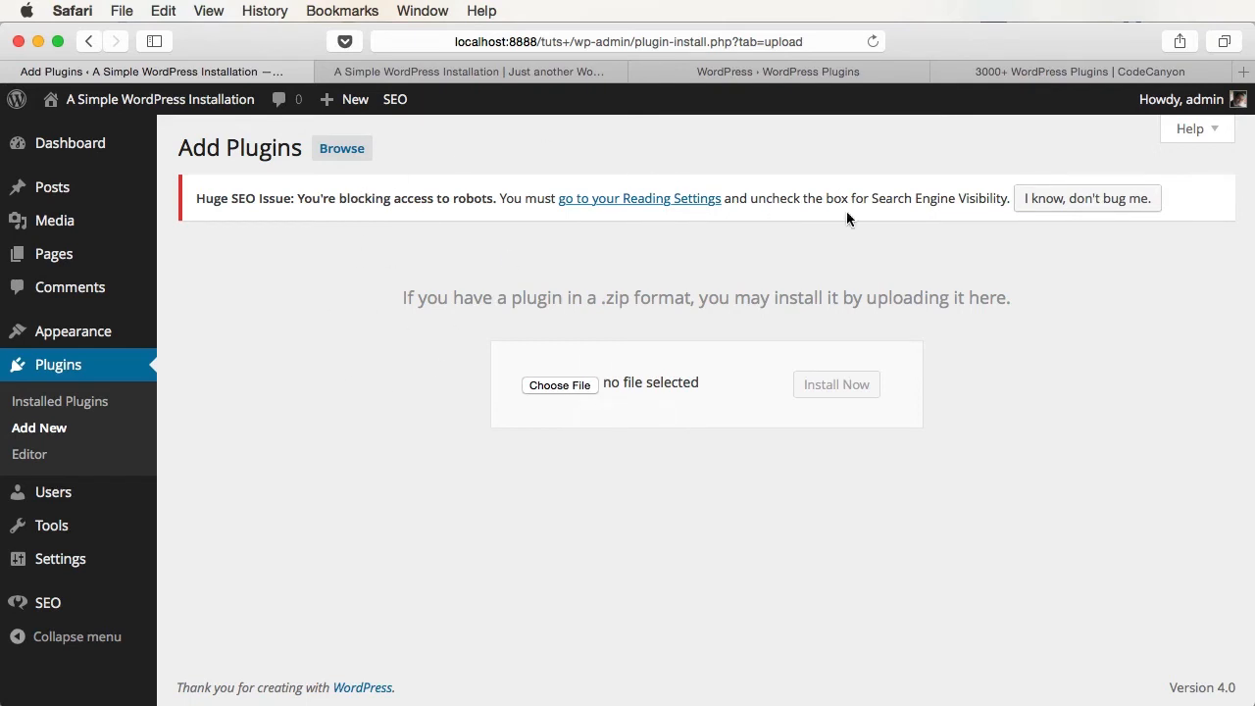
click(341, 148)
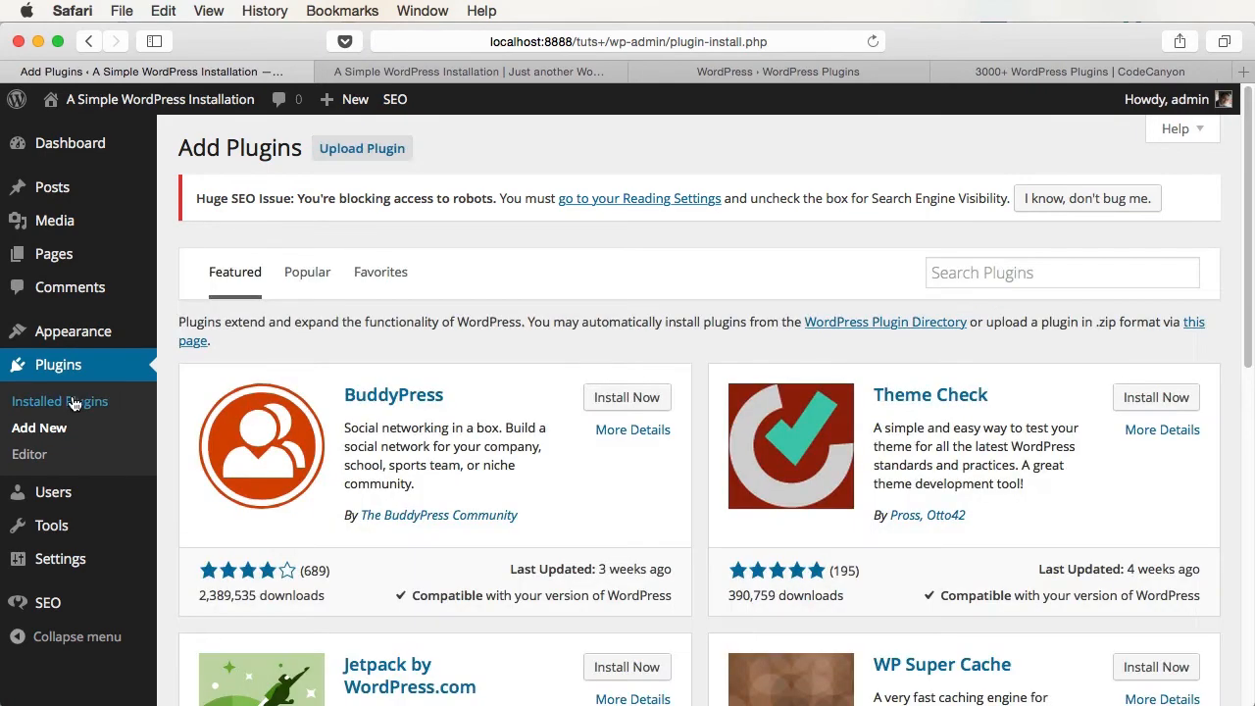
- Deactivate WordPress SEO in Installed Plugins and bring up the CodeCanyon marketplace tab
click(71, 402)
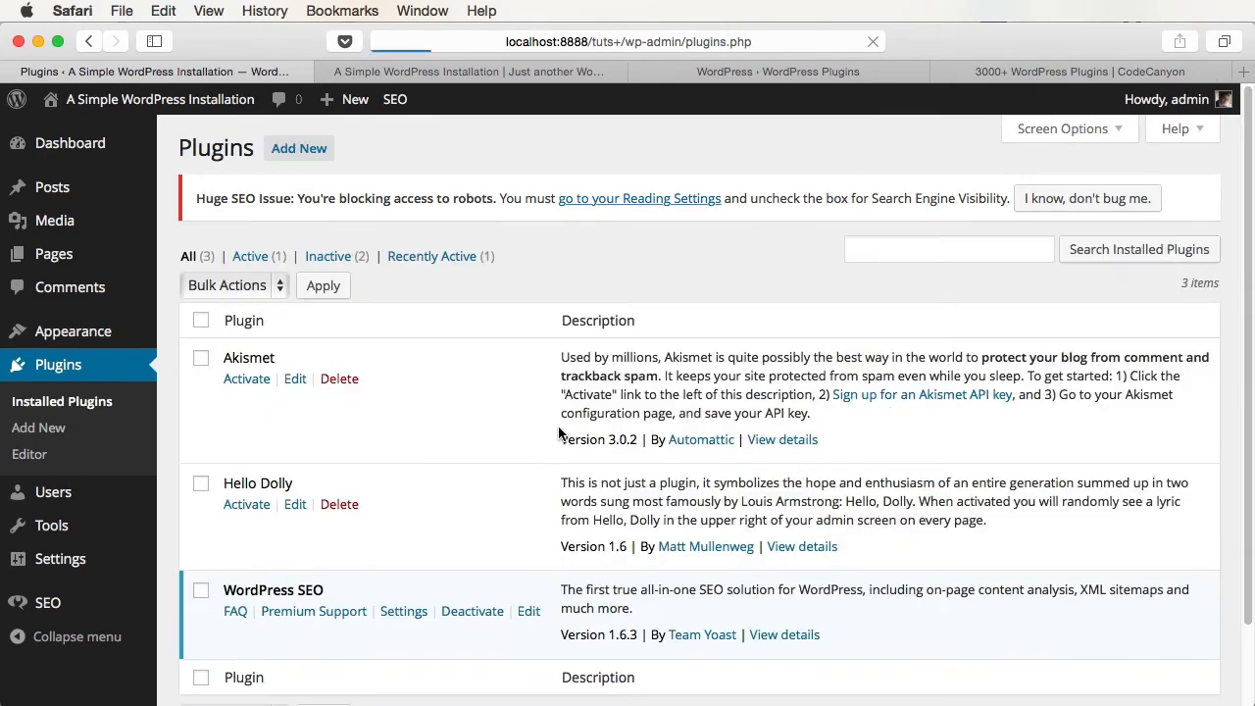
click(474, 613)
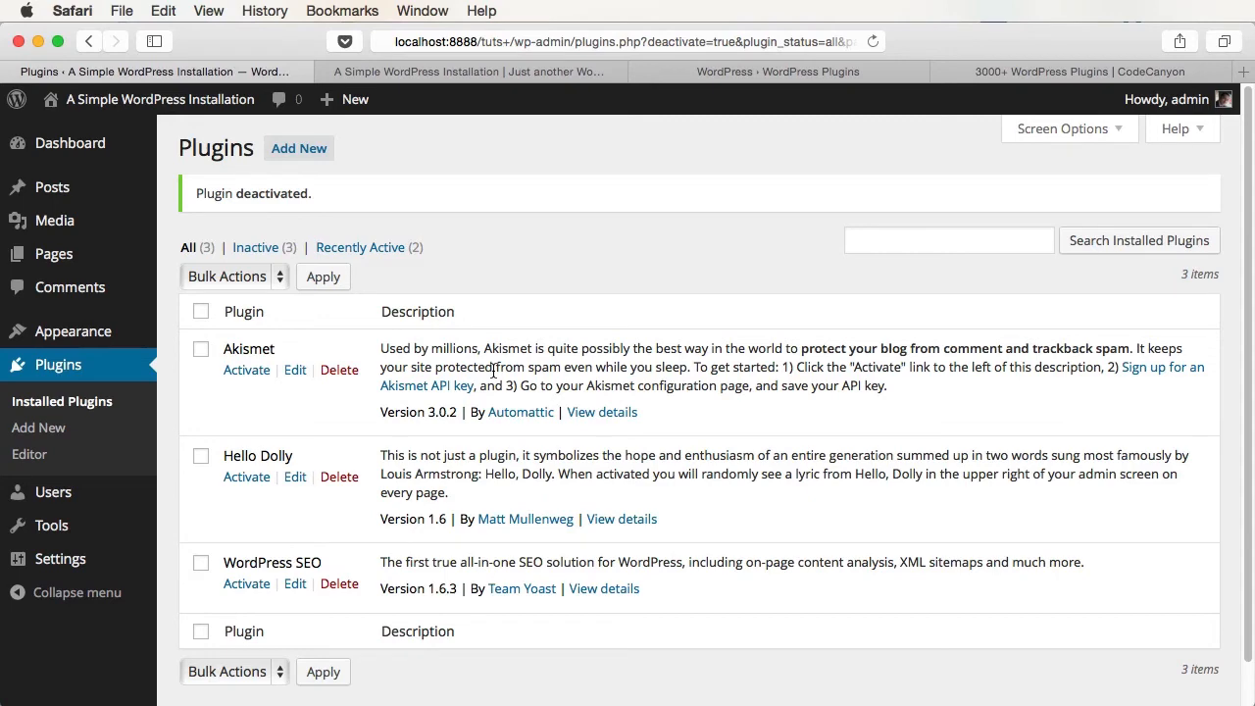
click(1040, 71)
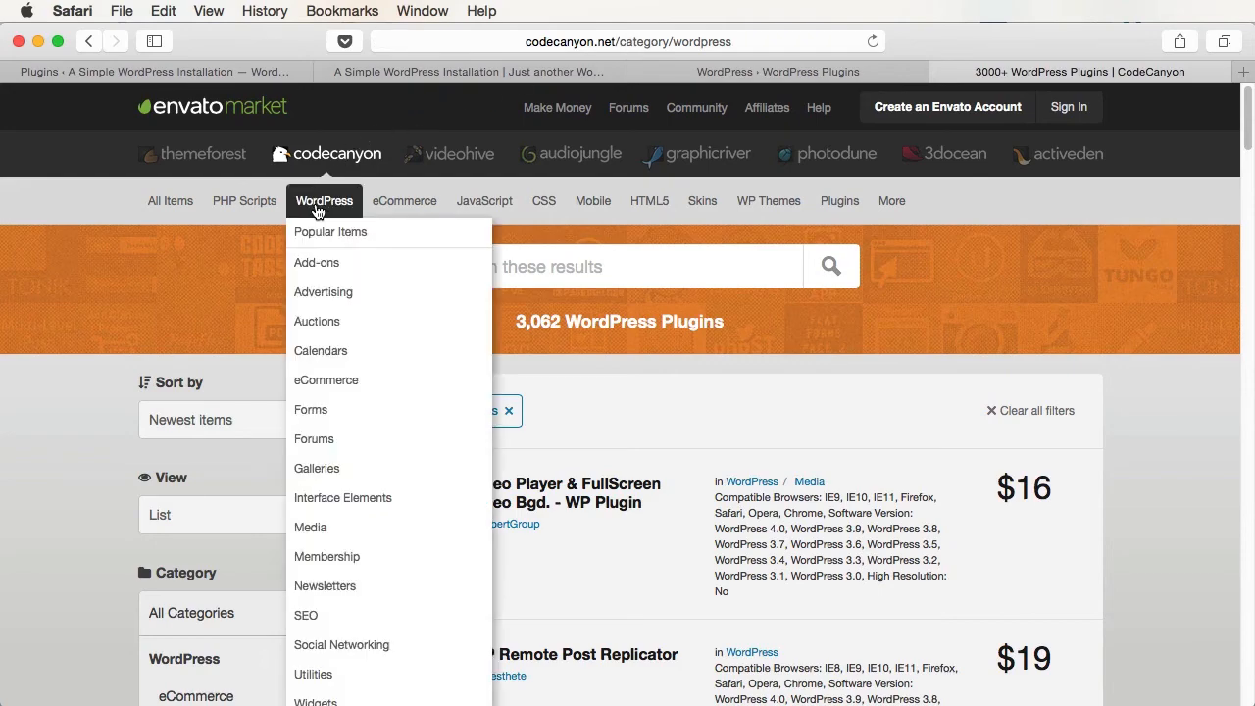
- Scroll through CodeCanyon's WordPress plugins category and filters, then return to the WordPress admin
click(324, 200)
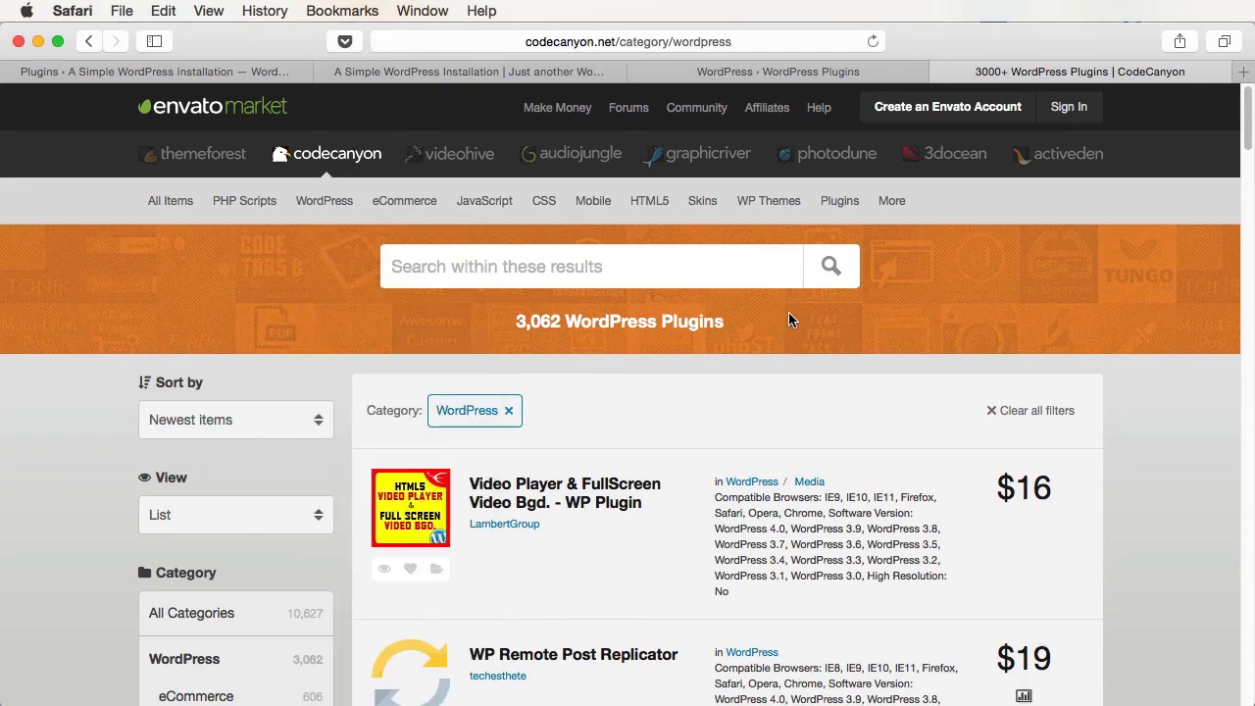
scroll(789, 320, down, 5)
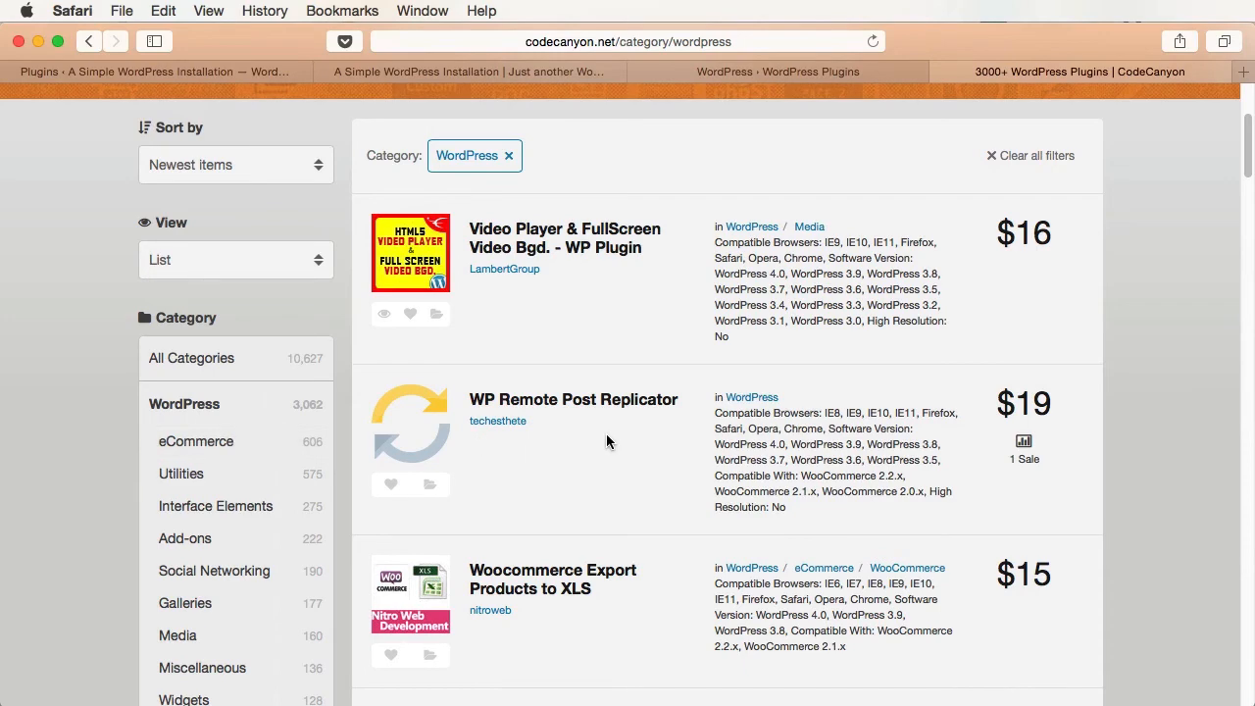
scroll(611, 441, down, 3)
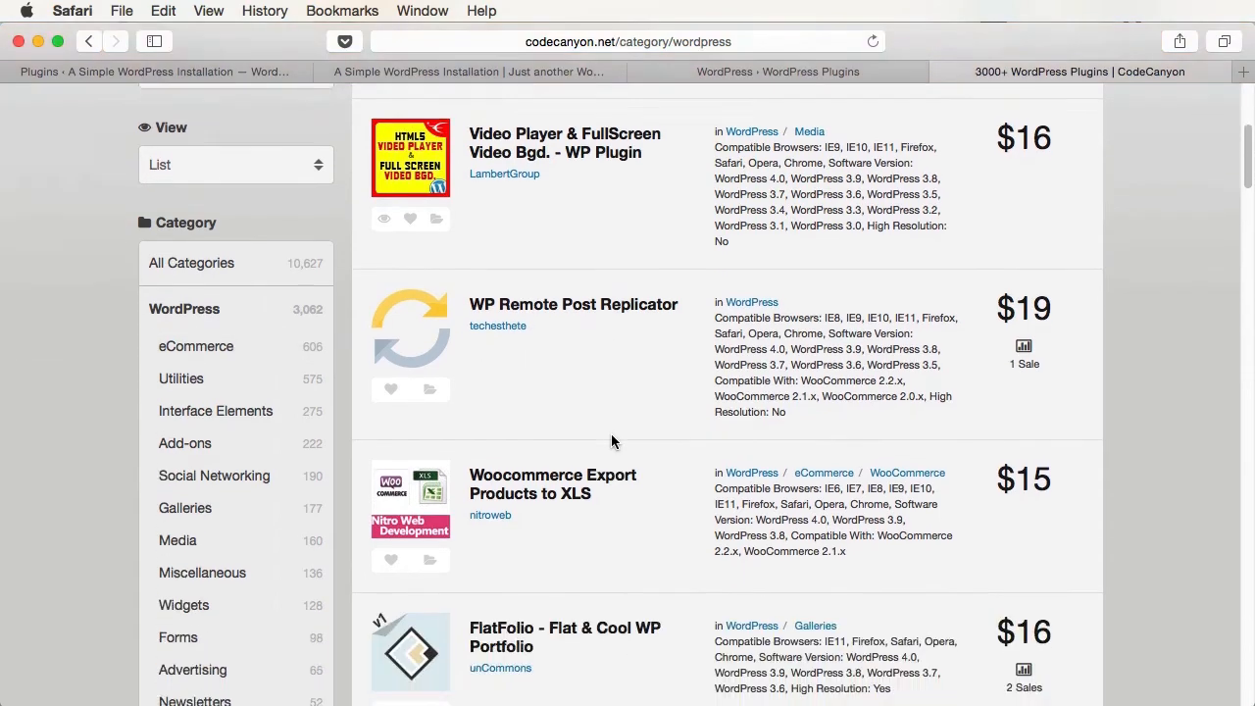
scroll(252, 342, down, 2)
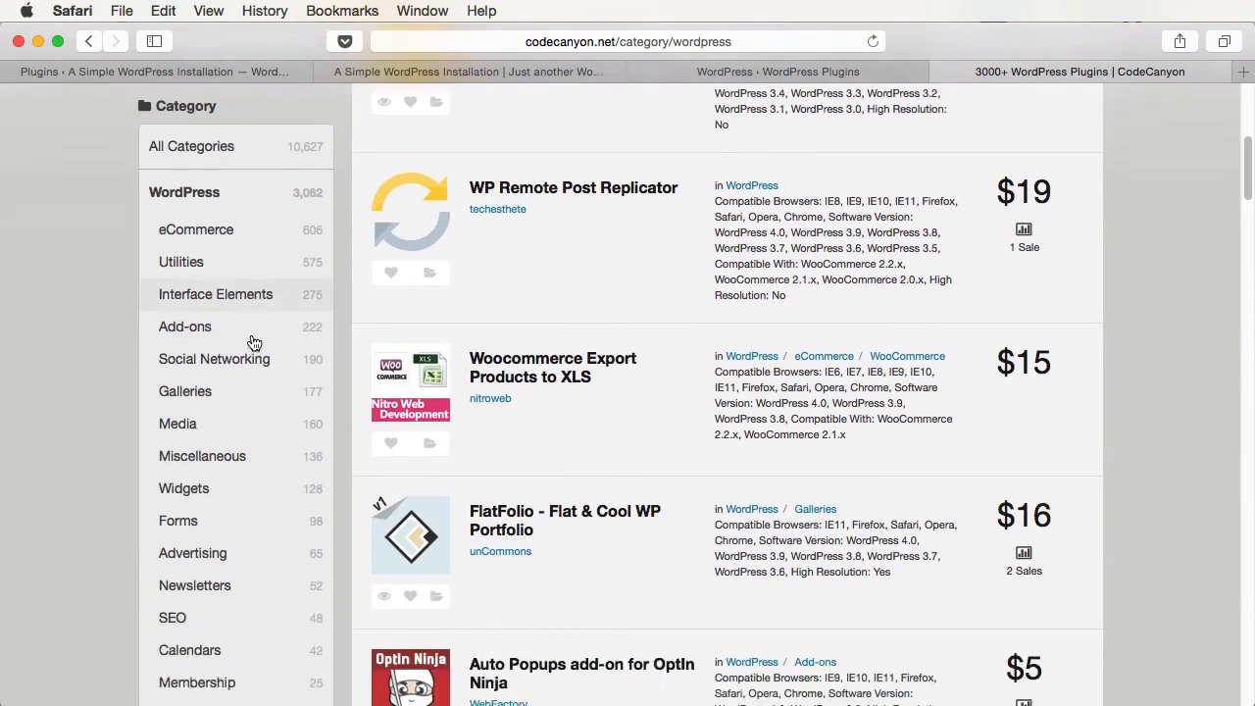
scroll(257, 517, down, 3)
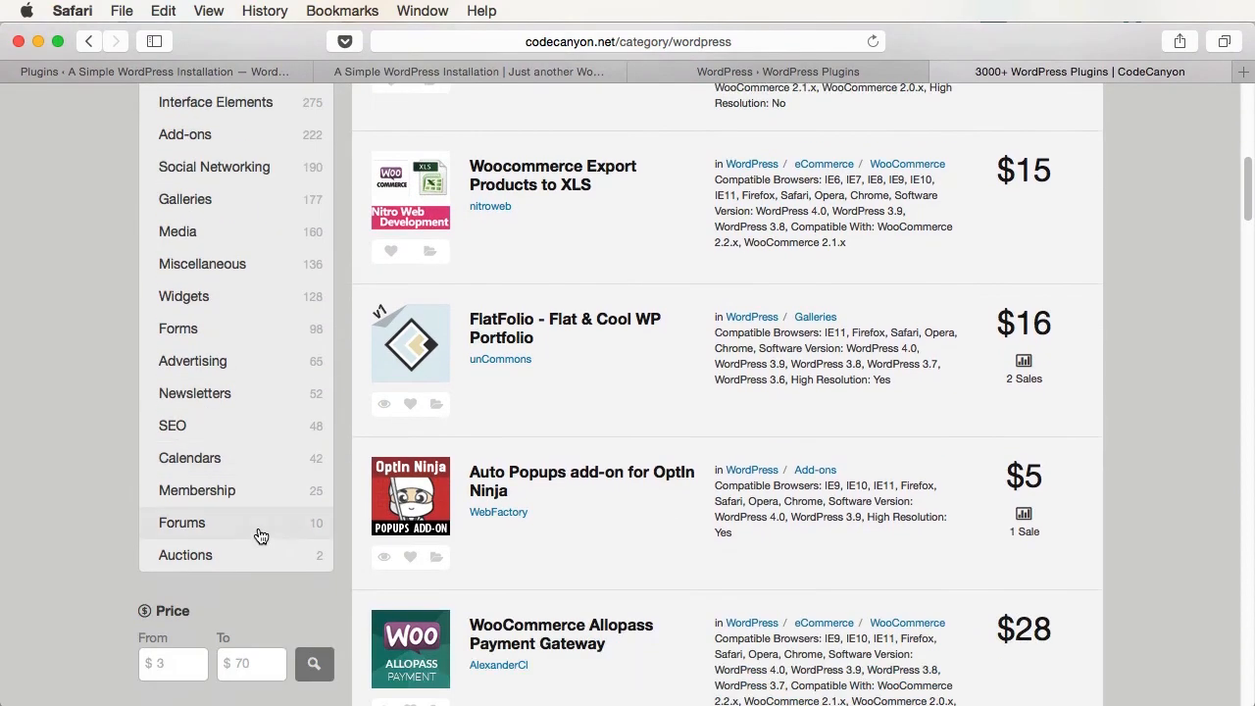
scroll(260, 535, down, 4)
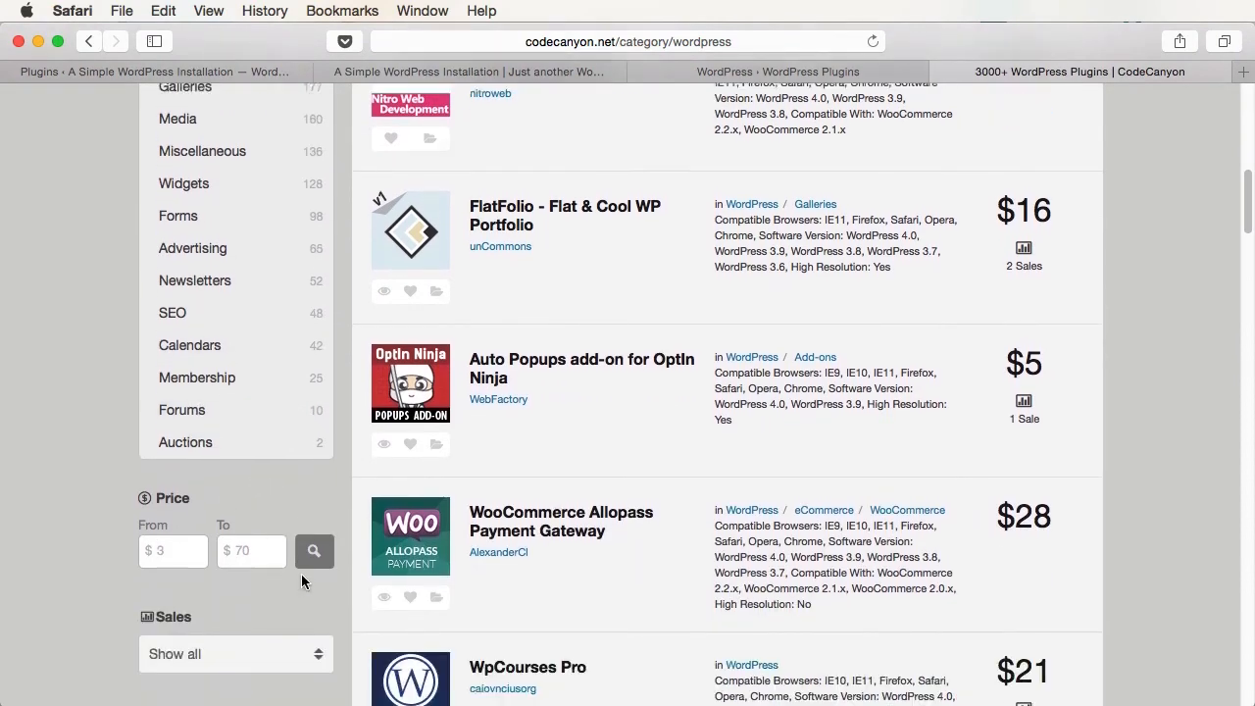
scroll(218, 592, down, 2)
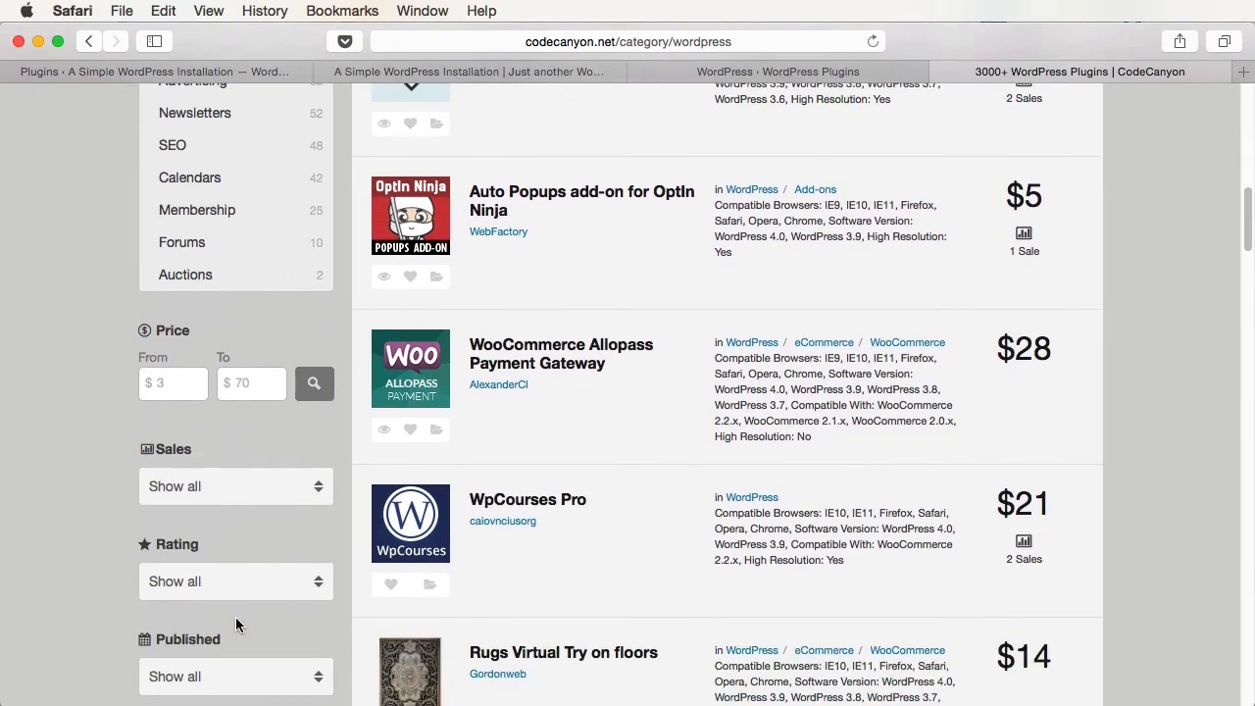
scroll(695, 516, up, 18)
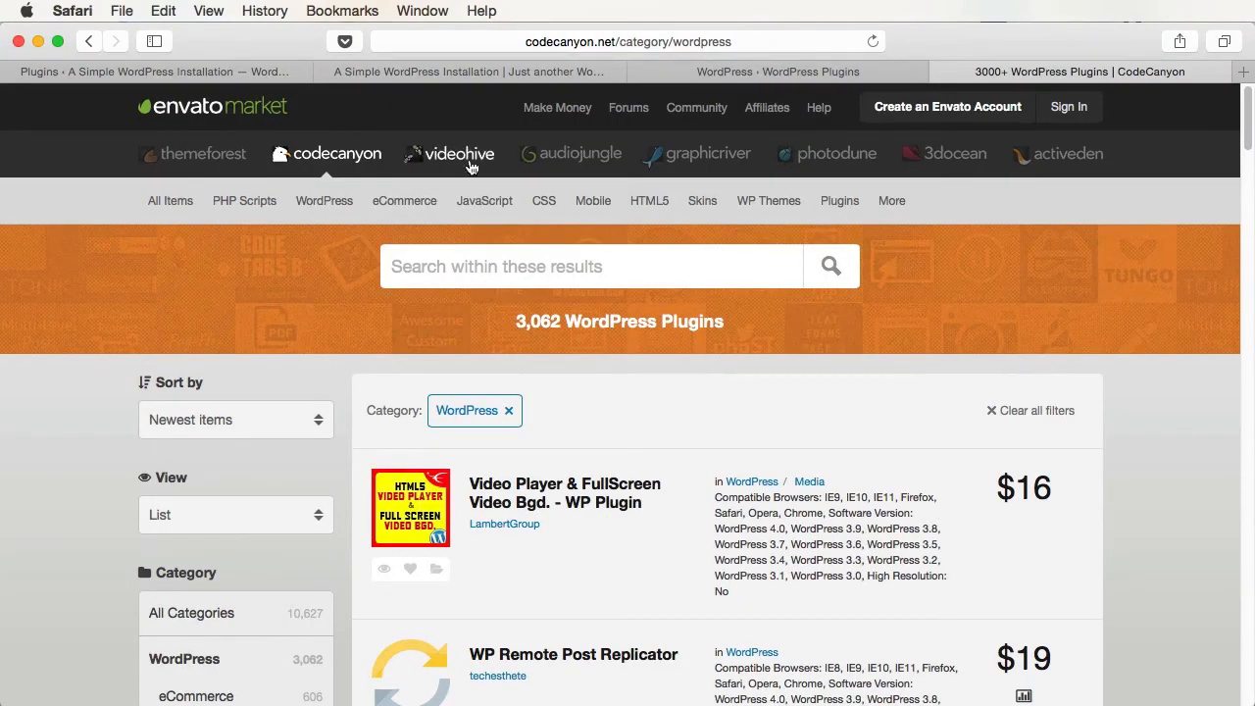
click(253, 71)
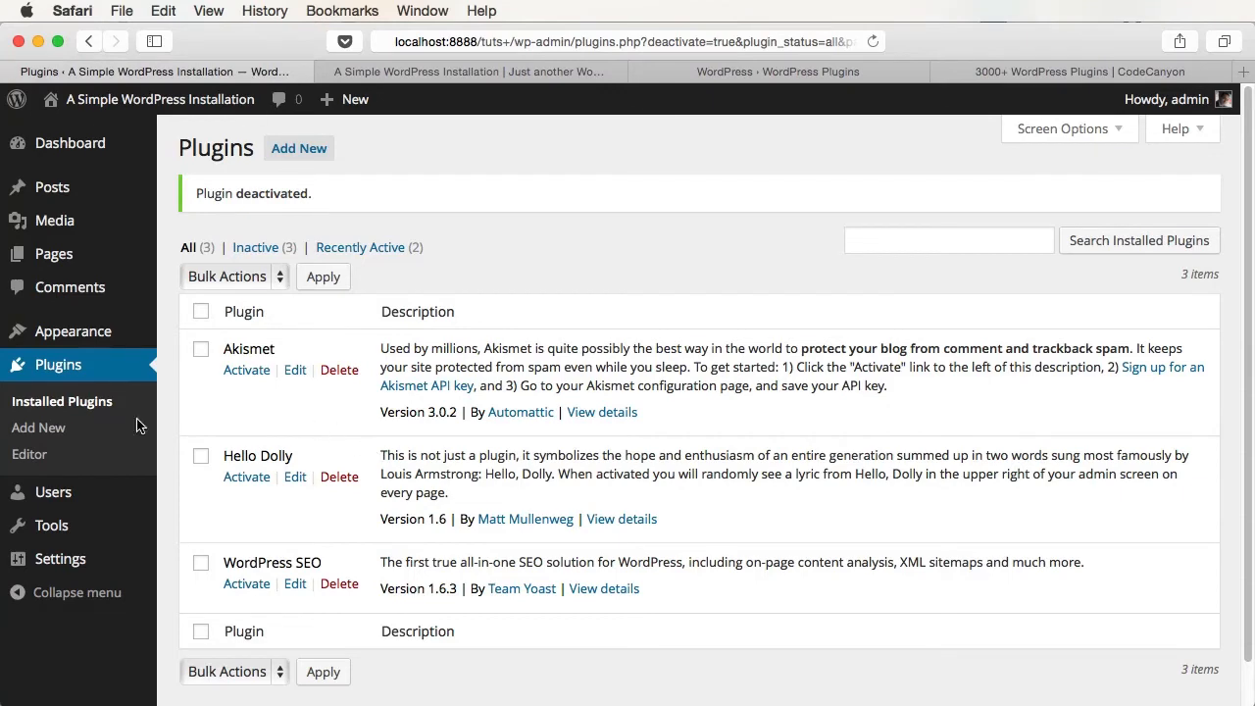
- Load Hello Dolly's hello.php into the Plugins Editor
click(39, 427)
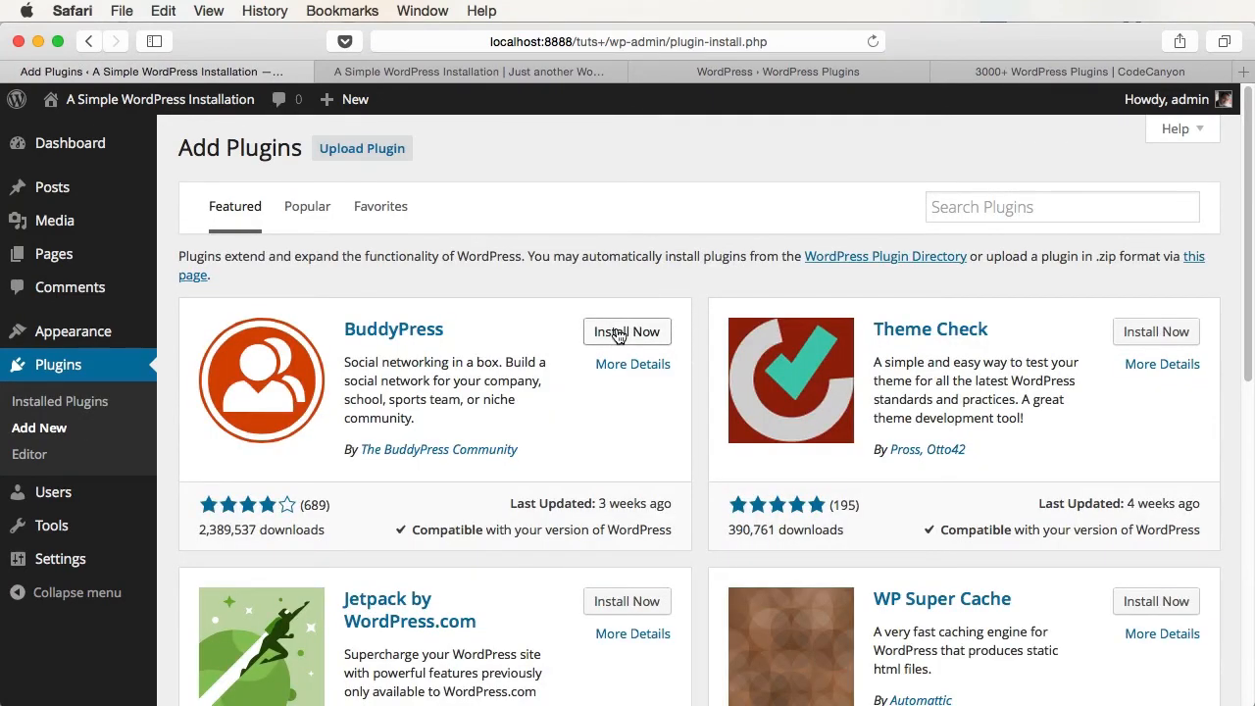
click(1034, 73)
click(29, 454)
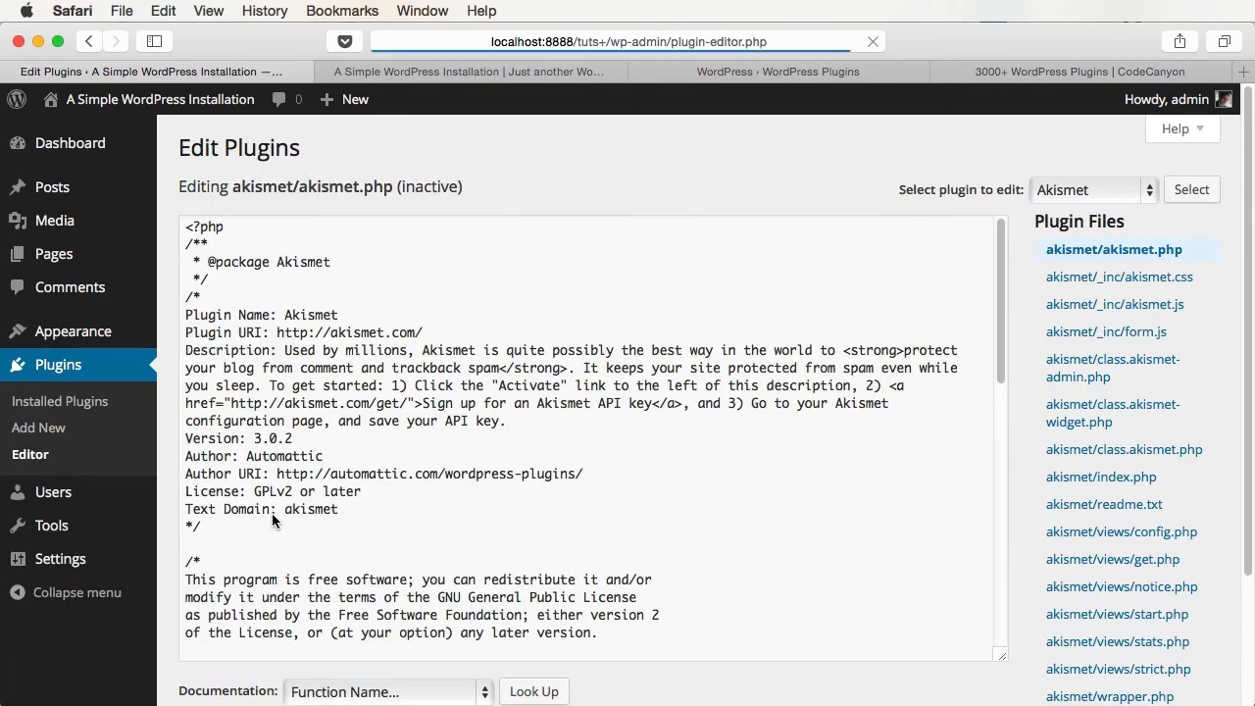
click(1069, 195)
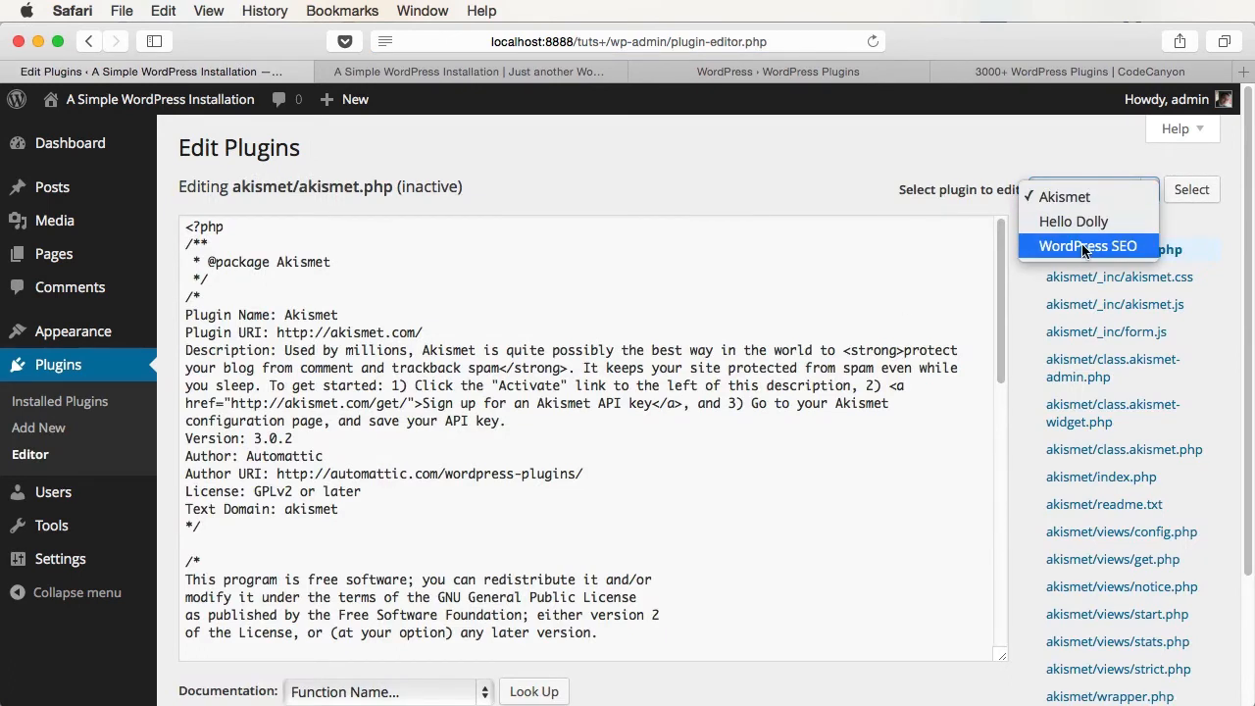
click(1074, 221)
click(1190, 191)
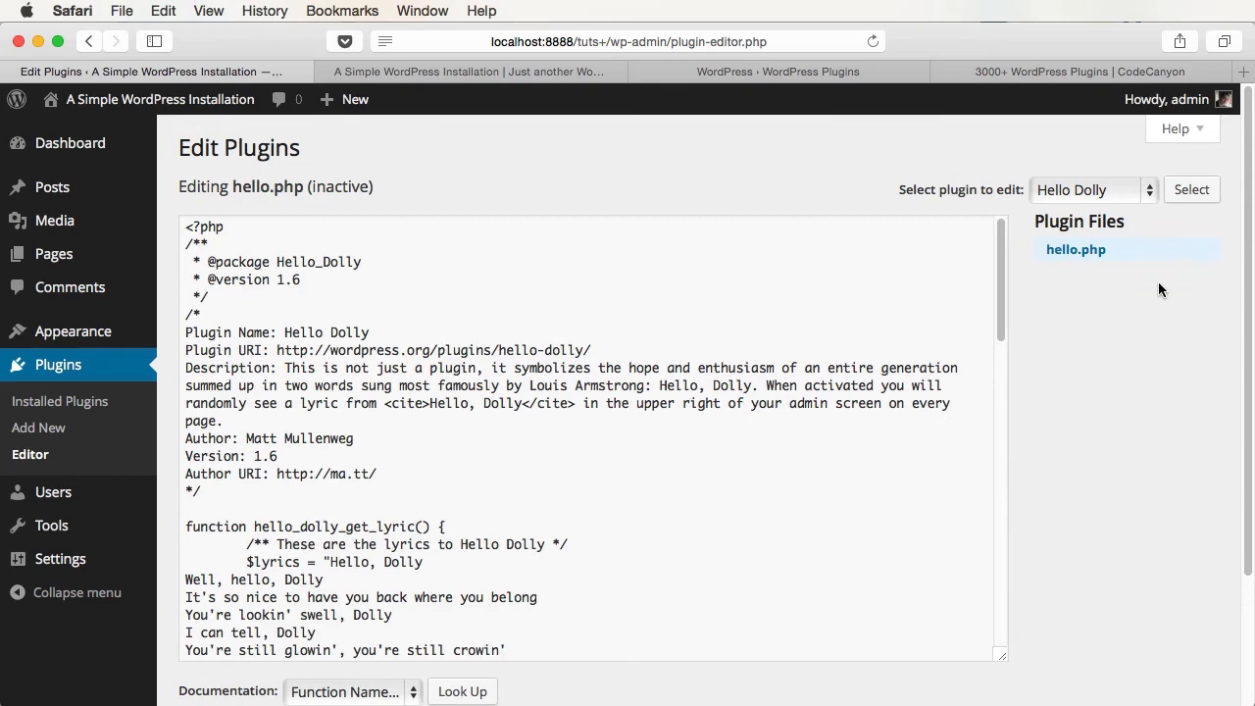
- Read through hello.php and pick count() in the Documentation list
click(508, 432)
scroll(495, 515, down, 10)
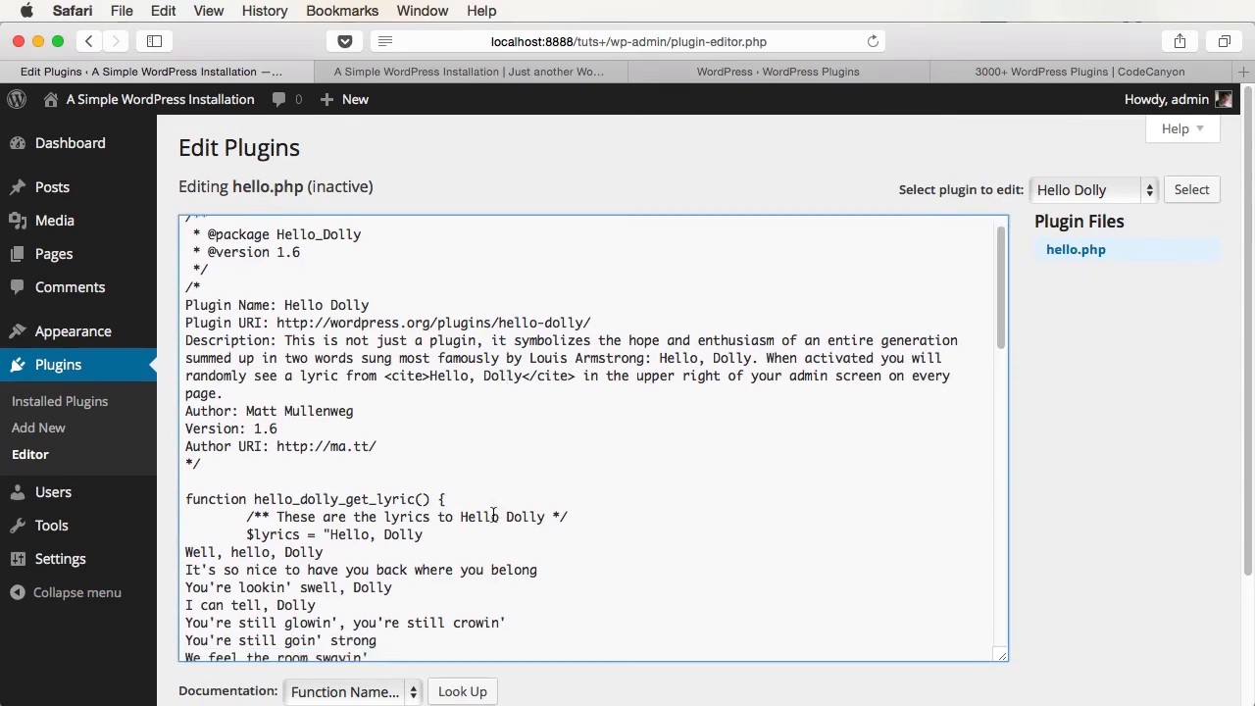
scroll(494, 515, down, 8)
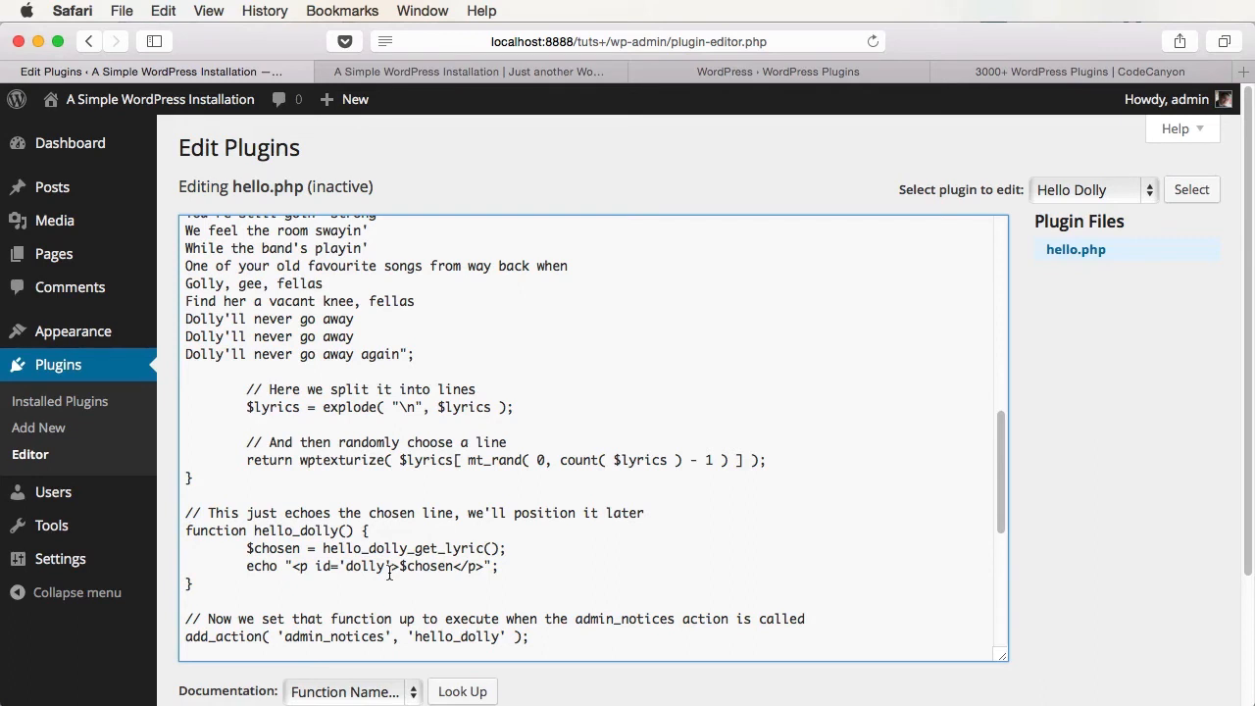
scroll(389, 573, down, 3)
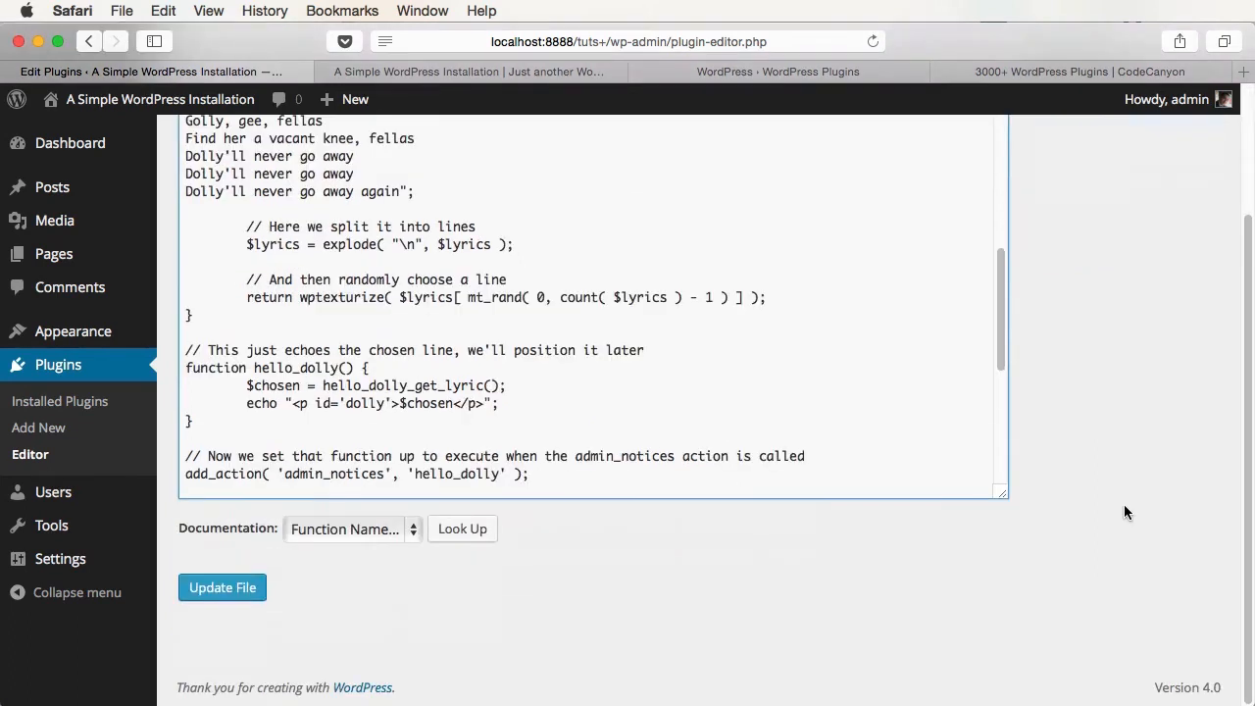
click(371, 530)
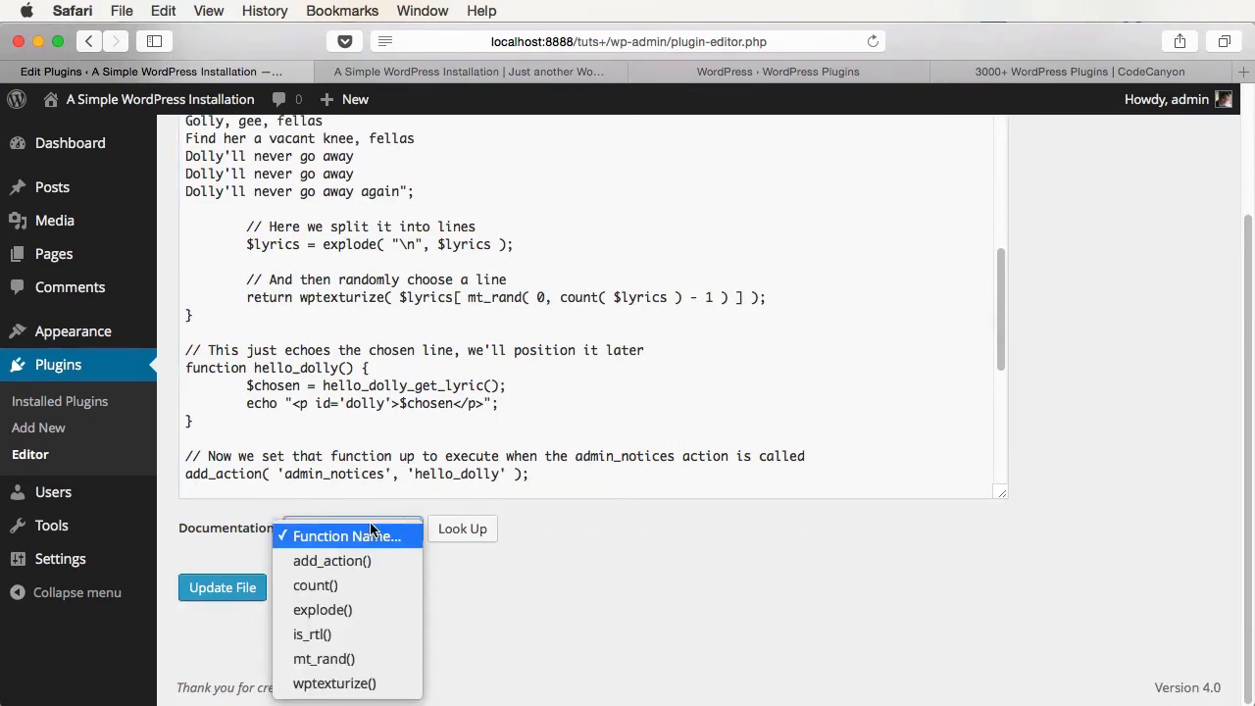
click(386, 585)
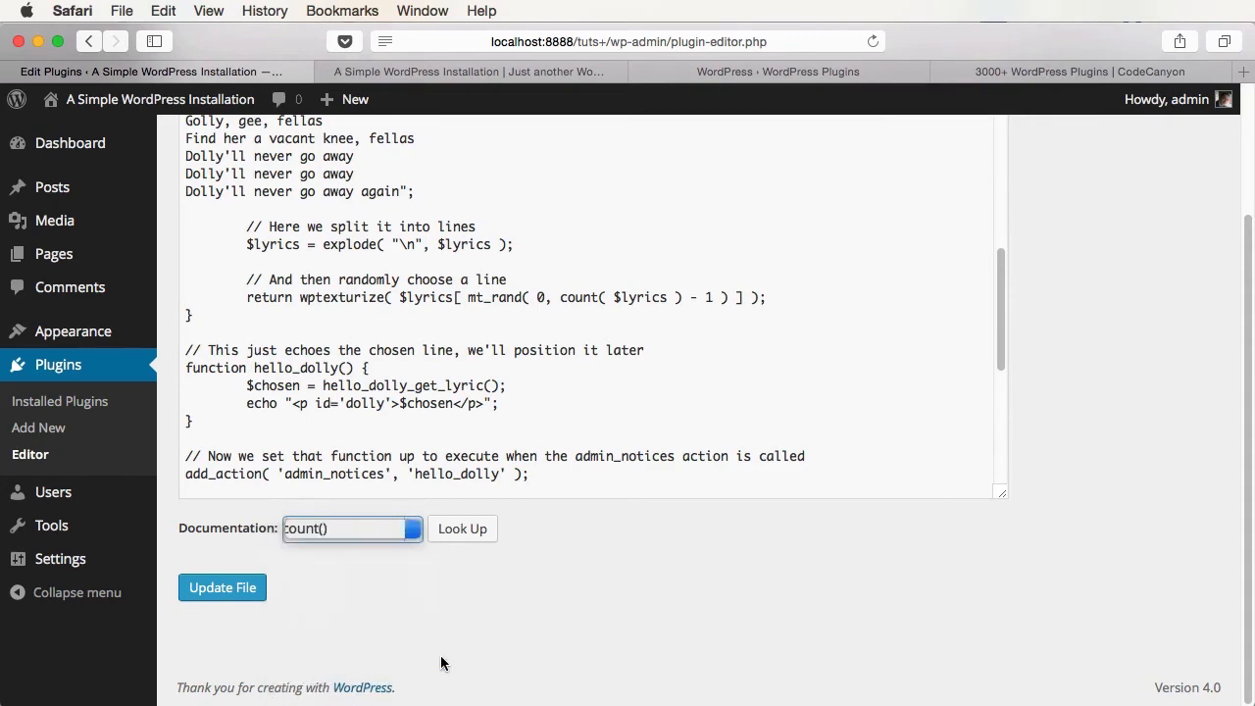
- Look up count() on php.net, skim the reference, and return to the hello.php editor
click(457, 529)
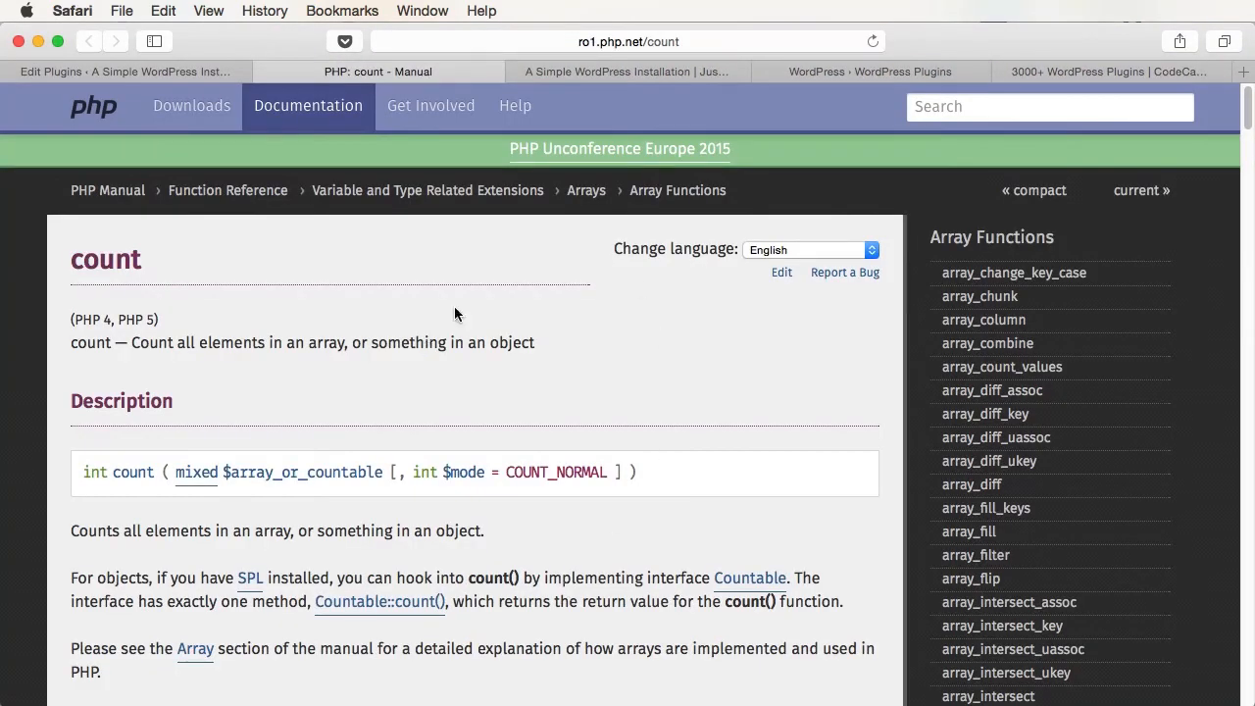
scroll(530, 341, down, 5)
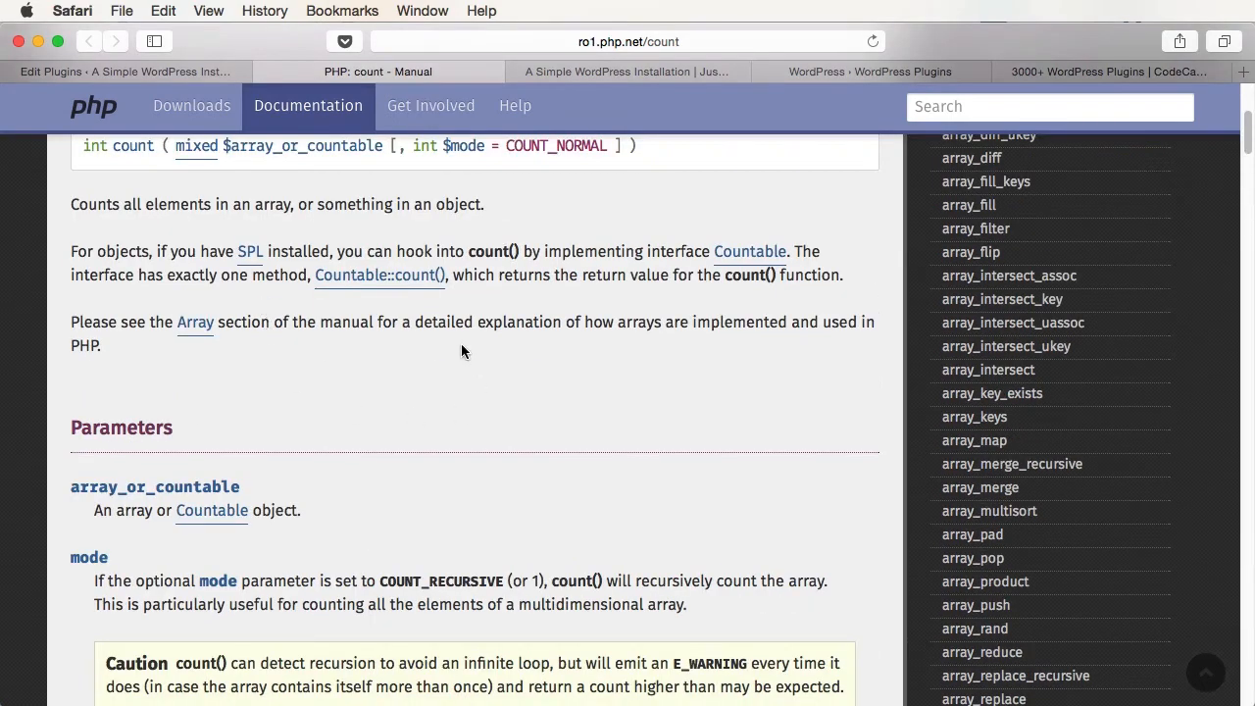
scroll(386, 459, up, 5)
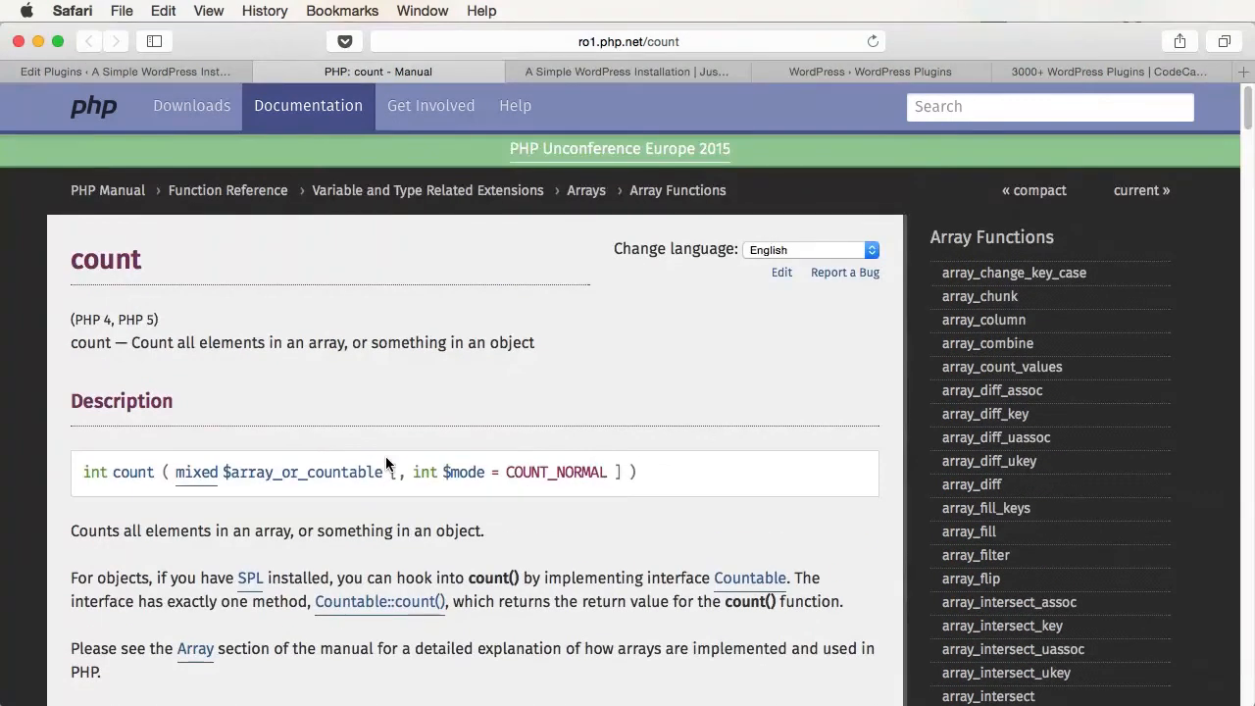
key(ctrl+shift+Tab)
scroll(636, 608, up, 1)
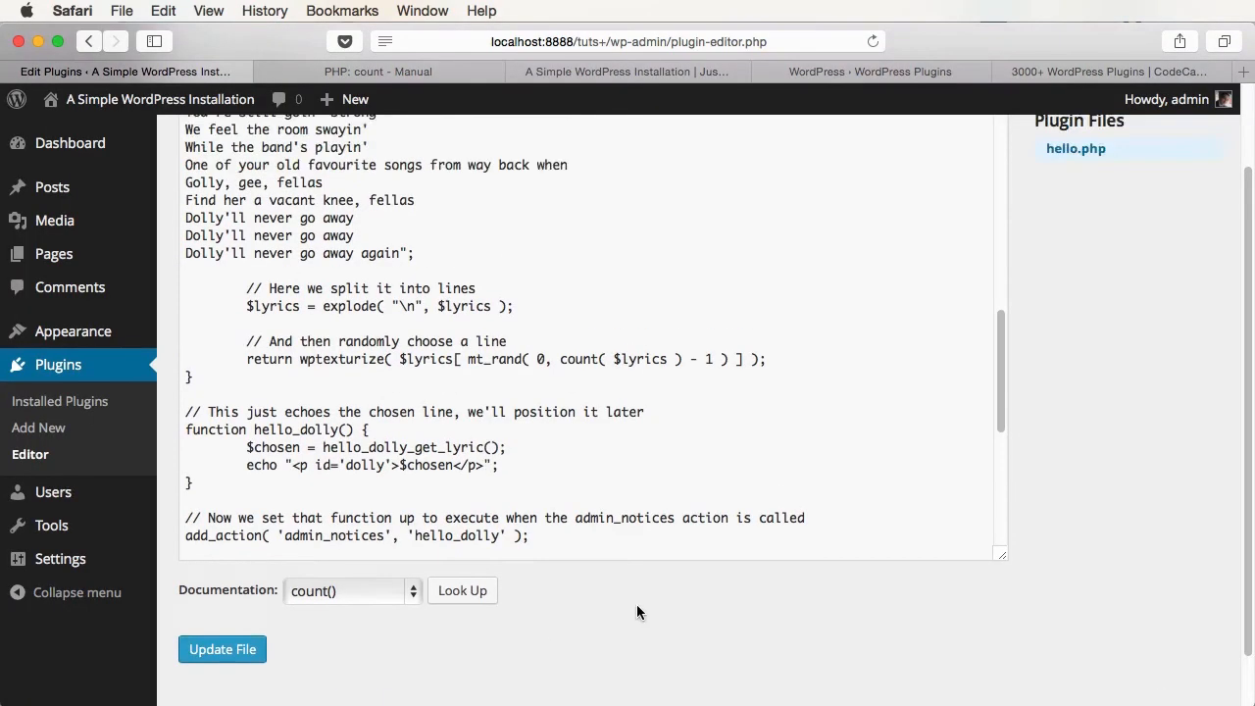
- Scroll back up the hello.php plugin editor page
scroll(636, 604, up, 10)
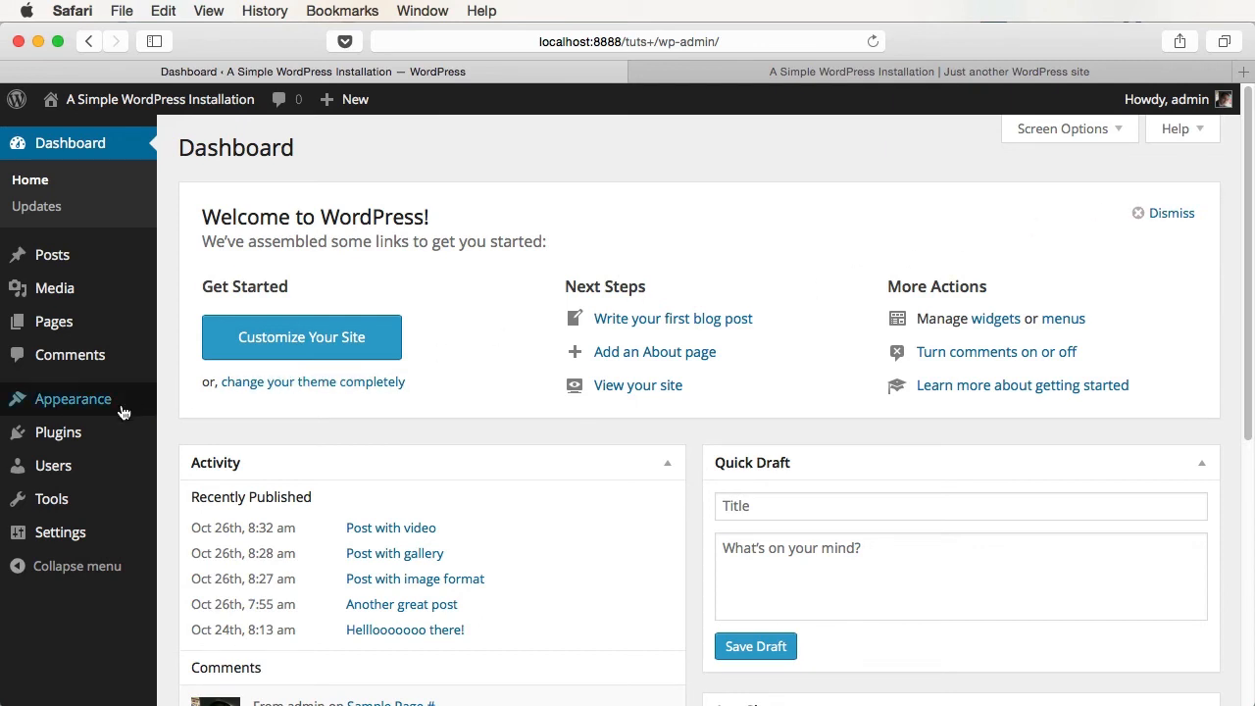
- Start a new user with username 'Tuts+' and fill in the account's e-mail address
click(71, 478)
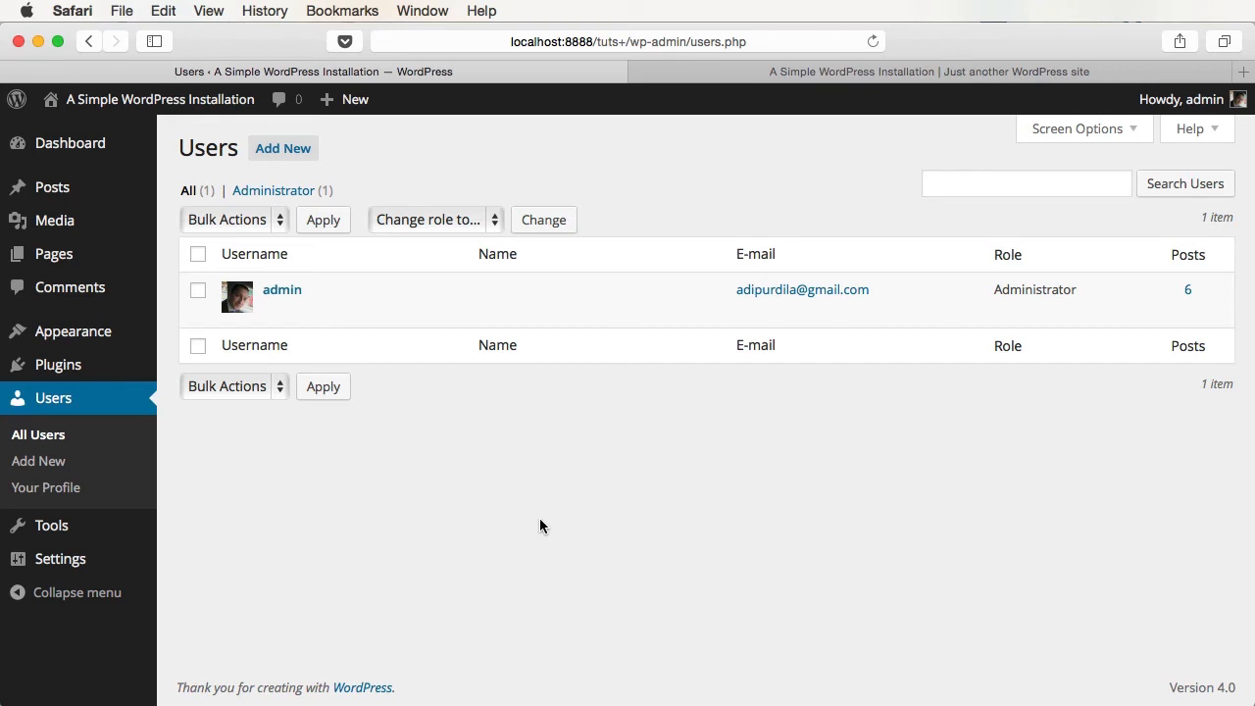
click(276, 149)
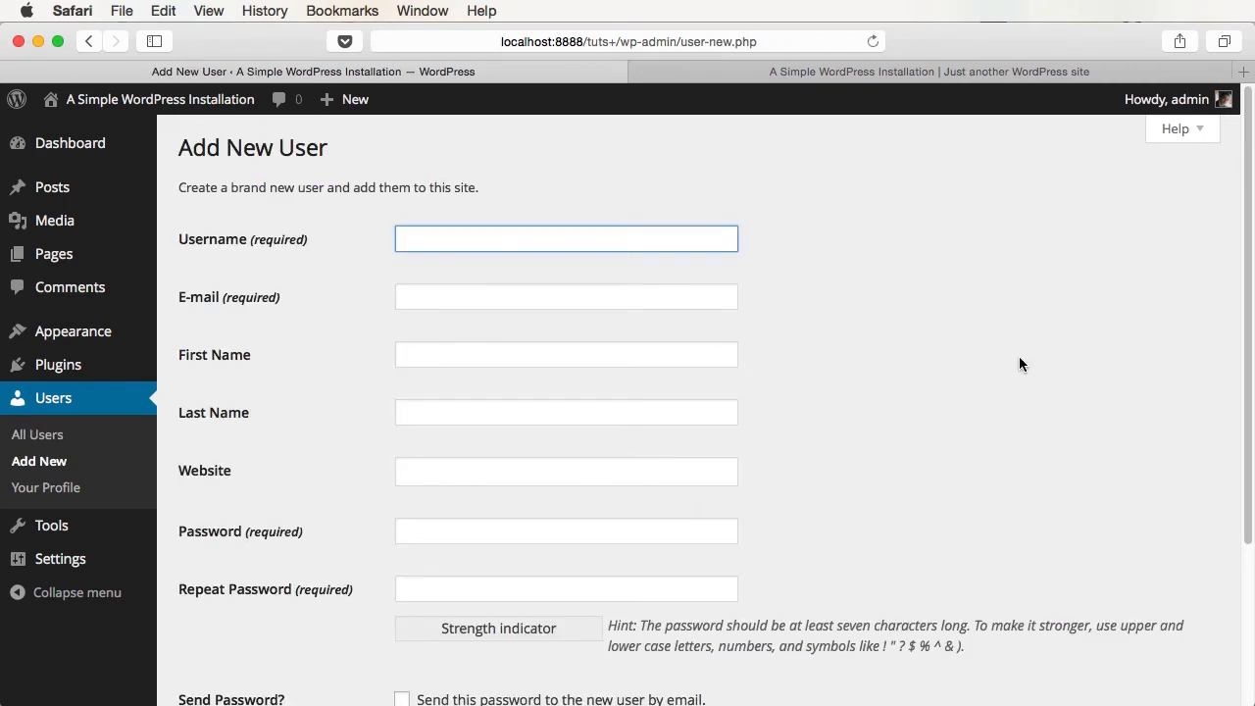
text(Tuts+)
key(Tab)
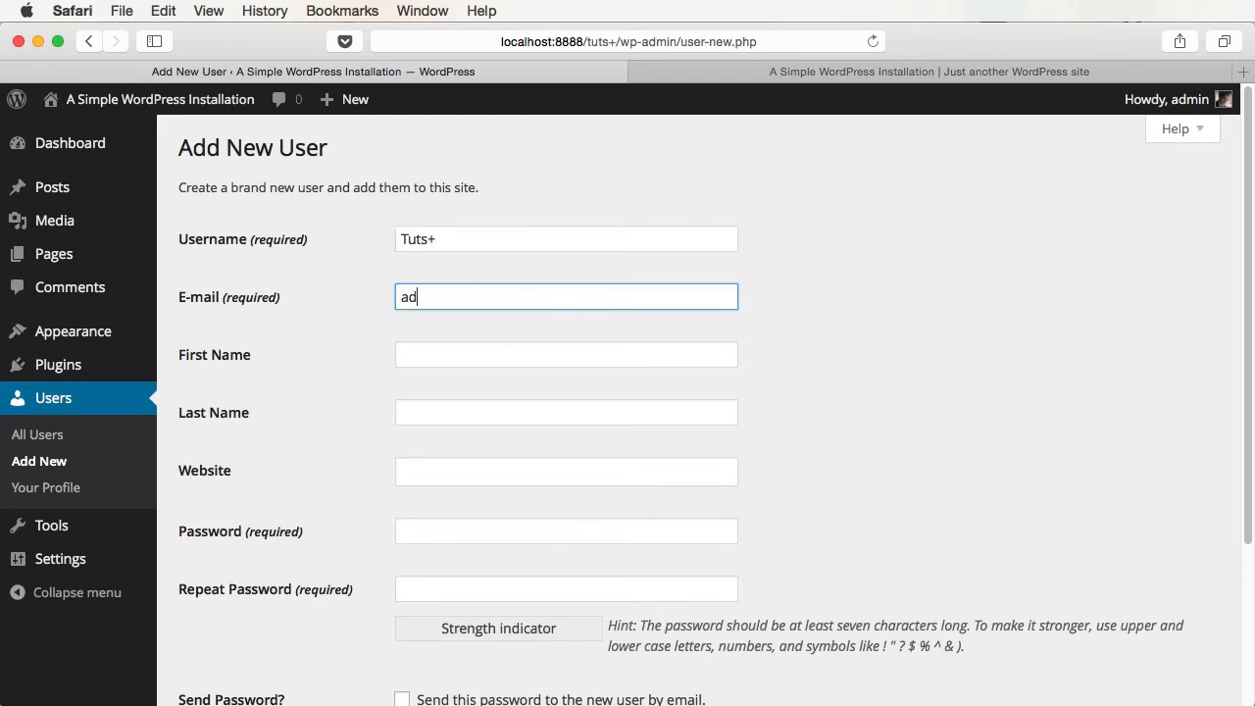
key(Tab)
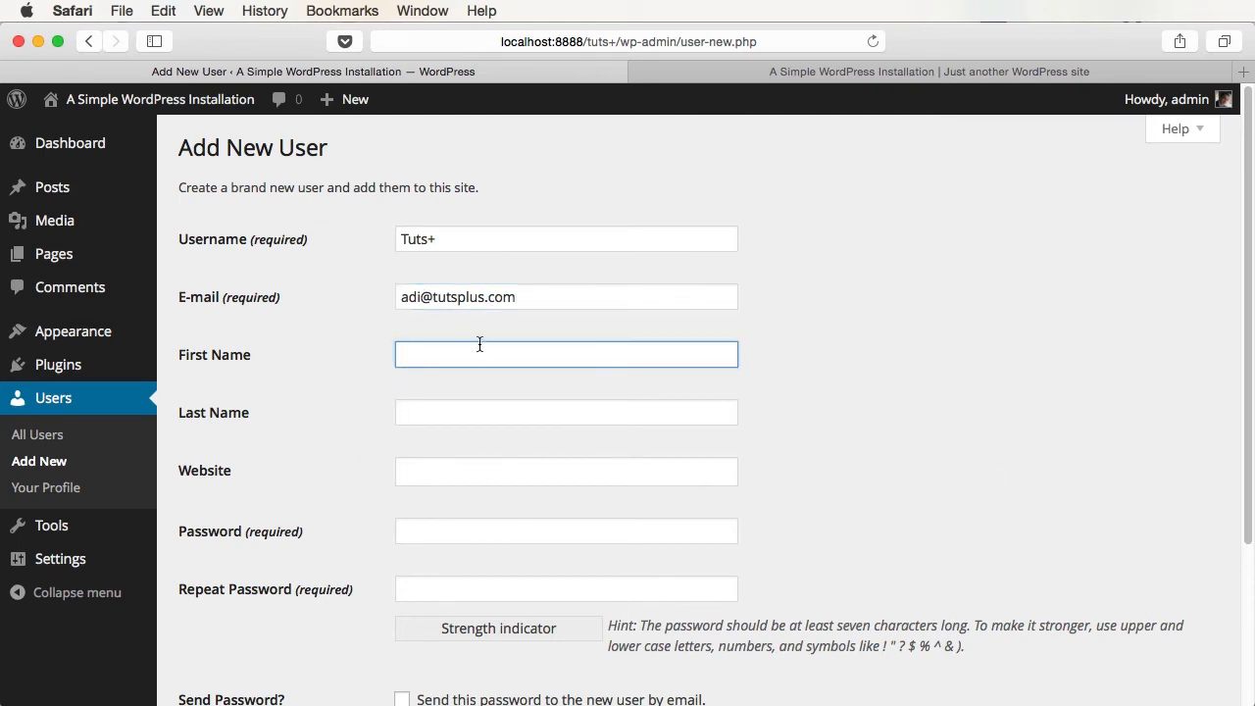
- Enter a short password twice and leave the role set to Subscriber
click(410, 530)
scroll(902, 520, down, 2)
text(p)
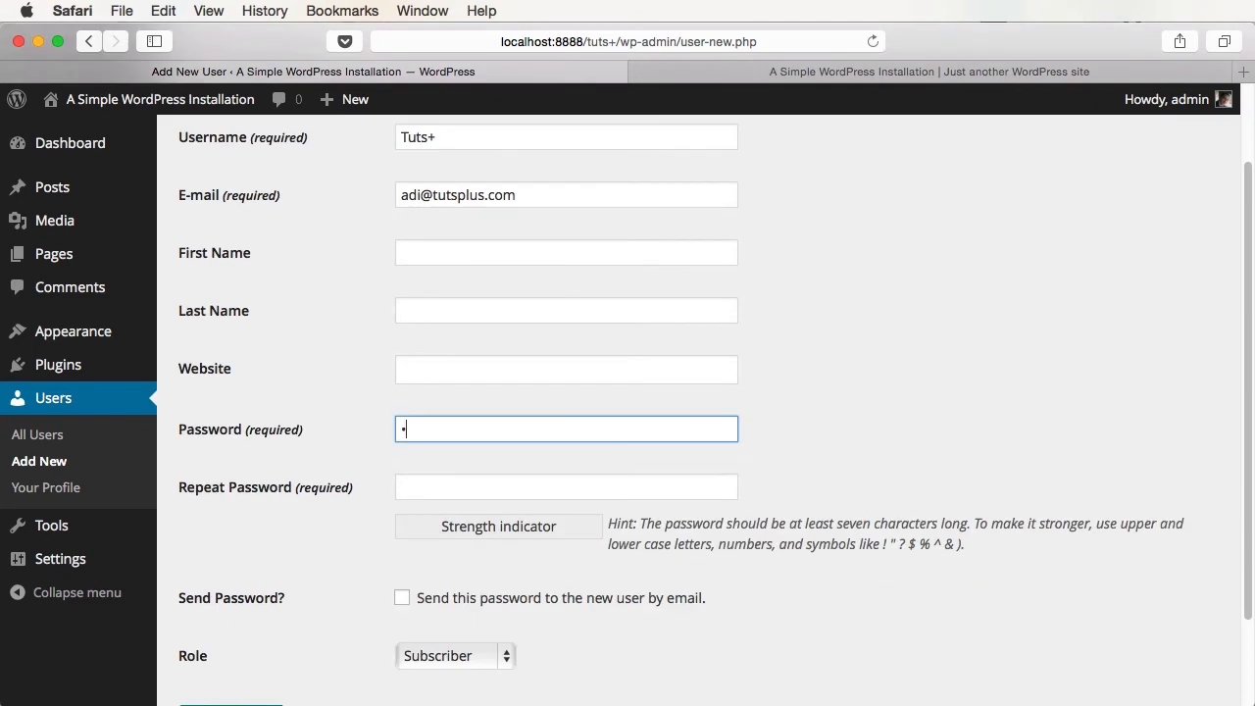
text(as)
key(Tab)
text(pas)
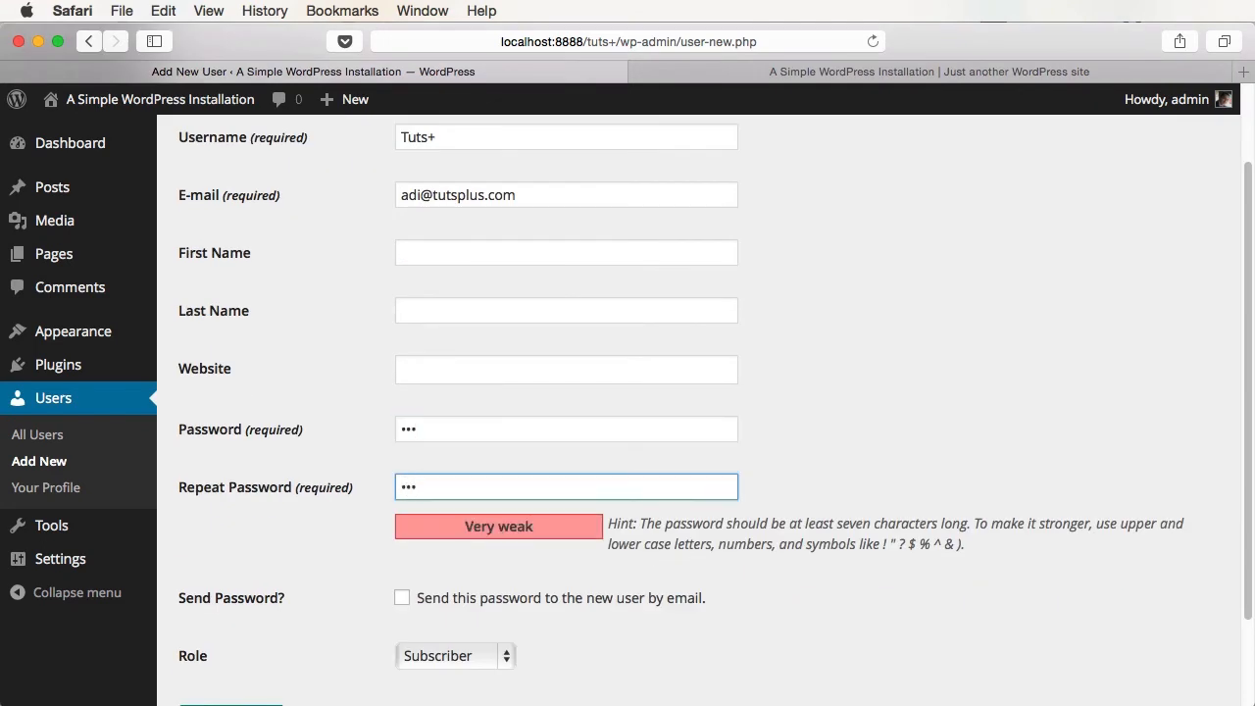
scroll(582, 552, down, 2)
click(490, 569)
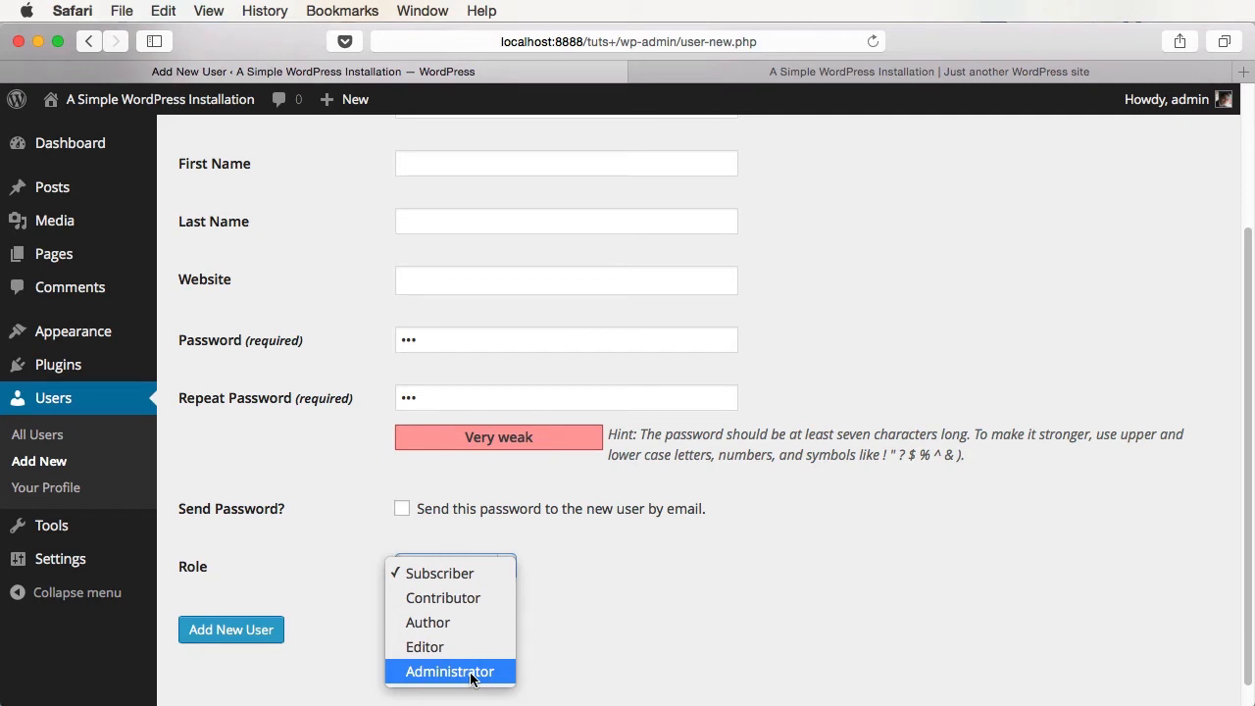
click(621, 686)
- Submit the new user, remove the rejected '+' to make the username 'Tuts', and re-enter the password twice
click(257, 633)
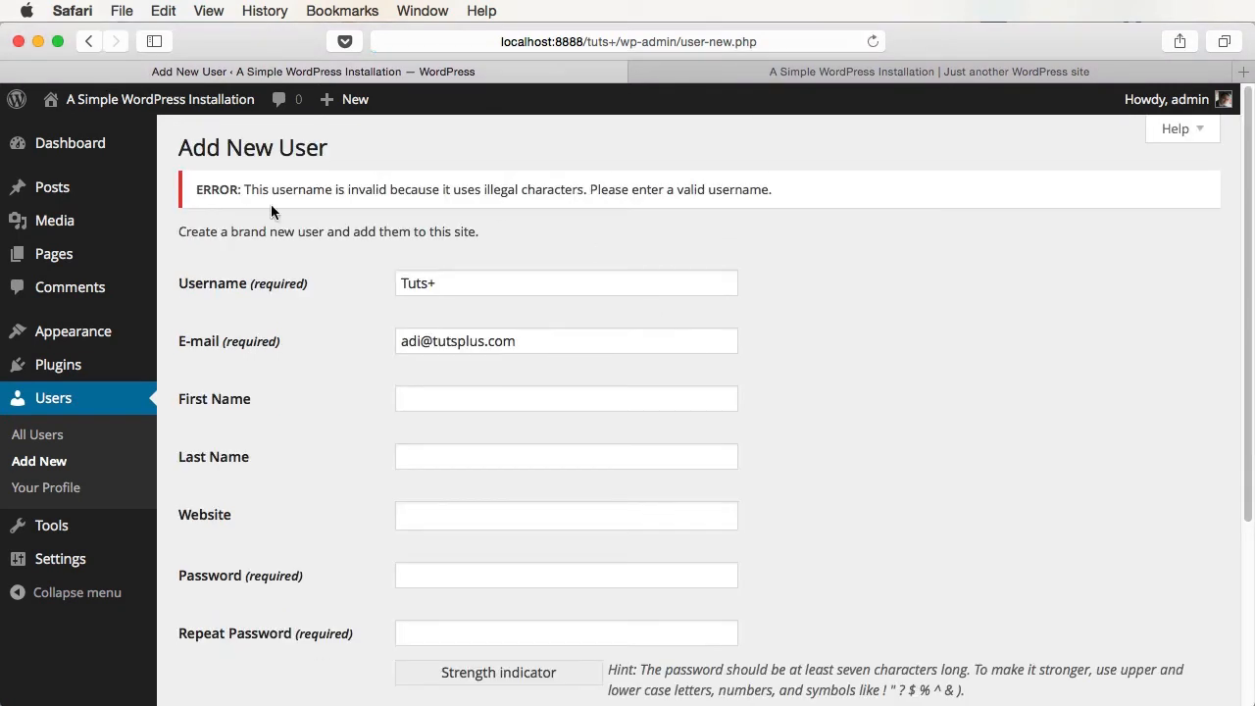
click(471, 289)
key(BackSpace)
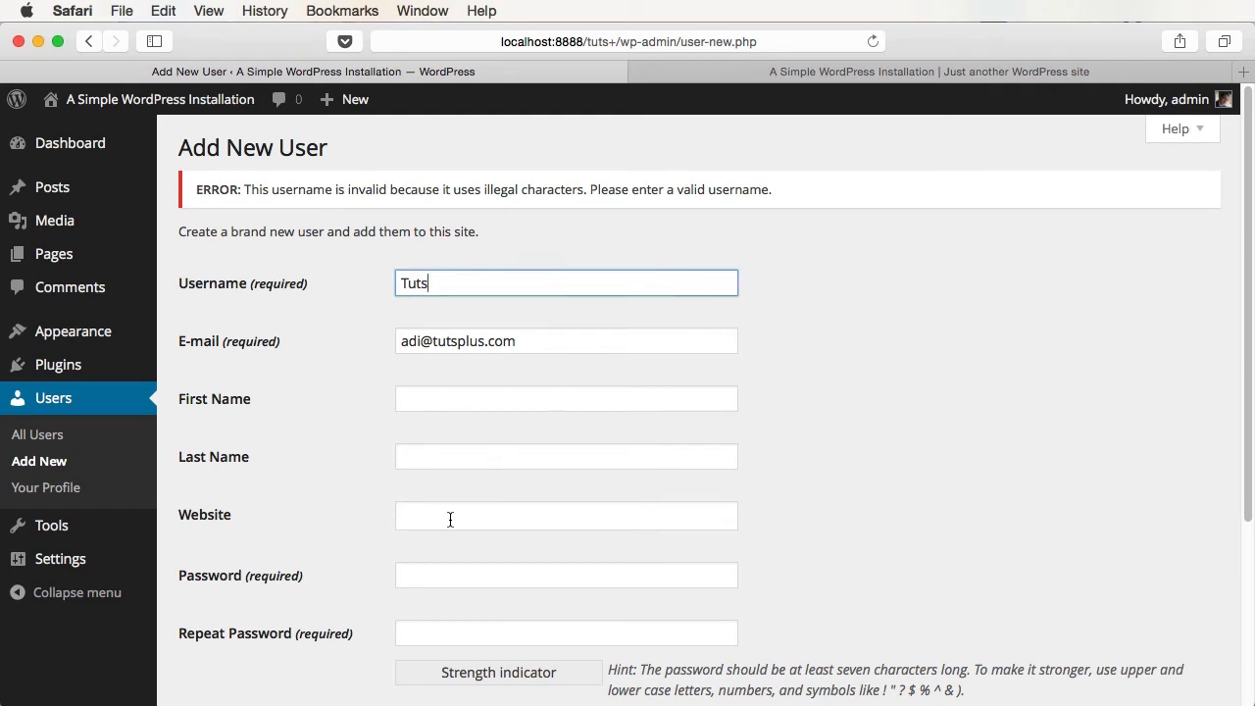
click(428, 579)
text(123)
click(461, 628)
text(123)
scroll(605, 563, down, 5)
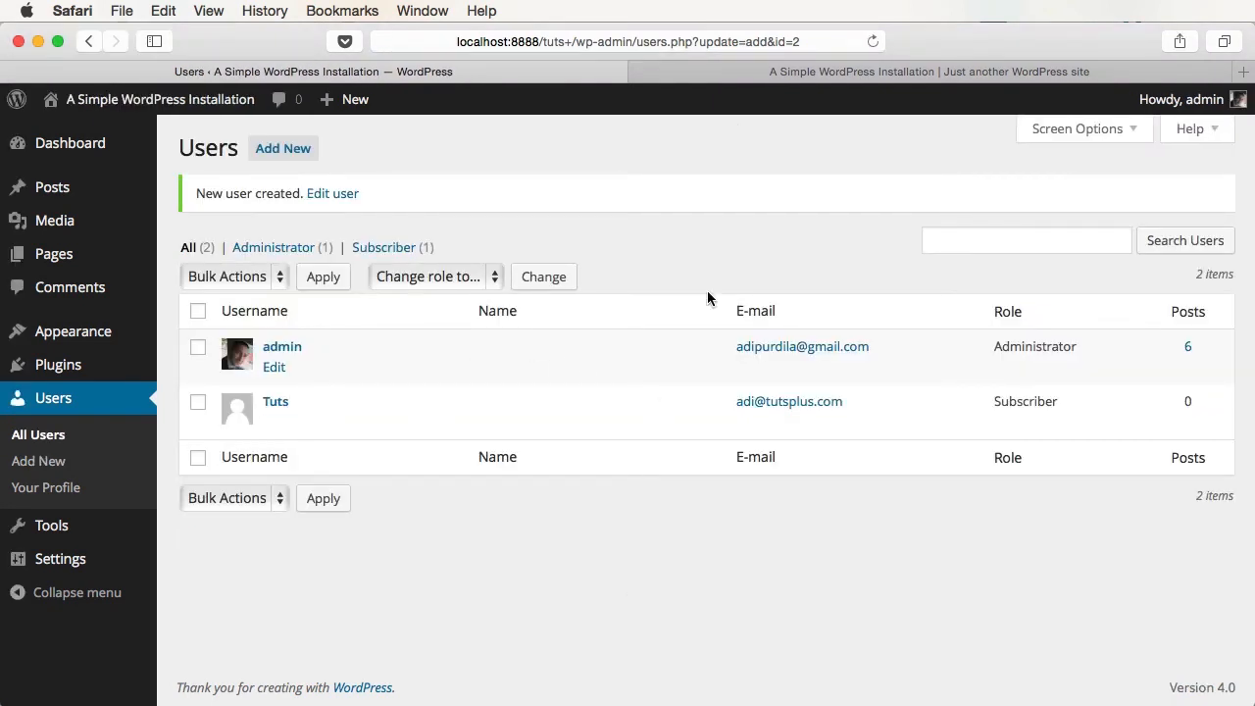
- Log out of admin and sign in as Tuts with its password
mouse_move(1201, 99)
click(1118, 199)
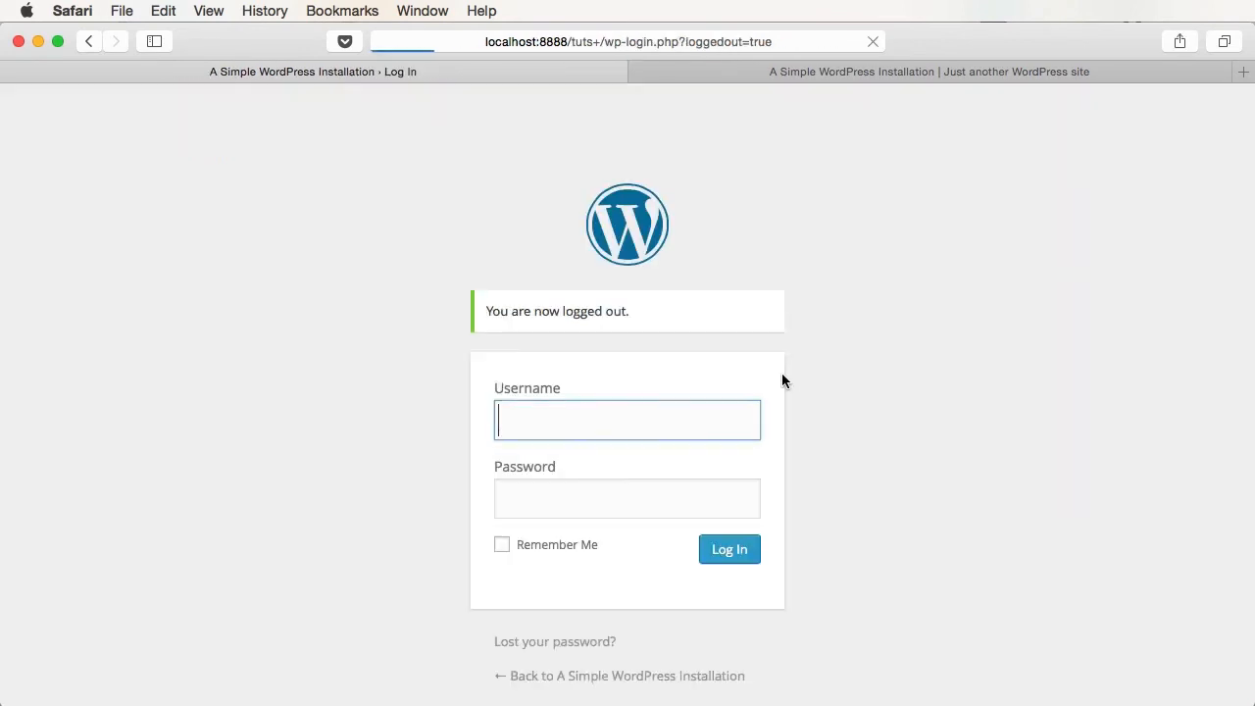
text(Tuts)
key(Tab)
text(•••)
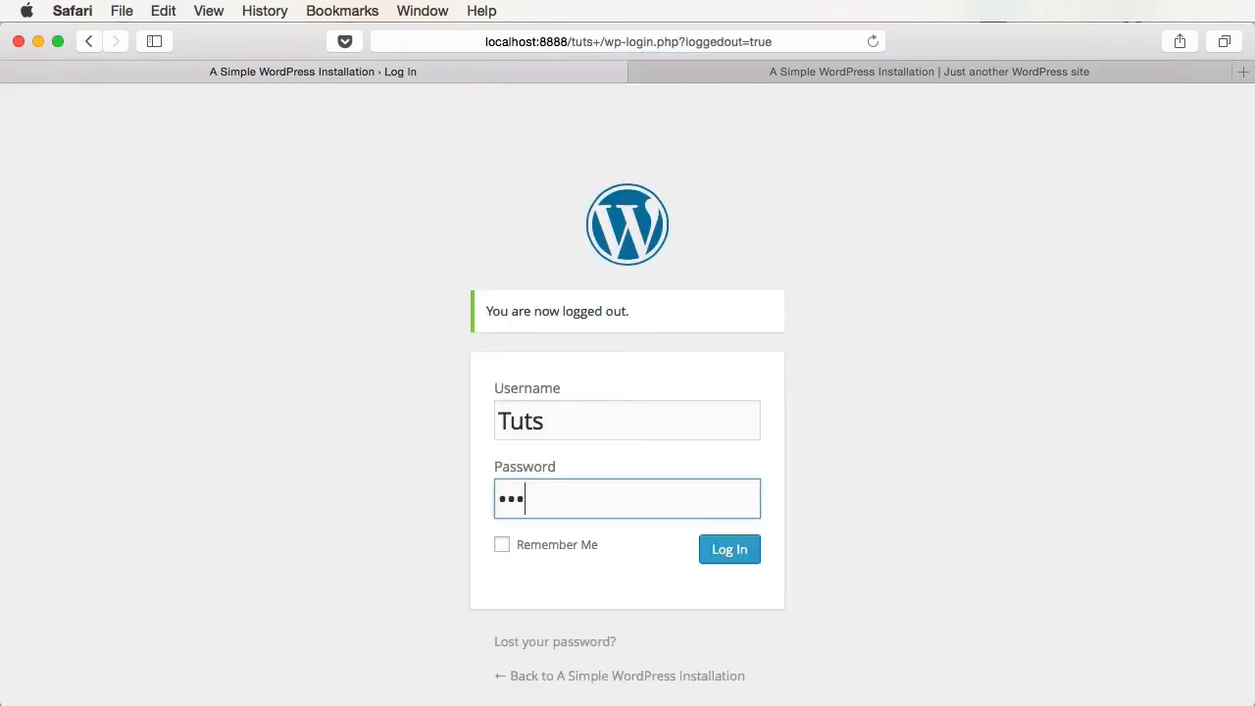
key(Return)
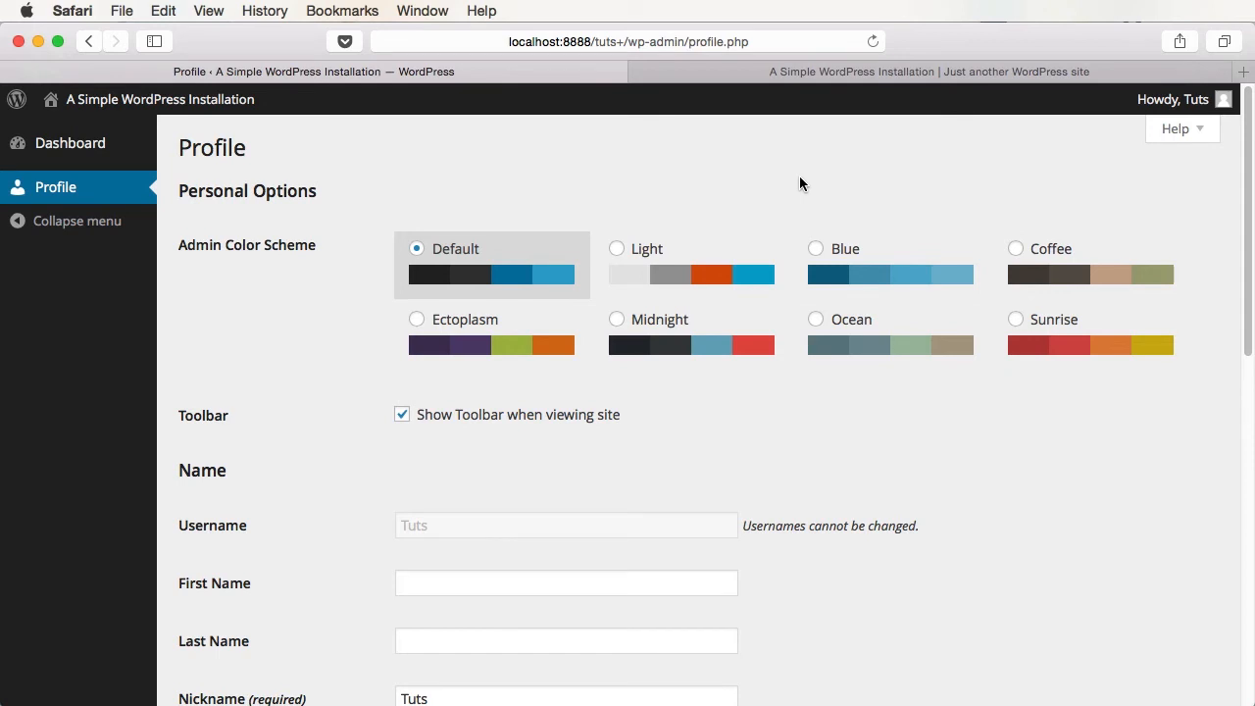
click(25, 145)
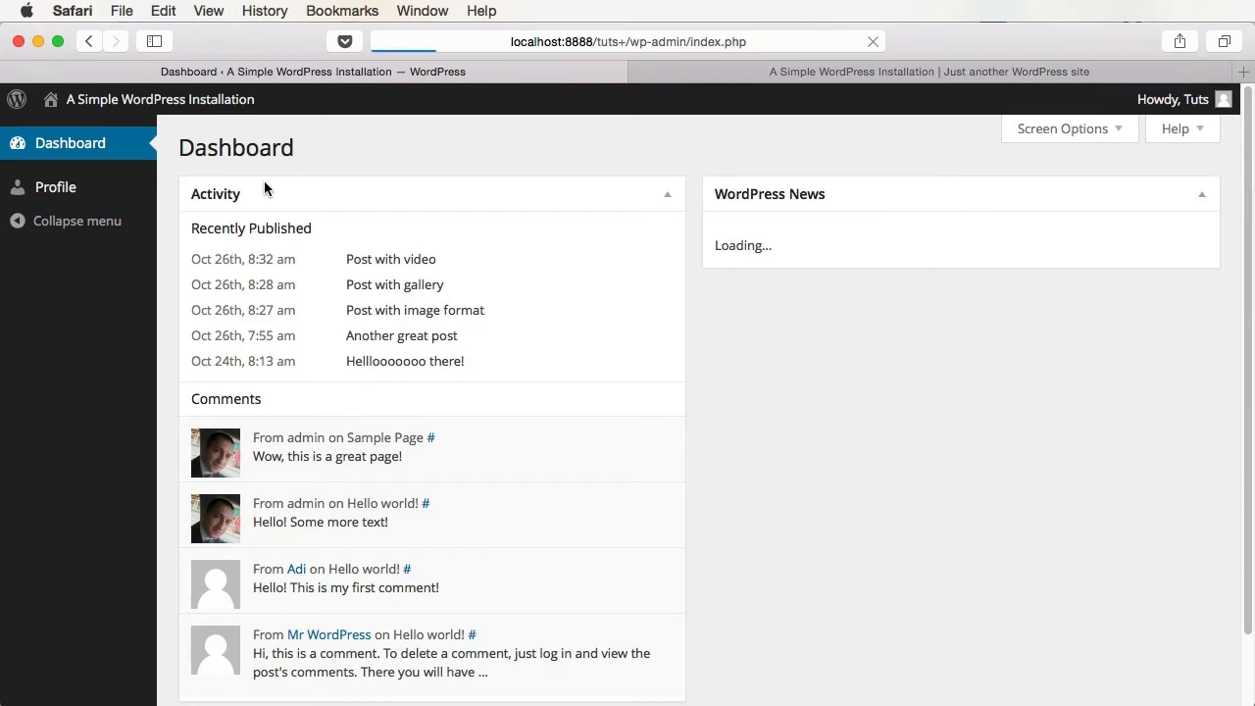
click(26, 188)
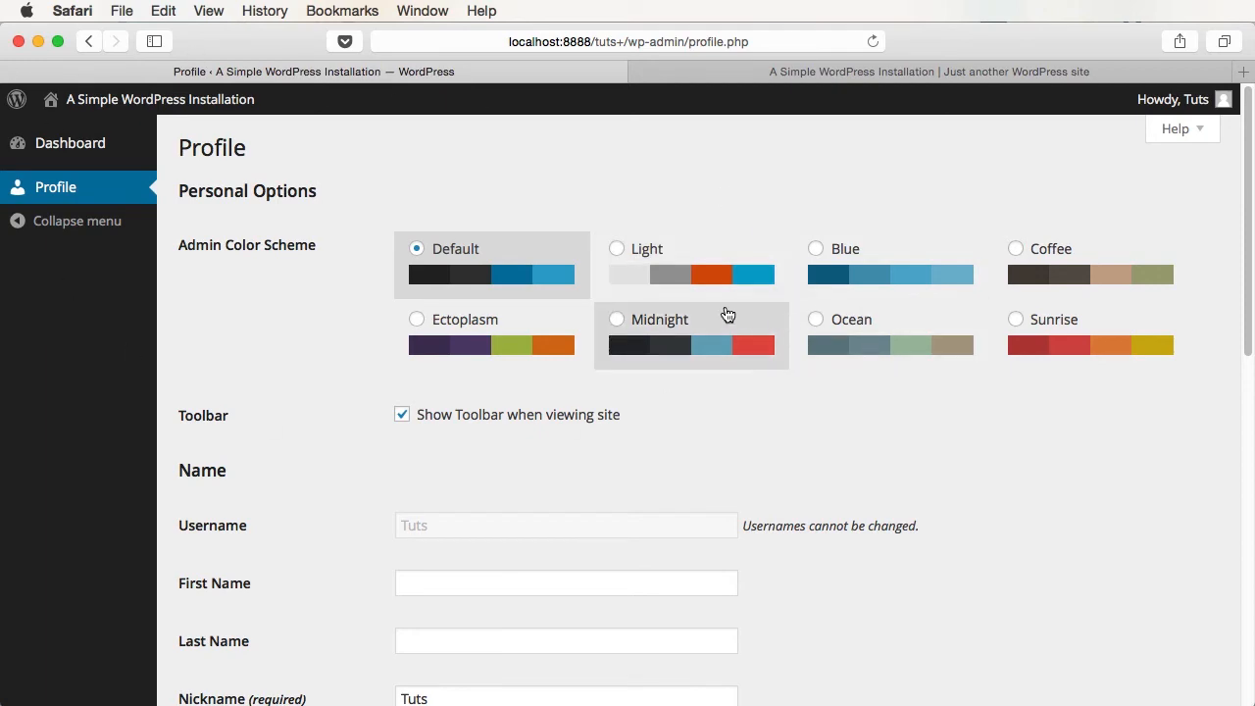
scroll(726, 312, down, 5)
scroll(725, 307, down, 4)
scroll(702, 537, down, 6)
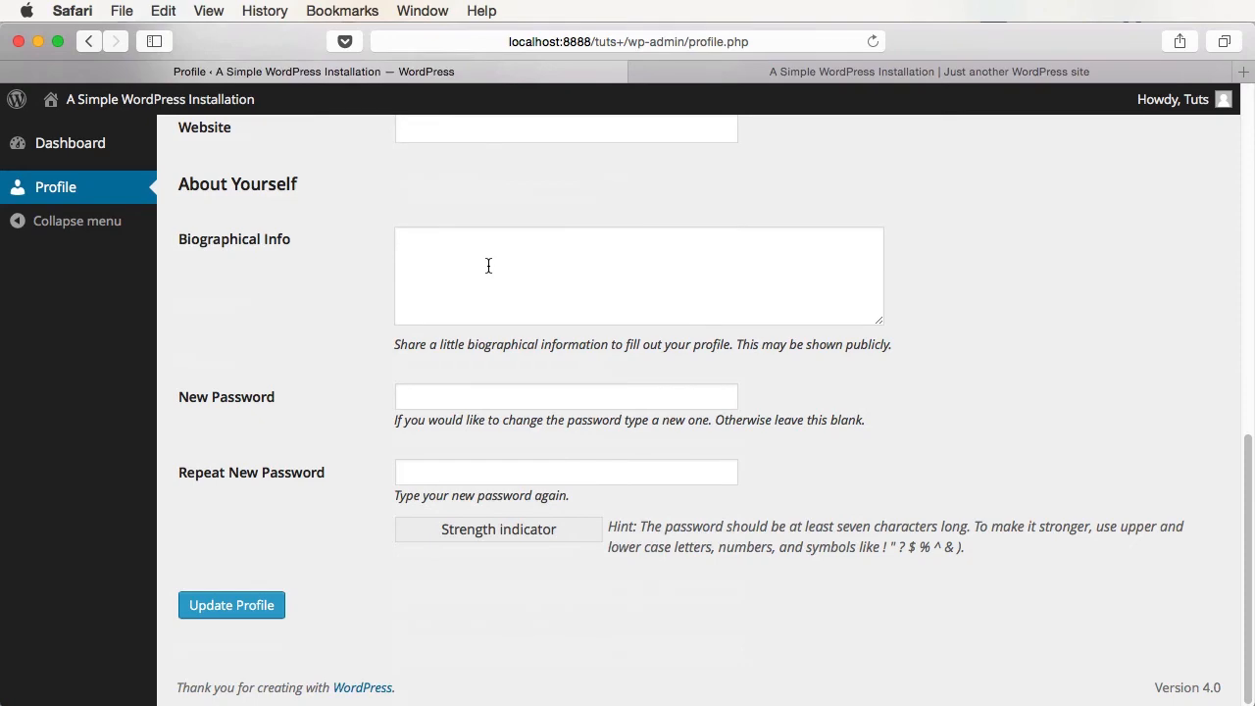
scroll(504, 524, up, 5)
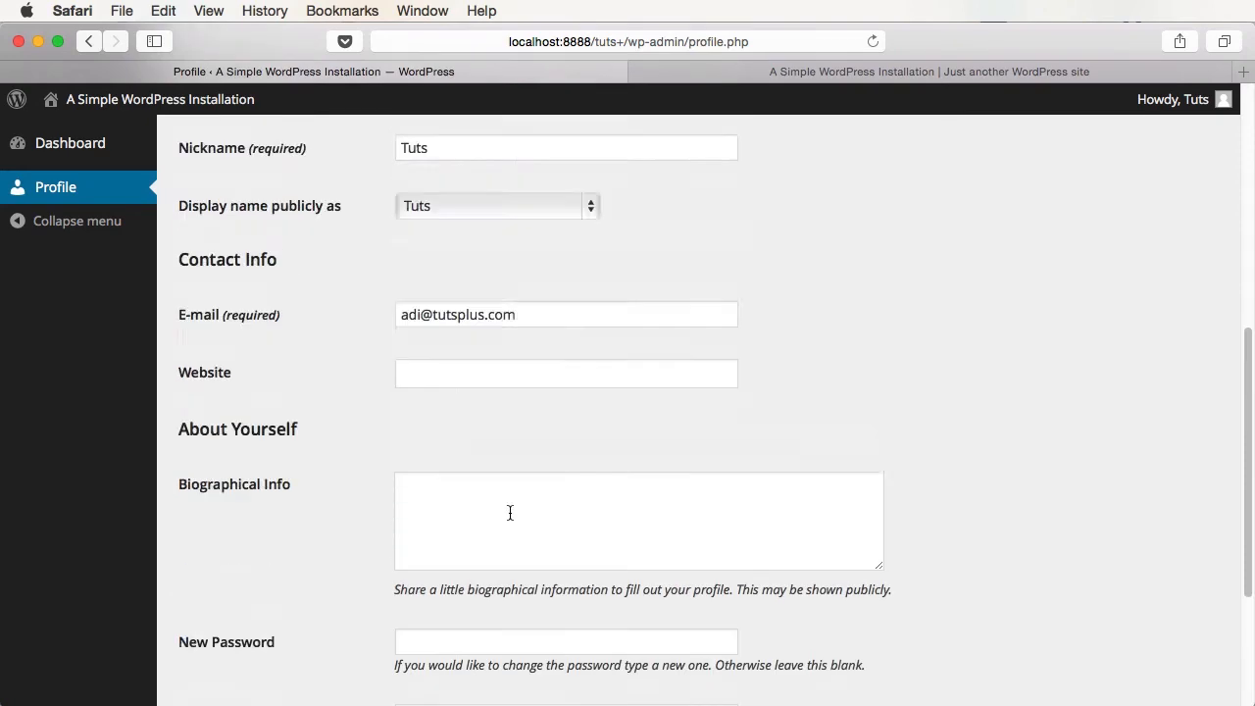
scroll(509, 510, up, 10)
click(651, 269)
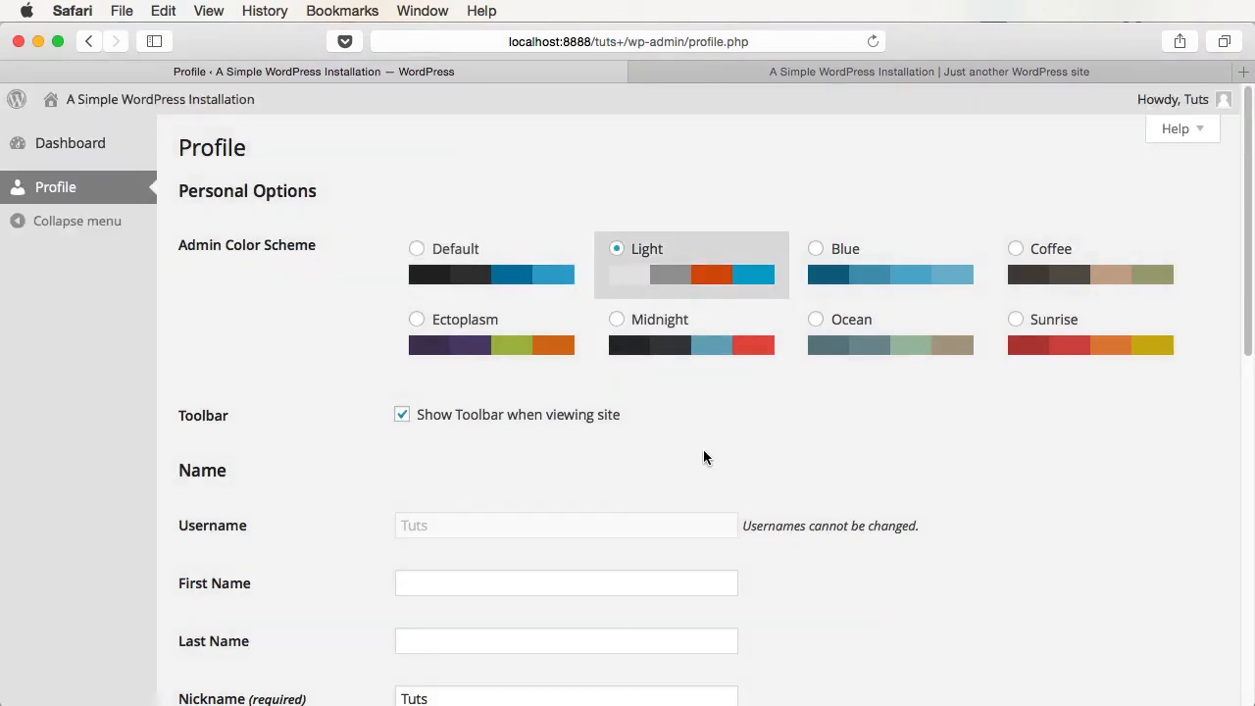
click(831, 243)
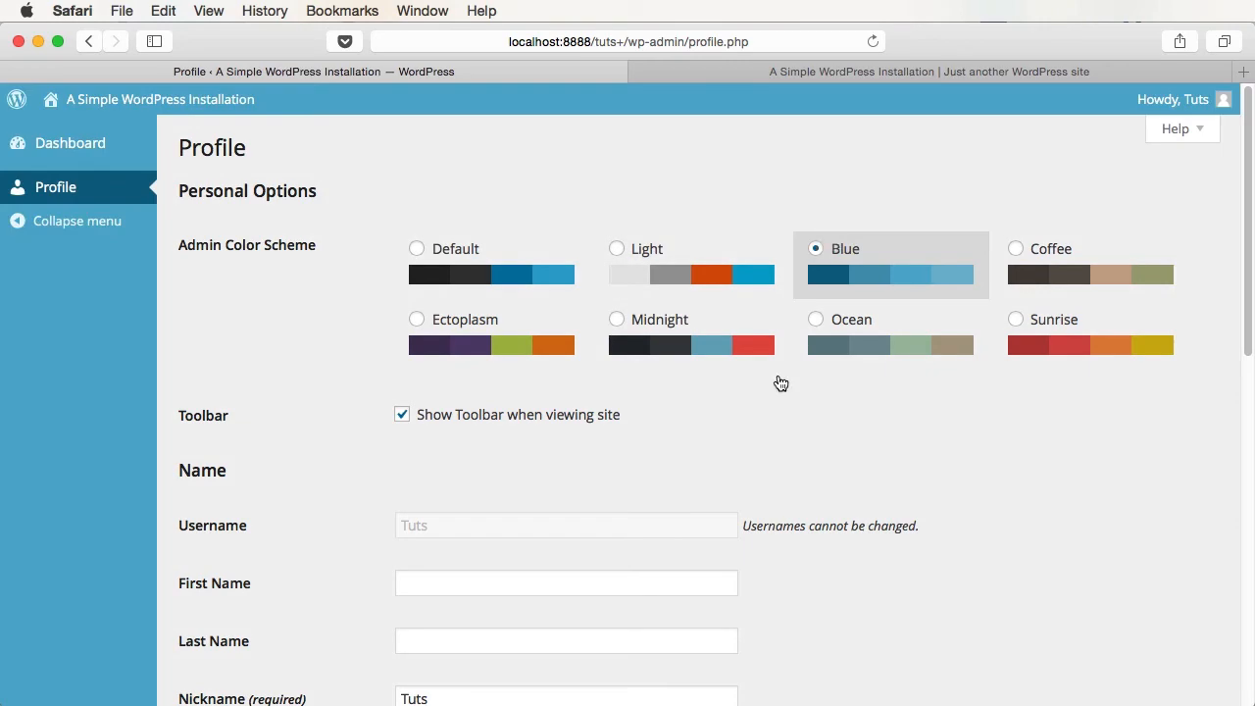
scroll(706, 499, down, 15)
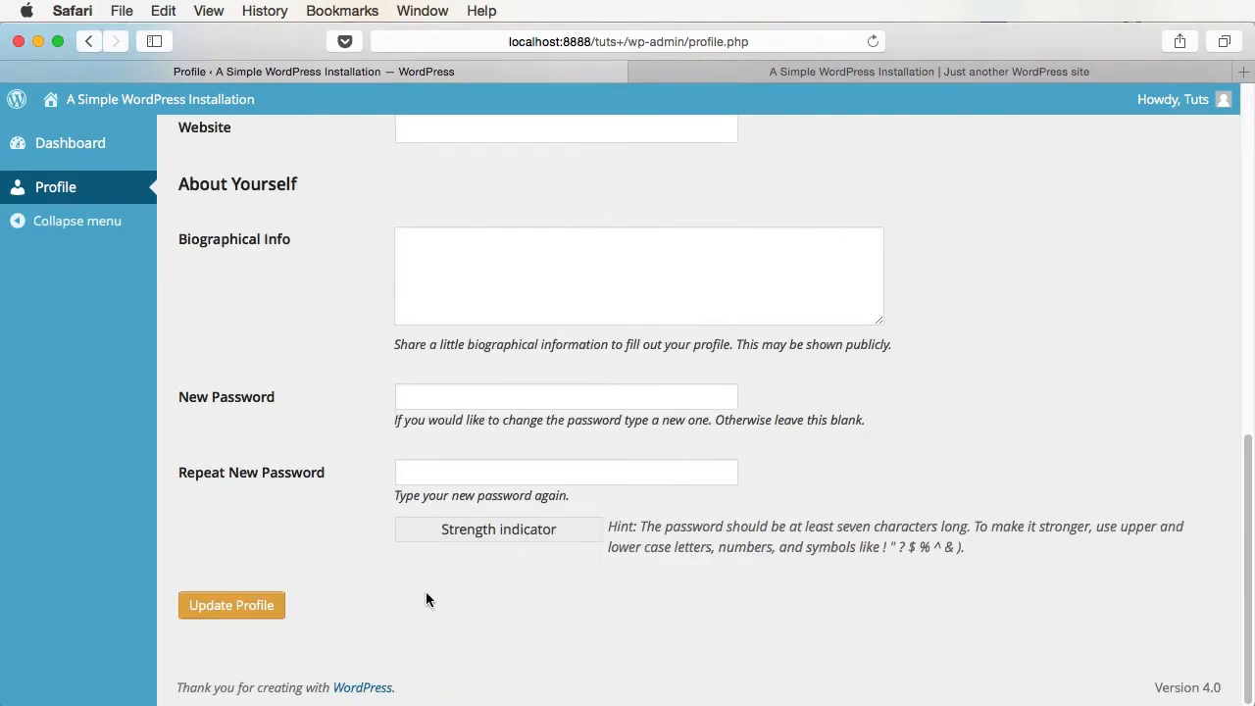
click(263, 612)
- Log out of Tuts and sign back in as admin
mouse_move(1154, 134)
click(1121, 199)
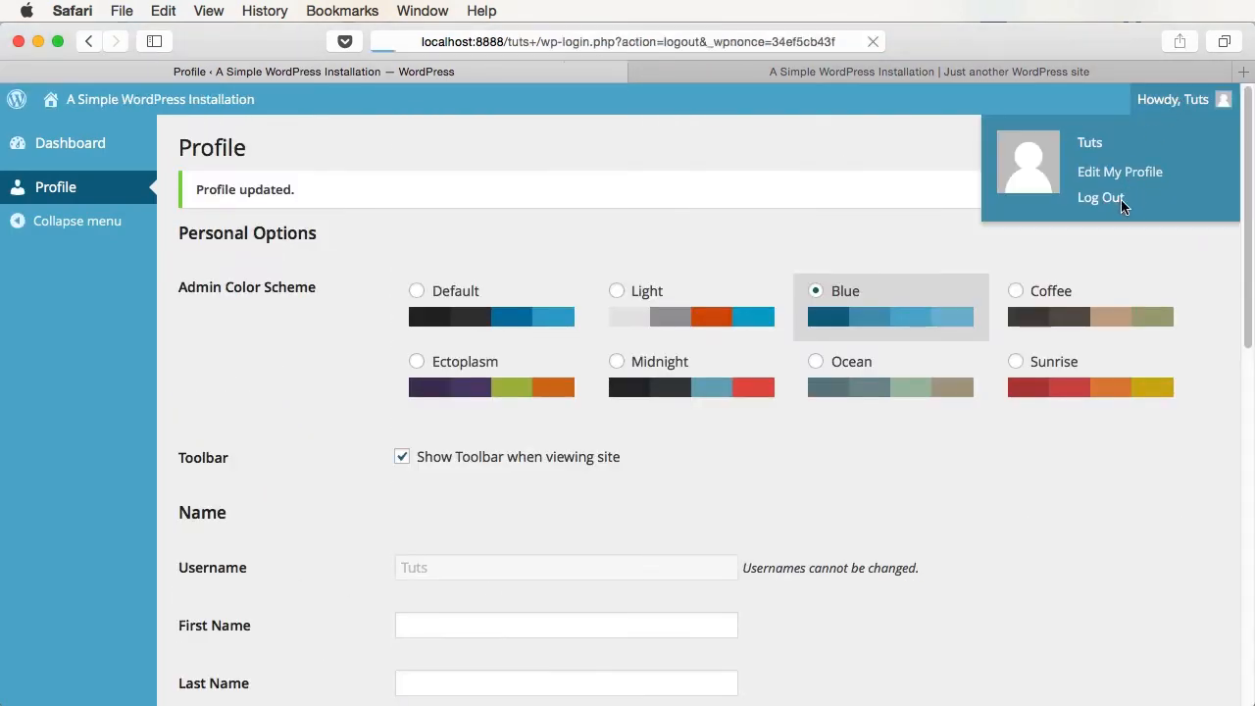
text(admin)
key(Tab)
text(•••)
key(Return)
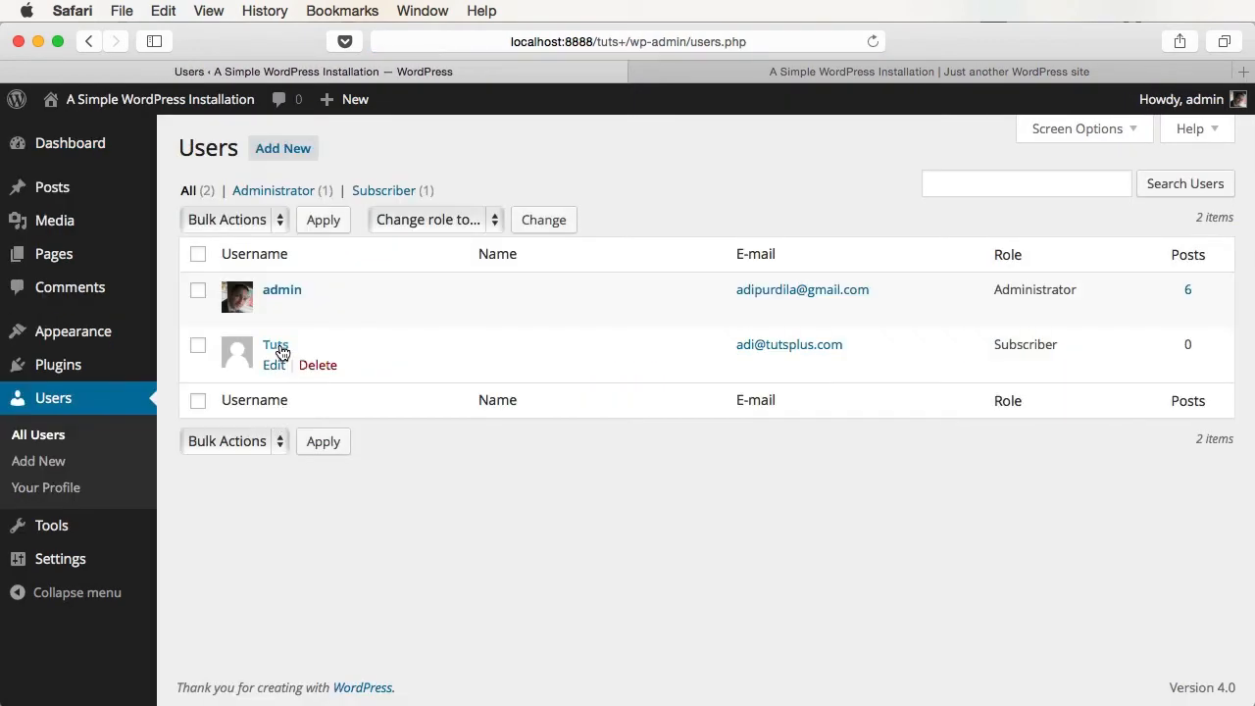
- Change the Tuts user's role to Contributor and update the user
click(273, 361)
scroll(481, 347, down, 10)
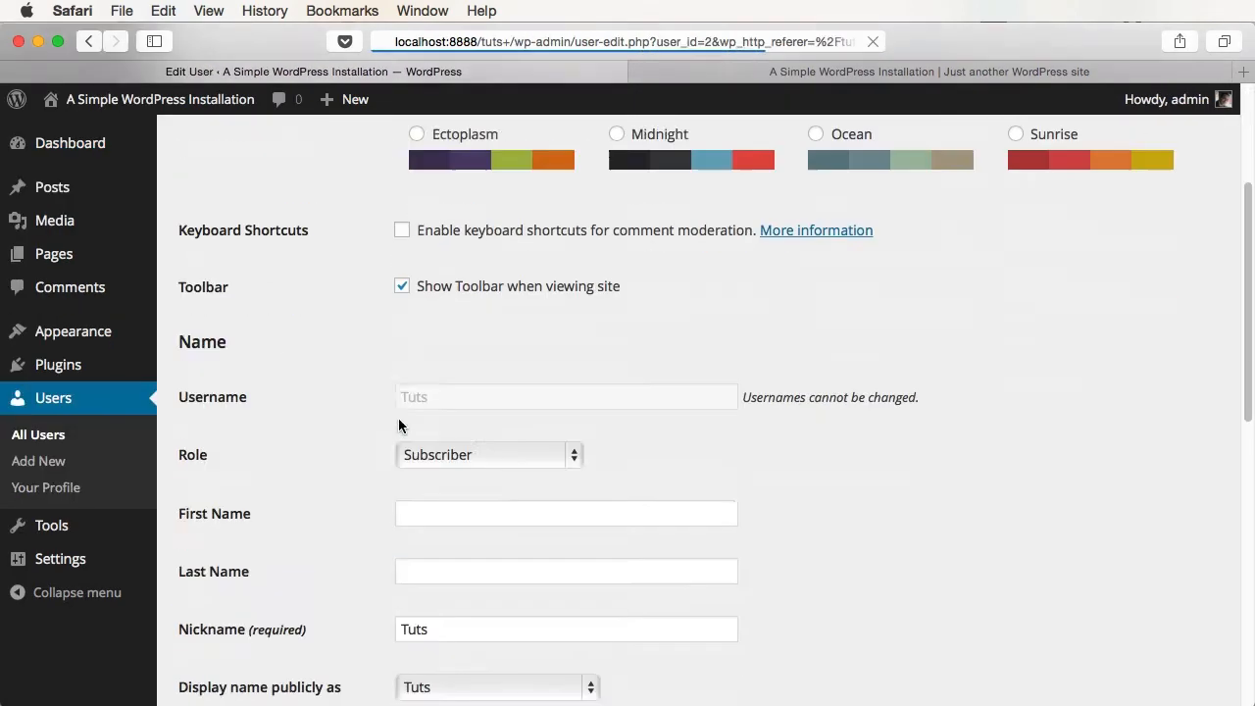
click(474, 184)
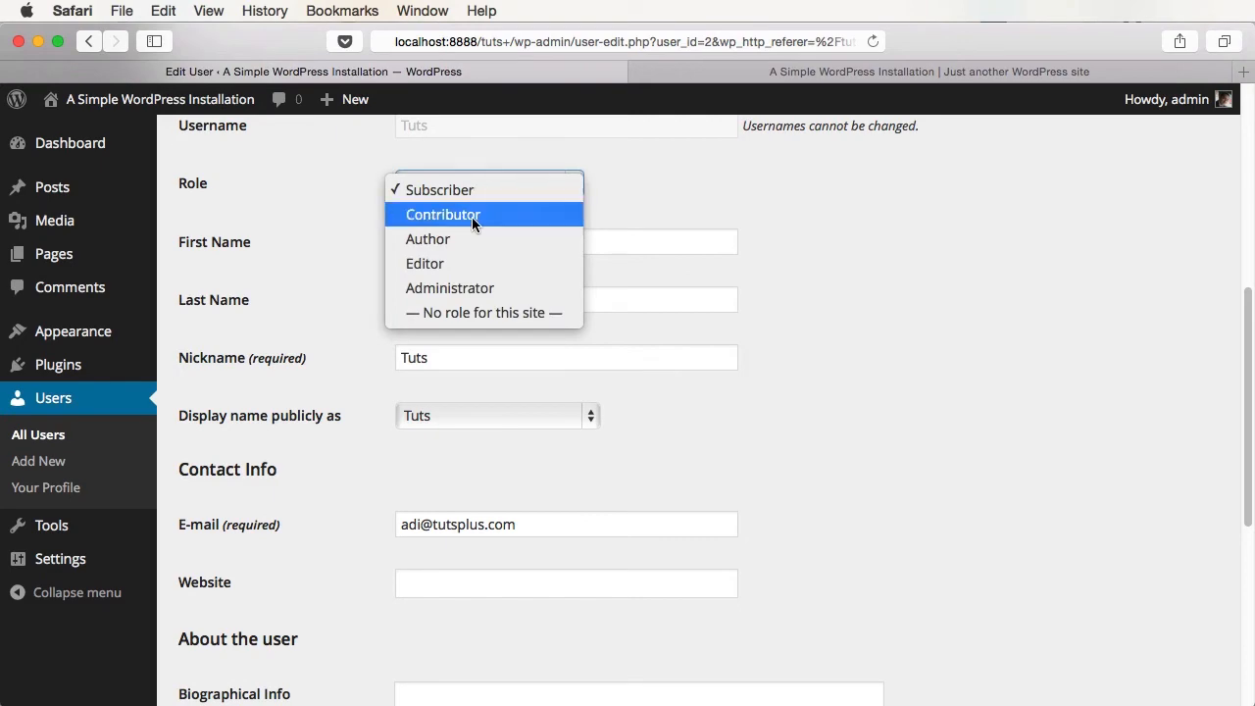
click(471, 217)
scroll(594, 493, down, 5)
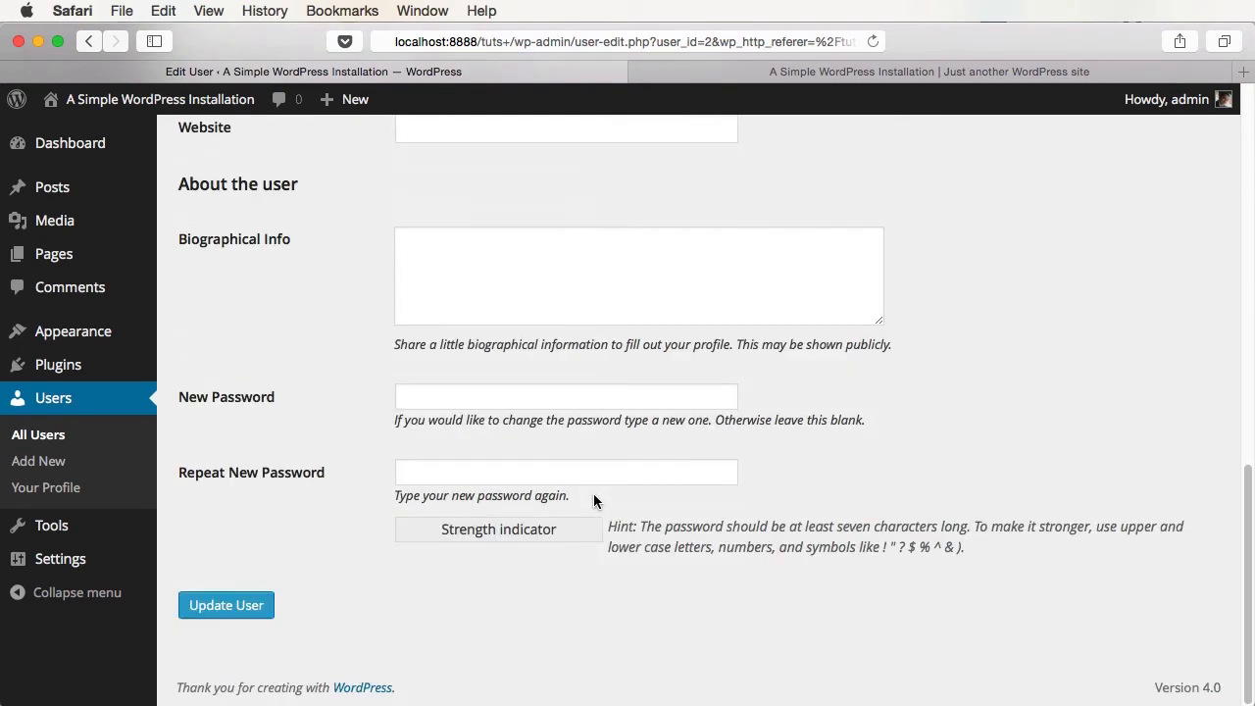
click(229, 608)
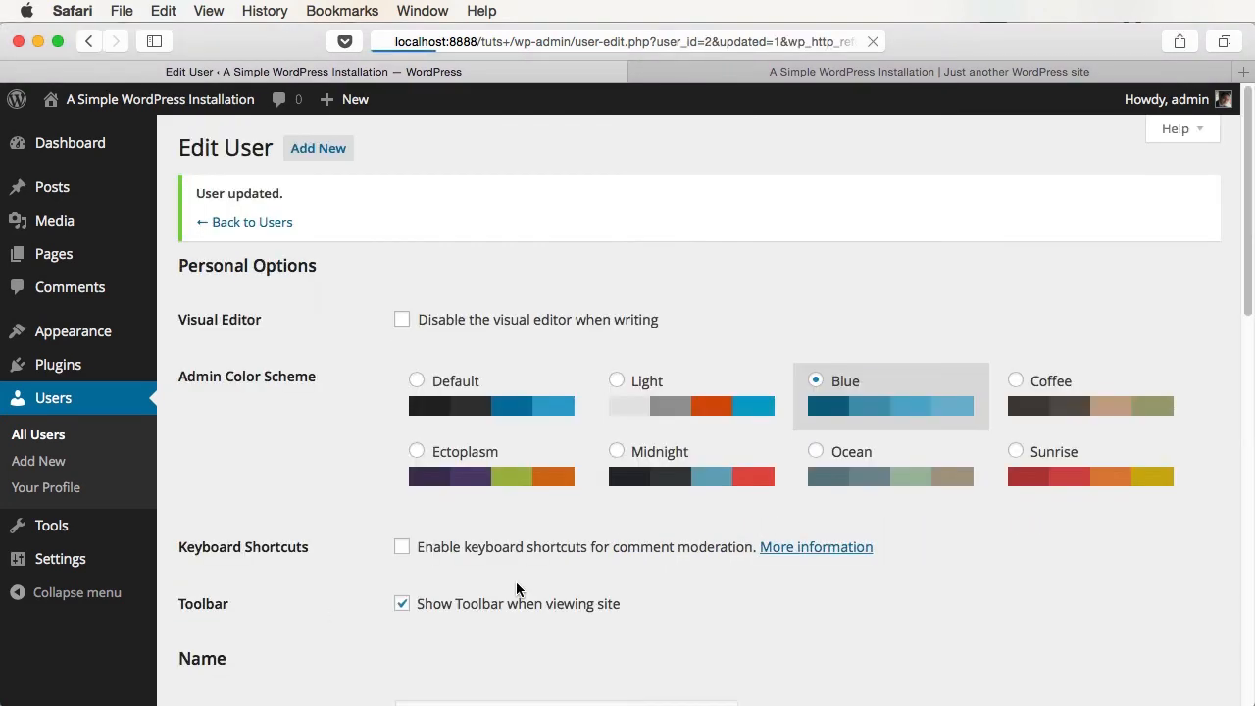
- Log out of admin and sign in as Tuts
mouse_move(1167, 99)
click(1147, 196)
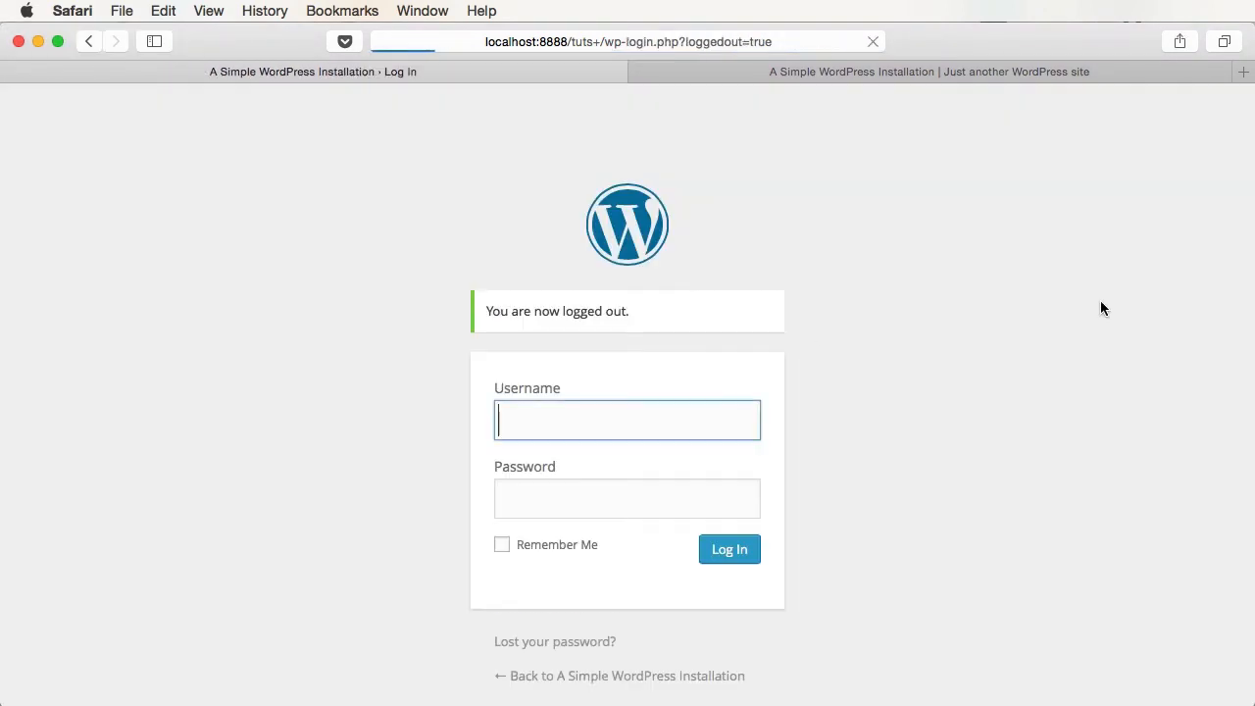
text(Tuts)
key(Tab)
text(•••)
key(Return)
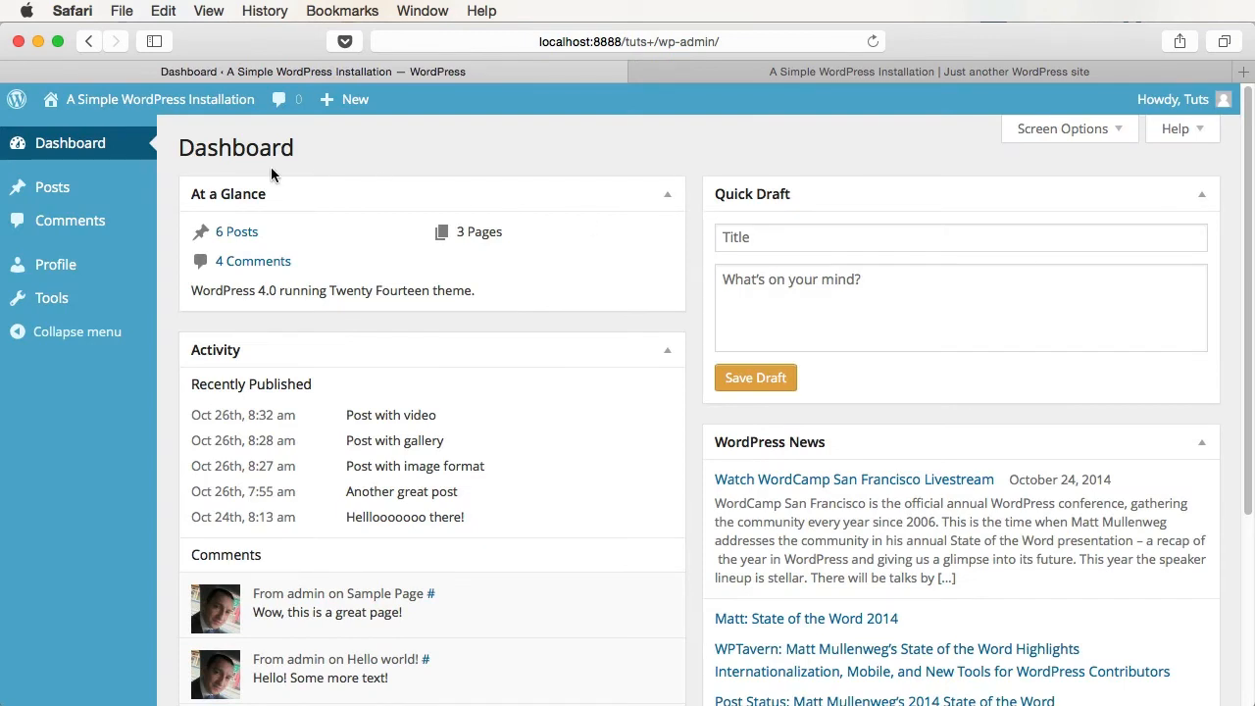
- View the Tools page available to Tuts, then log out and enter admin as the username
mouse_move(125, 193)
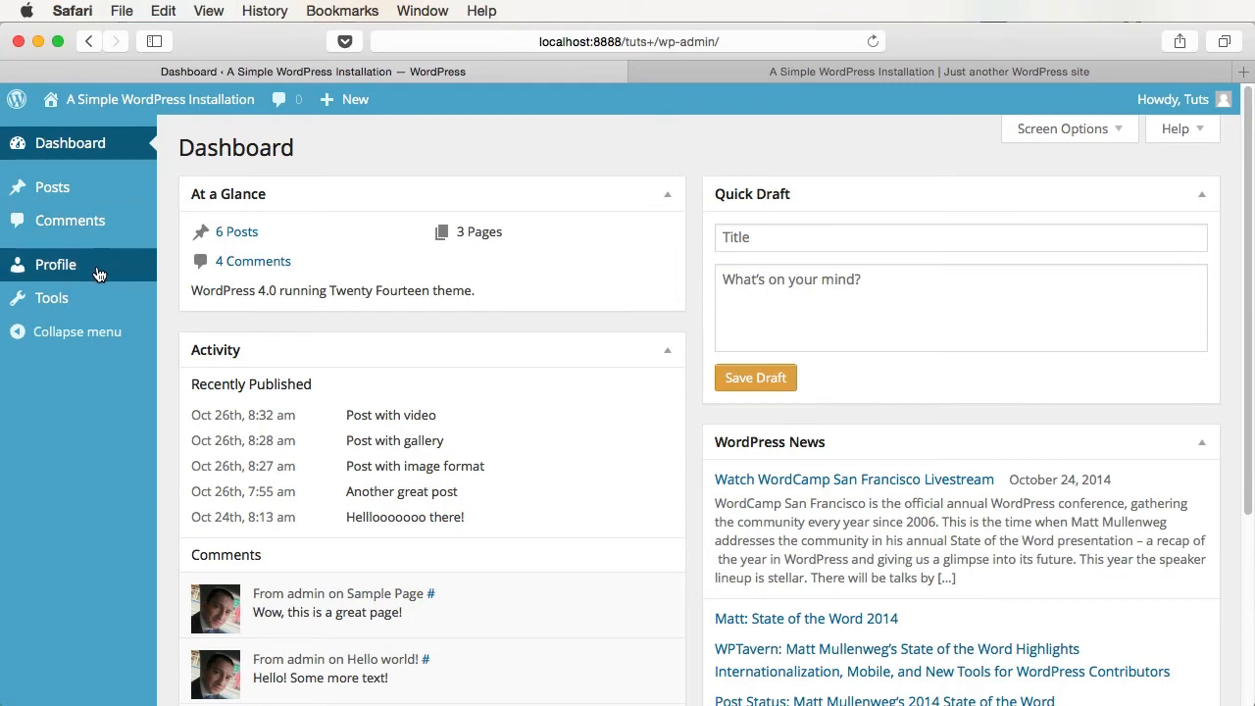
click(92, 301)
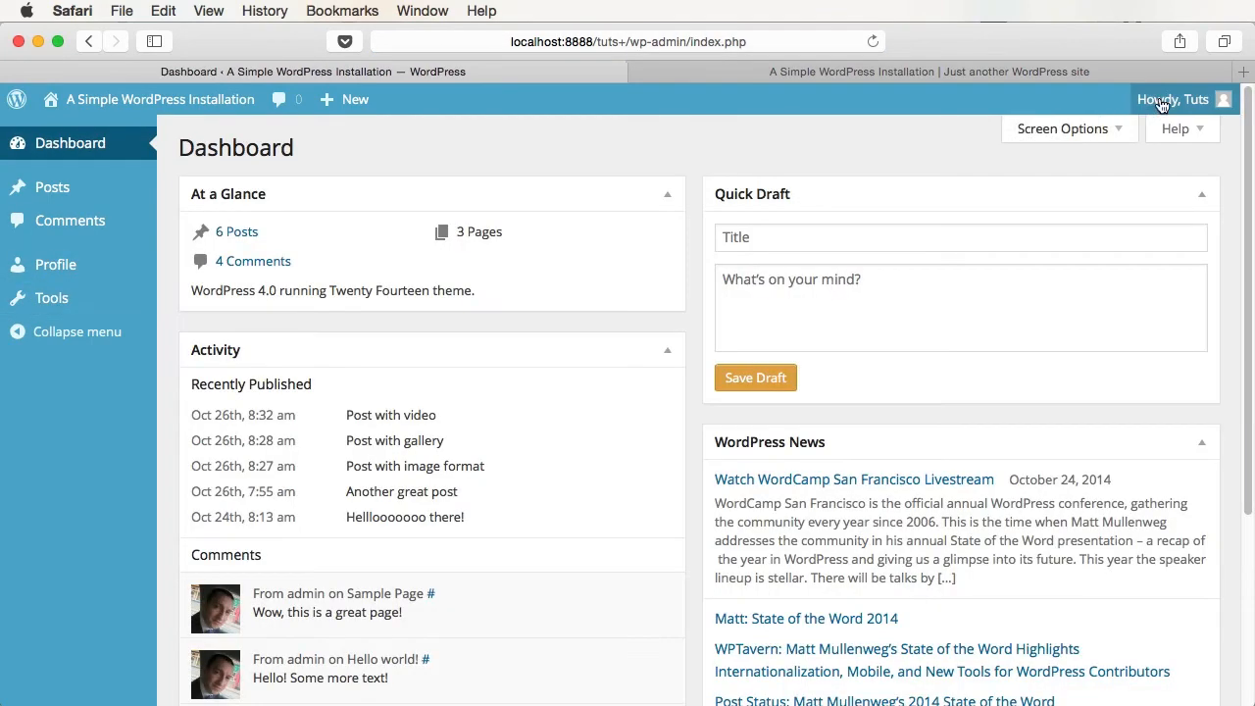
mouse_move(1161, 104)
click(1115, 201)
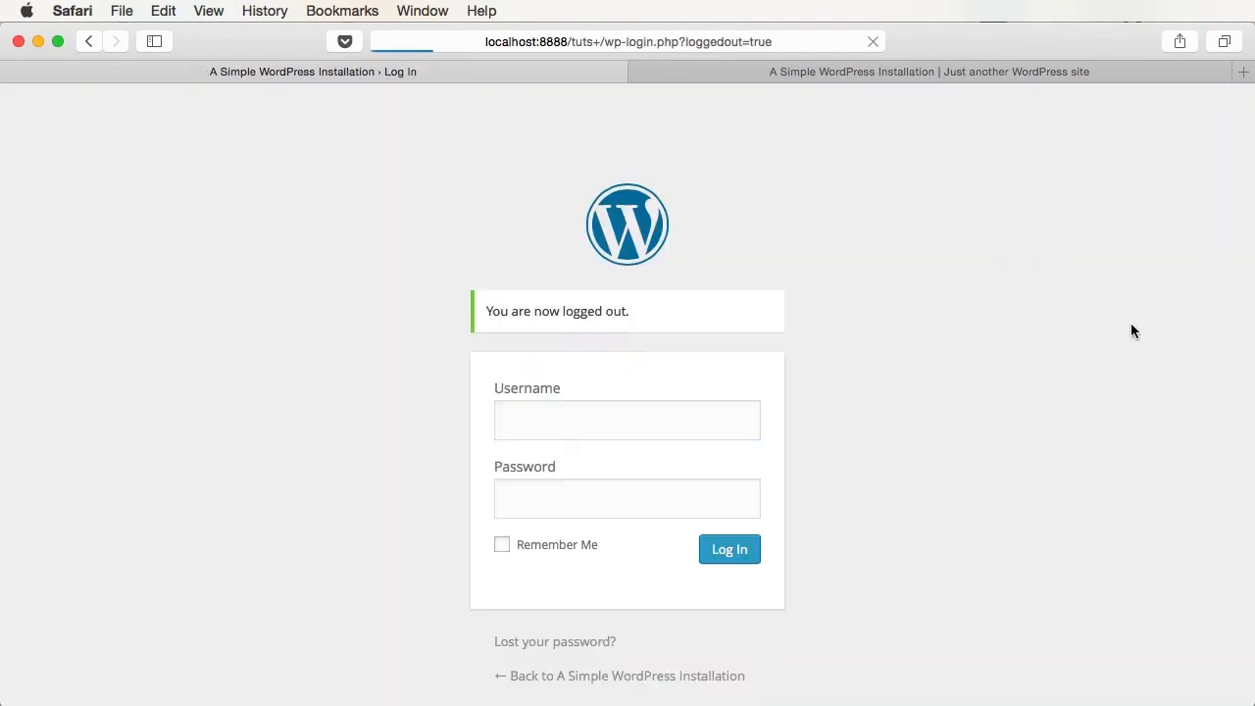
text(admin)
key(Tab)
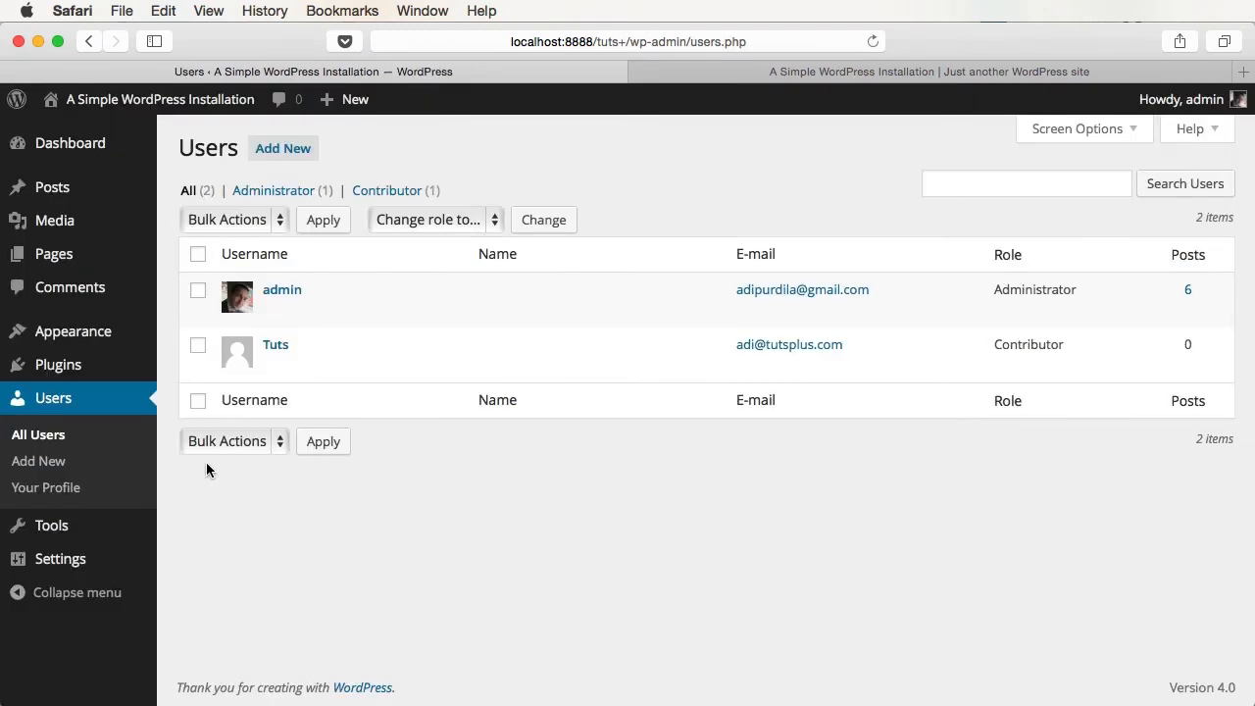
mouse_move(378, 355)
click(393, 196)
click(231, 191)
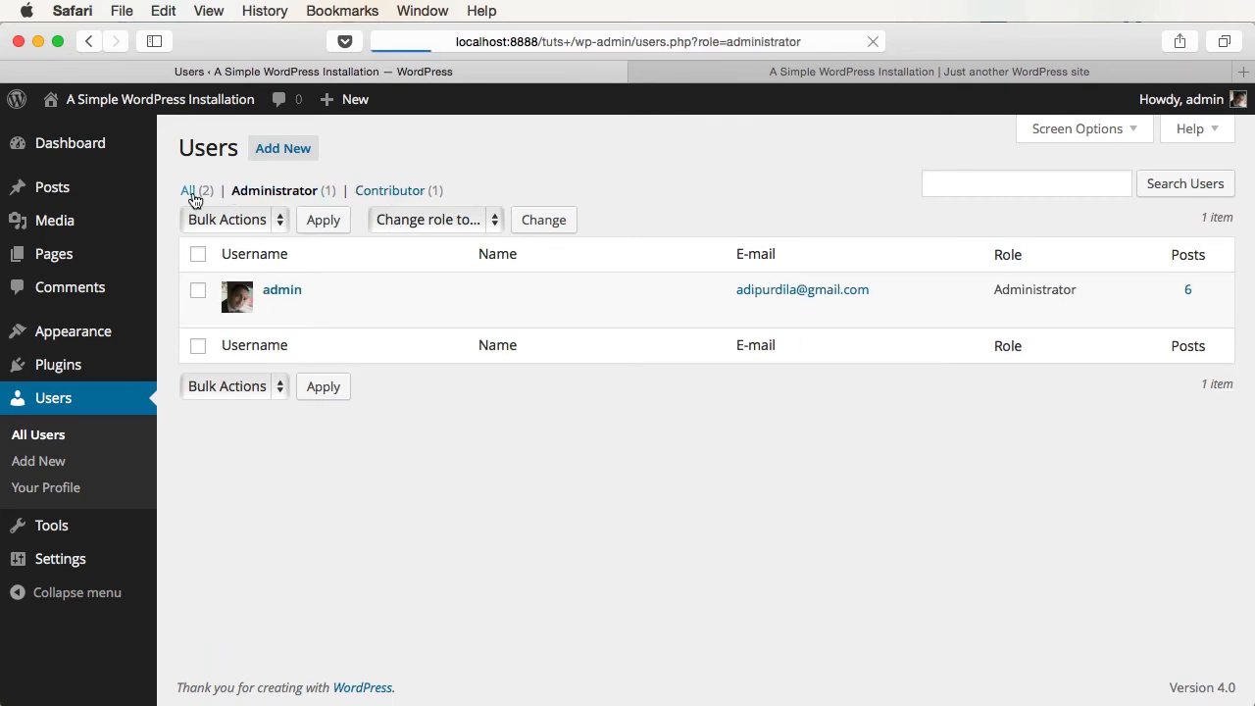
click(193, 196)
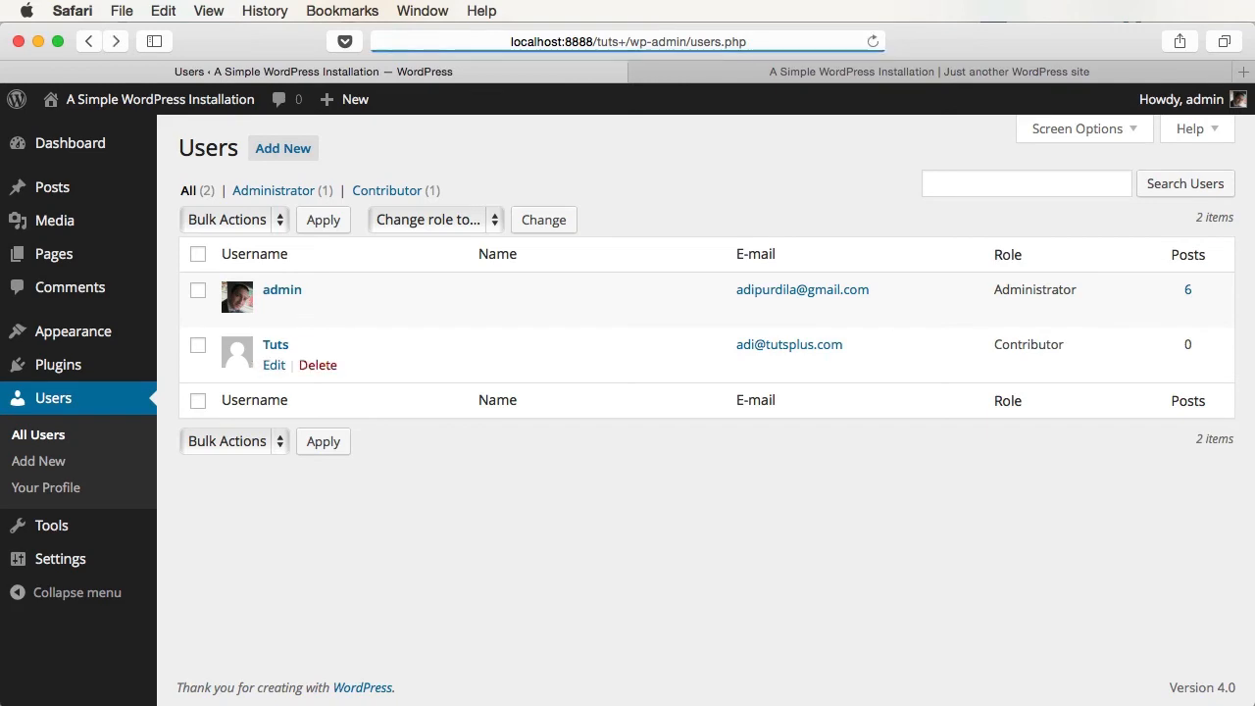
click(275, 345)
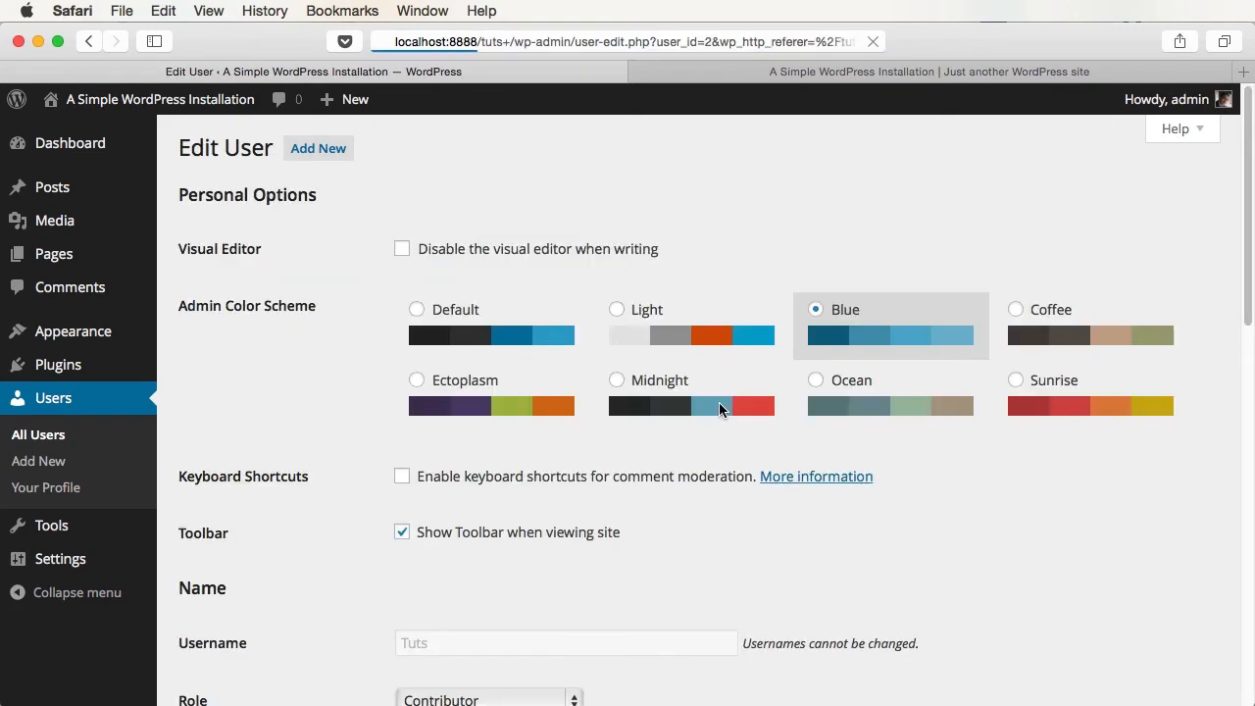
scroll(720, 409, down, 15)
scroll(755, 471, up, 15)
key(super+[)
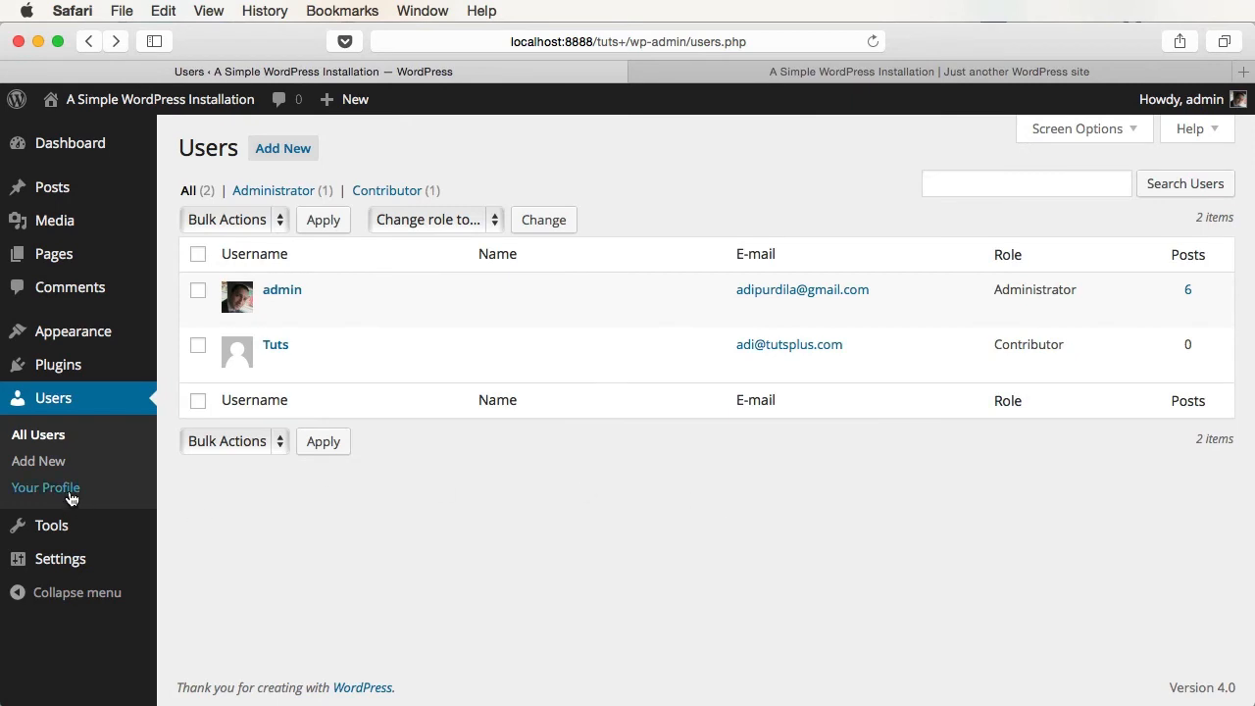
- In the admin's profile, preview the Ocean colour scheme, then revert to Default
click(70, 494)
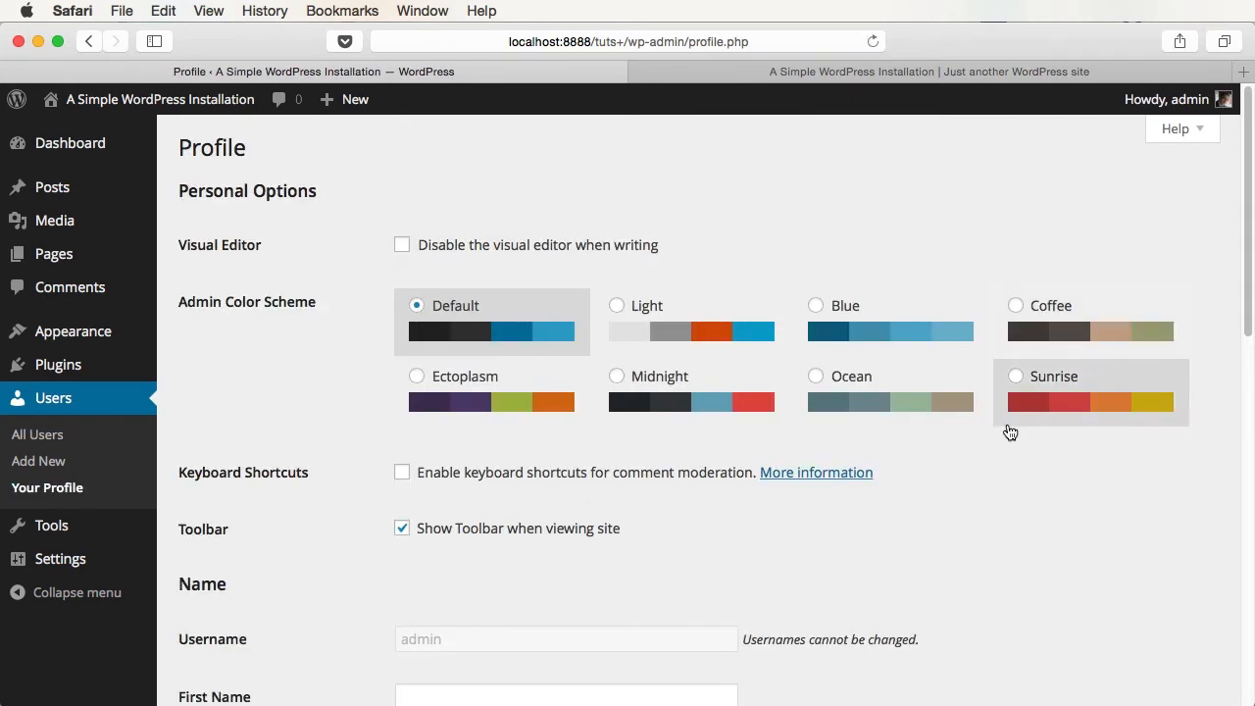
click(858, 389)
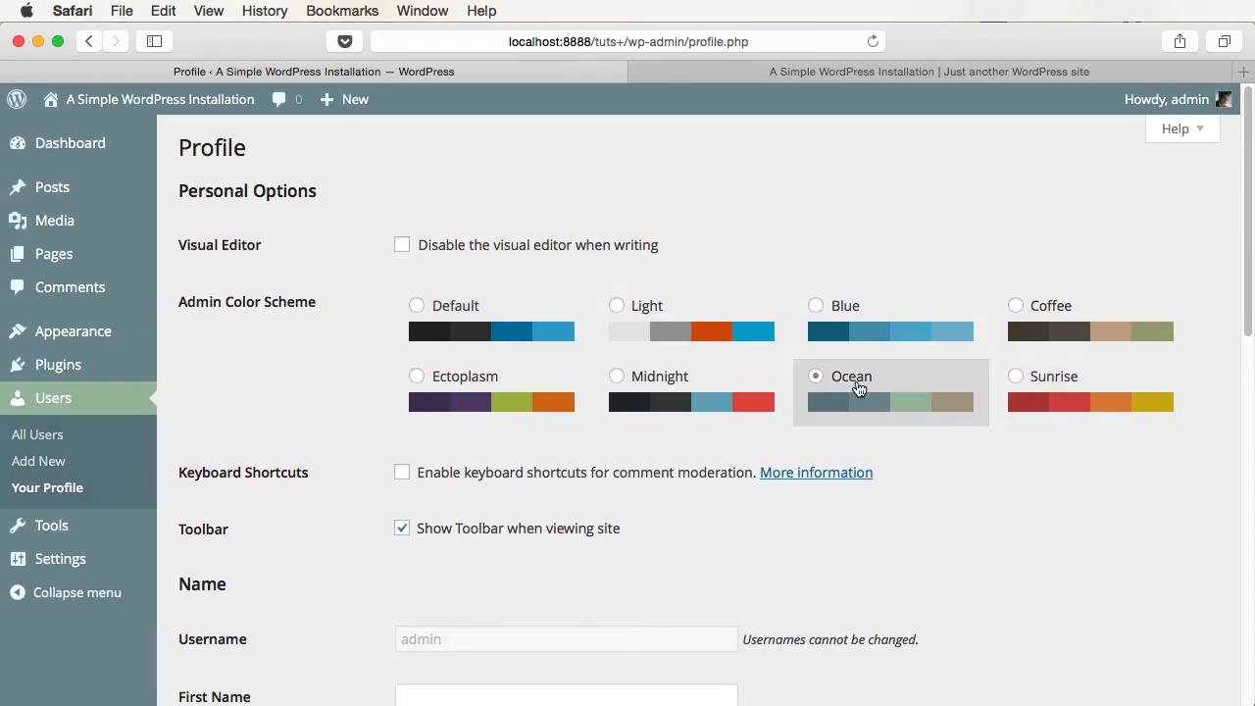
click(493, 309)
scroll(492, 309, down, 5)
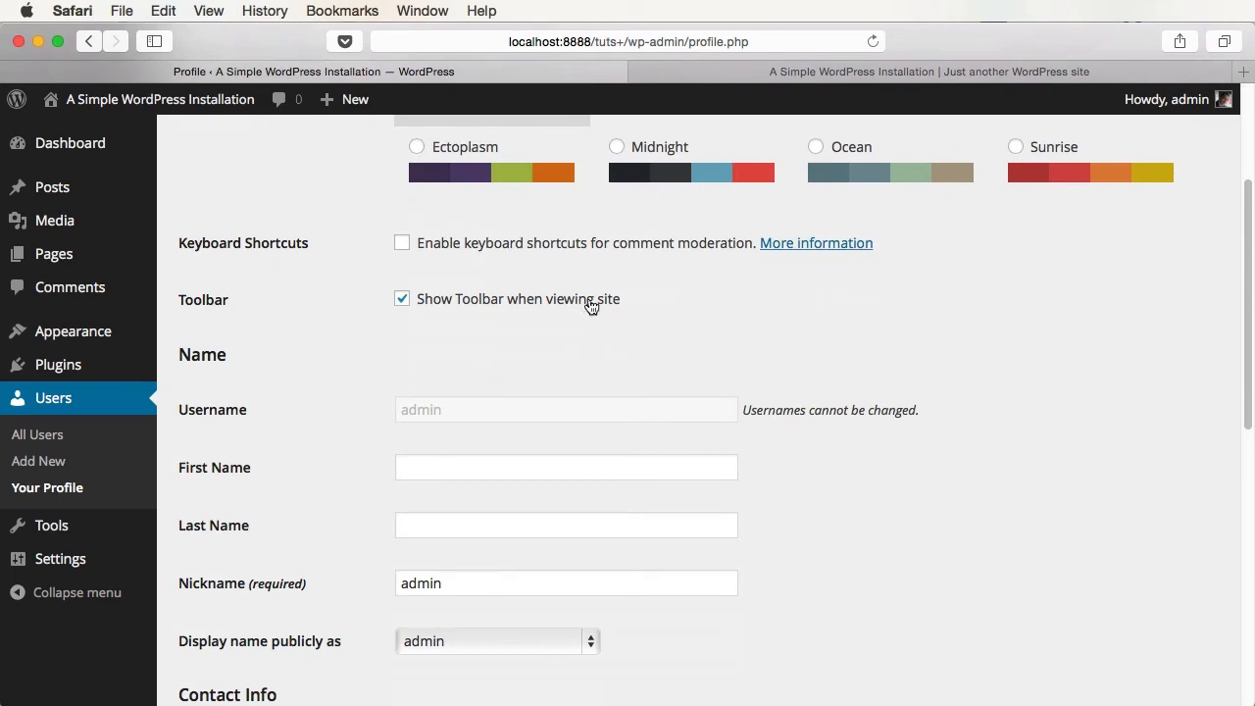
- Uncheck Show Toolbar when viewing site and update the profile
click(706, 72)
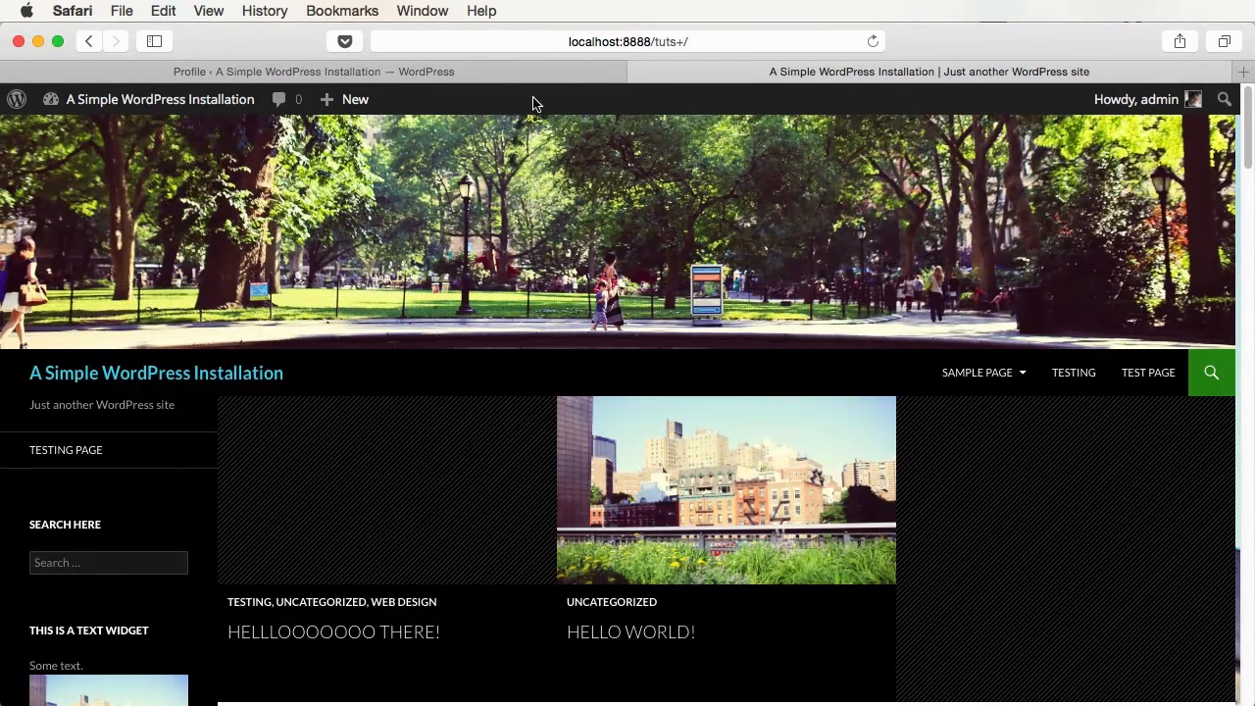
click(406, 74)
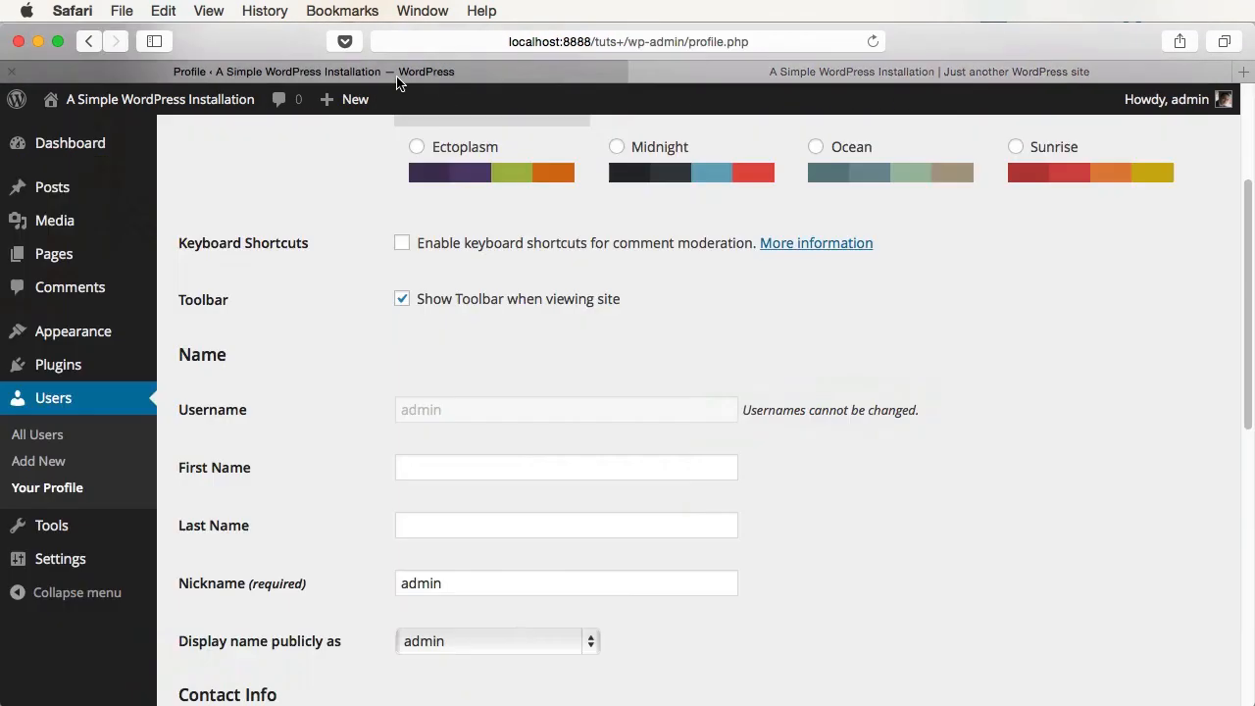
click(488, 311)
scroll(448, 532, down, 3)
scroll(448, 532, down, 10)
click(257, 598)
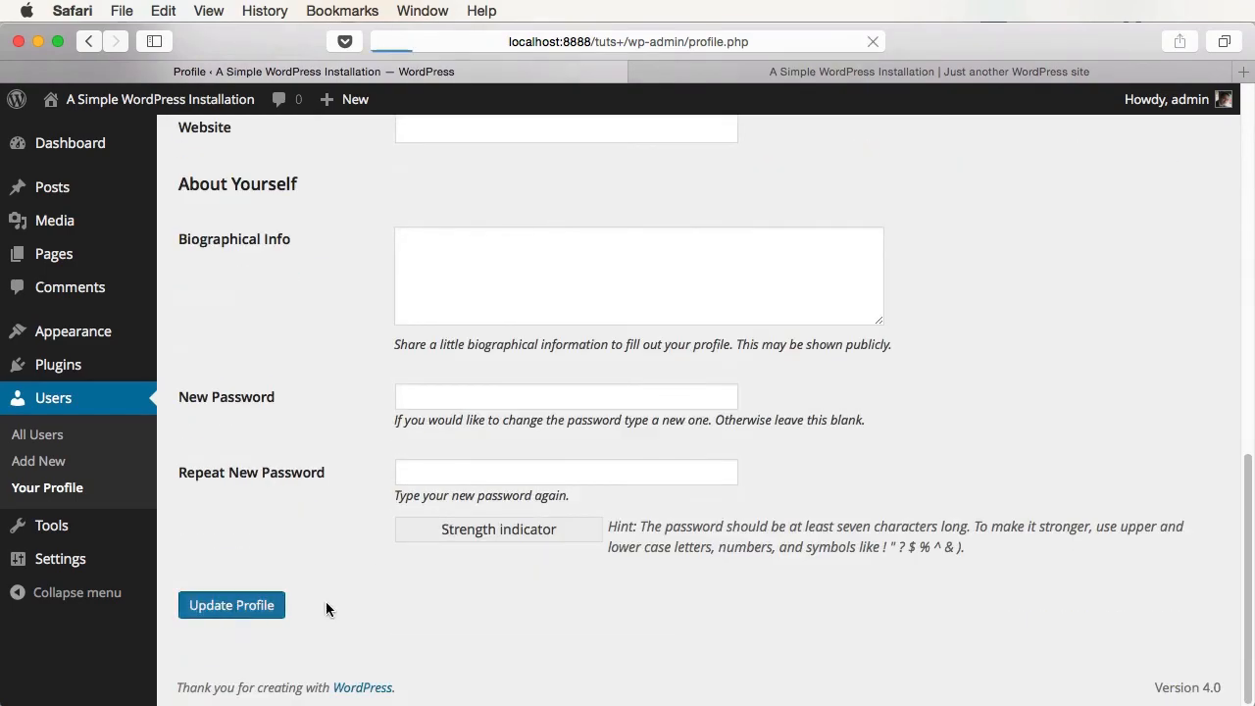
- Reload the public site to confirm the toolbar is gone, then review the profile's display name choices
click(887, 74)
key(super+r)
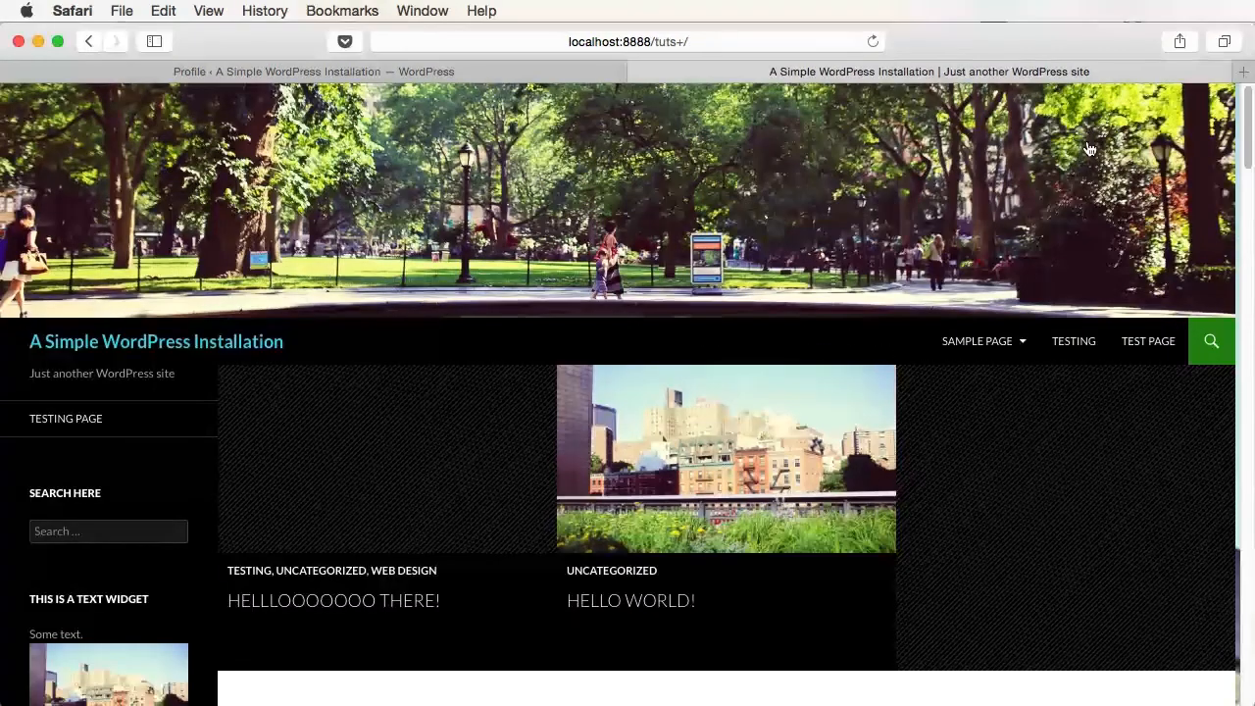
click(416, 74)
scroll(567, 441, down, 8)
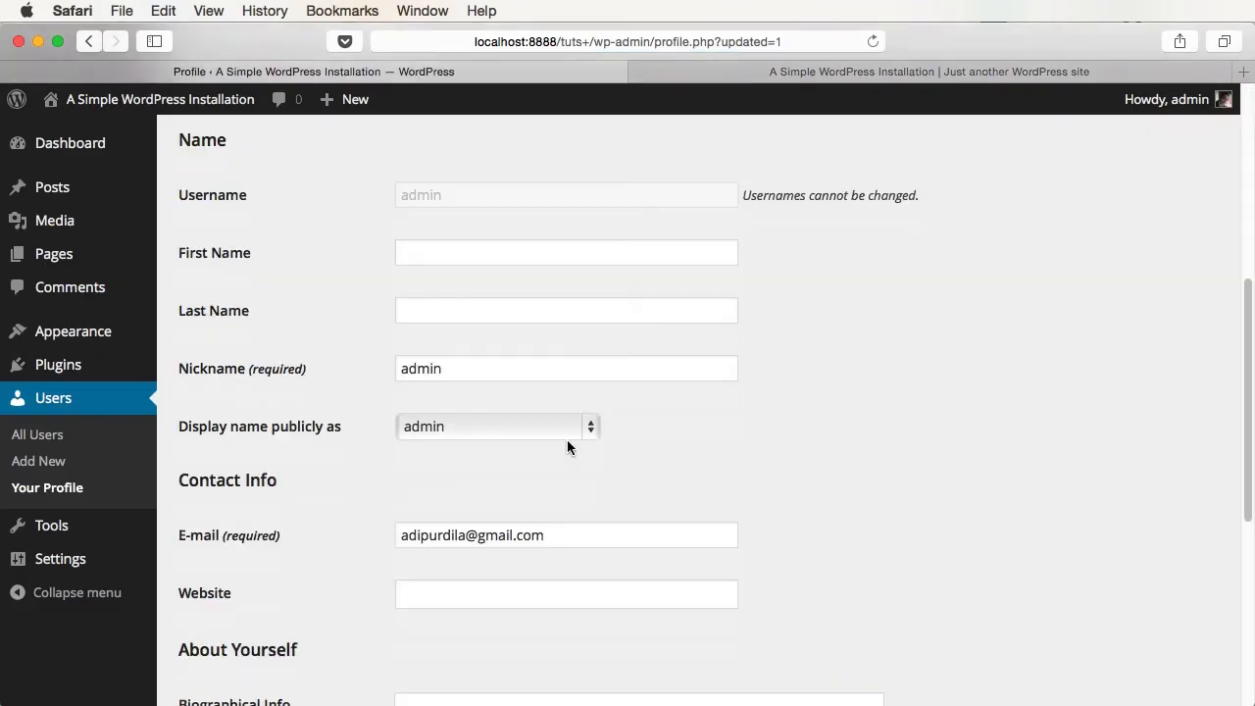
click(463, 432)
click(481, 477)
scroll(482, 477, down, 5)
scroll(436, 506, down, 7)
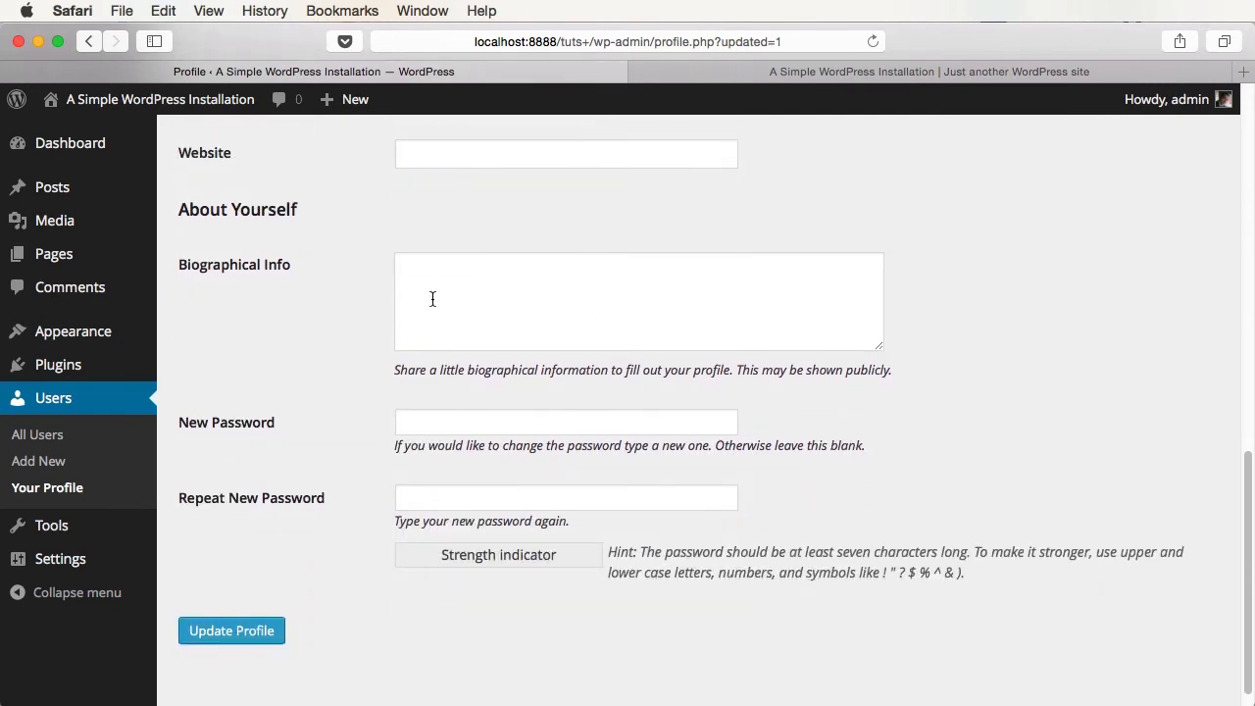
- Enter a short self-introduction in Biographical Info and update the profile
click(433, 299)
text(Hi. My n)
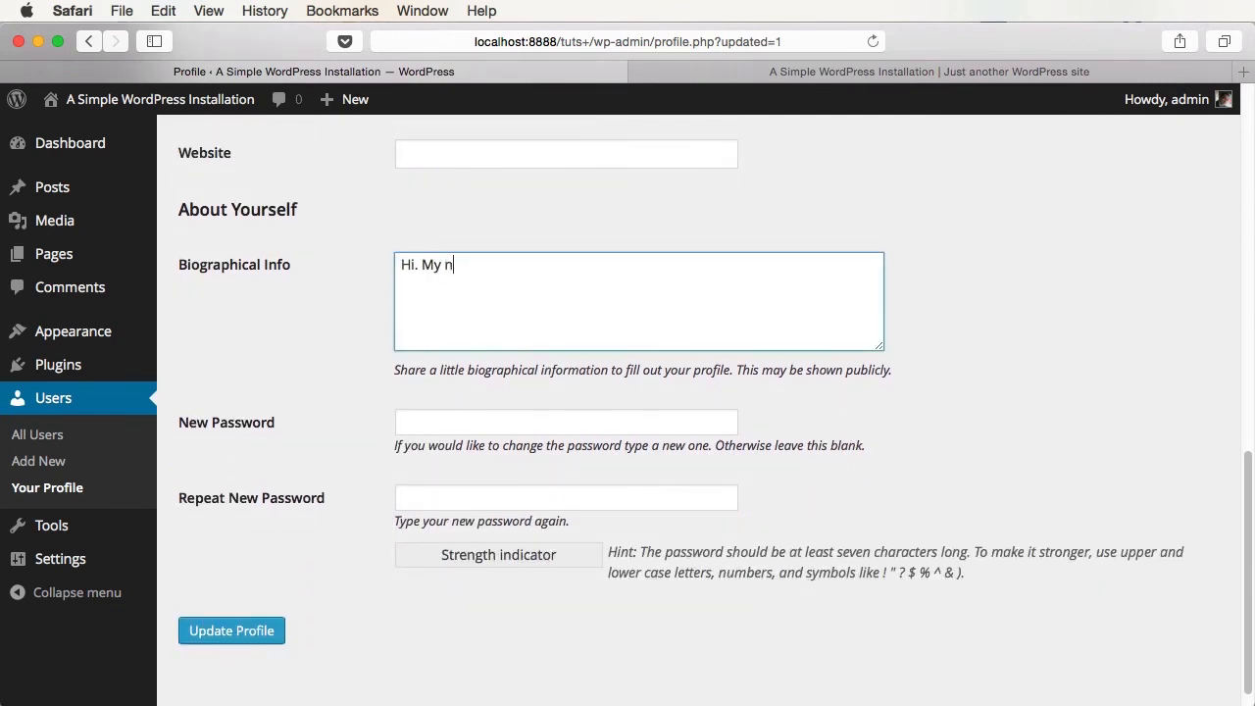
text(ame is Adi!)
click(268, 631)
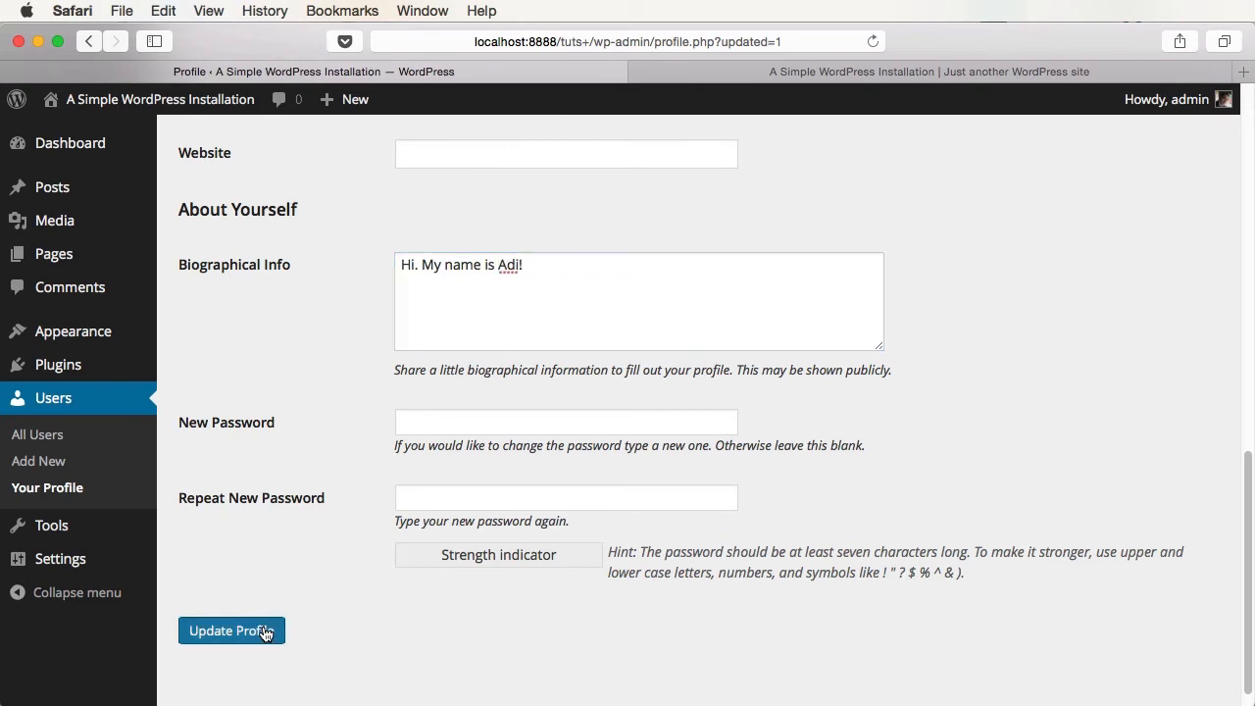
- Reload the site, open an admin post, and follow its author link to the bio
click(842, 74)
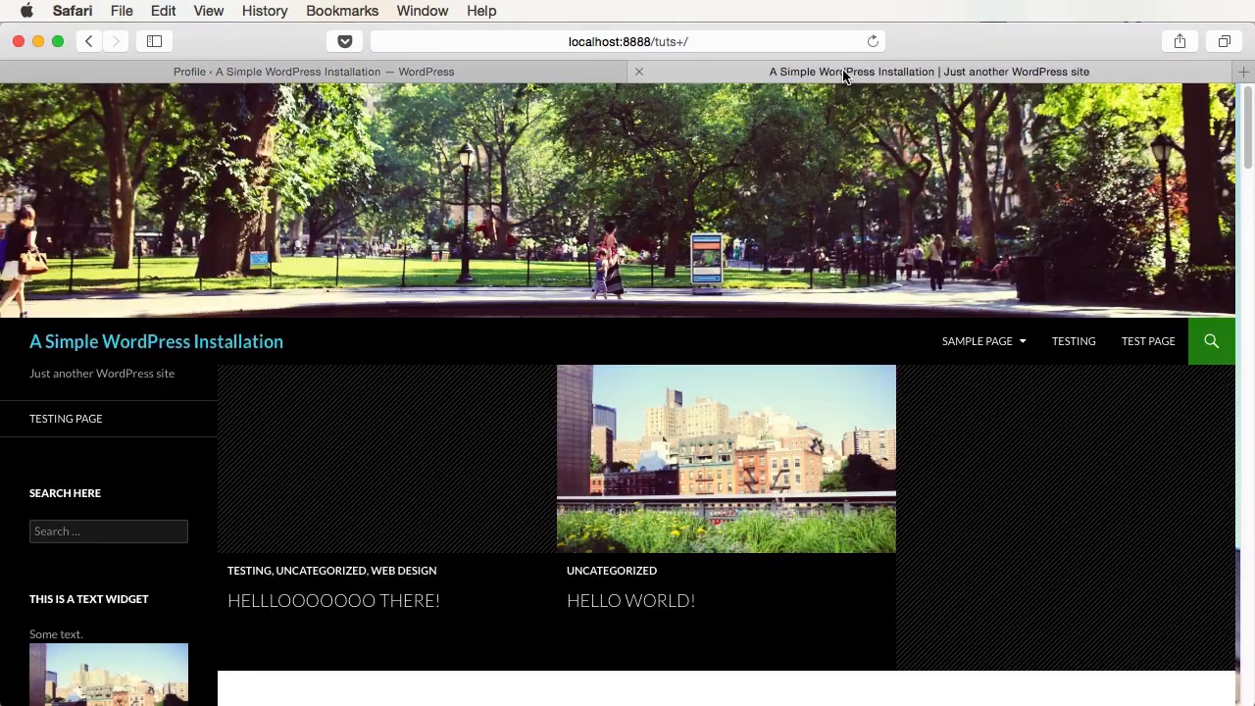
key(super+r)
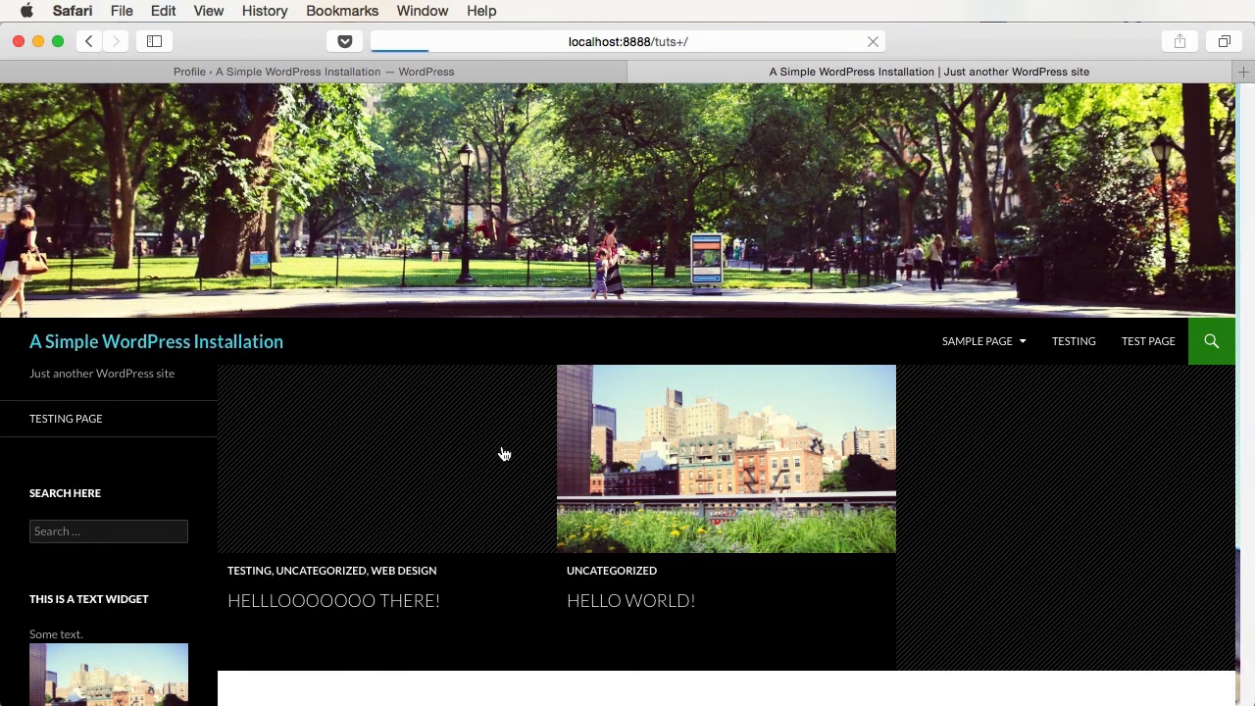
click(386, 588)
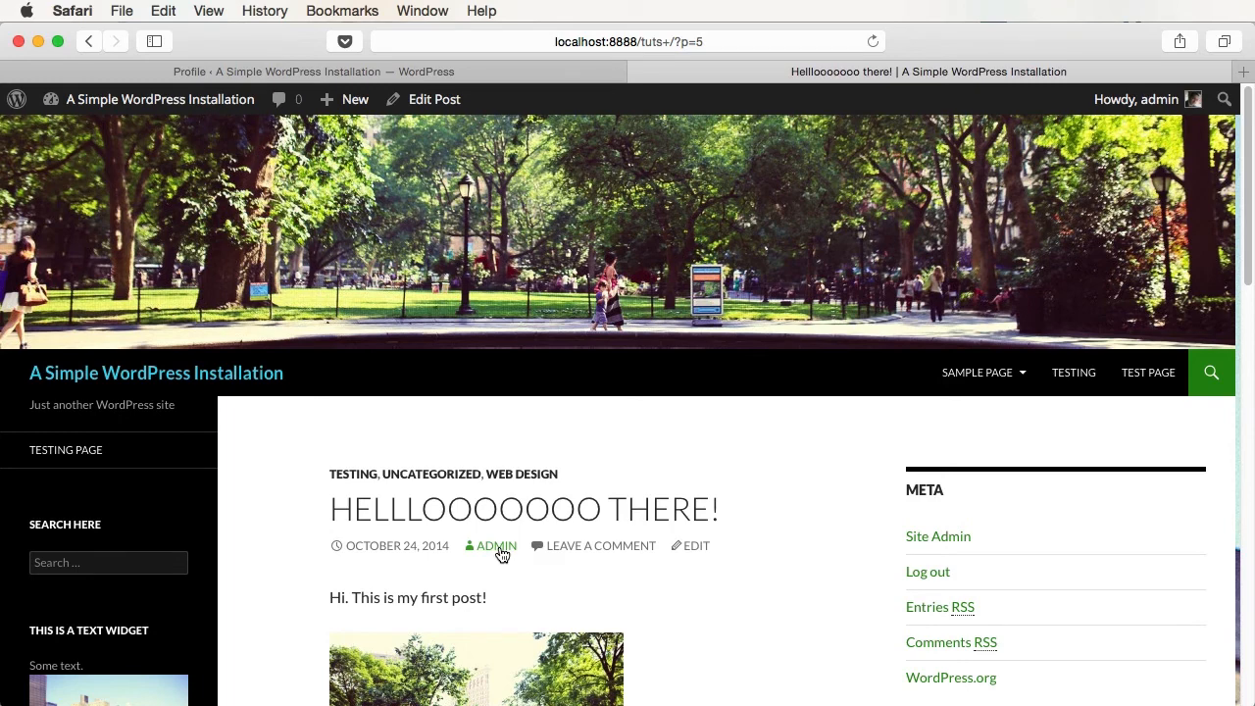
click(500, 551)
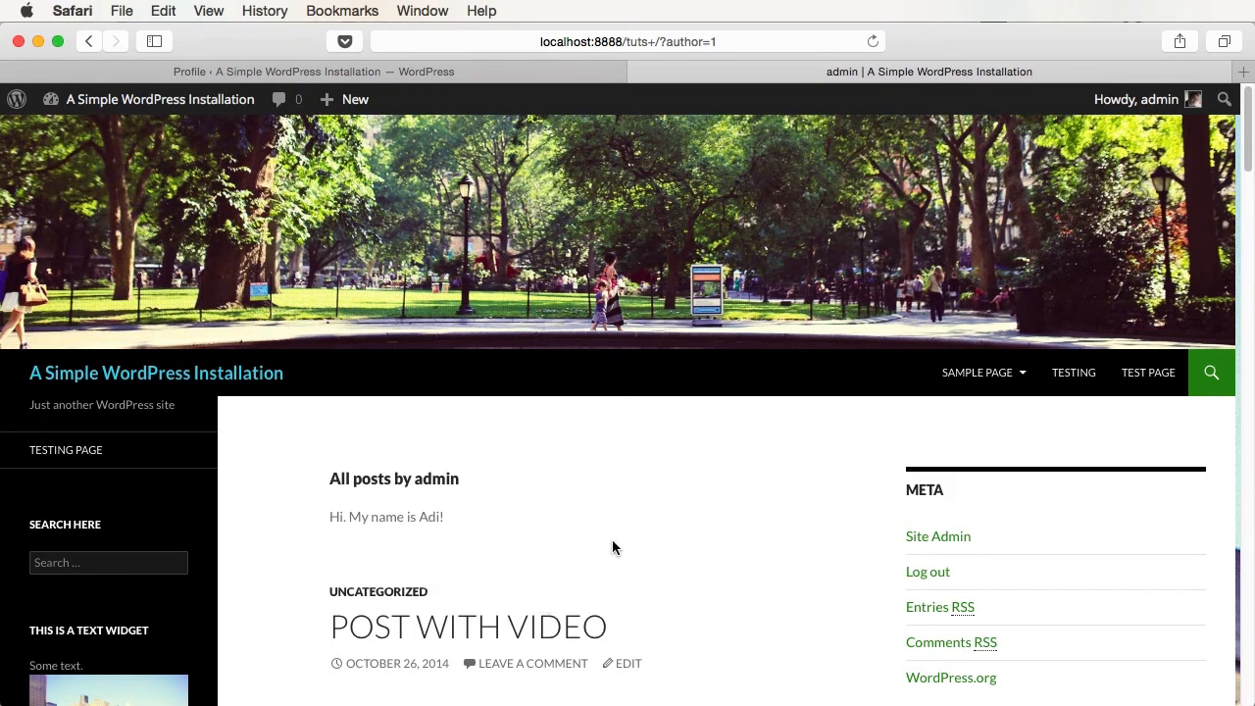
triple_click(348, 514)
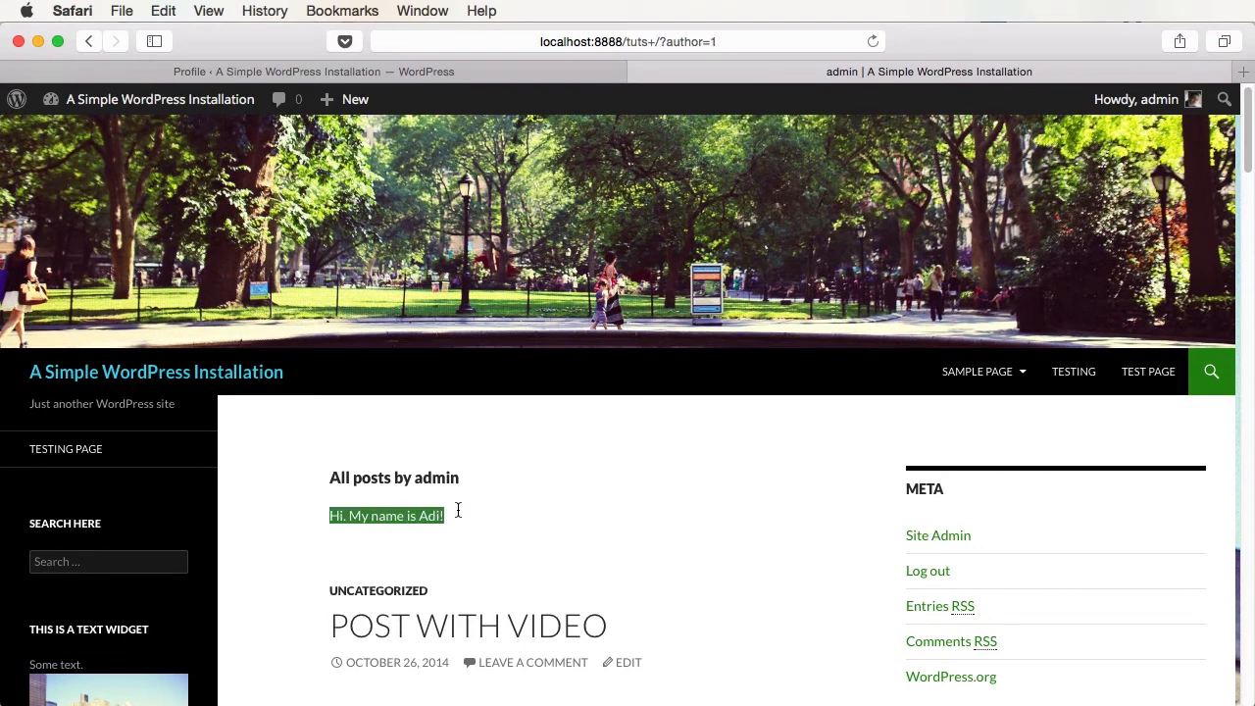
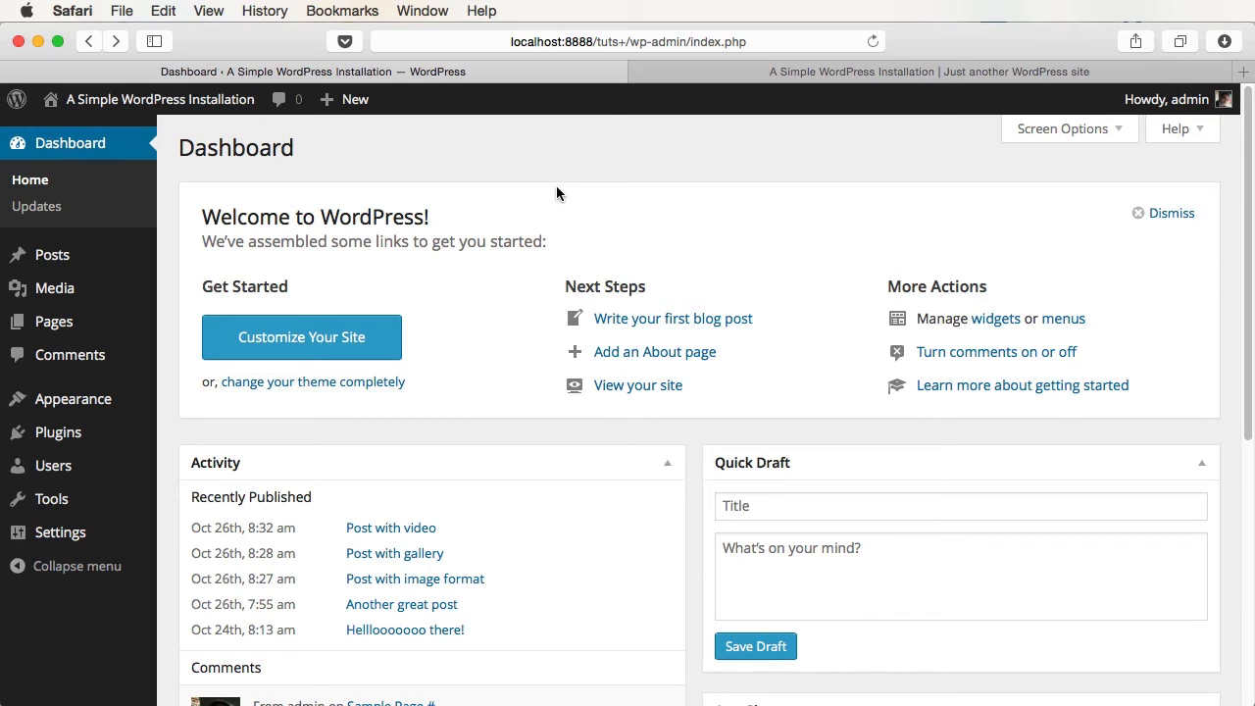
- Go to Tools > Export in the admin sidebar
click(77, 500)
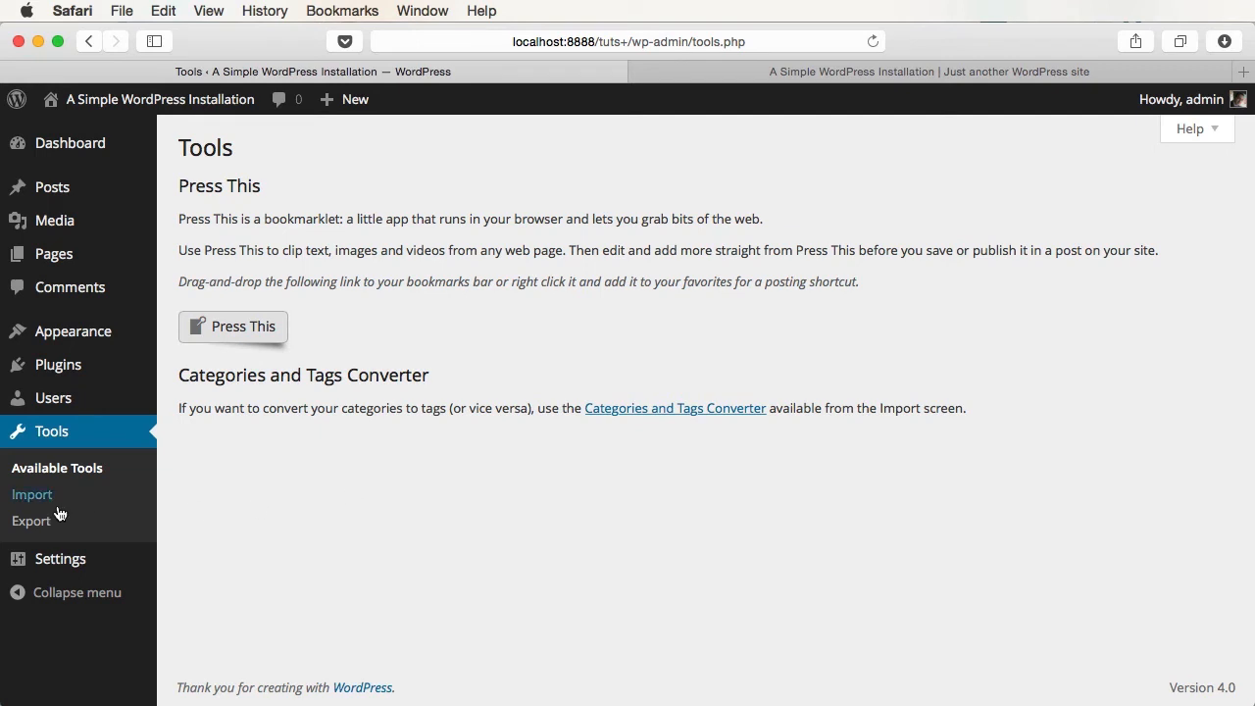
click(41, 522)
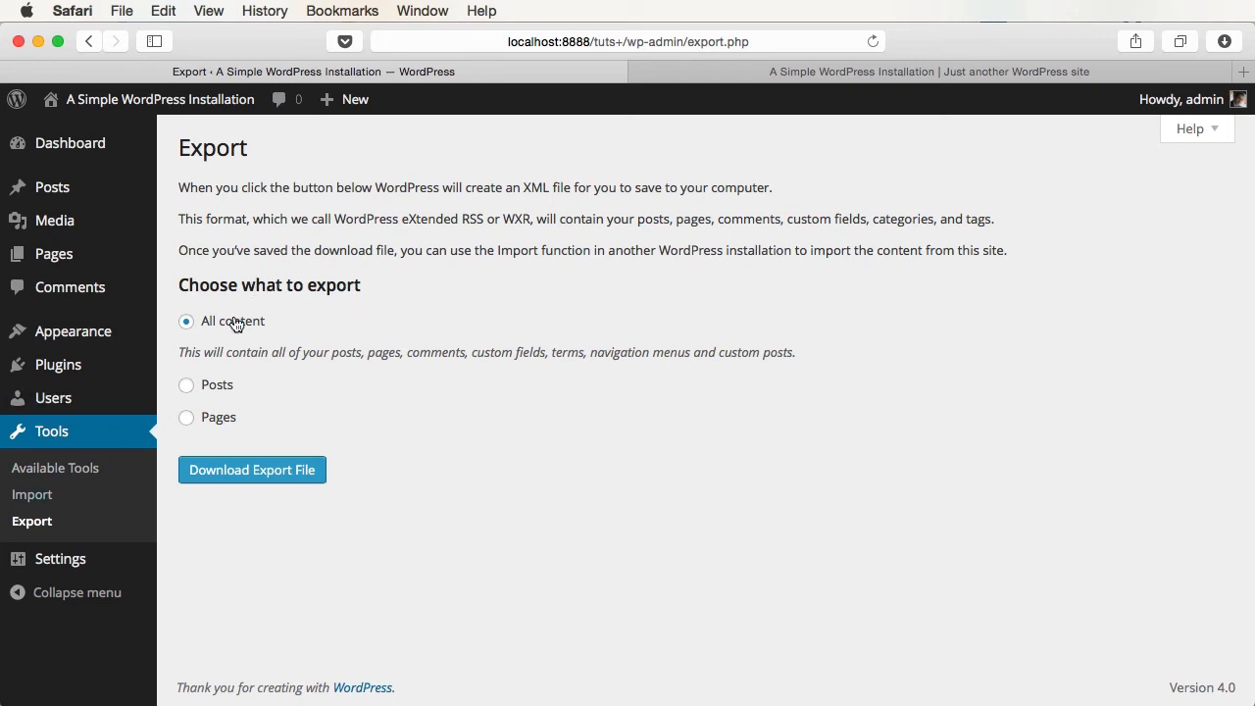
- Try the Posts and Pages options, reviewing the category, author and status filters without changing them
click(221, 386)
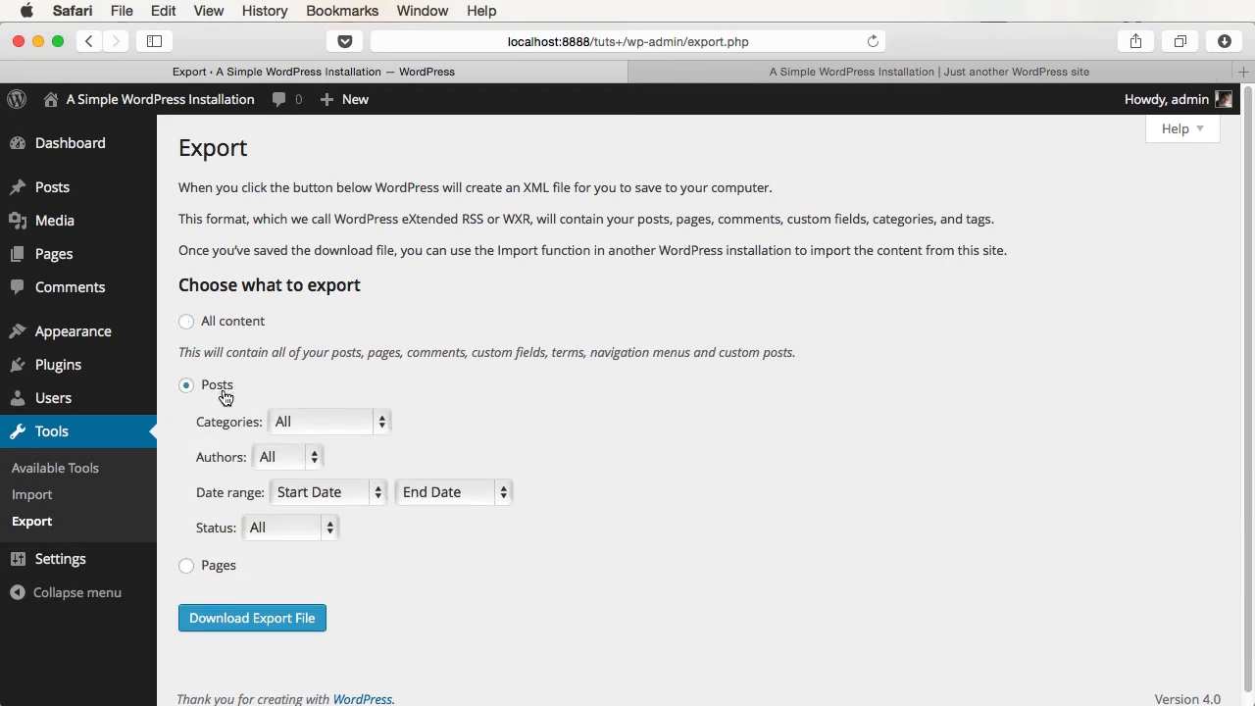
click(226, 568)
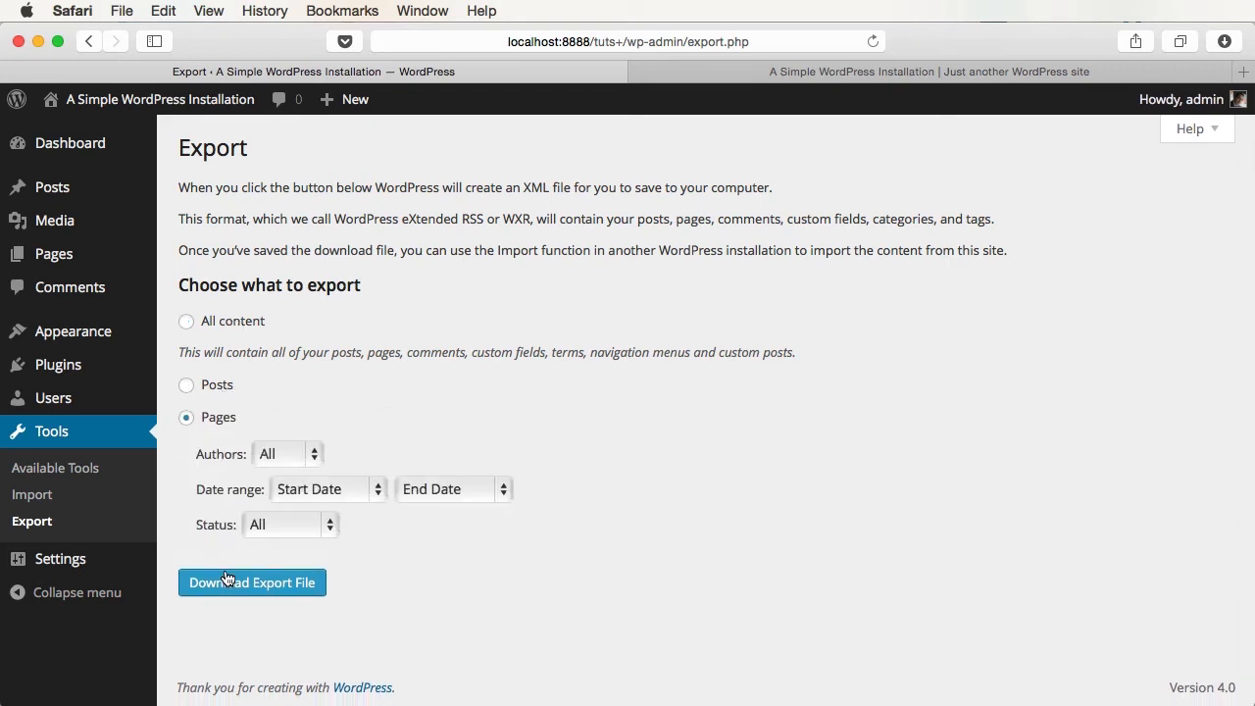
click(213, 390)
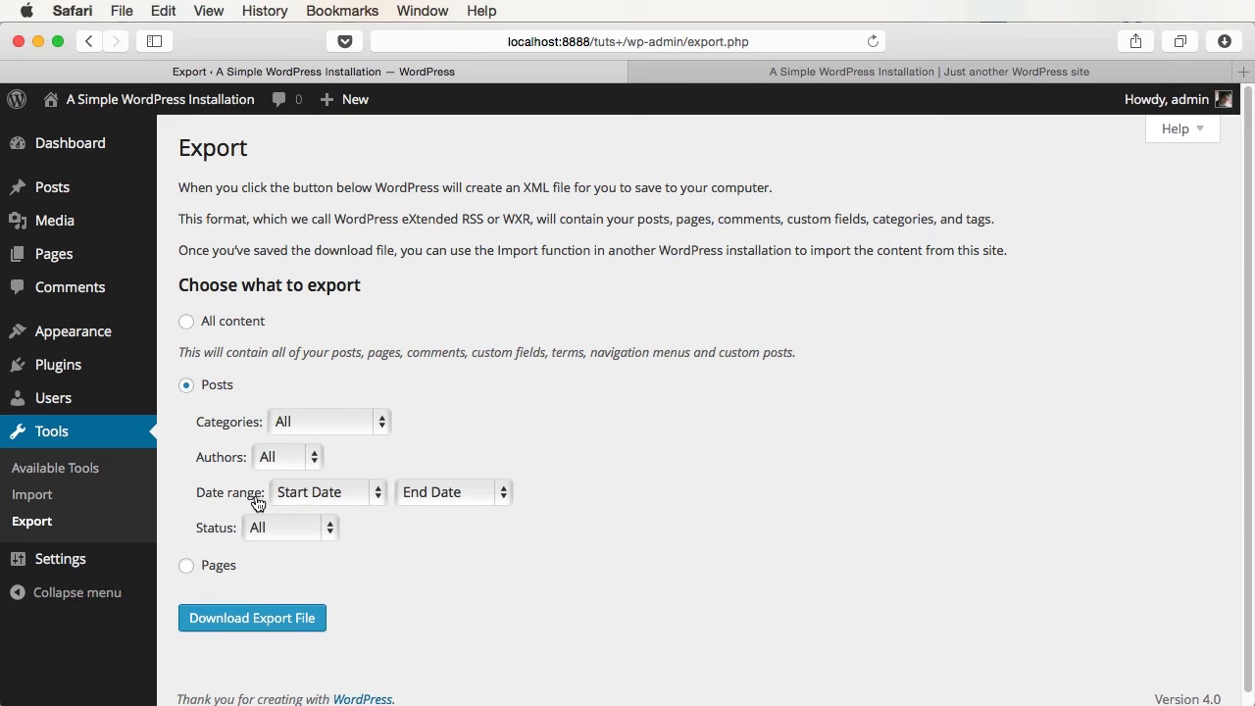
click(312, 422)
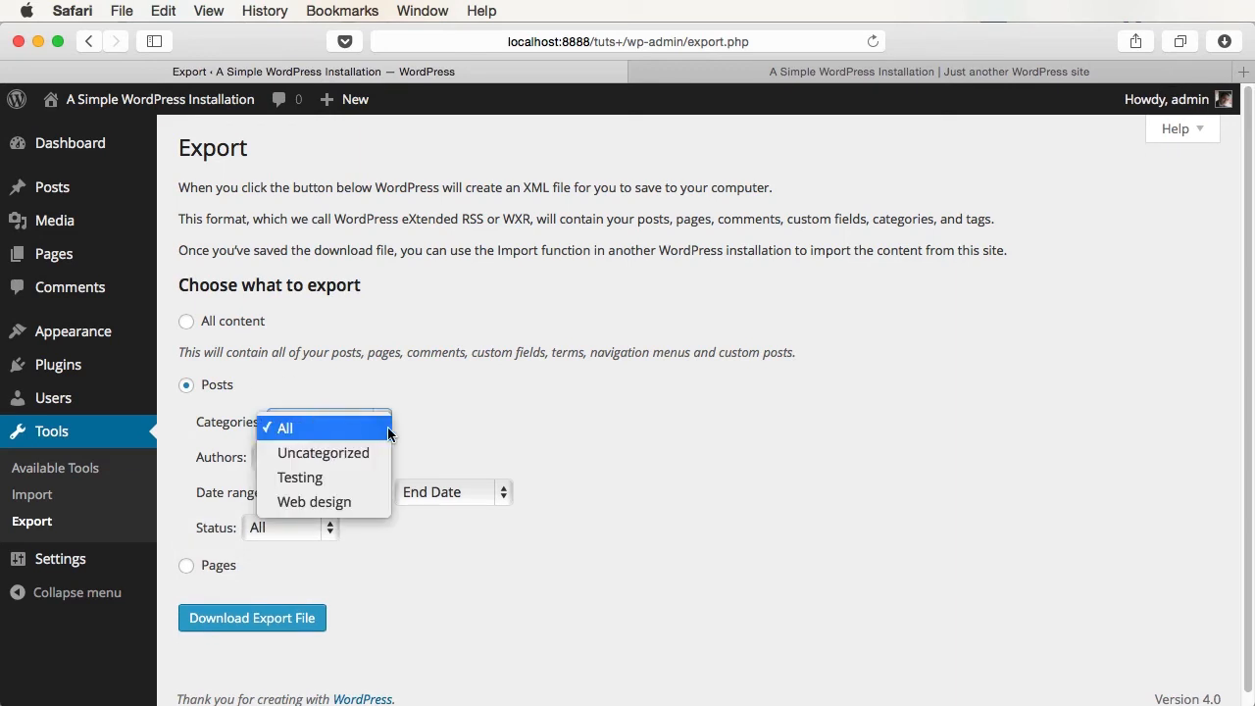
click(511, 459)
click(287, 457)
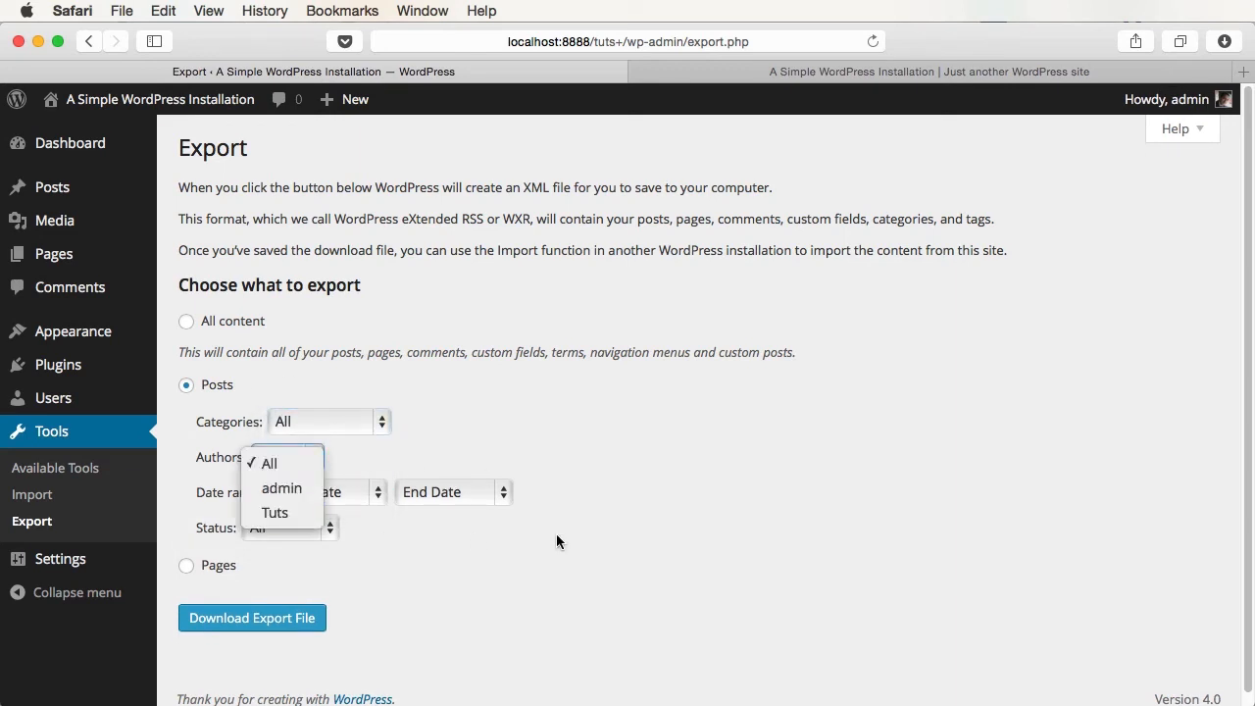
click(358, 505)
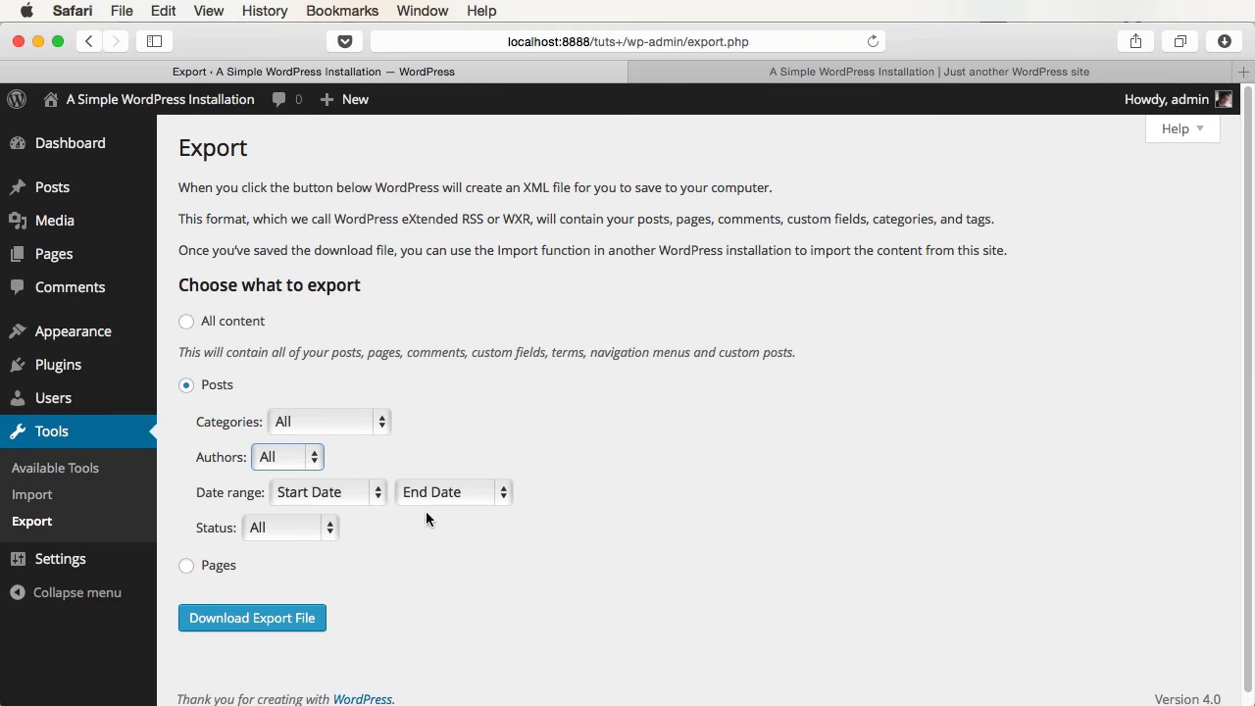
click(305, 529)
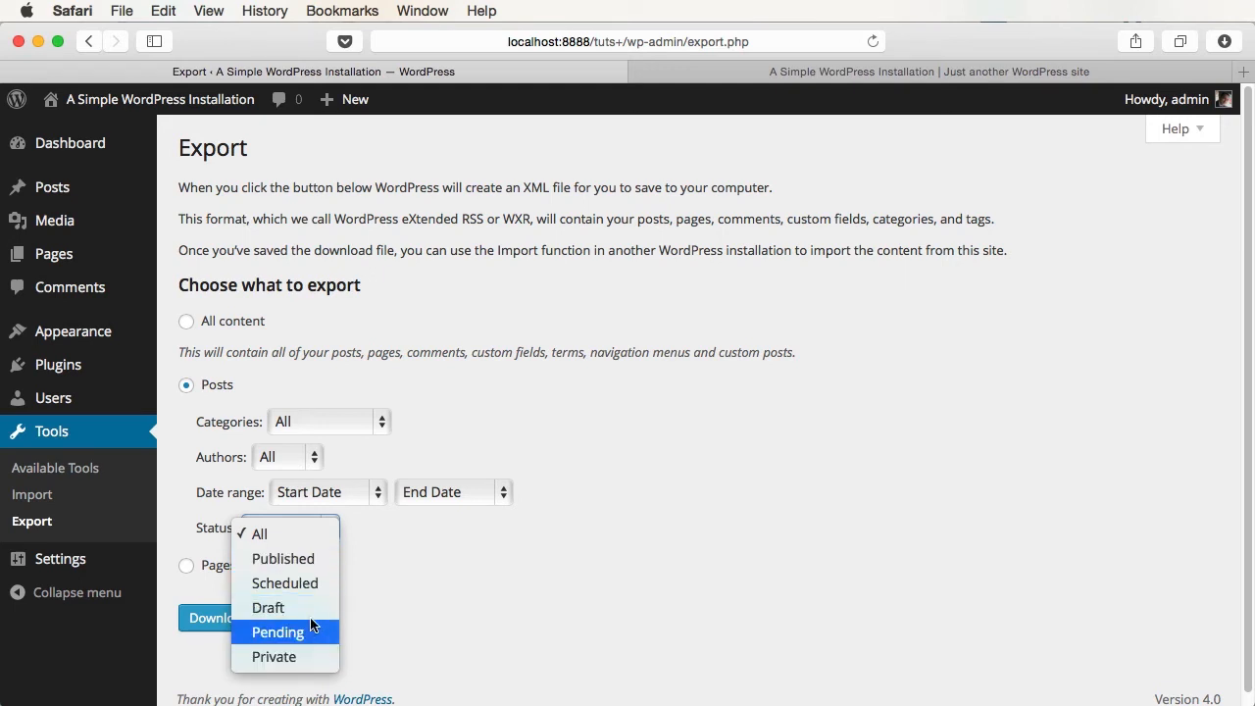
click(505, 580)
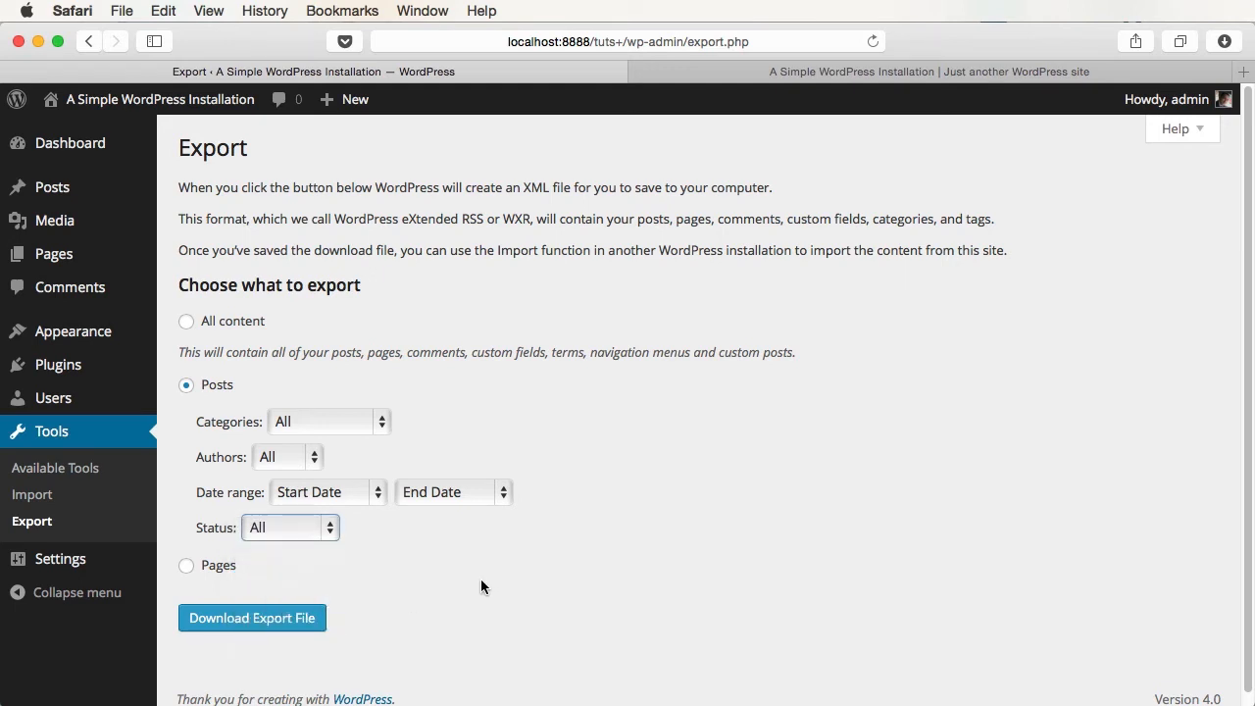
- Select All content and download the XML export file
click(216, 567)
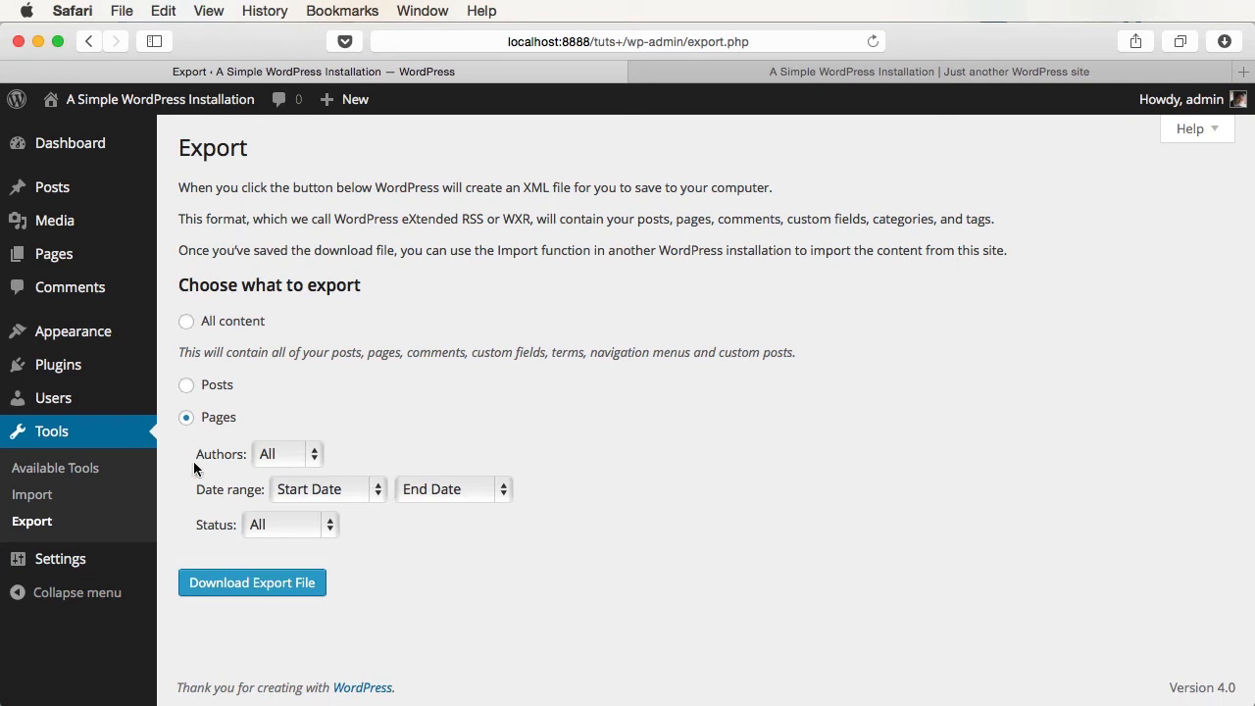
click(245, 322)
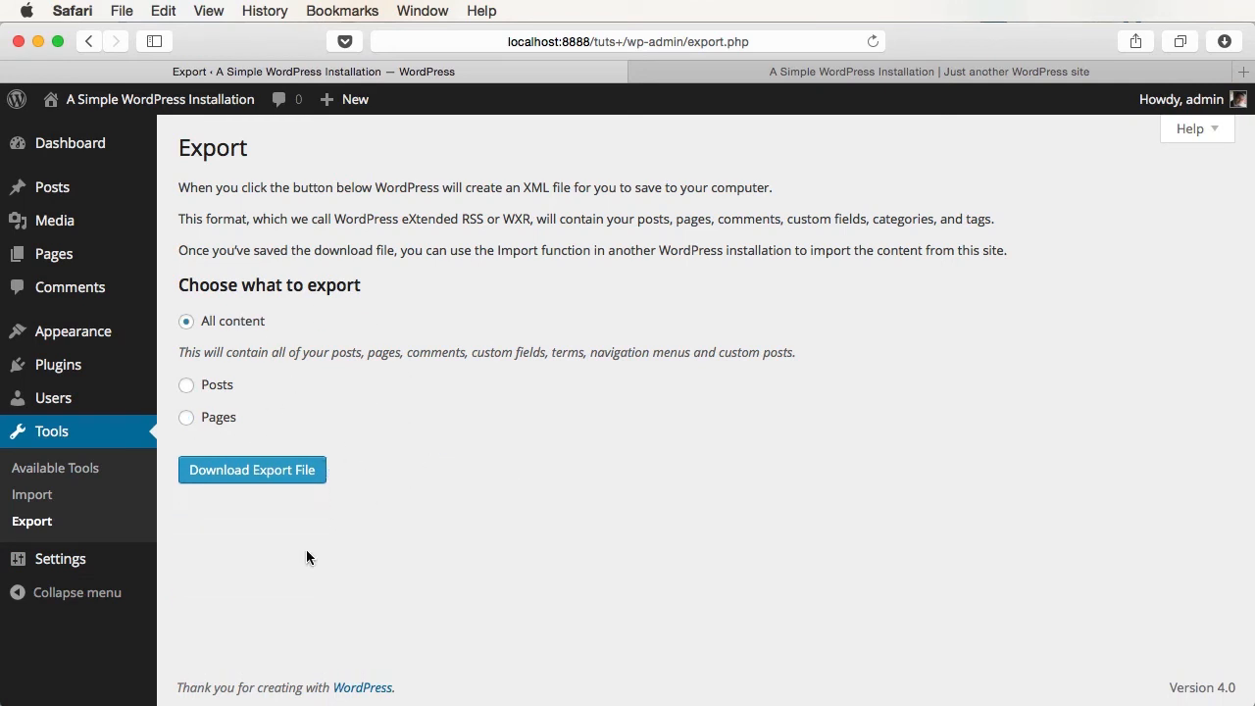
click(279, 484)
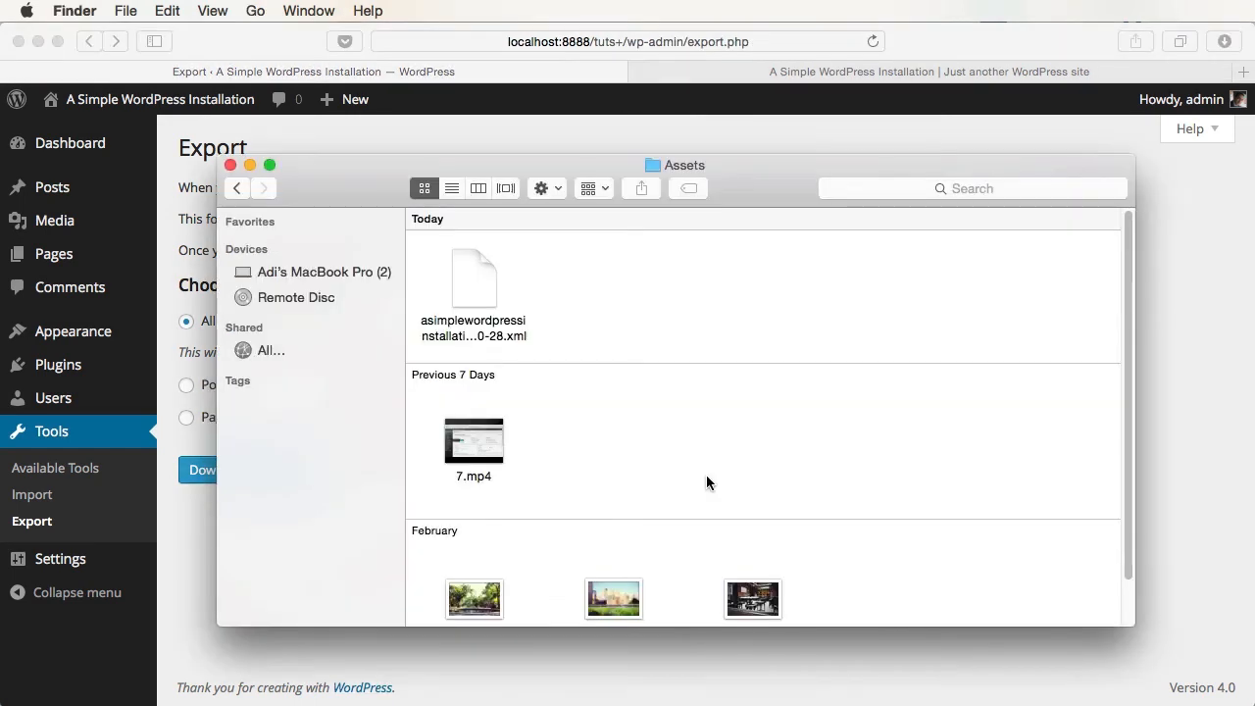
- Check the exported XML file's name in the Assets folder and view it in Sublime Text 2
click(482, 284)
key(Return)
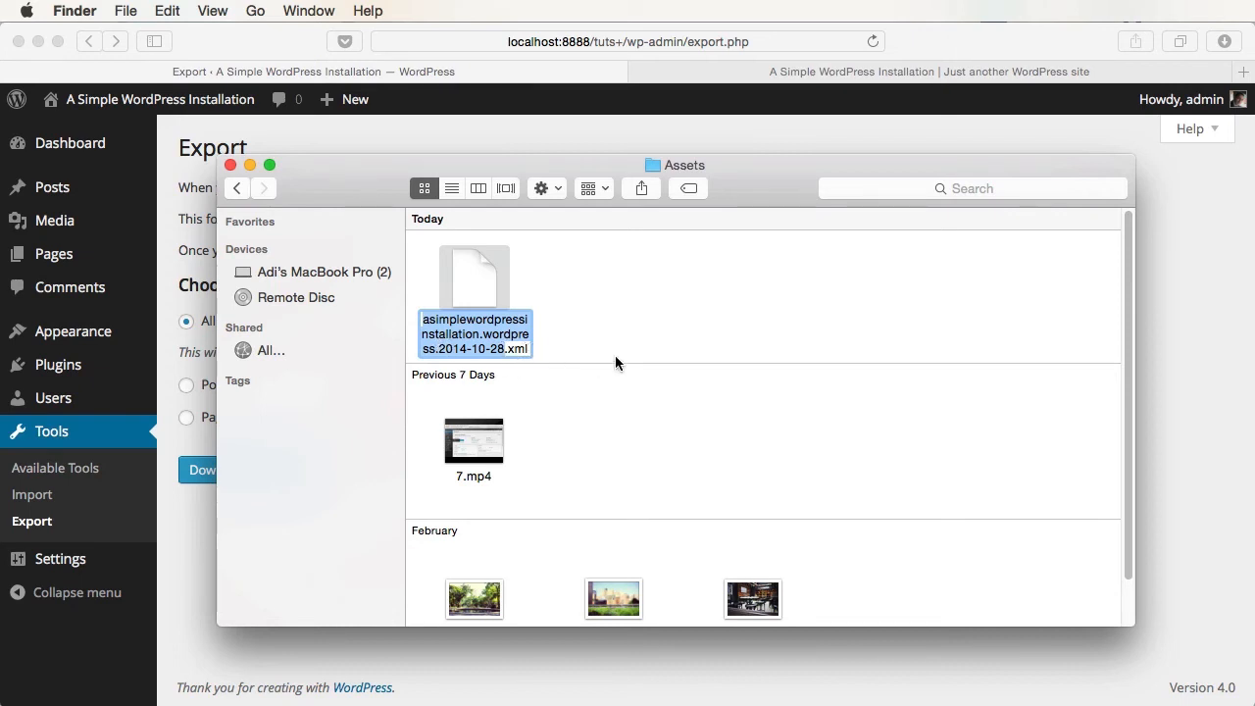
key(Return)
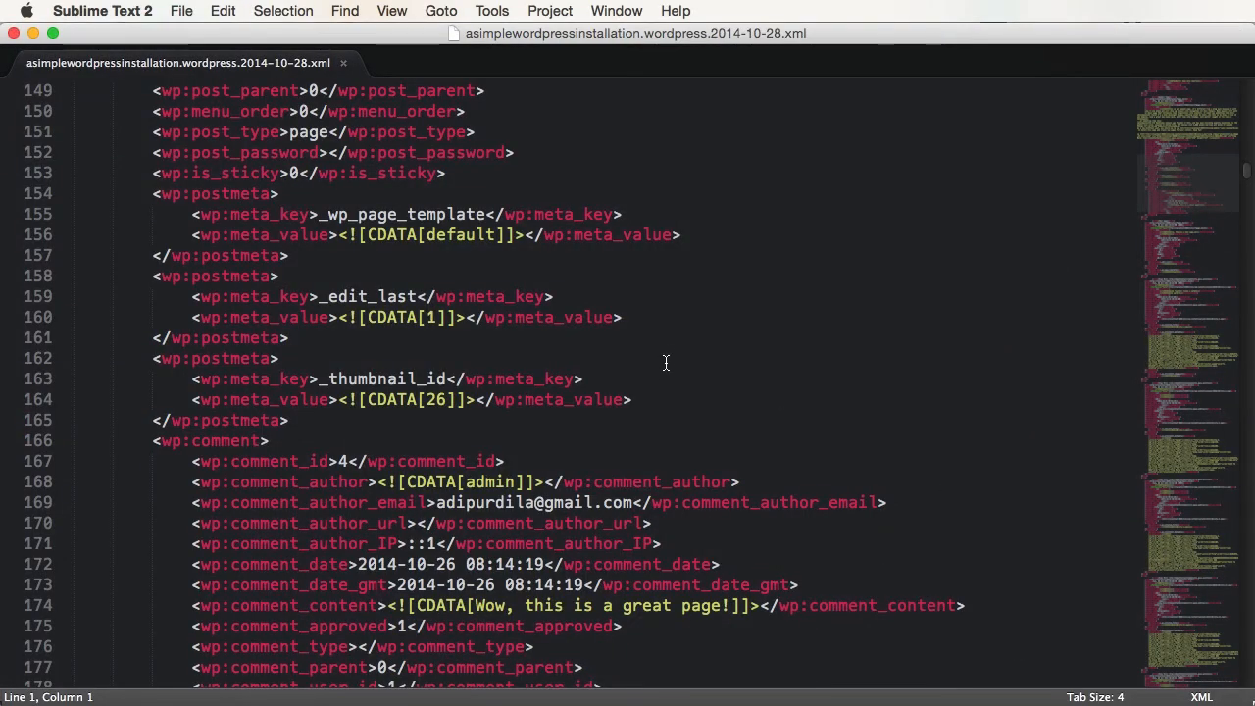
click(658, 377)
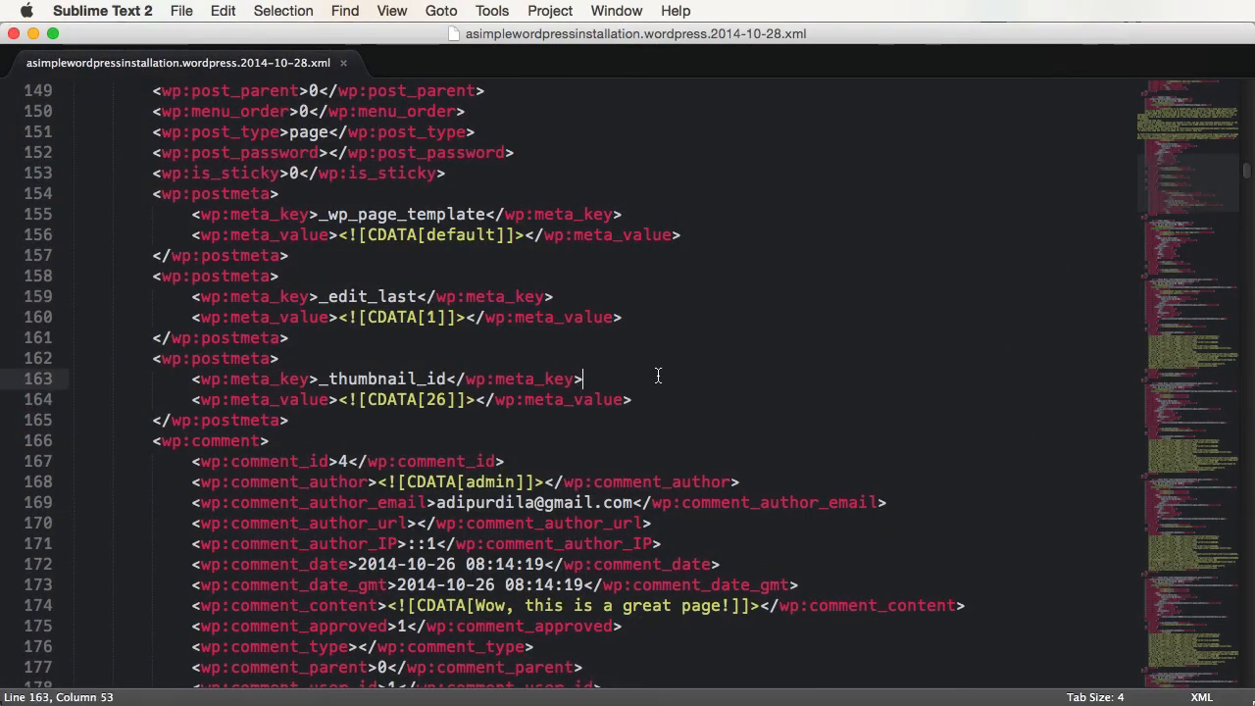
- Read the import instructions at the top of the XML file, then return to Safari's Export page
key(Page_Up)
key(Page_Up)
key(Page_Up)
key(Page_Up)
key(Page_Up)
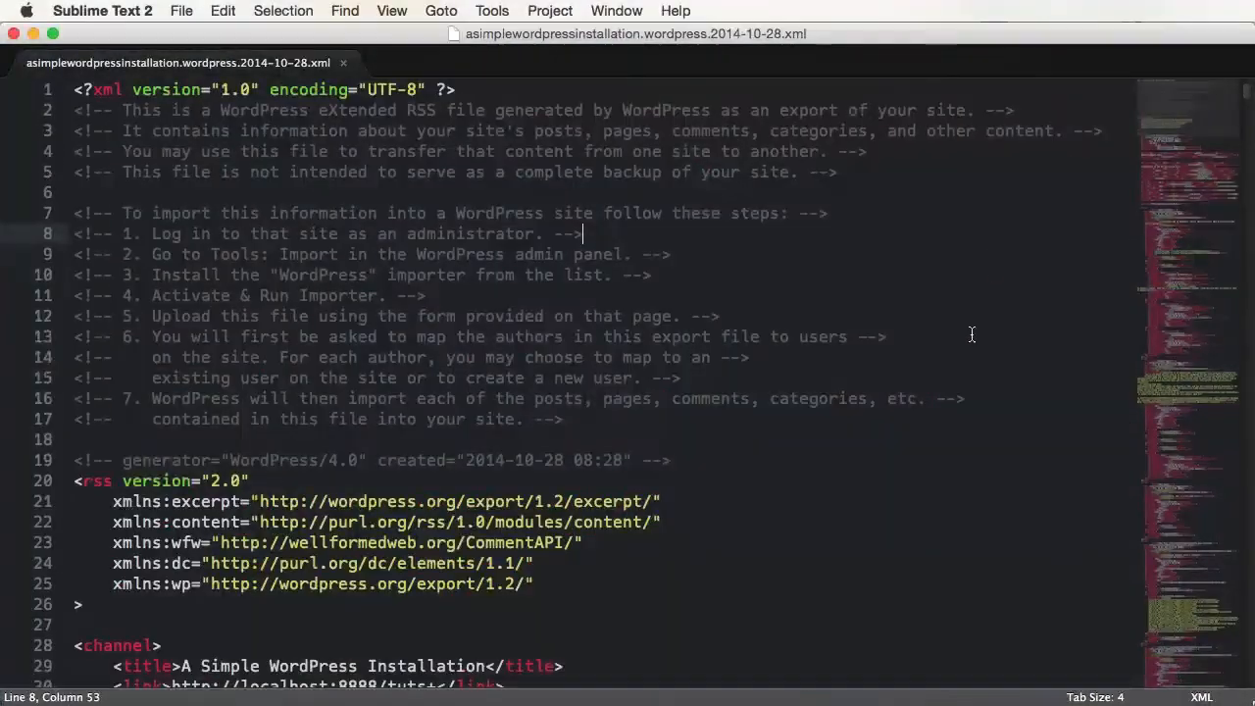
scroll(972, 335, down, 10)
scroll(947, 358, up, 10)
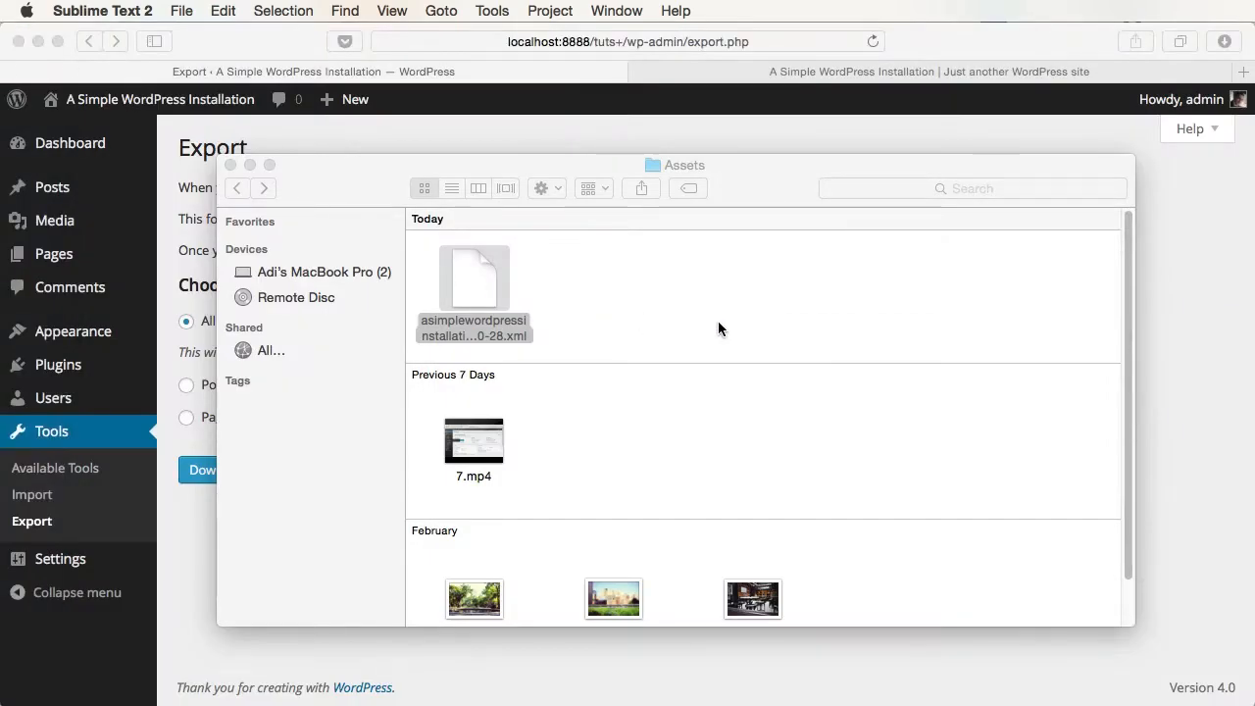
click(1137, 333)
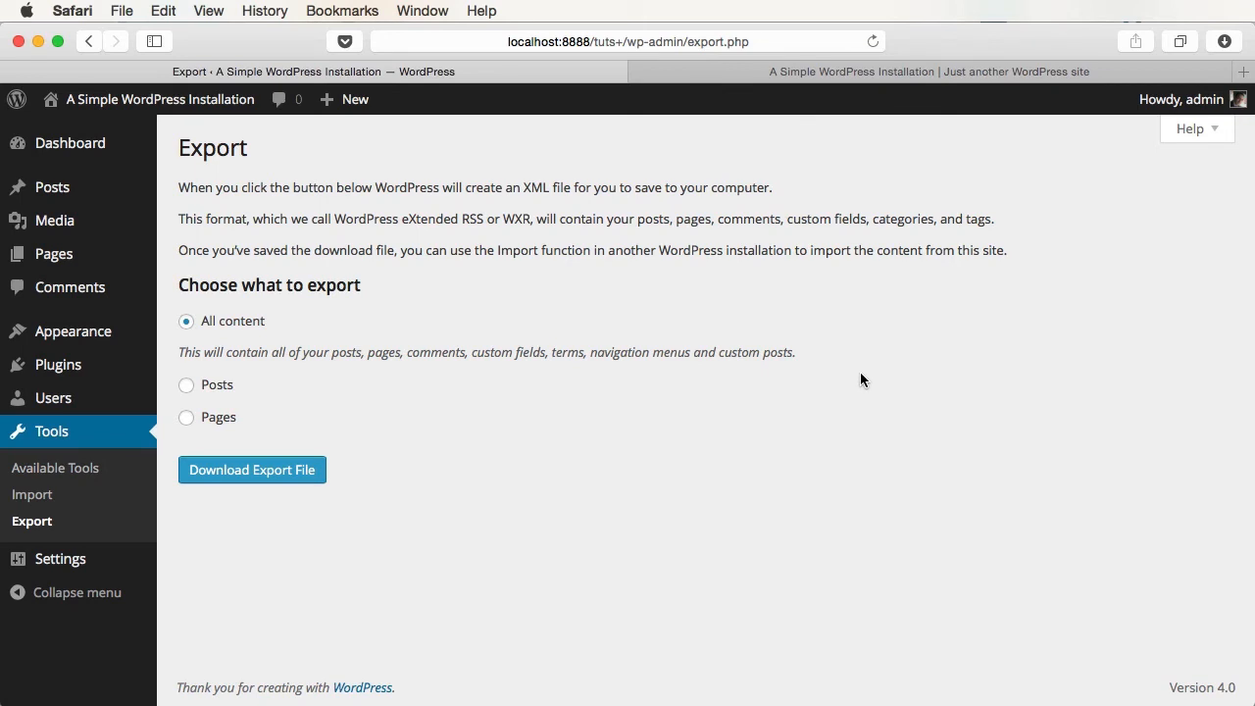
- From Tools > Import, install the WordPress Importer 0.6.1 plugin and activate it to run the importer
click(61, 497)
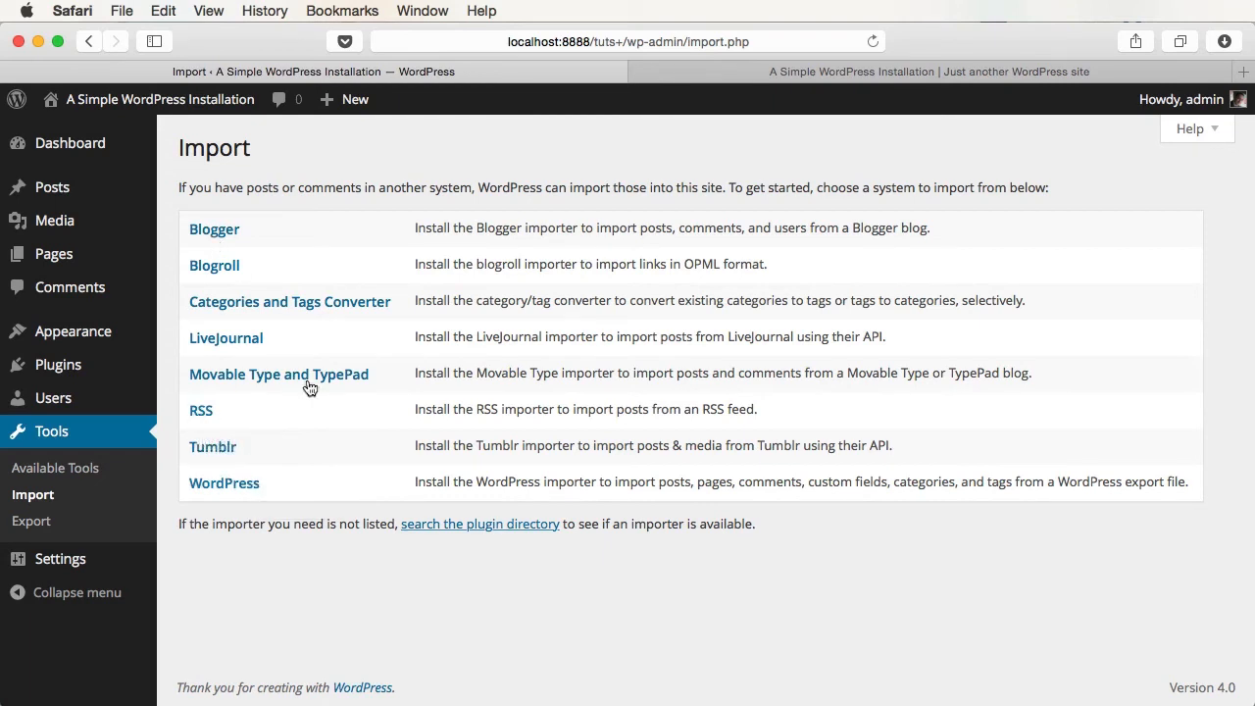
click(237, 489)
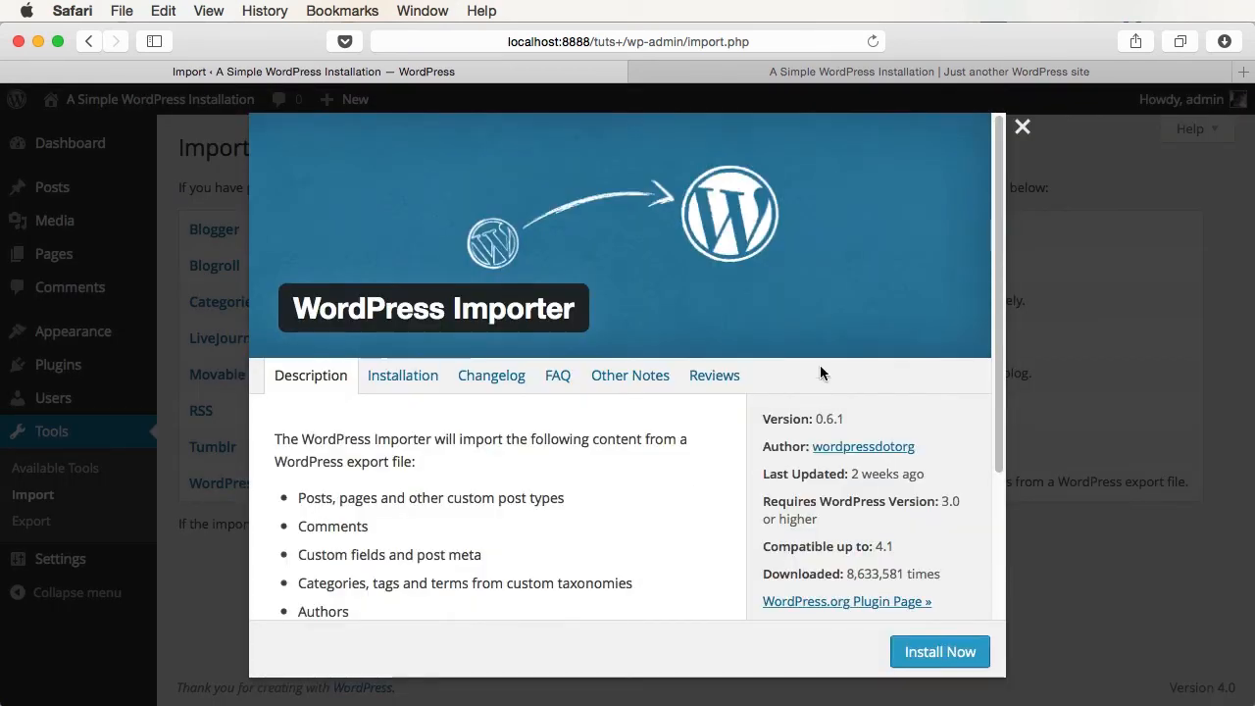
scroll(730, 460, down, 1)
scroll(735, 463, down, 3)
scroll(734, 463, up, 3)
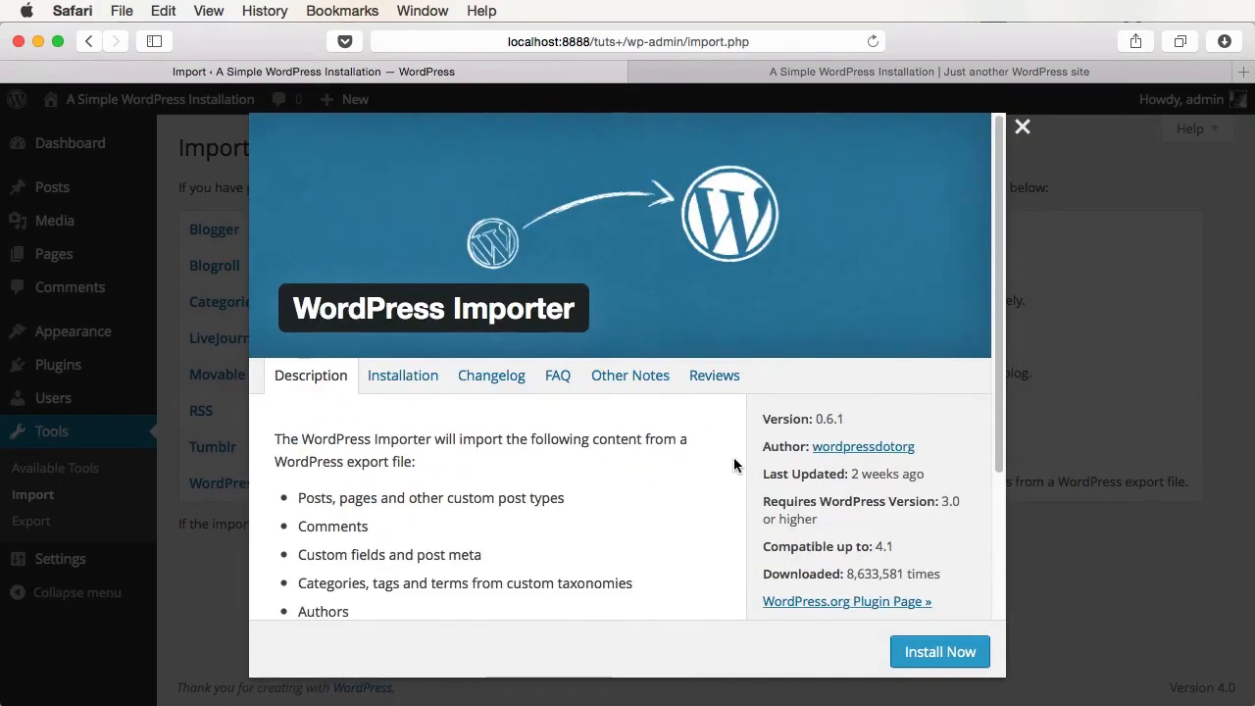
scroll(735, 463, down, 4)
click(939, 649)
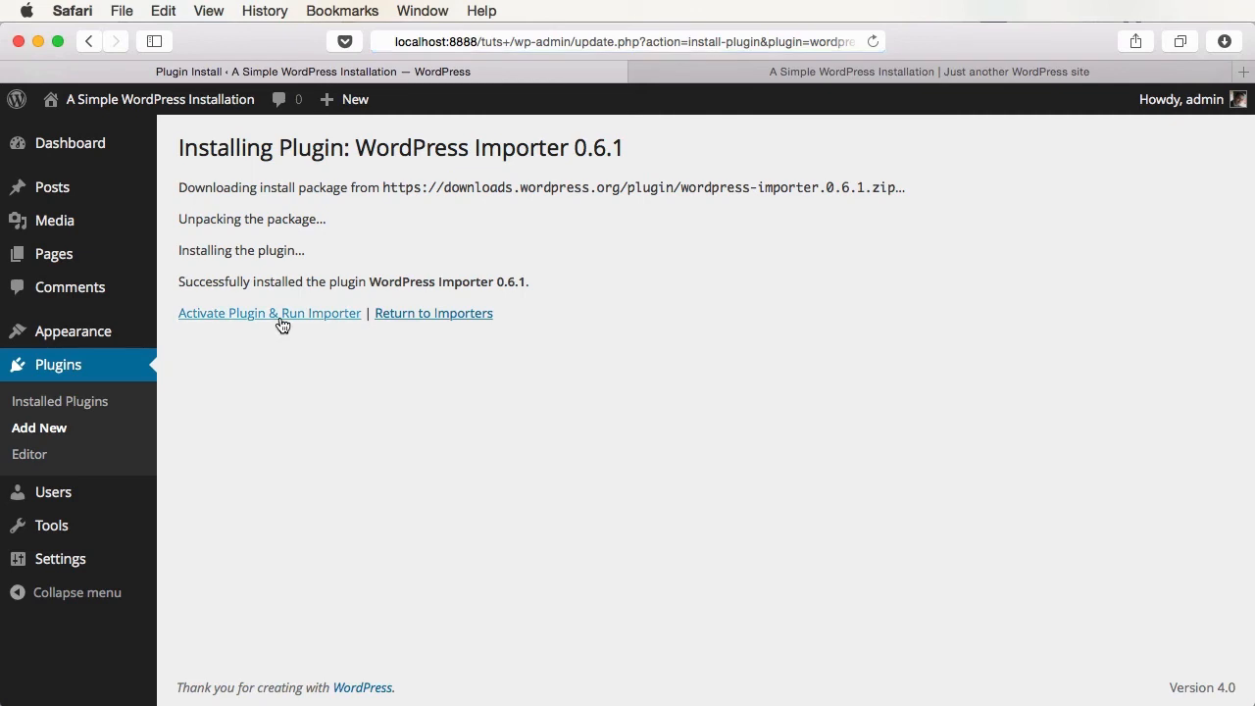
click(280, 313)
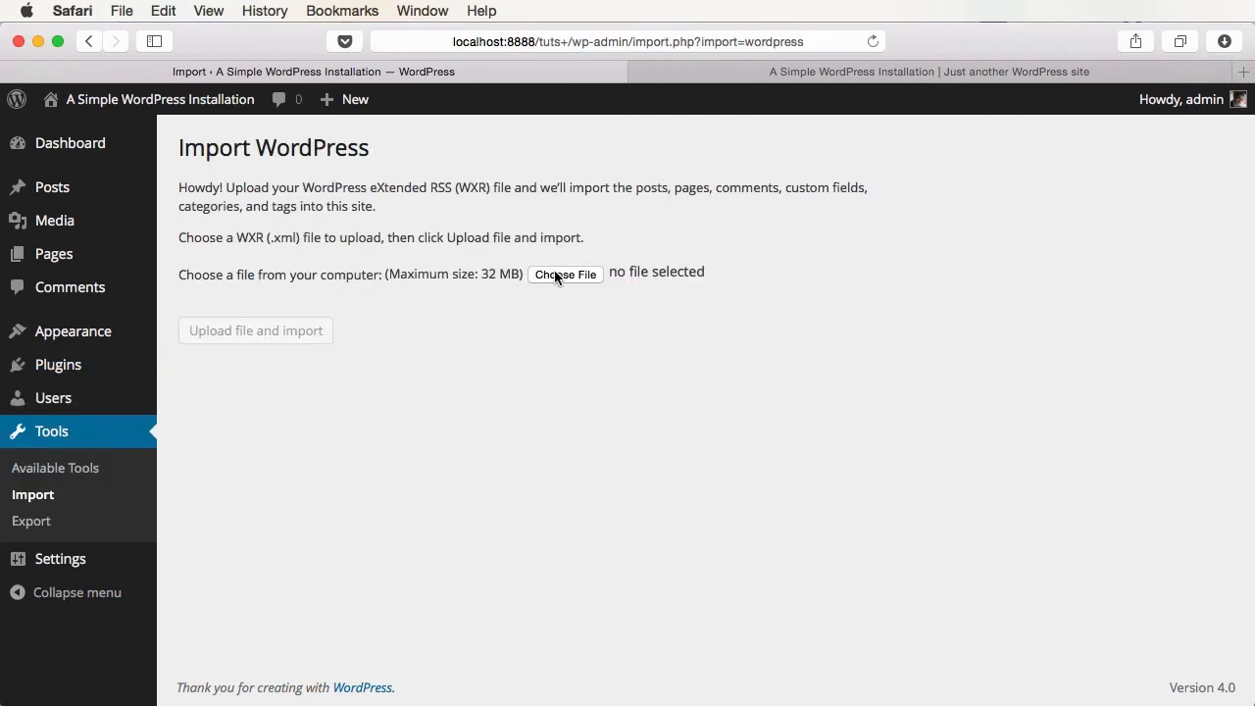
- Glance at the folder holding the exported file, then come back to the Import WordPress page
key(super+Tab)
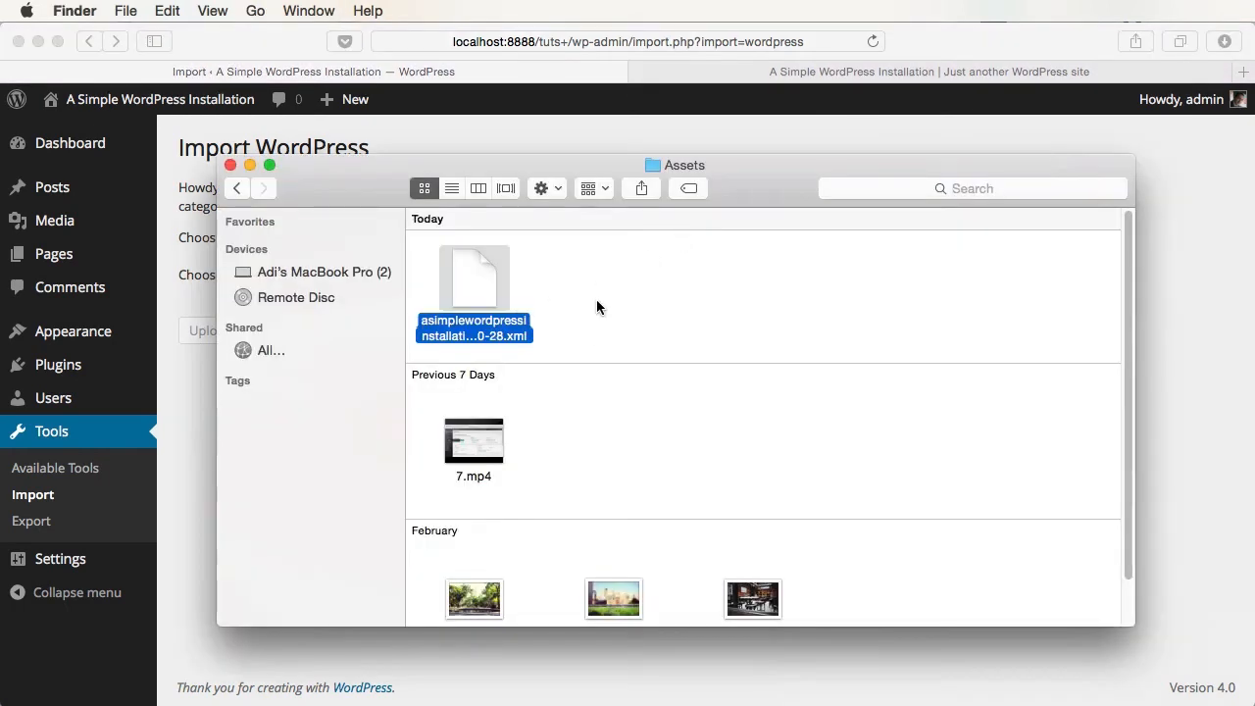
key(super+Tab)
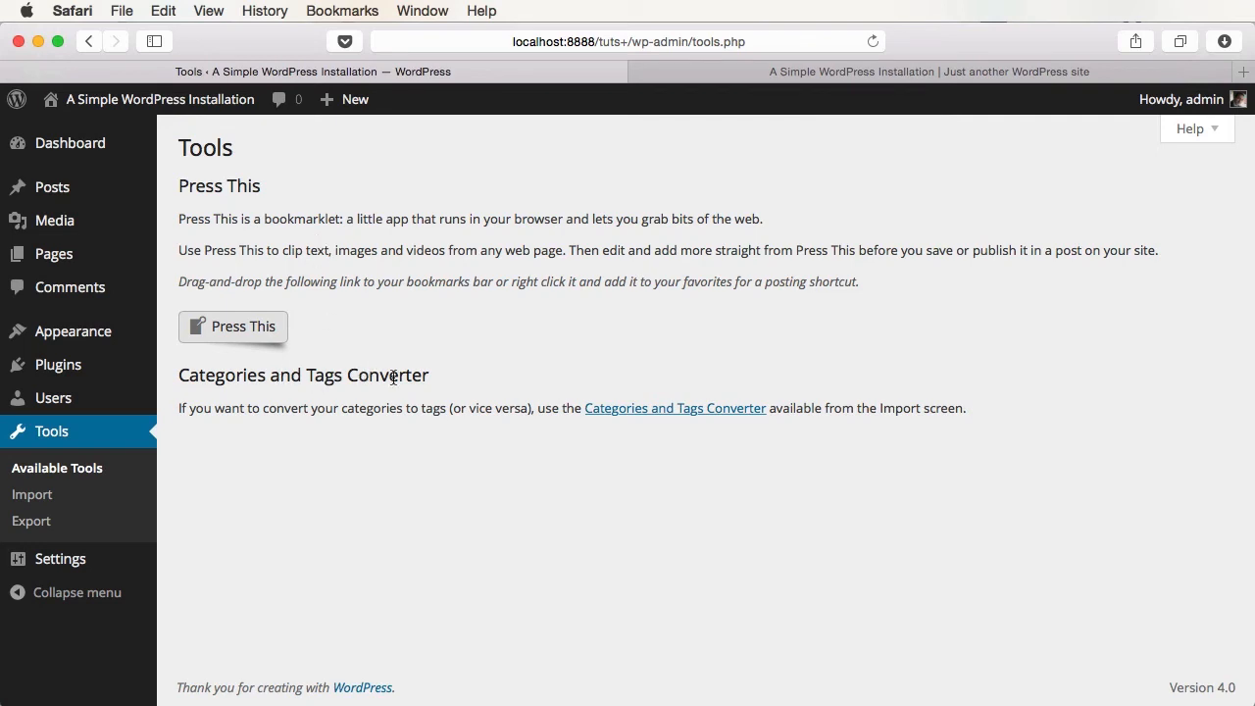
- View the Categories to Tags Converter details on the Import page and close them without installing
click(652, 409)
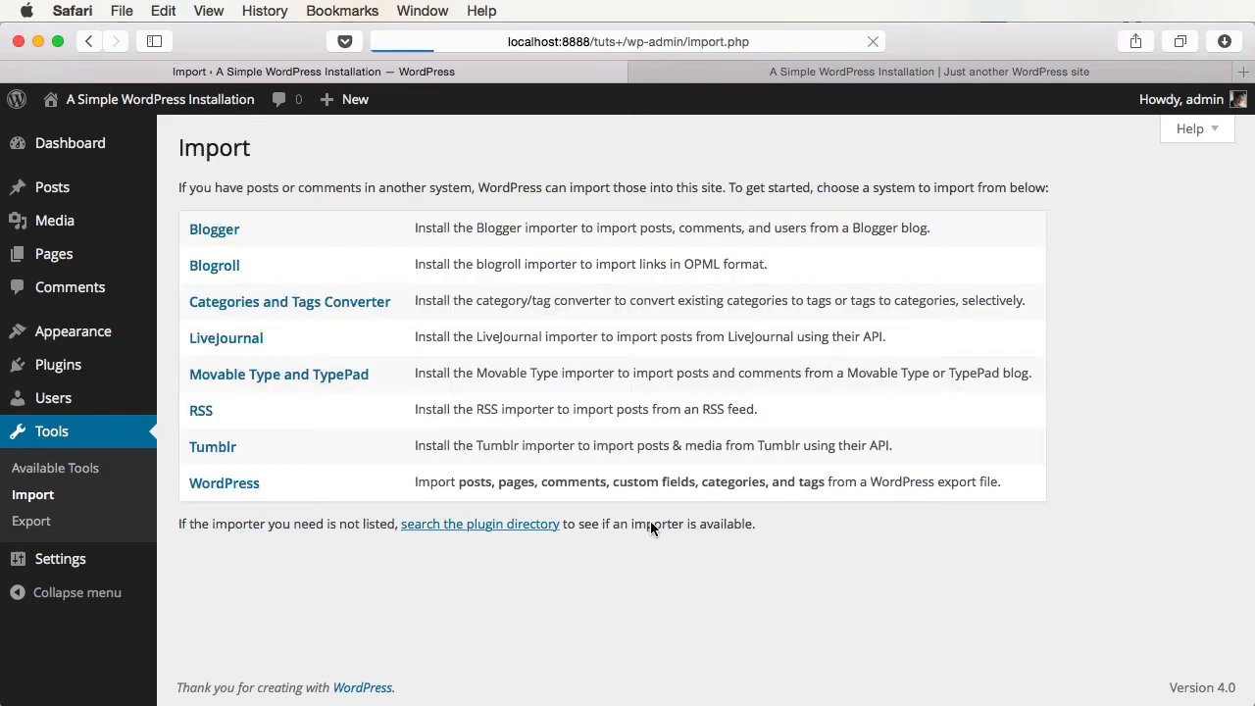
click(334, 305)
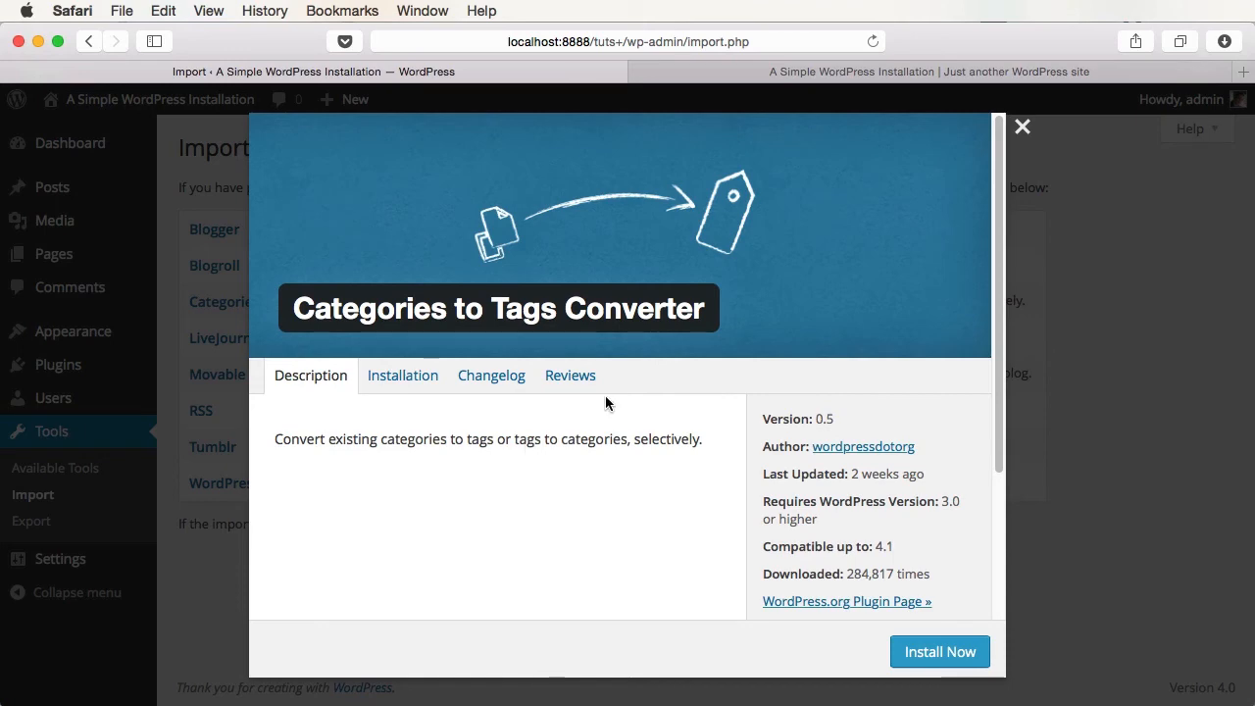
click(1193, 295)
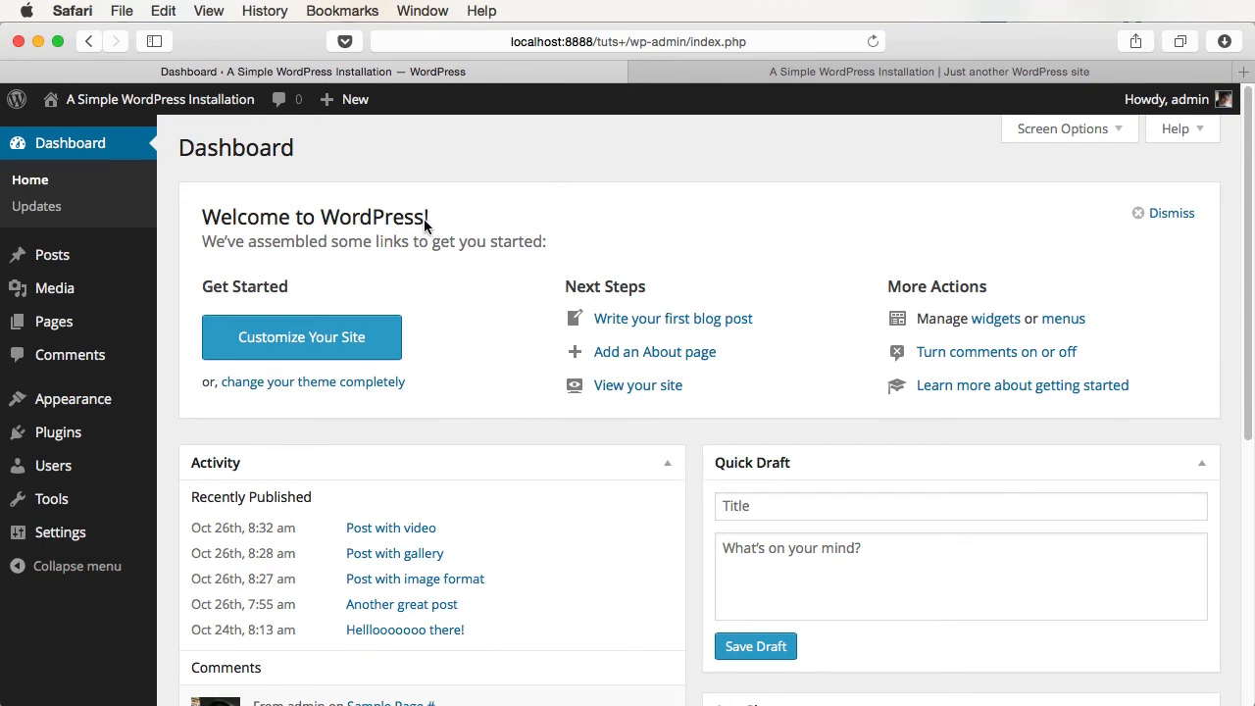
- Open Settings > General, highlight the site title and tagline, and scroll down to Membership
click(76, 534)
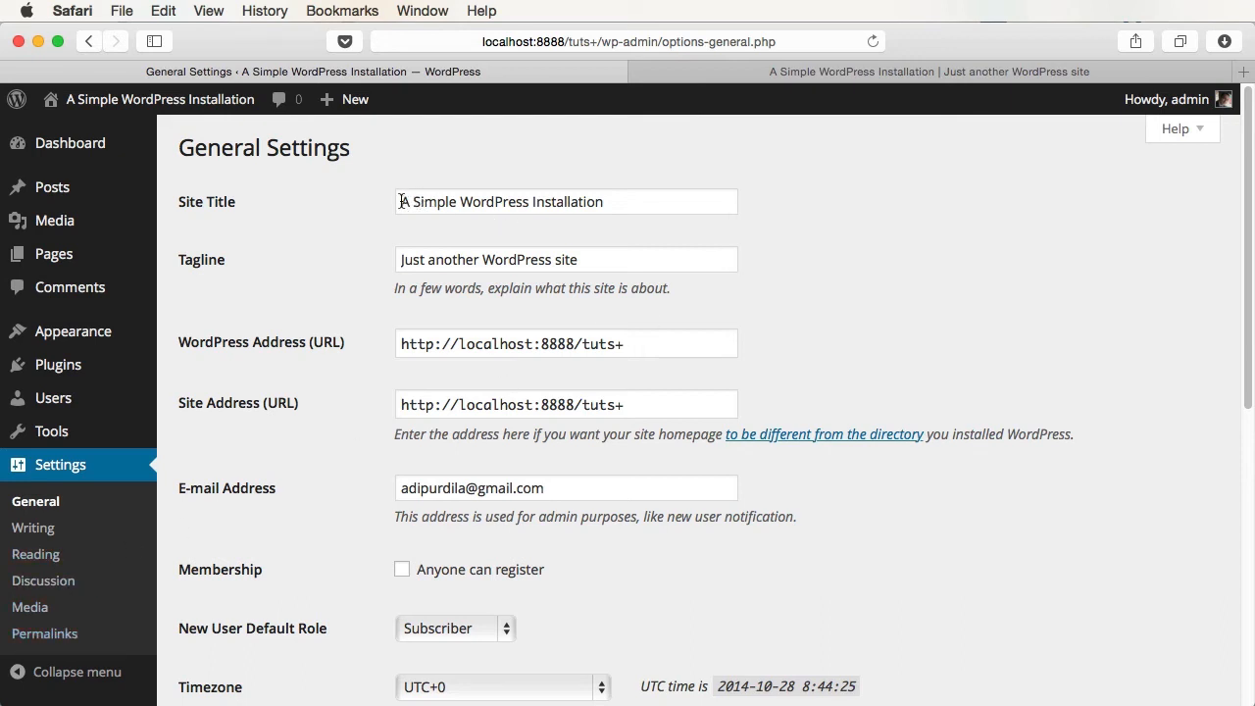
drag(401, 202, 644, 193)
drag(580, 260, 347, 252)
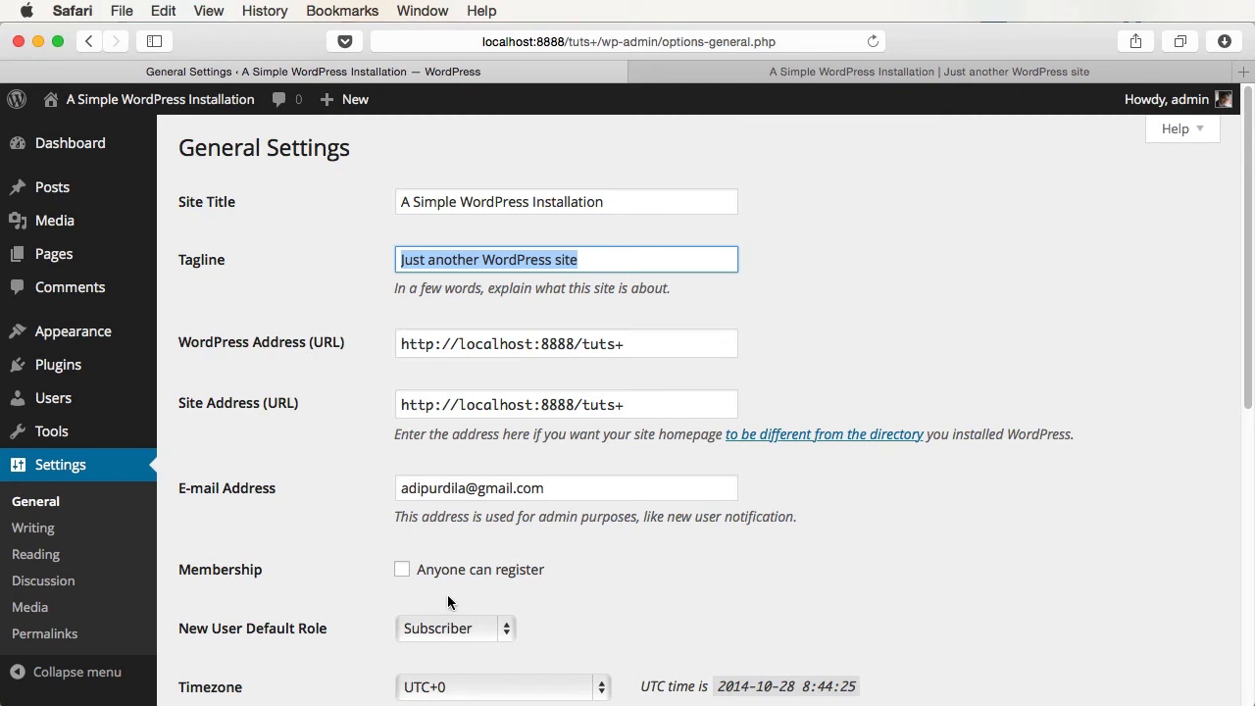
click(911, 350)
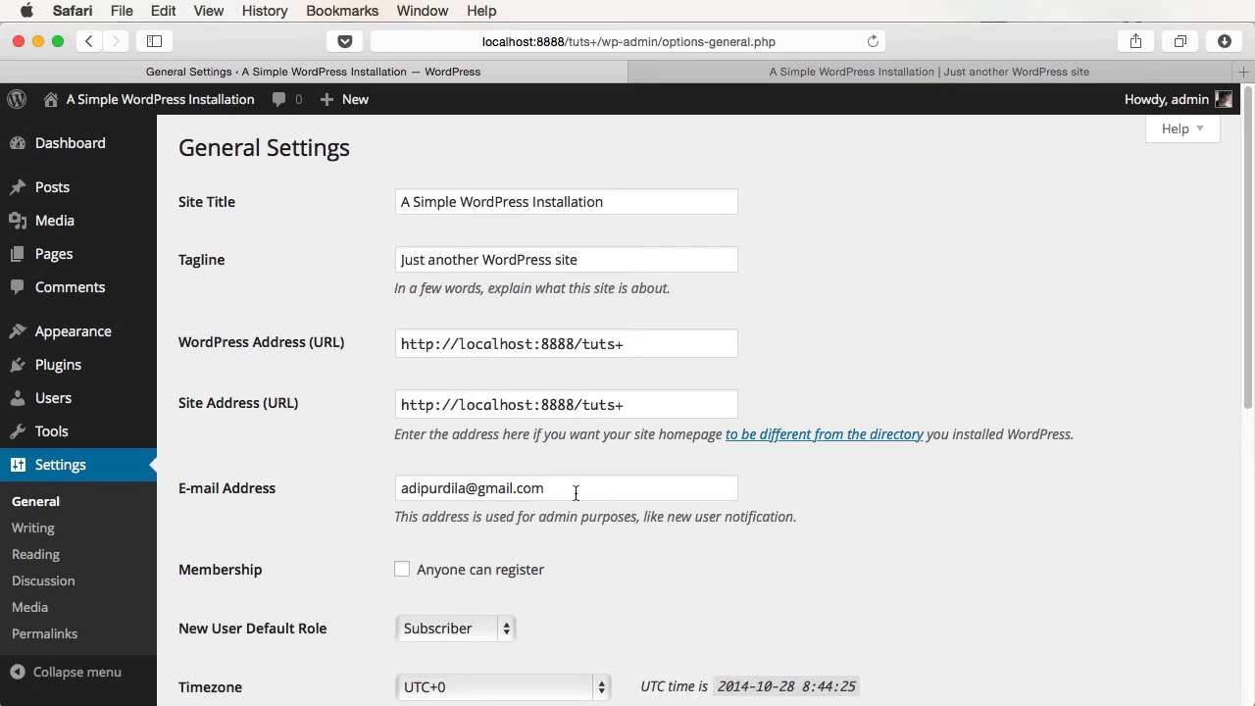
scroll(609, 530, down, 3)
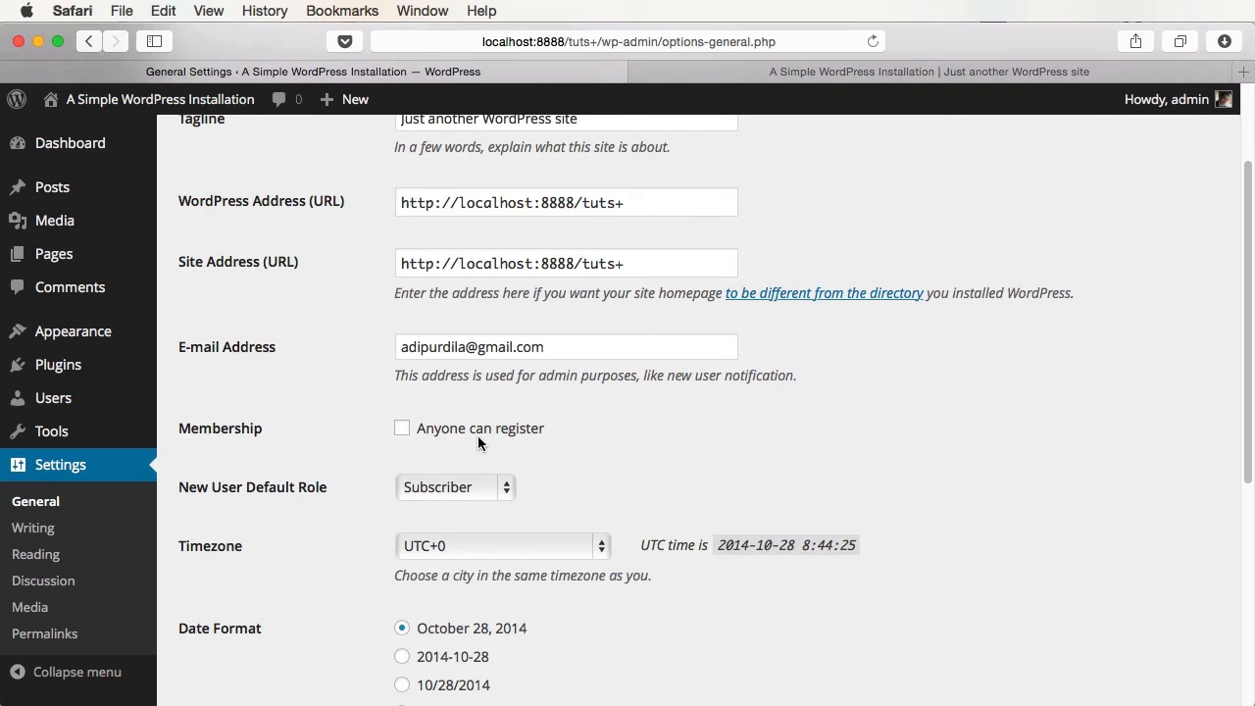
- Log out of the admin area from the Howdy, admin menu
mouse_move(1182, 99)
right_click(1106, 200)
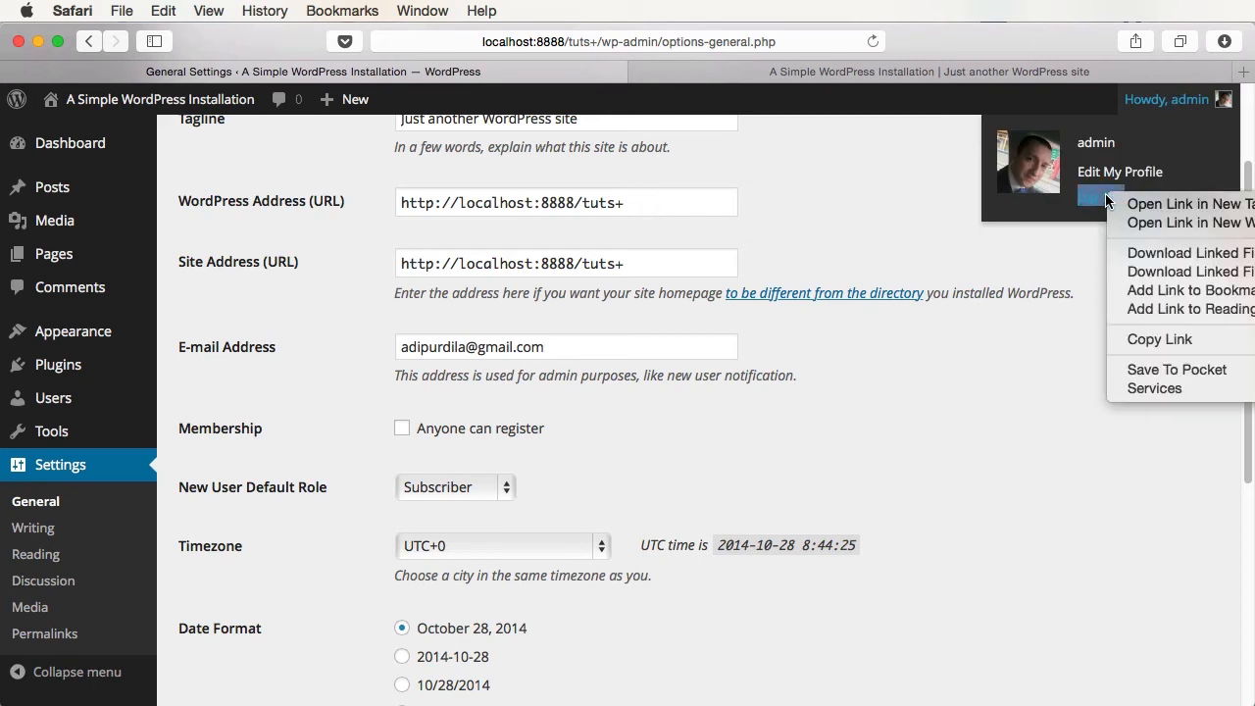
click(1109, 201)
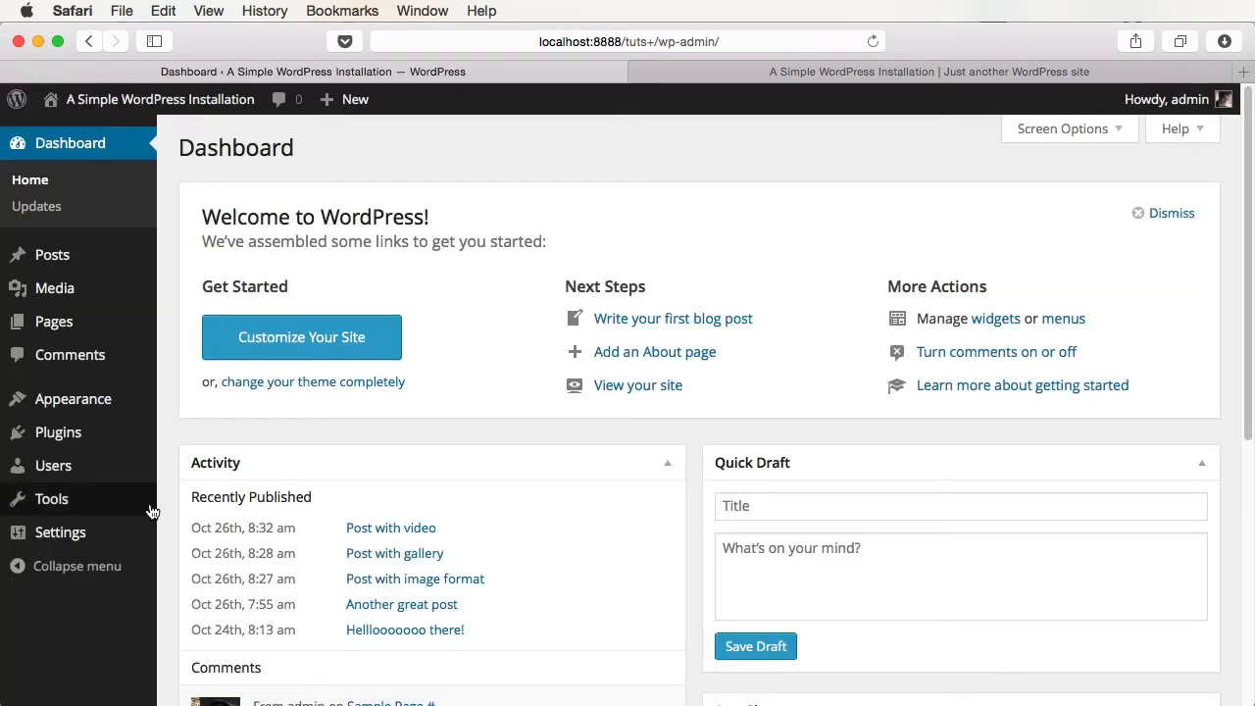
- Tick 'Anyone can register' in General Settings and save the change
click(60, 533)
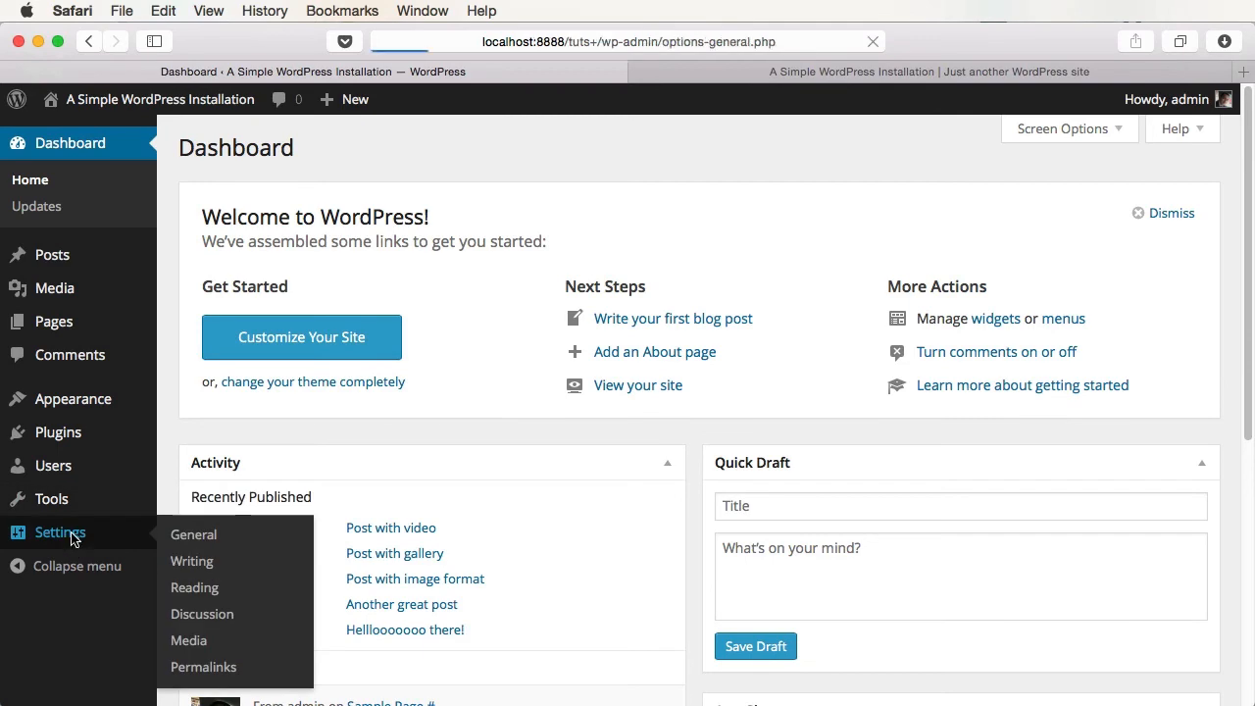
scroll(602, 500, down, 5)
scroll(602, 506, down, 3)
click(463, 181)
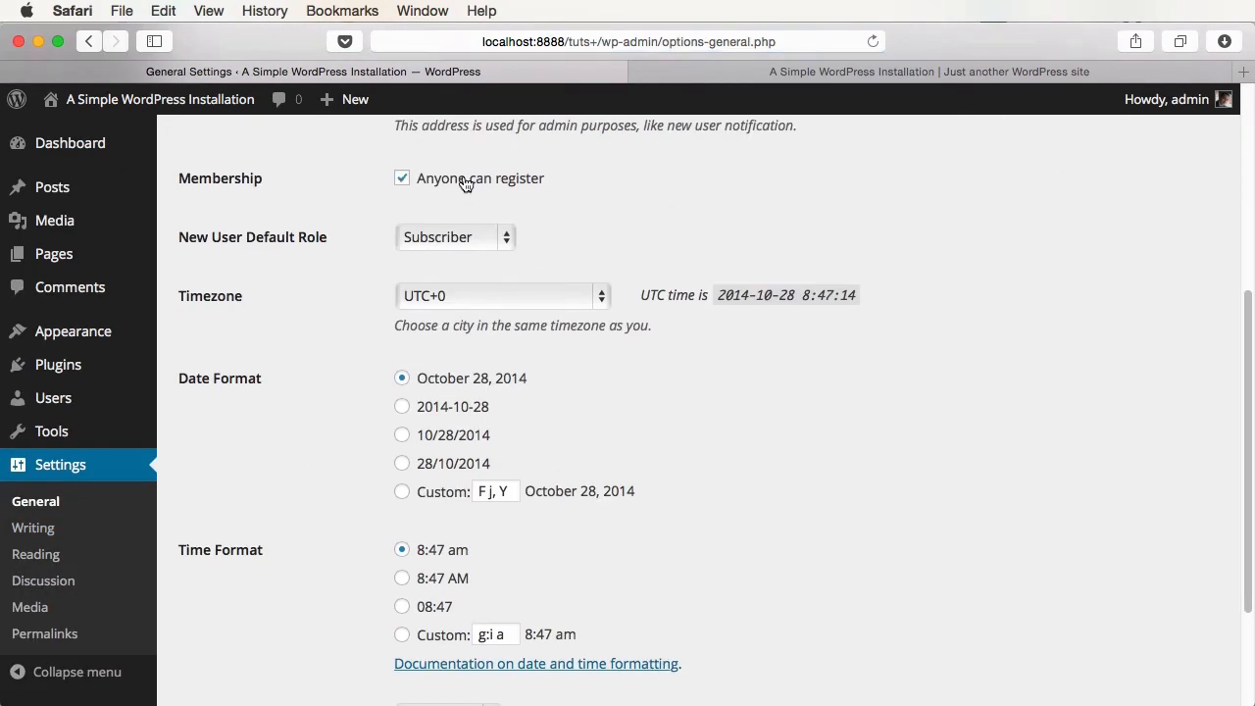
scroll(588, 412, down, 4)
click(258, 605)
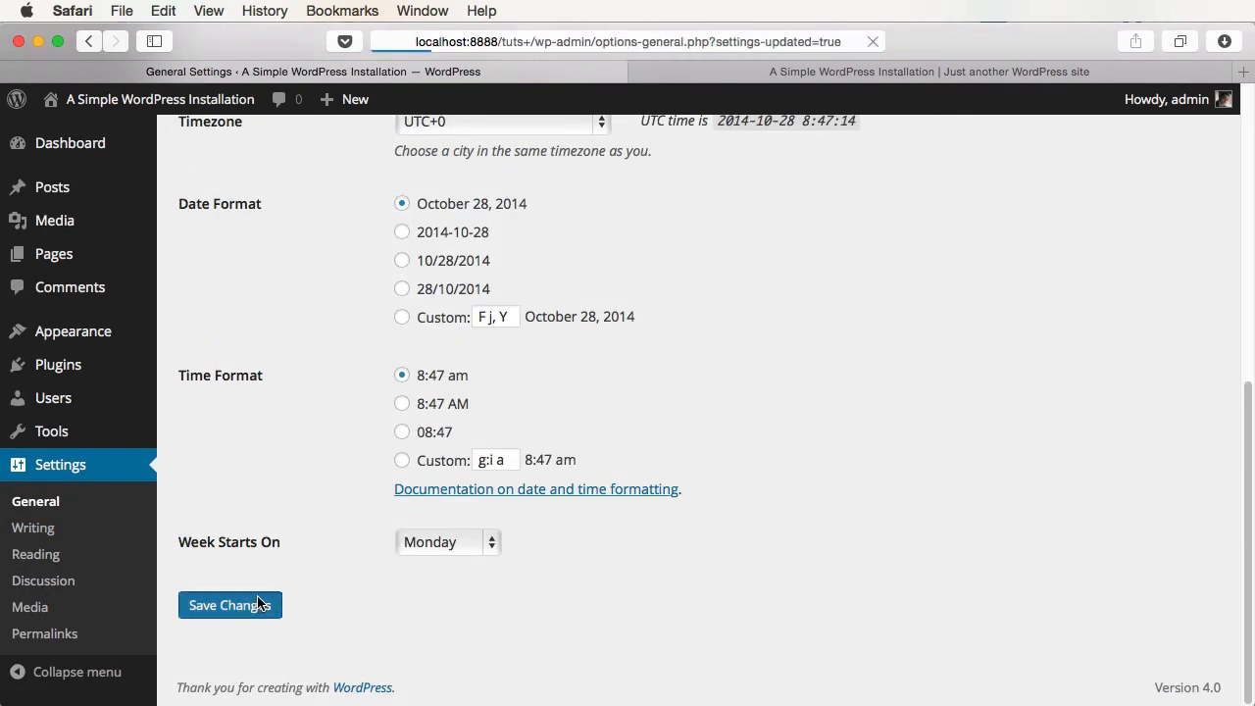
- Log out and open the Register form on the login screen
mouse_move(1167, 99)
click(1064, 199)
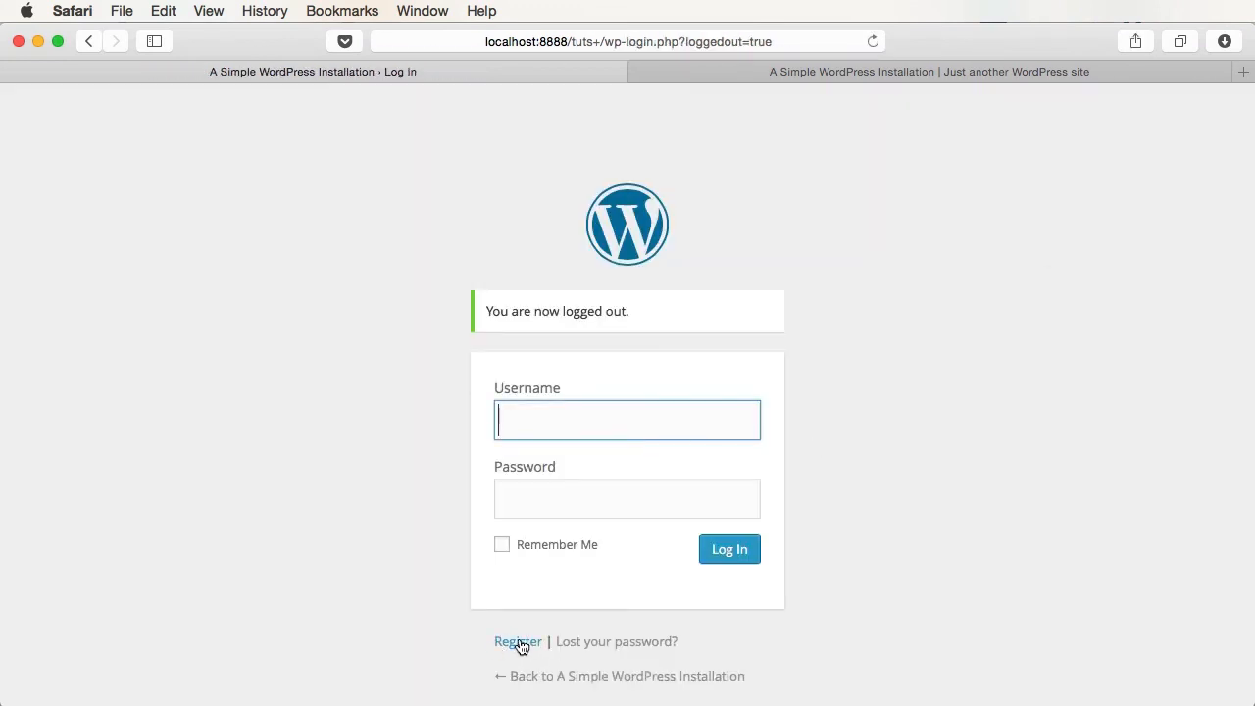
click(517, 643)
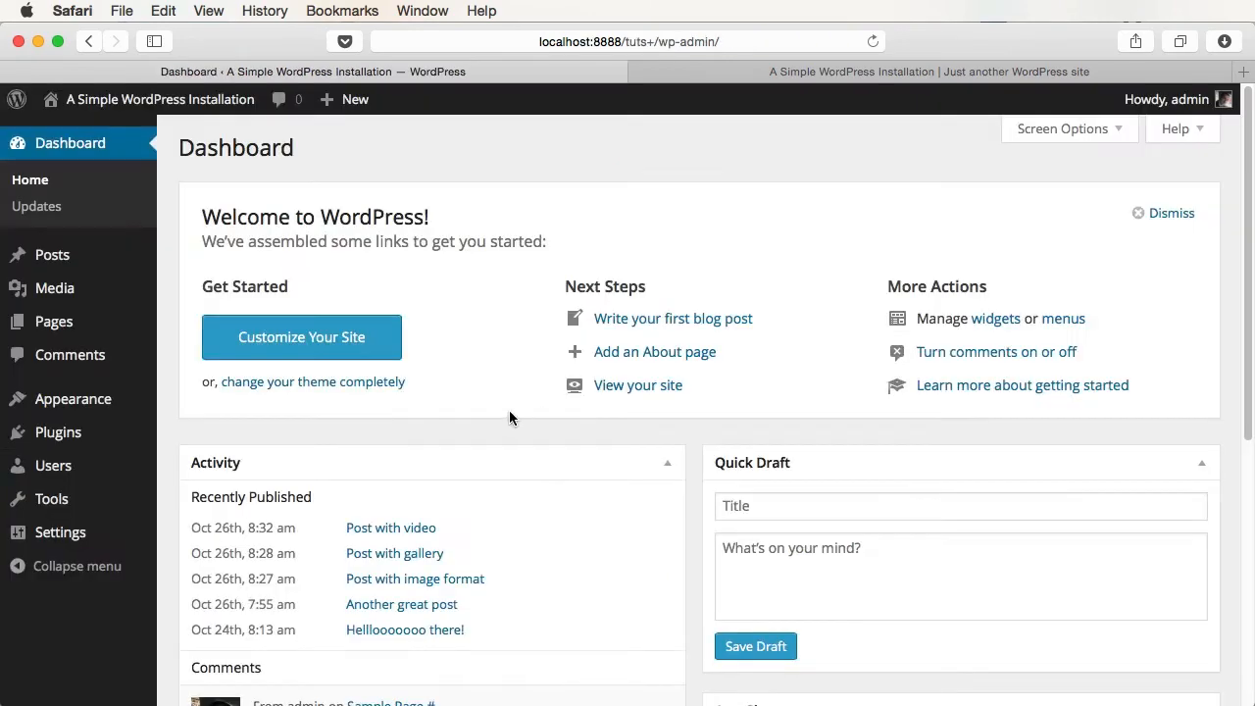
- Untick 'Anyone can register' in General Settings and save
click(57, 535)
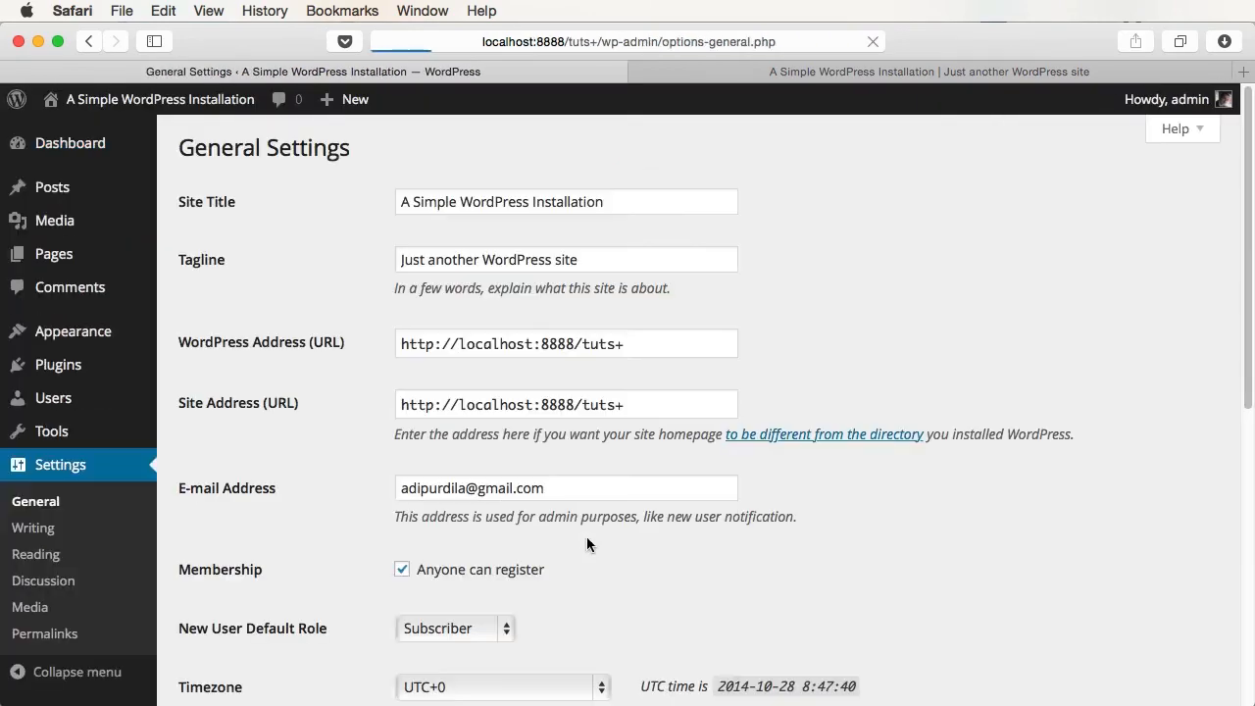
click(457, 570)
scroll(736, 509, down, 10)
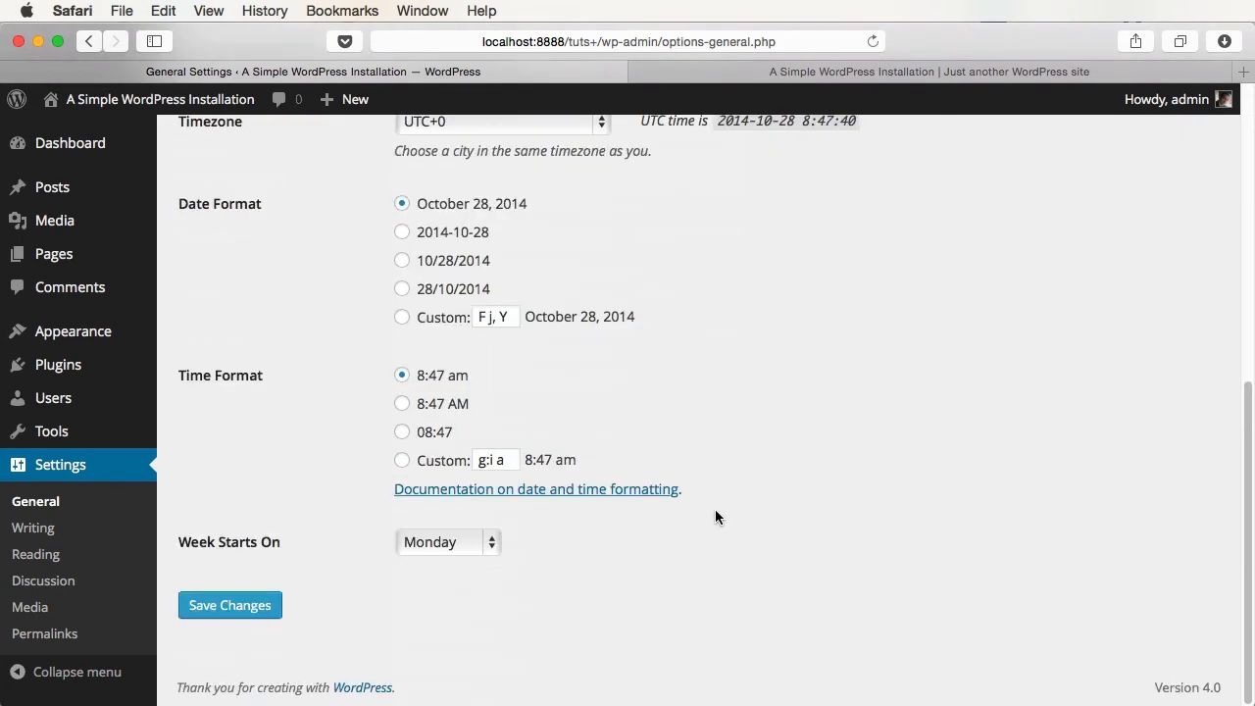
click(210, 613)
- Review the default role list and the Users > Add New role choices without changing them
scroll(960, 479, down, 5)
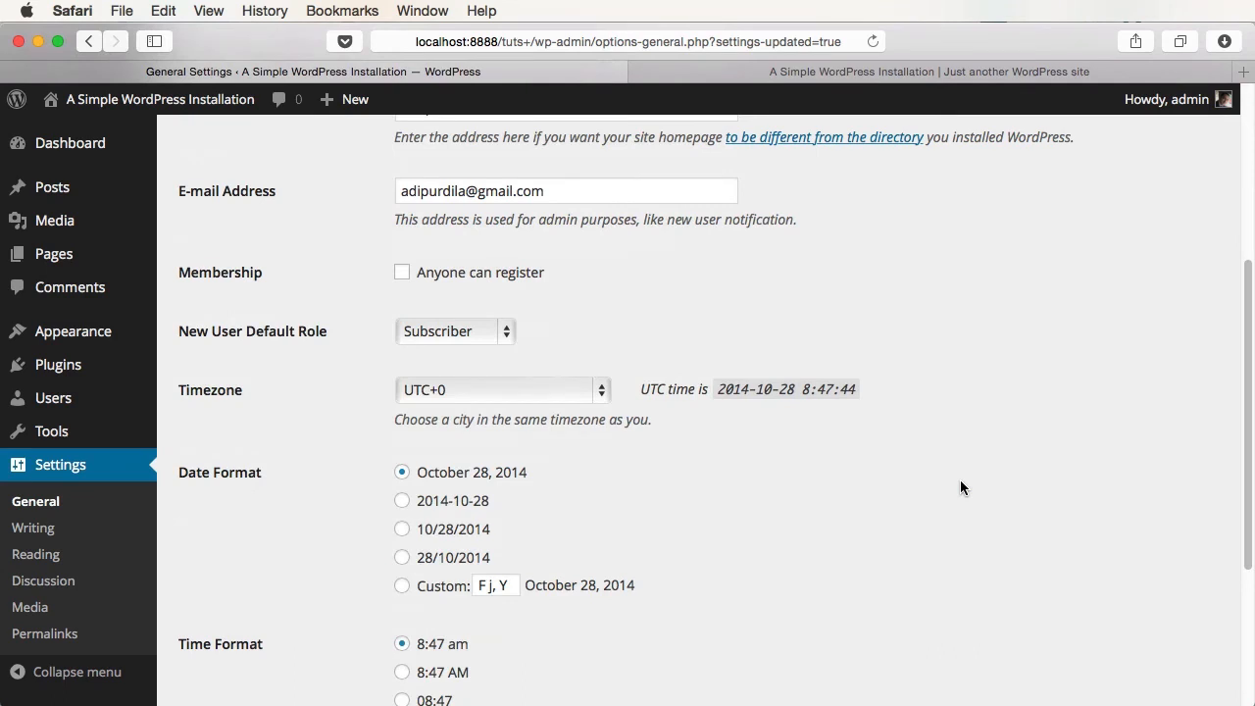
click(480, 333)
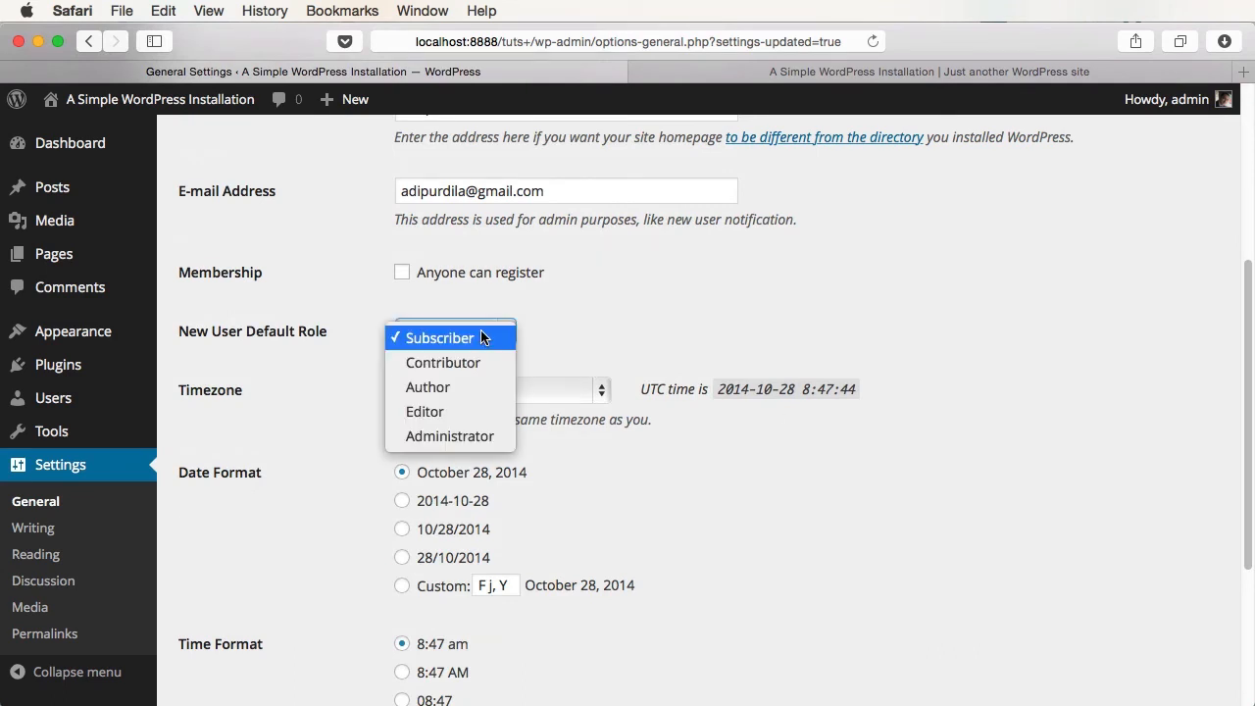
click(480, 332)
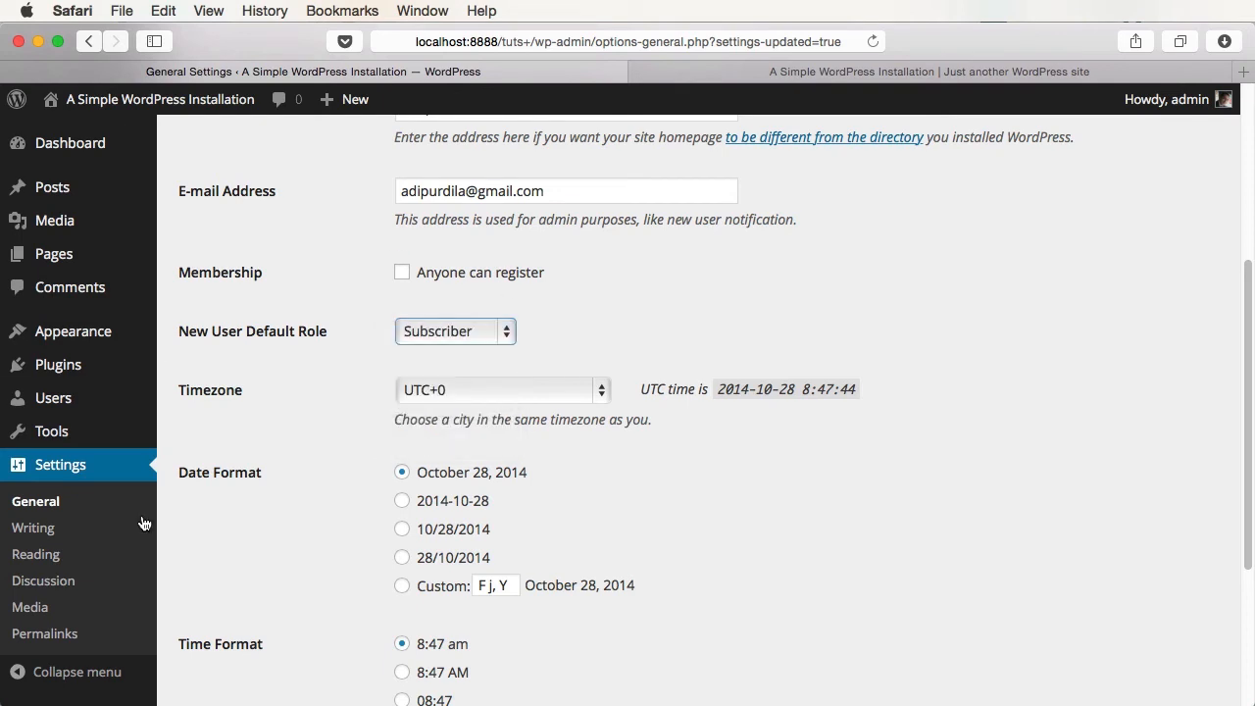
click(53, 399)
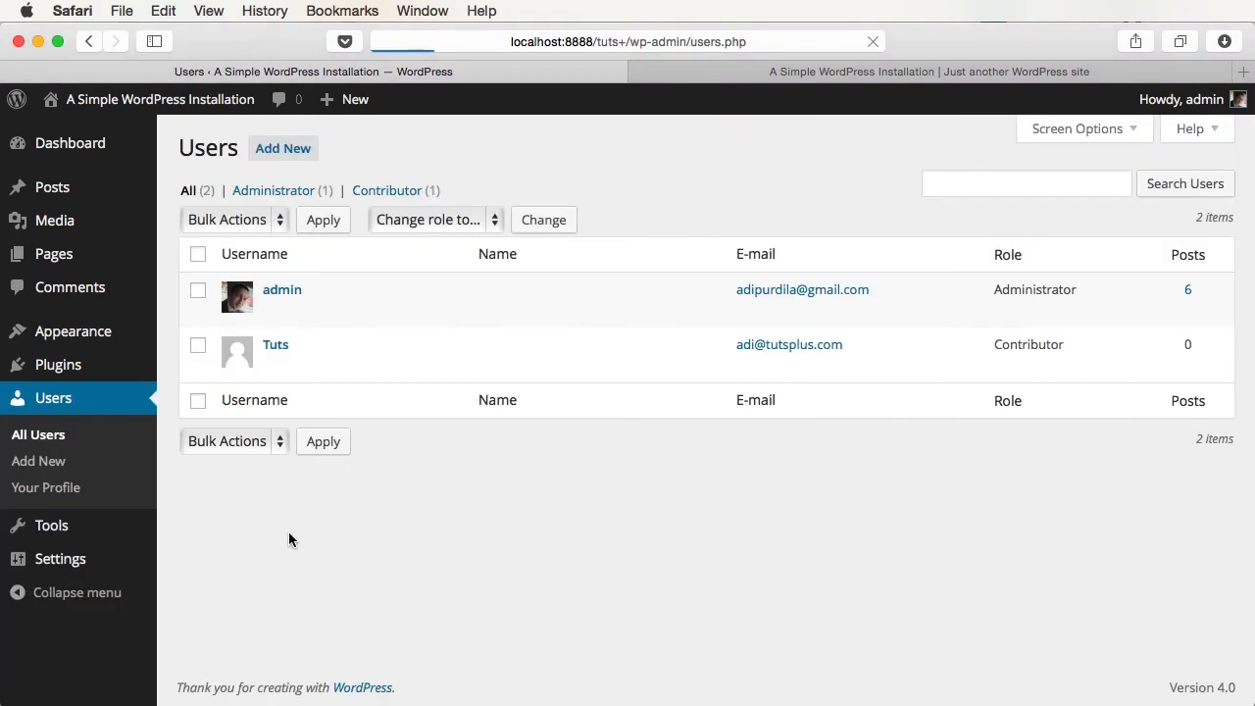
click(277, 147)
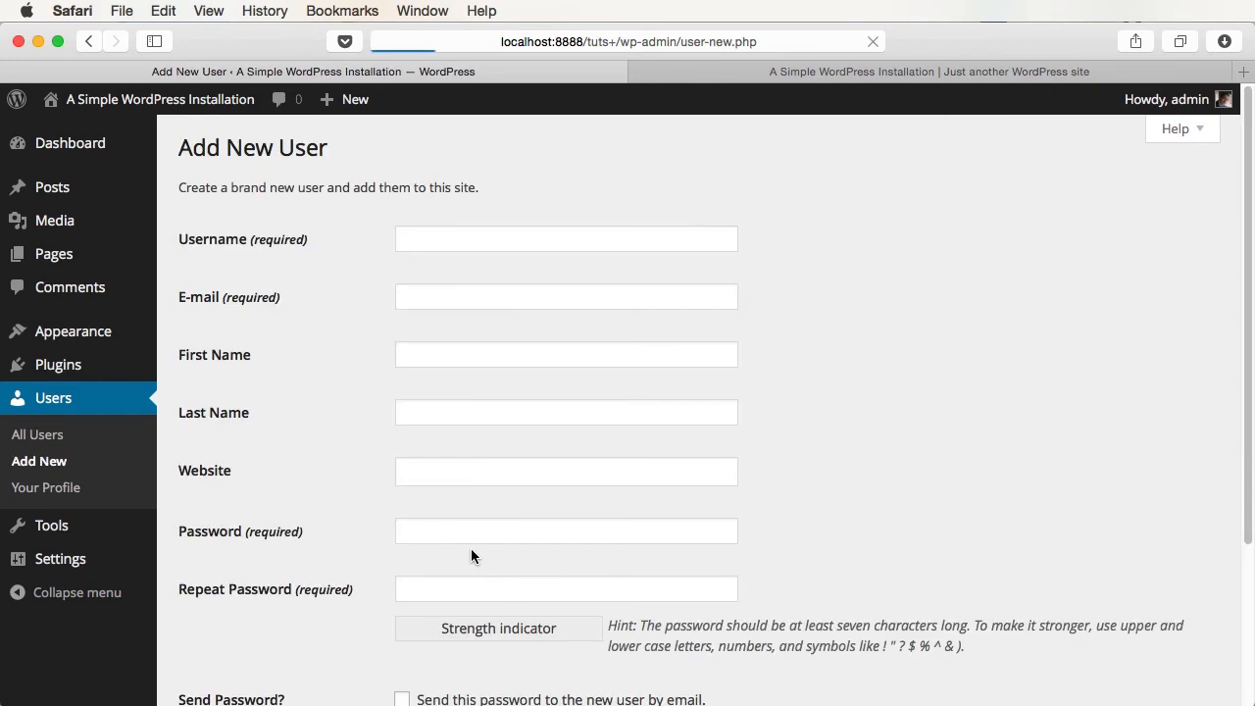
scroll(470, 549, down, 5)
click(457, 546)
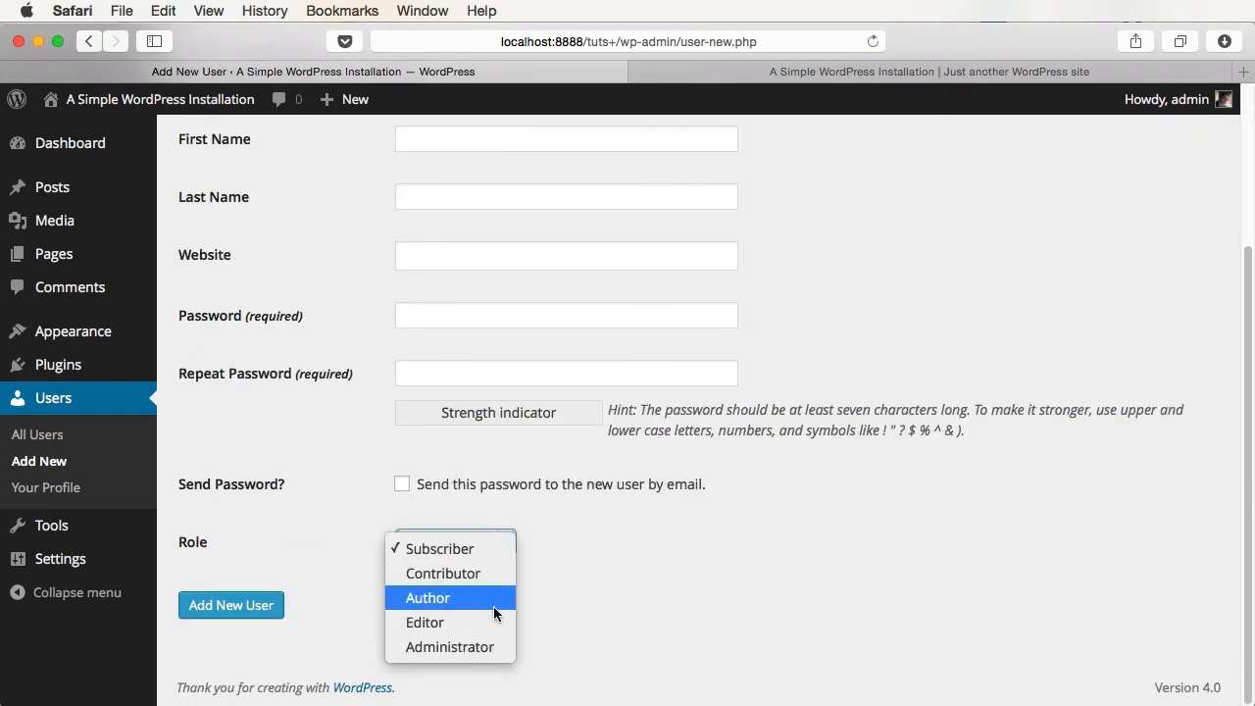
click(545, 606)
- Set New User Default Role to Author and save the settings
click(61, 559)
scroll(535, 567, down, 3)
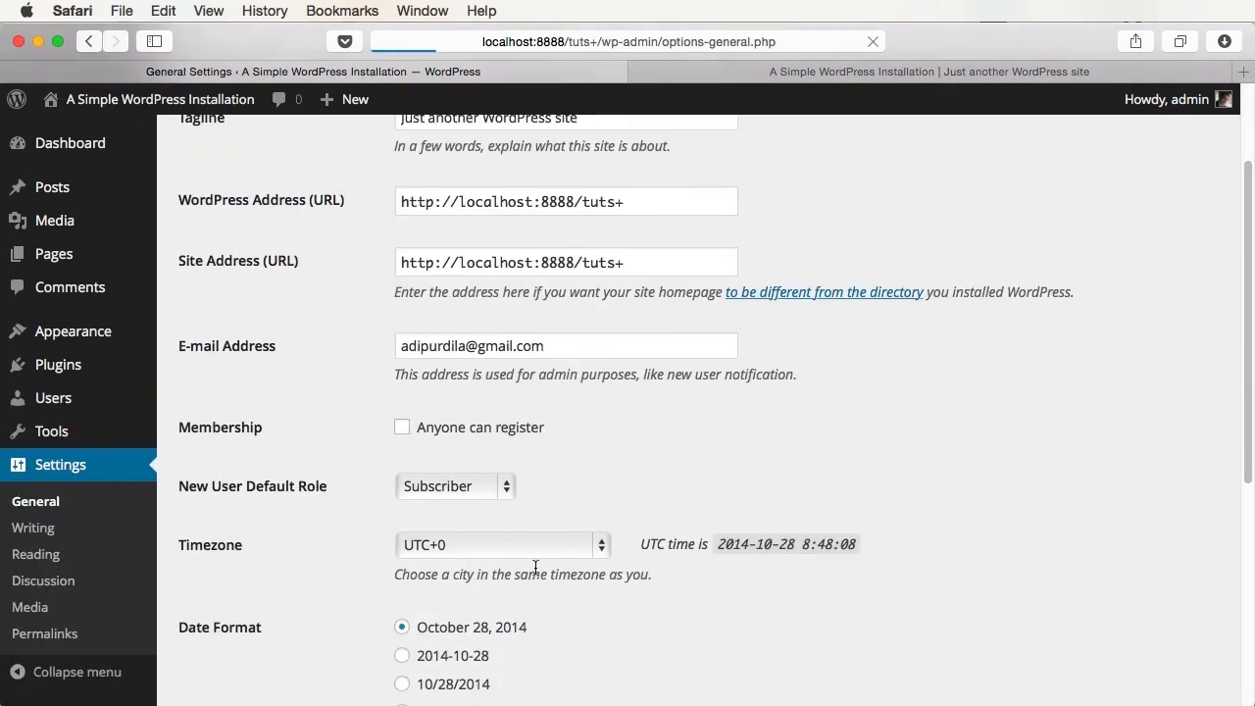
click(436, 487)
click(428, 540)
scroll(590, 549, down, 5)
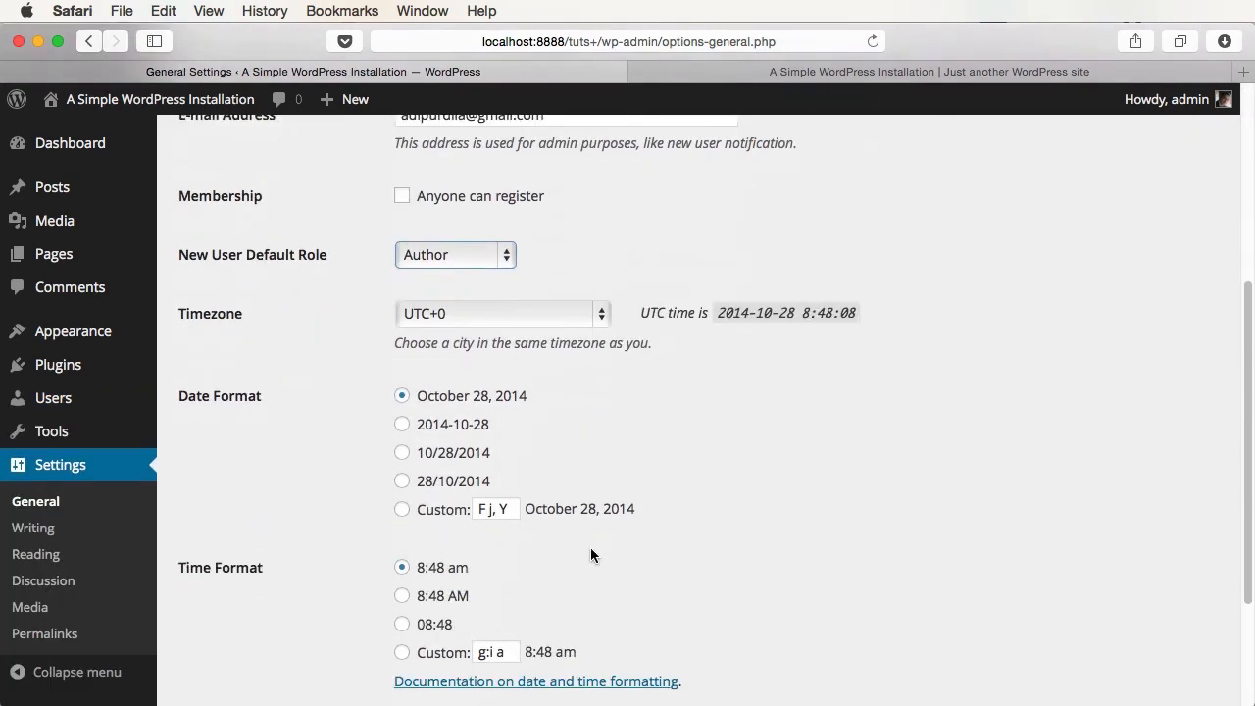
click(230, 605)
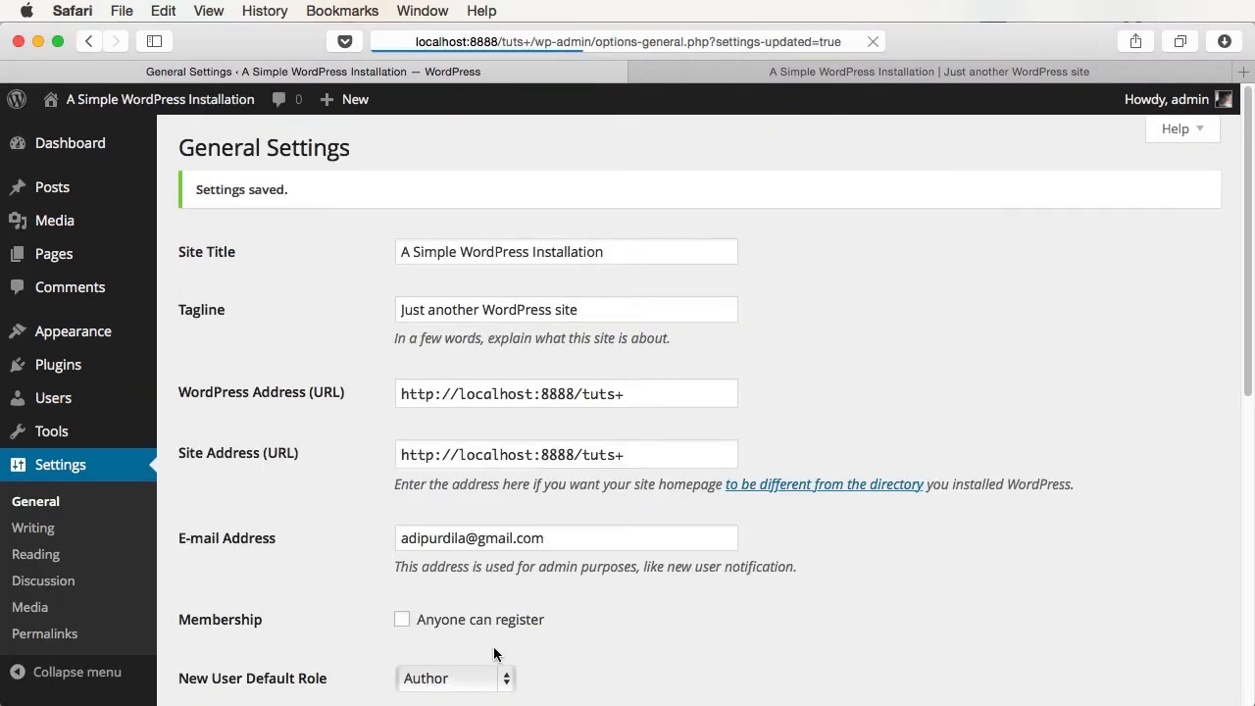
- Open Users > Add New to confirm the role now defaults to Author
click(85, 406)
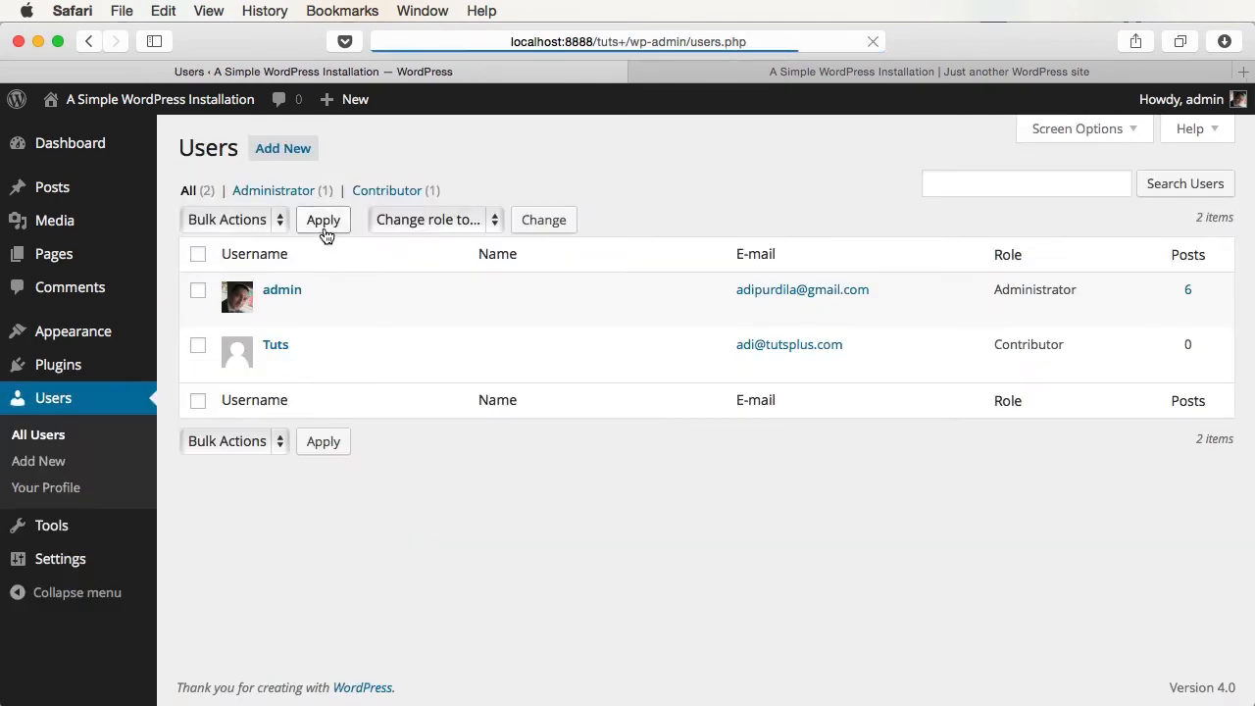
click(282, 148)
scroll(517, 460, down, 4)
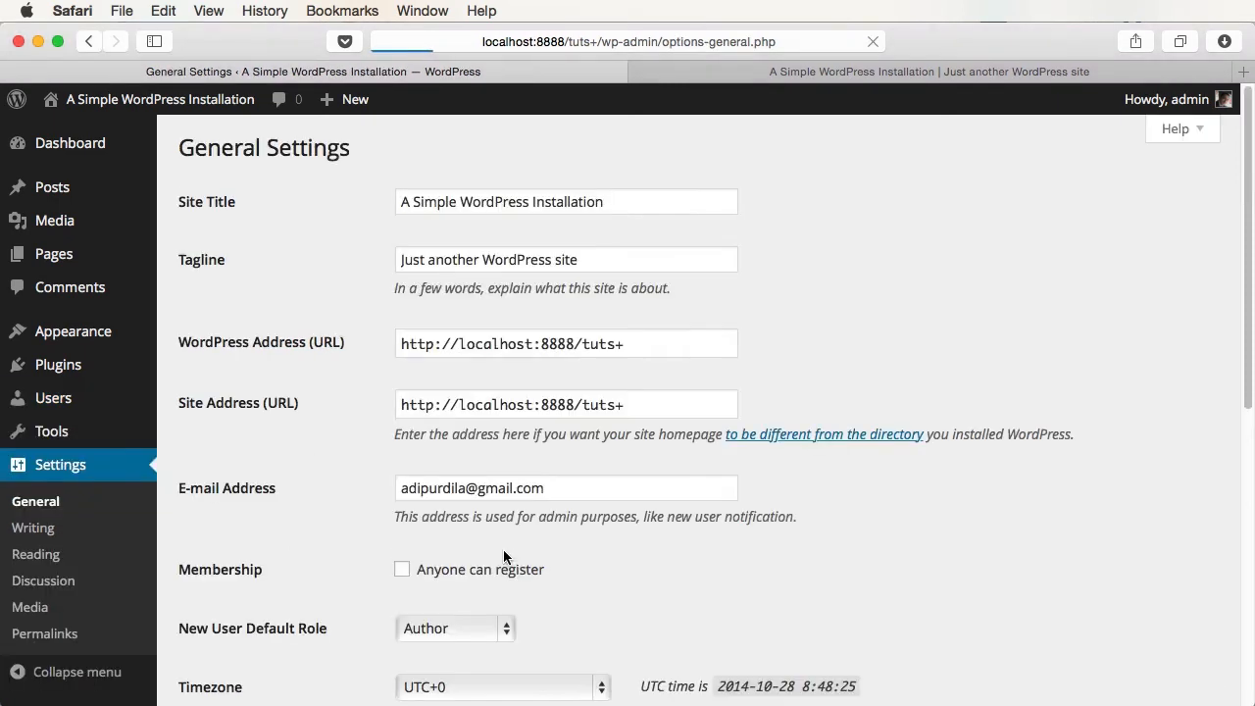
scroll(507, 563, down, 4)
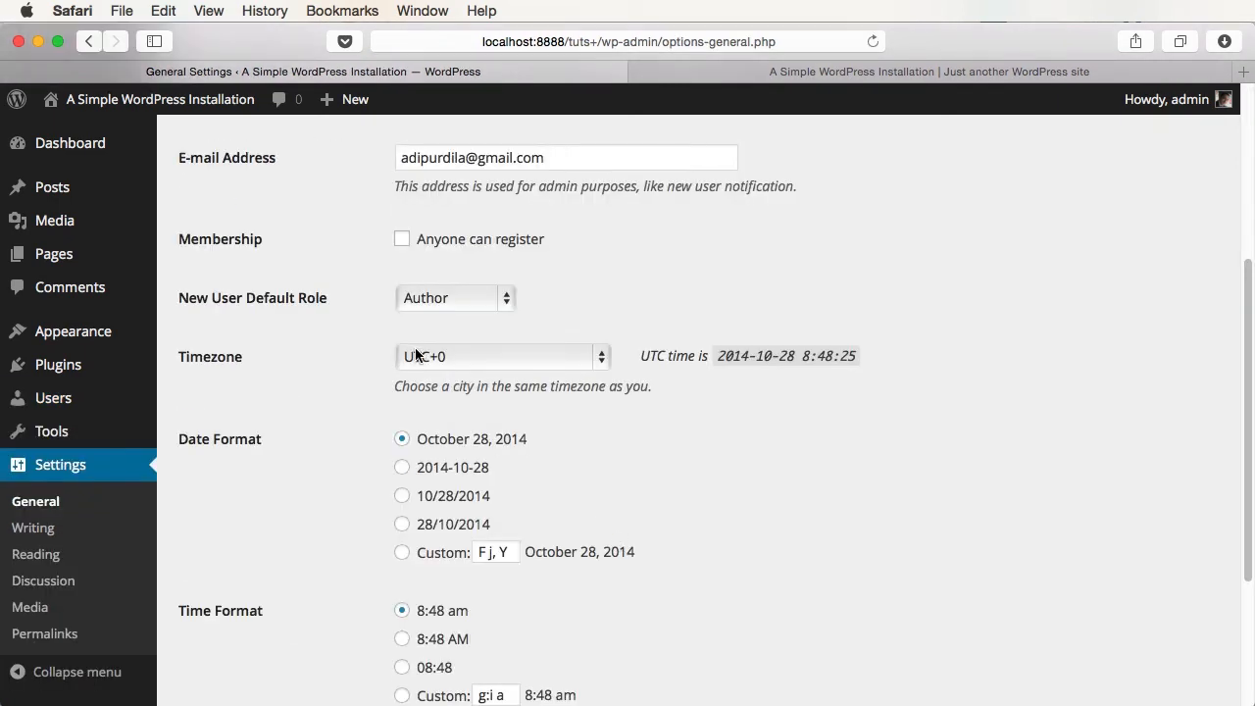
- Check the timezone choices, keeping UTC+0, and review the current post dates on the front end
click(527, 361)
click(755, 403)
scroll(755, 403, down, 1)
scroll(755, 403, down, 3)
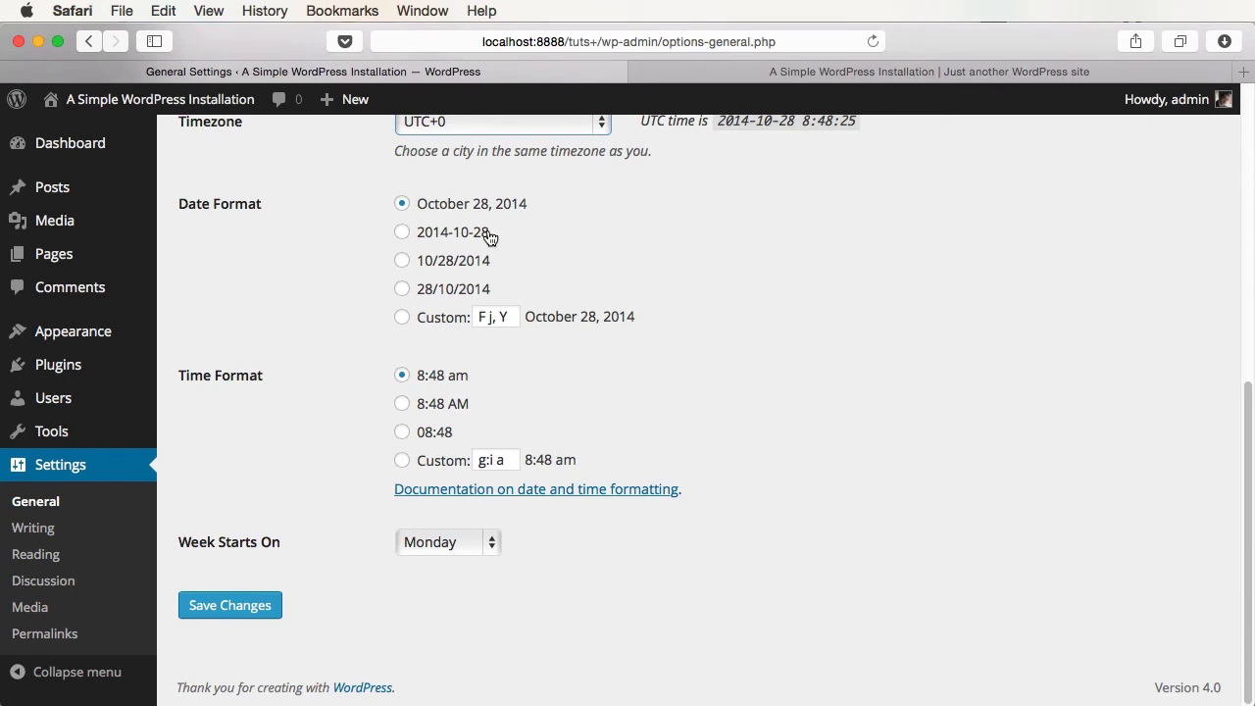
click(824, 73)
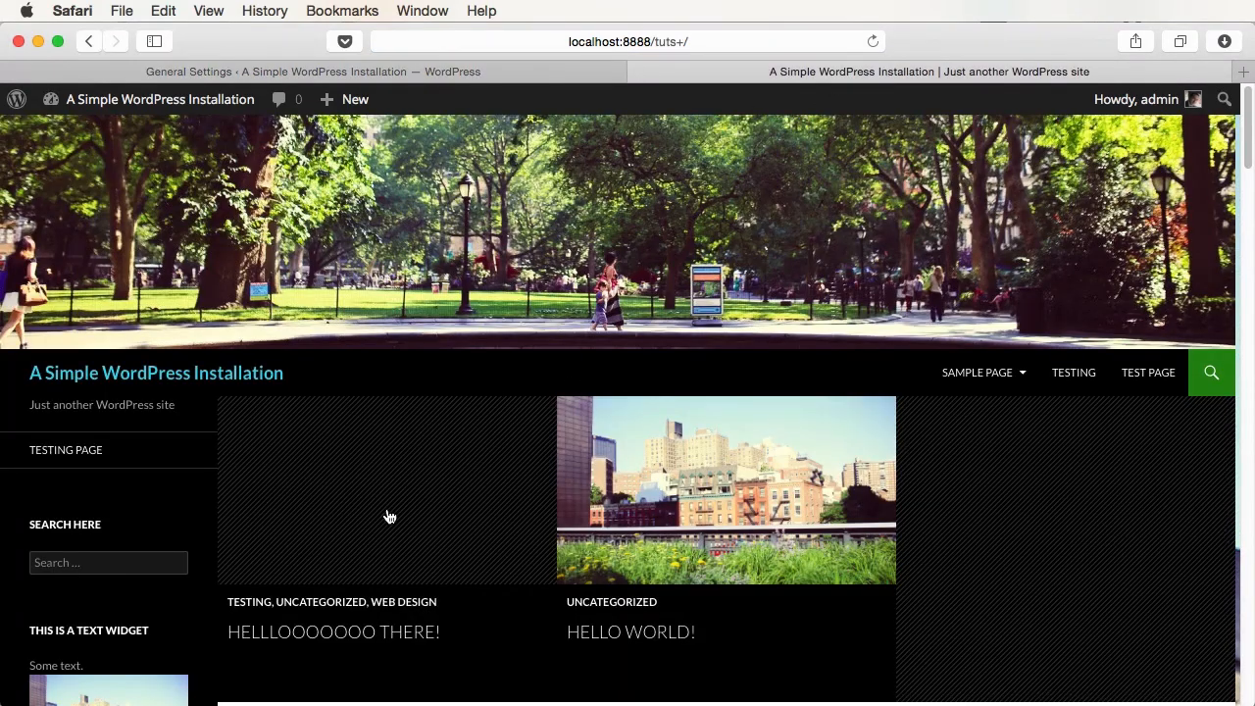
scroll(393, 510, down, 5)
scroll(397, 508, down, 3)
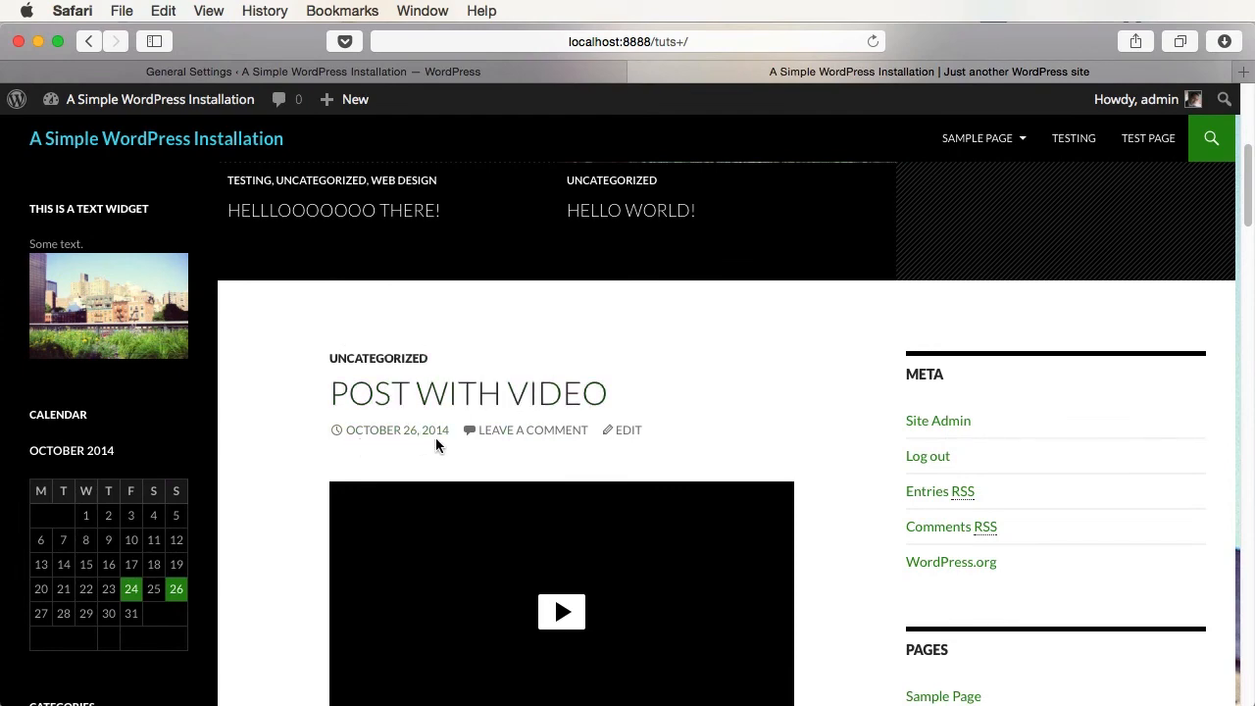
- Choose the 2014-10-28 date format, save, and reload the front end to confirm dates like 2014-10-26
click(410, 74)
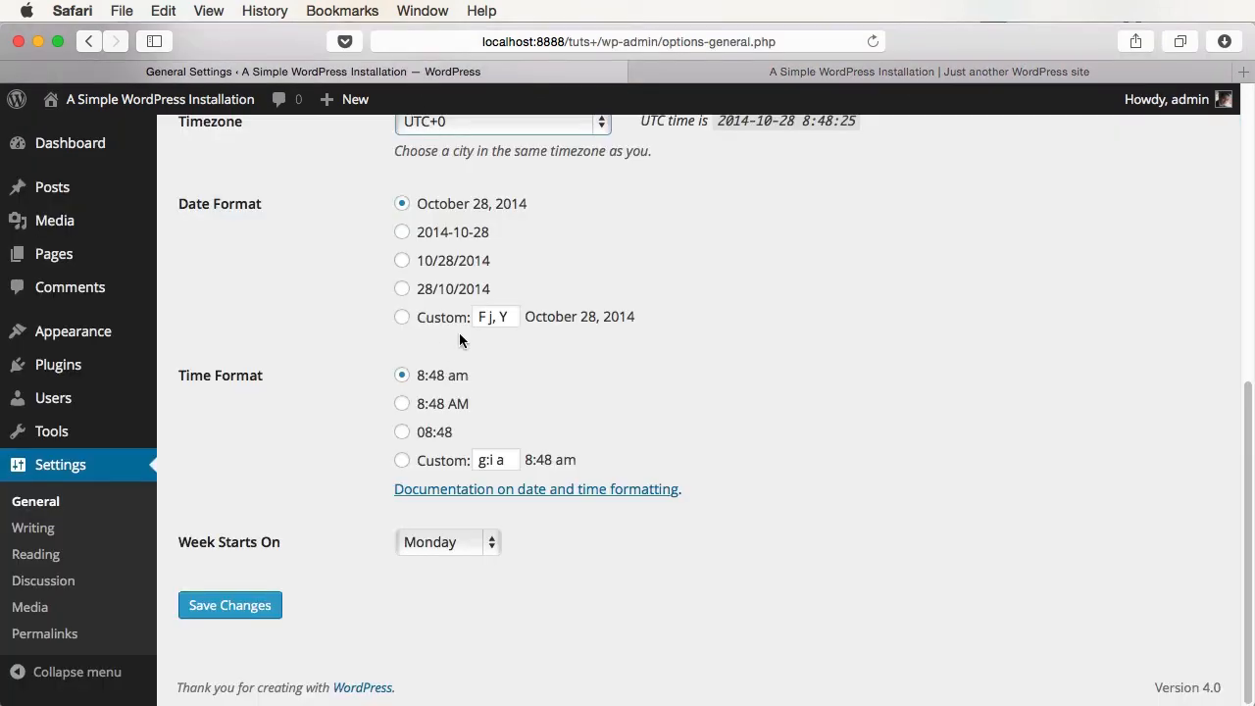
click(448, 235)
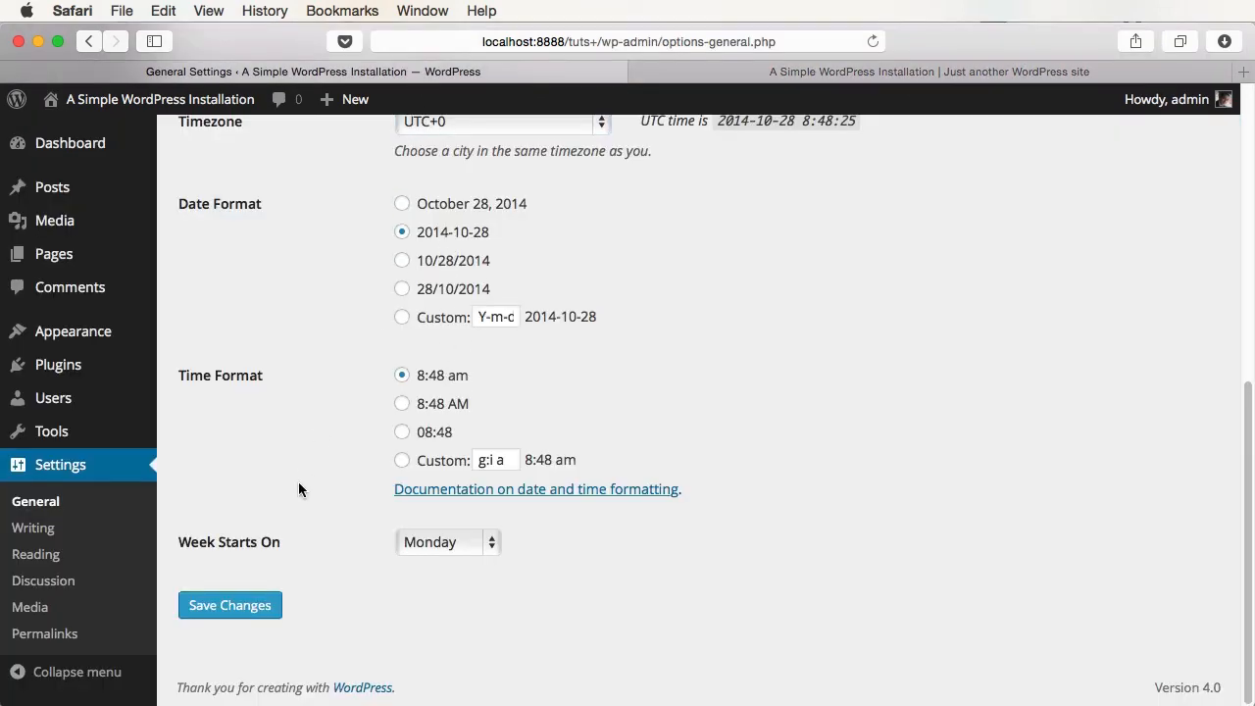
click(251, 614)
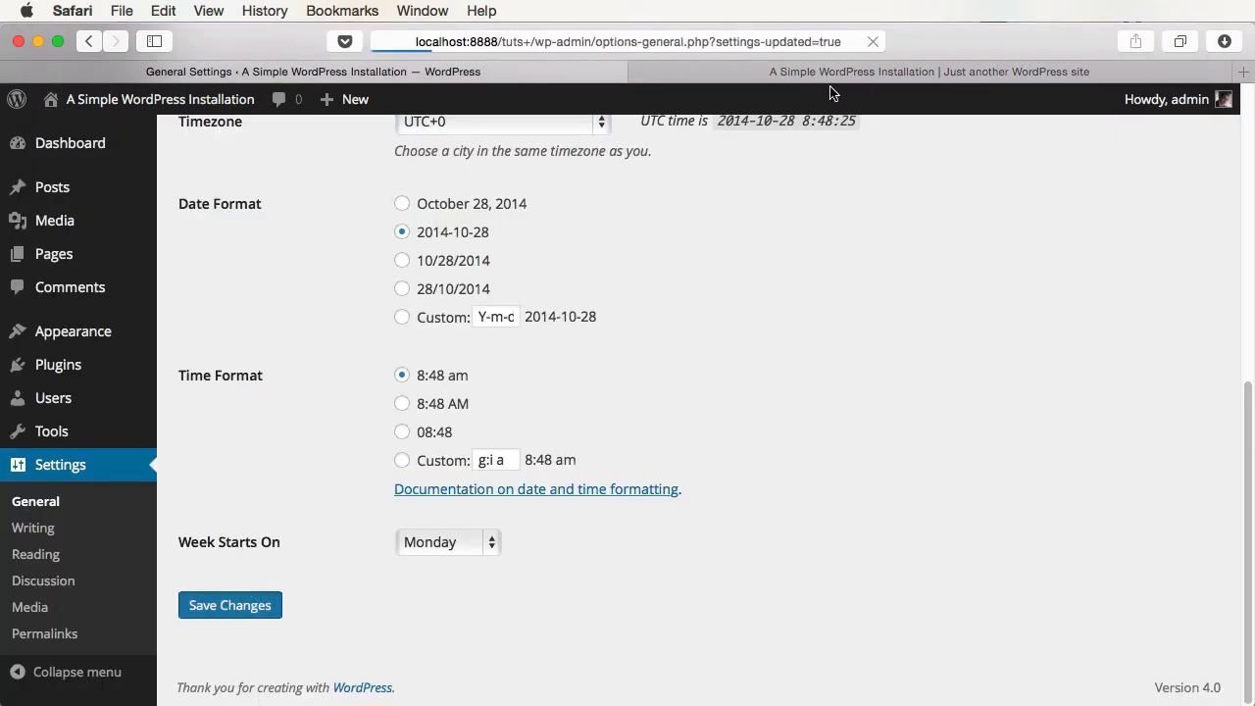
click(832, 74)
key(super+r)
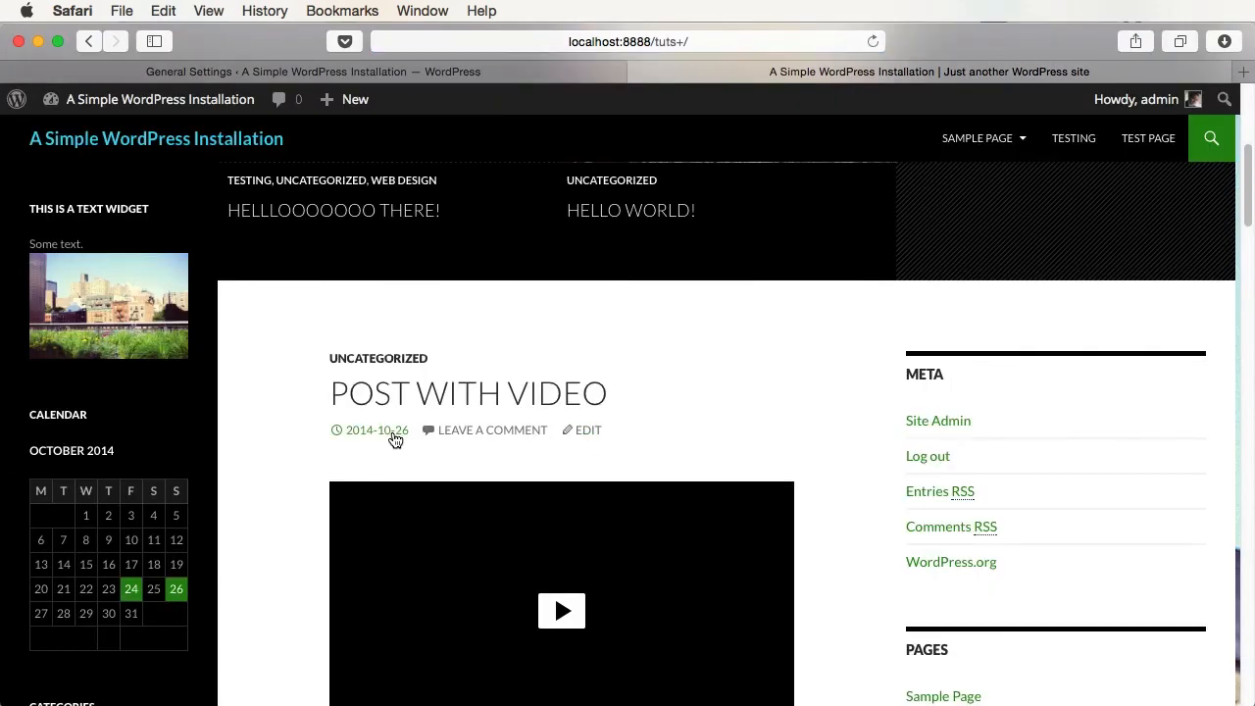
click(415, 74)
scroll(496, 541, down, 10)
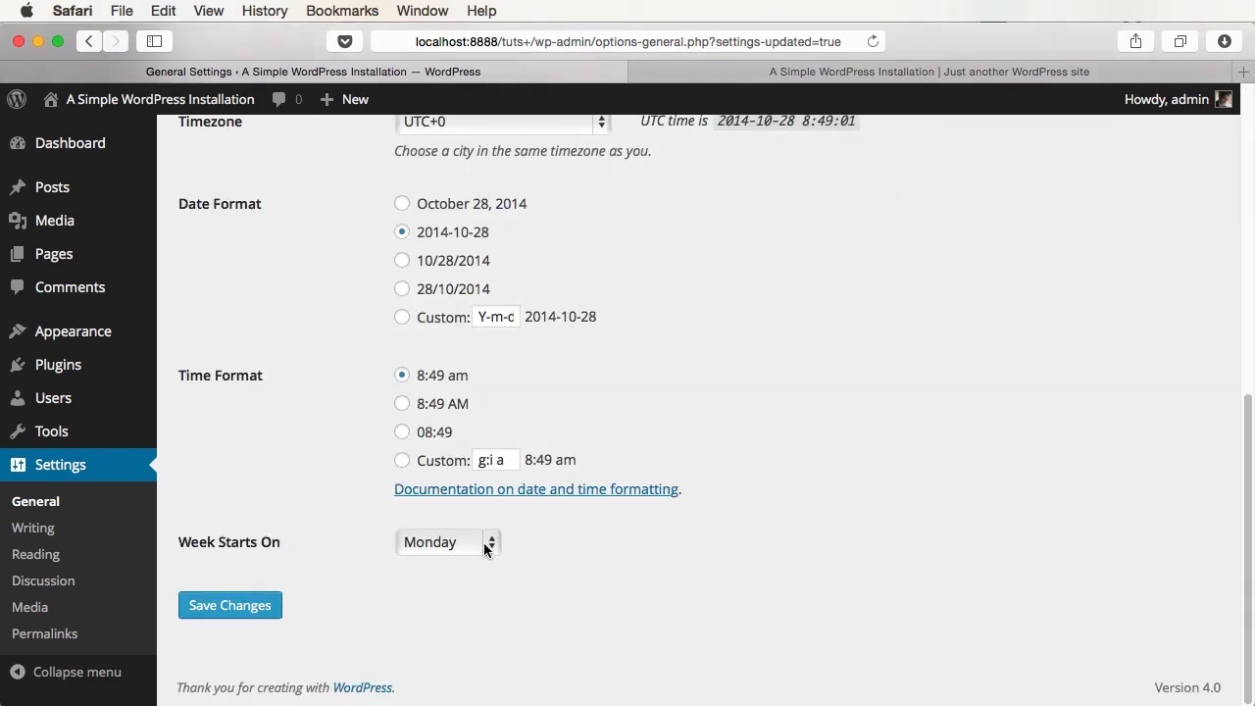
- Review the Week Starts On choices, leaving Monday, and view the front-end calendar
click(485, 549)
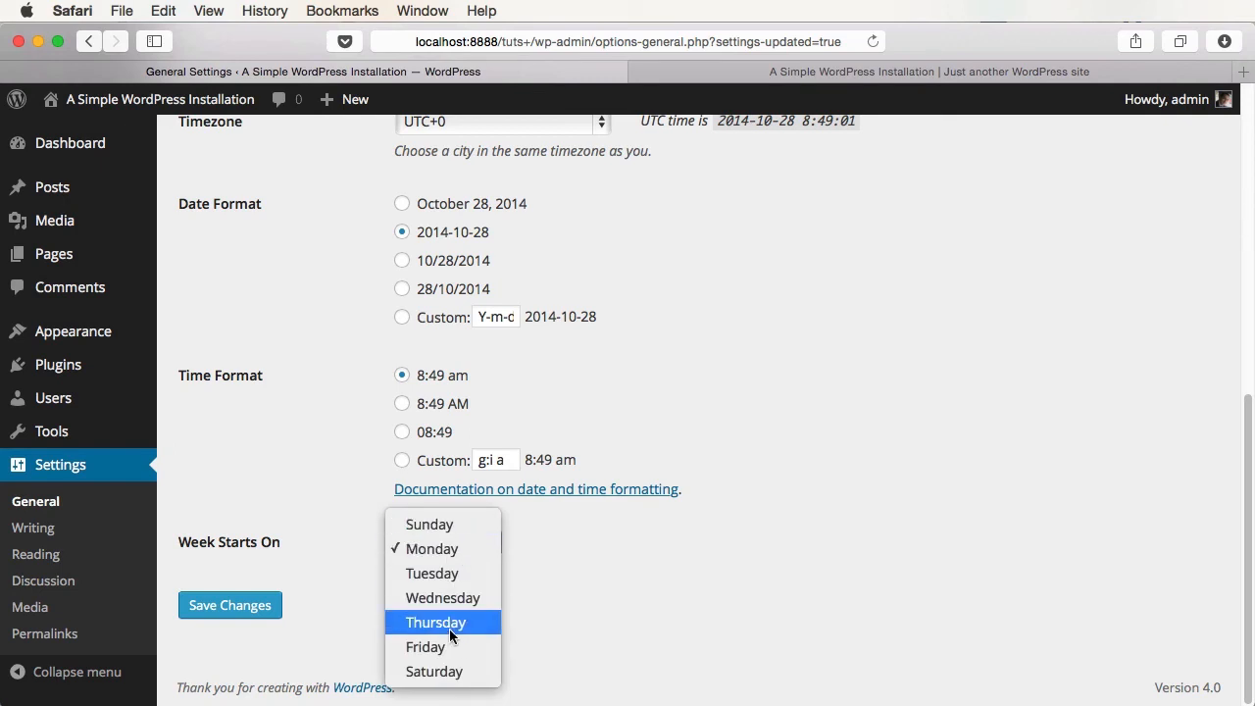
click(932, 78)
click(932, 76)
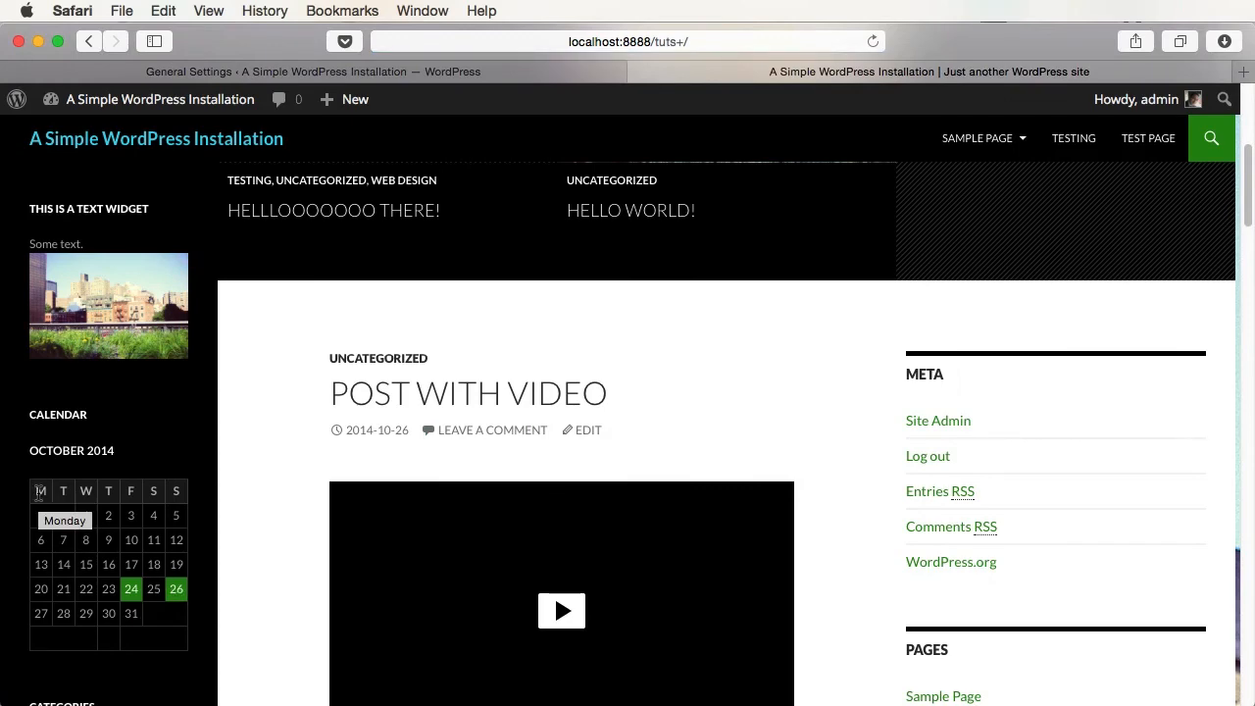
- Set Week Starts On to Sunday, save, and reload the site to check the calendar
click(470, 72)
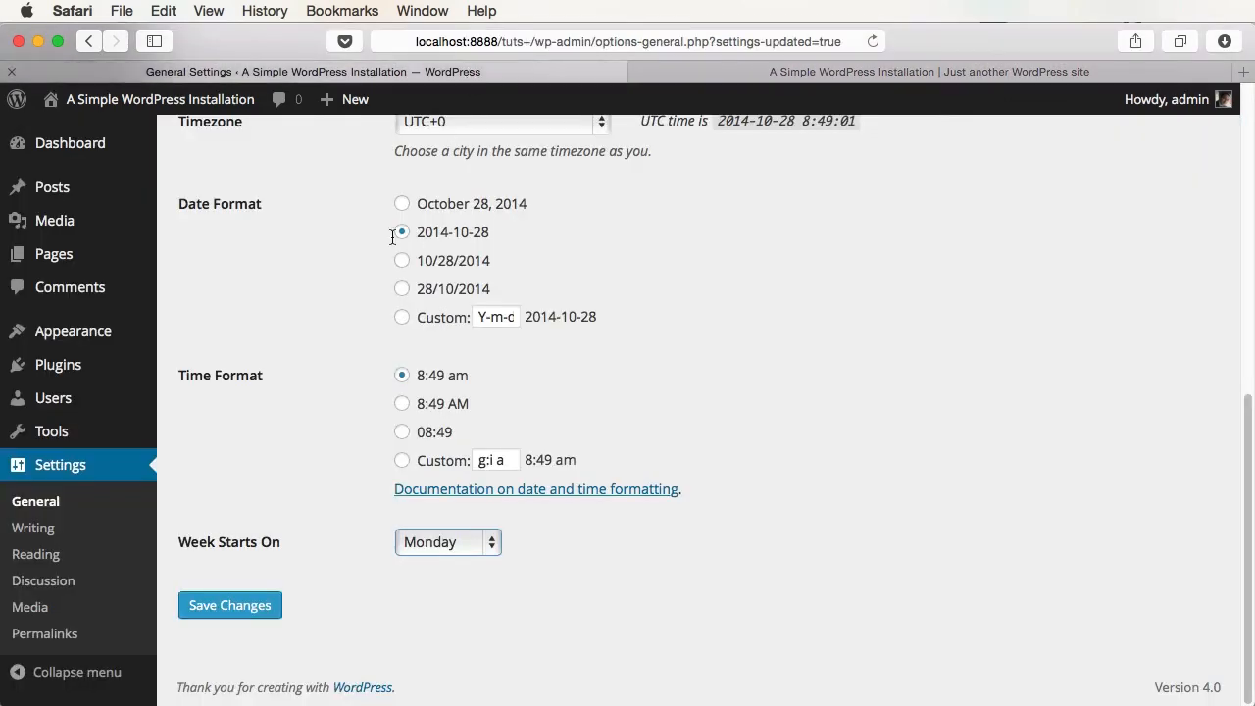
click(438, 541)
click(442, 524)
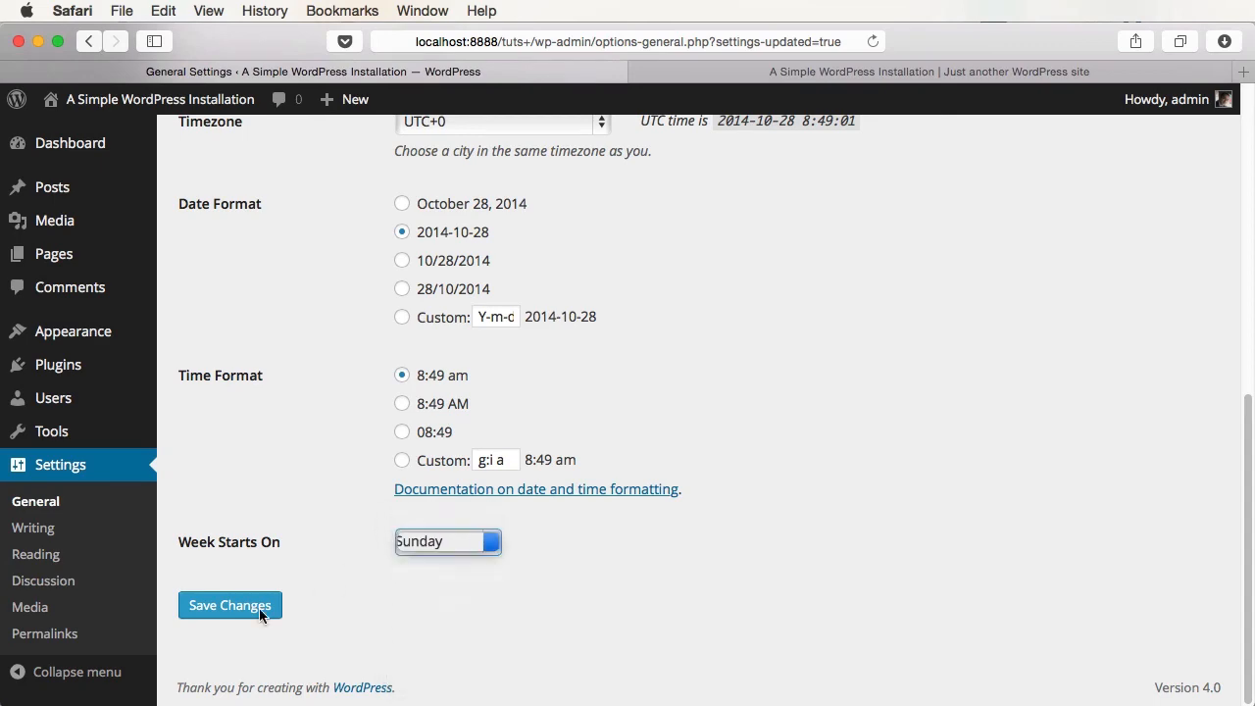
click(243, 615)
click(891, 75)
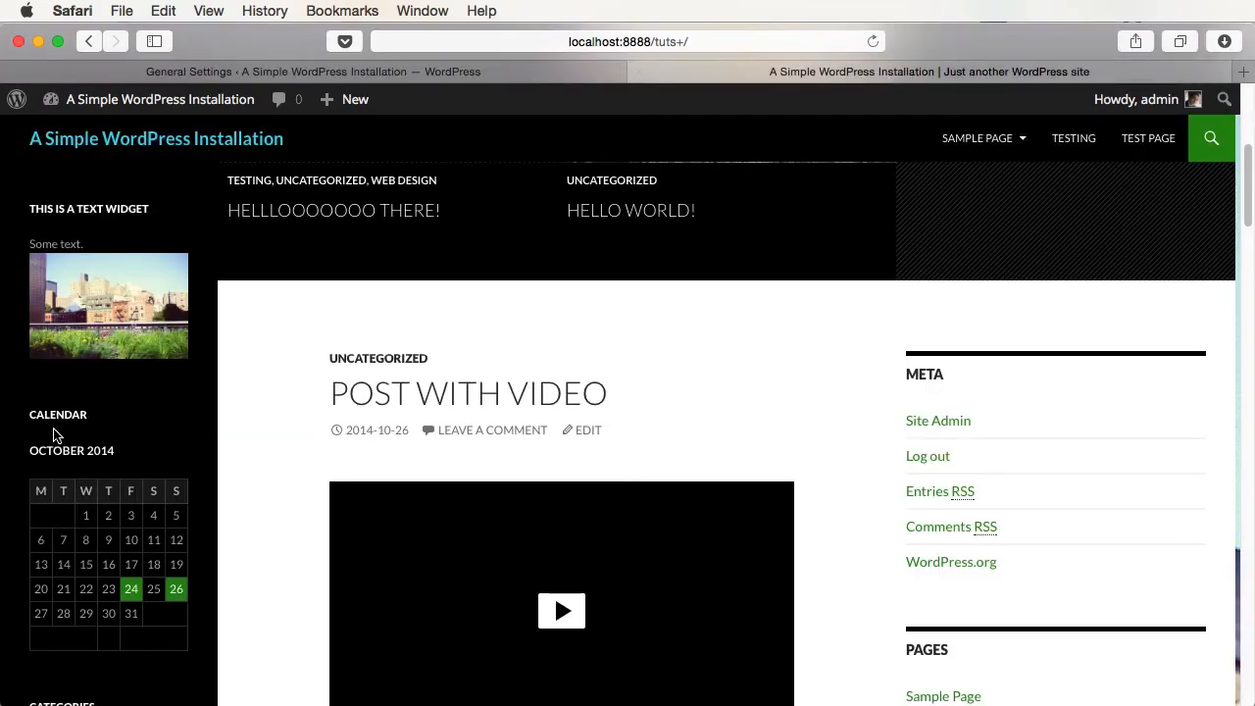
key(super+r)
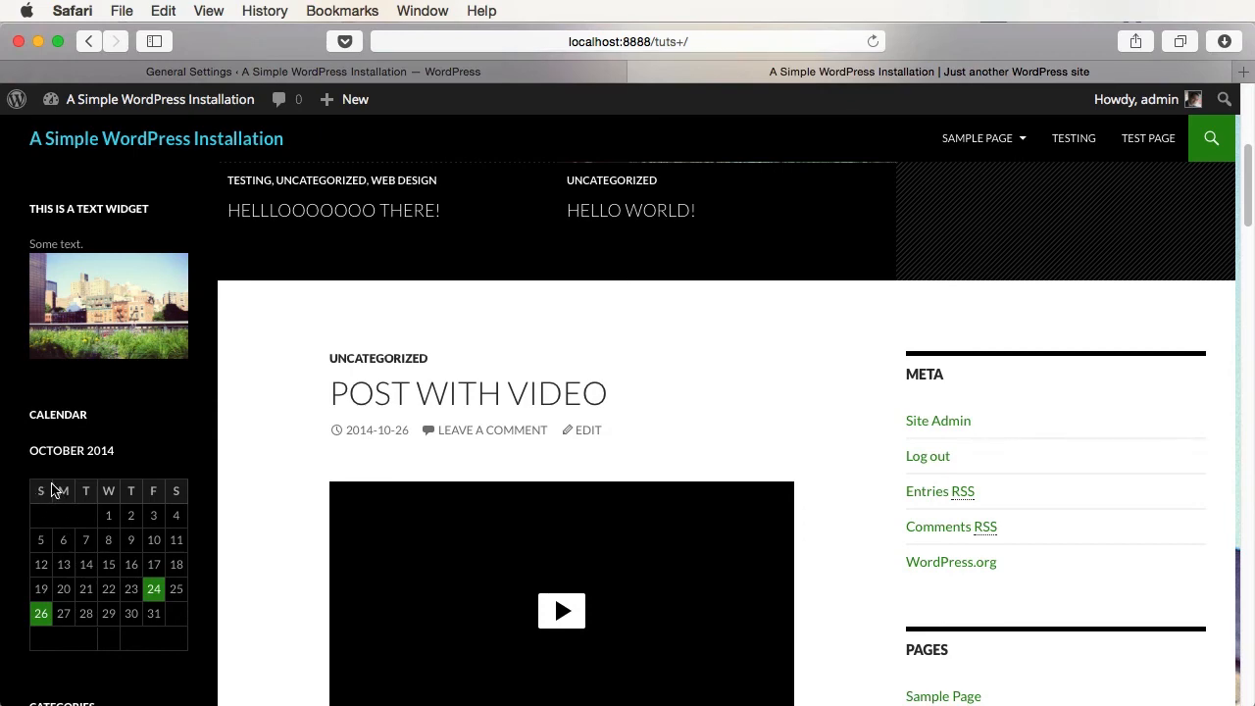
click(358, 71)
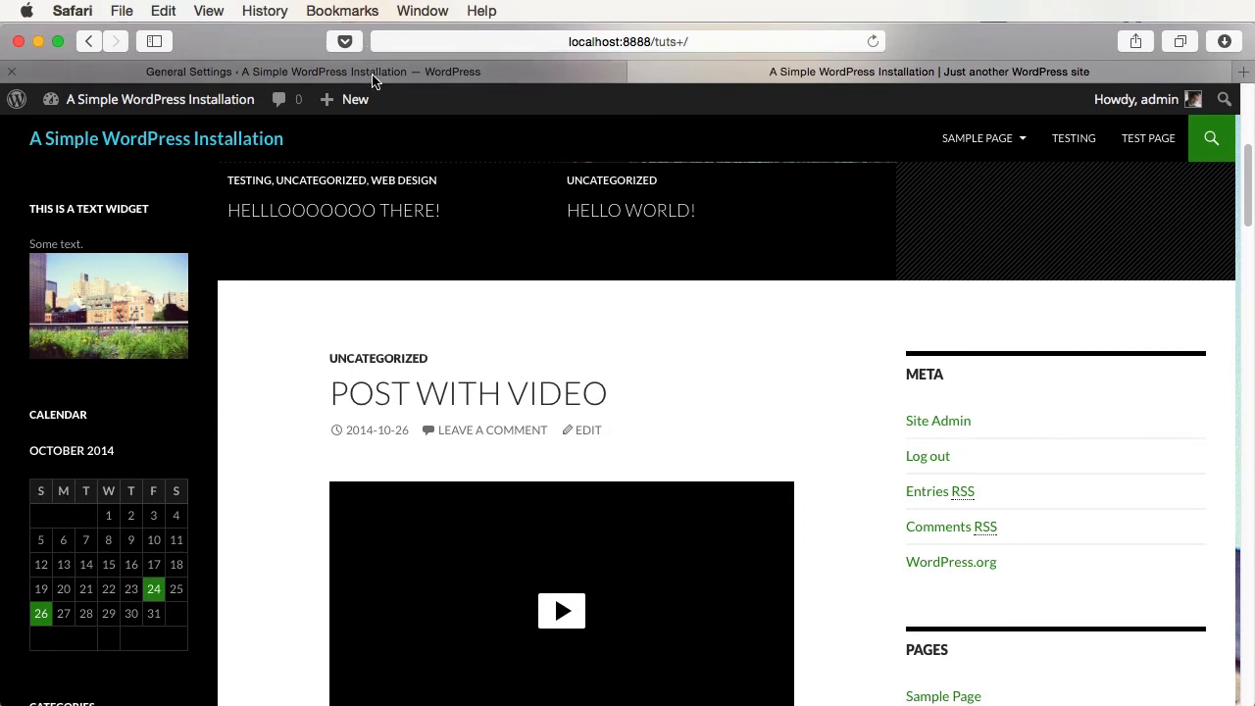
scroll(861, 381, down, 8)
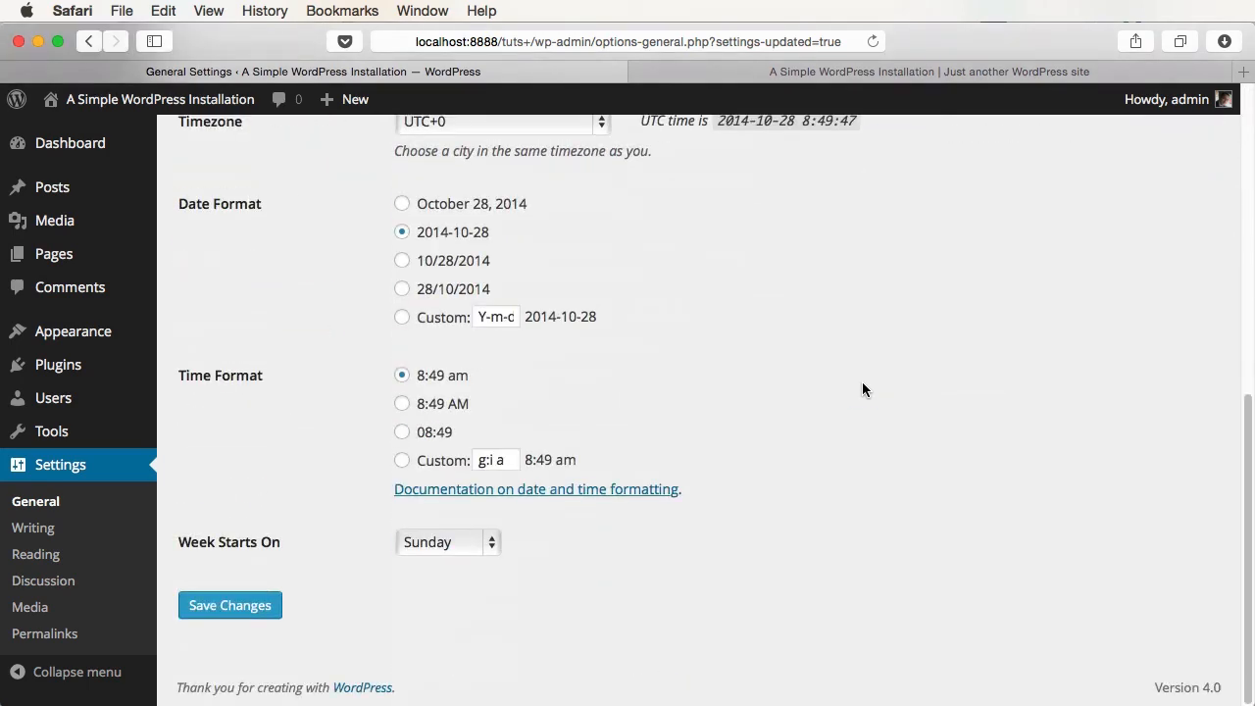
- Go to the Reading Settings page under Settings in the admin sidebar
scroll(863, 382, up, 8)
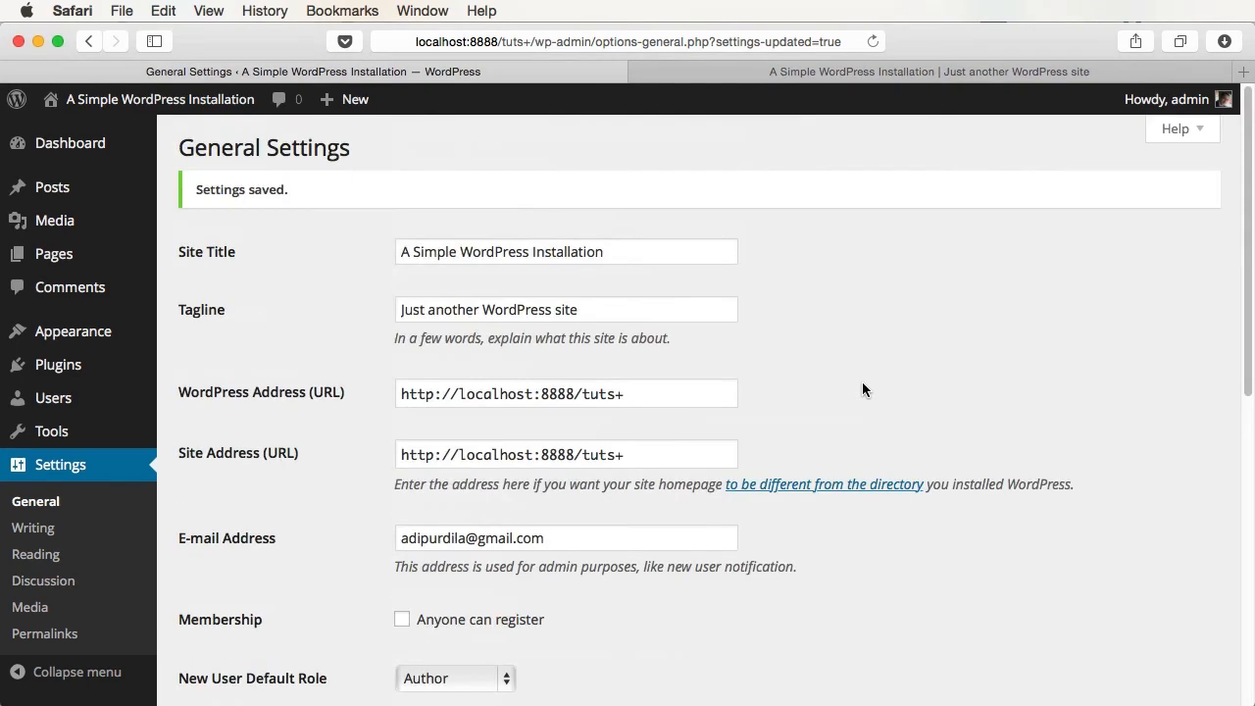
scroll(861, 389, down, 8)
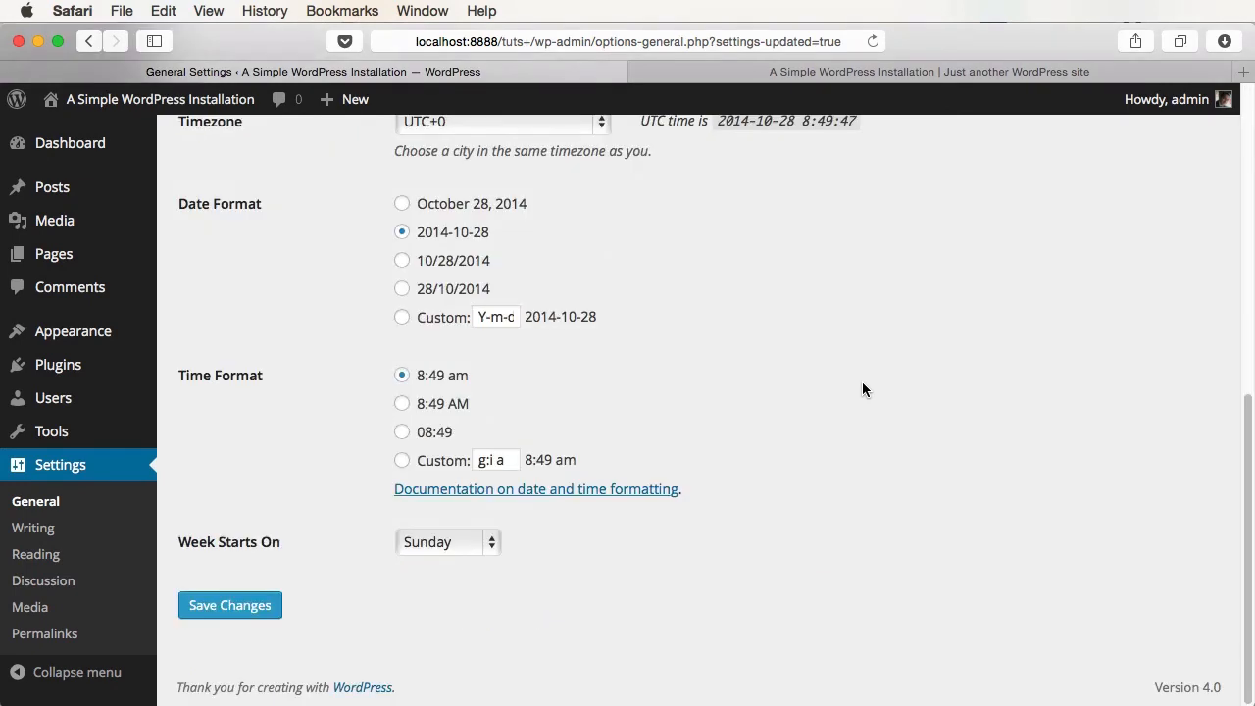
scroll(863, 389, up, 8)
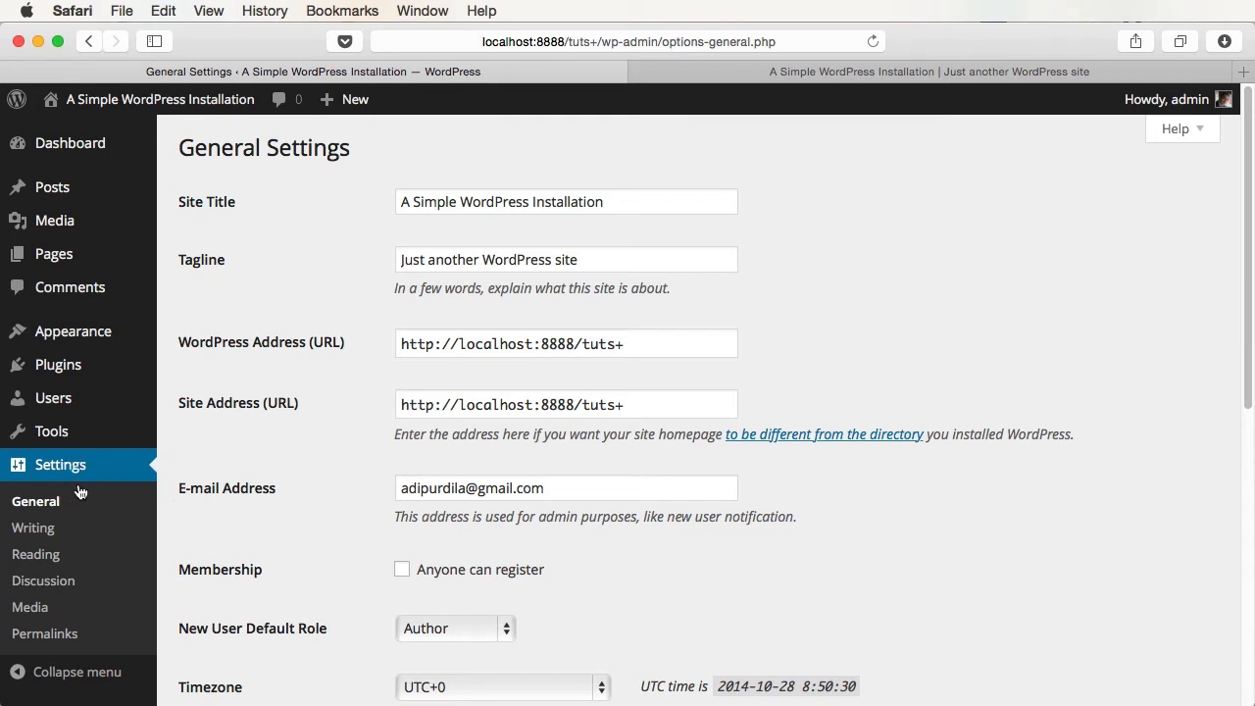
click(40, 555)
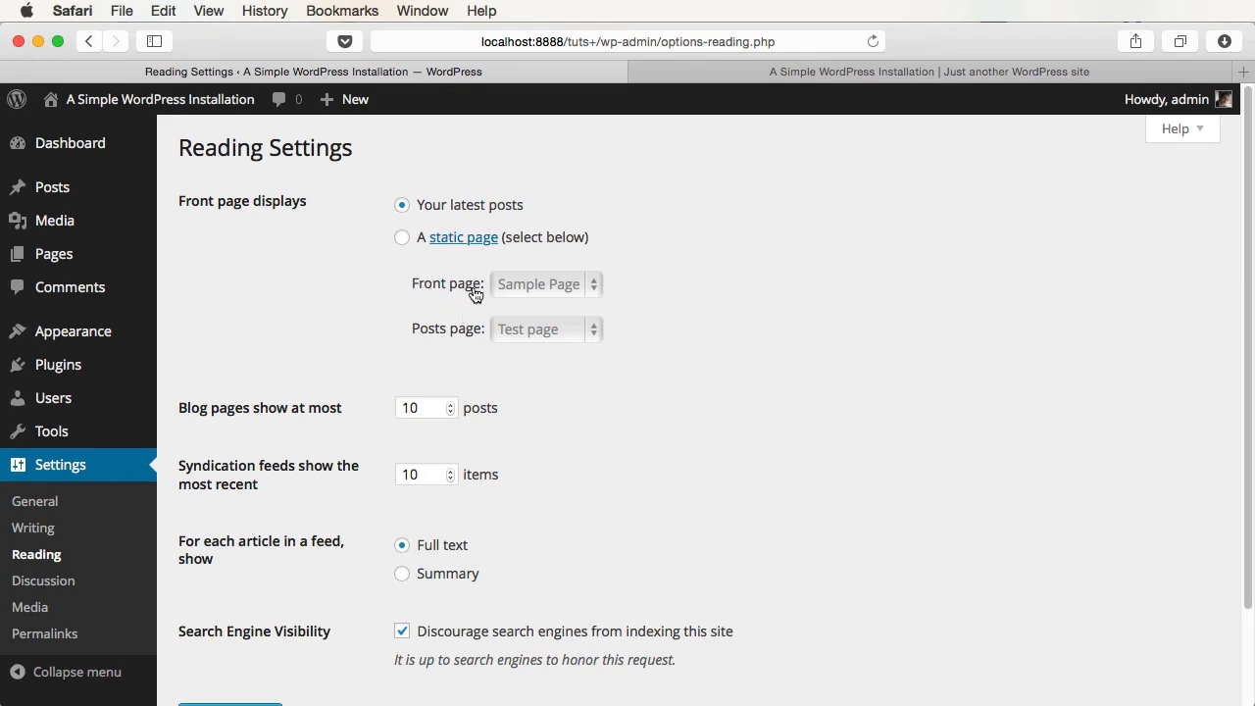
- Review the Reading settings and the front page's current list of posts
scroll(474, 294, down, 3)
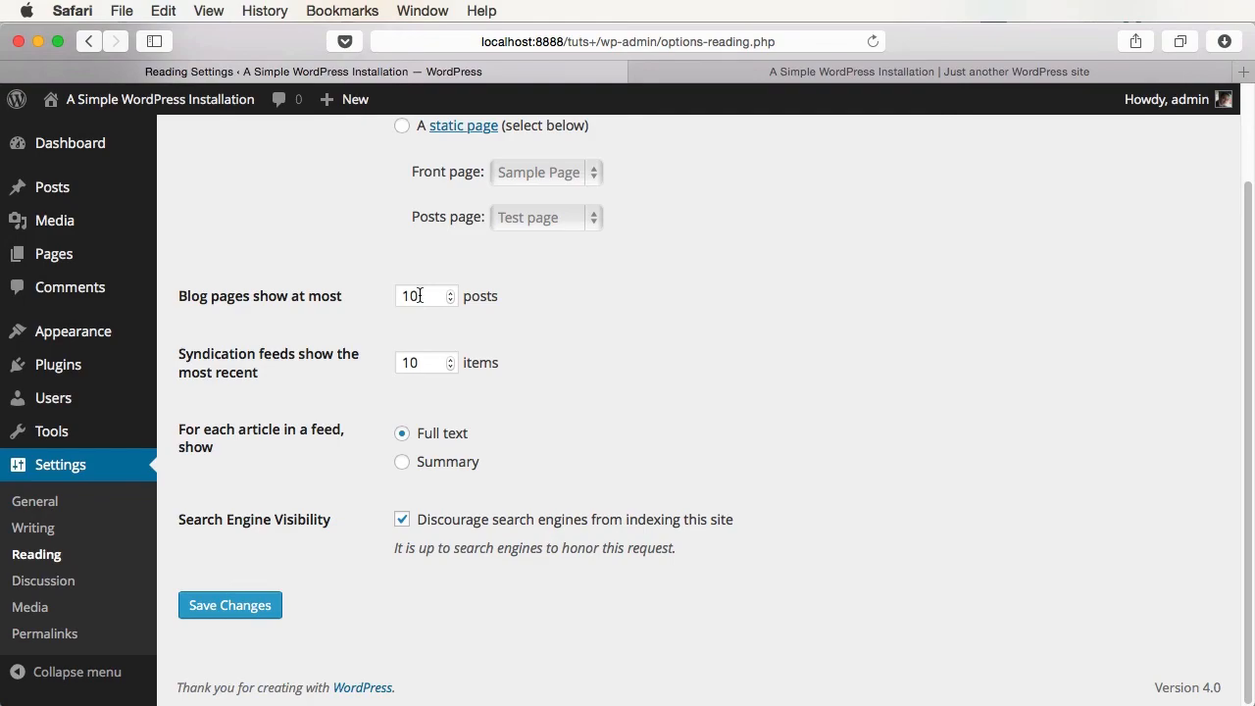
key(ctrl+Tab)
scroll(886, 364, down, 10)
scroll(843, 382, up, 5)
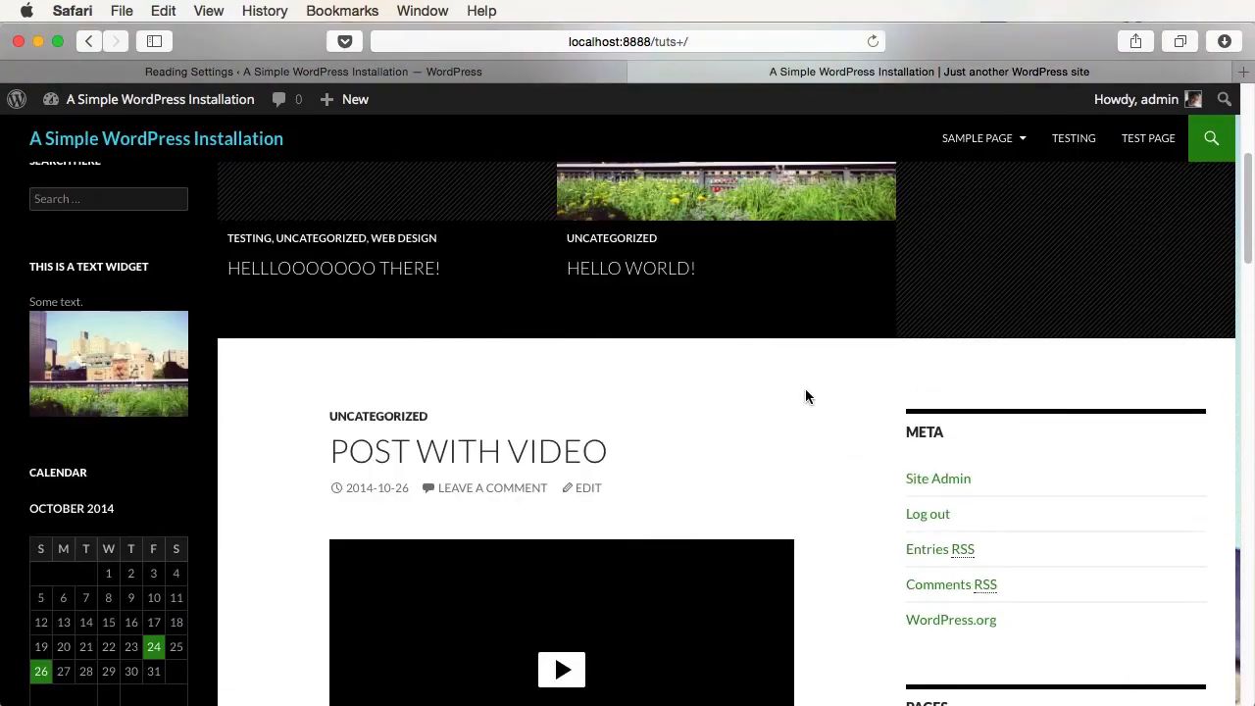
scroll(840, 475, down, 15)
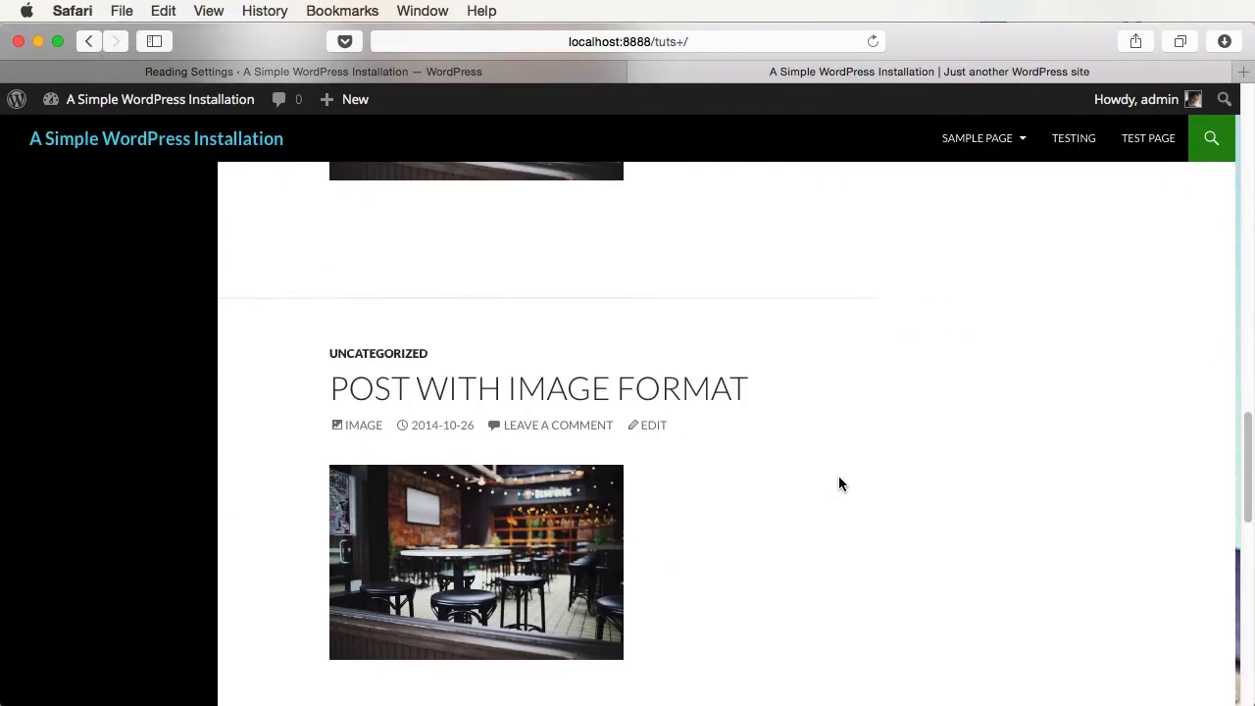
scroll(838, 483, down, 15)
scroll(774, 432, up, 3)
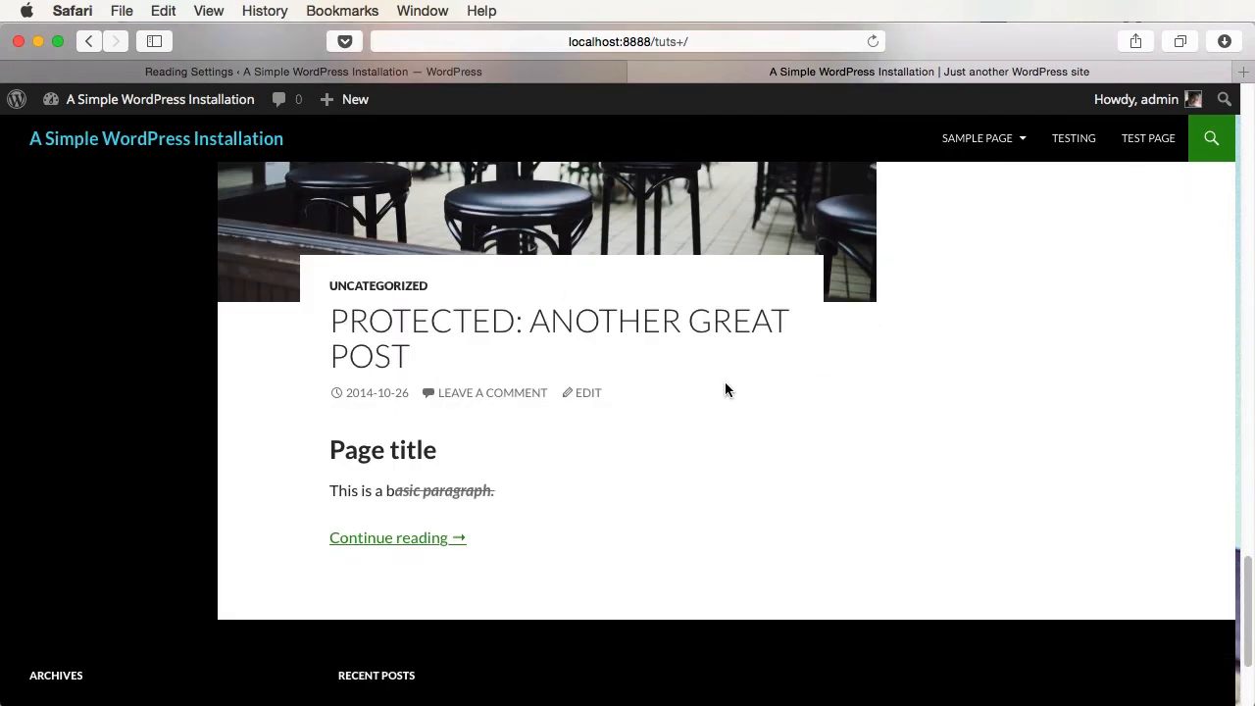
- Change 'Blog pages show at most' from 10 to 2 posts and save
click(475, 69)
double_click(431, 411)
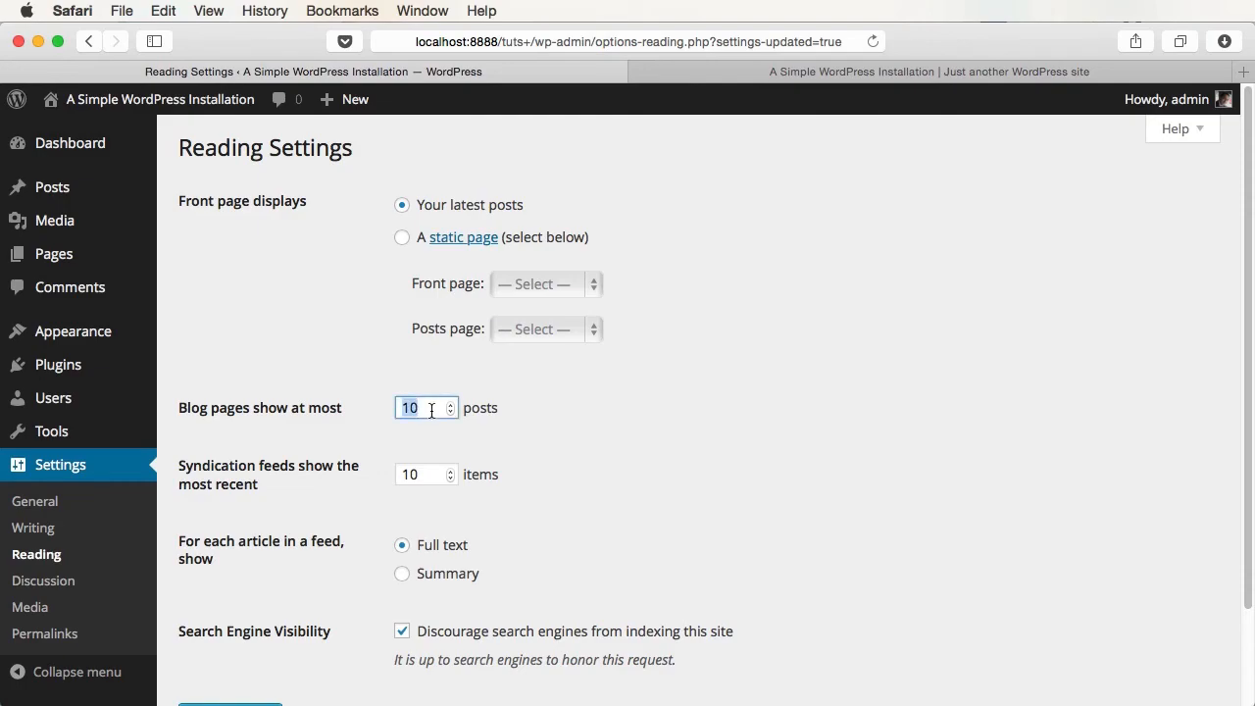
text(2)
scroll(588, 552, down, 3)
click(230, 604)
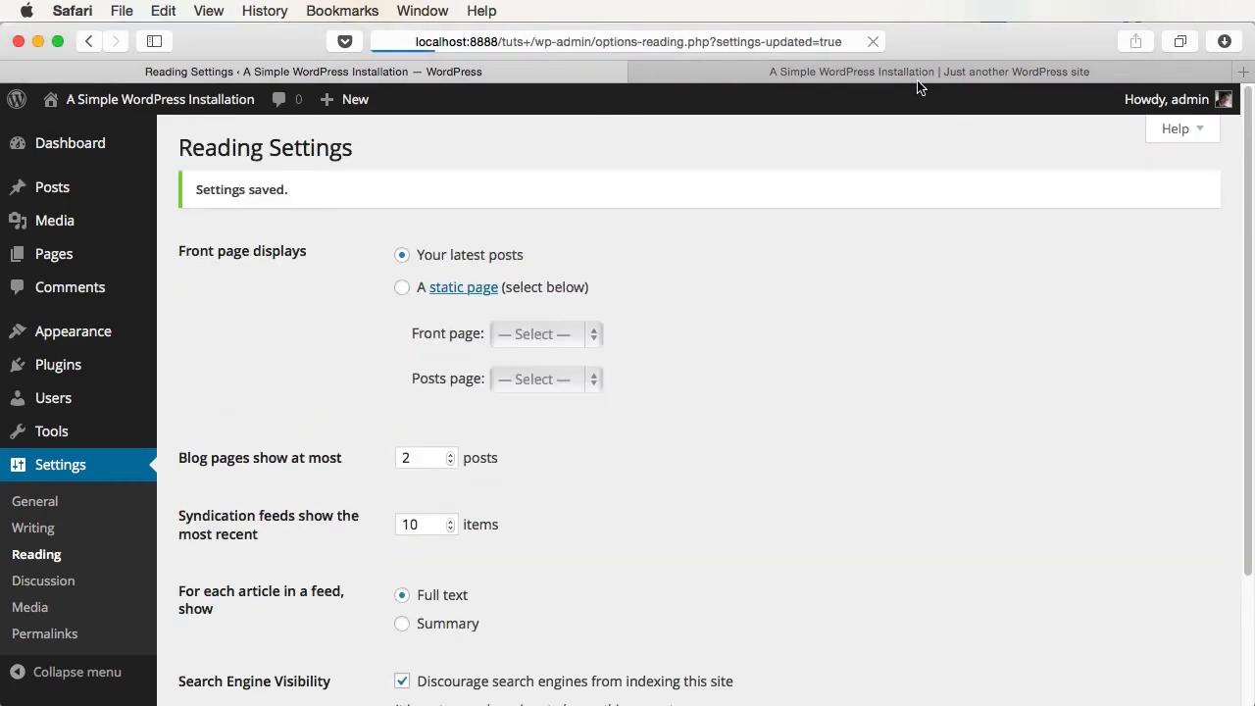
- Reload the front page and open page 2 of the paginated posts
click(916, 74)
key(super+r)
scroll(930, 434, up, 9)
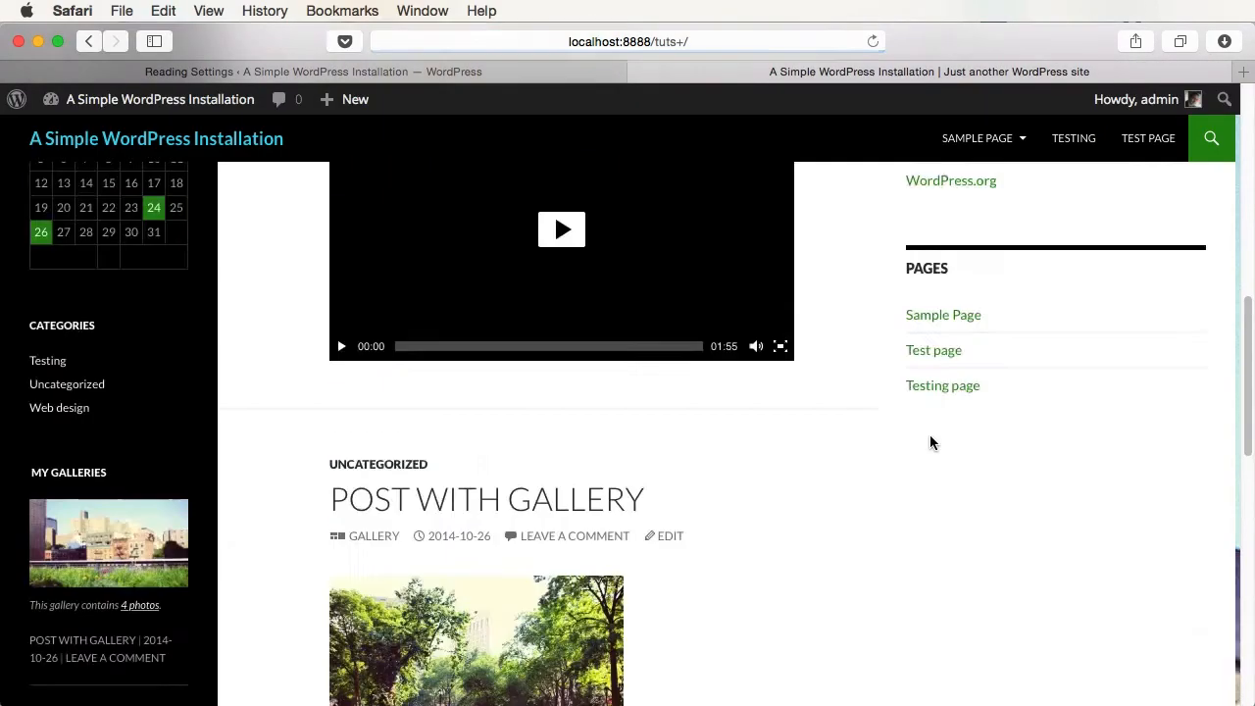
scroll(930, 434, up, 10)
scroll(931, 436, down, 15)
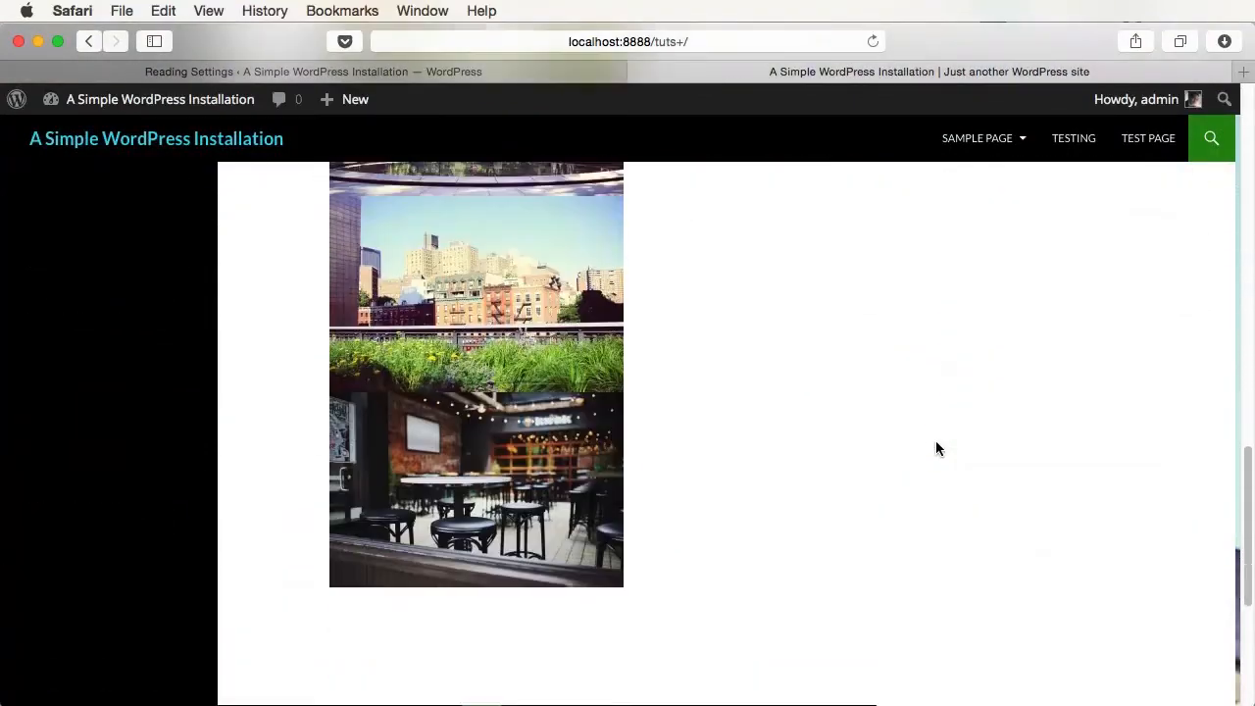
scroll(936, 448, down, 4)
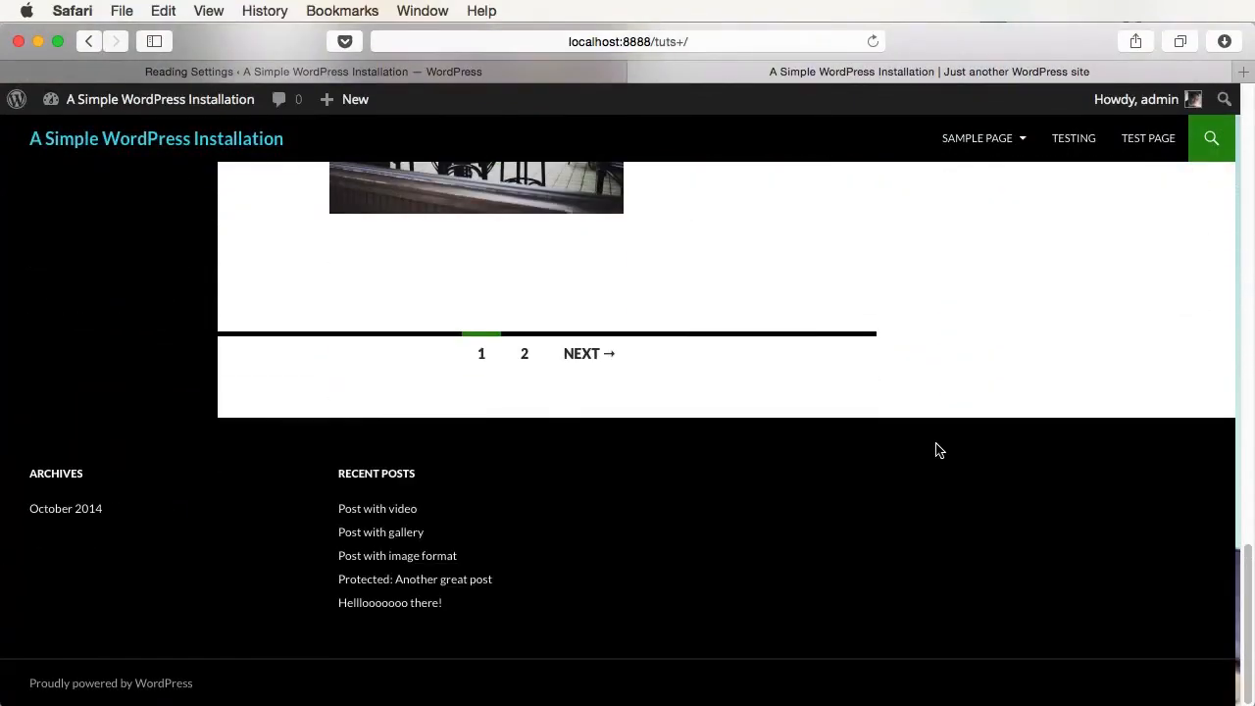
click(524, 355)
scroll(830, 571, down, 15)
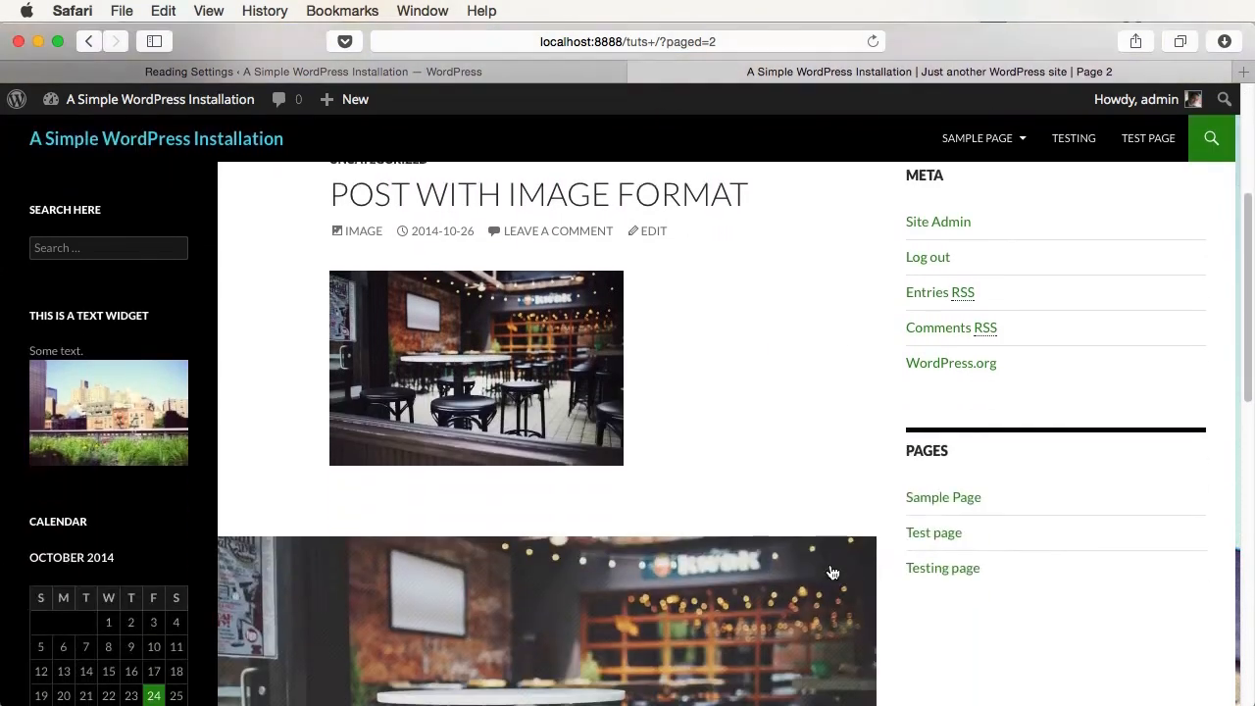
scroll(829, 572, up, 10)
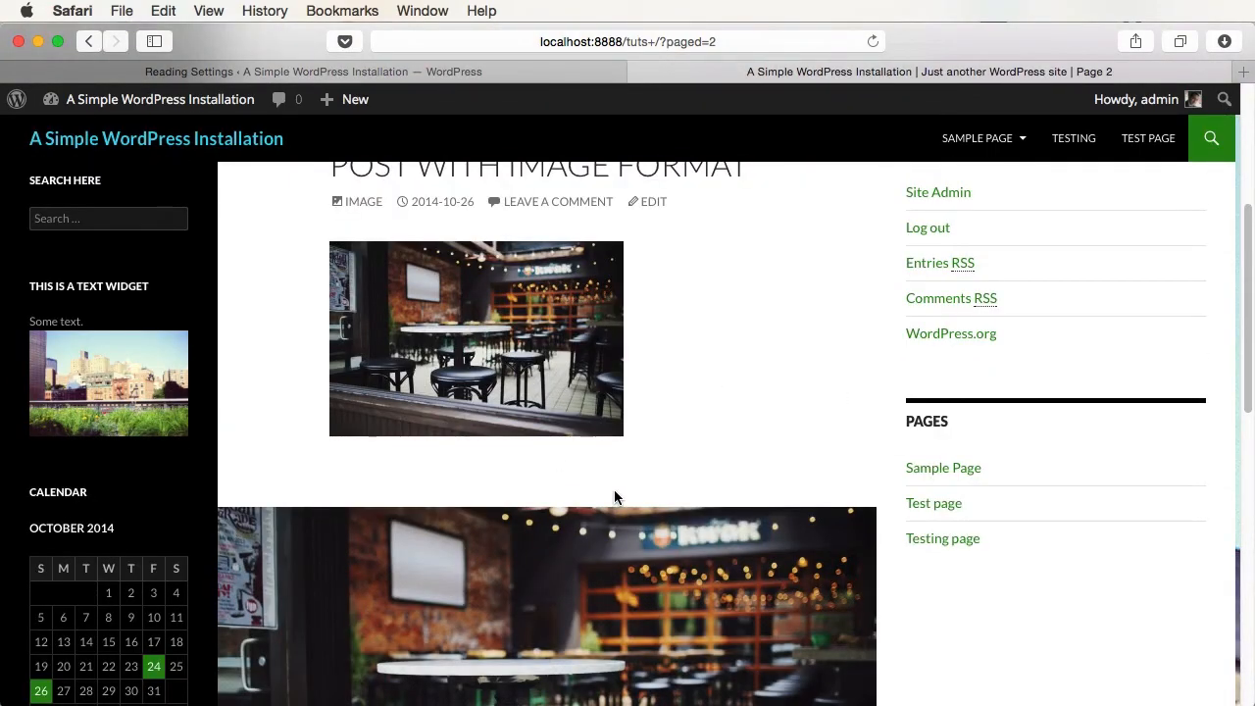
key(ctrl+shift+Tab)
scroll(679, 454, down, 4)
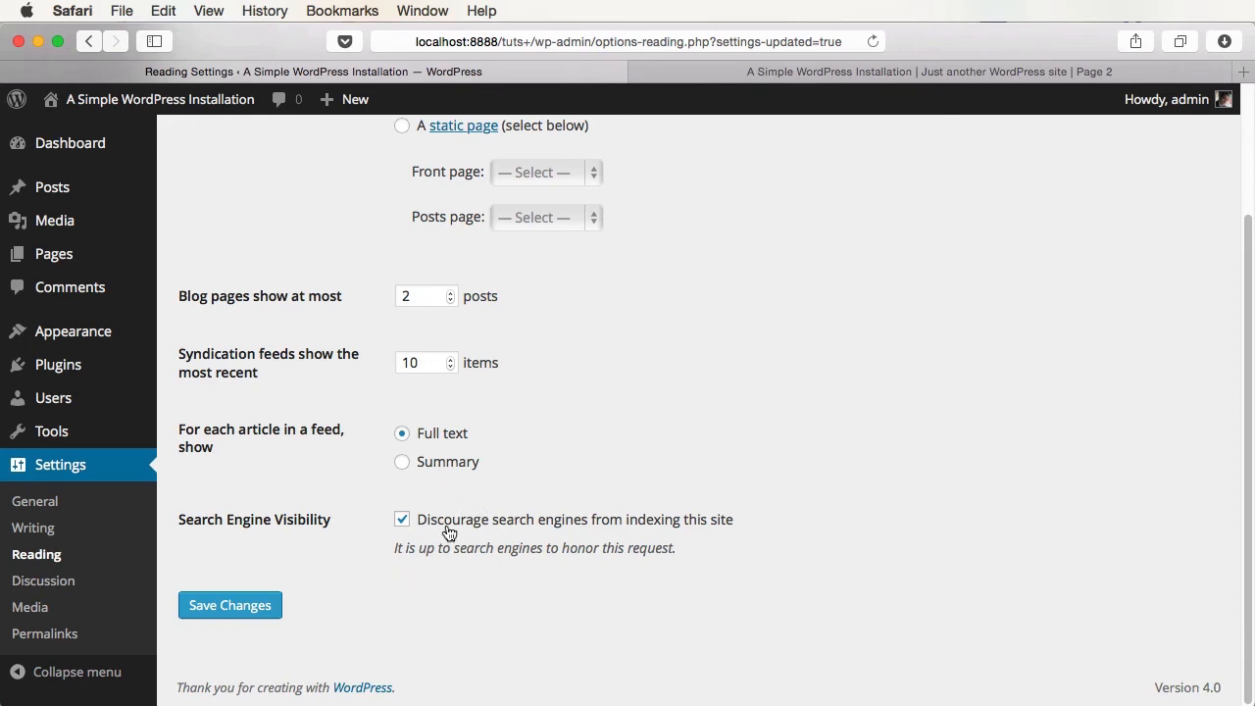
- Go to the Writing Settings page under Settings in the admin sidebar
click(35, 530)
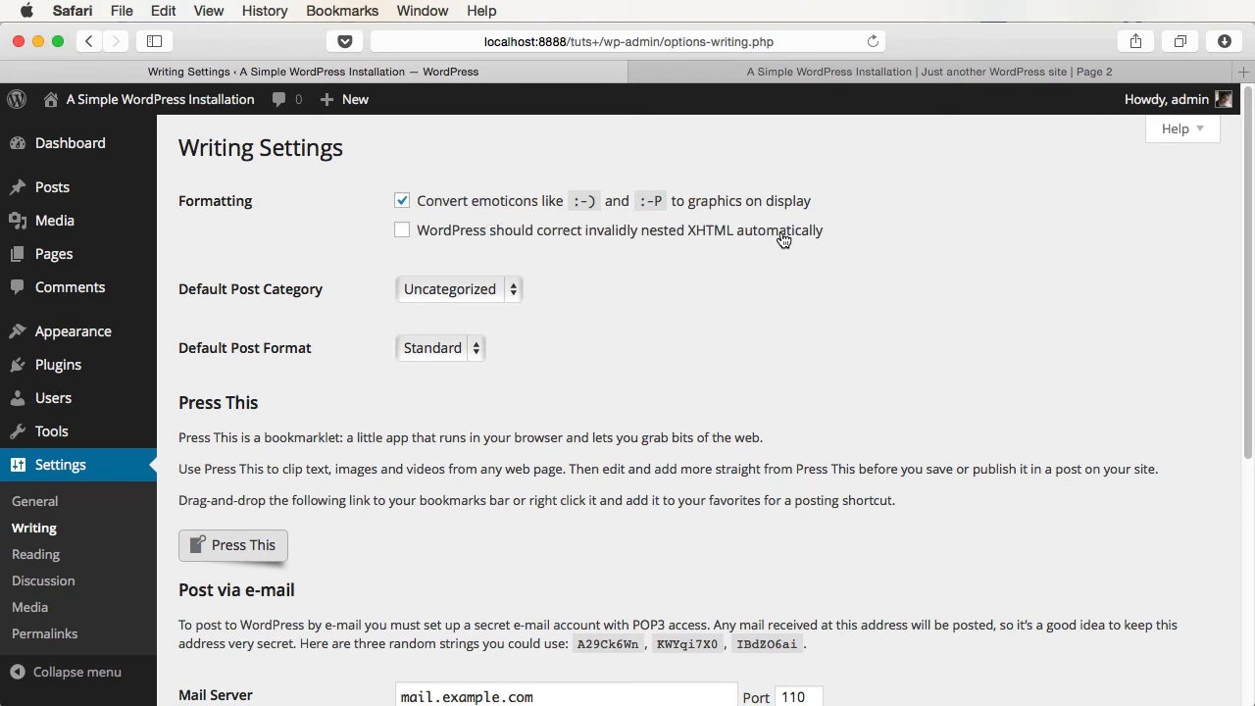
- Keep Uncategorized as default category, set Default Post Format to Status, and save
click(474, 291)
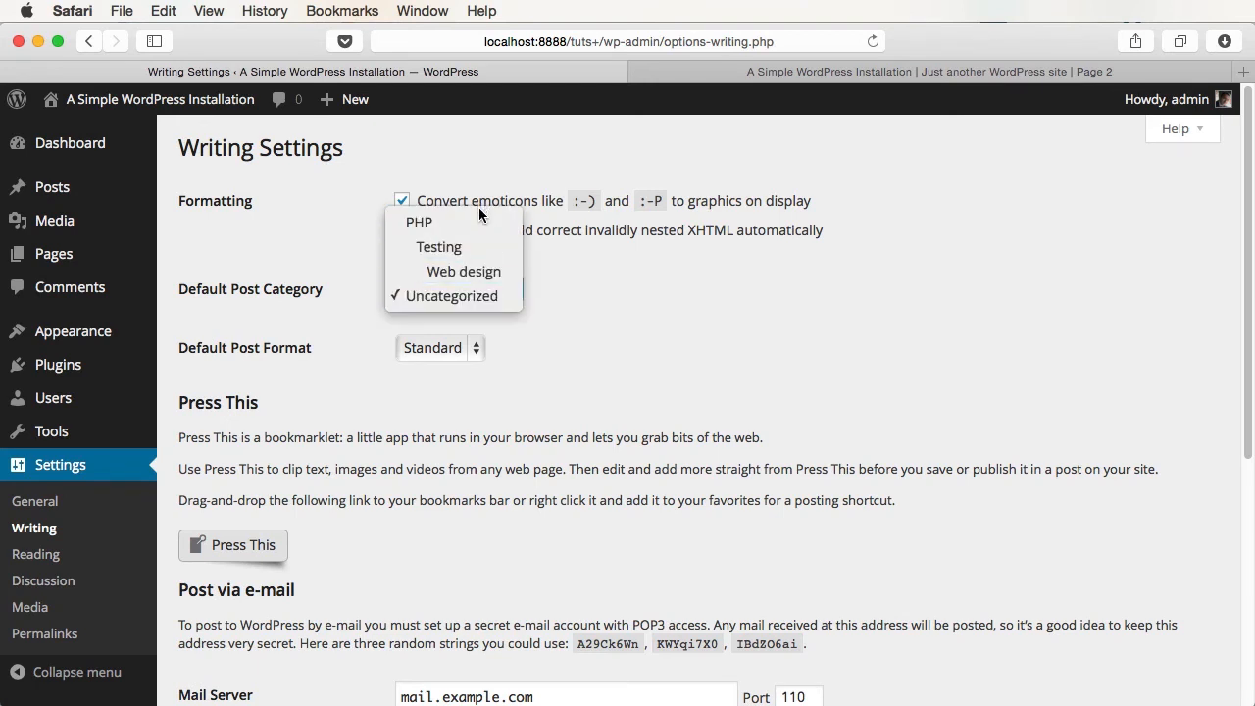
click(485, 297)
click(486, 343)
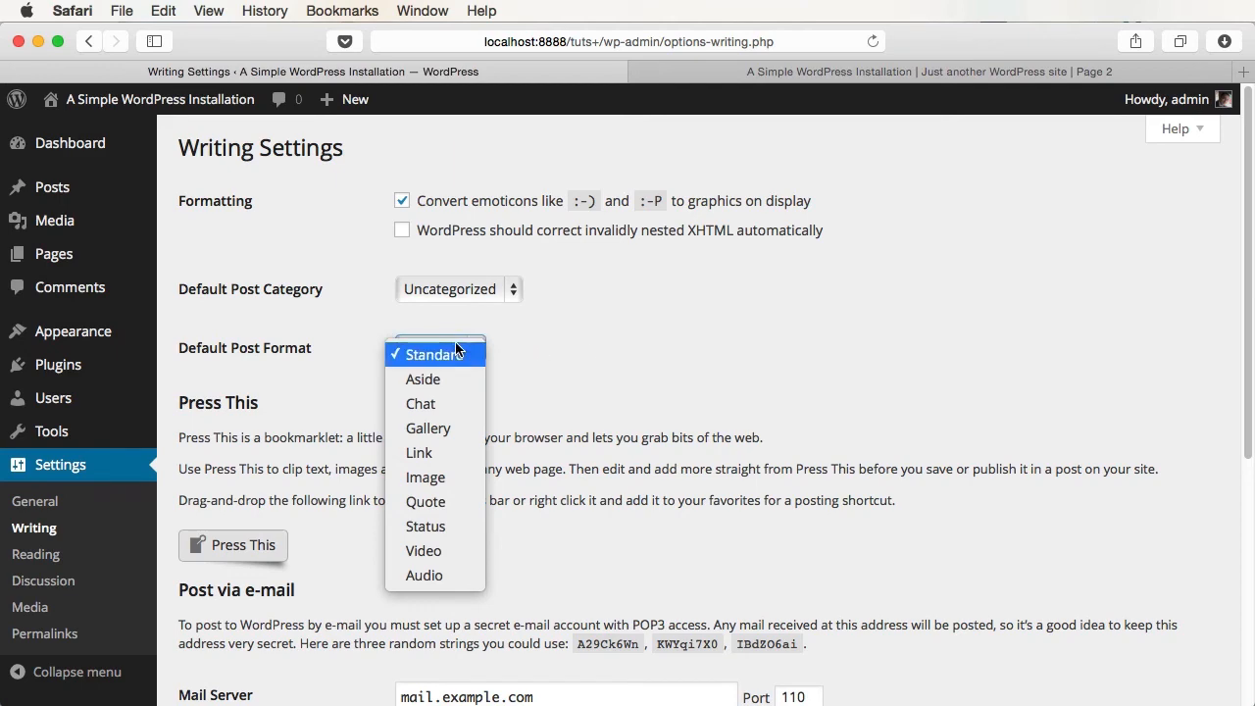
click(443, 526)
scroll(587, 457, down, 5)
click(225, 604)
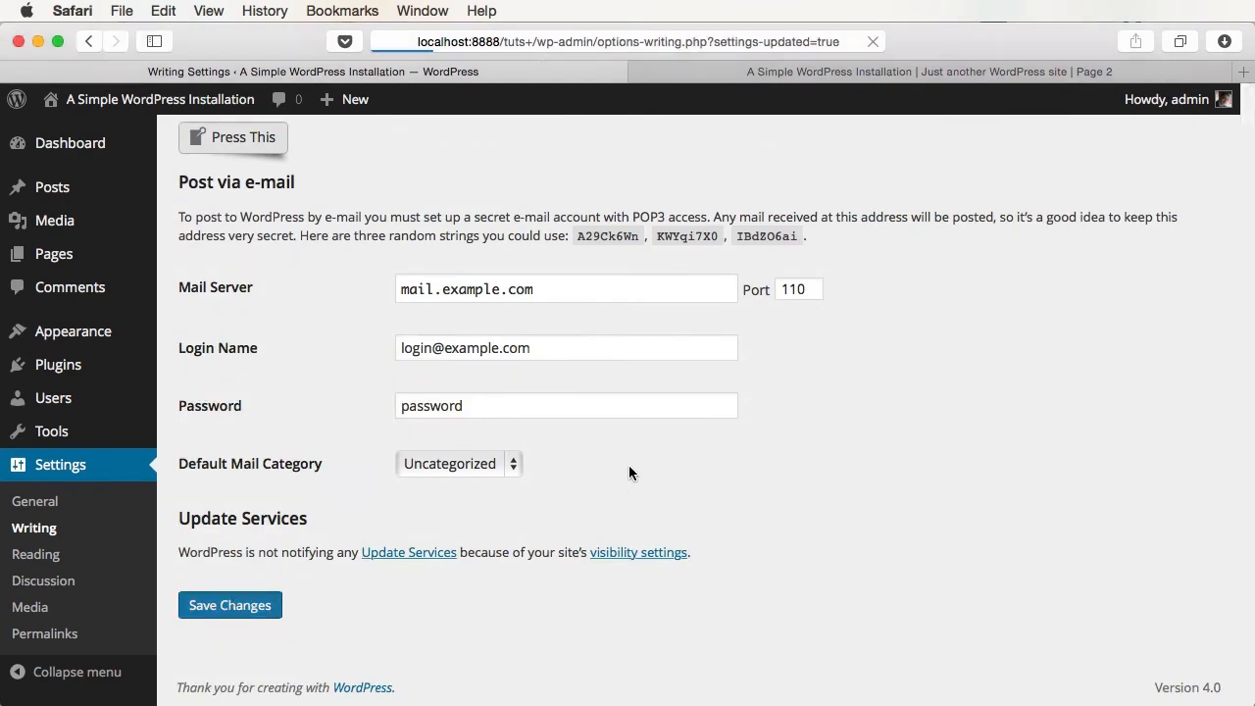
- Start a new post and check that its Format box has Status preselected
click(54, 188)
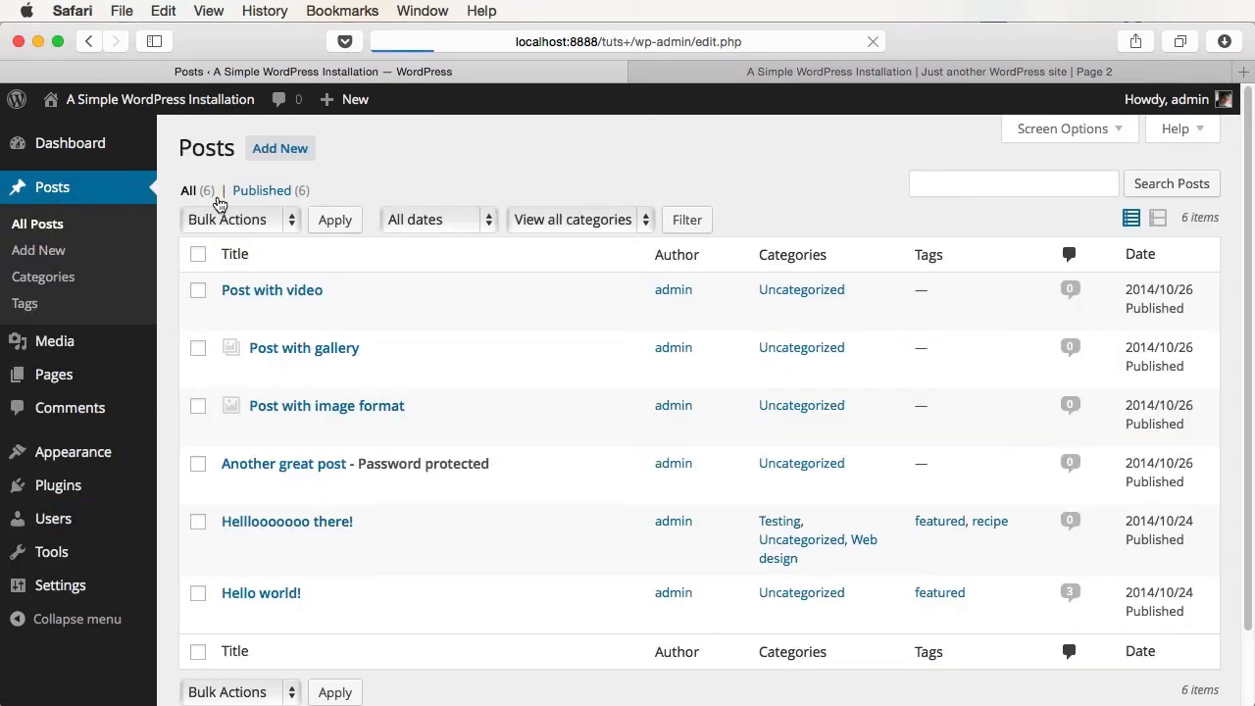
click(280, 148)
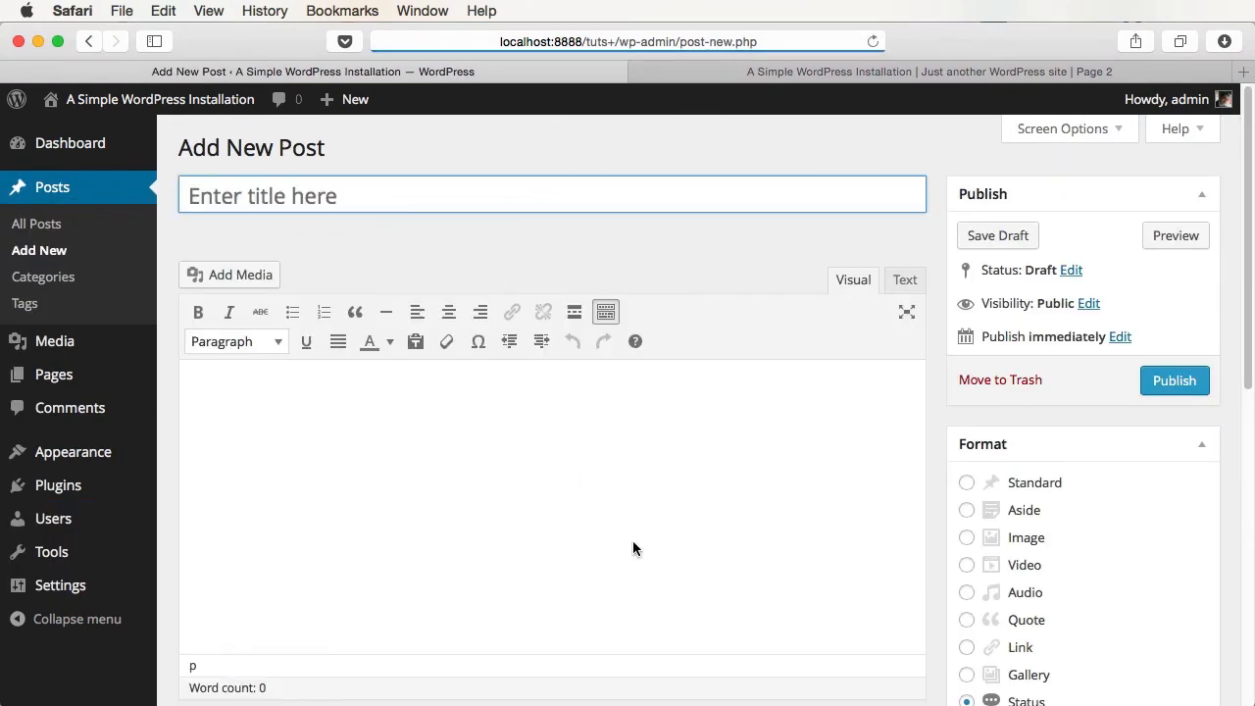
scroll(686, 549, down, 4)
scroll(753, 566, down, 3)
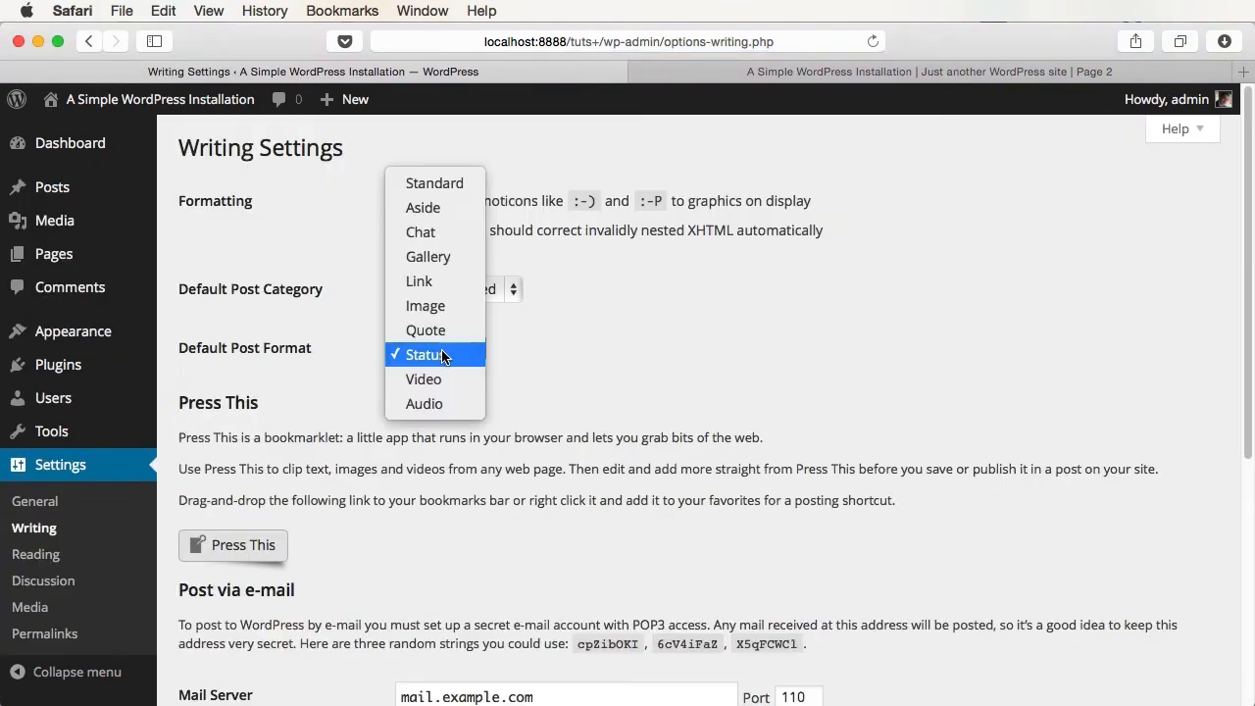
click(457, 188)
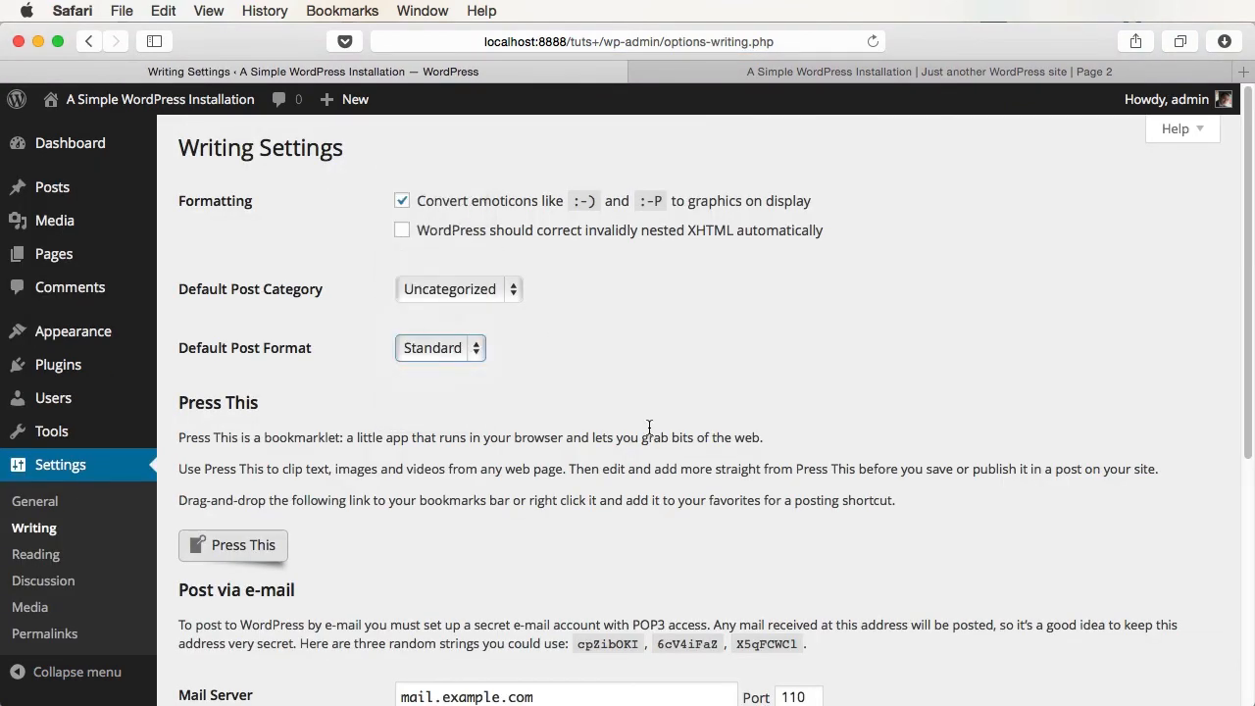
scroll(650, 434, down, 5)
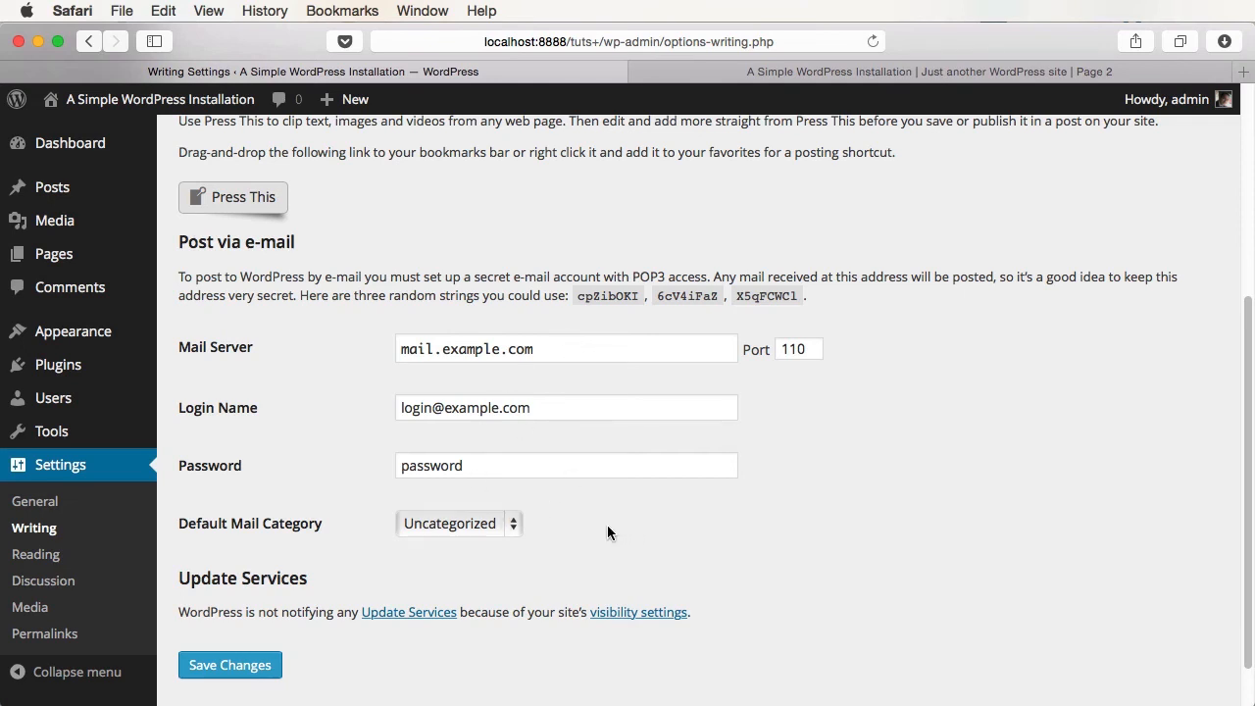
- Leave Default Mail Category as Uncategorized and save the Writing settings
click(484, 520)
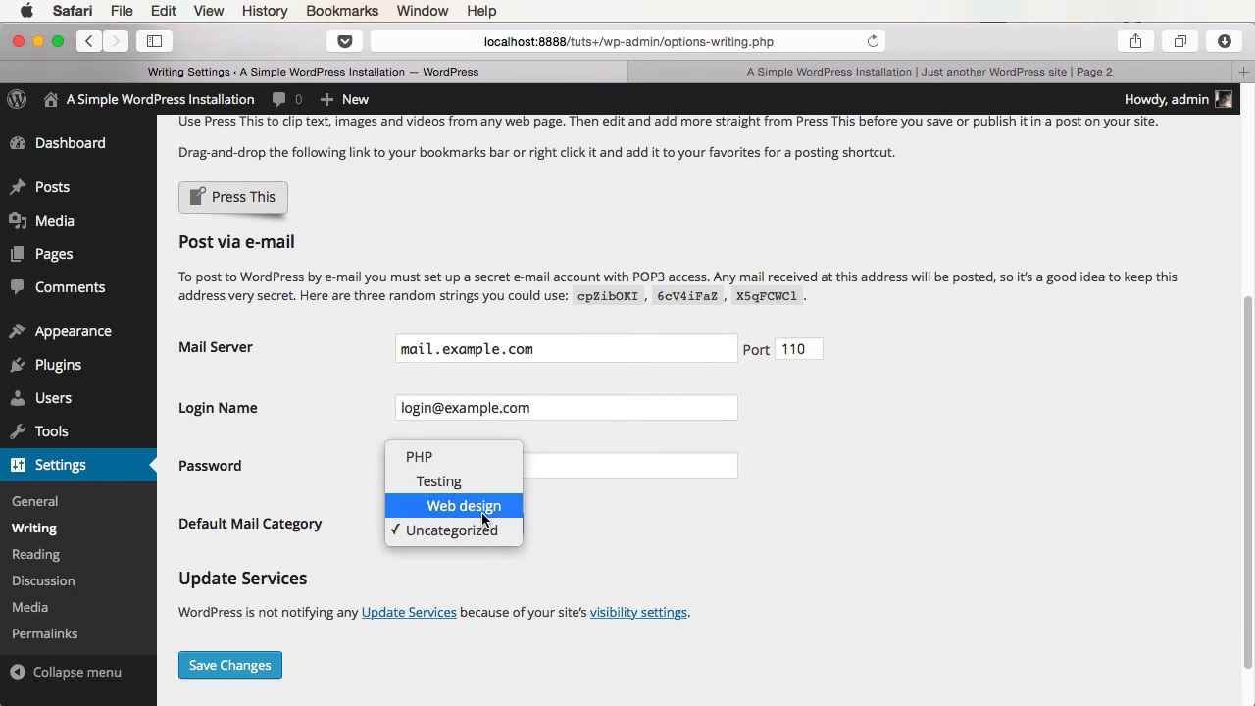
click(623, 518)
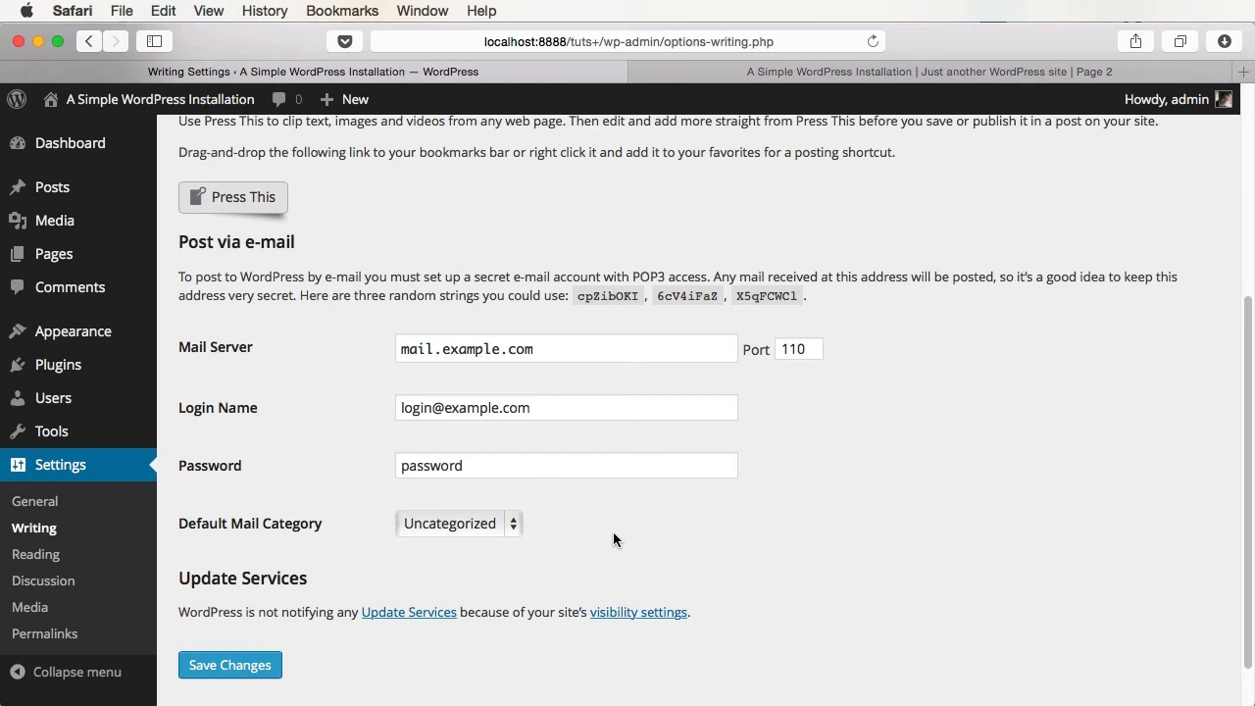
click(260, 666)
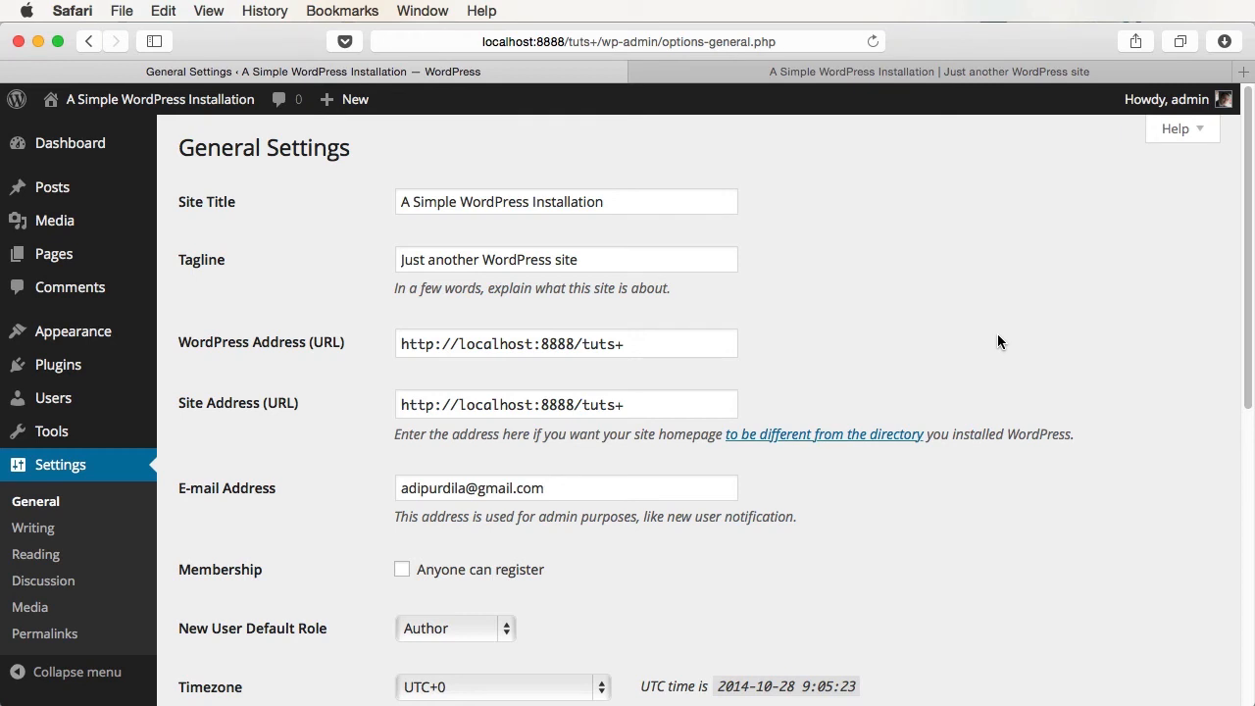
- Go to the Discussion Settings page under Settings in the admin sidebar
click(44, 580)
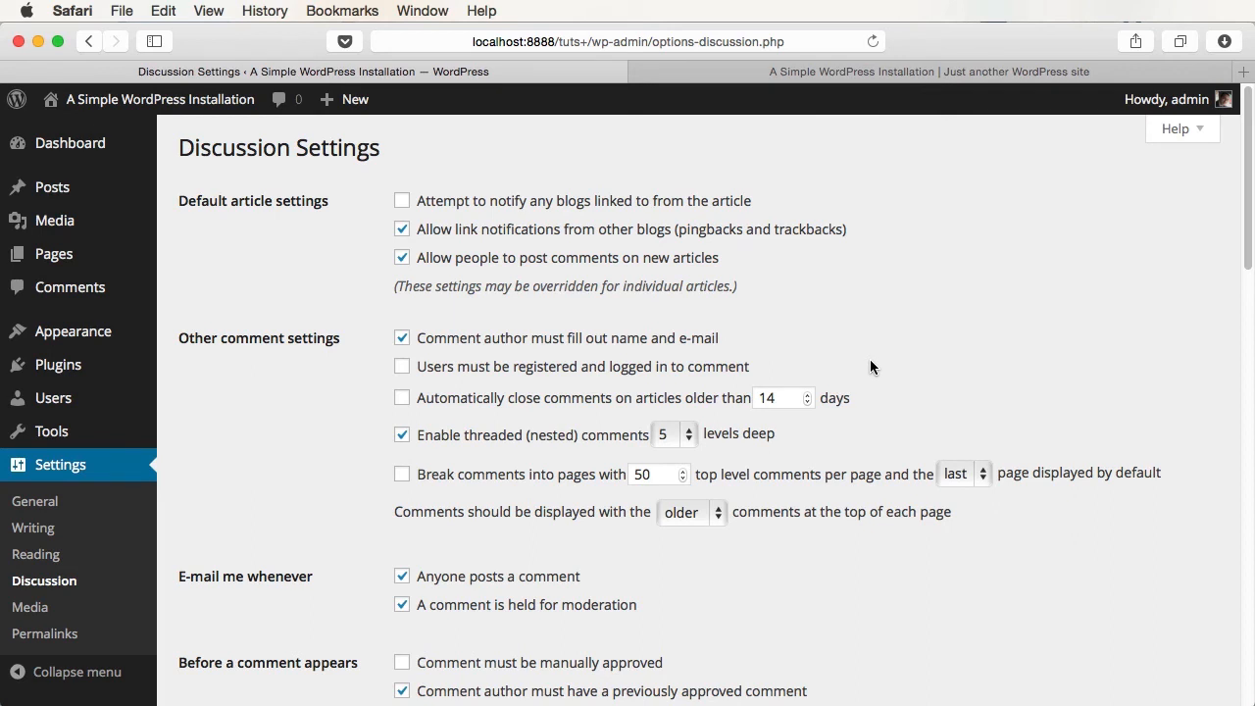
- Toggle the login-to-comment requirement, then view Post with video as a logged-out visitor
click(632, 369)
click(616, 372)
click(841, 72)
scroll(665, 441, down, 5)
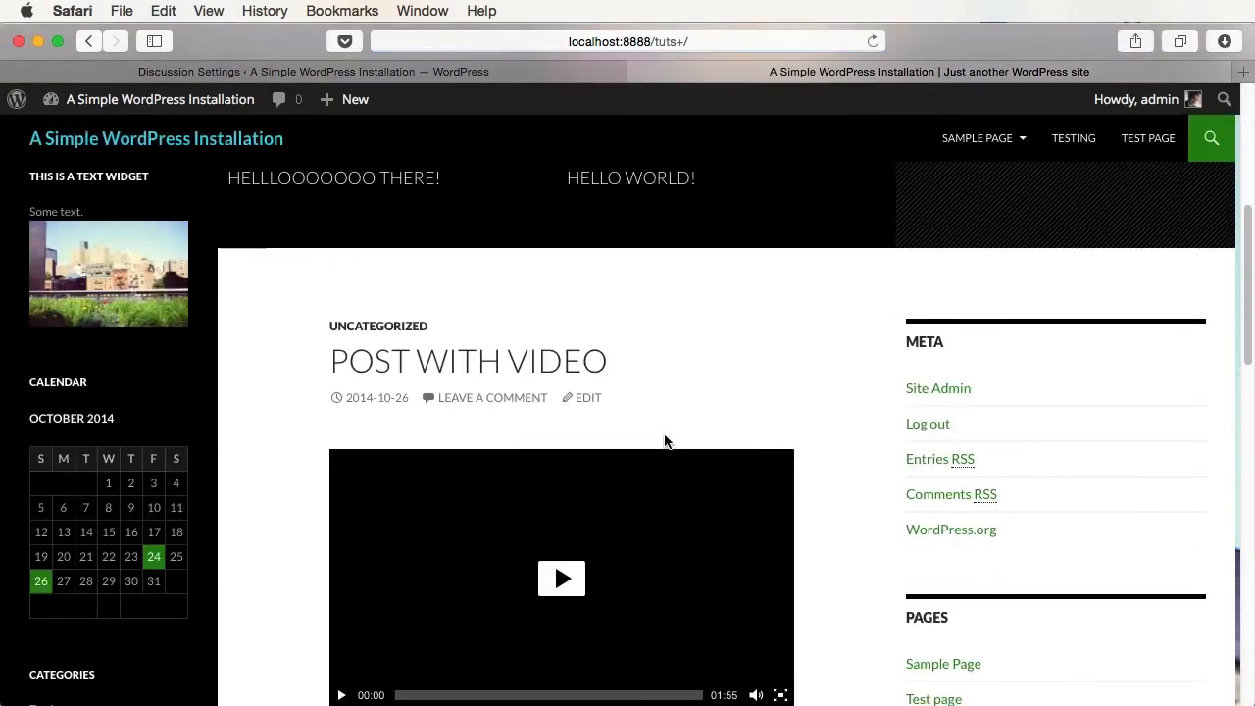
click(540, 356)
scroll(860, 428, down, 10)
mouse_move(1134, 99)
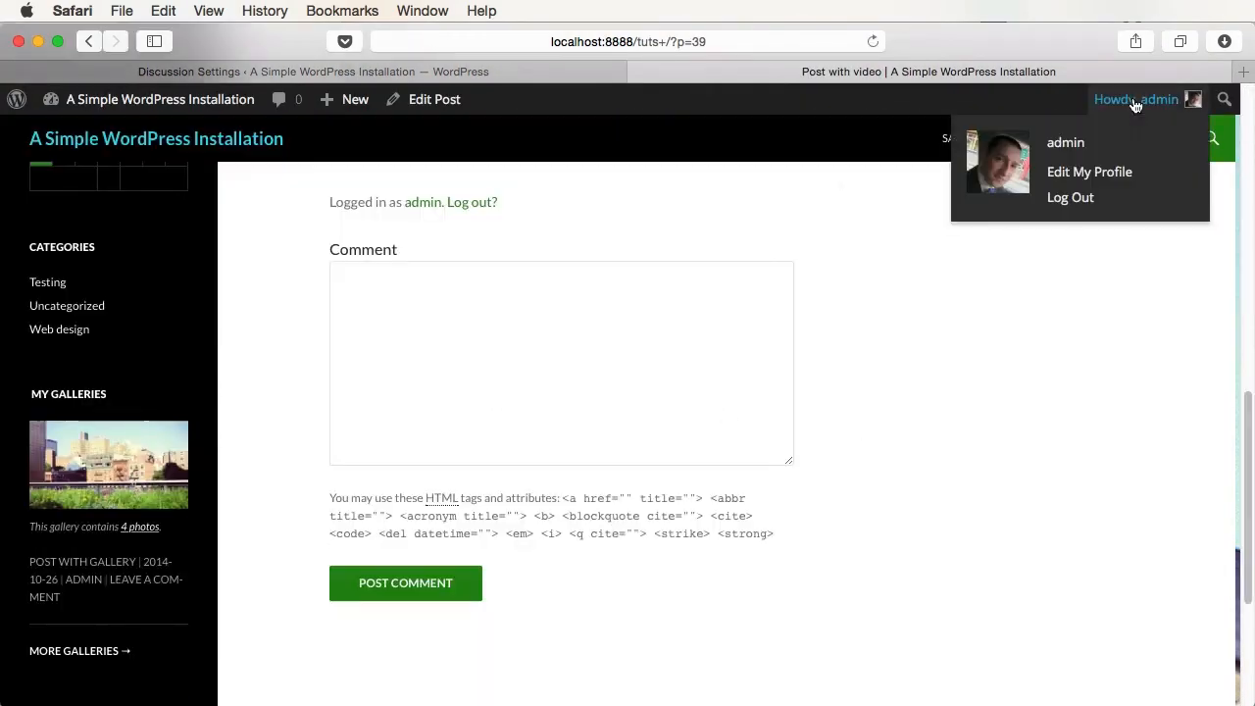
click(1084, 208)
key(super+bracketleft)
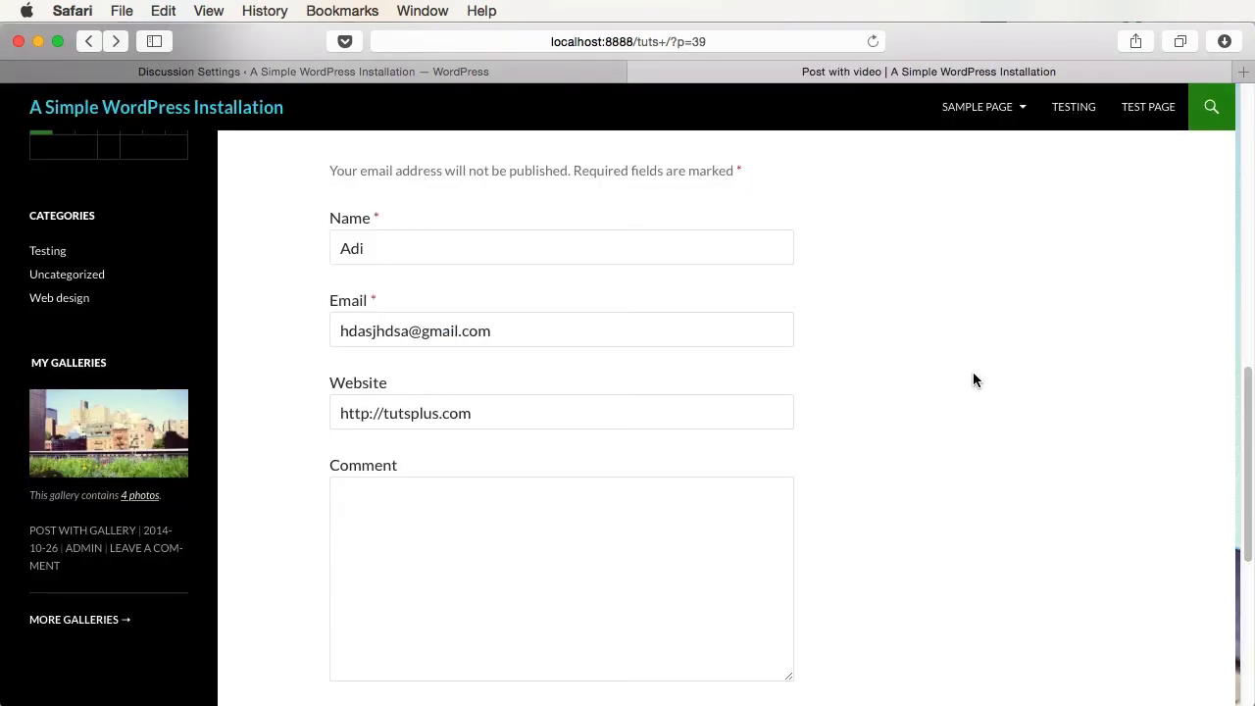
- Save Discussion Settings with login not required and recheck Post with video's comment area
click(495, 77)
key(super+r)
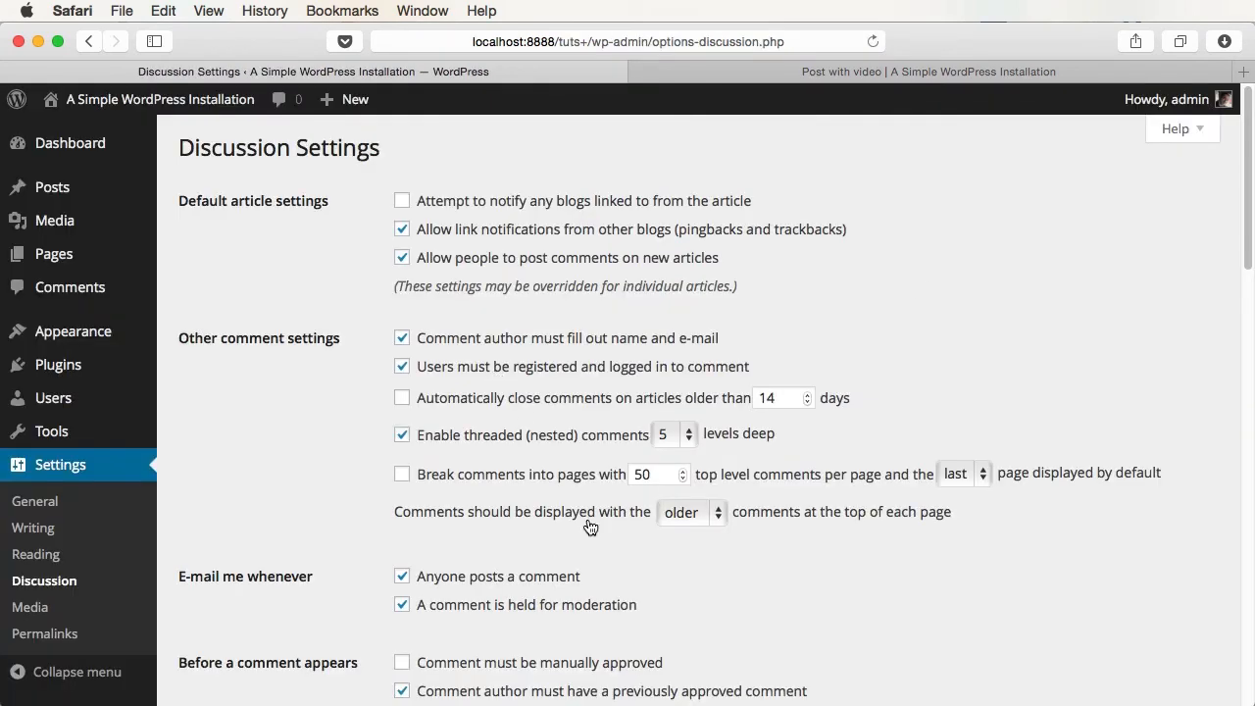
scroll(510, 645, down, 15)
click(200, 602)
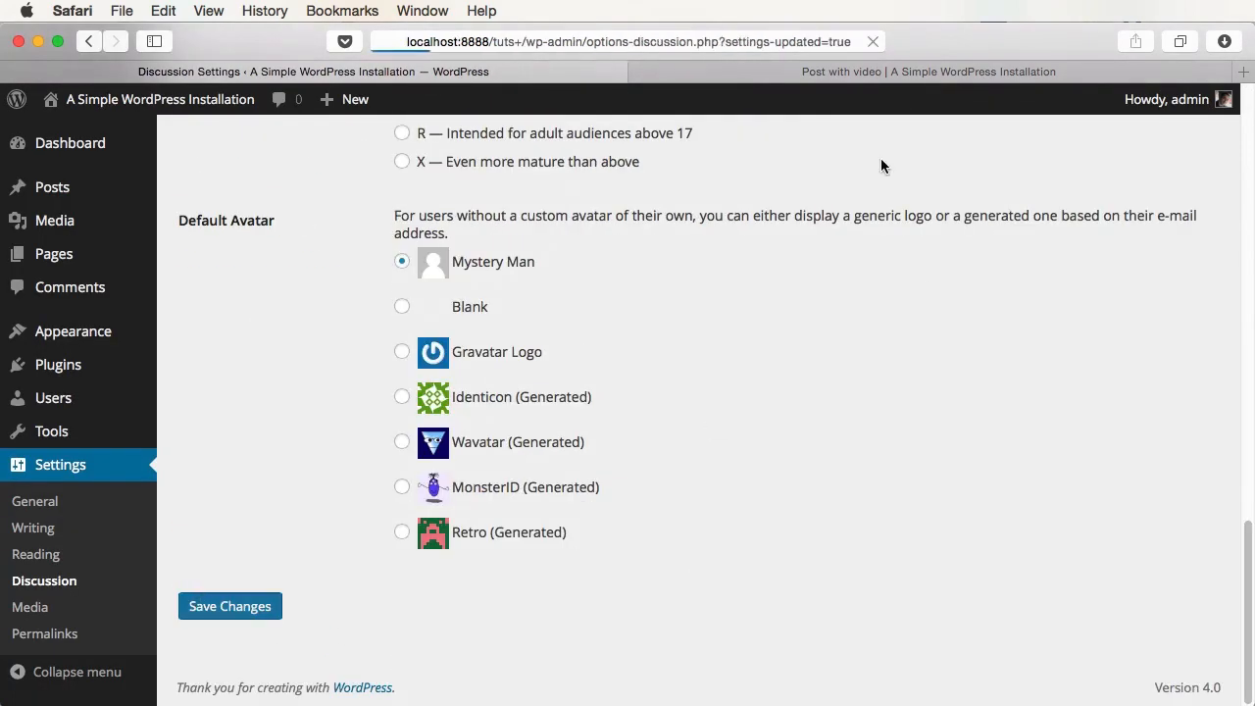
click(903, 71)
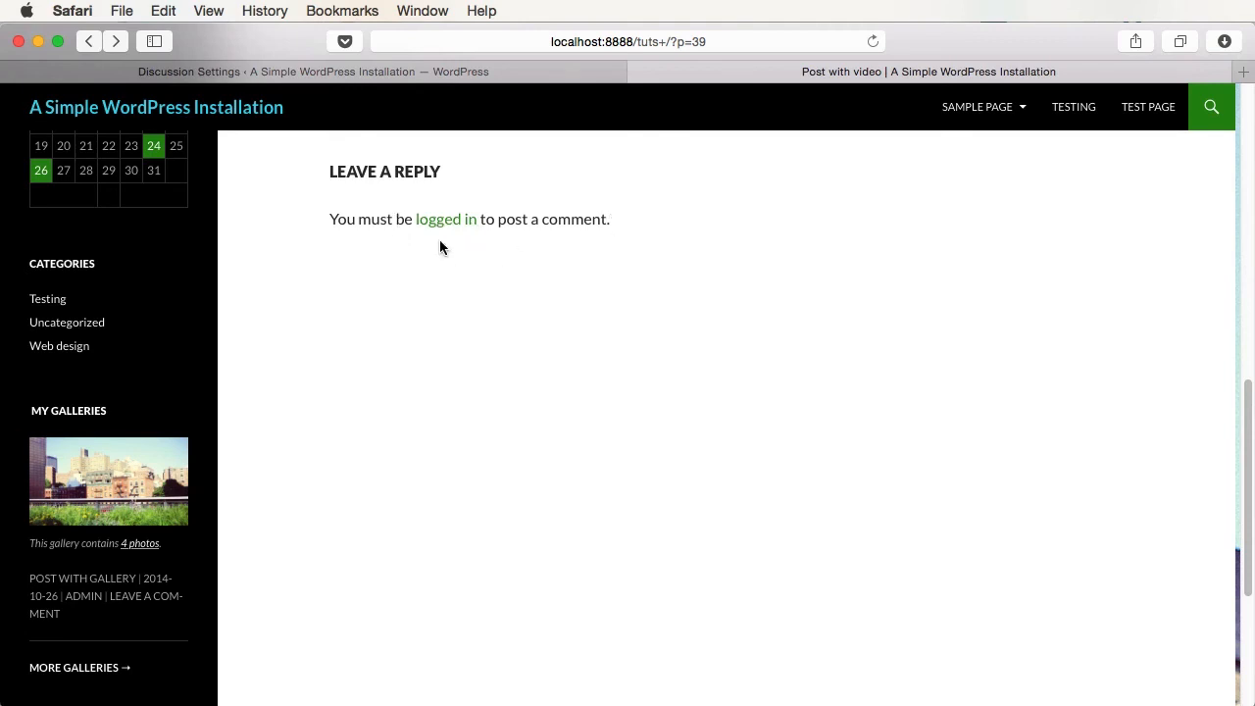
key(ctrl+shift+Tab)
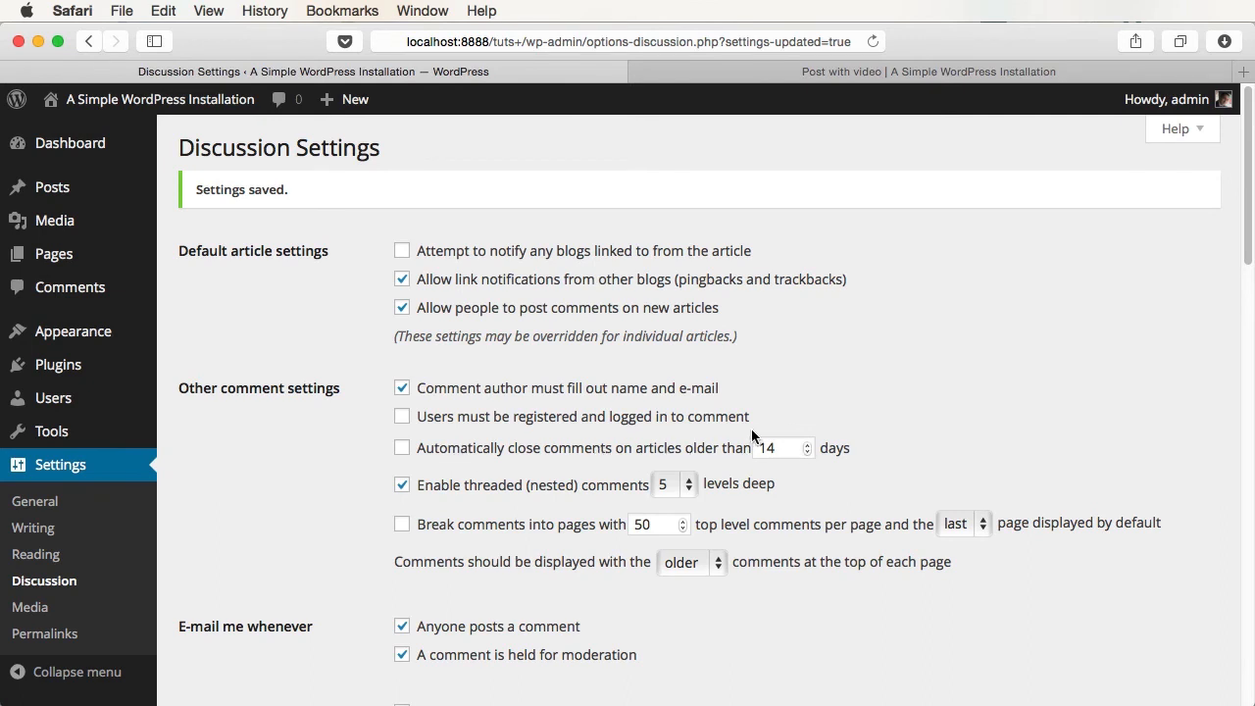
- Lower the comment auto-close period from 14 to 9 days and select the comments-per-page value 50
click(807, 451)
click(807, 453)
double_click(650, 523)
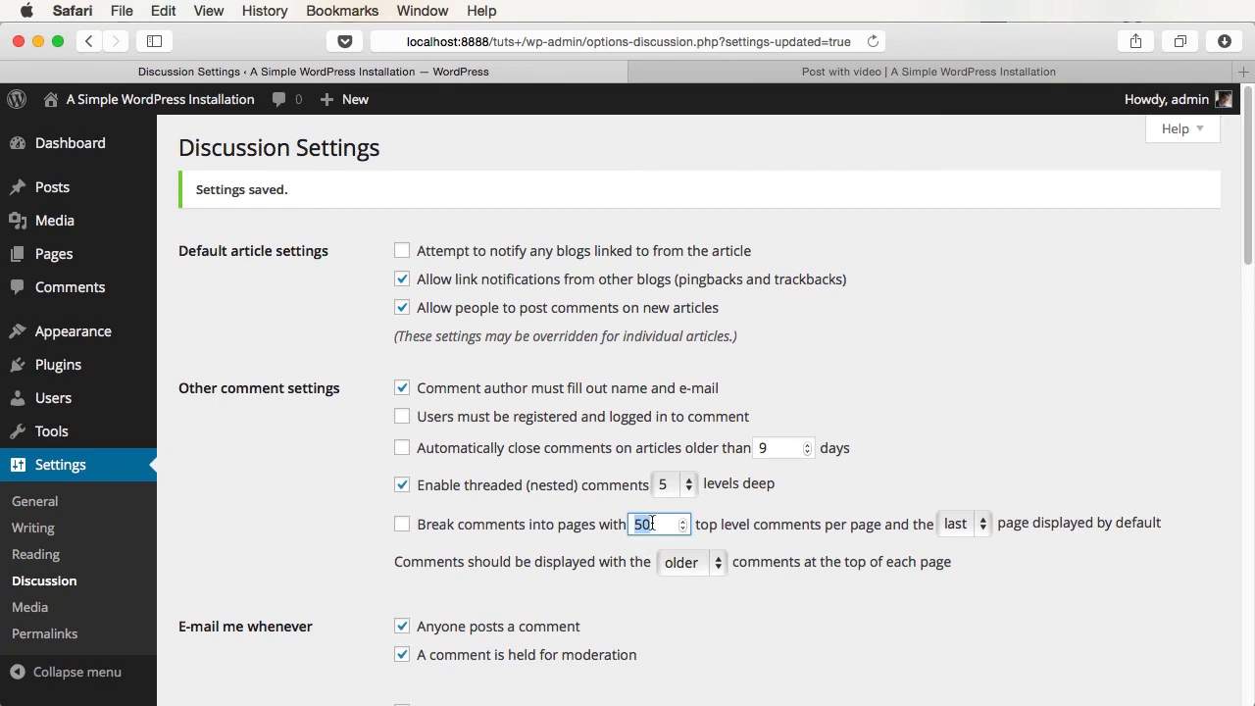
- Keep 'last' as the comment page displayed by default
click(978, 528)
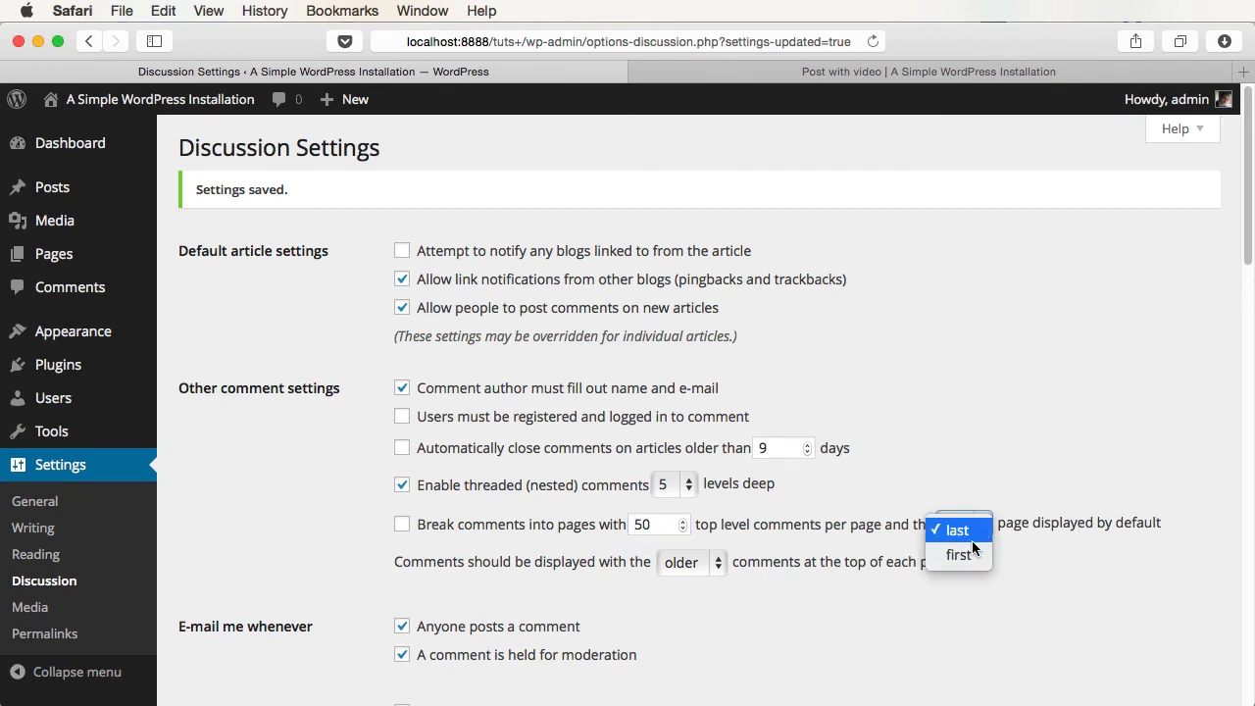
click(1013, 555)
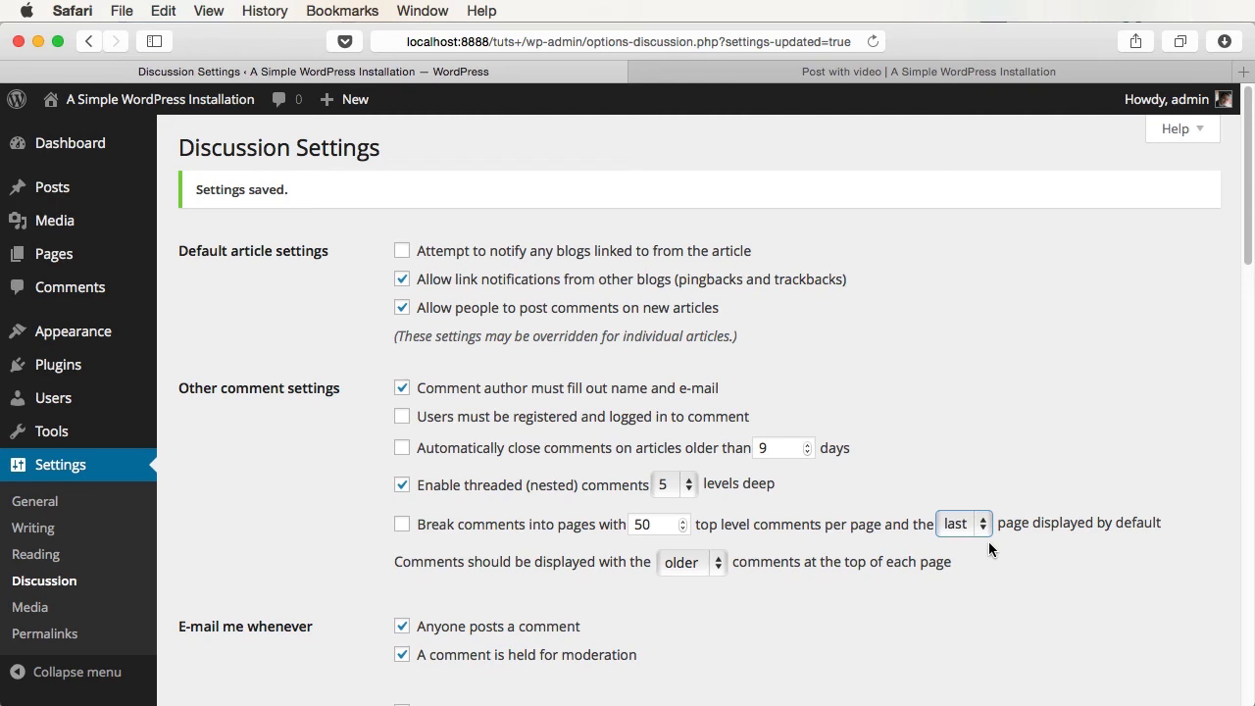
click(977, 520)
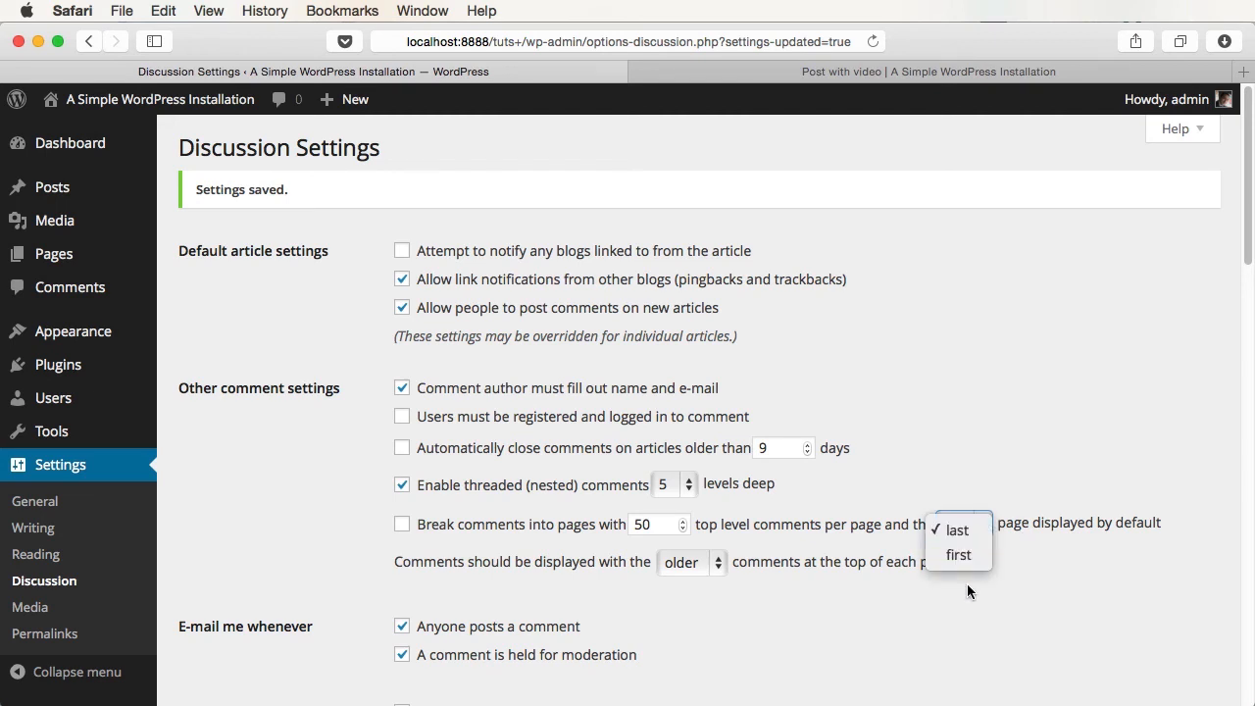
click(1014, 566)
scroll(506, 481, down, 3)
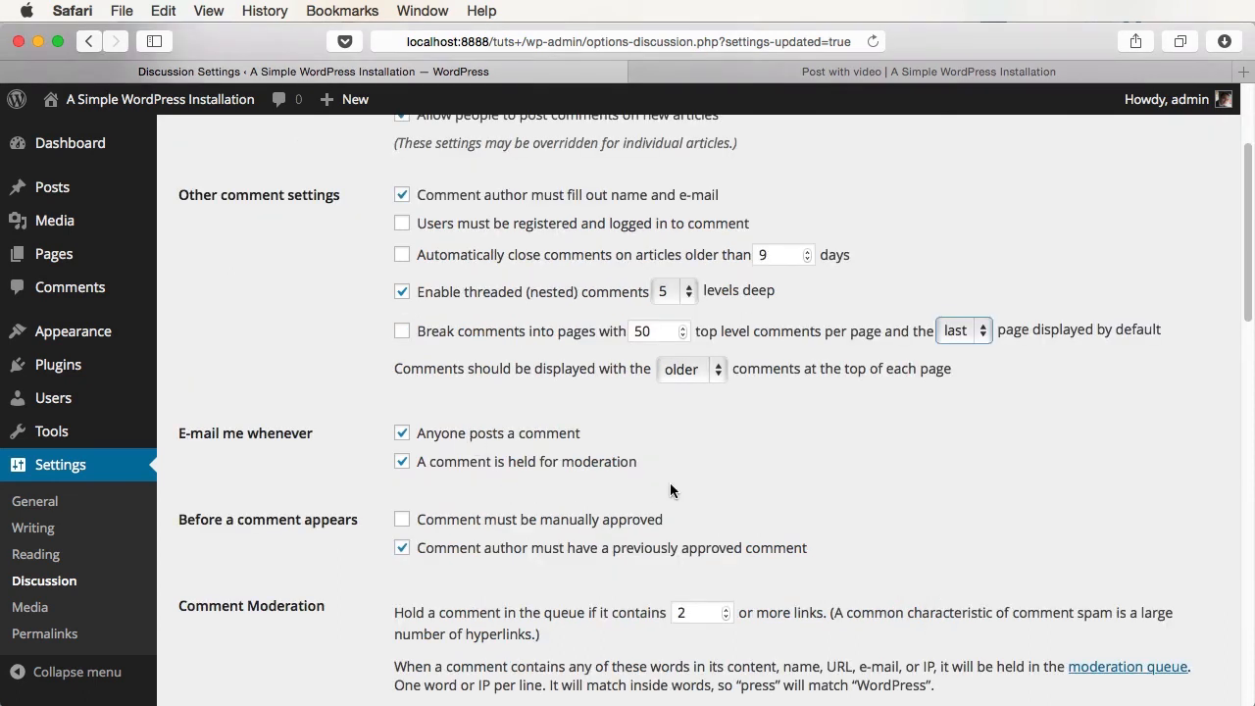
scroll(670, 482, down, 3)
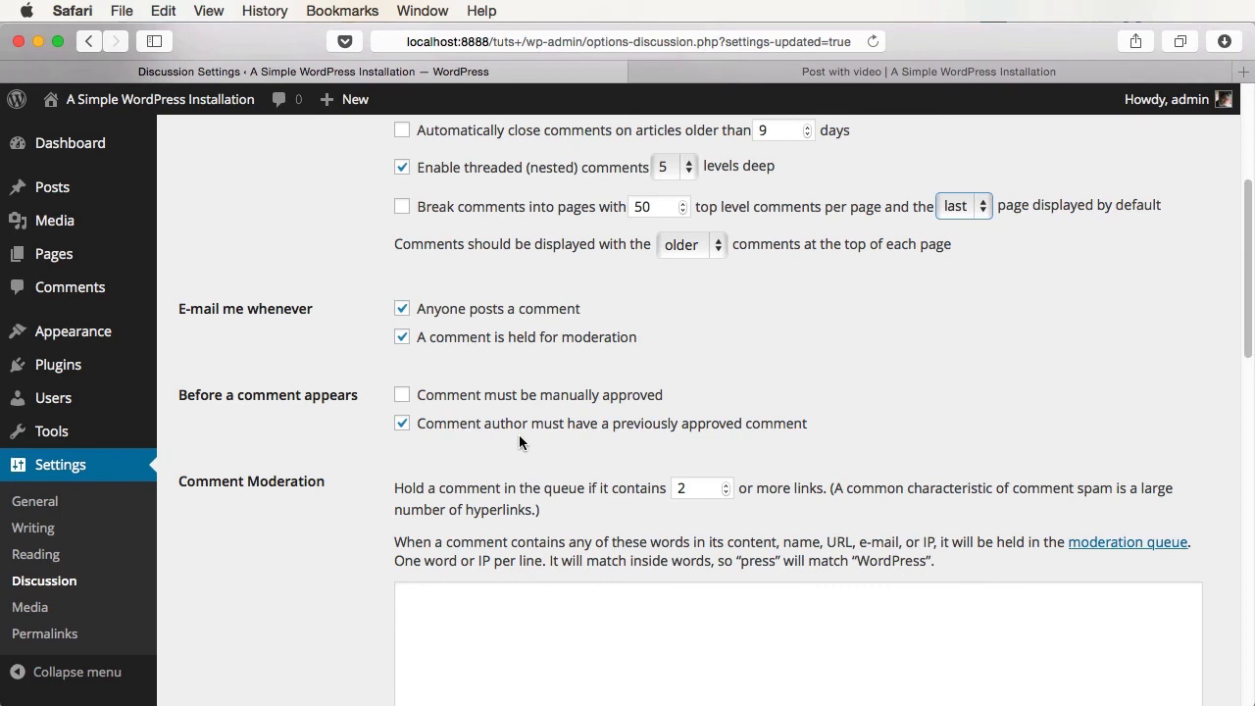
scroll(519, 434, down, 5)
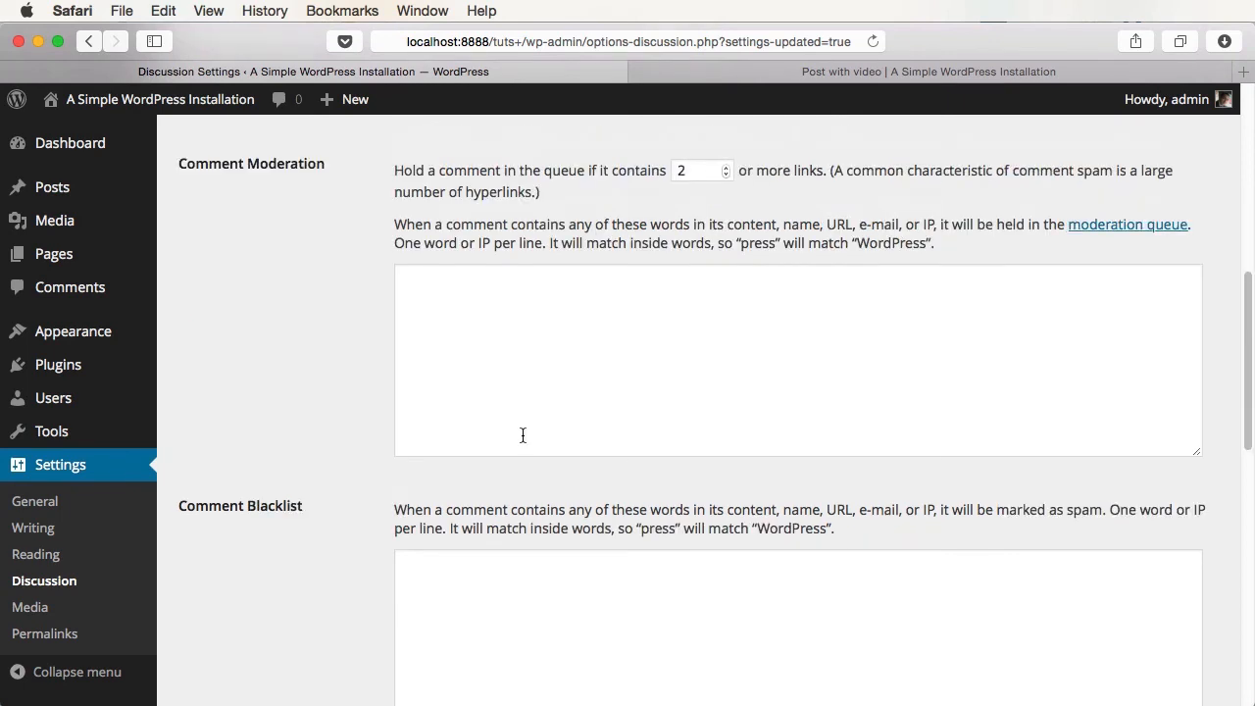
scroll(520, 435, down, 1)
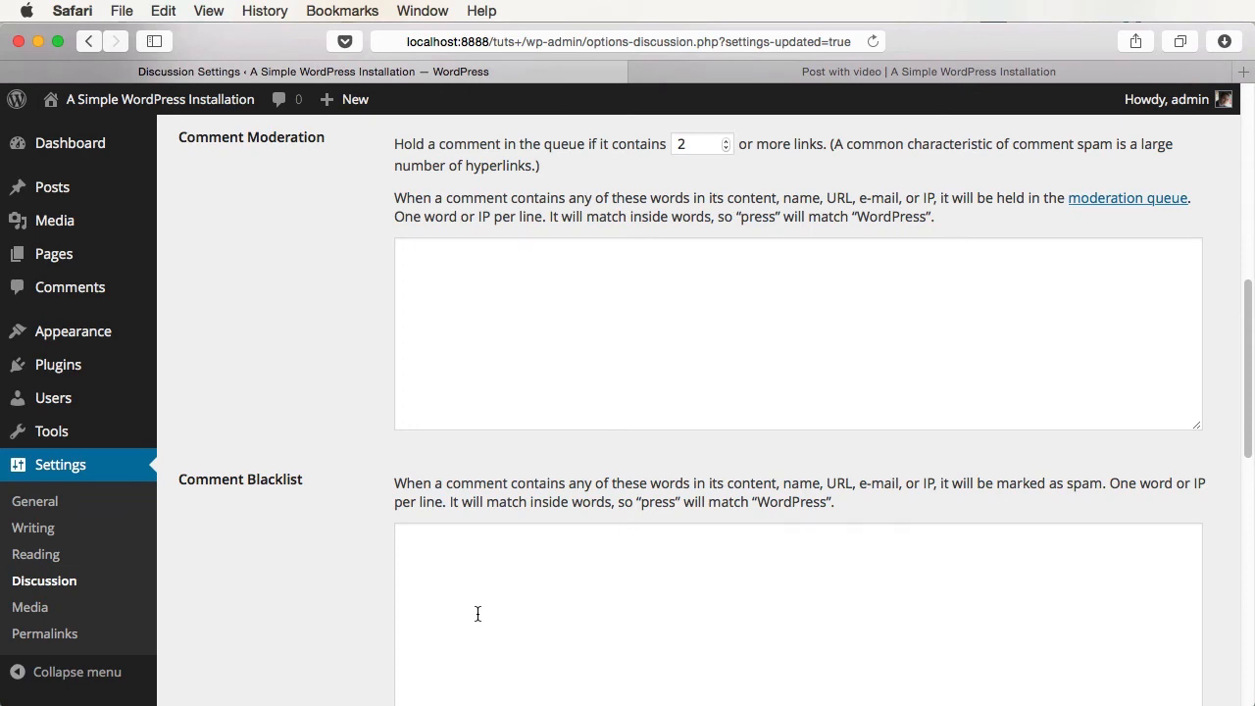
scroll(441, 653, down, 5)
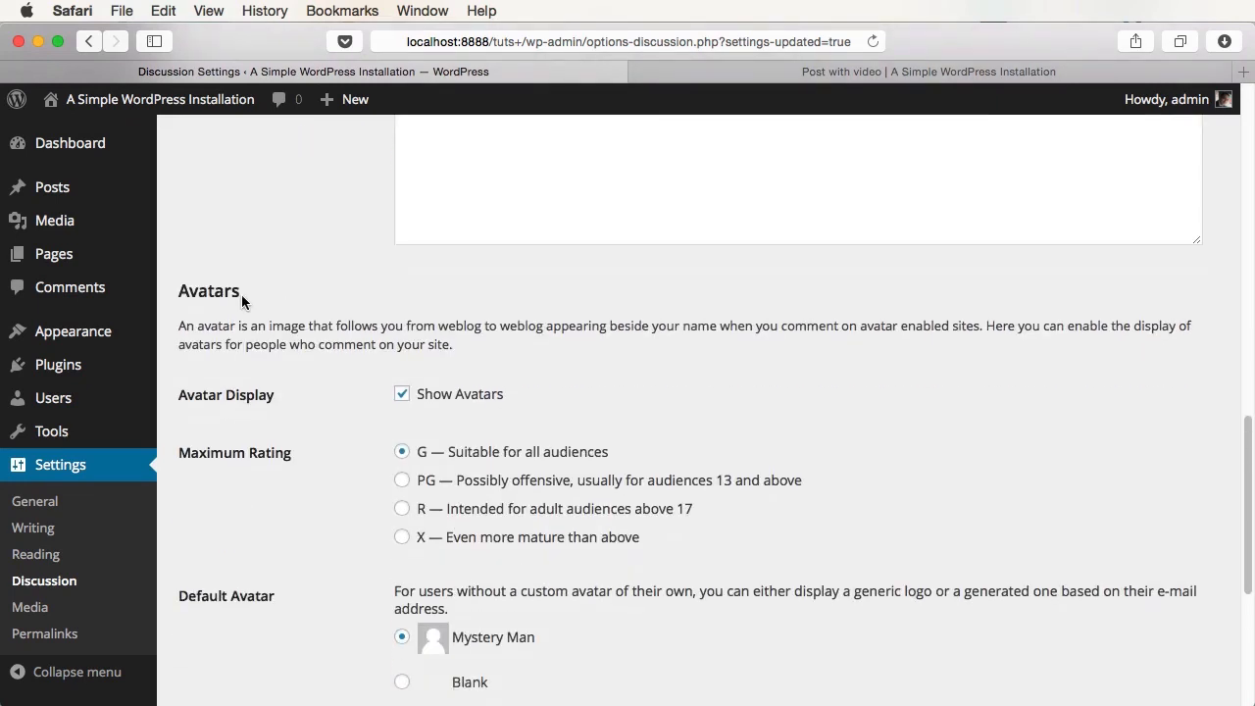
- Open the Hello world! post from the home page and scroll to its comments
click(946, 72)
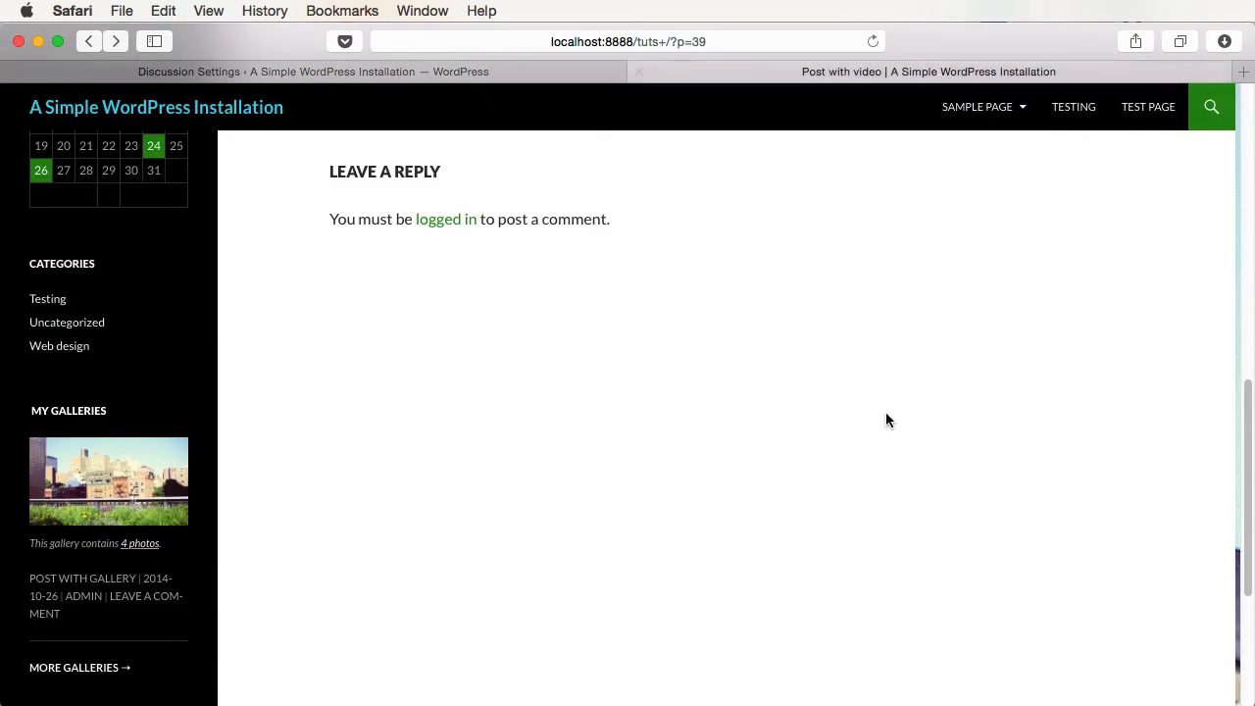
key(super+r)
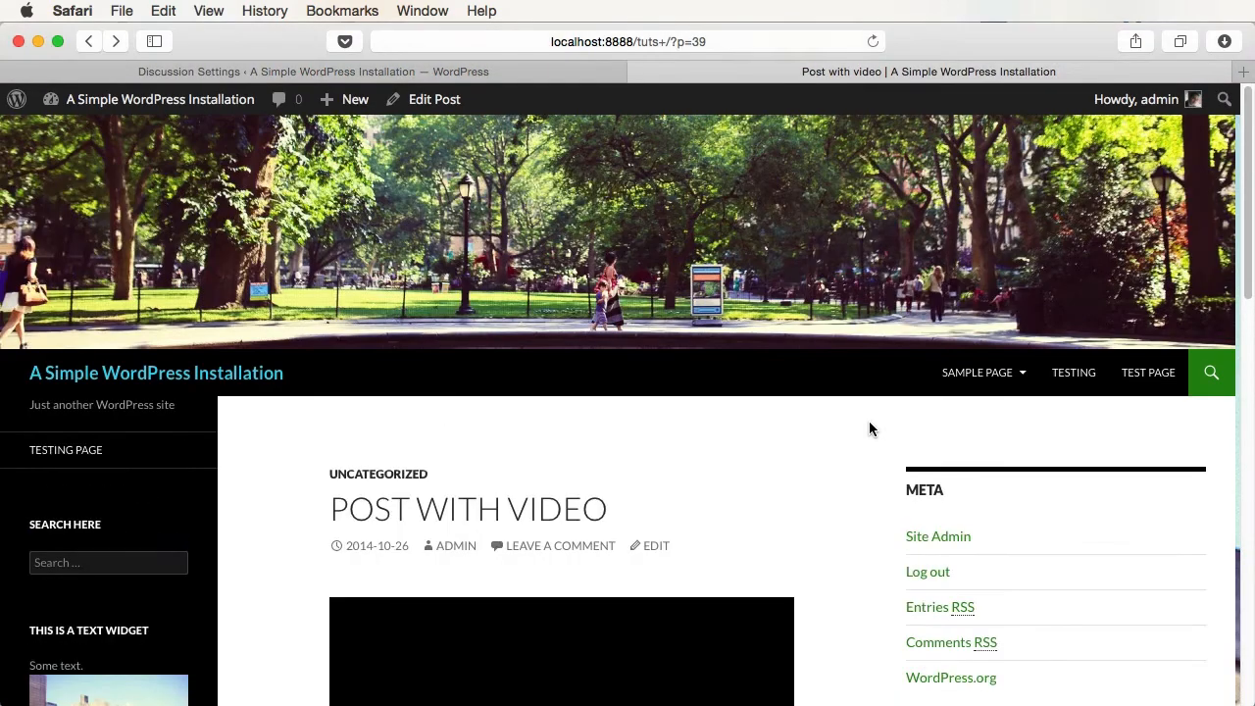
click(159, 377)
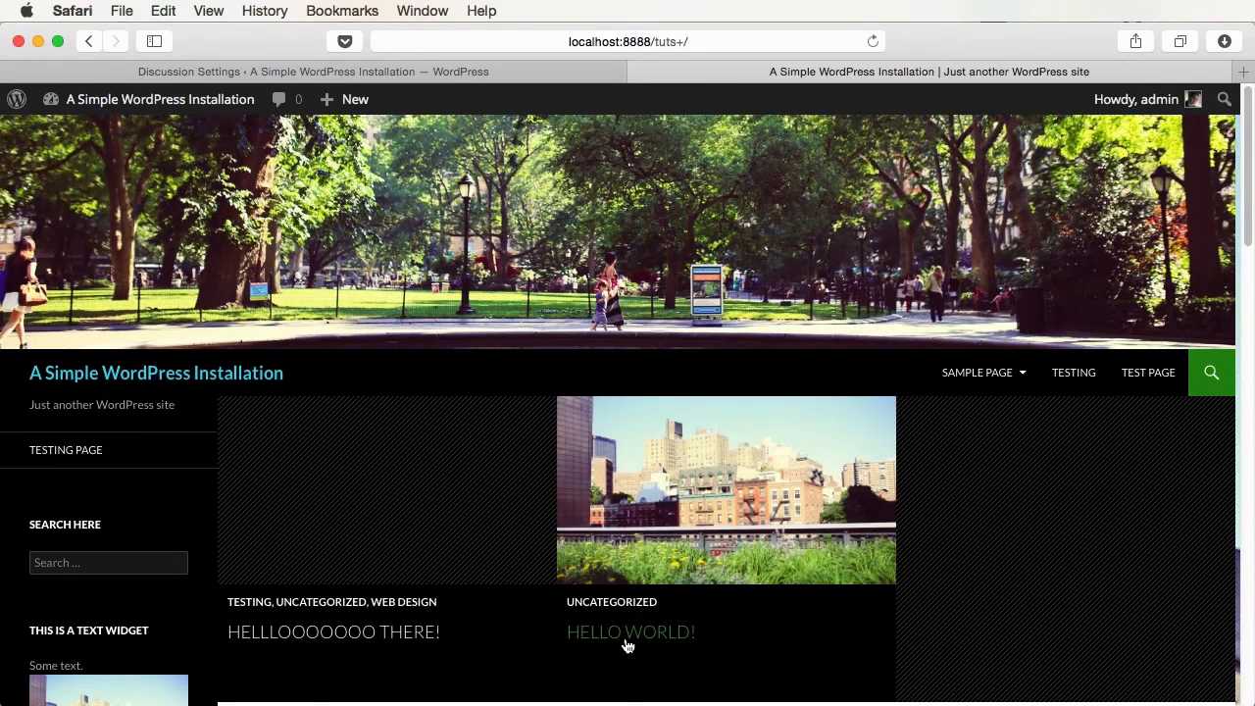
click(629, 637)
scroll(1023, 549, down, 10)
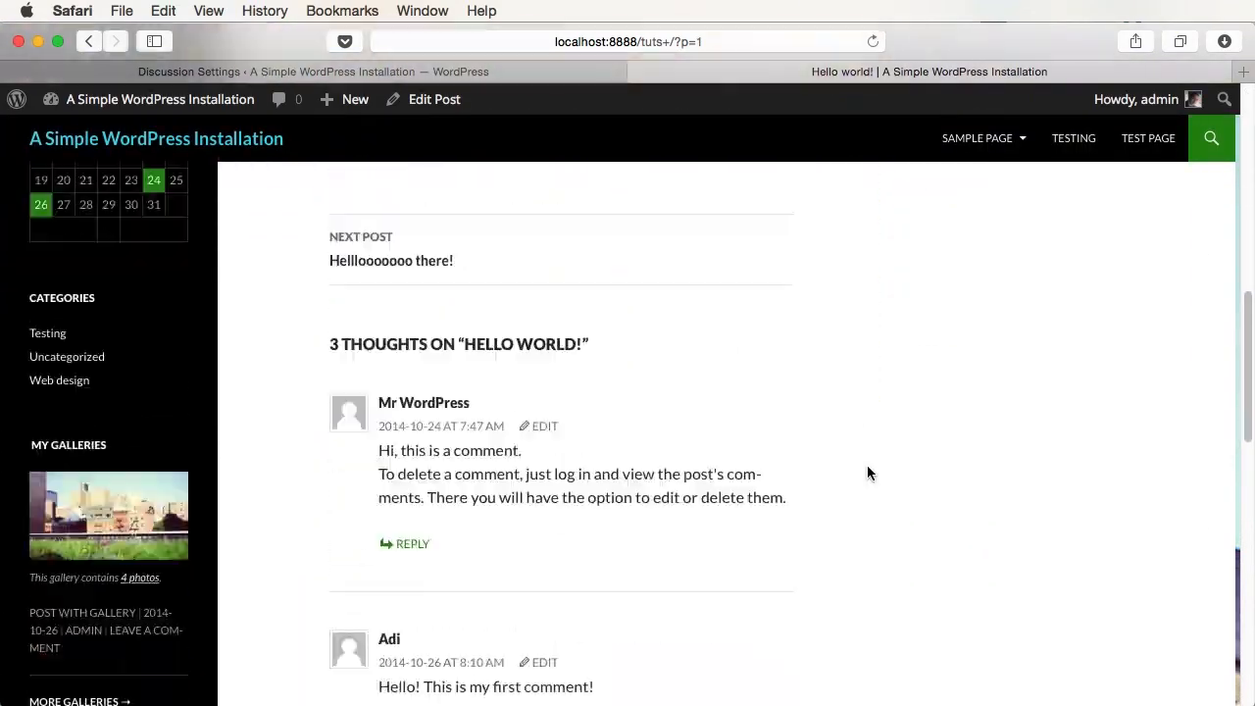
scroll(871, 473, down, 2)
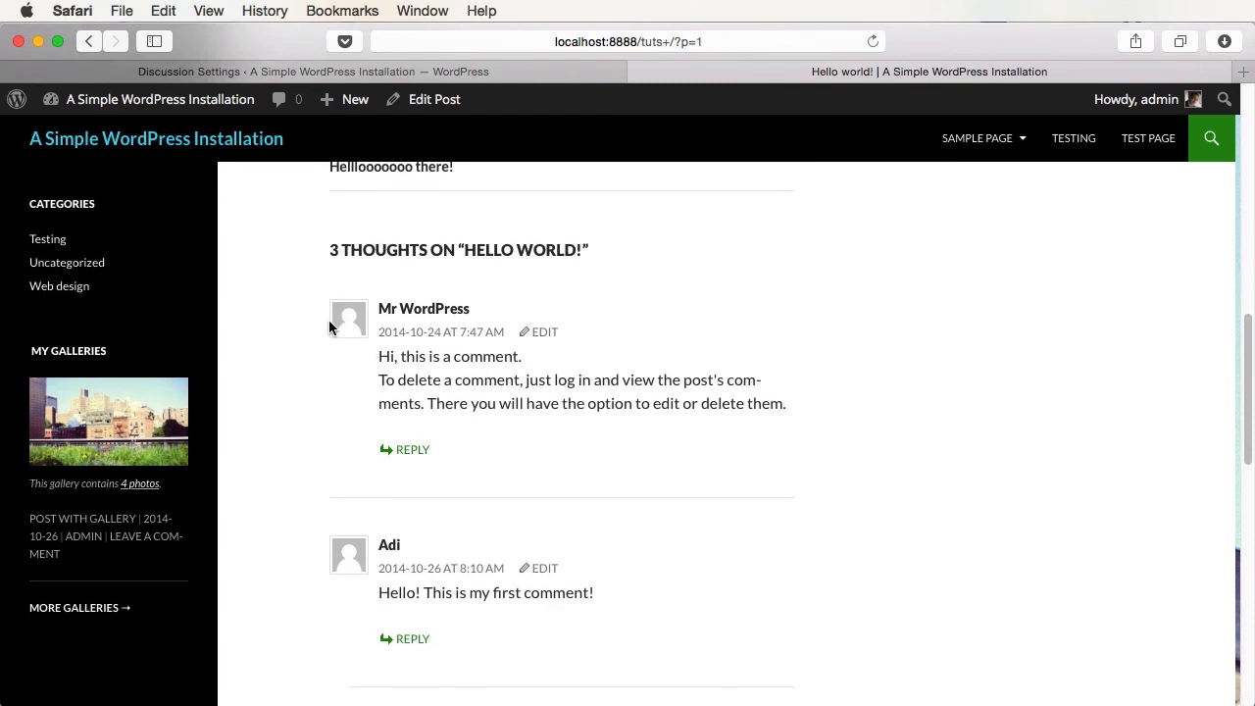
- Turn off avatar display in Discussion settings, save, and check the Hello world! comments
key(ctrl+shift+Tab)
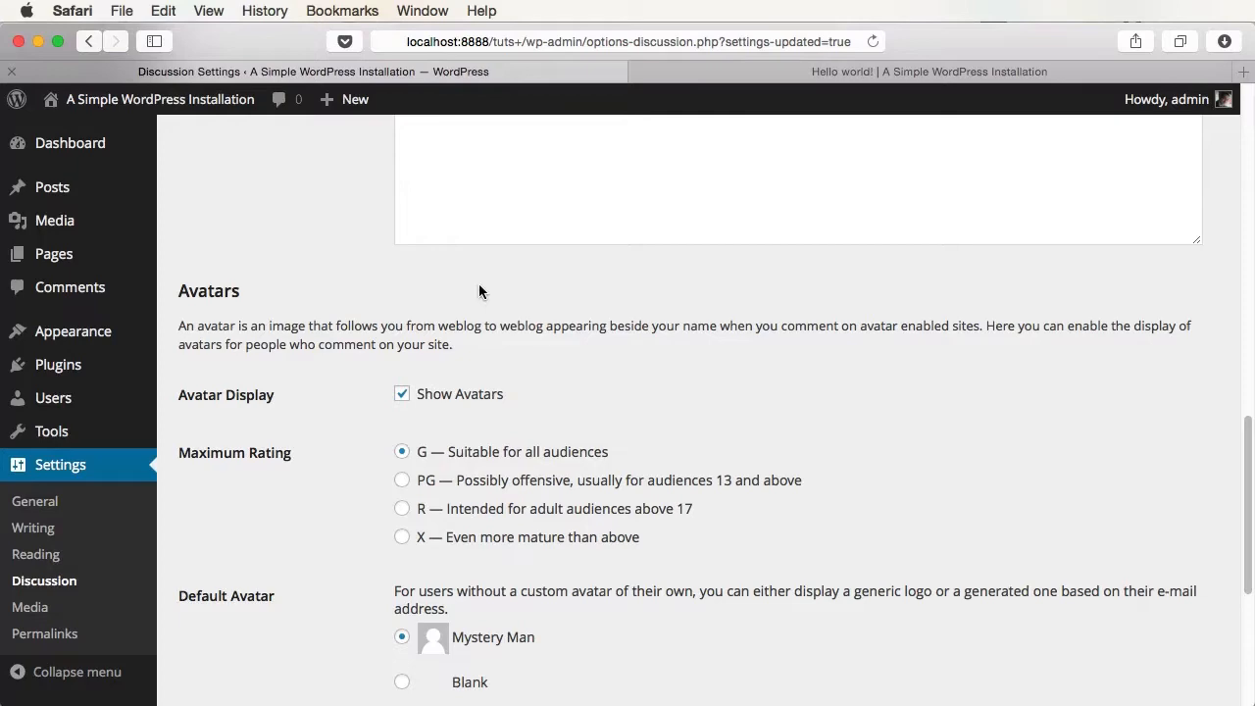
click(453, 402)
scroll(566, 468, down, 5)
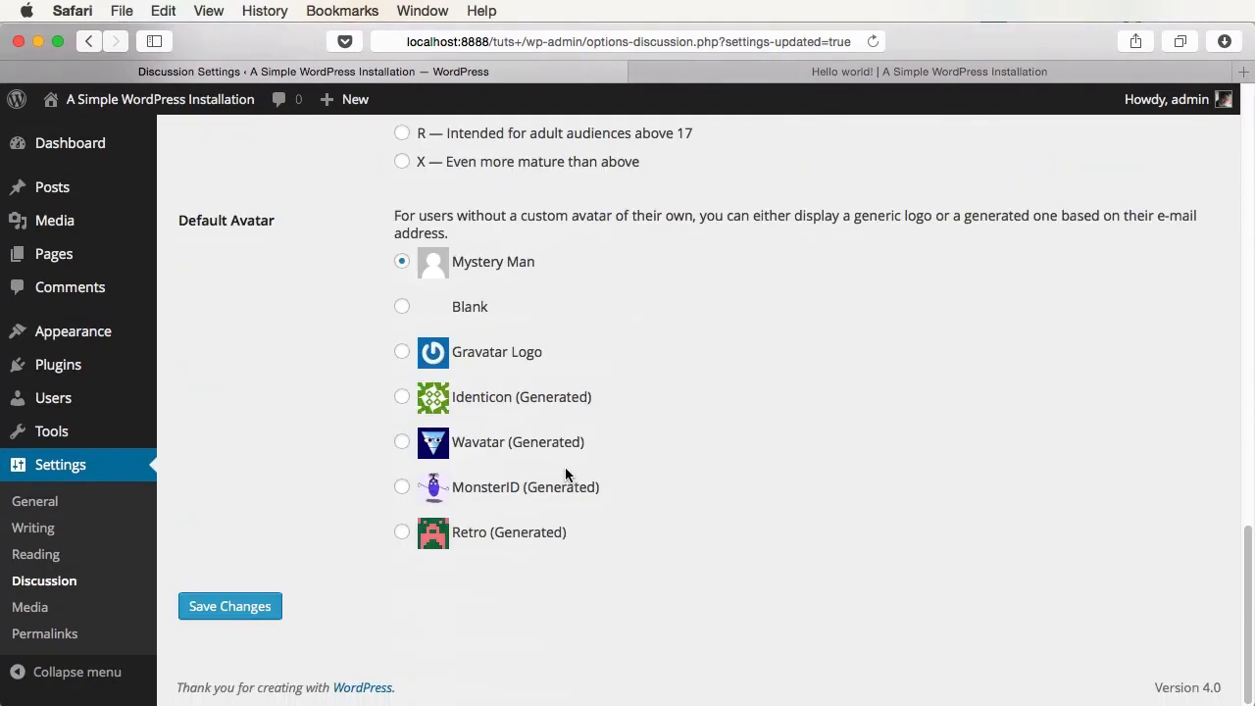
click(258, 610)
click(841, 71)
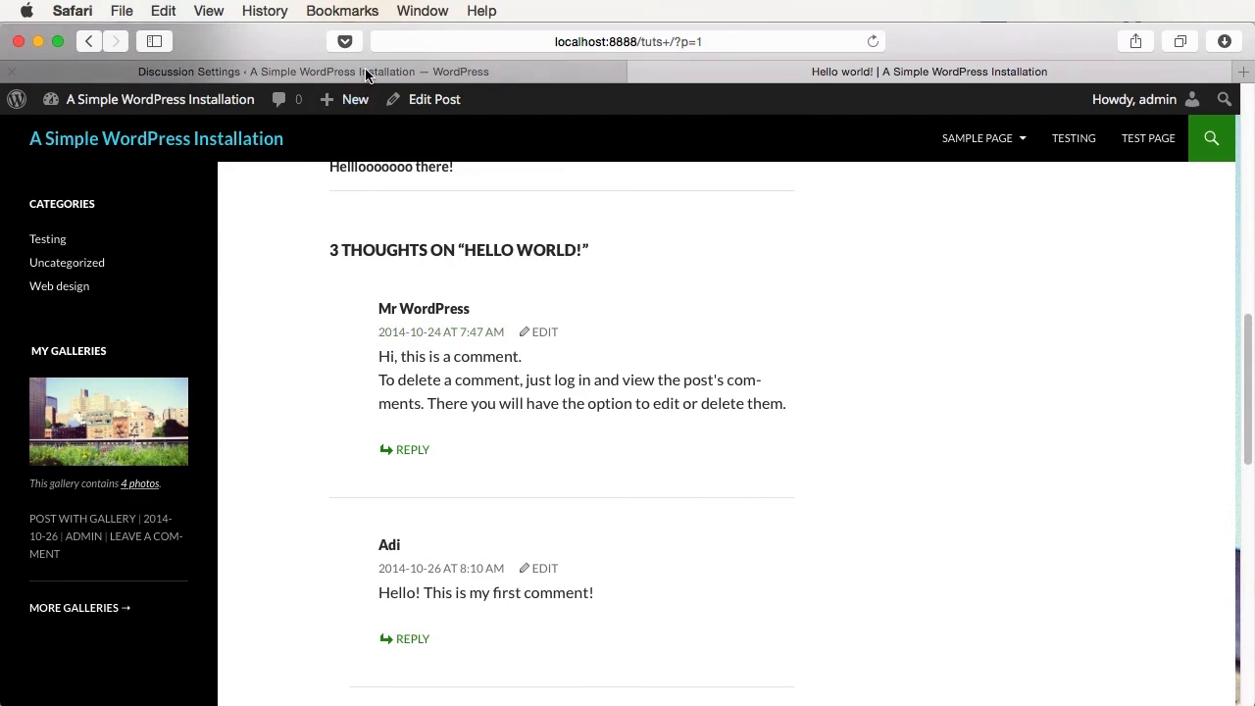
- Turn avatar display back on and save the discussion settings
click(367, 74)
click(439, 206)
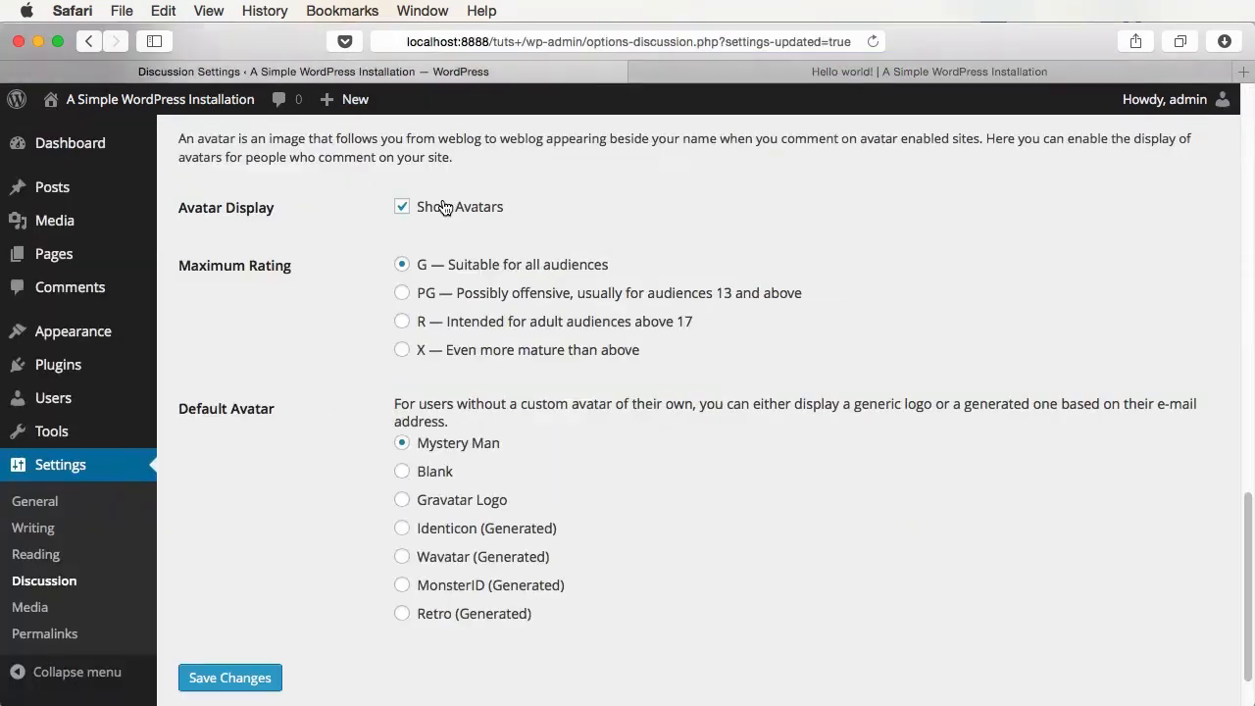
click(247, 681)
scroll(720, 408, down, 15)
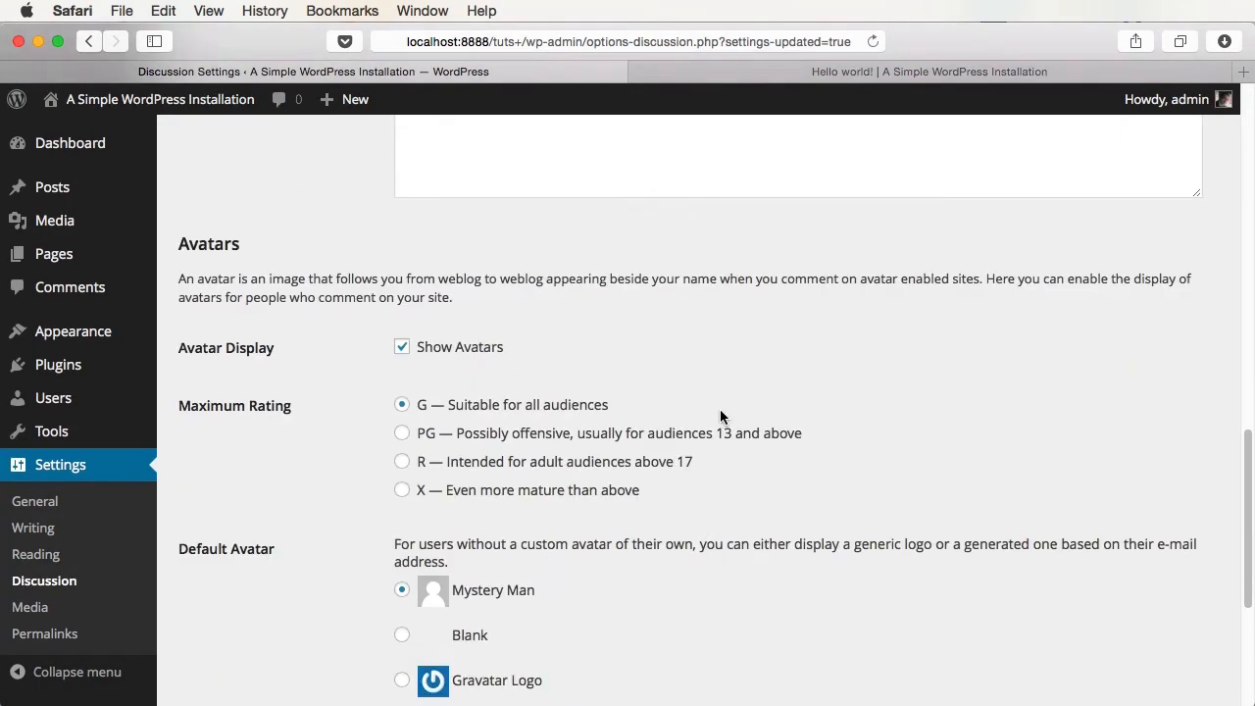
scroll(720, 408, up, 1)
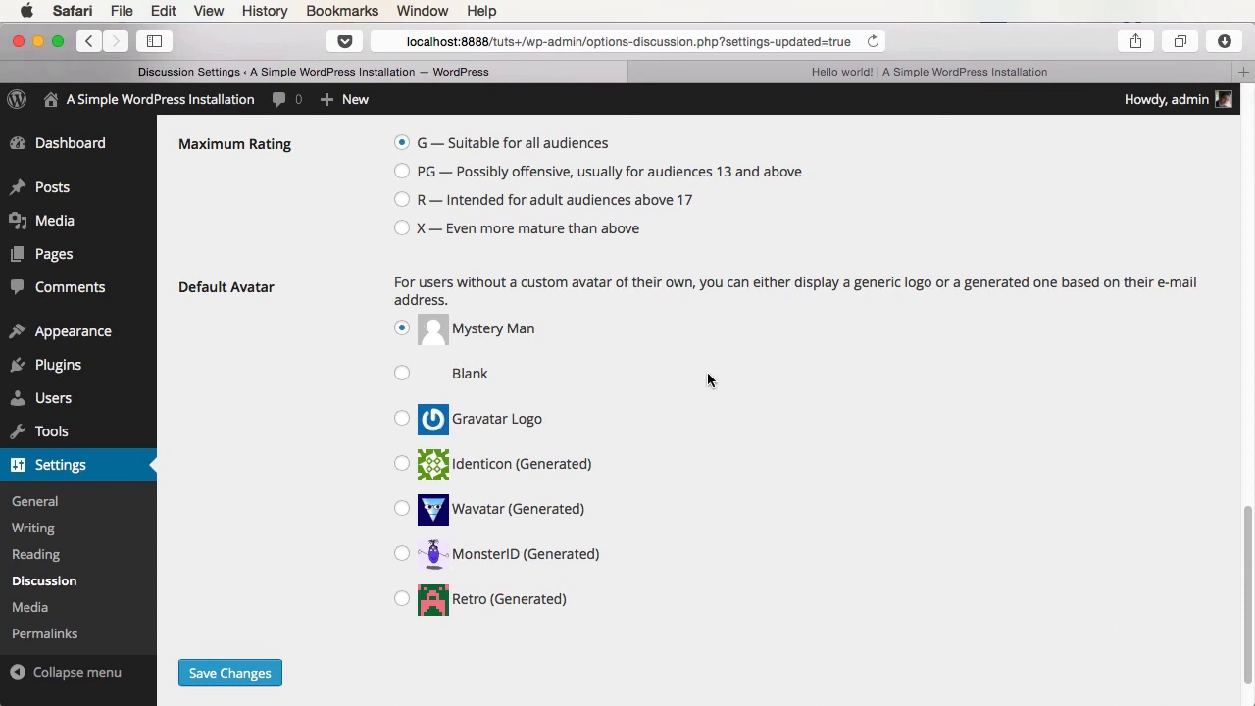
- Set Gravatar Logo as the default avatar, save, and check the Hello world! comments
click(461, 427)
click(275, 671)
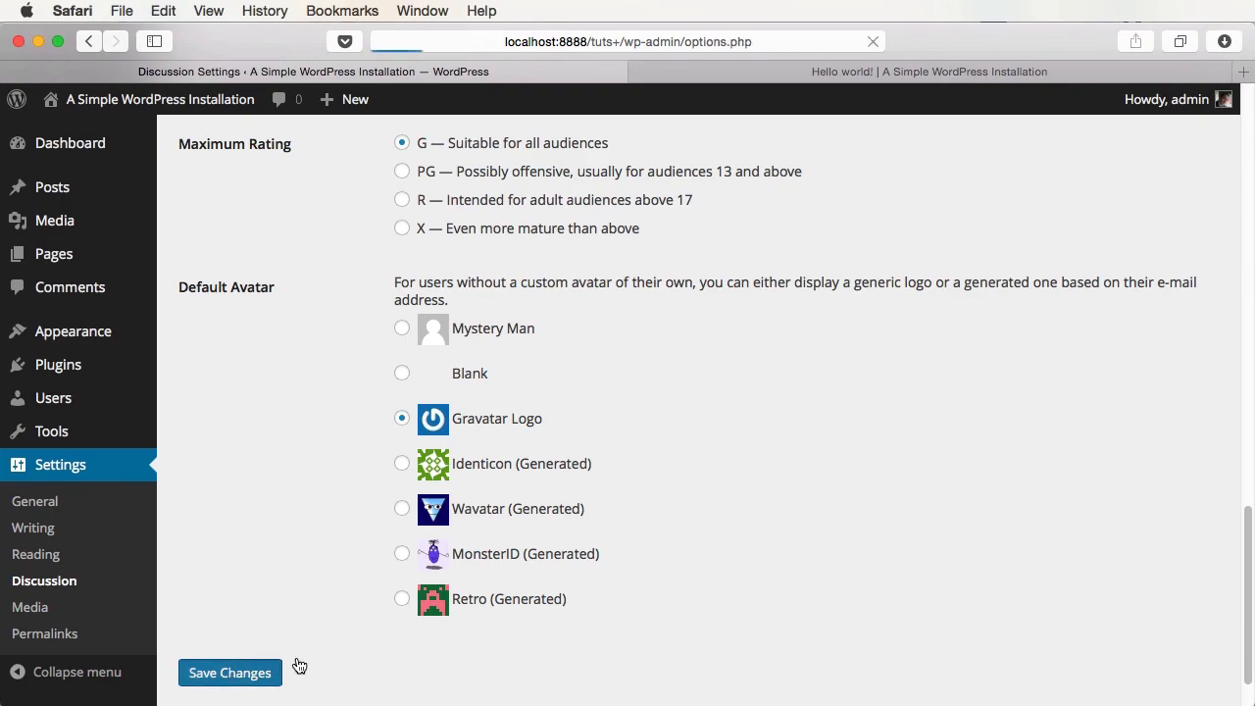
click(902, 72)
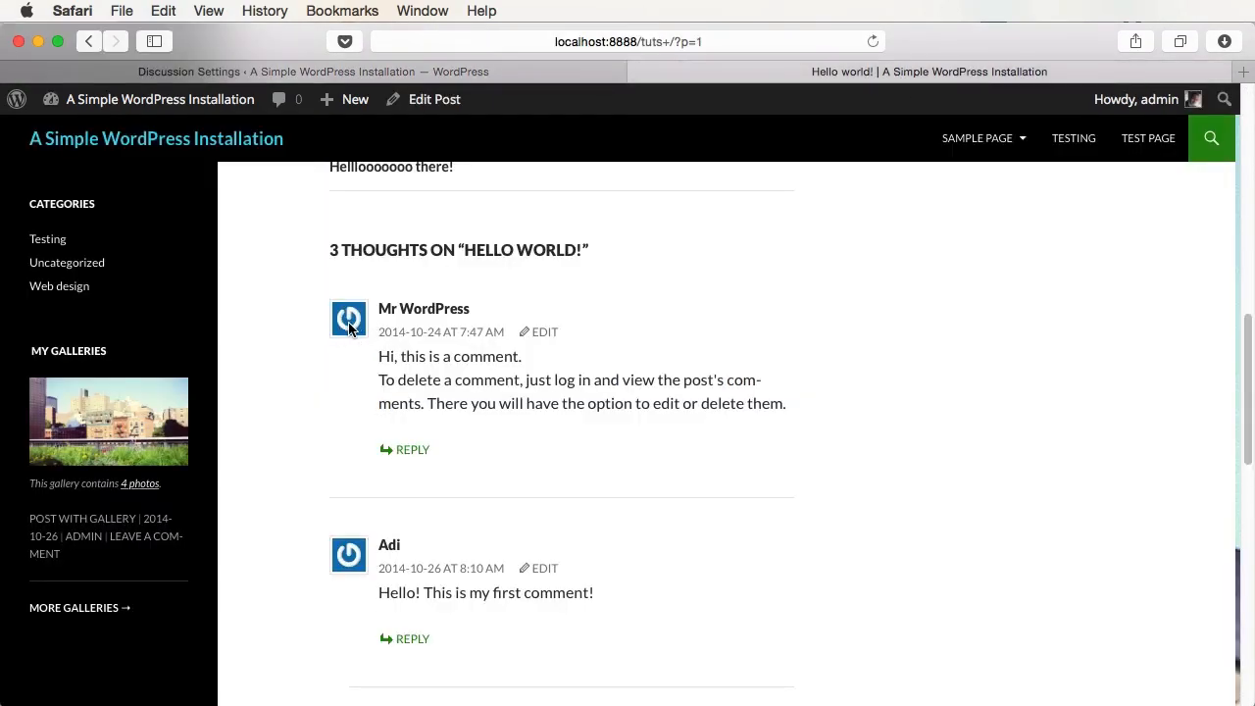
click(470, 71)
scroll(781, 272, down, 15)
scroll(783, 279, up, 1)
scroll(783, 278, up, 15)
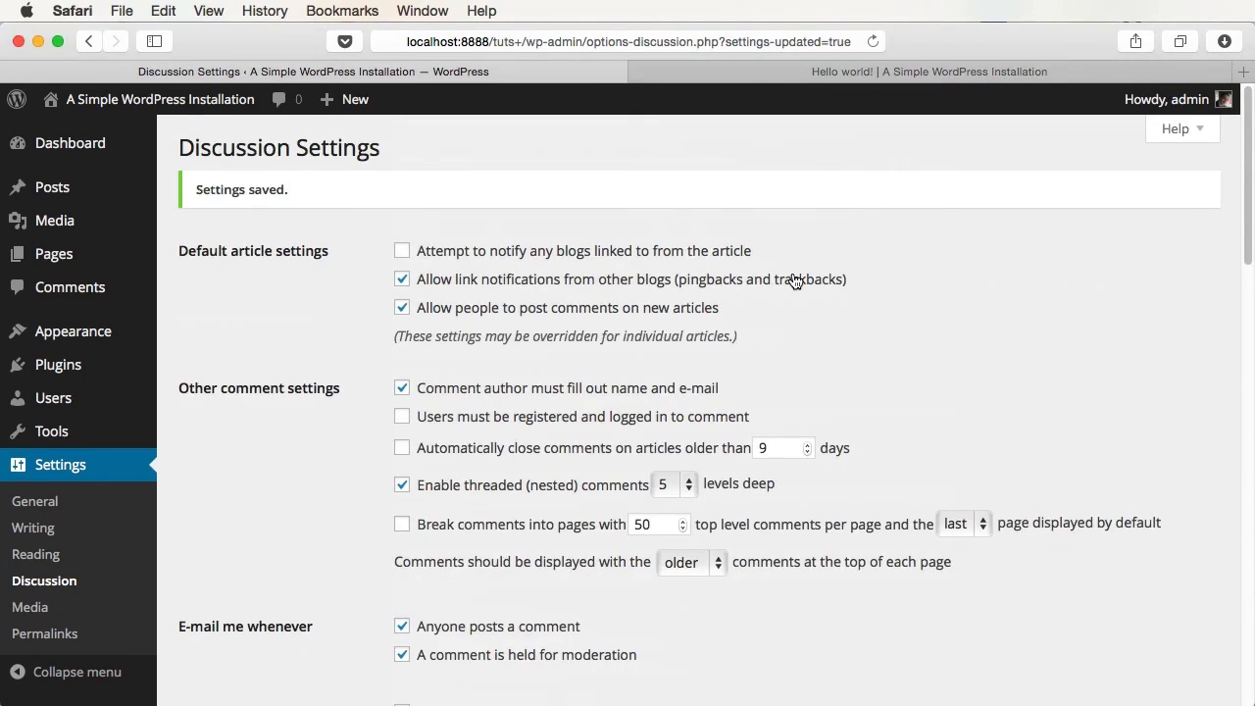
- Open Settings > Media, then open the tuts+ site folder in Finder
click(30, 607)
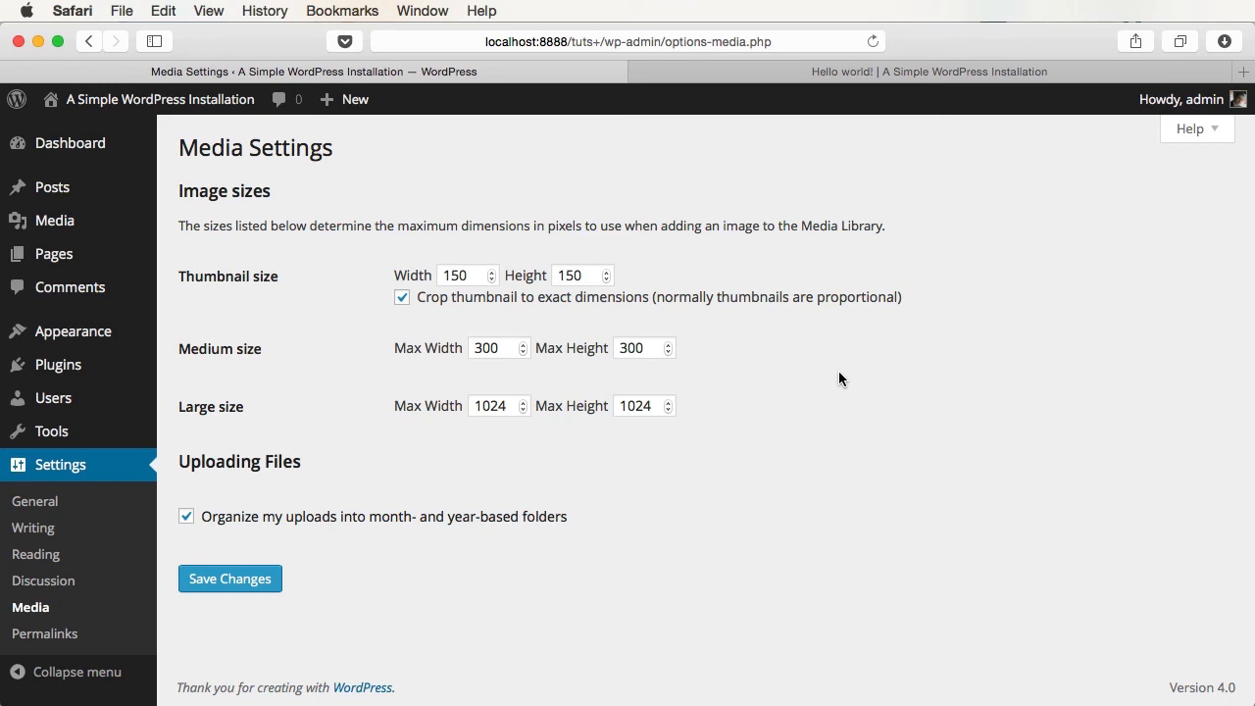
key(super+Tab)
double_click(481, 258)
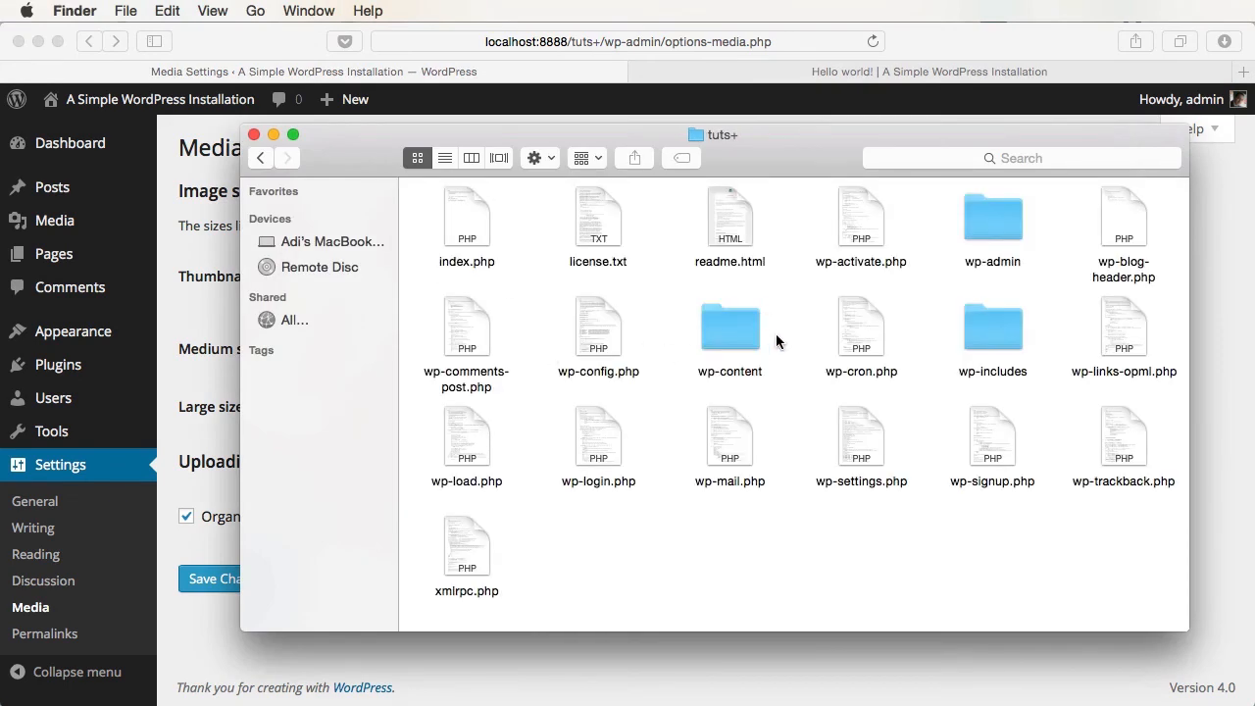
- Browse to wp-content/uploads/2014/10 and enlarge the Finder window
double_click(740, 338)
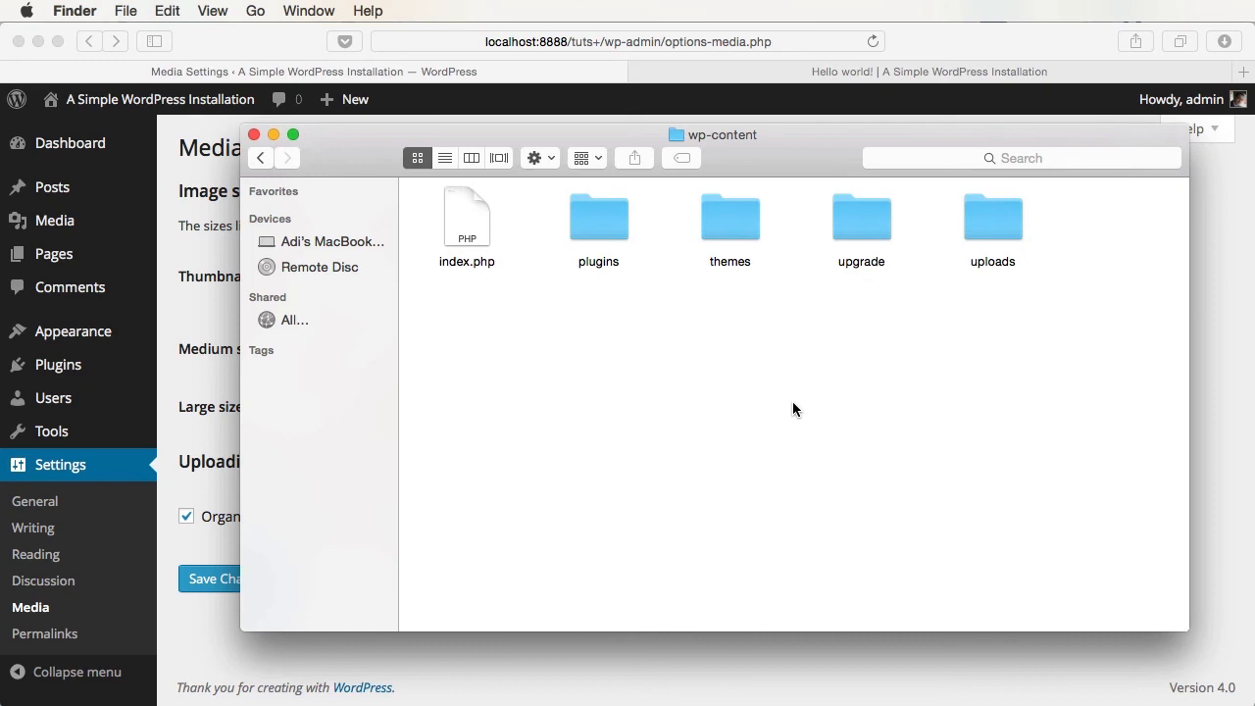
double_click(993, 217)
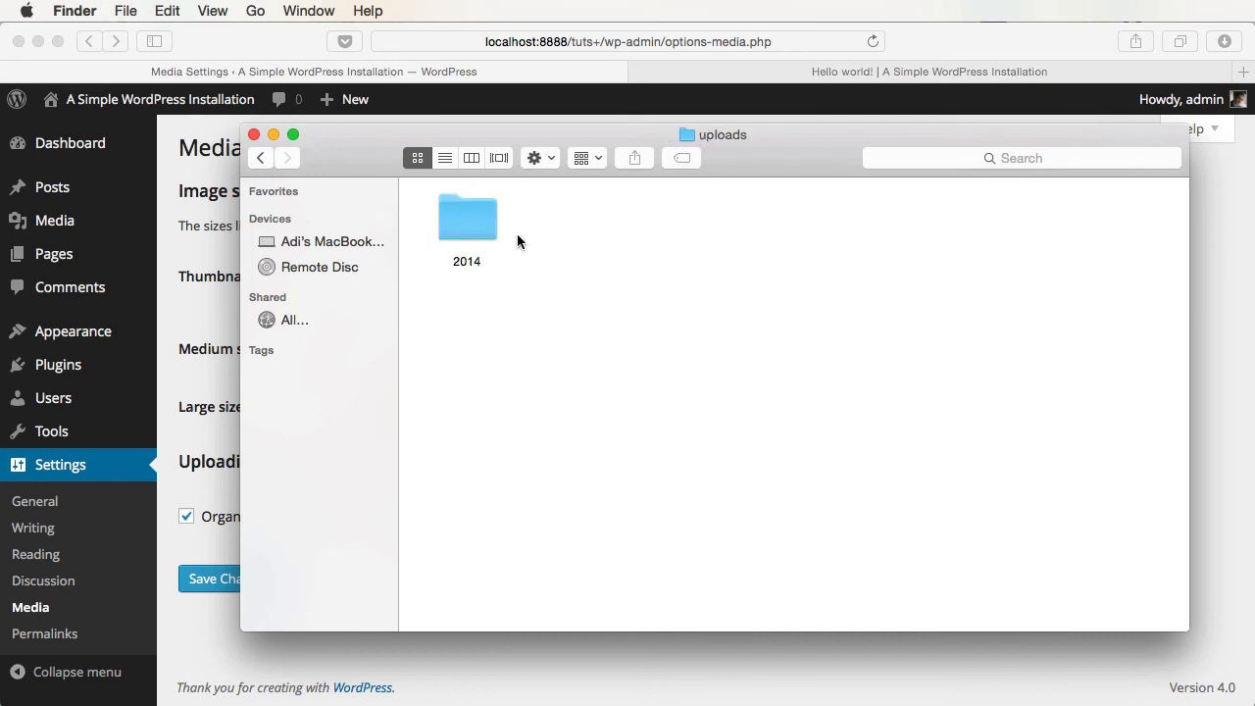
double_click(481, 223)
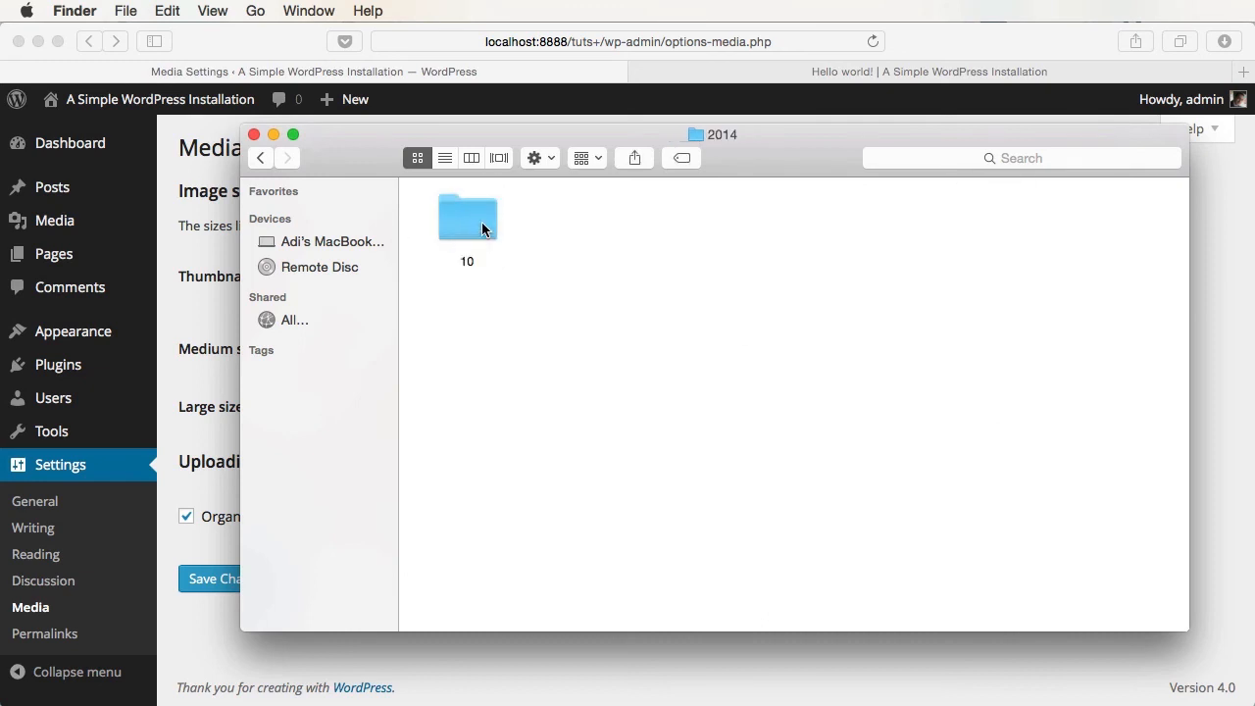
double_click(474, 241)
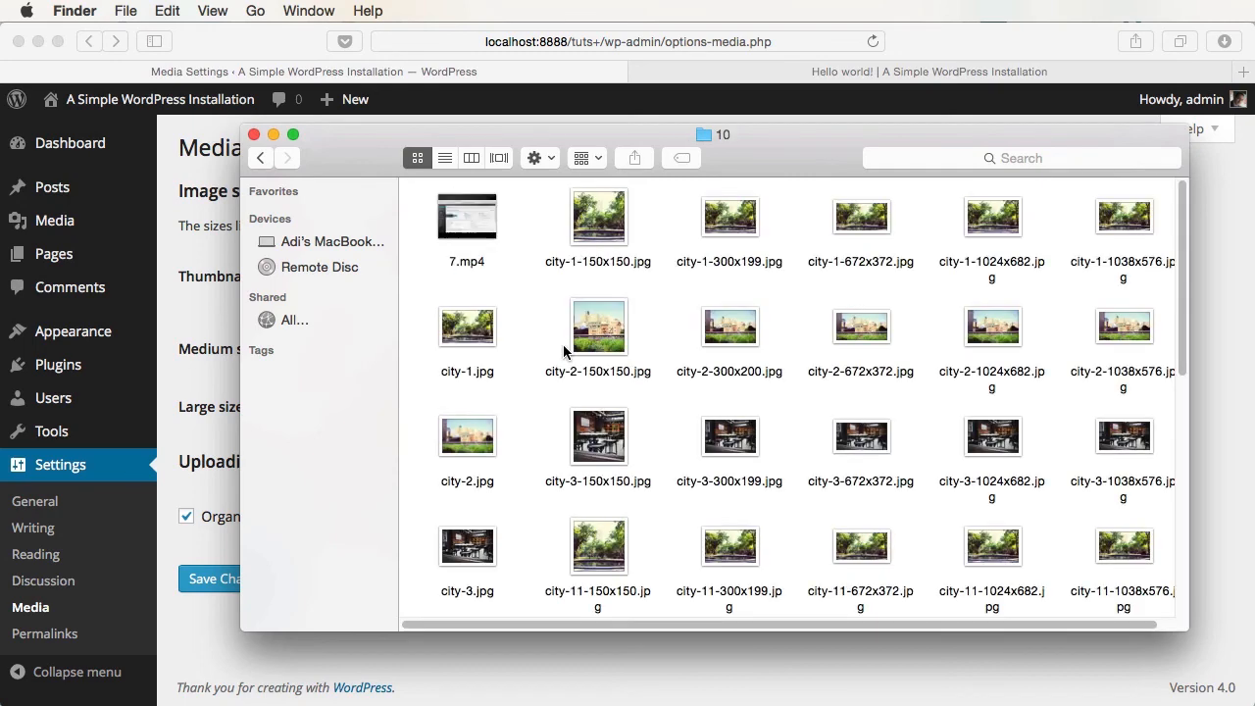
scroll(751, 342, down, 10)
scroll(1017, 392, up, 10)
drag(1185, 631, 1254, 705)
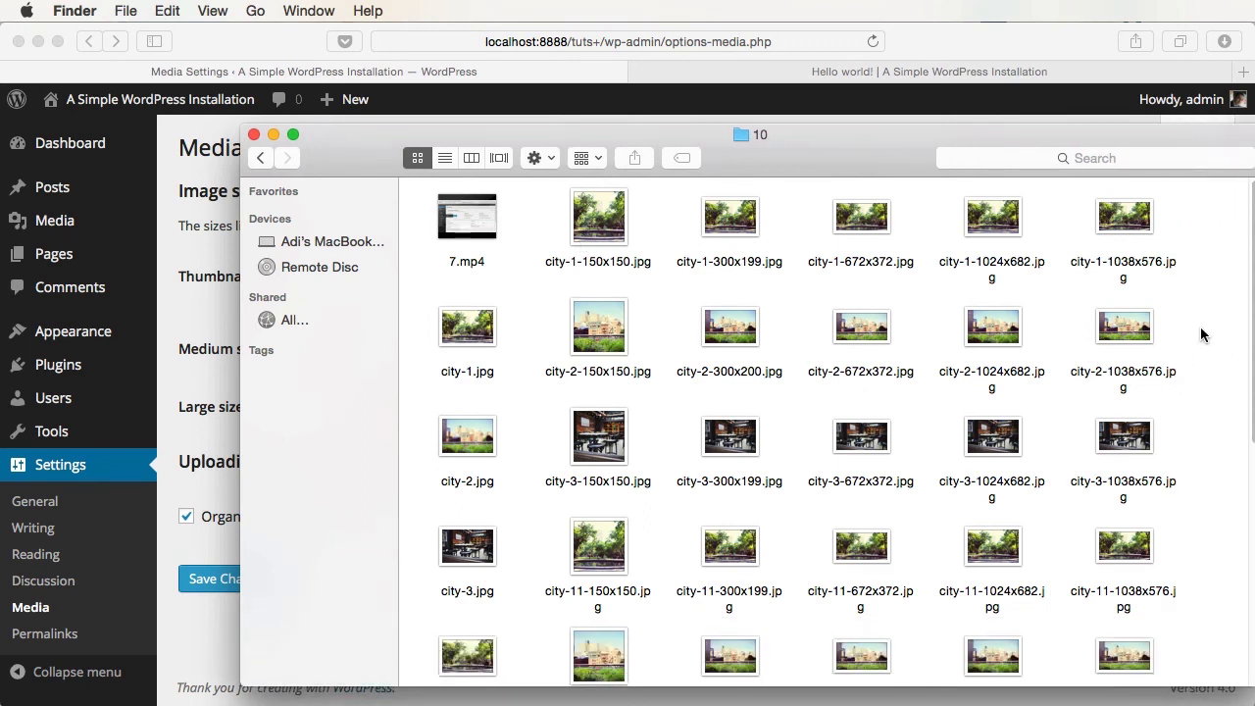
- Compare the city-1 150x150 and 1024x682 copies against the Media Settings size limits
click(586, 223)
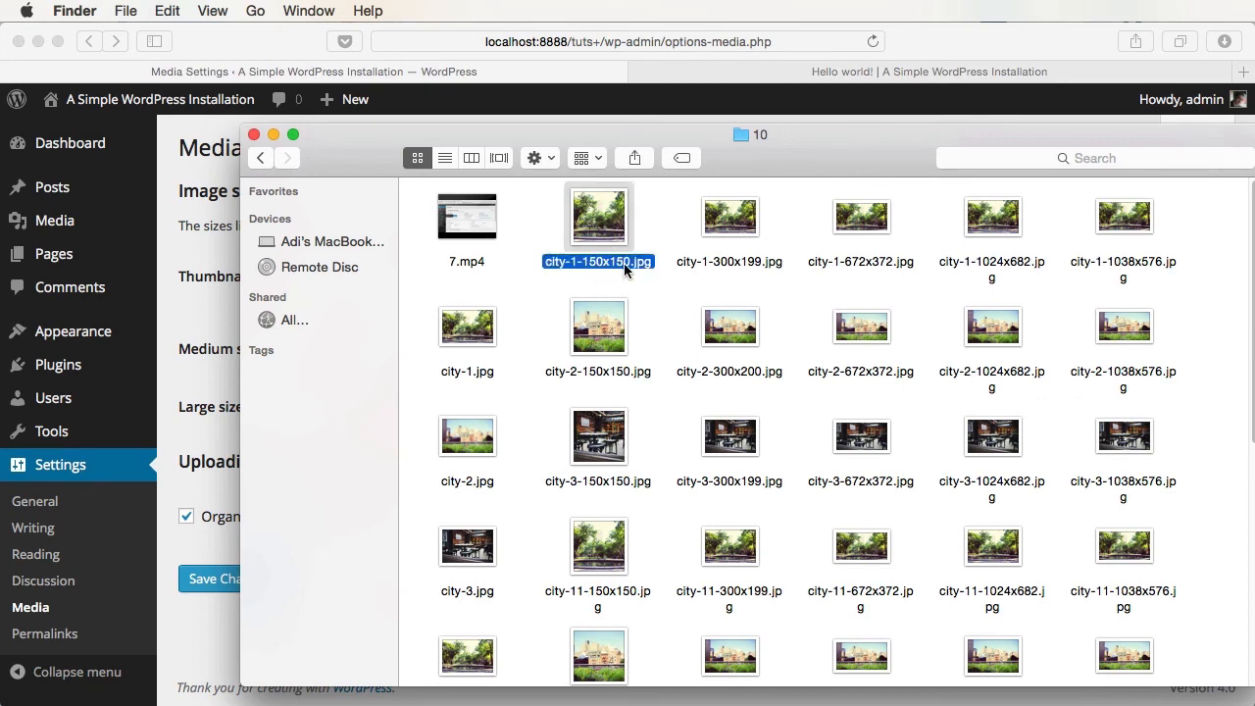
key(super+Tab)
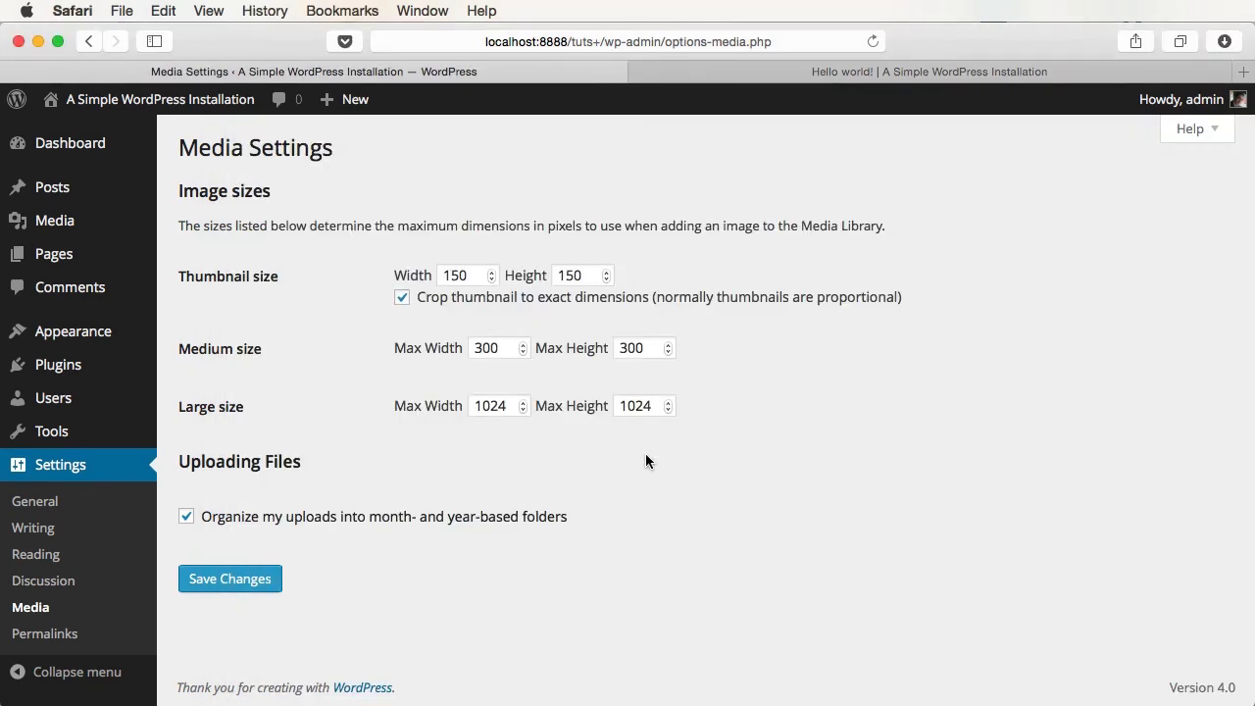
key(super+Tab)
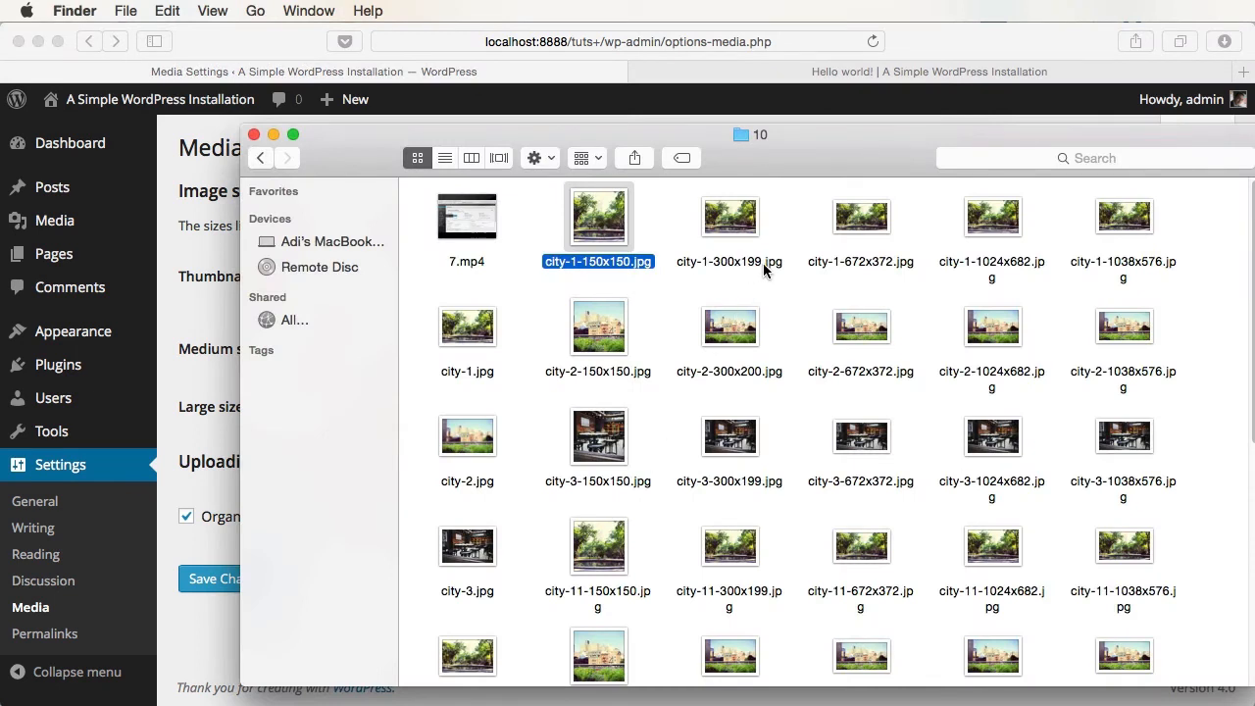
key(super+Tab)
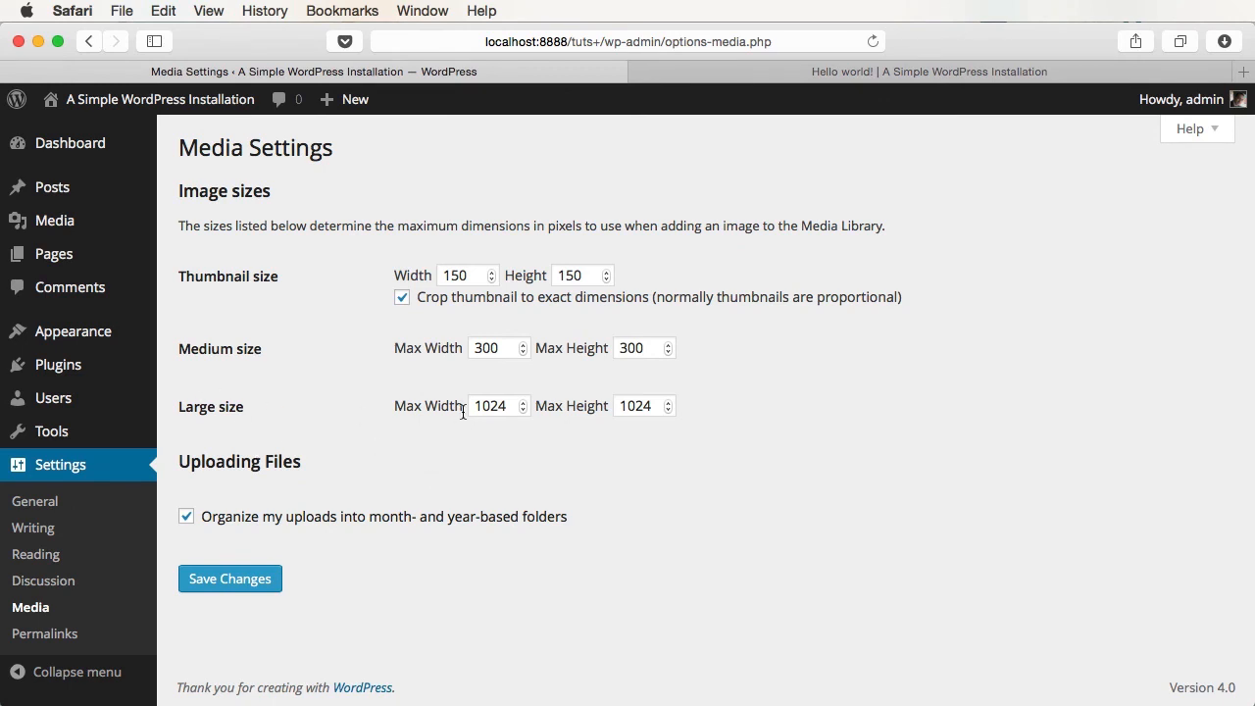
key(super+Tab)
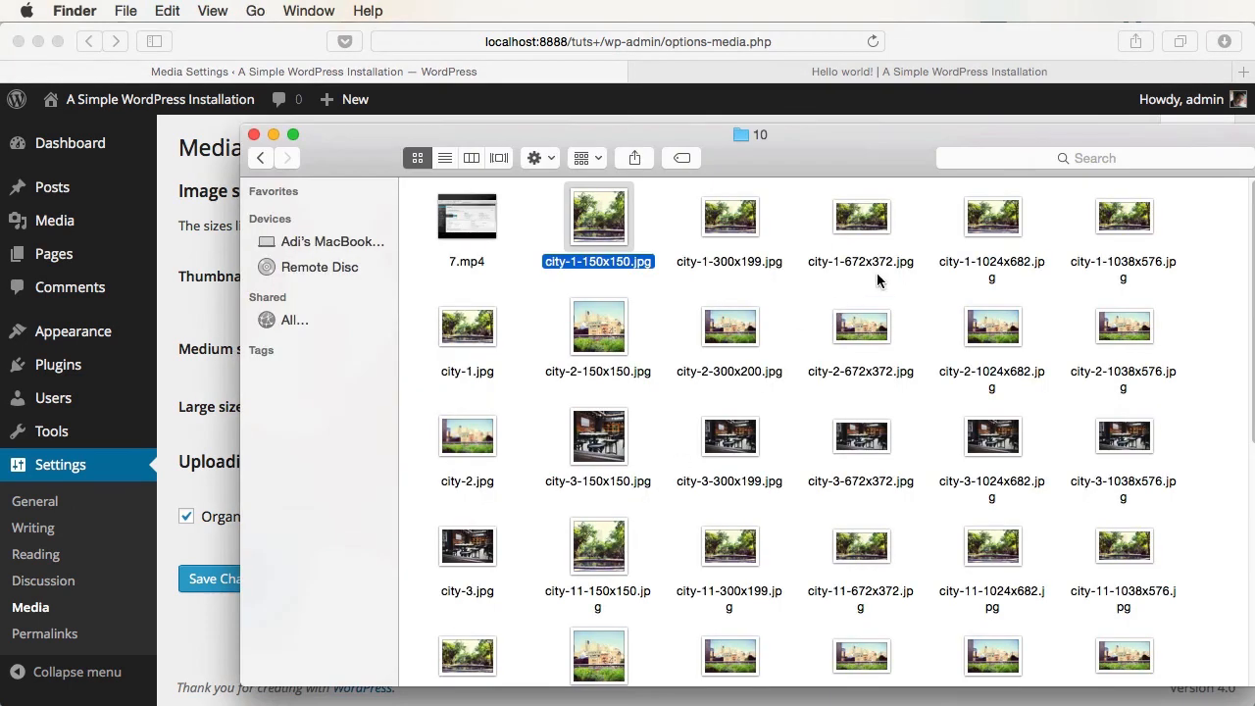
click(993, 276)
key(super+Up)
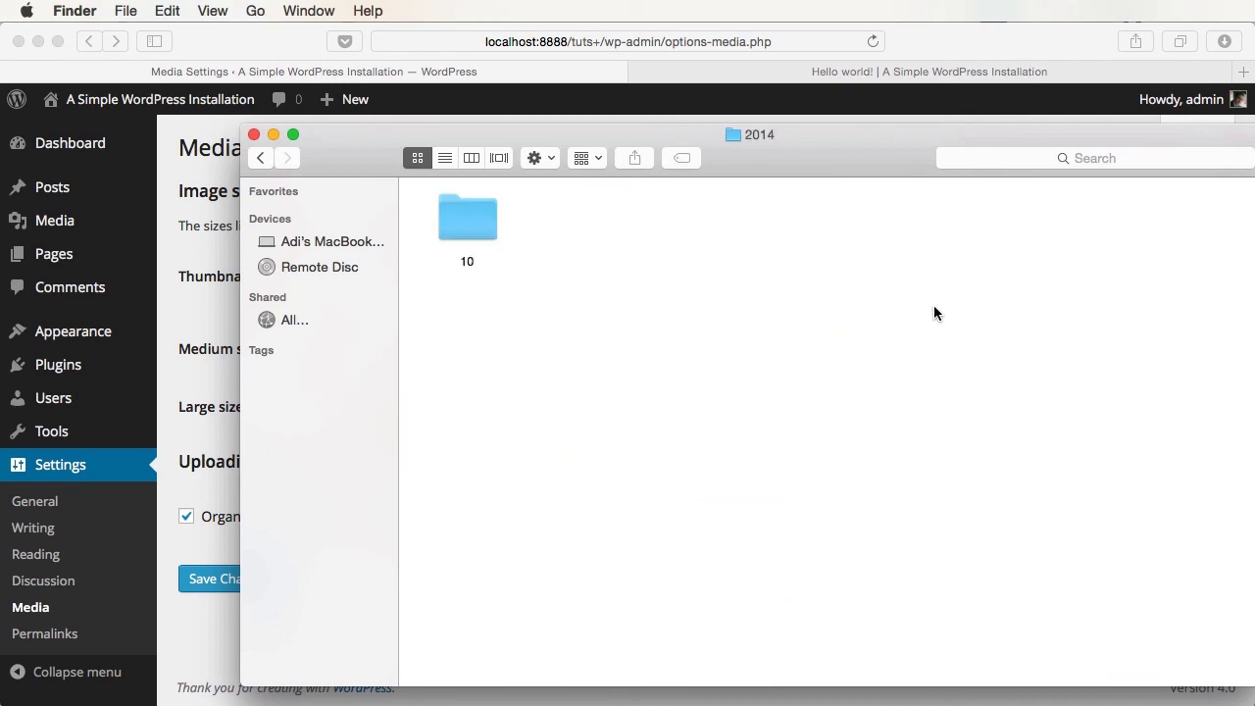
key(super+Up)
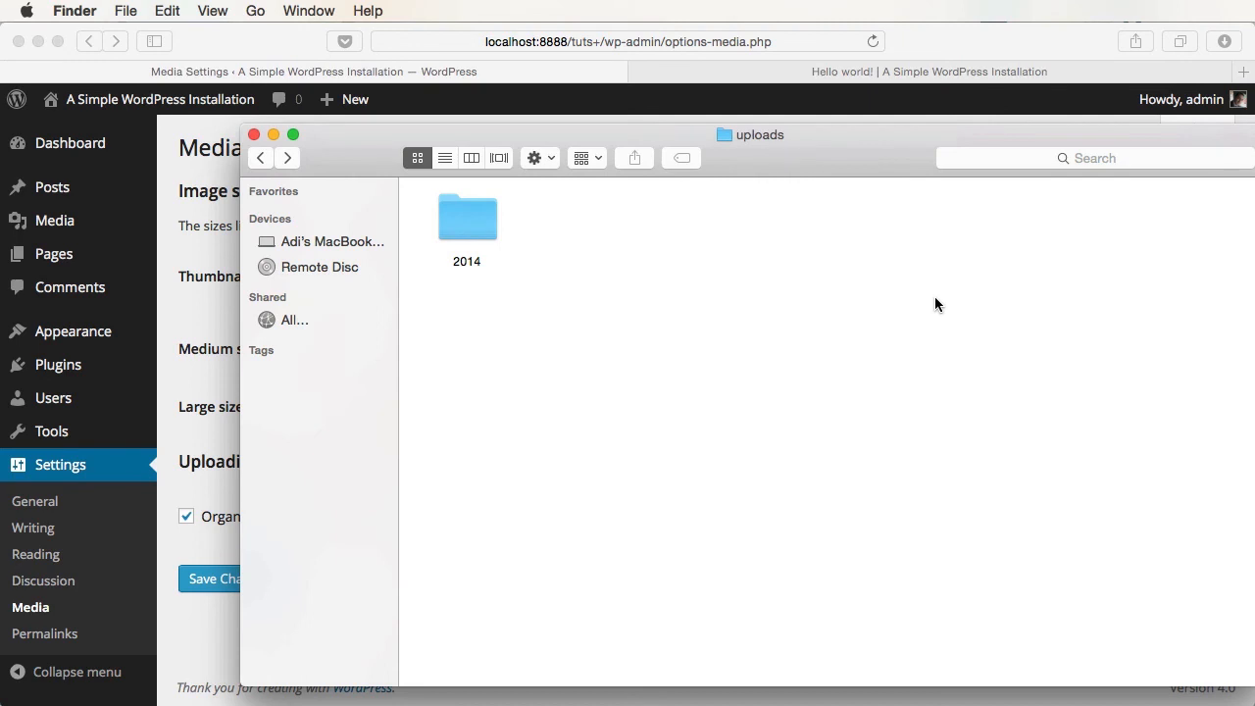
double_click(467, 220)
click(224, 308)
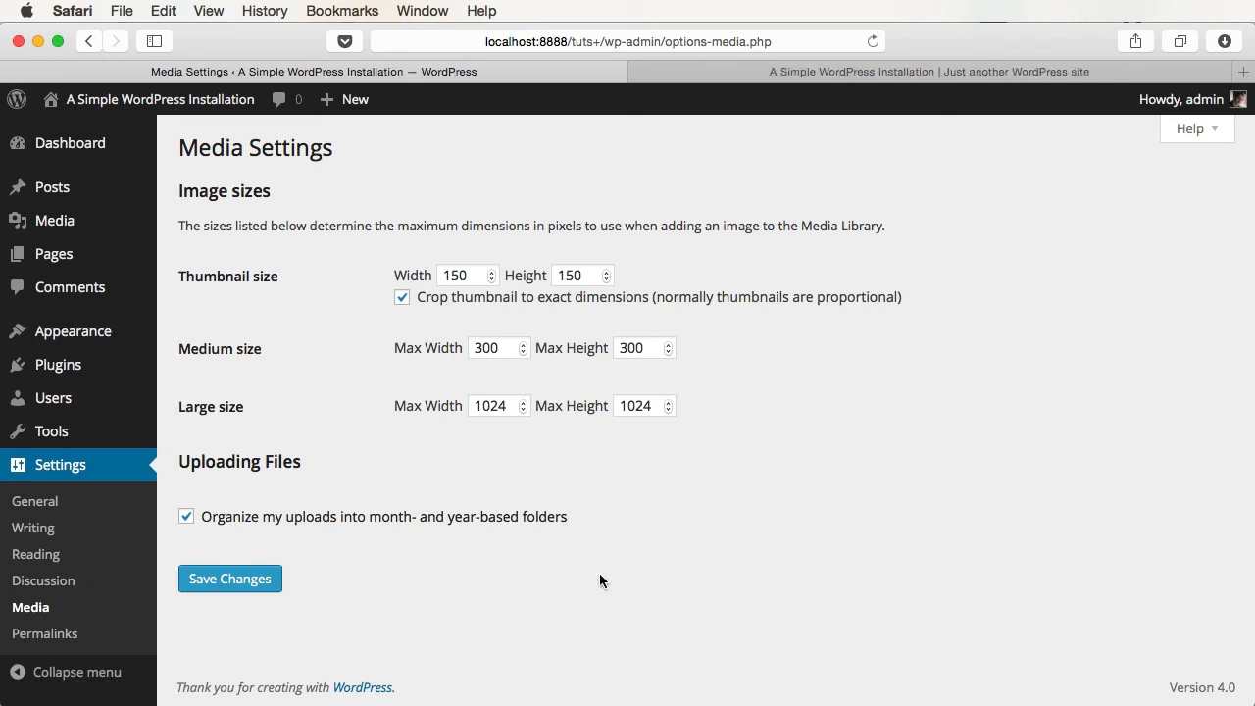
- Open Permalink Settings and view the Hello world! post on the live site
click(49, 634)
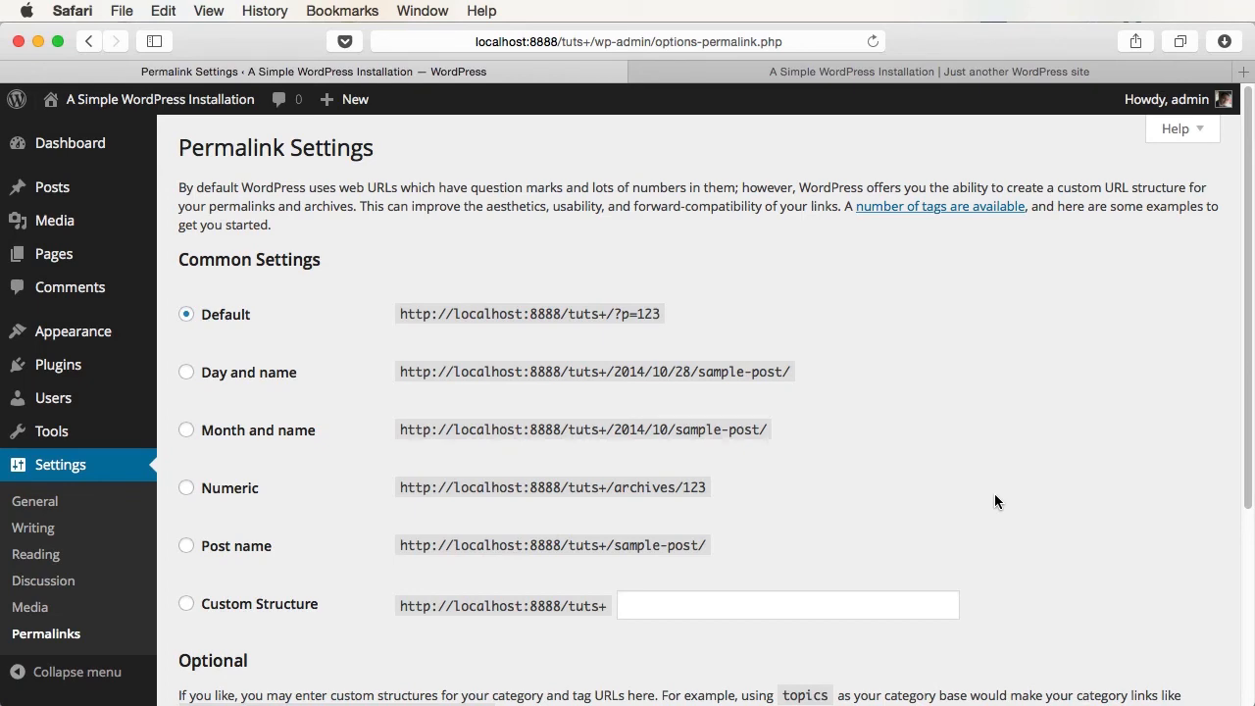
click(956, 69)
click(653, 635)
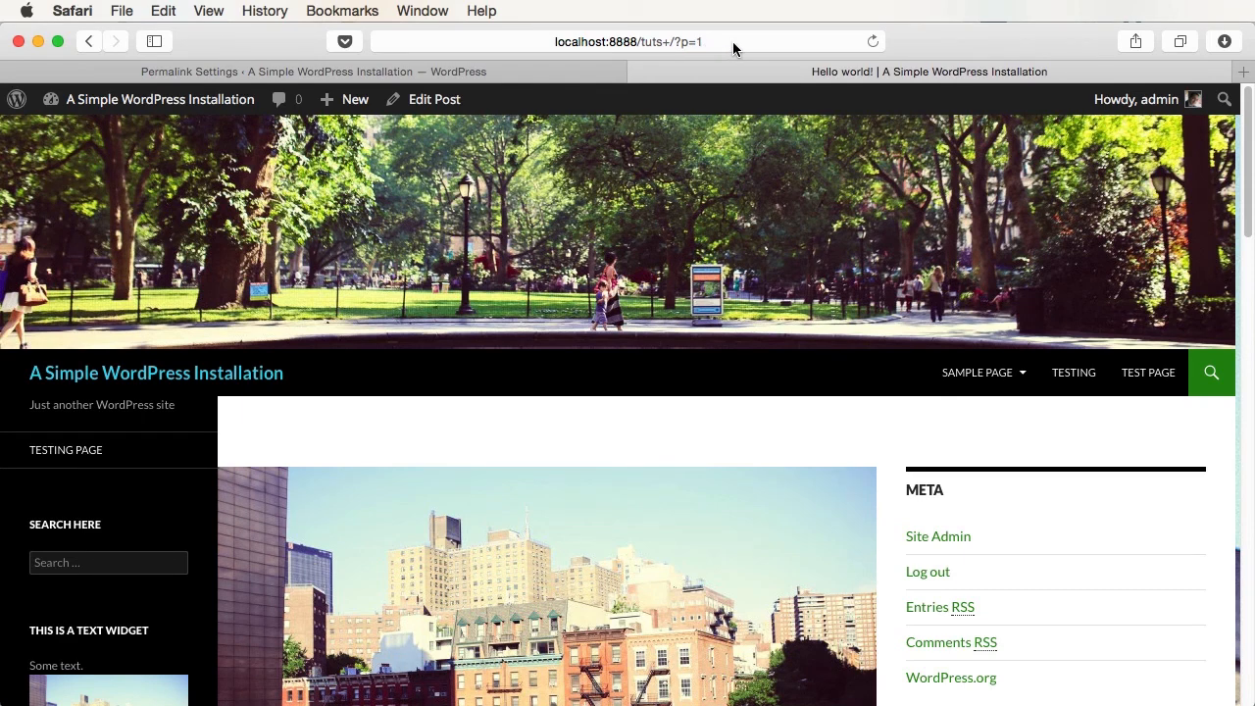
- Select the Post name structure, save, and reload the Hello world! post
click(413, 69)
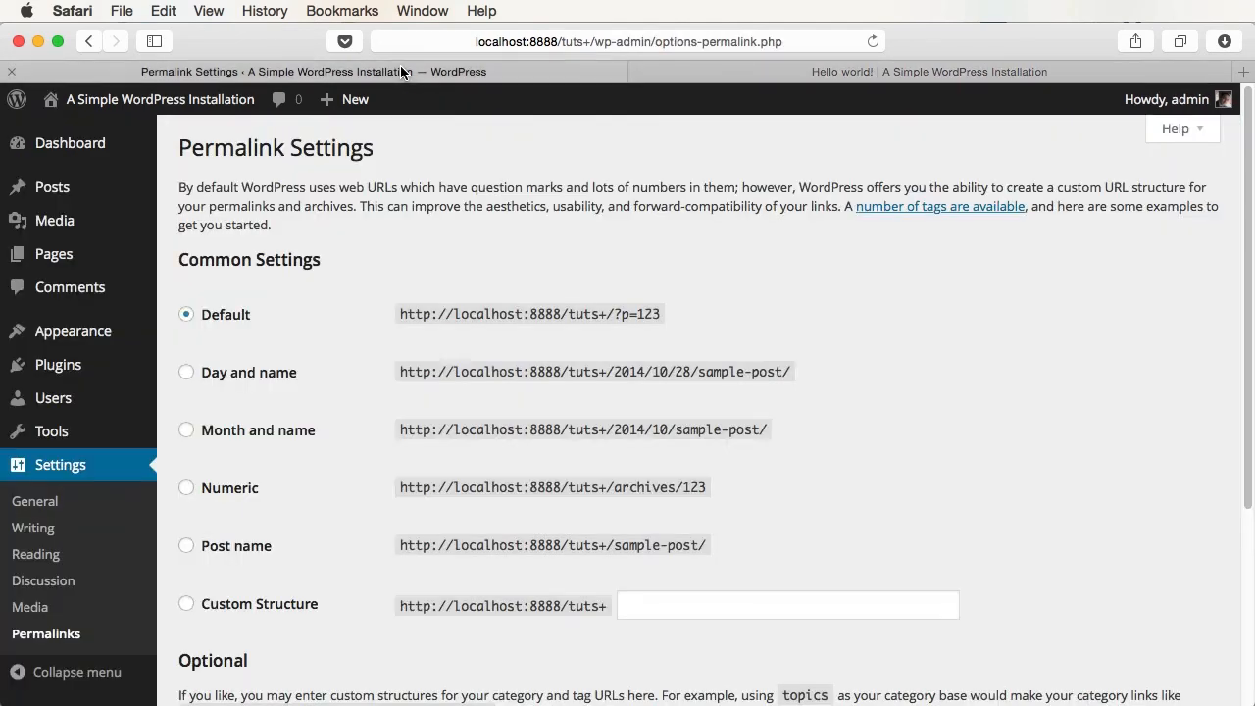
click(238, 547)
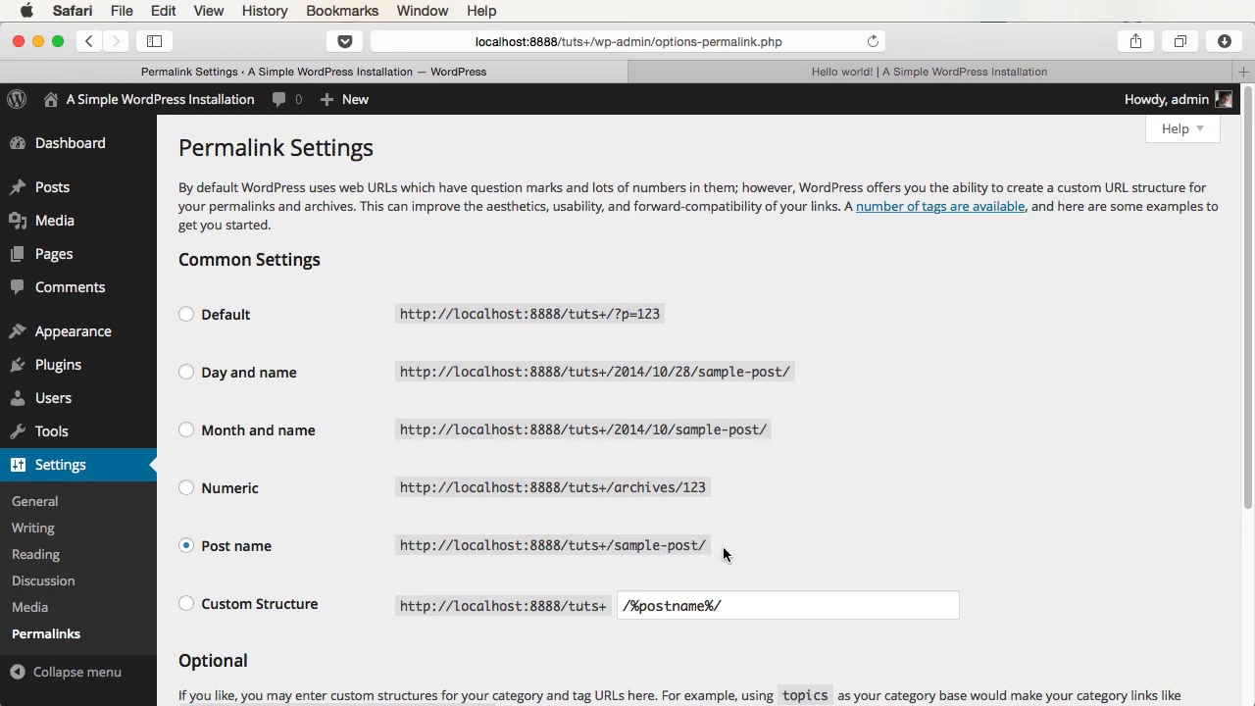
scroll(723, 554, down, 5)
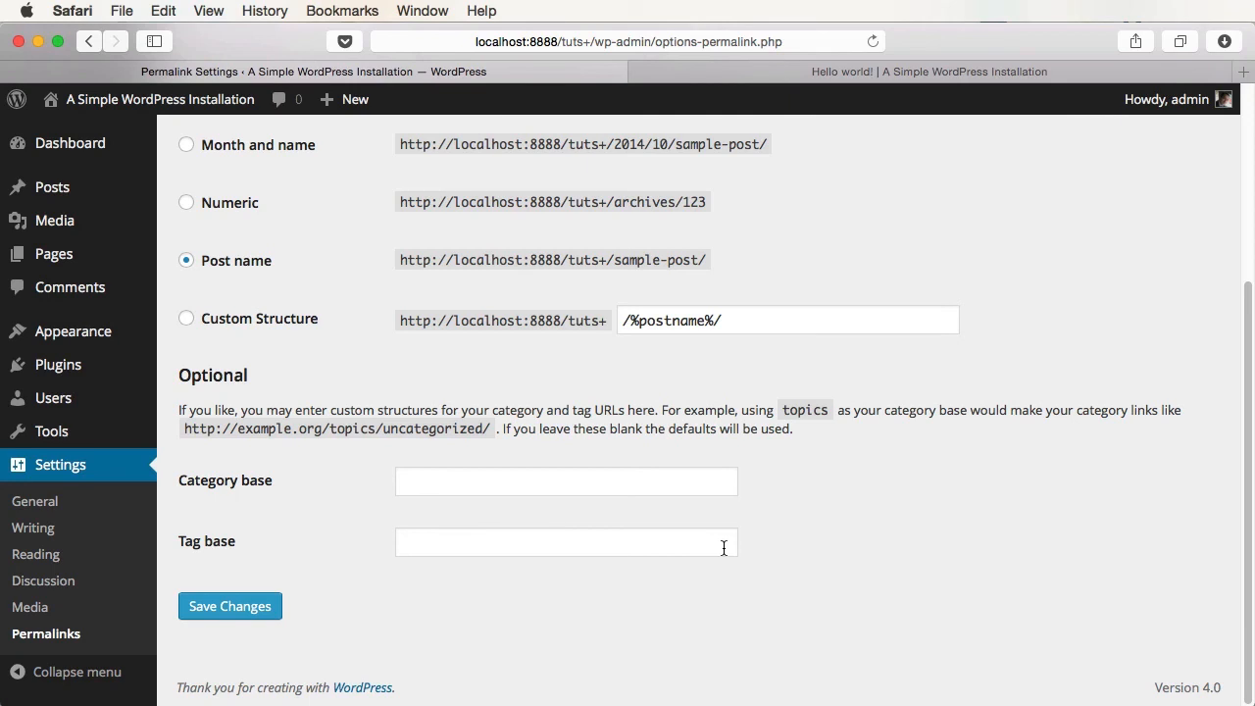
click(279, 610)
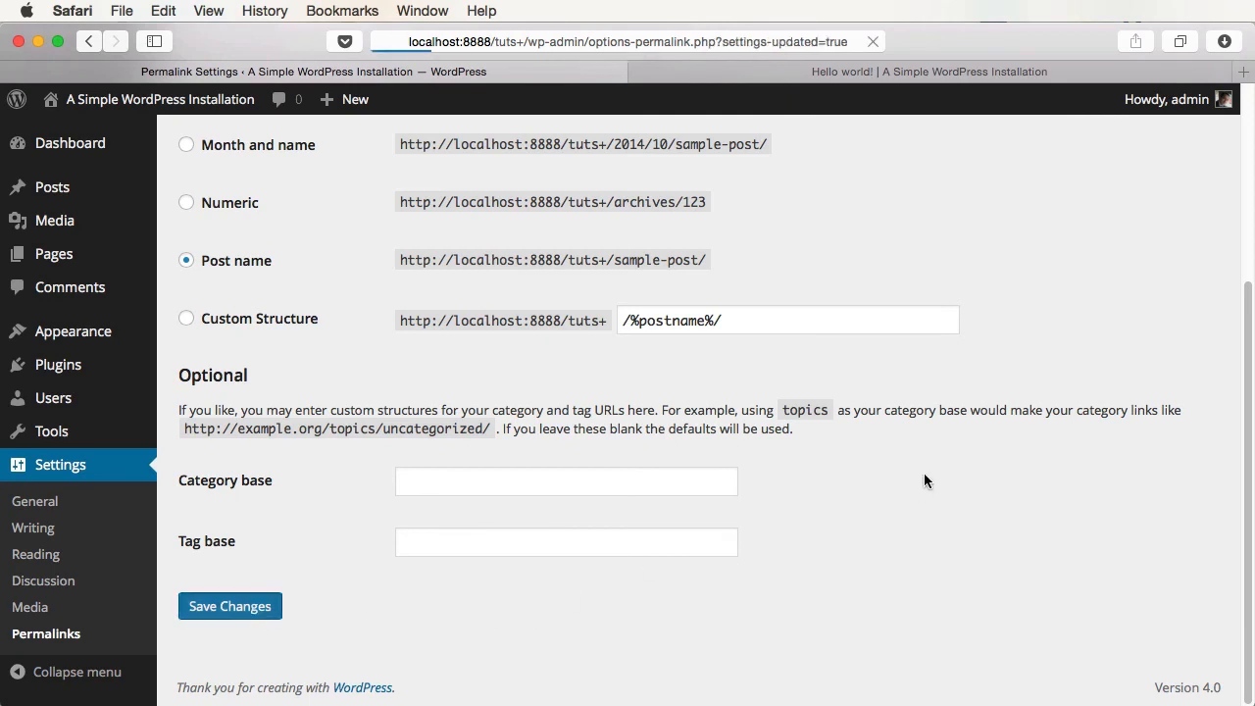
click(963, 80)
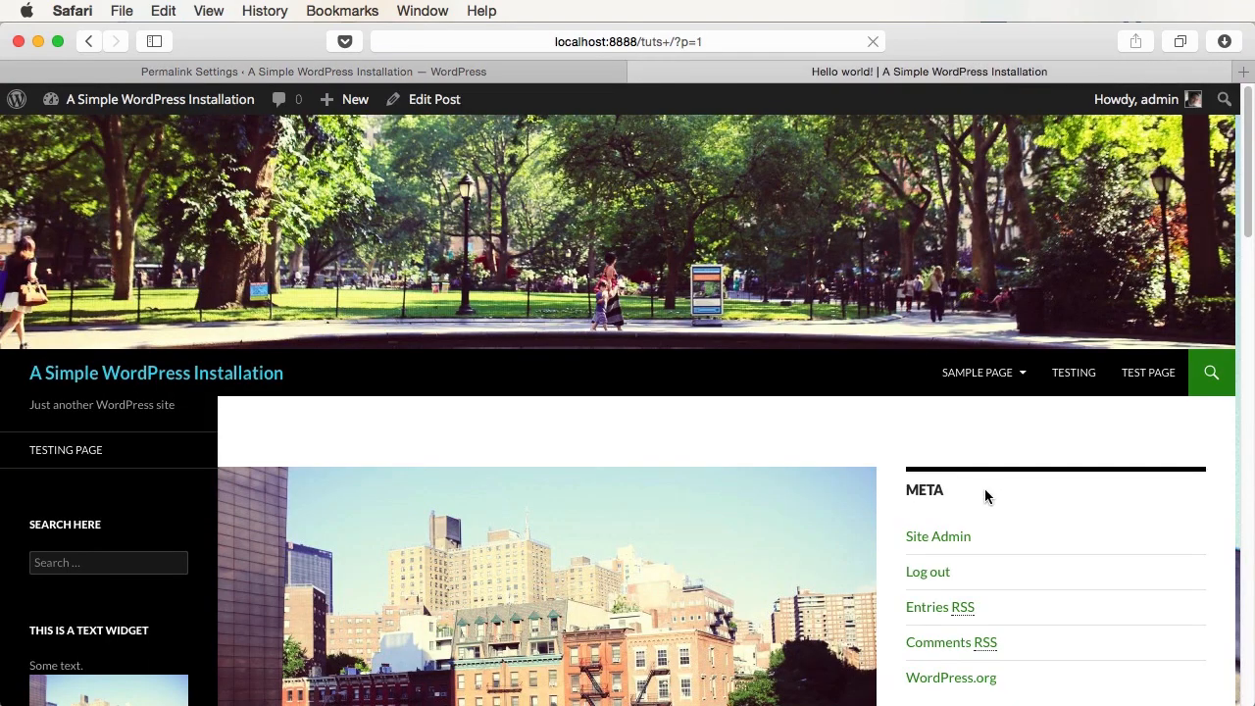
key(super+r)
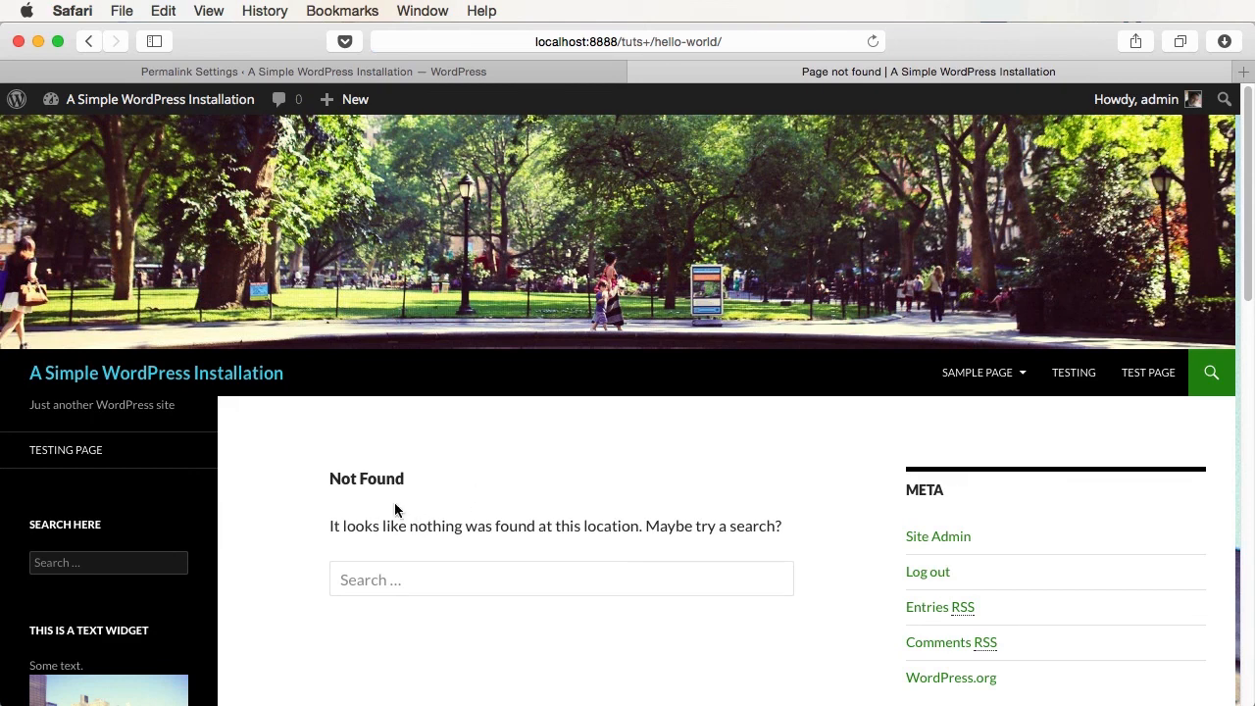
- Read the Codex Using Permalinks page's Fixing Permalink Problems section, then return to Permalink Settings
click(1074, 373)
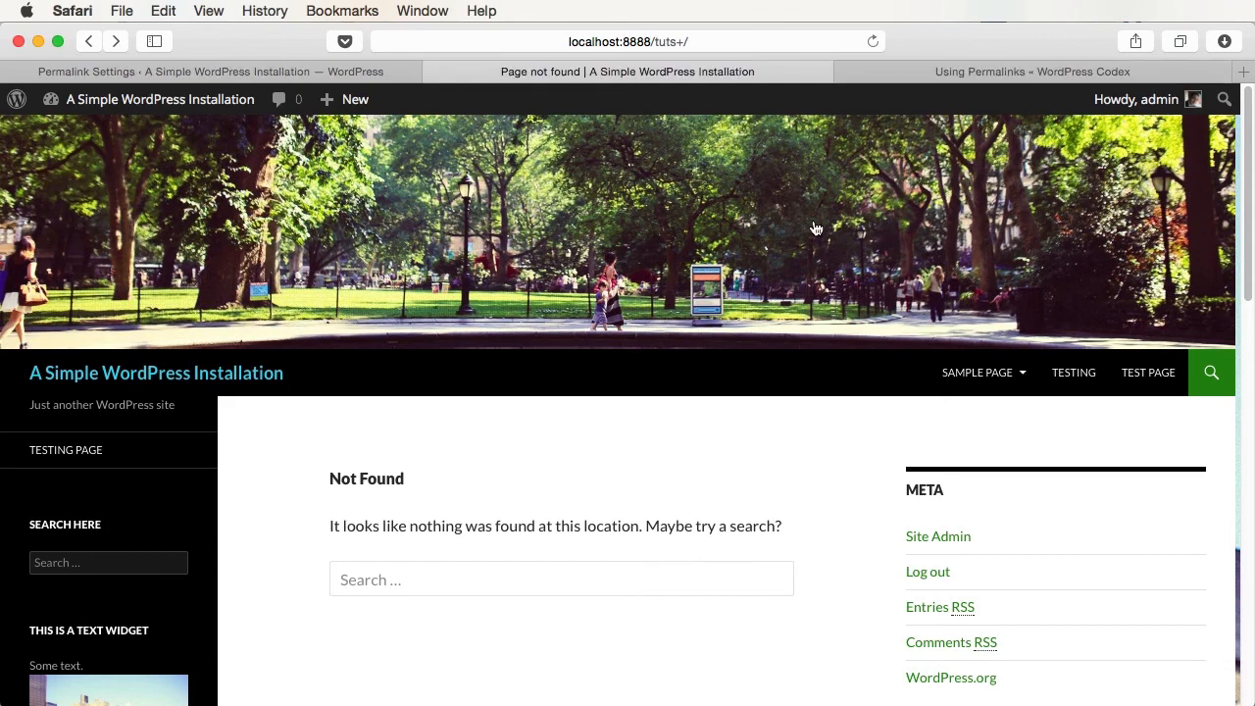
click(944, 72)
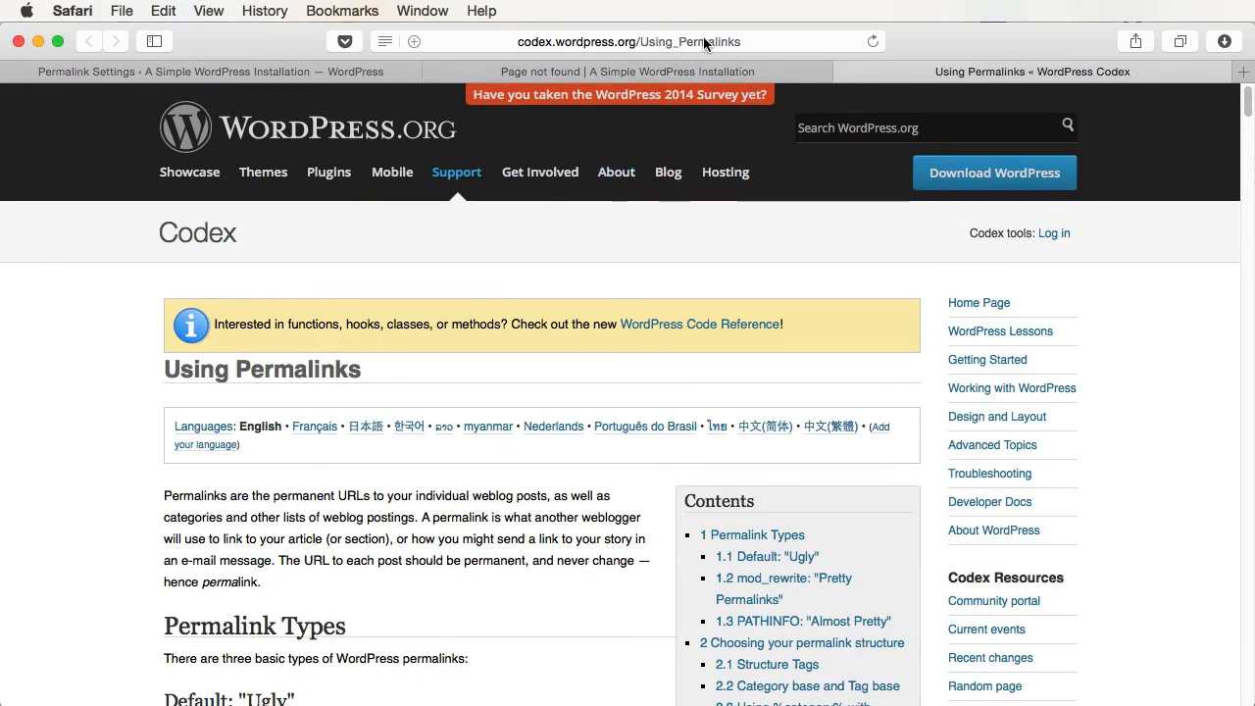
scroll(712, 252, down, 20)
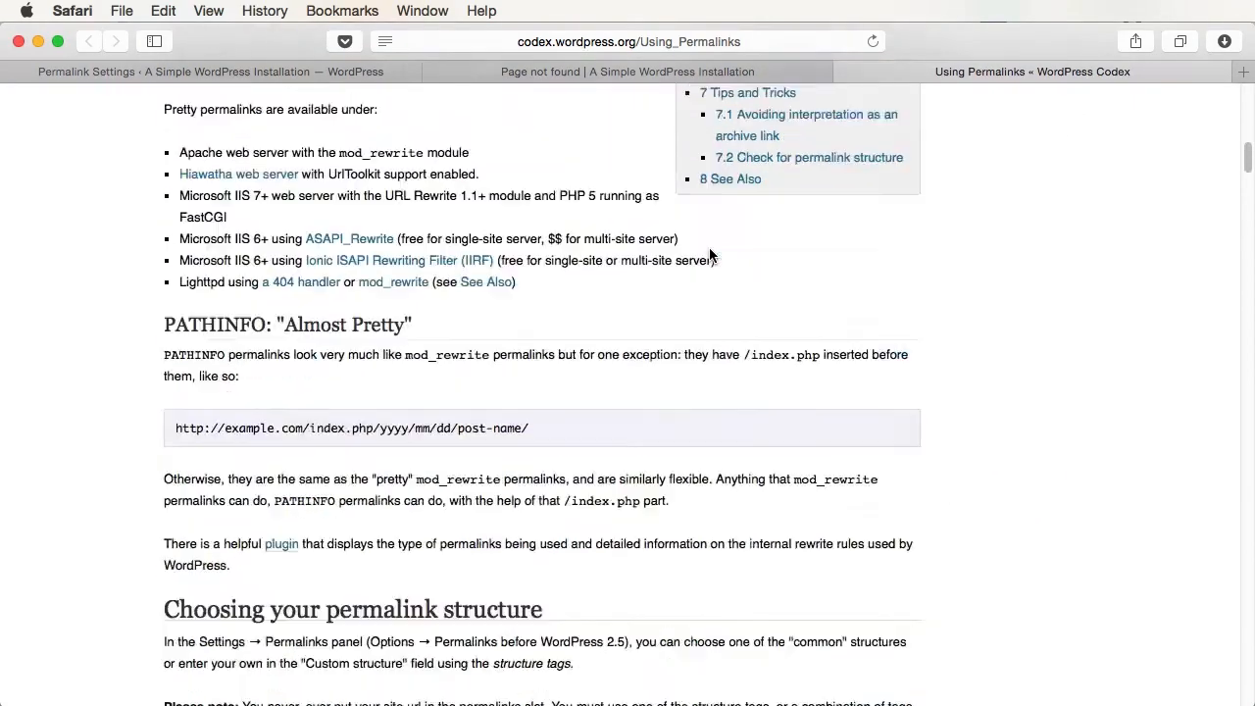
scroll(807, 295, down, 5)
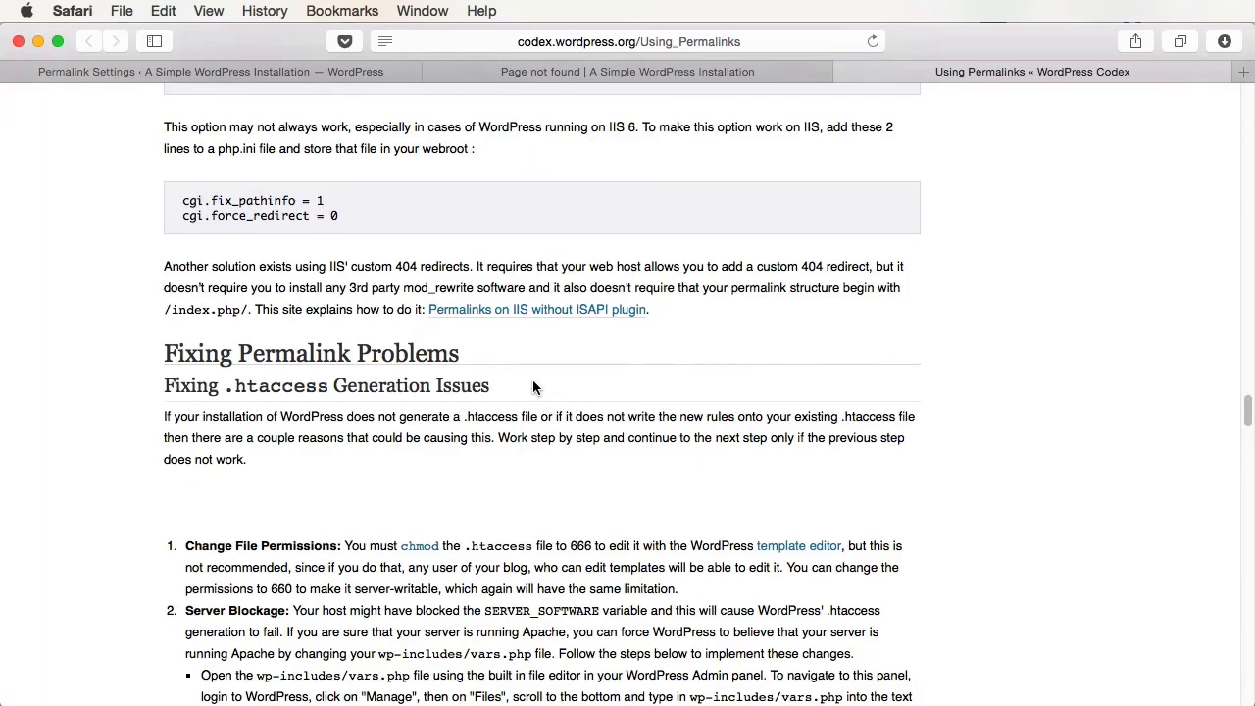
click(331, 71)
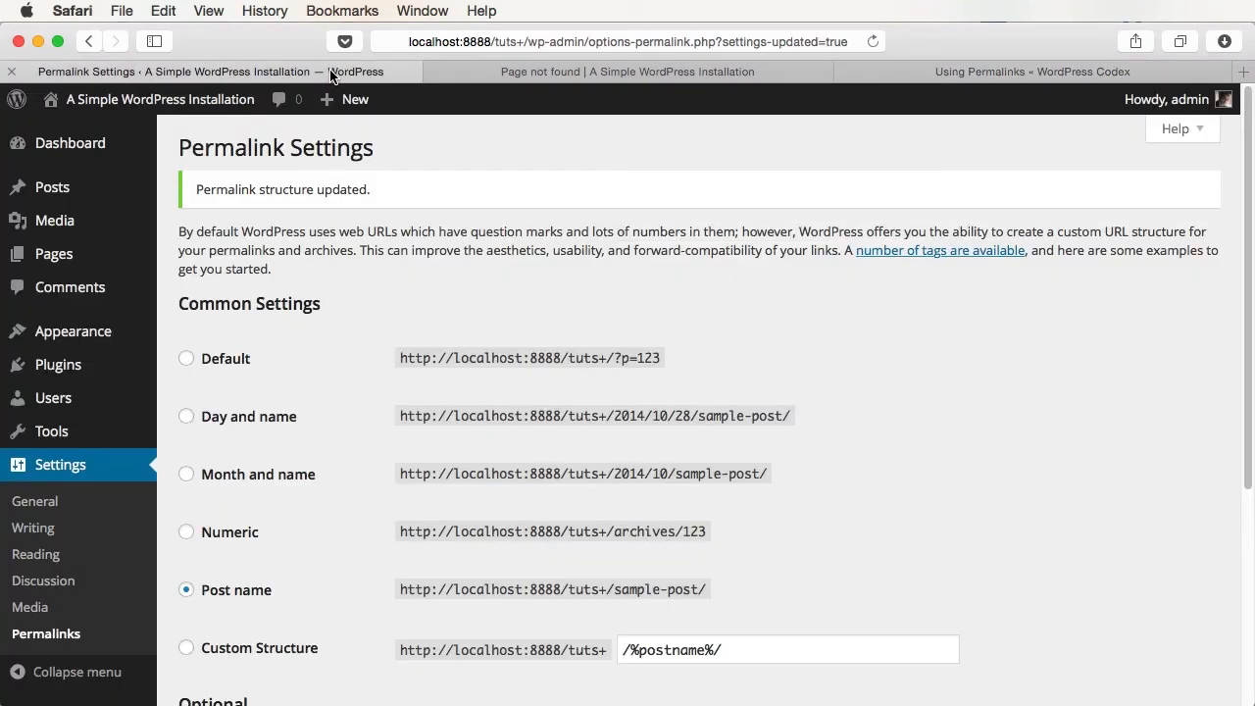
- Select the Default plain permalink structure and save the change
click(226, 360)
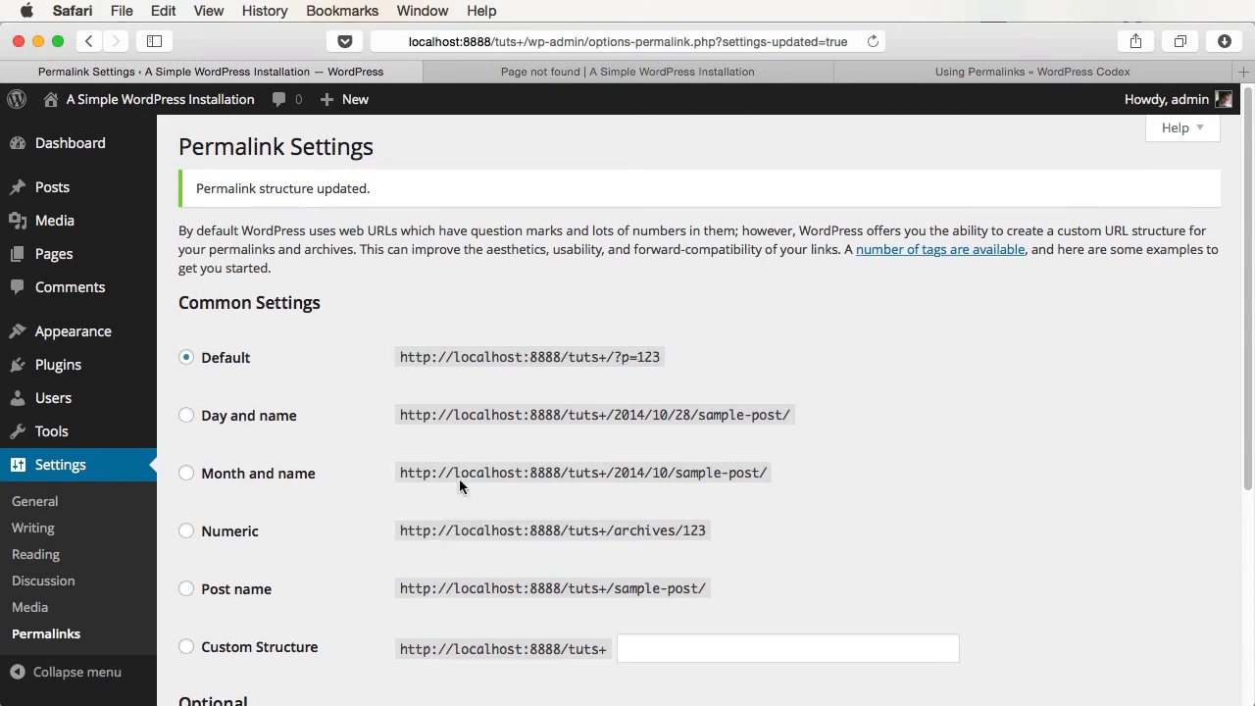
scroll(462, 481, down, 5)
click(235, 664)
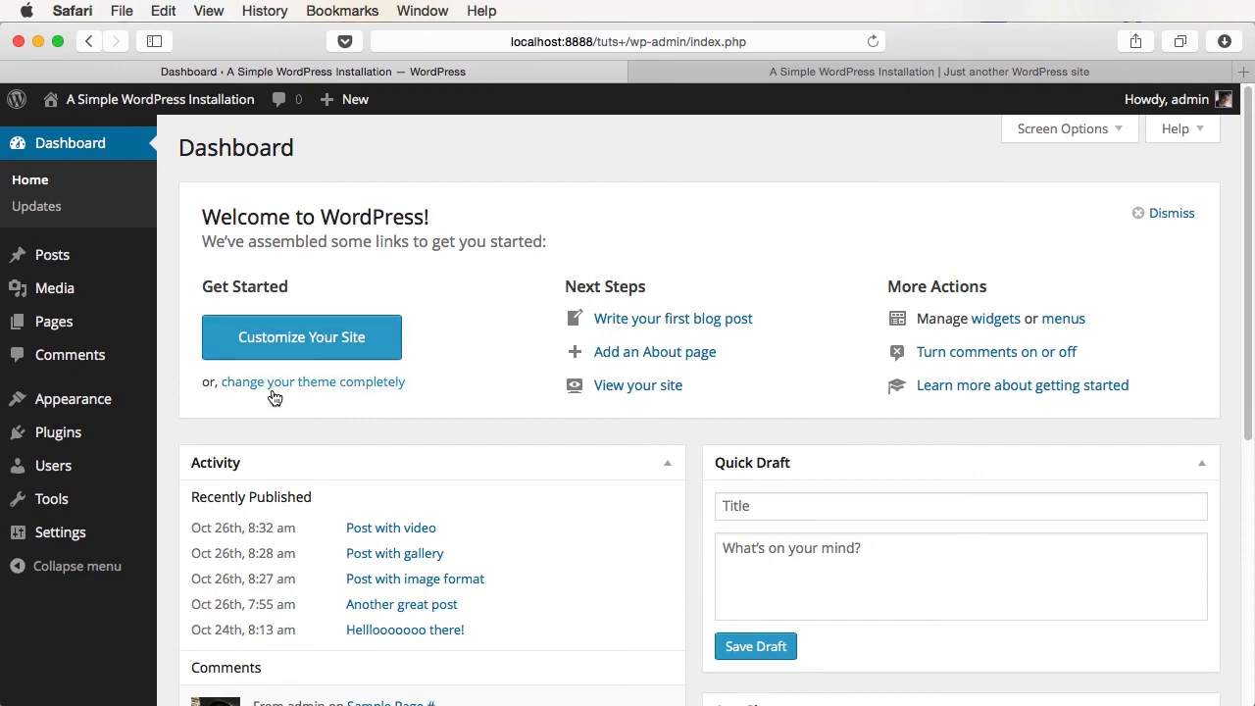
- Open Appearance > Themes and view the site front page with the current theme
mouse_move(77, 409)
click(195, 401)
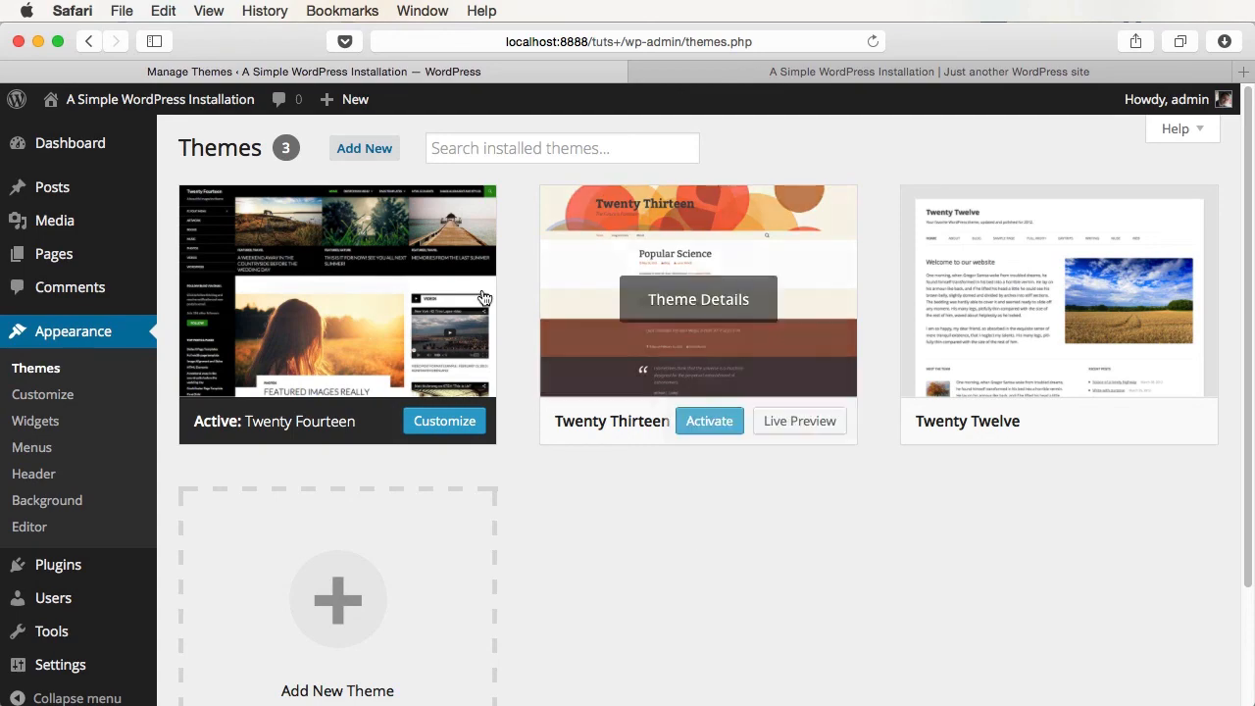
click(775, 76)
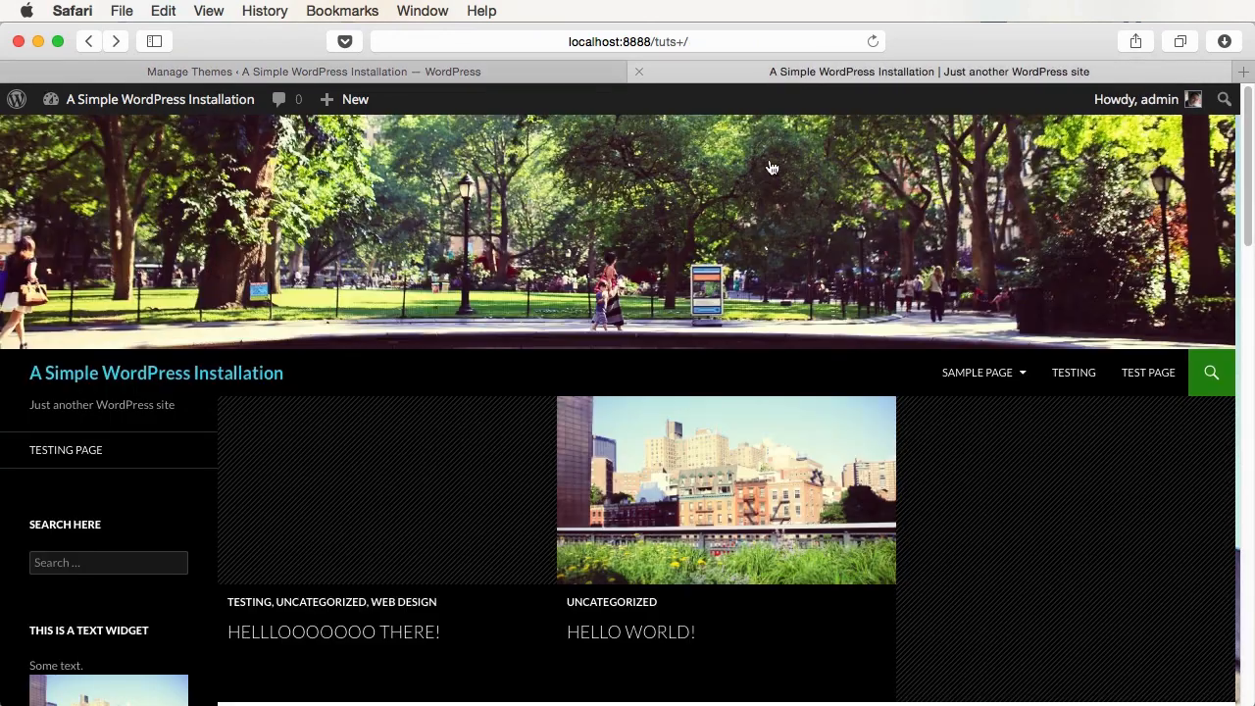
click(372, 74)
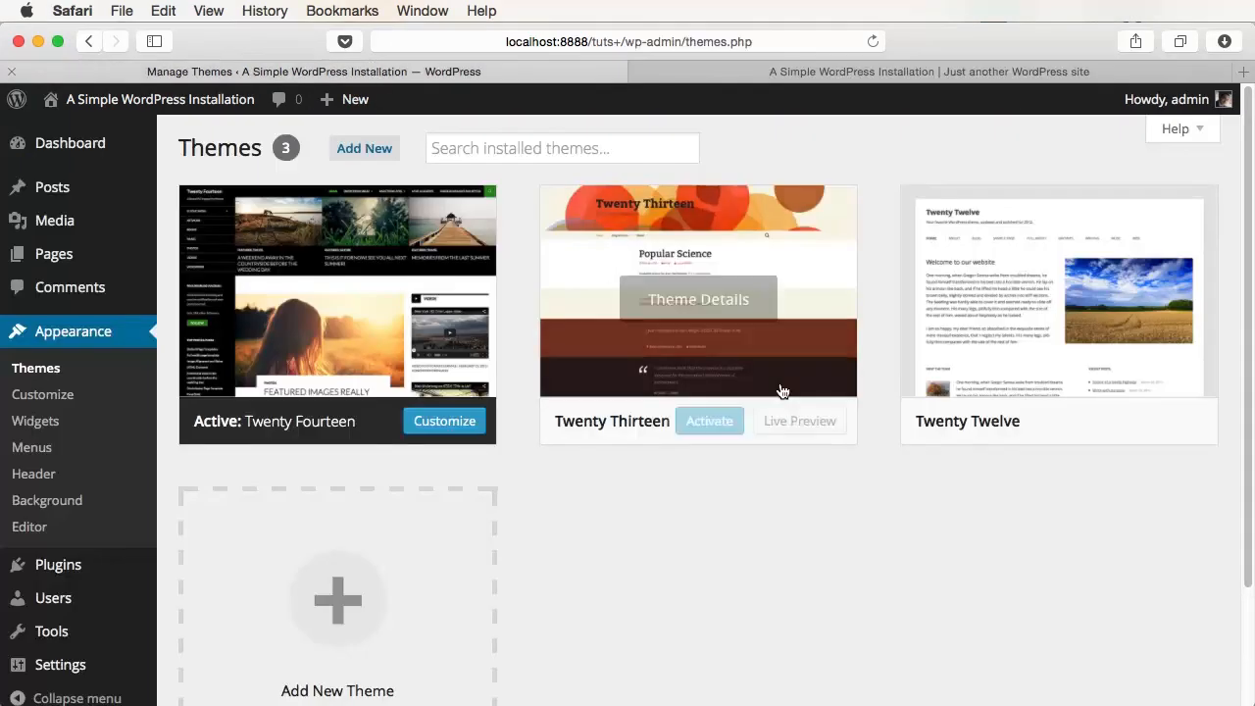
- Activate Twenty Thirteen, view it on the reloaded site, then activate Twenty Twelve
click(709, 420)
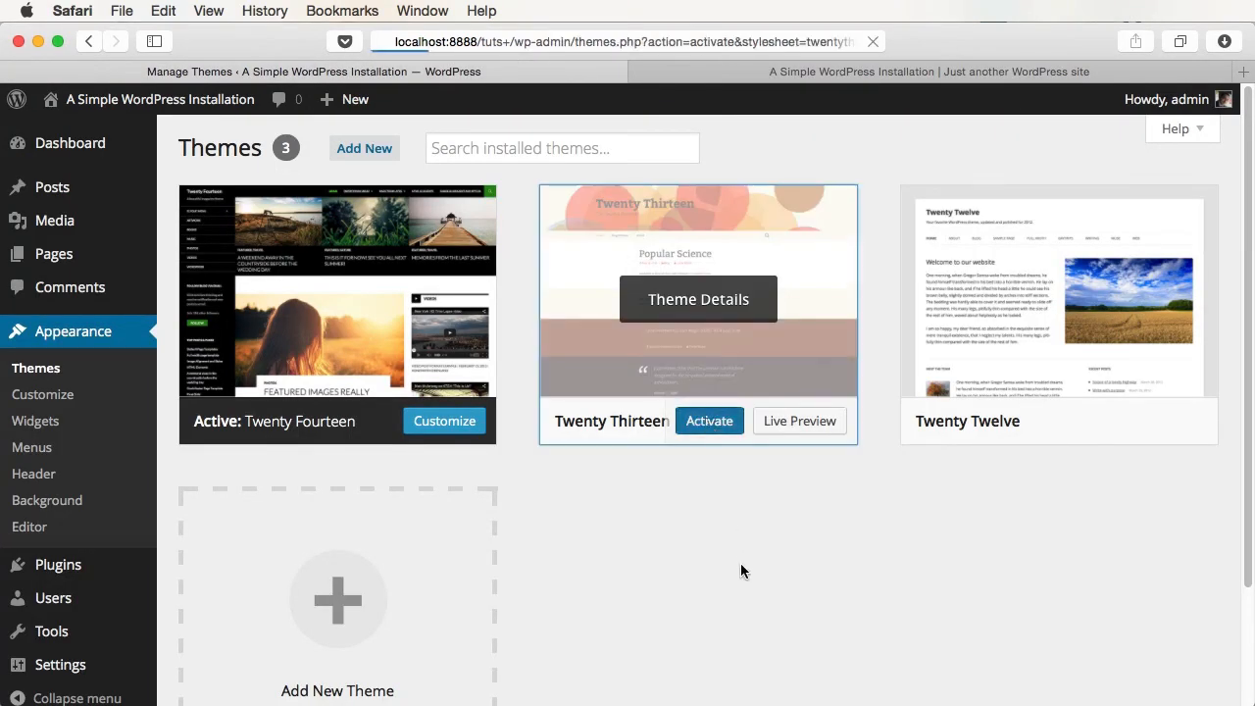
click(917, 73)
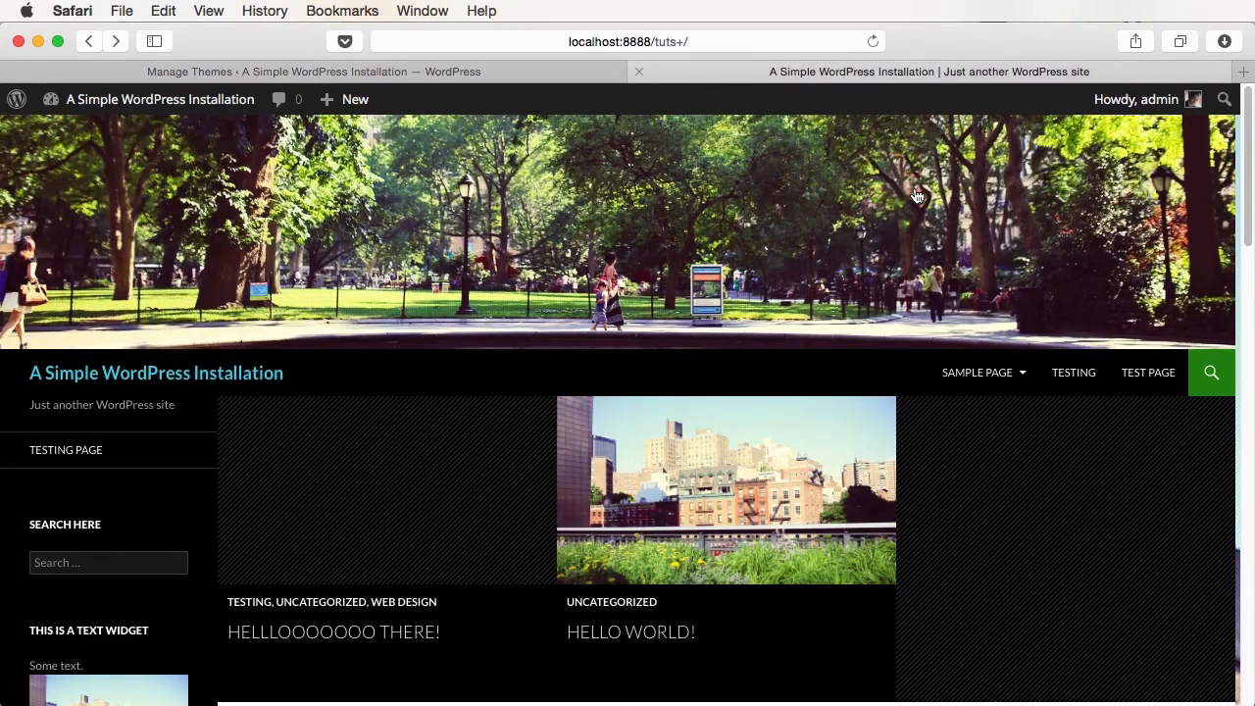
key(super+r)
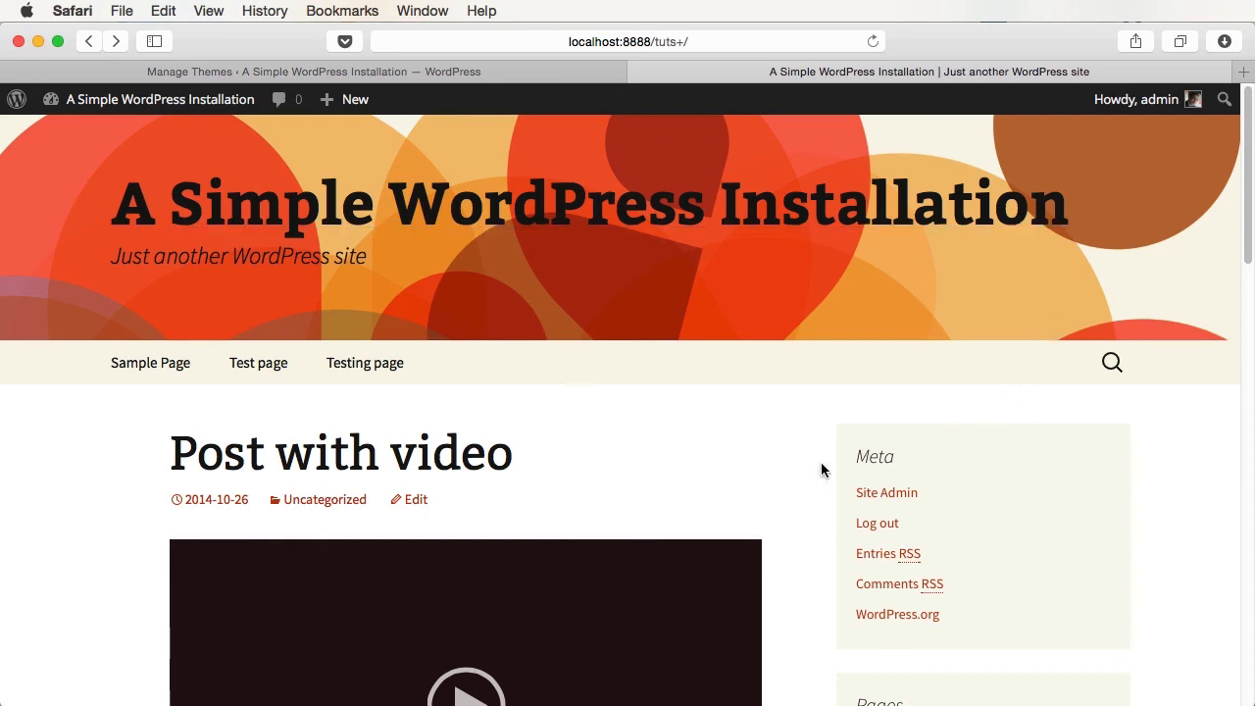
scroll(821, 470, down, 10)
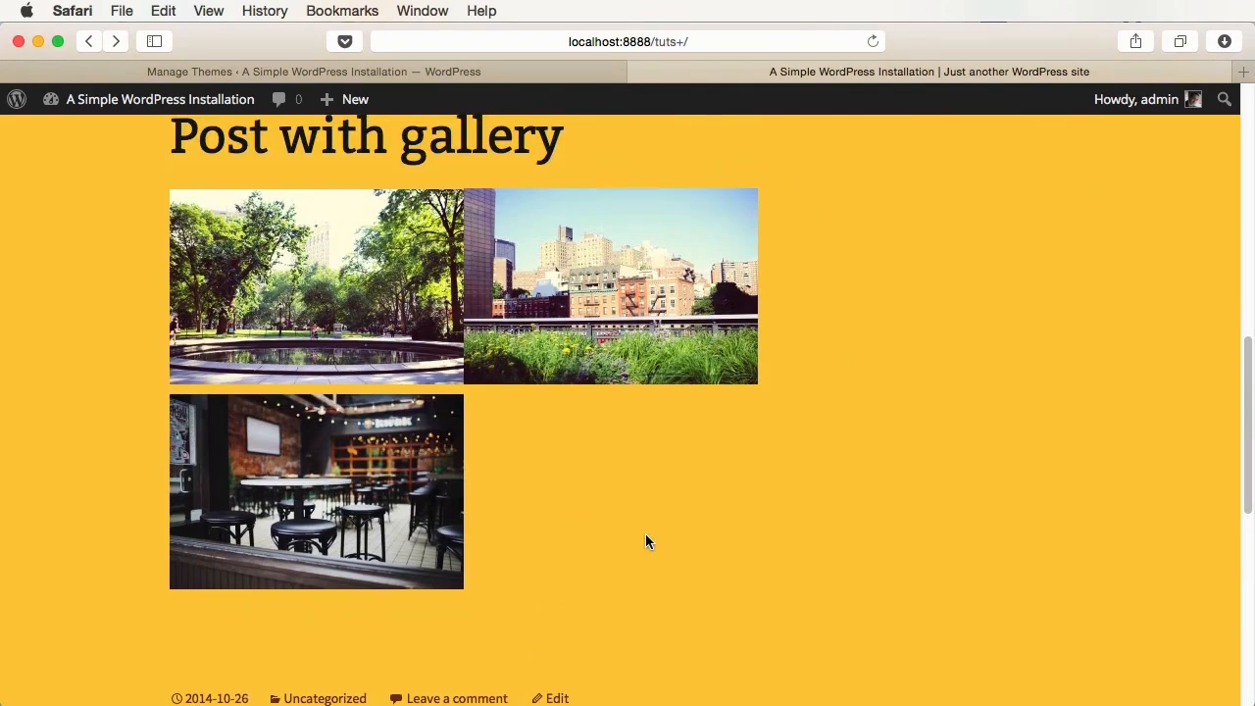
scroll(646, 541, down, 6)
click(576, 71)
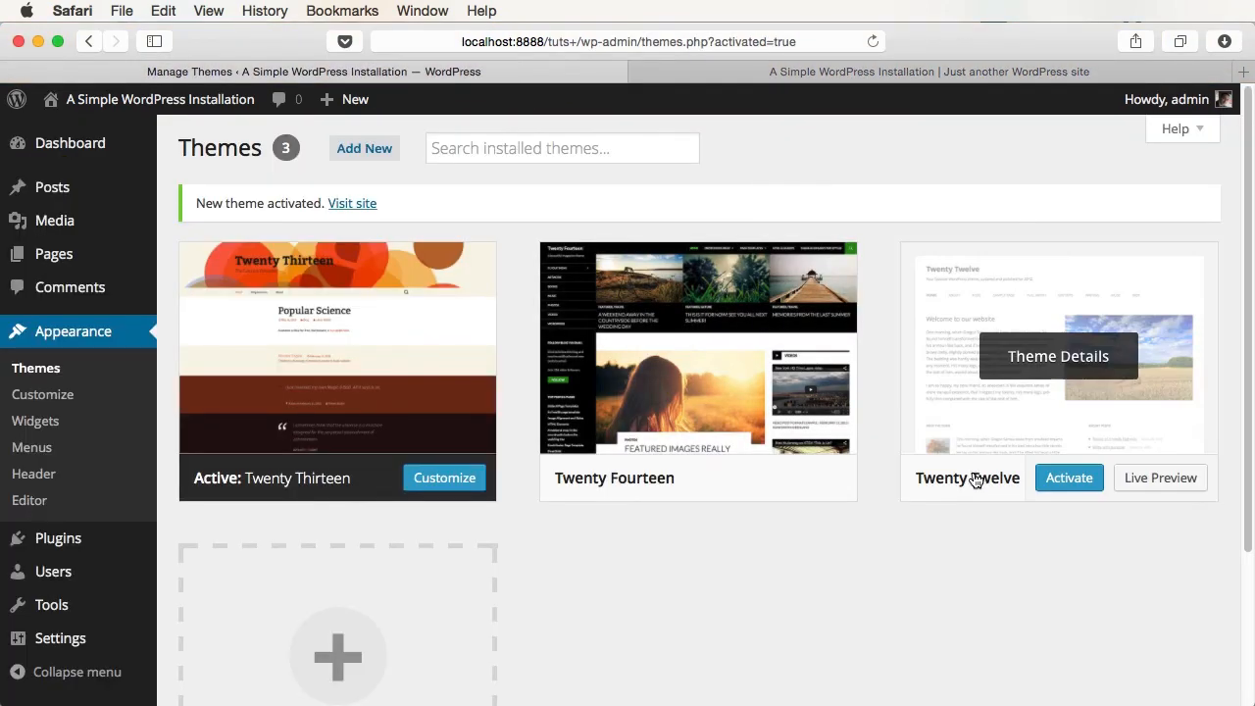
click(1068, 477)
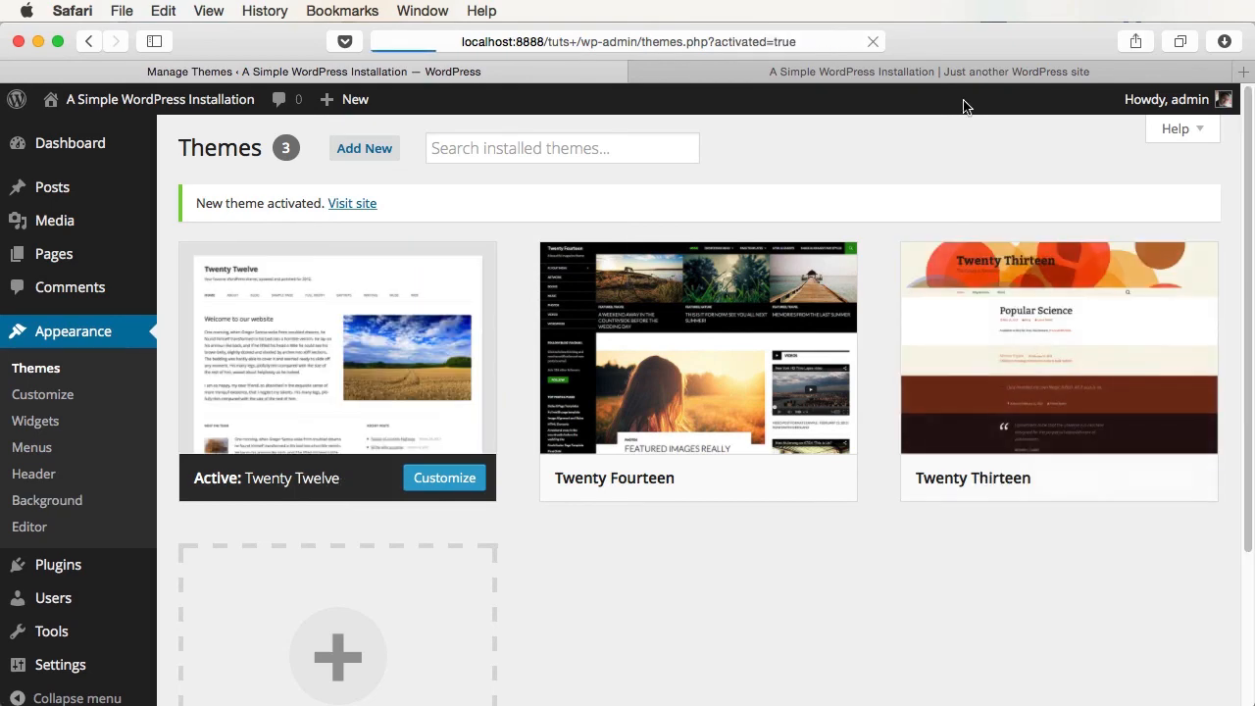
click(930, 71)
key(super+r)
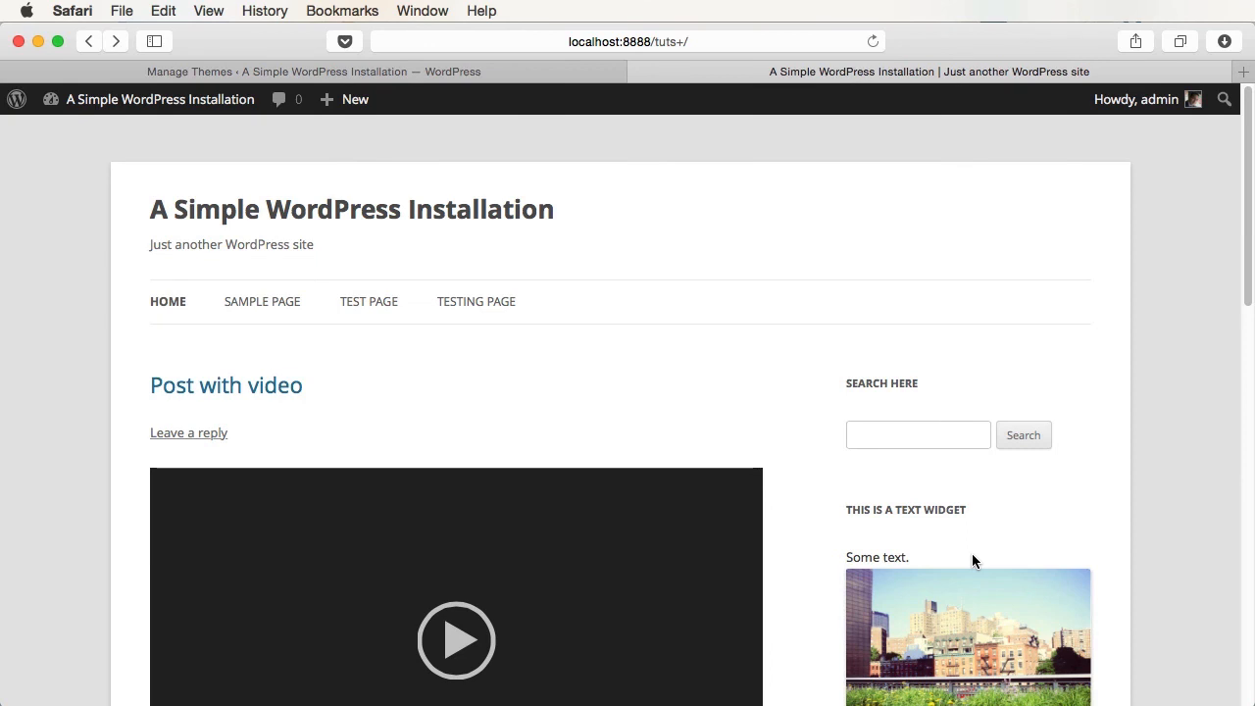
click(510, 73)
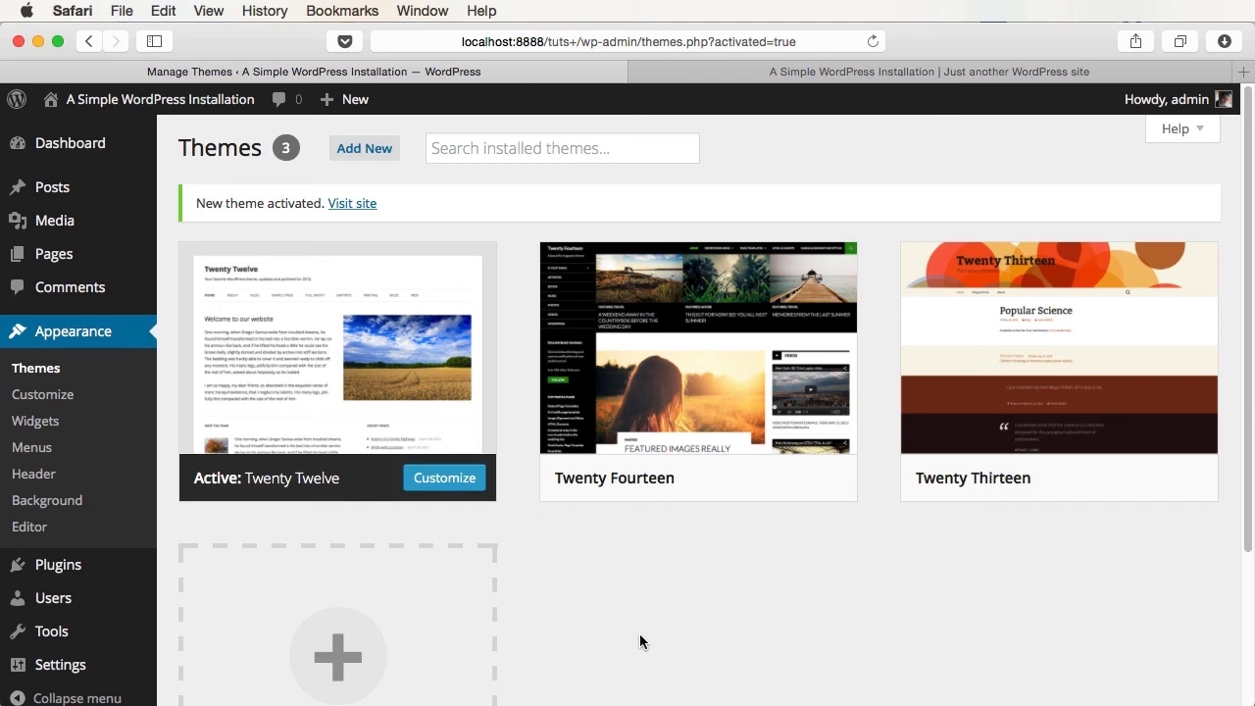
mouse_move(677, 398)
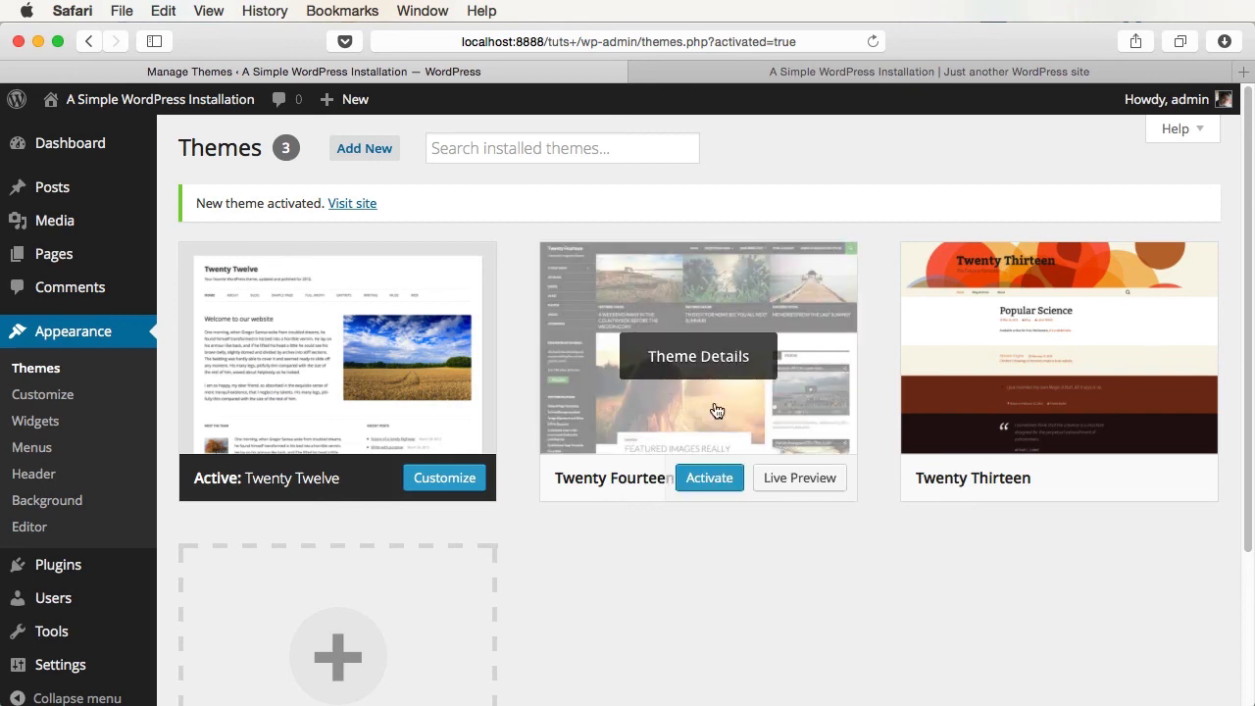
- Live-preview Twenty Fourteen and compare it with the reloaded site front page
click(796, 480)
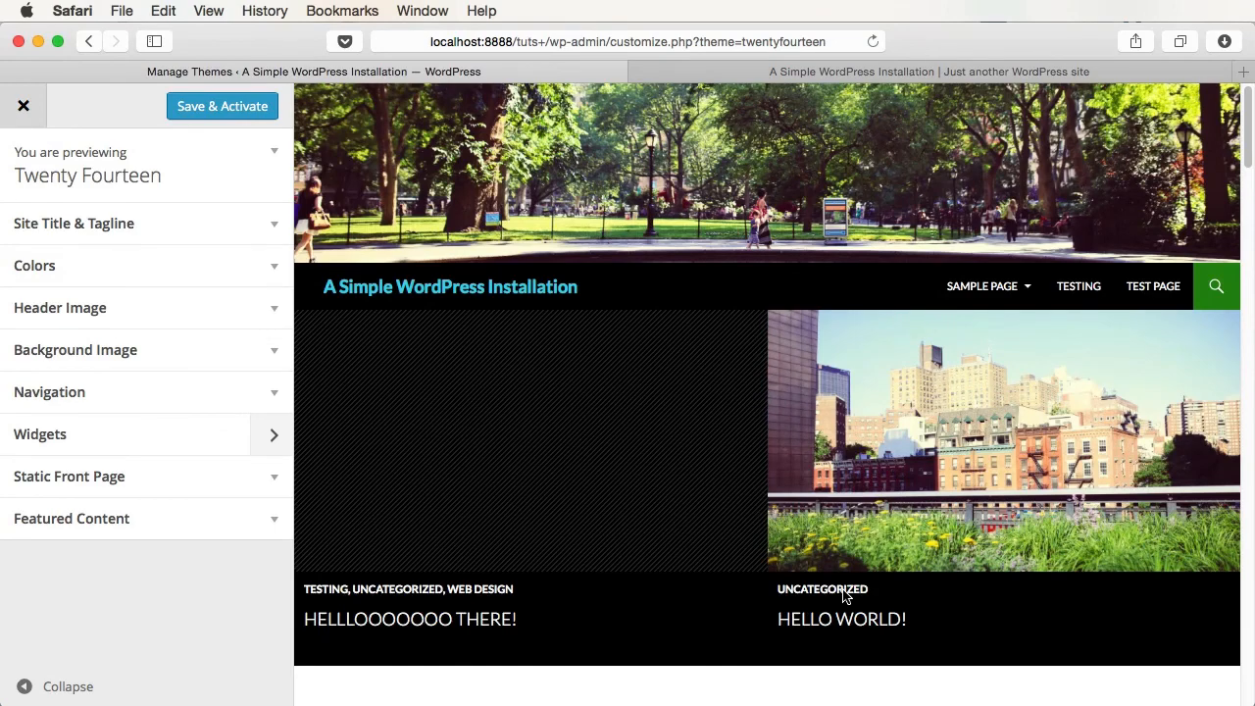
scroll(745, 478, down, 5)
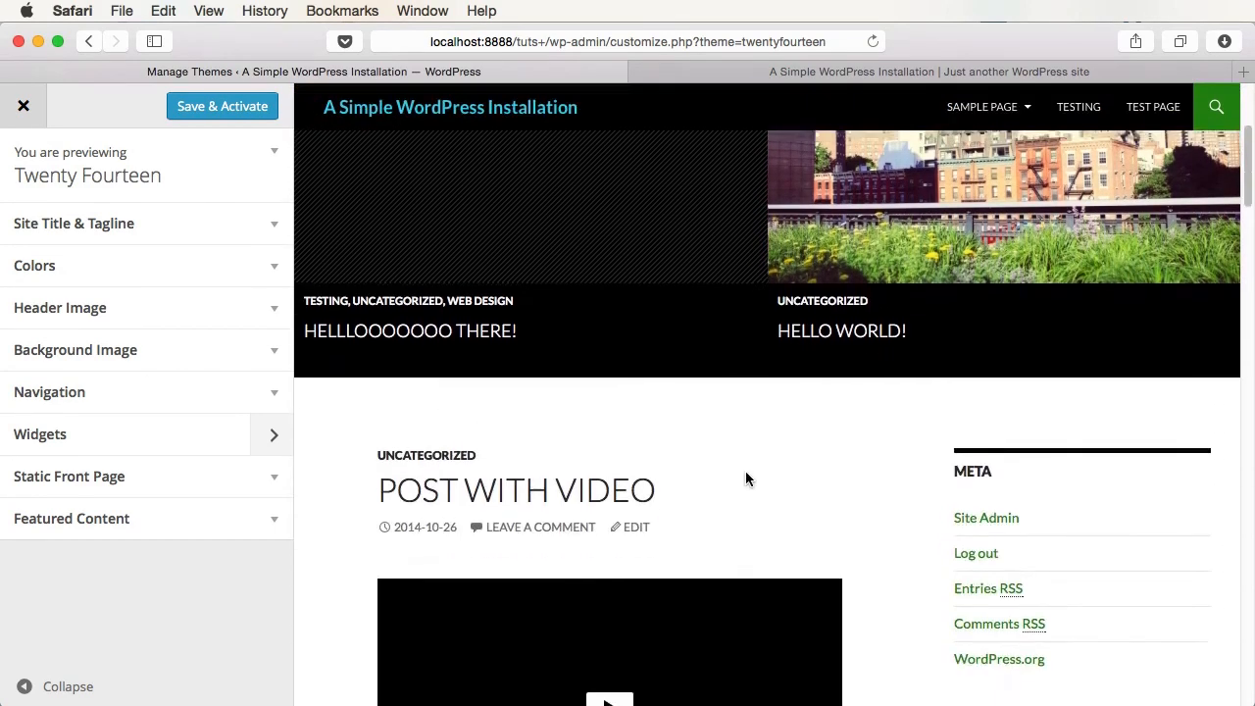
scroll(745, 478, down, 3)
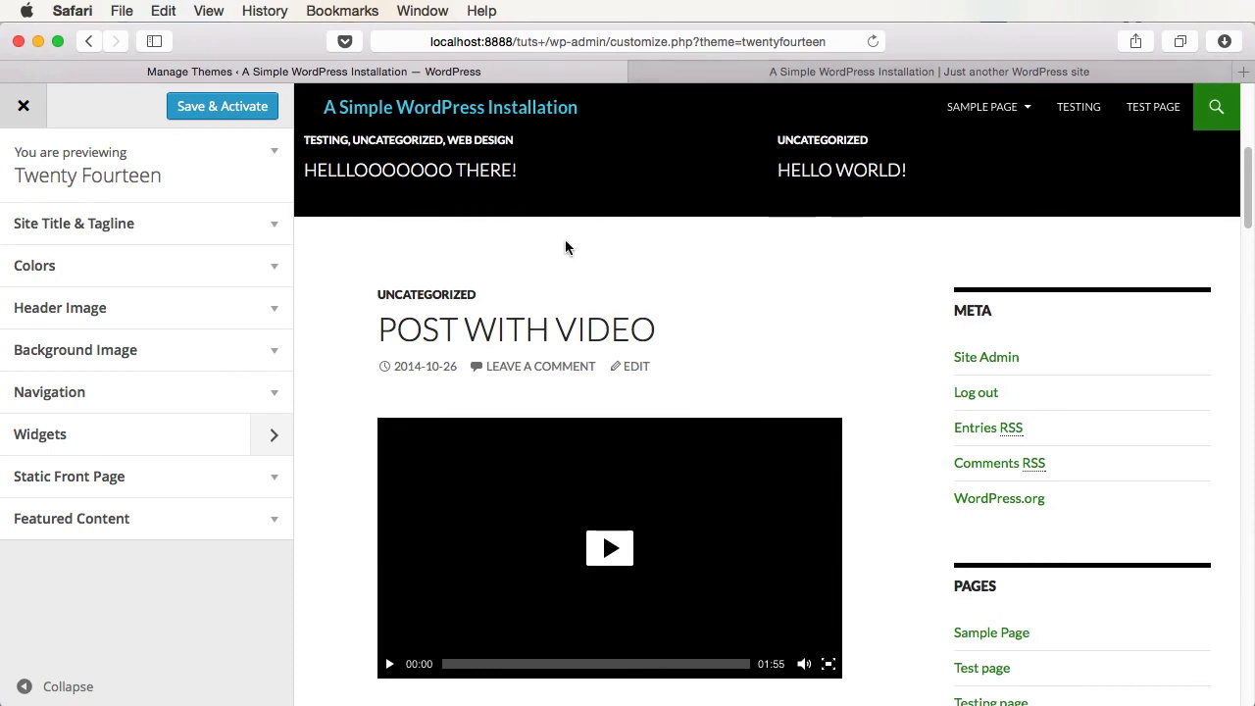
click(827, 71)
key(cmd+r)
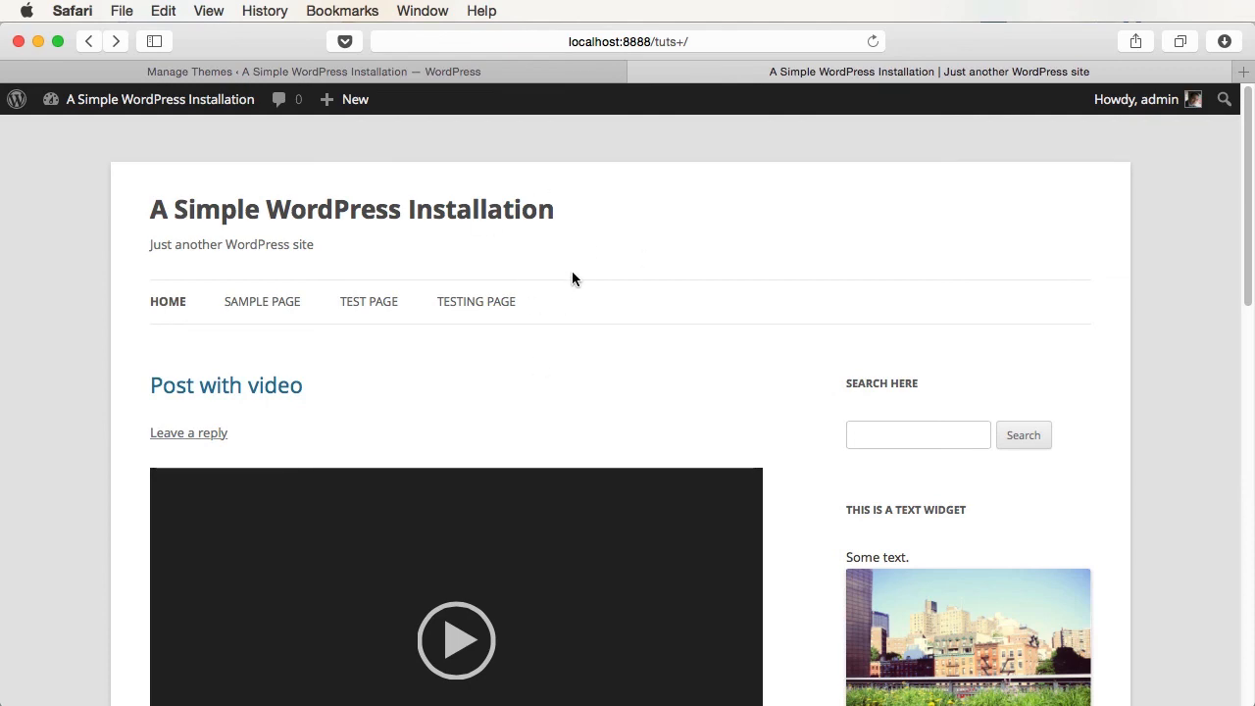
click(453, 76)
scroll(840, 343, up, 5)
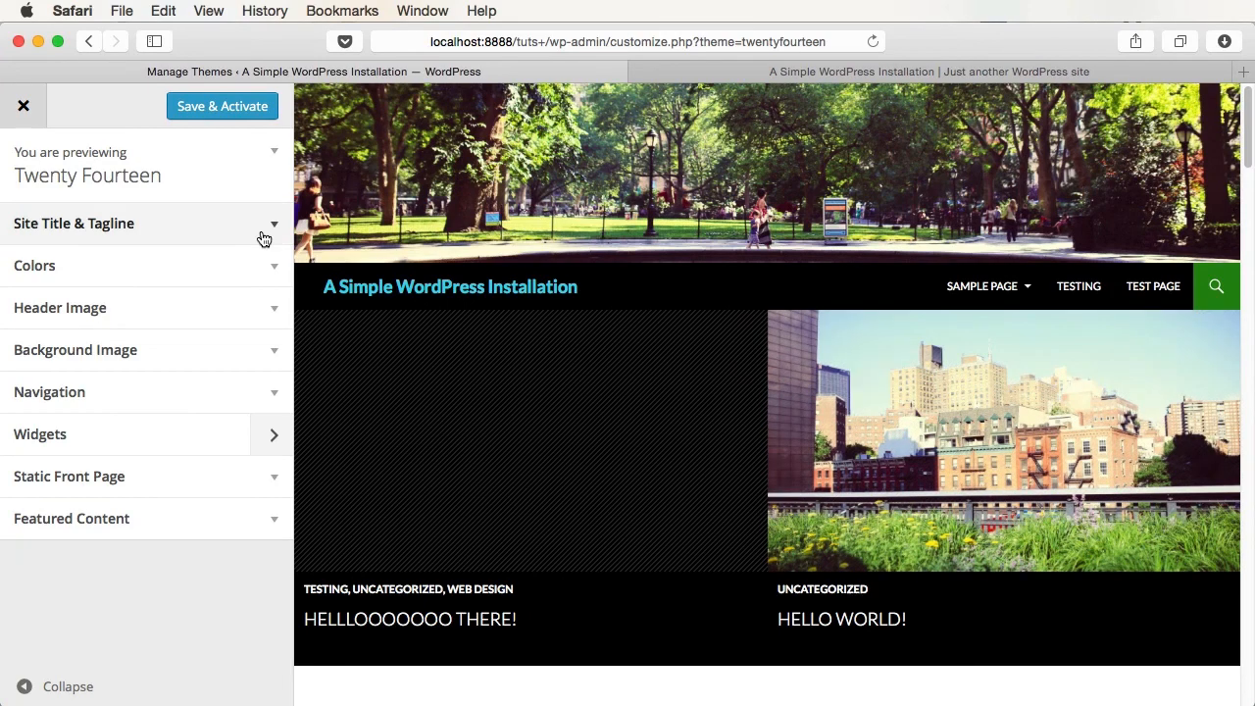
- Change the Site Title Color to orange (#e5ab37) and Save & Activate
click(267, 266)
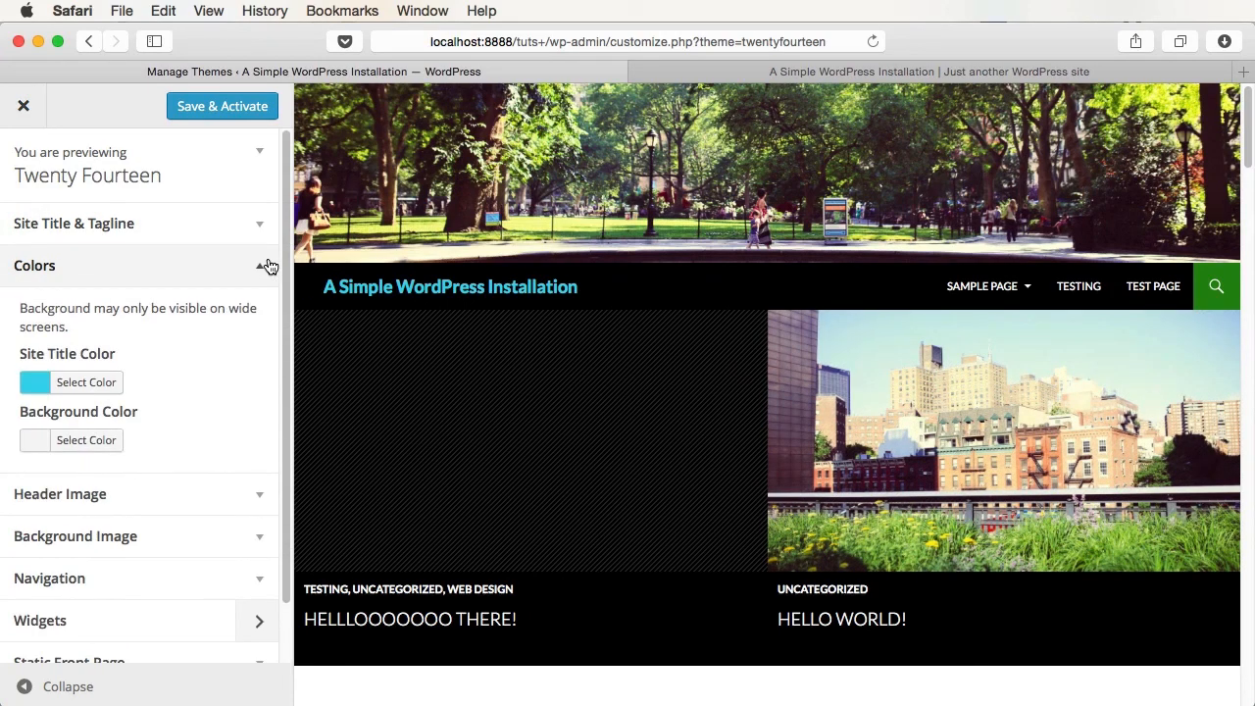
click(39, 385)
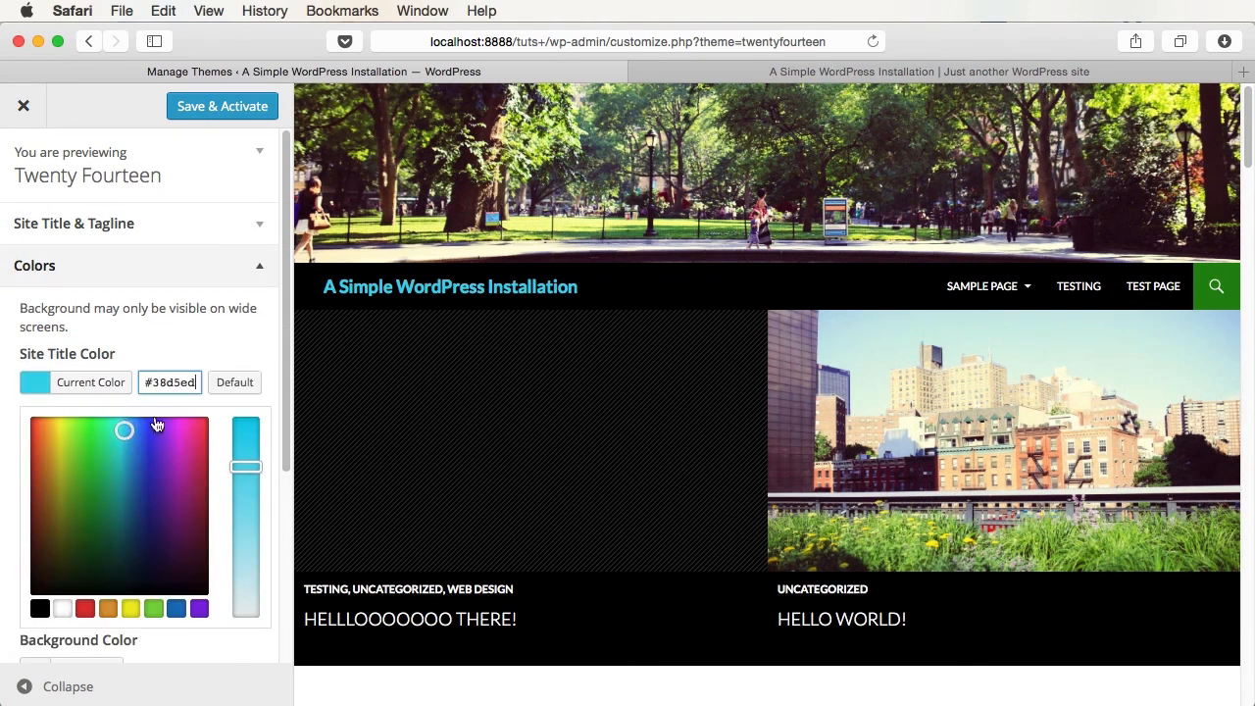
mouse_move(123, 428)
mouse_down()
mouse_move(157, 457)
mouse_move(38, 429)
mouse_move(51, 436)
mouse_up()
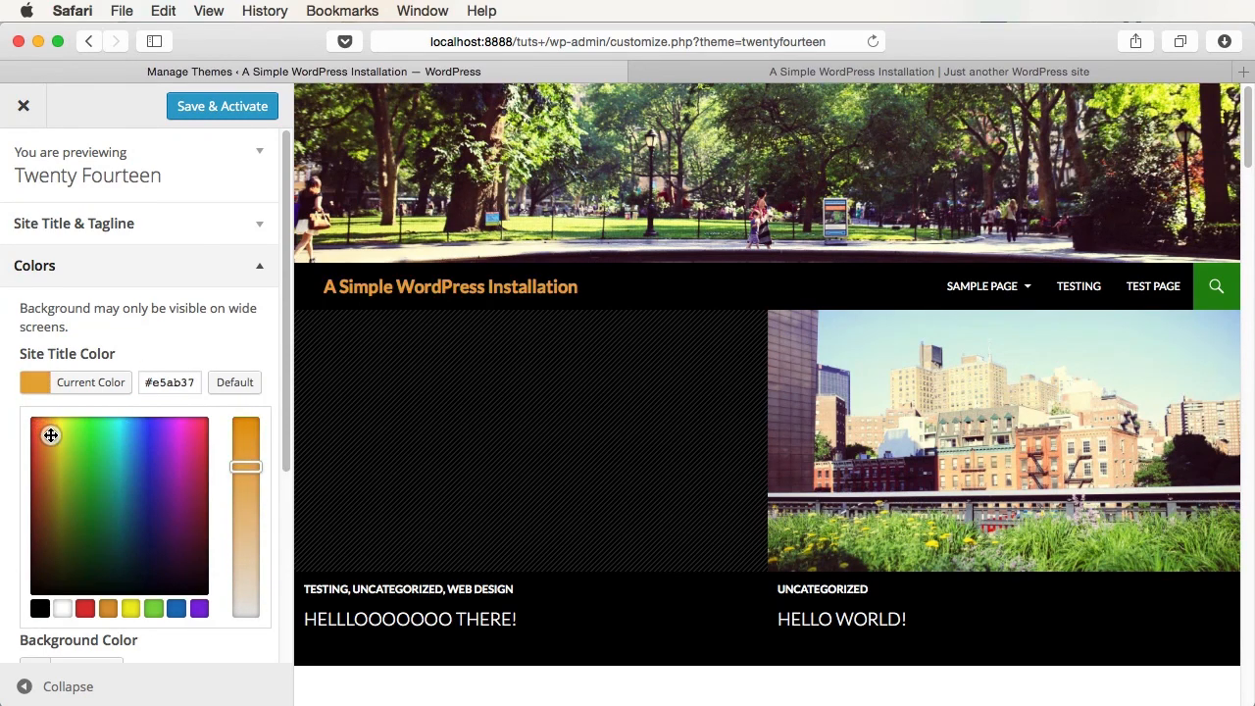
click(214, 115)
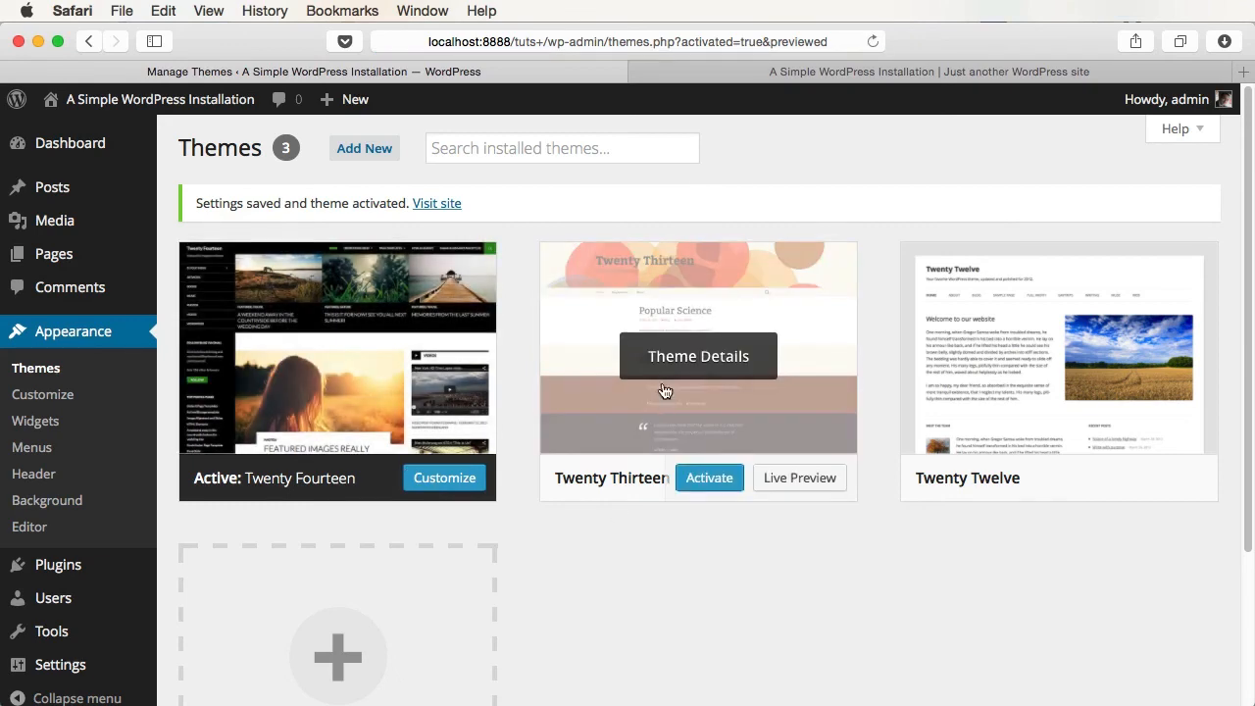
- Browse the theme details for Twenty Thirteen, Twenty Twelve and Twenty Fourteen
click(720, 71)
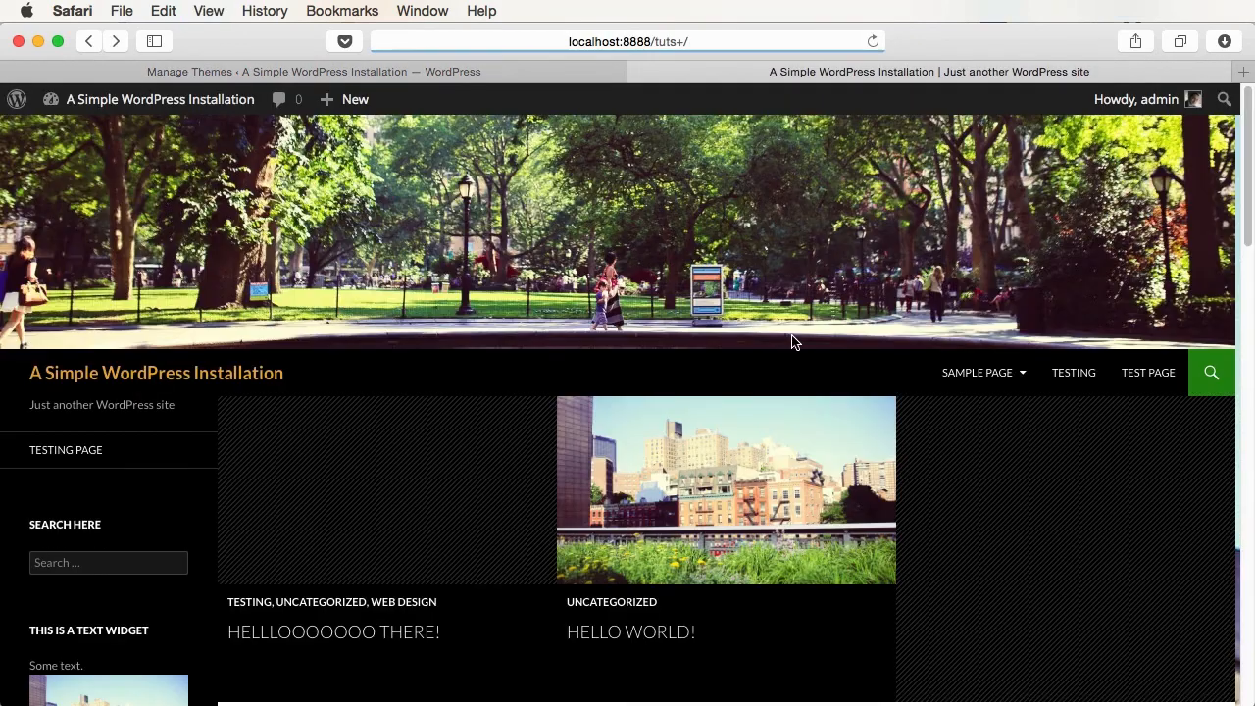
click(490, 71)
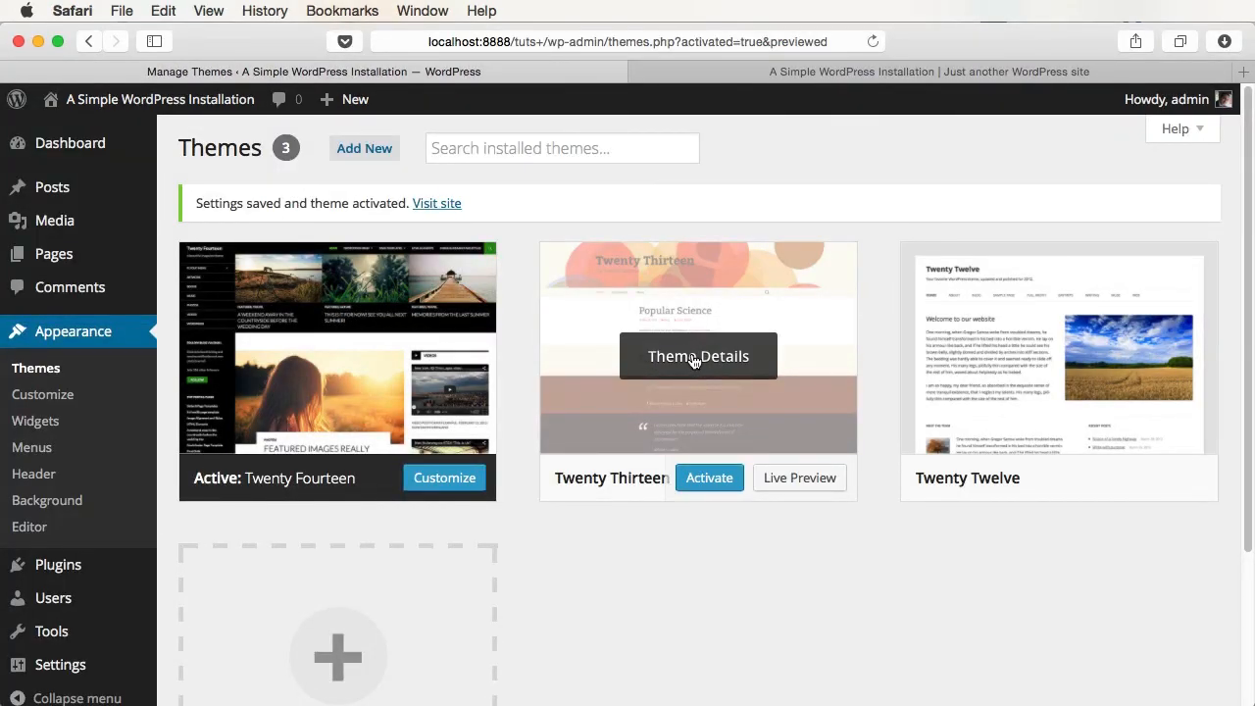
click(693, 359)
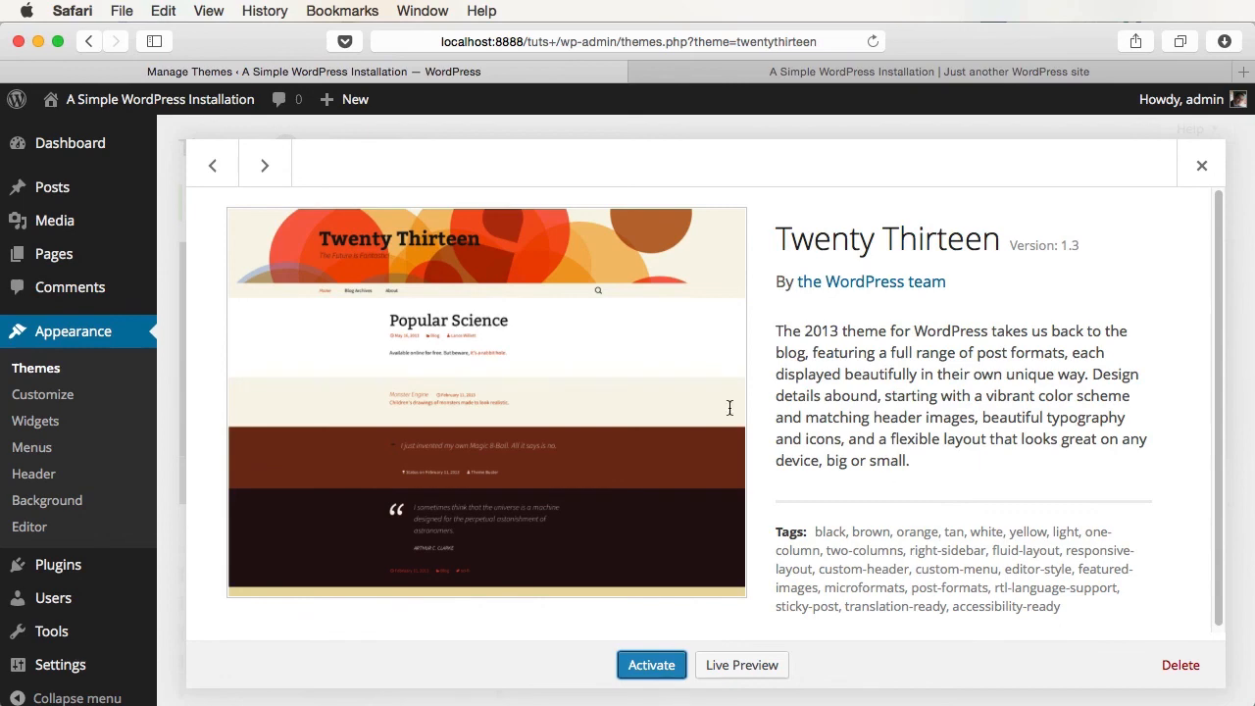
click(265, 163)
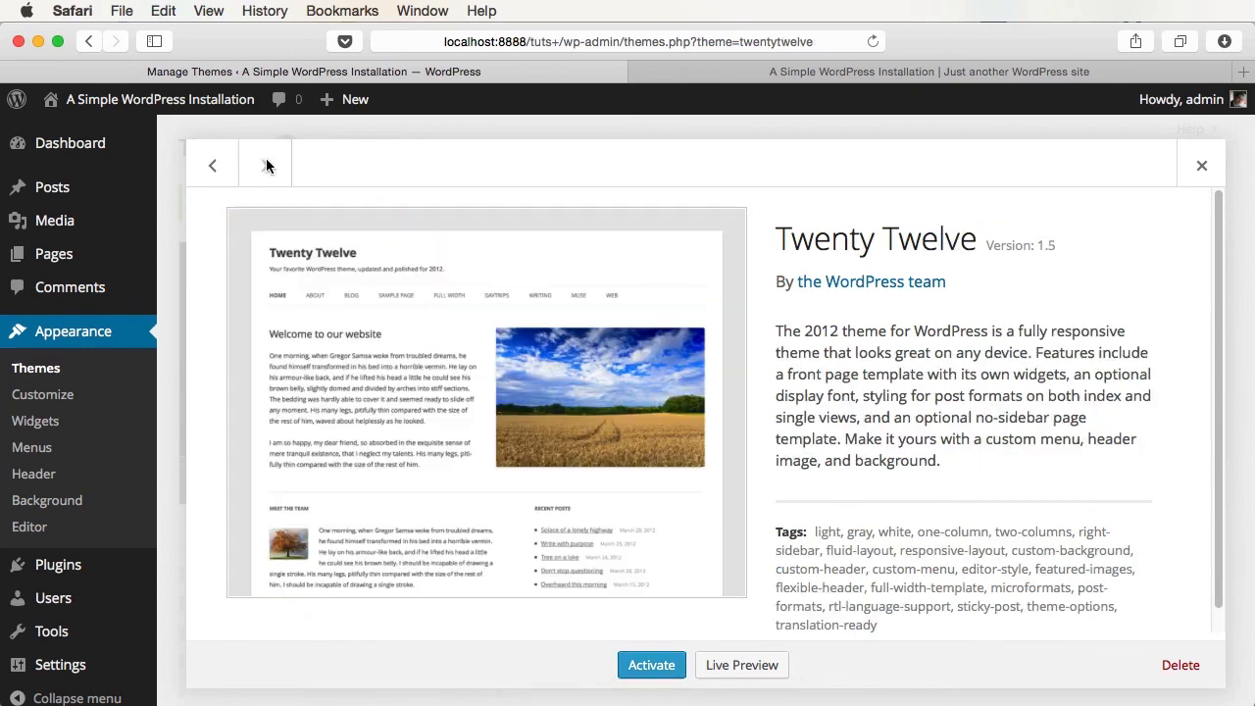
click(210, 168)
click(211, 169)
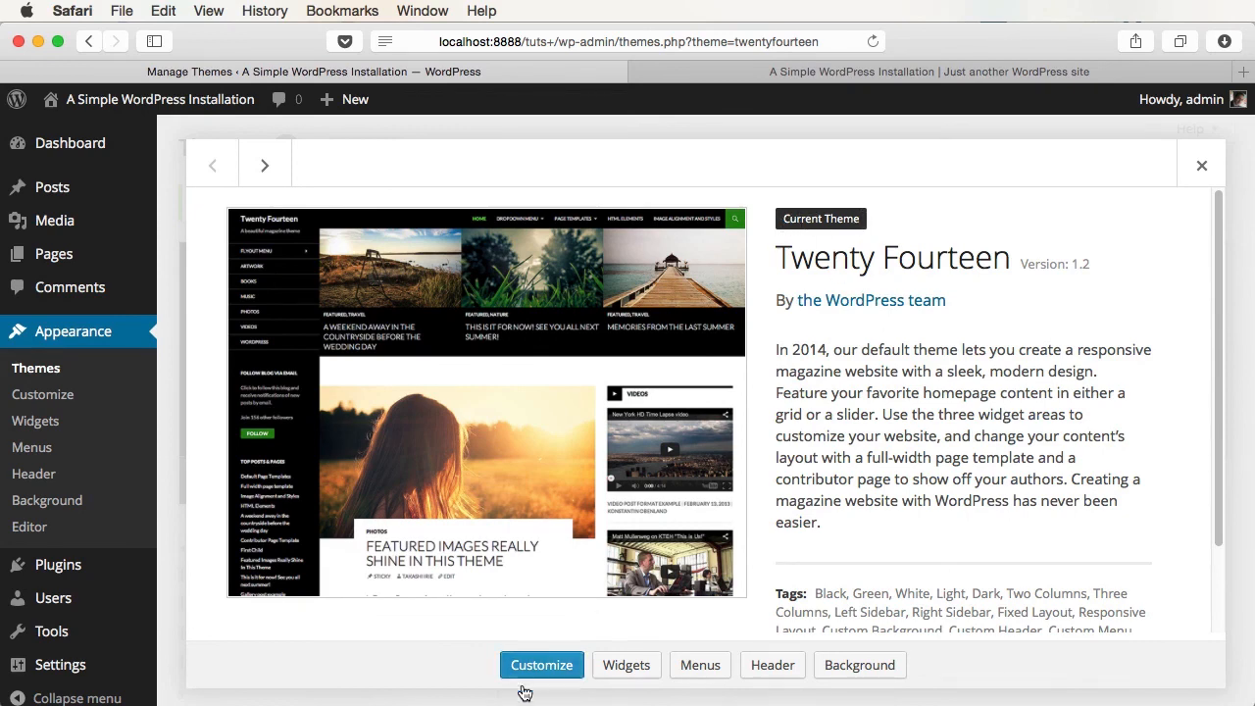
click(264, 166)
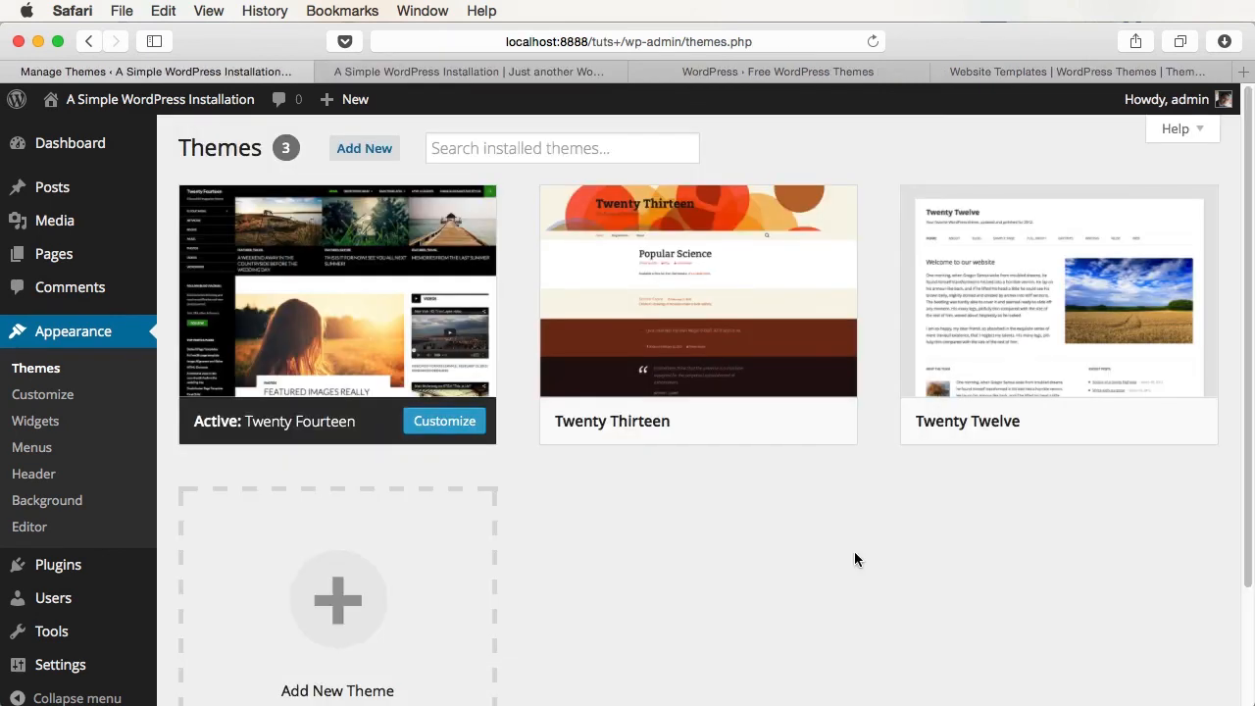
scroll(686, 563, down, 1)
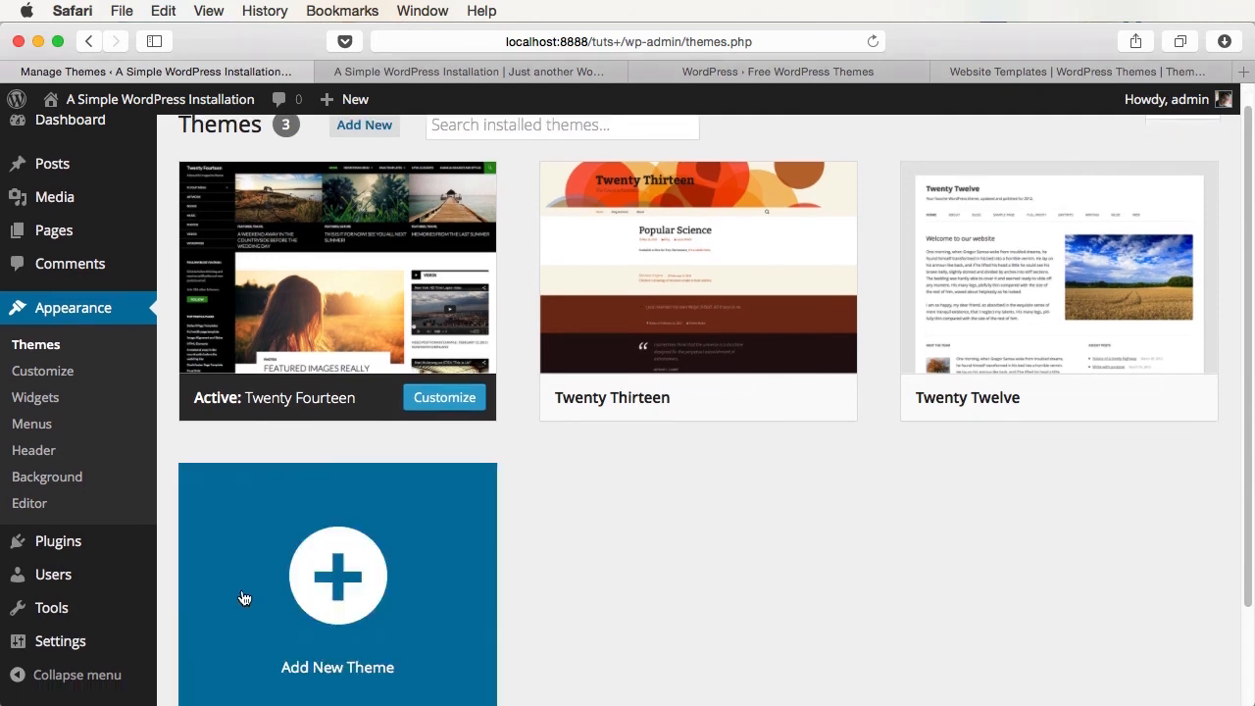
scroll(317, 608, up, 1)
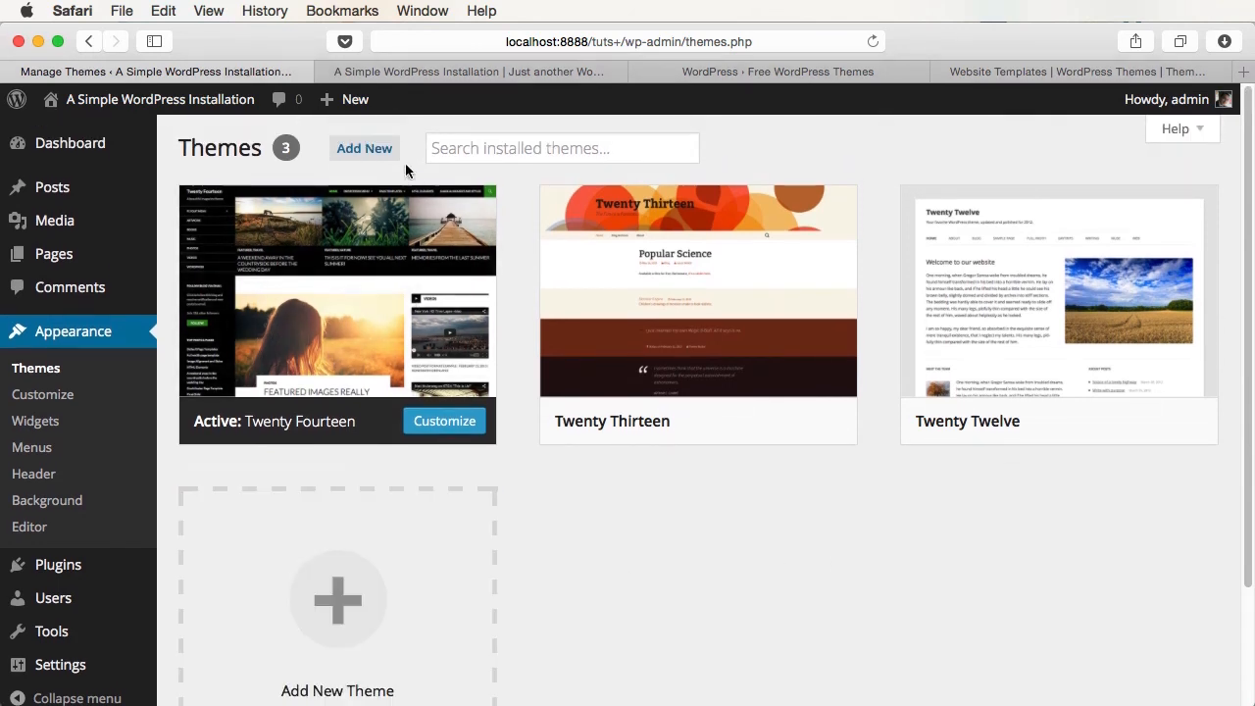
click(306, 663)
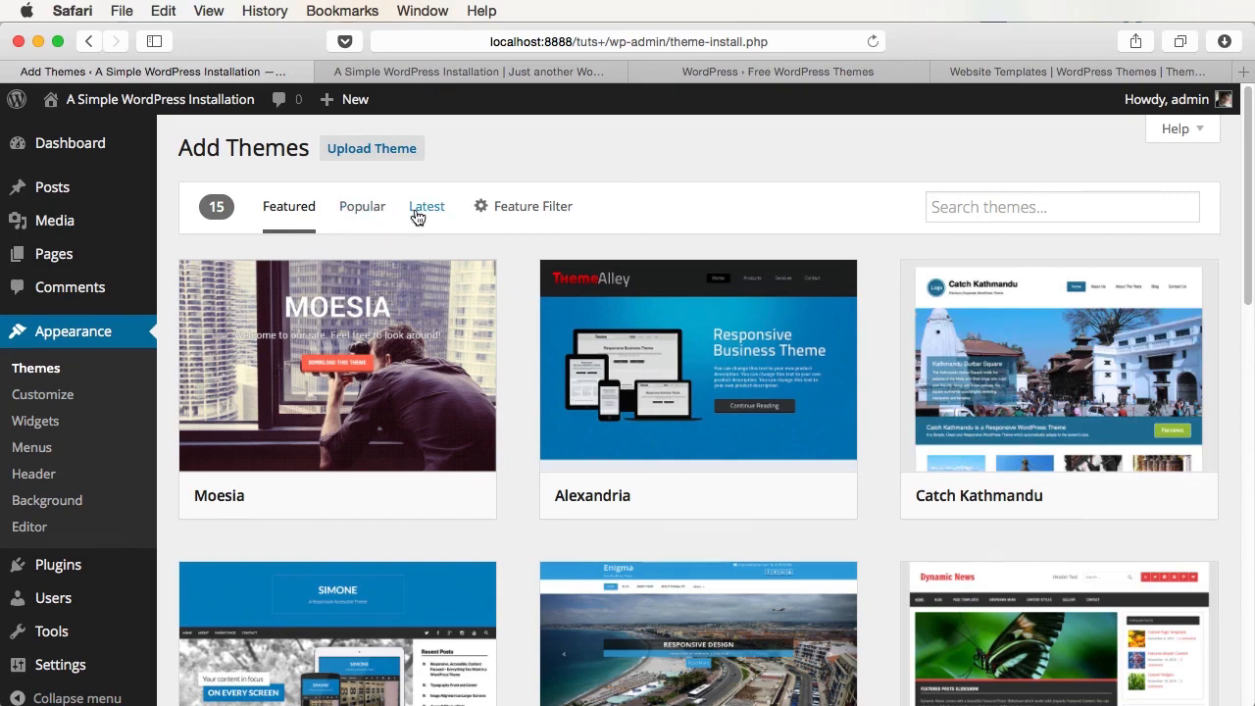
click(483, 208)
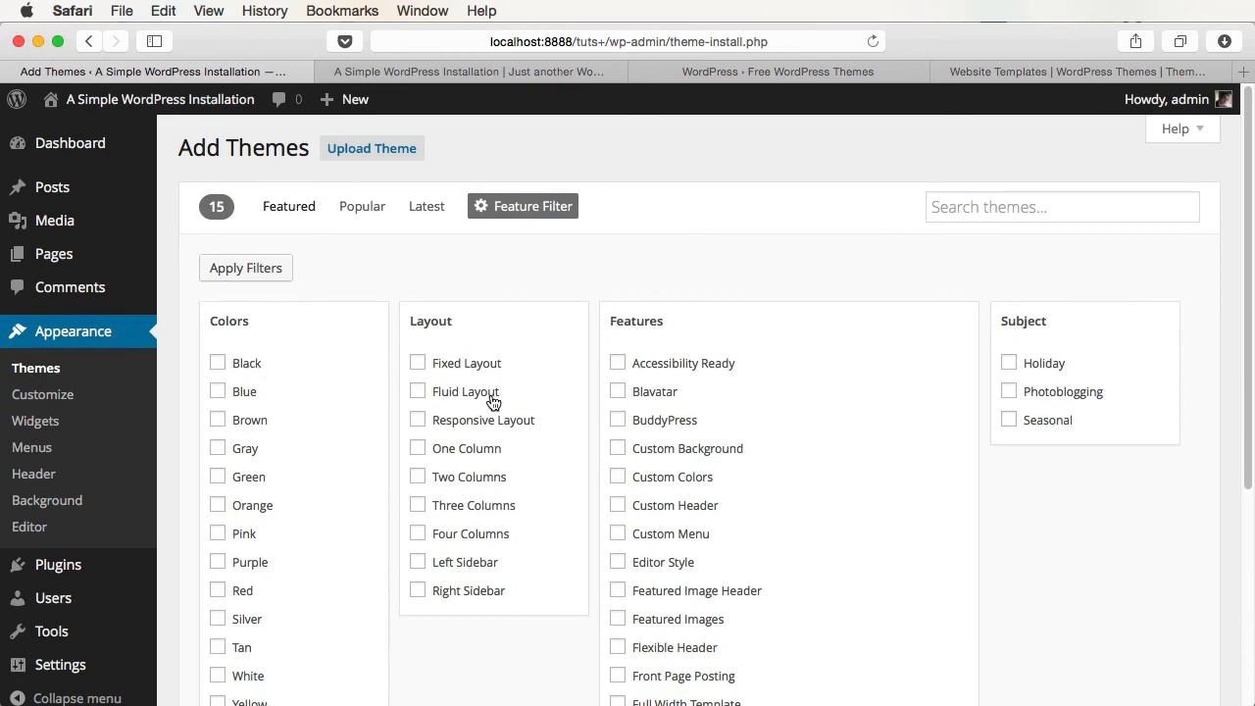
scroll(974, 428, down, 1)
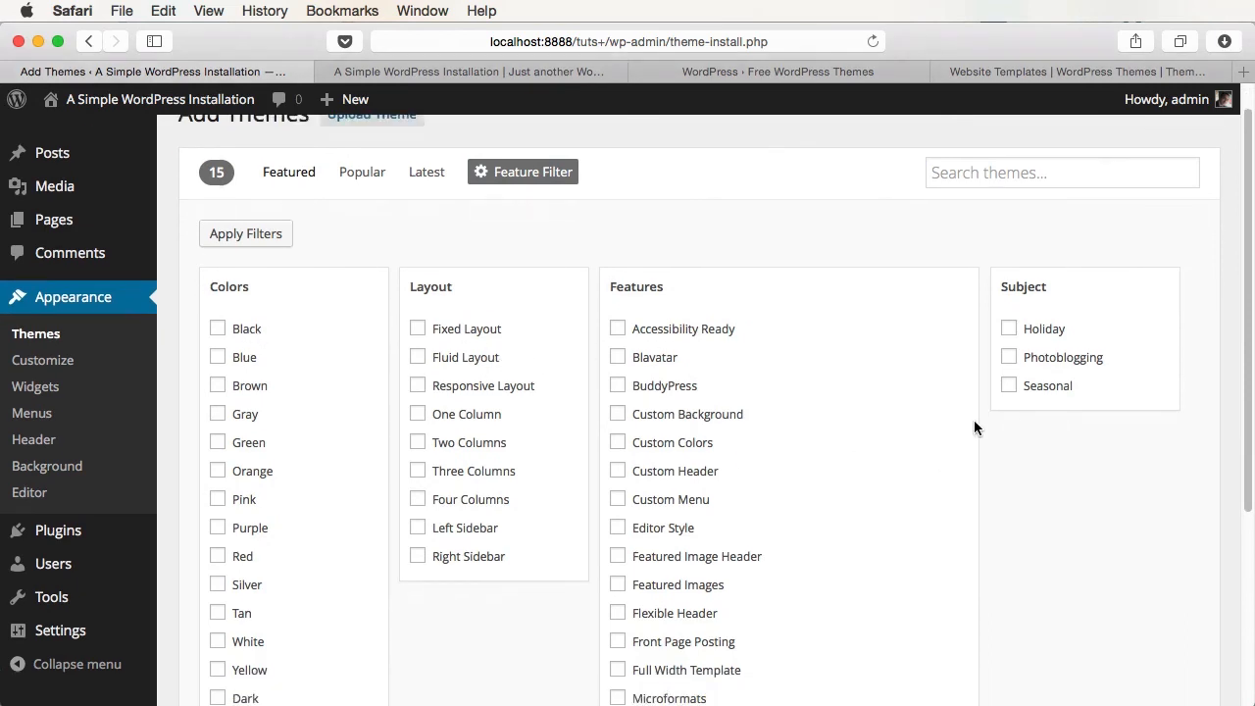
click(527, 172)
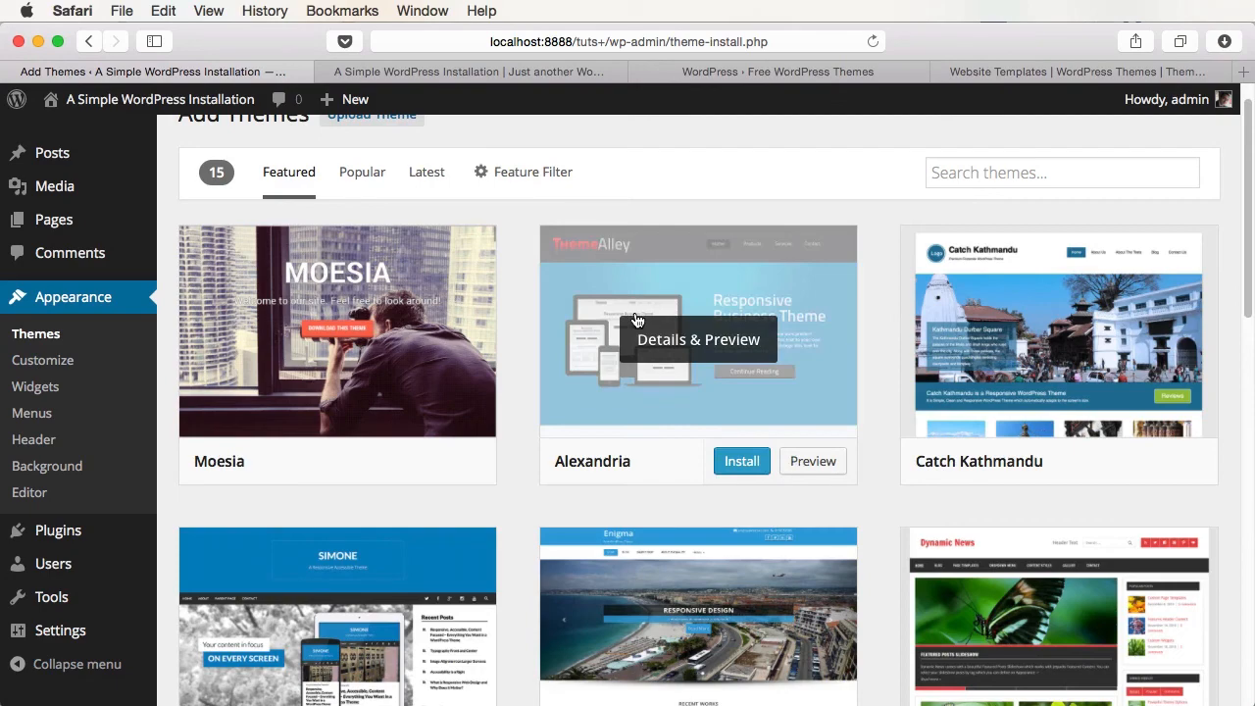
scroll(825, 421, down, 3)
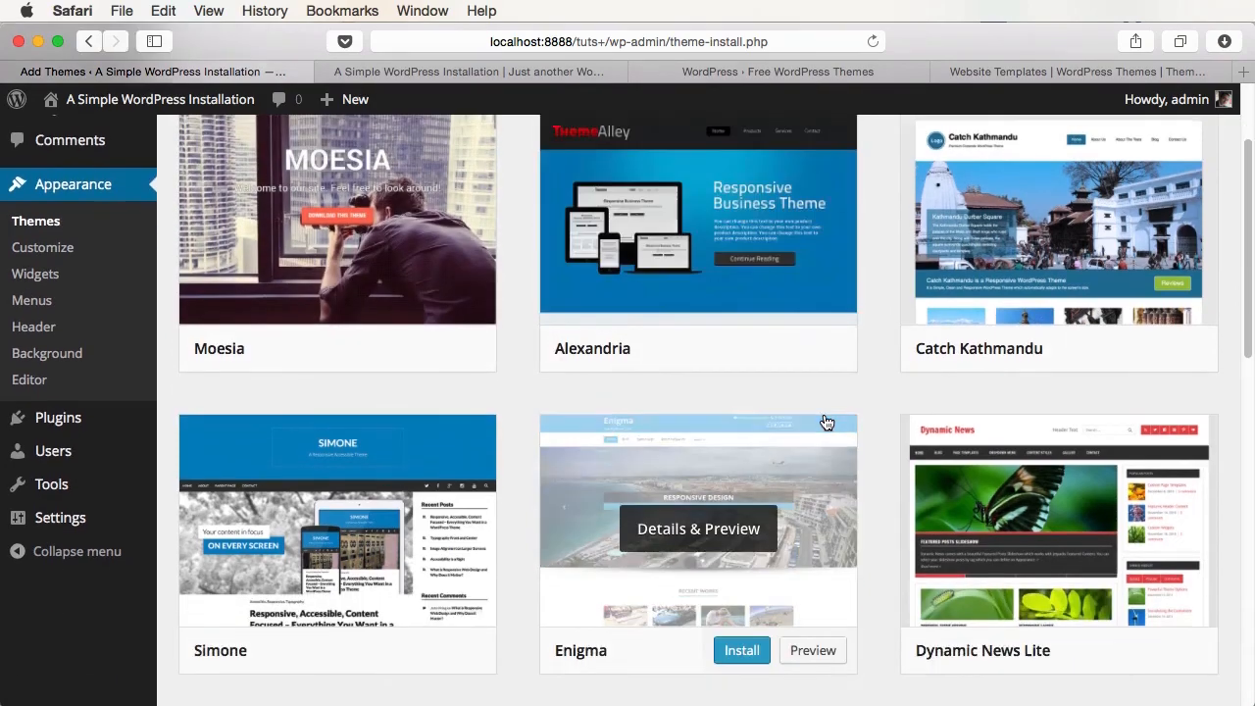
scroll(825, 422, up, 4)
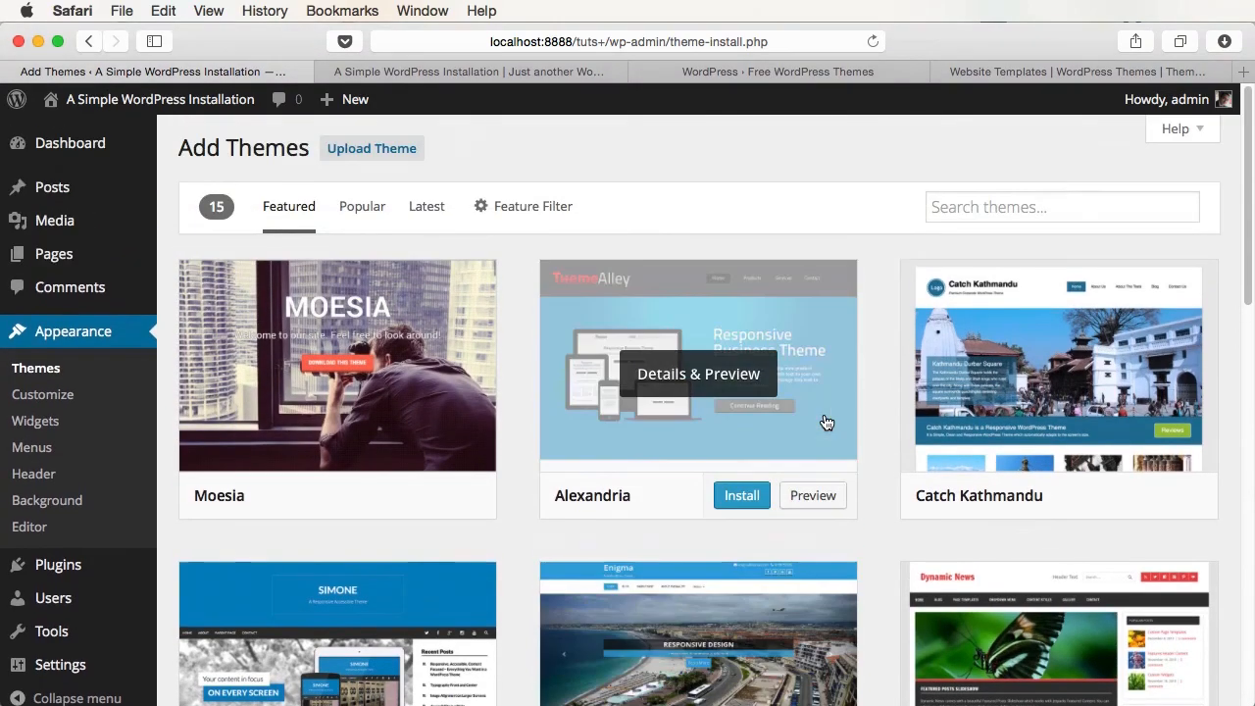
click(813, 496)
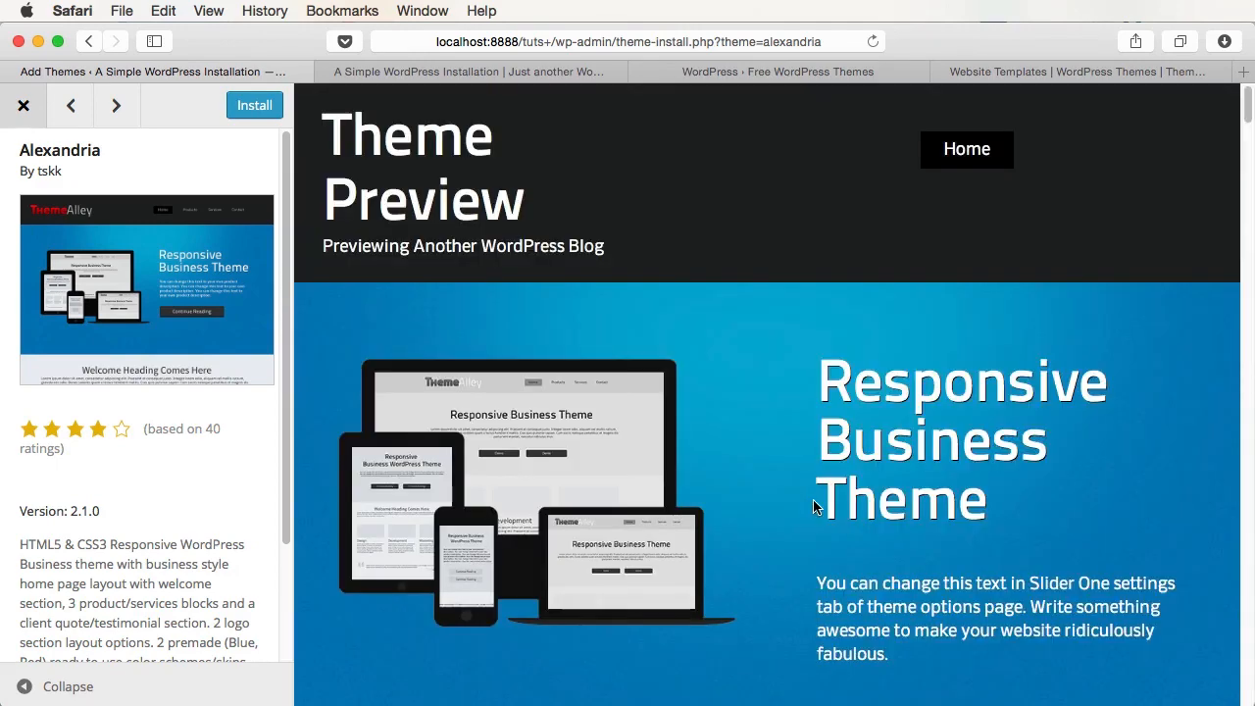
scroll(812, 499, down, 10)
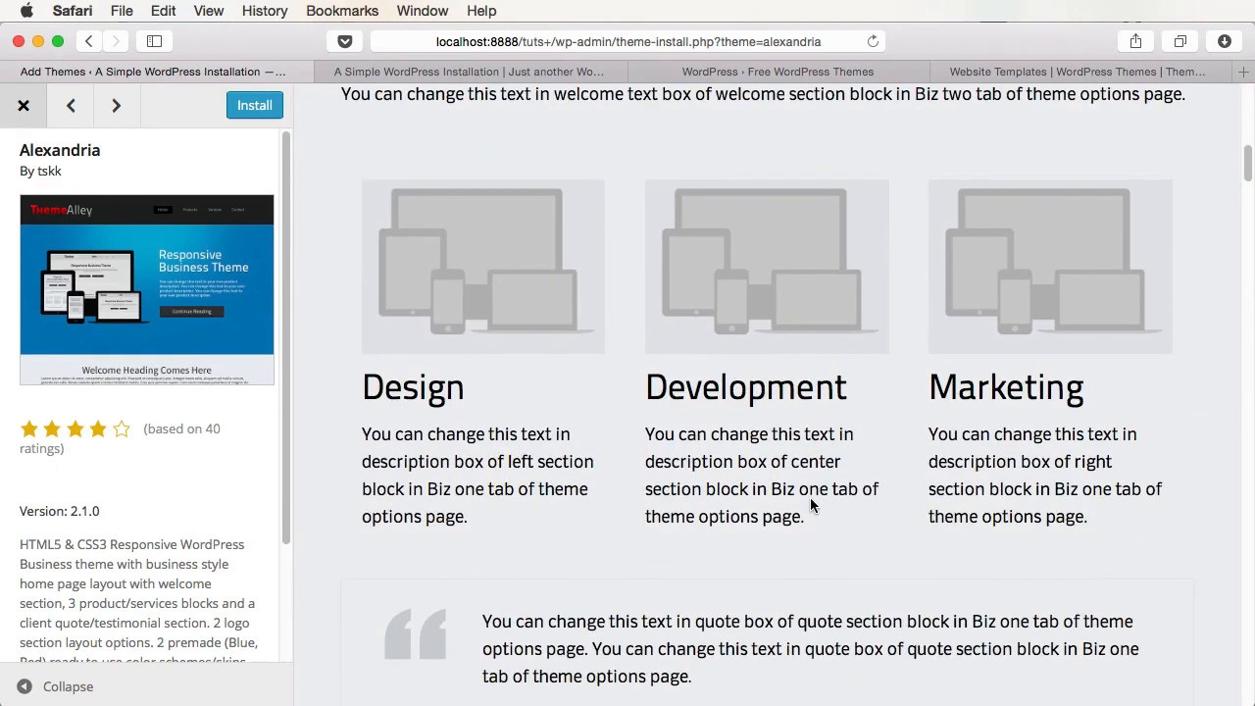
key(Escape)
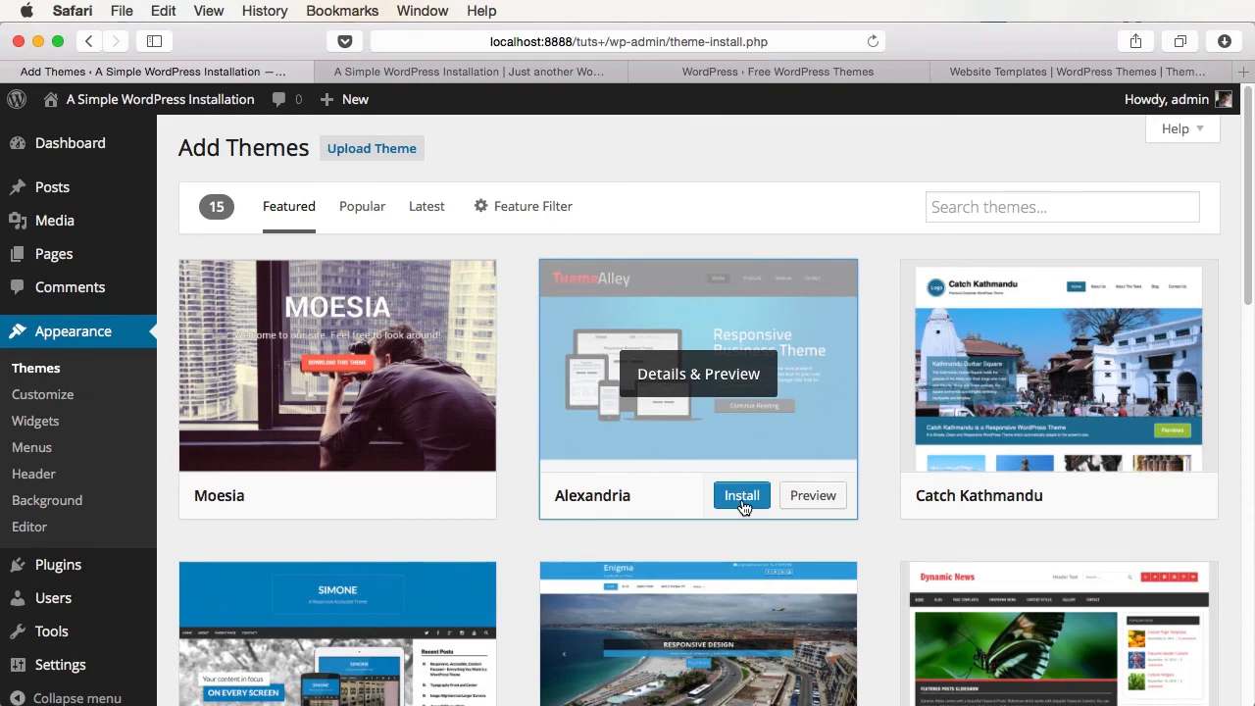
click(372, 147)
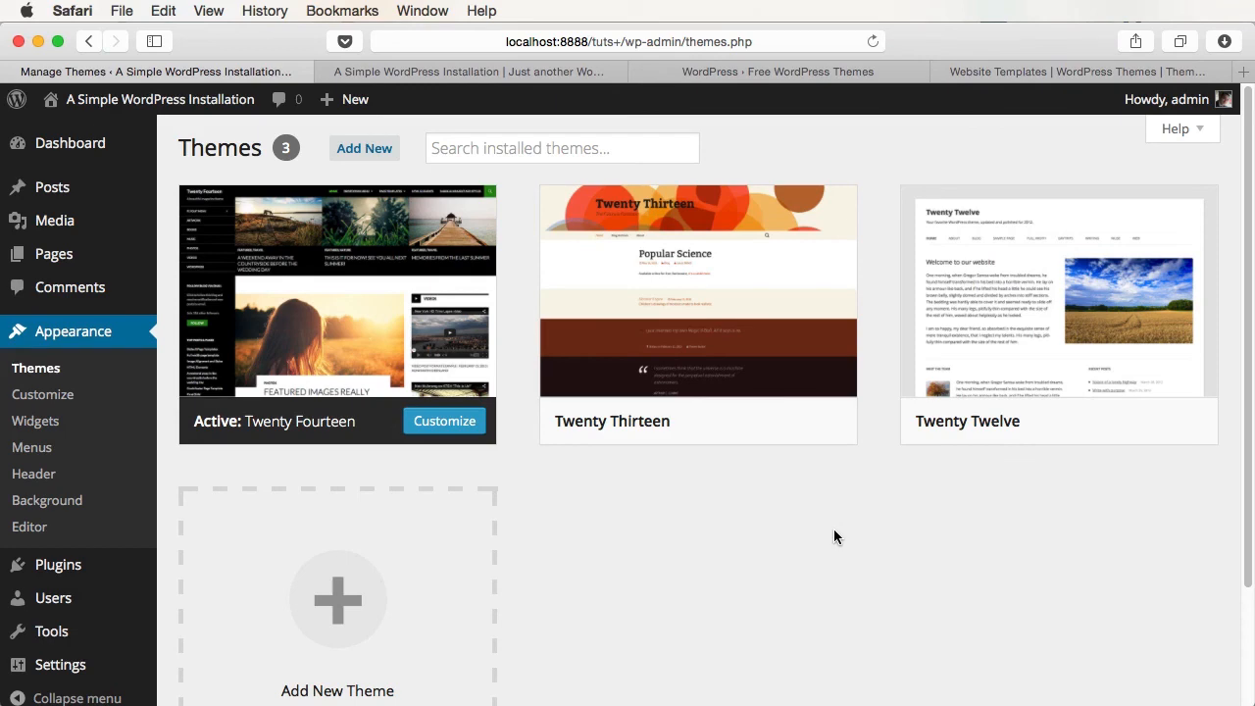
- Open ThemeForest's WordPress category, sorted by newest items
click(1017, 74)
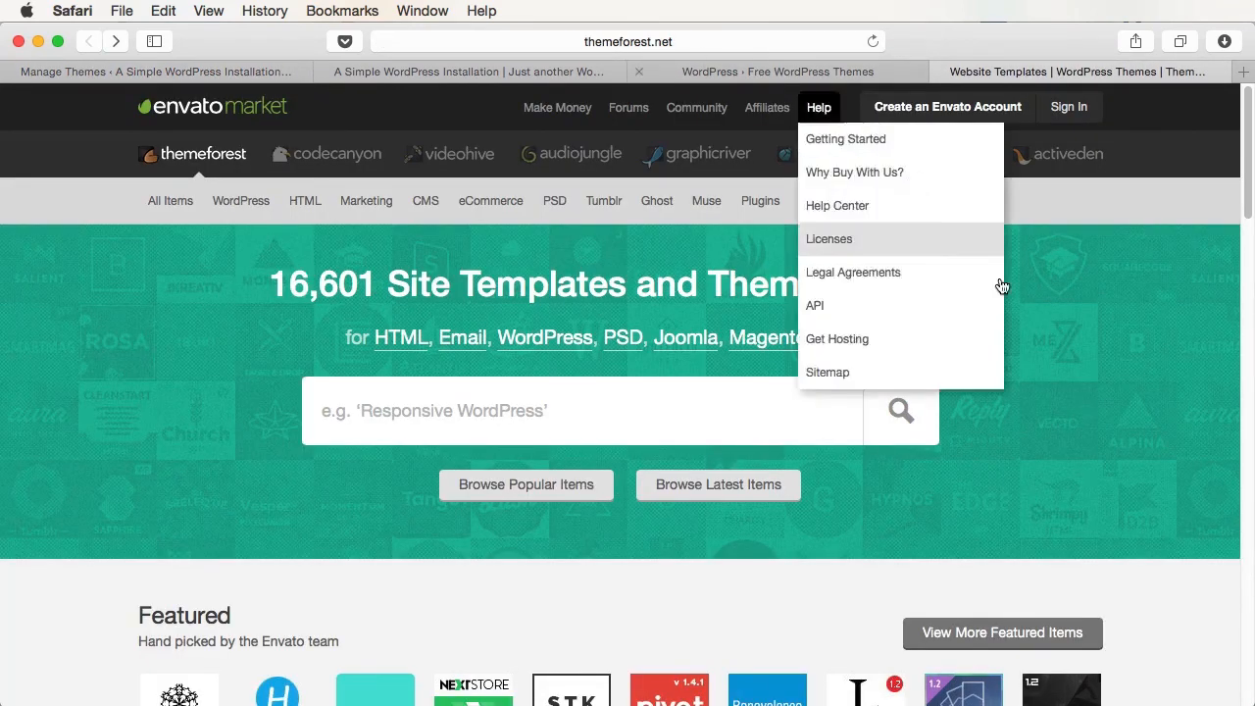
click(243, 204)
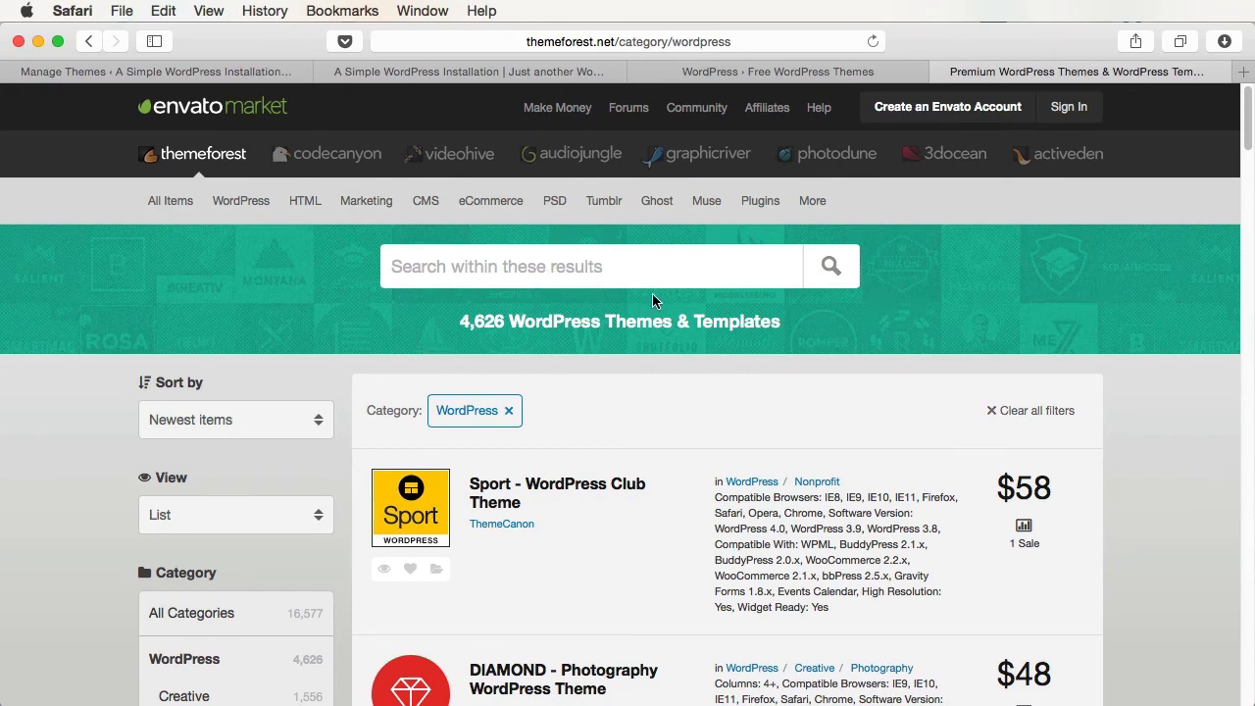
click(270, 421)
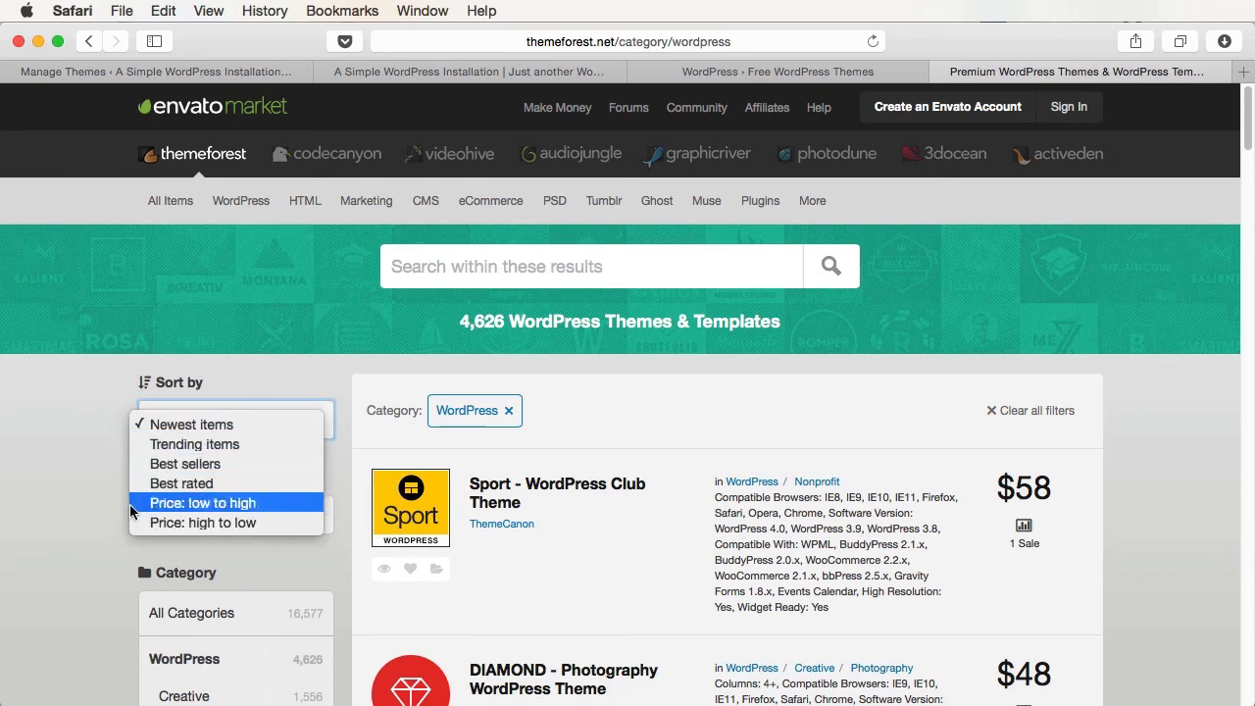
click(83, 519)
- Show the results as a grid and keep the Sales filter at all levels
scroll(217, 495, down, 3)
click(244, 387)
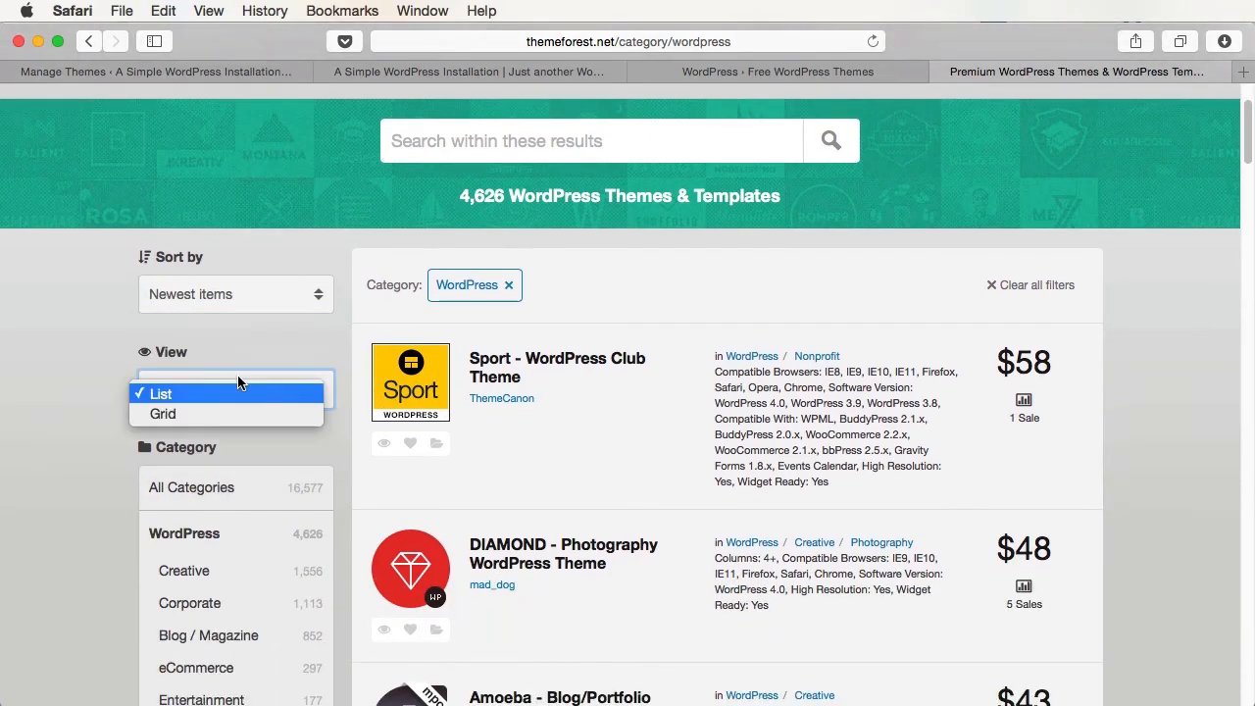
click(226, 413)
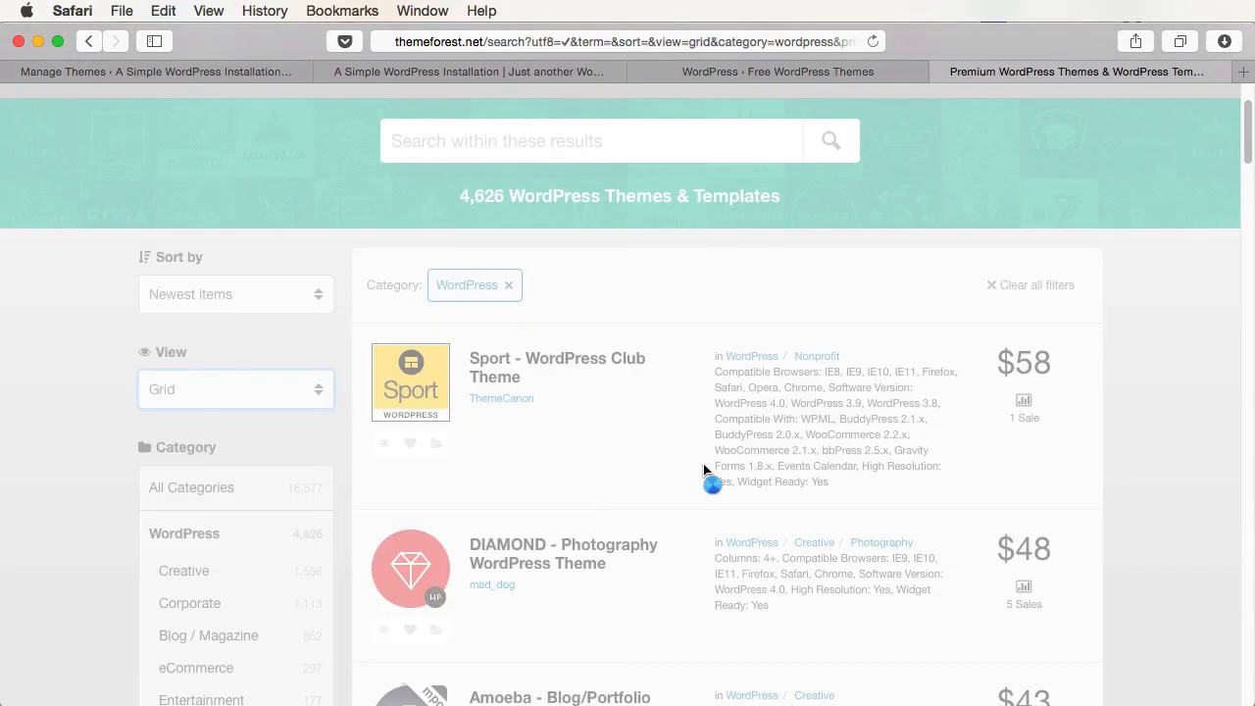
scroll(618, 461, down, 5)
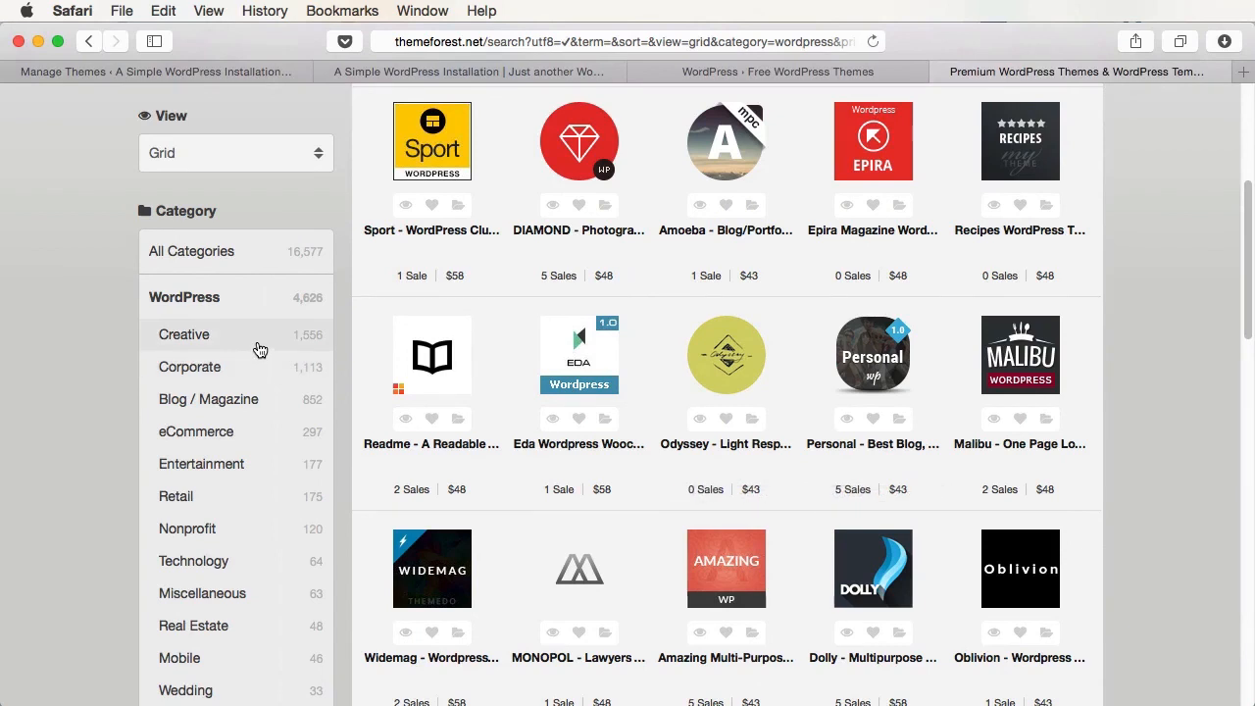
scroll(257, 350, down, 2)
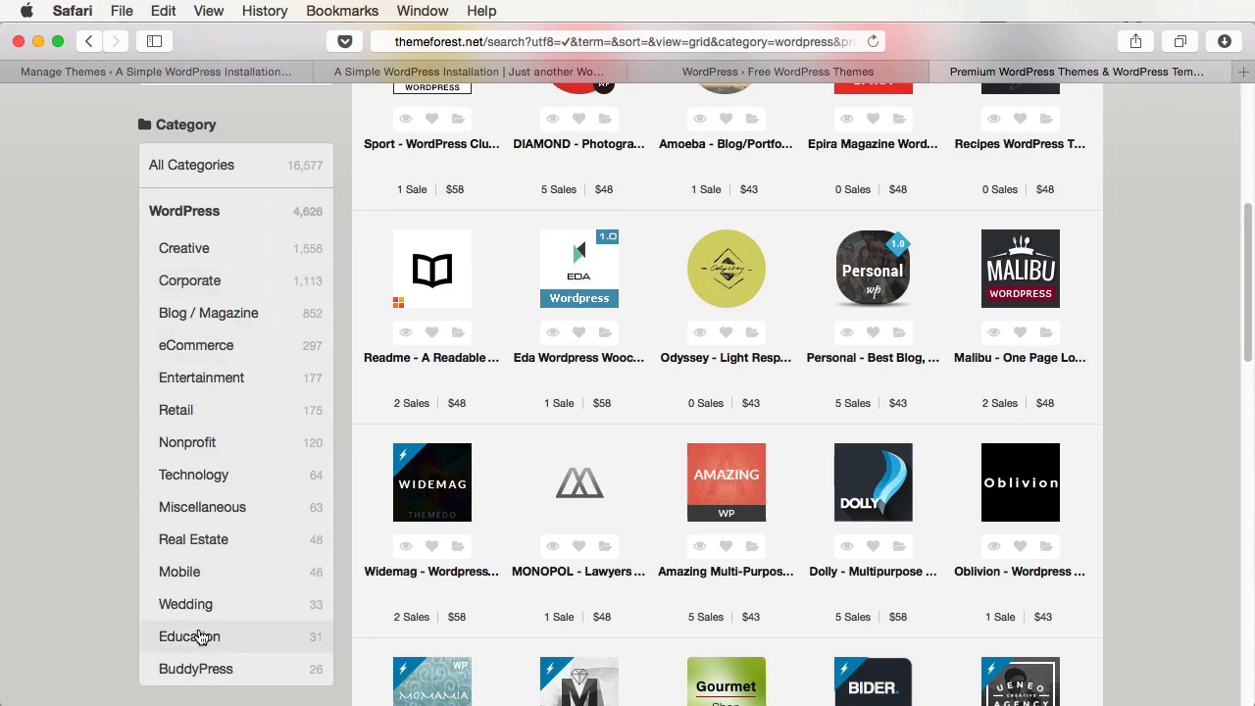
scroll(199, 638, down, 12)
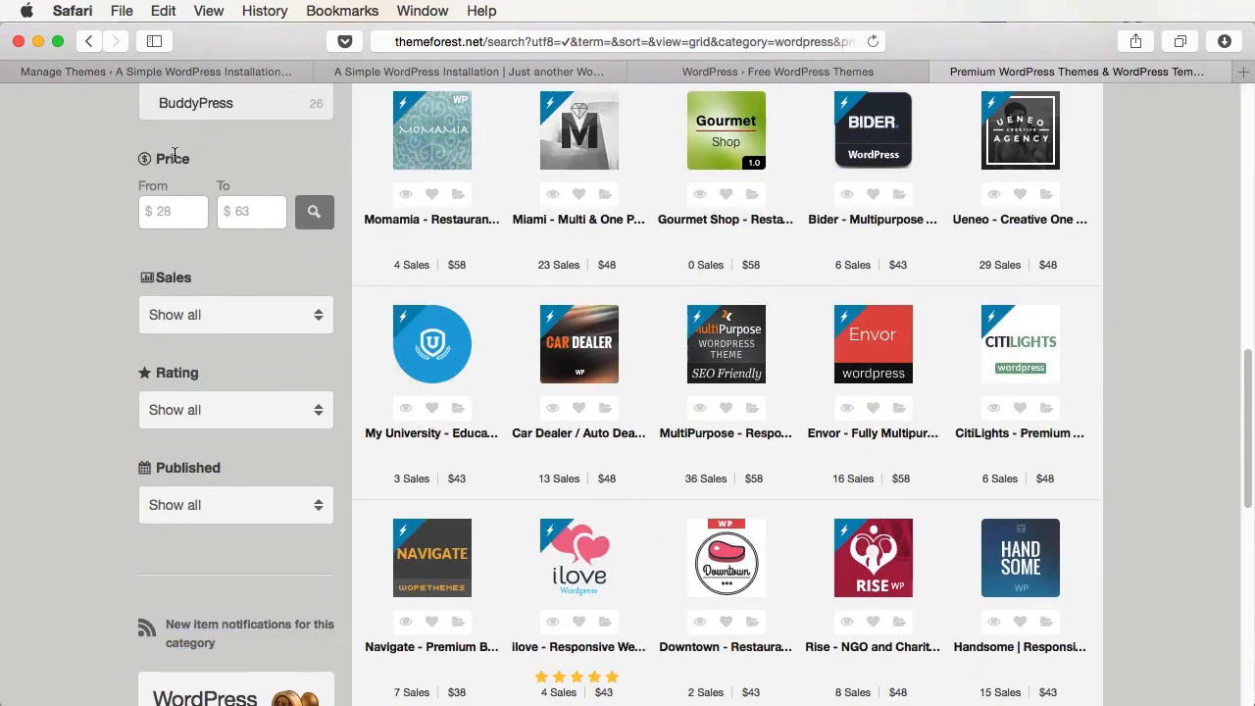
click(179, 315)
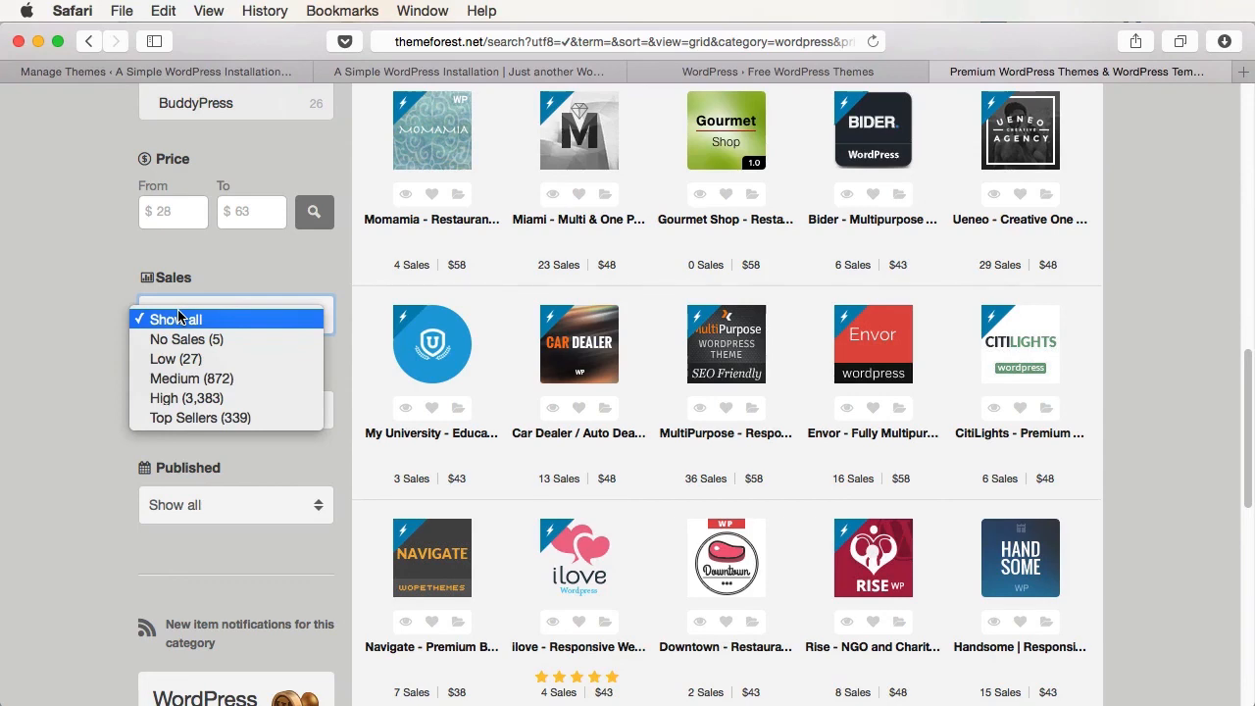
click(180, 316)
scroll(236, 408, up, 15)
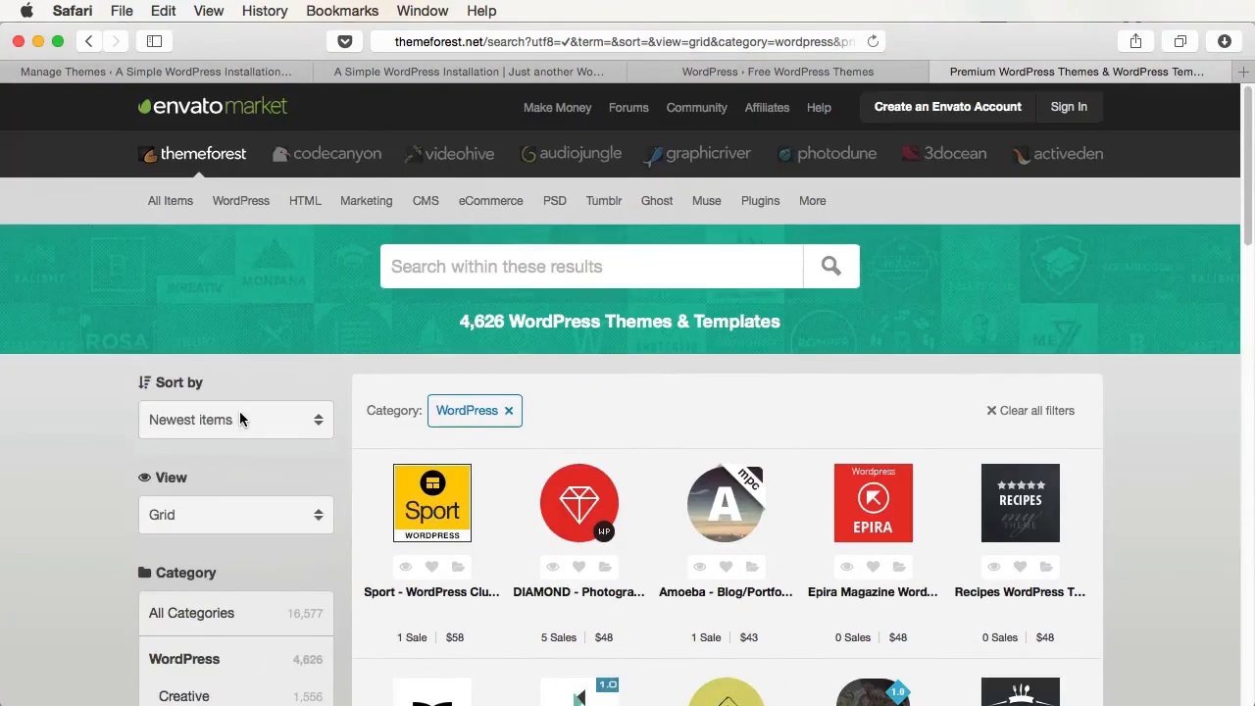
- From the ThemeForest home page, open the free BEHEMOTH WordPress blog theme's item page
click(211, 158)
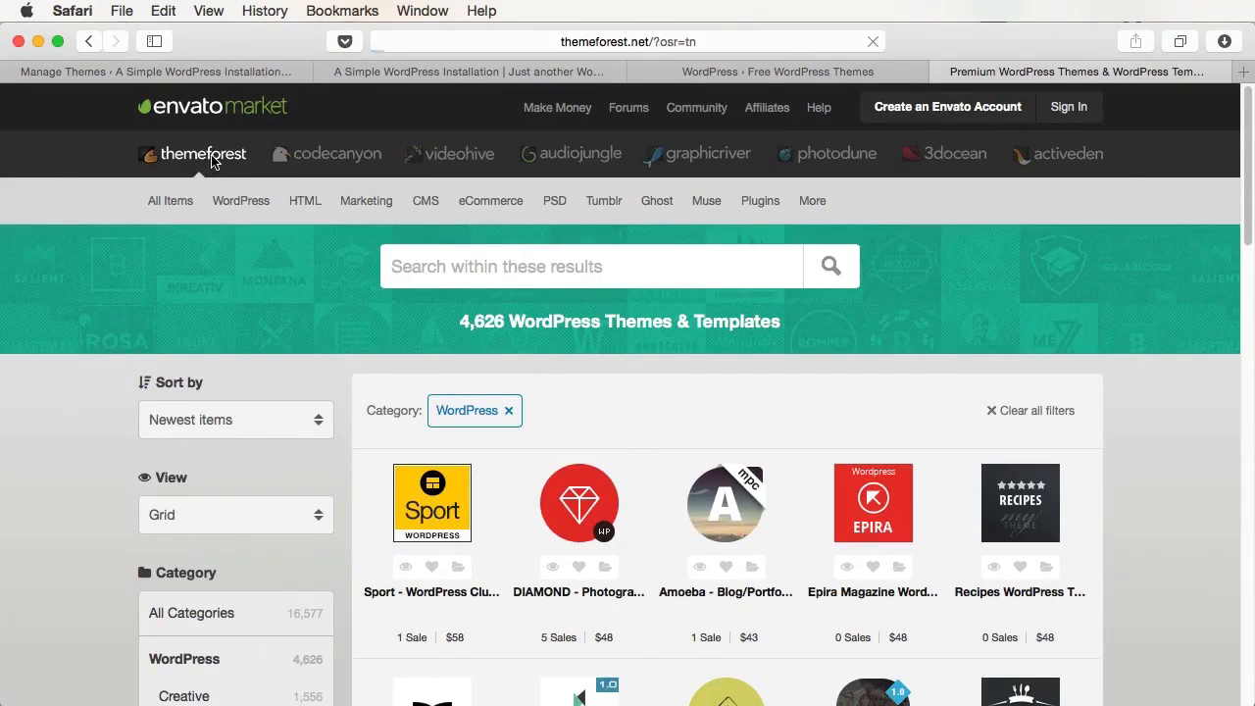
scroll(267, 419, down, 15)
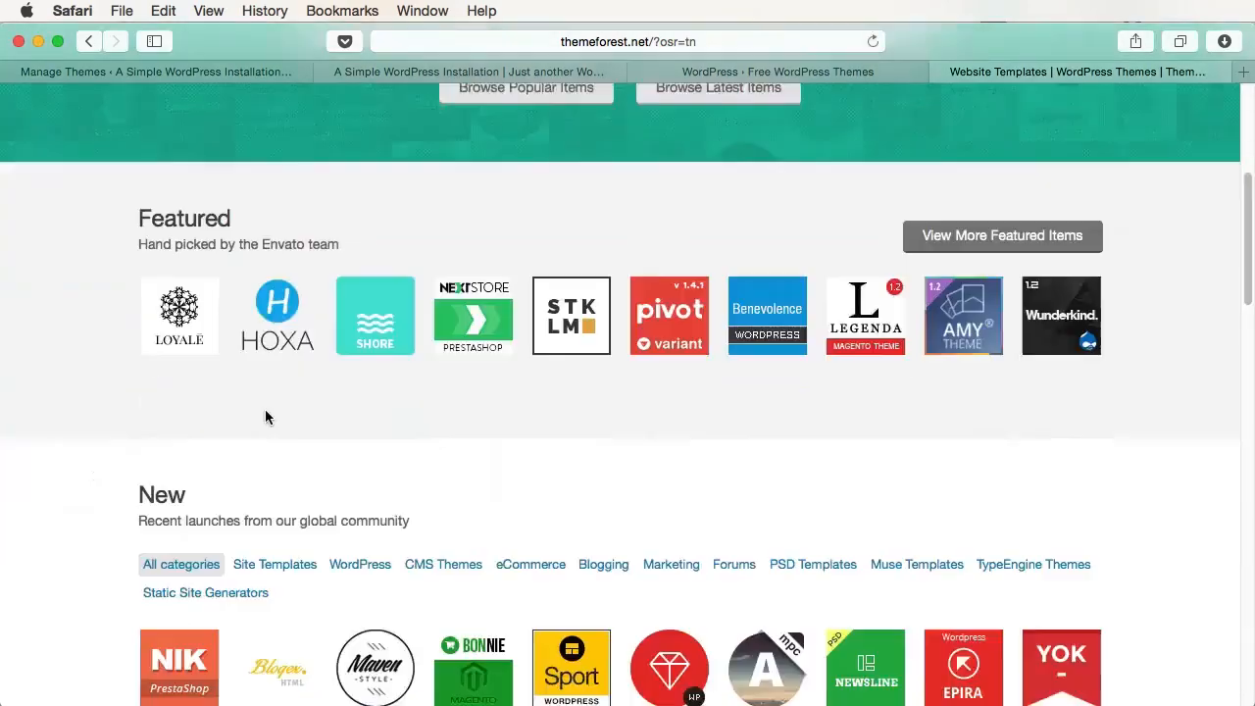
scroll(264, 418, down, 5)
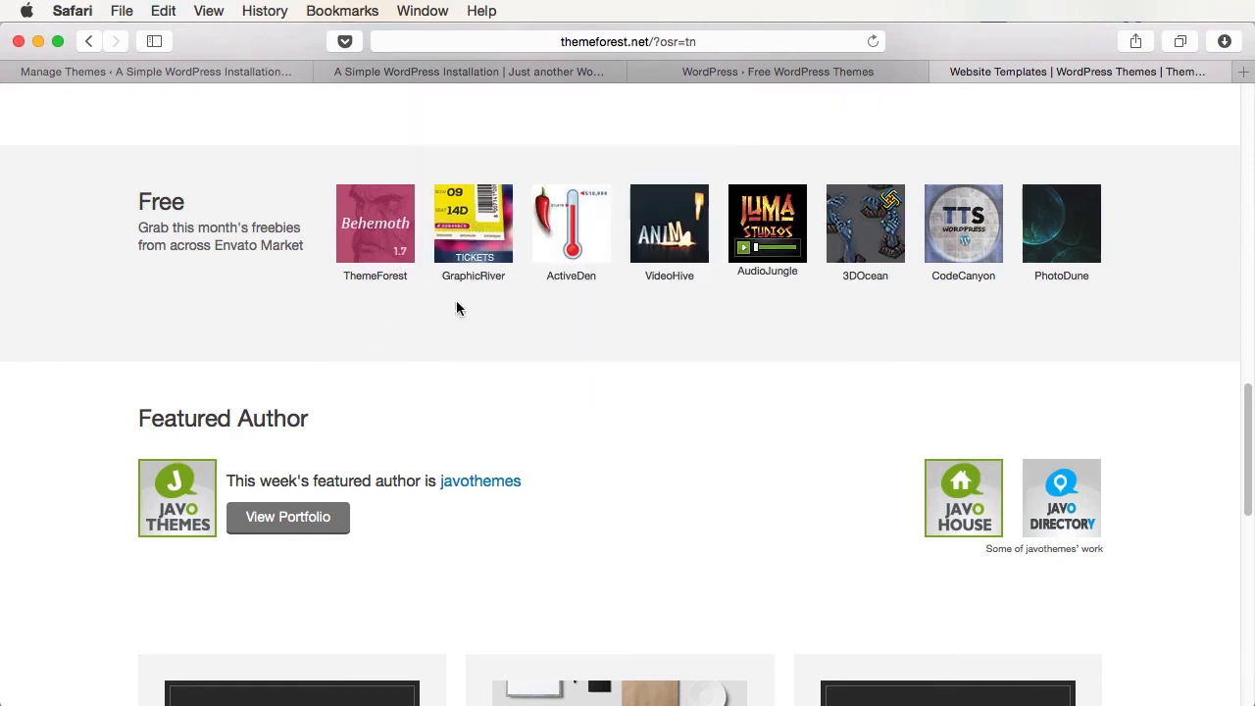
click(382, 240)
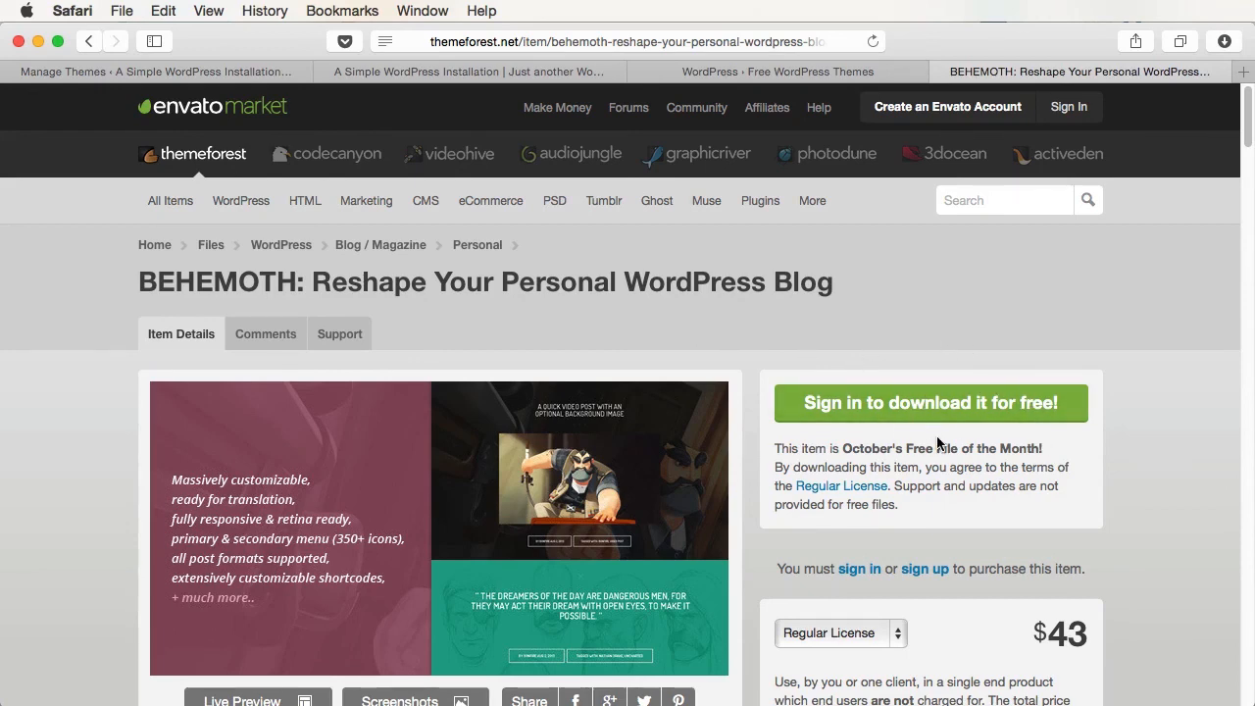
- Unzip the downloaded themeforest Behemoth archive and open the BEHEMOTH by Bonfire folder
key(super+Tab)
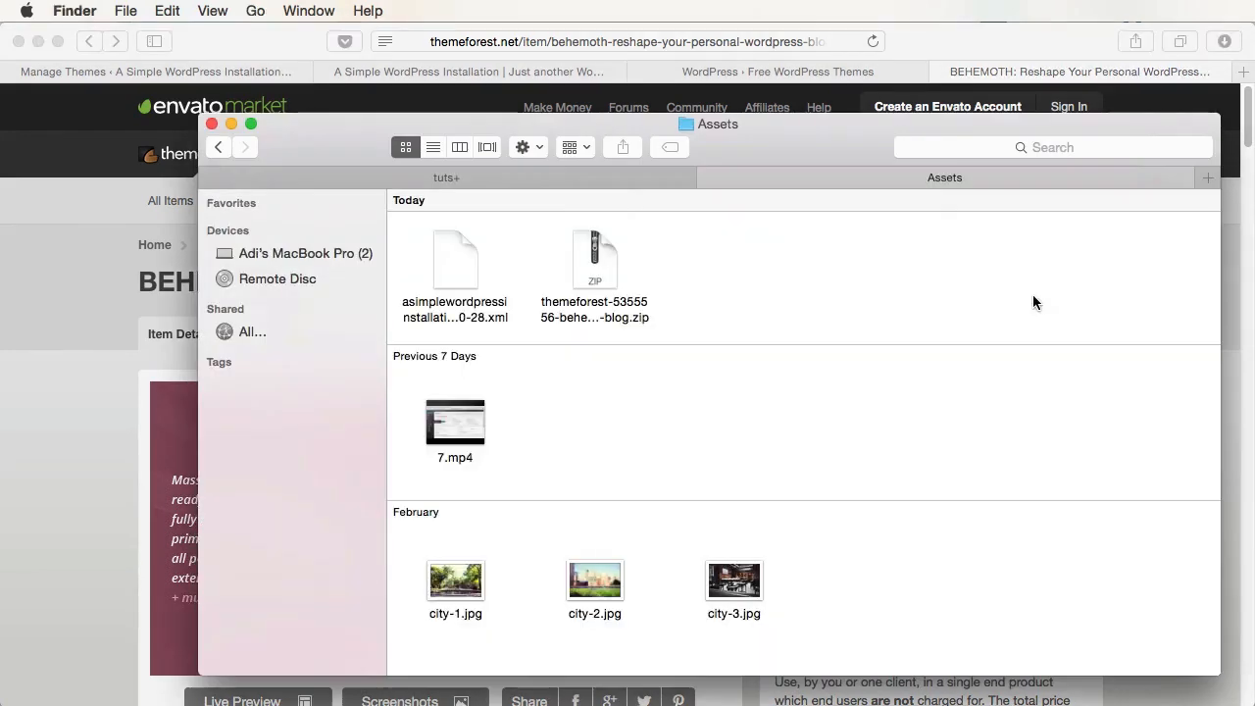
double_click(594, 275)
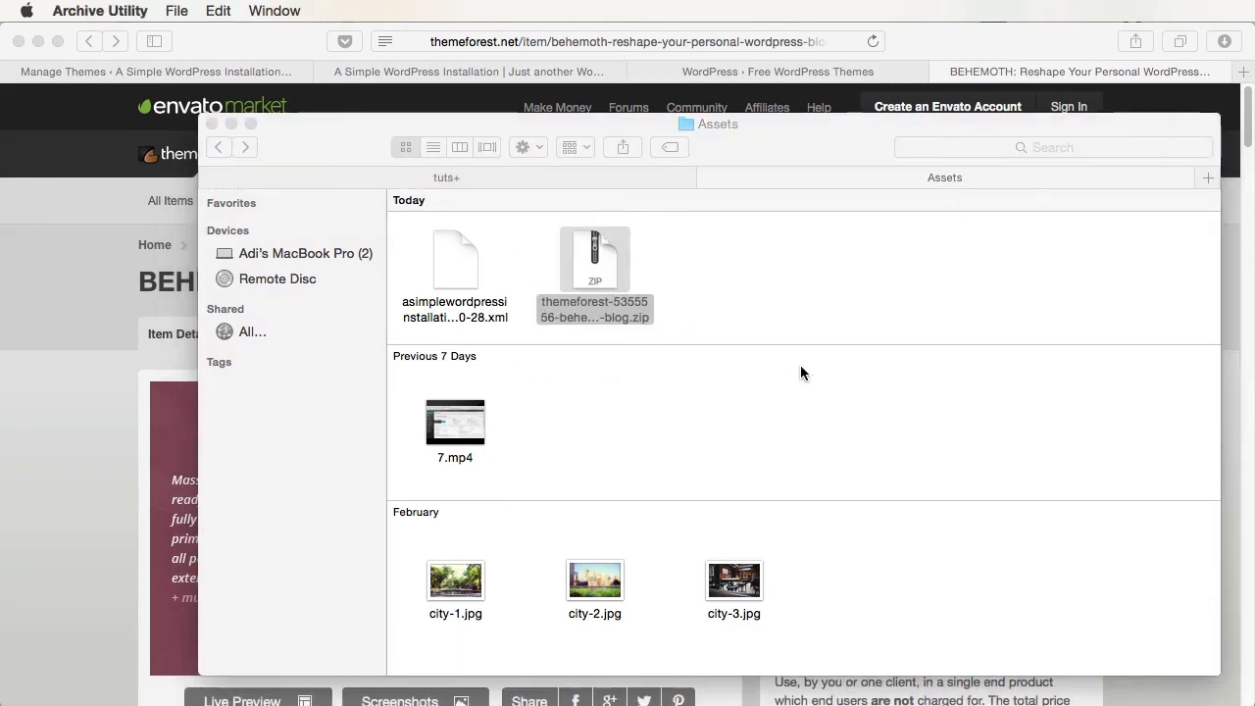
double_click(595, 428)
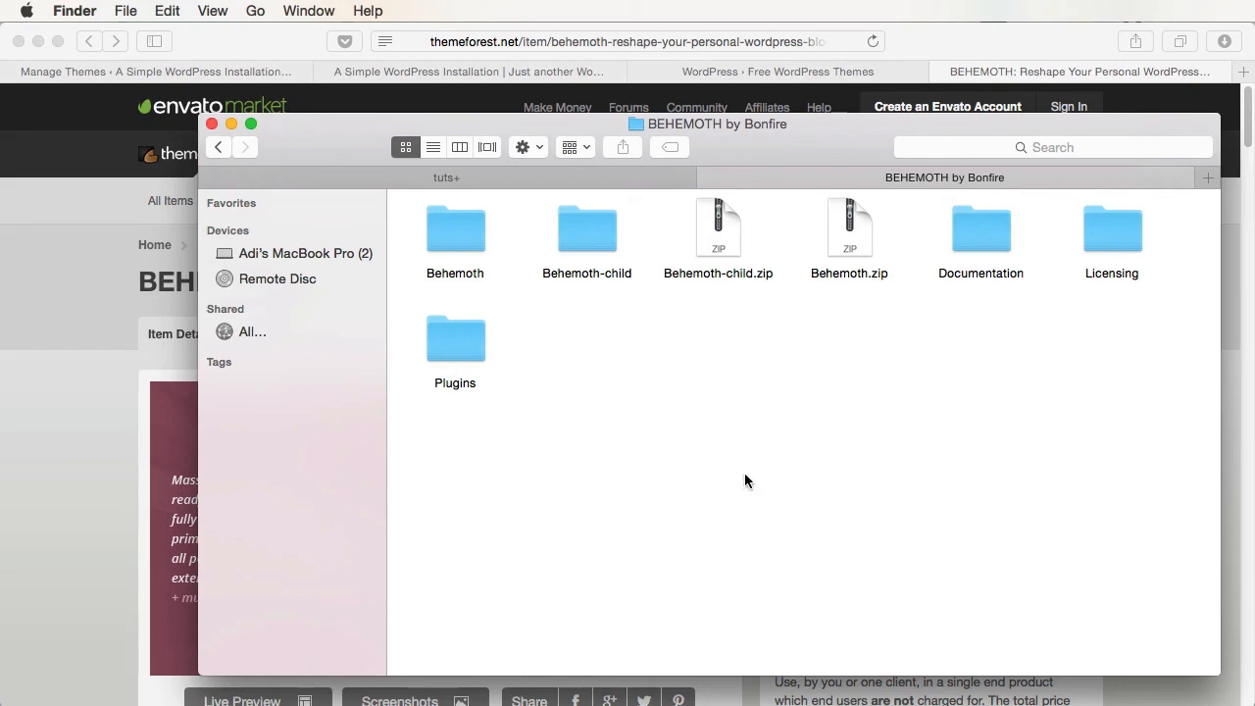
- Browse the Behemoth theme folder's contents, then return to the BEHEMOTH by Bonfire folder
double_click(441, 220)
click(442, 223)
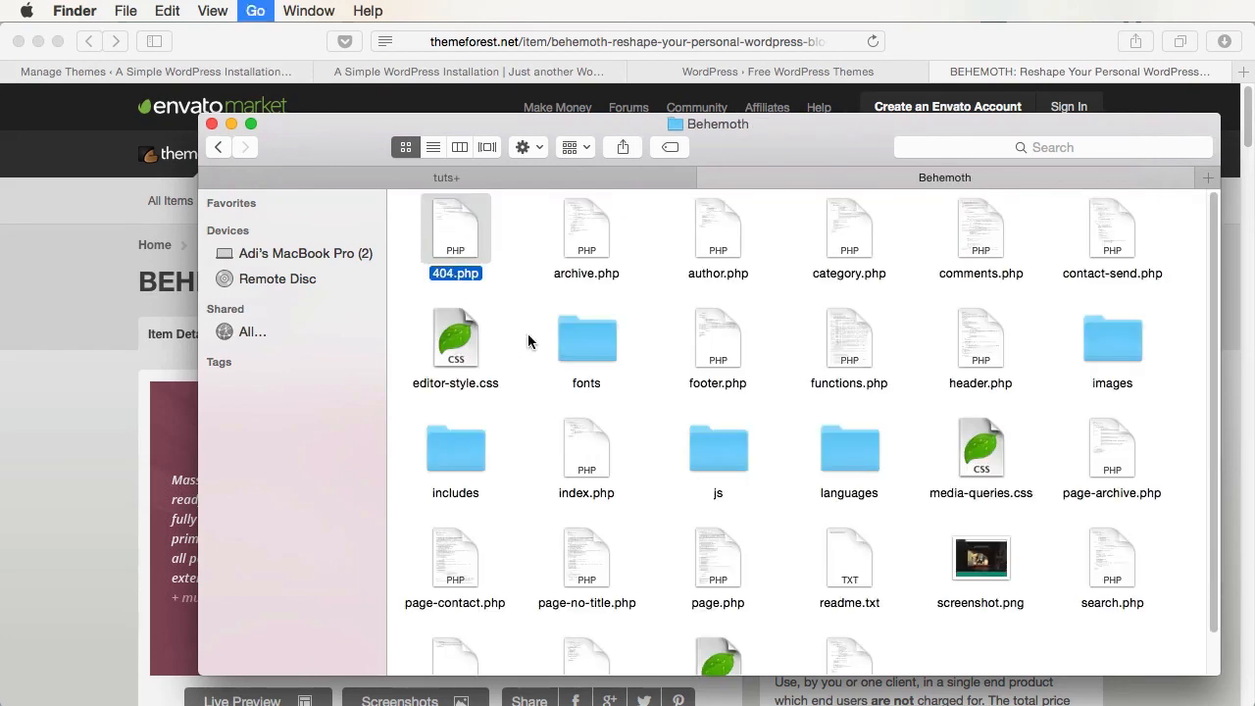
key(super+bracketleft)
double_click(463, 224)
scroll(608, 359, down, 2)
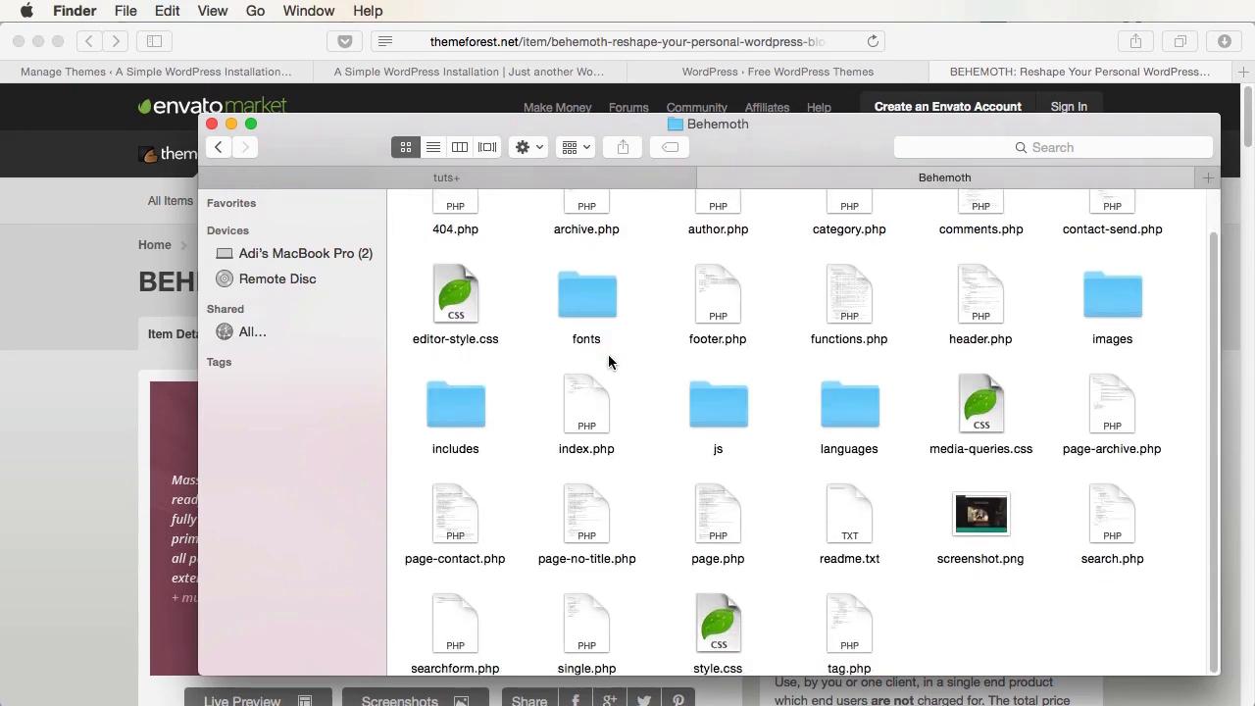
scroll(608, 354, up, 2)
key(super+bracketleft)
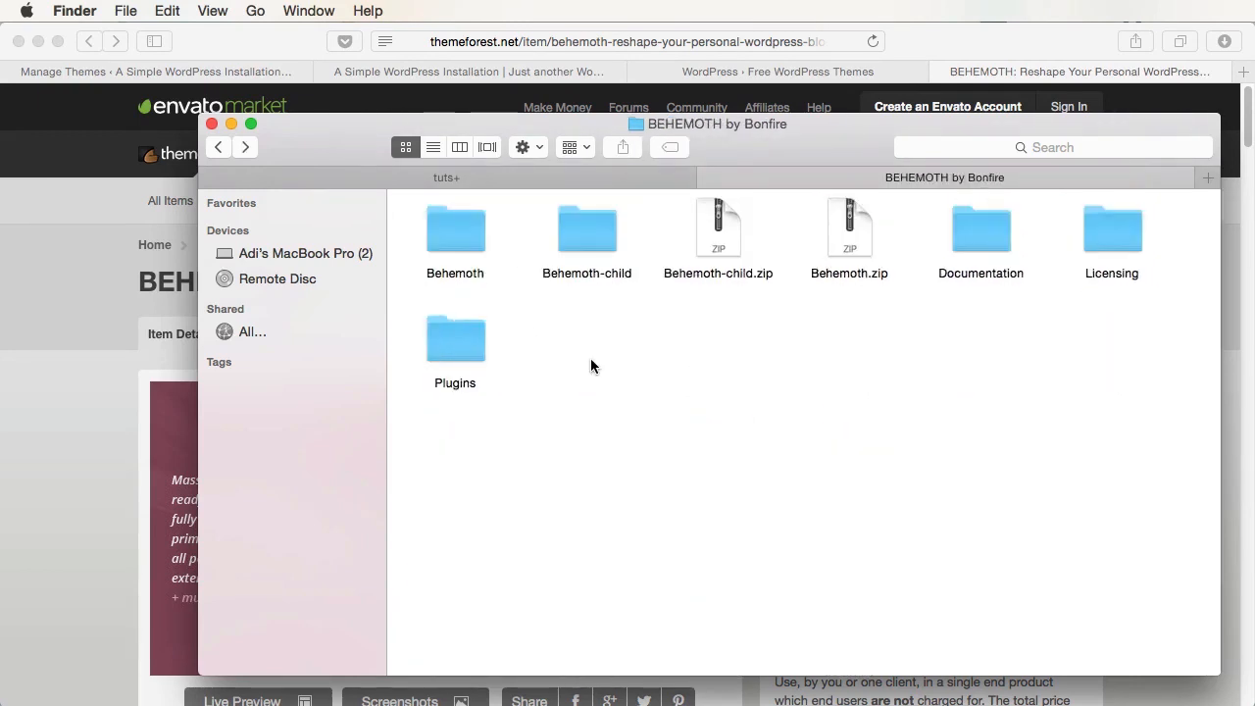
- Upload Behemoth.zip from the BEHEMOTH by Bonfire folder as a new theme and install it
click(68, 245)
click(245, 73)
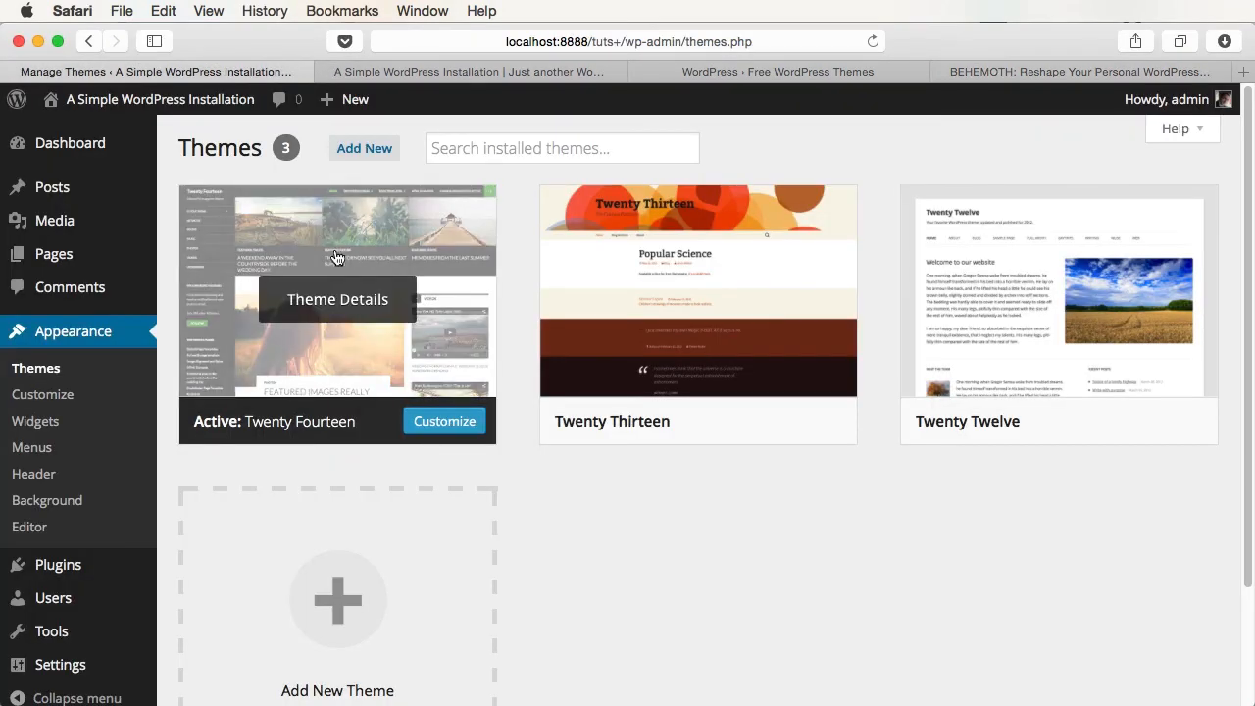
click(365, 150)
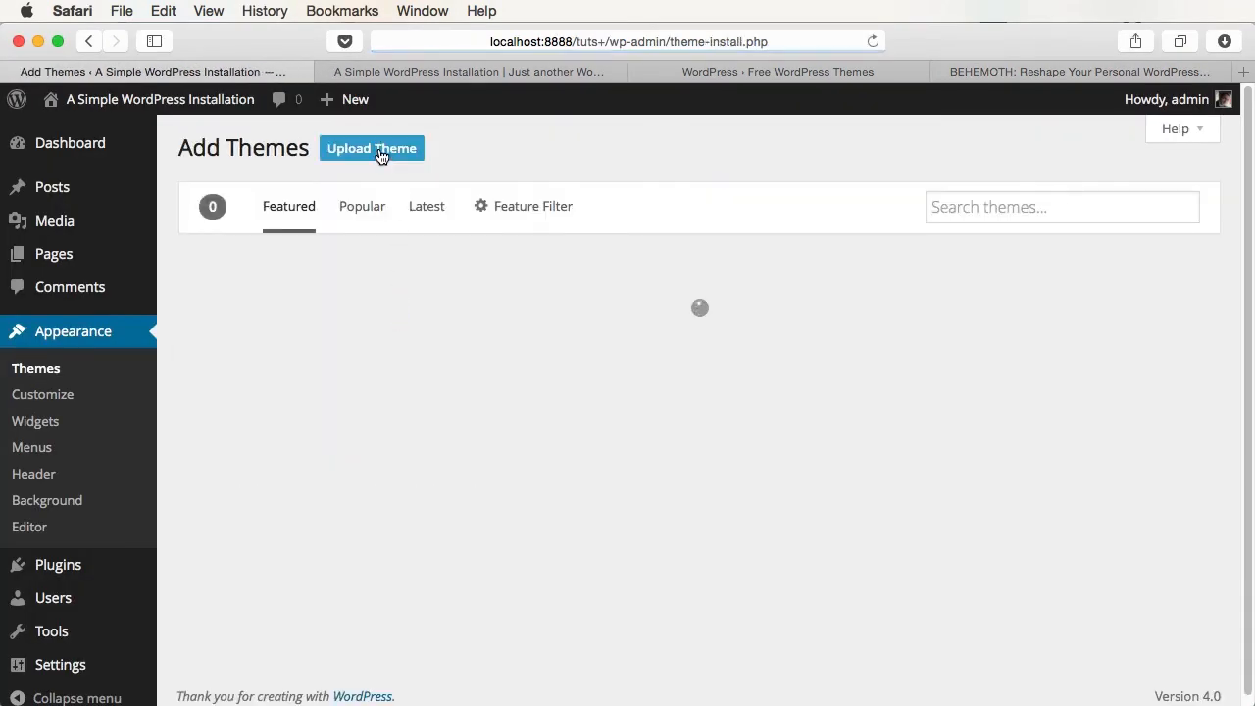
click(378, 153)
click(564, 324)
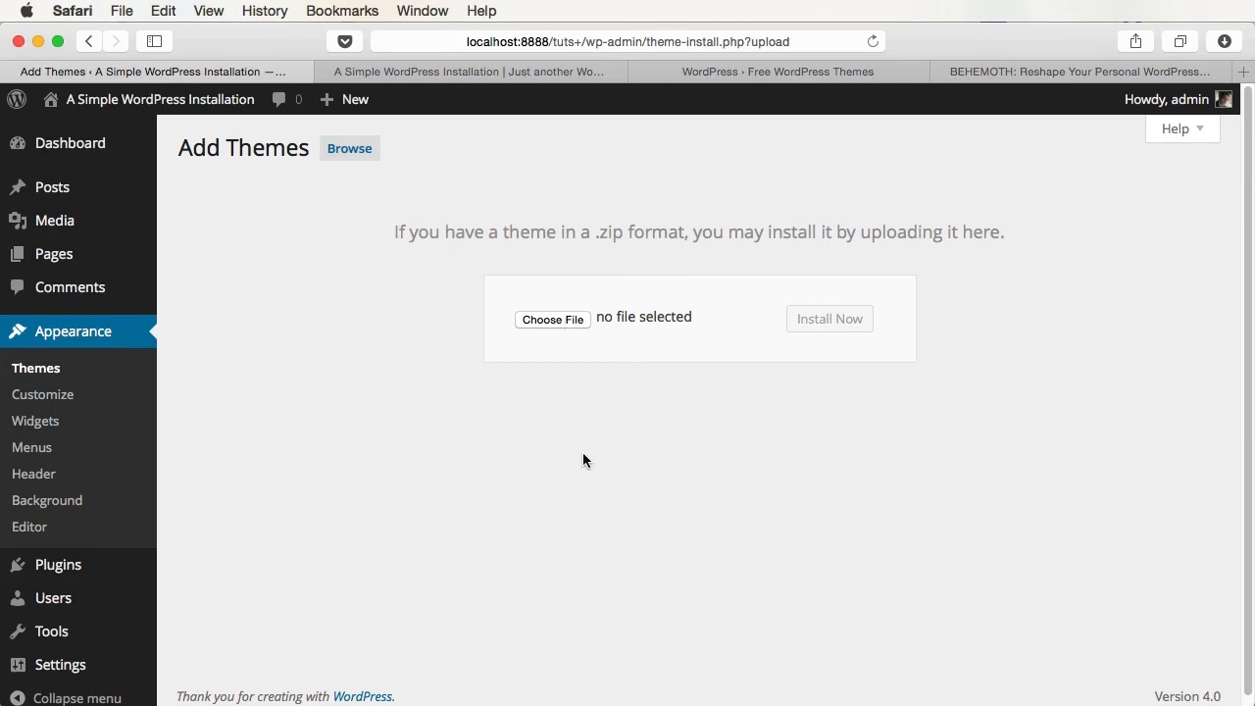
double_click(472, 182)
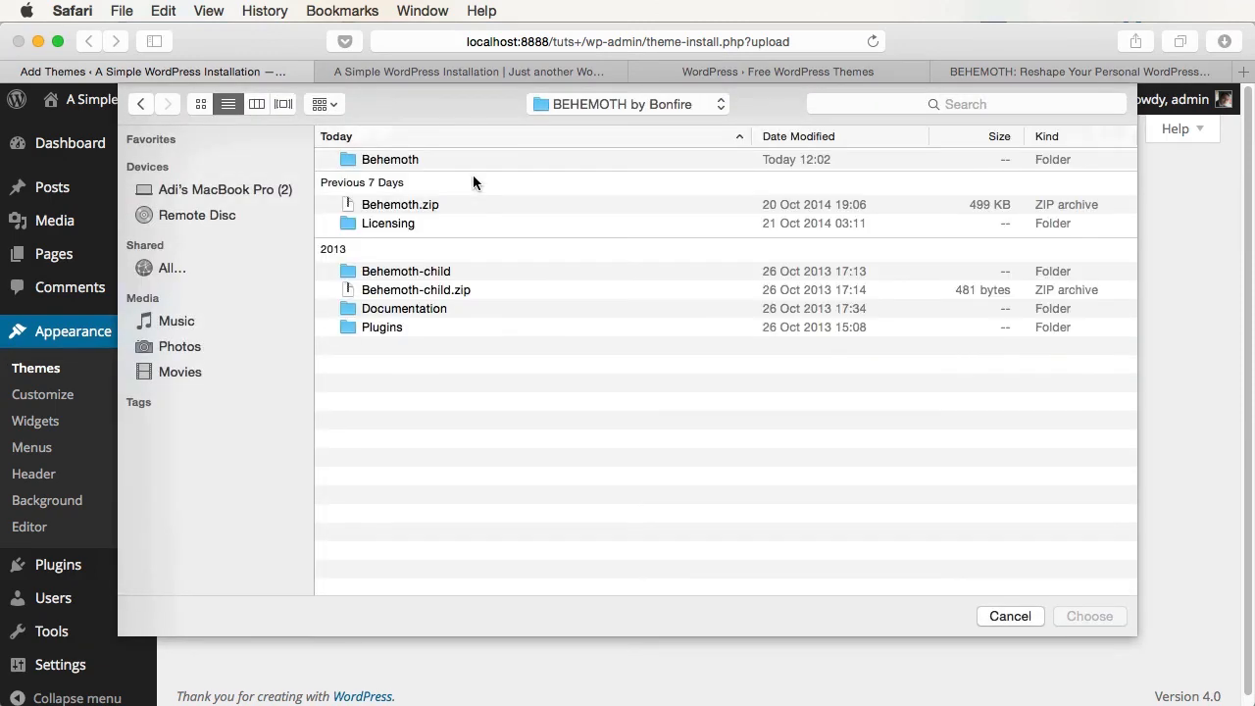
double_click(459, 202)
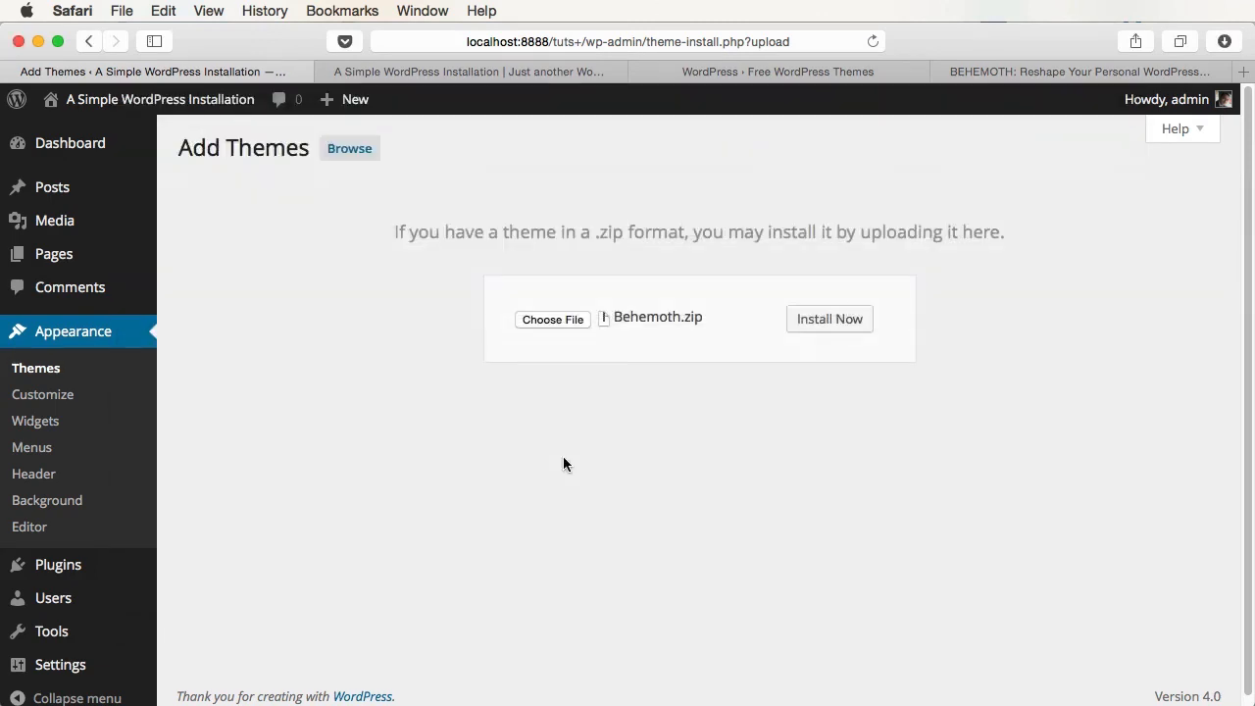
click(829, 328)
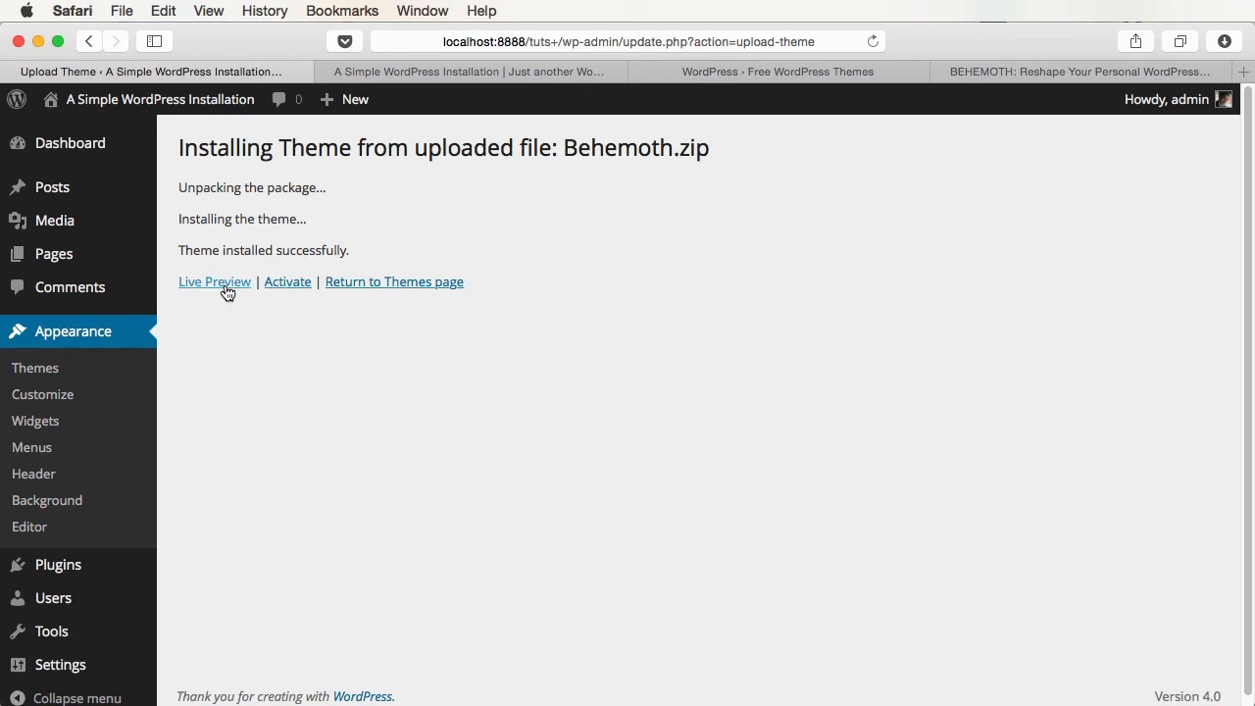
- Live-preview the Behemoth theme and save and activate it
click(224, 284)
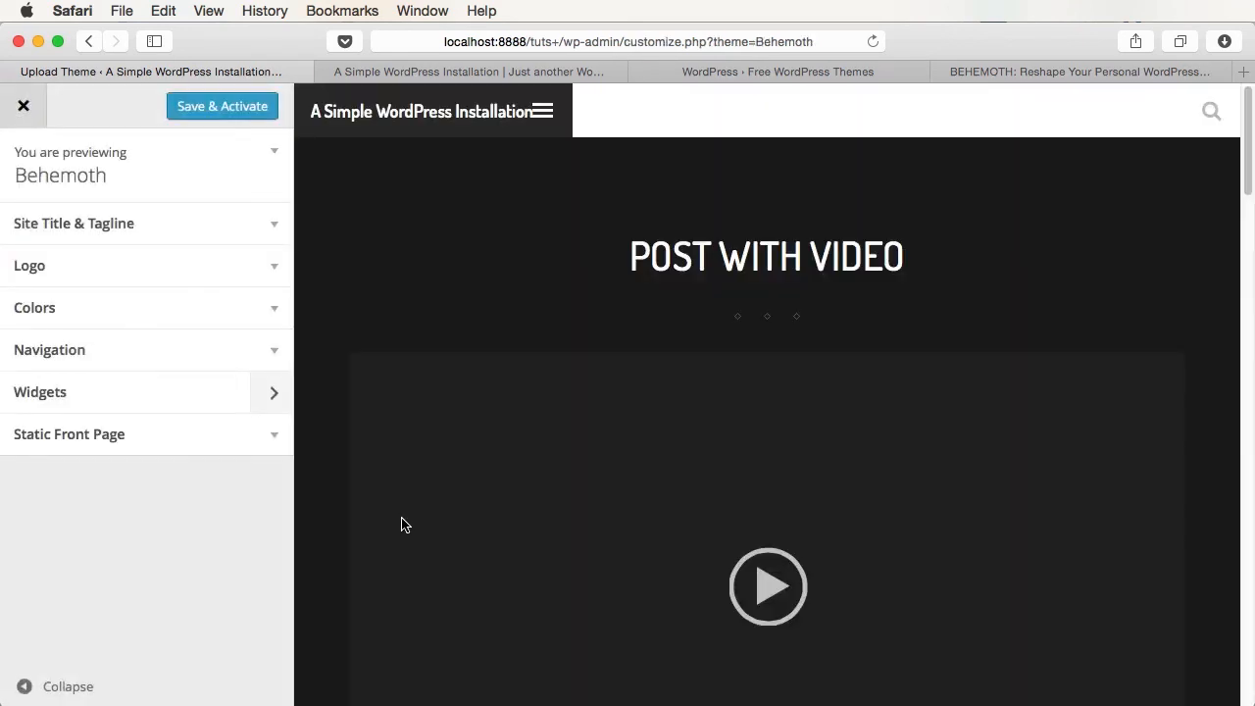
scroll(401, 525, down, 10)
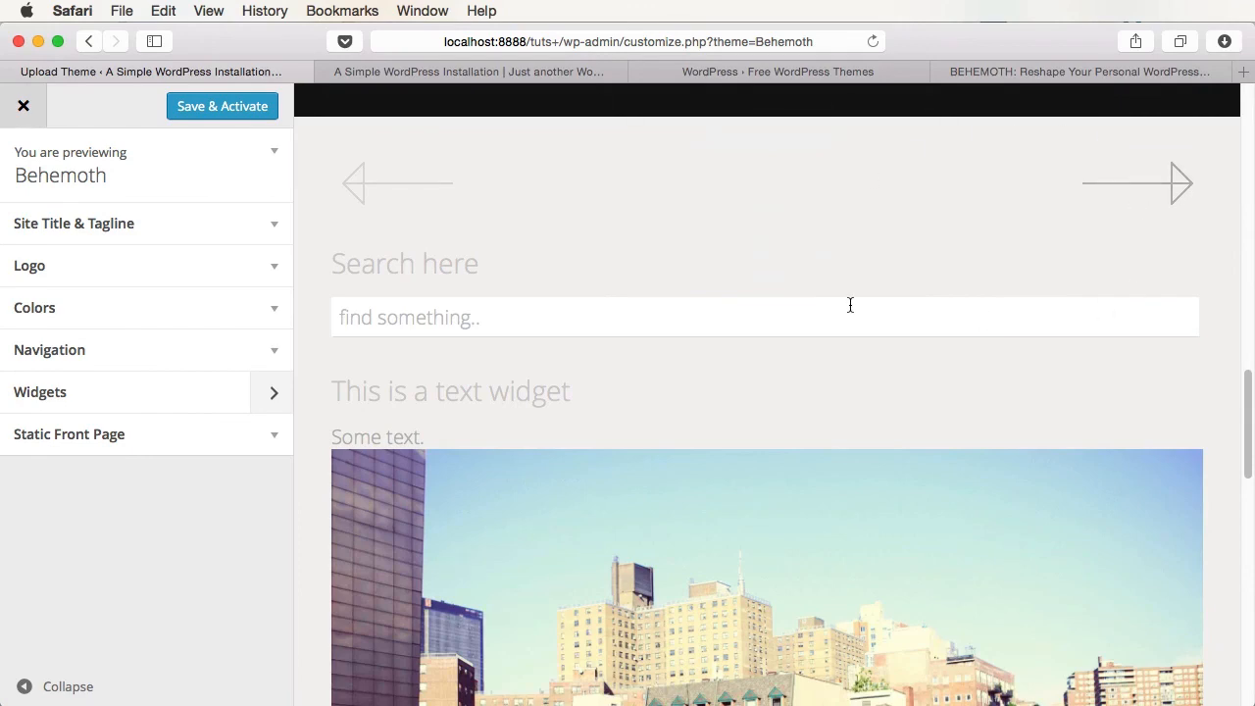
click(223, 107)
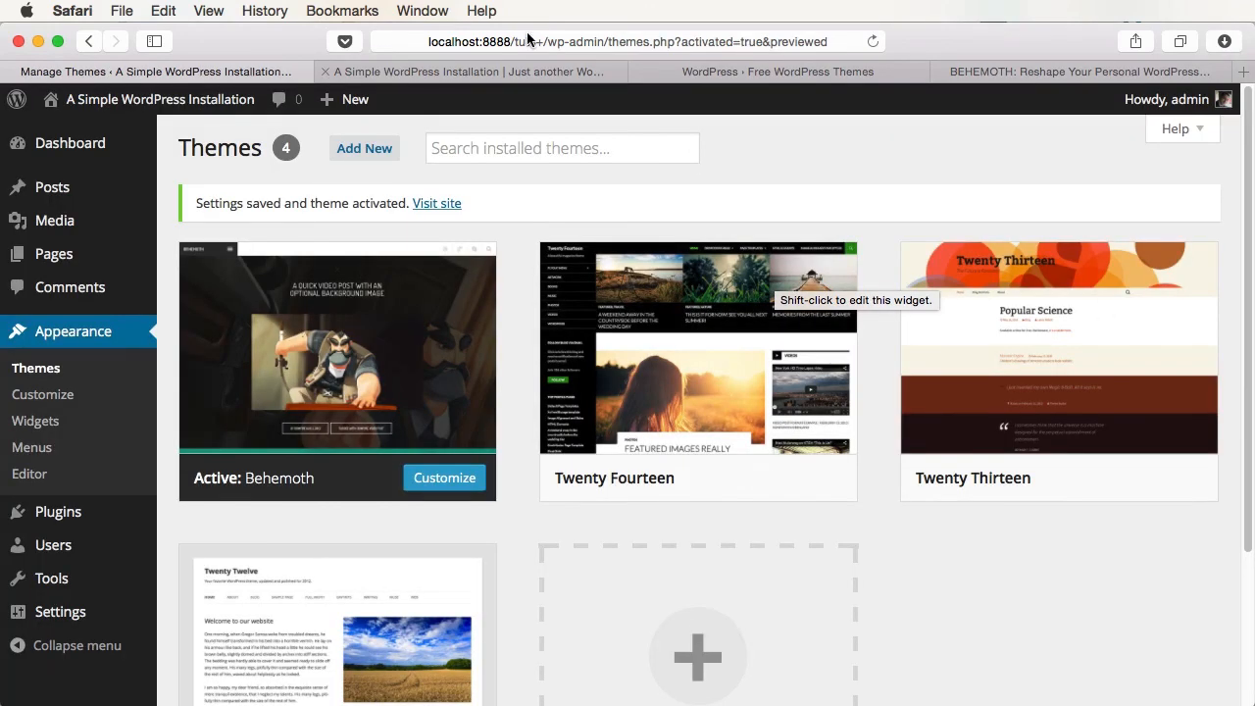
- Reload the site's front end and scroll through its new dark Behemoth layout
click(500, 74)
key(super+r)
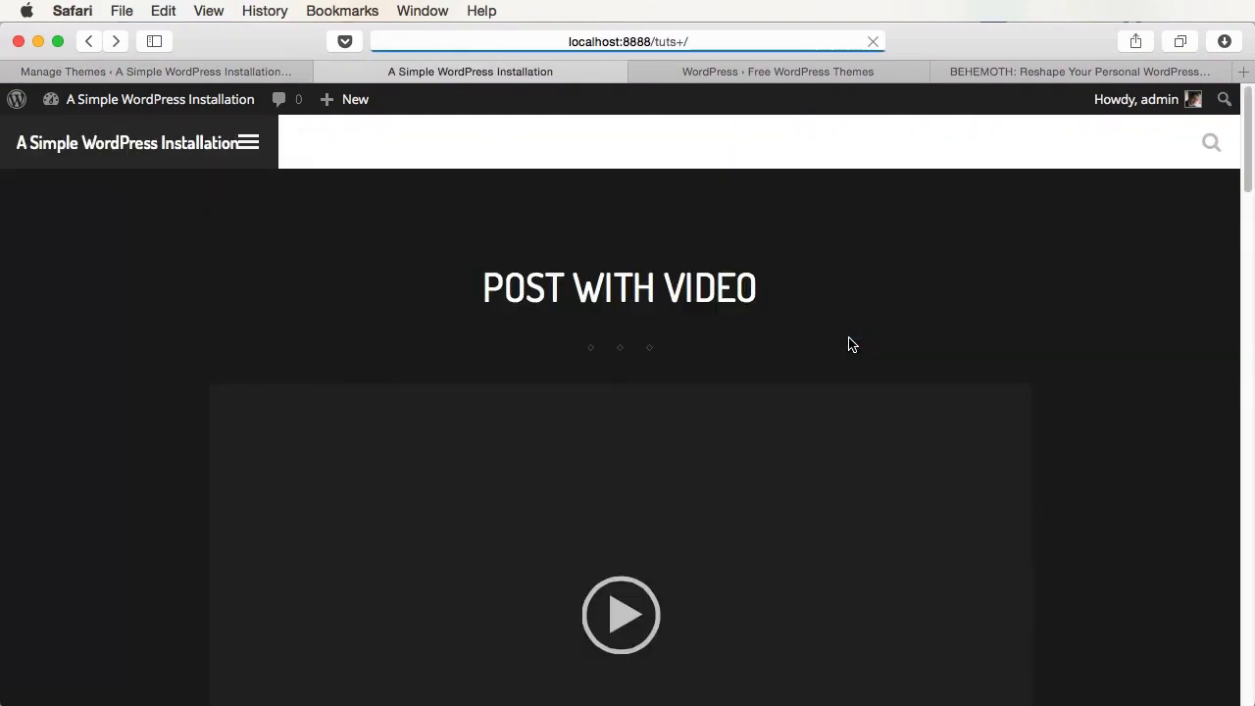
scroll(1109, 288, down, 10)
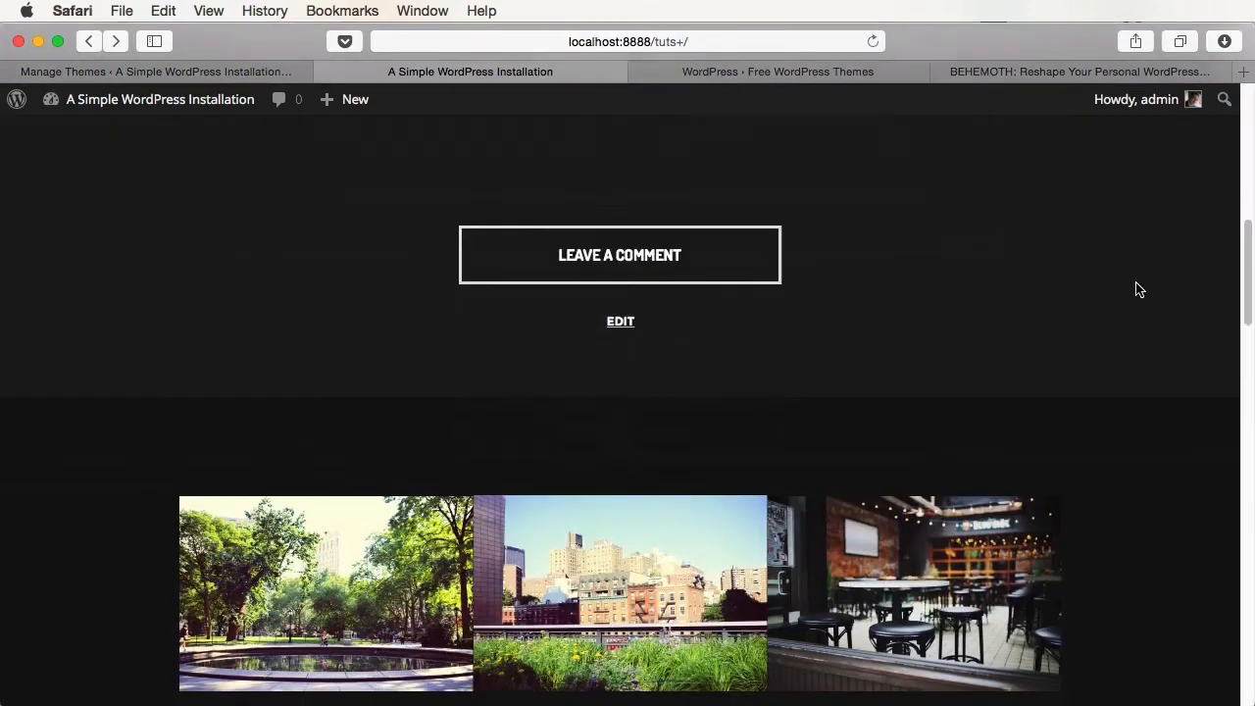
scroll(1137, 284, down, 15)
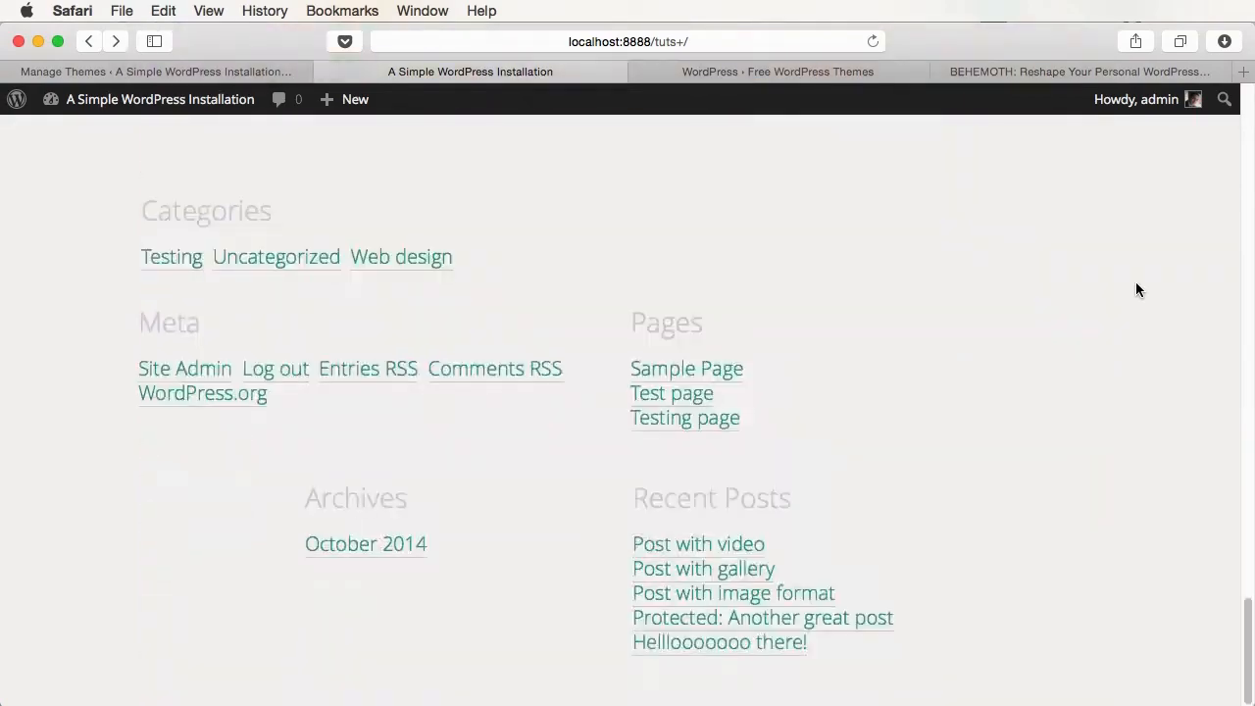
scroll(1136, 283, up, 20)
key(super+Tab)
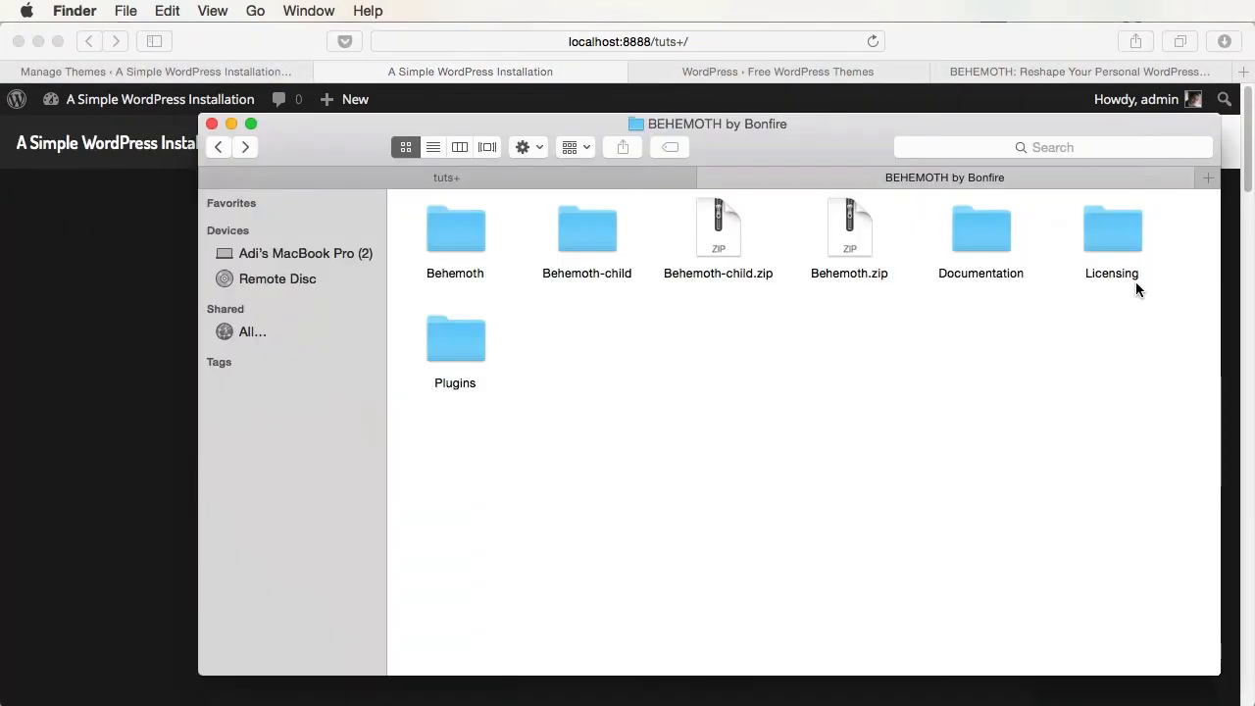
- Copy the Behemoth folder, check the tuts+ wp-content/themes folder, then reload WordPress's Themes page
click(457, 233)
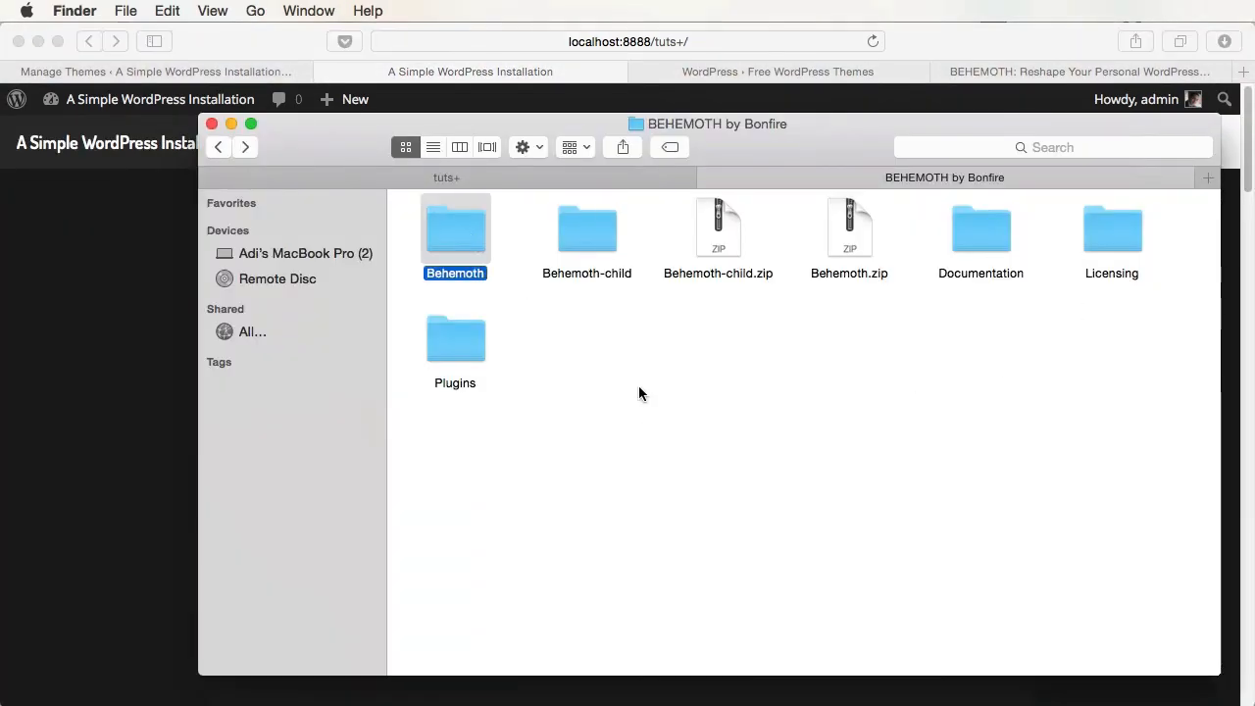
key(super+c)
click(532, 176)
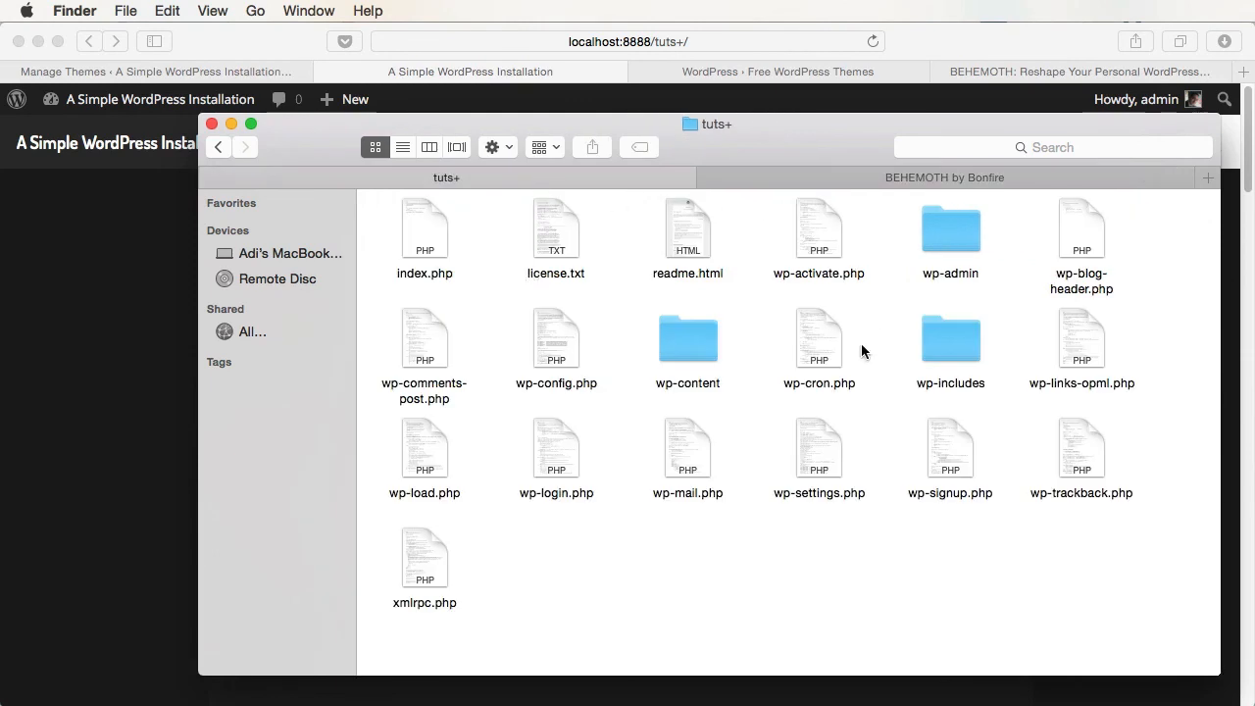
double_click(694, 333)
click(699, 243)
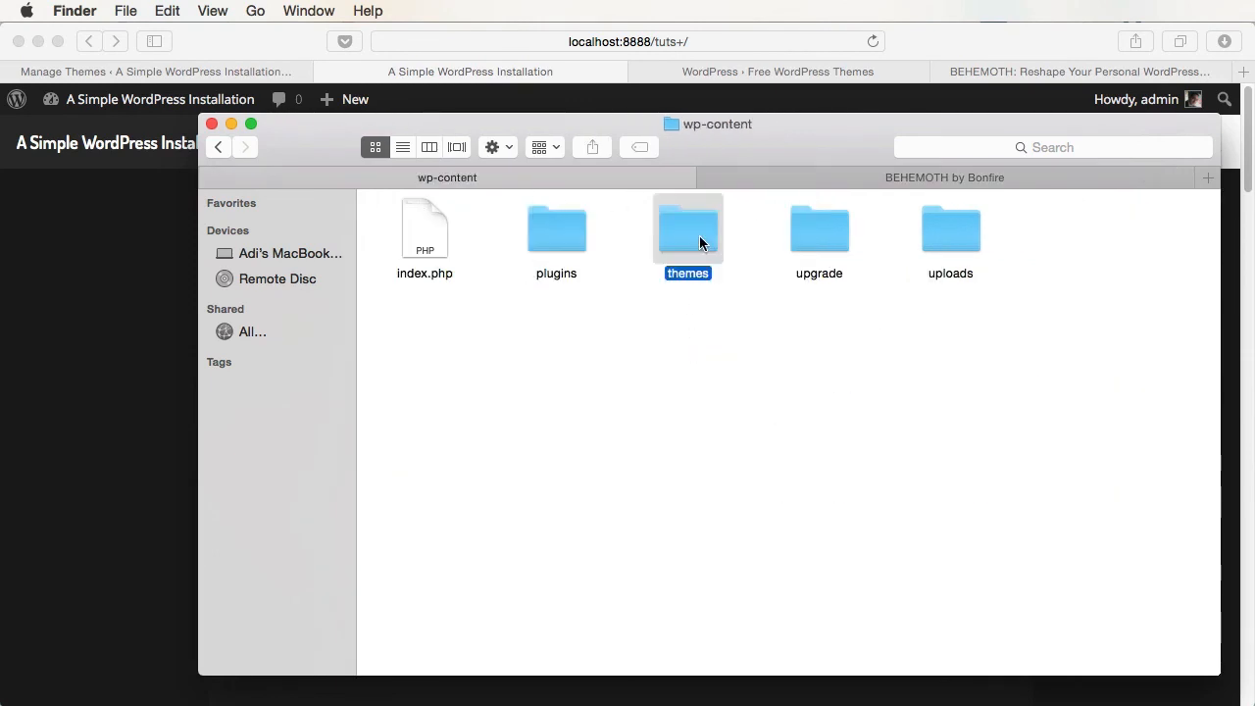
double_click(699, 236)
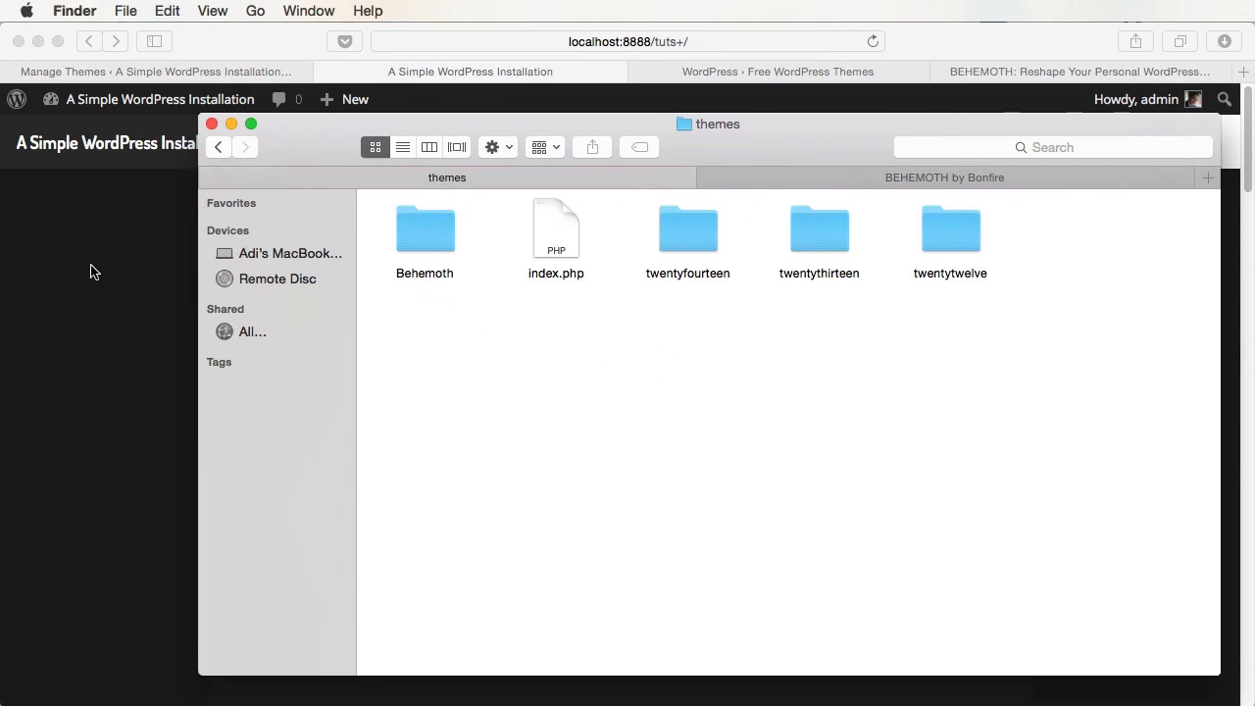
click(206, 69)
click(44, 367)
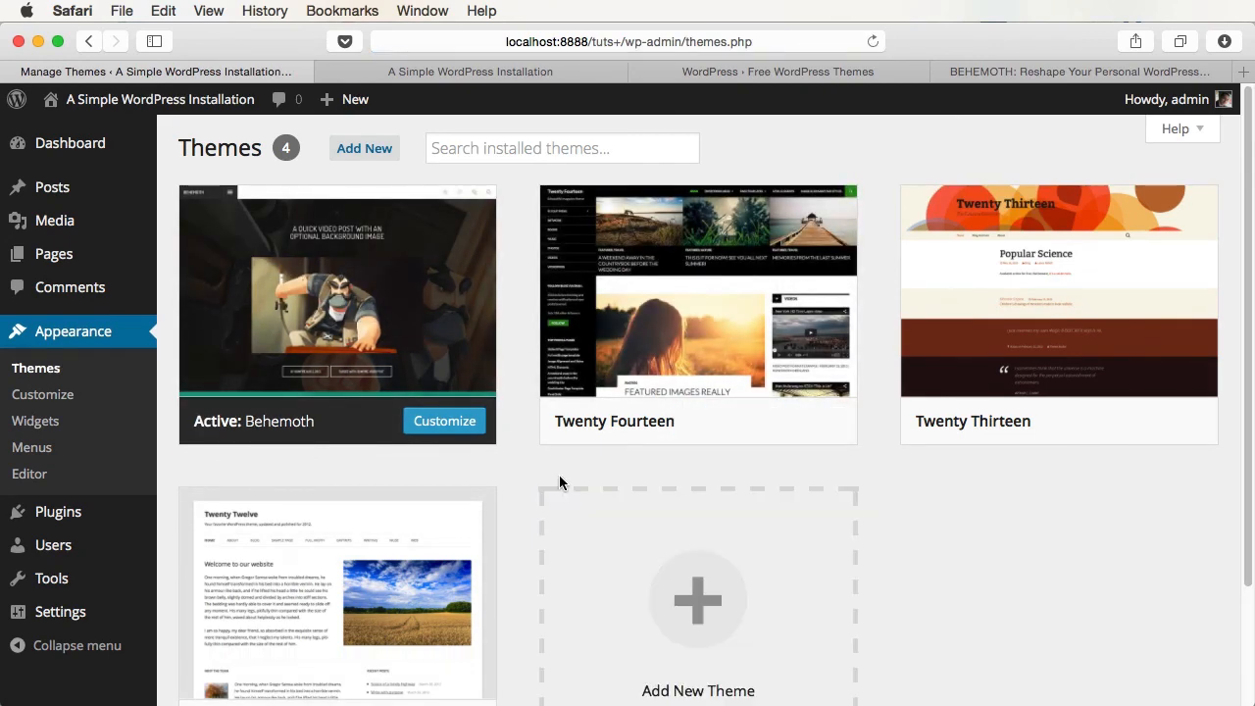
- Glance at the wordpress.org and ThemeForest tabs, then open Appearance > Customize for Behemoth
click(804, 74)
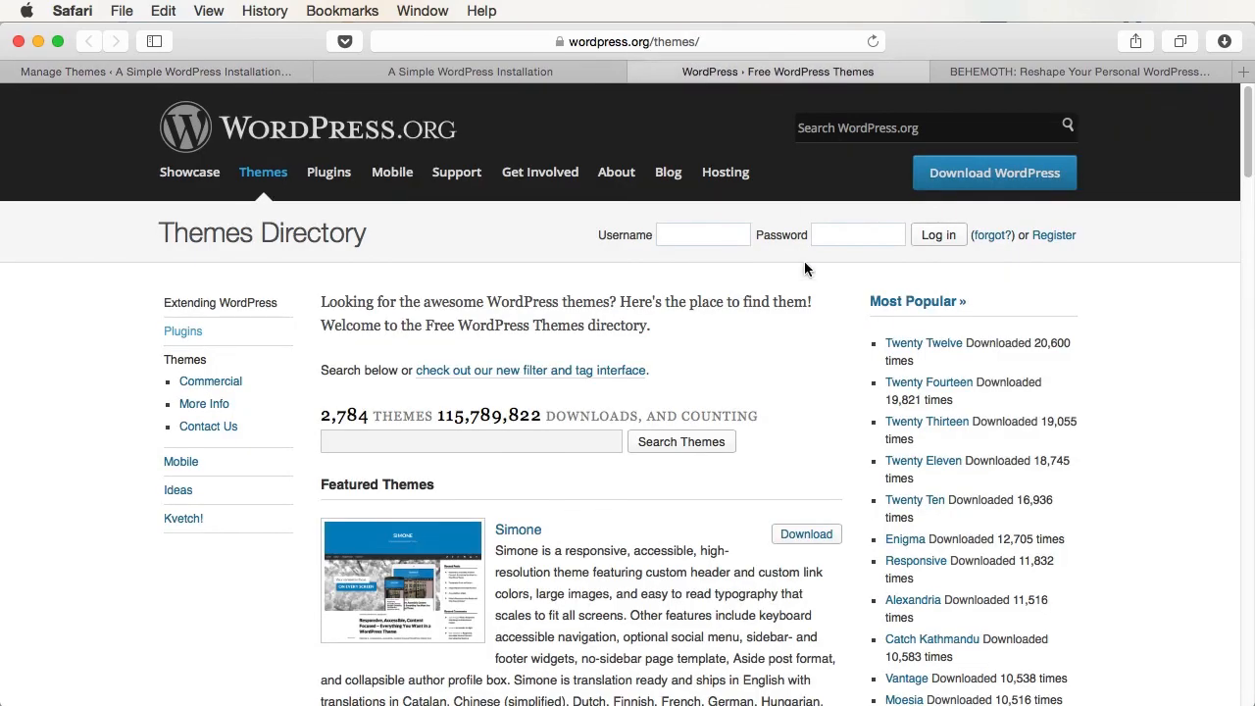
click(999, 78)
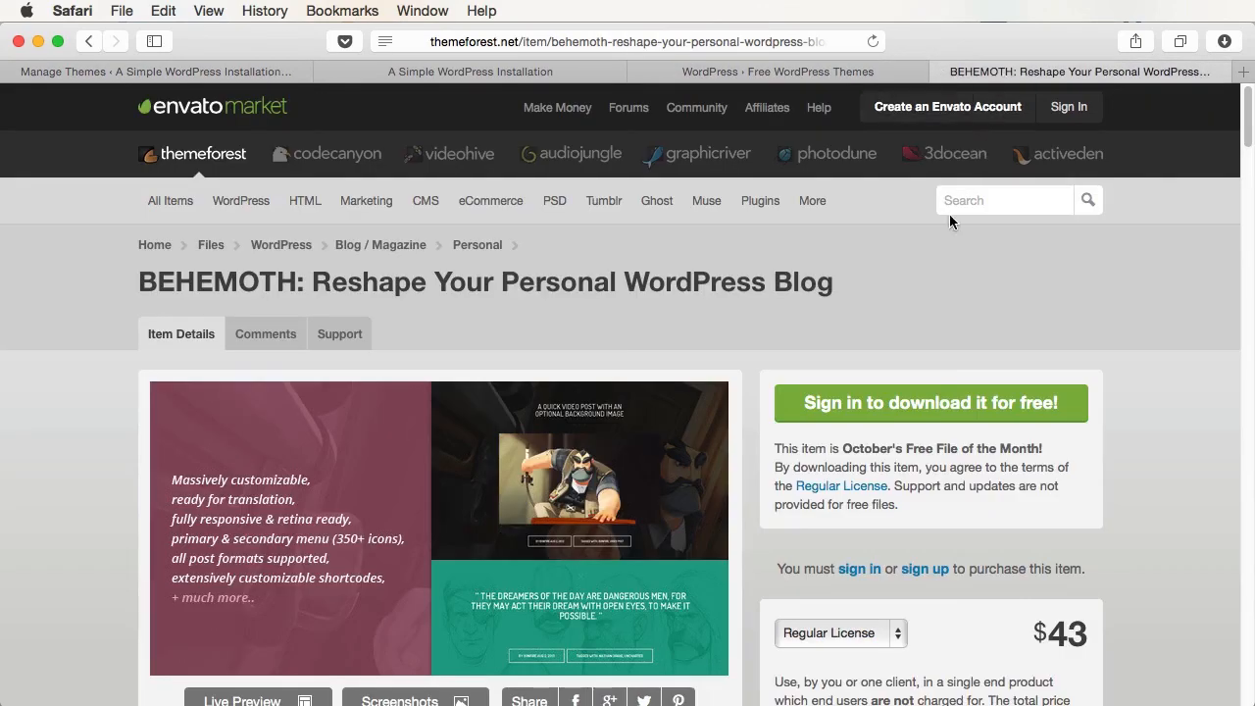
key(ctrl+Tab)
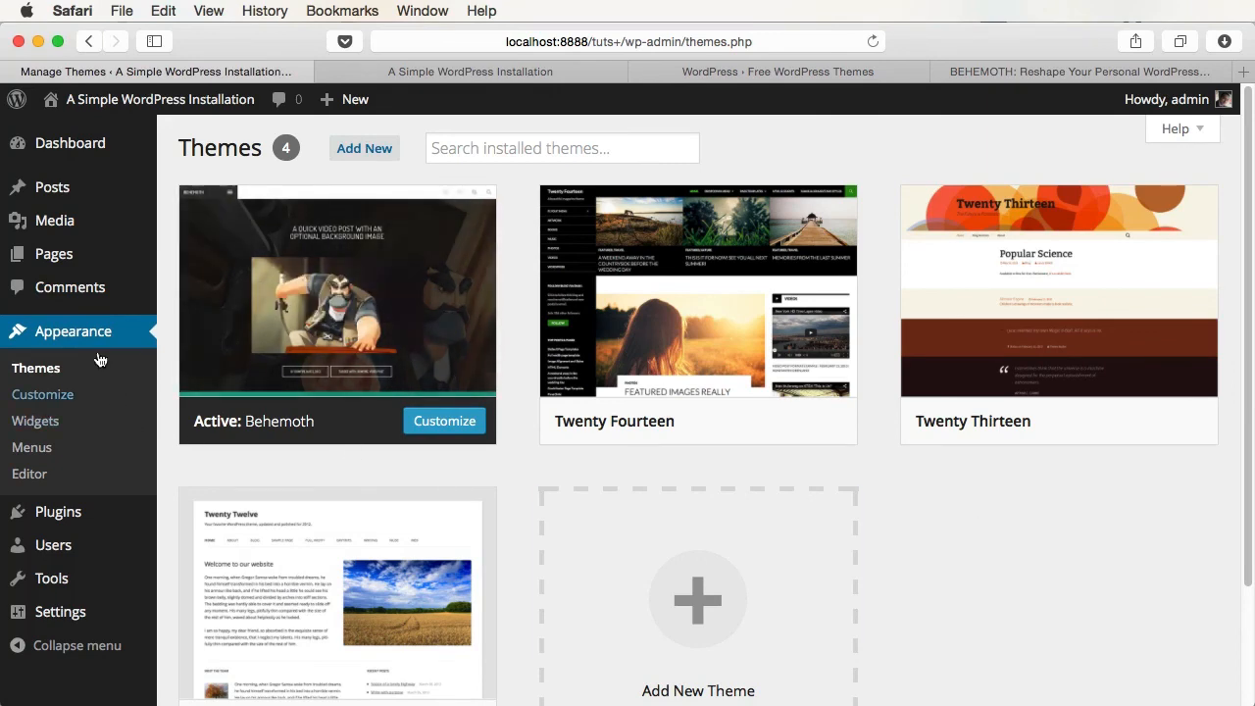
click(42, 394)
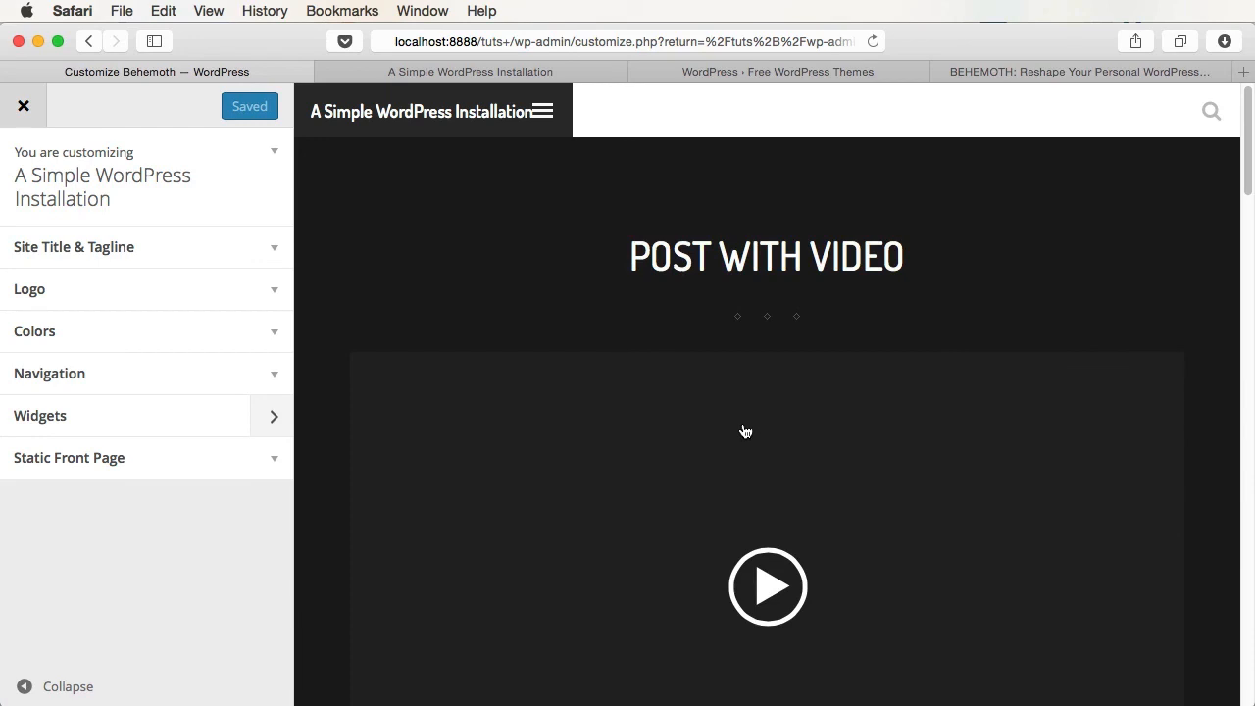
- Exit the Customizer back to the Themes page showing 4 themes
click(24, 105)
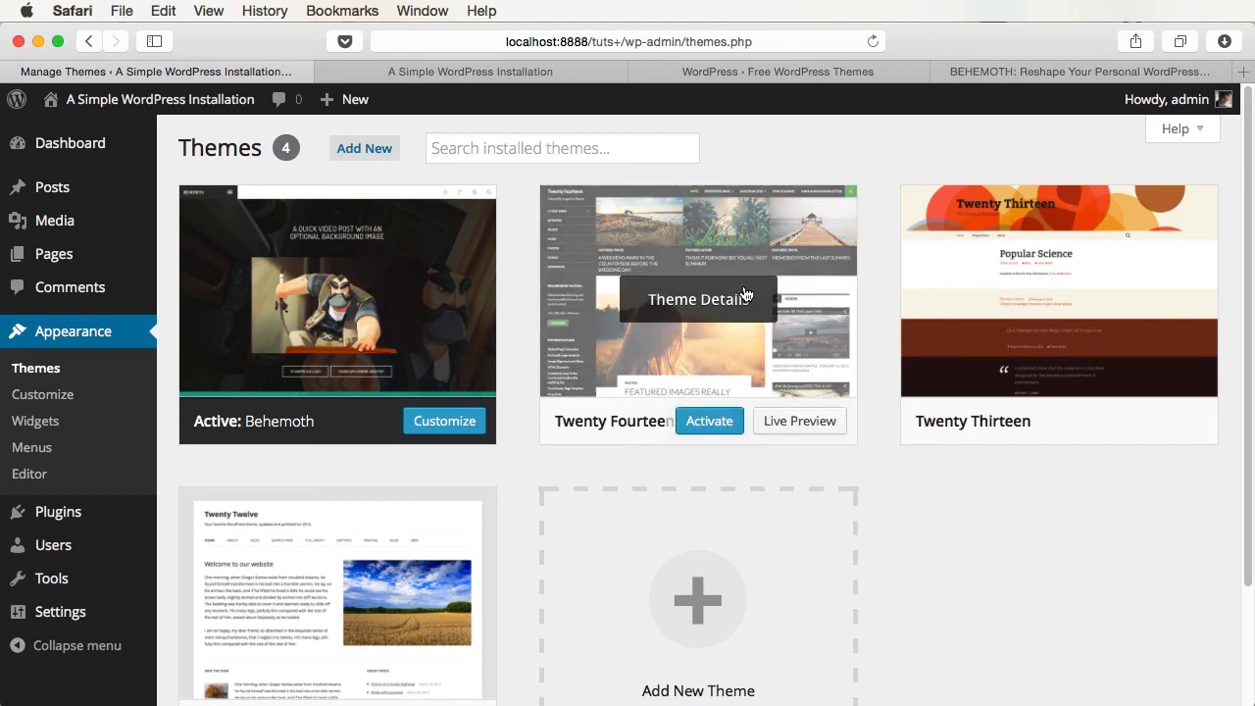
- Reactivate Twenty Fourteen, delete Behemoth from its Theme Details, and check the themes folder
click(718, 425)
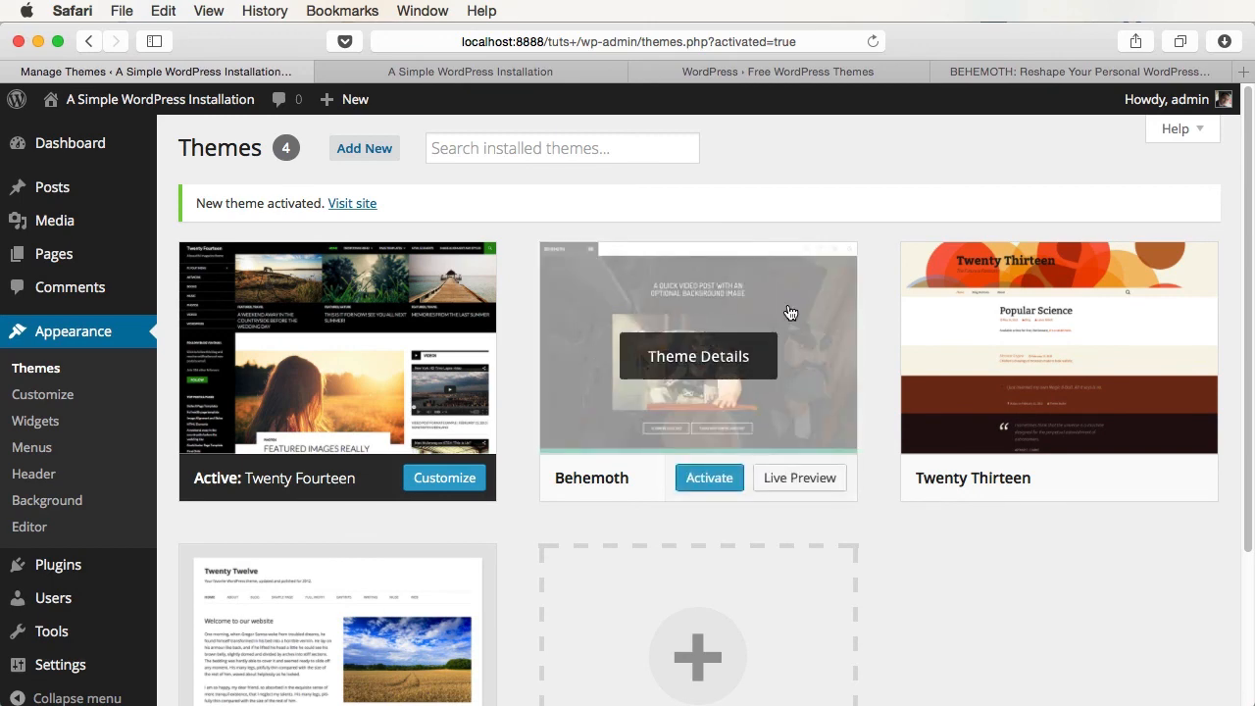
click(734, 354)
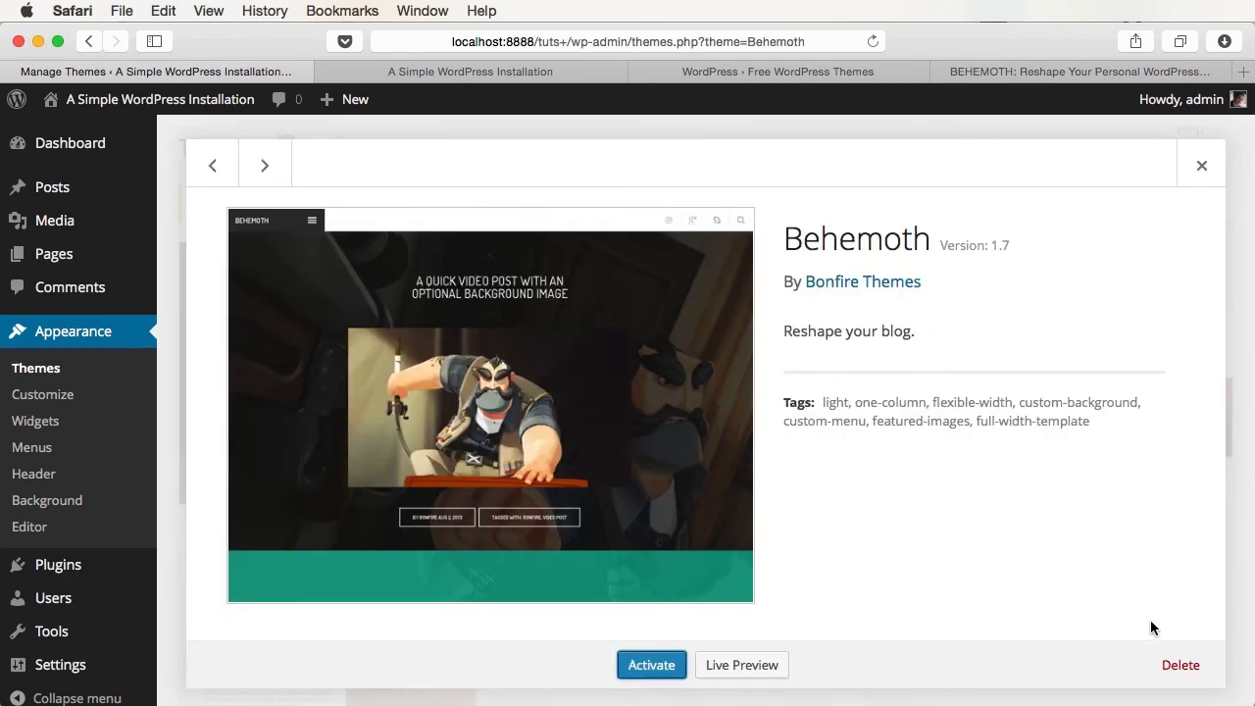
click(1182, 665)
click(1254, 448)
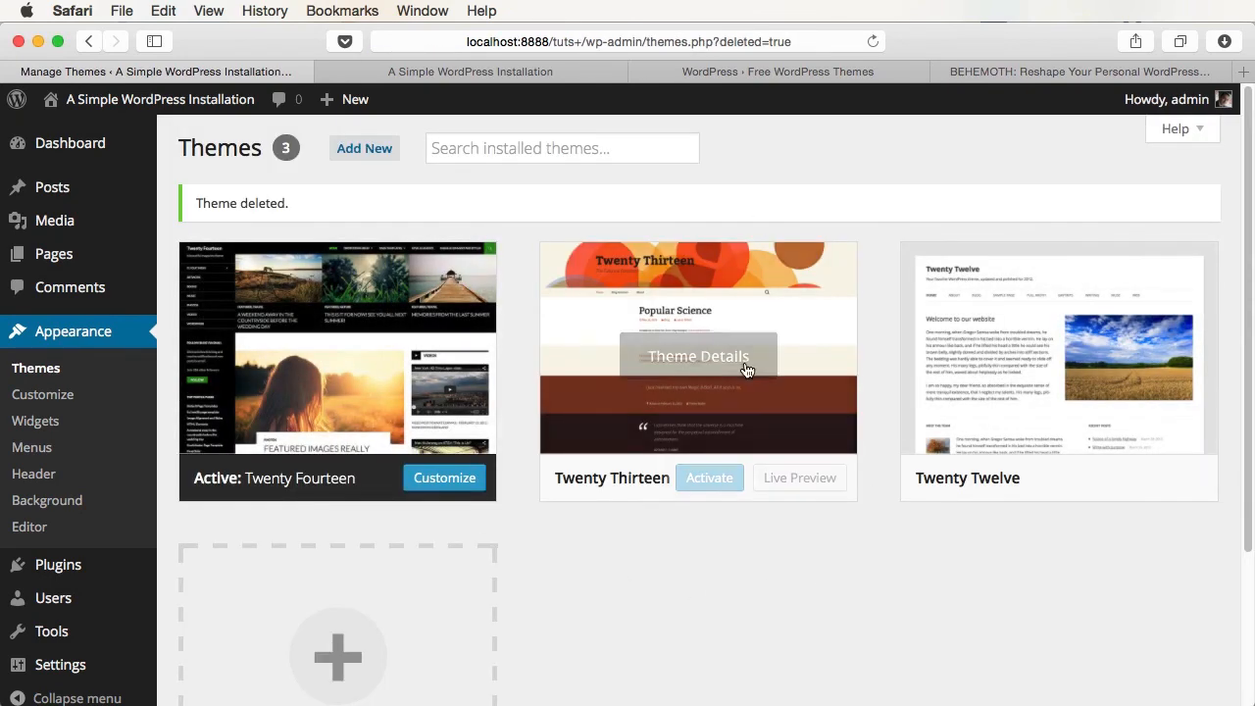
key(super+Tab)
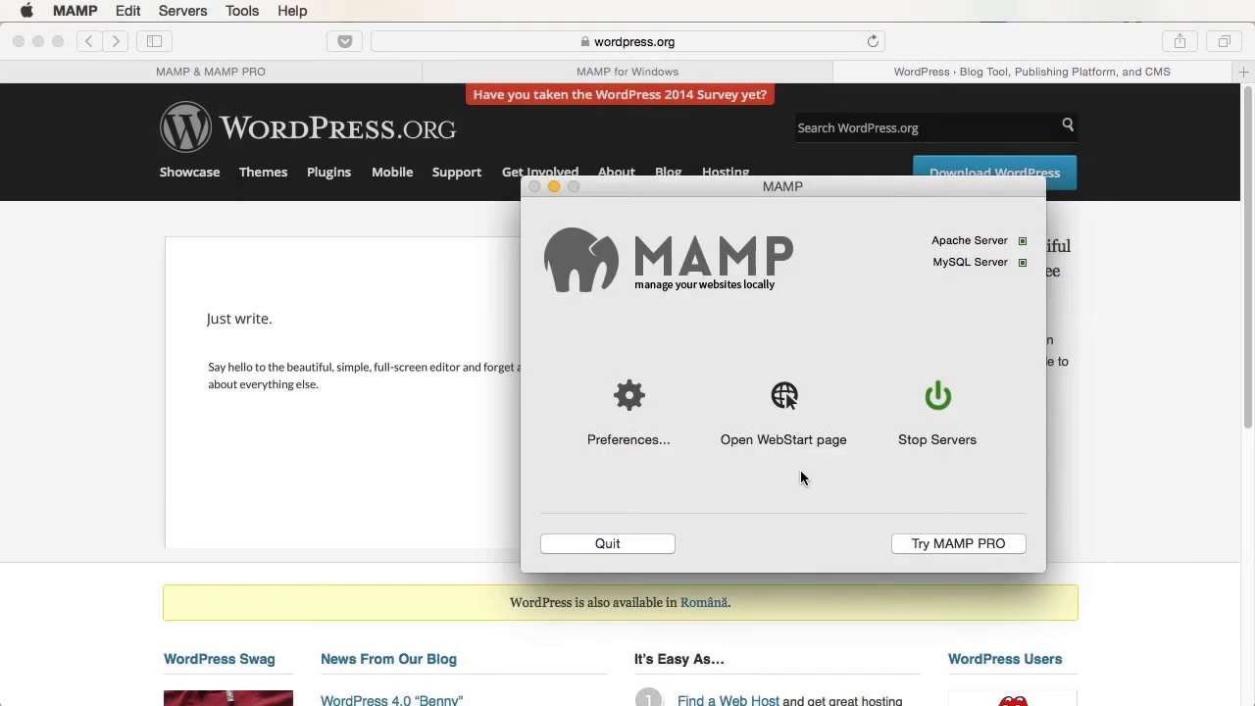
- Go to wordpress.org's Download page and get the WordPress 4.0 .zip package
click(800, 470)
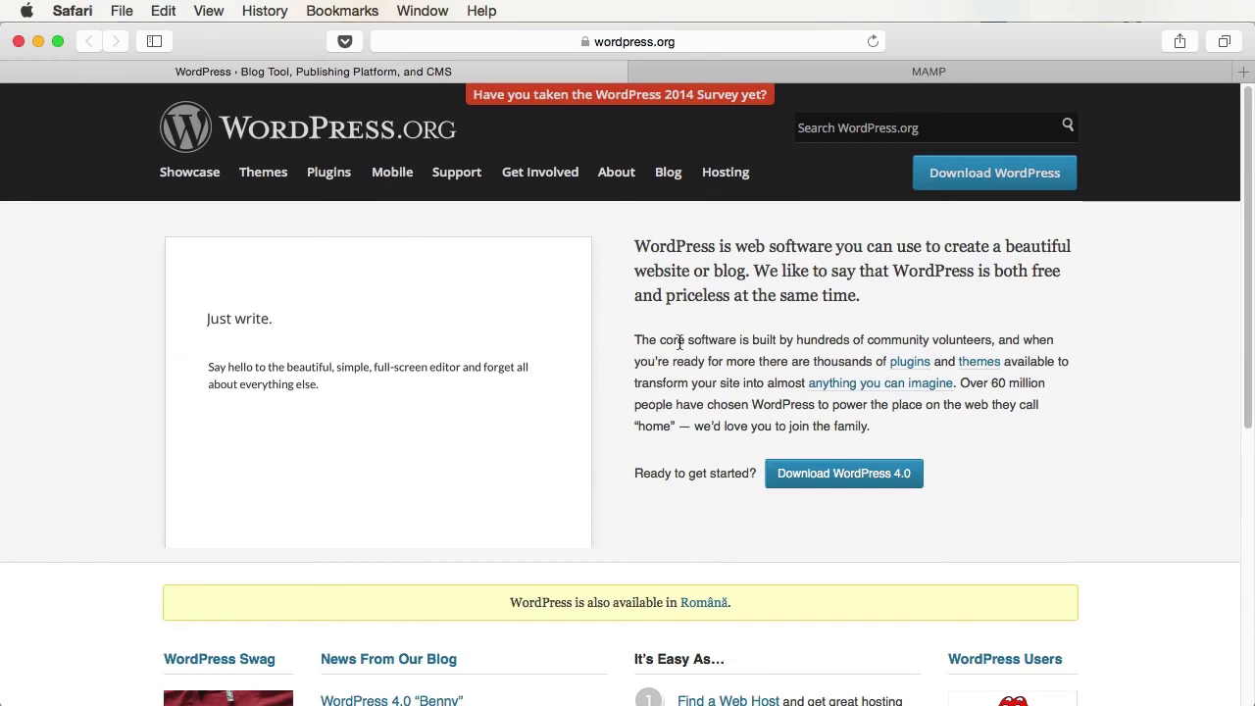
click(838, 472)
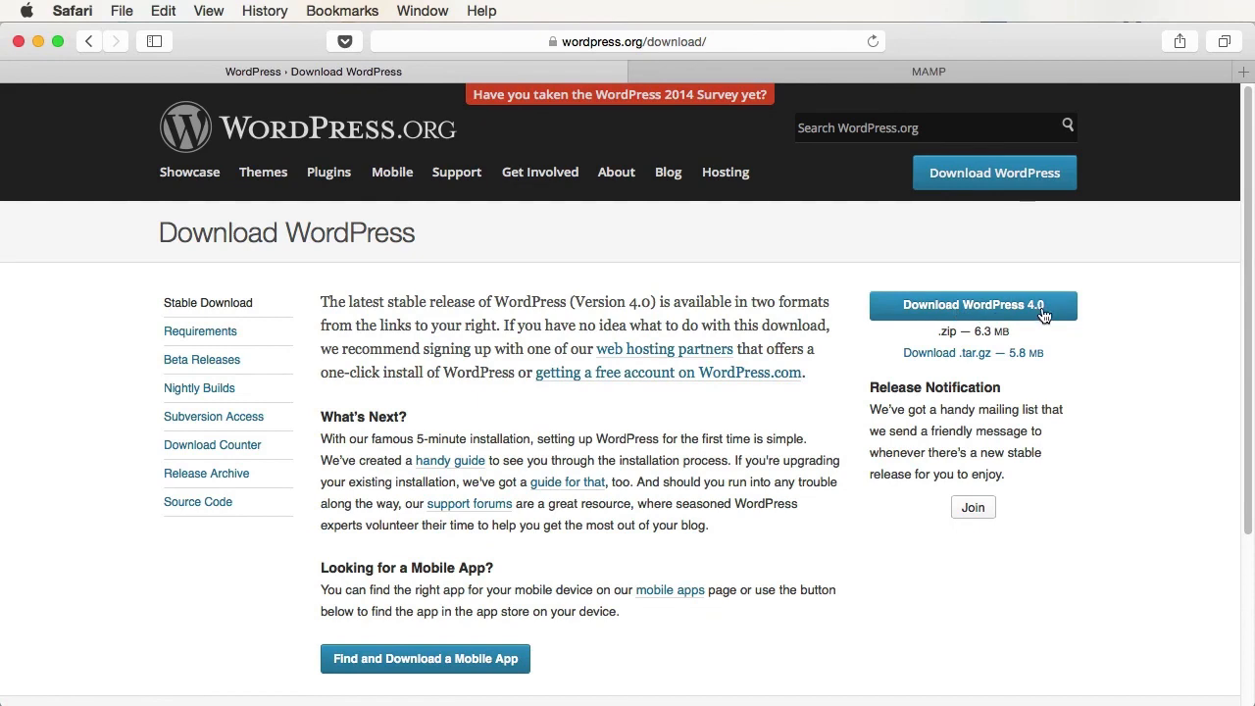
click(988, 312)
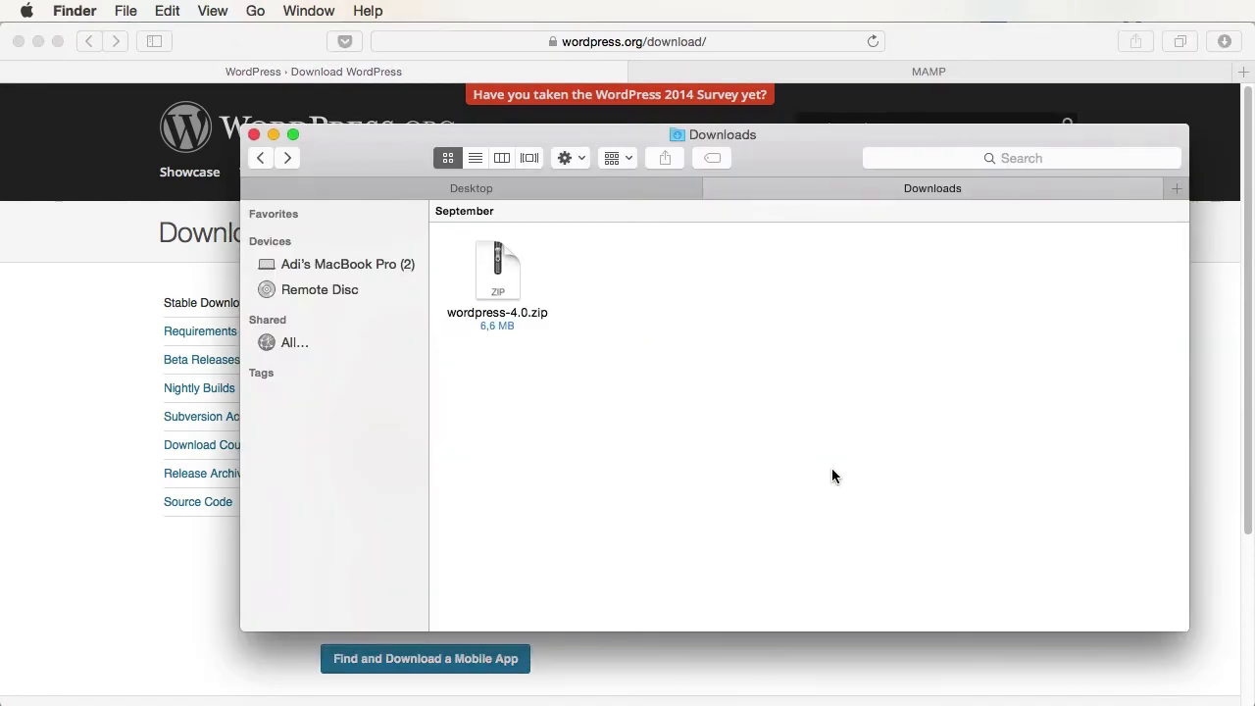
- Unzip wordpress-4.0.zip, then paste all its files into a new MAMP/htdocs folder named tuts+
double_click(502, 274)
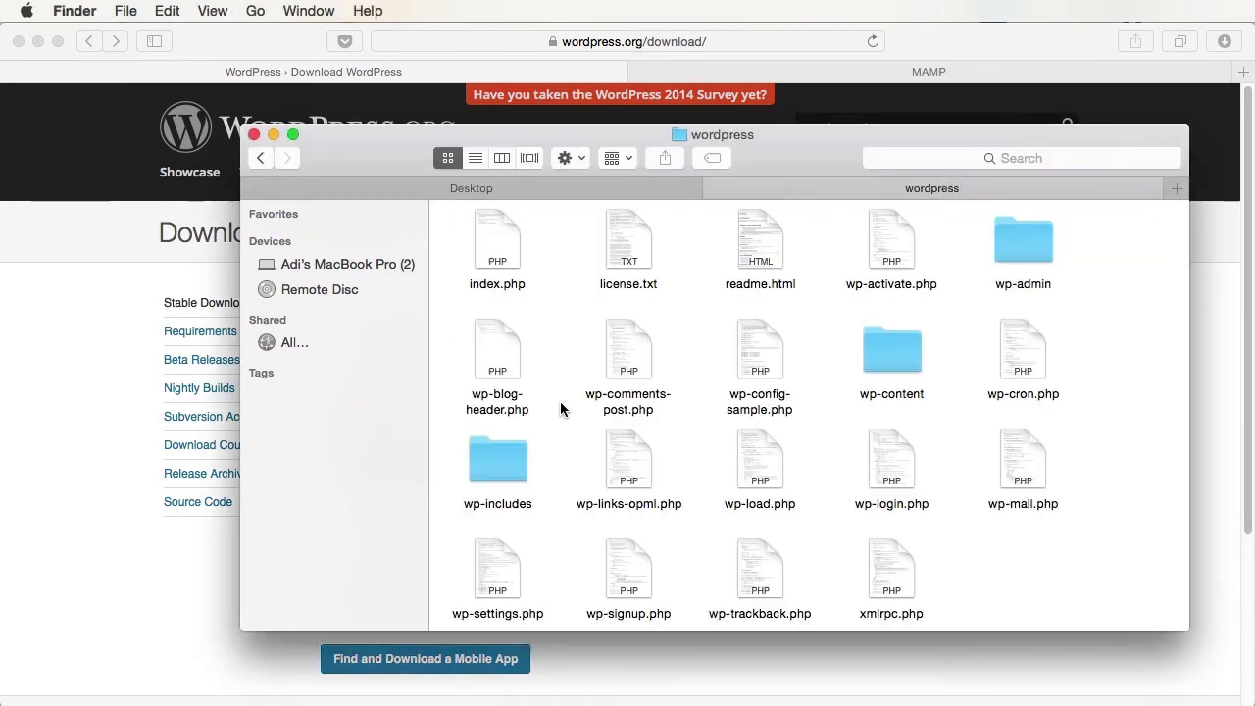
key(super+a)
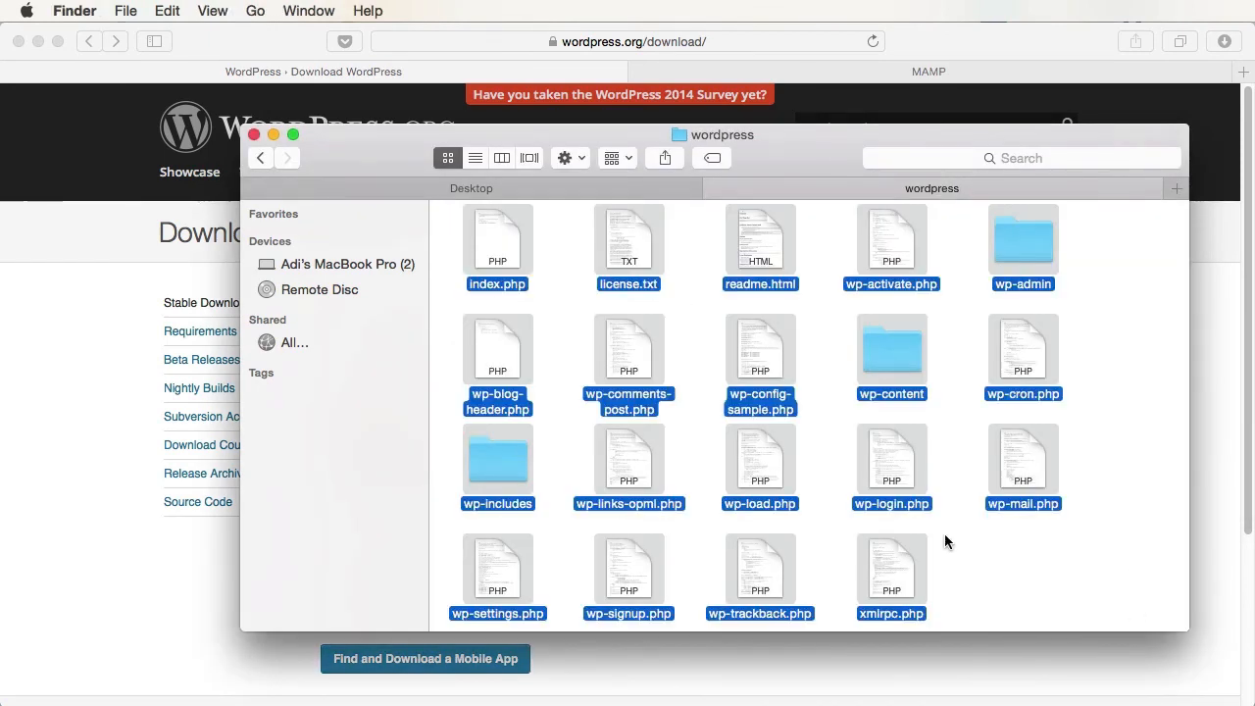
click(511, 188)
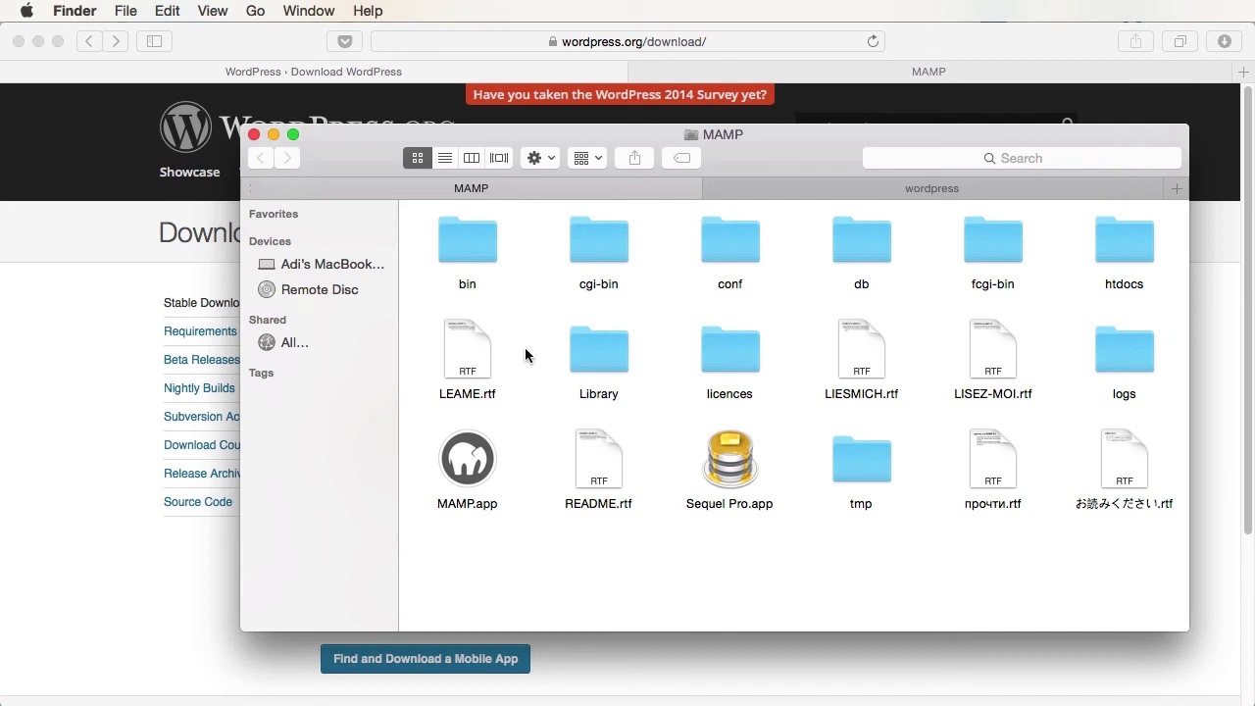
click(674, 282)
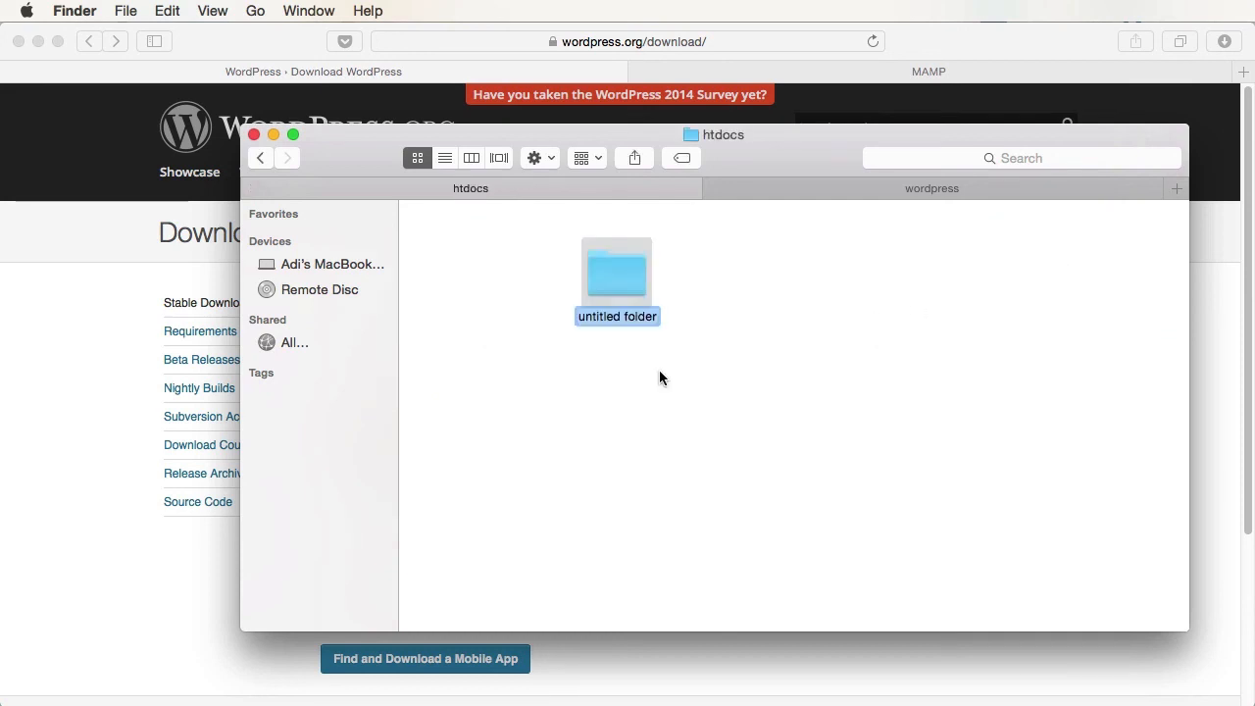
text(tuts+)
key(Return)
key(super+Down)
key(super+v)
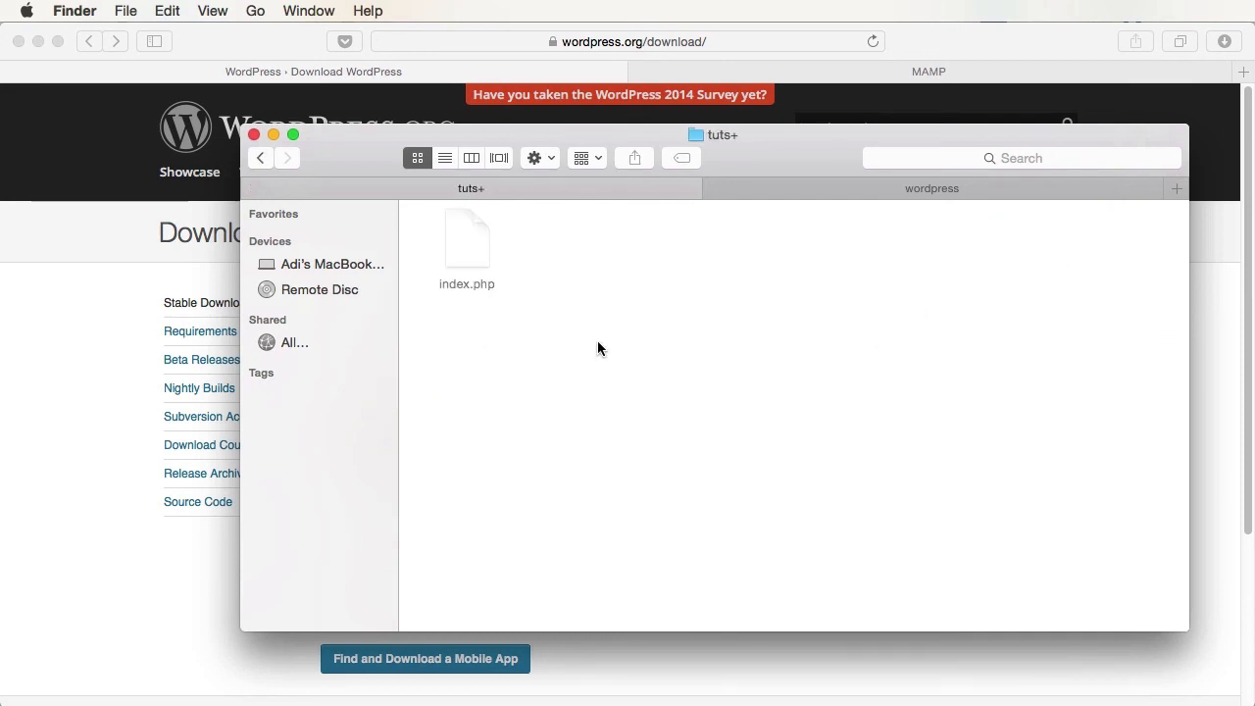
- Compare tuts+ with the source wordpress folder, noting wp-config-sample.php, then go up a level
click(952, 194)
click(605, 191)
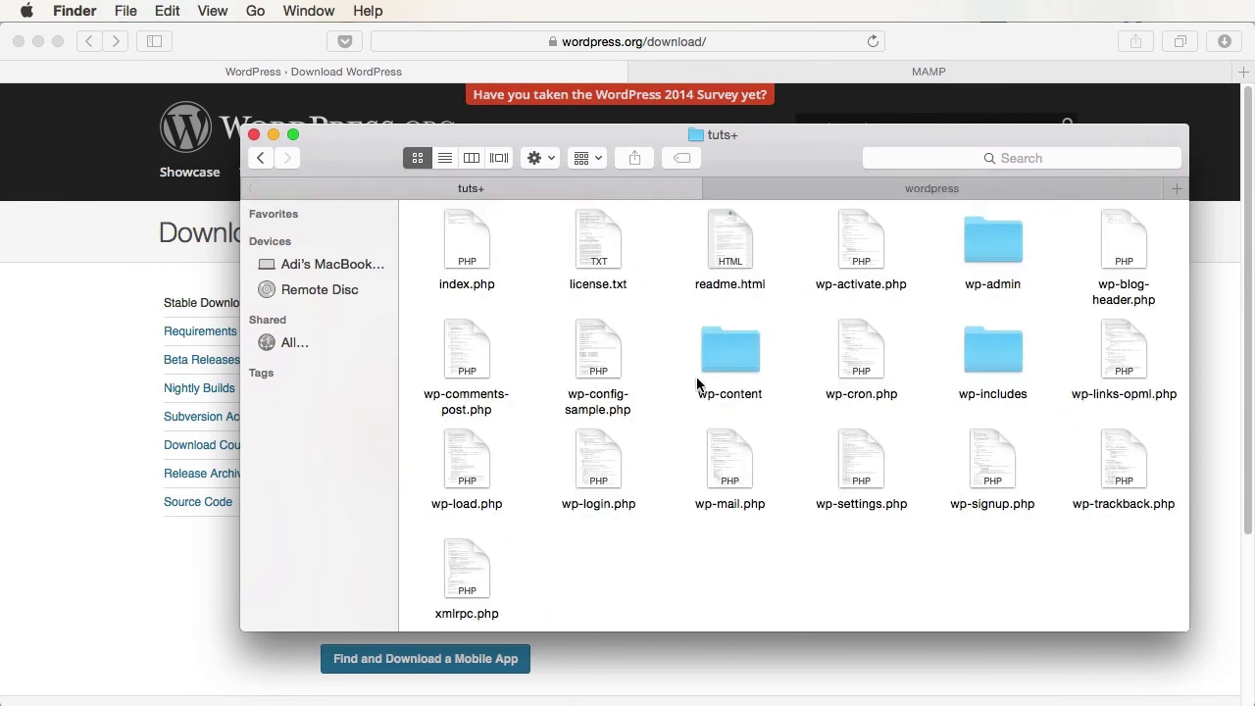
click(648, 398)
click(658, 427)
key(super+Up)
key(super+Up)
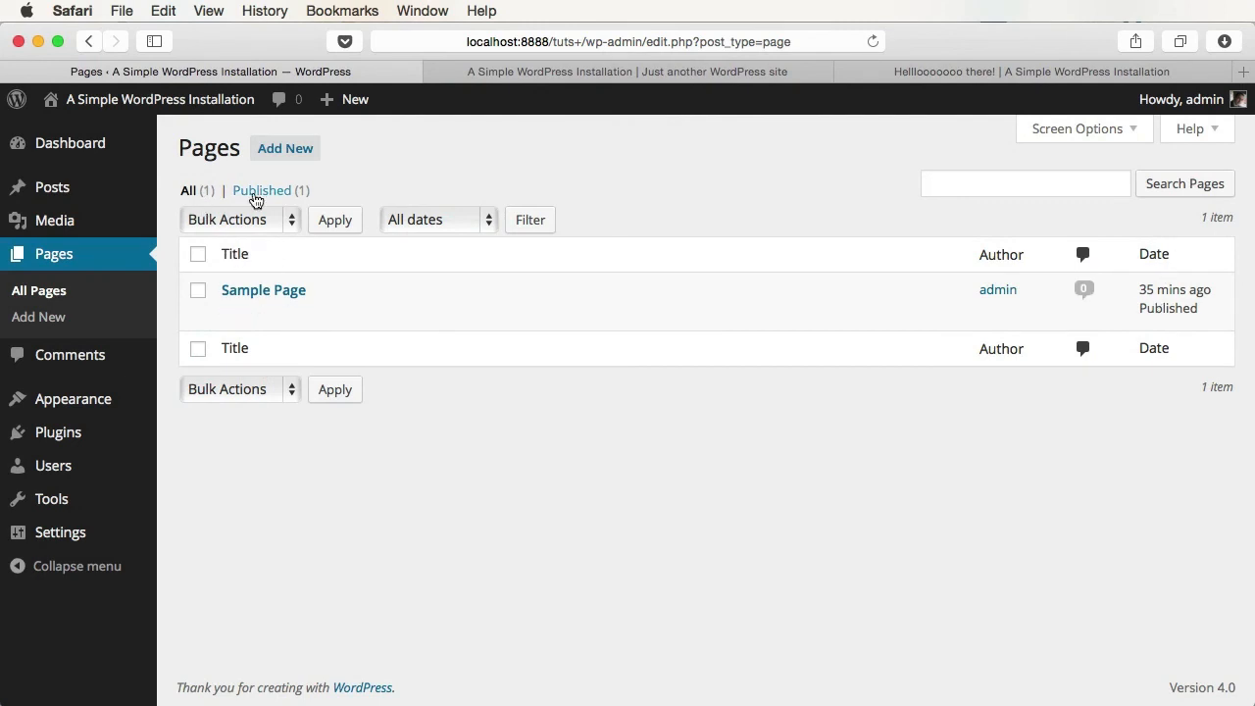
- Start a new page titled 'Test page' with the body 'Hello. This is a test page'
click(286, 148)
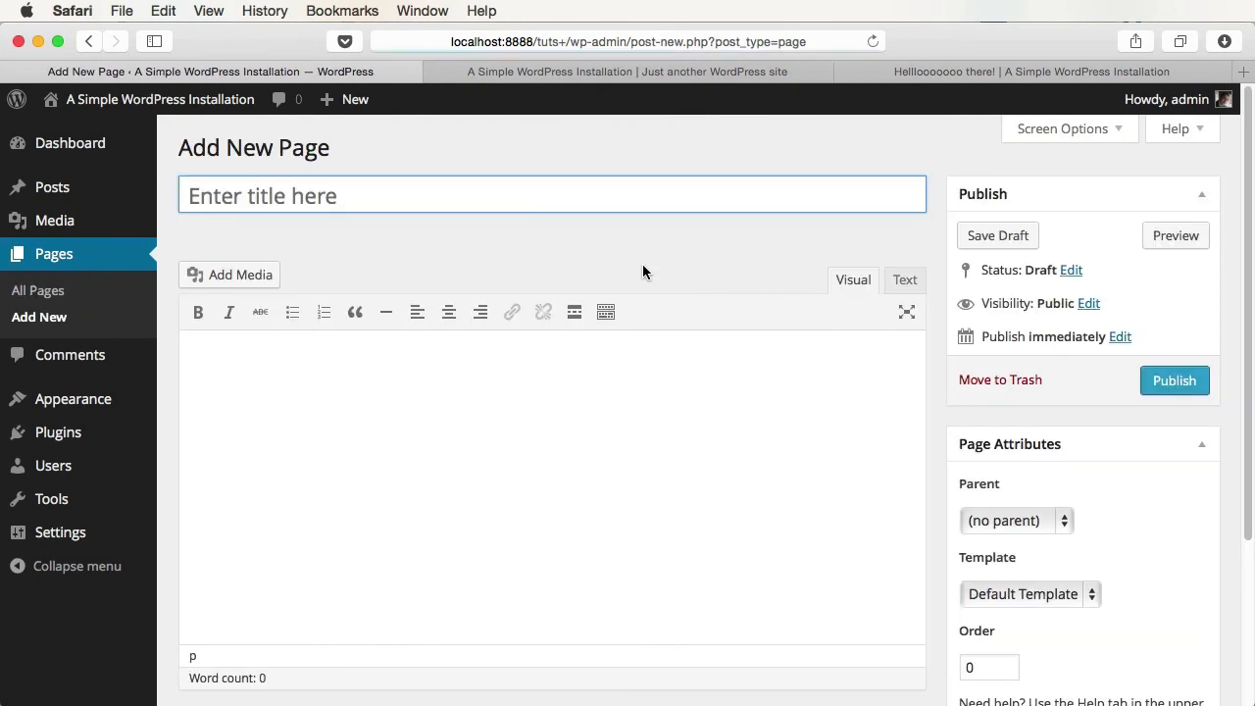
text(Test page)
click(633, 398)
text(Hello. T)
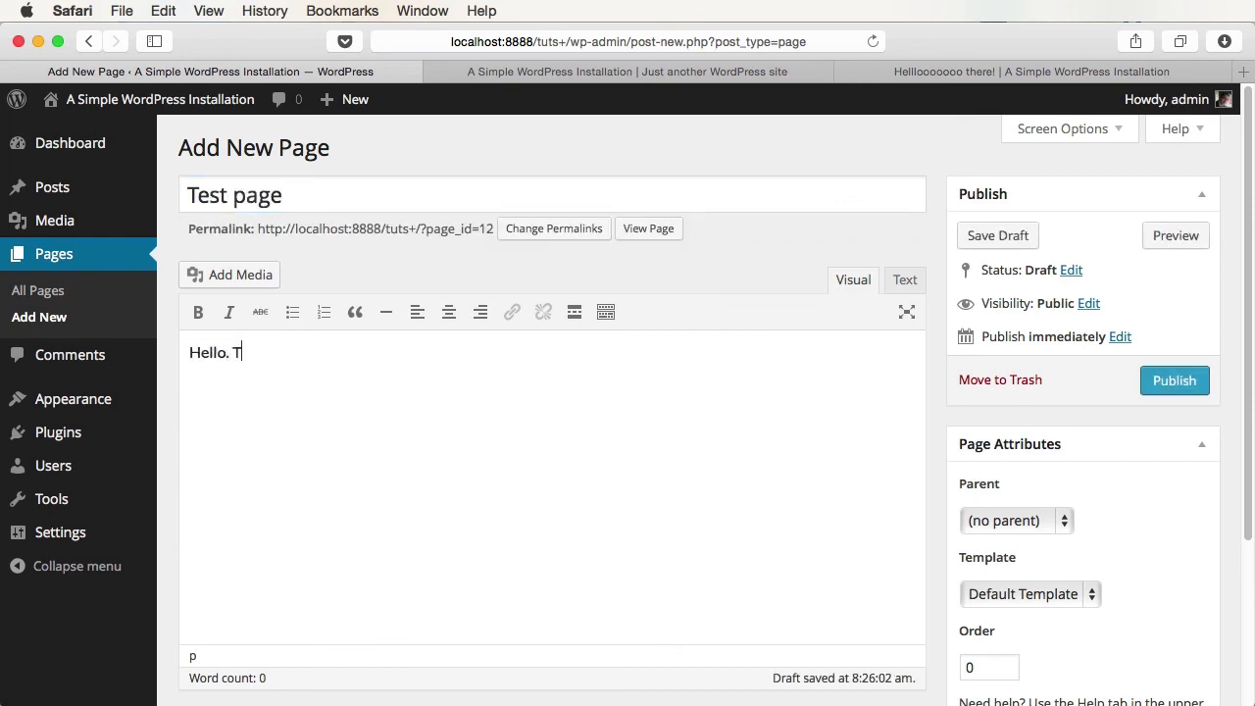
text(his is a test page.)
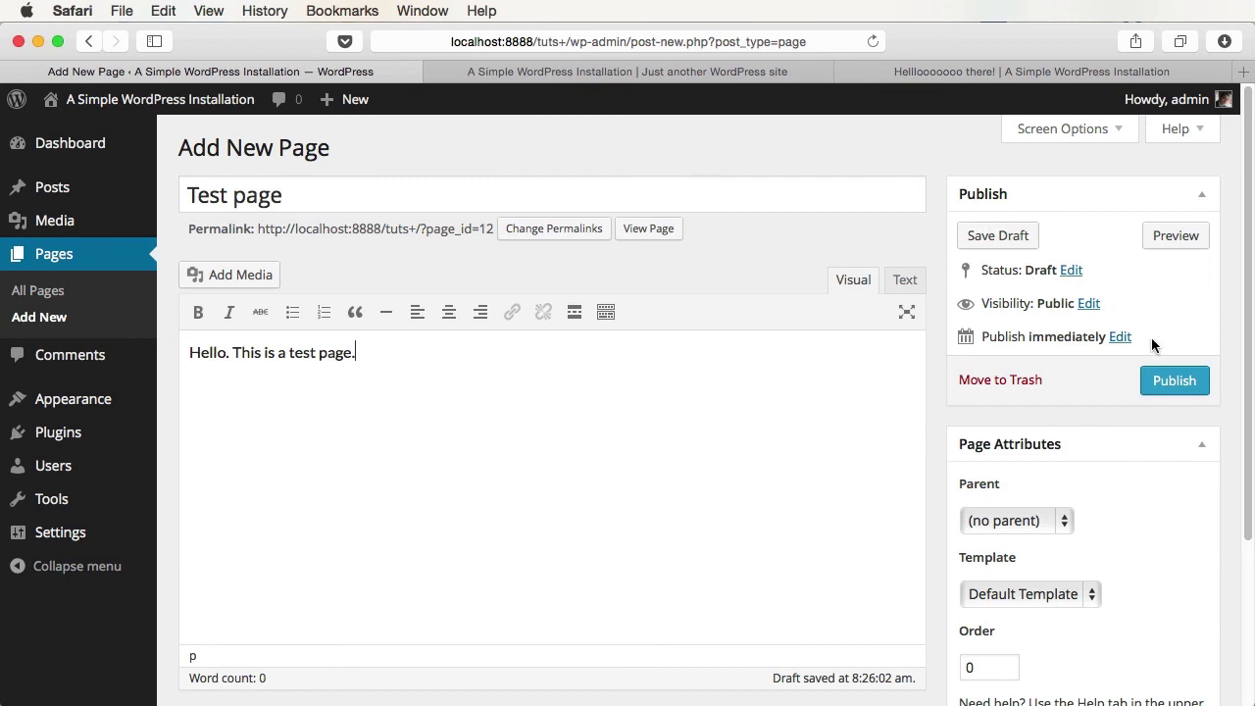
- Leave visibility and publish date unchanged and set the page's parent to Sample Page
click(1090, 304)
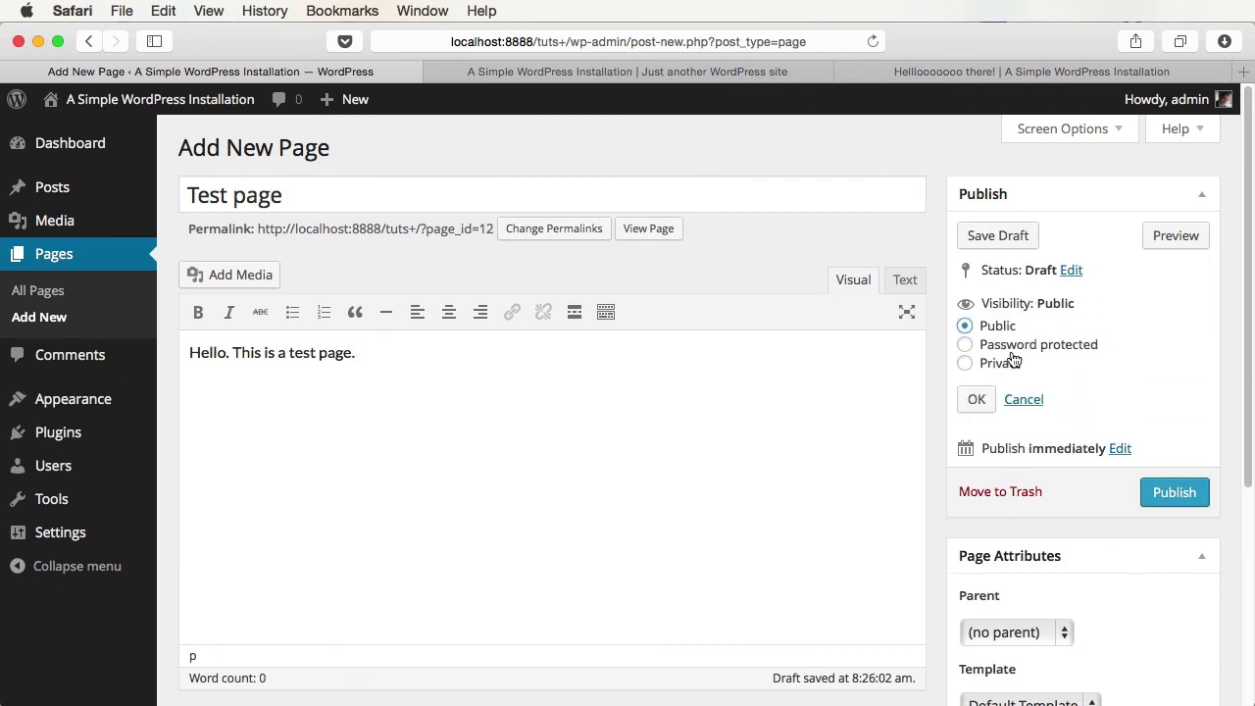
click(1024, 400)
click(1120, 337)
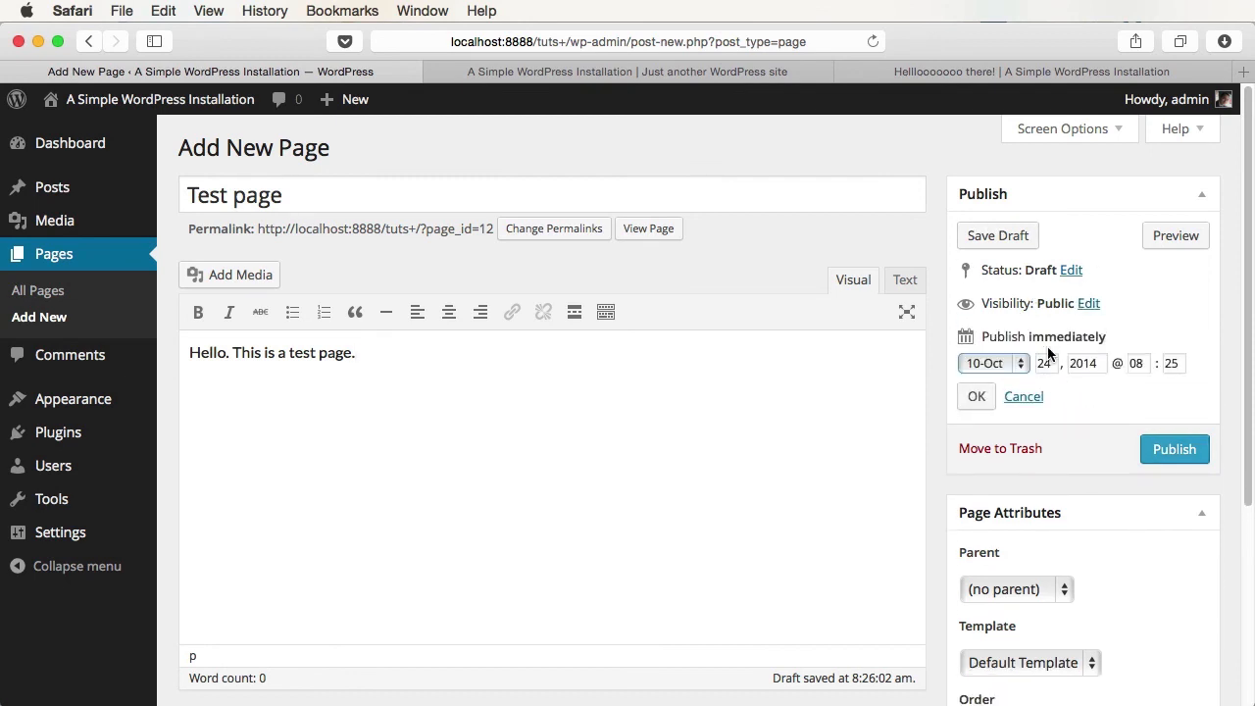
click(1024, 396)
scroll(1075, 429, down, 5)
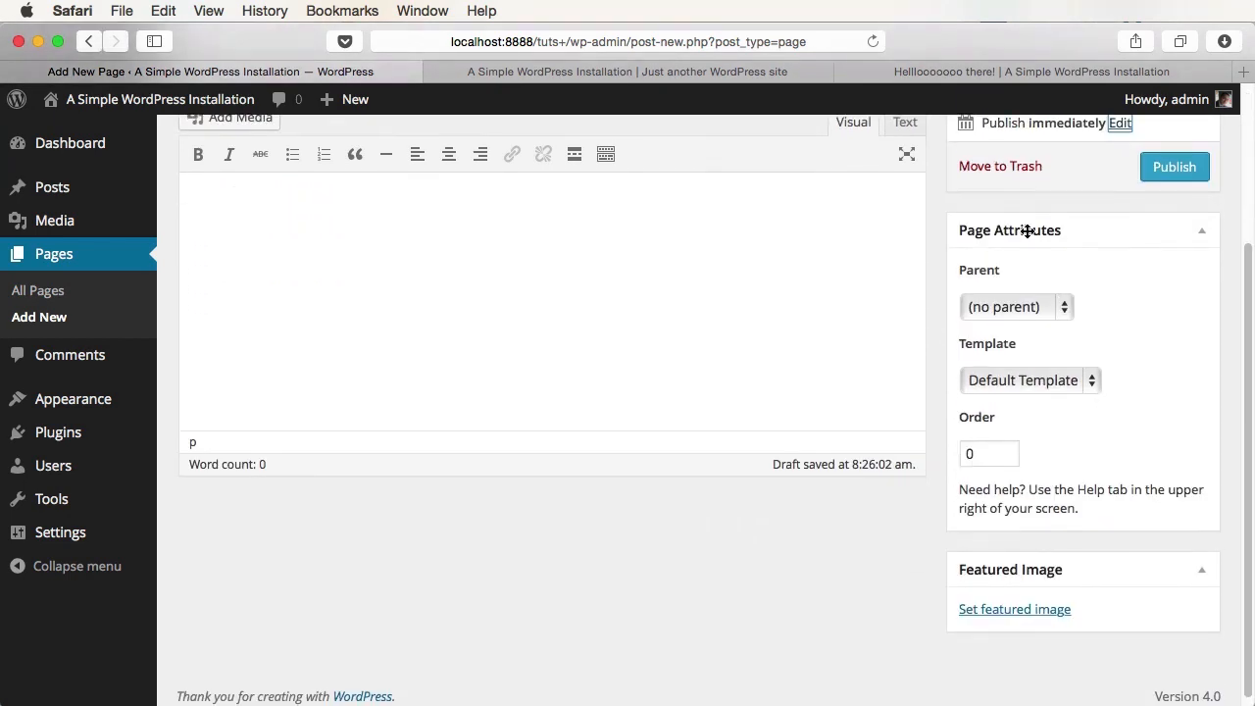
click(1027, 307)
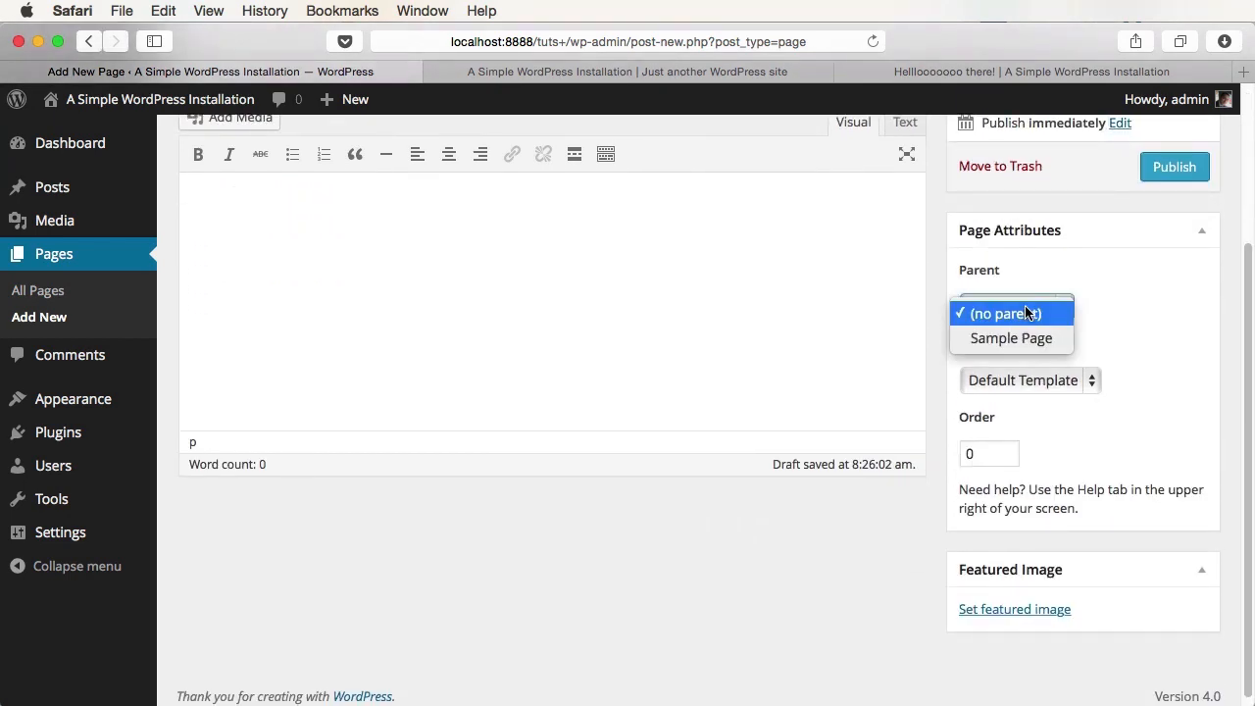
click(1032, 338)
- Keep the Default Template, publish Test page, and view the site's front page
scroll(1079, 309, up, 5)
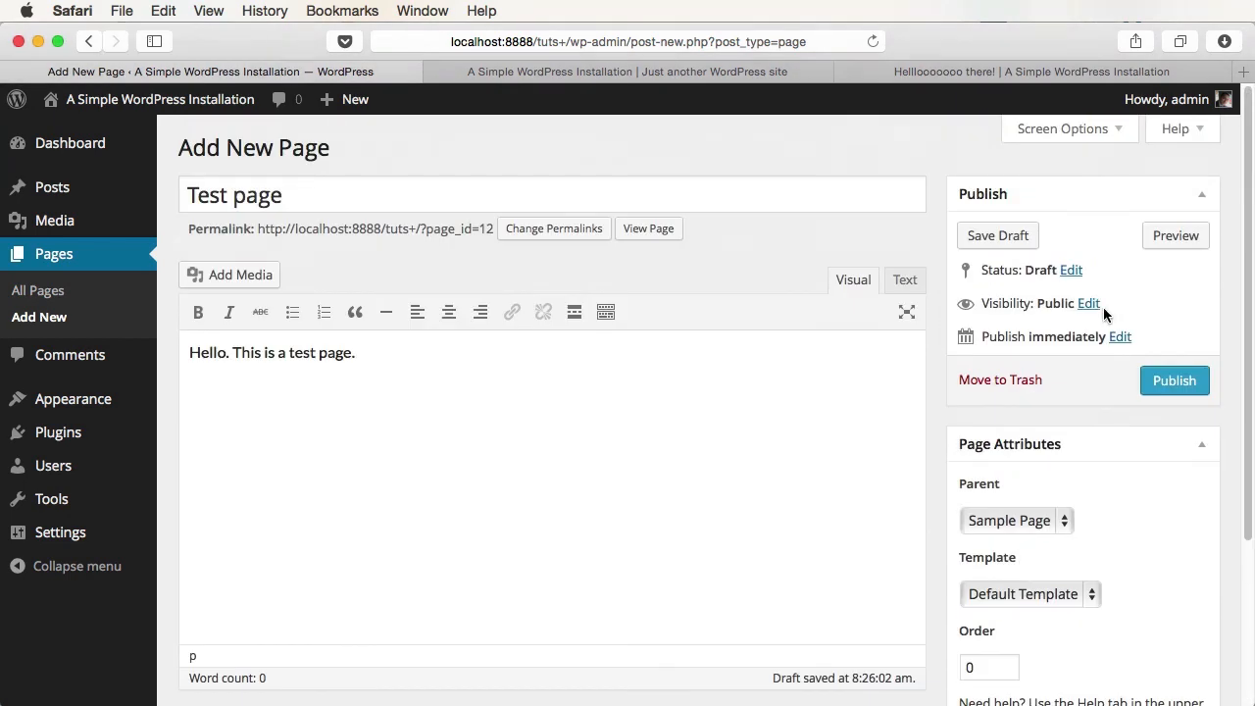
scroll(552, 312, down, 5)
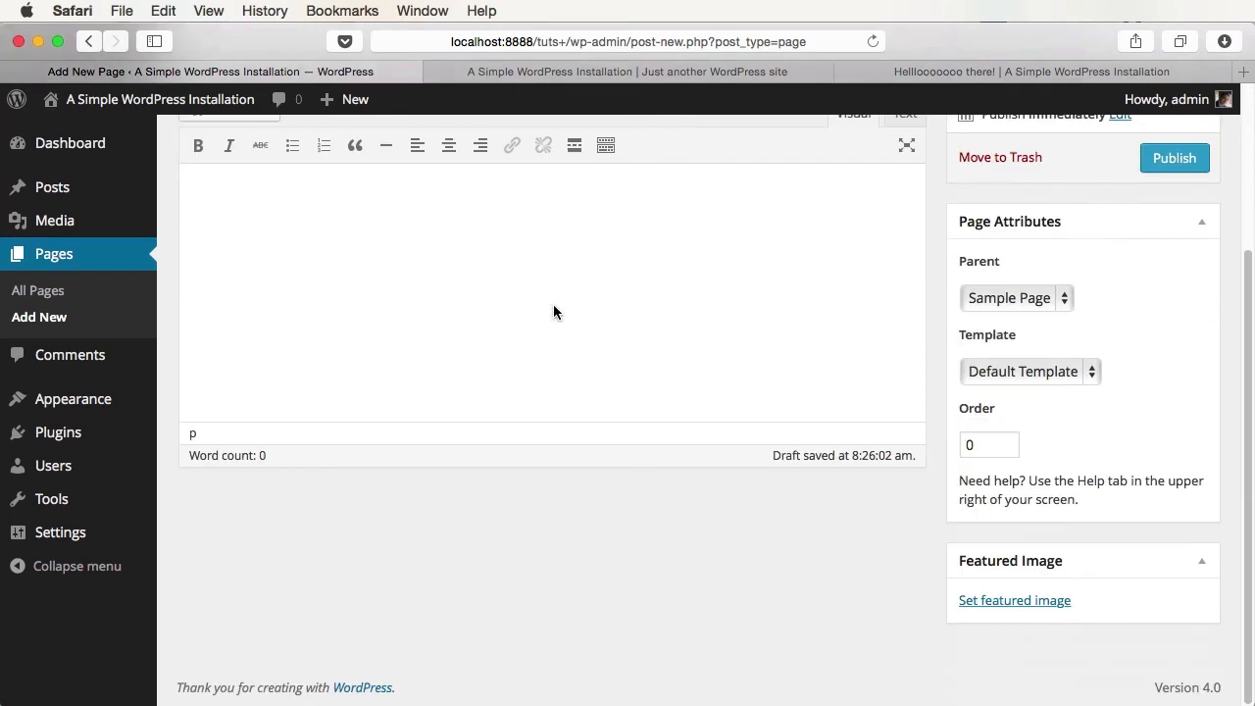
click(1029, 370)
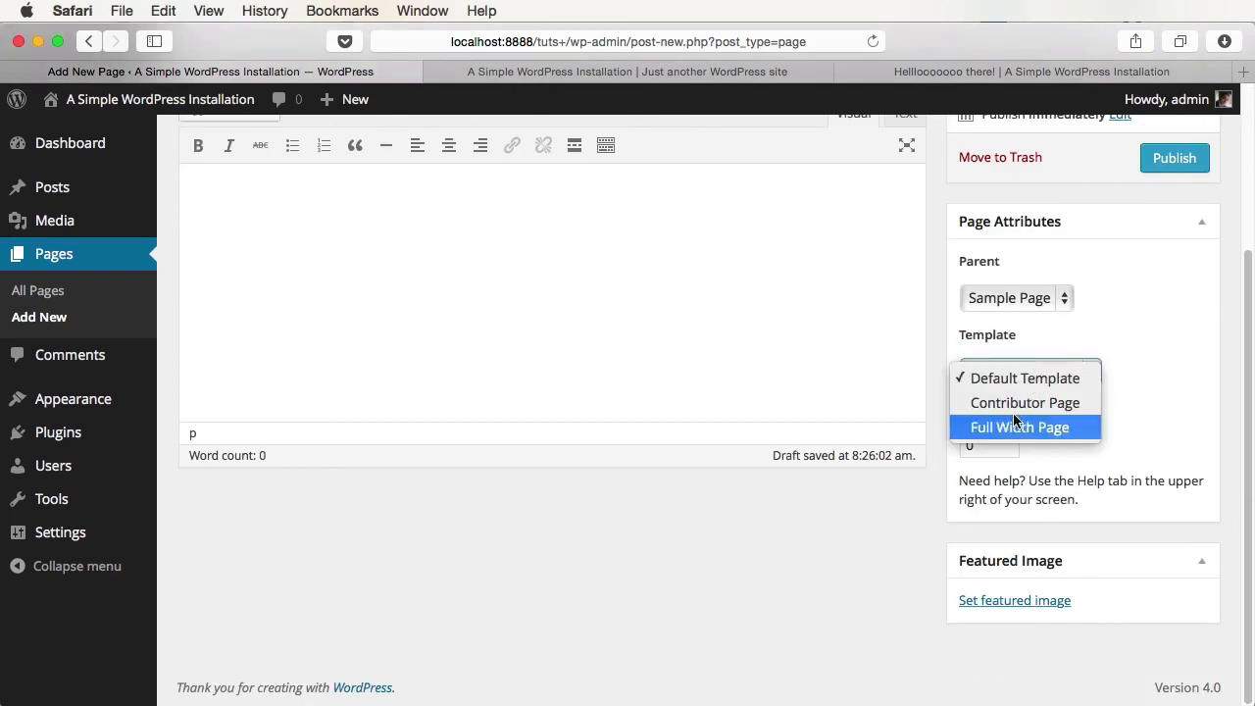
click(1024, 377)
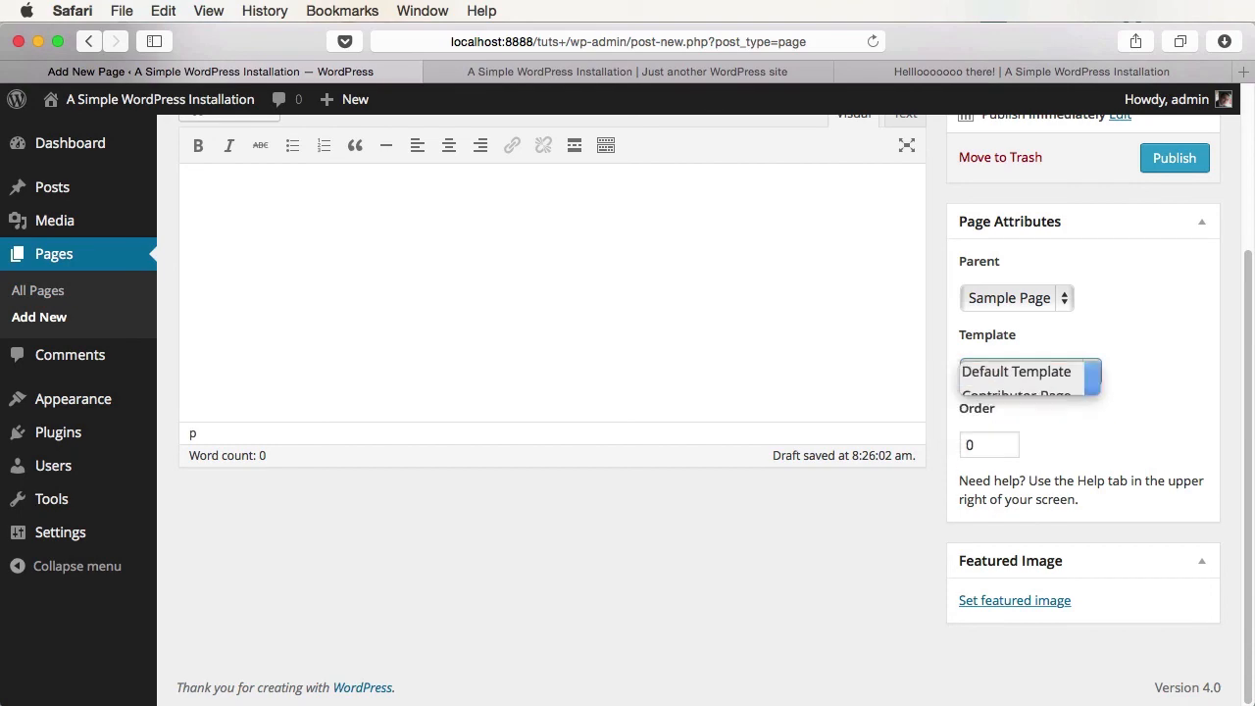
scroll(1166, 412, up, 5)
click(1175, 380)
click(628, 71)
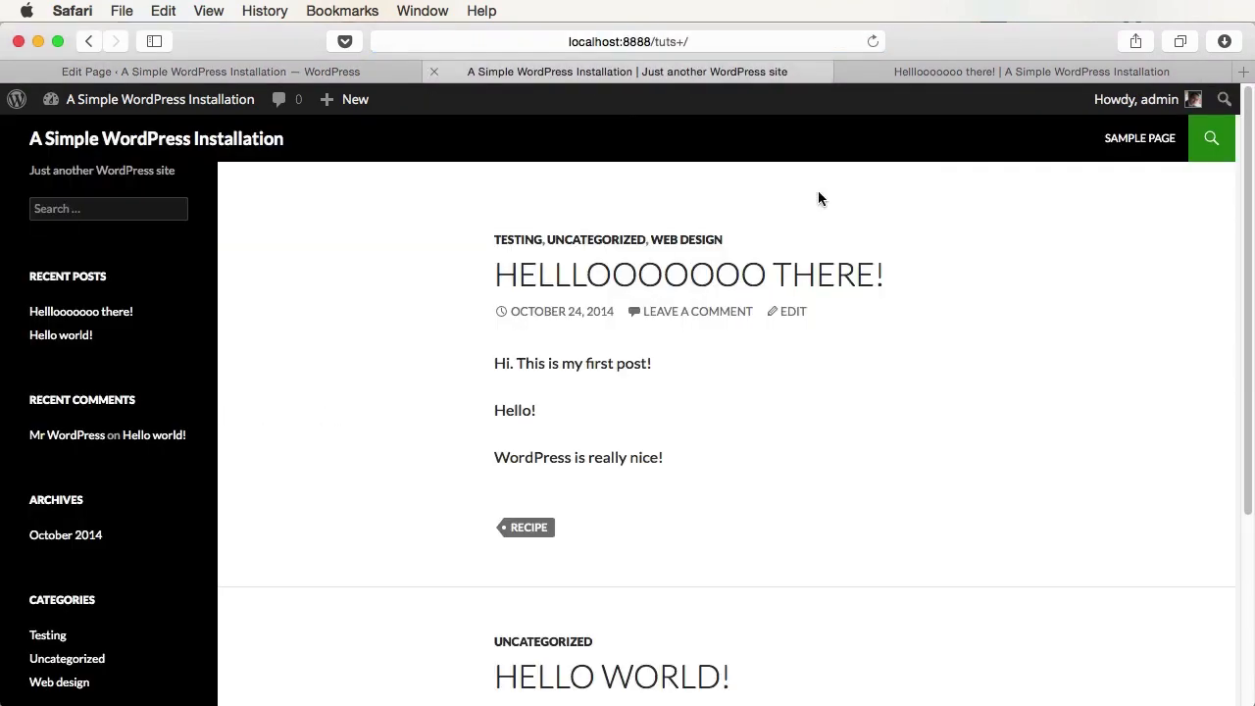
- Change Test page's parent to (no parent) and update the page
mouse_move(1132, 147)
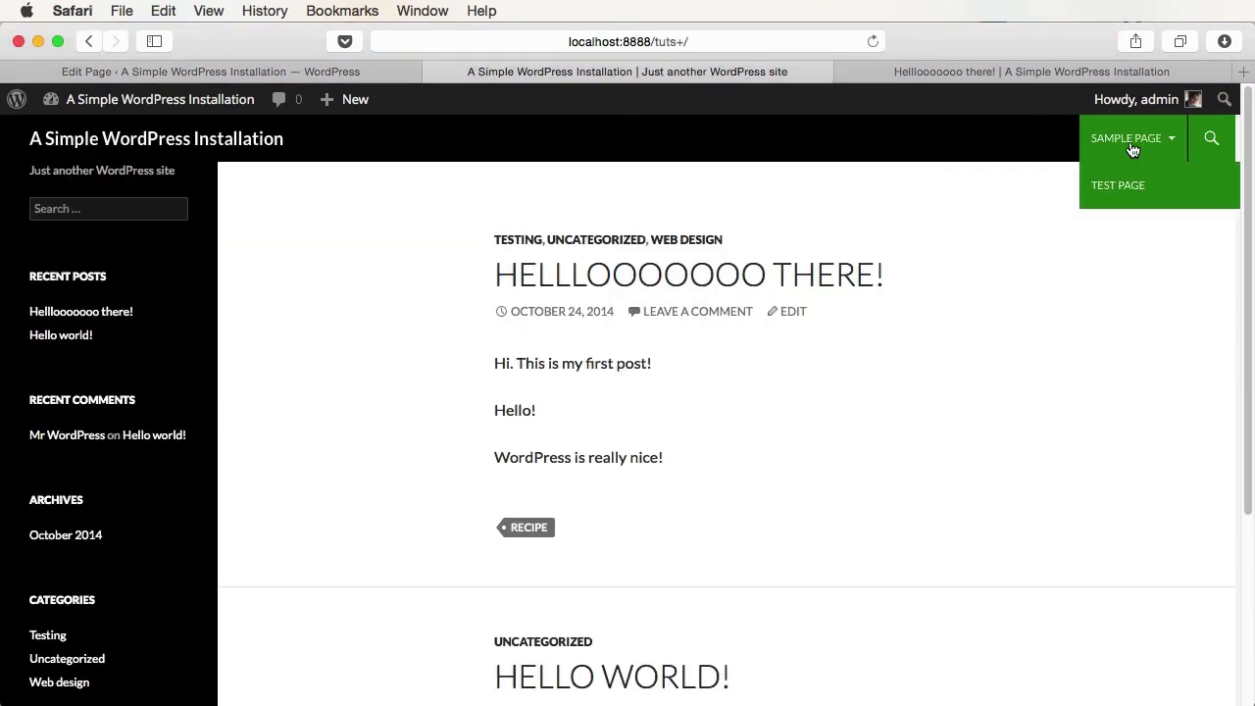
click(1170, 204)
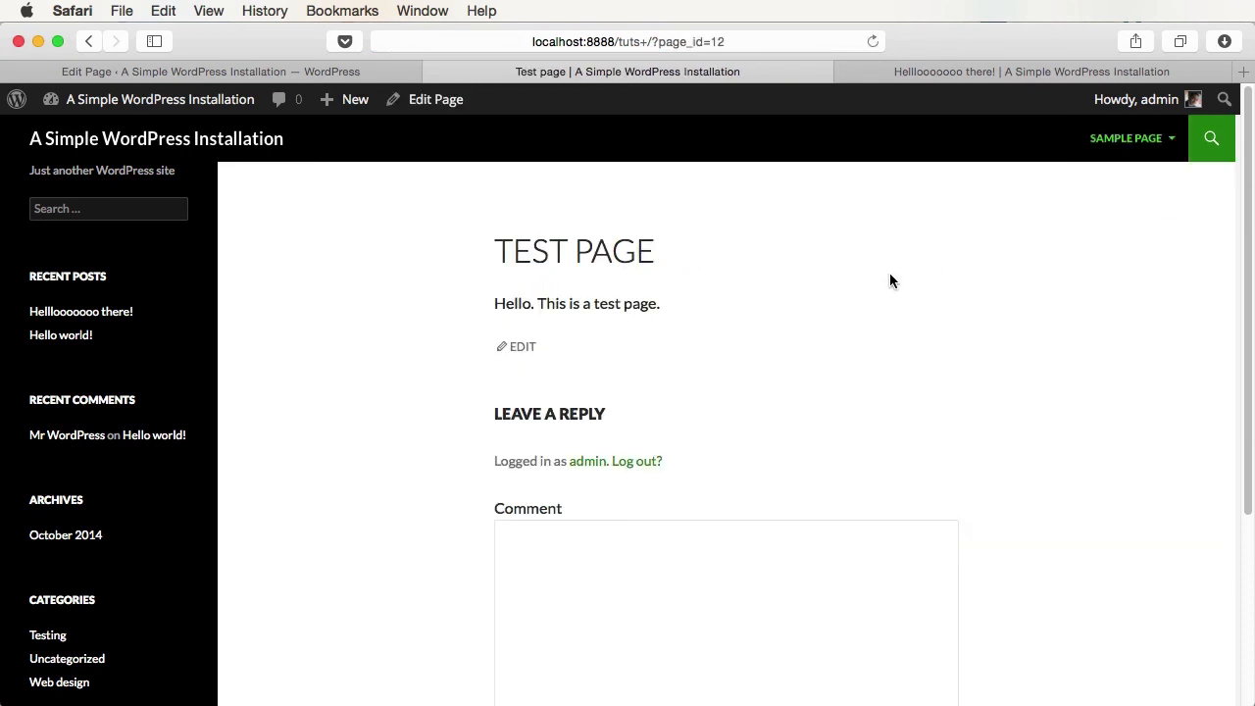
click(220, 71)
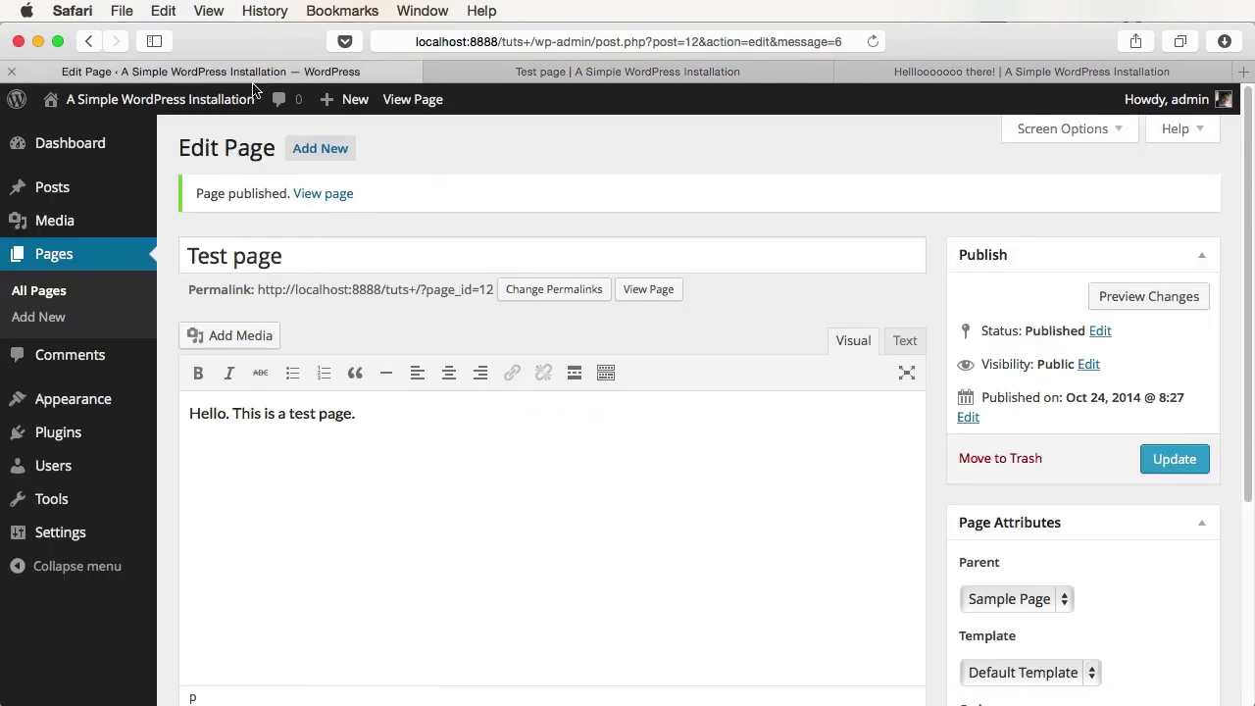
click(1015, 600)
click(1003, 575)
click(1174, 459)
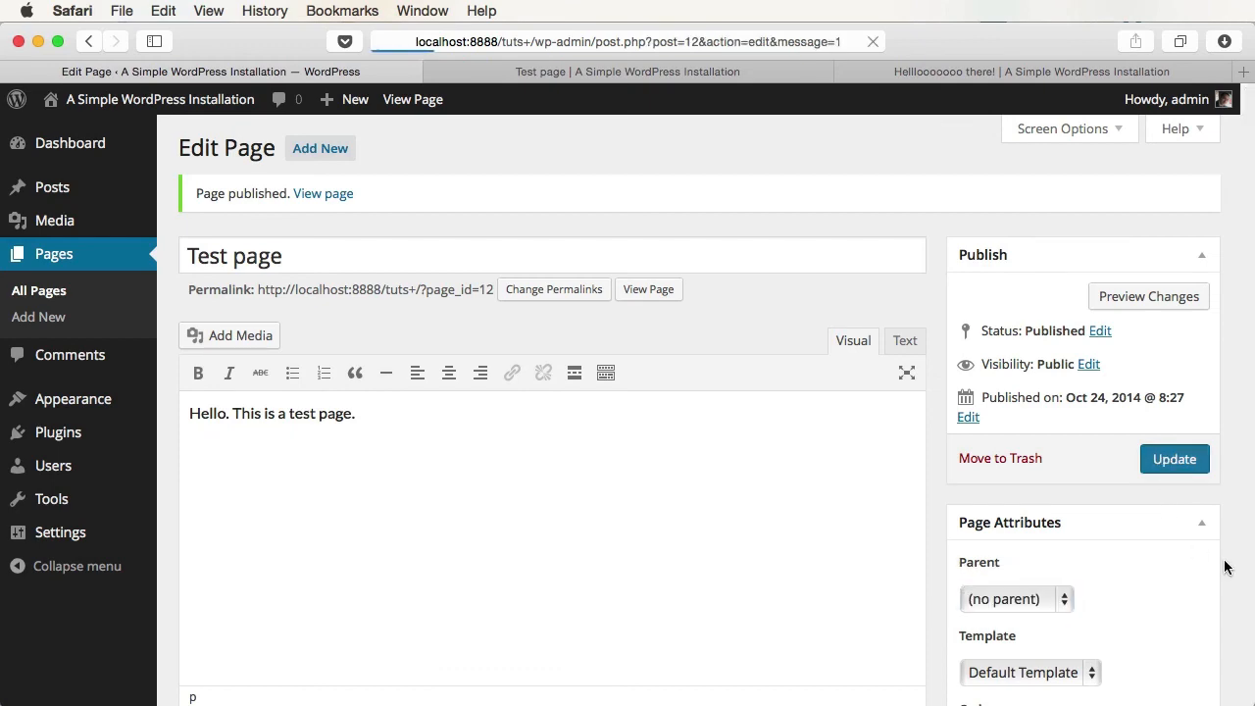
- Check Sample Page and Test page in the live site menu, then Quick Edit Sample Page
click(664, 79)
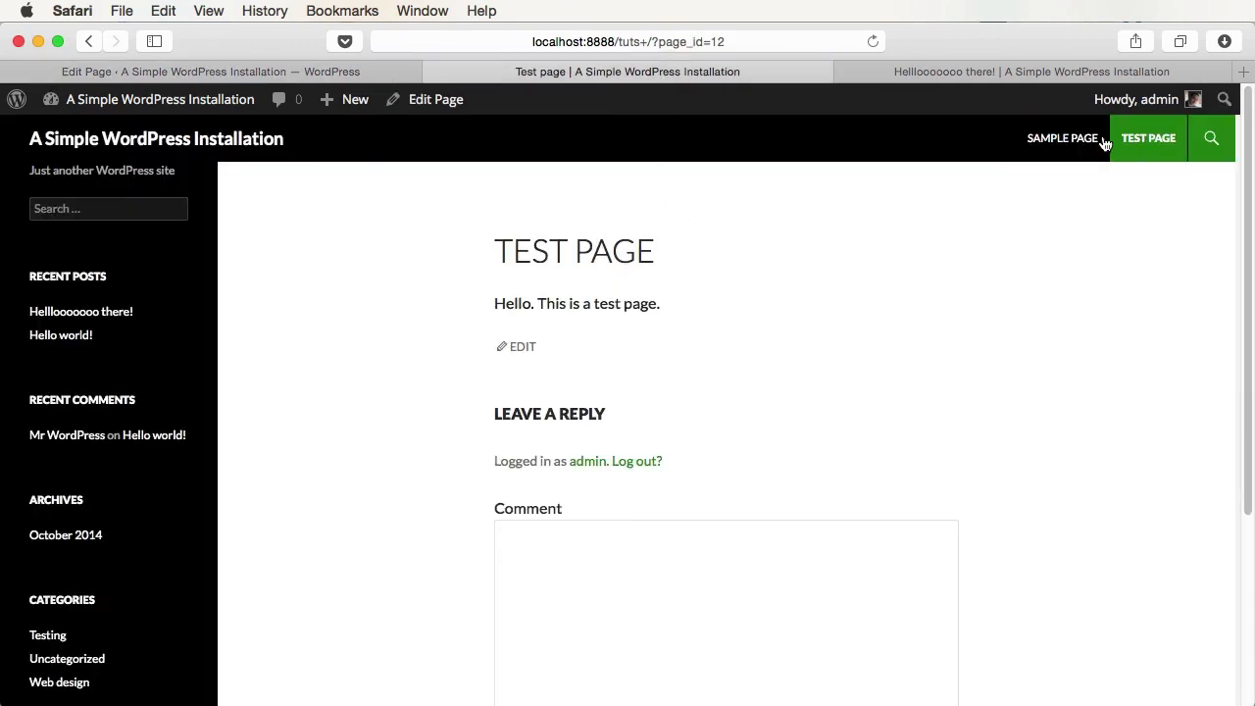
click(1069, 132)
click(1145, 138)
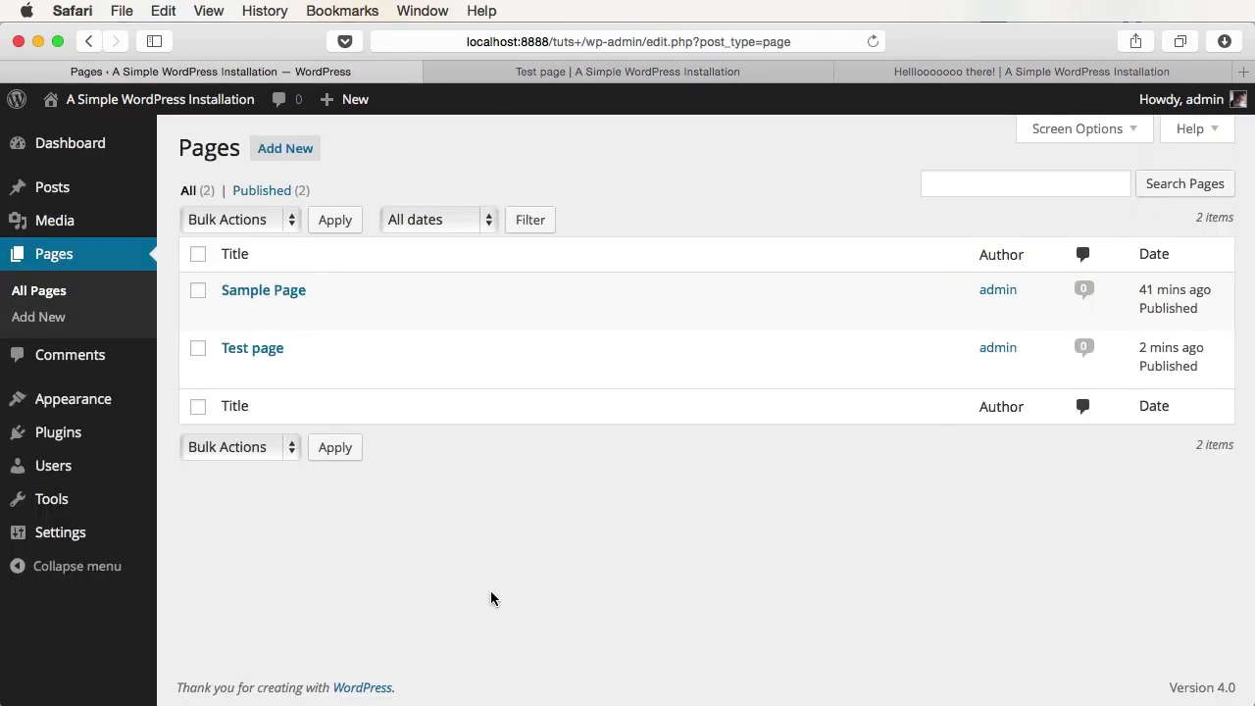
mouse_move(268, 288)
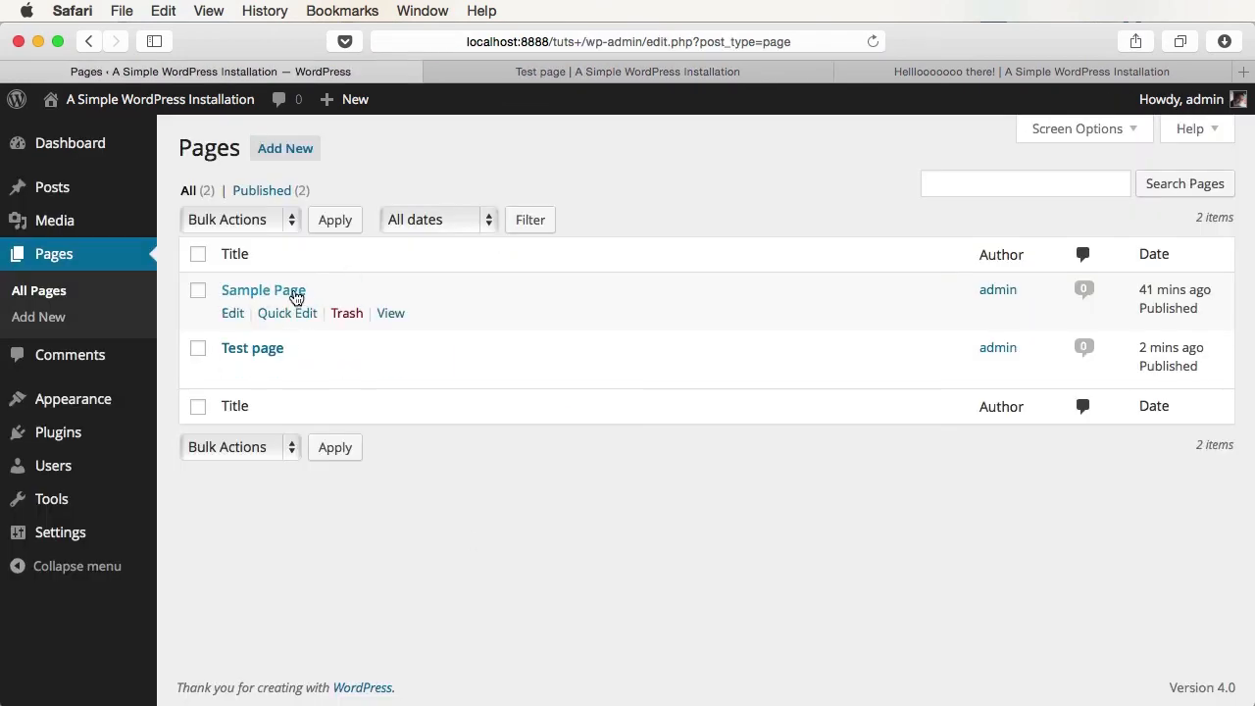
click(282, 315)
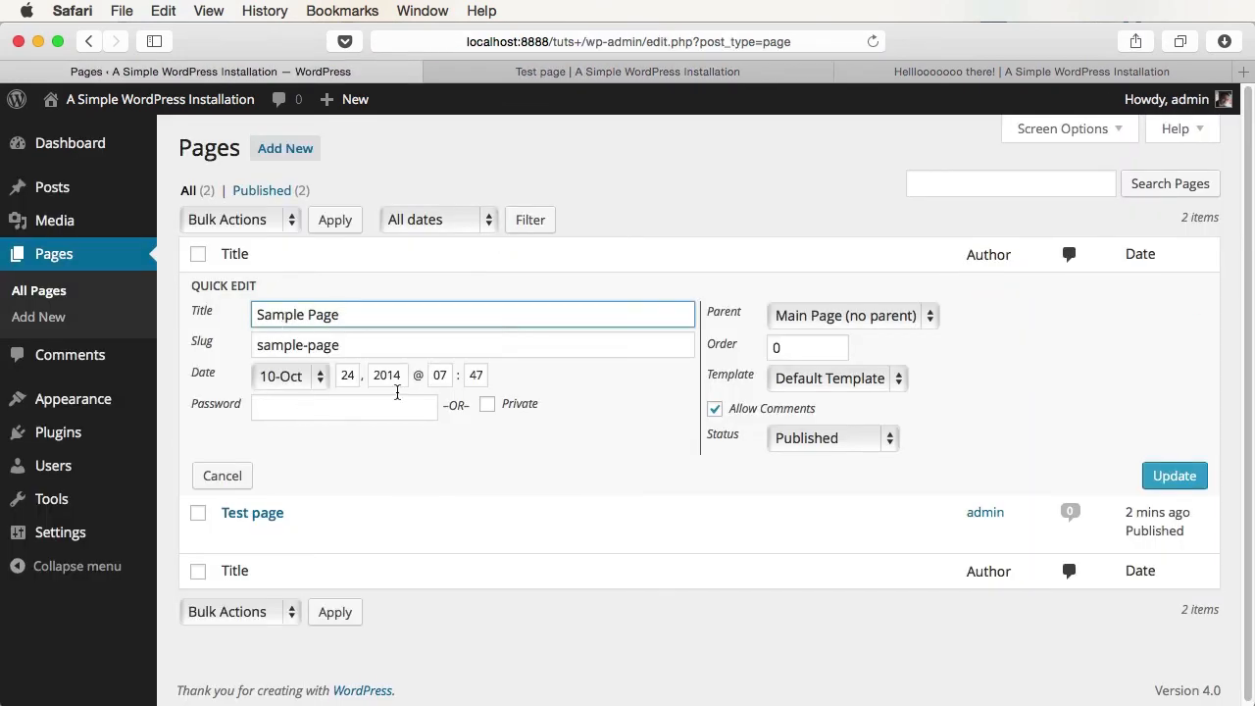